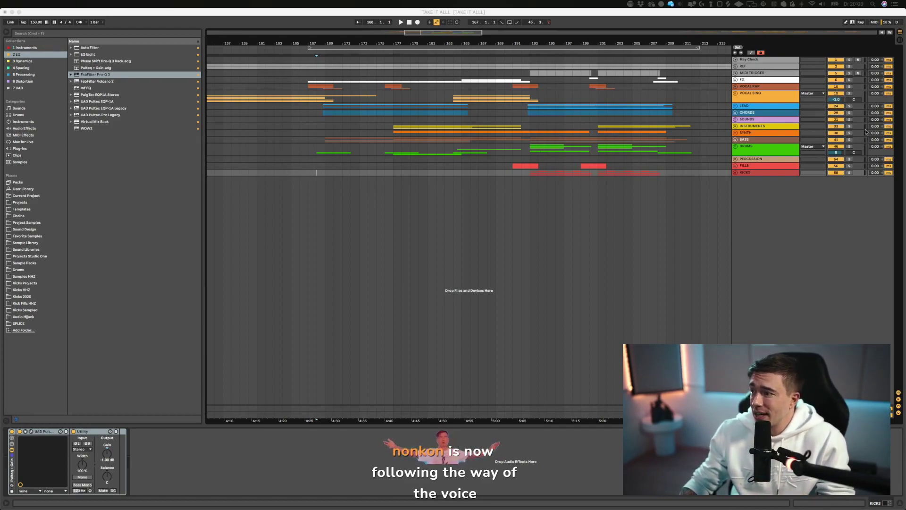
click(754, 173)
click(745, 173)
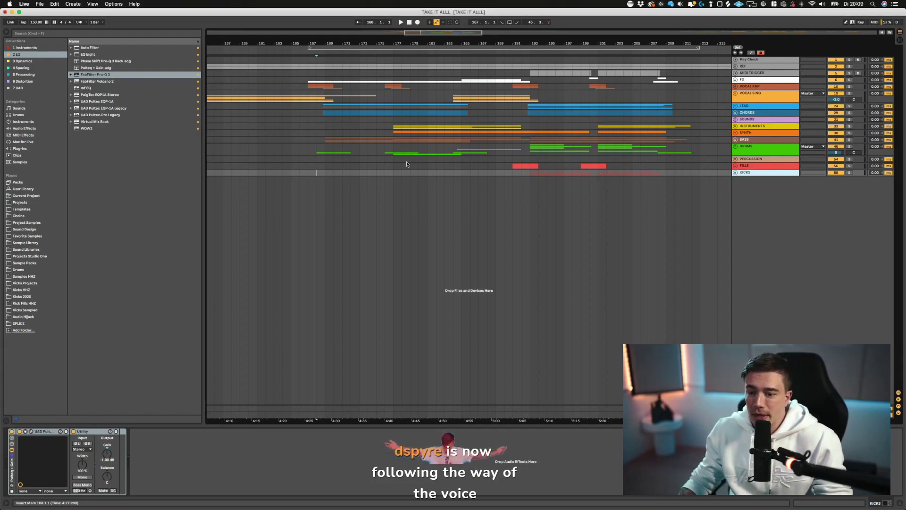
click(312, 166)
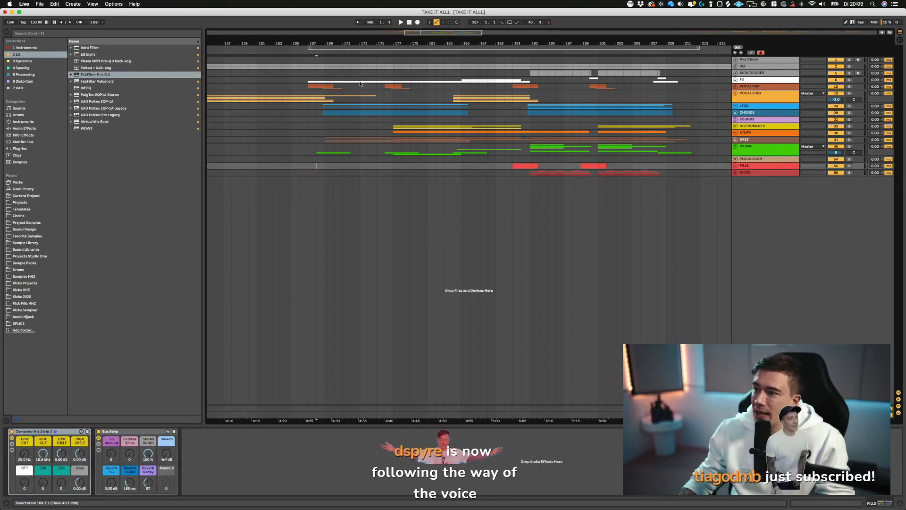
drag(367, 40, 366, 38)
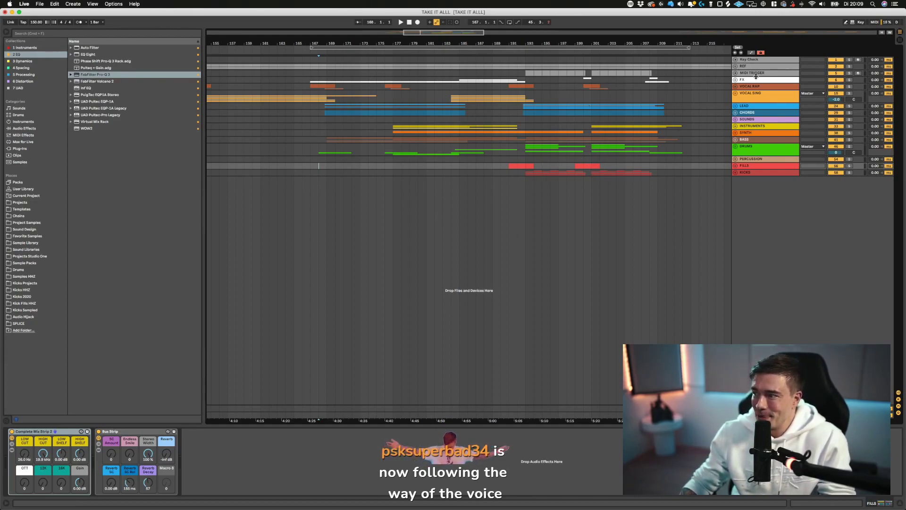
- Look inside the FX, VOCAL RAP and LEAD groups, folding each one back up after viewing it
click(735, 80)
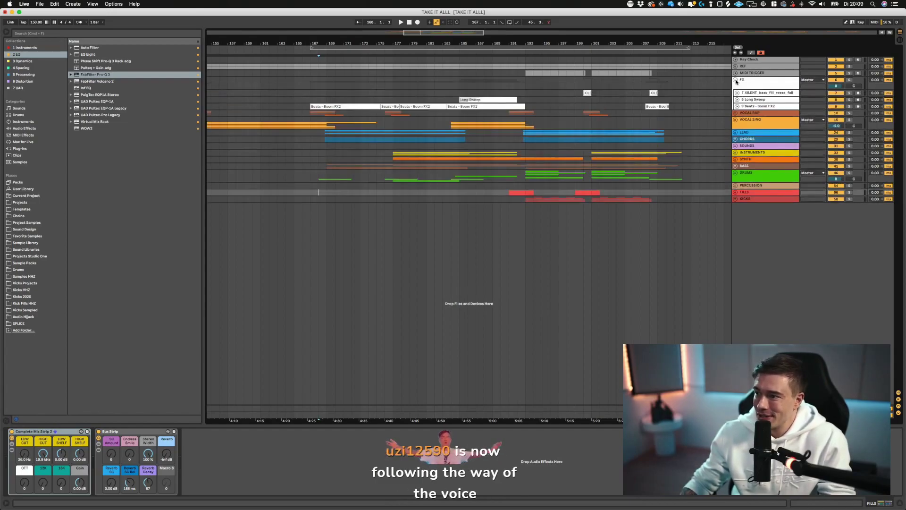
click(735, 79)
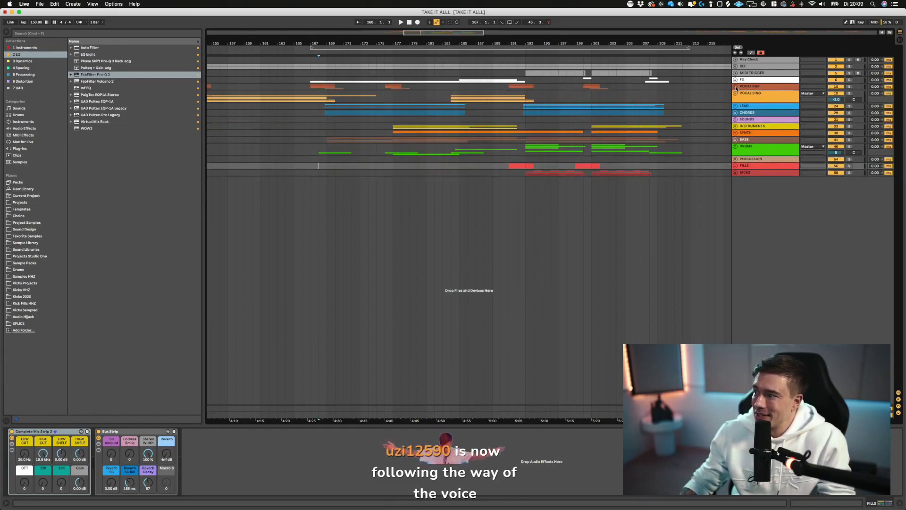
click(736, 86)
click(735, 87)
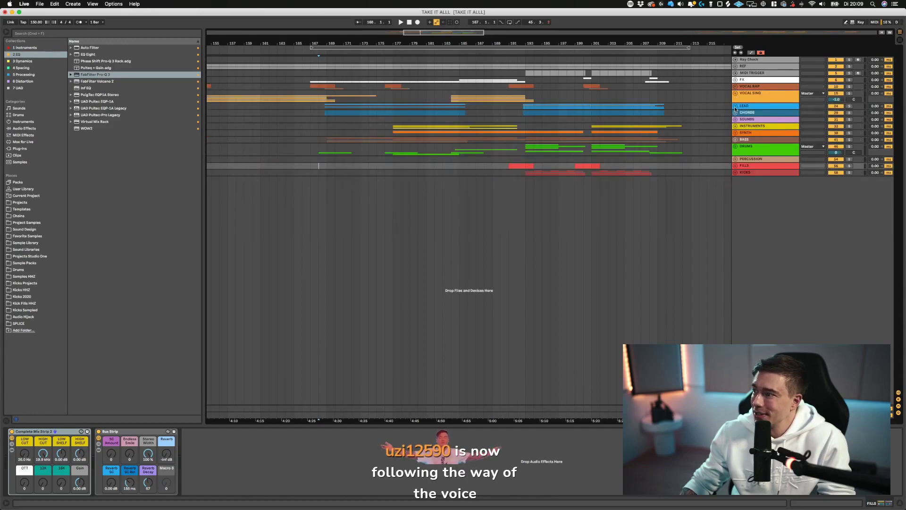
click(735, 107)
click(735, 107)
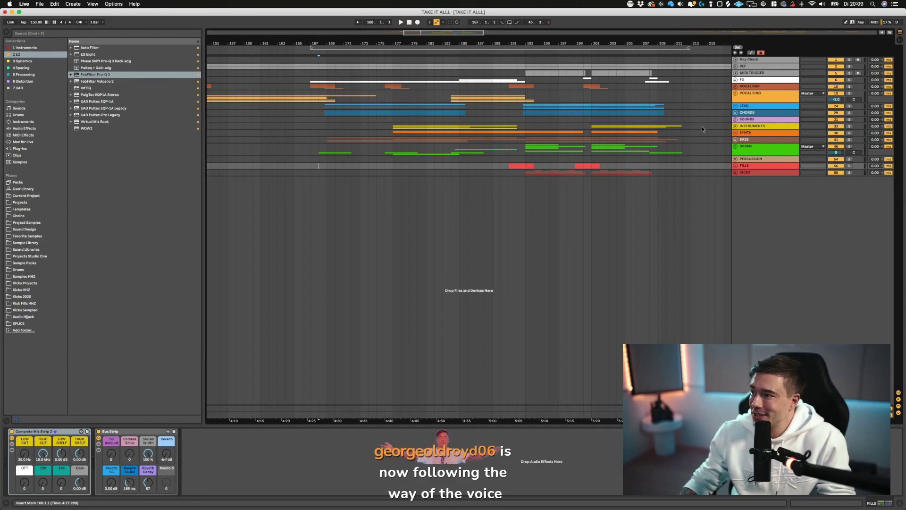
- Place the insert marker at bar 168 in the SYNTH lane and play the arrangement from there
click(316, 132)
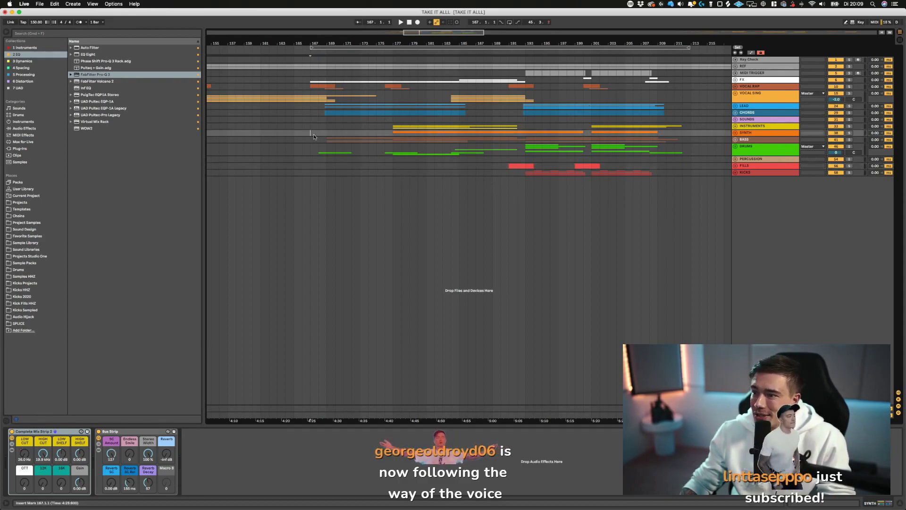
scroll(340, 134, left, 5)
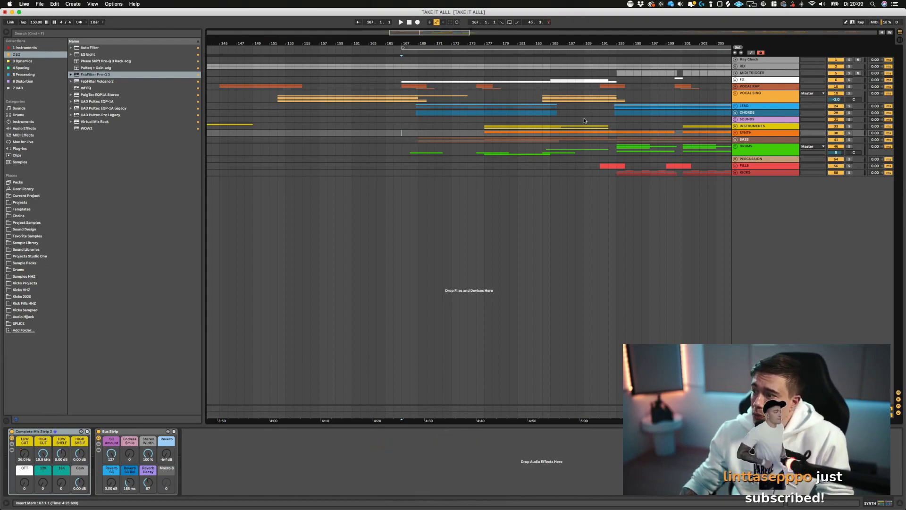
scroll(585, 120, right, 6)
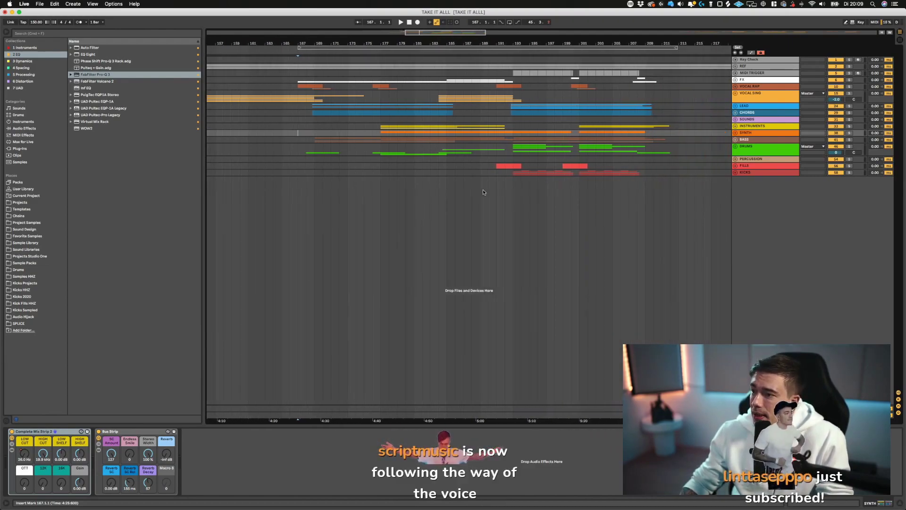
click(306, 131)
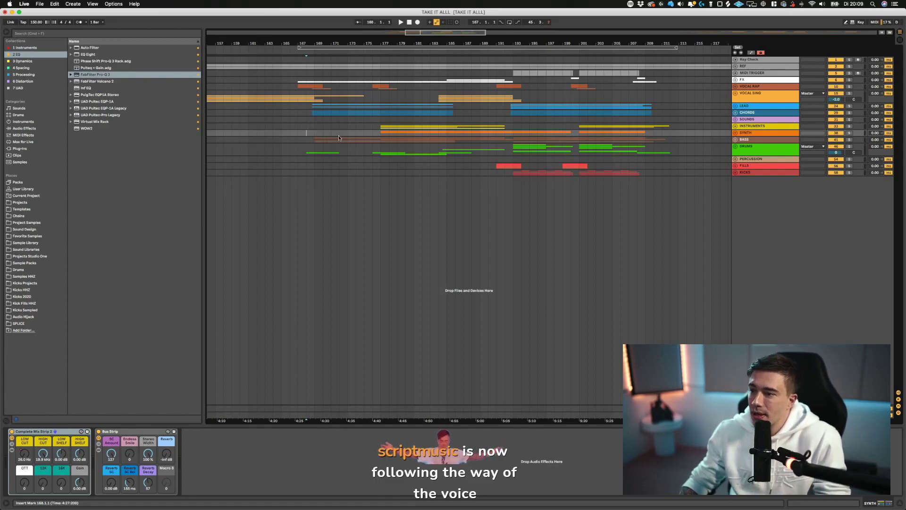
key(space)
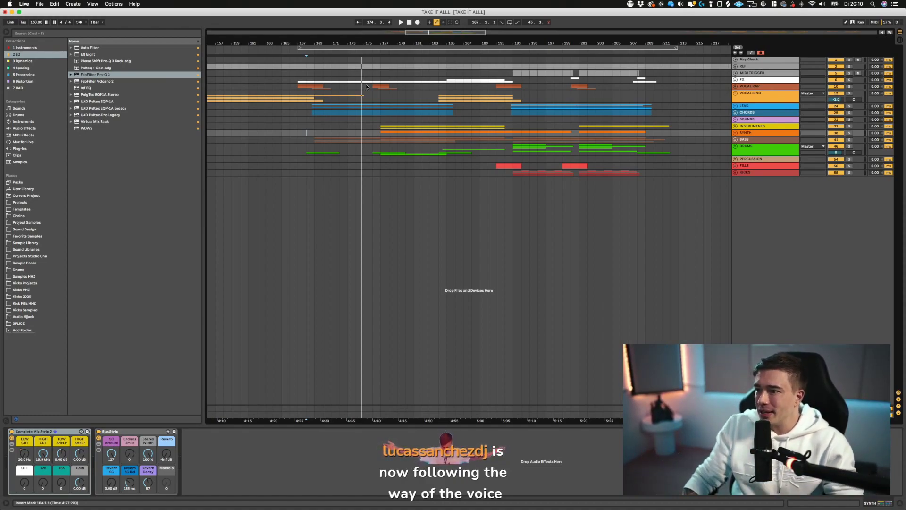
- Play the arrangement from bar 167 through to the end of the last section
click(371, 126)
click(362, 129)
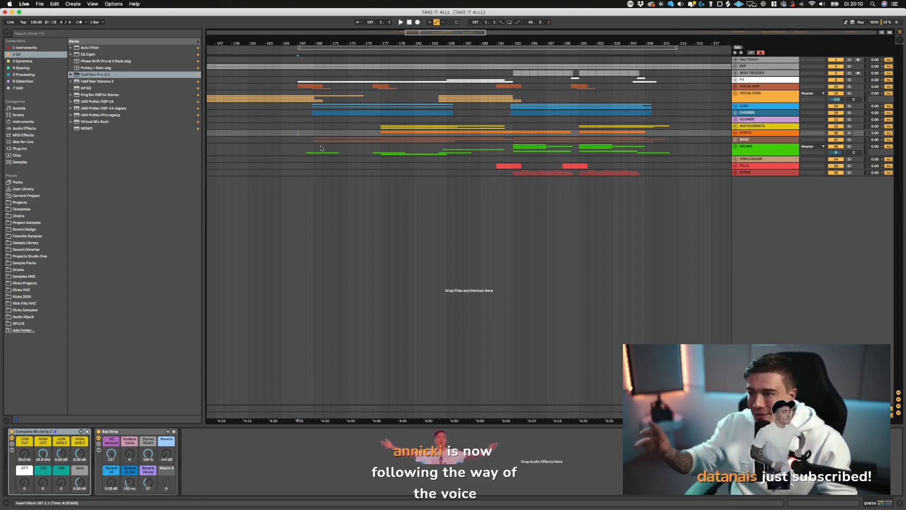
key(space)
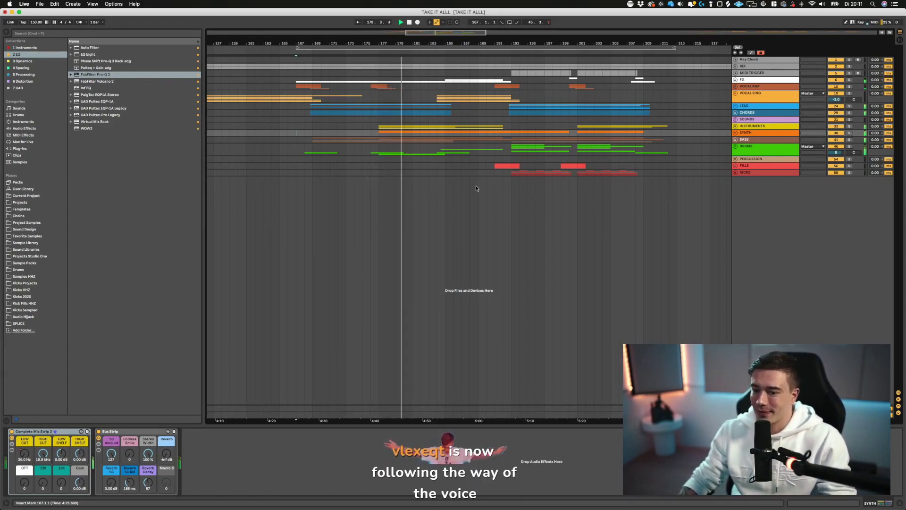
scroll(466, 195, right, 2)
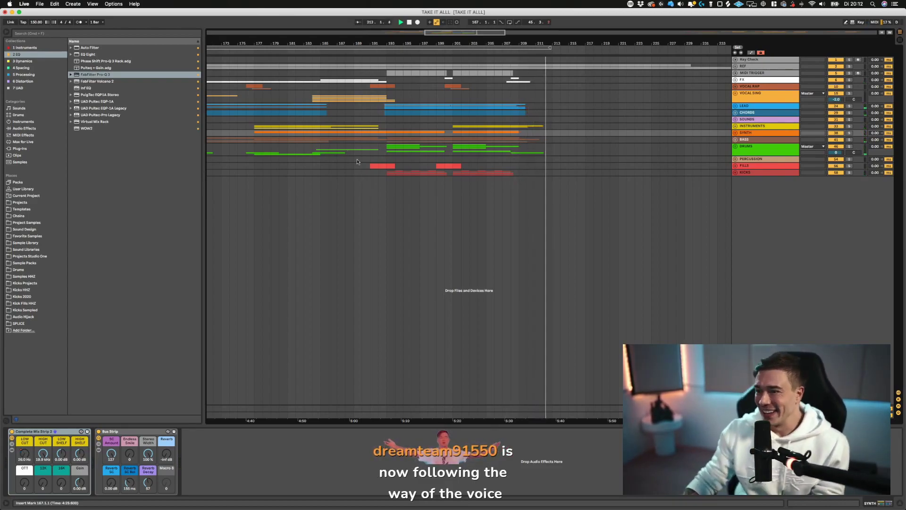
click(410, 173)
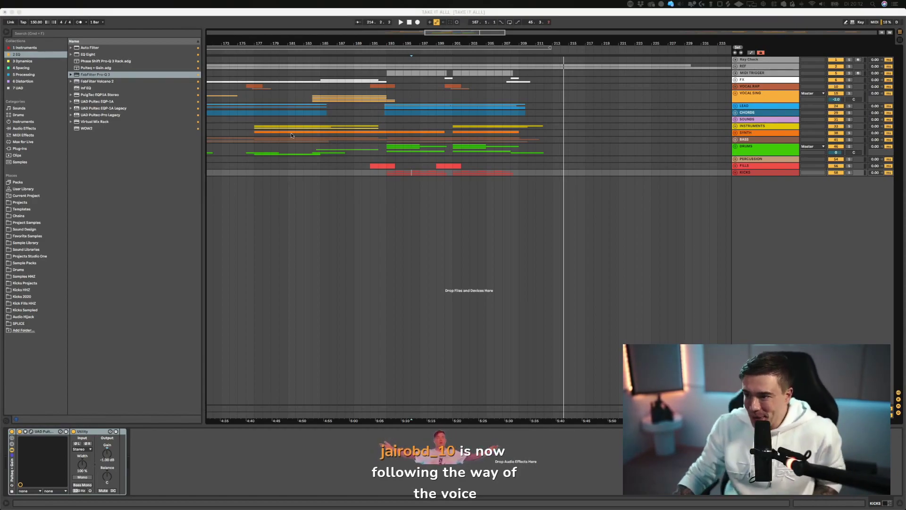
scroll(275, 136, right, 3)
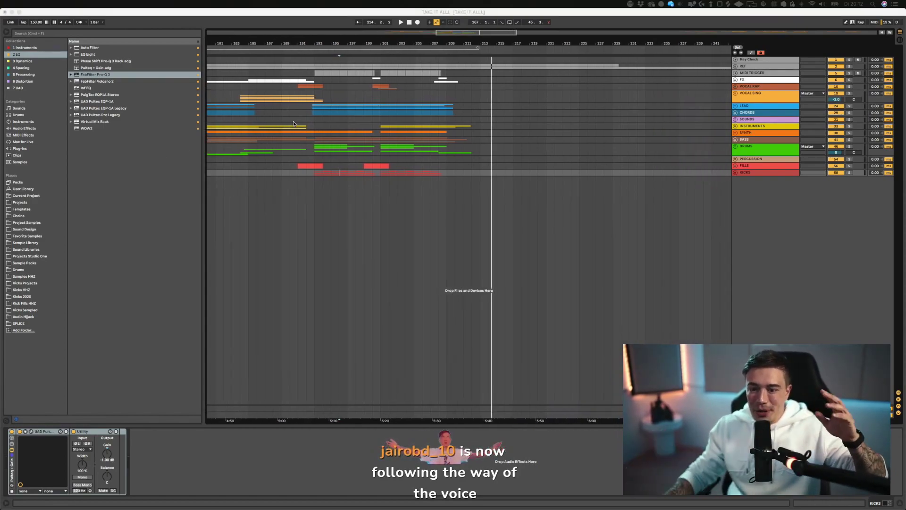
scroll(268, 125, left, 3)
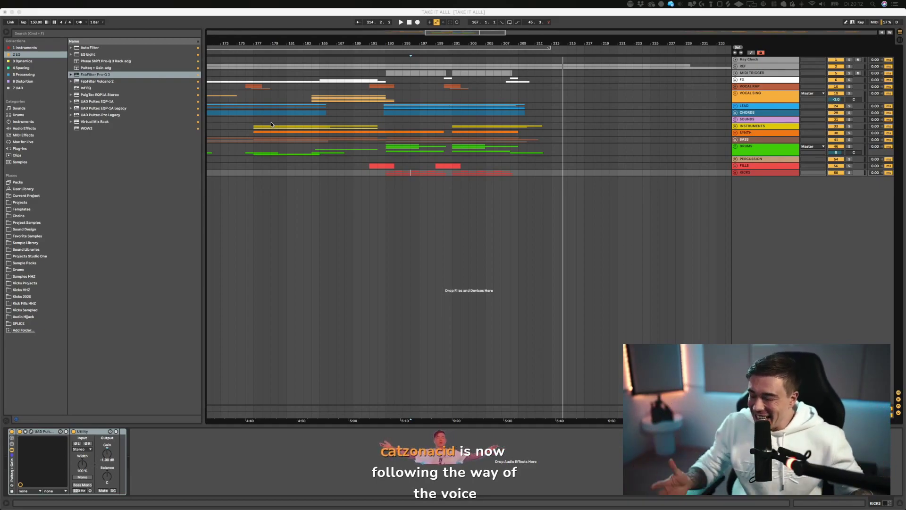
- Play the section starting at bar 181 from the SOUNDS lane and view the clips that follow
click(302, 119)
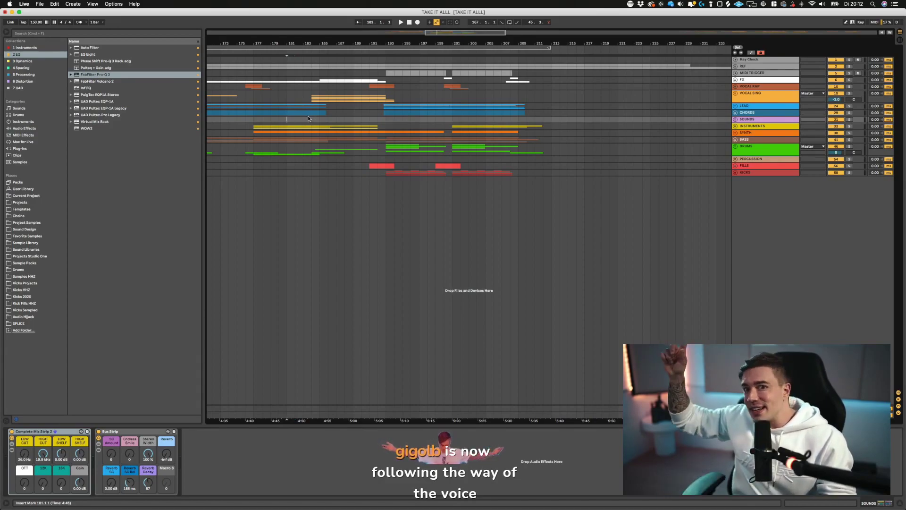
key(space)
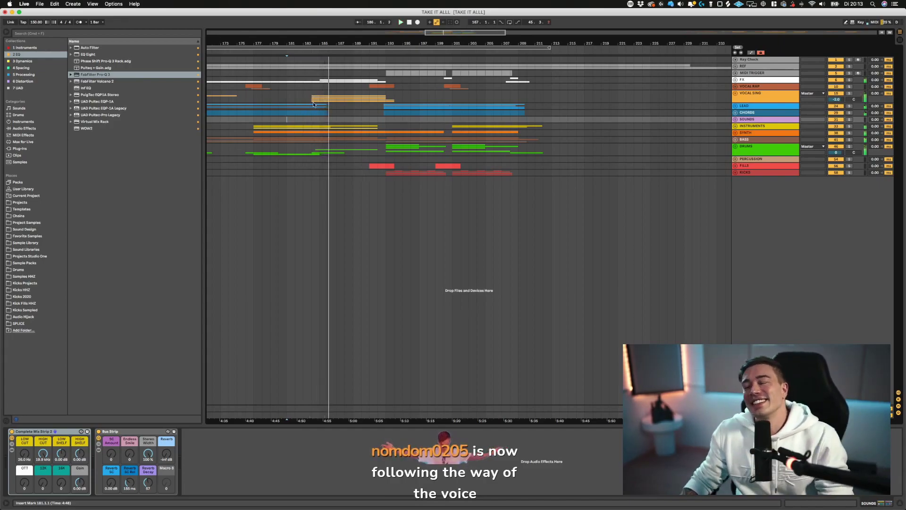
scroll(345, 121, right, 5)
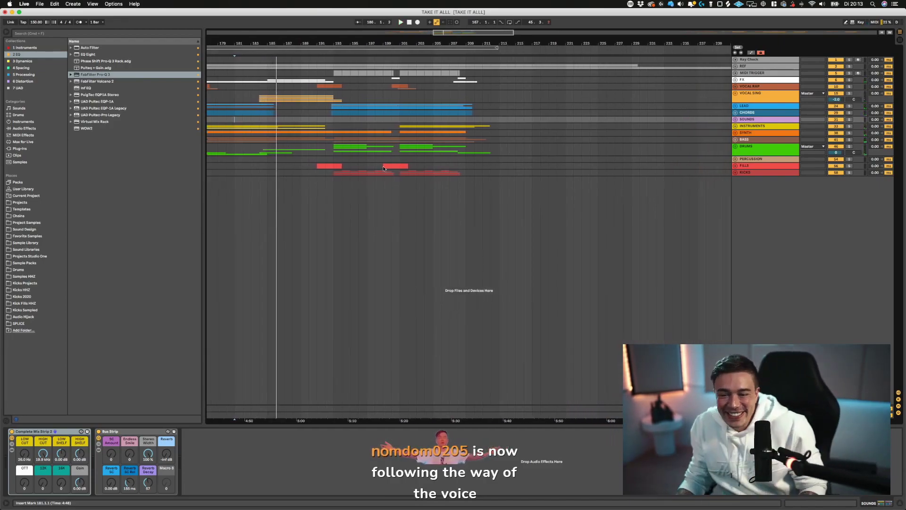
scroll(406, 179, left, 5)
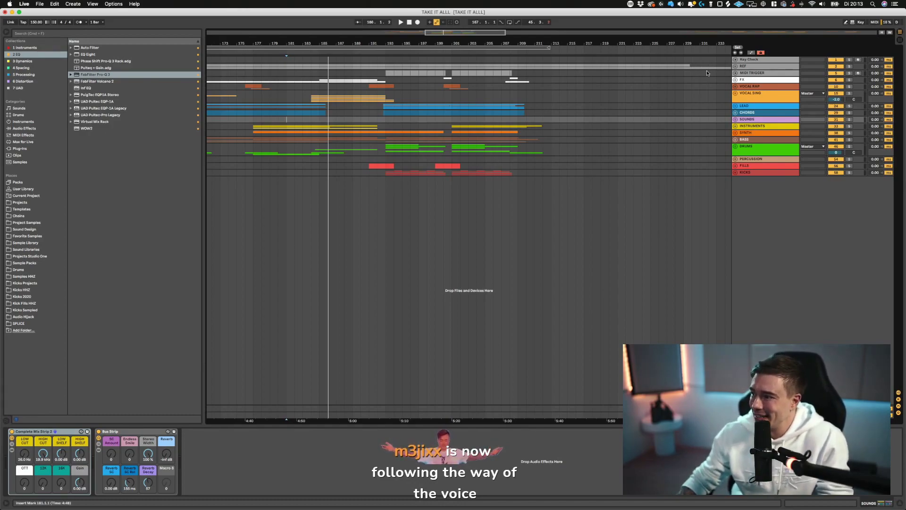
- Unfold the BASS group and place the insert marker in its lane at bar 183
click(295, 119)
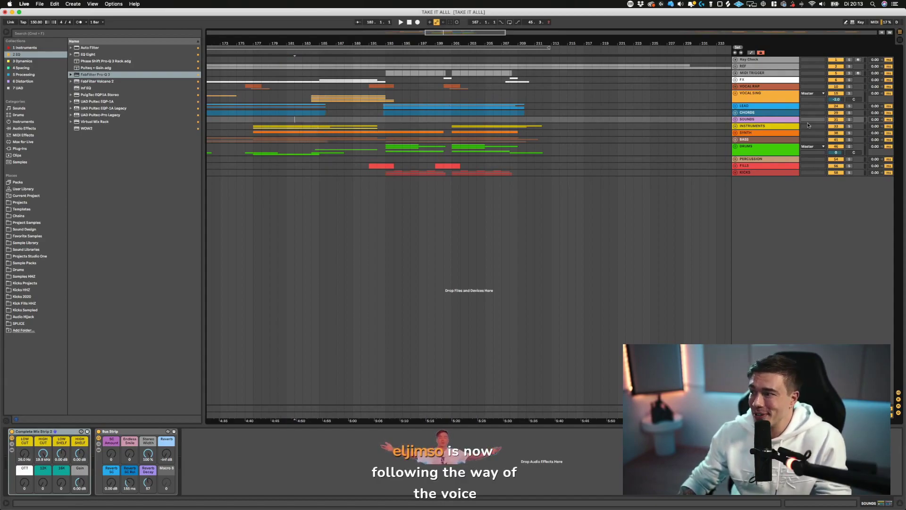
click(735, 139)
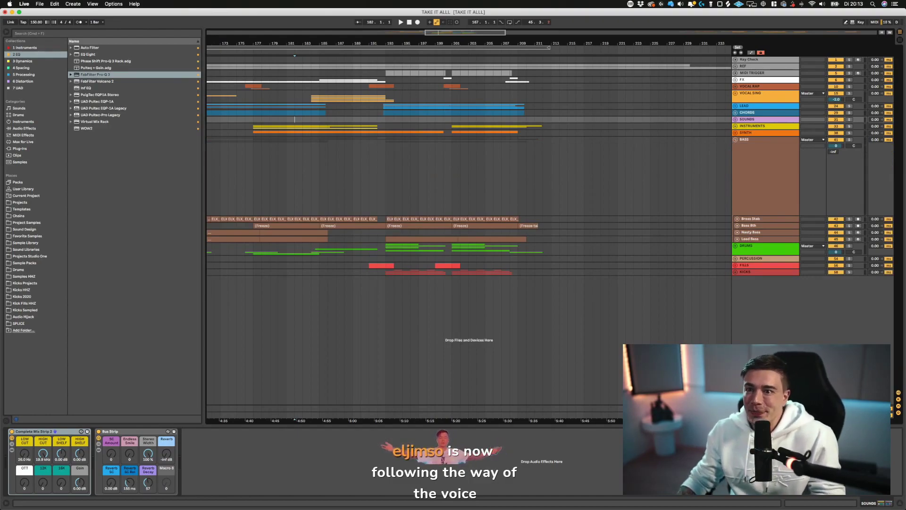
click(352, 178)
click(284, 178)
drag(299, 44, 317, 87)
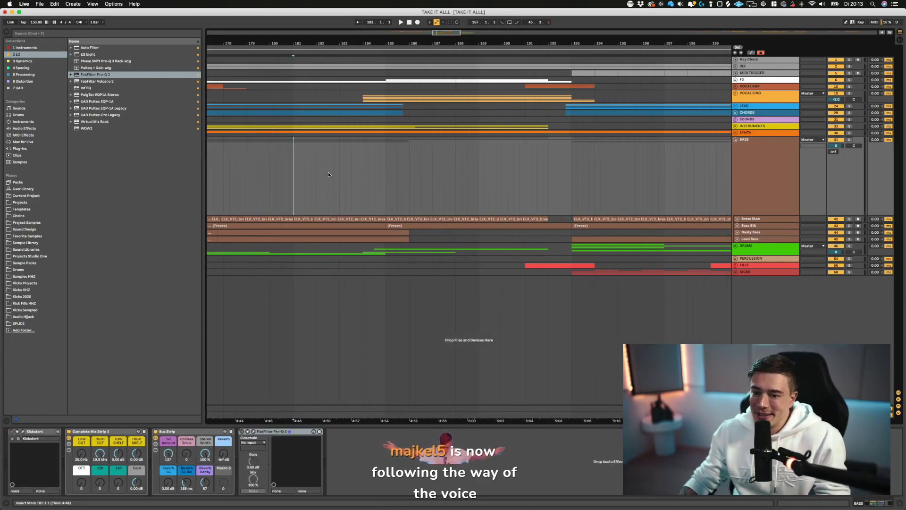
click(336, 156)
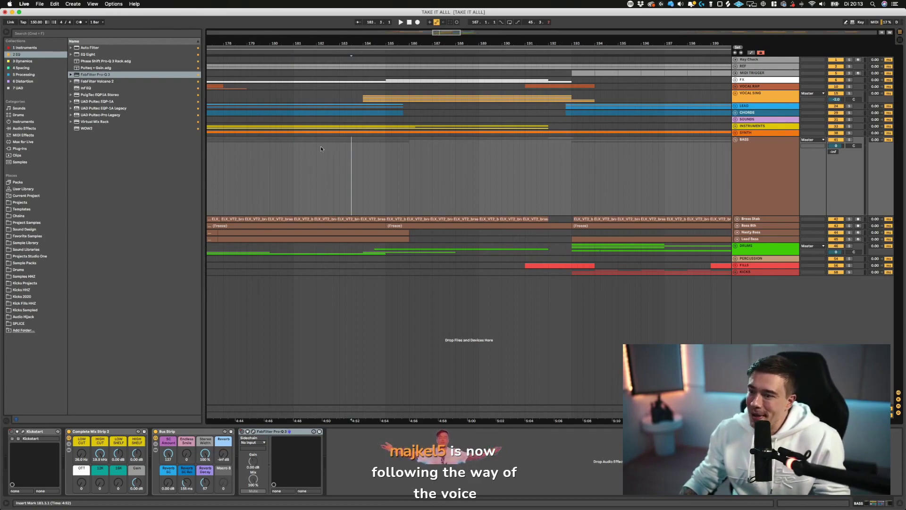
click(321, 149)
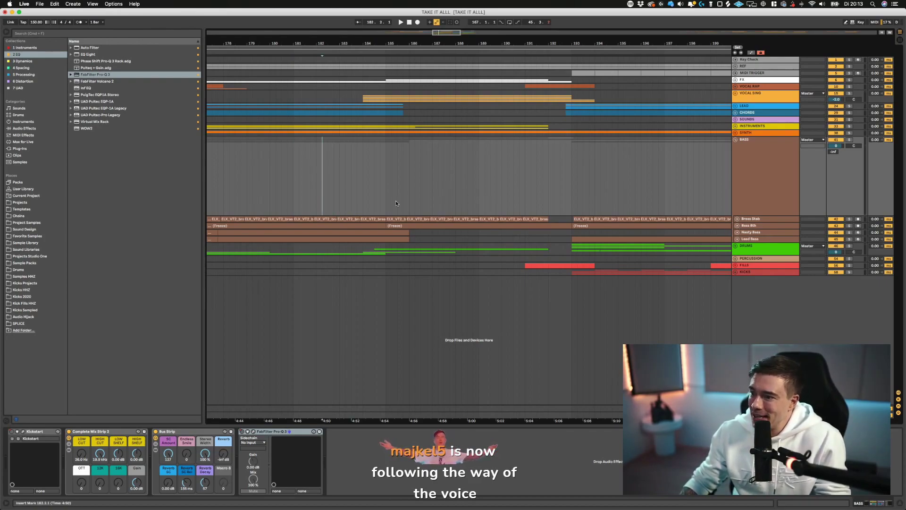
scroll(369, 174, left, 2)
click(391, 163)
click(381, 162)
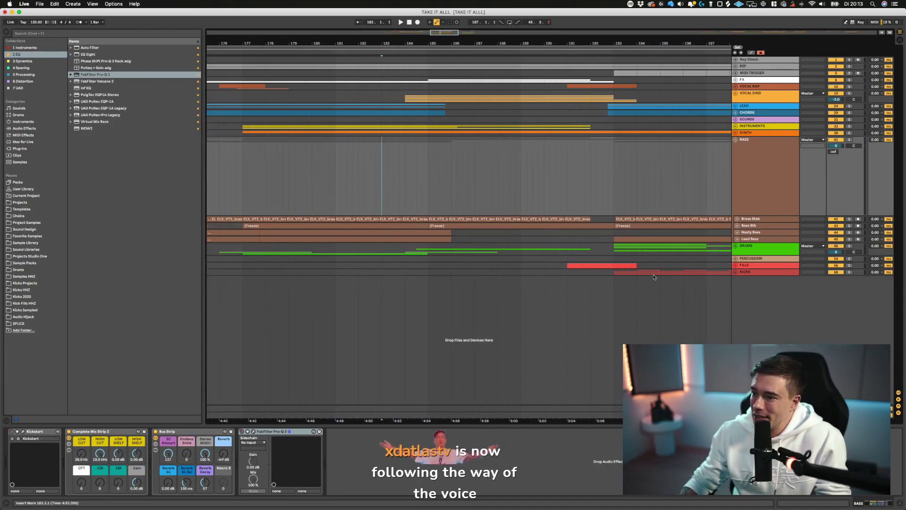
- Unfold the Lead Bass track and select its MIDI clip that ends at bar 186
click(737, 239)
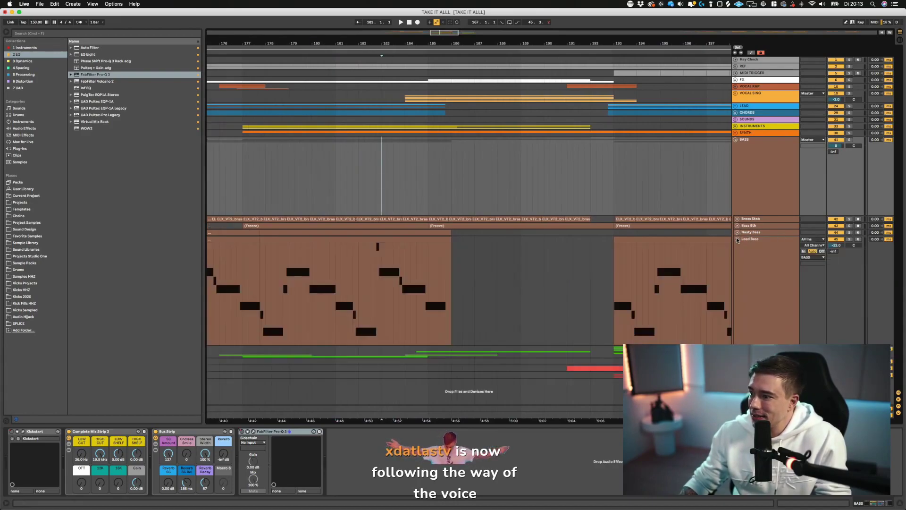
scroll(369, 257, right, 1)
click(435, 238)
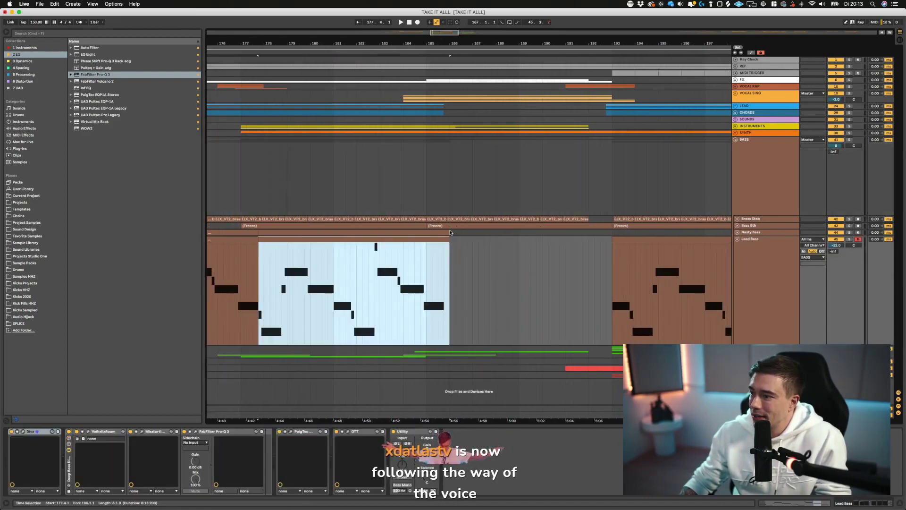
- Solo the Bass 8th track, play it from the selected clip's start, and unfold it to show its waveform
click(850, 226)
key(space)
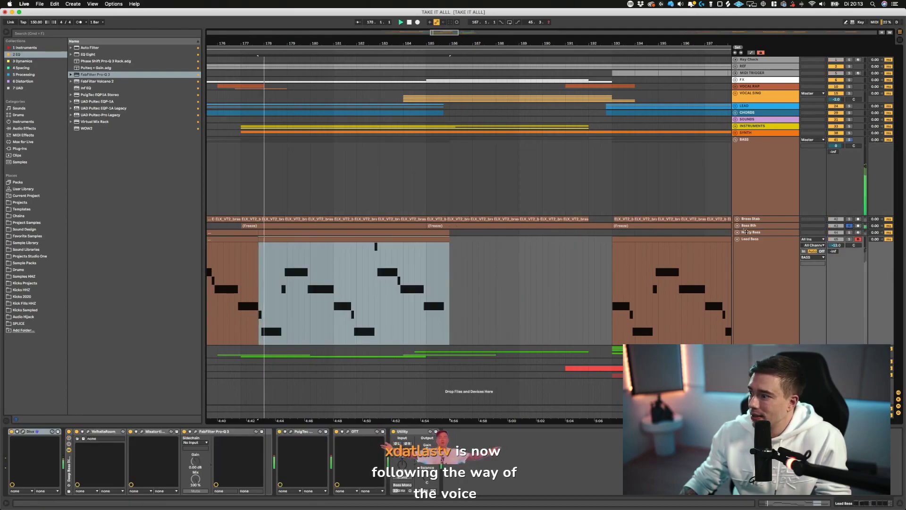
double_click(744, 226)
click(385, 247)
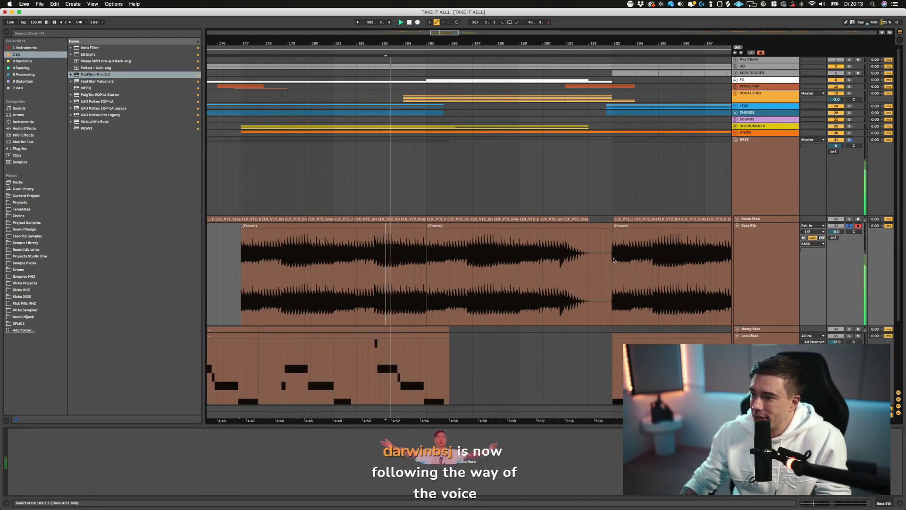
- Fold the Bass 8th track, play the Lead Bass part from bar 181, and turn off Bass 8th's solo
click(736, 226)
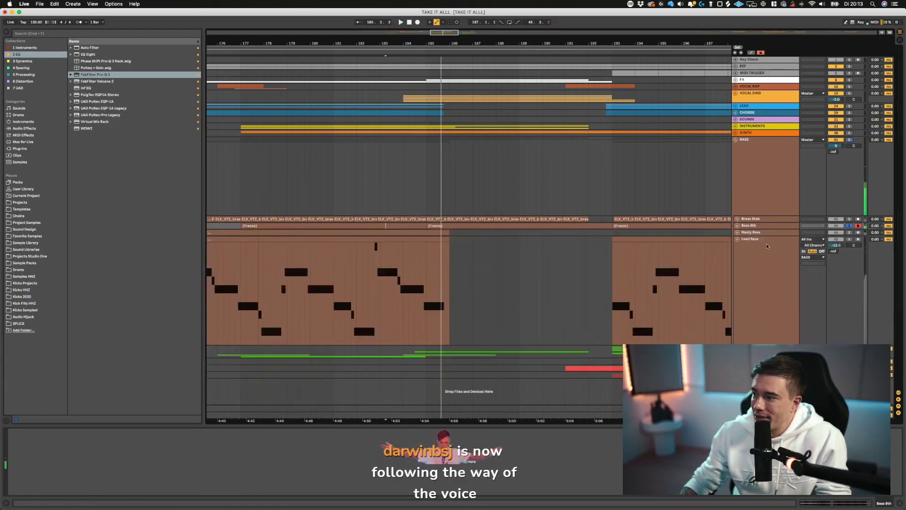
click(737, 226)
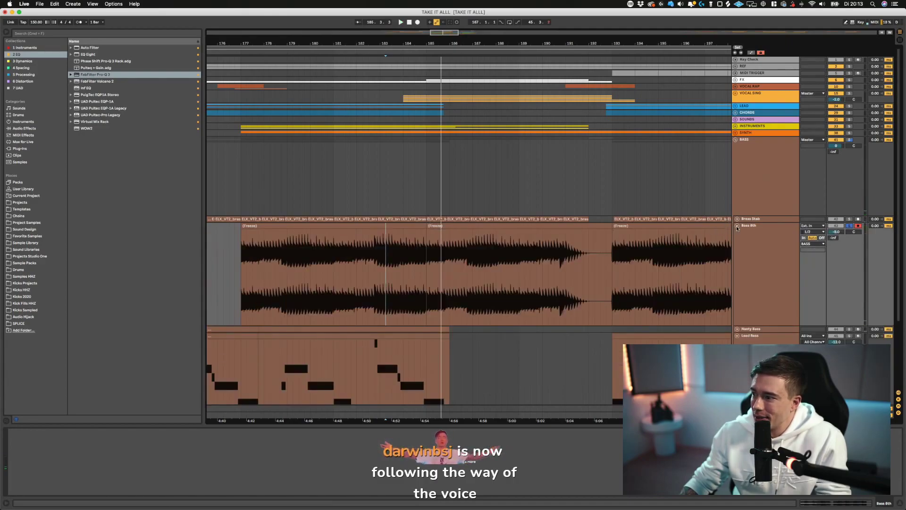
click(736, 225)
click(339, 283)
key(space)
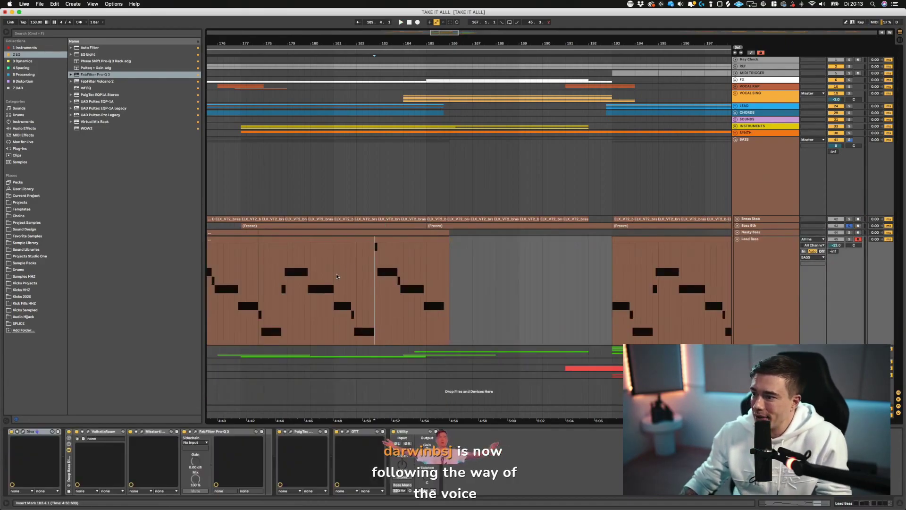
click(850, 225)
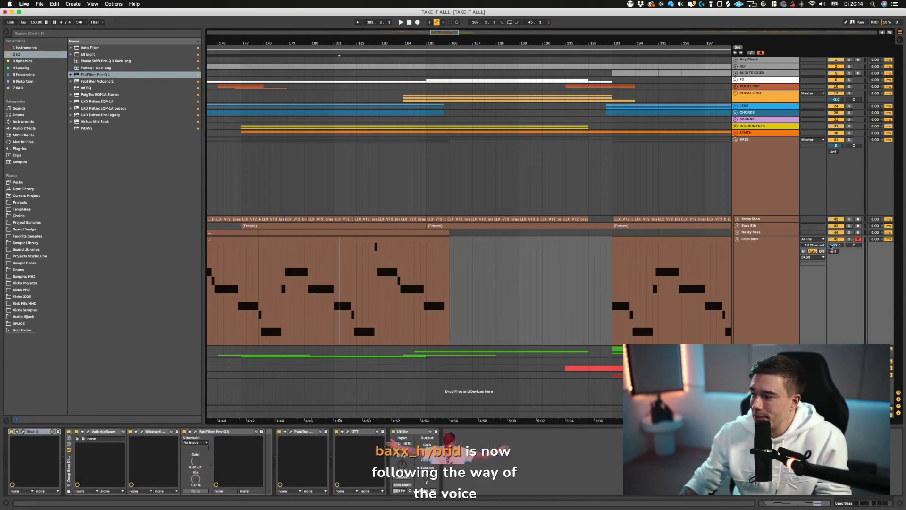
- Open the notes of the Lead Bass clip that ends at bar 186 and place the insert marker at 7.1.1 inside it
click(380, 282)
click(369, 282)
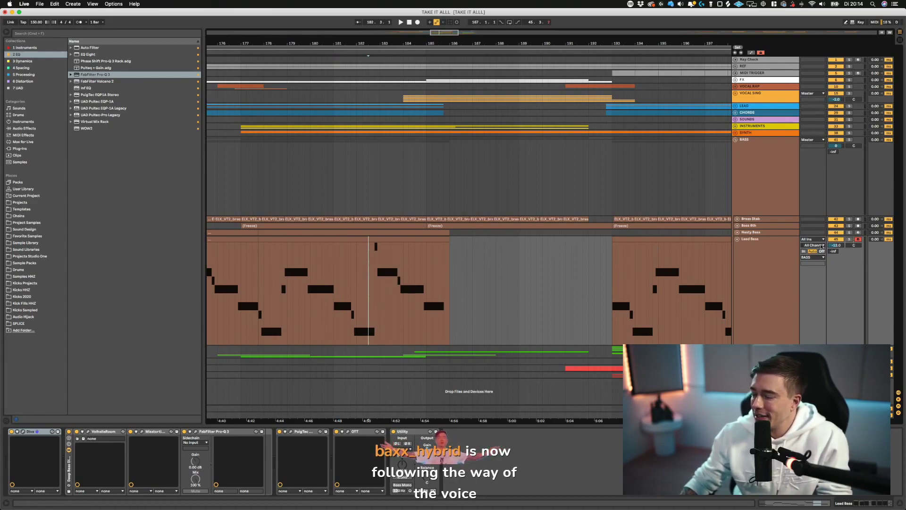
double_click(402, 232)
click(611, 397)
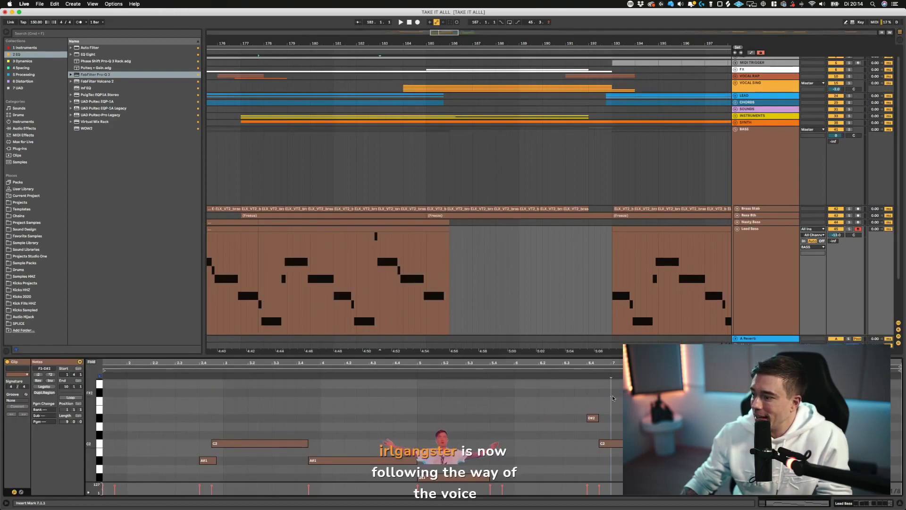
- Play the passage from bar 183 with the BASS group soloed, and replay it with the full mix
click(849, 230)
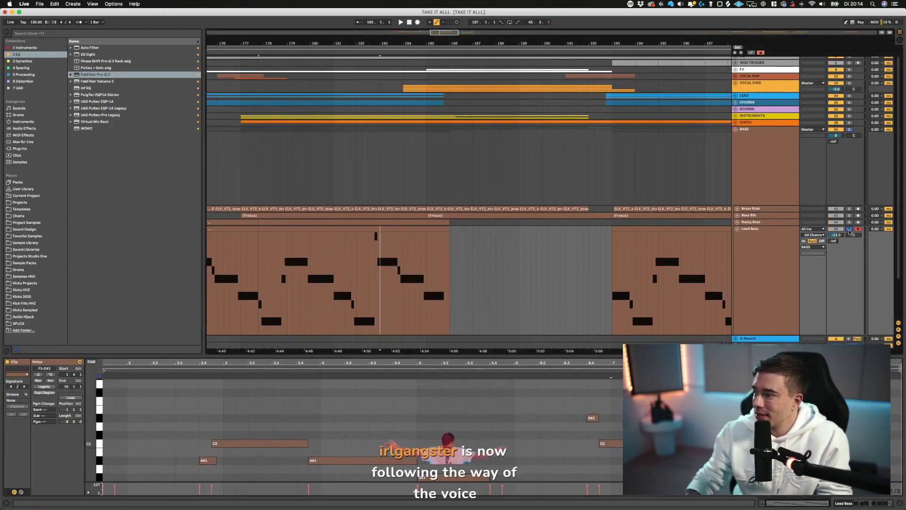
click(849, 230)
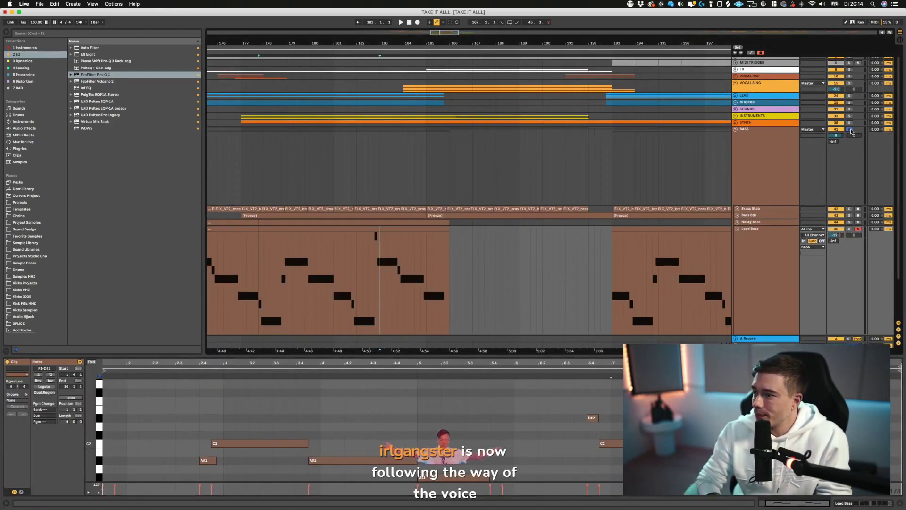
key(space)
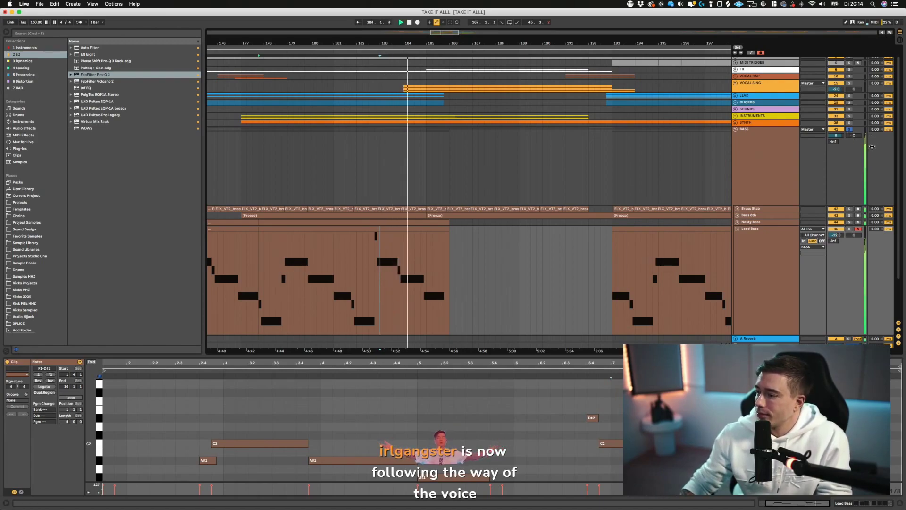
click(574, 402)
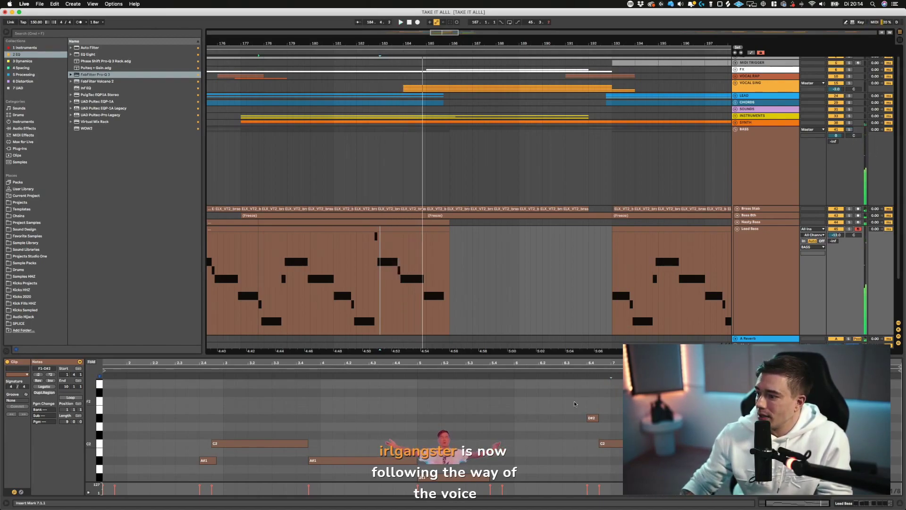
key(space)
key(space)
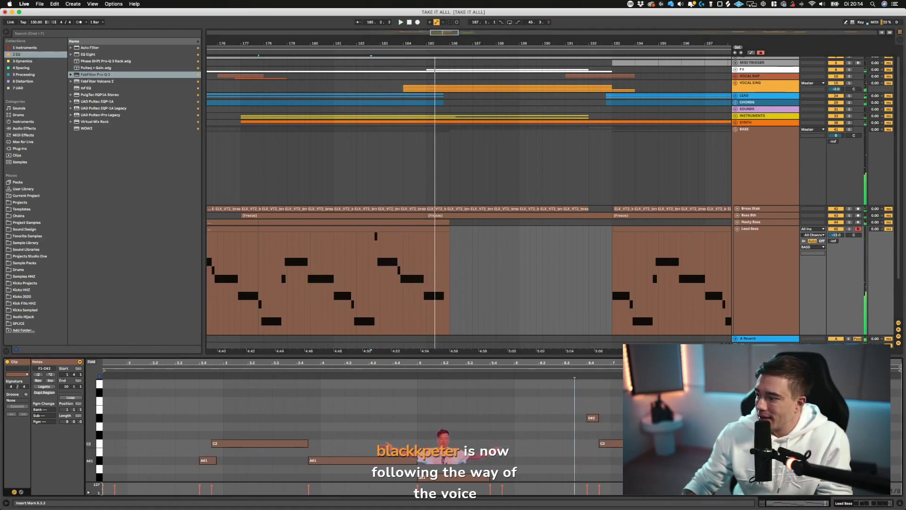
- Try shortening the Lead Bass clip's A#1 note that starts at 7.4.3 so it ends at 8.3.1
click(744, 460)
scroll(745, 439, down, 3)
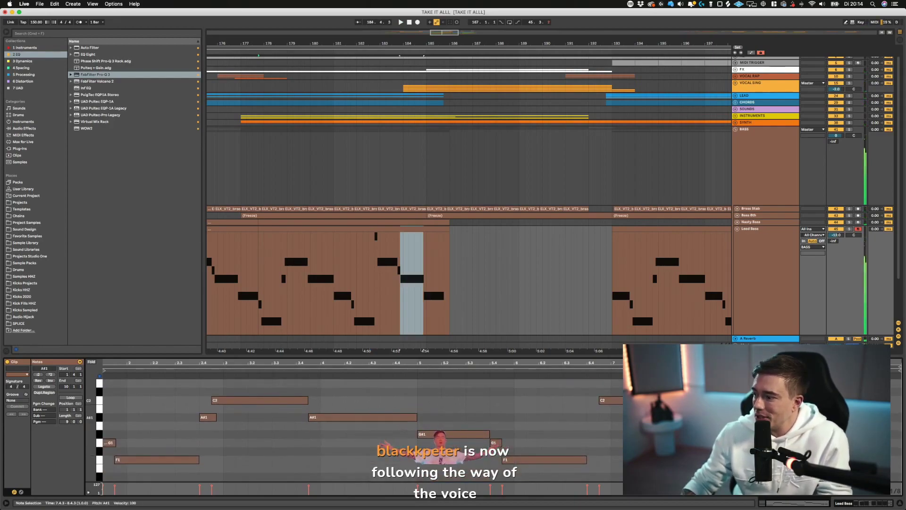
drag(795, 417, 758, 417)
scroll(758, 417, up, 3)
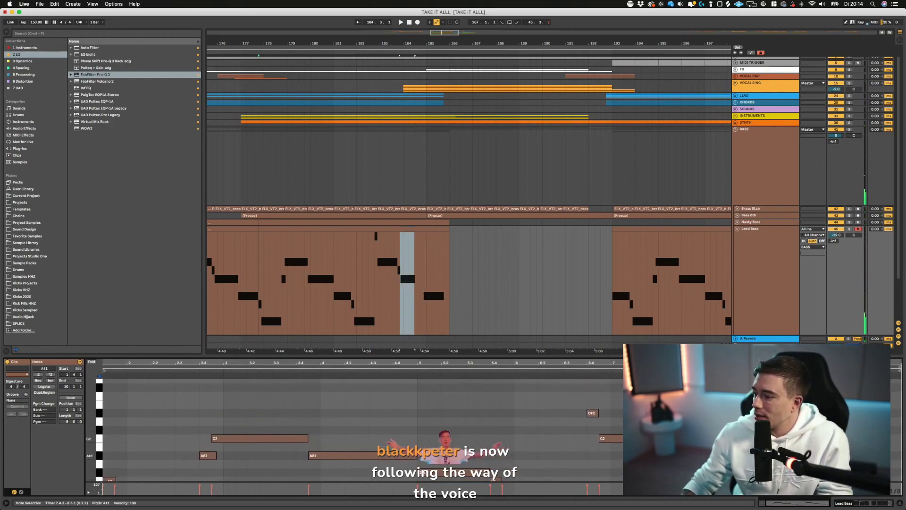
key(super+z)
- Play the full mix from position 7.2.1 of the Lead Bass clip
click(637, 417)
key(space)
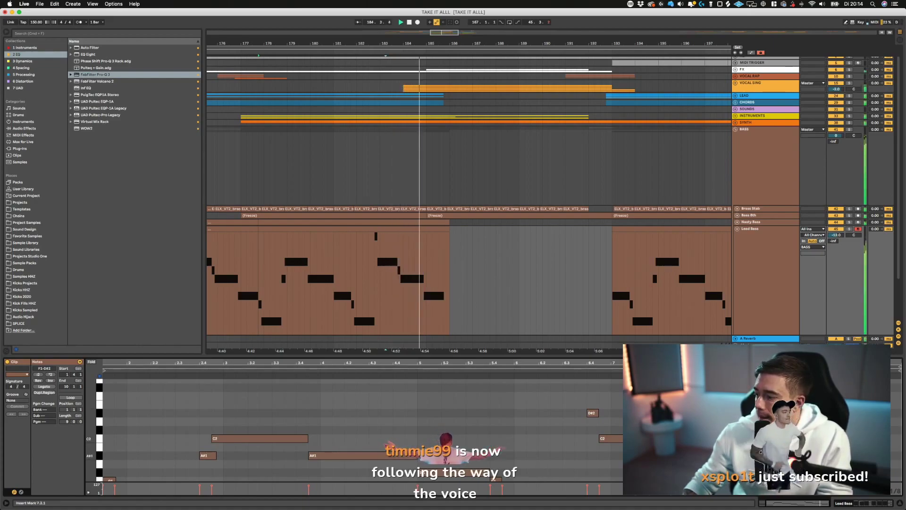
key(space)
- Shorten the Lead Bass clip's A#1 note at 7.4.3 to end at 8.3.1, and add a D#2 note from there to the following note
drag(791, 455, 756, 456)
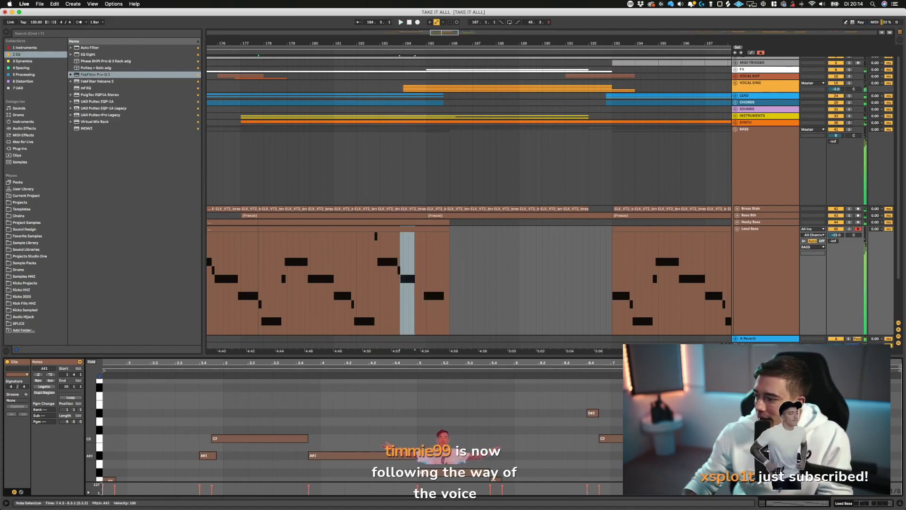
double_click(761, 413)
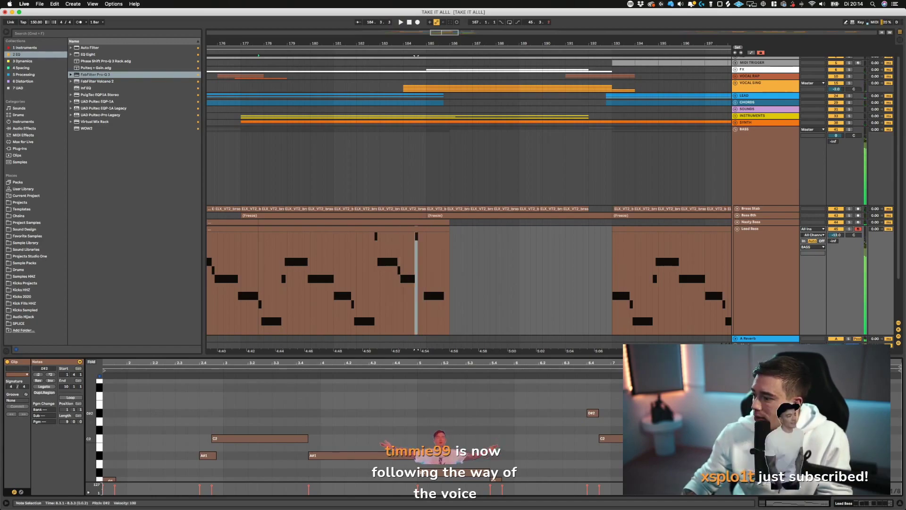
drag(768, 413, 792, 413)
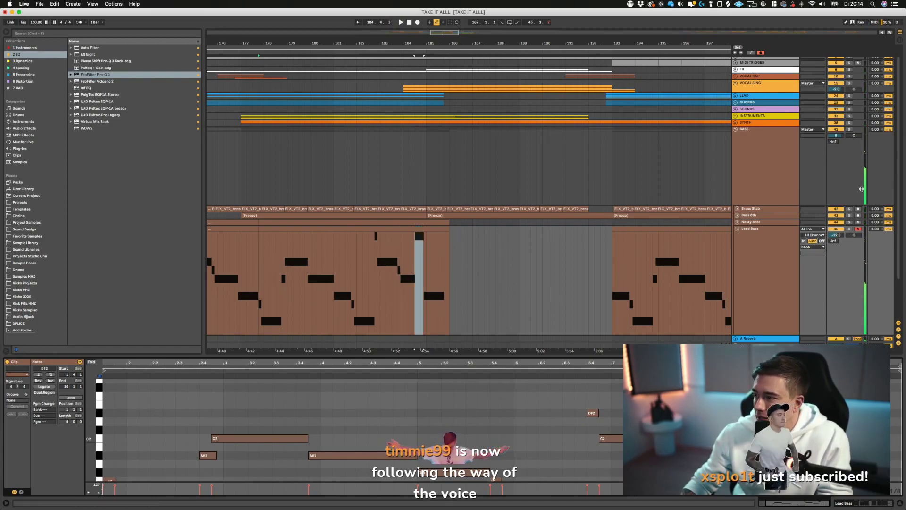
- Unfold the Nasty Bass track and open the notes of its clip that ends at bar 186
click(738, 222)
scroll(387, 199, down, 3)
click(405, 222)
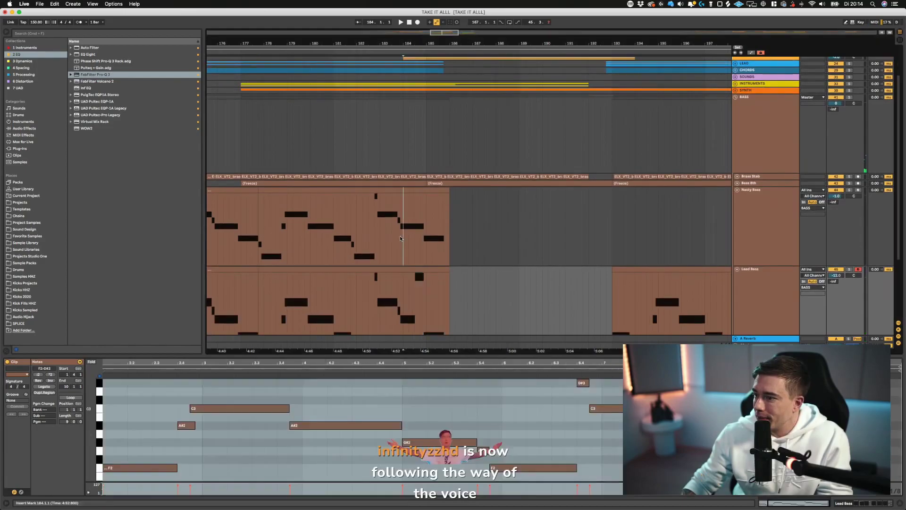
scroll(427, 235, down, 2)
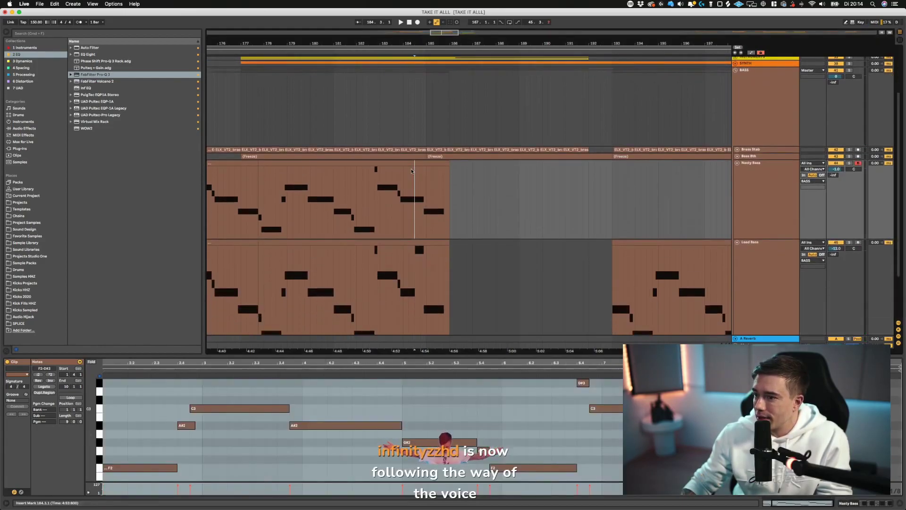
scroll(412, 171, left, 2)
click(376, 162)
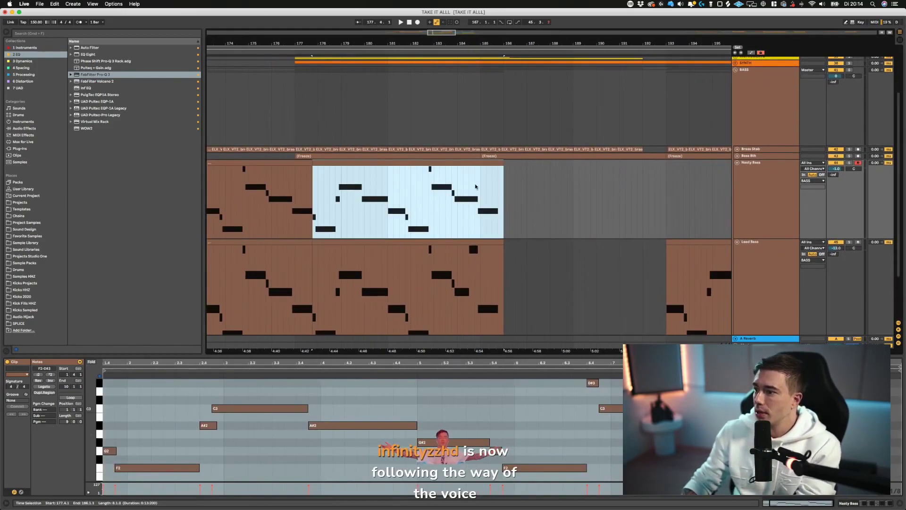
click(463, 188)
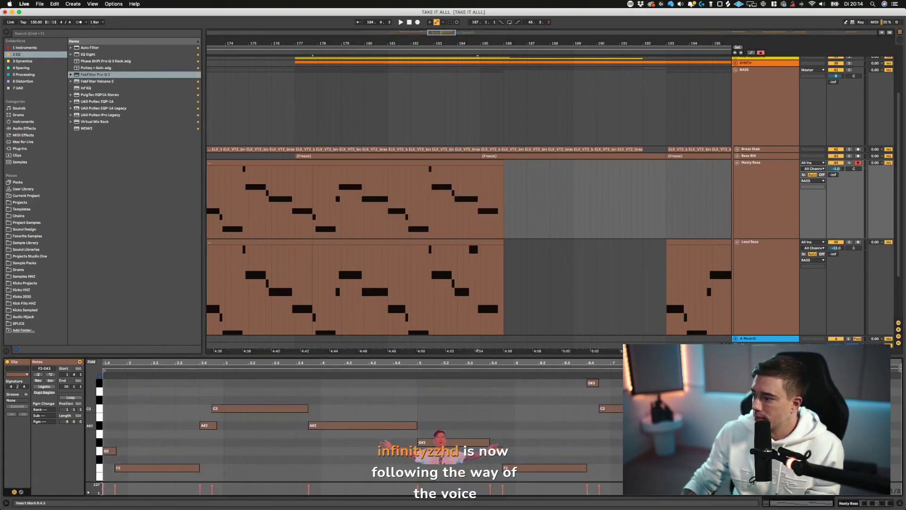
- Shorten the matching A#2 note in the Nasty Bass clip to end at 8.3.1 and add a D#3 note from 8.3.1 to 8.4.3
drag(792, 425, 758, 425)
double_click(762, 391)
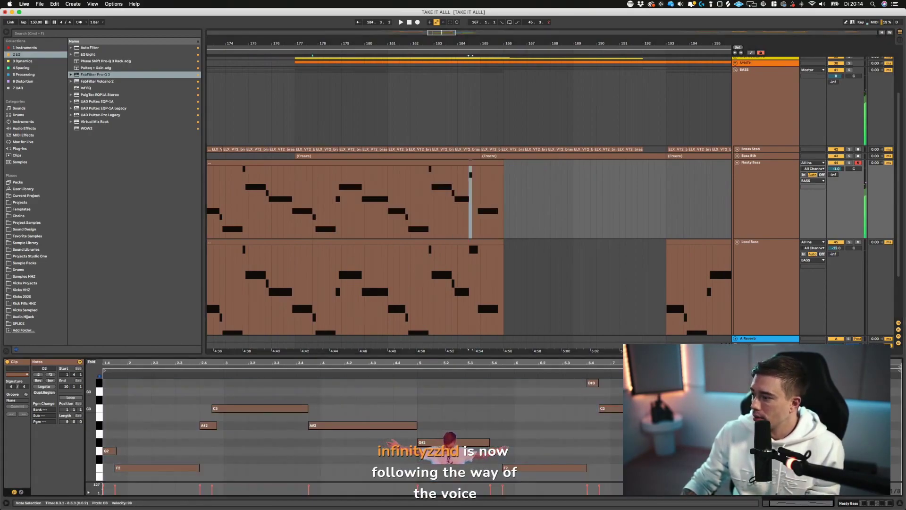
drag(768, 391, 794, 383)
key(Up)
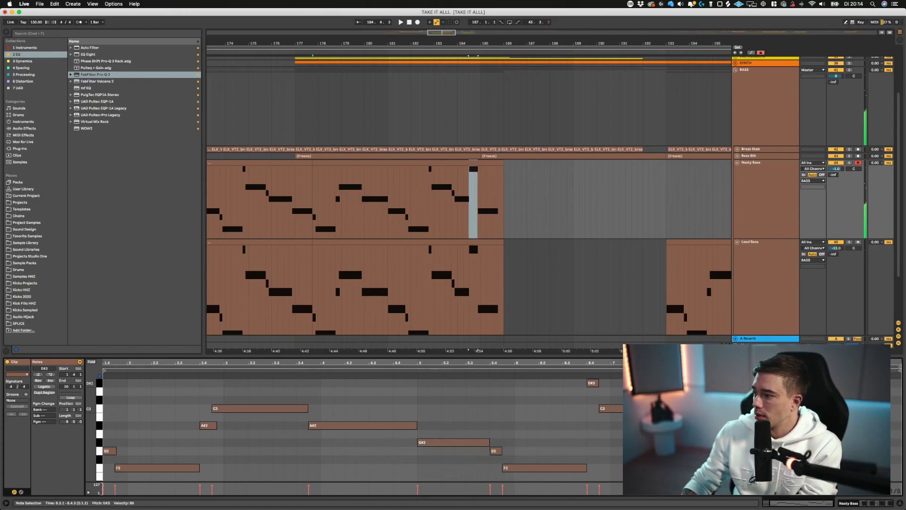
- Fold the Nasty Bass track and unfold the Bass 8th track to show its frozen waveform
click(434, 187)
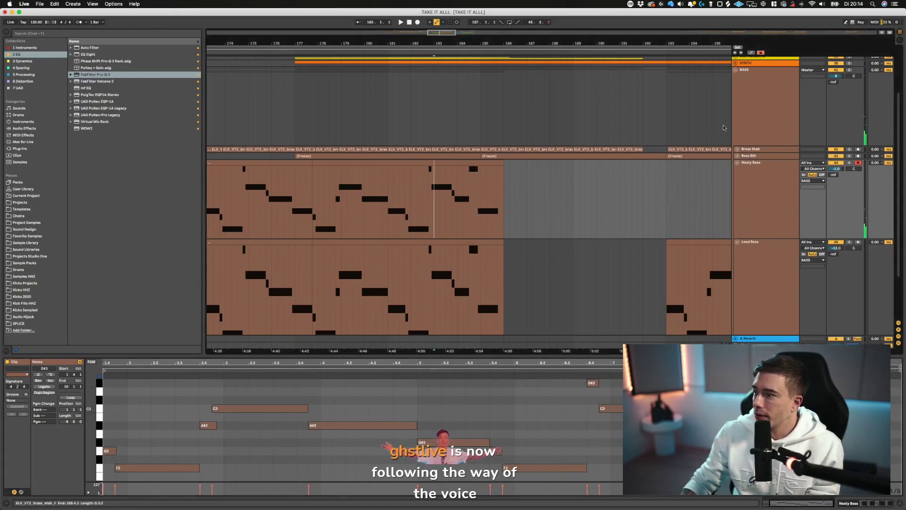
click(738, 163)
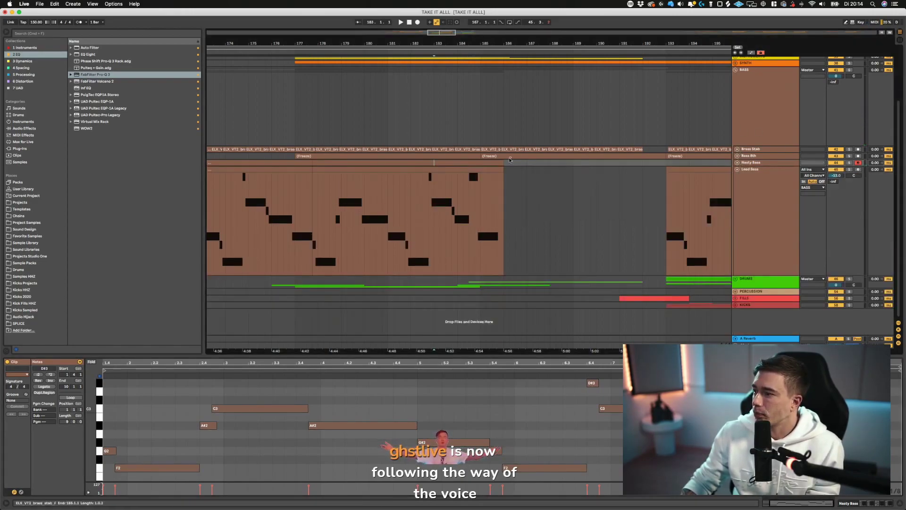
click(737, 156)
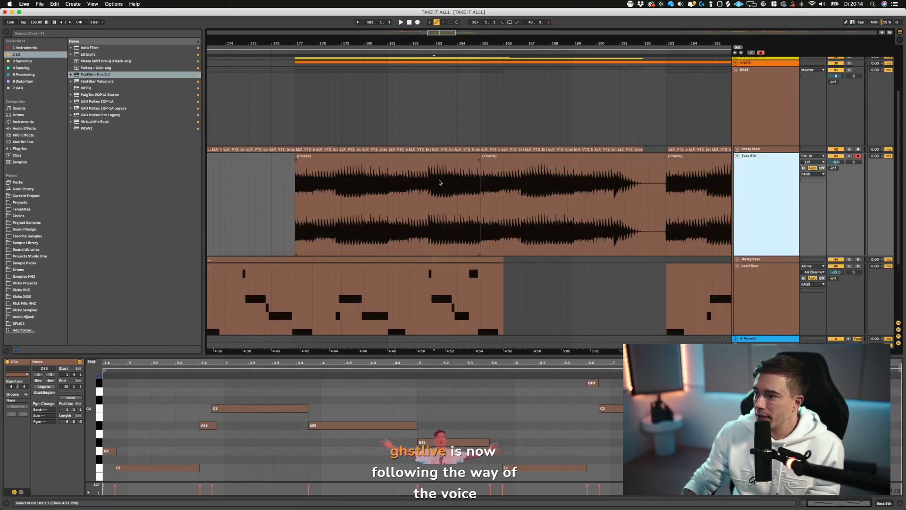
- Solo the Bass 8th track and play it from the middle of bar 182, viewing bars 181 to 186 up close
click(423, 181)
click(849, 157)
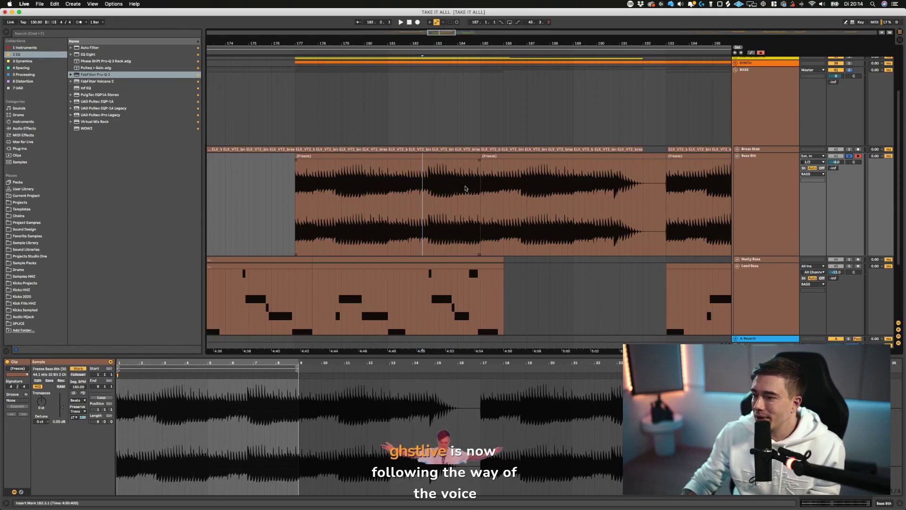
key(space)
drag(444, 43, 428, 118)
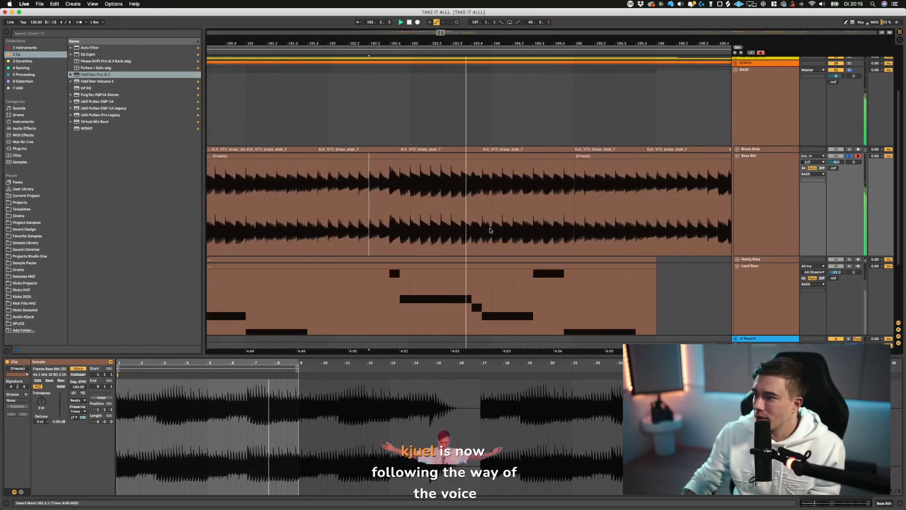
key(space)
- Split the frozen Bass 8th clip at 184.3.1, where the added Lead Bass note starts, with the track unsoloed
click(506, 177)
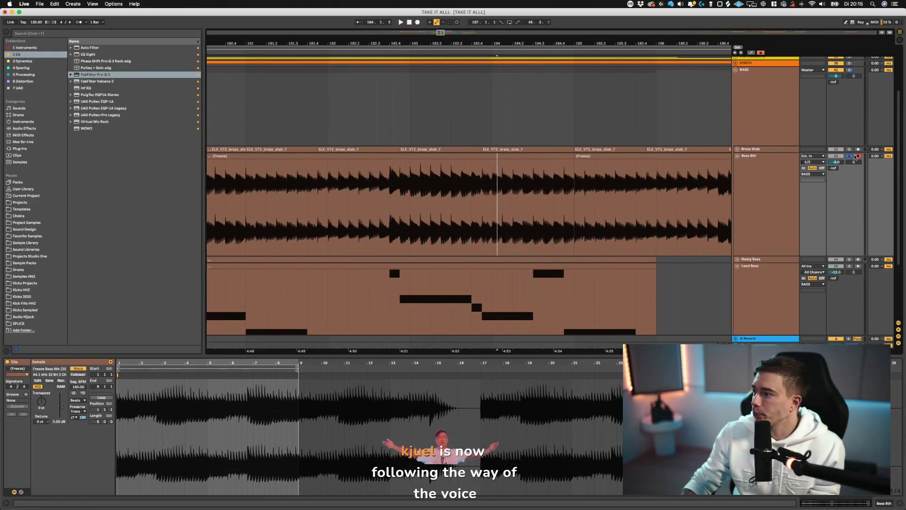
click(541, 171)
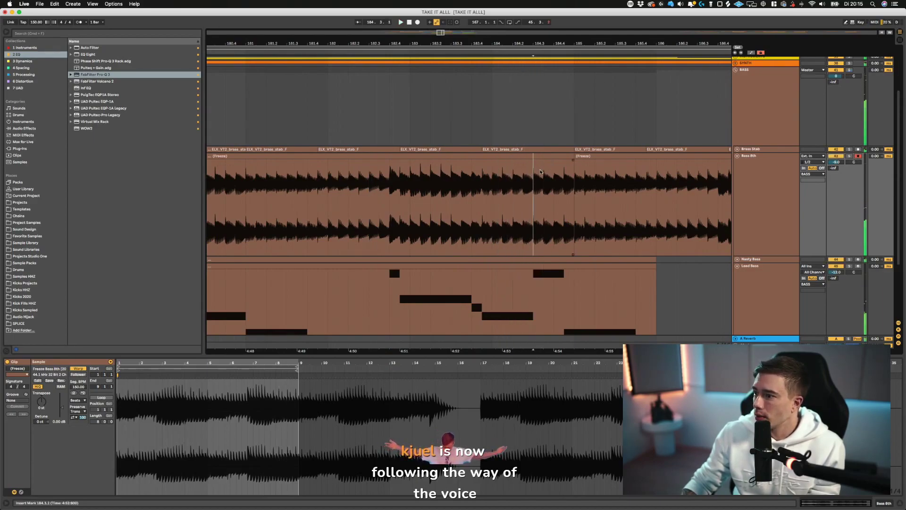
key(super+e)
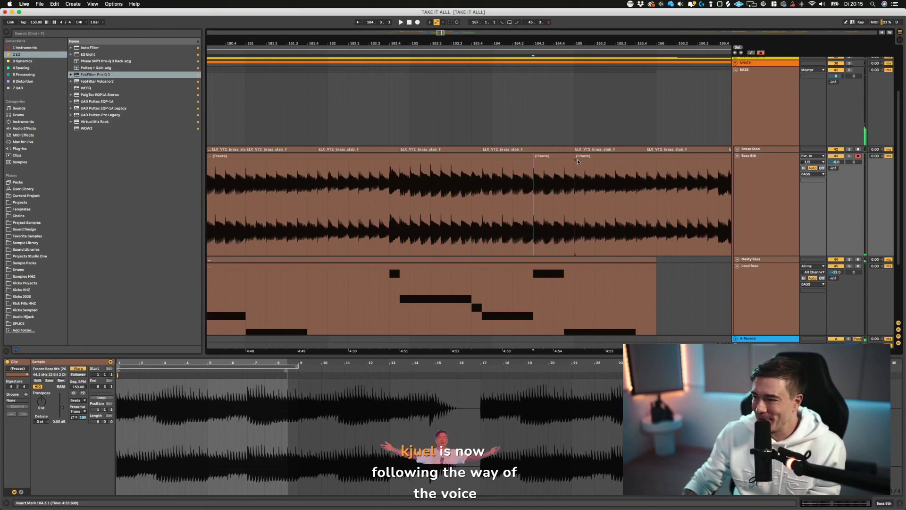
- Play the short new Bass 8th clip soloed and split it at 184.4.3, where the added Lead Bass note ends
click(549, 157)
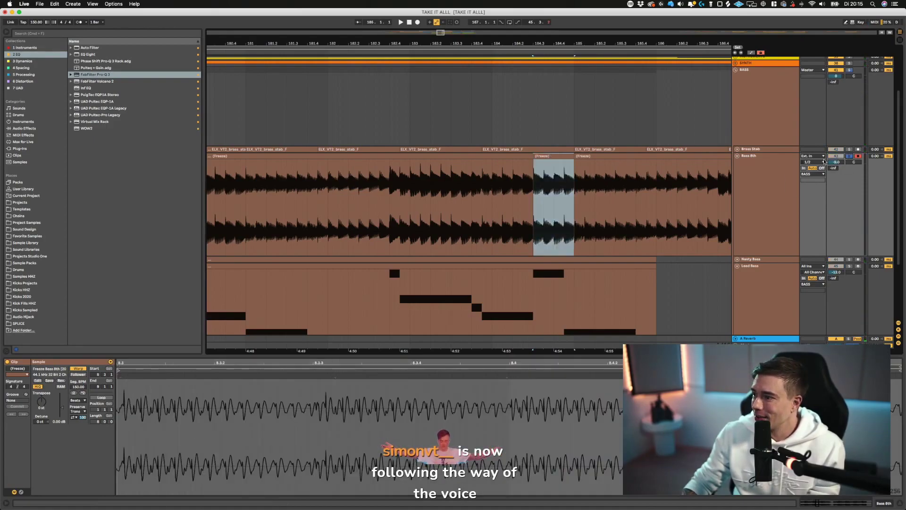
key(space)
key(space)
click(563, 176)
key(super+e)
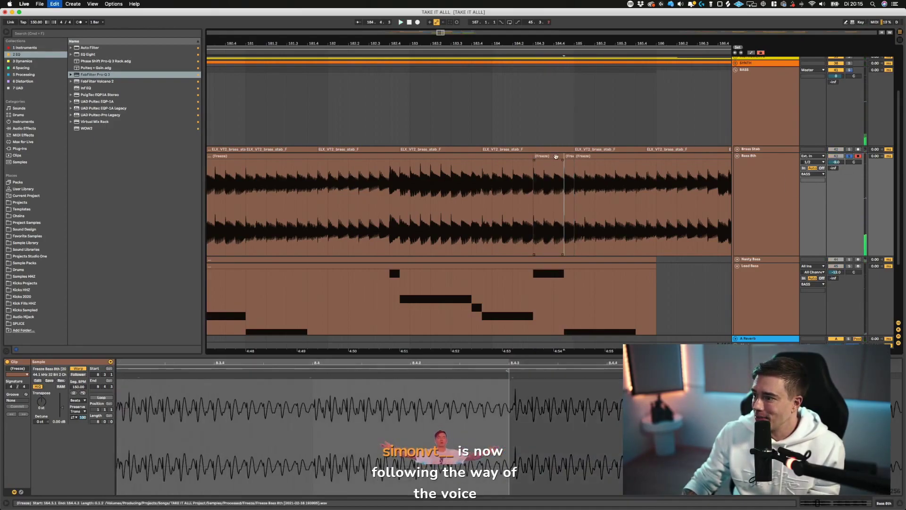
- Select the Bass 8th clip between 184.3.1 and 184.4.3 and set its warp mode to Tones
click(554, 156)
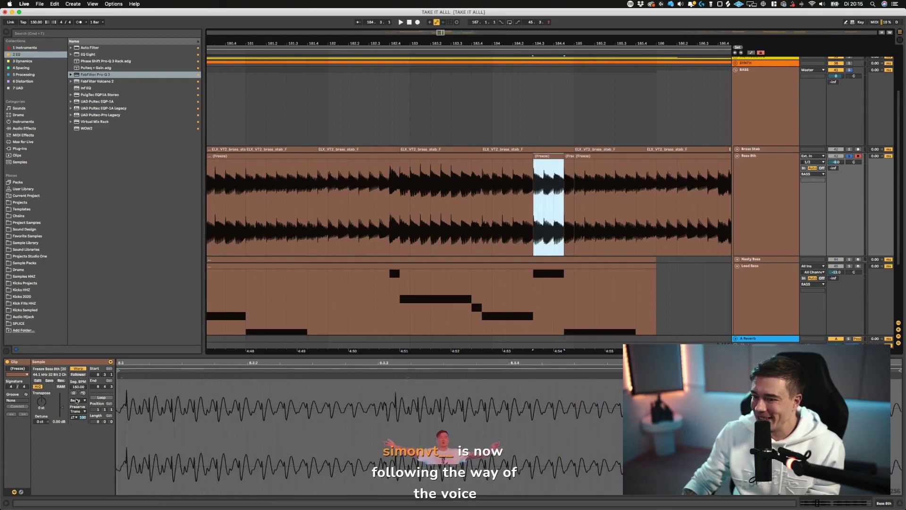
click(76, 401)
click(81, 411)
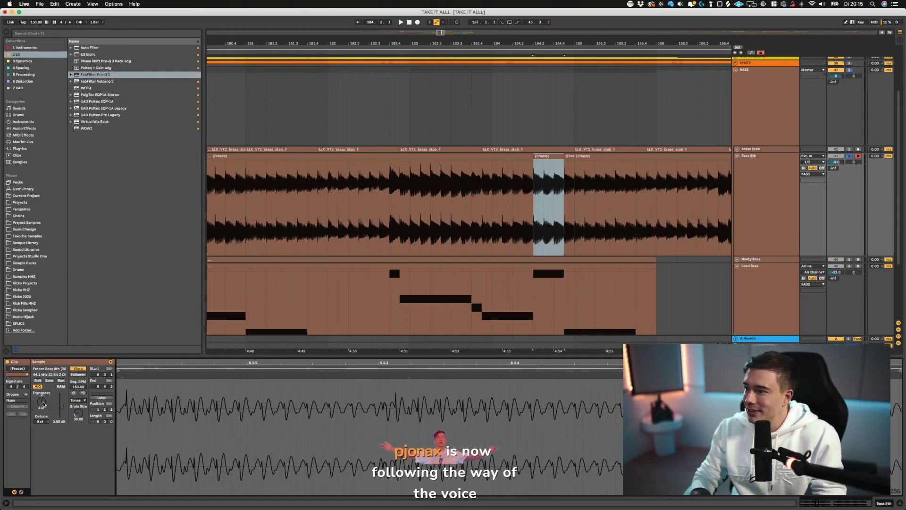
- Audition the transposed Bass 8th clip at 184.3.1 in Tones warp mode, playing from 183.3.1, 184.1.1 and 184.3.1
key(space)
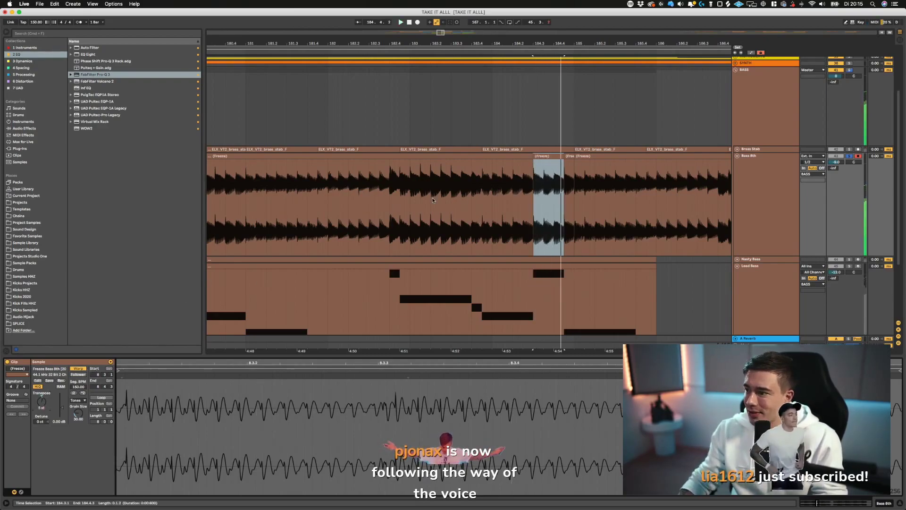
click(77, 401)
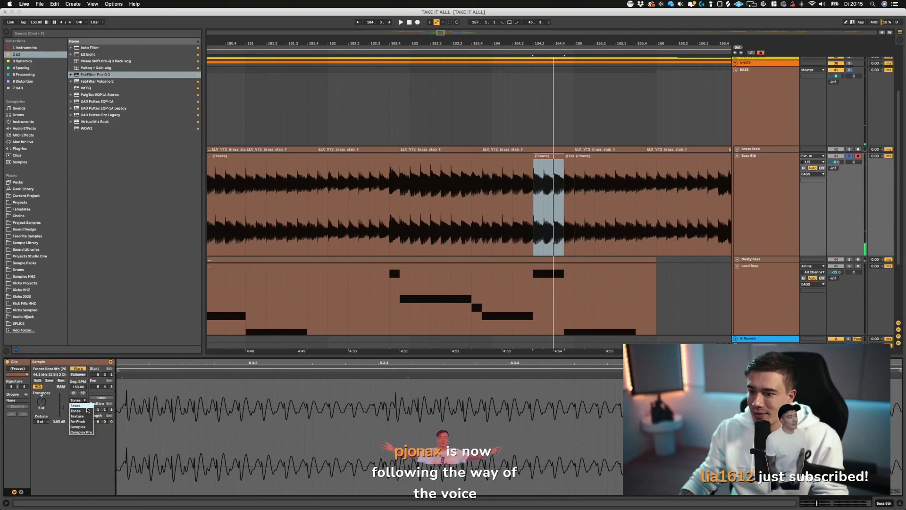
click(83, 411)
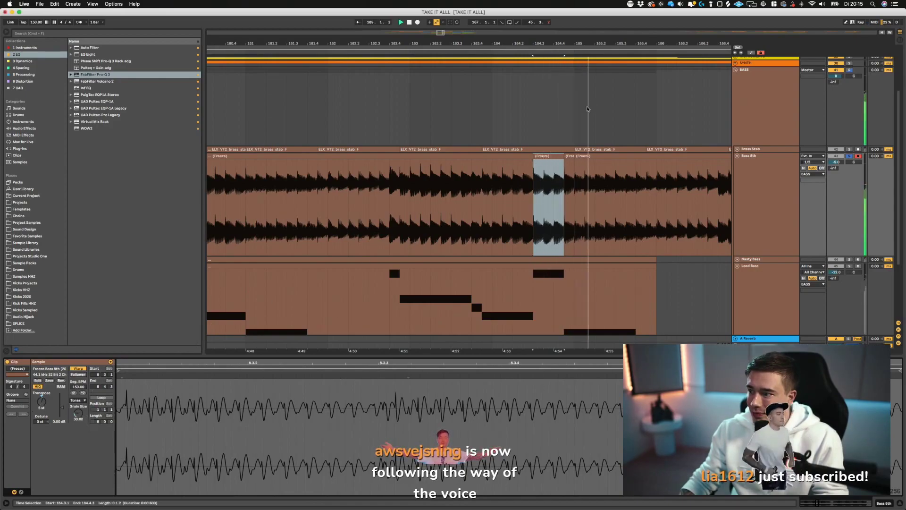
click(451, 189)
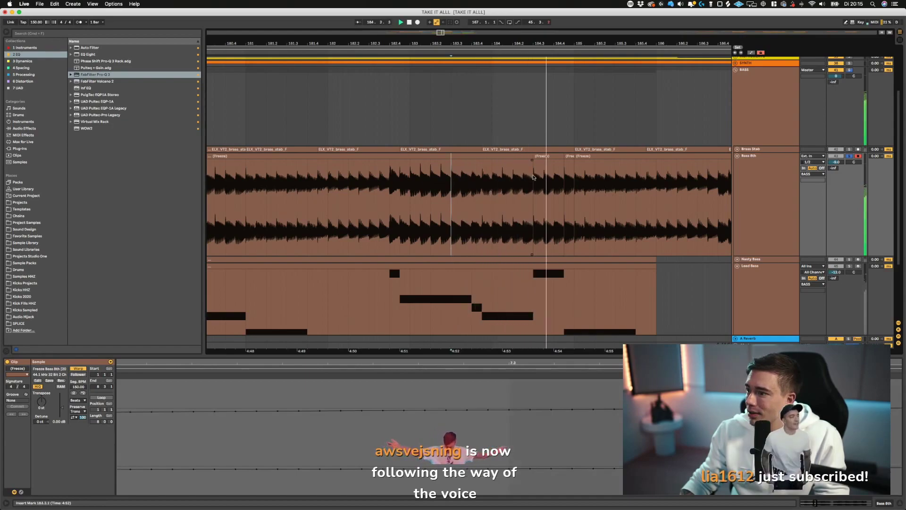
click(492, 177)
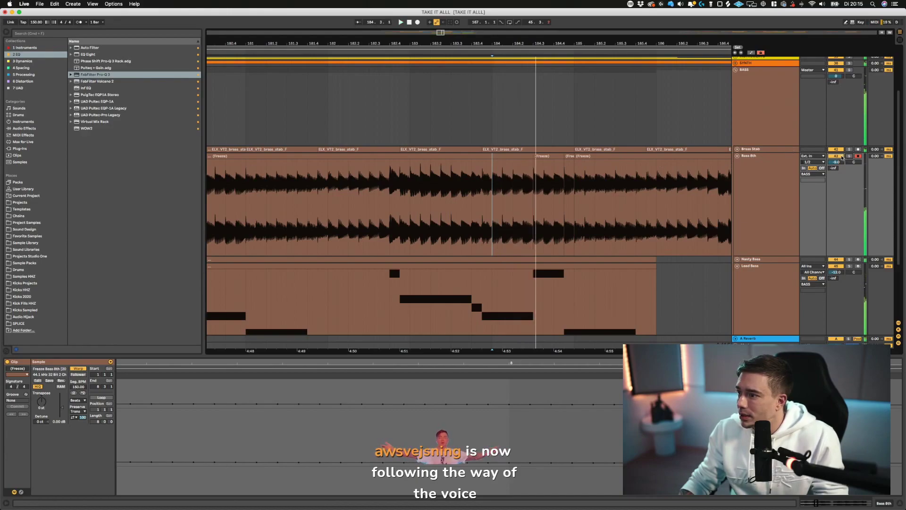
click(528, 180)
click(533, 178)
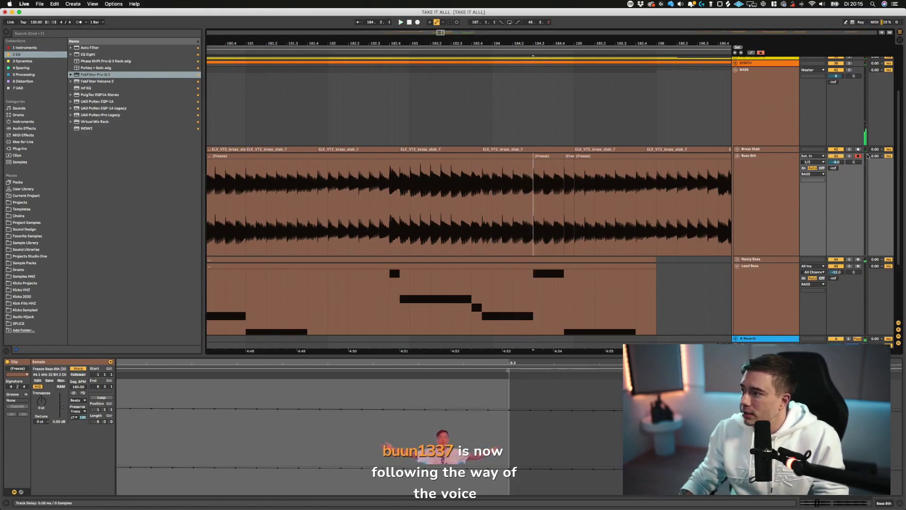
key(space)
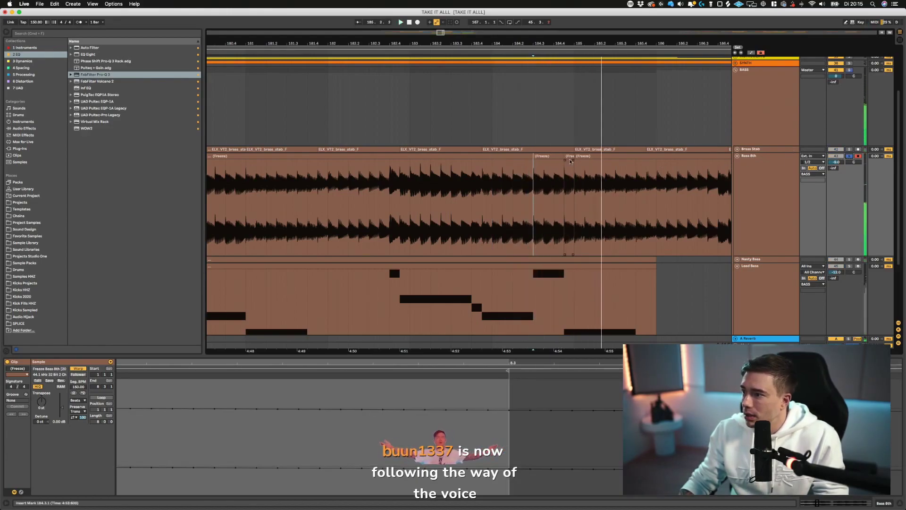
- Replace the short Bass 8th clip between 184.4.3 and 185.1.1 with a copy of the audio from 185.1.1 to 185.1.3
drag(565, 179, 574, 181)
scroll(586, 222, down, 3)
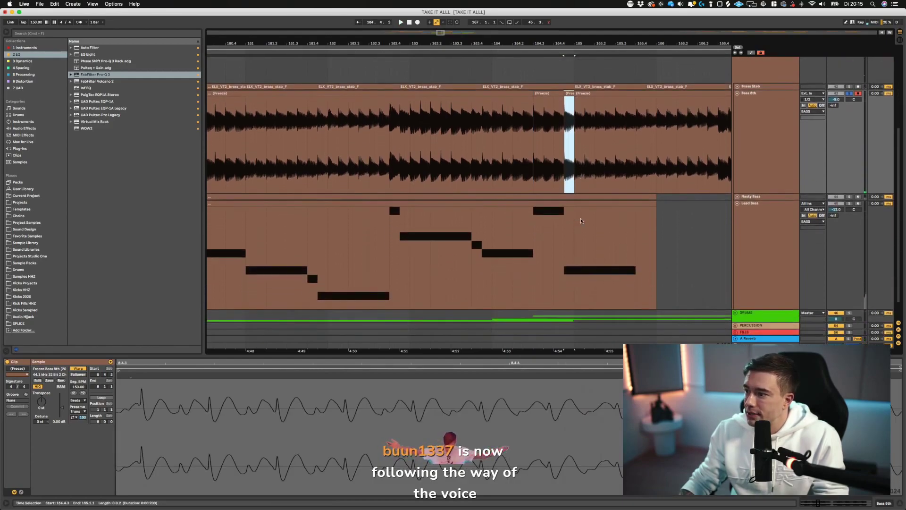
key(Delete)
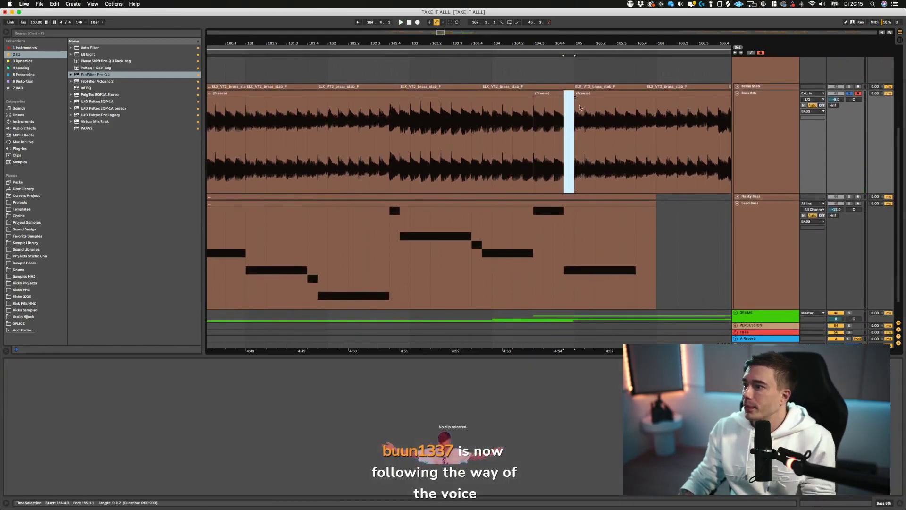
click(584, 110)
key(super+z)
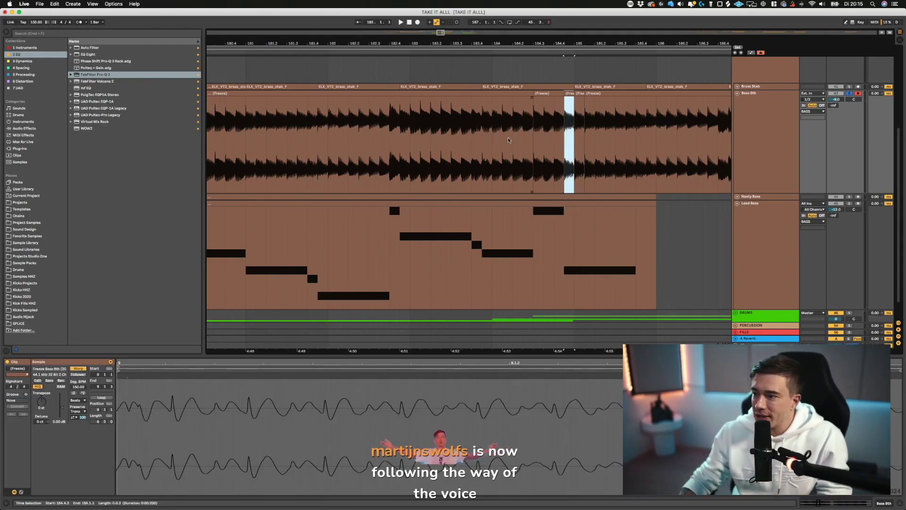
- Play the soloed Bass 8th track from just before bar 184 and from 184.2.1 to check the replaced piece
click(487, 151)
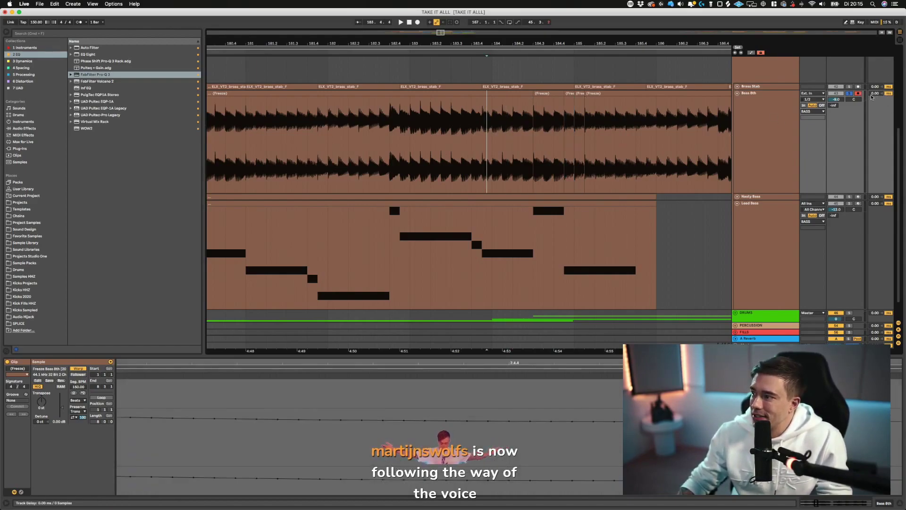
click(512, 119)
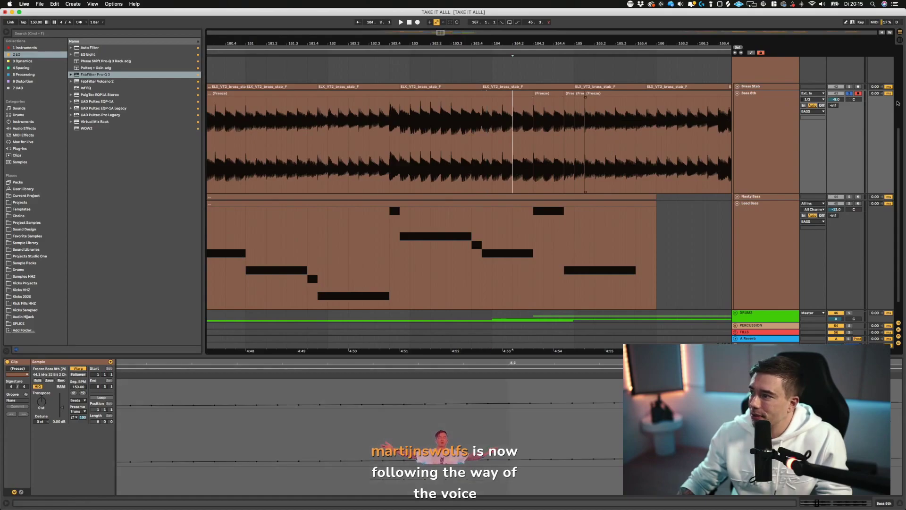
key(space)
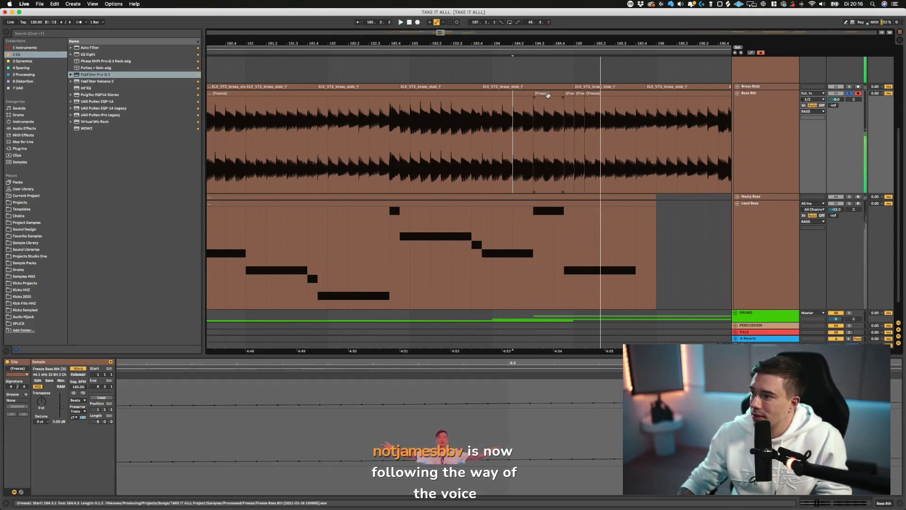
- Set the warp mode of the Bass 8th clip at 184.3.1 to Complex and play the transition from 184.2.1
click(542, 93)
click(78, 400)
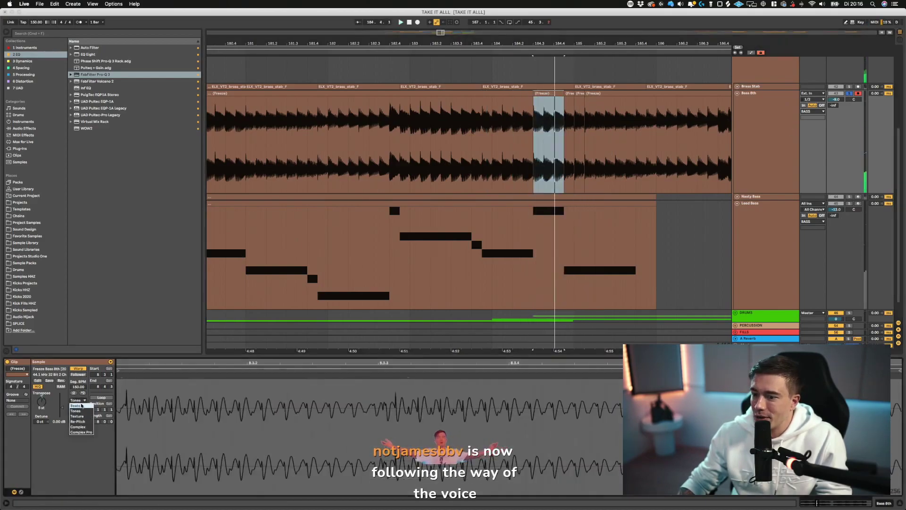
click(78, 427)
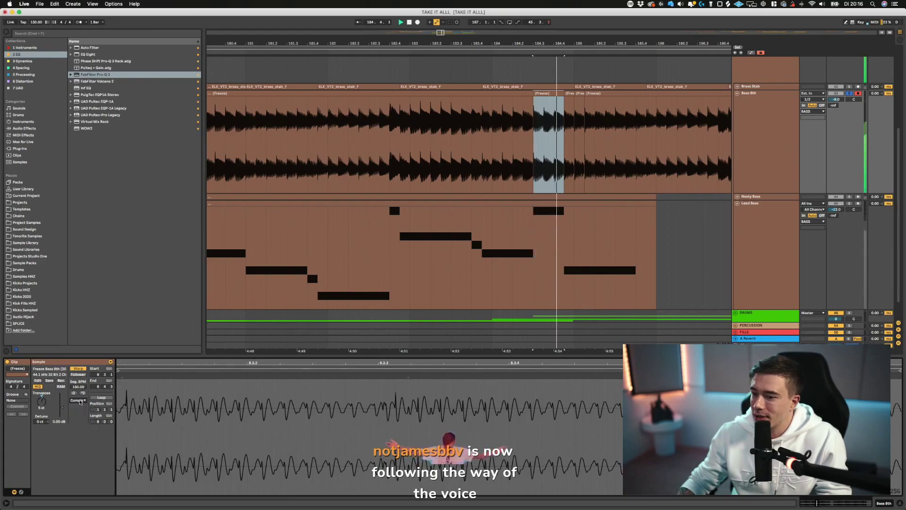
click(513, 137)
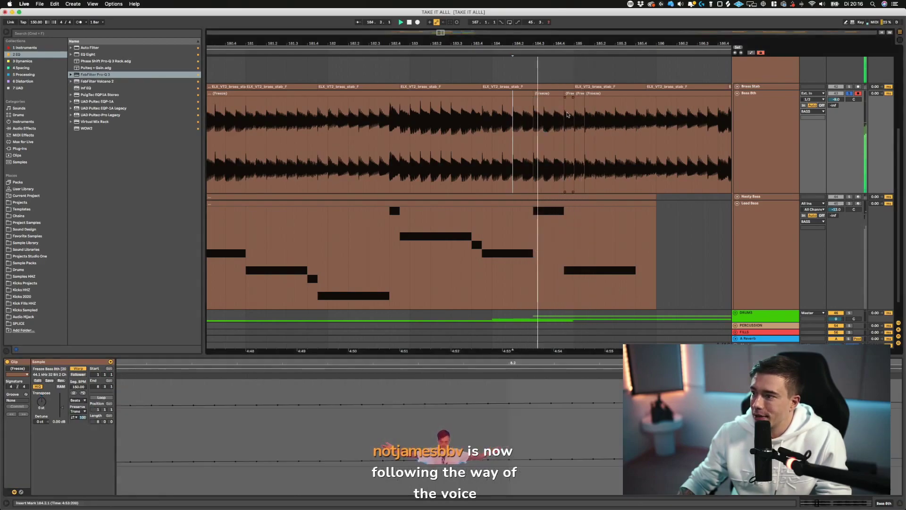
key(space)
click(451, 132)
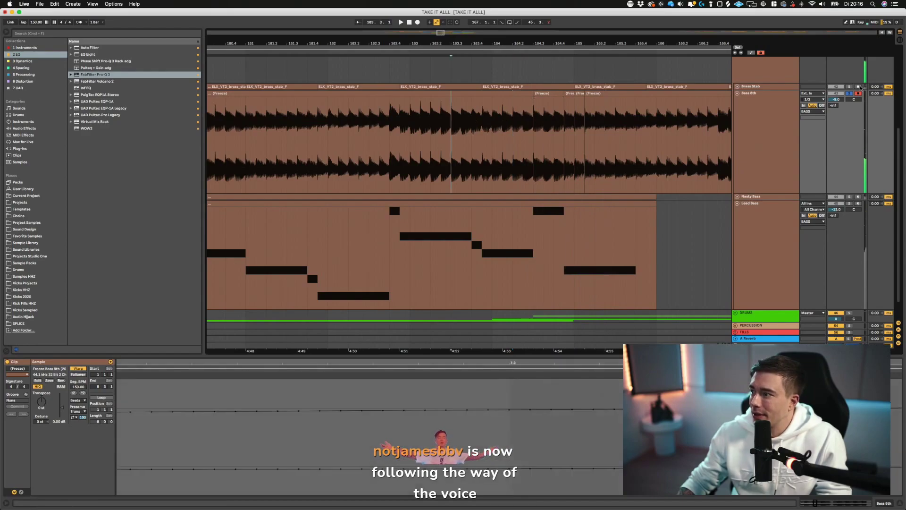
- Unfold the Brass Stab track and solo it, with the insert marker at 184.2.1
click(738, 86)
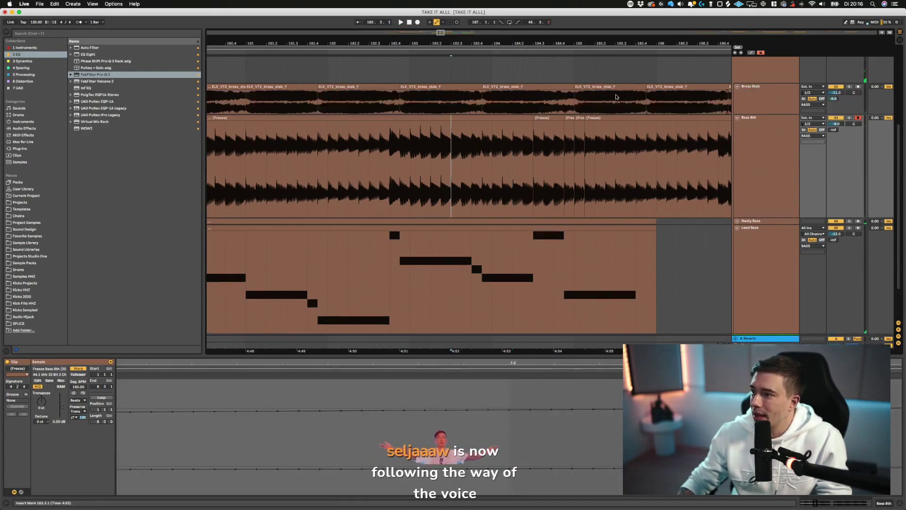
click(476, 100)
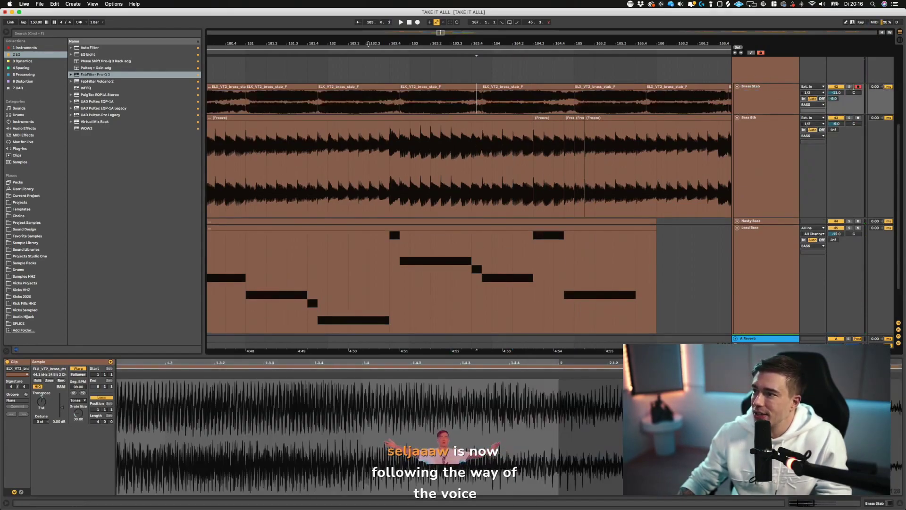
key(minus)
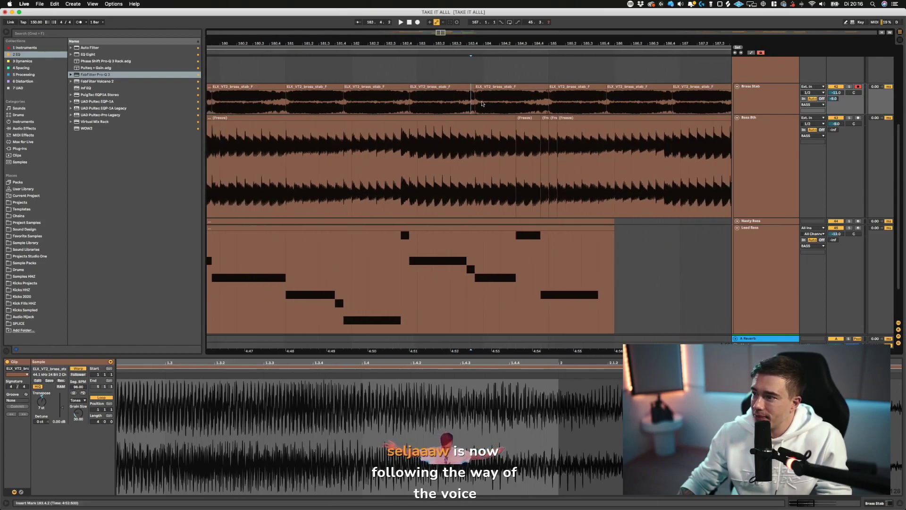
key(Right)
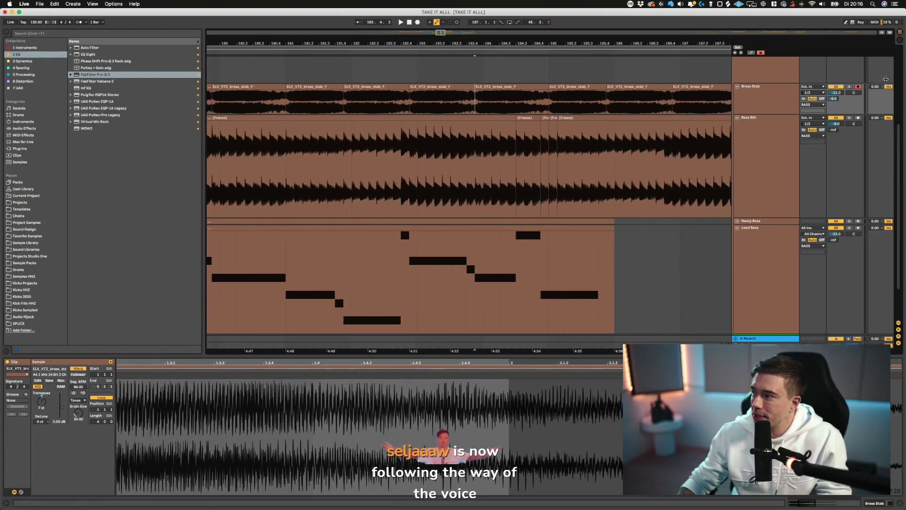
click(849, 87)
click(514, 105)
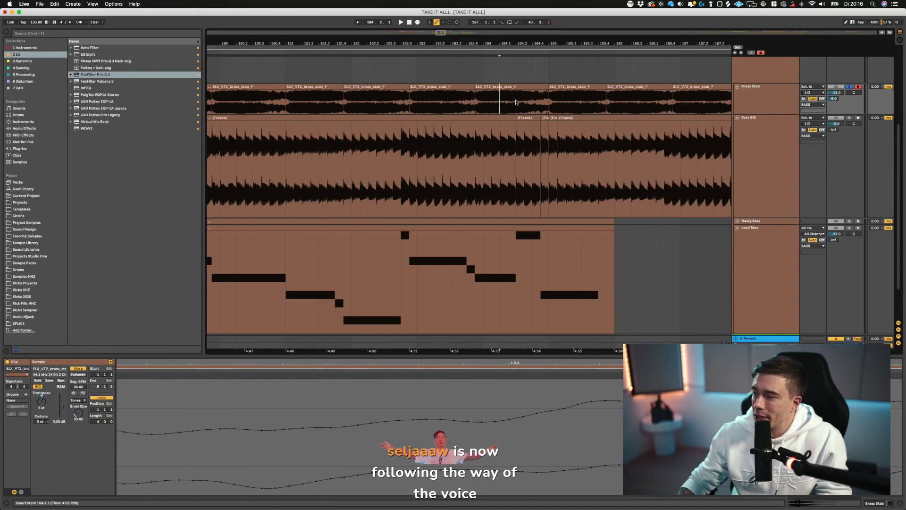
- Split the Brass Stab clip at 184.3.1 and delete its part up to 185.1.1
key(space)
click(527, 87)
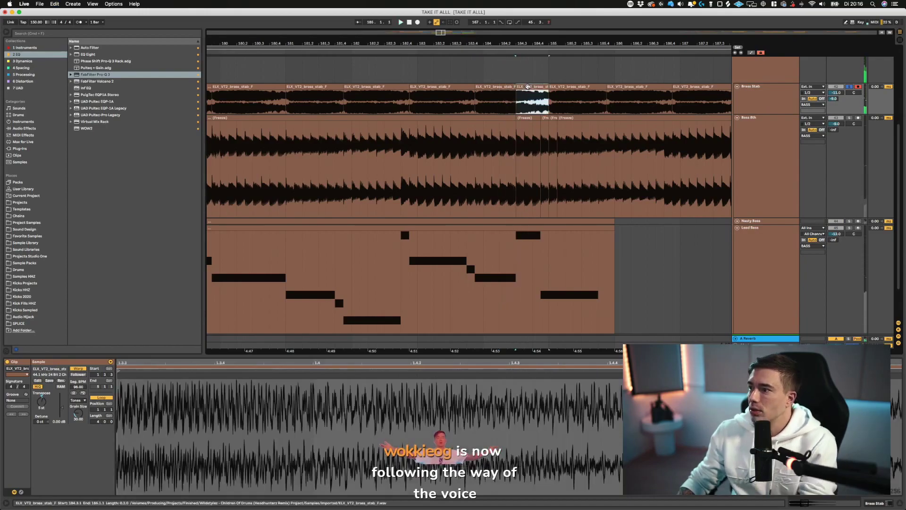
key(Delete)
- Split the remaining Brass Stab clip at 184.2.1, copy its front part to 184.3.1 to fill the gap, and play it
click(498, 94)
key(super+e)
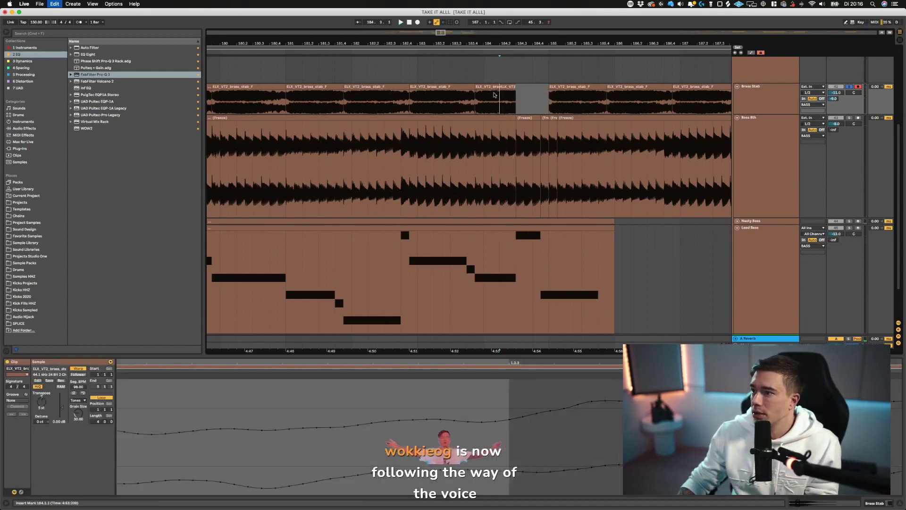
drag(487, 87, 526, 89)
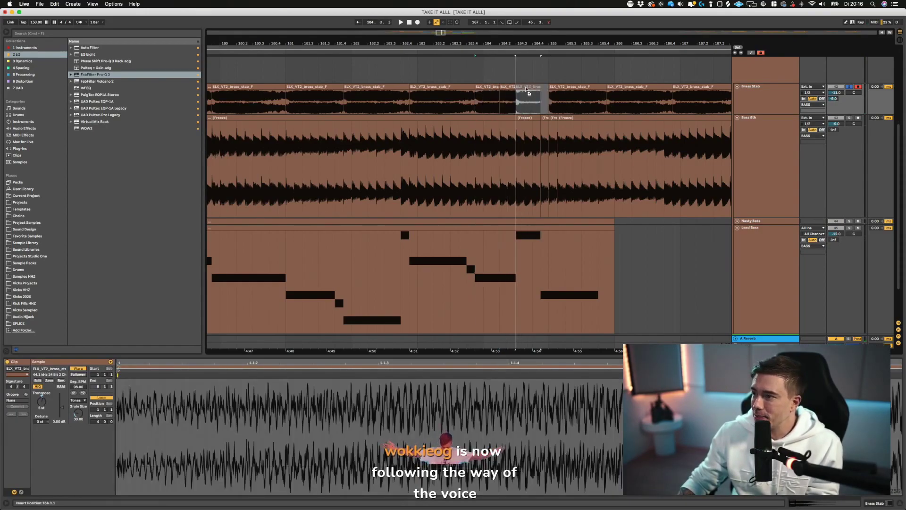
click(500, 103)
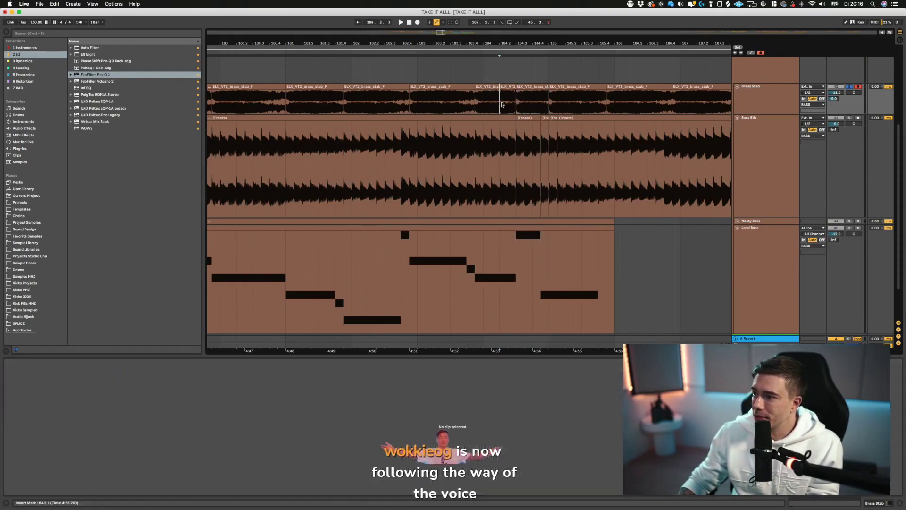
key(space)
- Set the transposition of the Brass Stab copy at 184.3.1 to 10 st and play from 183.4.1
click(527, 88)
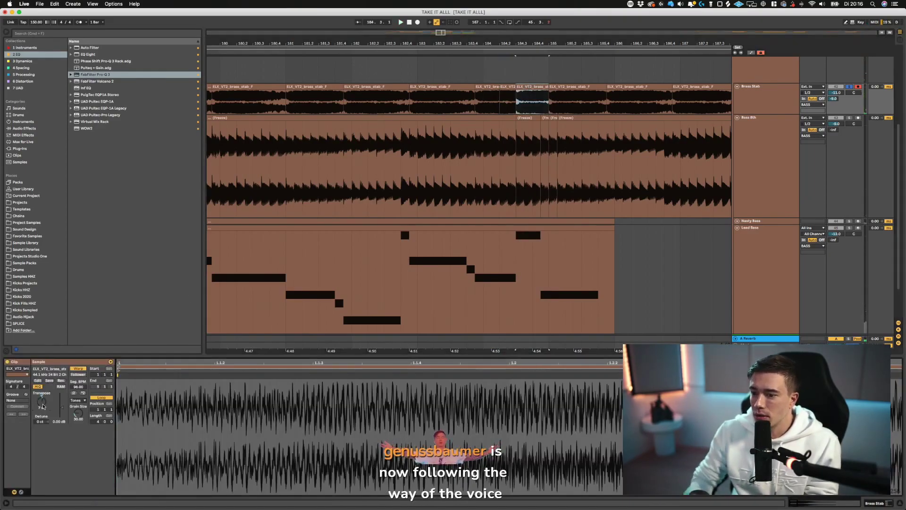
drag(43, 406, 42, 396)
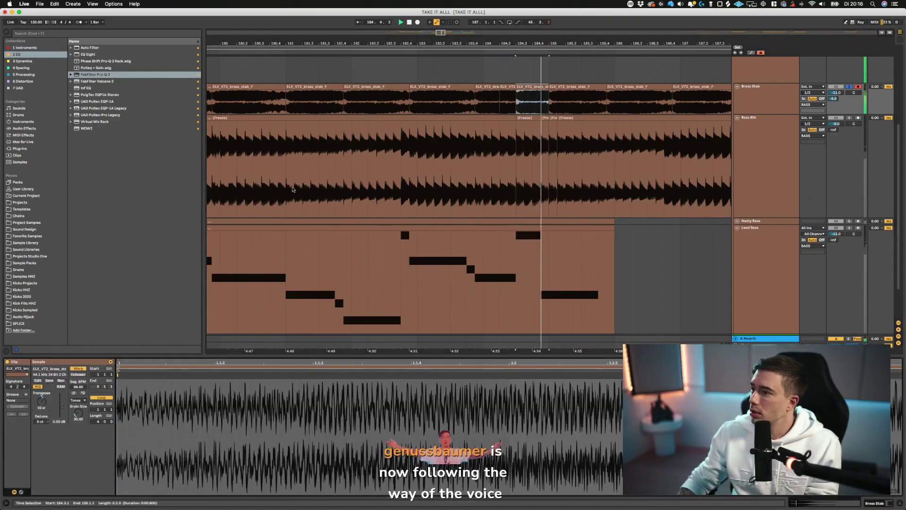
scroll(293, 189, up, 1)
click(467, 109)
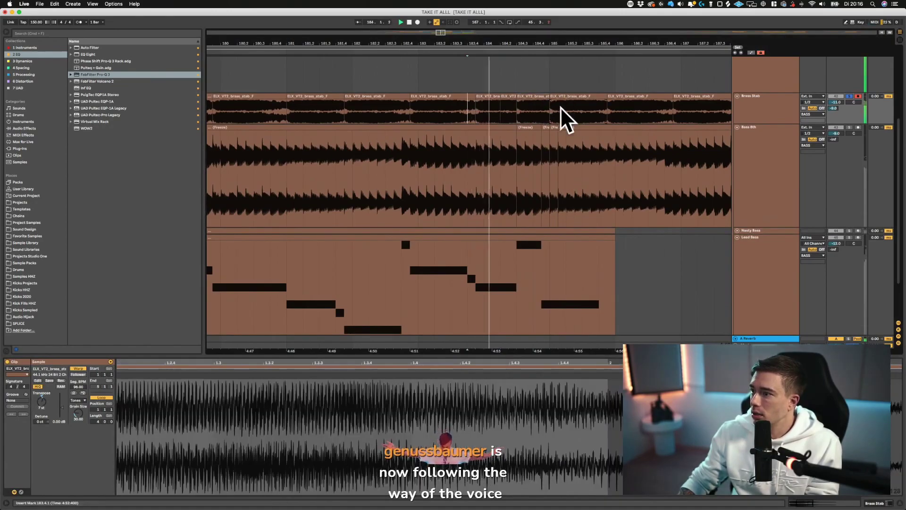
- Replace the Brass Stab clip at 184.3.1 with a copy of the section from 184.1.1 to 184.3.1, split at 184.1.1
click(526, 104)
key(Delete)
click(488, 106)
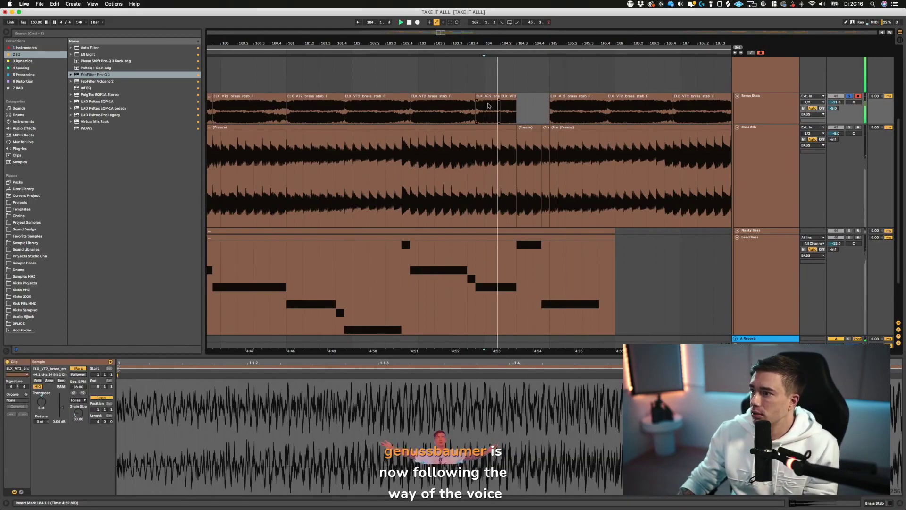
key(super+e)
shift+click(506, 97)
drag(493, 97, 525, 99)
- Set the transposition of the two copied Brass Stab clips between 184.3.1 and 185.1.1 to 10 st and play them
key(space)
key(space)
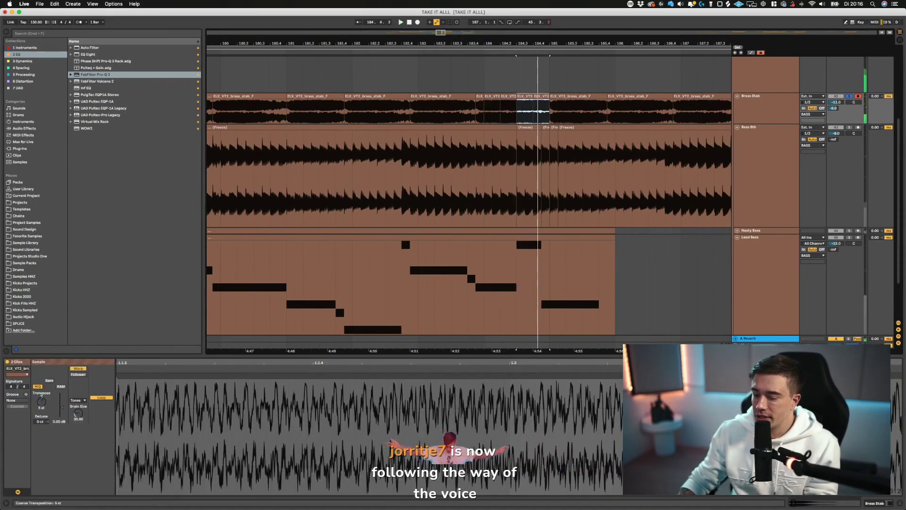
click(44, 402)
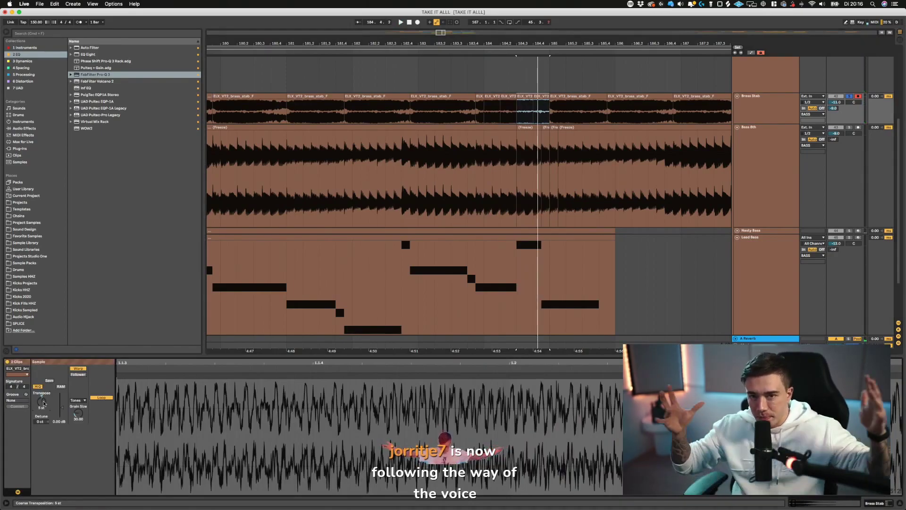
key(space)
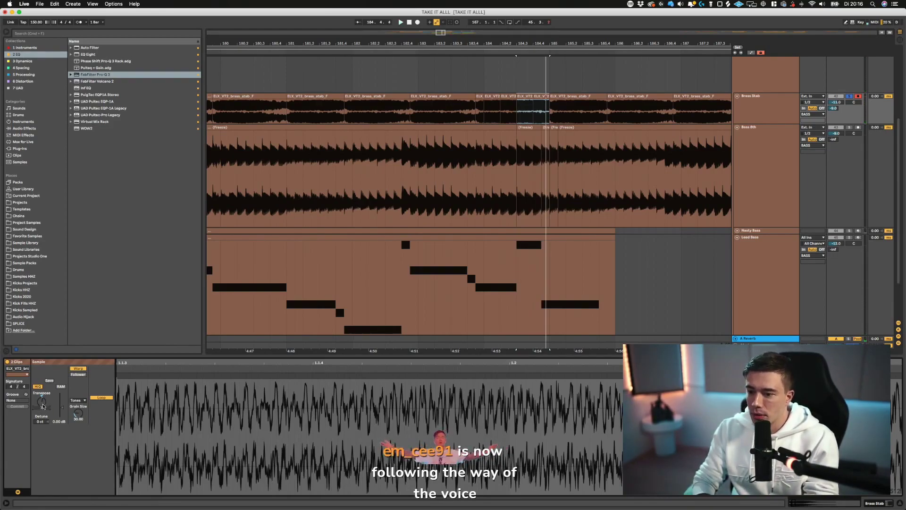
drag(43, 406, 43, 400)
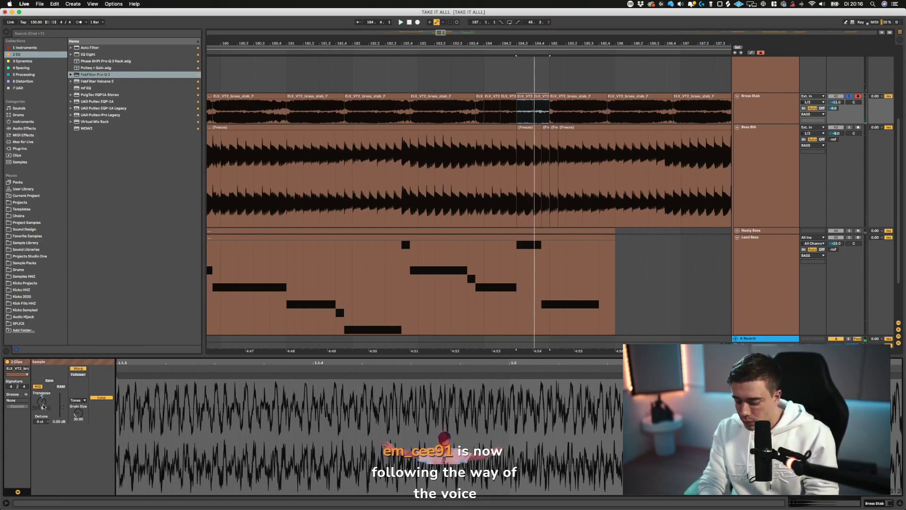
key(space)
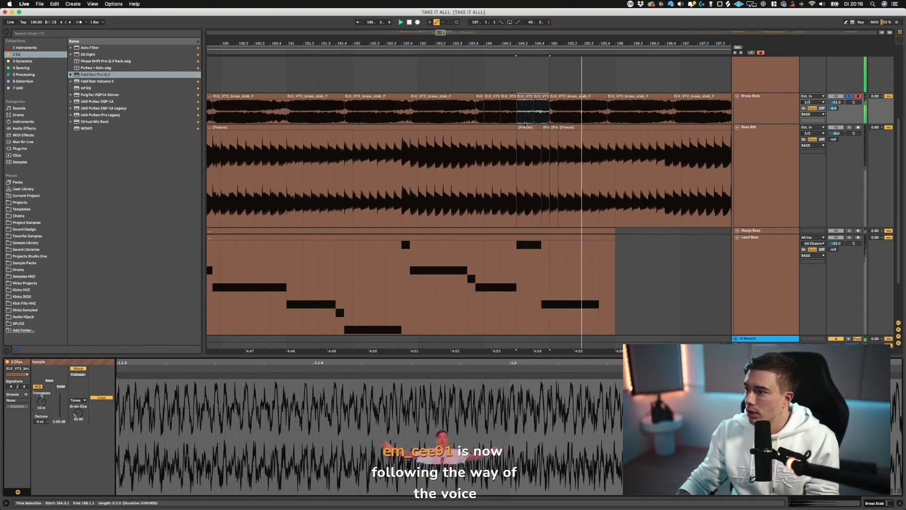
- Extend the Brass Stab clip that starts at 185.1.1 back to 184.4.3, over the end of the transposed copy, and play it
click(508, 117)
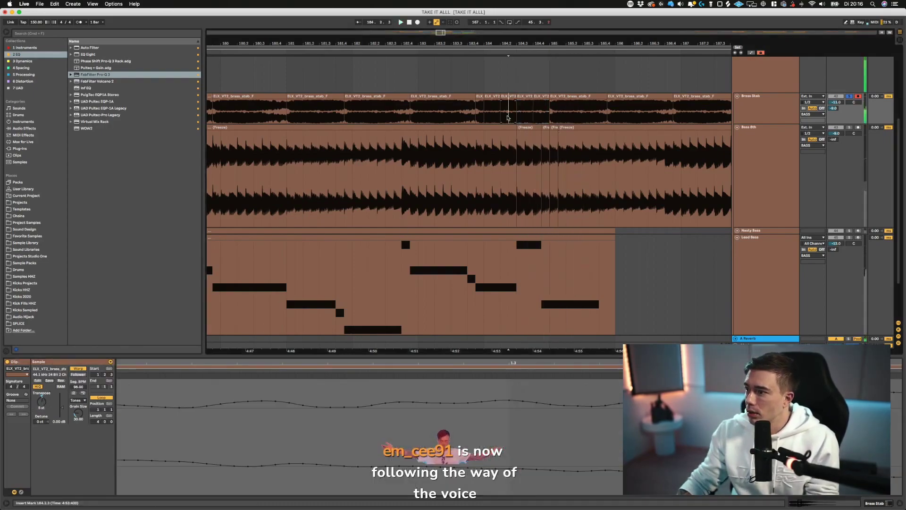
drag(547, 98, 548, 98)
click(560, 97)
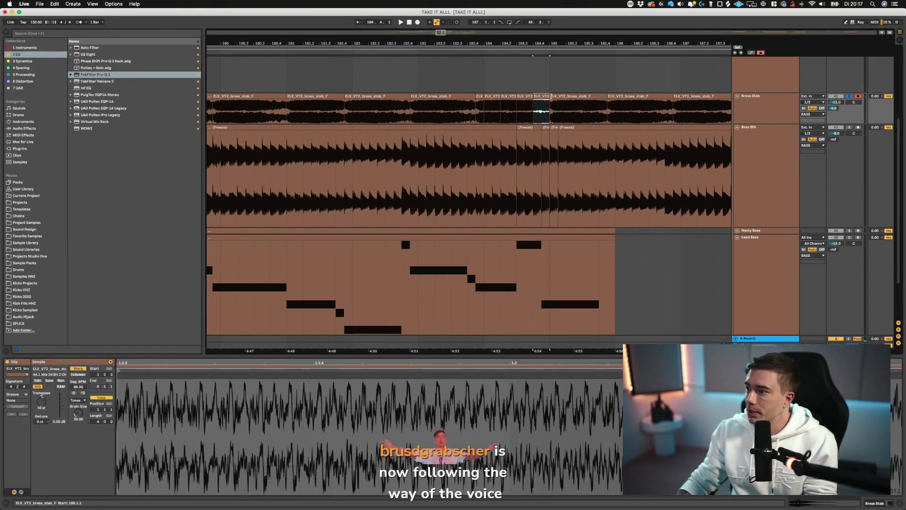
drag(560, 98, 608, 97)
key(space)
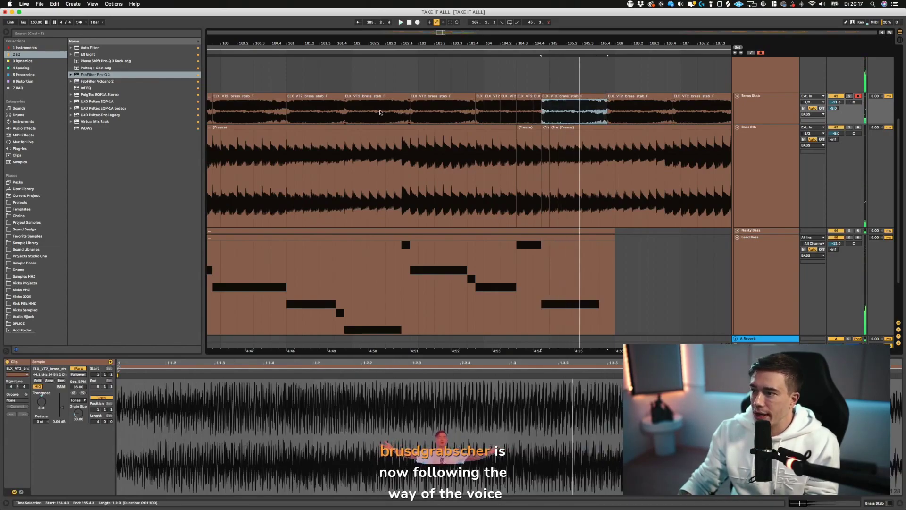
- Play the bass tracks from 182.1.1 to check the edited transition around bar 184
click(380, 112)
key(minus)
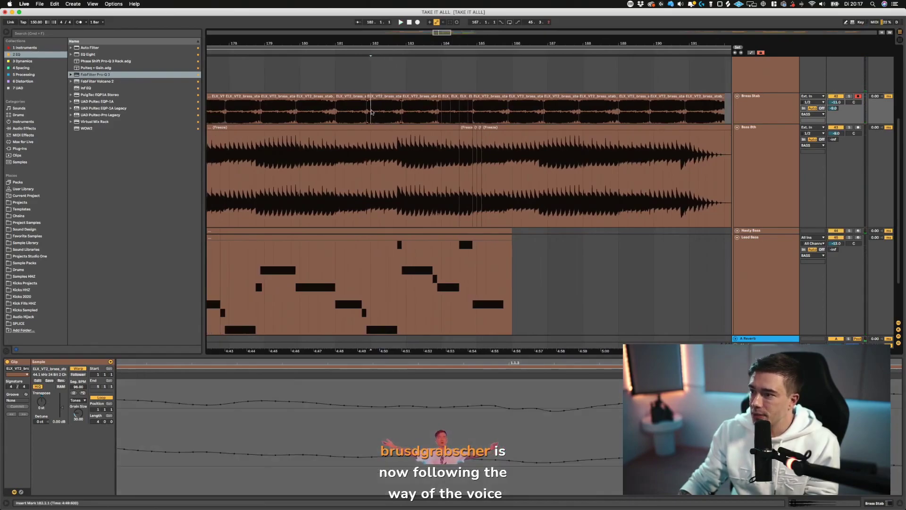
scroll(552, 226, down, 3)
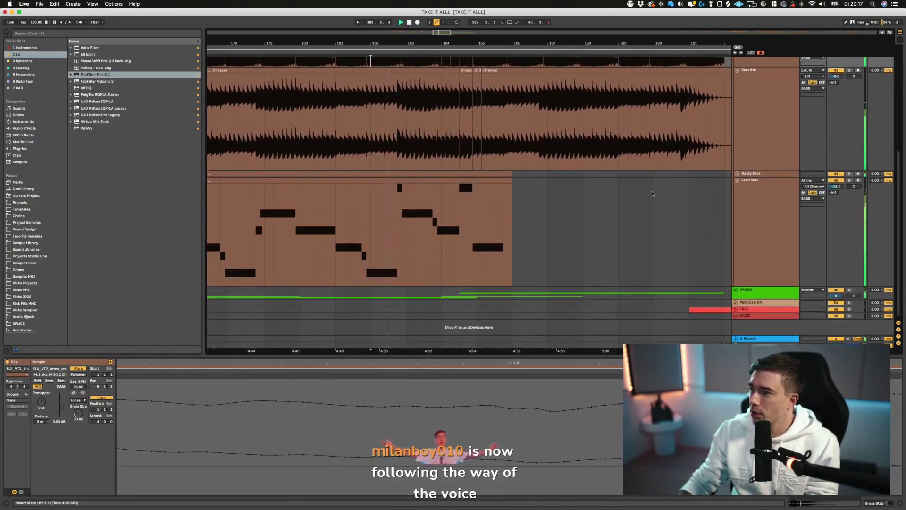
scroll(360, 112, left, 2)
scroll(360, 112, left, 2)
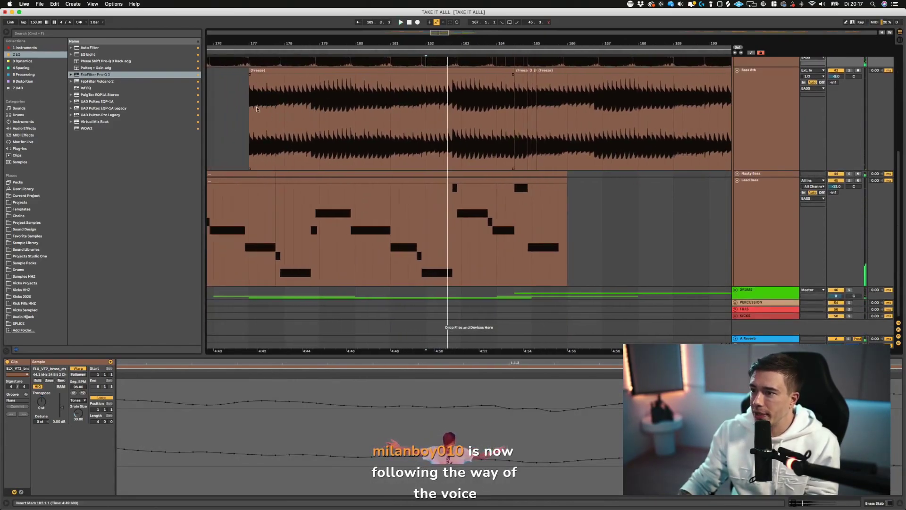
- Play from 176.3.1, just before the Bass 8th clip, through the edited bass passage
click(232, 111)
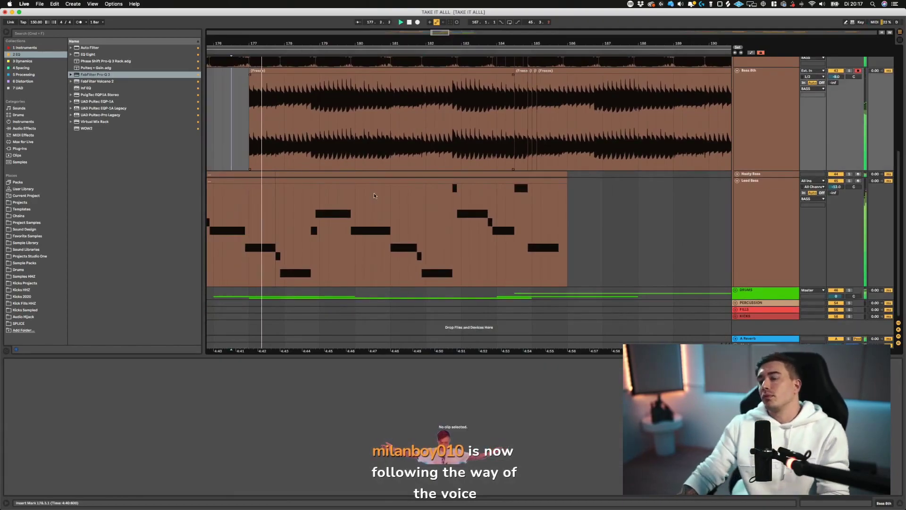
scroll(725, 129, up, 3)
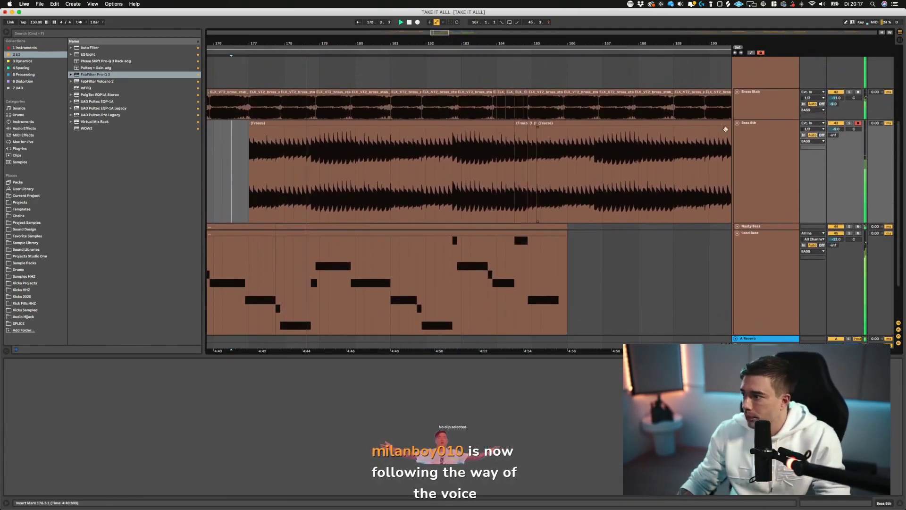
scroll(584, 180, up, 2)
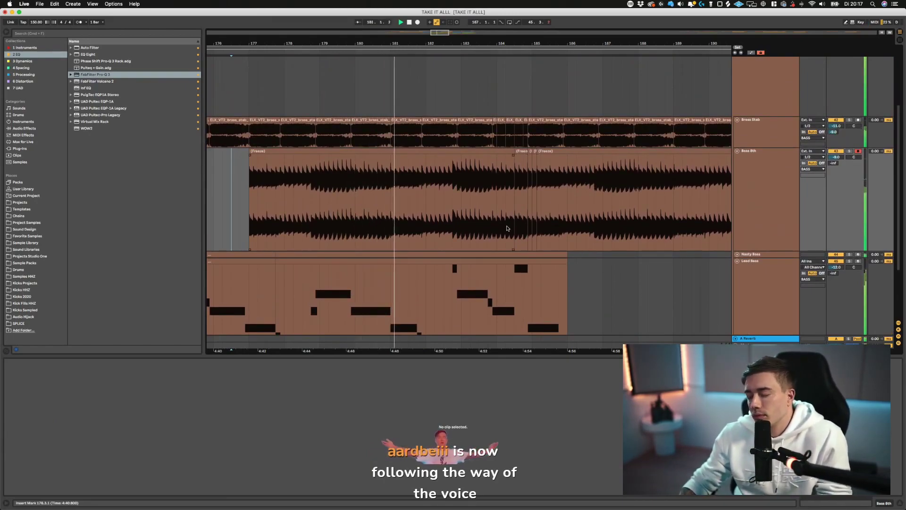
scroll(508, 228, up, 1)
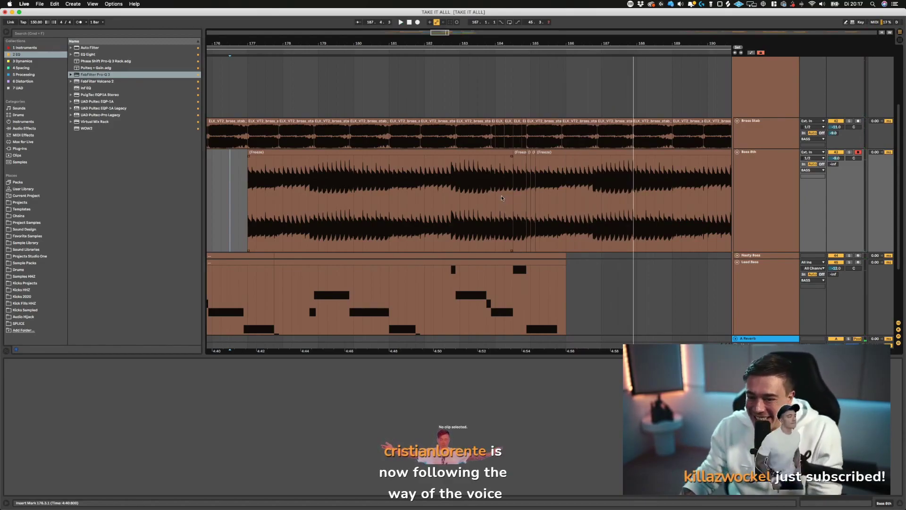
drag(523, 45, 522, 33)
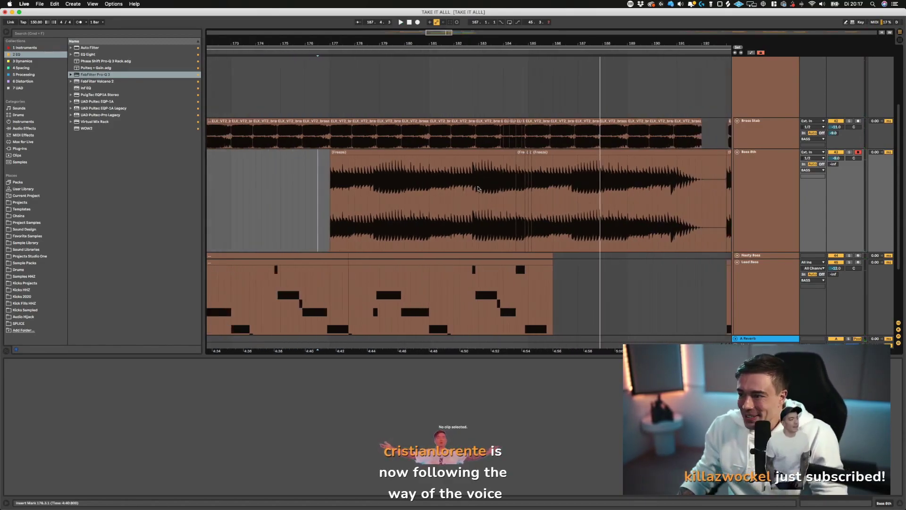
click(482, 186)
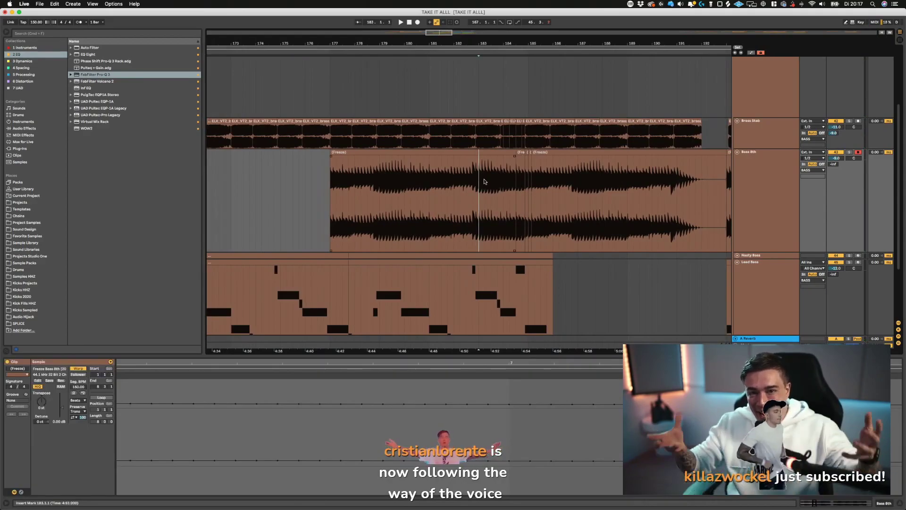
click(449, 185)
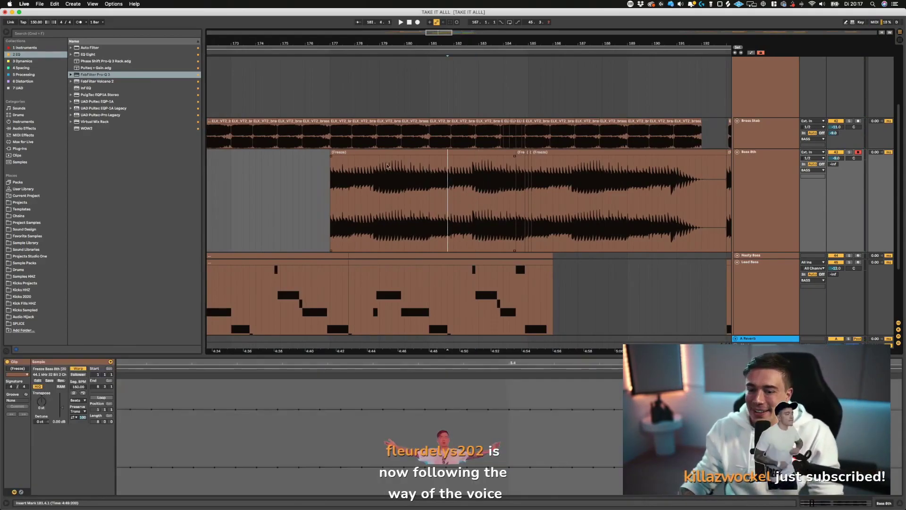
scroll(386, 165, left, 6)
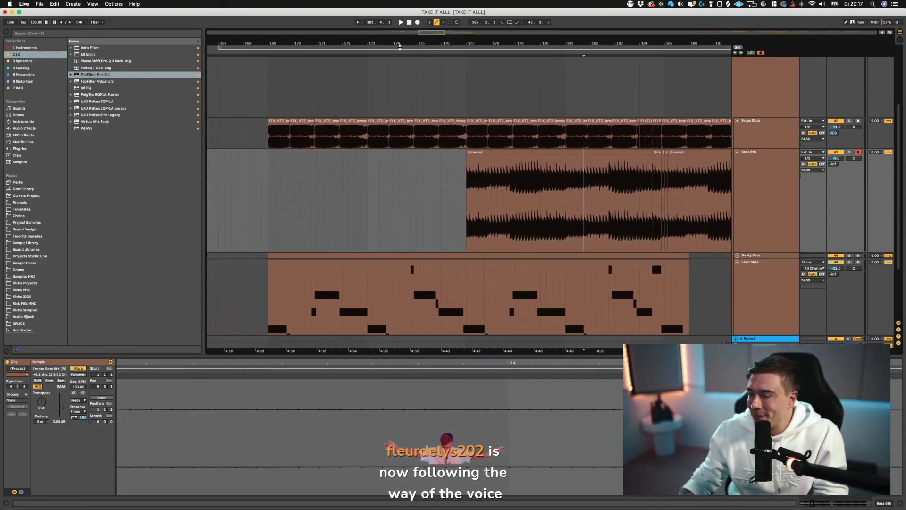
mouse_move(400, 46)
mouse_down()
mouse_move(399, 28)
mouse_move(399, 36)
mouse_up()
scroll(429, 133, up, 5)
- Play the full mix from 173.1.1 to hear the bass entering at bar 177
click(375, 183)
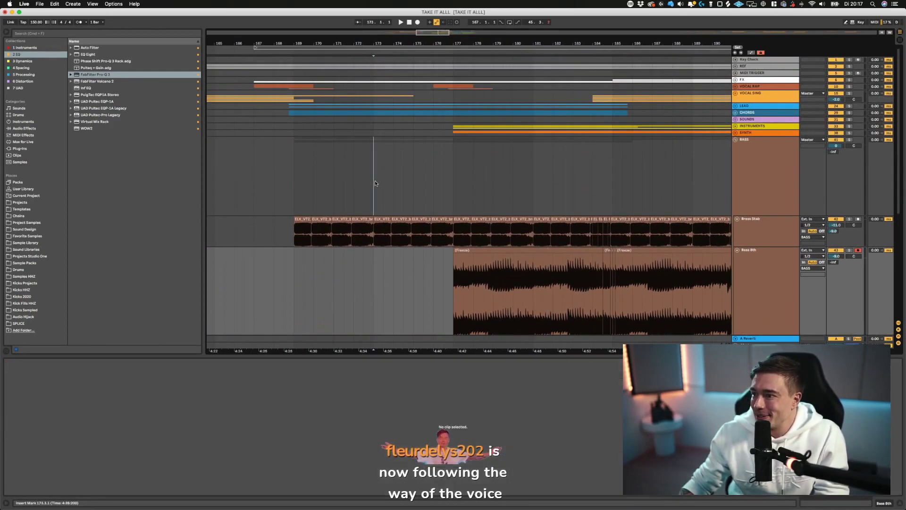
click(403, 182)
key(space)
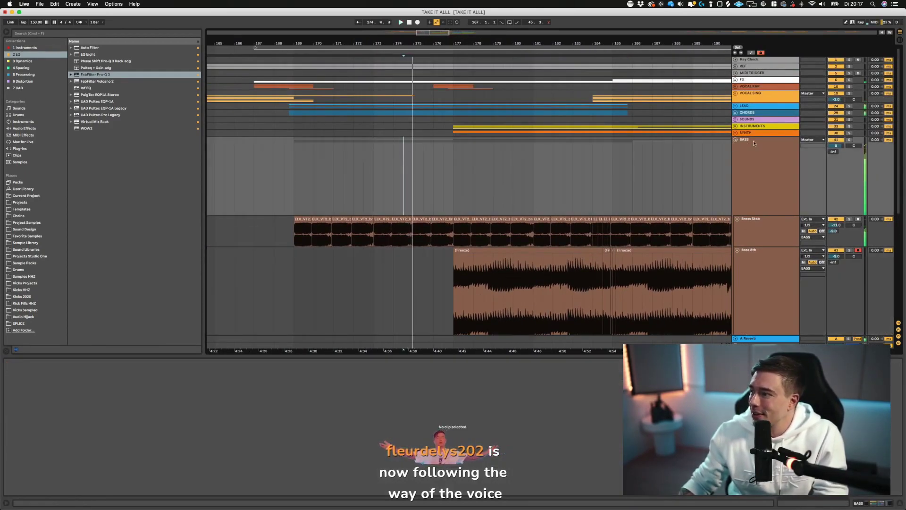
click(374, 164)
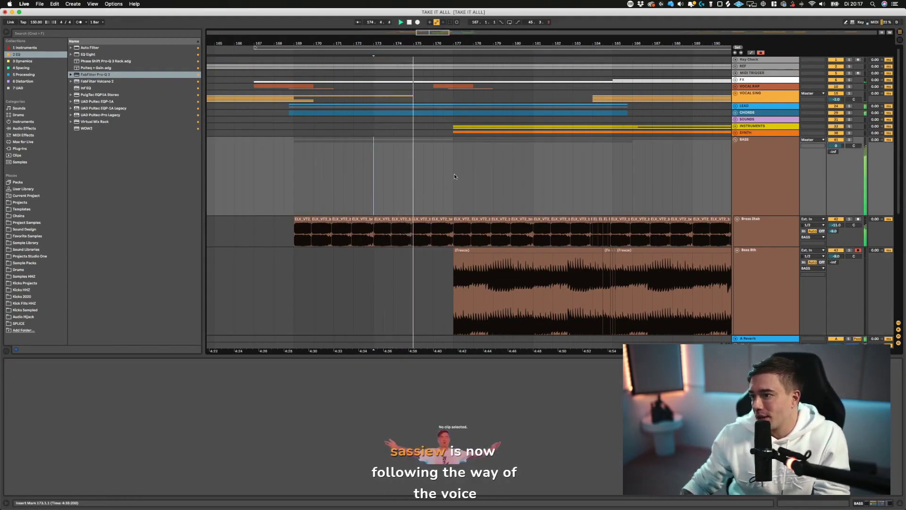
scroll(457, 173, right, 2)
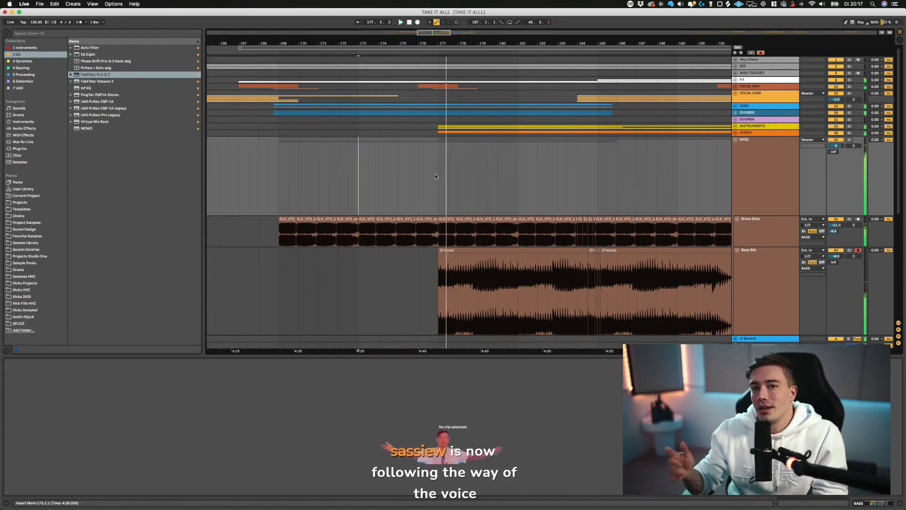
- Play the arrangement from 182.3.1 through the changed bass notes, and stop it
click(548, 283)
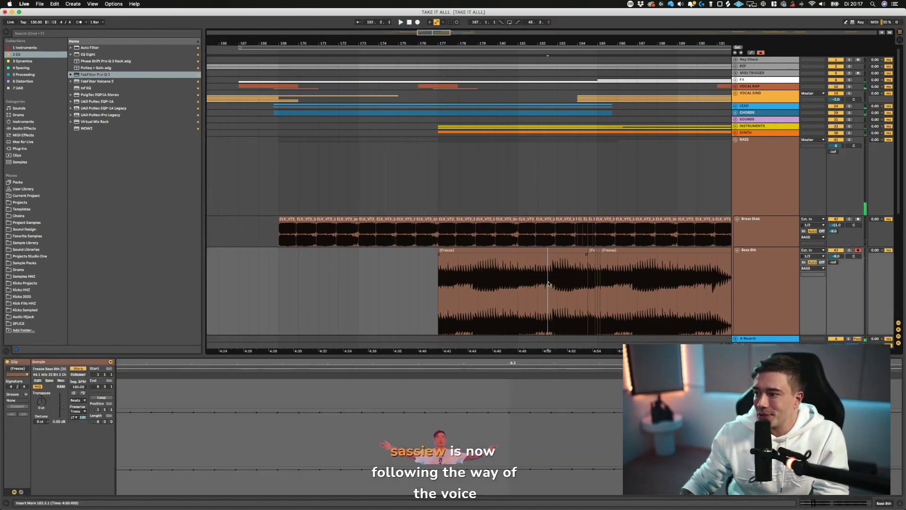
key(space)
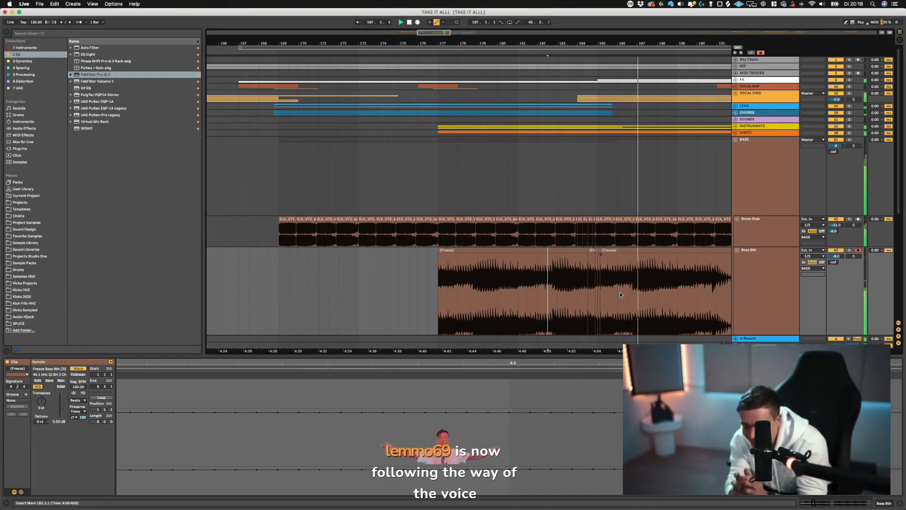
key(space)
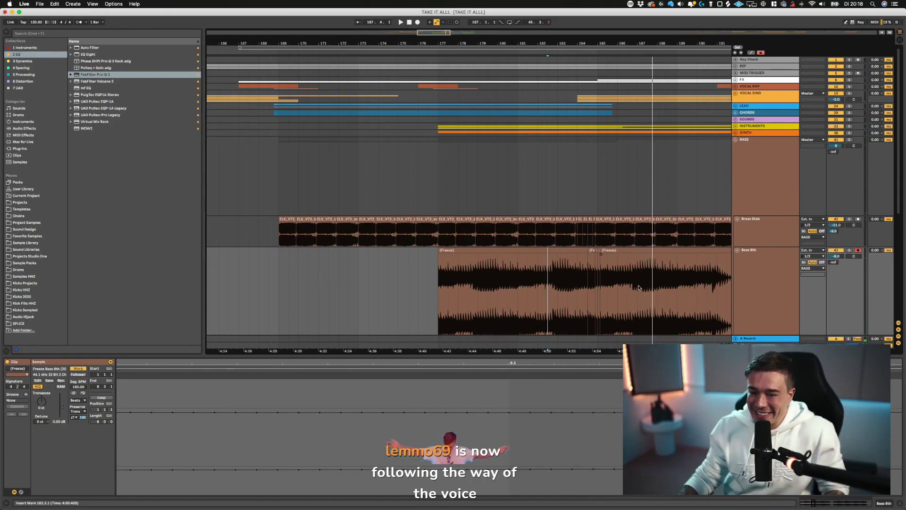
- Examine the bass clips after the edited passage, from bar 185 up to about bar 206, and return to the edited part
scroll(618, 275, right, 5)
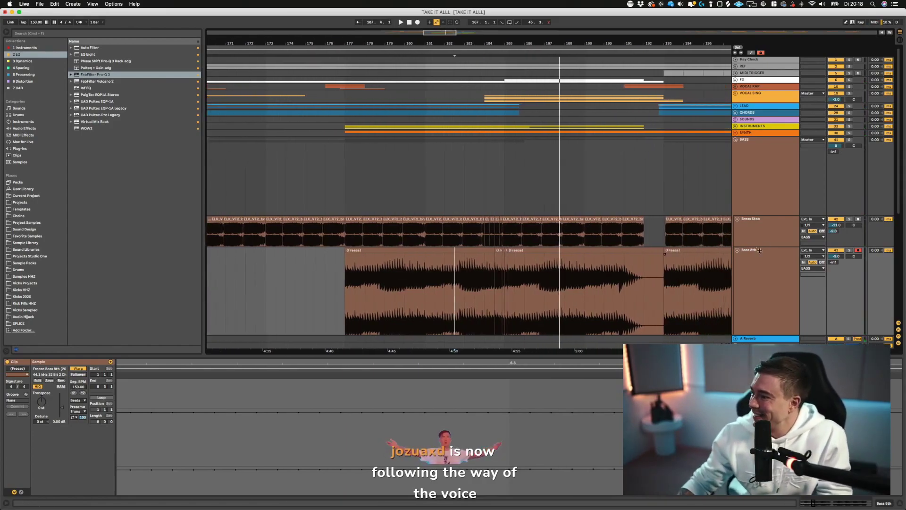
scroll(704, 255, right, 3)
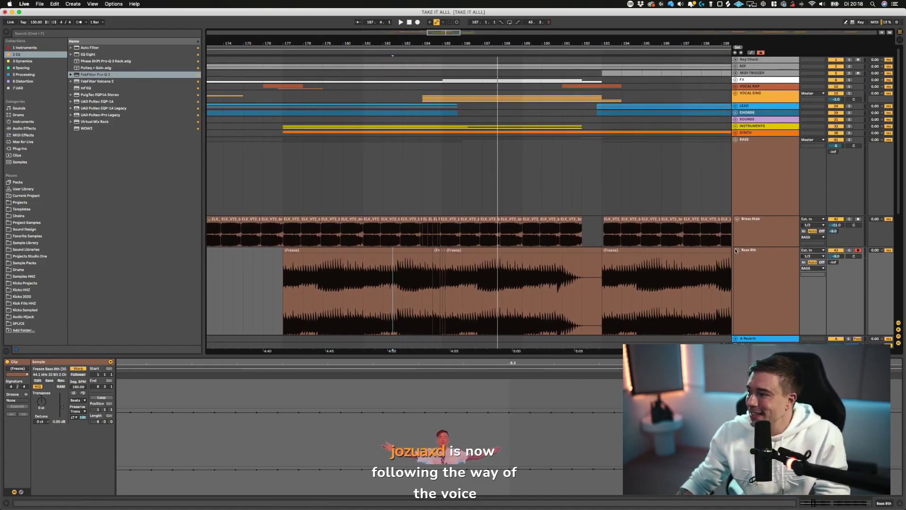
scroll(614, 255, right, 3)
scroll(508, 236, down, 4)
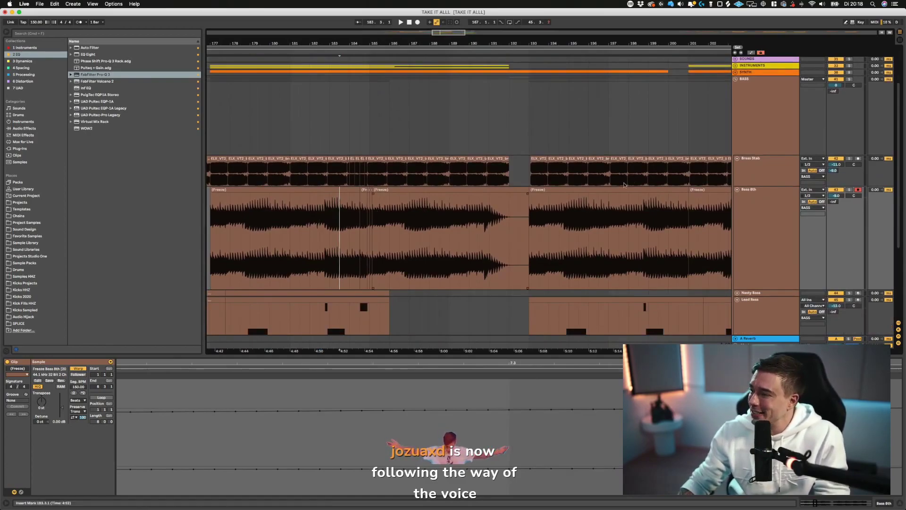
scroll(535, 183, right, 5)
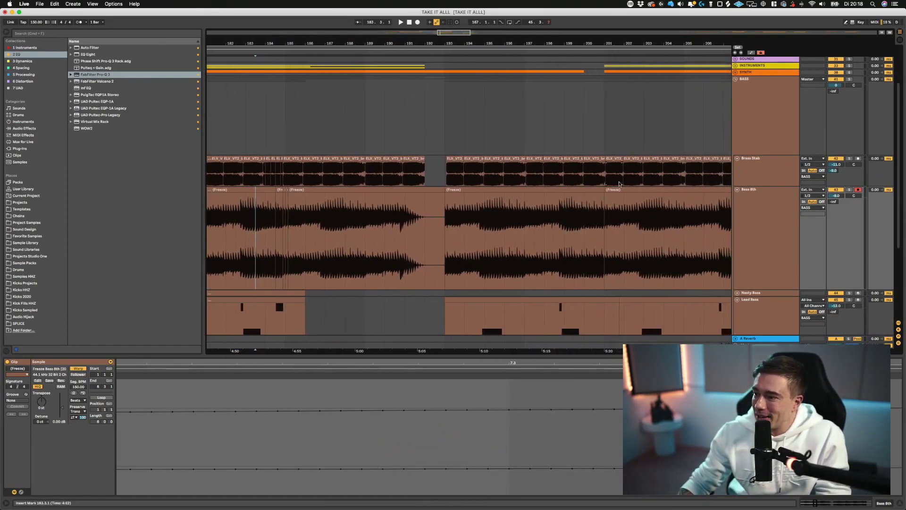
scroll(535, 182, left, 5)
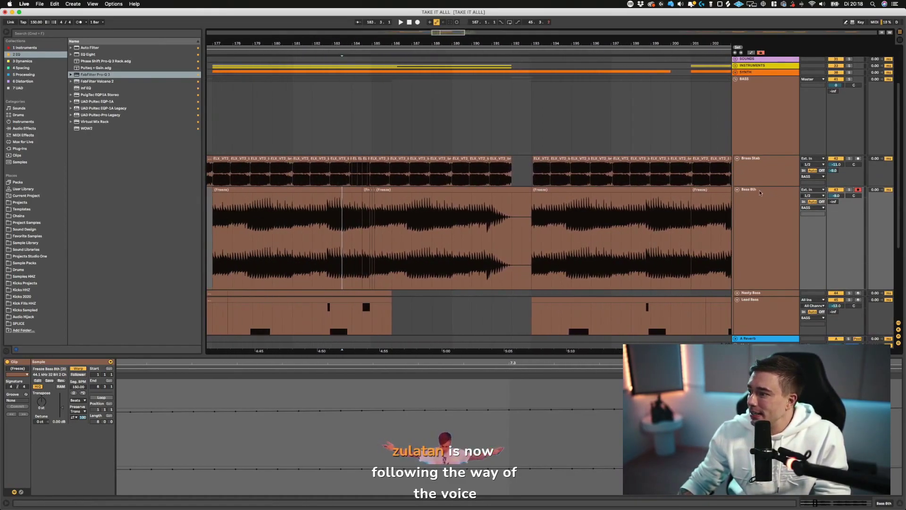
scroll(434, 176, left, 10)
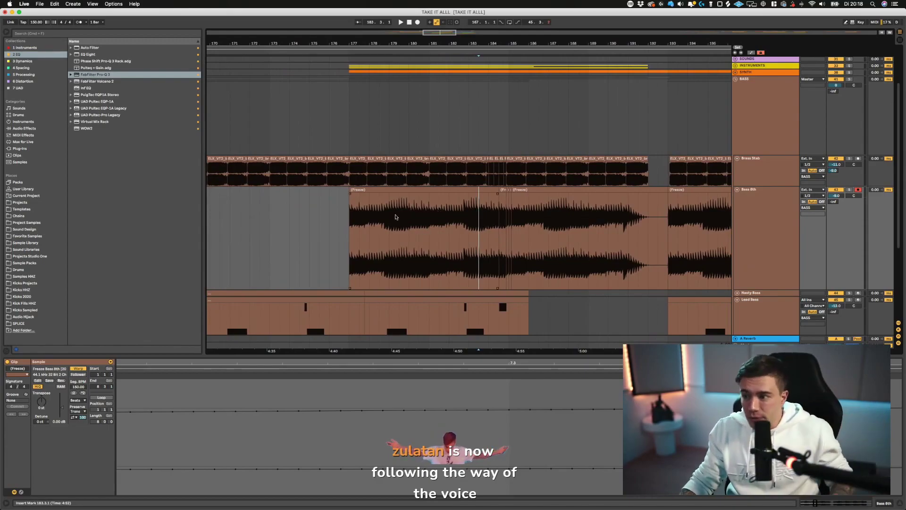
scroll(341, 127, left, 3)
- Fold the Brass Stab, Bass 8th, Nasty Bass and Lead Bass tracks together to their minimum height
click(348, 175)
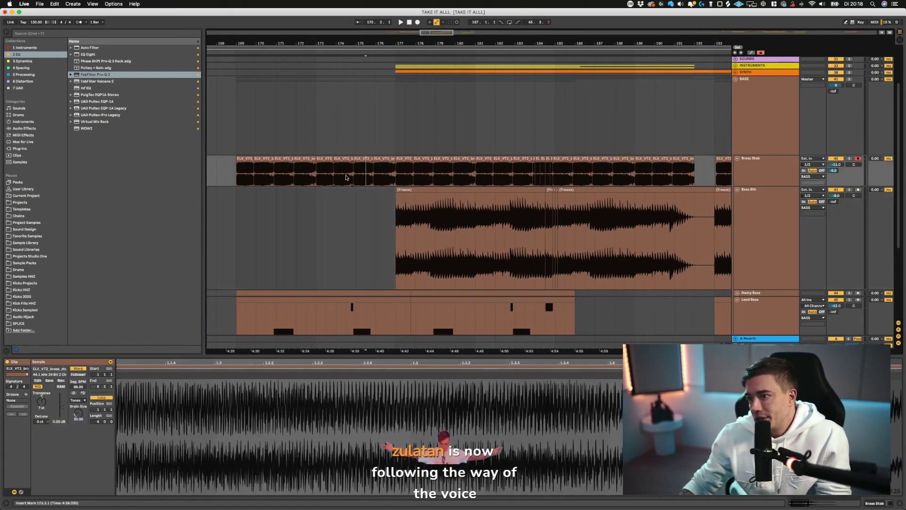
scroll(351, 178, right, 1)
scroll(229, 177, left, 3)
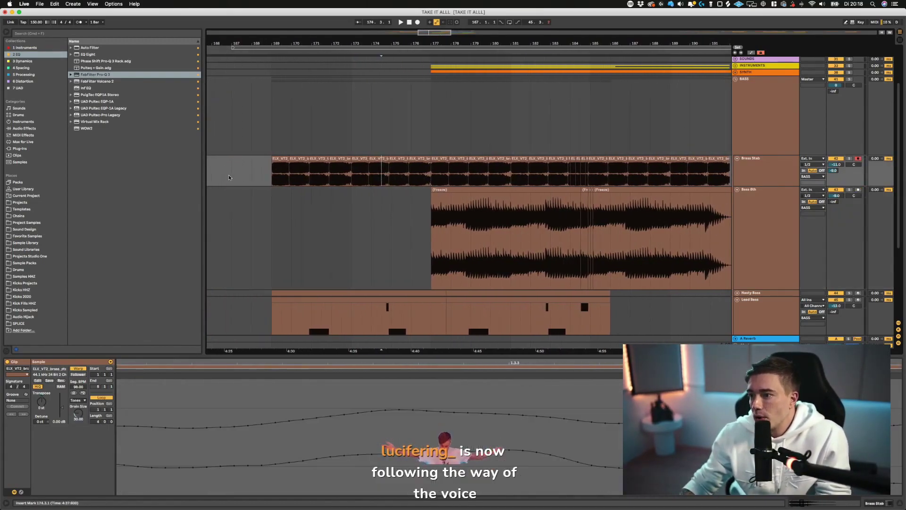
click(261, 177)
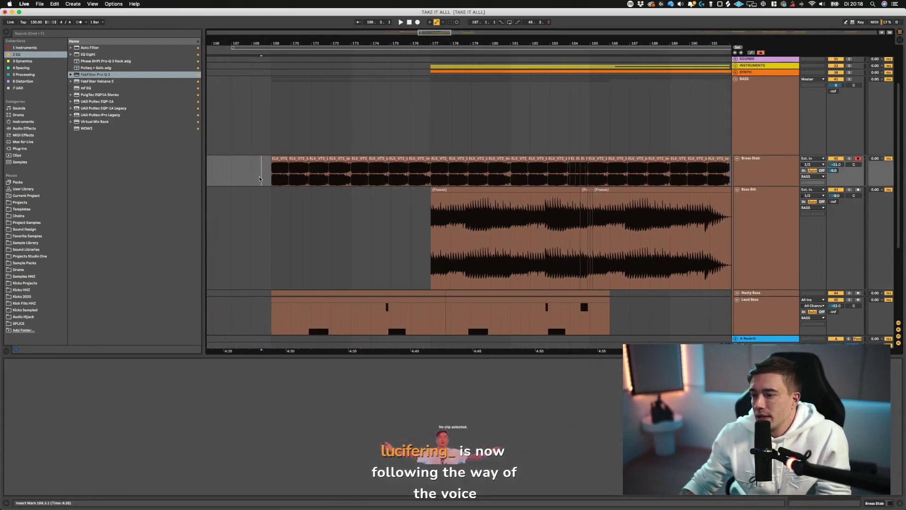
alt+click(737, 158)
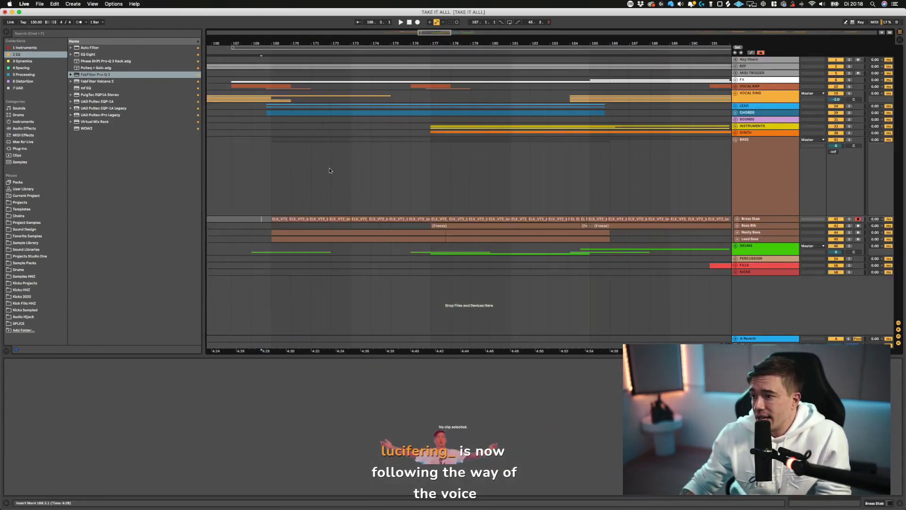
scroll(271, 189, left, 3)
click(280, 185)
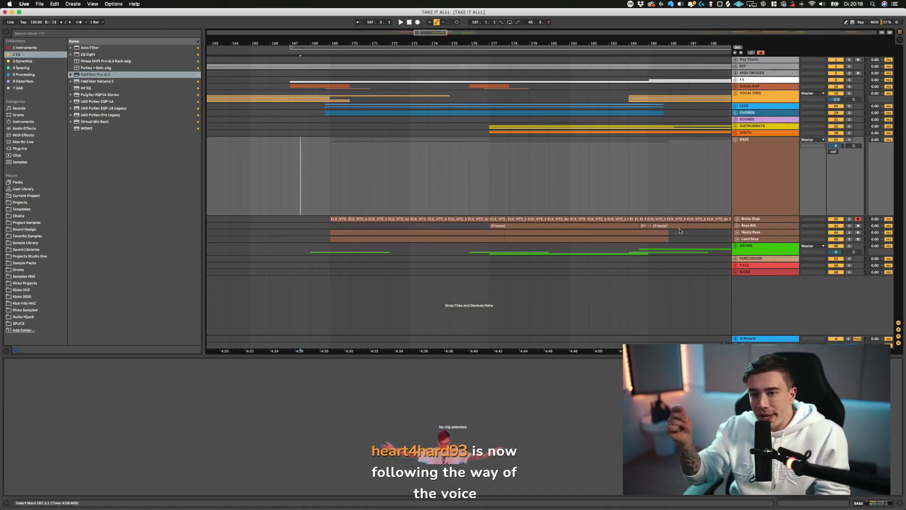
- Play the full arrangement from bar 167 through the edited bass line to hear it in context
scroll(287, 199, right, 2)
click(279, 154)
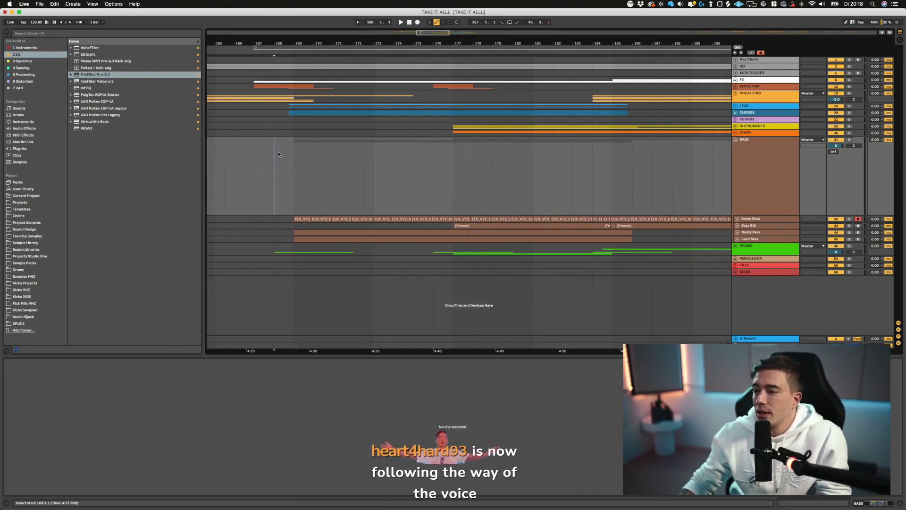
click(242, 158)
click(257, 158)
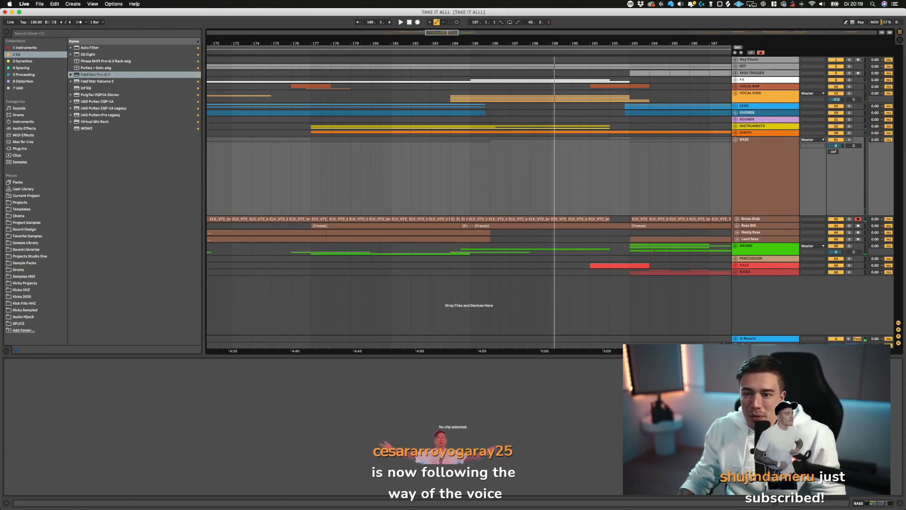
click(530, 161)
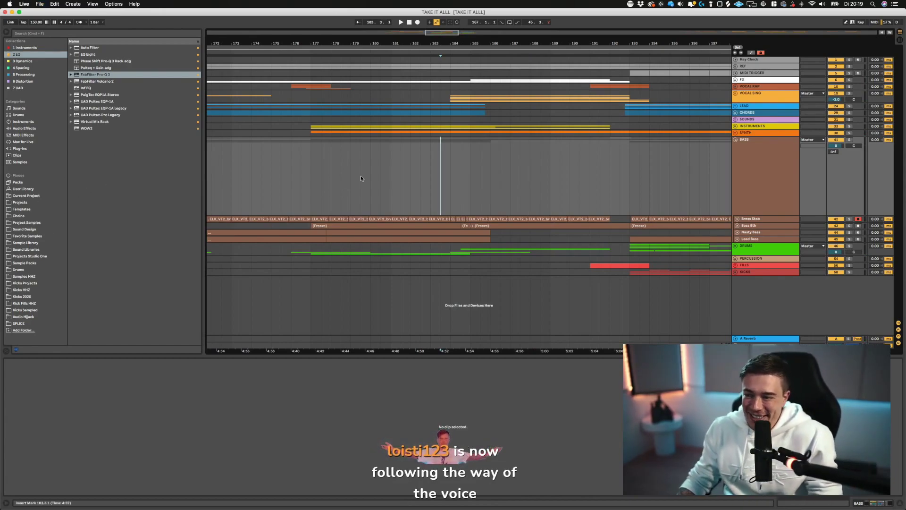
- Play the arrangement from bar 207 to hear how the bass section ends
scroll(537, 149, right, 10)
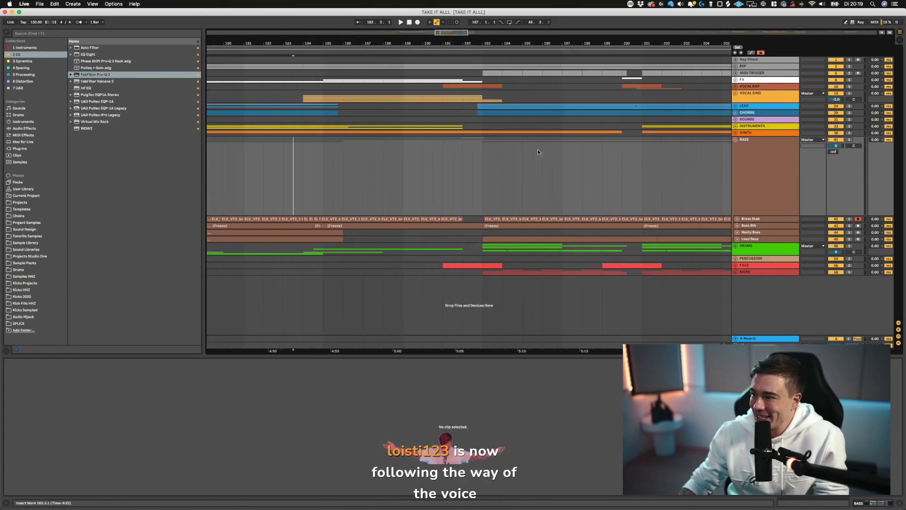
click(560, 182)
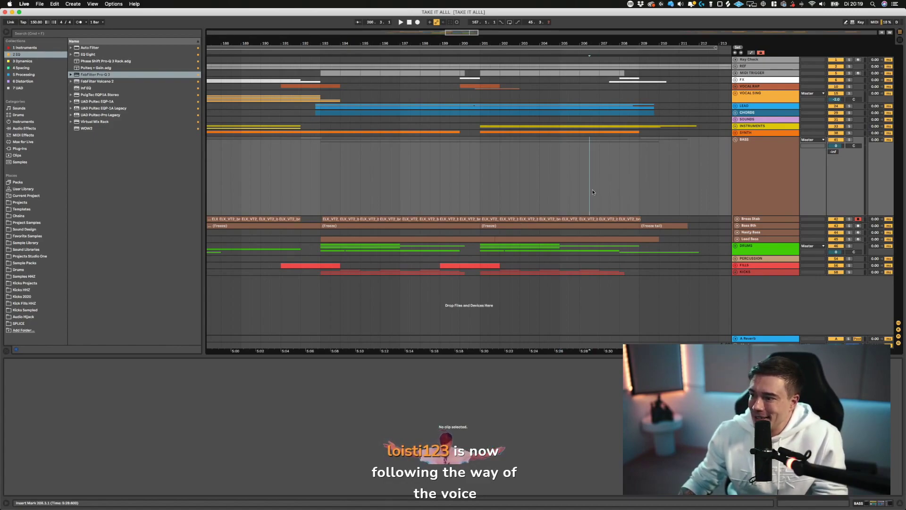
click(440, 187)
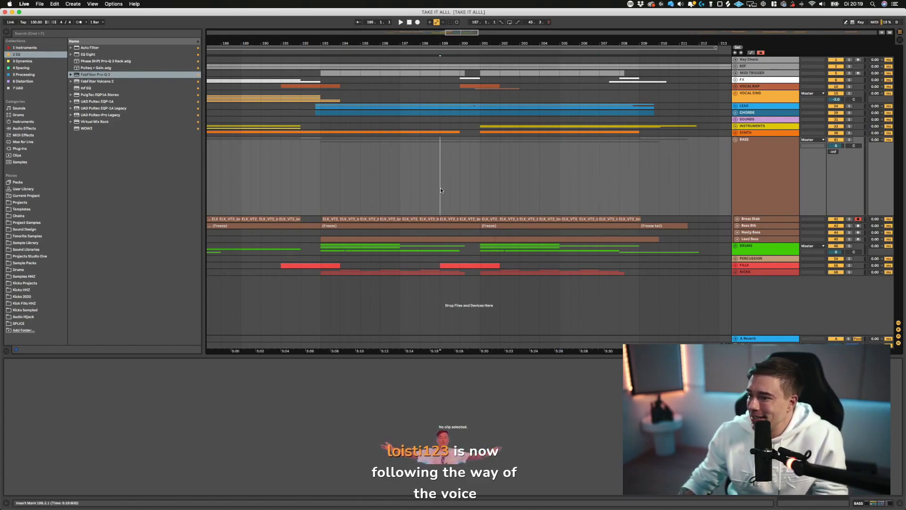
click(600, 190)
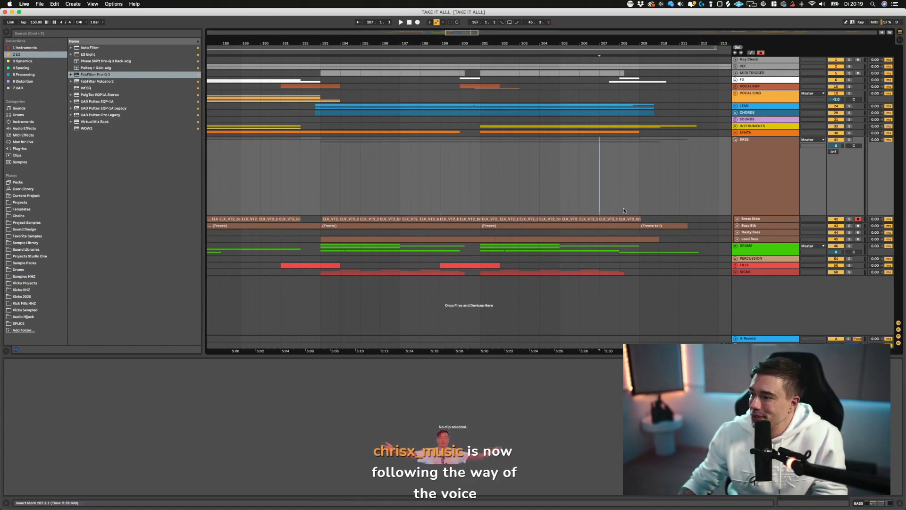
key(space)
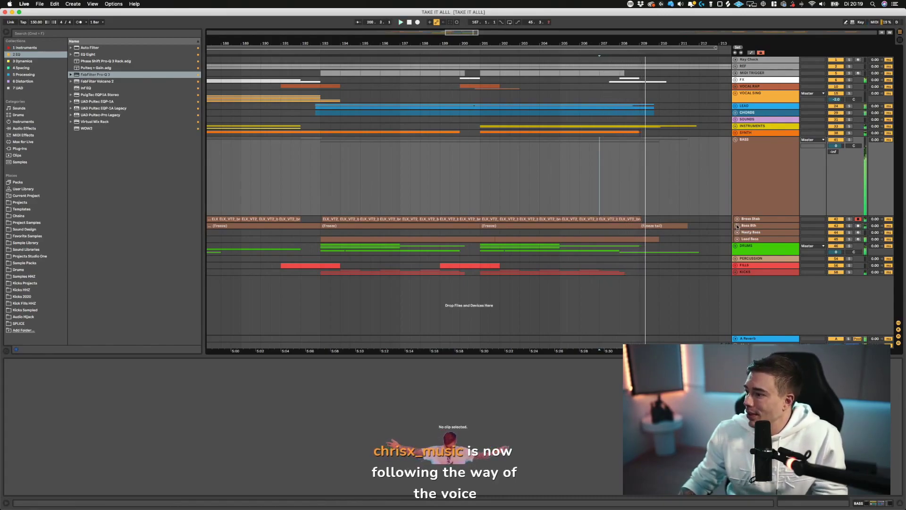
- Unfold the Bass 8th track and play its last bars from 207.3.1
click(737, 226)
scroll(635, 229, down, 2)
click(617, 186)
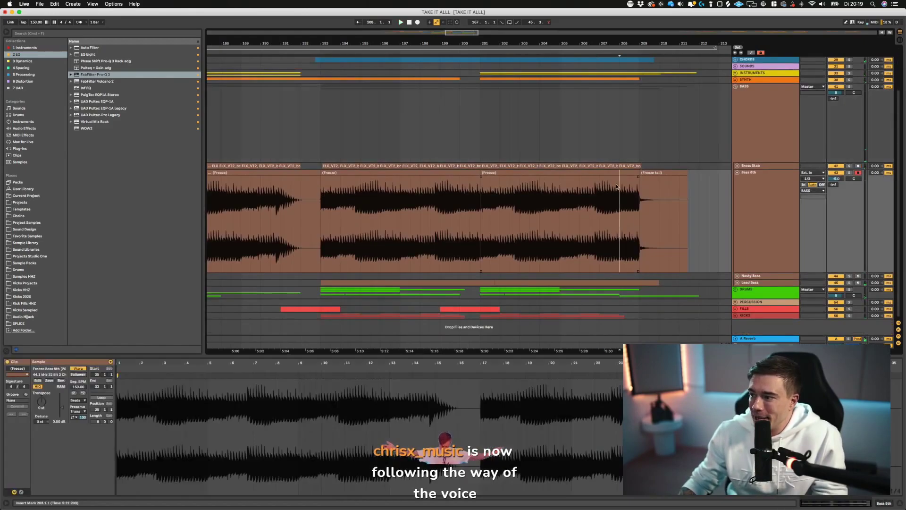
click(614, 194)
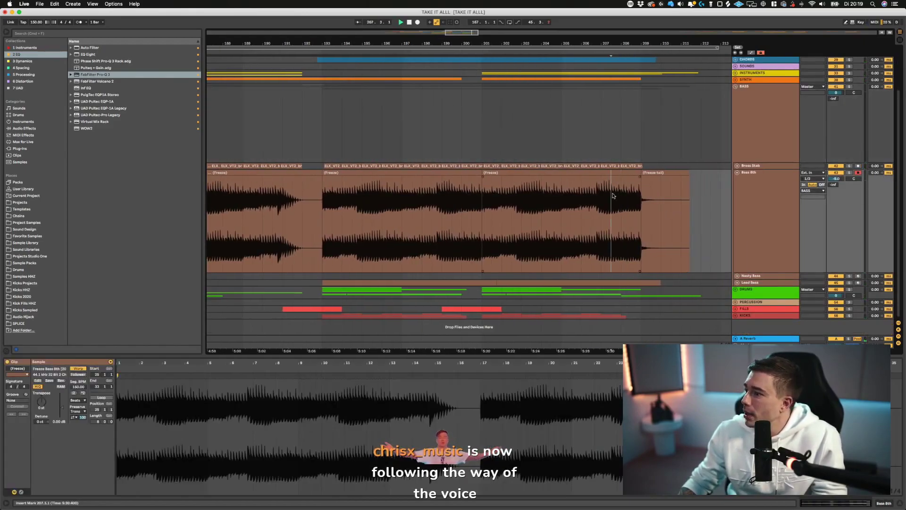
key(space)
- Split the Bass 8th clip at 208.1.1 and delete its last bar together with the freeze tail
click(622, 190)
key(space)
key(super+e)
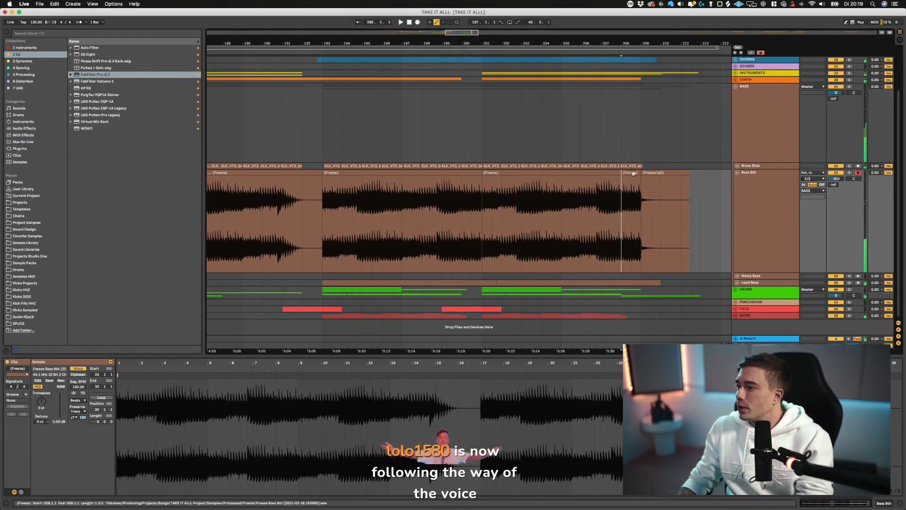
click(630, 173)
key(Delete)
click(654, 173)
key(Delete)
- Copy the varied bass bar starting at 184.1.1 from all four bass tracks and paste it at bar 208
scroll(449, 197, left, 6)
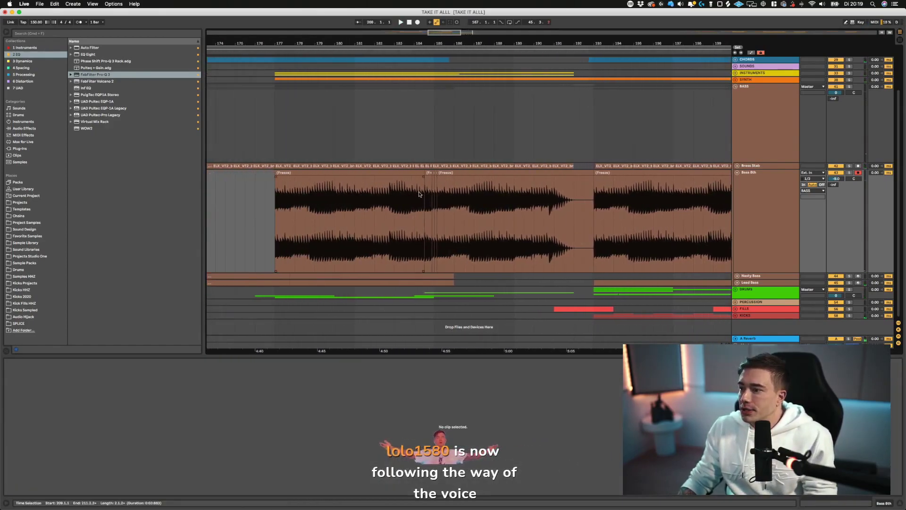
click(419, 193)
key(space)
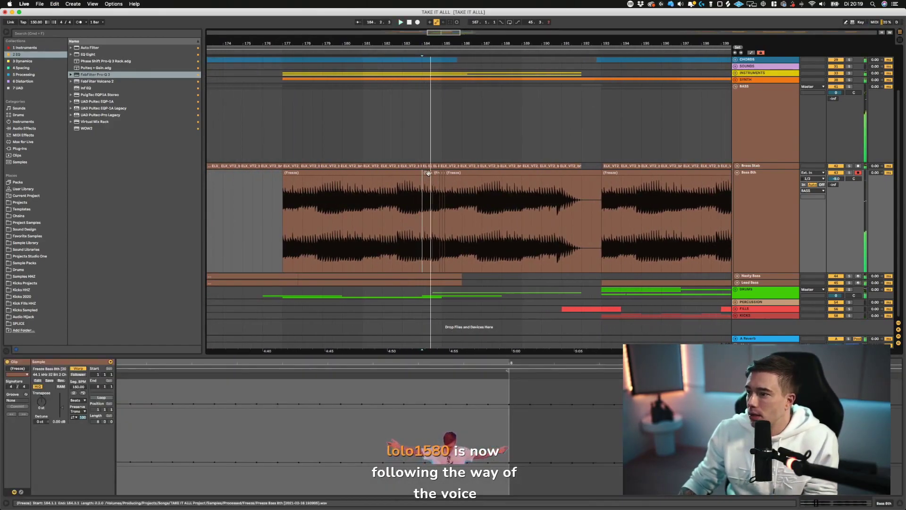
drag(428, 174, 445, 283)
key(super+c)
scroll(552, 190, right, 4)
scroll(552, 189, right, 4)
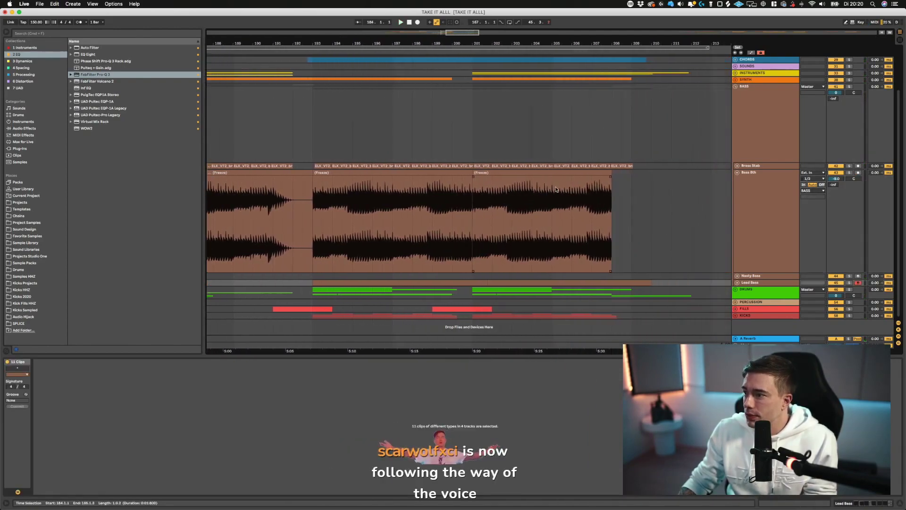
click(581, 130)
key(super+v)
- Play the pasted bass ending from 207.3.1, and stop it after the final notes
click(571, 131)
key(space)
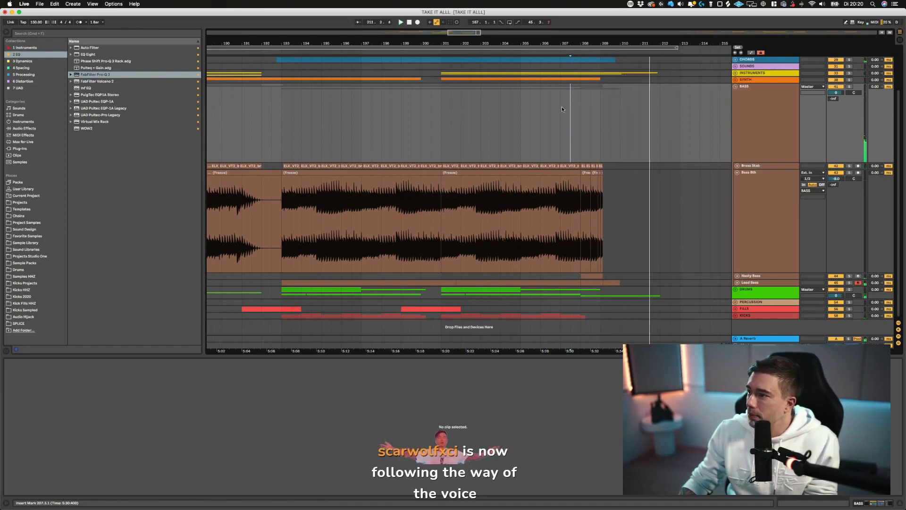
key(space)
- Return to the section around bar 169 and fold the Bass 8th track to its minimum height
scroll(562, 106, up, 3)
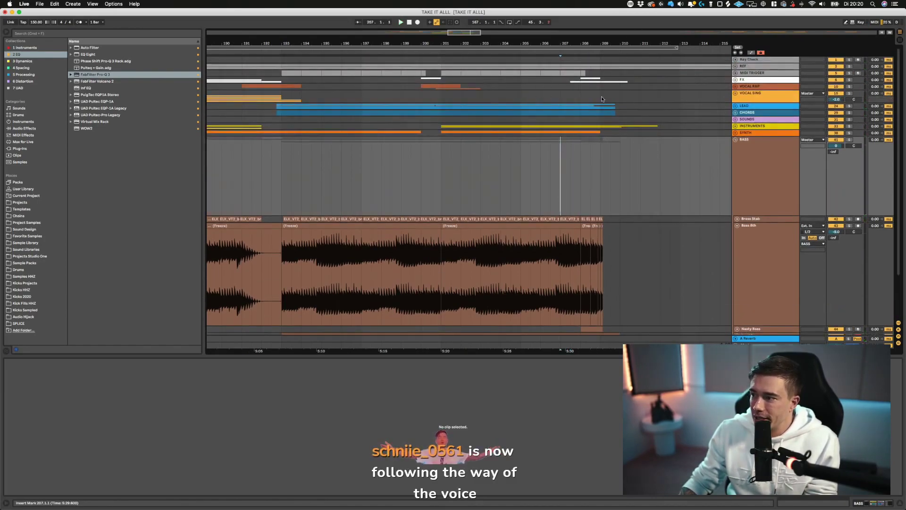
scroll(495, 205, left, 10)
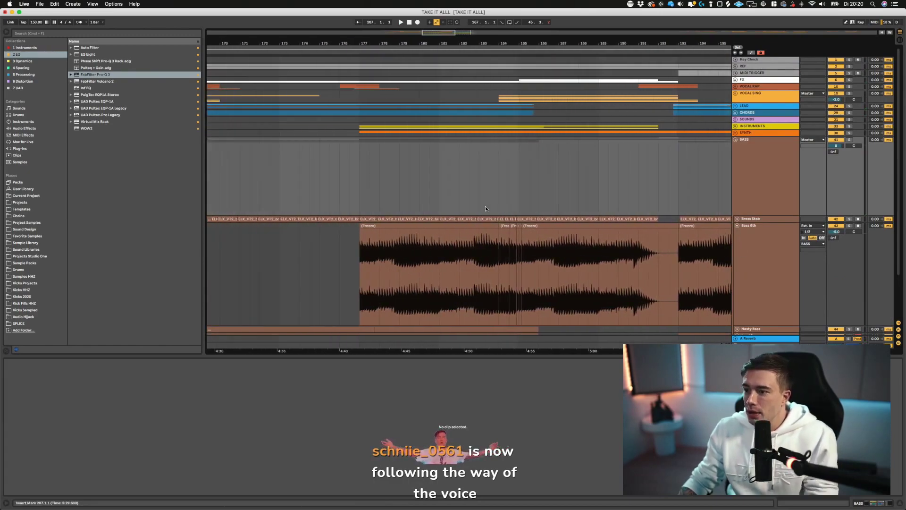
scroll(437, 217, left, 3)
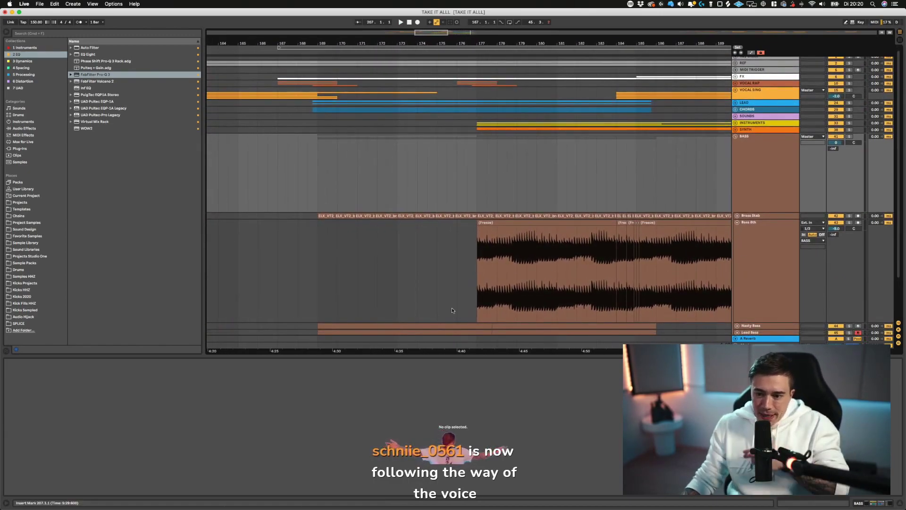
click(737, 222)
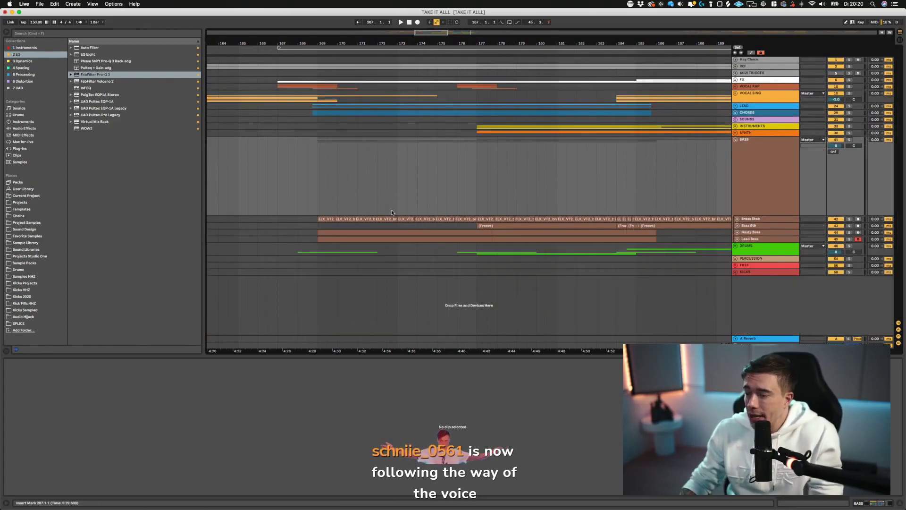
- Unfold the Brass Stab track, solo it, and play it alone from bar 169
click(324, 219)
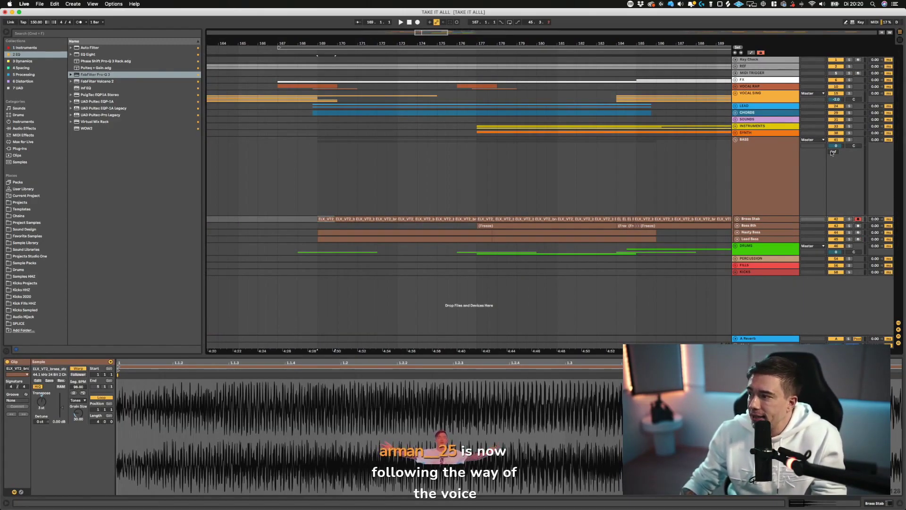
key(space)
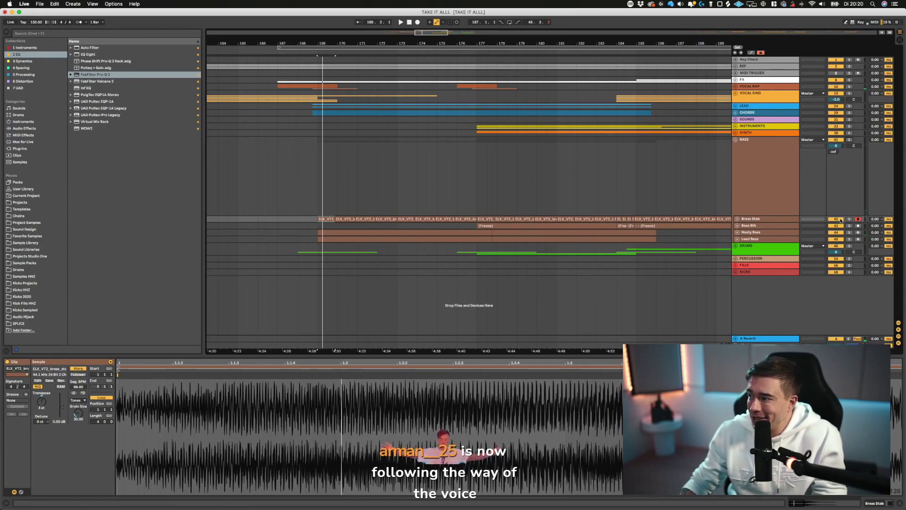
click(738, 219)
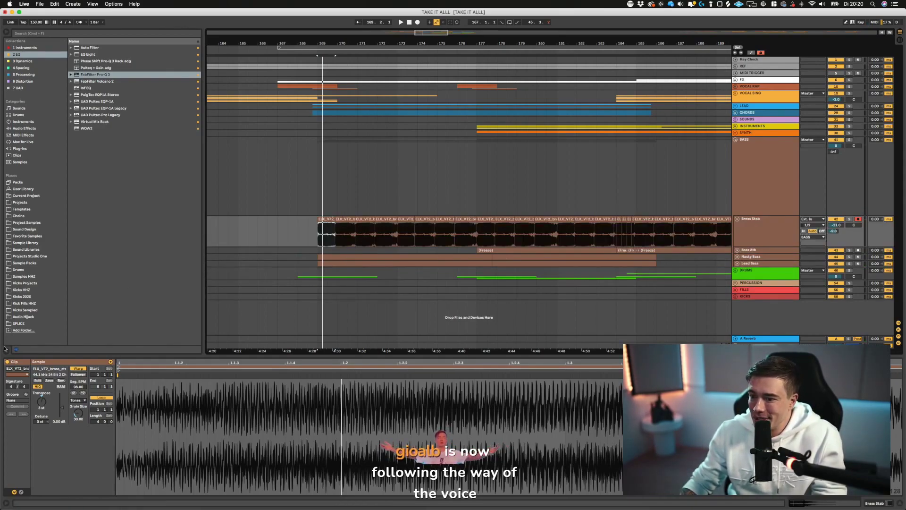
click(849, 219)
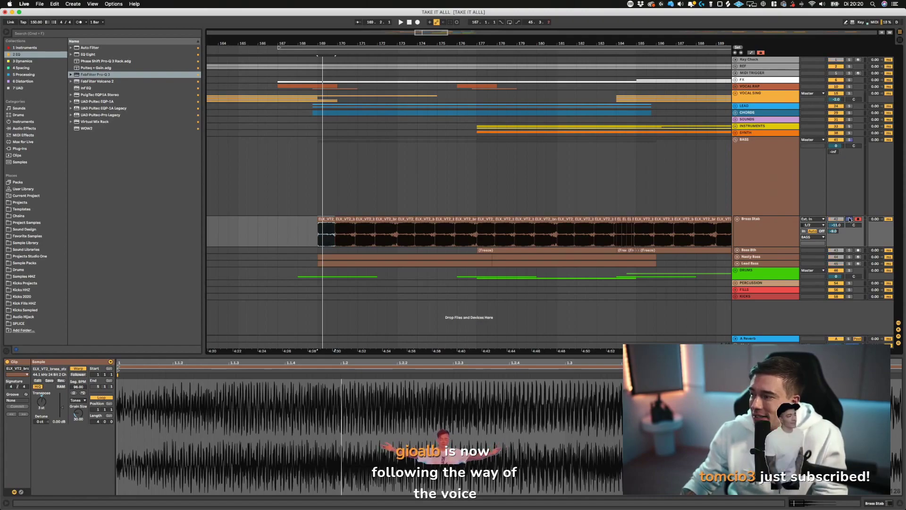
click(320, 231)
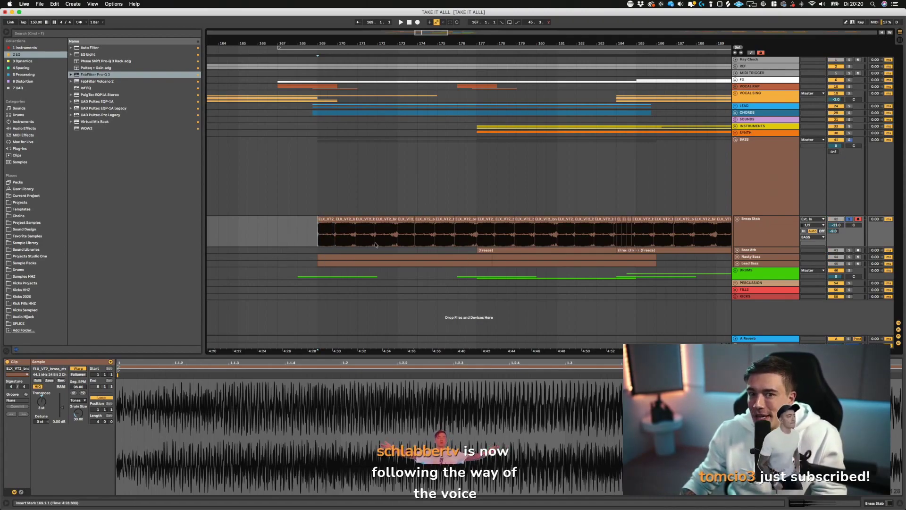
key(space)
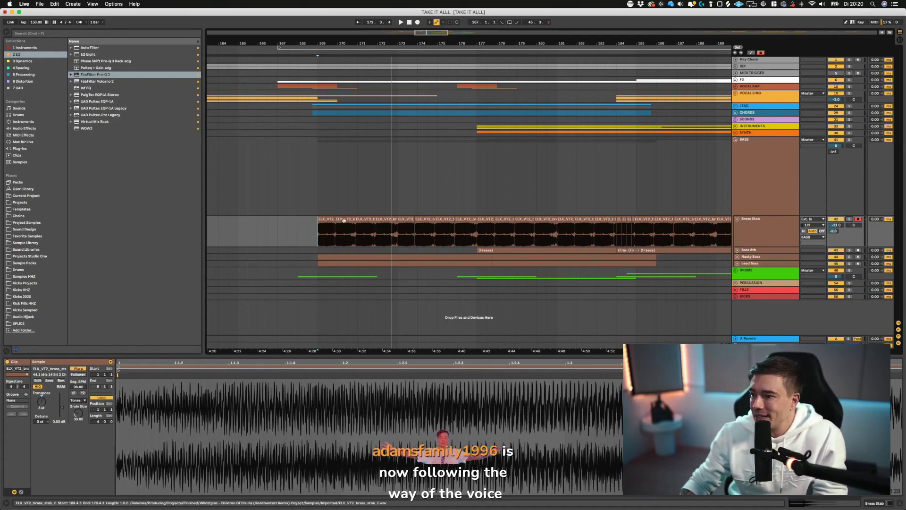
- Play the full arrangement from 168.3.1 with the Brass Stab track muted, and again with it active
click(298, 227)
click(317, 226)
click(309, 226)
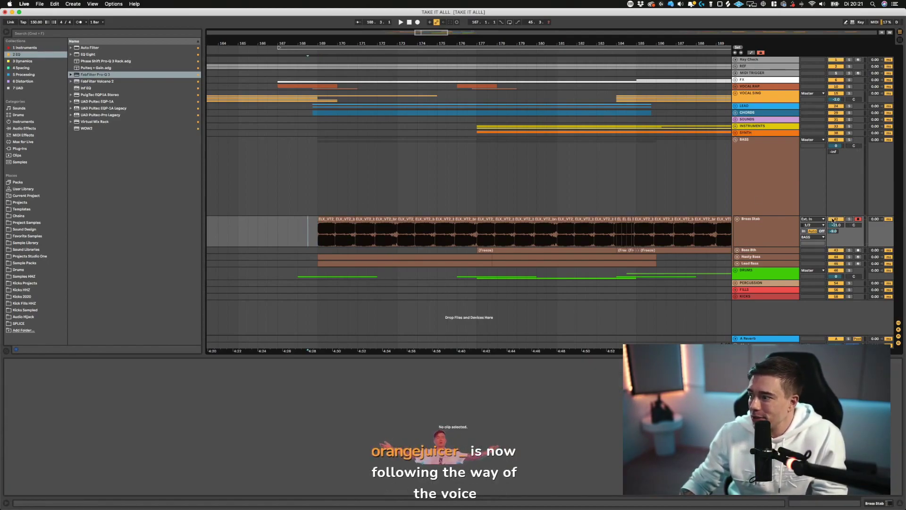
key(space)
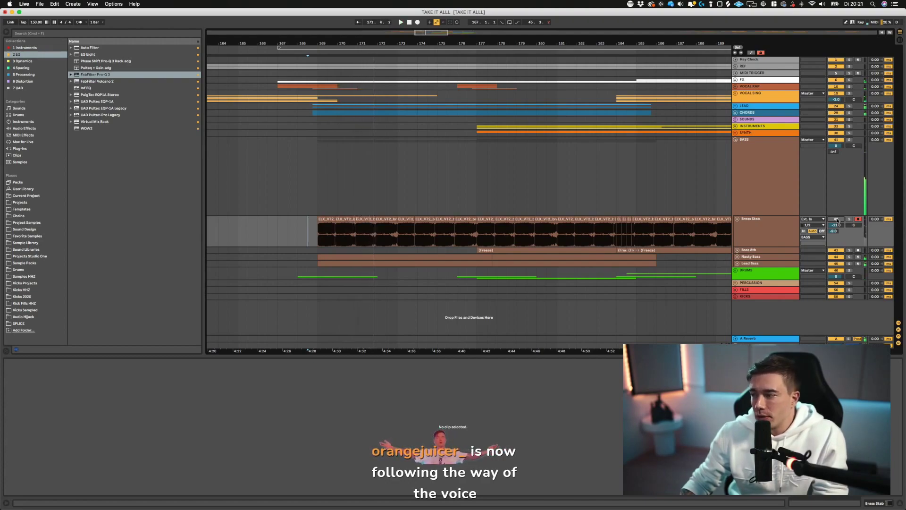
key(space)
key(space)
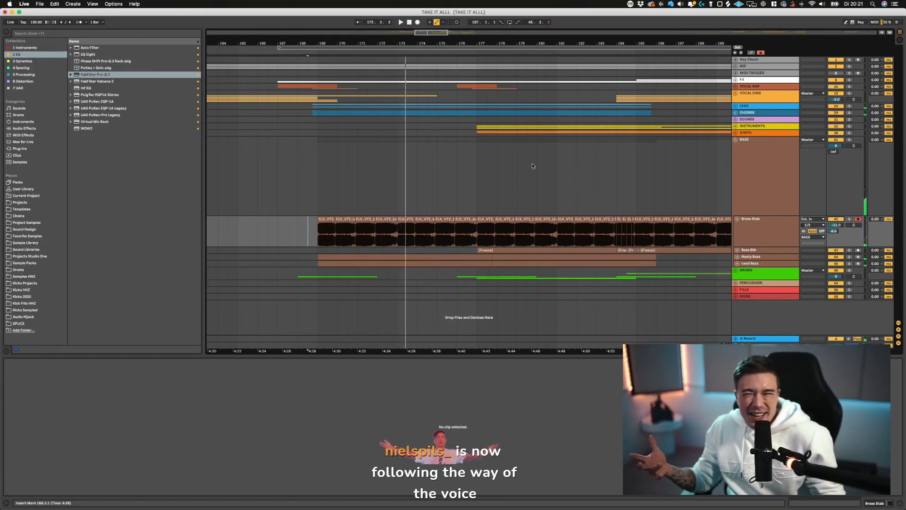
- Fold the BASS group and place the insert marker at 168.3.1
click(781, 225)
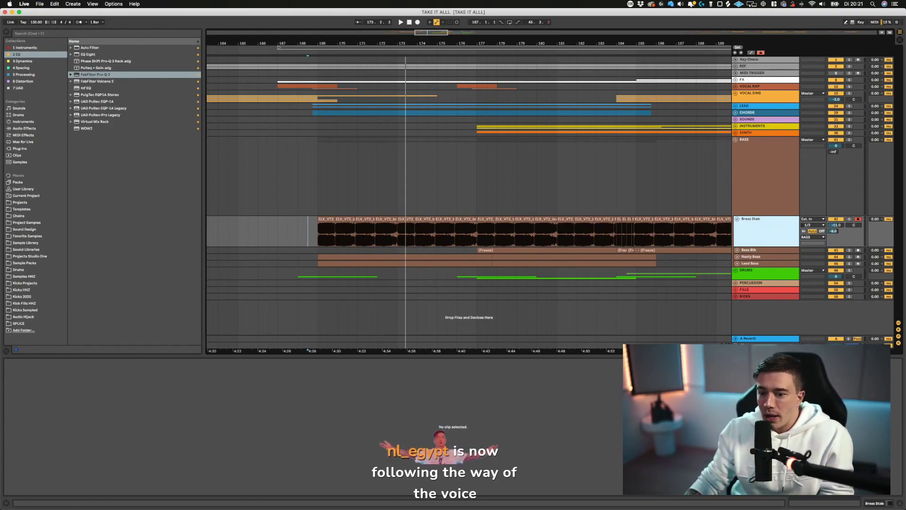
click(736, 140)
click(706, 173)
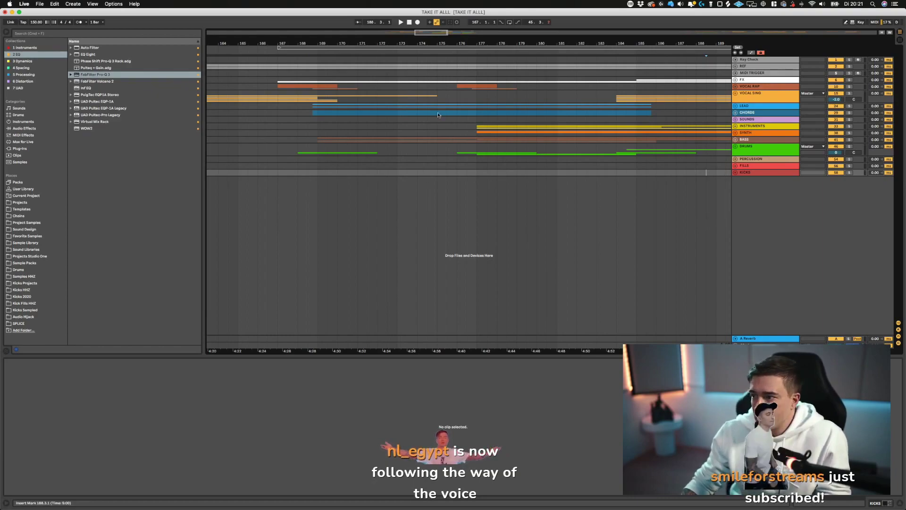
click(311, 126)
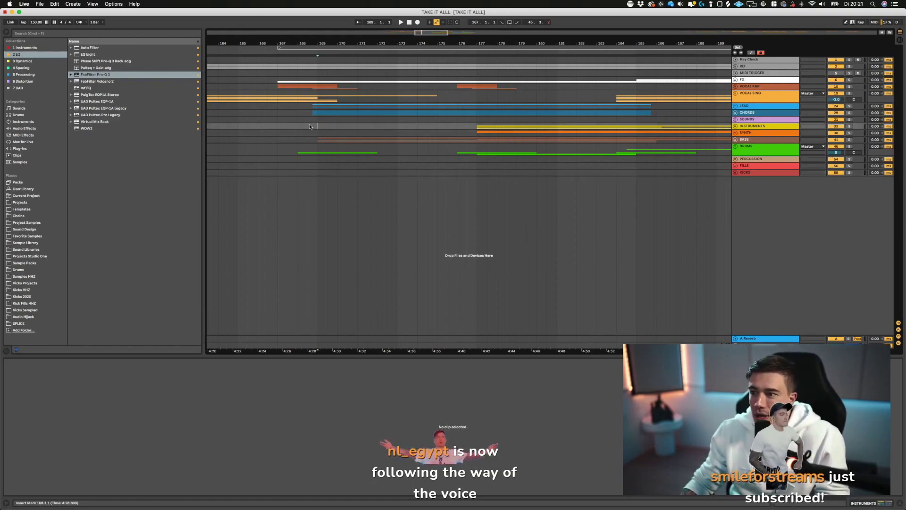
click(308, 119)
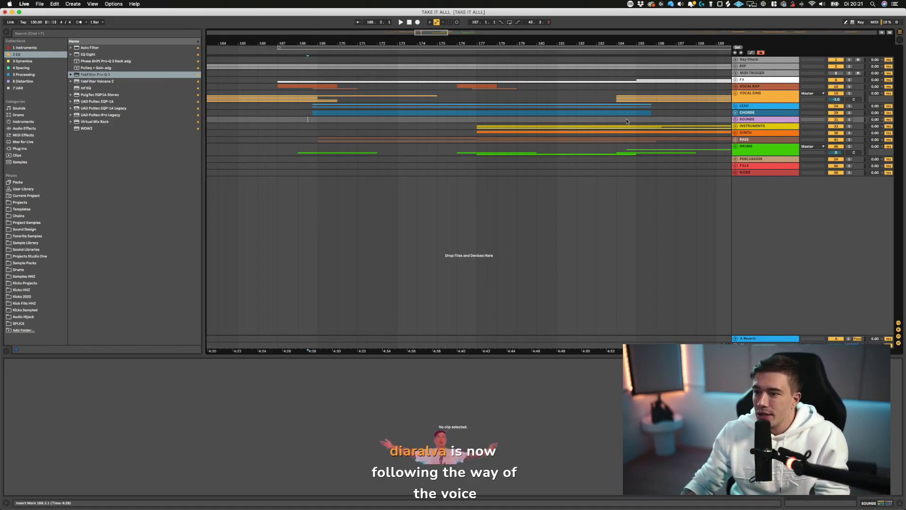
- Unfold the CHORDS group to view its track, fold it again, and unfold the LEAD group
click(735, 113)
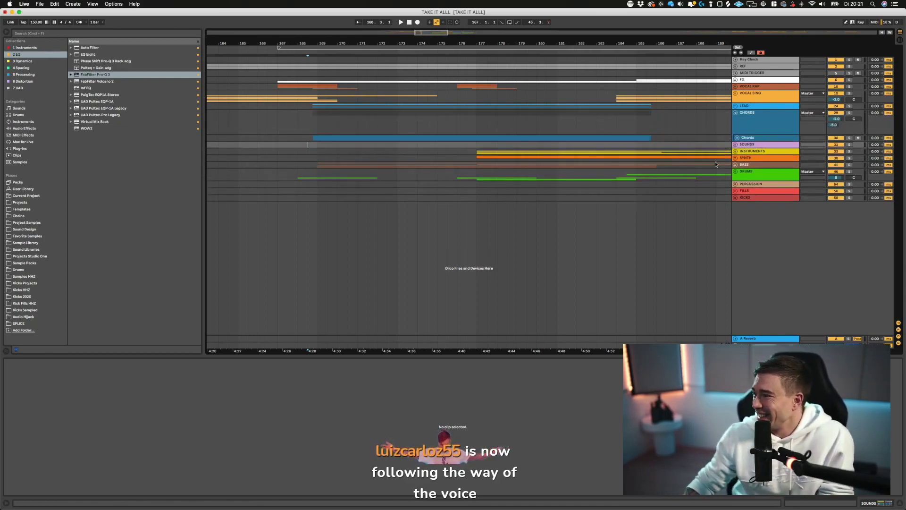
click(306, 120)
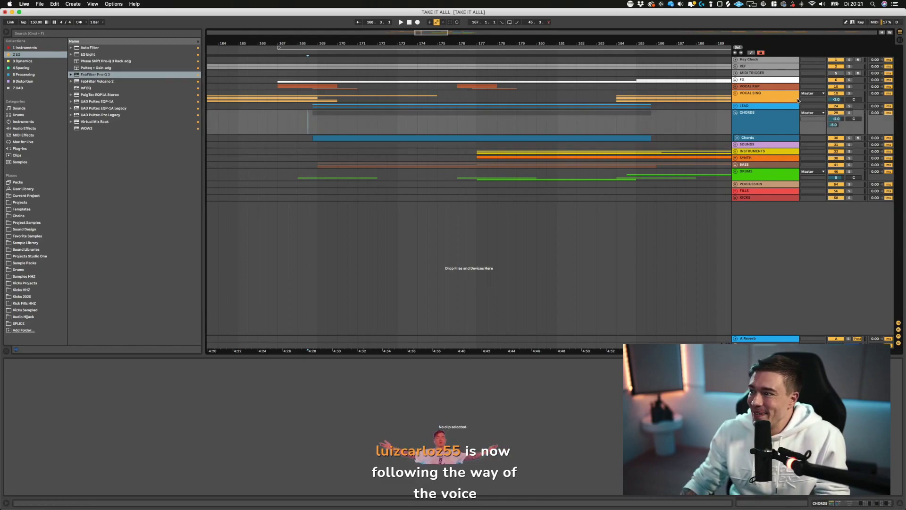
click(735, 114)
click(736, 107)
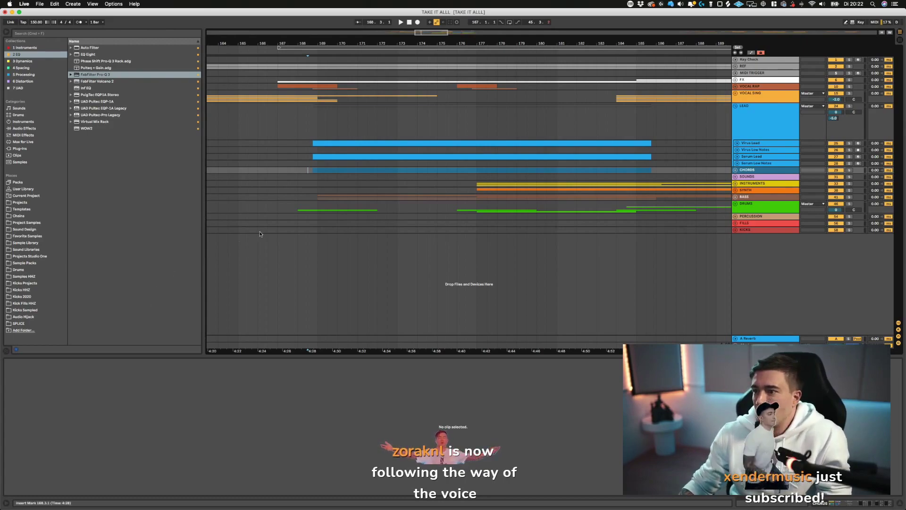
- Play the vocal section briefly from around bar 153, and return to the lead entry at bar 169
scroll(273, 212, left, 3)
drag(285, 39, 285, 28)
scroll(285, 121, left, 5)
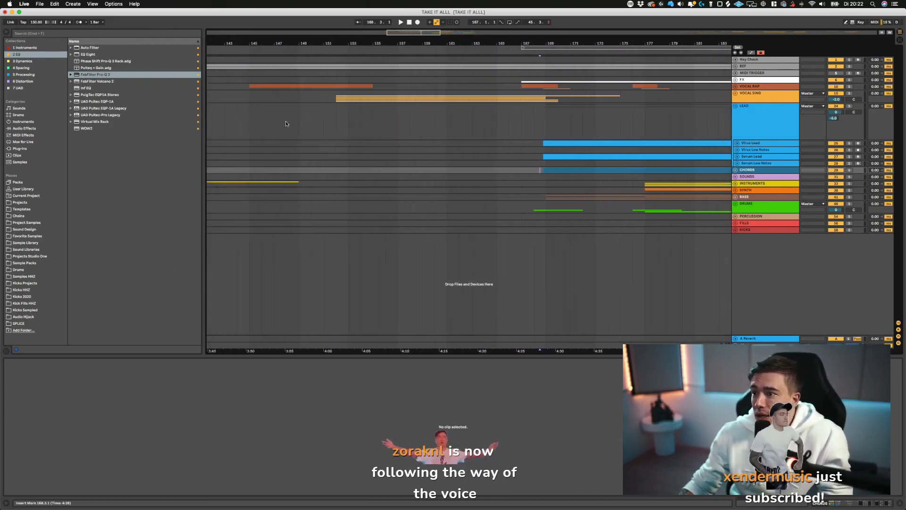
click(349, 126)
key(space)
key(space)
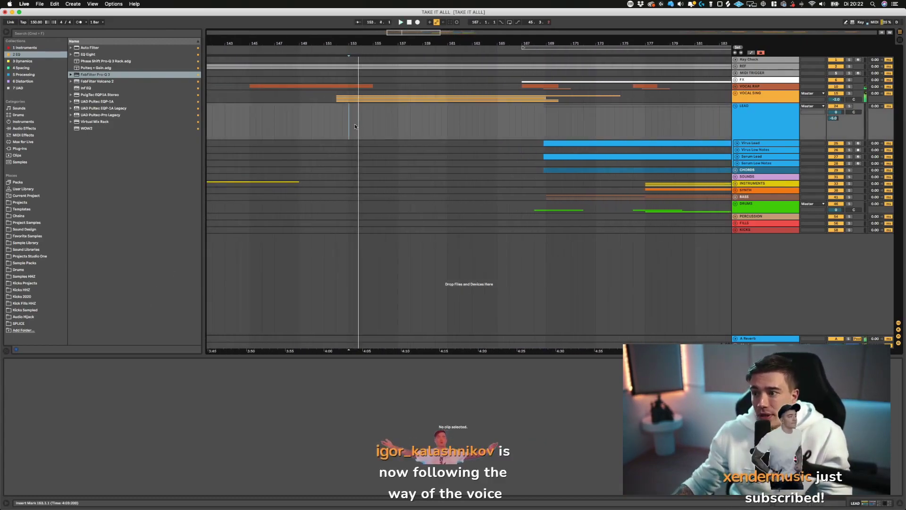
scroll(536, 123, right, 6)
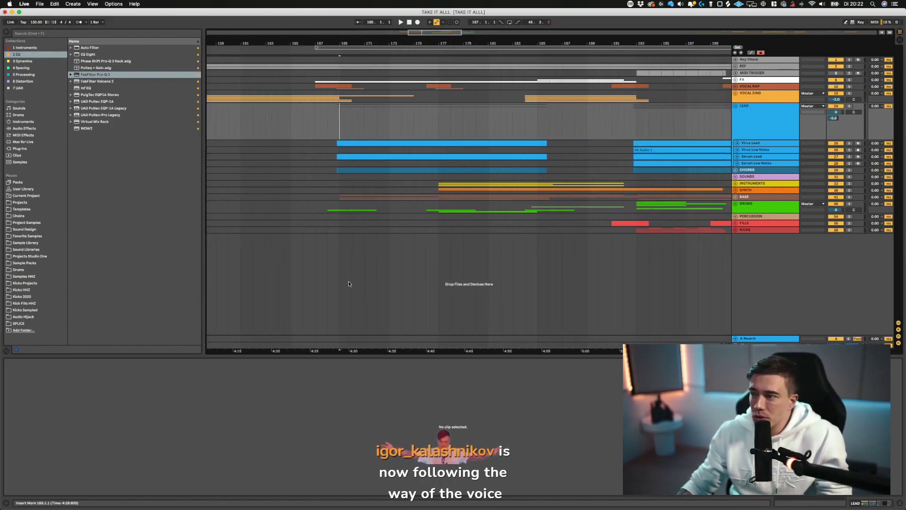
- Open the Virus Lead clip at the lead entry to view its notes, and return to the LEAD group
scroll(595, 174, right, 1)
scroll(595, 173, right, 2)
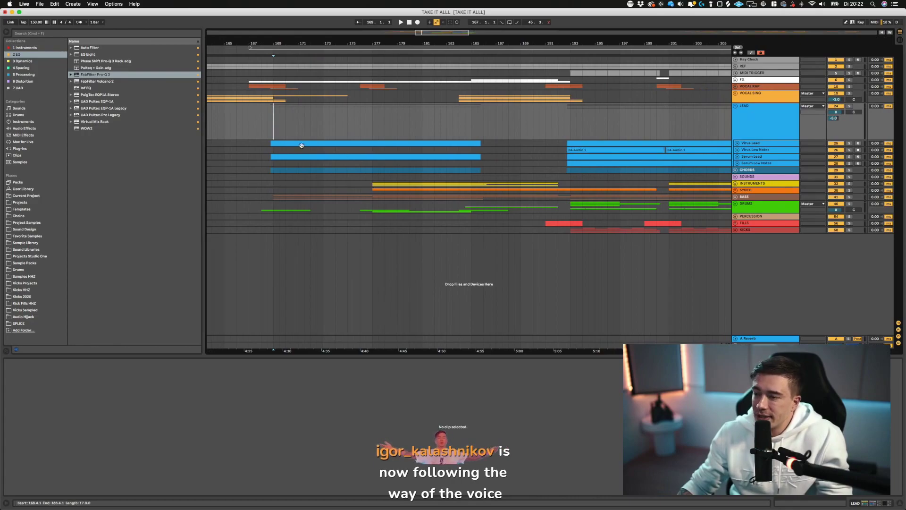
click(347, 144)
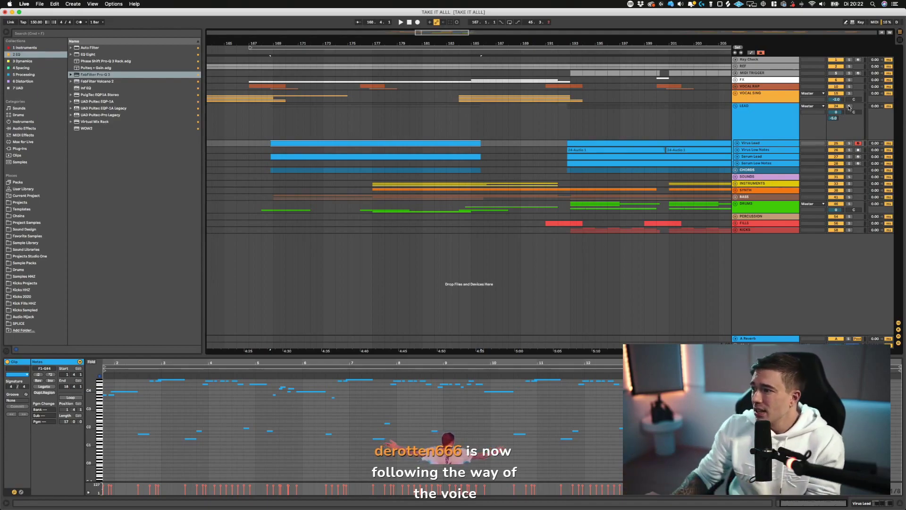
click(275, 129)
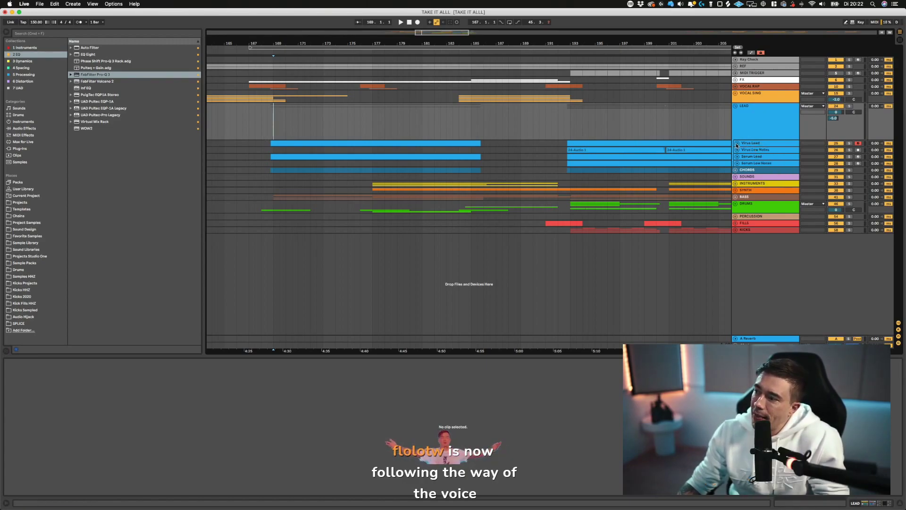
- Select the LEAD group and play the full arrangement from 168.3.1 through the lead entry
scroll(375, 181, left, 8)
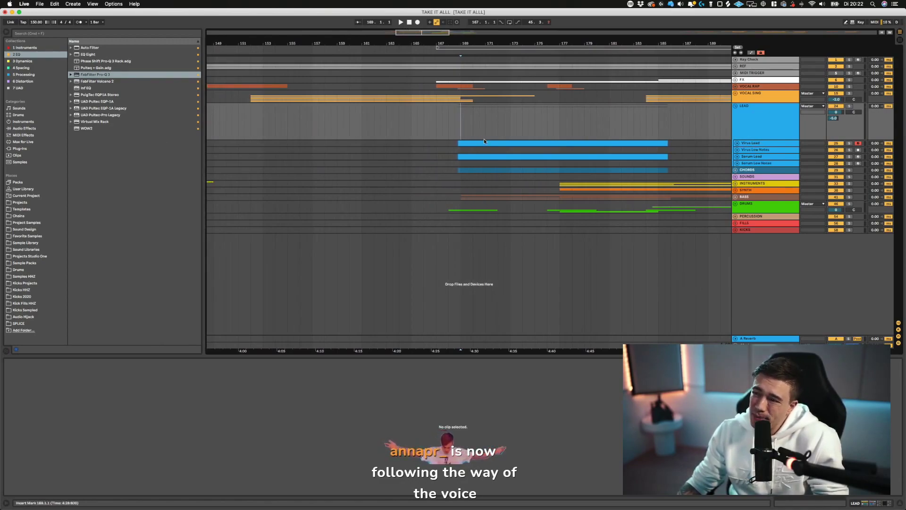
click(455, 120)
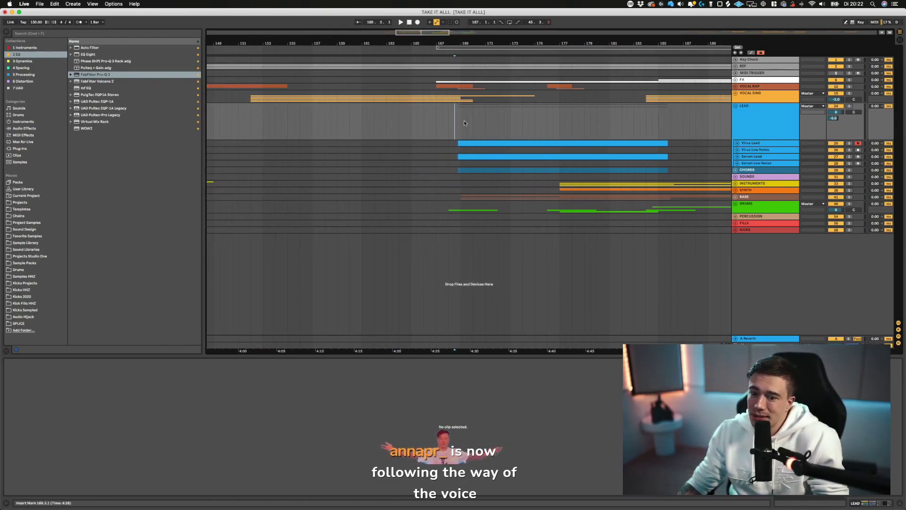
click(464, 120)
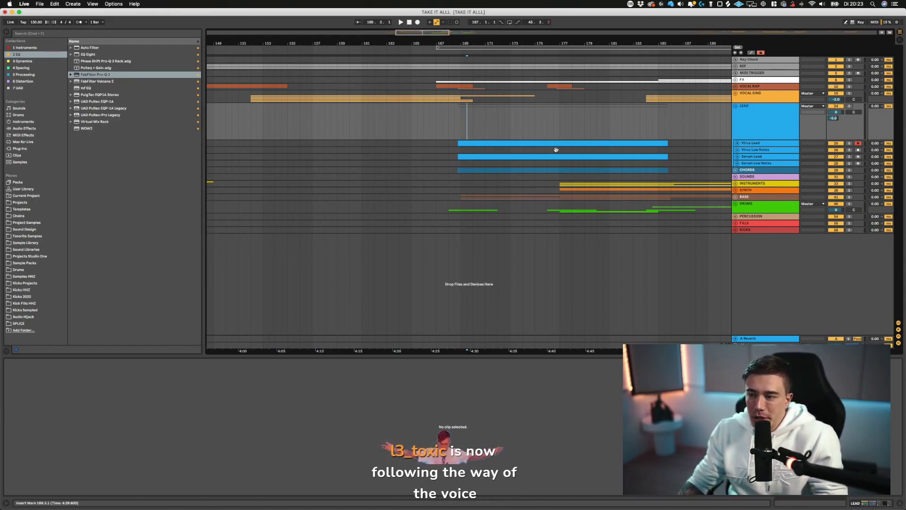
click(454, 134)
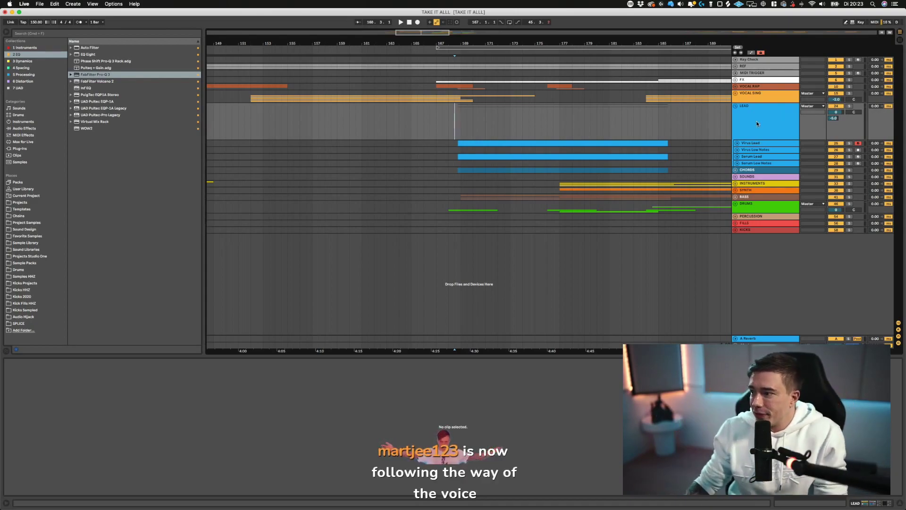
click(747, 144)
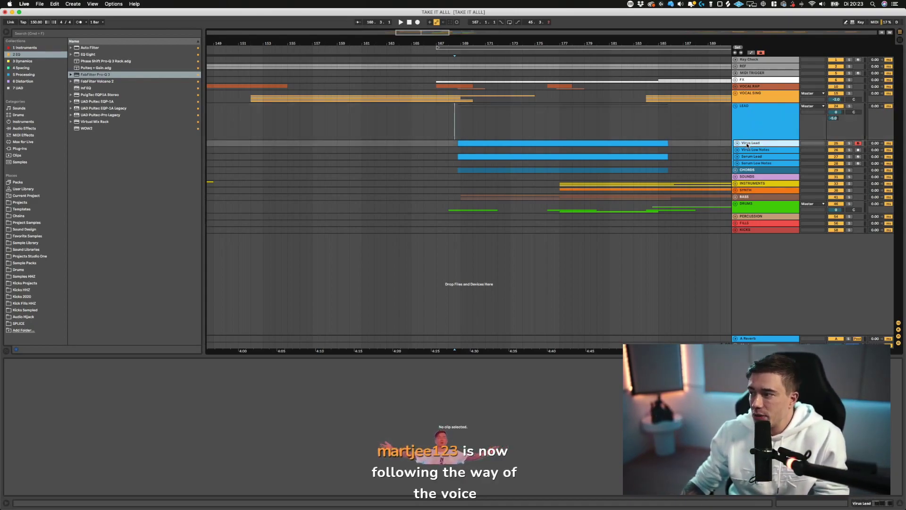
click(752, 120)
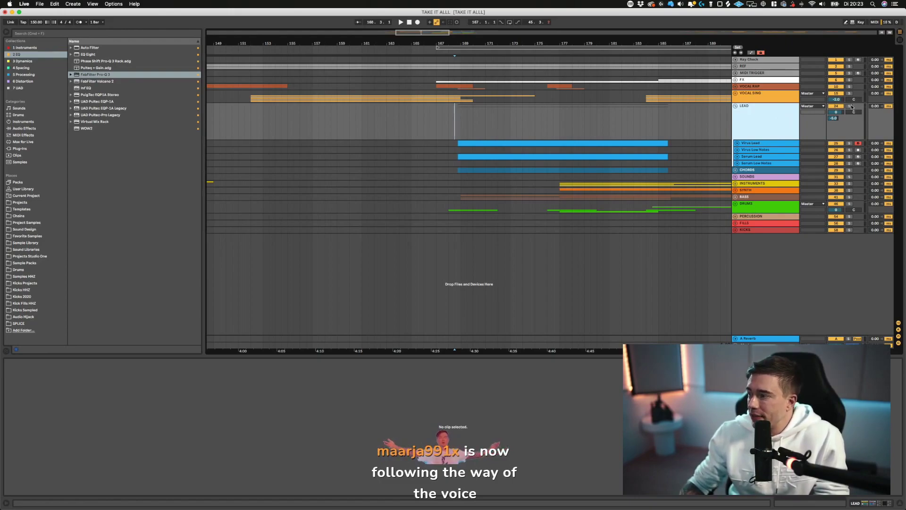
key(space)
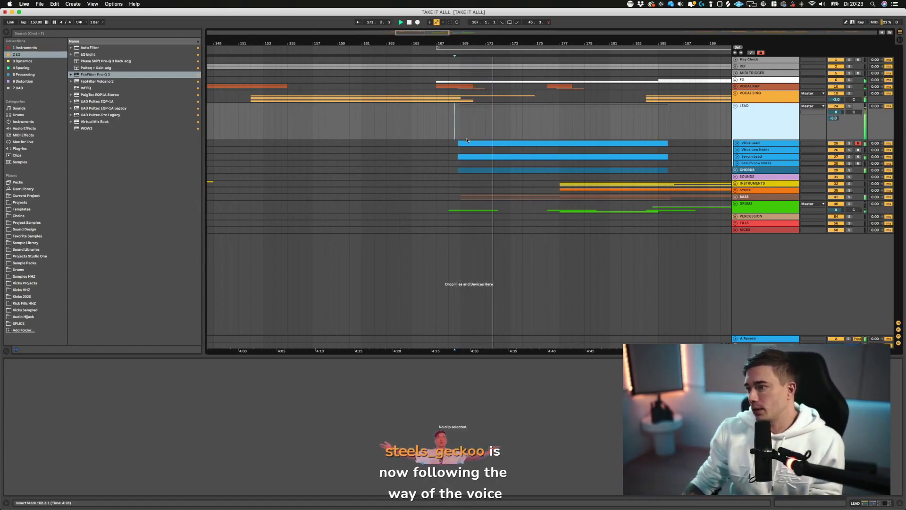
click(837, 106)
click(838, 105)
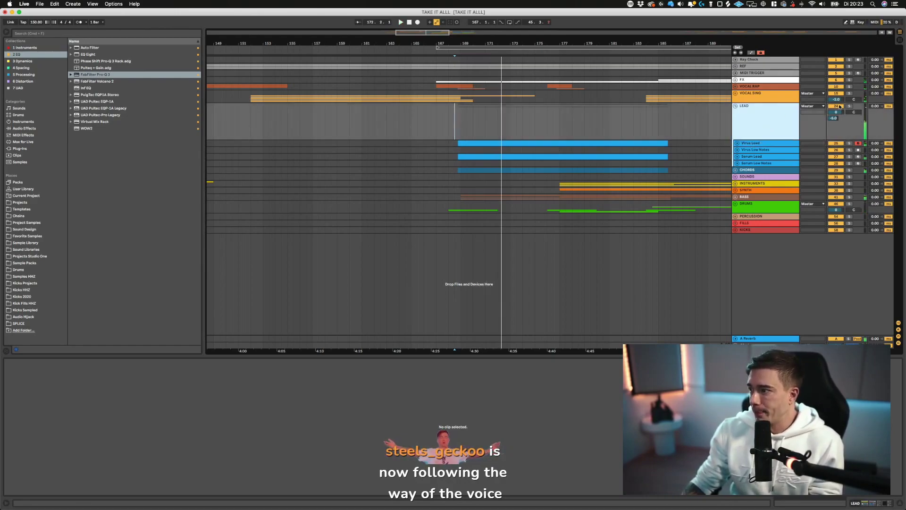
- Solo the LEAD group and play it from 169.1.1
click(849, 106)
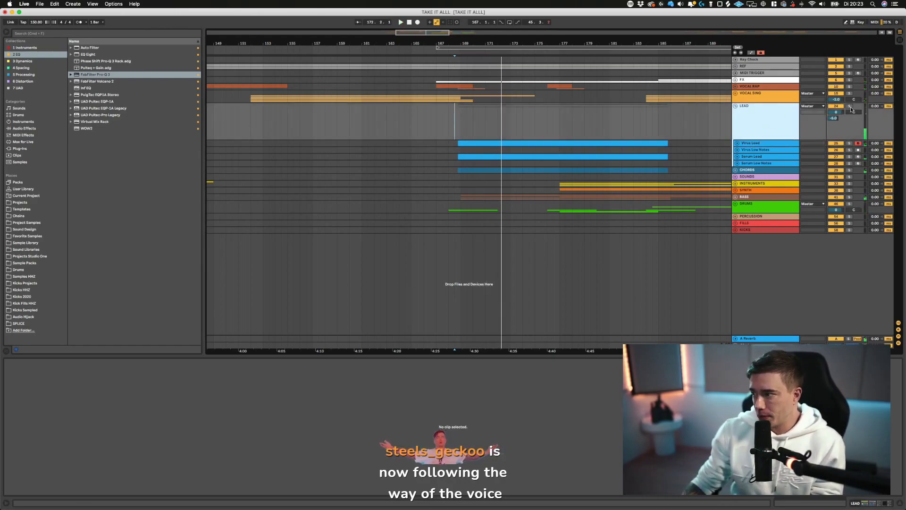
click(459, 121)
drag(468, 44, 467, 90)
key(space)
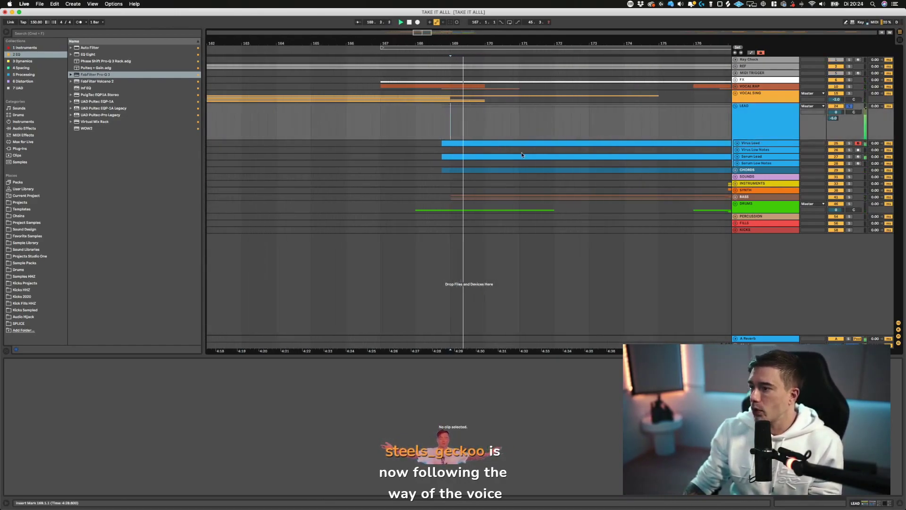
click(757, 120)
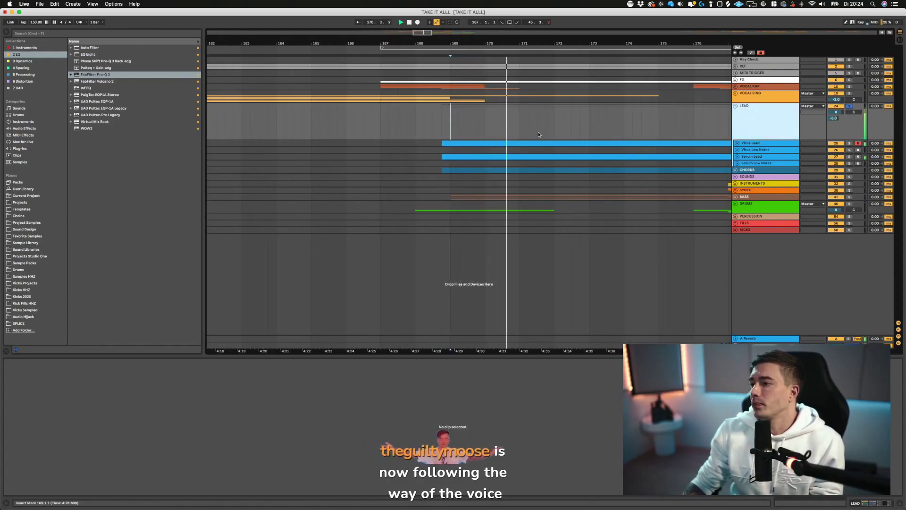
- Unfold the Virus Lead track and deactivate all low notes below the melody in its clip at the lead entry
click(735, 143)
click(451, 154)
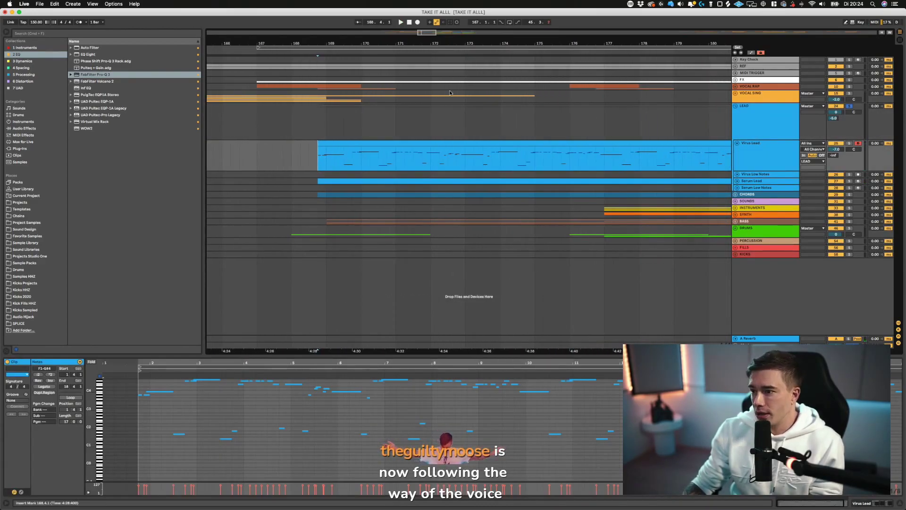
drag(352, 41, 352, 14)
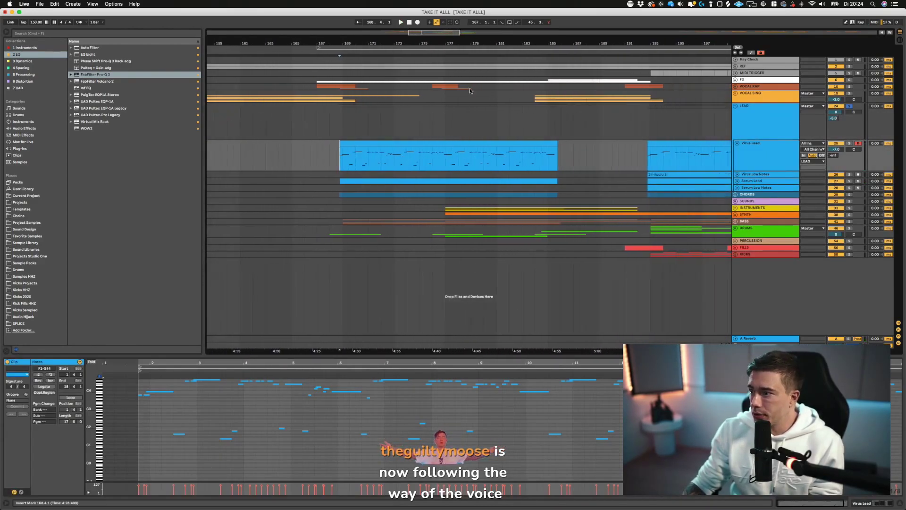
click(490, 142)
drag(850, 464, 104, 422)
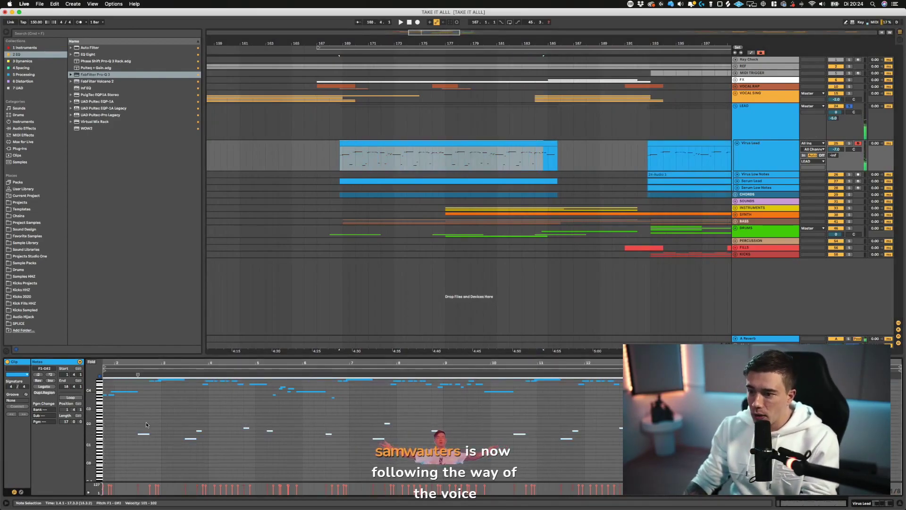
key(0)
click(168, 401)
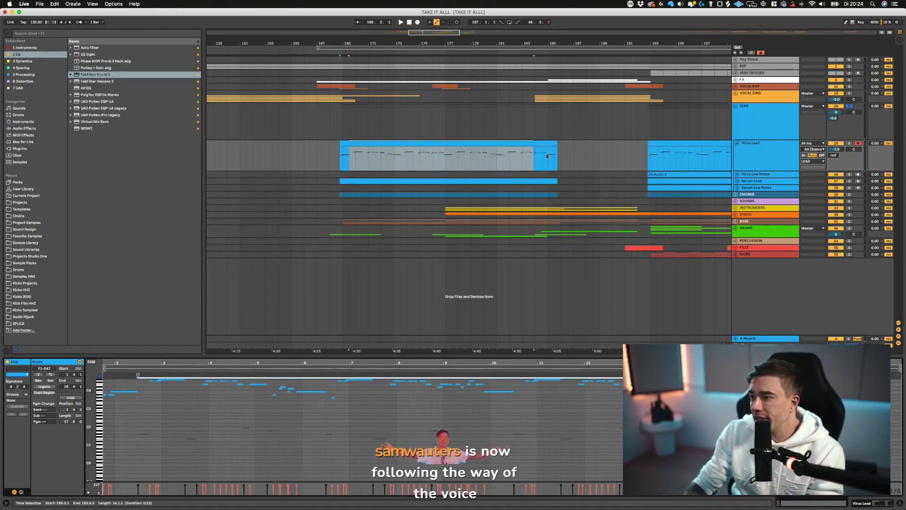
- Play the soloed lead from the start of the Virus Lead clip, around 168.4.3, to hear it without the Virus low notes
click(342, 159)
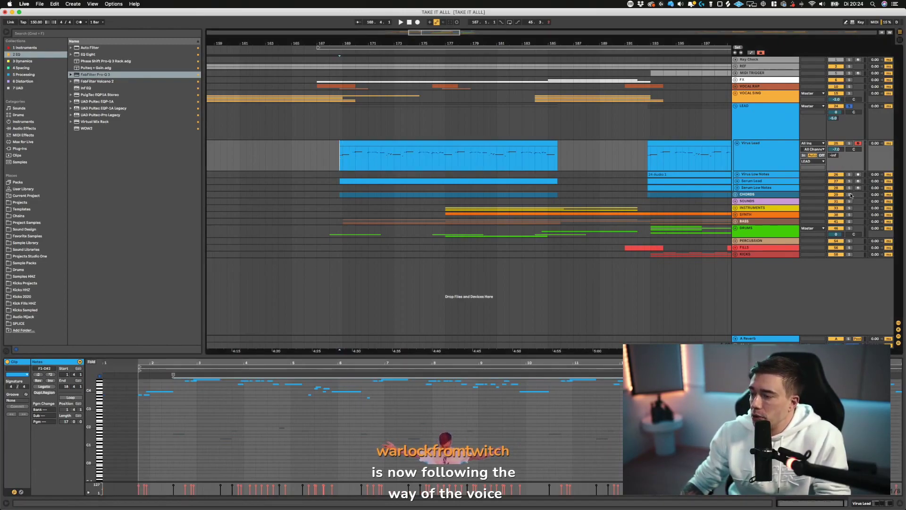
key(plus)
key(plus)
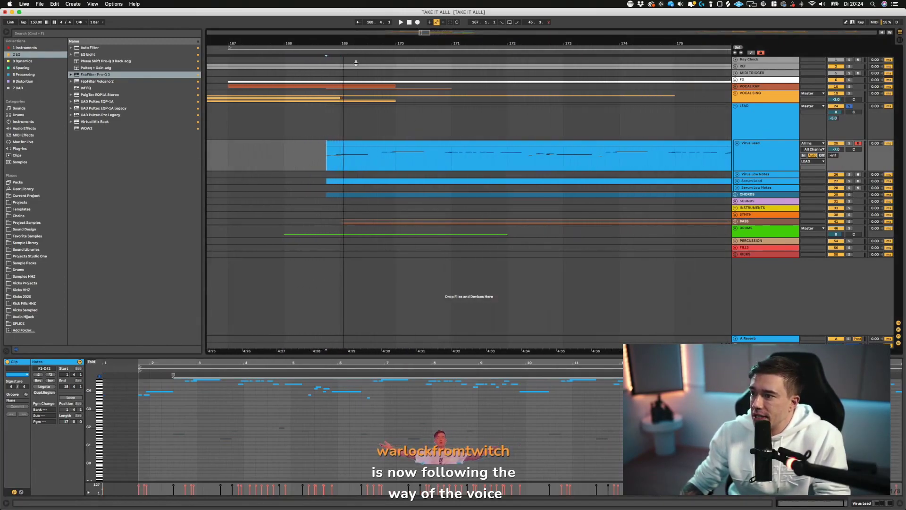
click(368, 161)
key(space)
click(332, 161)
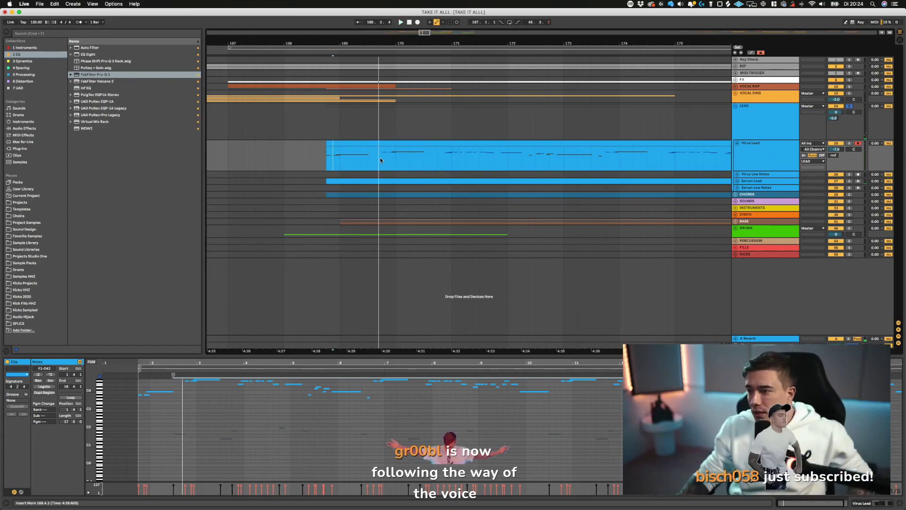
click(338, 158)
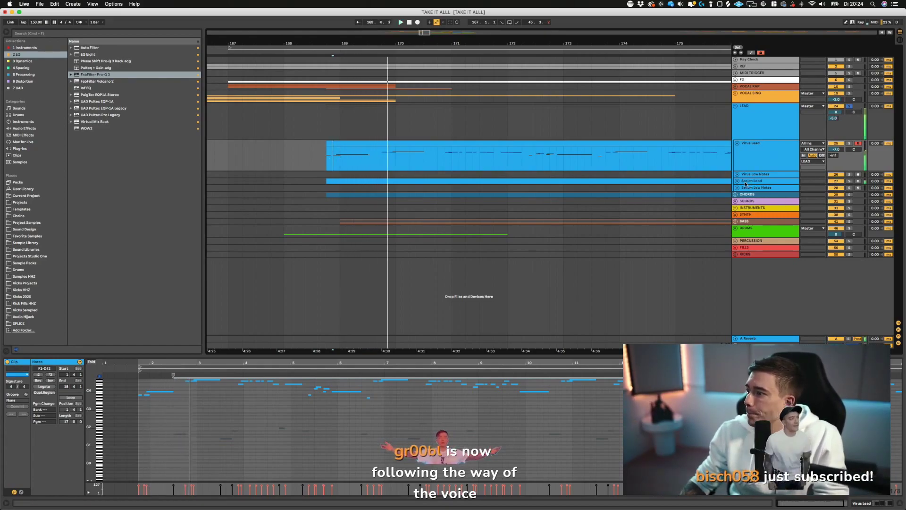
- Unfold the Serum Lead track and deactivate all low notes below the melody in its matching clip
click(786, 184)
click(440, 183)
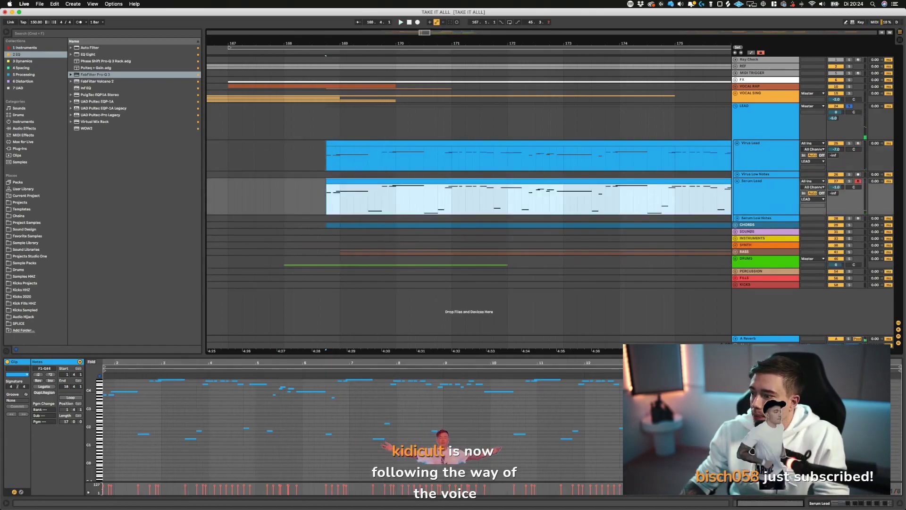
mouse_move(857, 469)
mouse_down()
mouse_move(261, 411)
mouse_move(133, 415)
mouse_up()
key(Delete)
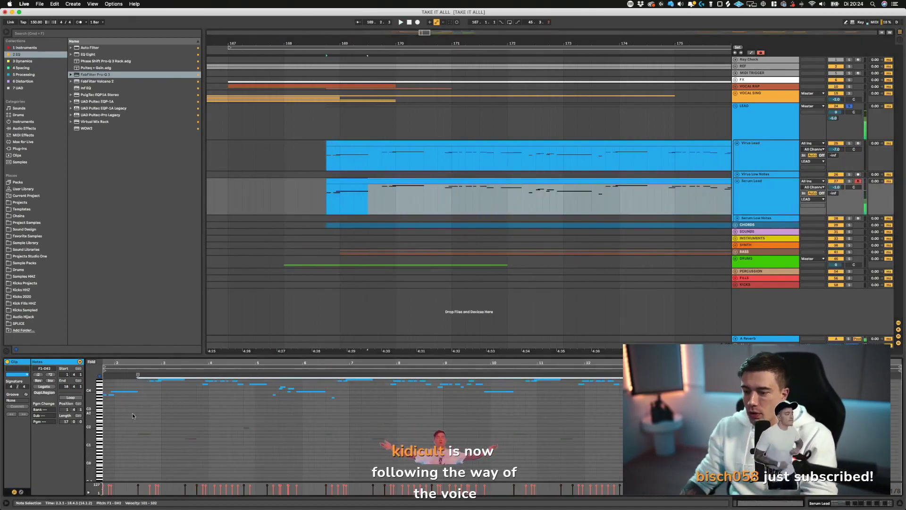
- Play the soloed Virus and Serum leads briefly, and view their clips through to the end of the section
key(space)
key(space)
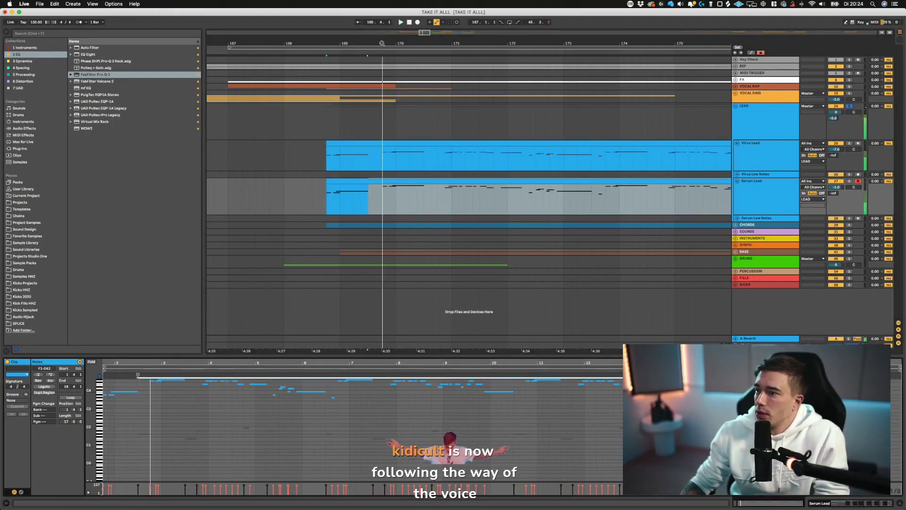
drag(381, 45, 382, 29)
scroll(549, 228, right, 5)
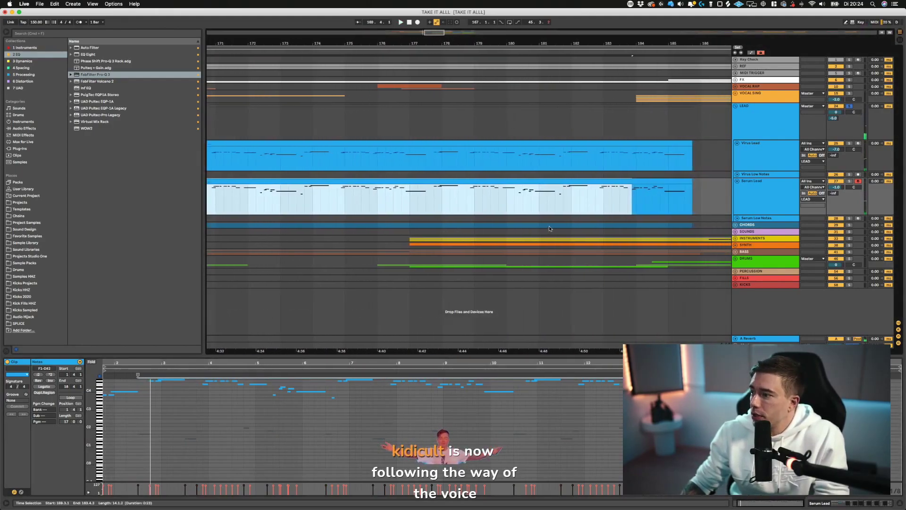
- Unfold the CHORDS group, solo its Chords track alongside the lead, and play both from the lead entry
click(735, 225)
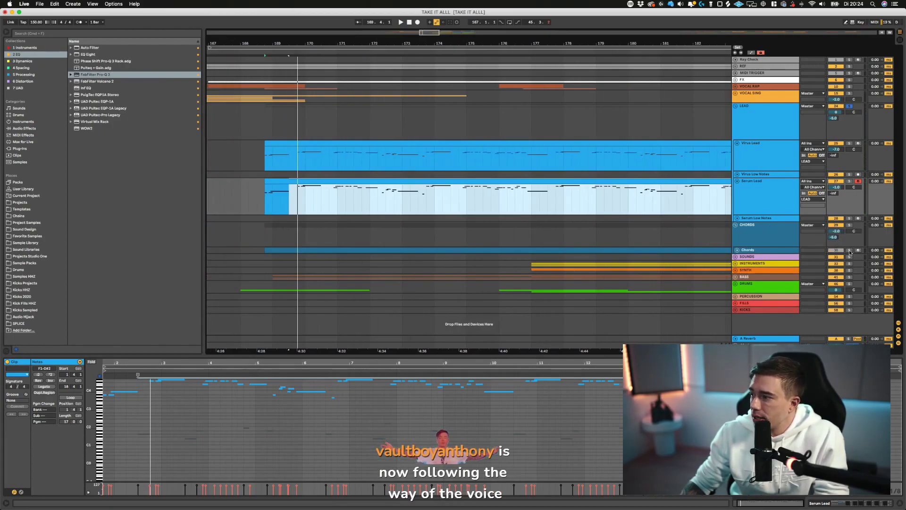
click(850, 252)
key(space)
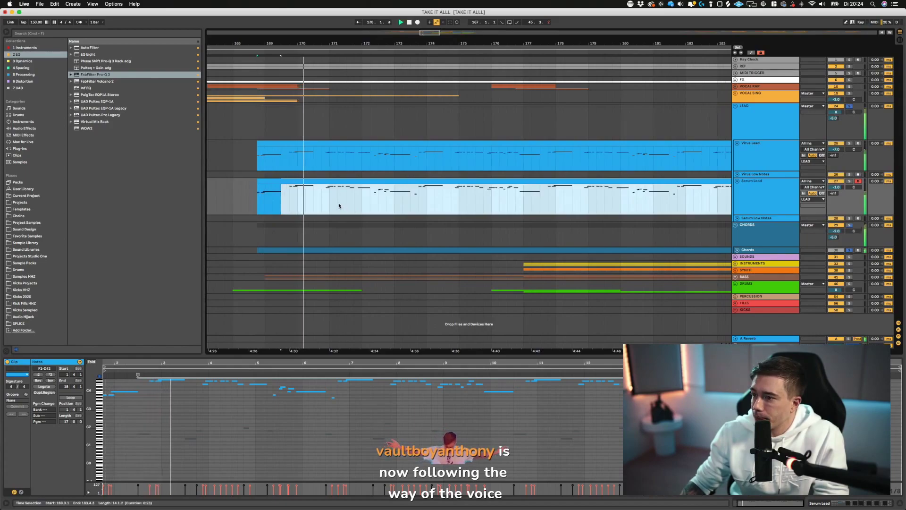
- Insert an audio track below the KICKS group and place the insert marker on it at 168.3.1
right_click(758, 322)
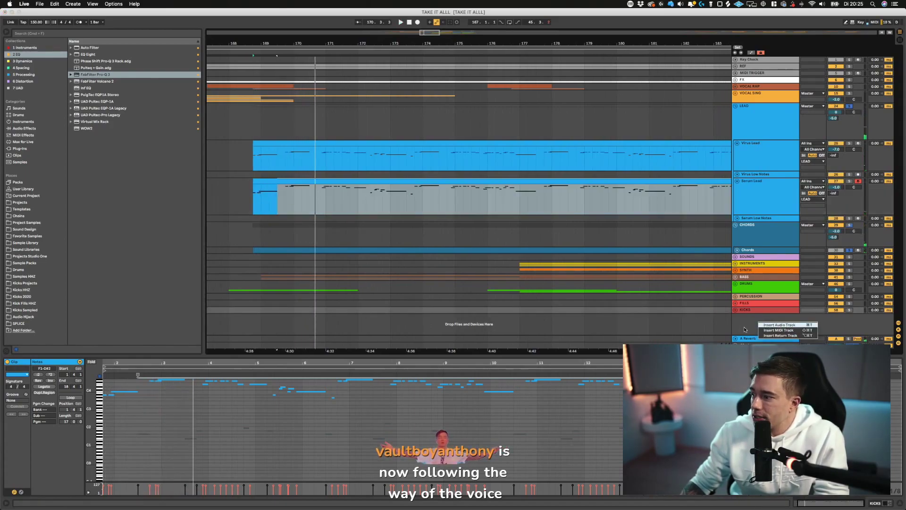
click(779, 325)
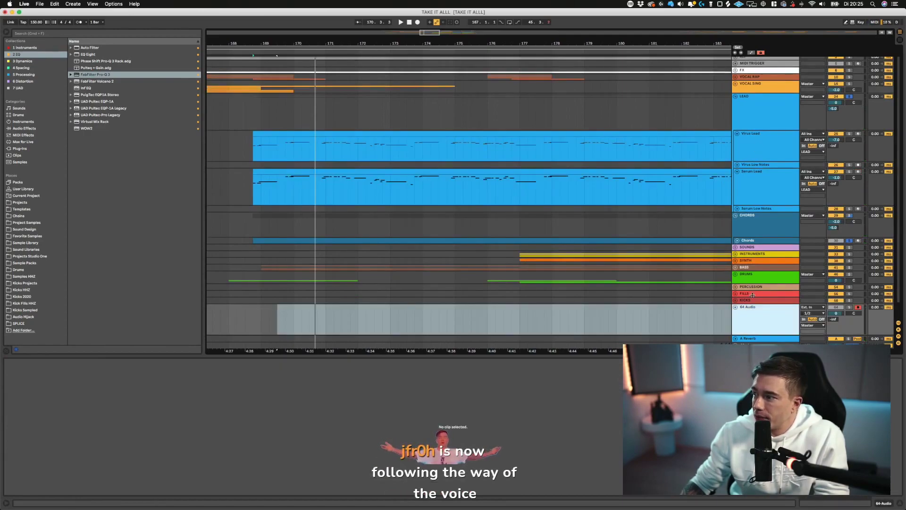
drag(277, 44, 269, 29)
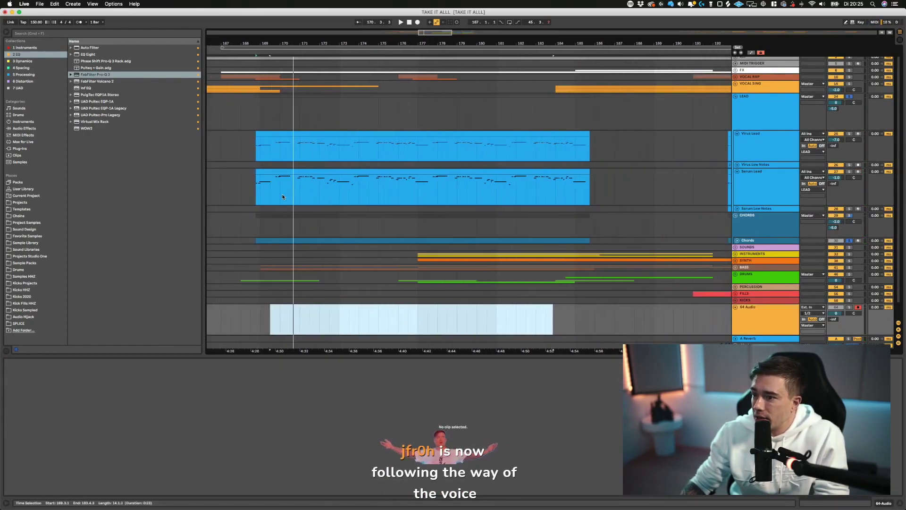
click(260, 314)
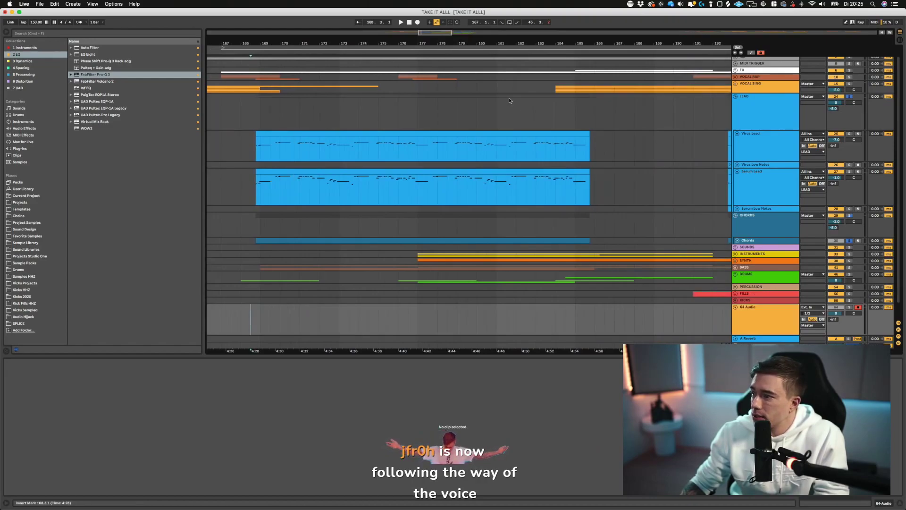
- Set the new audio track's input to Resampling
scroll(810, 288, down, 2)
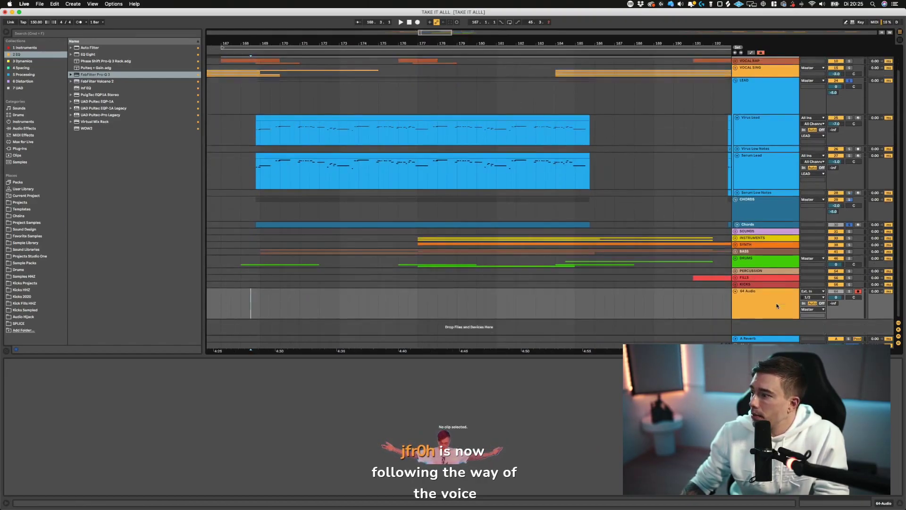
click(821, 292)
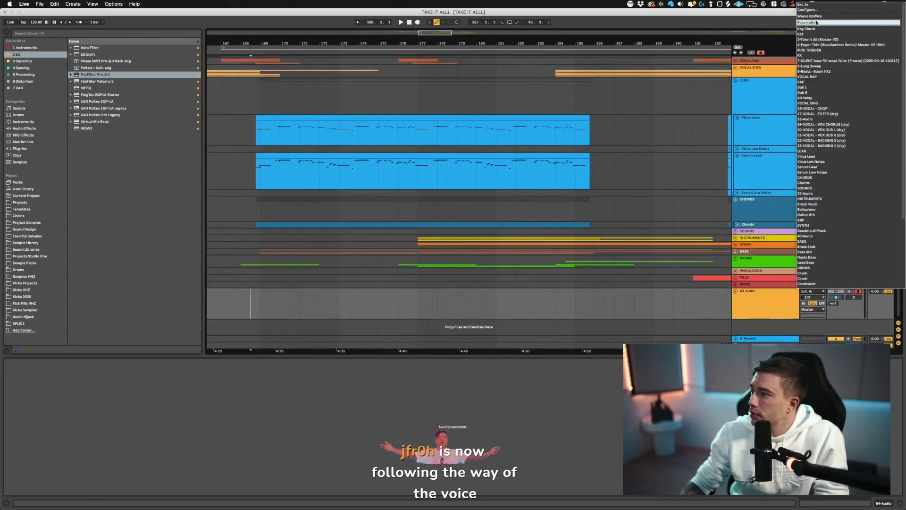
key(Return)
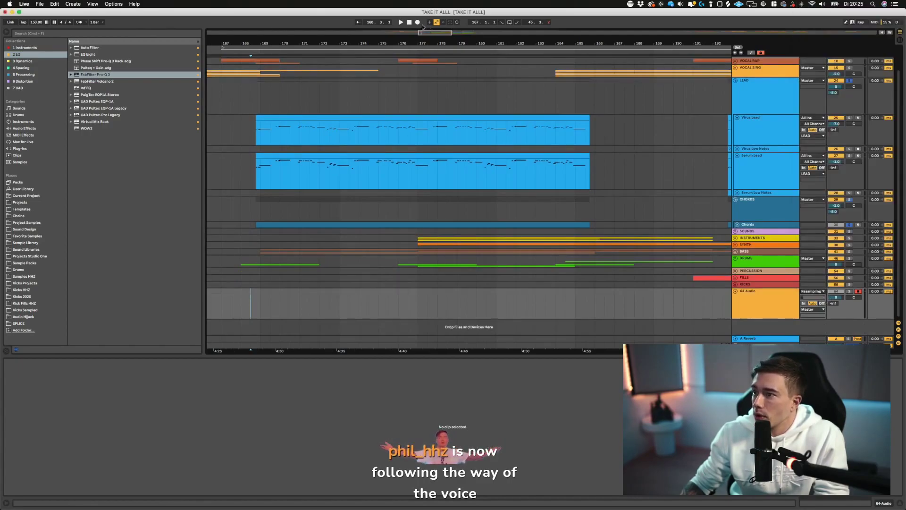
- Record the soloed lead and chords onto the resampling track from 168.3.1 past the section's end, and solo that track
click(418, 22)
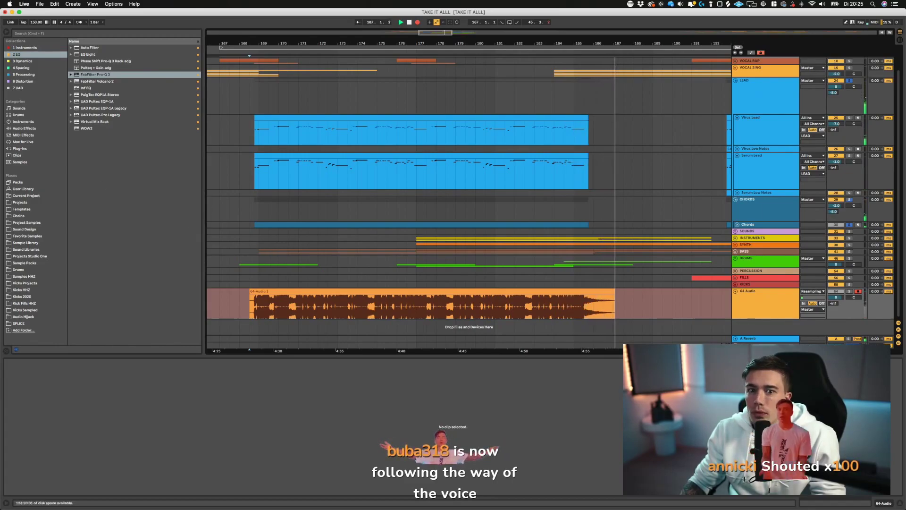
key(space)
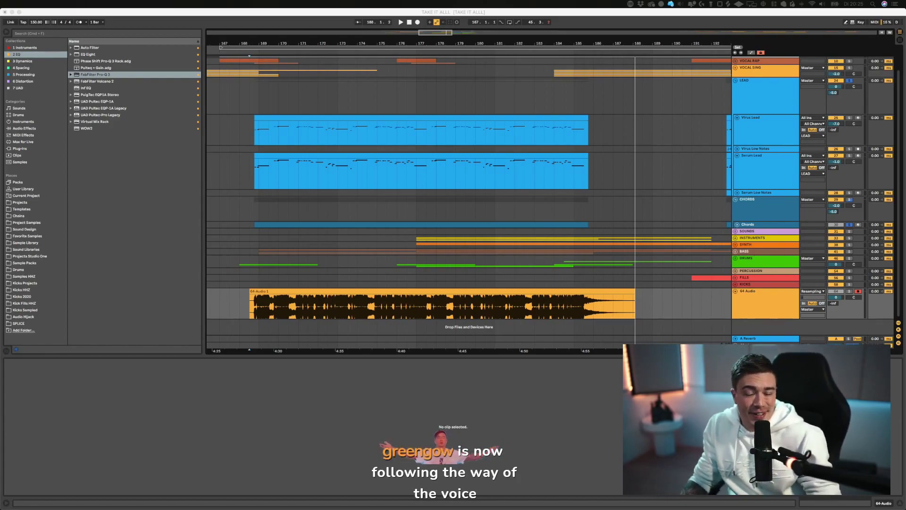
click(253, 302)
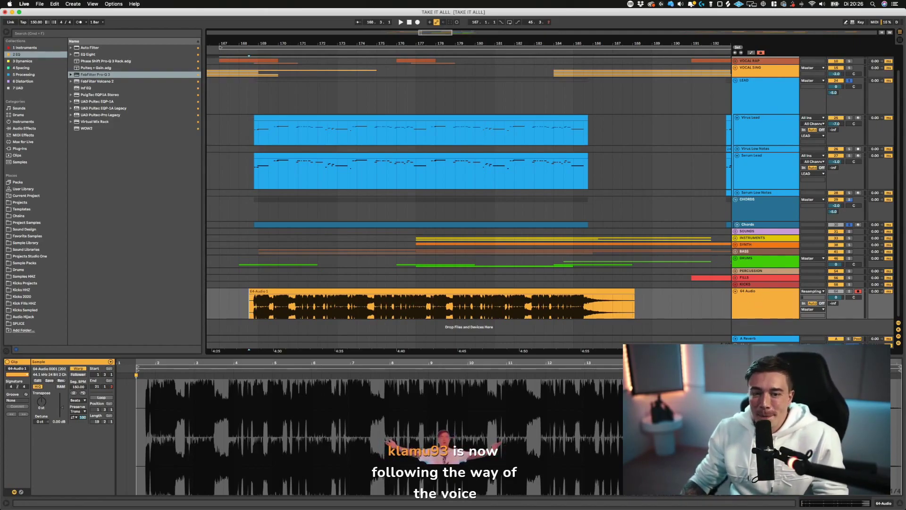
click(255, 310)
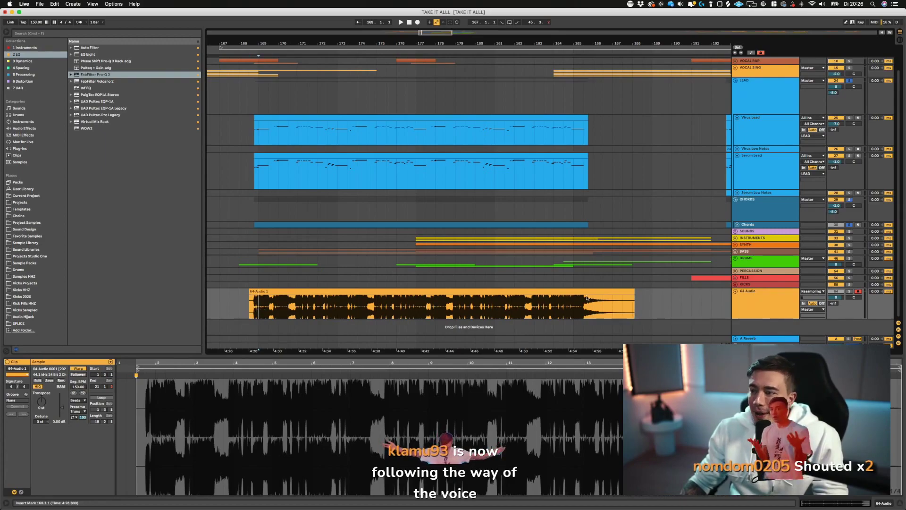
click(849, 291)
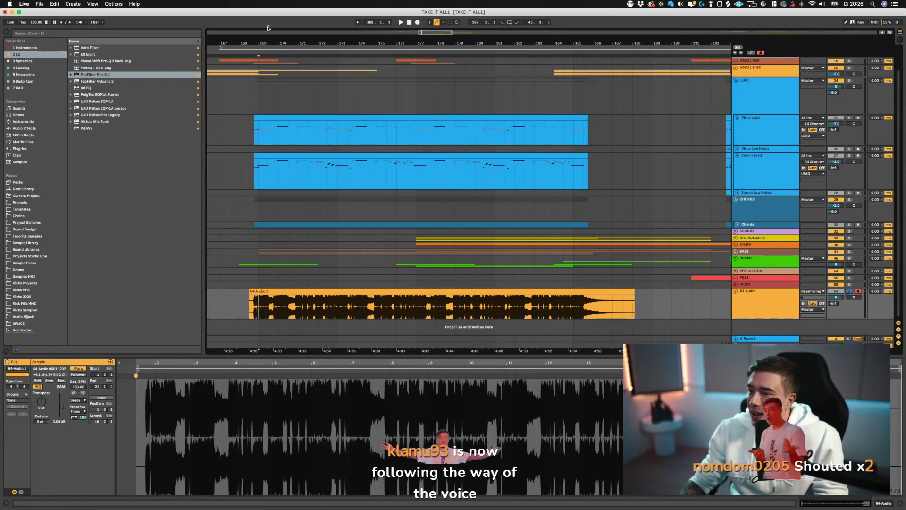
- Reactivate the muted low notes in the Virus Lead and Serum Lead clips
drag(267, 43, 267, 95)
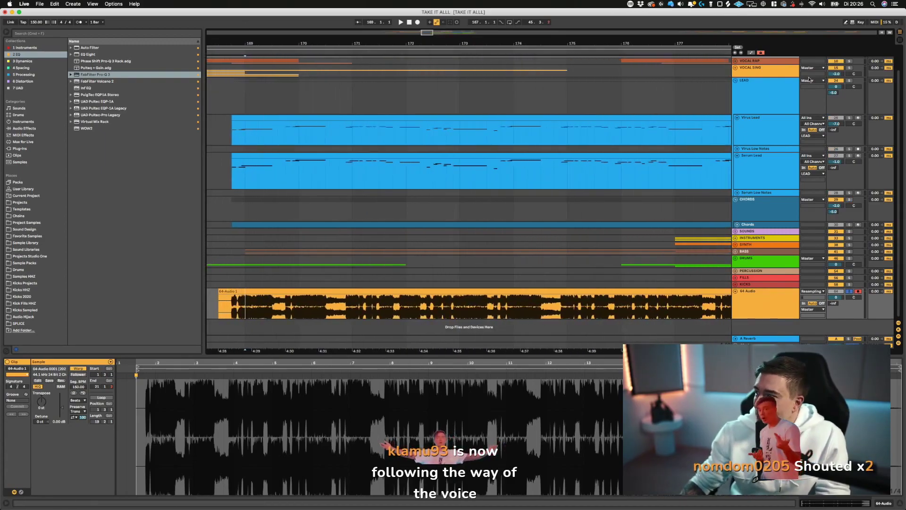
click(765, 91)
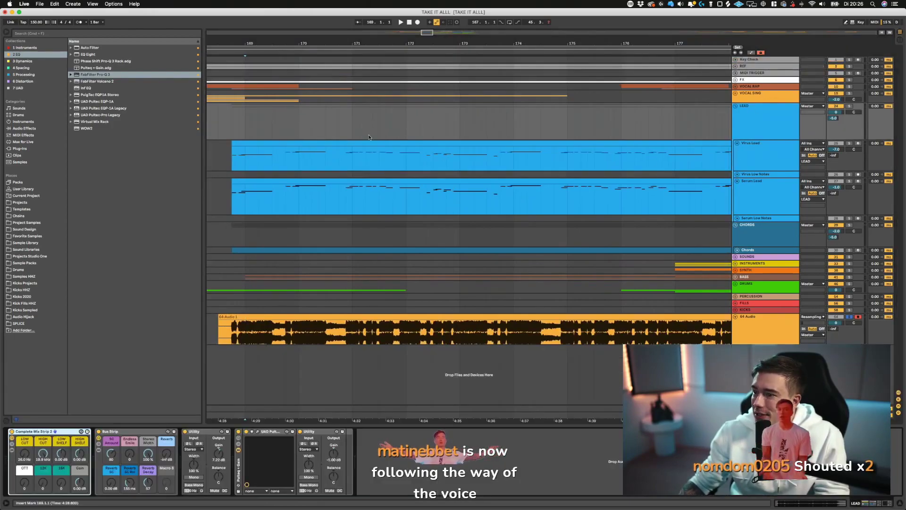
click(350, 145)
click(299, 444)
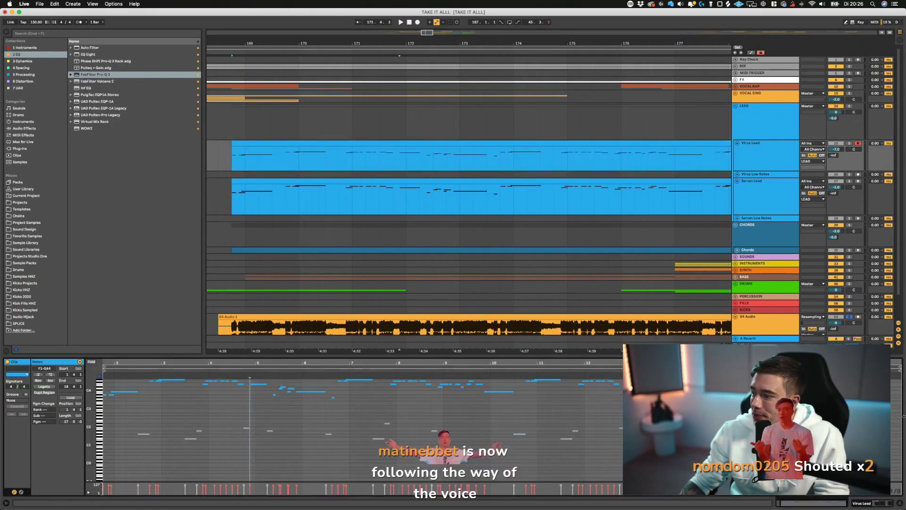
drag(300, 444, 136, 461)
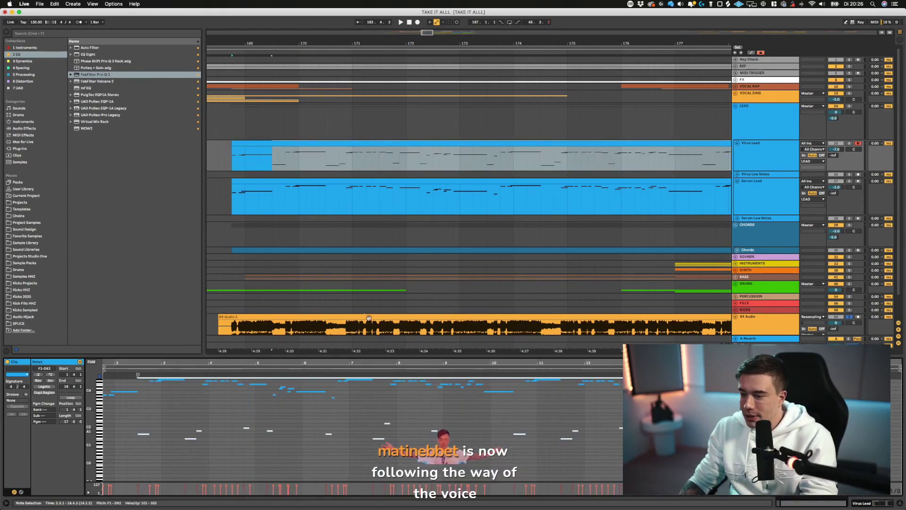
click(310, 190)
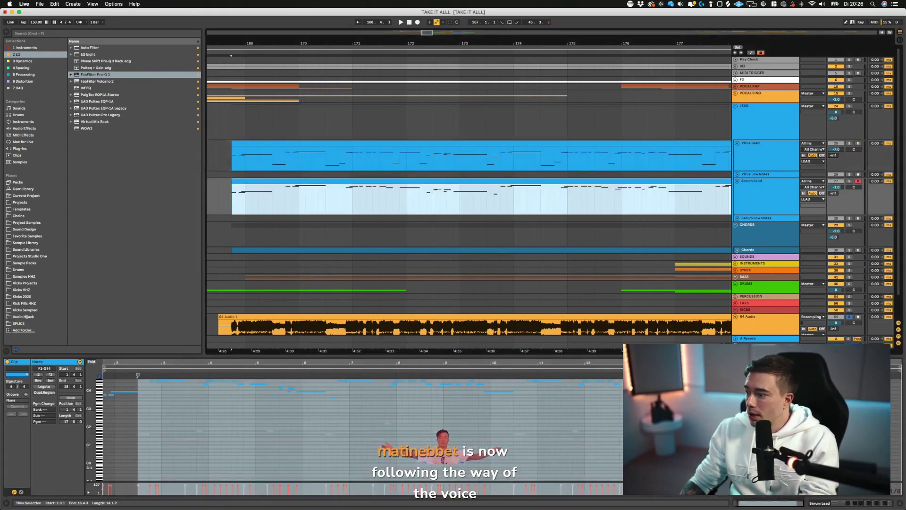
drag(814, 458, 136, 423)
scroll(252, 319, down, 3)
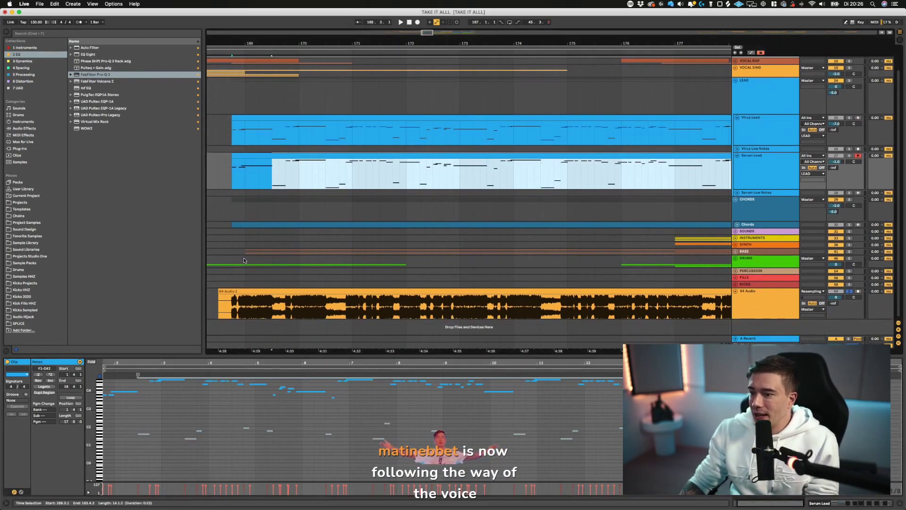
- Play the soloed resampled audio briefly from the lead entry
click(238, 313)
key(space)
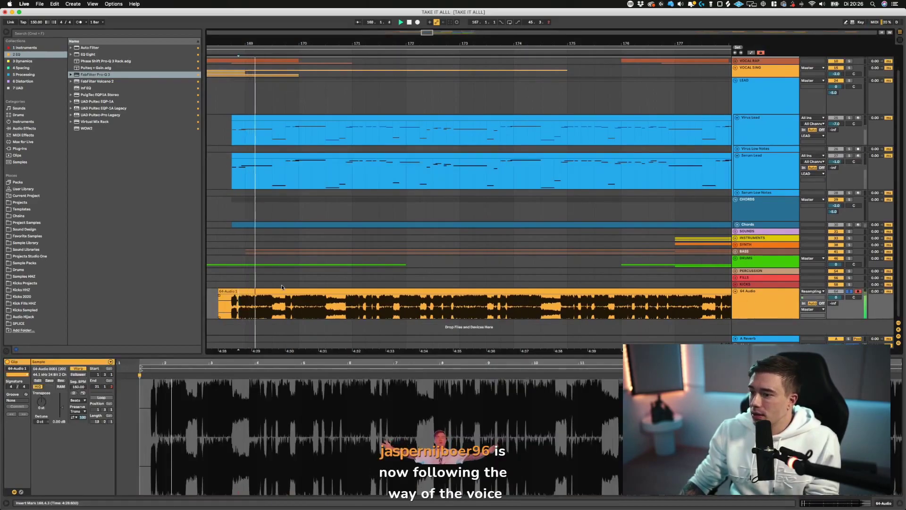
key(space)
scroll(277, 300, right, 3)
scroll(279, 208, left, 3)
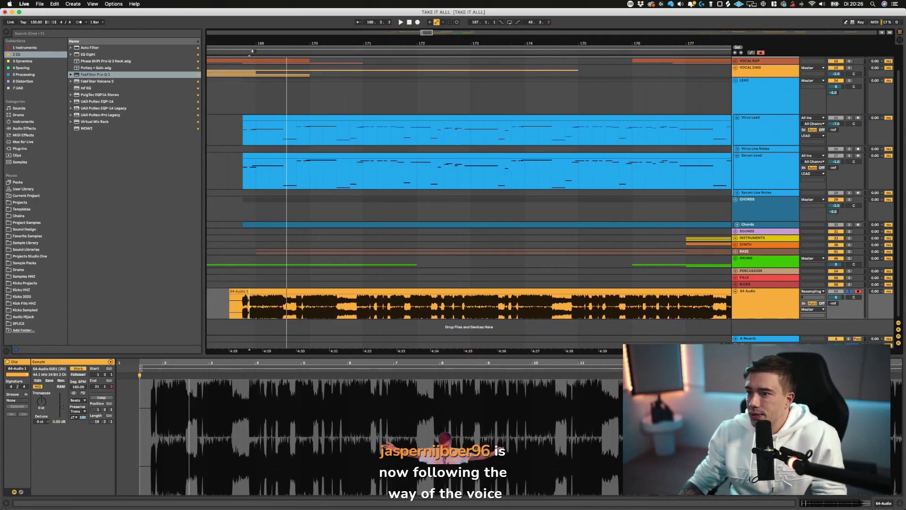
- Trim the start of the resampled audio clip to 168.4.1, in line with the lead clips, checking its opening by ear
key(plus)
drag(238, 43, 253, 137)
scroll(418, 245, left, 3)
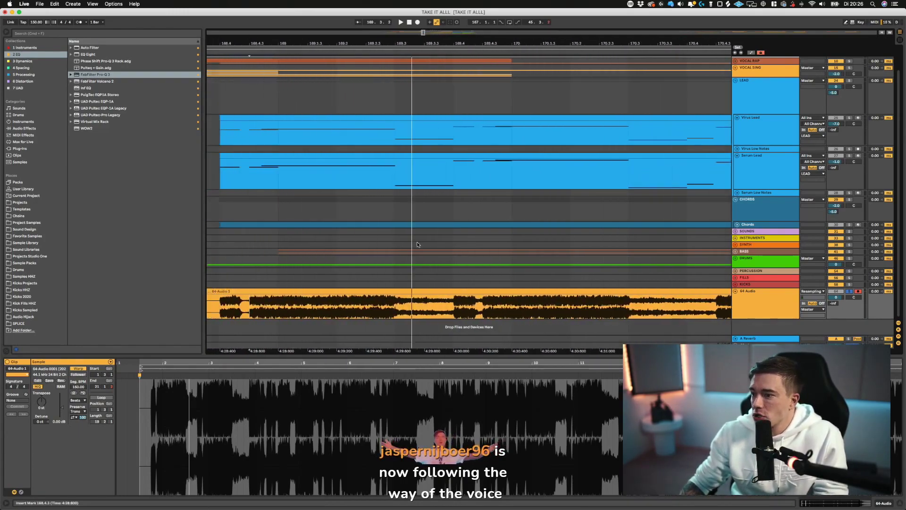
scroll(269, 305, left, 4)
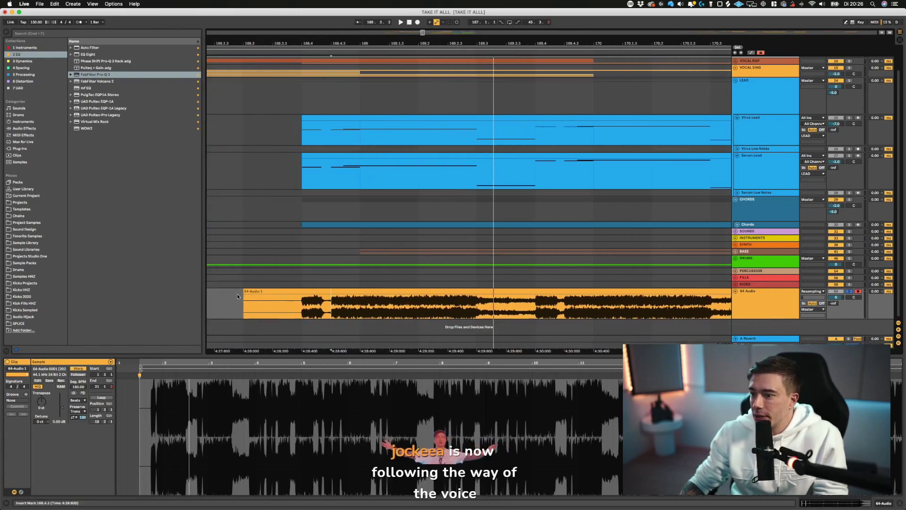
drag(243, 291, 331, 291)
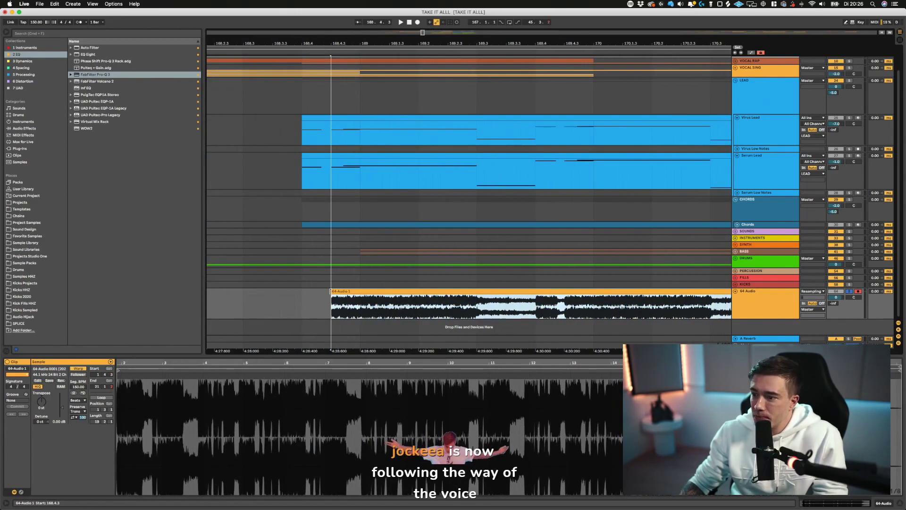
key(space)
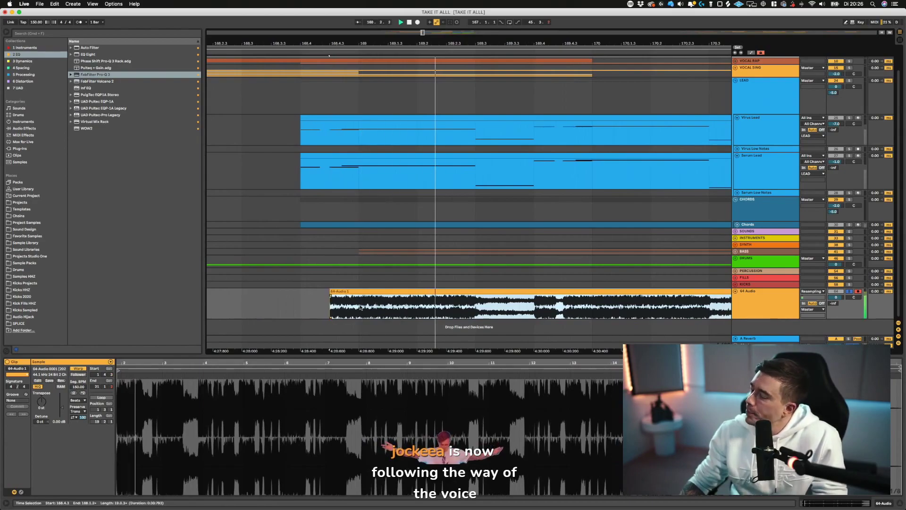
drag(331, 291, 300, 291)
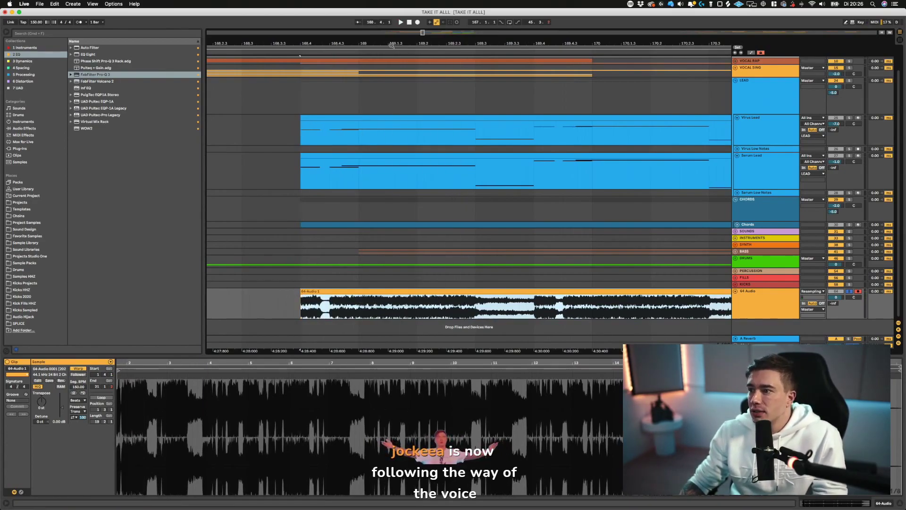
- Loop the resampled audio from 168.4.1 to 172.1.1 and play the looped section
drag(392, 45, 391, 24)
drag(352, 304, 680, 303)
scroll(670, 301, right, 3)
scroll(632, 300, left, 3)
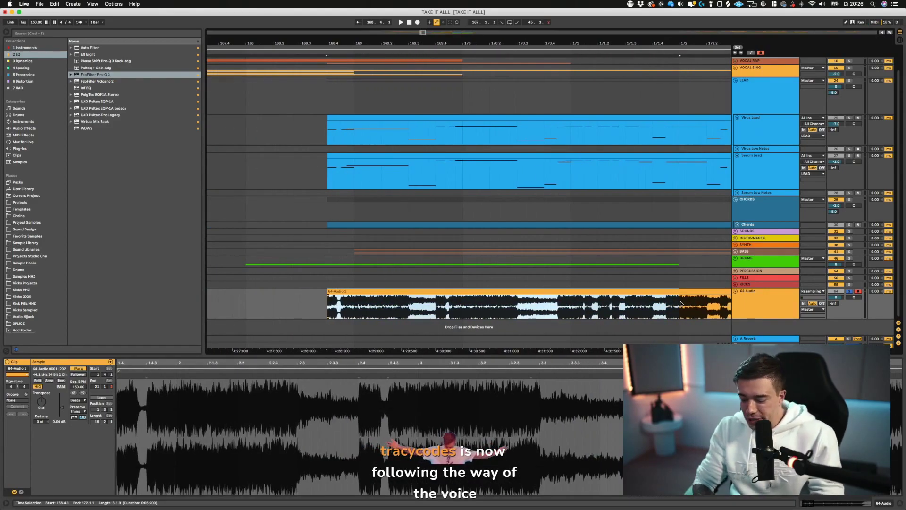
key(super+l)
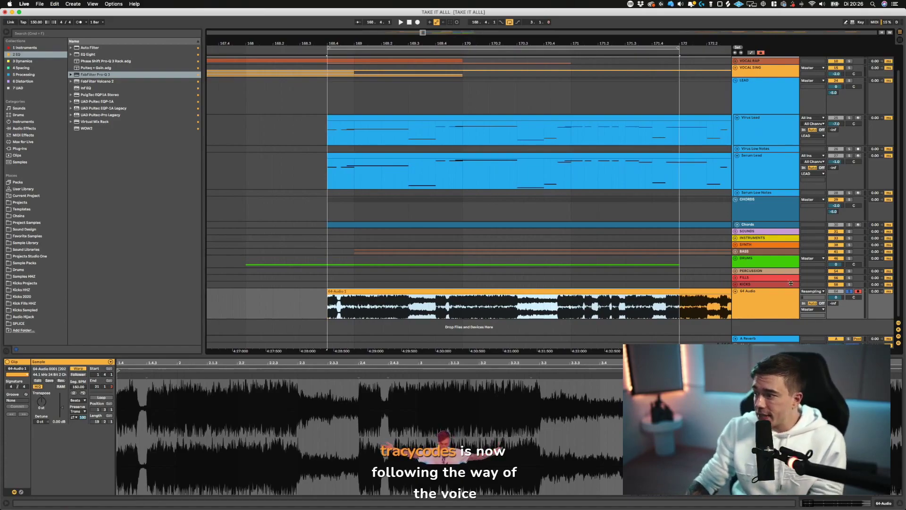
key(space)
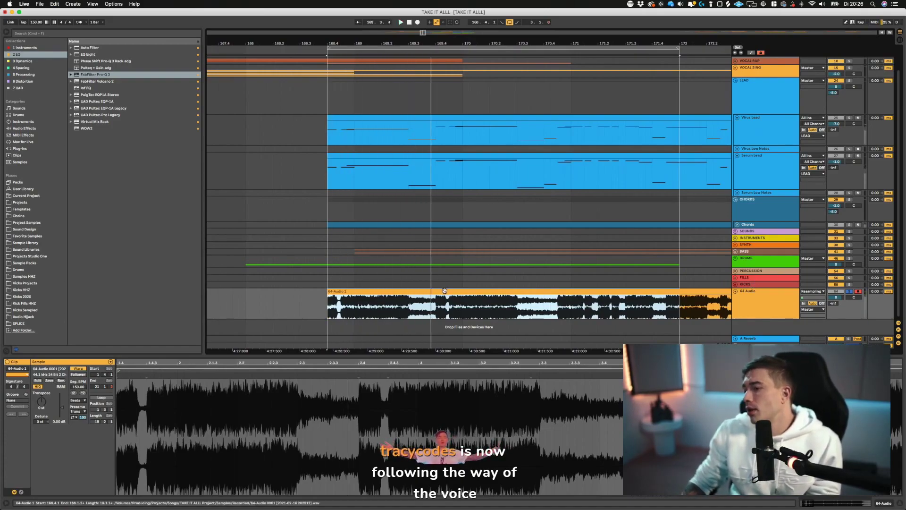
- Search the Chains folder for "lead d" and load the Lead Delay Send.adg rack onto the resampled audio track
click(25, 61)
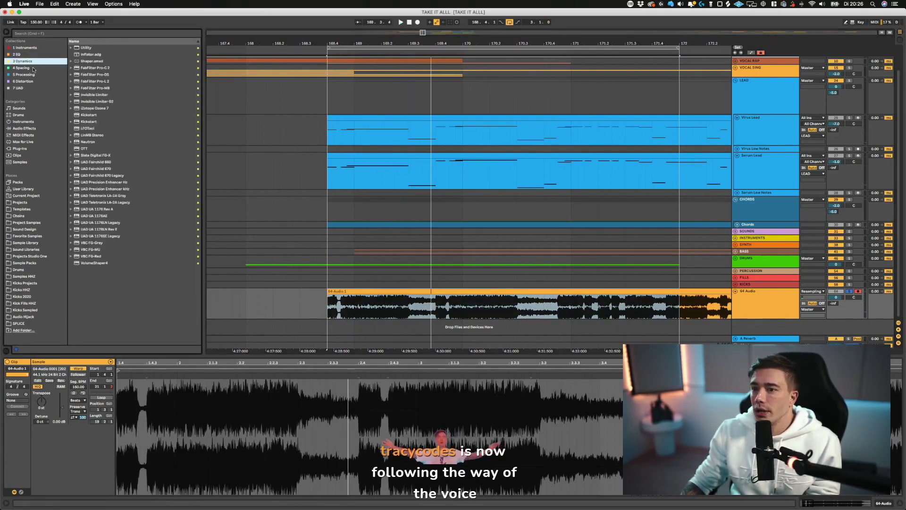
click(25, 128)
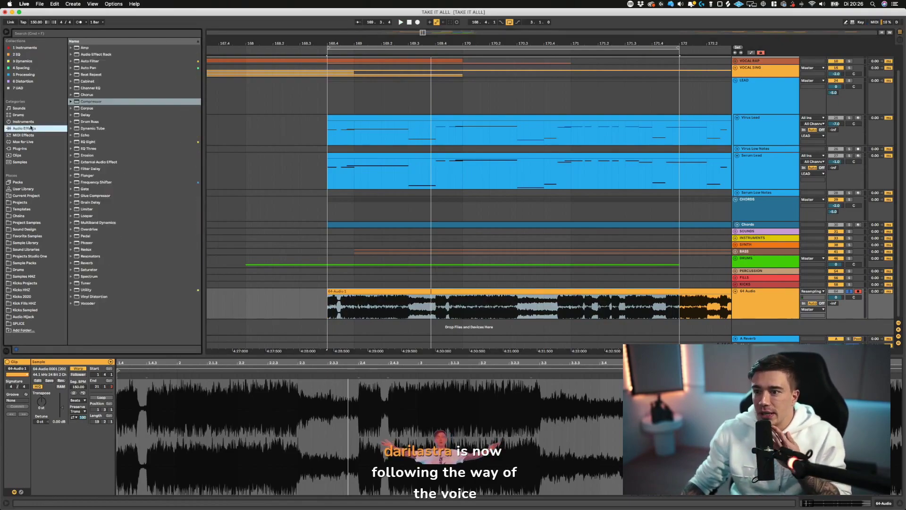
click(22, 202)
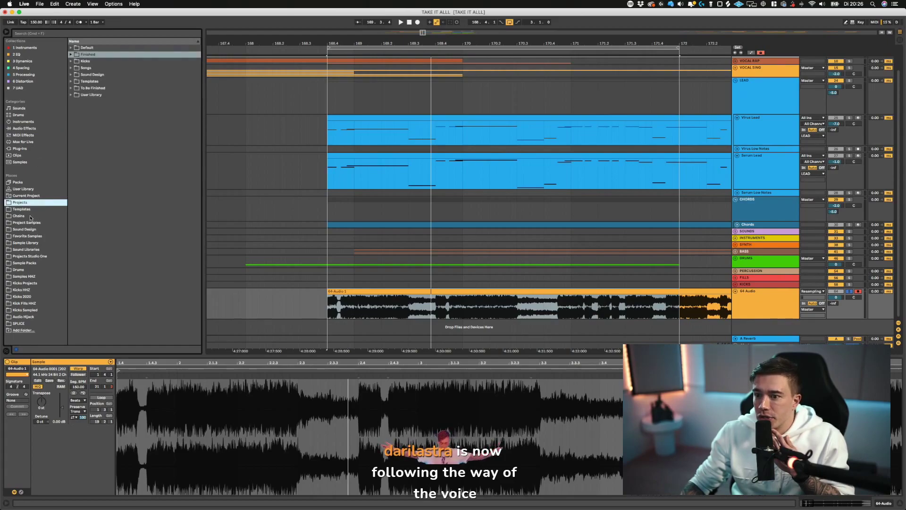
click(30, 216)
click(46, 34)
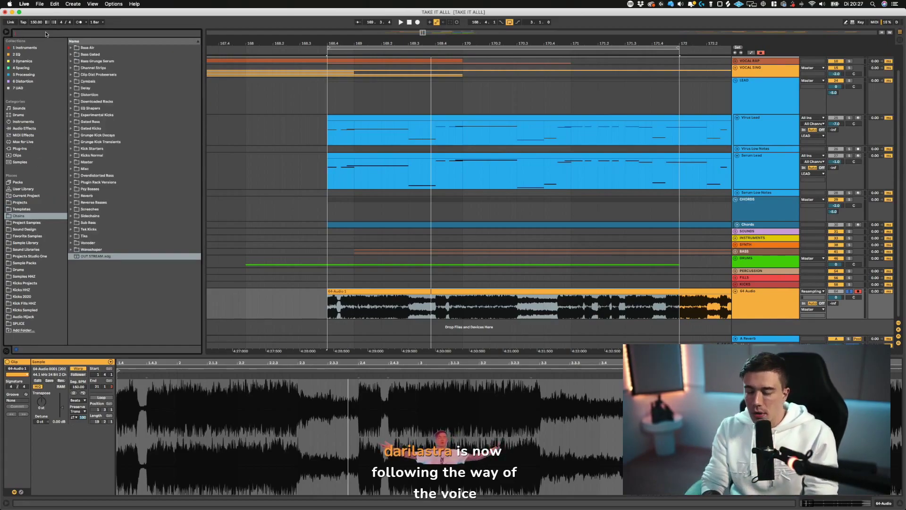
text(lead d)
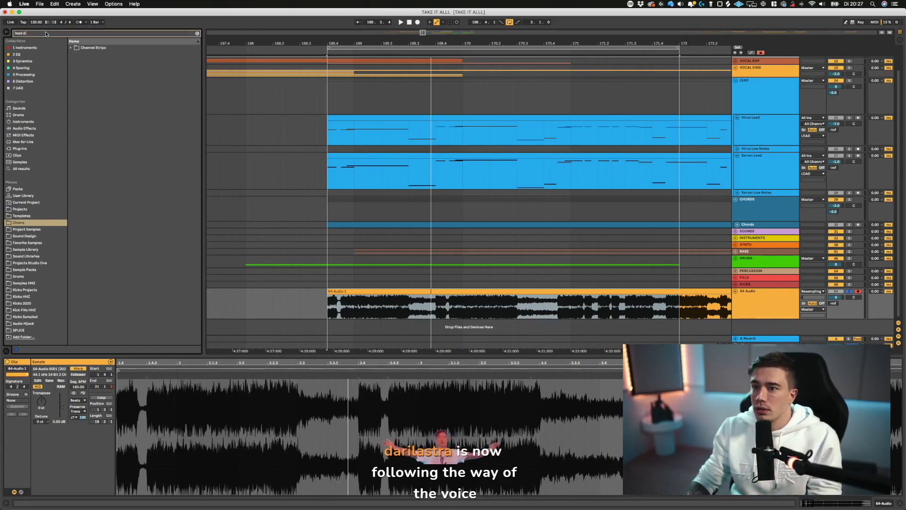
click(71, 49)
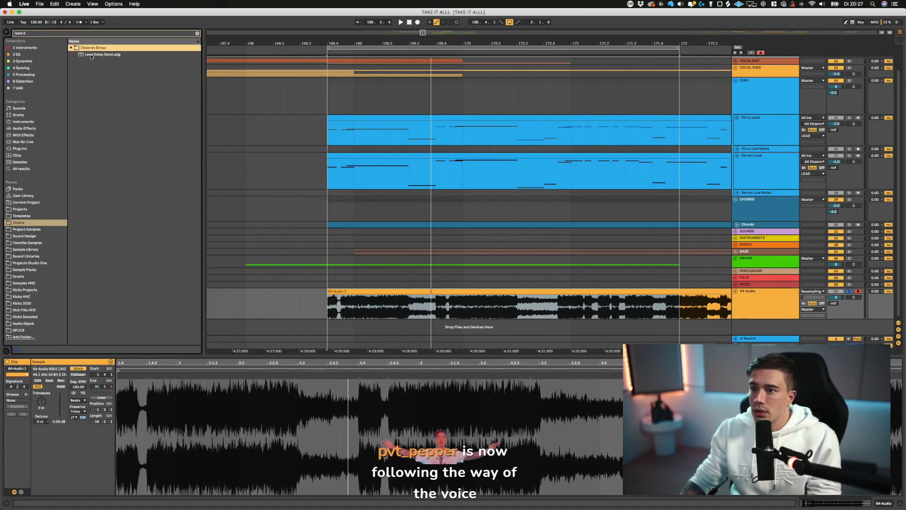
click(88, 55)
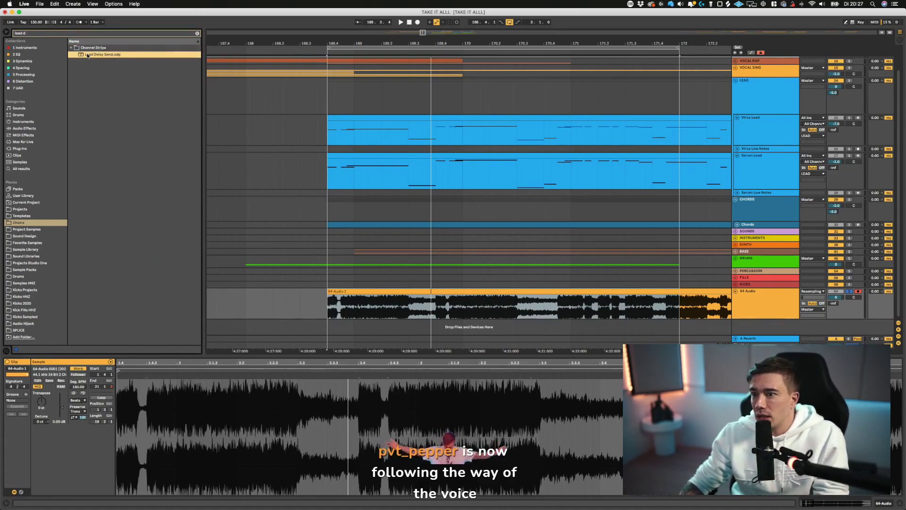
drag(84, 55, 433, 302)
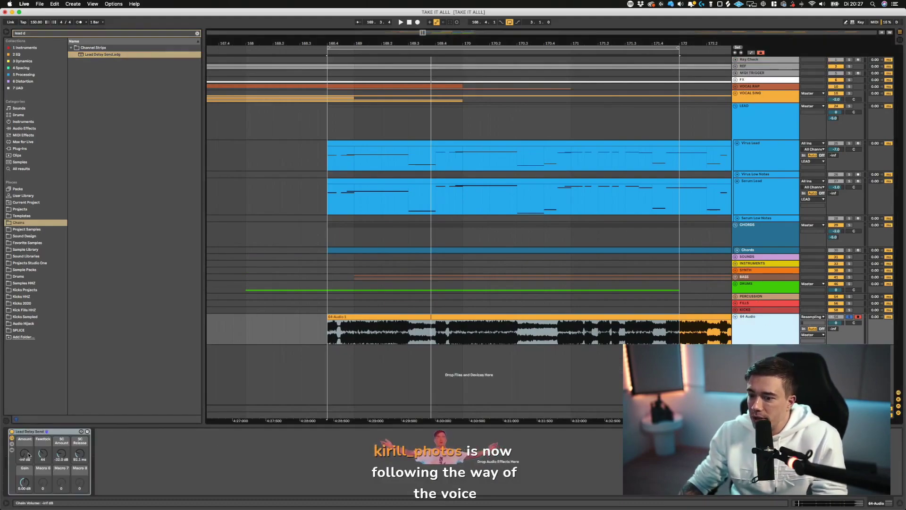
- Show the Lead Delay Send rack's chain list and audition its Amount macro over the loop, finishing with Amount at -inf dB
click(12, 444)
key(space)
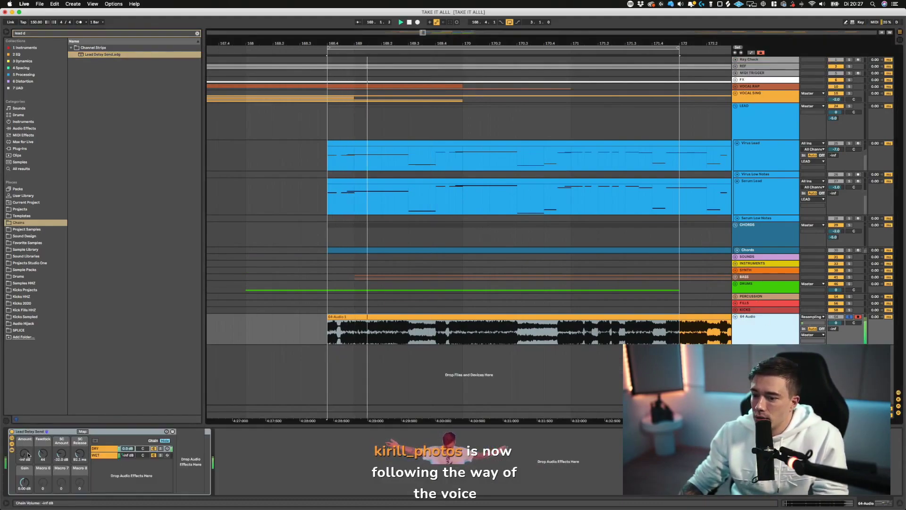
key(space)
mouse_move(25, 455)
mouse_down()
mouse_move(25, 432)
mouse_move(25, 459)
mouse_up()
key(space)
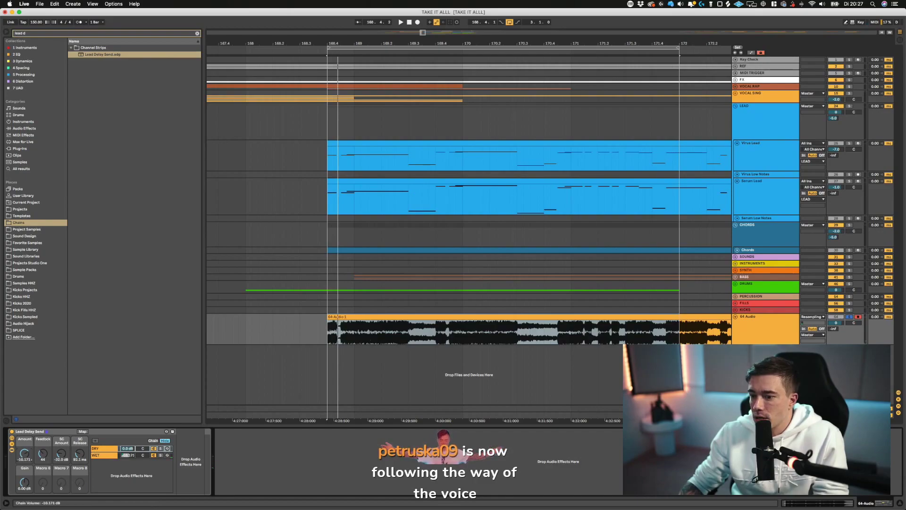
drag(25, 454, 25, 490)
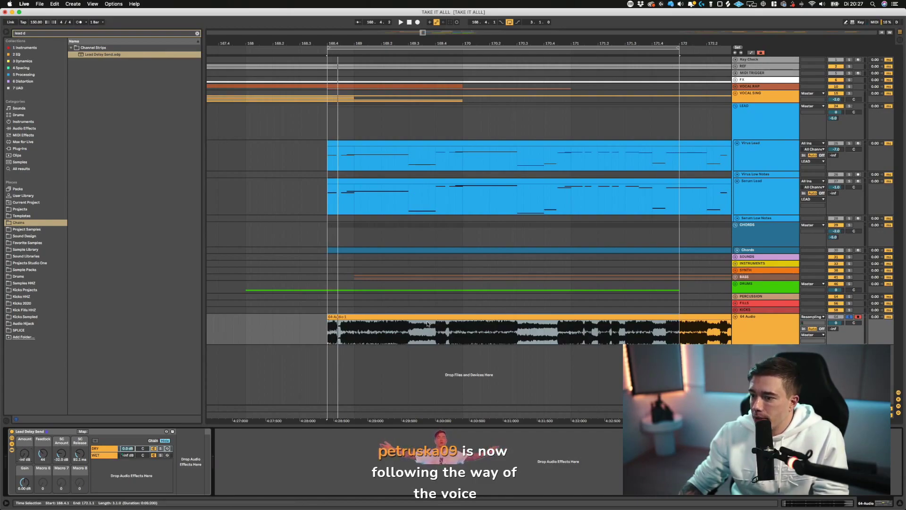
- Open the ValhallaDelay plug-in in the rack's WET chain and play the loop with its settings in view
click(99, 456)
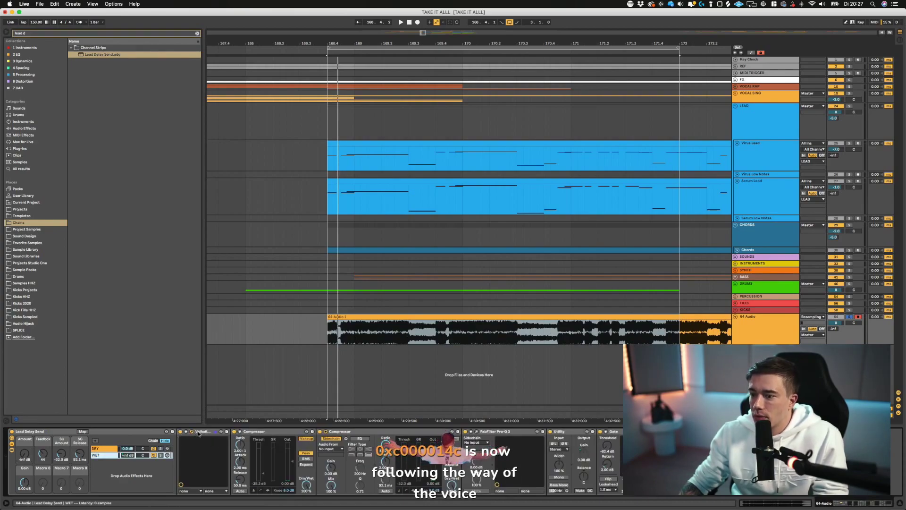
click(191, 431)
click(421, 204)
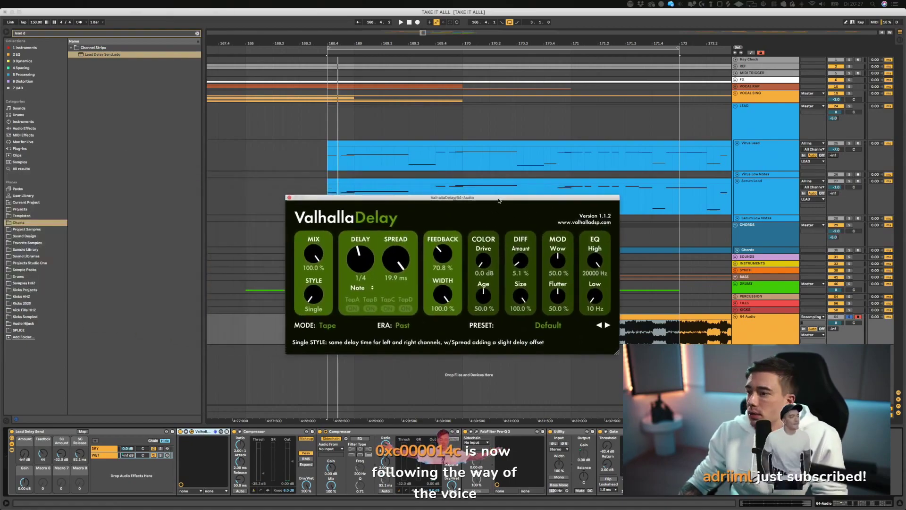
key(space)
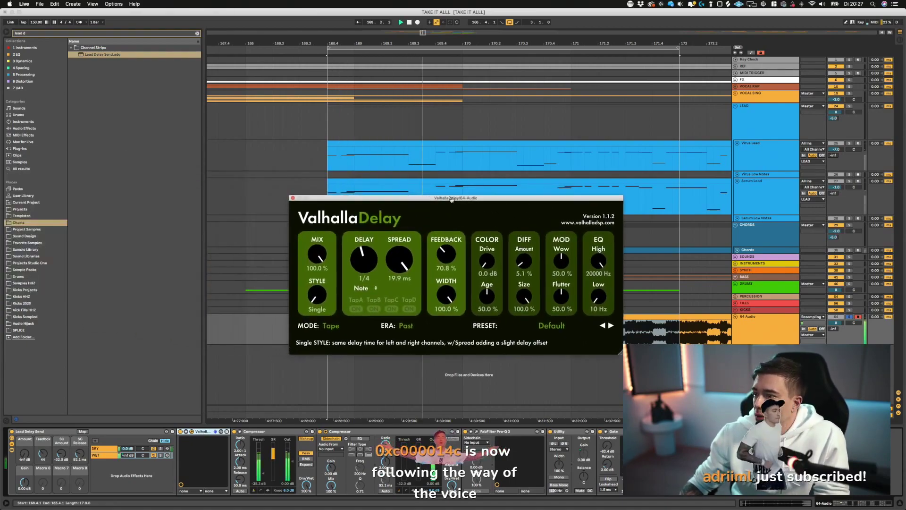
- Set the Lead Delay Send rack's Amount macro to about -12.8 dB while the loop plays, and close the ValhallaDelay window
drag(422, 203, 667, 236)
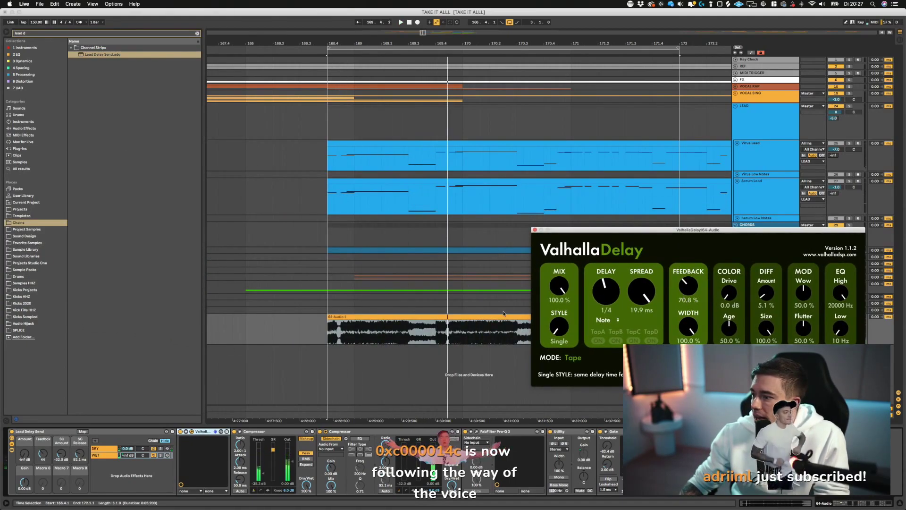
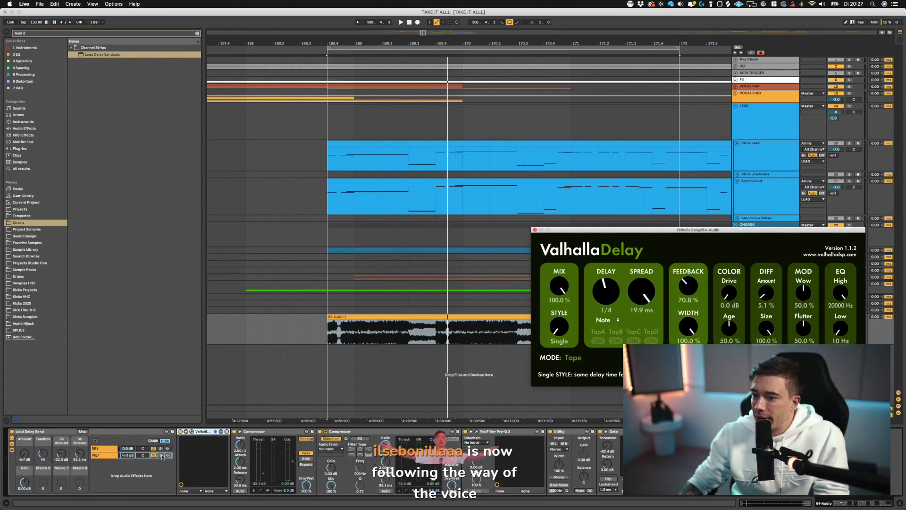
key(space)
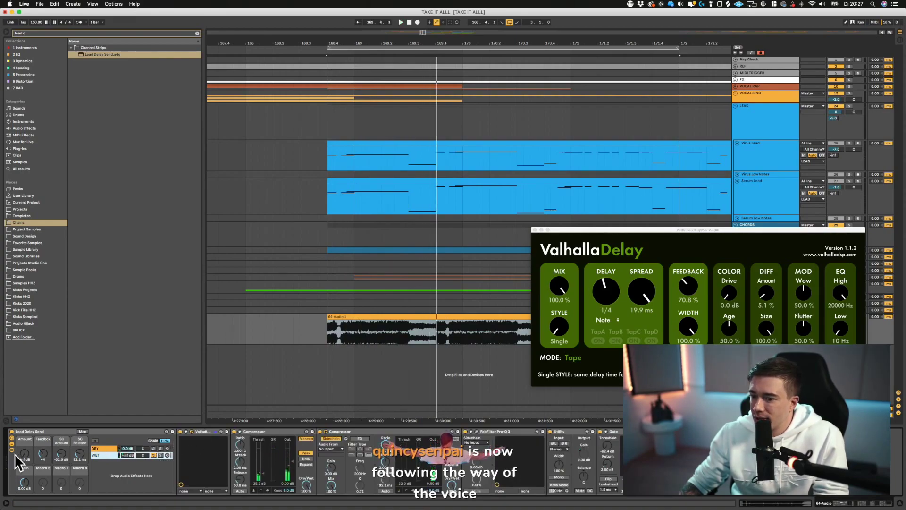
drag(23, 455, 24, 453)
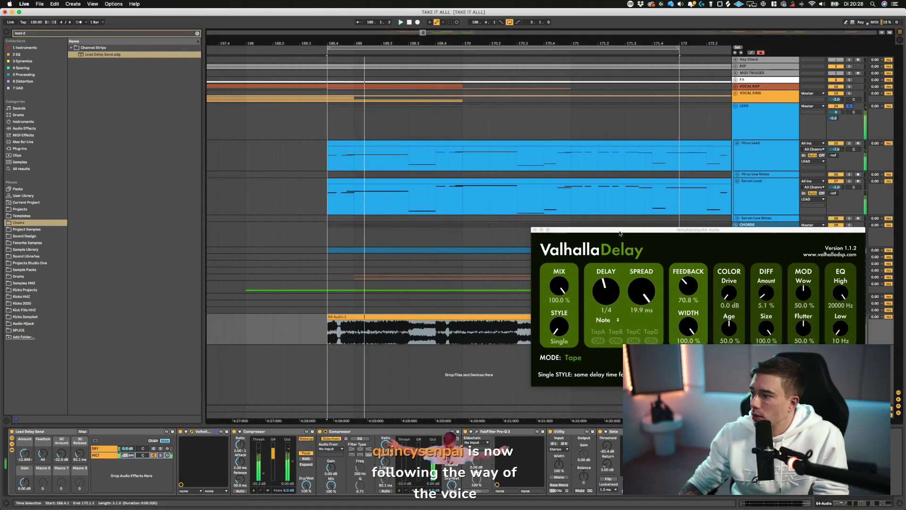
drag(698, 230, 432, 142)
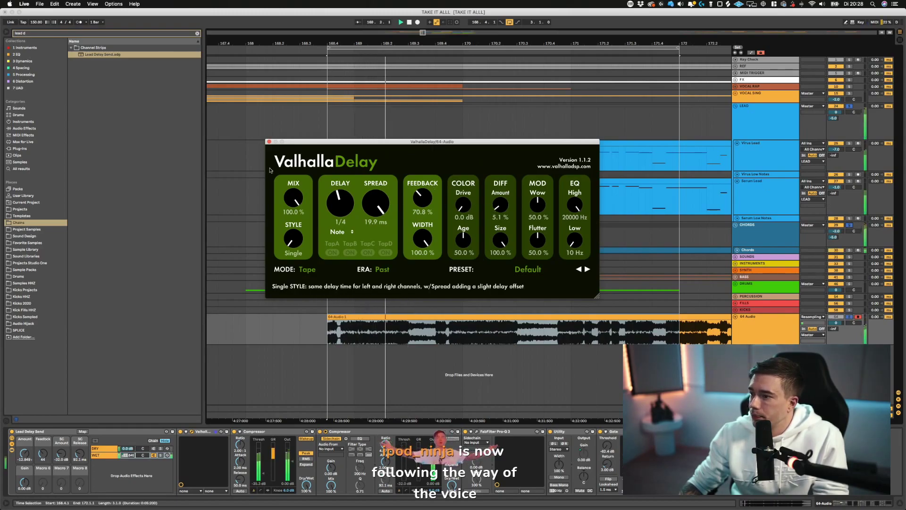
click(269, 142)
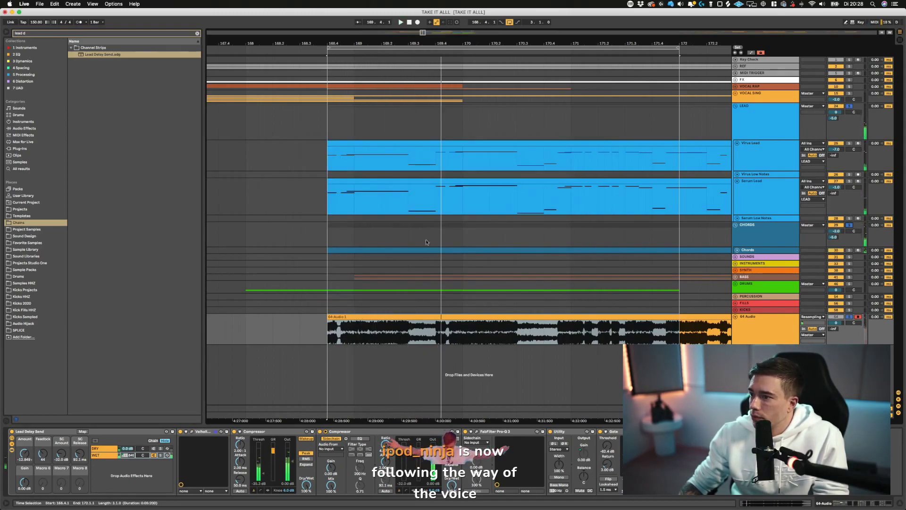
- Deactivate the low notes in the Virus Lead and Serum Lead clips and play the loop
click(410, 196)
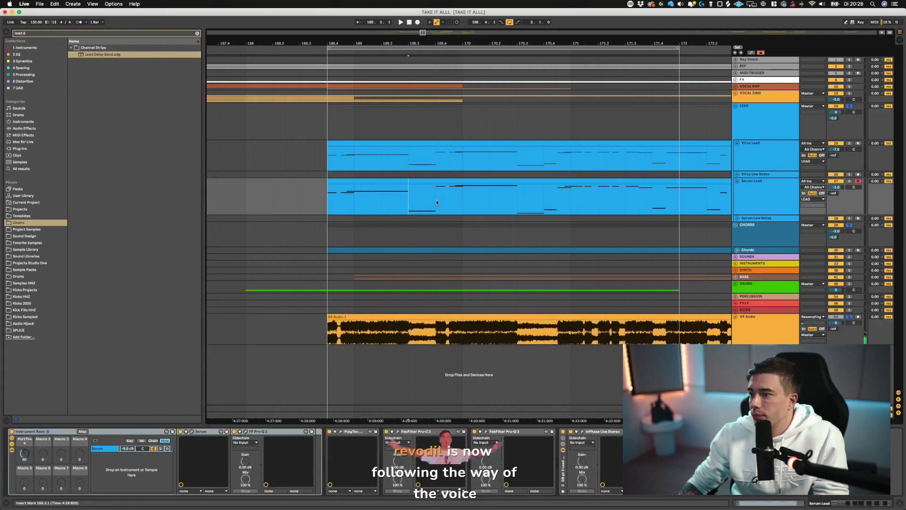
click(413, 149)
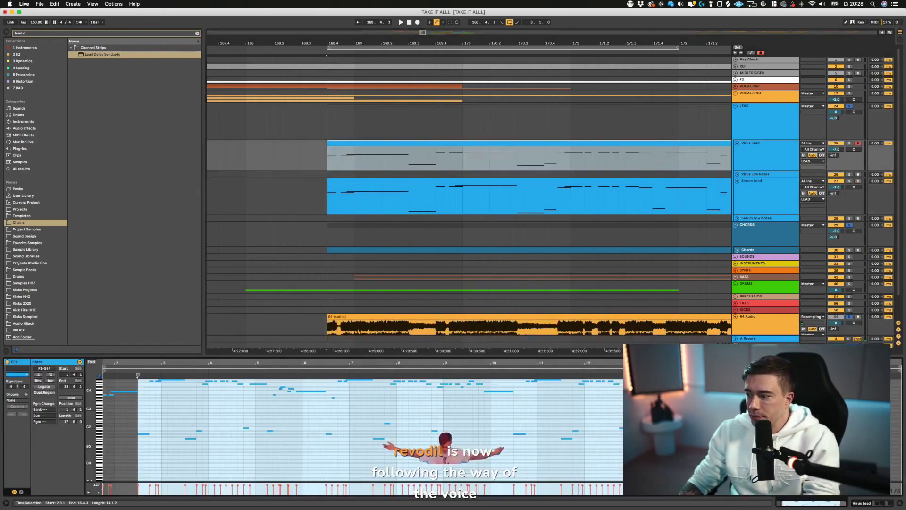
drag(842, 457, 134, 412)
key(Delete)
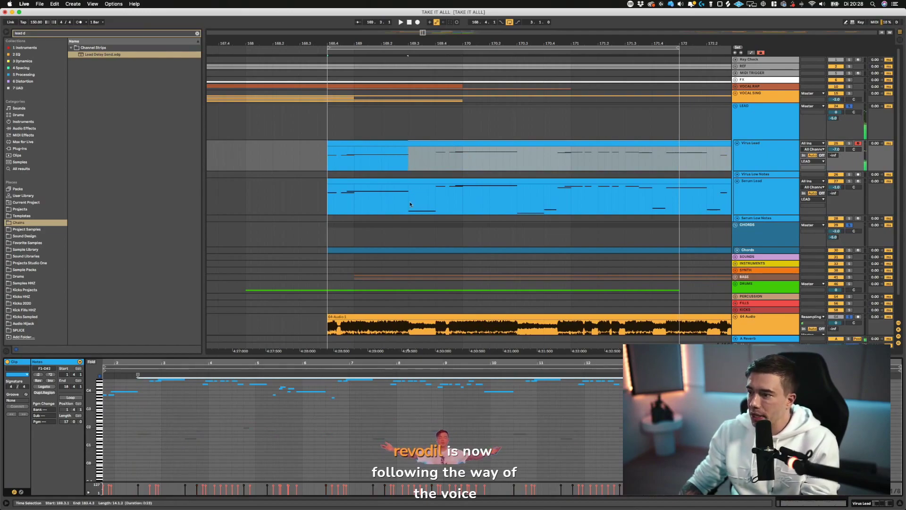
click(408, 181)
drag(839, 443, 102, 459)
key(0)
key(space)
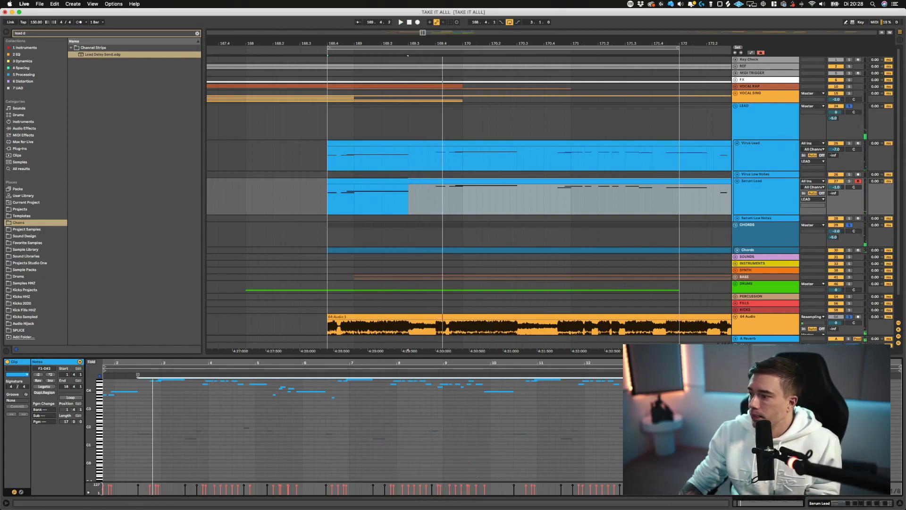
- Show the 84 Audio track's devices and set the track's volume to 6.0 dB during playback
key(alt+super+l)
double_click(774, 321)
key(space)
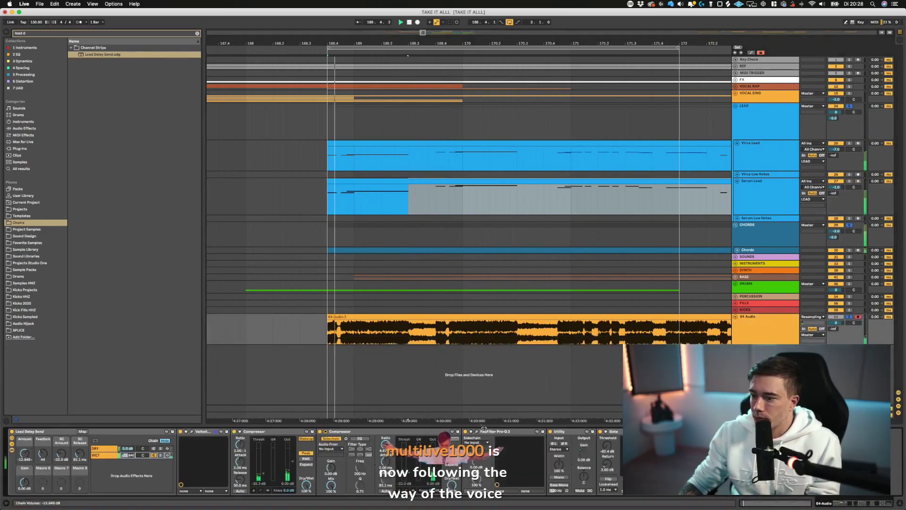
drag(839, 324, 839, 322)
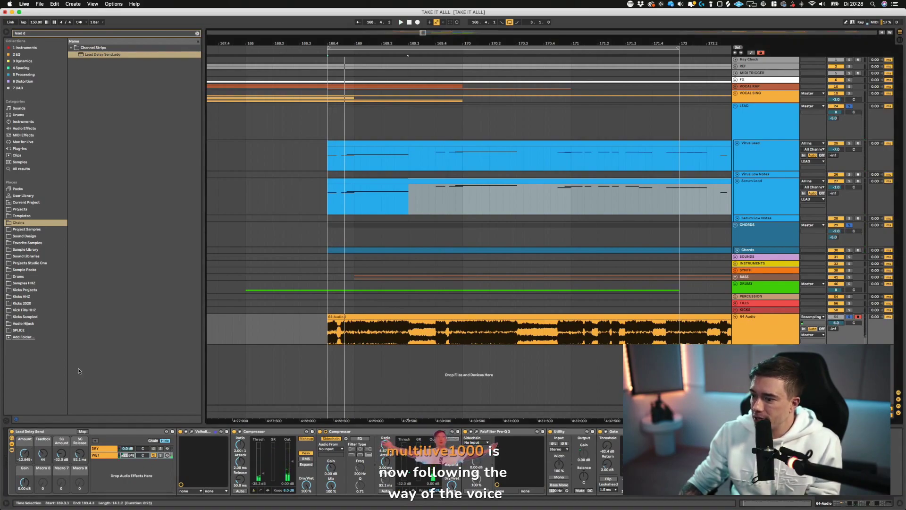
- Open ValhallaDelay in the rack's WET chain and set its Feedback to 49.0 % while listening to the loop
click(192, 431)
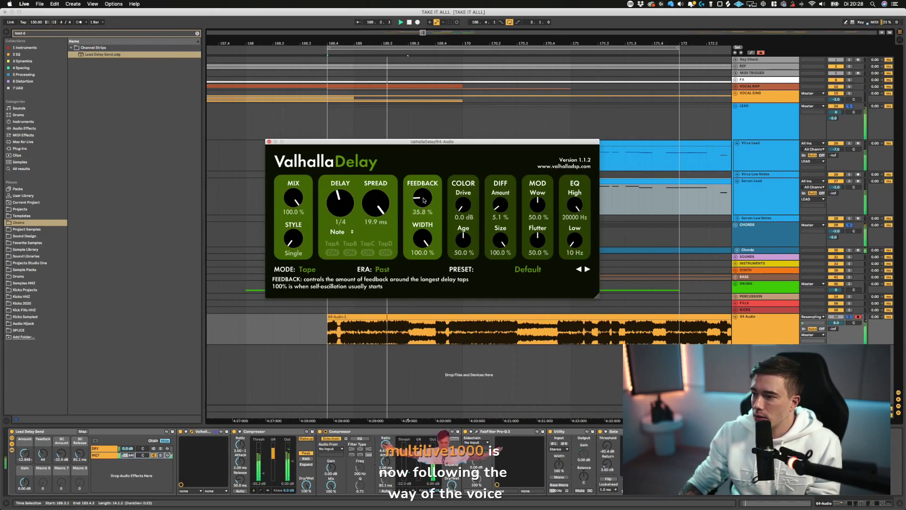
drag(422, 199, 423, 200)
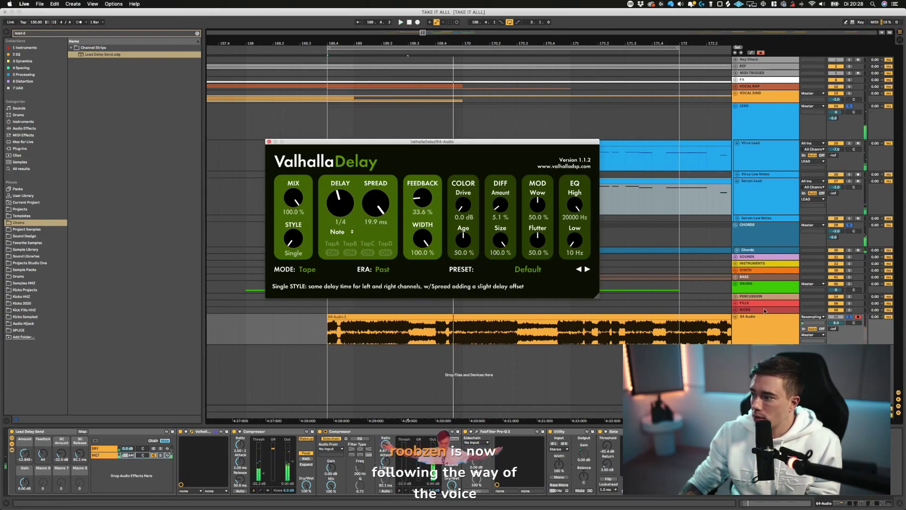
key(space)
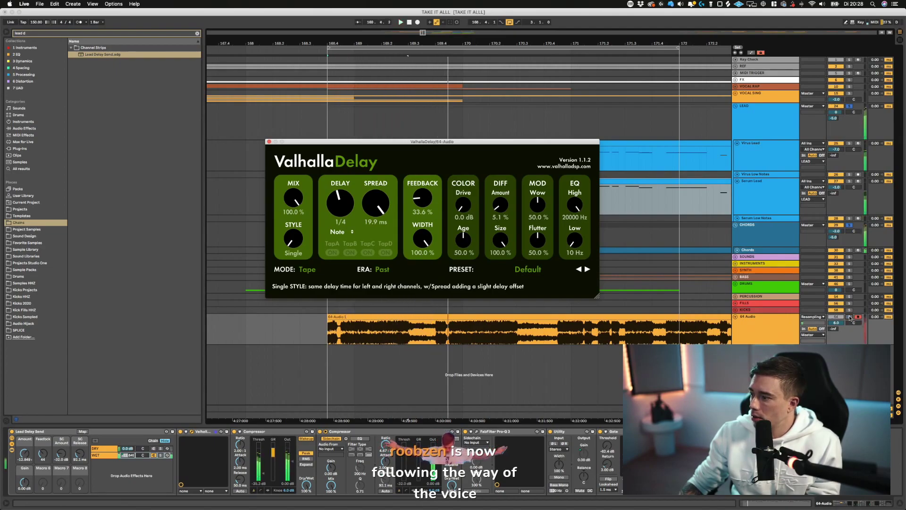
key(space)
drag(421, 205, 421, 196)
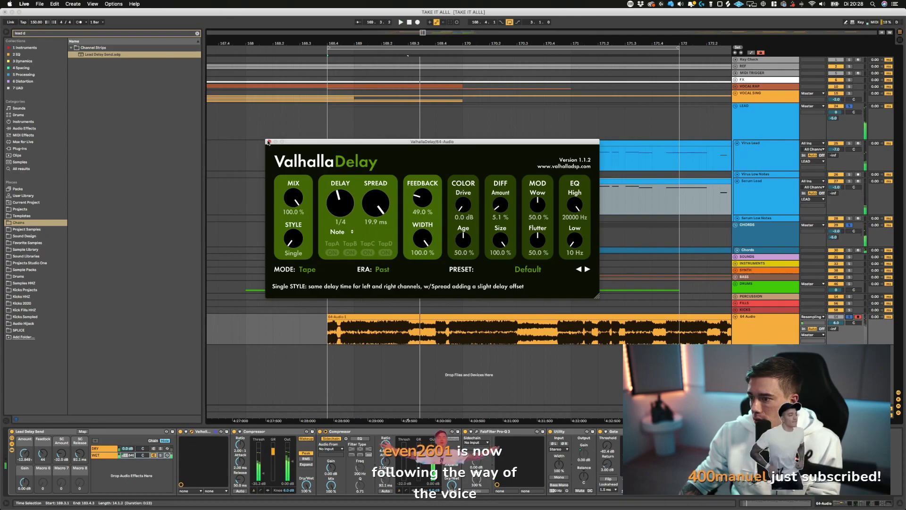
- Compare the loop with the 84 Audio track's solo toggled, and close the ValhallaDelay window
click(563, 353)
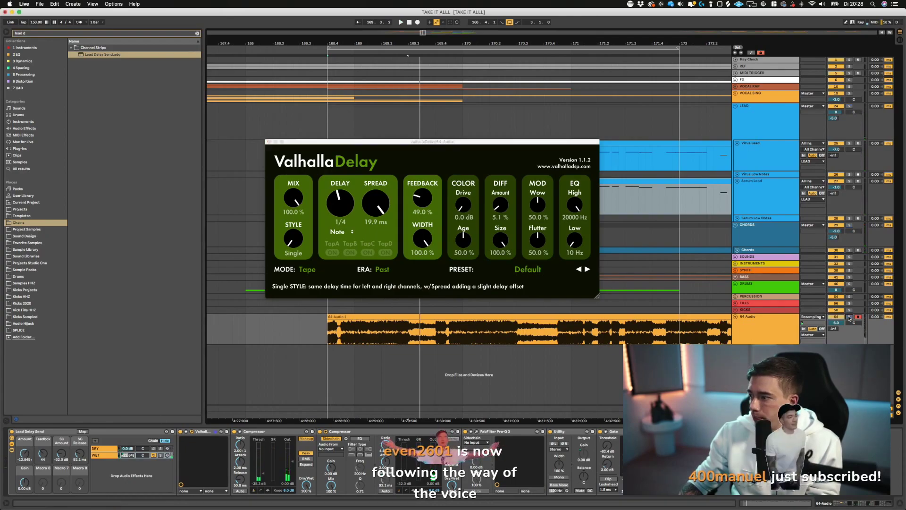
key(space)
key(s)
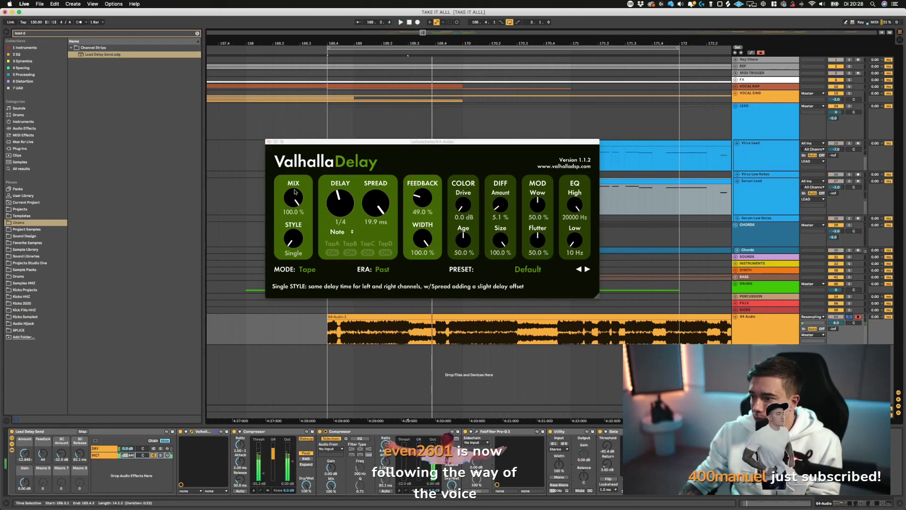
click(269, 142)
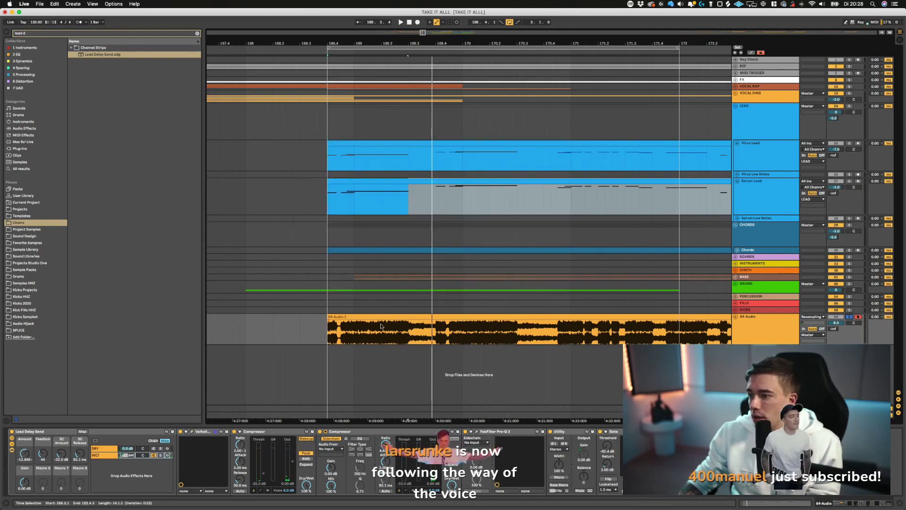
- Clear the browser search and play the resampled audio from 168.4.1
click(329, 332)
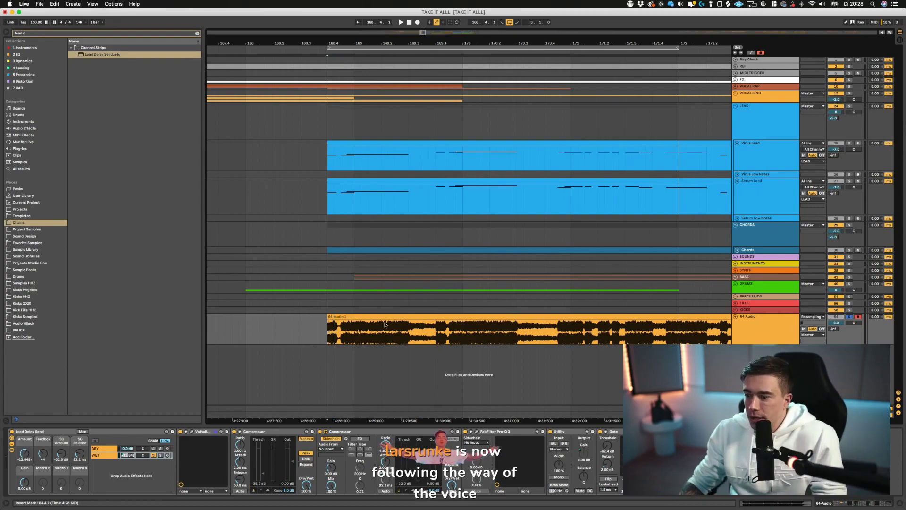
click(329, 332)
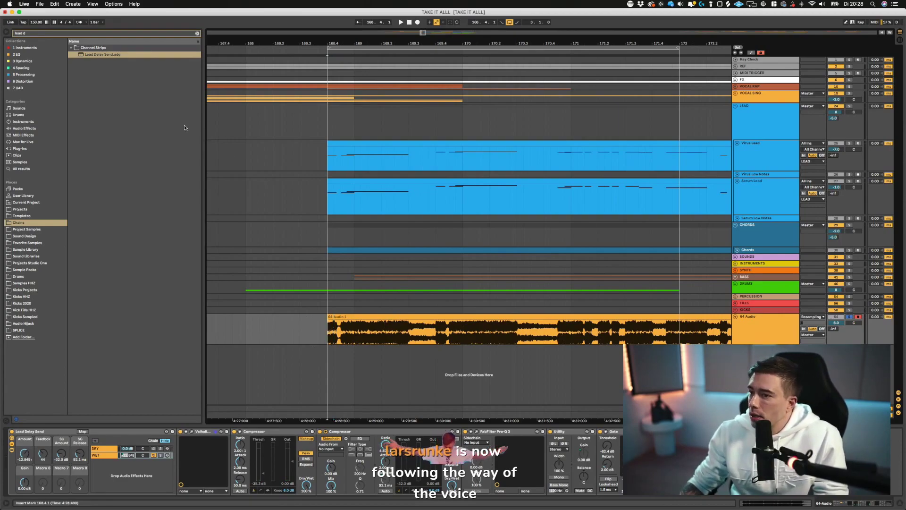
click(197, 33)
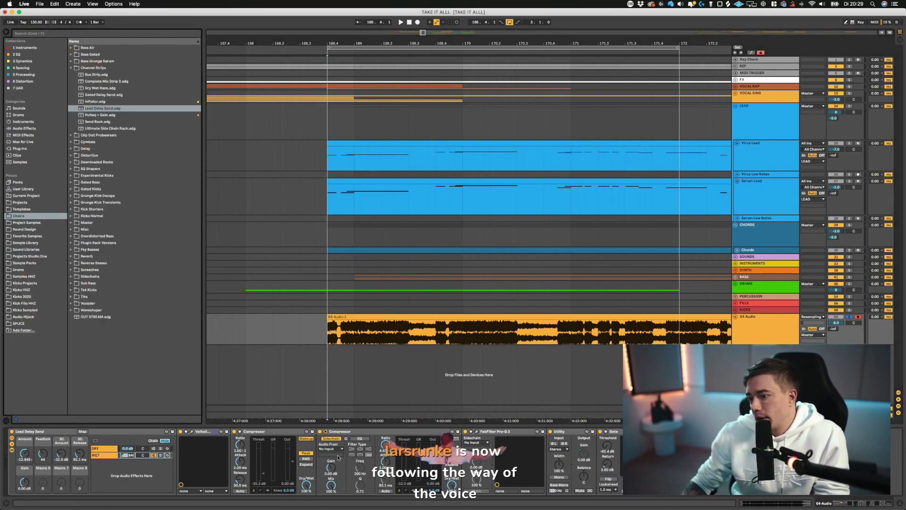
key(space)
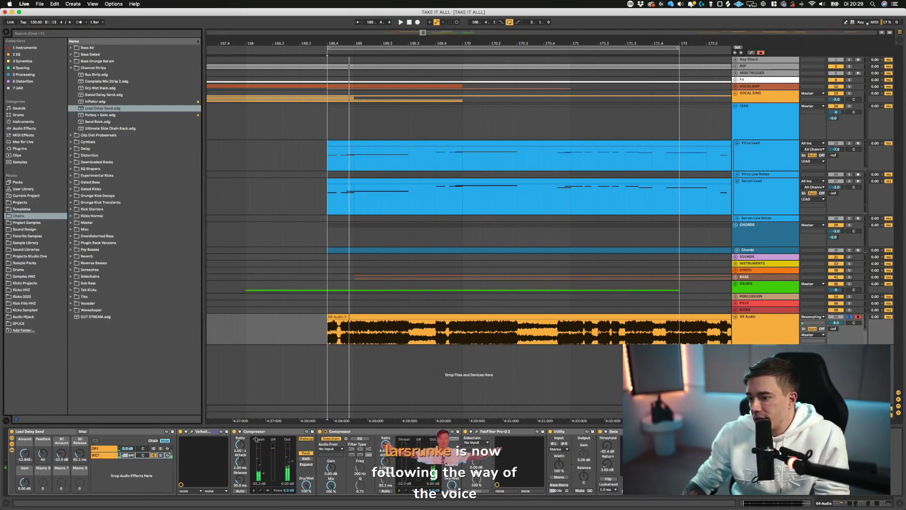
click(413, 332)
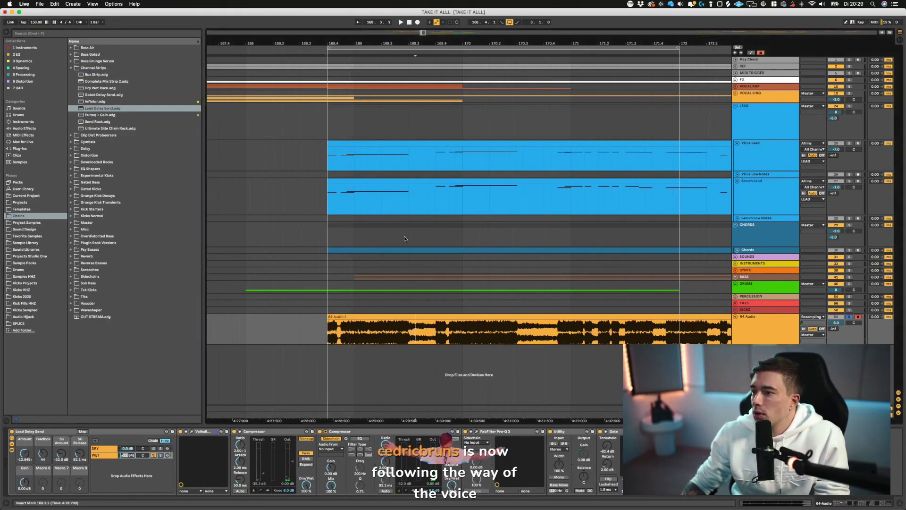
- Expand the sidechain section of the rack's first Compressor and look through its available audio sources
click(241, 432)
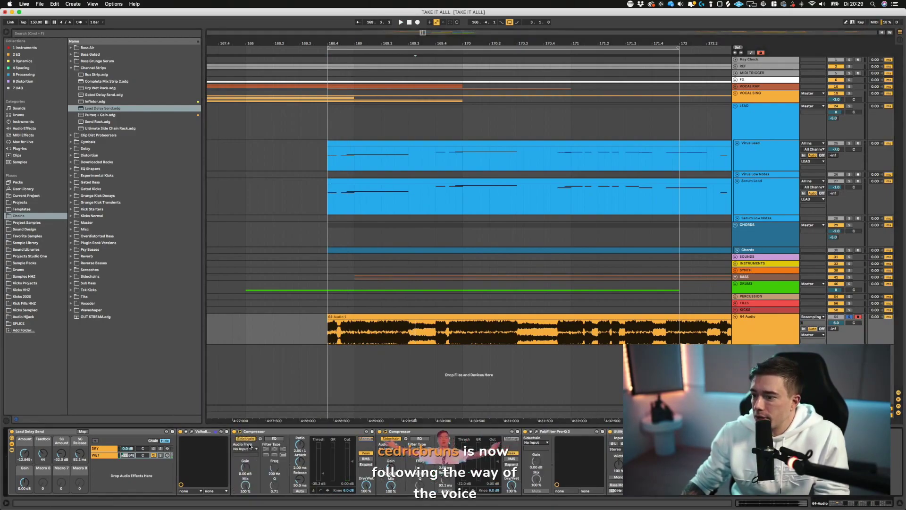
click(246, 448)
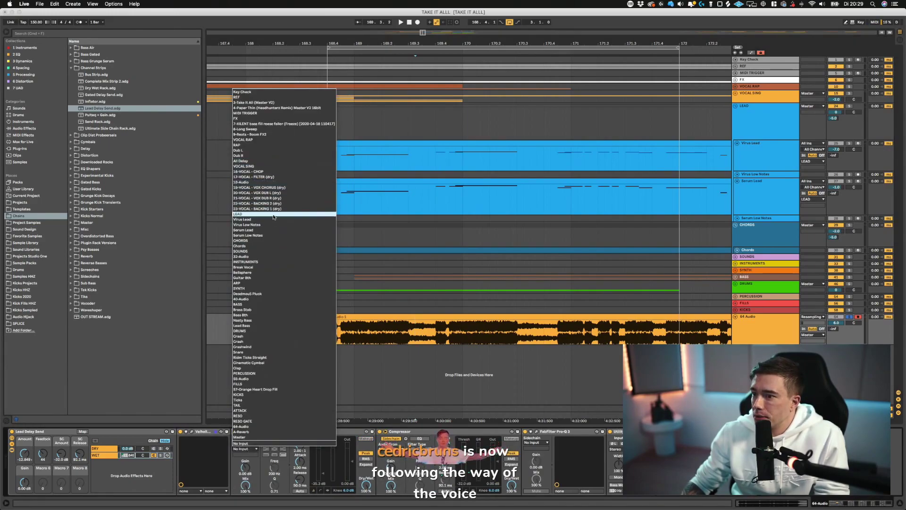
key(Escape)
- Select the Virus Lead clip starting at 168.4.1 and open its notes
drag(339, 38, 339, 21)
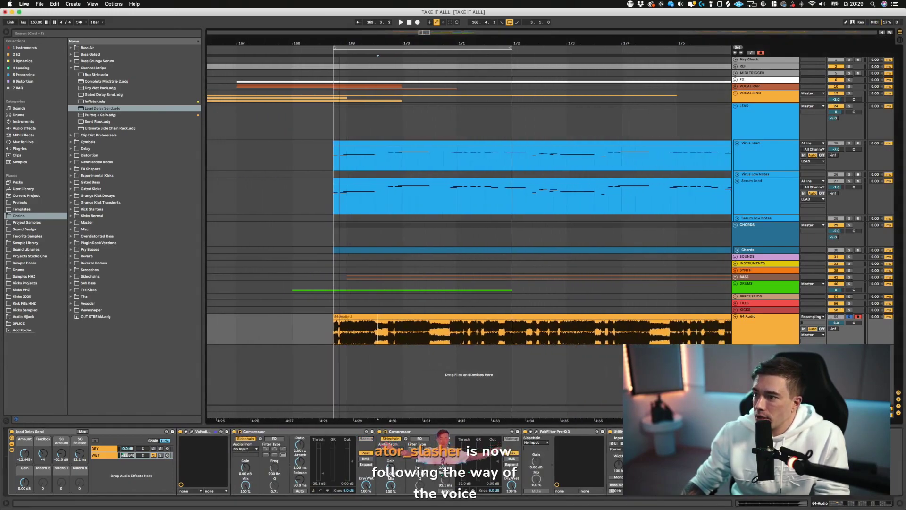
key(minus)
click(379, 145)
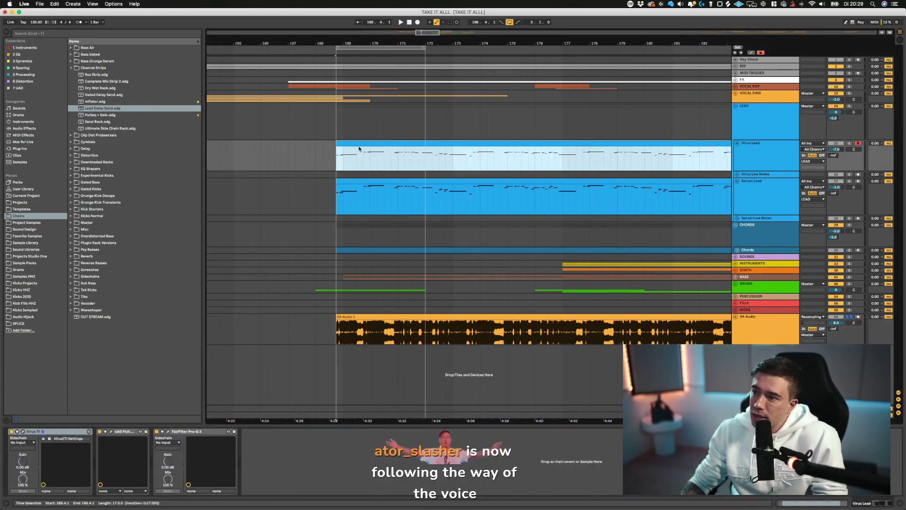
double_click(358, 148)
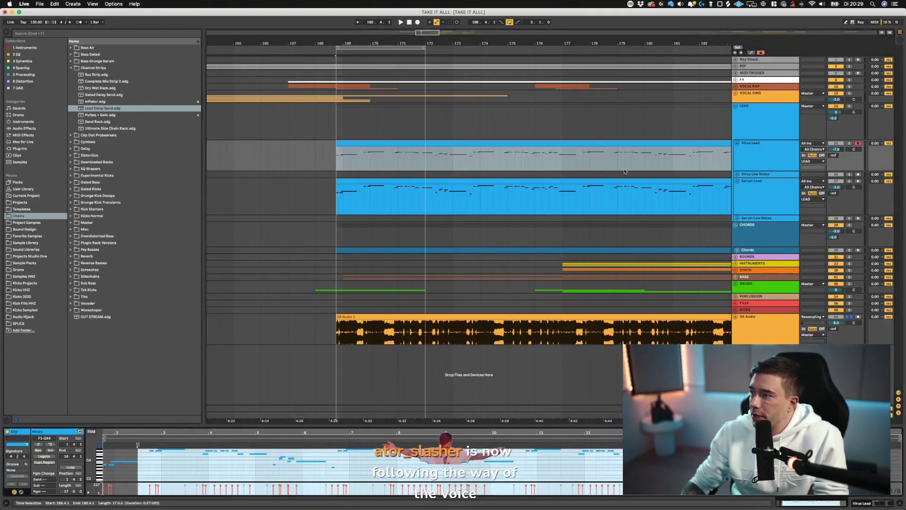
- Load the Massive instrument from the Instruments collection onto a new MIDI track and open its interface
click(38, 48)
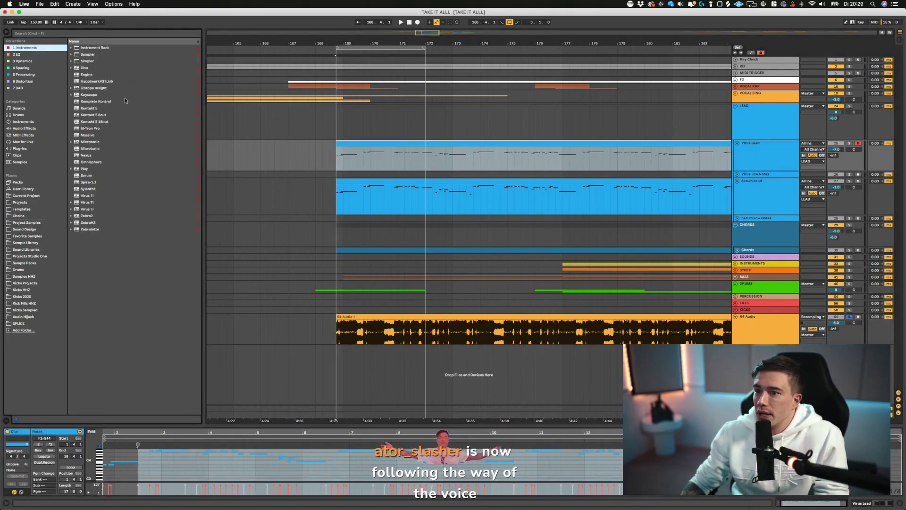
click(86, 136)
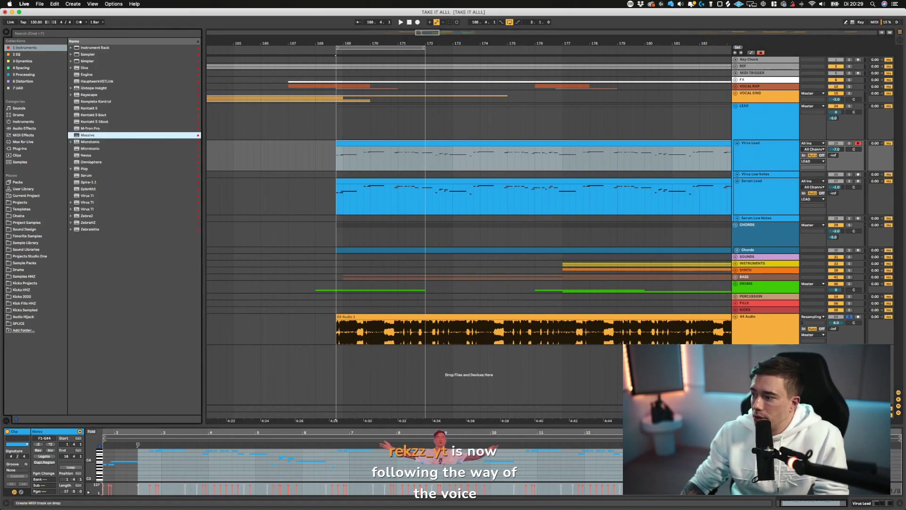
key(Return)
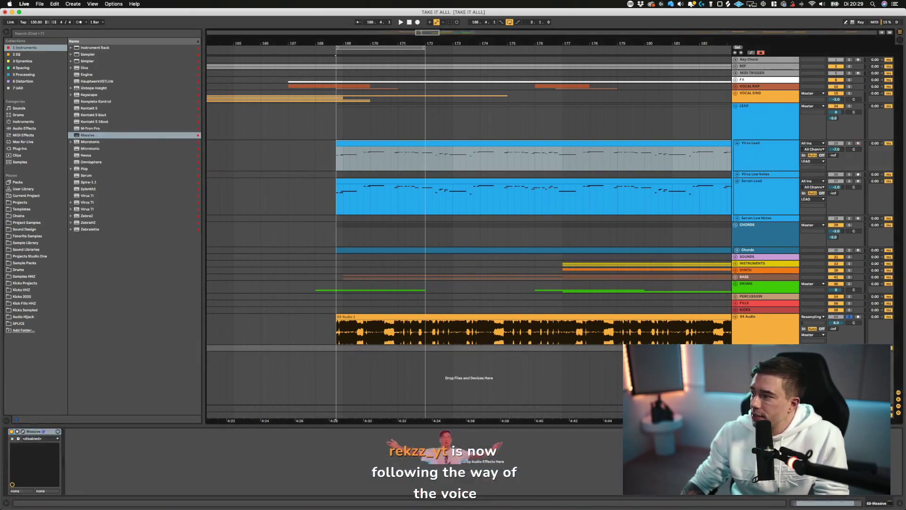
click(22, 432)
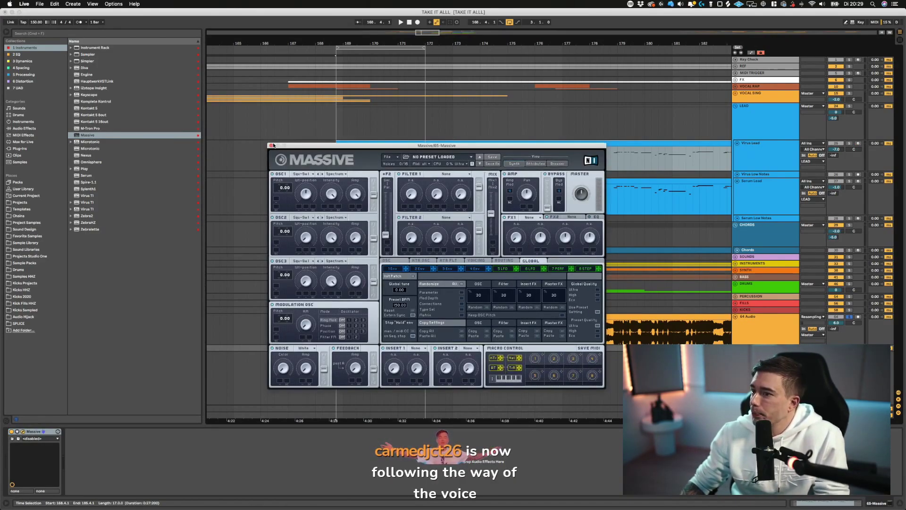
- Close the Massive interface and move its track into the LEAD group directly above Virus Lead
click(272, 146)
click(763, 147)
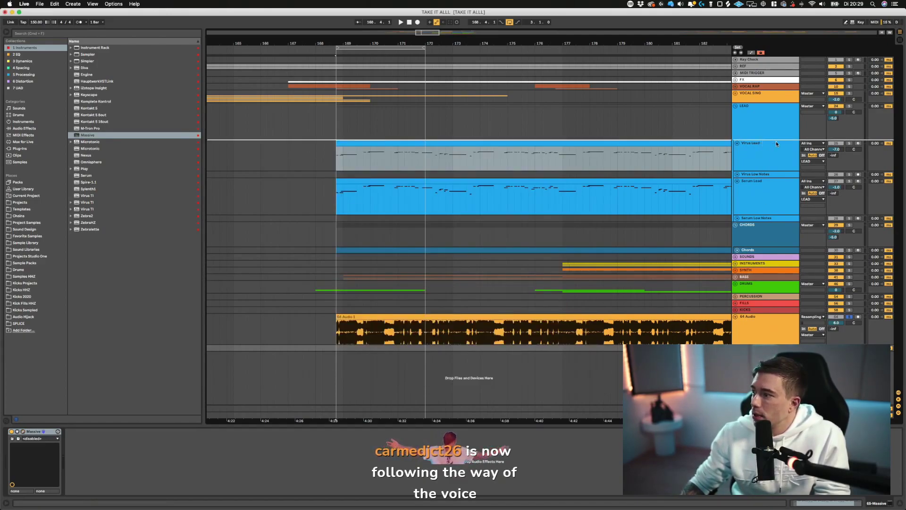
key(super+z)
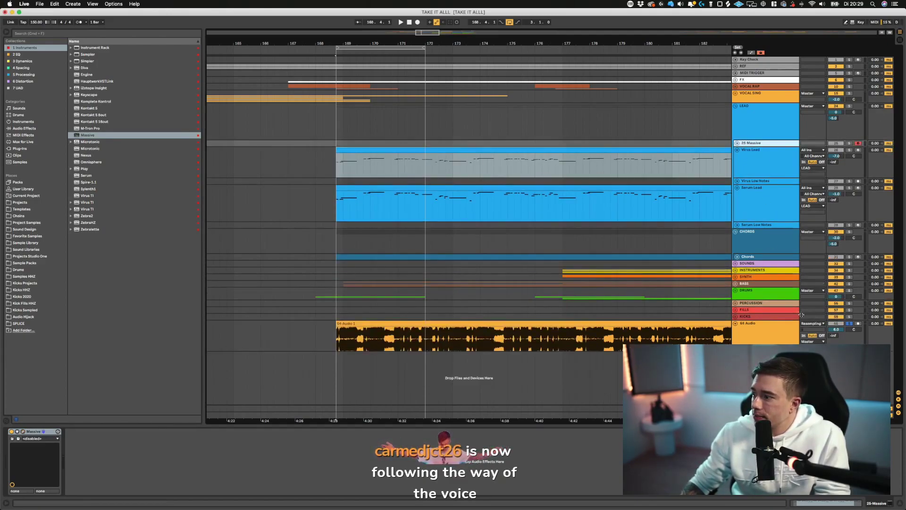
- Unsolo the resampled audio track, copy the Virus Lead clip at 168.4.1 onto the Massive track, and play that track soloed
click(853, 323)
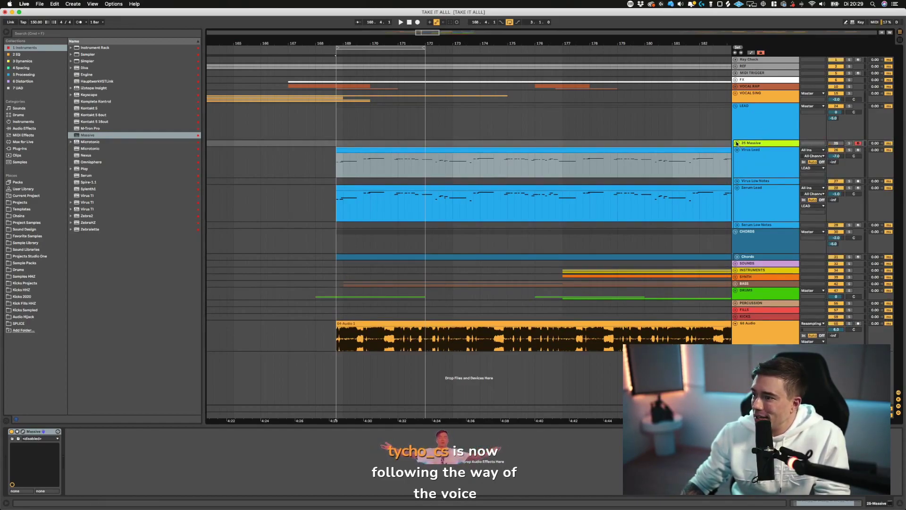
key(minus)
key(minus)
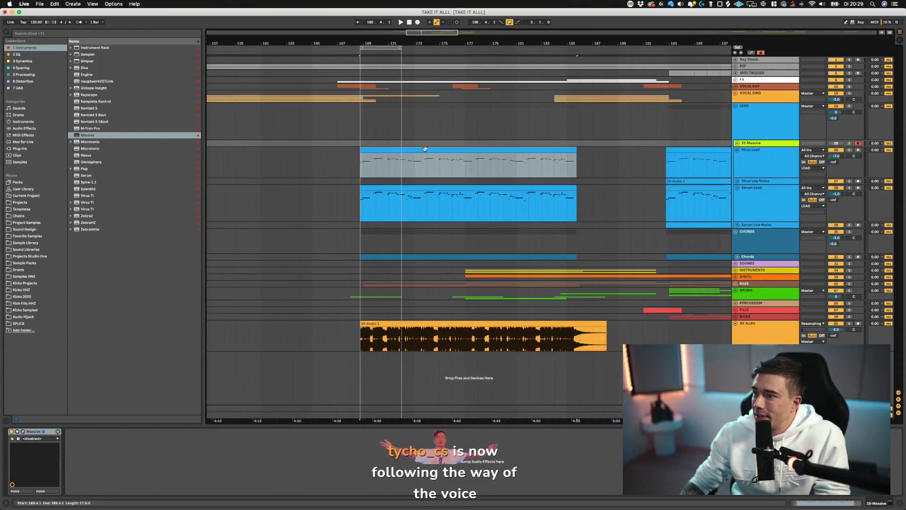
alt+drag(425, 148, 425, 143)
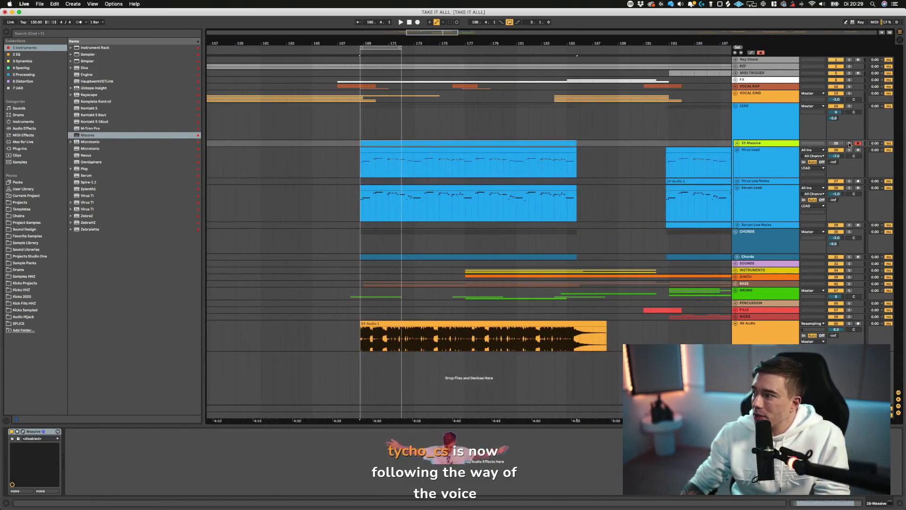
click(849, 143)
key(space)
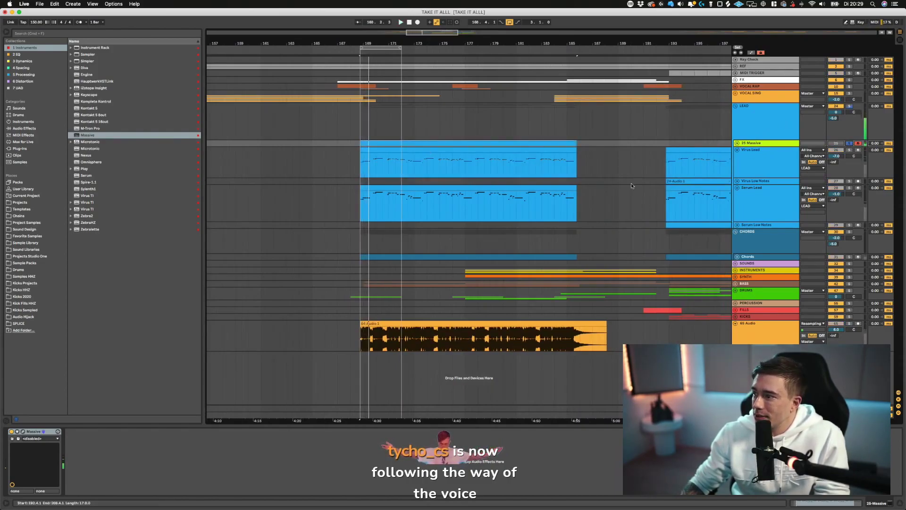
- Shorten the release of Massive's envelope 4, check it in playback, and close the instrument's interface with the track unsoloed
click(23, 432)
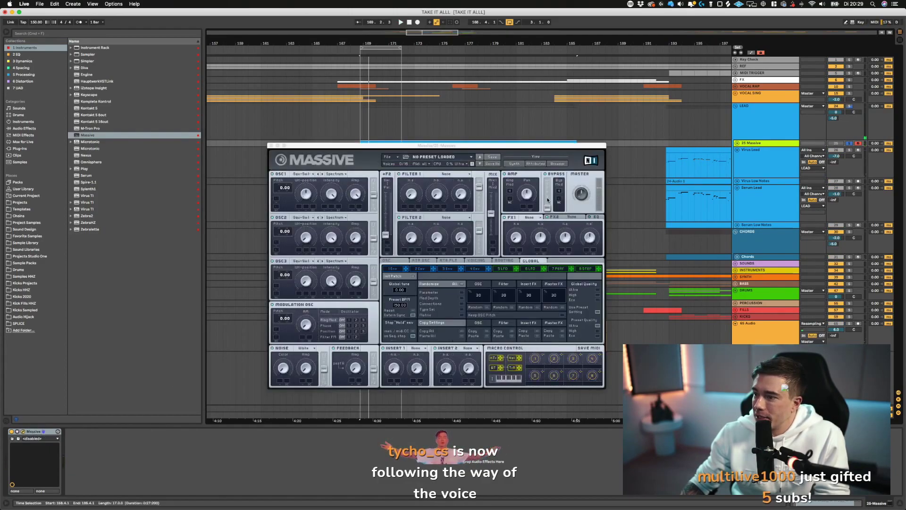
click(448, 260)
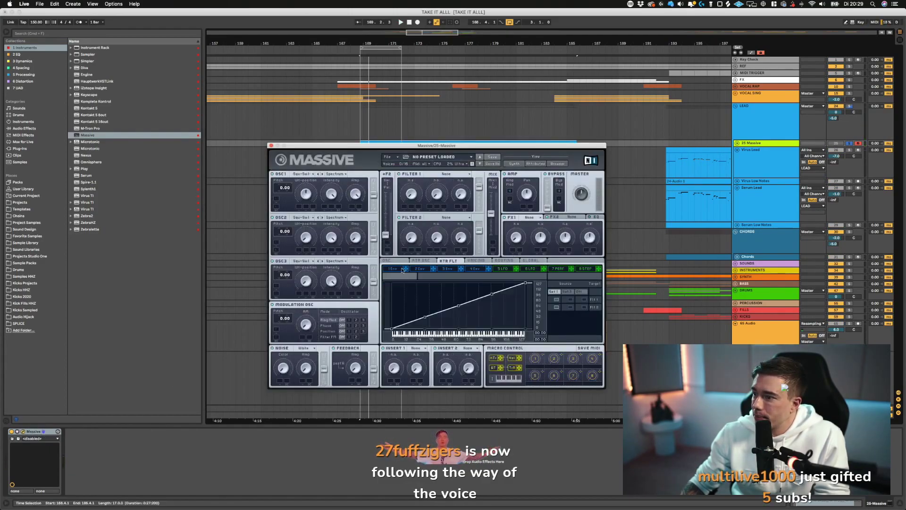
click(399, 261)
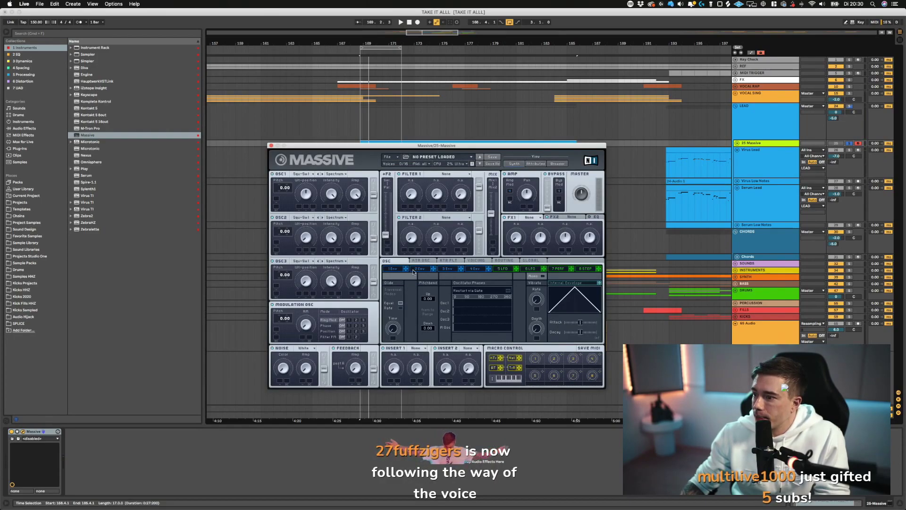
click(473, 268)
drag(478, 329, 525, 329)
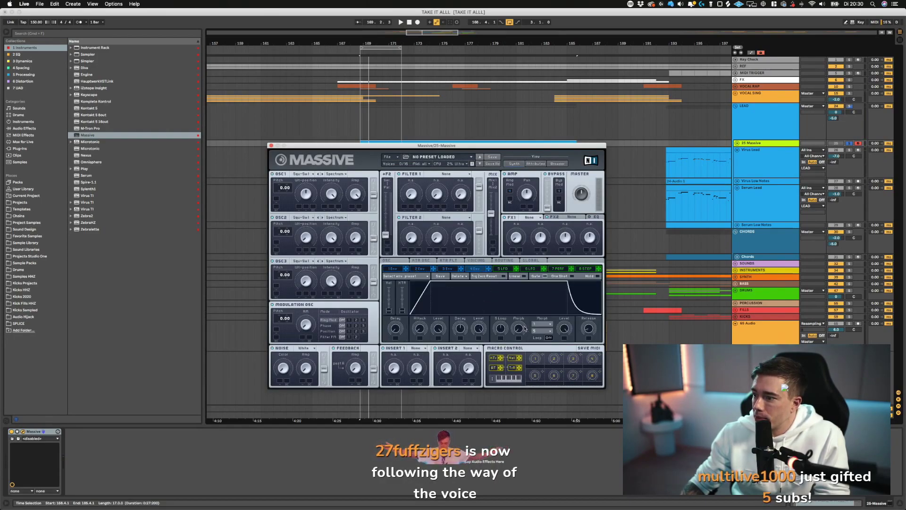
drag(581, 325, 592, 340)
key(space)
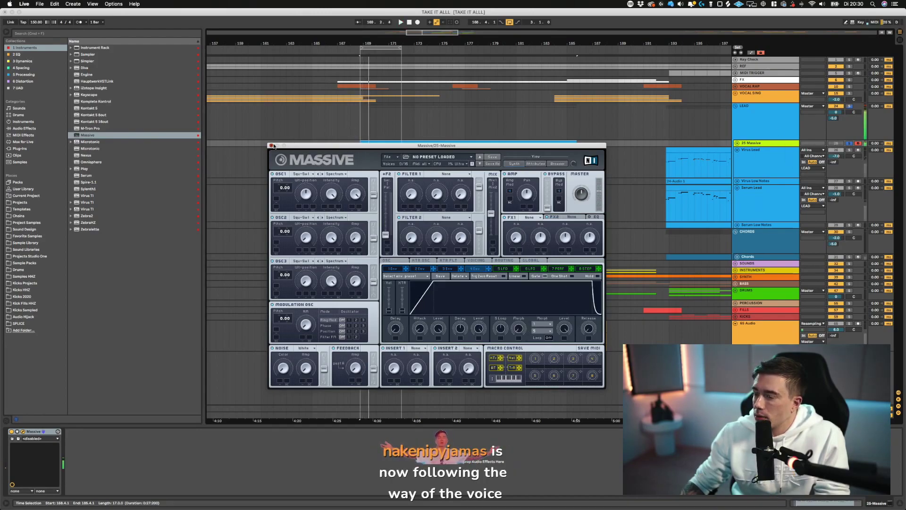
click(272, 146)
key(super+s)
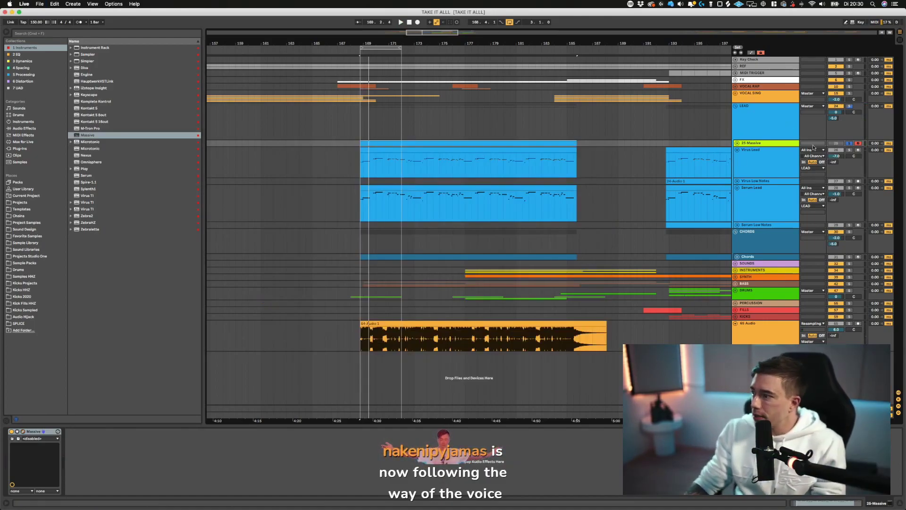
click(850, 143)
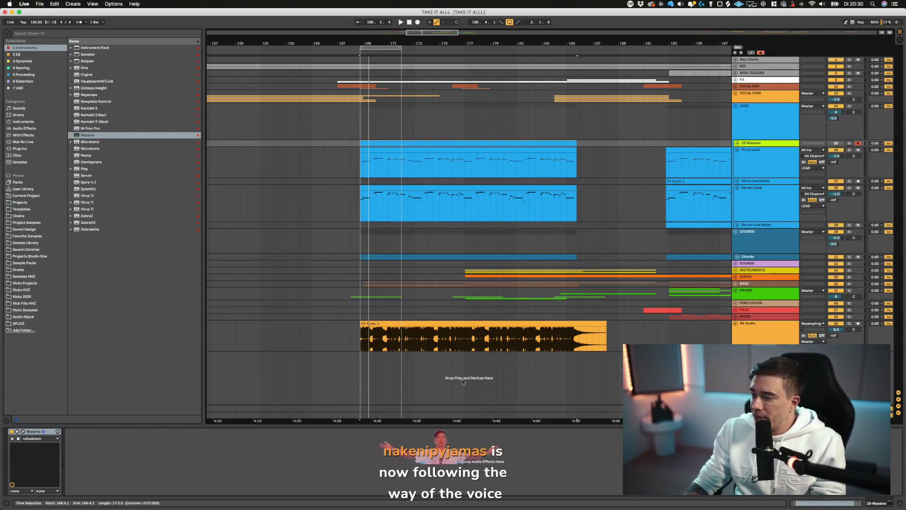
click(742, 342)
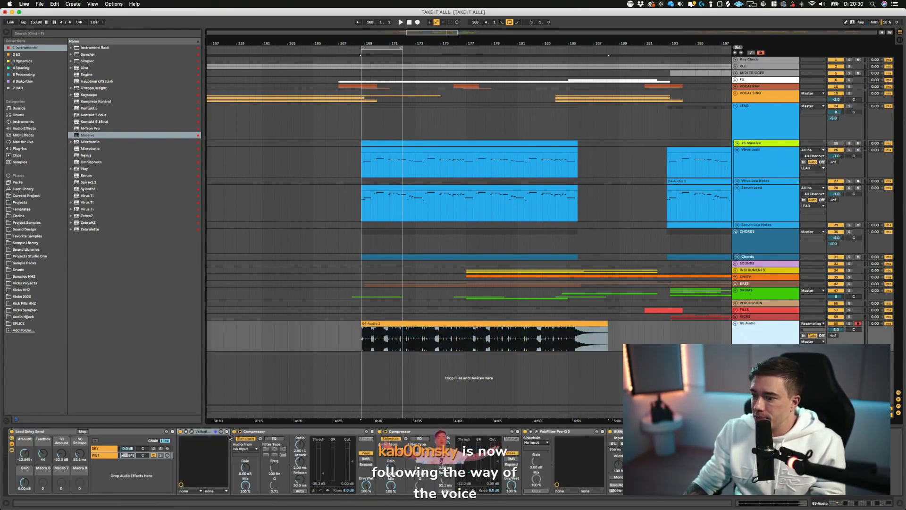
click(249, 454)
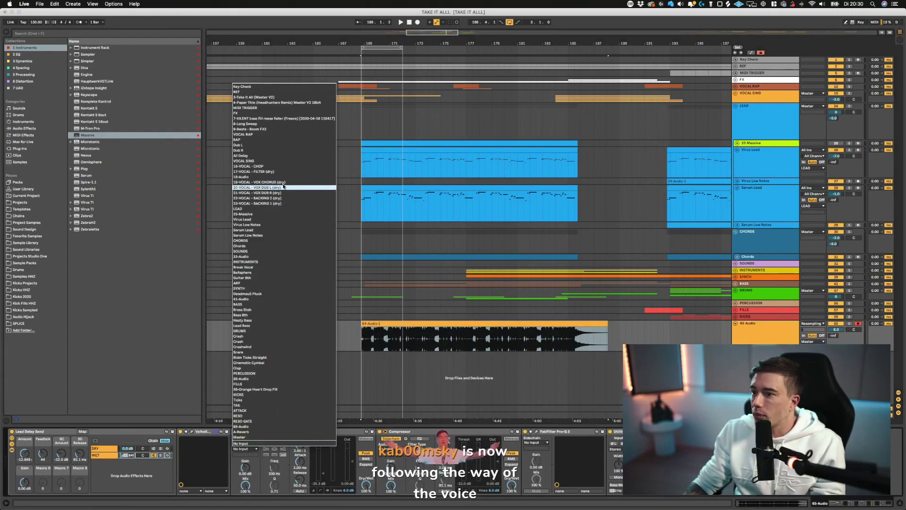
click(763, 143)
- Rename the Massive track as SC TRIGGER
click(760, 144)
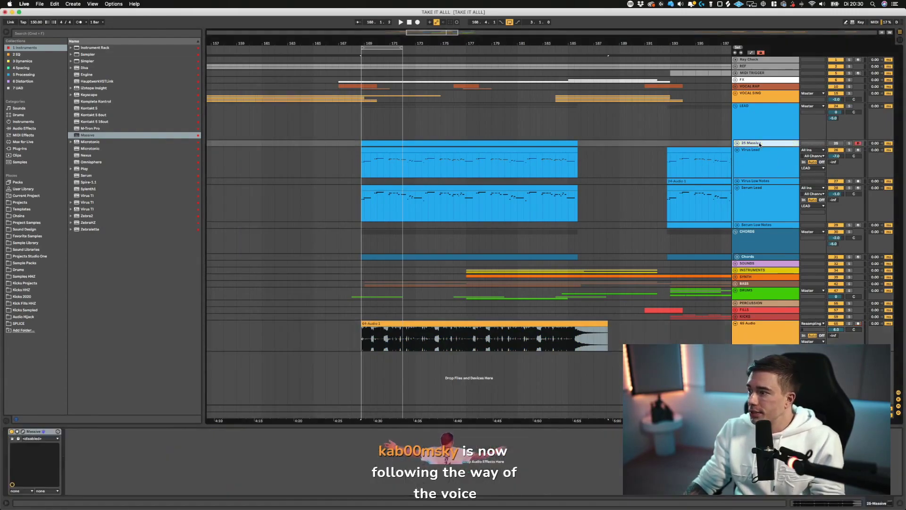
key(super+r)
text(SC T)
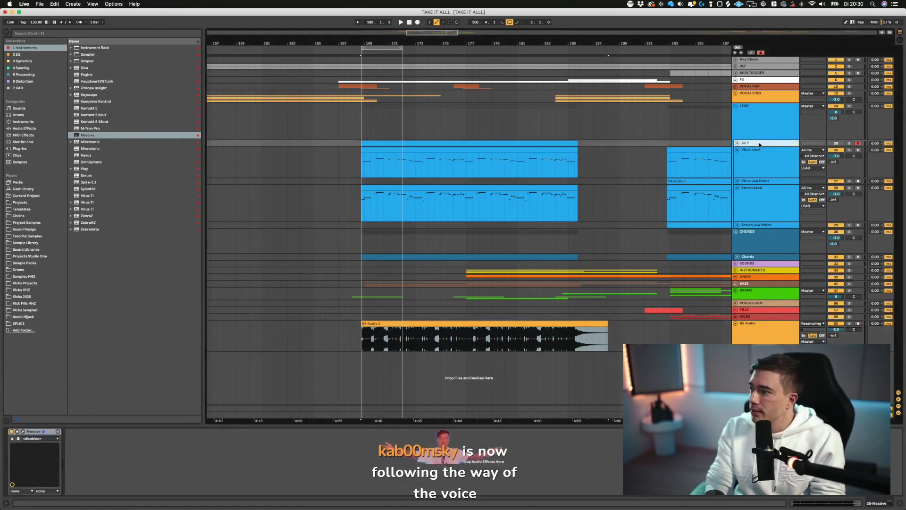
text(RIGGER)
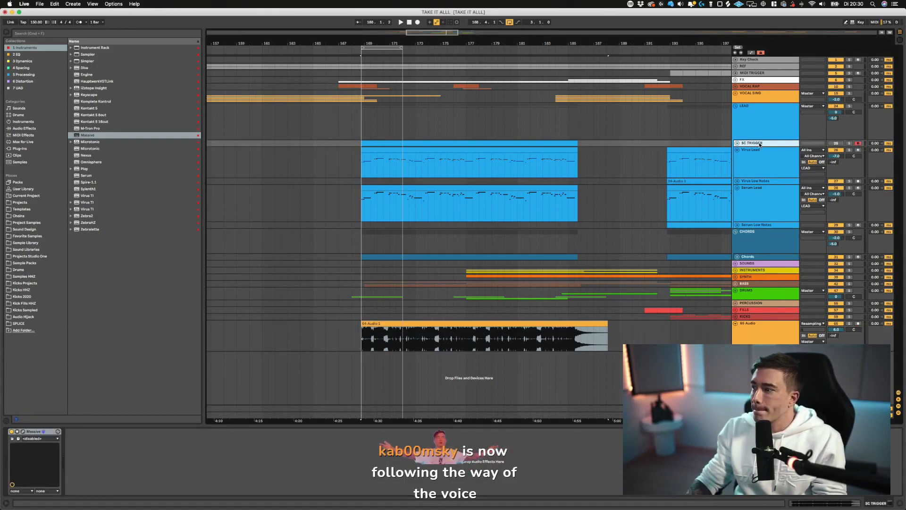
key(Return)
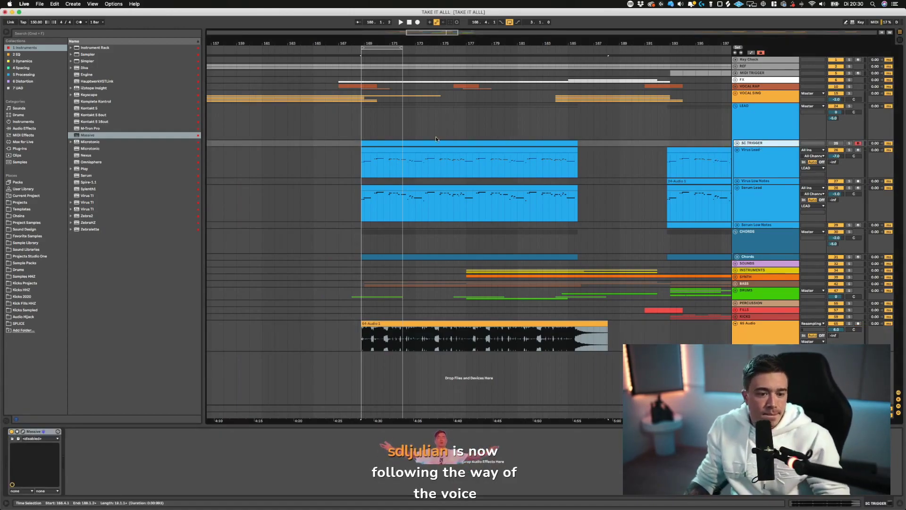
- Solo the resampled audio track and set the sidechain source of its rack's first Compressor to SC TRIGGER
click(849, 323)
key(space)
click(743, 328)
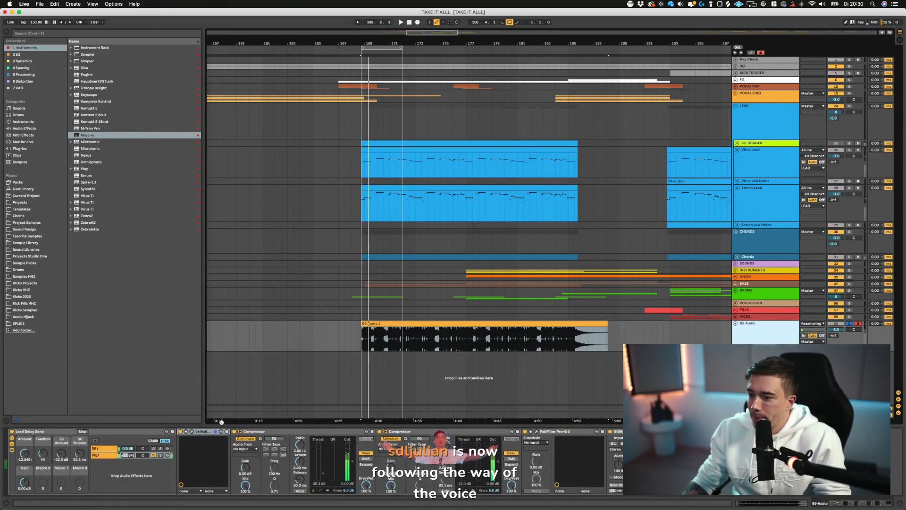
click(249, 449)
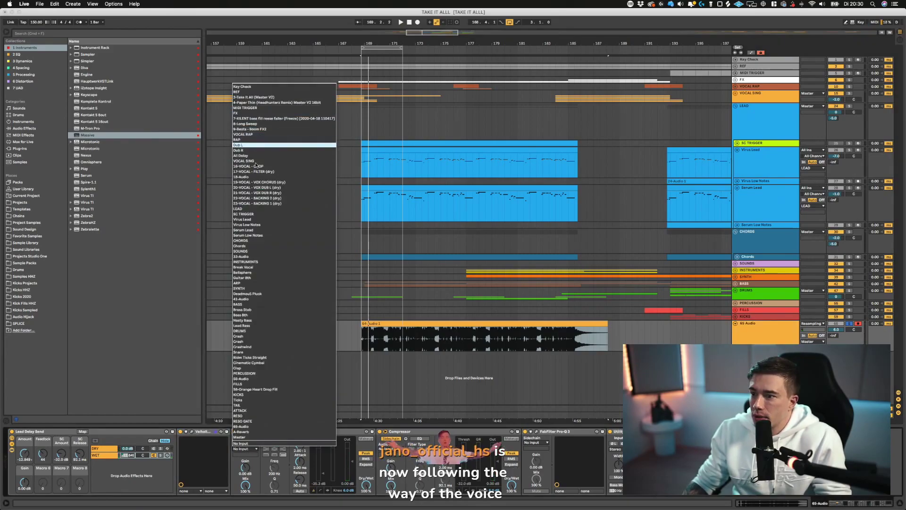
click(245, 214)
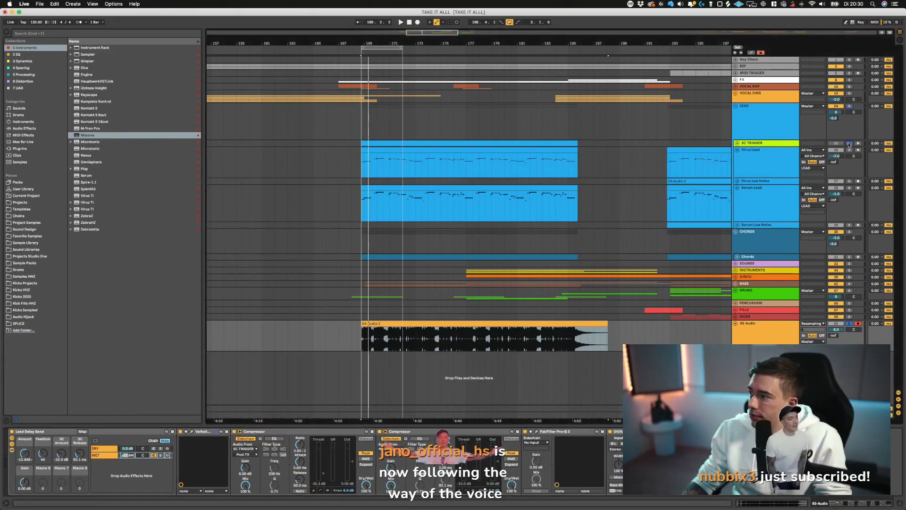
- Unsolo SC TRIGGER and play the section from 168.4.1 repeatedly to check the sidechained delay, also together with the LEAD group
click(849, 144)
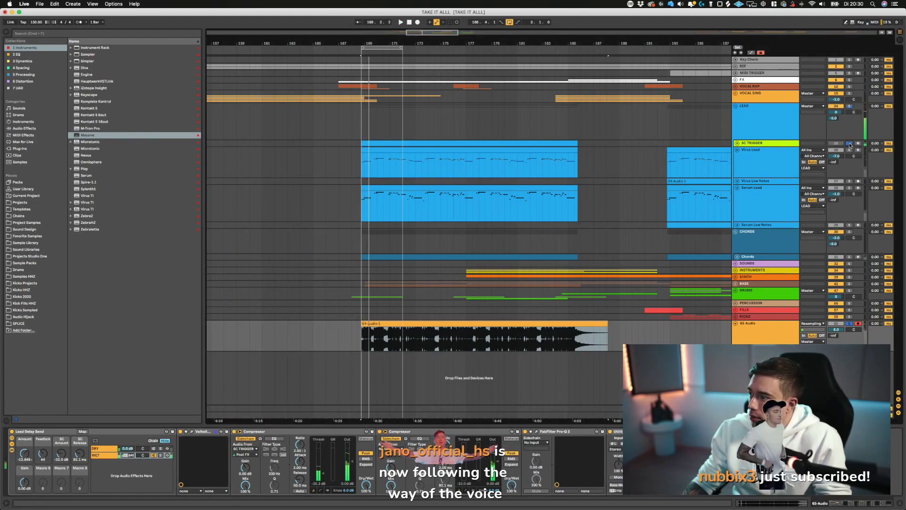
key(space)
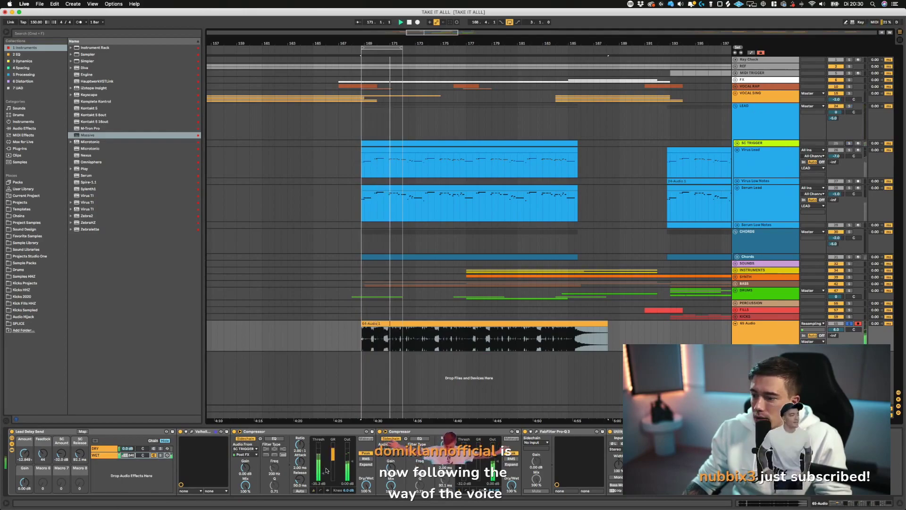
key(space)
drag(365, 44, 366, 142)
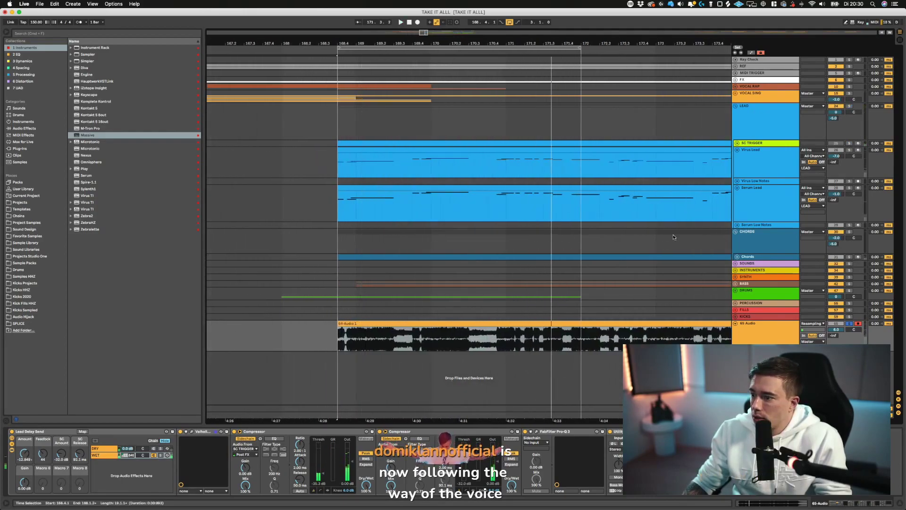
key(space)
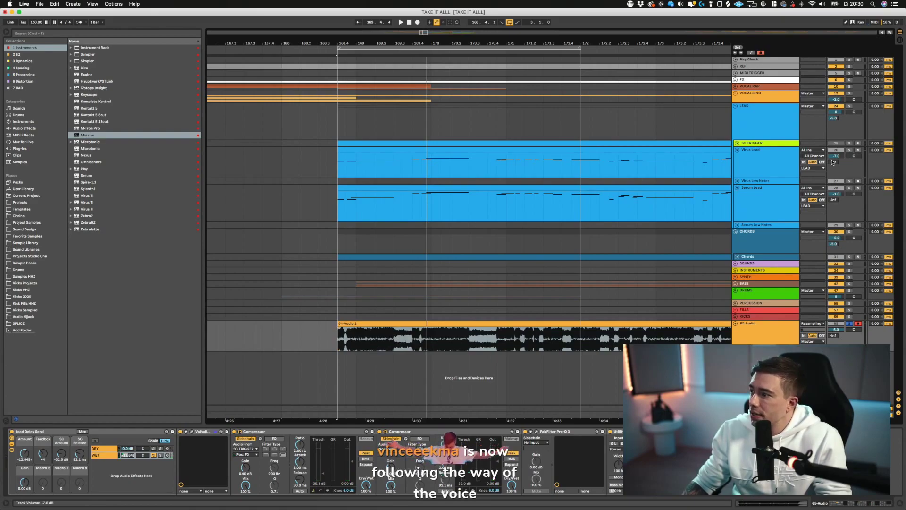
key(space)
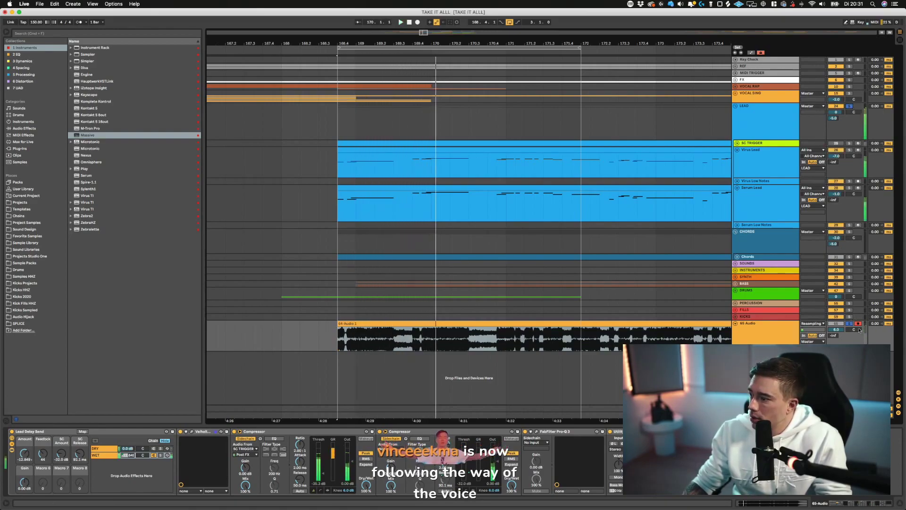
key(space)
key(space)
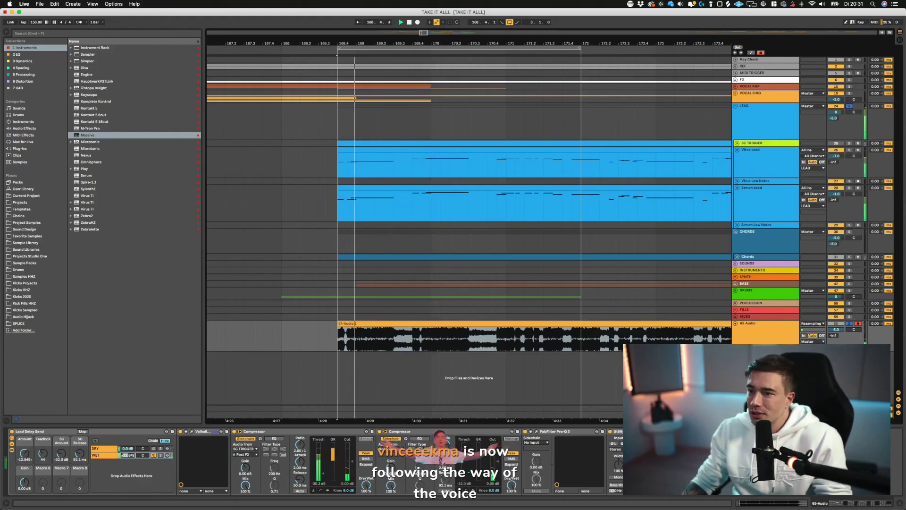
- Look up Utility in the Dynamics collection and play the looped section with the delay and LEAD group again
click(25, 55)
click(25, 61)
click(90, 47)
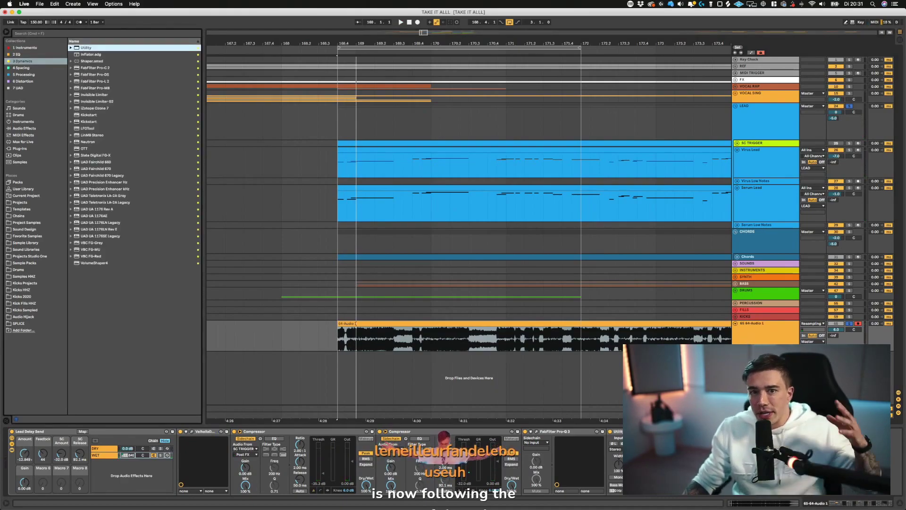
key(space)
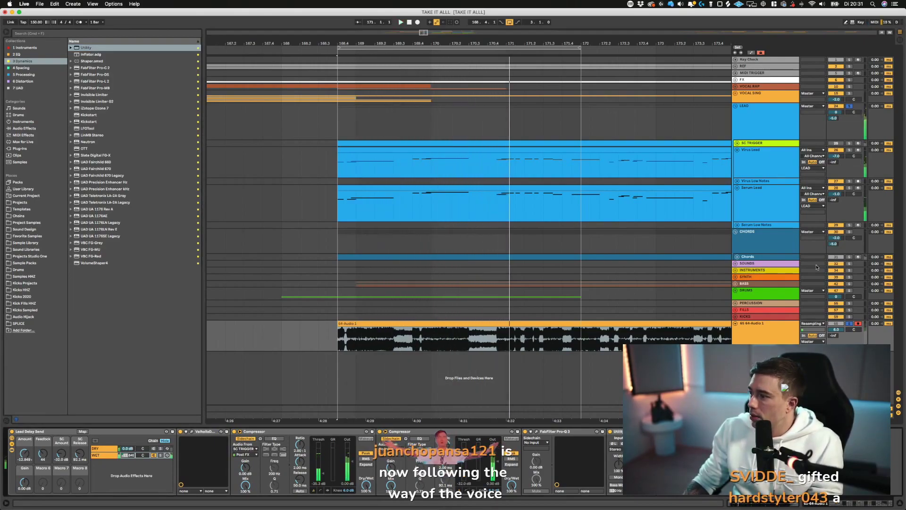
key(space)
- Open the Virus Lead clip's notes, reactivate the low notes from F1 to G#2, and listen to the result
click(491, 148)
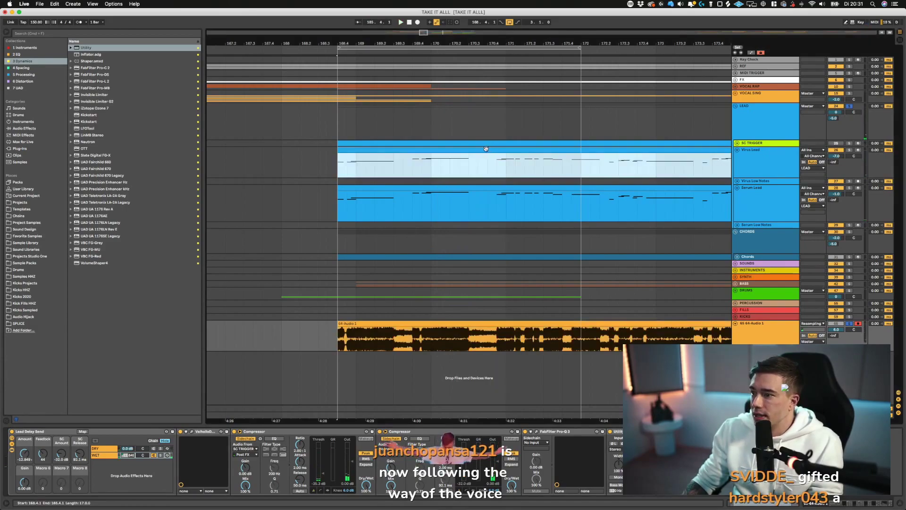
double_click(486, 148)
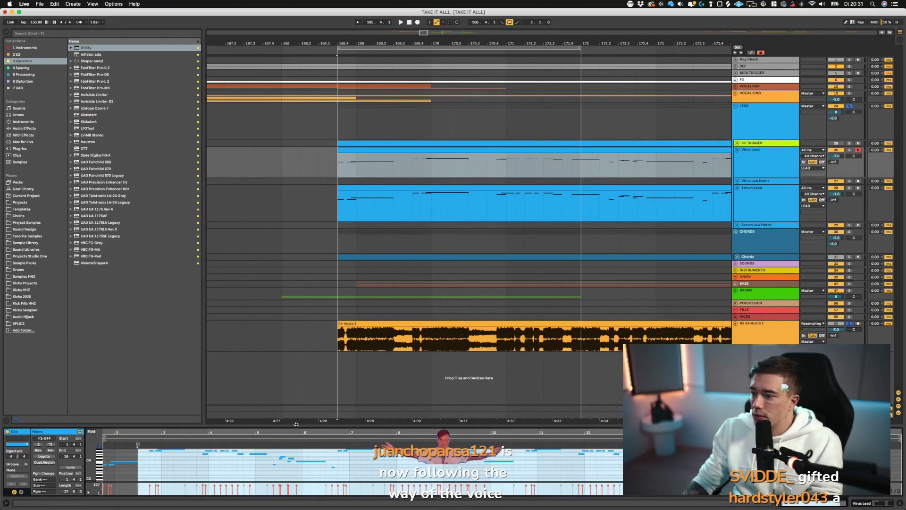
drag(295, 425, 295, 227)
drag(844, 445, 119, 367)
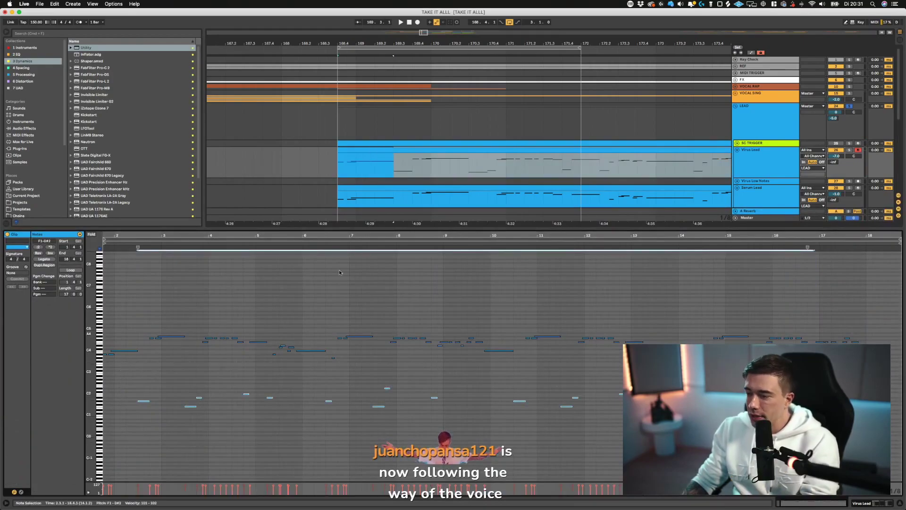
click(753, 206)
drag(832, 444, 137, 381)
key(space)
drag(511, 230, 514, 368)
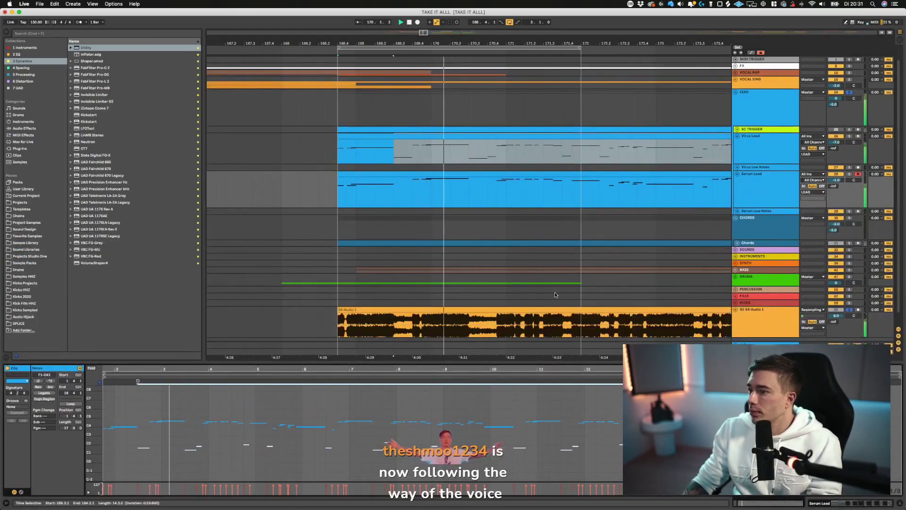
key(space)
- Reactivate the low notes in the Serum Lead clip as well and check them in playback
click(548, 174)
click(564, 468)
drag(835, 470, 109, 419)
key(0)
key(space)
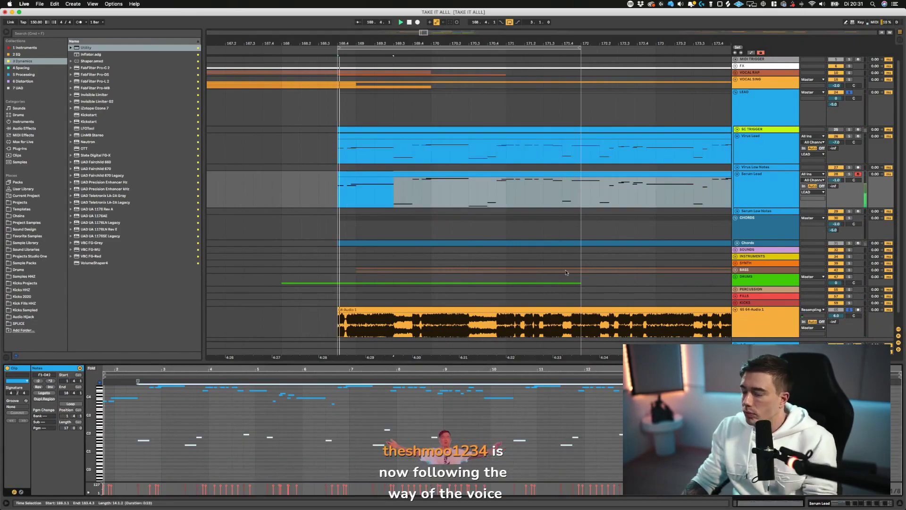
key(space)
drag(595, 363, 596, 443)
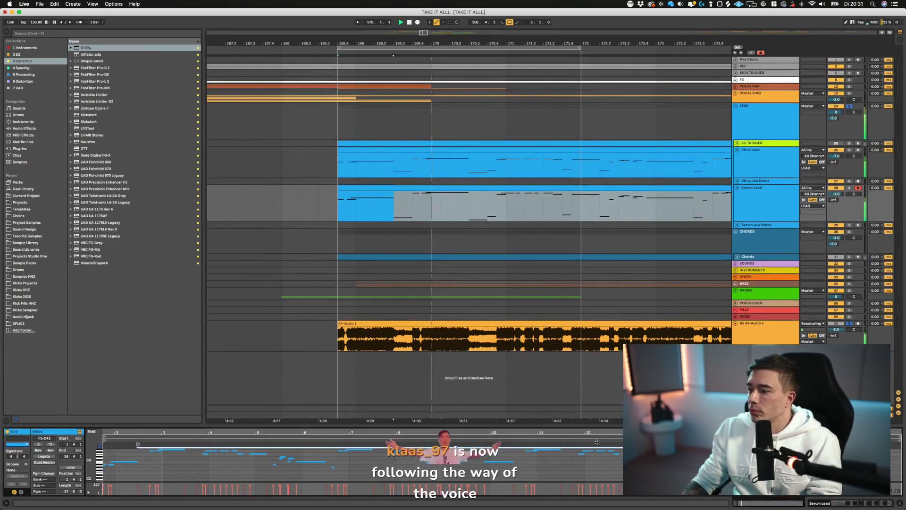
- Extend the arrangement loop from 168.4.1 to bar 177
drag(491, 43, 419, 21)
drag(459, 48, 637, 52)
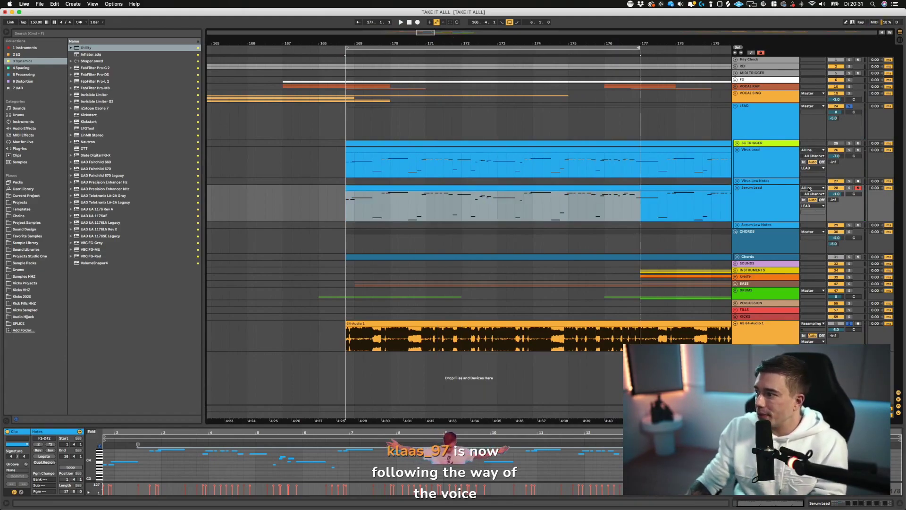
- Audition the resampled lead audio from its start and delete its section from 170.4.3 to 172.4.3
click(348, 343)
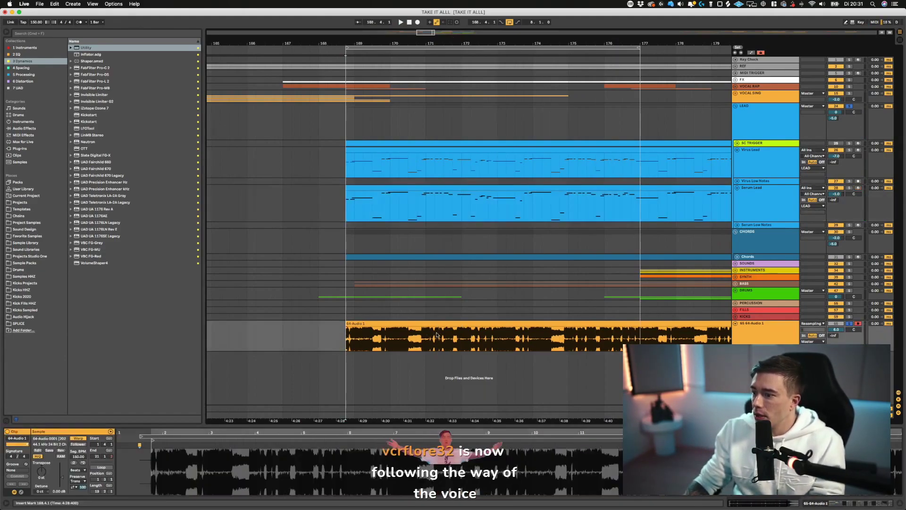
drag(438, 43, 396, 345)
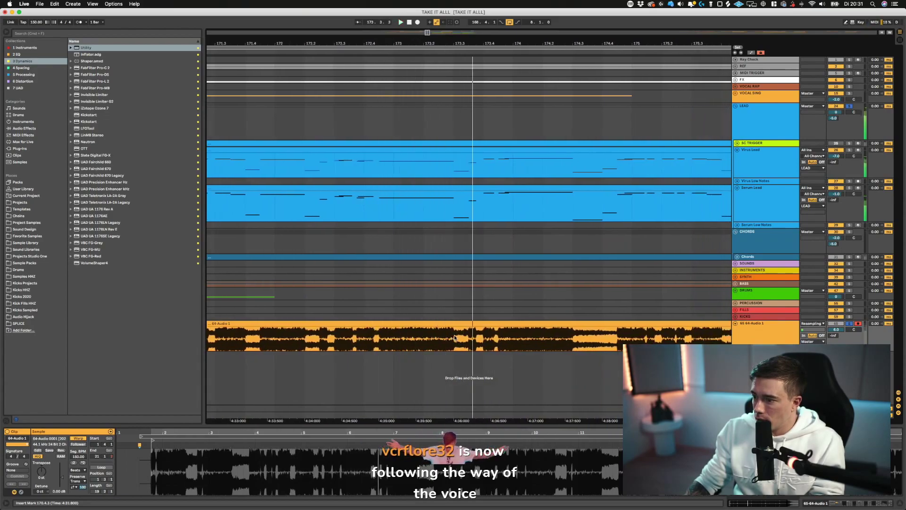
scroll(413, 337, left, 4)
key(space)
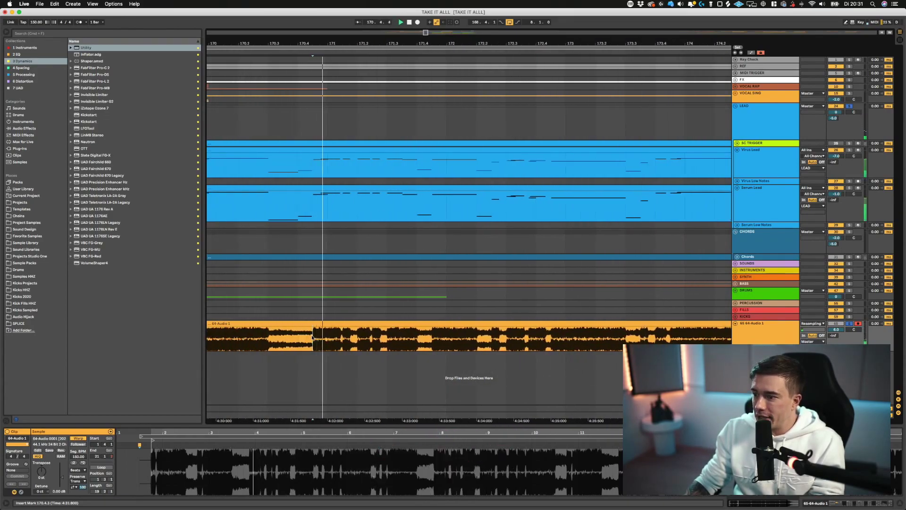
drag(313, 337, 551, 347)
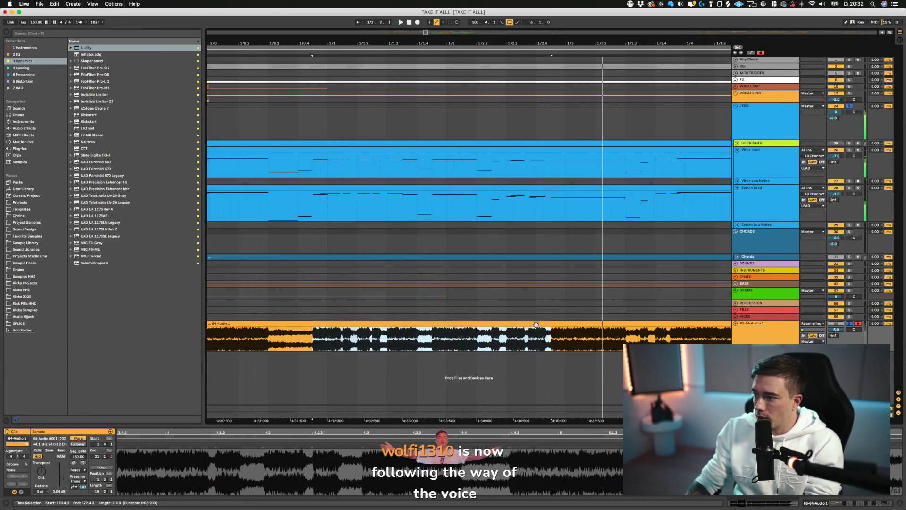
key(Delete)
- Play the resampled audio again and split its remaining part at 174.4.3
scroll(491, 338, left, 5)
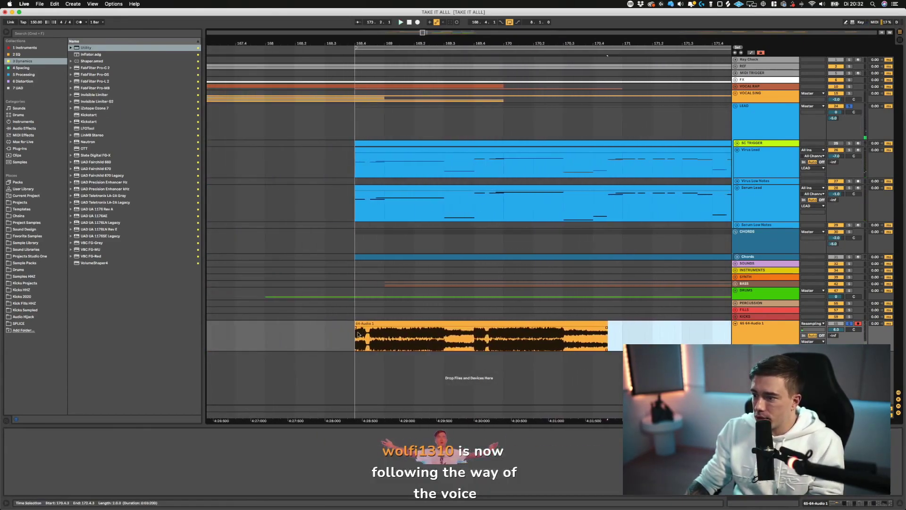
click(359, 333)
key(space)
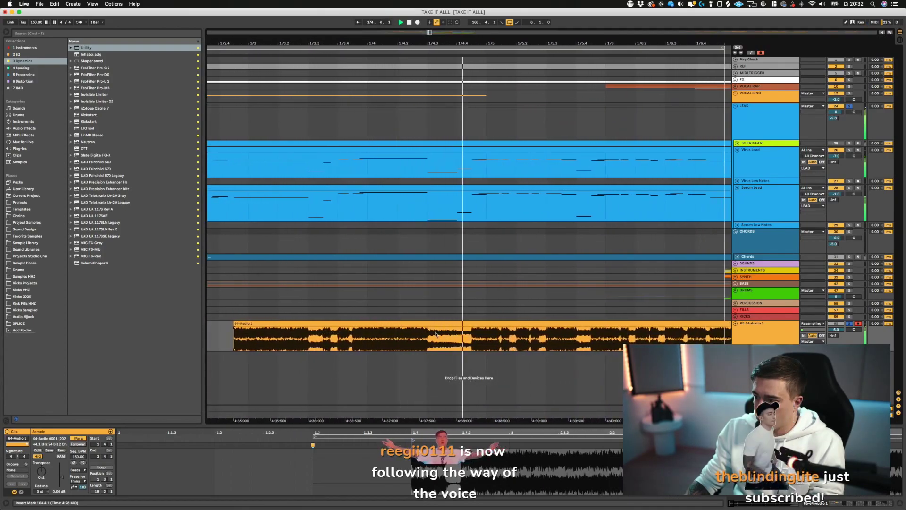
click(395, 336)
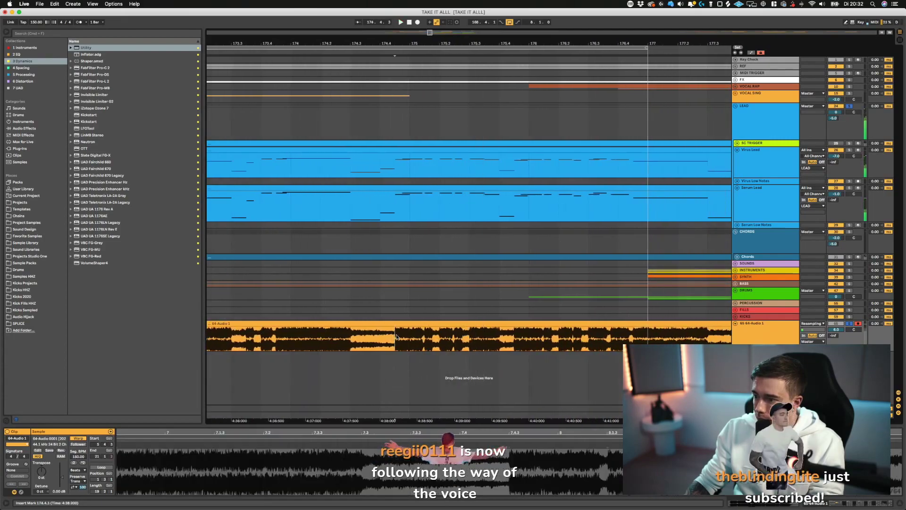
key(super+e)
click(507, 337)
key(space)
- Split the resampled audio at 176.4.3 and delete the piece between 174.4.3 and 176.4.3
scroll(559, 213, right, 3)
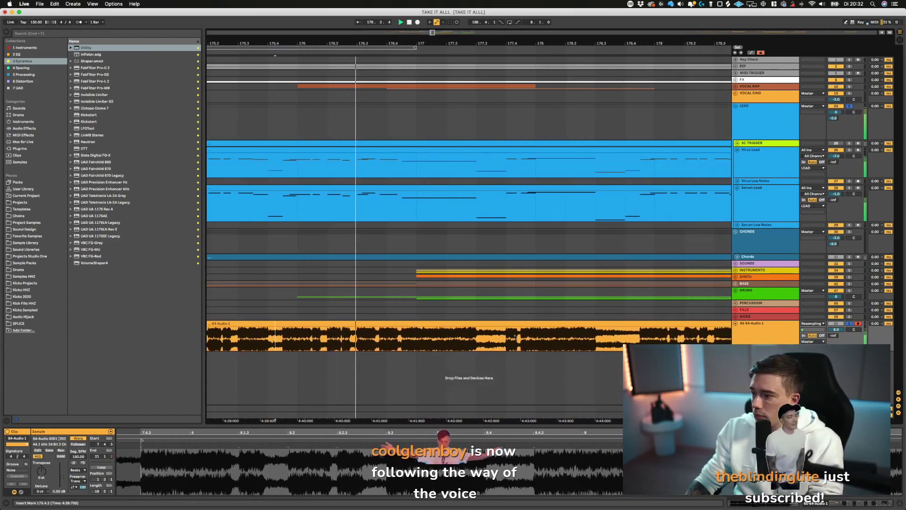
scroll(463, 325, down, 5)
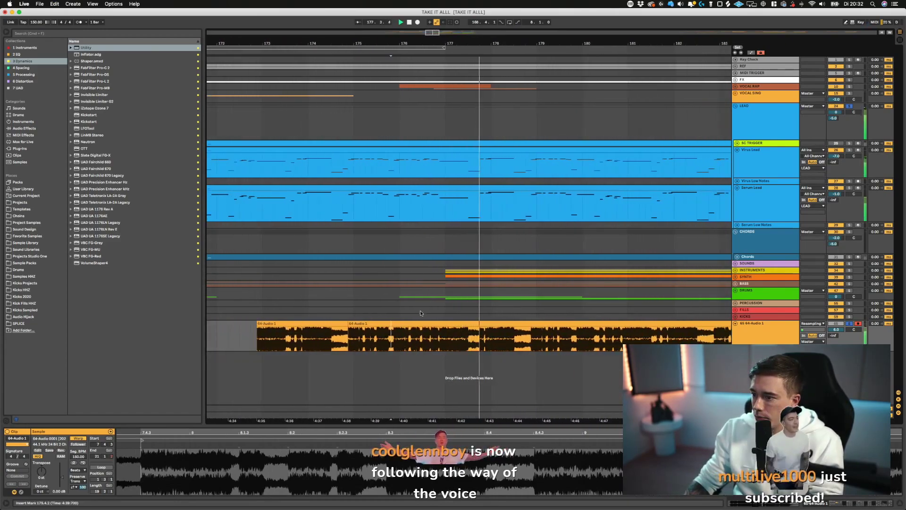
key(space)
scroll(420, 313, left, 4)
scroll(420, 313, right, 1)
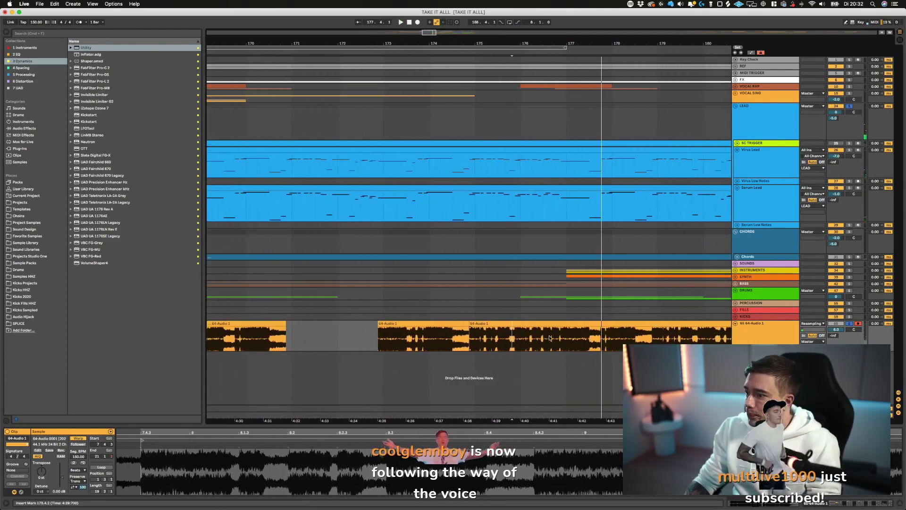
click(560, 335)
key(super+e)
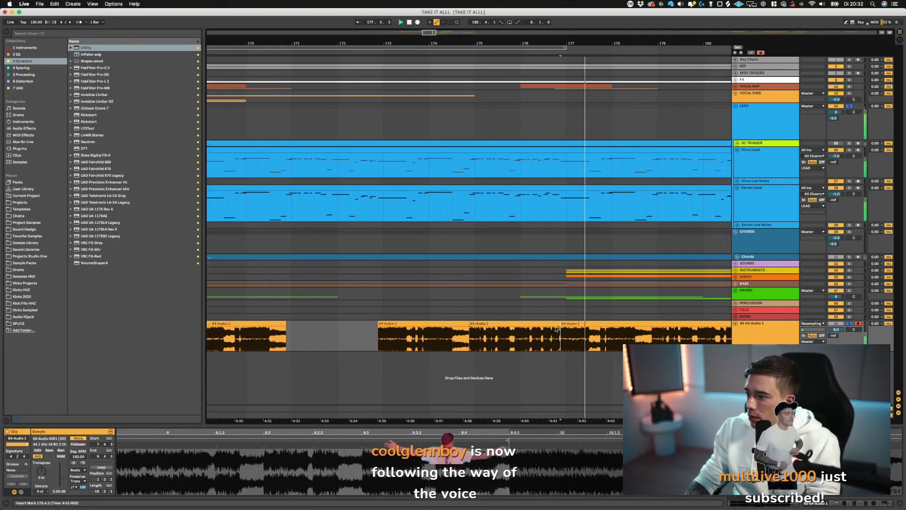
click(547, 324)
key(Delete)
- Play the chopped resampled audio from 168.4.1 with the CHORDS group soloed alongside the lead
scroll(467, 332, left, 10)
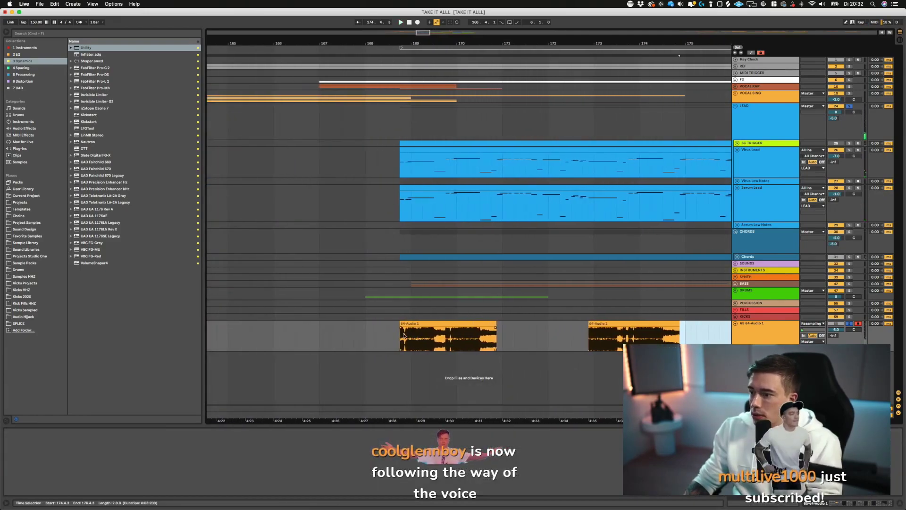
scroll(404, 335, right, 3)
click(345, 340)
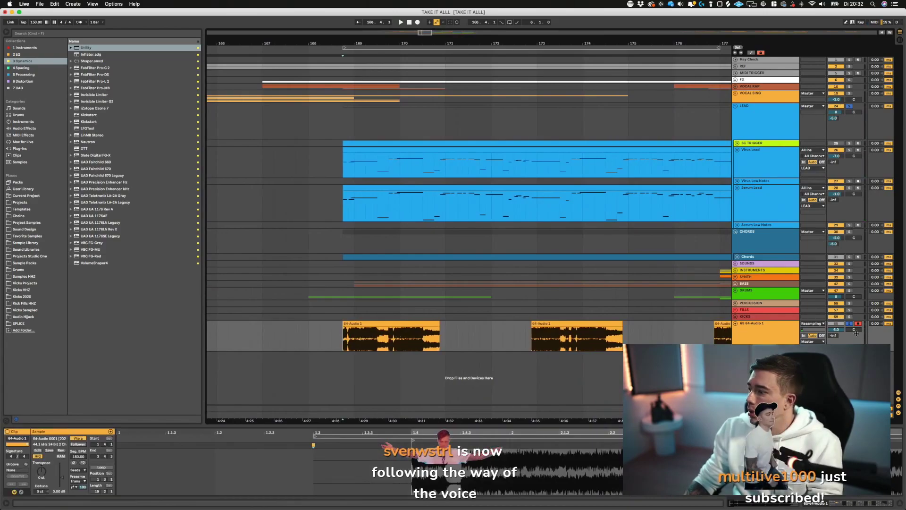
key(space)
click(849, 232)
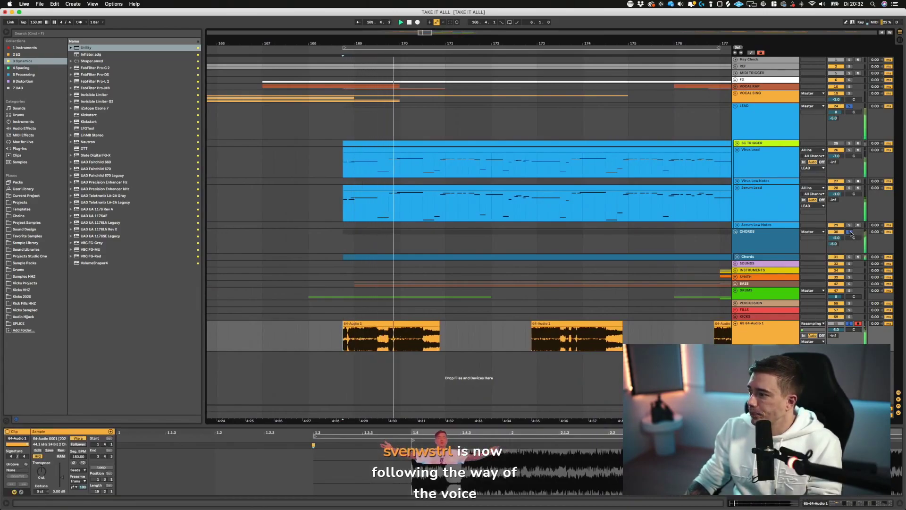
click(787, 339)
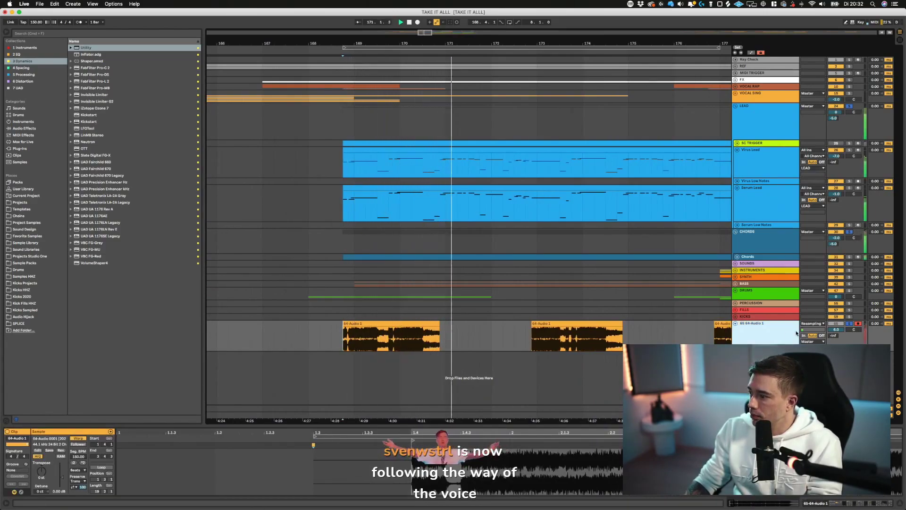
- Try a long fade-in on the first piece of the resampled audio and undo it
click(344, 331)
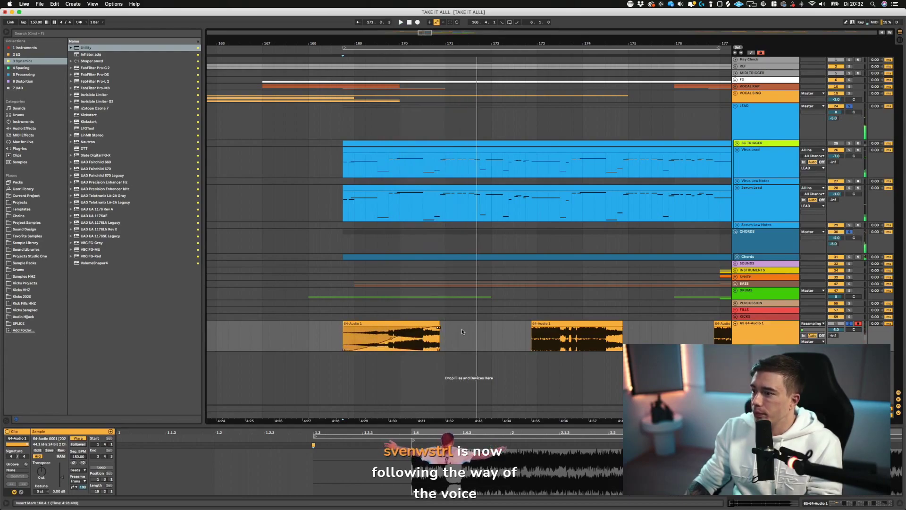
key(space)
key(space)
key(super+z)
key(space)
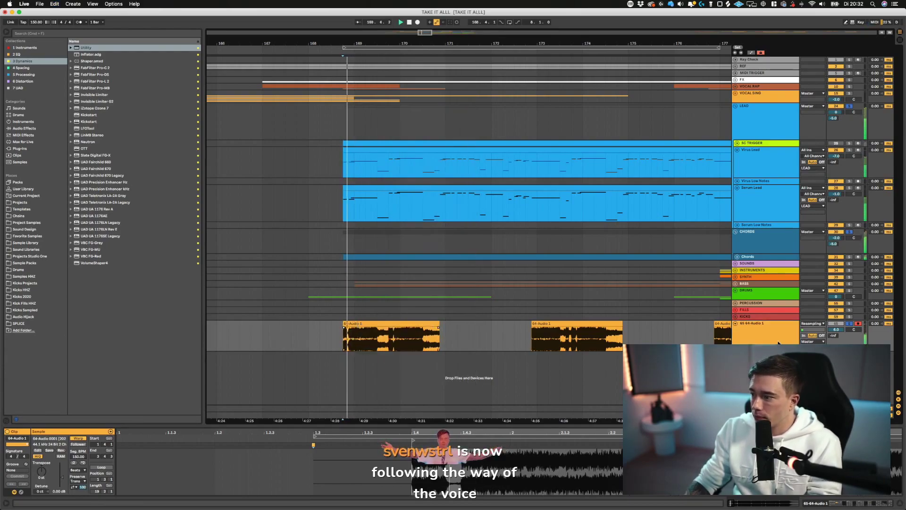
- Open the resampled track's Lead Delay Send rack and adjust the first Compressor's attack during playback
double_click(781, 339)
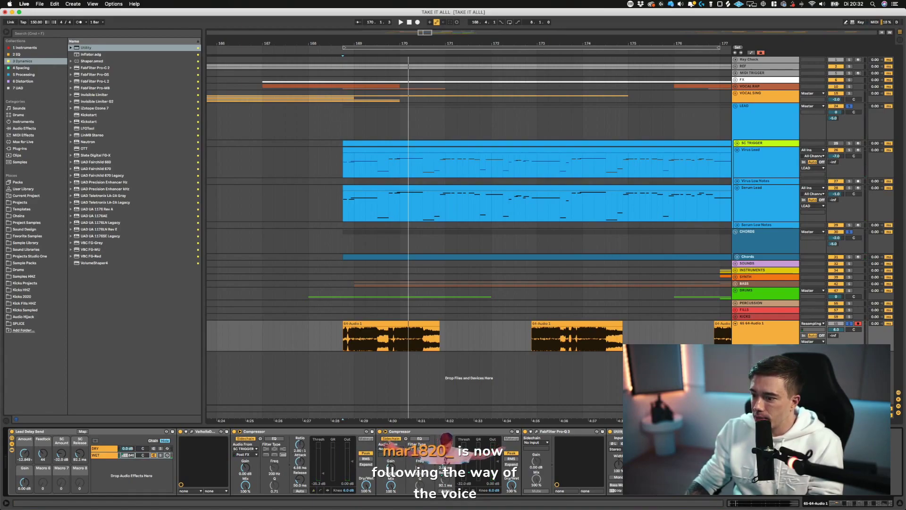
key(space)
drag(301, 464, 300, 459)
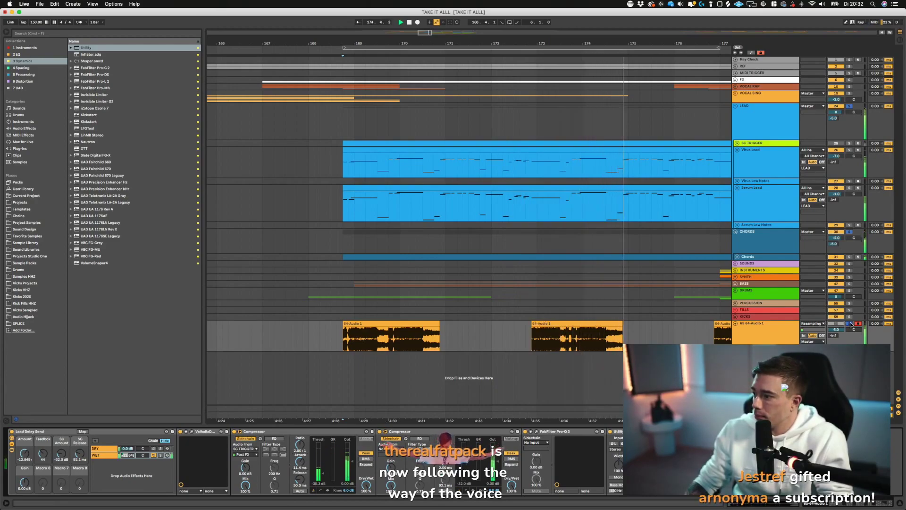
- Play the full mix without solos from just before the lead and lower the resampled track's volume to about 4 dB
key(space)
click(332, 336)
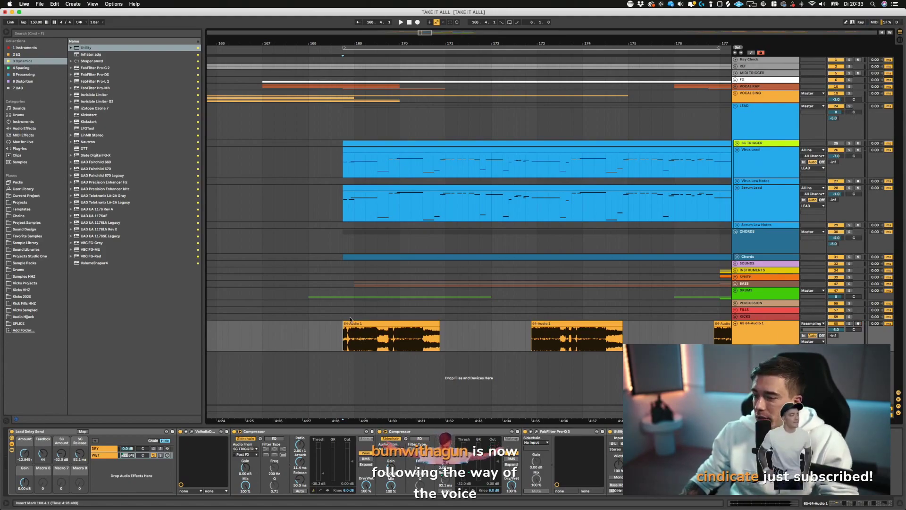
click(314, 336)
key(space)
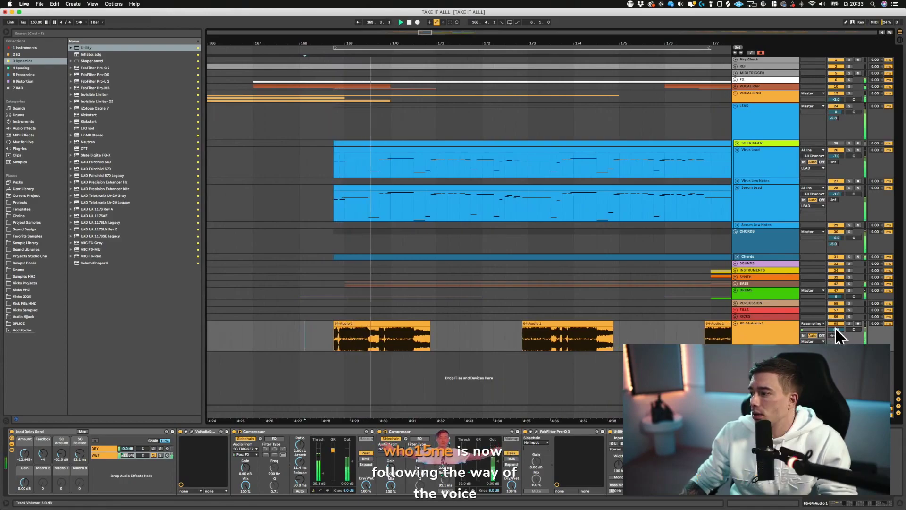
drag(836, 330, 836, 335)
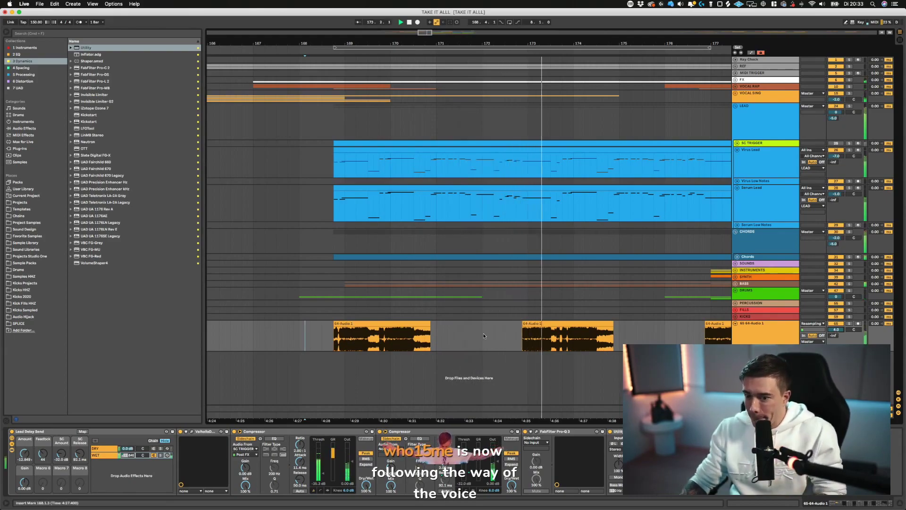
scroll(483, 335, right, 3)
scroll(483, 335, right, 2)
drag(835, 329, 836, 328)
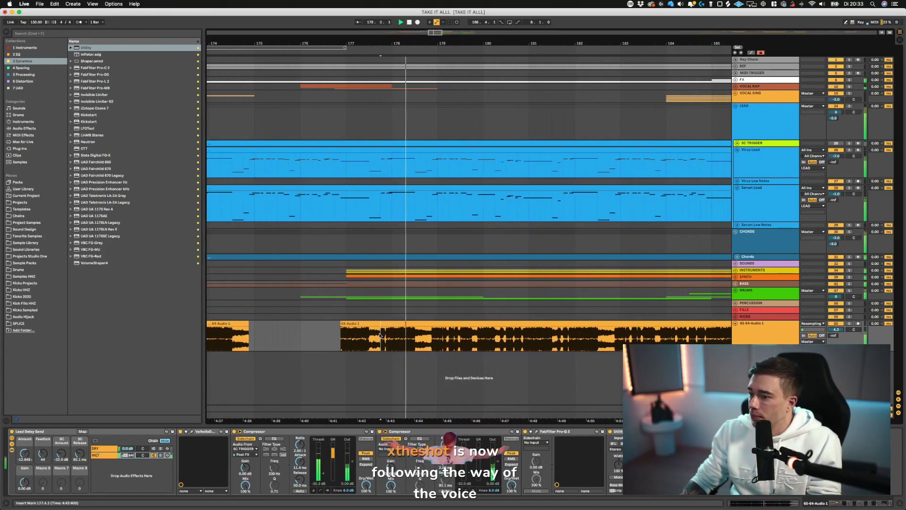
- Cut a gap in the resampled audio from 178.4.3 and trim the following piece to start at 181.4.1
drag(390, 335, 448, 338)
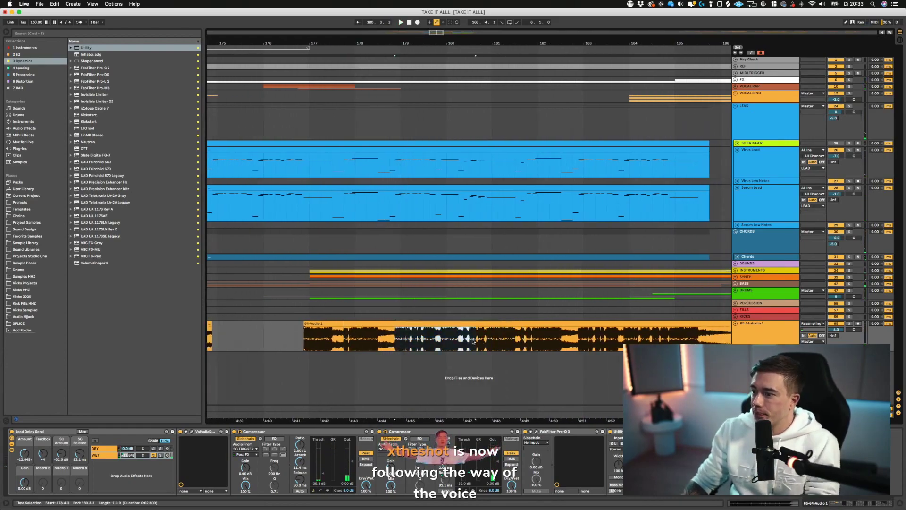
key(Delete)
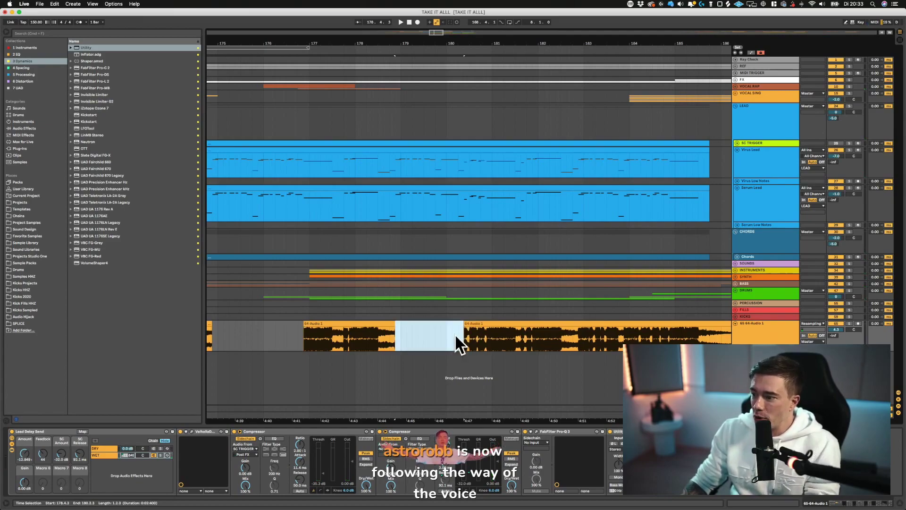
click(461, 335)
drag(466, 324, 527, 321)
- Split the last resampled audio piece just before bar 183 and delete the remainder after the split
key(space)
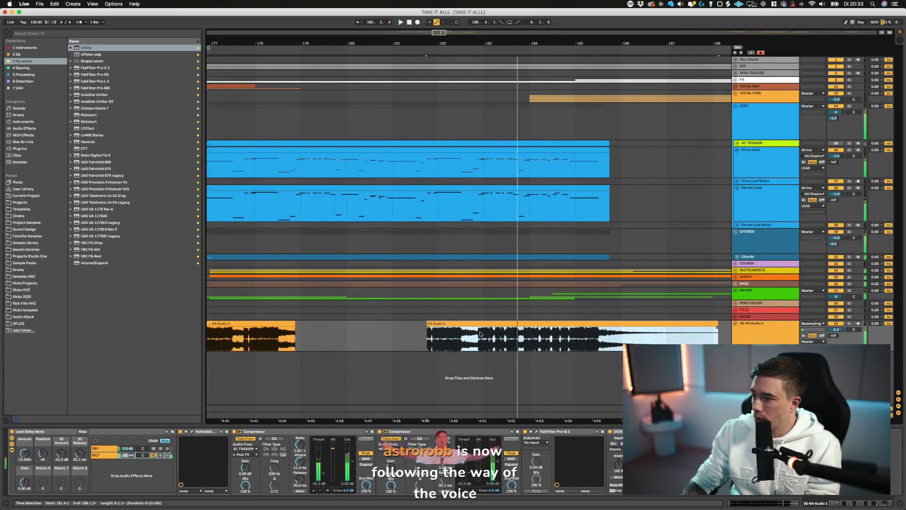
key(space)
click(478, 334)
key(super+e)
click(521, 324)
key(Delete)
- Set the resampled track's volume to 4.0 dB and play the chopped pieces through to the end of the lead section
scroll(521, 329, left, 10)
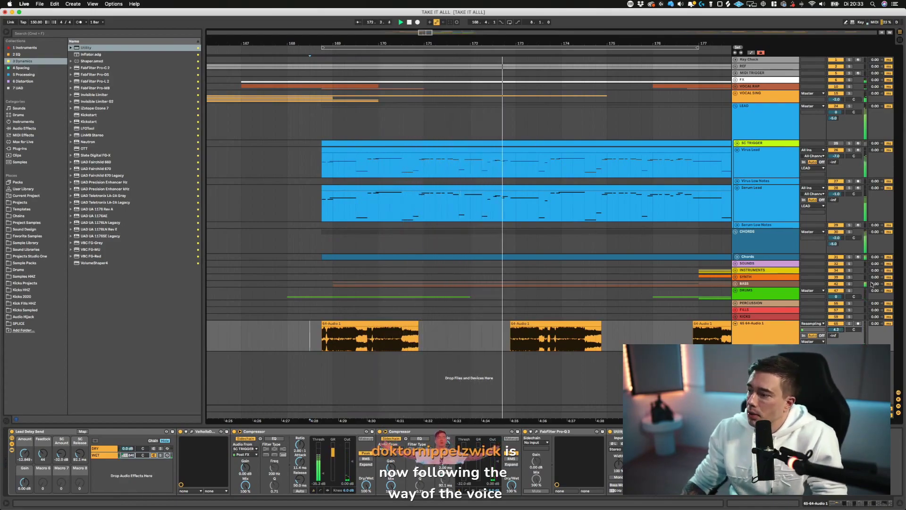
drag(843, 329, 840, 329)
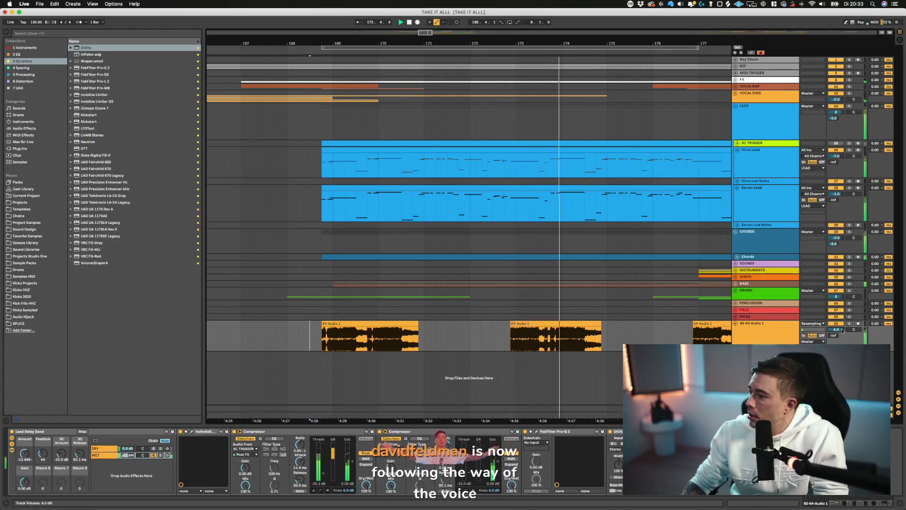
drag(611, 43, 613, 29)
scroll(572, 106, right, 5)
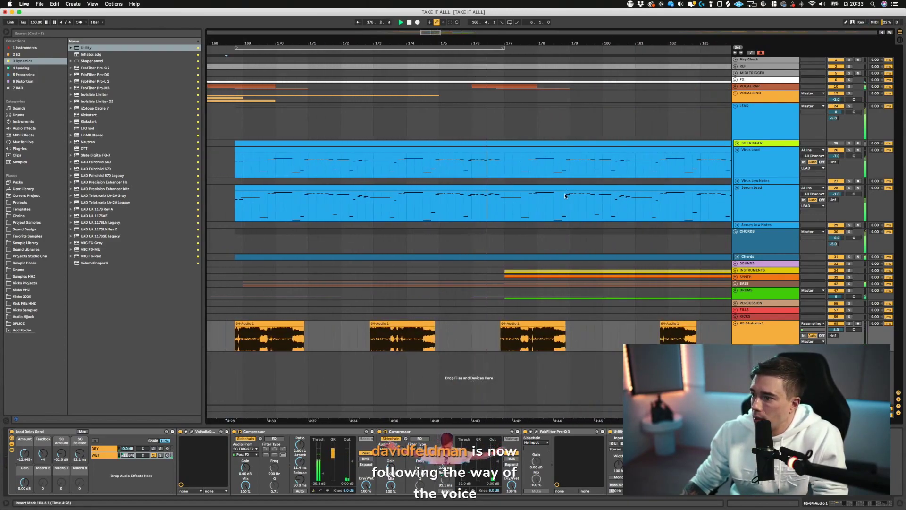
scroll(560, 203, right, 2)
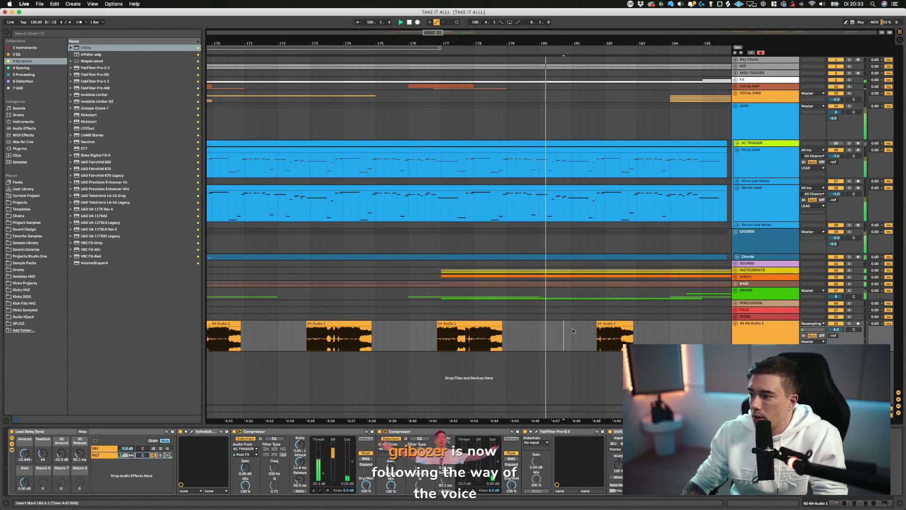
scroll(559, 321, right, 2)
scroll(566, 328, right, 2)
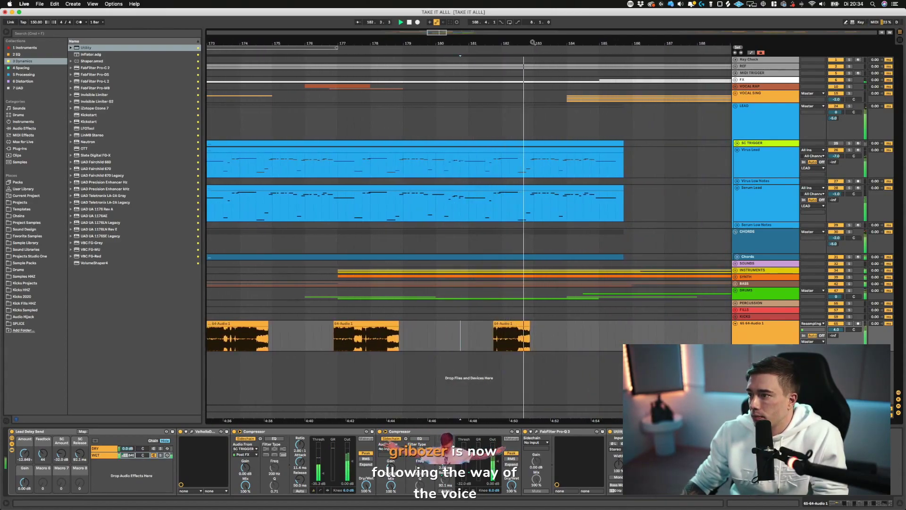
drag(533, 46, 533, 41)
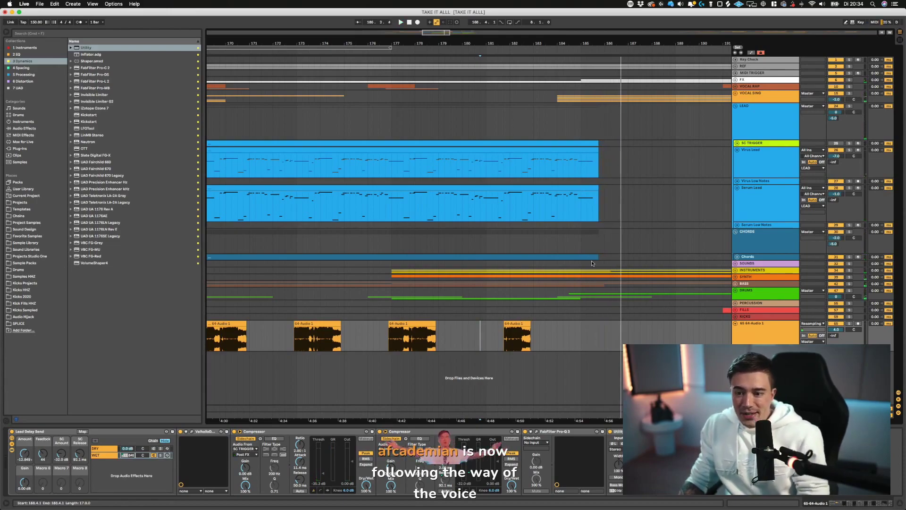
- Return to the start of the lead section and save the project
scroll(592, 264, left, 2)
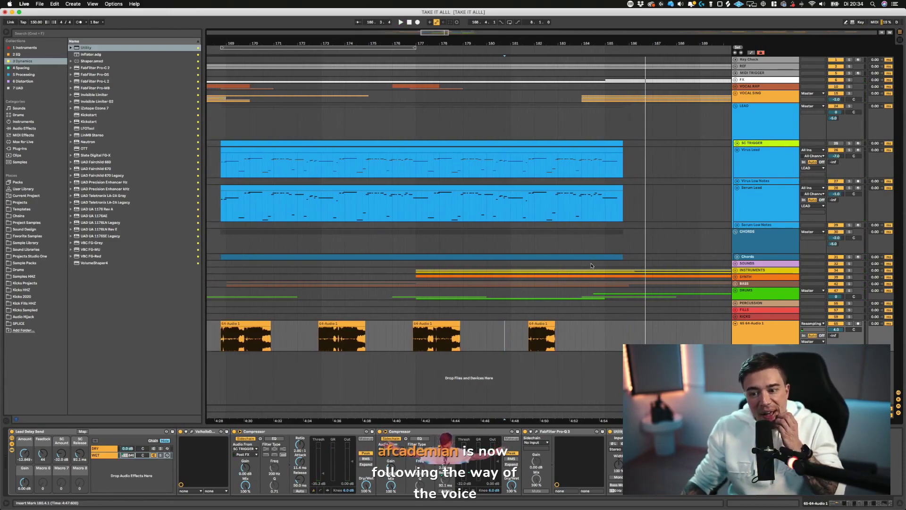
scroll(328, 296, left, 10)
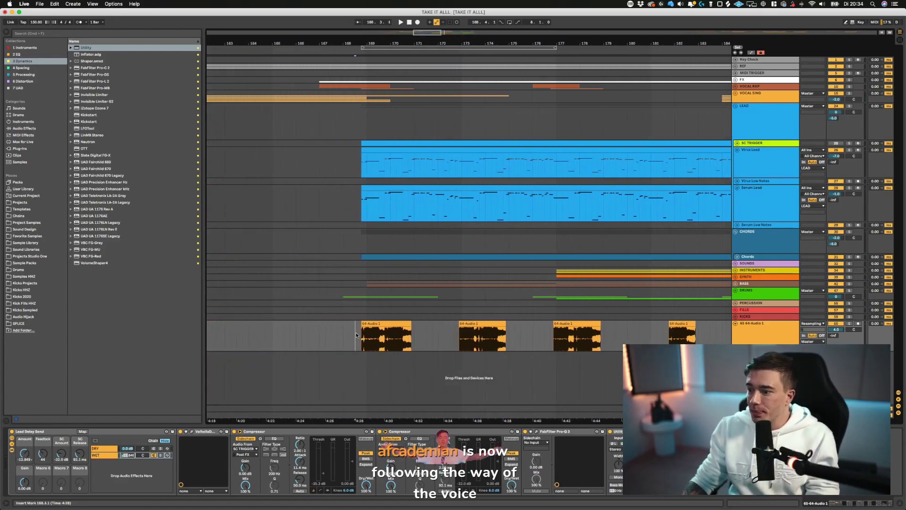
scroll(356, 335, right, 1)
key(super+s)
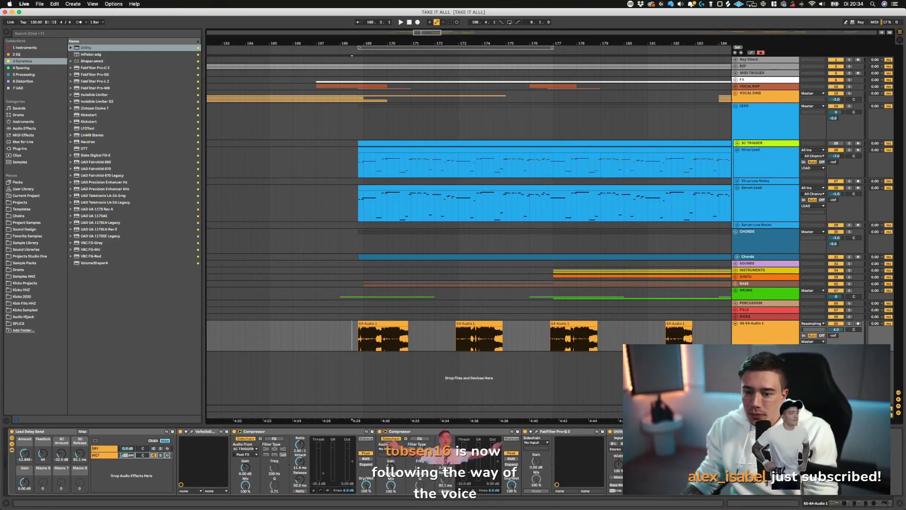
- Play the whole lead section with the chopped delay pieces in the full mix
scroll(248, 324, right, 5)
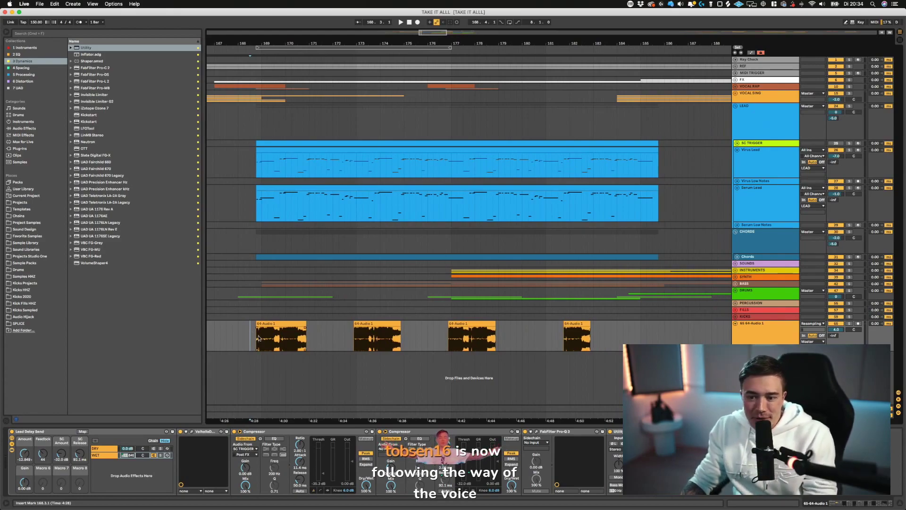
key(space)
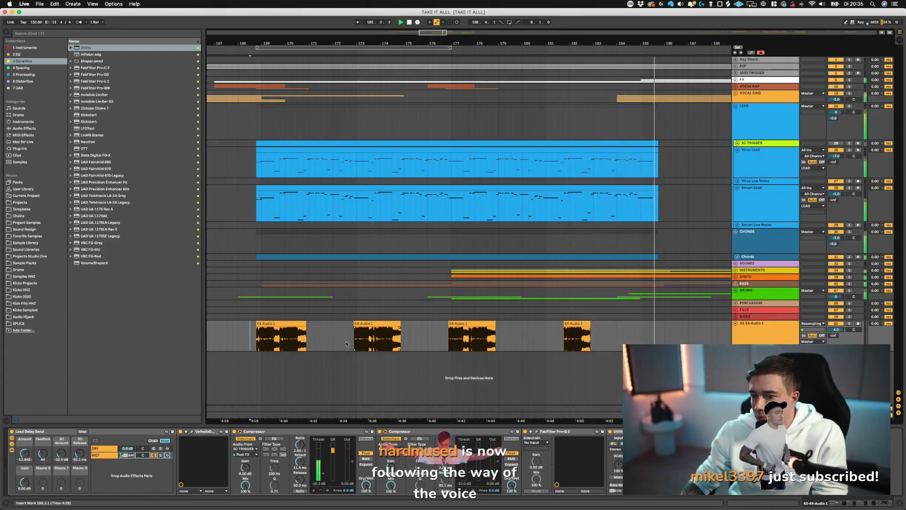
click(600, 336)
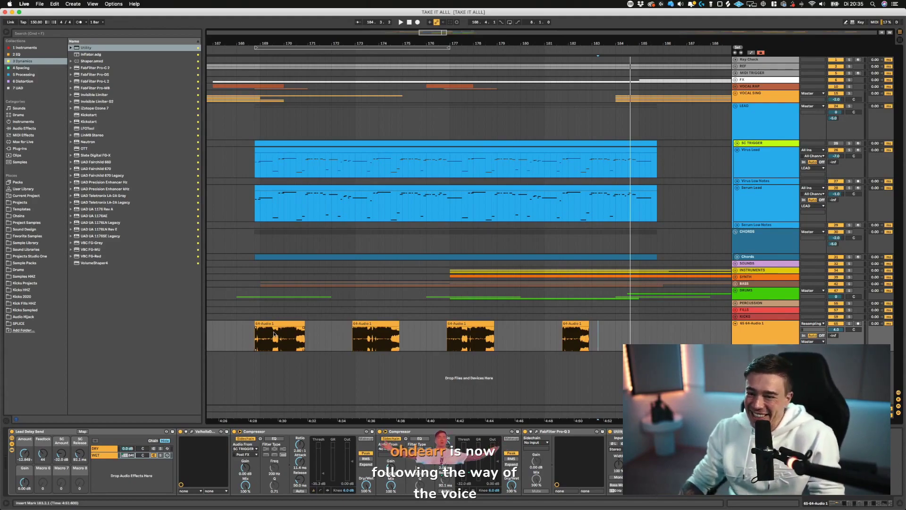
- Rename the resampling audio track that holds the orange delay clips as Lead Delay
click(250, 331)
click(772, 338)
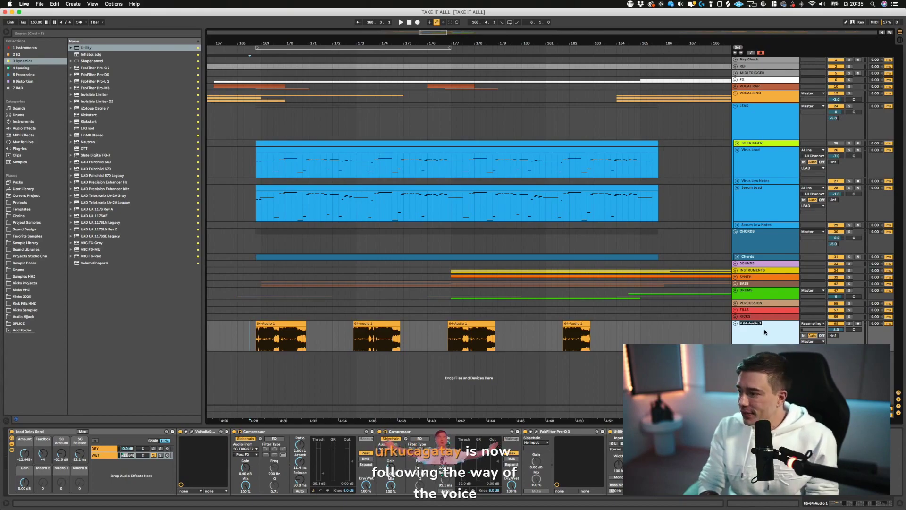
key(super+r)
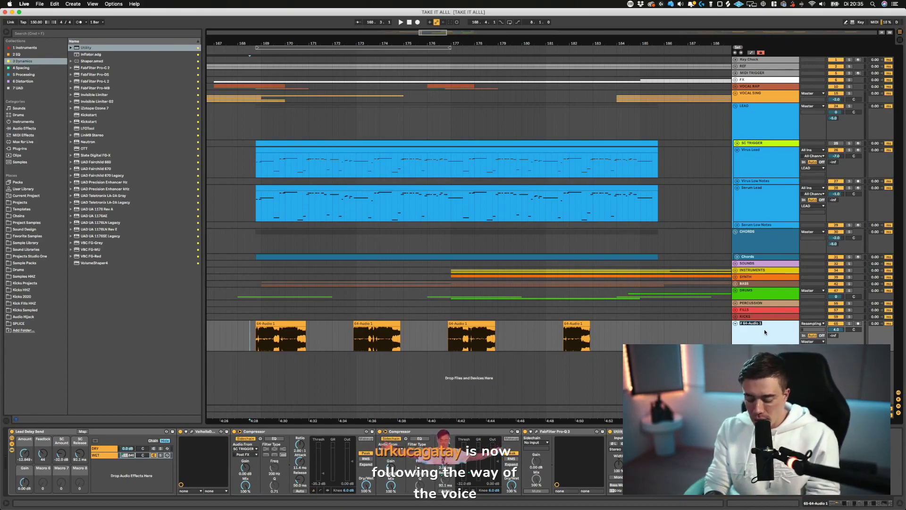
text(Lead Delay)
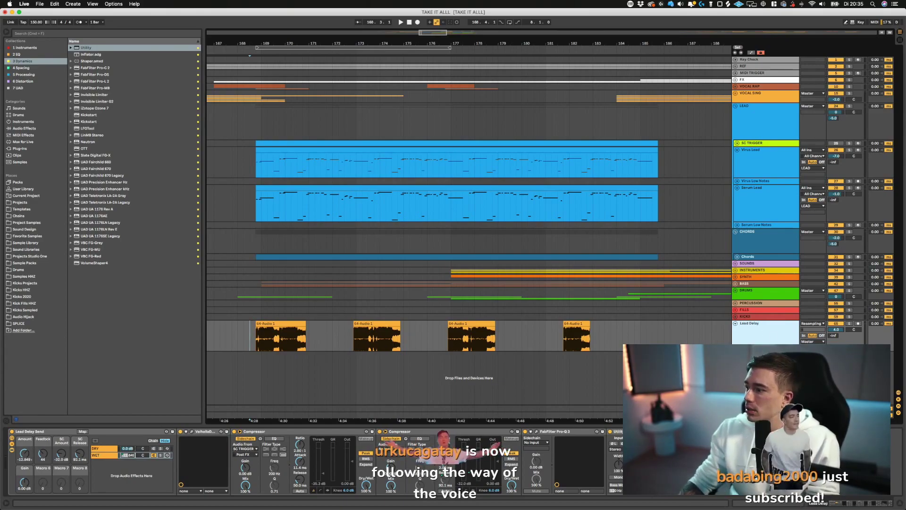
- Move the Lead Delay track up to directly below the Chords track, above the SOUNDS group
click(735, 107)
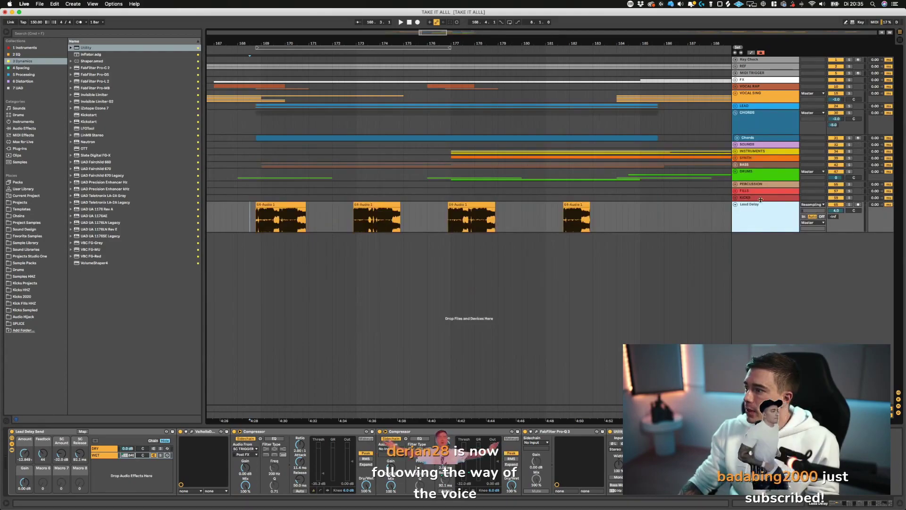
click(736, 106)
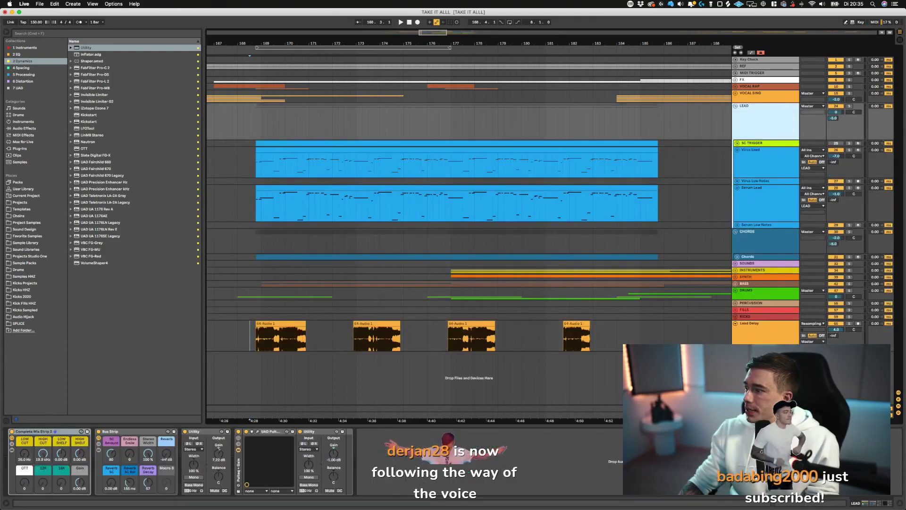
click(769, 329)
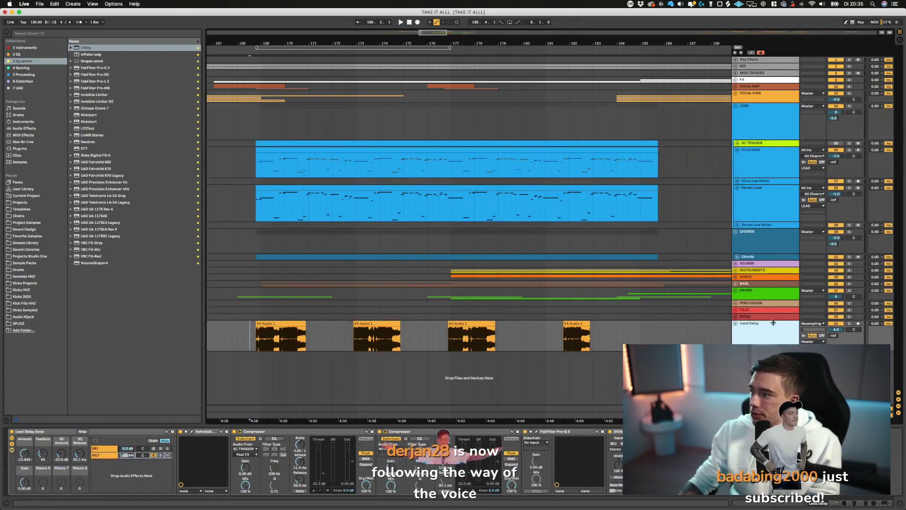
drag(763, 328, 745, 256)
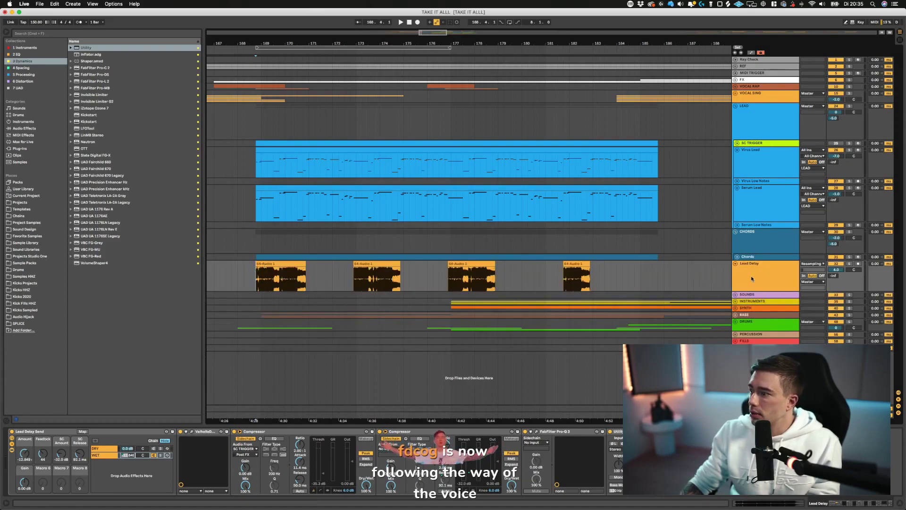
- Play the arrangement from the start of the lead section to hear the first Lead Delay clip in context
click(255, 273)
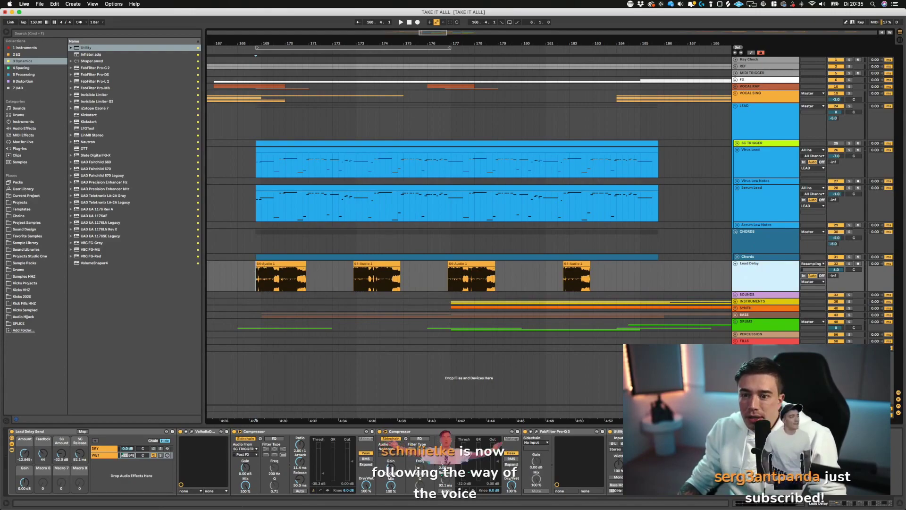
click(254, 272)
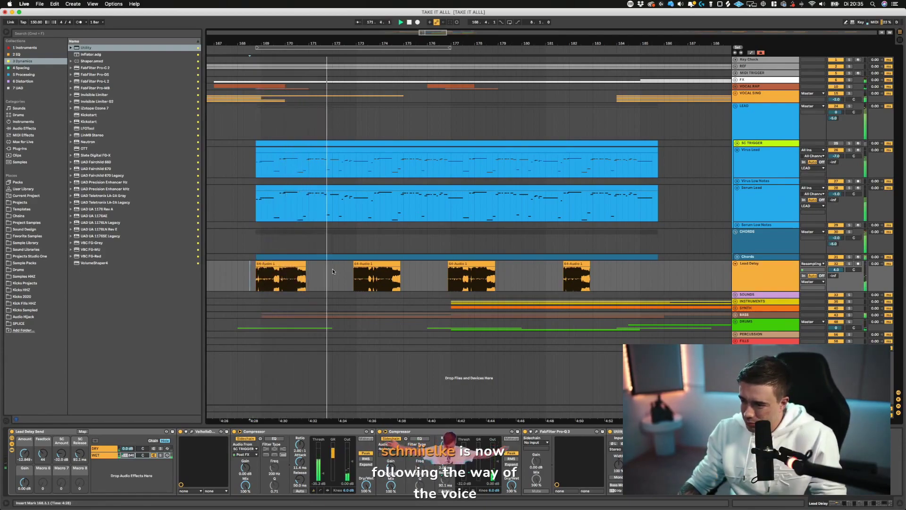
key(space)
click(332, 204)
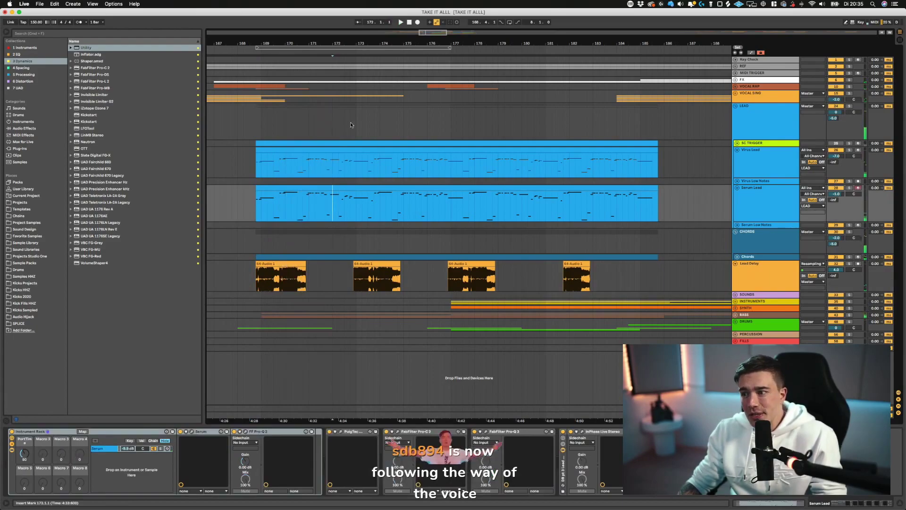
- Play the lead from around bar 171 to check how the second Lead Delay clip sits in the arrangement
drag(318, 43, 318, 111)
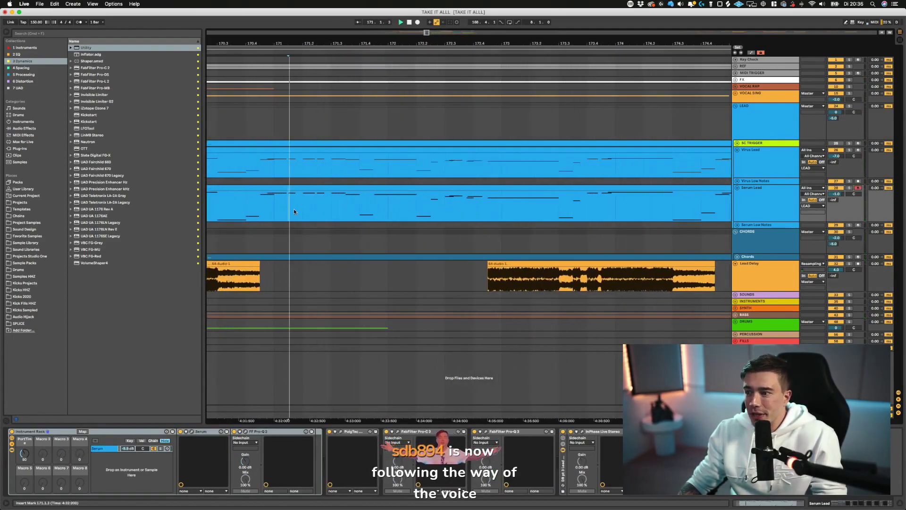
key(space)
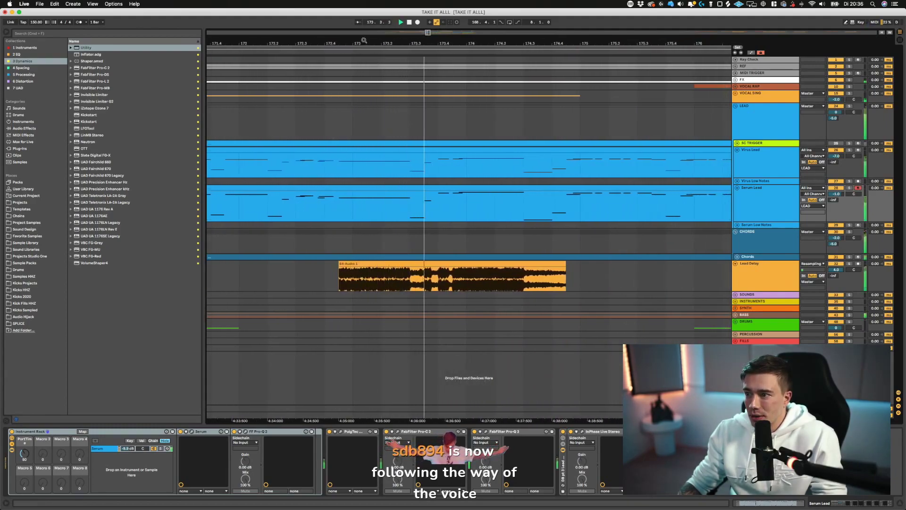
drag(364, 40, 364, 21)
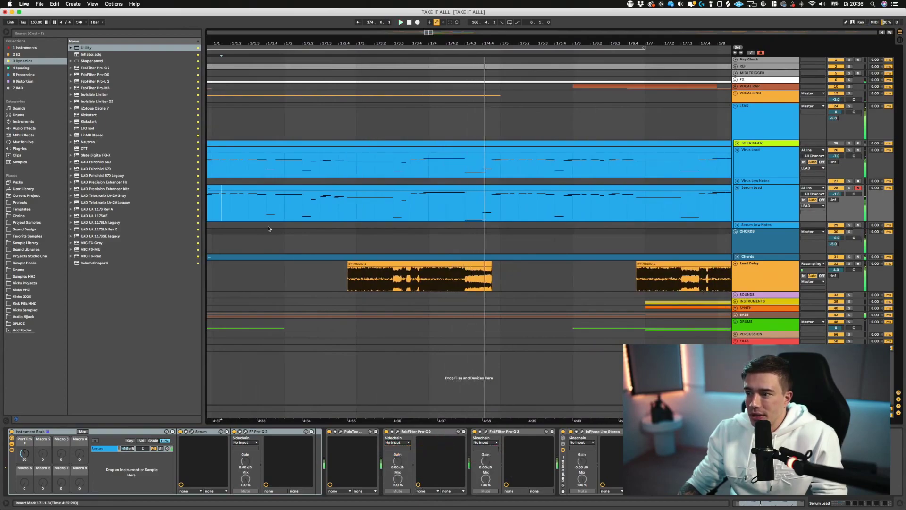
scroll(269, 228, left, 3)
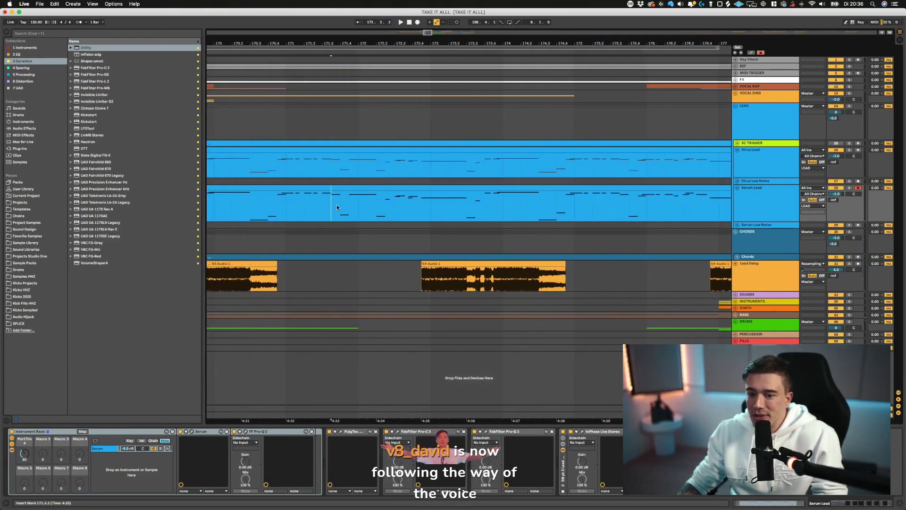
key(space)
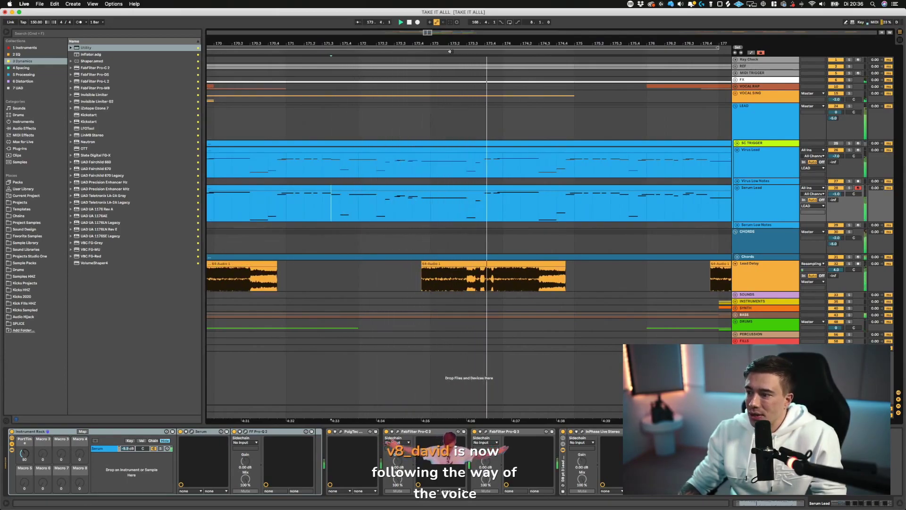
- Save the set and fold the Lead Delay track
drag(390, 49, 382, 45)
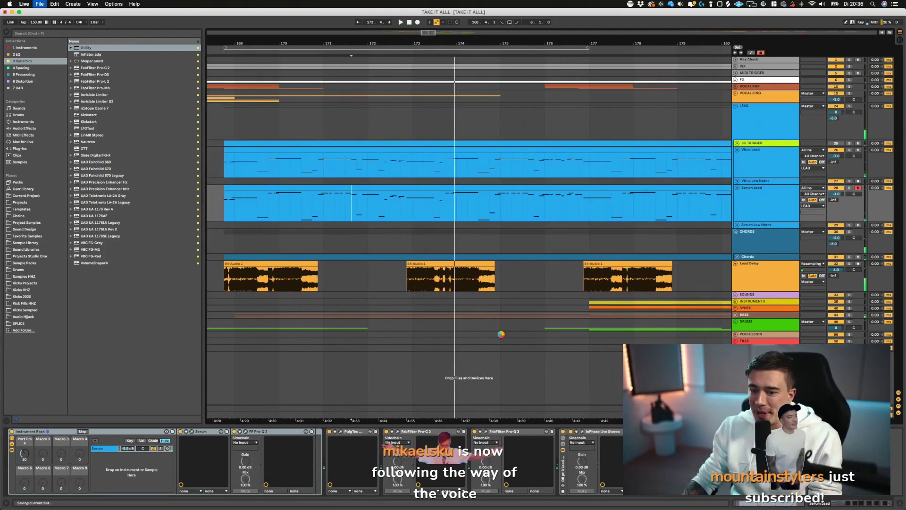
click(735, 264)
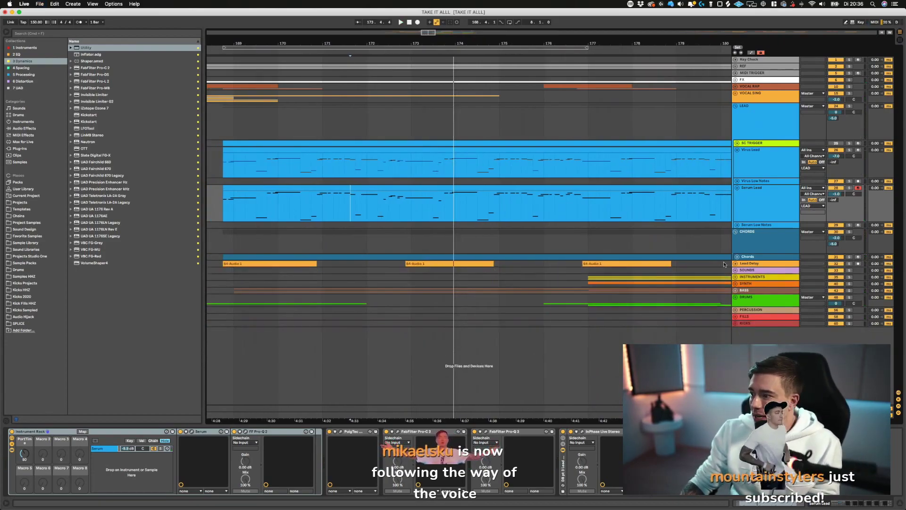
scroll(339, 265, left, 3)
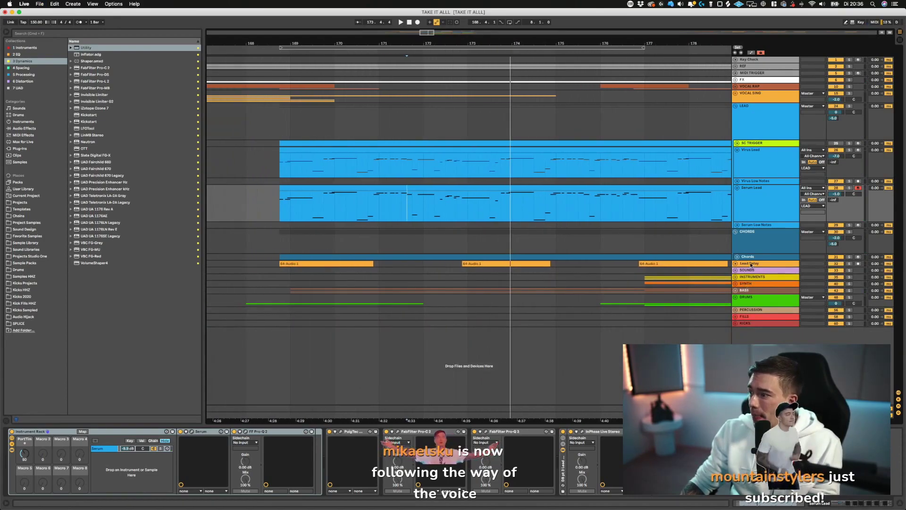
- Solo the Virus Lead track, play it from the start of its clip, and unfold the SC TRIGGER track
click(291, 165)
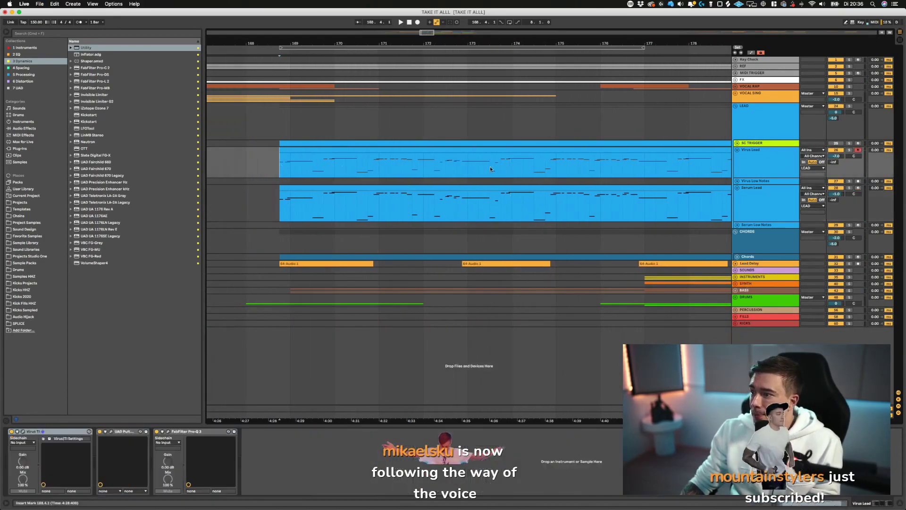
click(849, 150)
key(space)
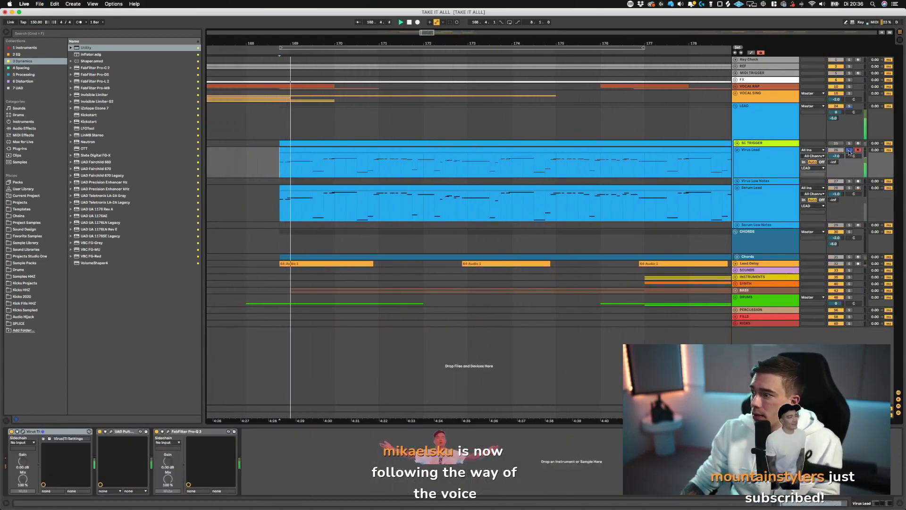
click(737, 144)
click(760, 183)
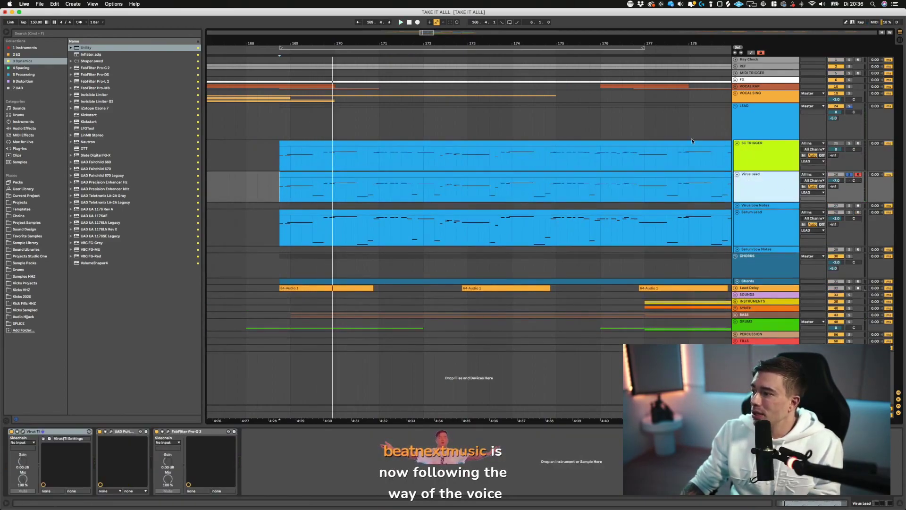
- Delete the low notes beneath the main melody from the first Virus Lead MIDI clip
drag(507, 36, 506, 16)
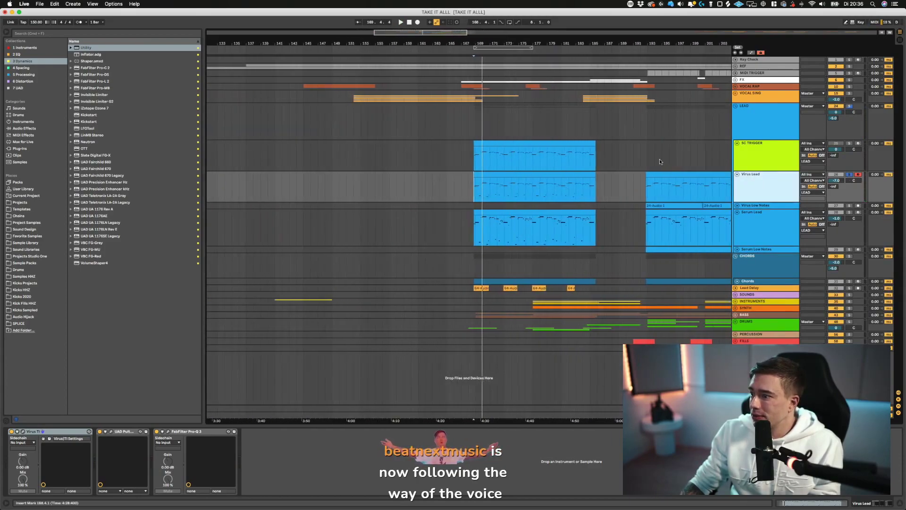
scroll(659, 159, right, 3)
double_click(390, 172)
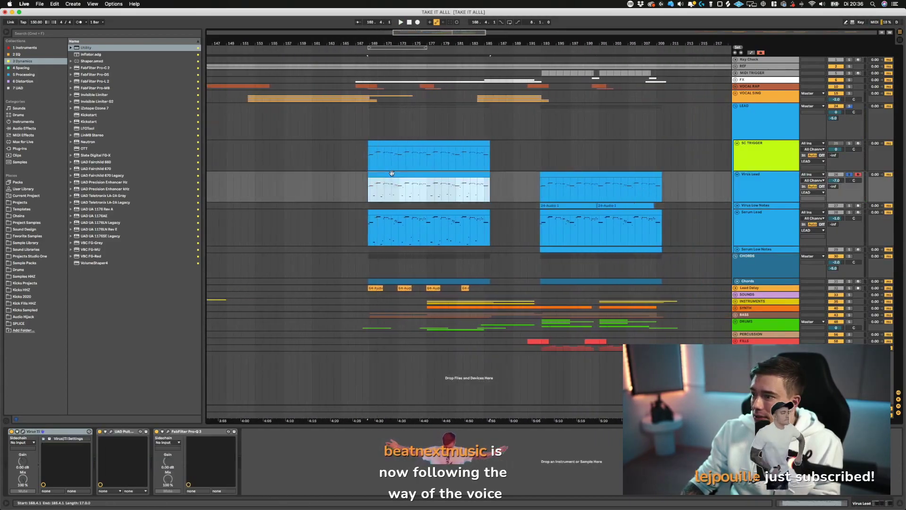
drag(532, 424, 532, 229)
drag(772, 335, 836, 406)
drag(772, 401, 108, 384)
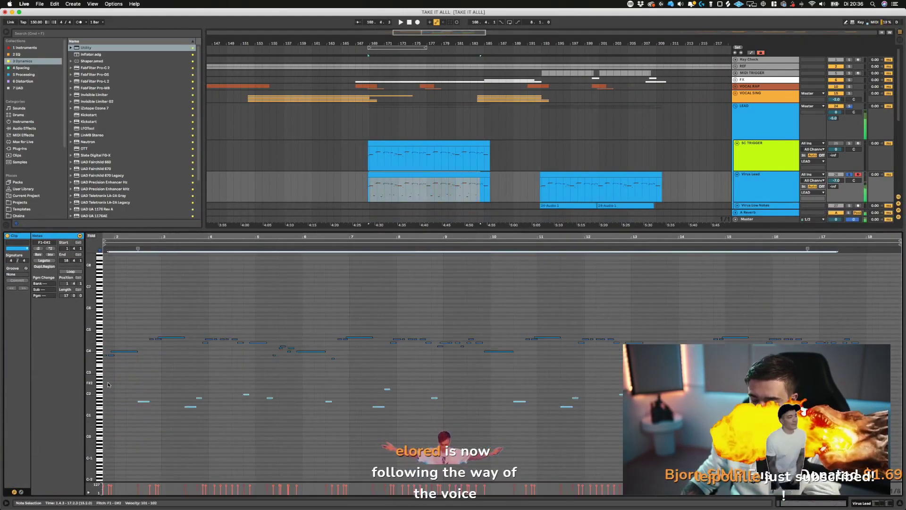
click(447, 252)
drag(564, 237, 563, 351)
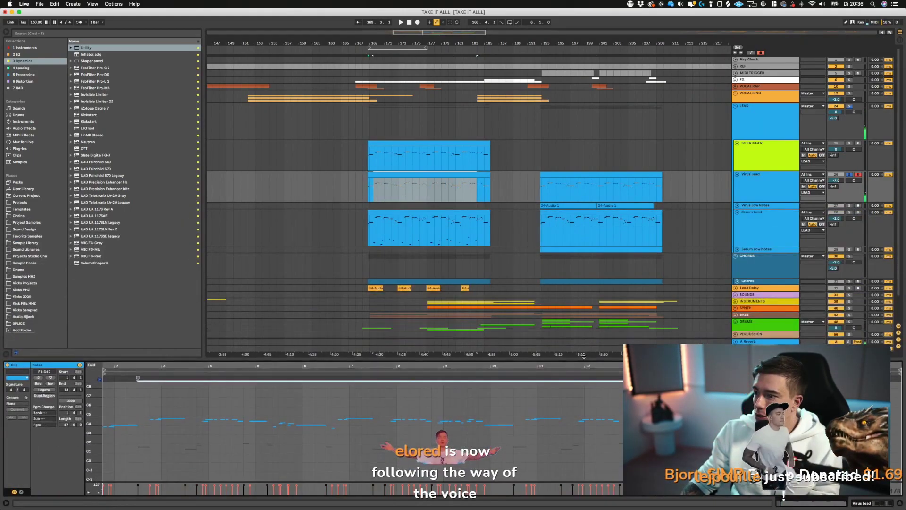
- Copy both Virus Low Notes audio clips from the second lead section to the start of the first one at 168.4.1
click(528, 185)
click(559, 177)
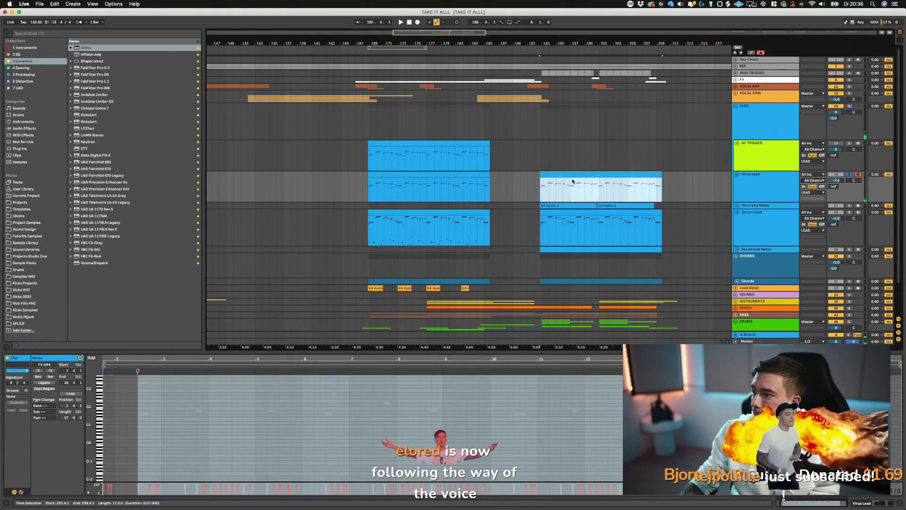
click(623, 205)
shift+click(580, 205)
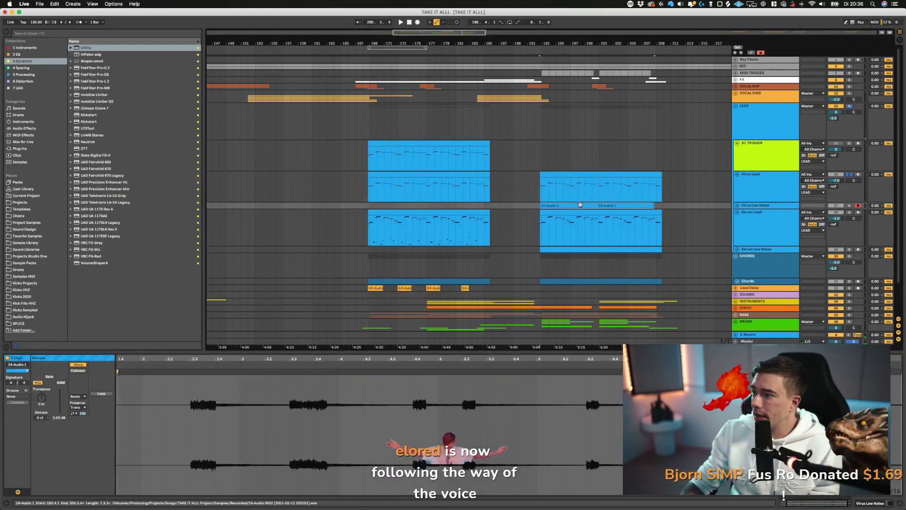
drag(565, 205, 392, 206)
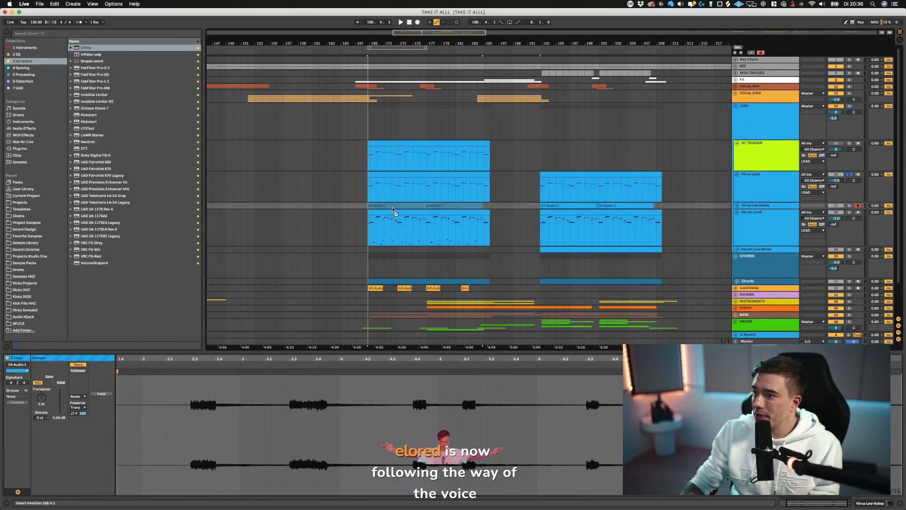
- Solo and unfold the Virus Low Notes track to inspect the copied clips' waveforms against the lead parts
drag(370, 43, 370, 141)
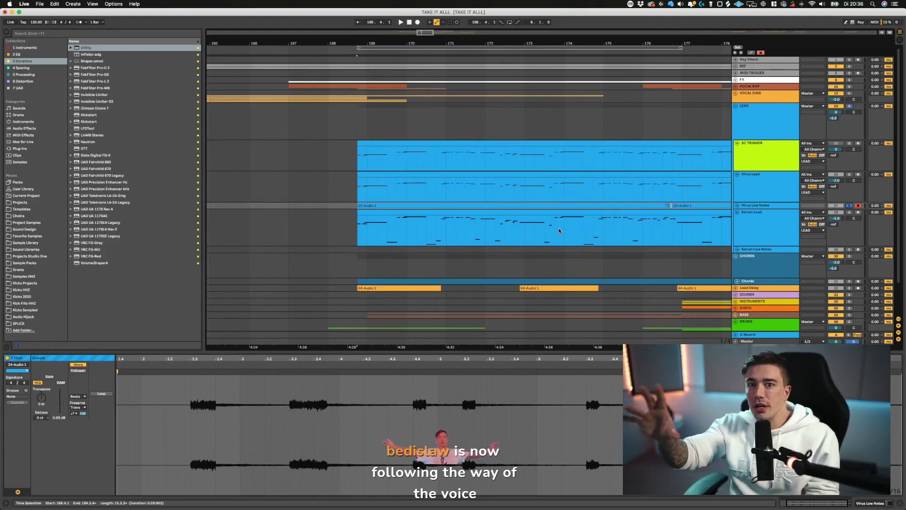
click(737, 206)
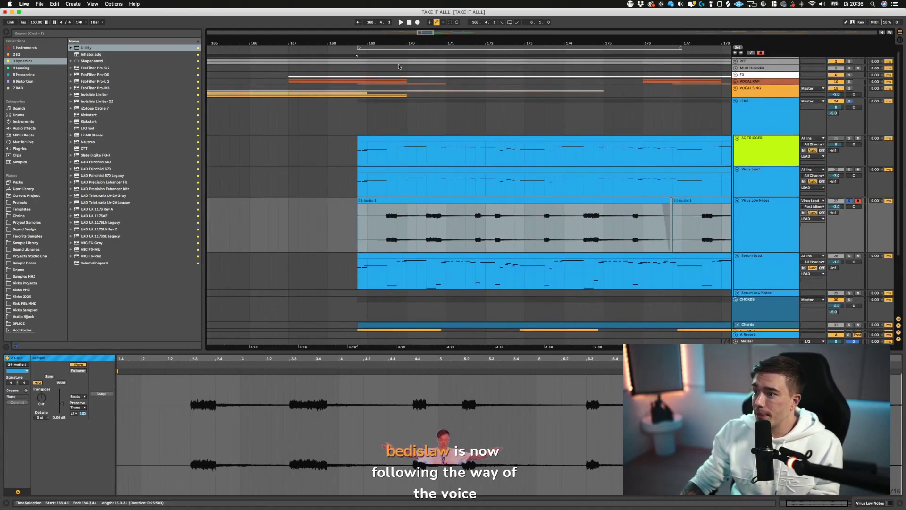
drag(393, 44, 400, 238)
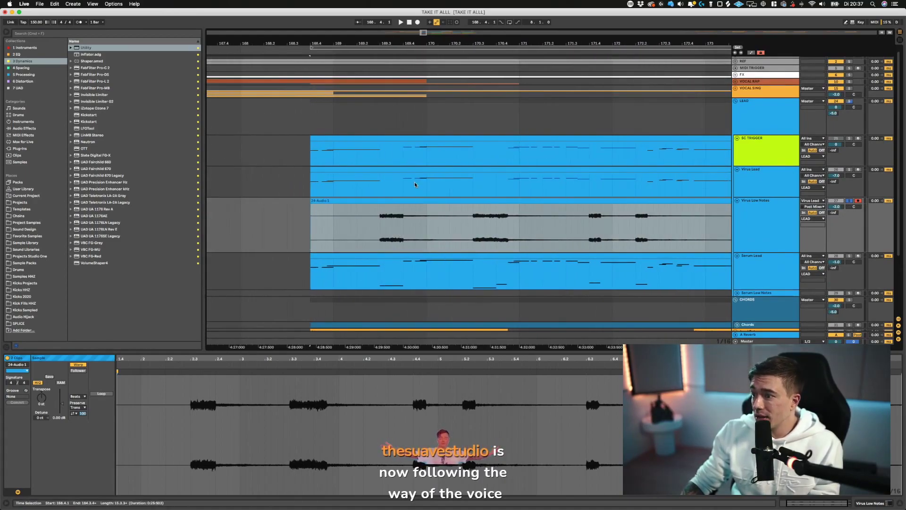
drag(386, 43, 386, 10)
- Examine the EQ curve of the FabFilter Pro-Q 3 on the Virus Low Notes track and close the plug-in
double_click(742, 213)
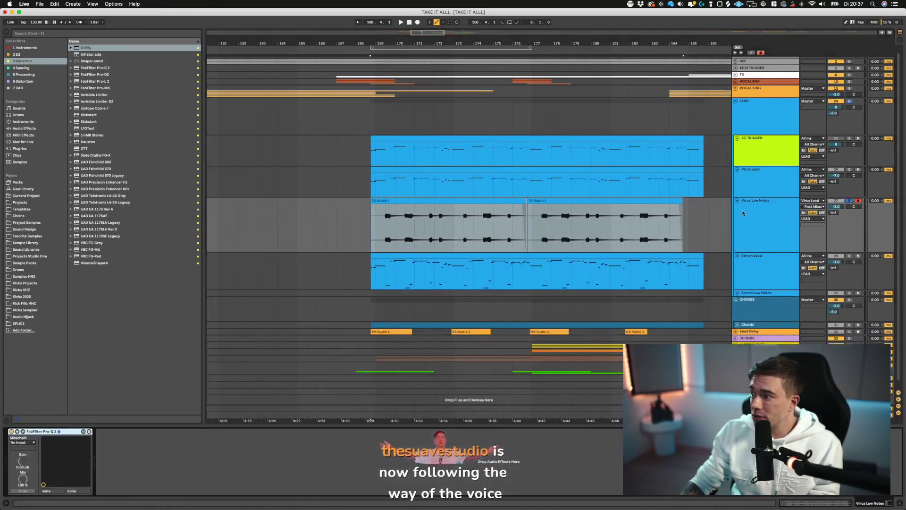
click(22, 432)
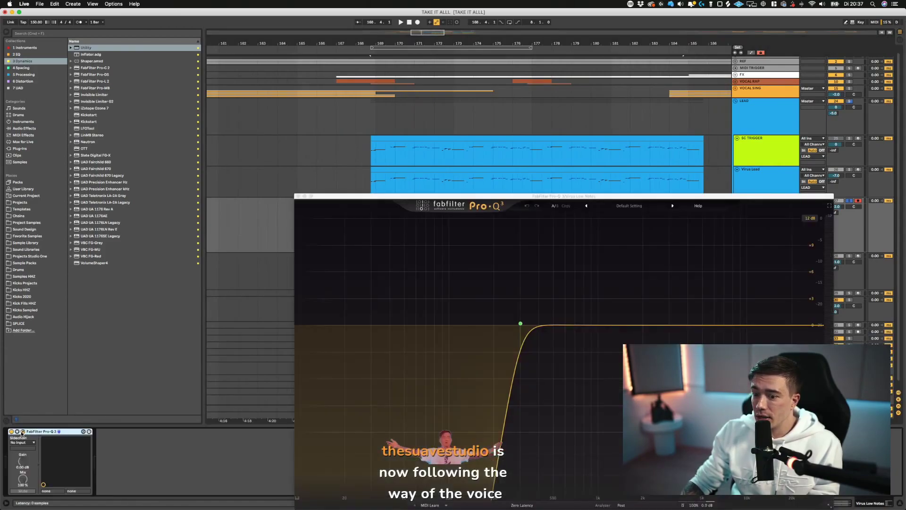
click(298, 195)
- Show the automation lanes on the arrangement tracks around the first lead section
scroll(525, 230, right, 3)
key(a)
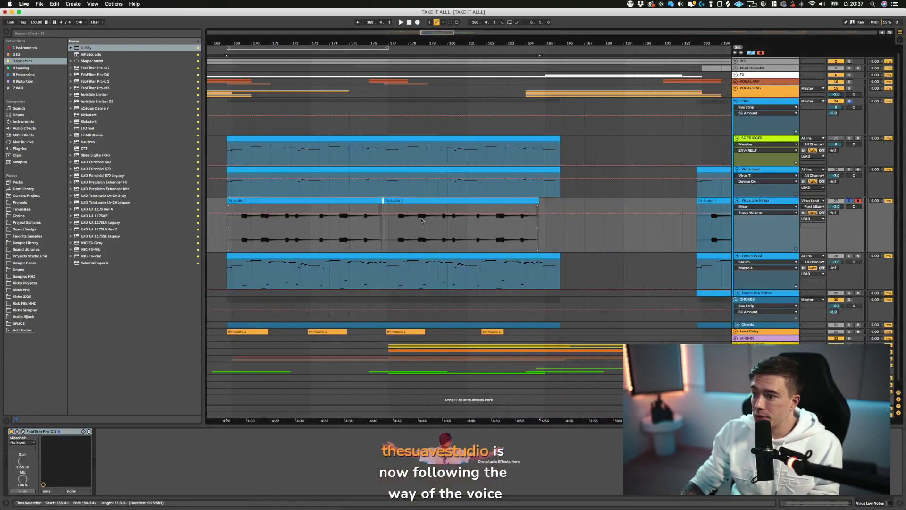
scroll(526, 230, left, 2)
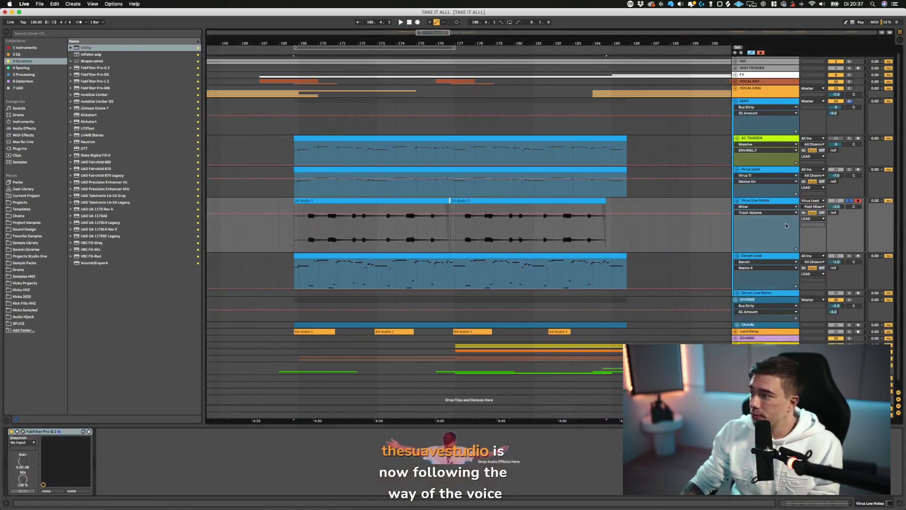
- Automate the FabFilter Pro-Q 3's Device On parameter on Virus Low Notes to switch on at the start of the second lead section
click(12, 431)
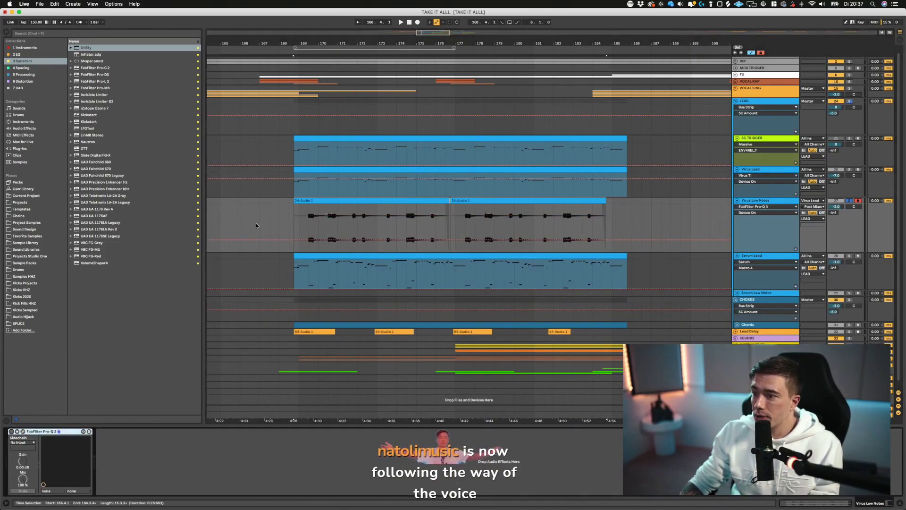
click(292, 240)
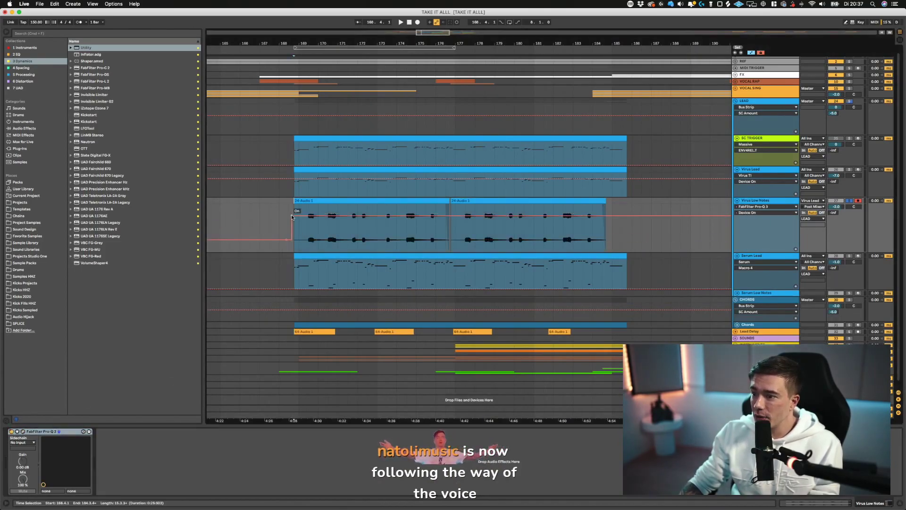
scroll(485, 229, right, 1)
scroll(485, 229, right, 5)
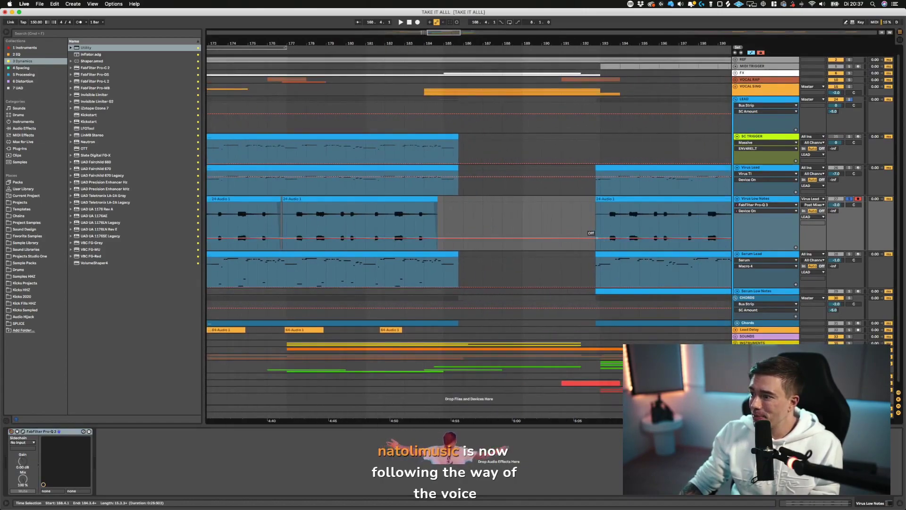
drag(600, 238, 590, 213)
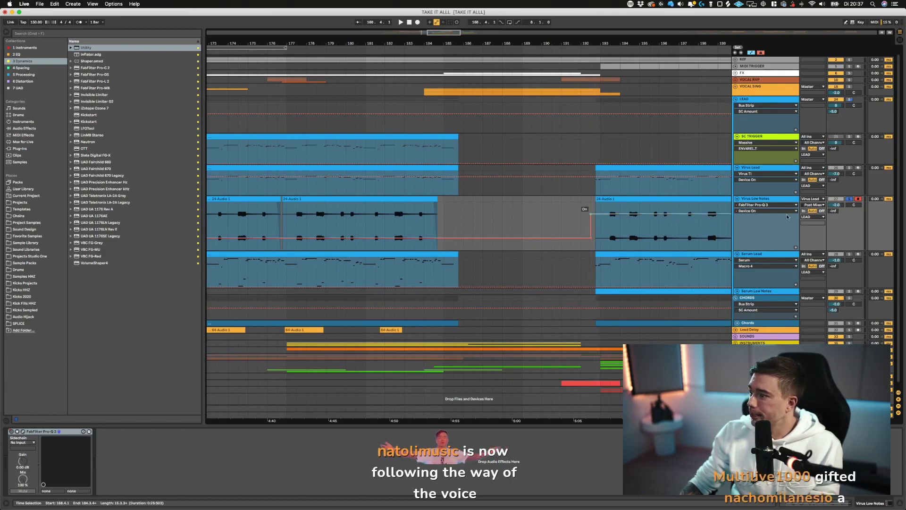
- Unsolo Virus Low Notes, play the first lead section from its start and hide the automation lanes
scroll(438, 251, left, 5)
click(318, 235)
key(space)
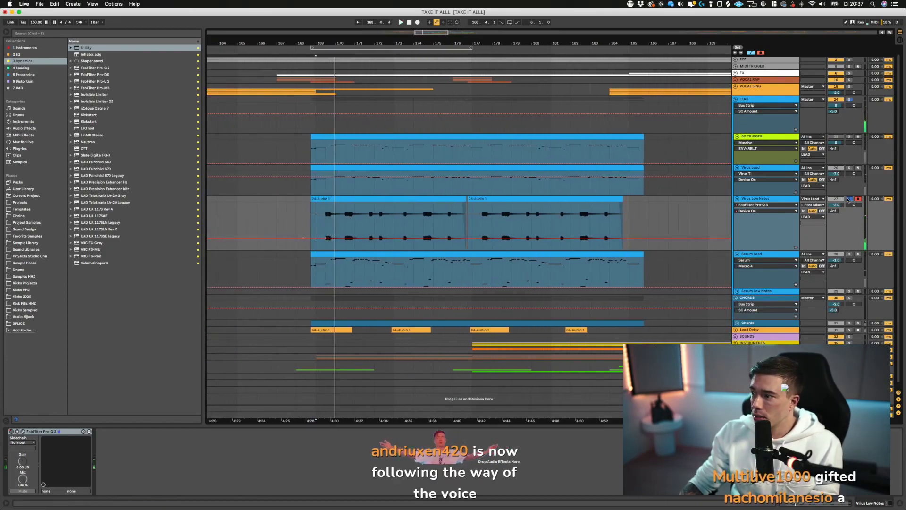
key(a)
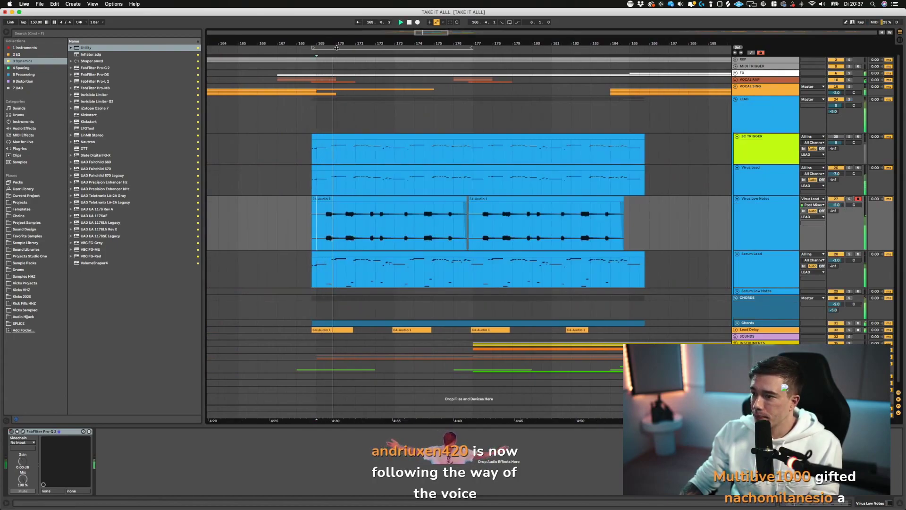
drag(336, 48, 337, 52)
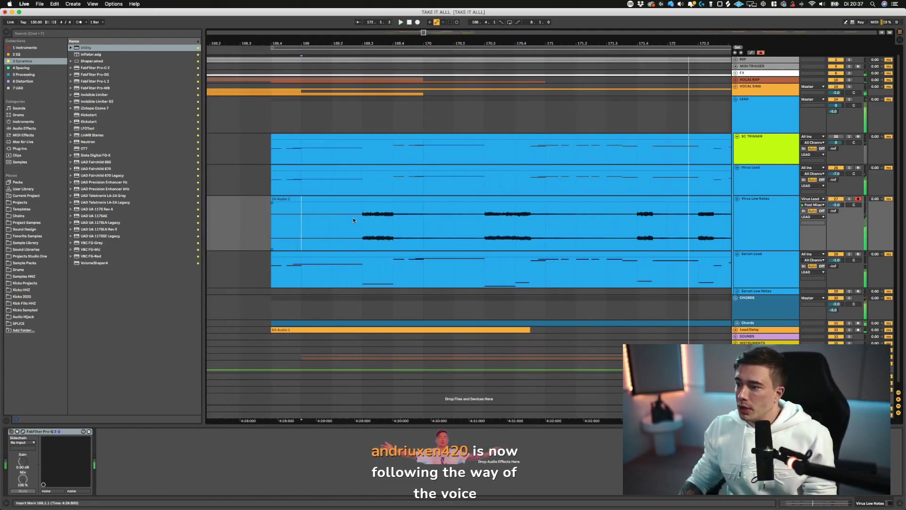
- Solo the LEAD group and play the passage around the first Virus low note
click(791, 244)
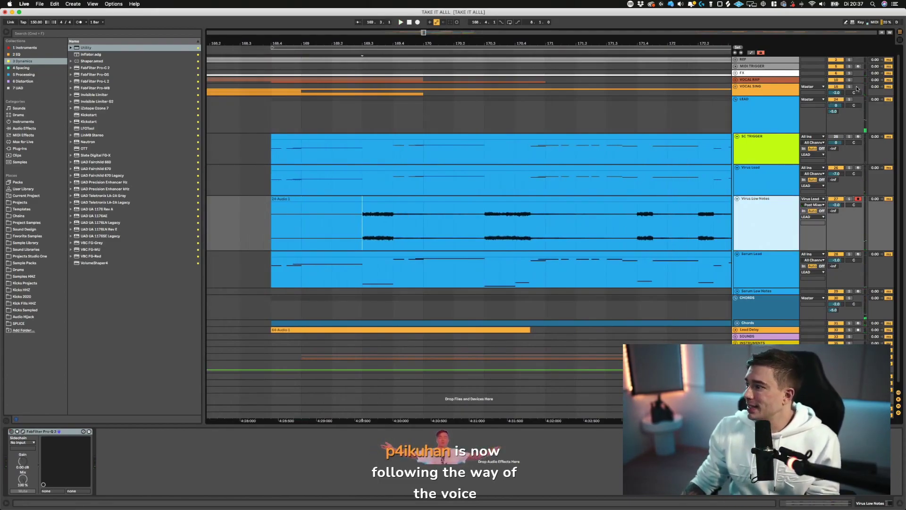
click(850, 99)
click(357, 221)
key(space)
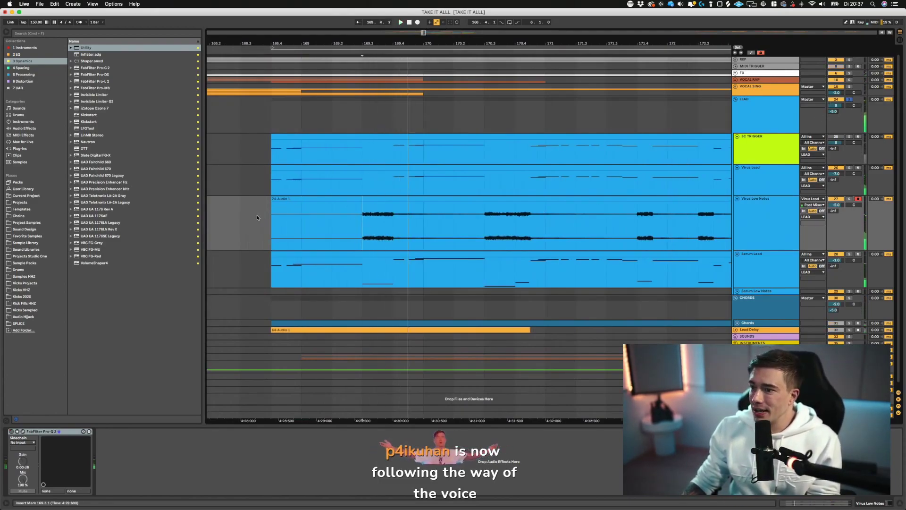
click(257, 218)
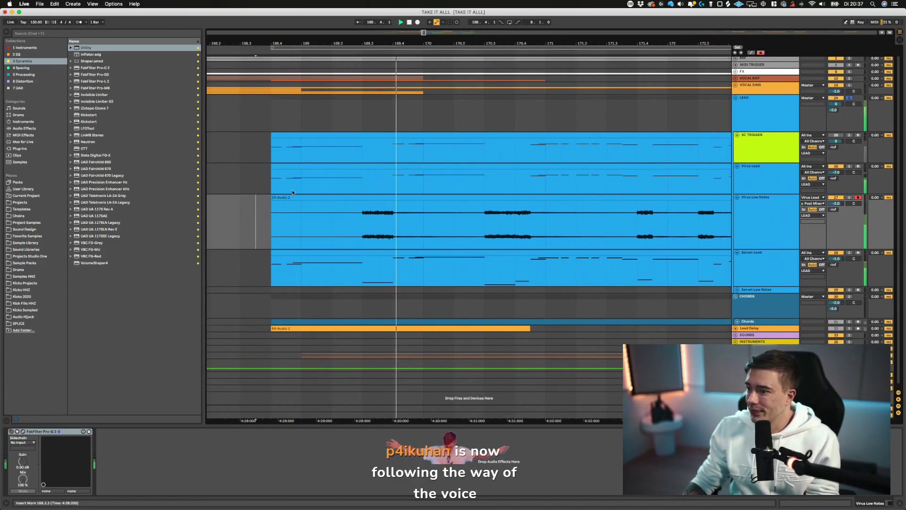
- Add a Utility device after the FabFilter Pro-Q 3 on the Virus Low Notes track
click(34, 54)
click(34, 61)
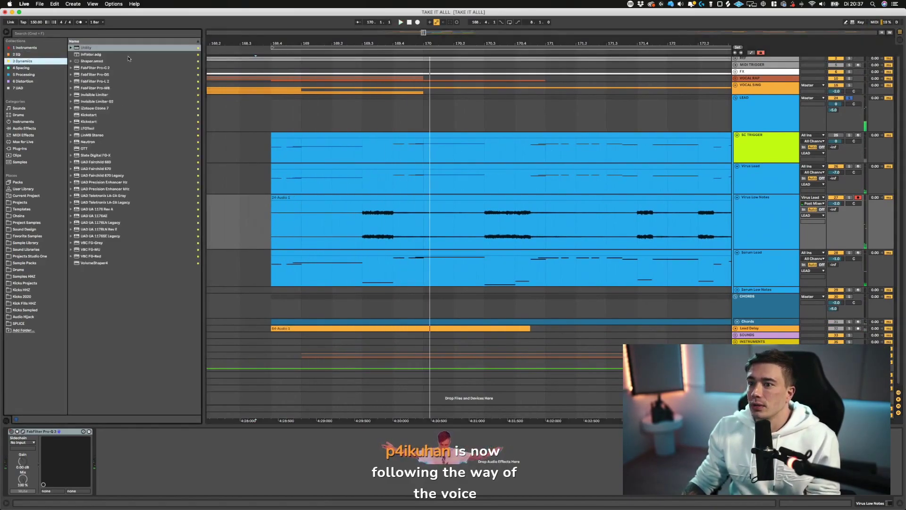
click(88, 48)
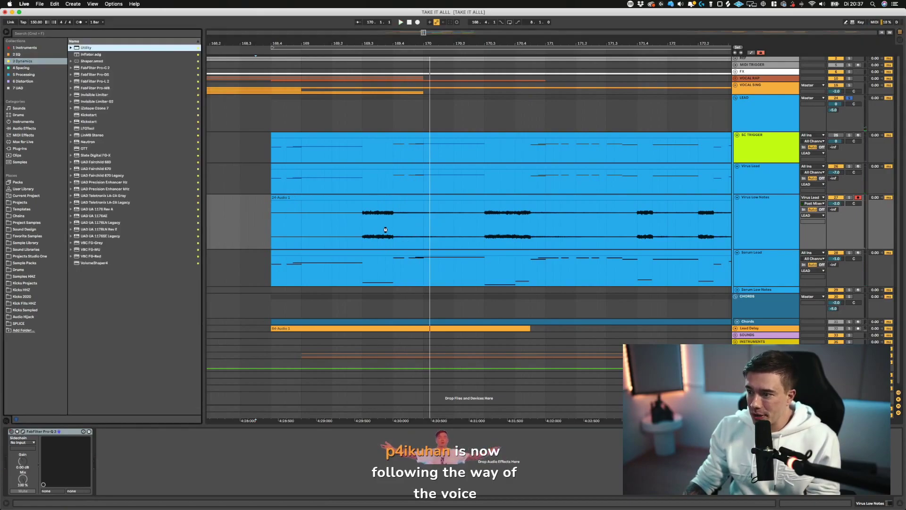
drag(382, 231, 261, 222)
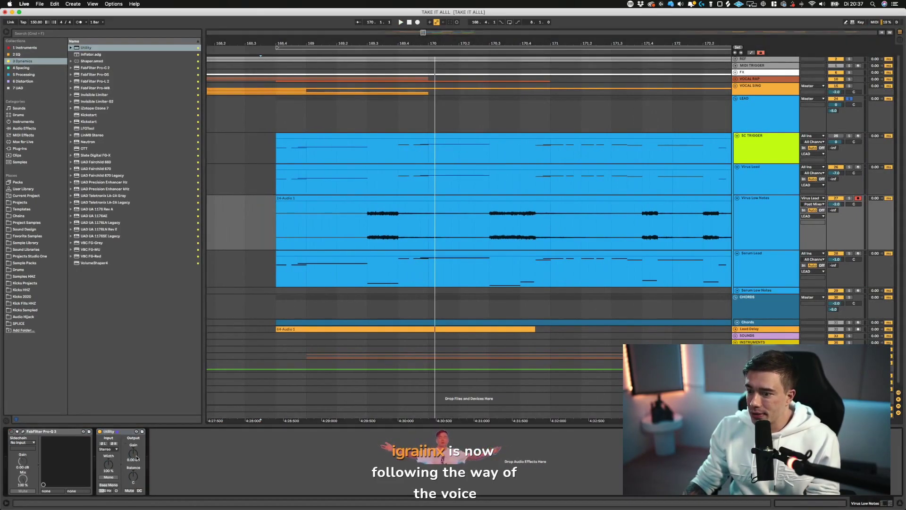
- Draw Utility Gain automation across the first low note, dipping at its start and rising to about 4.3 dB, and play it
key(a)
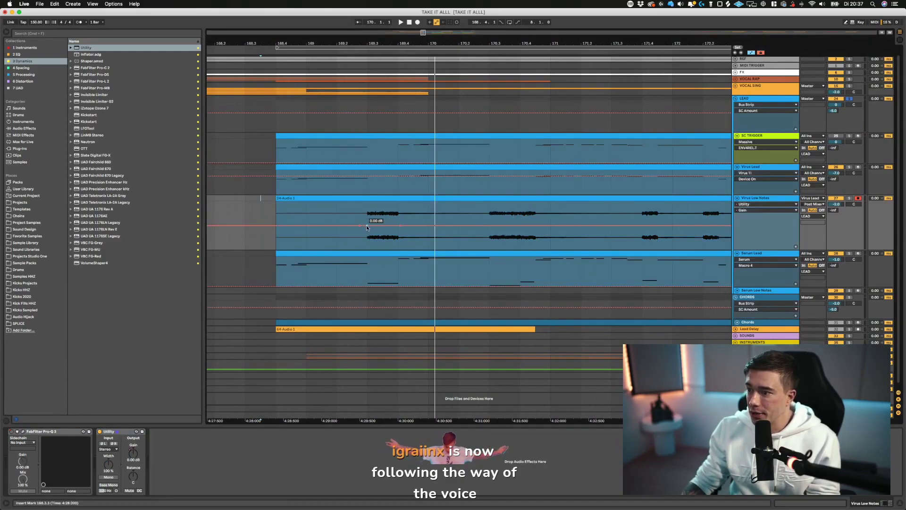
drag(394, 229, 398, 220)
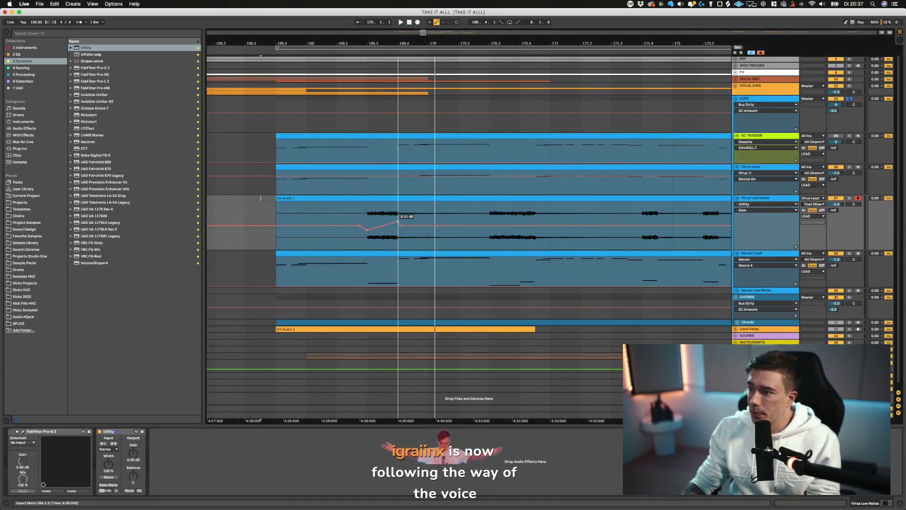
click(321, 218)
key(space)
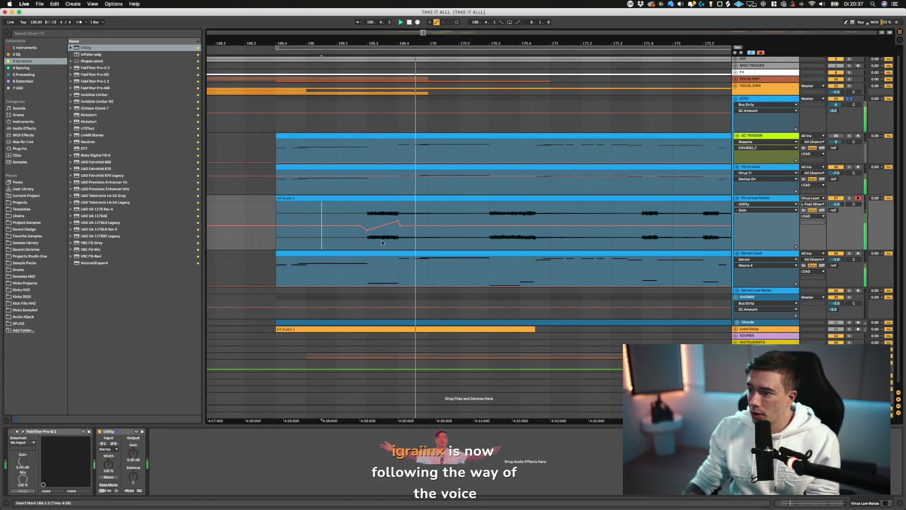
- Lower the gain dip at the first low note to about -14 dB, curve the rise and raise its end to about 7.8 dB
key(space)
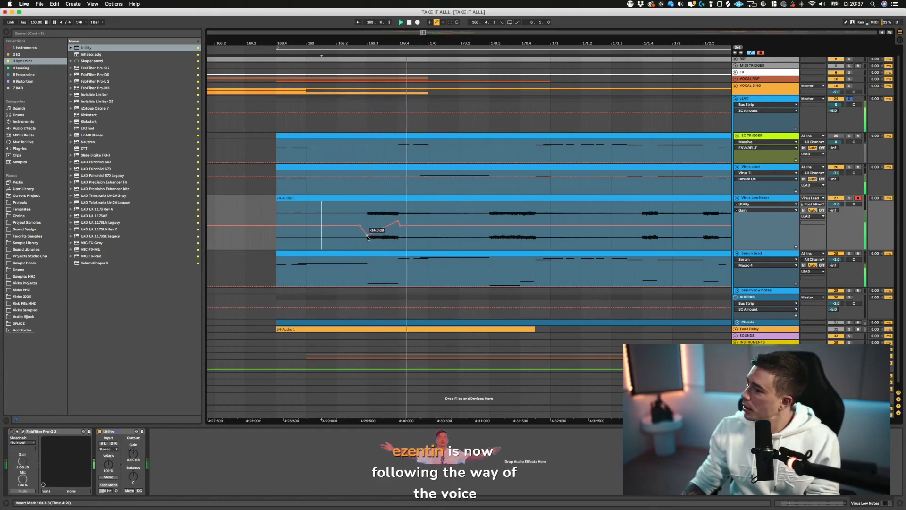
drag(405, 221, 406, 222)
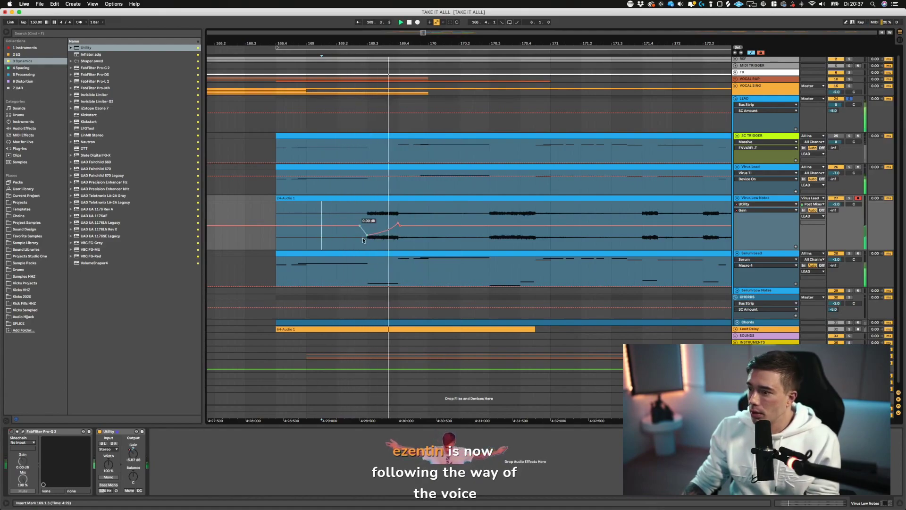
drag(397, 221, 398, 218)
scroll(375, 224, right, 1)
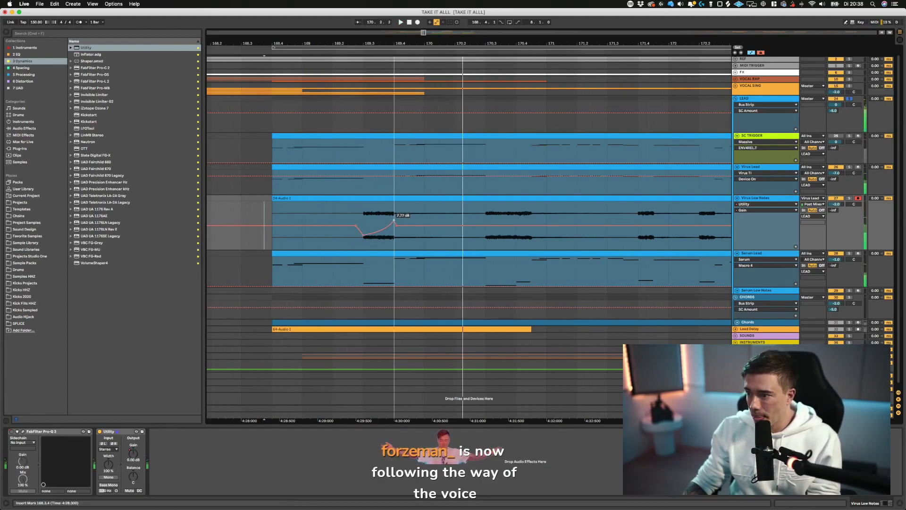
- Compare the first low note with Virus Low Notes soloed and in the full mix, checking the clips with automation hidden and shown
click(849, 198)
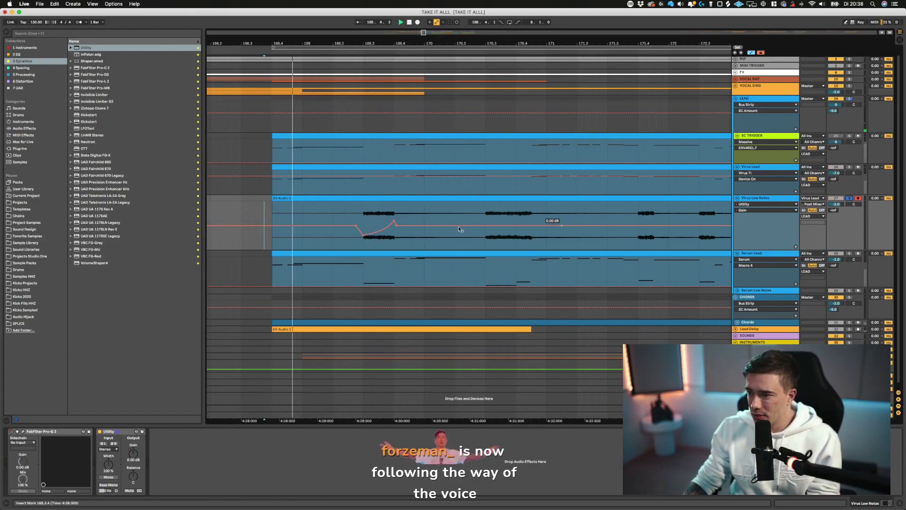
click(849, 198)
key(space)
key(space)
key(a)
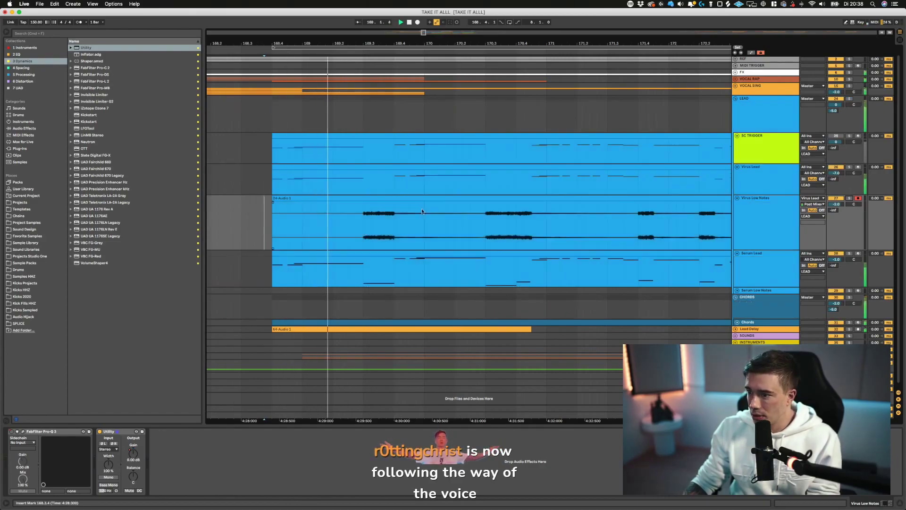
key(a)
key(a)
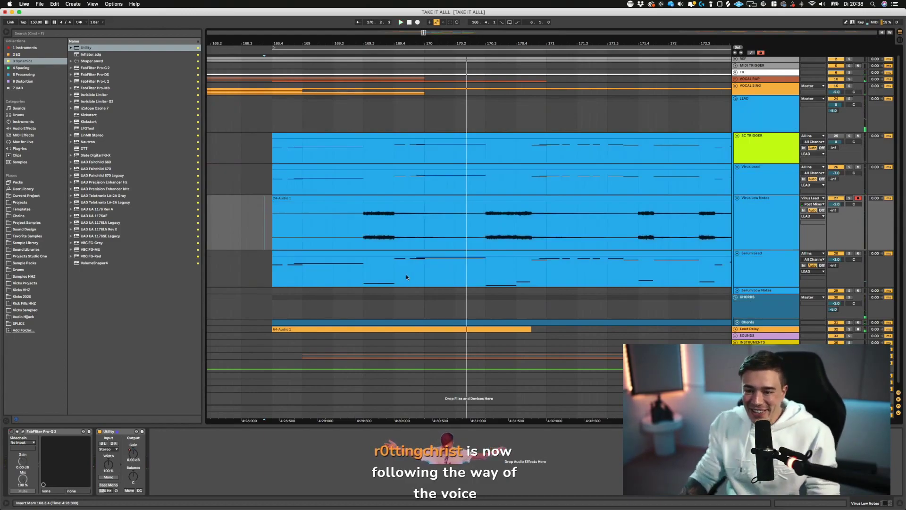
key(a)
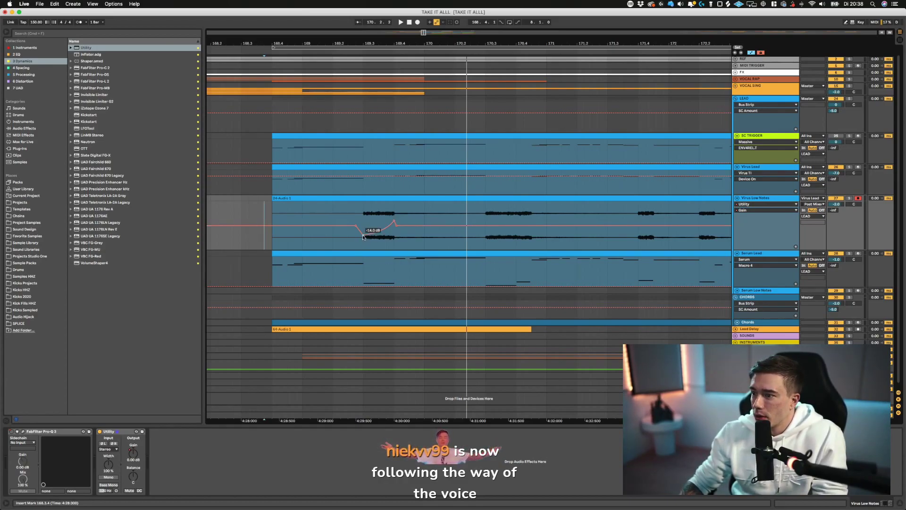
- Lower the gain dip at the first low note further, raise the end of its curve to about 9 dB and play it
drag(363, 235, 363, 236)
click(287, 238)
key(space)
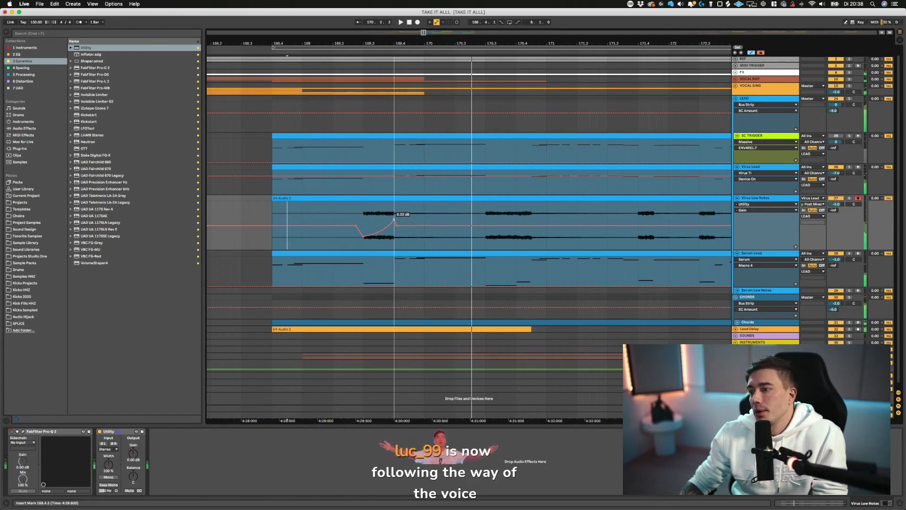
key(space)
key(space)
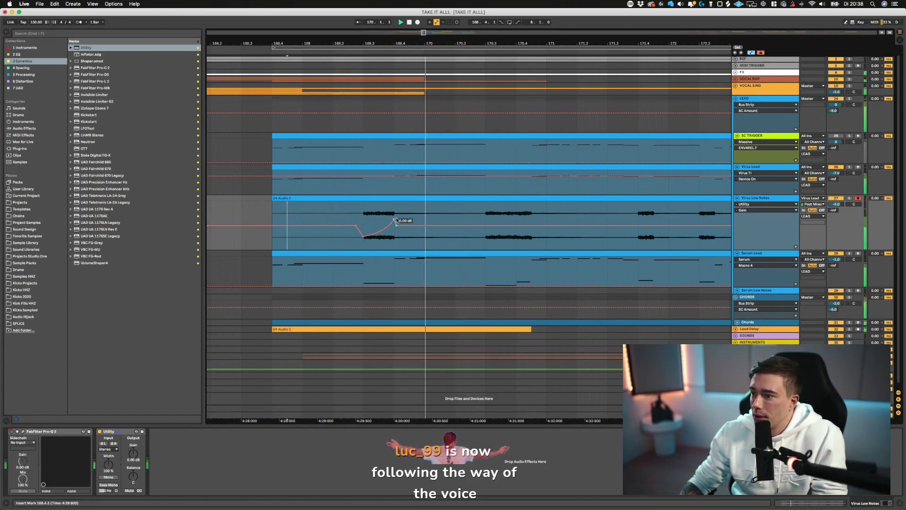
- Reshape the first low note's gain automation into a vertical drop at its start and a straight rise ending at 0 dB
key(a)
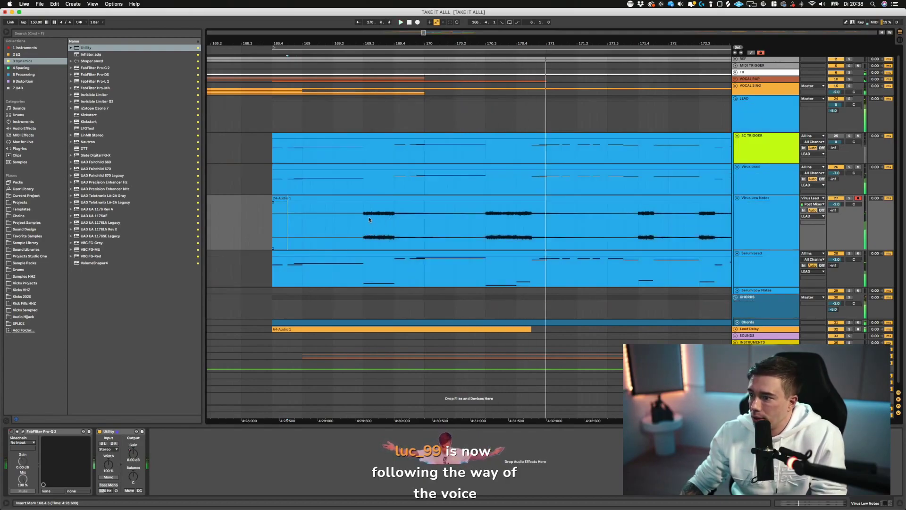
click(370, 219)
key(space)
key(a)
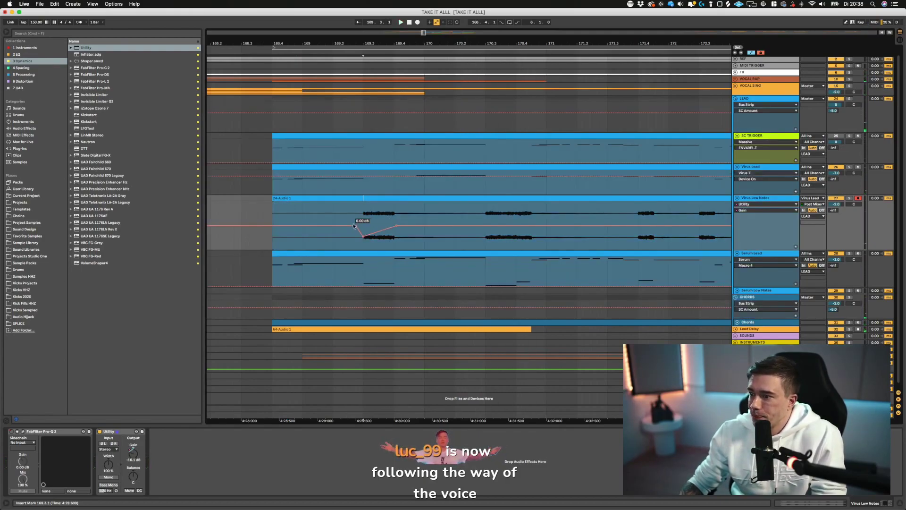
drag(363, 217, 398, 215)
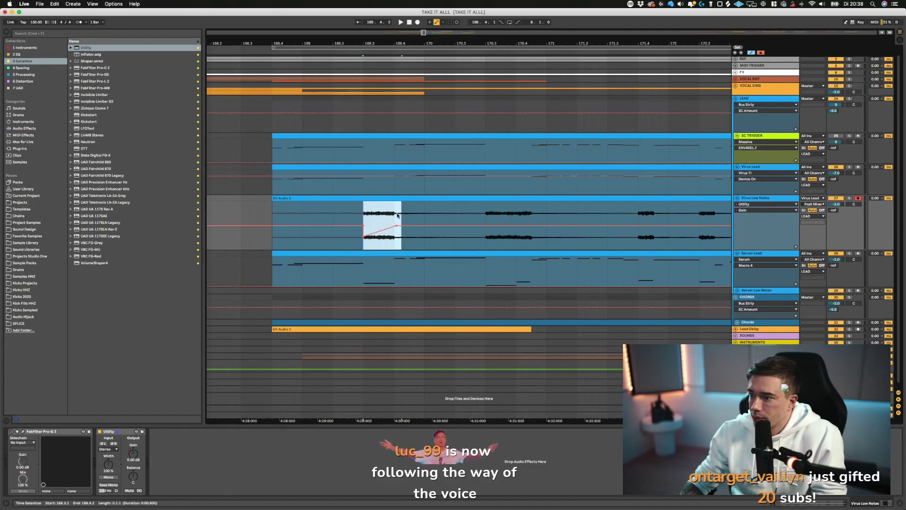
click(447, 212)
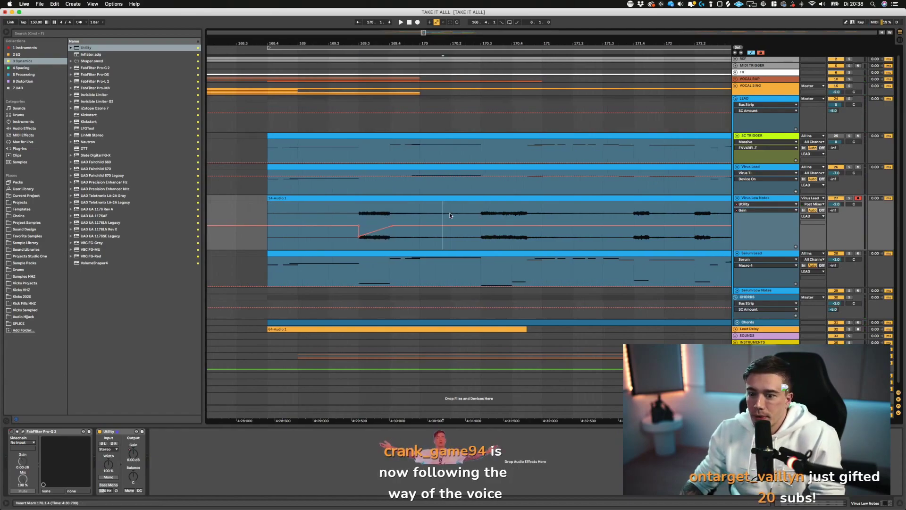
- Audition the second low note at 170.3.1 and draw a gain ramp across it, dropping at its start and rising to about 7 dB
key(space)
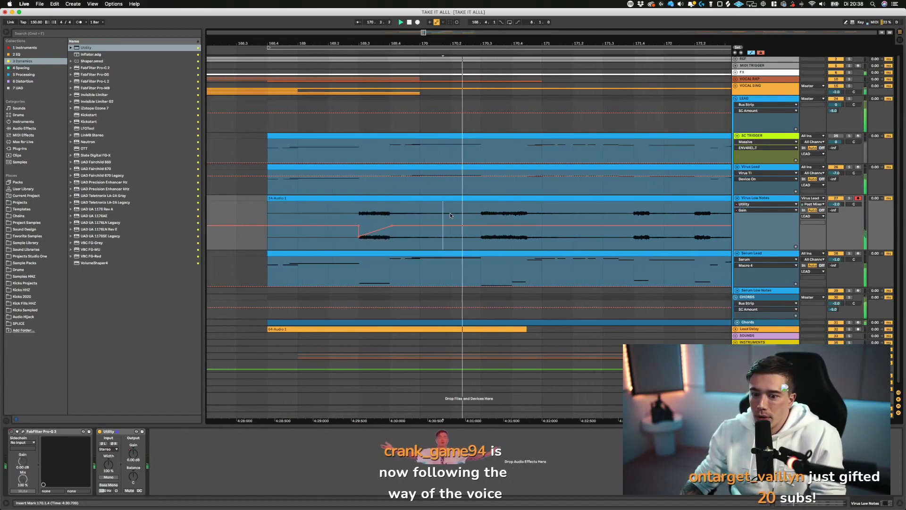
click(483, 236)
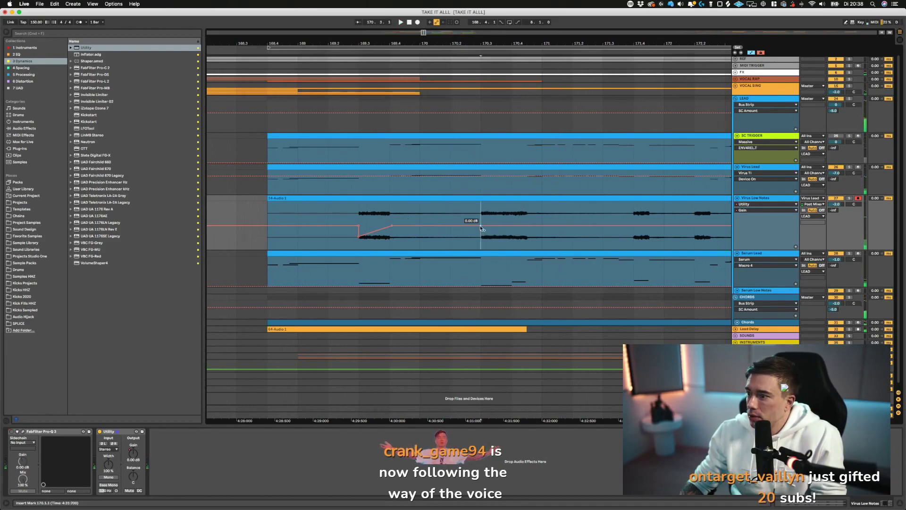
click(849, 198)
key(space)
click(850, 200)
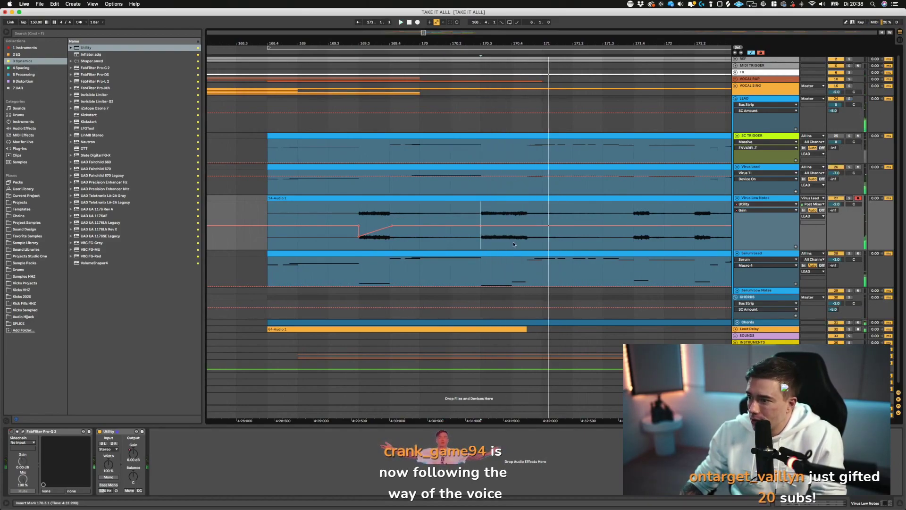
drag(481, 226, 526, 220)
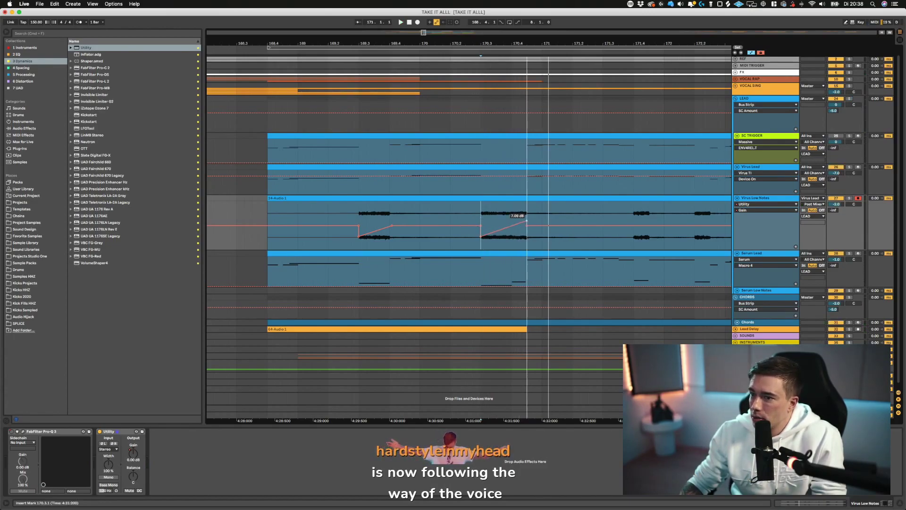
- Play the second low note with Virus Low Notes soloed and raise the end of its gain ramp to about 10 dB
key(space)
key(space)
click(849, 197)
key(space)
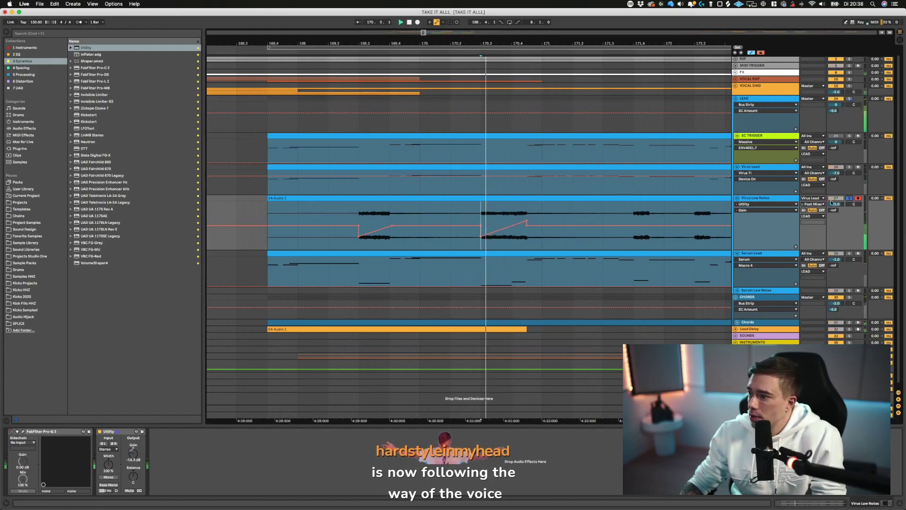
drag(526, 220, 527, 218)
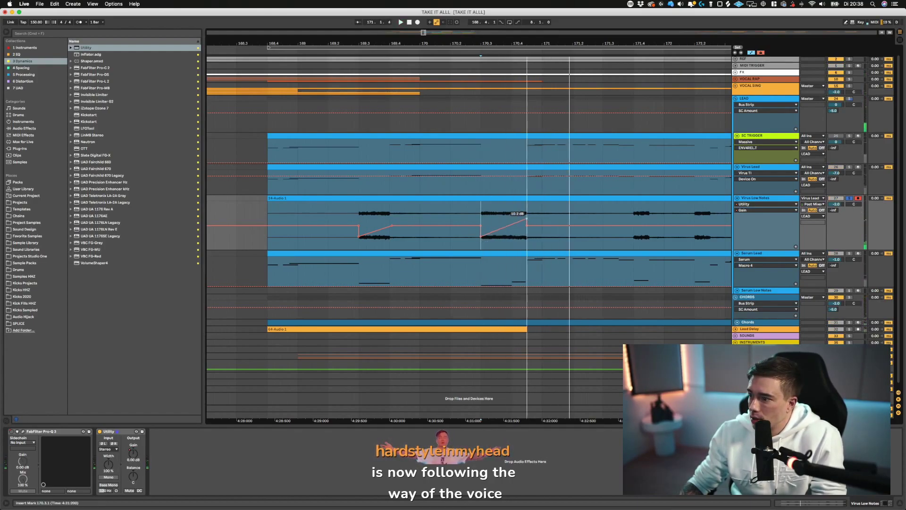
- Unsolo Virus Low Notes and play the lead from 170.1.1 in the full mix
key(space)
key(space)
click(849, 198)
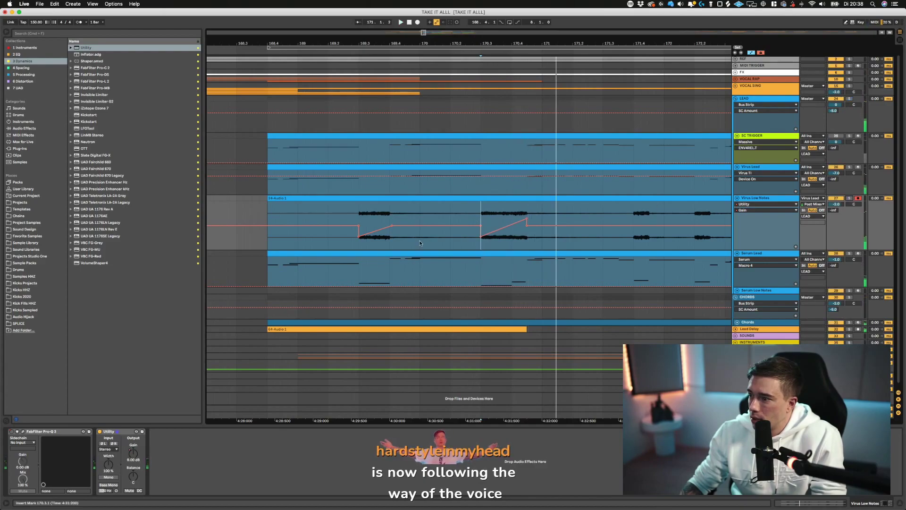
click(420, 243)
key(space)
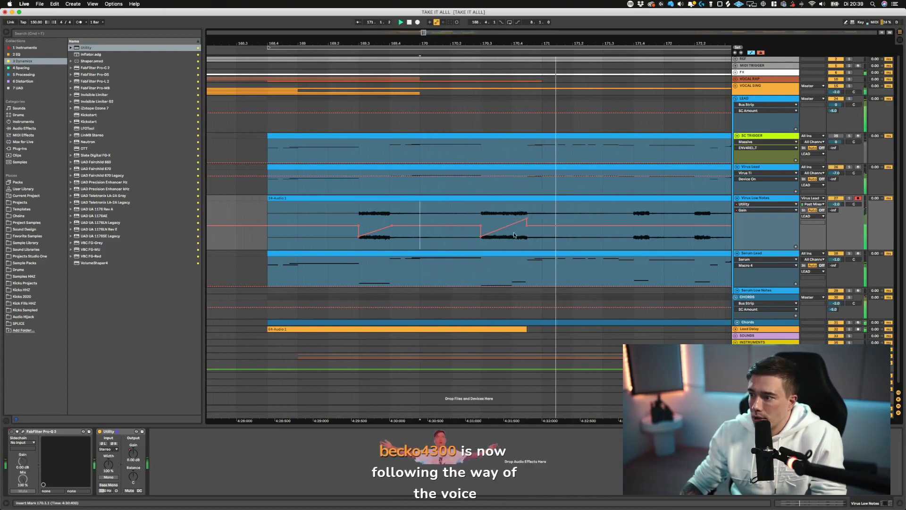
- Undo the straight gain ramps on both low notes, going back to the curved gain dip on the first note
drag(526, 218, 527, 224)
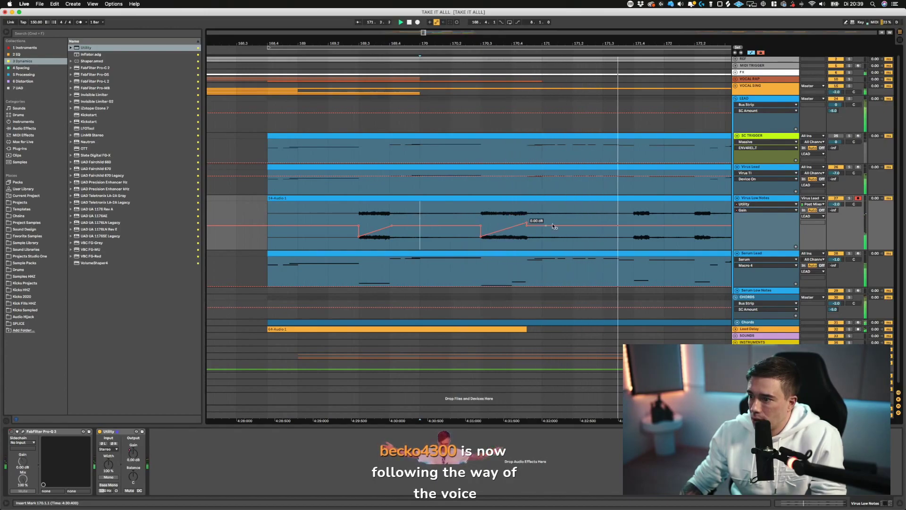
click(359, 215)
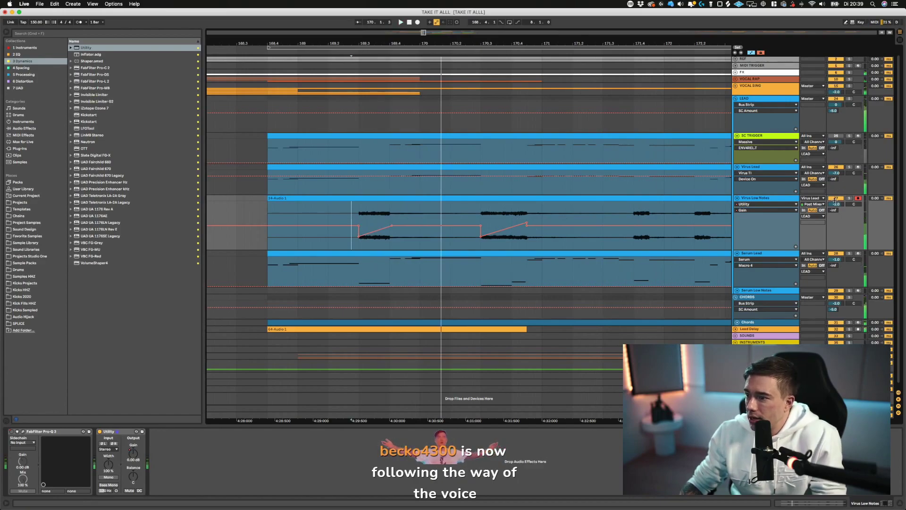
key(super+z)
key(super+z)
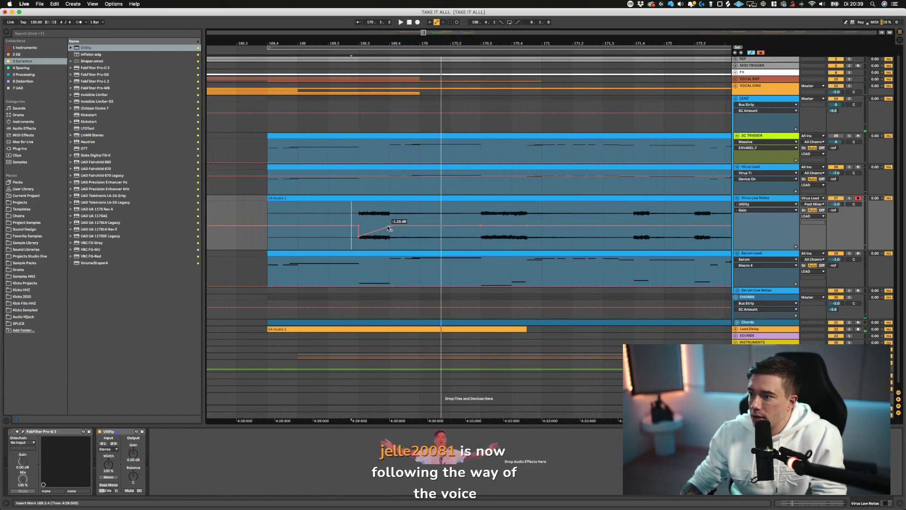
drag(386, 232, 389, 233)
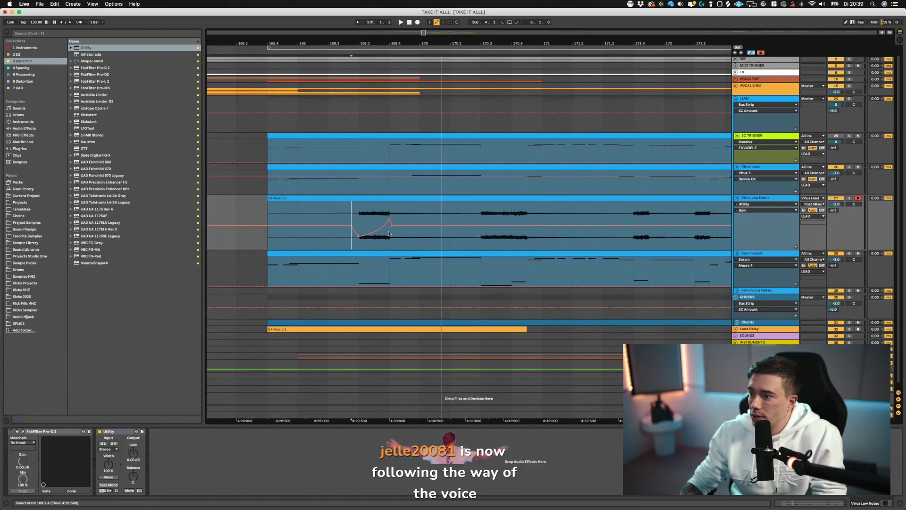
- Copy the first low note's gain curve to the second low note at 170.3.1 and align its dip with the note's start
drag(345, 213, 401, 213)
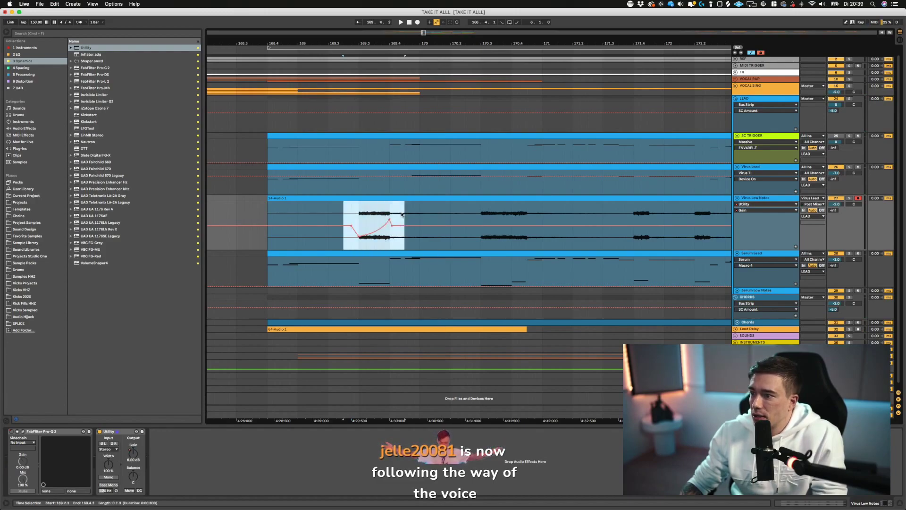
click(480, 213)
key(super+v)
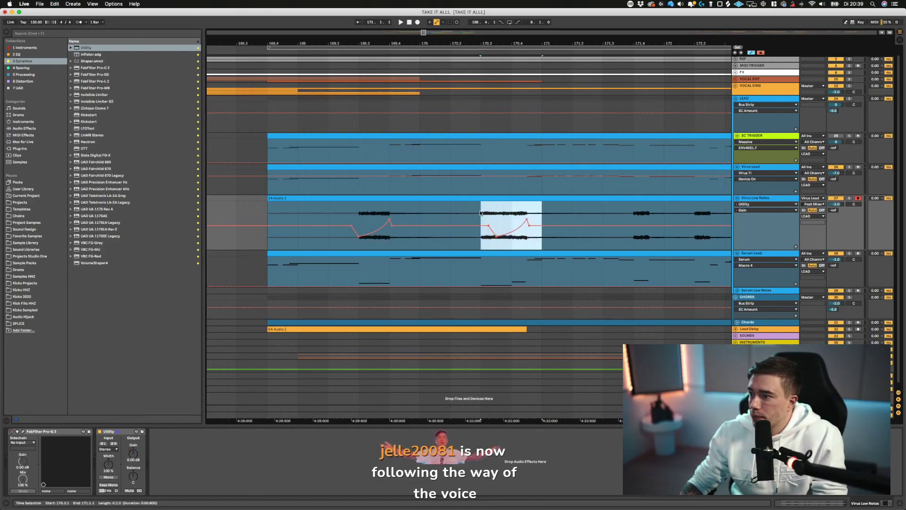
drag(488, 226, 527, 220)
click(496, 221)
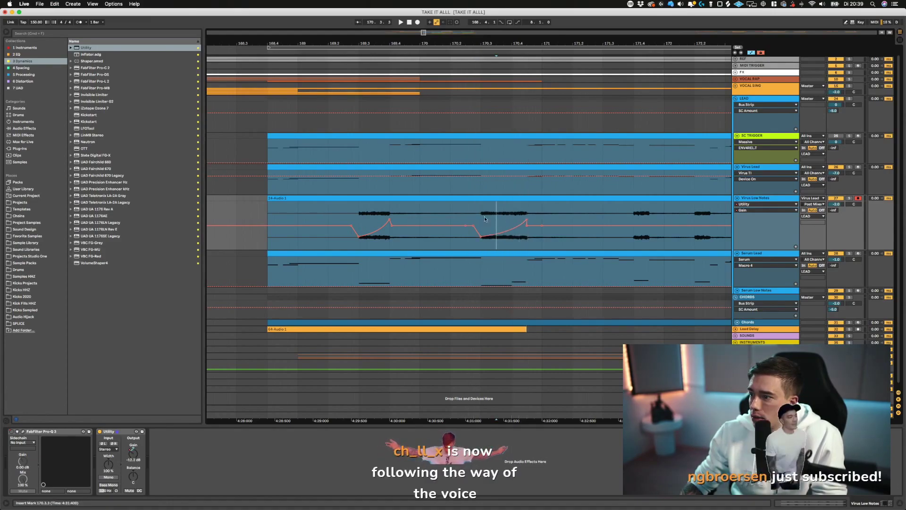
- Play the second low note's gain curve, and play the lead from just before its clips begin
click(465, 215)
key(space)
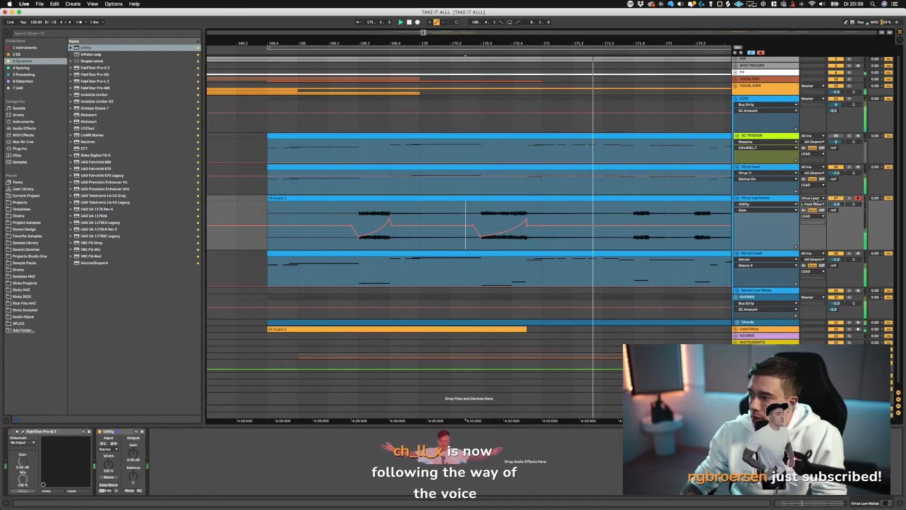
key(space)
drag(447, 45, 445, 94)
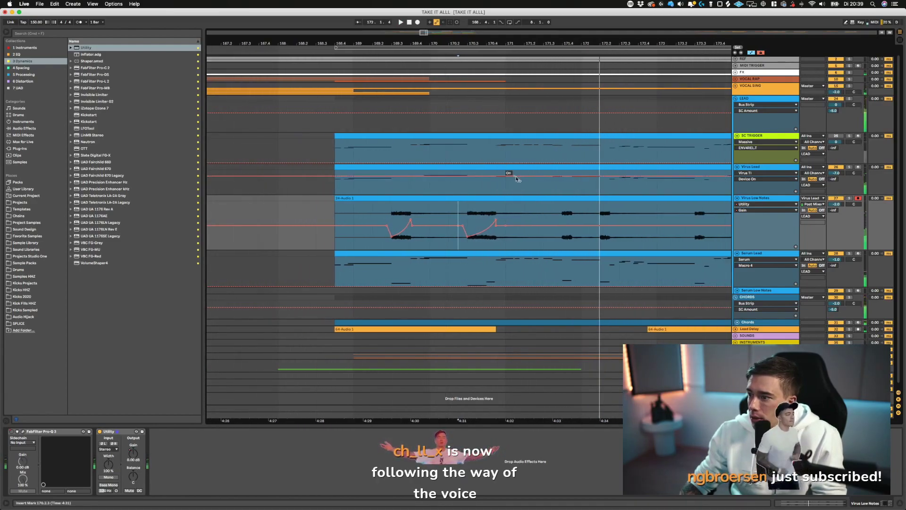
drag(516, 177, 419, 198)
click(214, 236)
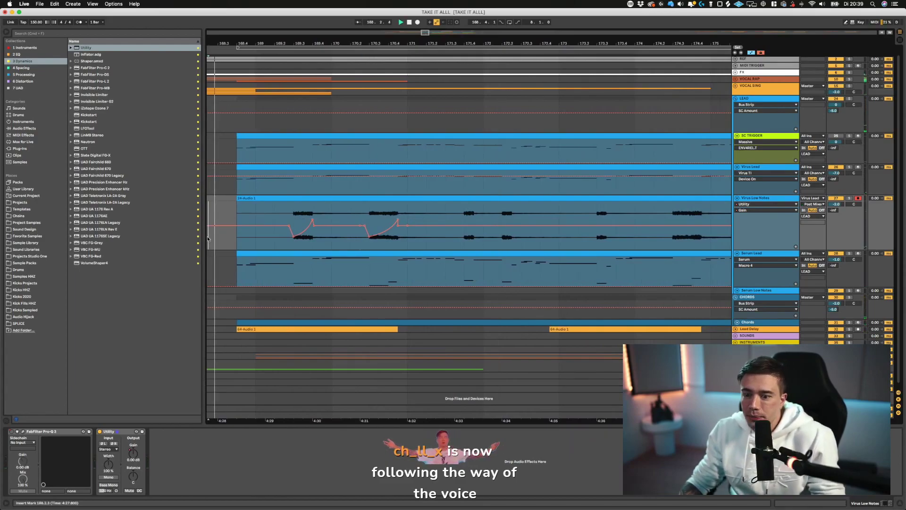
key(space)
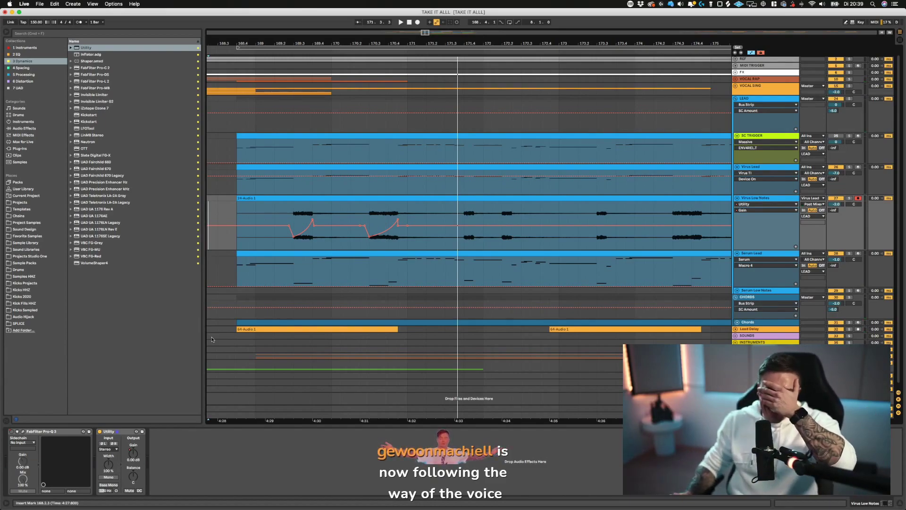
scroll(211, 339, left, 2)
scroll(211, 339, up, 1)
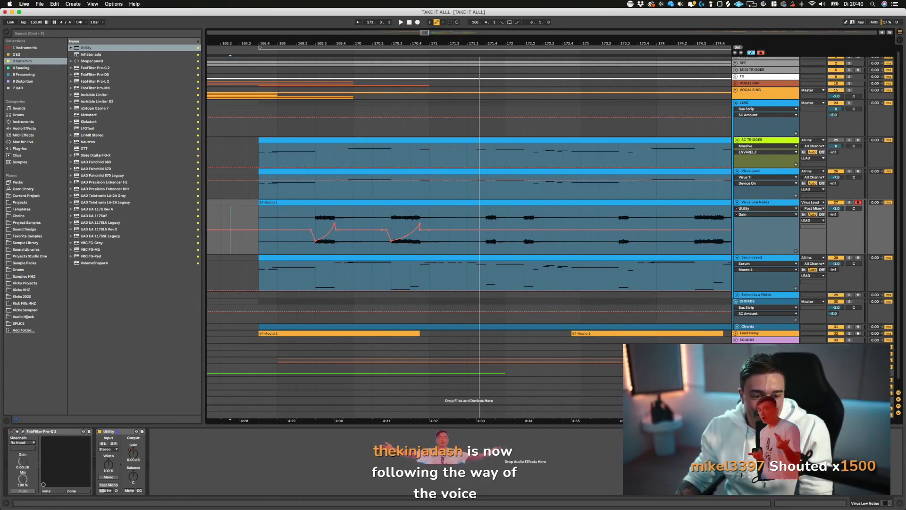
key(super+Tab)
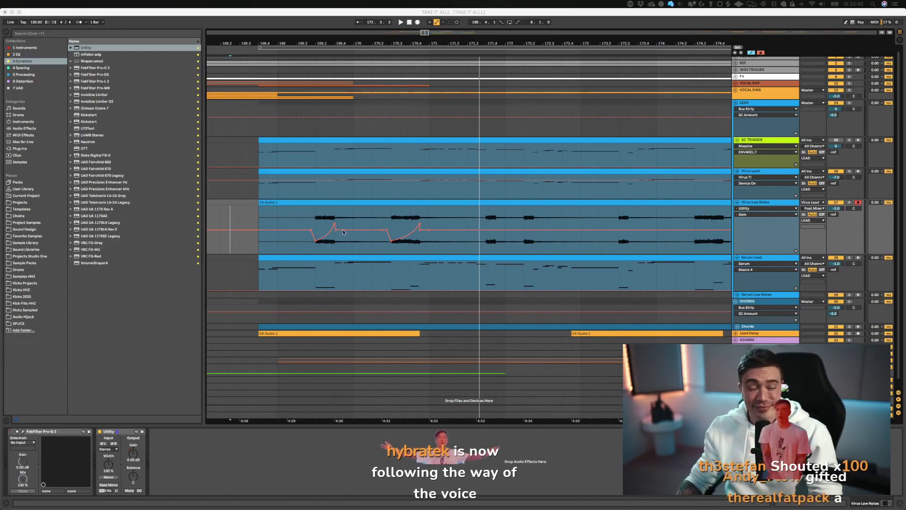
- Play the lead from 168.3.3 with the automation hidden and look over the Virus low notes
click(240, 221)
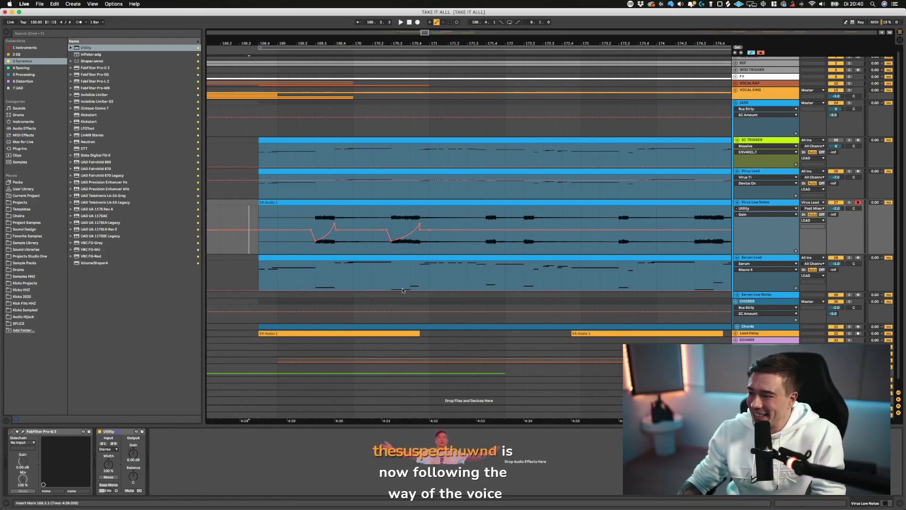
scroll(402, 290, left, 5)
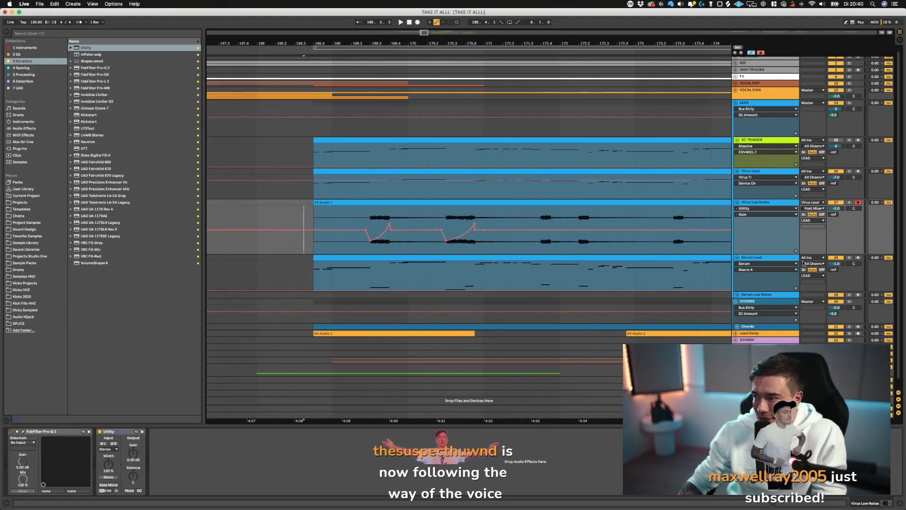
key(space)
key(a)
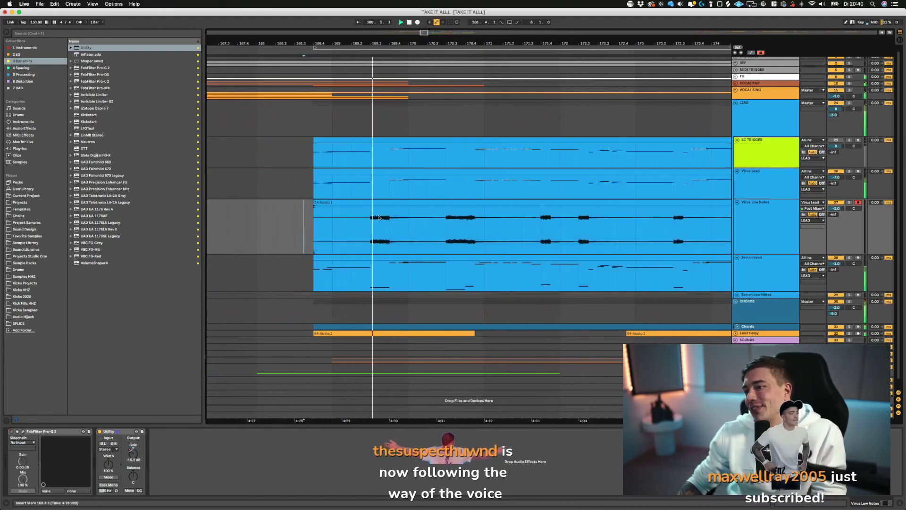
scroll(379, 218, right, 5)
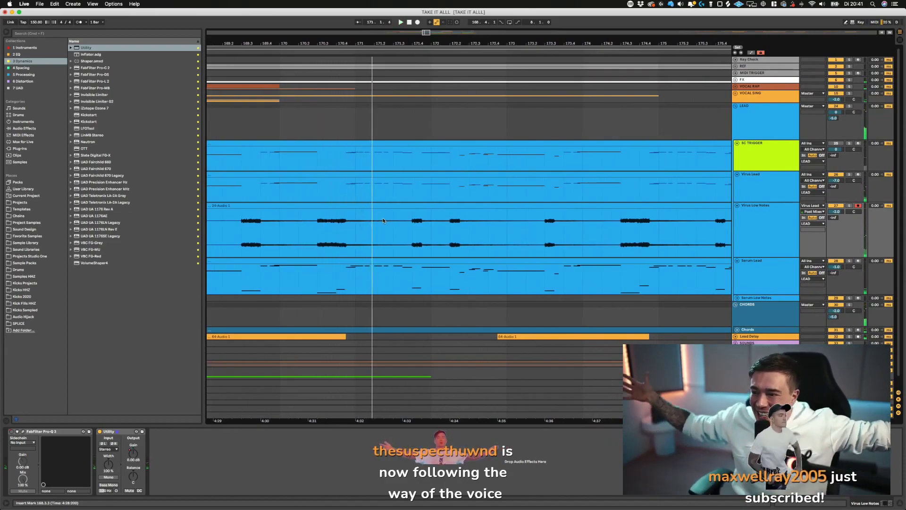
scroll(377, 217, left, 5)
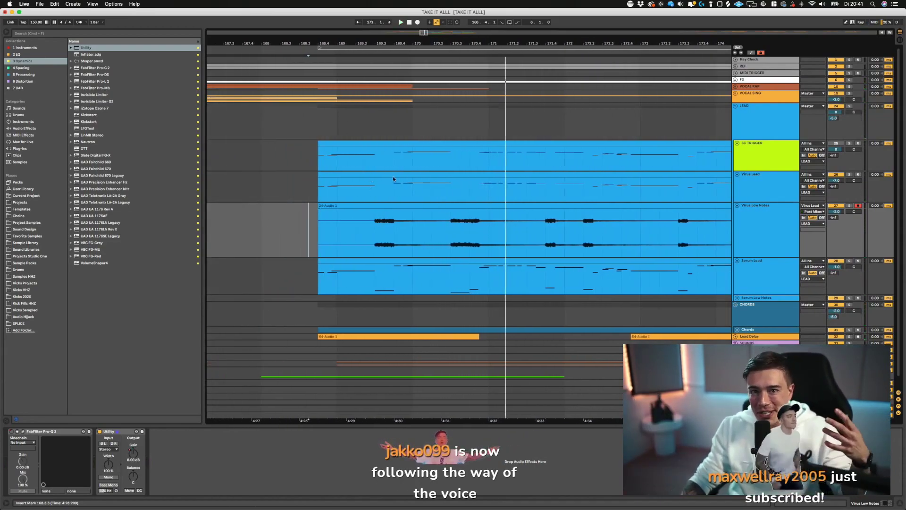
scroll(370, 187, down, 3)
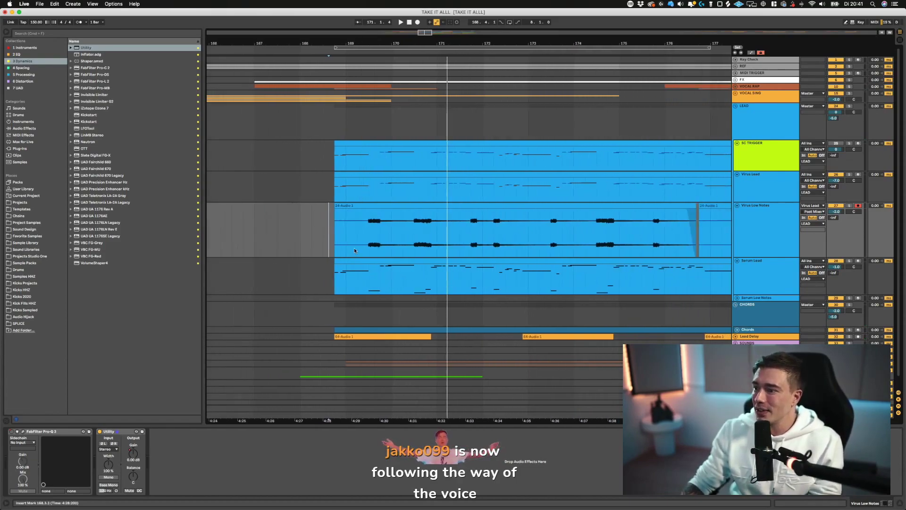
- Toggle the automation display and replay the lead from 168.3.1 with the clips in view
key(a)
key(a)
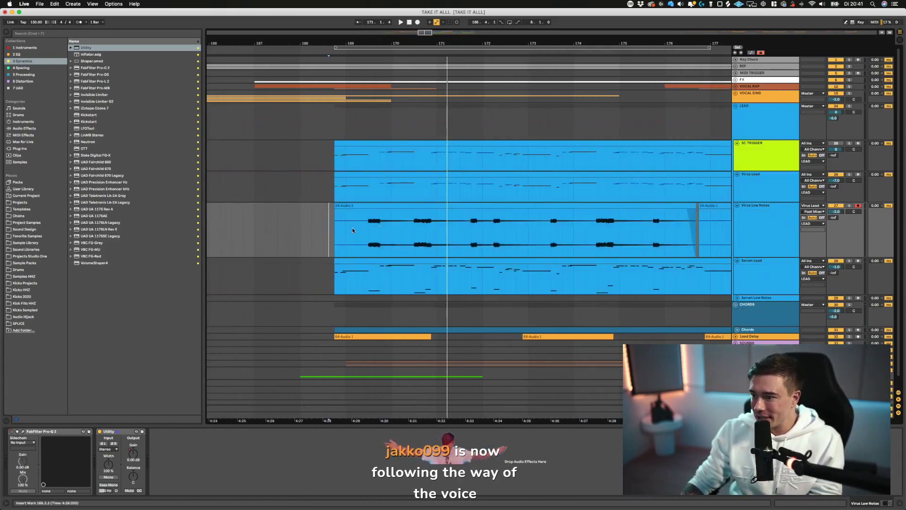
click(321, 226)
key(space)
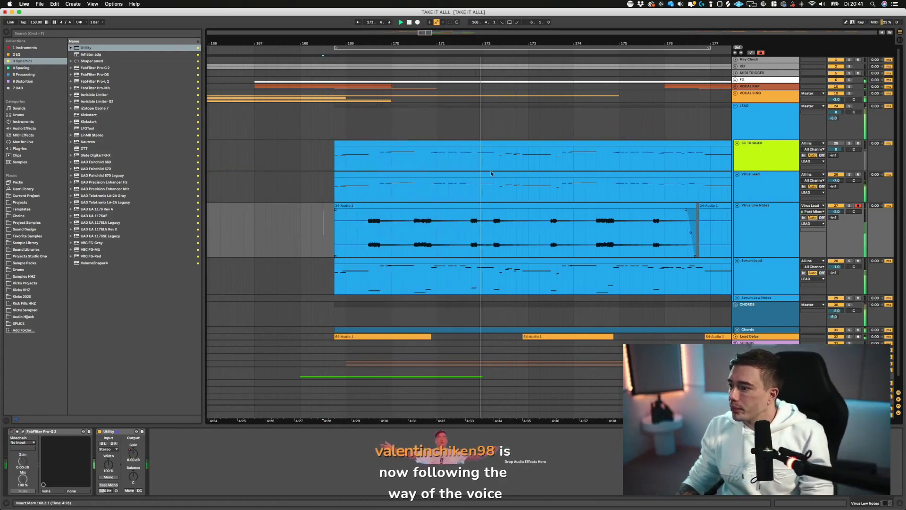
- Draw a curved gain ramp on the third low note at 171.4.1, dropping at its start and rising to about 7 dB, and play it
scroll(470, 235, up, 4)
key(a)
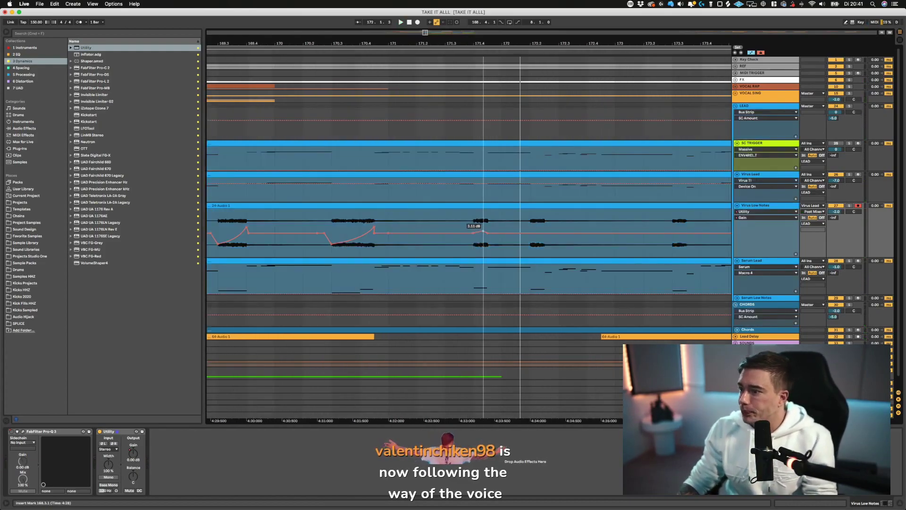
drag(482, 231, 473, 246)
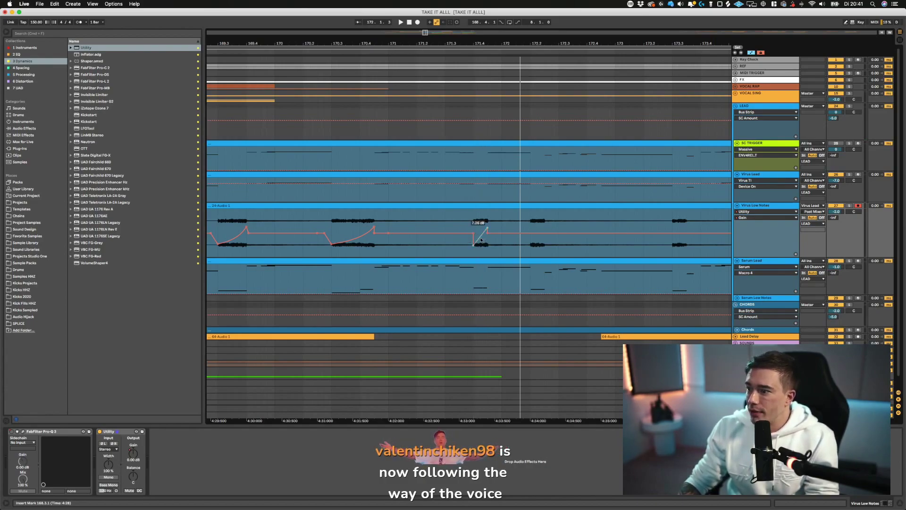
click(447, 241)
key(space)
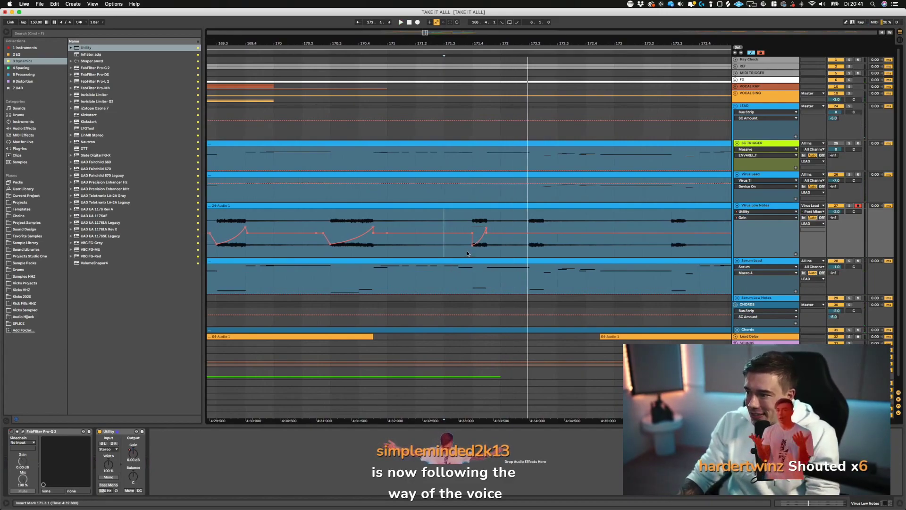
- Copy the third low note's gain curve to the low notes at 172.2.1 and 173.3.1 during playback
drag(458, 245, 501, 242)
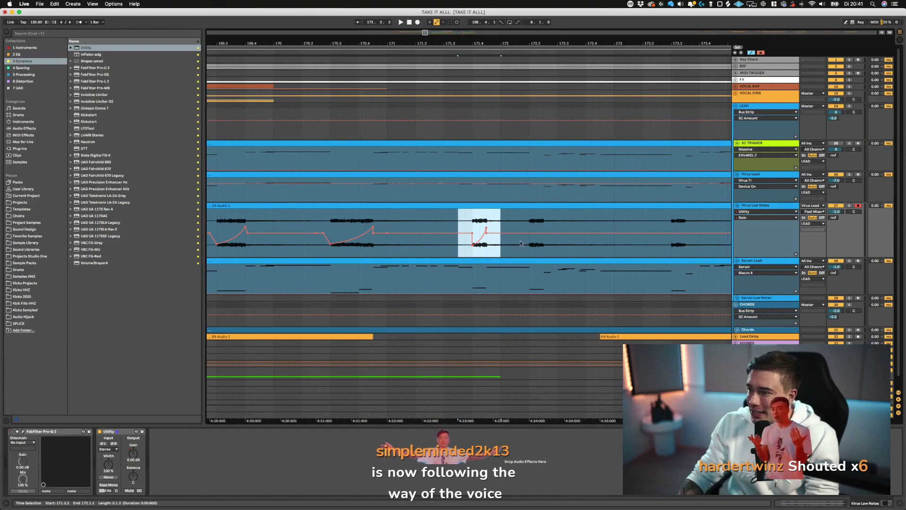
click(521, 244)
key(super+v)
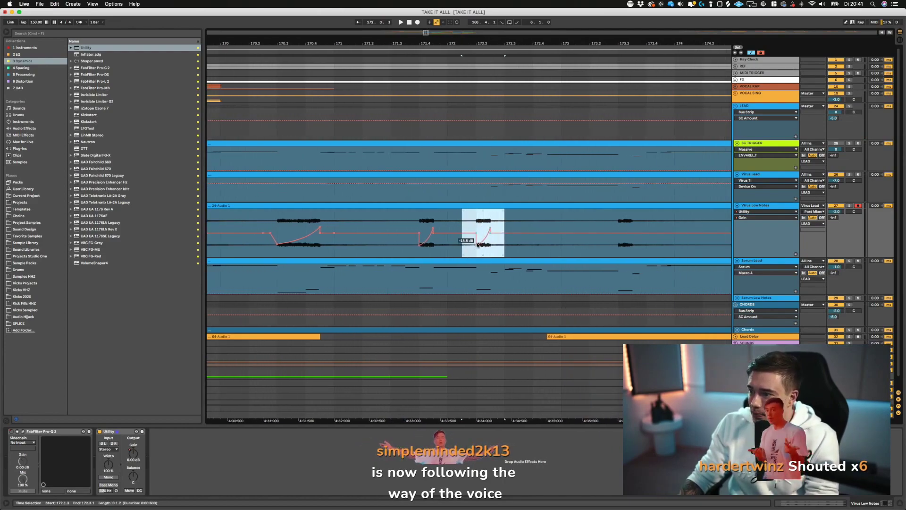
key(space)
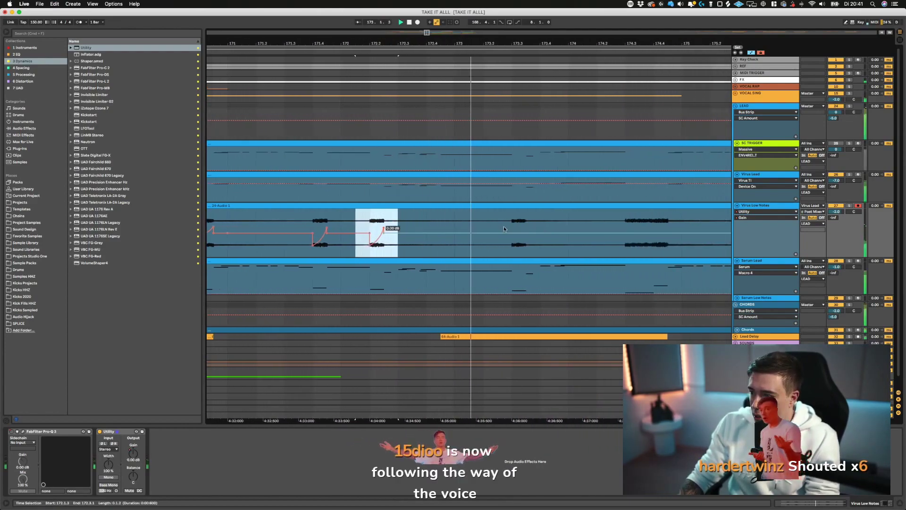
click(500, 223)
key(super+v)
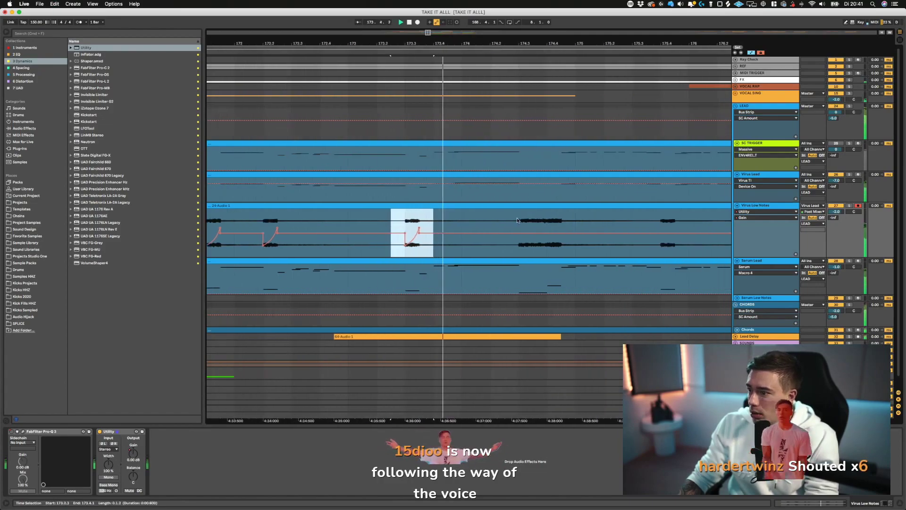
- Copy the second low note's gain curve from 170.2.3 to 171.1.1 onto the long low note at 174.2.3 and play it
scroll(401, 224, left, 5)
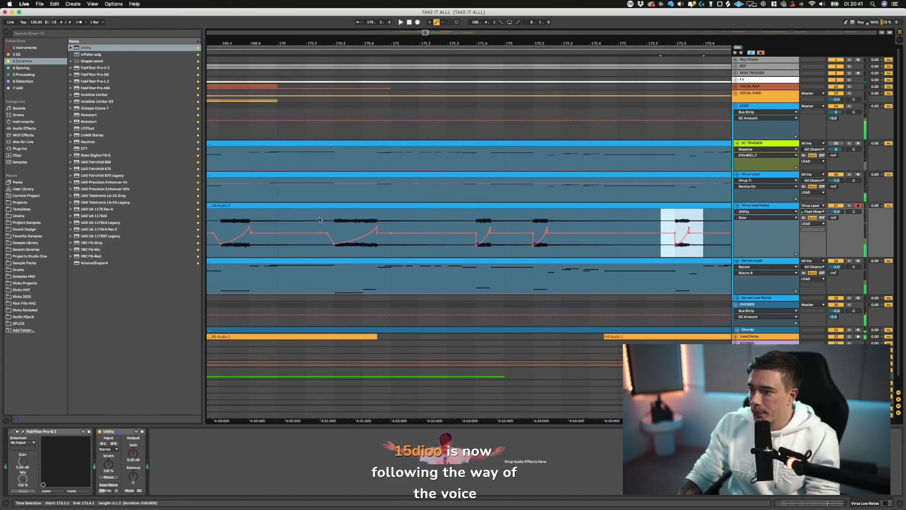
drag(319, 220, 391, 220)
scroll(441, 222, right, 10)
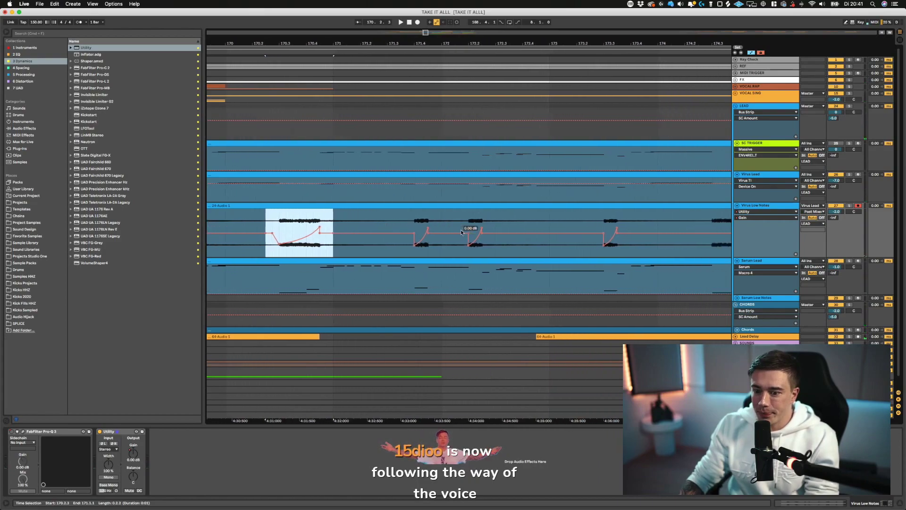
click(431, 226)
key(super+v)
key(space)
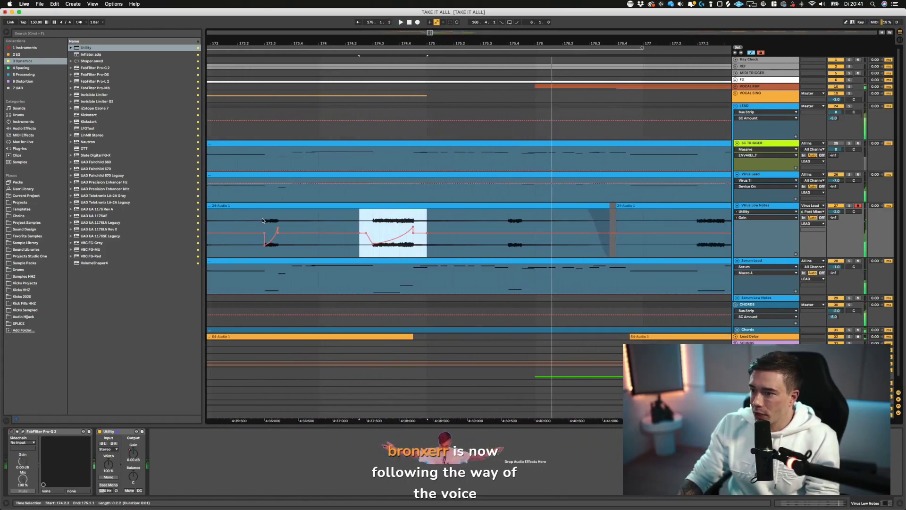
- Copy the gain curve of the short low note at 173.3.1 to the one at 175.4.1 and set the playback start at 175.3.1
drag(264, 220, 277, 220)
click(507, 222)
key(super+v)
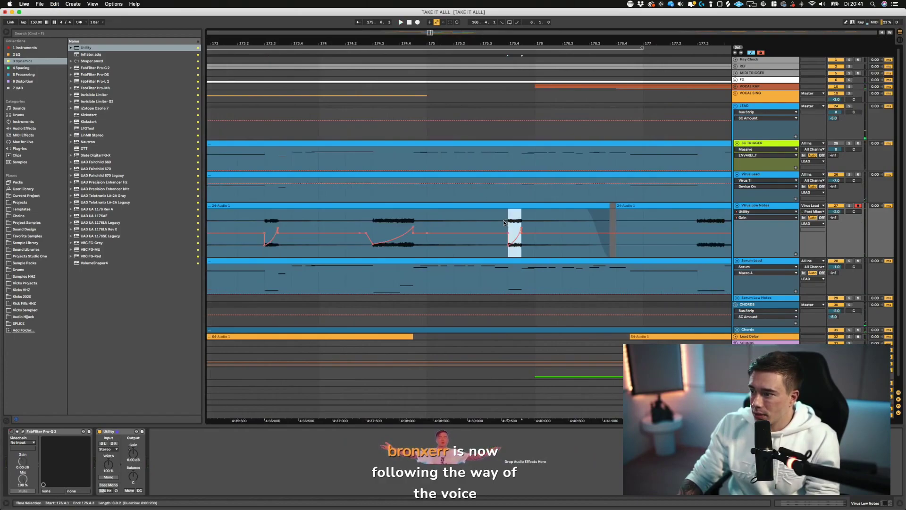
click(480, 221)
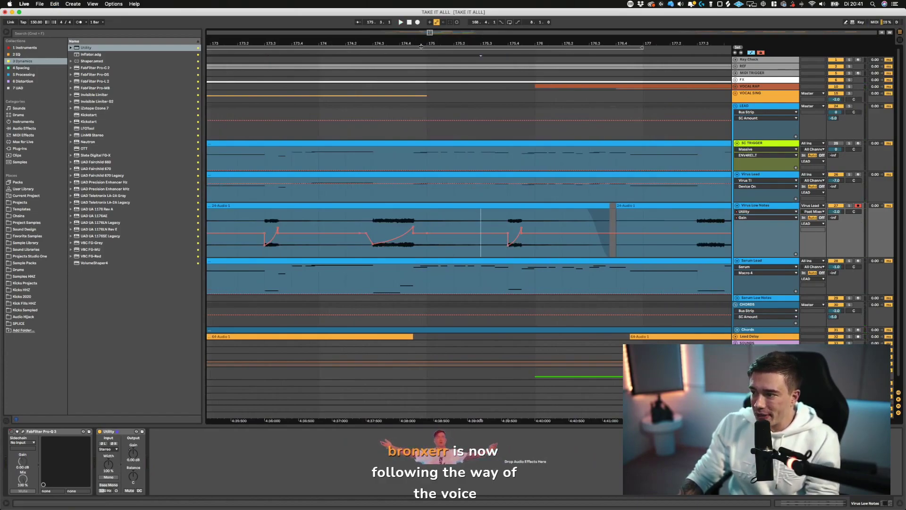
- Play the Virus low notes from 175.3.1 to check their new gain curves
drag(421, 46, 421, 49)
key(space)
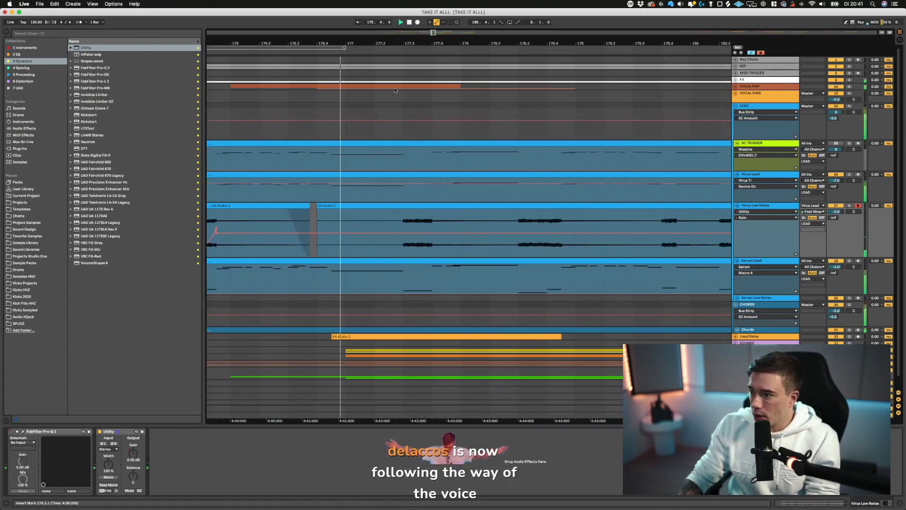
drag(375, 42, 525, 9)
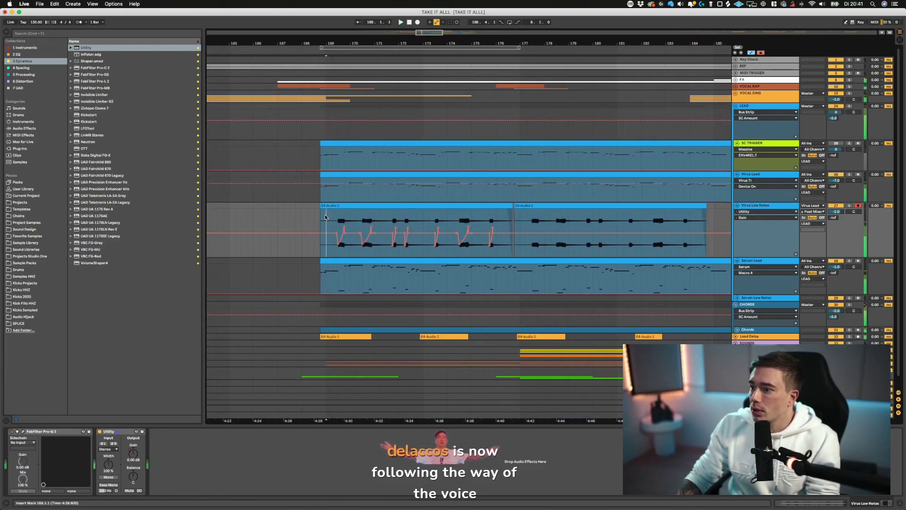
- Copy the Virus Low Notes gain automation of the phrase starting at 169.1.1 to 177.1.1 and play it
drag(325, 221, 511, 226)
click(520, 221)
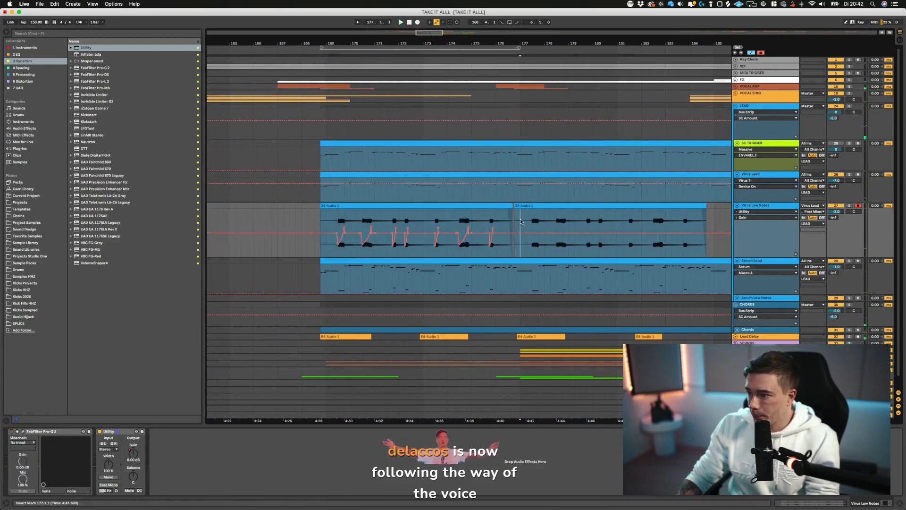
key(super+v)
key(space)
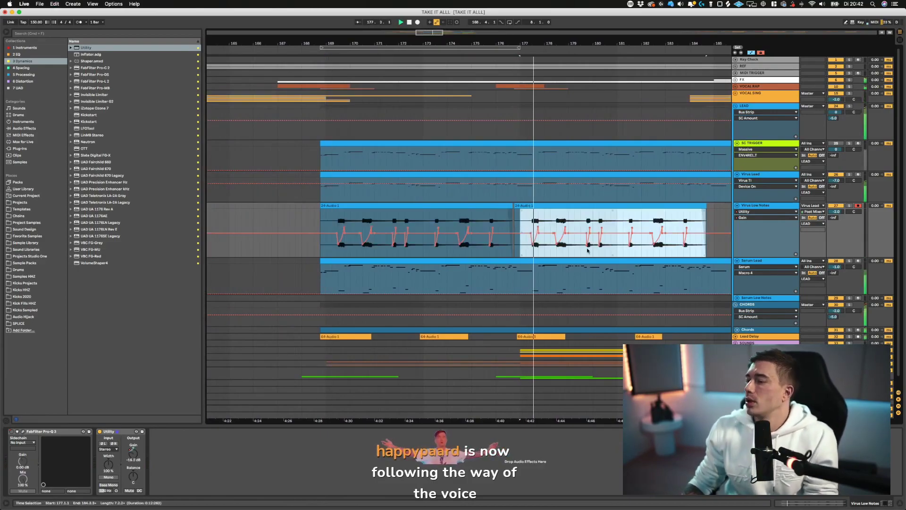
- Save the project with automation hidden and play the Serum Lead track soloed from 168.4.1
drag(331, 41, 327, 194)
key(a)
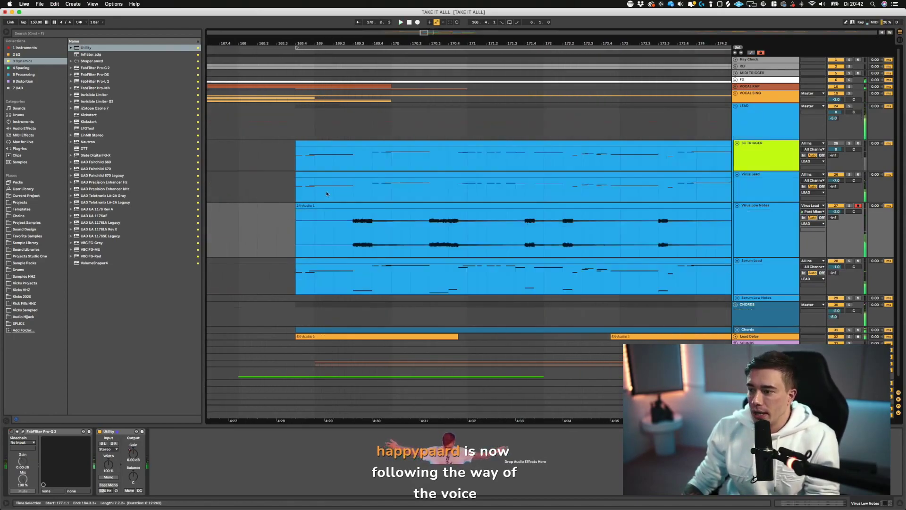
click(295, 289)
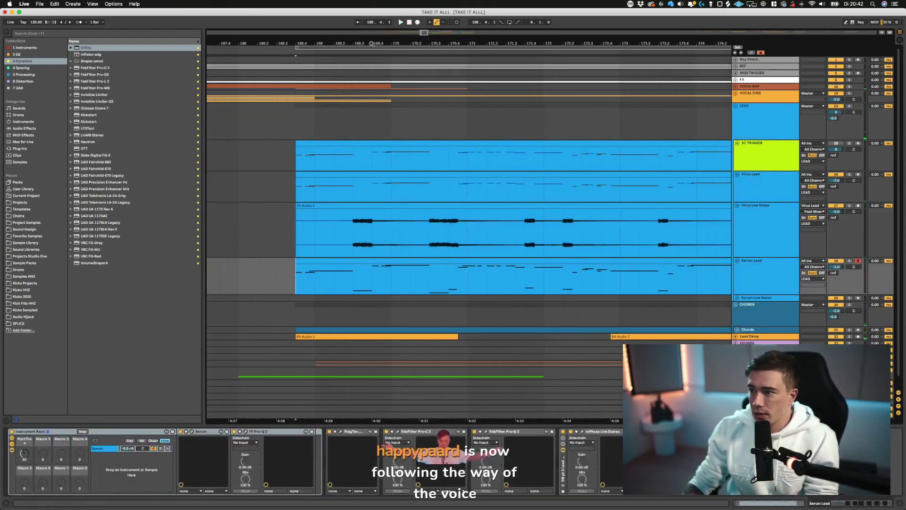
drag(372, 43, 264, 8)
key(super+s)
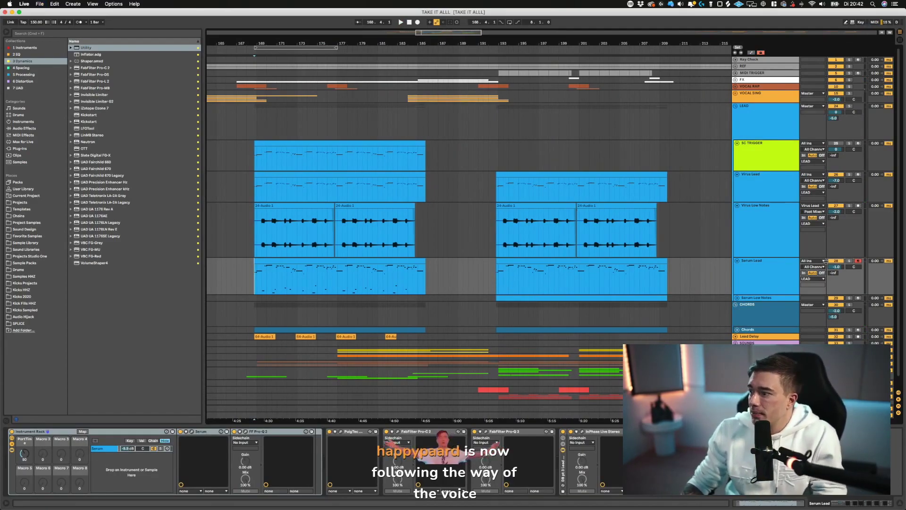
click(850, 261)
key(space)
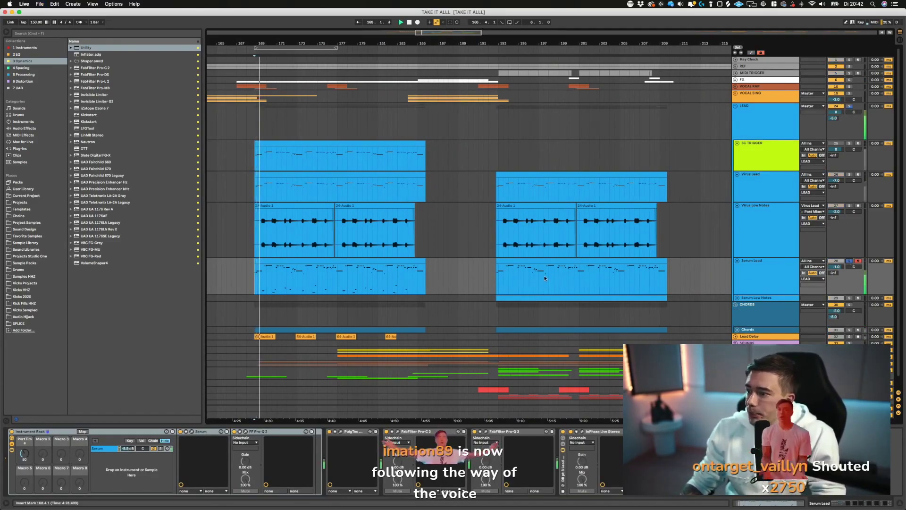
- Unfold the Serum Low Notes track and copy its clip from 192.4.1 to 168.4.1
click(568, 298)
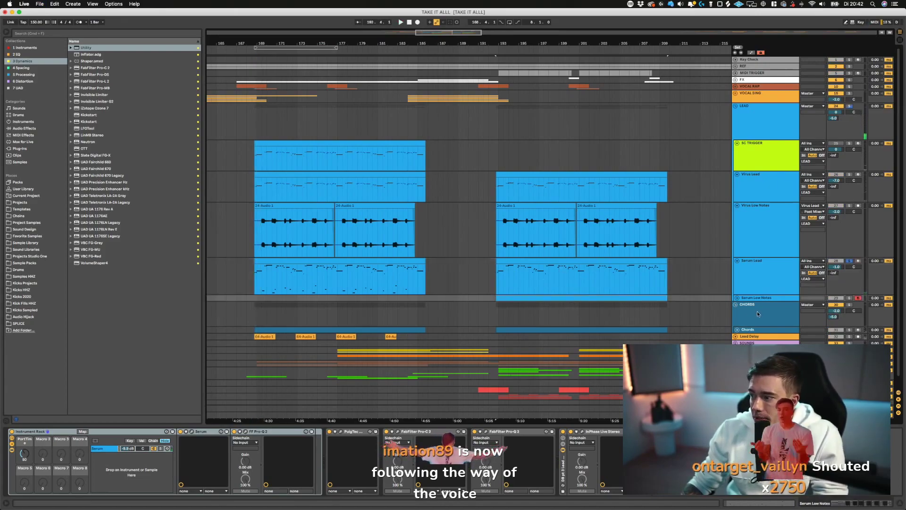
click(737, 297)
scroll(520, 236, down, 2)
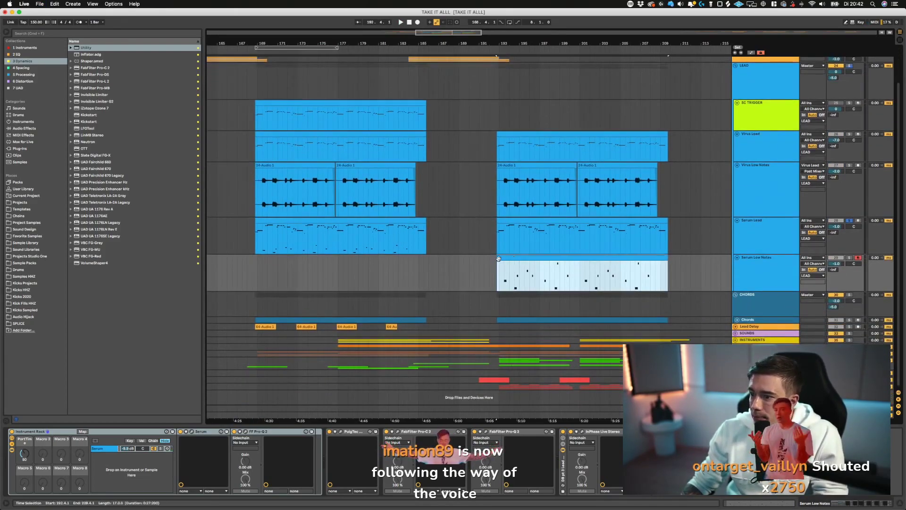
drag(516, 262, 275, 260)
- Deactivate the low notes inside the first Serum Lead MIDI clip and make the note editor smaller
double_click(279, 220)
drag(849, 454, 103, 412)
key(0)
scroll(157, 415, down, 1)
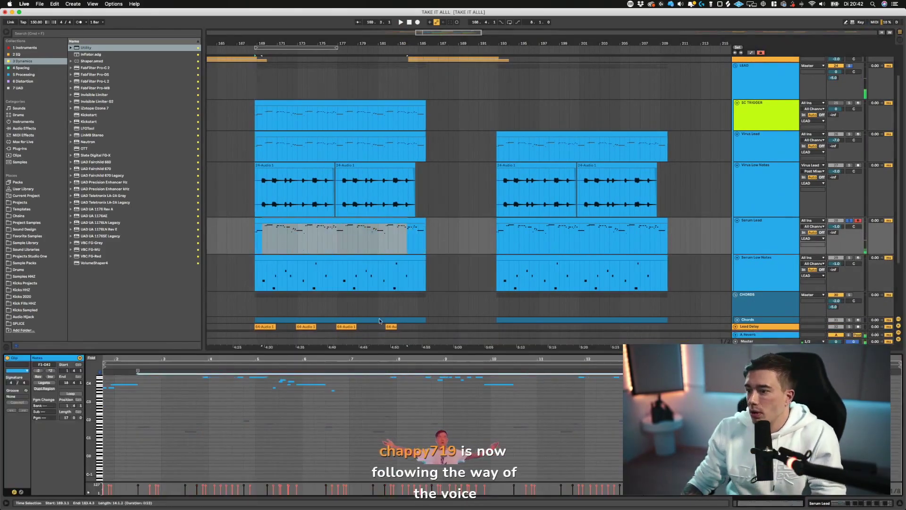
drag(342, 352, 342, 410)
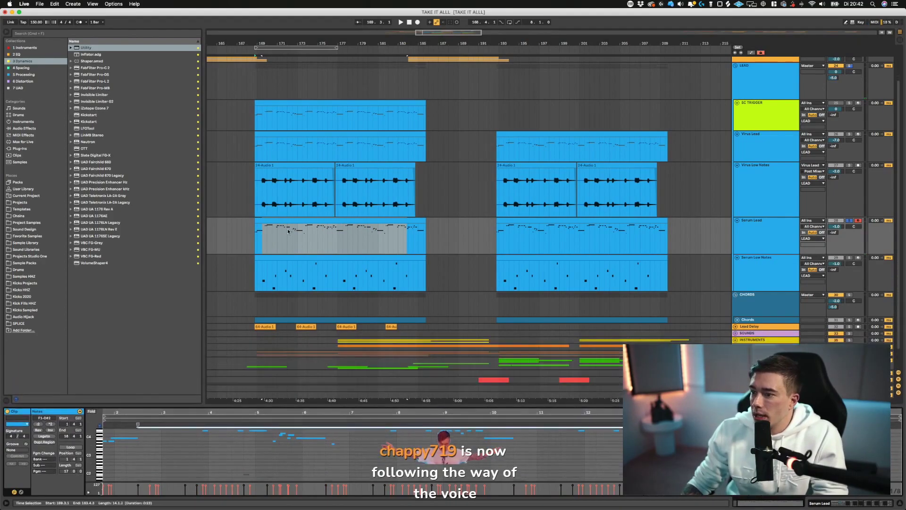
- Toggle the low-cut band's bypass off and on in the Serum Low Notes Pro-Q 3 and show its Band 1 Enabled automation
click(308, 259)
key(shift+Tab)
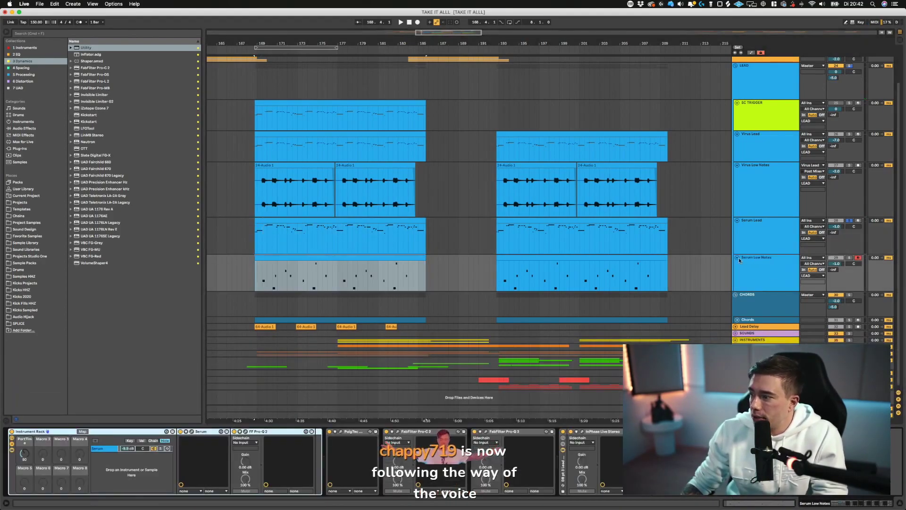
click(314, 259)
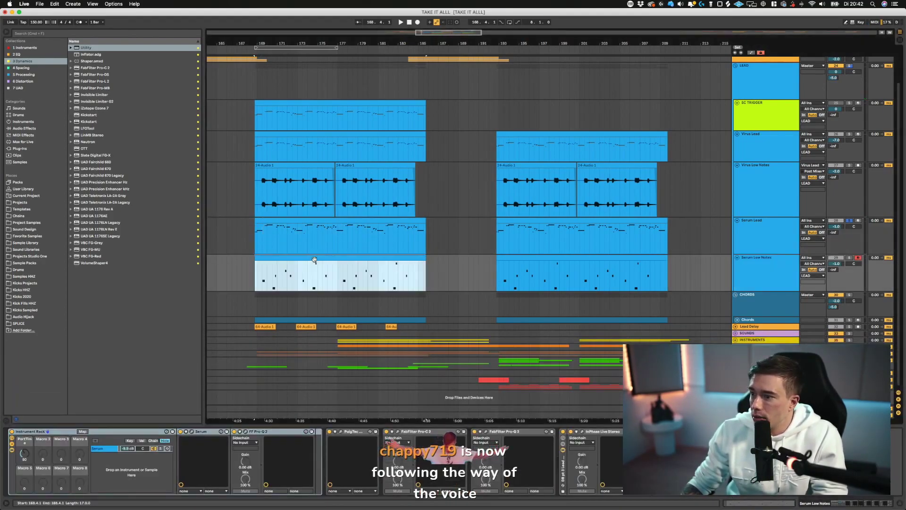
click(485, 433)
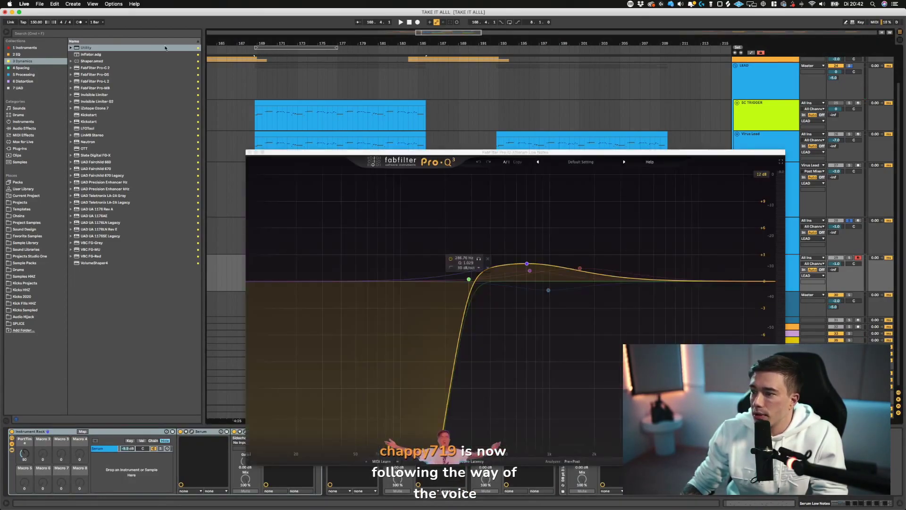
click(468, 278)
click(395, 414)
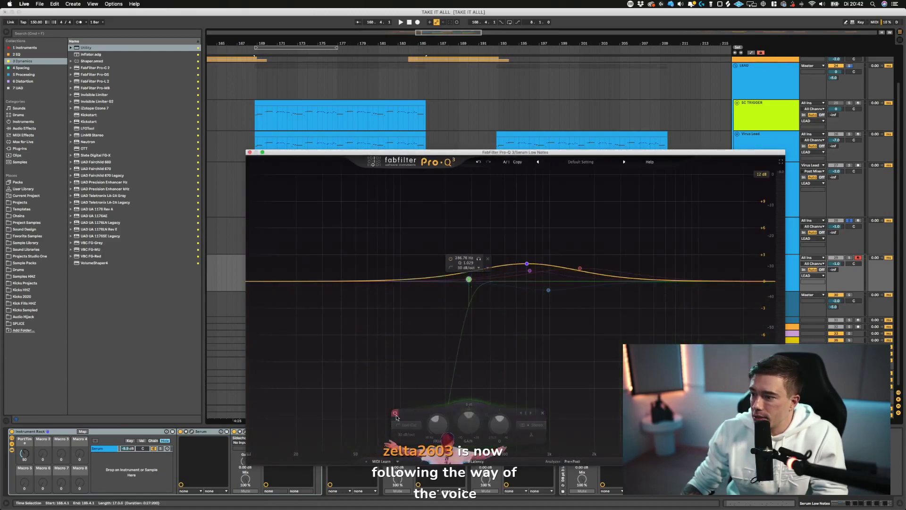
click(396, 414)
click(250, 153)
key(a)
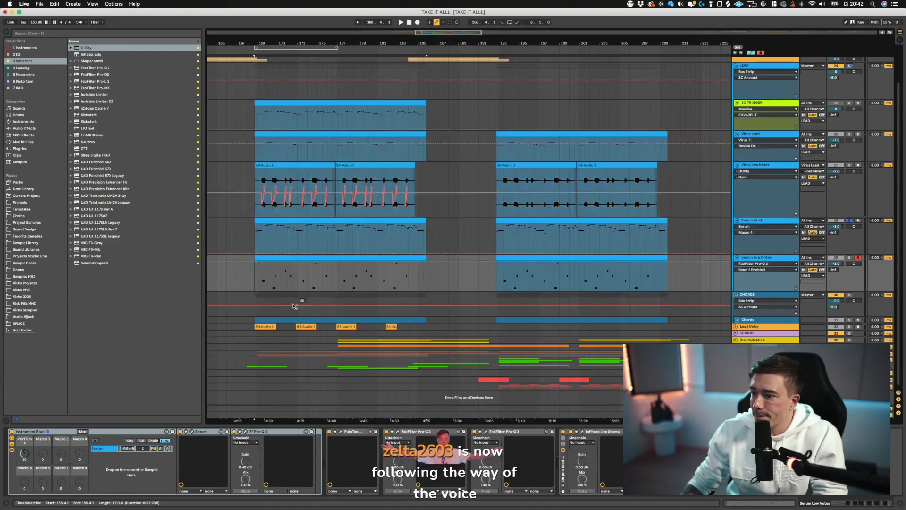
- Automate Band 1 Enabled to Disabled across the first Serum Low Notes clip and play the section with automation hidden
click(254, 263)
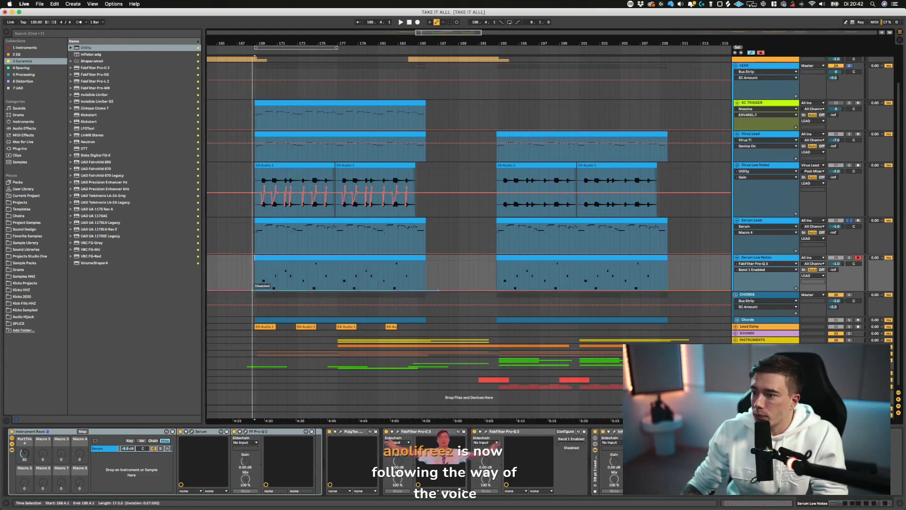
drag(262, 262, 253, 290)
drag(404, 262, 438, 287)
key(a)
key(space)
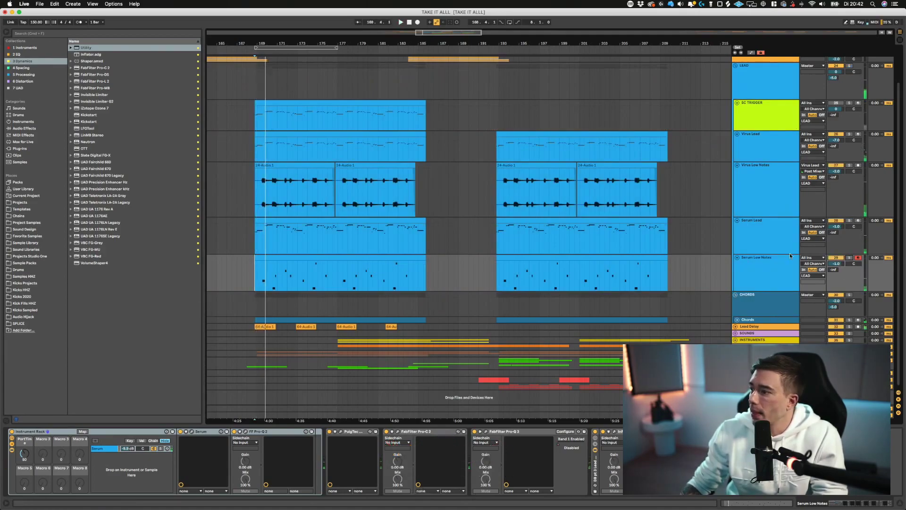
- Save the project and copy the Utility device from Virus Low Notes to the end of the Serum Low Notes device chain
click(751, 229)
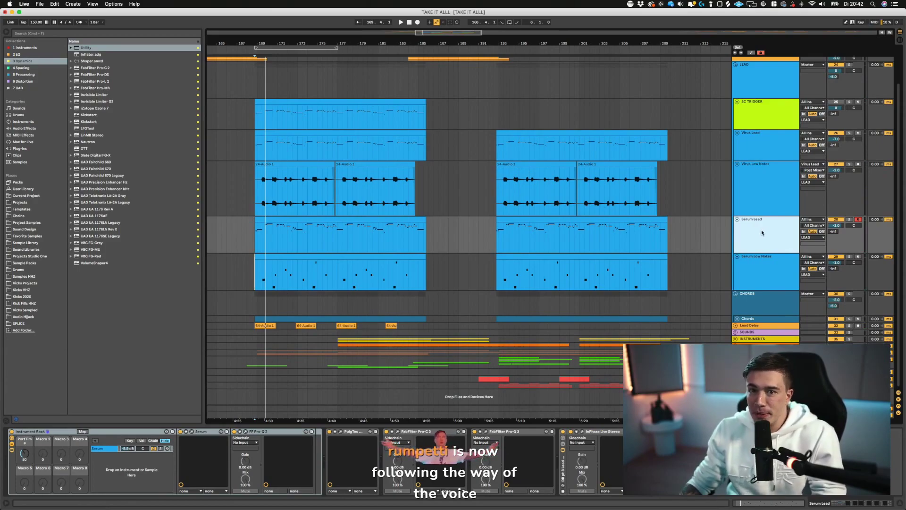
key(super+s)
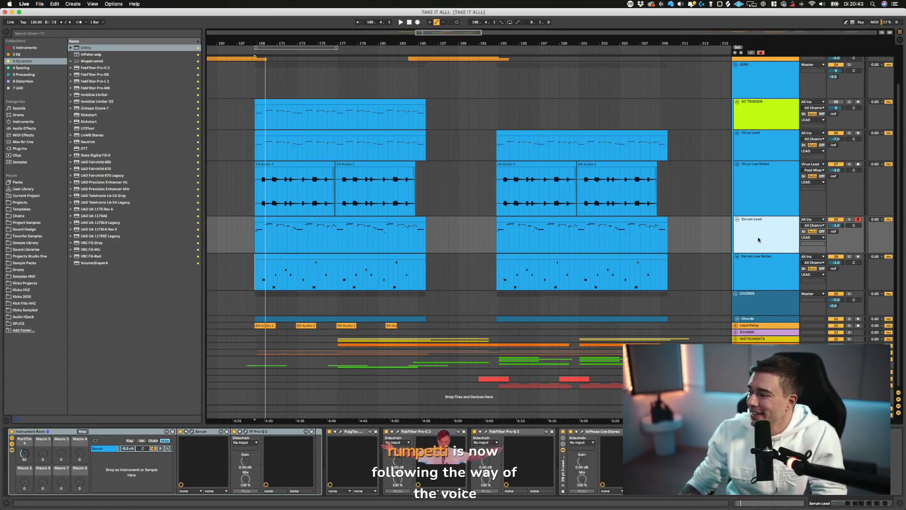
click(760, 181)
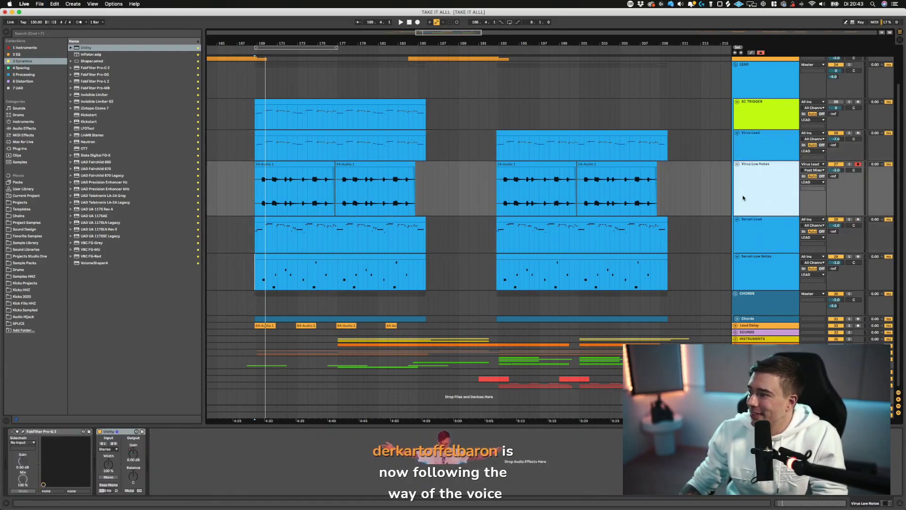
click(113, 431)
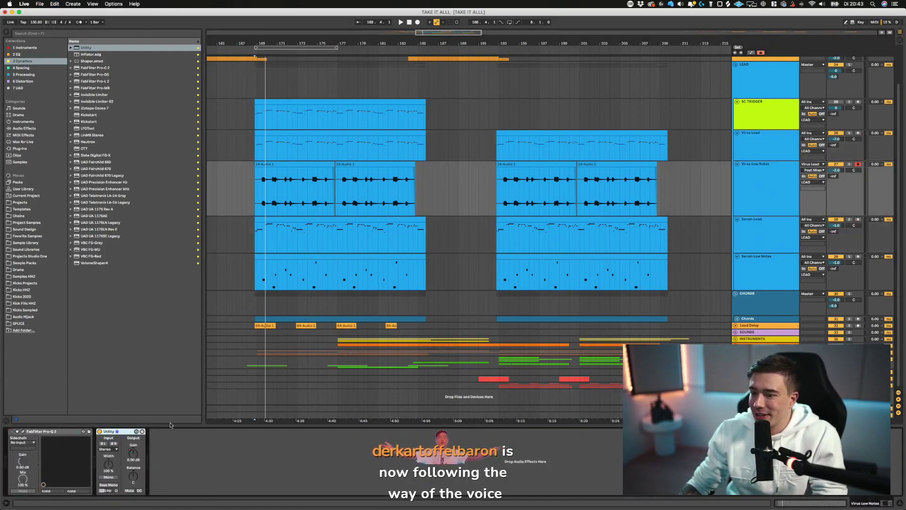
click(769, 263)
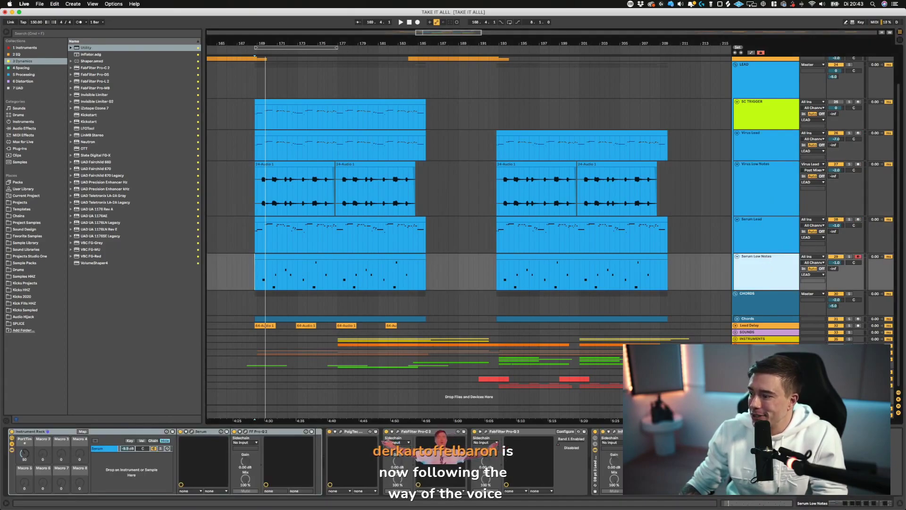
click(595, 467)
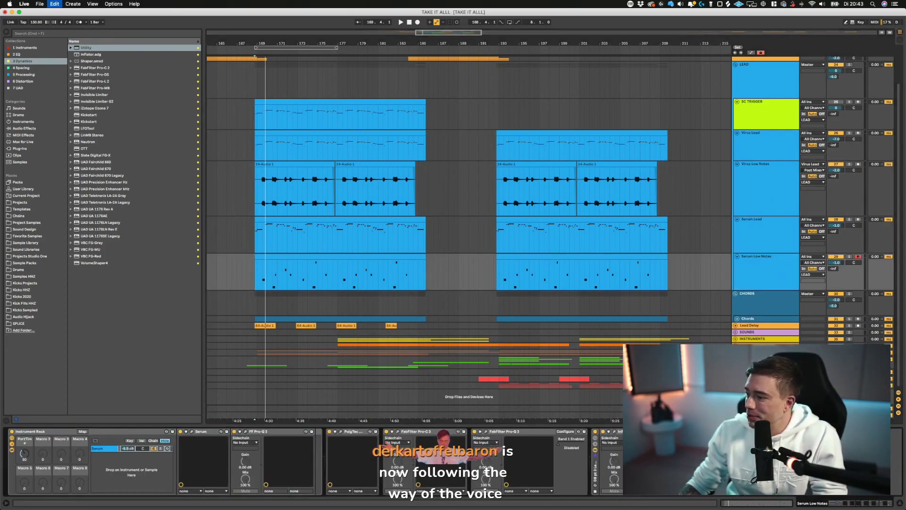
- Play the Serum Low Notes track soloed, and play the section again with the solo removed
click(849, 257)
key(space)
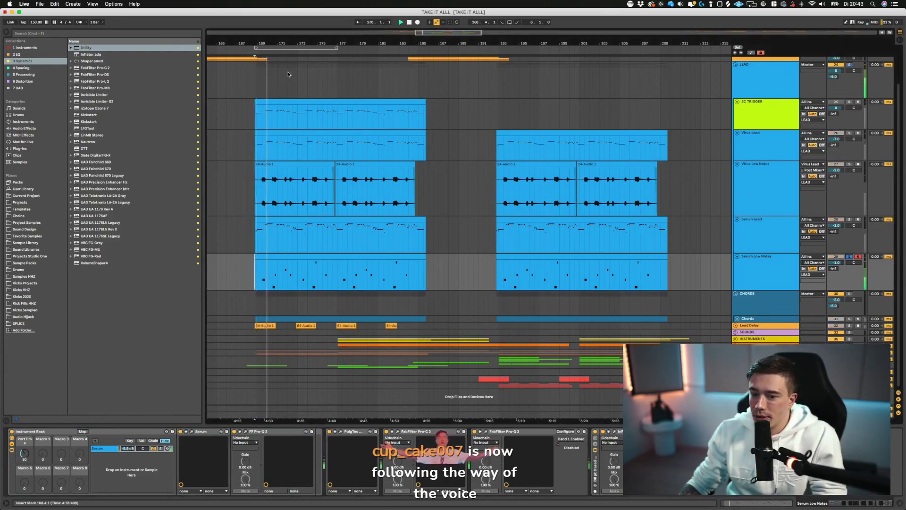
drag(281, 43, 278, 94)
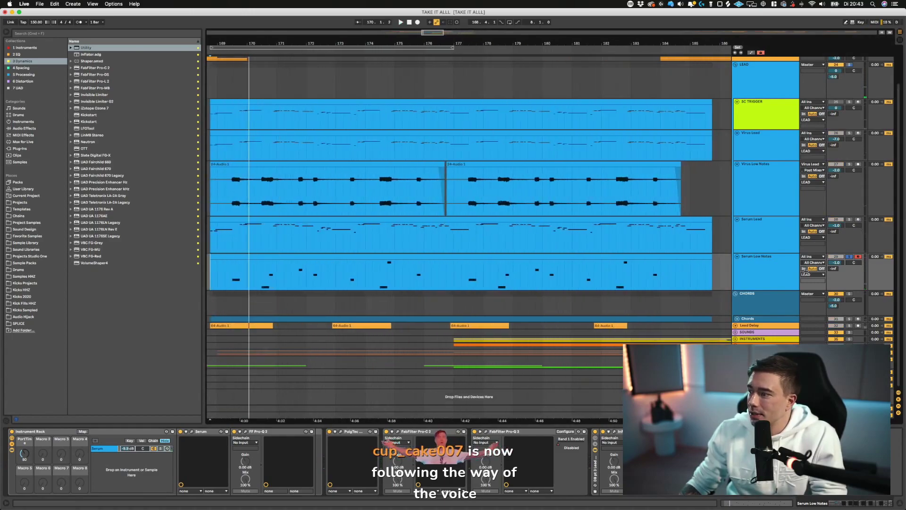
click(850, 257)
scroll(510, 231, left, 4)
key(space)
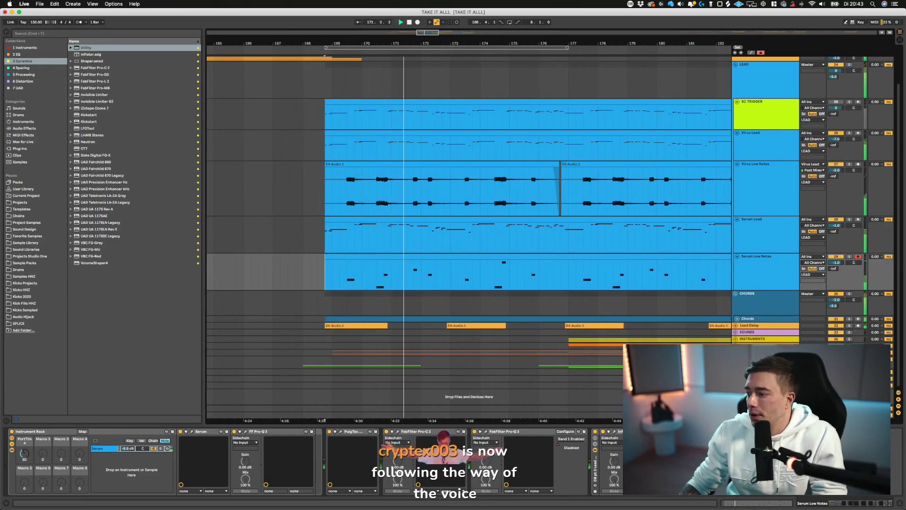
- Copy the Virus Low Notes gain automation onto the Utility Gain of Serum Low Notes
key(a)
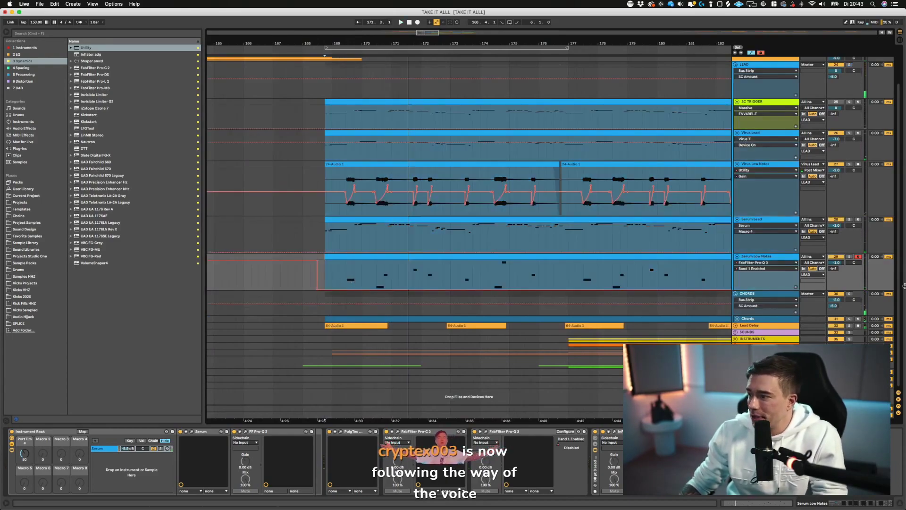
click(766, 257)
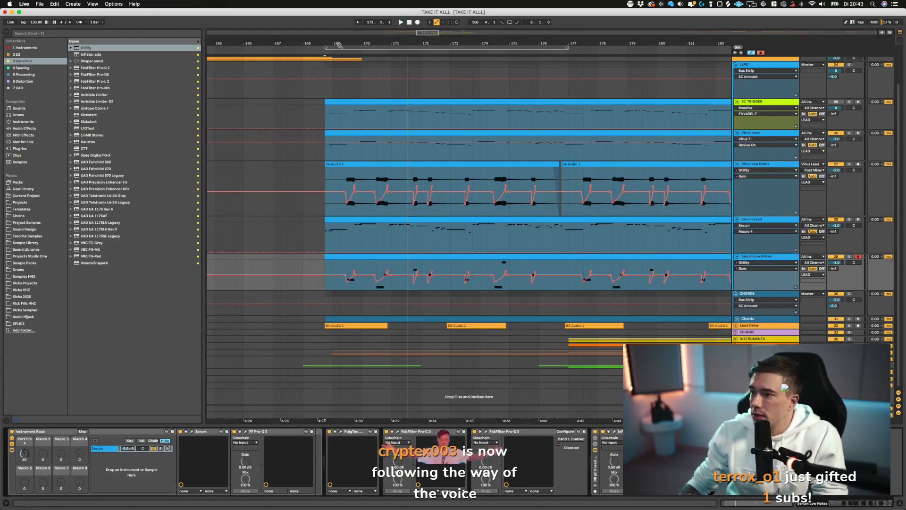
drag(338, 44, 338, 141)
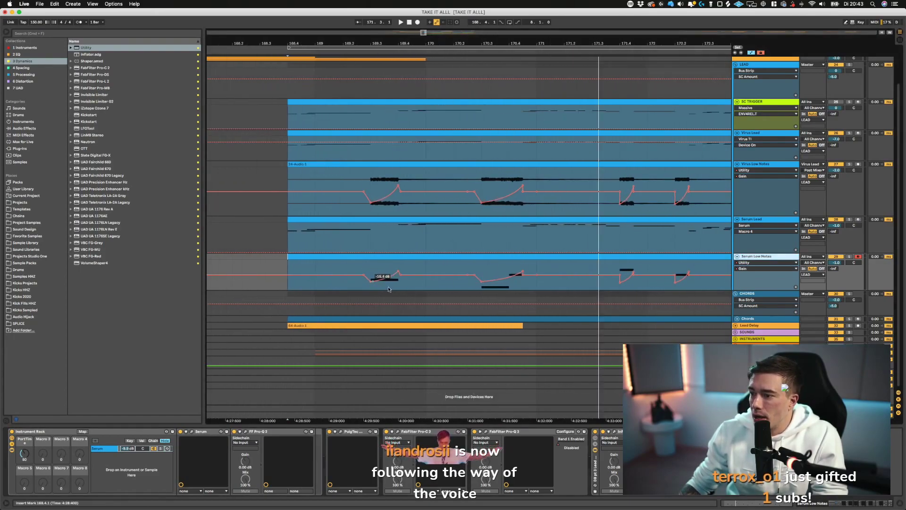
- Enlarge the Serum Low Notes track and undo the removal of low points from its first two gain automation dips
drag(758, 289, 758, 409)
scroll(552, 348, down, 4)
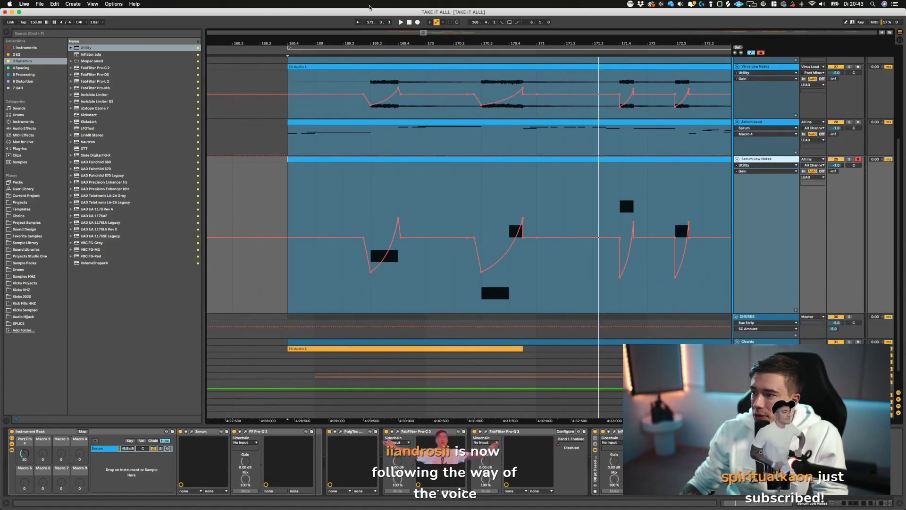
drag(364, 41, 229, 22)
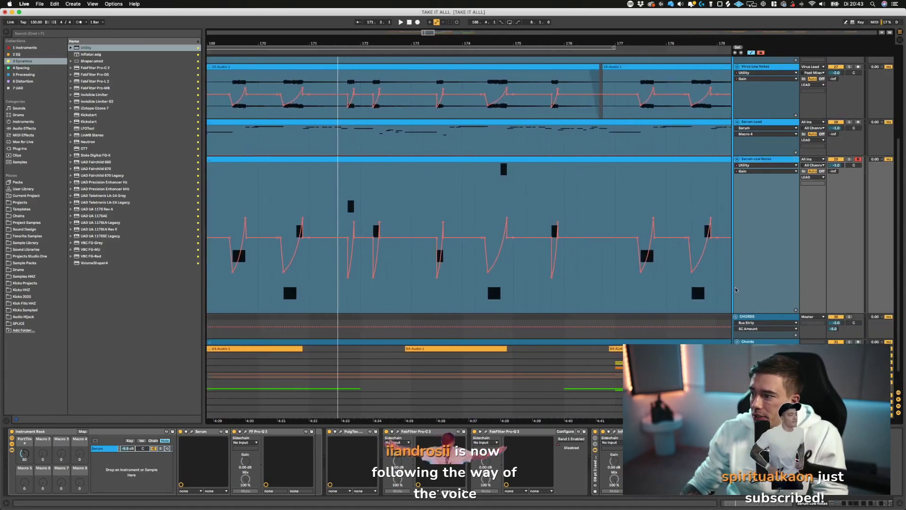
scroll(293, 265, left, 2)
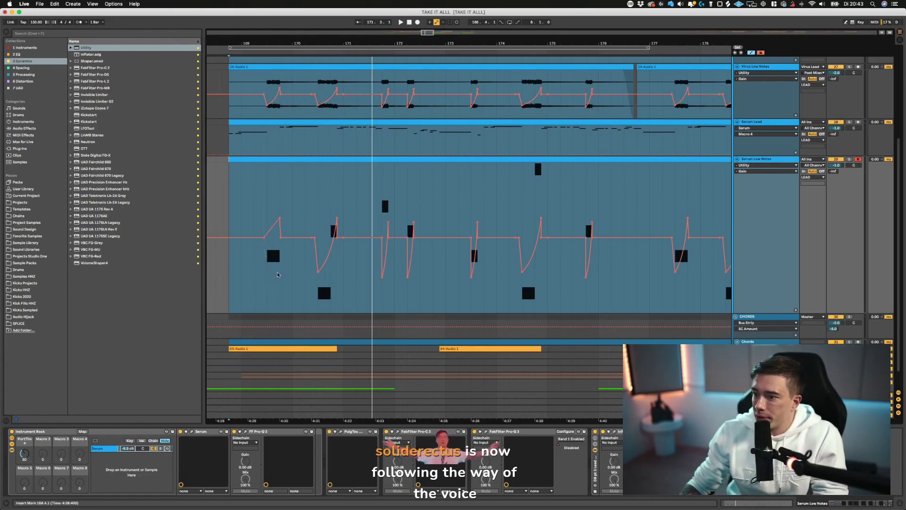
key(super+z)
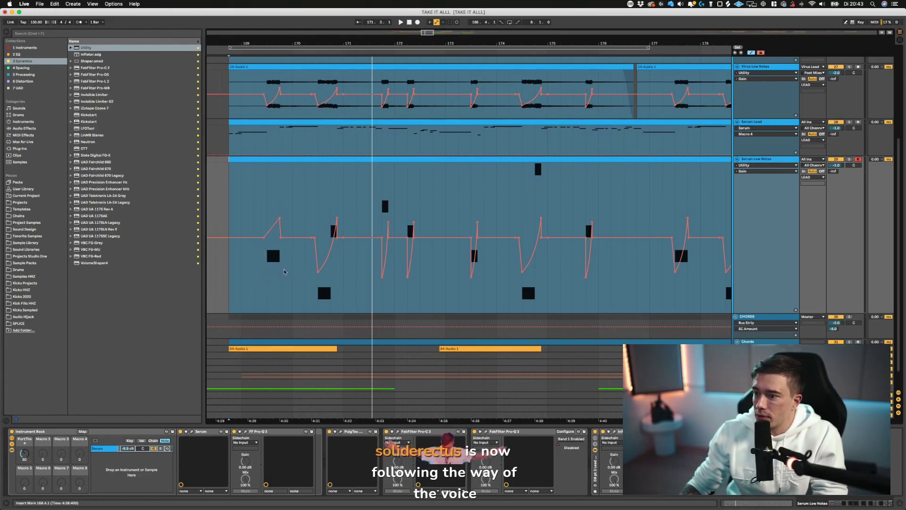
key(super+z)
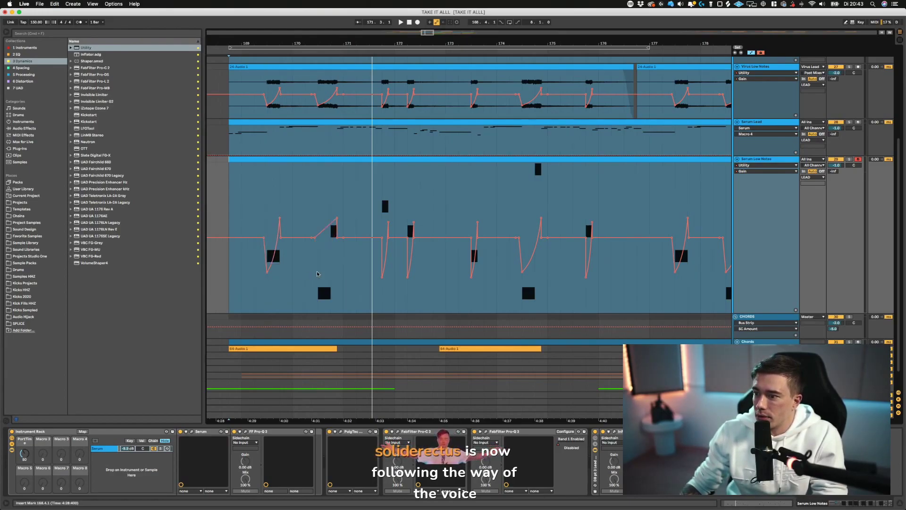
key(super+z)
- Raise the low points of the first two Serum Low Notes gain dips, lower the first peak to about 3.4 dB, and play the result
drag(267, 272, 267, 267)
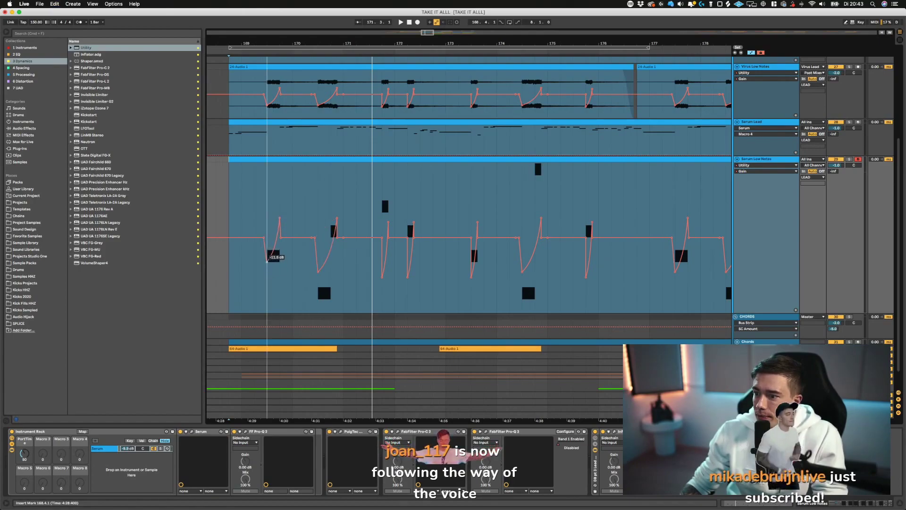
key(space)
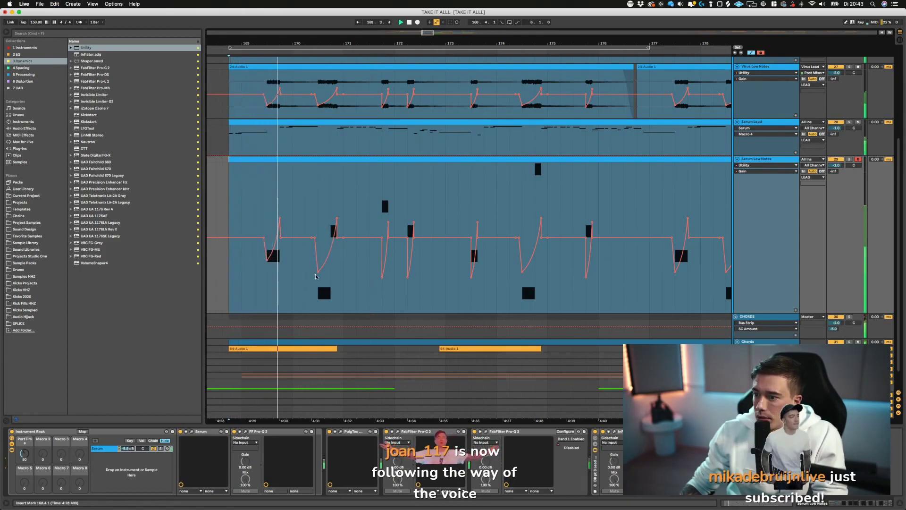
key(space)
drag(318, 271, 267, 254)
key(space)
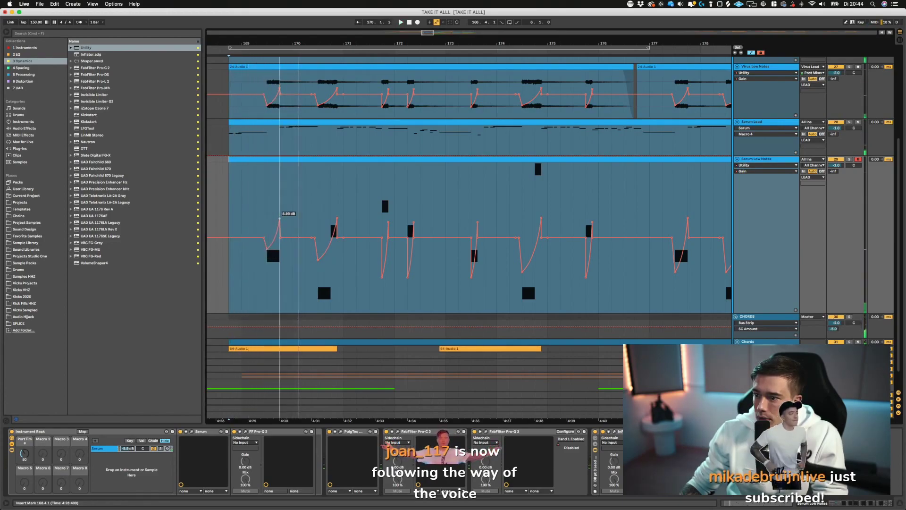
drag(280, 218, 279, 232)
key(space)
key(space)
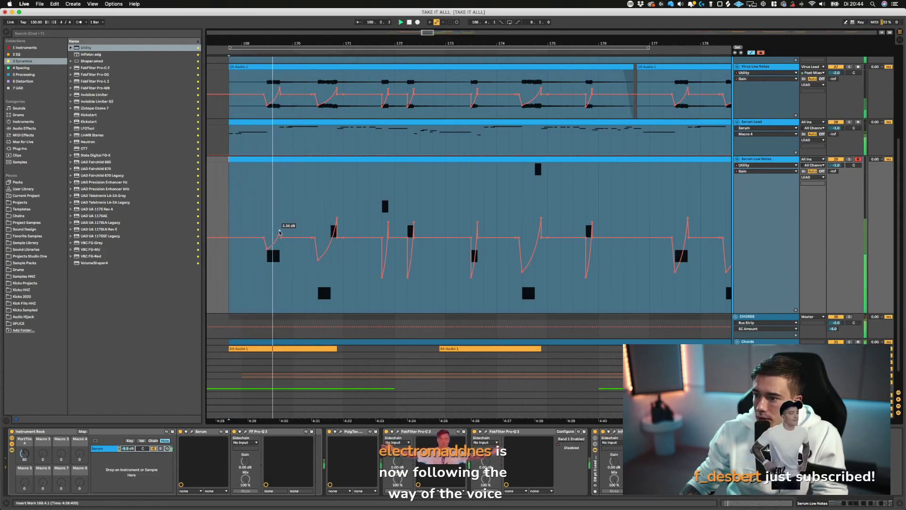
- Set the second gain dip's low point to about -6 dB and its peak to about 3 dB while checking by playback
drag(317, 259, 318, 247)
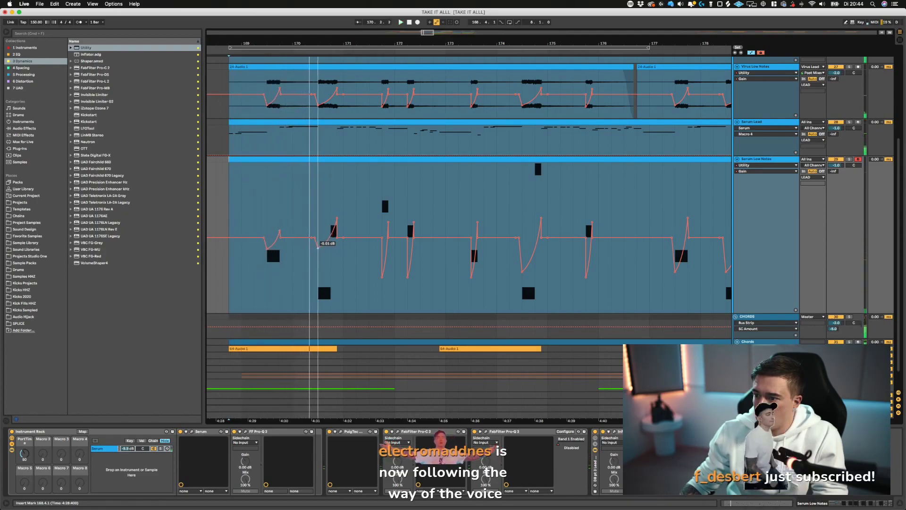
key(space)
key(space)
drag(337, 218, 337, 232)
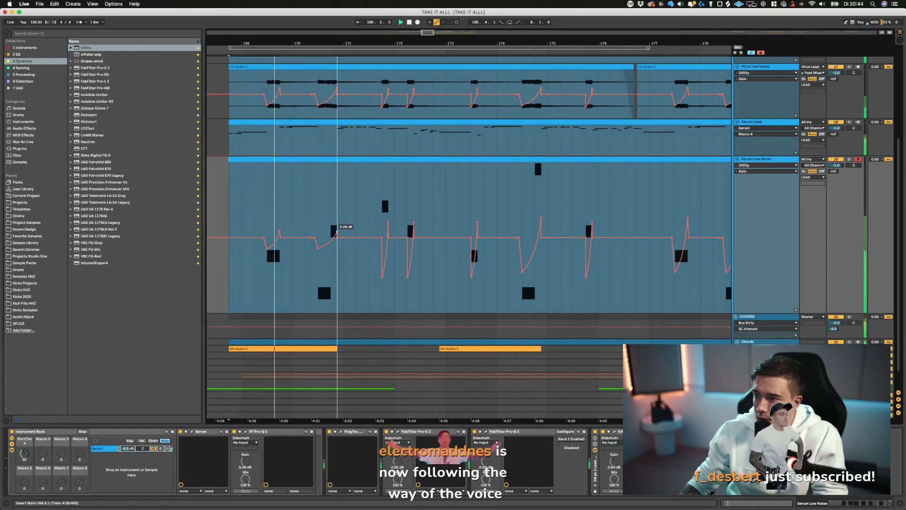
scroll(344, 233, down, 1)
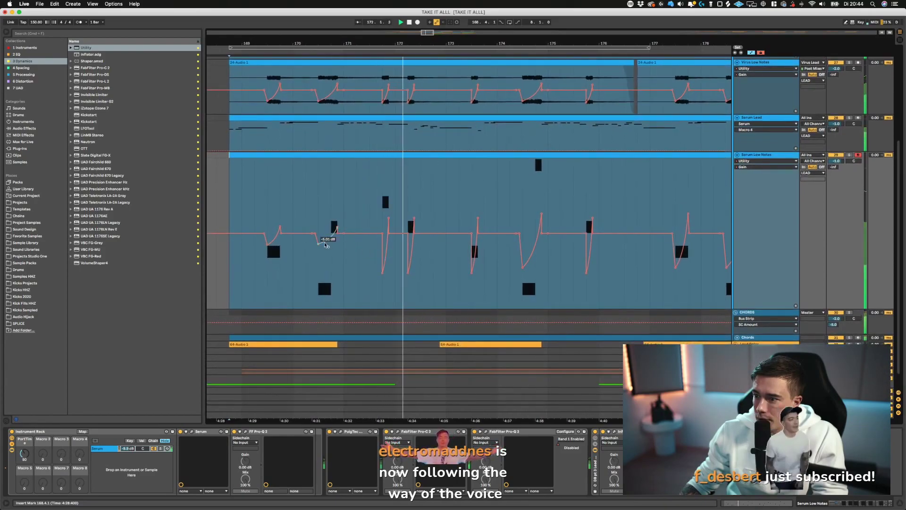
- Reduce the third gain curve to a low of about -4.5 dB and a peak of about 2.5 dB, and play it
drag(388, 218, 388, 224)
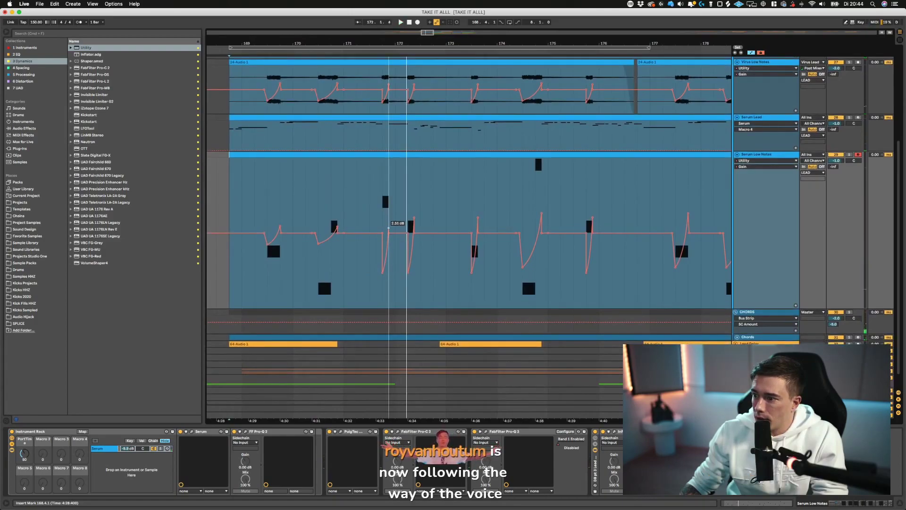
drag(382, 275, 383, 246)
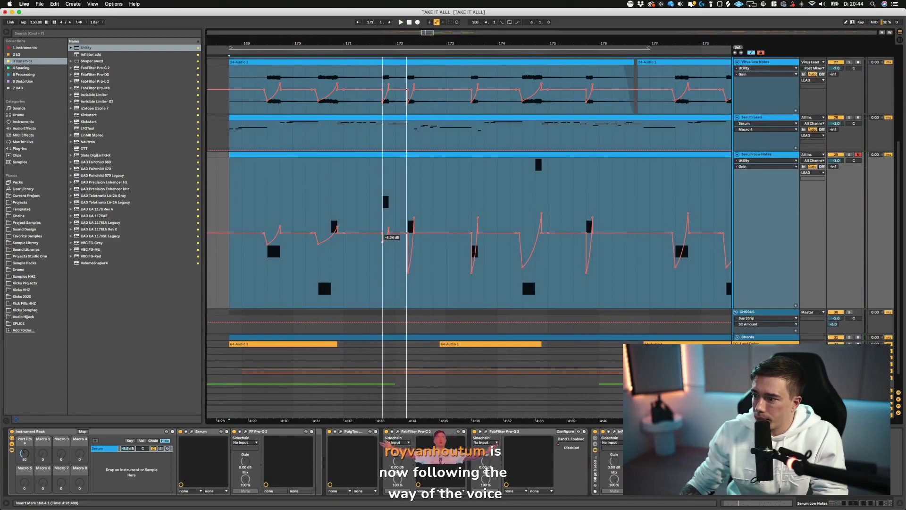
key(space)
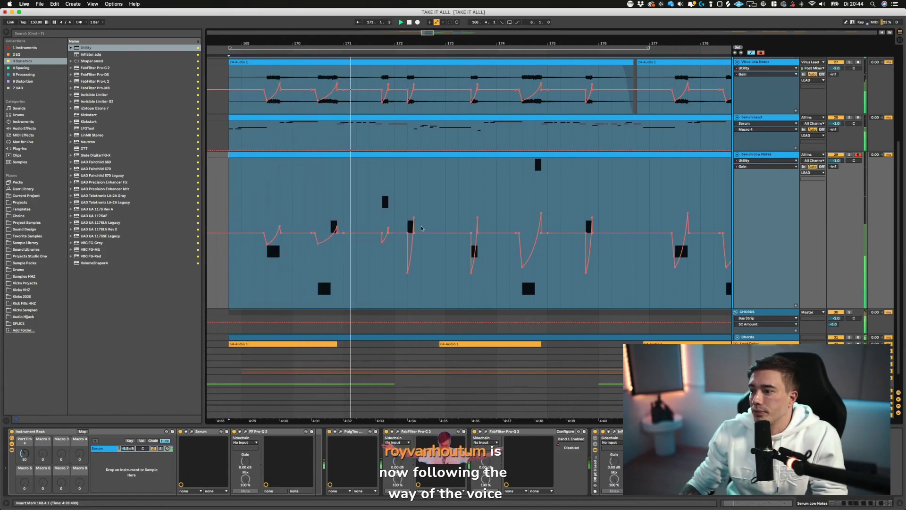
- Flatten the fourth and fifth gain curves by raising their low points and lowering their peaks, and play from bar 171
mouse_move(415, 218)
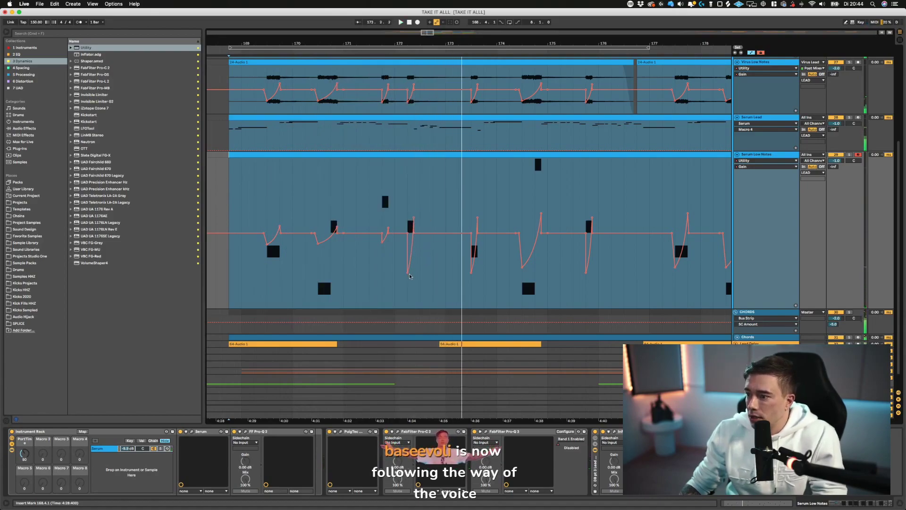
drag(409, 274, 407, 243)
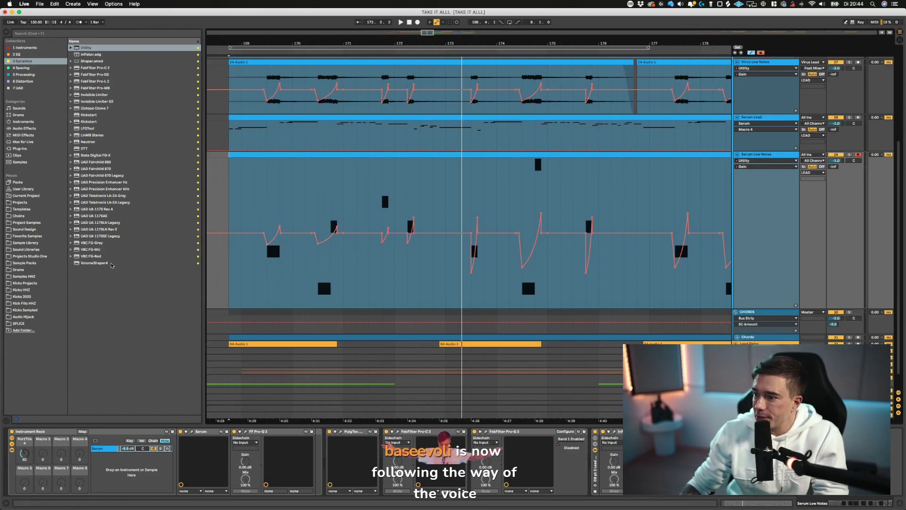
drag(233, 267, 400, 265)
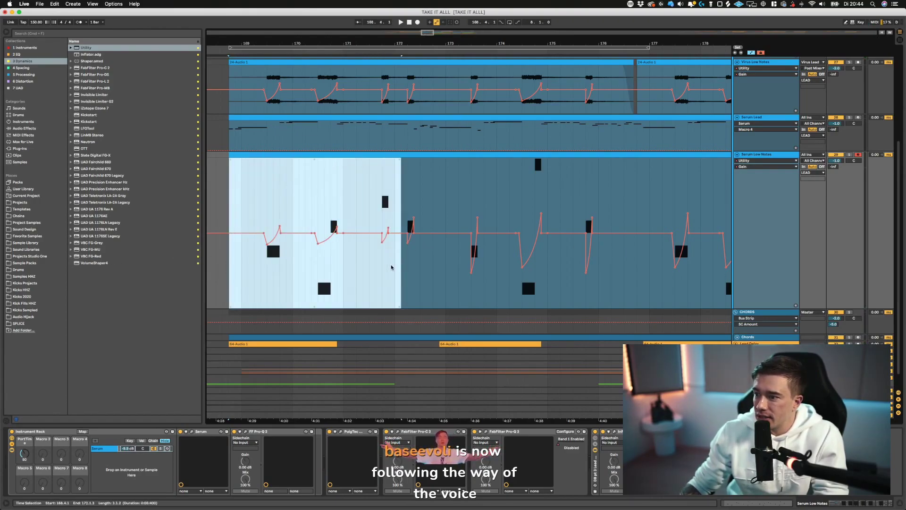
click(381, 273)
drag(470, 277, 471, 259)
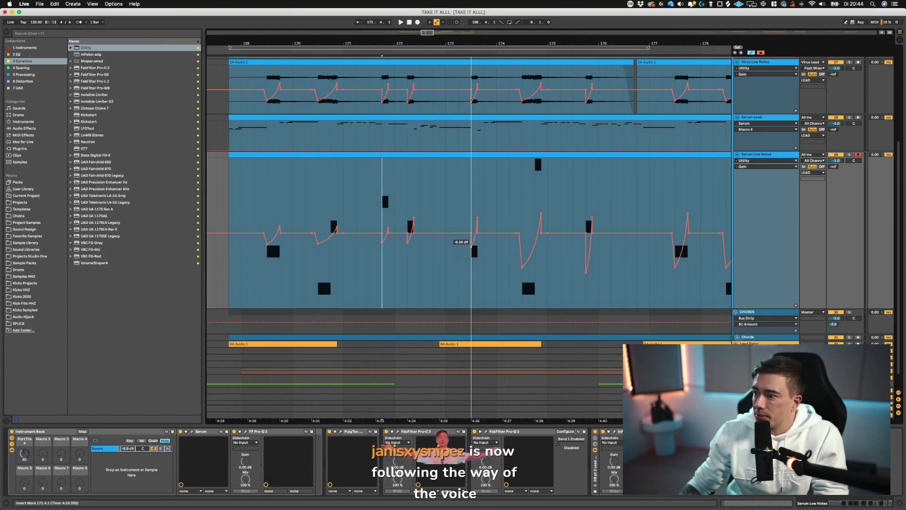
drag(477, 218, 477, 228)
drag(415, 219, 413, 228)
key(space)
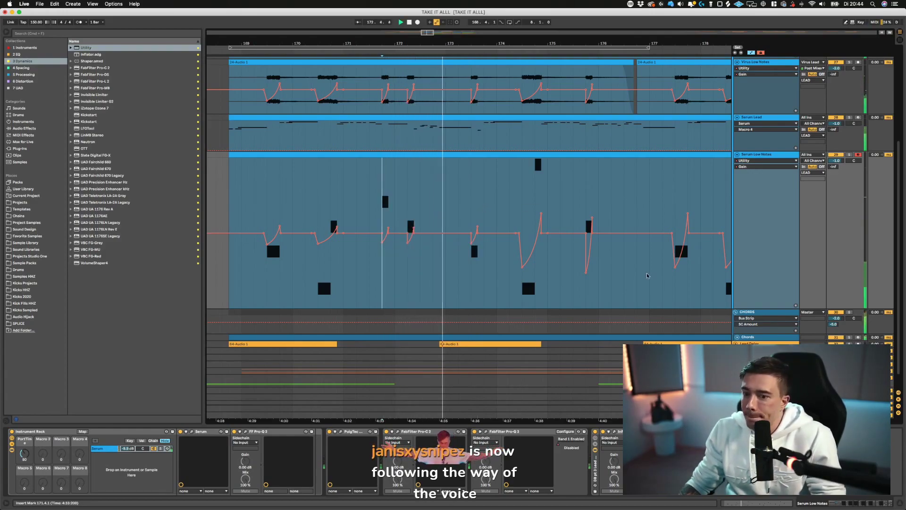
- Flatten the sixth and seventh gain curves between bars 174 and 176 by raising their low points and lowering their peaks
mouse_move(523, 269)
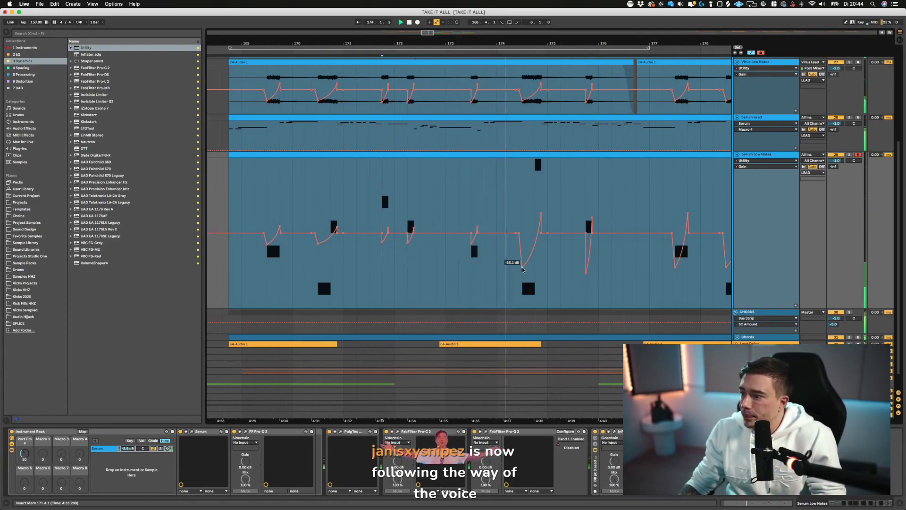
drag(523, 269, 523, 246)
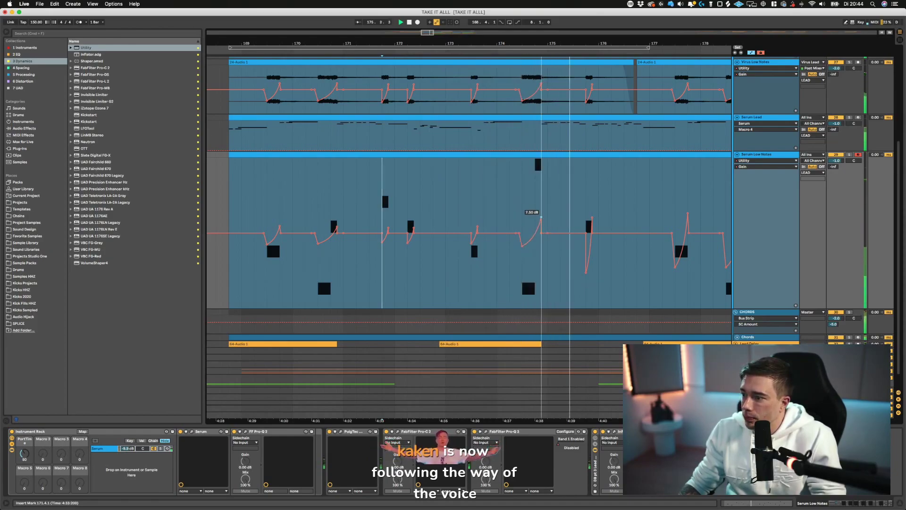
drag(541, 217, 592, 223)
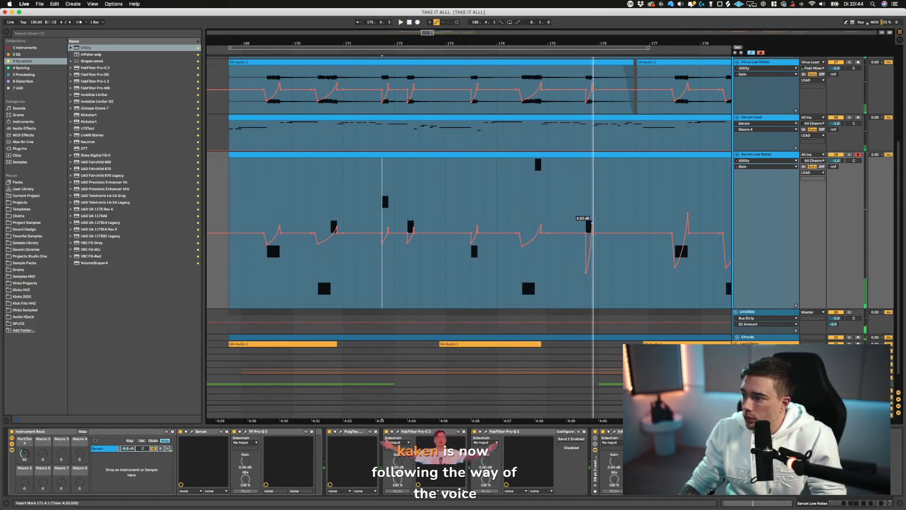
drag(585, 272, 587, 246)
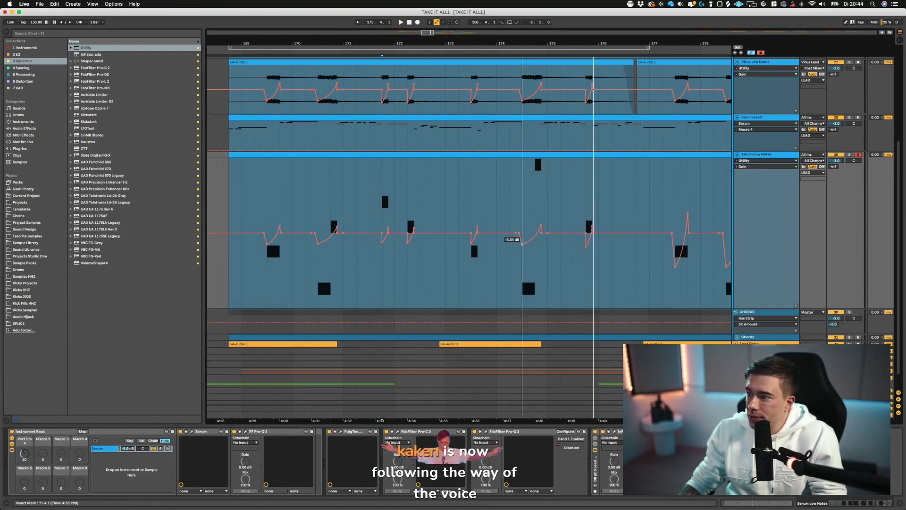
- Flatten the remaining Serum Low Notes gain curves from bar 177 to bar 184 in the same way and play the section
scroll(514, 243, right, 5)
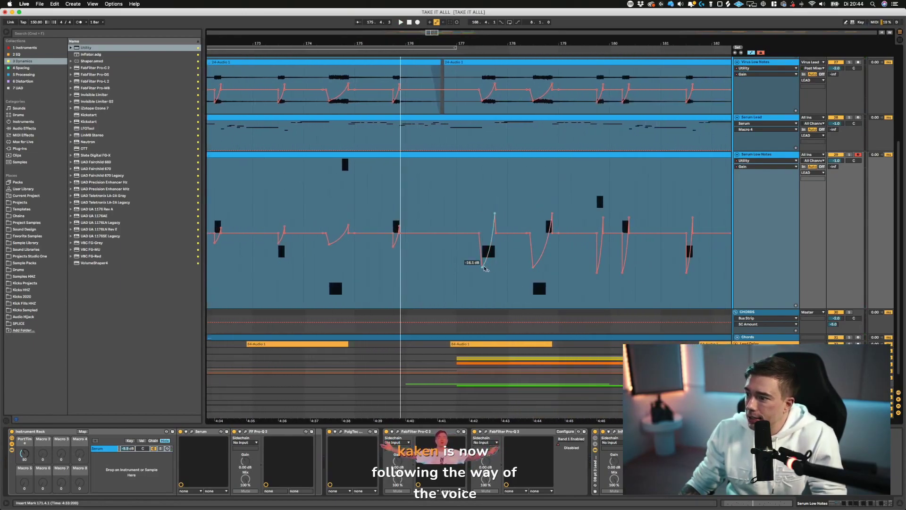
drag(483, 267, 488, 233)
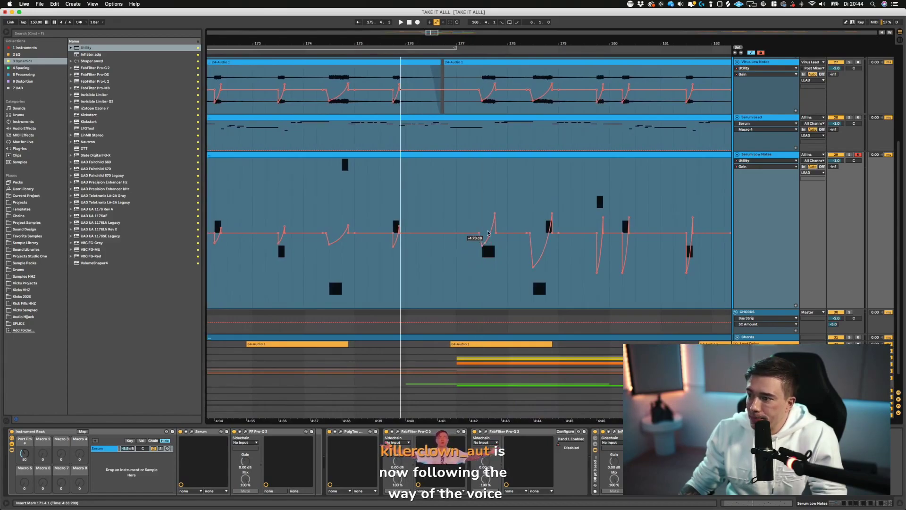
scroll(472, 217, right, 3)
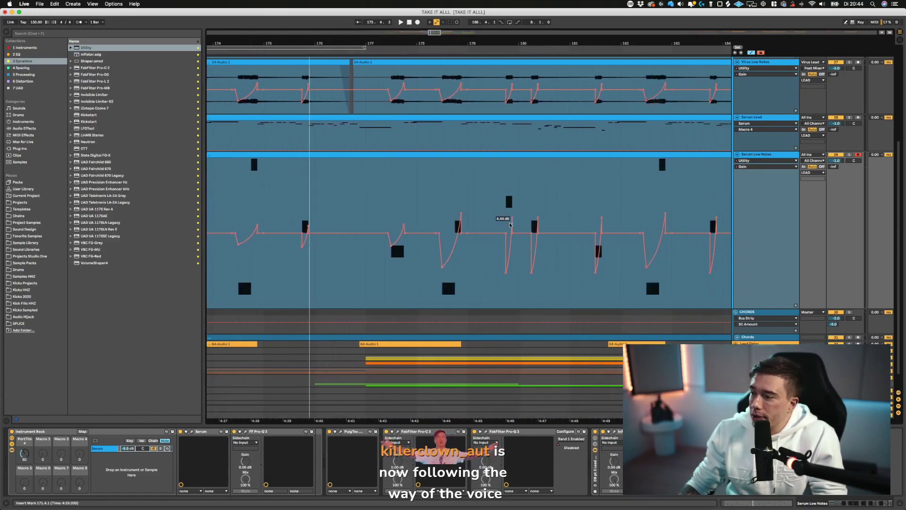
drag(427, 216, 426, 216)
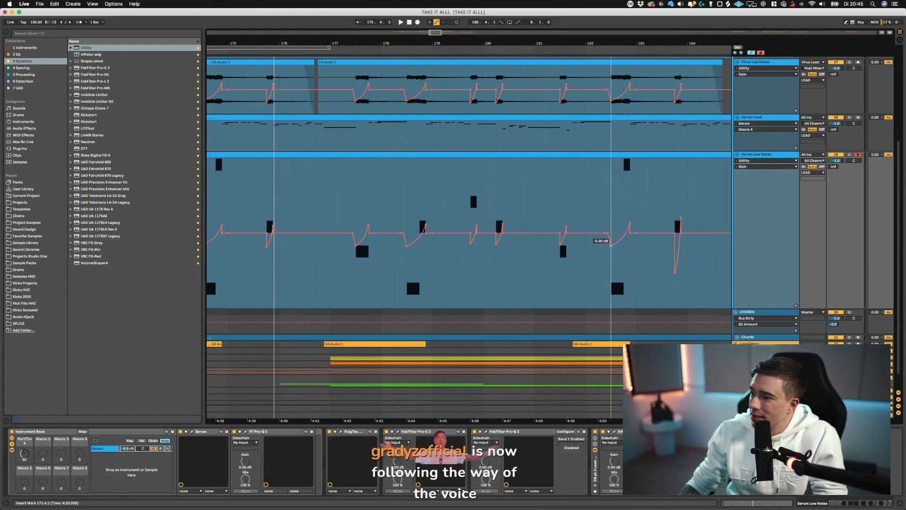
key(space)
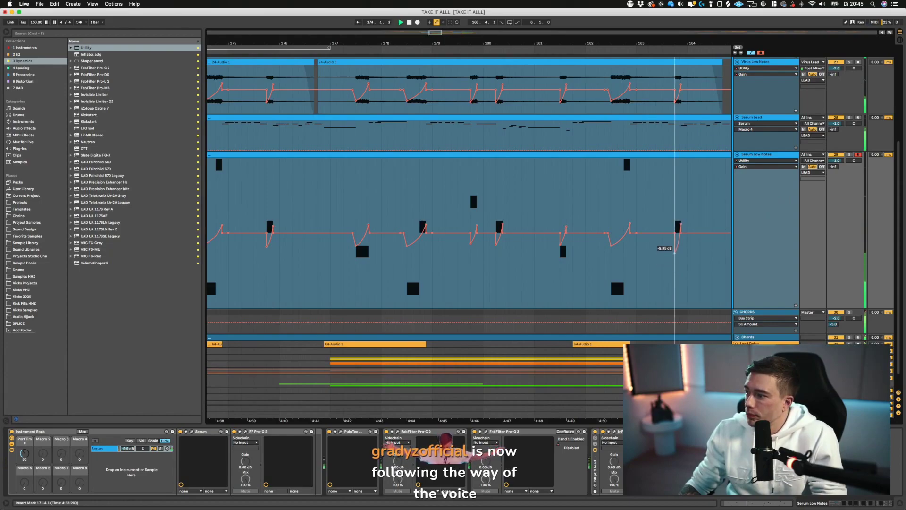
- Hide the automation and collapse all tracks to show the whole lead section in the arrangement
scroll(675, 242, left, 4)
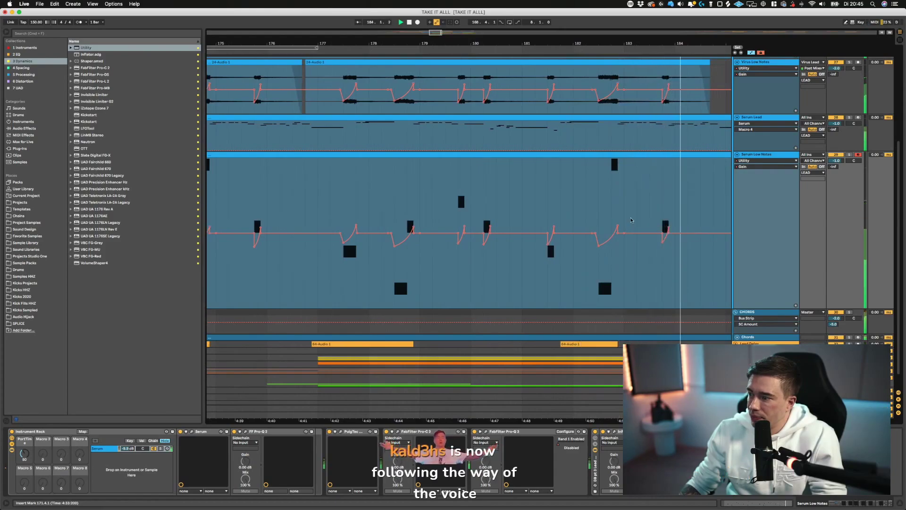
scroll(560, 211, left, 5)
scroll(561, 210, left, 4)
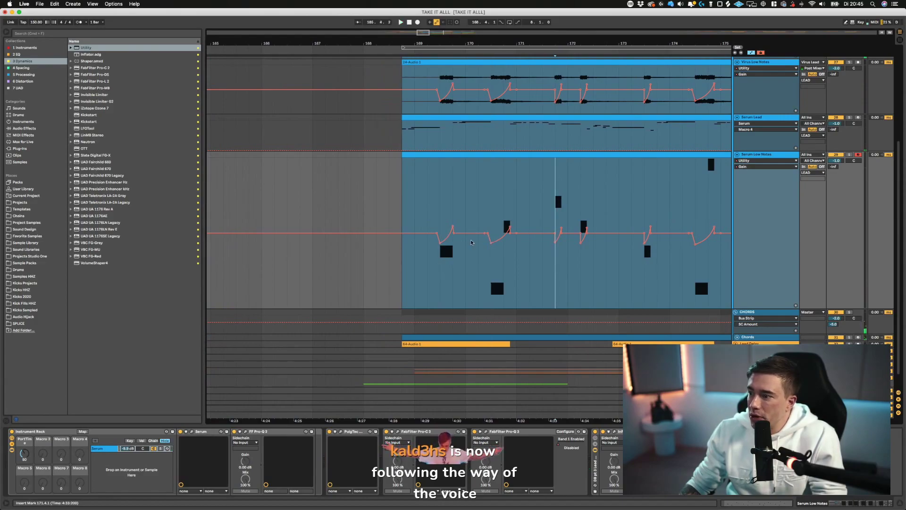
key(a)
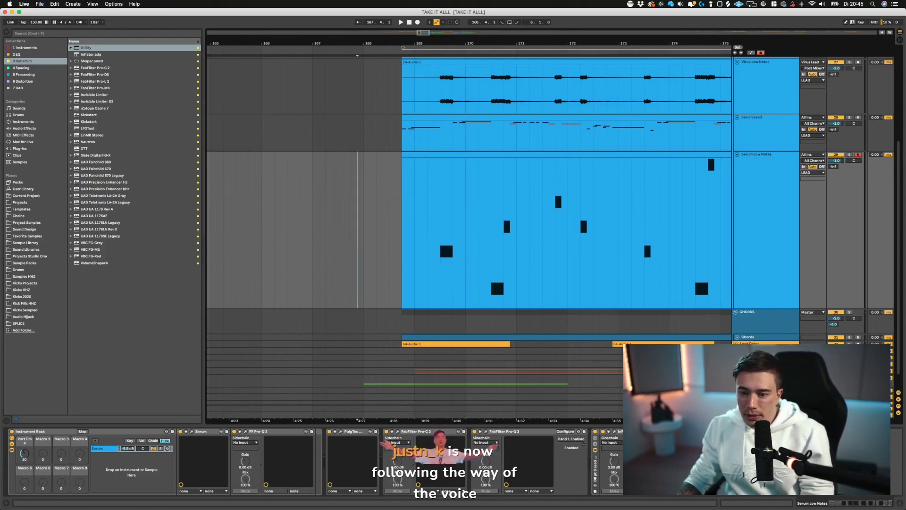
drag(458, 42, 337, 41)
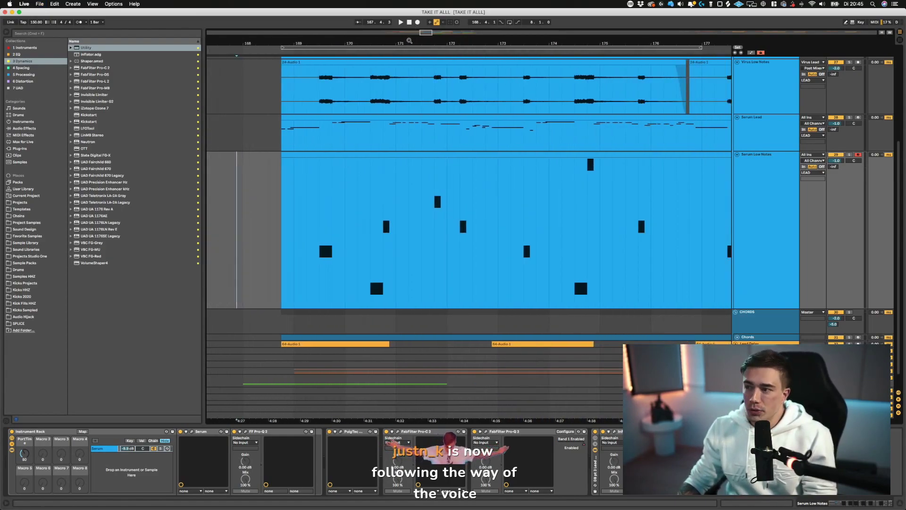
drag(409, 41, 409, 17)
alt+click(737, 154)
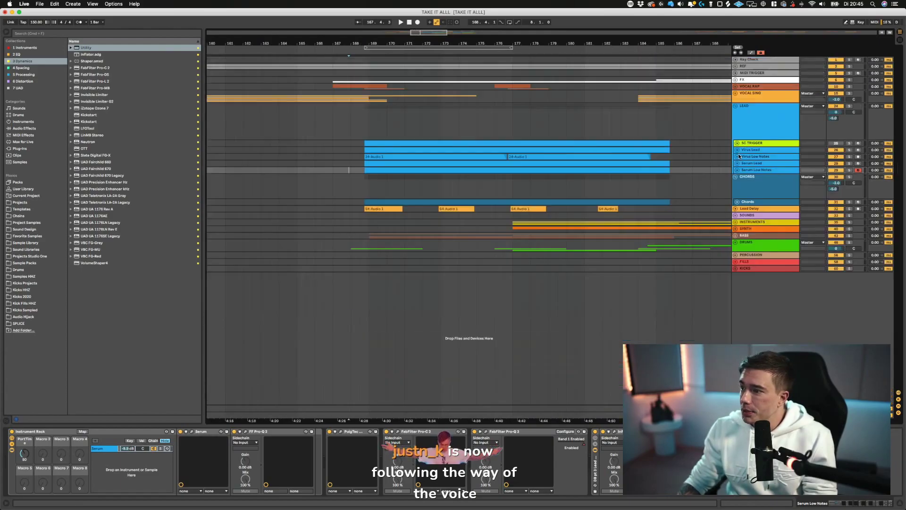
scroll(536, 159, right, 4)
scroll(639, 141, left, 3)
scroll(326, 170, left, 2)
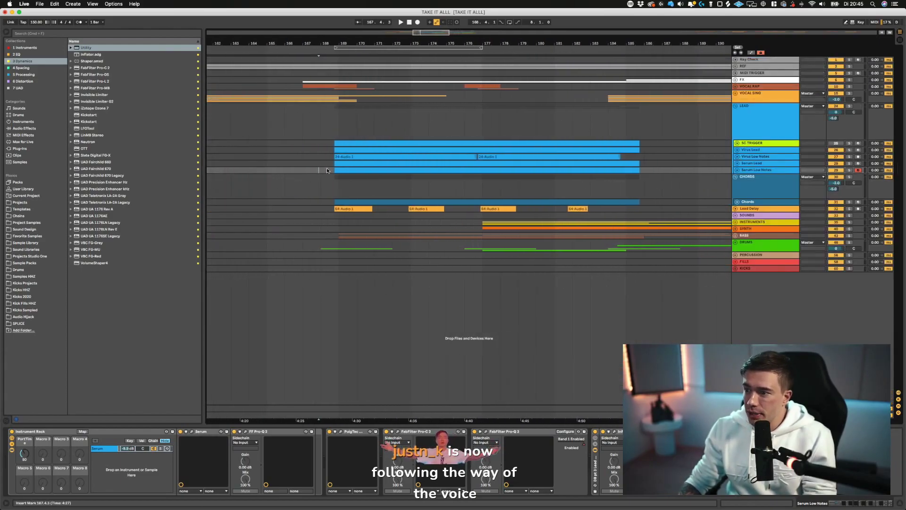
- Unfold the Serum Low Notes track and show its Utility gain automation
scroll(311, 170, left, 1)
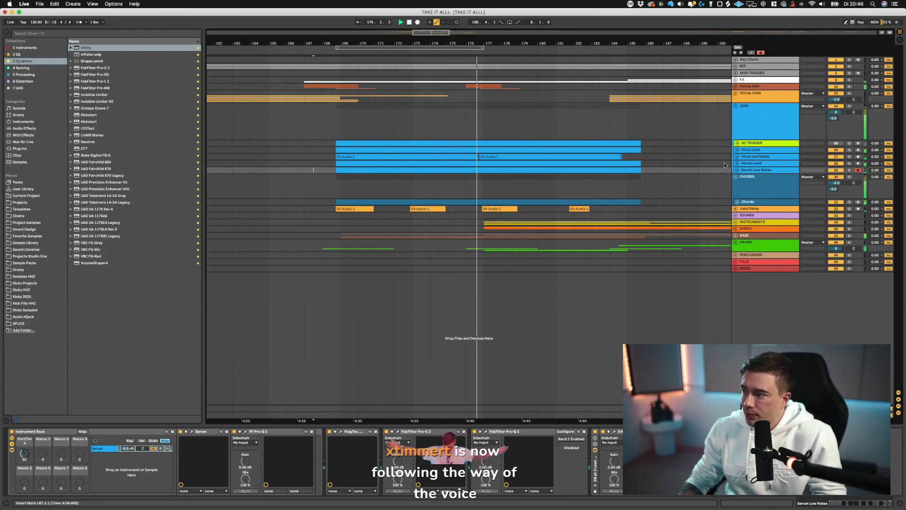
key(u)
click(761, 194)
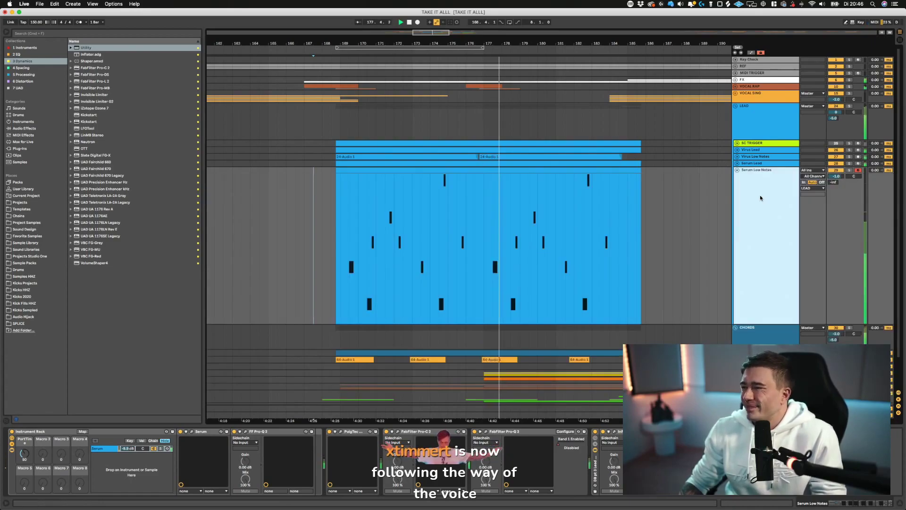
key(a)
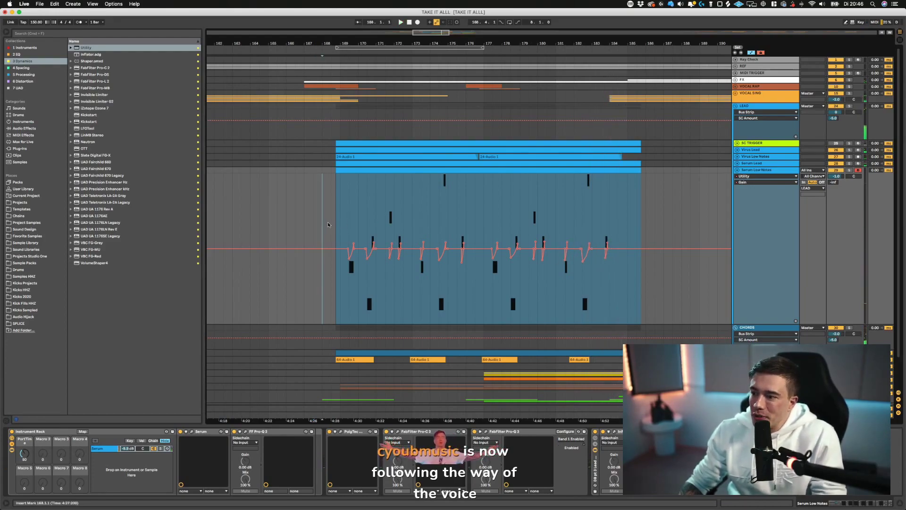
- Deactivate the Utility on Serum Low Notes and play the first lead section from bar 168
key(0)
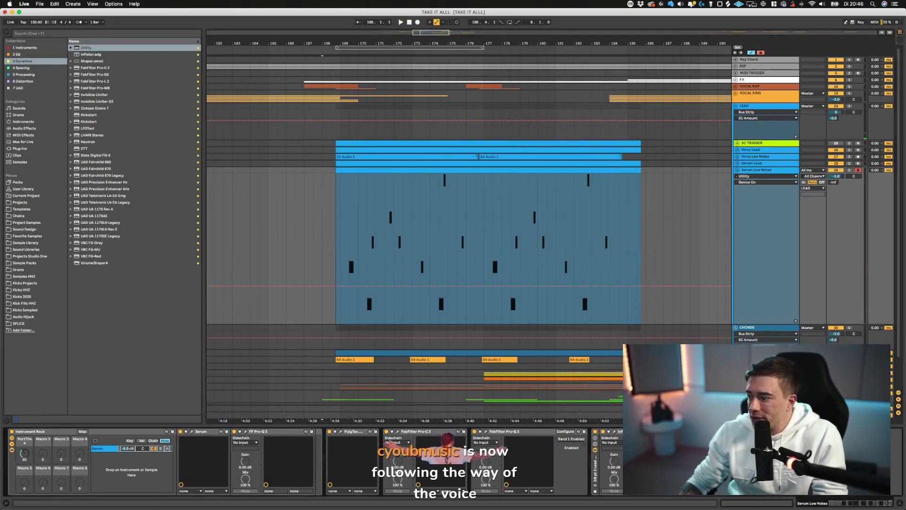
click(330, 210)
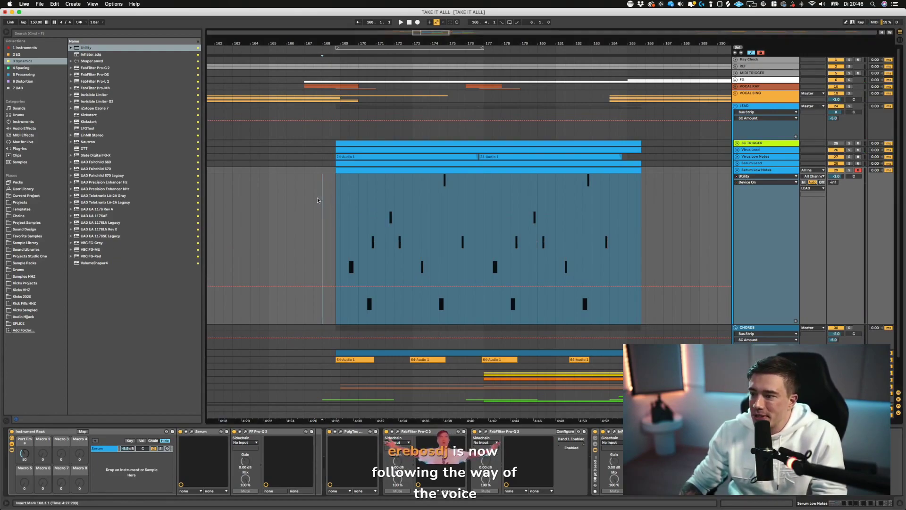
key(space)
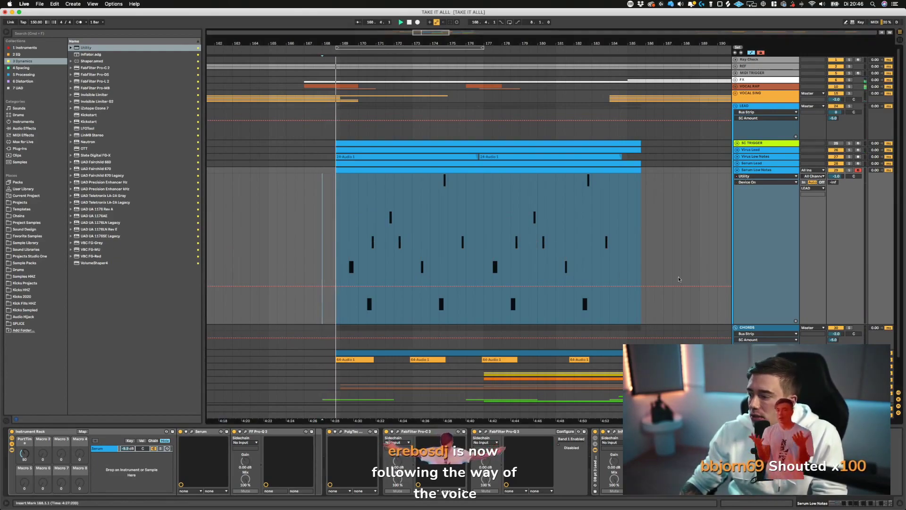
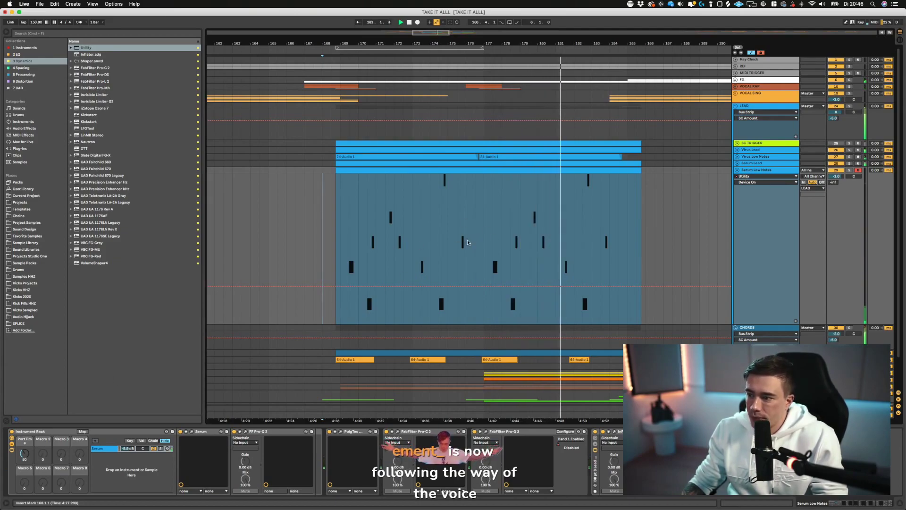
scroll(527, 237, down, 2)
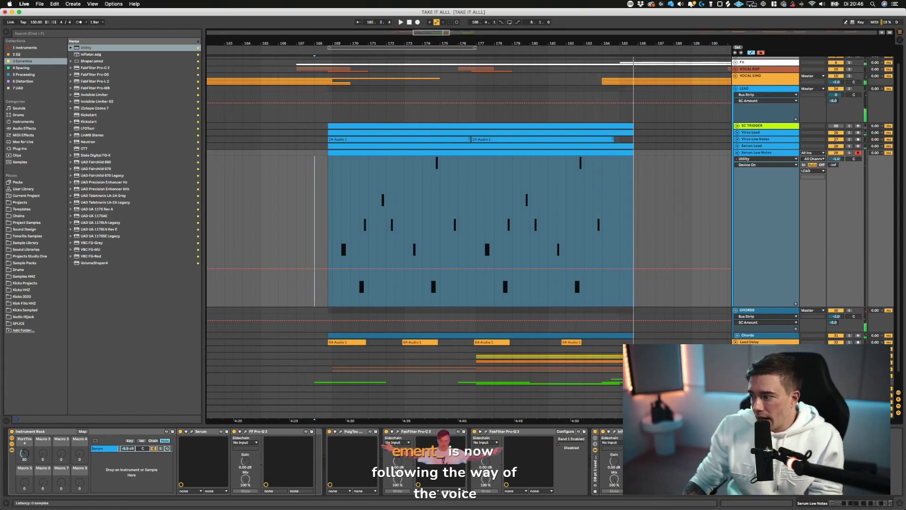
- Hide the automation and save the current set
key(a)
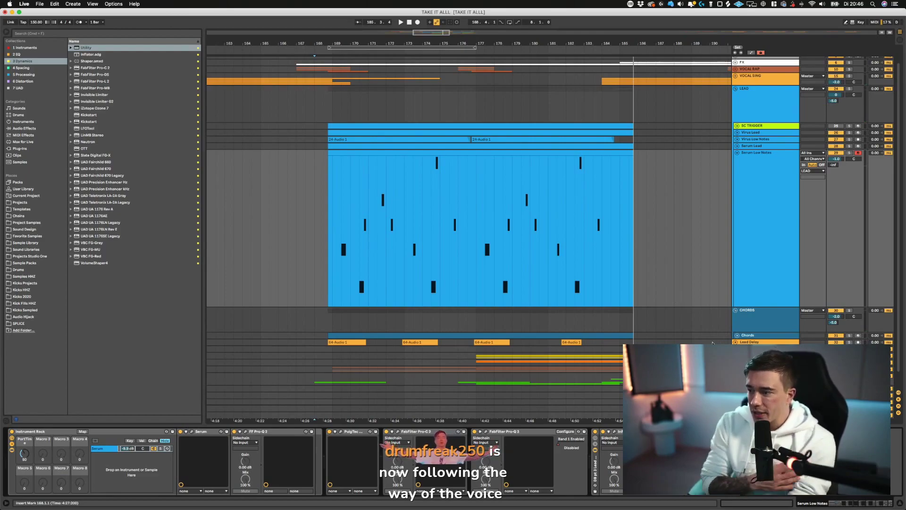
click(750, 236)
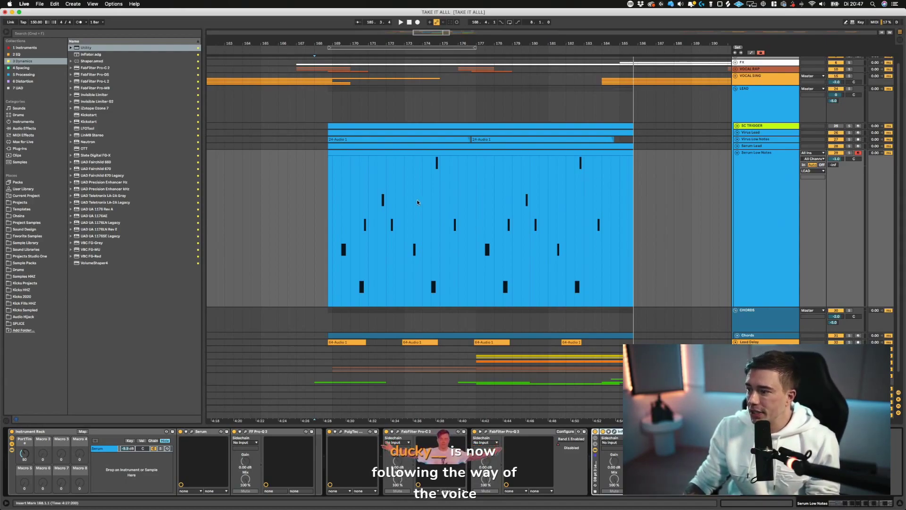
key(space)
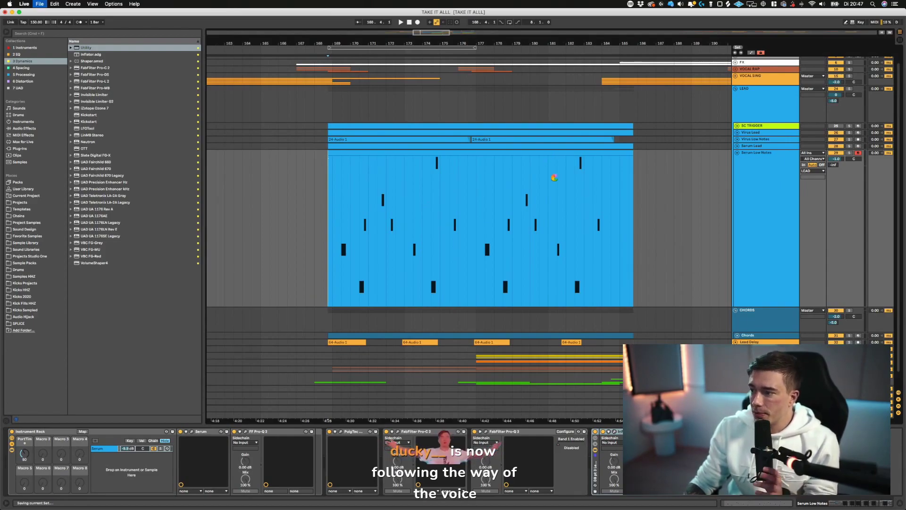
- Collapse the Serum Low Notes track and unfold the Virus Lead and Virus Low Notes tracks
scroll(542, 170, right, 5)
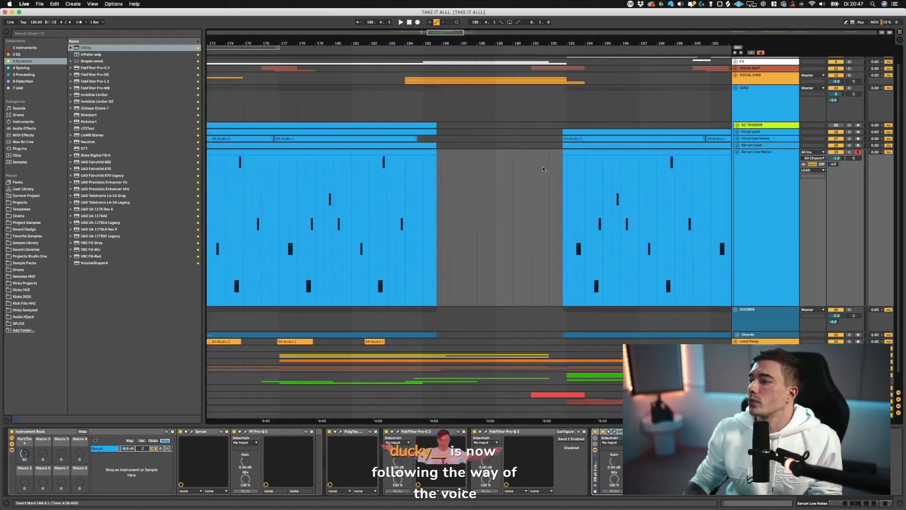
click(511, 206)
scroll(514, 205, left, 2)
click(750, 178)
click(737, 151)
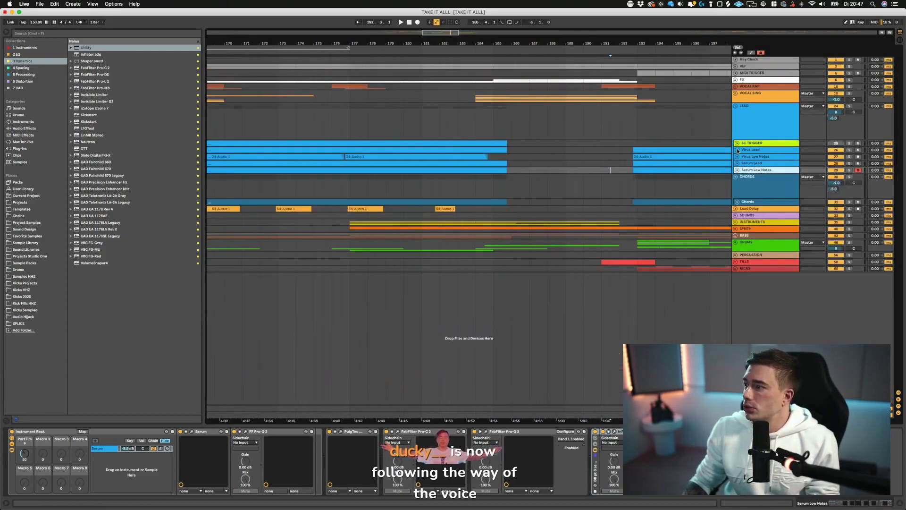
click(737, 150)
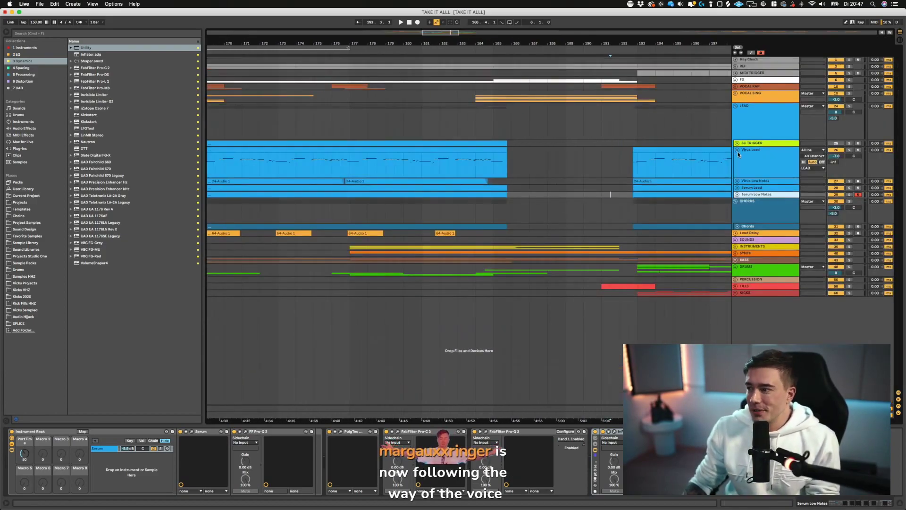
click(737, 181)
click(765, 197)
scroll(472, 283, left, 10)
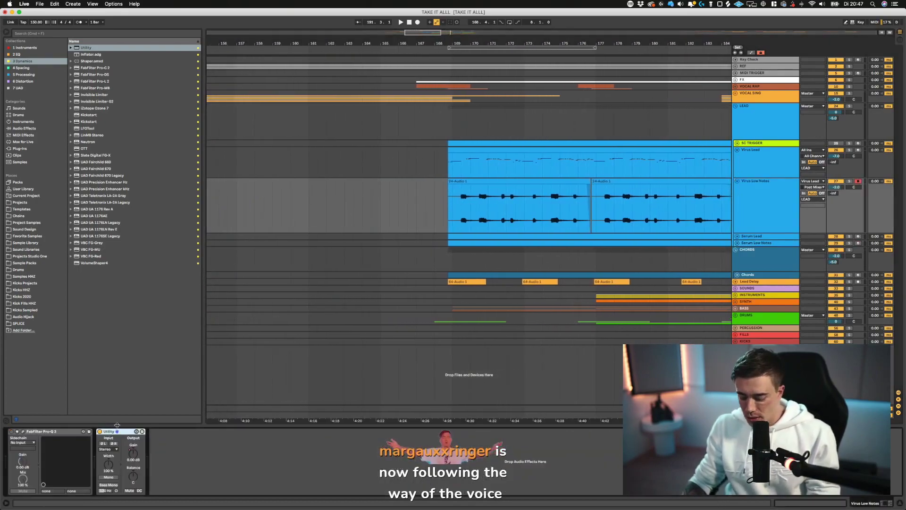
- Copy the Virus Low Notes gain automation from bars 169 to 185 and paste it into the second lead section at bar 193
scroll(500, 210, right, 15)
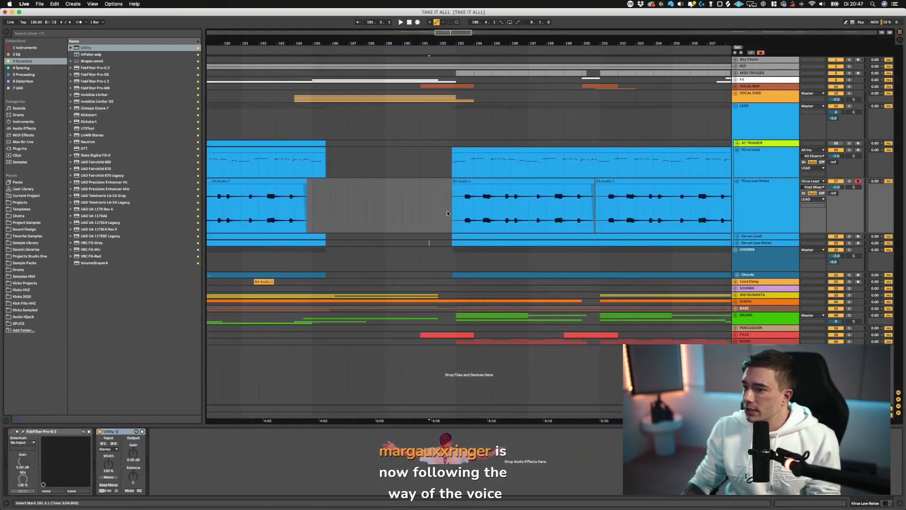
key(a)
scroll(449, 204, left, 8)
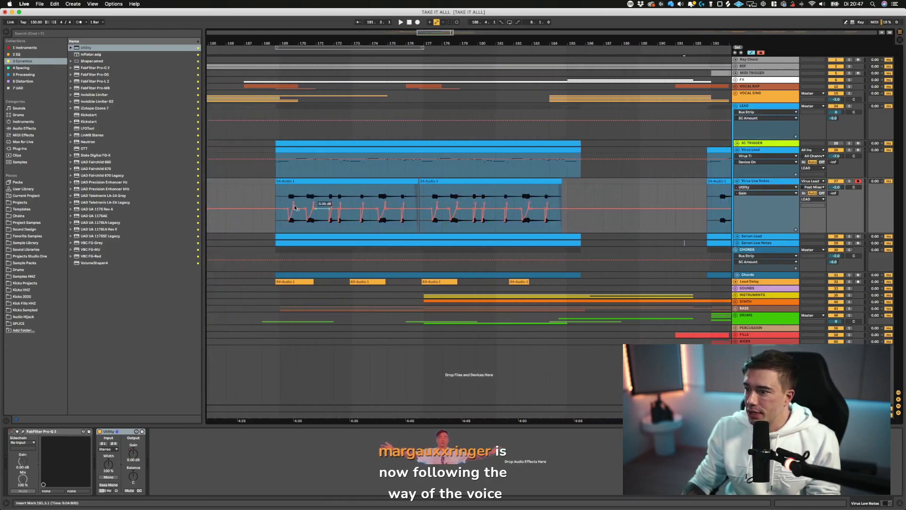
drag(281, 198, 545, 200)
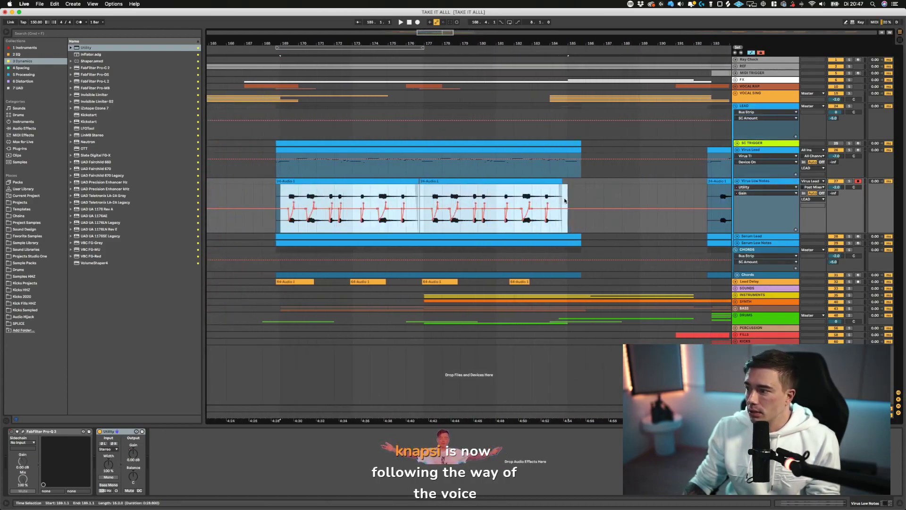
scroll(569, 200, right, 11)
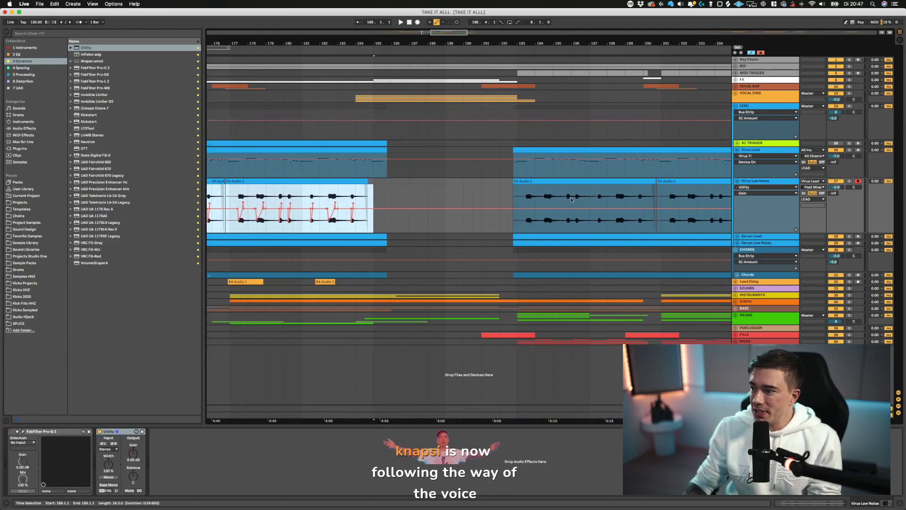
click(517, 195)
key(super+v)
- Play the second lead section from bar 192.3 to check the pasted gain curves, and hide the automation
scroll(518, 195, right, 8)
click(362, 196)
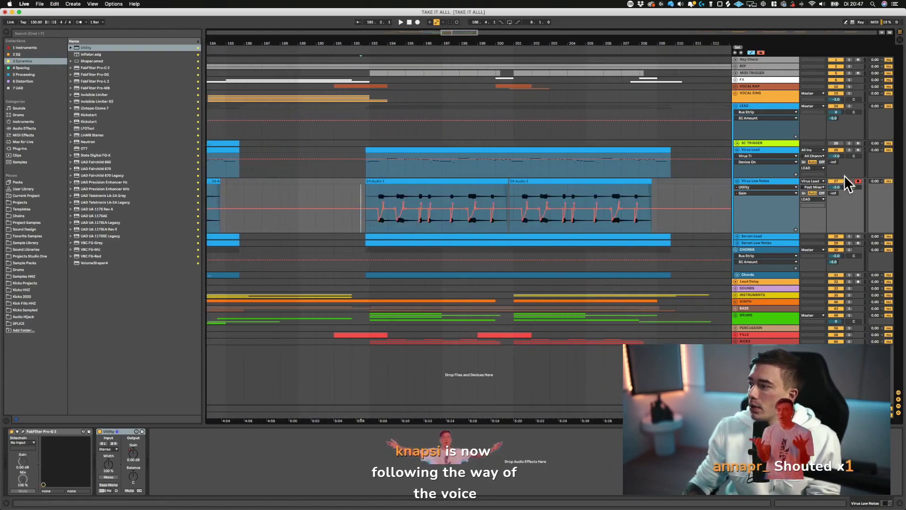
key(space)
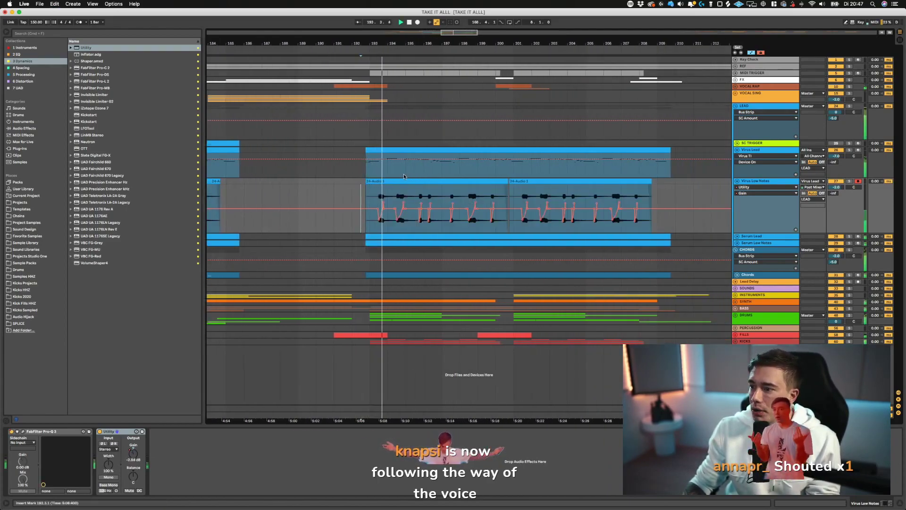
key(a)
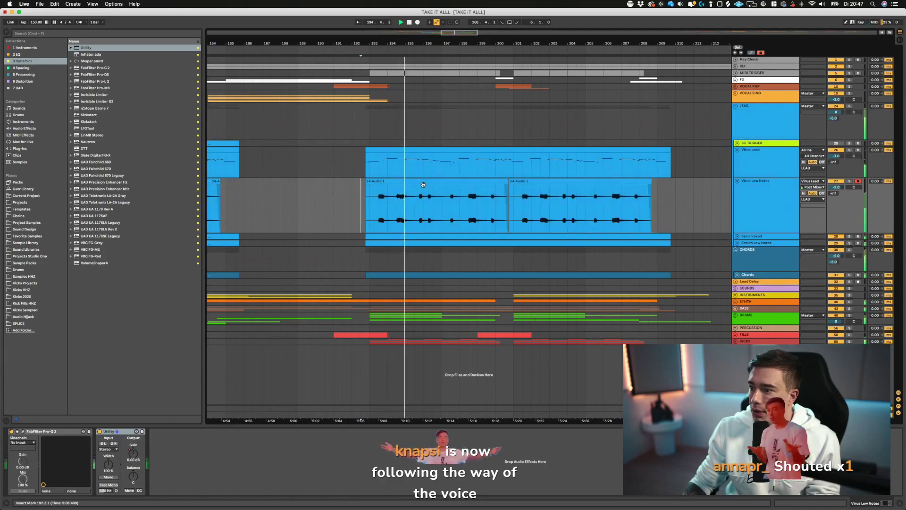
- Copy the Lead Delay clips from bars 168 to 185 and paste them into the second lead section at bar 192
scroll(423, 184, left, 10)
click(436, 281)
scroll(436, 281, left, 5)
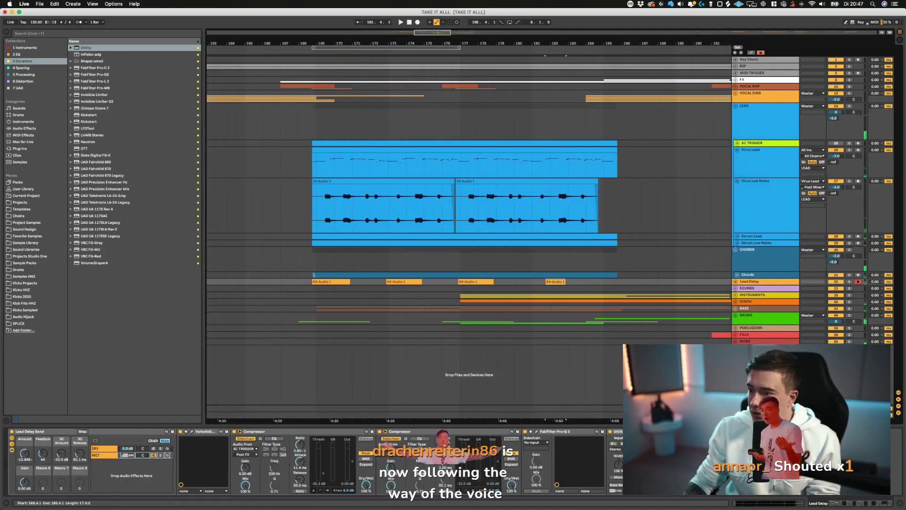
shift+click(339, 281)
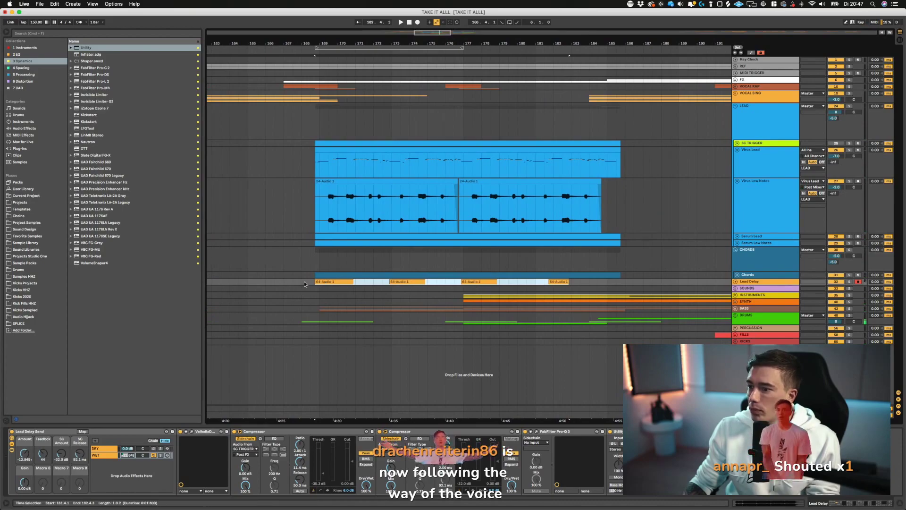
scroll(625, 285, right, 8)
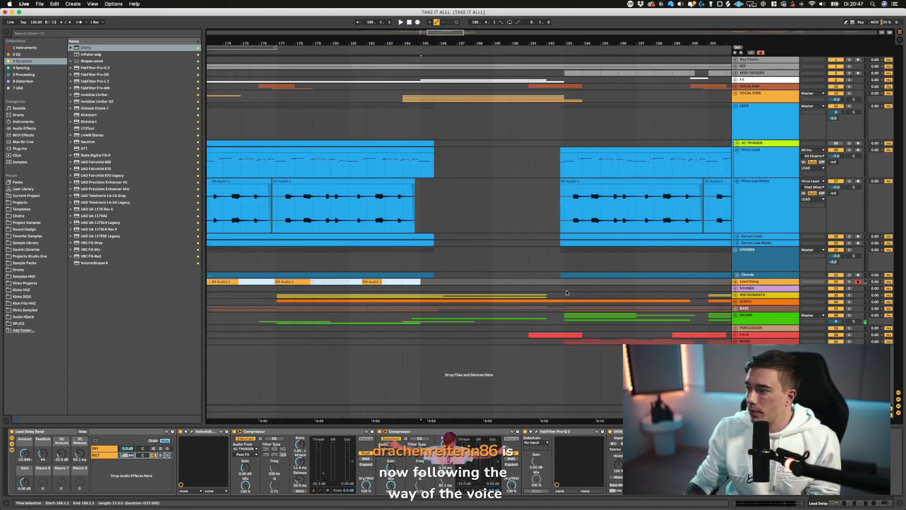
click(546, 281)
scroll(557, 285, left, 8)
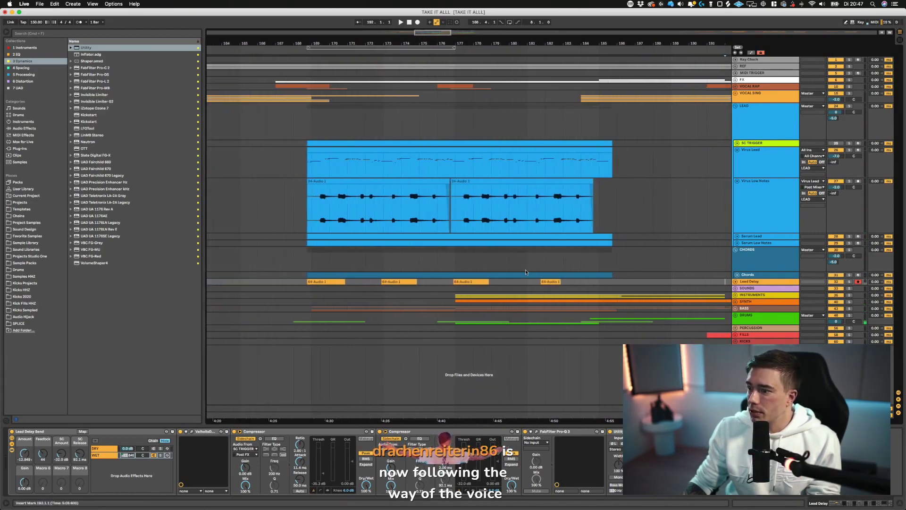
scroll(608, 289, right, 7)
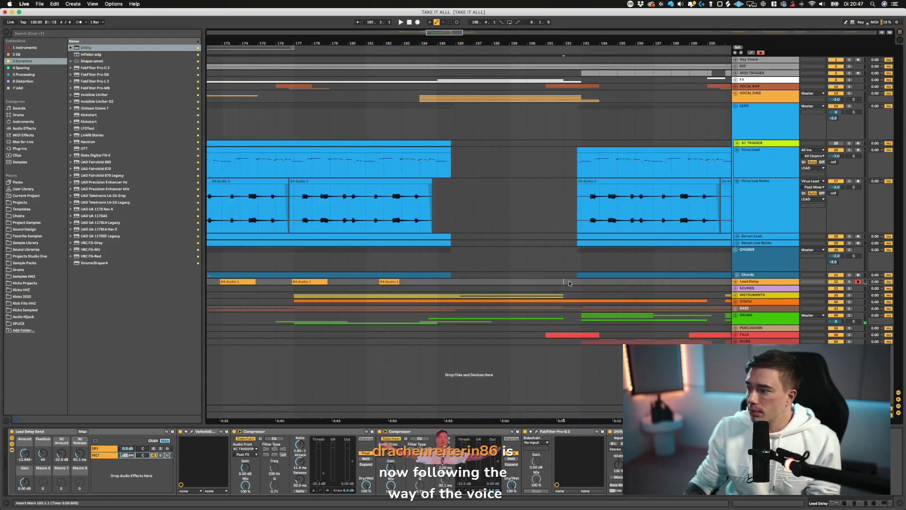
drag(569, 283, 709, 283)
- Unfold the Lead Delay track and move it into the LEAD group between SC TRIGGER and Virus Lead
click(735, 283)
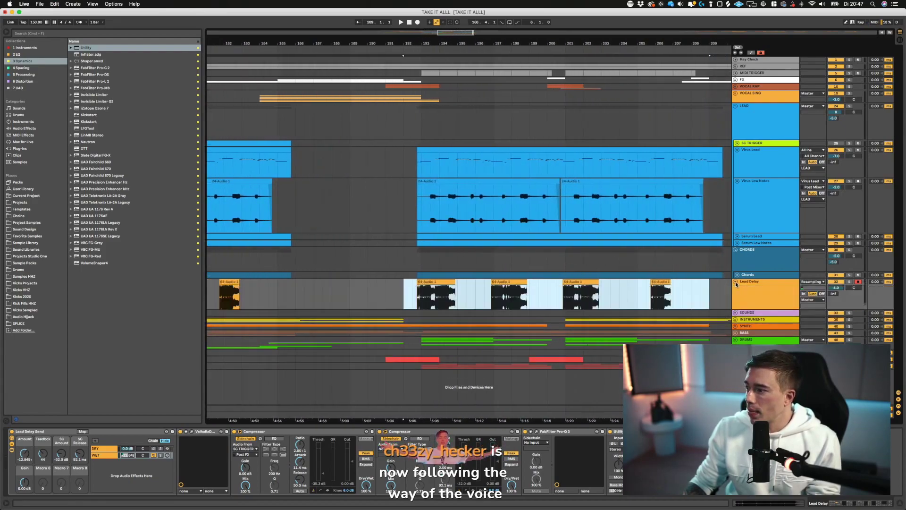
click(772, 291)
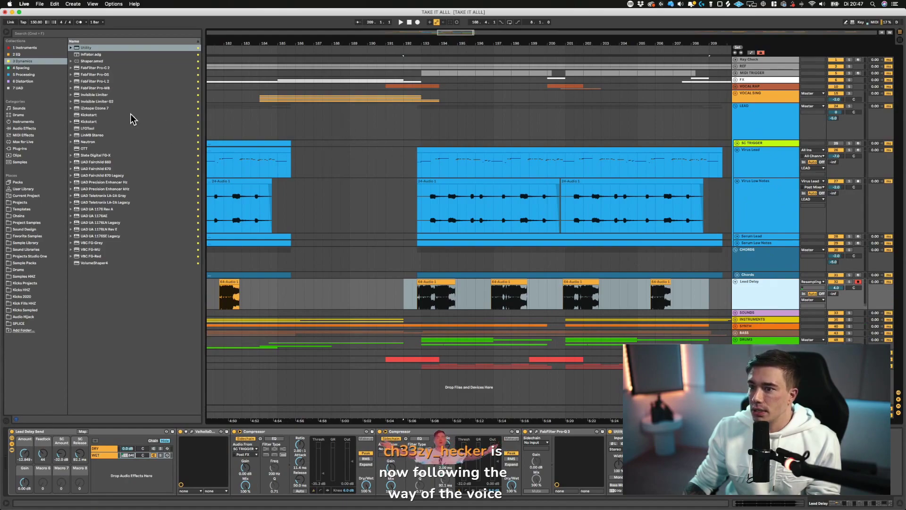
click(754, 124)
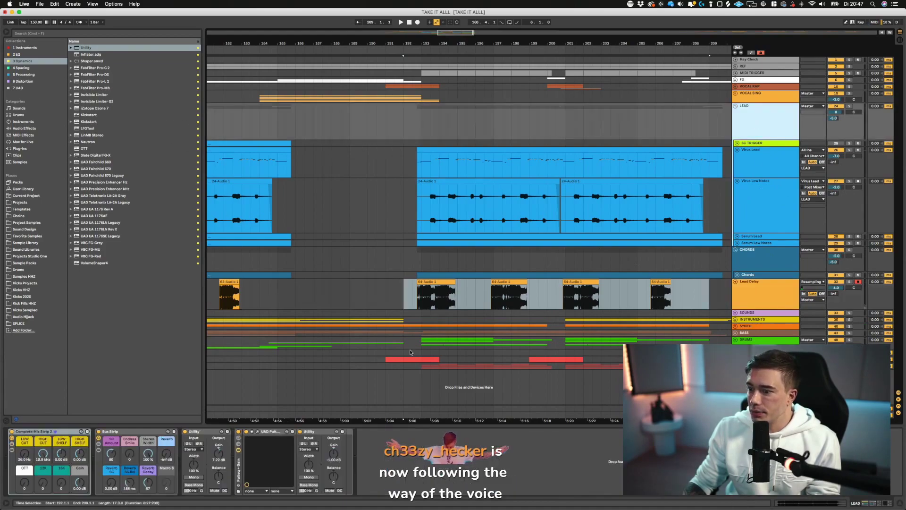
click(756, 296)
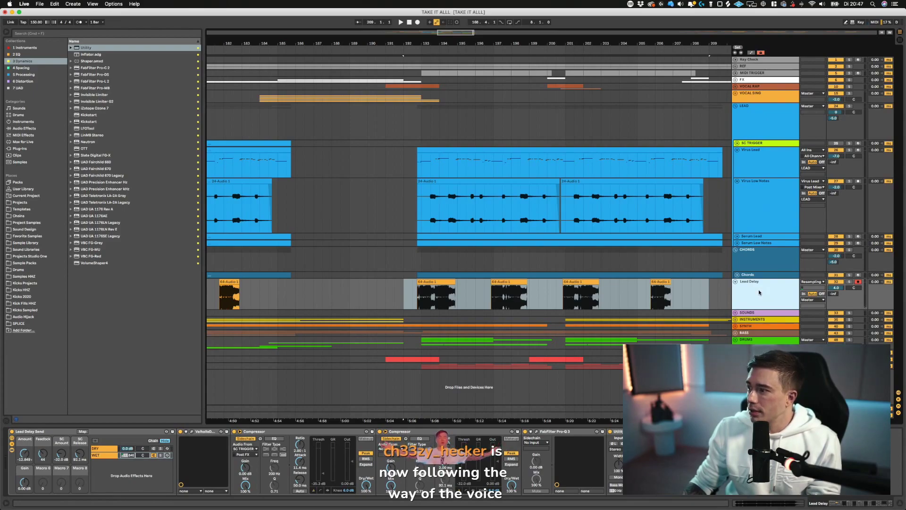
drag(759, 292, 759, 153)
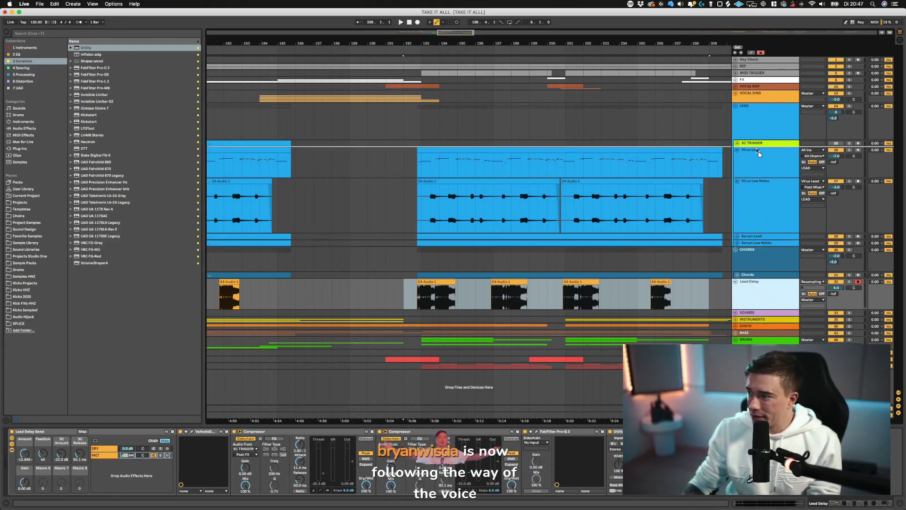
drag(747, 134, 747, 137)
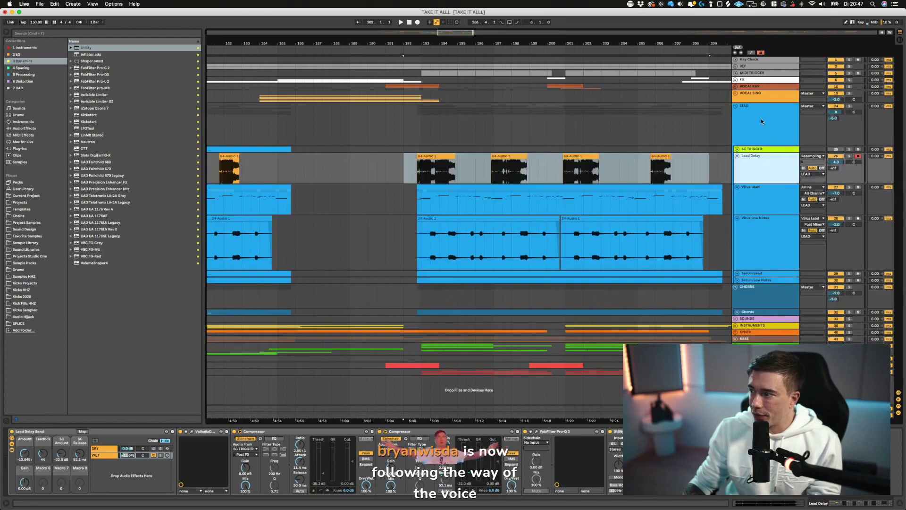
- Play the second lead section with Lead Delay inside the LEAD group, and undo the track's move into the group
click(860, 167)
key(space)
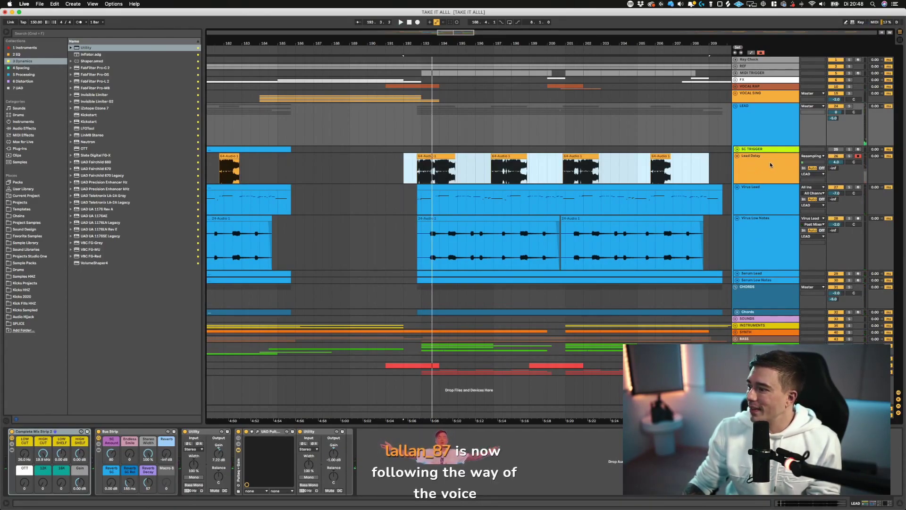
key(super+z)
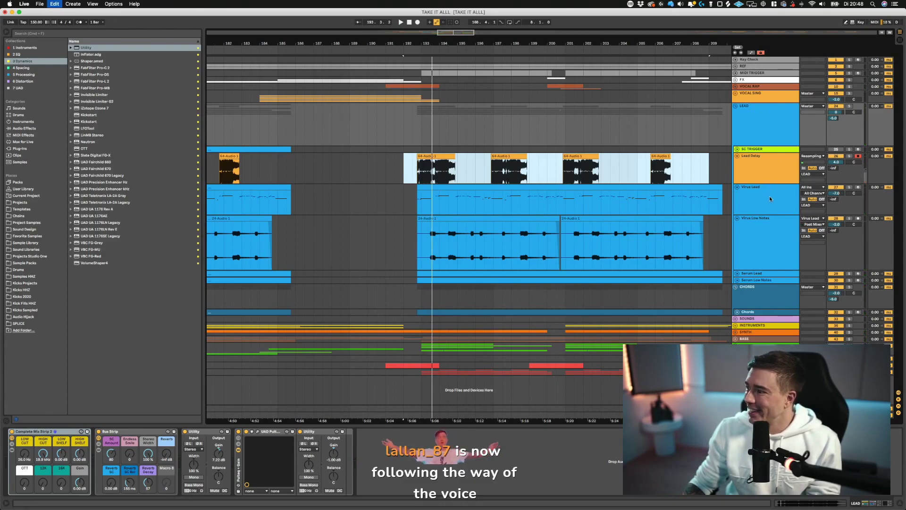
- Disarm Lead Delay for recording and play the second lead section from bar 192 with the track outside the LEAD group
scroll(495, 258, right, 1)
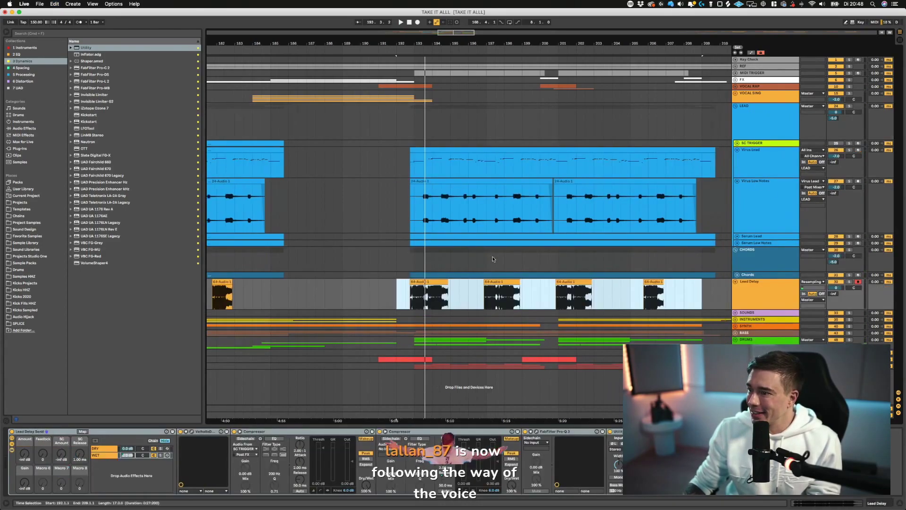
key(space)
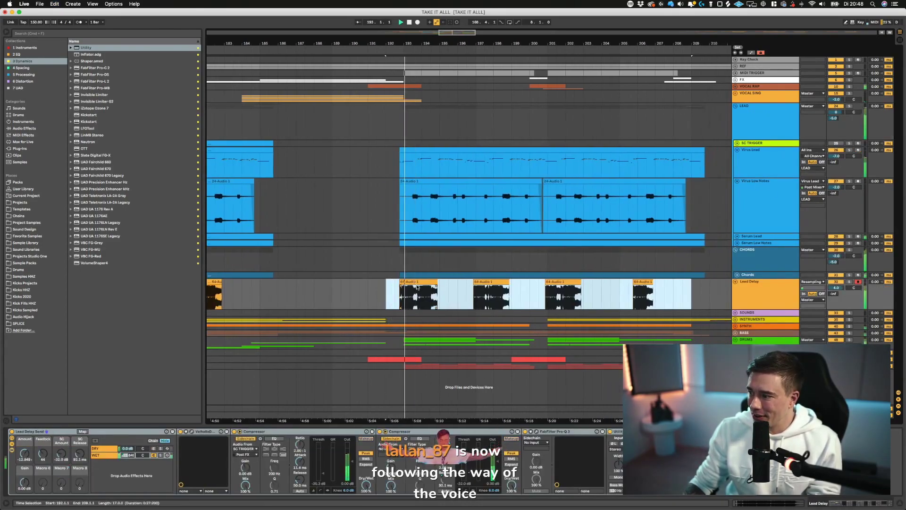
click(859, 283)
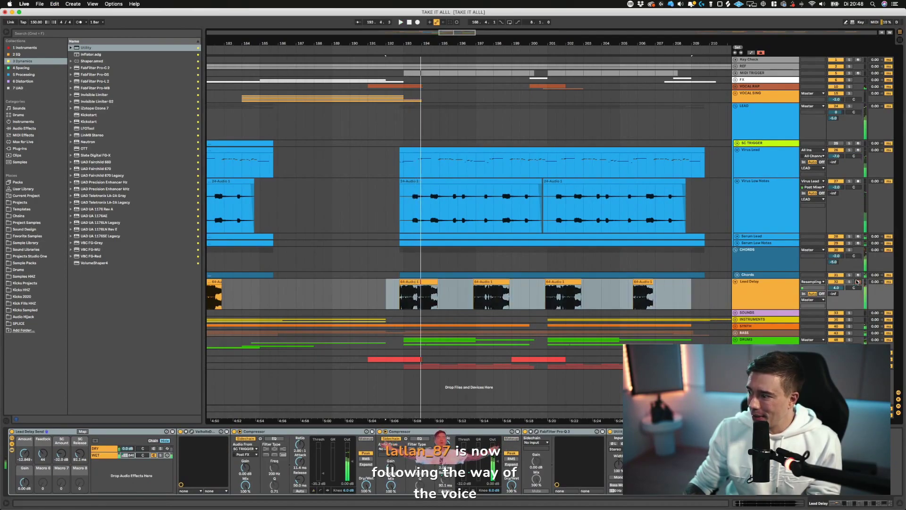
key(space)
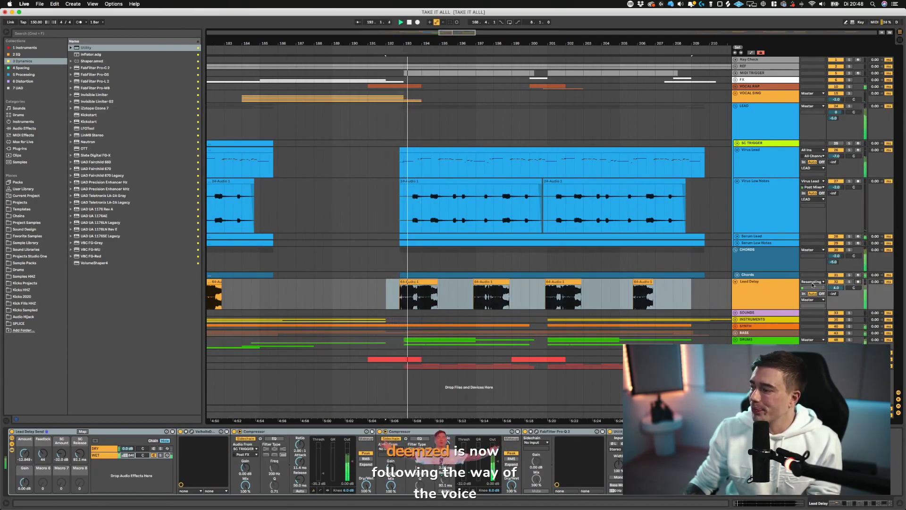
- Play the first lead section from bar 169, toggling Lead Delay's solo and mute to judge its contribution
scroll(643, 282, left, 5)
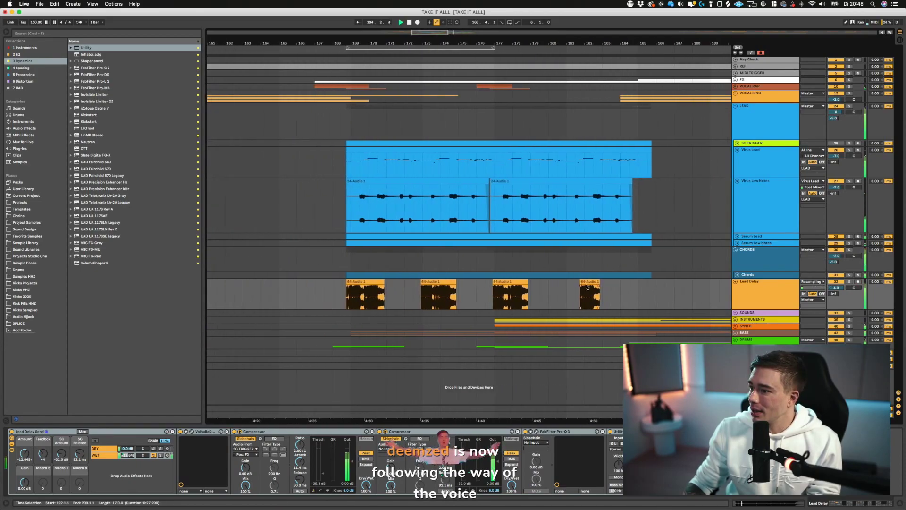
click(347, 295)
key(space)
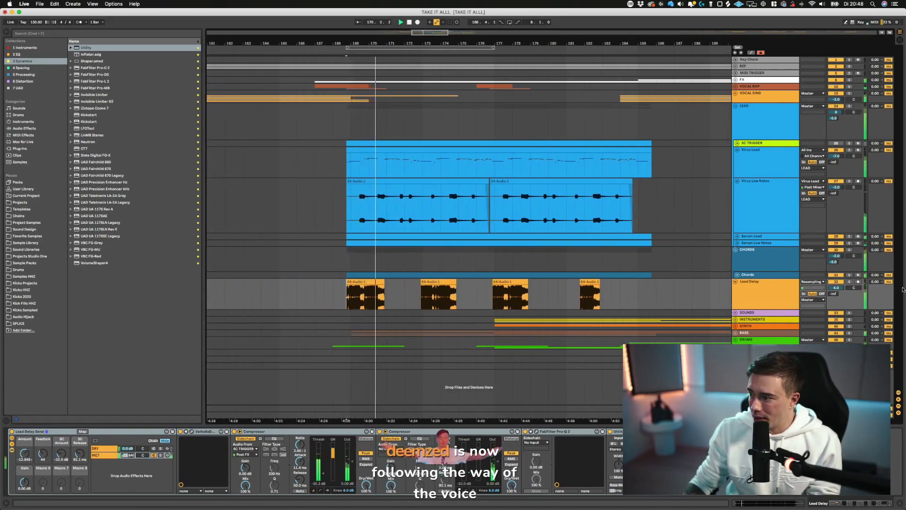
click(849, 282)
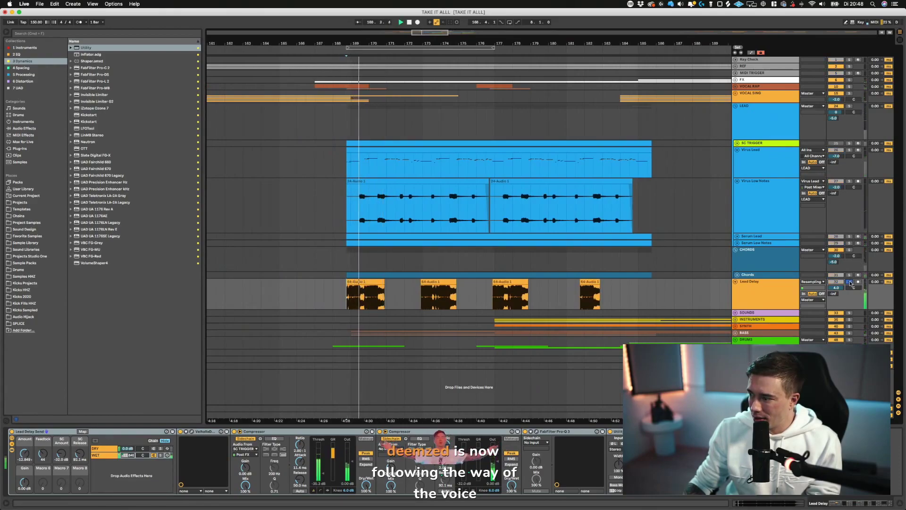
click(849, 281)
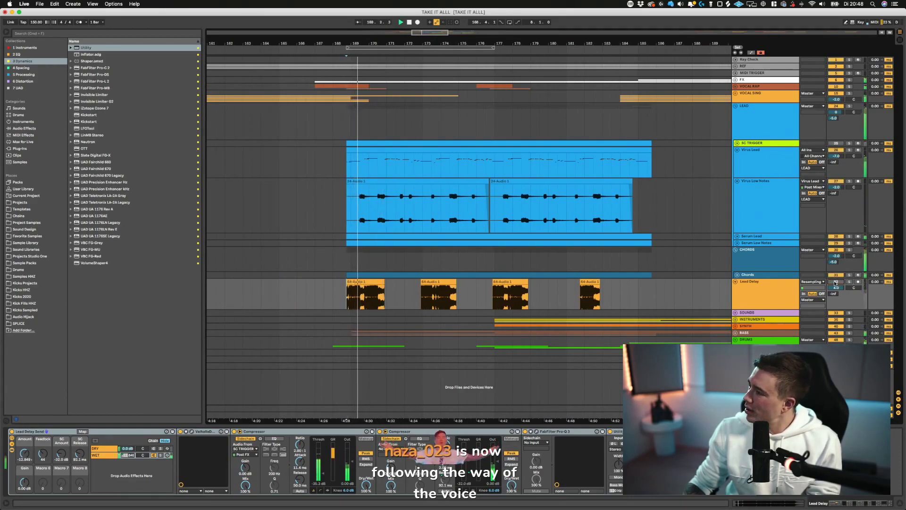
click(836, 281)
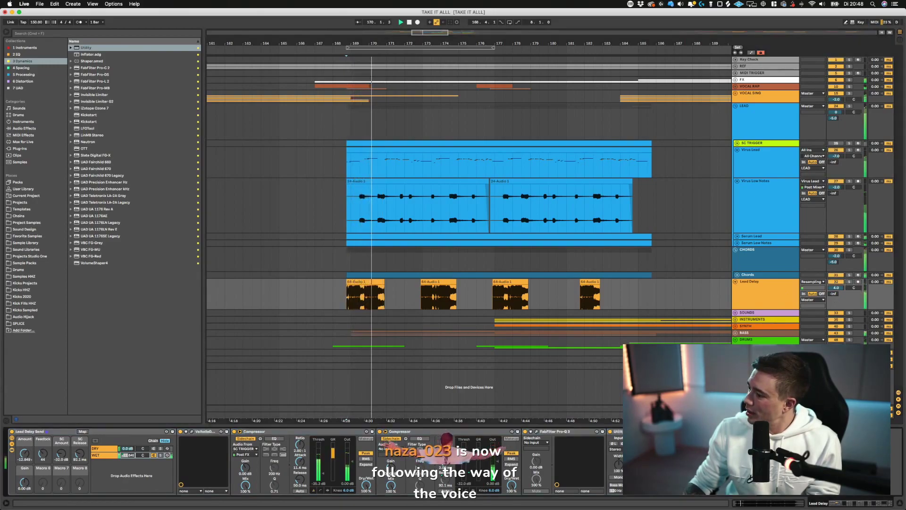
- Set the Lead Delay track's audio input to Ext. In
scroll(462, 250, right, 15)
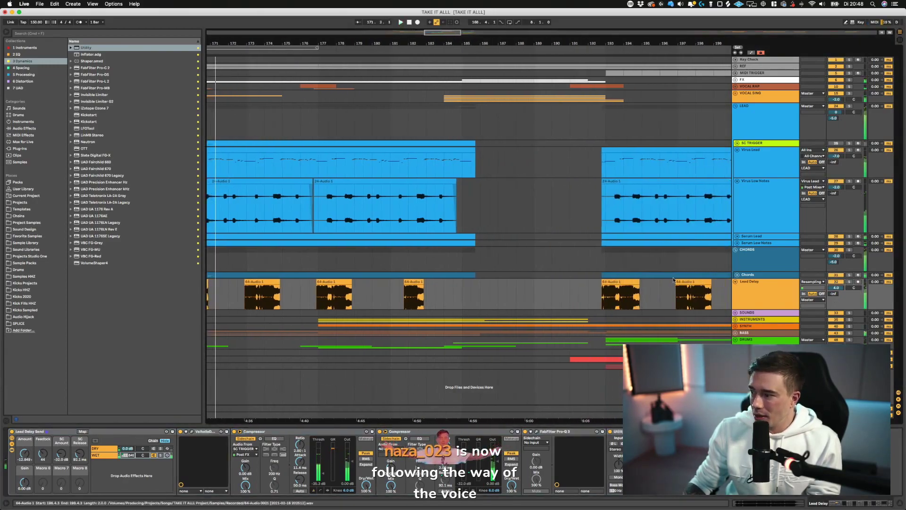
click(812, 282)
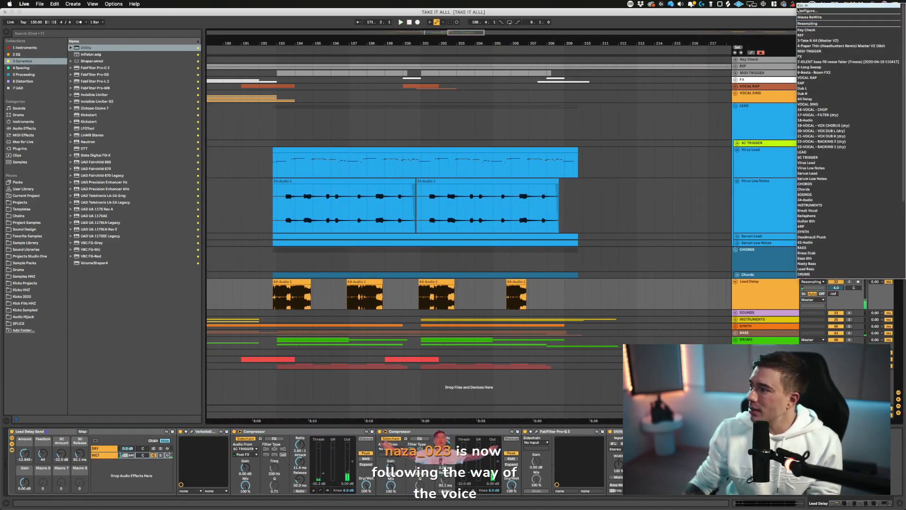
click(798, 184)
- Try Lead Delay inside the LEAD group directly below SC TRIGGER, playing the second lead section, and undo the move
drag(774, 292, 763, 147)
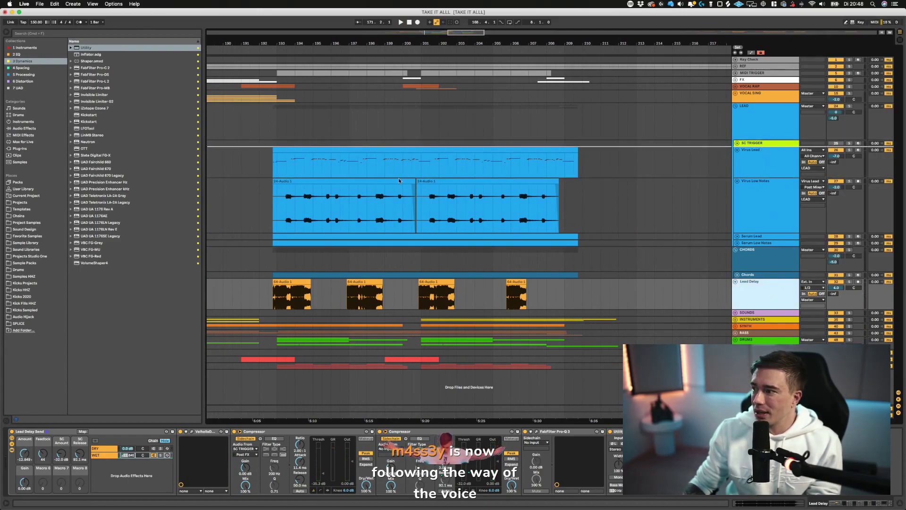
click(268, 168)
key(space)
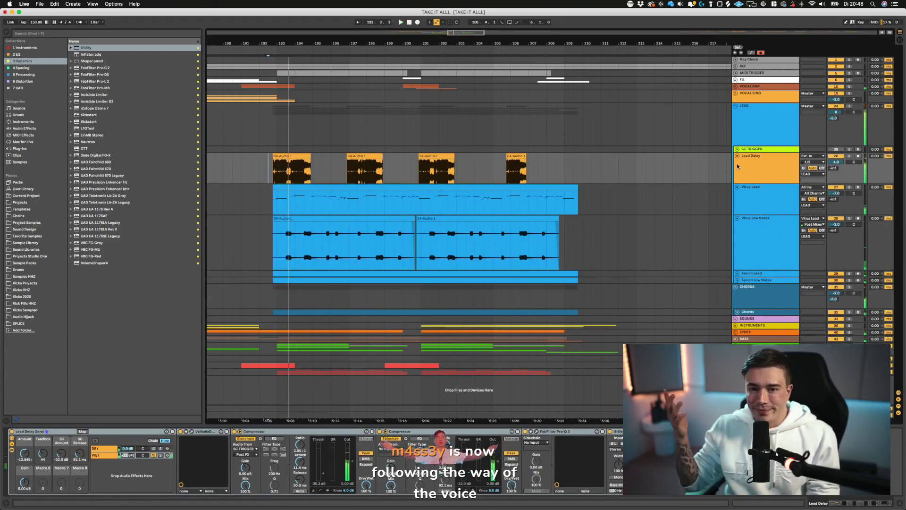
key(super+z)
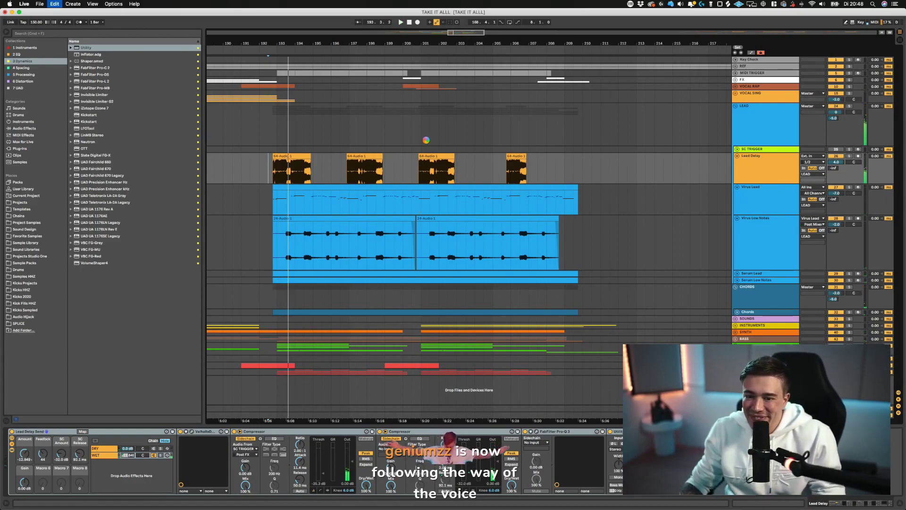
key(super+z)
key(space)
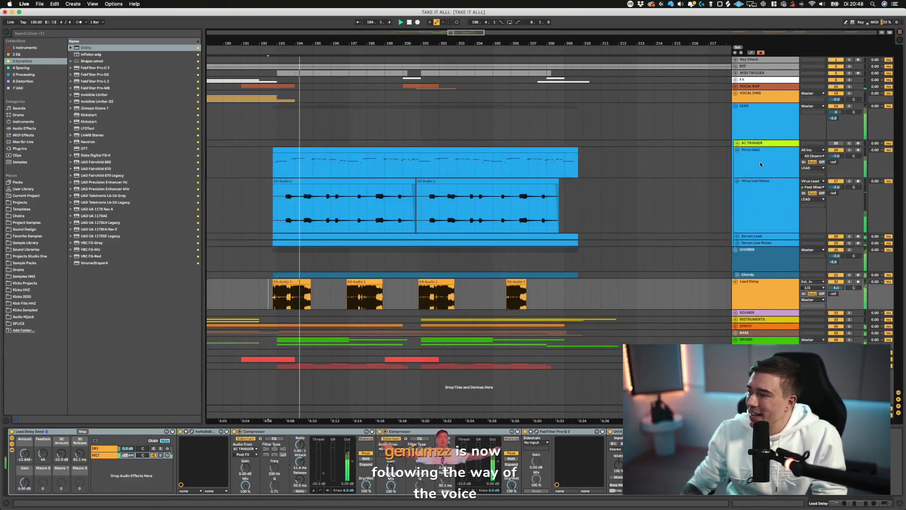
- Compare the device chains of Lead Delay and the LEAD group, including the group's Bus Strip
click(739, 291)
scroll(630, 279, left, 5)
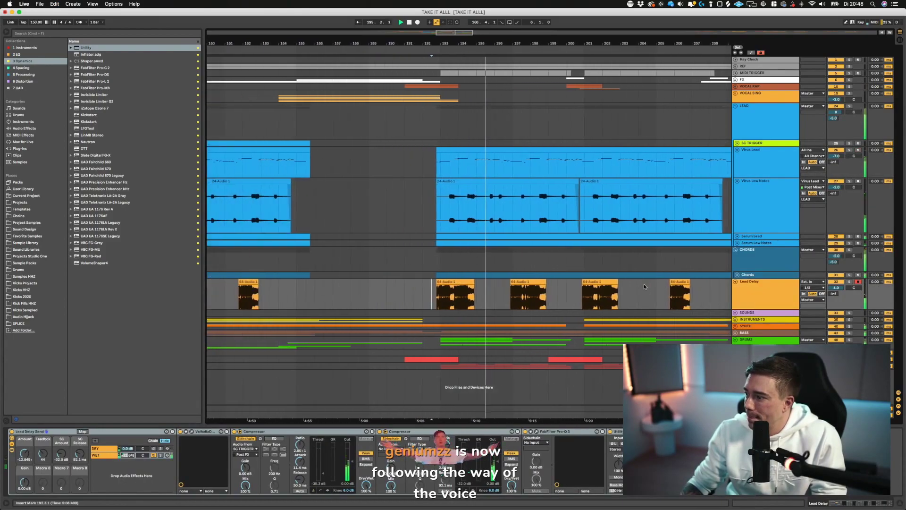
click(775, 298)
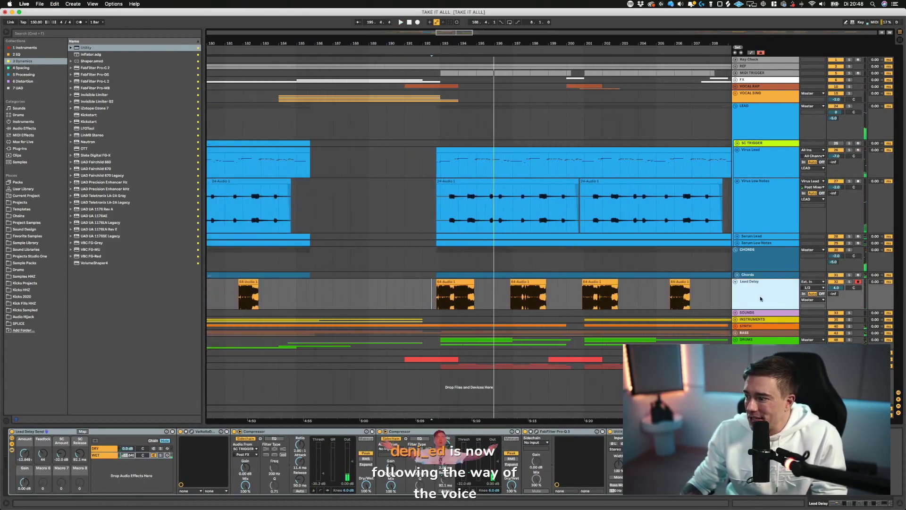
click(786, 117)
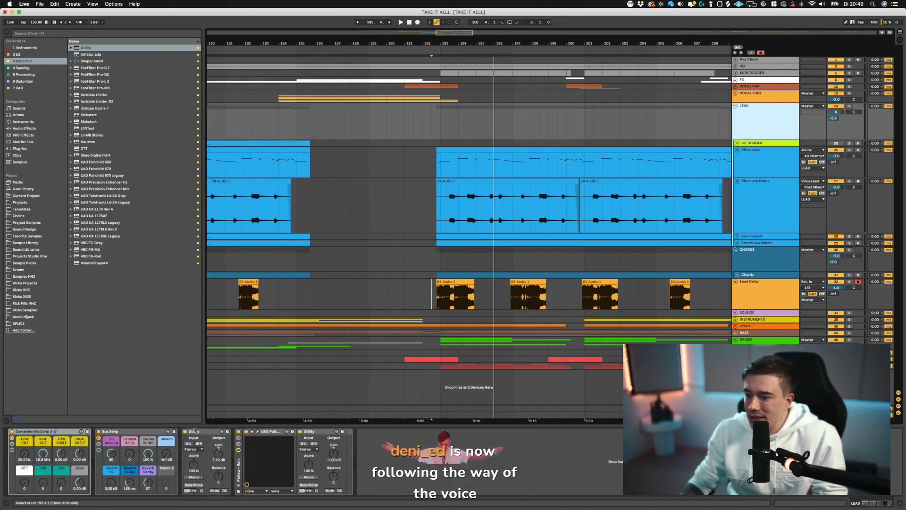
click(133, 435)
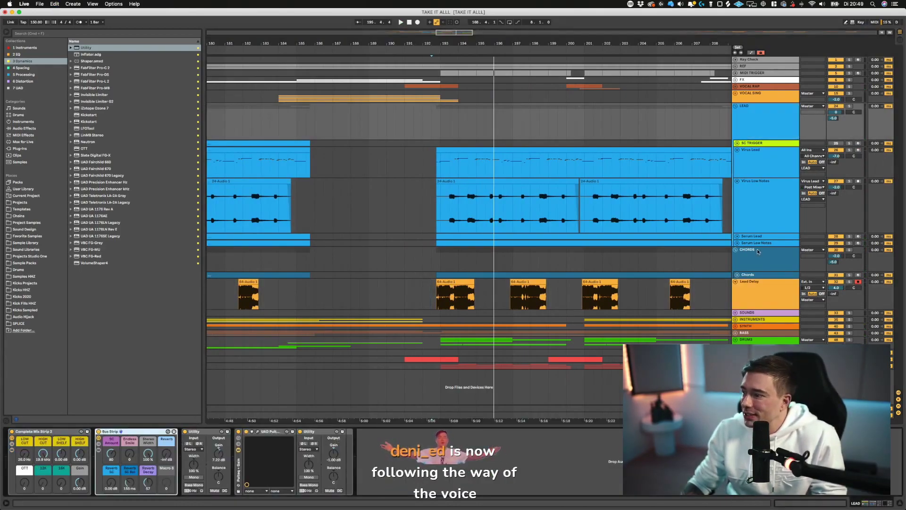
click(755, 297)
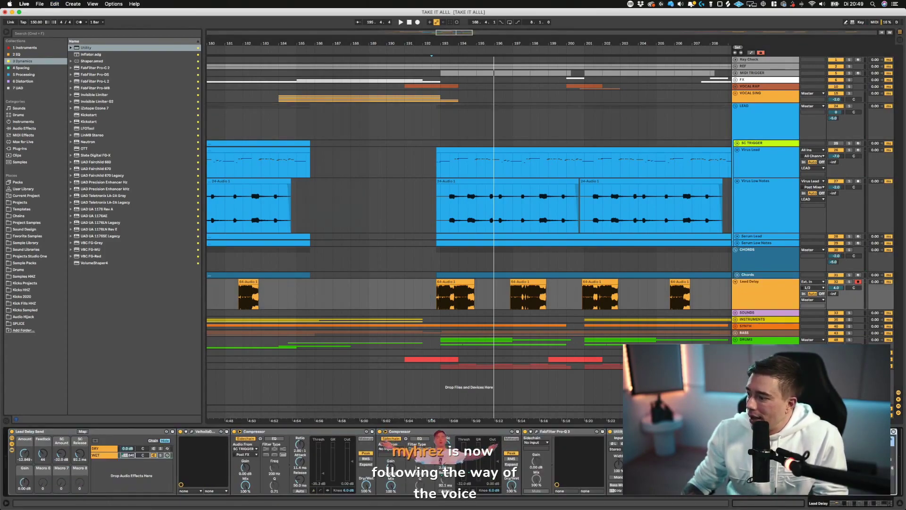
- Solo the Lead Delay track and play the second lead section from bar 192
click(849, 282)
key(space)
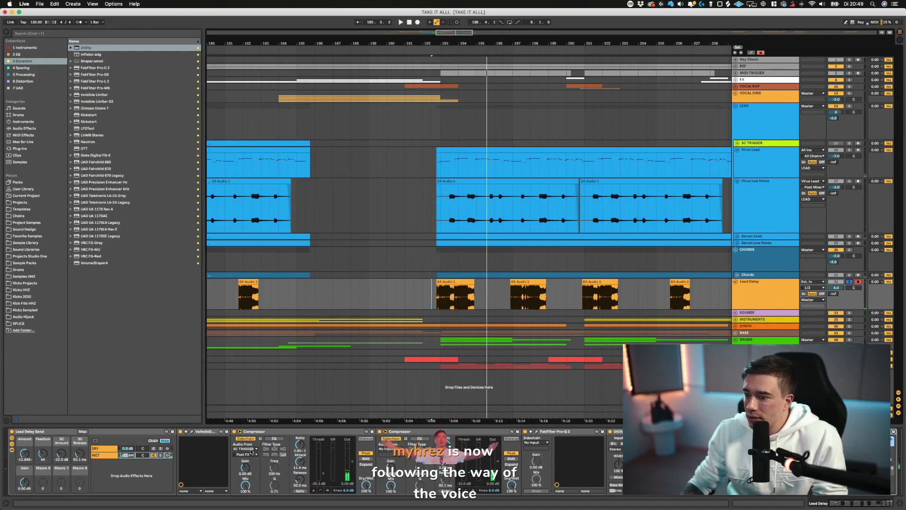
key(space)
key(space)
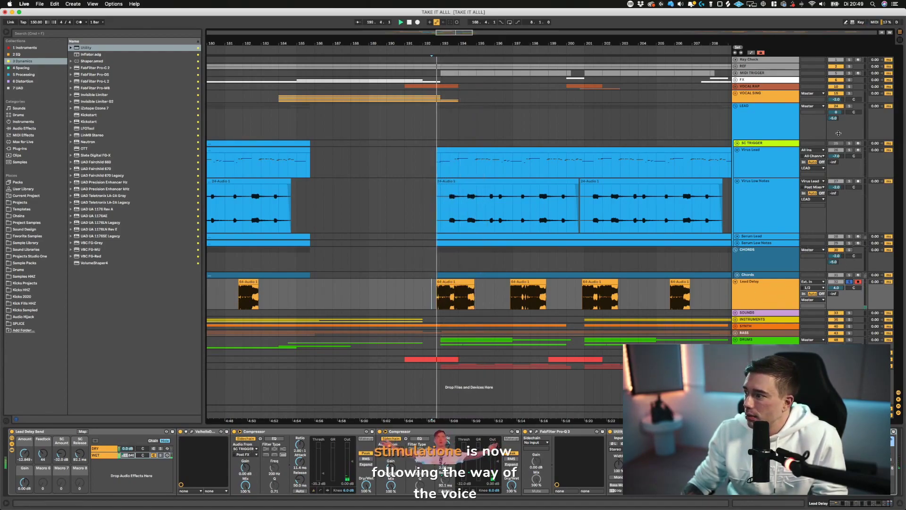
- Examine the SC TRIGGER track across both lead sections and select its range in the second one
drag(308, 41, 307, 19)
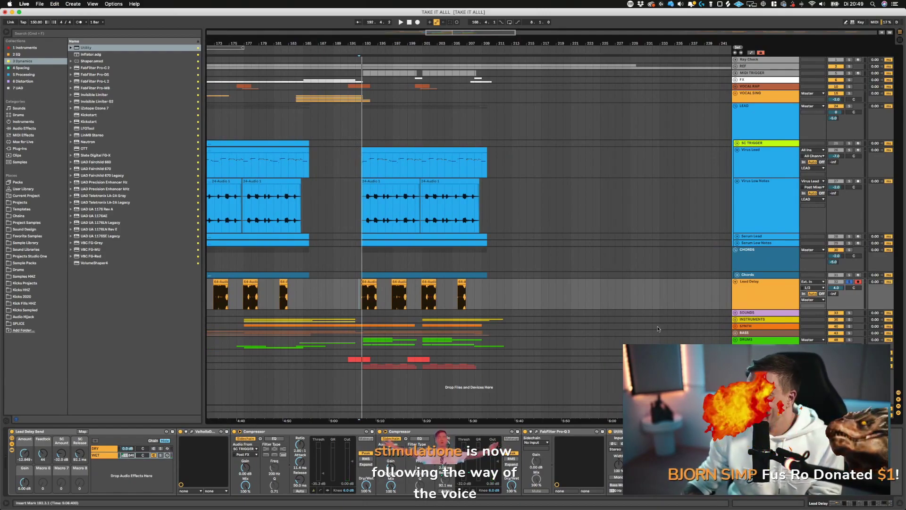
click(758, 296)
scroll(366, 145, left, 3)
drag(356, 145, 518, 145)
click(537, 147)
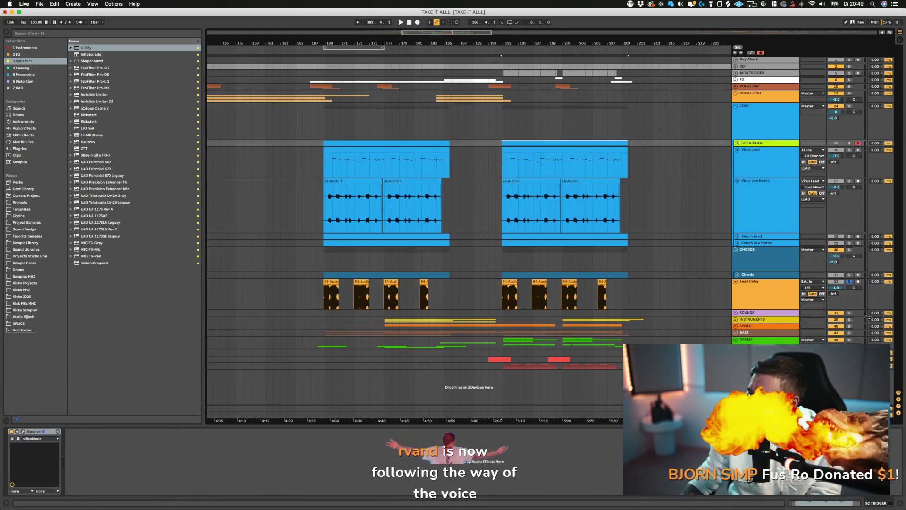
- Move the Lead Delay track into the LEAD group, directly above SC TRIGGER
click(807, 300)
click(760, 299)
drag(760, 299, 760, 143)
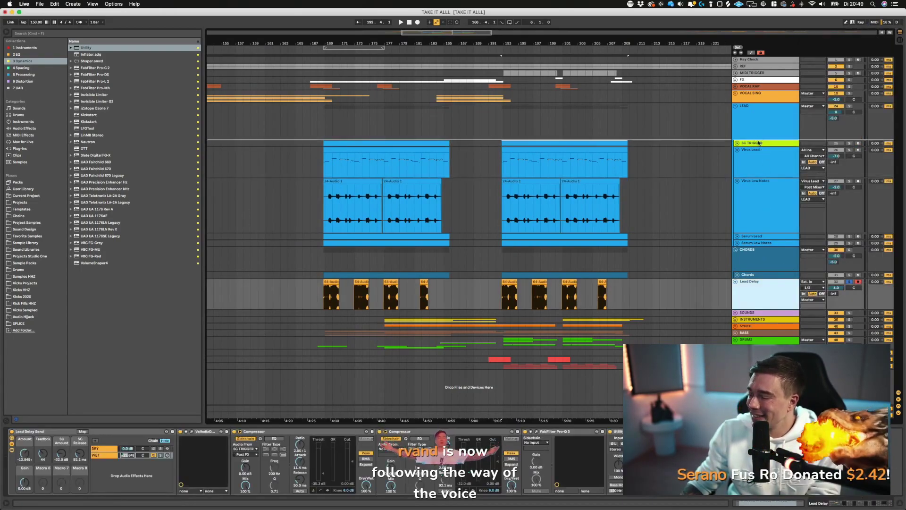
drag(845, 144, 843, 151)
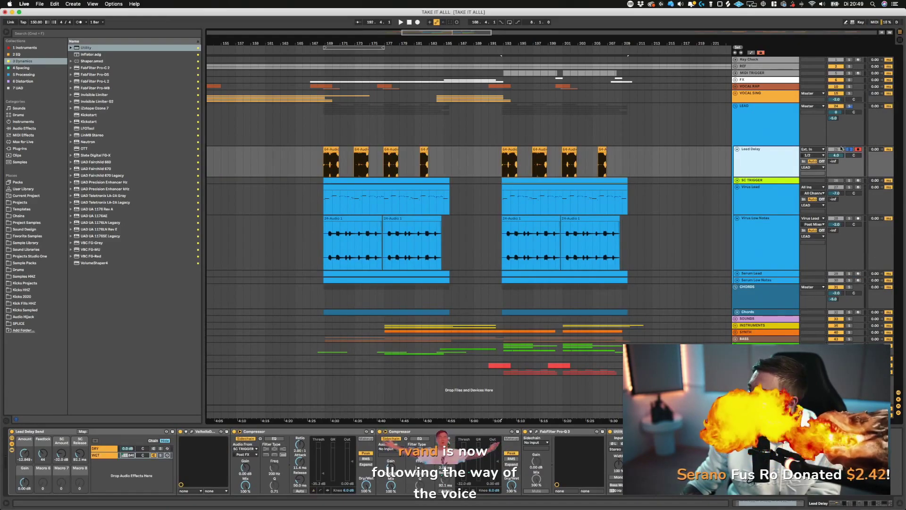
- Play the soloed Lead Delay in both lead sections, turn its solo off and toggle its mute
key(space)
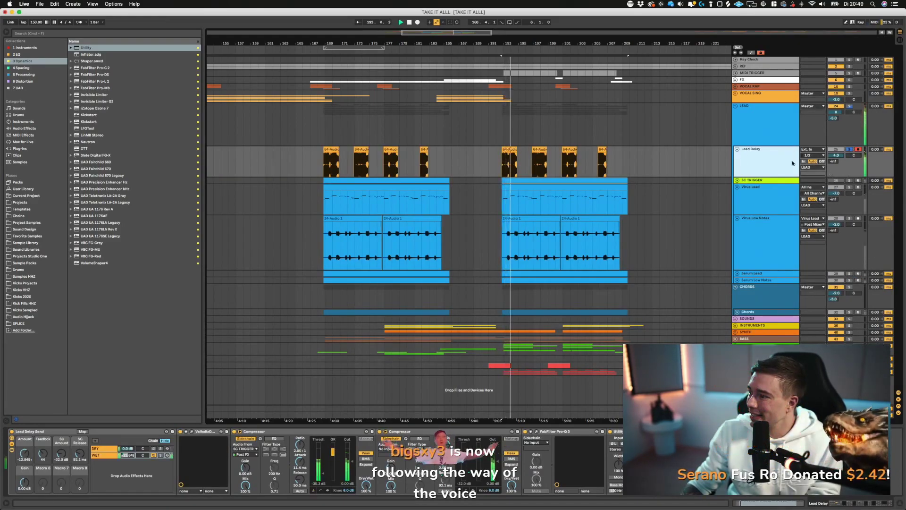
click(327, 160)
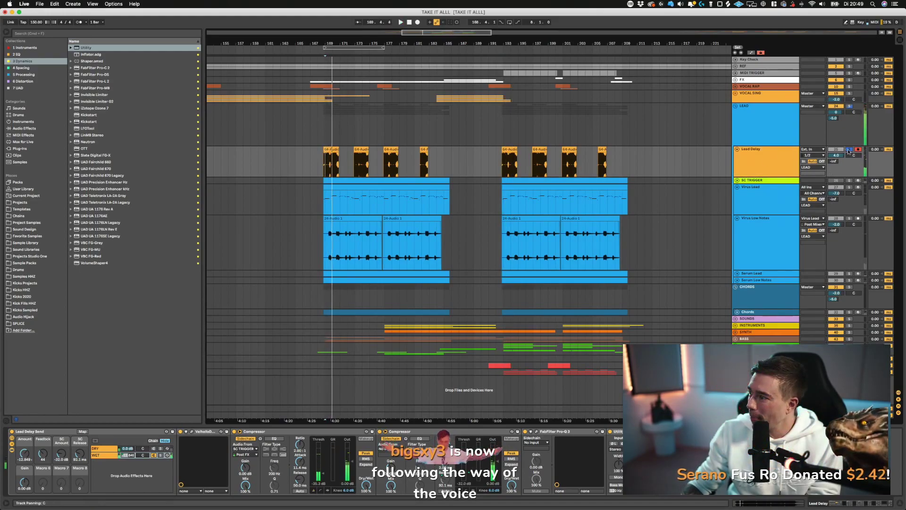
click(848, 150)
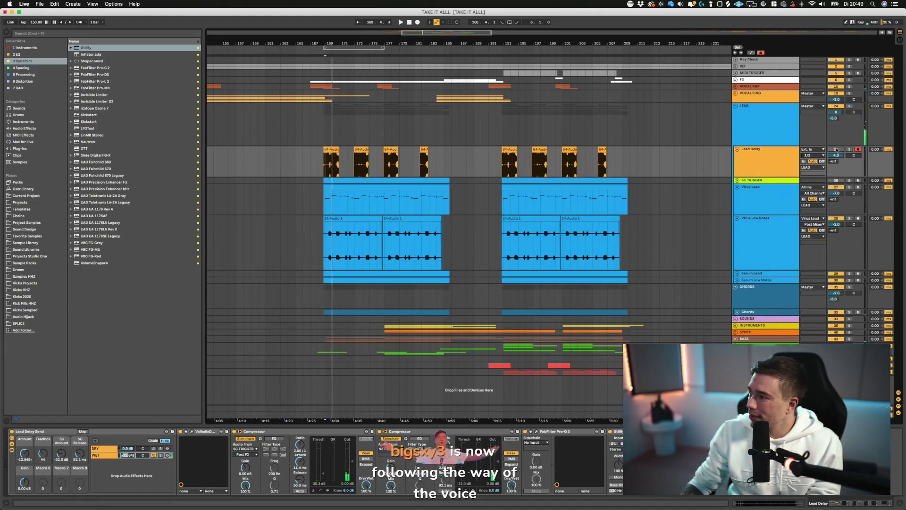
click(836, 149)
- Check the device chains of LEAD, Lead Delay and CHORDS, and toggle the Lead Delay track's activation
click(774, 120)
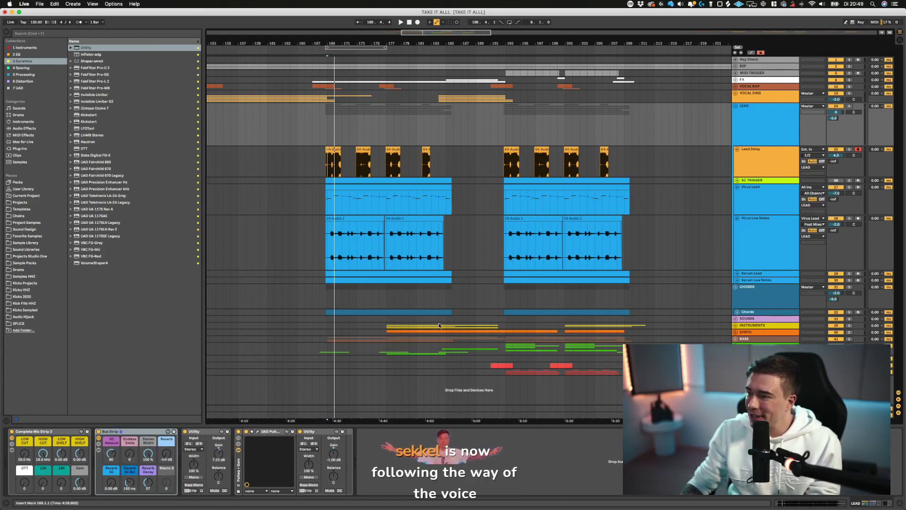
click(771, 163)
click(754, 302)
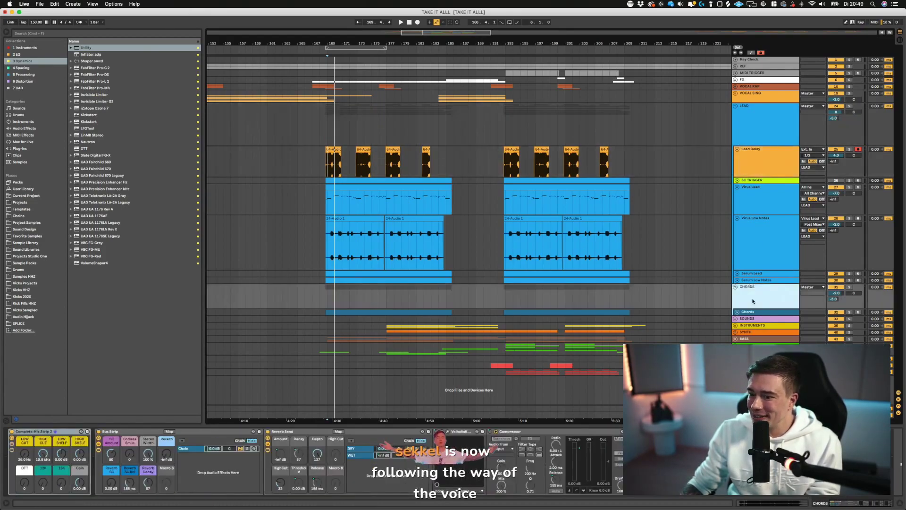
click(750, 152)
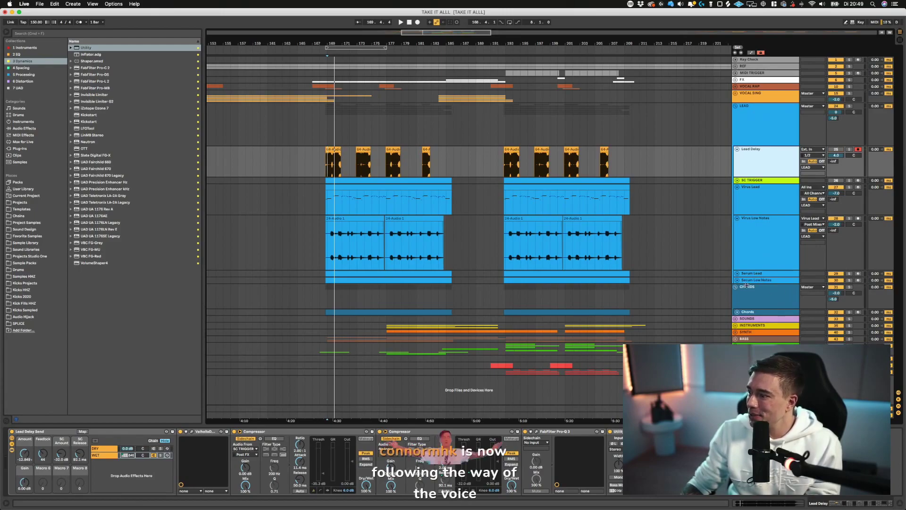
key(0)
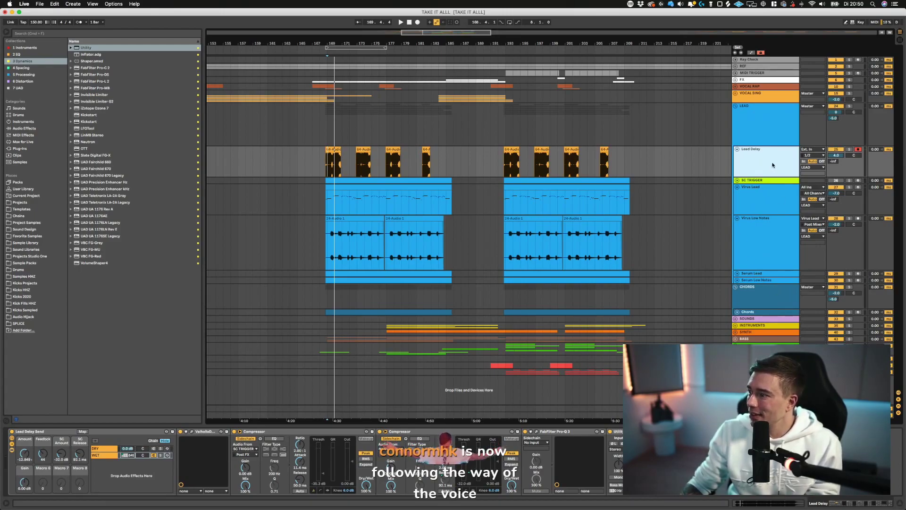
- Undo moving the Lead Delay track into the LEAD group and play it soloed in the first lead section
key(super+z)
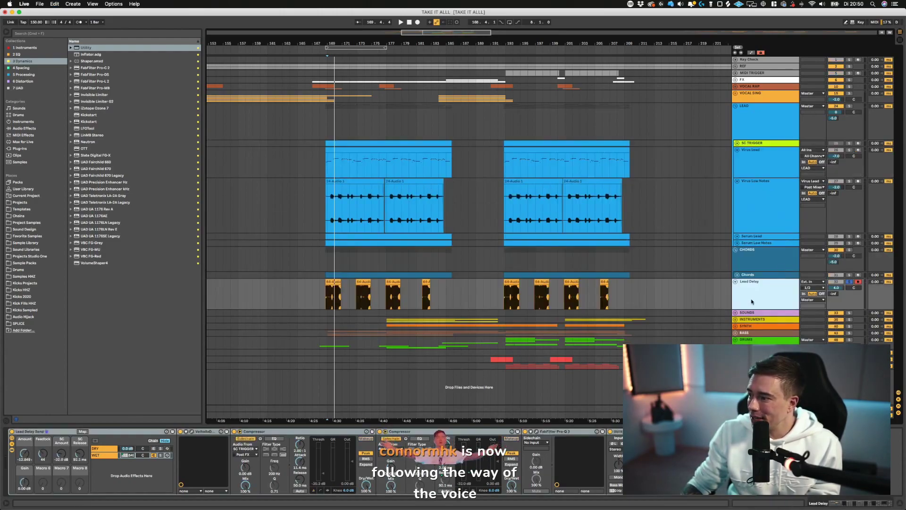
key(space)
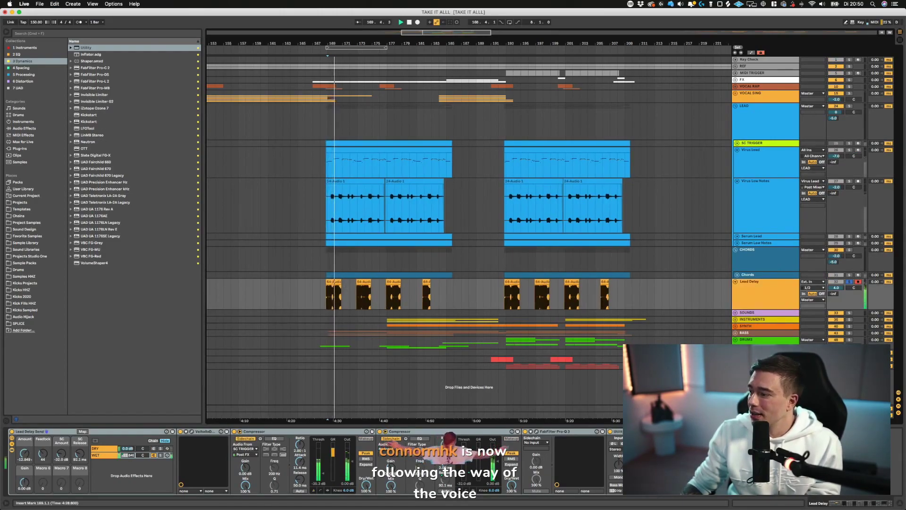
- Copy the Bus Strip rack from the LEAD group to the end of the Lead Delay chain and collapse the Lead Delay Send rack's devices
click(753, 160)
click(767, 131)
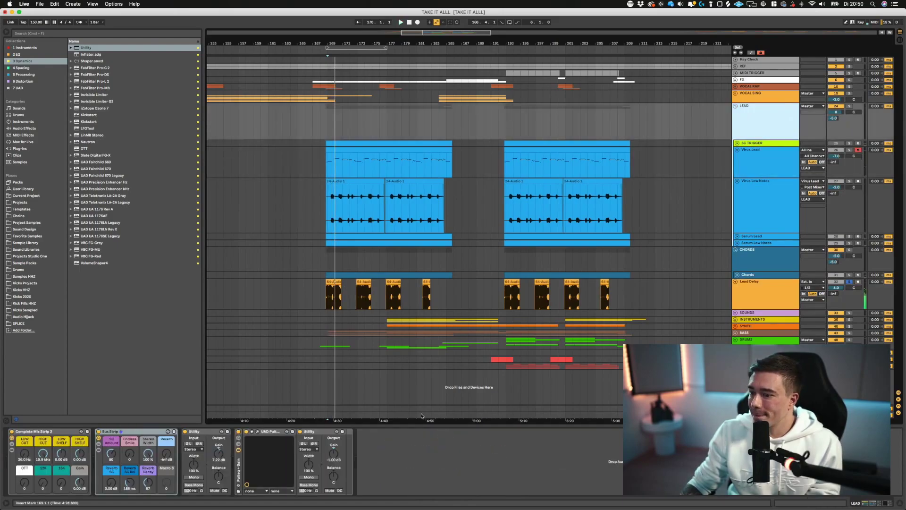
click(121, 432)
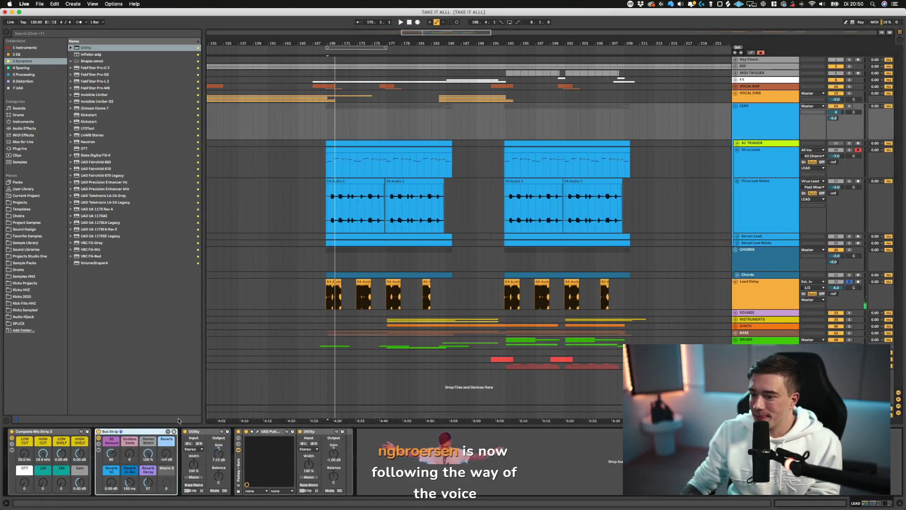
click(768, 298)
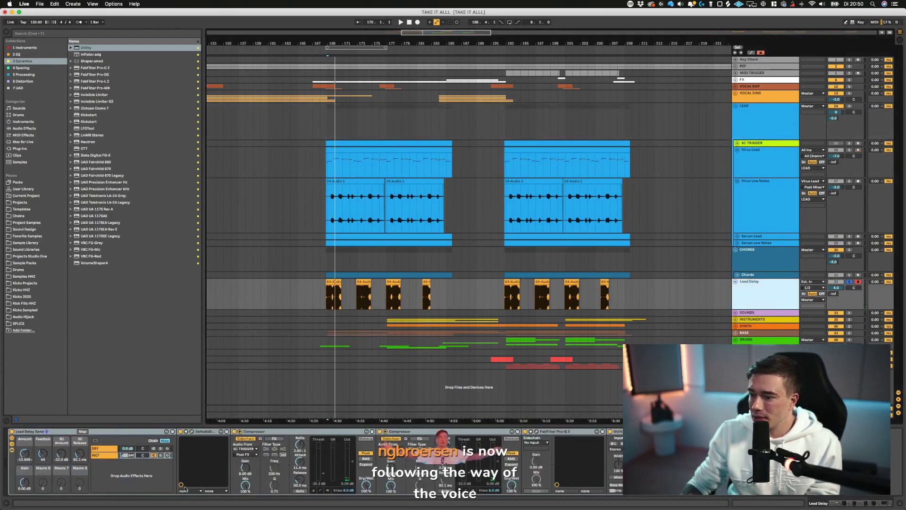
click(12, 450)
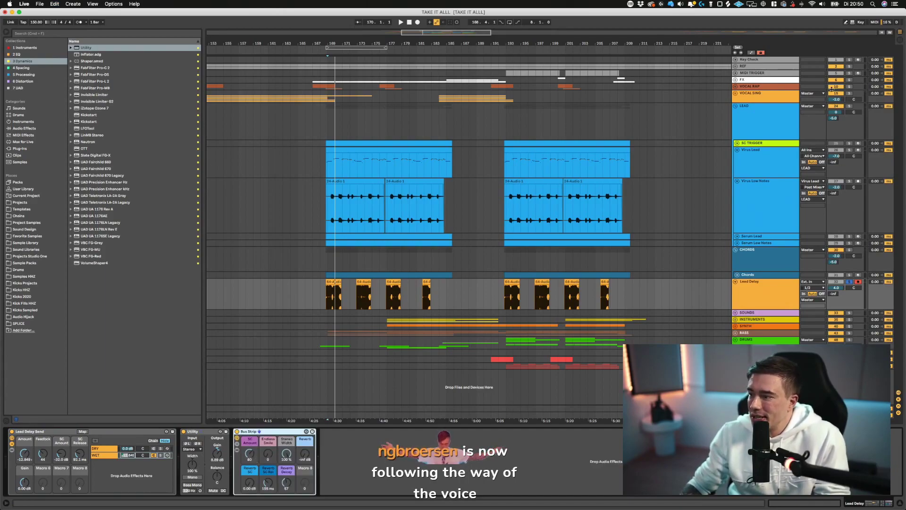
- Duplicate the last Ext. Instrument chain in MIDI TRIGGER's rack and route its MIDI to Kickstart in Lead Delay's Bus Strip
click(760, 60)
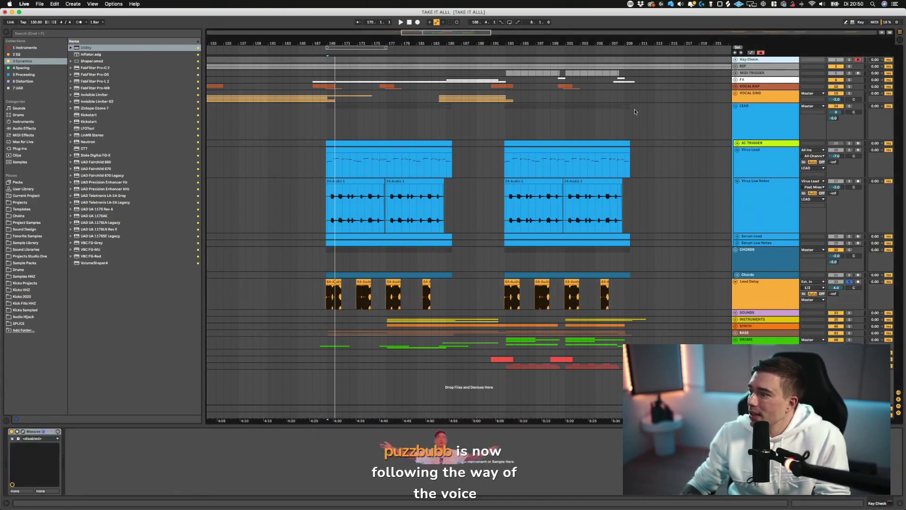
click(755, 73)
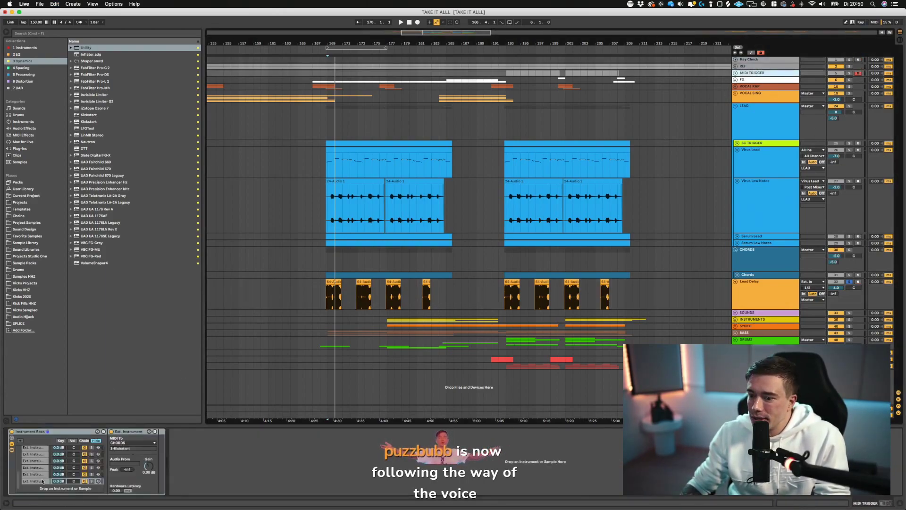
click(42, 480)
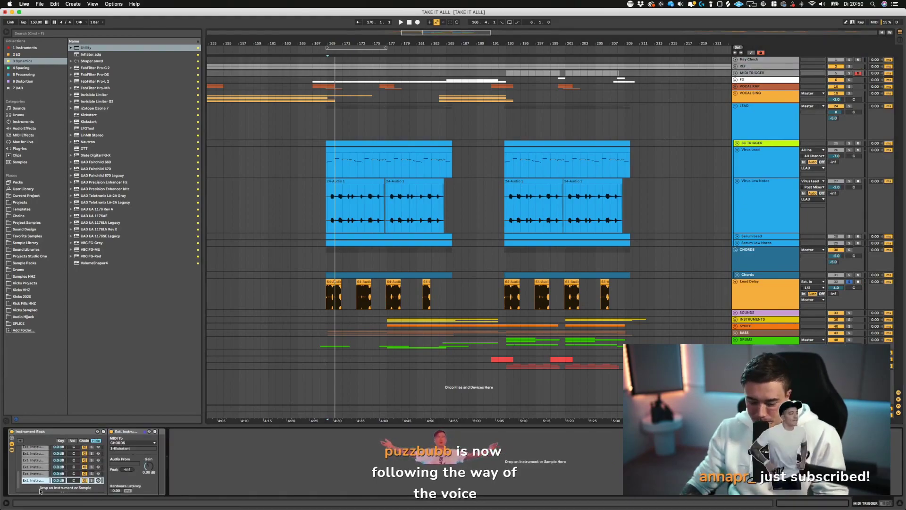
key(super+d)
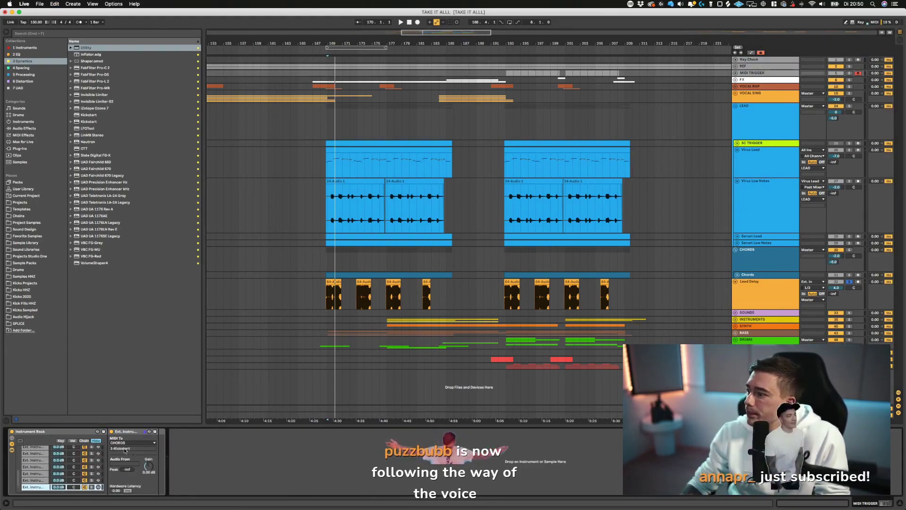
click(132, 443)
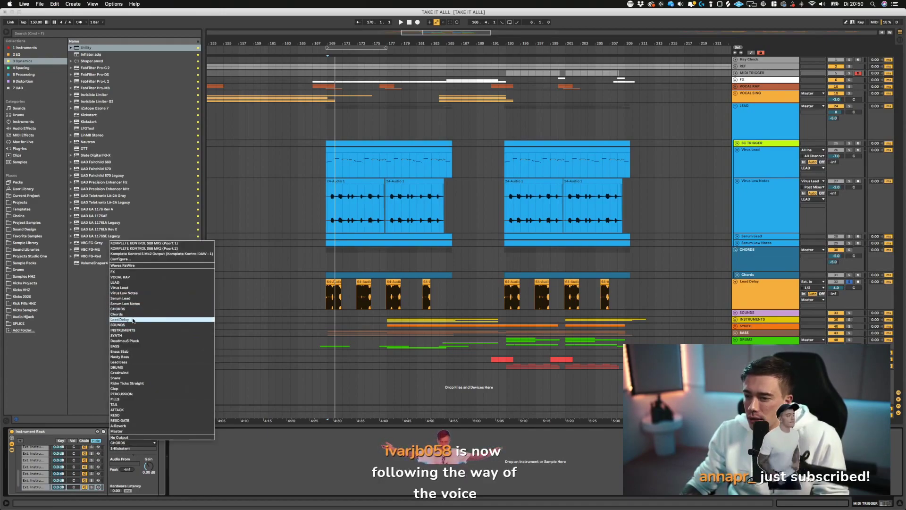
key(Return)
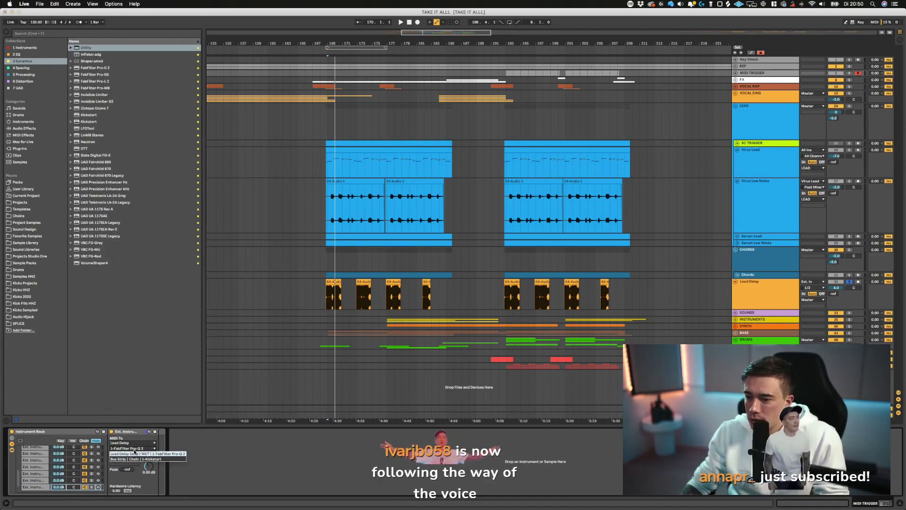
click(132, 449)
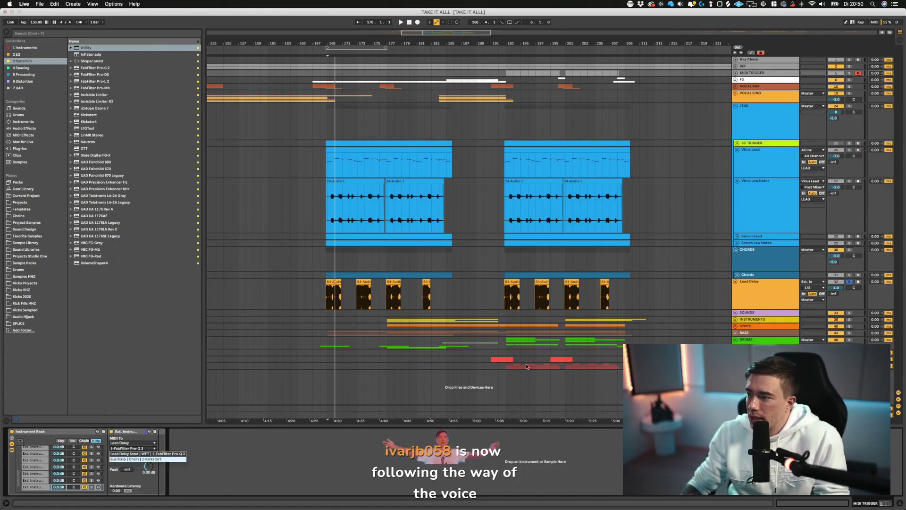
- Play Lead Delay from the start of the second lead section, turn its solo off and replay with all tracks
click(505, 292)
key(space)
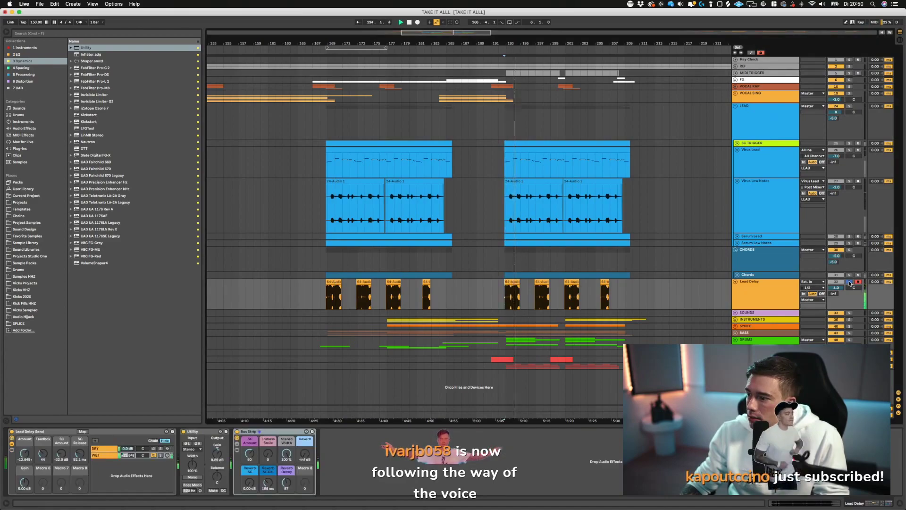
click(849, 282)
key(space)
key(space)
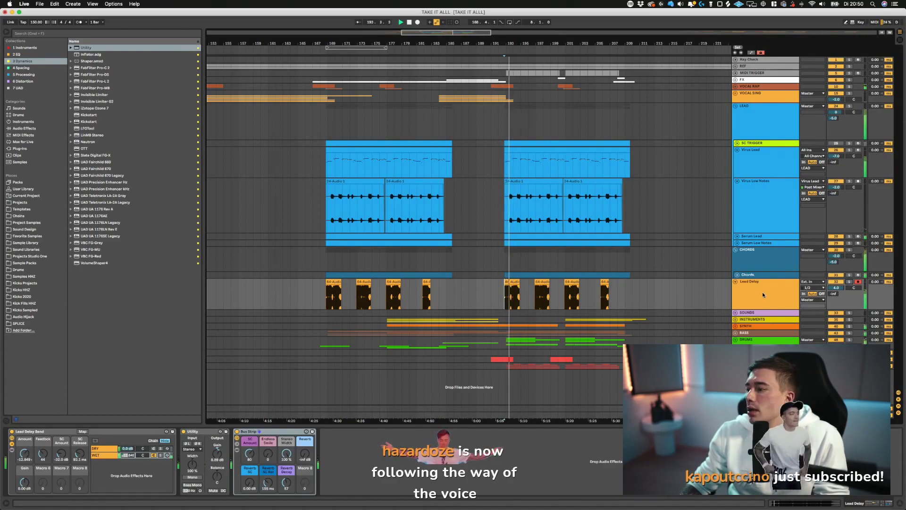
- Set the Lead Delay track's volume to 1.0 dB
click(736, 282)
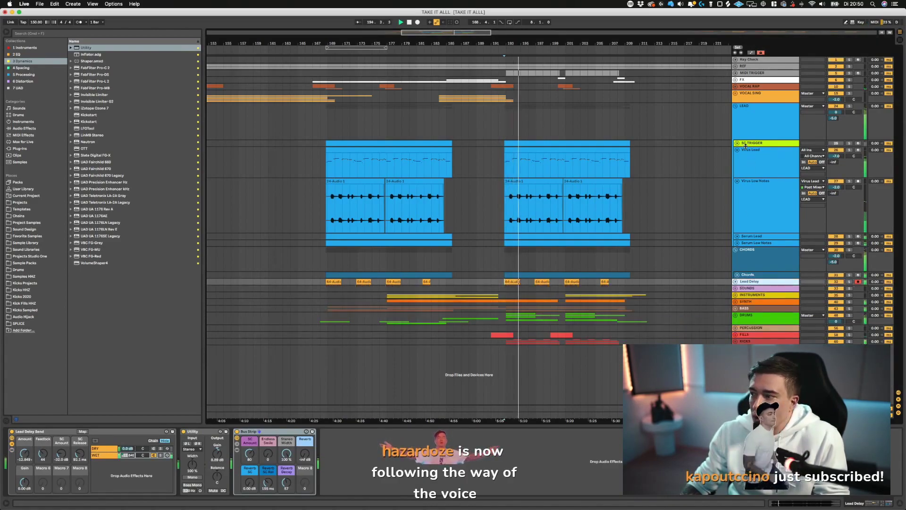
key(u)
mouse_move(835, 288)
mouse_down()
mouse_move(836, 298)
mouse_move(838, 289)
mouse_up()
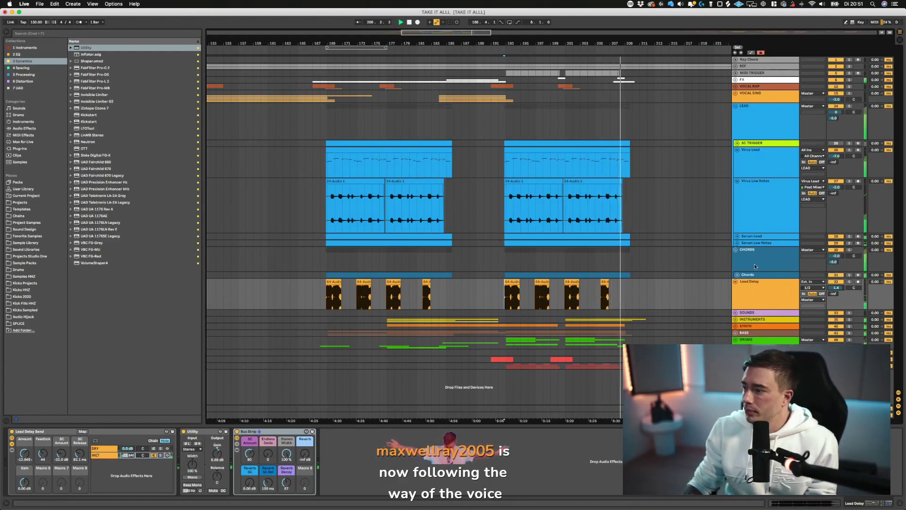
- Save the project and fold the Lead Delay track, the individual lead tracks and the LEAD group
click(735, 282)
key(super+s)
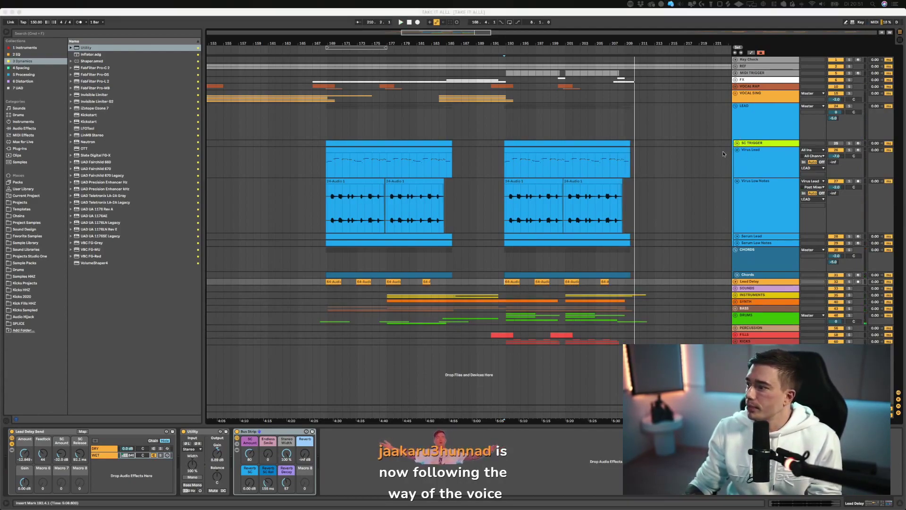
click(737, 150)
click(737, 157)
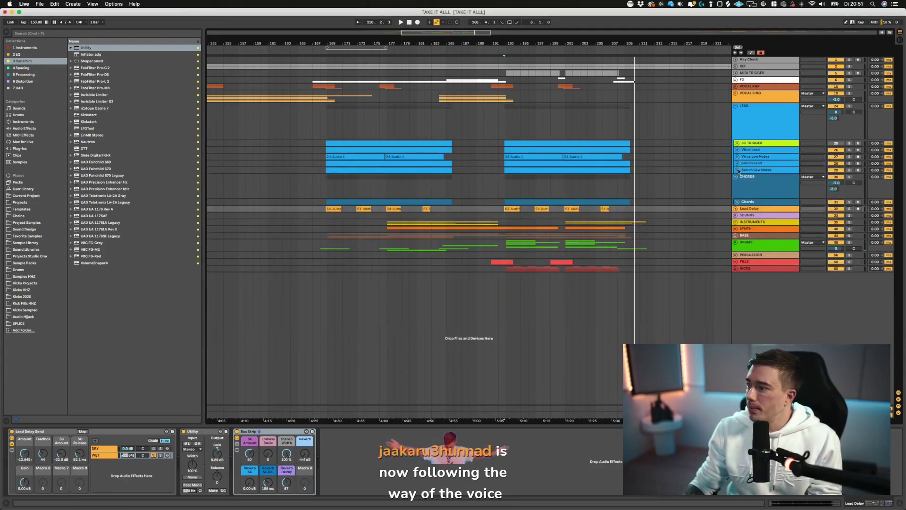
click(736, 105)
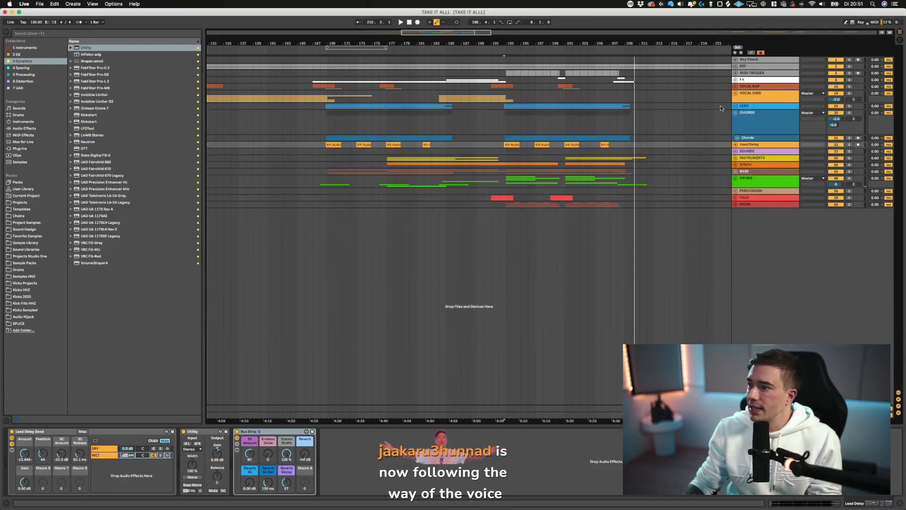
- Listen to how the vocals sit with the leads, playing from bar 167 and again from bar 175
click(313, 116)
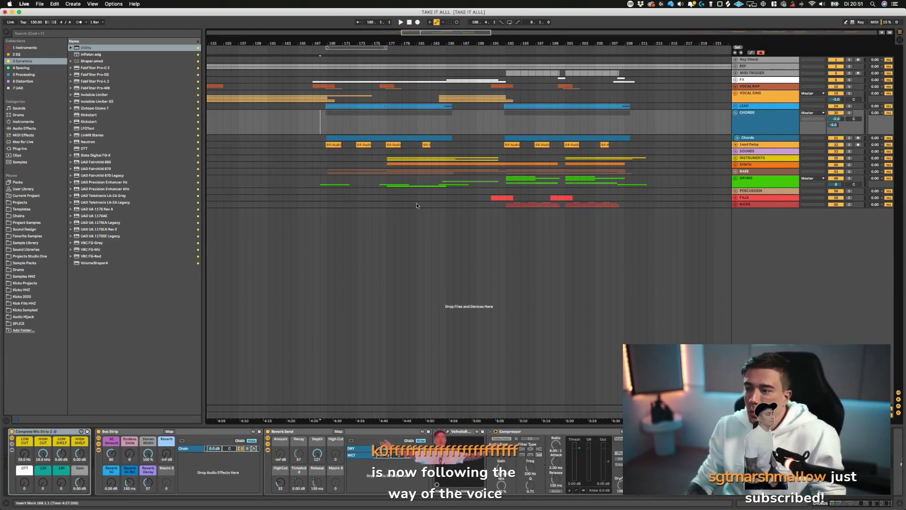
click(369, 93)
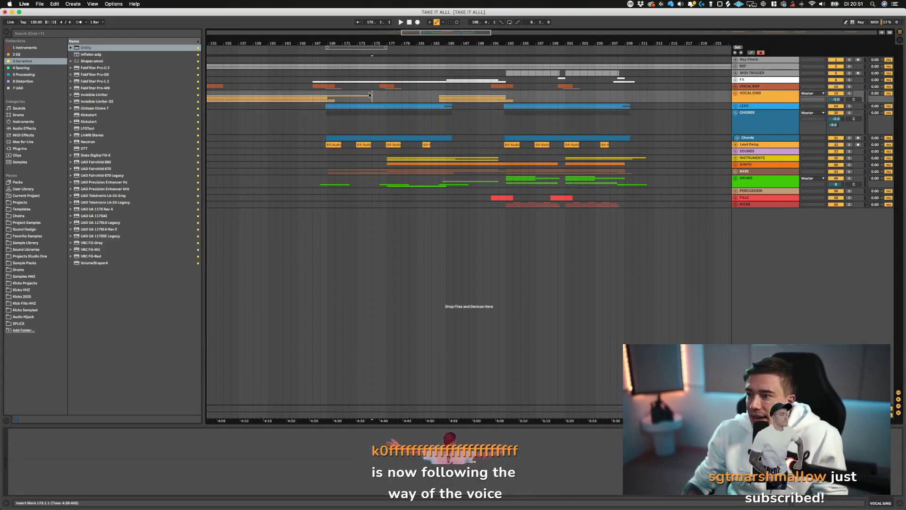
click(377, 88)
click(371, 92)
click(372, 86)
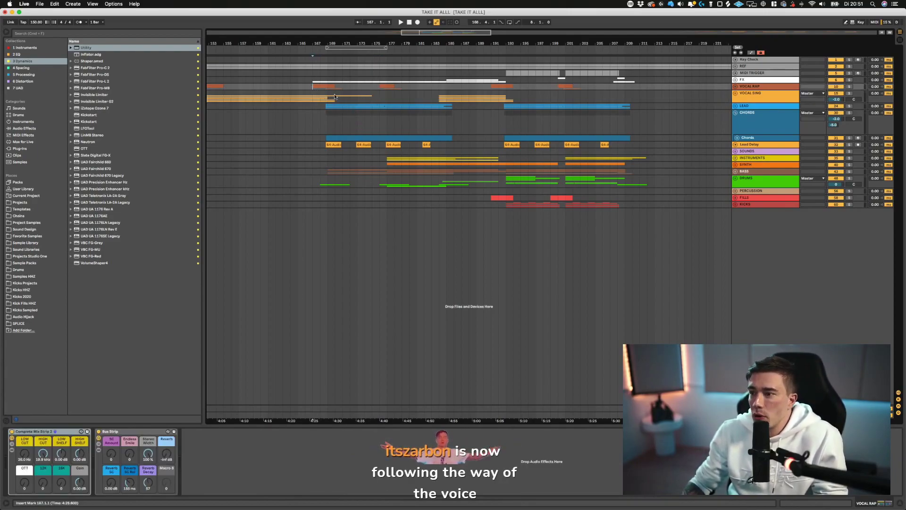
key(space)
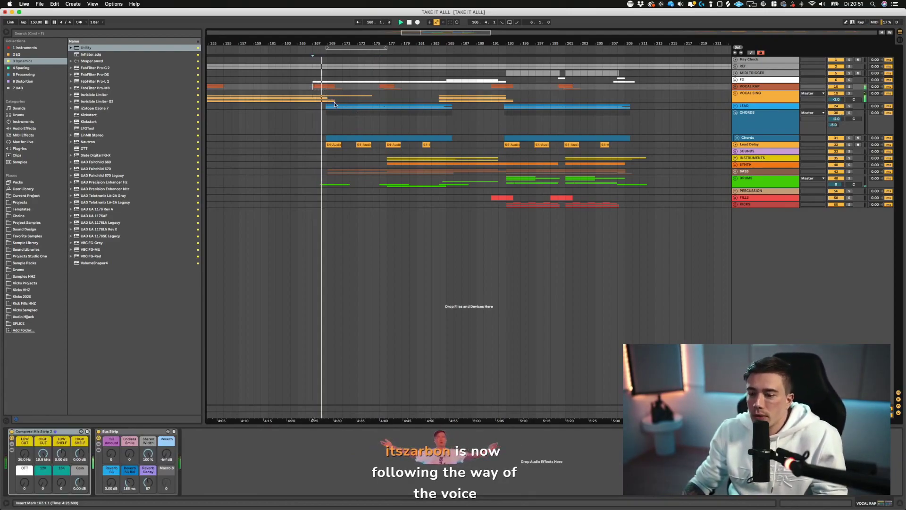
click(371, 87)
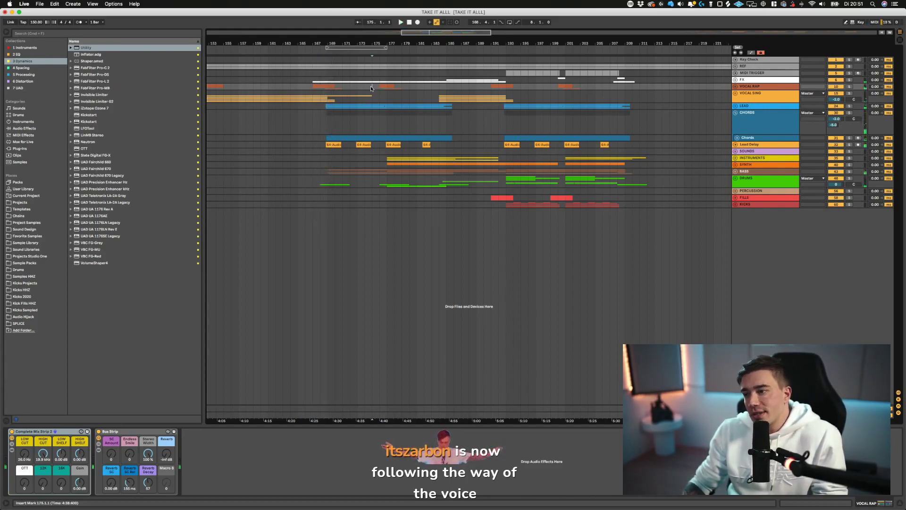
key(space)
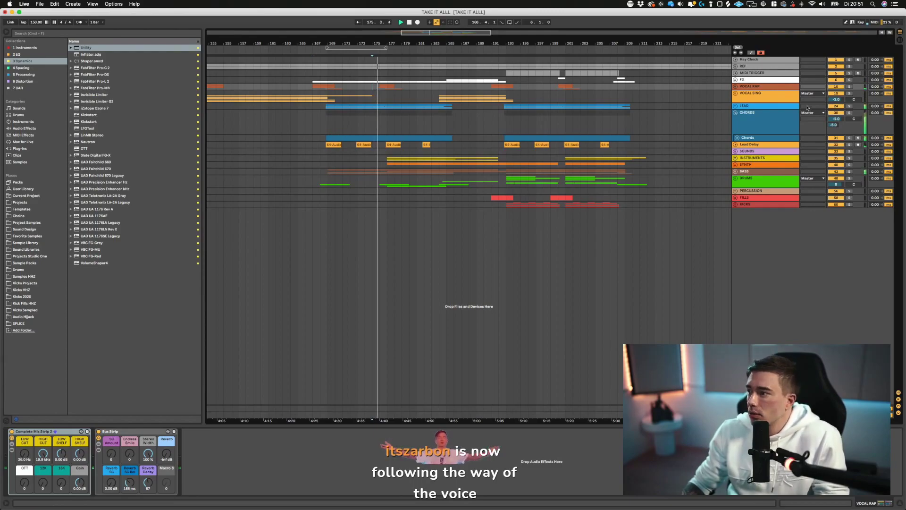
- Unfold the VOCAL RAP group and deactivate its rap, dub and delay clips between bars 176 and 181
click(735, 86)
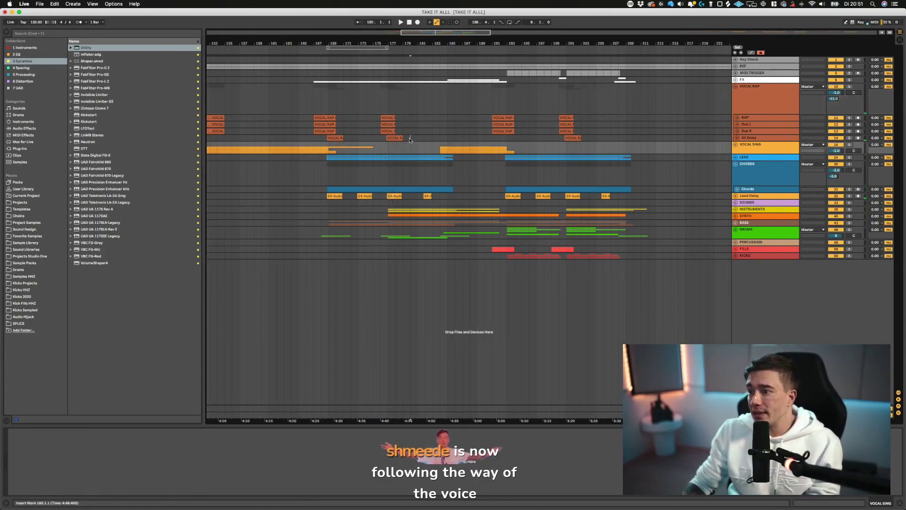
drag(409, 140, 380, 118)
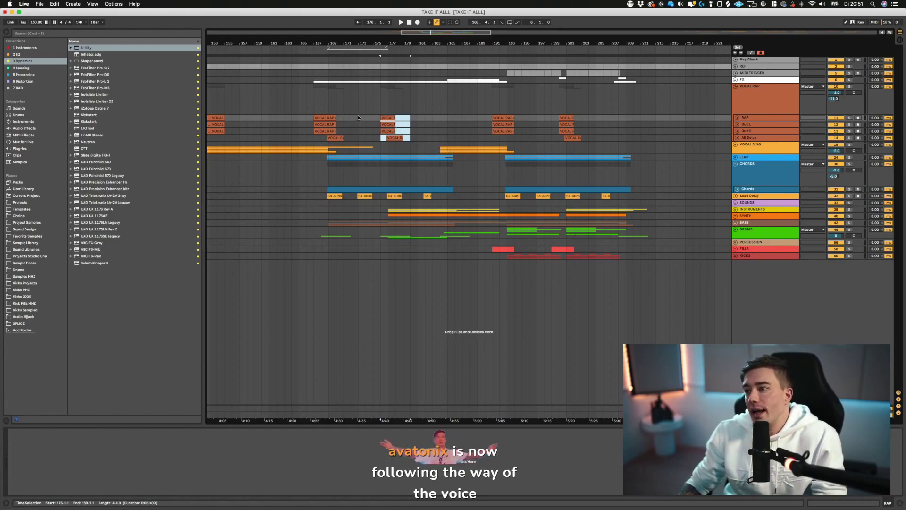
click(433, 138)
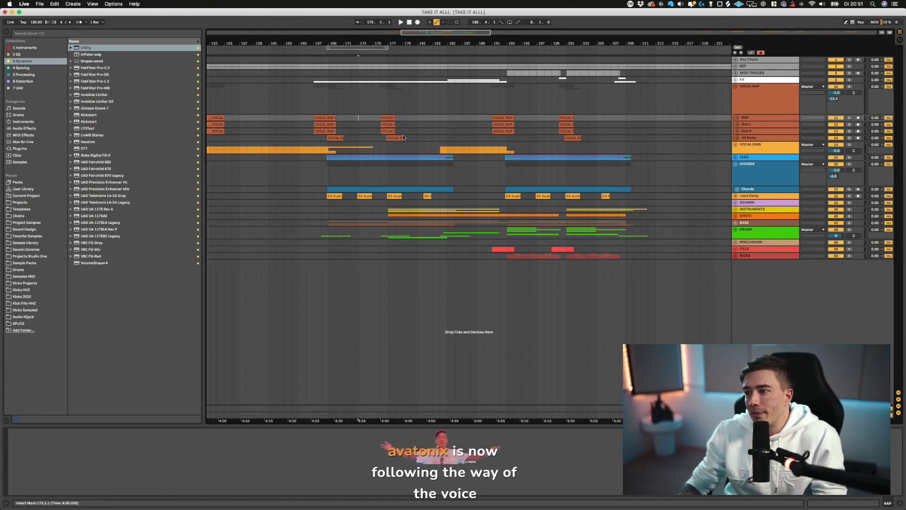
click(306, 117)
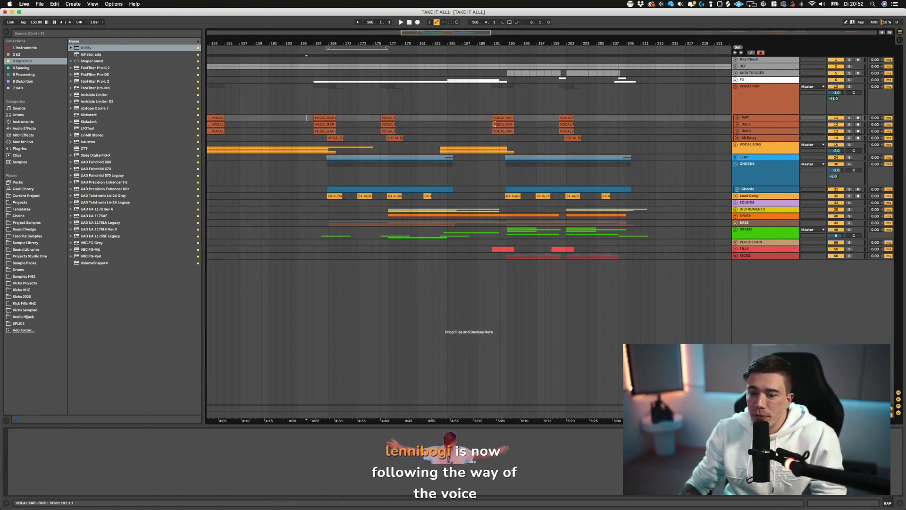
click(469, 124)
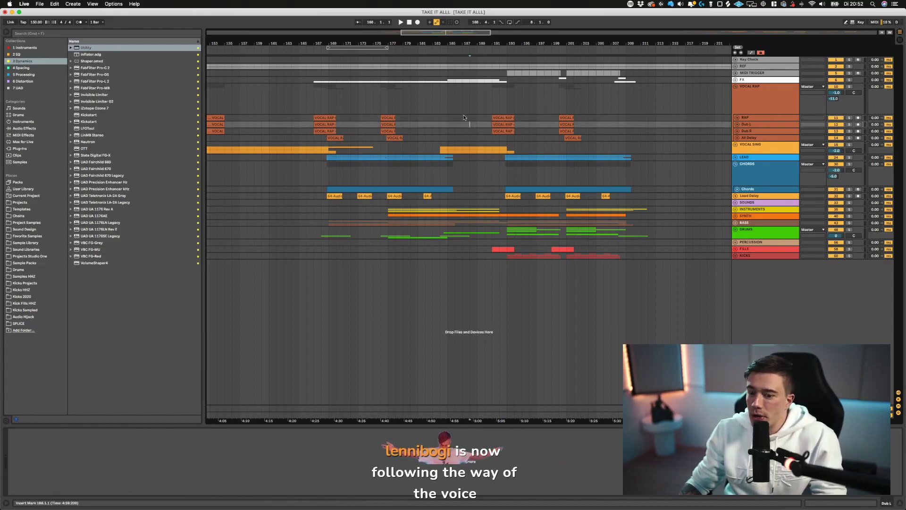
drag(418, 139, 378, 120)
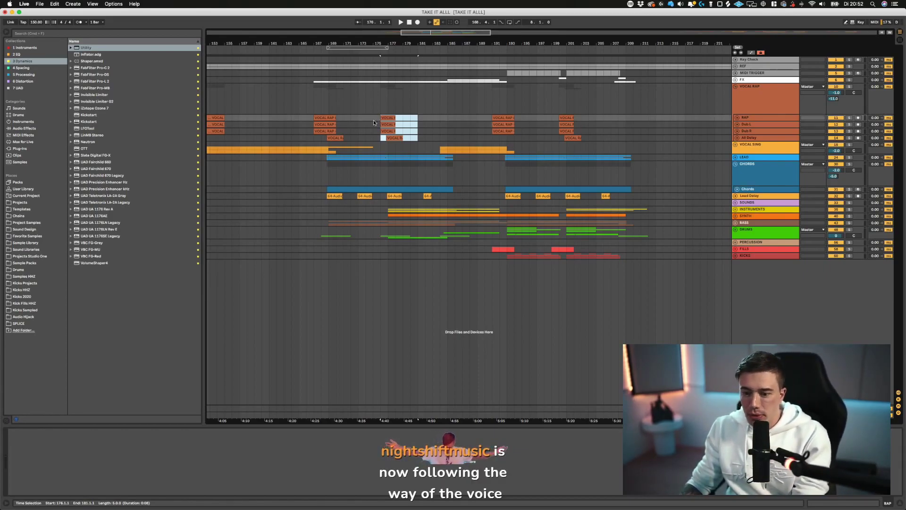
key(0)
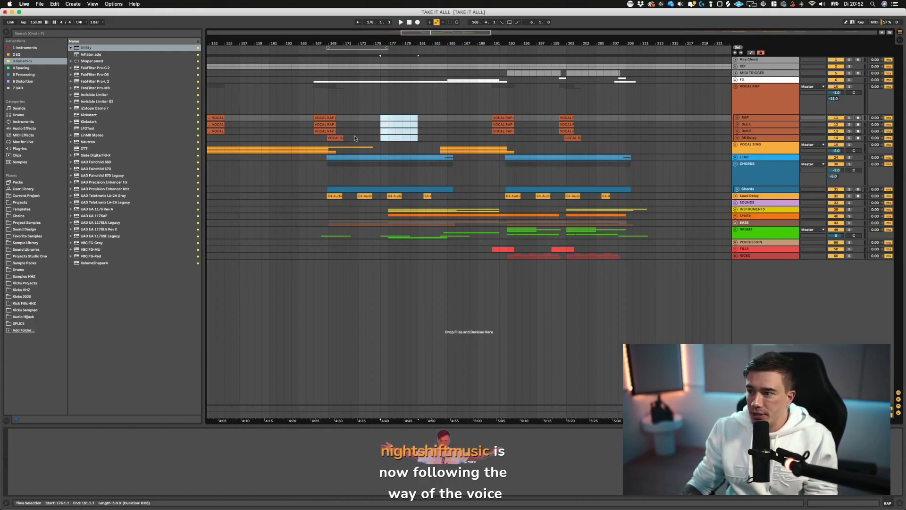
click(380, 119)
- Unfold the VOCAL SING group and listen to the VOX CHORUS track soloed from bar 165
click(736, 145)
scroll(426, 186, down, 1)
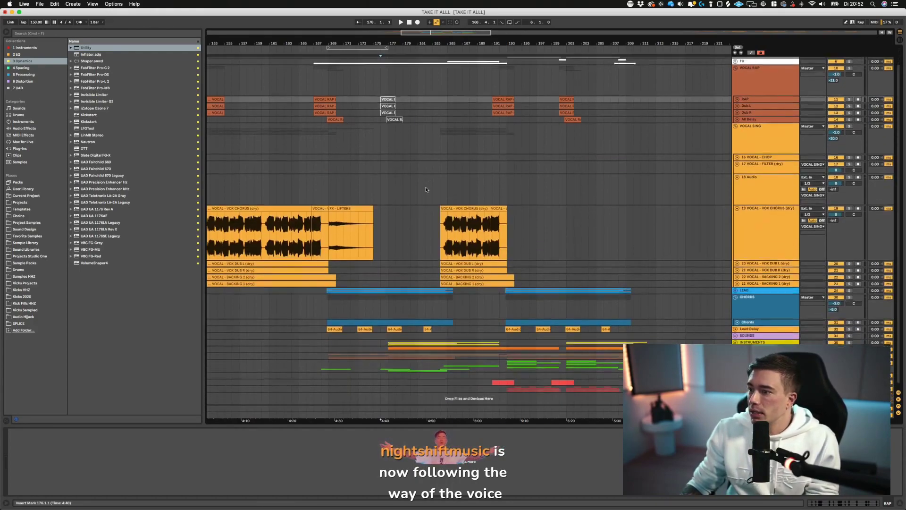
click(314, 226)
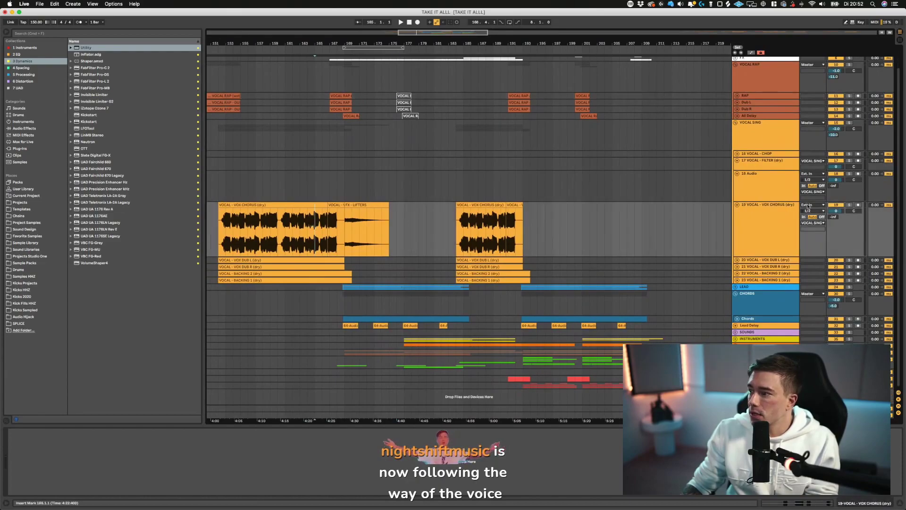
click(849, 205)
key(space)
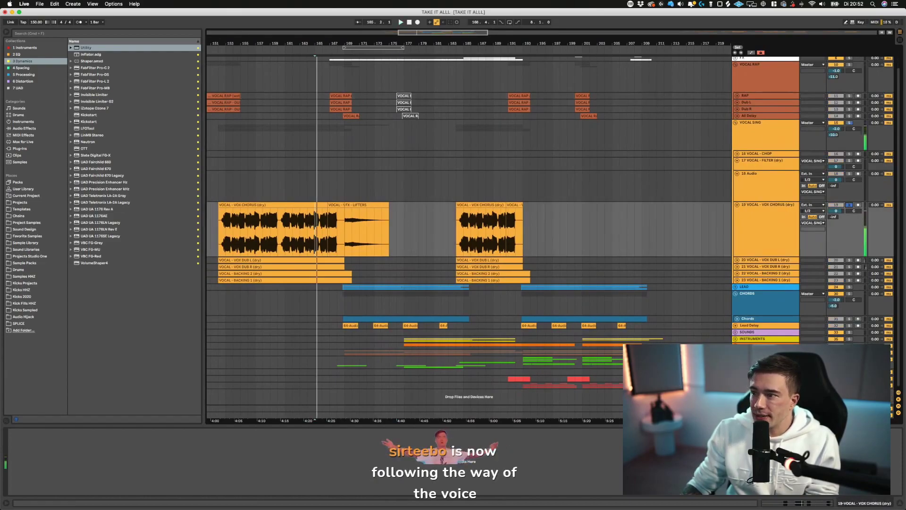
- Find the VOCAL - FILTER clips further along the timeline, enlarge their track and listen to it soloed from bar 371
key(minus)
key(minus)
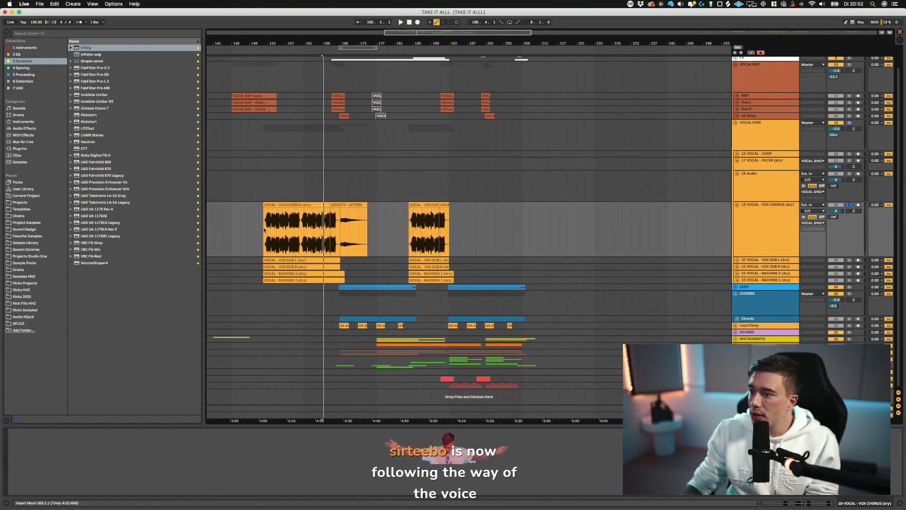
scroll(353, 221, right, 20)
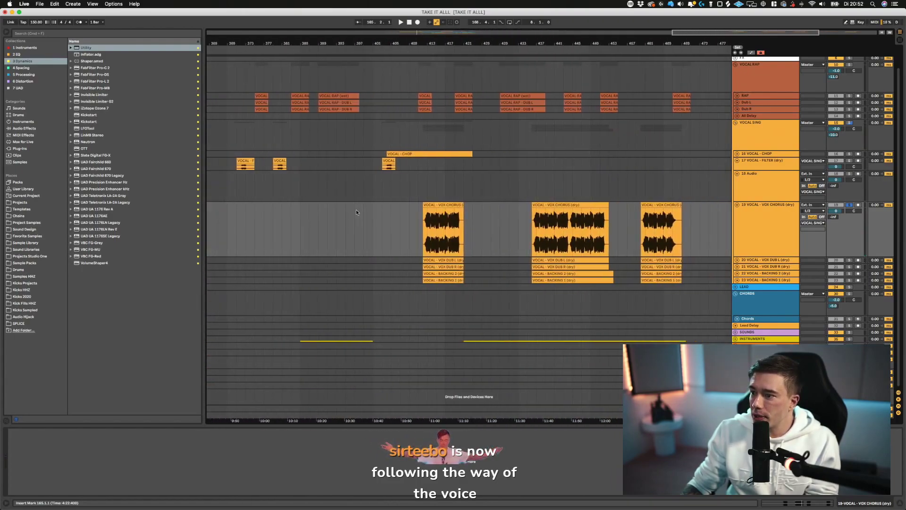
click(318, 168)
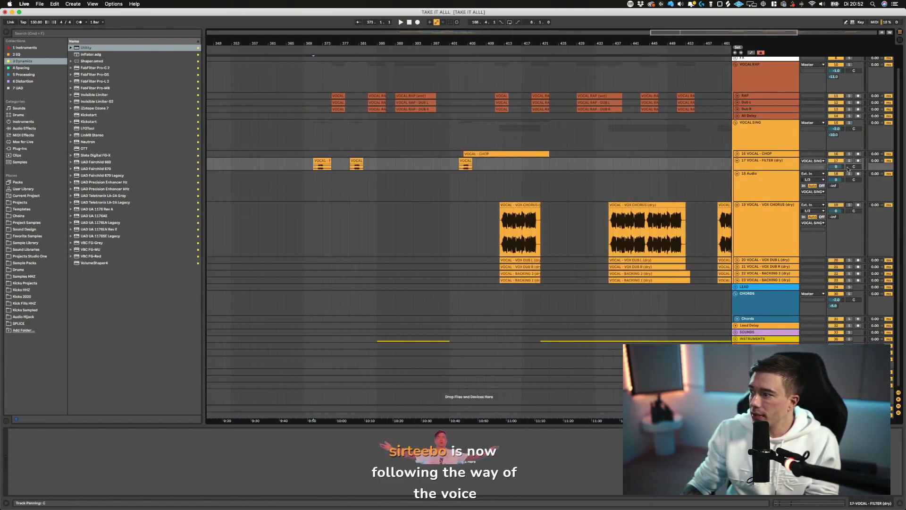
click(849, 161)
key(space)
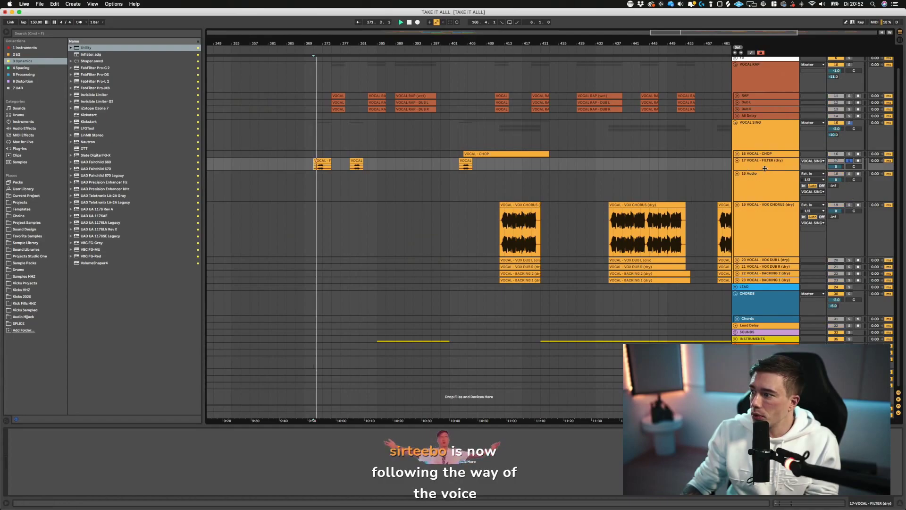
drag(765, 171, 764, 206)
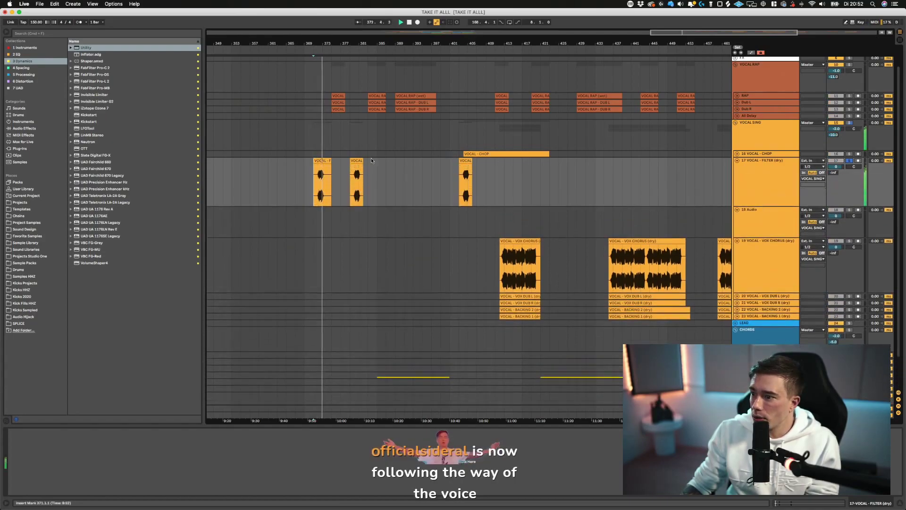
scroll(519, 165, right, 5)
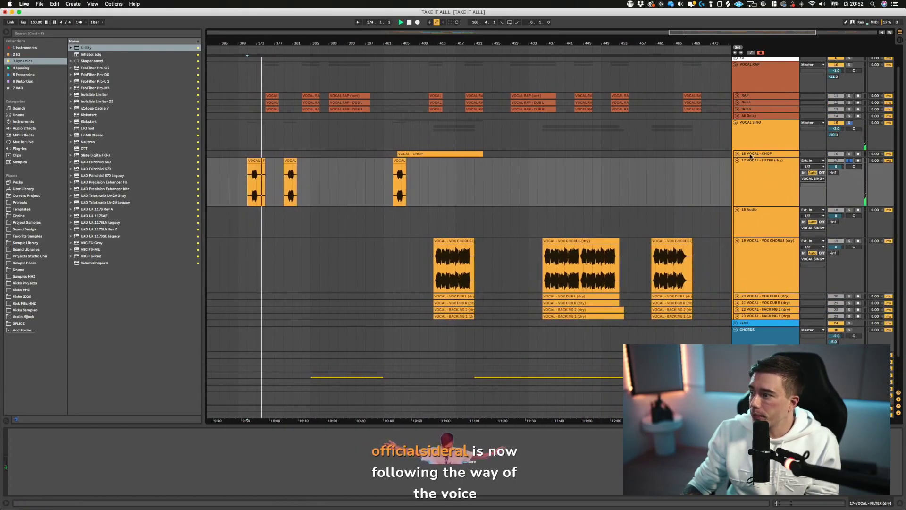
scroll(385, 218, right, 1)
- Copy the VOCAL - FILTER clip at bar 371 onto a new audio track below, placing it at bar 167
click(254, 163)
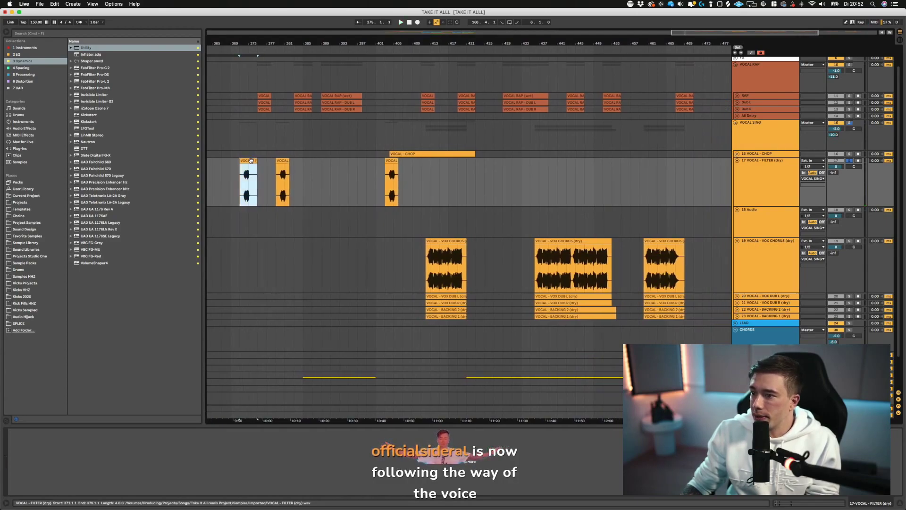
scroll(258, 161, left, 15)
scroll(259, 164, right, 10)
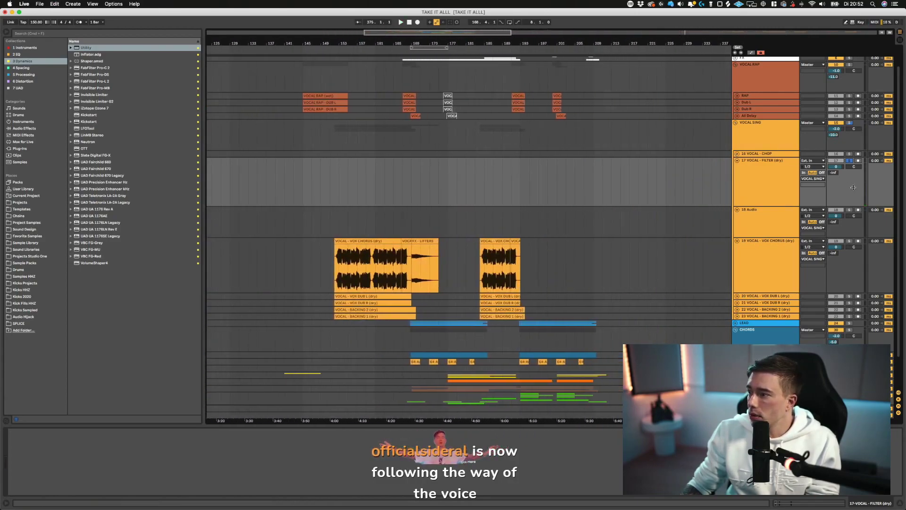
click(763, 178)
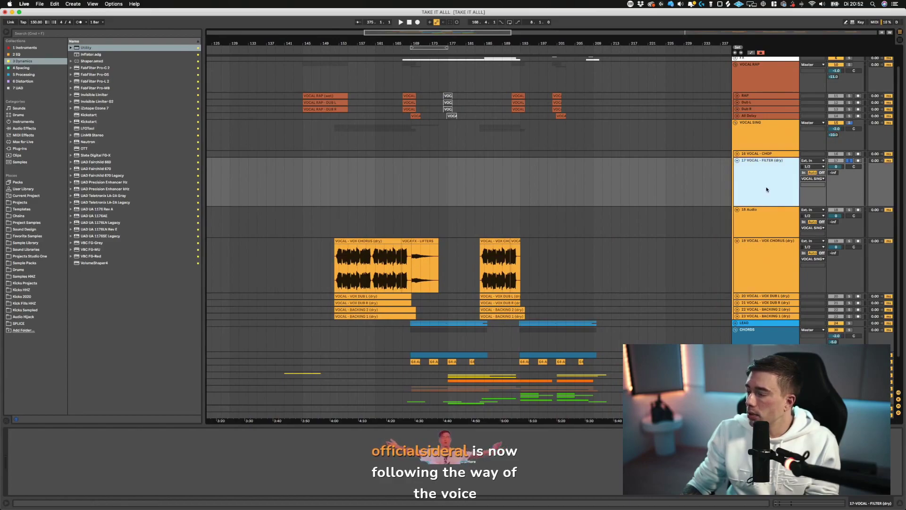
drag(533, 37, 533, 23)
key(super+t)
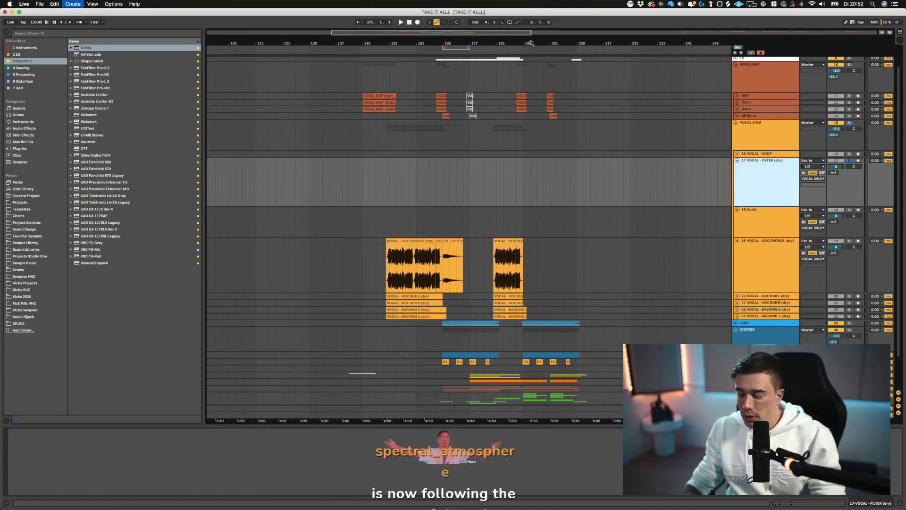
key(super+t)
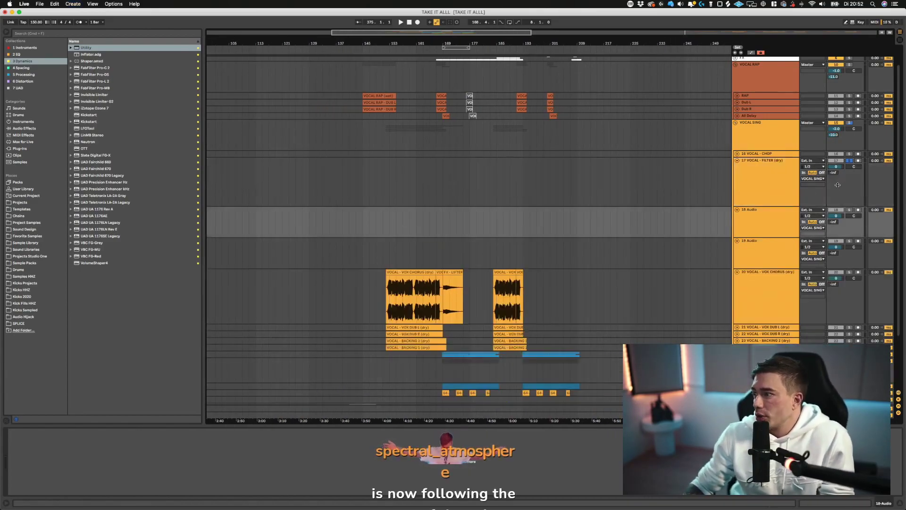
click(436, 217)
key(super+v)
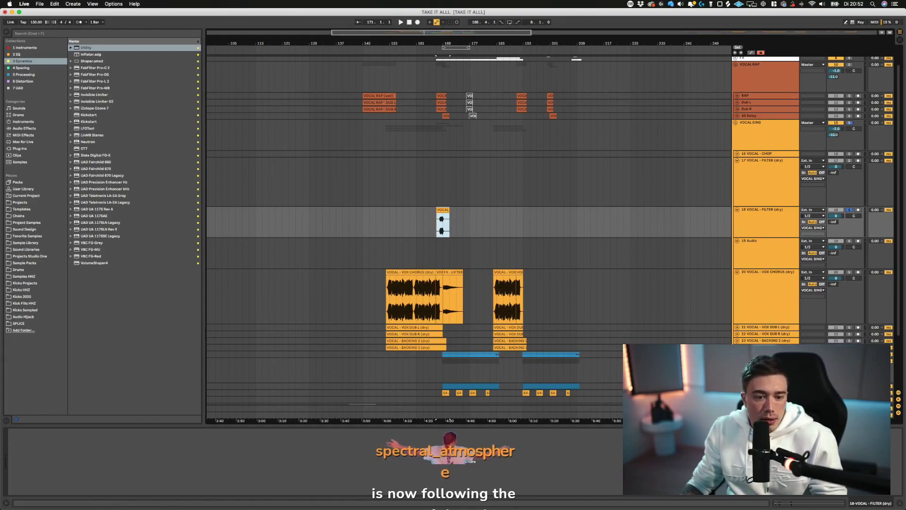
- Save the project and fold both VOCAL - FILTER tracks
key(super+Tab)
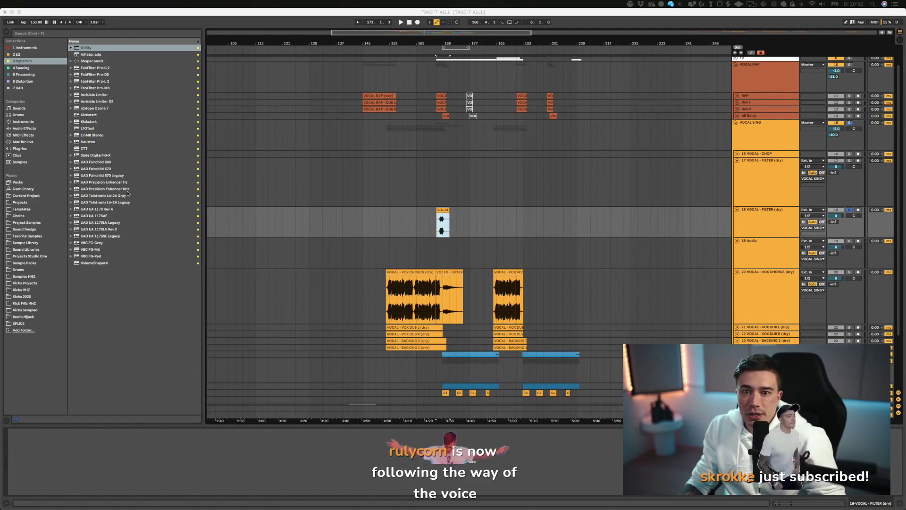
click(445, 173)
click(434, 218)
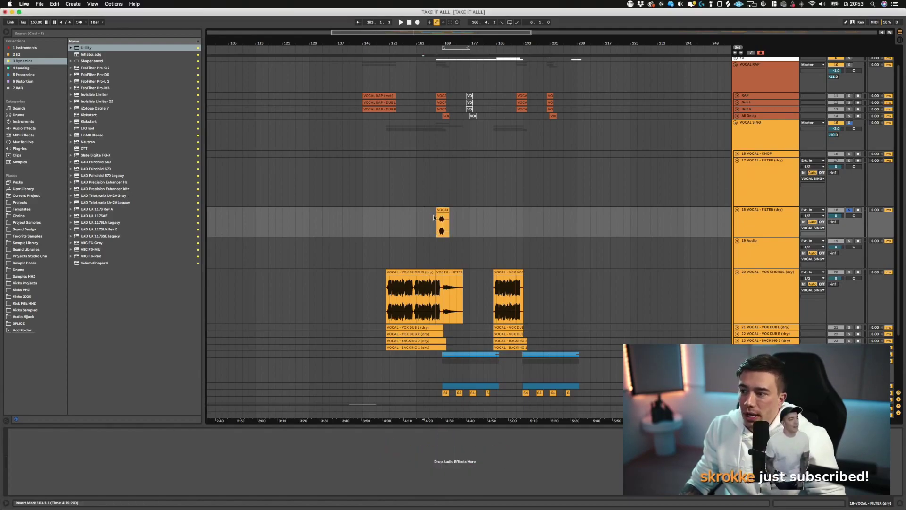
key(super+s)
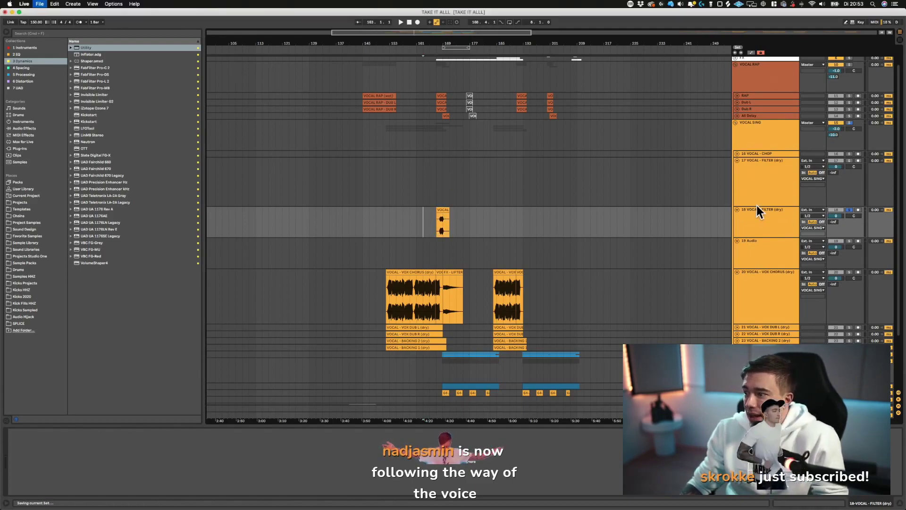
click(733, 208)
click(737, 209)
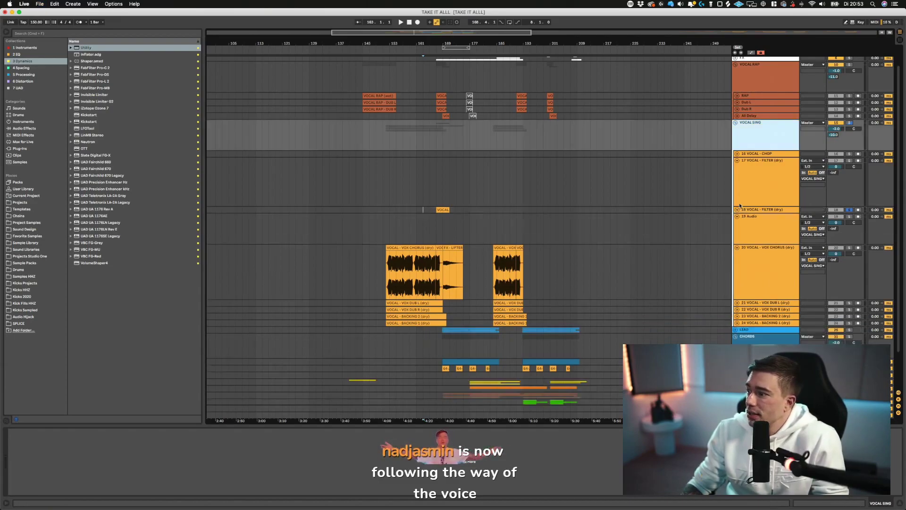
click(737, 160)
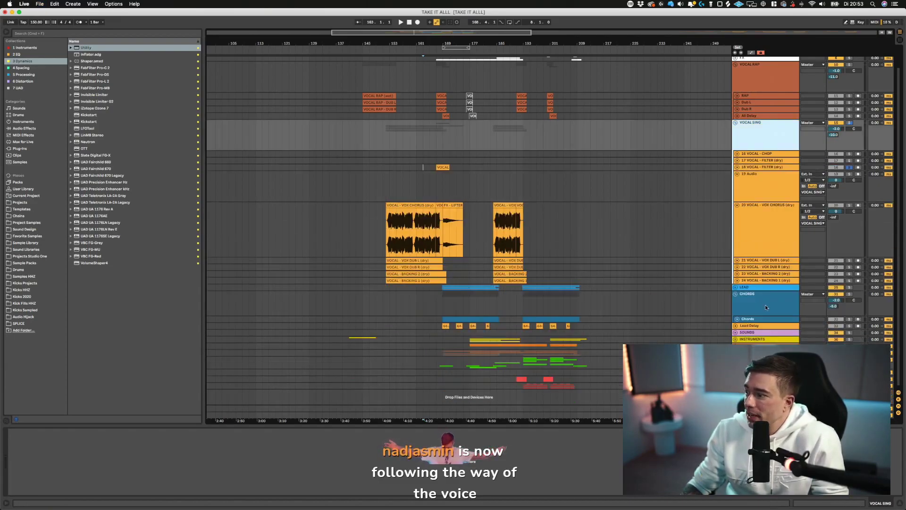
- Unfold the LEAD group and the Serum Lead track and listen to Serum Lead soloed from bar 169
click(736, 286)
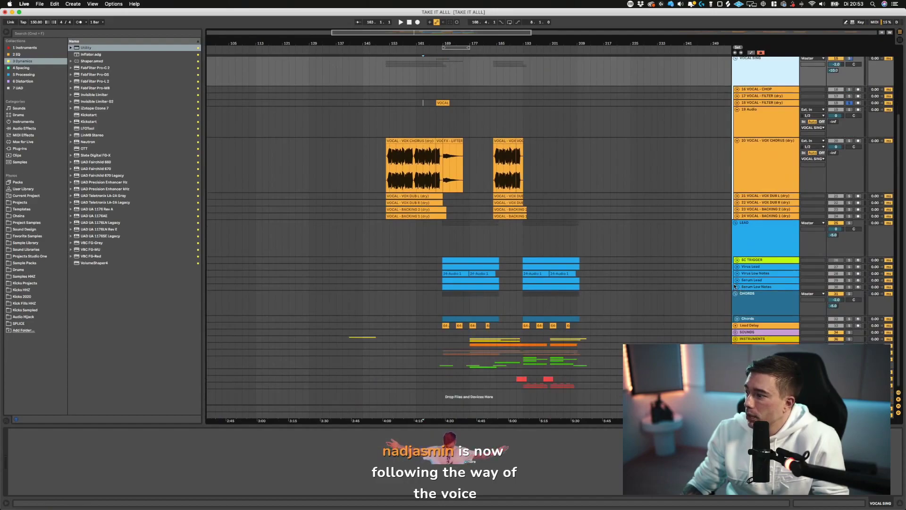
click(737, 280)
click(444, 289)
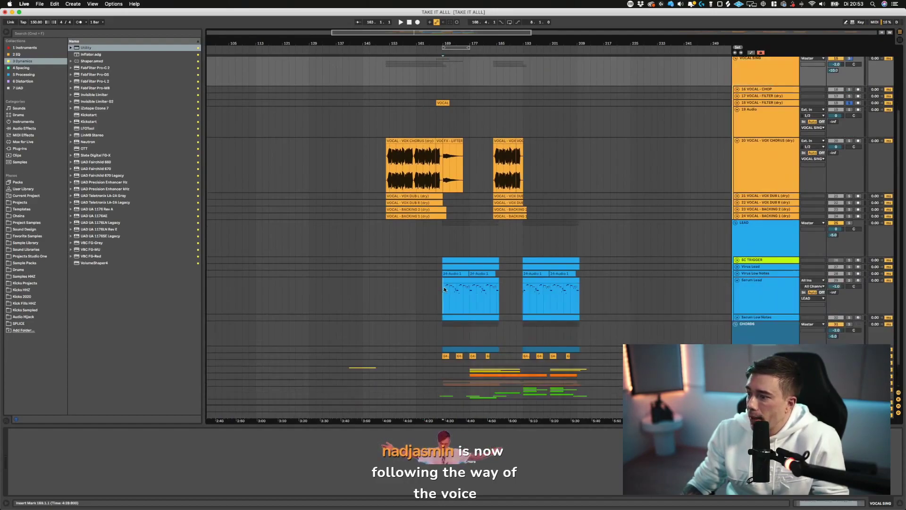
key(space)
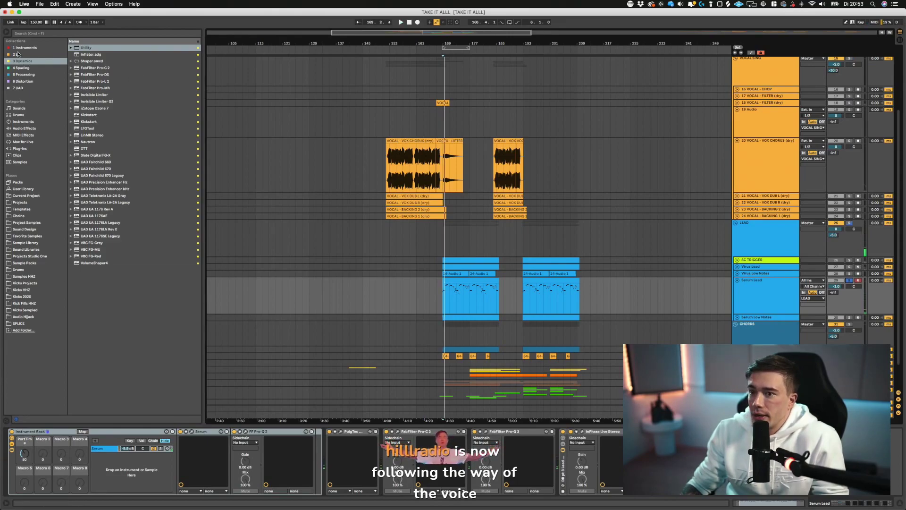
- Insert LFOTool from the Dynamics collection on Serum Lead and flatten its LFO curve along the bottom of the graph
click(23, 61)
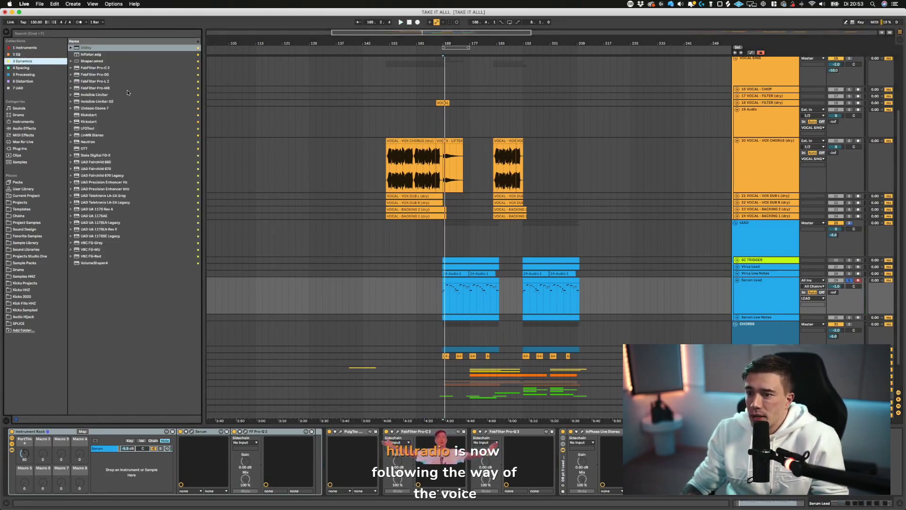
click(90, 128)
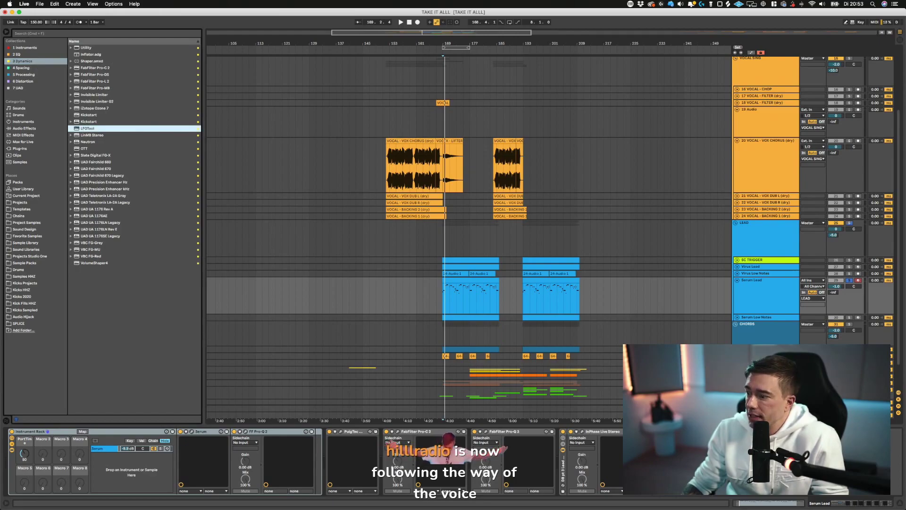
click(406, 485)
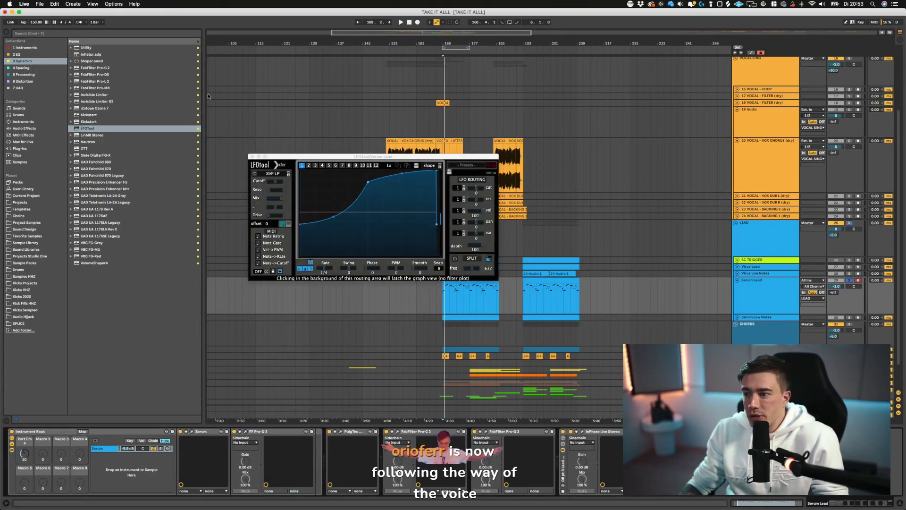
click(284, 223)
drag(368, 183, 469, 270)
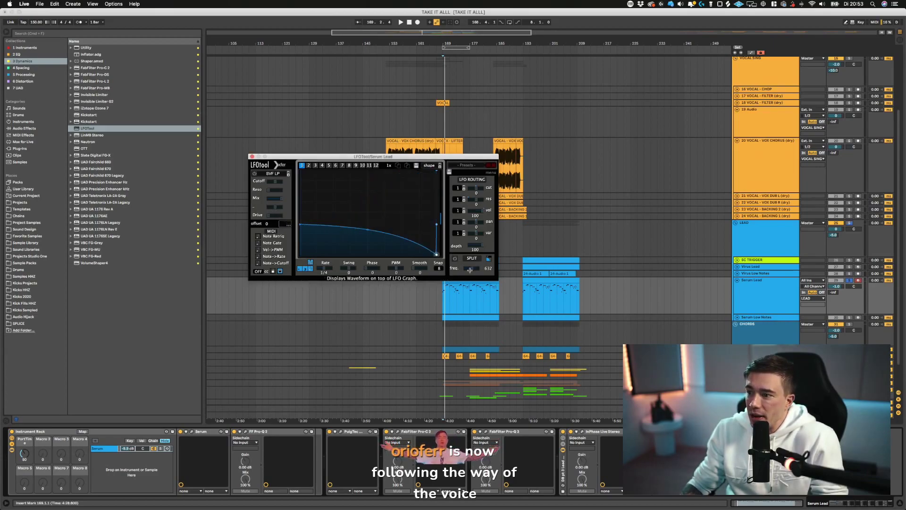
drag(299, 224, 299, 255)
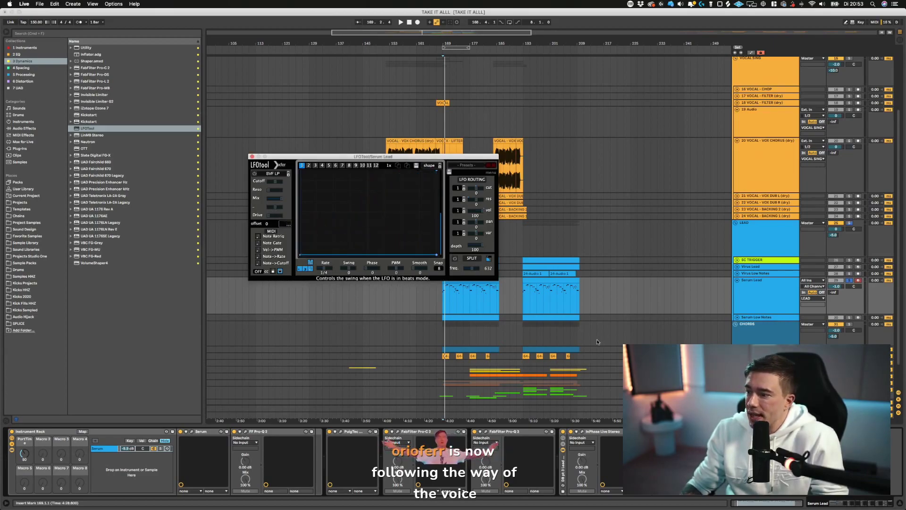
- Set LFOTool's volume modulation amount to 0 and show the waveform over the graph while Serum Lead plays
key(space)
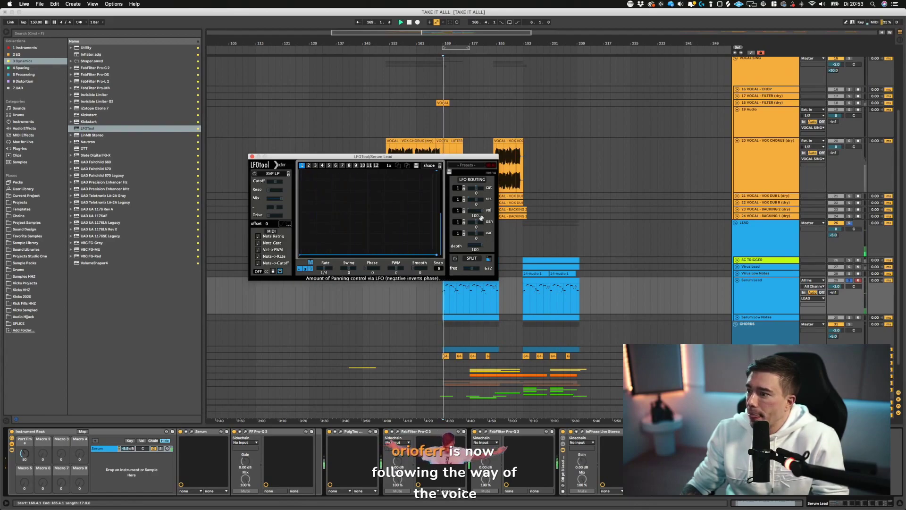
drag(481, 217, 444, 211)
click(284, 224)
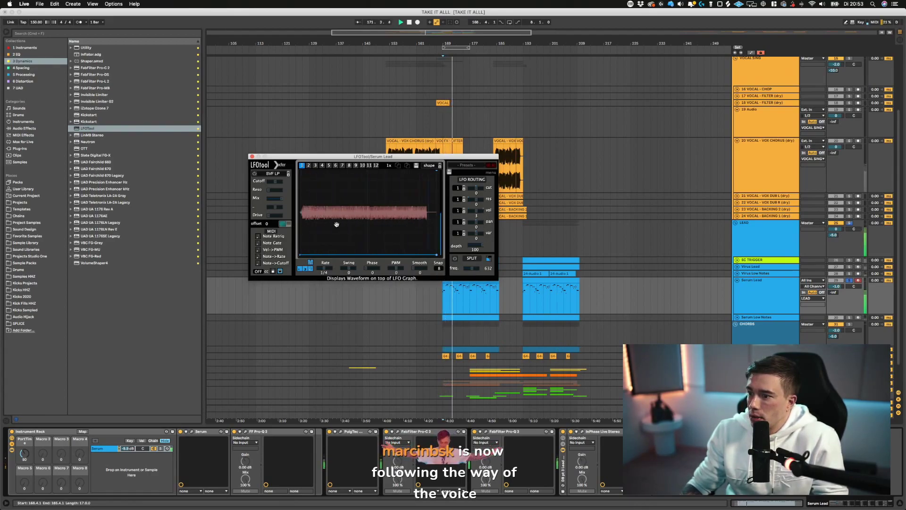
double_click(478, 211)
- Compare the Serum Lead waveform with InPhase Live Stereo bypassed and active, and inspect the plugin's settings
click(563, 432)
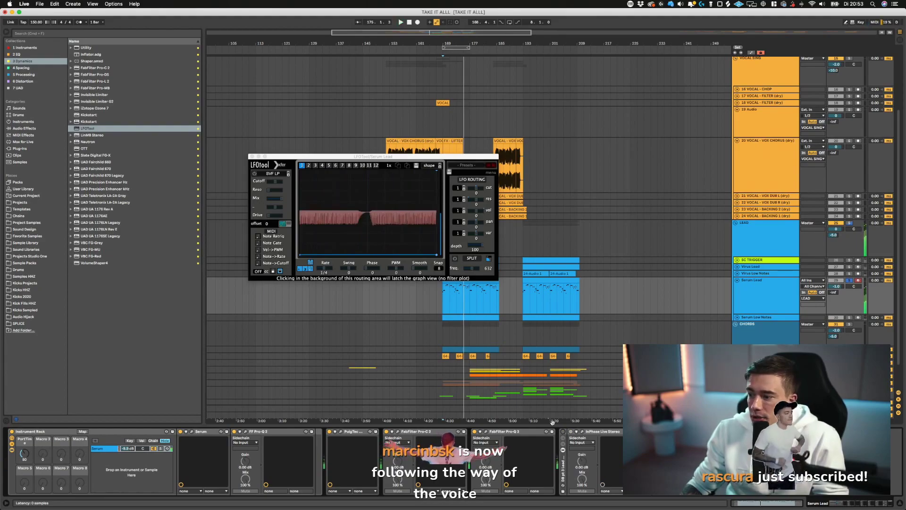
key(space)
key(space)
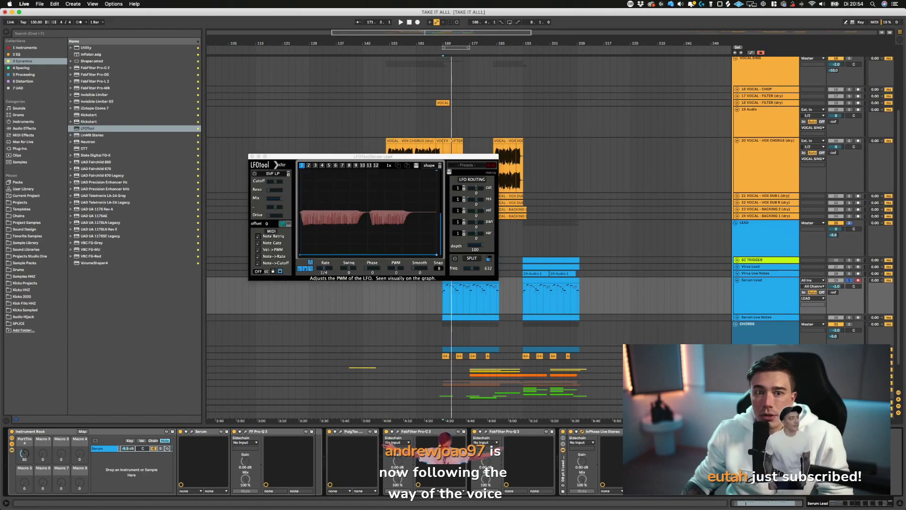
drag(0, 105, 139, 153)
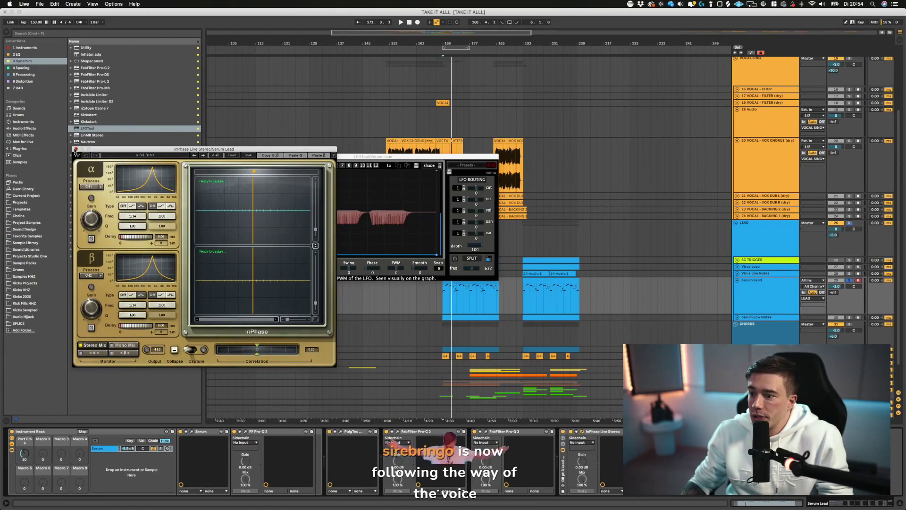
click(74, 149)
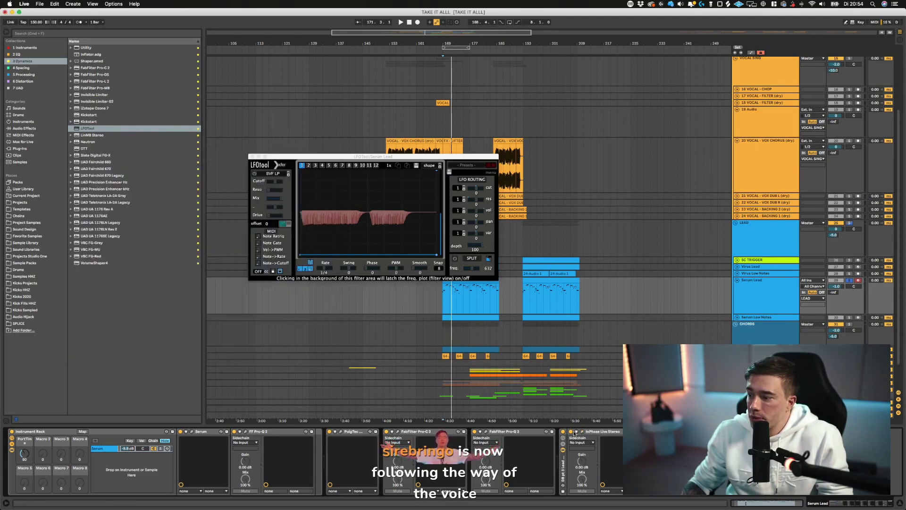
key(space)
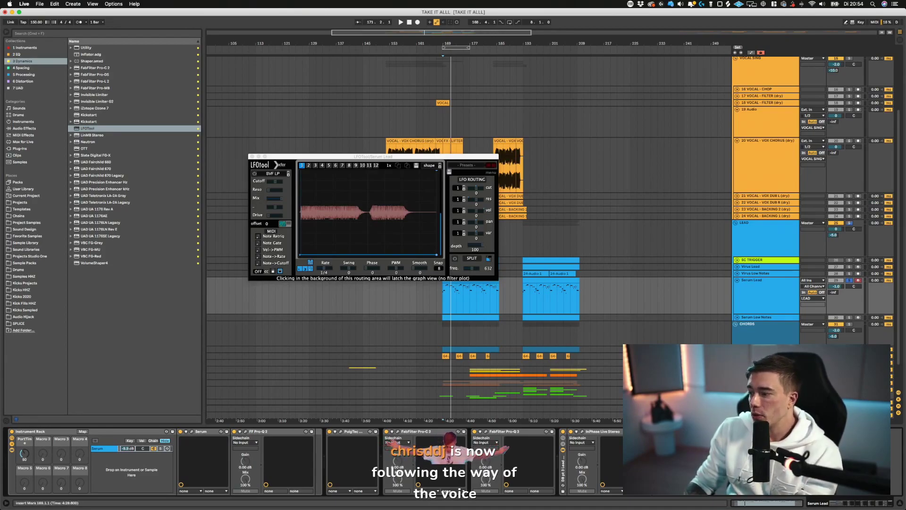
- Insert FabFilter Pro-Q 3 from the EQ collection on Serum Lead and add a 48 dB/oct low cut at about 15 Hz
click(19, 54)
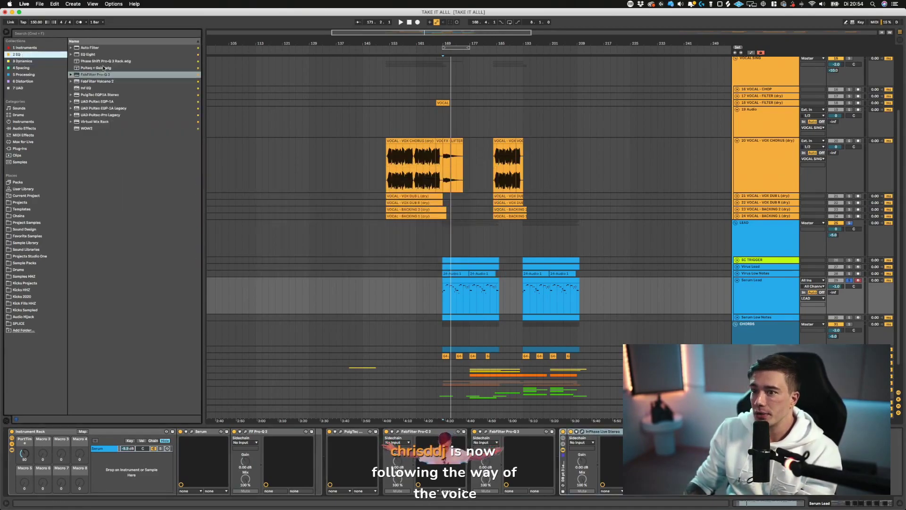
click(96, 74)
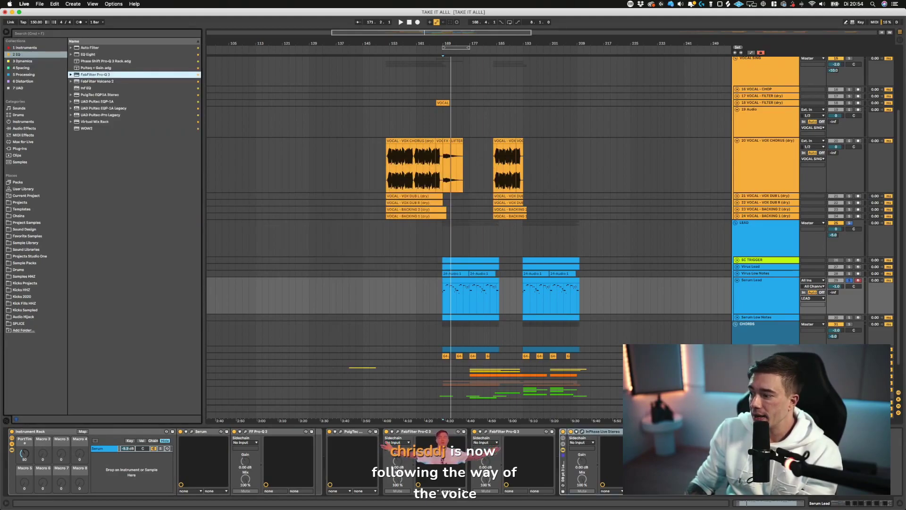
drag(96, 74, 689, 465)
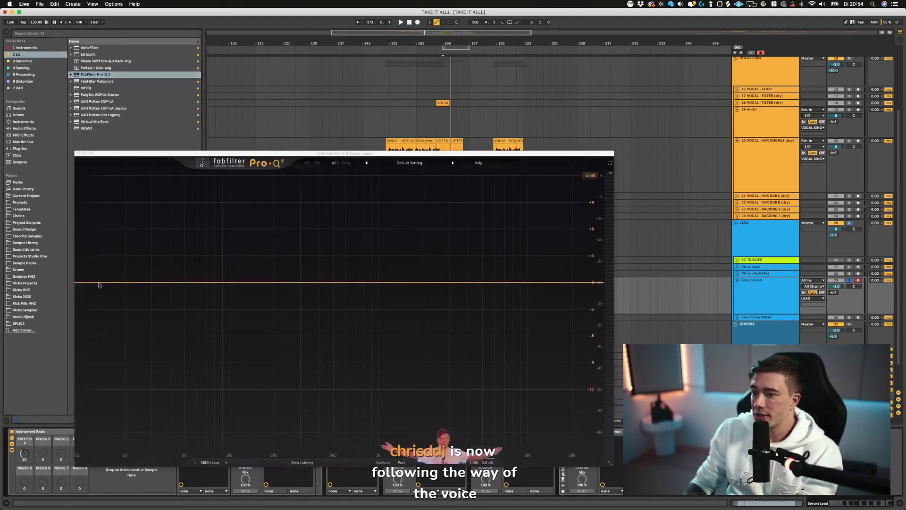
double_click(91, 283)
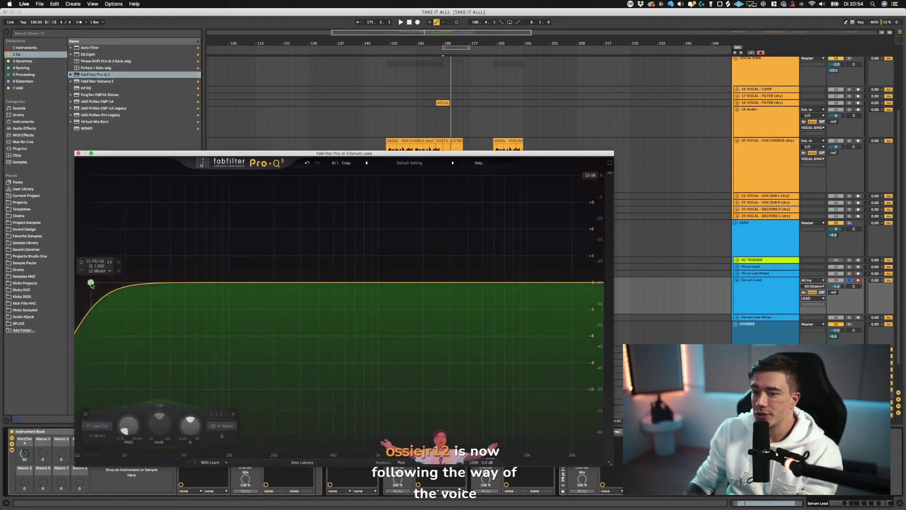
scroll(91, 284, up, 5)
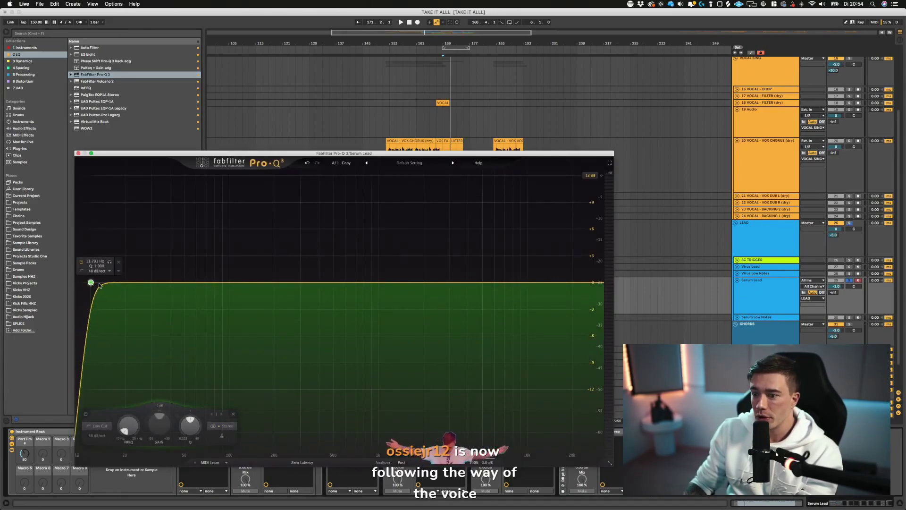
drag(91, 283, 110, 282)
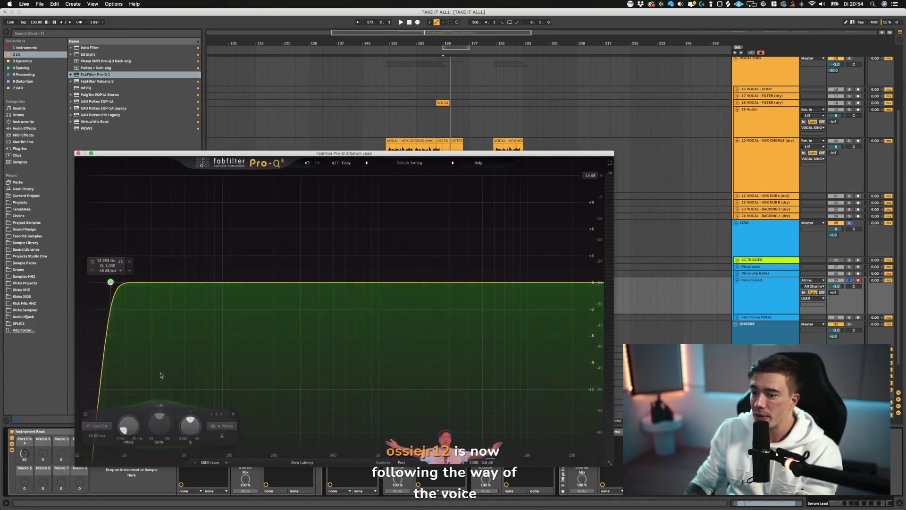
- Inspect Pro-Q 3's phase processing modes, close its window and select InPhase Live Stereo in the device chain
click(302, 462)
click(300, 477)
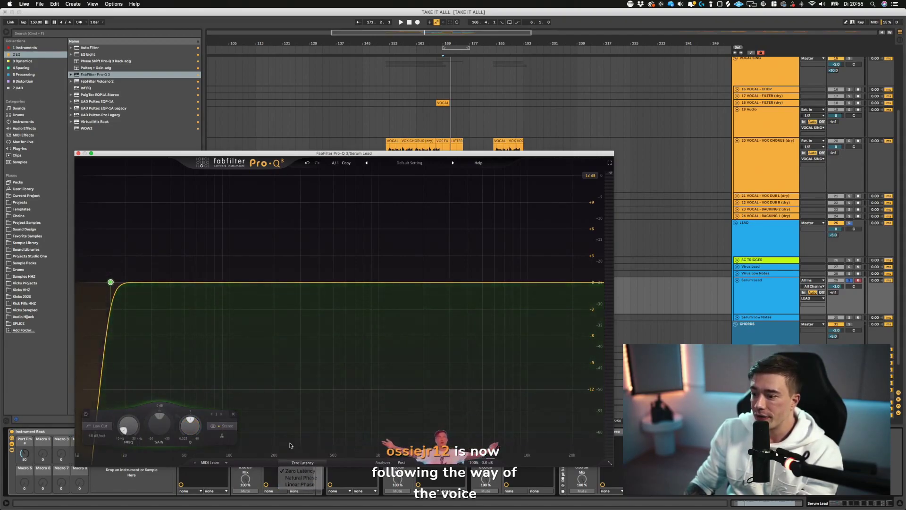
click(79, 153)
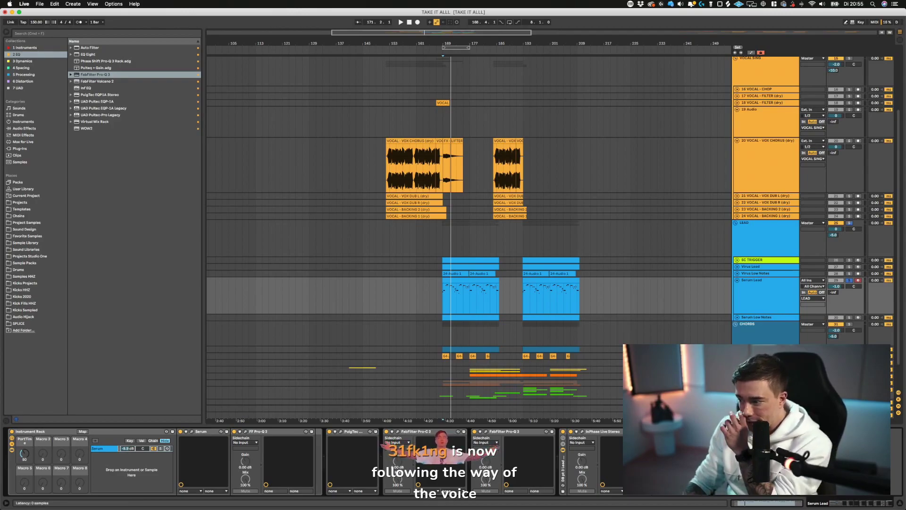
click(581, 431)
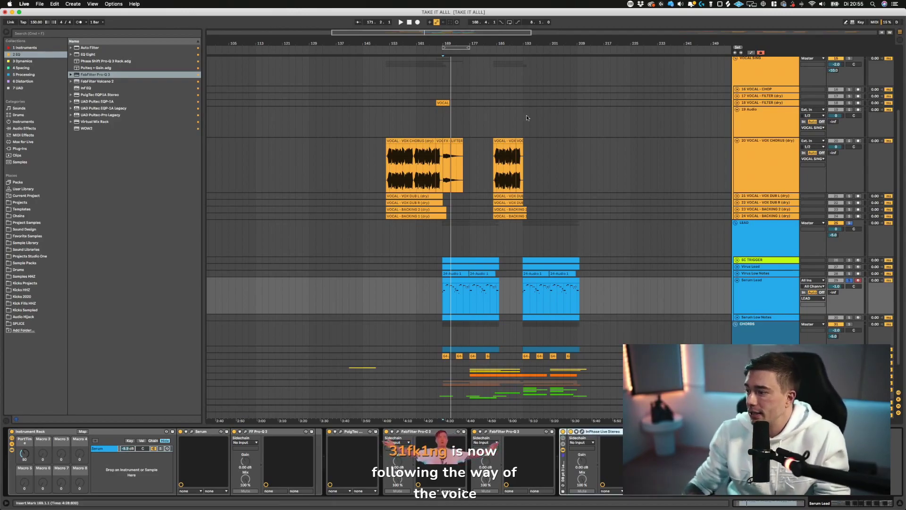
- Take Serum Lead out of solo and play the full mix from the middle of the LIFTERS clip
drag(446, 44, 447, 85)
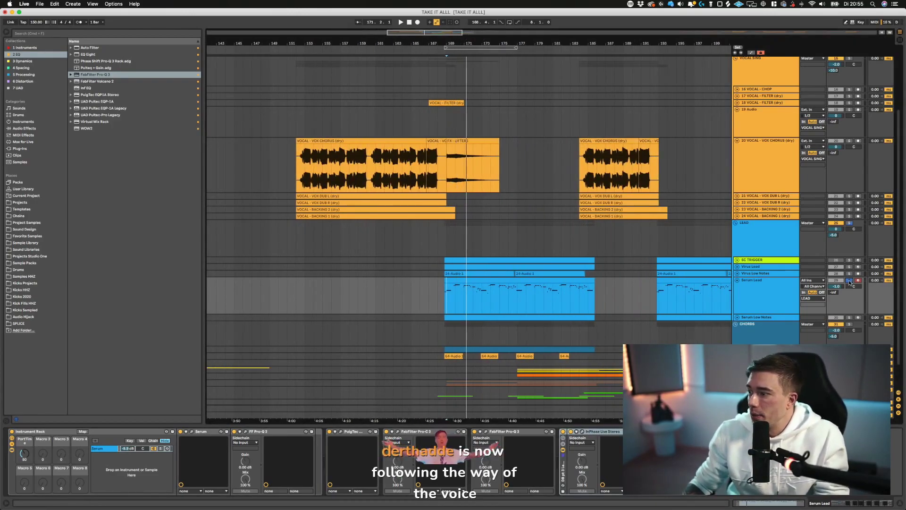
click(482, 168)
key(space)
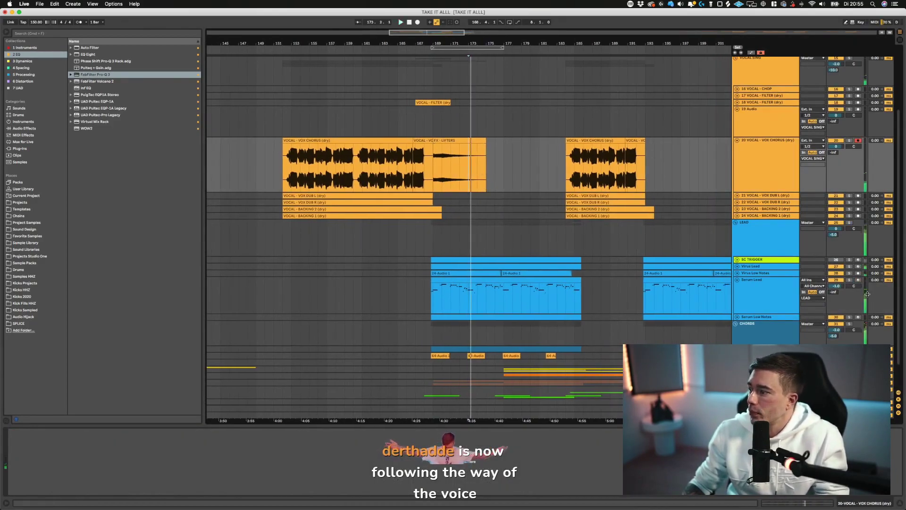
- Unfold track 18 VOCAL - FILTER (dry), play from its clip's start and solo the track
click(737, 102)
click(414, 111)
key(space)
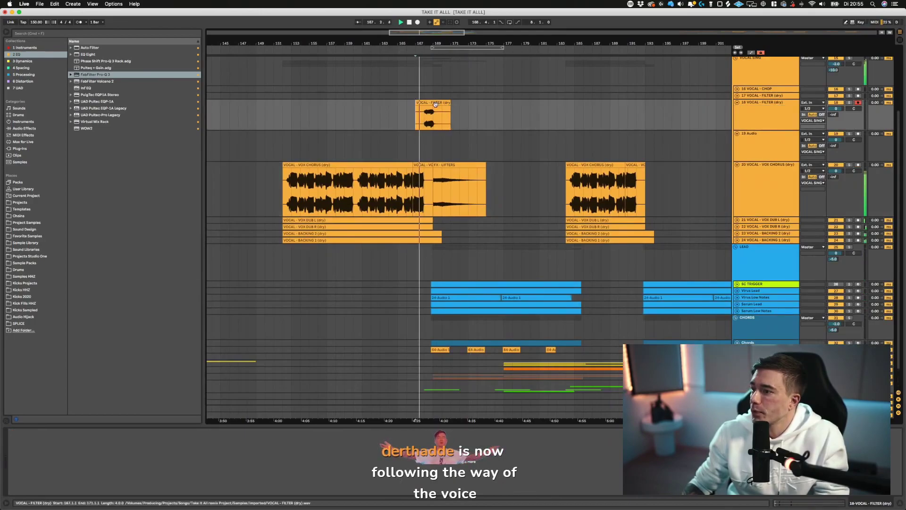
click(427, 102)
click(849, 103)
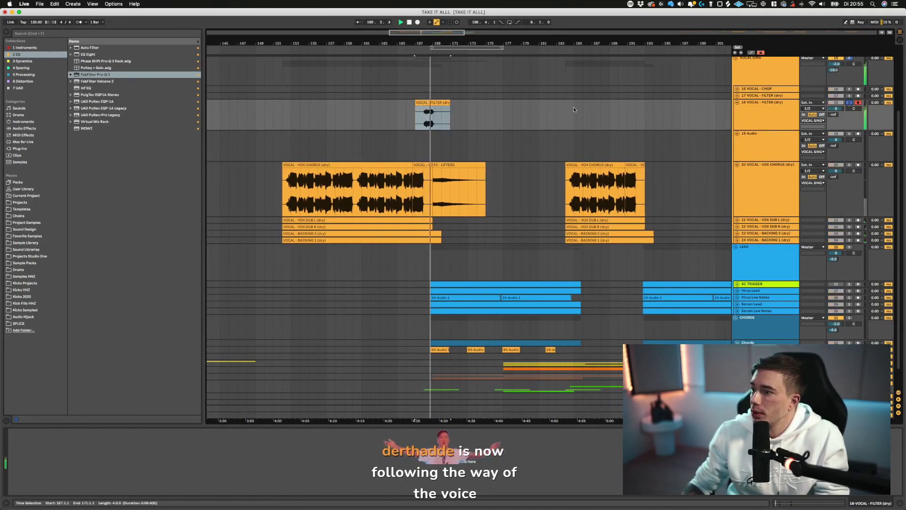
- Move the VOCAL - FILTER (dry) clip on track 18 to bar 176 and listen to it soloed
drag(430, 102, 510, 102)
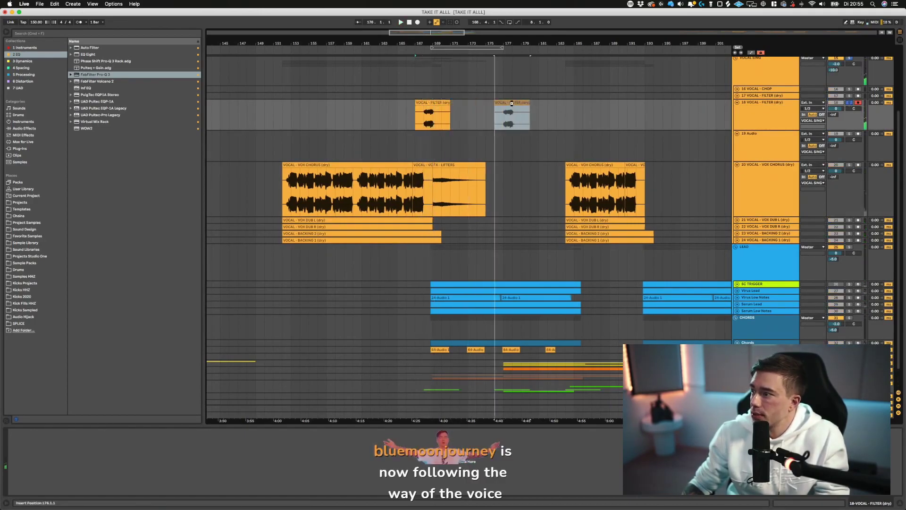
scroll(565, 122, up, 5)
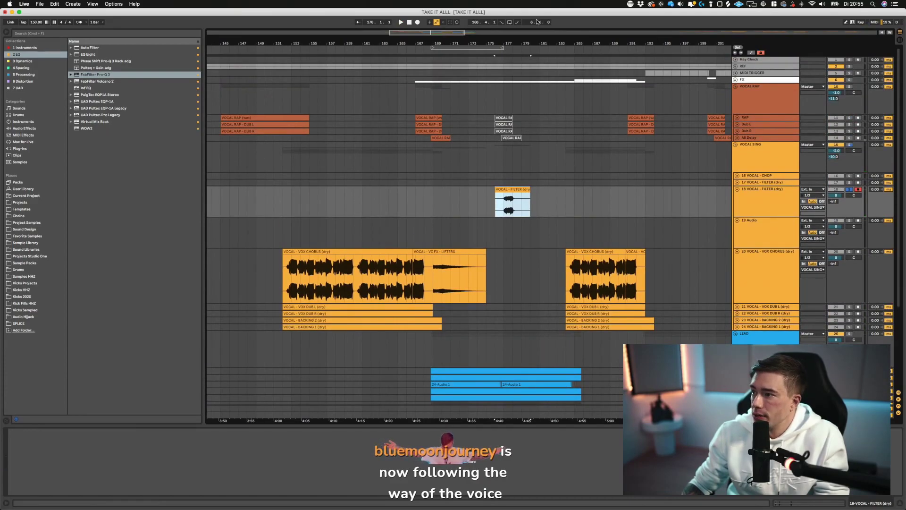
mouse_move(514, 43)
mouse_down()
mouse_move(384, 14)
mouse_move(383, 97)
mouse_up()
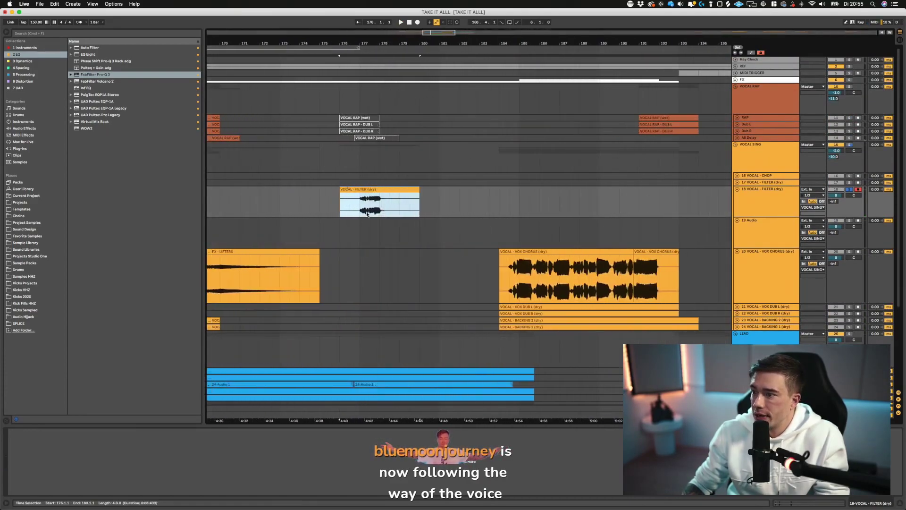
click(360, 205)
key(space)
click(339, 202)
key(space)
key(space)
key(space)
- Shift the filtered vocal clip one bar earlier to bar 175, unsolo track 18 and listen to it in the mix
drag(377, 190, 362, 192)
key(space)
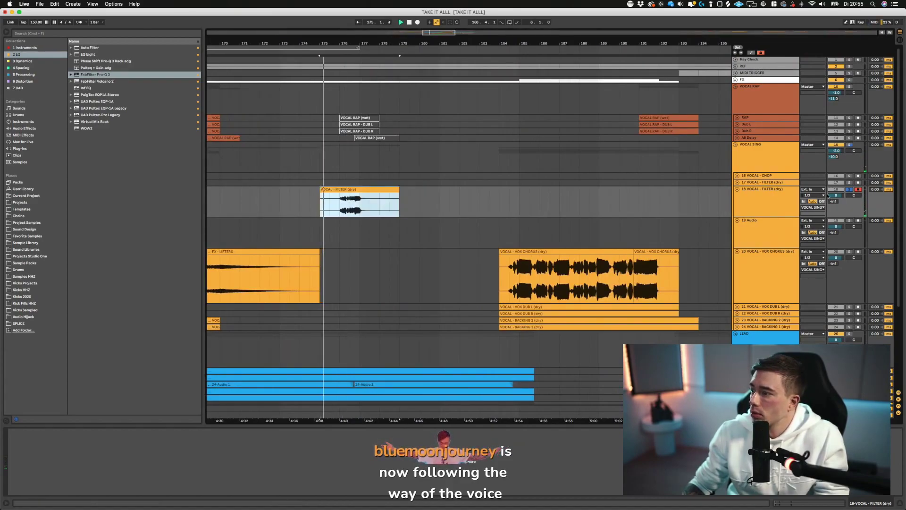
scroll(354, 202, right, 1)
click(333, 202)
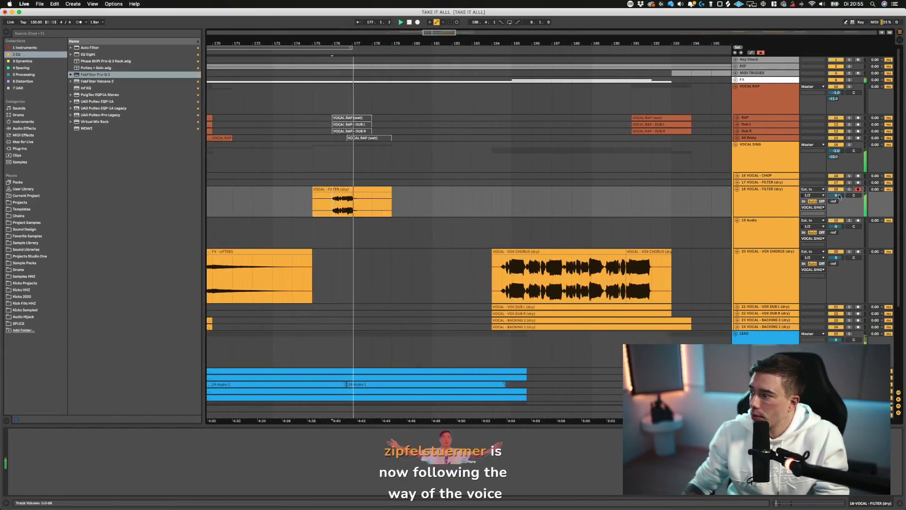
key(space)
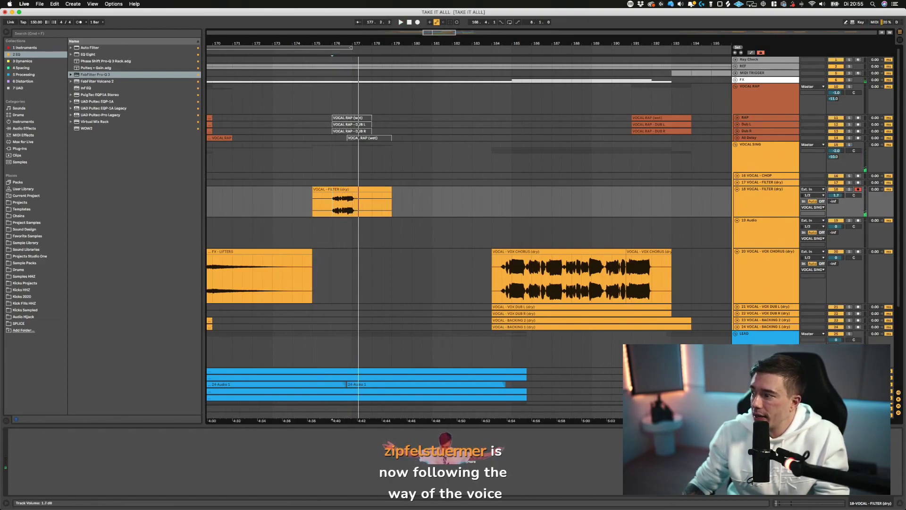
- Raise track 18's volume while playing from bar 175, and save the project
click(316, 198)
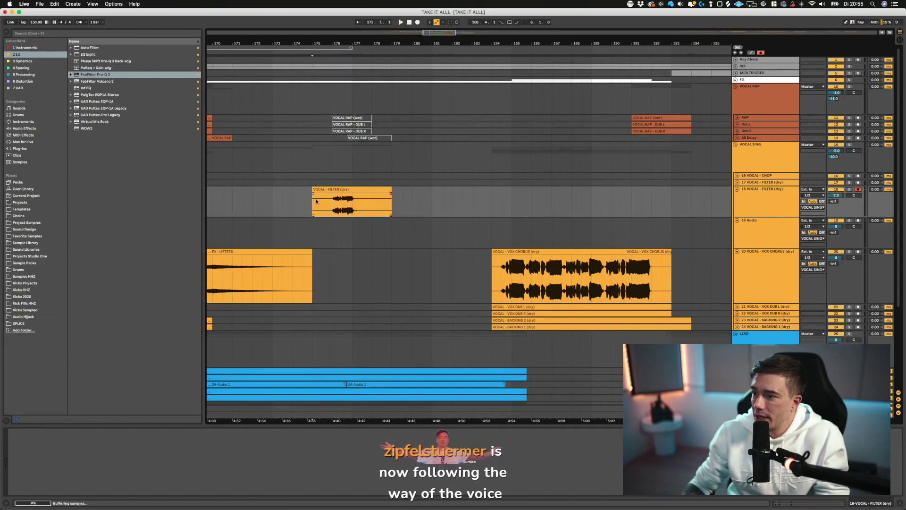
key(space)
drag(834, 196, 834, 192)
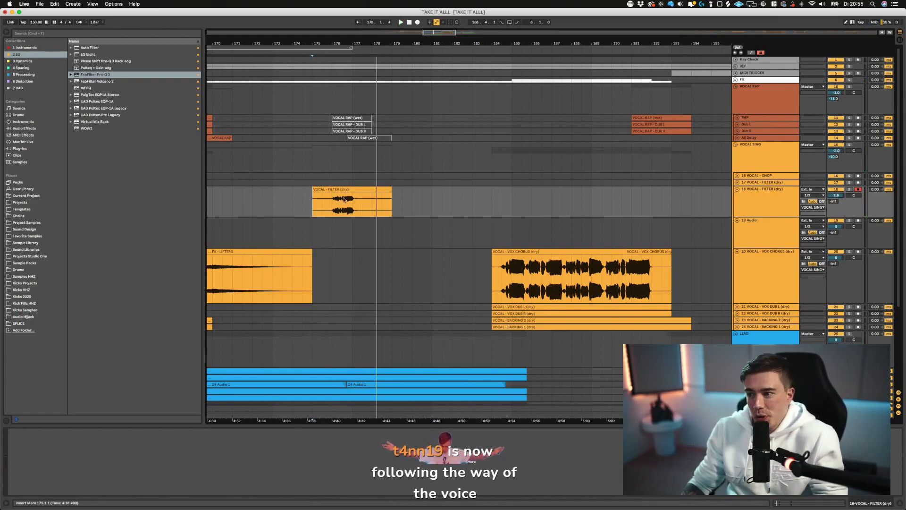
key(super+s)
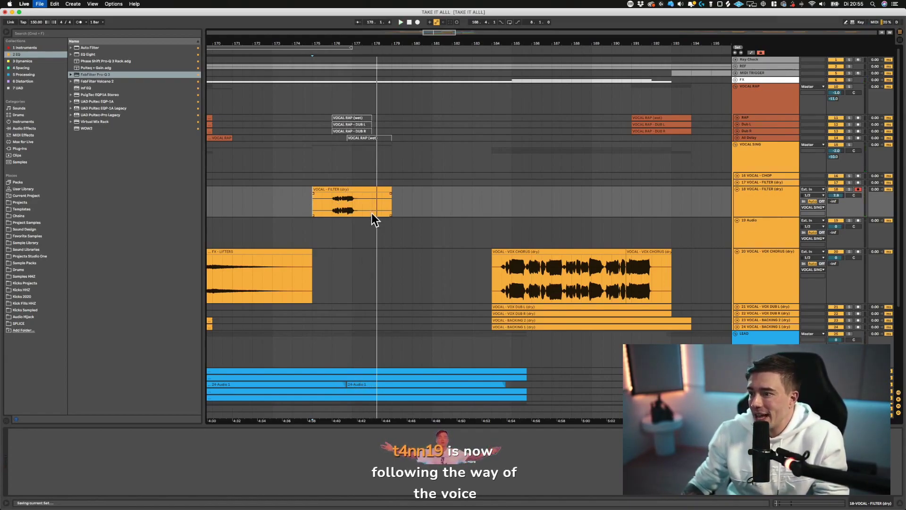
- Look through the Dynamics, EQ, Spacing, Distortion and Processing collections for something to use on the filtered vocal
click(329, 200)
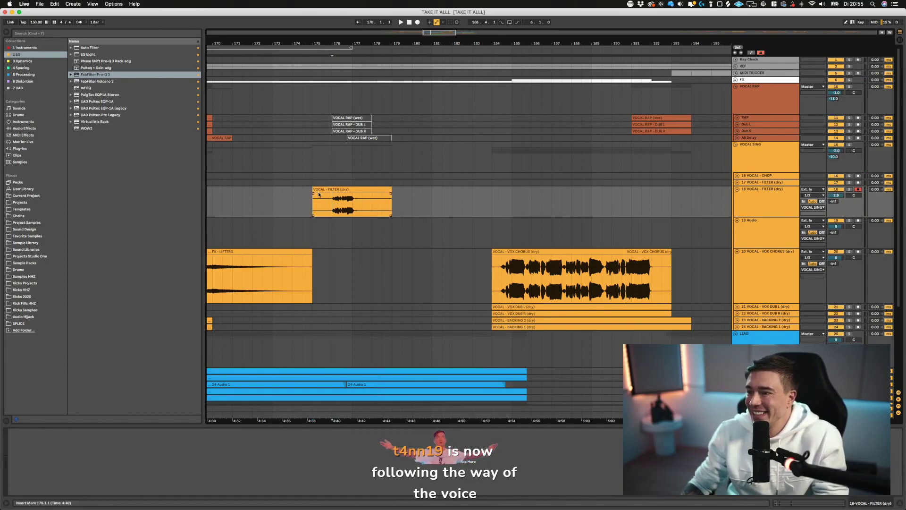
click(26, 63)
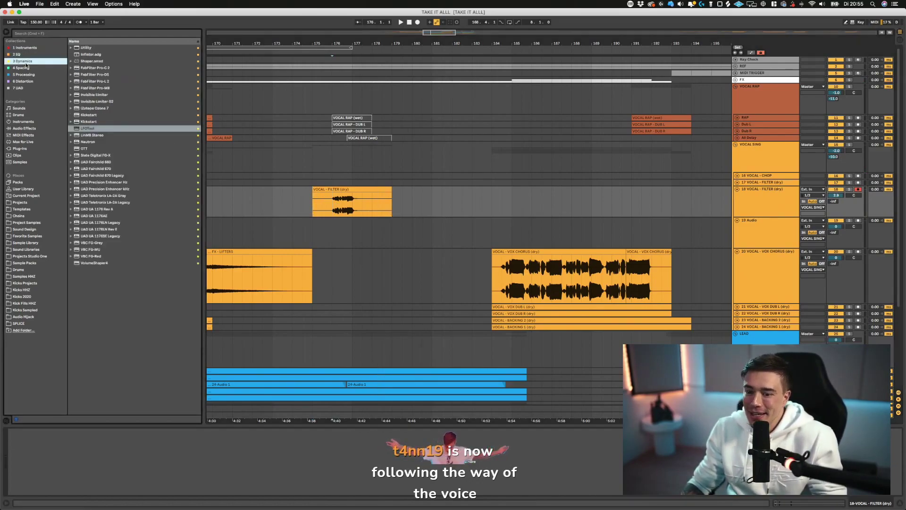
click(22, 53)
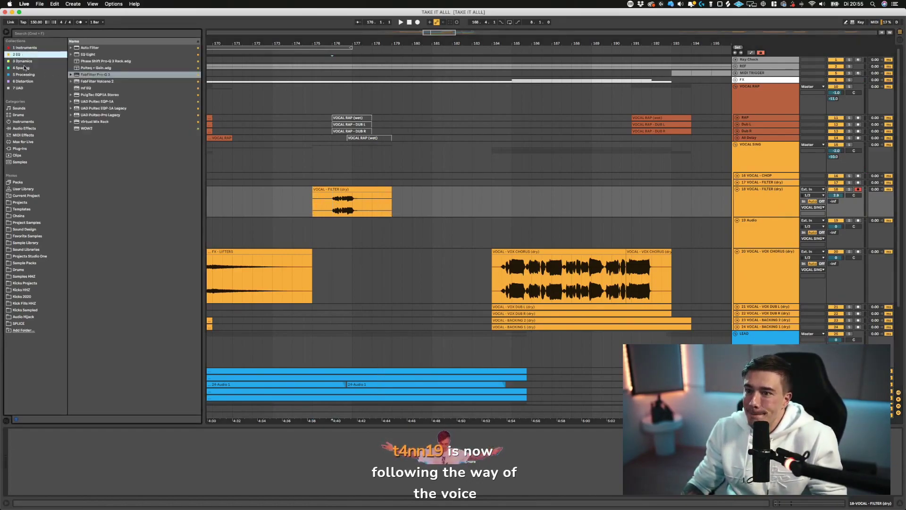
click(23, 67)
click(25, 81)
click(26, 75)
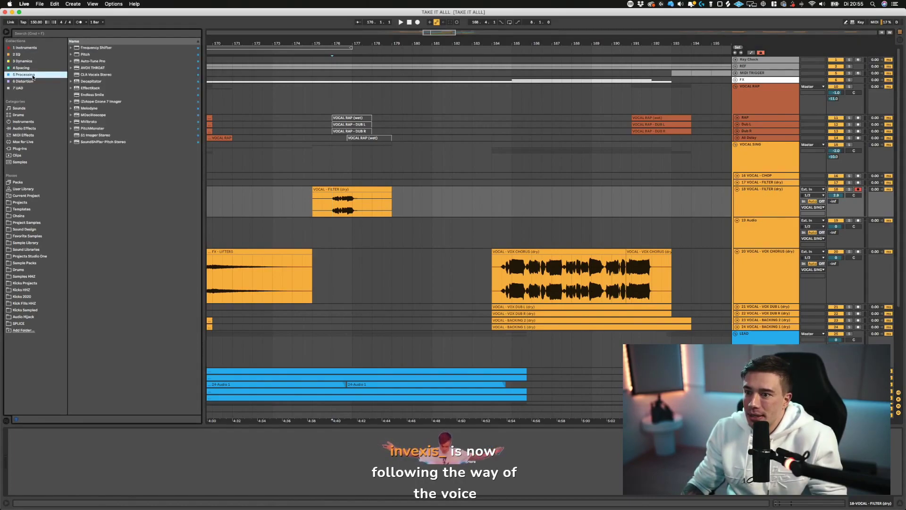
- Search the Project Samples folder for "vocal" and select Dist Vocal 2 in the Lonely YC folder
click(28, 229)
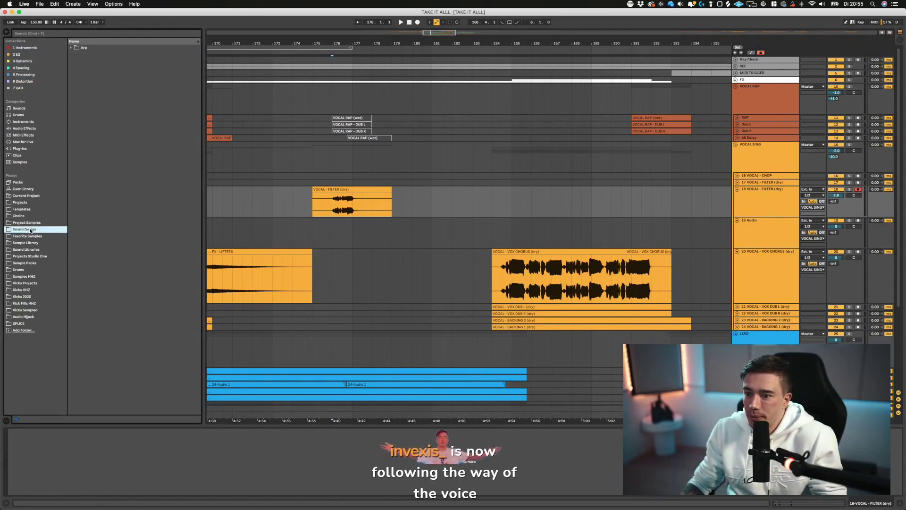
click(28, 225)
click(75, 36)
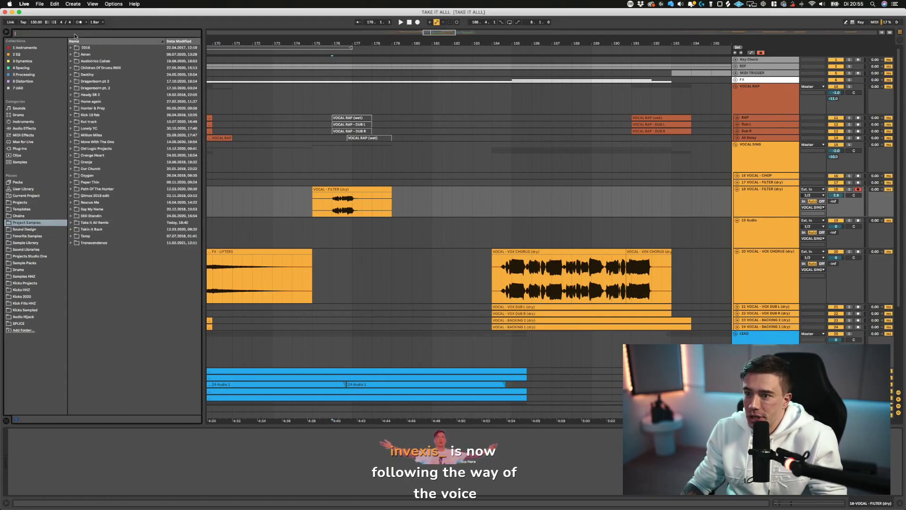
text(vocal)
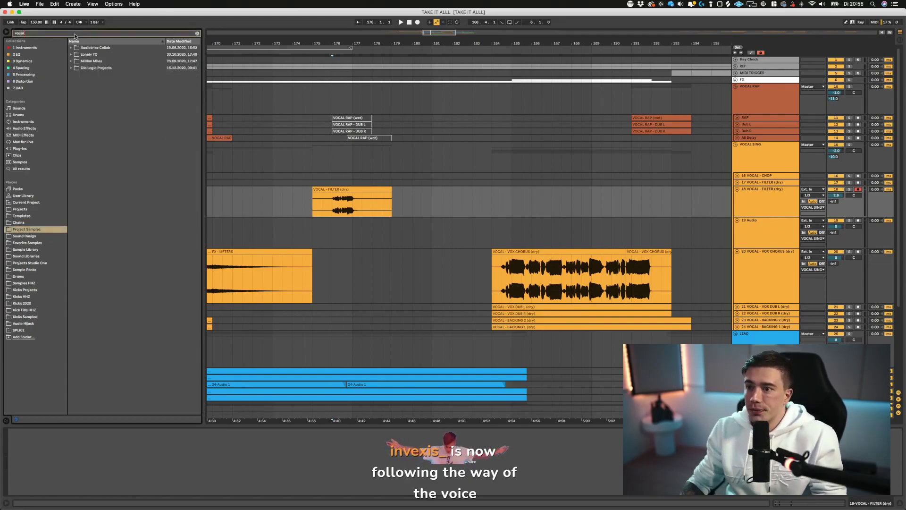
click(71, 54)
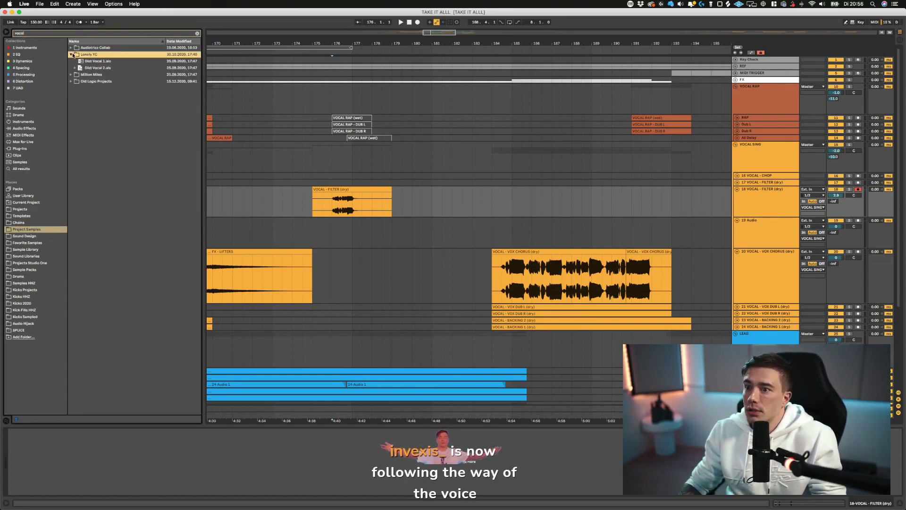
click(95, 69)
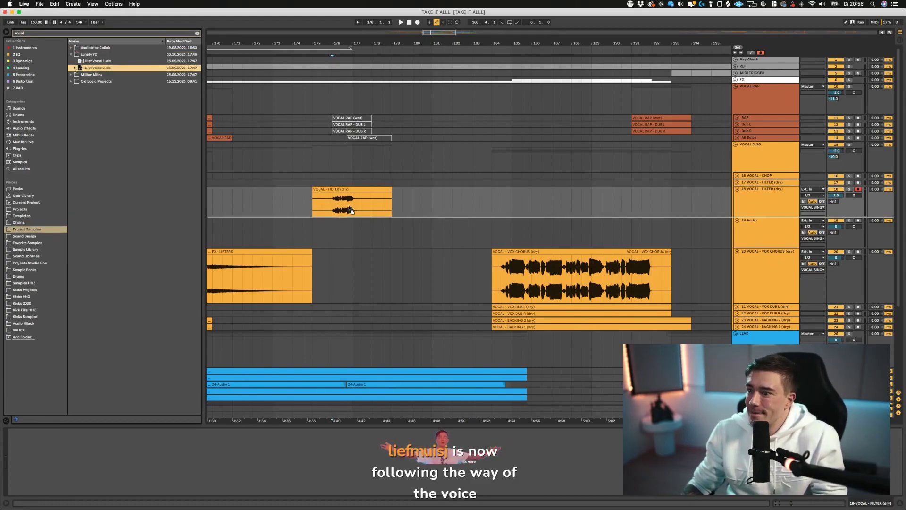
drag(414, 423, 87, 81)
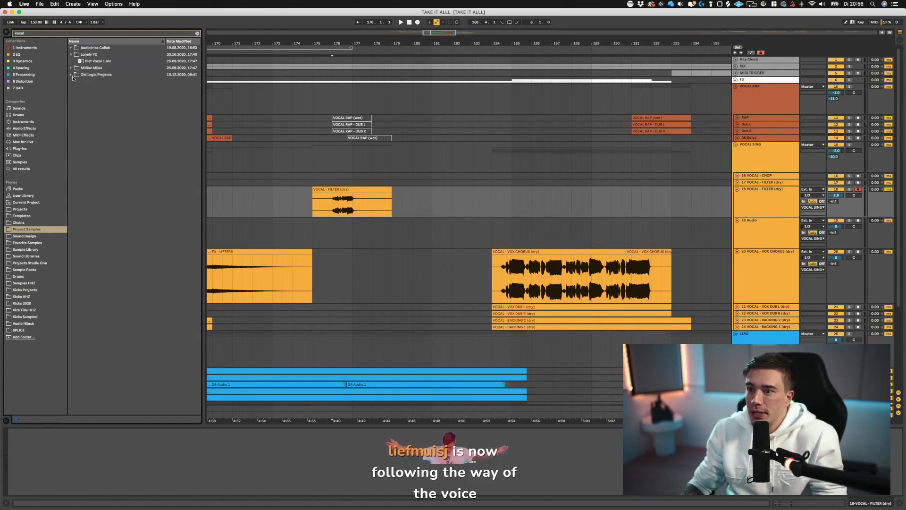
click(72, 75)
click(88, 81)
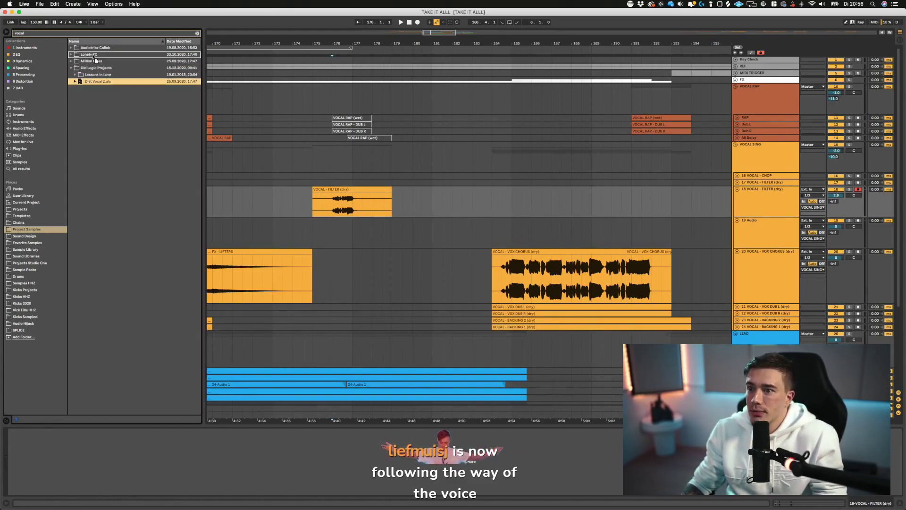
click(70, 56)
- Import the Dist Vocal 2 set from the Lonely YC folder as a new track below the existing tracks
scroll(384, 316, down, 5)
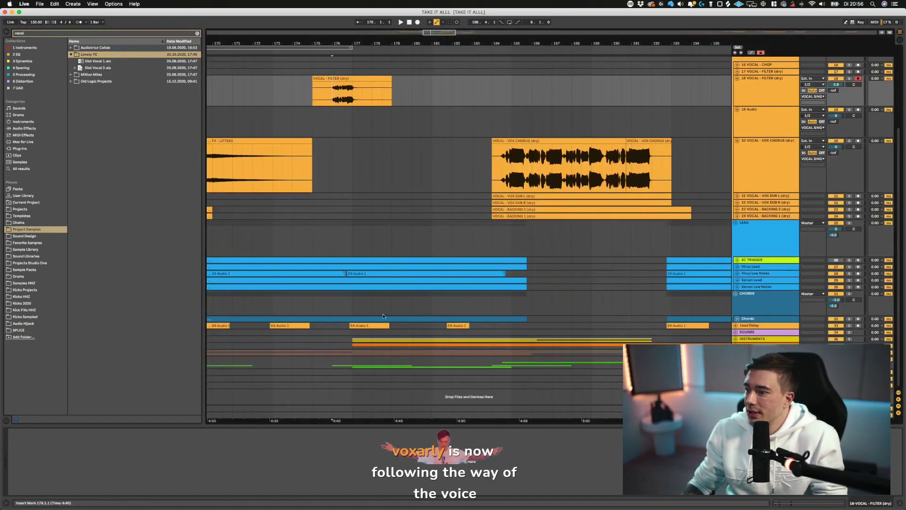
click(90, 69)
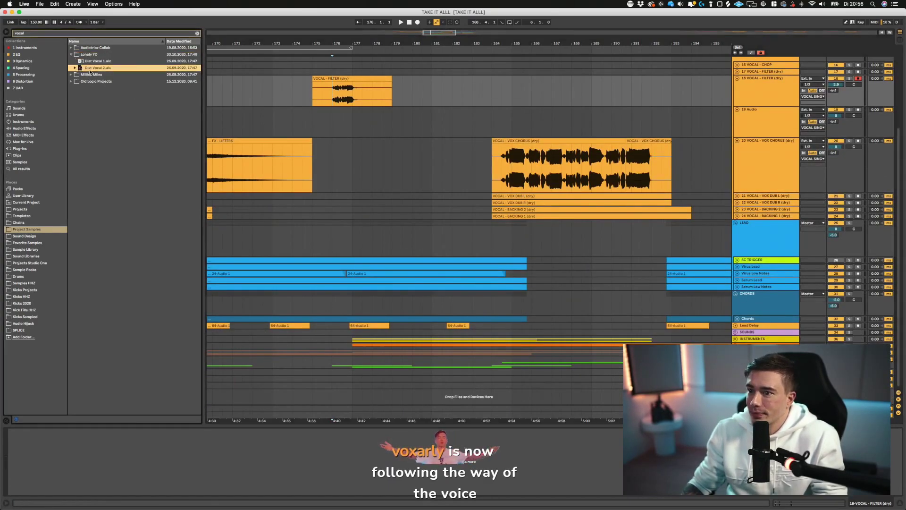
drag(366, 406, 352, 395)
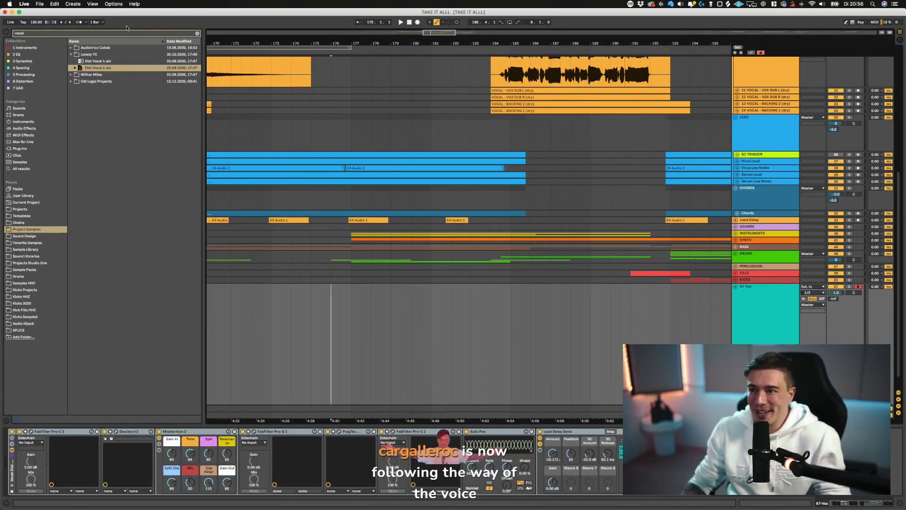
- Delete all the audio clips that came with the imported vocal track, keeping the track and its effects
drag(313, 34, 332, 193)
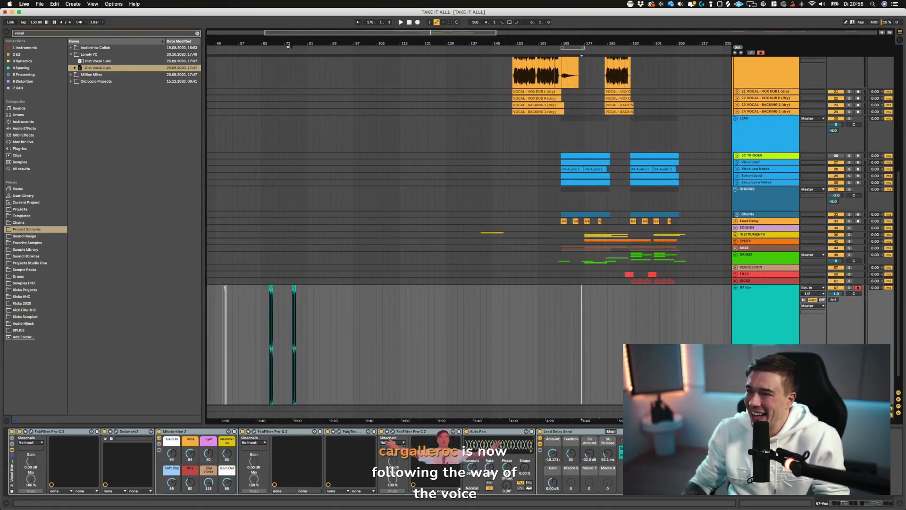
scroll(287, 321, up, 10)
click(391, 321)
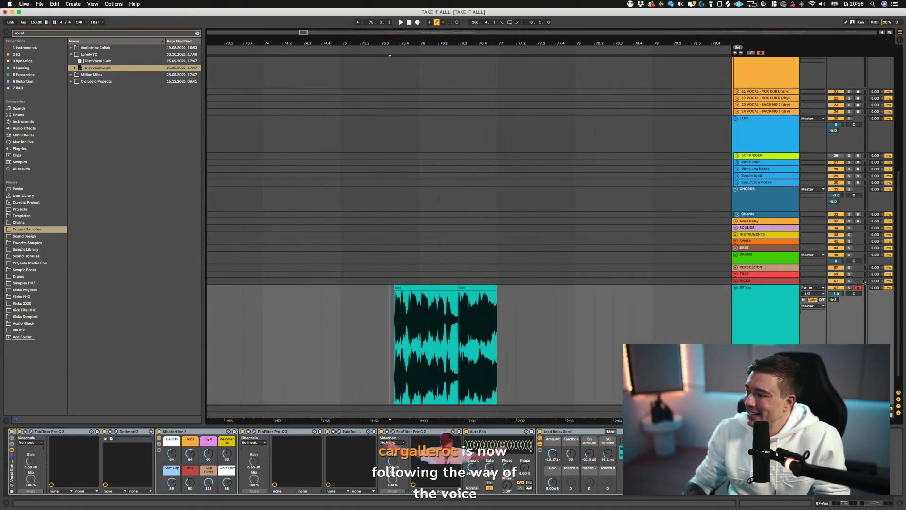
key(minus)
key(minus)
key(minus)
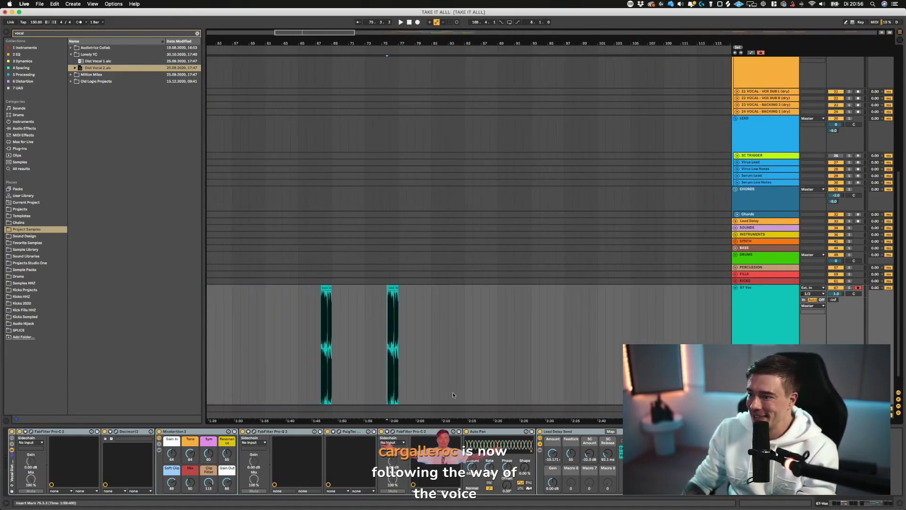
drag(463, 351, 267, 352)
key(Delete)
scroll(267, 352, left, 10)
scroll(486, 348, right, 2)
drag(582, 340, 276, 325)
key(Delete)
- Select the imported track's whole effect rack and target track 18, VOCAL - FILTER (dry), as its destination
scroll(324, 303, right, 15)
scroll(329, 303, up, 5)
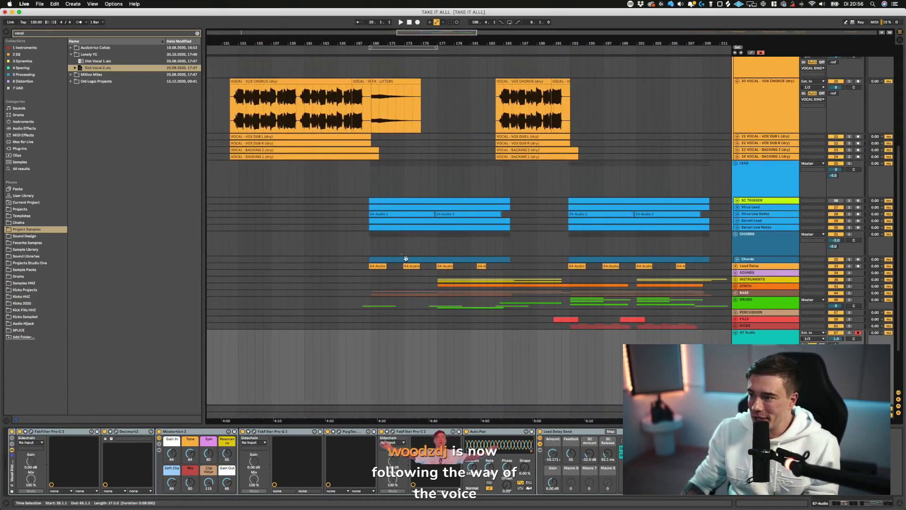
scroll(329, 303, down, 6)
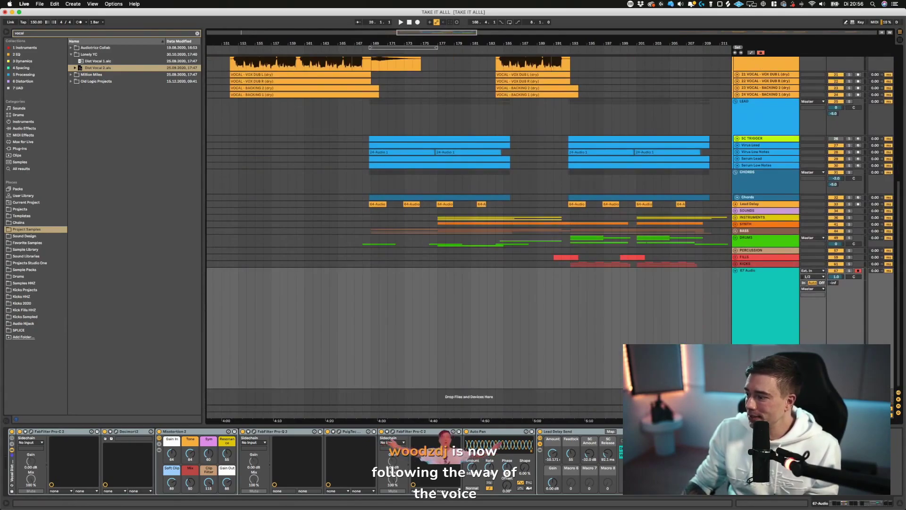
click(14, 463)
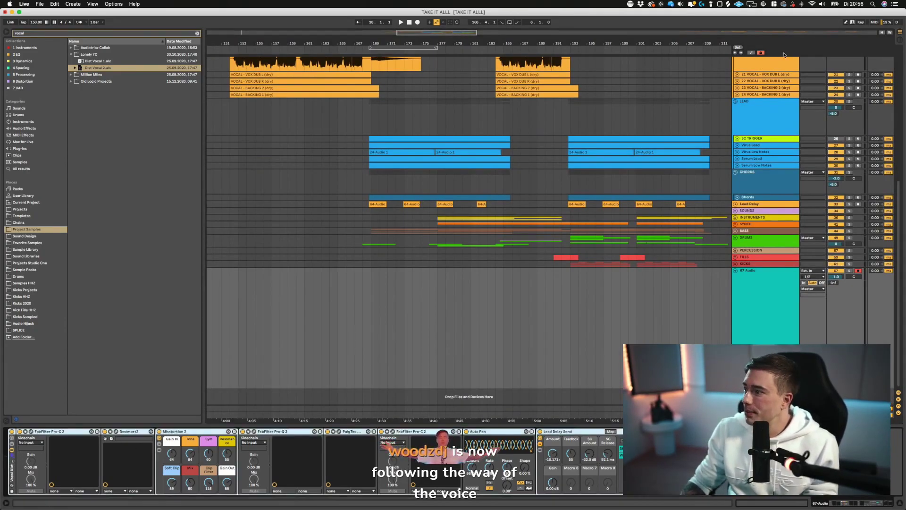
scroll(765, 156, up, 4)
click(766, 156)
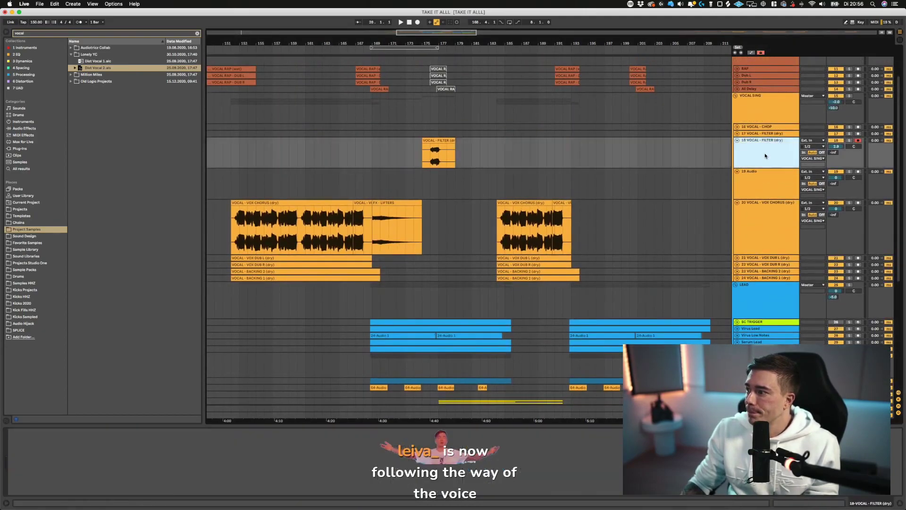
- Paste the copied vocal effect chain onto track 18 VOCAL - FILTER (dry) and solo that track
click(311, 467)
key(super+v)
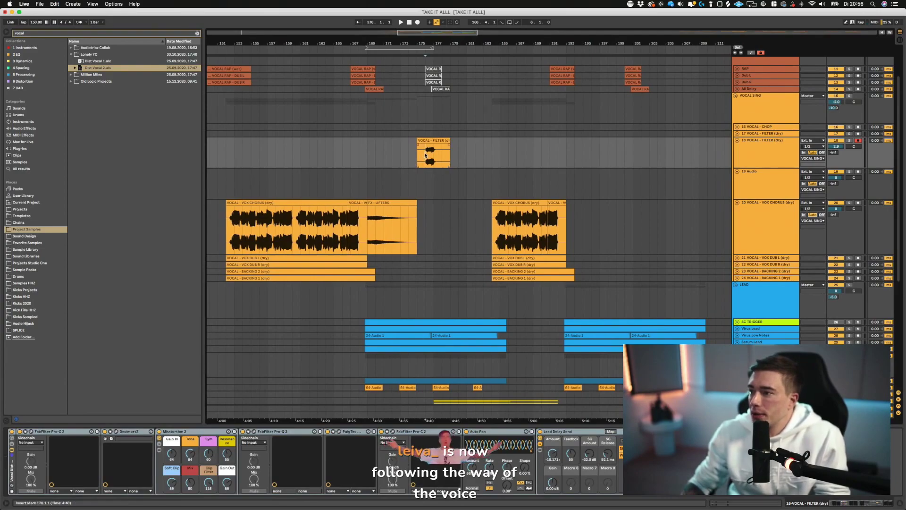
key(s)
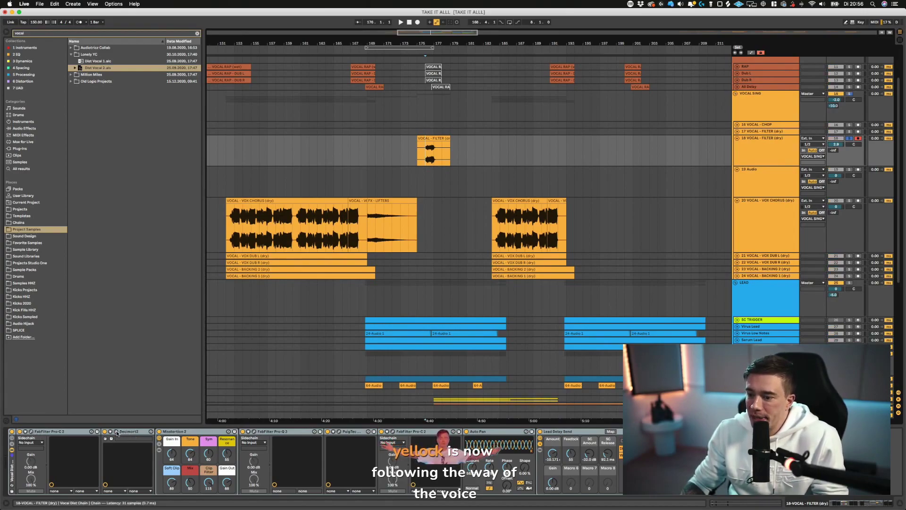
- Check the Decimort 2 plugin, audition the vocal, and open the Misstortion 2 plugin inside its rack
click(105, 439)
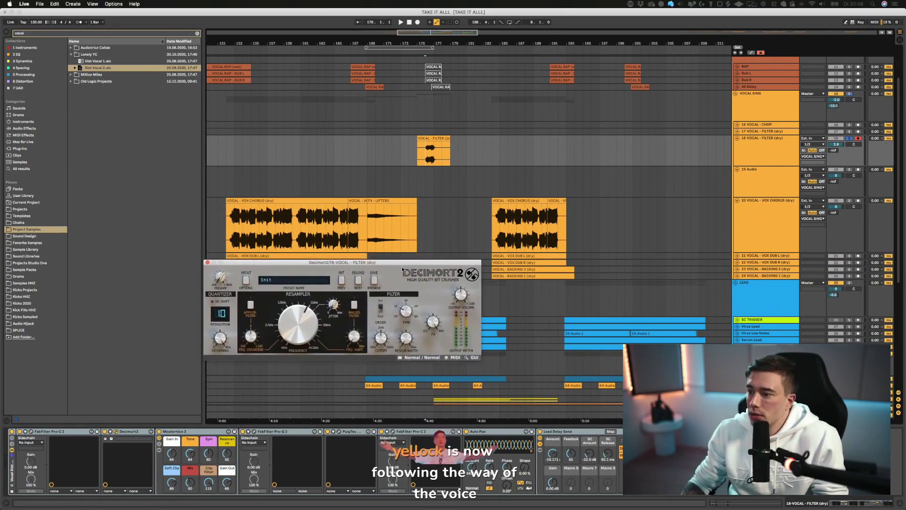
click(207, 262)
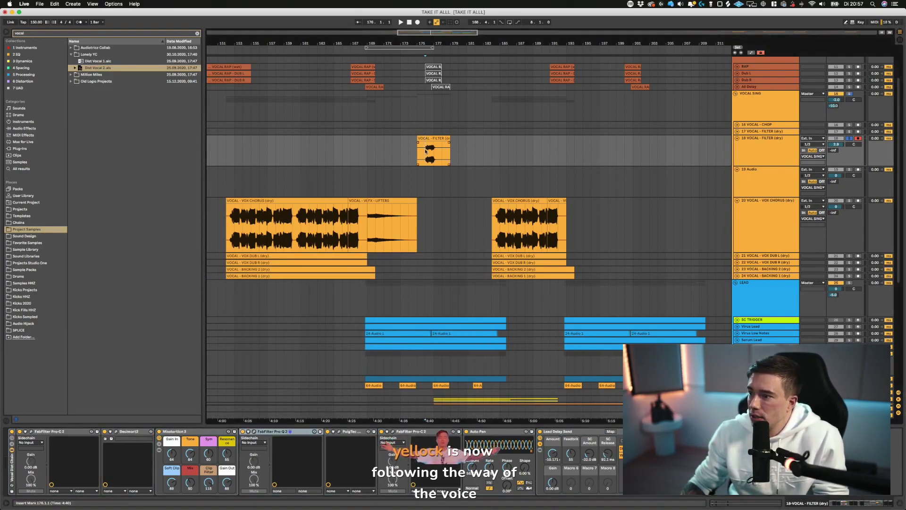
key(space)
click(159, 449)
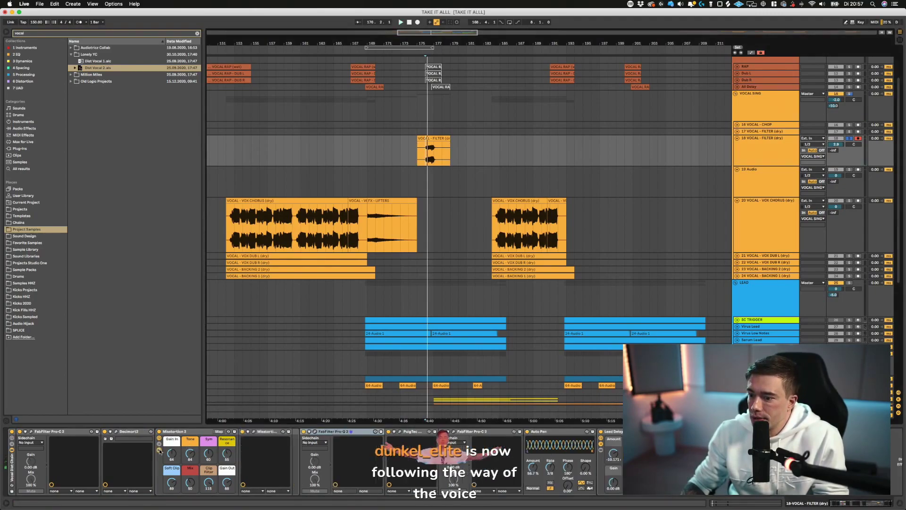
click(253, 431)
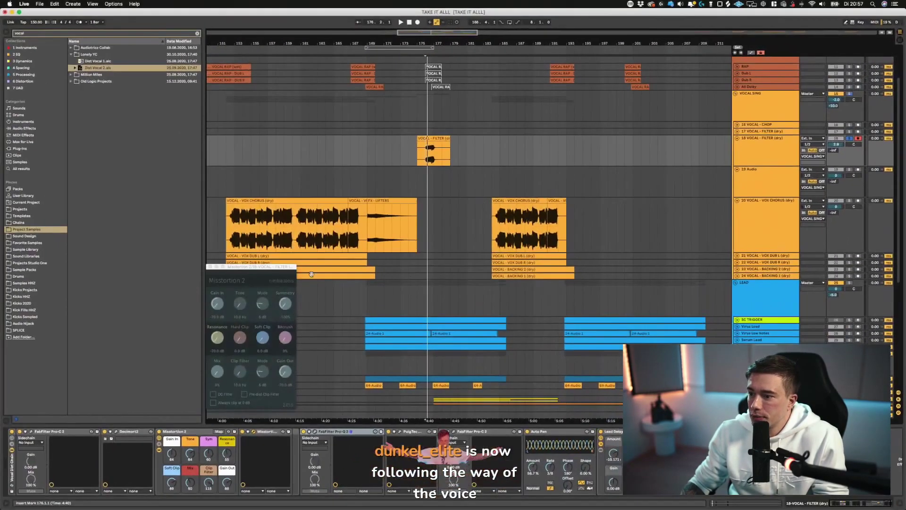
click(257, 267)
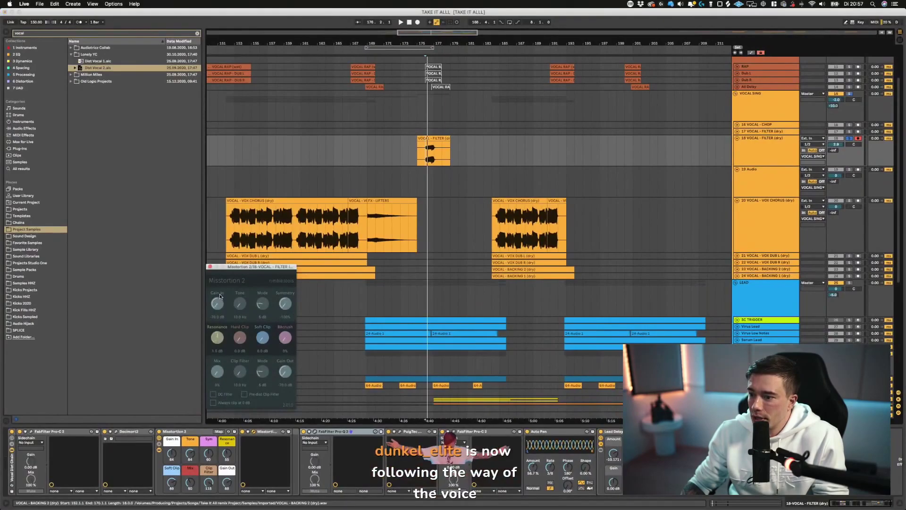
- Raise Gain In to 0 dB and Gain Out to about 0 dB in Misstortion 2 while auditioning the vocal
key(space)
drag(219, 298, 219, 243)
key(space)
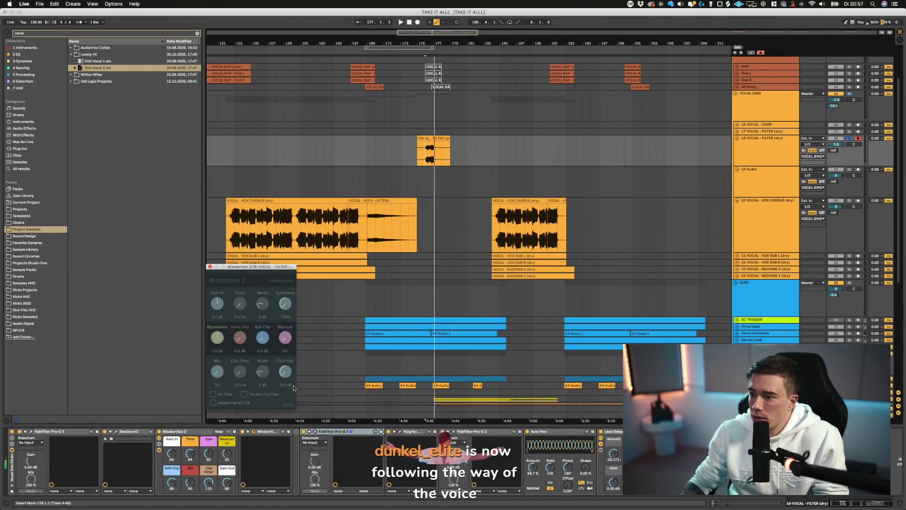
drag(288, 374, 288, 305)
key(space)
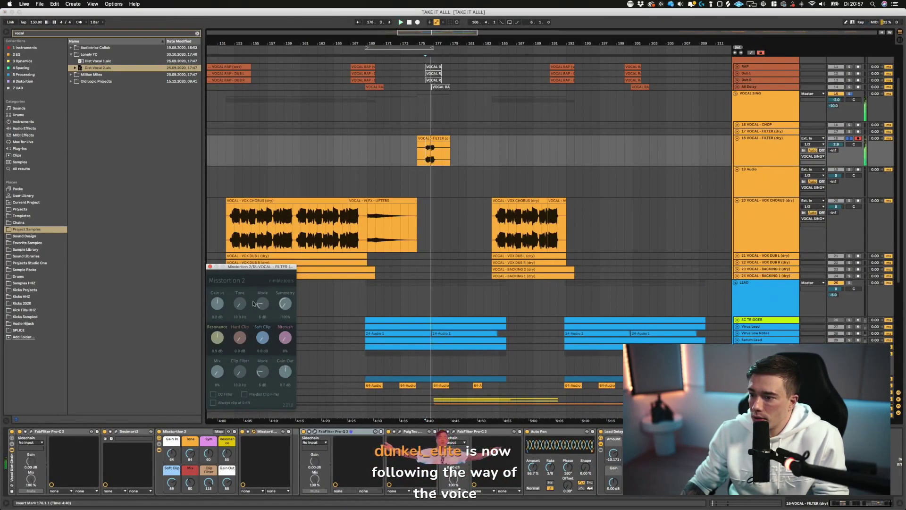
- Raise Misstortion 2's Soft Clip amount and set its Resonance to about 8 dB while replaying the vocal
drag(264, 342, 259, 270)
key(space)
key(space)
drag(217, 338, 215, 333)
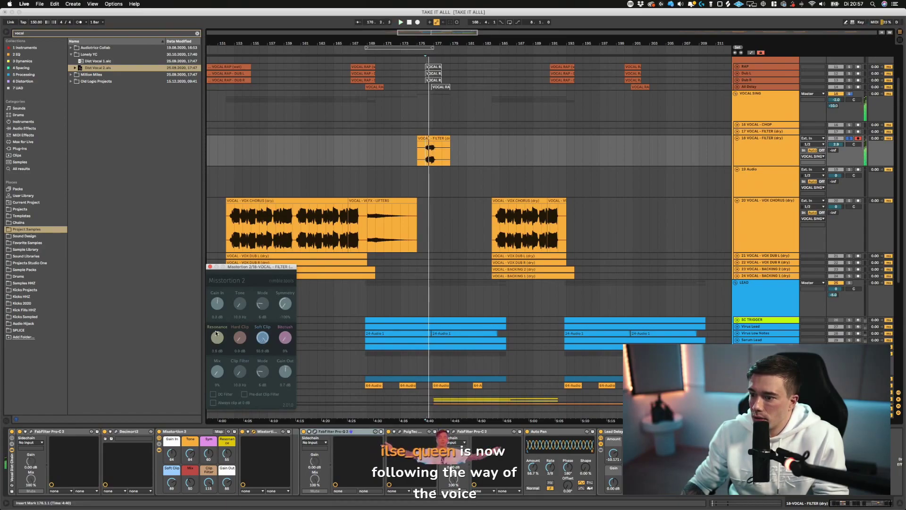
key(space)
key(space)
- Increase Misstortion 2's Gain In to about 13 dB and set Symmetry close to 0% while replaying the vocal
drag(217, 302, 217, 278)
key(space)
drag(285, 303, 284, 255)
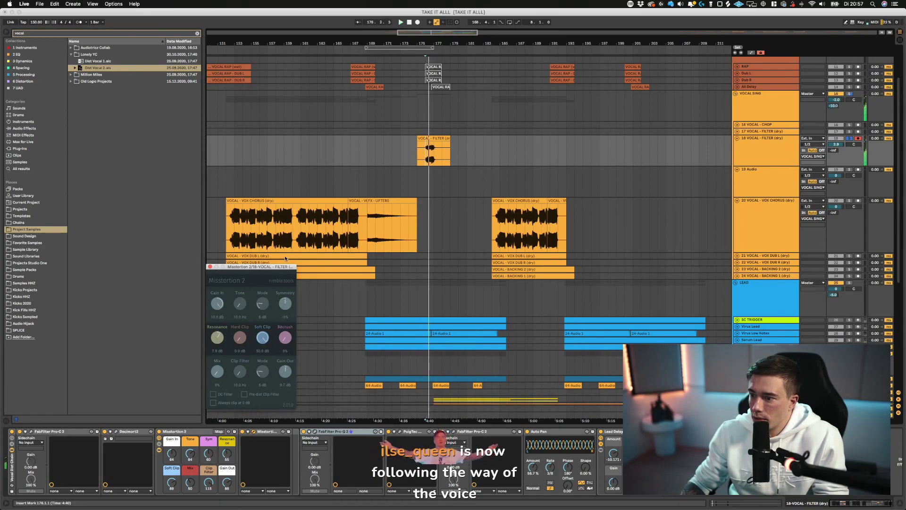
key(space)
drag(285, 303, 284, 307)
key(space)
- Set Misstortion 2's Gain In to about 8.1 dB and Mix to 100%, with the clip filter at 20000 Hz
drag(217, 303, 217, 298)
key(space)
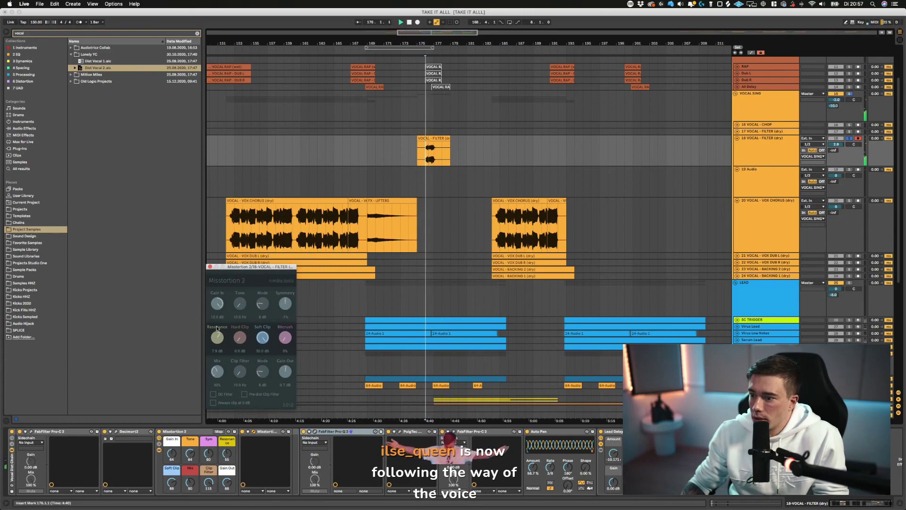
drag(216, 371, 213, 279)
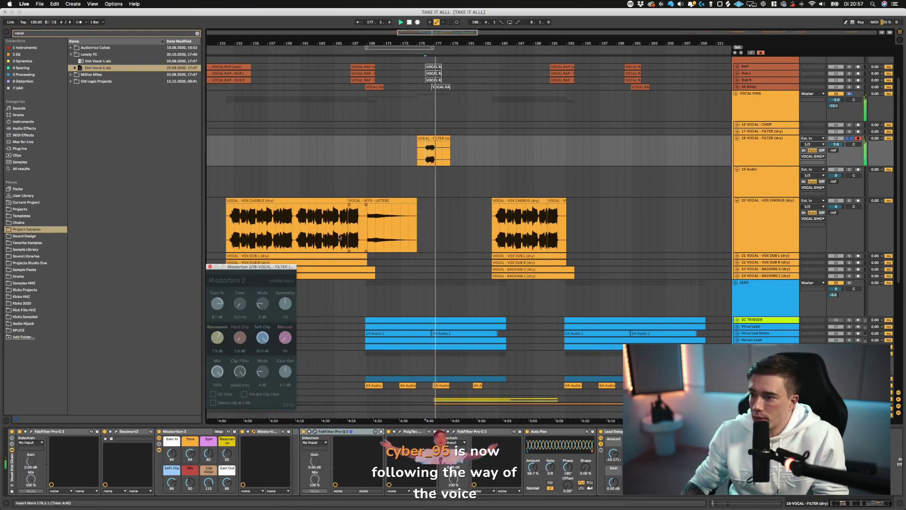
- Trim the end of the VOCAL - FILTER (dry) clip back to about bar 177
drag(425, 42, 434, 215)
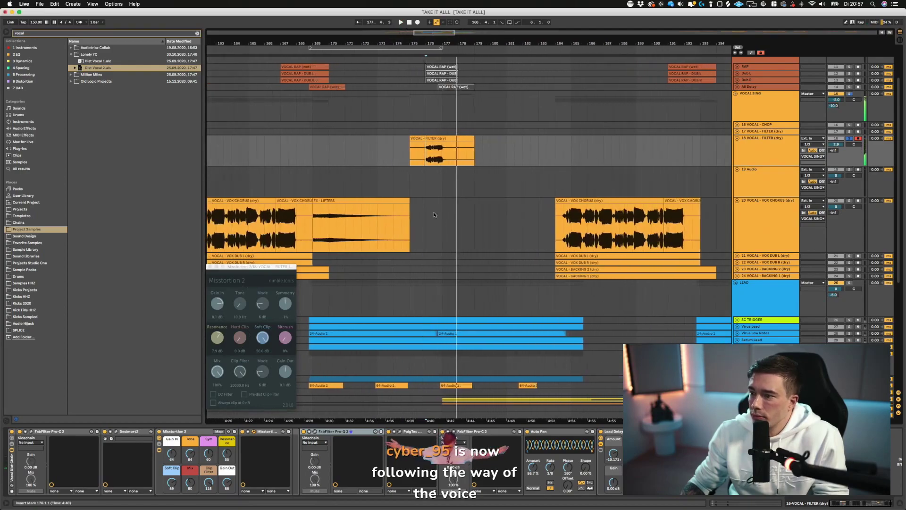
drag(471, 138, 449, 138)
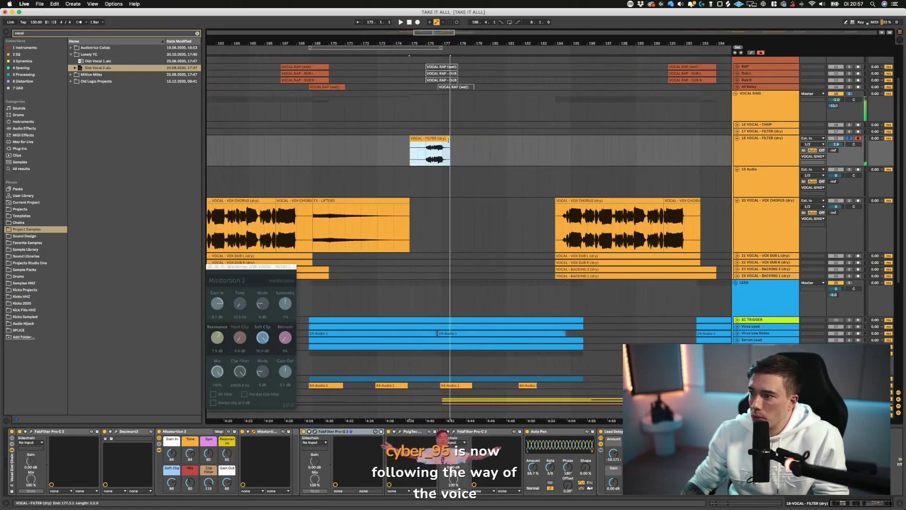
click(370, 146)
click(297, 150)
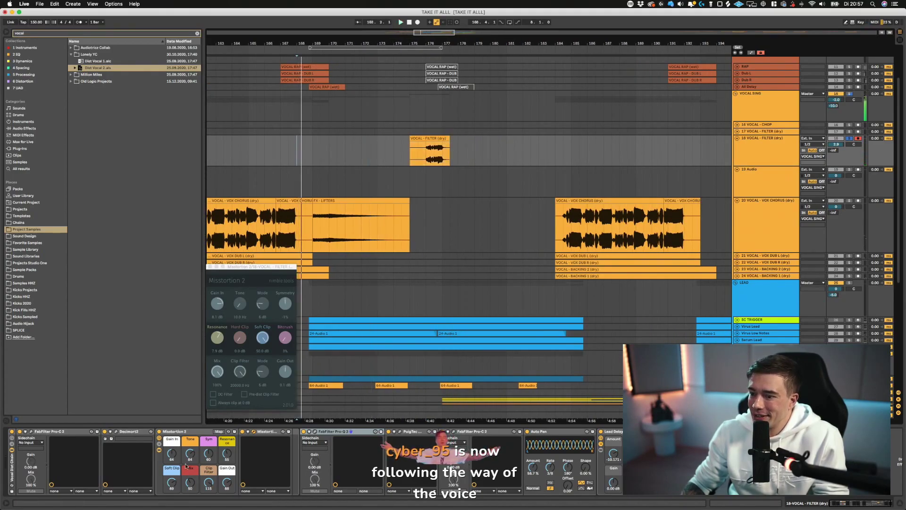
- Disarm recording on track 18 VOCAL - FILTER (dry) and play its clip from bar 176
click(105, 432)
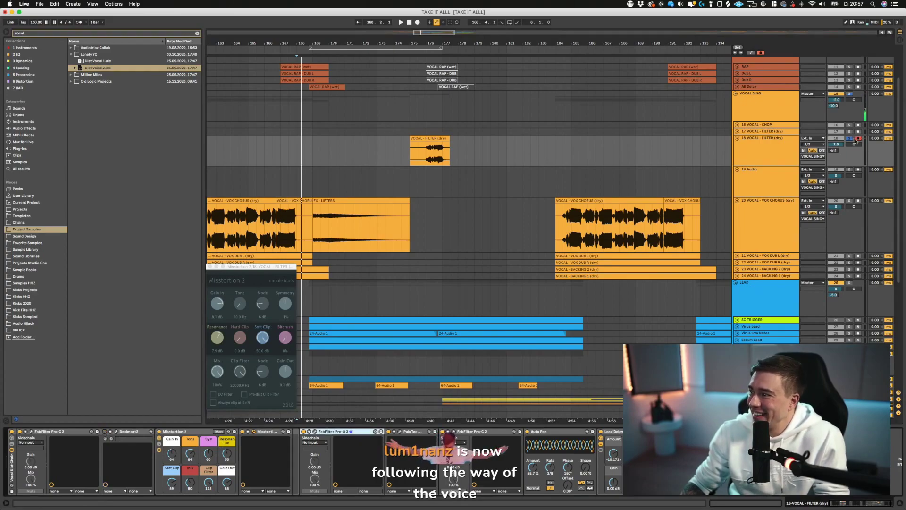
click(859, 139)
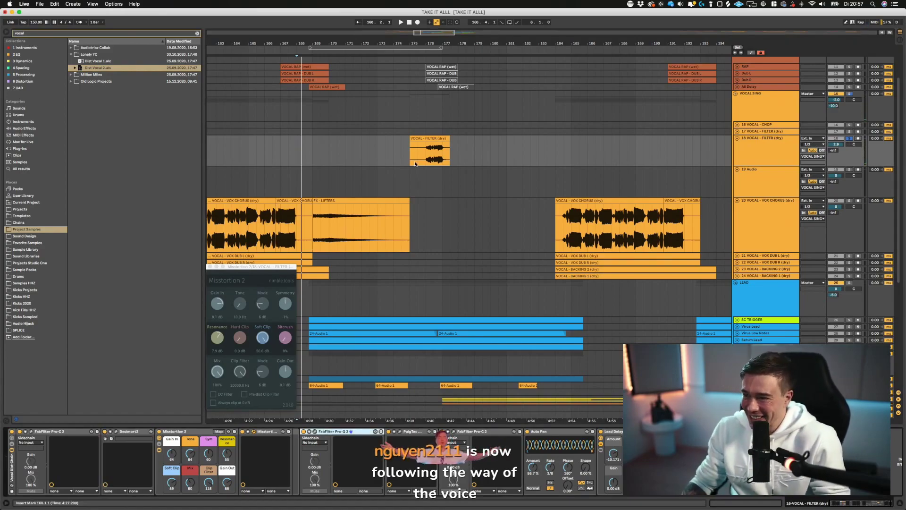
click(427, 150)
key(space)
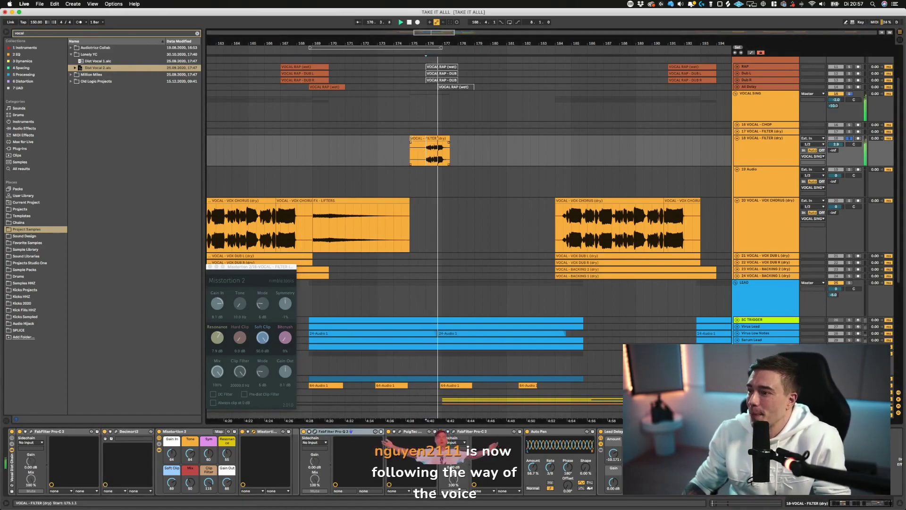
- Trim the start of the VOCAL - FILTER (dry) clip to bar 176 and add a short fade-out at its end
drag(411, 138, 441, 139)
key(space)
drag(441, 45, 461, 138)
click(358, 138)
key(space)
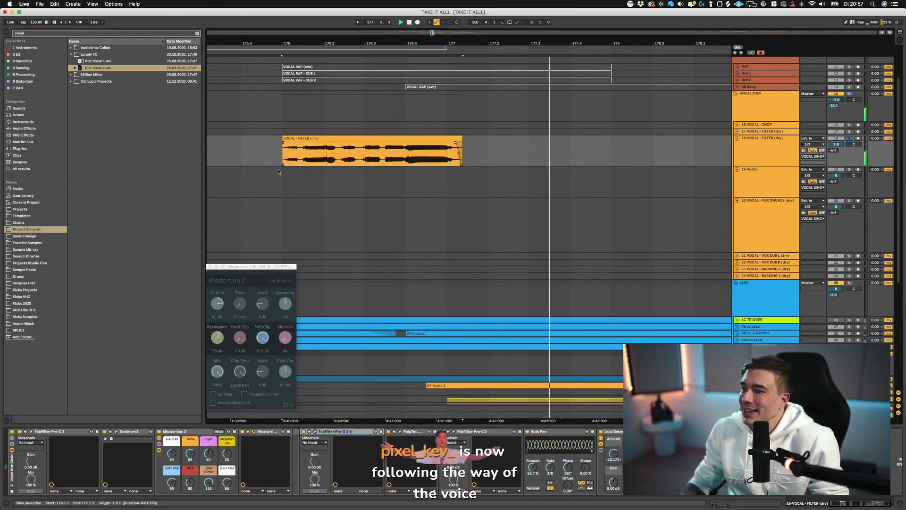
- Increase the Resonance in Misstortion 2 further while replaying the vocal from just before bar 176
key(space)
click(277, 153)
drag(216, 337, 218, 335)
key(space)
key(space)
key(space)
key(space)
key(space)
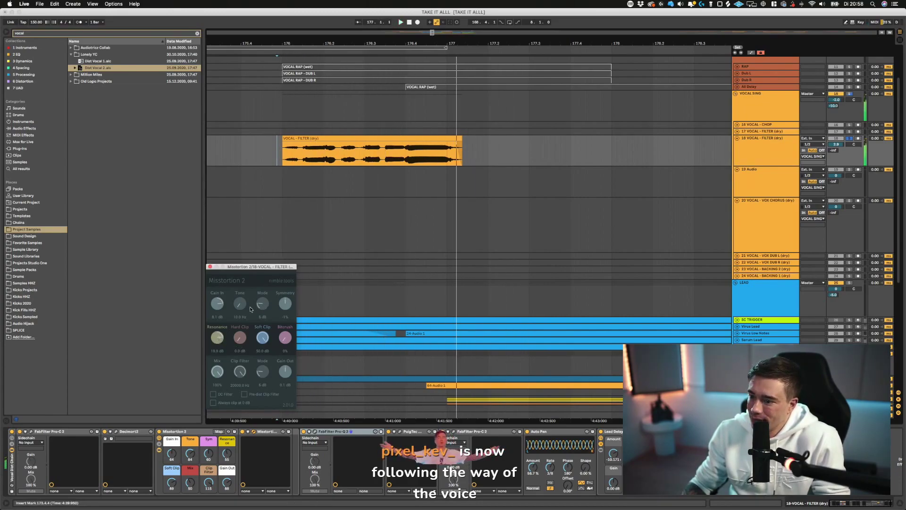
- Raise the Tone frequency in Misstortion 2 to around the middle of its range while replaying the vocal
key(space)
key(space)
mouse_move(240, 308)
mouse_down()
mouse_move(242, 300)
mouse_move(240, 307)
mouse_up()
key(space)
key(space)
key(space)
key(space)
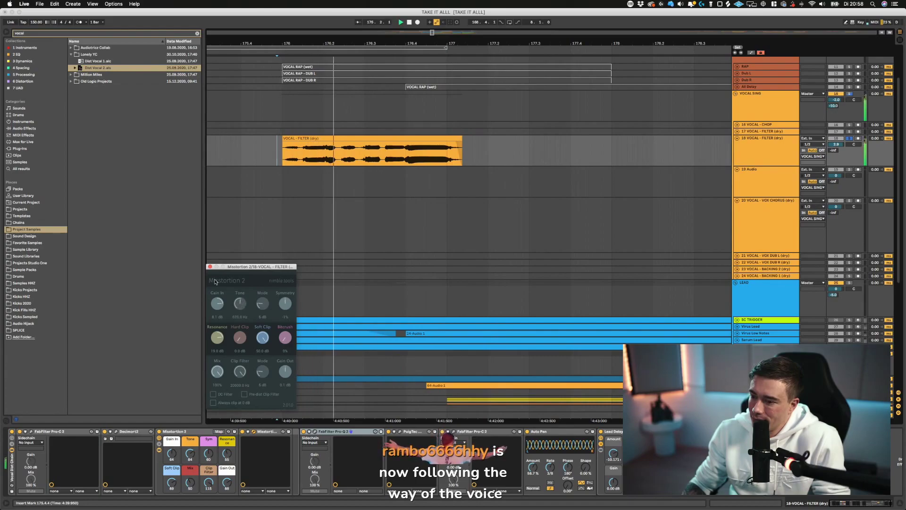
- Lower the Mix in Misstortion 2 while replaying the vocal and close the plugin window
key(space)
key(space)
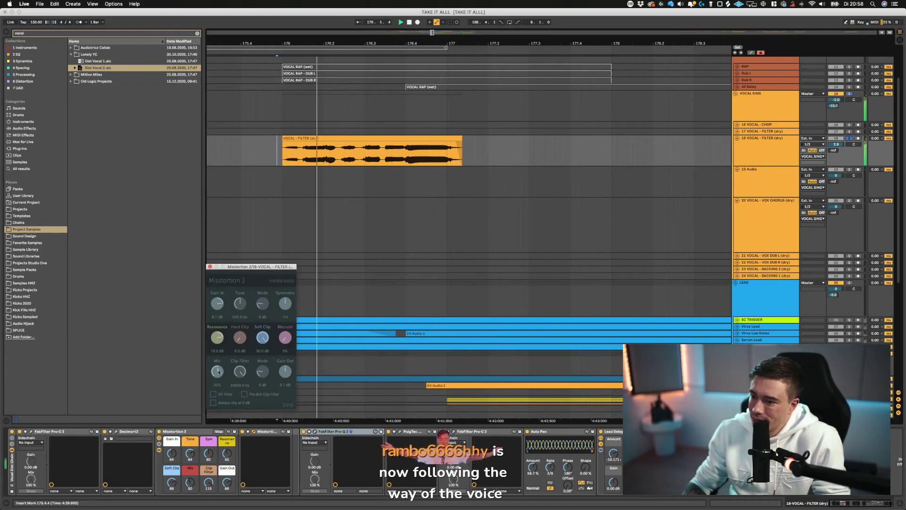
key(space)
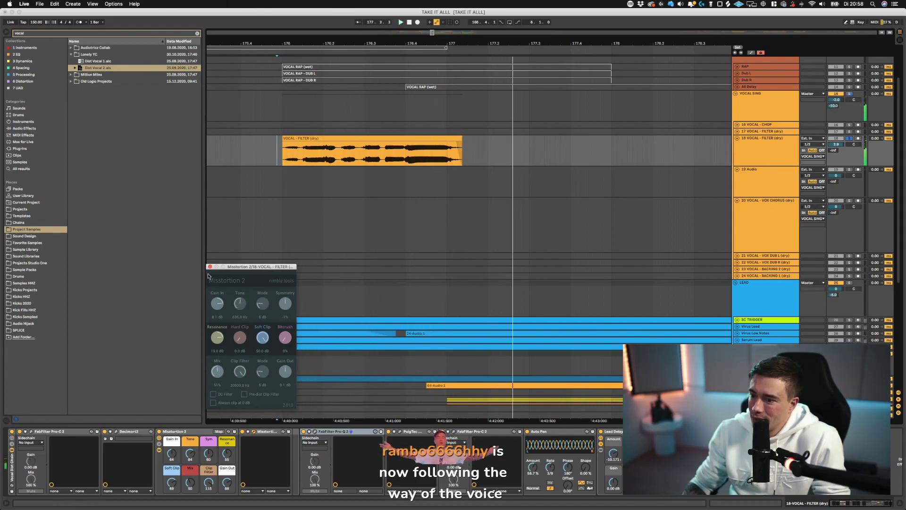
click(210, 266)
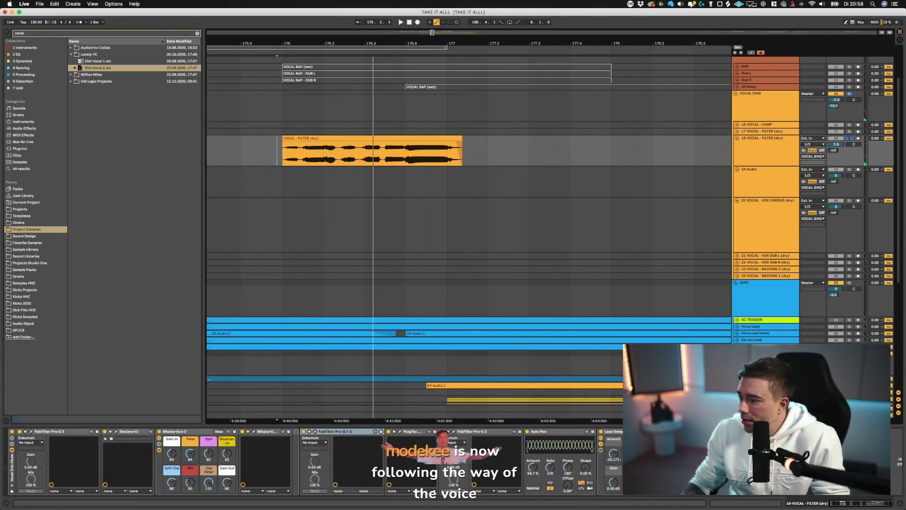
- Set ValhallaDelay's Feedback in the Lead Delay Send rack to 90.6% while auditioning and close the plugin window
click(612, 430)
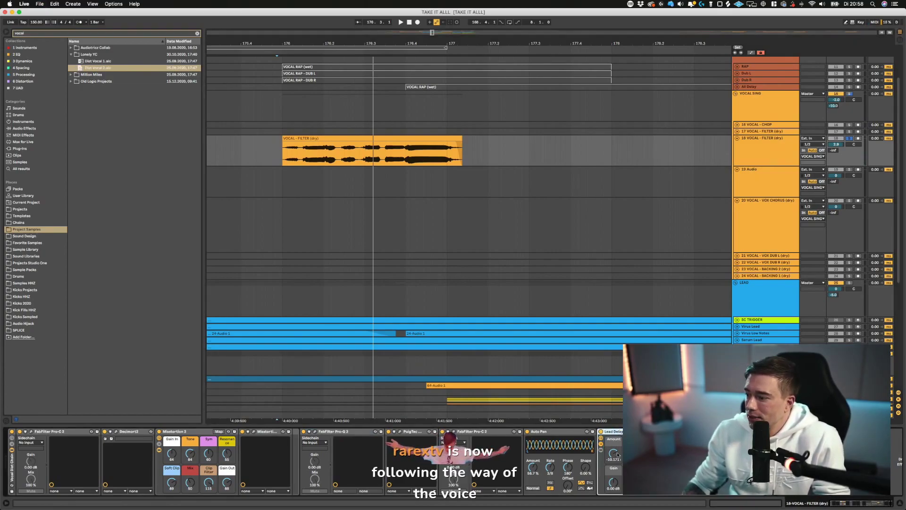
click(601, 450)
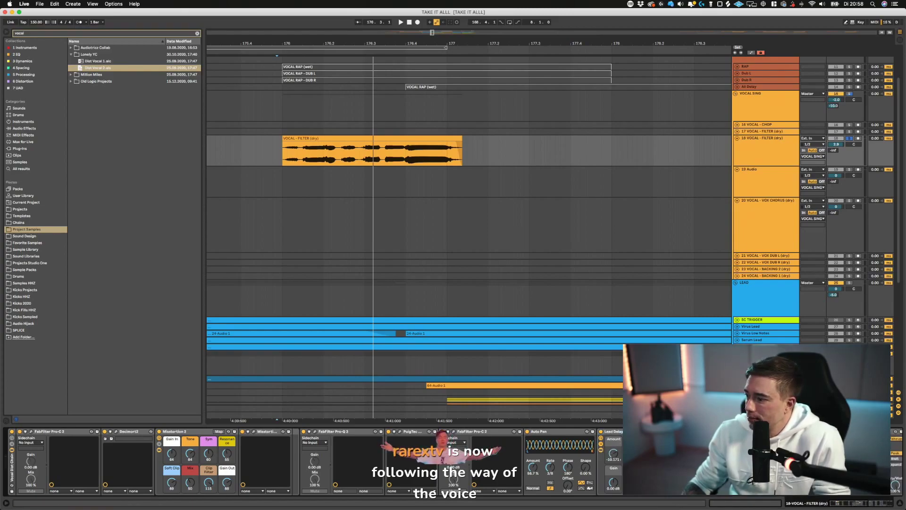
drag(366, 329, 365, 324)
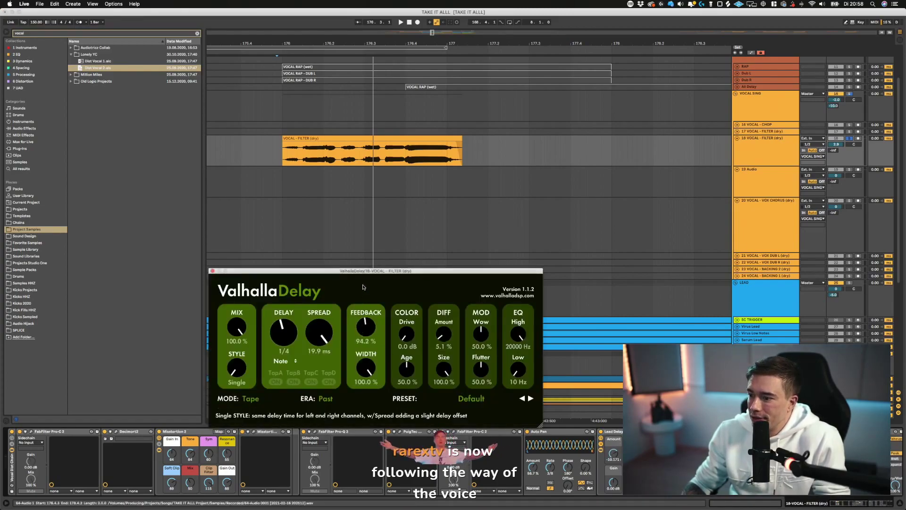
key(space)
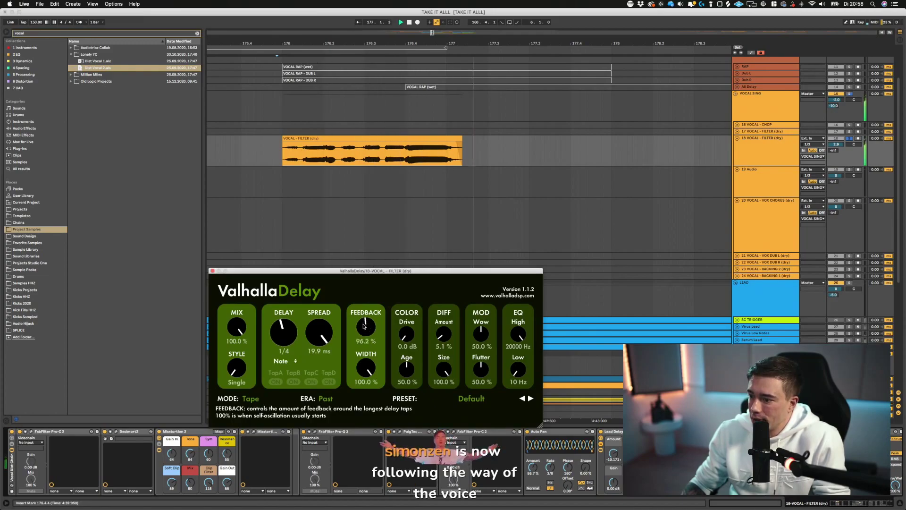
drag(365, 325, 364, 330)
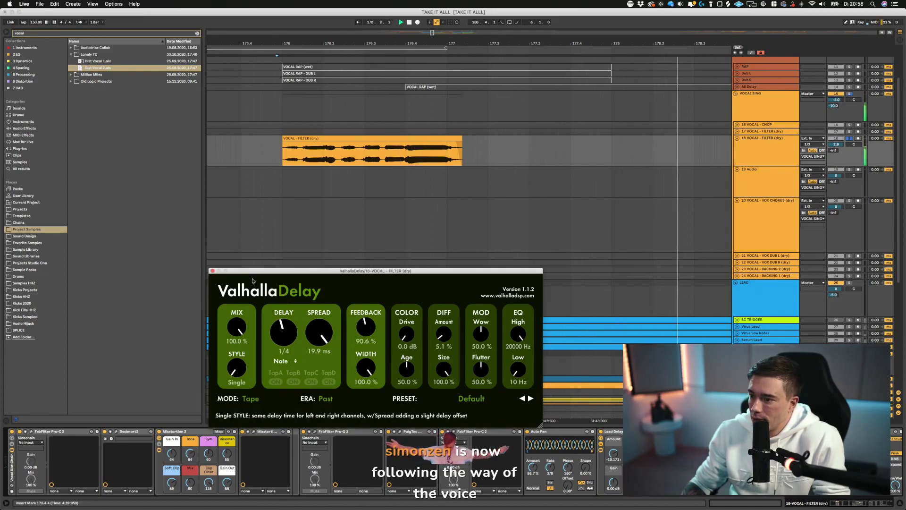
click(213, 271)
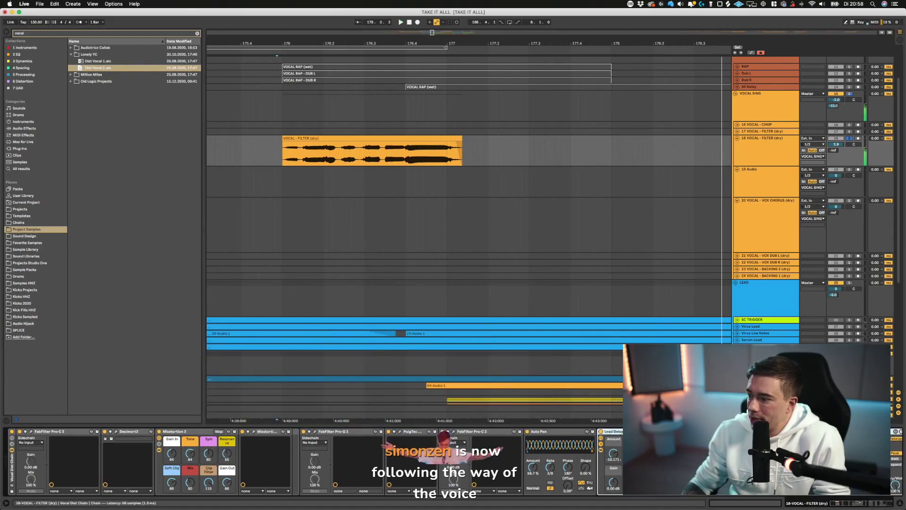
- Move the Lead Delay Send rack between Decimort 2 and Misstortion 2, and play the vocal with the new order
drag(613, 431, 172, 445)
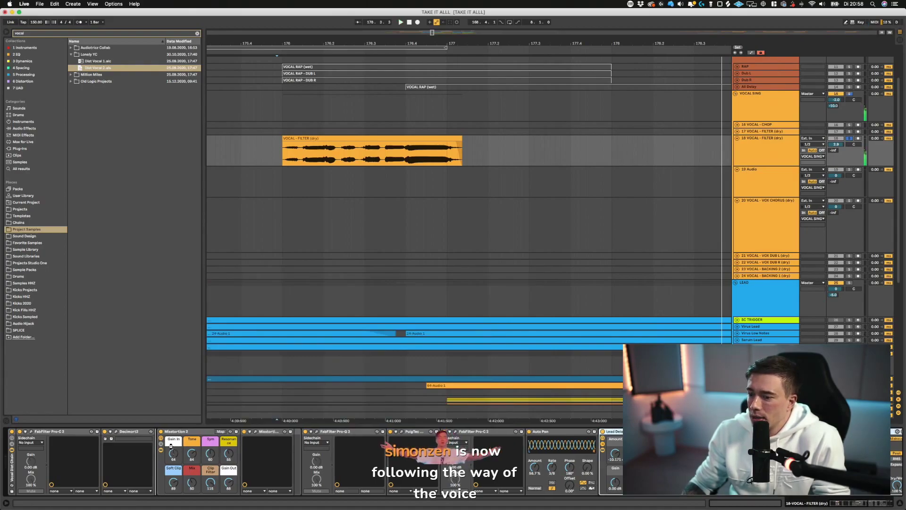
scroll(181, 453, right, 10)
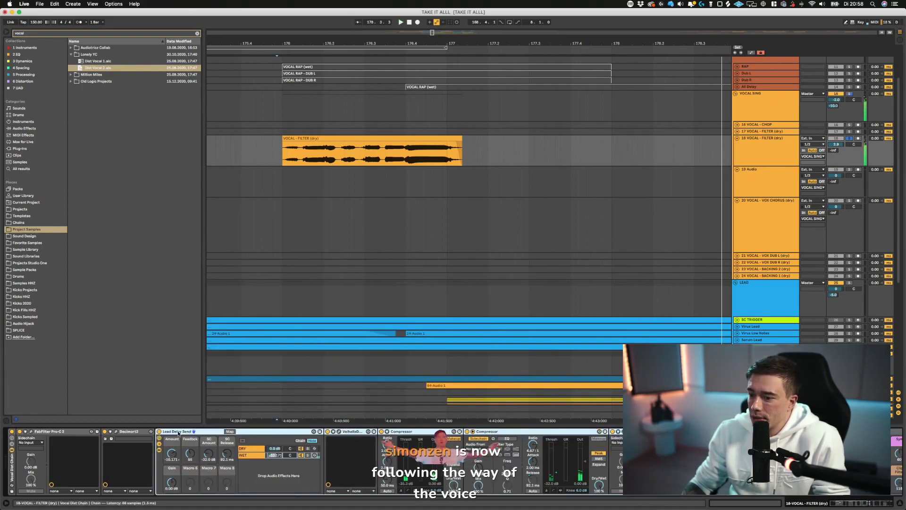
key(space)
key(space)
drag(348, 44, 348, 26)
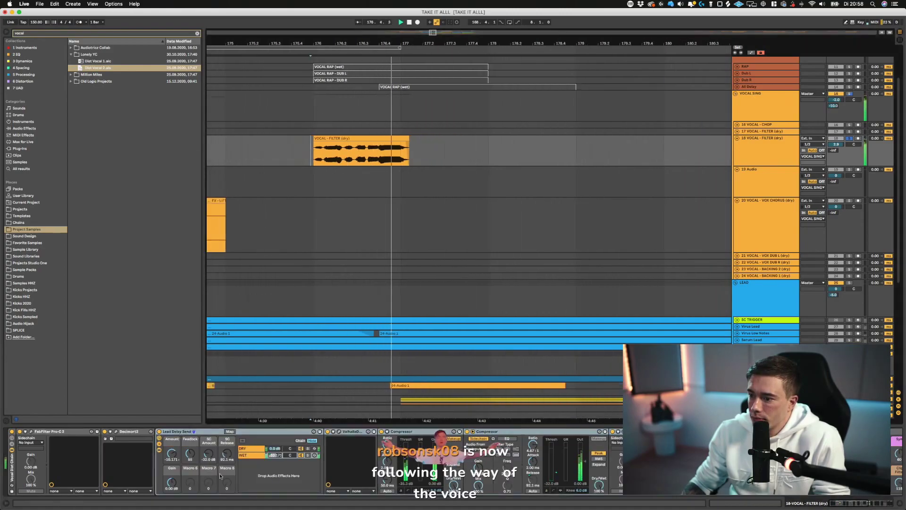
- Set ValhallaDelay's Feedback in the Lead Delay Send rack to 0.0% and briefly replay the vocal
click(338, 431)
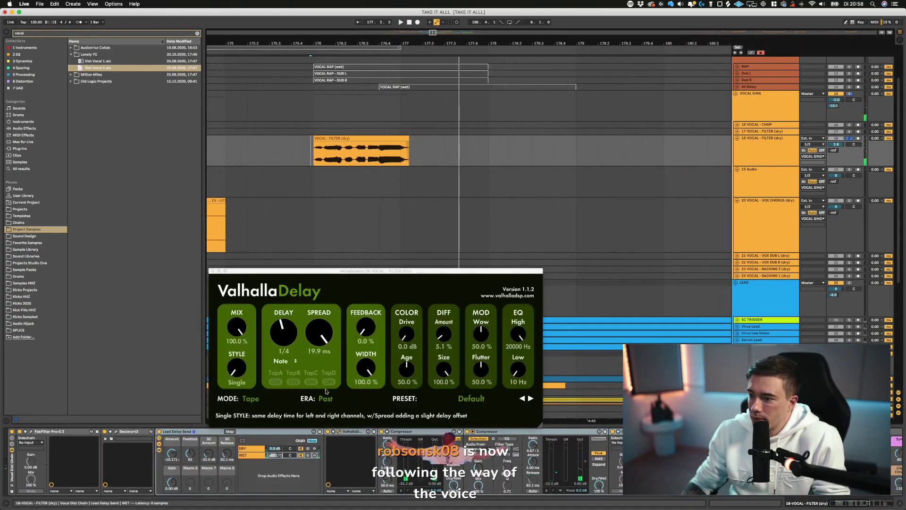
mouse_move(361, 331)
mouse_down()
mouse_move(364, 298)
mouse_move(364, 365)
mouse_up()
key(space)
key(space)
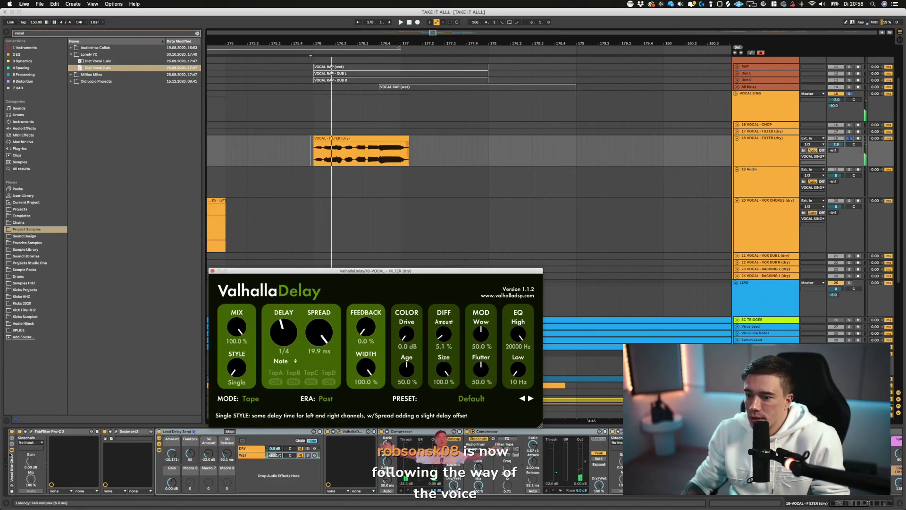
click(12, 439)
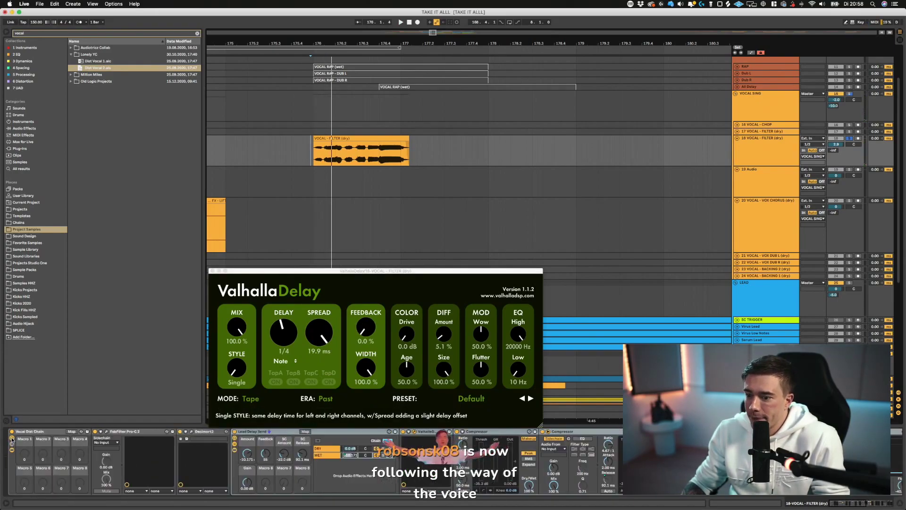
click(12, 439)
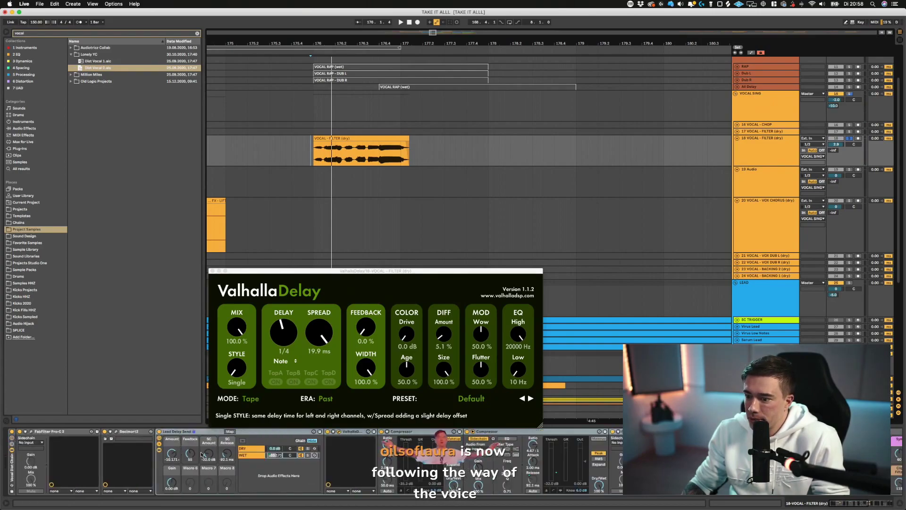
drag(191, 453, 190, 446)
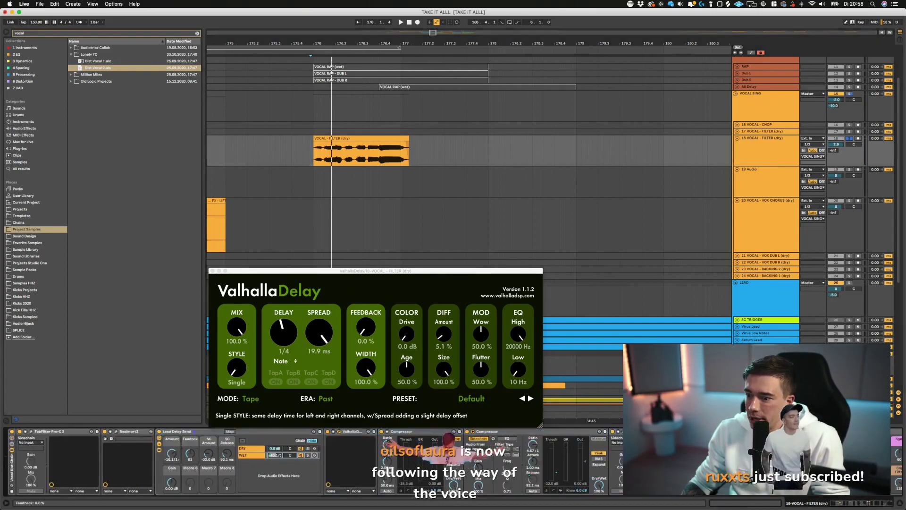
right_click(191, 455)
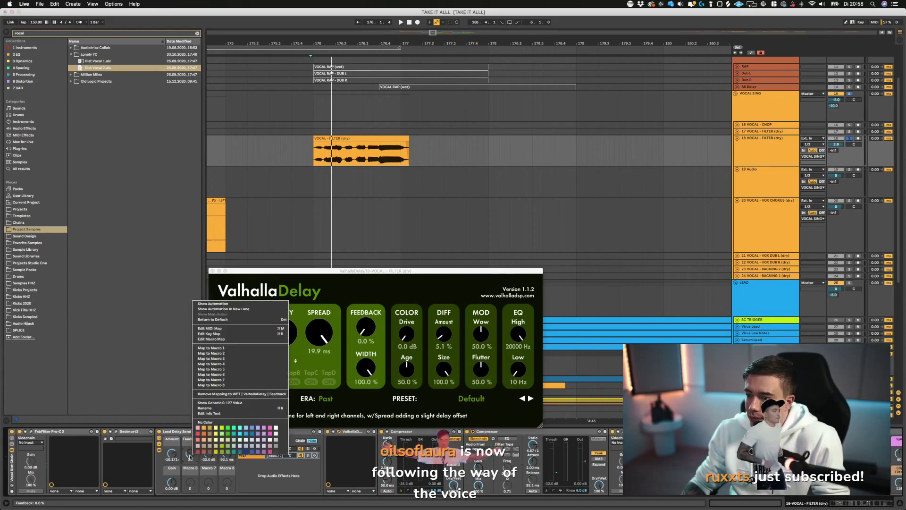
key(Escape)
- Set ValhallaDelay's Feedback to 65.4% while playing the vocal and close the plugin window
key(space)
click(369, 273)
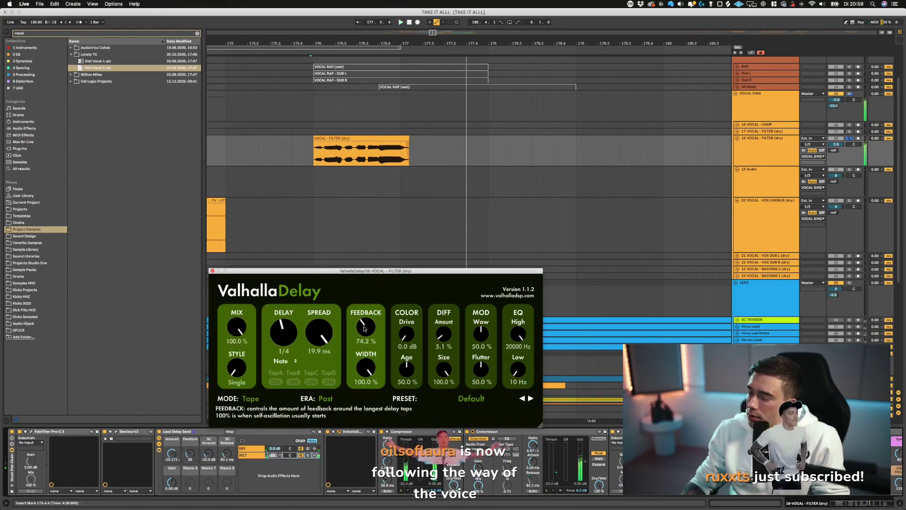
key(space)
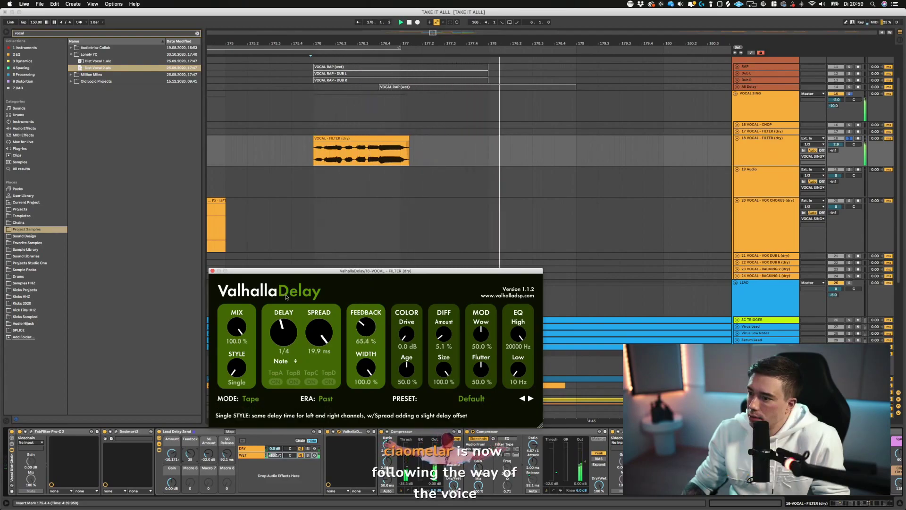
click(213, 271)
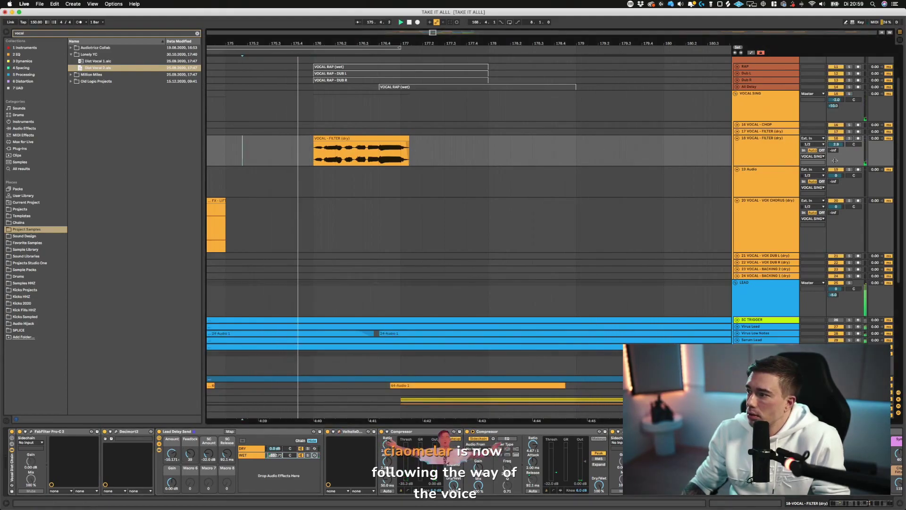
- Lower the VOCAL - FILTER (dry) track's volume slightly and clear the vocal search in the browser
mouse_move(836, 144)
mouse_down()
mouse_move(836, 137)
mouse_move(836, 146)
mouse_up()
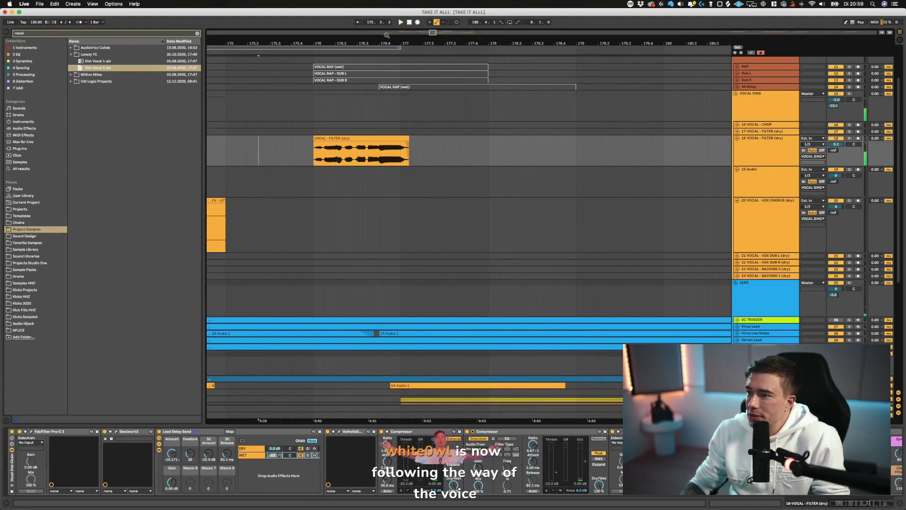
drag(337, 44, 337, 26)
click(197, 33)
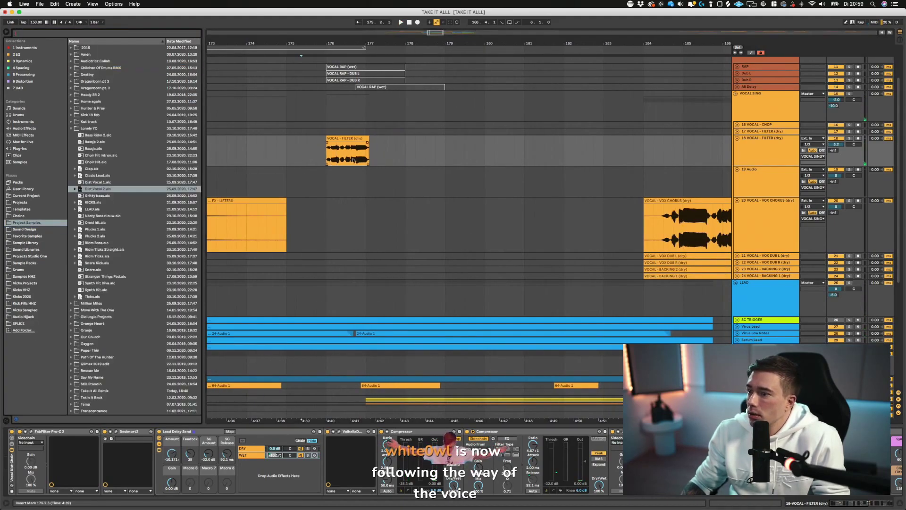
click(287, 151)
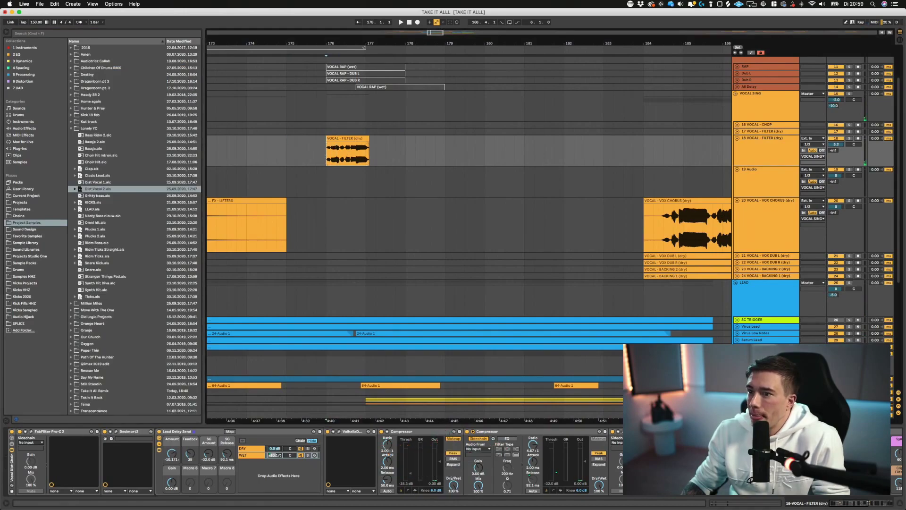
- Add Utility from the Dynamics collection to the VOCAL - FILTER (dry) track
click(24, 55)
click(773, 160)
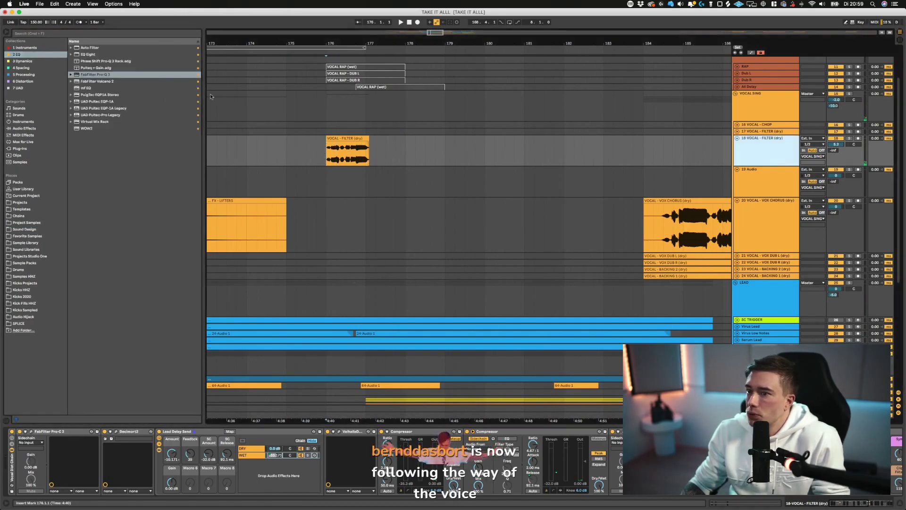
click(304, 331)
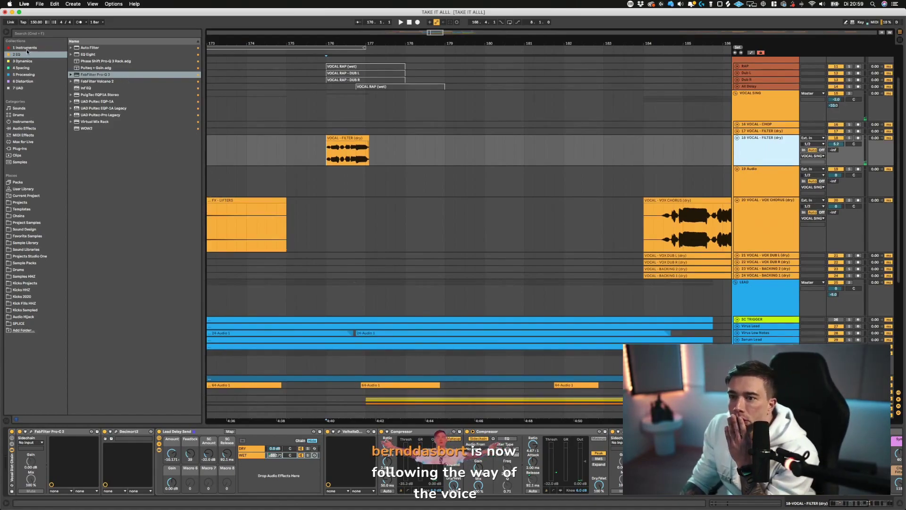
click(23, 61)
click(93, 48)
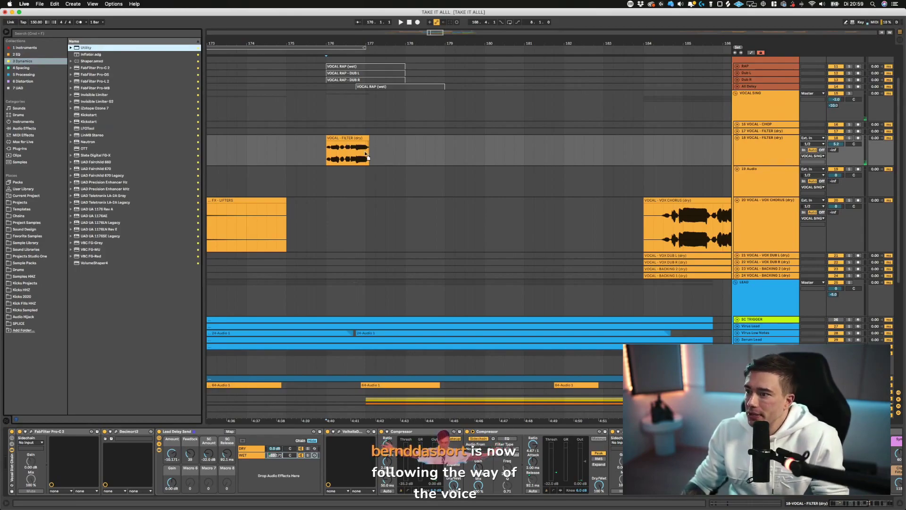
click(375, 154)
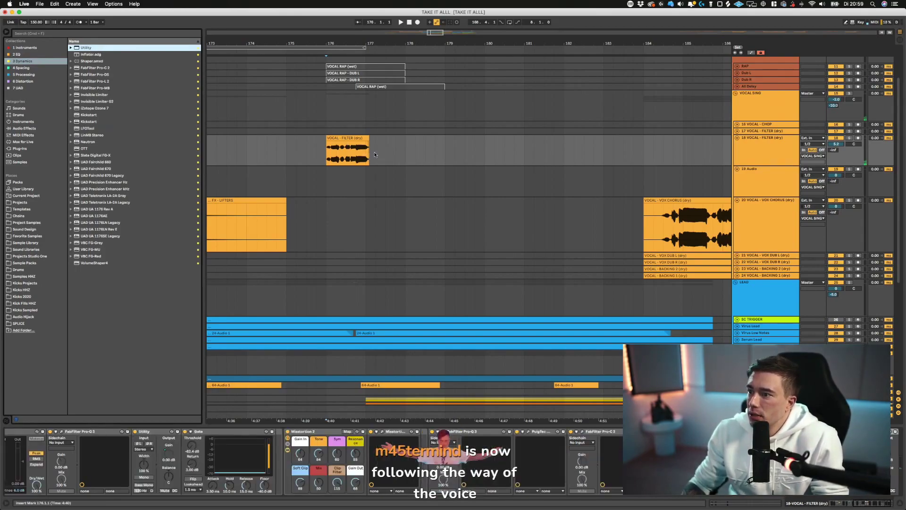
- Solo and play the VOCAL - FILTER (dry) track, then automate Utility's Gain to drop near the end of the vocal clip
click(849, 138)
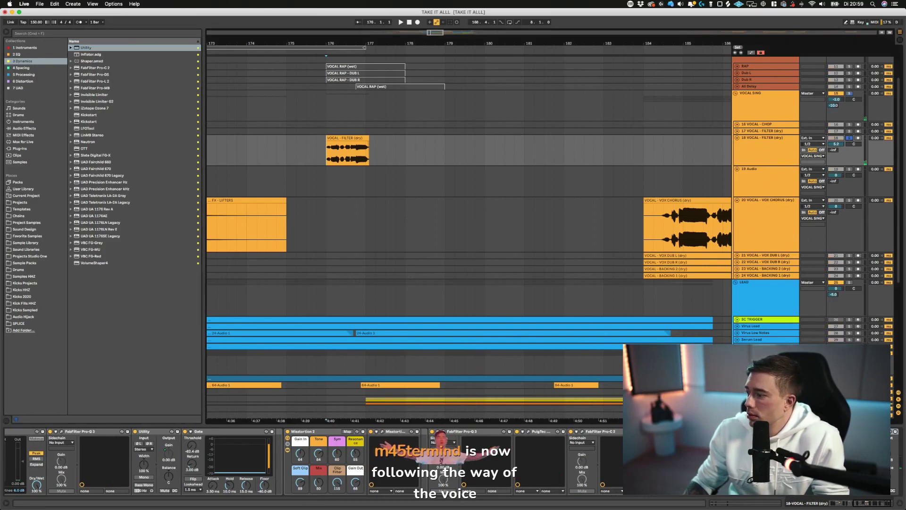
scroll(311, 460, right, 2)
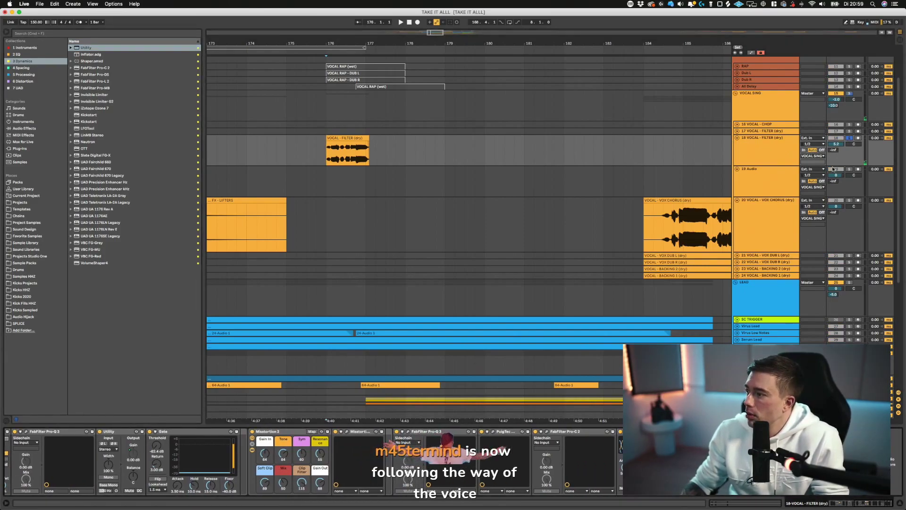
key(space)
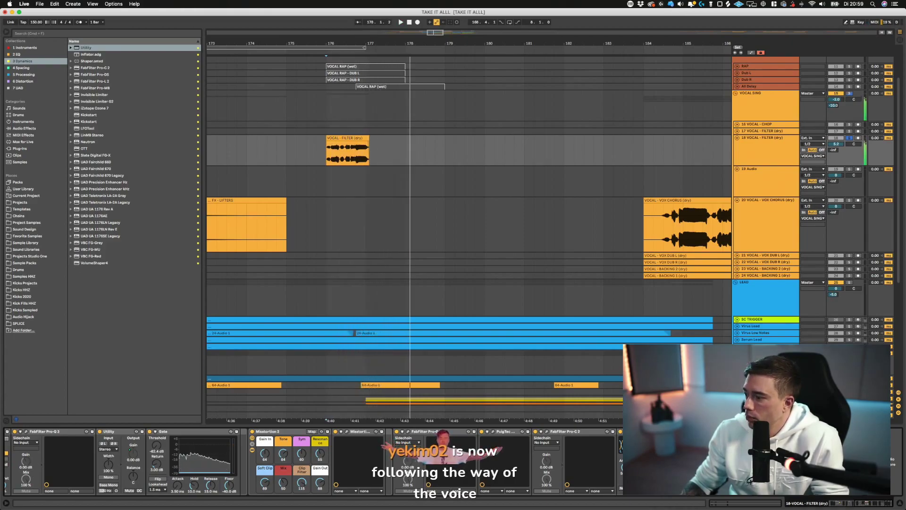
key(a)
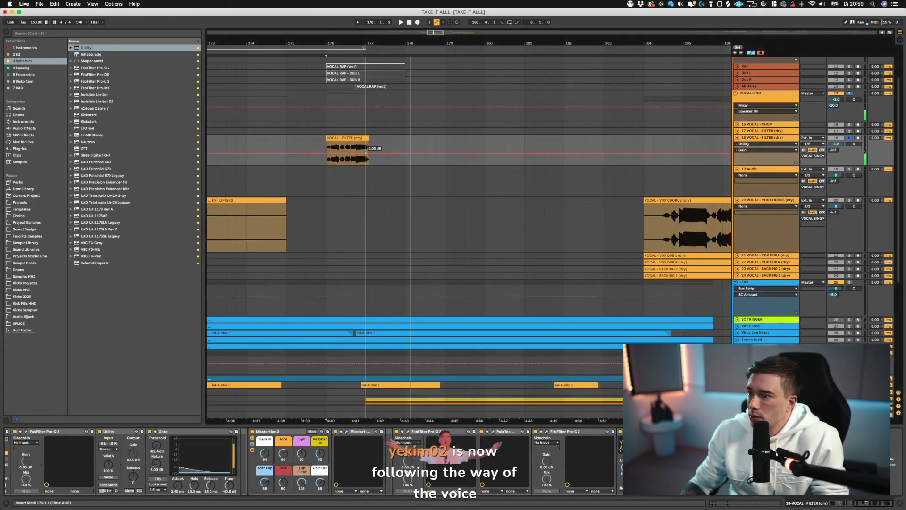
drag(367, 153, 367, 156)
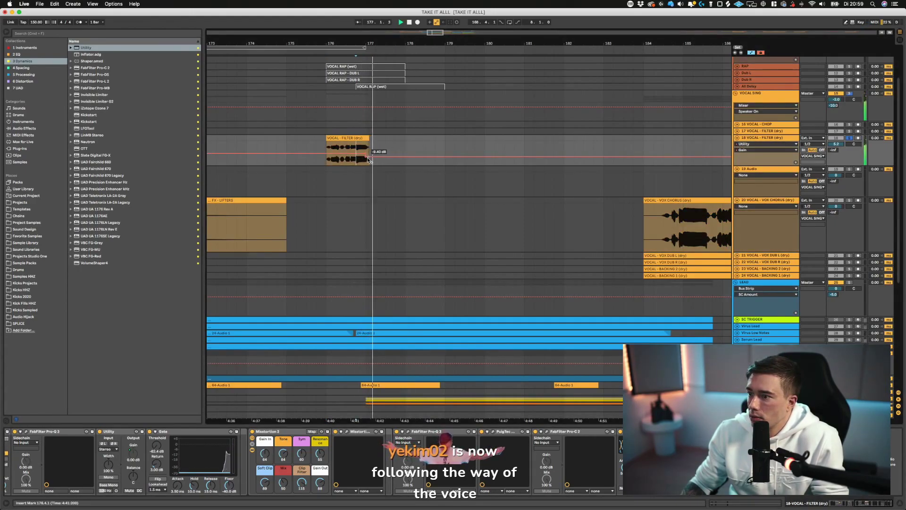
- Enlarge and unsolo the vocal track, then set the lowered Utility Gain automation to about -4.2 dB while playing the mix
drag(751, 166, 751, 261)
click(850, 138)
key(space)
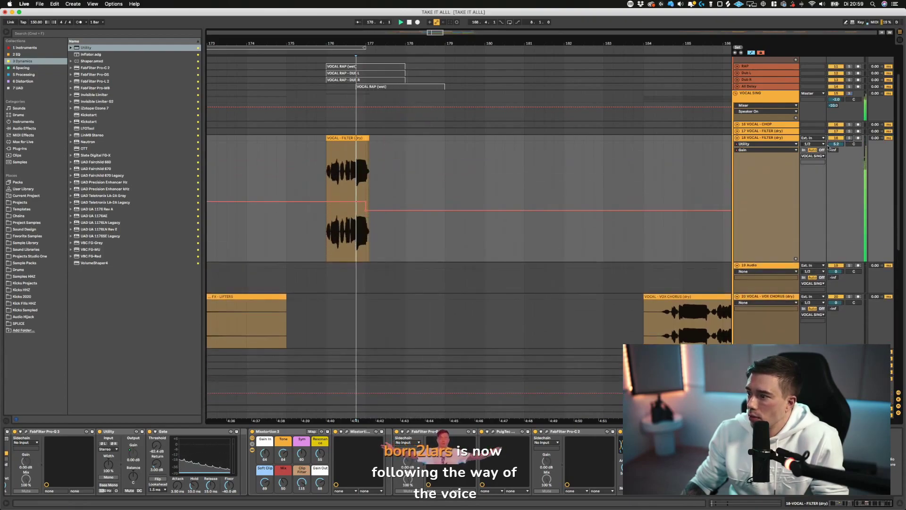
drag(365, 210, 365, 208)
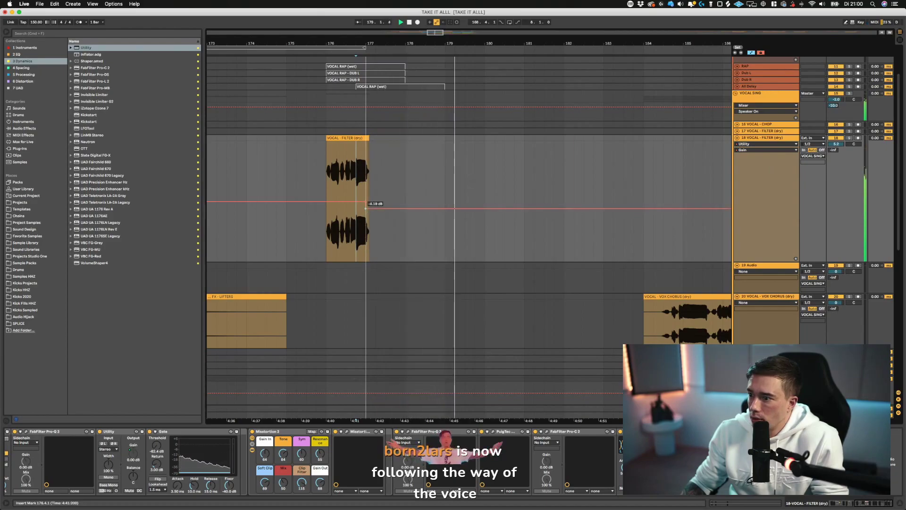
- Add Kickstart from the Dynamics collection to the VOCAL - FILTER (dry) track and play the vocal through it
click(18, 55)
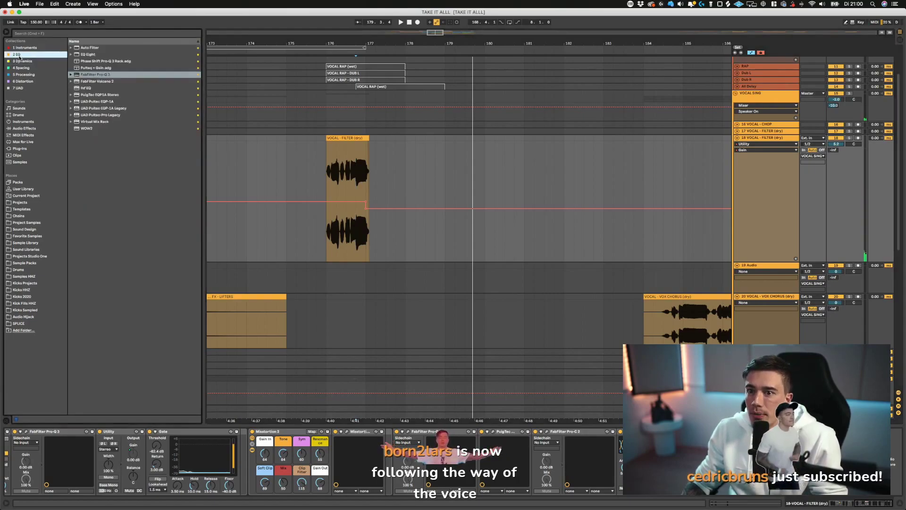
click(20, 61)
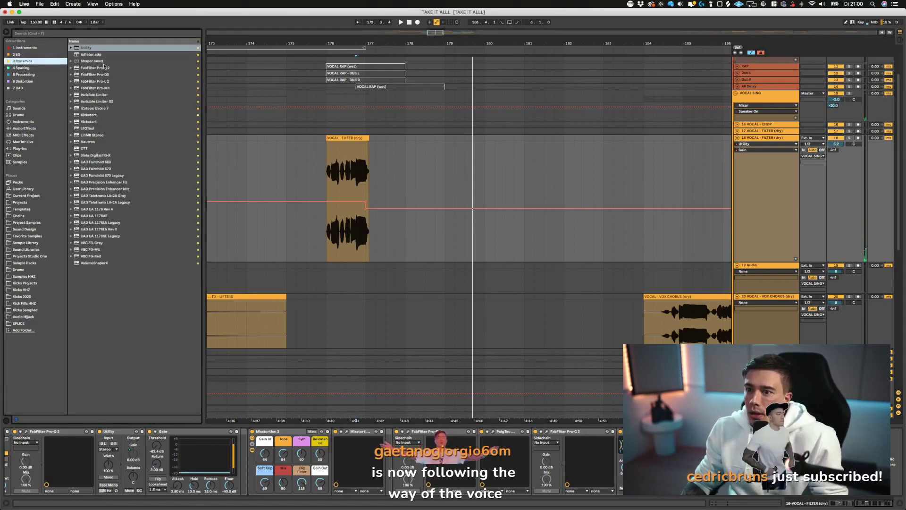
click(85, 129)
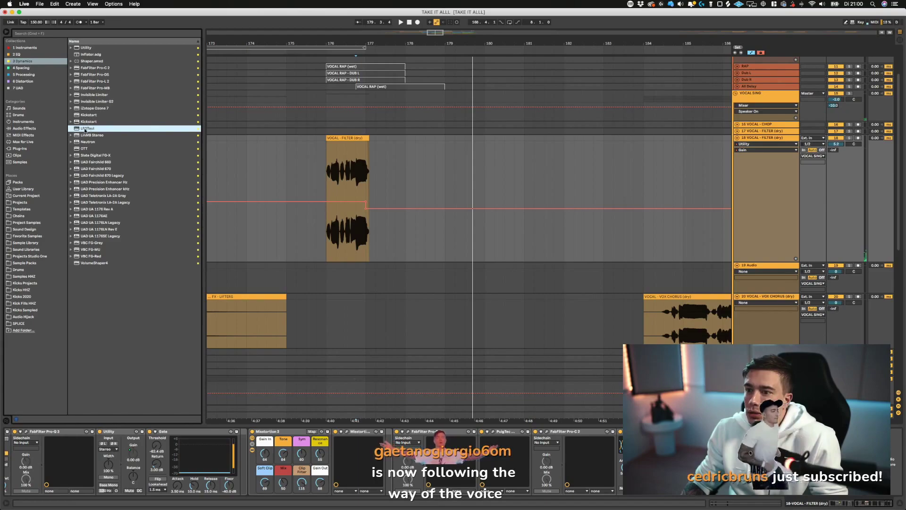
click(86, 122)
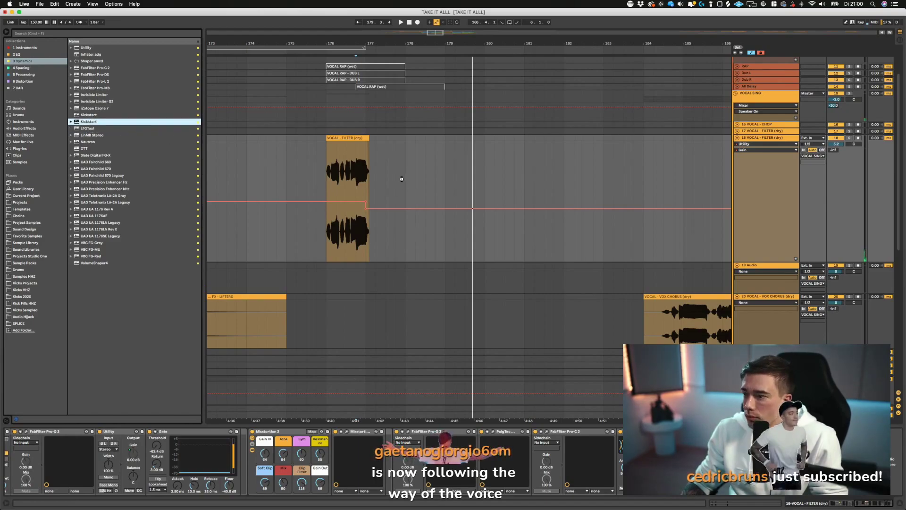
key(Return)
key(space)
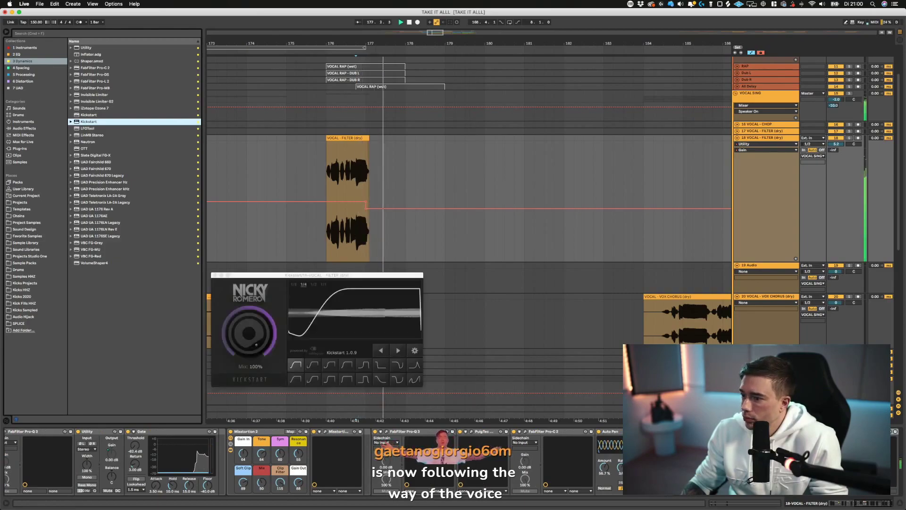
- Solo the vocal track, choose Kickstart's third curve shape in the first row, and set its Mix to 58%
key(space)
key(s)
key(space)
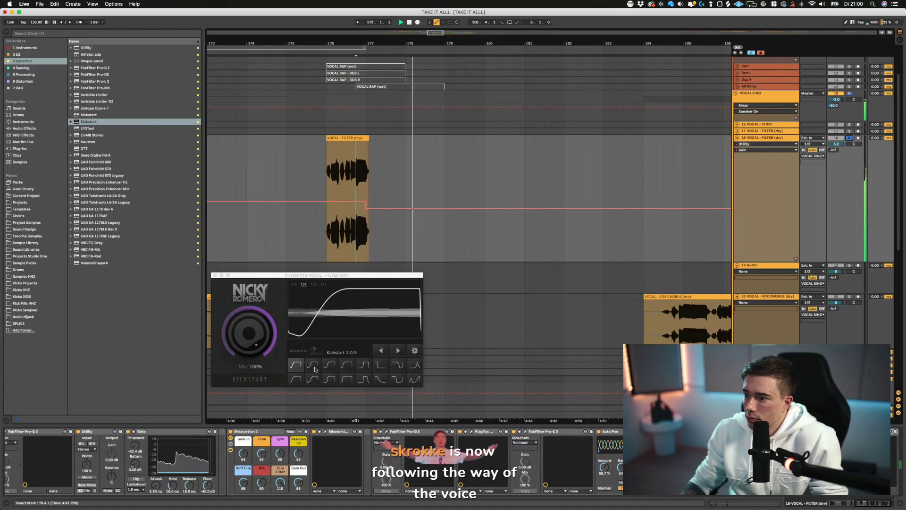
click(297, 379)
click(330, 366)
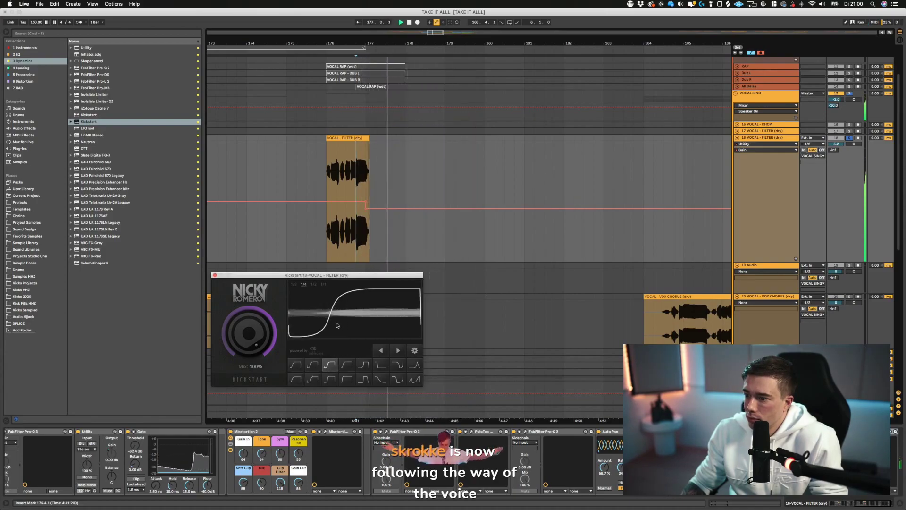
drag(249, 333, 249, 361)
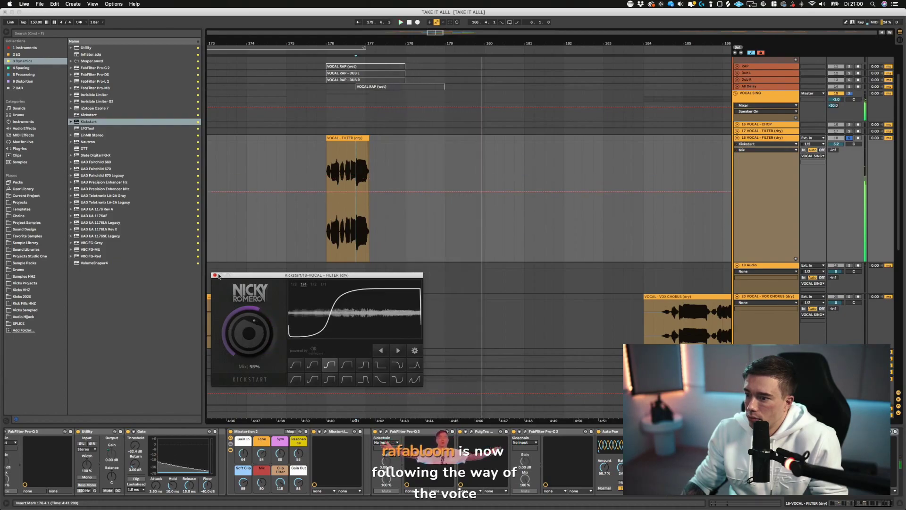
- Unsolo the vocal track, hide the automation, set Kickstart's Mix to 56% while playing the mix, and close the plugin window
drag(218, 277, 216, 277)
click(850, 138)
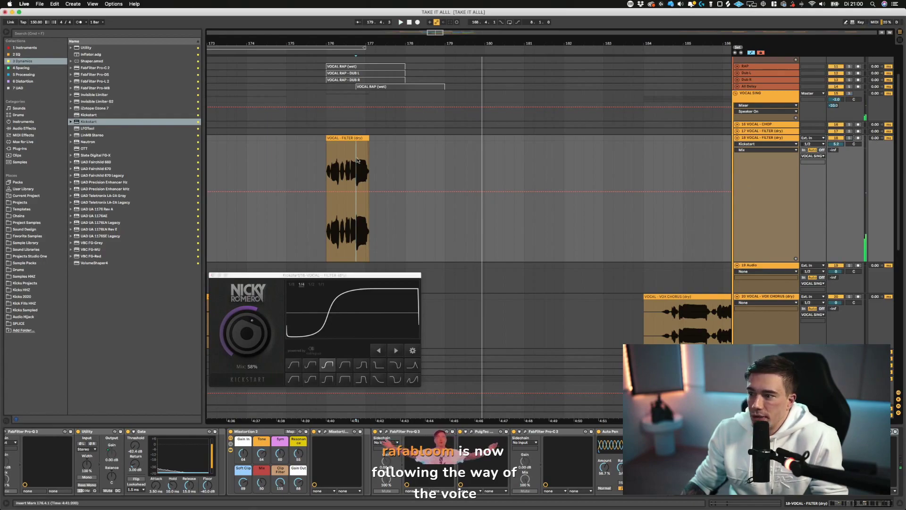
key(a)
click(319, 168)
key(space)
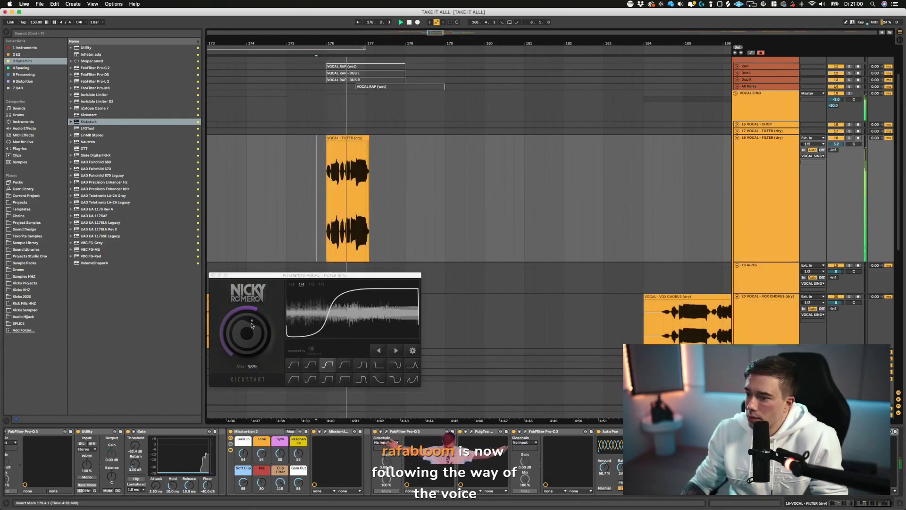
drag(251, 323, 251, 325)
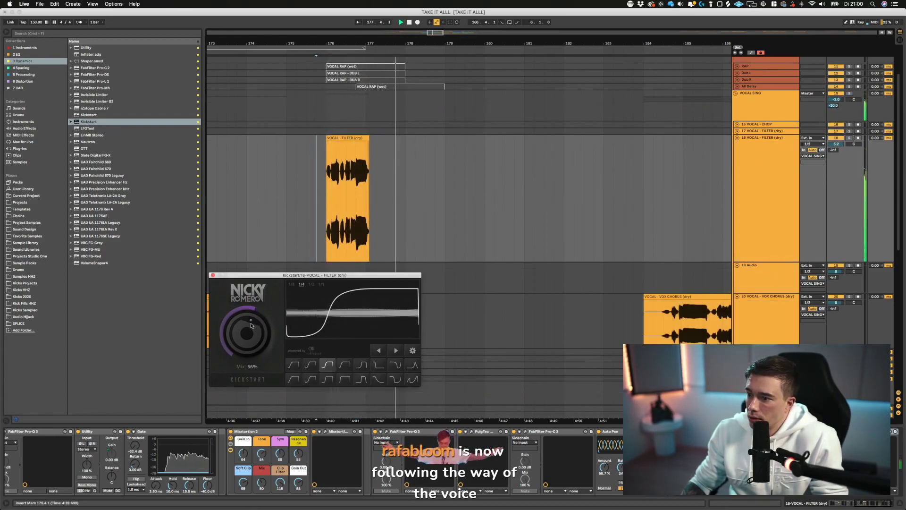
click(212, 275)
key(space)
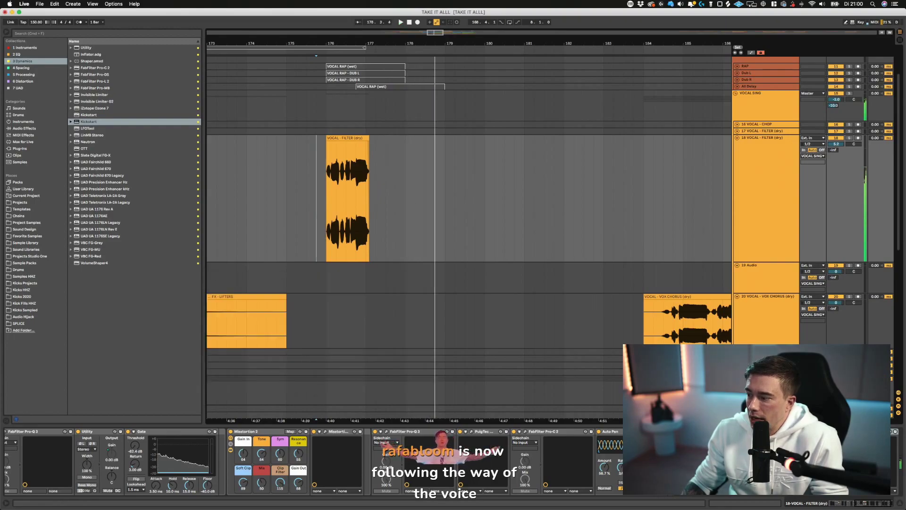
- Automate Kickstart's Device On on VOCAL - FILTER (dry) to stay off until the clip's end and switch on from there
key(a)
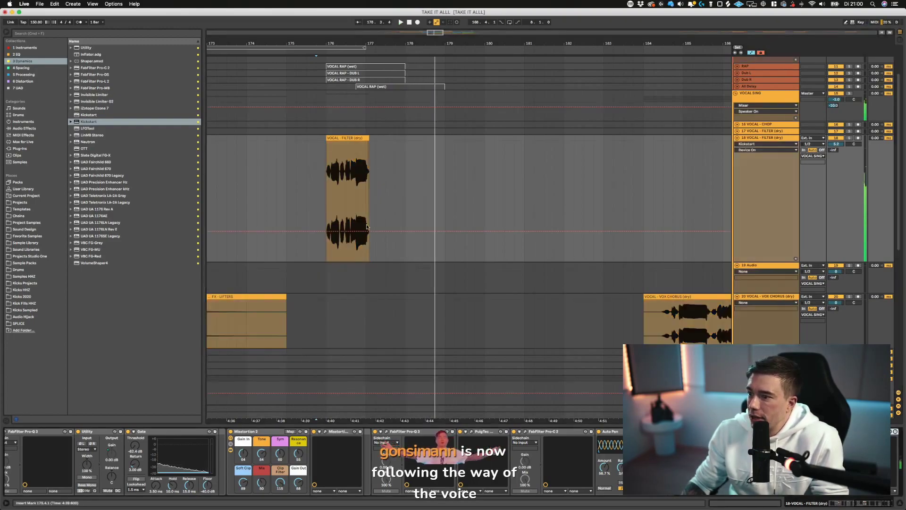
click(751, 145)
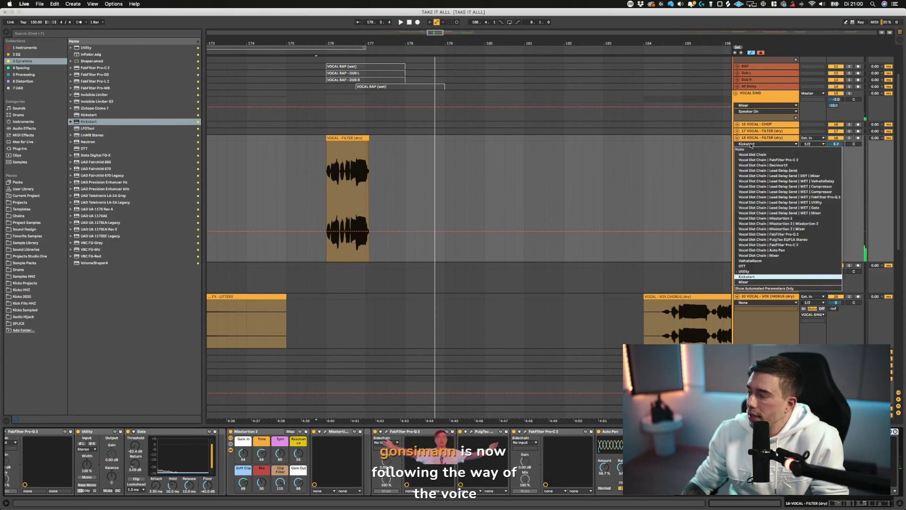
click(751, 146)
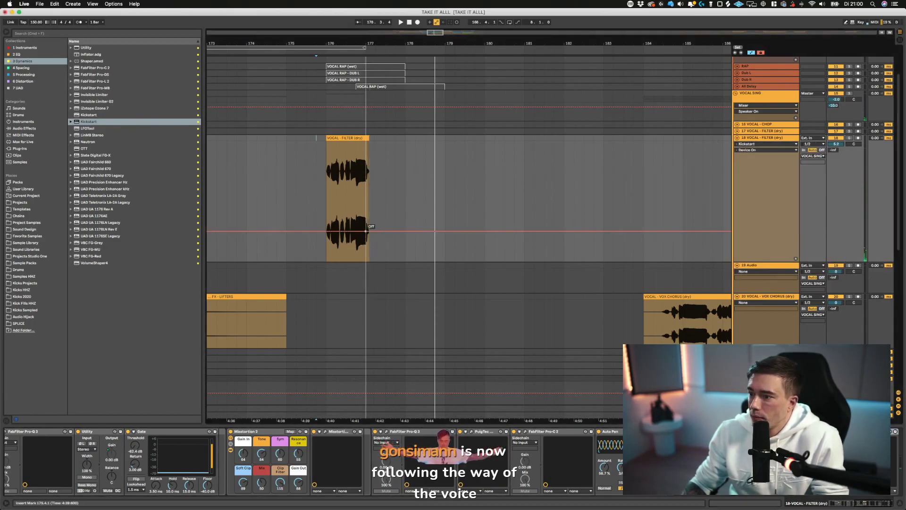
drag(368, 227, 366, 172)
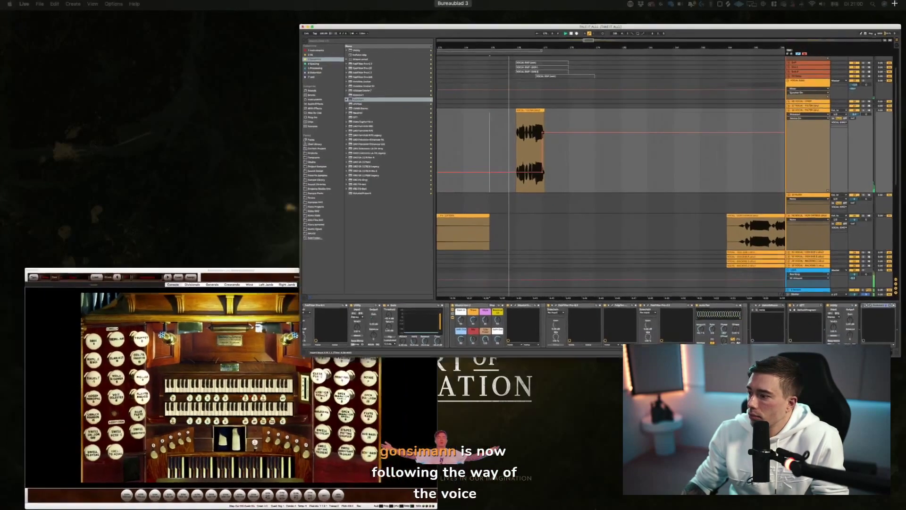
click(683, 217)
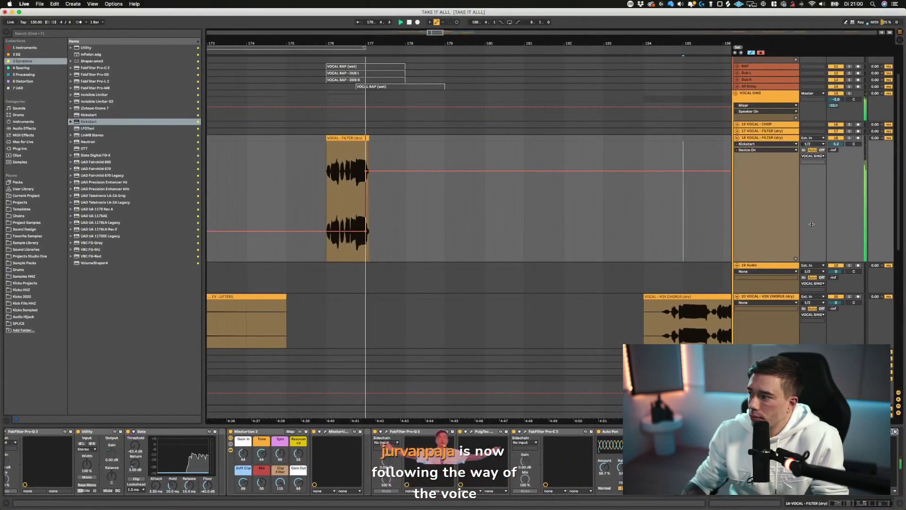
- Raise the vocal track's volume to 6.0 dB and lower its Utility Gain automation after the clip's end to about -5.6 dB
drag(836, 144, 835, 137)
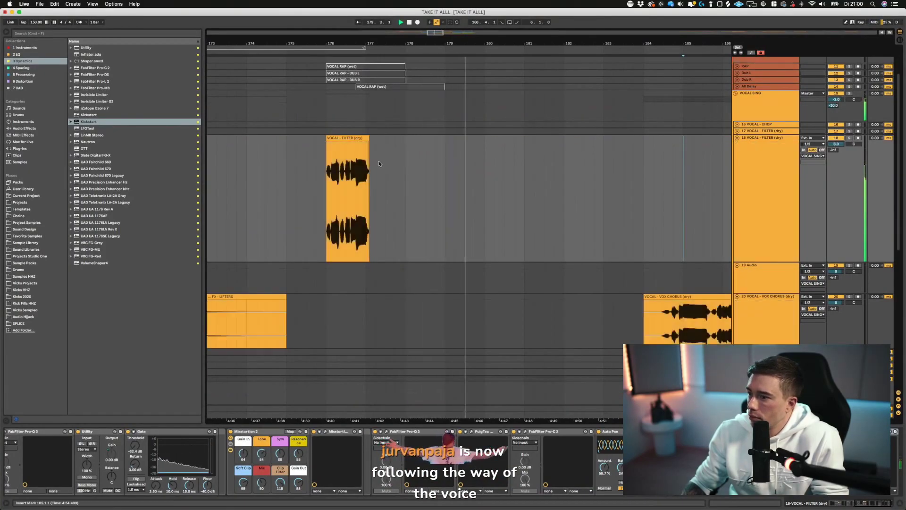
click(757, 145)
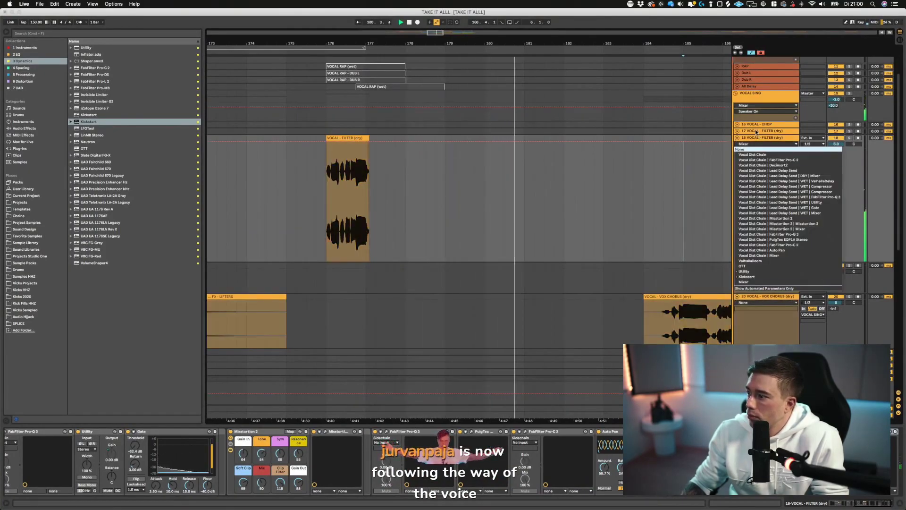
click(751, 273)
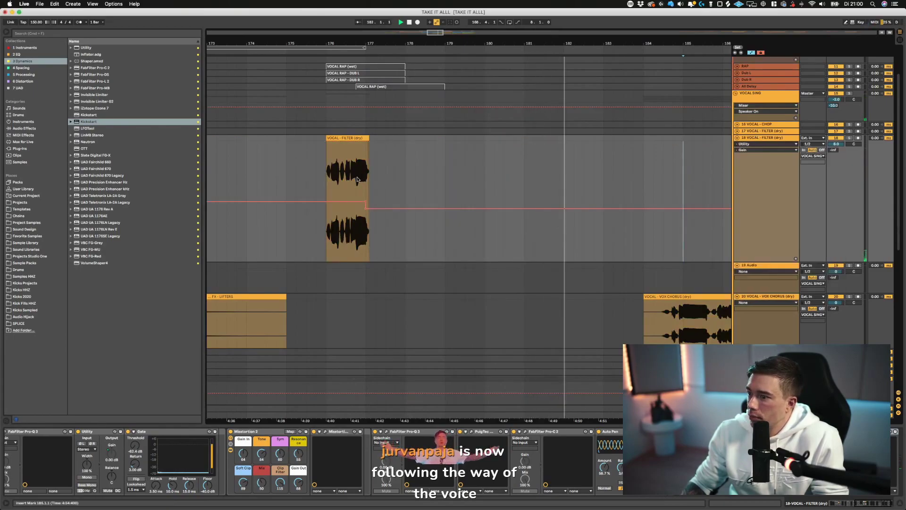
drag(365, 208, 365, 211)
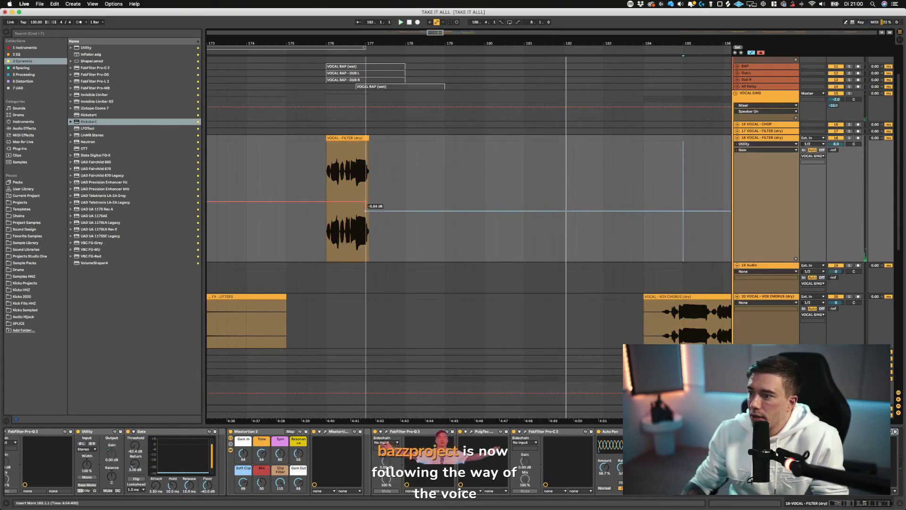
click(327, 218)
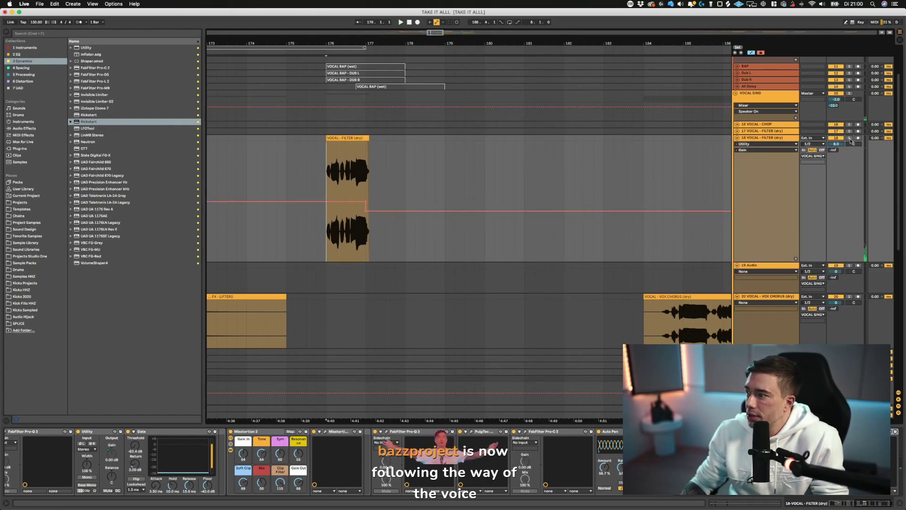
- Solo the vocal track and open the Misstortion 2 plugin window from the Vocal Dist Chain
click(849, 138)
scroll(221, 452, right, 10)
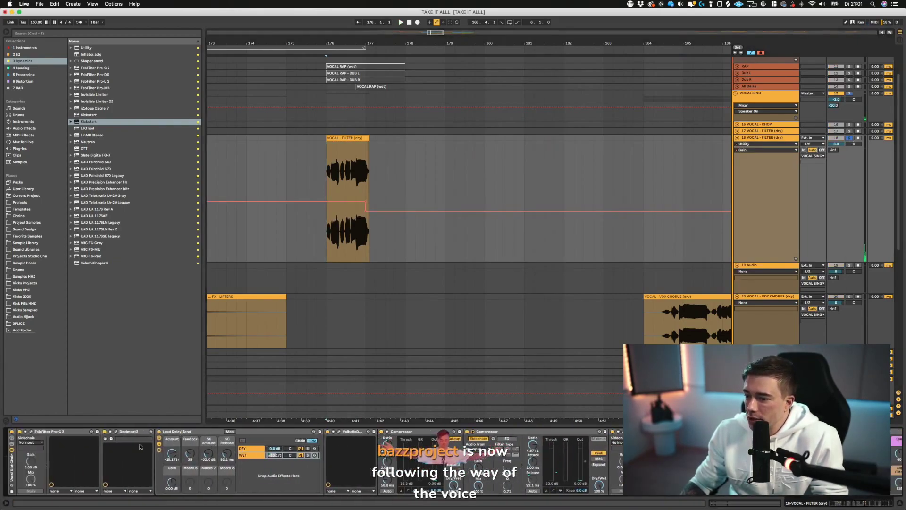
scroll(140, 446, right, 6)
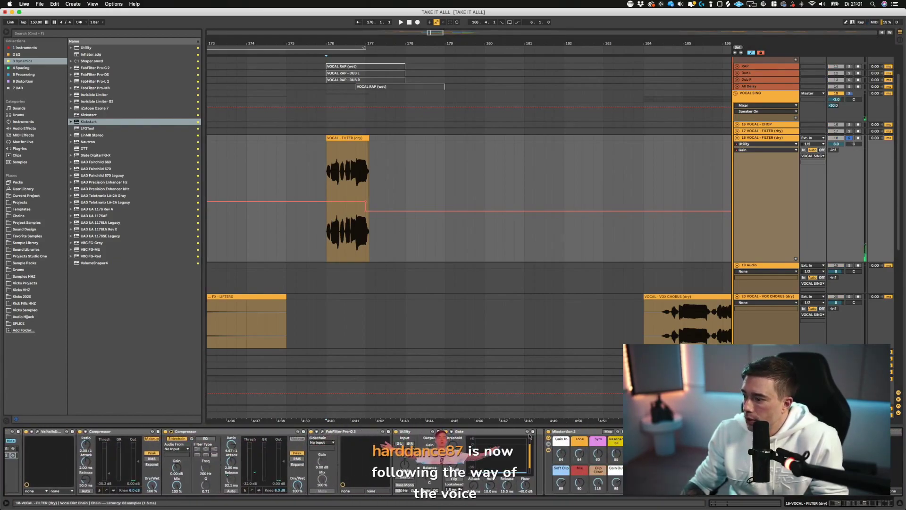
scroll(284, 458, right, 3)
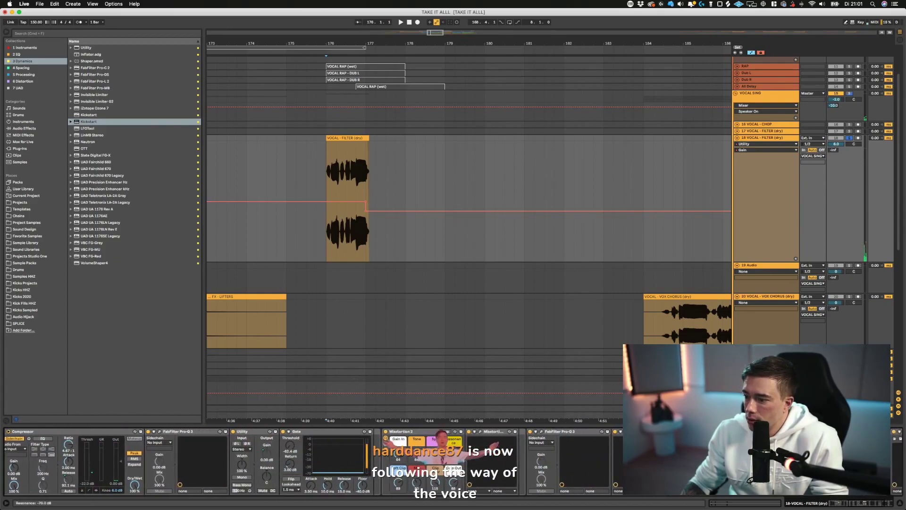
double_click(413, 433)
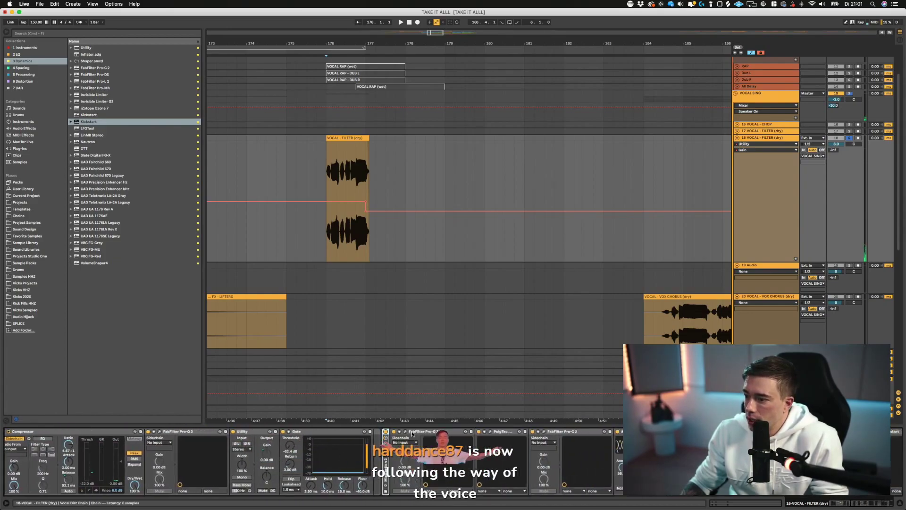
double_click(386, 463)
click(385, 449)
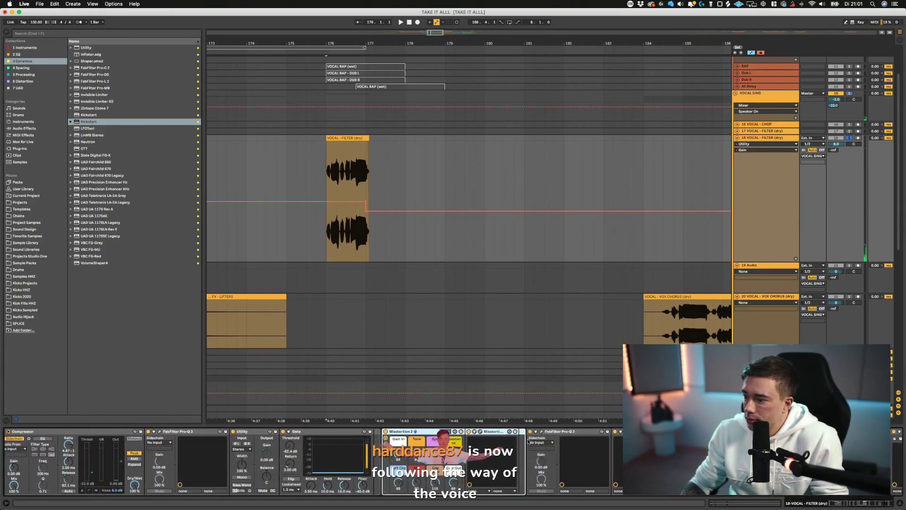
click(480, 432)
- Play the soloed vocal while lowering Misstortion 2's Resonance to about 11 dB and its Tone to the minimum
key(space)
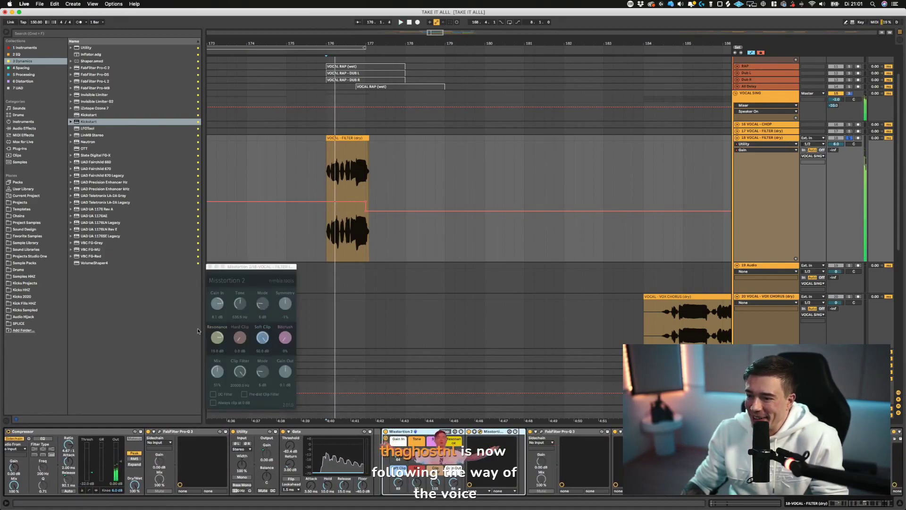
drag(216, 340, 216, 355)
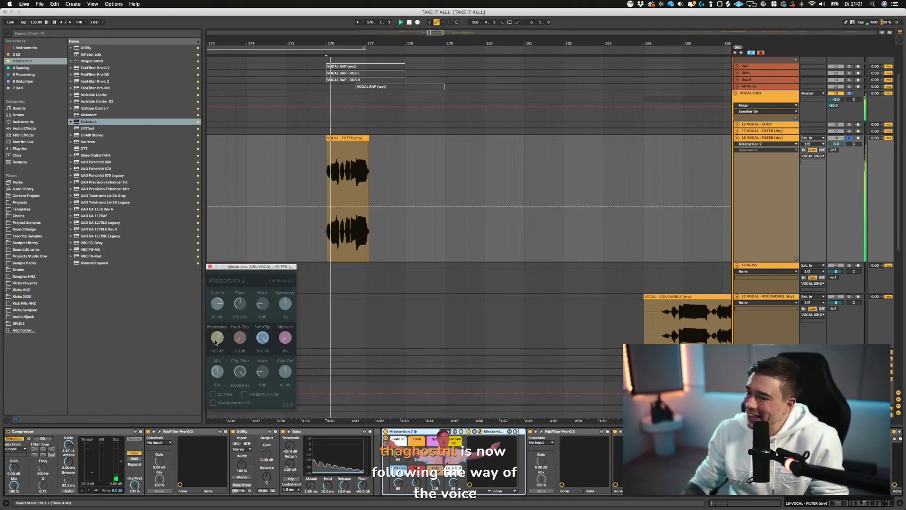
drag(240, 306, 241, 330)
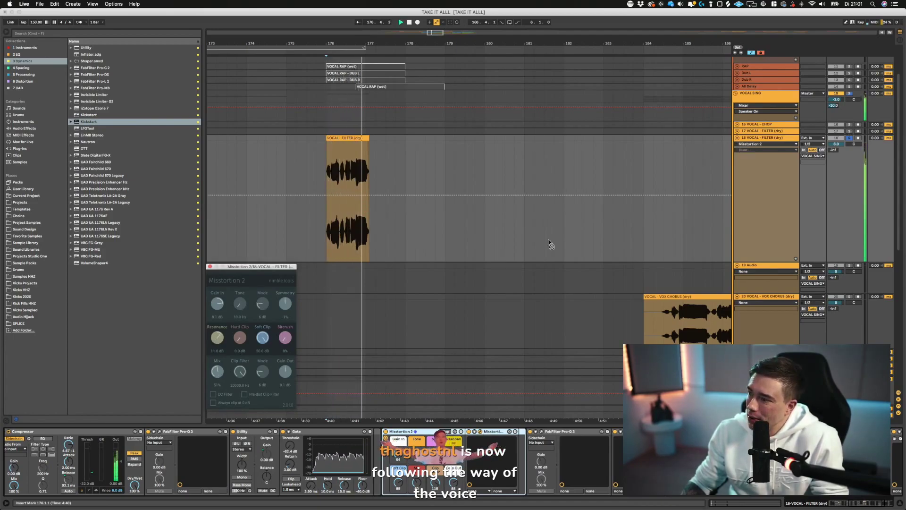
- Unsolo the vocal track, hide the automation and plugin window, and play the mix from just before the vocal clip
click(850, 138)
key(a)
click(307, 171)
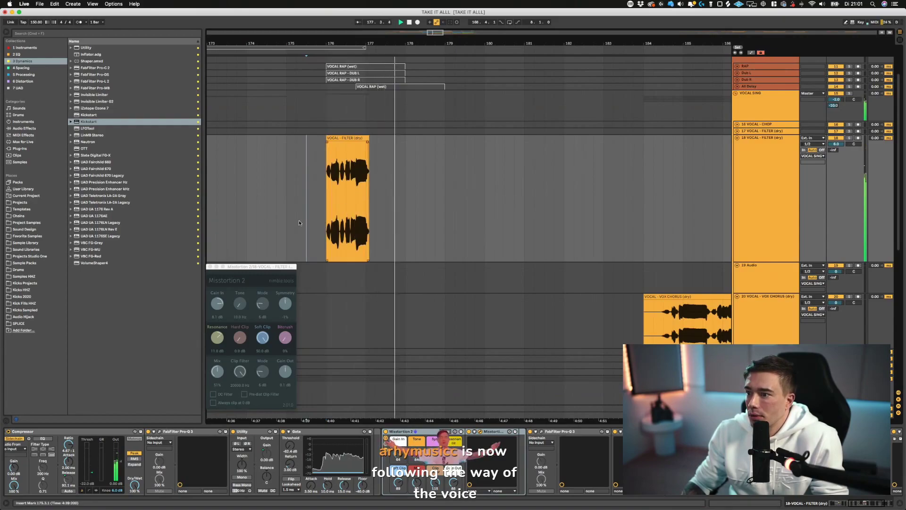
key(super+alt+p)
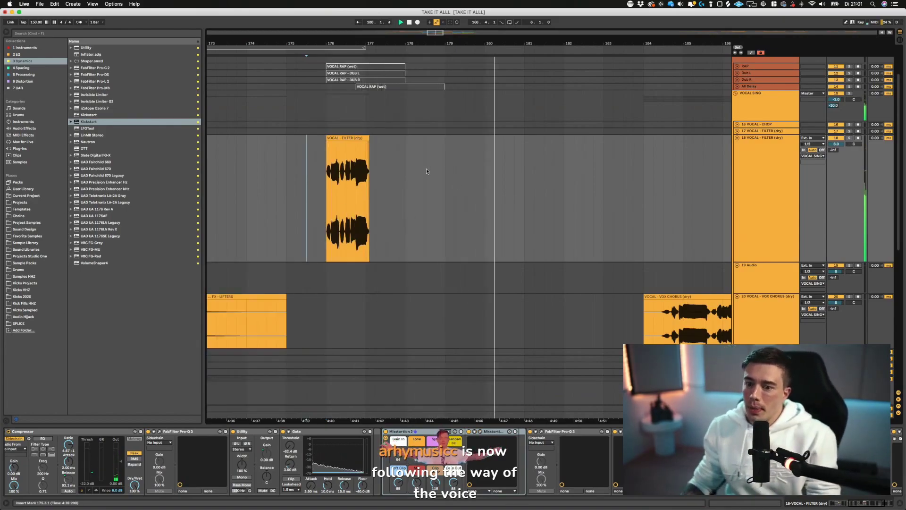
- Play the mix from about bar 166 to hear the lead-in to the filtered vocal clip
scroll(424, 140, left, 5)
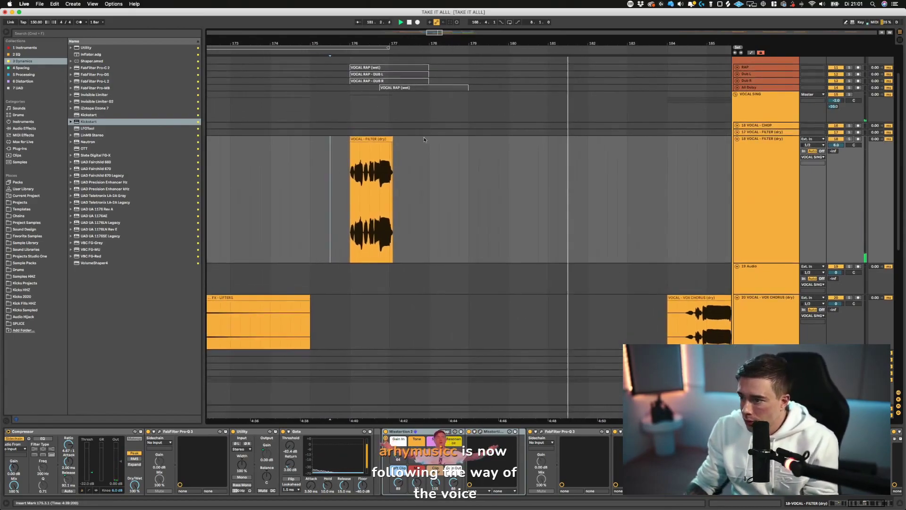
scroll(372, 140, left, 10)
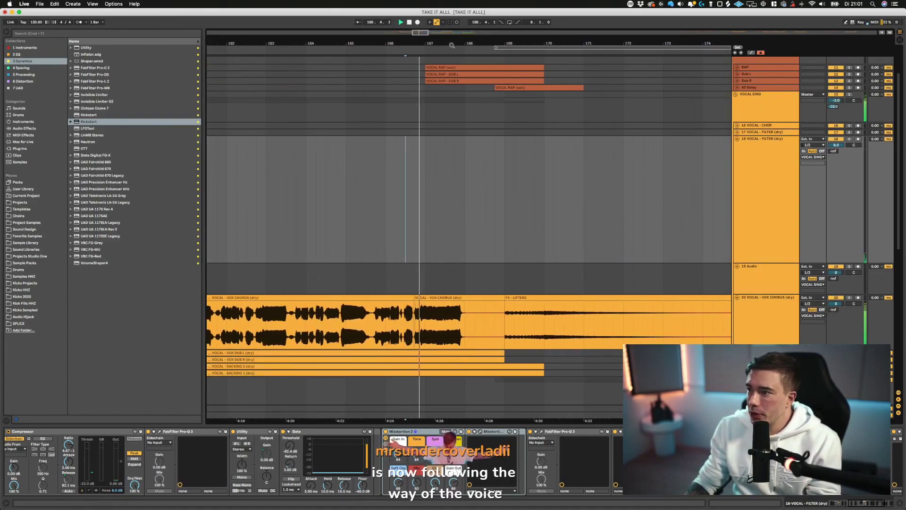
scroll(452, 158, down, 3)
scroll(451, 158, right, 3)
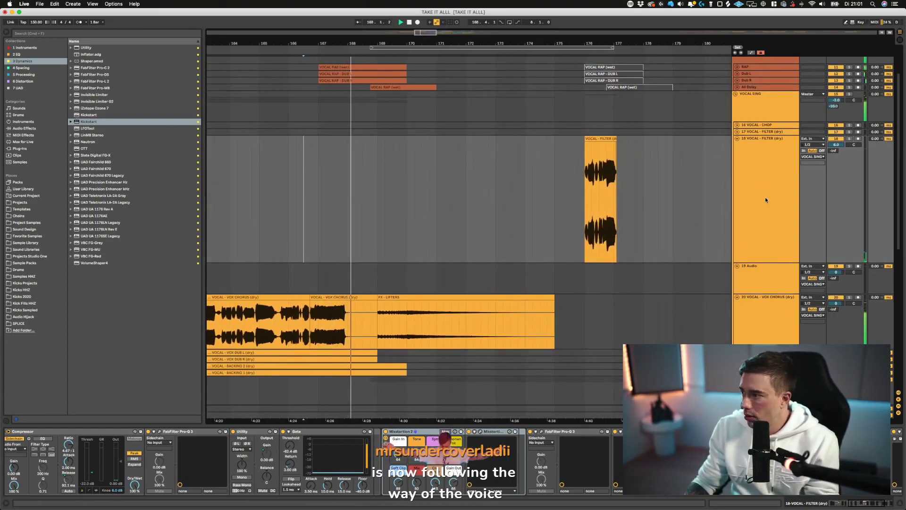
scroll(519, 189, right, 5)
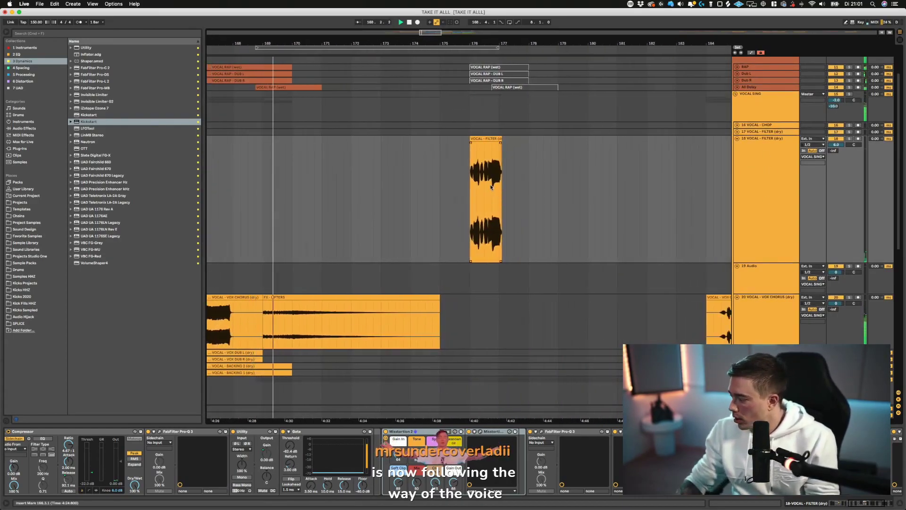
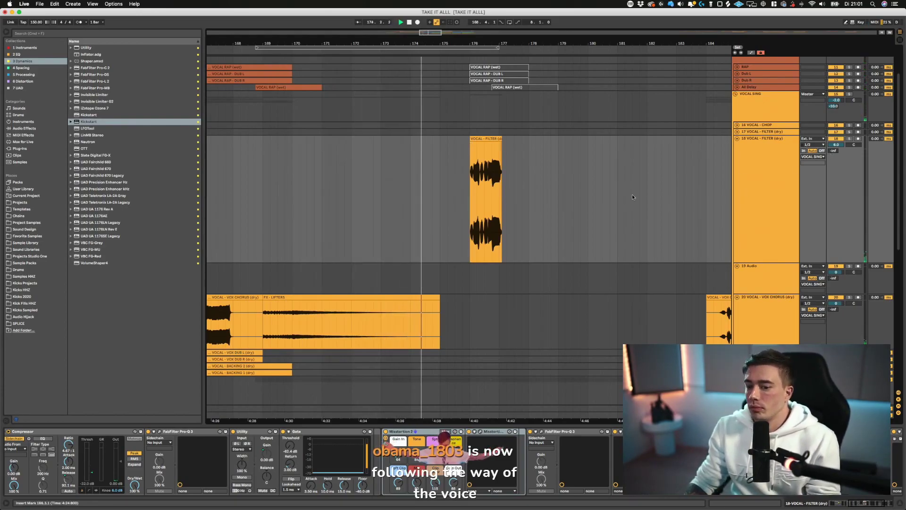
scroll(595, 196, right, 1)
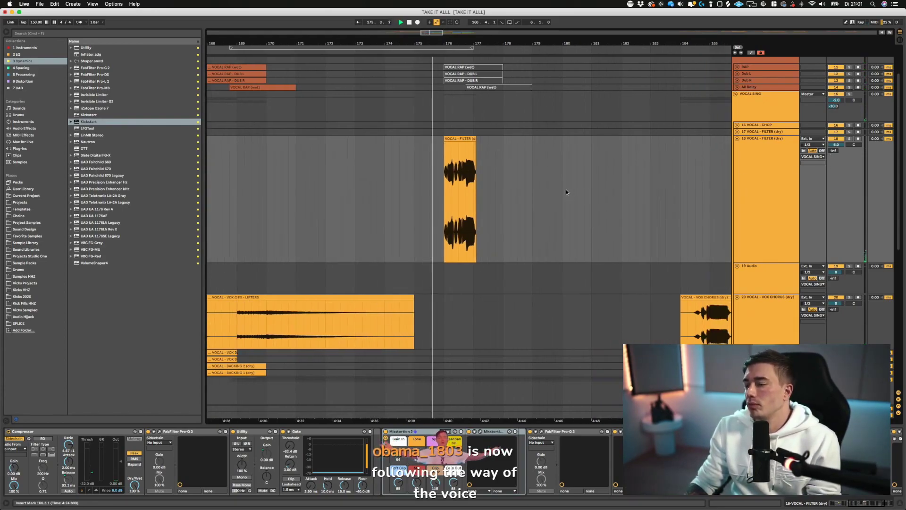
- Lower the VOCAL - FILTER (dry) track volume to 3.8 dB while replaying the clip in the mix
drag(836, 144, 836, 157)
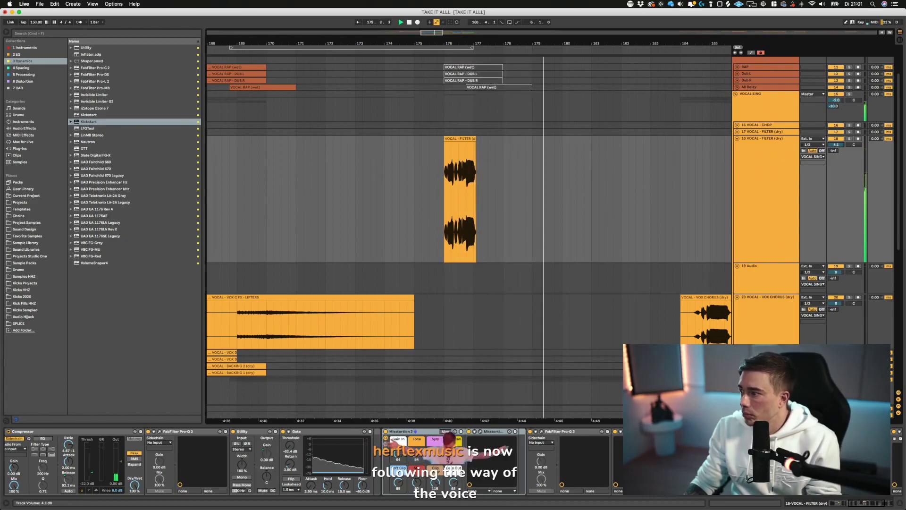
click(442, 179)
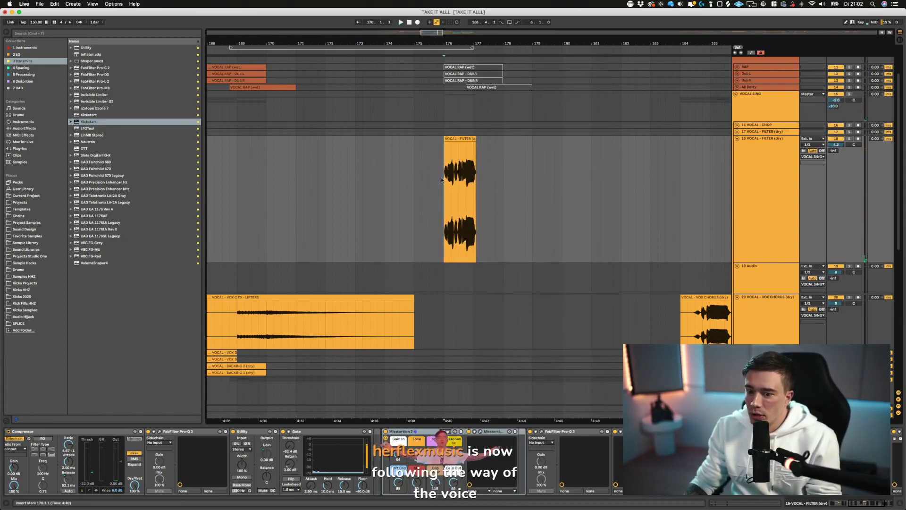
key(space)
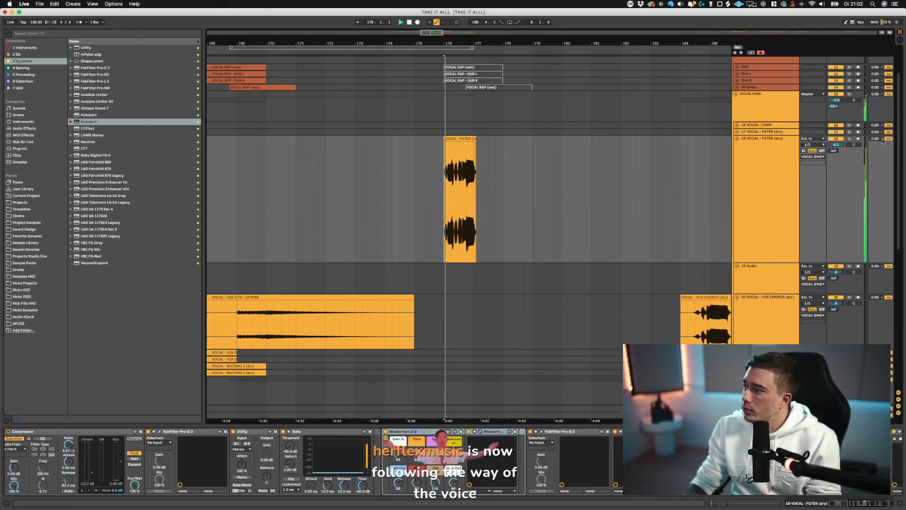
drag(835, 145, 835, 150)
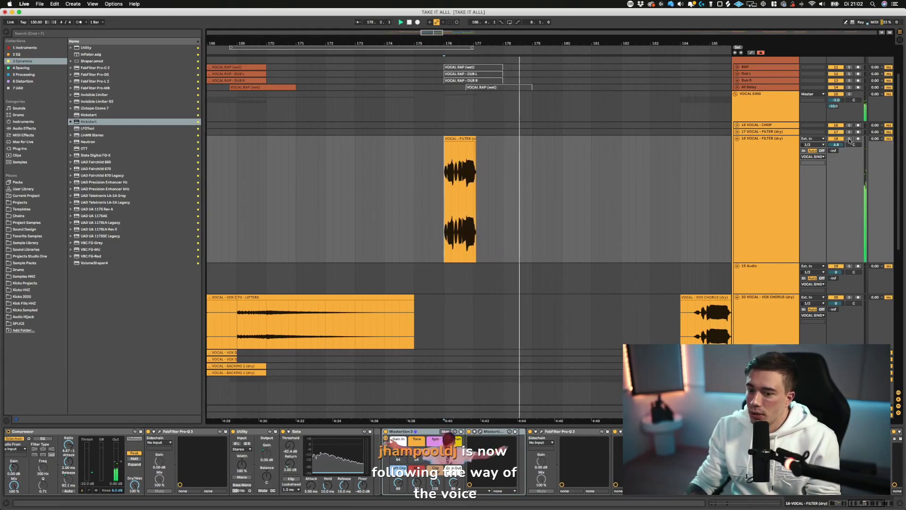
- Set Misstortion 2's Mix to about 39% on the filtered vocal, auditioning it soloed and in the full mix
click(849, 138)
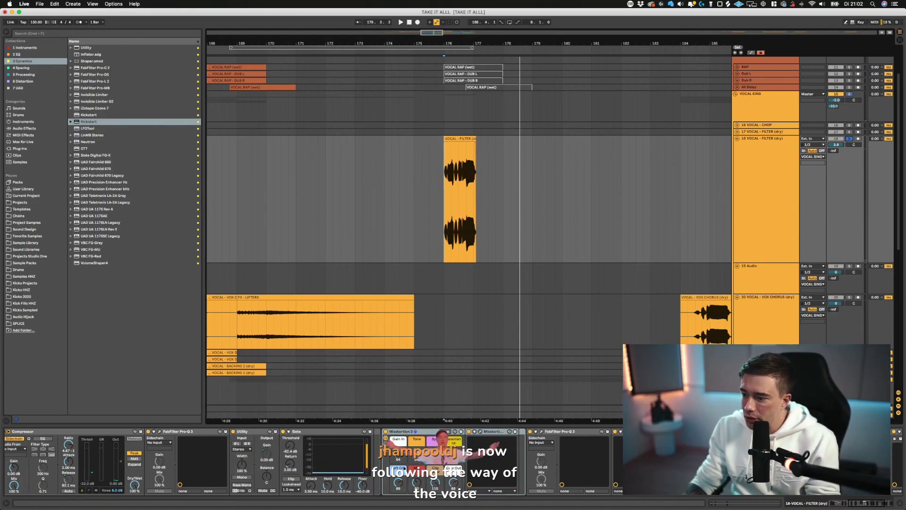
click(481, 431)
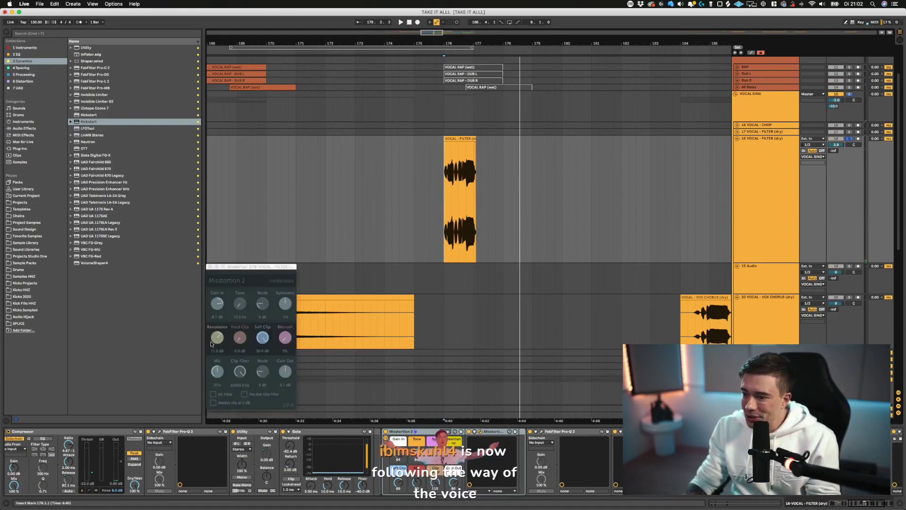
key(space)
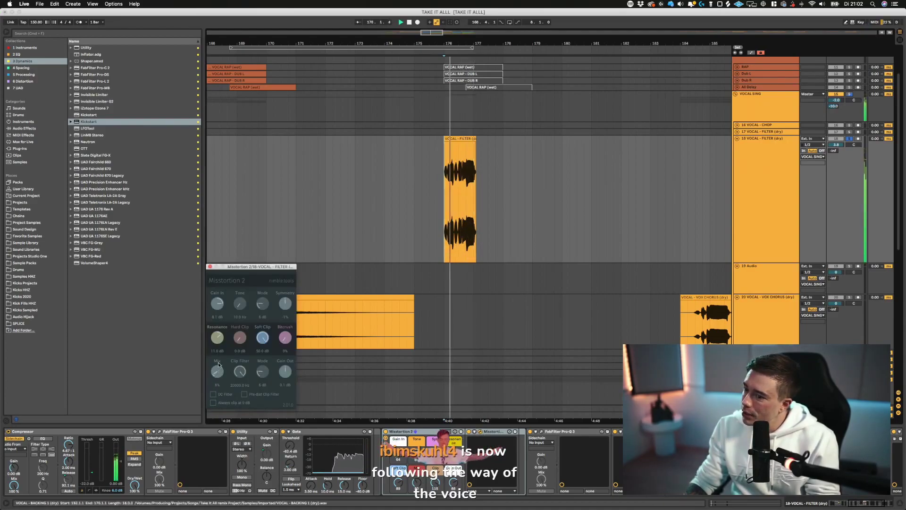
drag(217, 371, 217, 357)
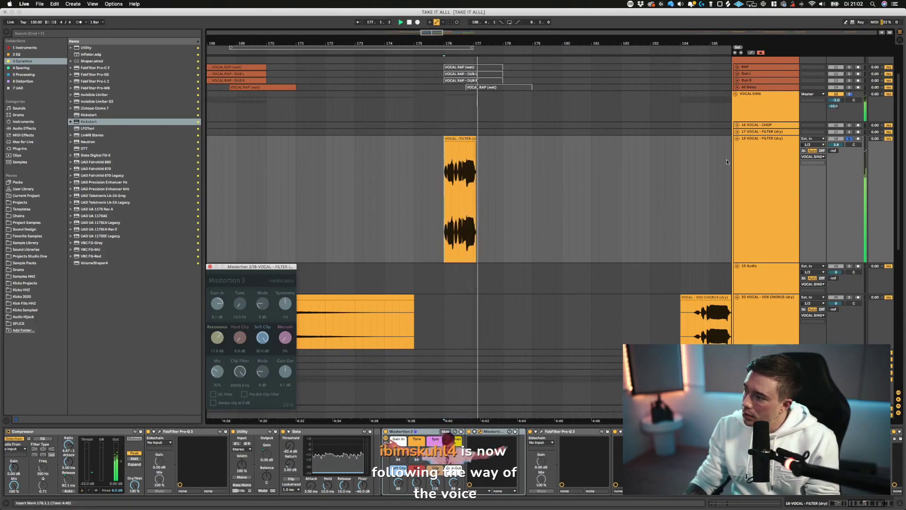
click(849, 139)
drag(218, 374, 219, 369)
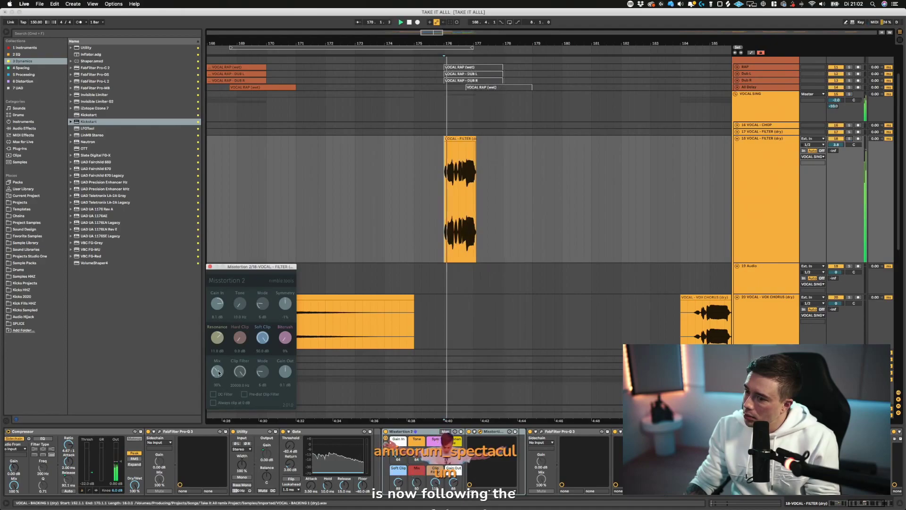
- Close the Misstortion 2 window, raise the VOCAL - FILTER (dry) track volume to 4.0 dB and save the set
click(210, 266)
drag(838, 148, 839, 147)
scroll(543, 451, right, 5)
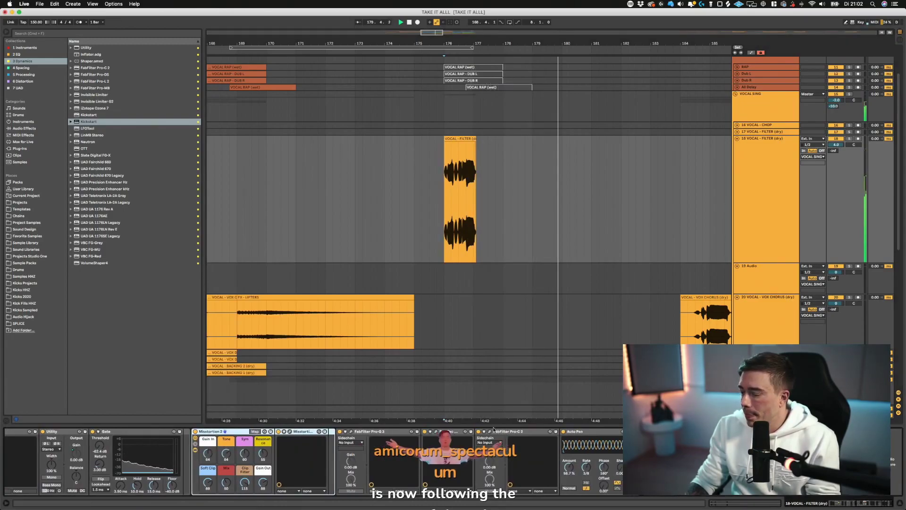
key(space)
click(420, 187)
key(super+s)
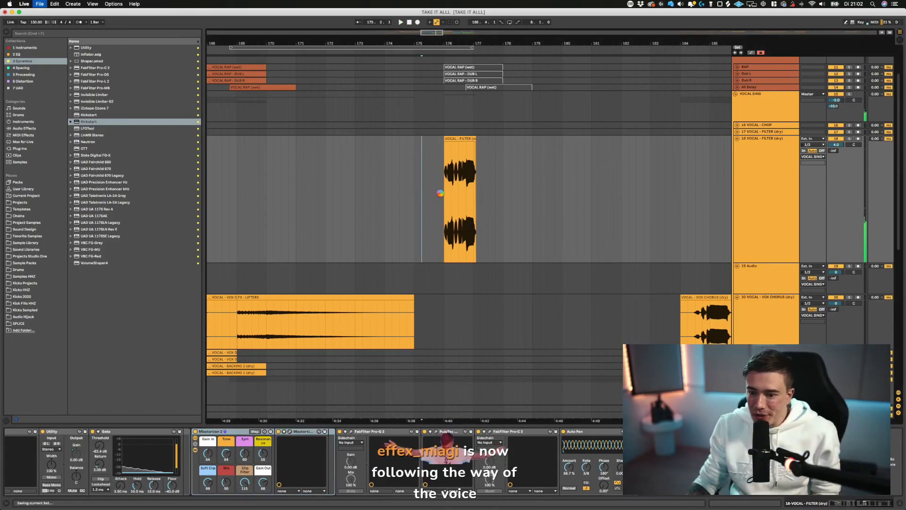
key(Up)
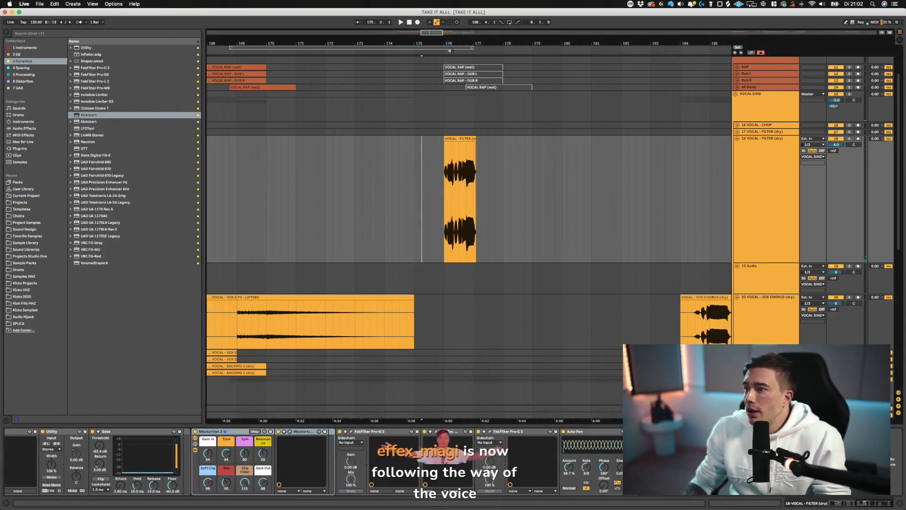
- Solo the filtered vocal and trim the start of its clip at bar 176 to cut off the first short sound
drag(444, 43, 458, 128)
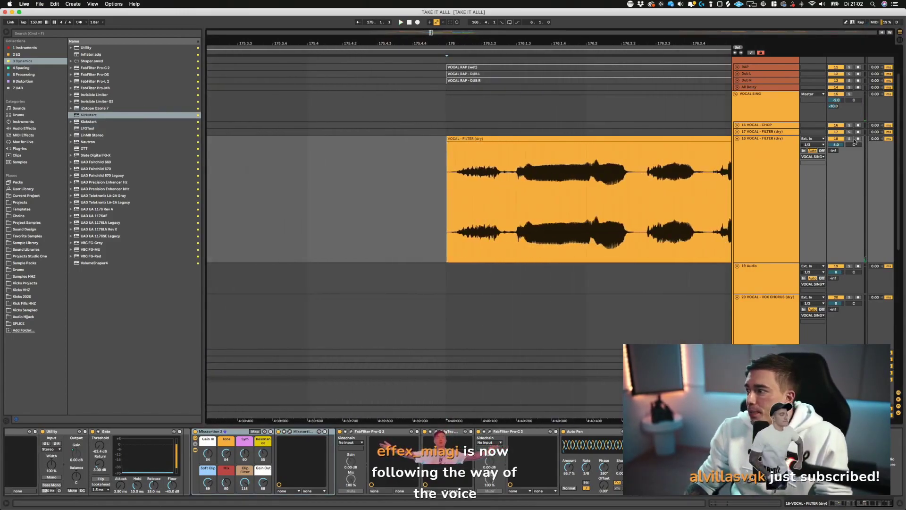
key(space)
drag(449, 136, 517, 137)
click(611, 176)
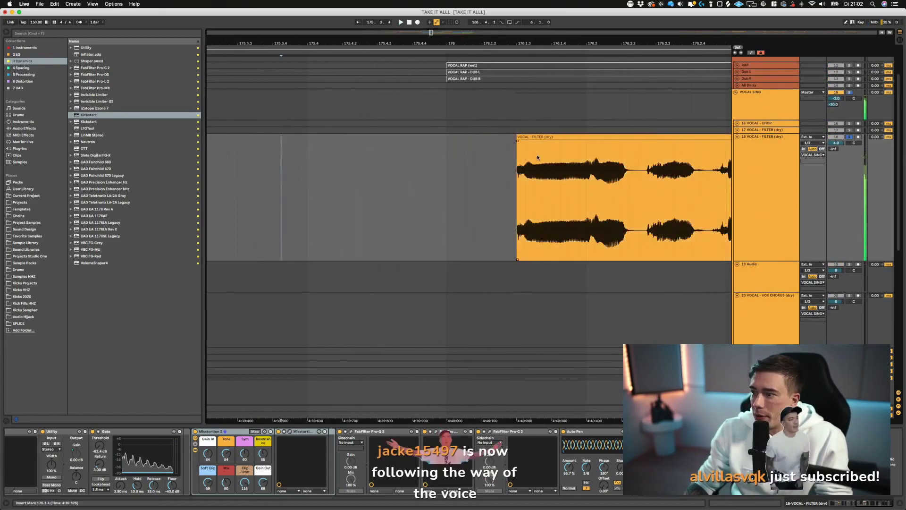
scroll(483, 46, down, 5)
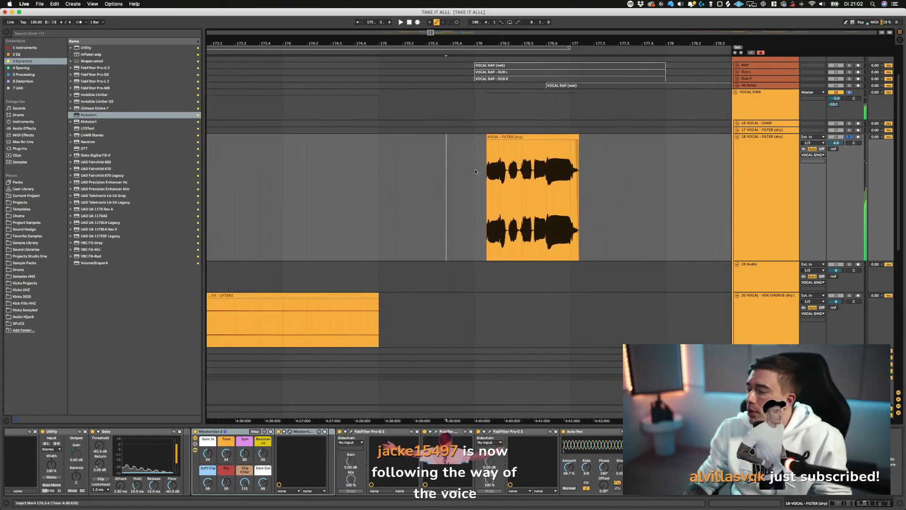
scroll(477, 44, down, 2)
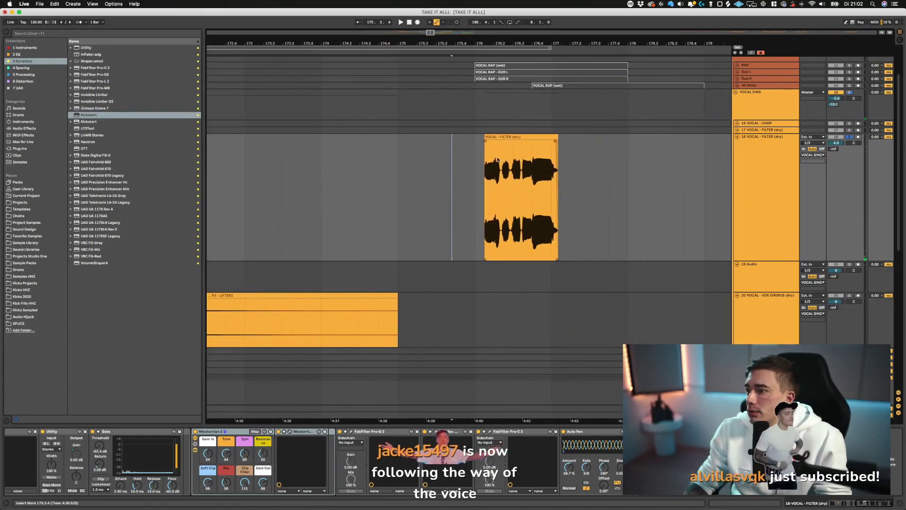
- Insert a new audio track directly below the VOCAL - FILTER (dry) track
scroll(495, 160, down, 1)
scroll(569, 158, right, 2)
right_click(774, 193)
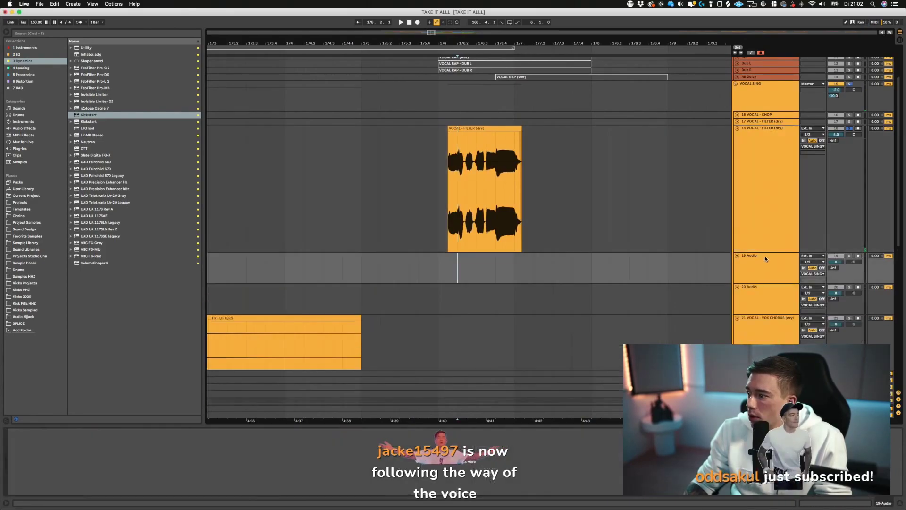
right_click(751, 262)
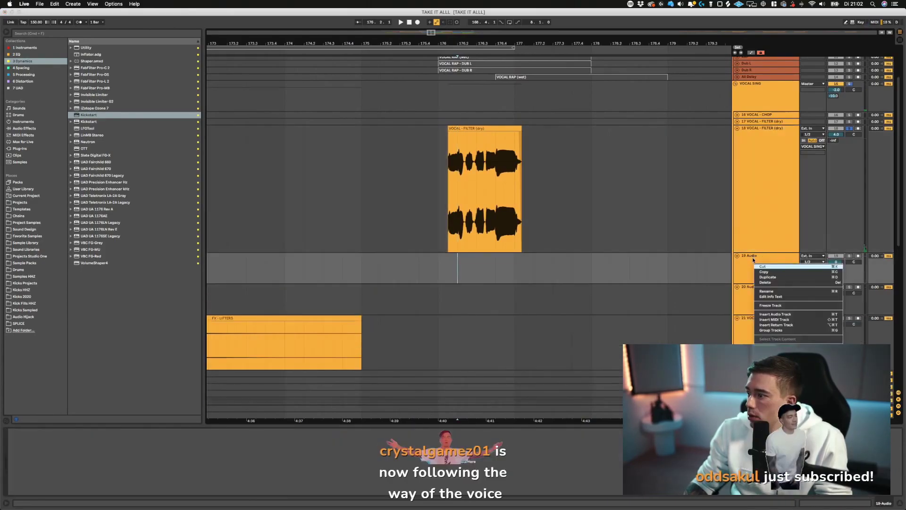
click(752, 258)
- Set the new audio track's input to Resampling, arm it and record the soloed vocal from just before bar 176
click(821, 256)
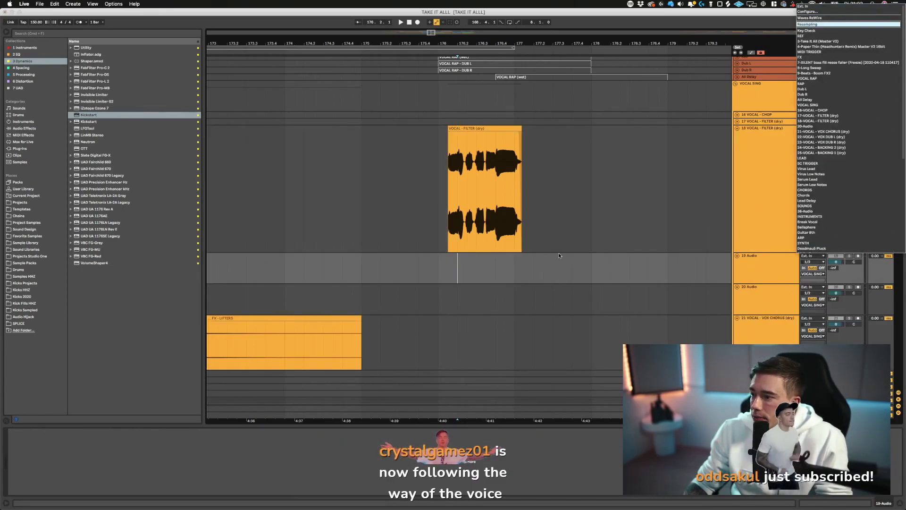
key(Return)
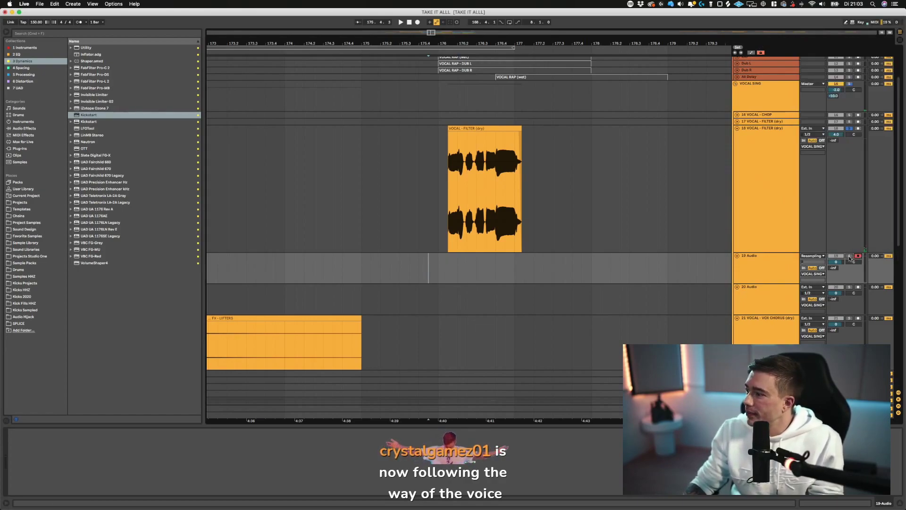
click(417, 22)
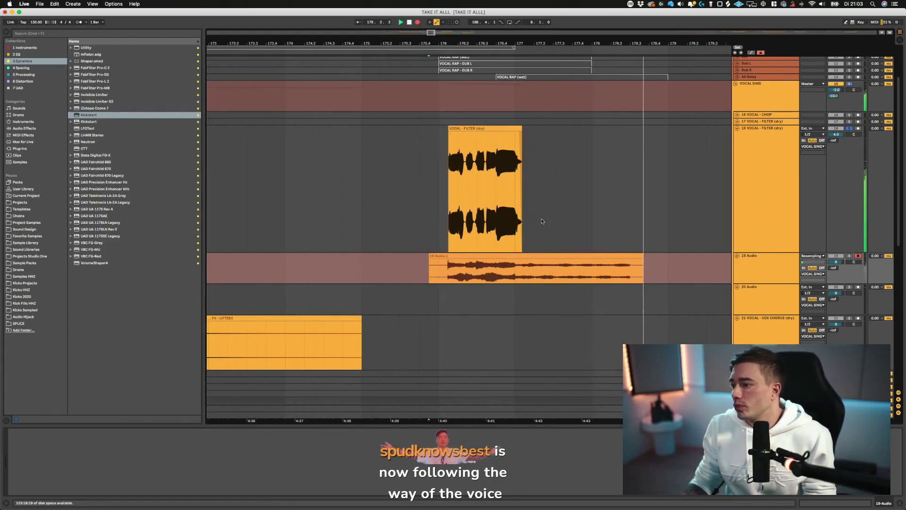
key(space)
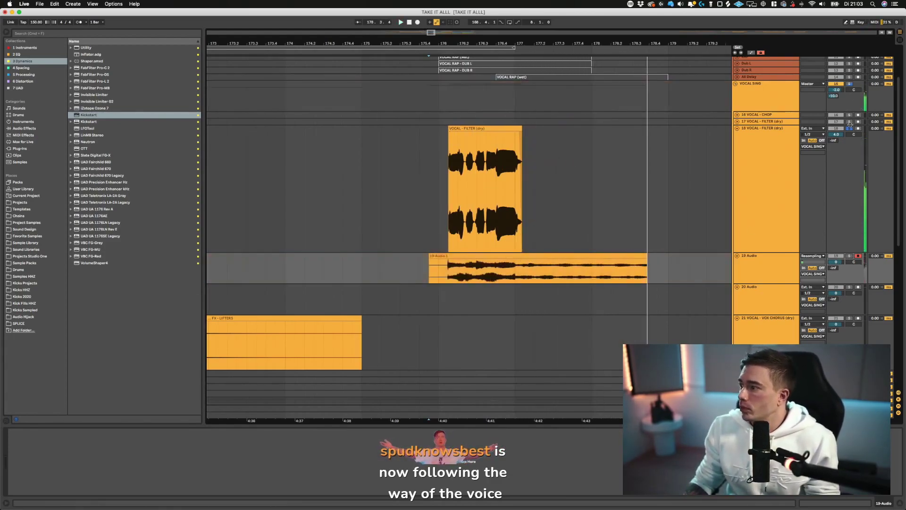
- Split the resampled clip on 19 Audio and delete its silent start and long tail, keeping only the opening vocal section
click(446, 270)
key(super+e)
click(437, 256)
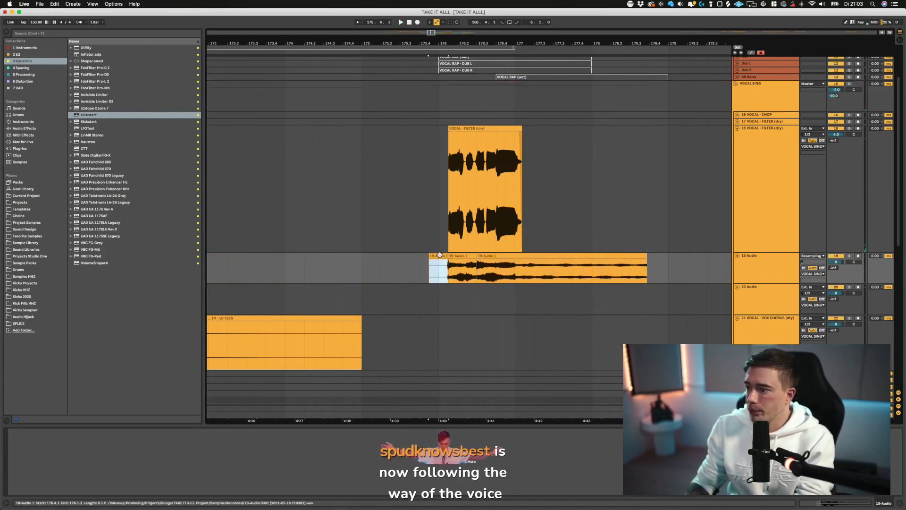
key(Delete)
click(506, 257)
key(Delete)
- Solo 19 Audio, move its clip to bar 175 and shorten it to end just before 175.2
click(451, 271)
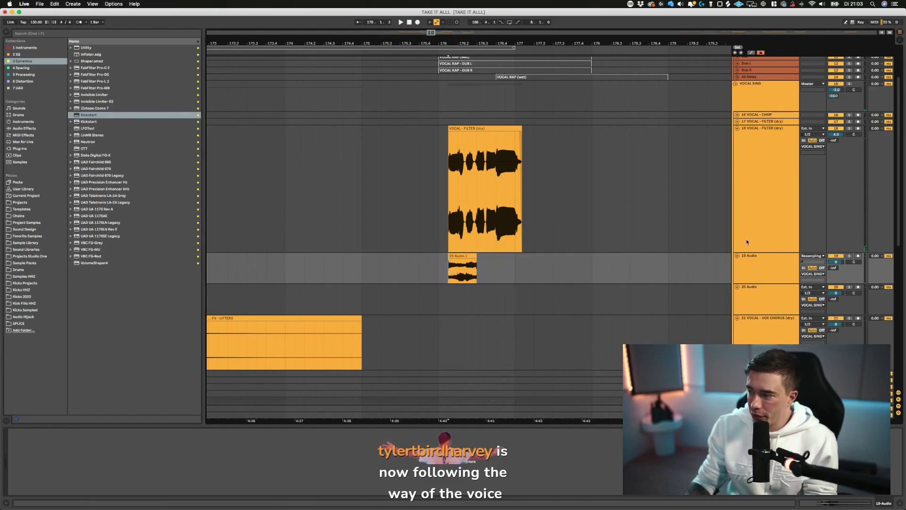
key(space)
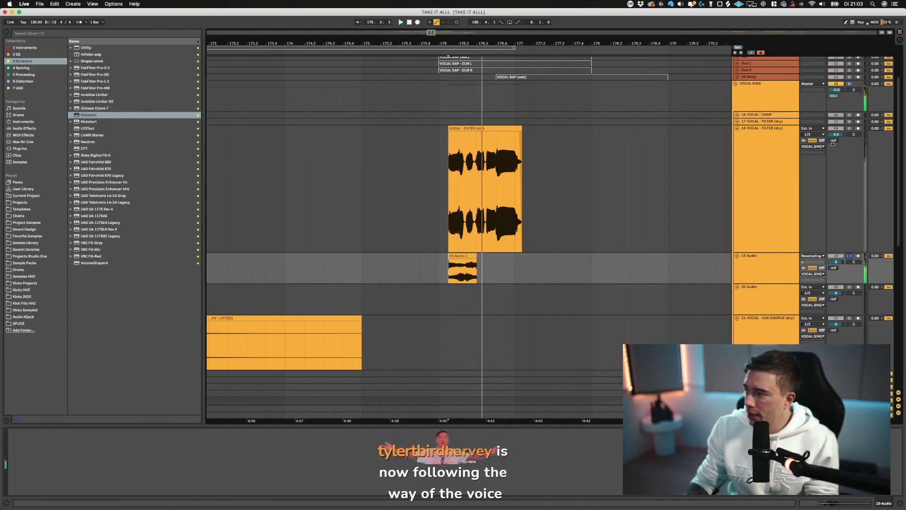
drag(459, 262, 373, 262)
drag(365, 43, 365, 76)
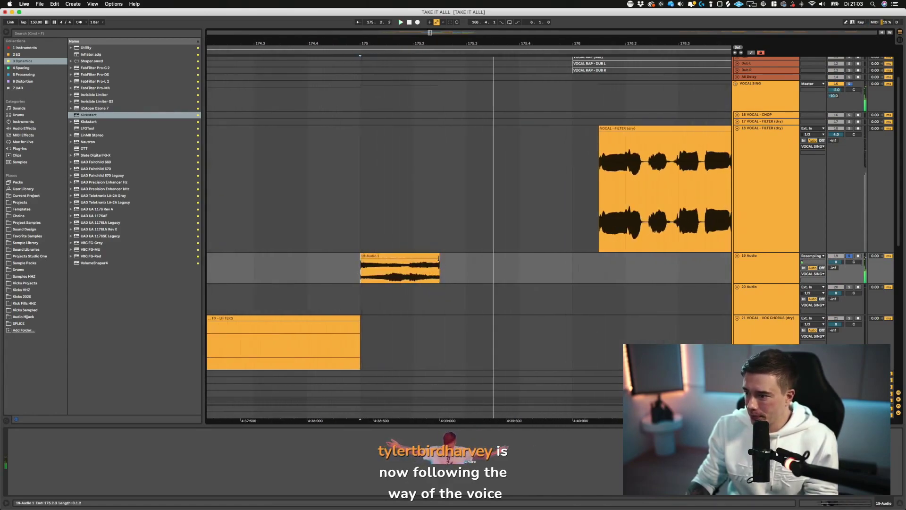
drag(441, 264, 410, 257)
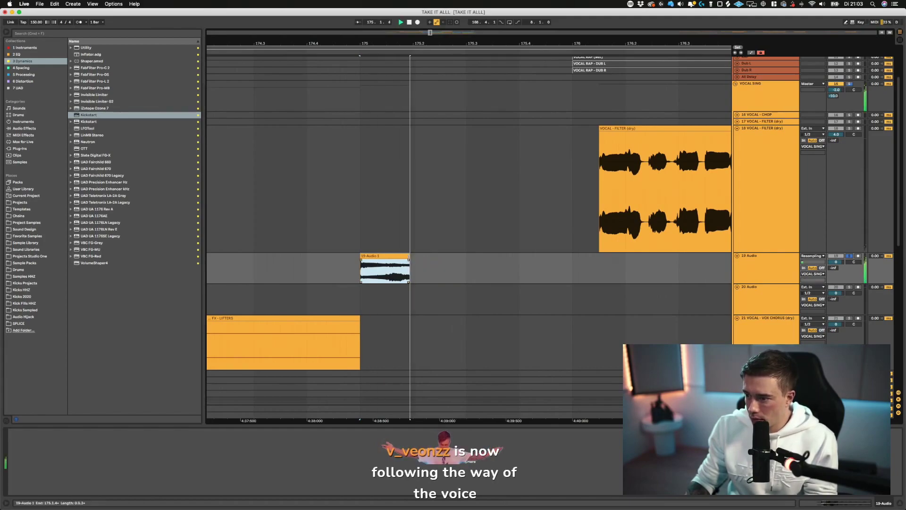
- Add ValhallaRoom to 19 Audio and set its Decay to 4.00 s and High Cut to 15000 Hz while auditioning the clip
click(21, 68)
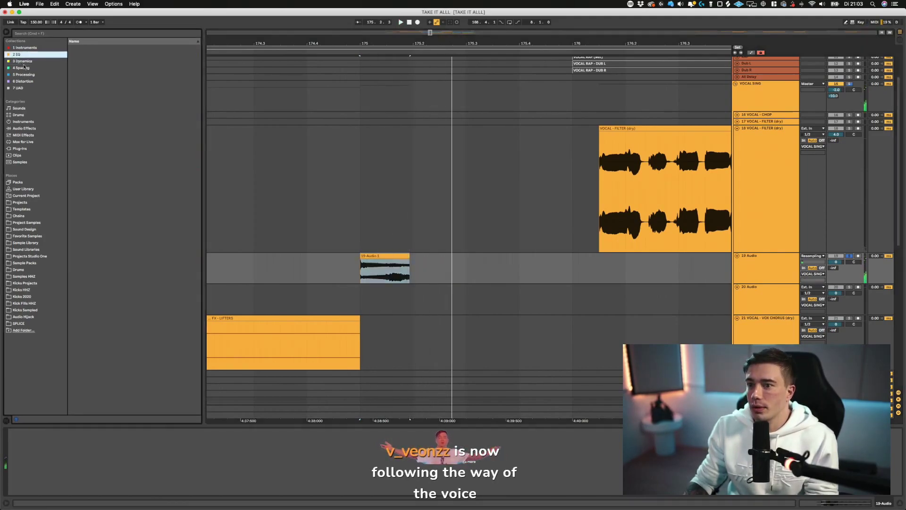
drag(92, 108, 392, 277)
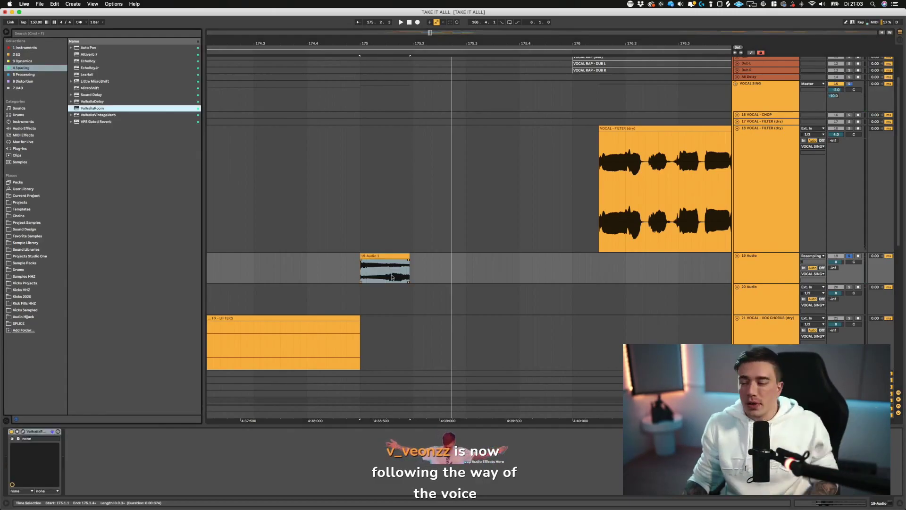
click(23, 432)
key(space)
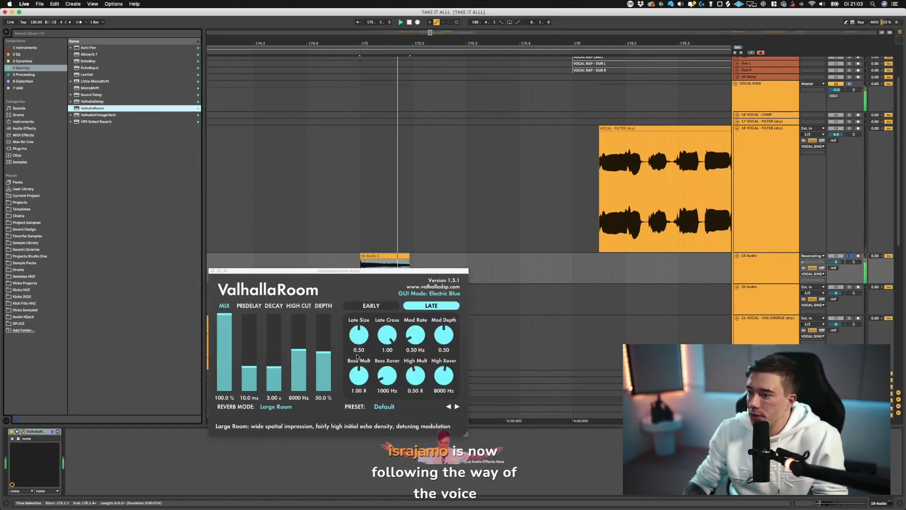
drag(284, 364, 274, 362)
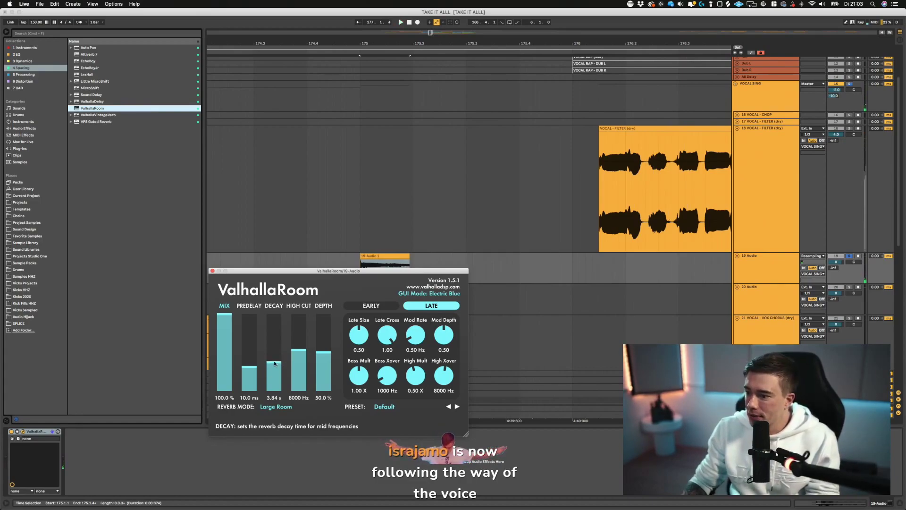
drag(273, 364, 288, 287)
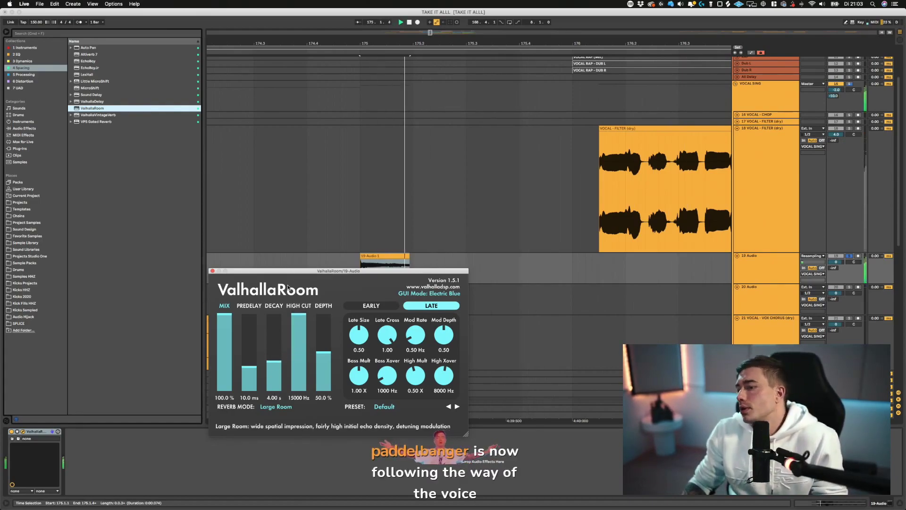
click(213, 271)
- Insert another audio track below 19 Audio, set its input to Resampling and record the reverberated vocal from bar 175
right_click(777, 258)
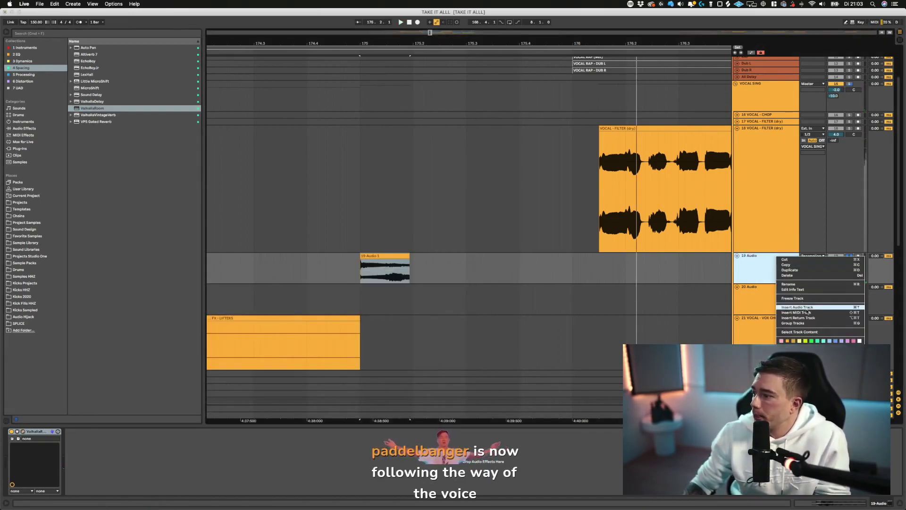
key(super+t)
click(818, 287)
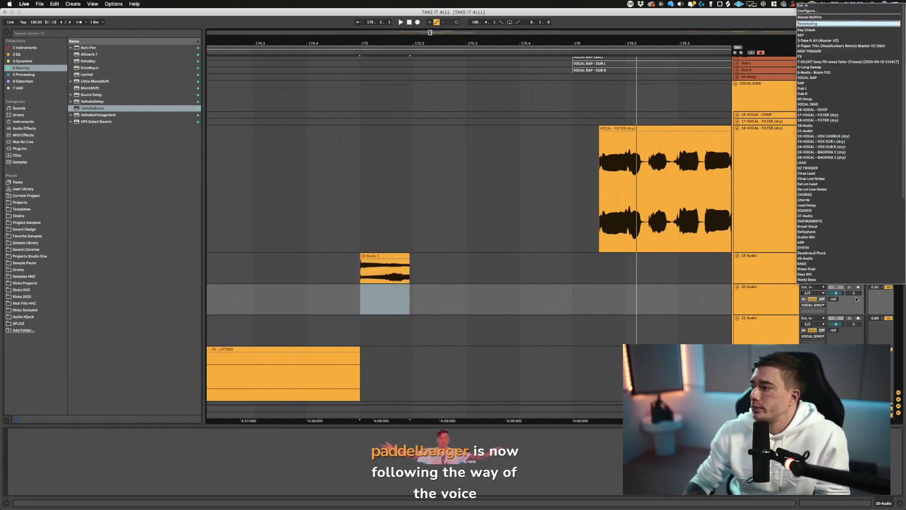
key(Return)
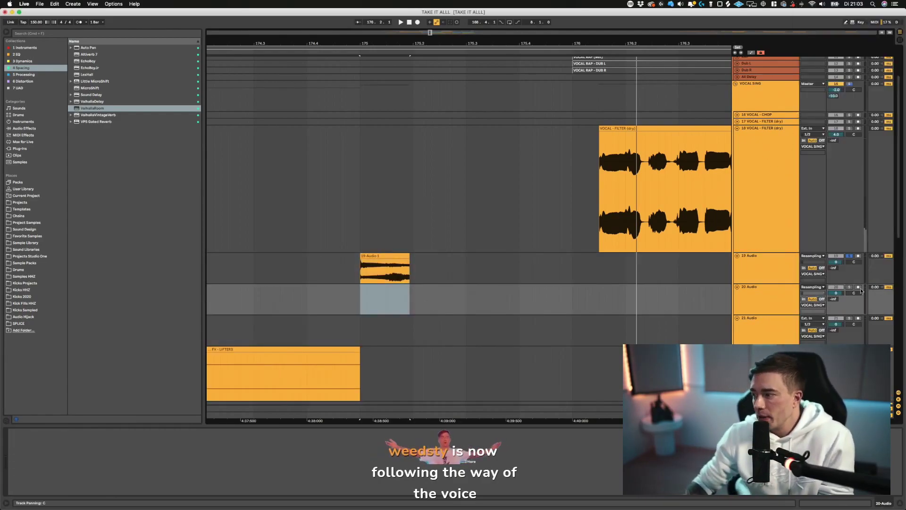
click(418, 22)
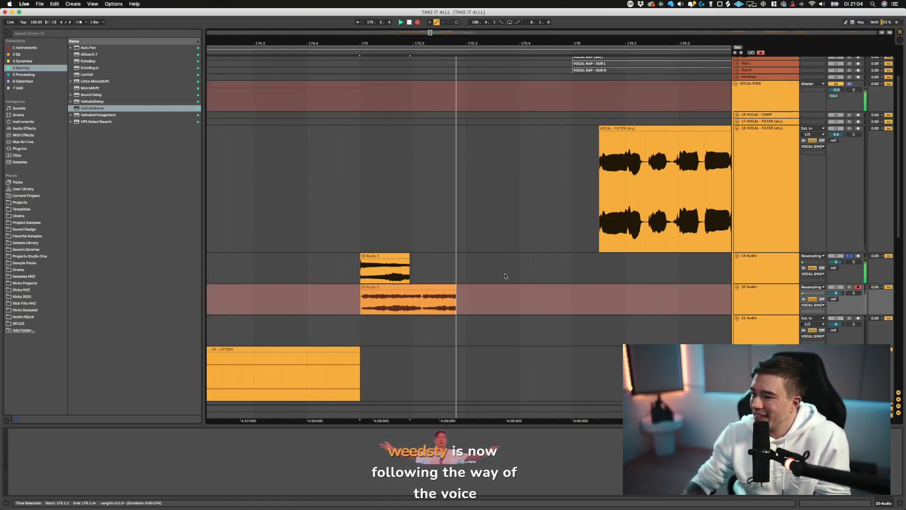
key(F9)
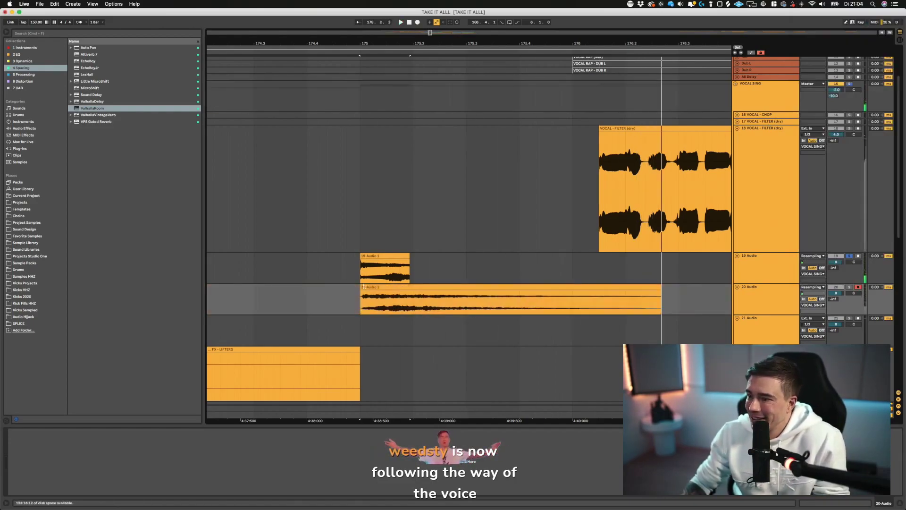
click(381, 287)
key(F9)
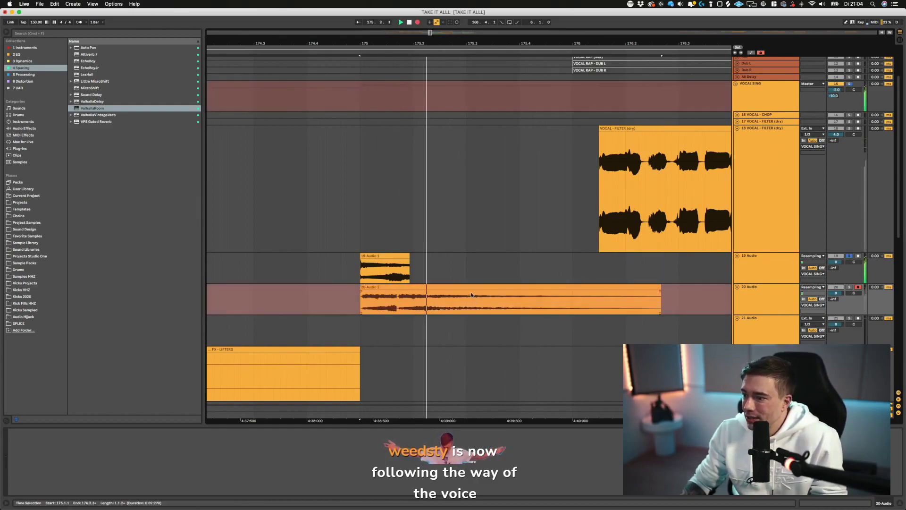
key(super+z)
click(399, 287)
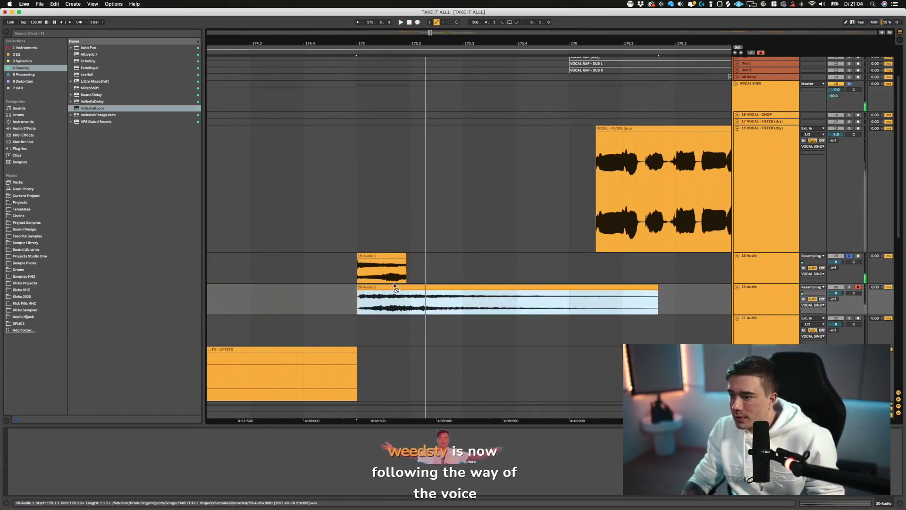
key(F9)
key(space)
key(super+z)
click(396, 286)
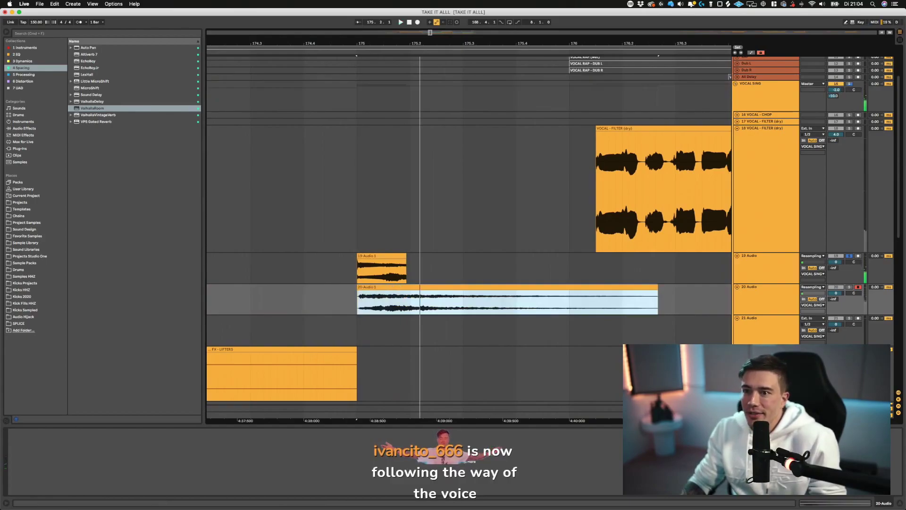
- Remove the R key assignment for Global Record from the key mappings
click(7, 33)
click(7, 32)
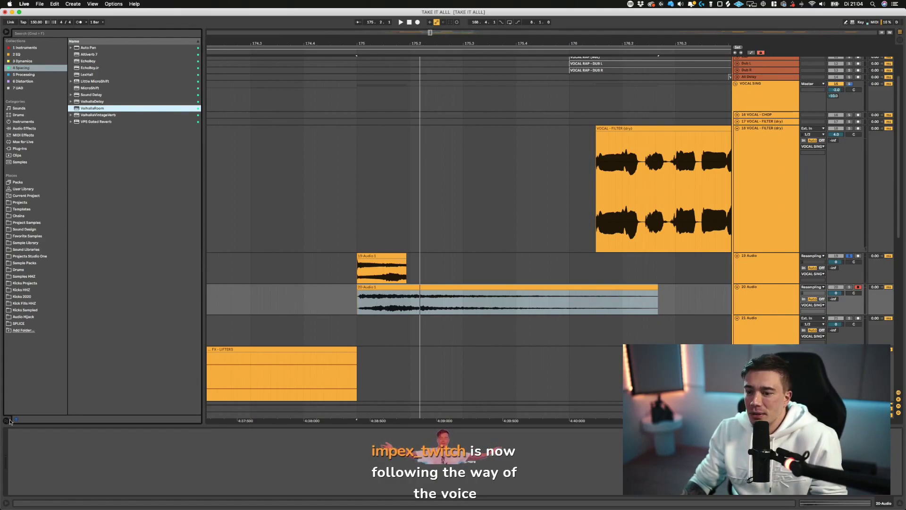
click(6, 34)
click(7, 33)
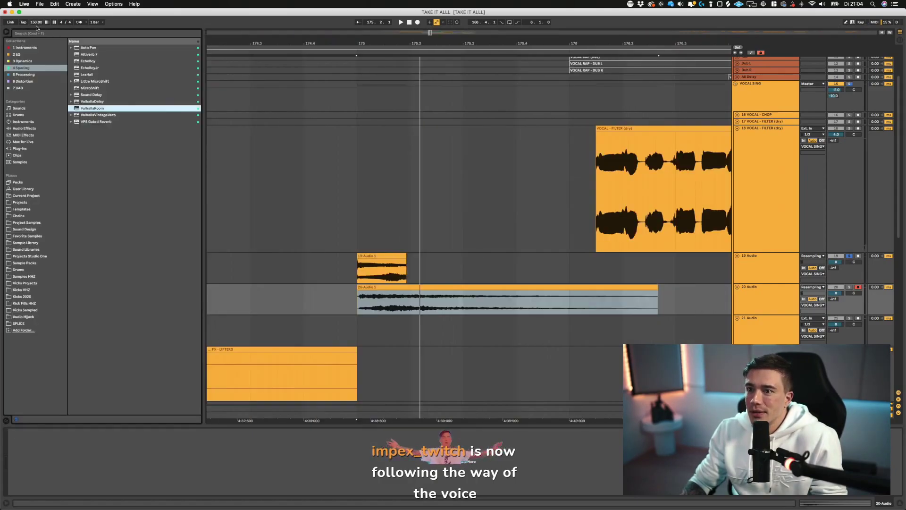
click(861, 22)
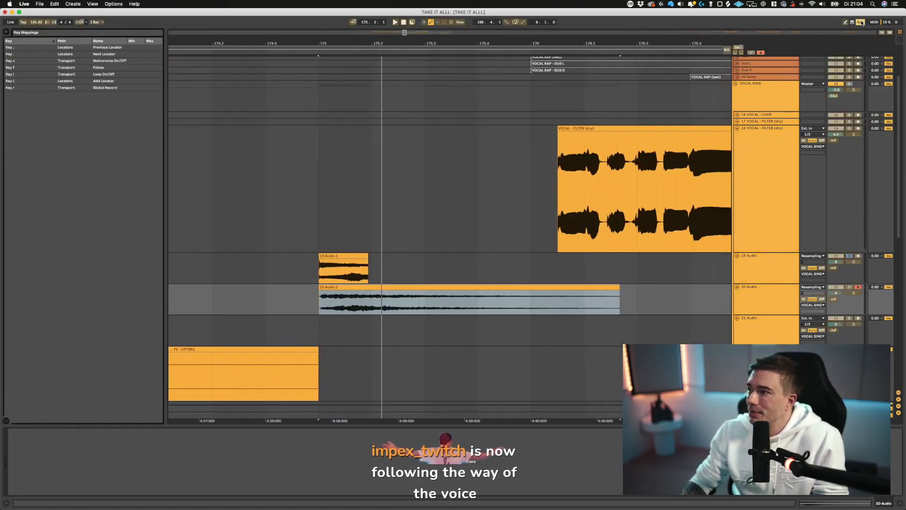
click(16, 88)
key(BackSpace)
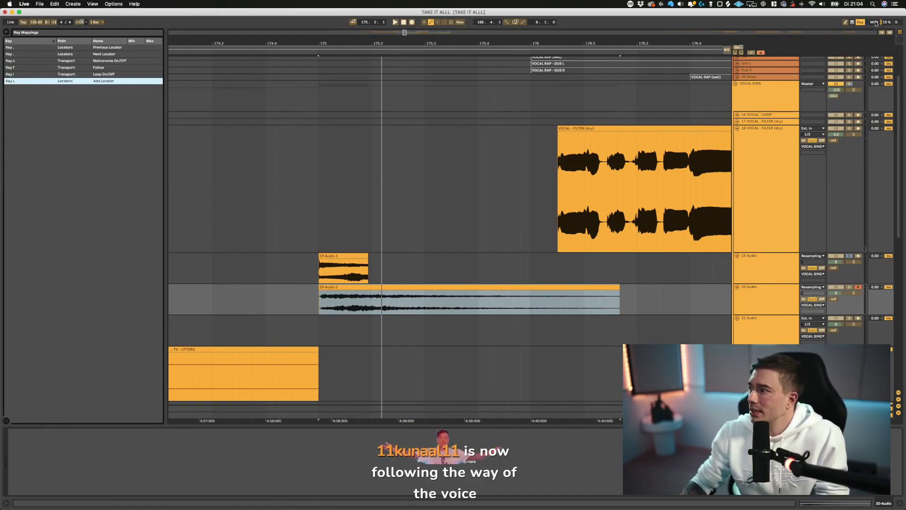
click(860, 21)
- Reverse the recorded reverb clip on 20 Audio, then solo its track and audition it
click(406, 287)
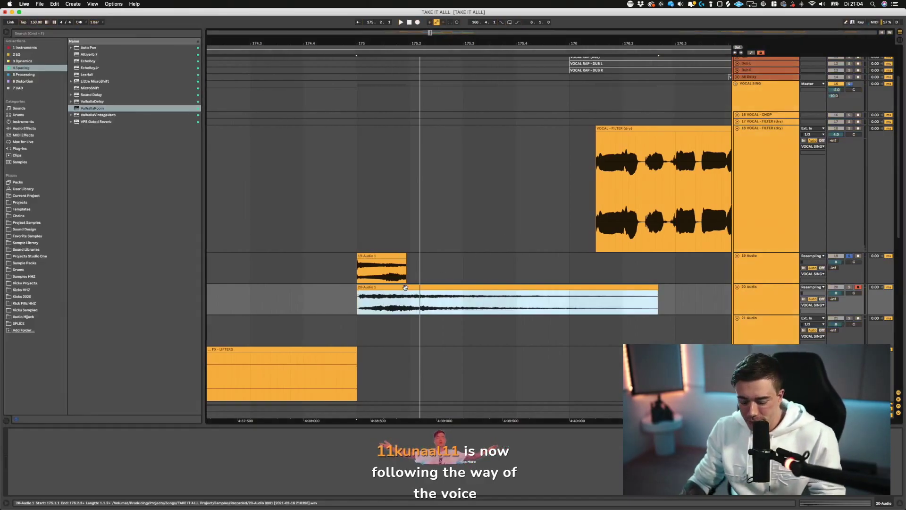
key(r)
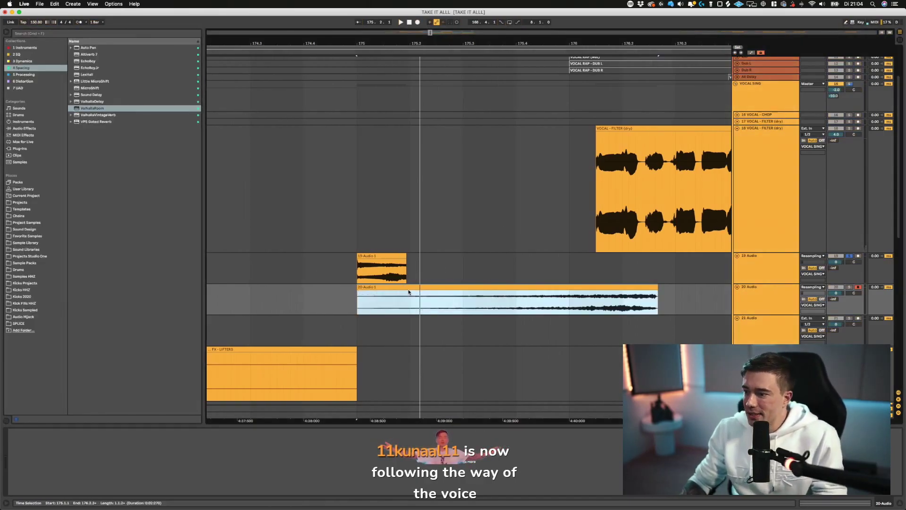
click(850, 287)
key(space)
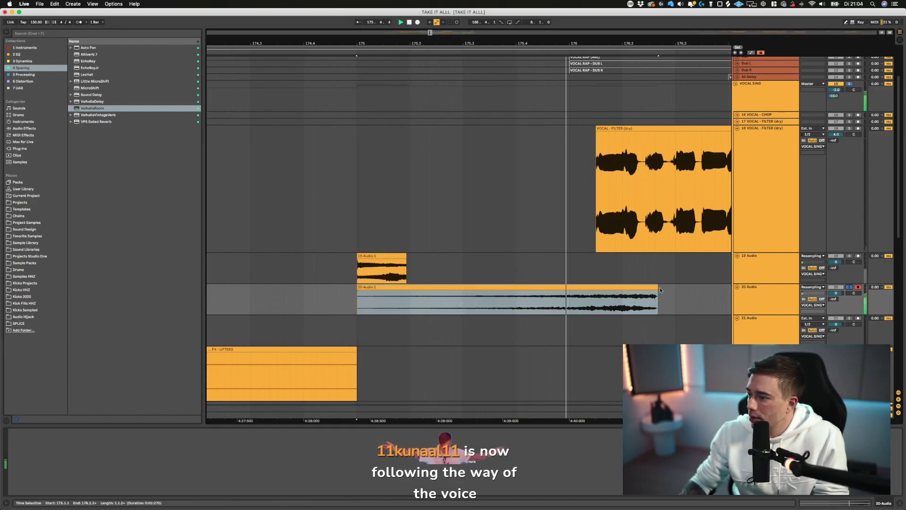
- Trim the end of the reversed reverb clip and move it to end where the VOCAL - FILTER clip starts
drag(659, 290, 578, 291)
click(551, 302)
key(space)
key(space)
- Delete the old 19 Audio source track and trim the reversed reverb clip's start to bar 175
click(760, 258)
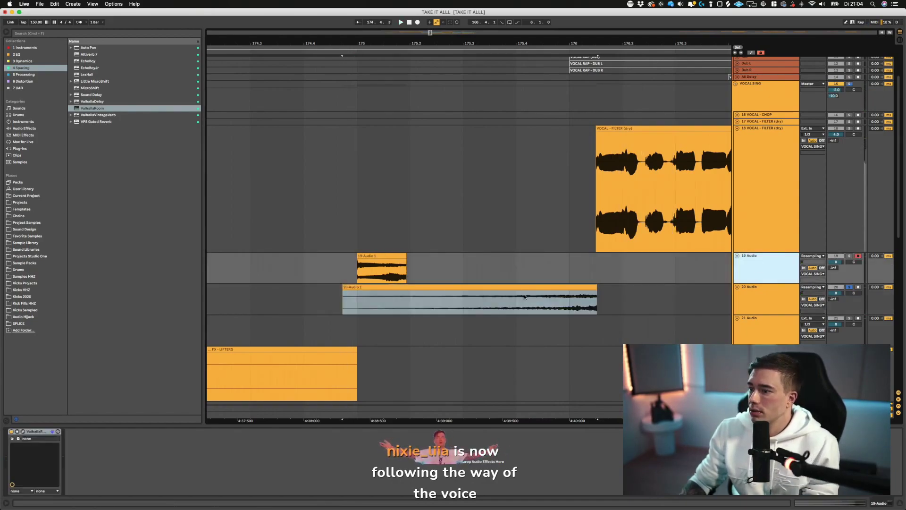
key(Delete)
drag(343, 256, 358, 257)
key(space)
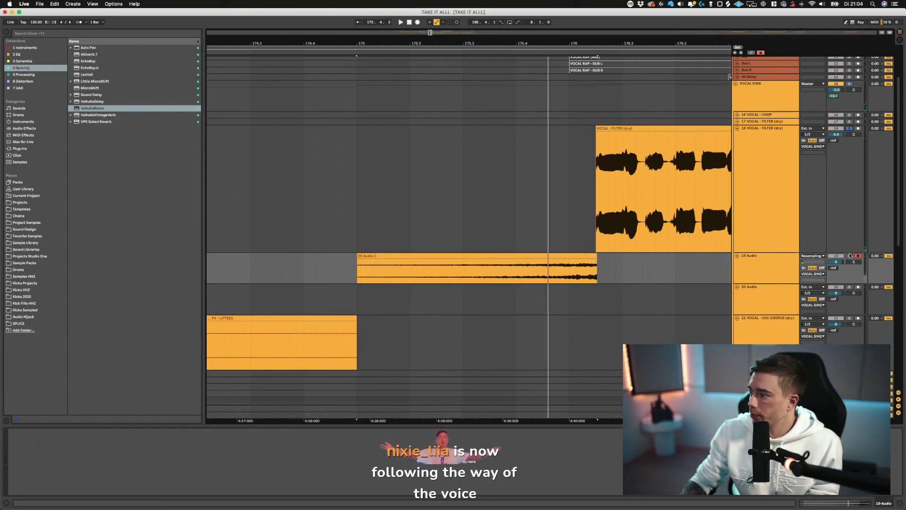
- Solo the reversed reverb track alongside the filtered vocal, raise its volume to 1.2 dB and disarm it
click(849, 255)
key(space)
drag(842, 263, 842, 257)
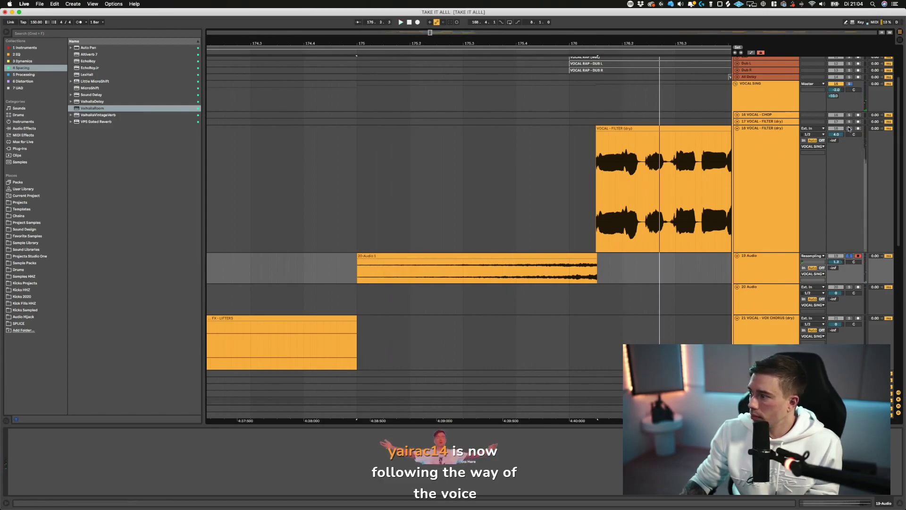
click(858, 256)
key(space)
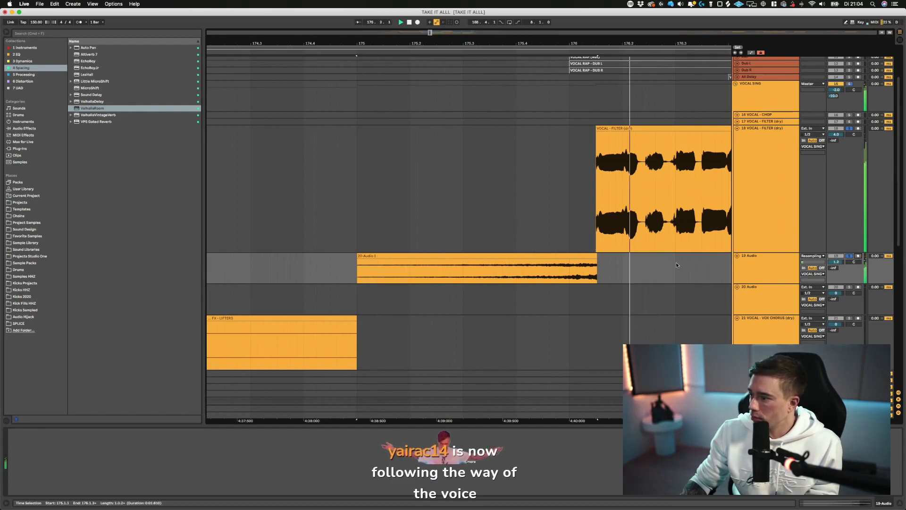
- Raise the volume of 19 Audio to 4.7 dB while auditioning the transition, and take it out of solo
drag(835, 262, 836, 258)
key(space)
key(space)
key(space)
key(space)
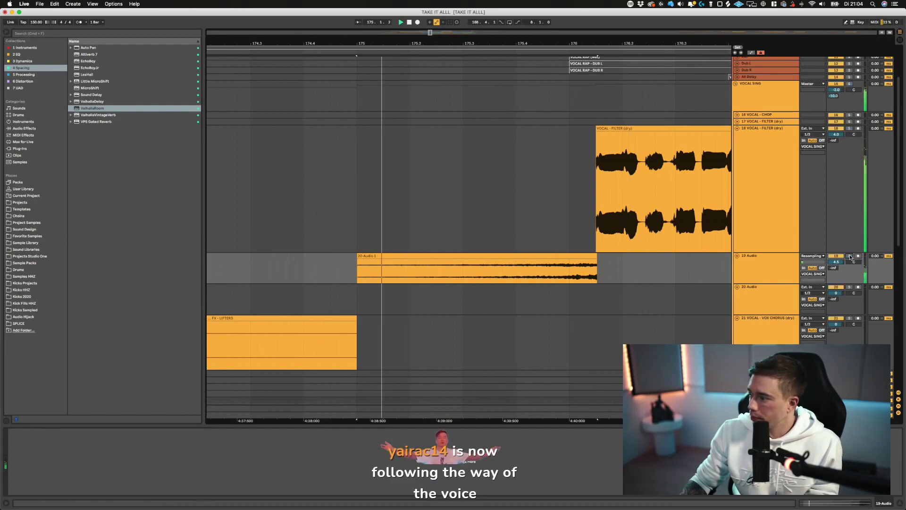
click(849, 256)
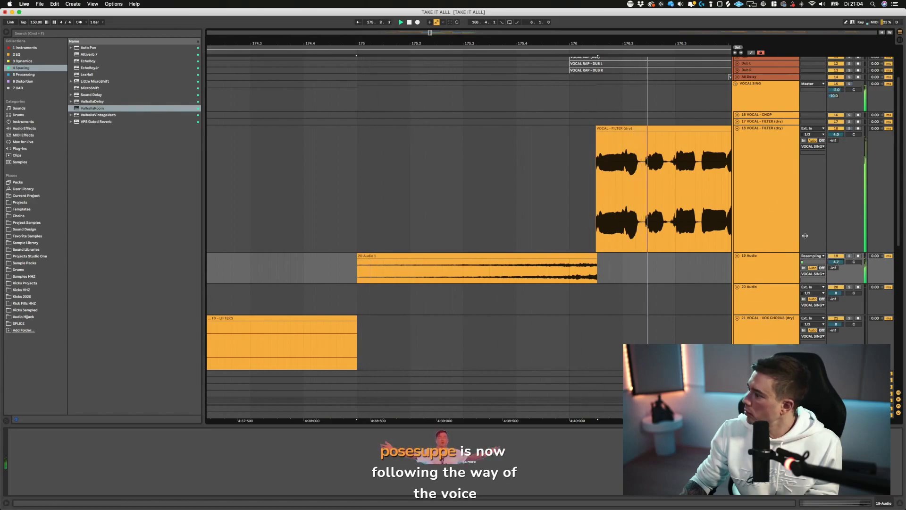
- Play the full mix from before bar 173 and set the volume of 19 Audio to 3.7 dB
drag(609, 43, 609, 22)
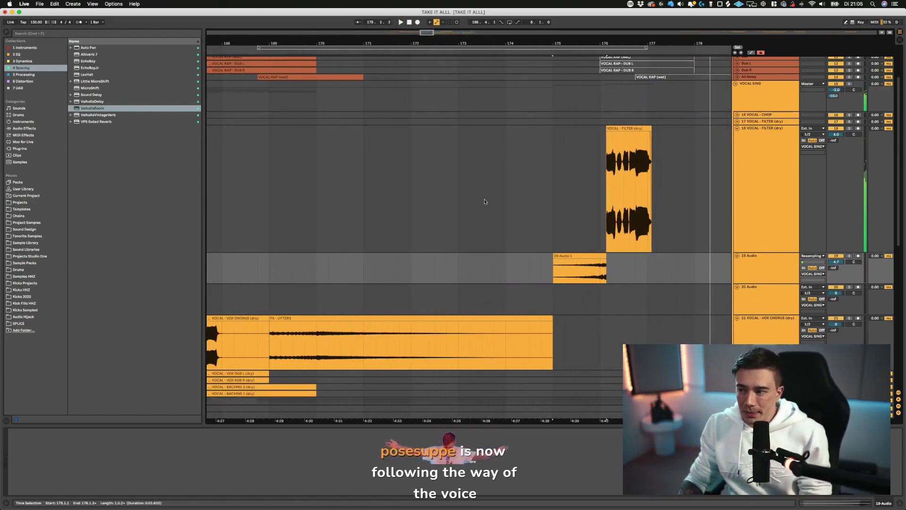
click(449, 200)
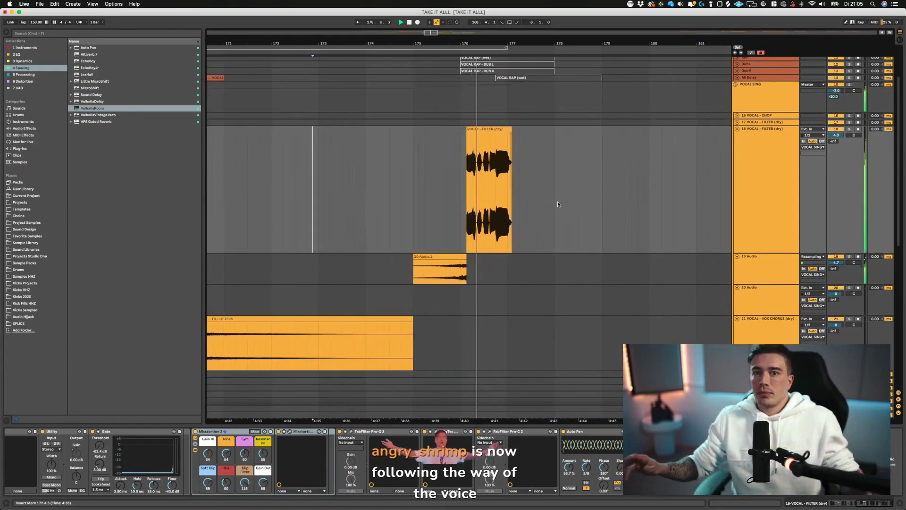
drag(836, 263, 837, 260)
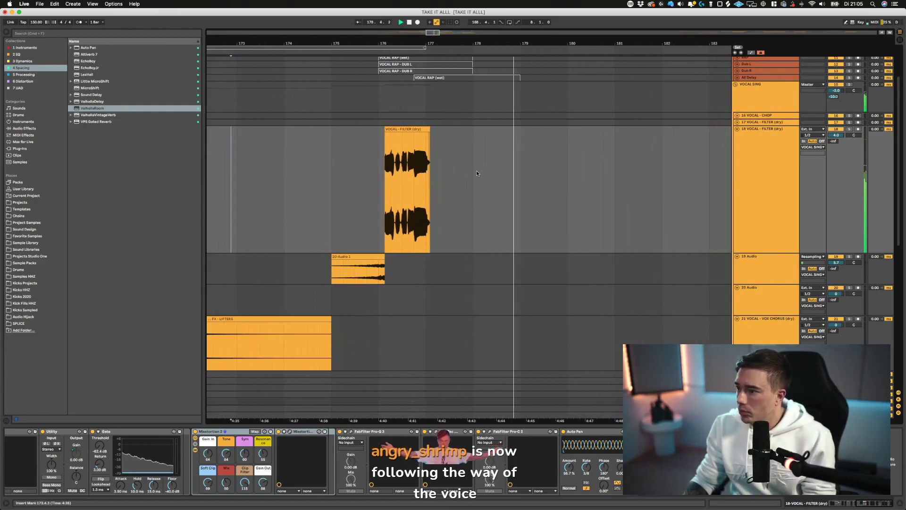
- Fold the individual tracks in the arrangement and play the section from just before bar 167 through the vocal entry
click(759, 156)
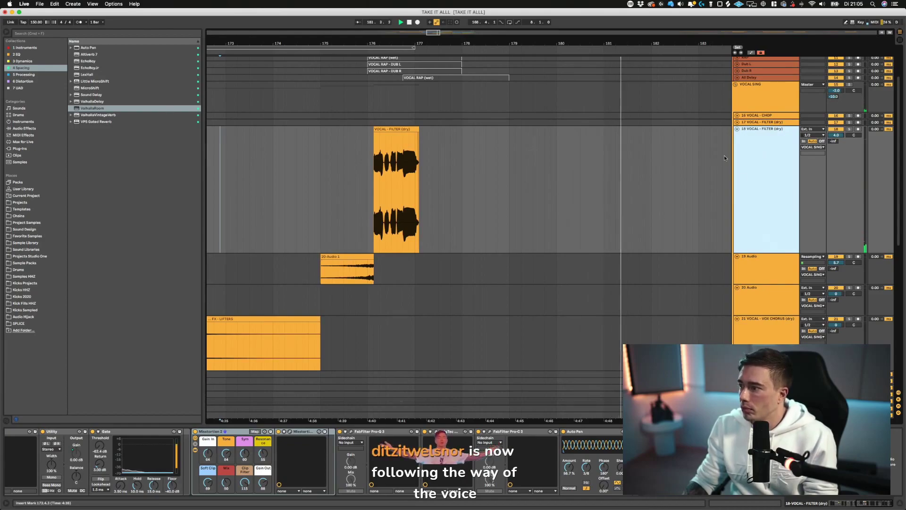
drag(574, 44, 467, 45)
alt+click(736, 129)
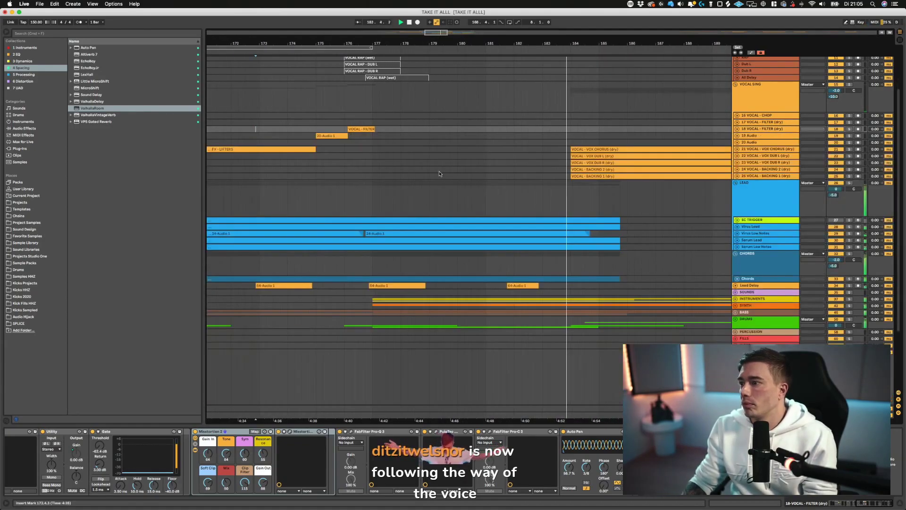
scroll(335, 125, left, 10)
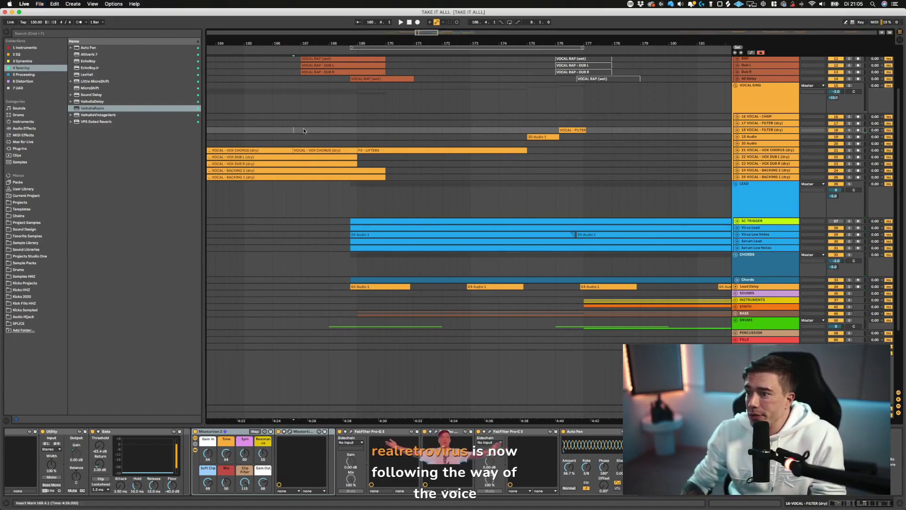
key(space)
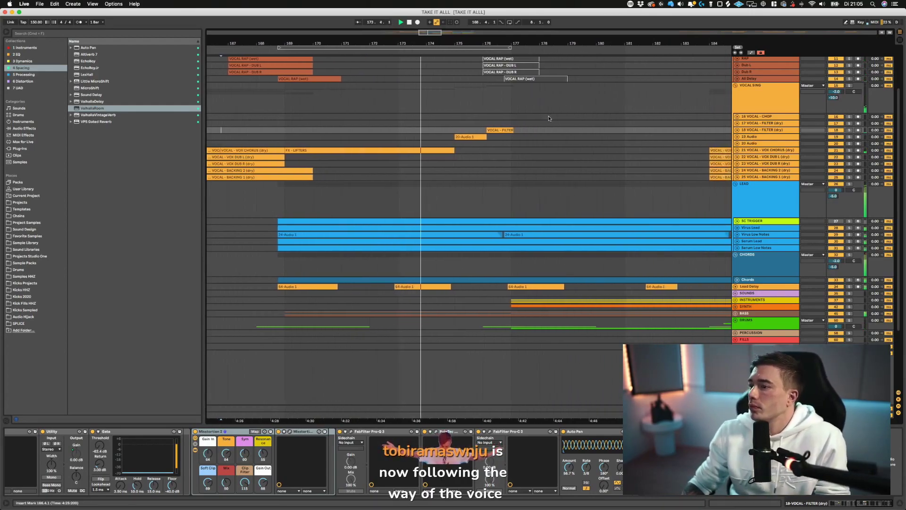
click(737, 136)
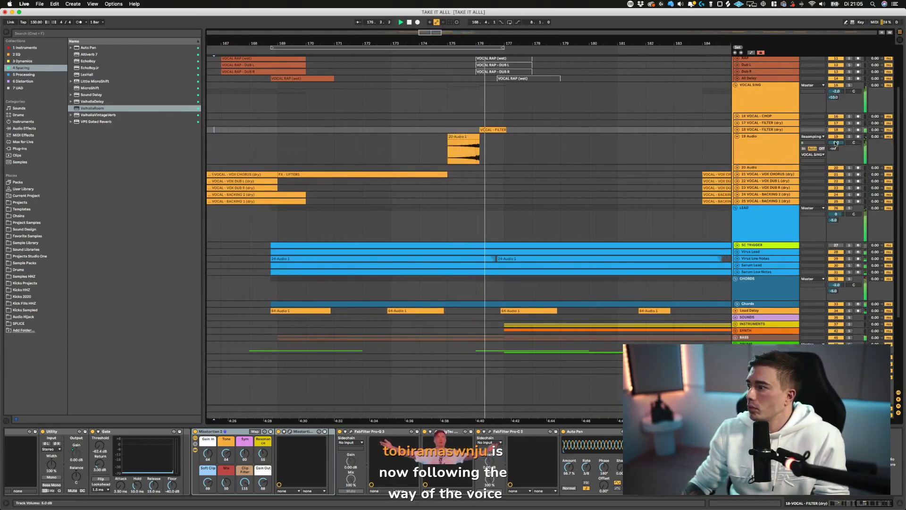
click(737, 136)
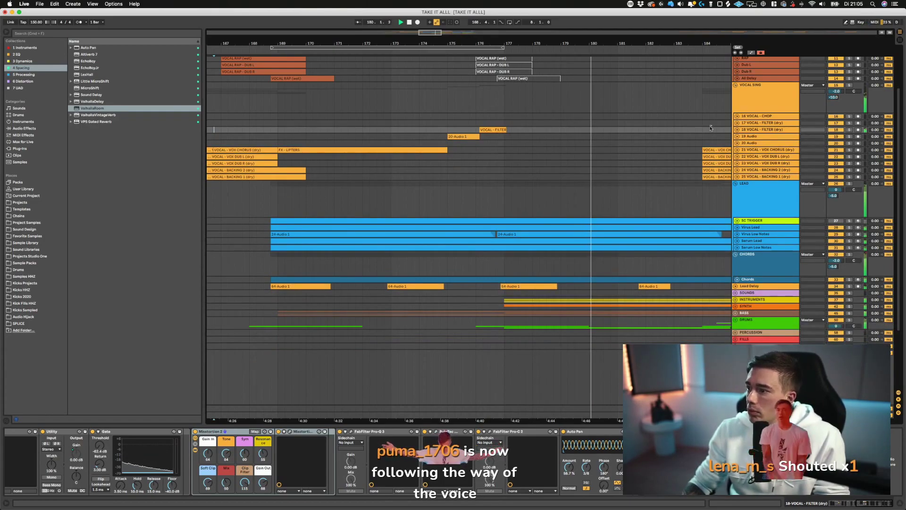
- Stop playback after the vocal section and save the project
scroll(568, 103, right, 4)
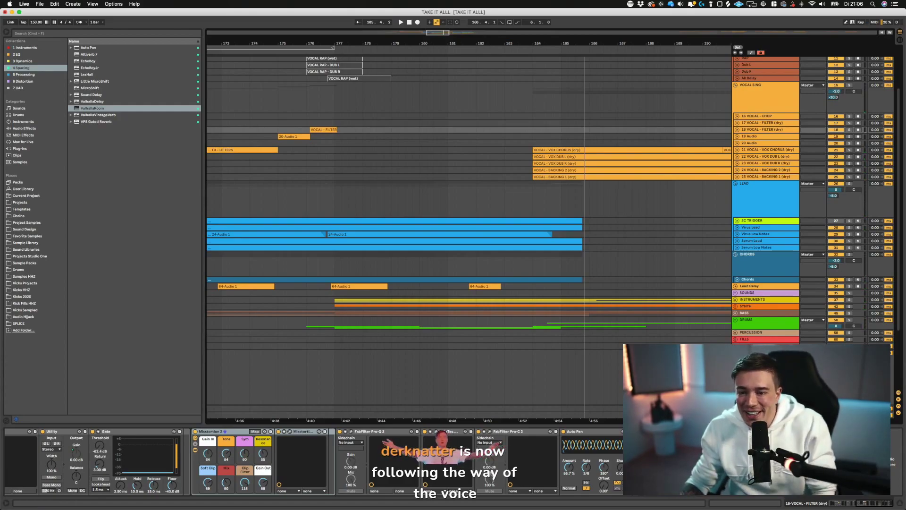
key(space)
click(422, 168)
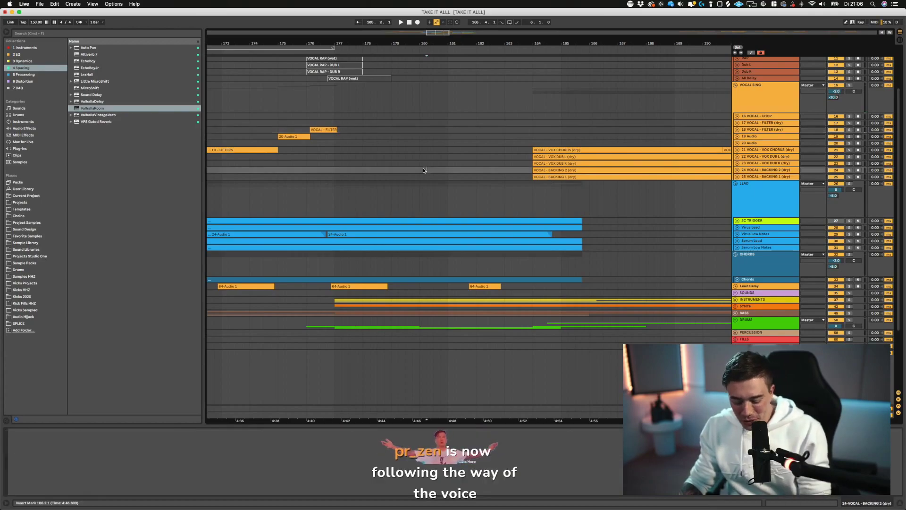
key(super+s)
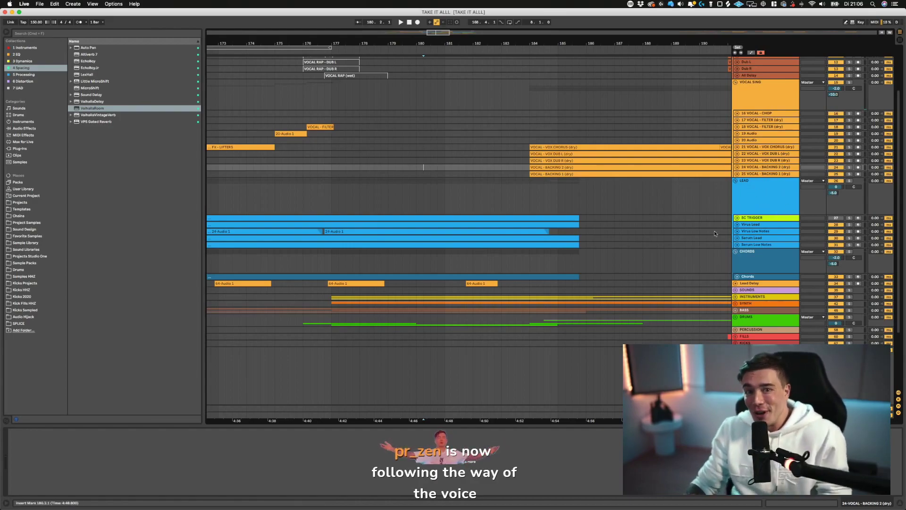
- Collapse the LEAD group and place the insert marker at 174.4 on 17 VOCAL - FILTER (dry)
click(735, 181)
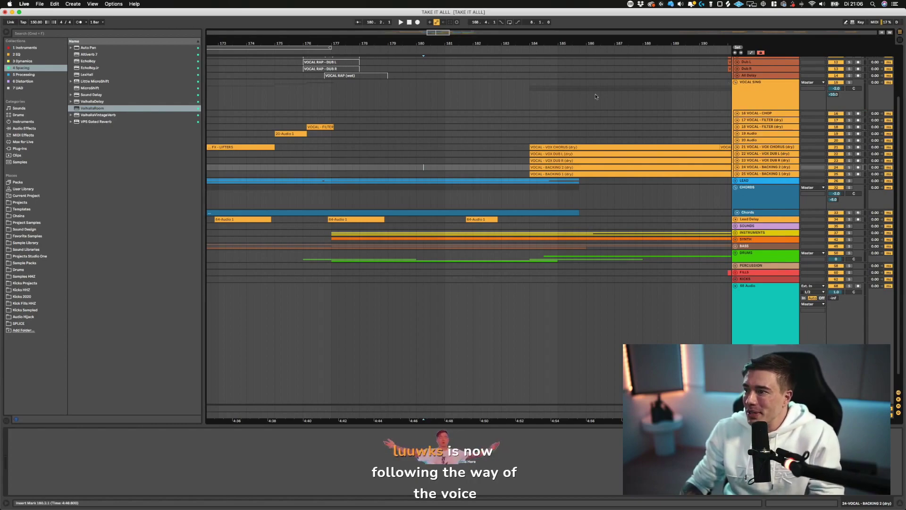
scroll(306, 117, left, 2)
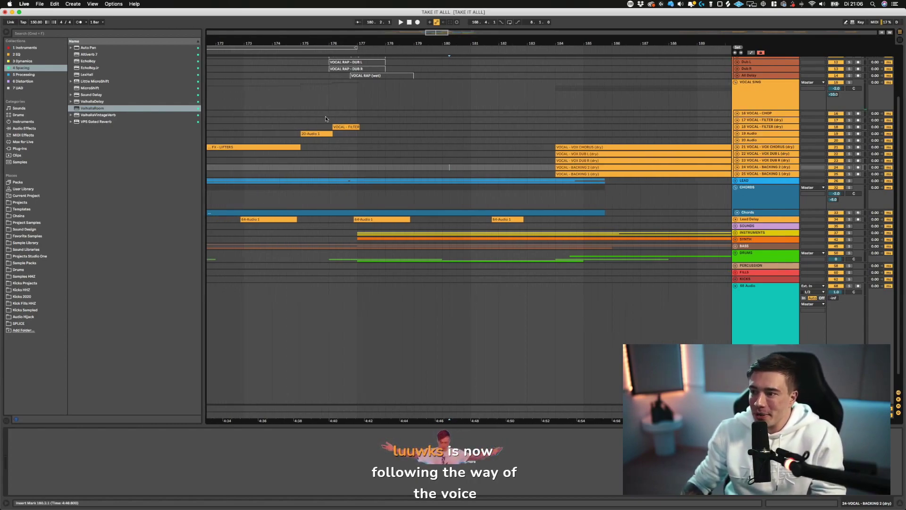
click(294, 120)
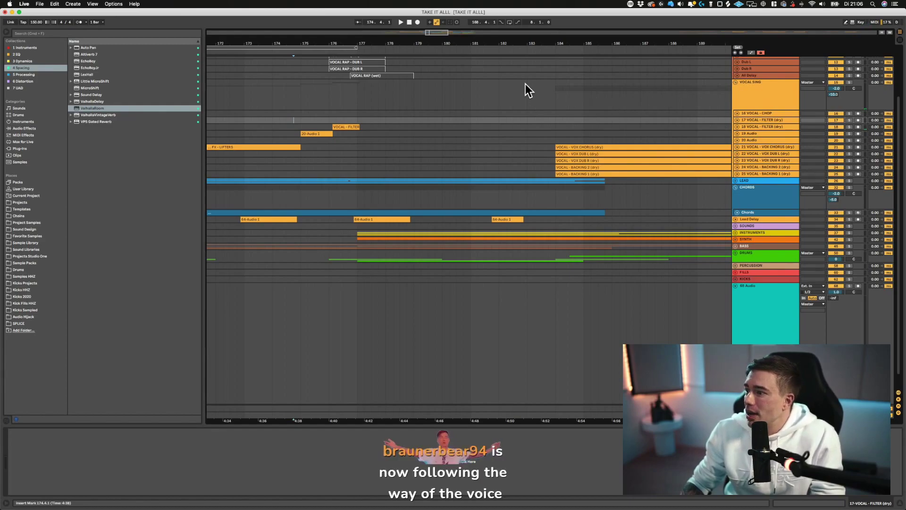
drag(445, 40, 444, 17)
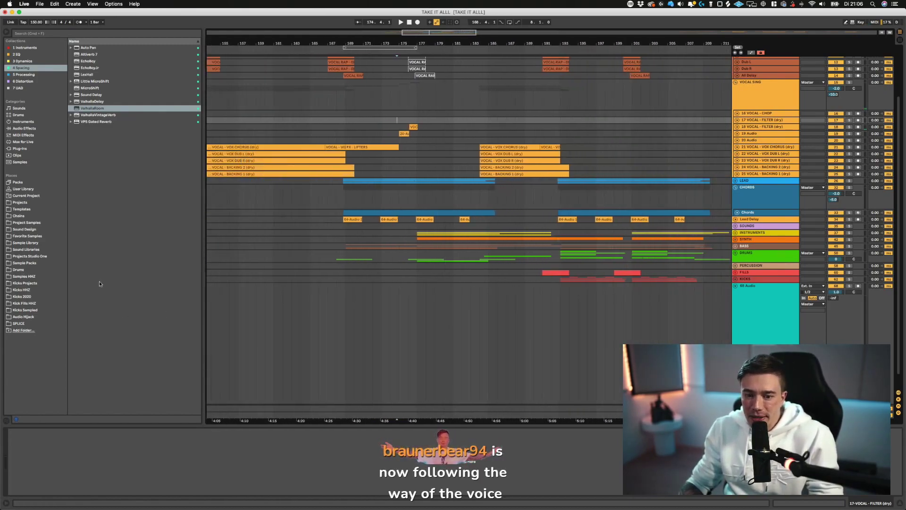
scroll(272, 111, right, 5)
drag(256, 44, 258, 31)
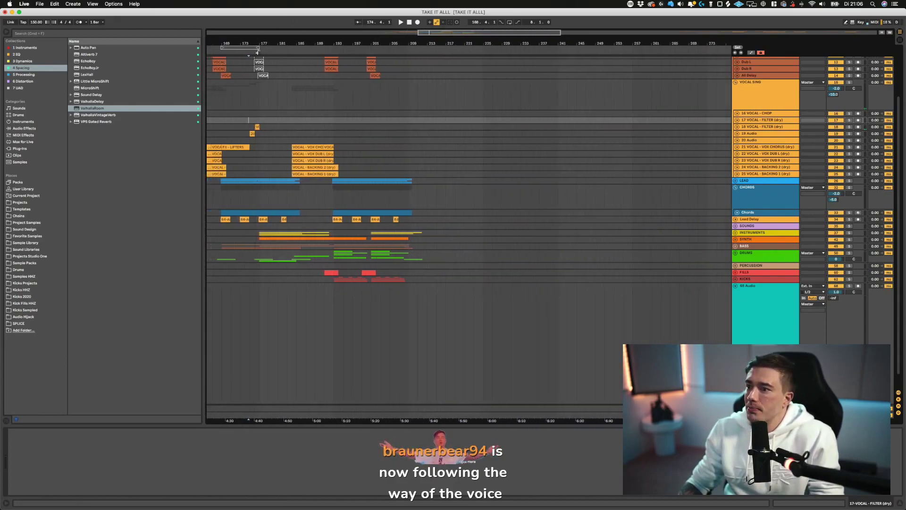
- Copy the reversed lead-in and filtered vocal clips from bars 175 to 177 and paste them at bar 199
click(263, 135)
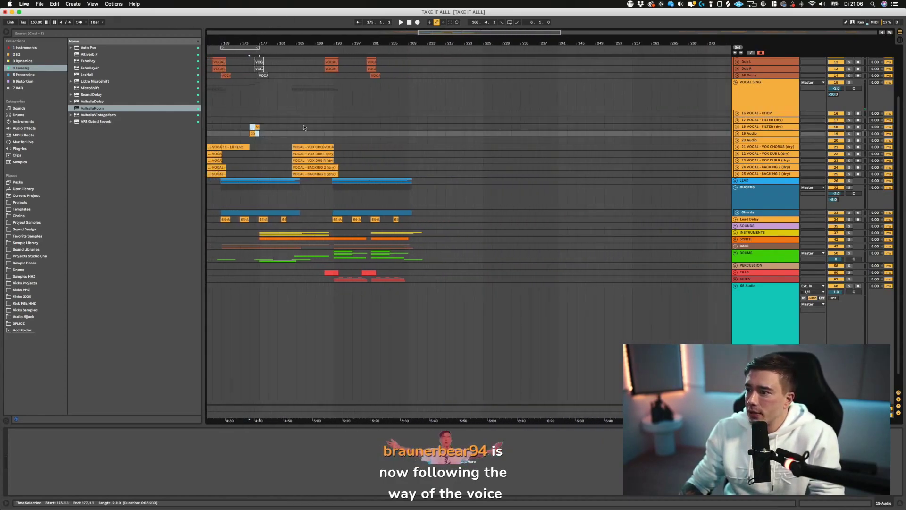
scroll(324, 124, left, 5)
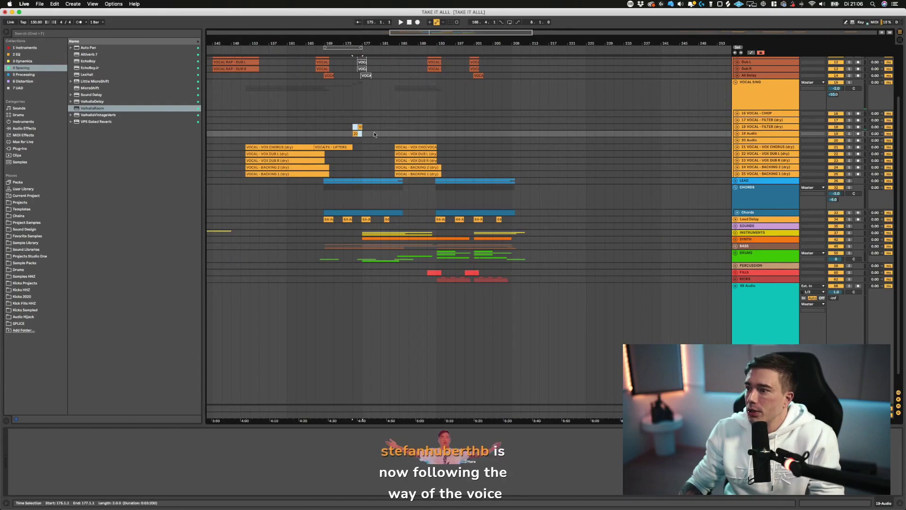
shift+click(388, 127)
click(457, 127)
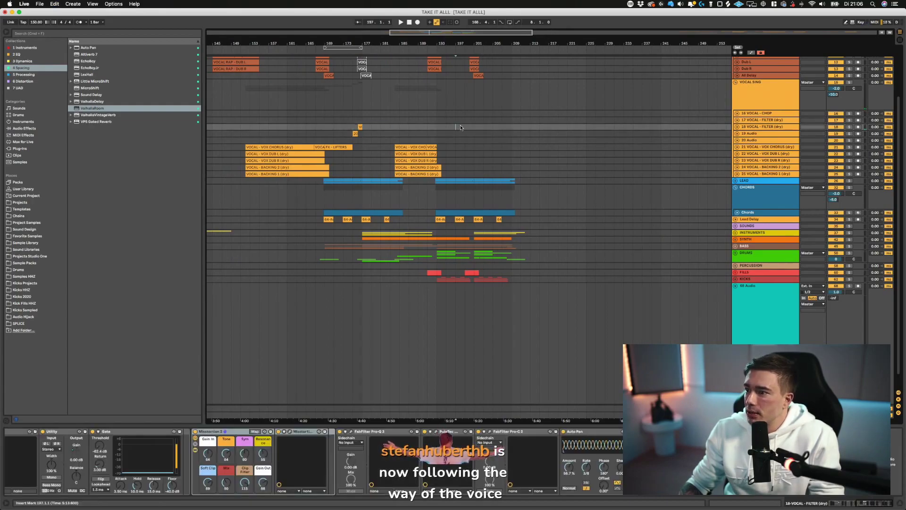
key(super+v)
key(super+v)
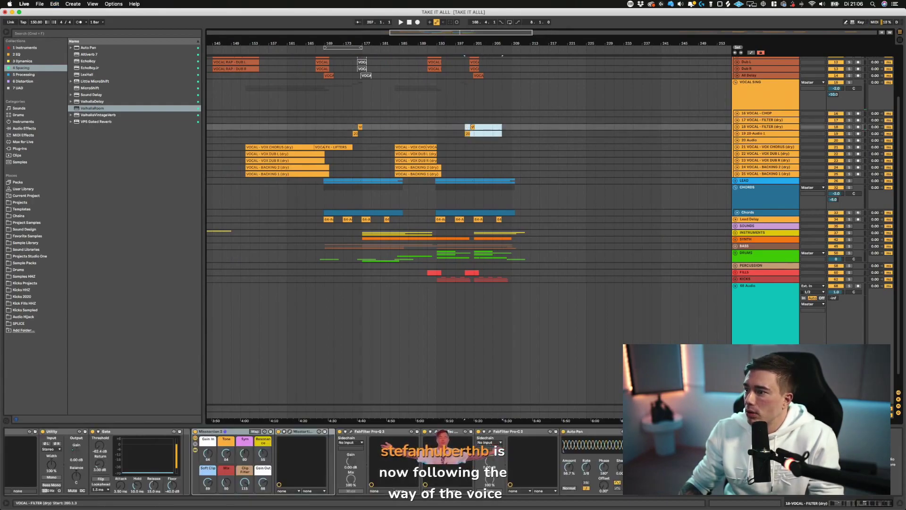
drag(470, 37, 486, 62)
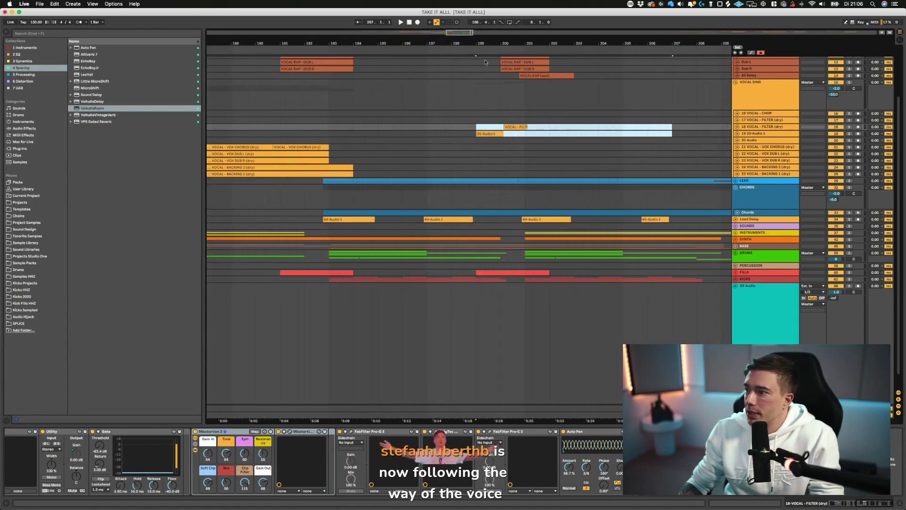
- Deactivate the rap vocal, dub and delay clips around bar 200 and play the mix from 198.4
scroll(576, 88, up, 4)
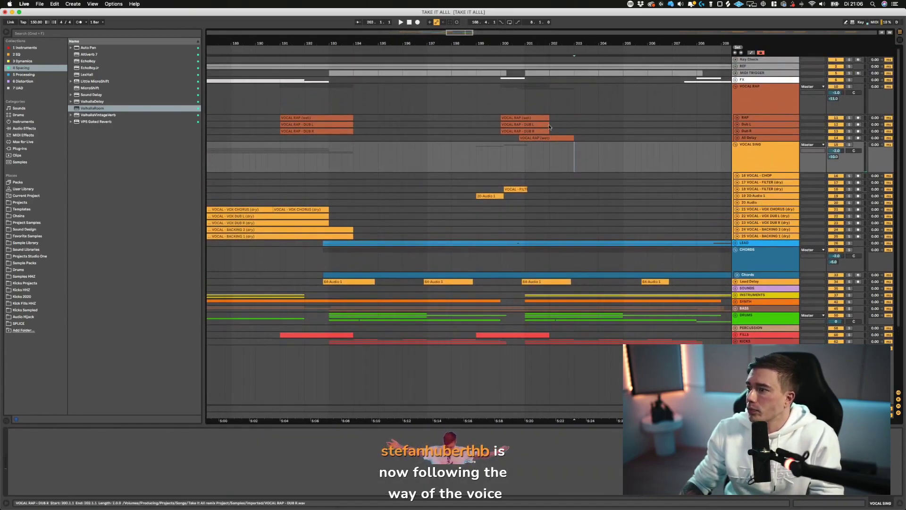
drag(603, 118, 477, 138)
click(468, 130)
key(space)
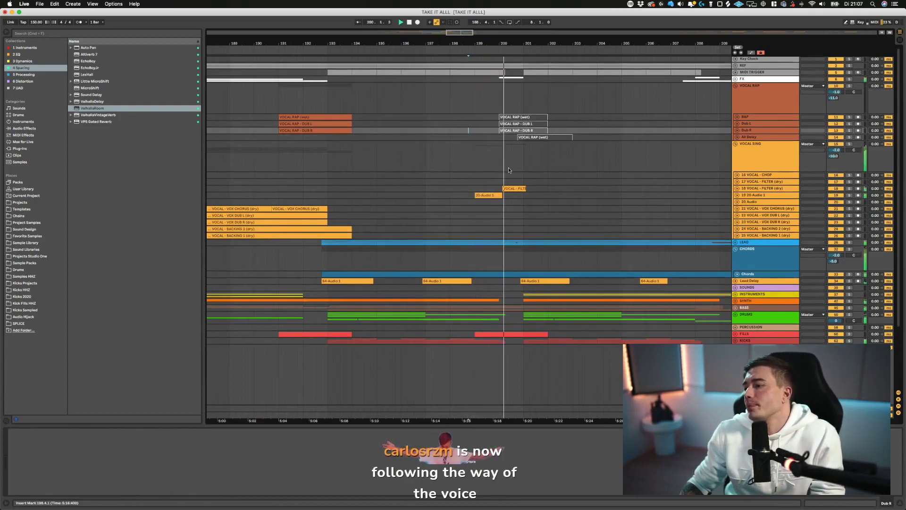
- Stop playback, unfold 18 VOCAL - FILTER (dry) and look through its automatable devices in automation view
click(737, 188)
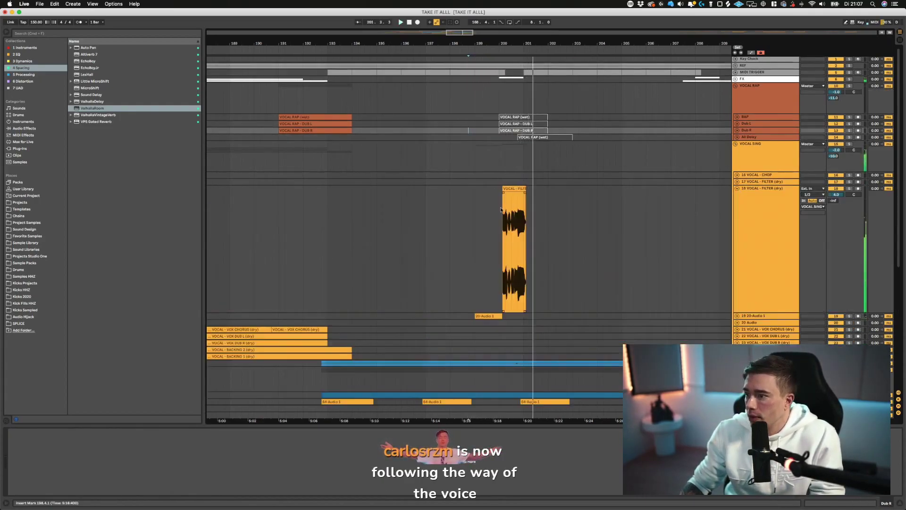
key(space)
click(493, 208)
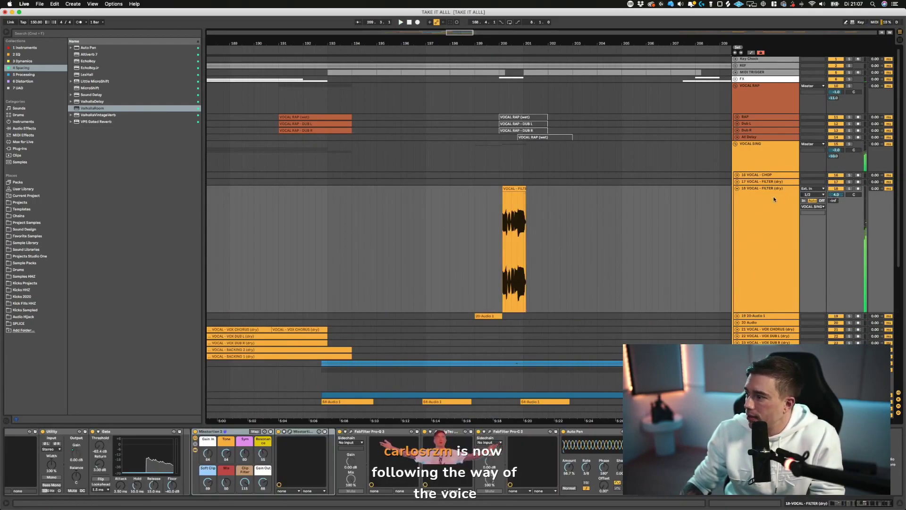
click(774, 199)
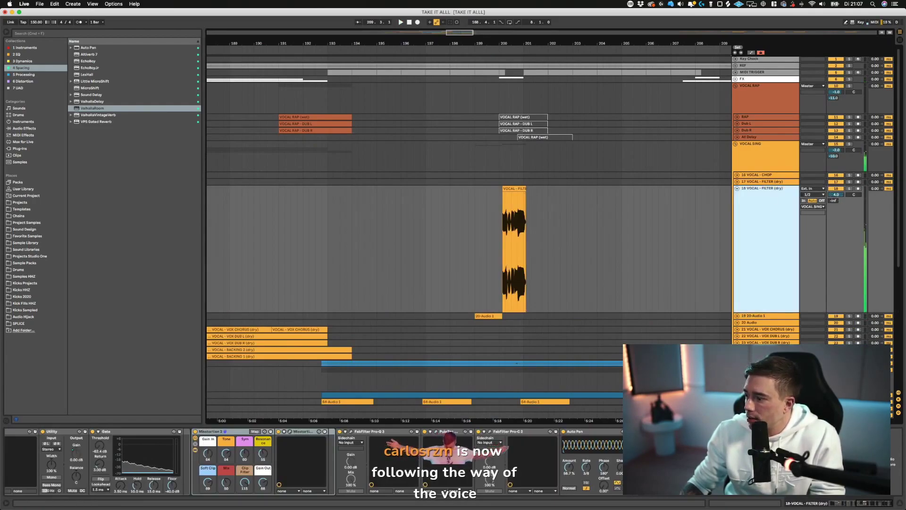
key(a)
scroll(443, 207, left, 3)
click(762, 194)
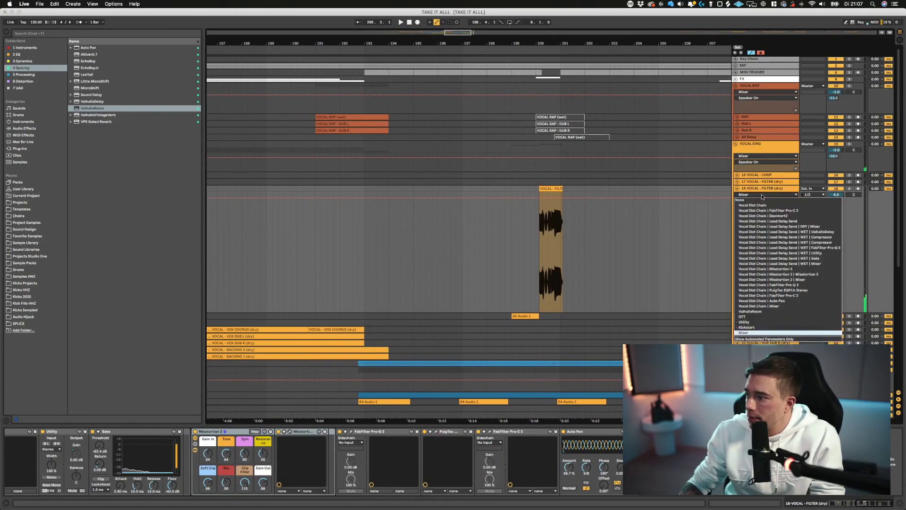
click(762, 196)
key(a)
- Undo the vocal paste and rap clip deactivation, and copy the lead-in and filtered vocal from bars 175–177 to bar 199 again
key(super+z)
key(super+z)
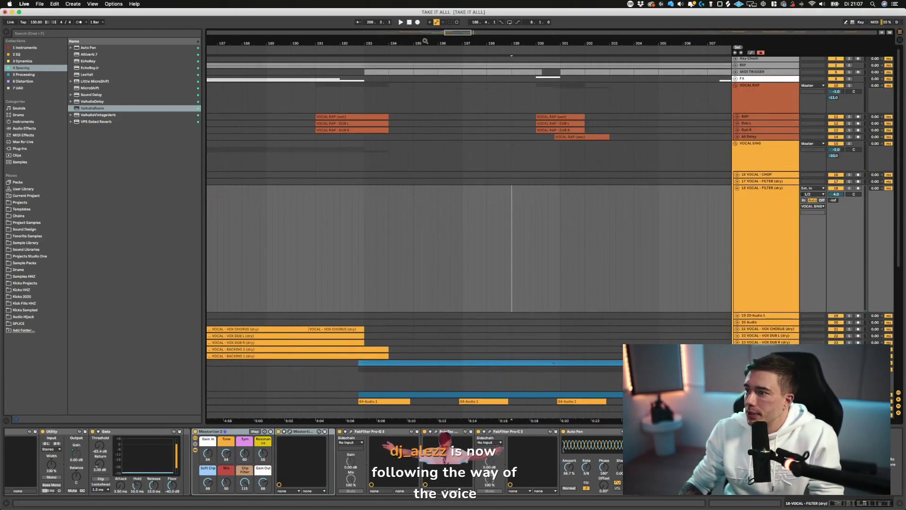
drag(425, 40, 425, 17)
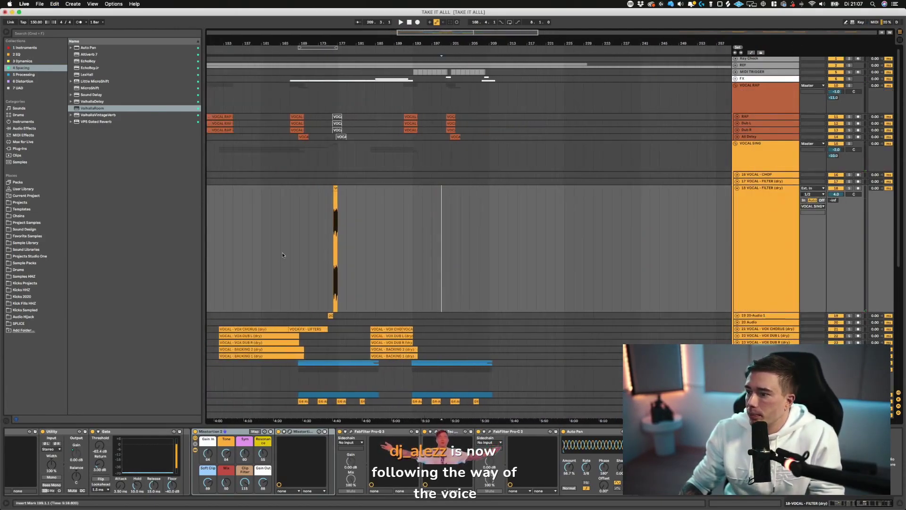
click(335, 264)
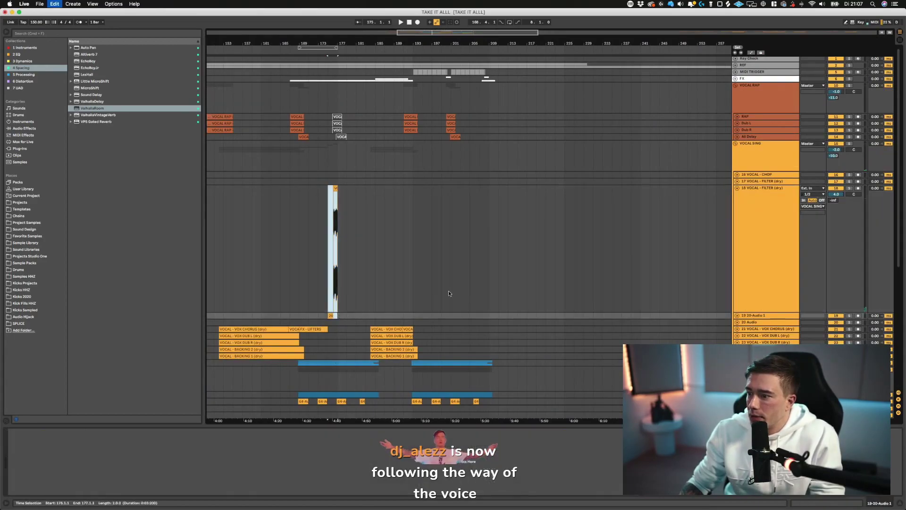
drag(451, 43, 434, 286)
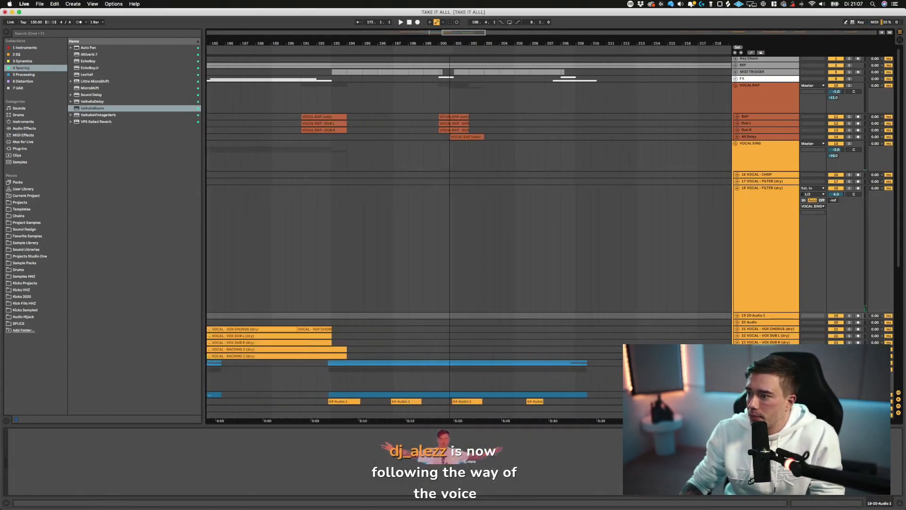
click(439, 265)
drag(431, 241, 423, 231)
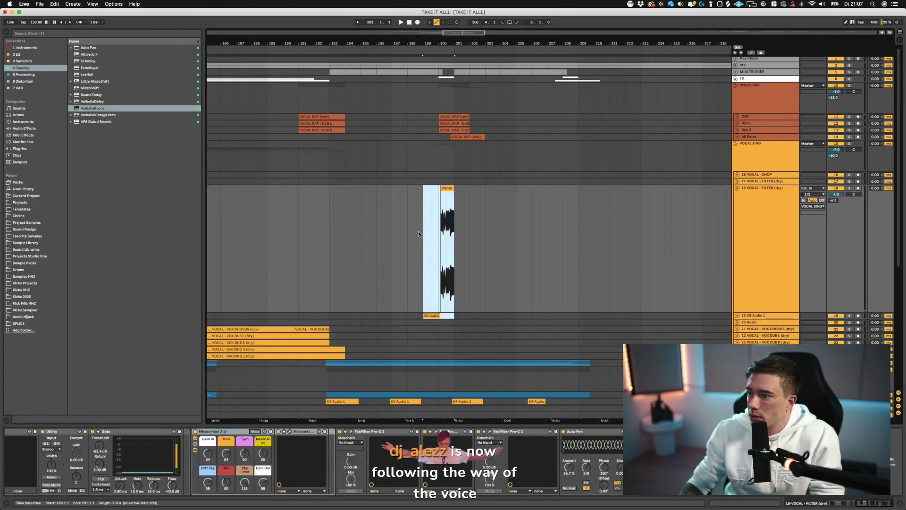
- Audition the pasted vocal from bar 199 and deactivate the rap vocal, dub and delay clips around bar 200
key(space)
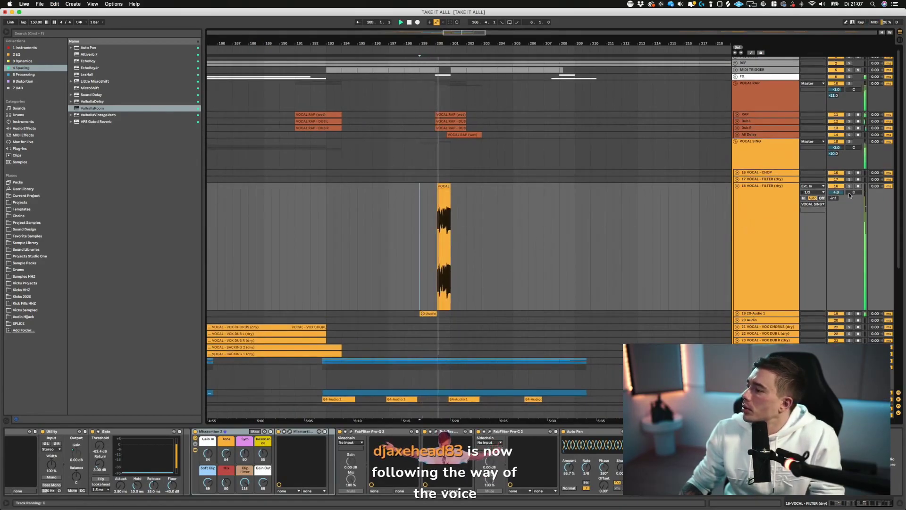
key(space)
drag(505, 136, 438, 116)
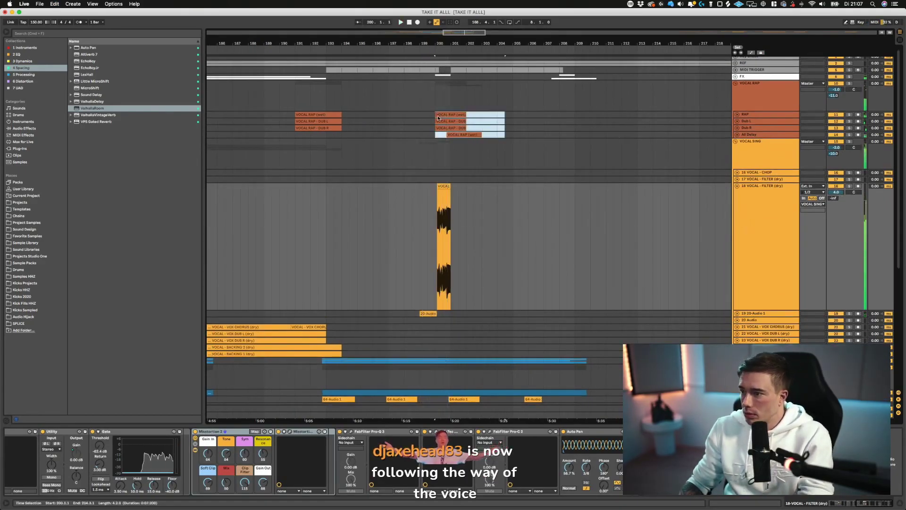
click(421, 128)
- Play the mix from bar 199 and set the volume of 18 VOCAL - FILTER (dry) to 4.4 dB
key(space)
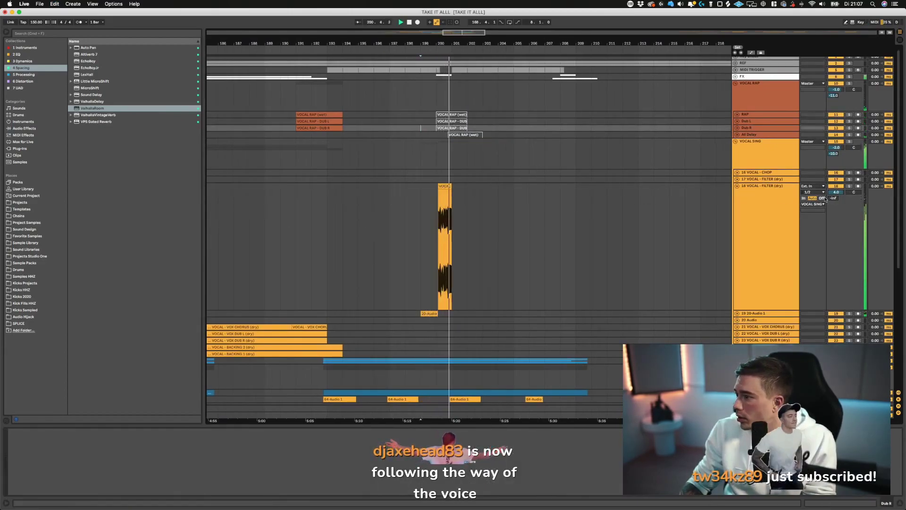
drag(836, 193, 836, 195)
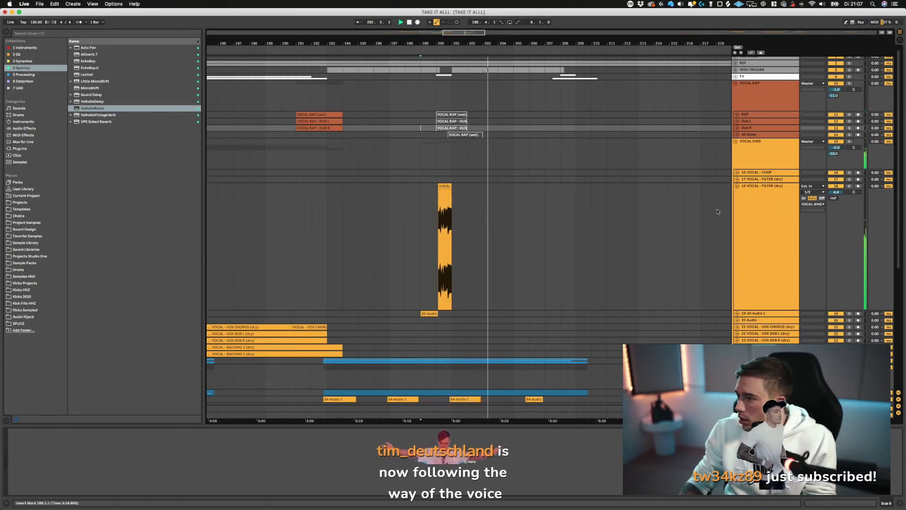
scroll(475, 198, left, 3)
key(space)
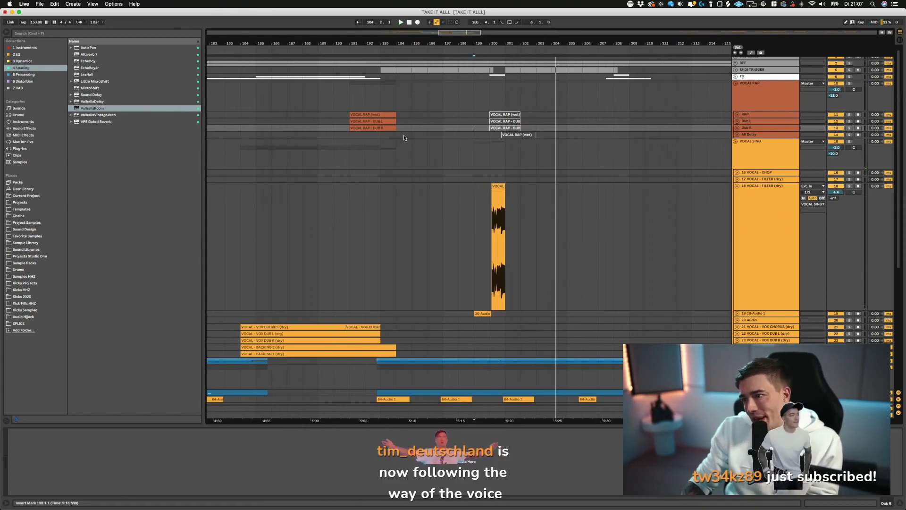
- Play the filtered vocal entry from bar 199 and fold 18 VOCAL - FILTER (dry)
click(346, 108)
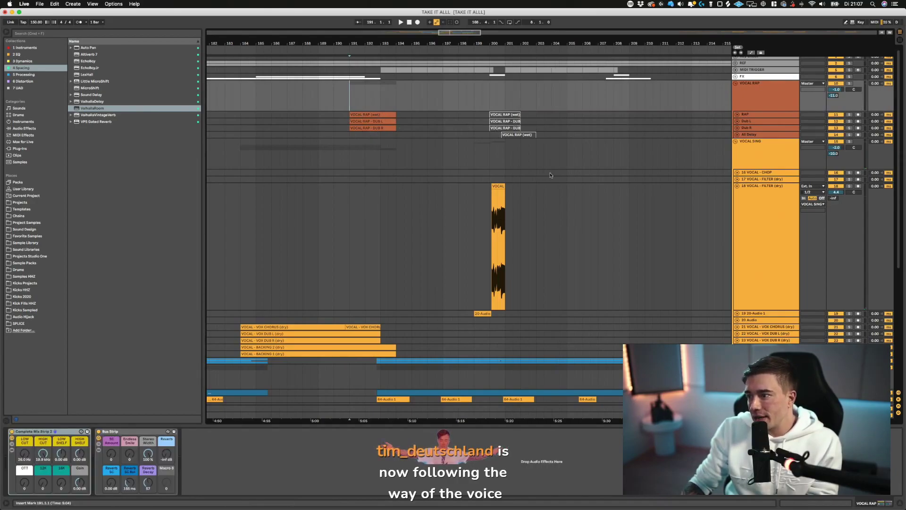
click(475, 195)
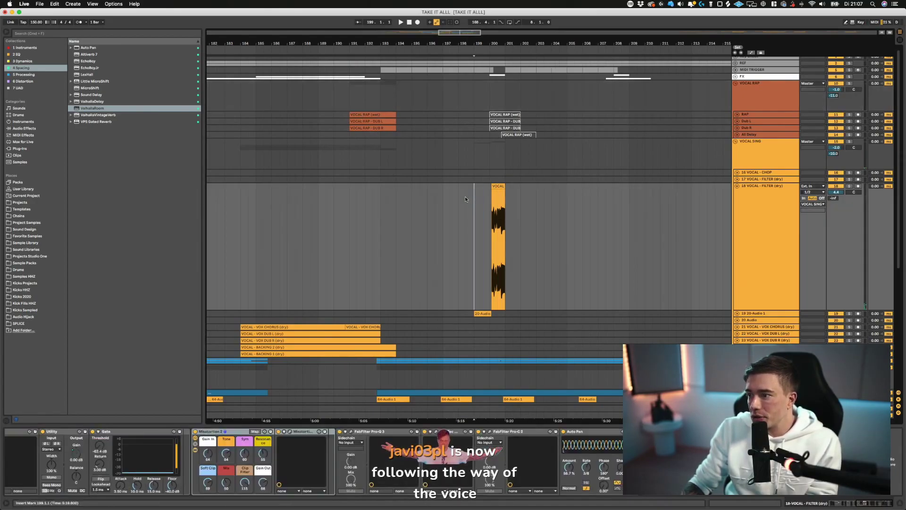
key(space)
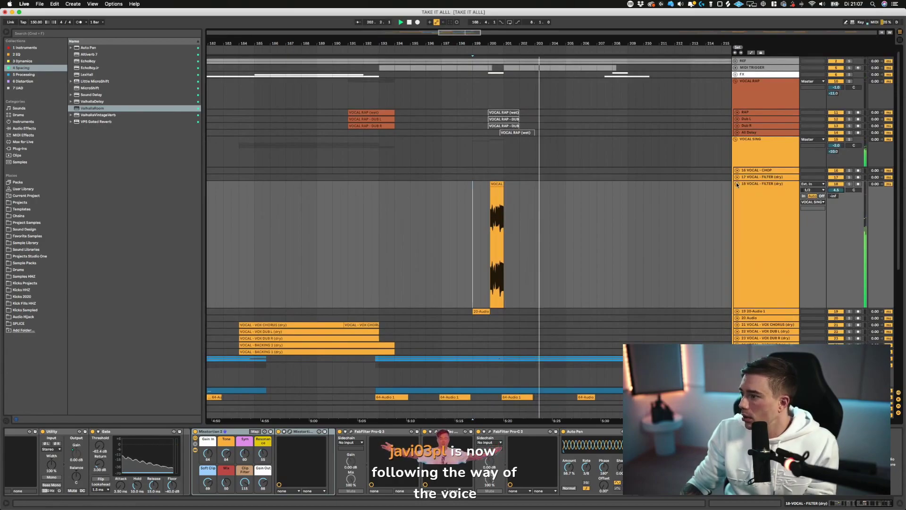
click(736, 185)
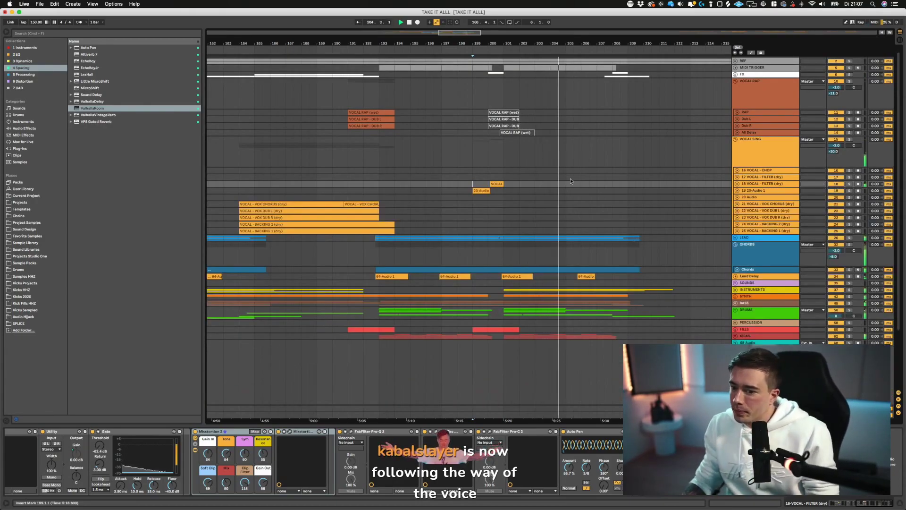
- Examine the vocal layers from the chorus start at bar 152 to the filtered vocal at bar 176
scroll(561, 169, left, 5)
scroll(555, 159, left, 15)
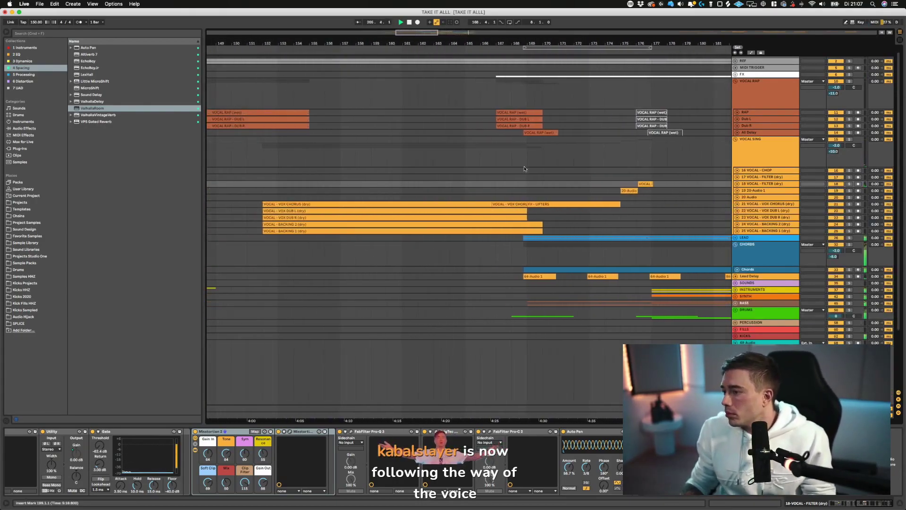
scroll(413, 148, left, 5)
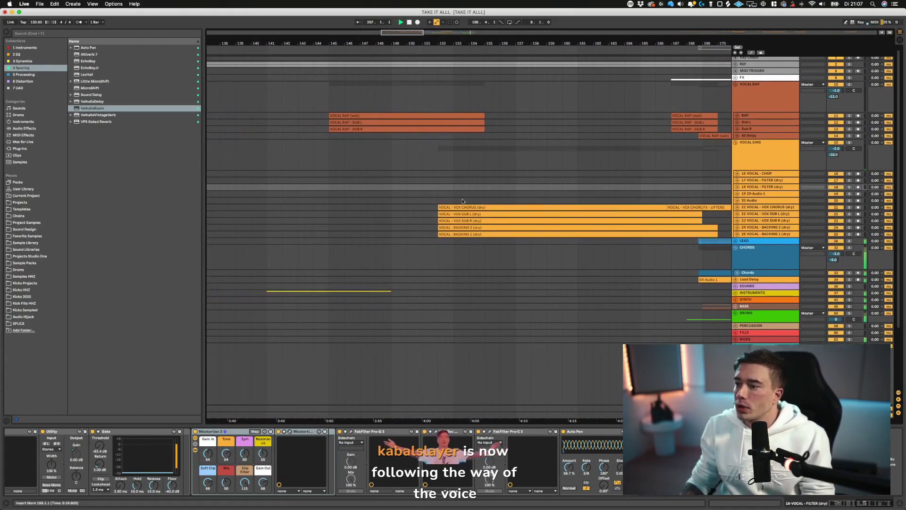
click(440, 192)
scroll(442, 190, right, 5)
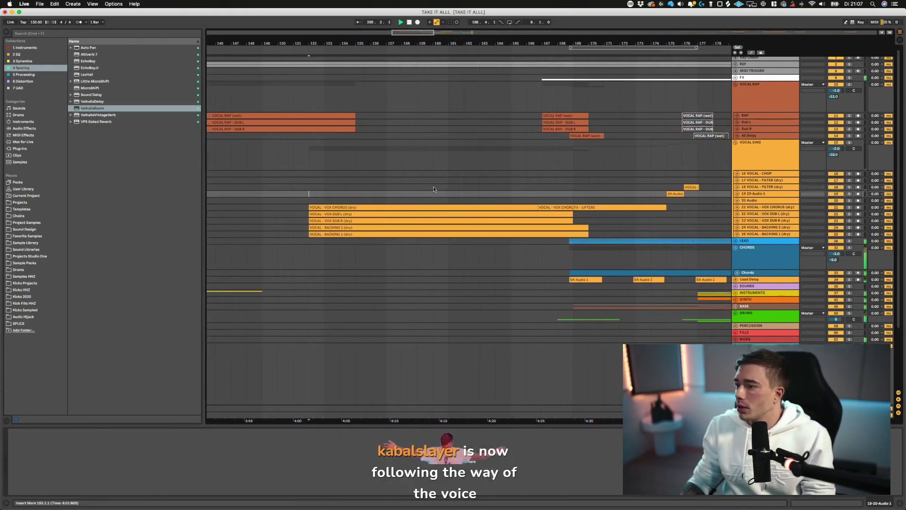
scroll(424, 193, right, 1)
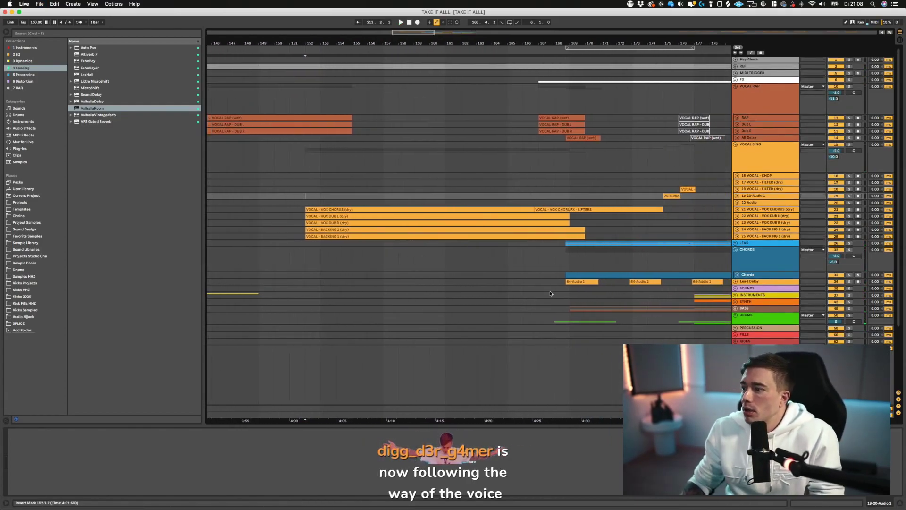
- Place the insert marker on the CHORDS group at bar 152, where the chorus vocals start
click(553, 263)
scroll(310, 254, left, 2)
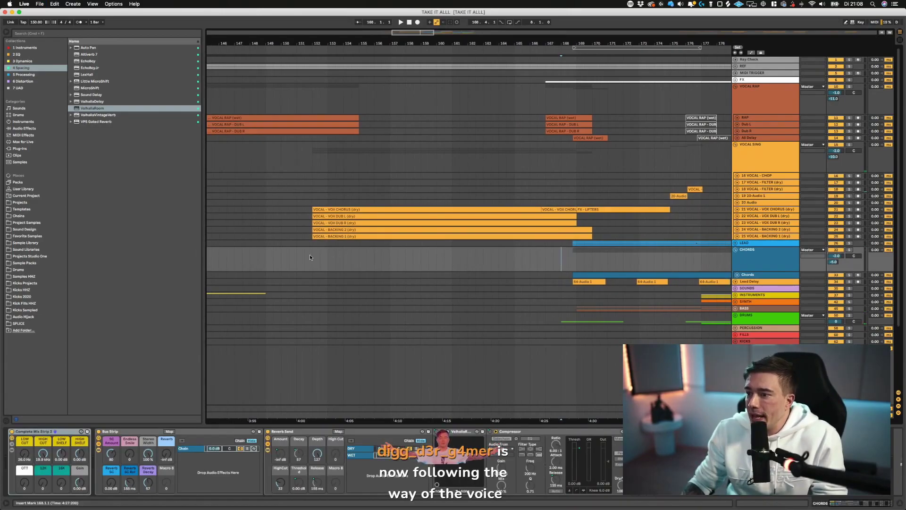
click(326, 255)
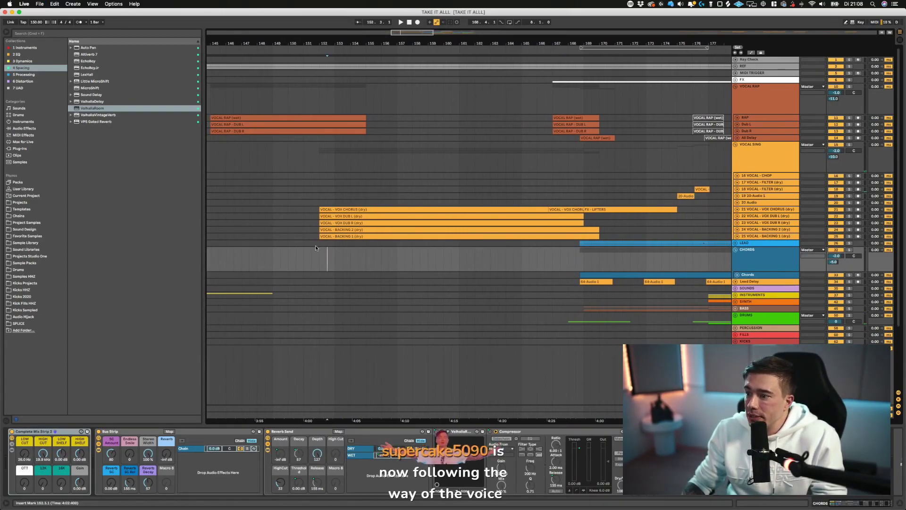
click(331, 274)
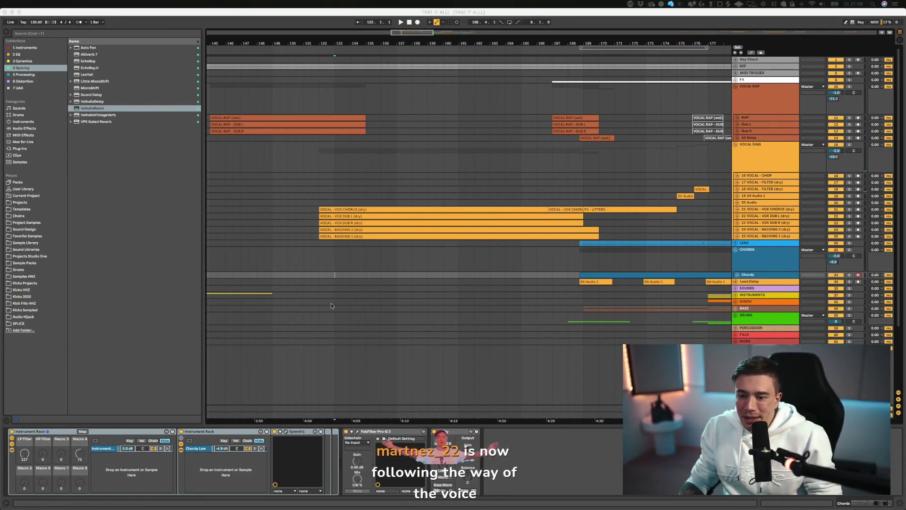
click(323, 252)
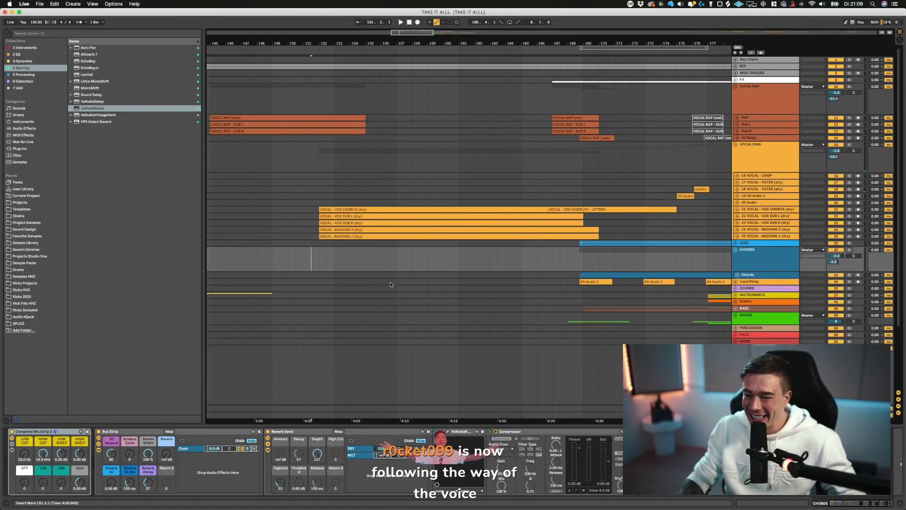
click(321, 252)
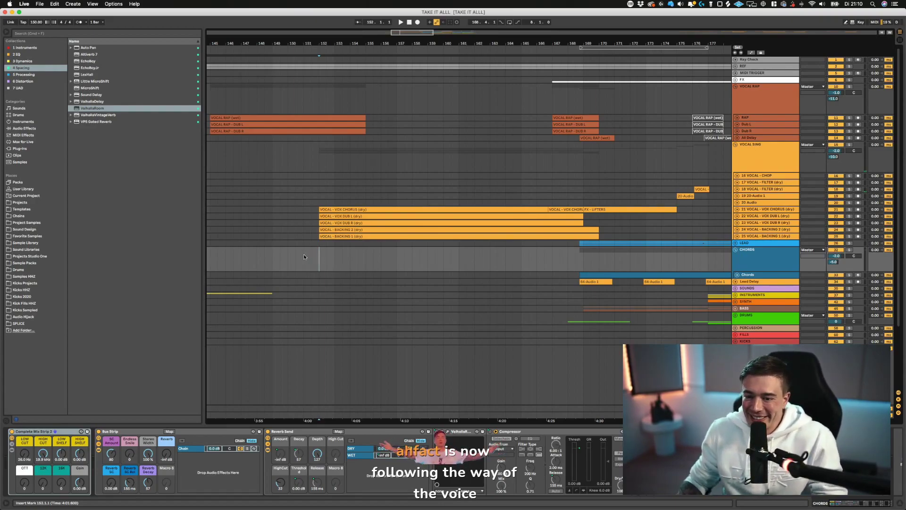
scroll(304, 262, right, 2)
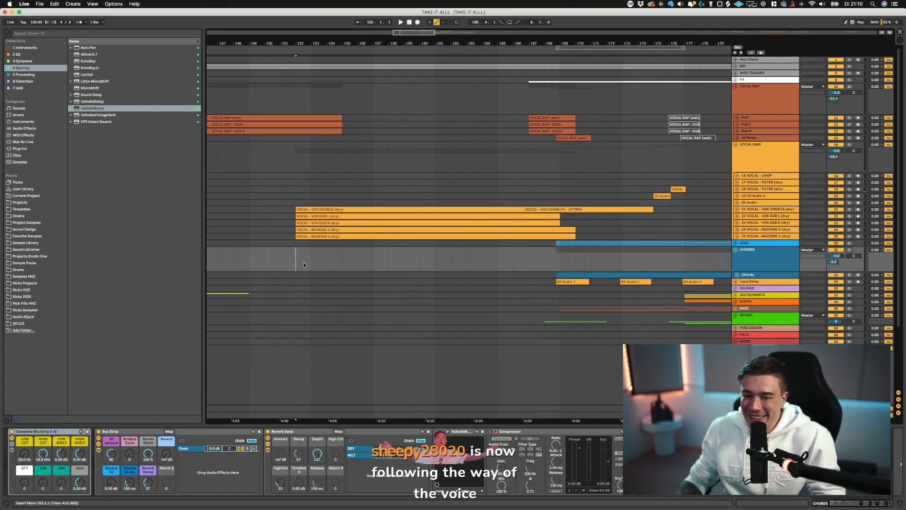
- Examine the rap vocals from bar 145 and their overlap with the chorus vocals starting at bar 152
scroll(382, 240, right, 2)
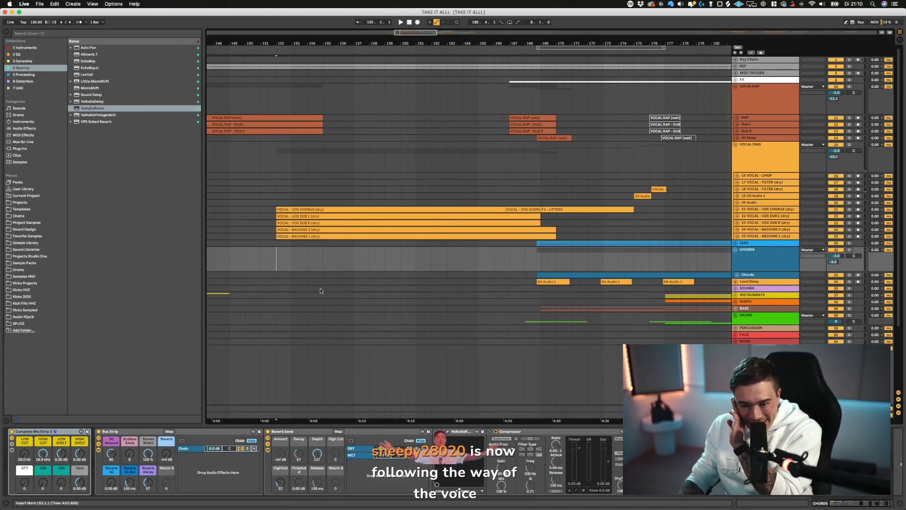
click(275, 242)
click(272, 247)
scroll(273, 246, left, 5)
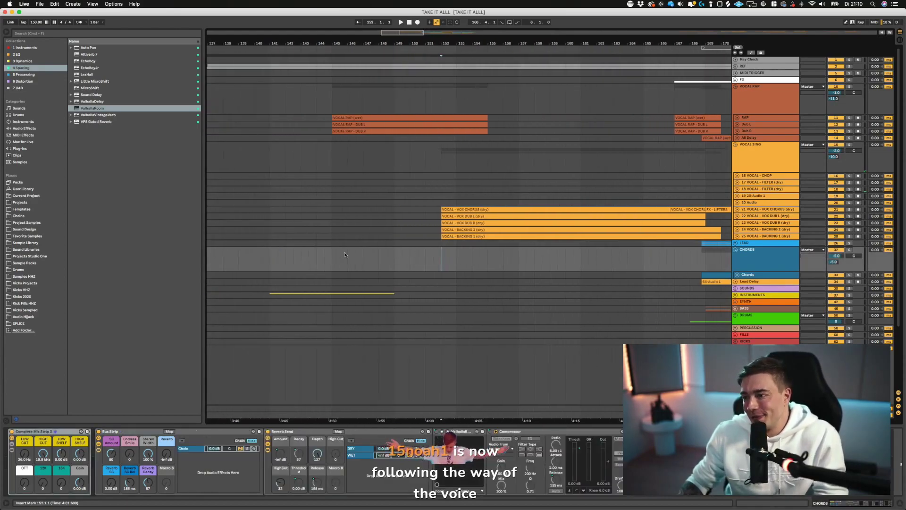
click(329, 251)
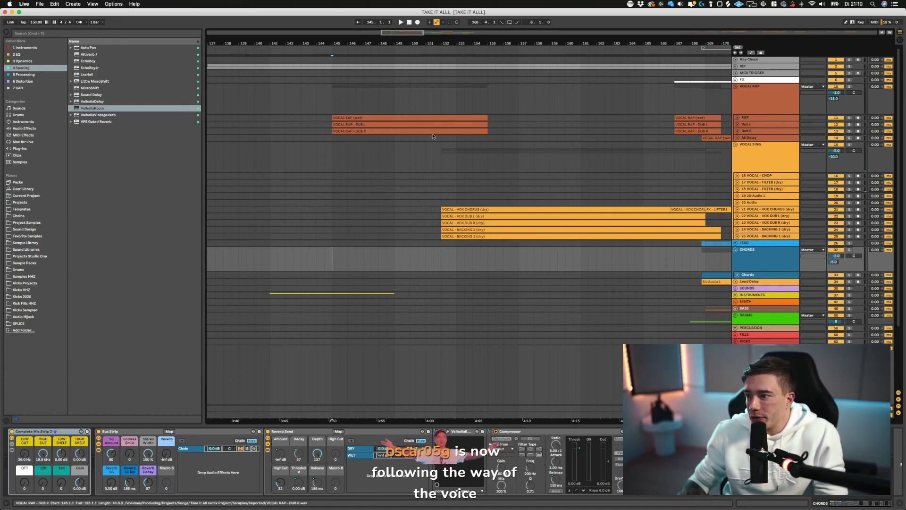
scroll(629, 249, right, 3)
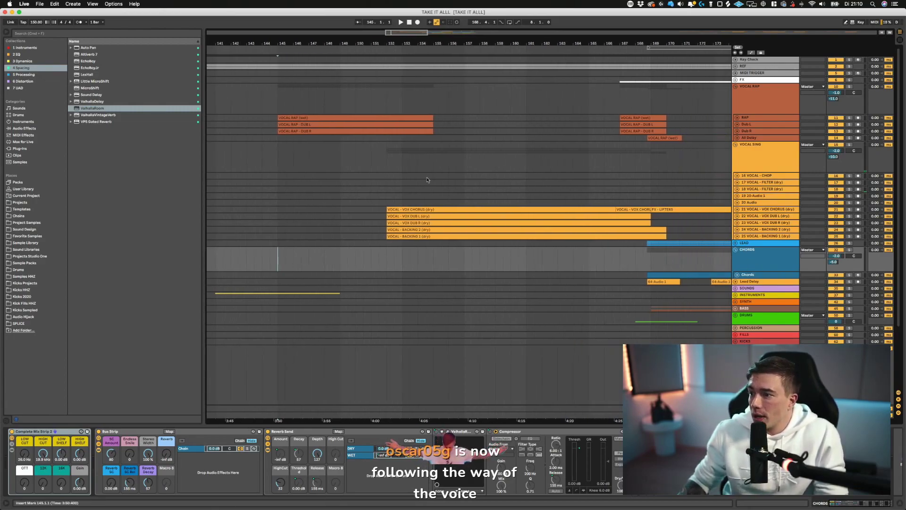
click(302, 118)
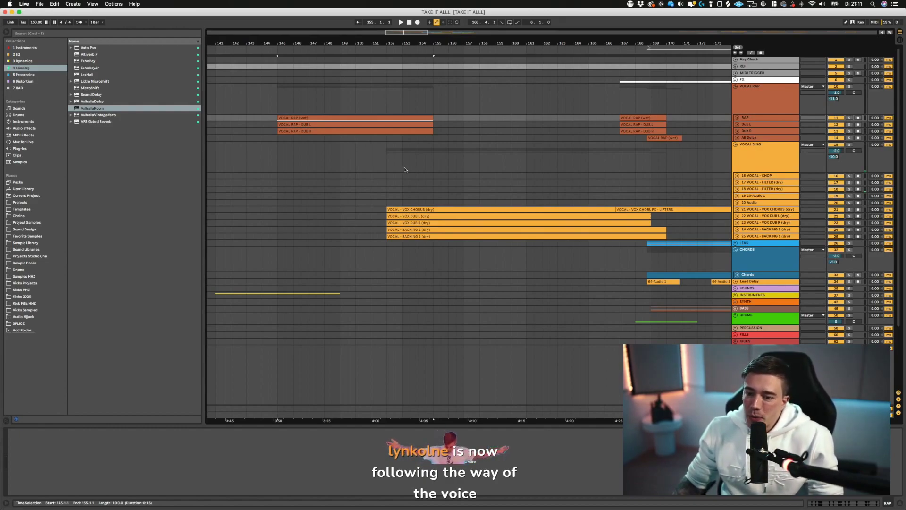
click(381, 171)
click(379, 175)
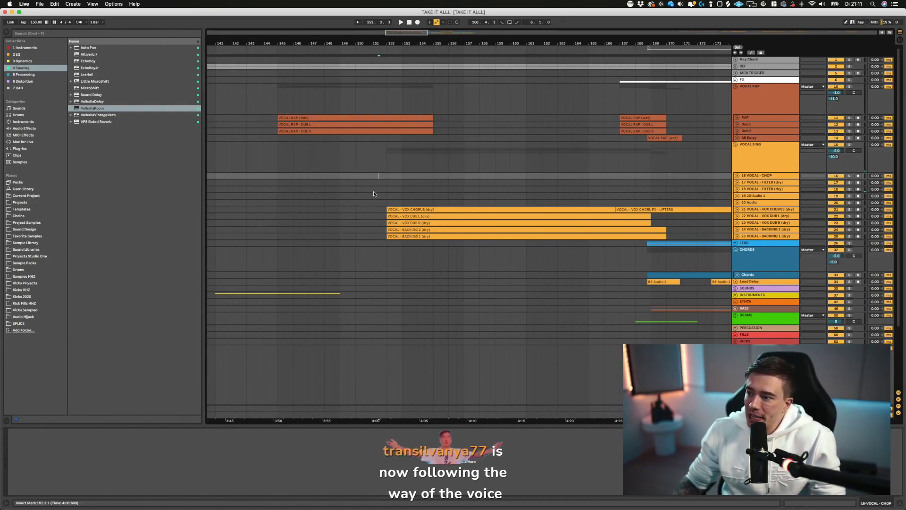
click(378, 189)
click(385, 193)
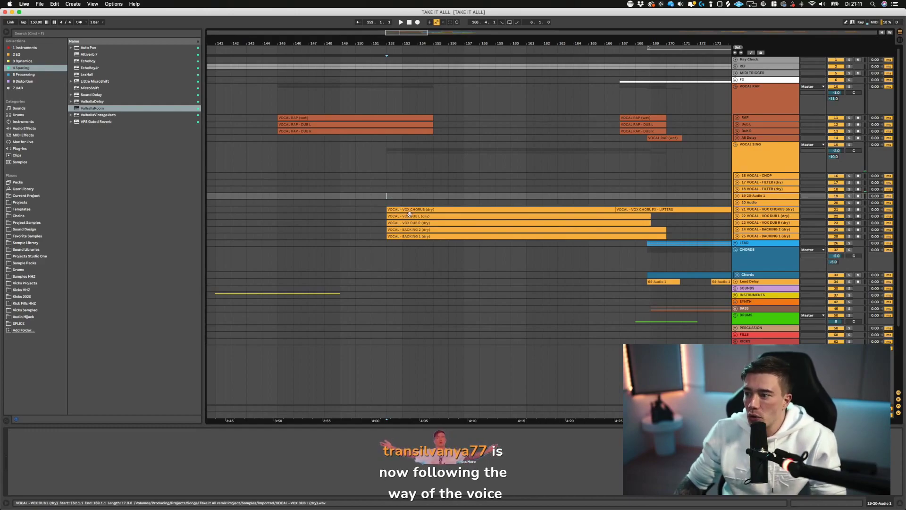
- Delete the empty 68-Audio track below KICKS
scroll(425, 208, right, 3)
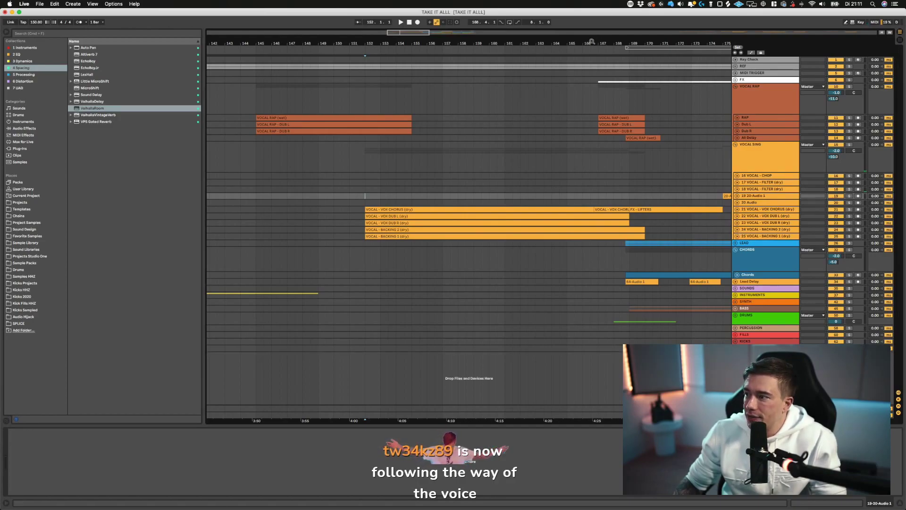
drag(591, 41, 592, 9)
click(765, 348)
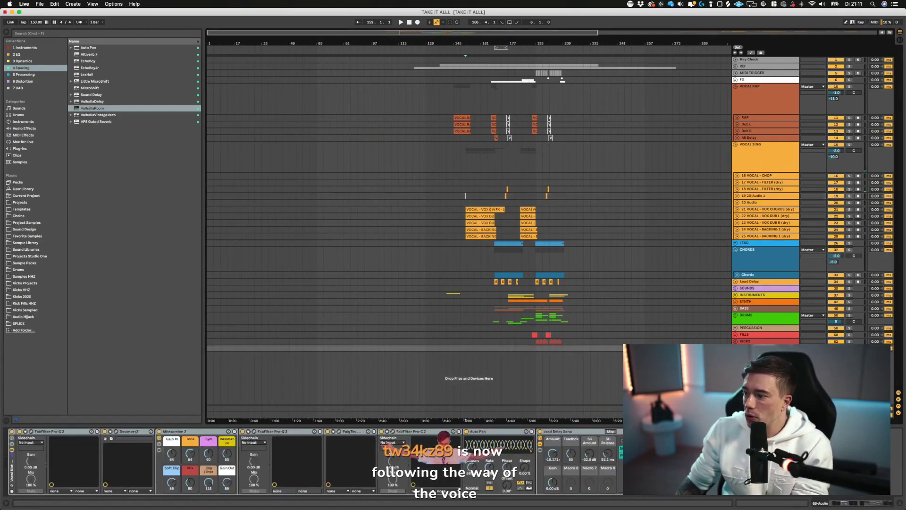
key(Delete)
- Place the insert marker on the Chords track at bar 152, where the chorus vocals start
drag(467, 43, 460, 99)
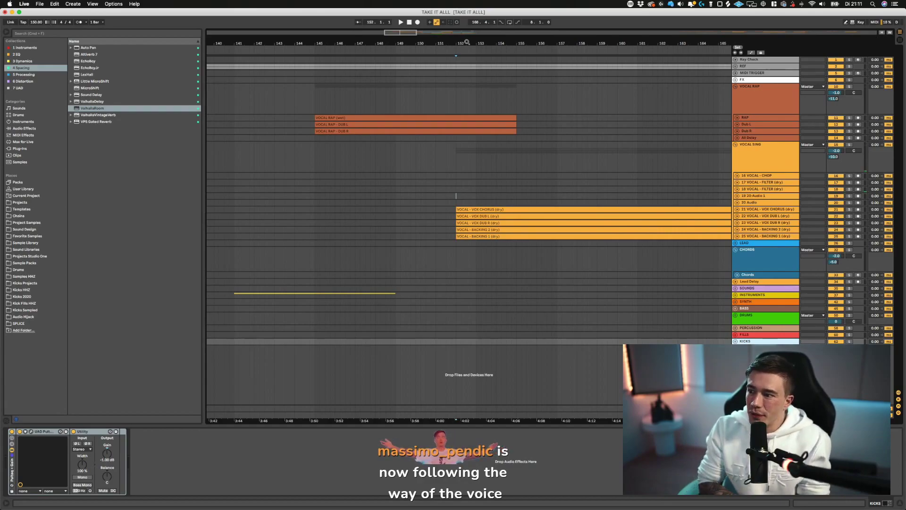
drag(467, 42, 465, 42)
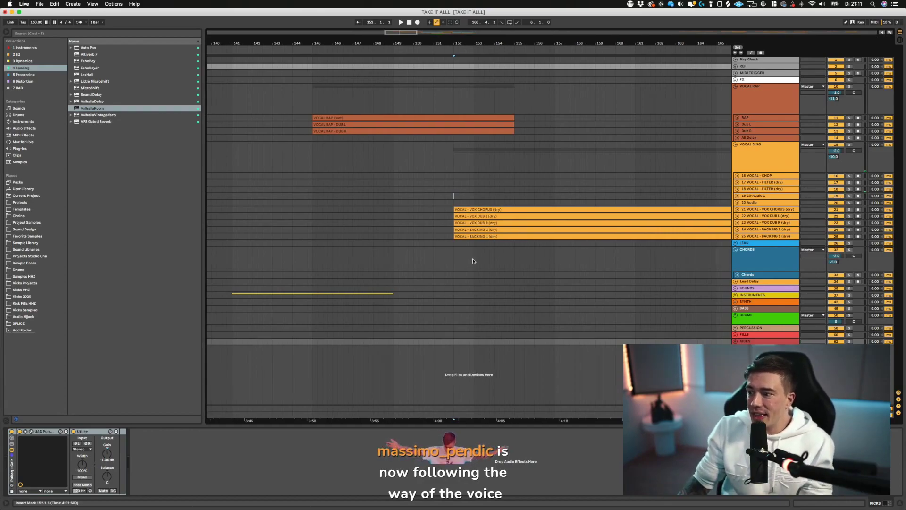
scroll(473, 260, right, 5)
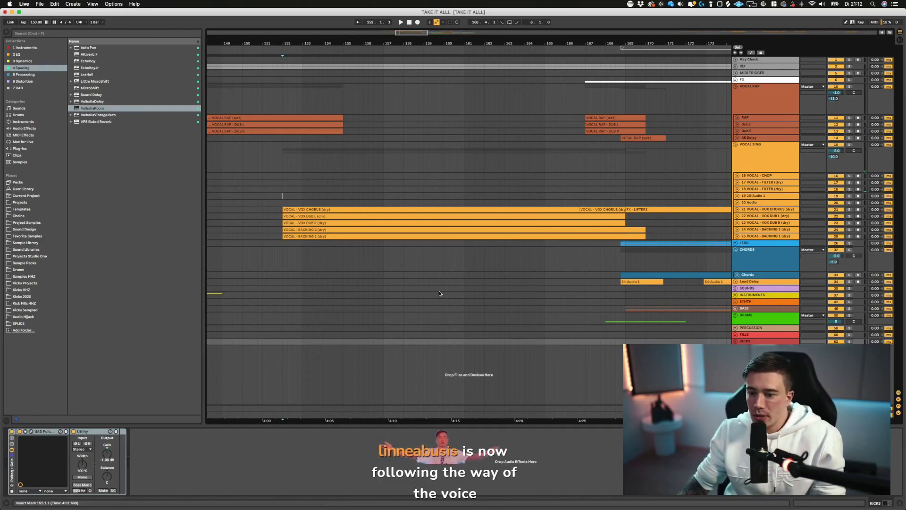
scroll(439, 293, left, 3)
click(368, 275)
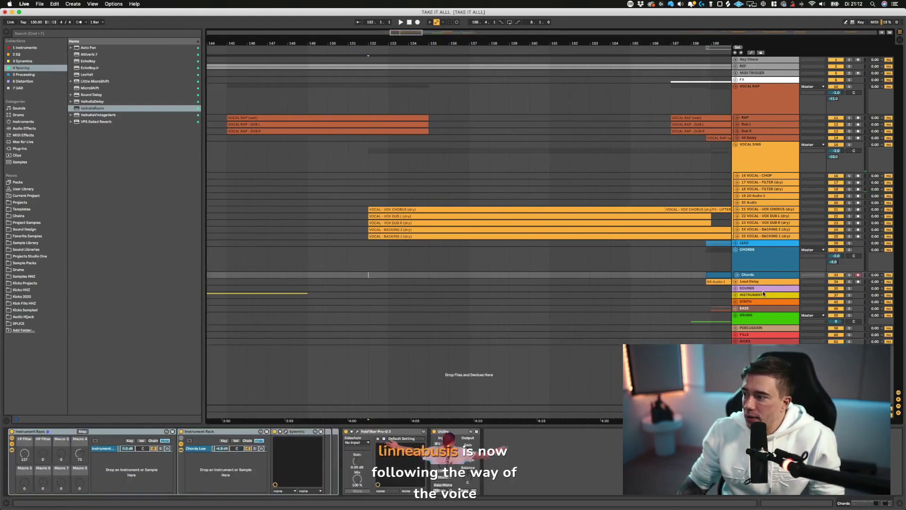
scroll(675, 274, right, 3)
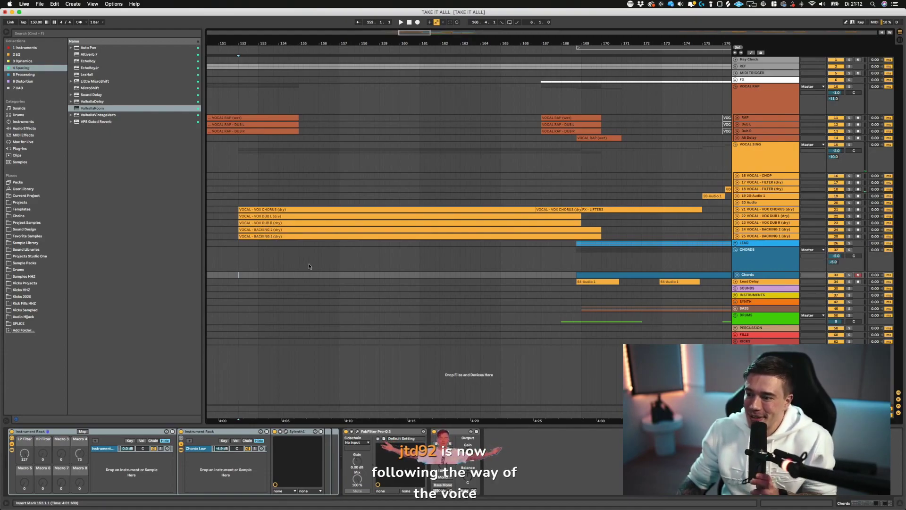
scroll(309, 266, right, 1)
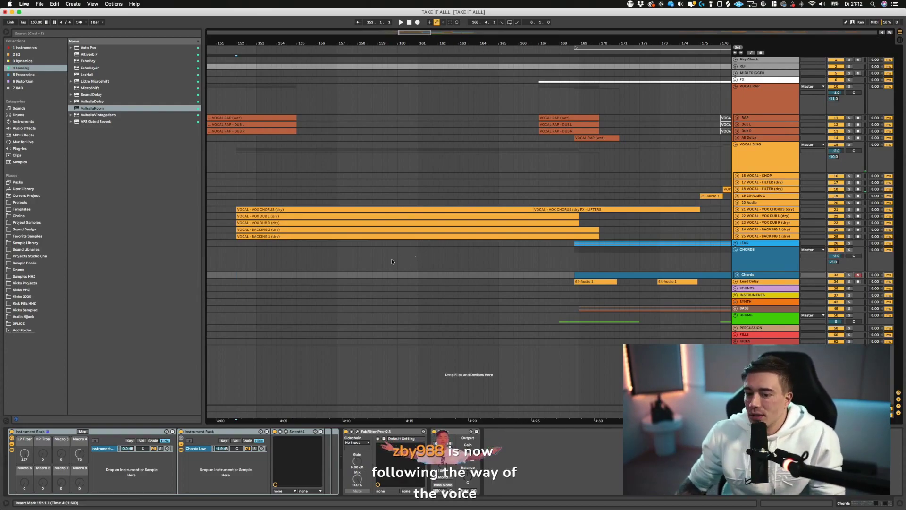
click(250, 276)
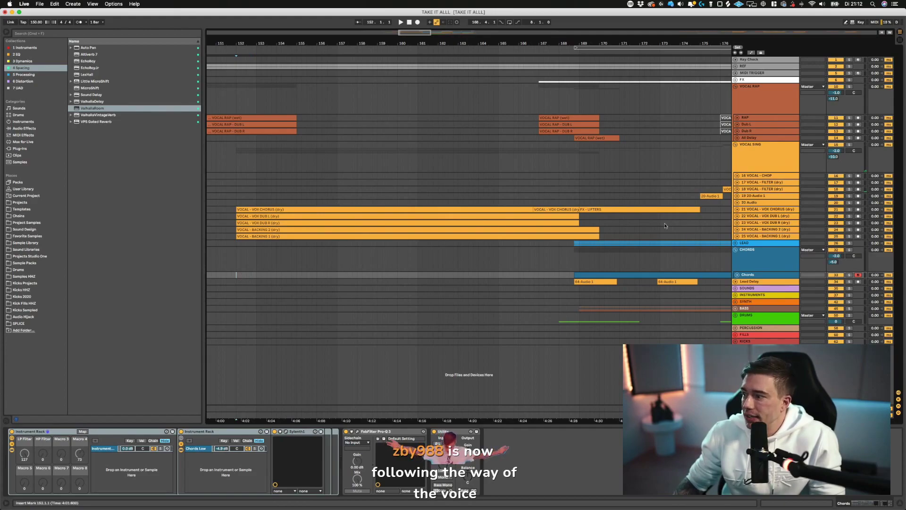
- Fold the CHORDS group and save the set
click(735, 250)
click(736, 250)
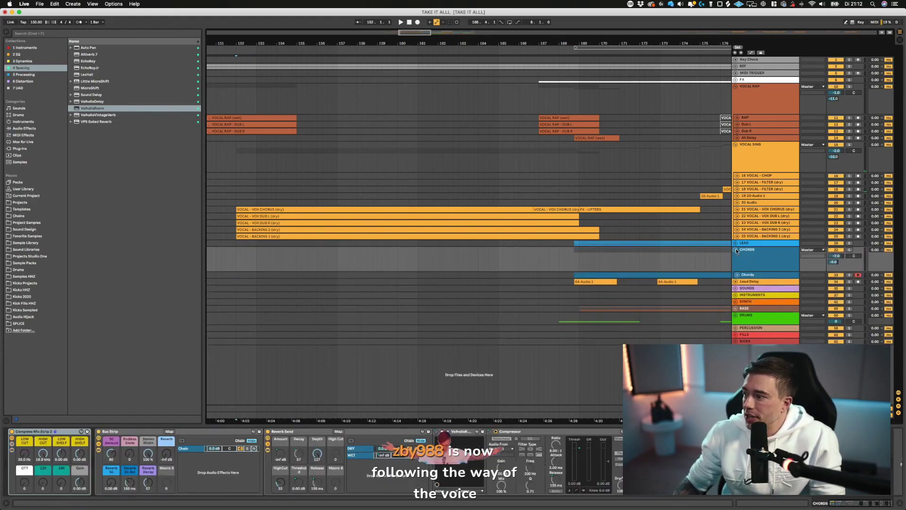
click(736, 250)
click(277, 304)
key(super+s)
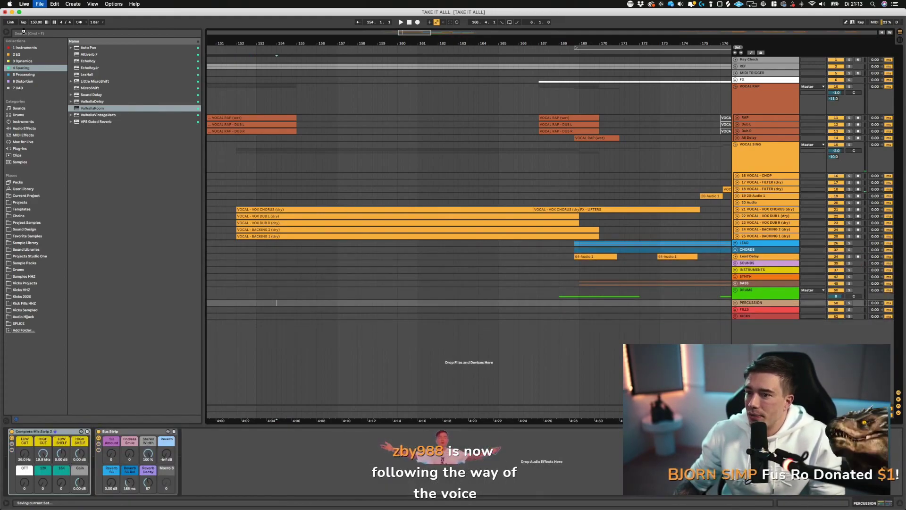
- Look through the sample and sound libraries, open Project Samples and collapse its Lonely YC folder
click(40, 230)
click(34, 243)
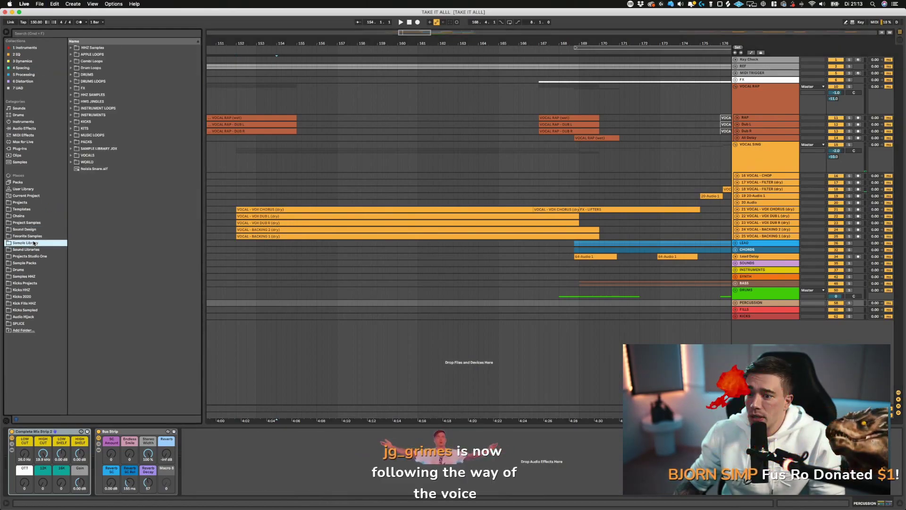
click(32, 249)
click(33, 255)
click(27, 249)
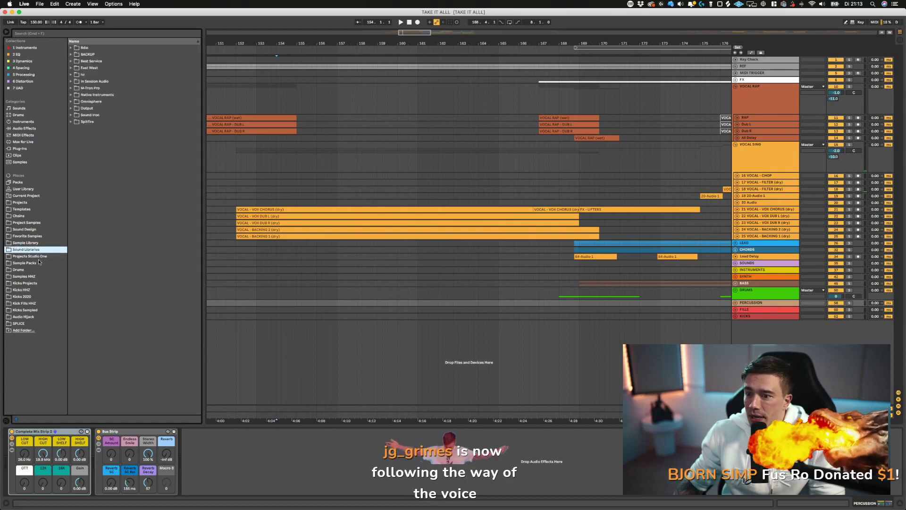
click(26, 229)
click(27, 223)
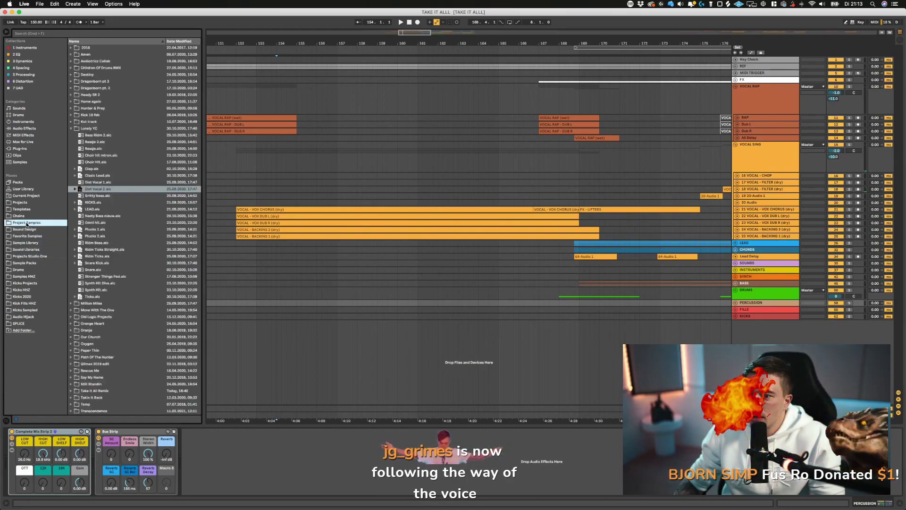
click(71, 128)
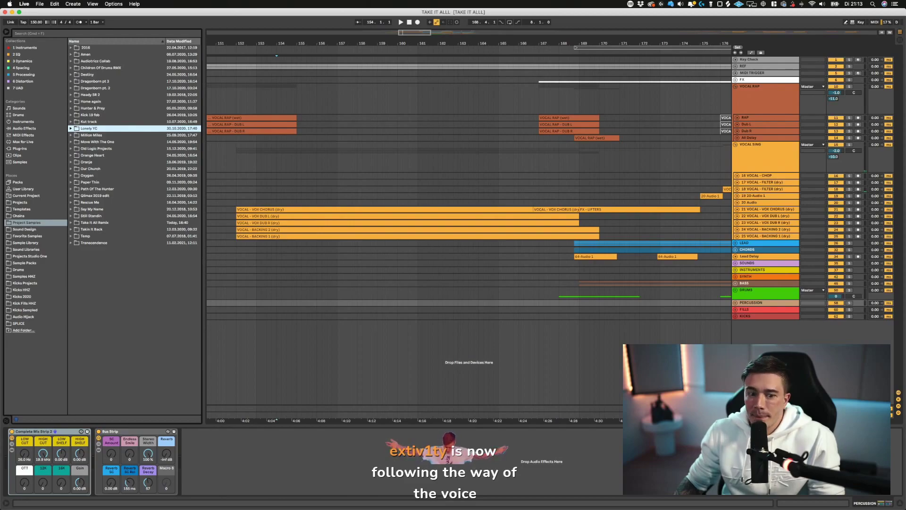
- Expand the Take It All Remix folder and place its Bell.alc clip on a new track below KICKS, starting at bar 152
key(super+Tab)
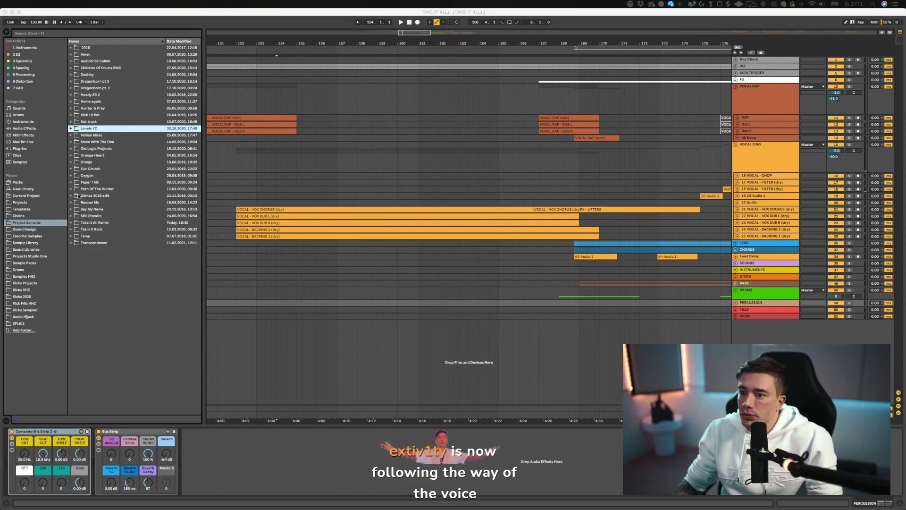
click(71, 223)
click(71, 223)
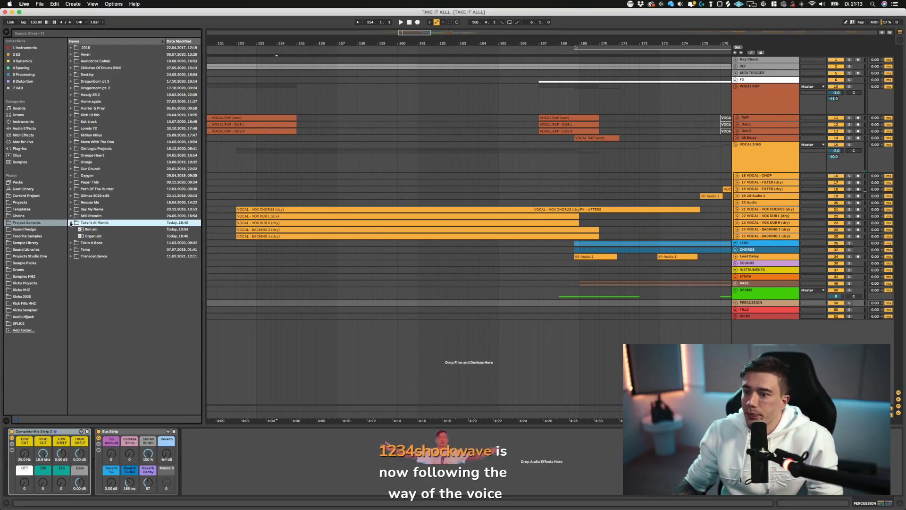
drag(93, 230, 246, 328)
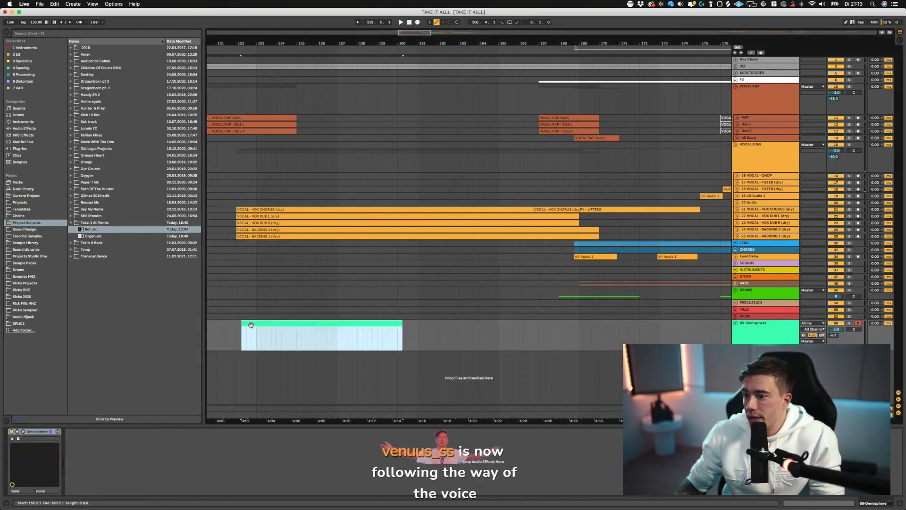
click(246, 324)
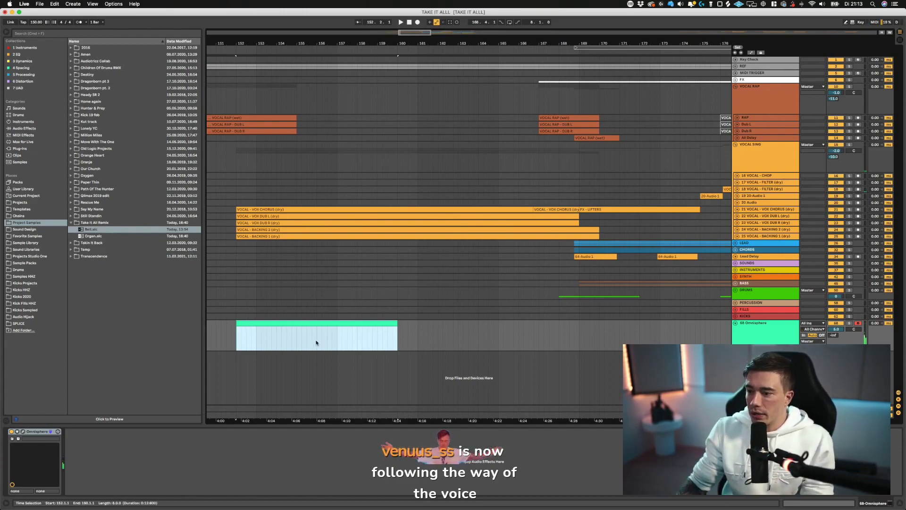
- Play from the chorus start at bar 152 and move the Omnisphere clip to bar 153
click(238, 333)
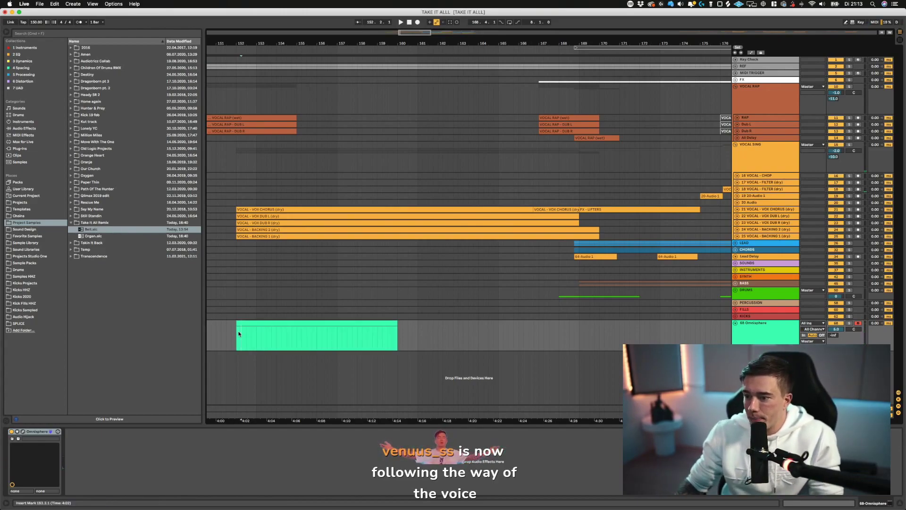
key(space)
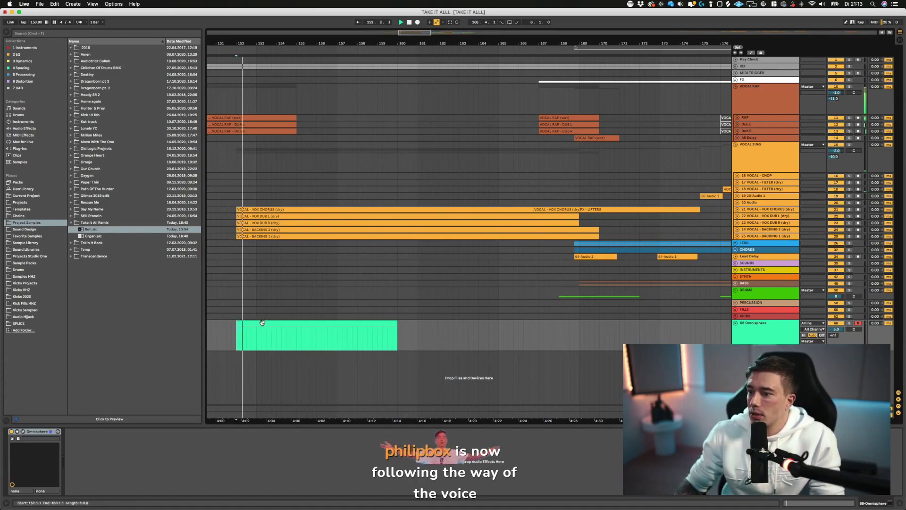
drag(262, 324, 287, 327)
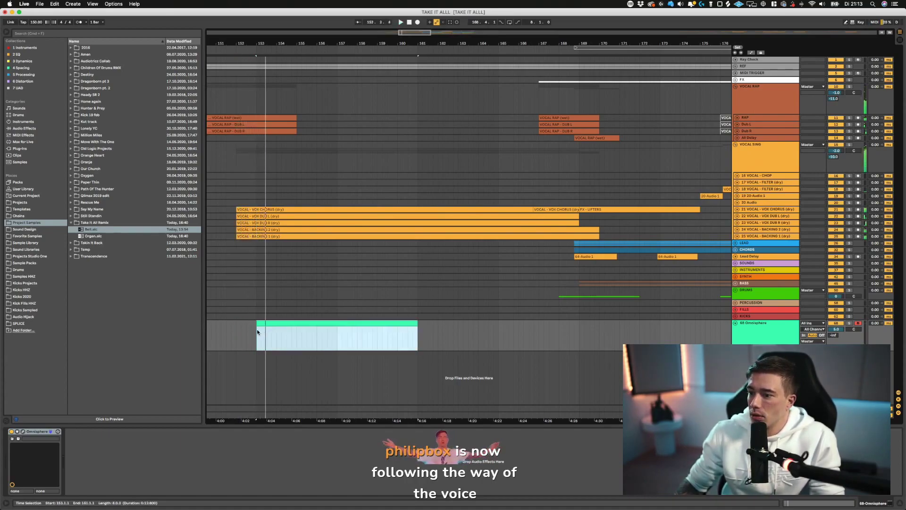
click(258, 332)
key(space)
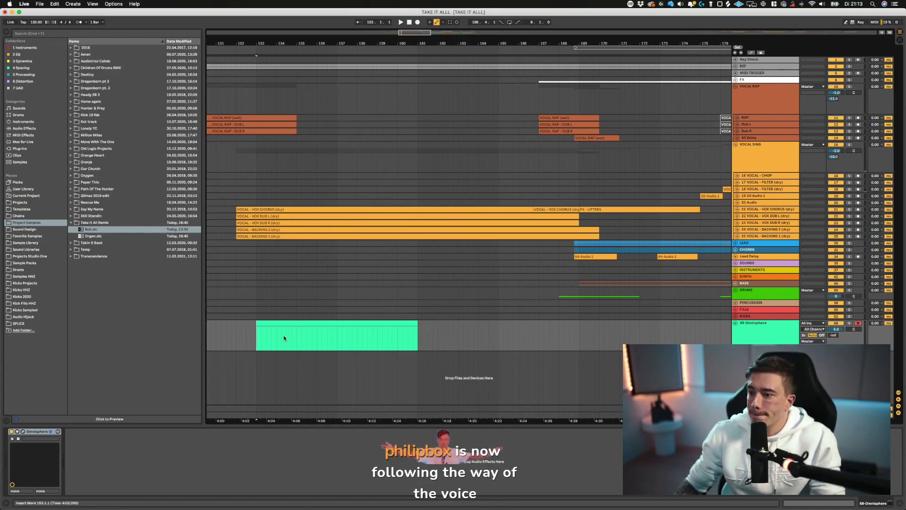
- Open the Omnisphere clip at bar 153 for note editing and enlarge the piano roll
double_click(274, 326)
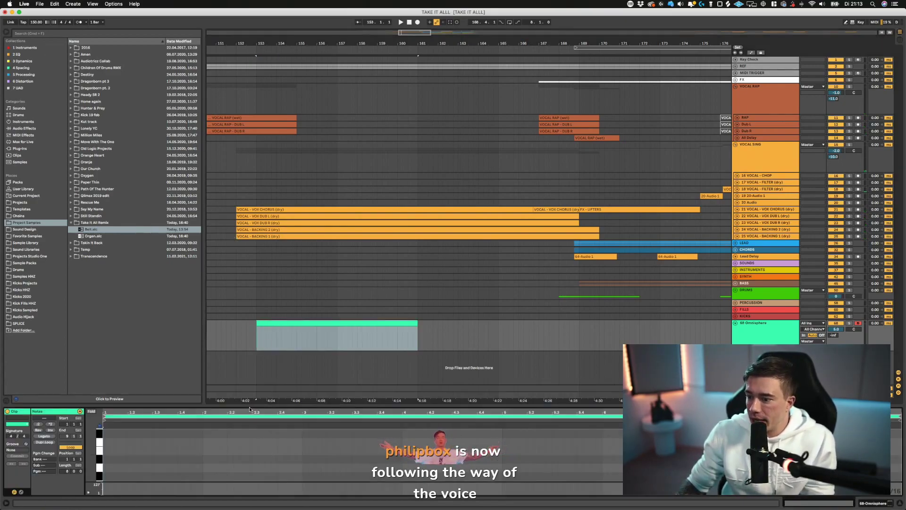
drag(248, 405, 248, 218)
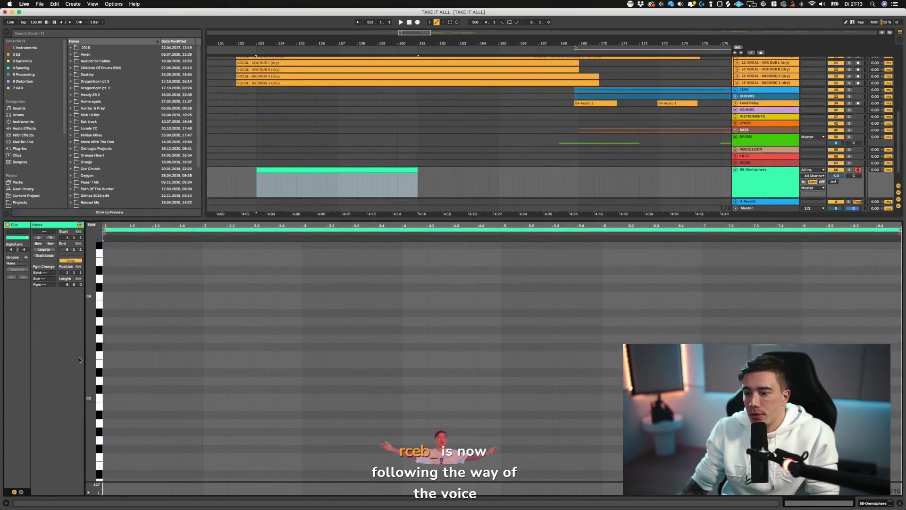
scroll(90, 333, down, 3)
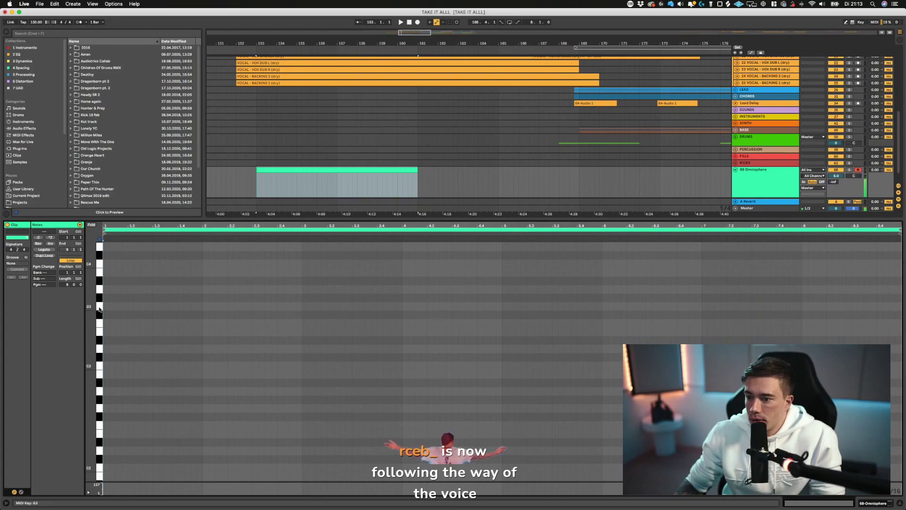
- Set the clip's grid to fixed 1/8 and enter eighth notes G#3, C4, D#4 and G#4 from its start
key(space)
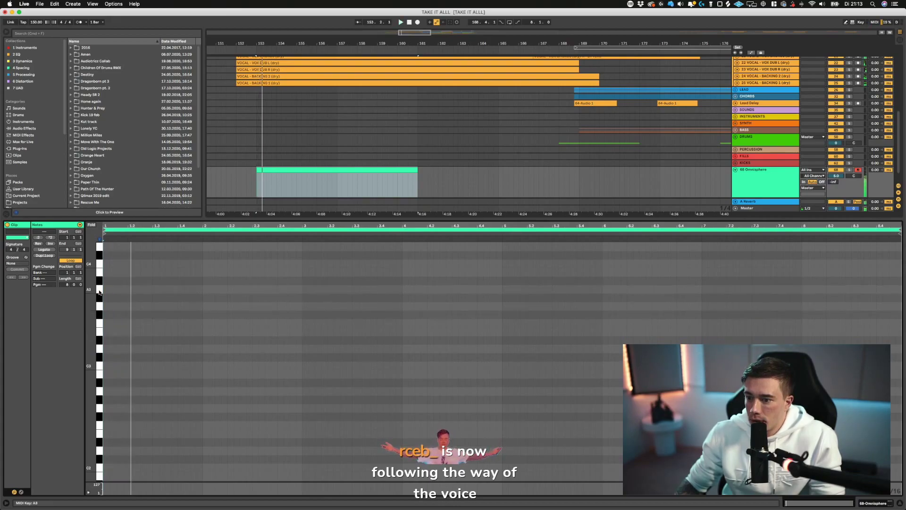
right_click(107, 299)
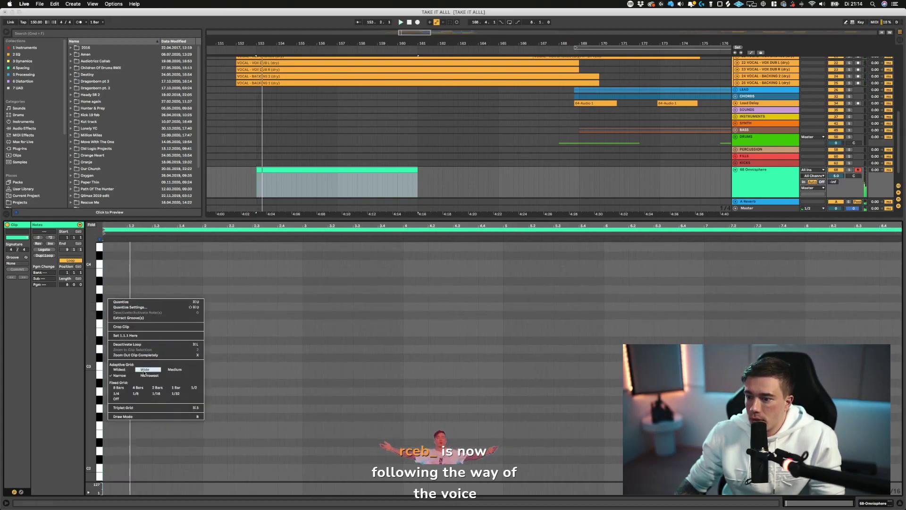
click(137, 394)
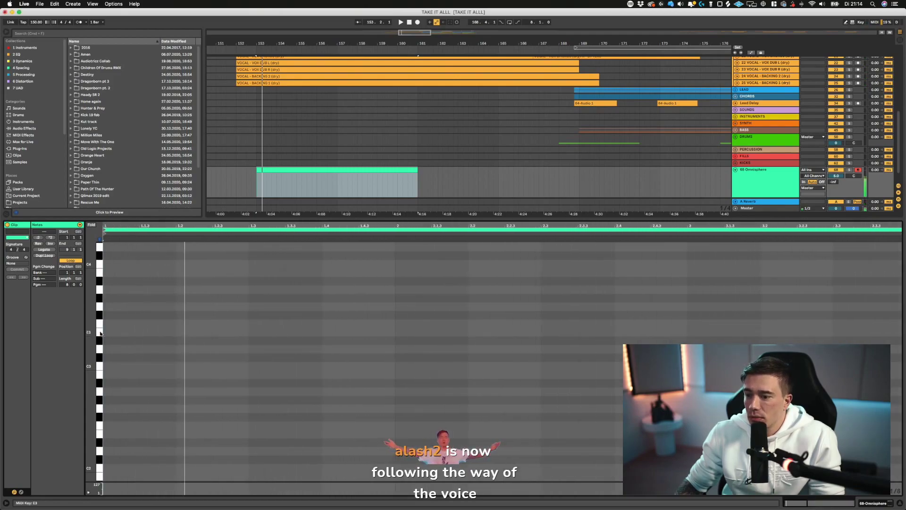
double_click(108, 299)
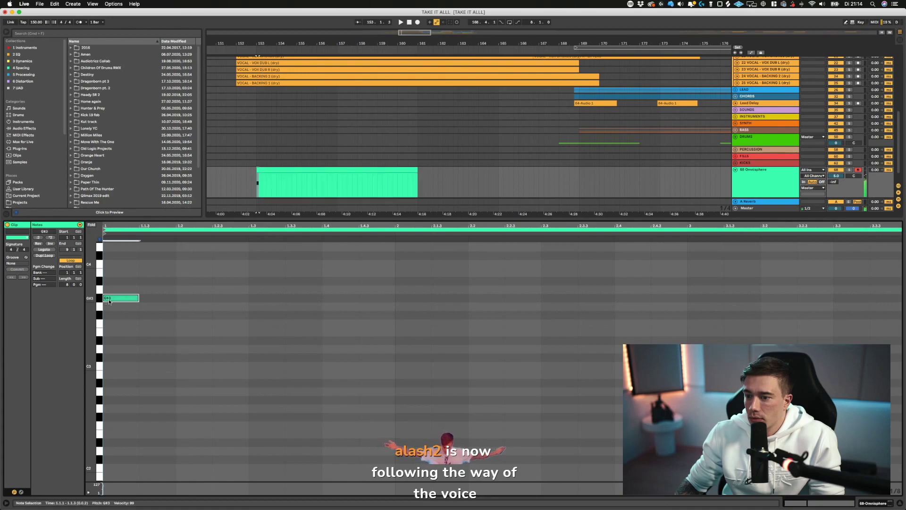
double_click(158, 265)
scroll(166, 312, up, 5)
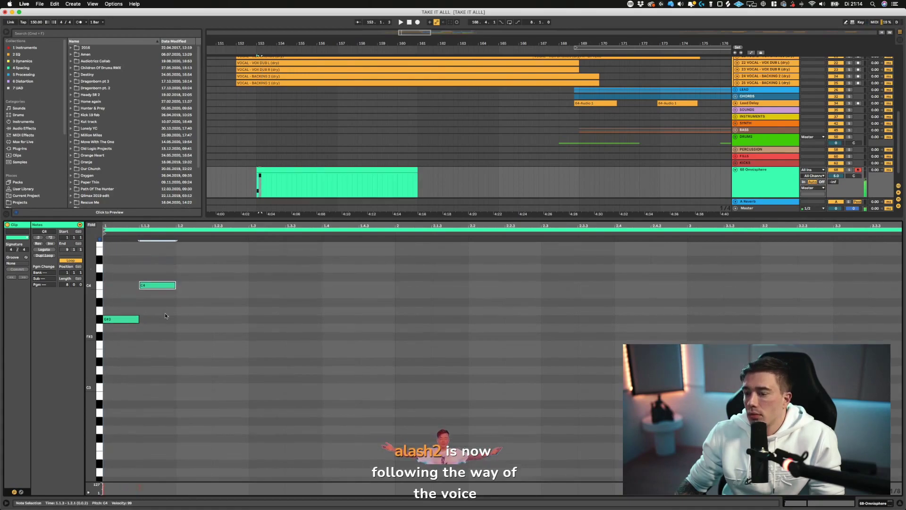
double_click(194, 328)
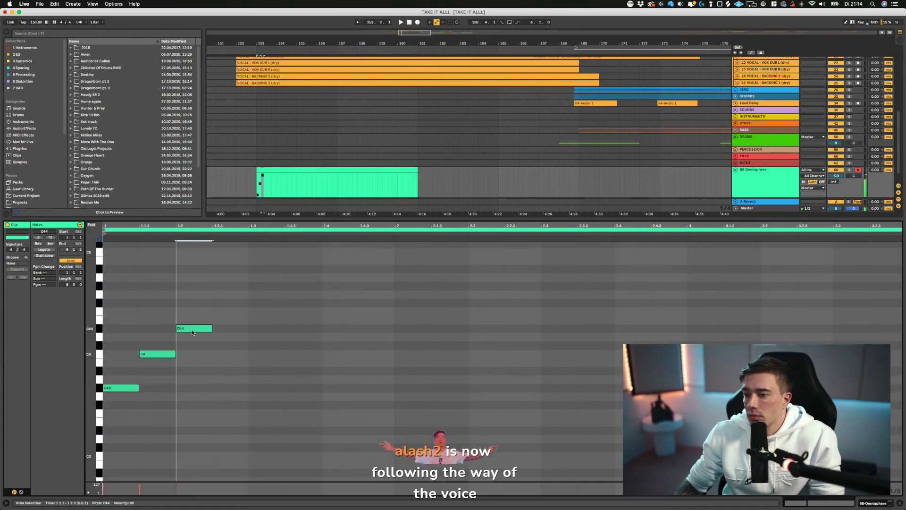
double_click(231, 286)
- Audition the Omnisphere track in solo and duplicate its four-note arpeggio to fill the clip's first bar
key(space)
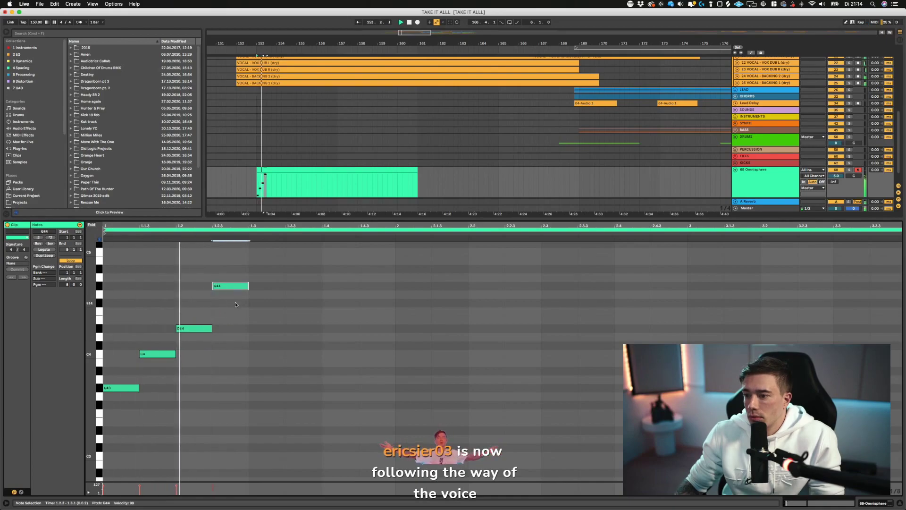
click(849, 169)
key(space)
drag(249, 259, 121, 394)
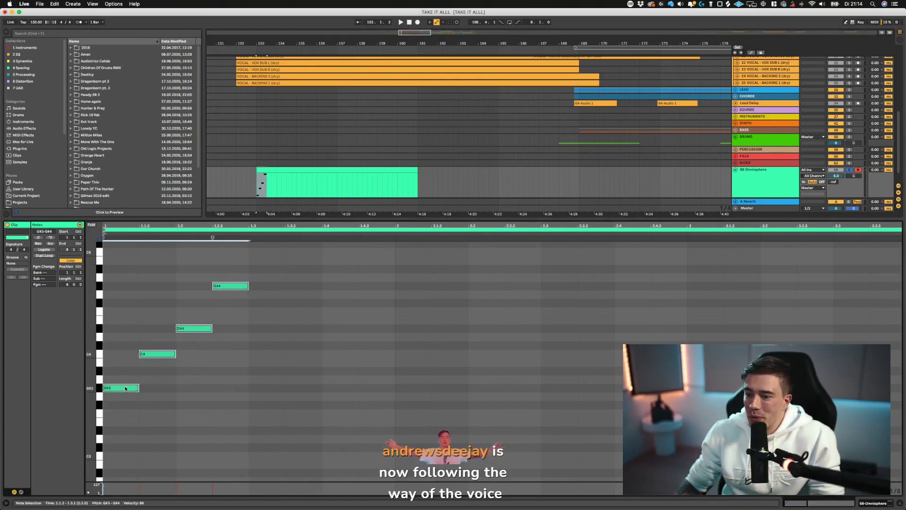
key(super+d)
- Take the Omnisphere track out of solo and play the first-bar arpeggio together with the vocals
key(space)
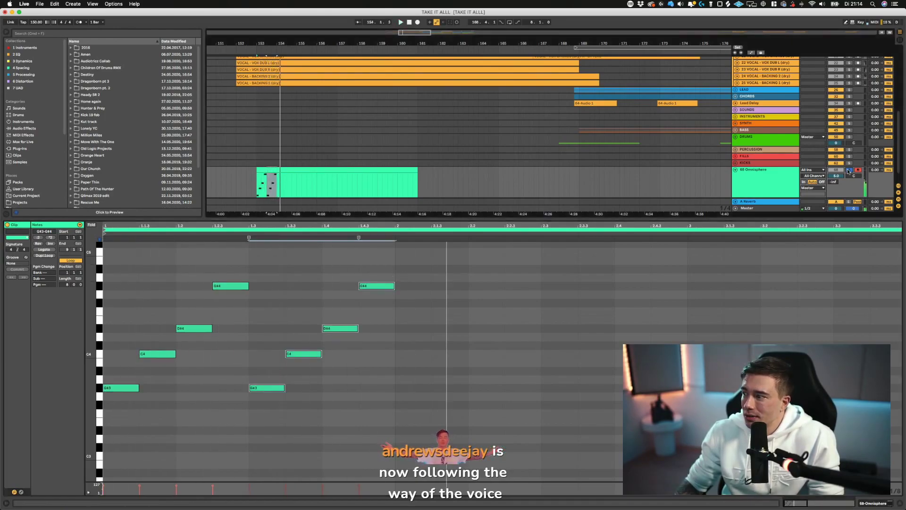
drag(836, 176, 835, 169)
key(space)
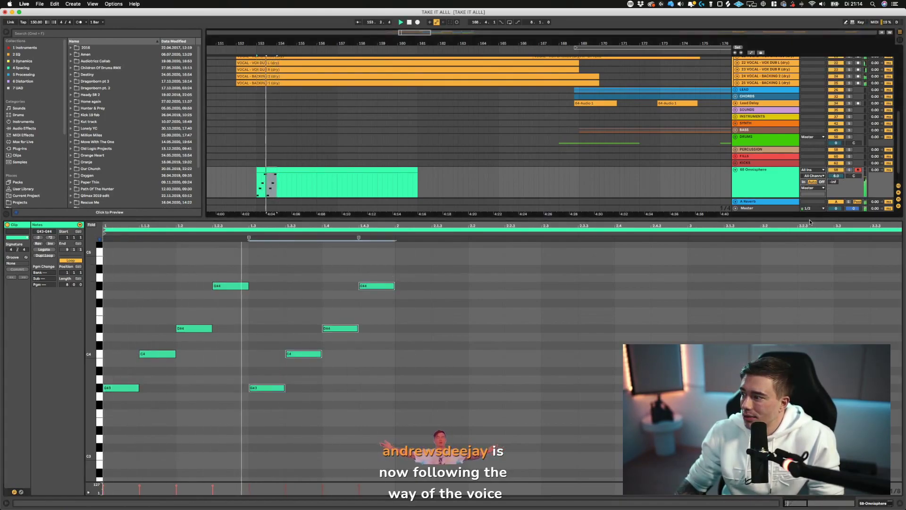
drag(330, 219, 331, 277)
key(space)
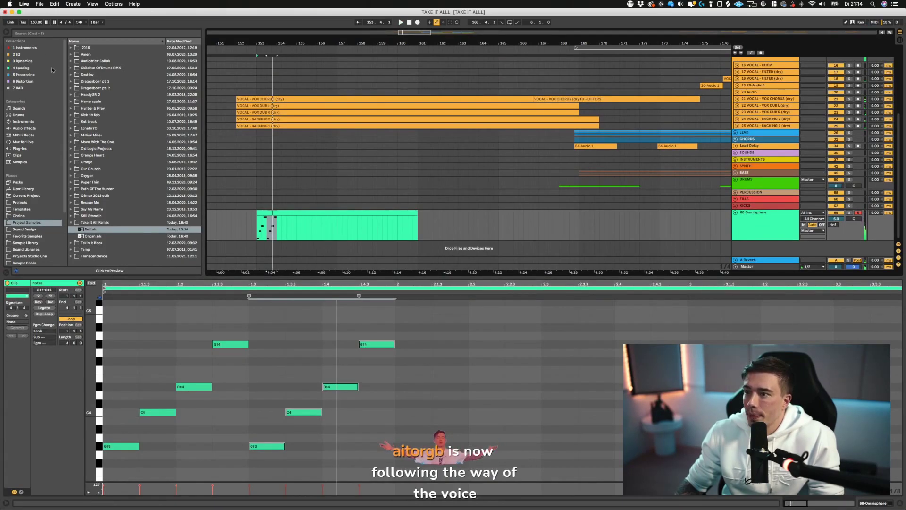
- Add a Utility after Omnisphere on the bell track, raise its gain and listen to the level
double_click(750, 229)
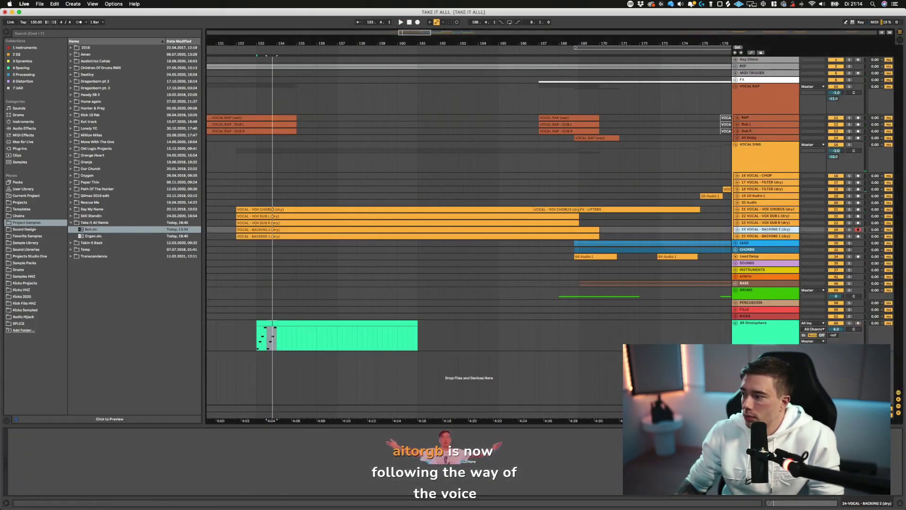
click(753, 322)
click(22, 61)
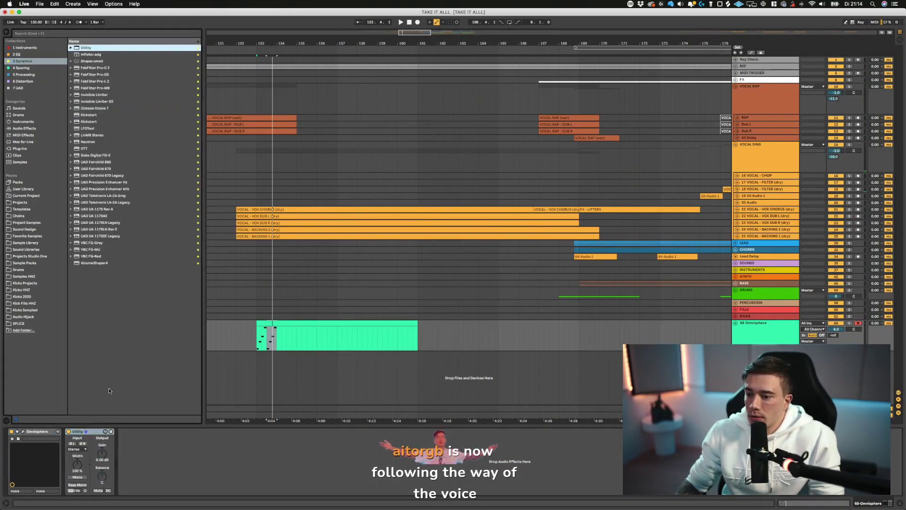
drag(102, 454, 102, 442)
key(space)
key(space)
- Enter eighth notes F3, C4, F4 and G#4 at the start of the clip's second bar and duplicate them to fill it
double_click(317, 323)
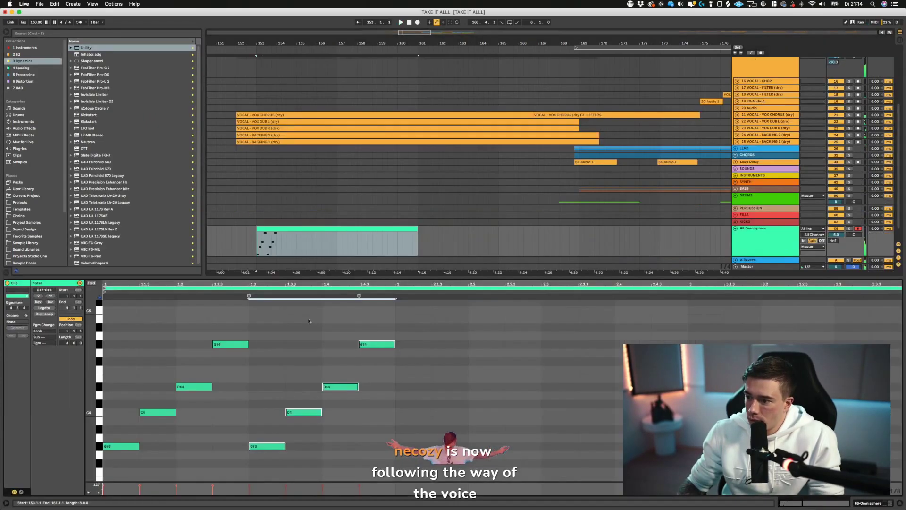
click(366, 440)
drag(266, 446, 405, 475)
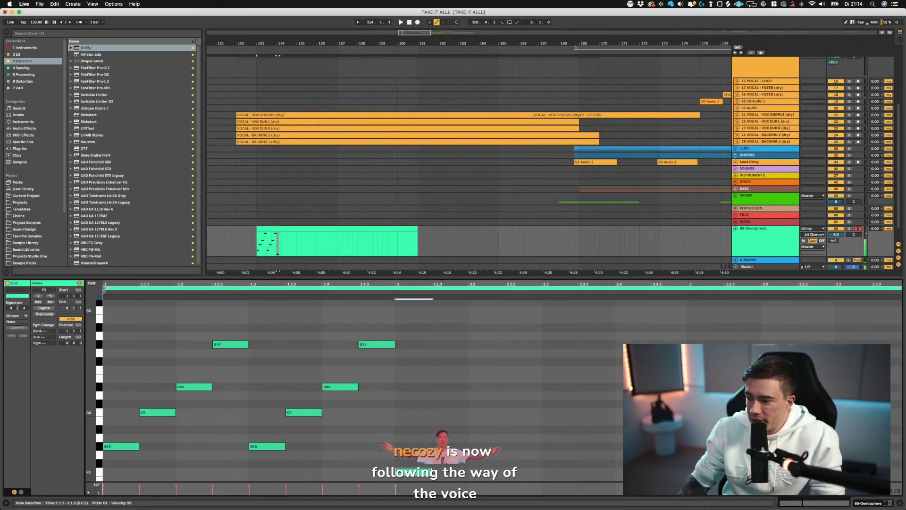
scroll(447, 426, down, 2)
drag(448, 276, 448, 170)
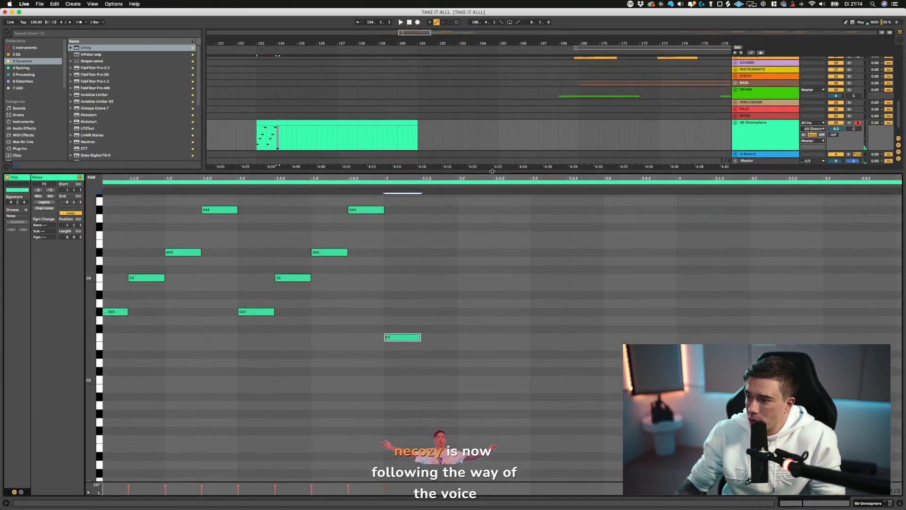
scroll(447, 433, up, 3)
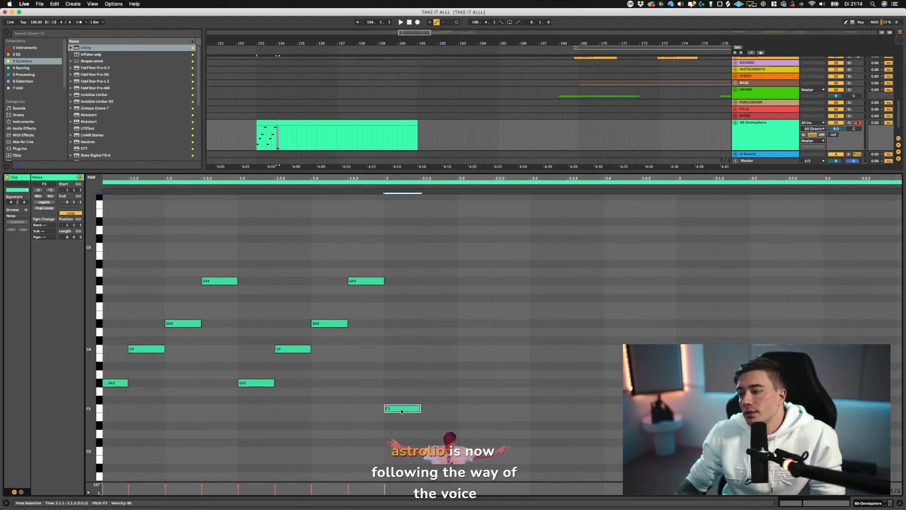
mouse_move(398, 410)
mouse_down()
mouse_move(433, 409)
mouse_move(434, 355)
mouse_move(493, 312)
mouse_move(493, 300)
mouse_move(529, 282)
mouse_move(395, 414)
mouse_up()
key(super+d)
scroll(502, 337, right, 2)
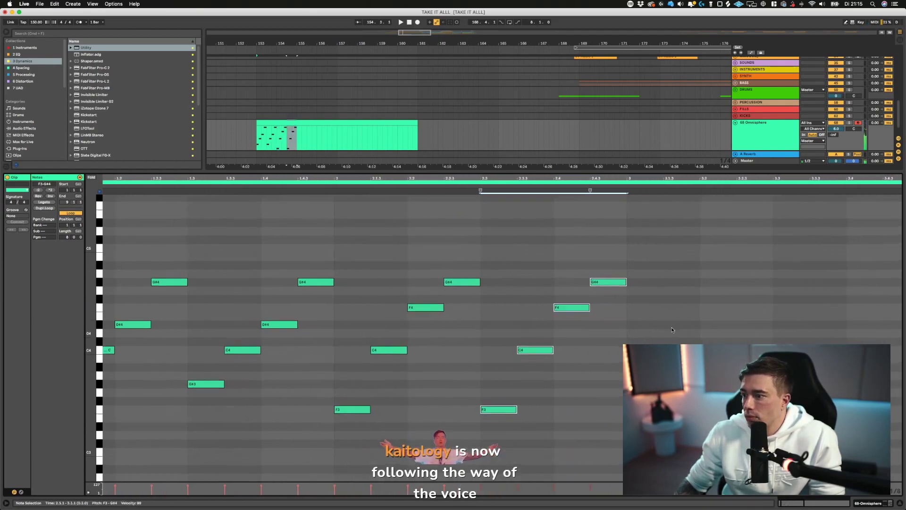
- Create a C4, D#4, G4, C5 eighth-note arpeggio in the clip's third bar and duplicate it to fill the bar
scroll(502, 337, up, 1)
drag(579, 179, 579, 142)
click(313, 414)
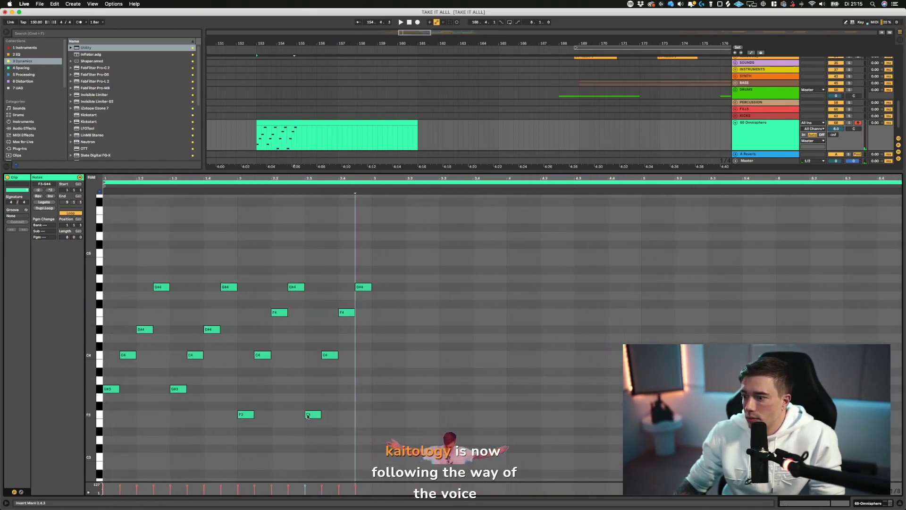
drag(313, 415, 429, 260)
drag(435, 395, 386, 250)
key(super+d)
- Play the three-bar pattern from bar 153 with the Omnisphere track soloed
key(space)
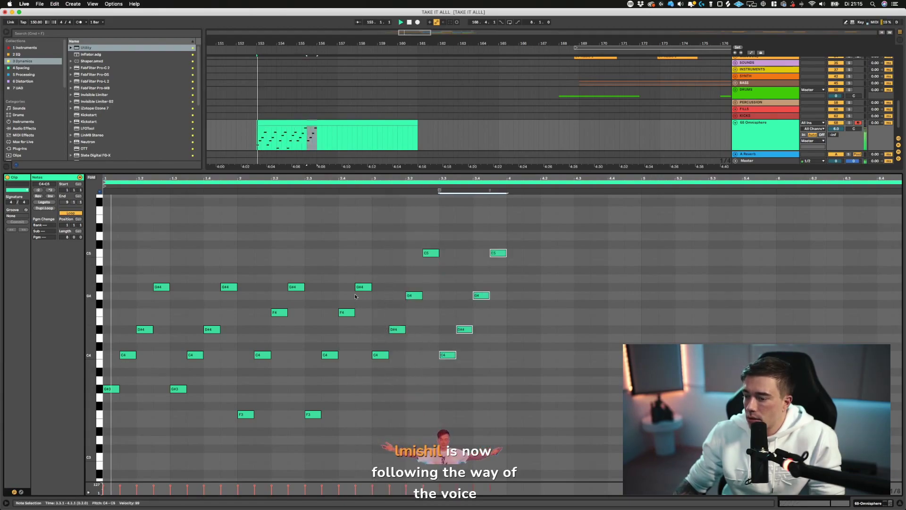
click(848, 122)
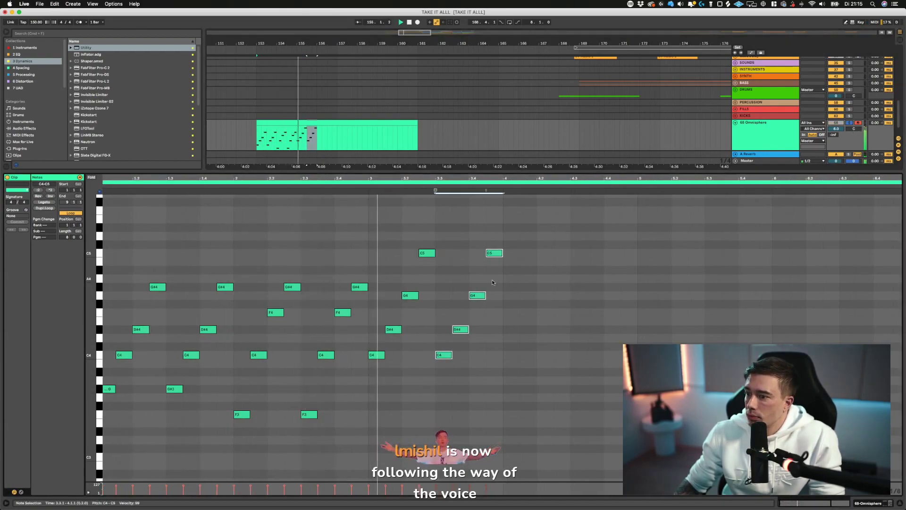
key(space)
- Enter eighth notes A#3, D4, F4 and A#4 in the clip's fourth bar and duplicate them to fill it
click(516, 330)
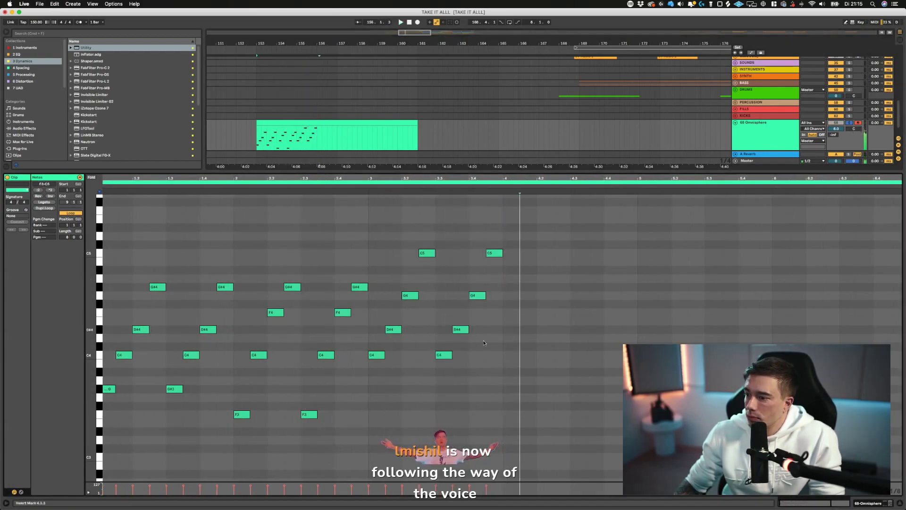
double_click(477, 364)
drag(477, 364, 501, 377)
double_click(528, 355)
double_click(545, 321)
double_click(558, 306)
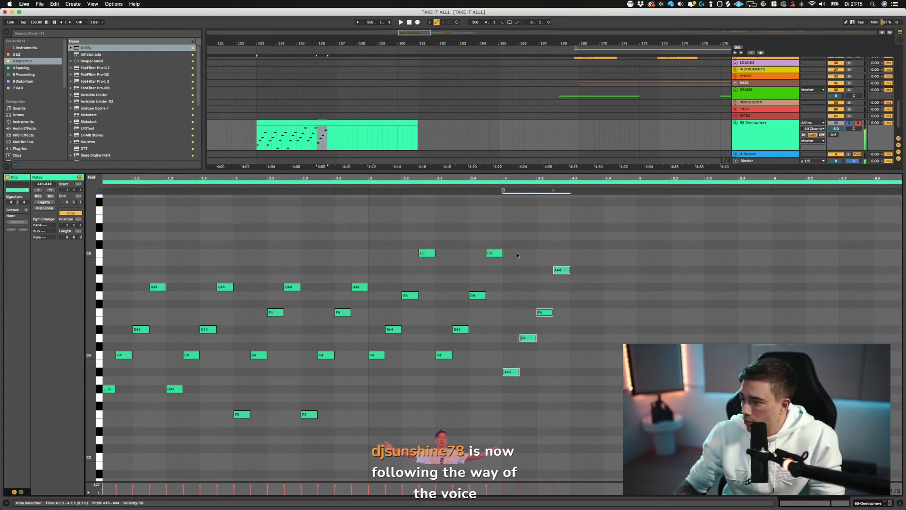
key(super+d)
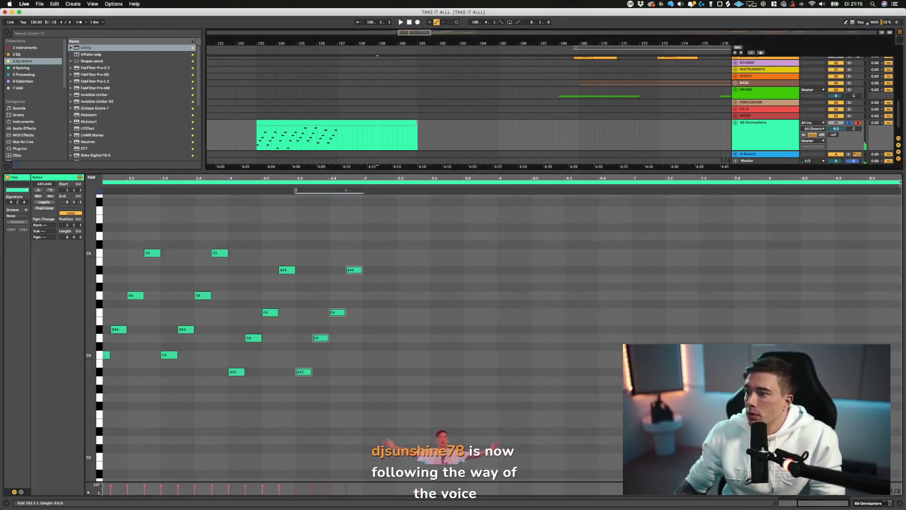
- Shorten the Omnisphere clip to end at bar 157, play it and turn off the track's solo
drag(417, 124, 337, 125)
key(space)
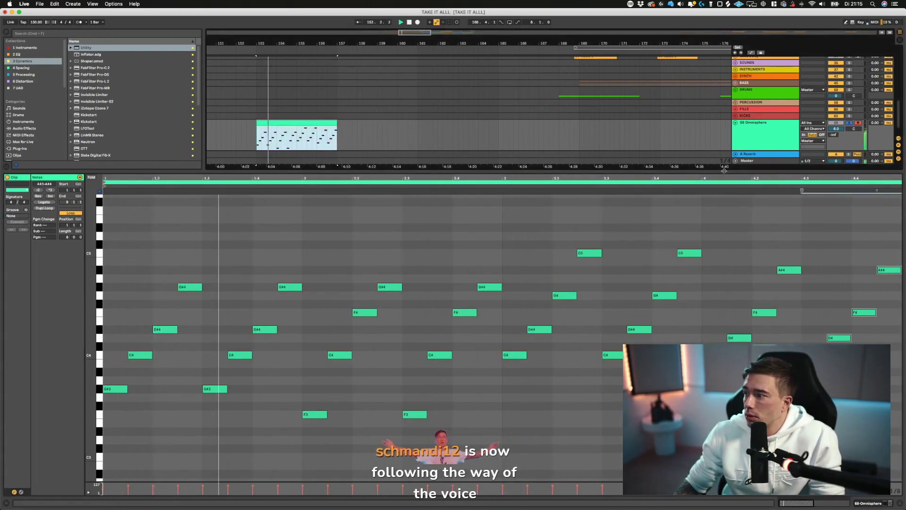
drag(841, 170, 841, 352)
click(848, 288)
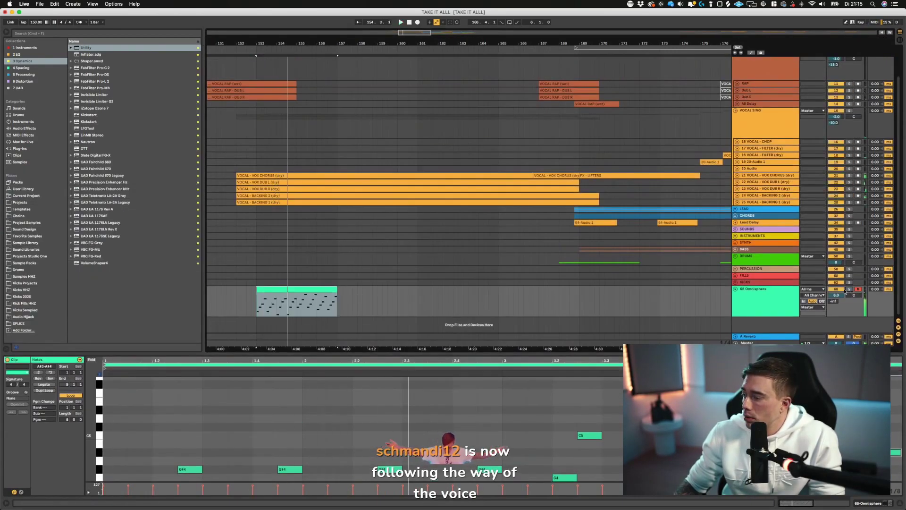
- Duplicate the four-bar Omnisphere clip twice so the bell part runs from bar 153 to bar 165
click(296, 289)
scroll(296, 289, right, 1)
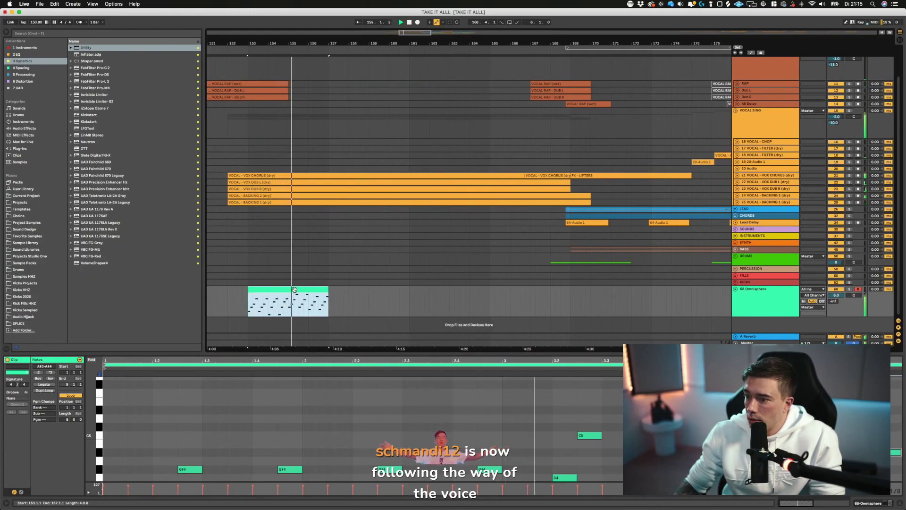
key(super+d)
scroll(325, 287, right, 1)
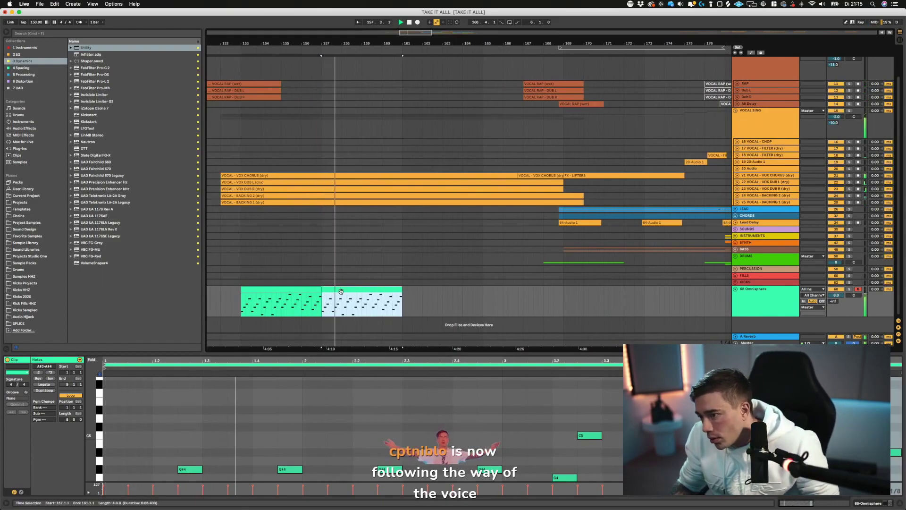
click(791, 303)
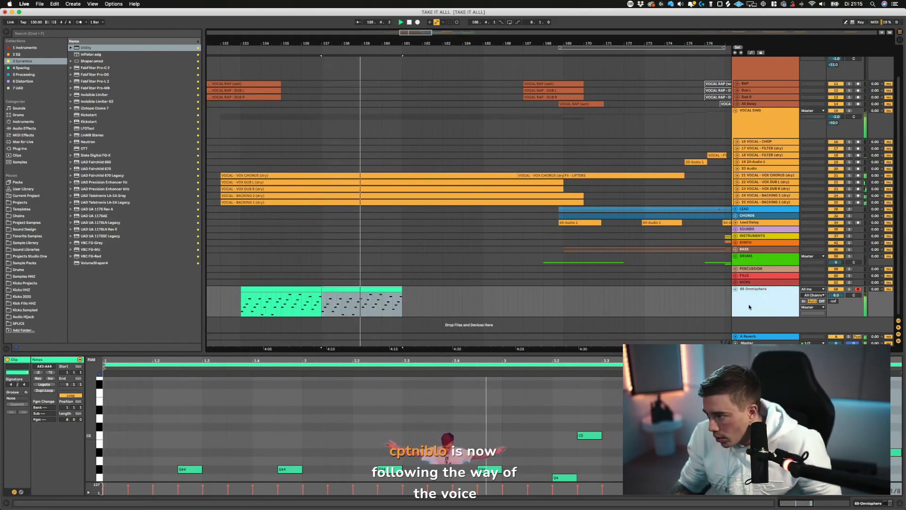
click(360, 290)
key(ctrl+d)
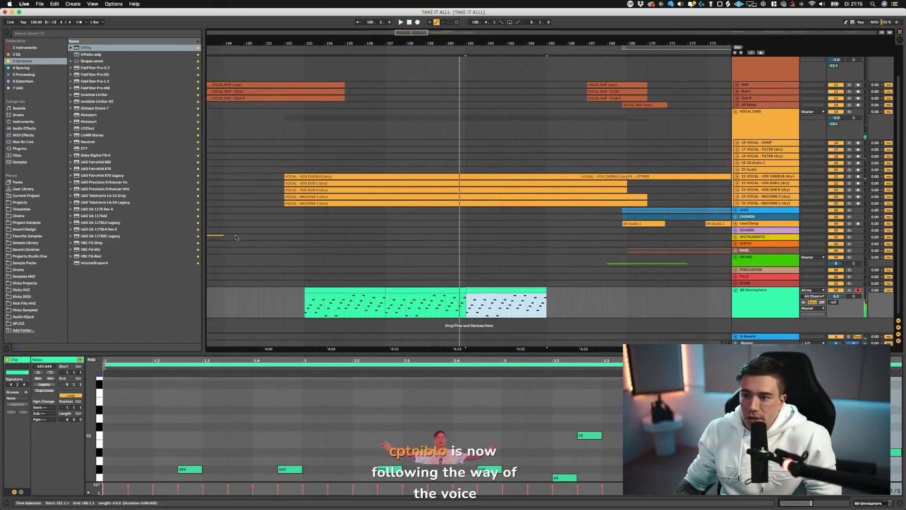
- Select the Omnisphere track, open the Instruments collection and save the set
click(765, 300)
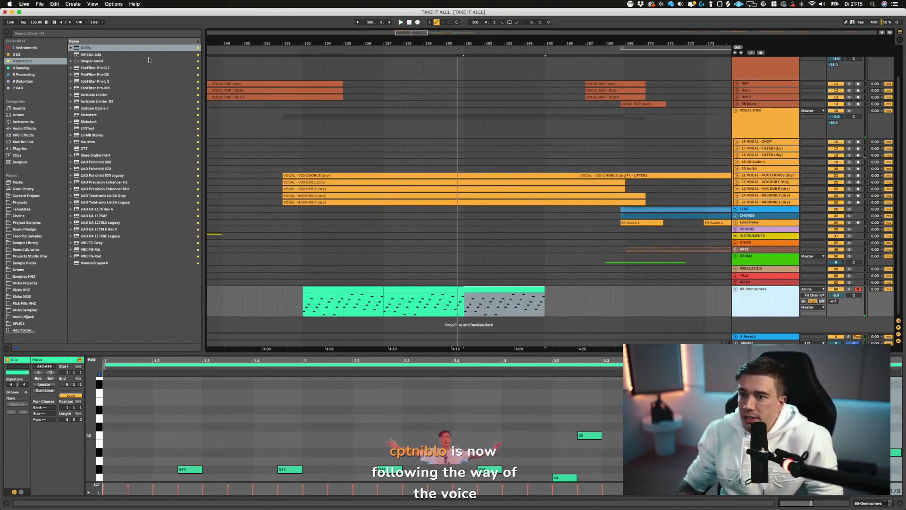
click(31, 48)
key(super+s)
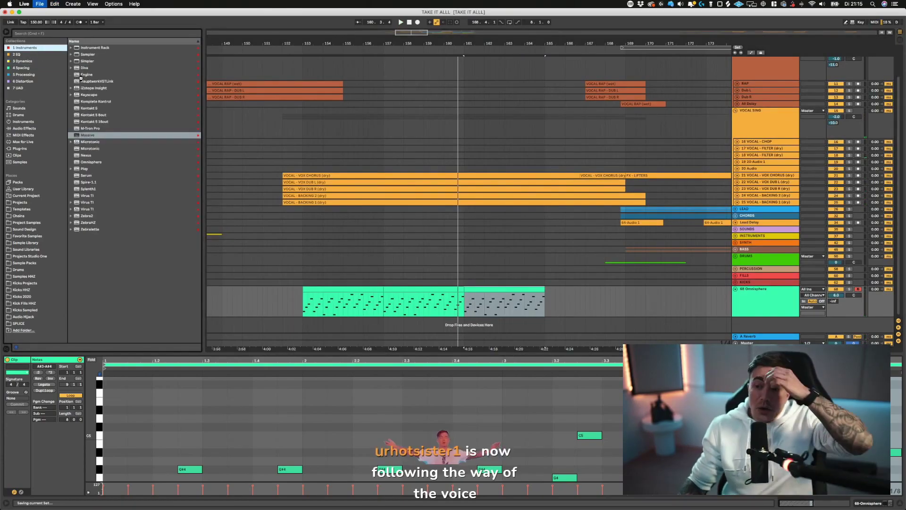
- Look through the instrument plug-ins, including Nexus, and return to the Project Samples folder
click(29, 61)
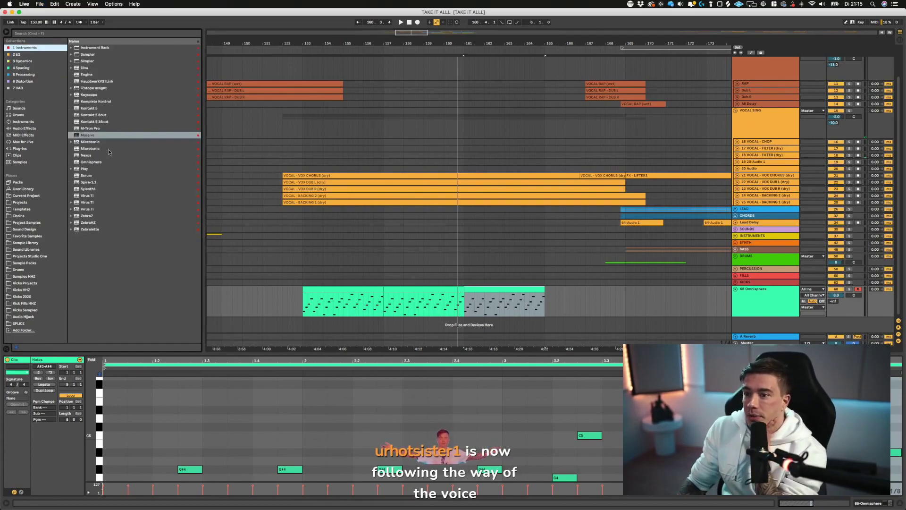
click(92, 129)
click(86, 155)
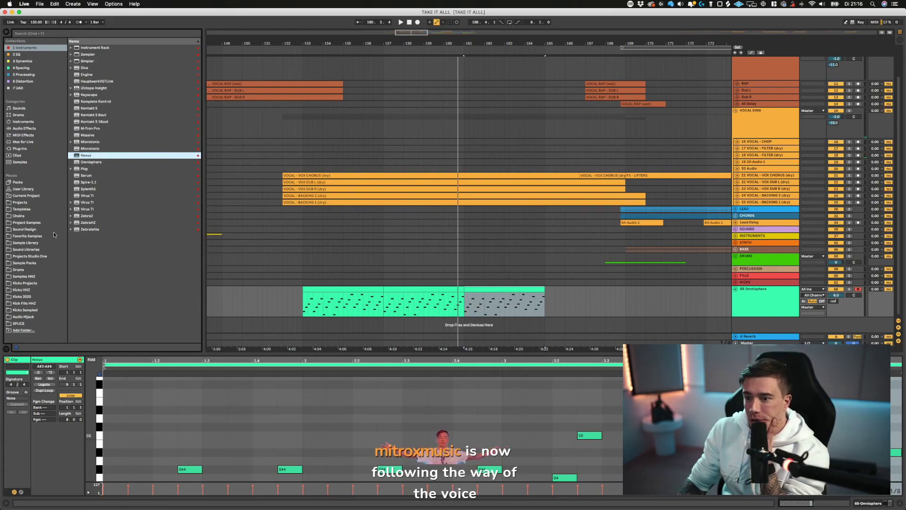
click(26, 203)
click(27, 222)
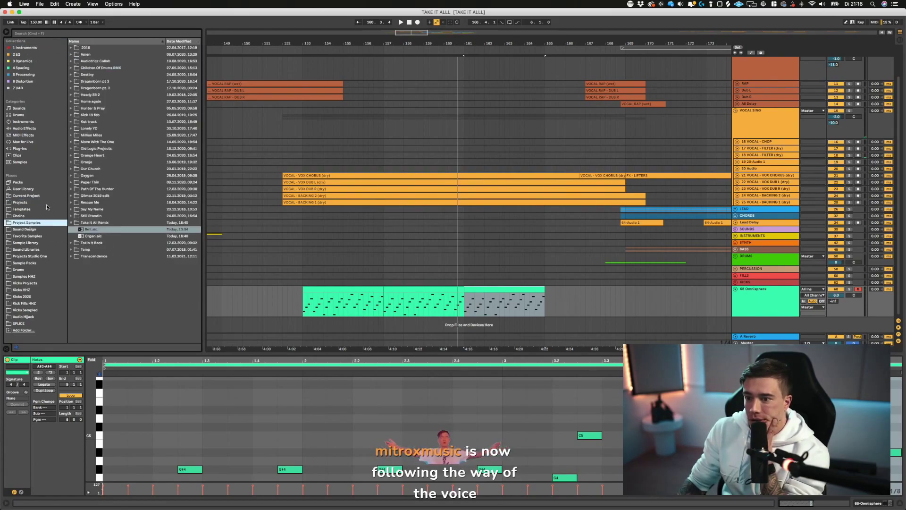
- Search the Project Samples folder for "bass" and preview the Strings Bass clip in the first Dragonborn folder
click(72, 67)
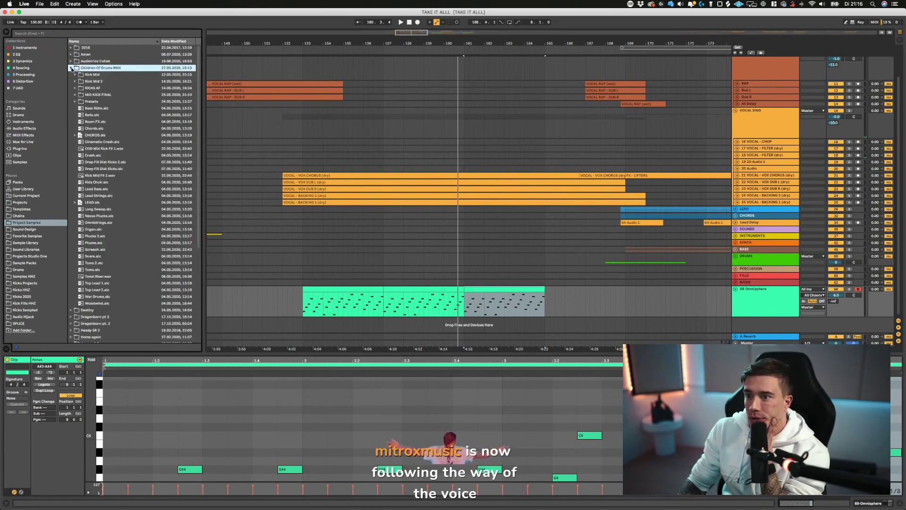
scroll(116, 195, down, 1)
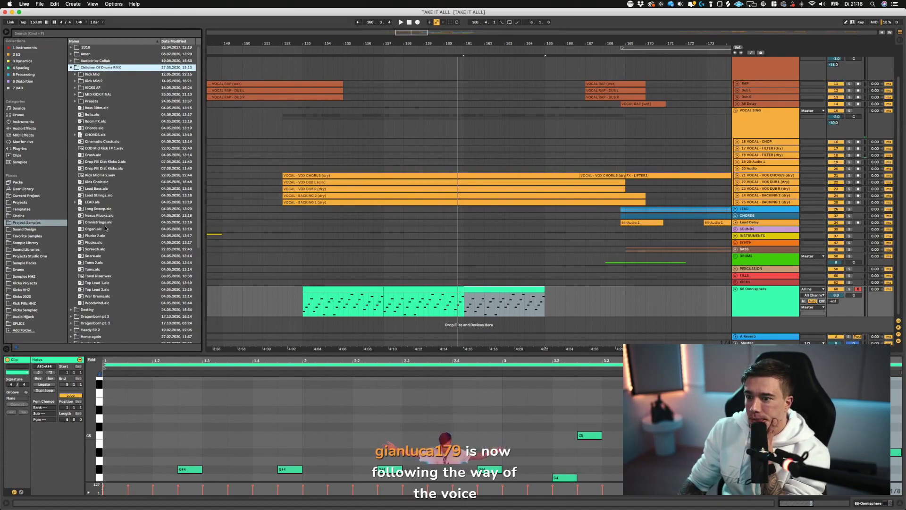
click(66, 33)
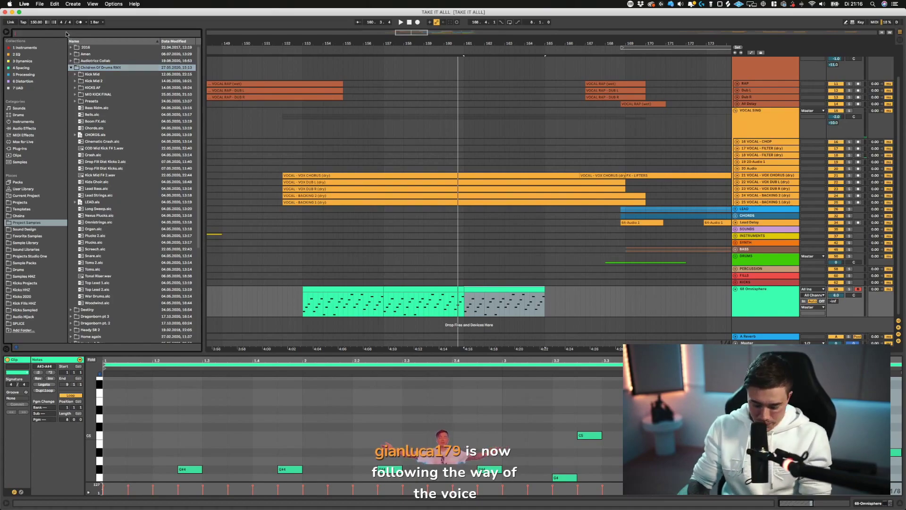
text(bass)
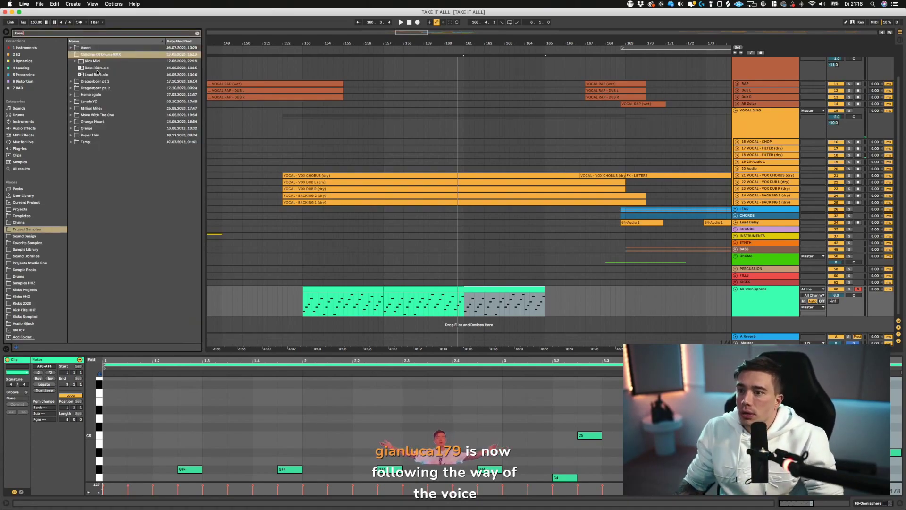
click(70, 81)
click(70, 82)
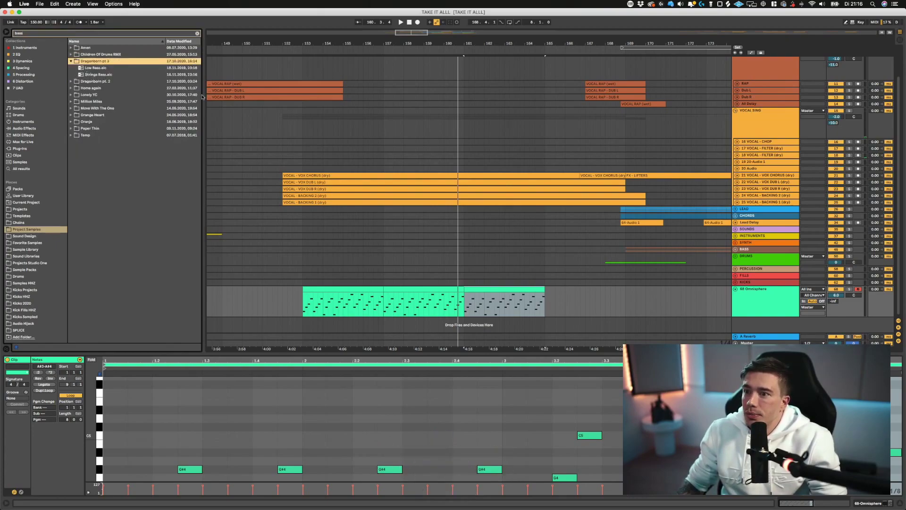
click(98, 74)
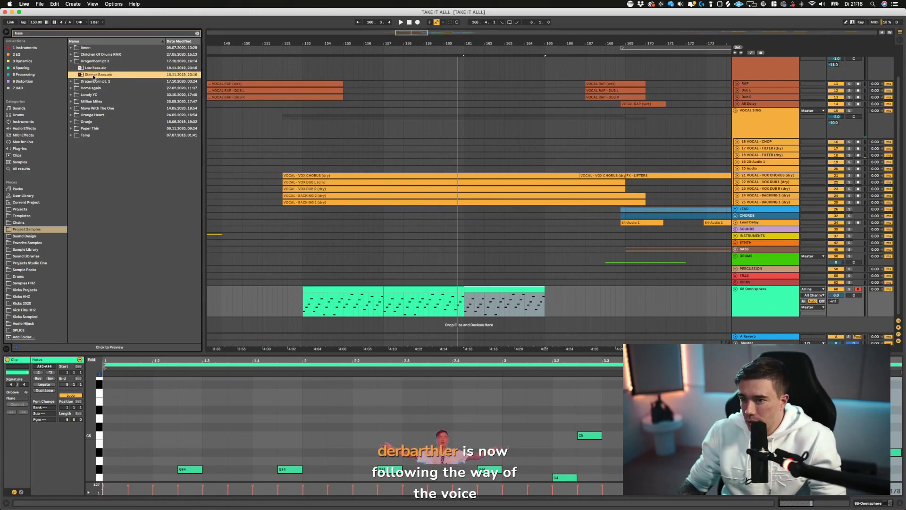
double_click(93, 75)
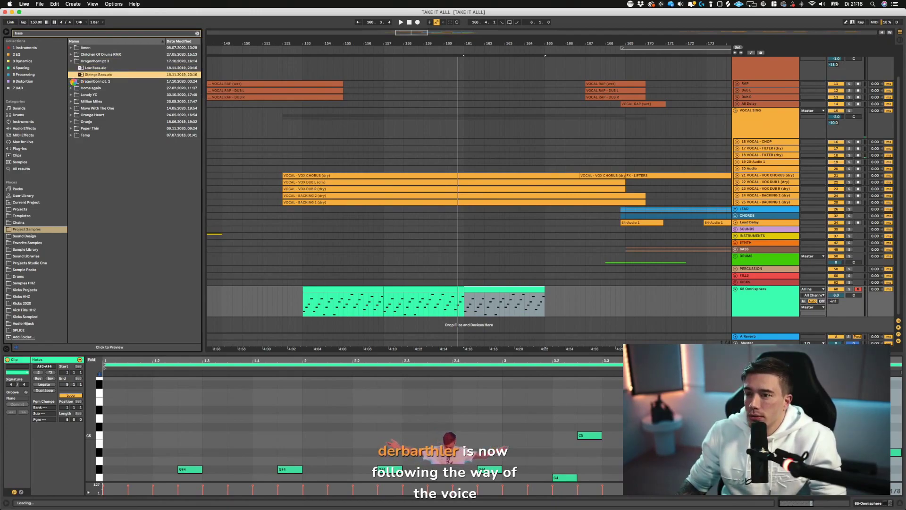
- Look through the bass clips in the Dragonborn pt. 2, Home again, Lonely YC, Orange Heart and Children Of Drums RMX folders
click(74, 81)
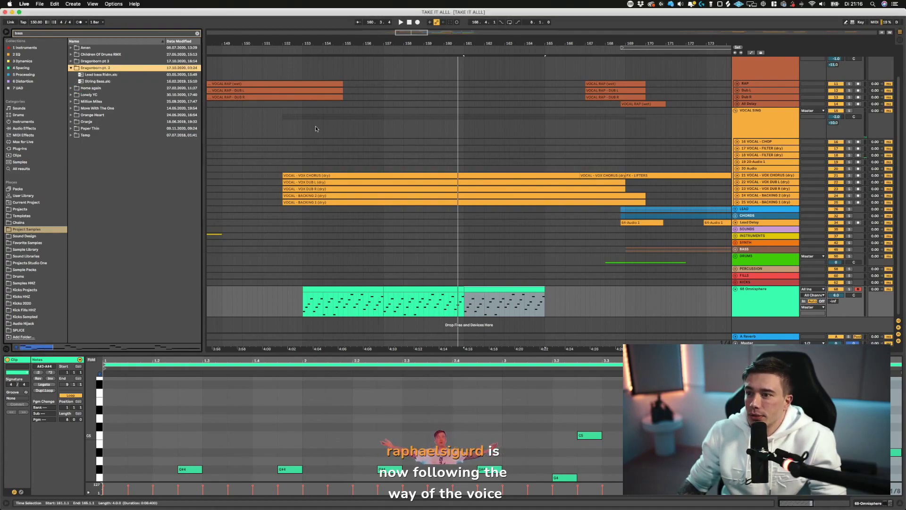
drag(315, 128, 328, 127)
click(242, 118)
click(95, 82)
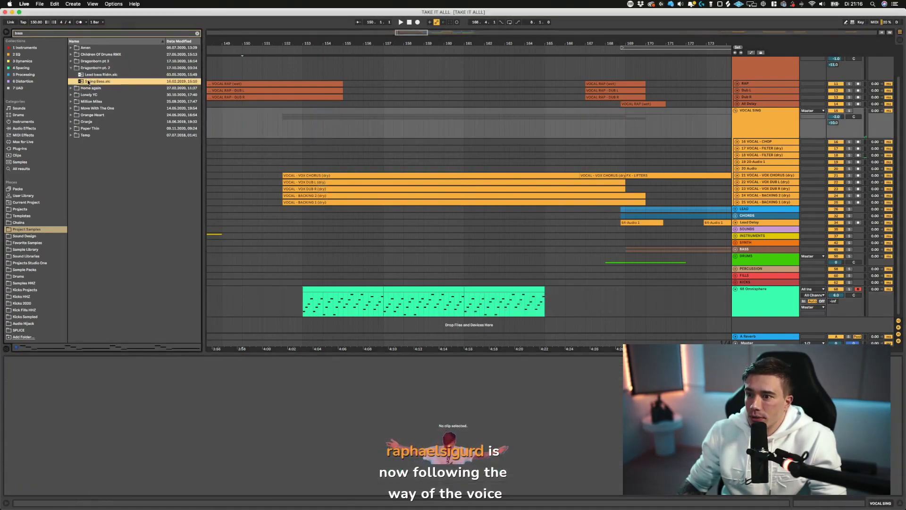
click(72, 88)
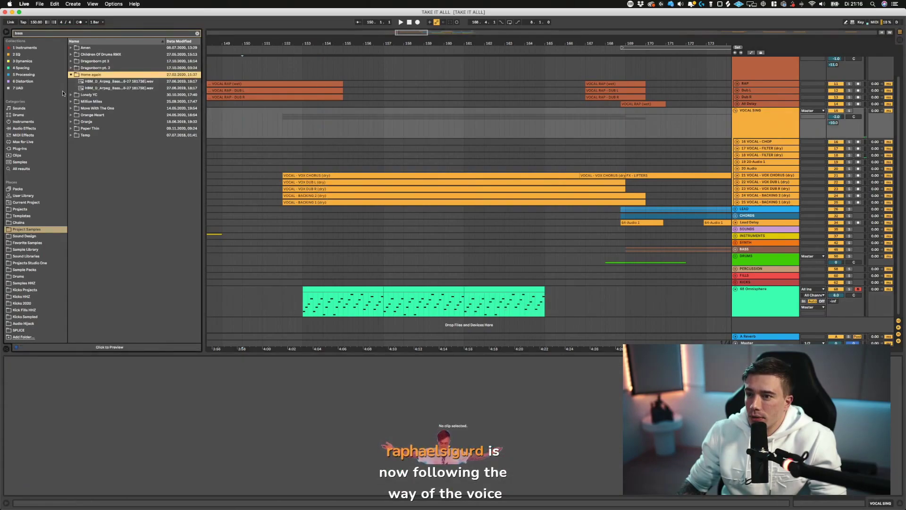
click(71, 95)
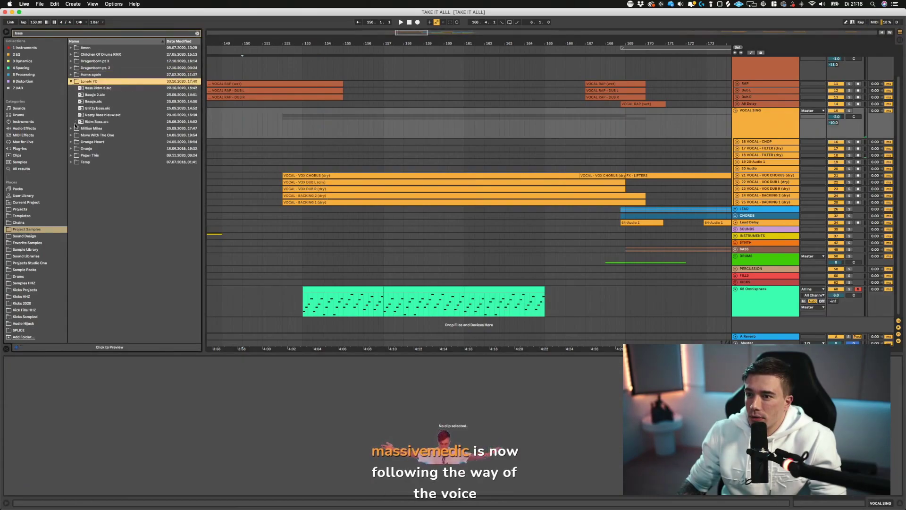
click(72, 142)
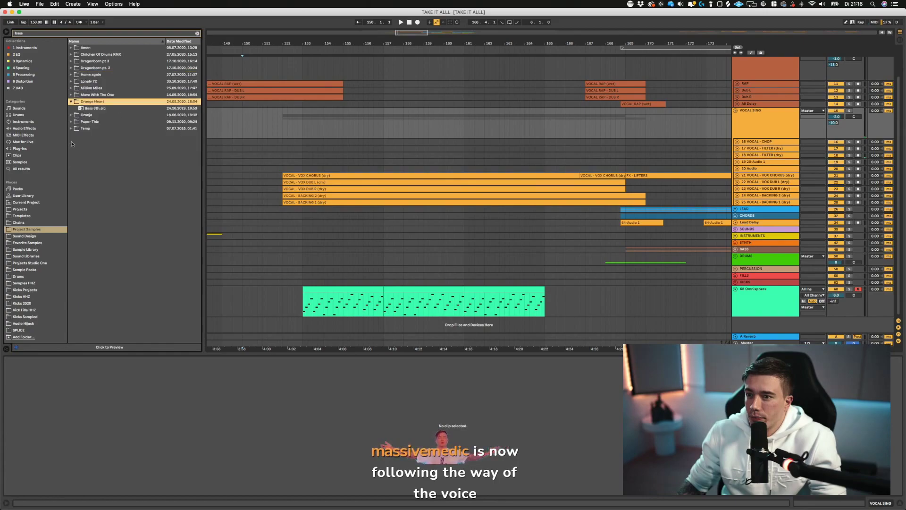
click(72, 55)
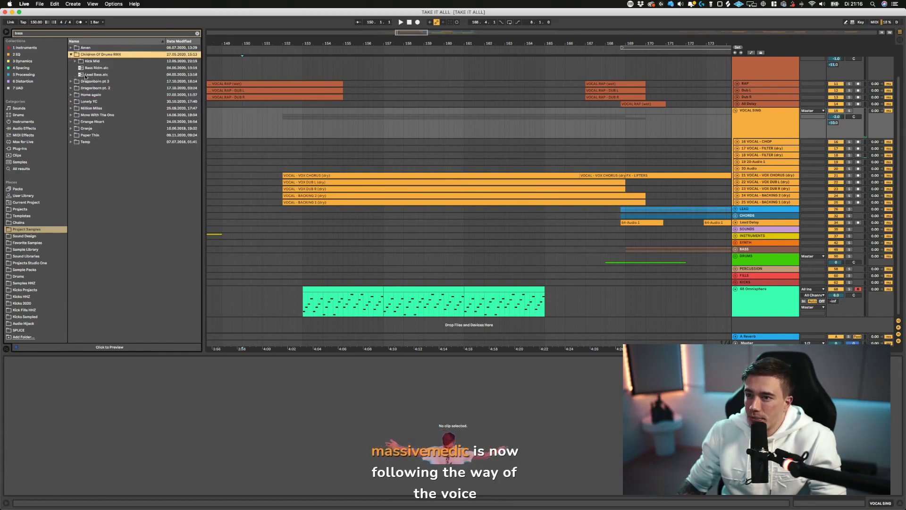
click(71, 81)
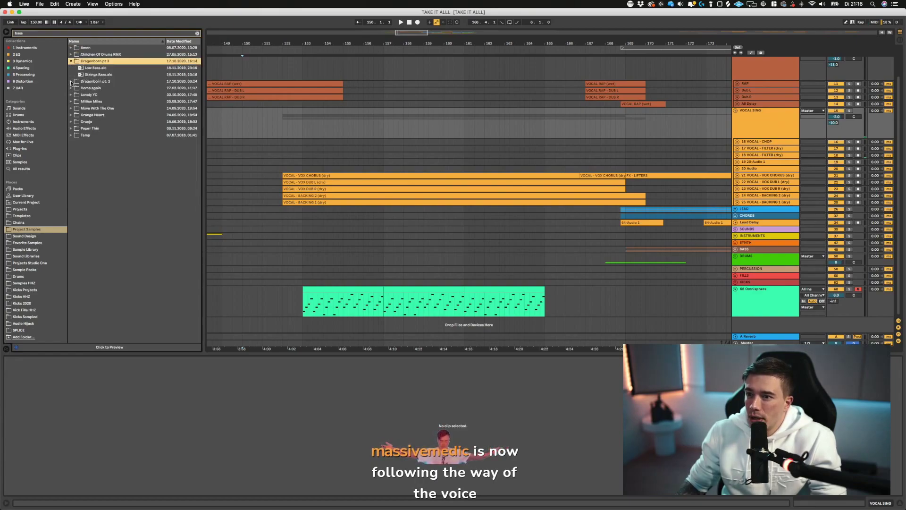
- Place the Strings Bass clip on a new track at bar 153 and delete all its notes except the first A0
drag(92, 75, 305, 323)
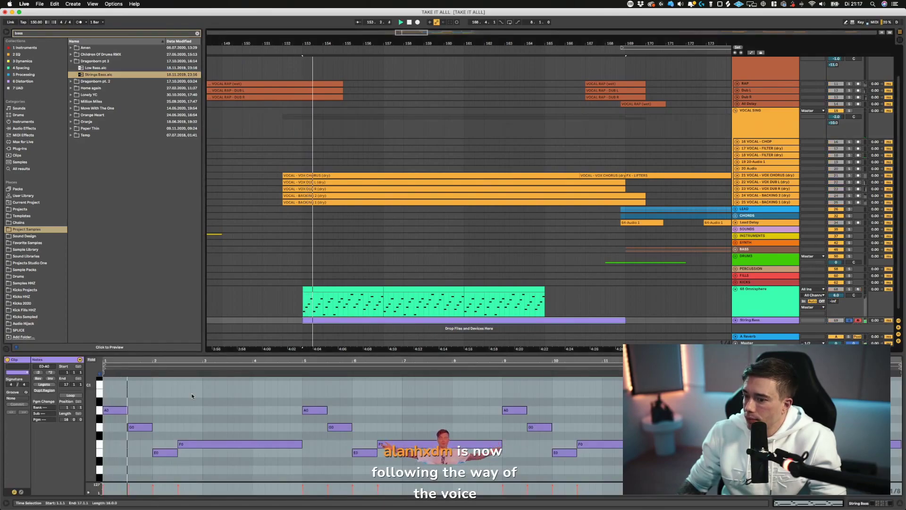
drag(139, 398, 323, 460)
drag(402, 465, 892, 465)
key(Delete)
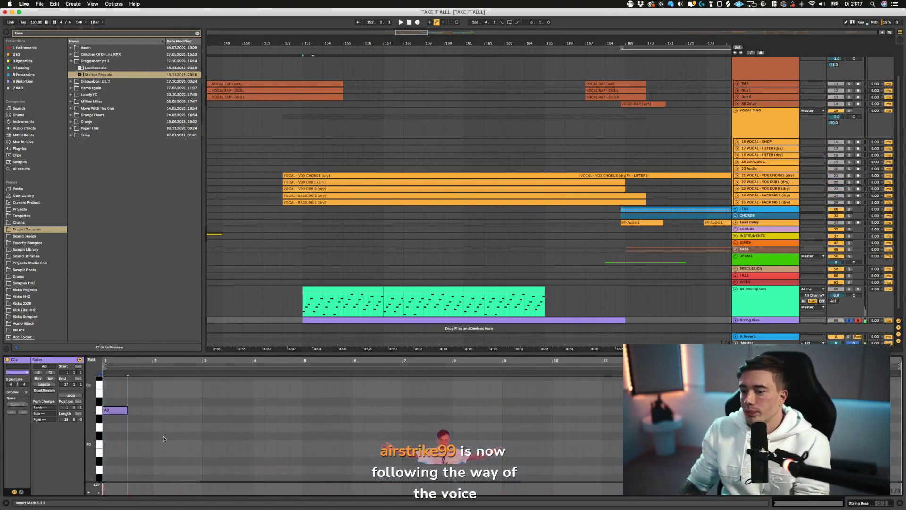
- Rewrite the bass line in the String Bass clip with the notes G#0, F0, C1 and A#0 and play it
mouse_move(116, 409)
mouse_down()
mouse_move(119, 419)
mouse_move(199, 419)
mouse_move(152, 419)
mouse_move(181, 439)
mouse_move(234, 392)
mouse_move(230, 386)
mouse_move(399, 394)
mouse_move(379, 394)
mouse_move(380, 404)
mouse_up()
key(space)
key(space)
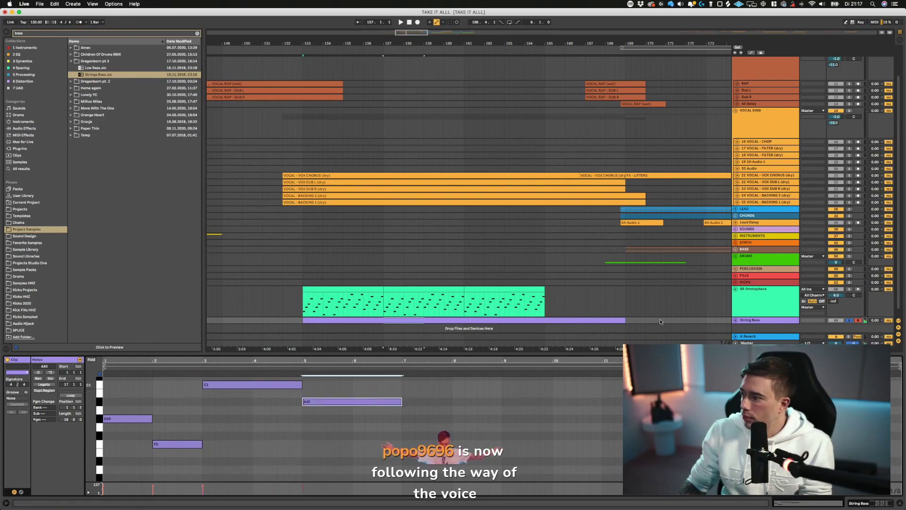
- Unfold the String Bass track, play it from bar 153 and adjust its volume
click(735, 320)
key(space)
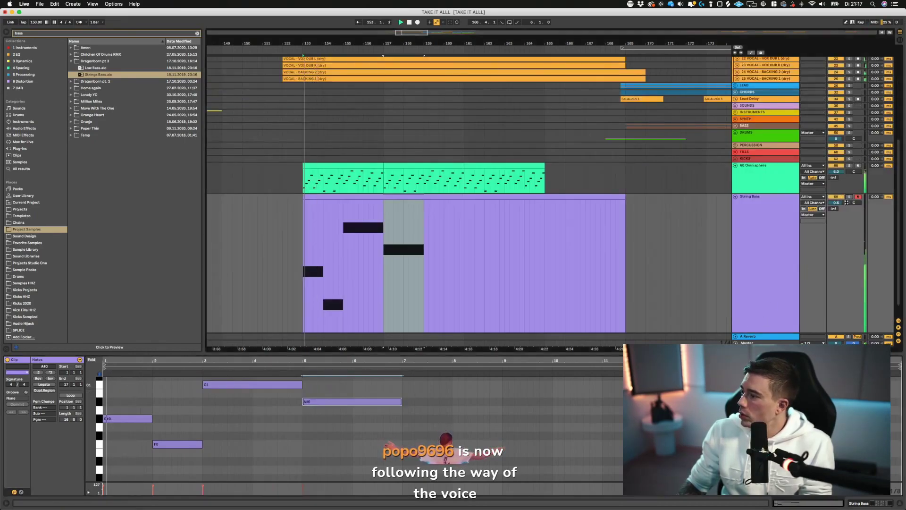
mouse_move(838, 203)
mouse_down()
mouse_move(838, 191)
mouse_move(839, 211)
mouse_up()
key(space)
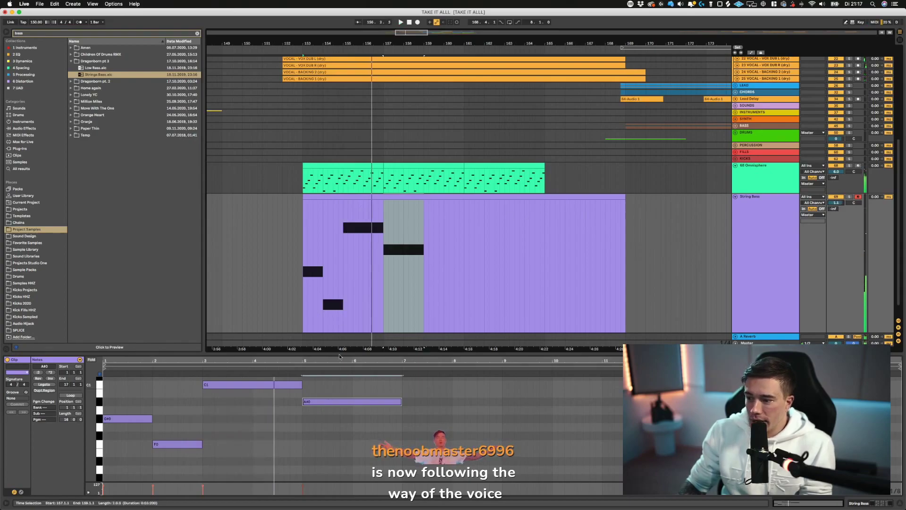
- Shorten the C1 and A#0 bass notes to one bar each, move A#0 to the fourth bar and delete the leftover note
drag(401, 402, 374, 405)
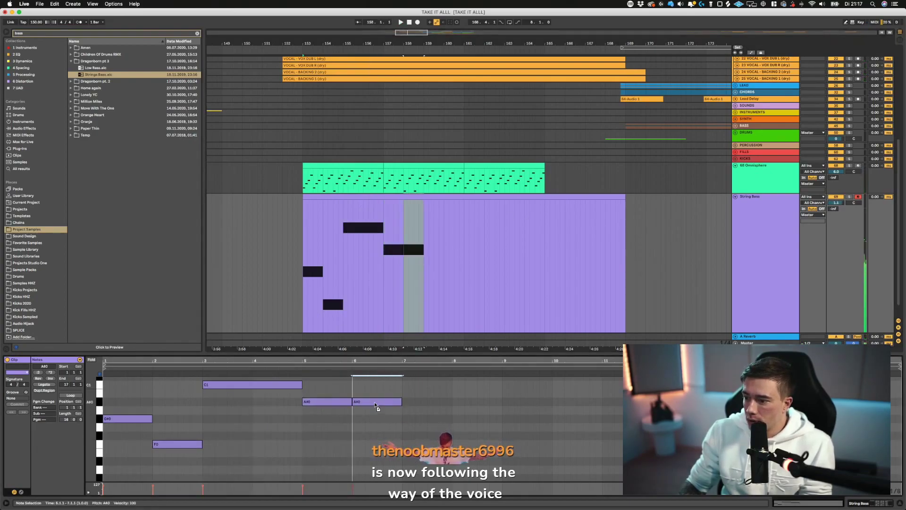
click(266, 386)
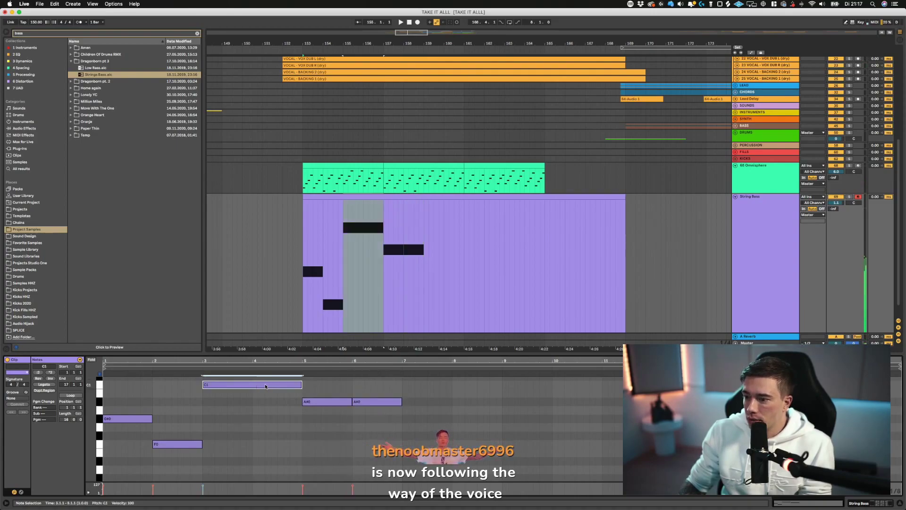
drag(301, 385, 252, 385)
drag(315, 405, 264, 404)
click(367, 402)
key(Delete)
- Duplicate the four-bar bass pattern three times so it fills the String Bass clip up to bar 169
drag(264, 478, 141, 374)
key(super+d)
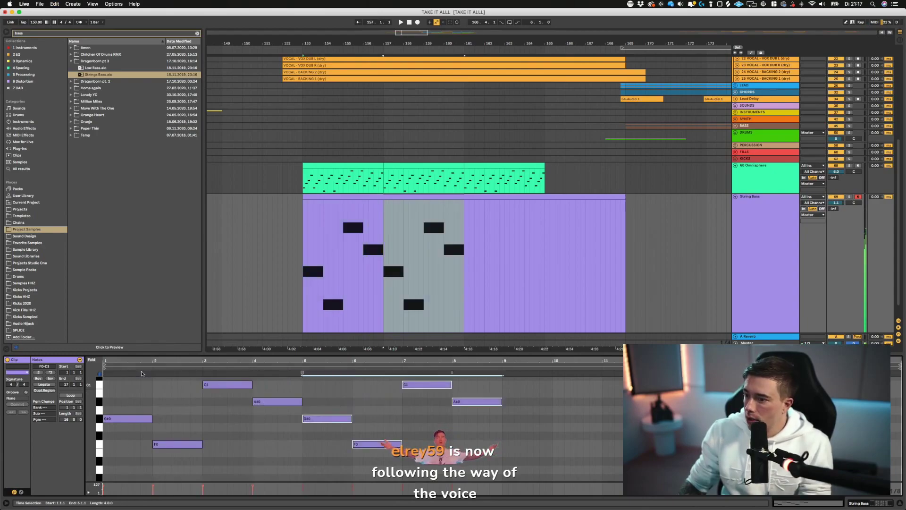
key(ctrl+d)
key(ctrl+d)
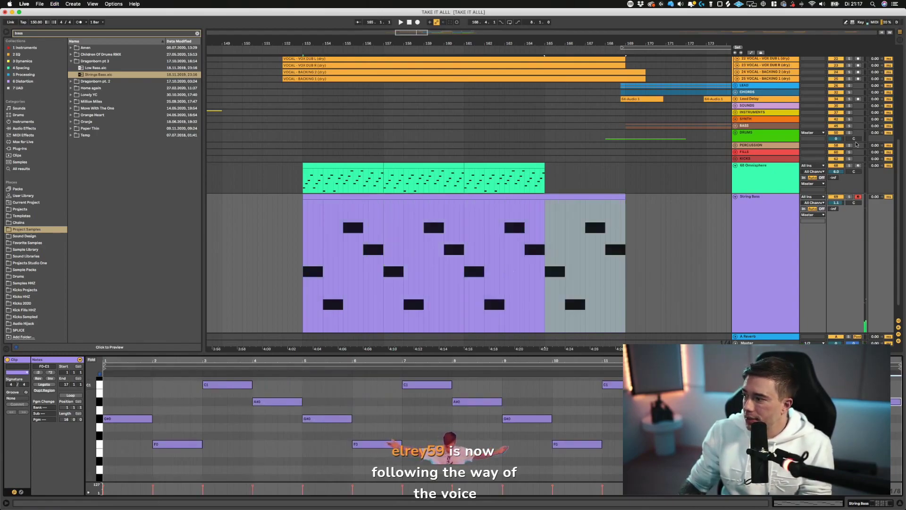
- Set the String Bass track's volume to 3.0 dB during playback, fold the track and save the set
mouse_move(840, 205)
mouse_down()
mouse_move(840, 191)
mouse_move(841, 201)
mouse_up()
key(space)
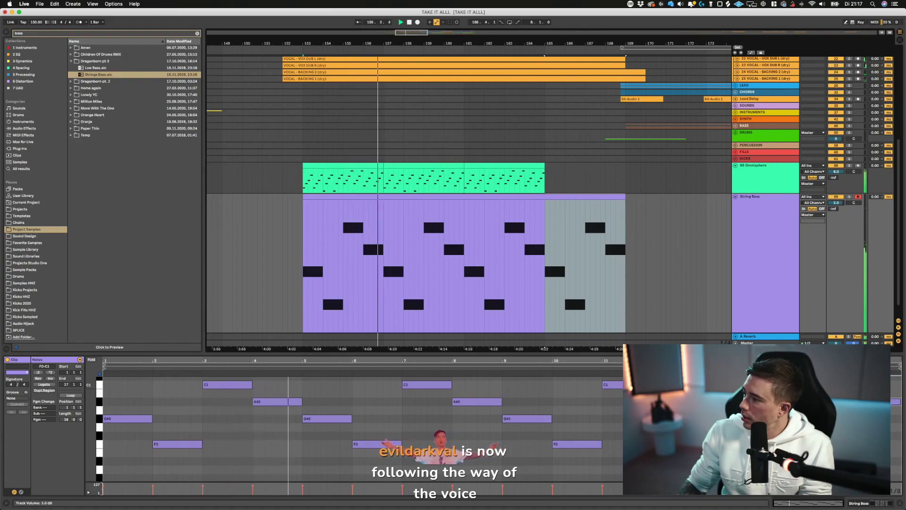
drag(841, 354, 841, 425)
click(736, 253)
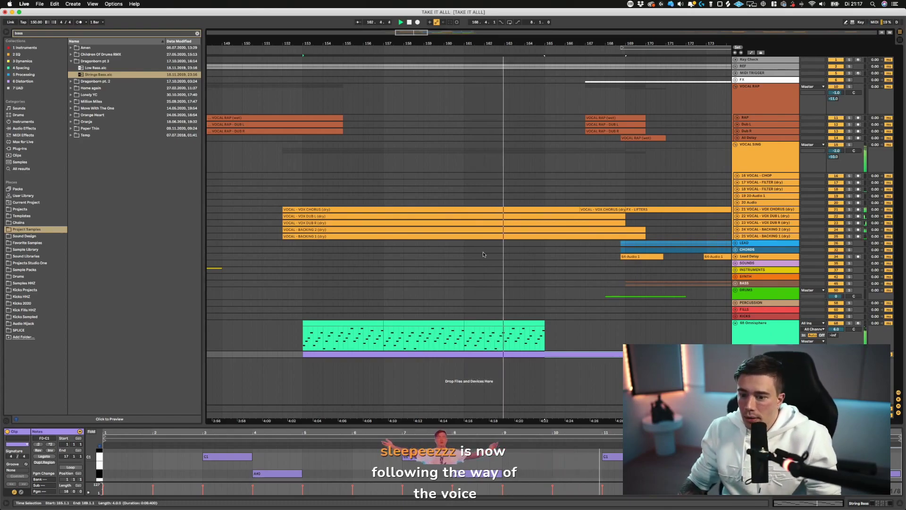
key(super+s)
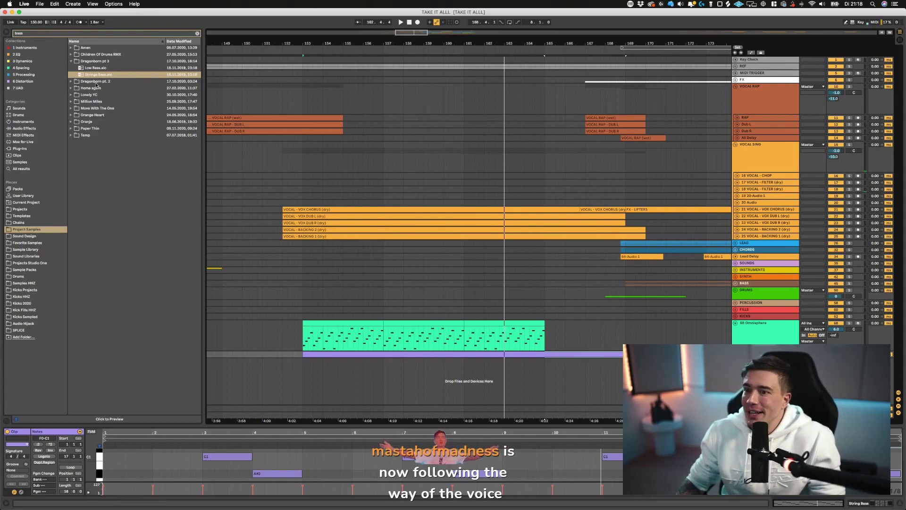
- Clear the browser search and add Kontakt 5 from the Instruments collection on a new track below String Bass
click(197, 33)
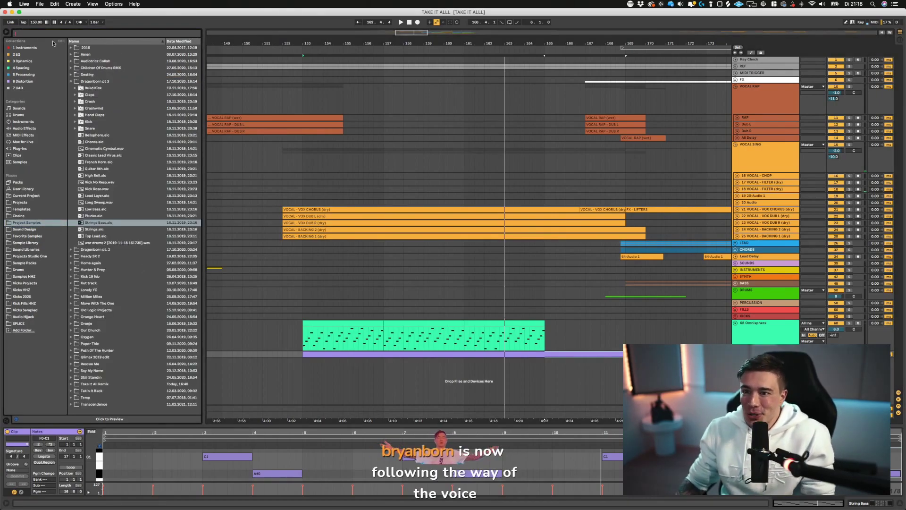
click(36, 55)
click(32, 48)
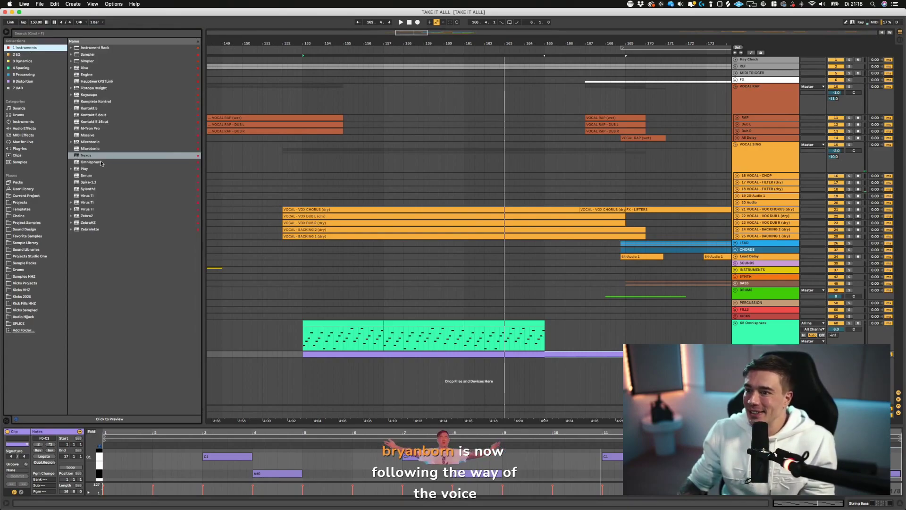
click(95, 162)
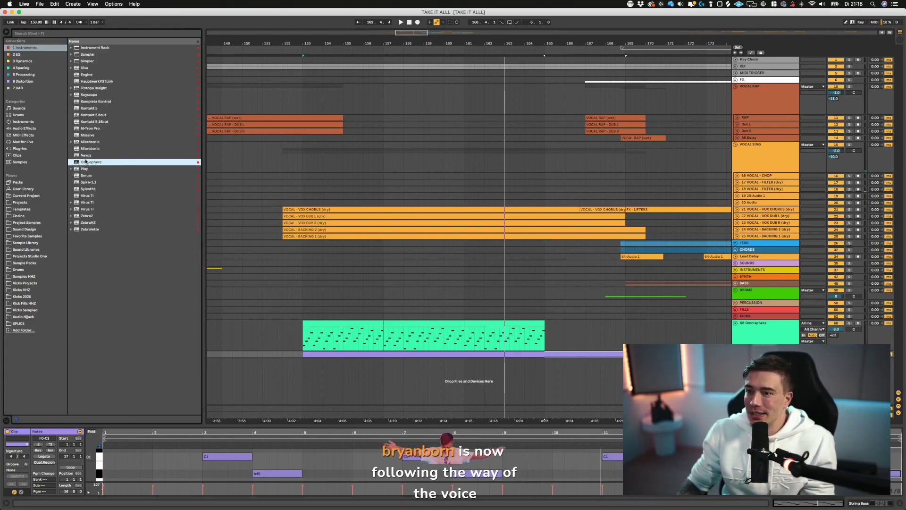
drag(89, 108, 310, 369)
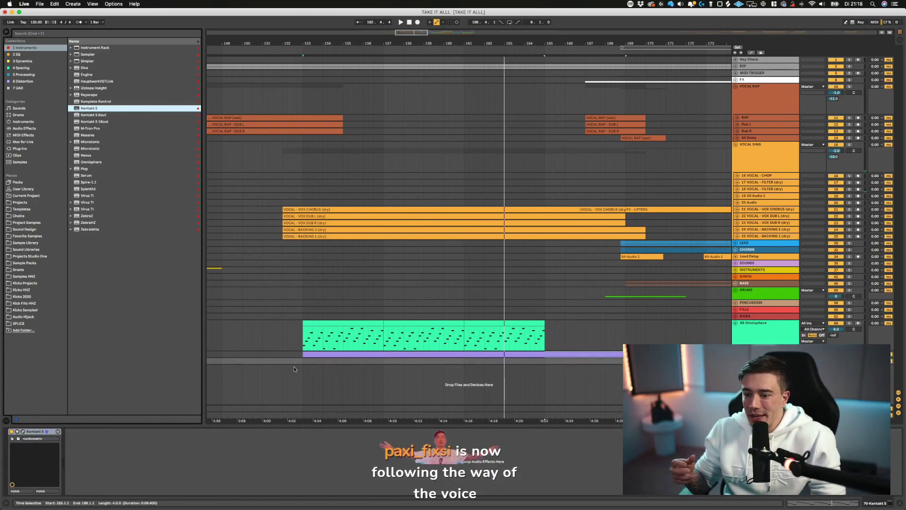
click(294, 369)
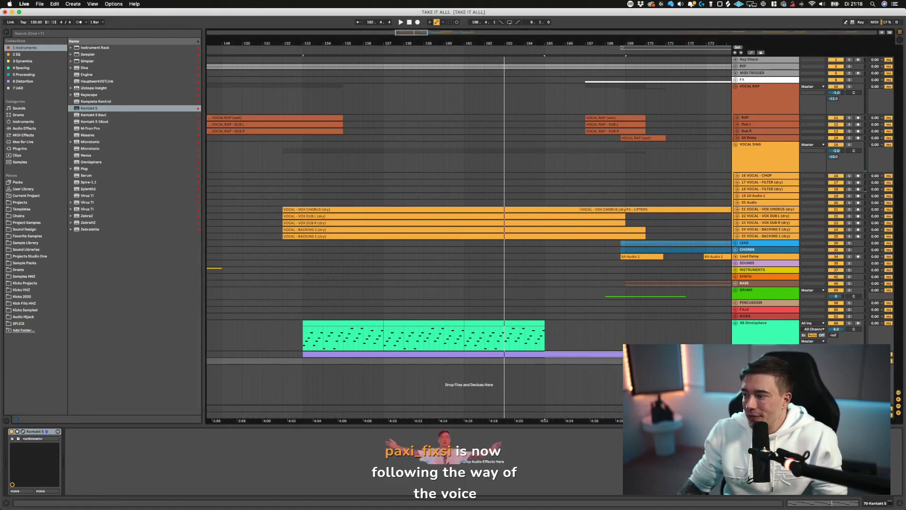
key(s)
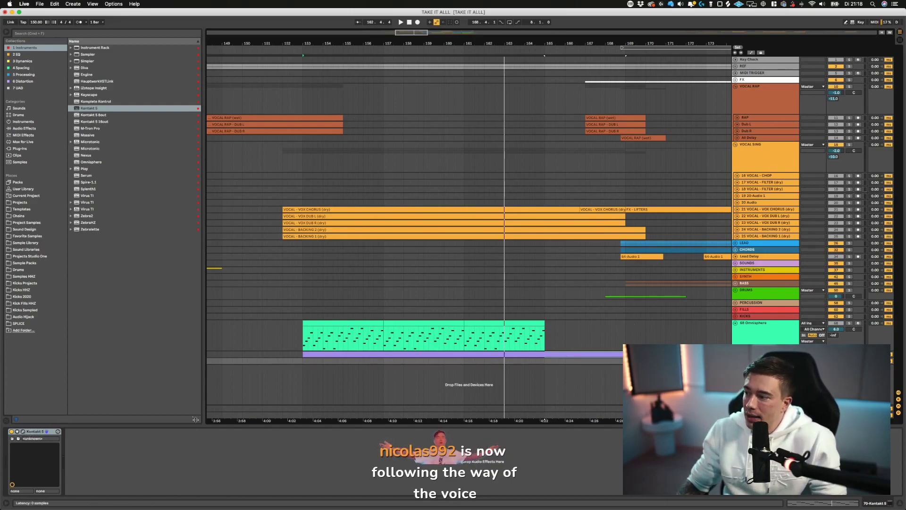
- Load Strings from the Spitfire Albion ONE library in Kontakt and switch it to the Long articulation
click(23, 432)
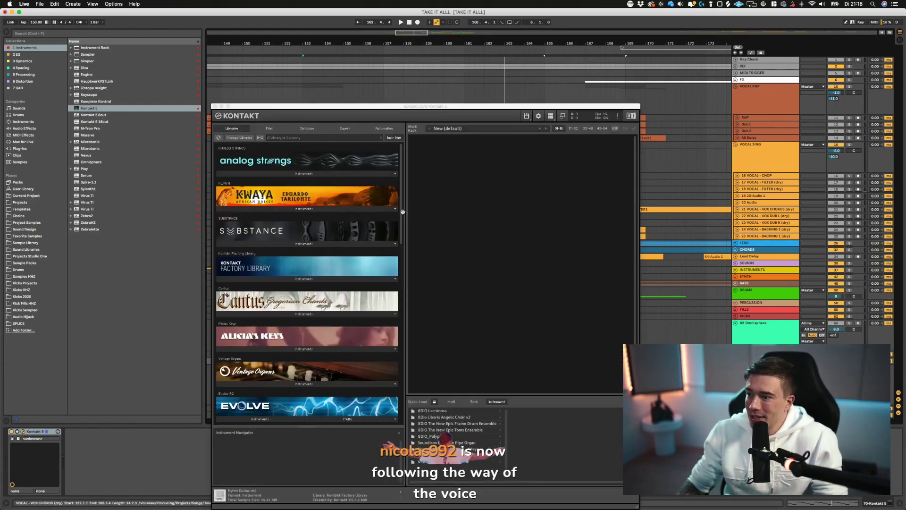
scroll(270, 270, down, 10)
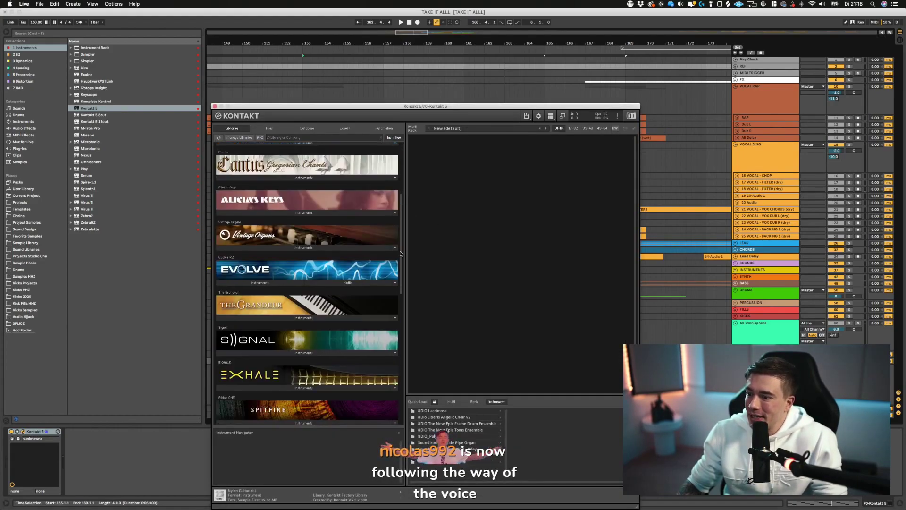
click(269, 270)
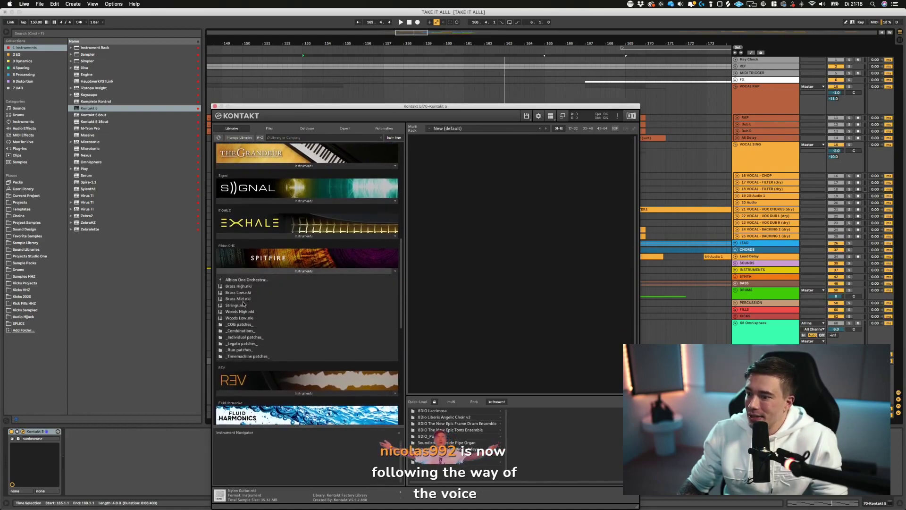
drag(236, 305, 498, 290)
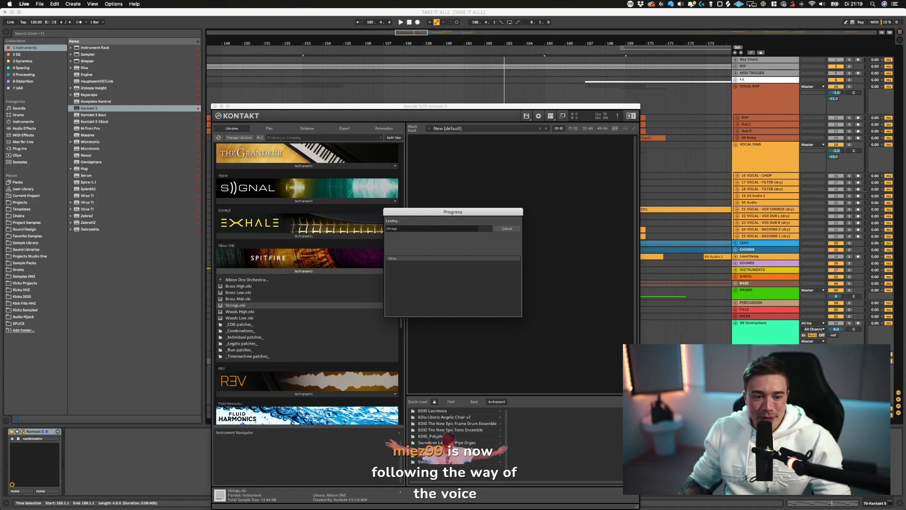
key(super+Tab)
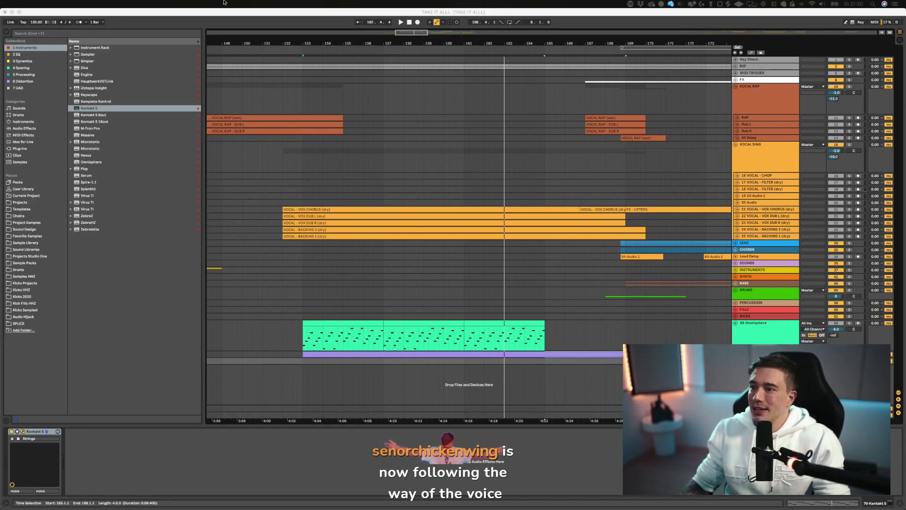
click(243, 11)
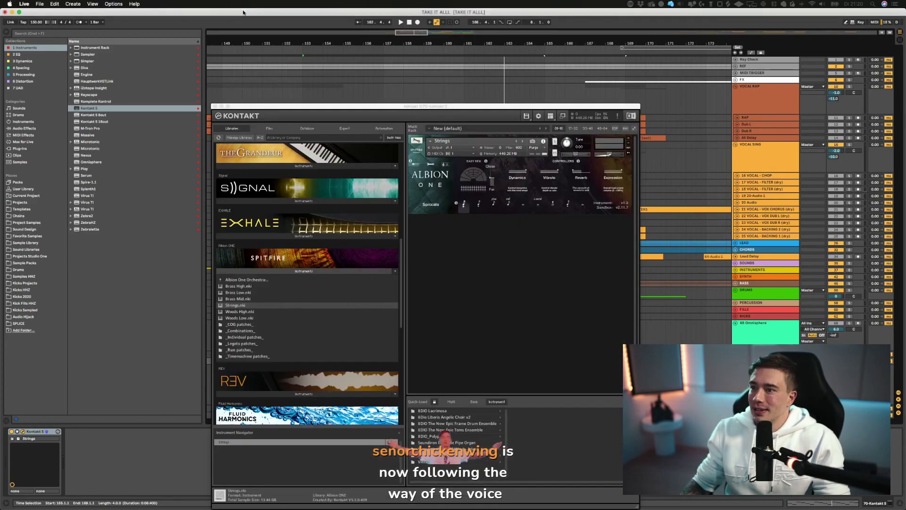
click(523, 207)
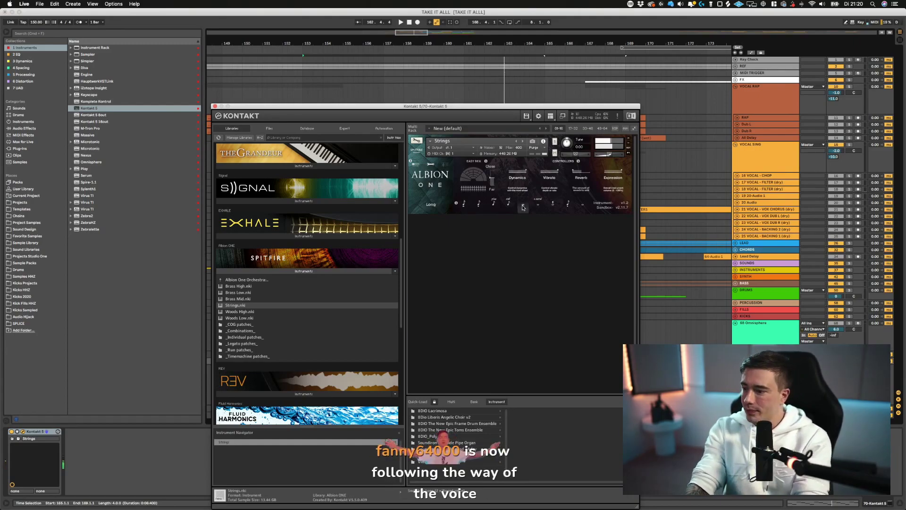
click(215, 106)
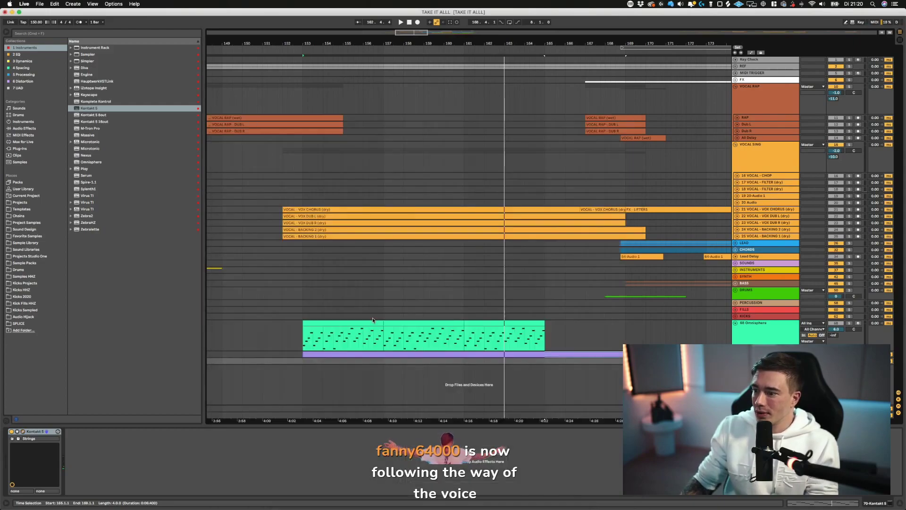
- Insert a four-bar MIDI clip at bar 153 on the Kontakt 5 track and draw a one-beat F3 note at its start
click(318, 359)
drag(305, 363, 392, 362)
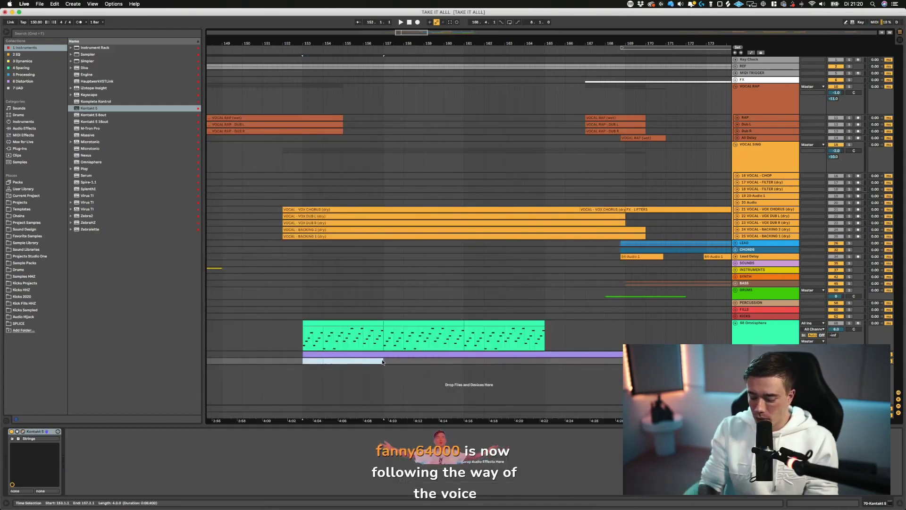
key(super+shift+m)
key(space)
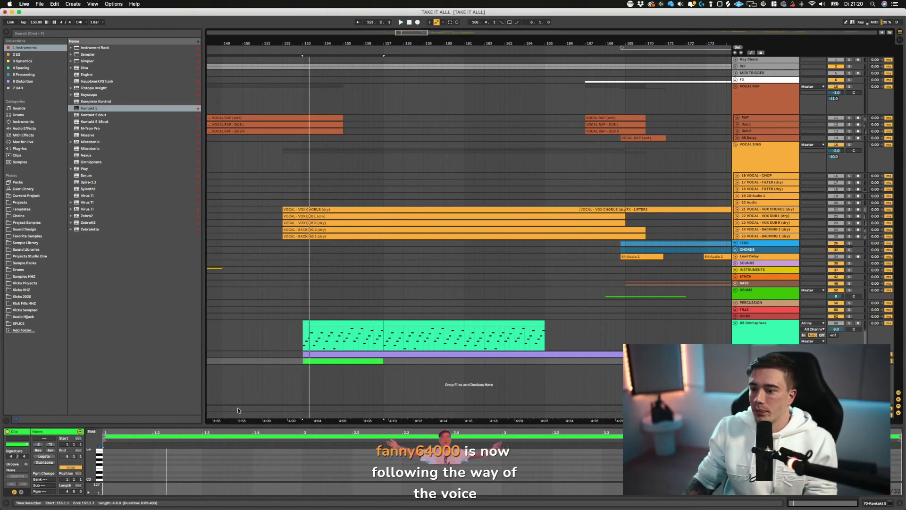
drag(221, 419, 221, 225)
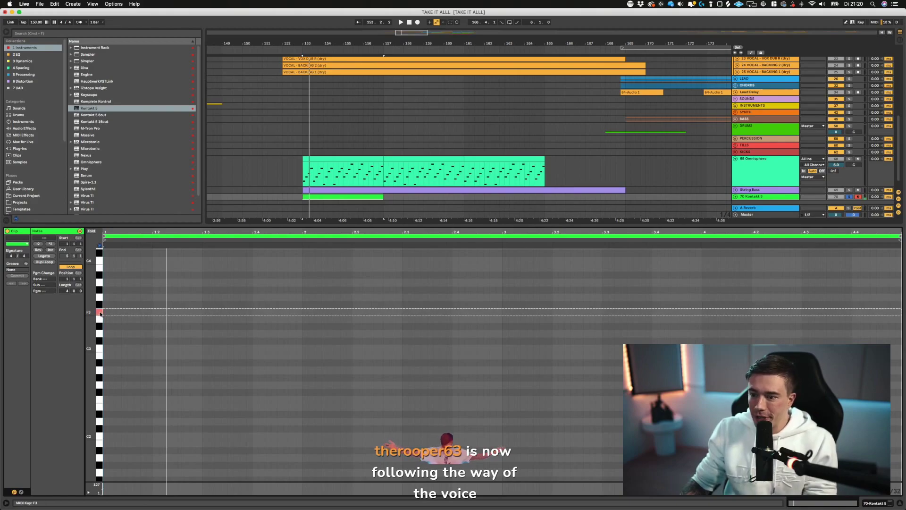
double_click(106, 311)
drag(109, 312, 152, 312)
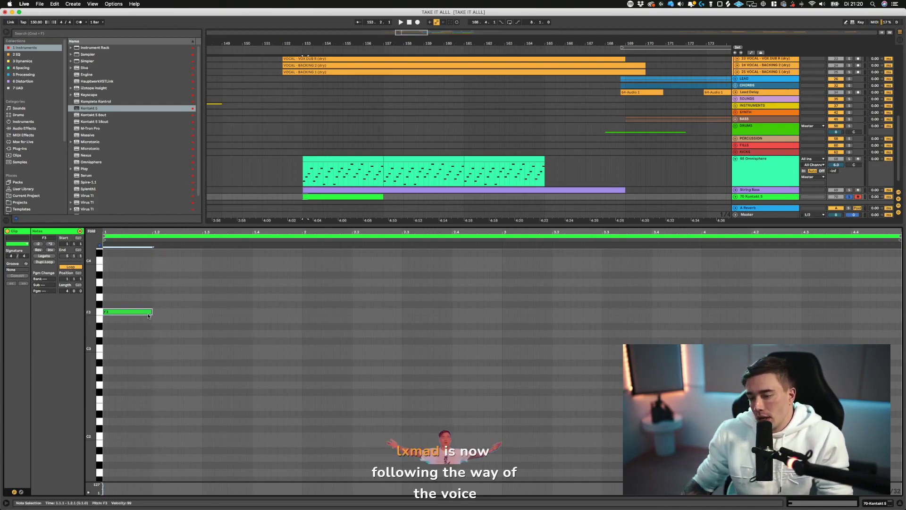
- Lower the clip's first note to D#3 and follow it with one-beat F3 and G3 notes and a half-beat F3
drag(799, 225, 799, 282)
click(770, 247)
double_click(773, 247)
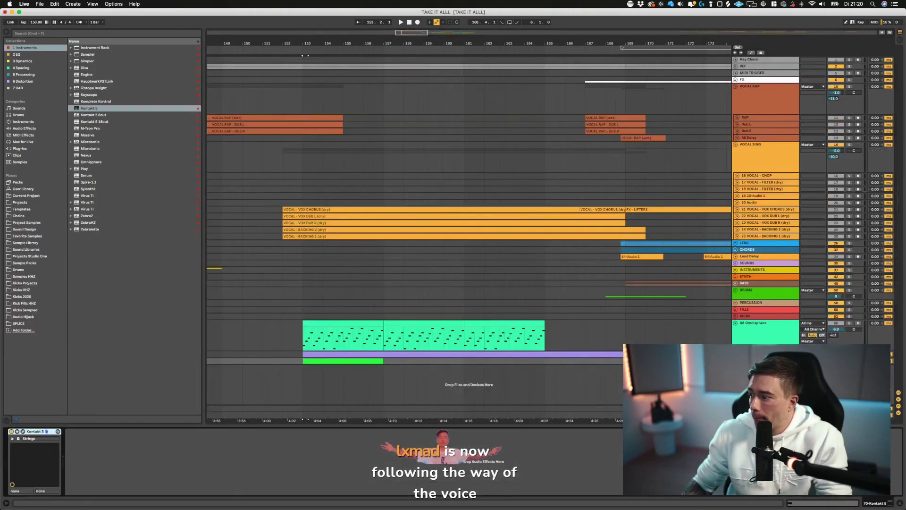
key(space)
double_click(351, 361)
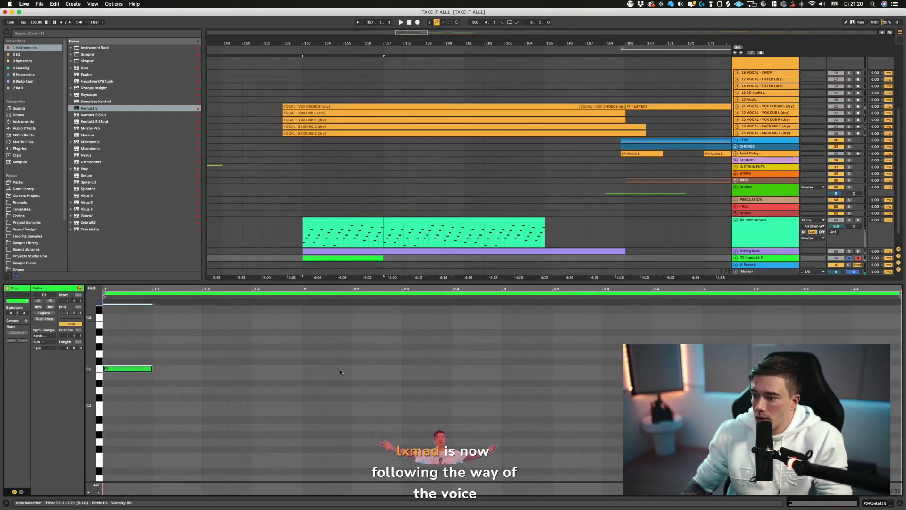
drag(132, 370, 131, 386)
drag(185, 375, 278, 369)
double_click(217, 369)
double_click(265, 361)
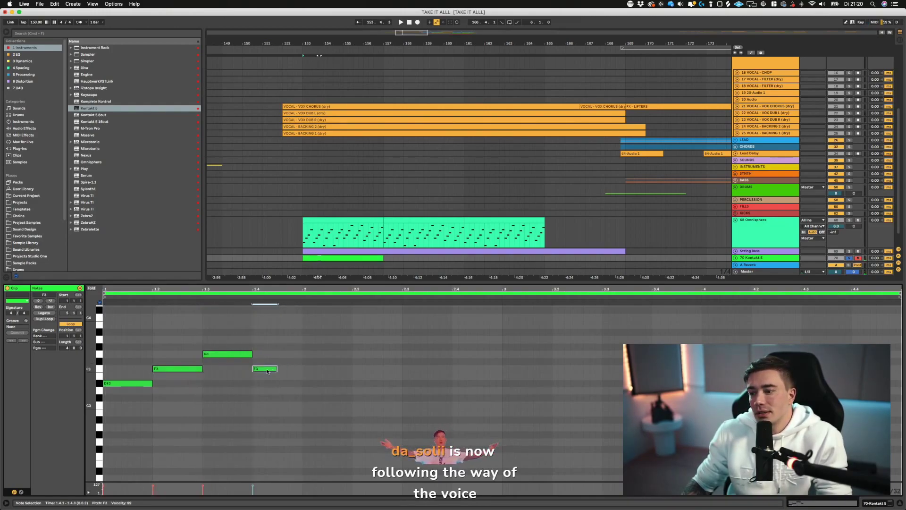
- Audition the melody notes, add a half-beat D3 after the last F3 and duplicate the five-note phrase directly behind itself
click(136, 383)
click(171, 368)
click(232, 355)
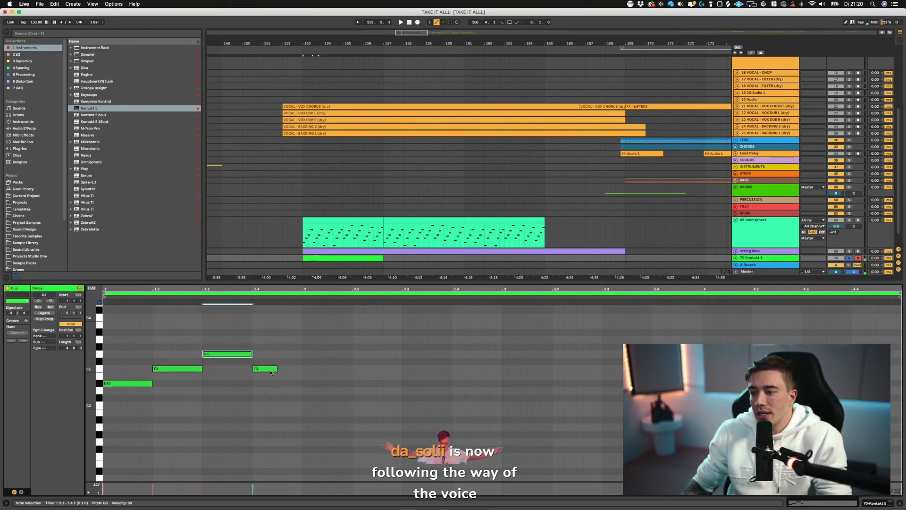
click(268, 370)
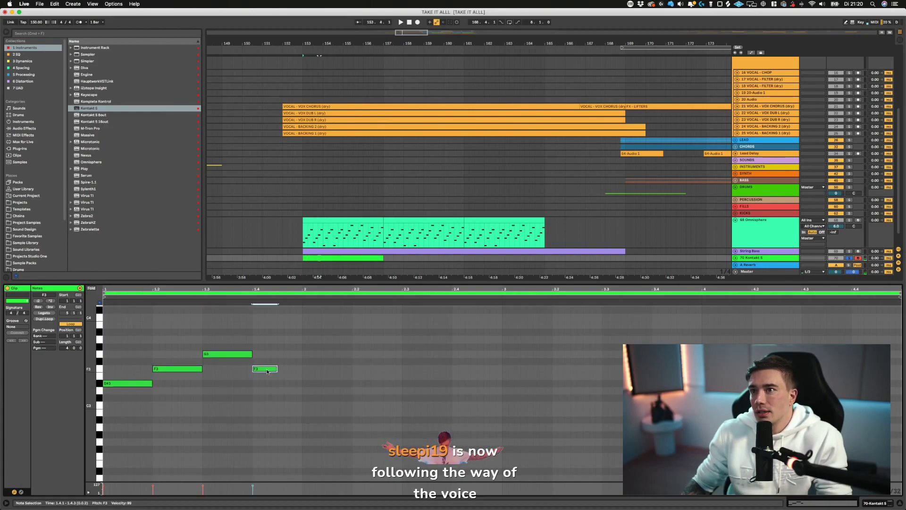
double_click(290, 390)
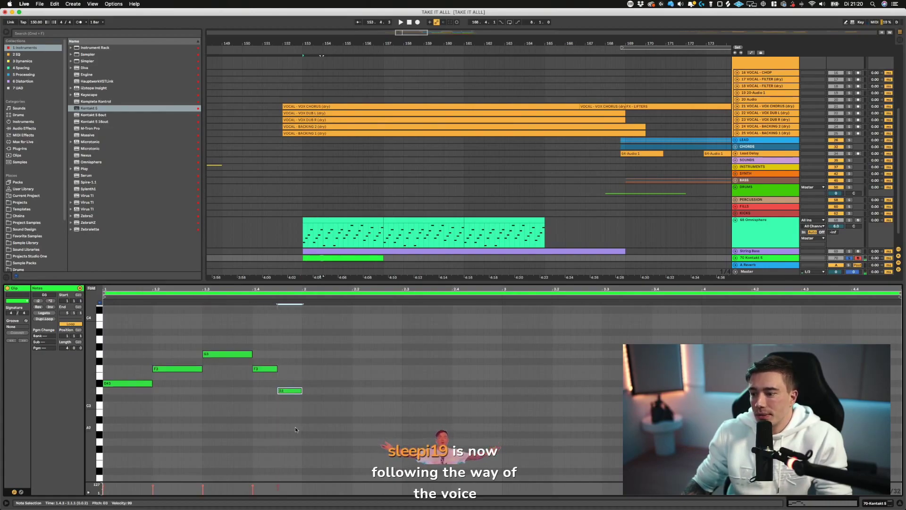
drag(297, 396, 123, 333)
key(ctrl+d)
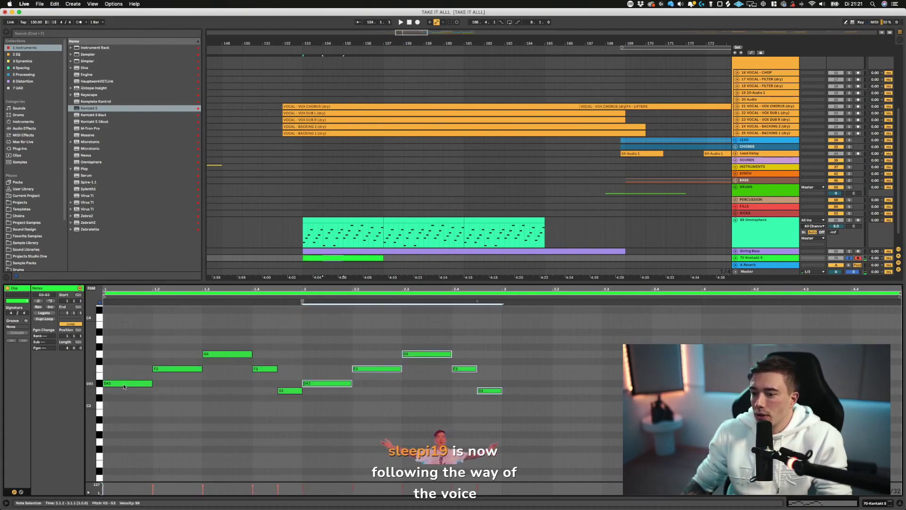
- Stack C3 and G#2 below the opening D#3 to form a chord and play the clip back
drag(123, 384, 122, 435)
key(space)
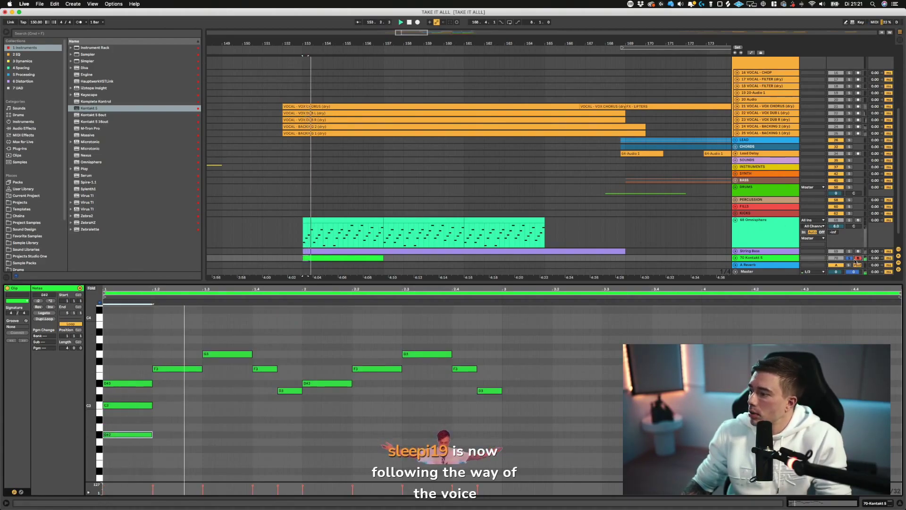
key(space)
scroll(174, 325, down, 1)
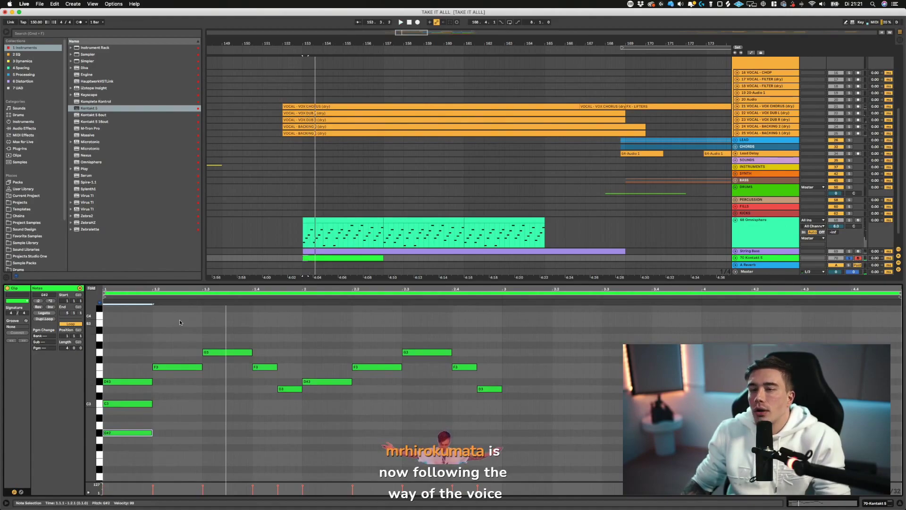
- Set the note grid to 1/8 and shift all melody notes after the opening chord one beat to the right
key(space)
drag(179, 322, 684, 392)
drag(166, 366, 216, 371)
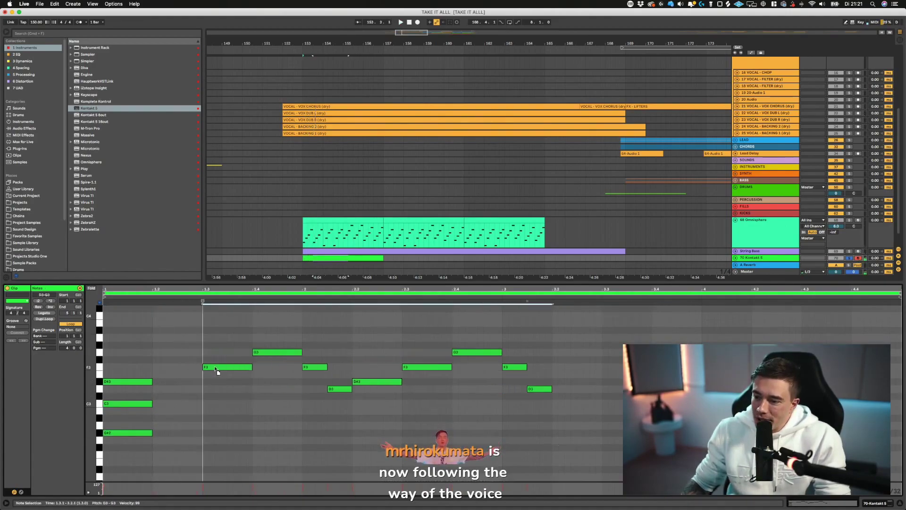
key(super+z)
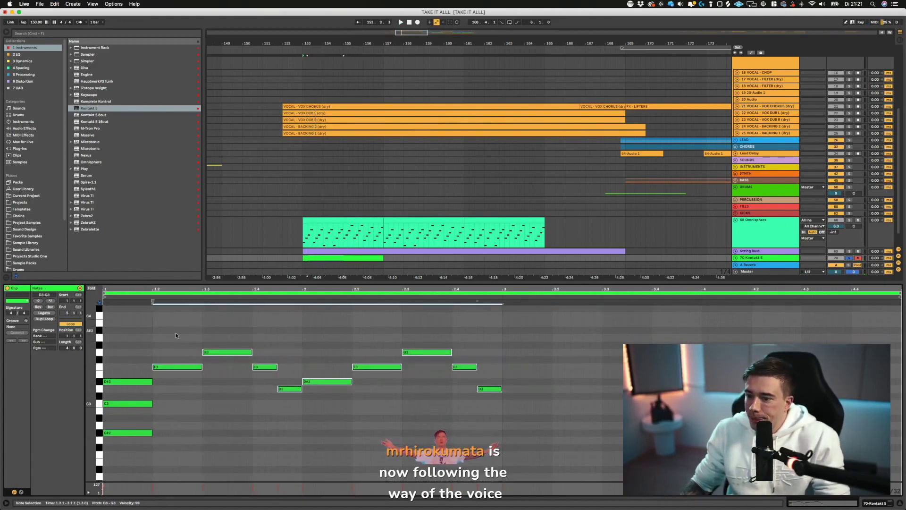
right_click(176, 335)
click(205, 439)
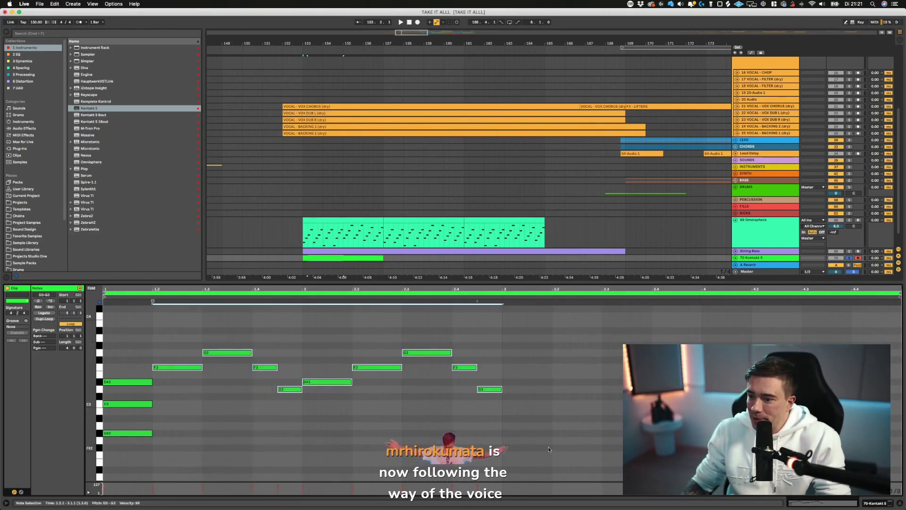
drag(181, 369, 232, 370)
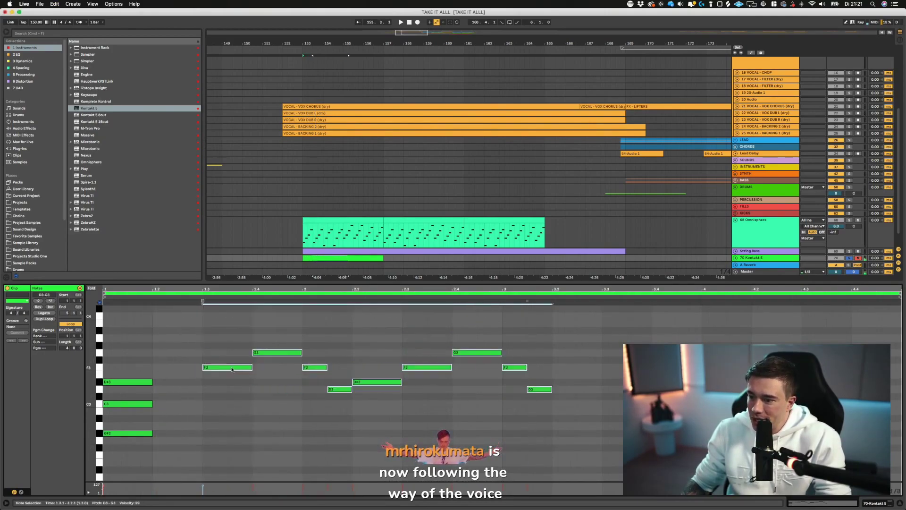
- Move the notes from the first G3 onward to start at bar 2 of the clip and play it back
drag(557, 451, 322, 356)
right_click(164, 345)
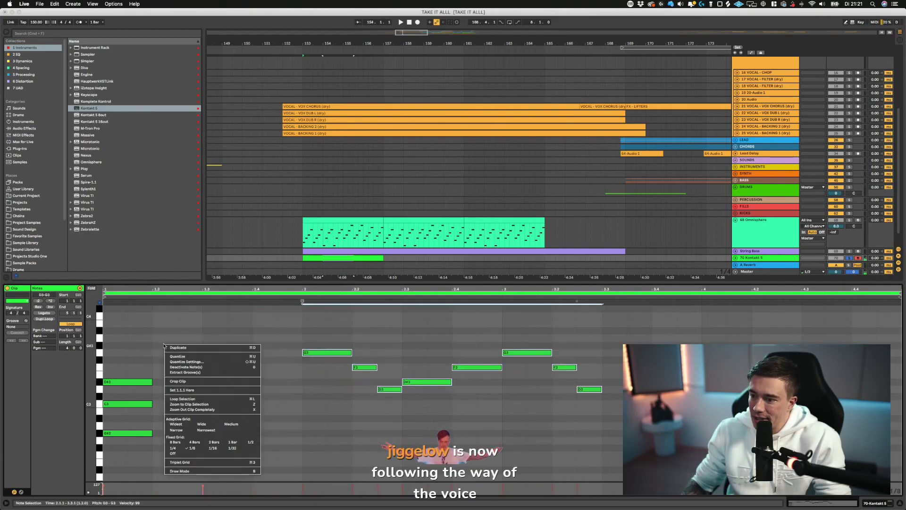
click(397, 423)
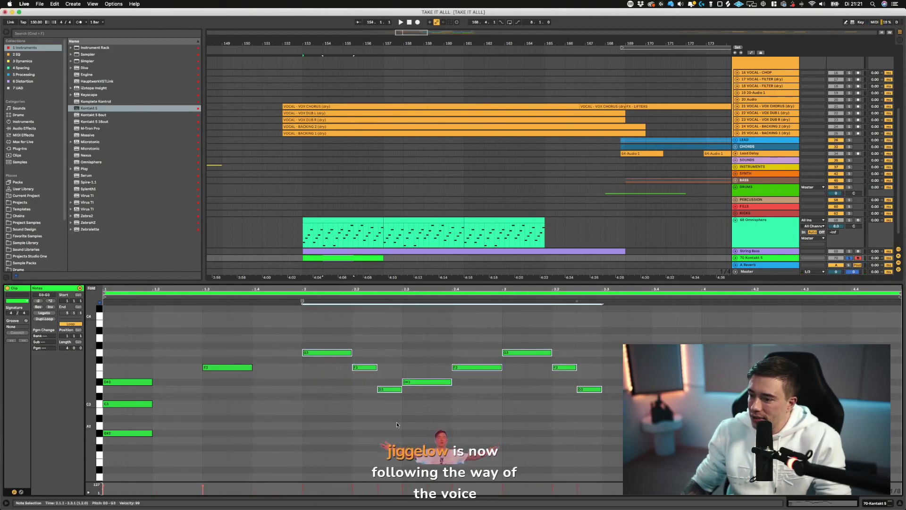
drag(675, 449, 384, 330)
key(space)
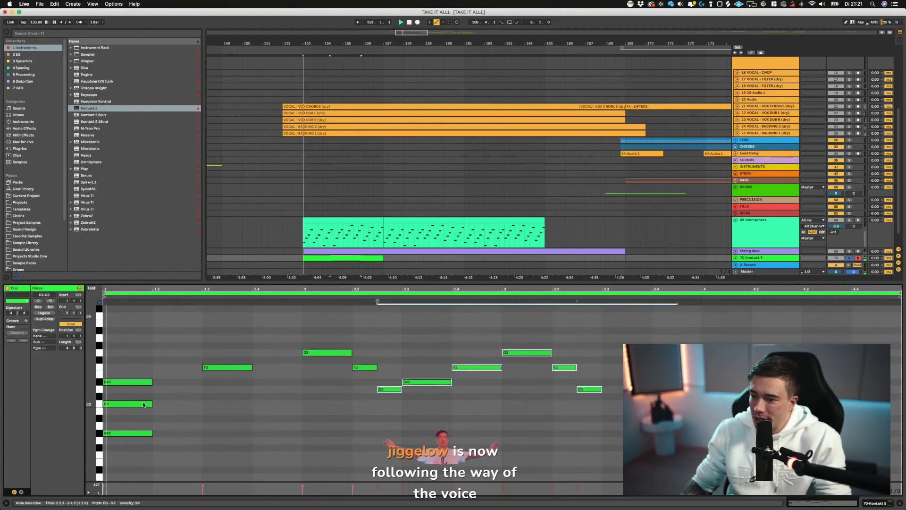
key(space)
- Shift the melody after the chord so the F3 starts at bar 2 and the G3 phrase at bar 3
drag(675, 458, 178, 321)
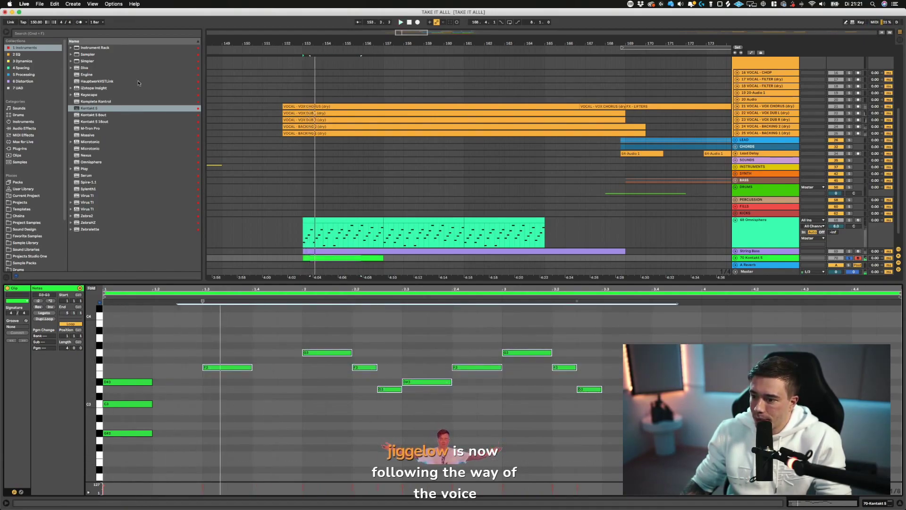
key(space)
drag(233, 370, 336, 372)
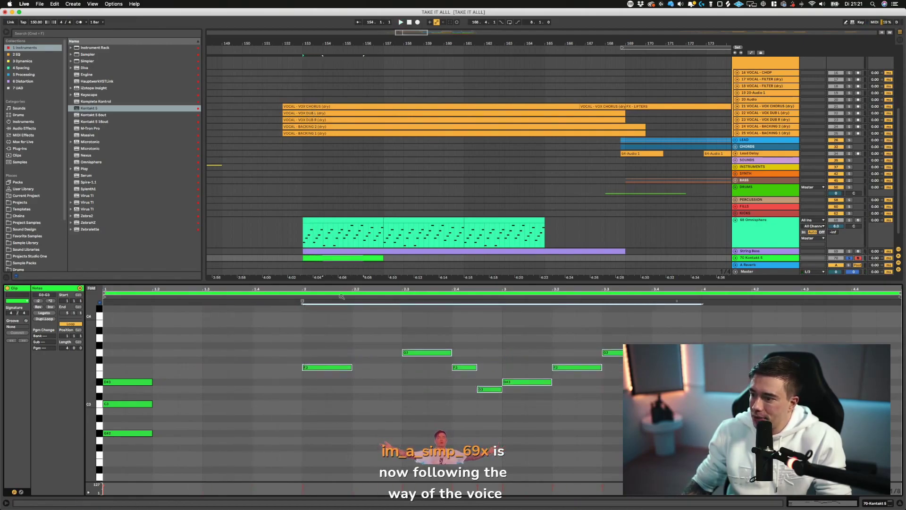
drag(422, 338, 698, 401)
drag(430, 355, 529, 356)
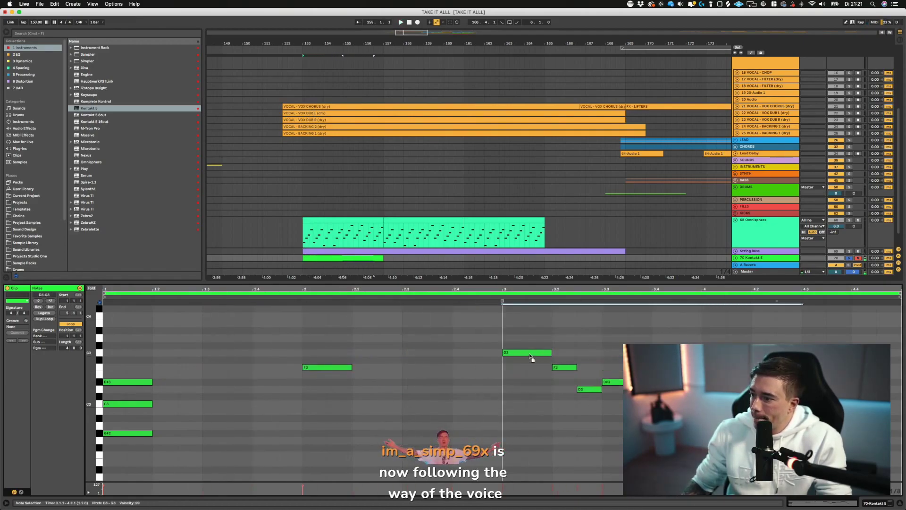
- Delete the repeated phrase from the second D#3 onward, after the D3 in the clip's third bar
click(393, 231)
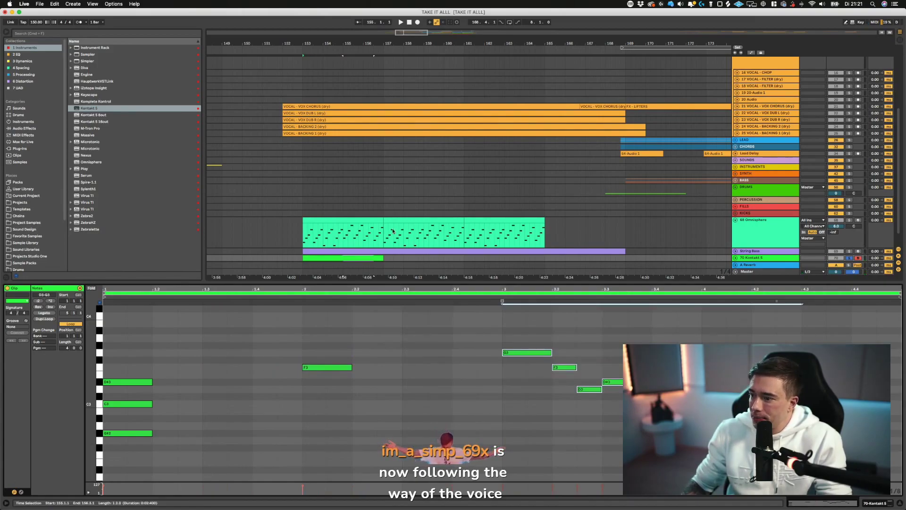
click(382, 258)
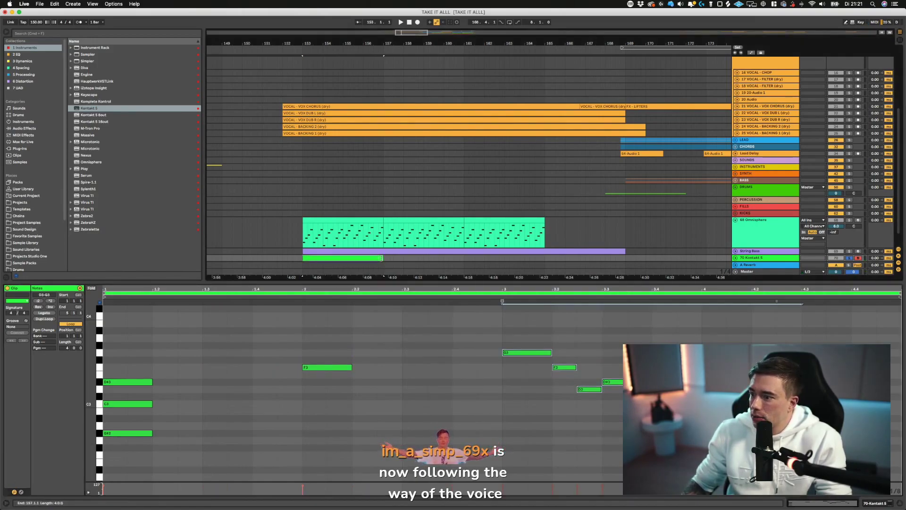
click(585, 330)
mouse_move(592, 322)
mouse_down()
mouse_move(777, 380)
mouse_move(828, 380)
mouse_up()
drag(838, 336, 631, 385)
key(Delete)
- Play the clip and move the short F3 and D3 after the G3 two beats to the right, starting at 3.4
drag(628, 466, 533, 351)
key(space)
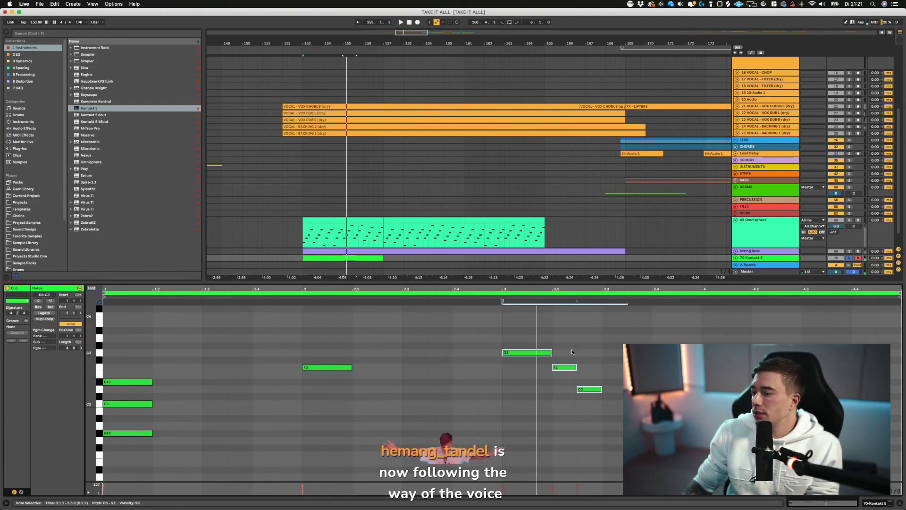
drag(572, 352, 648, 399)
key(Right)
key(Right)
key(Right)
key(Right)
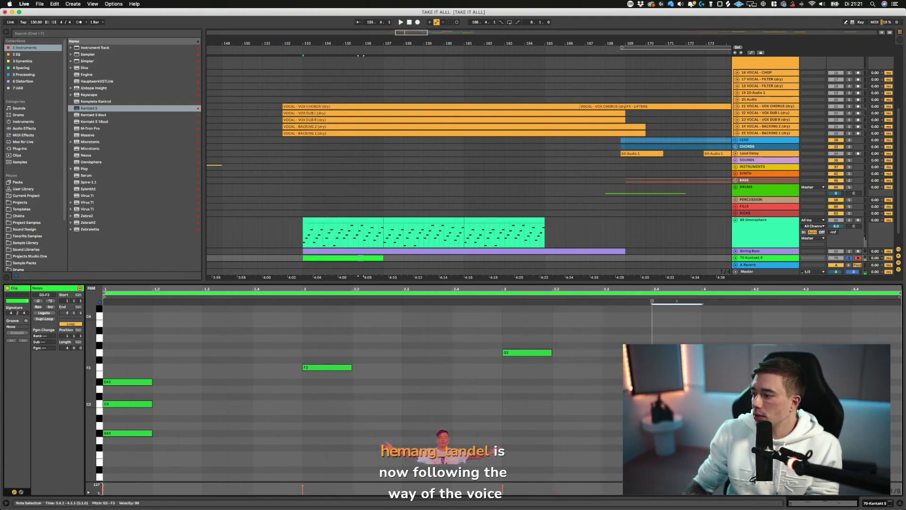
- Move the short F3 to 4.1 and the short D3 to 4.3, and apply Legato to all the clip's notes
key(Right)
key(Right)
double_click(746, 374)
drag(746, 375, 814, 390)
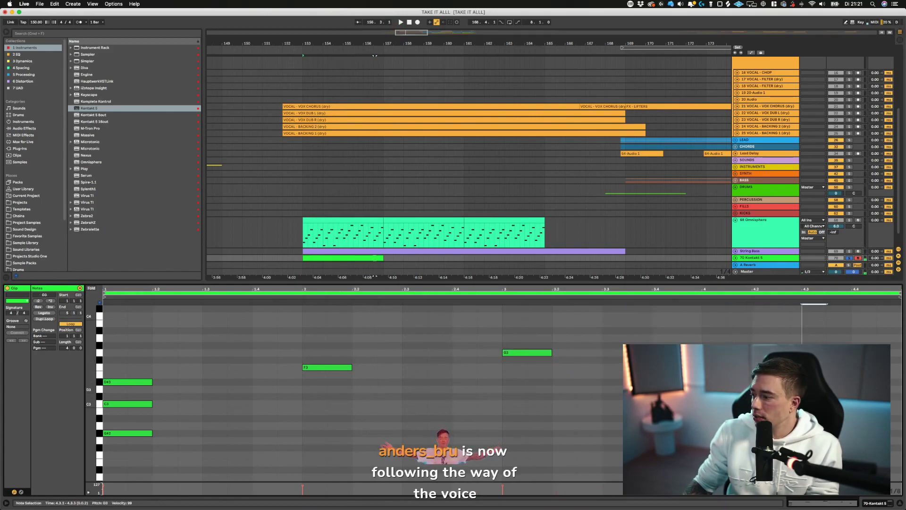
drag(852, 436, 102, 334)
click(44, 313)
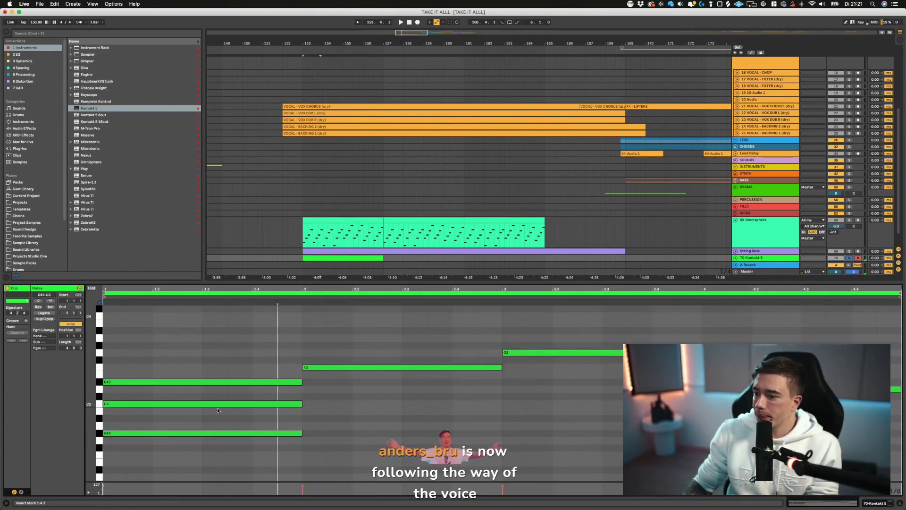
- Copy the first chord's C3 to bar 2 as a D3 under the F3, and play it with the String Bass track soloed
click(204, 404)
drag(251, 403, 418, 392)
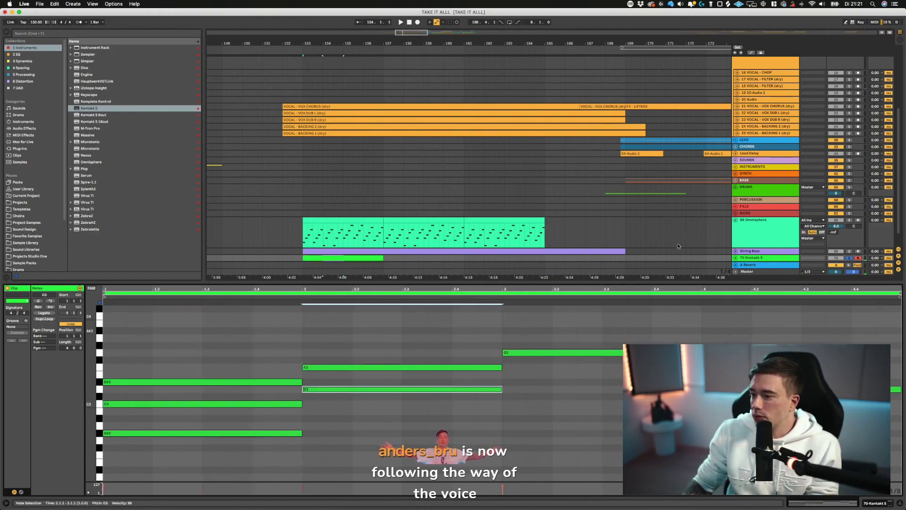
scroll(875, 230, down, 2)
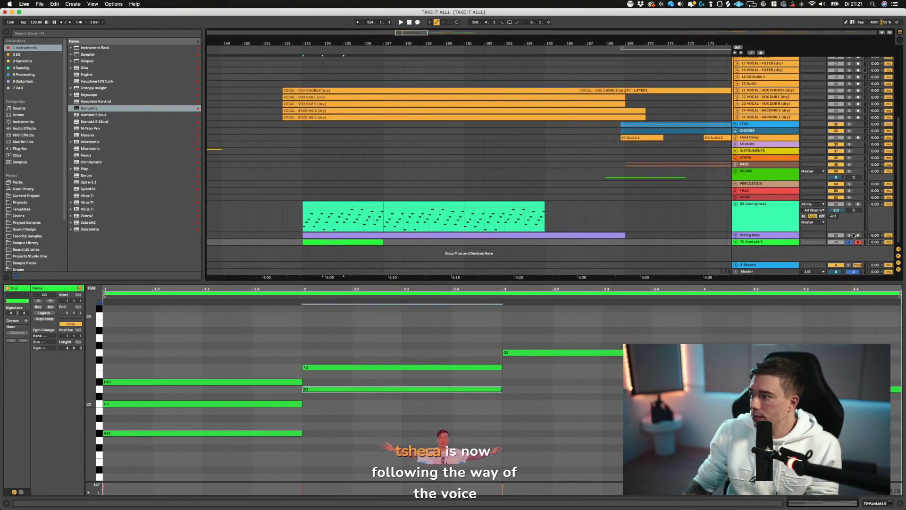
click(850, 235)
key(space)
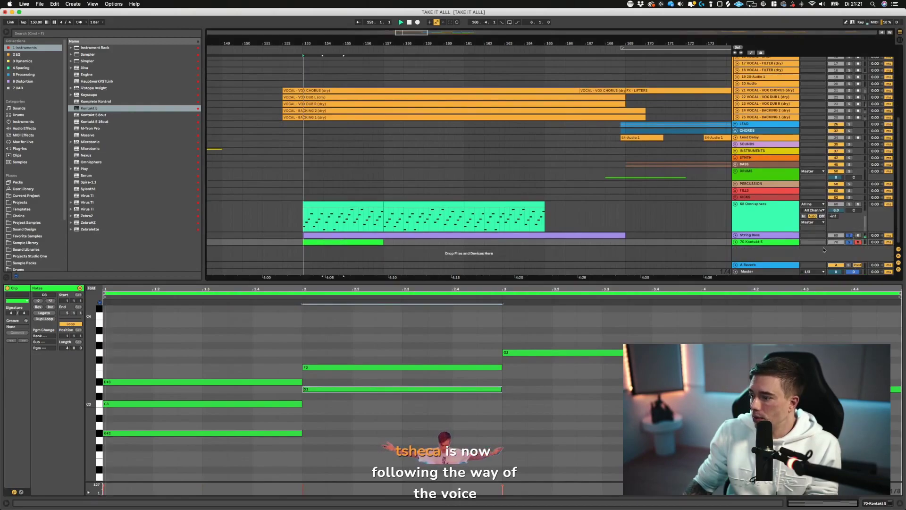
scroll(340, 392, up, 1)
key(space)
- Replace the D3 in the clip's second bar with C3 and G#2 under the F3, and play the chord back
click(335, 400)
double_click(335, 396)
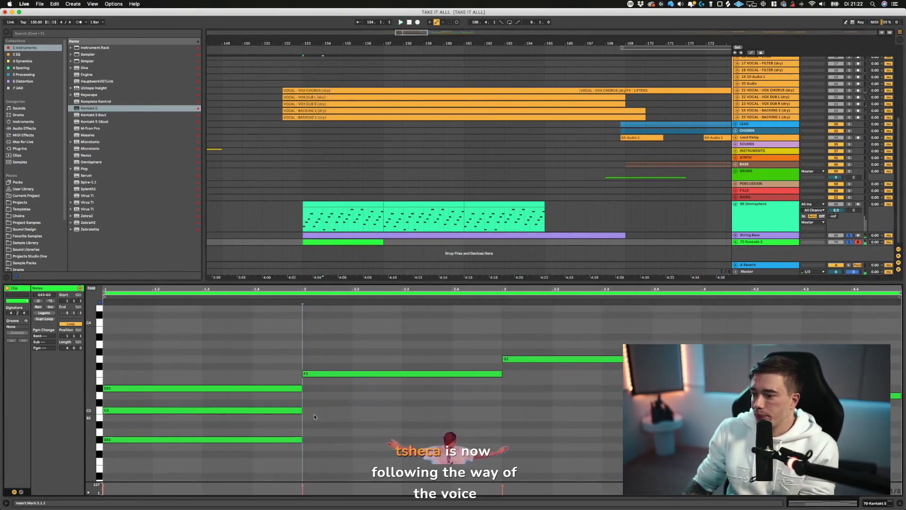
double_click(314, 416)
mouse_move(314, 416)
mouse_down()
mouse_move(329, 436)
mouse_move(327, 446)
mouse_move(325, 428)
mouse_move(323, 464)
mouse_move(321, 410)
mouse_up()
double_click(323, 441)
click(318, 376)
click(327, 461)
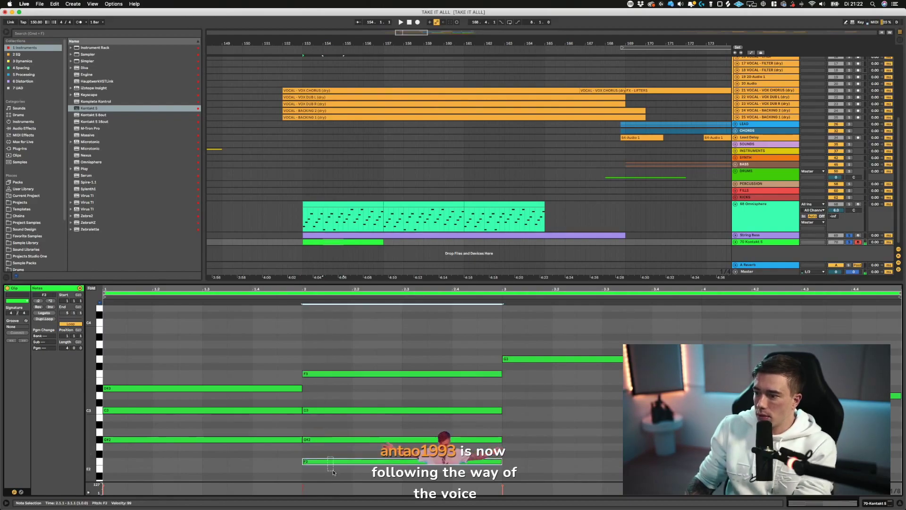
key(Delete)
key(space)
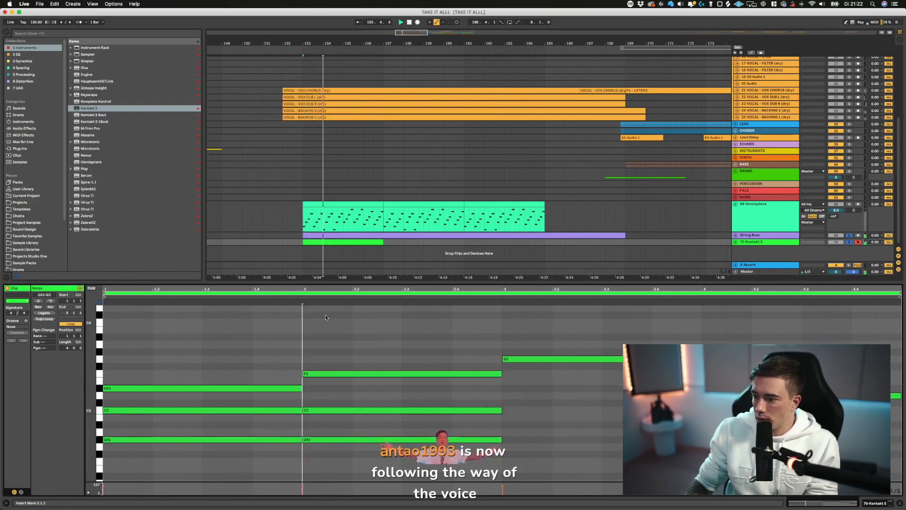
key(space)
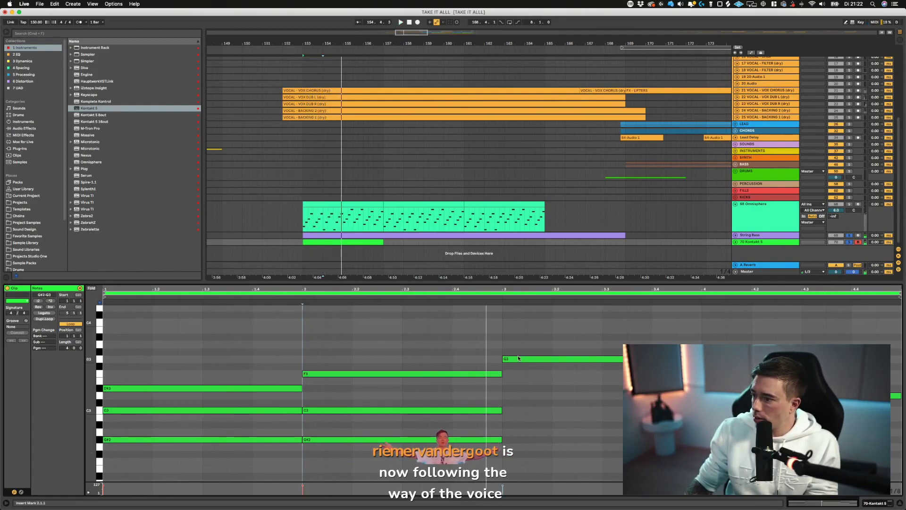
- Add D#3 and C3 notes under the G3 in the clip's third bar
double_click(525, 381)
drag(526, 386, 526, 390)
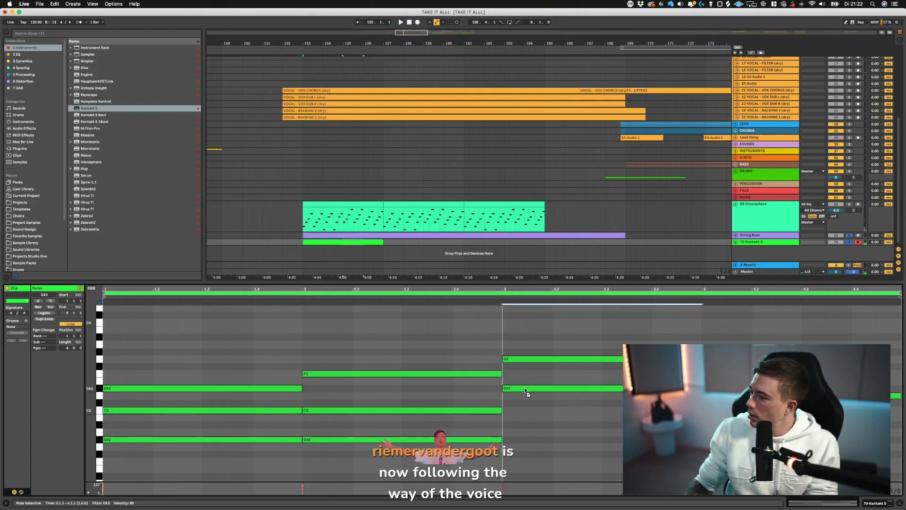
double_click(524, 411)
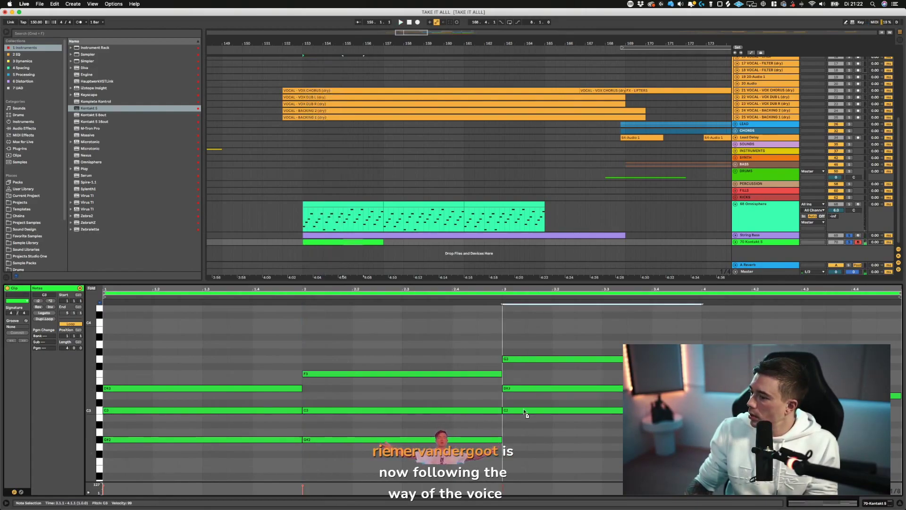
click(453, 375)
click(554, 360)
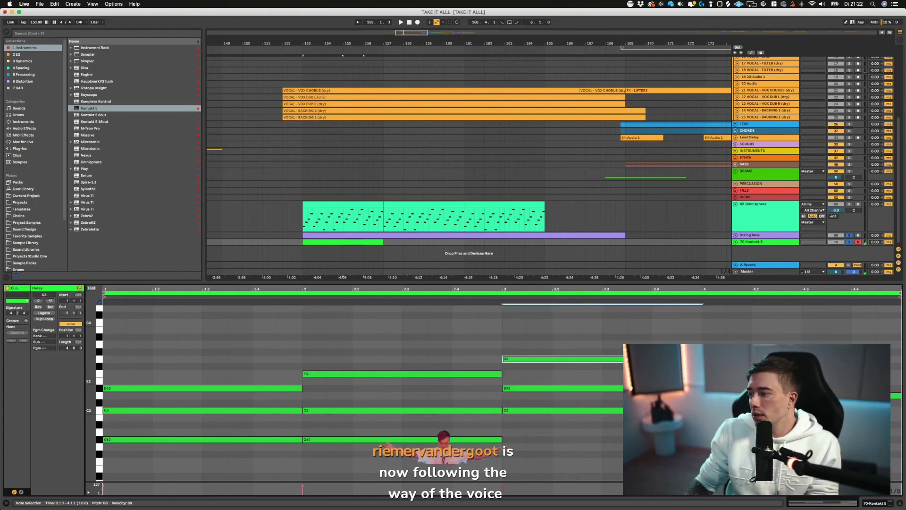
- Place A#2 harmony notes at 4.1 and 4.3 in the clip's fourth bar, copying the D3 down for the second one
click(751, 373)
key(Down)
key(Down)
key(Down)
key(Down)
key(Down)
key(Down)
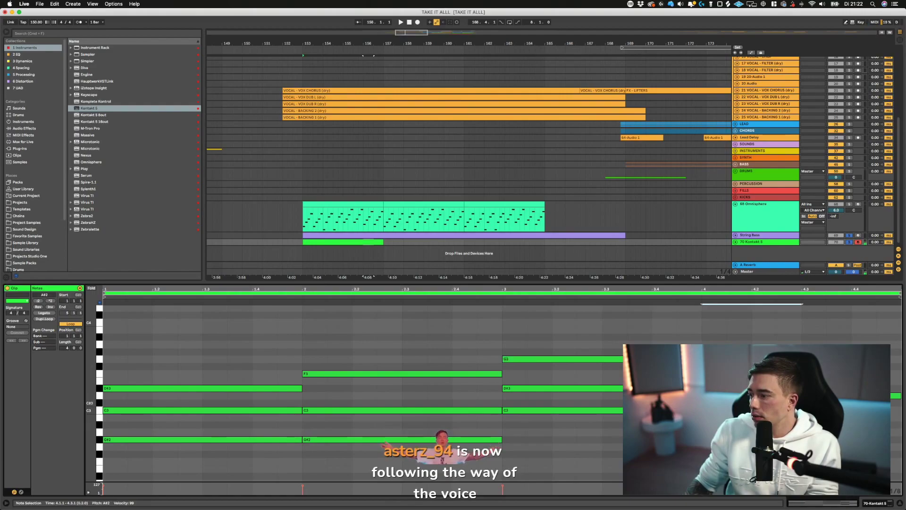
click(852, 395)
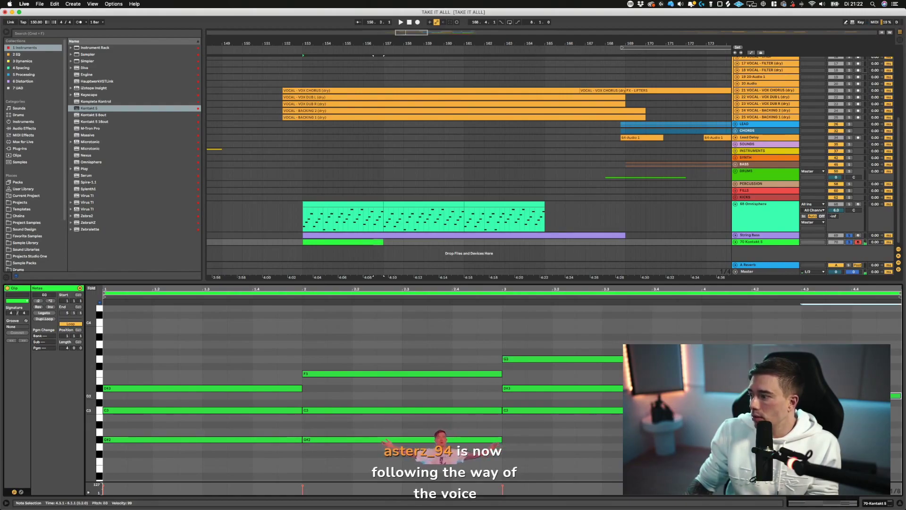
drag(852, 395, 851, 425)
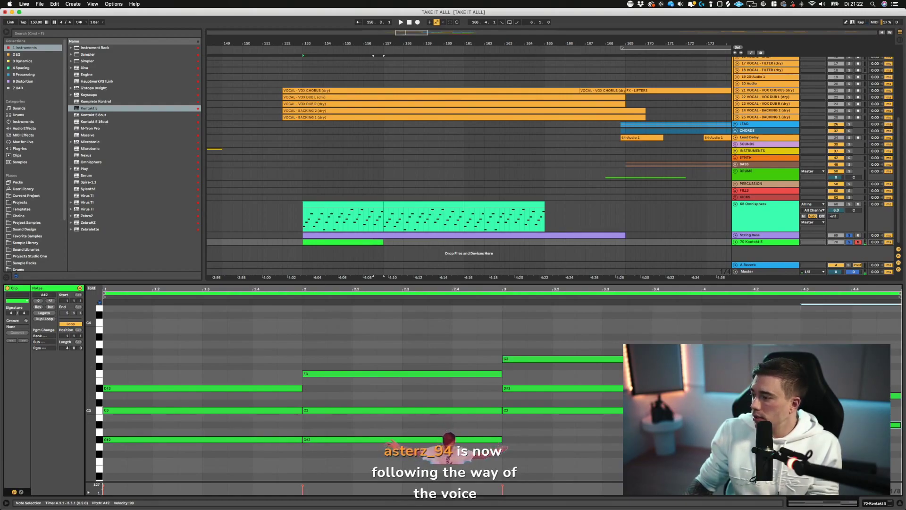
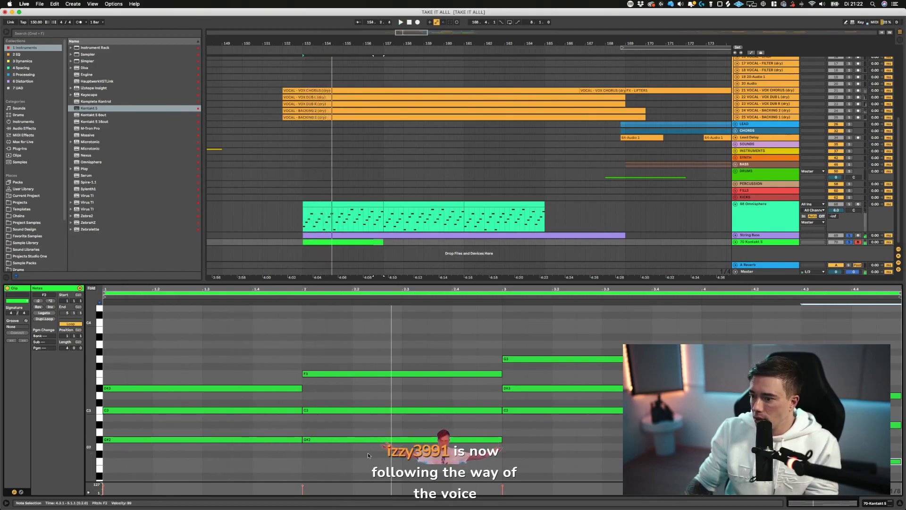
- Merge the repeated G#2 and C3 notes of the first two chords into single notes sustained across bars 1 and 2
drag(369, 455, 328, 393)
key(Delete)
drag(322, 447, 502, 408)
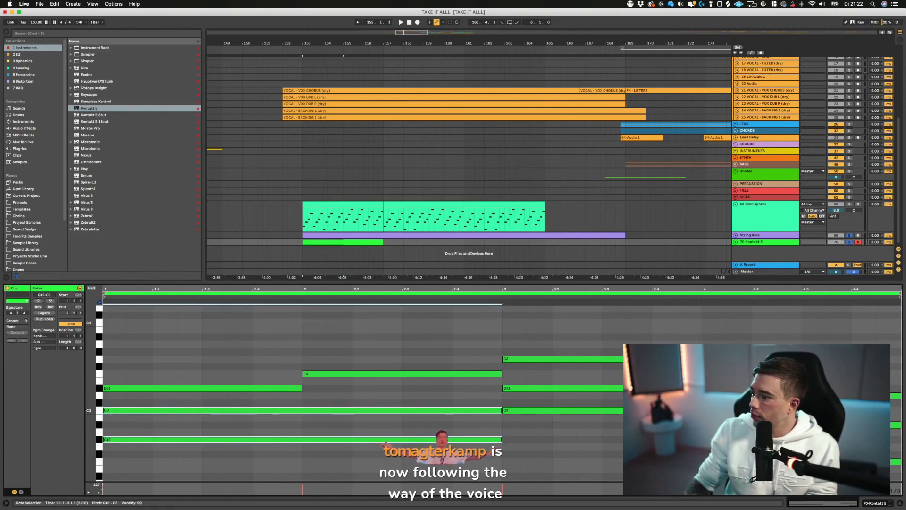
- Merge the repeated A#2 and D3 notes in bar 4 into notes sustained through the bar, and audition the chords
key(space)
drag(825, 439, 850, 388)
key(Delete)
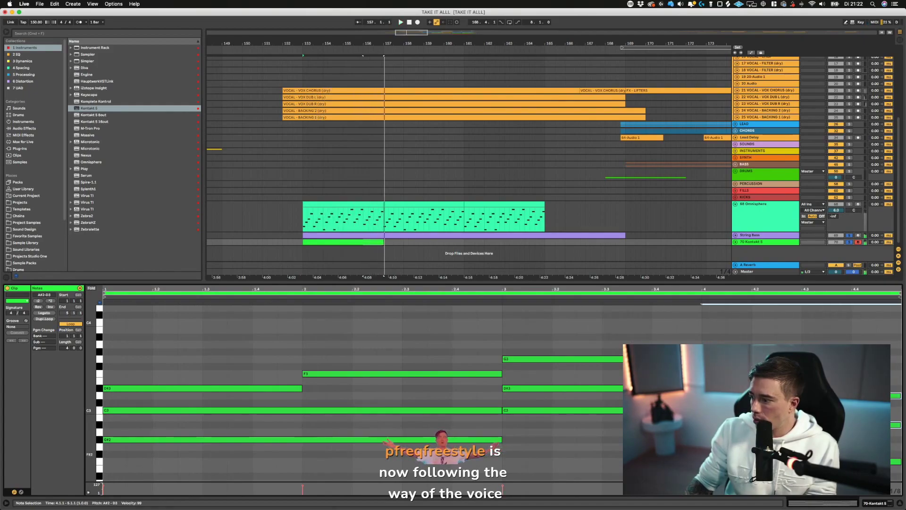
drag(849, 461, 849, 410)
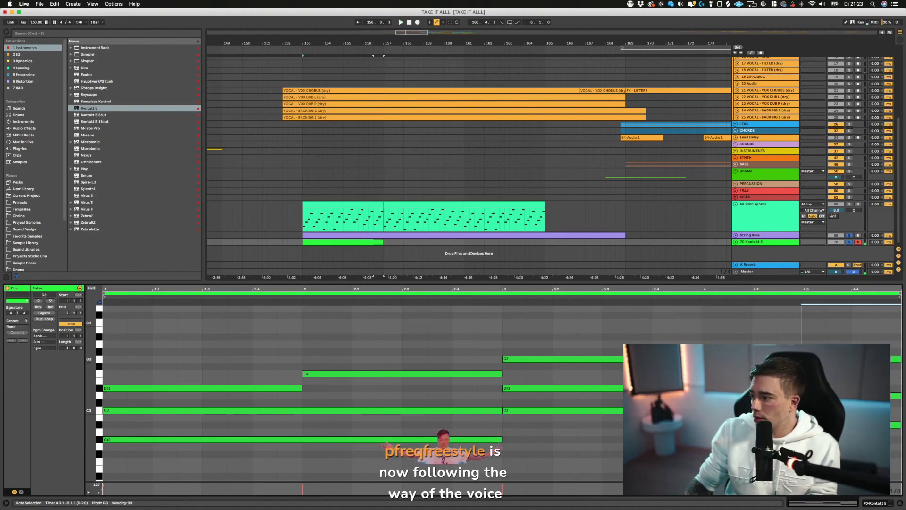
click(667, 322)
key(space)
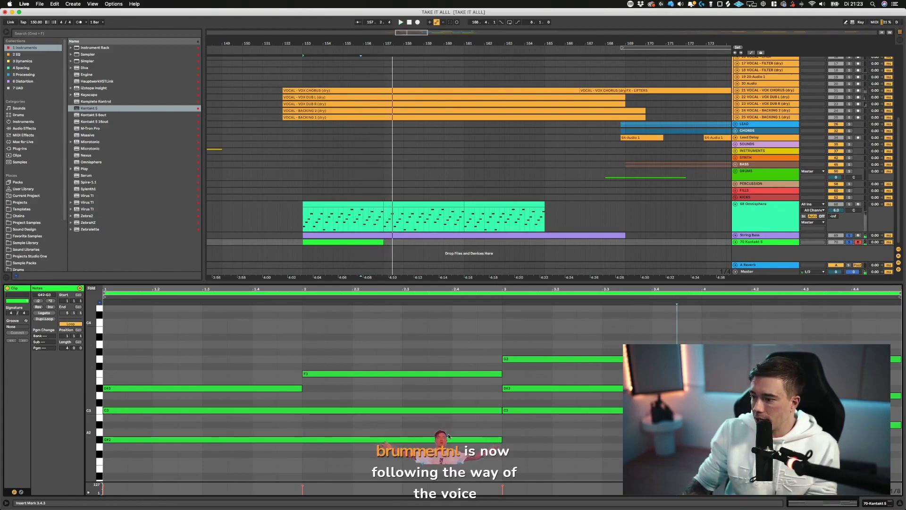
- Delete the separate C3 note in bar 3, extend the first C3 to the start of bar 4, and play it with the mix
click(547, 410)
key(Delete)
drag(500, 410, 702, 411)
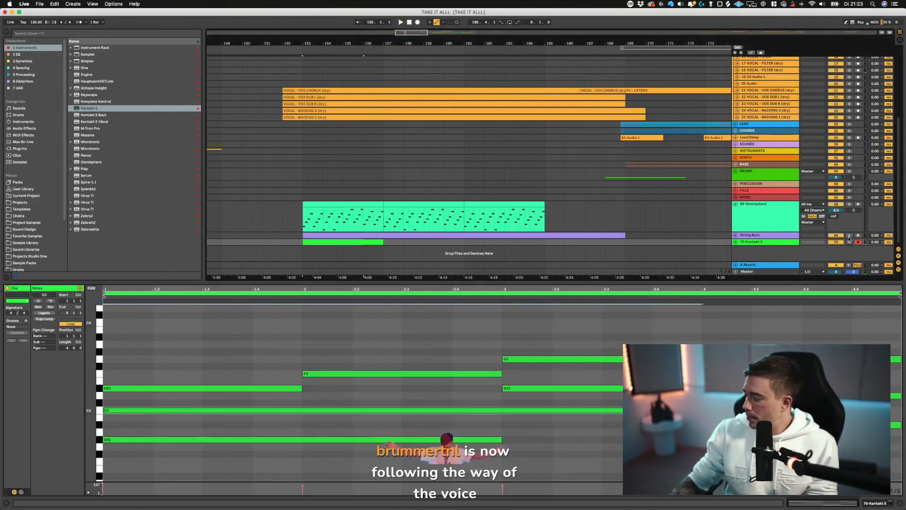
key(space)
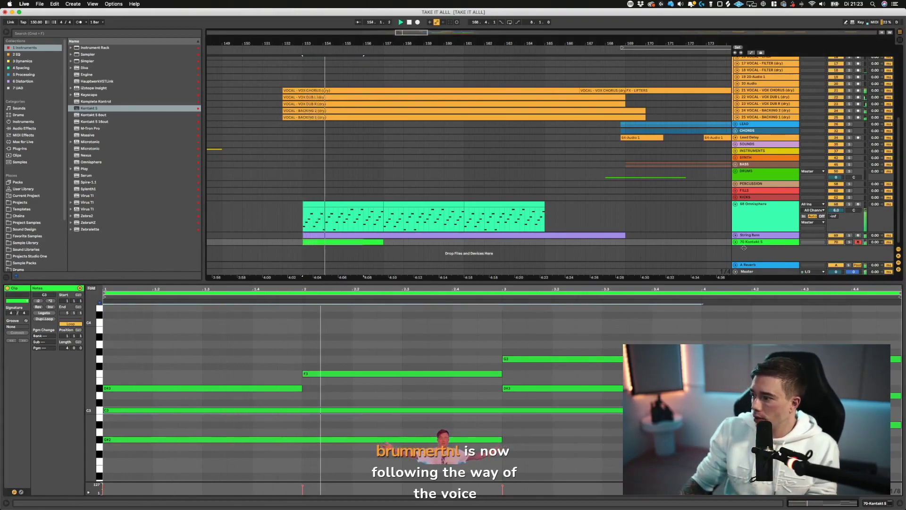
- Add a Utility device after the instrument on the Kontakt 5 track and raise its gain to about 11 dB during playback
key(u)
click(772, 242)
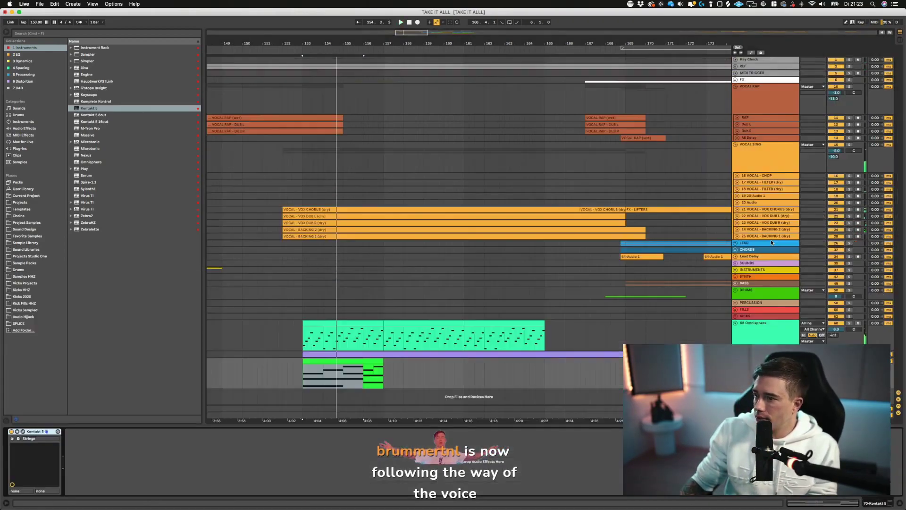
click(20, 60)
key(Right)
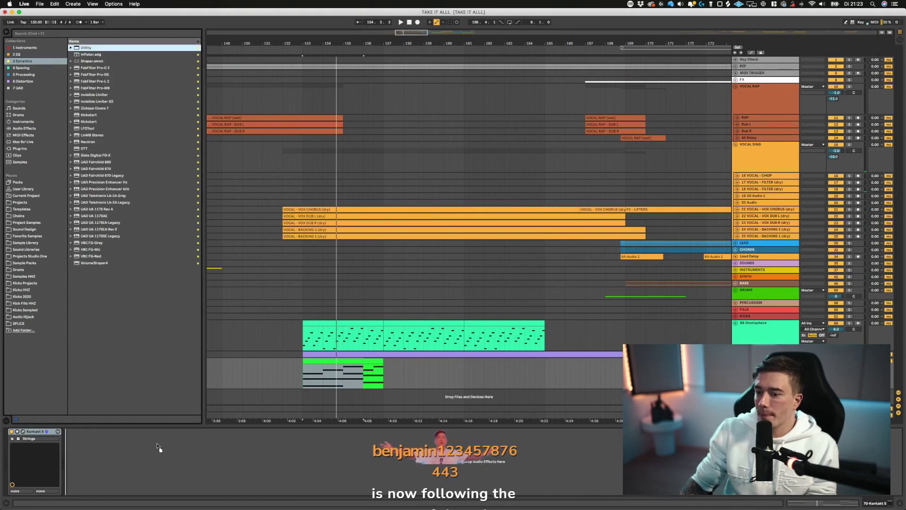
key(Return)
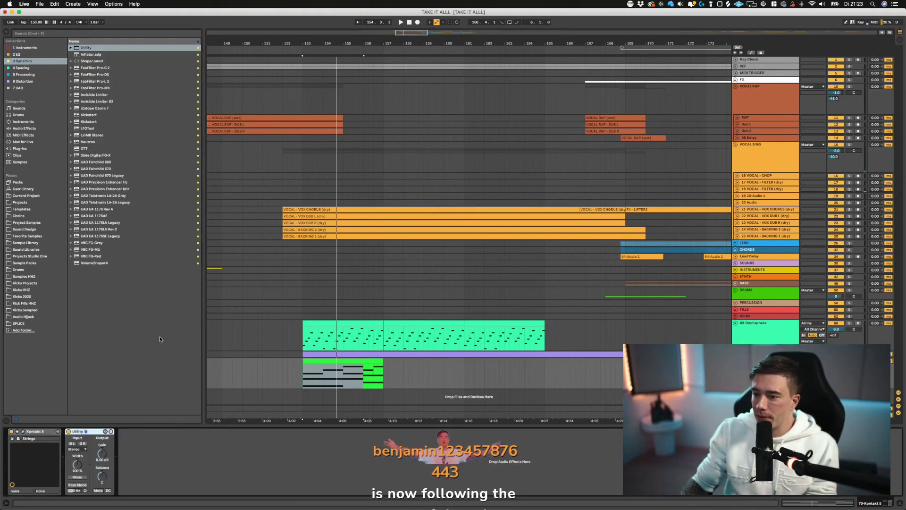
key(space)
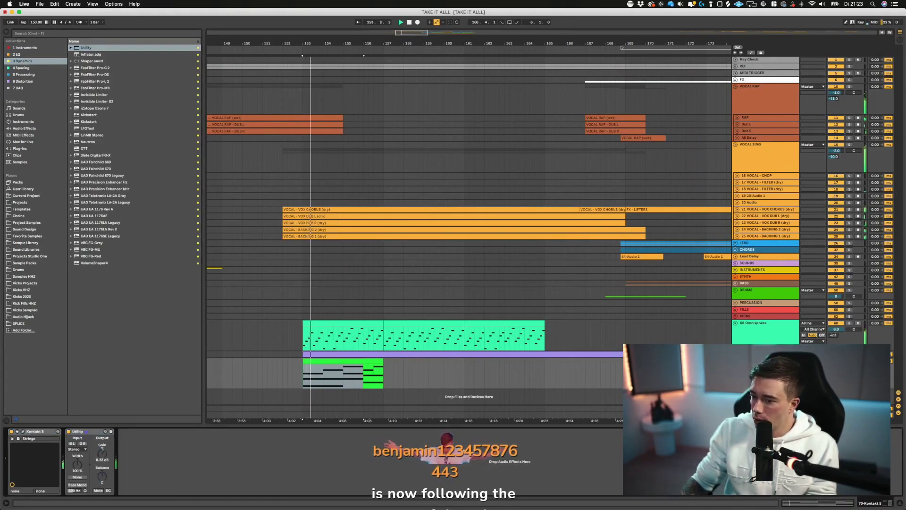
drag(102, 452, 102, 449)
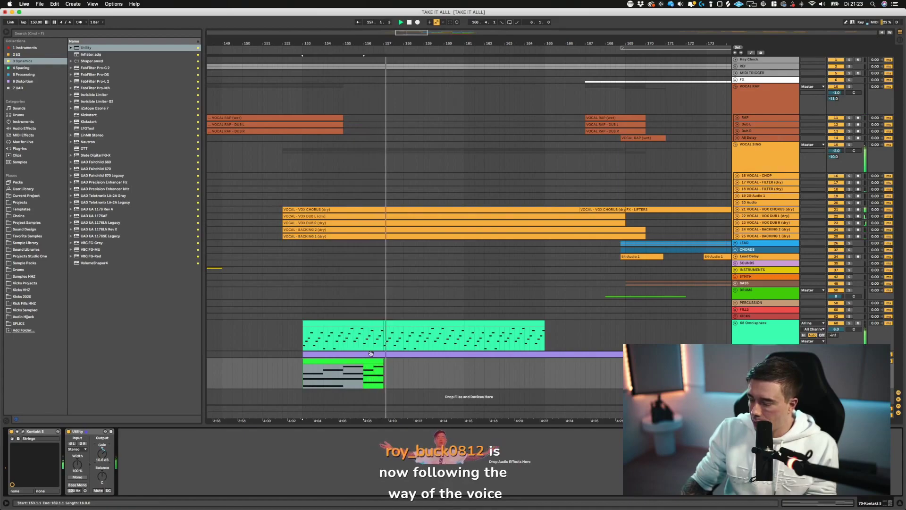
- Duplicate the four-bar Kontakt 5 clip so a copy starts at bar 157, and play it back
click(362, 359)
key(space)
key(super+d)
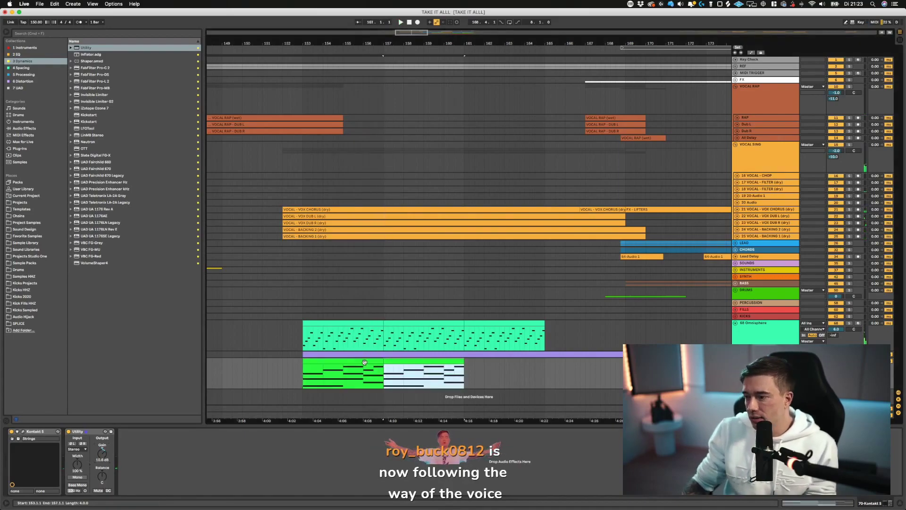
key(space)
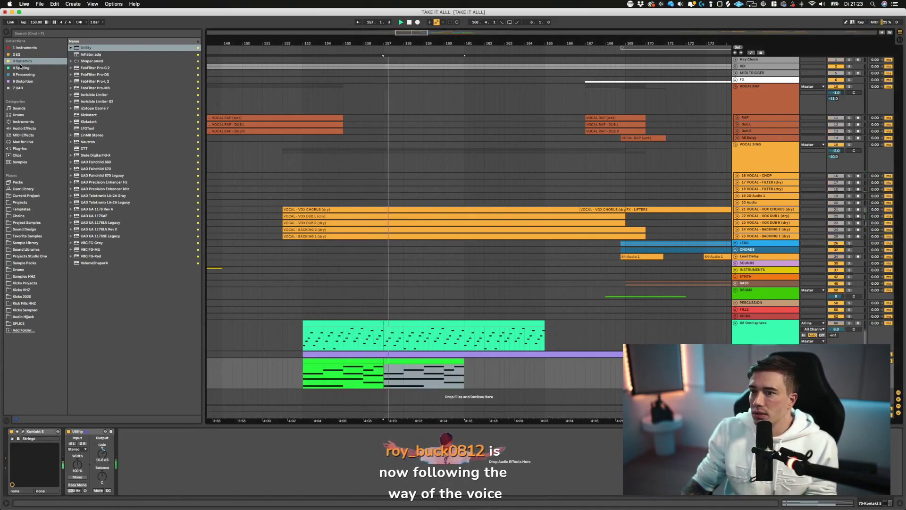
- Insert FabFilter Pro-Q 3 after the Utility on the Kontakt 5 track
click(21, 68)
click(36, 61)
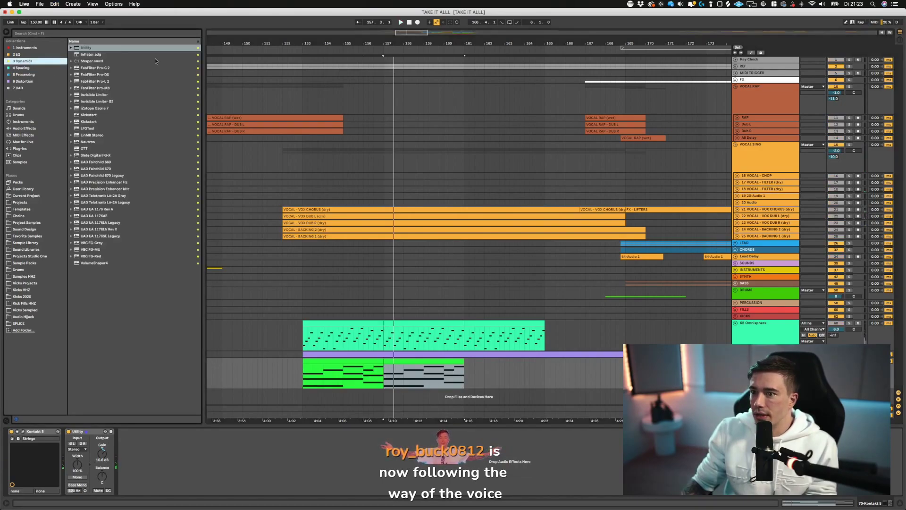
click(97, 49)
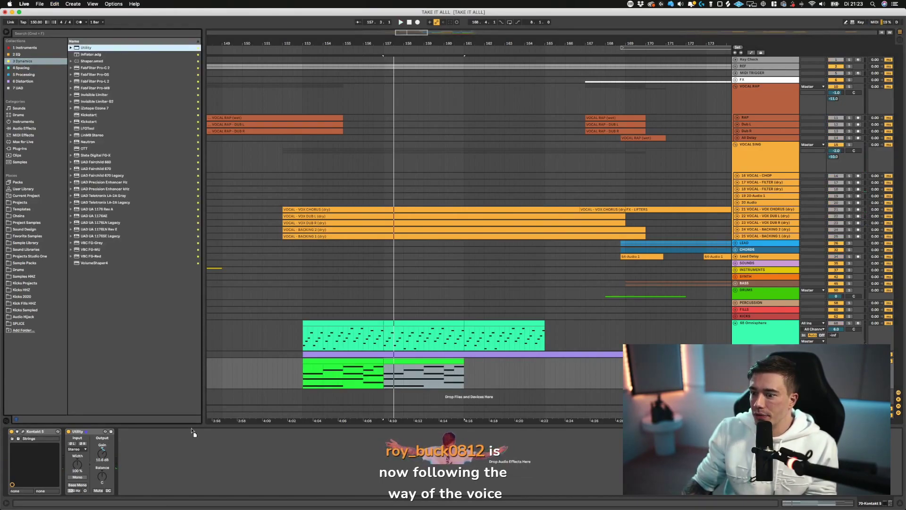
click(27, 55)
click(102, 75)
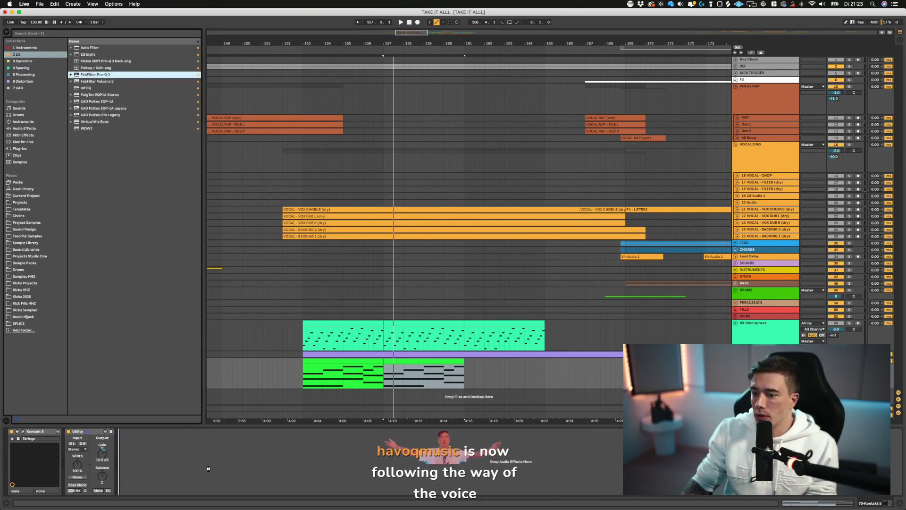
drag(186, 429, 169, 449)
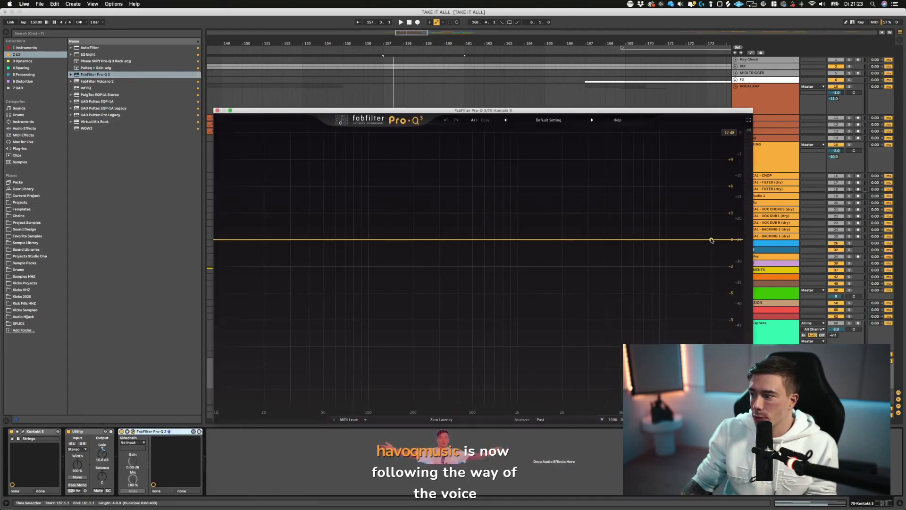
- Create a 24 dB/oct high-cut at about 800 Hz in Pro-Q 3, audition it, and close the plug-in window
drag(712, 238, 503, 239)
click(849, 361)
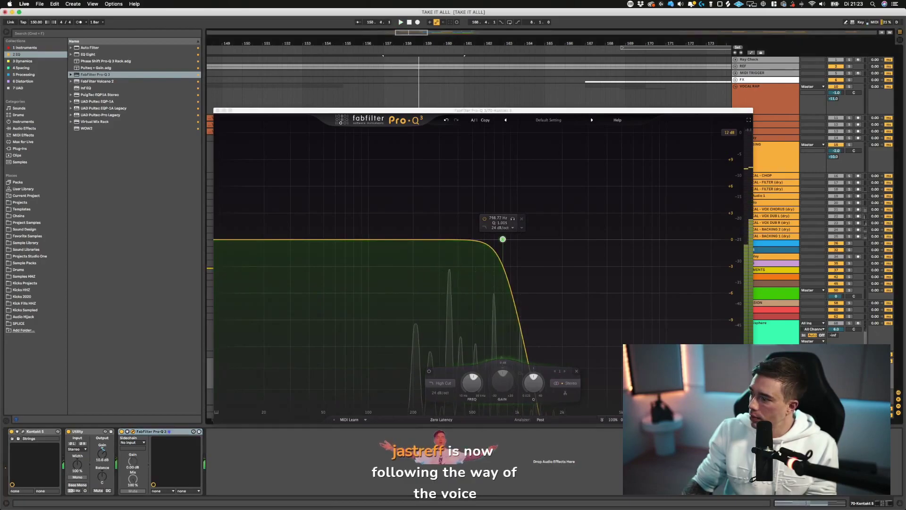
key(space)
key(space)
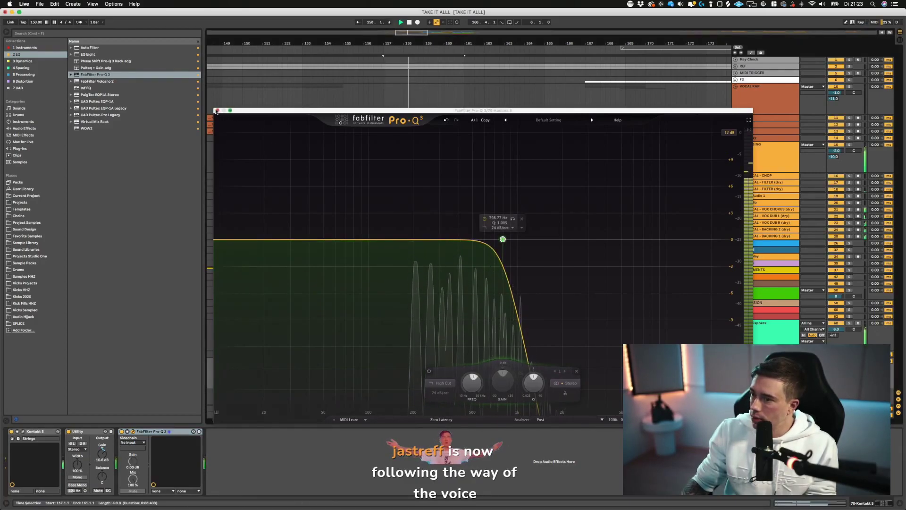
click(218, 110)
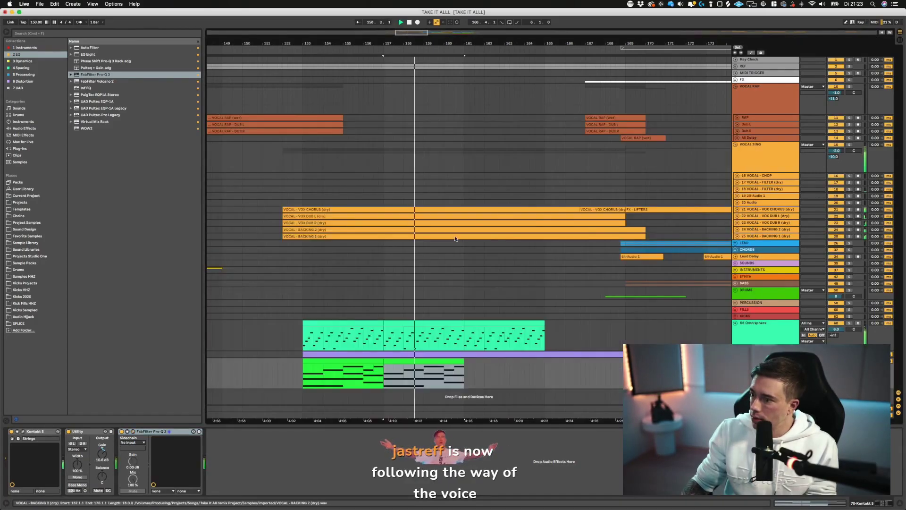
- Open the first Kontakt 5 clip, starting at bar 153, for note editing
click(448, 362)
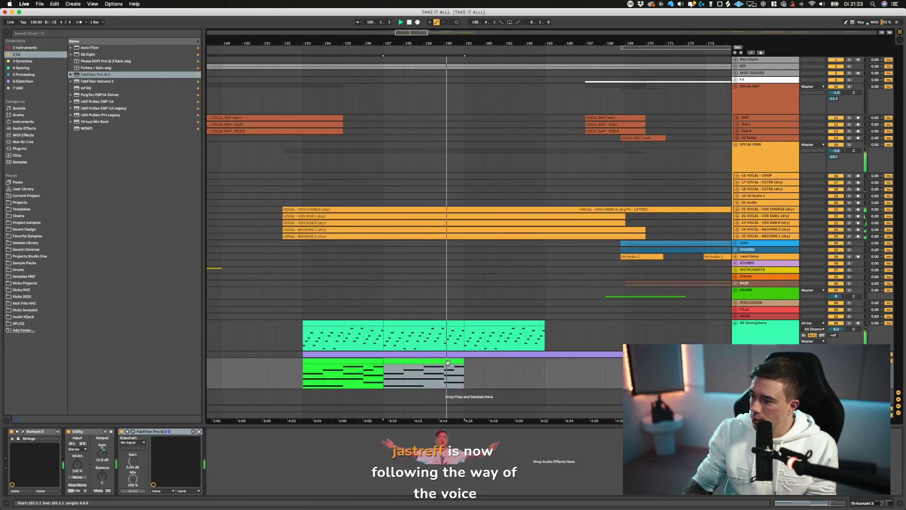
click(326, 360)
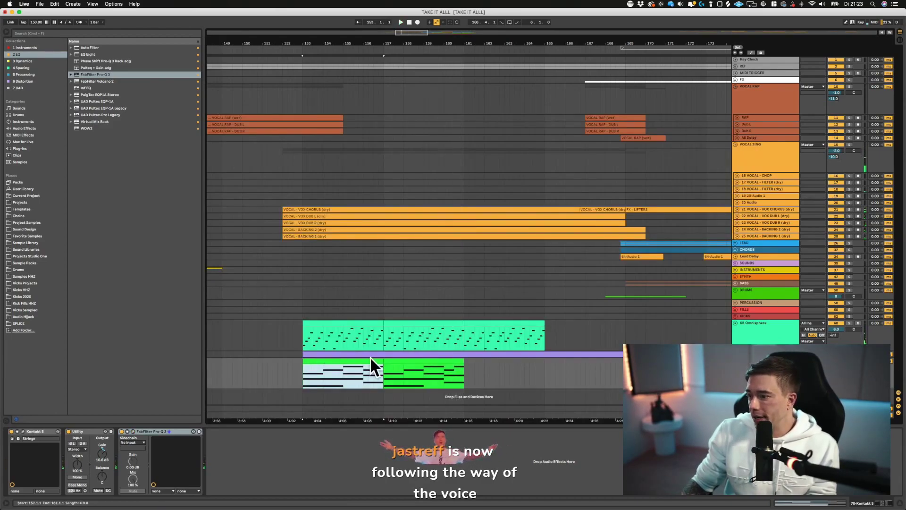
double_click(352, 361)
click(256, 348)
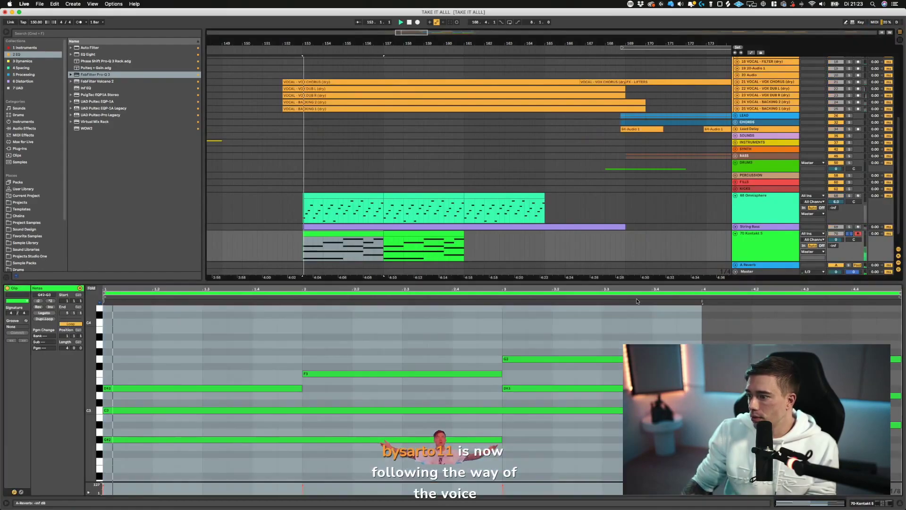
- Try all the clip's notes one octave higher with the full mix, and shift them back down an octave
key(super+a)
key(shift+Up)
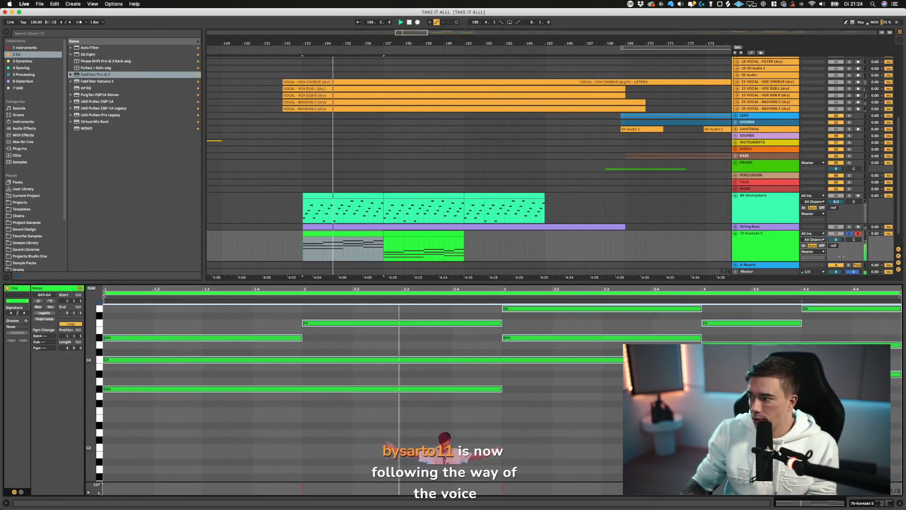
click(848, 234)
key(space)
key(space)
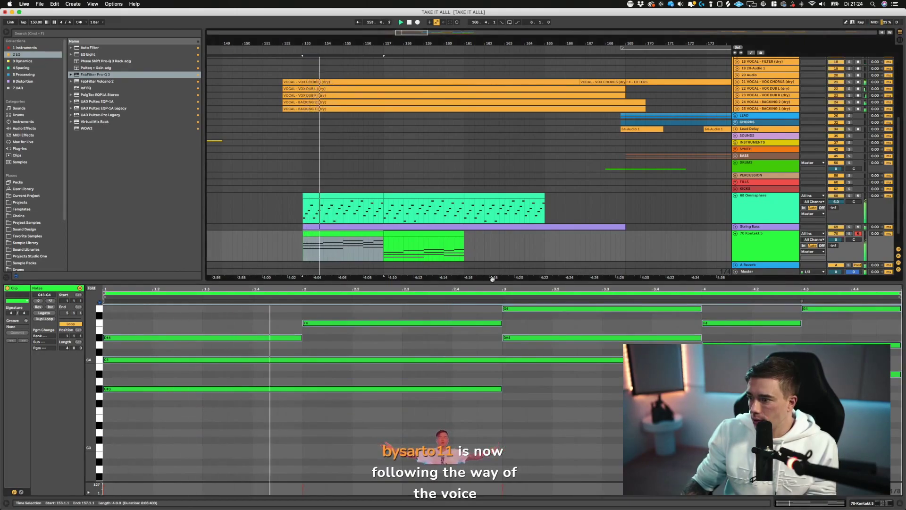
scroll(240, 331, up, 3)
drag(239, 317, 380, 359)
key(super+a)
key(shift+Down)
- Raise the sustained G#2 and C3 notes at the start of the clip by one octave each
scroll(241, 387, down, 7)
drag(354, 460, 440, 403)
key(shift+Up)
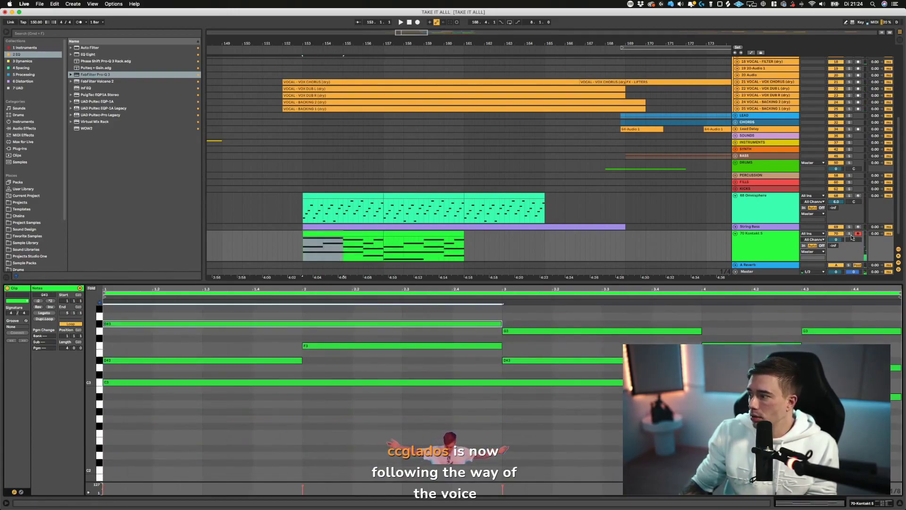
click(379, 383)
key(shift+Up)
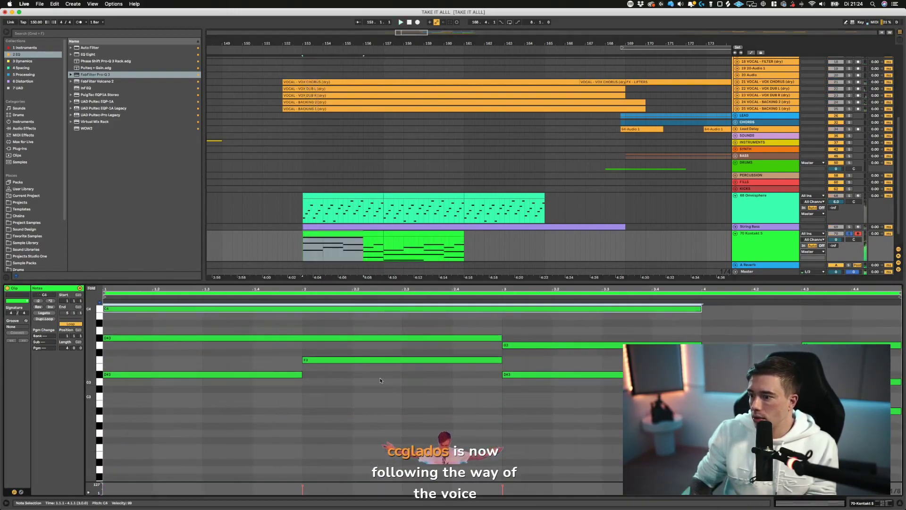
- Raise the A#2 note in bar 4 by one octave, and unsolo the Kontakt 5 track to hear it in the mix
key(space)
scroll(423, 387, up, 3)
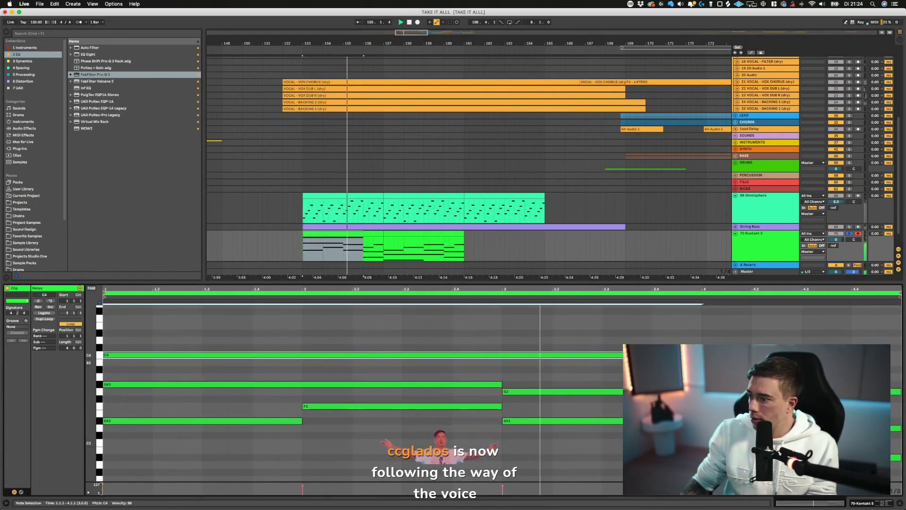
click(895, 457)
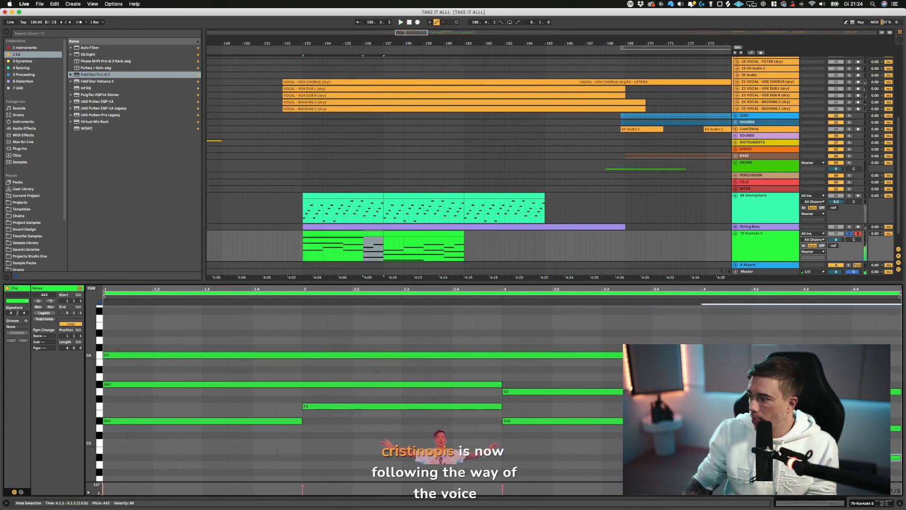
key(space)
key(space)
click(848, 233)
key(space)
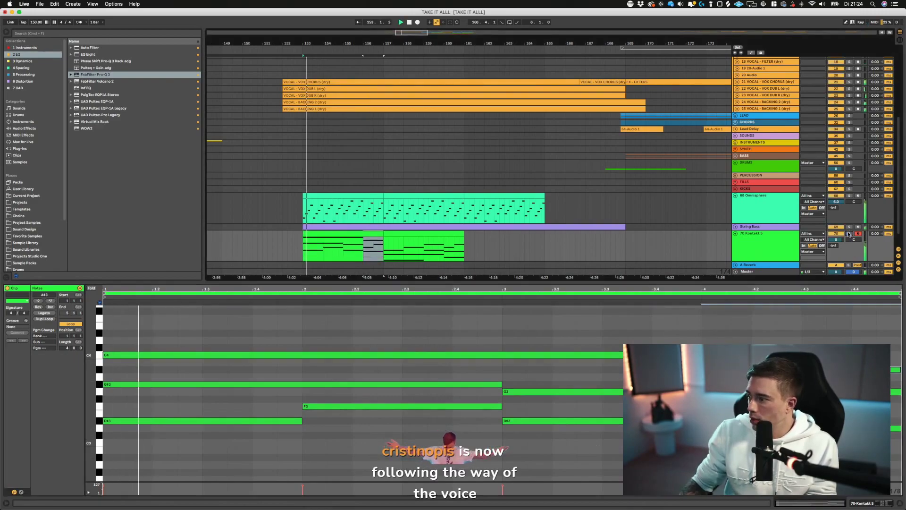
- Delete the second Kontakt 5 clip at bars 157 to 161 and select the remaining clip at bar 153
drag(672, 282, 668, 327)
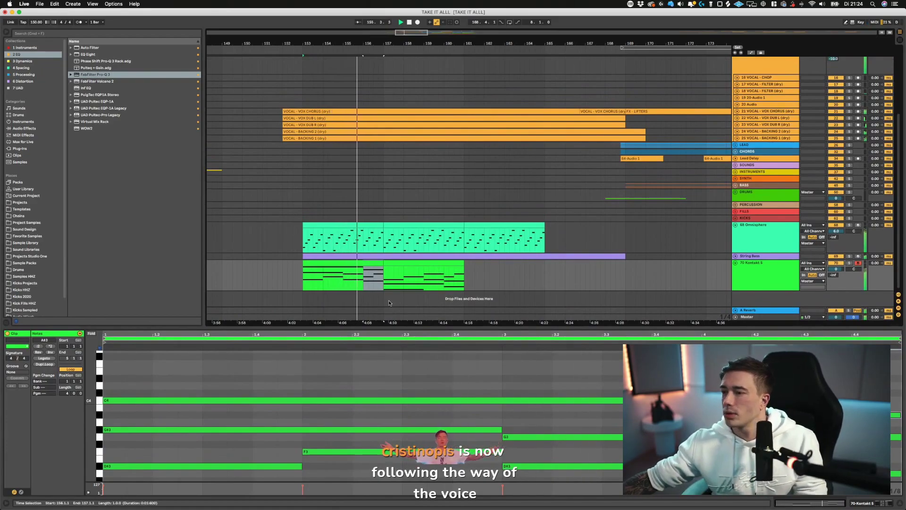
scroll(390, 278, left, 1)
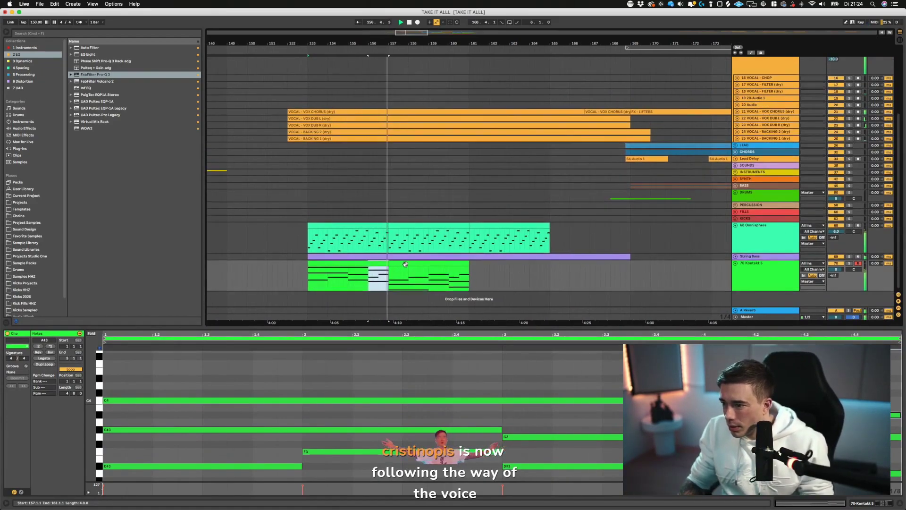
click(396, 264)
key(space)
key(Delete)
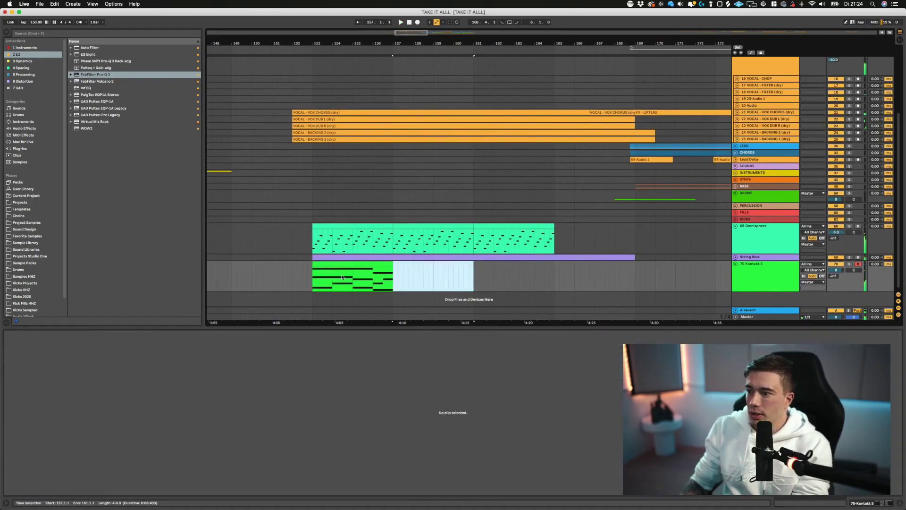
click(328, 268)
click(326, 265)
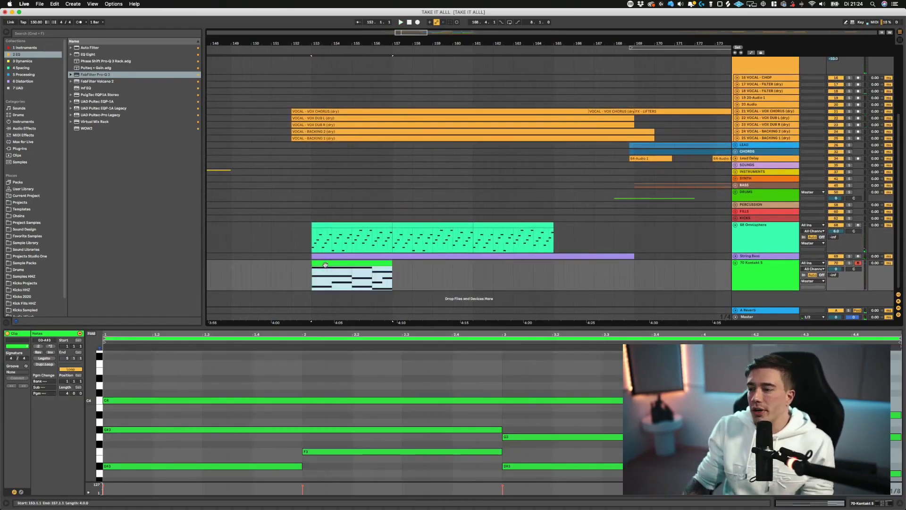
- Play from bar 153, duplicate the Kontakt 5 clip to bars 157 to 161, and lower the Kontakt 5 track volume to -3.2 dB
click(311, 276)
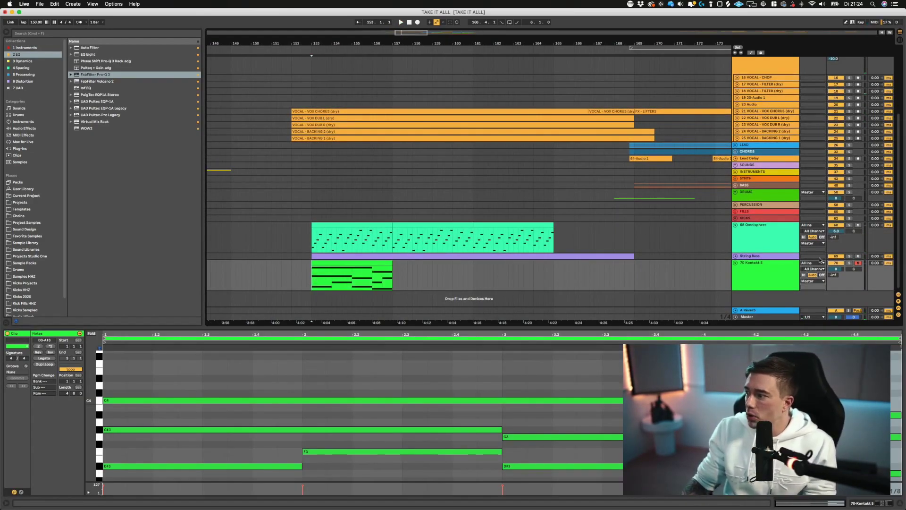
key(space)
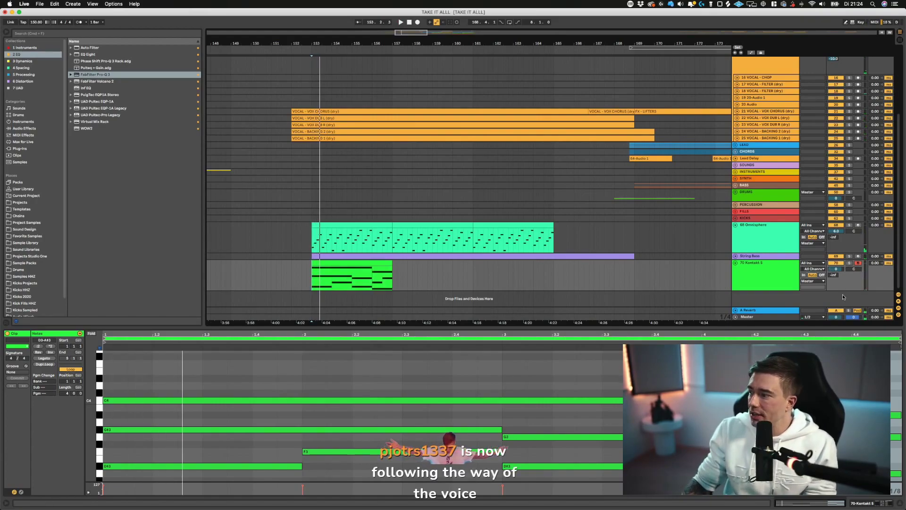
drag(812, 327, 811, 347)
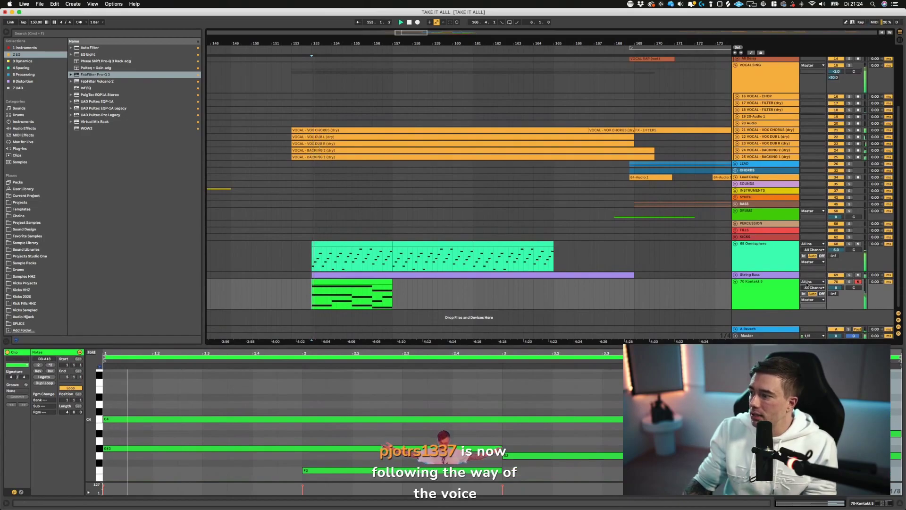
drag(836, 287, 836, 291)
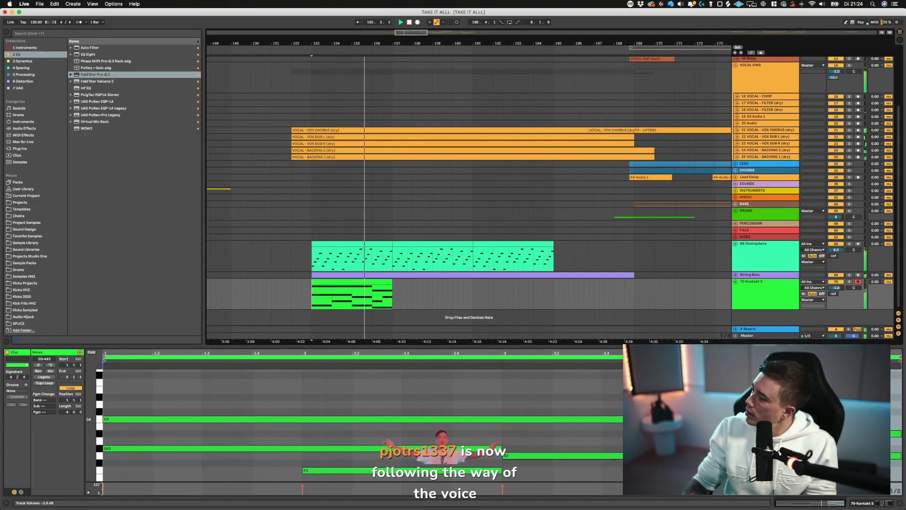
click(372, 282)
key(super+d)
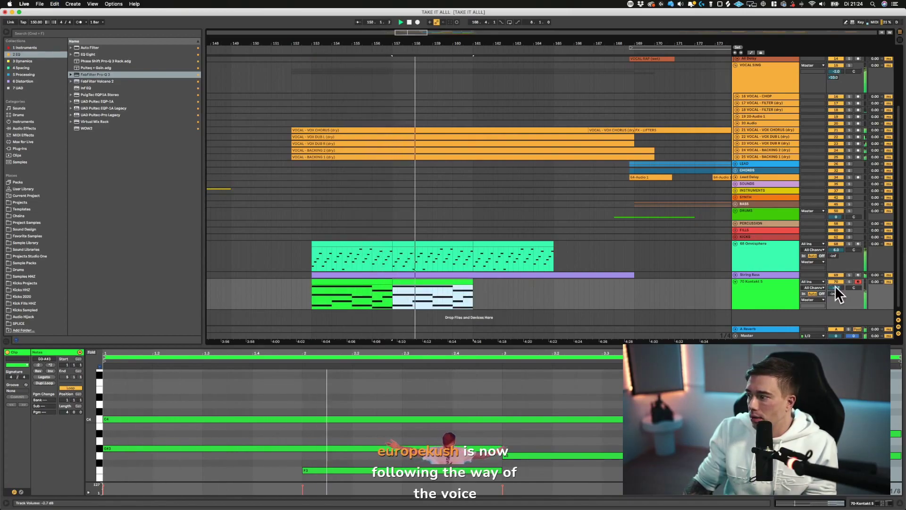
drag(836, 287, 836, 290)
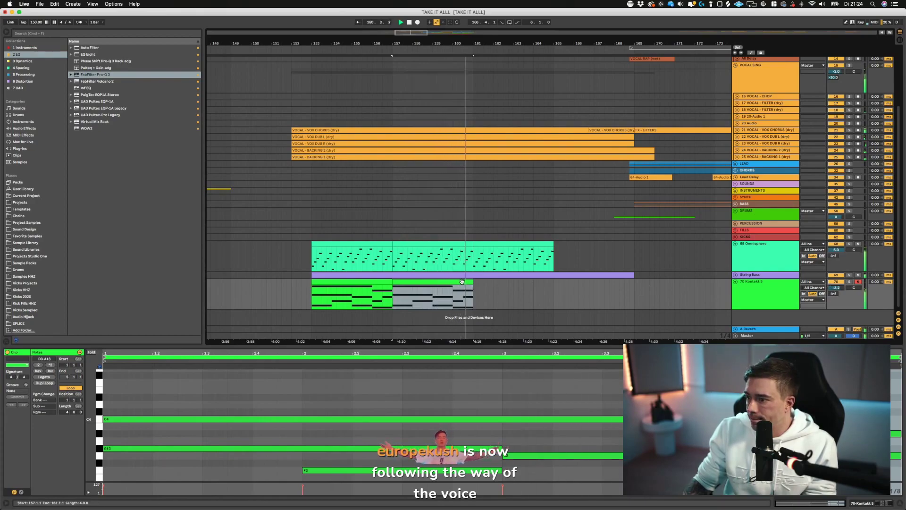
- Try raising the D3 note in bar 4 of the second Kontakt 5 clip by one octave to D4
click(445, 290)
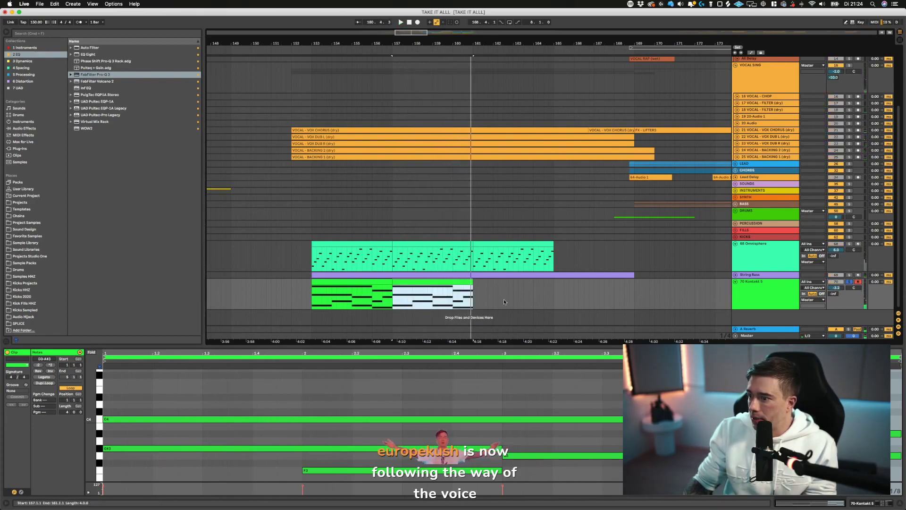
drag(661, 347, 661, 236)
click(754, 316)
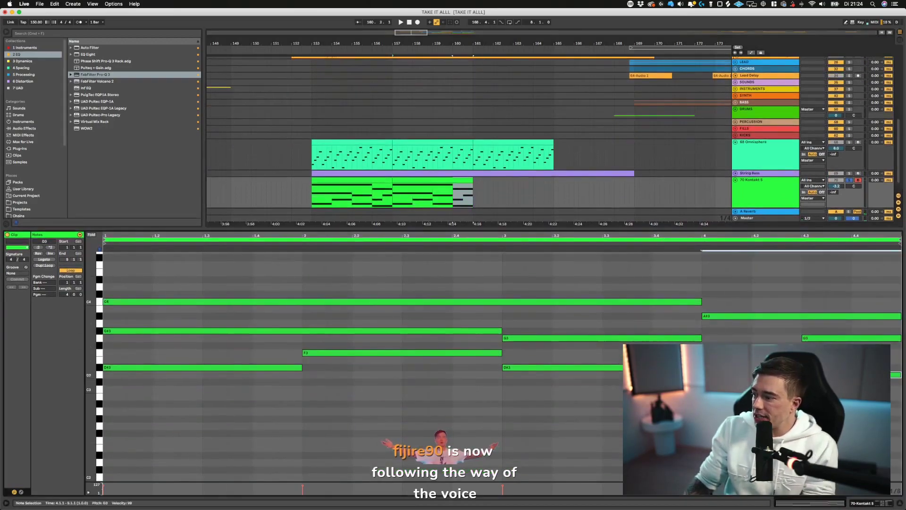
drag(754, 316, 754, 286)
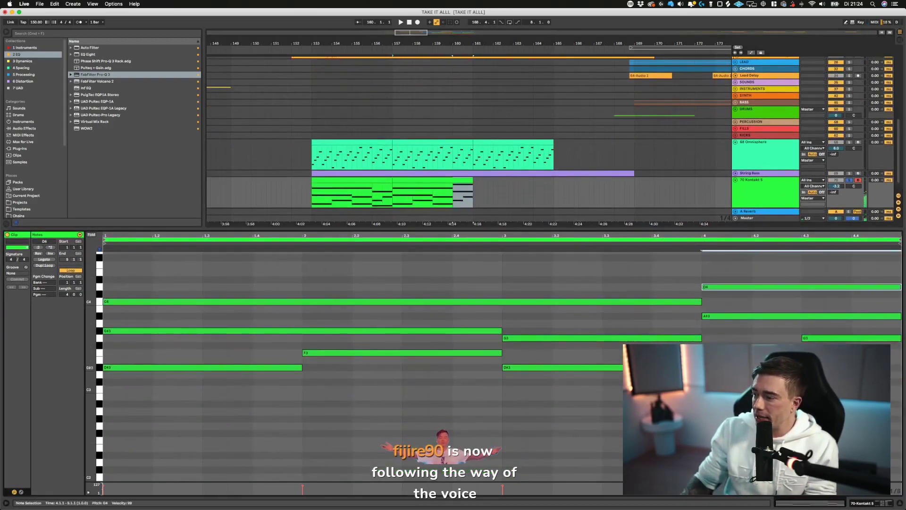
- In the first Kontakt 5 clip, raise bar 3's D#3 note one octave, duplicate it into bar 4 and lower the copy to D4
click(309, 195)
drag(688, 228, 688, 267)
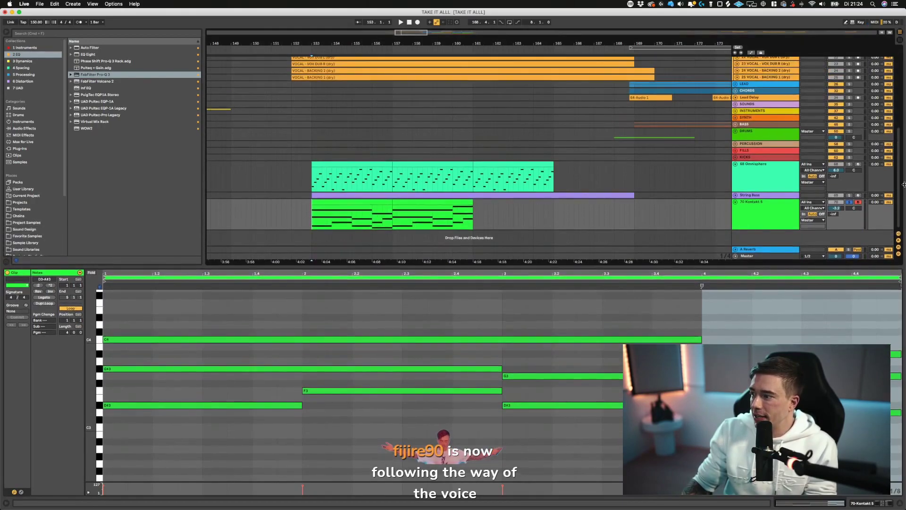
key(space)
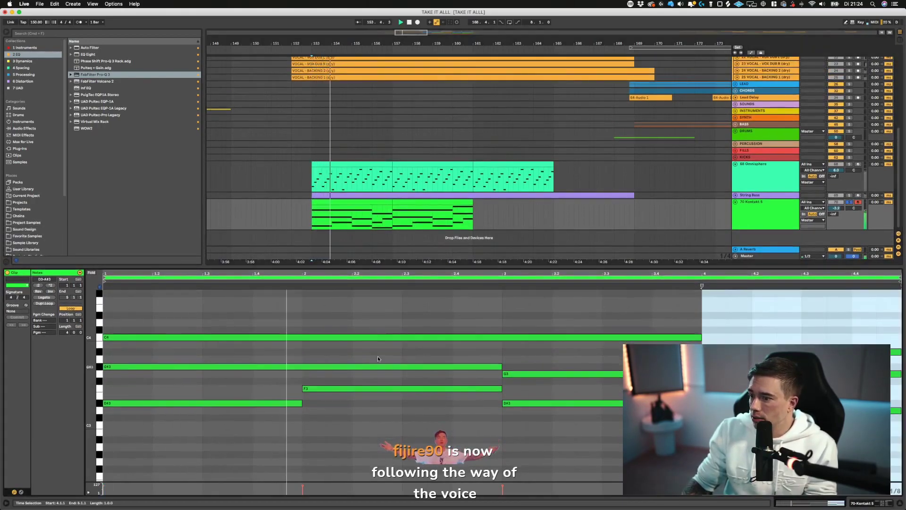
click(535, 403)
key(shift+Up)
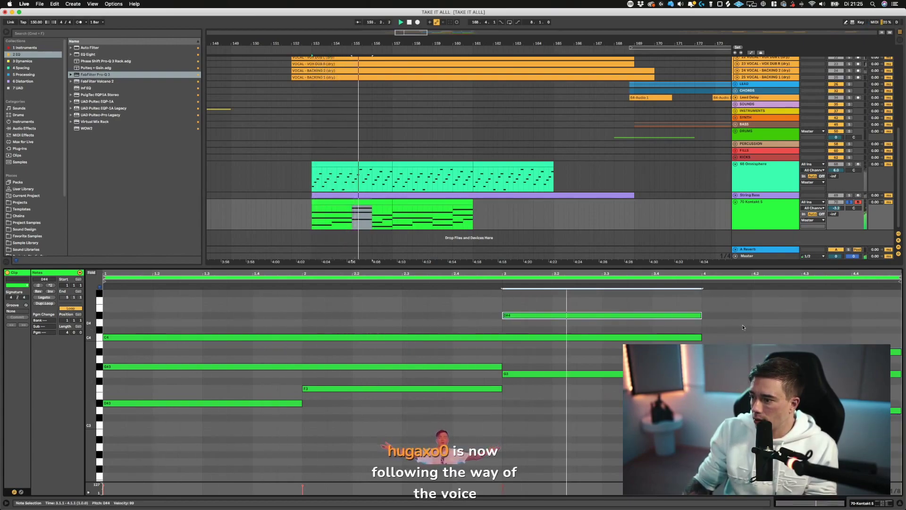
key(super+d)
key(Down)
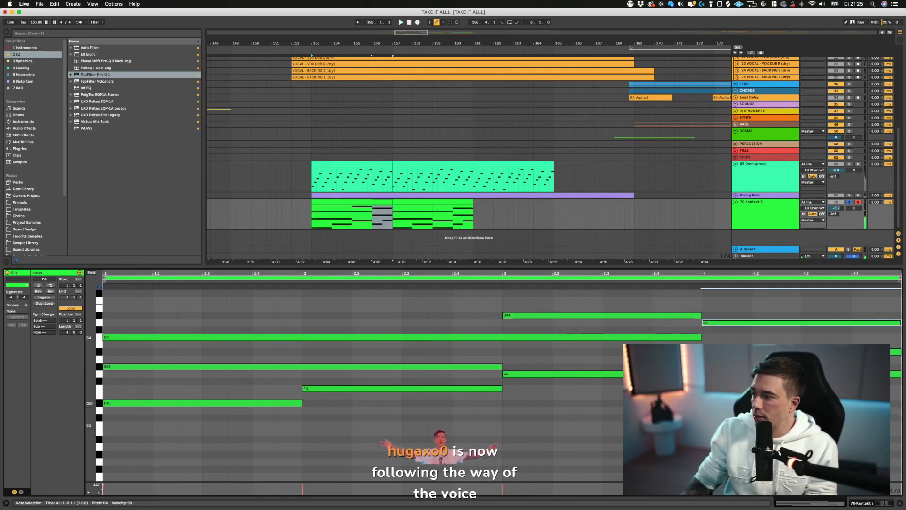
- Replace the second Kontakt 5 clip at bars 157 to 161 with a duplicate of the edited clip at bar 153
click(410, 202)
key(BackSpace)
click(379, 203)
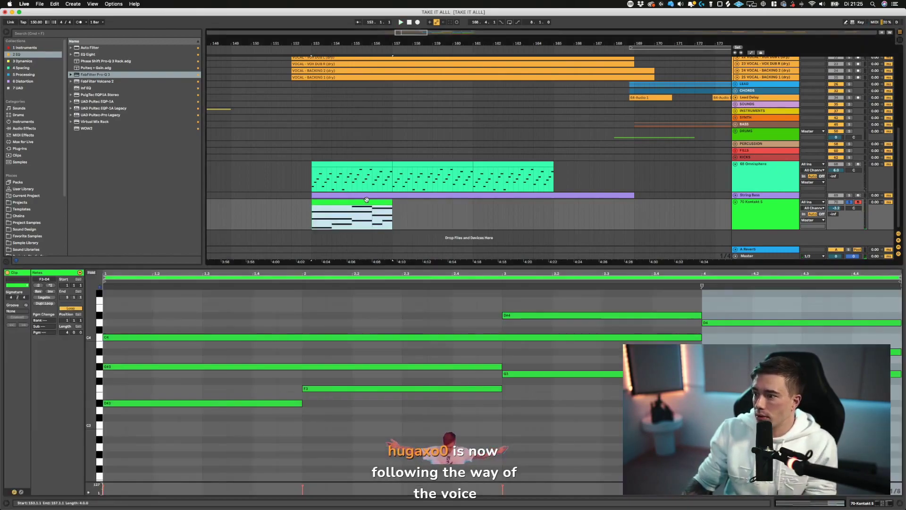
key(super+d)
- Open the Kontakt 5 clip at bar 157 and check the D#3 note in its first bar
click(388, 213)
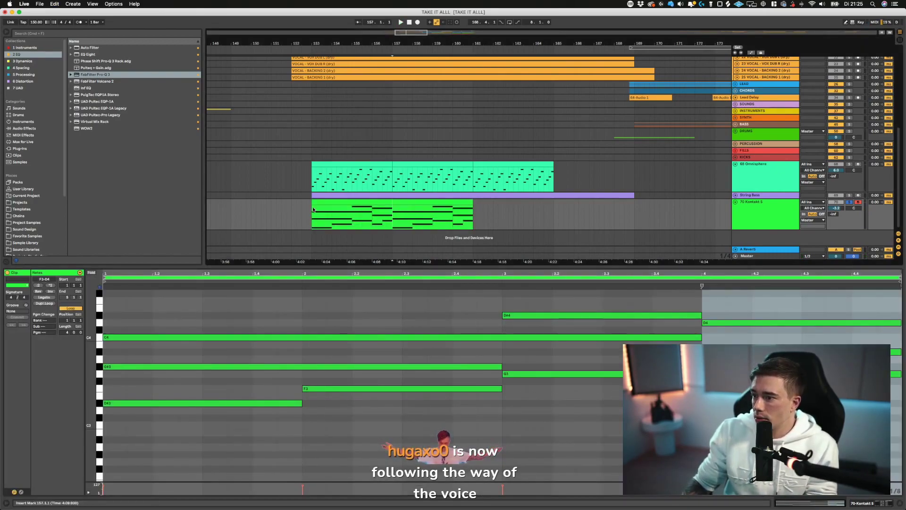
click(409, 204)
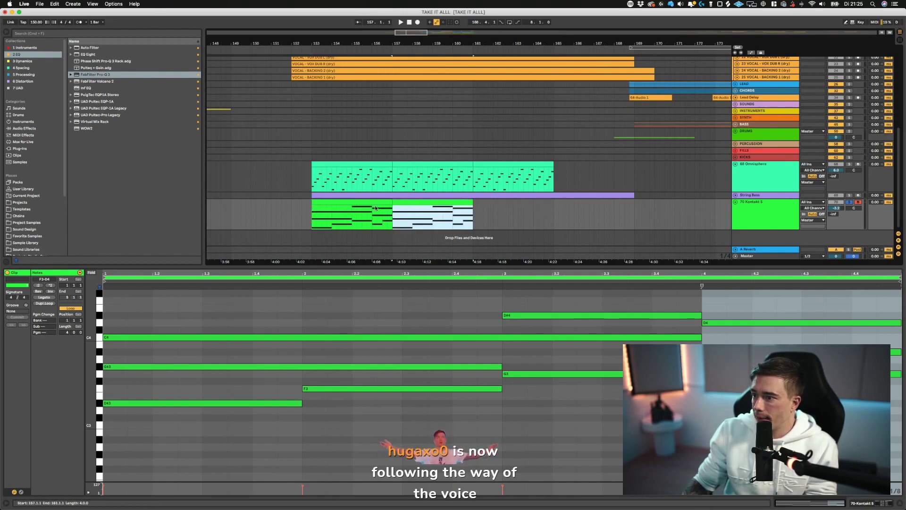
click(247, 419)
drag(254, 411, 254, 402)
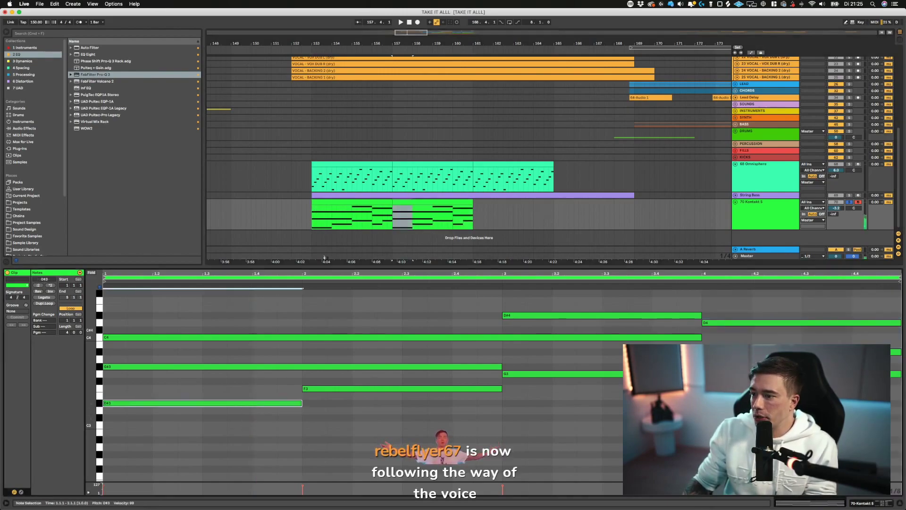
- Play the section from before bar 152 with the full mix and lower the Kontakt 5 track volume to -4.0 dB
click(287, 226)
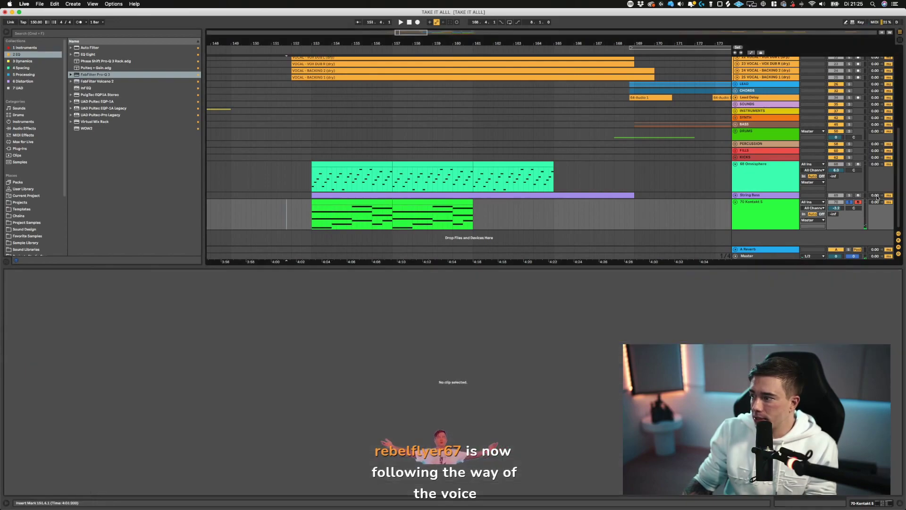
key(space)
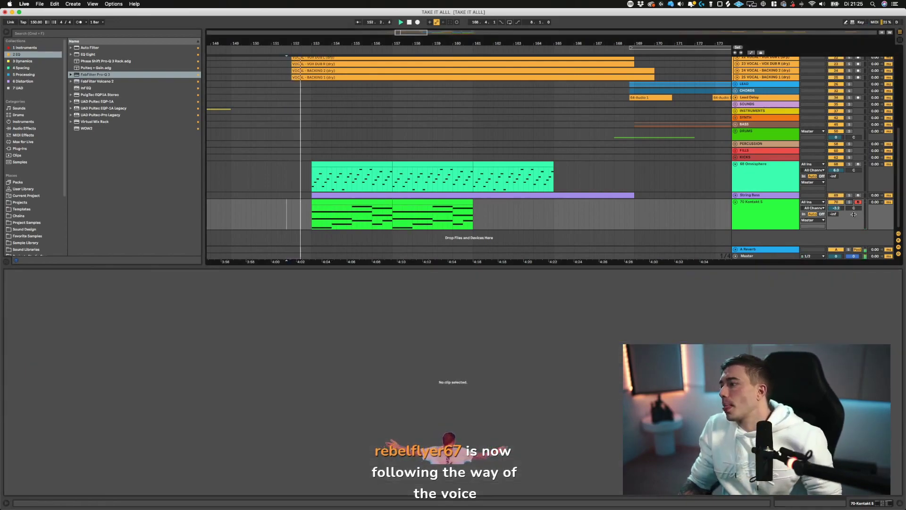
drag(841, 210, 841, 209)
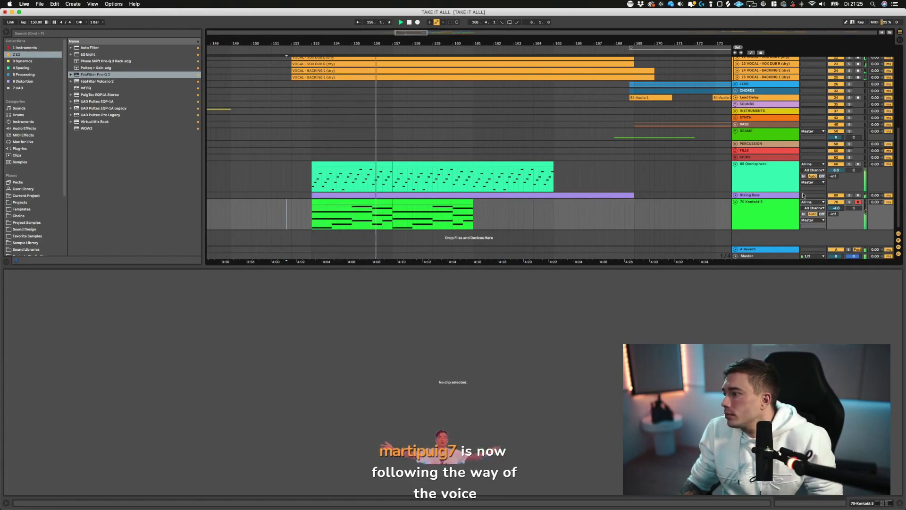
- Expand the String Bass track, lower its volume to 0.4 dB during playback, and collapse the track again
click(736, 194)
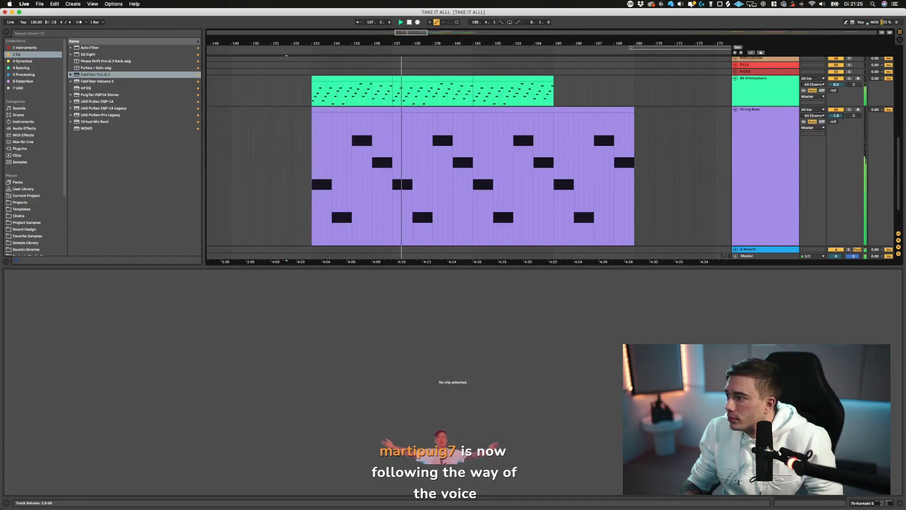
drag(835, 115, 836, 119)
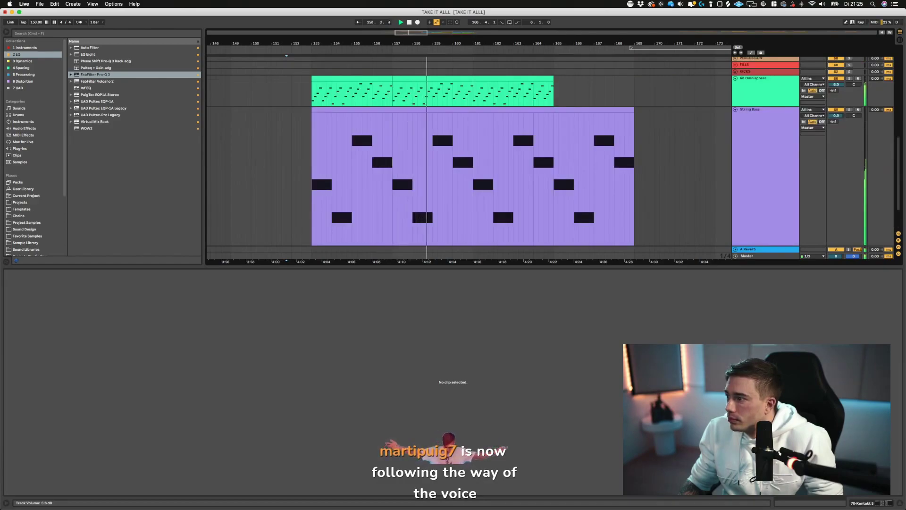
drag(836, 115, 836, 117)
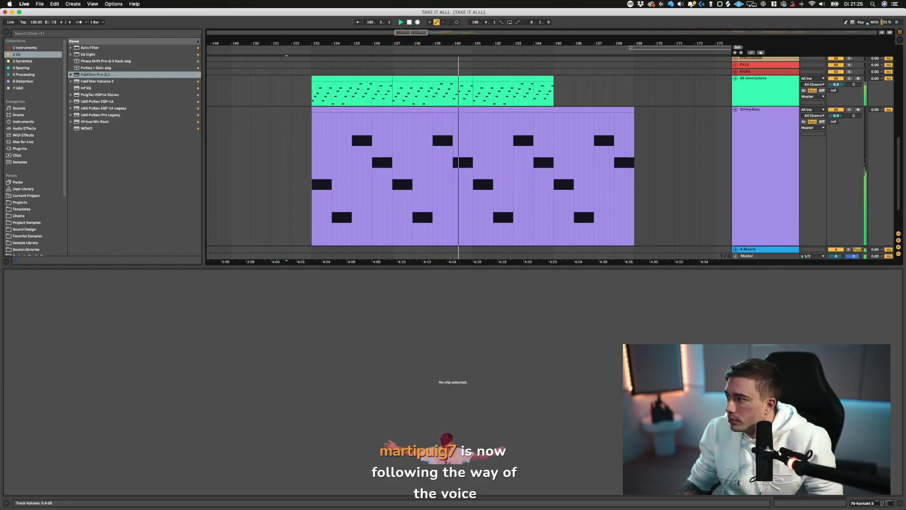
click(735, 110)
- Duplicate the Kontakt 5 clip to bars 161 to 165, play the section from just before bar 153, and save the project
click(464, 115)
key(super+d)
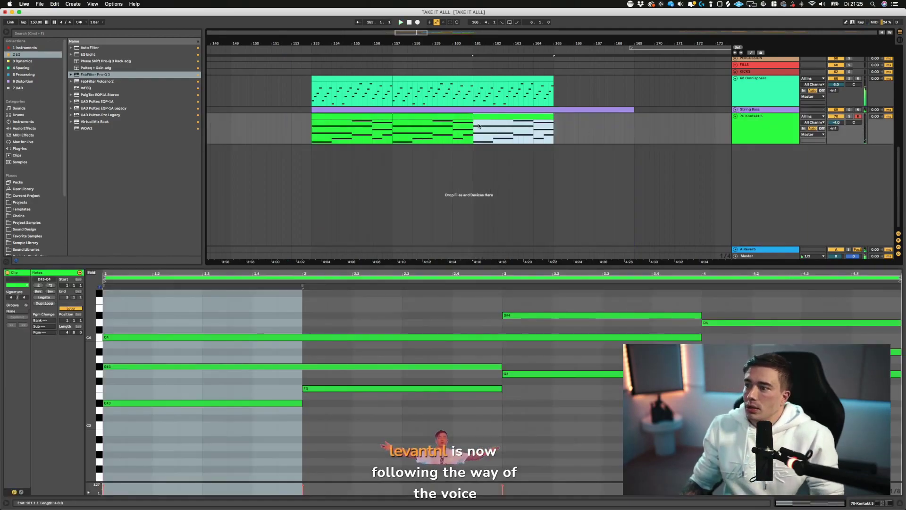
click(307, 127)
key(space)
key(super+s)
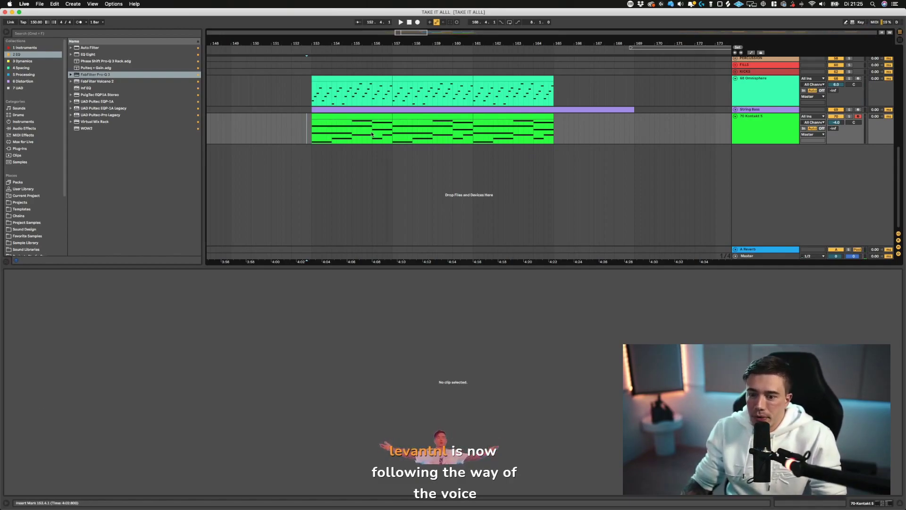
- Open the Omnisphere clip at bar 153 and listen to its arpeggio together with the string layers
click(346, 105)
click(316, 133)
click(316, 87)
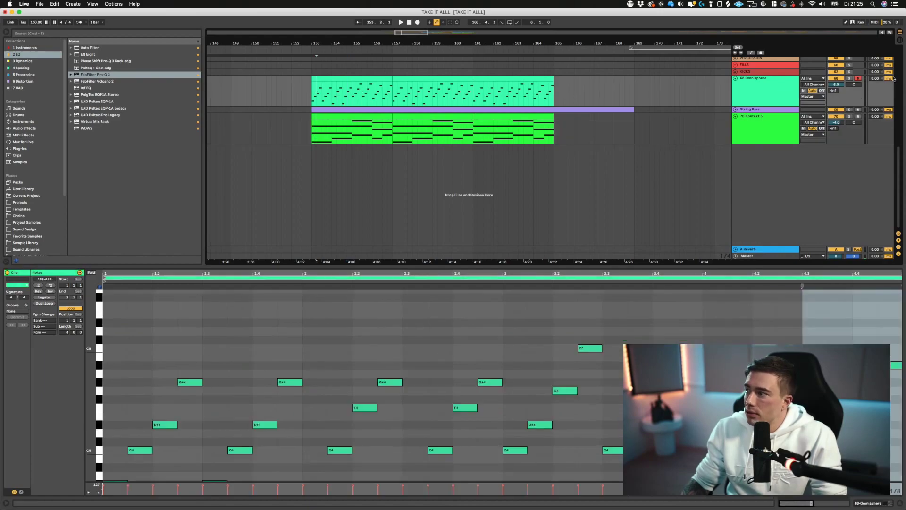
key(space)
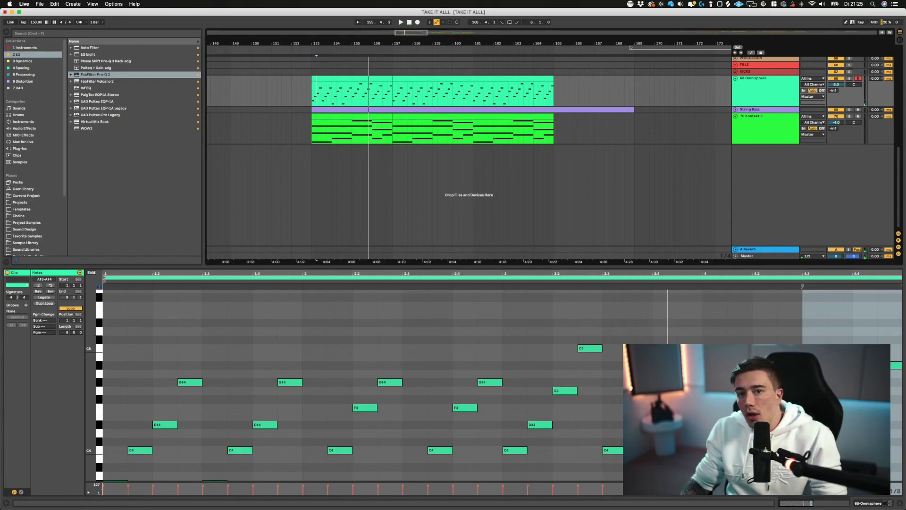
click(345, 92)
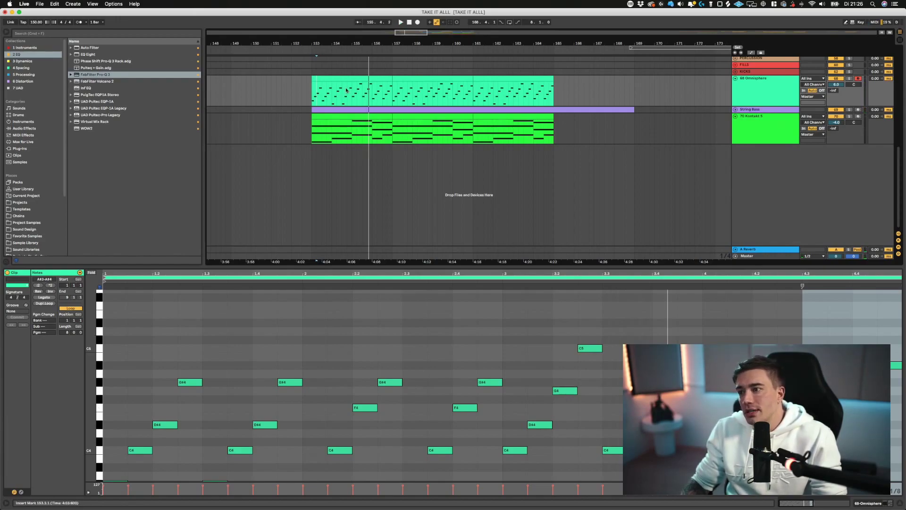
key(space)
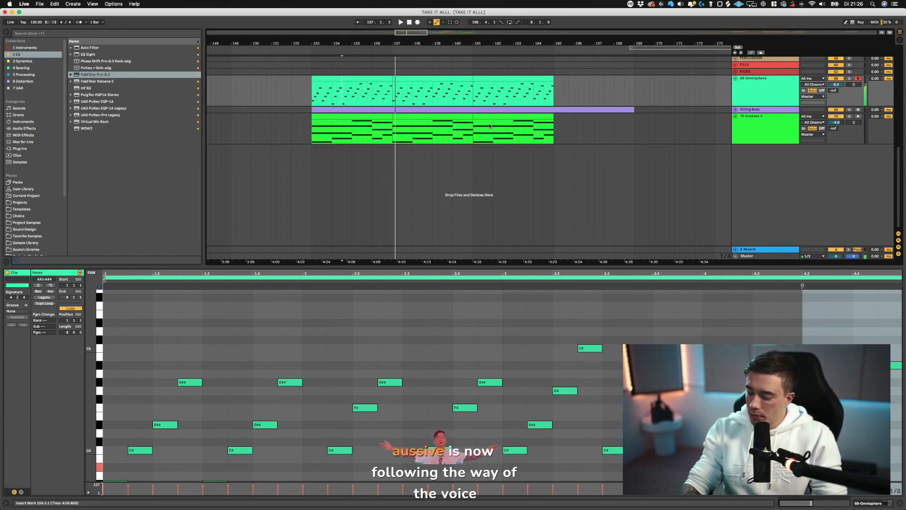
key(space)
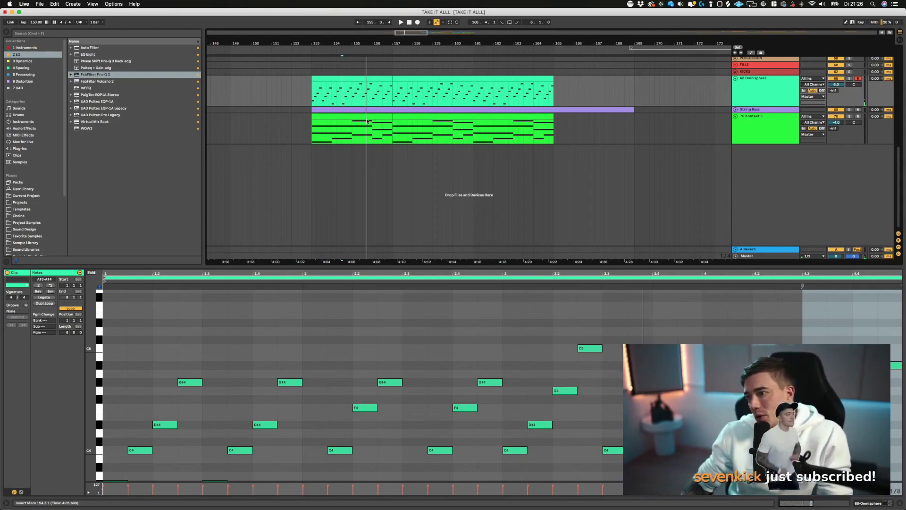
click(311, 91)
scroll(490, 185, up, 3)
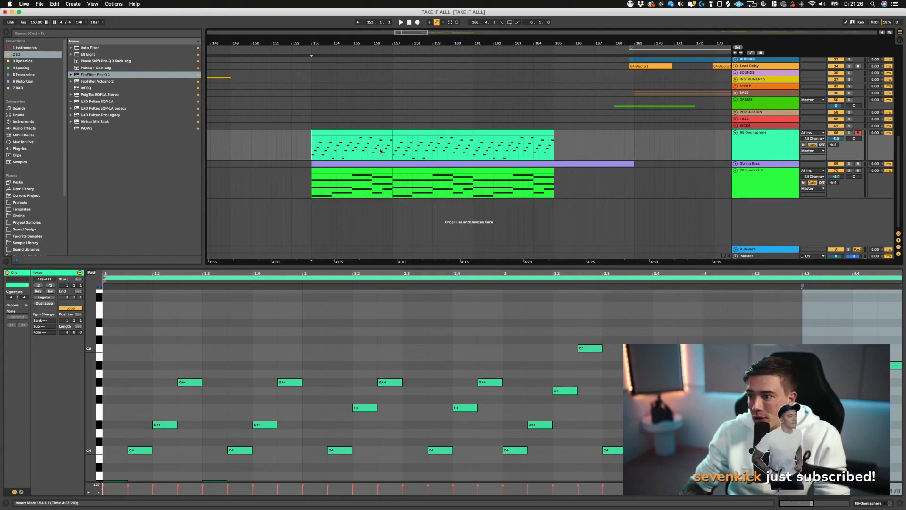
- Listen to the section from before bar 153 with the Omnisphere track collapsed, and expand the track again to view its notes
click(735, 133)
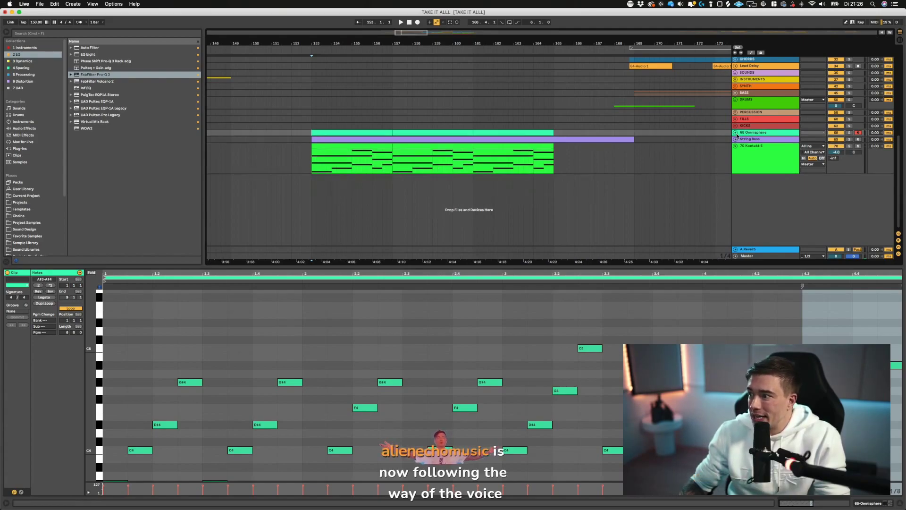
click(307, 136)
key(space)
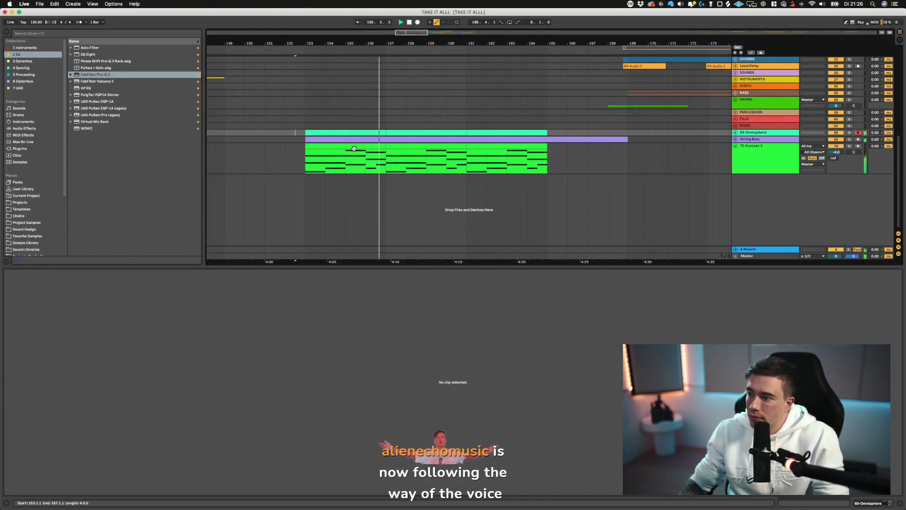
click(358, 132)
key(space)
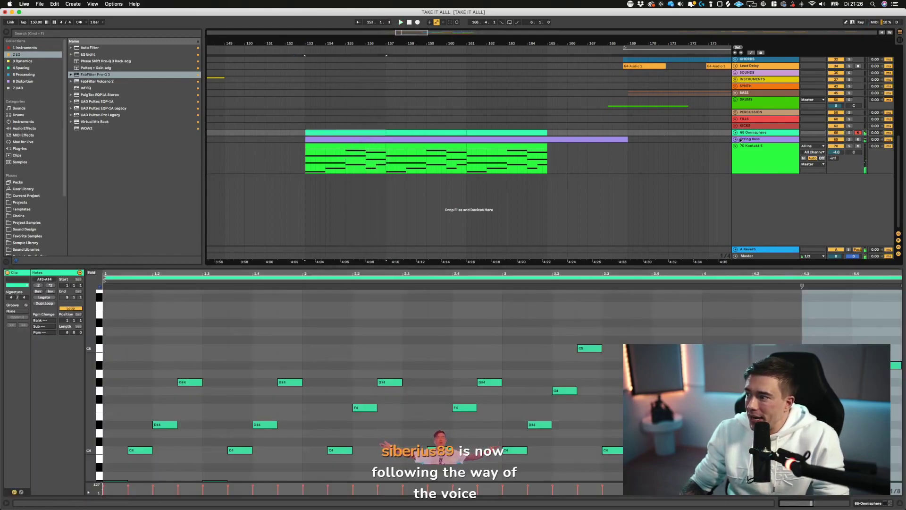
click(735, 132)
click(348, 147)
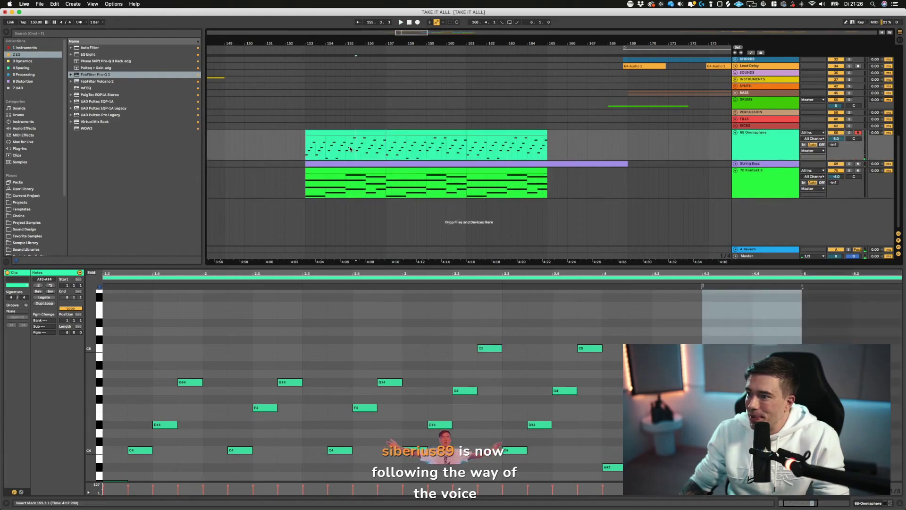
- Solo the Omnisphere track, open its clip at bar 153, and play it while following the arpeggio notes
click(848, 127)
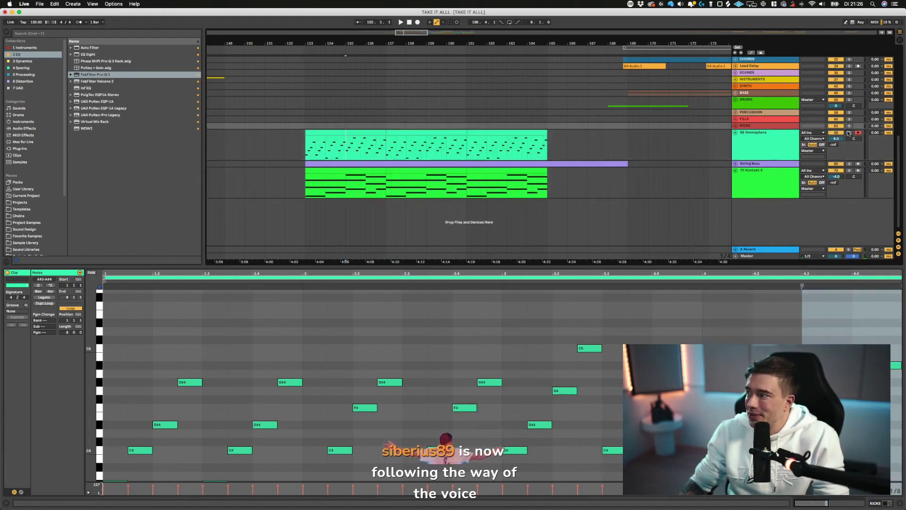
click(848, 133)
key(space)
key(space)
double_click(376, 132)
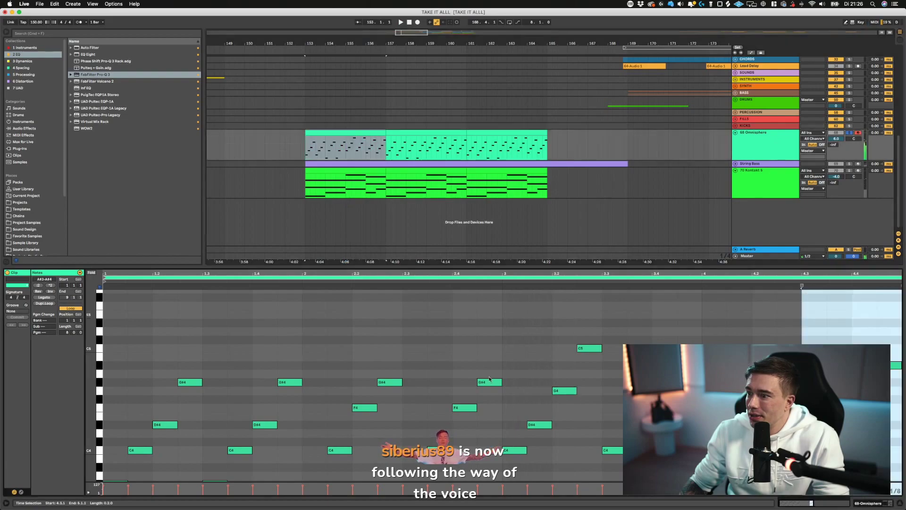
scroll(641, 328, down, 2)
key(space)
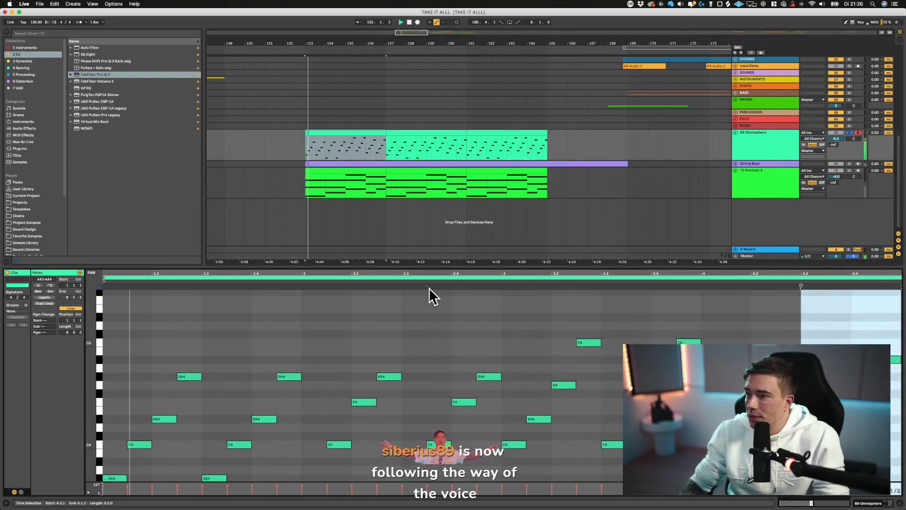
scroll(471, 324, down, 2)
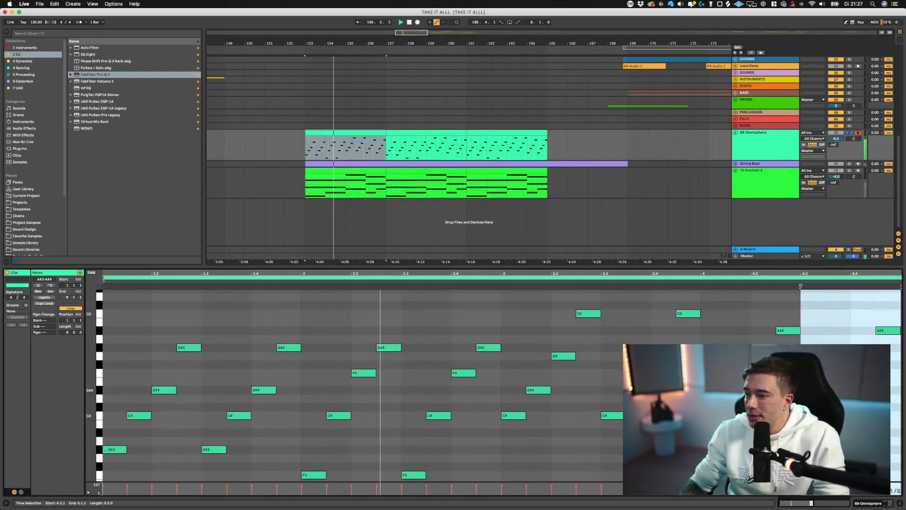
scroll(575, 388, up, 3)
- Lower the C5 note at 3.2.3 in the first Omnisphere clip to A#4 and play the edited passage
click(537, 441)
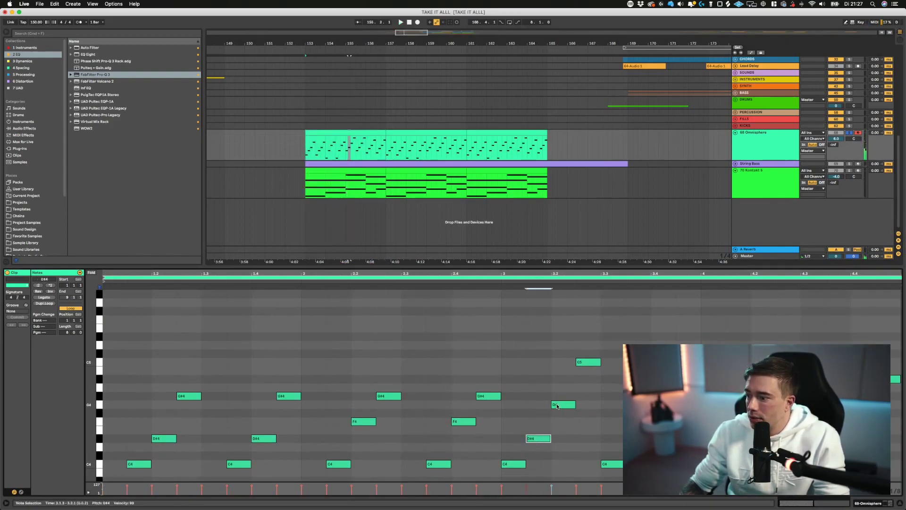
click(557, 405)
drag(561, 397, 663, 413)
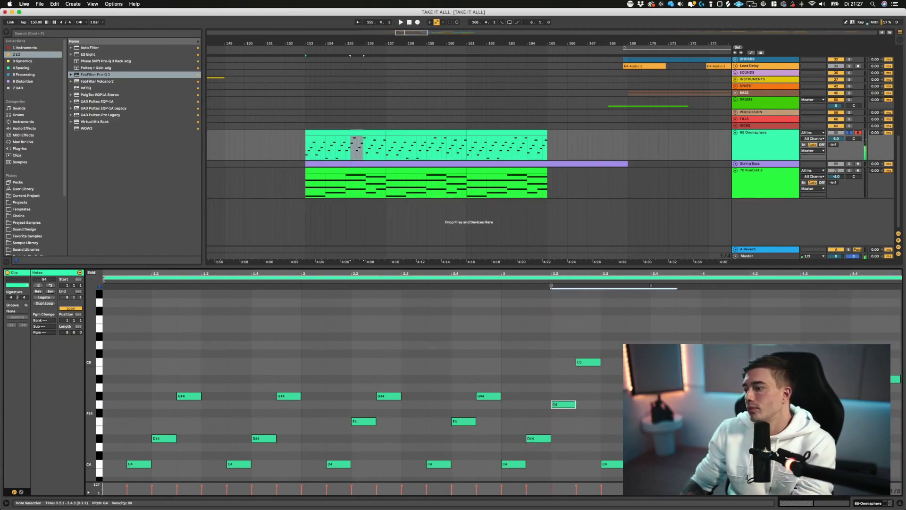
click(588, 363)
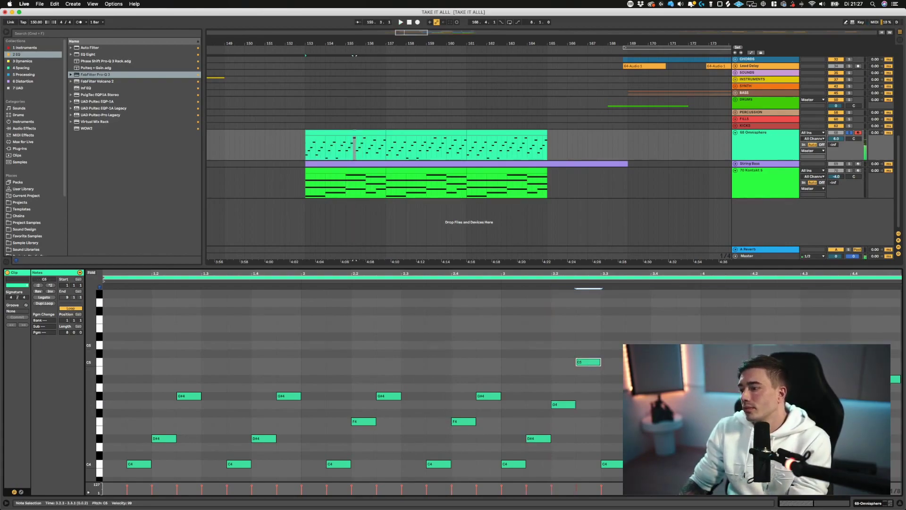
key(Down)
key(Down)
click(449, 344)
key(space)
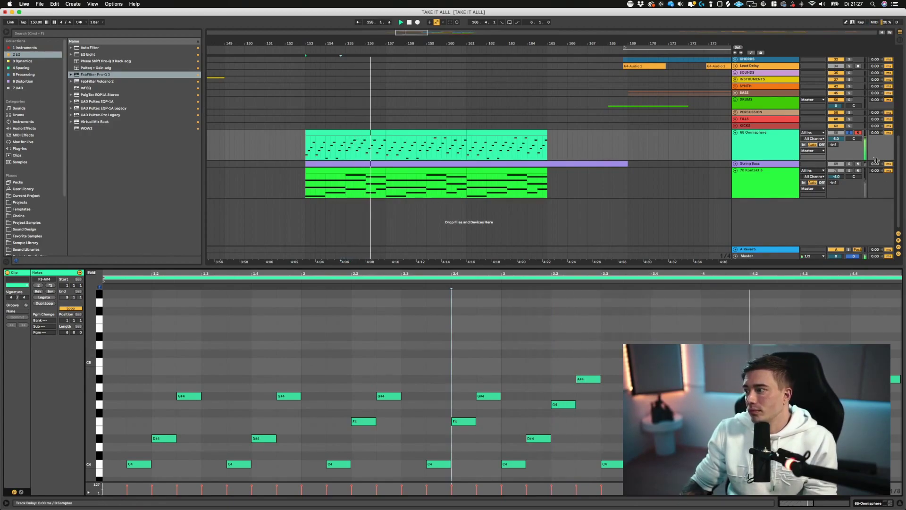
- Unsolo Omnisphere, listen to the arpeggio with the string layers from around bar 153, and compare the clip at bar 157
click(849, 132)
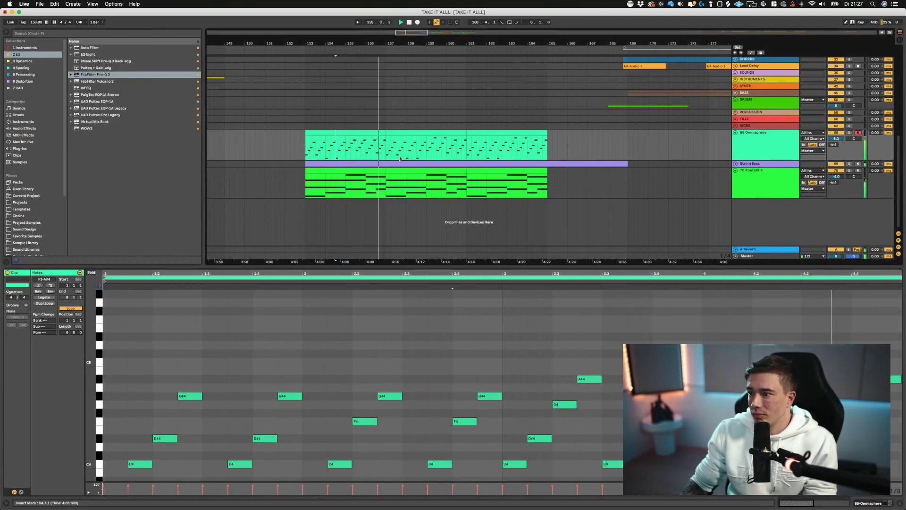
scroll(324, 144, left, 1)
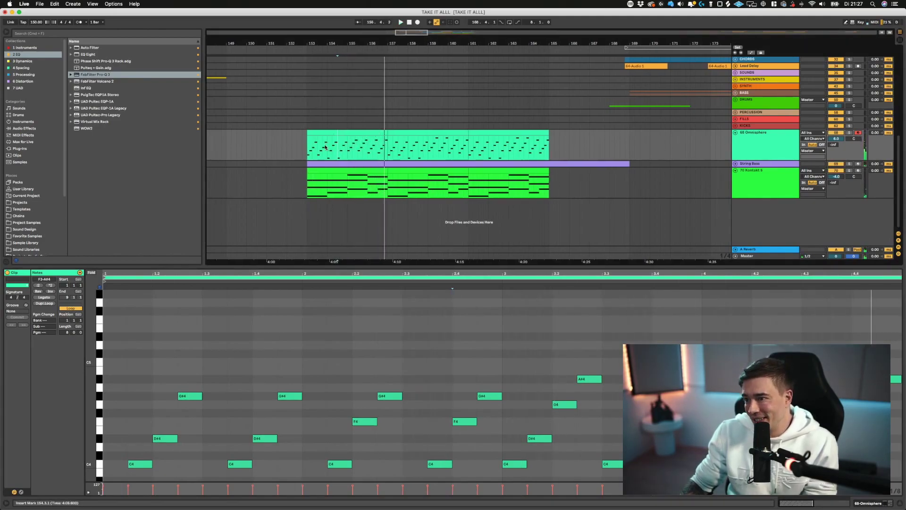
click(324, 146)
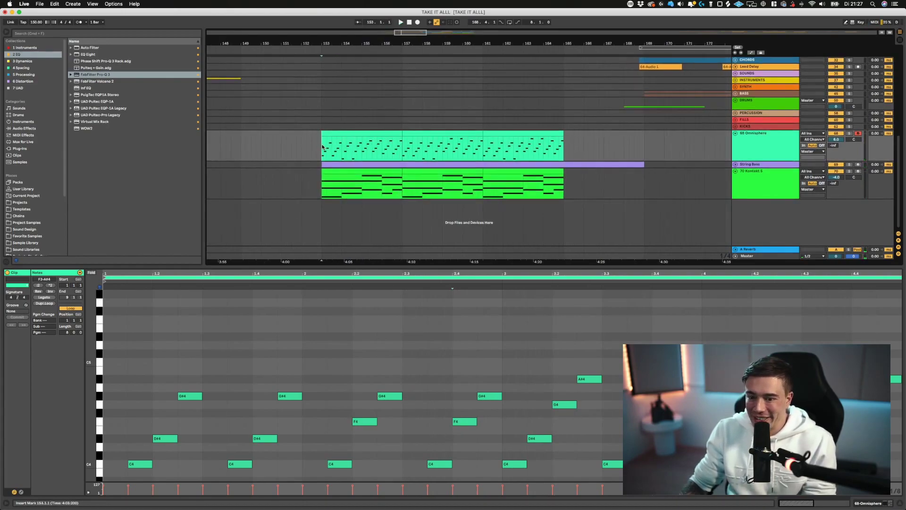
key(space)
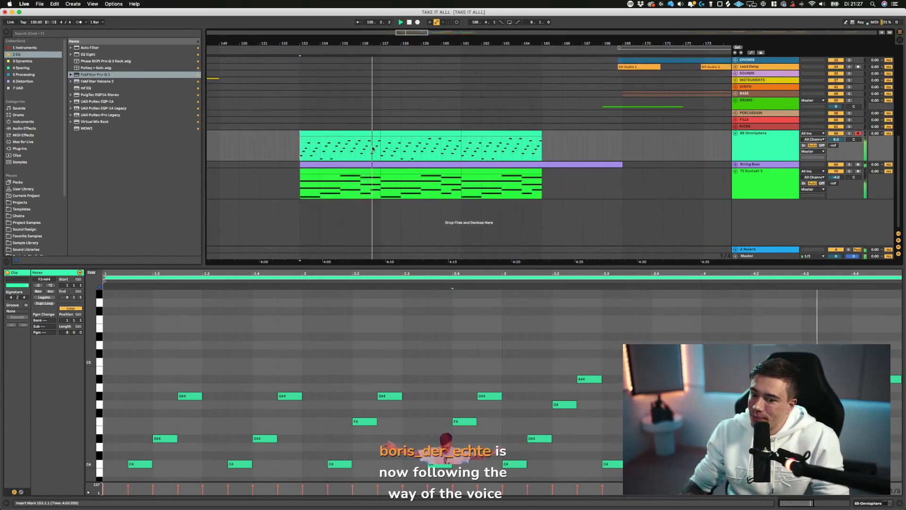
click(402, 136)
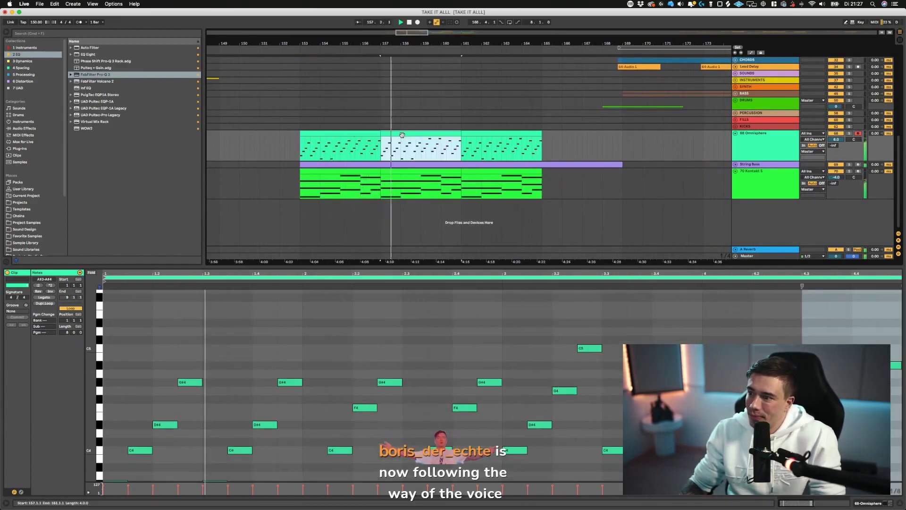
click(426, 144)
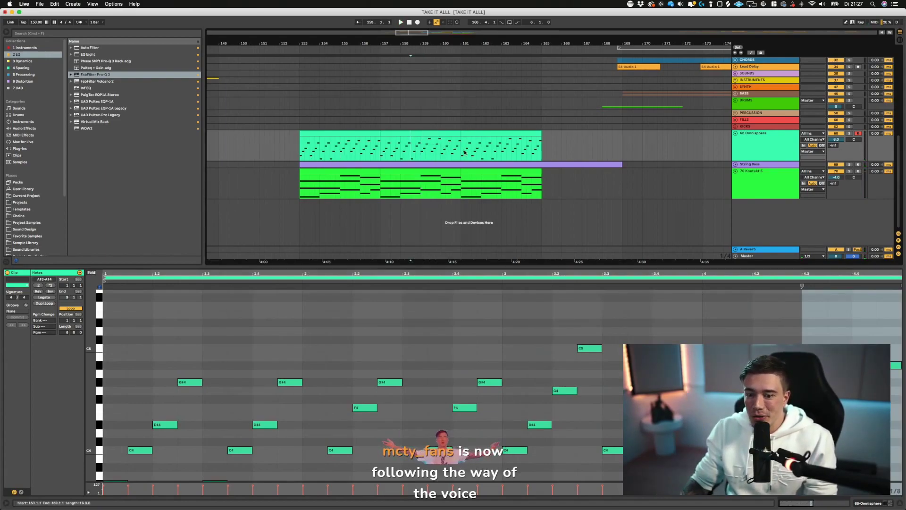
click(295, 142)
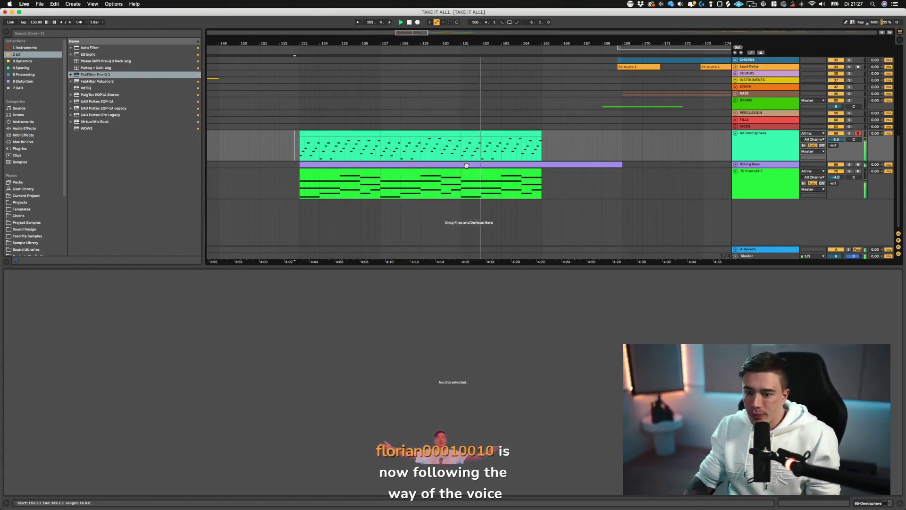
- Replace the Omnisphere clip at bars 161 to 165 with a copy of the bar 153 clip and save the project
click(509, 134)
key(space)
key(Delete)
click(328, 135)
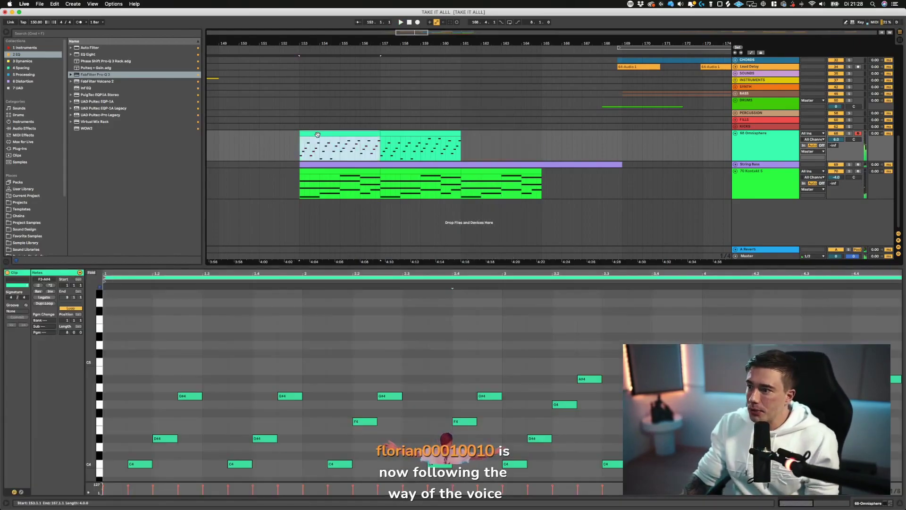
drag(318, 134, 480, 131)
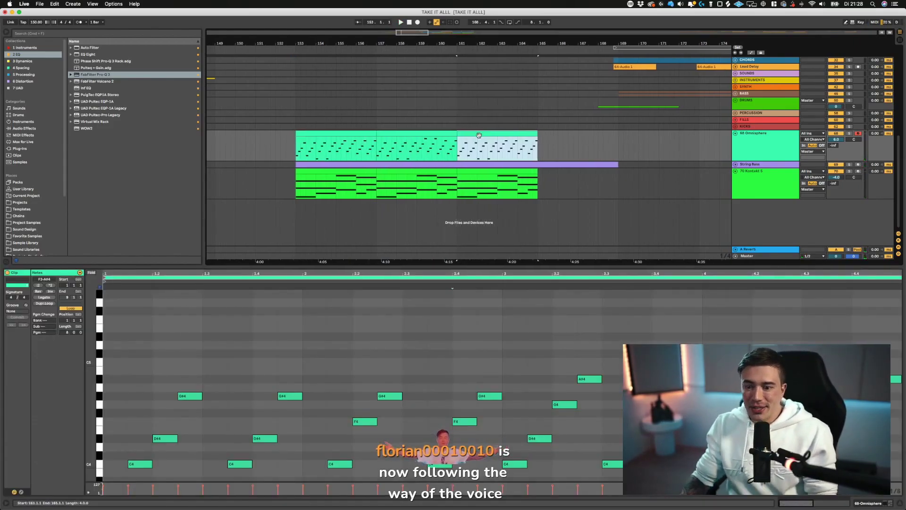
key(super+s)
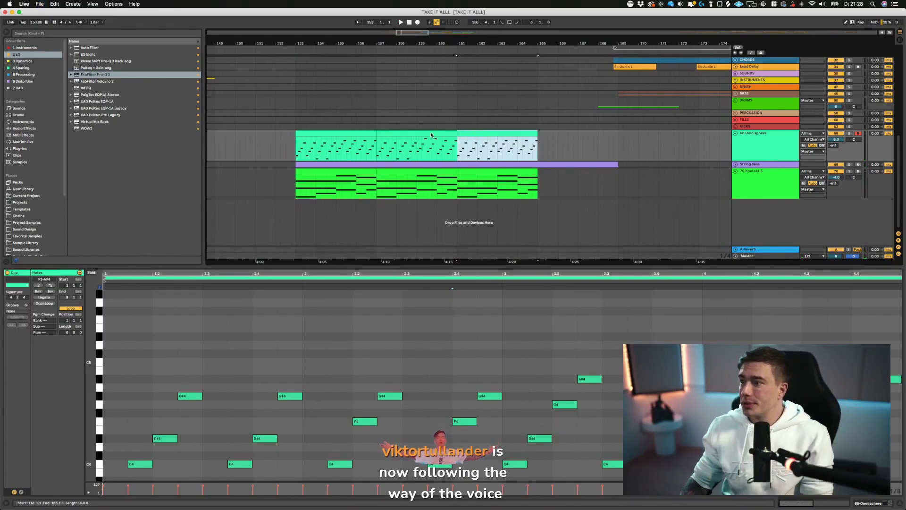
- Place the insert marker just before bar 153 and collapse the Kontakt 5 and Omnisphere tracks
click(298, 150)
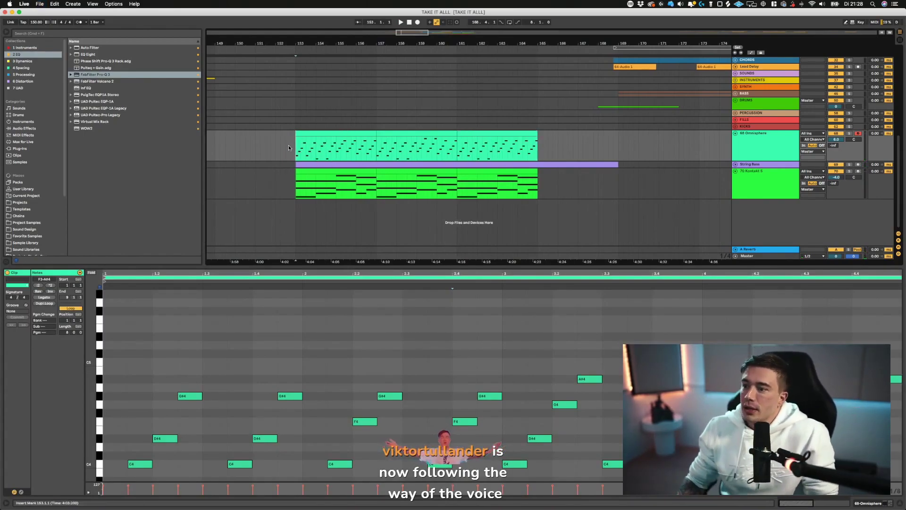
click(290, 148)
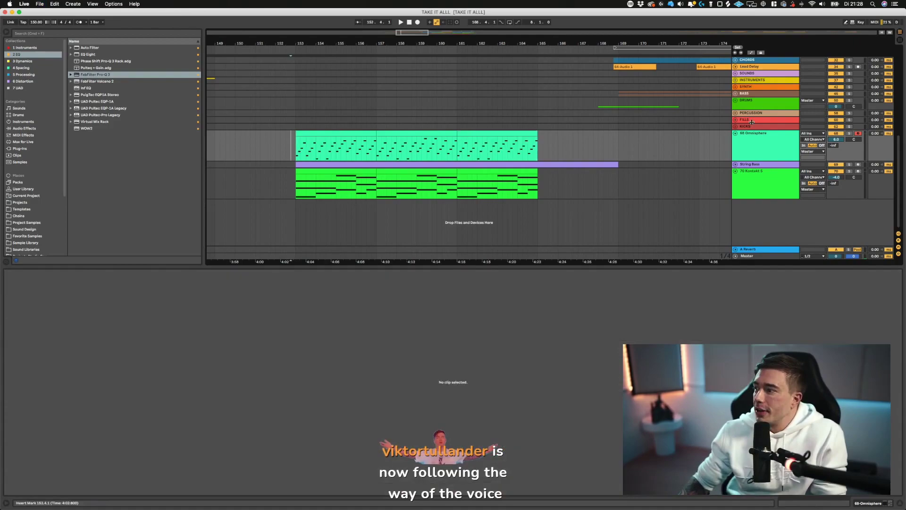
click(735, 171)
click(735, 133)
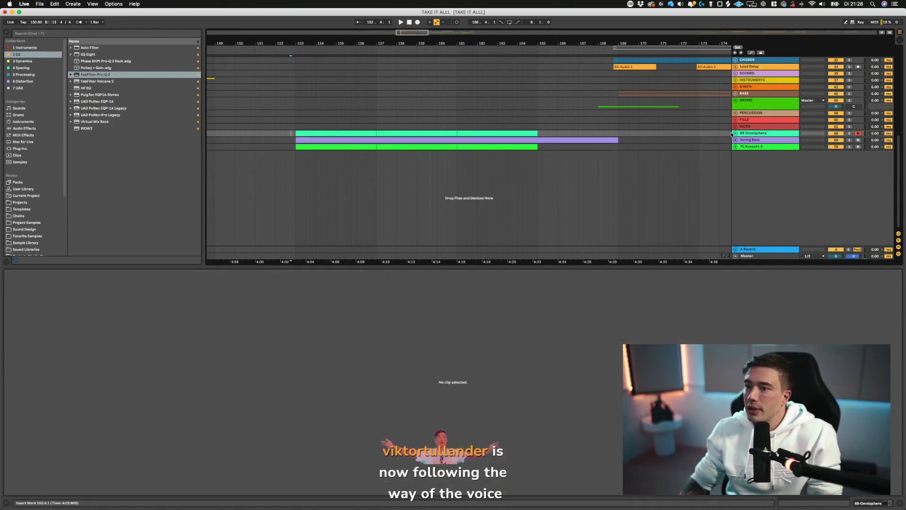
- Add another Omnisphere instrument on a new track below Kontakt 5 and open its plug-in window
click(13, 48)
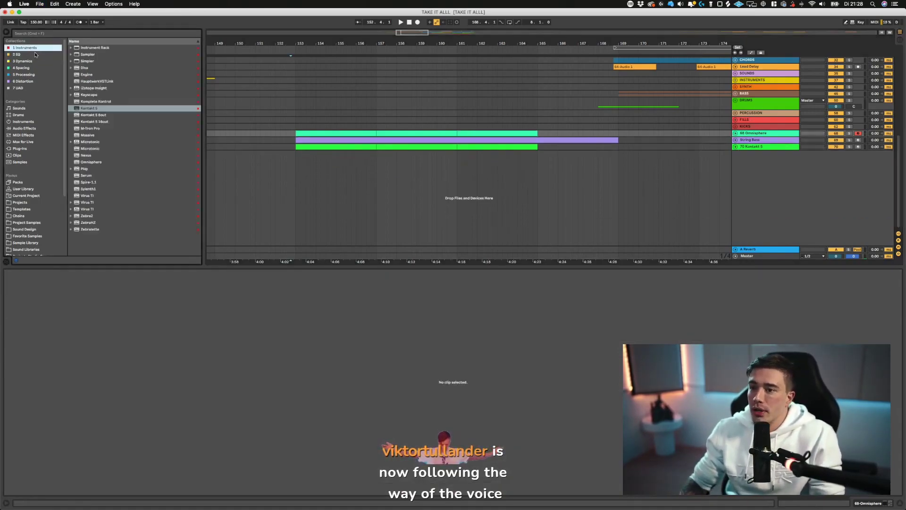
click(91, 162)
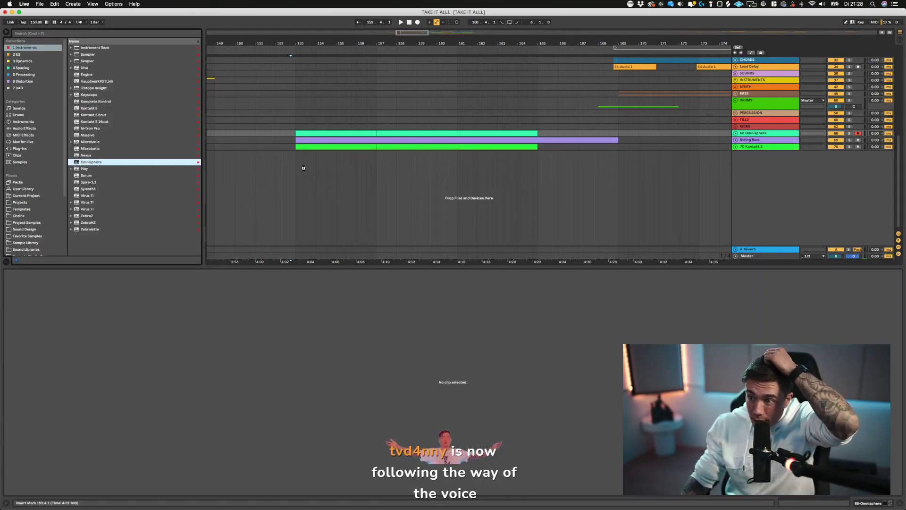
drag(310, 168, 309, 169)
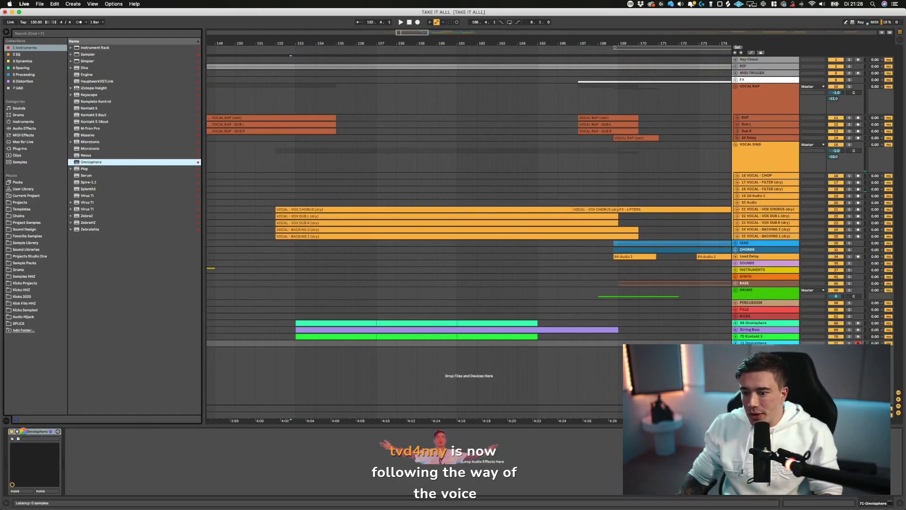
click(23, 432)
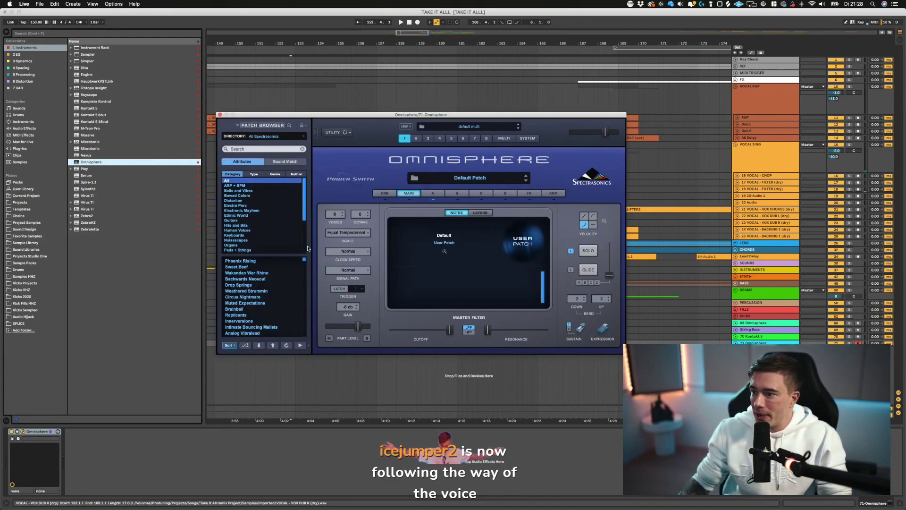
- Filter the patches to the Organs category and audition Cathedral Church Organ 1, ending on Cathedral Church Organ 2
scroll(304, 207, down, 1)
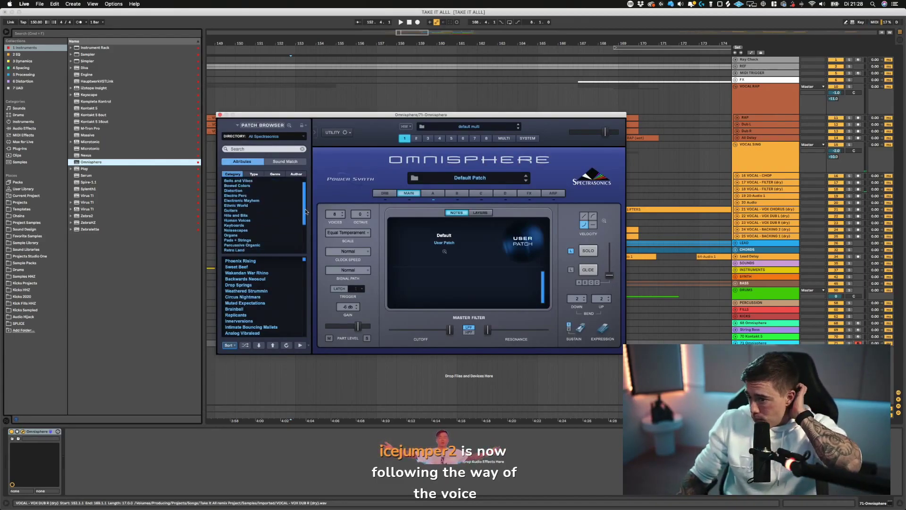
click(231, 235)
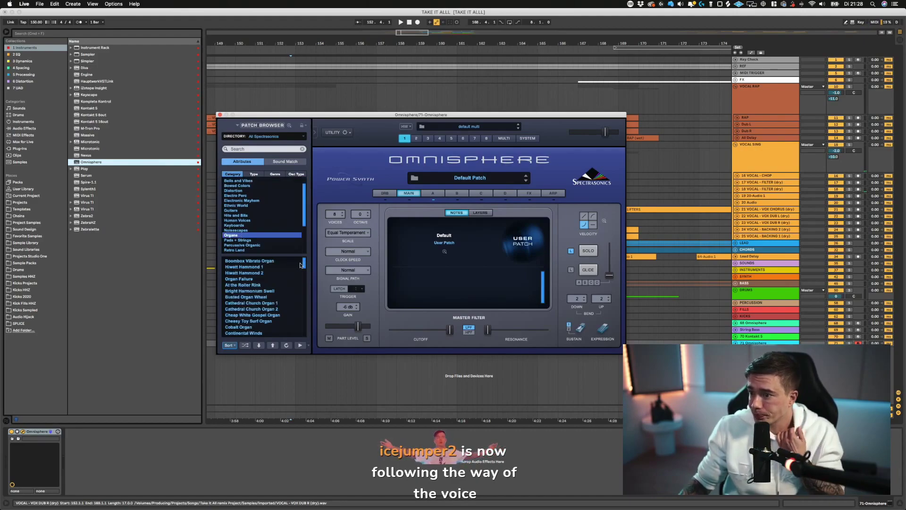
mouse_move(305, 265)
mouse_down()
mouse_move(304, 327)
mouse_move(306, 265)
mouse_up()
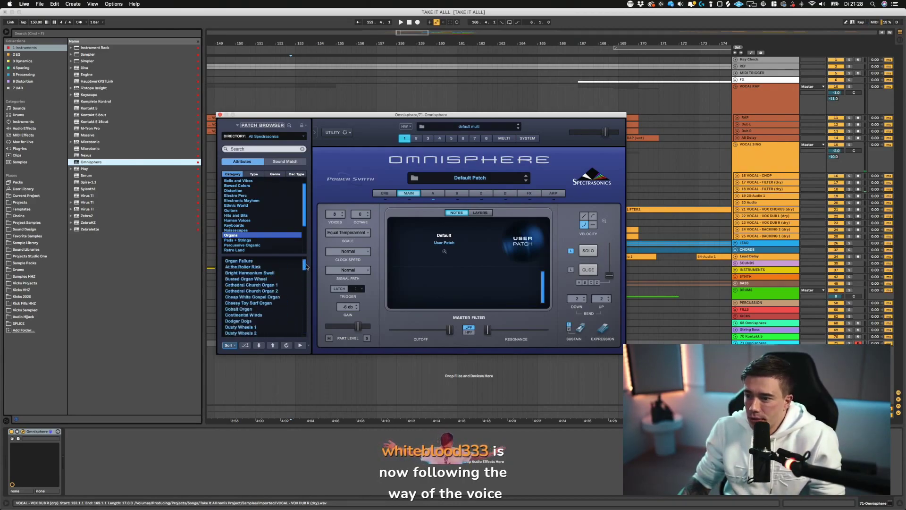
click(265, 285)
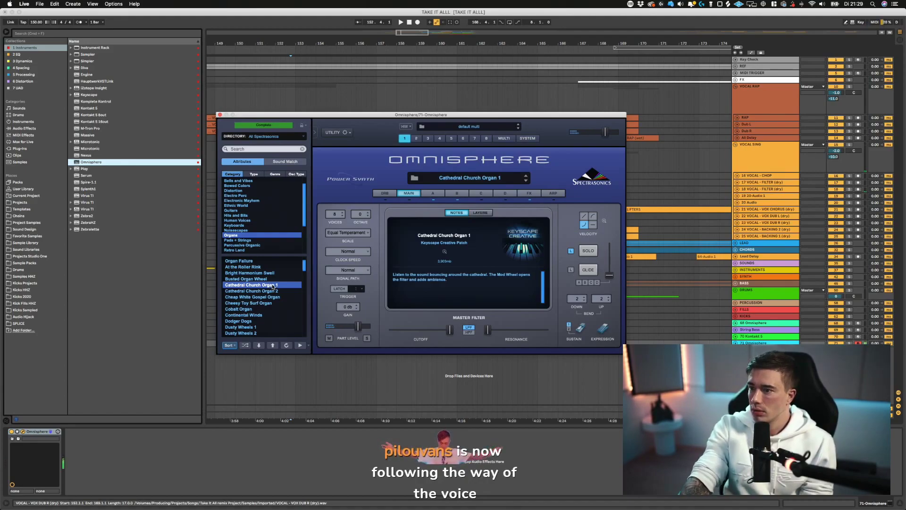
click(277, 291)
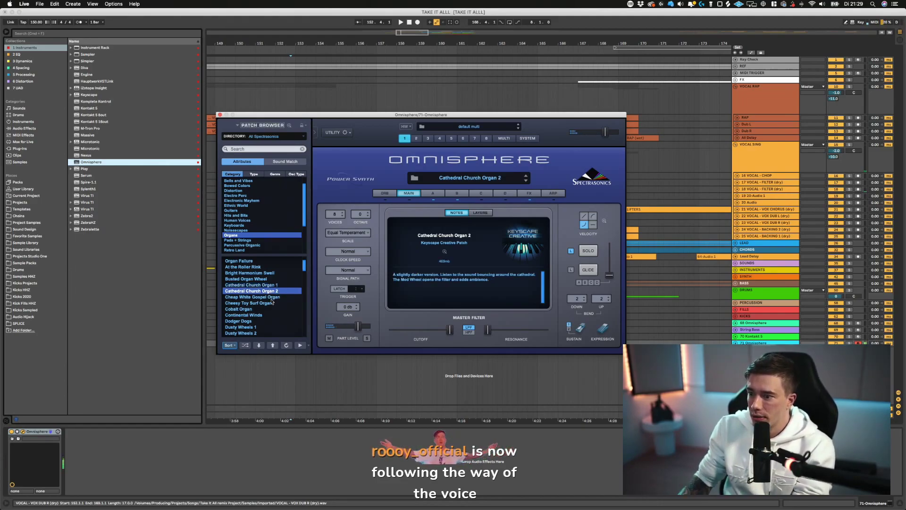
- Find and load the Pipe Organ Cathedral patch from the Organs category
scroll(272, 302, down, 3)
scroll(268, 302, down, 10)
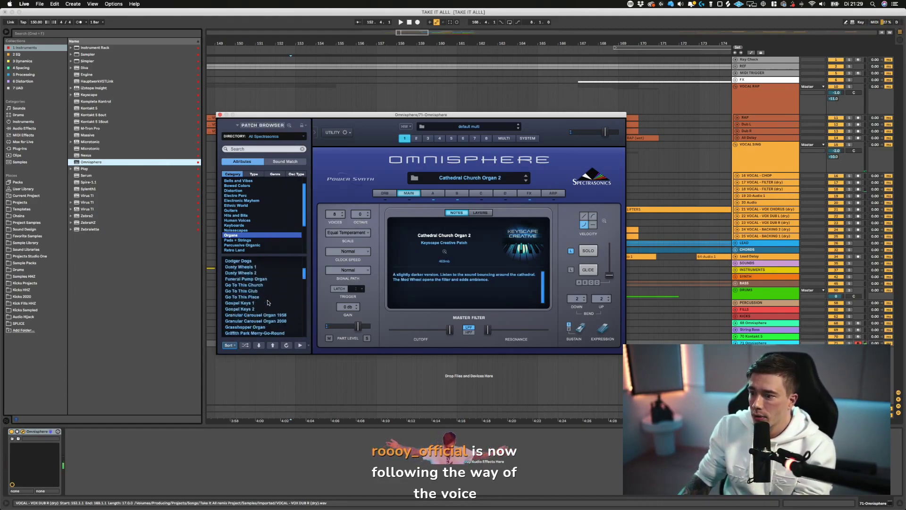
scroll(267, 303, down, 6)
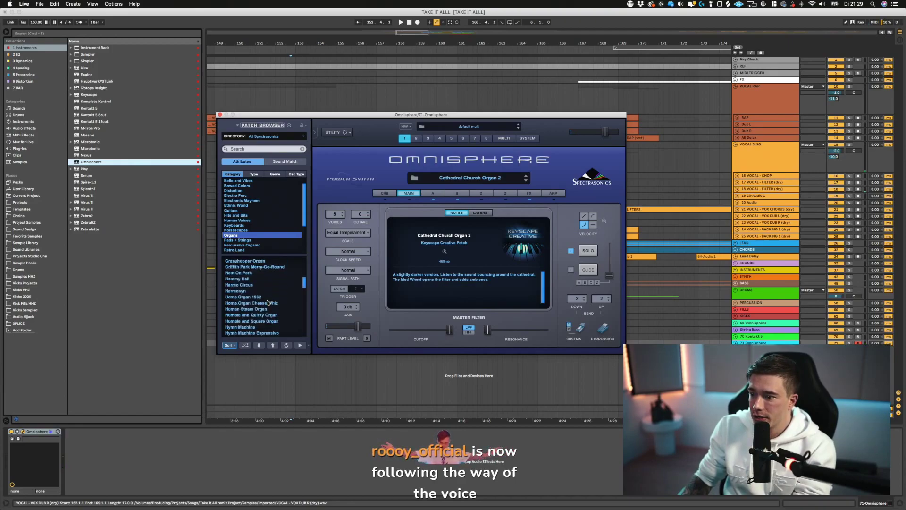
scroll(268, 305, down, 5)
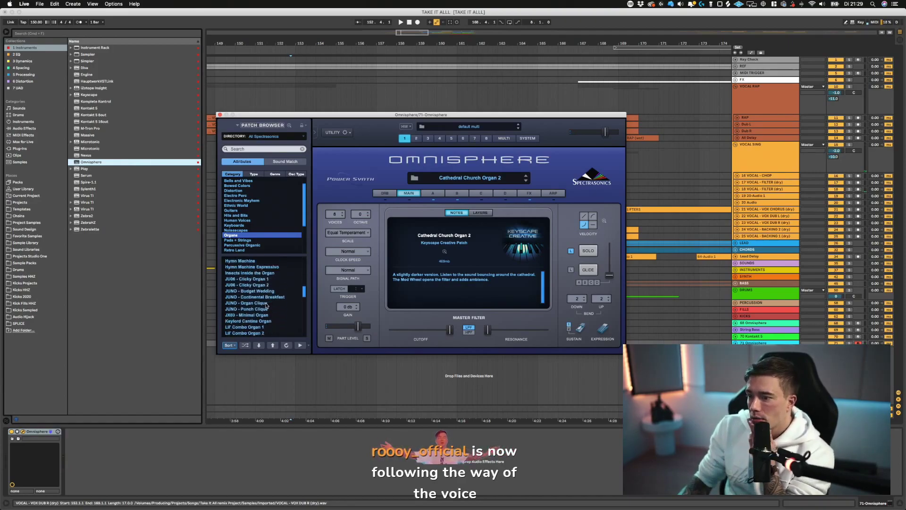
scroll(266, 305, down, 5)
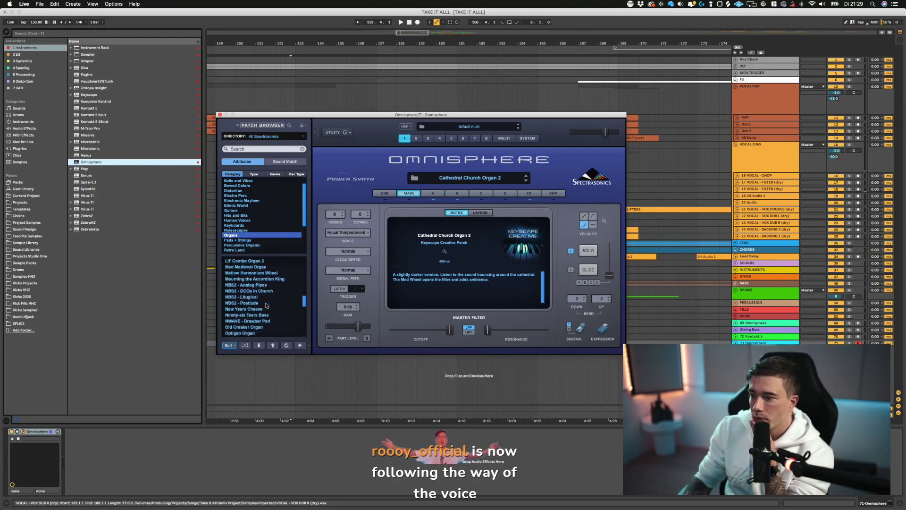
scroll(263, 315, down, 8)
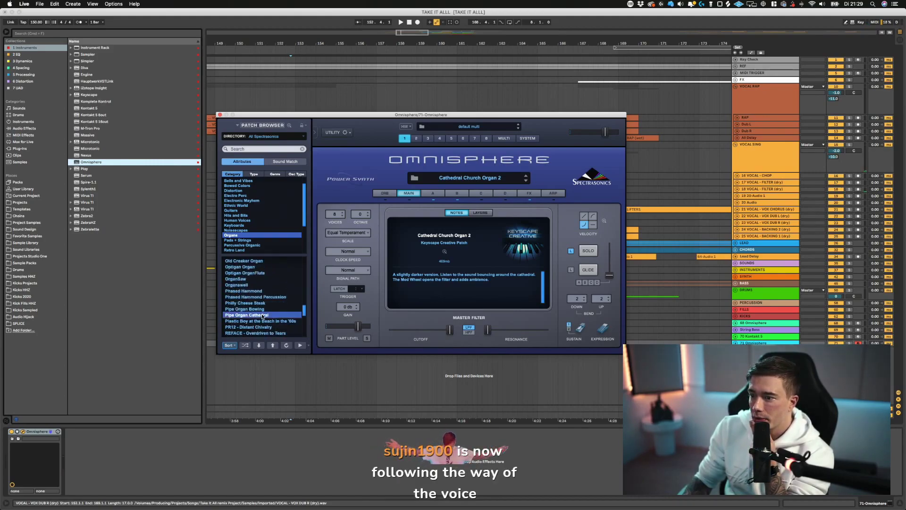
click(262, 316)
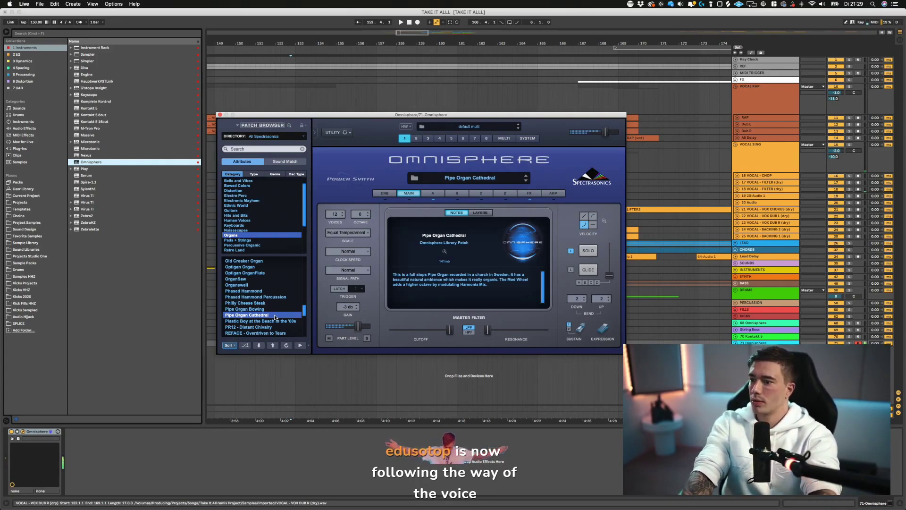
- Close the Omnisphere plug-in window and save the project
click(220, 115)
click(361, 270)
key(super+s)
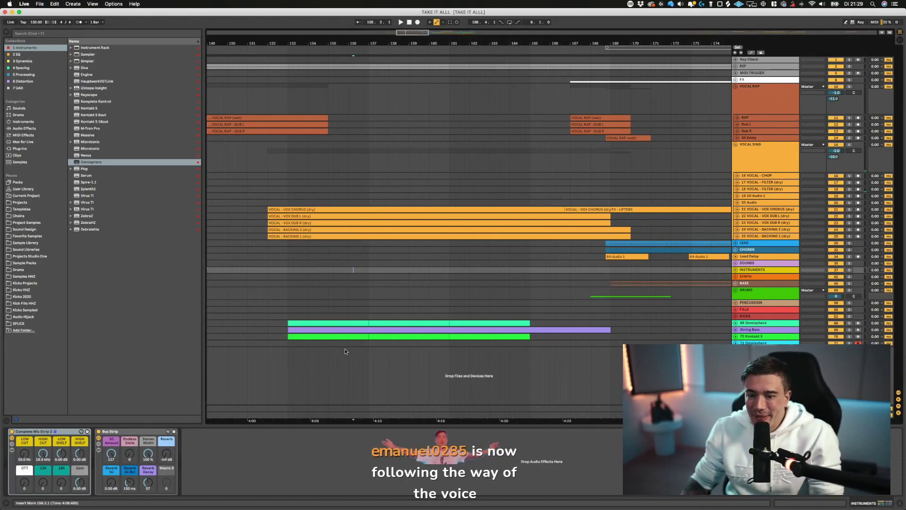
- Insert an empty MIDI clip from bar 153 to 157 on the new Omnisphere track
double_click(286, 342)
drag(287, 342, 363, 242)
click(307, 238)
scroll(306, 236, down, 2)
drag(298, 227, 369, 230)
key(Delete)
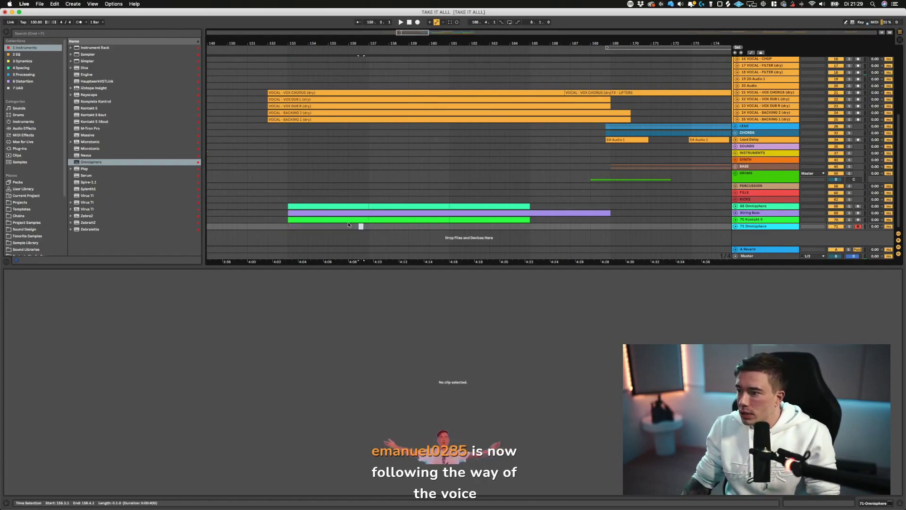
drag(287, 228, 361, 227)
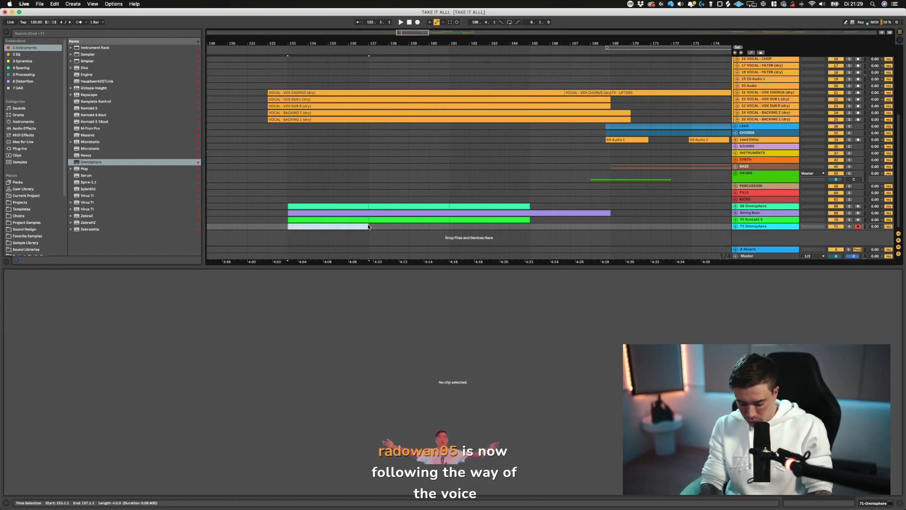
key(super+shift+m)
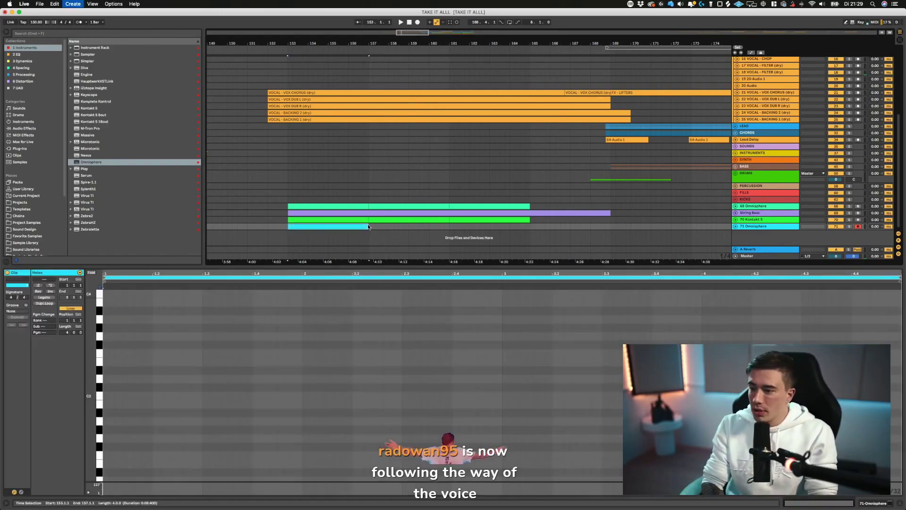
- Draw a half-bar G#1 note at the start of the organ clip, then solo the track and play it
double_click(106, 412)
drag(108, 412, 203, 430)
key(shift+Down)
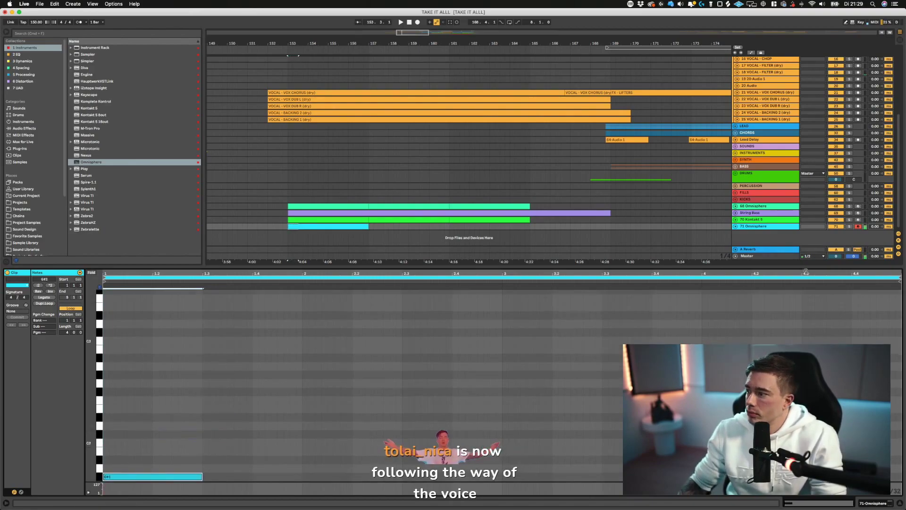
click(849, 226)
key(space)
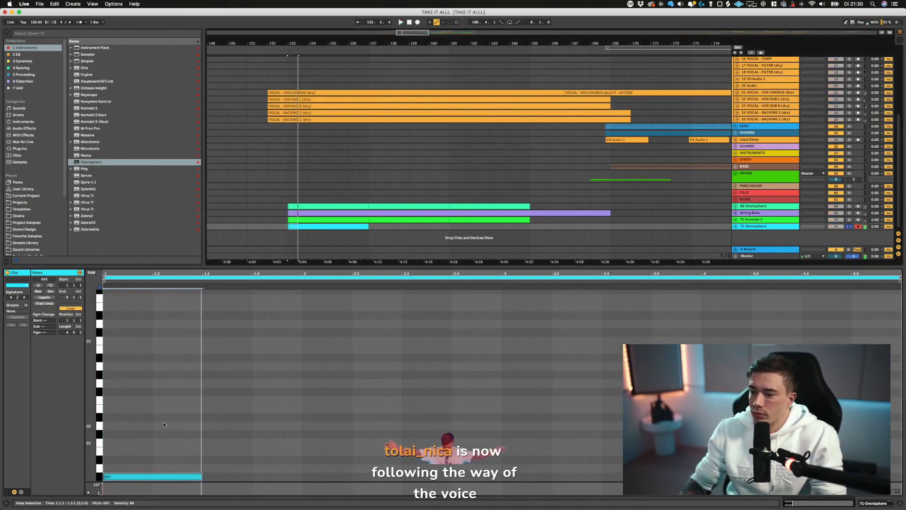
- Duplicate the G#1 note an octave lower as G#0 and extend both notes to one full bar
scroll(164, 425, down, 4)
drag(134, 369, 134, 469)
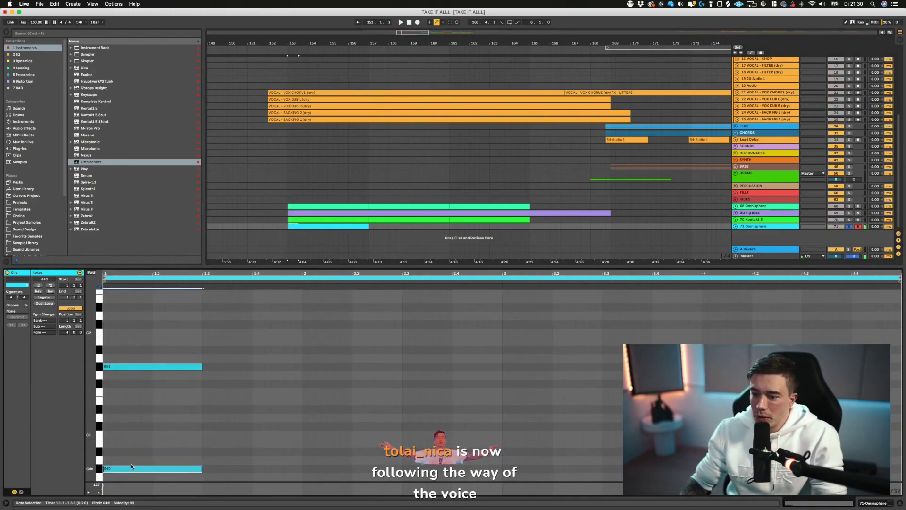
key(space)
drag(224, 476, 297, 366)
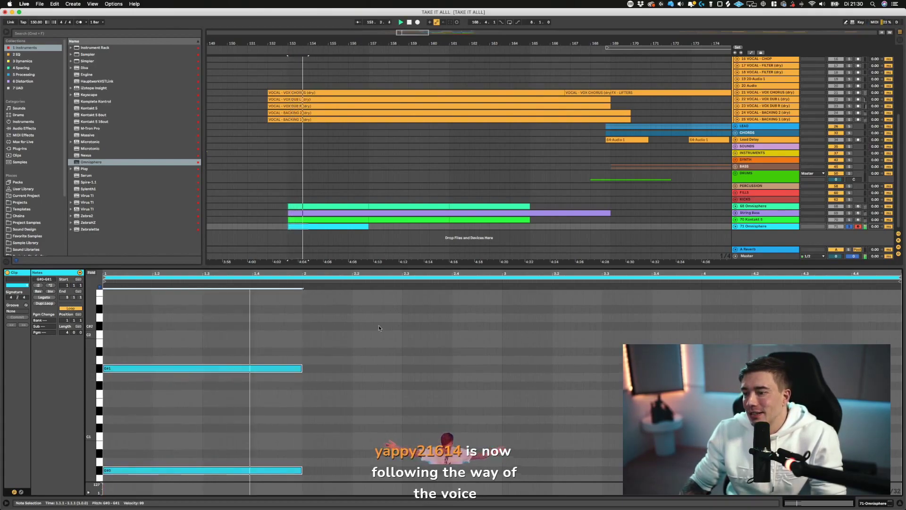
key(space)
- Copy both octave notes to the clip's second bar as F0 and F1 and play them
drag(220, 336, 238, 496)
drag(163, 370, 361, 395)
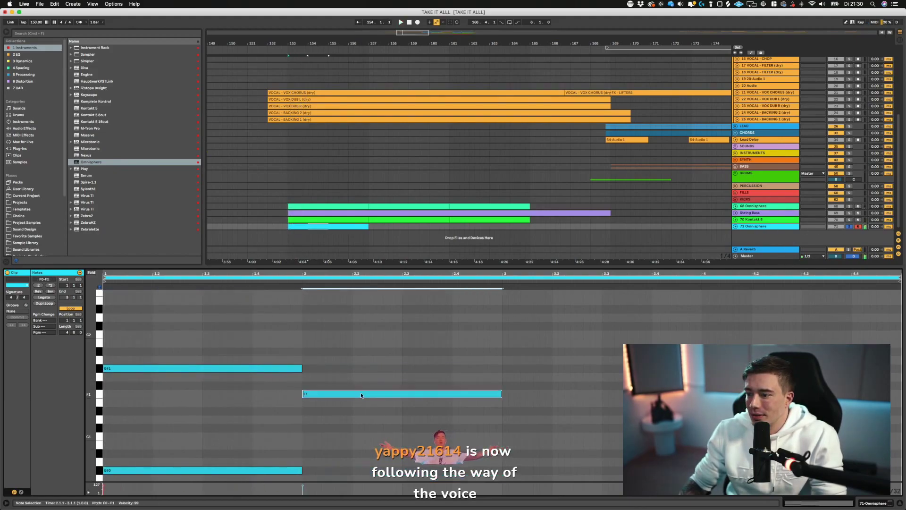
key(space)
- Expand the organ track and note editor, and copy the octave pair to bar 3 as C1 and C2 and bar 4 as A#0 and A#1
click(735, 226)
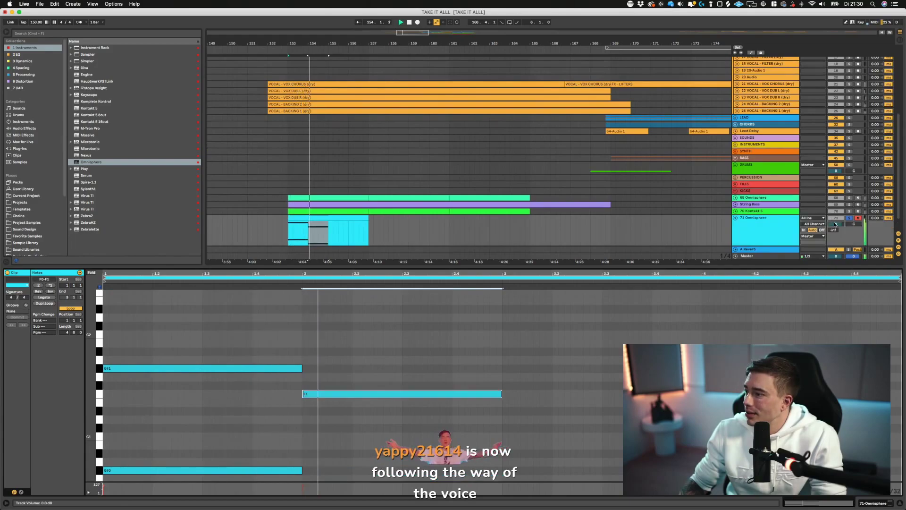
scroll(441, 295, down, 2)
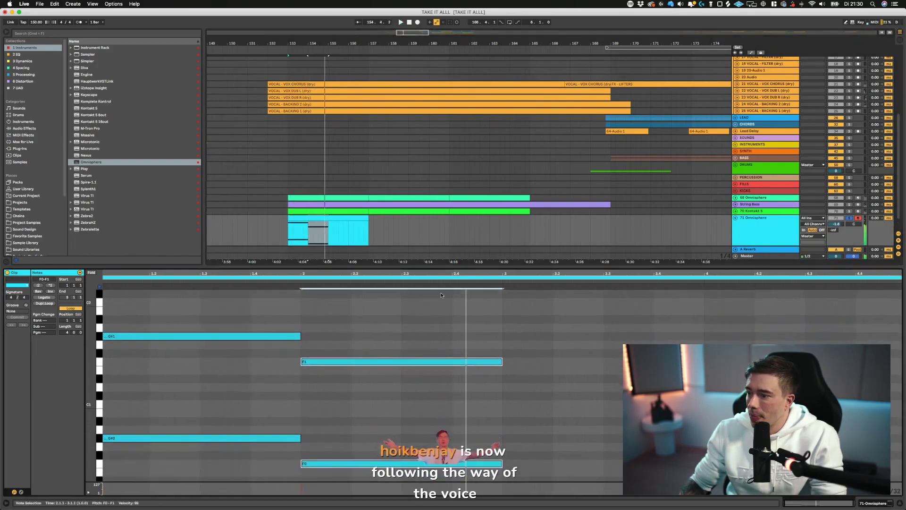
drag(441, 266, 441, 203)
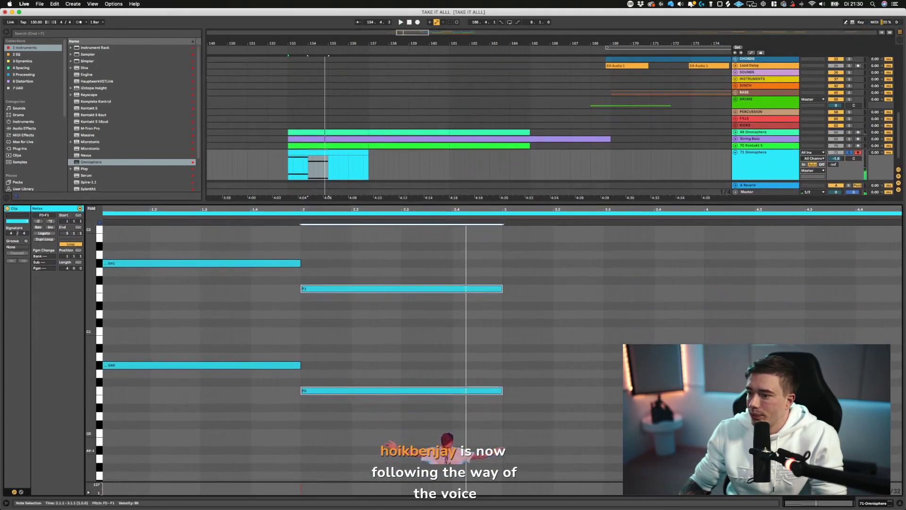
drag(400, 291, 773, 249)
scroll(145, 333, up, 3)
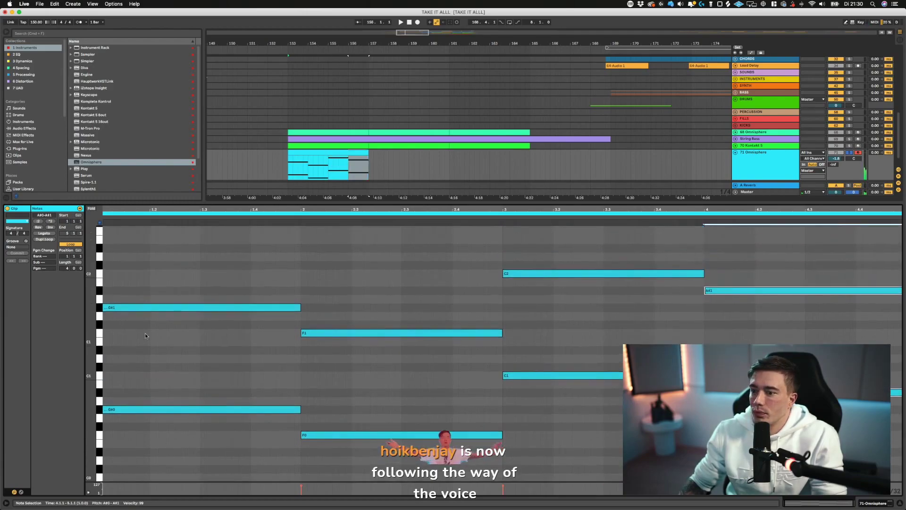
scroll(146, 336, up, 3)
drag(141, 392, 140, 286)
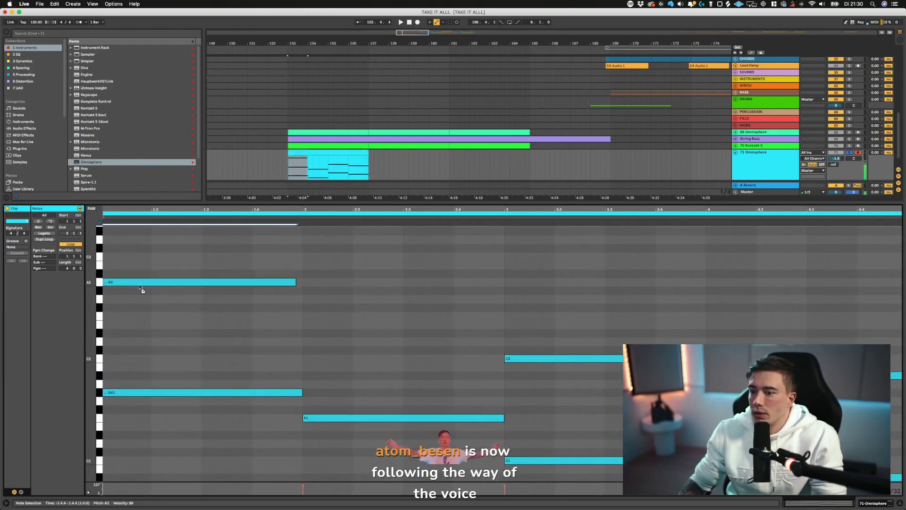
key(super+z)
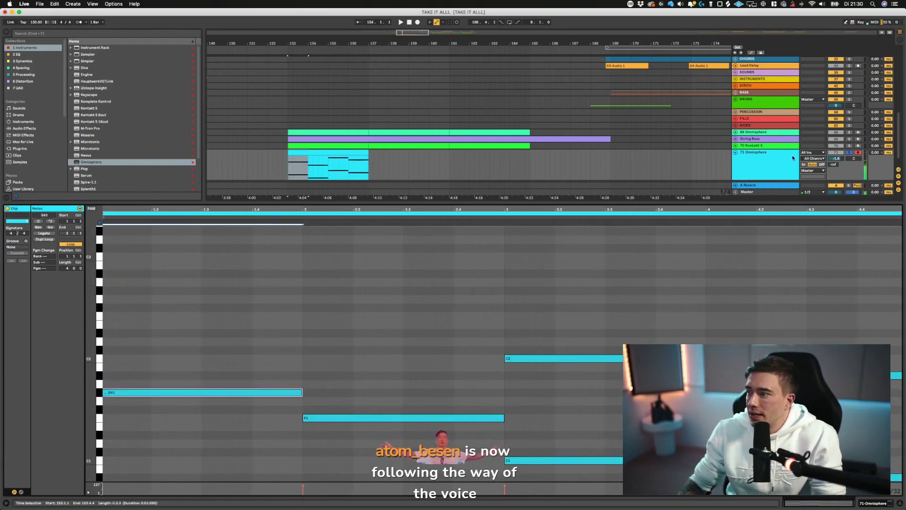
- Copy all the chord notes from the Kontakt 5 clip at bar 153 into the start of the organ clip and play it
click(736, 138)
click(735, 60)
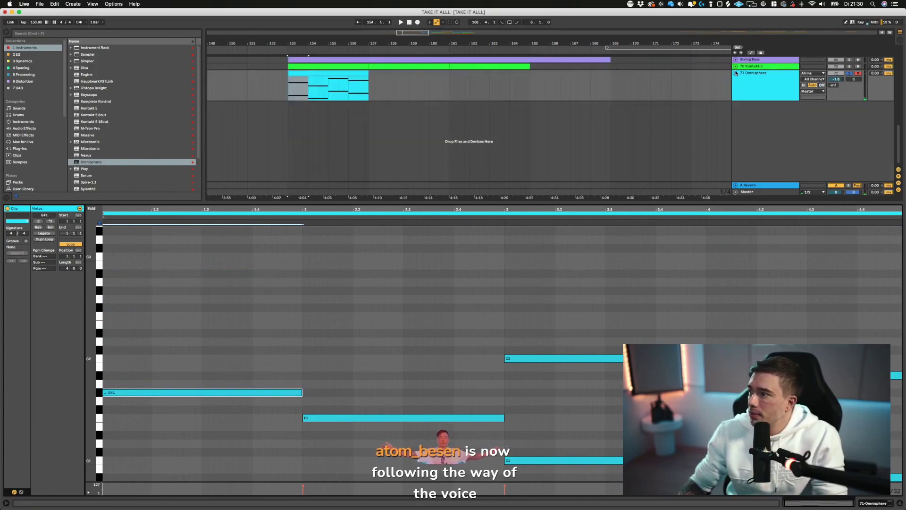
click(735, 66)
click(316, 68)
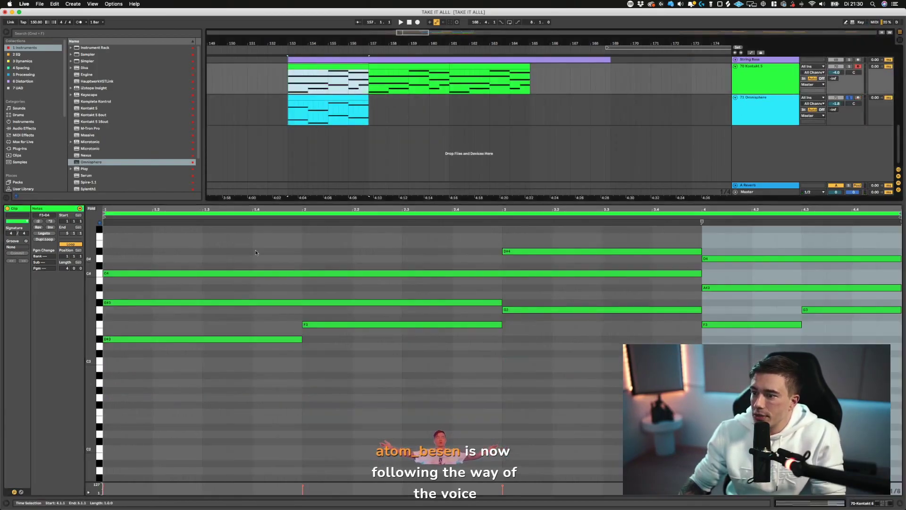
click(258, 242)
key(super+a)
click(315, 97)
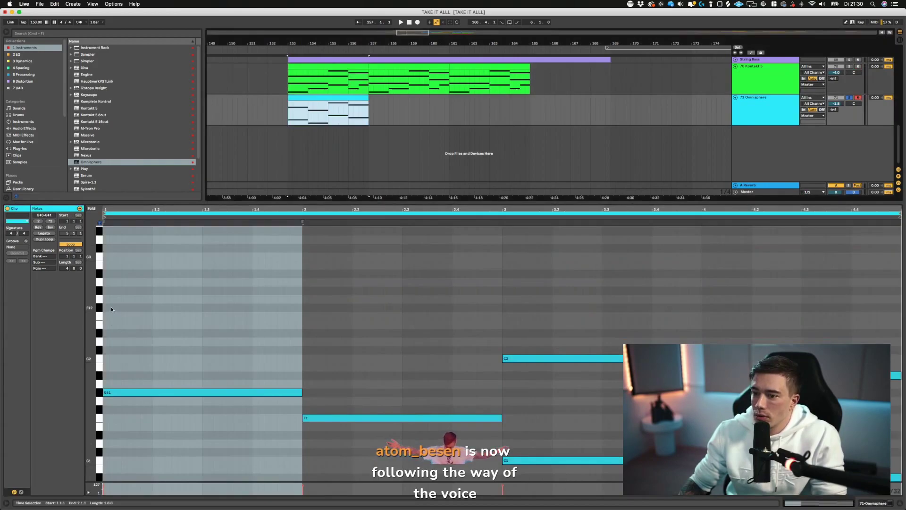
click(110, 309)
key(super+v)
key(space)
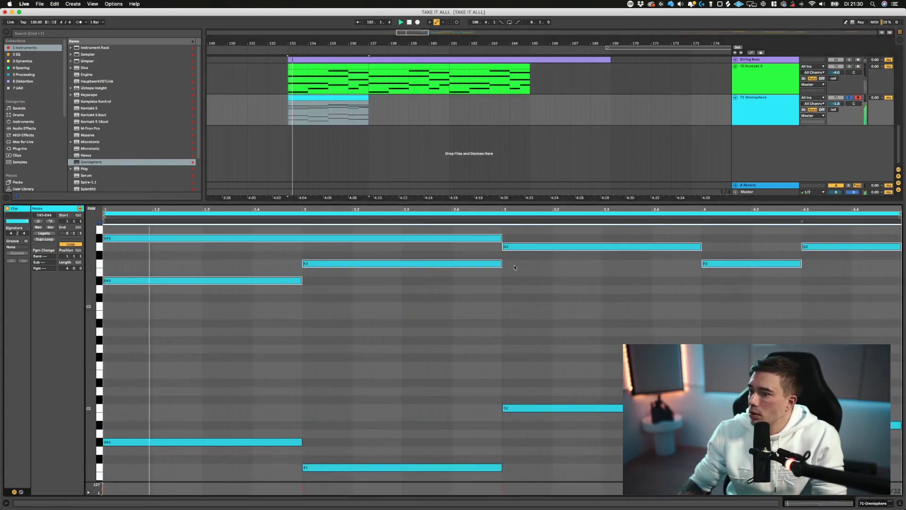
- Shorten the D4 in the organ clip's fourth bar to half a bar, fill the second half with D#4 and play the passage
scroll(378, 349, up, 5)
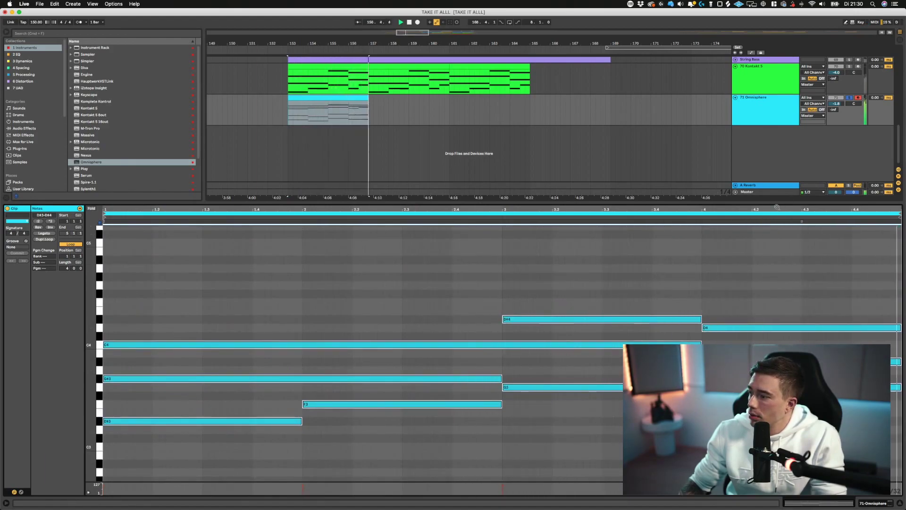
key(space)
click(827, 333)
click(766, 328)
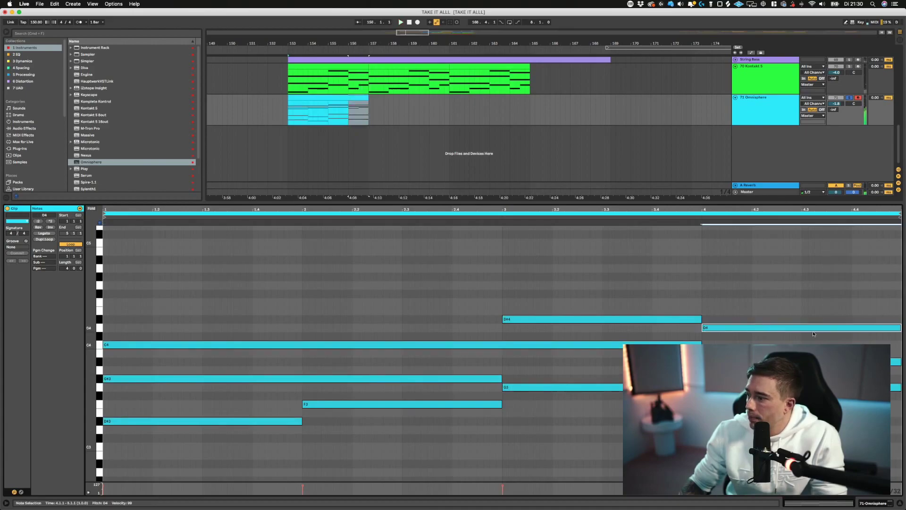
mouse_move(901, 329)
mouse_down()
mouse_move(800, 329)
mouse_move(901, 319)
mouse_up()
double_click(805, 319)
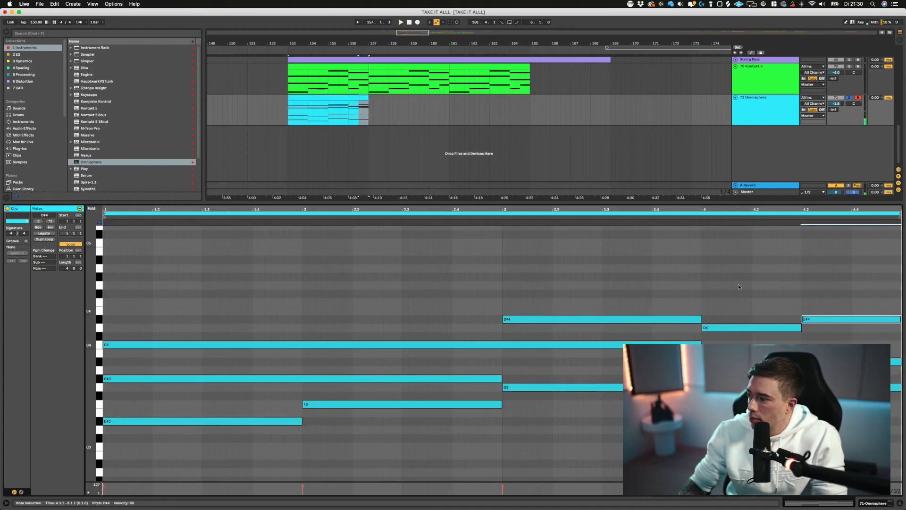
click(707, 281)
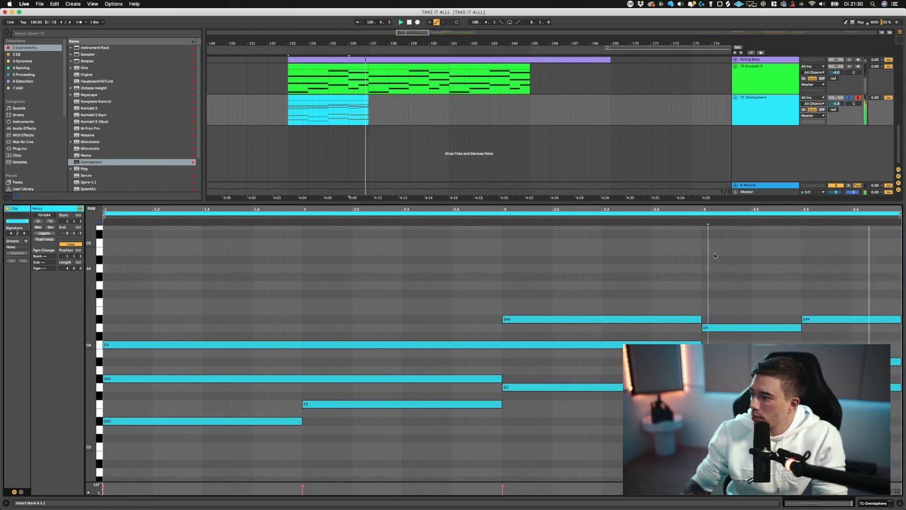
click(502, 163)
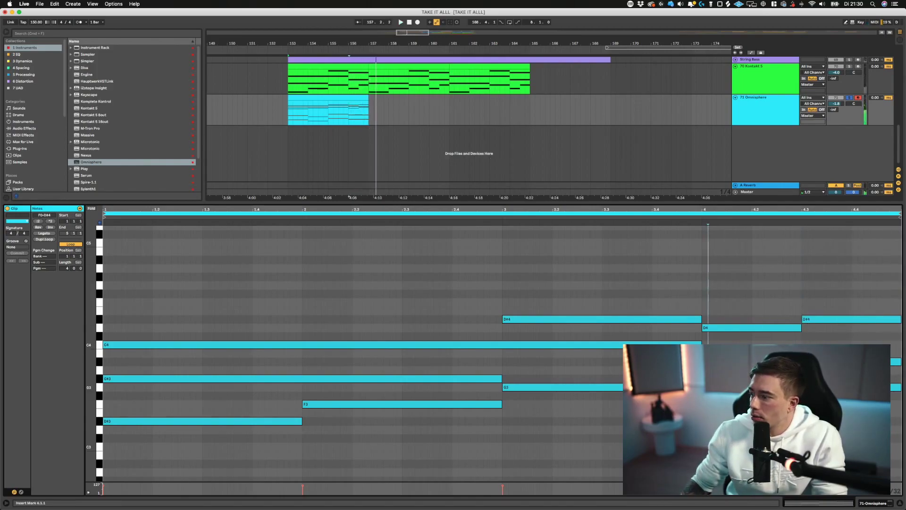
- Lower the G3 in the second half of the organ clip's last bar to F3 and replay the ending
drag(850, 387, 851, 404)
click(683, 302)
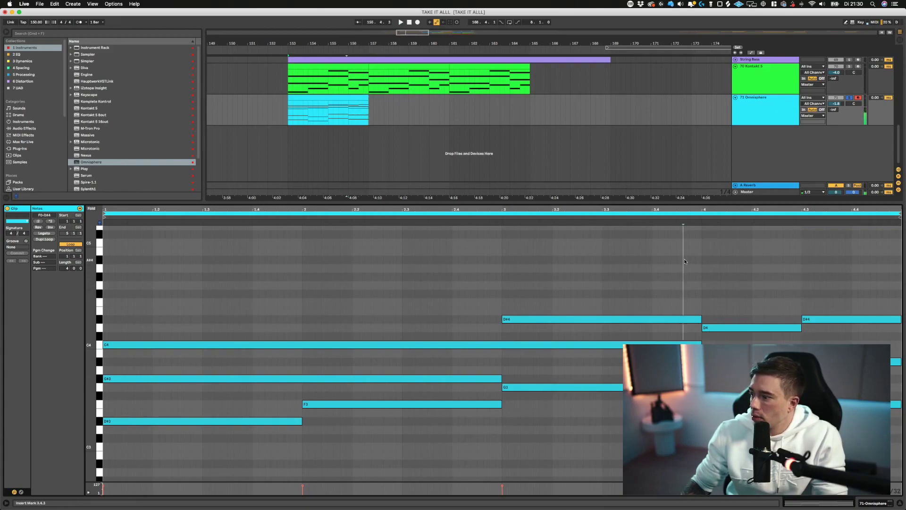
key(space)
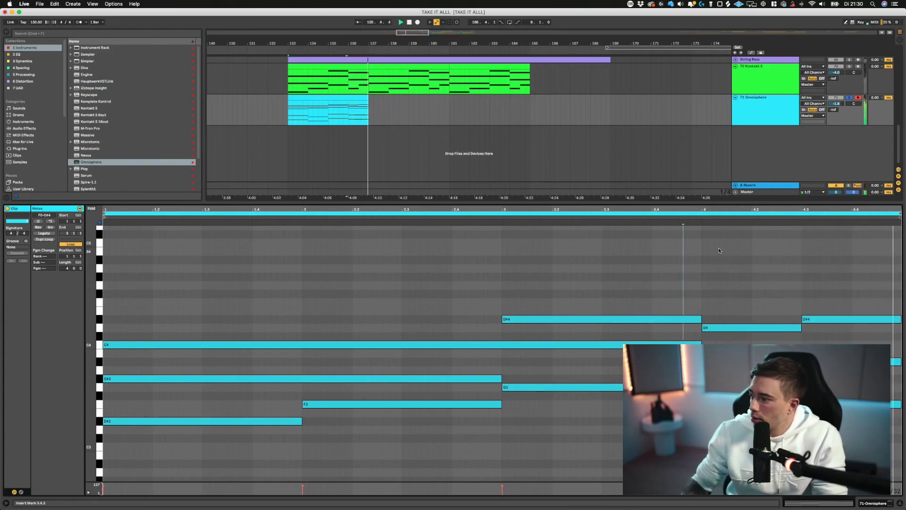
- In the Kontakt 5 clip at bar 153, shorten the fourth bar's D4 to half a bar and add D#4 after it
click(350, 66)
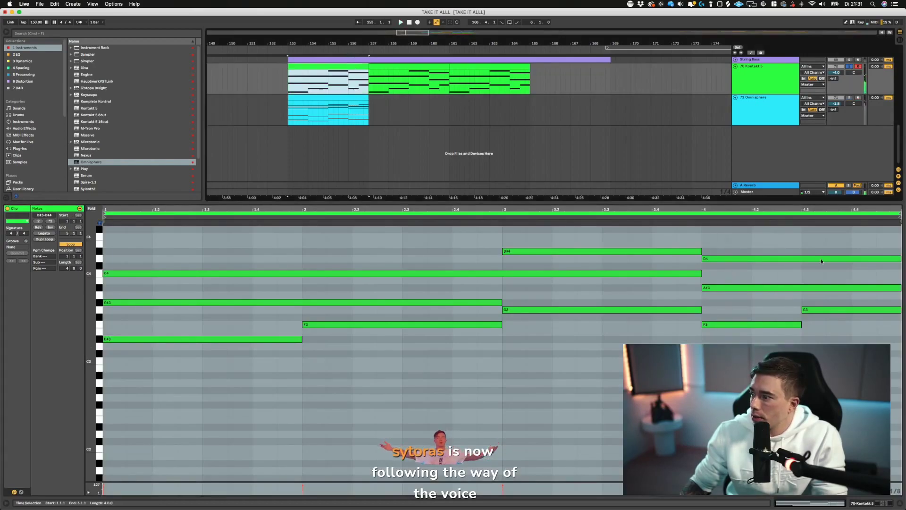
click(852, 259)
mouse_move(901, 259)
mouse_down()
mouse_move(802, 258)
mouse_move(889, 254)
mouse_up()
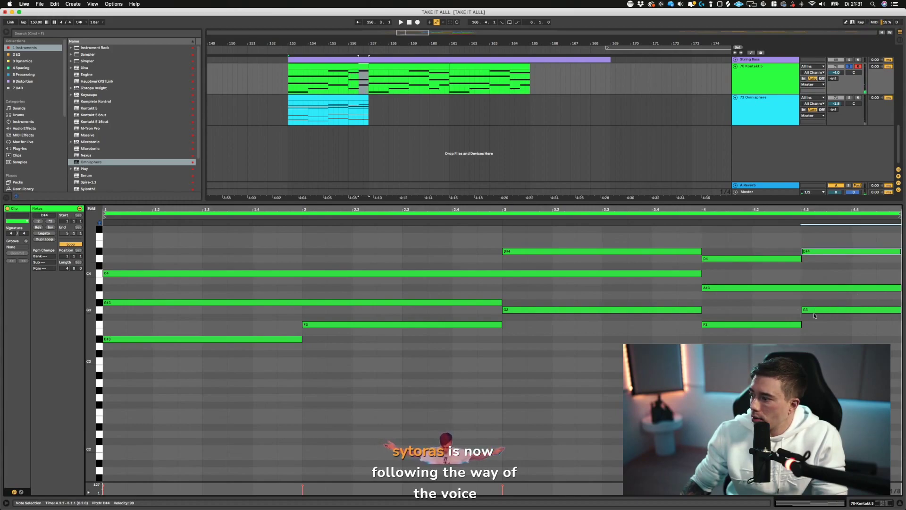
- Delete the last G3 in the Kontakt 5 clip, extend the preceding F3 to the clip's end and play bar 4
click(819, 309)
key(BackSpace)
drag(814, 349, 901, 325)
click(700, 238)
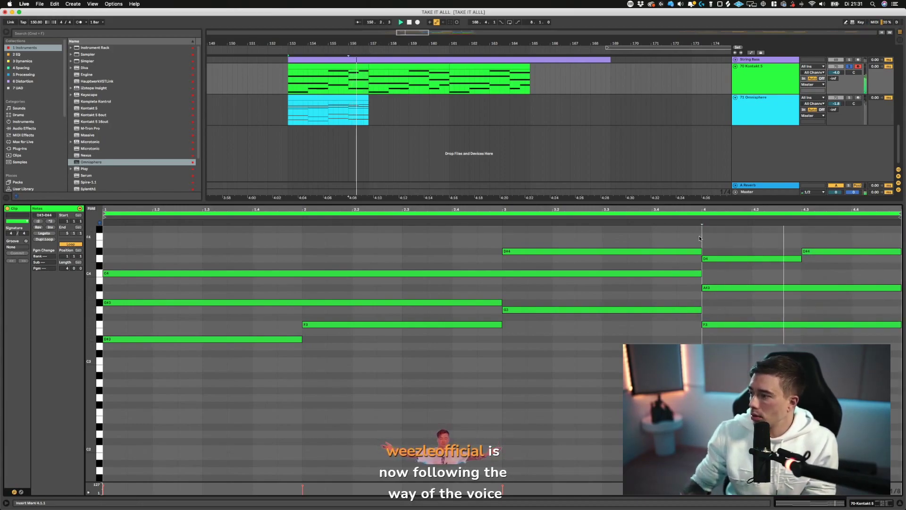
- Unsolo the Kontakt 5 track and extend the F3 in the organ clip's fourth bar to the clip's end
click(848, 67)
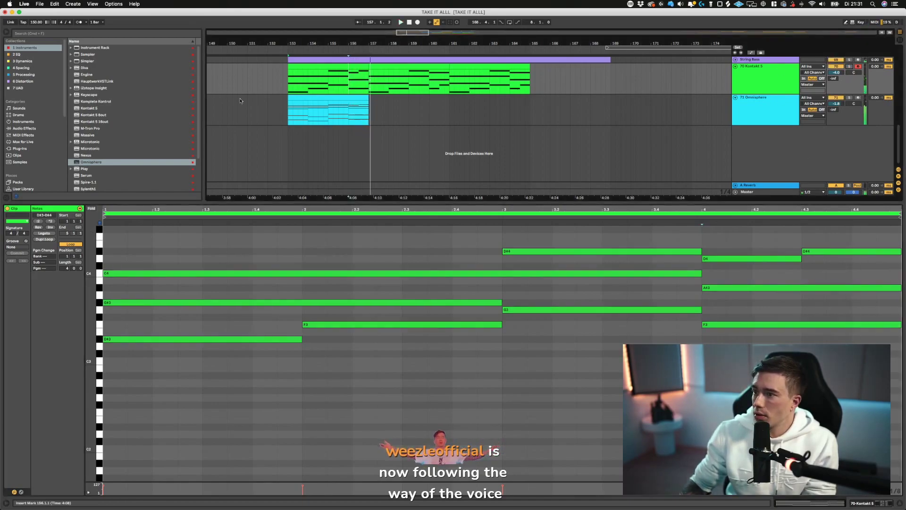
click(366, 109)
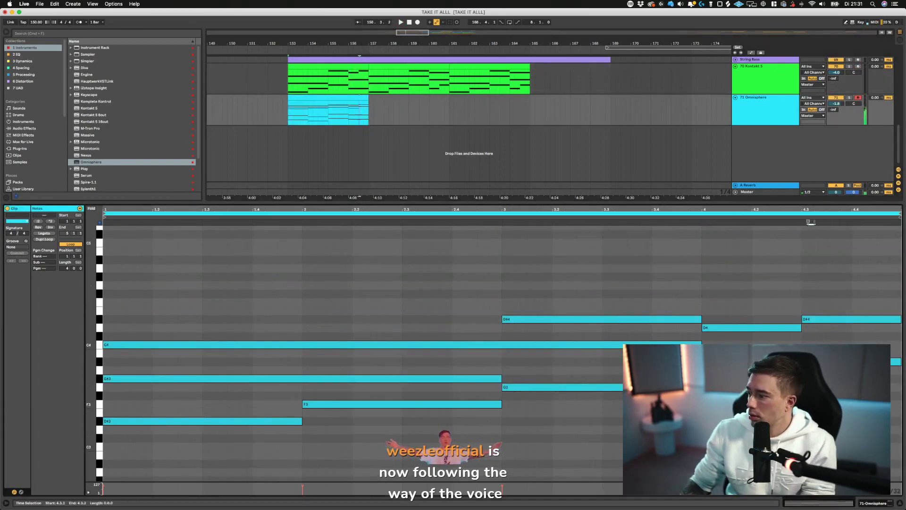
drag(804, 404, 901, 404)
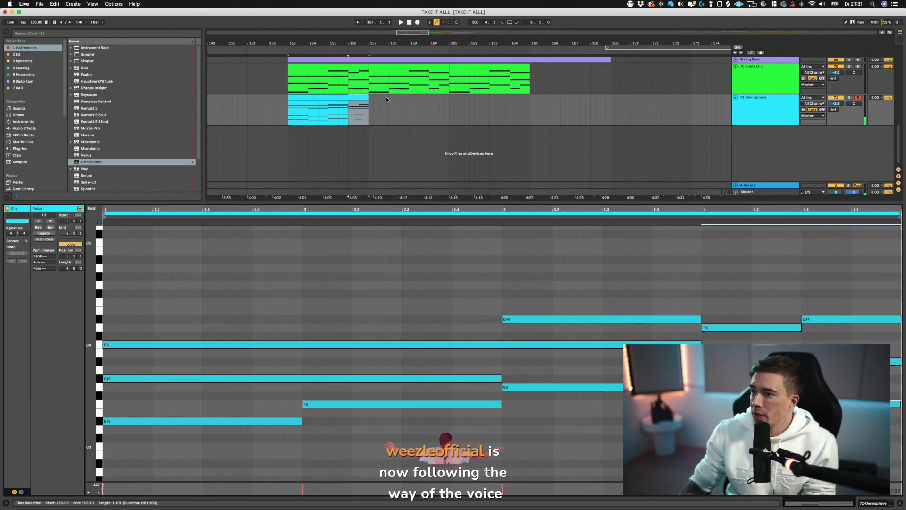
- Solo the 71 Omnisphere organ track, lower its volume and play it from bar 153
click(286, 110)
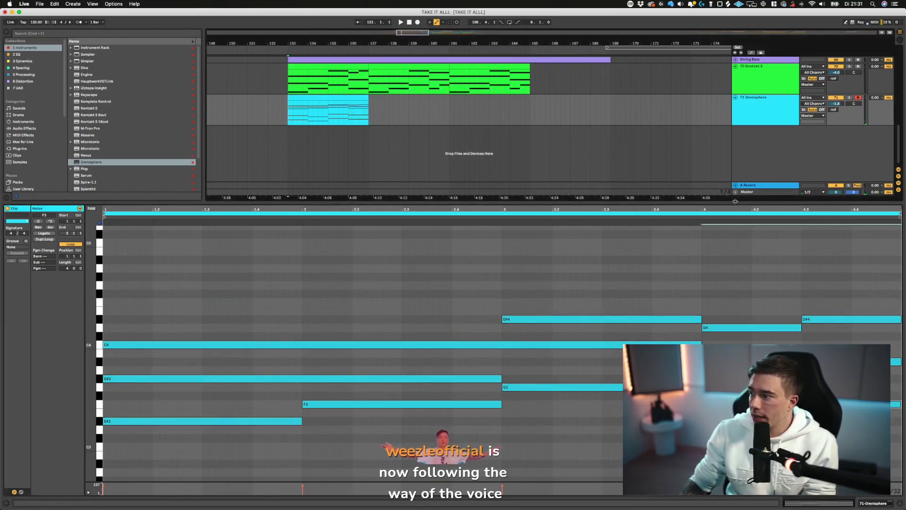
drag(735, 201, 760, 341)
click(849, 283)
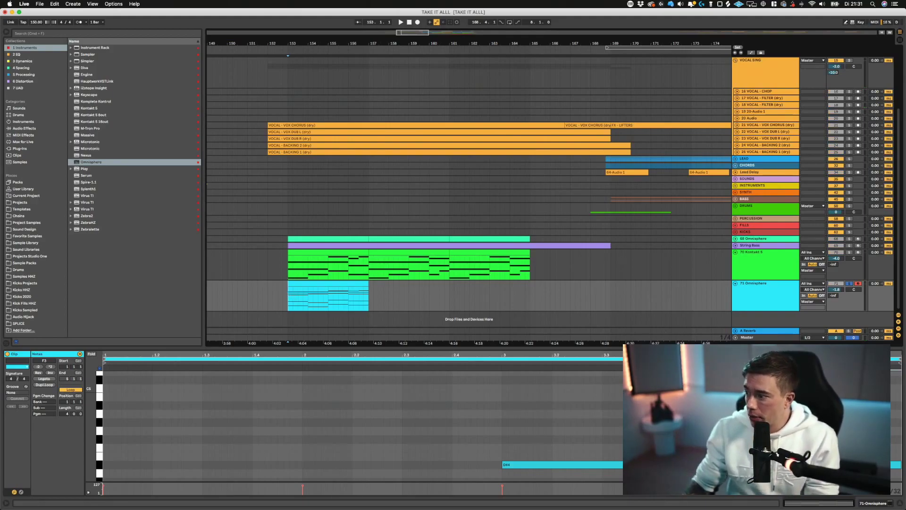
drag(838, 291, 838, 302)
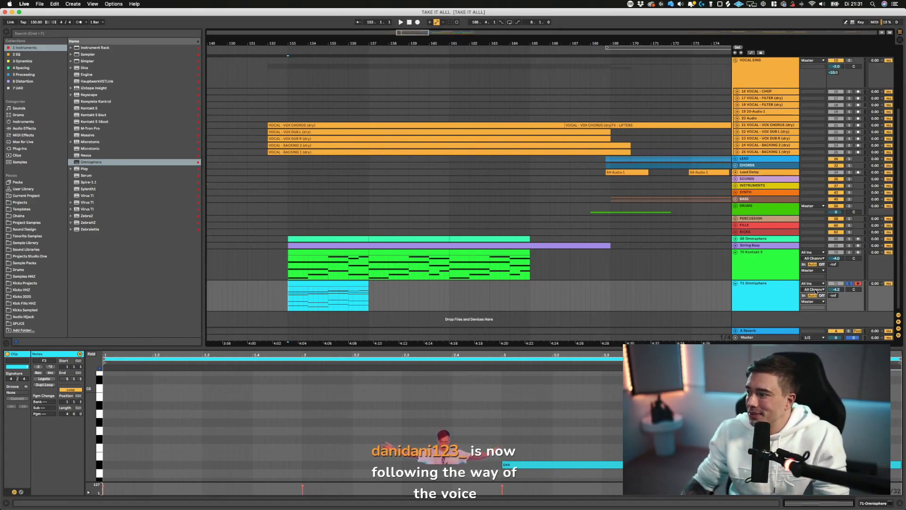
key(space)
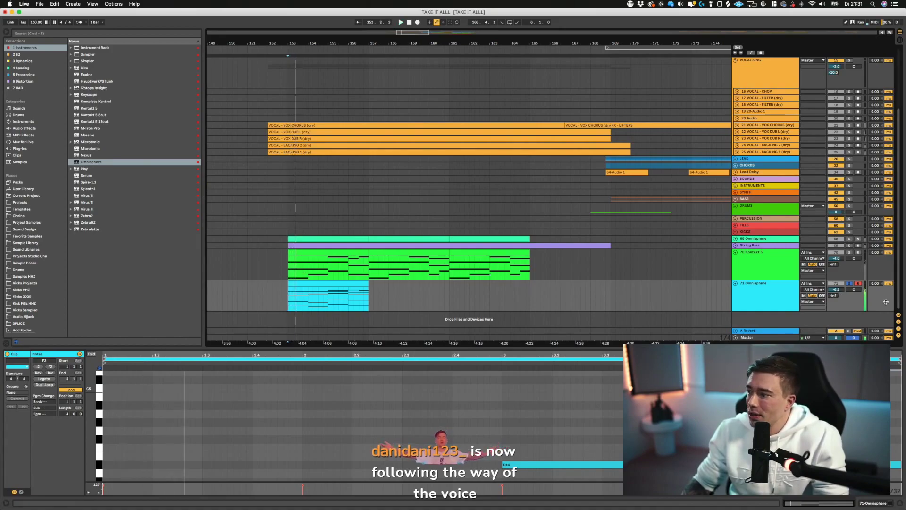
- Add FabFilter Pro-Q 3 from the EQ collection to the 71 Omnisphere organ track
click(22, 61)
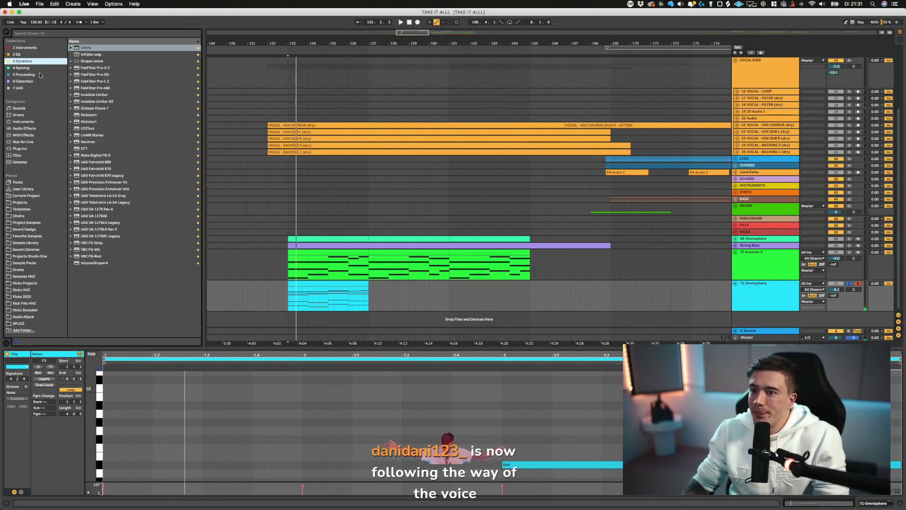
key(Up)
drag(104, 77, 336, 301)
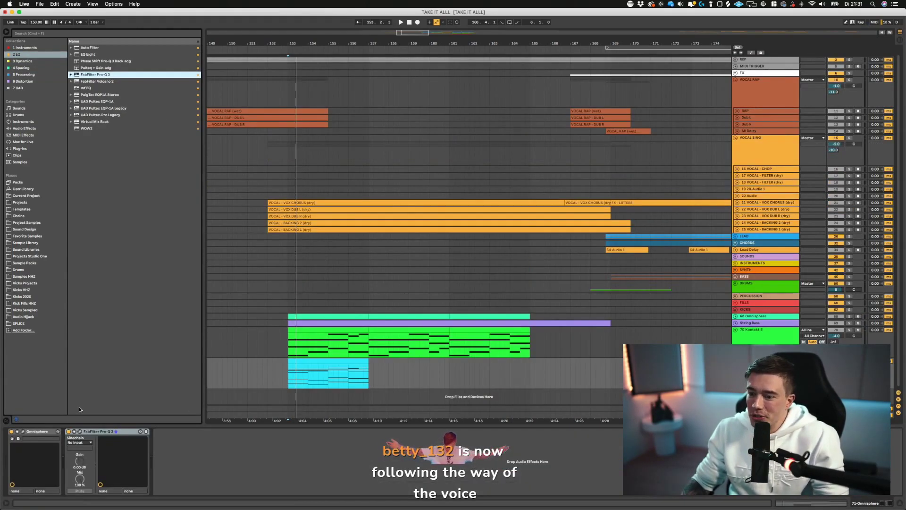
- Shape an EQ band in the organ track's Pro-Q 3 during playback and close the plugin window
click(79, 432)
drag(704, 250, 498, 245)
scroll(517, 244, up, 2)
key(space)
click(222, 119)
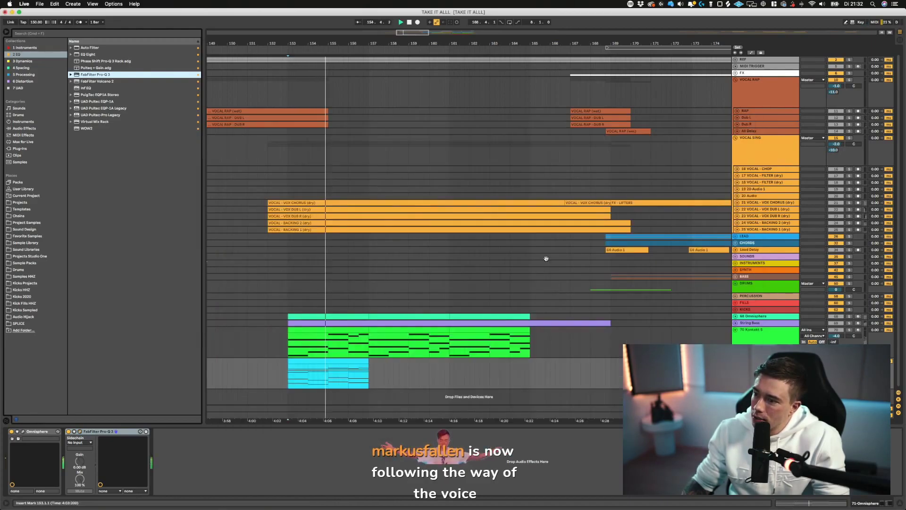
- Duplicate the organ clip to bar 157 and unsolo the organ track
click(342, 361)
key(super+d)
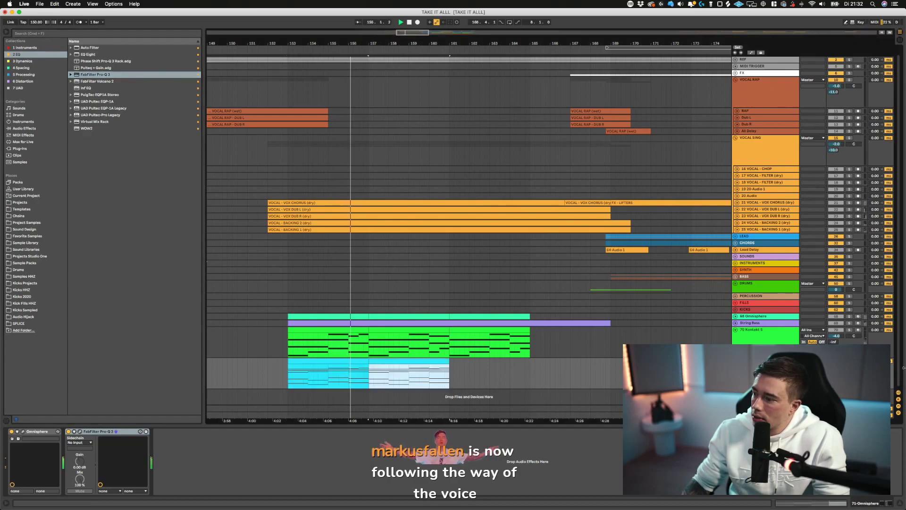
click(849, 360)
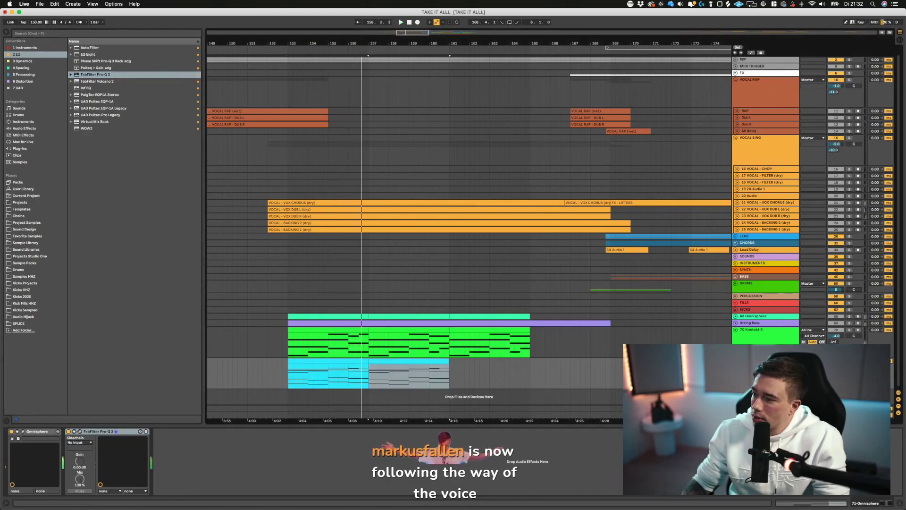
- Play the combined layers with the vocals from bar 153 and from just before the chorus vocals in bar 151
click(286, 339)
key(space)
click(287, 368)
key(space)
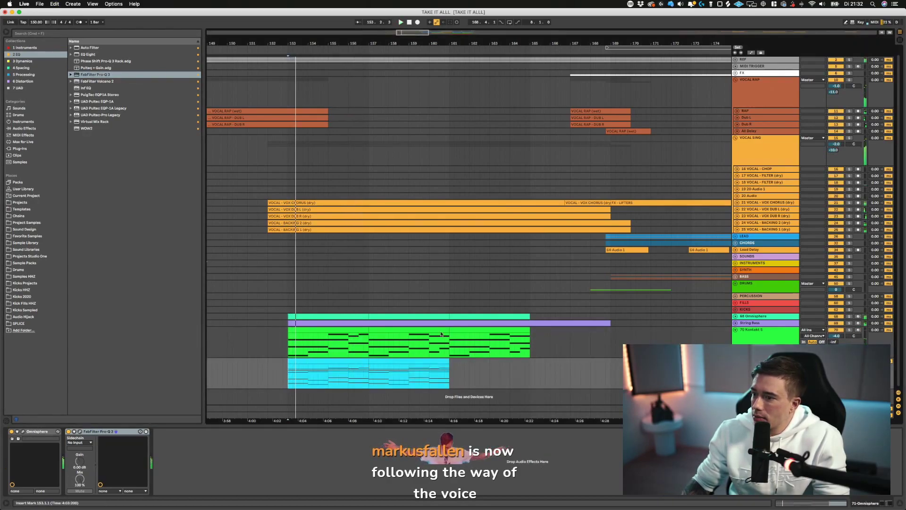
click(277, 330)
key(space)
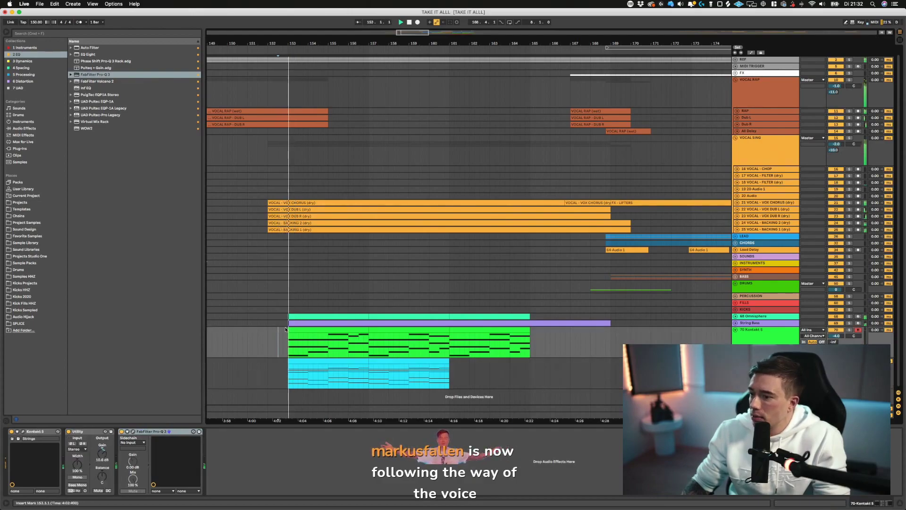
scroll(303, 254, up, 1)
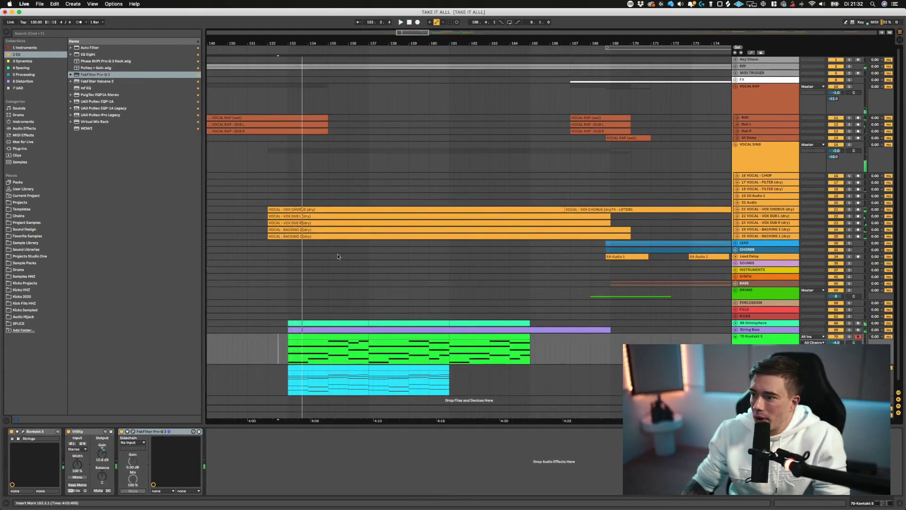
scroll(338, 257, left, 5)
key(space)
click(379, 203)
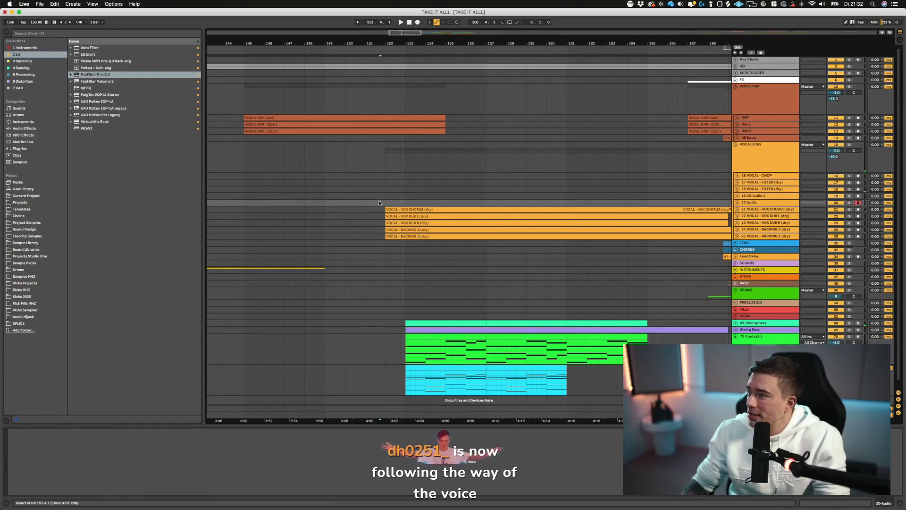
key(space)
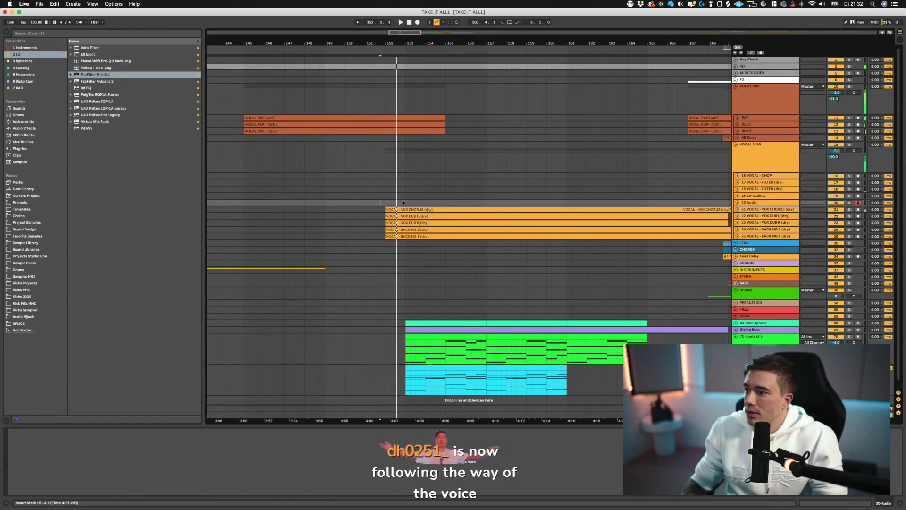
click(736, 66)
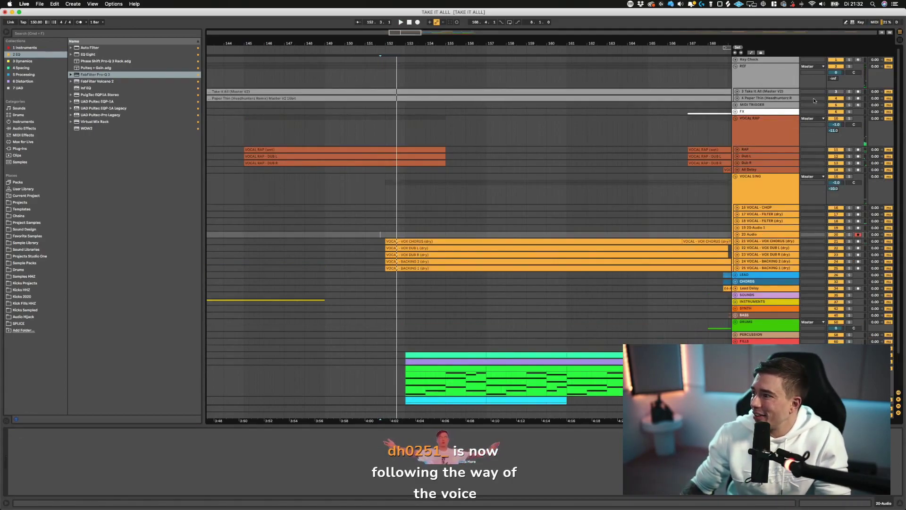
click(735, 67)
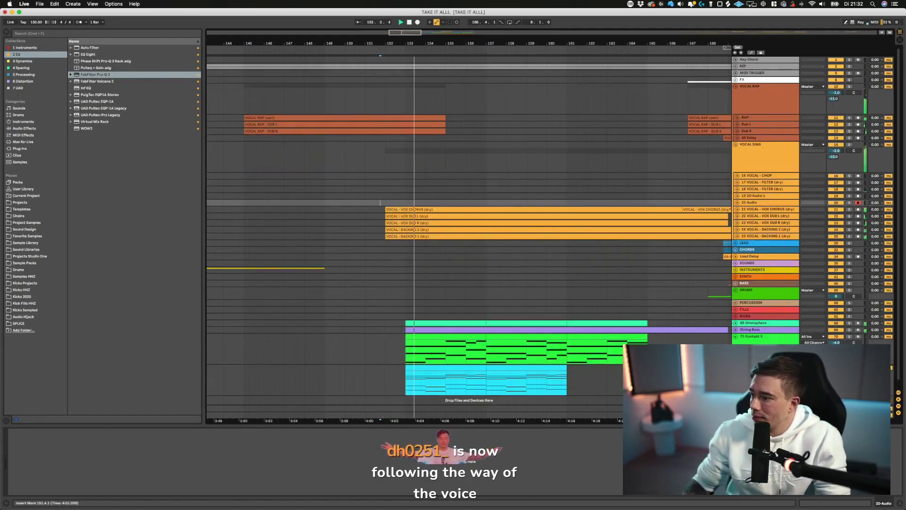
- Duplicate the organ clip to bars 161 and 165 and the Kontakt 5 clip to bar 165
scroll(541, 372, down, 1)
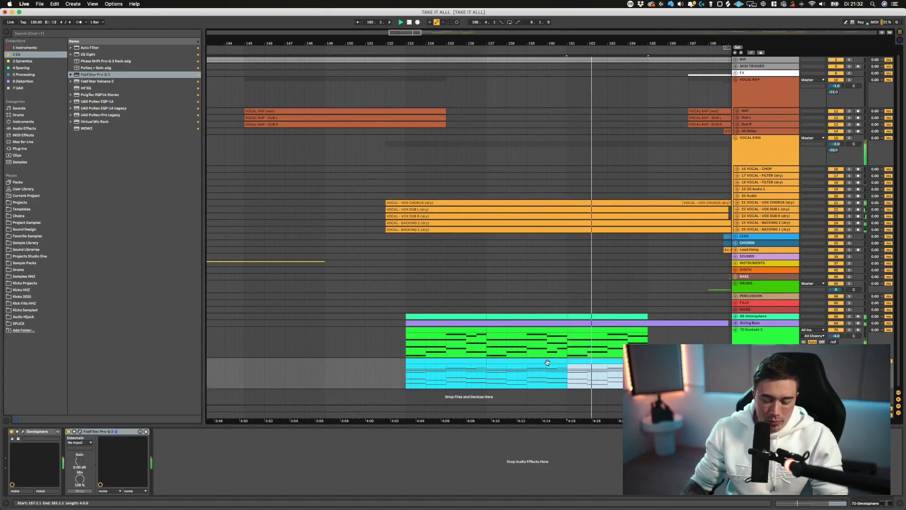
scroll(543, 362, right, 5)
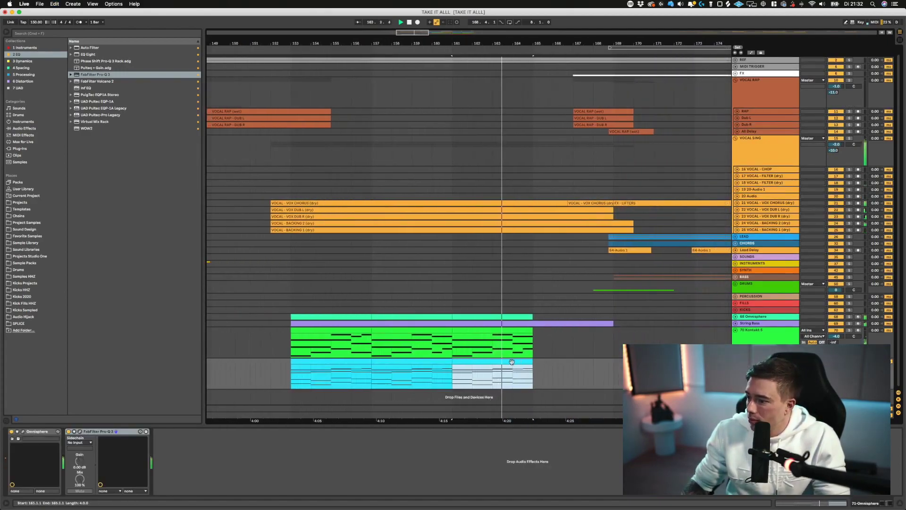
key(ctrl+d)
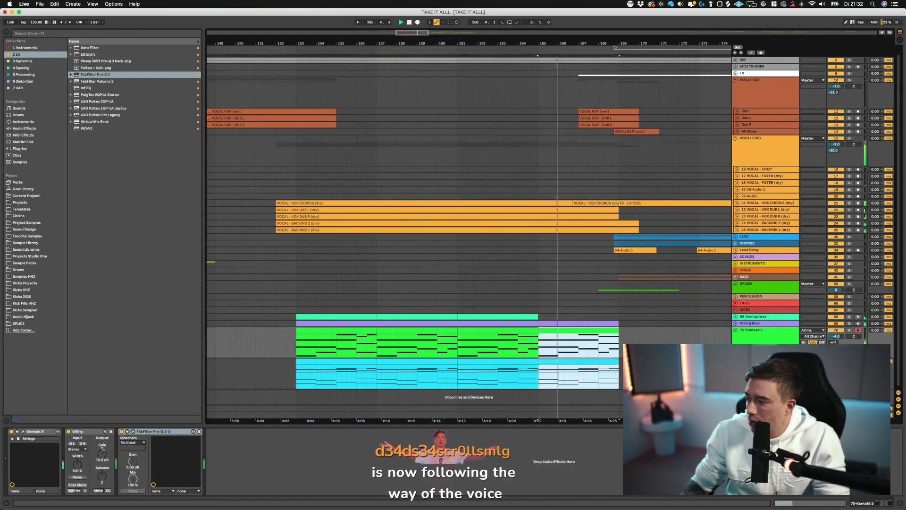
- Duplicate the 68 Omnisphere clip to bar 165 and trim the Omnisphere, String Bass, Kontakt 5 and organ layers to end at bar 168
click(526, 315)
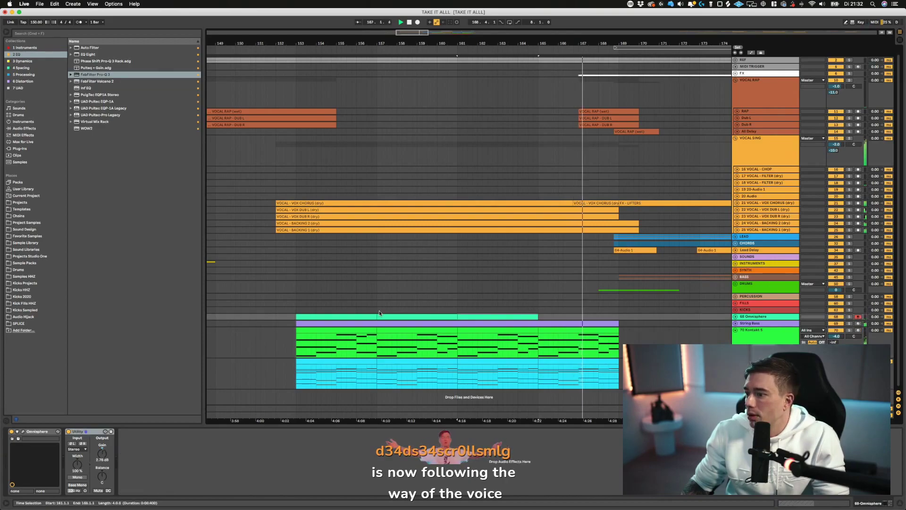
drag(555, 316, 597, 332)
click(605, 323)
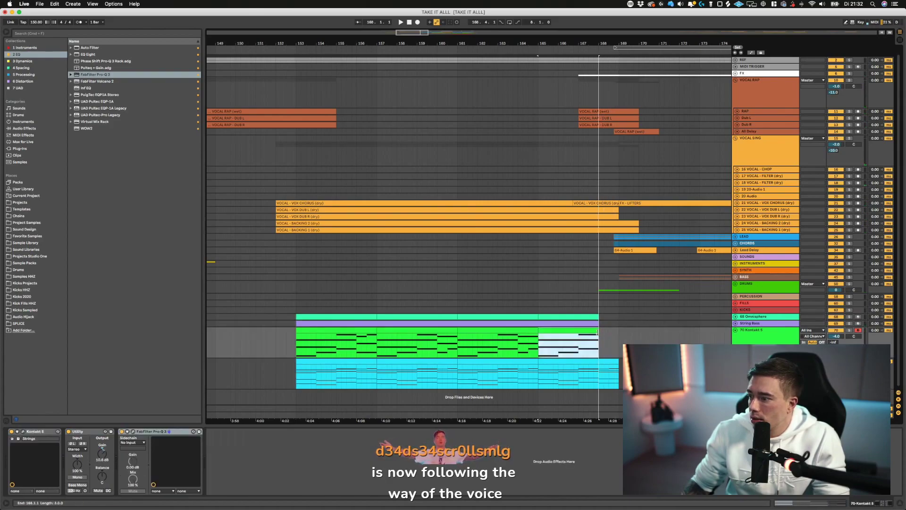
drag(617, 361, 599, 364)
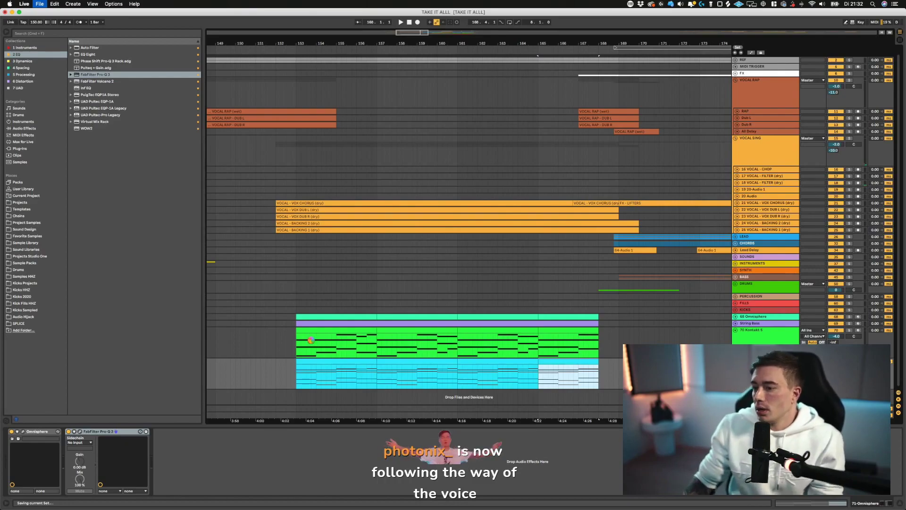
- Deactivate the lowest-octave notes G#0, F0, C1 and A#0 in the organ clip at bar 153
click(295, 342)
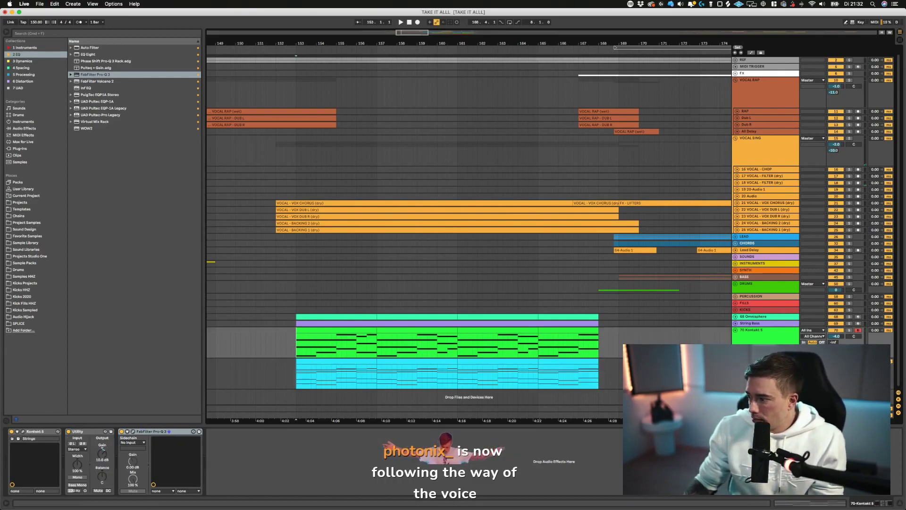
key(space)
key(Down)
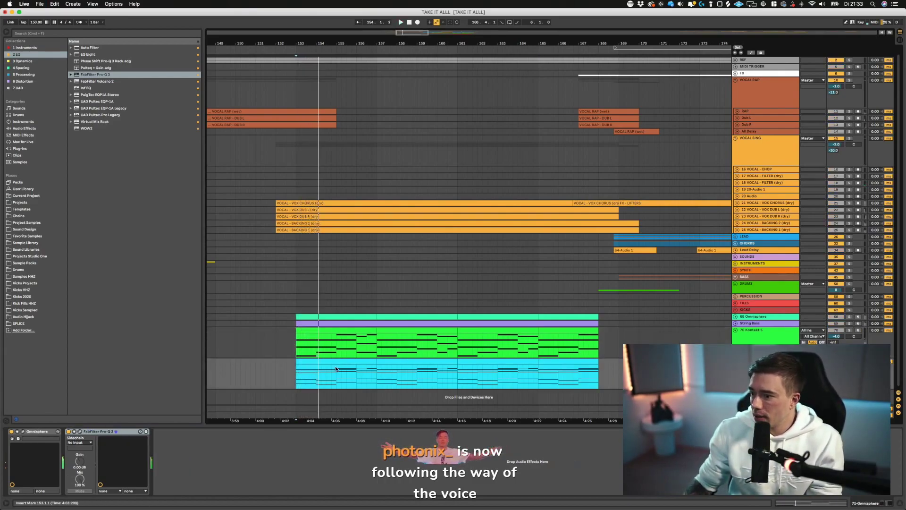
double_click(335, 367)
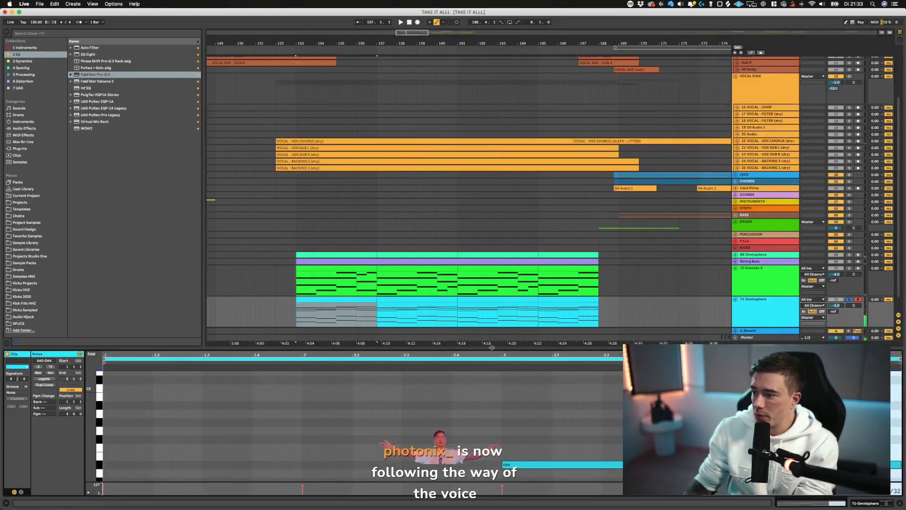
drag(491, 347, 492, 111)
scroll(479, 355, down, 5)
drag(811, 433, 257, 291)
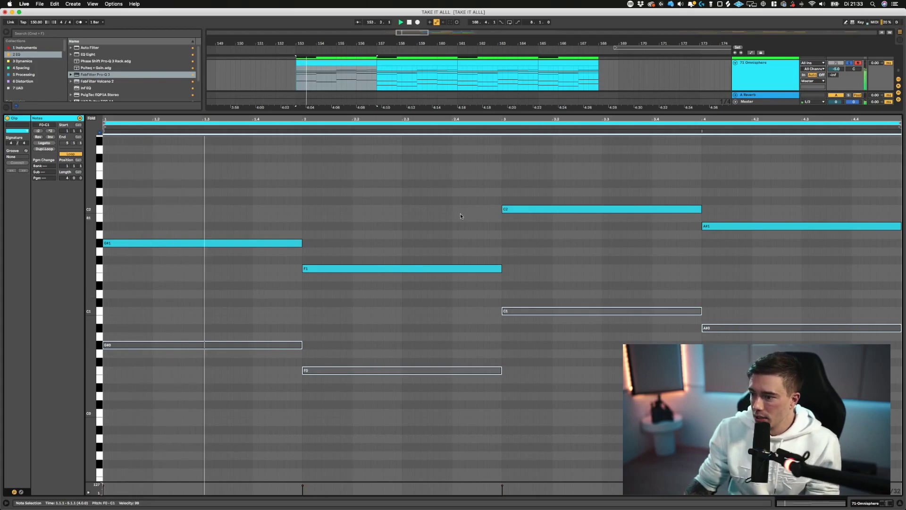
- Deactivate the same lowest-octave notes, F0 to C1, in the organ clip at bar 157
drag(405, 112, 404, 324)
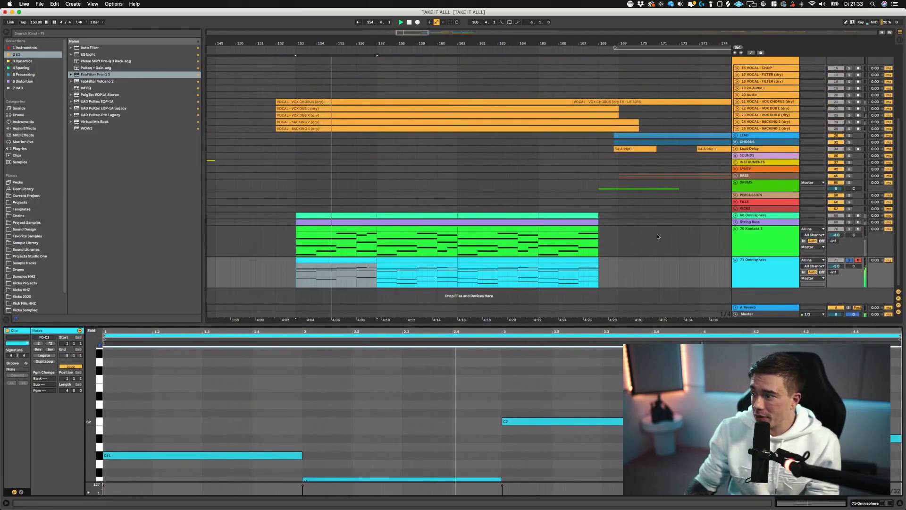
double_click(415, 259)
scroll(525, 386, down, 3)
scroll(523, 381, up, 3)
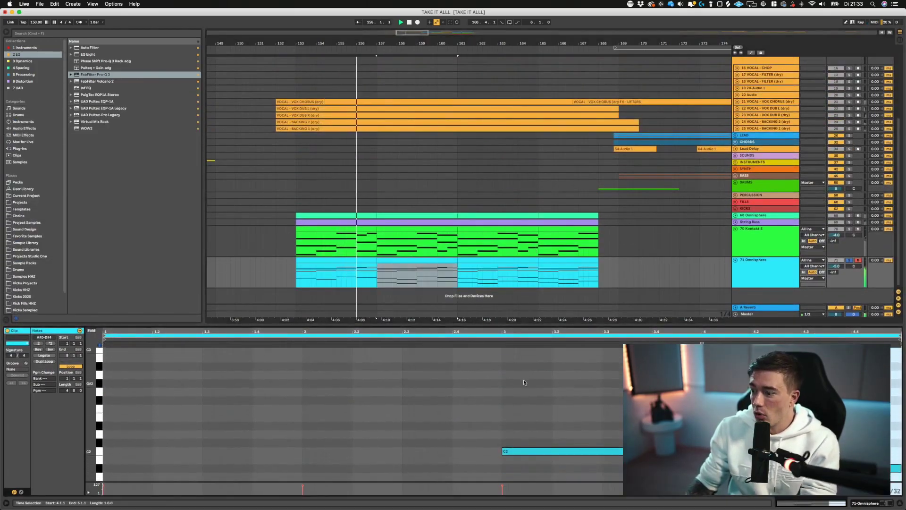
scroll(523, 382, down, 1)
drag(523, 324, 523, 160)
drag(829, 468, 262, 364)
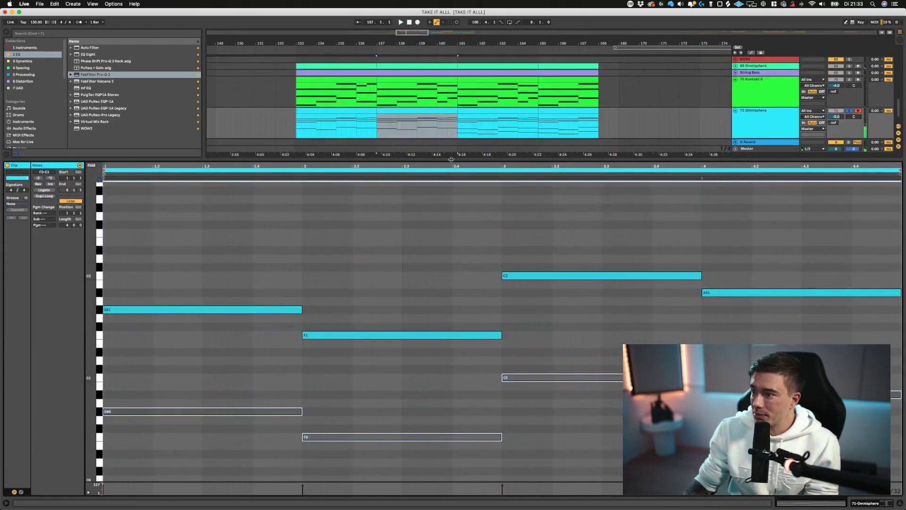
drag(449, 160, 457, 319)
- Delete the organ clips at bars 165 and 161
click(543, 256)
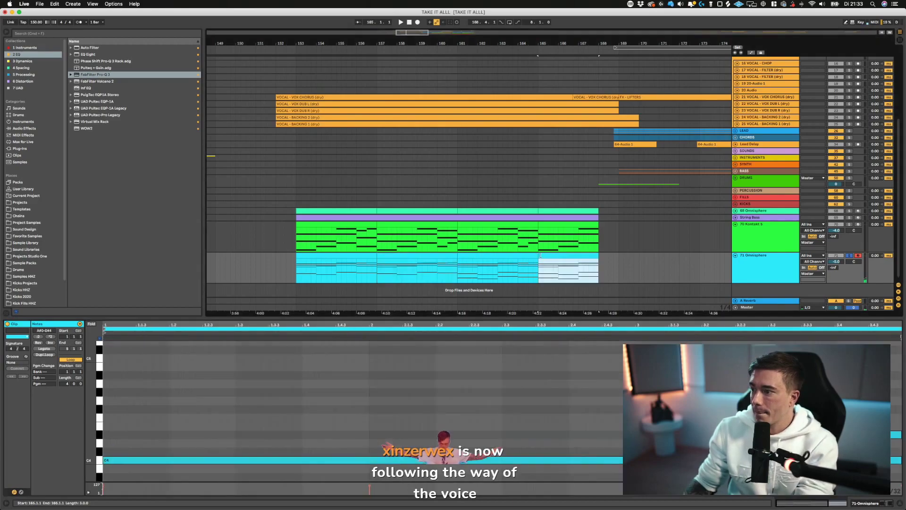
key(Delete)
click(509, 256)
key(Delete)
- Duplicate the two edited organ clips at bars 153 and 157 to fill bars 161 to 169
click(418, 256)
shift+click(340, 256)
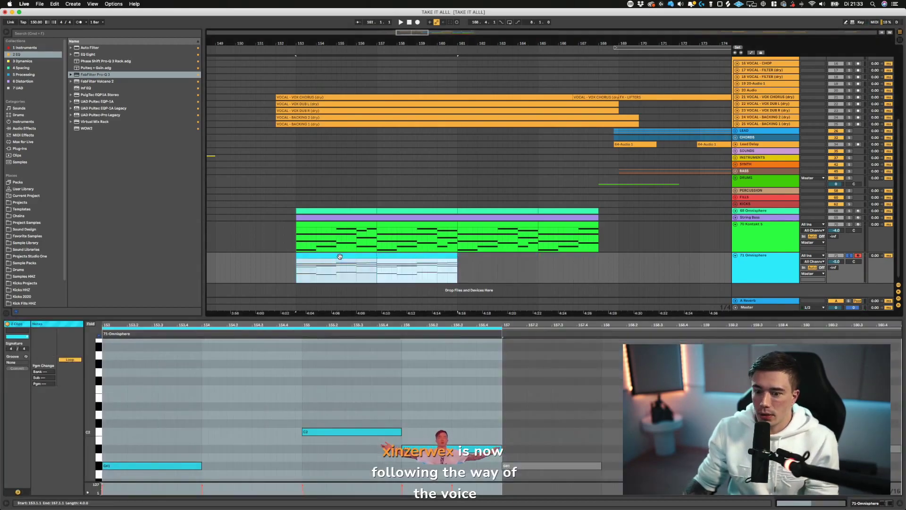
key(super+d)
click(627, 262)
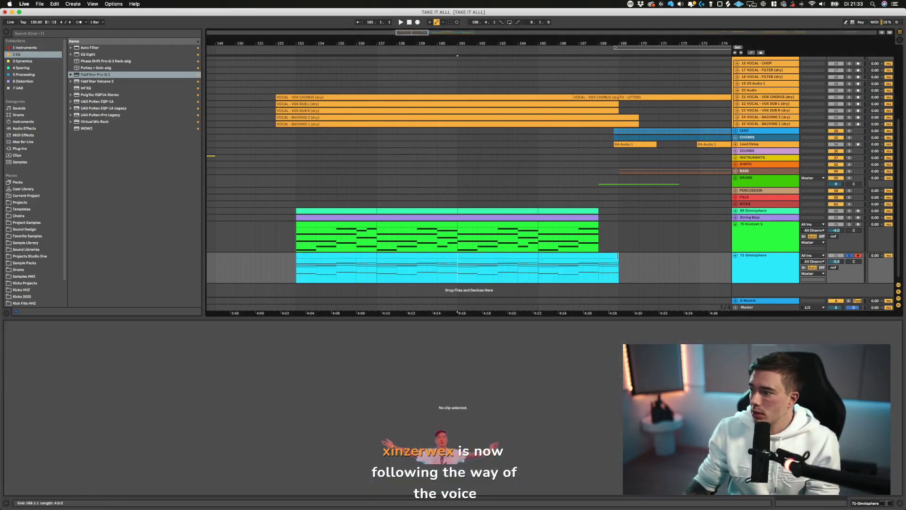
- Trim the last organ clip on 71-Omnisphere to end at bar 168 and play the section from bar 153
drag(617, 256, 598, 256)
click(297, 263)
scroll(413, 251, up, 5)
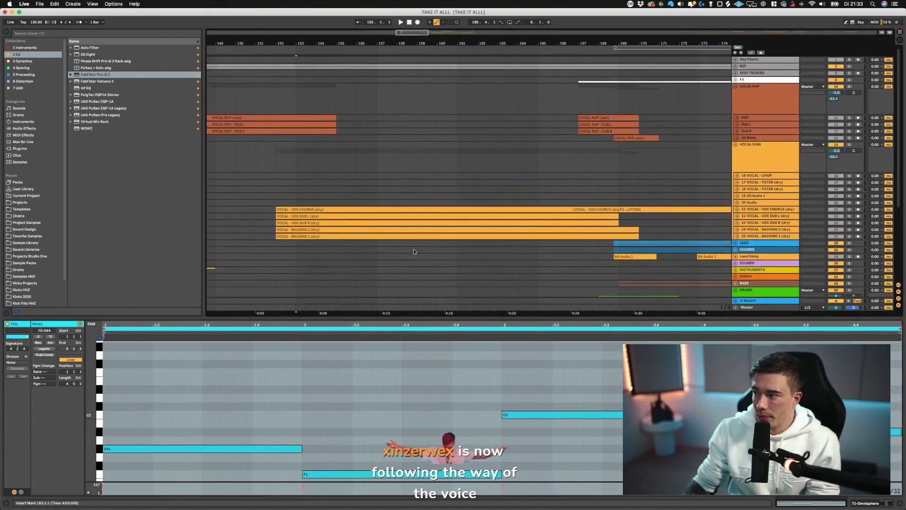
scroll(836, 148, down, 5)
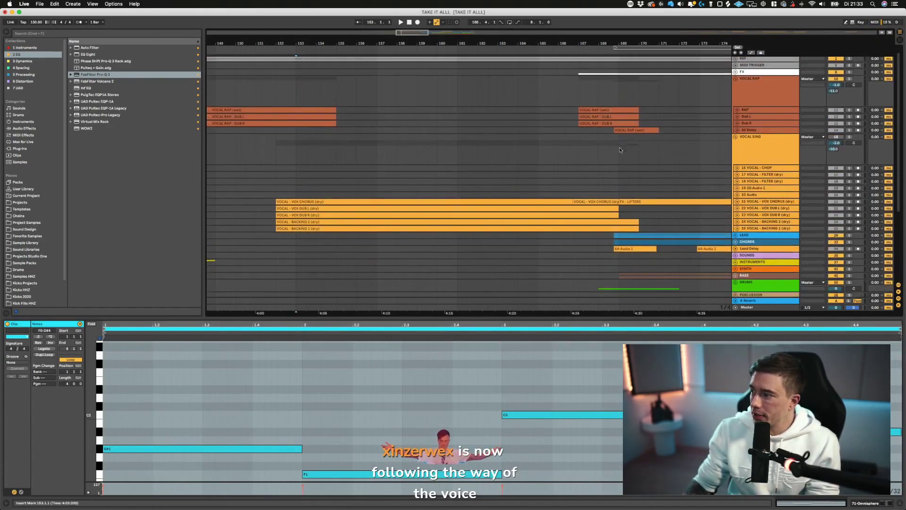
key(space)
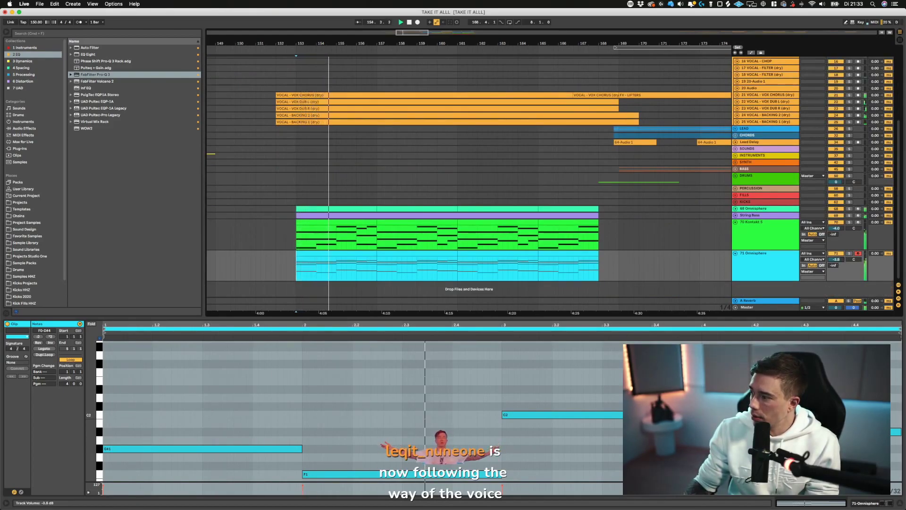
- Raise the 71-Omnisphere track's volume to about -3 dB and set its A-Reverb send to -10 dB
drag(836, 261, 833, 267)
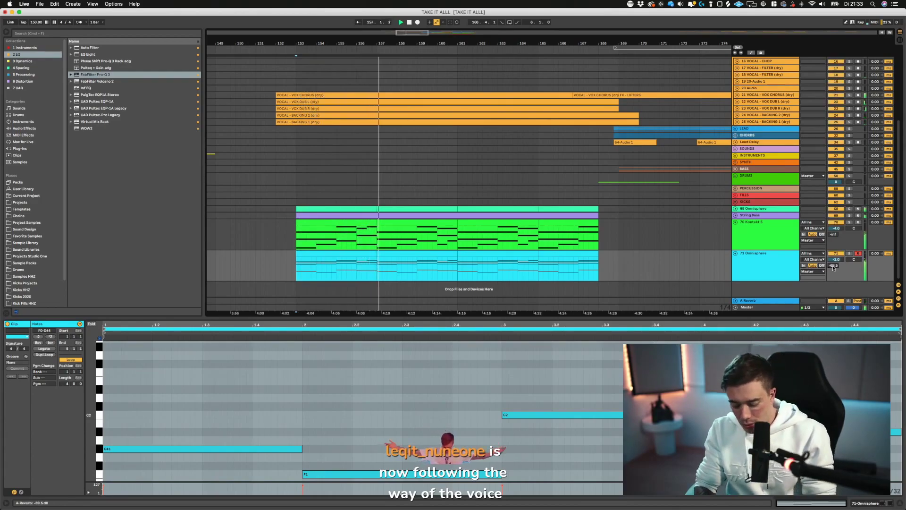
text(-10)
key(Return)
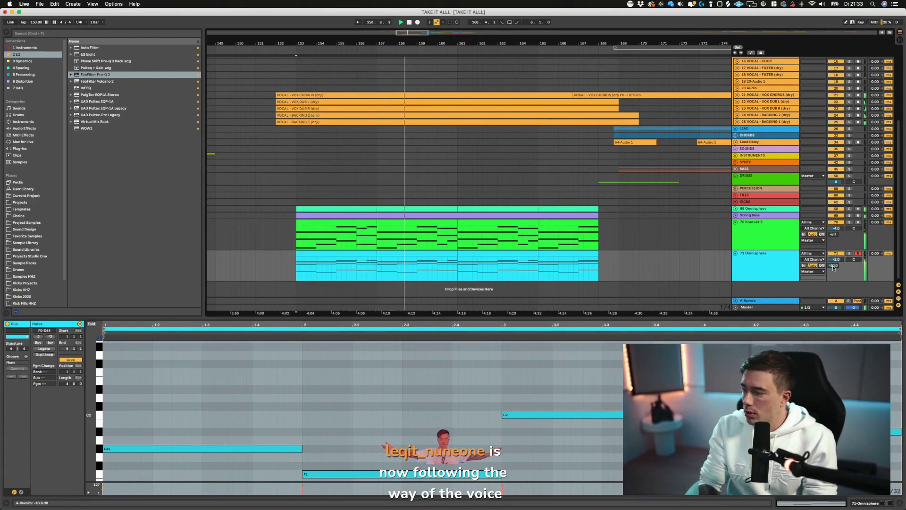
- Solo-check the organ, lower its Pro-Q 3 high cut to about 498 Hz, and play from bar 153
click(849, 254)
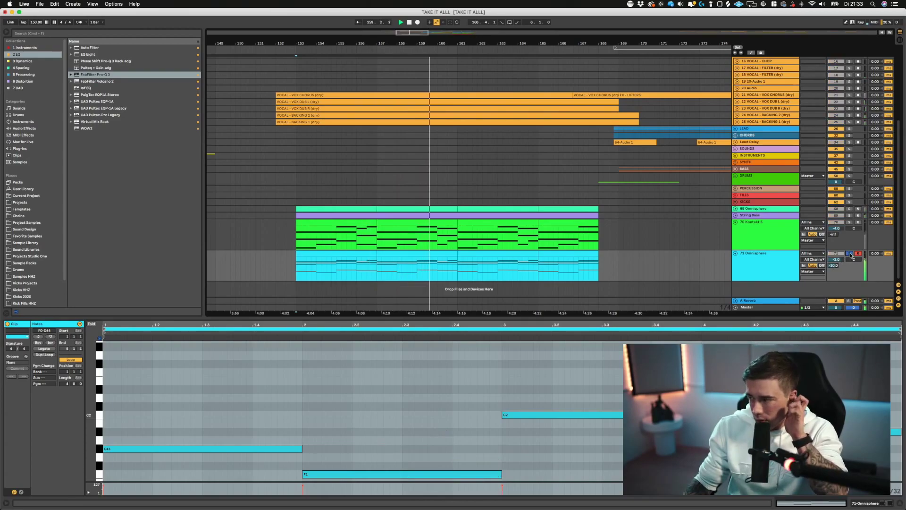
click(849, 254)
double_click(755, 253)
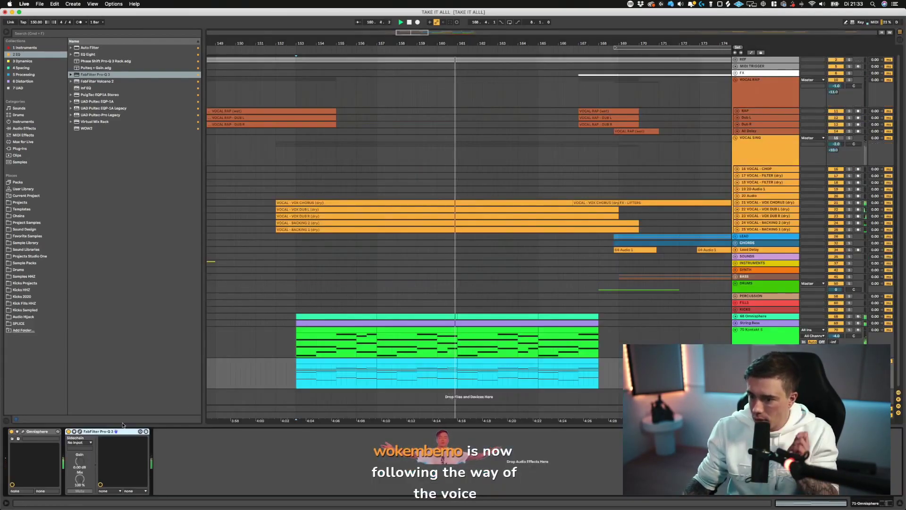
click(80, 431)
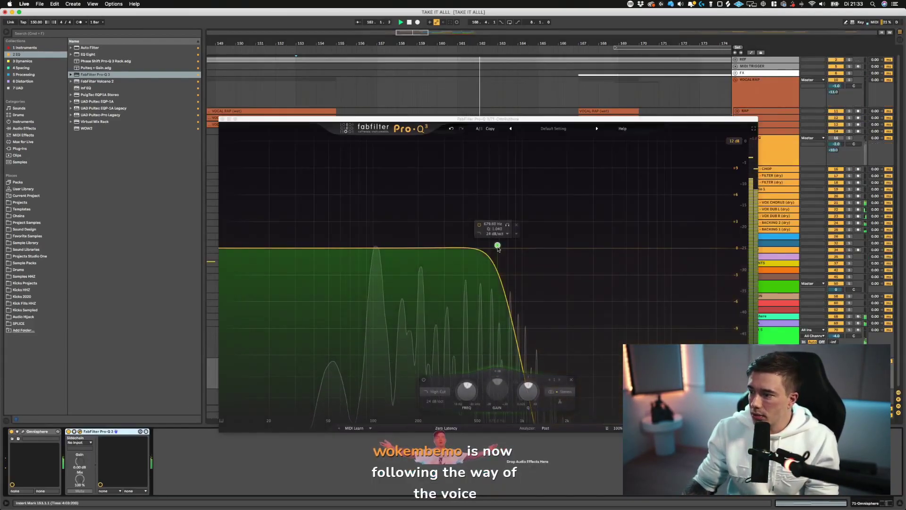
drag(495, 245, 476, 251)
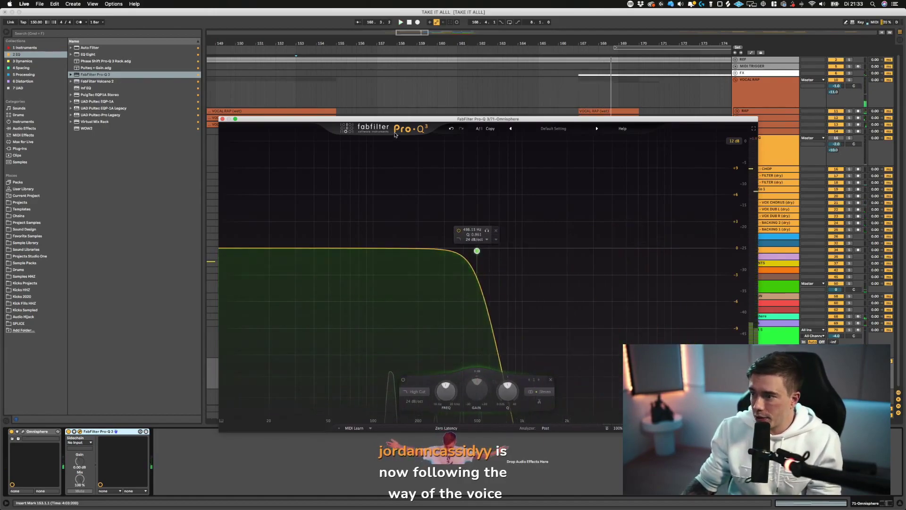
drag(384, 122, 322, 161)
click(289, 373)
key(space)
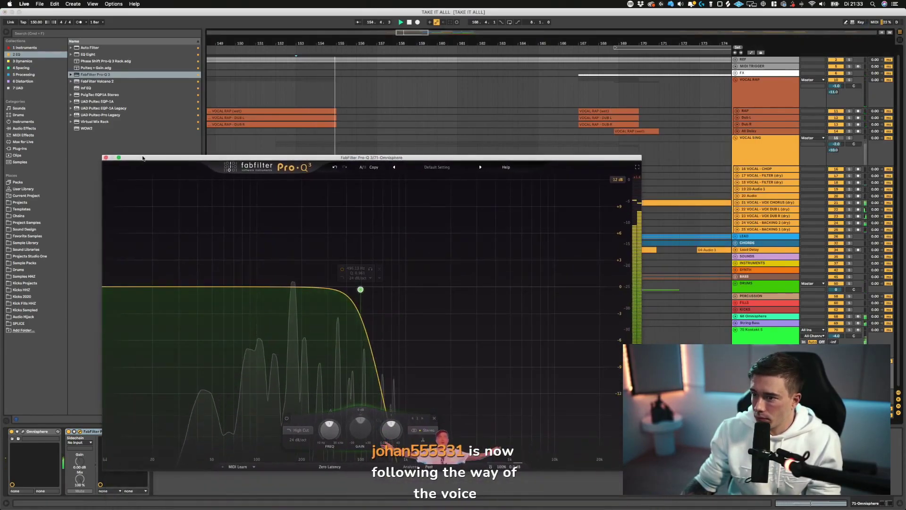
- Automate the organ's Pro-Q 3 high-cut frequency to rise from about 498 Hz at bar 161 to near its maximum at bar 168
drag(137, 157, 620, 235)
click(448, 374)
key(a)
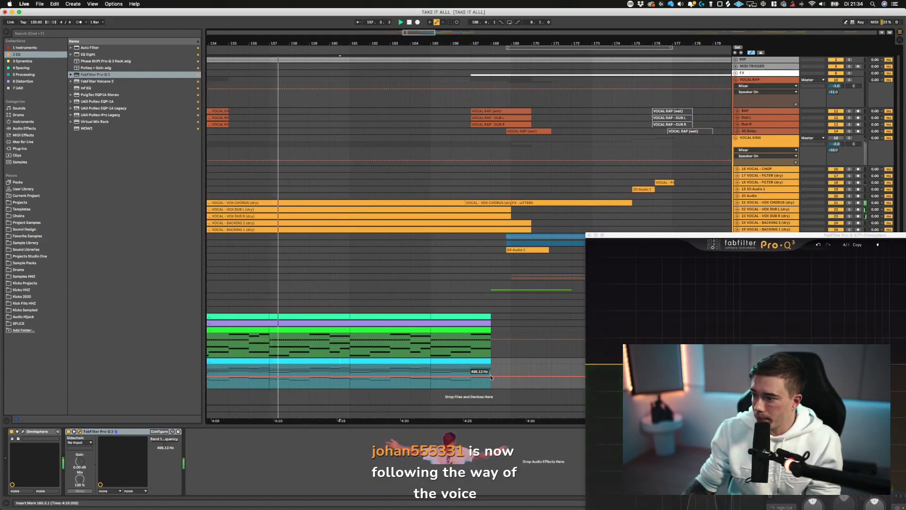
drag(492, 377, 491, 364)
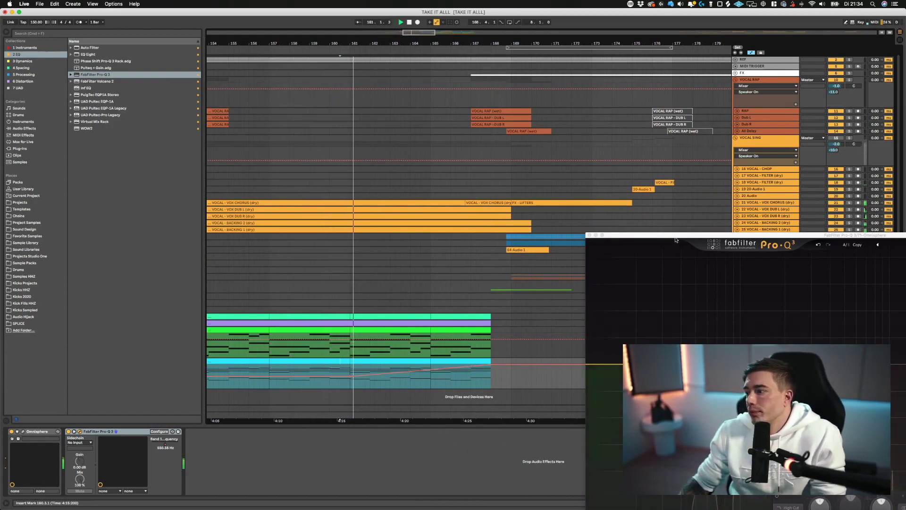
drag(628, 235, 718, 170)
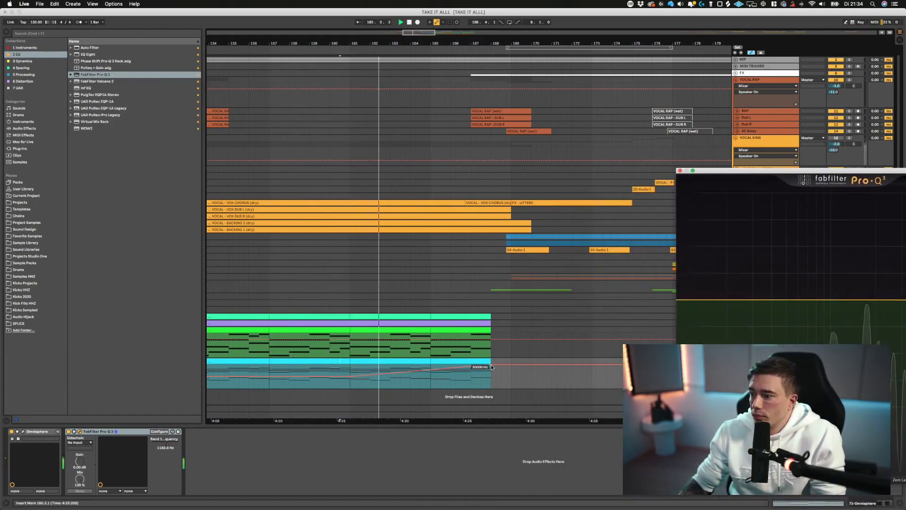
drag(492, 364, 491, 364)
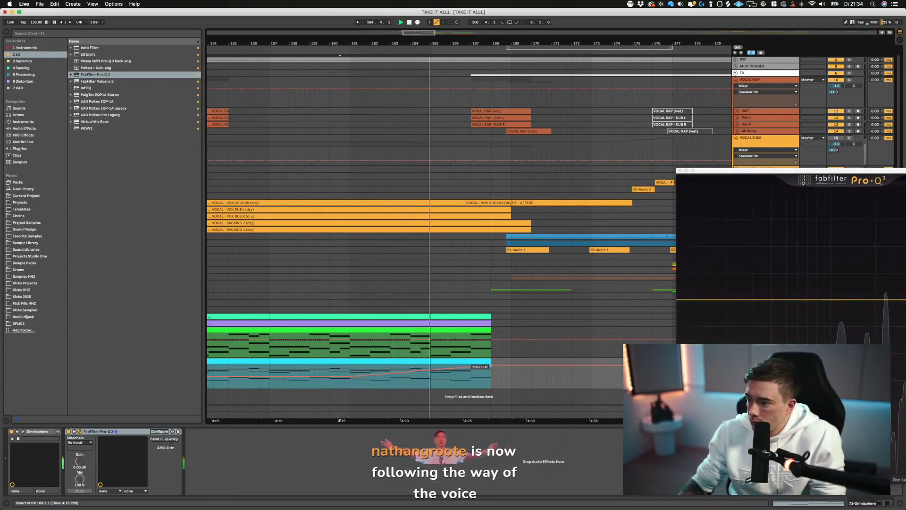
- Hide the automation, close the Pro-Q 3 window and audition the organ's filter rise from around bar 163
click(456, 359)
key(a)
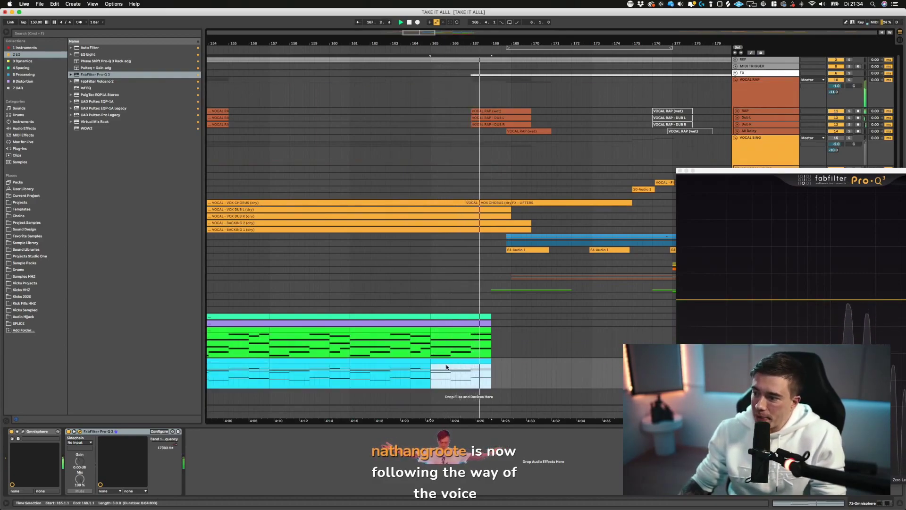
click(391, 372)
key(space)
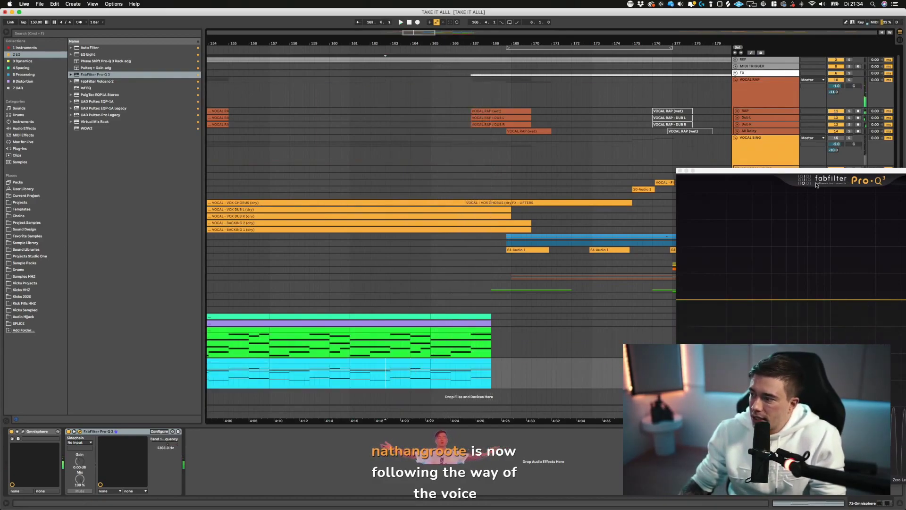
click(680, 170)
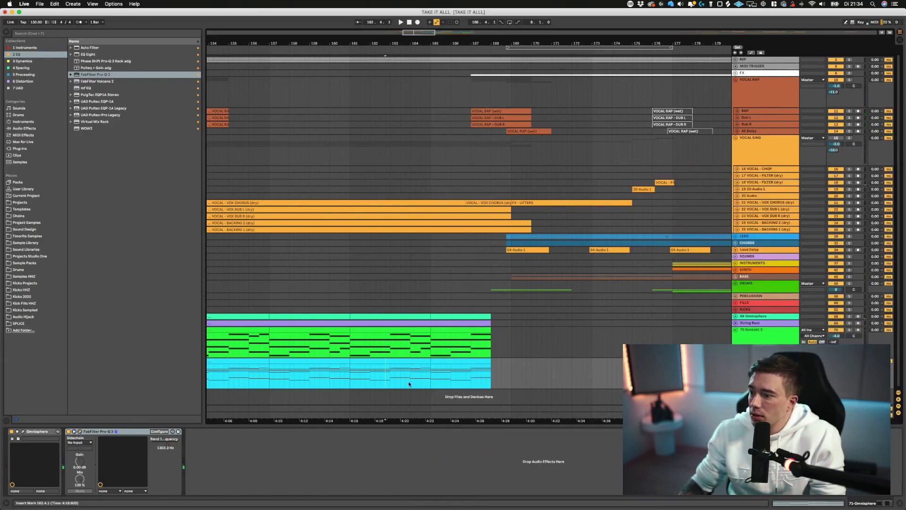
key(space)
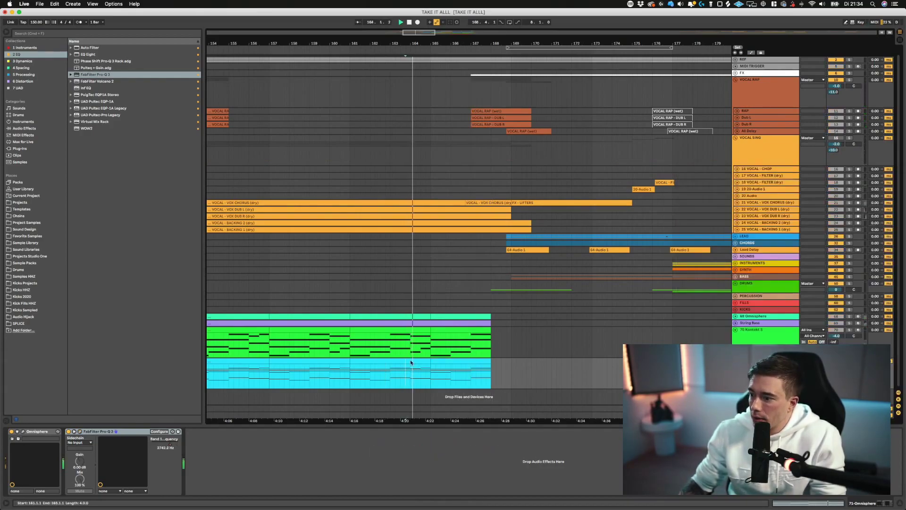
- Consolidate the organ clips from bar 161 to 168 into one seven-bar clip, open its notes and play it
click(446, 361)
key(space)
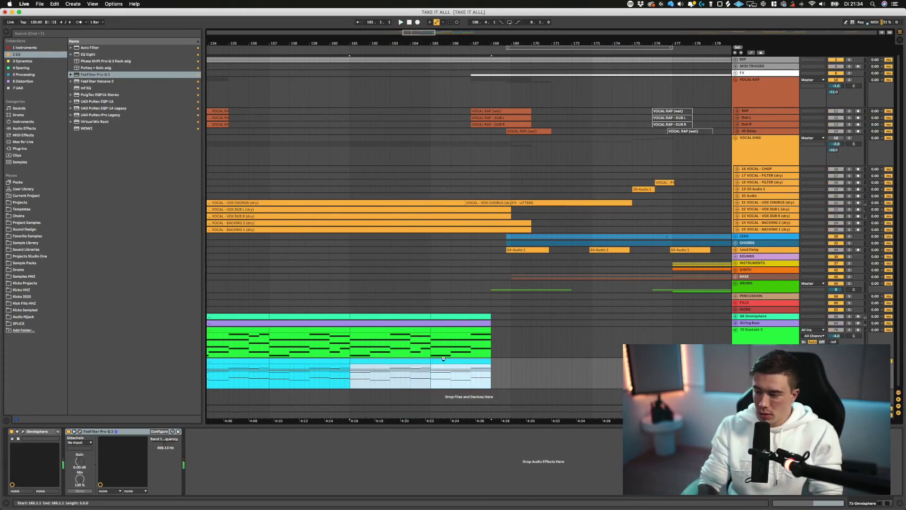
double_click(445, 361)
key(space)
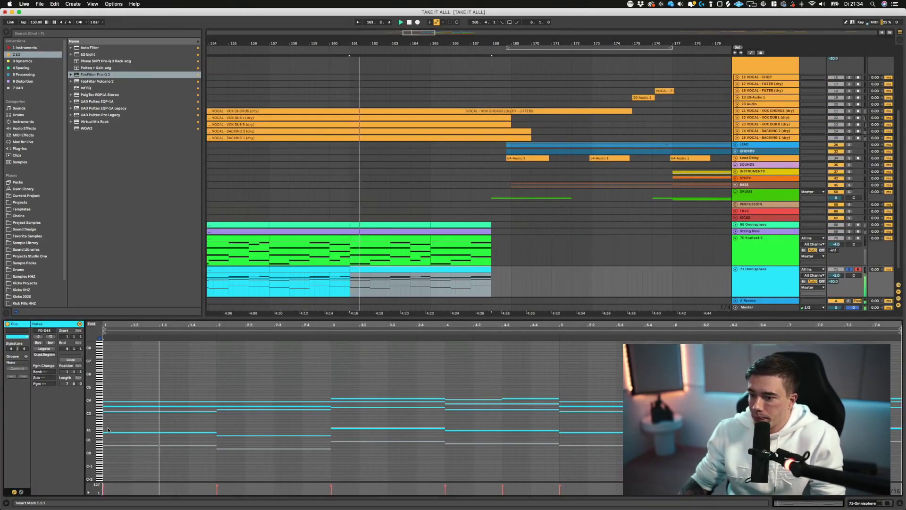
- Add an F4 note above the chord at bar 5 of the consolidated organ clip and play the passage
drag(90, 420, 118, 479)
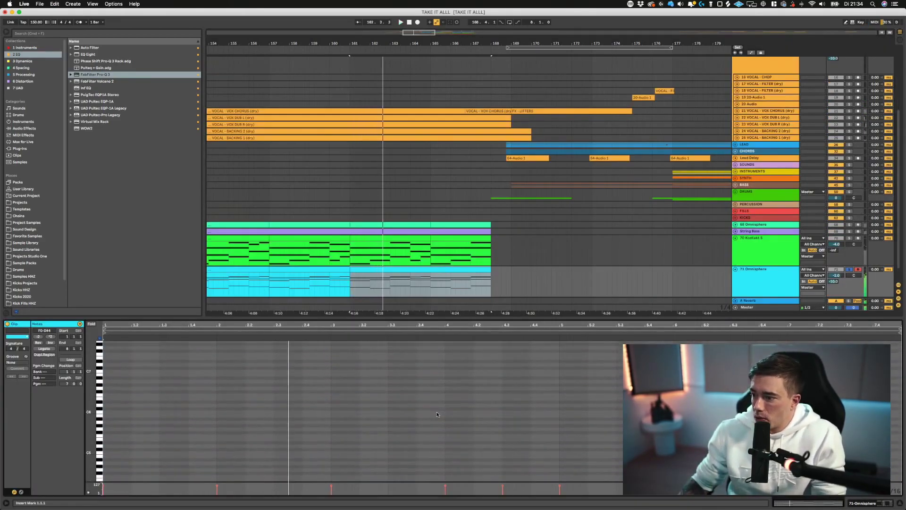
key(space)
click(438, 414)
key(space)
scroll(438, 414, down, 10)
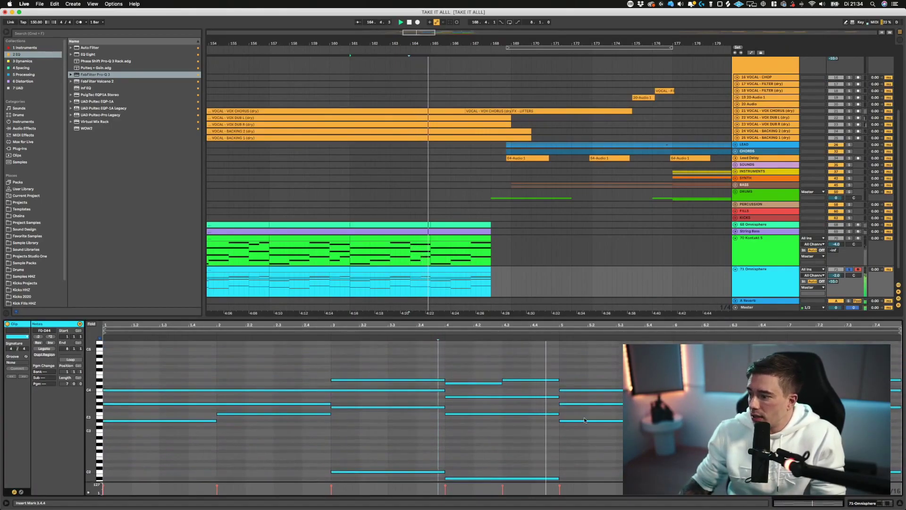
double_click(583, 373)
click(524, 377)
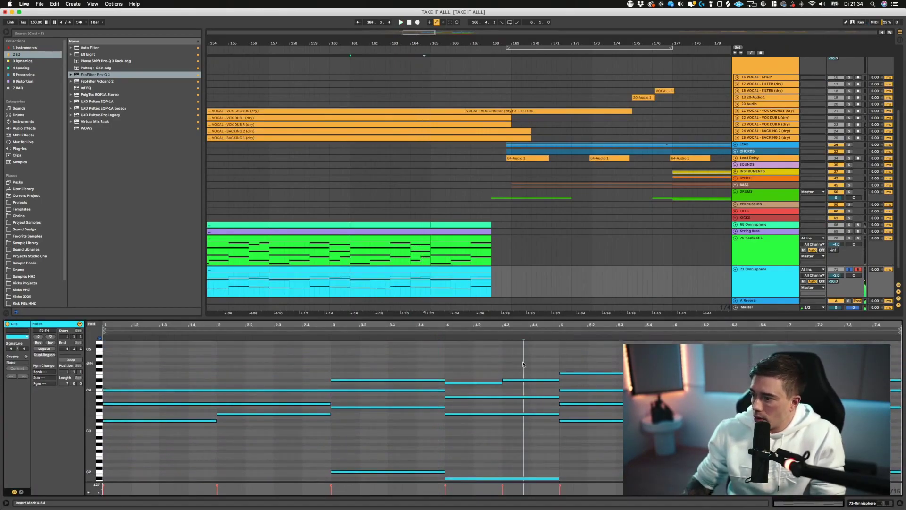
key(space)
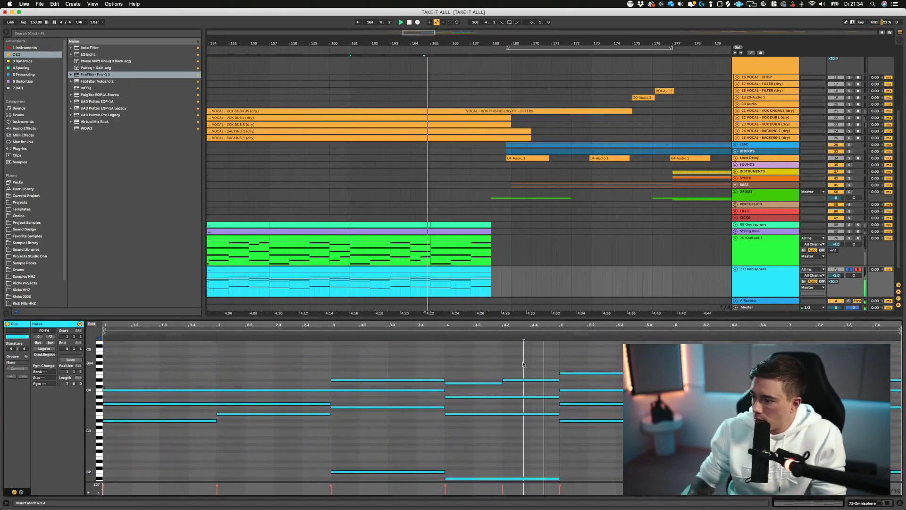
- Extend the F4 note at clip bar 5 to end at 6.4 and listen to the passage
click(595, 374)
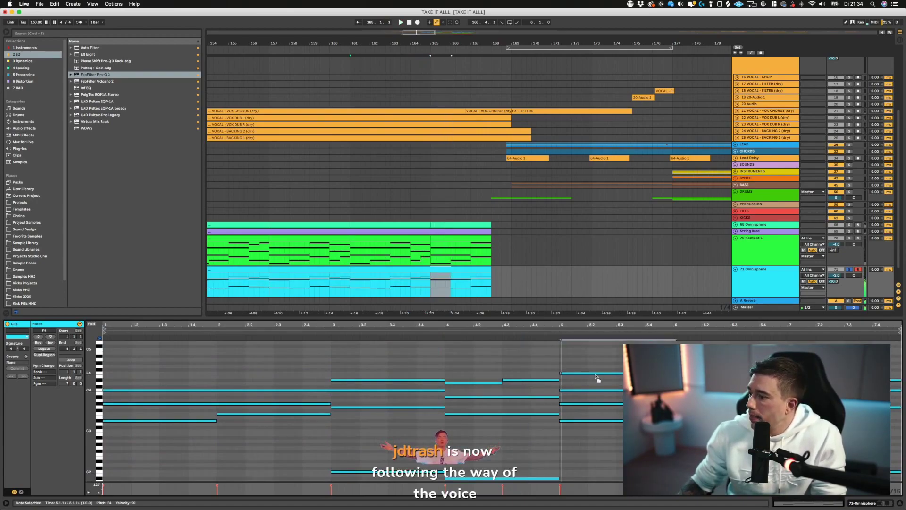
click(506, 363)
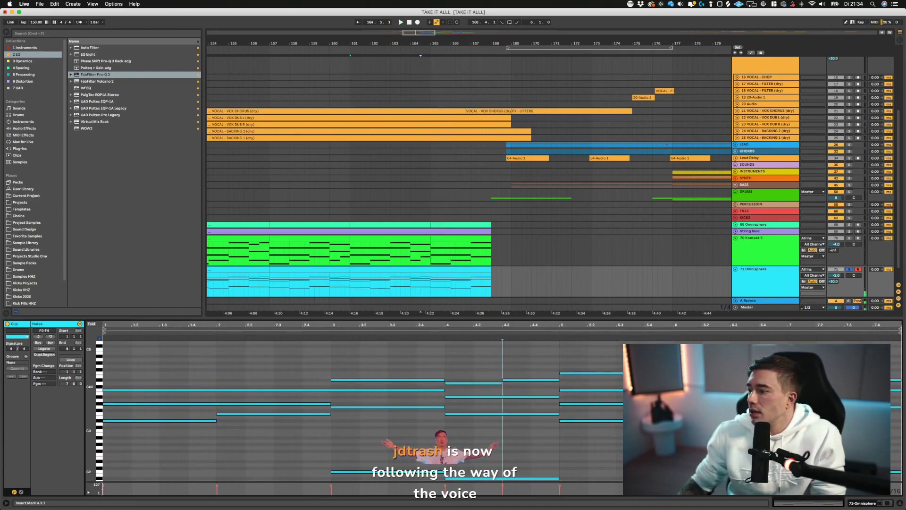
drag(673, 373, 759, 373)
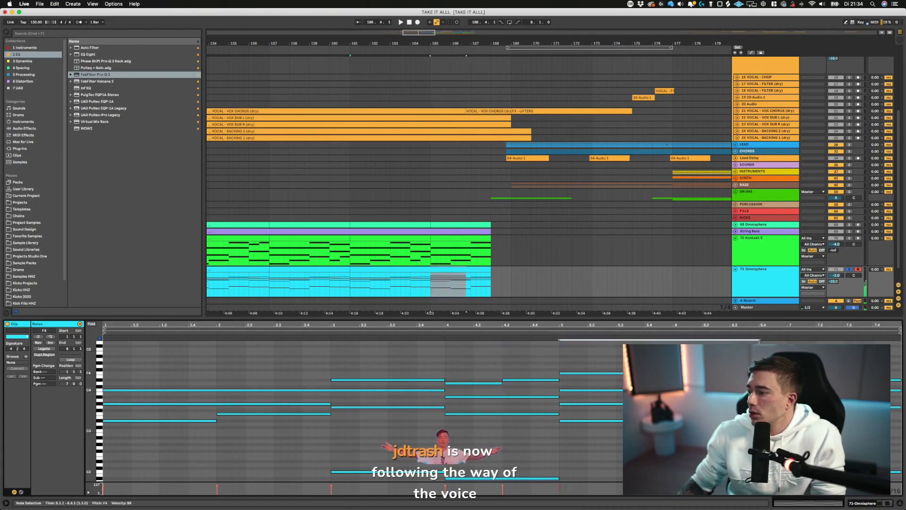
click(480, 355)
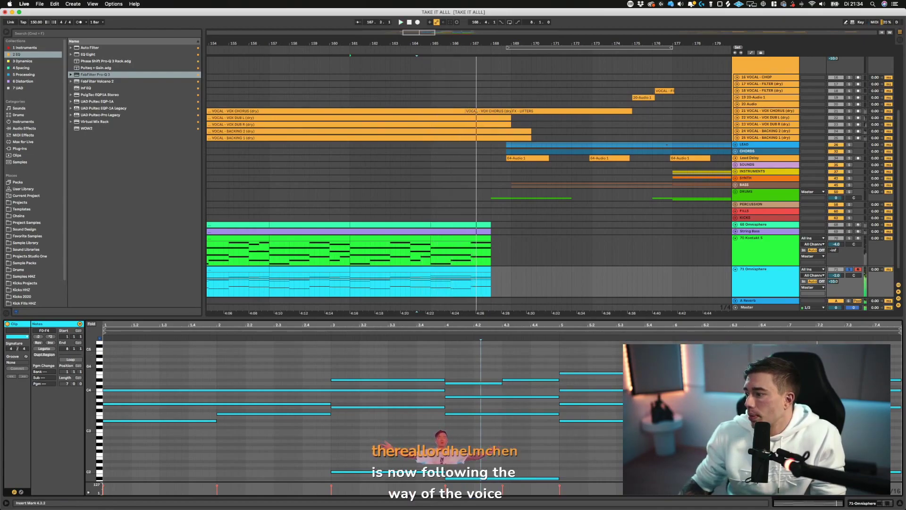
- Add a G#4 note filling clip bar 7 up to the clip's end and lower it to G4
double_click(791, 363)
drag(794, 362, 901, 363)
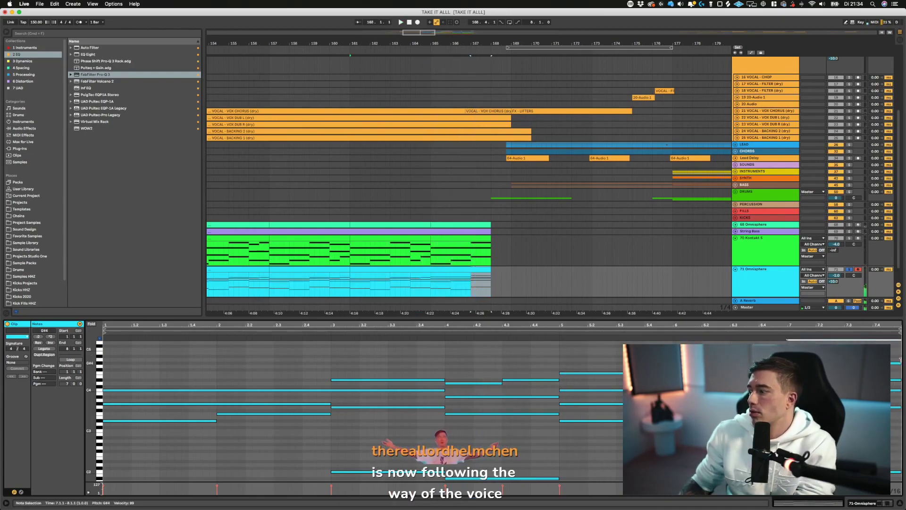
key(Down)
- End the F4 note at clip bar 6, copy it onto G4 for the following bar, and play the melody
click(581, 374)
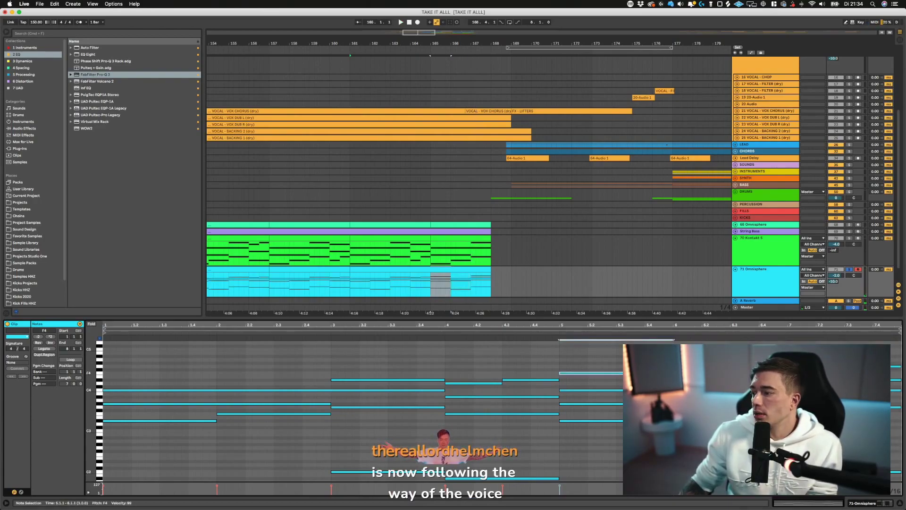
drag(646, 373, 746, 366)
click(516, 356)
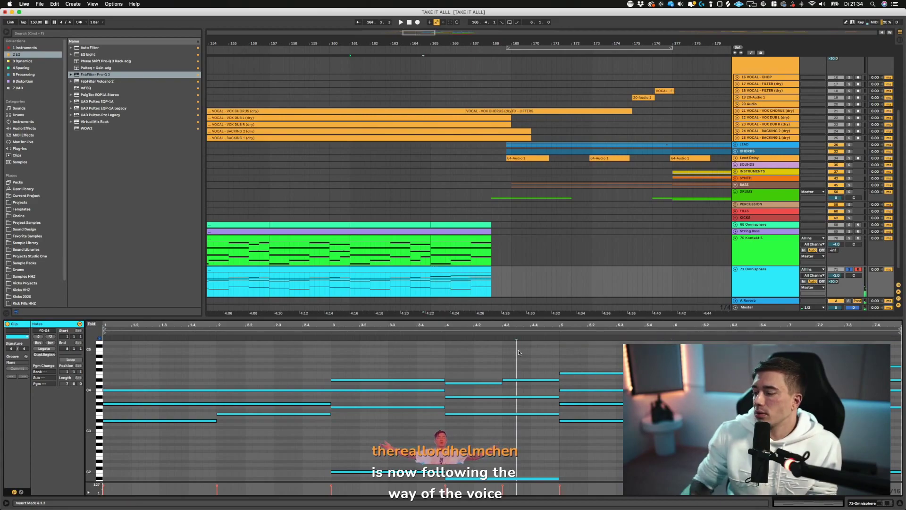
key(space)
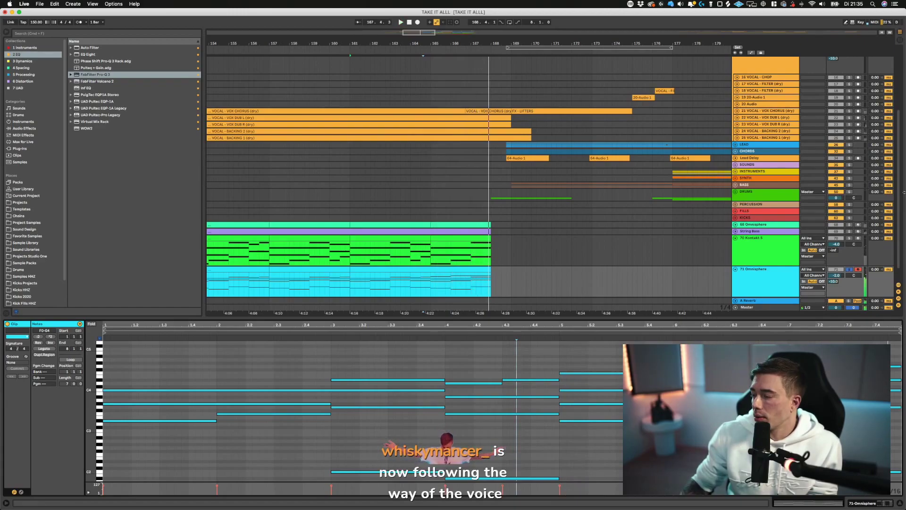
- Play the full mix from bar 161 and raise the organ track's volume to 0 dB
click(427, 284)
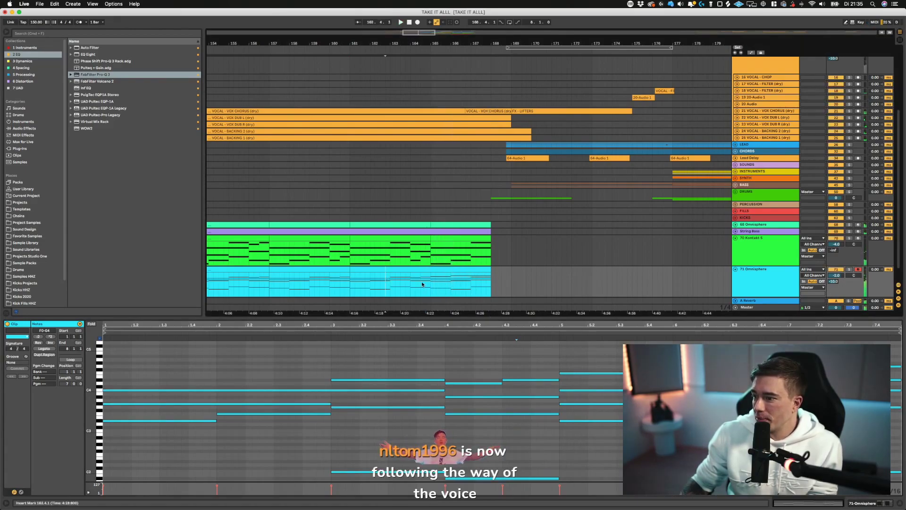
click(350, 277)
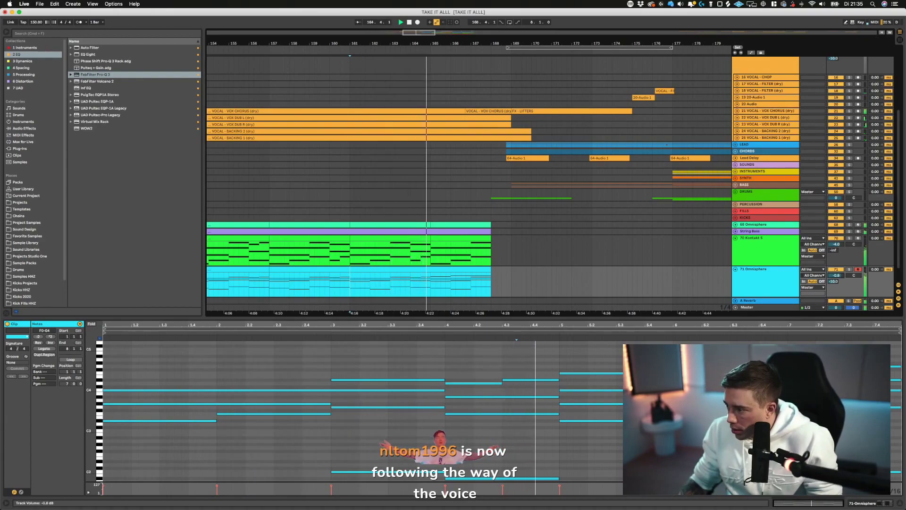
drag(835, 275, 835, 272)
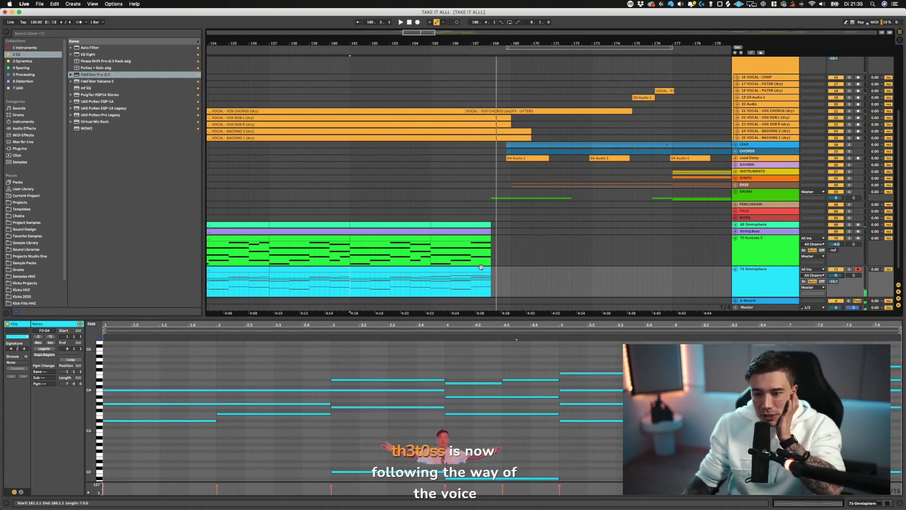
- Replace the last string clips on the Kontakt 5 track from bar 161 with a copy of the organ clip ending at bar 168
click(415, 246)
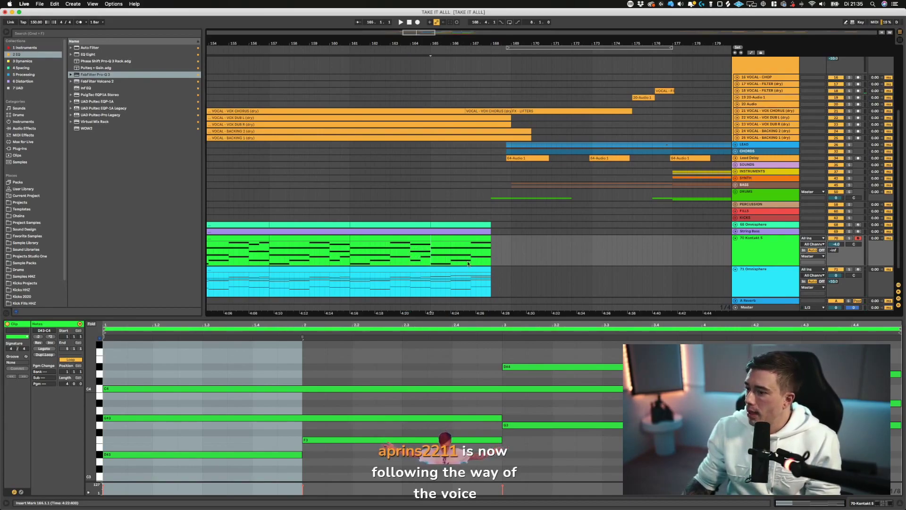
click(454, 252)
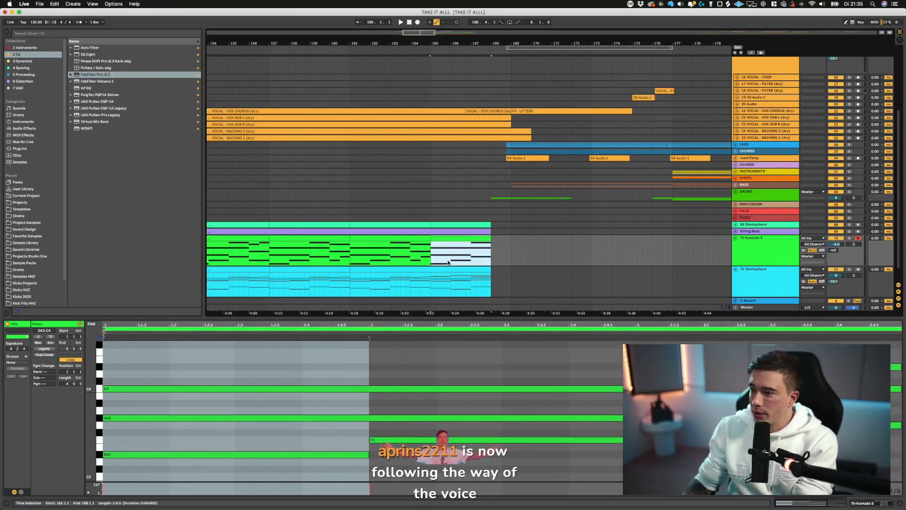
click(398, 238)
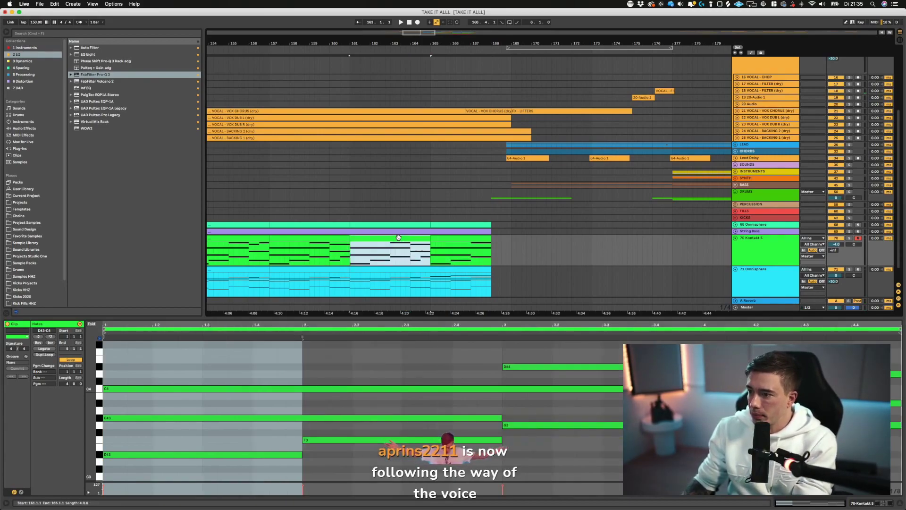
click(438, 238)
key(Delete)
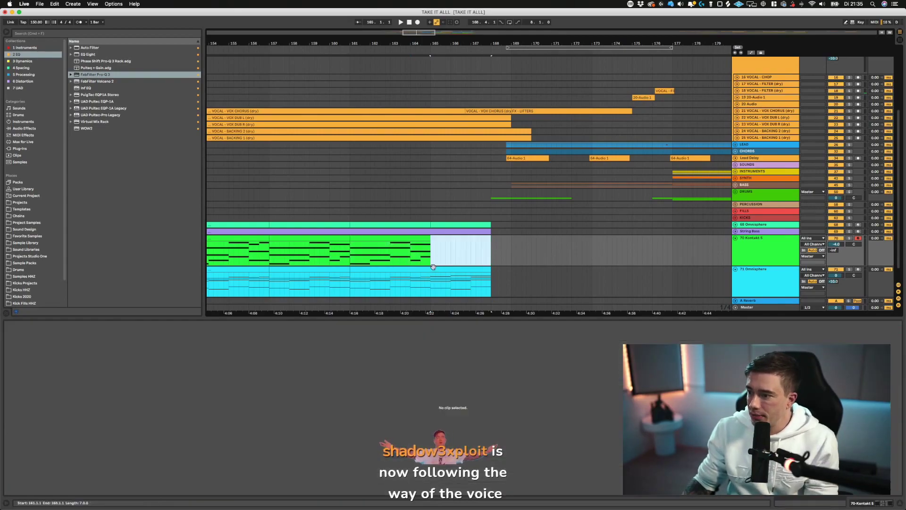
drag(433, 269, 438, 255)
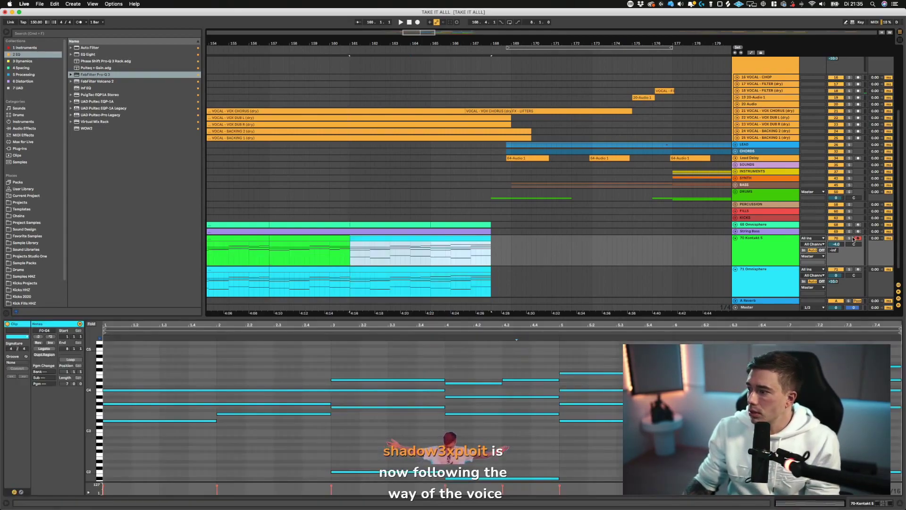
- Solo the Kontakt 5 string track and deactivate the copied clip's low bass notes while listening from bar 161
click(849, 238)
key(space)
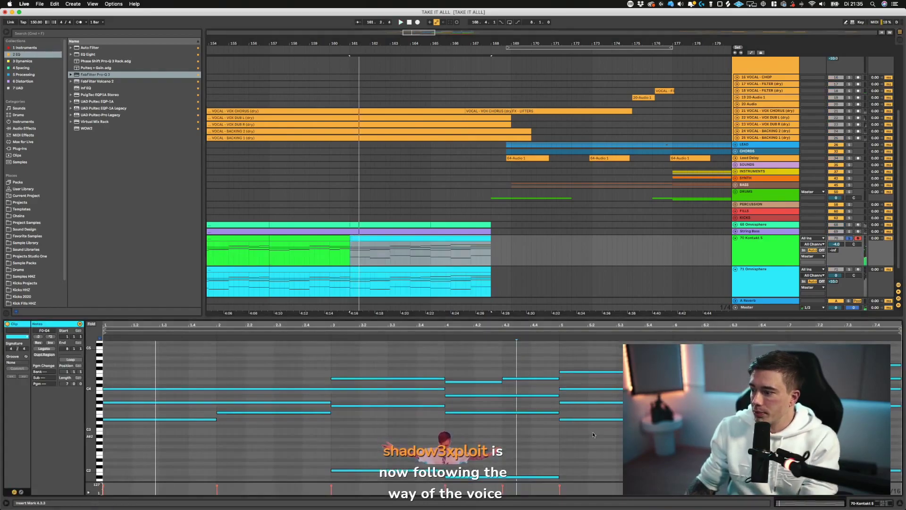
scroll(593, 431, down, 5)
drag(899, 374, 181, 435)
click(181, 435)
key(space)
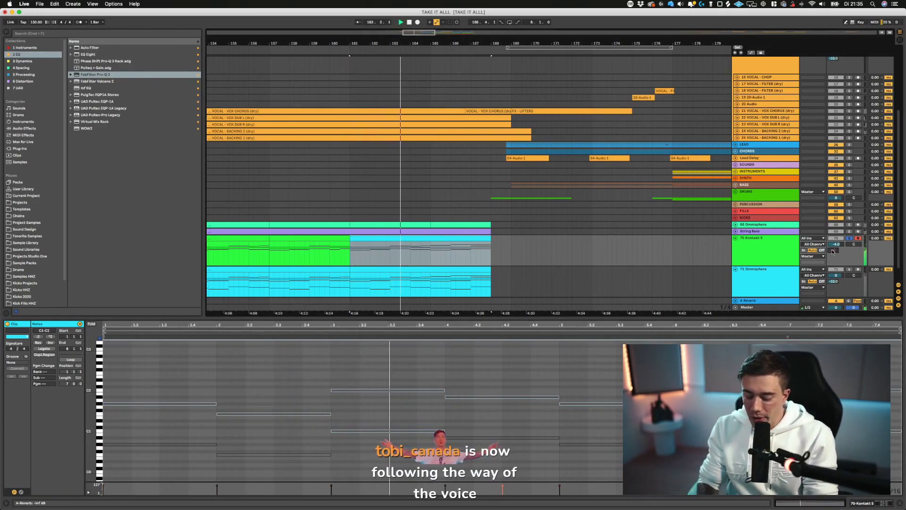
- Raise the Kontakt 5 track's reverb send, unsolo the track and play the passage with the full mix
drag(833, 250, 834, 253)
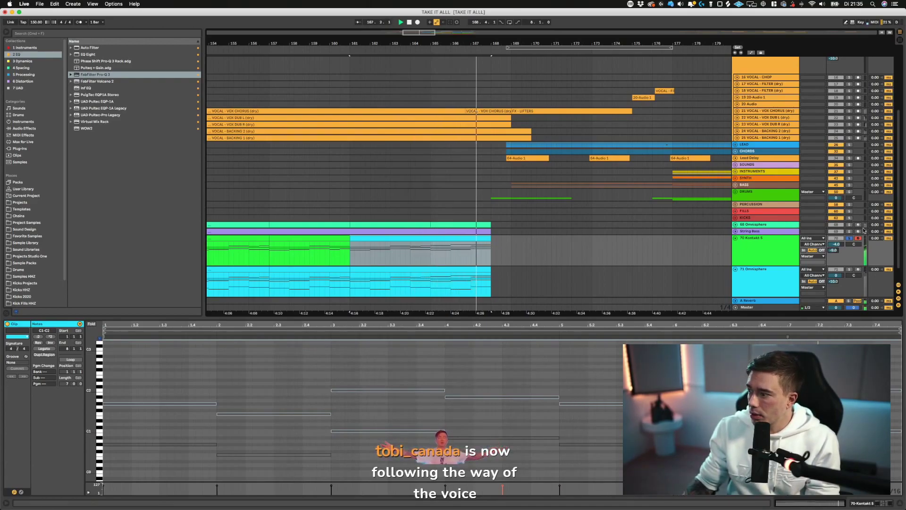
key(space)
click(848, 238)
key(space)
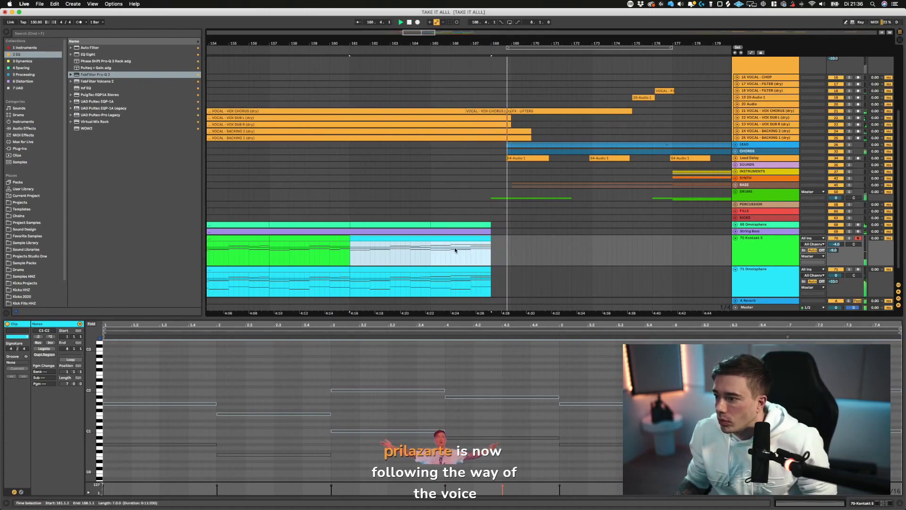
key(space)
- Play the full mix from about bar 164 through the transition at bar 168
click(450, 248)
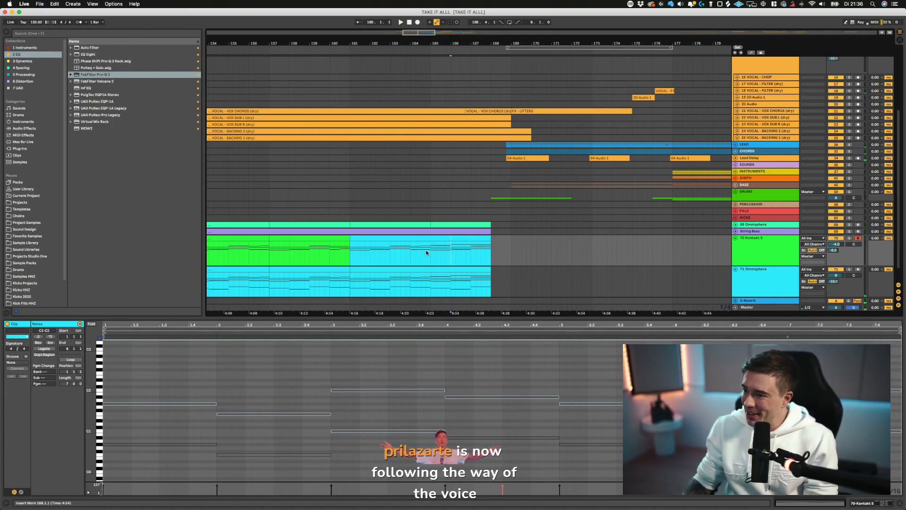
scroll(768, 173, up, 4)
scroll(538, 166, down, 5)
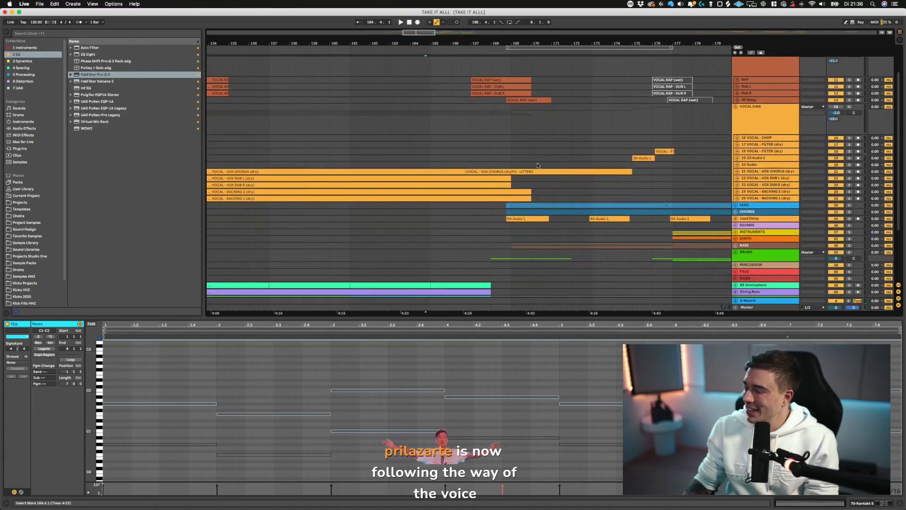
scroll(807, 128, up, 5)
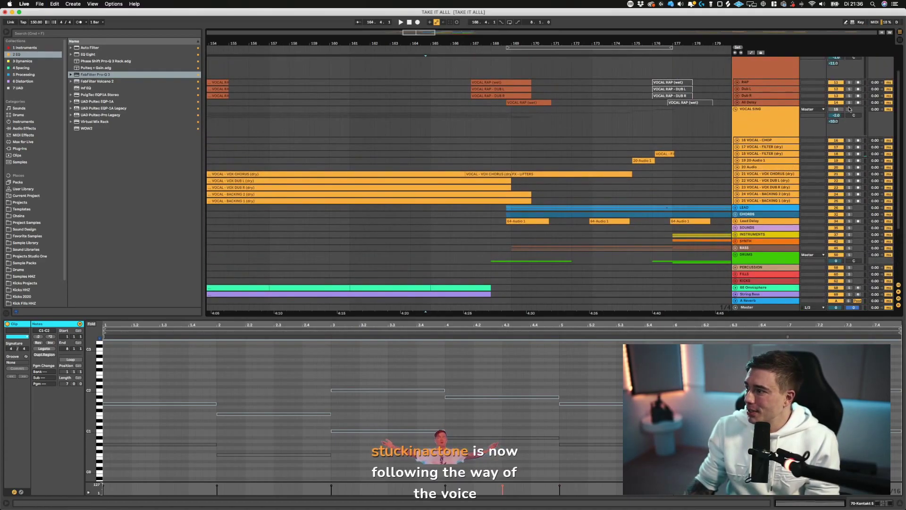
scroll(568, 186, down, 5)
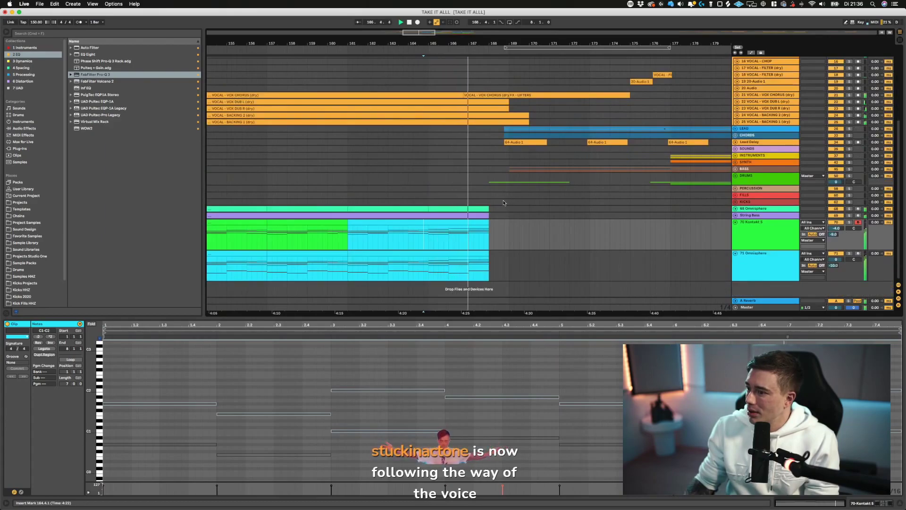
scroll(499, 202, left, 3)
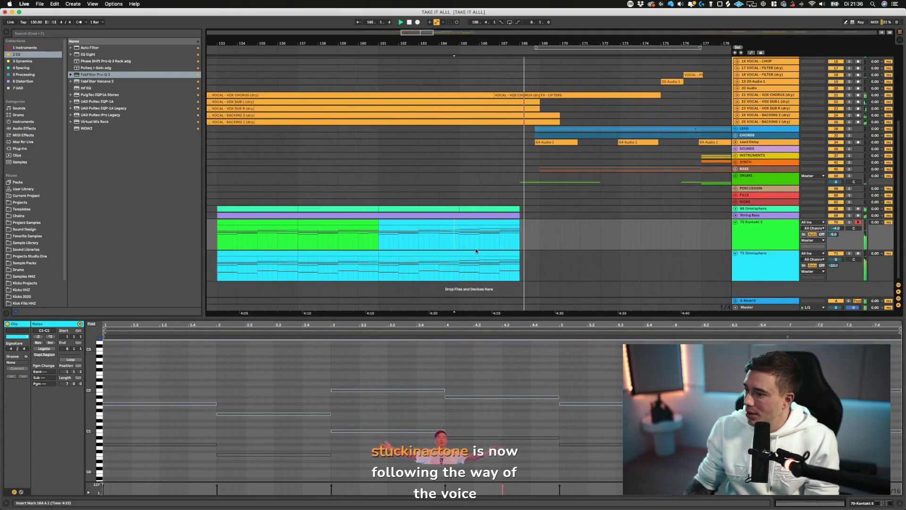
- Solo the strings, play from bar 161 and lower the high cut in their Pro-Q 3 to about 751 Hz
click(371, 234)
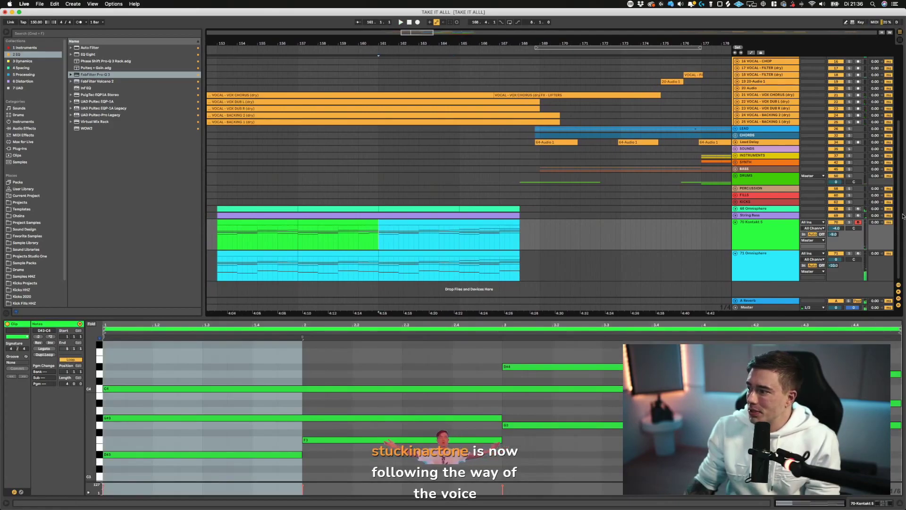
click(850, 222)
key(space)
double_click(789, 231)
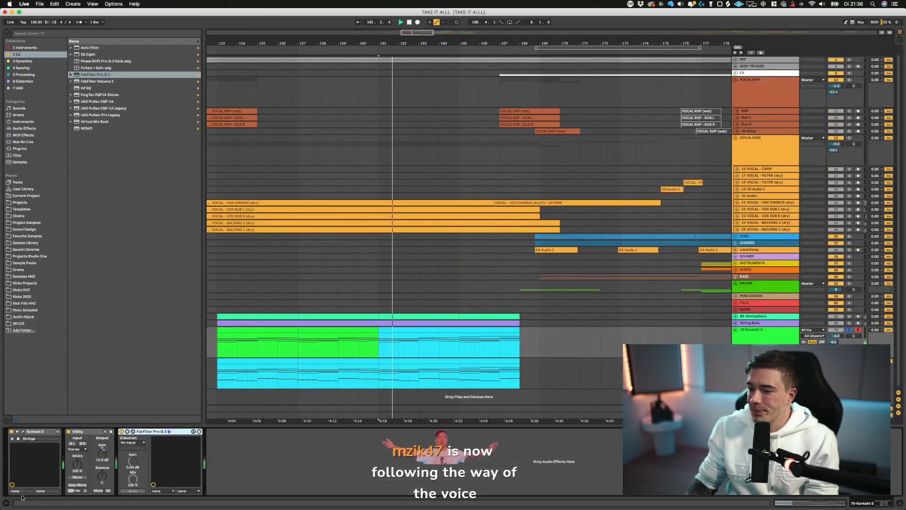
click(133, 432)
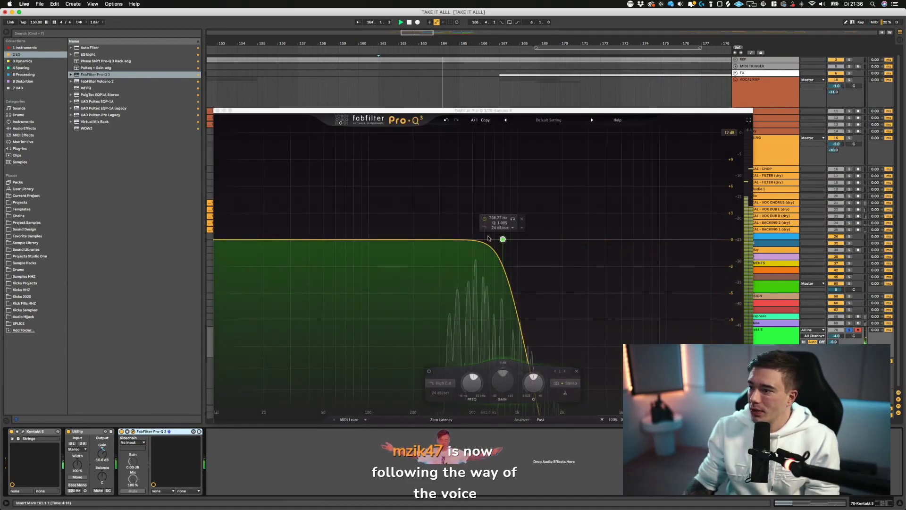
mouse_move(503, 239)
mouse_down()
mouse_move(532, 239)
mouse_move(499, 239)
mouse_up()
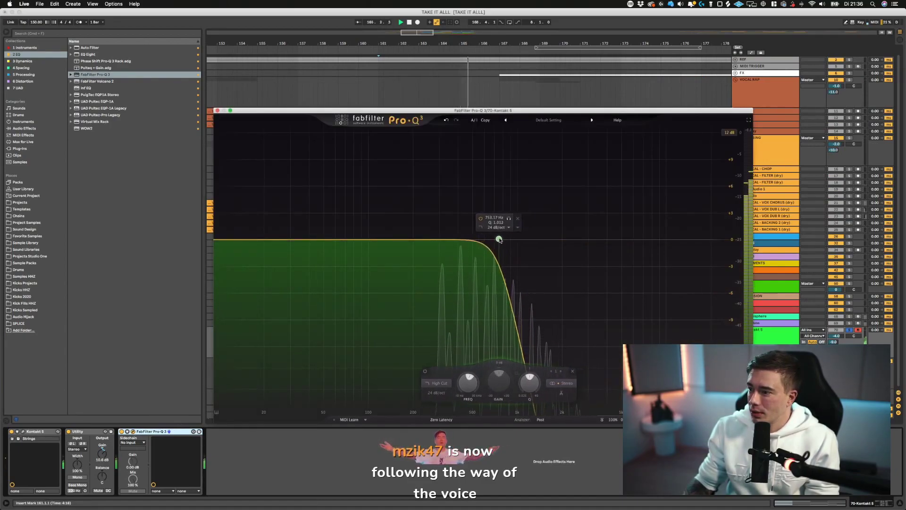
key(space)
drag(390, 112, 397, 183)
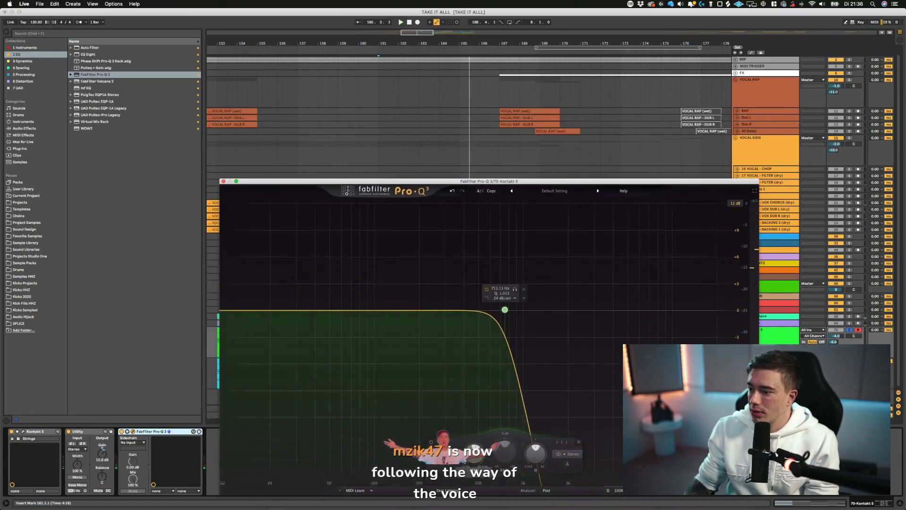
click(223, 181)
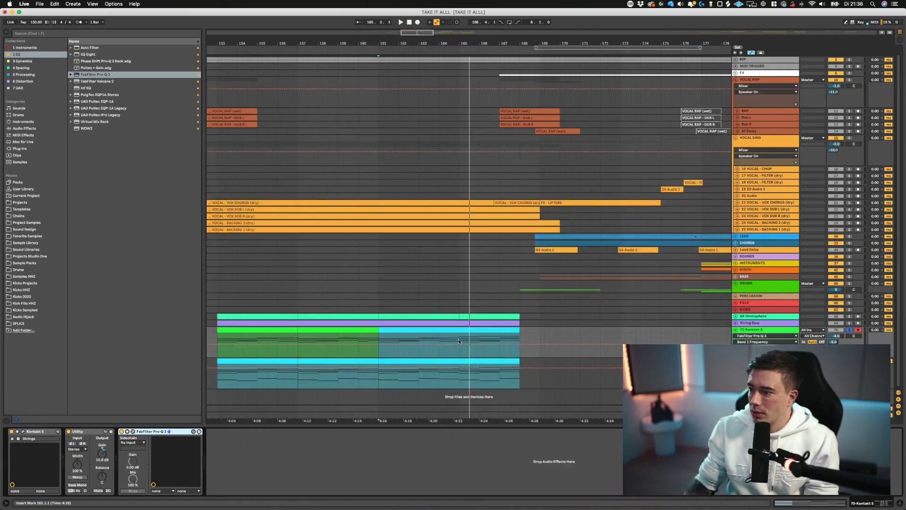
- Automate the strings' high-cut frequency to rise from bar 165 to about 18.8 kHz at bar 168, and play it
key(a)
drag(519, 344, 521, 336)
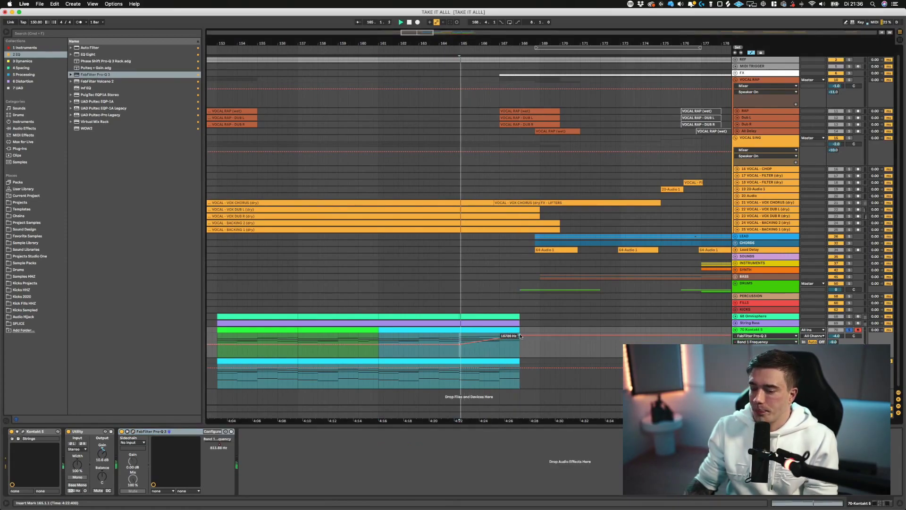
key(space)
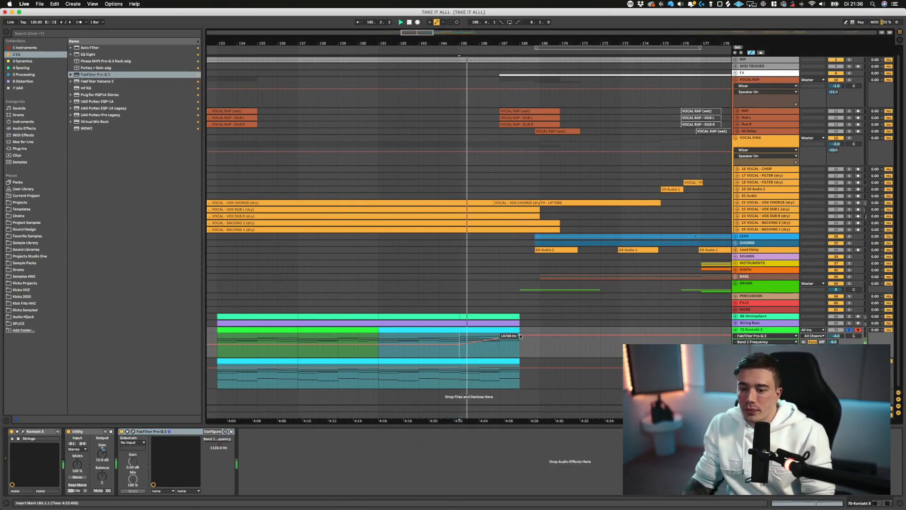
- Unsolo the strings, play the filter rise in the full mix, and save the set with automation hidden
click(849, 329)
key(space)
key(space)
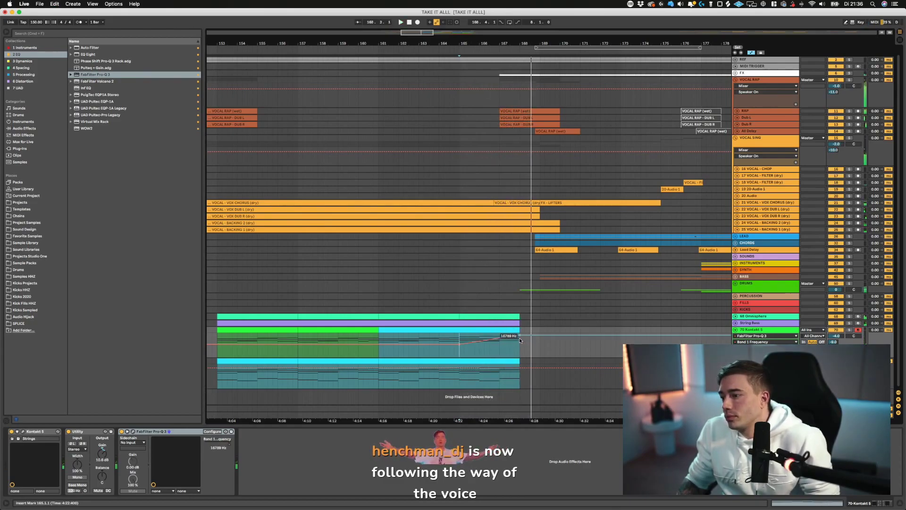
key(space)
key(a)
key(super+s)
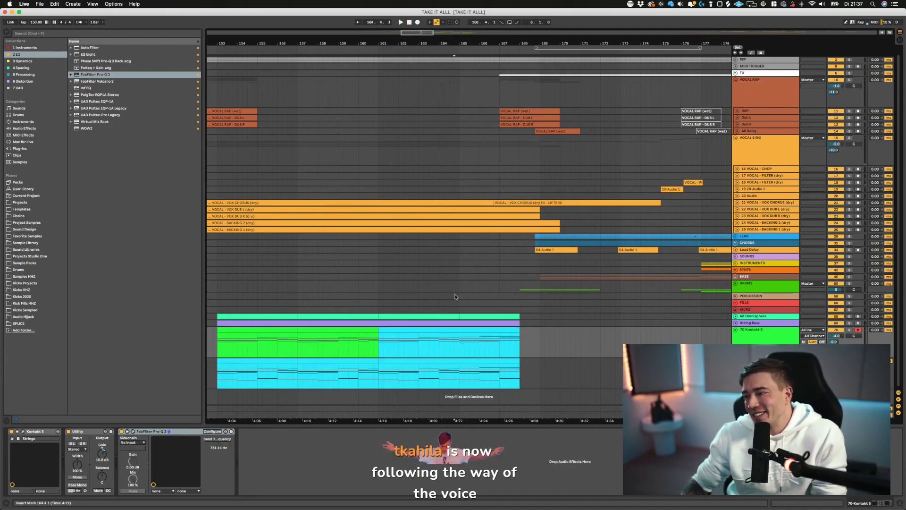
- Listen to the full mix from about bar 159 through the transition past bar 168
click(356, 303)
key(space)
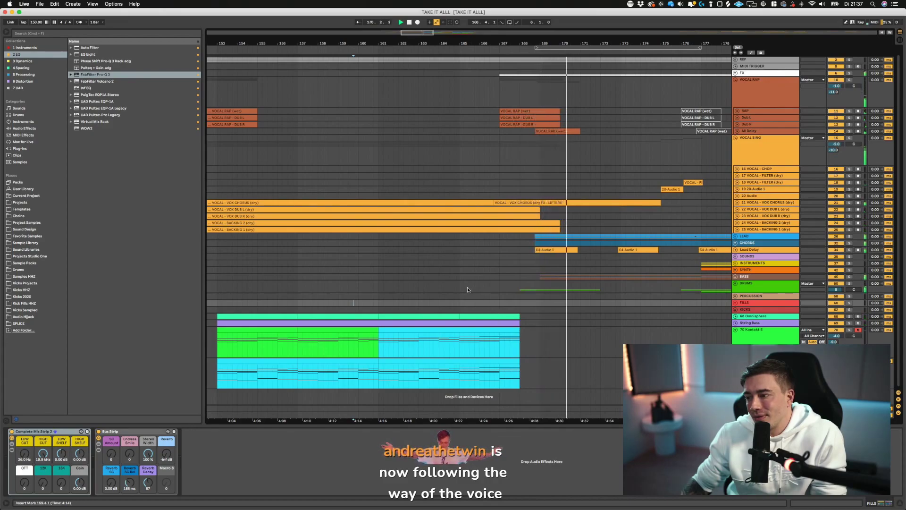
scroll(433, 308, left, 3)
- Collapse the Kontakt 5 and organ Omnisphere tracks and save the set
click(333, 347)
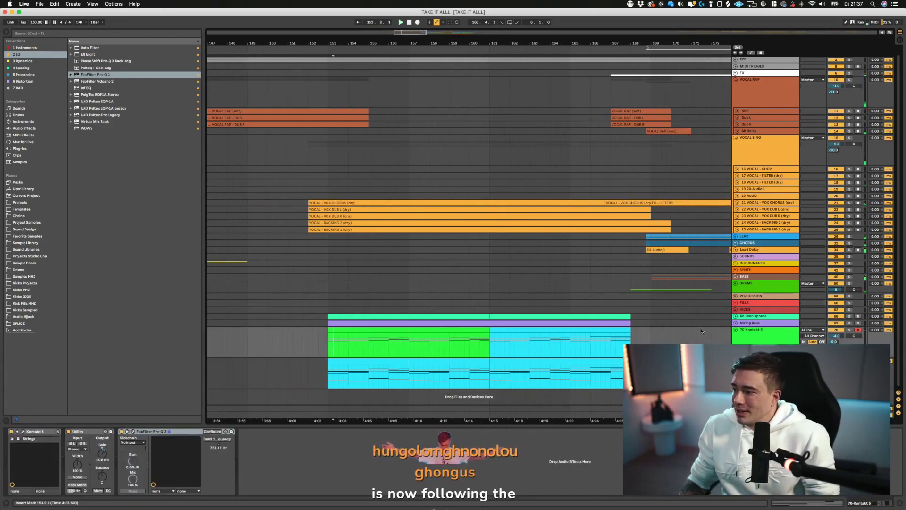
click(734, 330)
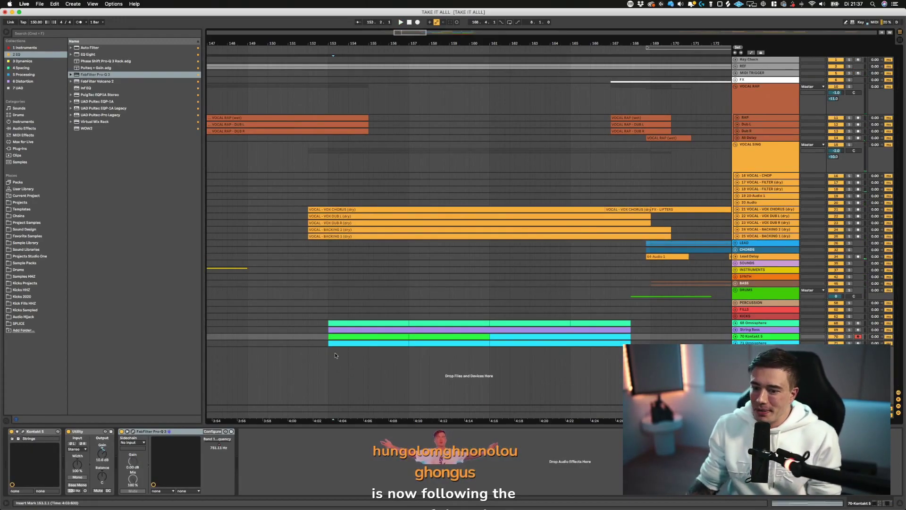
key(Down)
key(super+s)
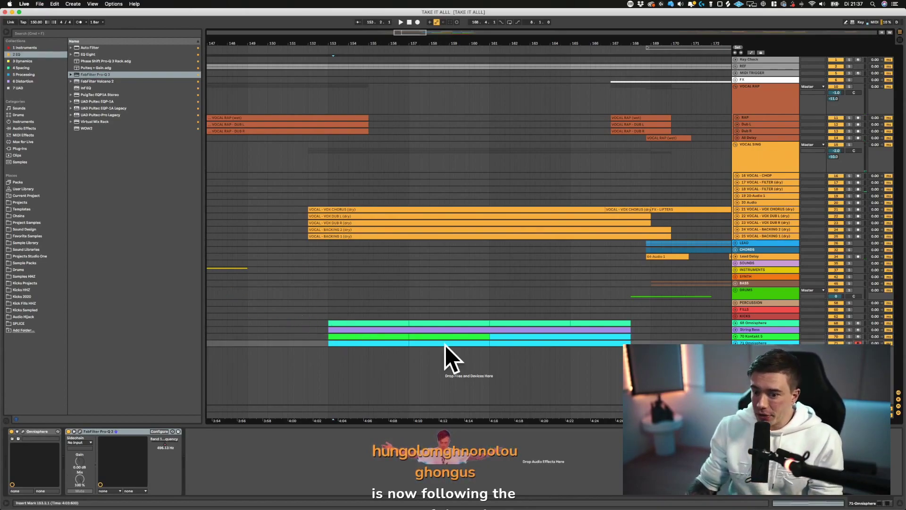
- Place the playback start just after bar 152 and listen to the layers entering under the vocals
click(318, 295)
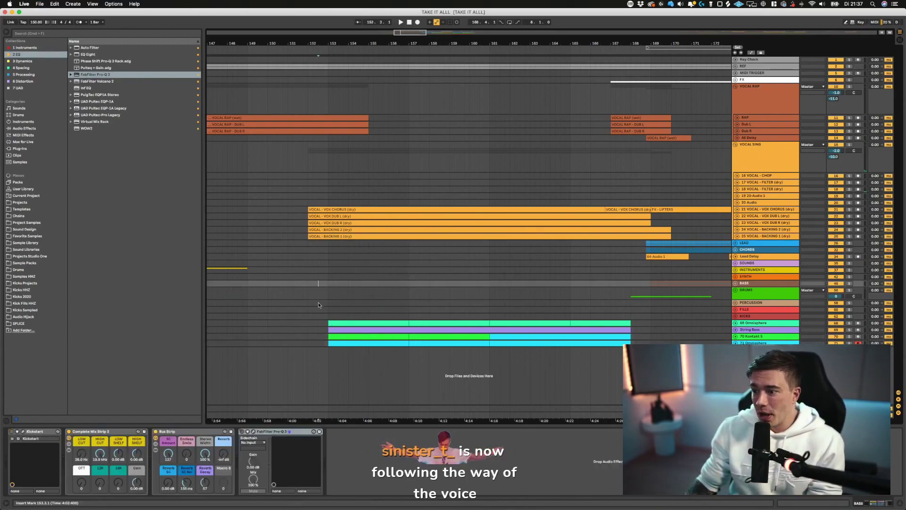
click(318, 303)
scroll(326, 316, left, 1)
click(331, 316)
key(space)
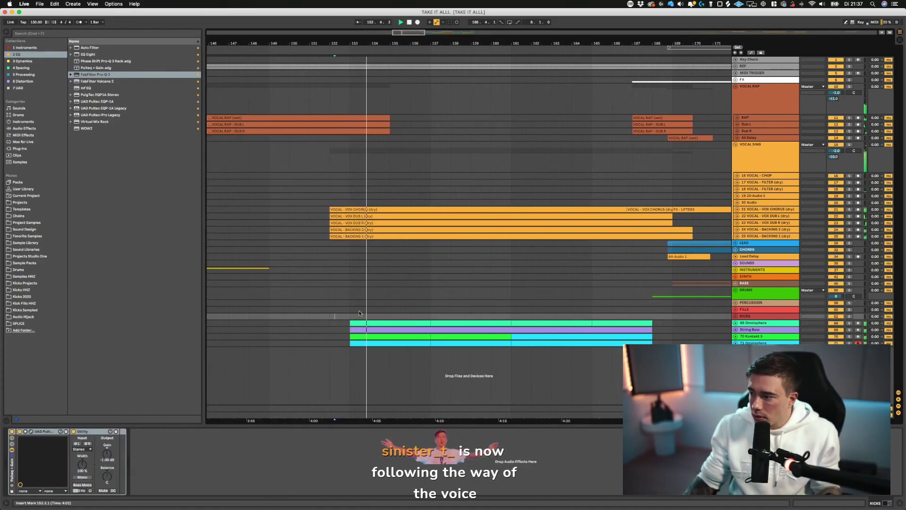
- Expand the organ and arpeggio Omnisphere tracks, play the mix from bar 153, and select the organ track
click(737, 343)
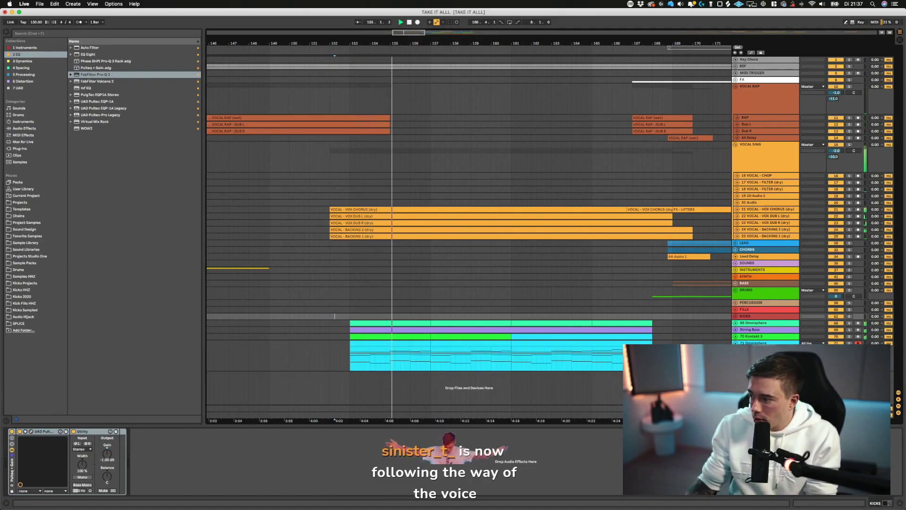
click(736, 323)
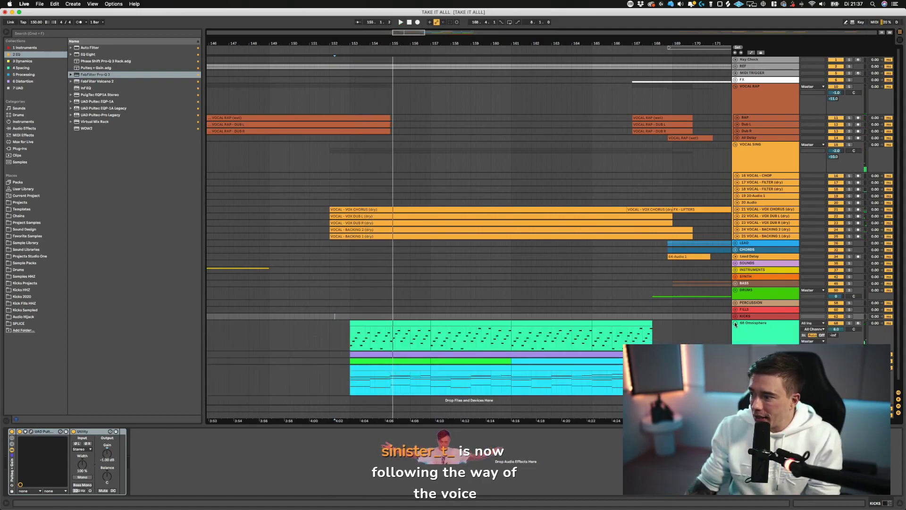
click(345, 331)
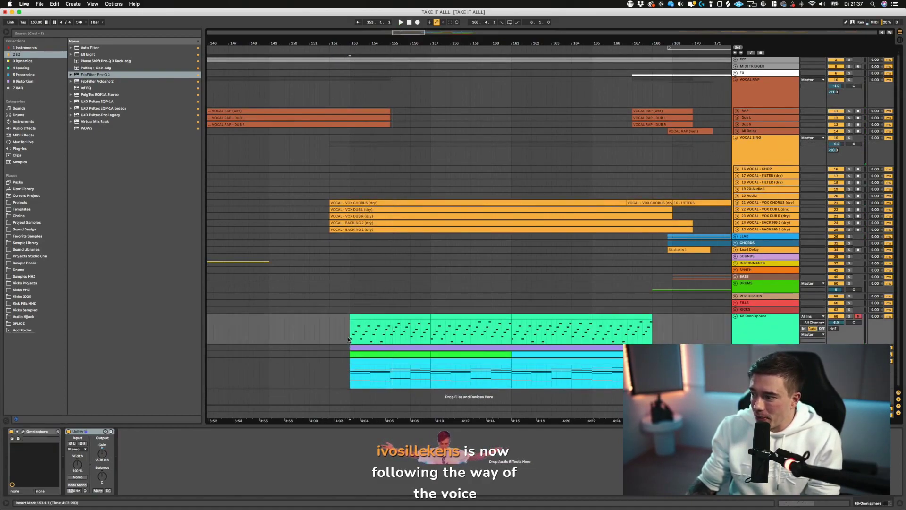
key(space)
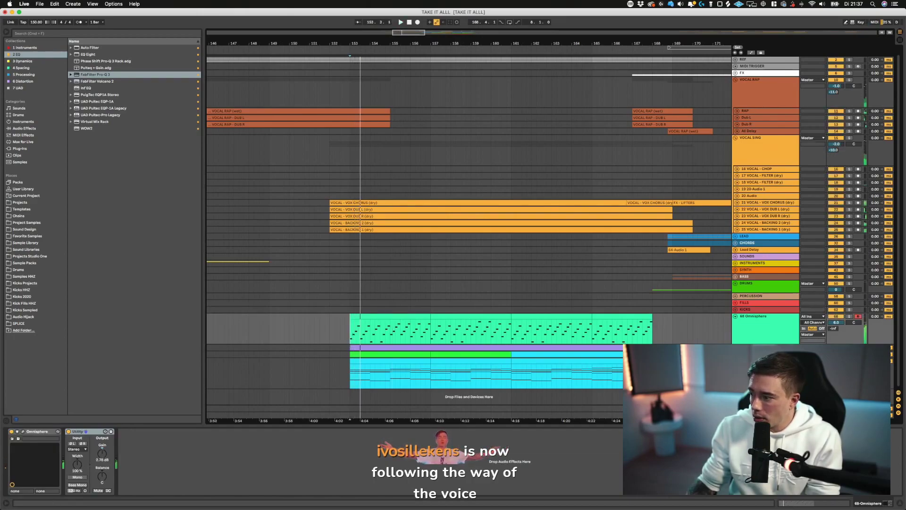
key(space)
click(764, 363)
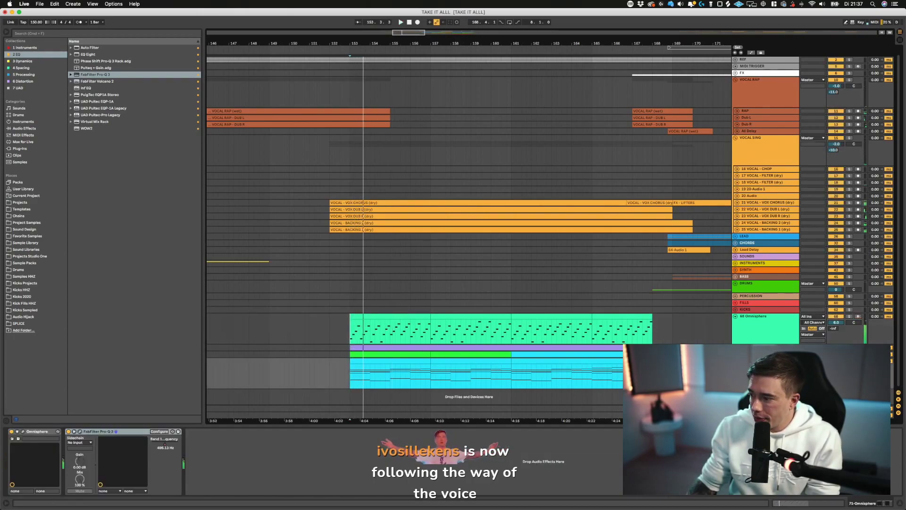
- Set the playback start to bar 152 and play the mix into the entry of the layers
click(80, 431)
key(super+alt+p)
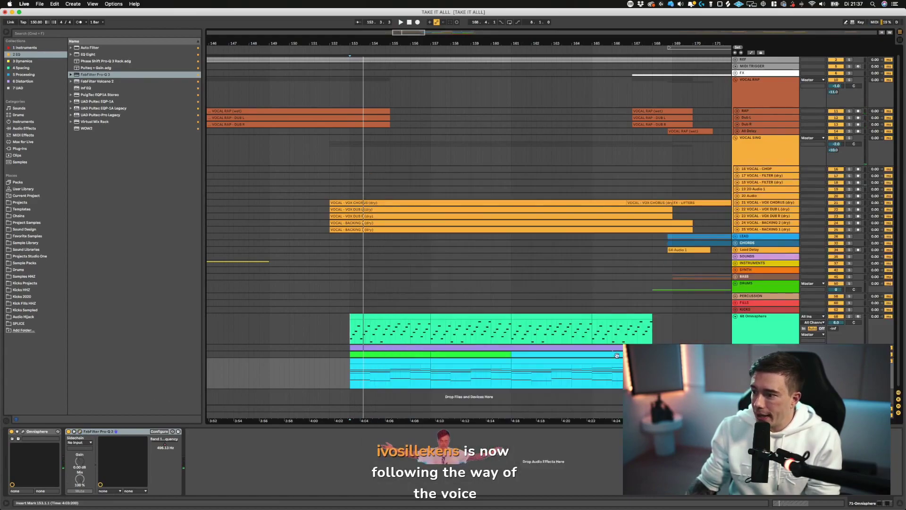
scroll(378, 264, left, 4)
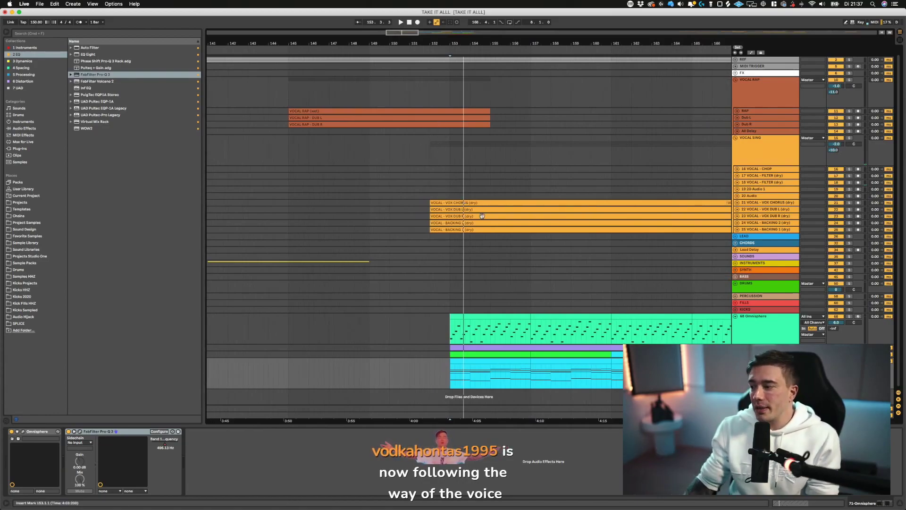
click(286, 370)
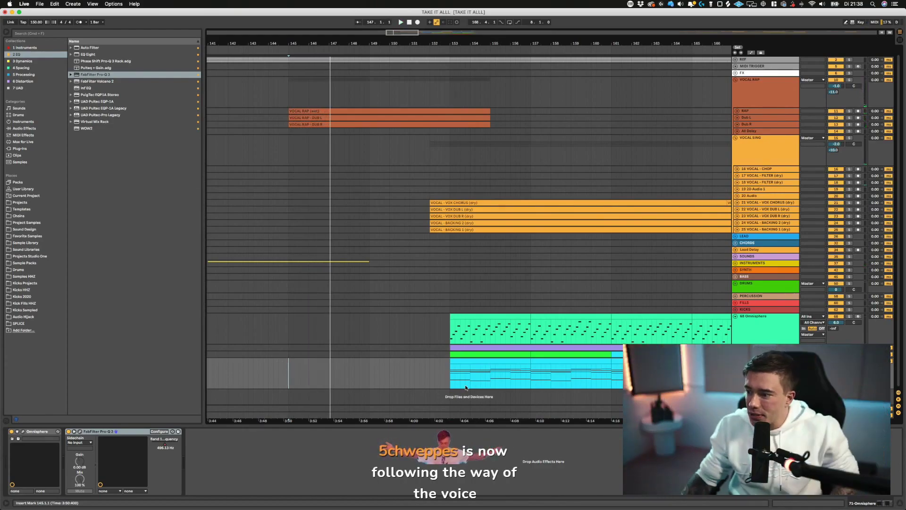
click(440, 375)
key(space)
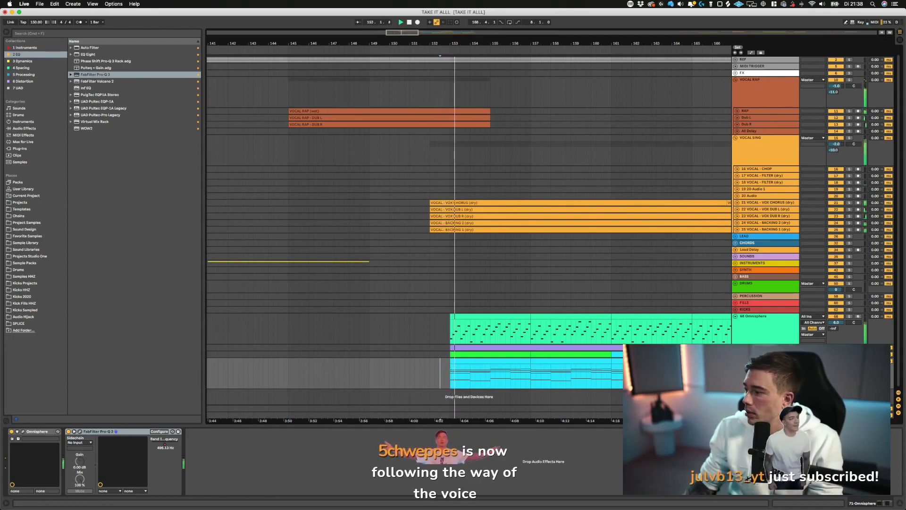
- Show the automation and lower the start of the organ track's Pro-Q 3 high-cut frequency curve to about 308 Hz, checking it during playback
key(a)
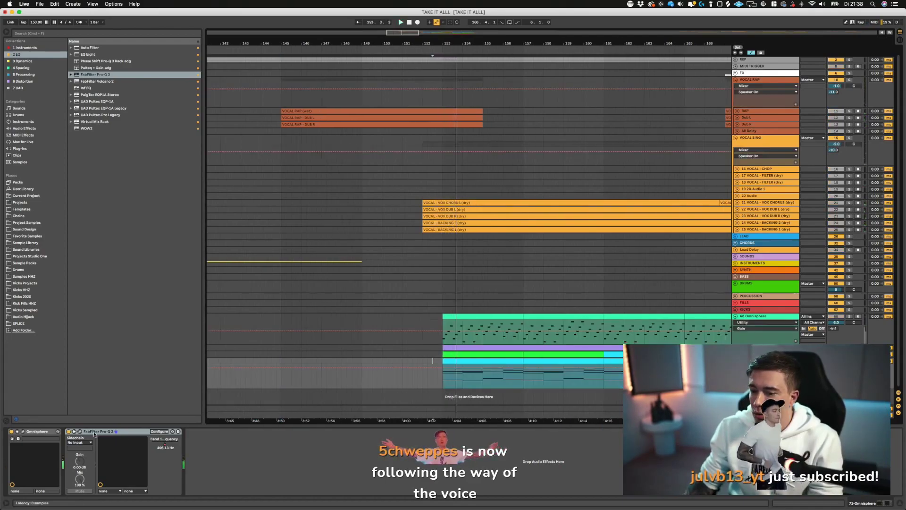
scroll(608, 380, right, 5)
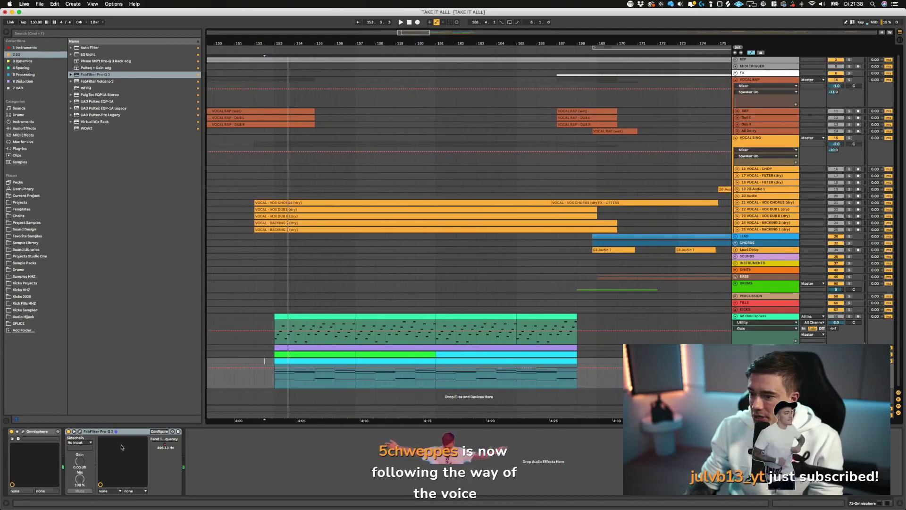
click(81, 432)
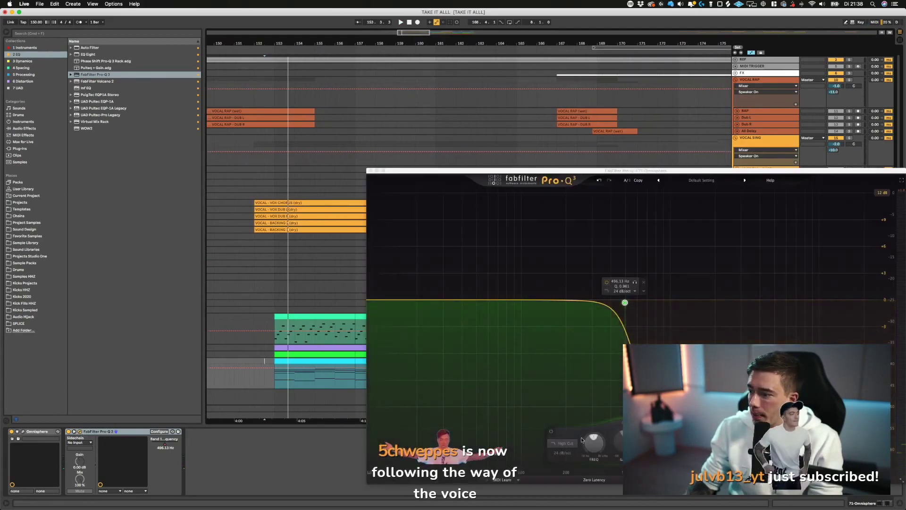
click(370, 170)
key(space)
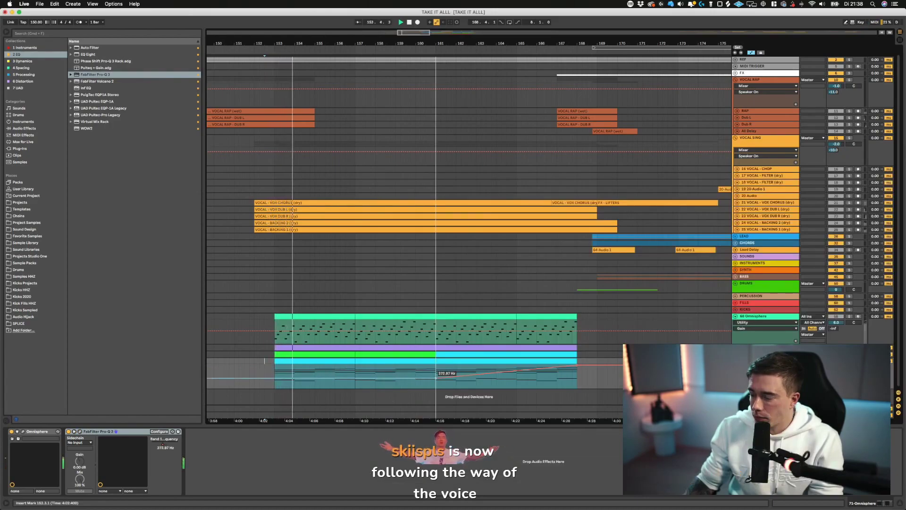
key(space)
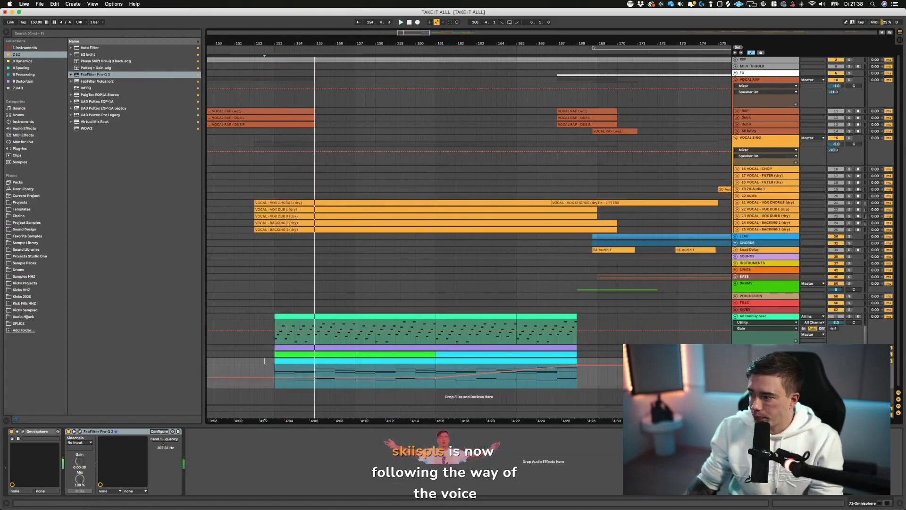
key(s)
key(space)
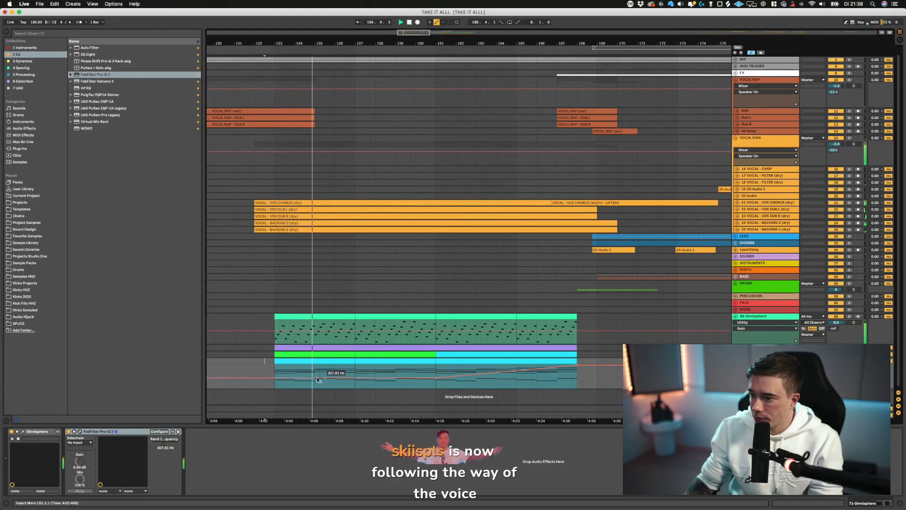
drag(291, 379, 268, 377)
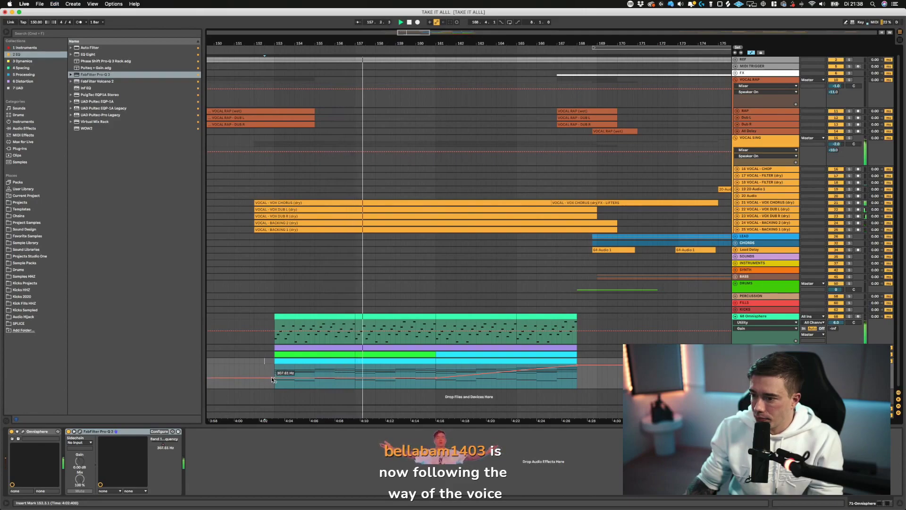
- Hide the automation and collapse the arpeggio Omnisphere track while listening through to the transition at bar 168
key(a)
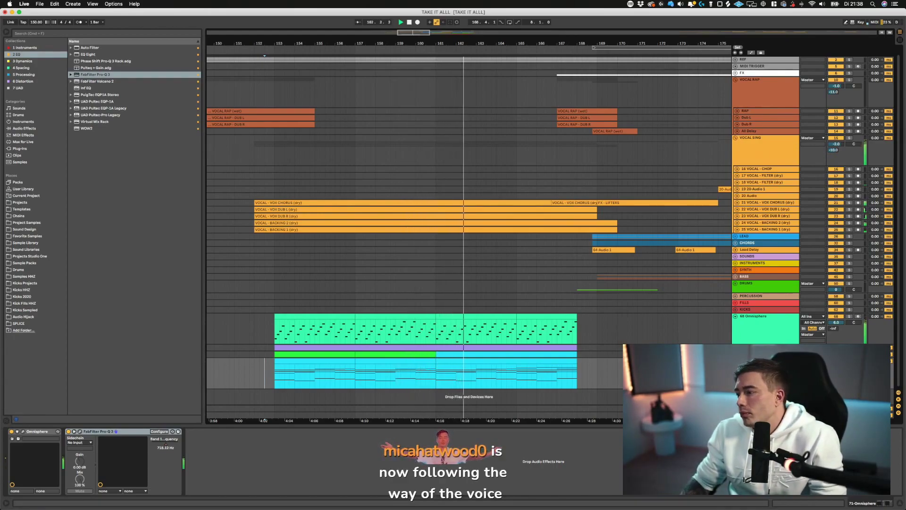
scroll(735, 324, up, 1)
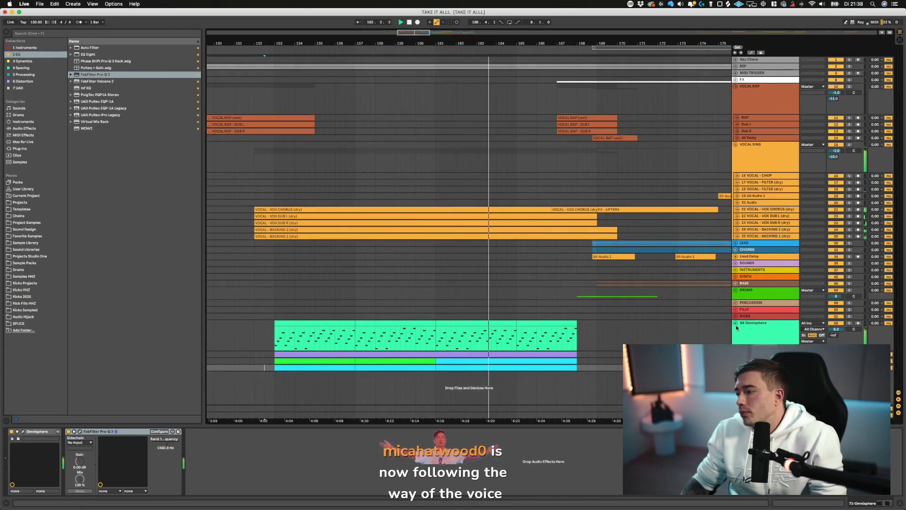
click(735, 323)
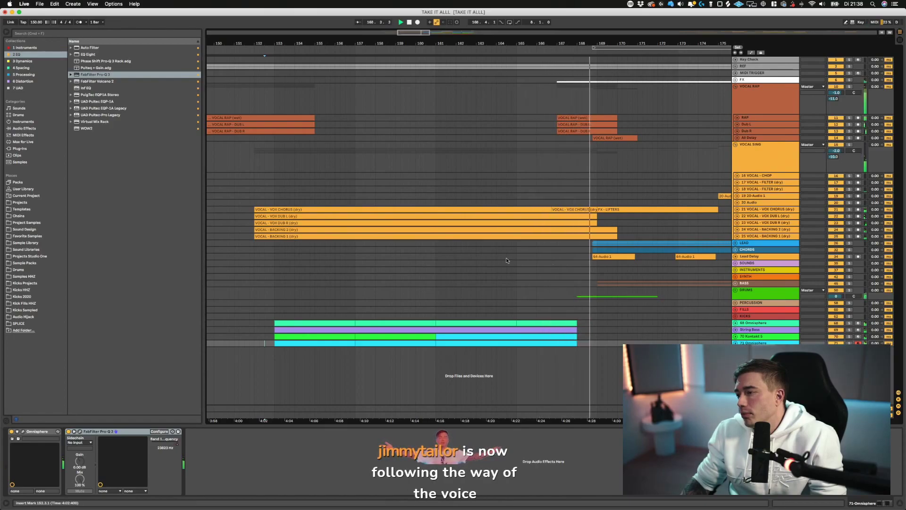
- Place the playback start at bar 153, stop playback and save the set
click(275, 304)
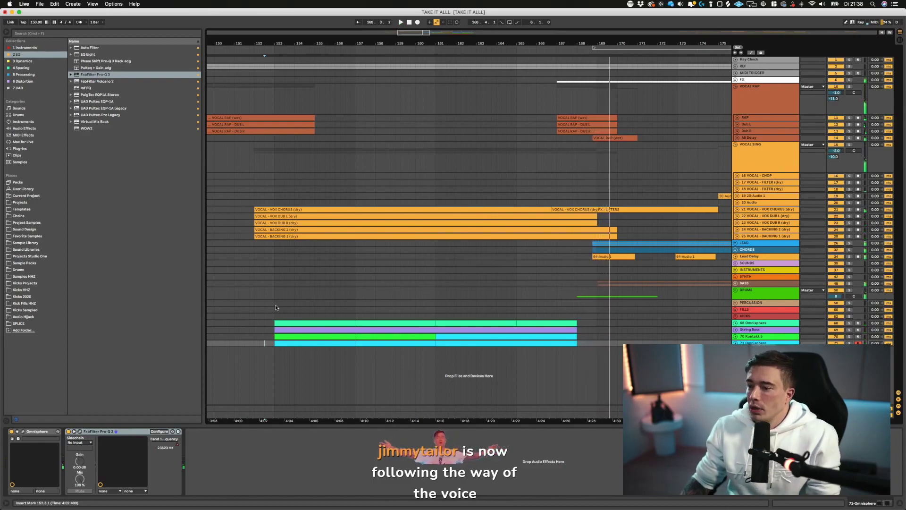
key(space)
key(cmd+s)
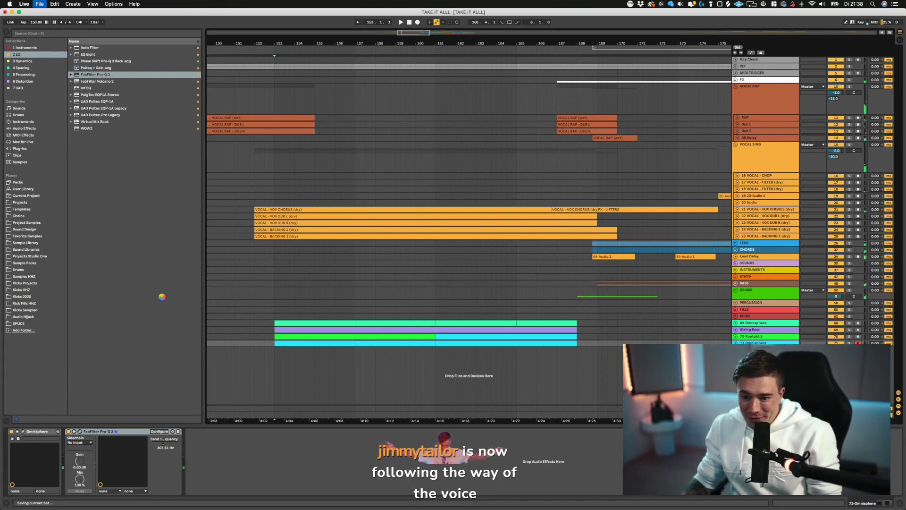
- Browse the instruments collection and load Kontakt 5 on a new track below the organ Omnisphere track
click(28, 48)
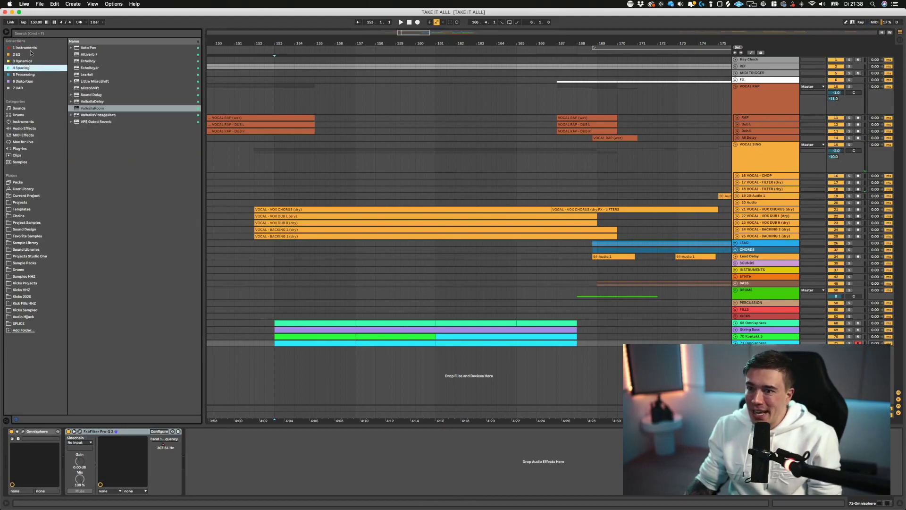
click(87, 175)
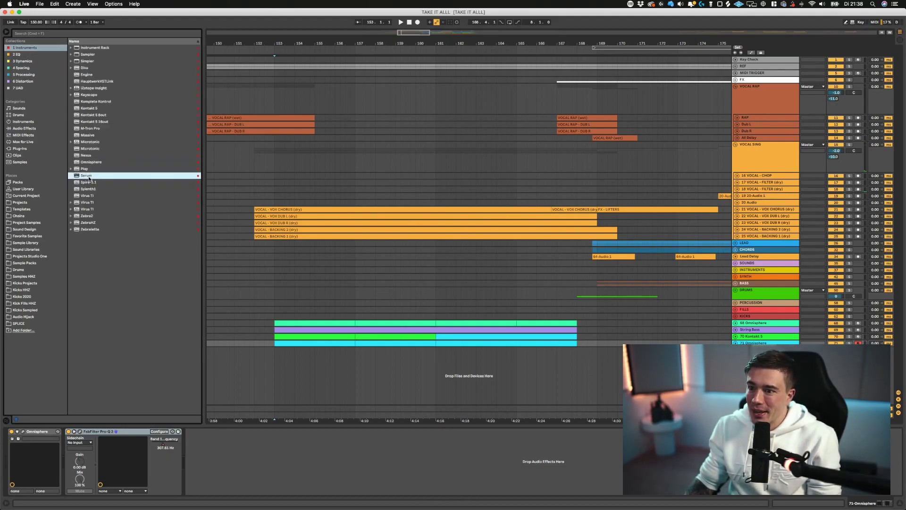
click(83, 187)
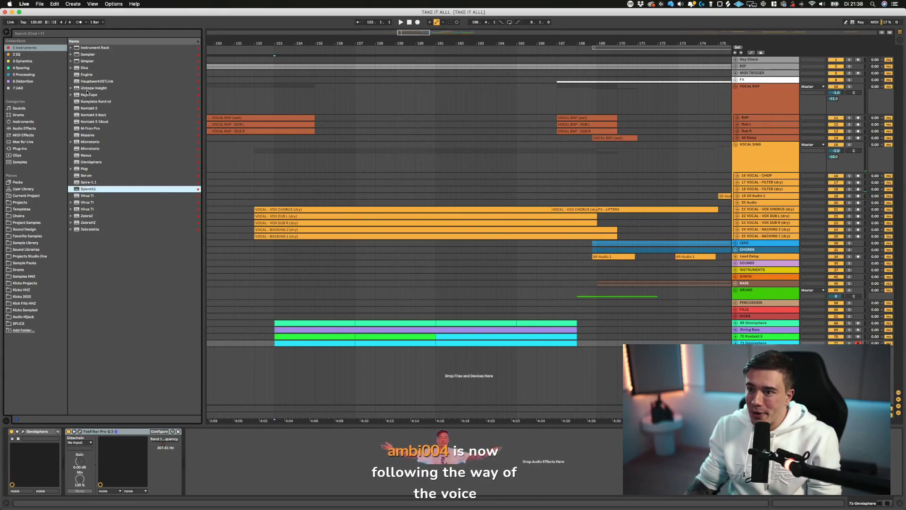
click(92, 109)
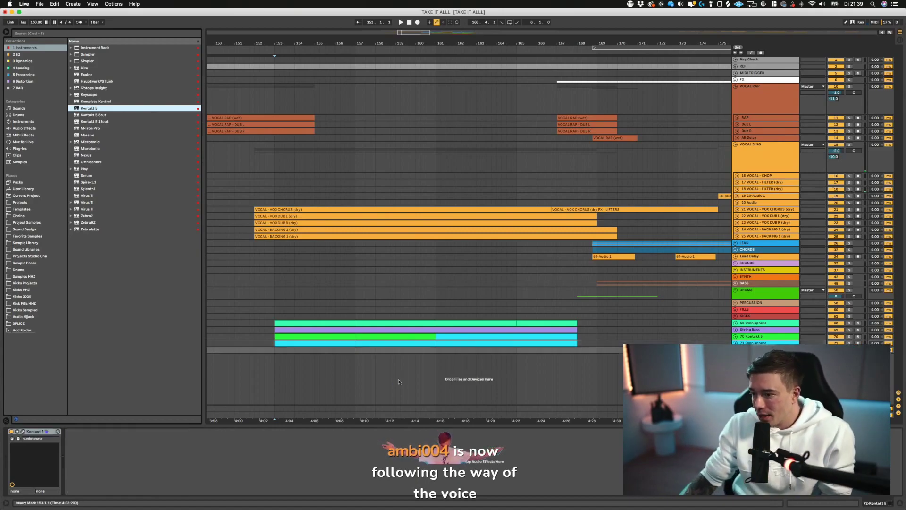
- Load the Brass Mid patch from the Albion ONE library into the new Kontakt 5 and move its window clear of the webcam area
click(22, 432)
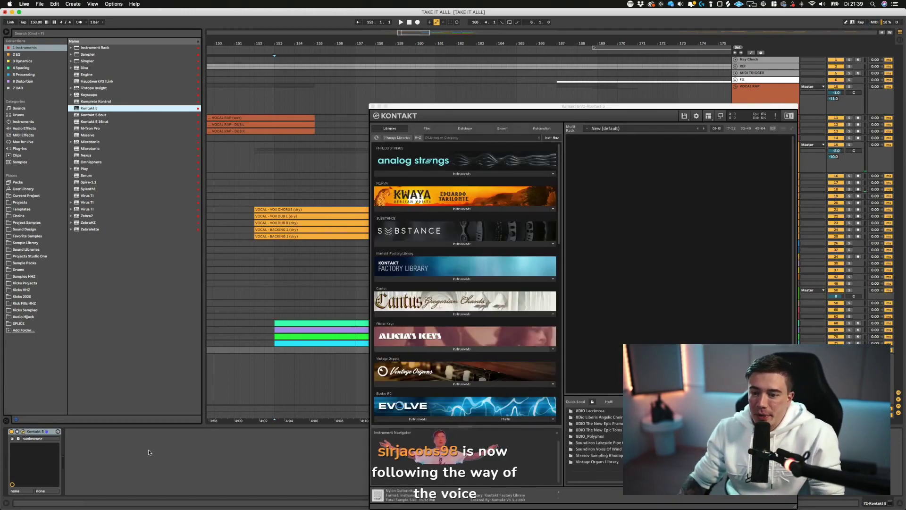
scroll(537, 331, down, 10)
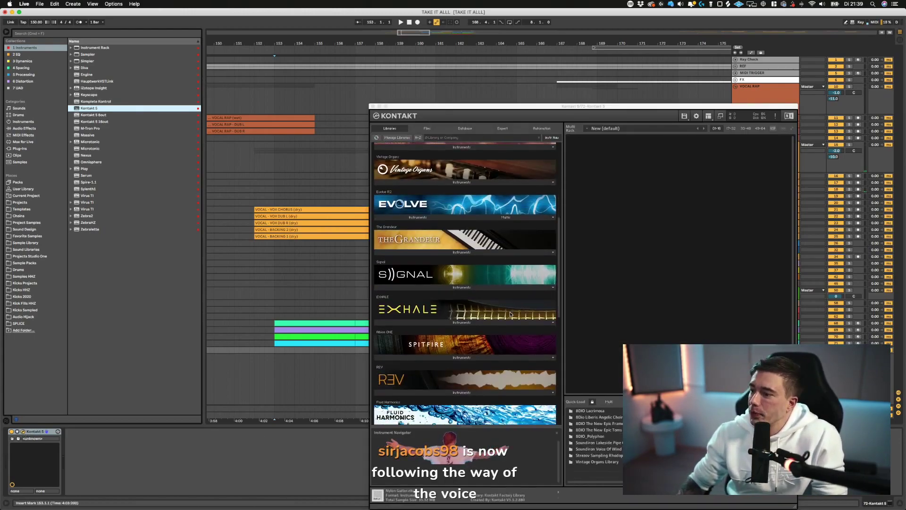
click(457, 319)
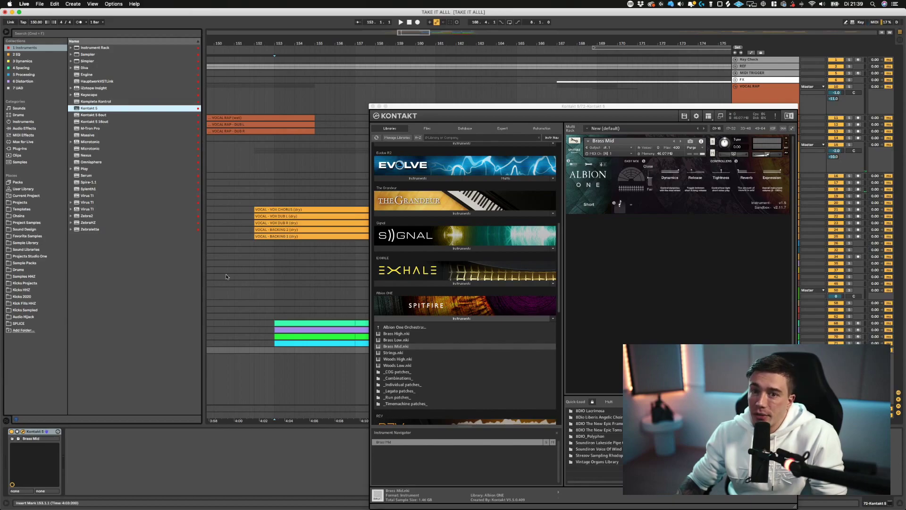
click(449, 106)
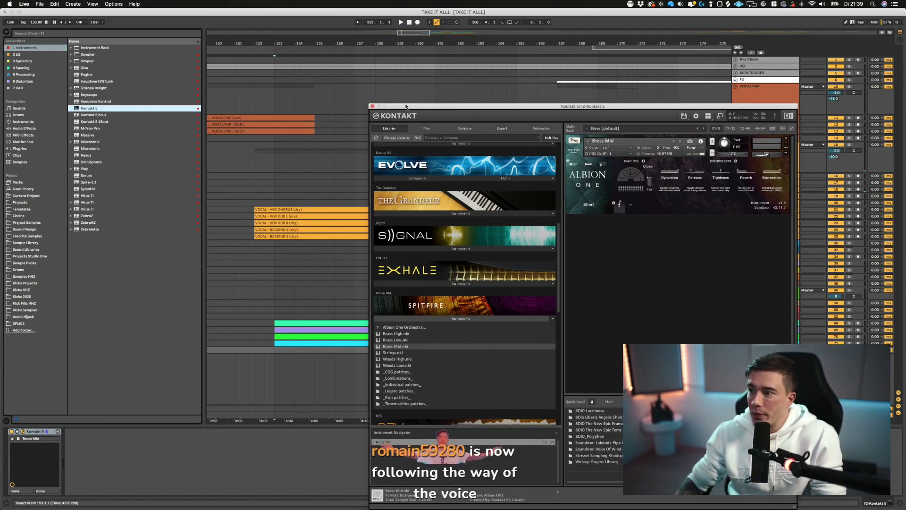
drag(414, 105, 329, 54)
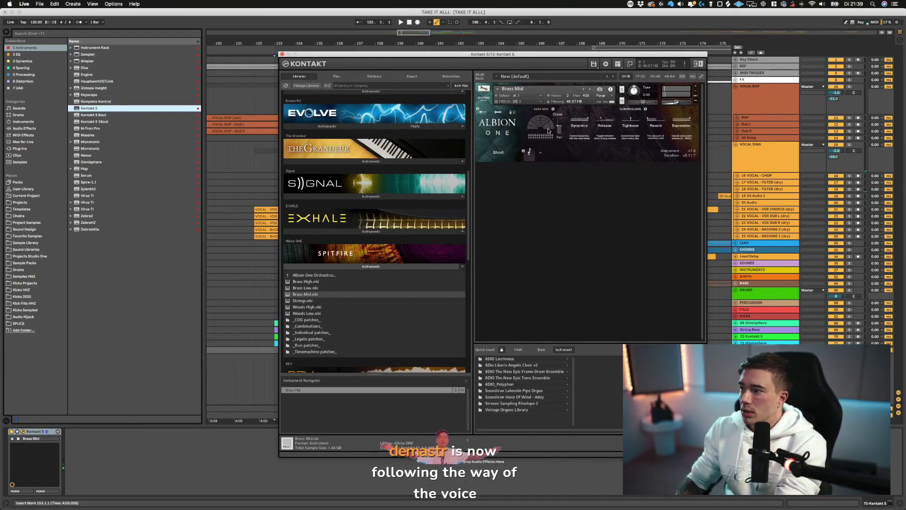
- Look through the Albion ONE settings pages, switch Brass Mid to the Long articulation and close the Kontakt window
click(498, 113)
click(511, 113)
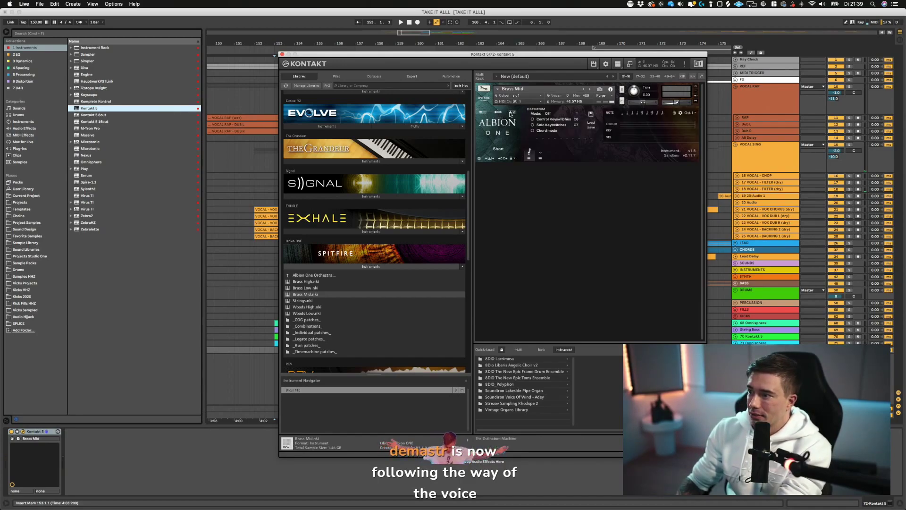
click(483, 114)
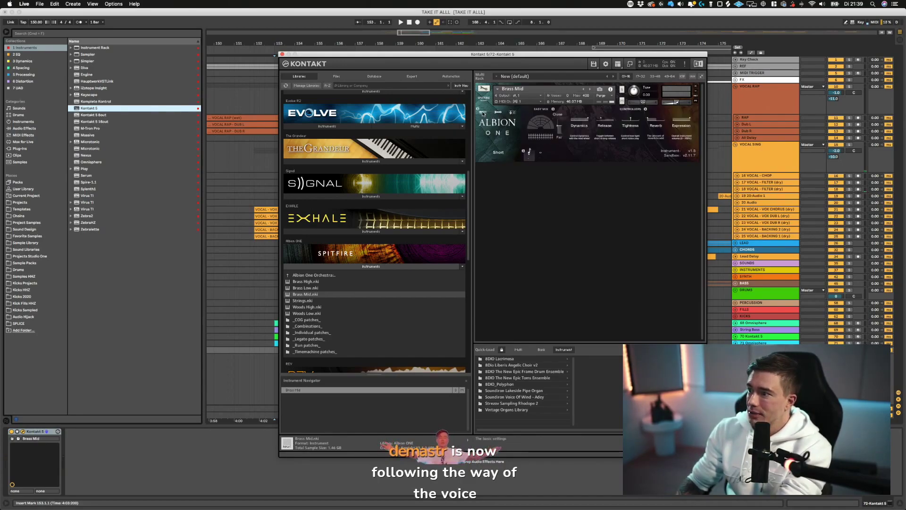
click(541, 154)
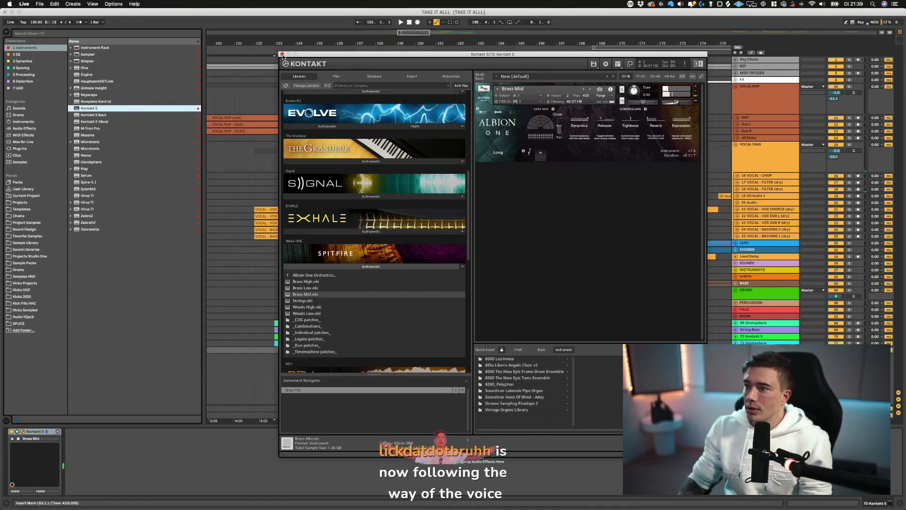
click(282, 54)
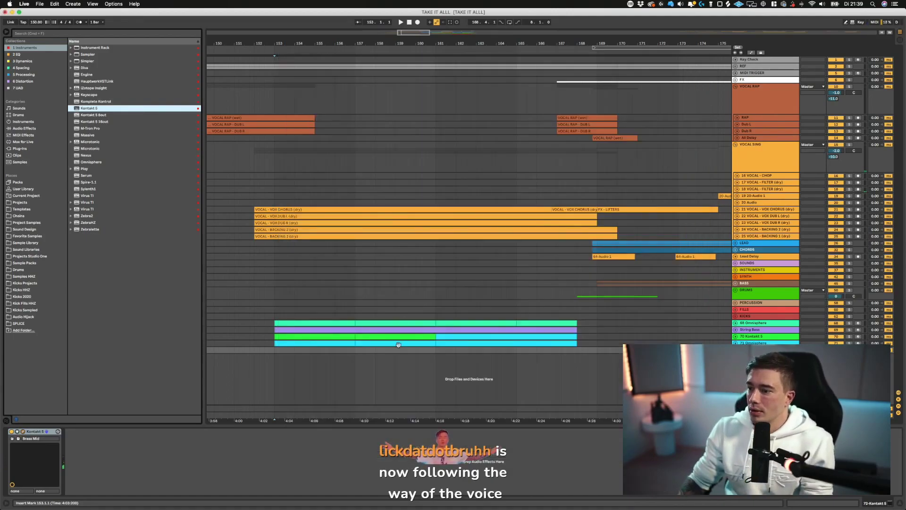
- Add a Utility after the brass Kontakt 5 and raise its gain to about 7.3 dB
click(24, 61)
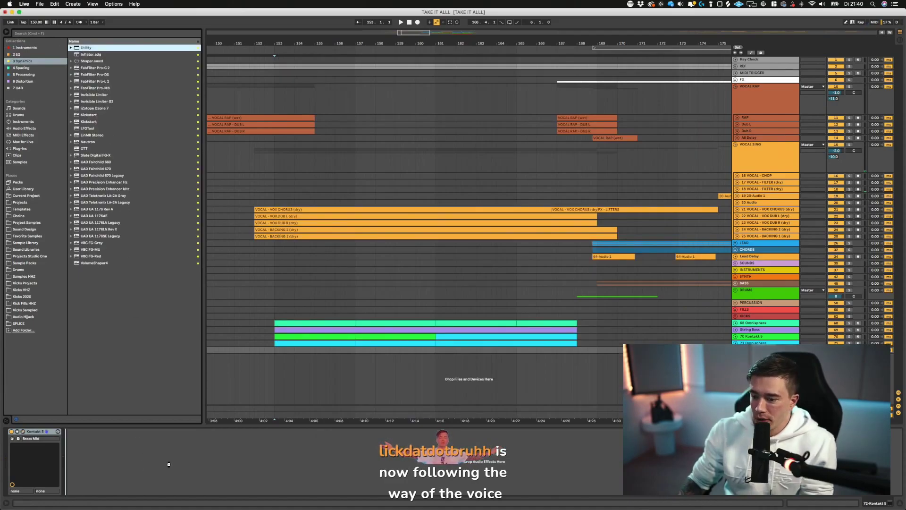
drag(168, 464, 170, 464)
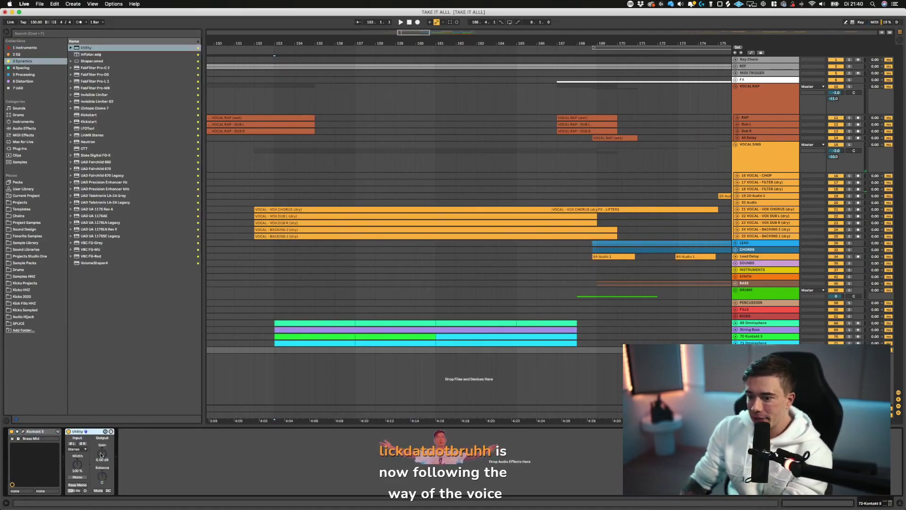
drag(102, 453, 102, 449)
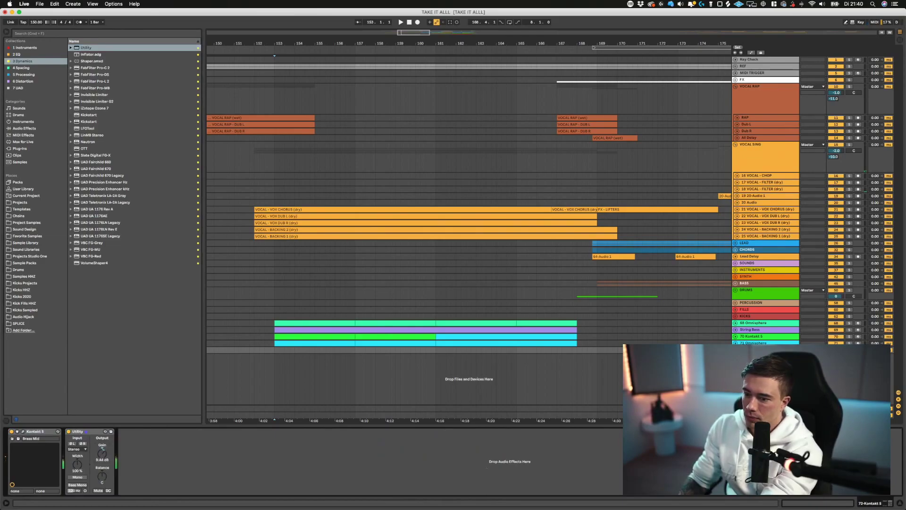
- Play from bar 153 and insert an empty seven-bar MIDI clip on the brass track from bar 161 to bar 168
key(space)
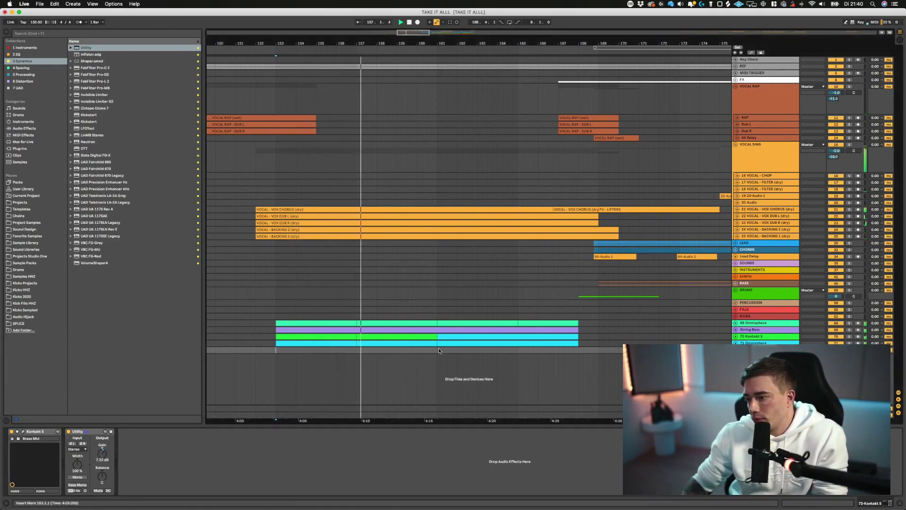
drag(438, 349, 579, 351)
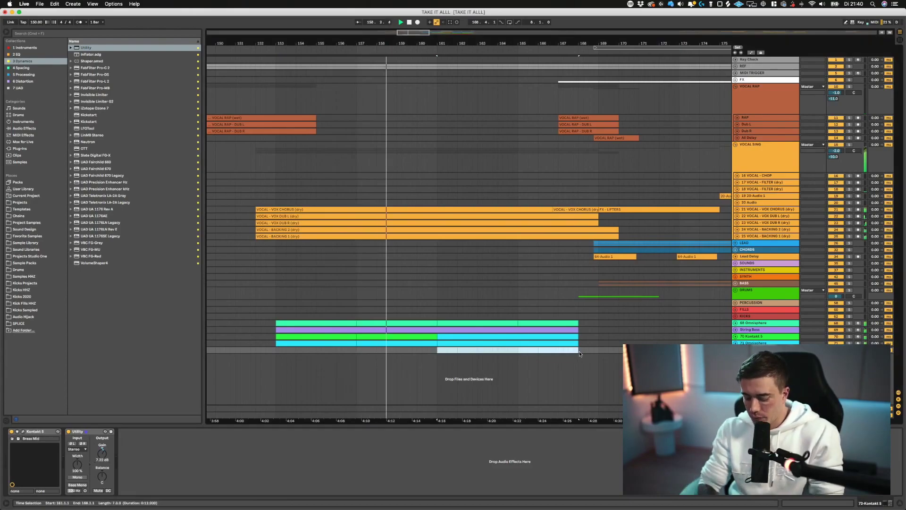
key(super+shift+m)
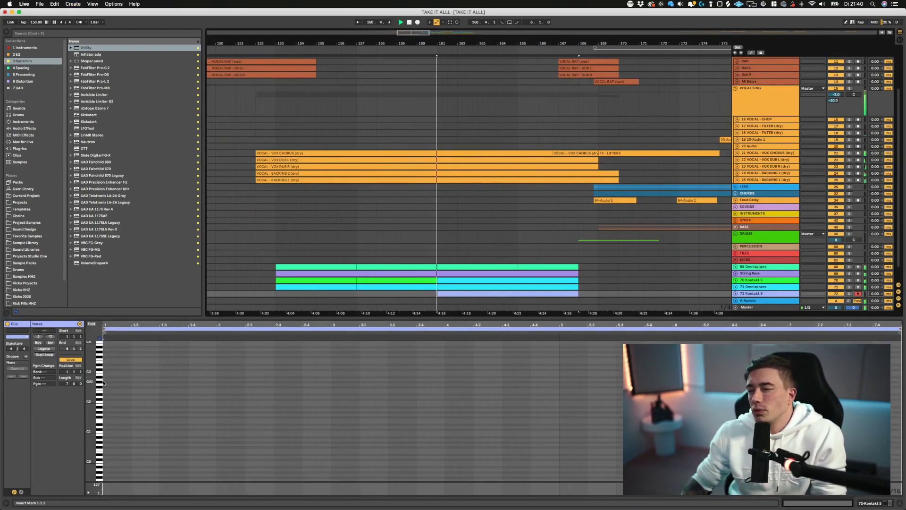
- Draw a two-bar G#3 note at the start of the brass clip and play it against the arrangement
mouse_move(104, 378)
mouse_down()
mouse_move(113, 376)
mouse_move(93, 389)
mouse_up()
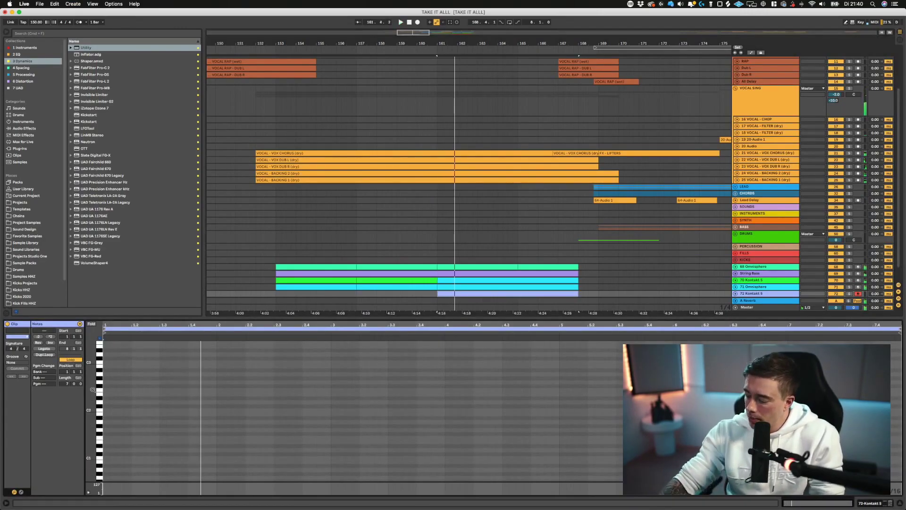
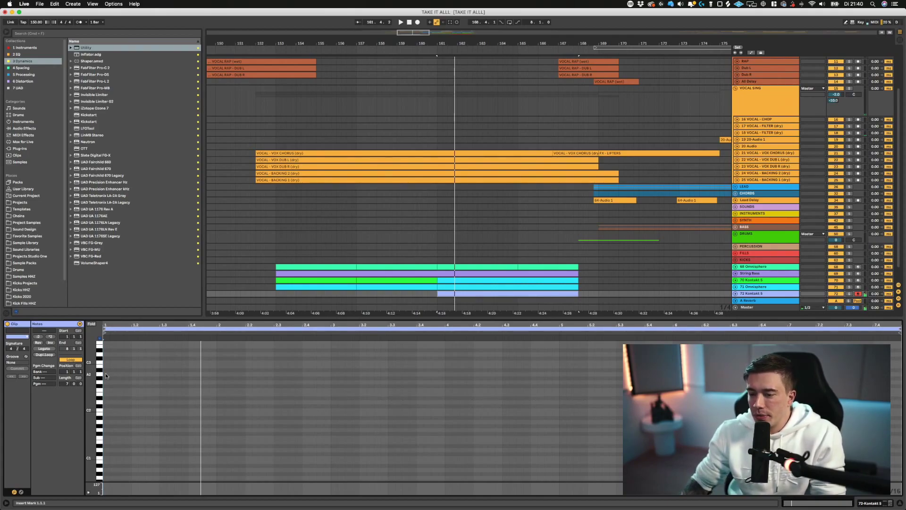
scroll(104, 371, up, 3)
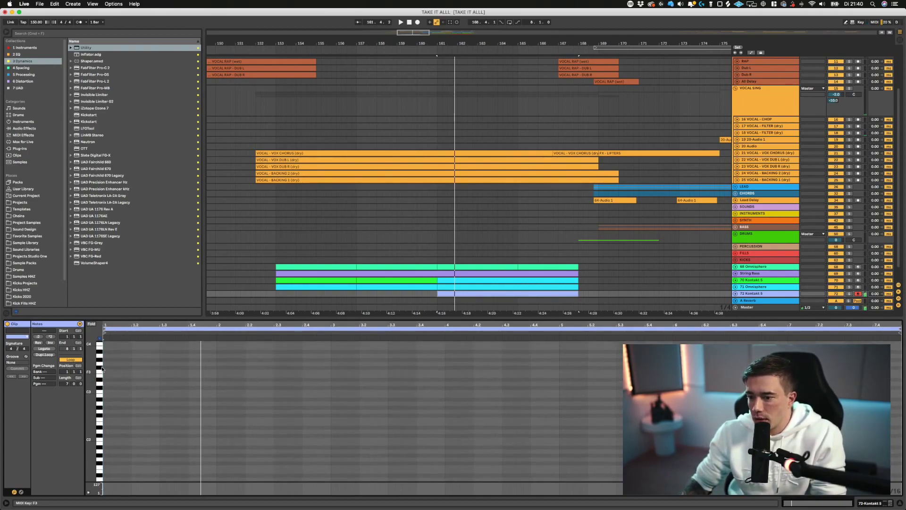
drag(109, 359, 330, 359)
key(space)
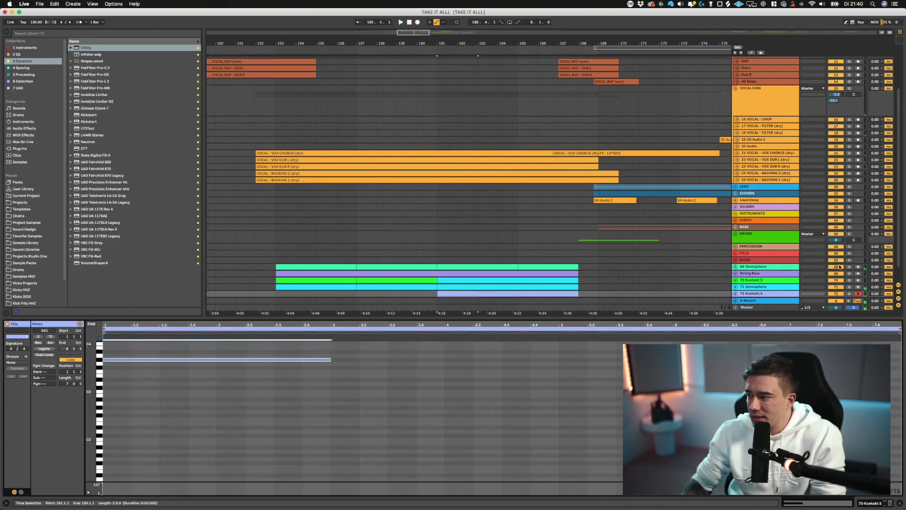
drag(751, 316, 751, 365)
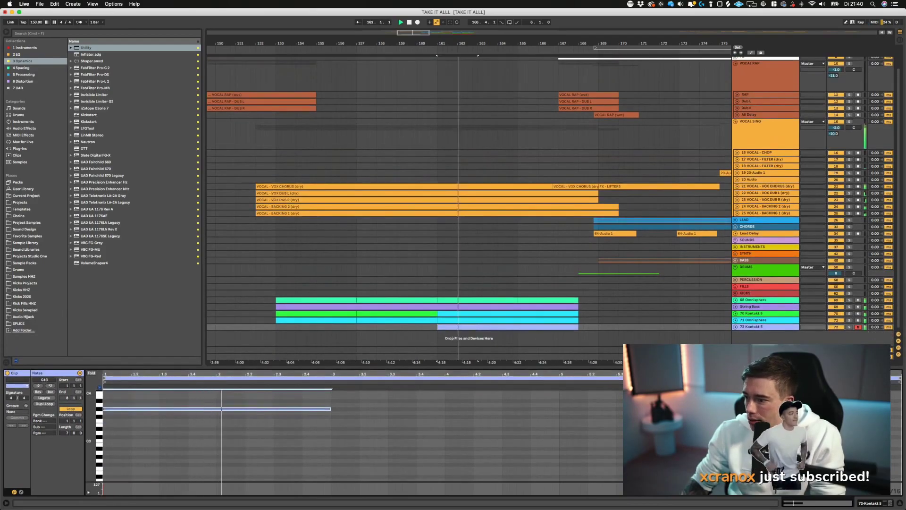
key(space)
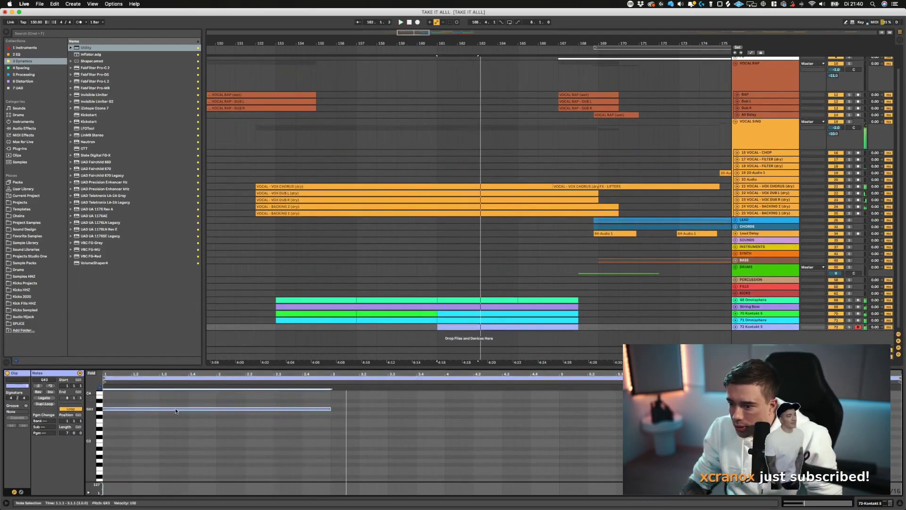
- Duplicate the opening brass note into a one-bar G3 in the clip's bar 3 and a one-bar F3 in bar 4
drag(178, 409, 402, 413)
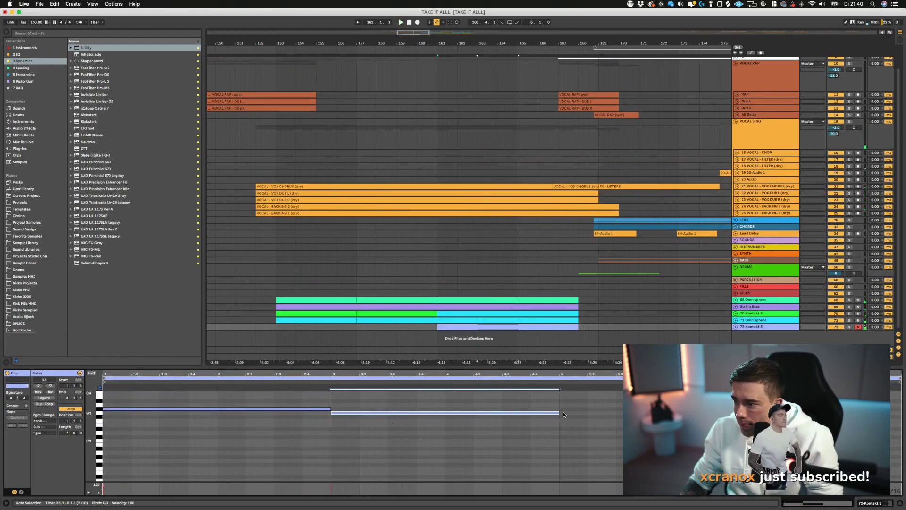
drag(563, 414, 535, 422)
click(474, 434)
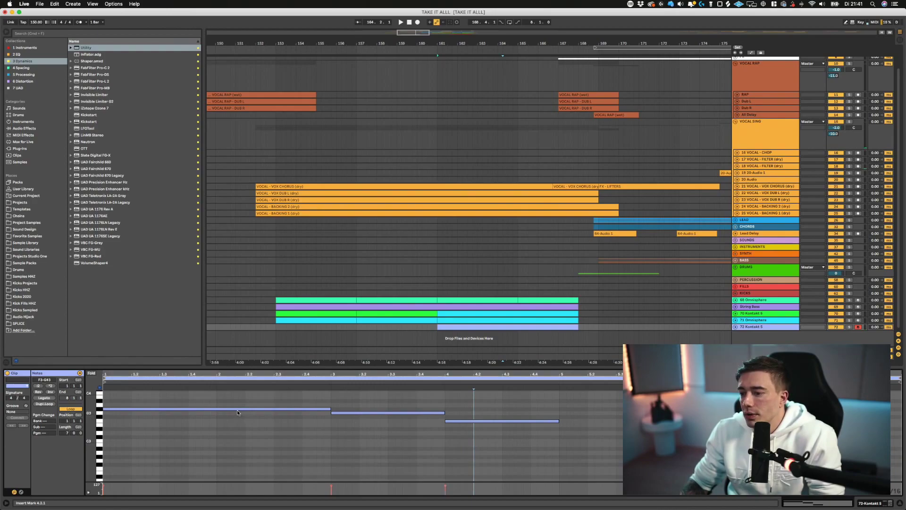
- Try the opening two-bar brass note at D#3, listen to it and undo the pitch change
drag(236, 409, 231, 429)
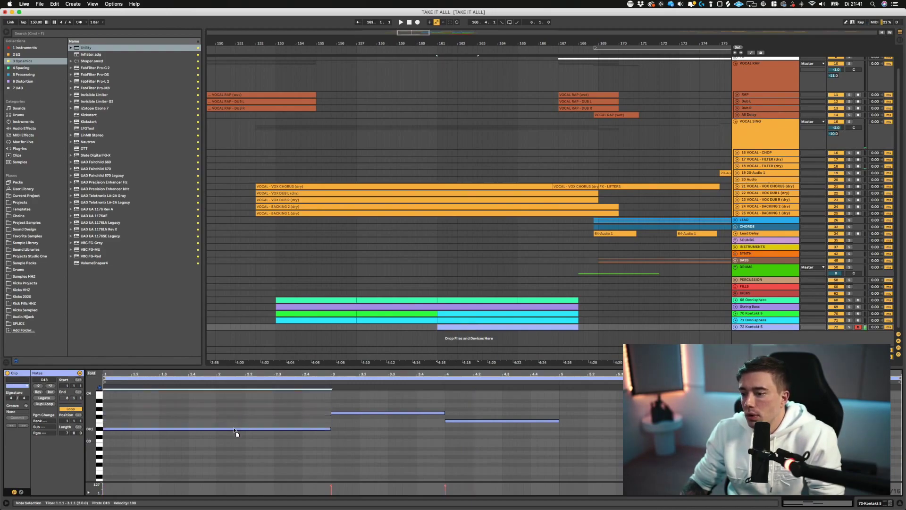
key(space)
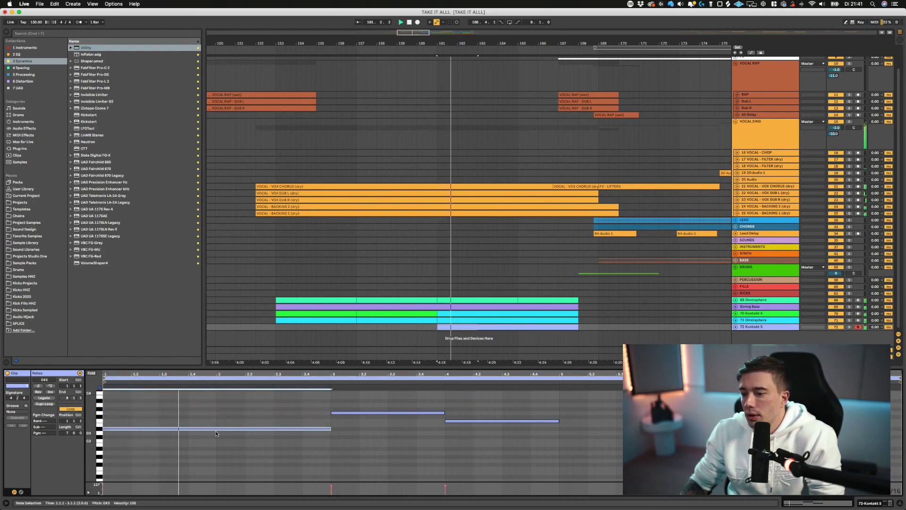
key(space)
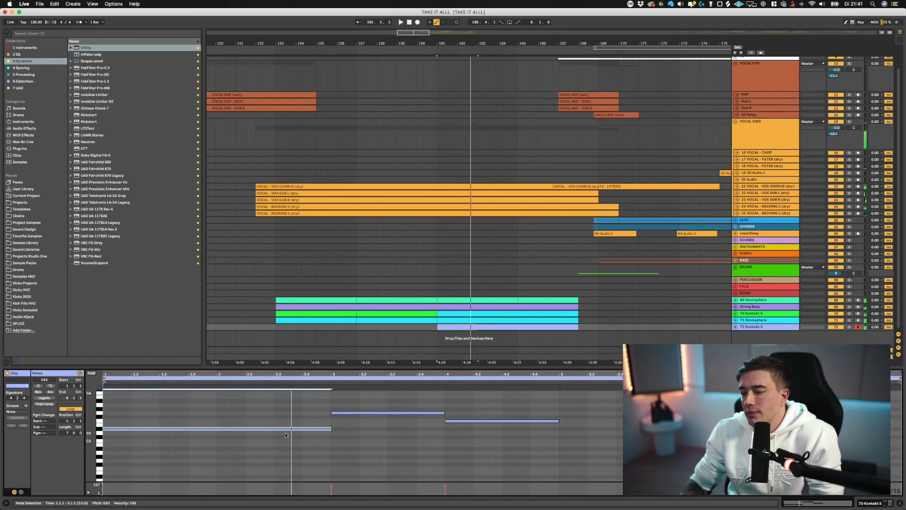
key(super+z)
key(super+shift+z)
- Play the brass line and add one-bar notes D#3, F3 and G3 in bars 5, 6 and 7 of the clip
key(space)
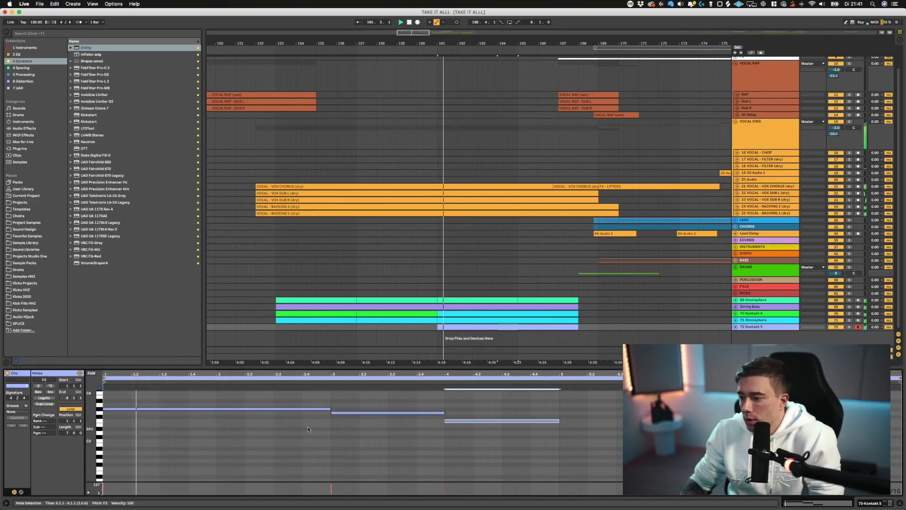
click(316, 429)
click(348, 432)
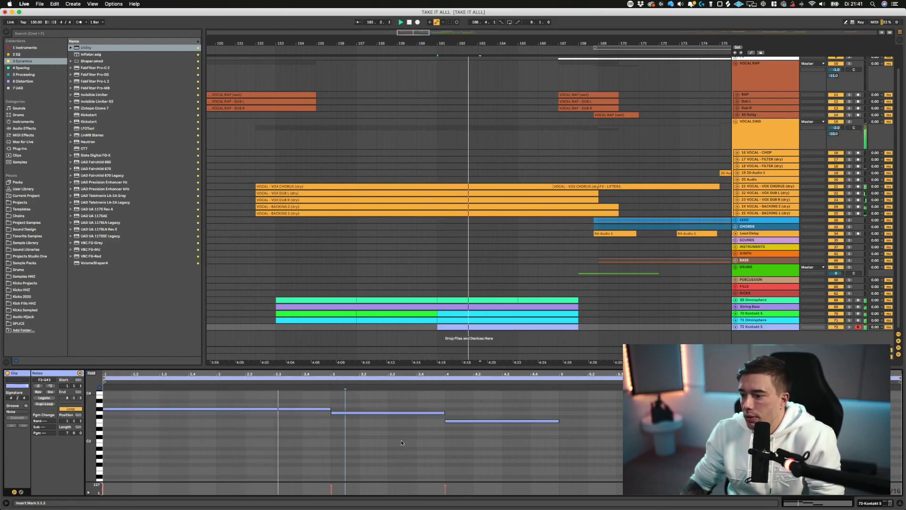
scroll(405, 440, up, 3)
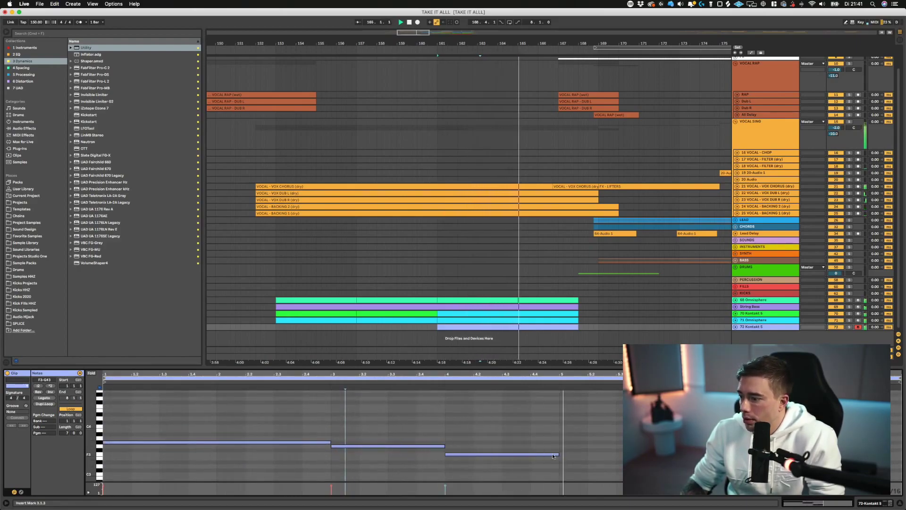
double_click(571, 462)
key(Left)
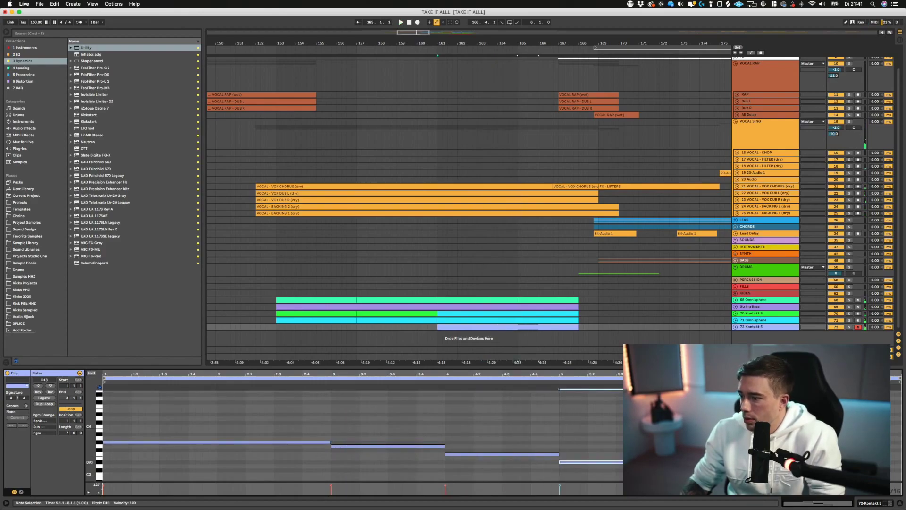
double_click(670, 450)
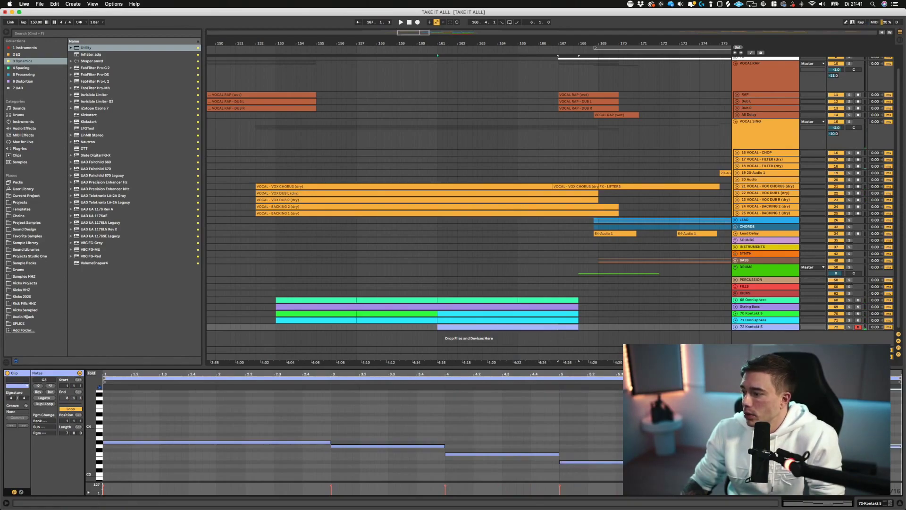
- Play the finished brass line, unfold the brass track and lower its volume to about -2.1 dB
key(space)
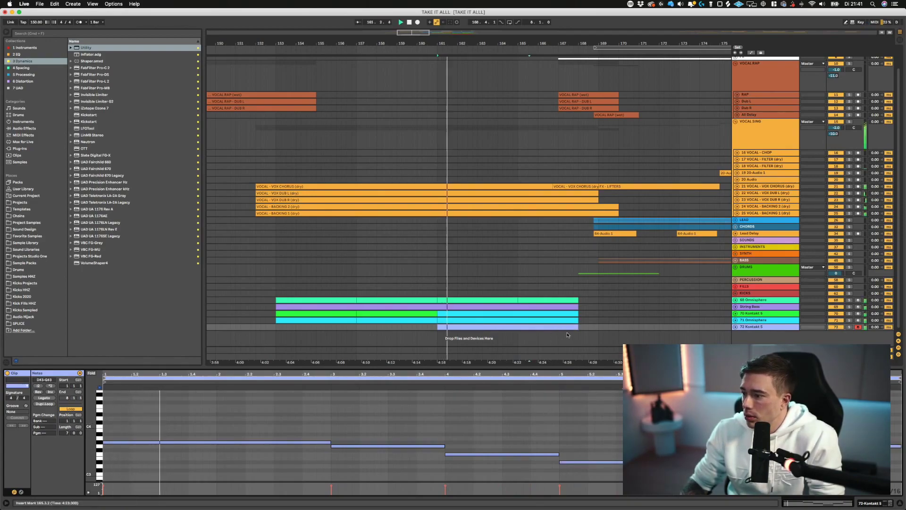
click(735, 326)
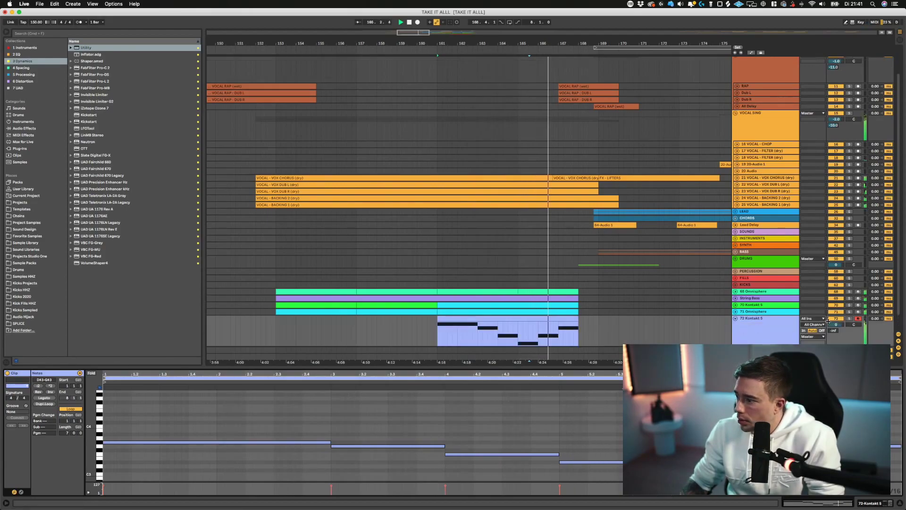
drag(835, 324, 835, 329)
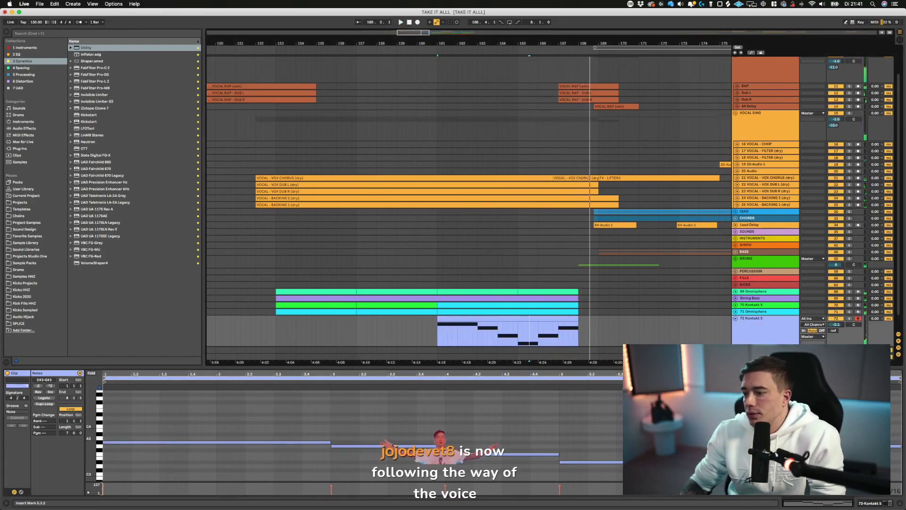
key(space)
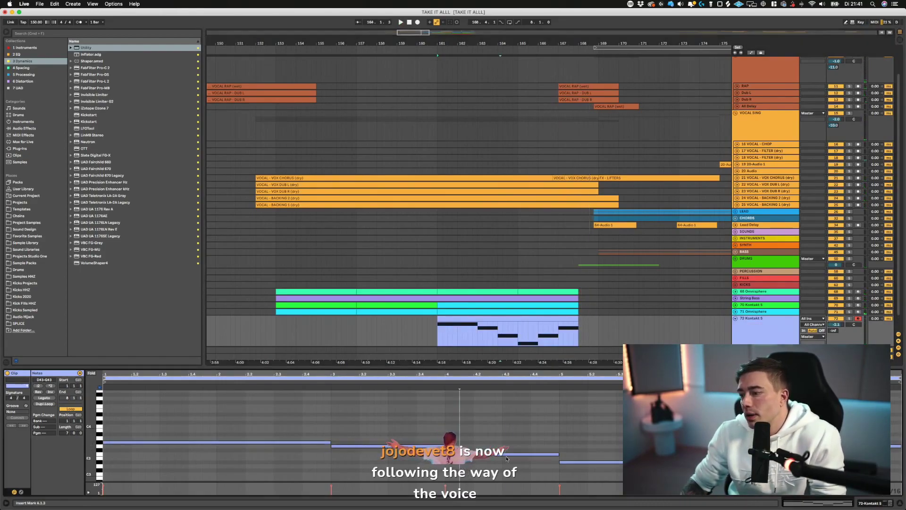
- Audition the individual brass notes in bars 4, 5 and 6 of the clip
click(508, 454)
click(593, 461)
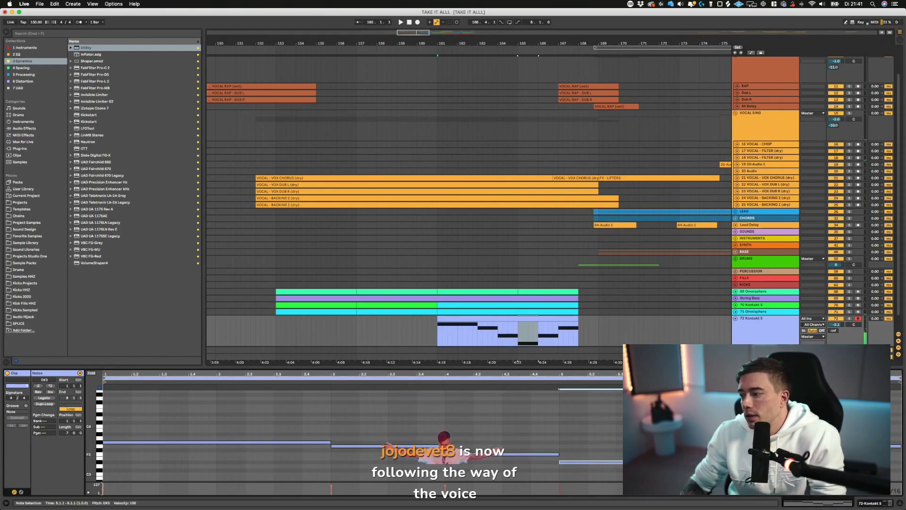
click(708, 454)
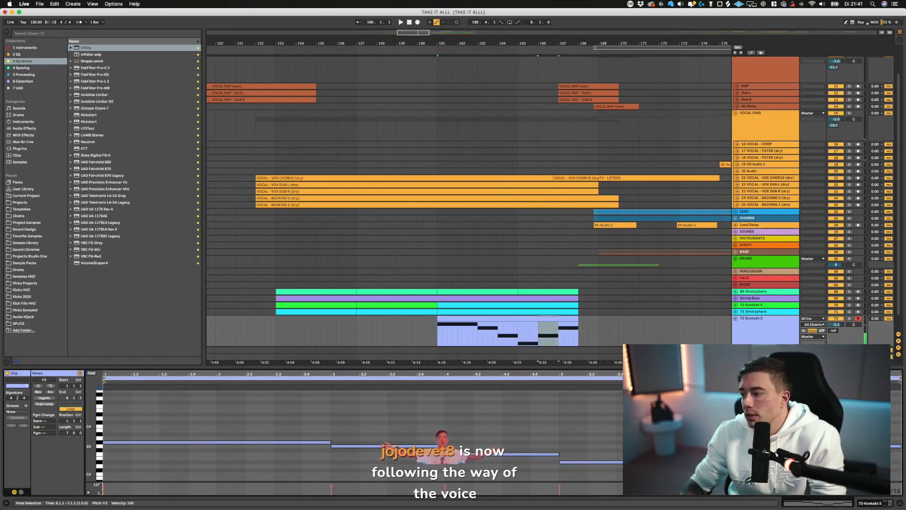
- Play from just before bar 161 and lower the brass track volume to about -3.7 dB
click(422, 330)
key(space)
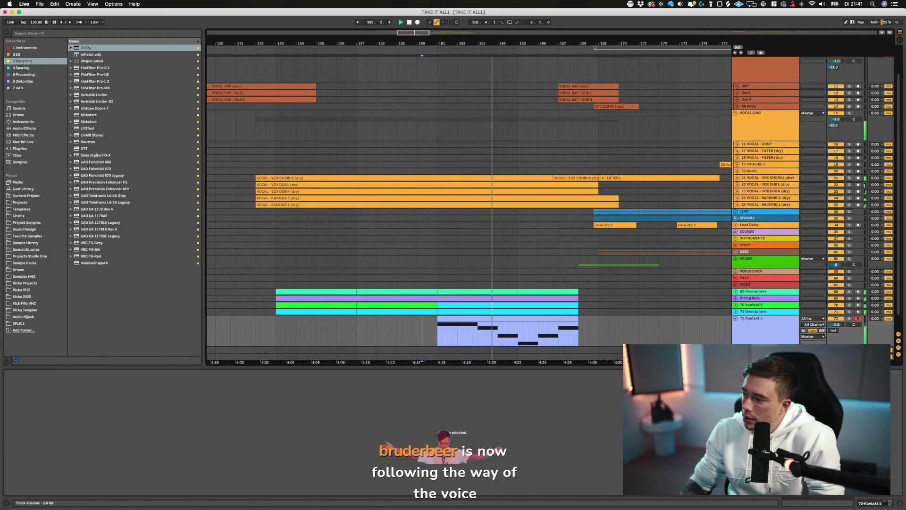
drag(835, 324, 838, 327)
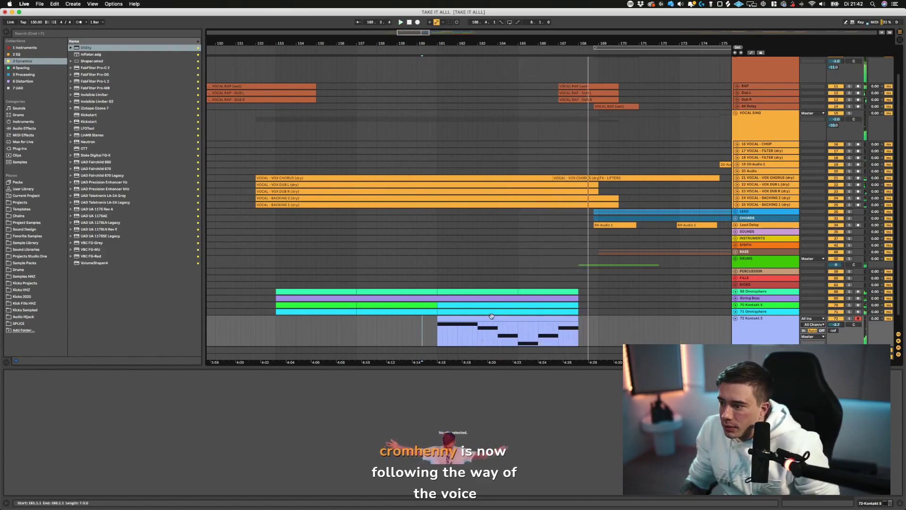
- Reopen the brass clip's notes, audition the G3 in bar 3 and play the line from bar 162
double_click(491, 316)
click(359, 445)
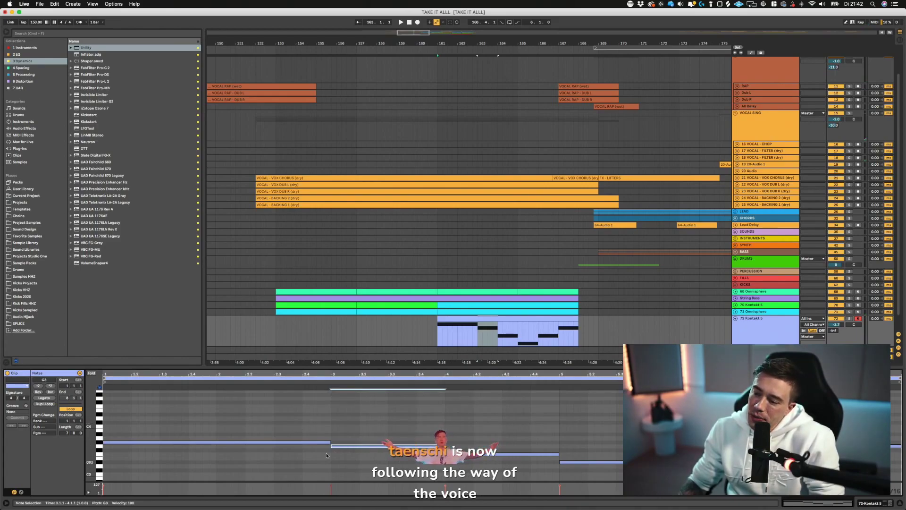
click(267, 415)
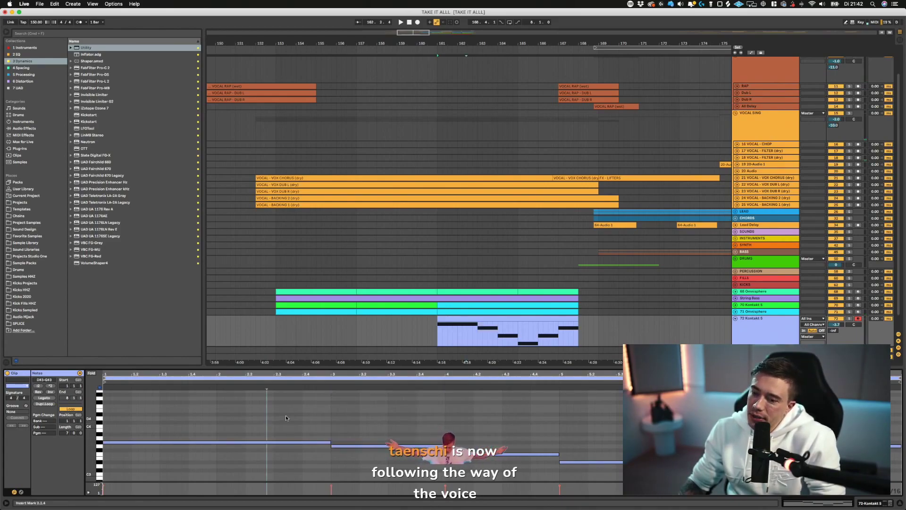
key(space)
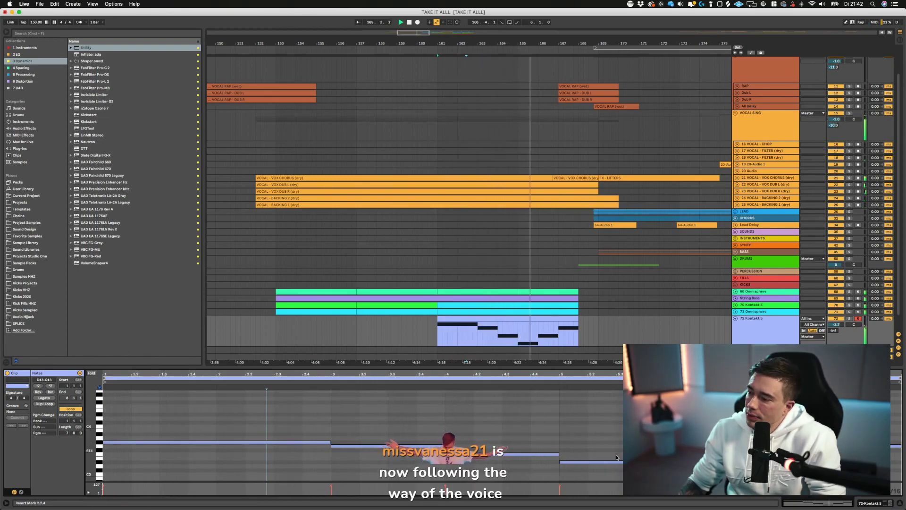
- Raise the brass note in the clip's bar 5 to G#3 and listen to the transition from bar 4
click(509, 456)
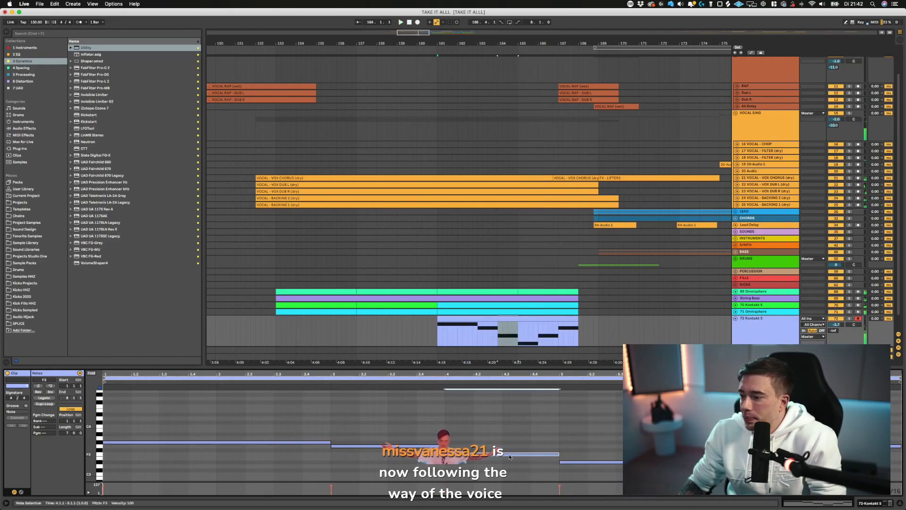
drag(577, 464, 580, 451)
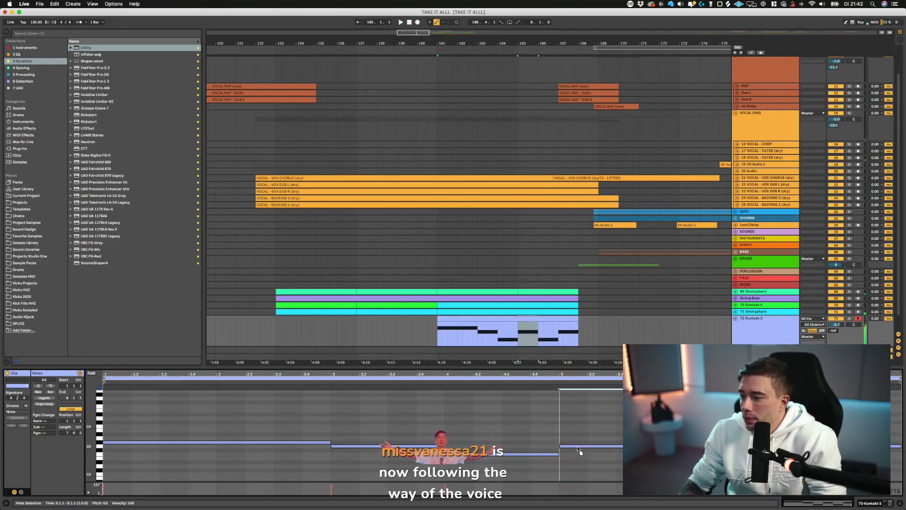
click(555, 418)
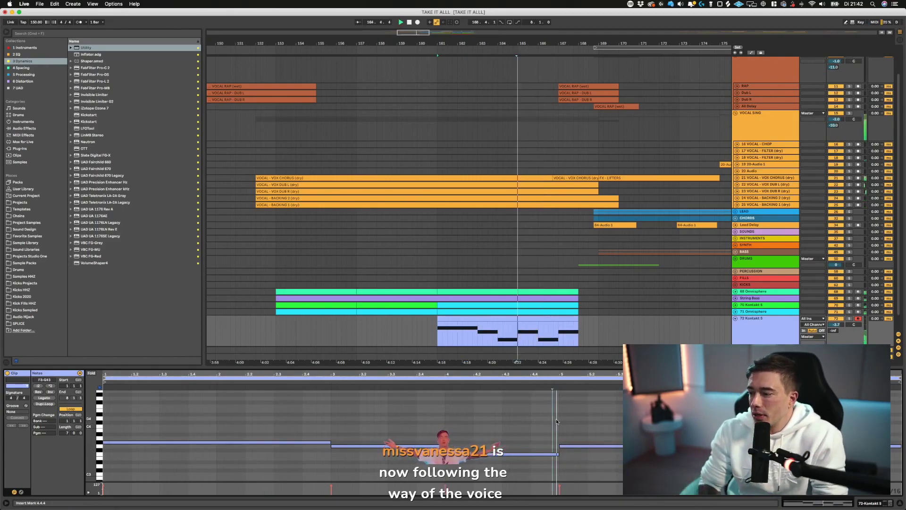
key(space)
key(space)
click(530, 418)
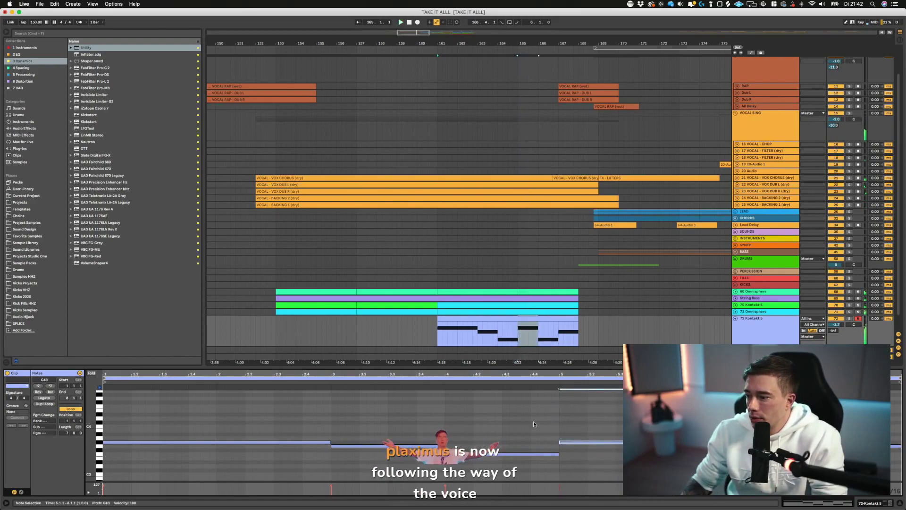
key(space)
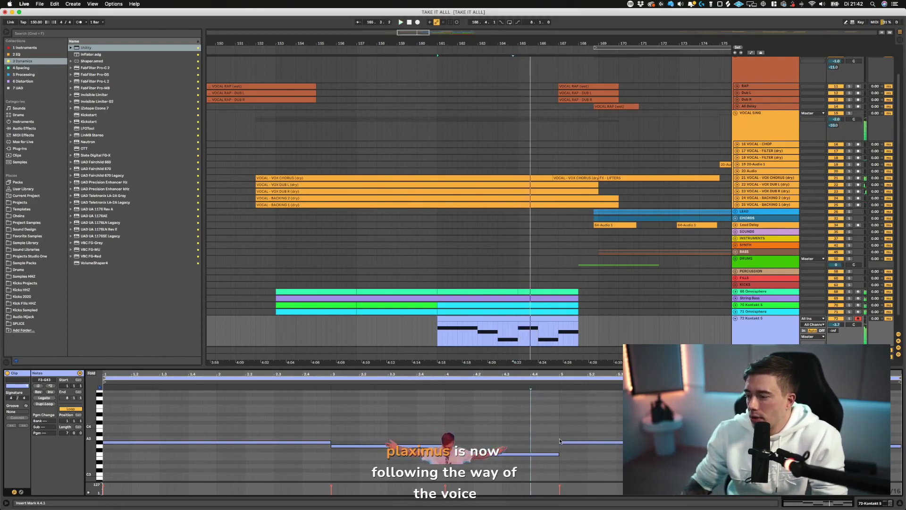
- Raise the brass note in the clip's bar 4 to G#3 and play from there
click(371, 446)
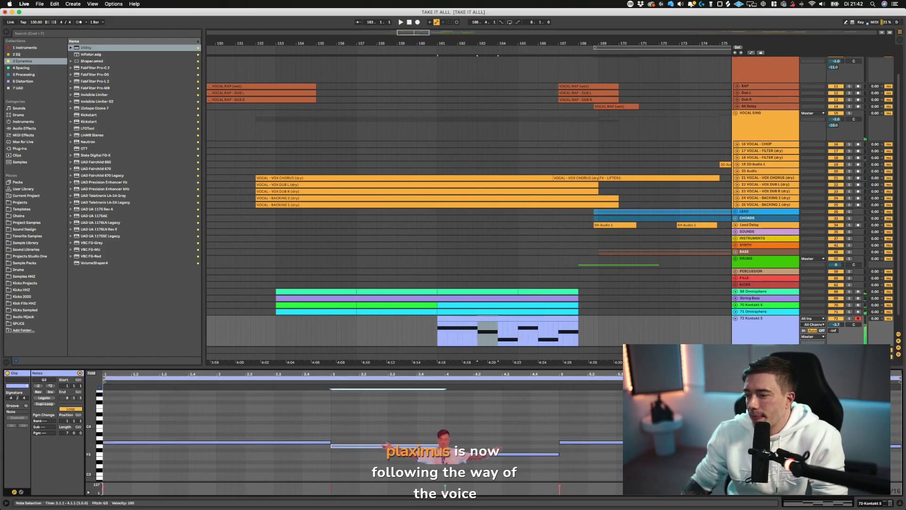
drag(483, 454, 484, 440)
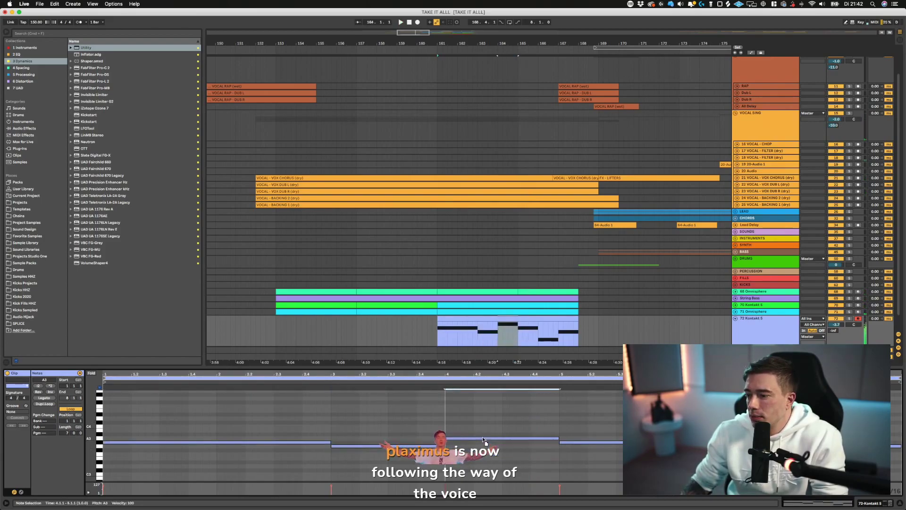
click(442, 430)
key(space)
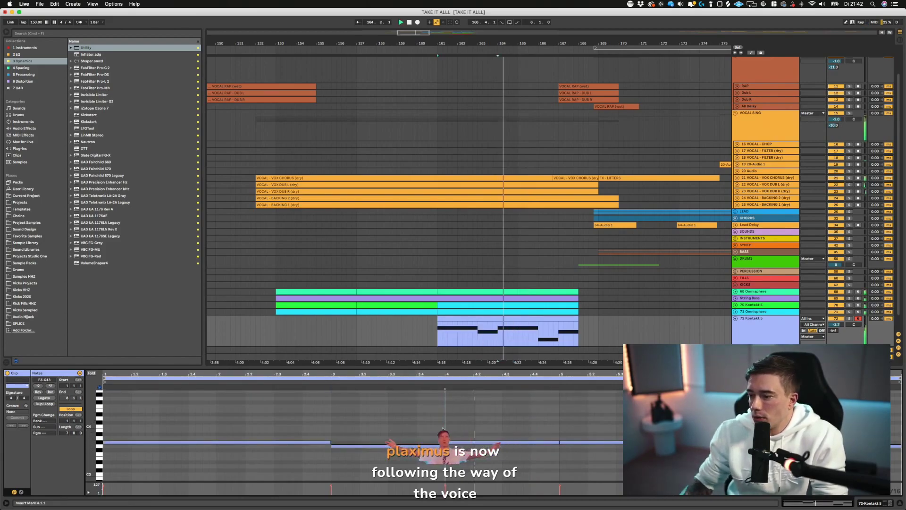
- Undo the recent brass note pitch changes, then listen to the line from bar 161 and from the clip's bar 3
key(super+z)
key(super+z)
key(super+z)
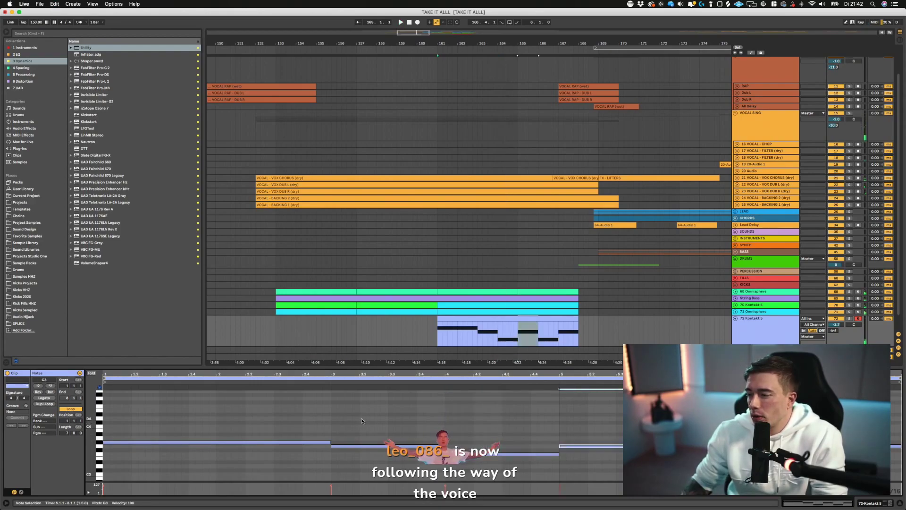
key(space)
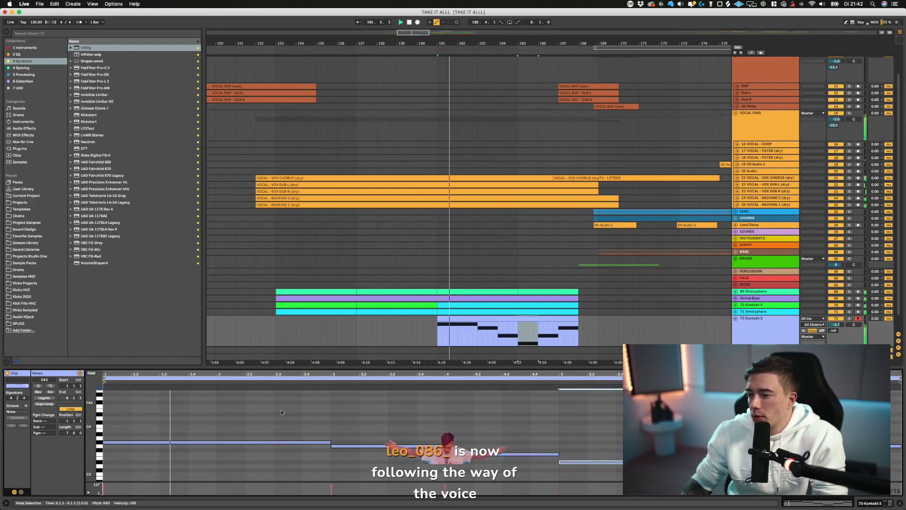
click(338, 430)
key(space)
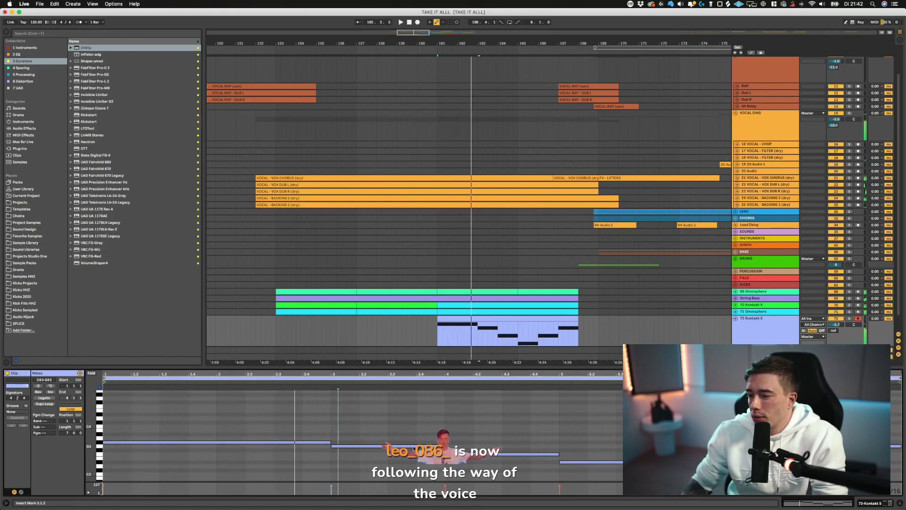
key(space)
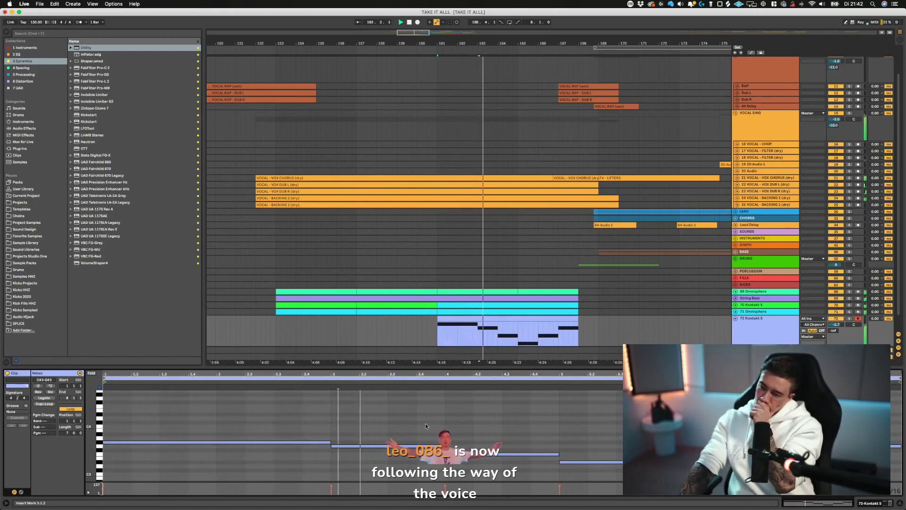
key(space)
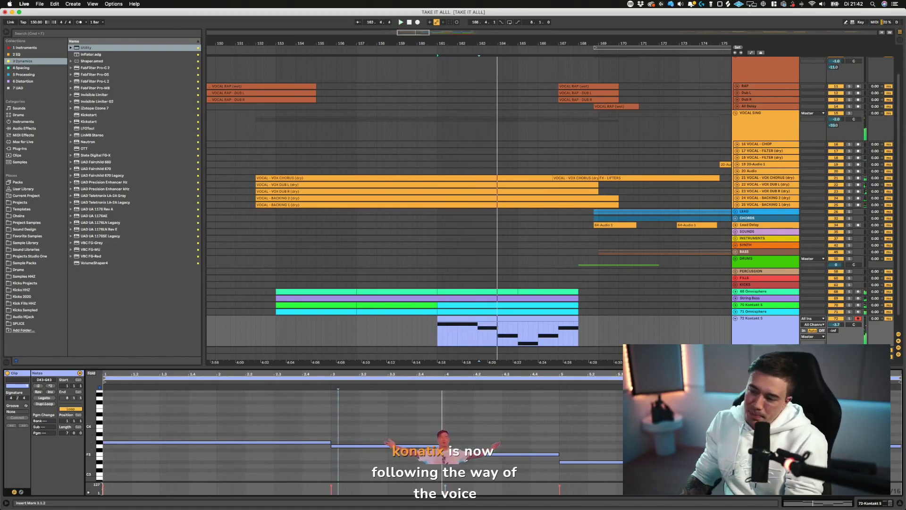
- Raise the brass note in the clip's bar 4 to A#3 and play the line from just before bar 161
drag(462, 453, 462, 436)
click(409, 414)
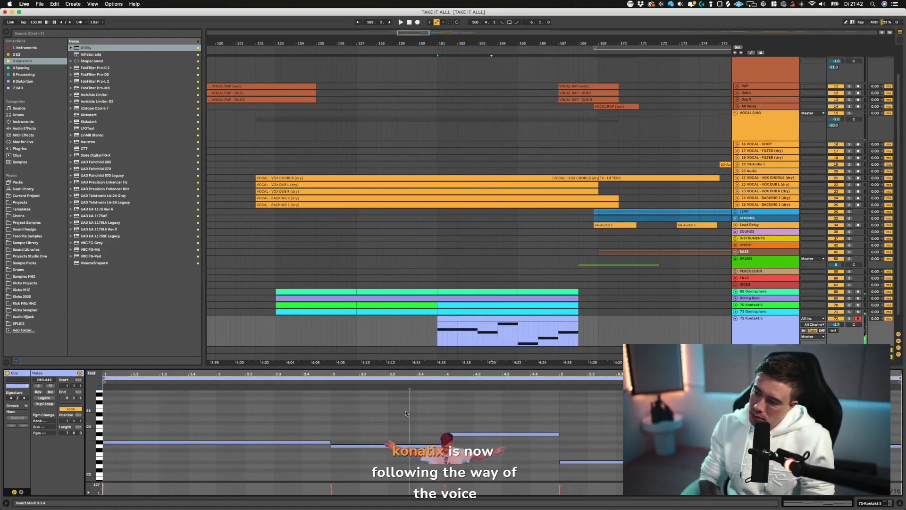
key(space)
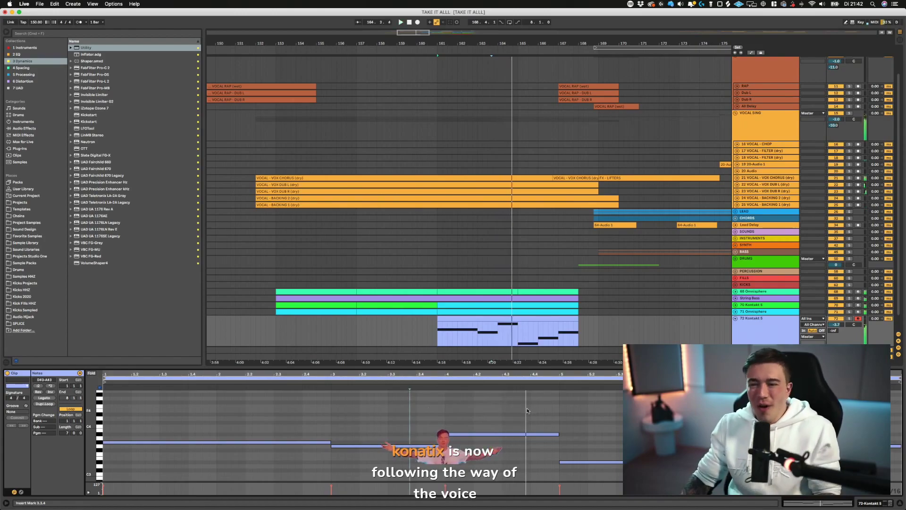
click(432, 331)
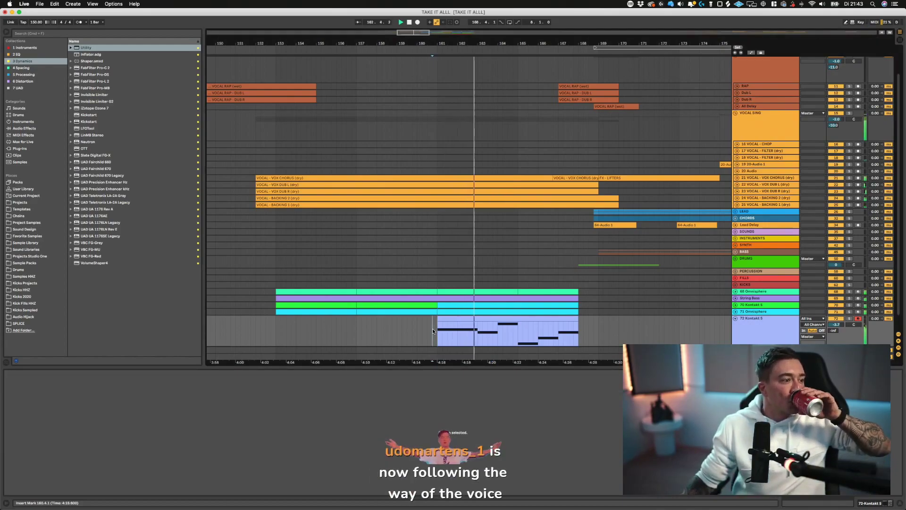
- Raise the brass notes in the clip's bars 5, 6 and 7 to G#3, A#3 and C4 and listen to the line
click(535, 321)
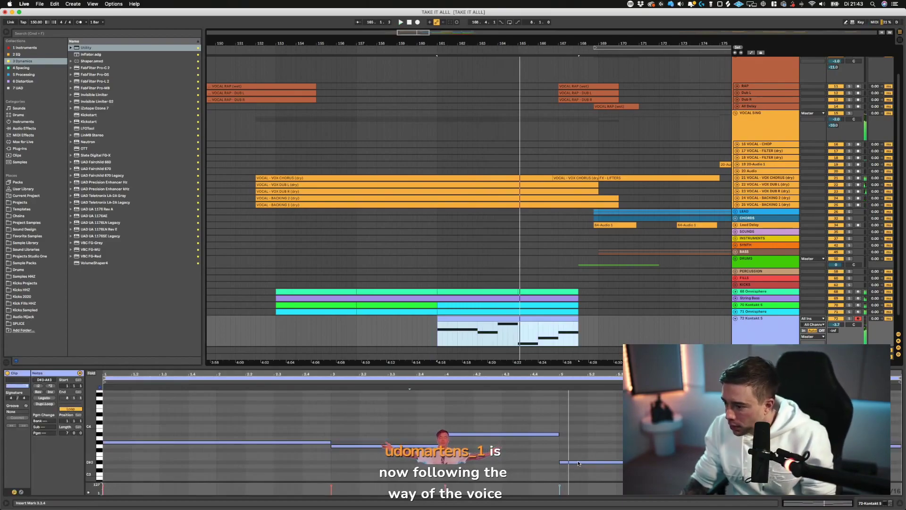
drag(579, 462, 580, 442)
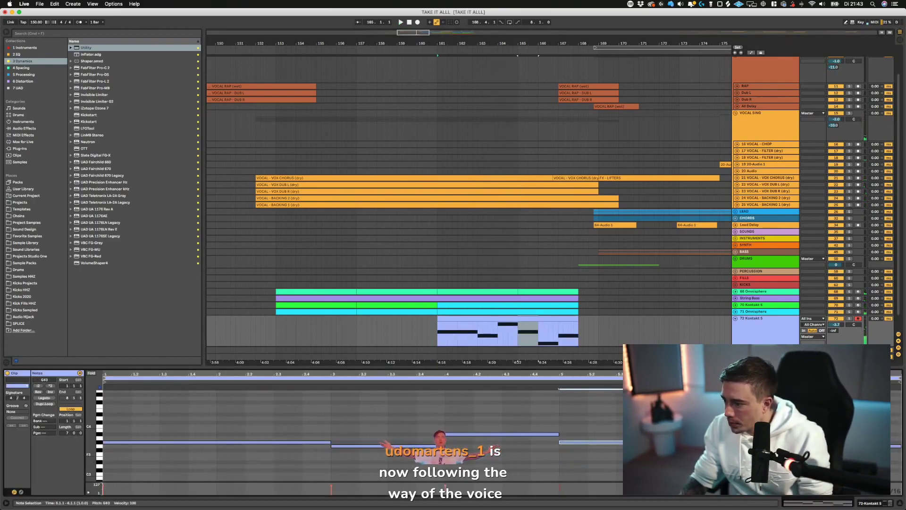
drag(694, 454, 694, 439)
drag(808, 445, 808, 426)
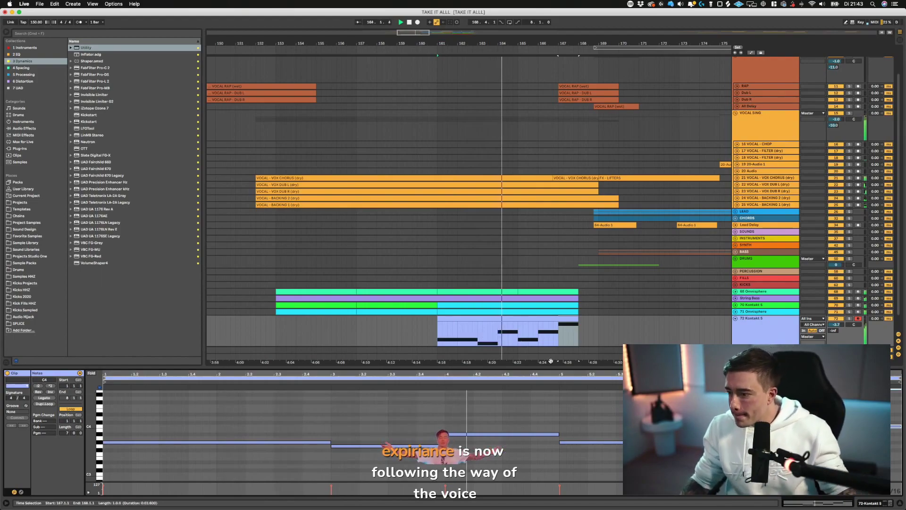
click(601, 405)
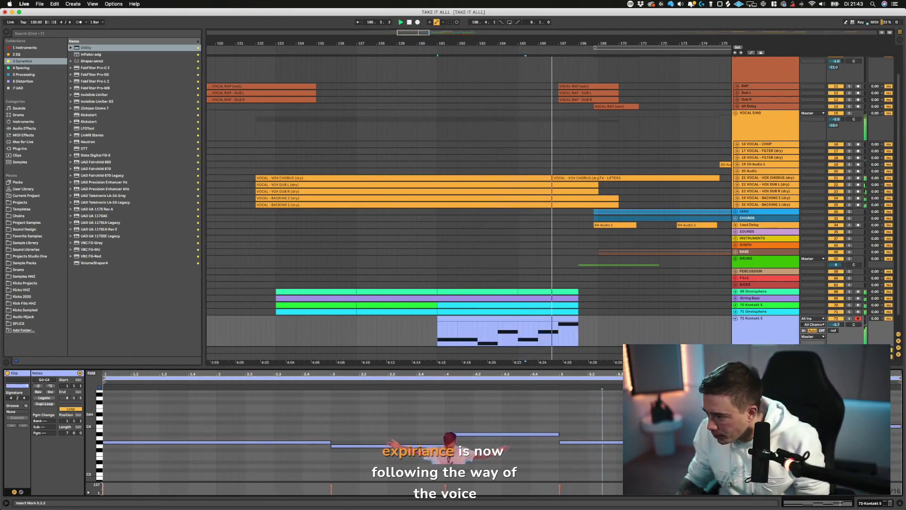
- Solo the 71 Omnisphere track, play it and remove the F4 at the top of the chord in its clip's bar 5
click(735, 312)
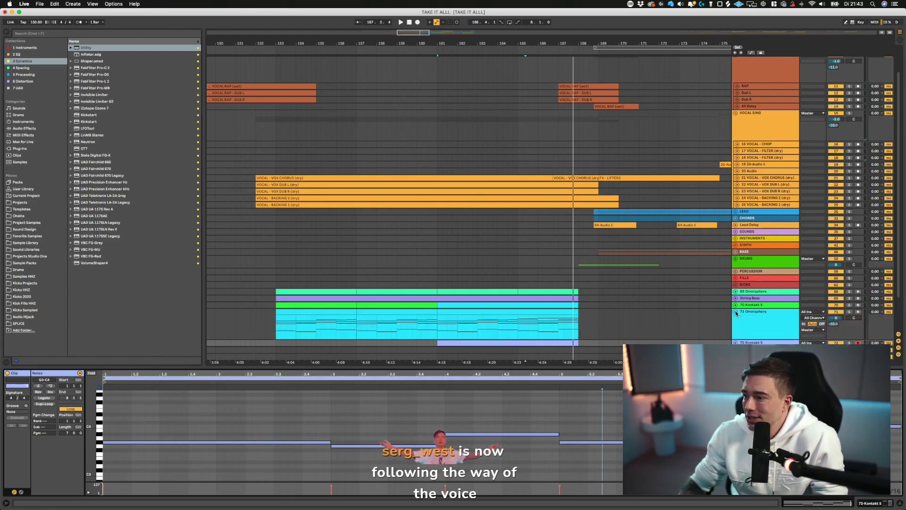
click(504, 324)
key(s)
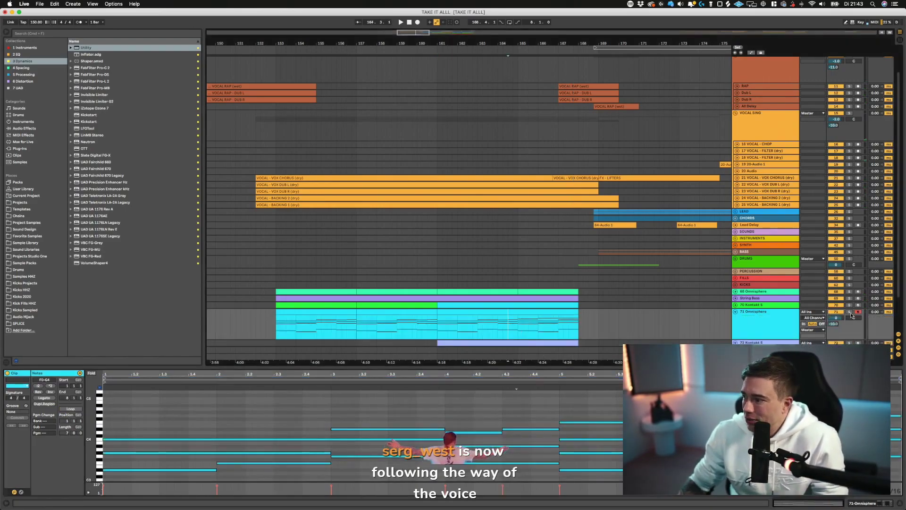
key(space)
click(524, 312)
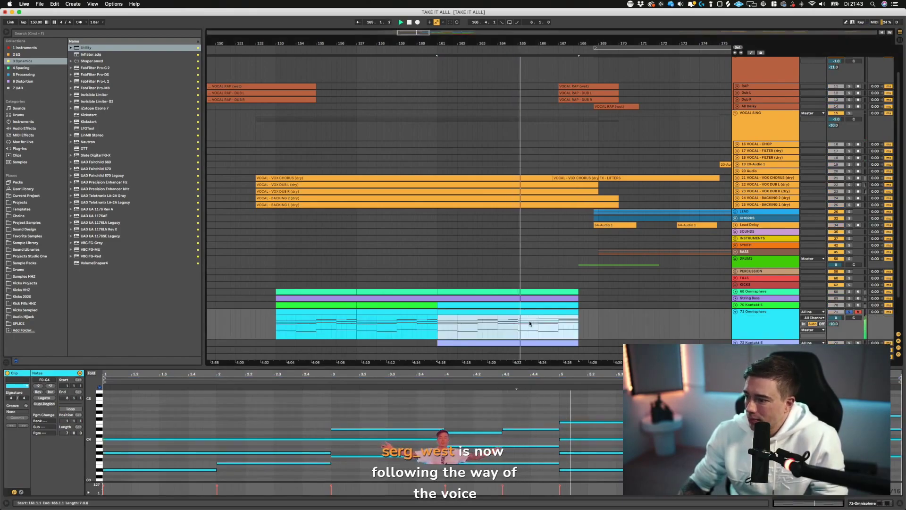
key(space)
click(605, 422)
key(Delete)
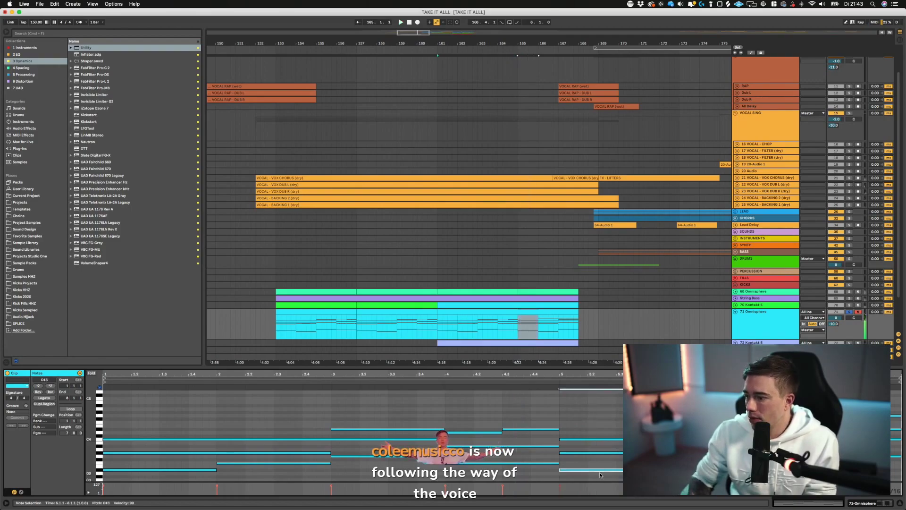
- Listen to the Omnisphere chords from the clip's bar 4 and end the track's solo to hear them in context
click(491, 410)
key(space)
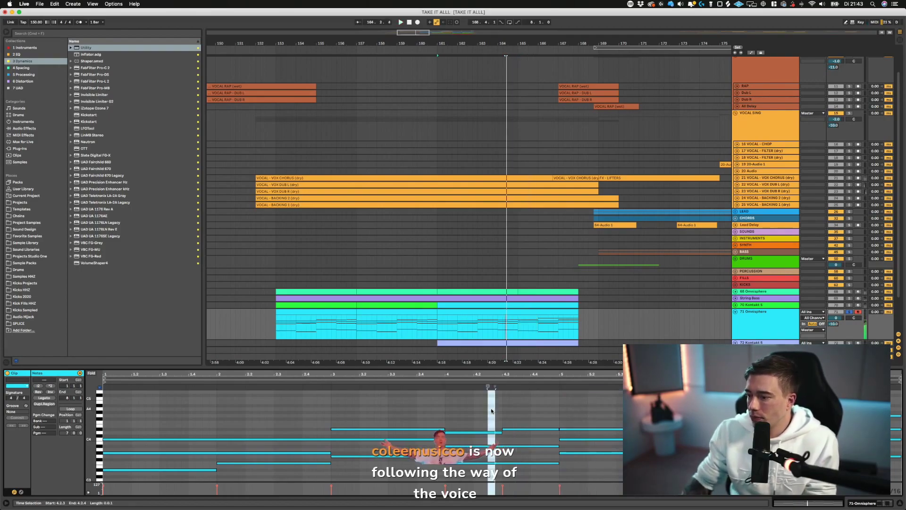
click(492, 410)
key(space)
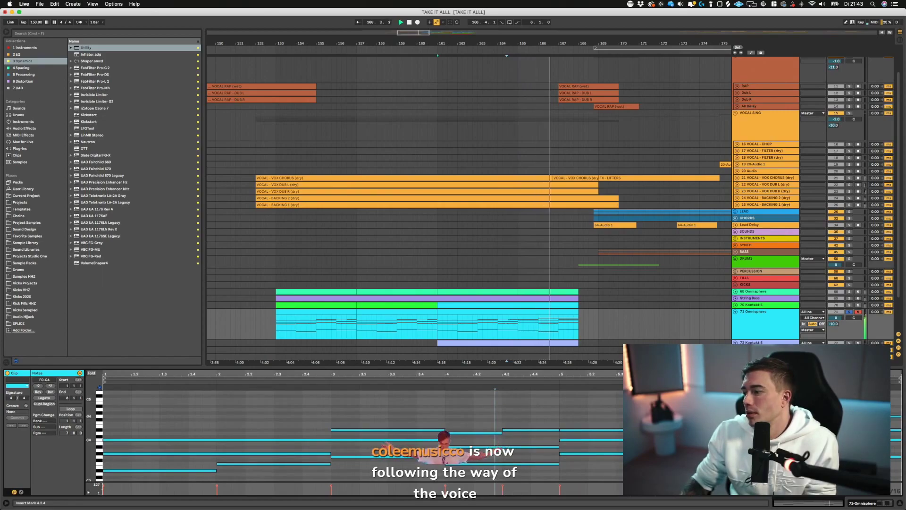
click(507, 323)
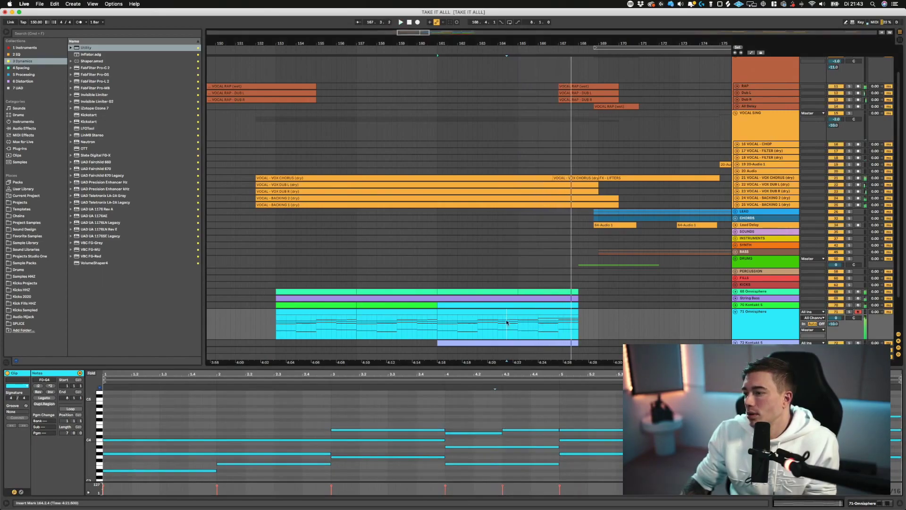
- Lower the top chord note in bar 5 of the 70 Kontakt 5 clip to D#4 and play from bar 4.3
click(540, 305)
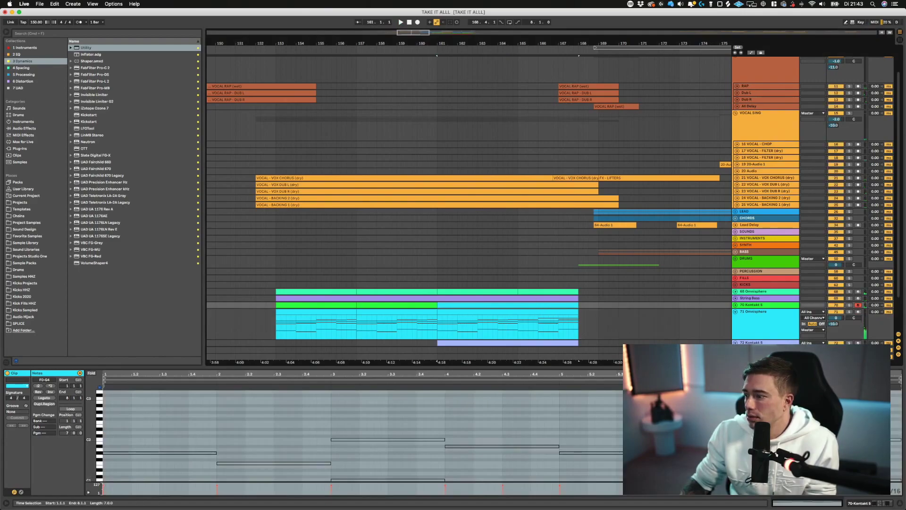
click(667, 400)
scroll(666, 401, up, 5)
scroll(666, 401, down, 2)
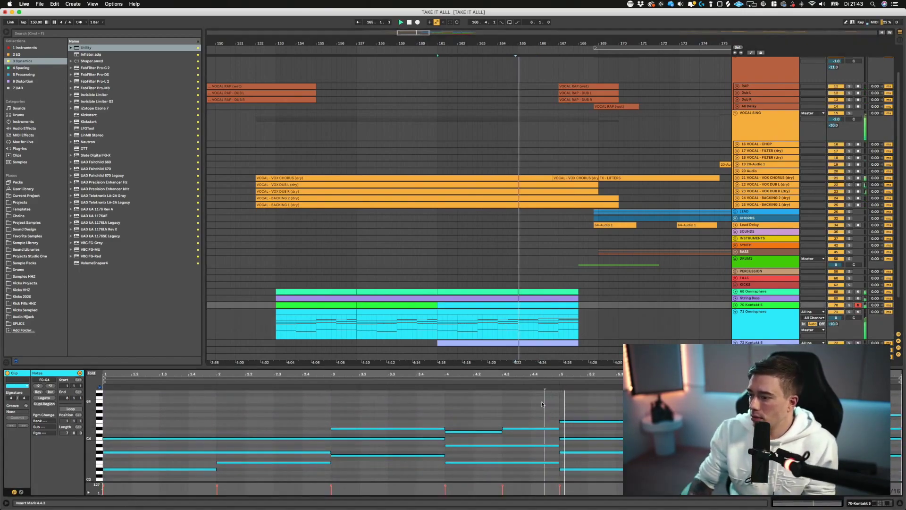
drag(602, 424, 605, 430)
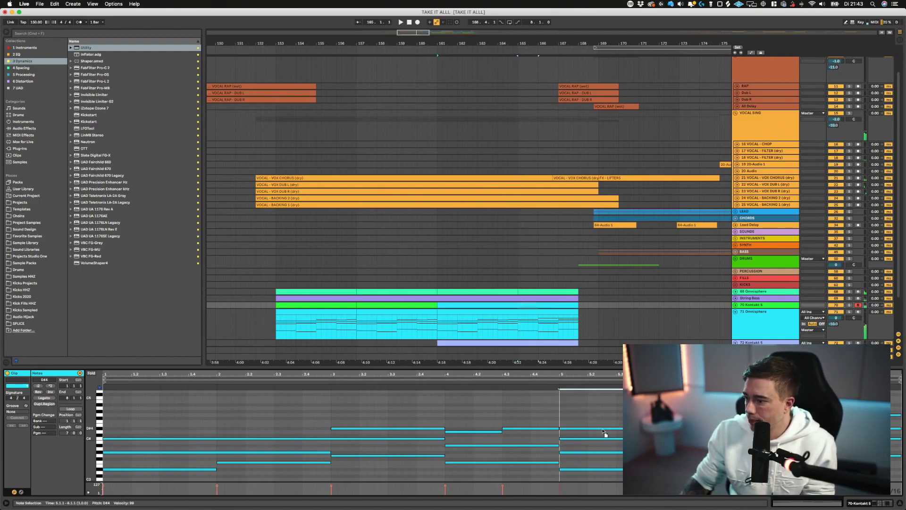
click(503, 411)
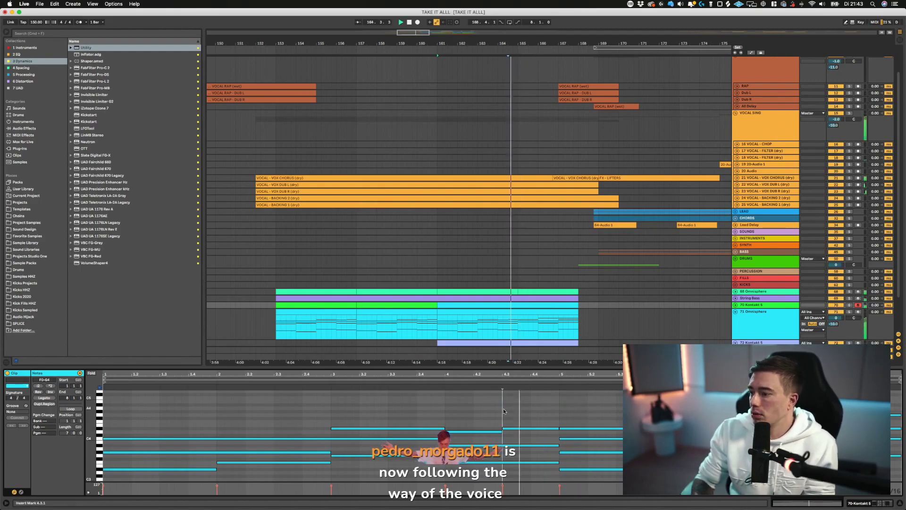
- Reopen the brass clip, try its bar 7 note at G3 and listen to the line
scroll(590, 295, down, 3)
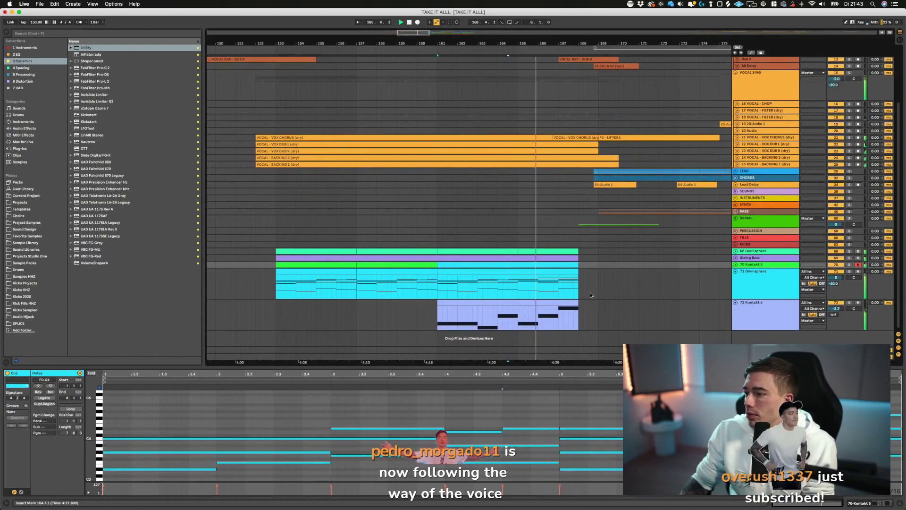
double_click(570, 303)
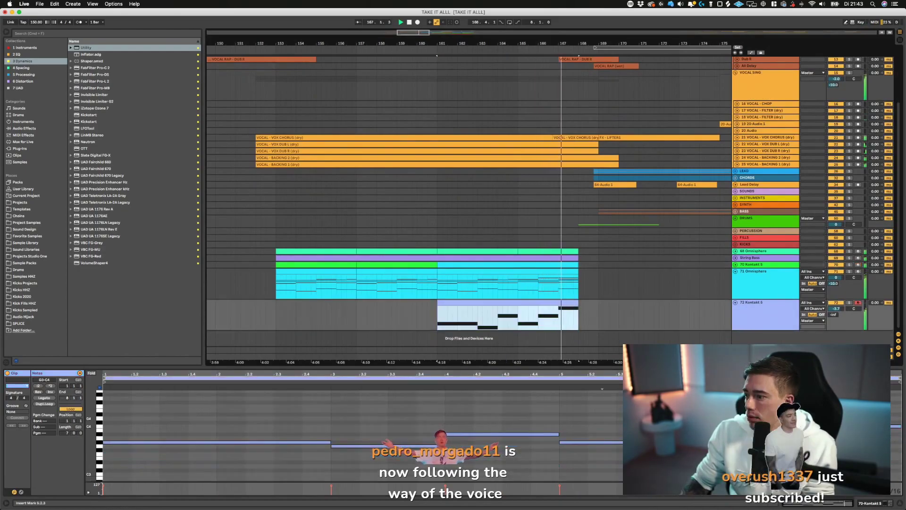
drag(843, 427, 844, 441)
key(space)
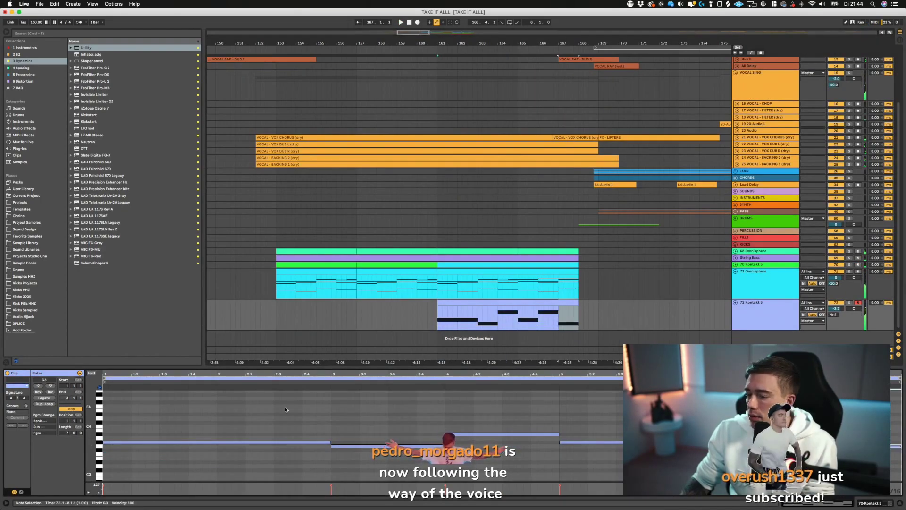
key(space)
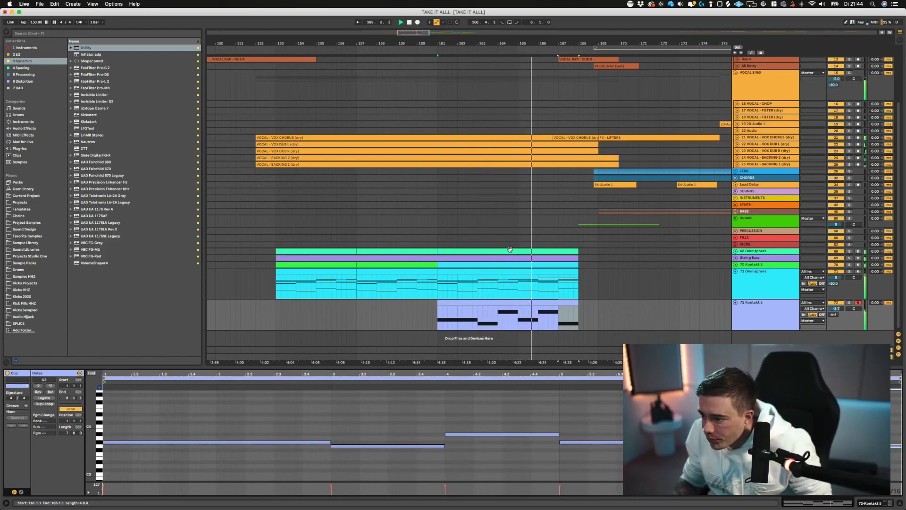
click(609, 413)
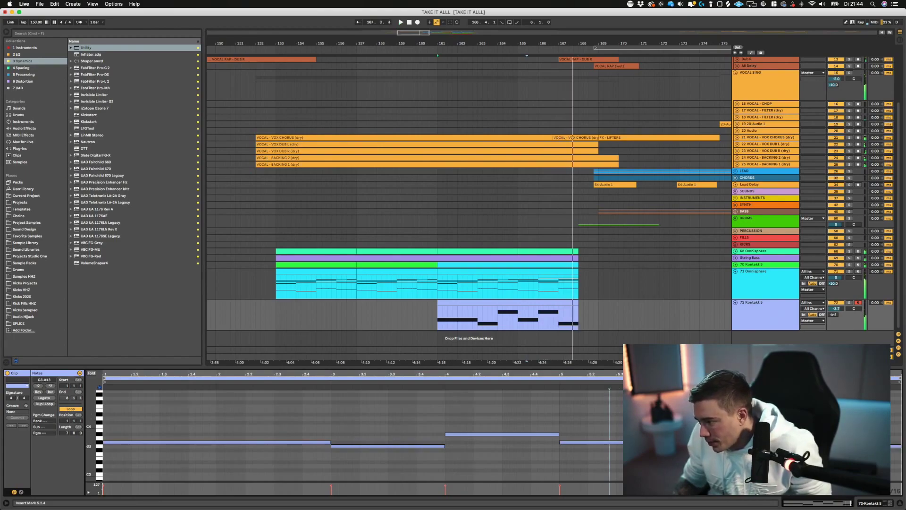
- Raise the brass notes in the clip's bars 7 and 5 to C4 and listen from the end of bar 3
drag(840, 446, 840, 426)
click(472, 436)
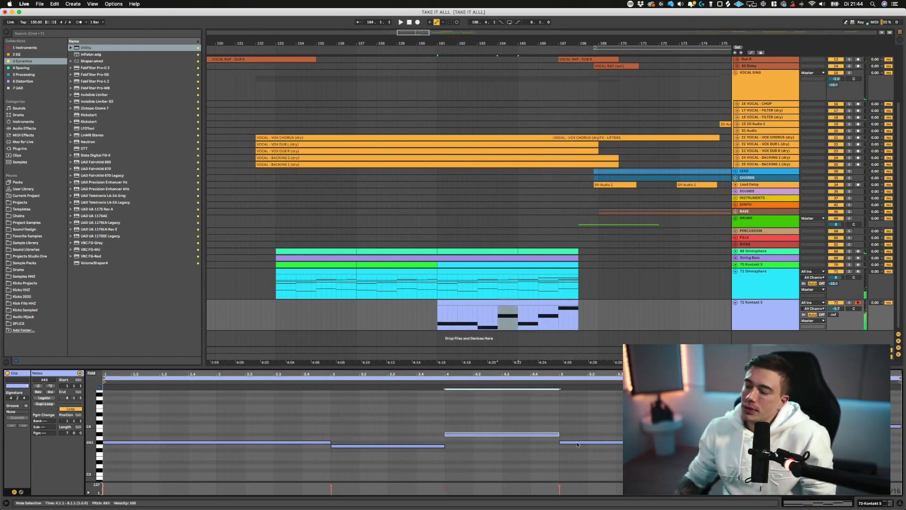
drag(570, 443, 571, 427)
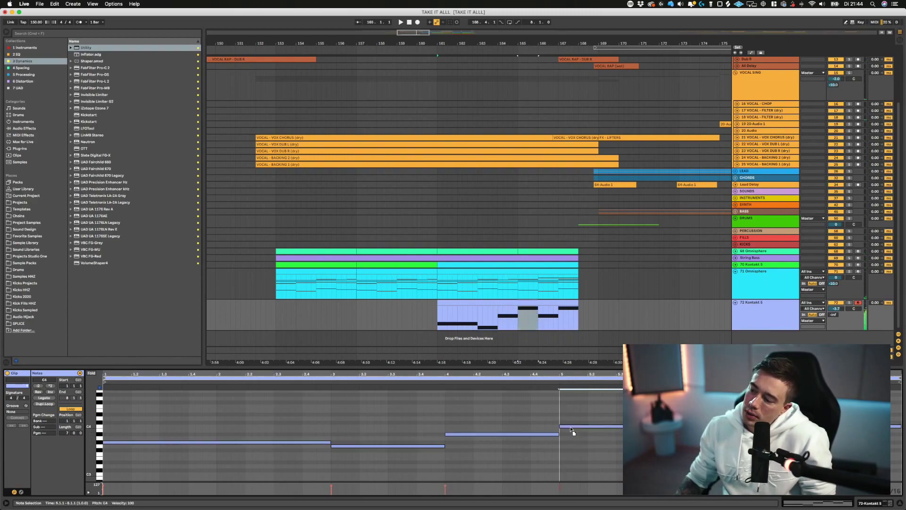
click(424, 409)
key(space)
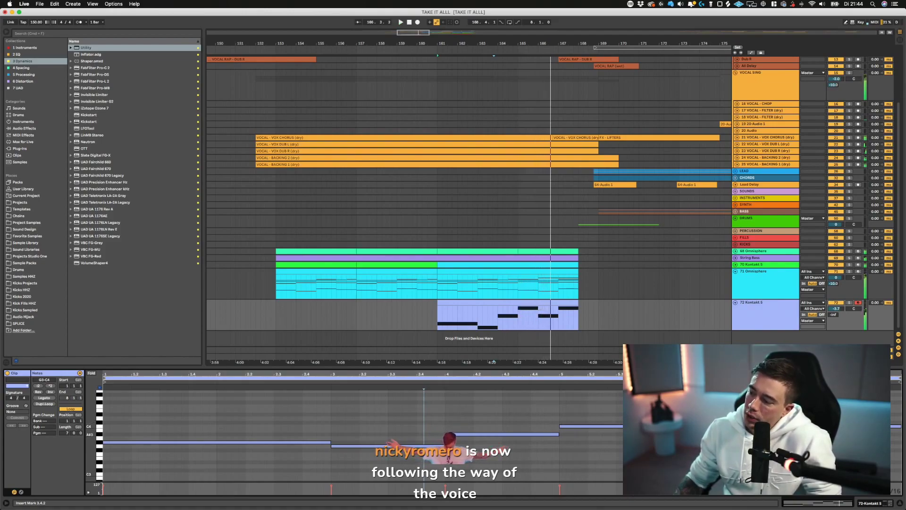
- Try the brass note in the clip's bar 6 at D4 and G4, then carry C4 through bars 5 and 6 and listen
drag(730, 434, 730, 418)
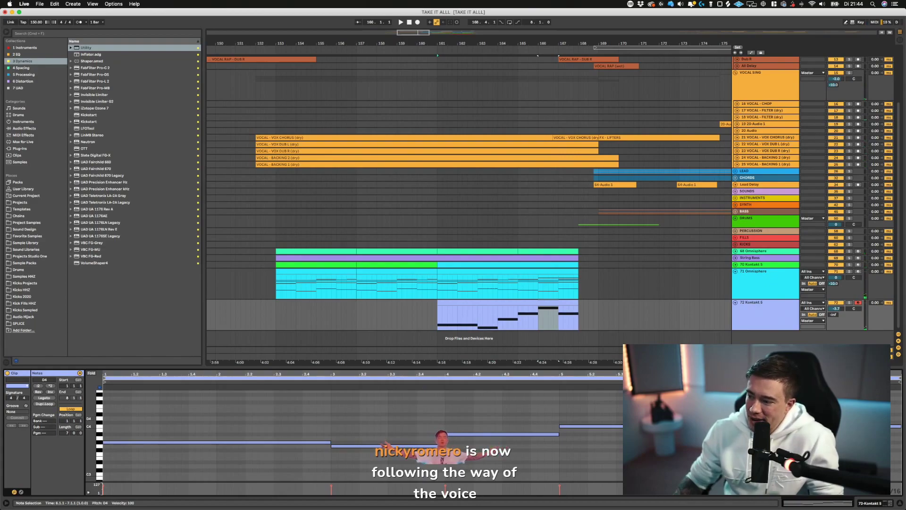
key(Right)
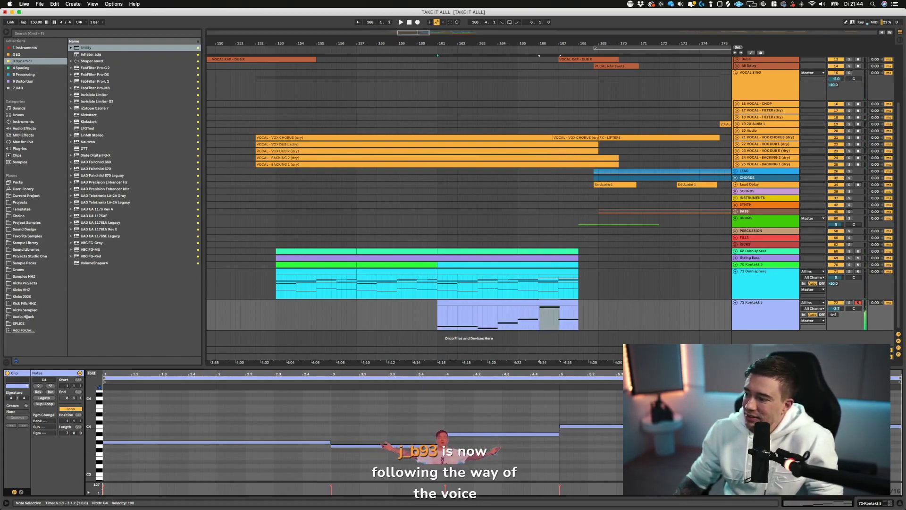
key(Delete)
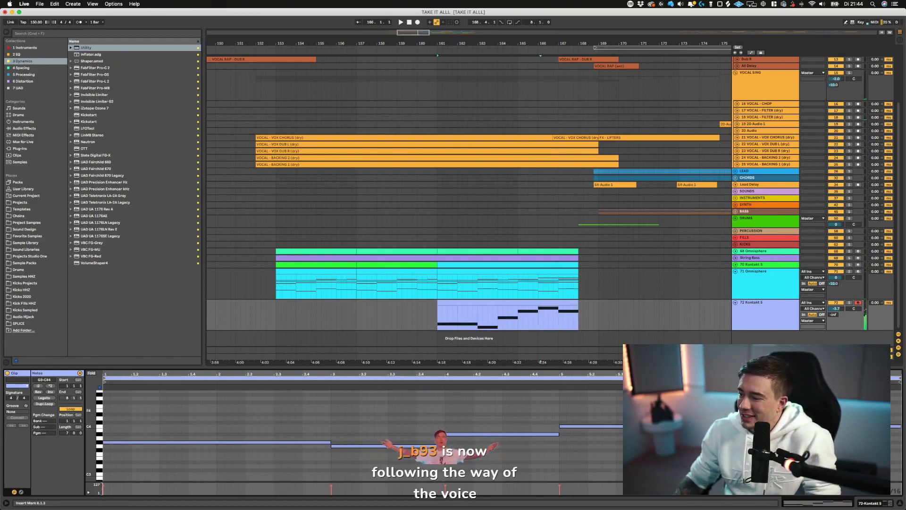
key(super+z)
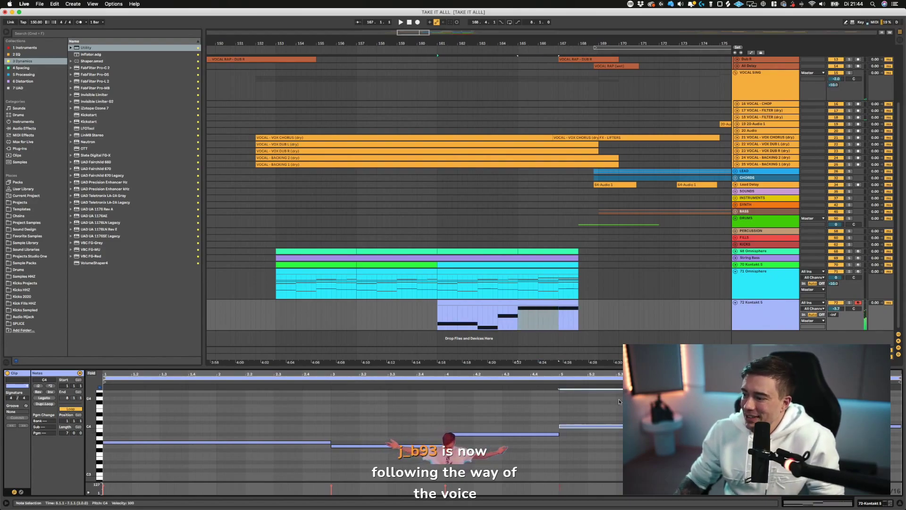
click(545, 403)
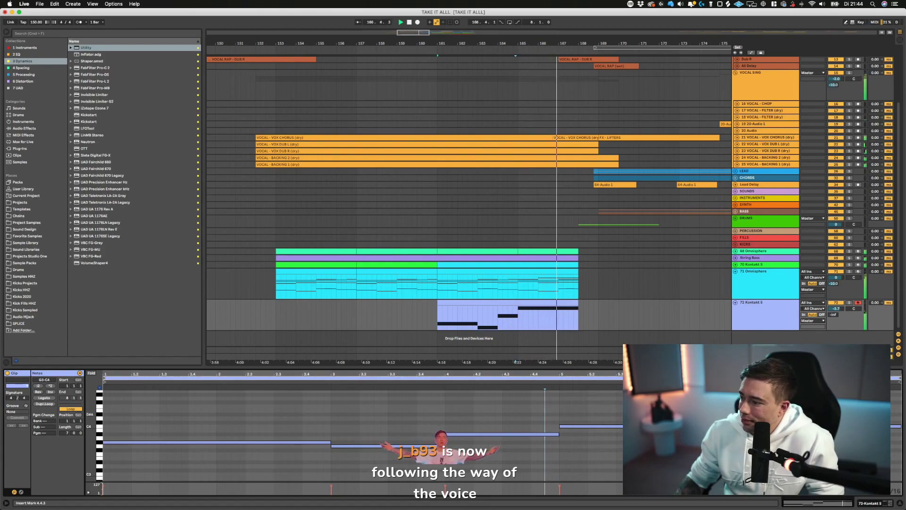
- Select the brass notes from the clip's bar 5 onward and play the arrangement from around bar 160
drag(787, 410, 899, 411)
drag(559, 411, 901, 427)
click(417, 305)
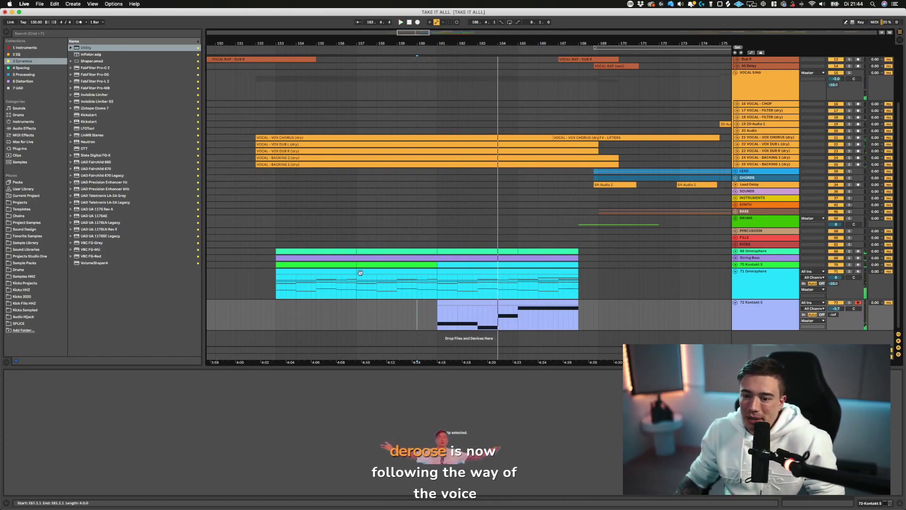
scroll(426, 288, up, 1)
click(433, 299)
key(space)
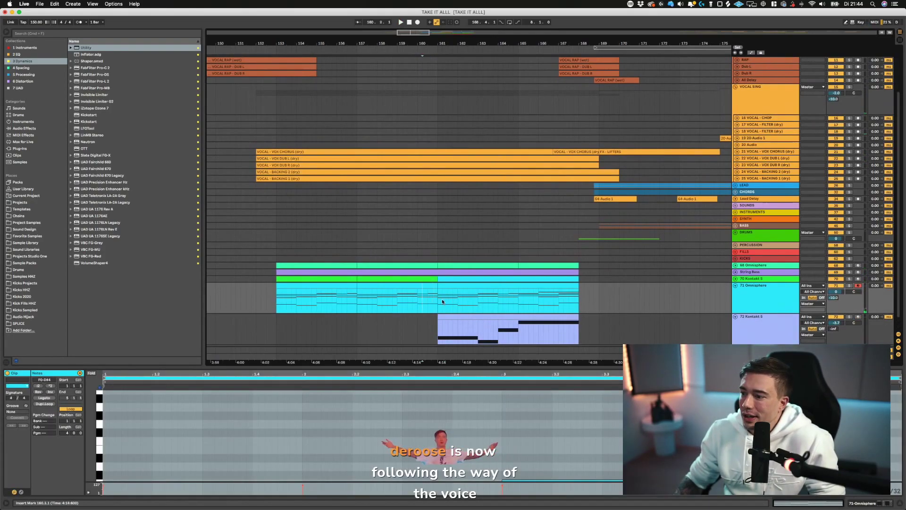
- Select the 68 Omnisphere track
click(765, 266)
scroll(857, 274, down, 1)
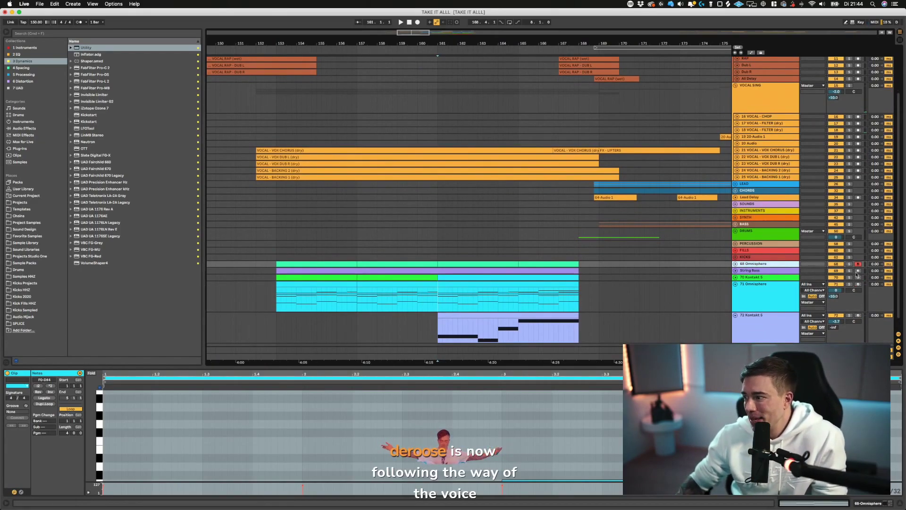
scroll(844, 257, down, 1)
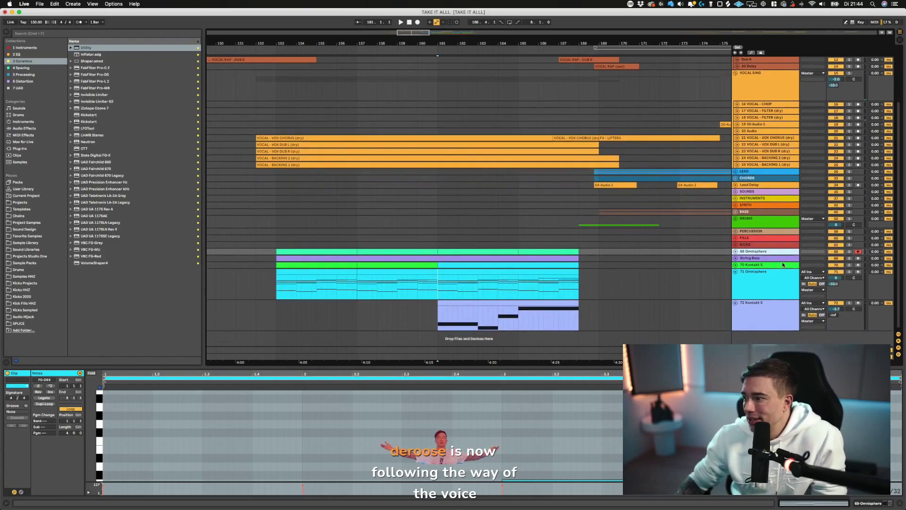
- Play the section from bar 161, selecting the string tracks in turn and soloing the 71-Omnisphere track
key(space)
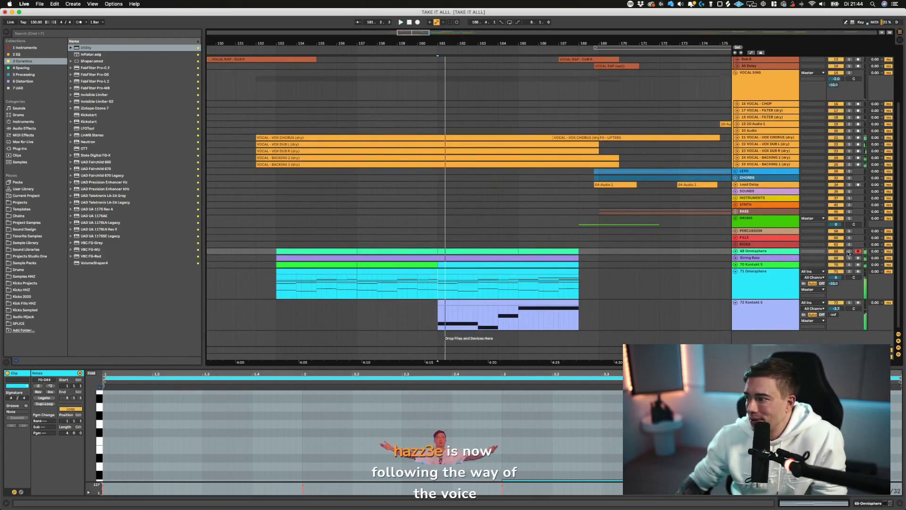
click(784, 258)
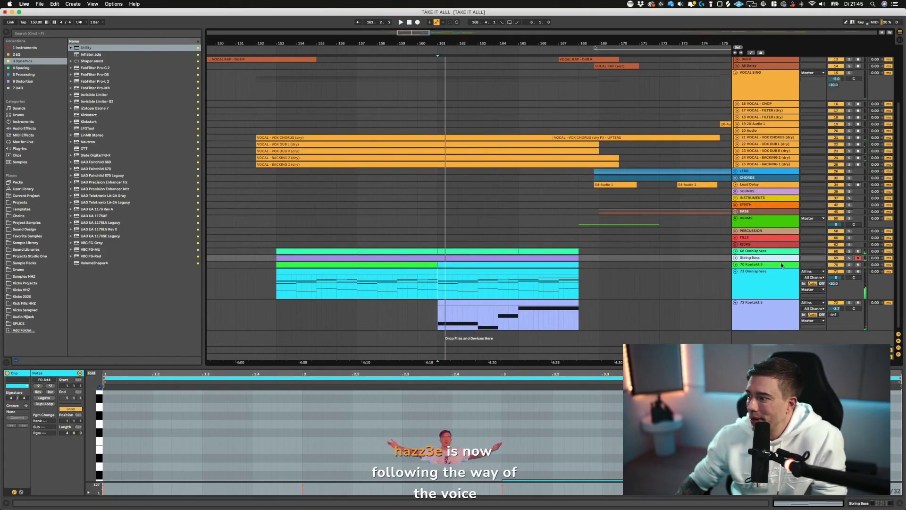
click(783, 265)
click(772, 274)
key(space)
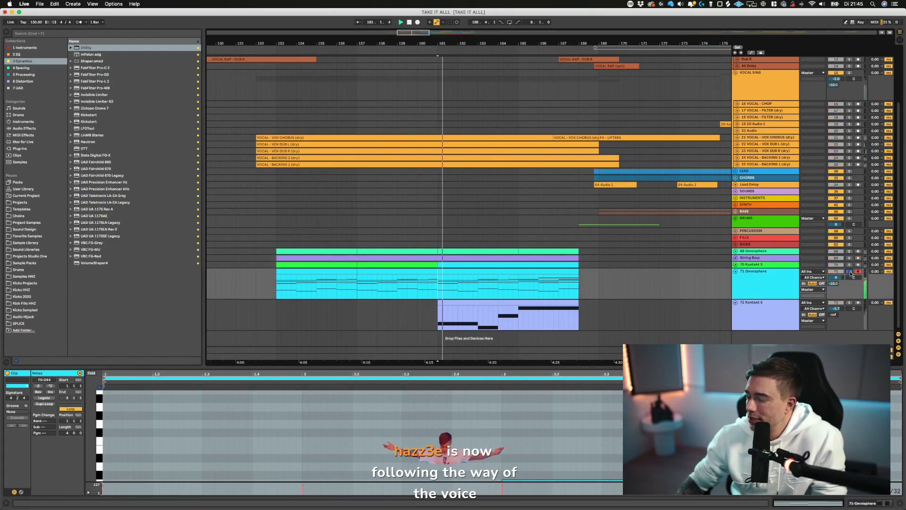
- Audition the 72-Kontakt 5, 68-Omnisphere and 70-Kontakt 5 tracks one at a time in solo, restarting playback from bar 161
click(850, 303)
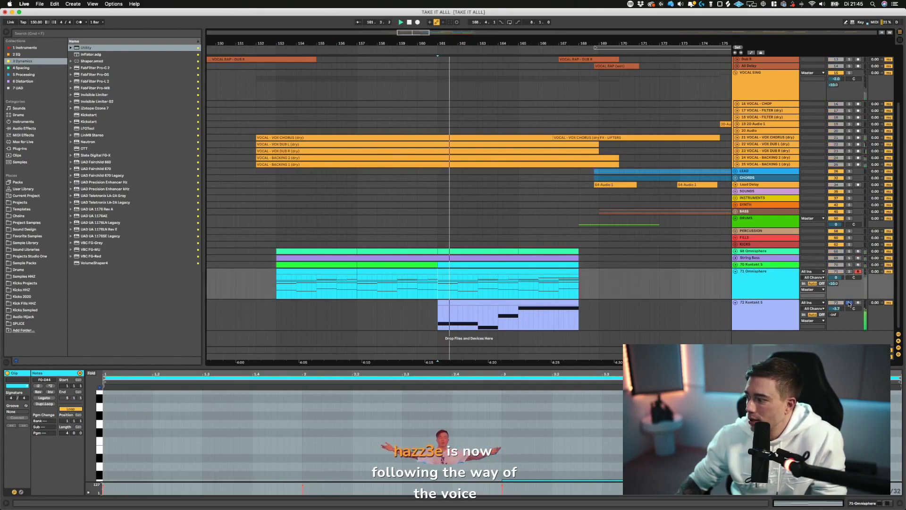
click(850, 303)
key(space)
key(space)
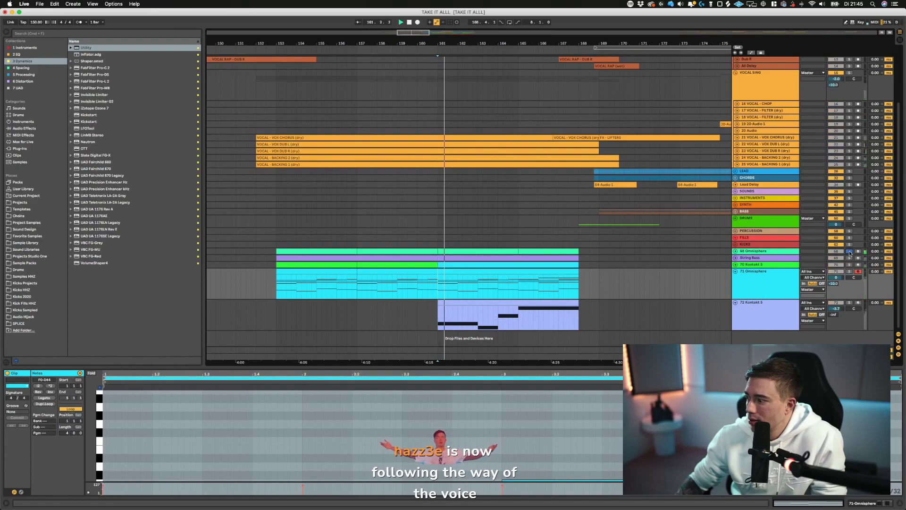
key(space)
key(space)
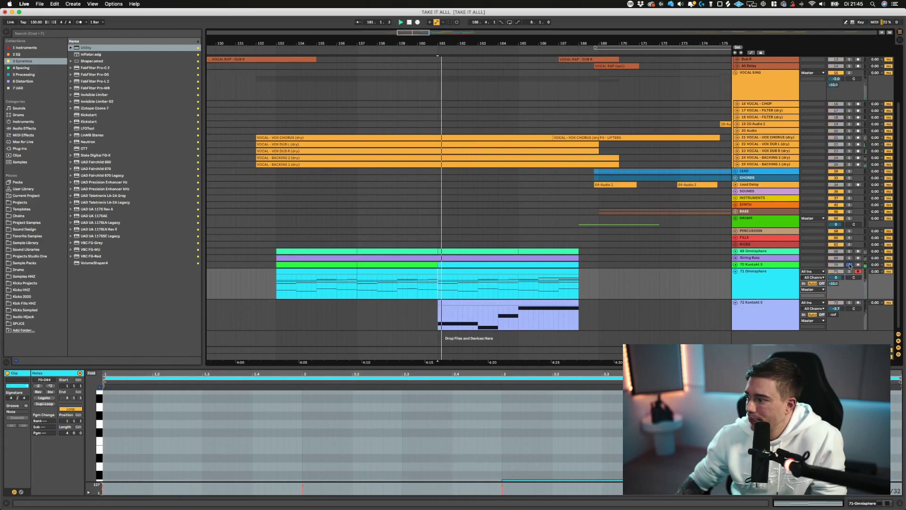
click(850, 264)
key(space)
key(space)
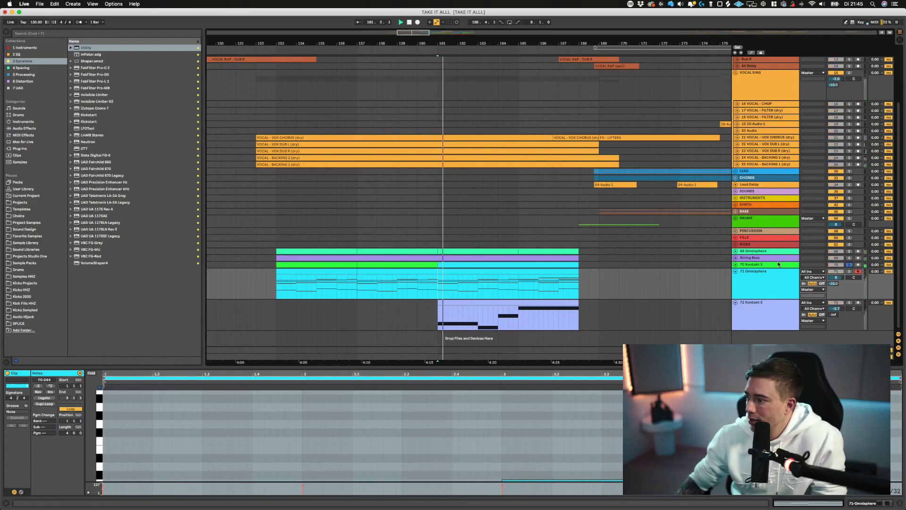
click(850, 264)
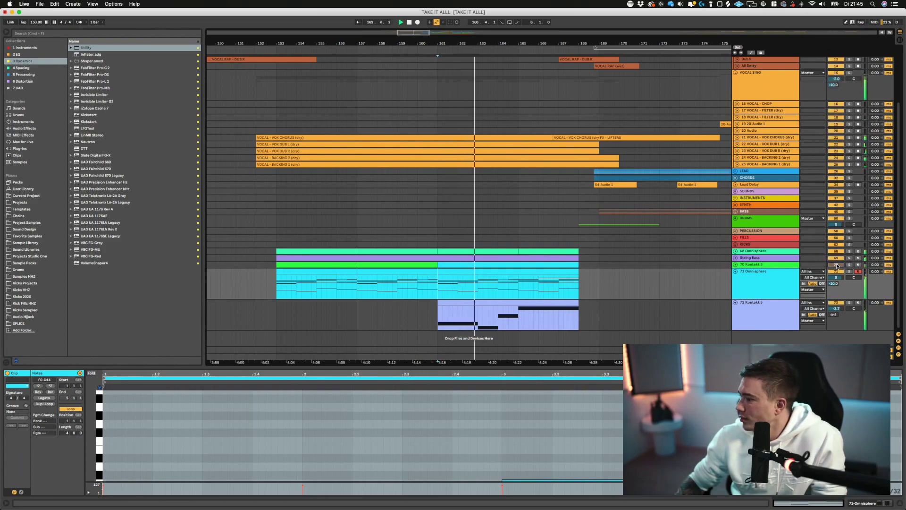
- Switch the 70-Kontakt 5 track back on and lower the 72-Kontakt 5 track volume to about -6.7 dB
click(837, 265)
drag(836, 309, 836, 313)
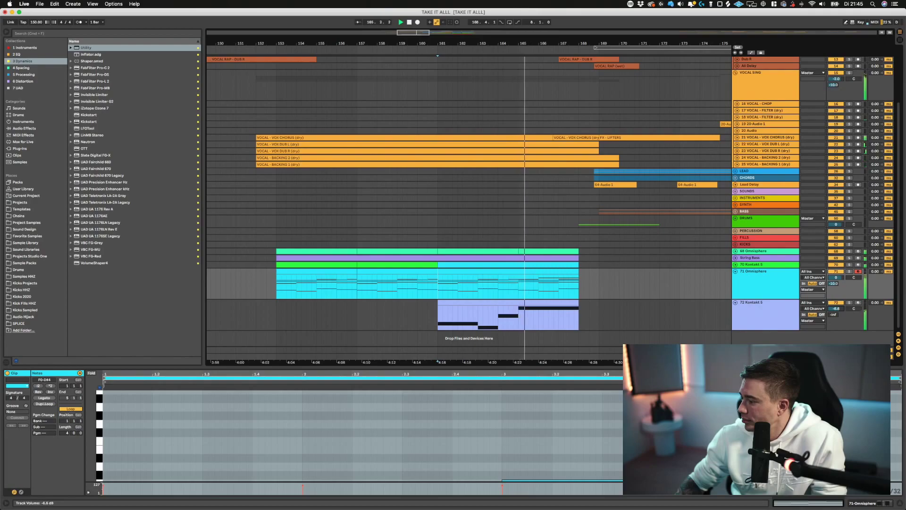
drag(835, 308, 835, 308)
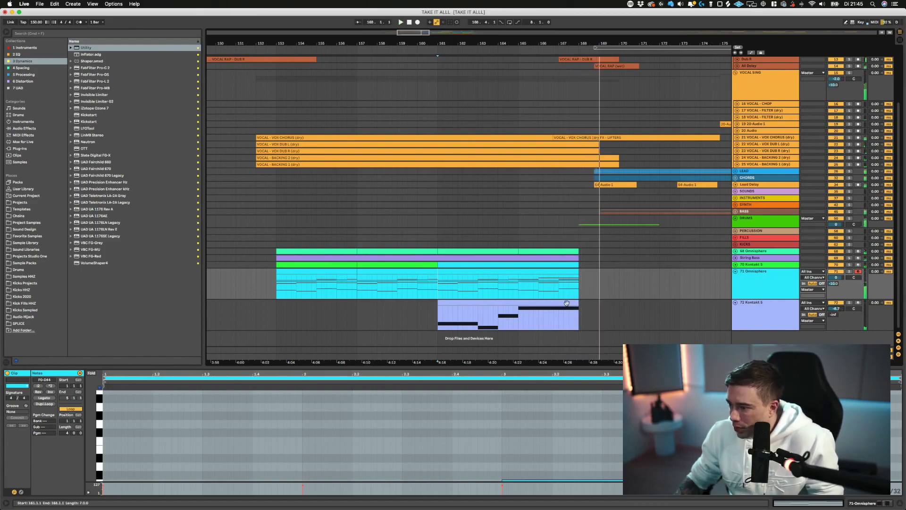
- In the 72-Kontakt 5 clip, shorten the final C4 note and add a closing note at the preceding note's pitch
click(519, 303)
click(901, 426)
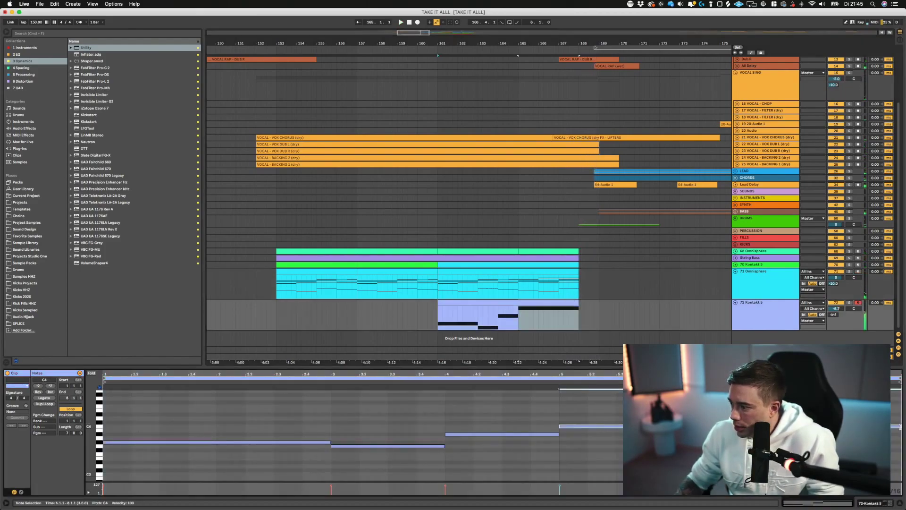
double_click(791, 429)
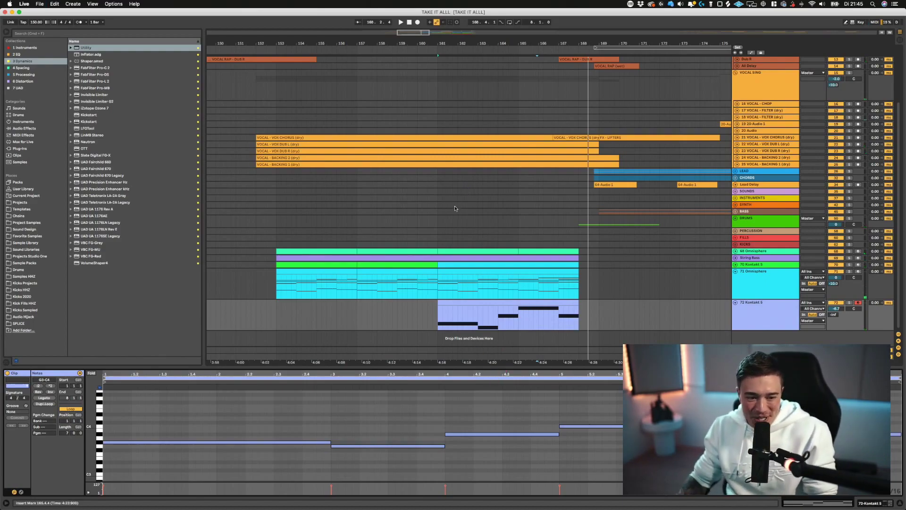
- Fold all tracks and play the arrangement from just before bar 153
click(262, 290)
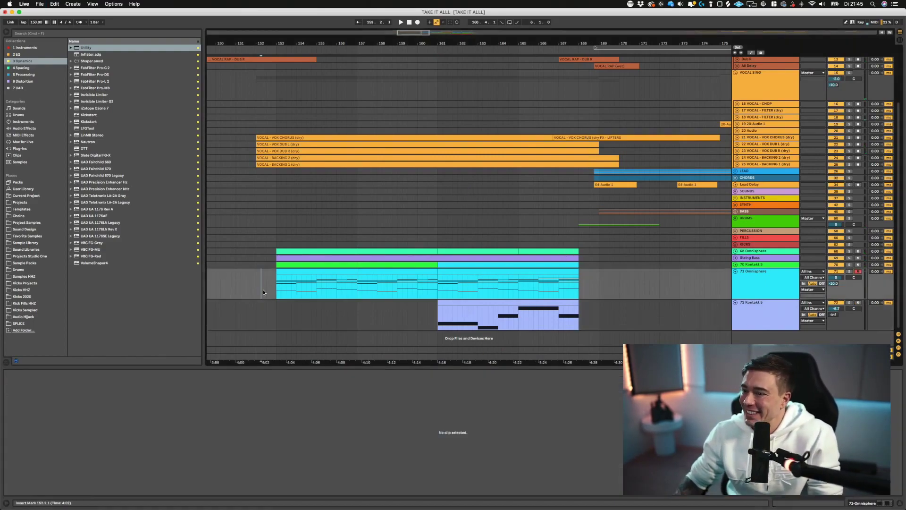
alt+click(735, 303)
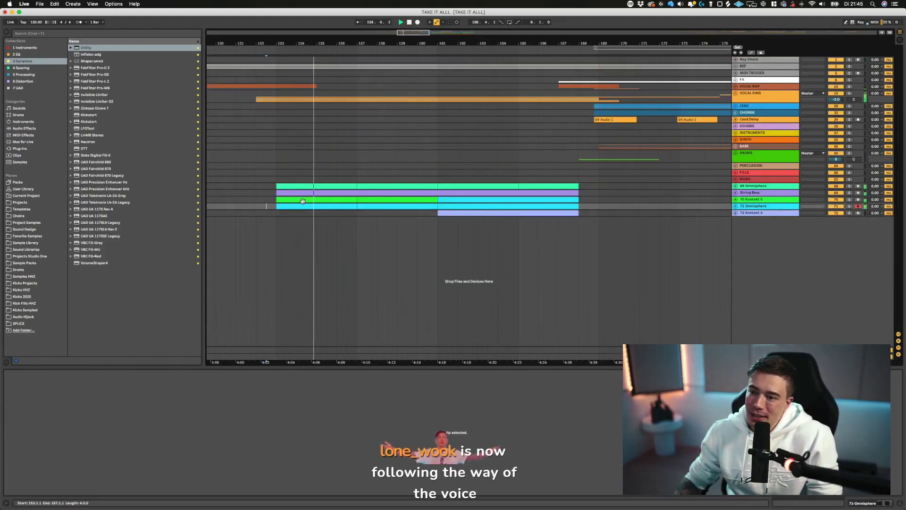
click(557, 268)
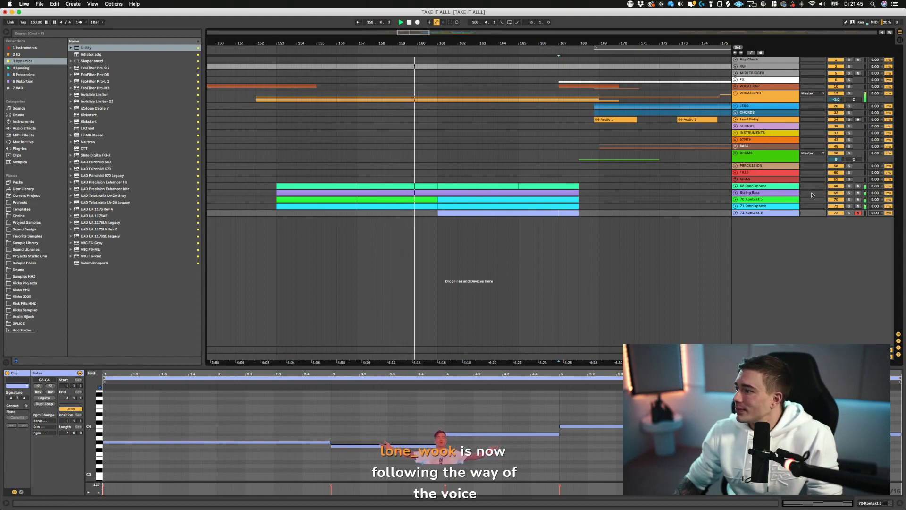
- Unfold the 72-Kontakt 5 track and raise its volume to -3.7 dB
click(763, 187)
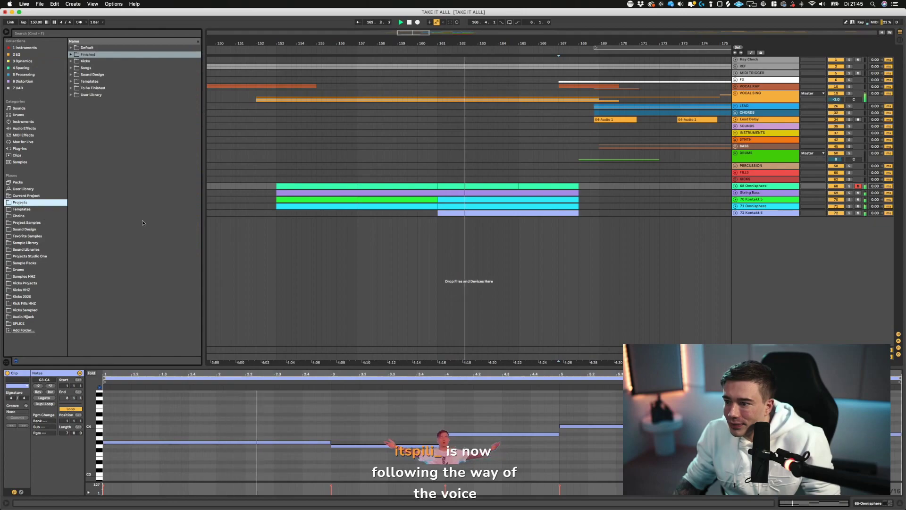
click(735, 212)
drag(835, 219, 836, 204)
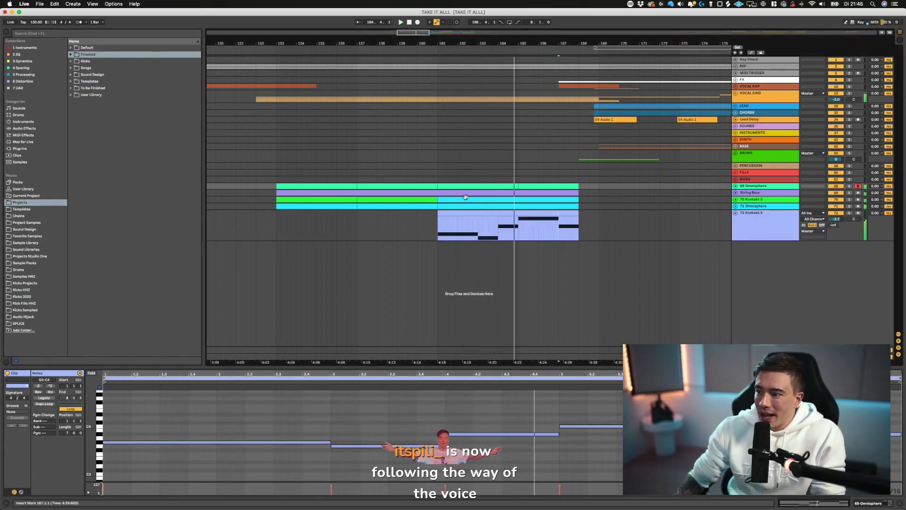
- Play from around bar 162 and compare the 71-Omnisphere track in solo with the full mix
click(482, 225)
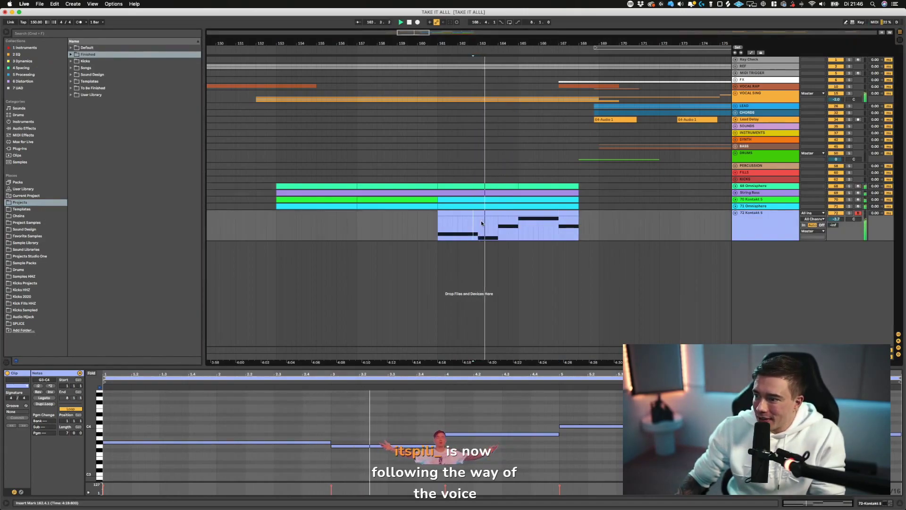
key(space)
key(space)
click(849, 206)
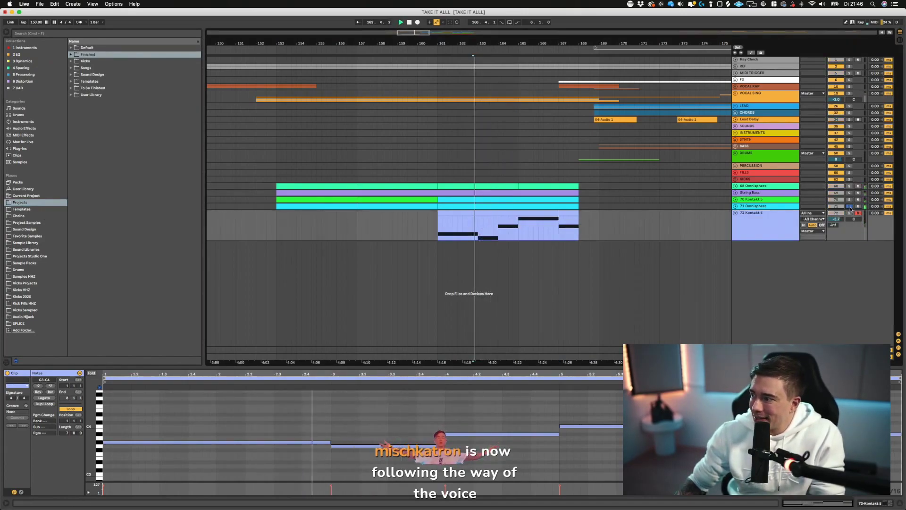
click(849, 207)
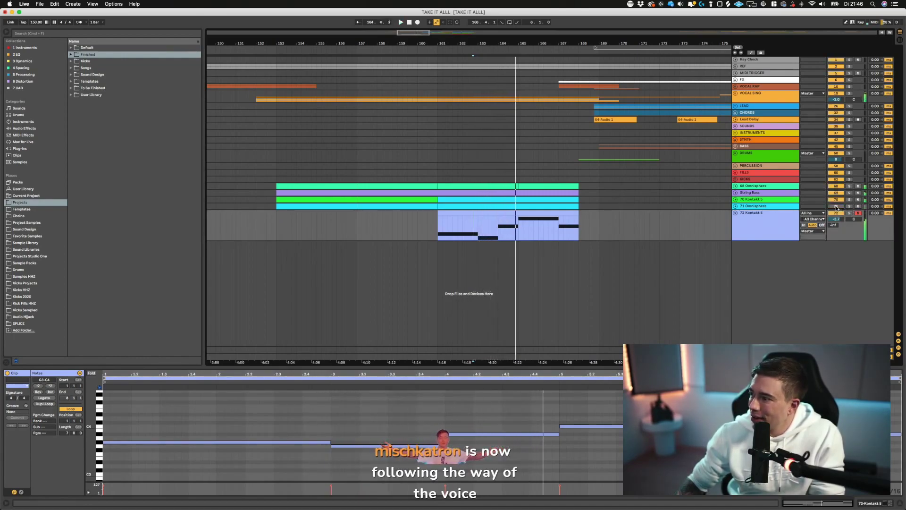
- Unfold the 71-Omnisphere track, select its clip at bar 161 and play the track in solo
click(735, 207)
click(511, 206)
key(space)
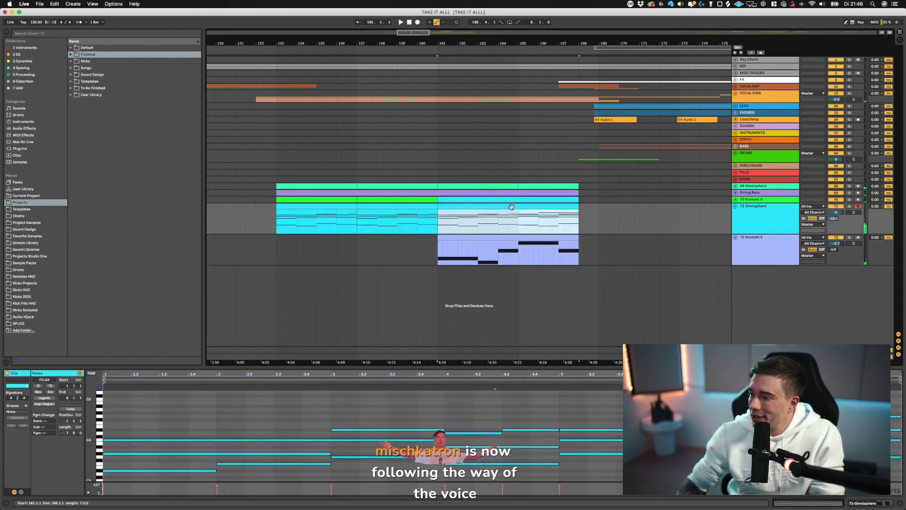
click(850, 206)
key(space)
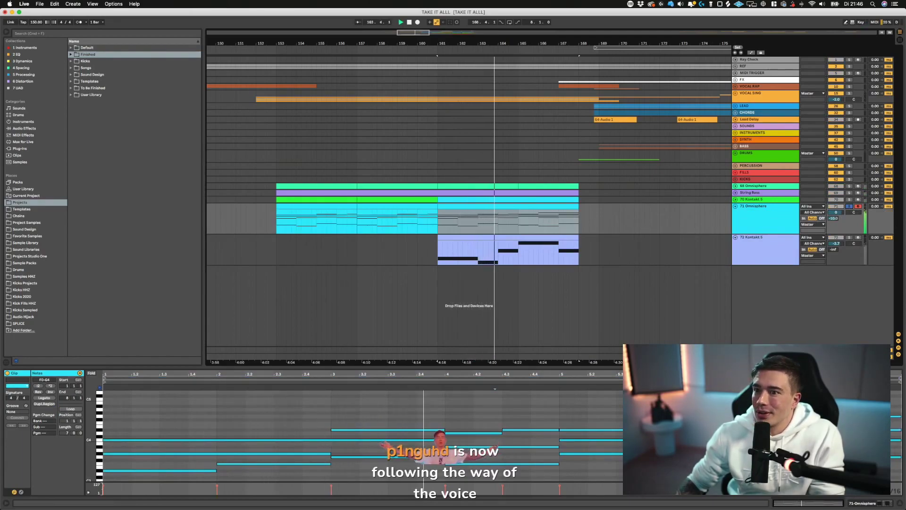
- Add a FabFilter Pro-Q 3 from the EQ collection to the 71-Omnisphere track and show its device chain
click(18, 54)
click(100, 76)
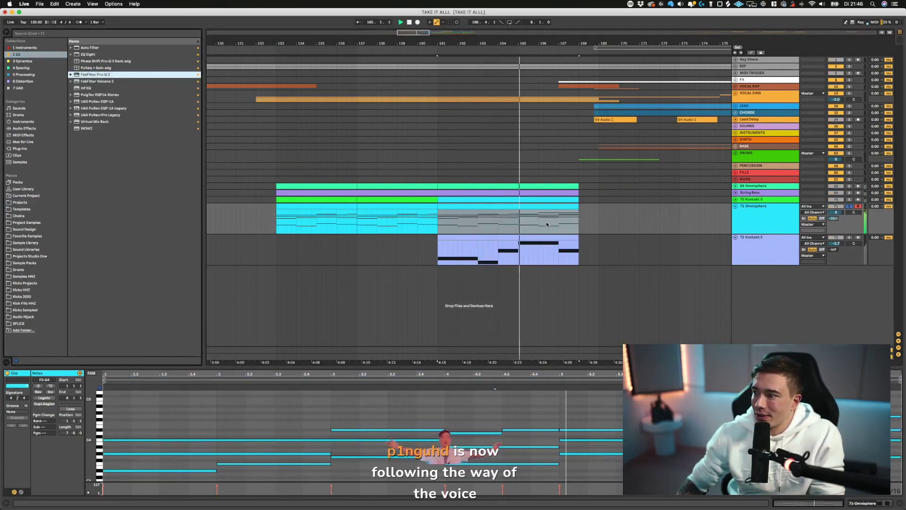
key(shift+Tab)
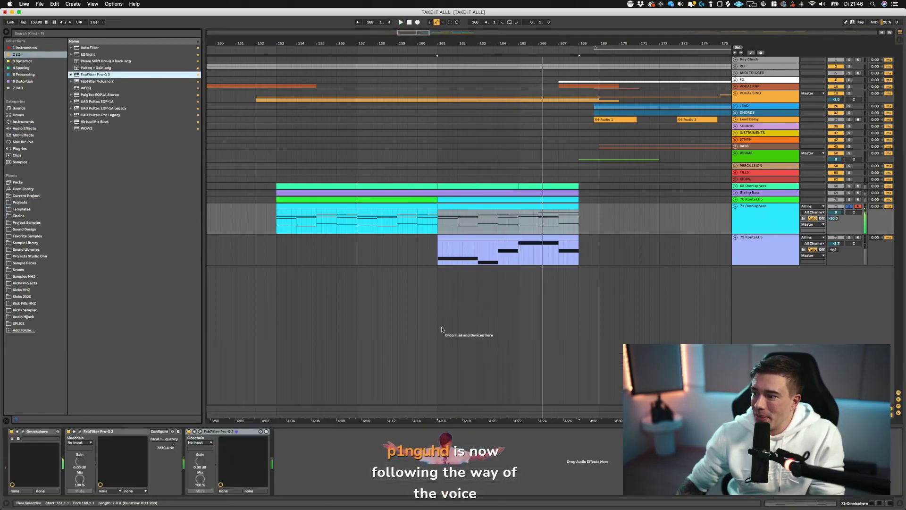
- Open the 71-Omnisphere clip at bar 161 and deactivate its low notes
click(488, 206)
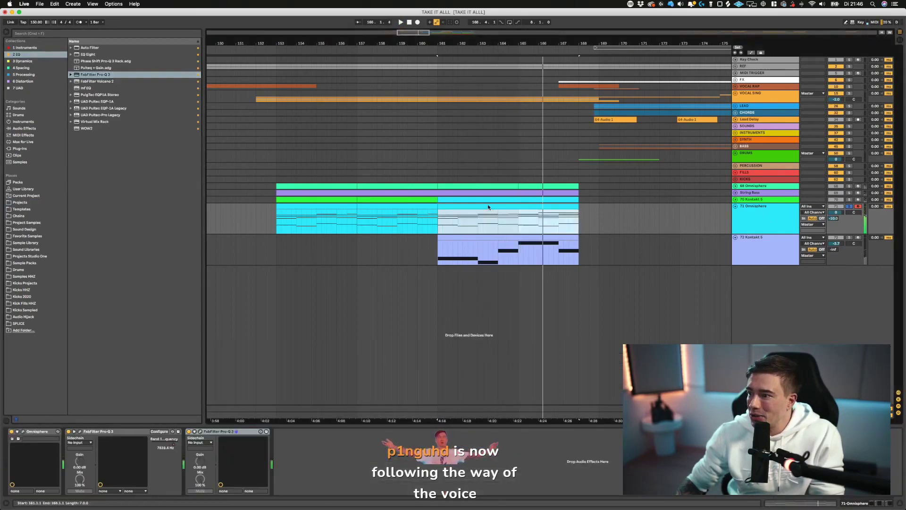
double_click(517, 207)
scroll(361, 436, down, 3)
drag(814, 422, 191, 506)
- Consolidate the two 71-Omnisphere clips between bars 153 and 161 into one clip
click(394, 207)
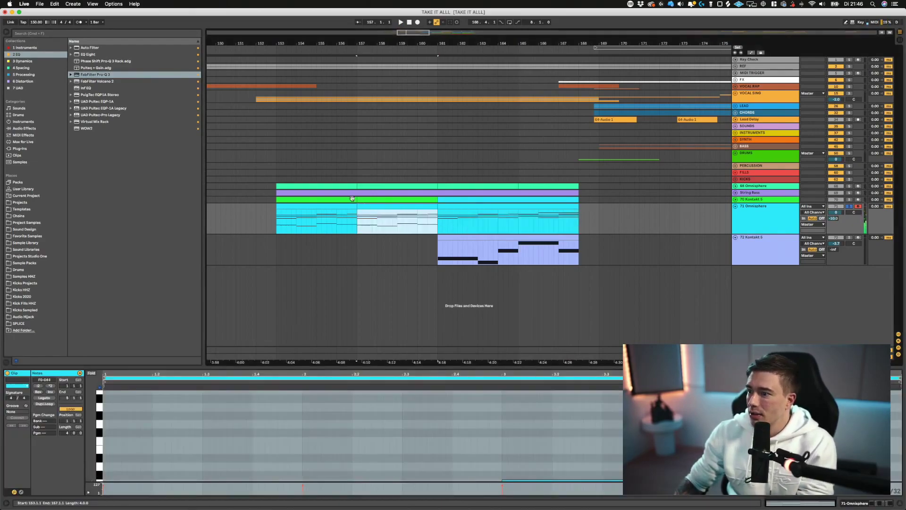
shift+click(341, 207)
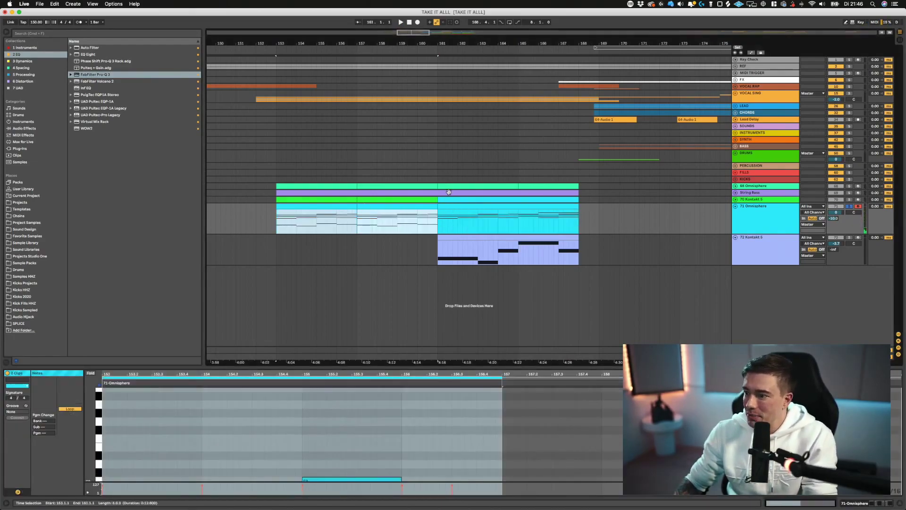
key(super+j)
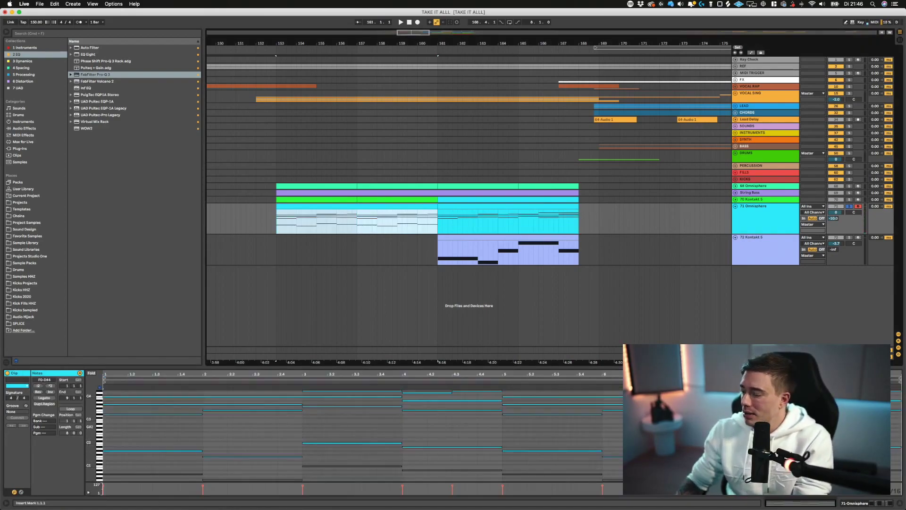
- Deactivate all the low notes in the consolidated 71-Omnisphere clip and play it in solo
drag(866, 433, 172, 467)
key(0)
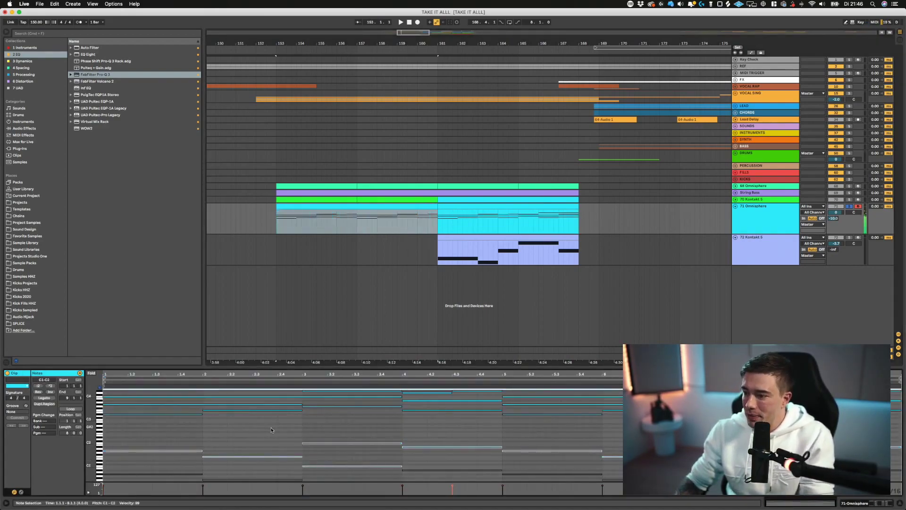
click(527, 429)
key(space)
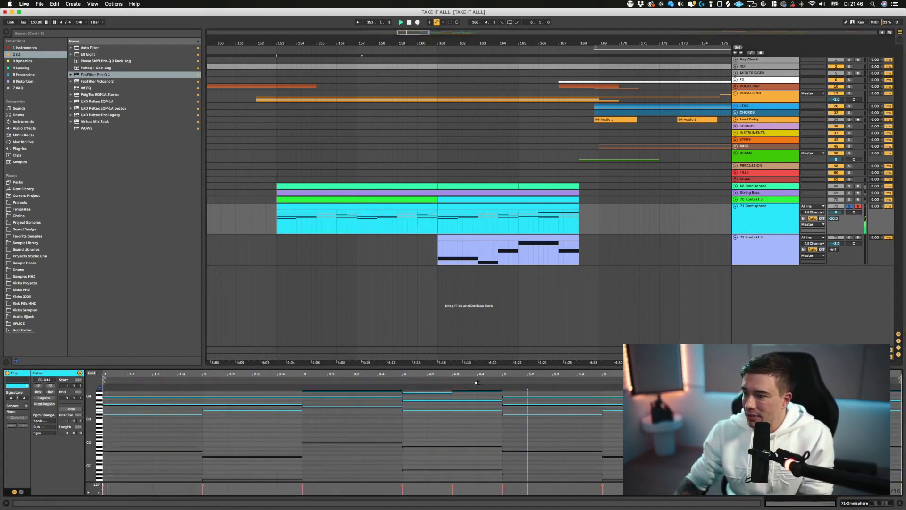
- Take the 71-Omnisphere track out of solo and play the full arrangement from just before bar 153
click(848, 207)
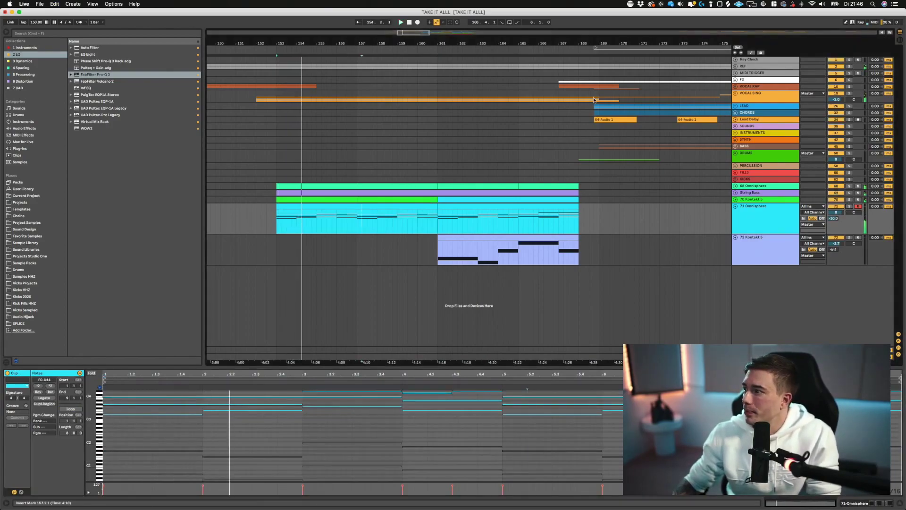
click(736, 67)
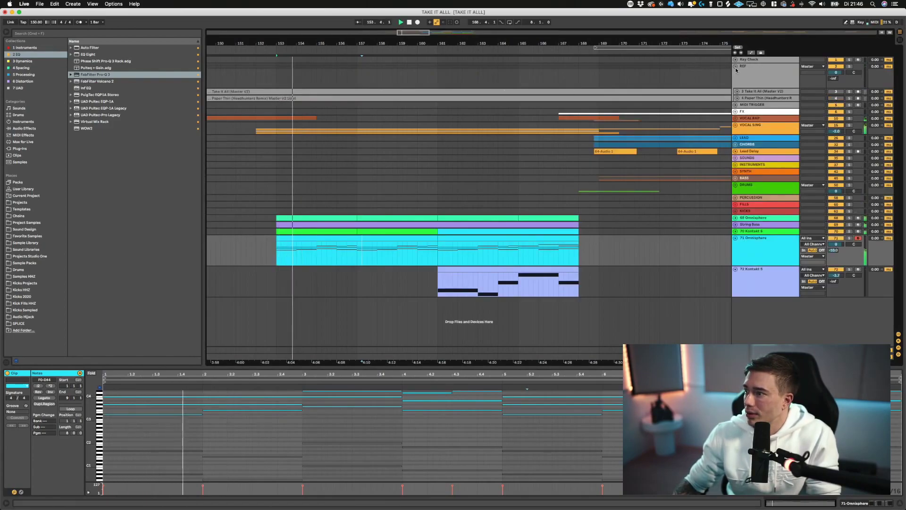
click(736, 66)
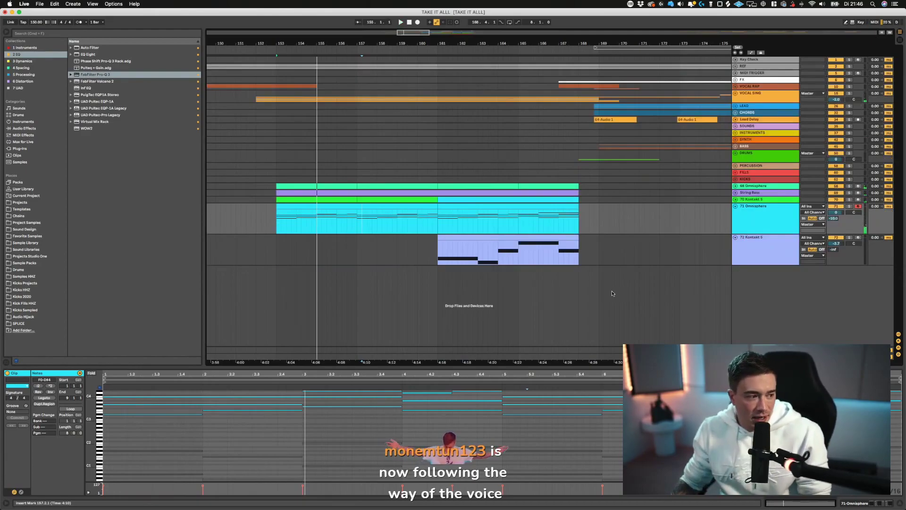
click(272, 218)
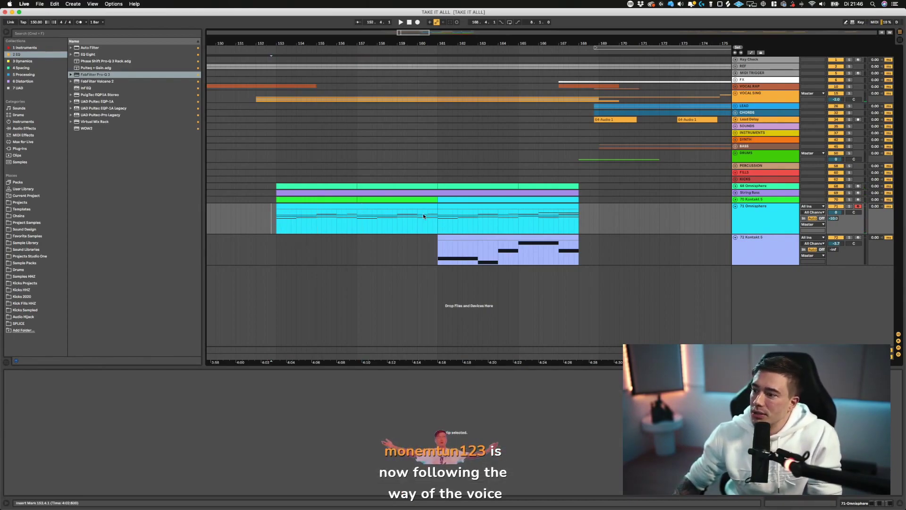
key(space)
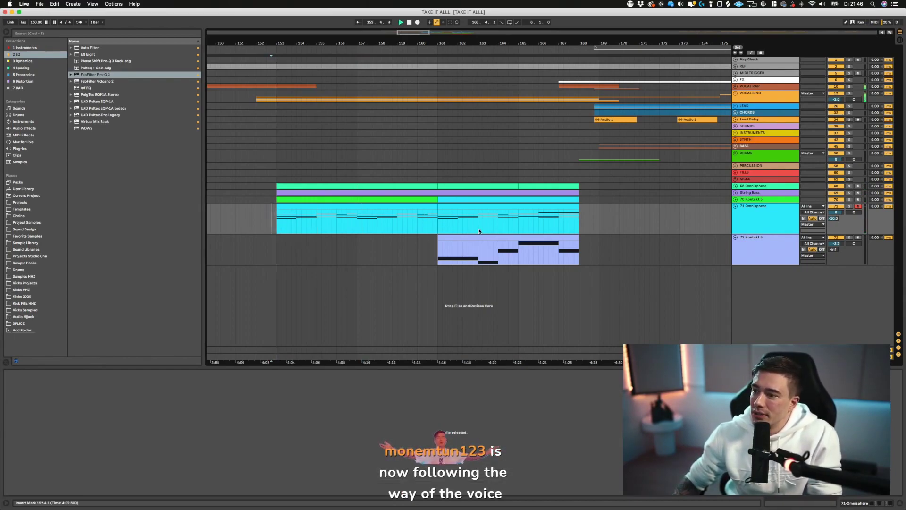
- Slightly adjust the volume of the 72 Kontakt 5 track while the arrangement plays
click(735, 238)
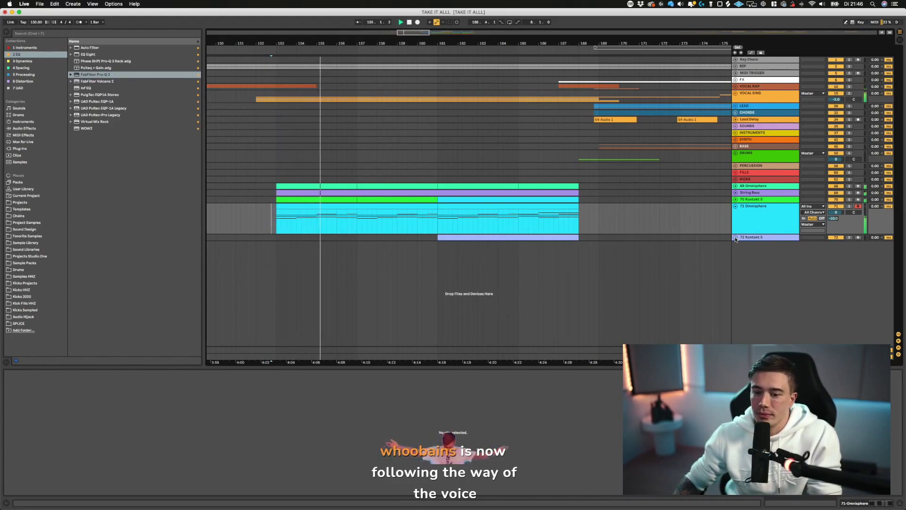
click(756, 218)
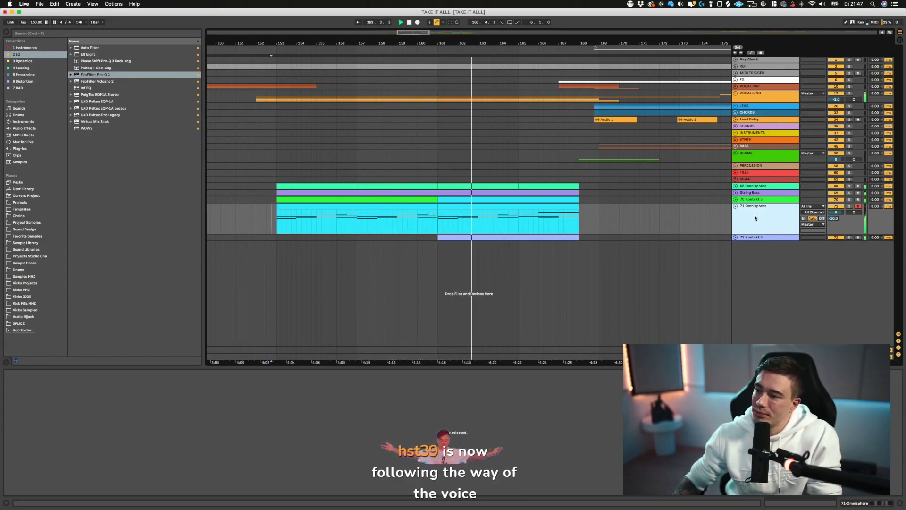
click(735, 237)
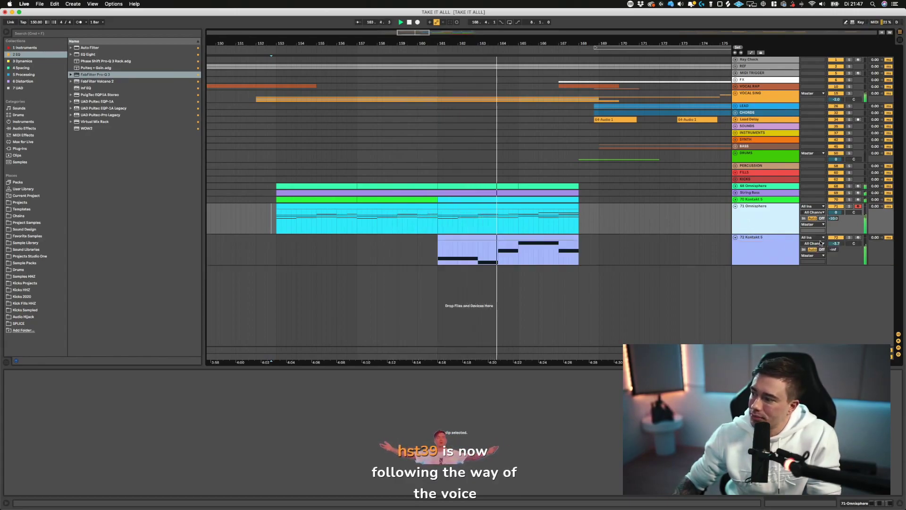
drag(836, 243, 838, 245)
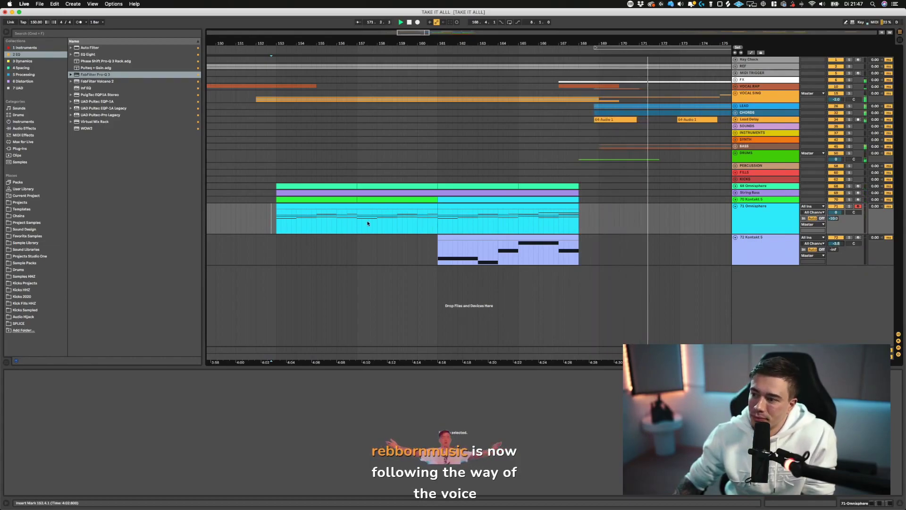
- Open the 71-Omnisphere clip at bar 153 and save the set
double_click(279, 209)
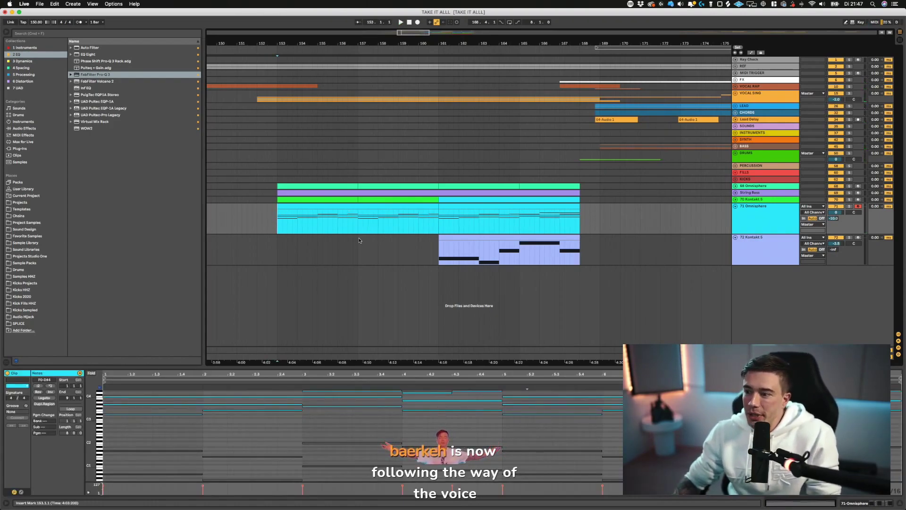
click(334, 208)
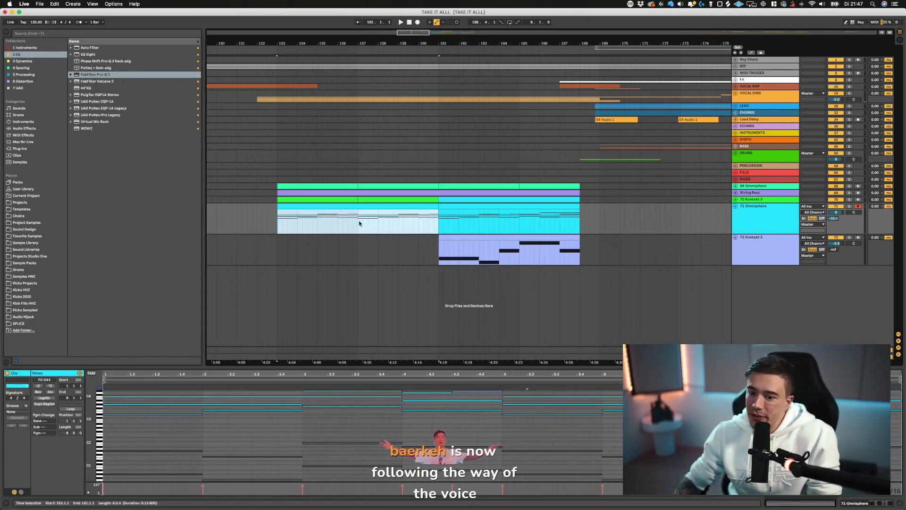
scroll(339, 235, left, 1)
key(super+s)
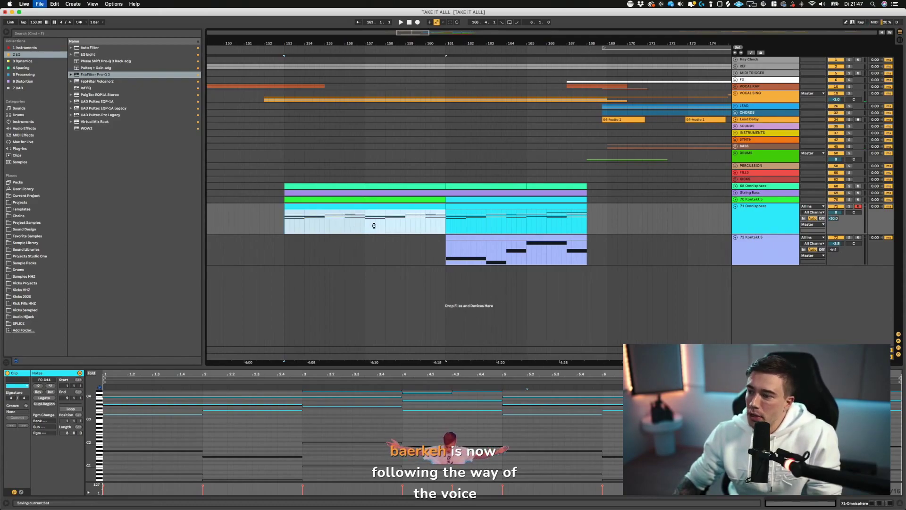
- Check the 71-Omnisphere clip at bar 161 and play the arrangement from just before bar 153
click(464, 209)
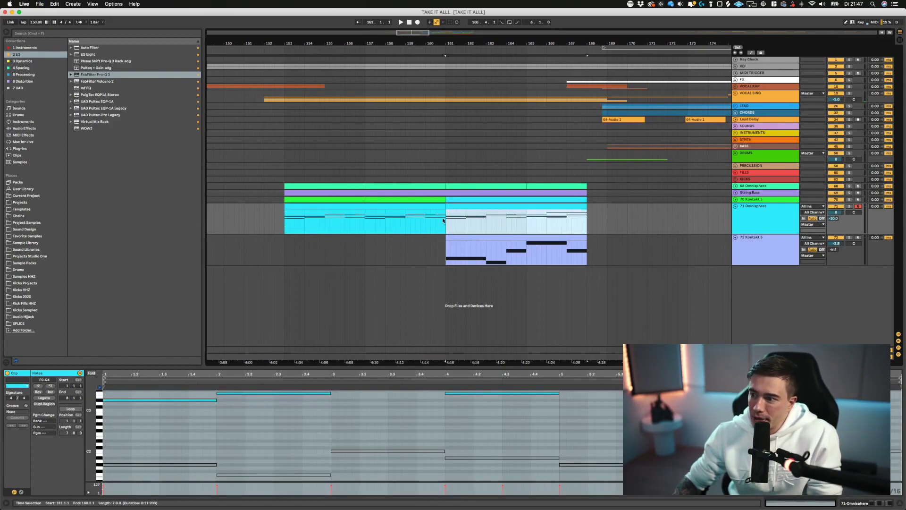
click(281, 222)
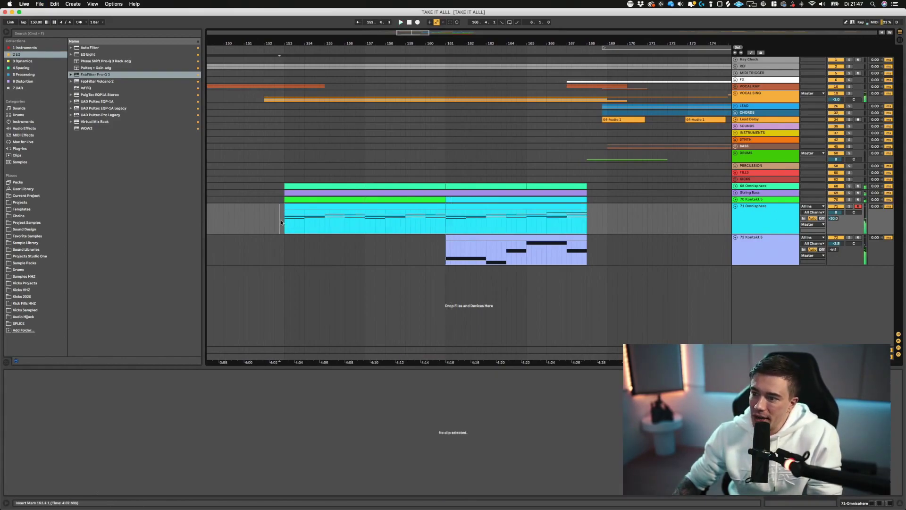
key(space)
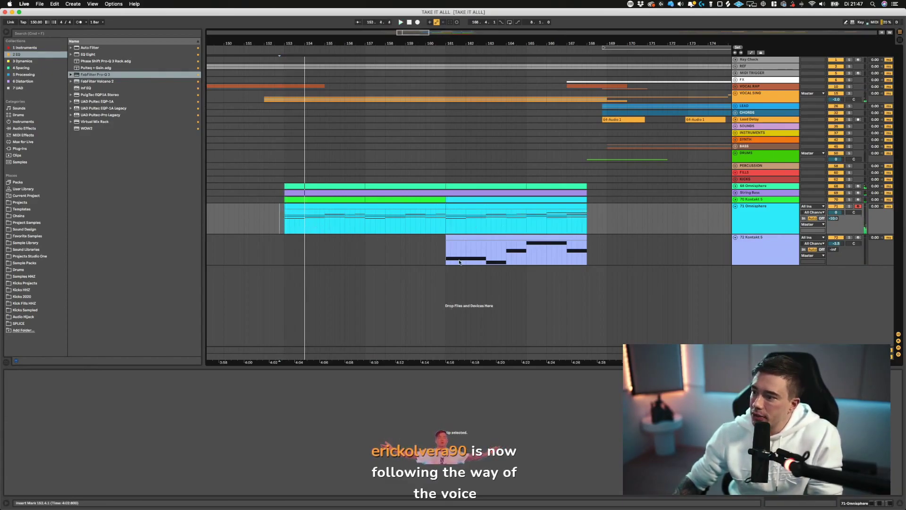
click(449, 215)
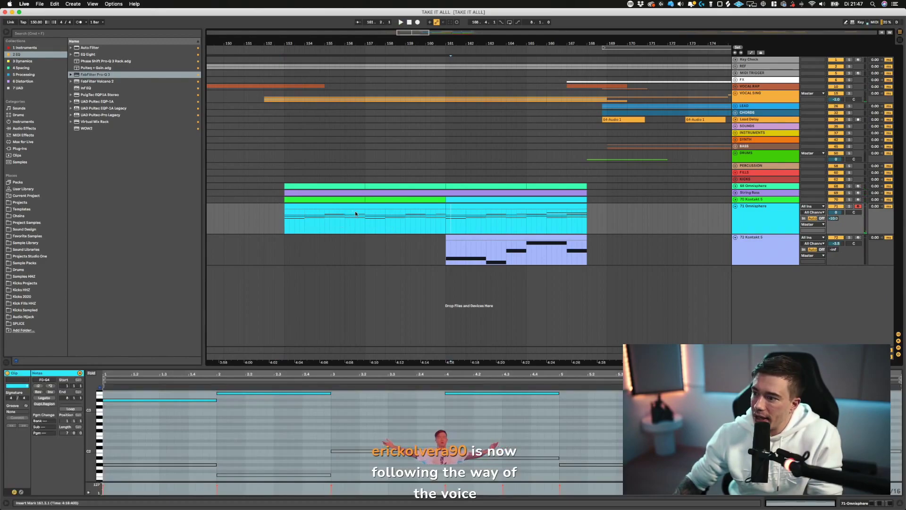
- Search the Project Samples folder for "sub"
click(21, 48)
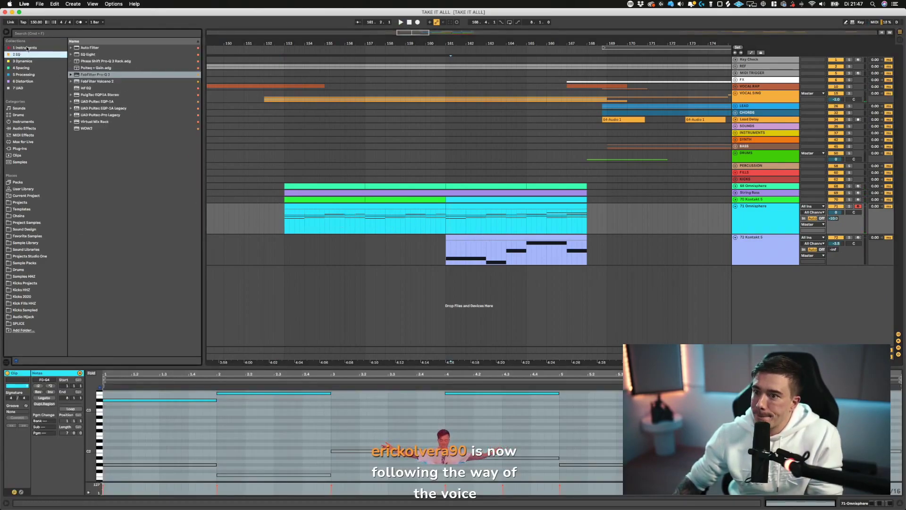
click(85, 135)
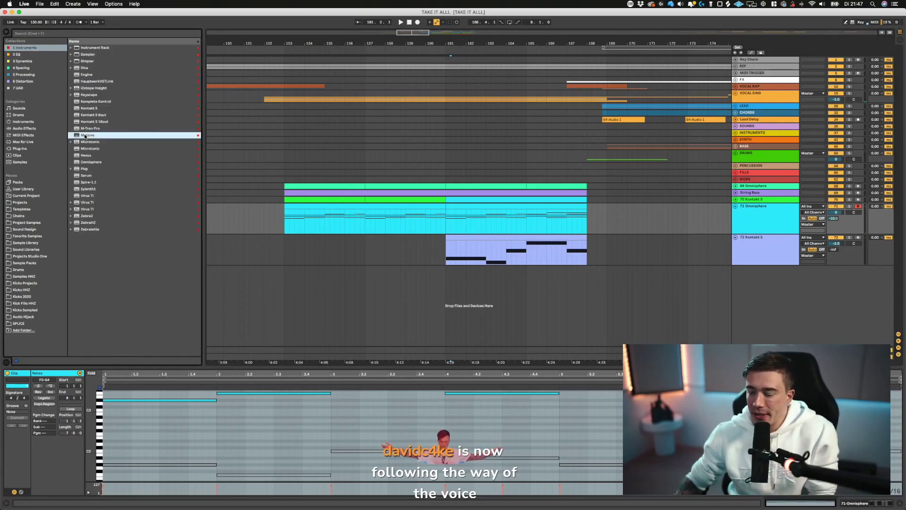
click(33, 222)
click(62, 34)
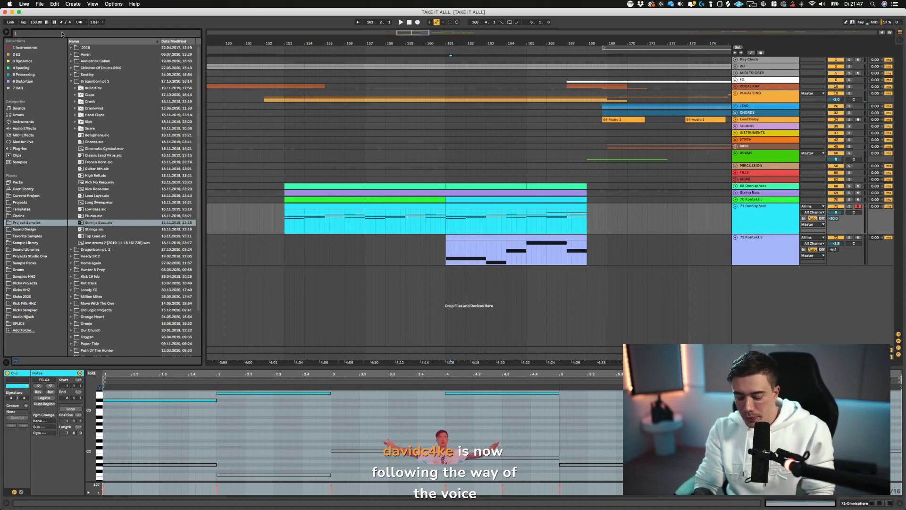
text(sub)
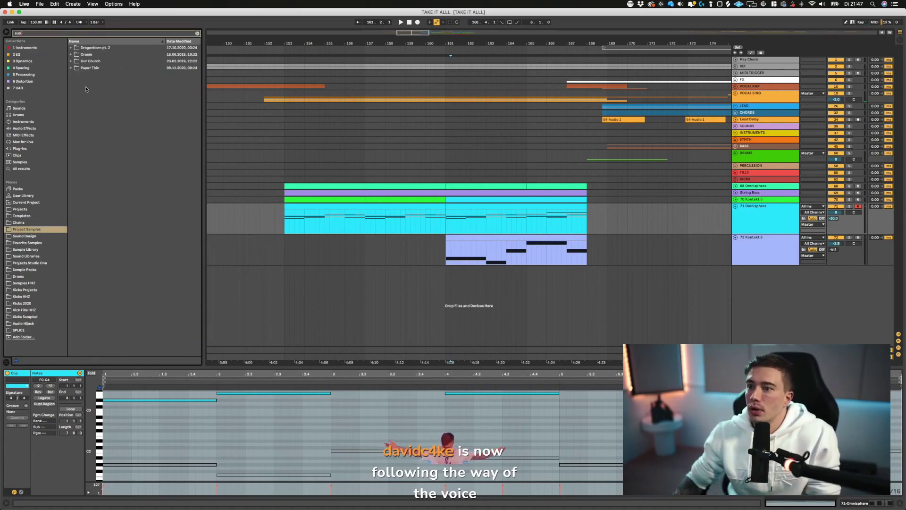
- Look through the found project folders and add Lead Sub.als from Paper Thin as a new track at bar 161
click(71, 68)
click(70, 67)
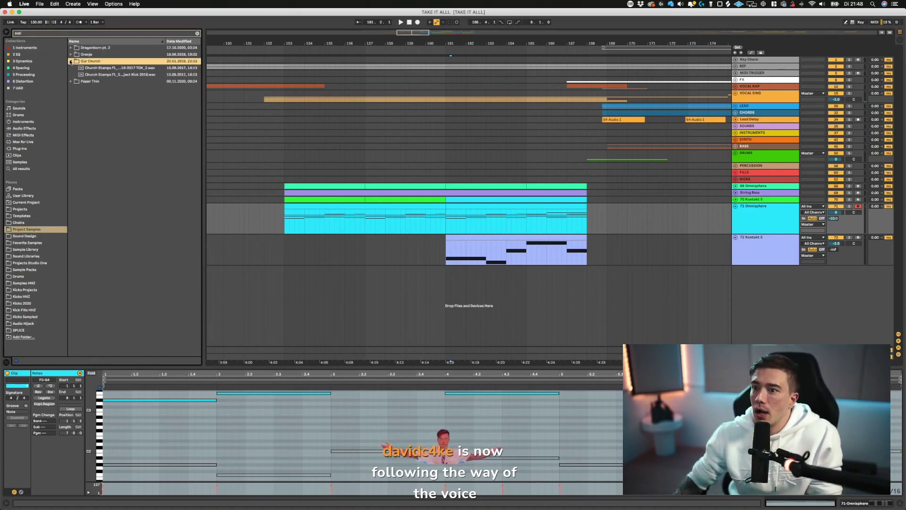
click(71, 54)
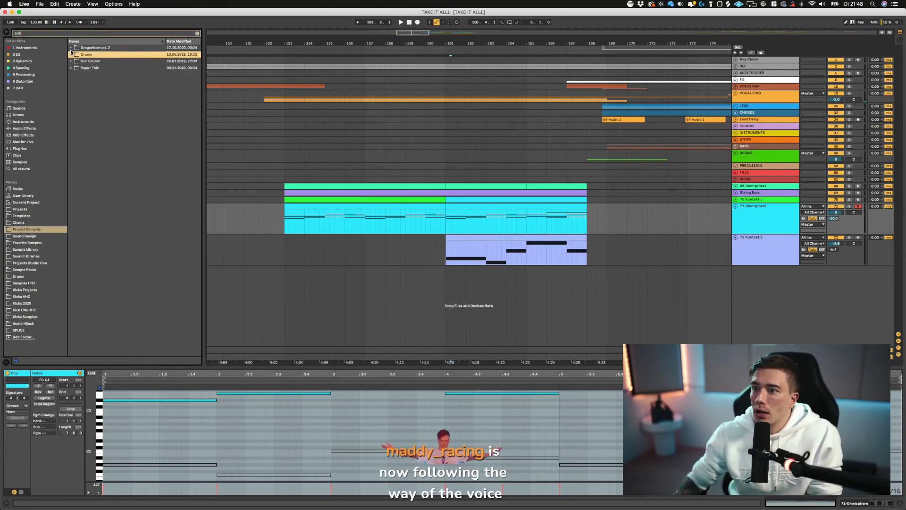
click(71, 48)
click(70, 75)
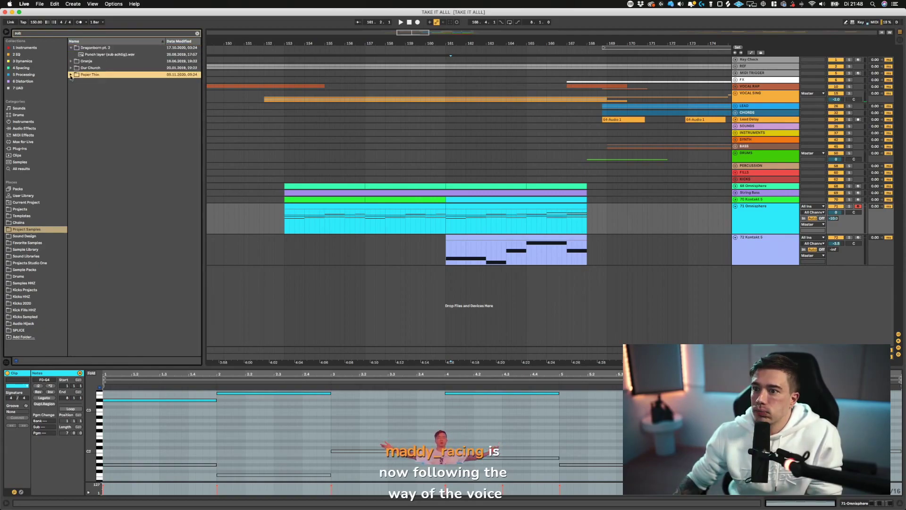
click(88, 75)
mouse_move(87, 76)
mouse_down()
mouse_move(227, 264)
mouse_move(474, 305)
mouse_move(453, 299)
mouse_move(461, 292)
mouse_up()
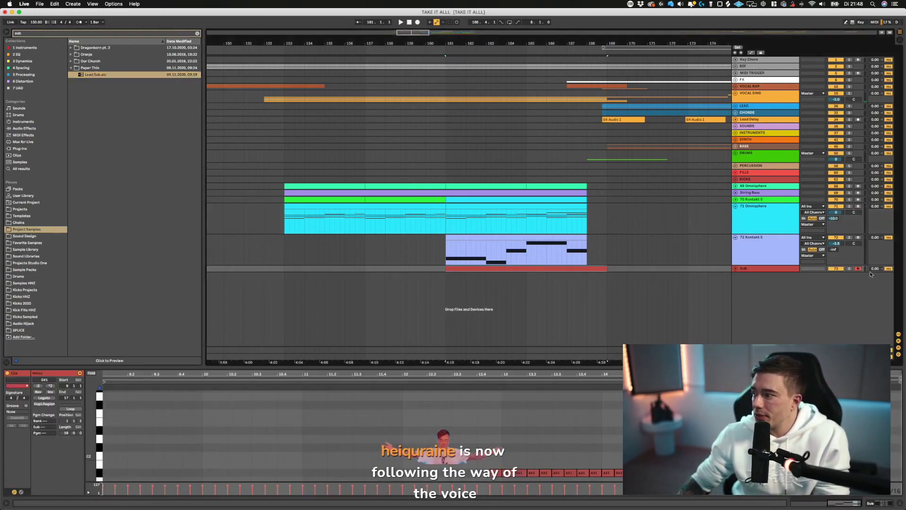
- Solo the Sub track, play its imported clip briefly and delete that clip
click(848, 268)
key(space)
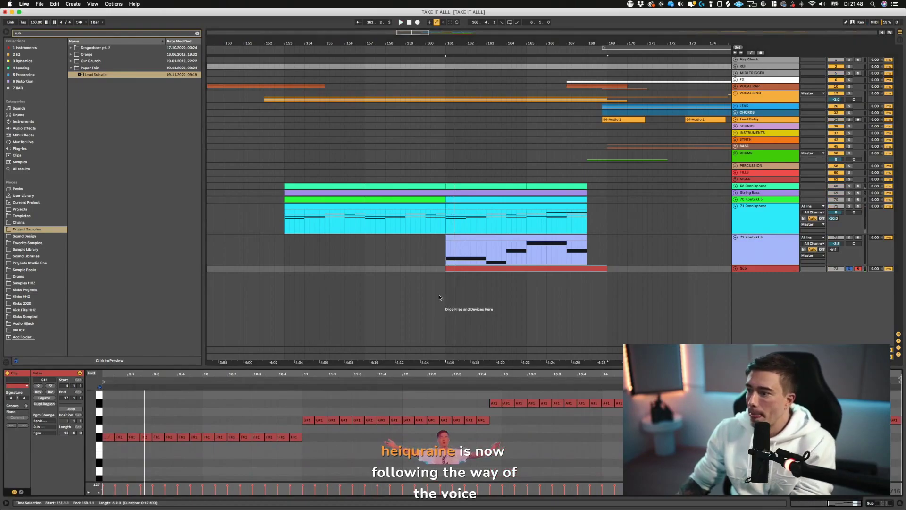
click(460, 269)
key(Delete)
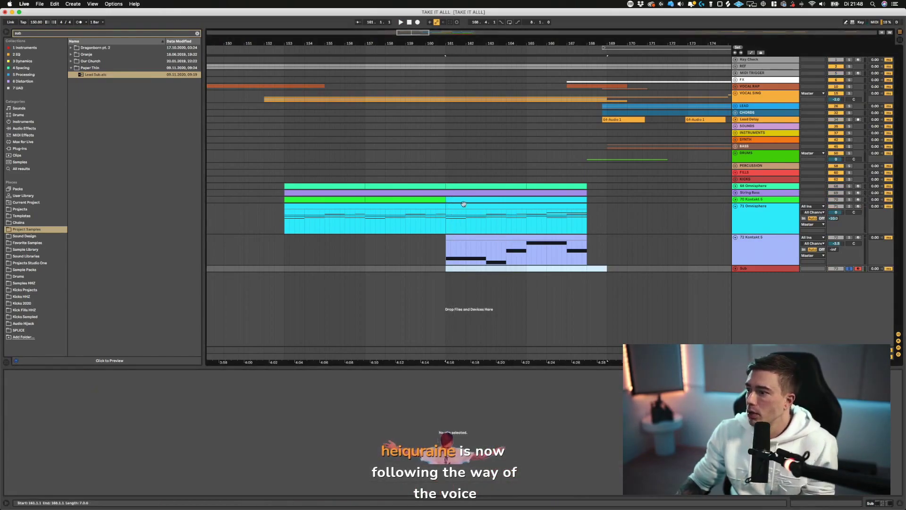
- Copy the String Bass clip that starts at bar 161 onto the Sub track at the same position
click(734, 192)
scroll(492, 203, down, 3)
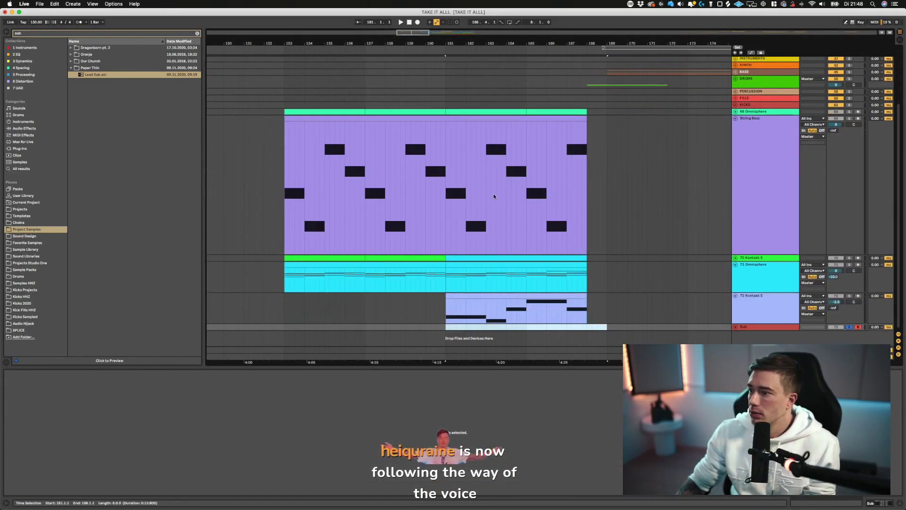
click(446, 177)
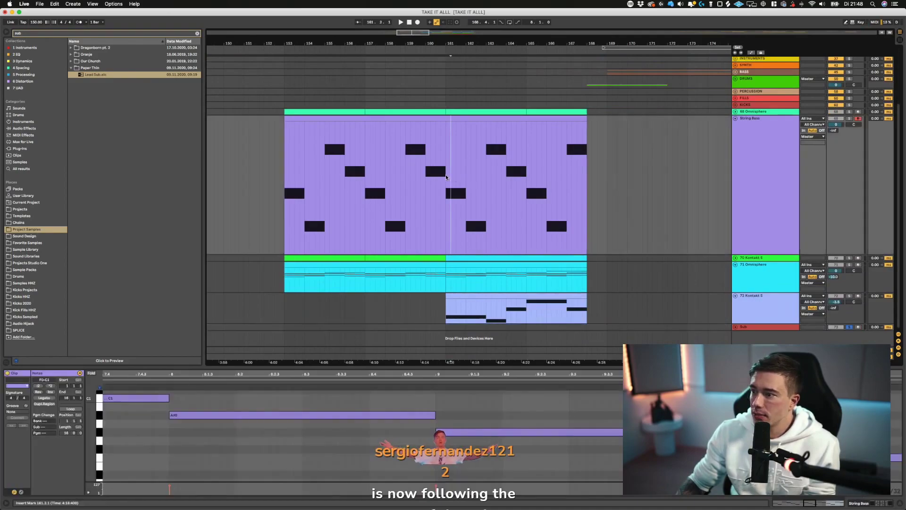
click(484, 119)
click(464, 326)
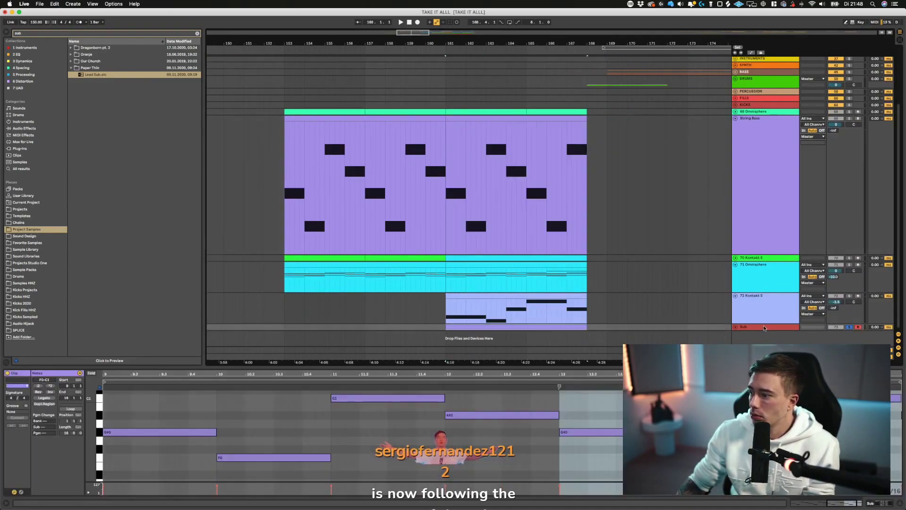
- Transpose all notes of the copied Sub clip up one octave overall, playing it in solo to check the register
key(space)
key(super+a)
key(space)
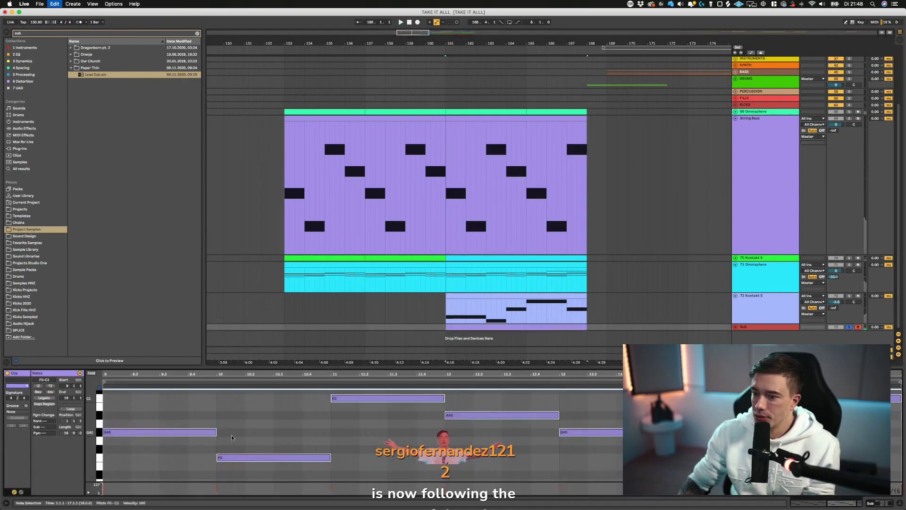
key(shift+Up)
key(shift+Up)
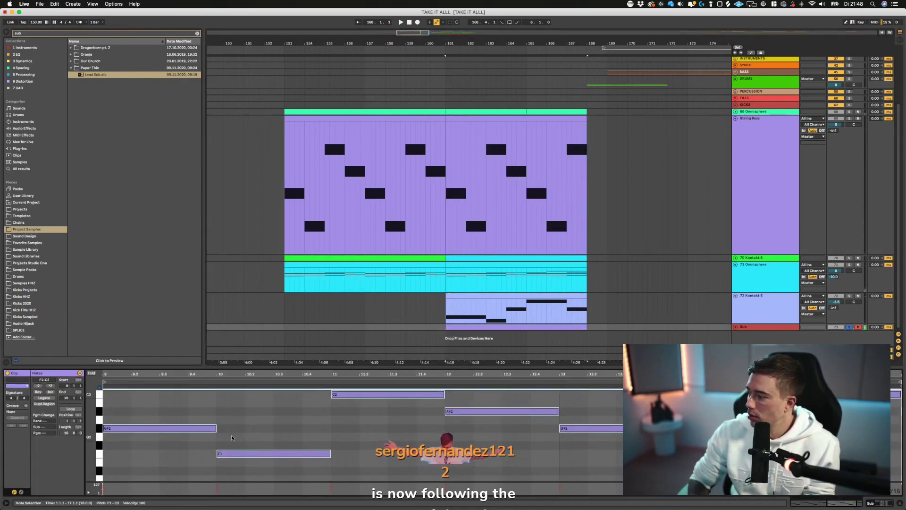
key(space)
key(space)
key(shift+Down)
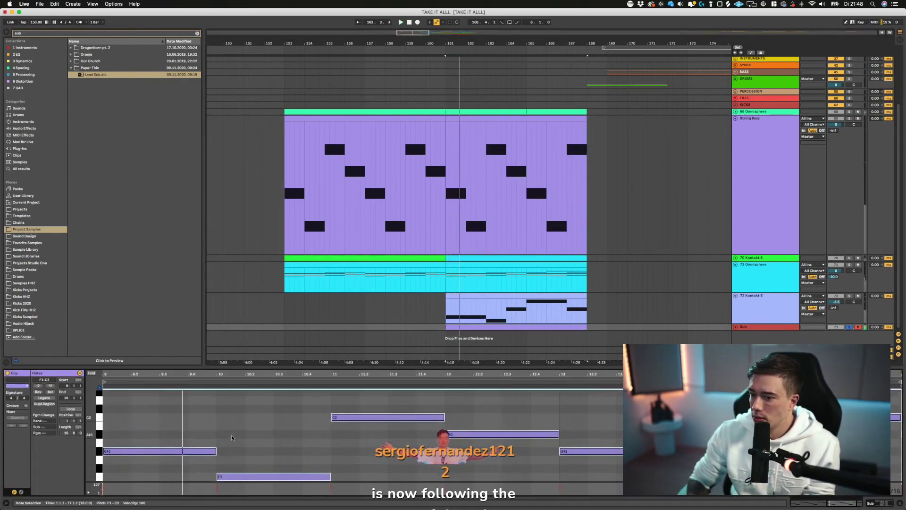
key(space)
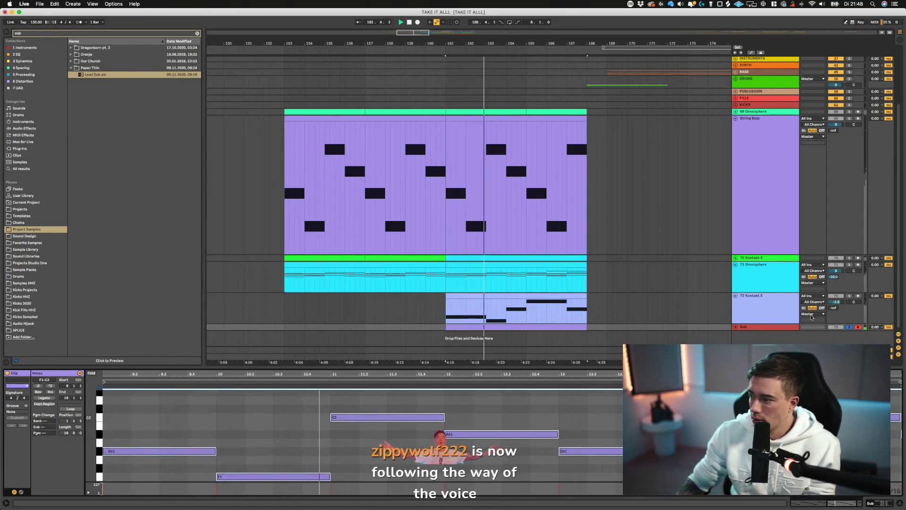
key(space)
- Open the Sub track's Massive synth, raise the decay level of envelope 4 to full and play the sub
key(shift+Tab)
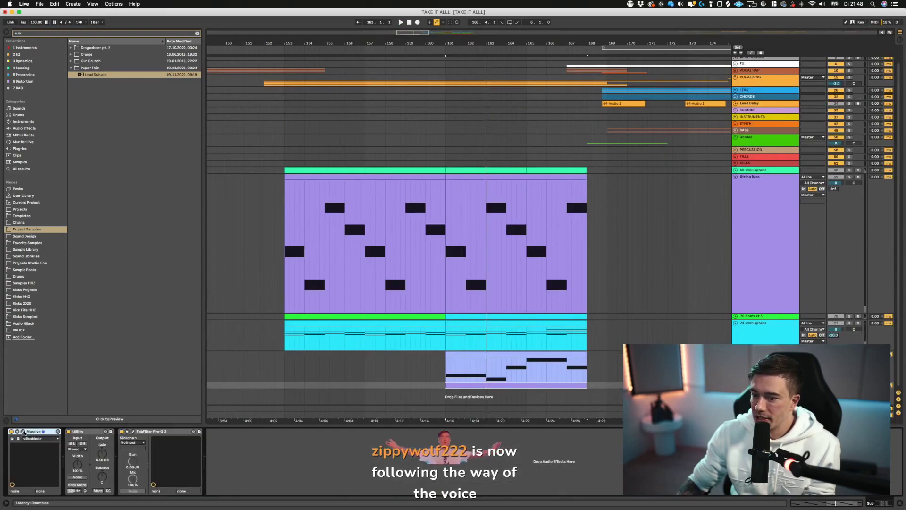
key(super+alt+p)
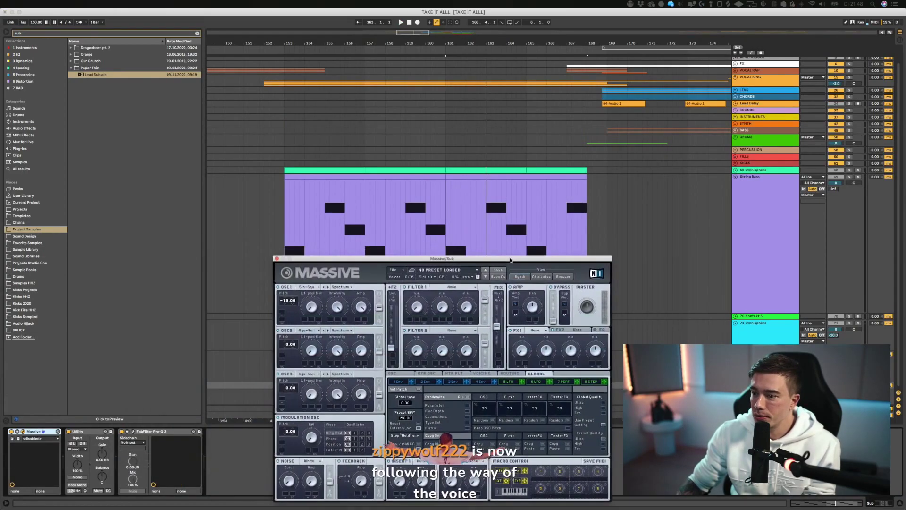
drag(495, 258, 499, 211)
click(483, 336)
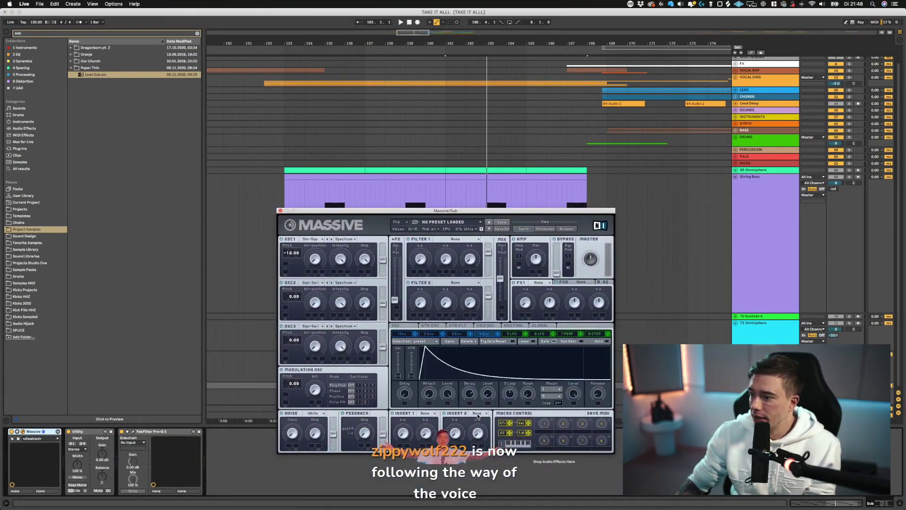
drag(489, 396, 490, 347)
key(space)
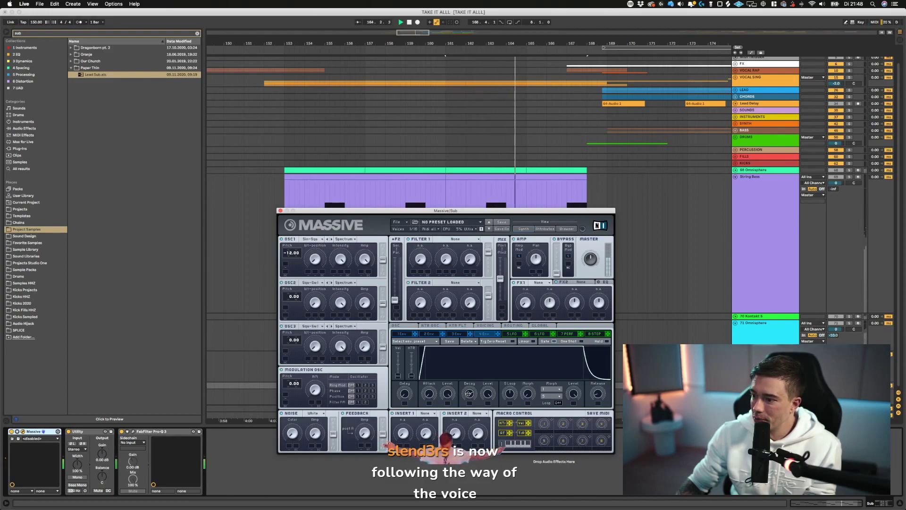
- Lengthen the attack of Massive's envelope 4 and replay the sub from bar 161
drag(433, 393, 431, 391)
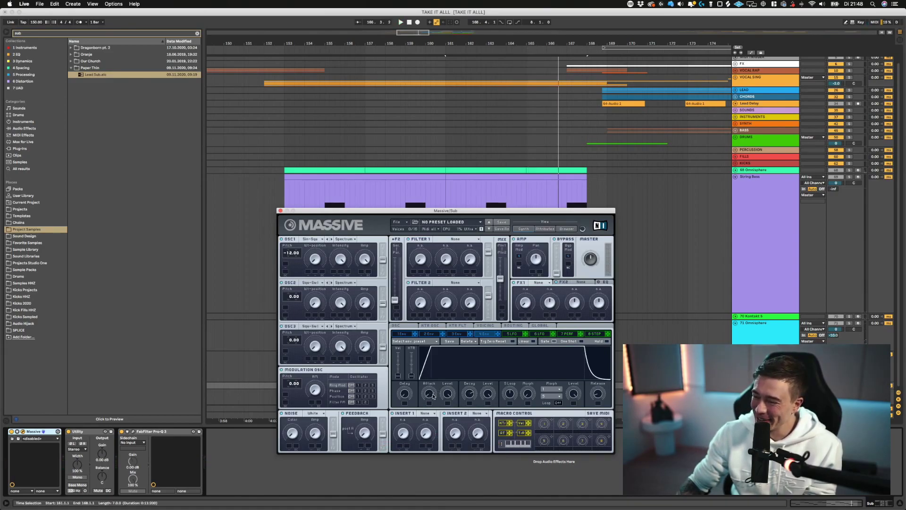
drag(431, 394, 430, 392)
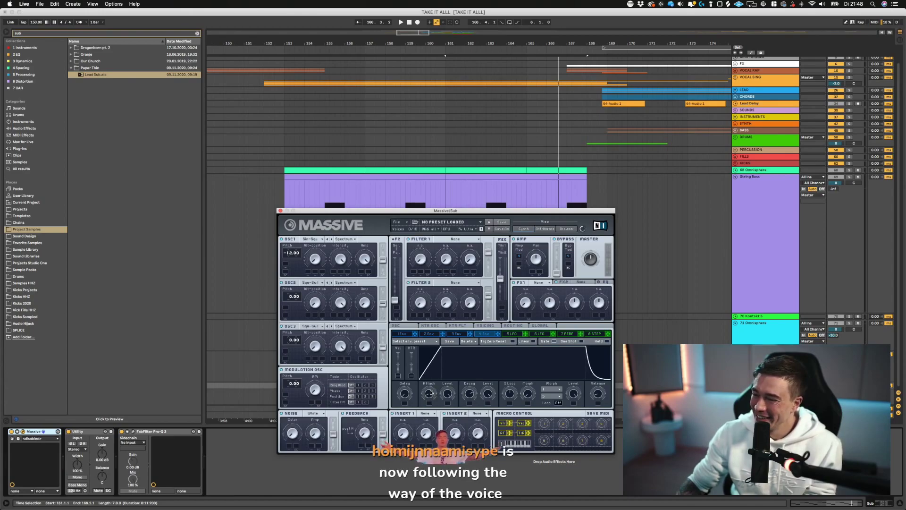
key(space)
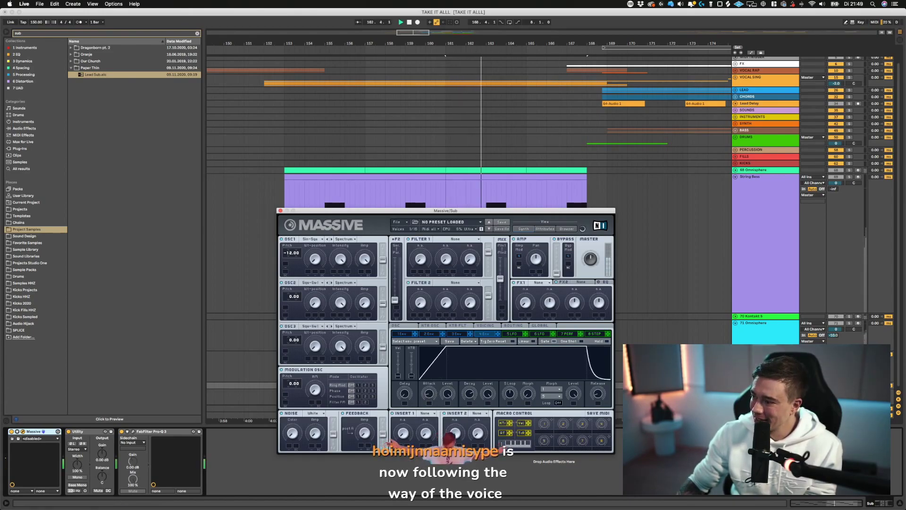
- Raise the Sub track's volume to -2.0 dB while it plays and close its Massive synth window
scroll(316, 171, down, 5)
scroll(316, 171, down, 1)
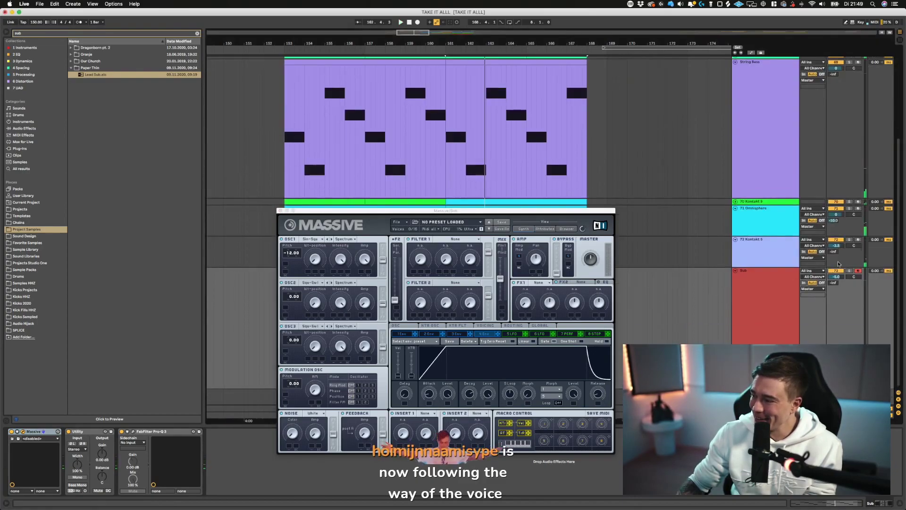
click(841, 280)
drag(841, 280, 841, 278)
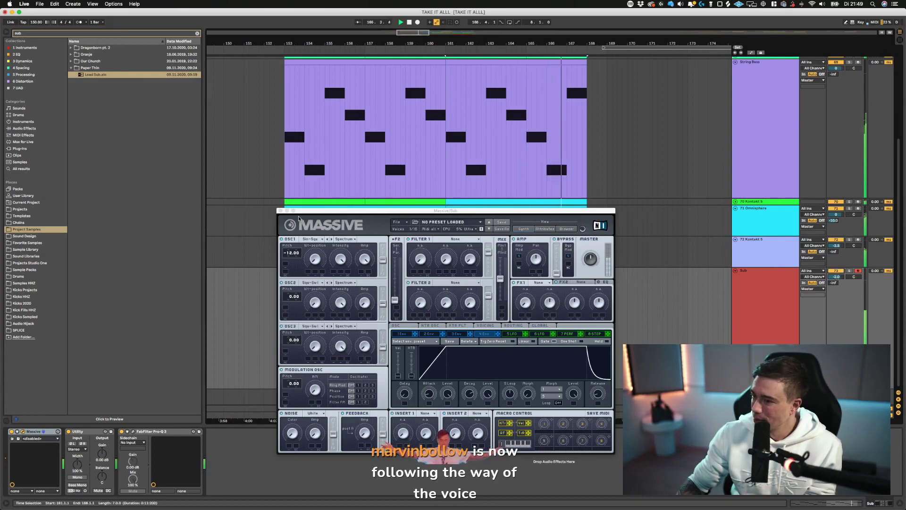
click(280, 210)
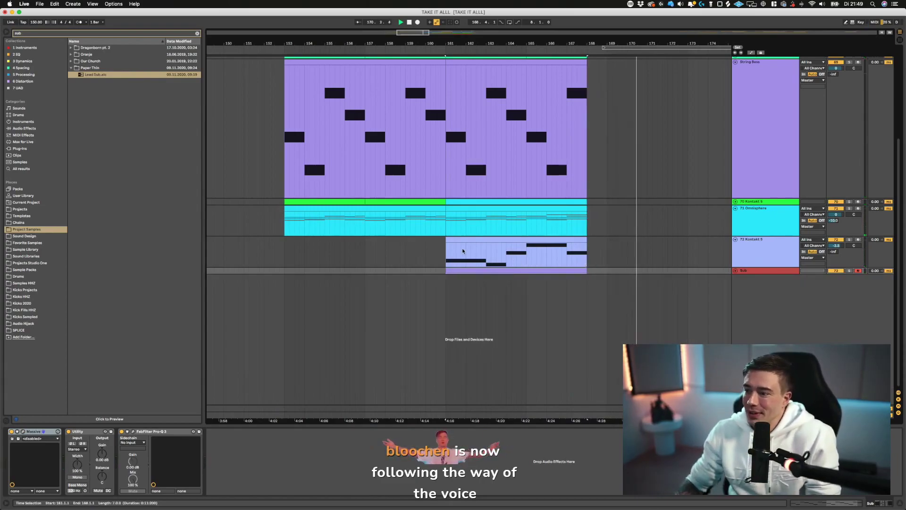
- Stop playback and fold all the expanded string, Omnisphere and Sub tracks in the arrangement
click(415, 261)
scroll(315, 221, up, 5)
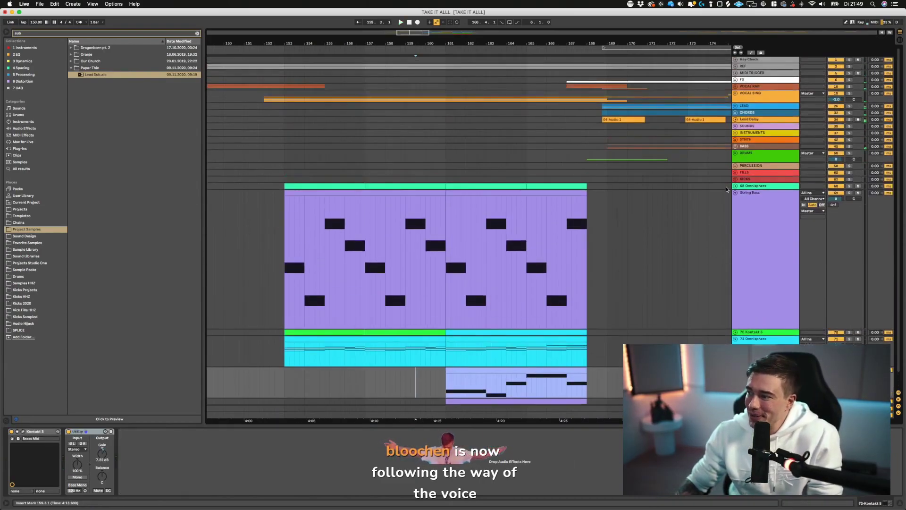
alt+click(735, 193)
- Play from just before bar 161 and raise the Sub track's volume slightly, folding the track when done
click(430, 220)
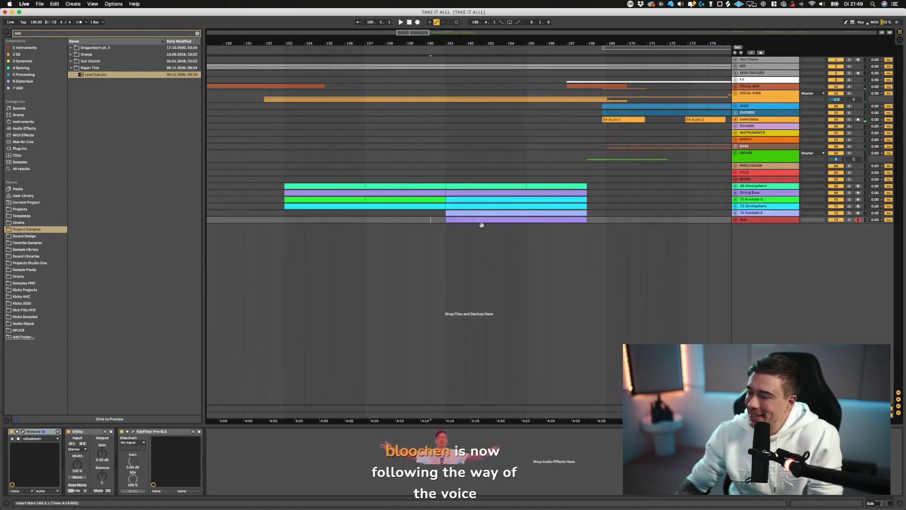
click(736, 220)
key(space)
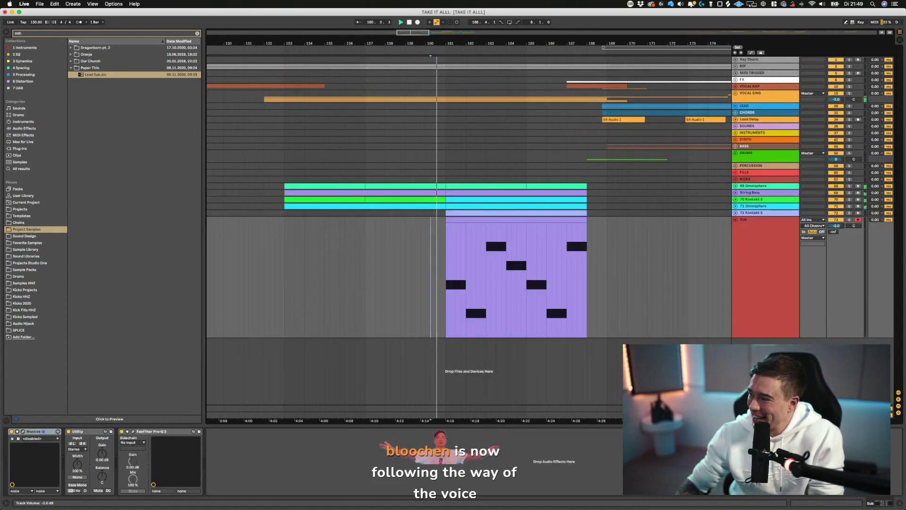
drag(836, 228, 836, 222)
click(736, 220)
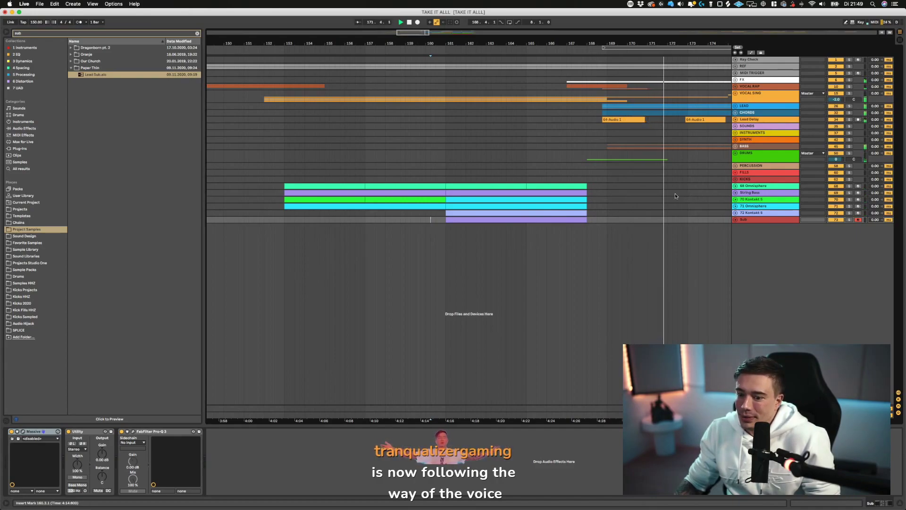
- Set the playback start to bar 161, stop playback and save the Live Set
click(445, 178)
key(space)
key(super+s)
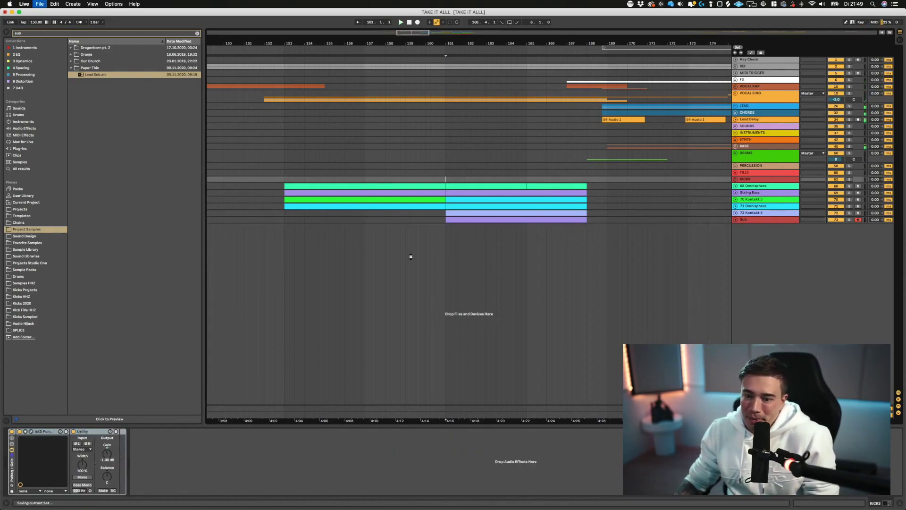
- Audition the 70-Kontakt 5, 71-Omnisphere and 72-Kontakt 5 tracks in solo from bar 161
click(735, 201)
click(520, 208)
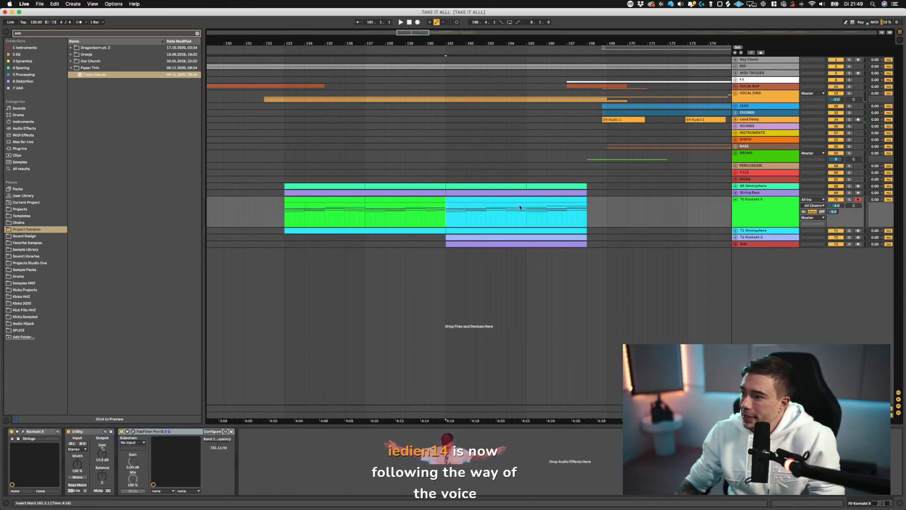
click(850, 200)
key(space)
click(760, 204)
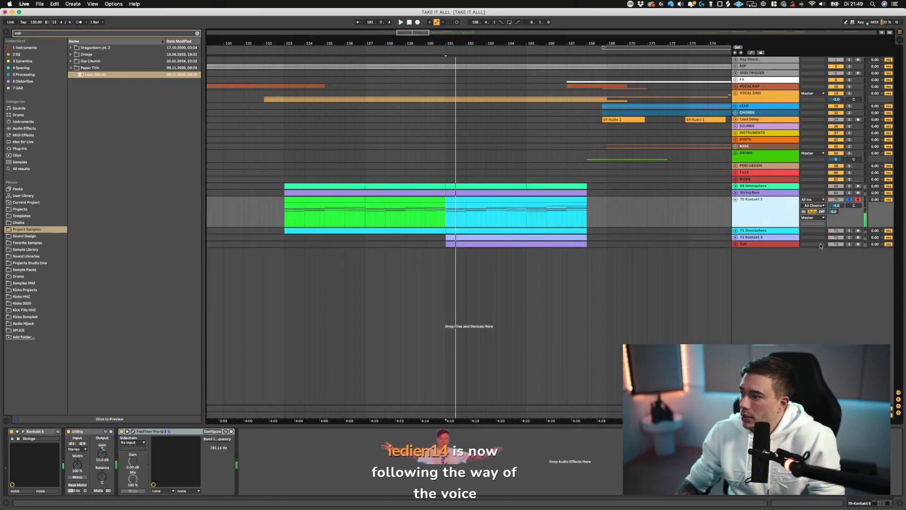
click(850, 231)
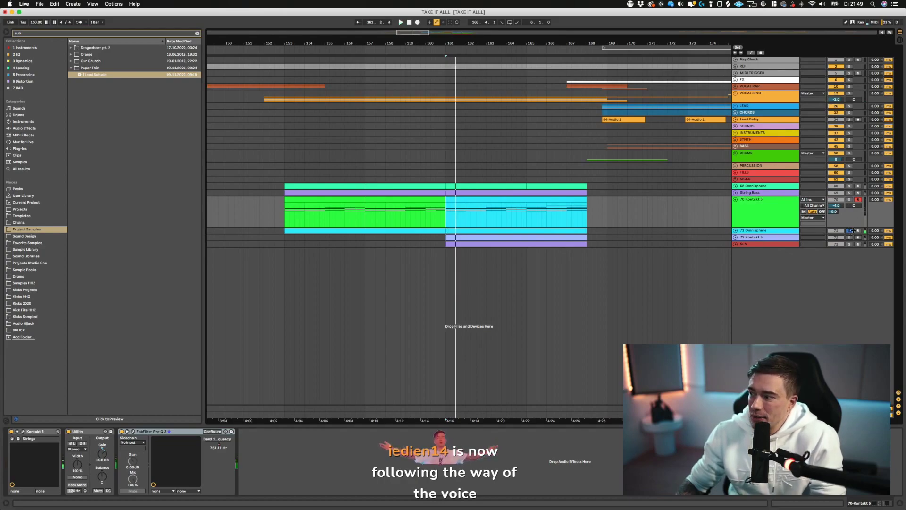
click(736, 237)
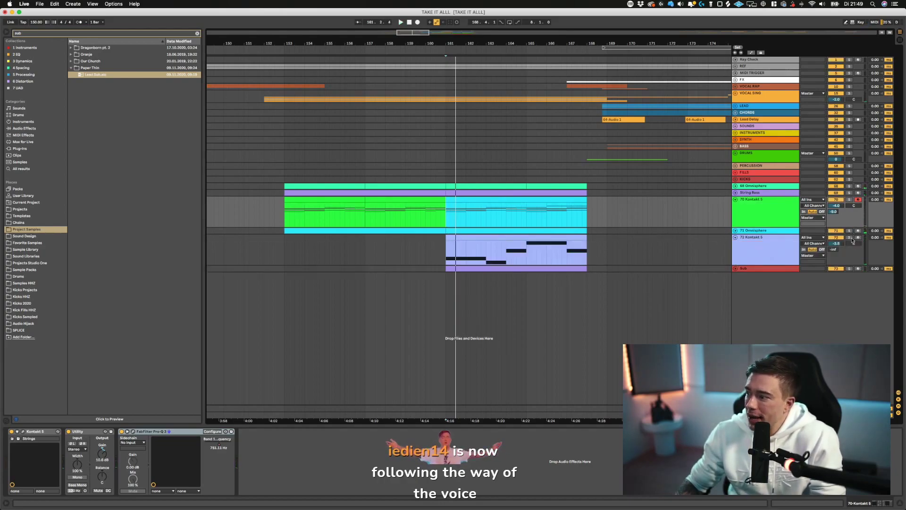
key(space)
click(851, 239)
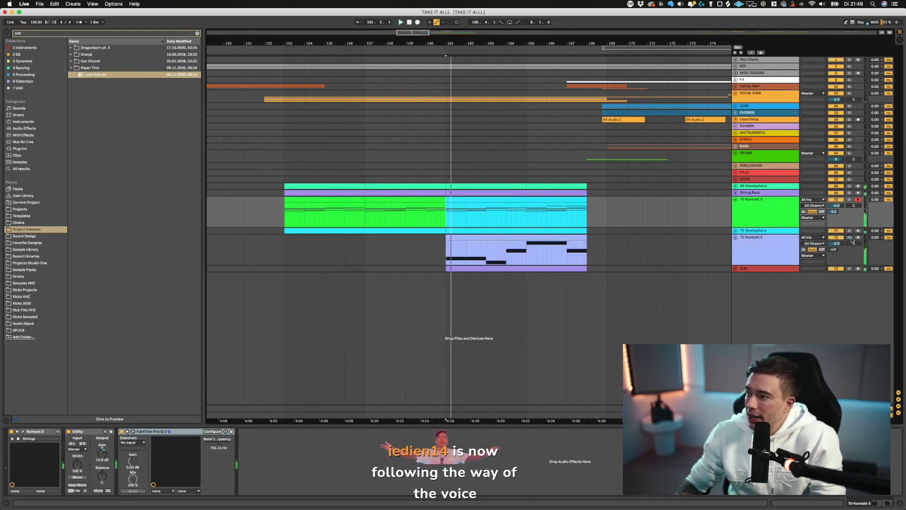
- Unfold the Omnisphere track above String Bass, 71-Omnisphere and 70-Kontakt 5, keeping the Sub track folded
click(736, 199)
click(735, 186)
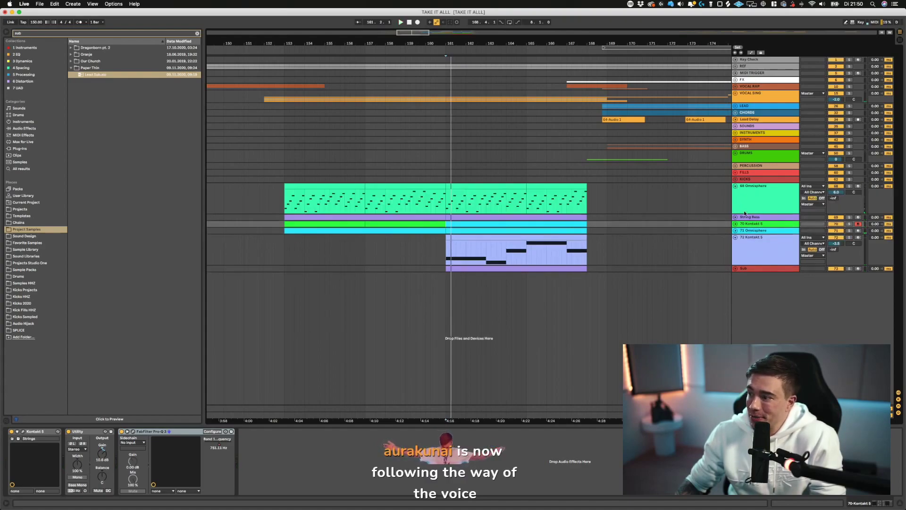
click(735, 269)
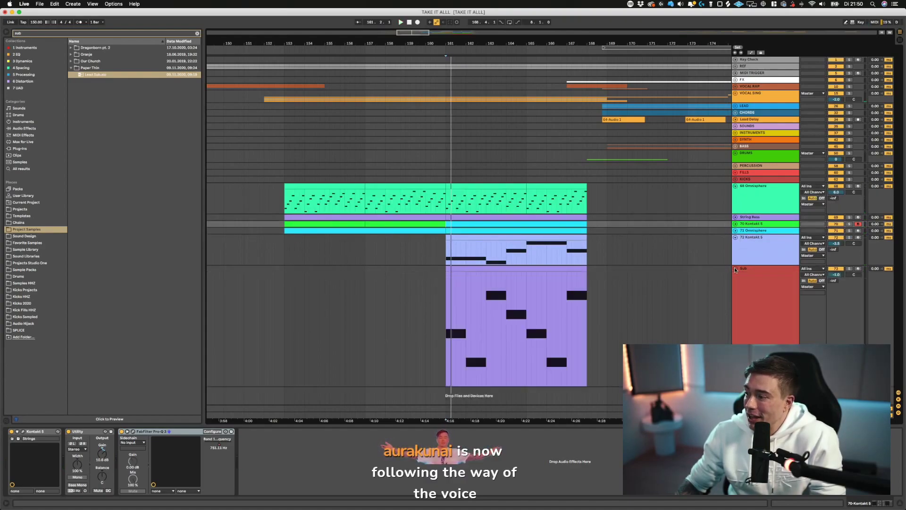
click(735, 269)
click(735, 230)
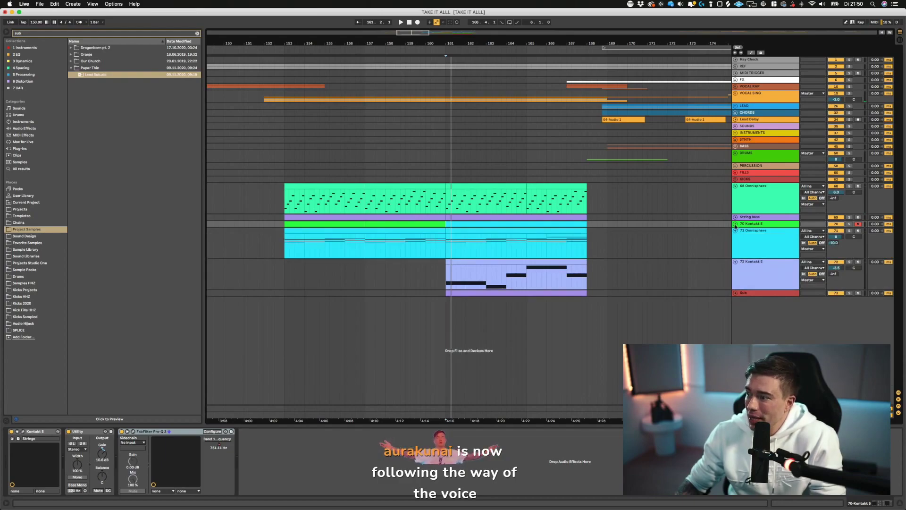
click(735, 224)
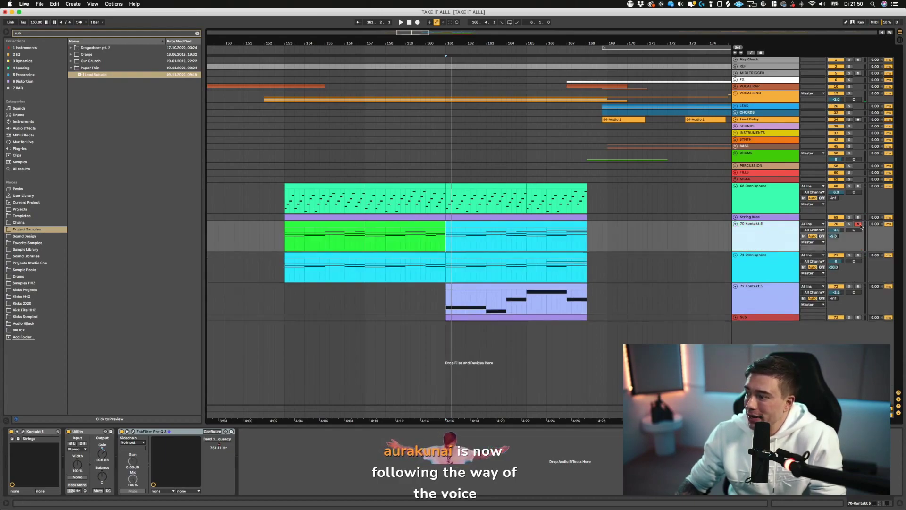
- Play 71-Omnisphere in solo and open the second FabFilter Pro-Q 3 in its device chain
key(space)
click(786, 263)
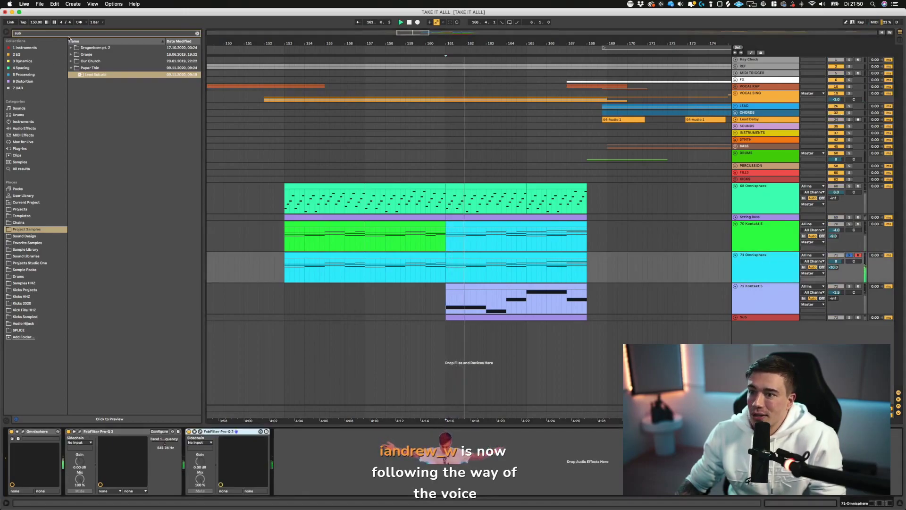
click(33, 55)
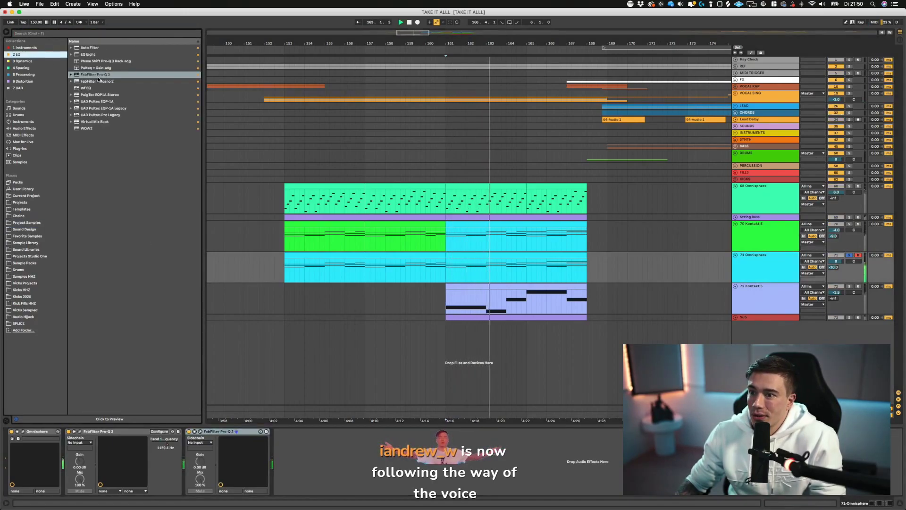
drag(101, 75, 185, 476)
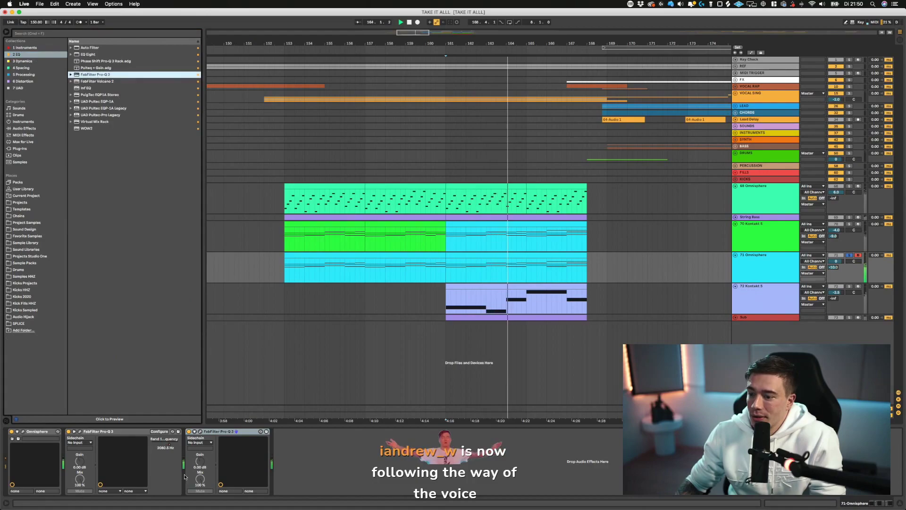
click(200, 431)
- Shape a wide bell cut on 71-Omnisphere at about 241 Hz, -5.5 dB and Q 0.7, comparing it bypassed
drag(569, 327, 544, 375)
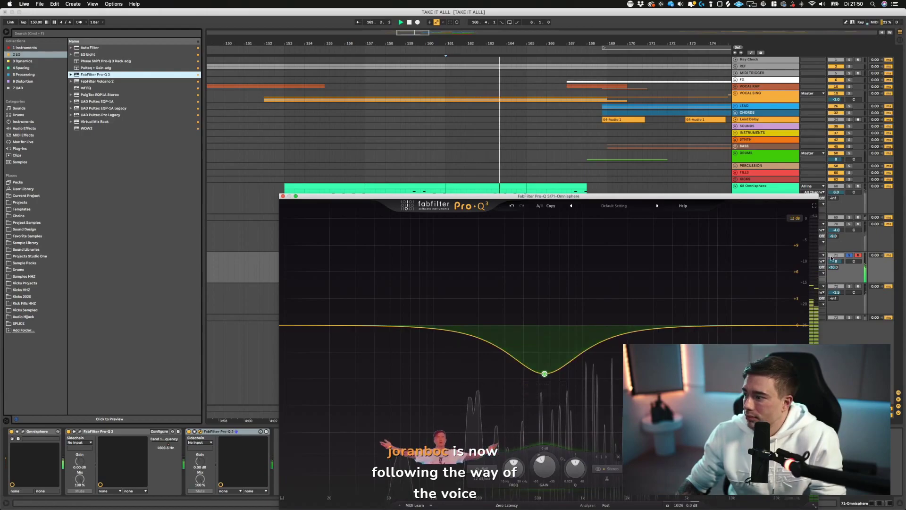
alt+click(544, 373)
alt+click(544, 373)
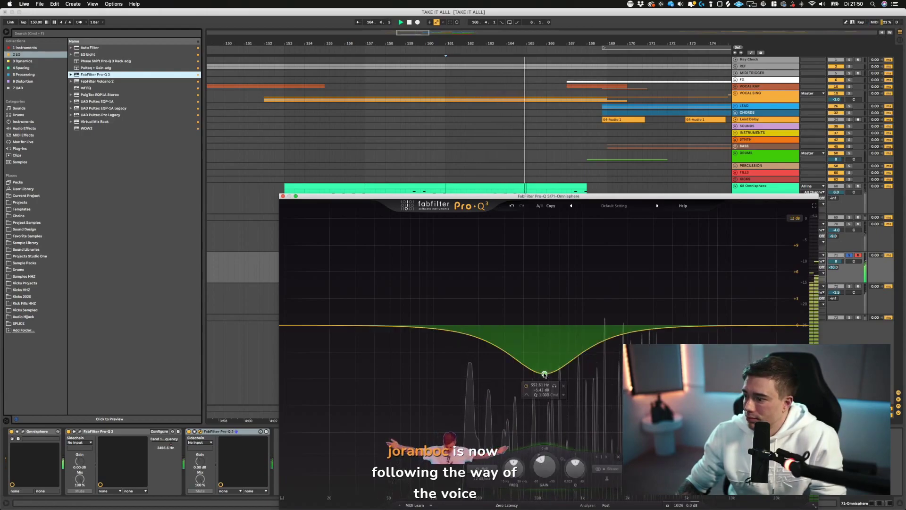
drag(544, 374, 492, 381)
scroll(492, 381, down, 3)
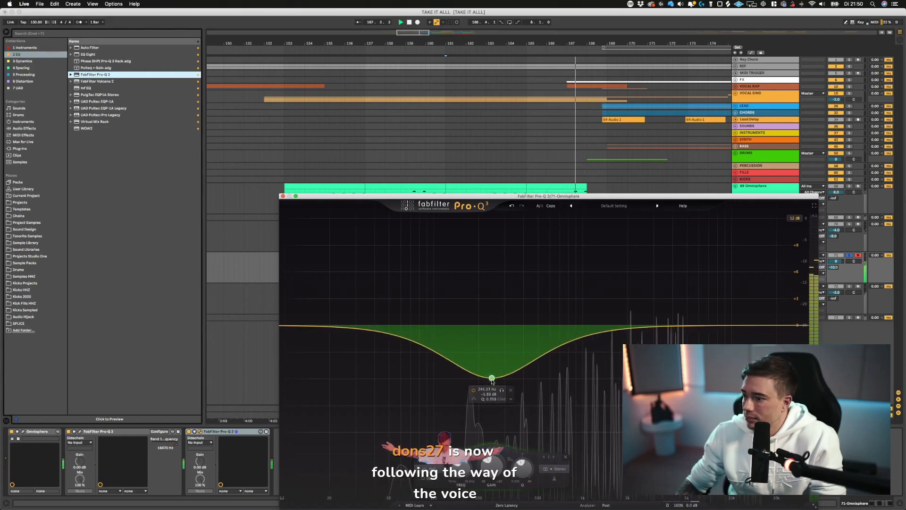
key(space)
key(space)
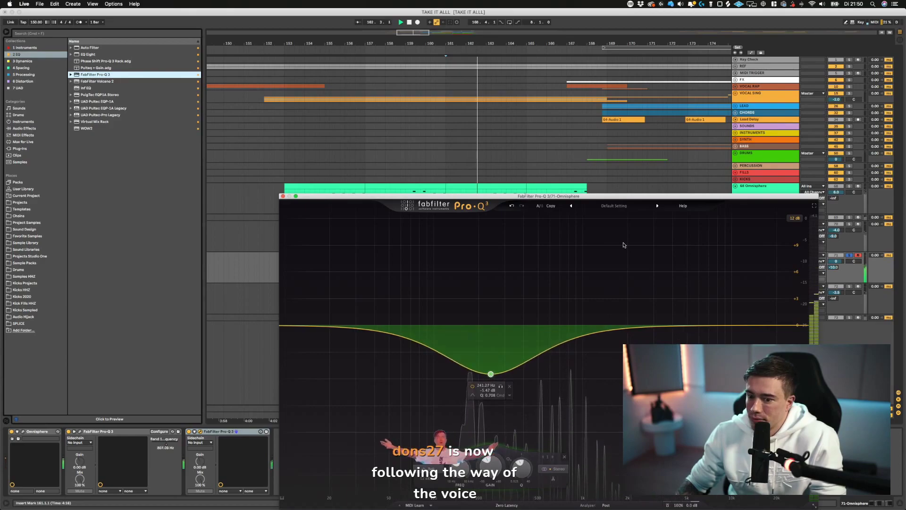
- Unsolo 71-Omnisphere, raise its volume to 3.0 dB against the full mix and close the Pro-Q 3 window
drag(530, 196, 437, 155)
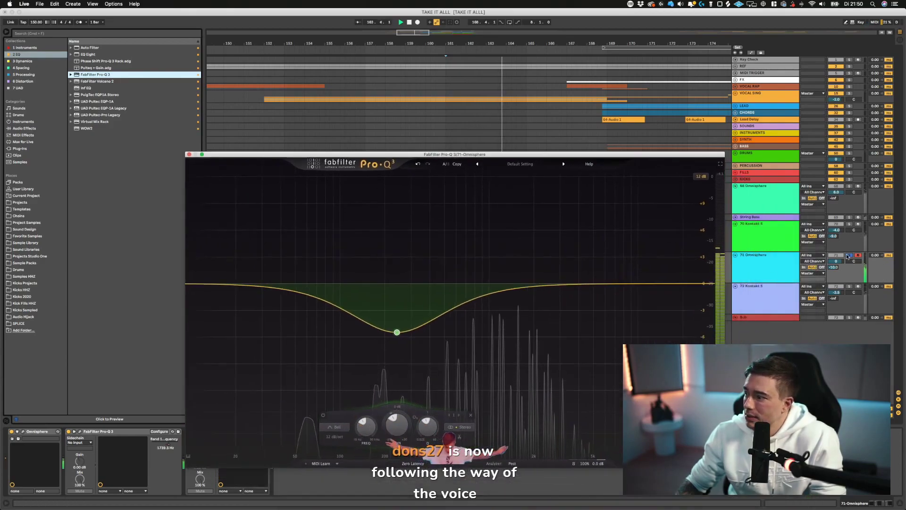
click(849, 254)
key(space)
key(space)
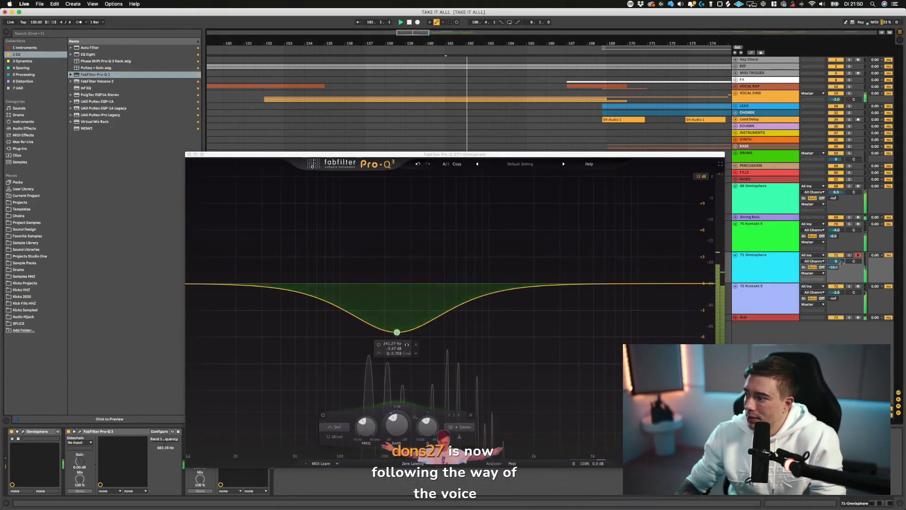
drag(835, 261, 836, 254)
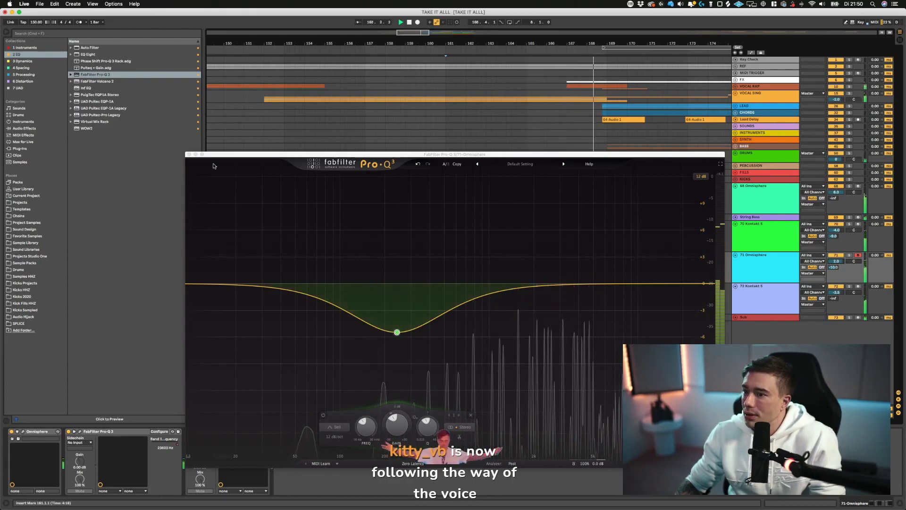
click(188, 155)
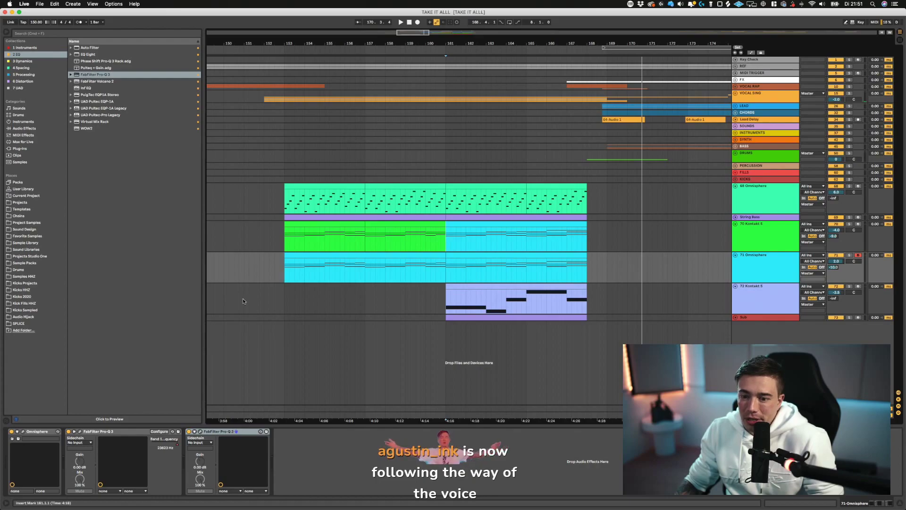
- Listen to the lead-in to the string section from bar 148 and again from bar 151
click(234, 222)
scroll(234, 220, left, 3)
click(246, 218)
key(space)
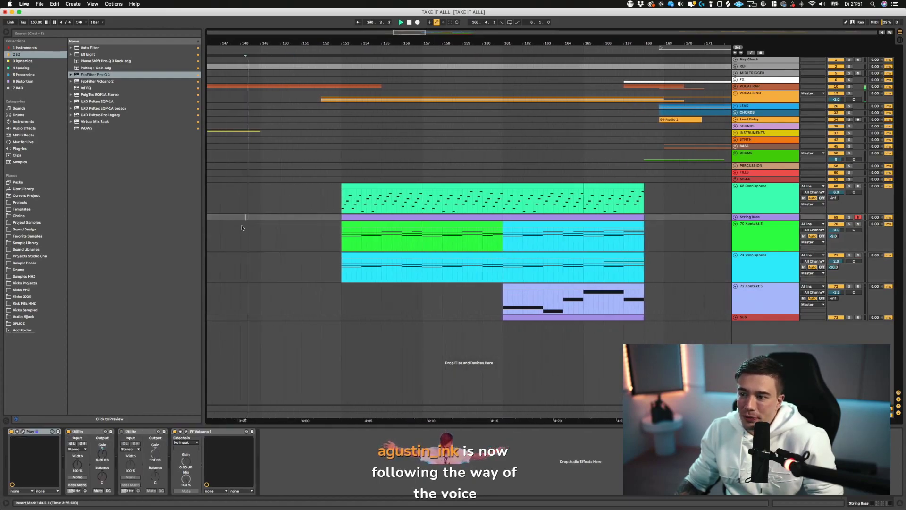
click(298, 180)
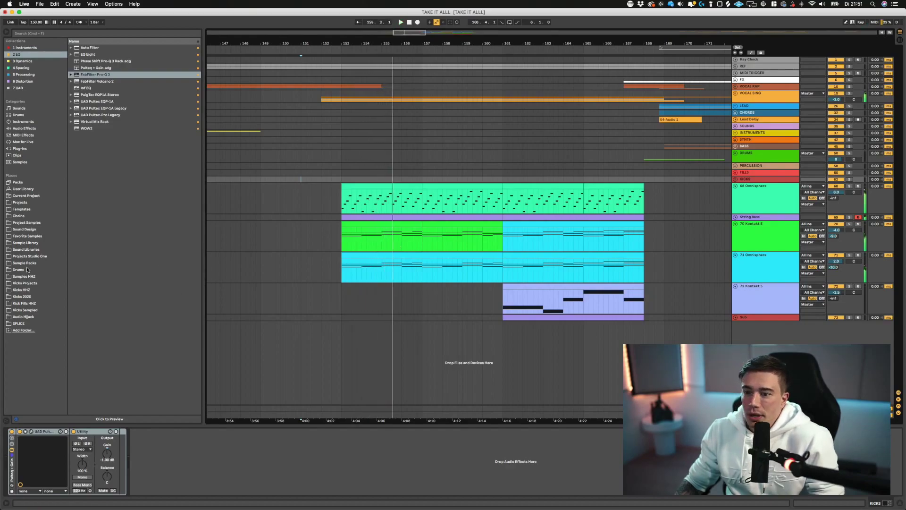
- Browse the Favorite Samples folder and preview the boom FX2 sample from Beats
click(26, 223)
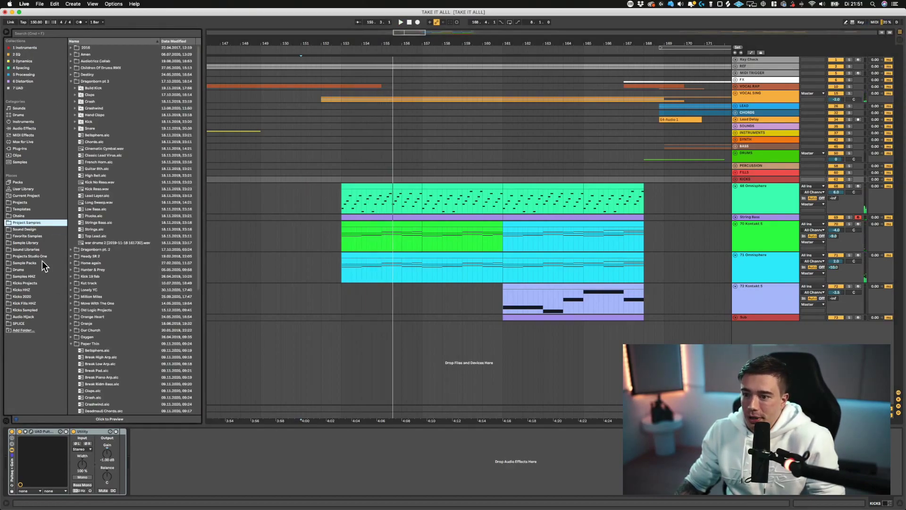
click(30, 236)
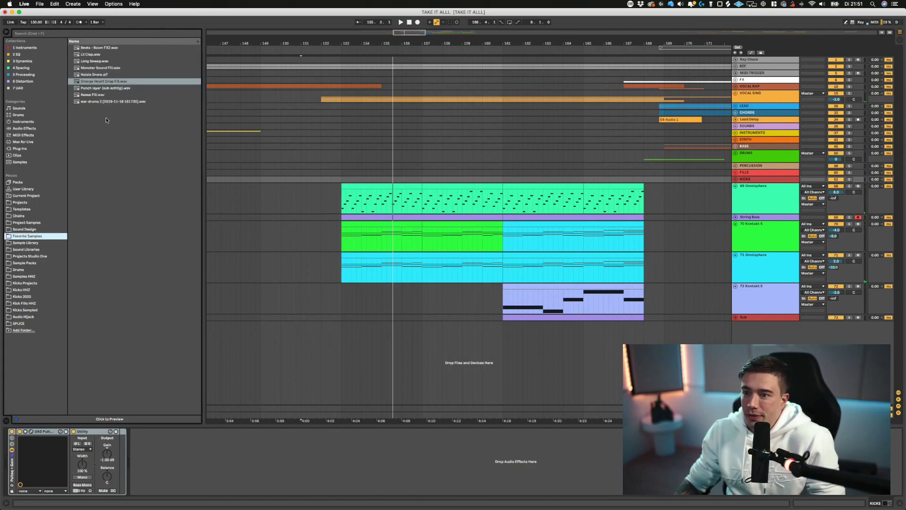
click(102, 48)
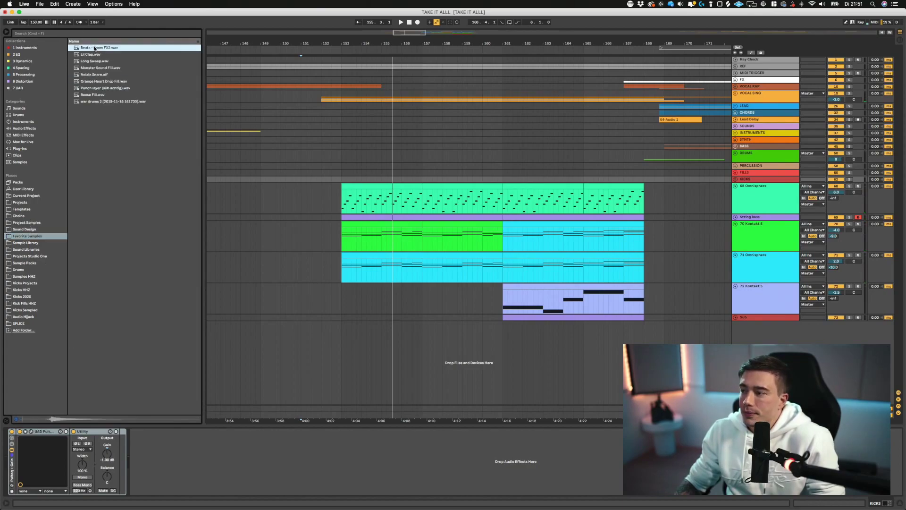
- Unfold the FX group and its Beats - Boom FX2 track, and duplicate that track
click(736, 80)
drag(645, 44, 627, 21)
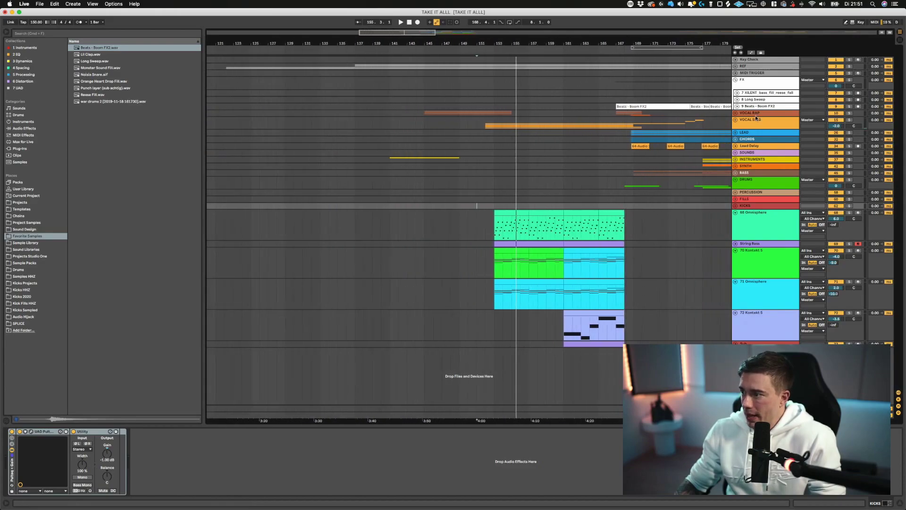
click(737, 106)
scroll(737, 108, right, 4)
click(770, 115)
key(super+d)
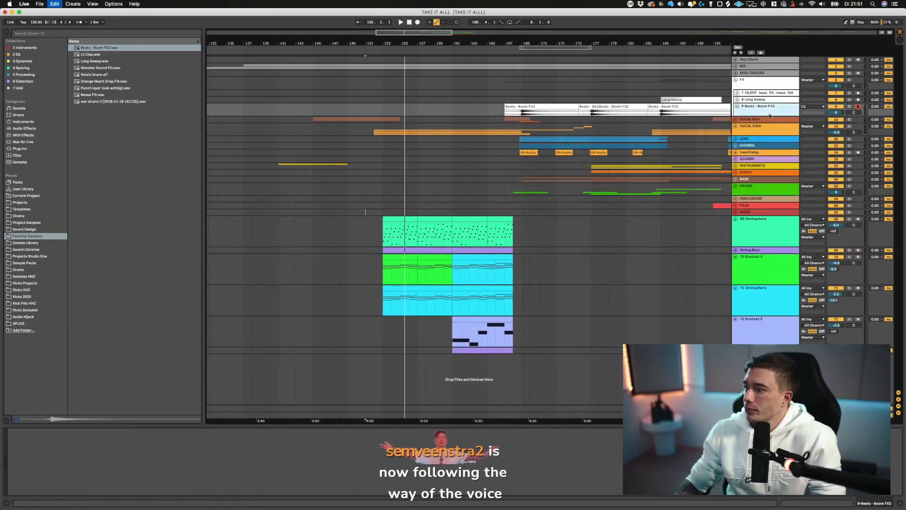
- Duplicate the Beats - Boom FX2 track and, on the copy, delete every clip except the first one
key(super+d)
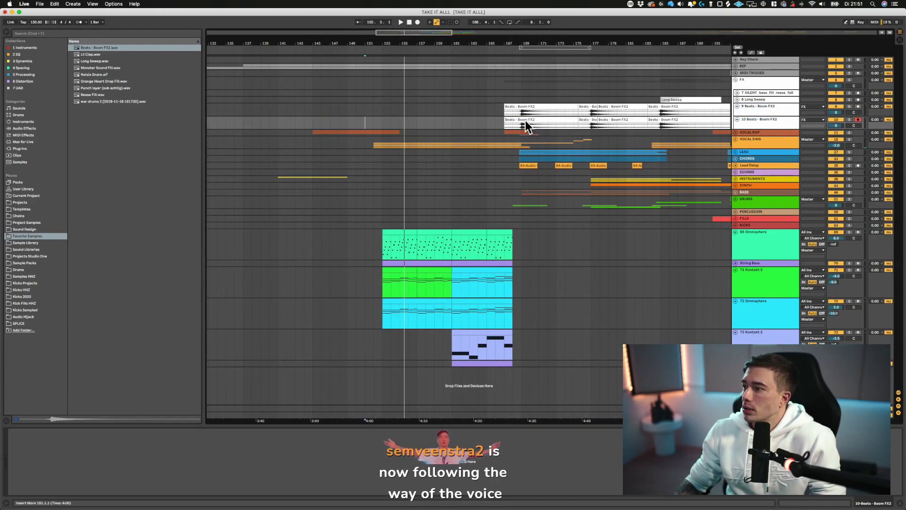
scroll(526, 120, right, 10)
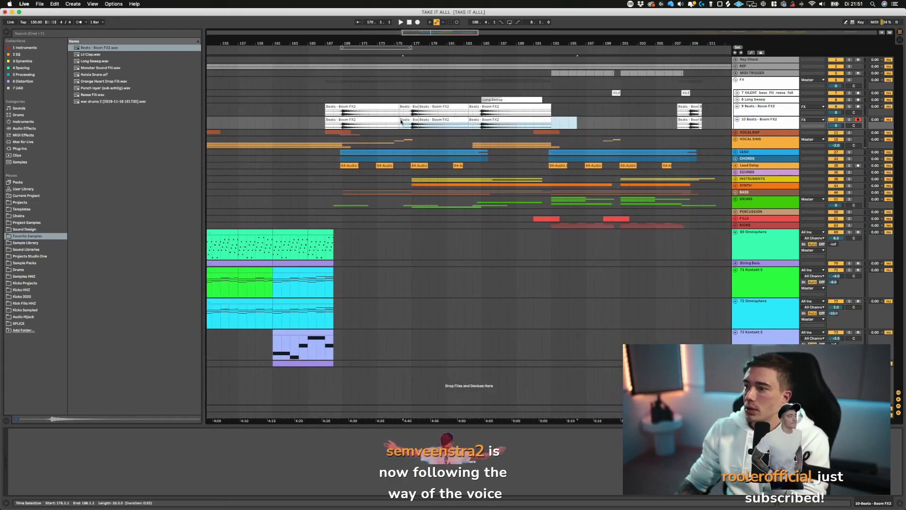
shift+click(402, 123)
click(687, 119)
key(Delete)
drag(729, 121, 694, 121)
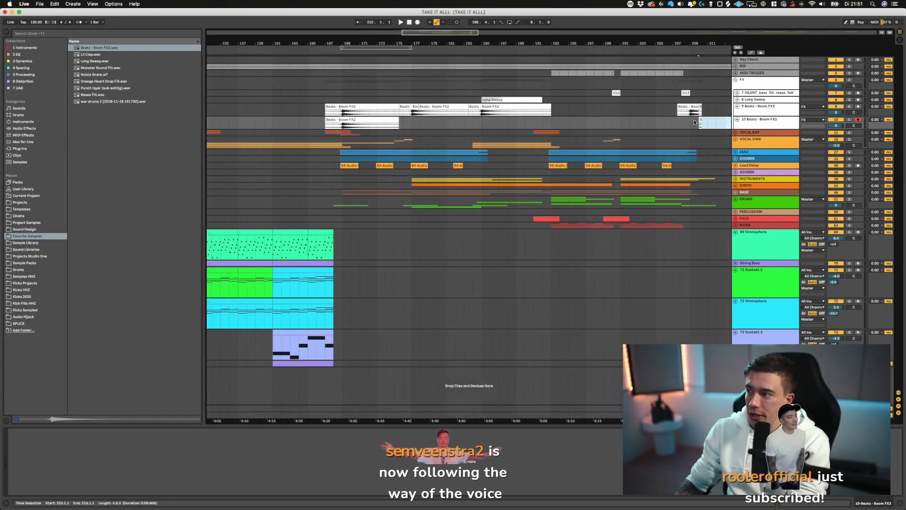
- Move the copied track's remaining boom clip earlier so its impact hits the start of the string section at bar 153
click(364, 120)
scroll(364, 120, left, 6)
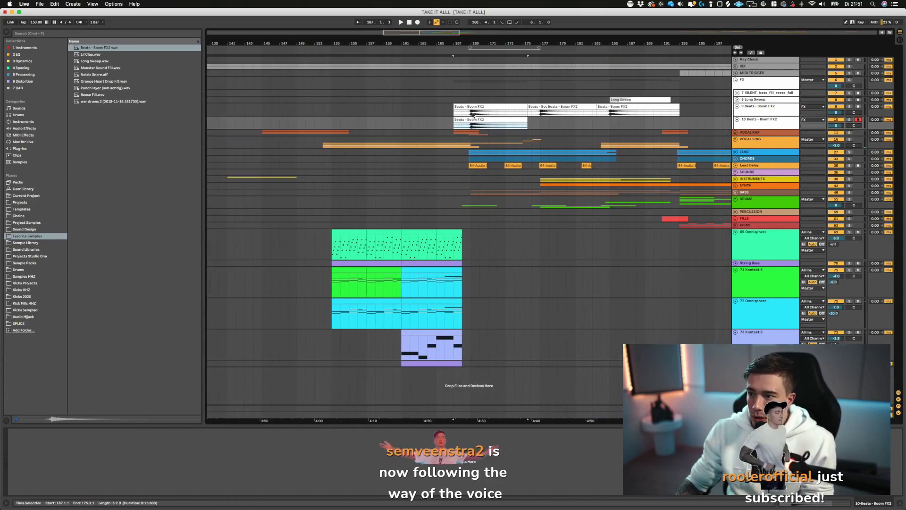
drag(472, 120, 327, 126)
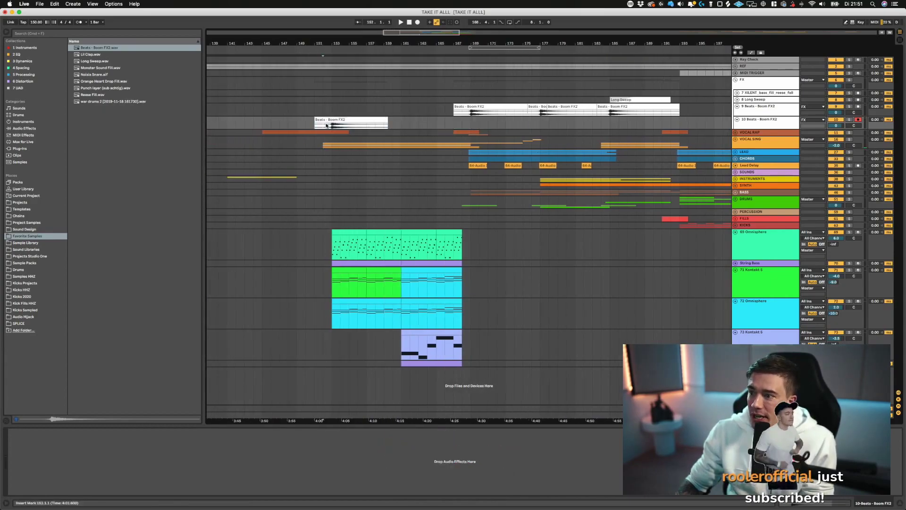
- Solo the copied boom track, play it and add FabFilter Pro-Q 3 from the EQ collection
click(850, 120)
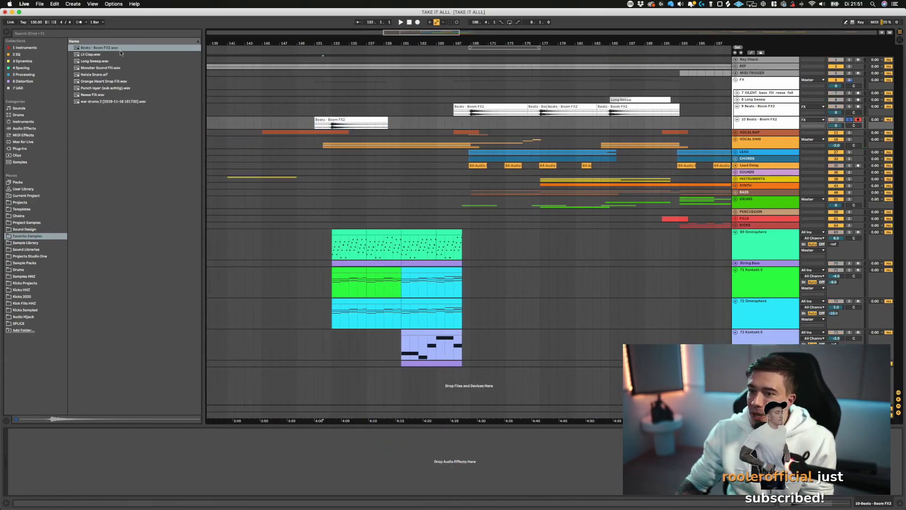
click(19, 61)
click(84, 48)
key(space)
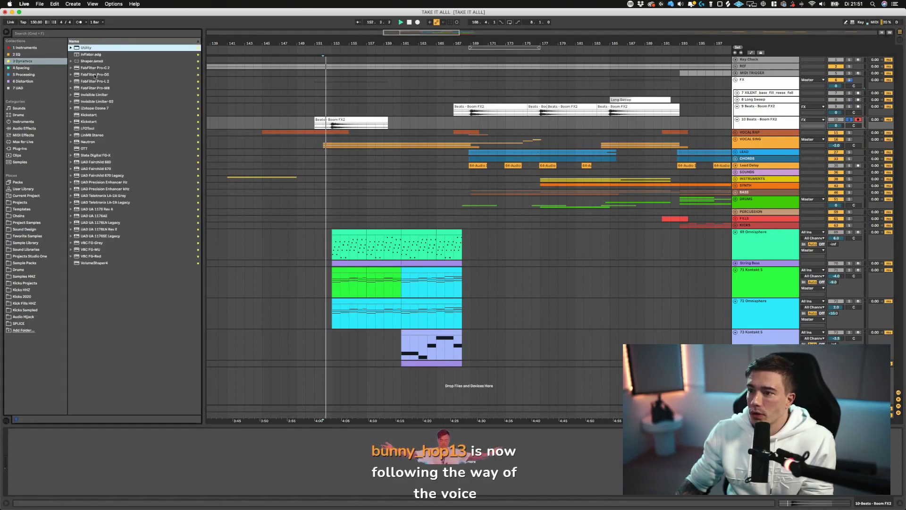
click(18, 54)
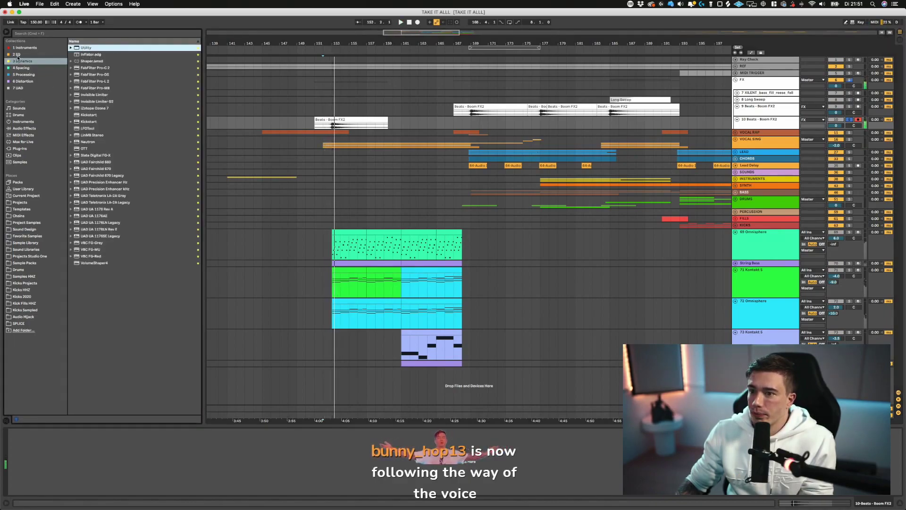
click(102, 74)
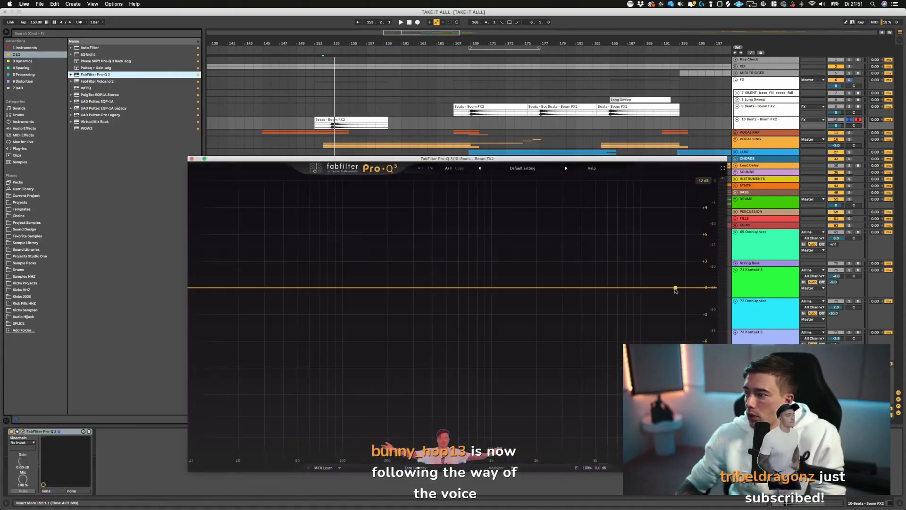
- Add a 24 dB/oct high cut at about 470 Hz to the boom, unsolo the track and play it in the mix
drag(684, 289, 443, 285)
key(space)
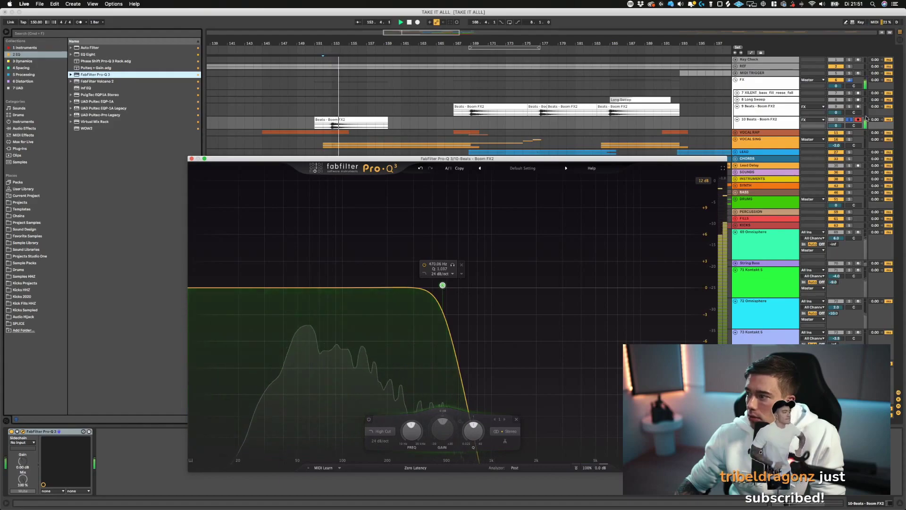
click(849, 121)
key(space)
key(space)
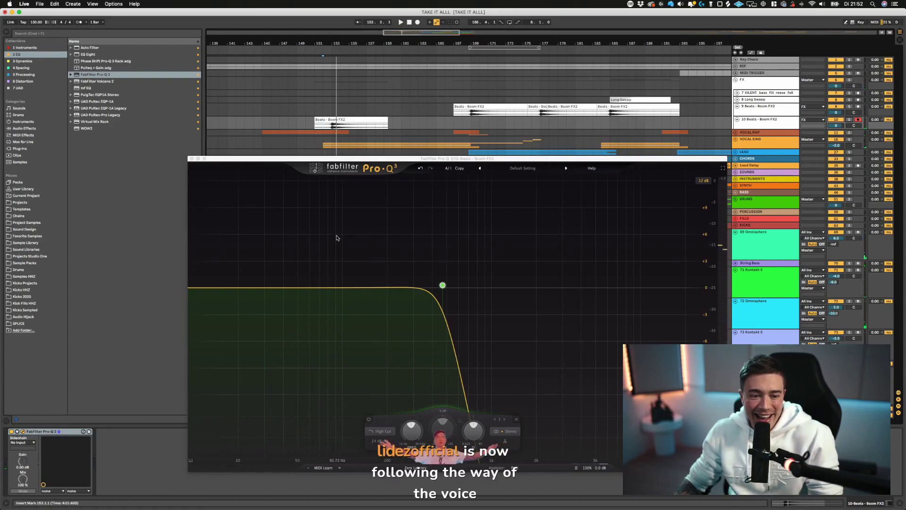
- Lower the boom's high cut to about 367 Hz with a 24 dB/oct slope and play the result
scroll(474, 284, down, 1)
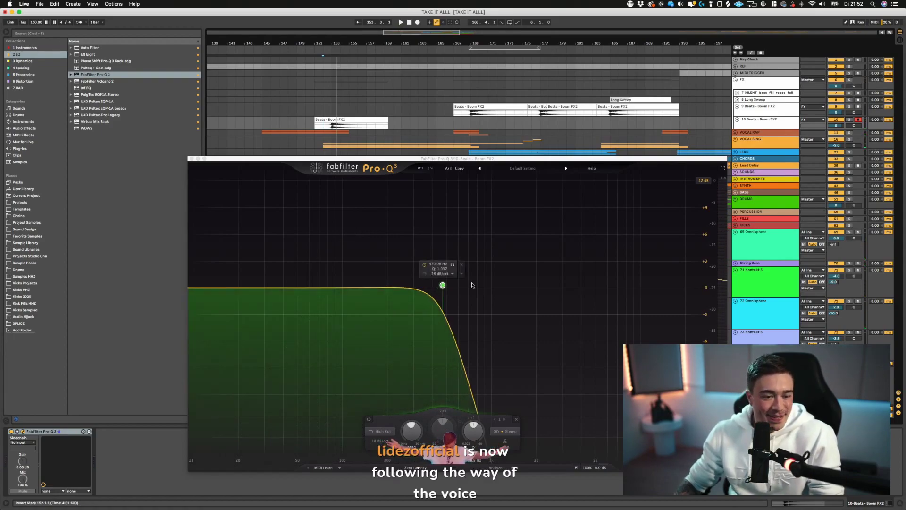
drag(443, 285, 429, 287)
scroll(431, 285, up, 1)
key(space)
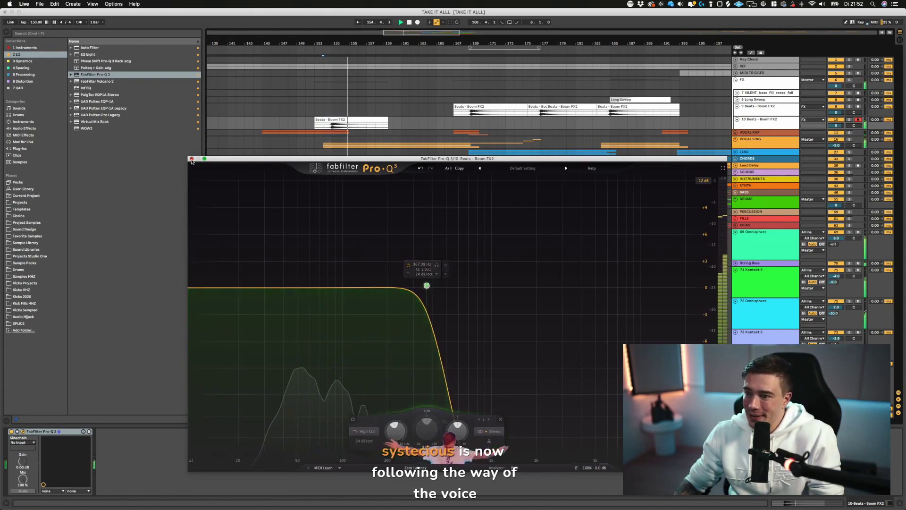
- Close the Pro-Q 3 window and duplicate the boom clip directly behind itself for the hit at bar 161
key(super+alt+p)
click(352, 118)
key(super+d)
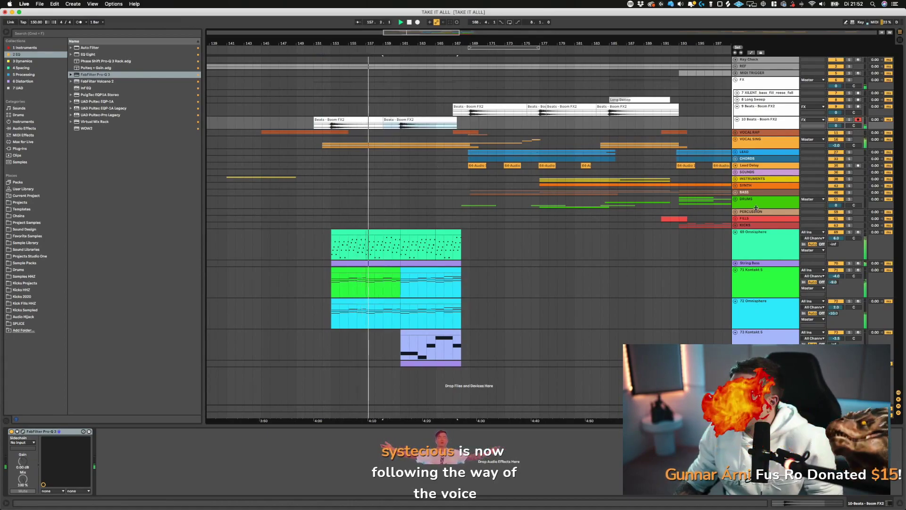
- Unfold the DRUMS group and copy a cinematic crash clip on the Cinematic Cymbal track to bar 160
click(735, 199)
click(410, 253)
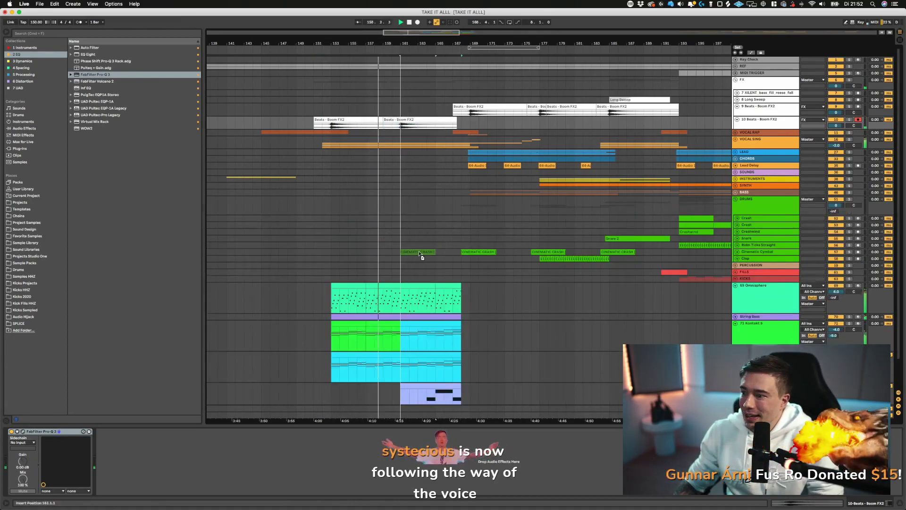
click(410, 253)
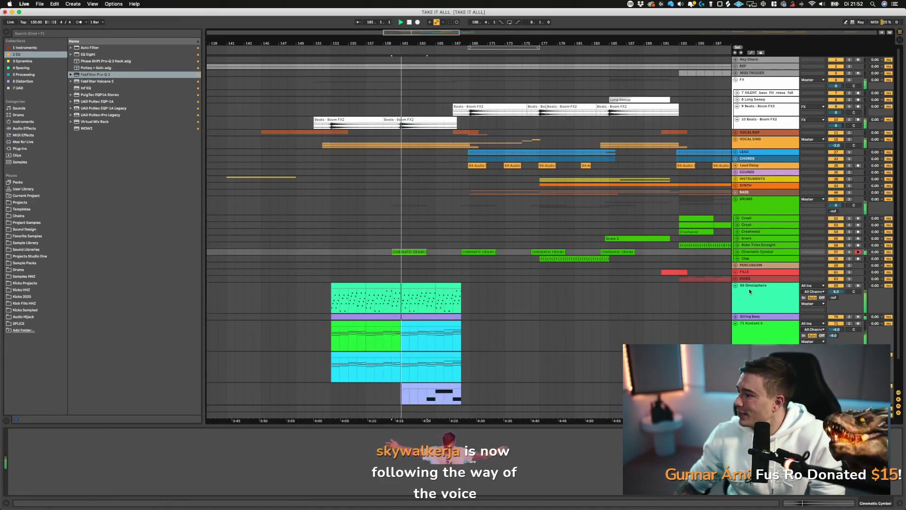
- Fold the Omnisphere and Kontakt 5 tracks of the string section and save the project
click(735, 285)
click(736, 298)
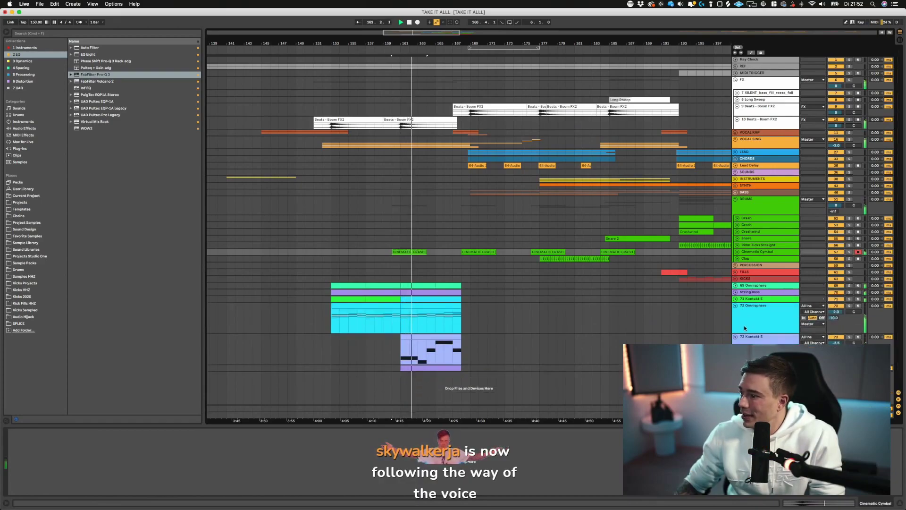
click(735, 337)
click(735, 306)
key(super+s)
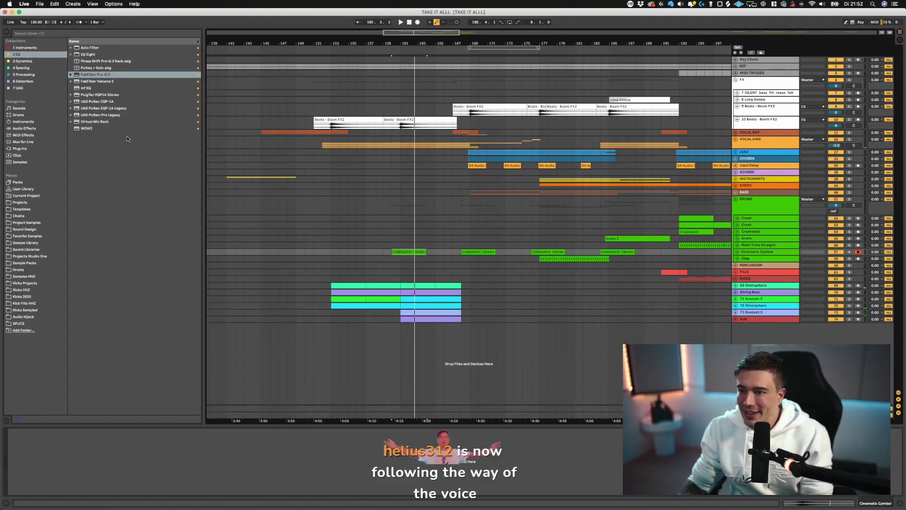
- Listen to the section from bar 161, soloing 71-Kontakt 5 briefly, and check the Instruments collection
click(41, 48)
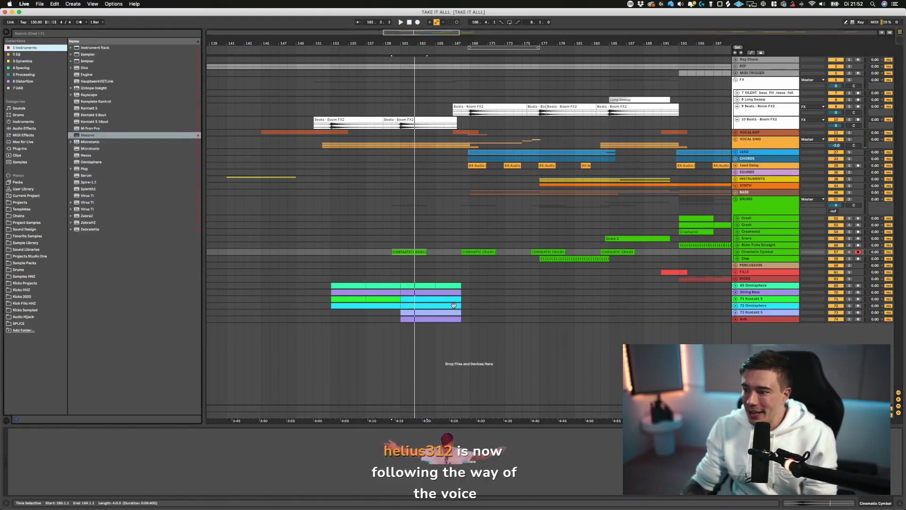
click(428, 308)
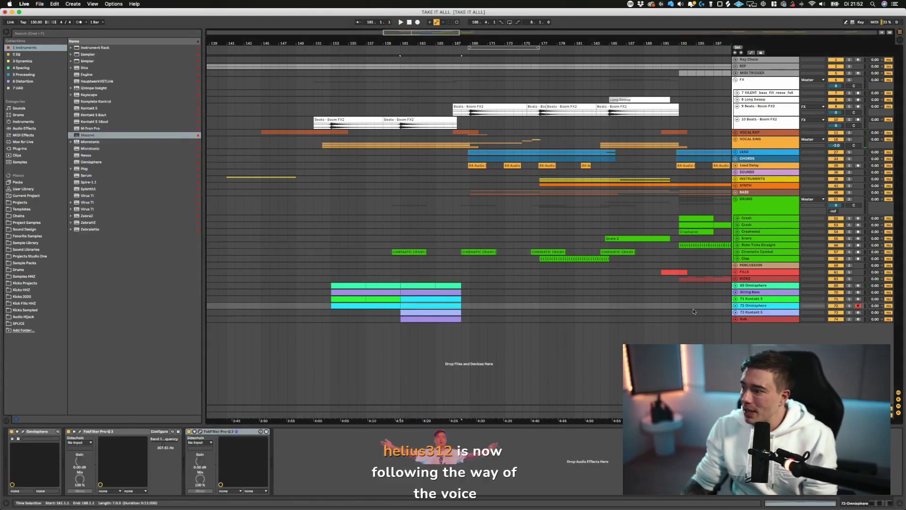
key(space)
click(849, 299)
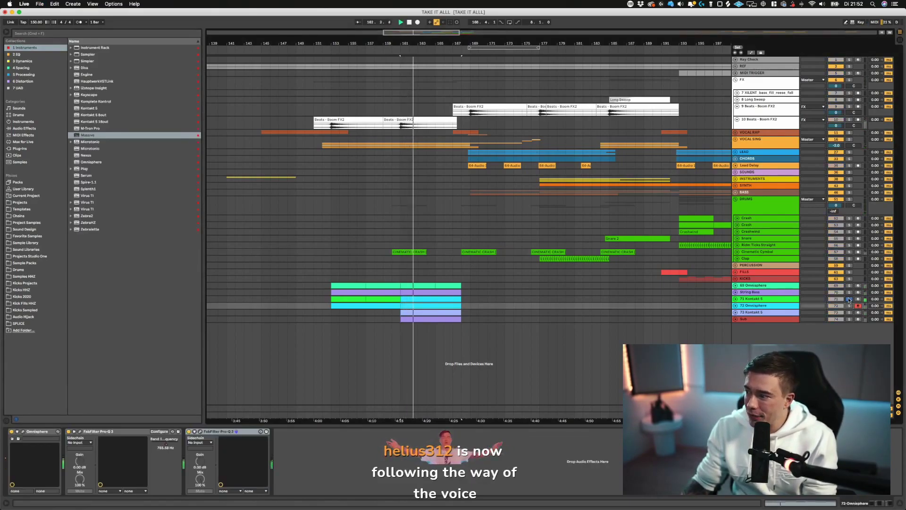
click(849, 300)
click(754, 299)
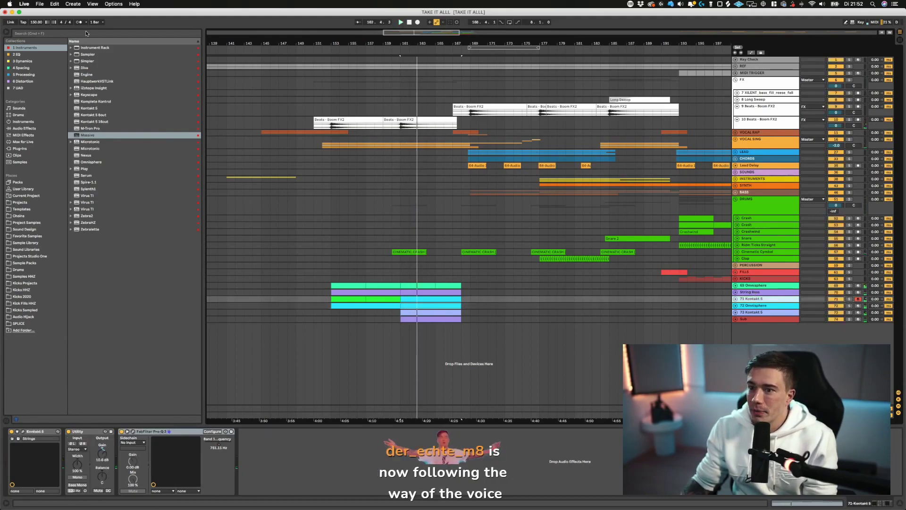
click(33, 47)
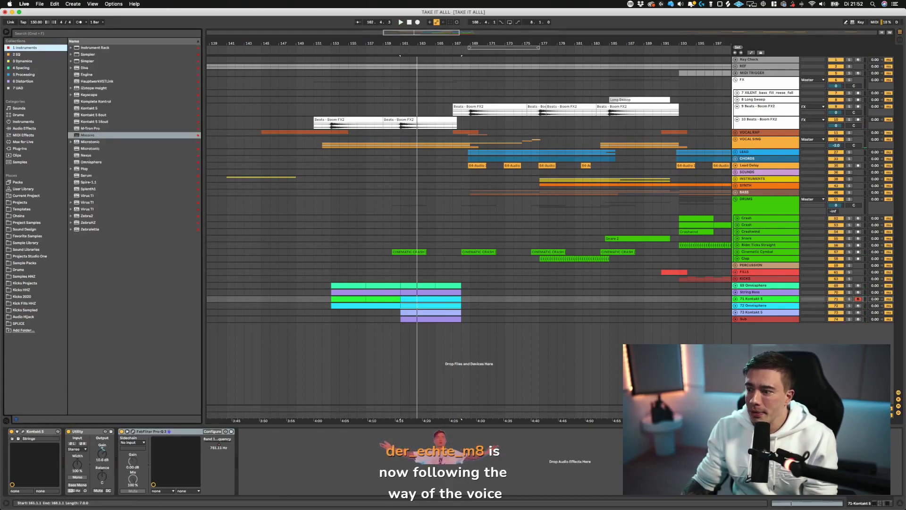
- Duplicate the 71-Kontakt 5 strings track and delete the copy's clips before bar 161
click(758, 299)
key(space)
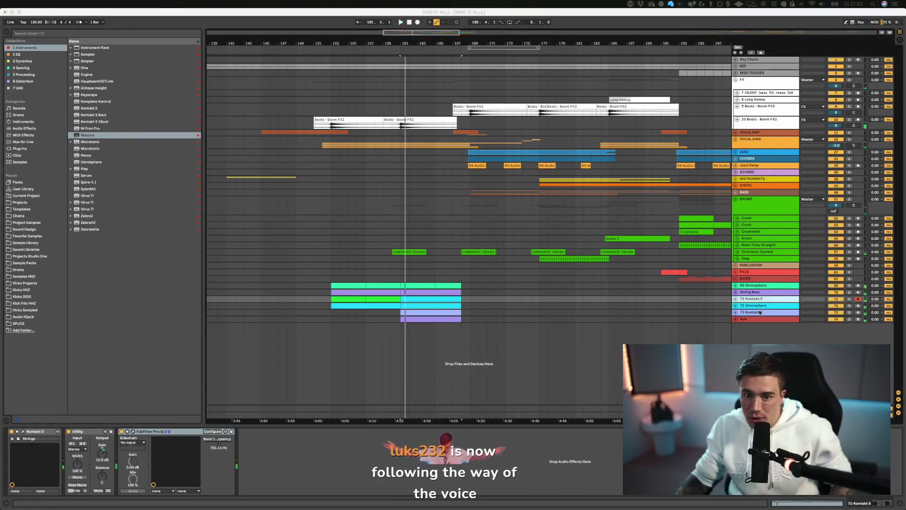
key(super+d)
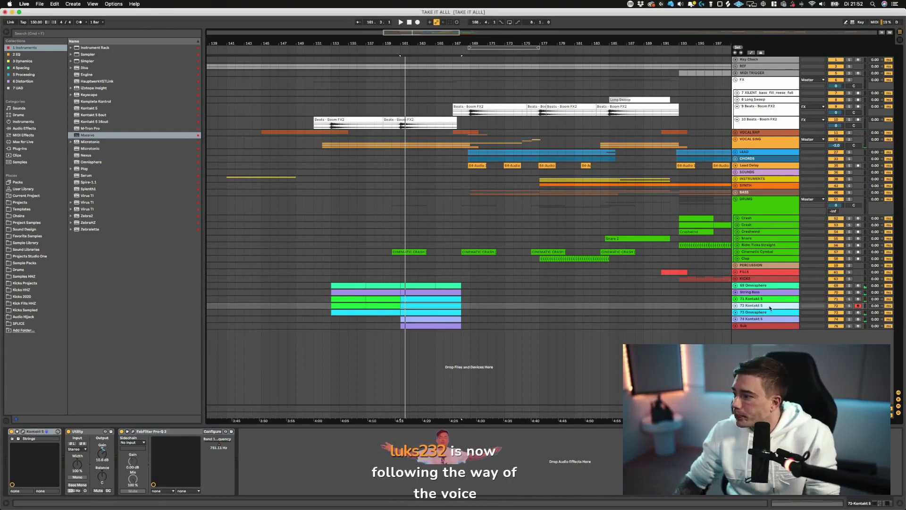
click(383, 305)
key(Delete)
click(355, 305)
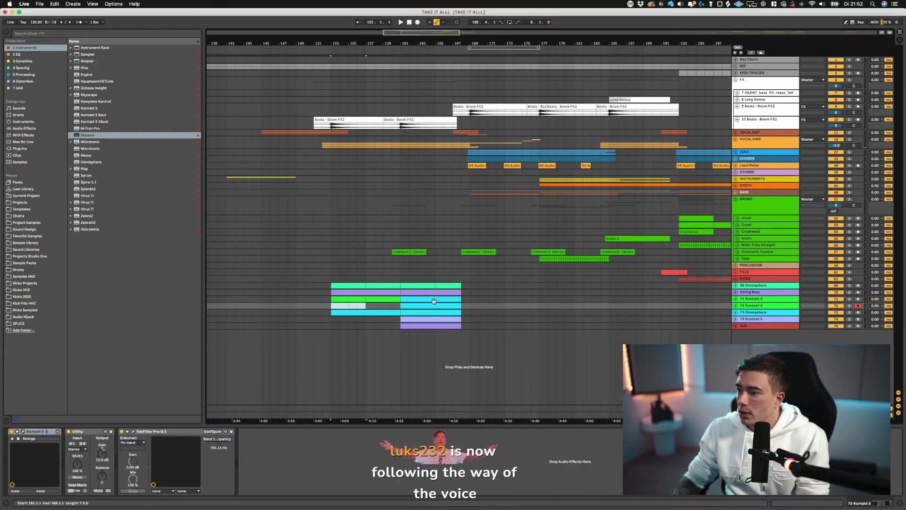
- Audition the duplicated 72-Kontakt 5 track from bar 161, solo and in the mix, and open its clip's notes
click(434, 301)
click(434, 305)
click(849, 305)
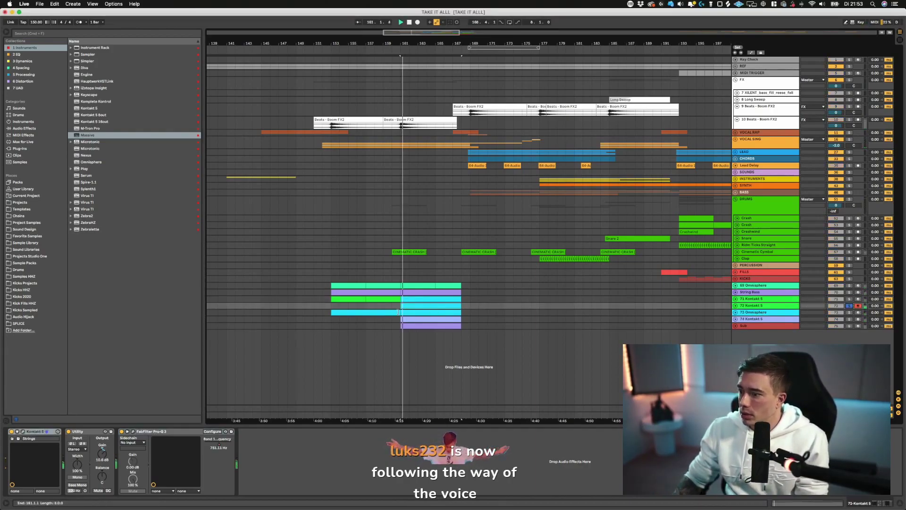
key(space)
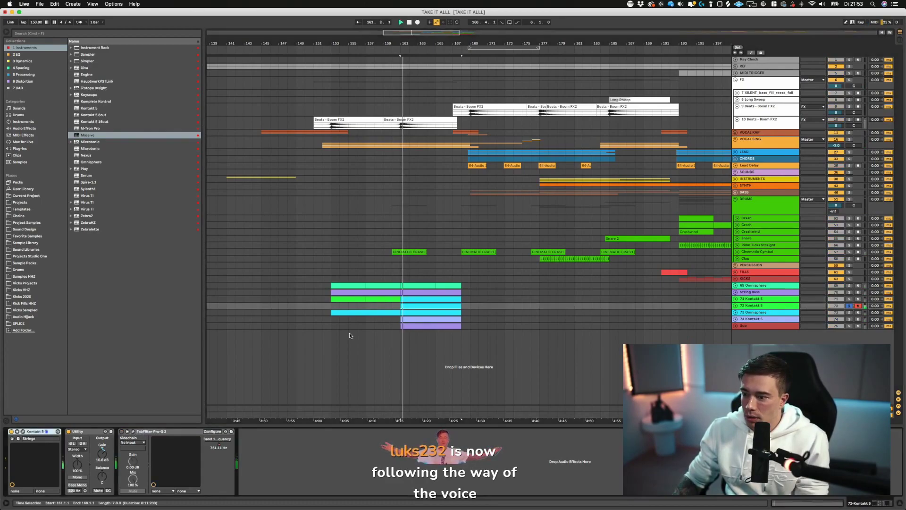
click(417, 307)
scroll(406, 410, up, 3)
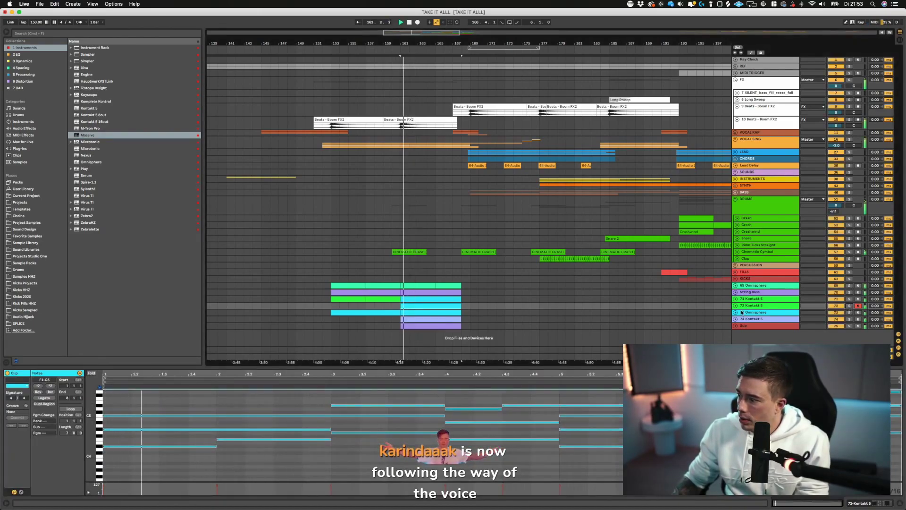
- Raise the volume of 72-Kontakt 5 to -2.0 dB against the mix and fold all tracks and groups
click(735, 305)
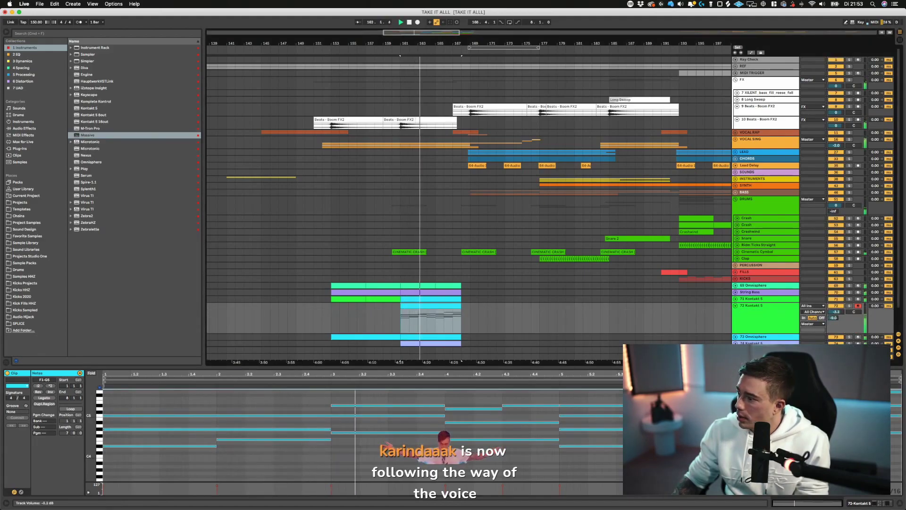
drag(836, 311, 836, 310)
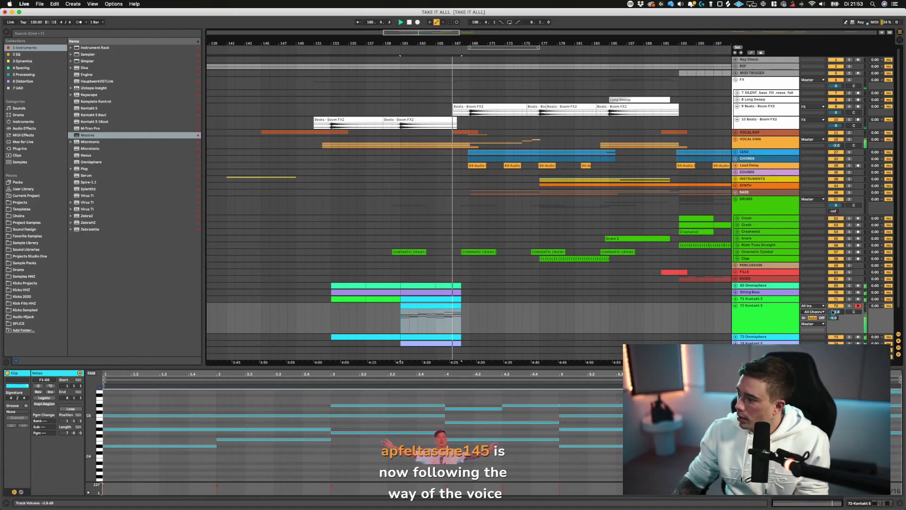
click(735, 306)
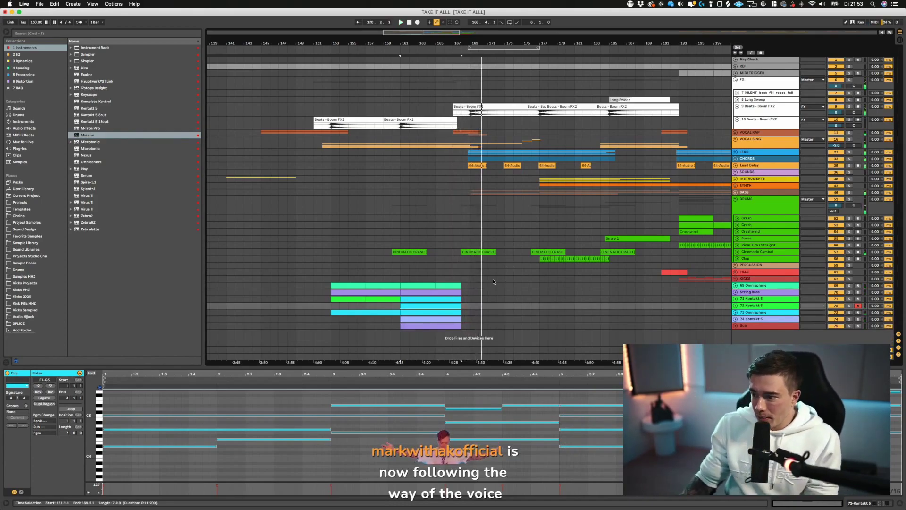
click(735, 306)
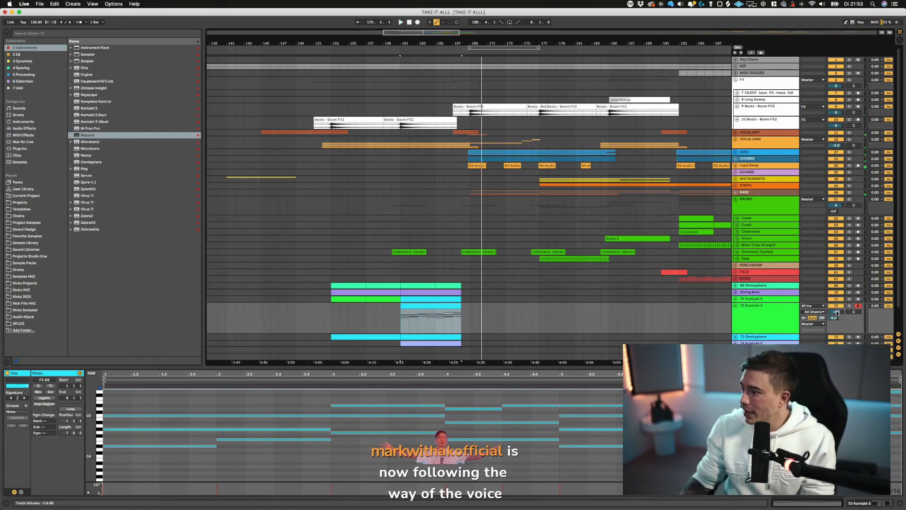
alt+click(734, 305)
- Solo 72-Kontakt 5 and play it from bar 161
key(space)
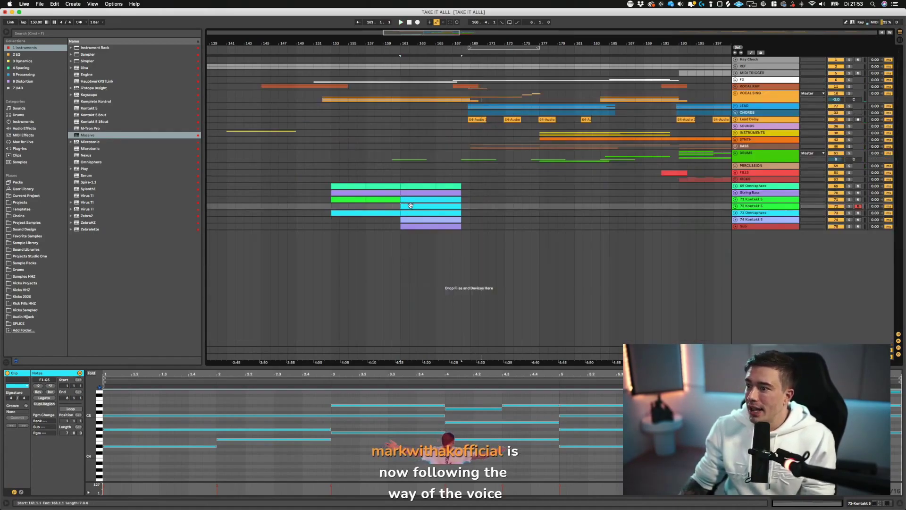
click(849, 206)
key(space)
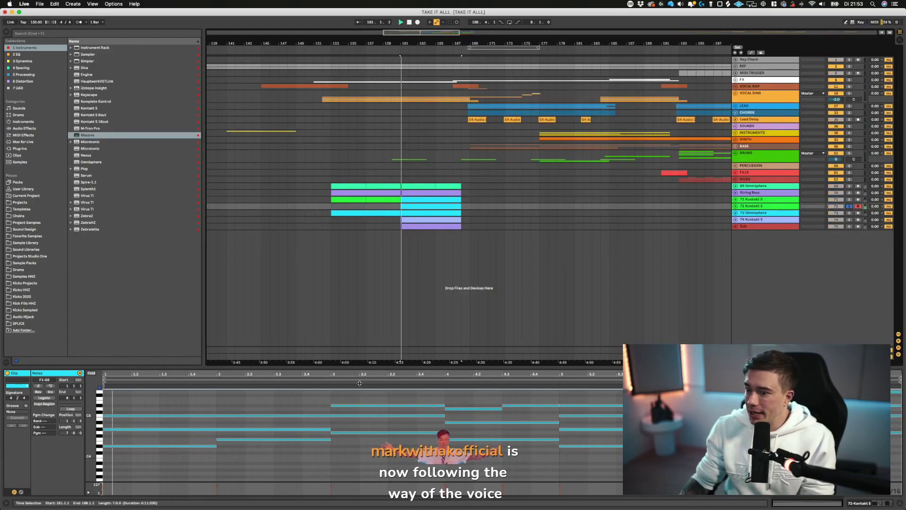
- Copy the opening C5 note of the 72-Kontakt 5 clip up to G#5 and play it back
click(181, 416)
scroll(183, 417, up, 2)
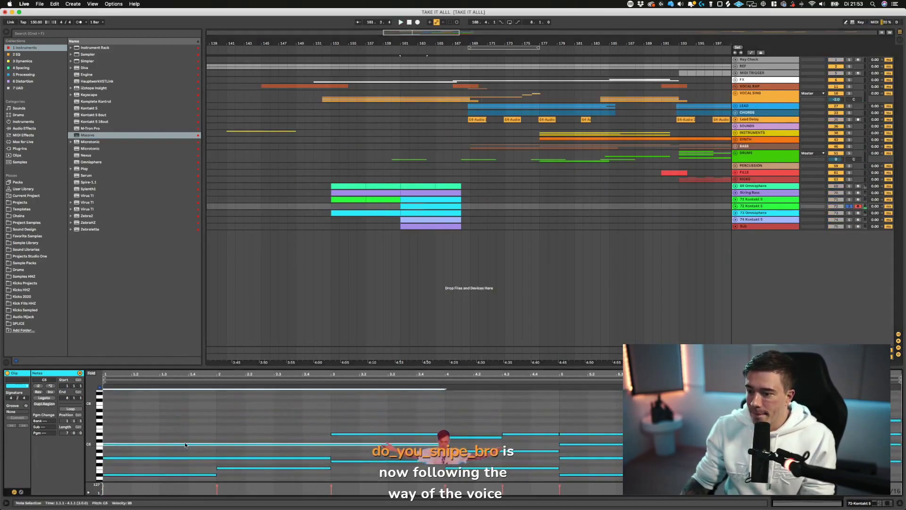
drag(185, 444, 187, 417)
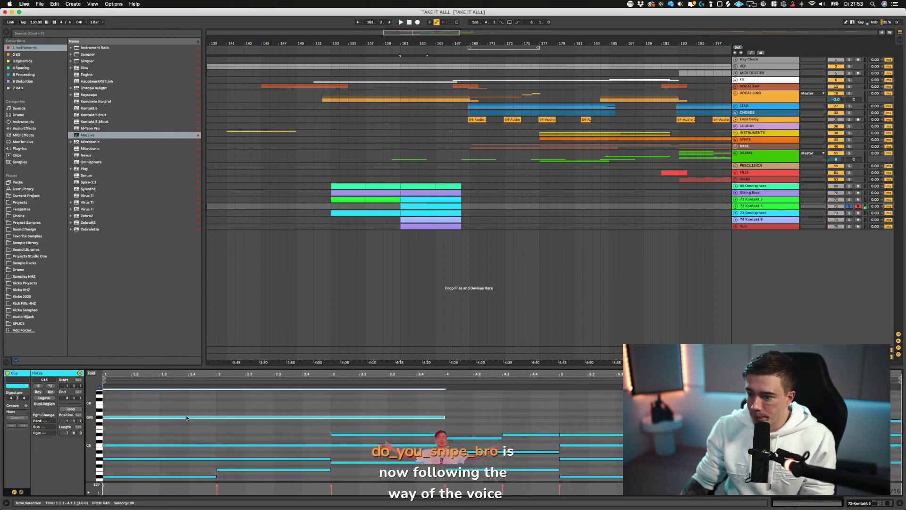
key(space)
scroll(186, 417, down, 1)
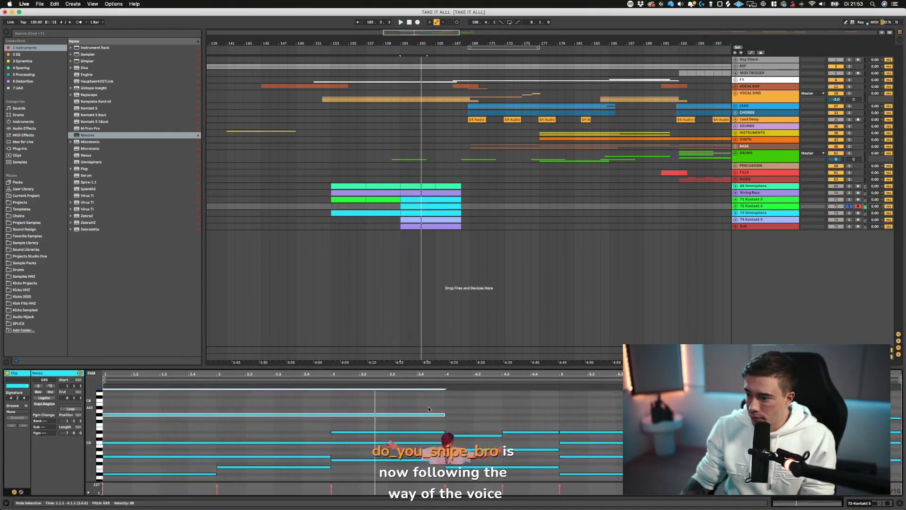
- Transpose the copied note to C6 and lengthen it to the end of the clip while listening
key(Down)
scroll(421, 421, up, 3)
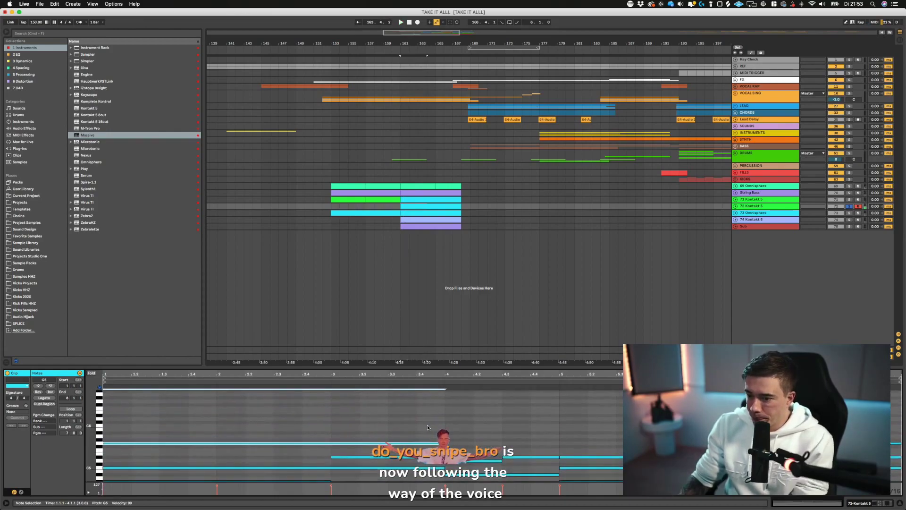
key(Up)
key(Up)
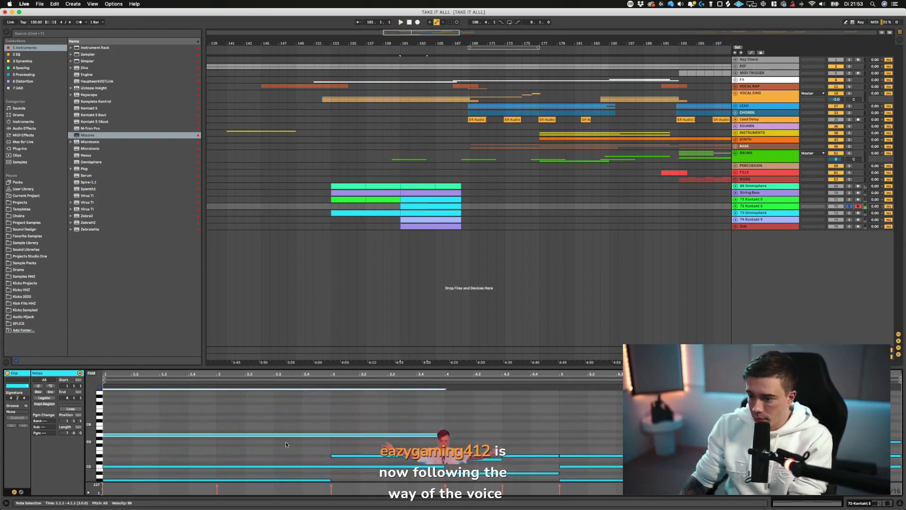
key(Up)
key(Up)
key(Up)
key(space)
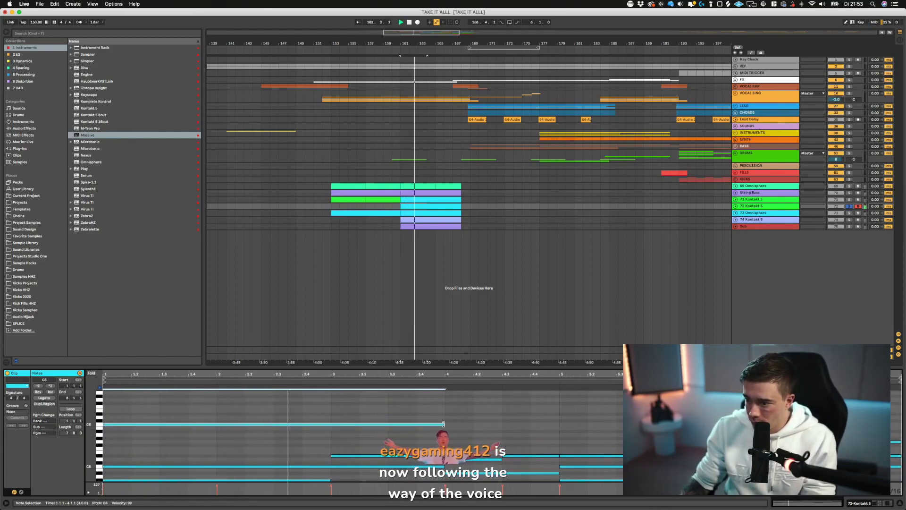
drag(443, 424, 900, 423)
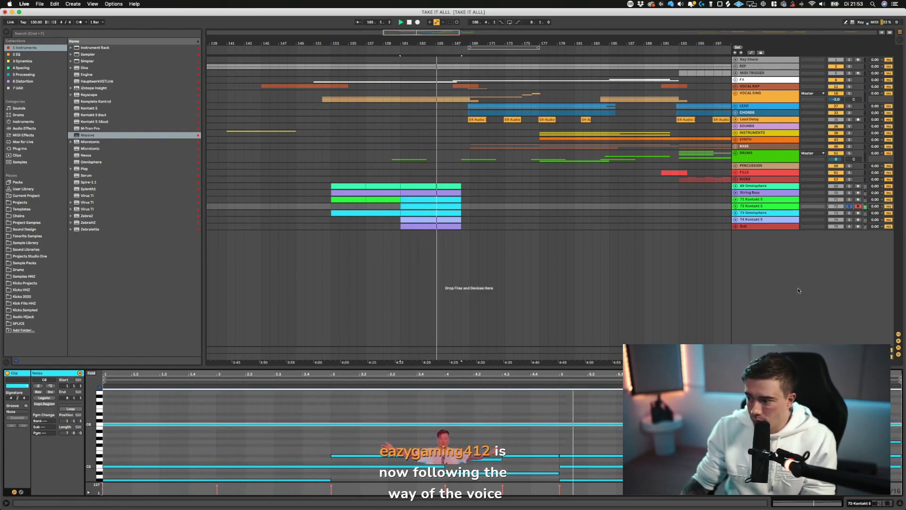
- Unsolo 72-Kontakt 5, replay it in the mix from bar 161 and lower its volume slightly
click(848, 206)
key(space)
key(space)
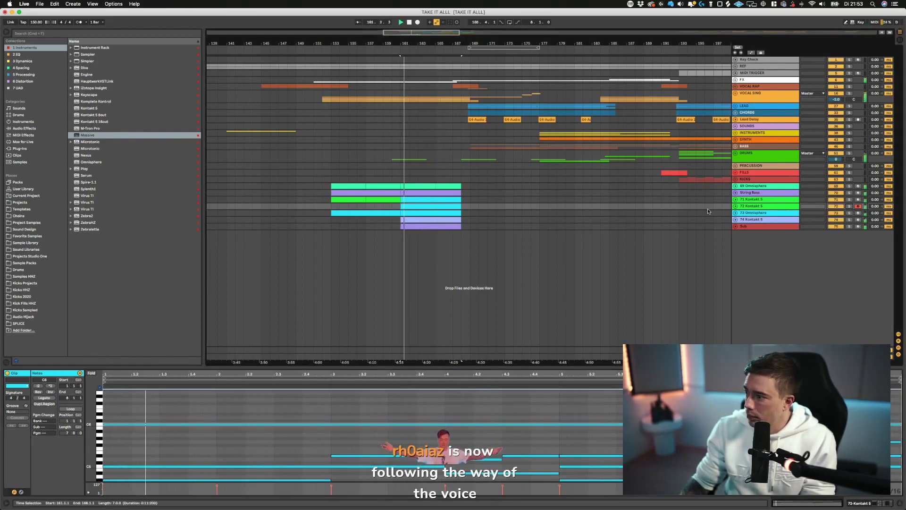
click(738, 207)
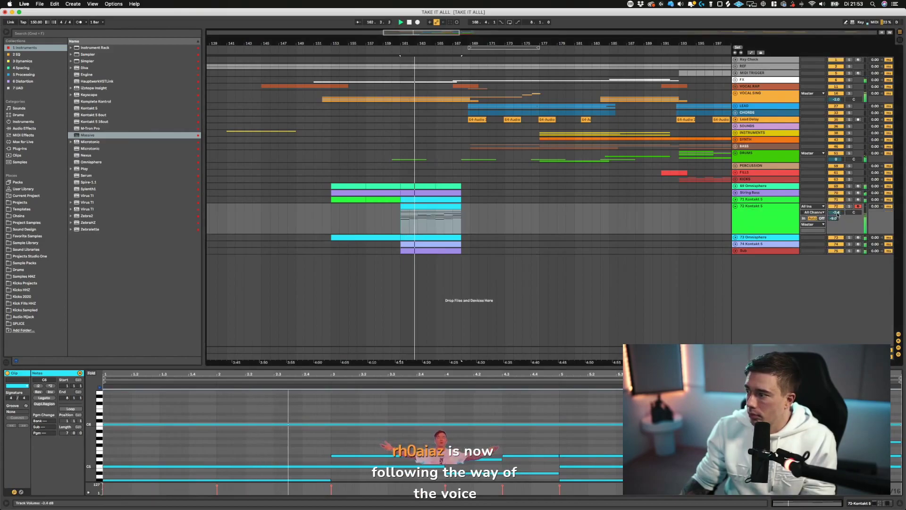
drag(836, 212, 836, 214)
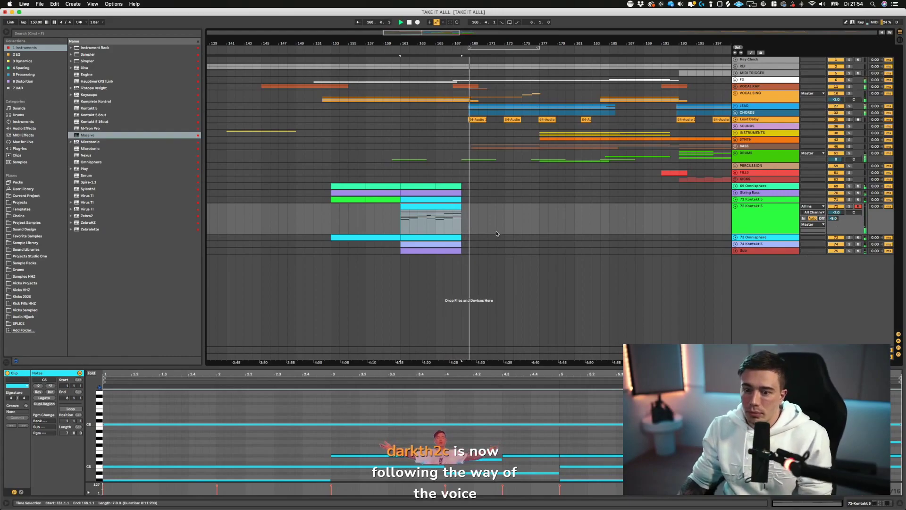
- Play the full mix from bar 151 and raise the volume of 72-Kontakt 5 slightly once its part plays
scroll(378, 207, left, 3)
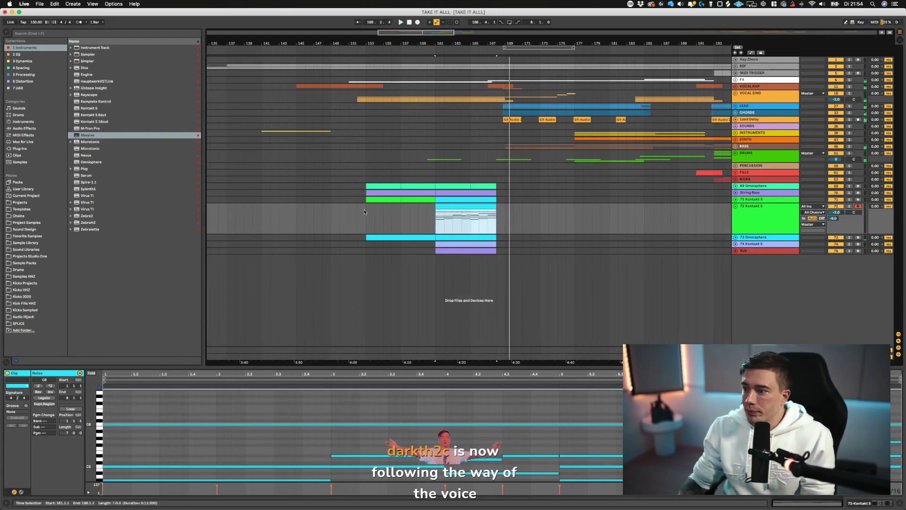
click(353, 215)
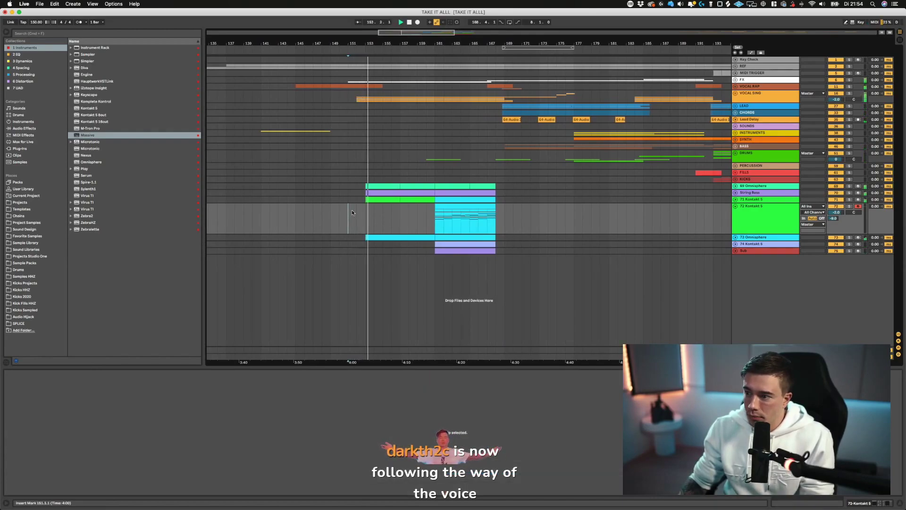
click(735, 206)
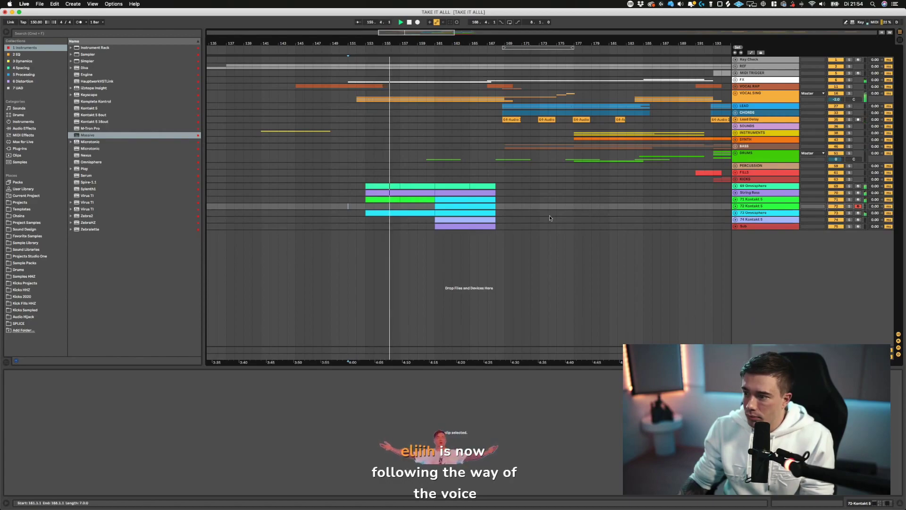
click(735, 206)
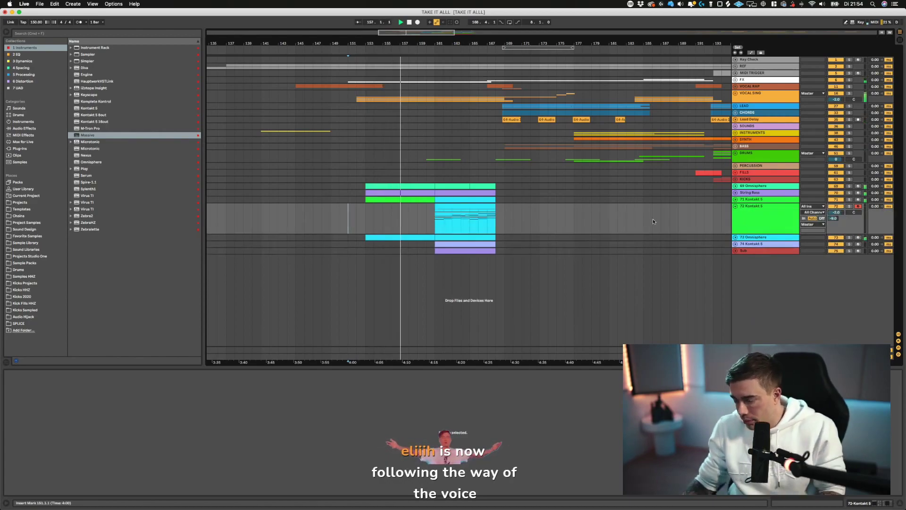
scroll(653, 219, left, 2)
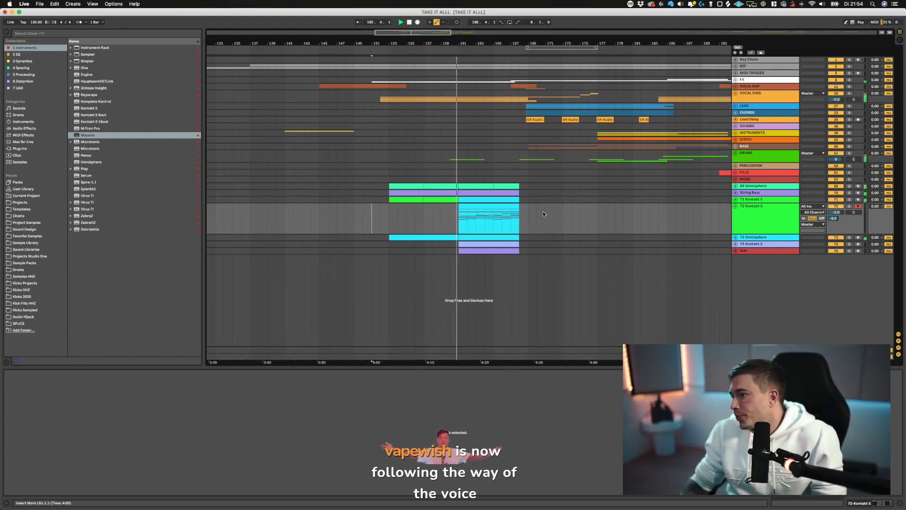
scroll(542, 211, left, 1)
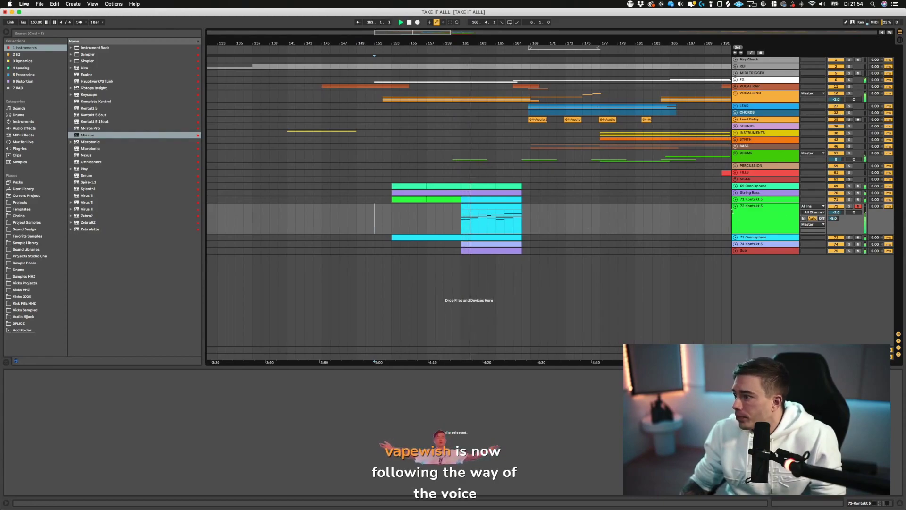
drag(836, 211, 836, 207)
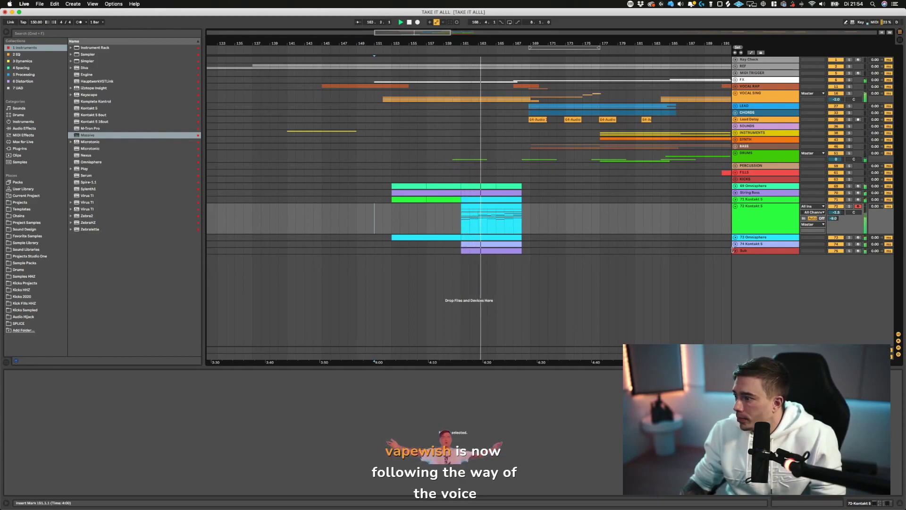
- Raise the volume of 74-Kontakt 5 slightly against the mix and fold both unfolded Kontakt tracks
click(735, 244)
drag(836, 250, 835, 248)
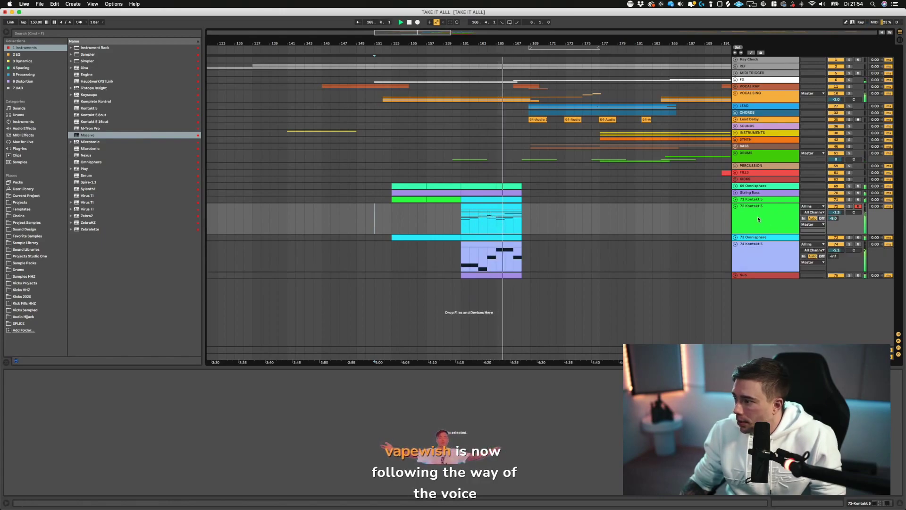
click(735, 207)
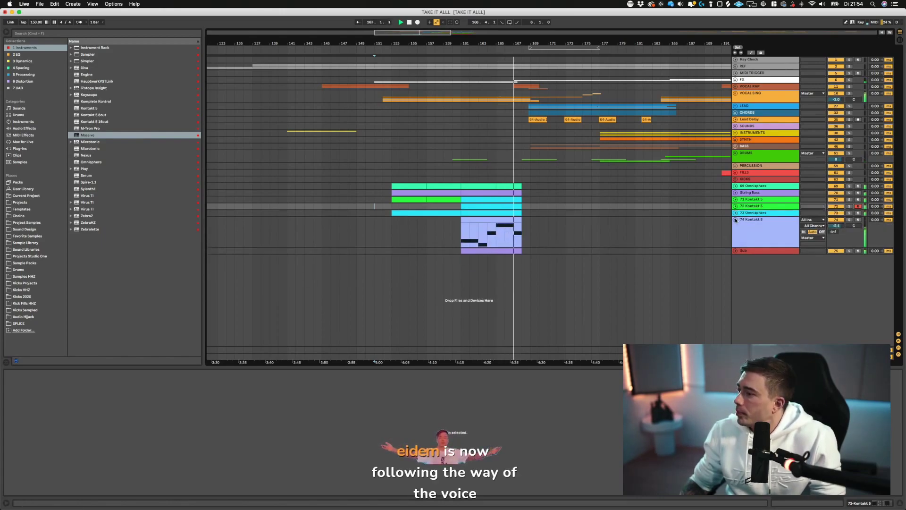
click(735, 219)
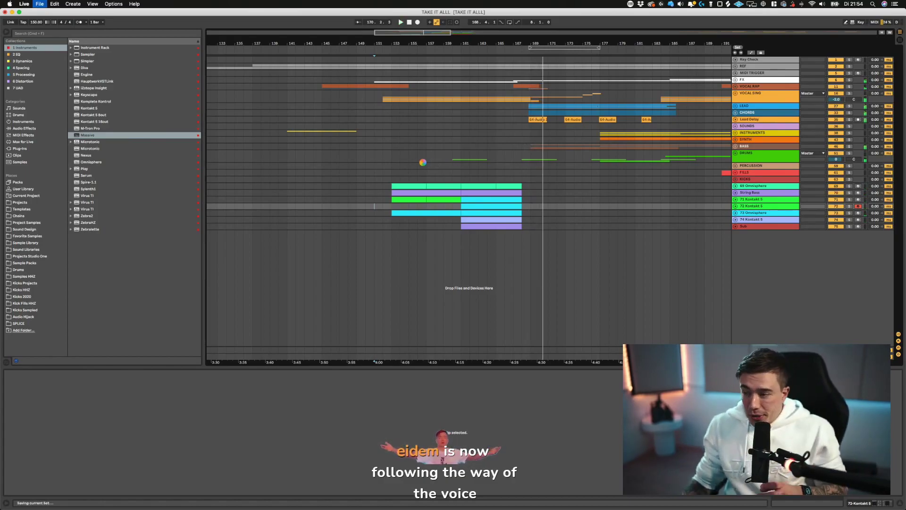
- Switch to Hauptwerk to view the full St. Anne's, Moseley organ console and return to Live
click(460, 226)
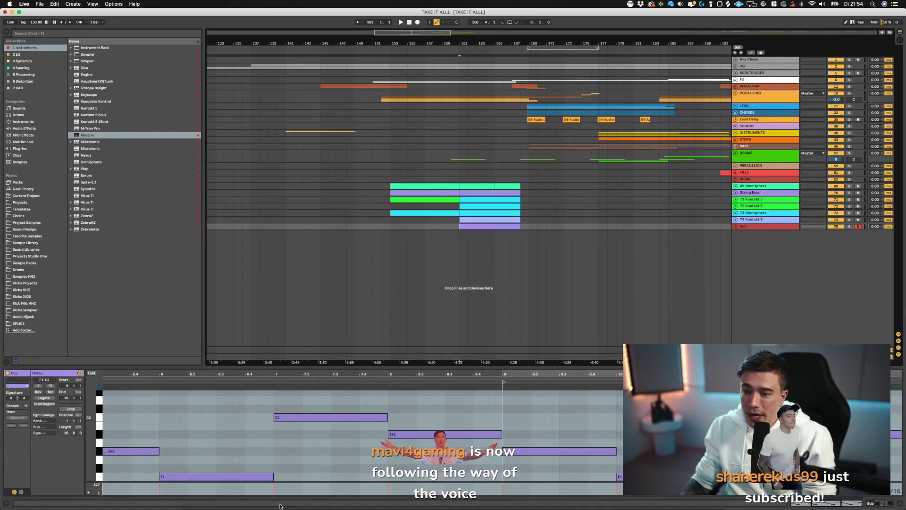
mouse_move(640, 503)
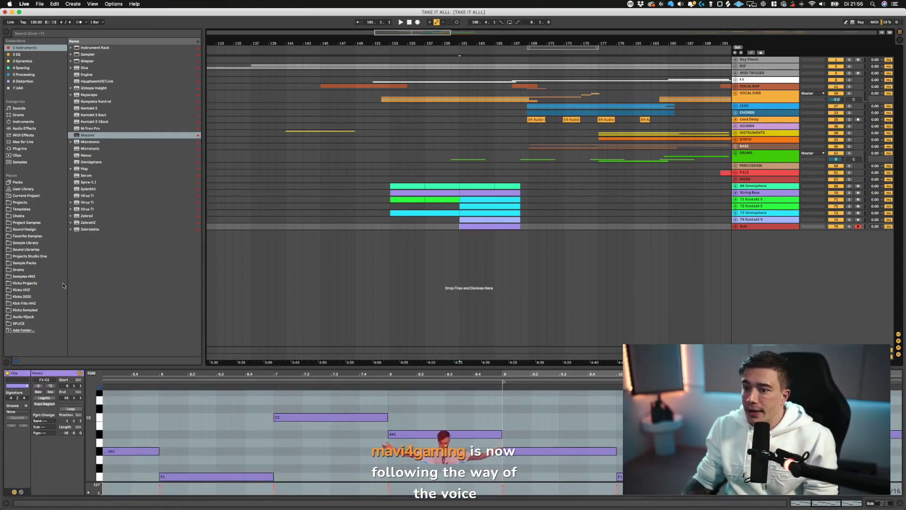
mouse_move(474, 509)
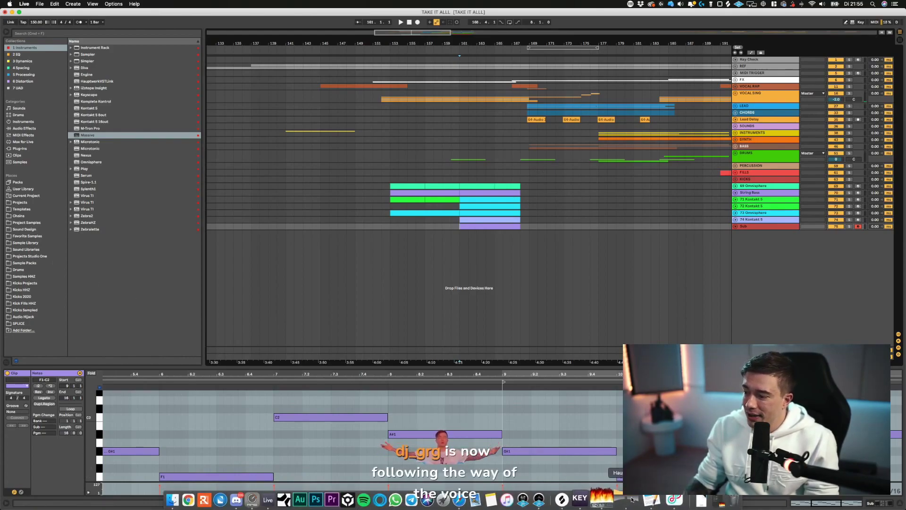
click(632, 500)
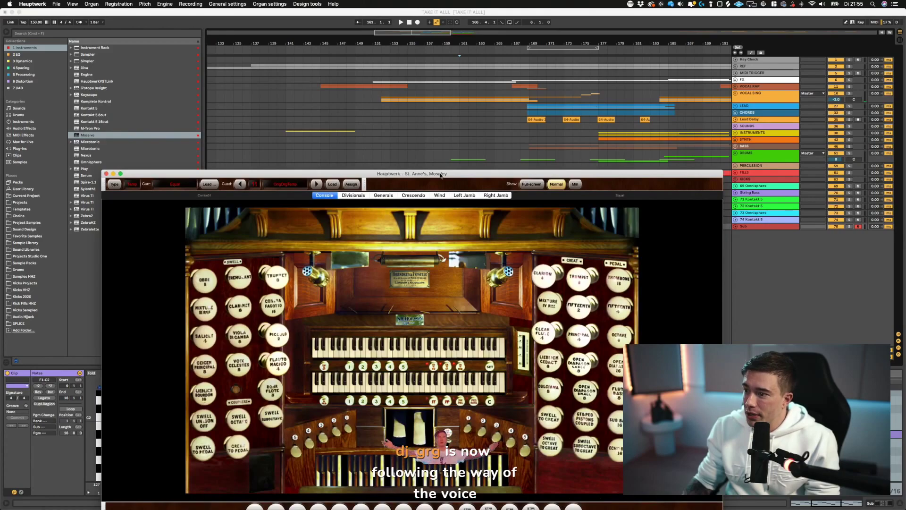
drag(441, 176, 536, 86)
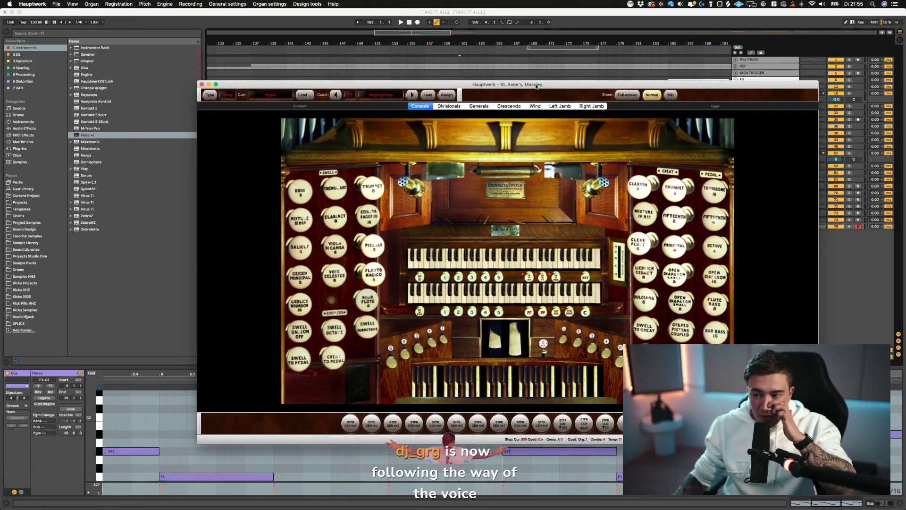
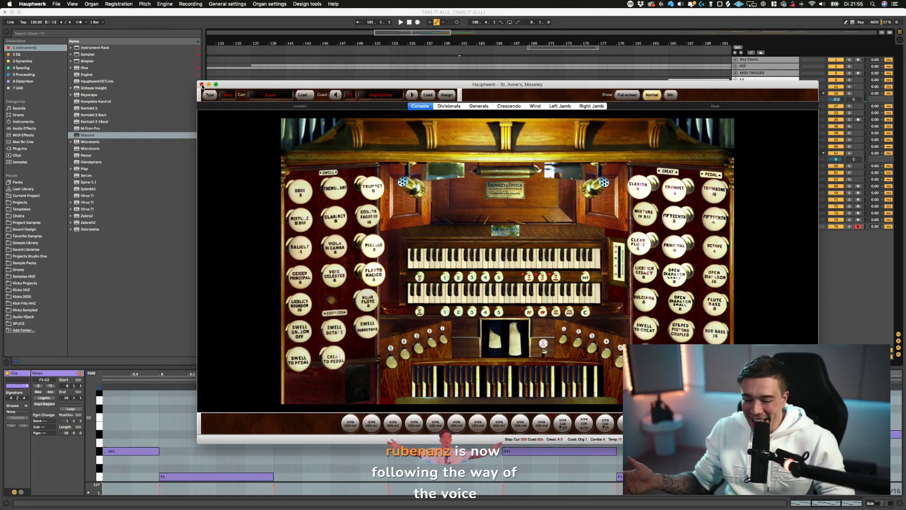
click(268, 15)
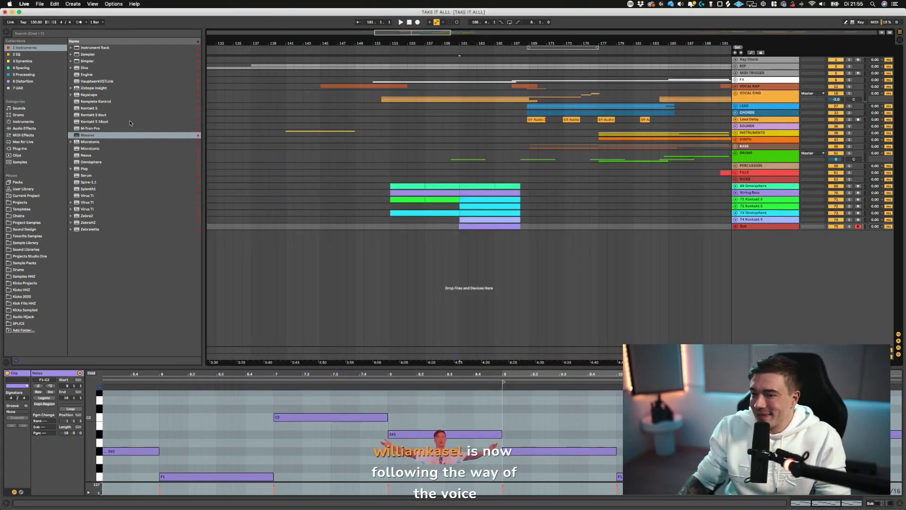
- Look through the instruments, sound libraries, favorite samples and sample library in the browser for an organ sound
click(95, 148)
click(101, 175)
click(84, 128)
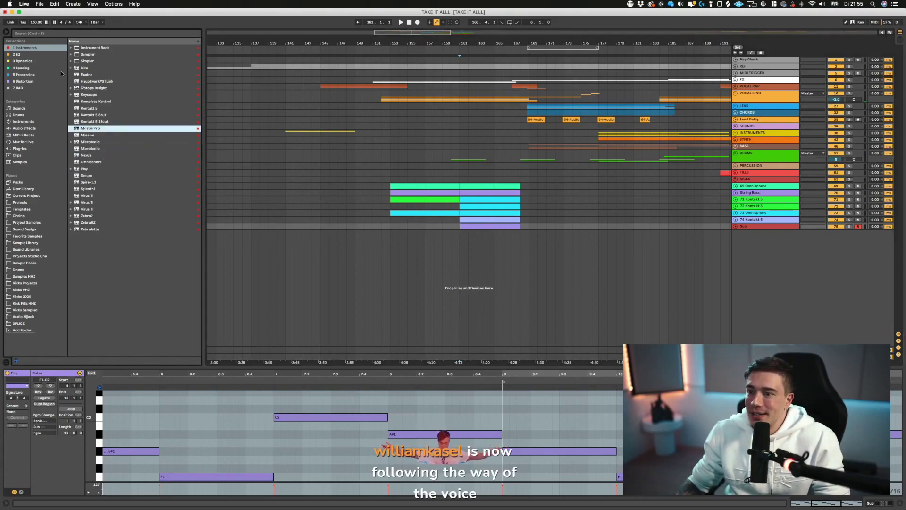
click(25, 229)
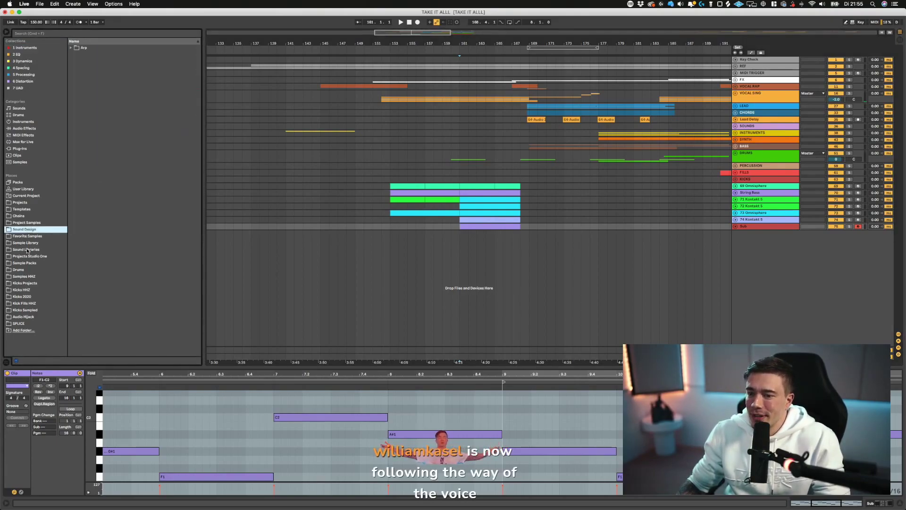
click(26, 263)
click(29, 250)
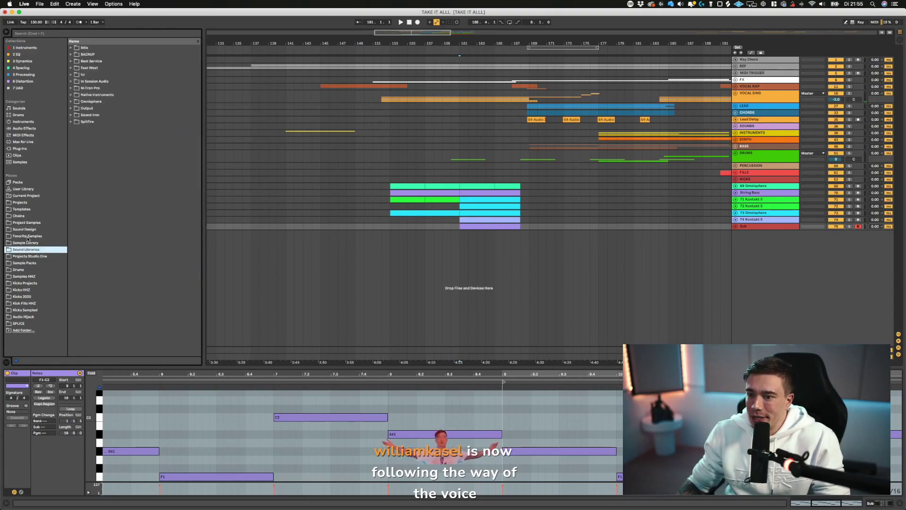
click(28, 236)
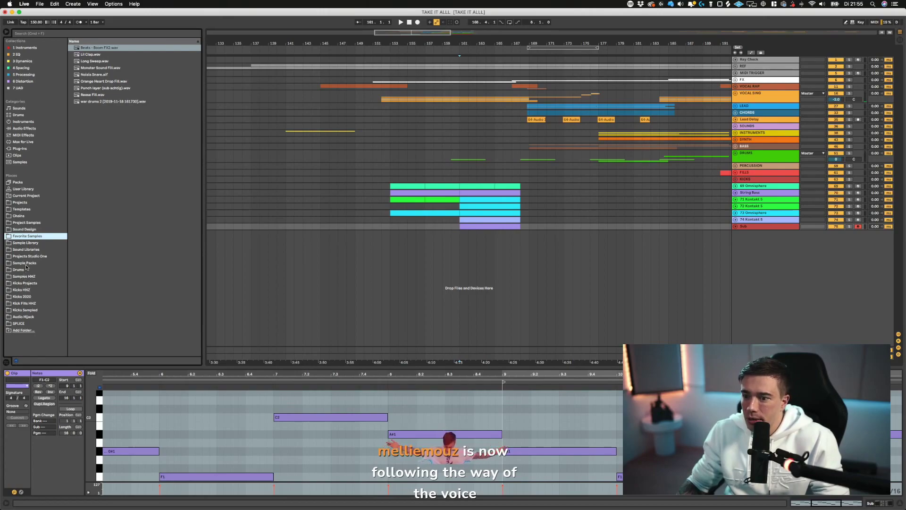
click(28, 247)
click(32, 241)
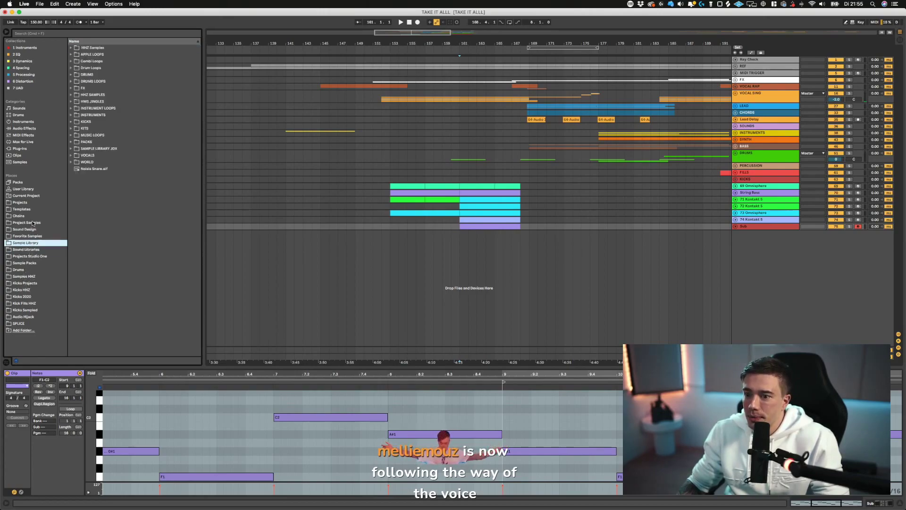
- Insert Organ.alc from the Take It All Remix folder of Project Samples as a new track below Sub, starting at bar 153
click(33, 223)
scroll(103, 268, down, 5)
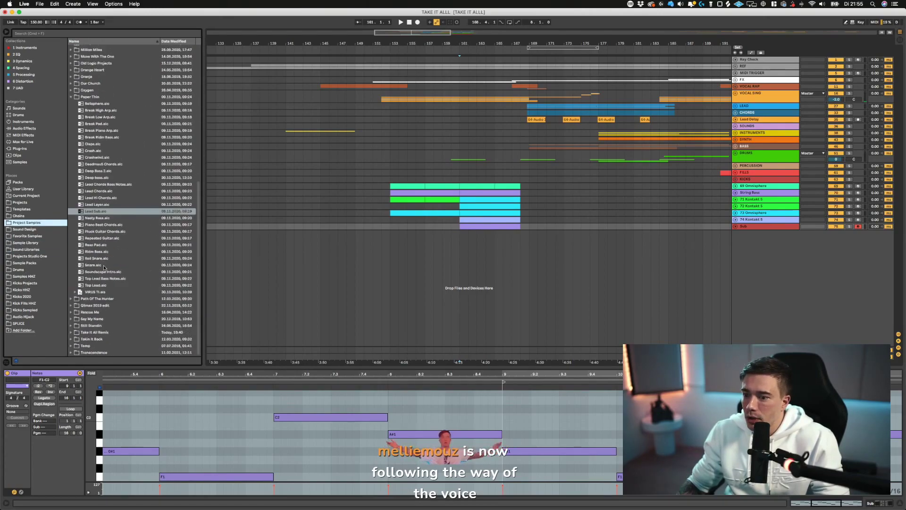
click(72, 97)
click(73, 332)
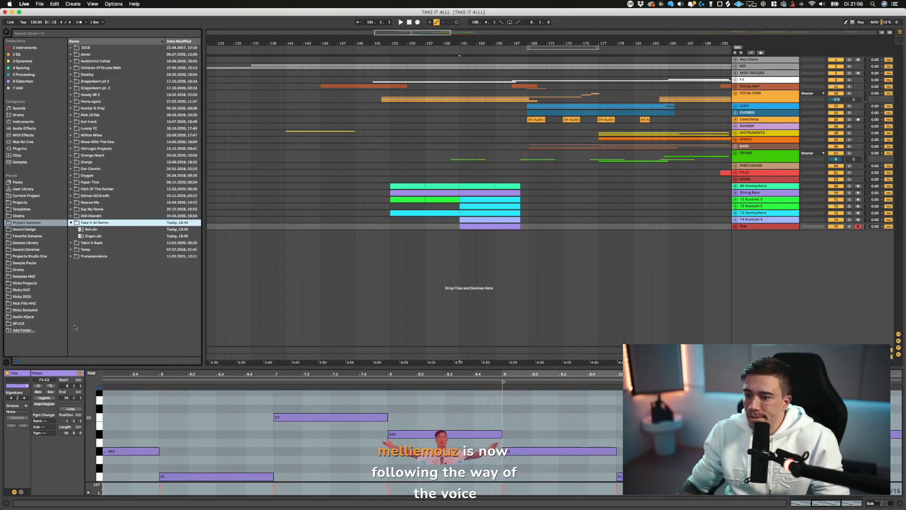
drag(92, 238, 399, 244)
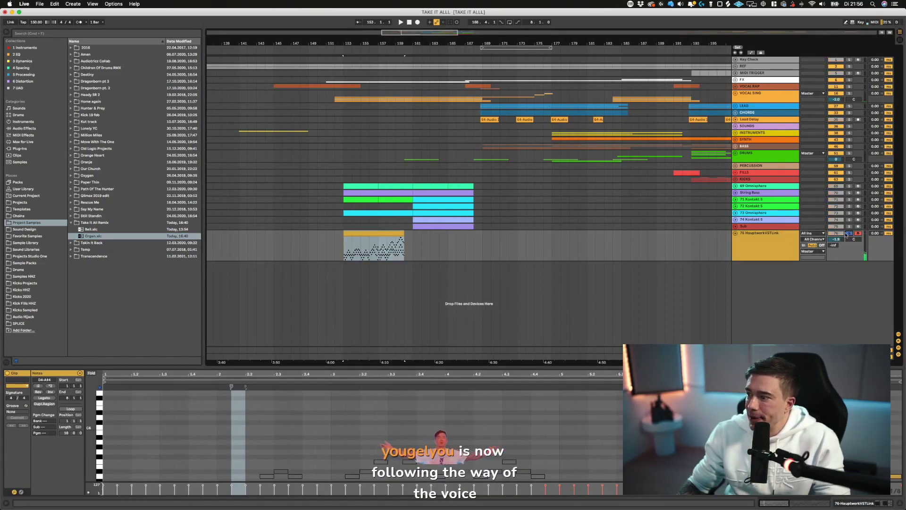
- Move the organ clip to start at bar 161, audition it, and take the 76-HauptwerkVSTLink track out of solo
key(super+d)
drag(423, 235, 429, 233)
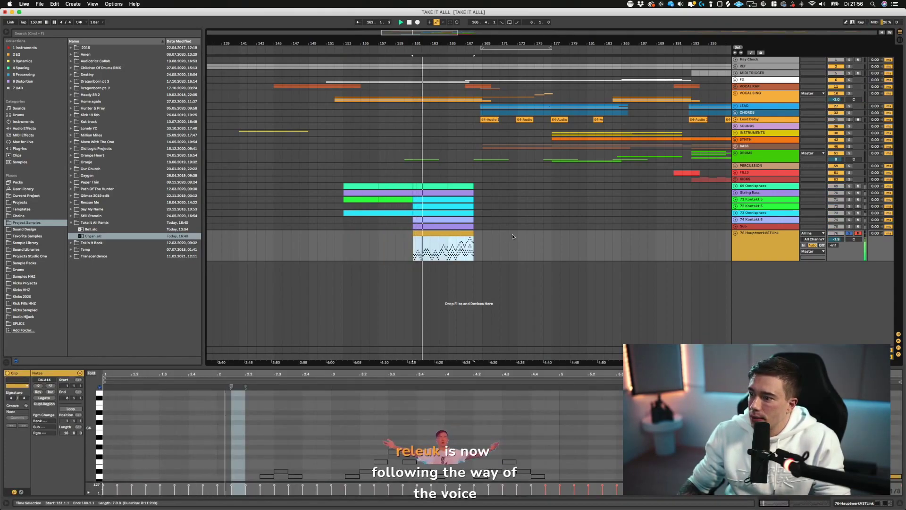
click(849, 234)
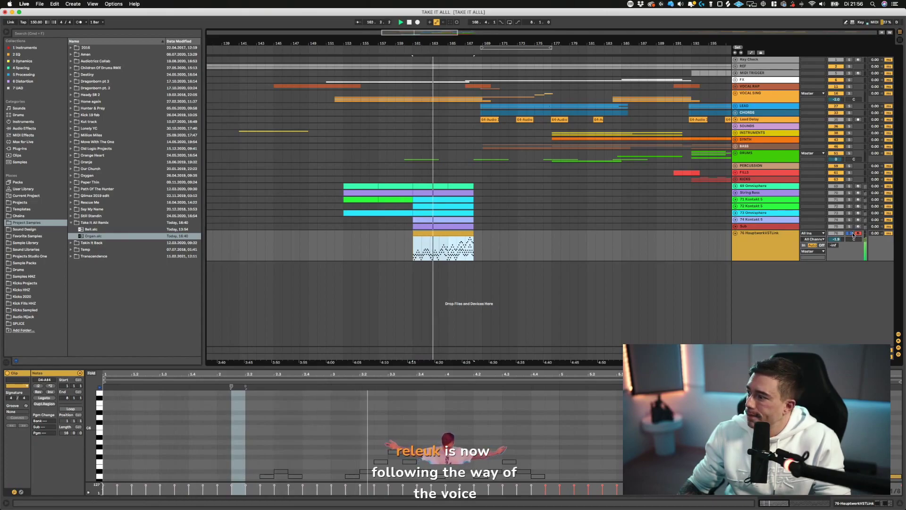
click(850, 234)
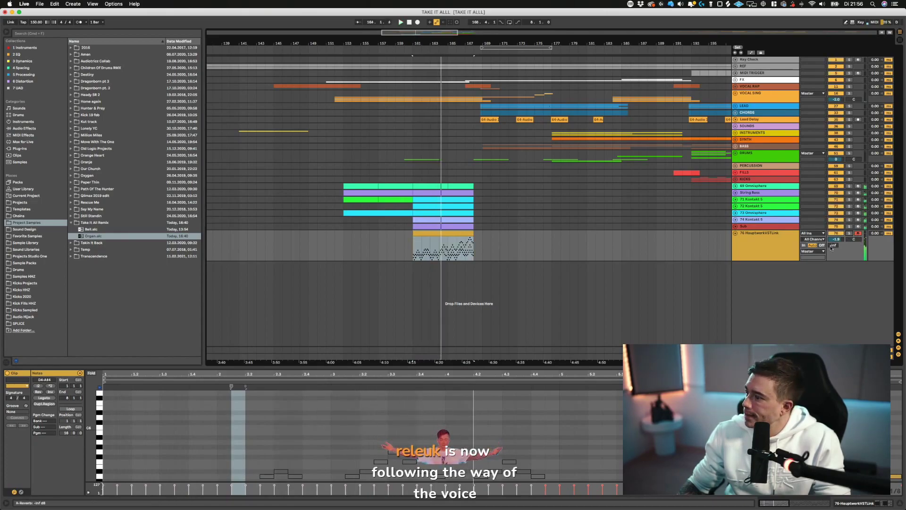
- Set the organ track's A-Reverb send to -10 dB and play the section from bar 161 in the full mix
click(832, 245)
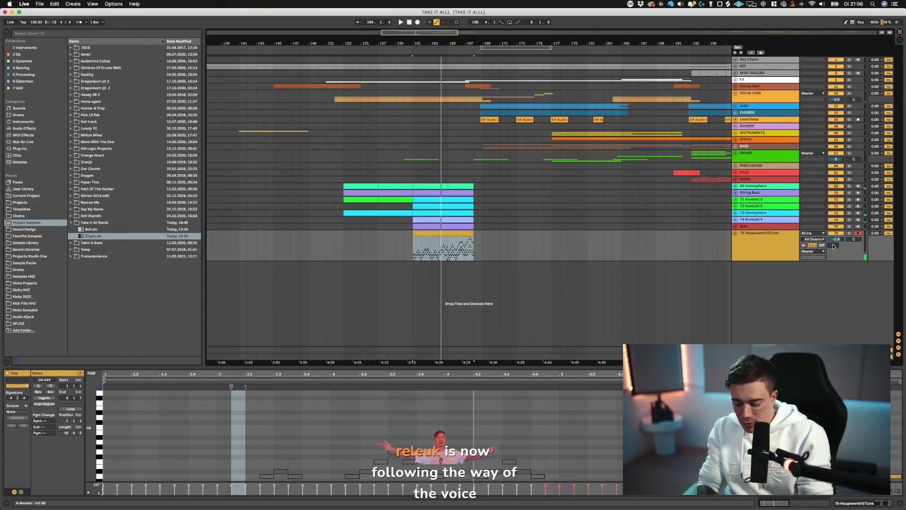
text(-10)
key(Return)
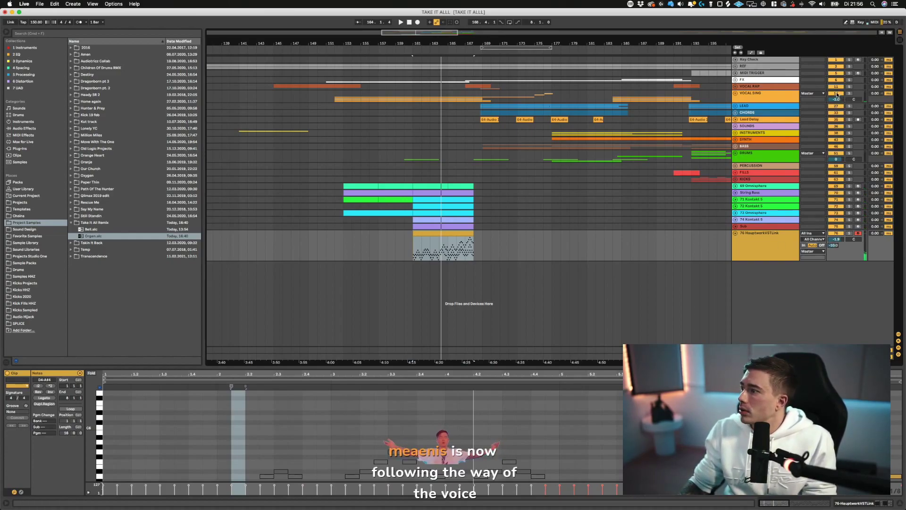
key(space)
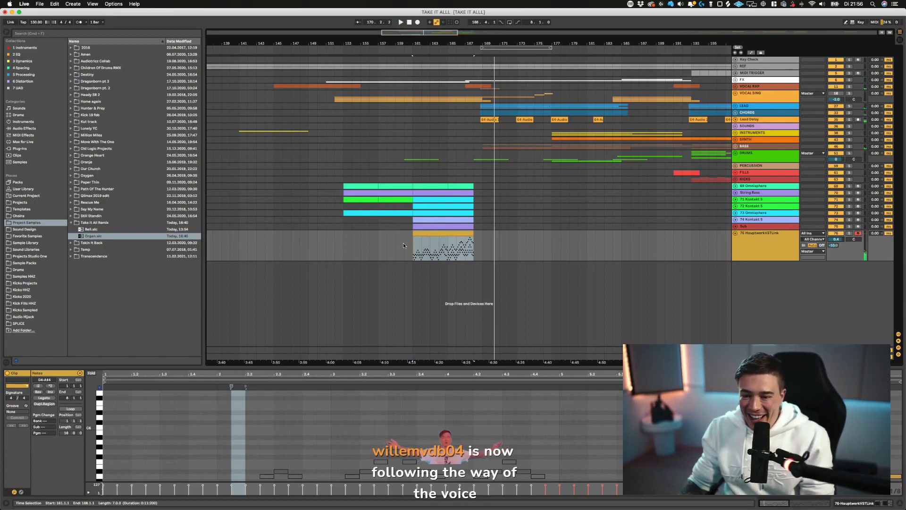
key(space)
click(413, 251)
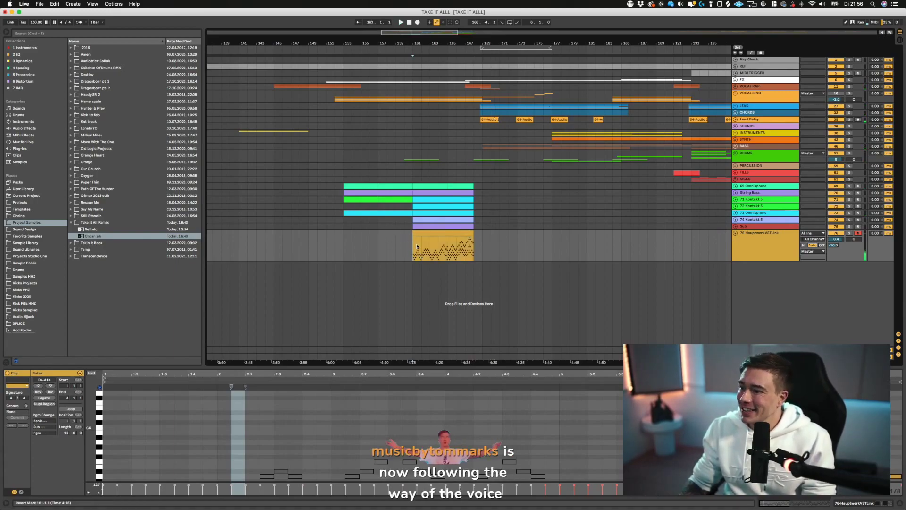
- Solo the organ track, add FabFilter Pro-Q 3 after Utility, and cut about 6.5 dB near 490 Hz
click(849, 233)
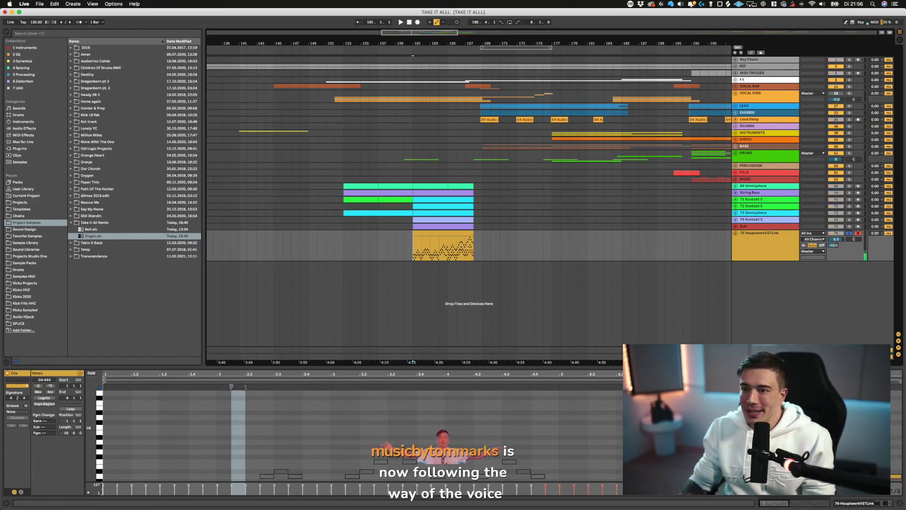
click(27, 55)
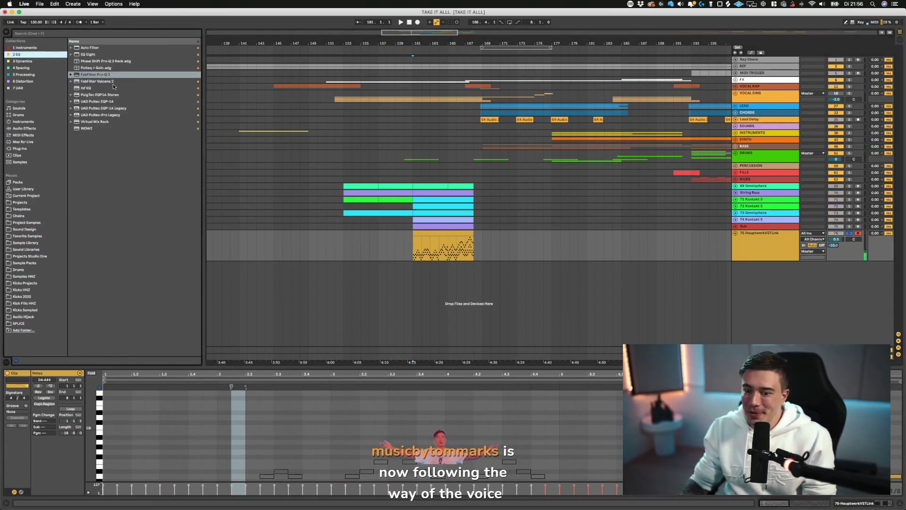
drag(93, 77, 467, 243)
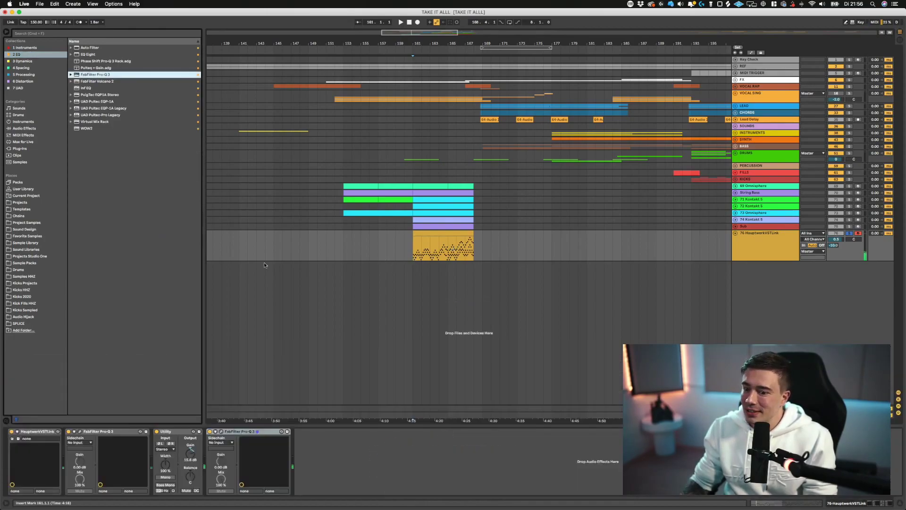
click(221, 432)
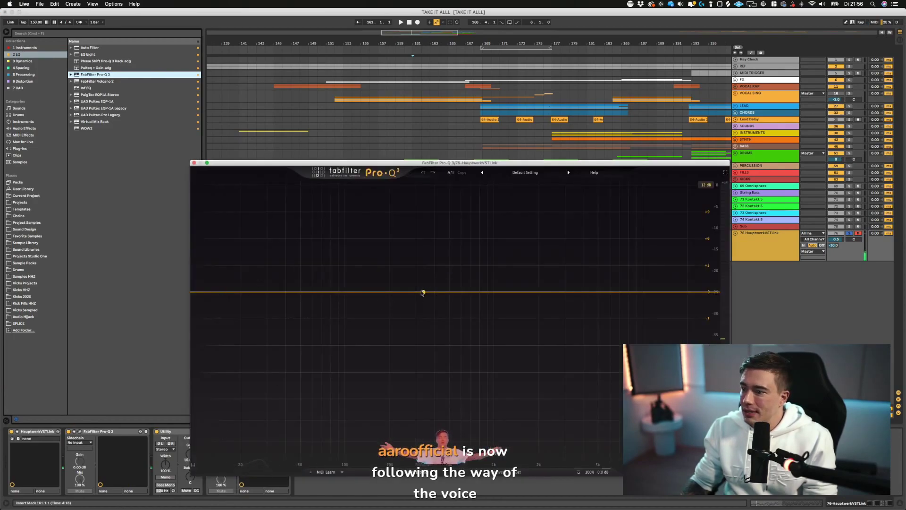
drag(422, 293, 448, 350)
key(space)
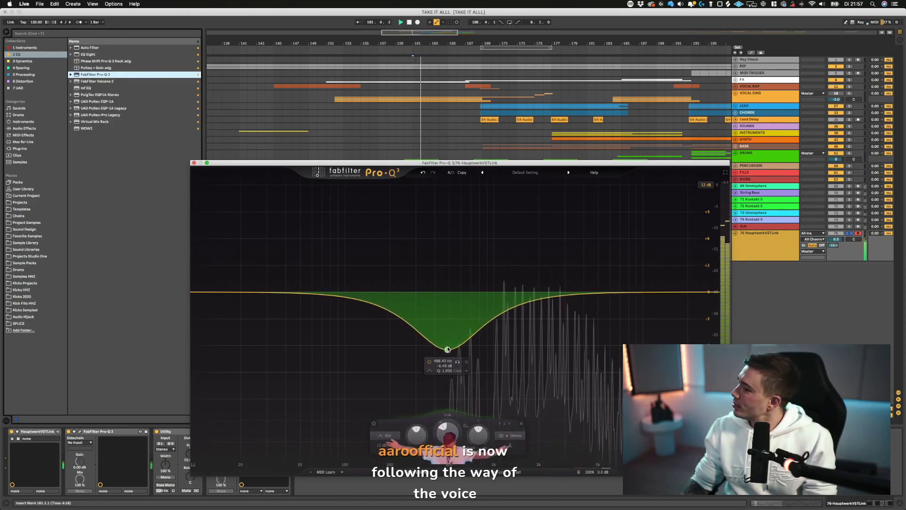
key(space)
key(super+alt+p)
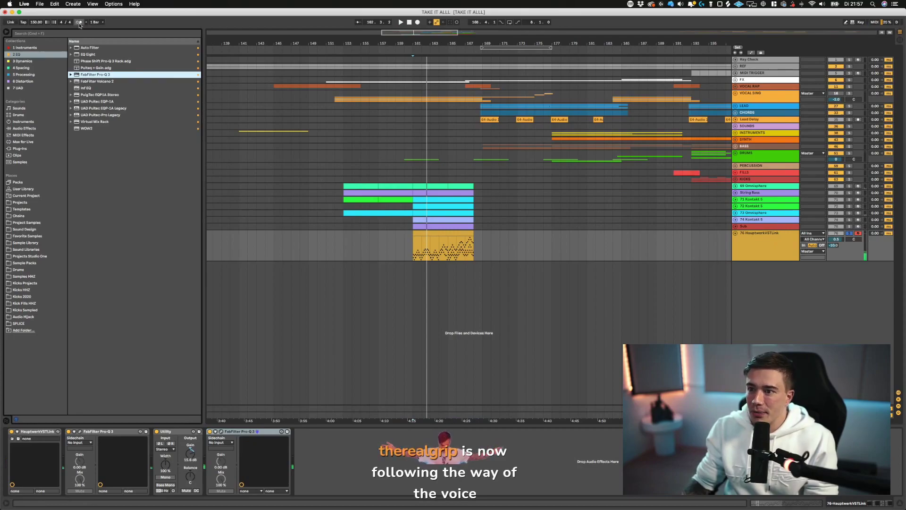
- Shift the organ track earlier with a negative track delay of about 50 ms, checking its timing against the metronome
key(space)
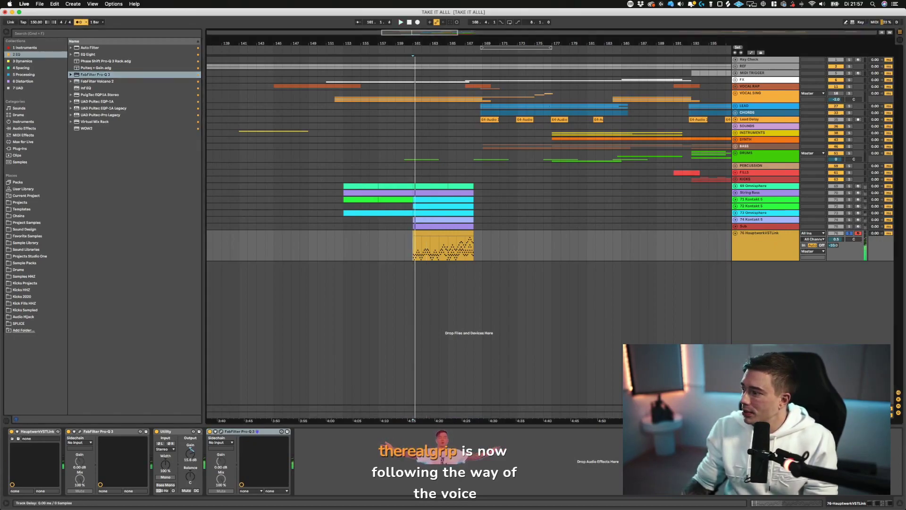
key(space)
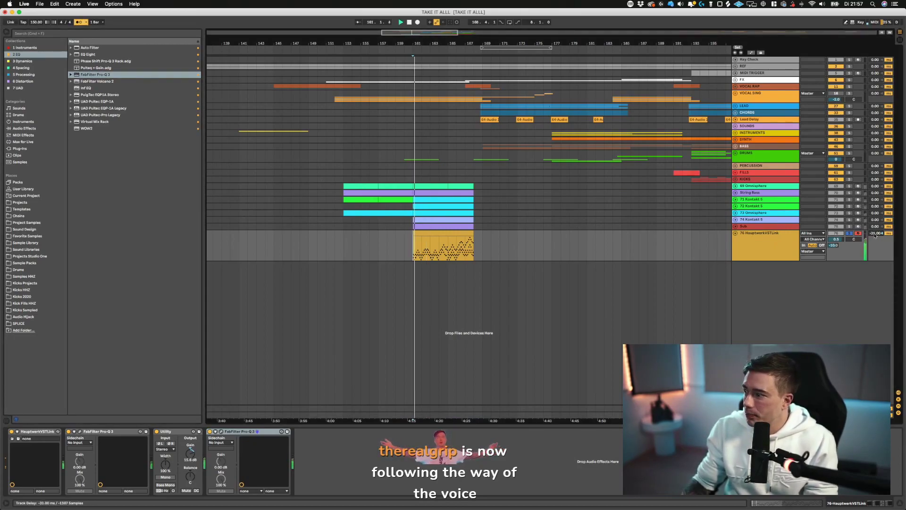
drag(874, 233, 875, 238)
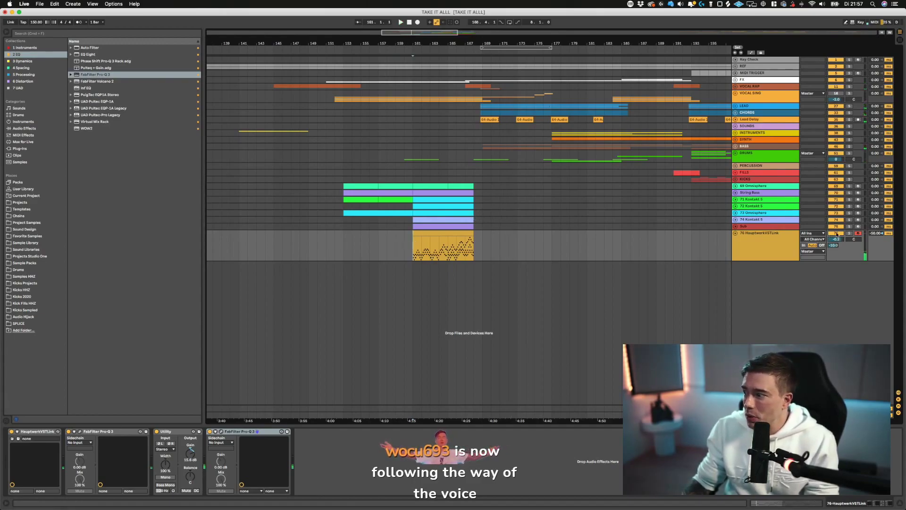
- Check the organ console in Hauptwerk, and set the loop in Live to the organ clip from bar 161 to 168
mouse_move(441, 508)
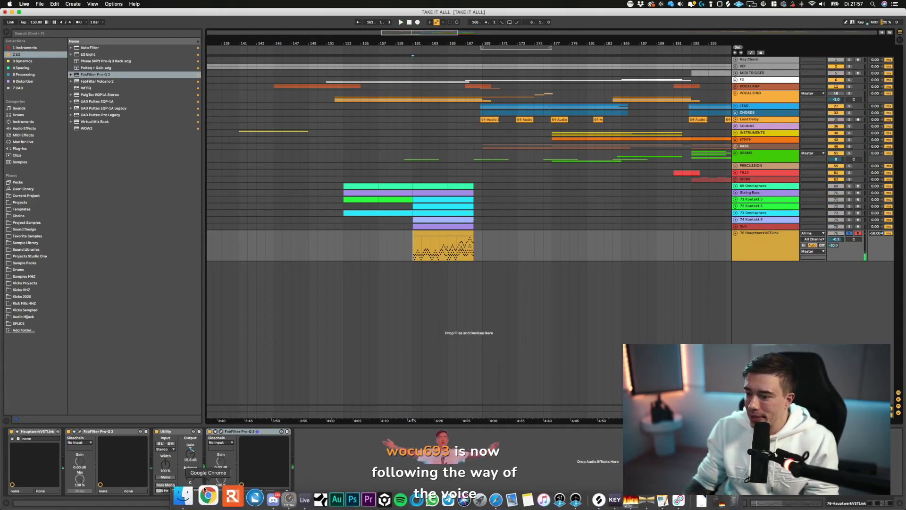
click(622, 497)
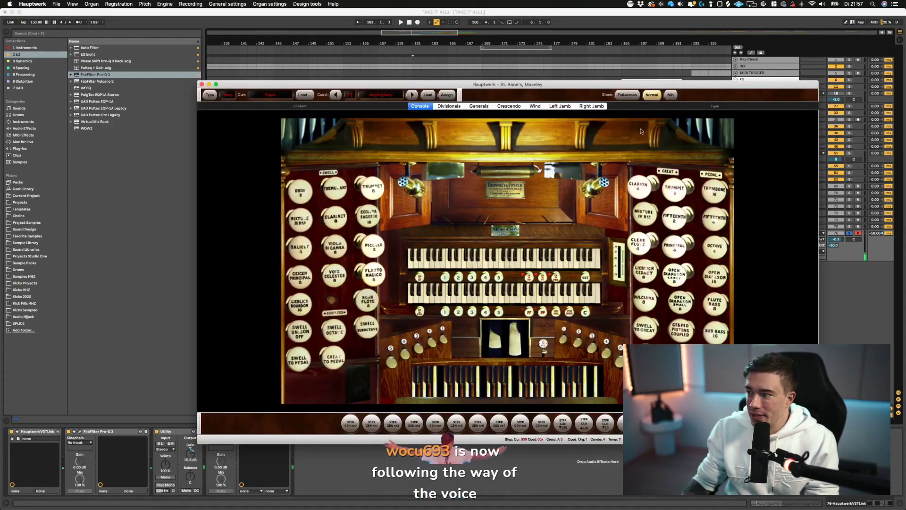
click(542, 79)
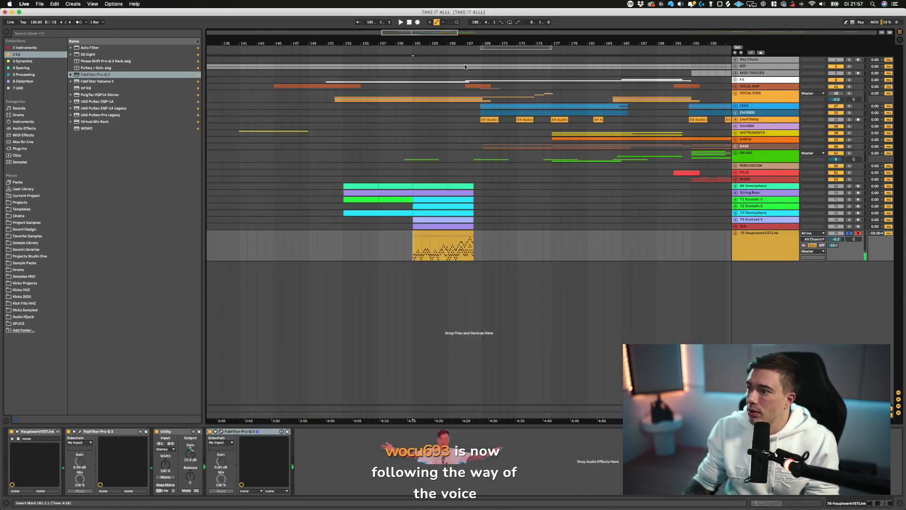
click(427, 232)
key(super+l)
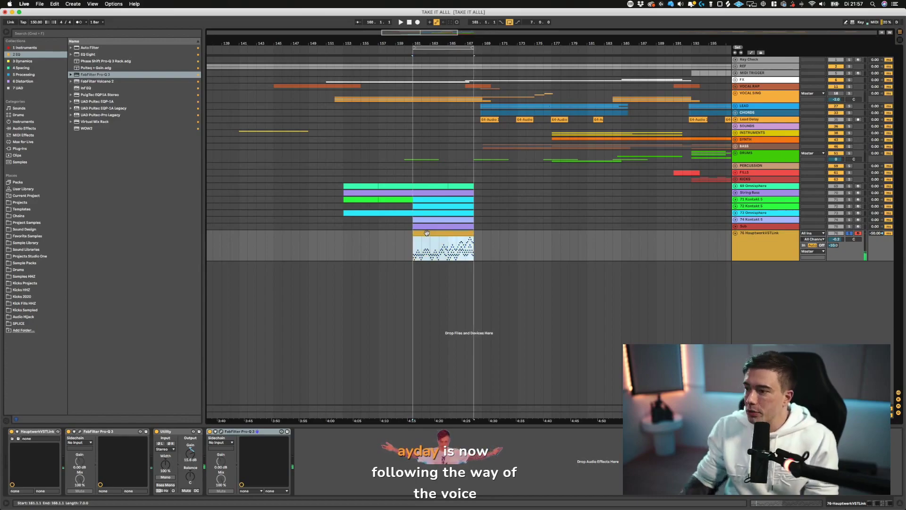
mouse_move(578, 509)
click(626, 501)
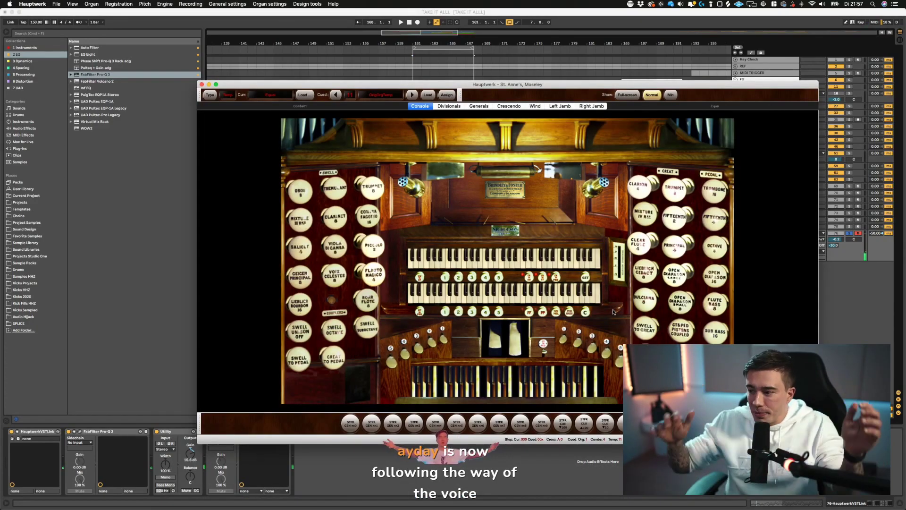
click(469, 77)
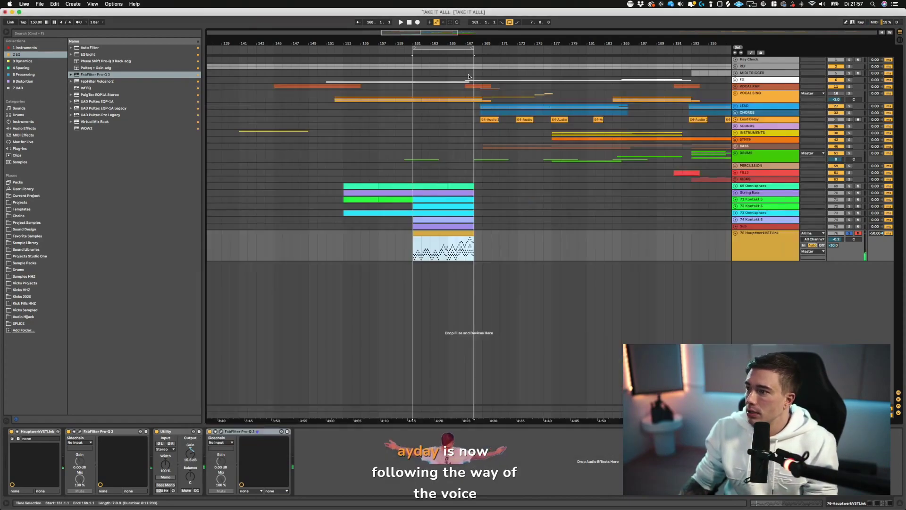
- Play the organ loop and turn off the Great Trumpet and Swell Piccolo stops in Hauptwerk, comparing the Swell Trumpet off and on
key(space)
key(super+Tab)
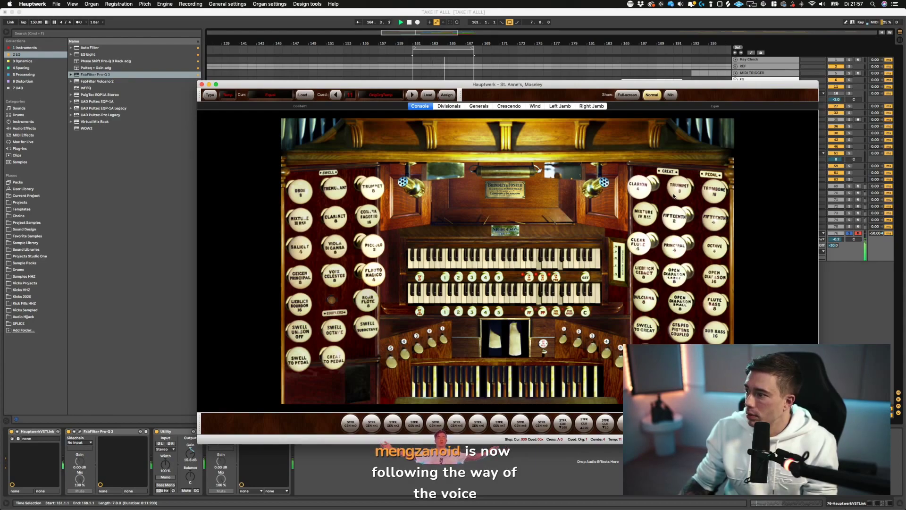
click(642, 243)
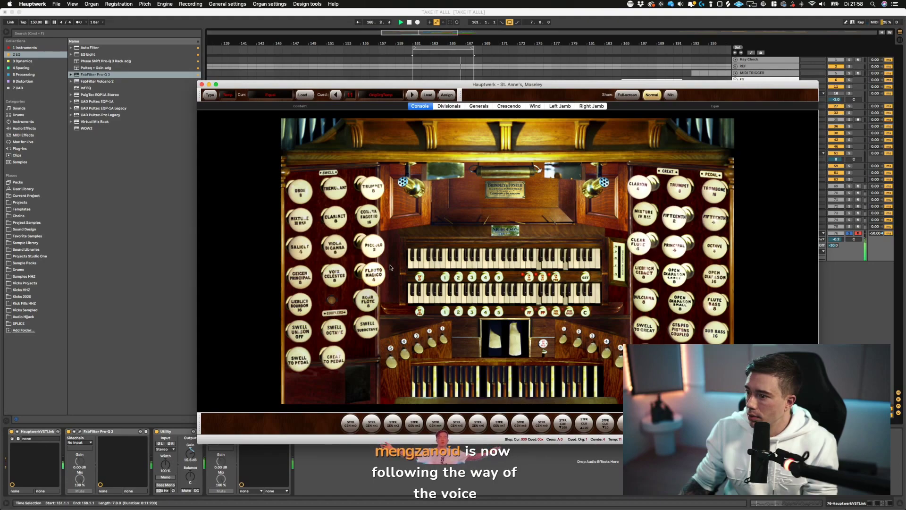
click(371, 245)
click(371, 245)
click(372, 193)
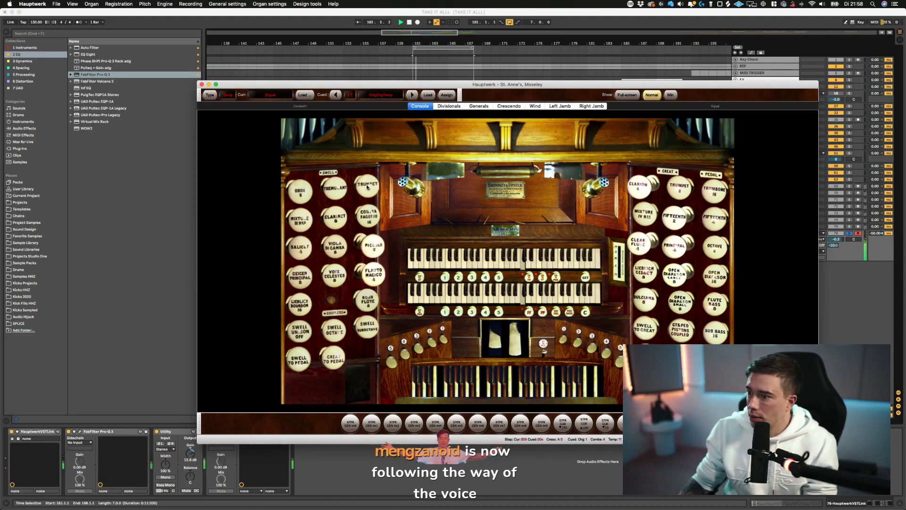
click(369, 190)
click(375, 245)
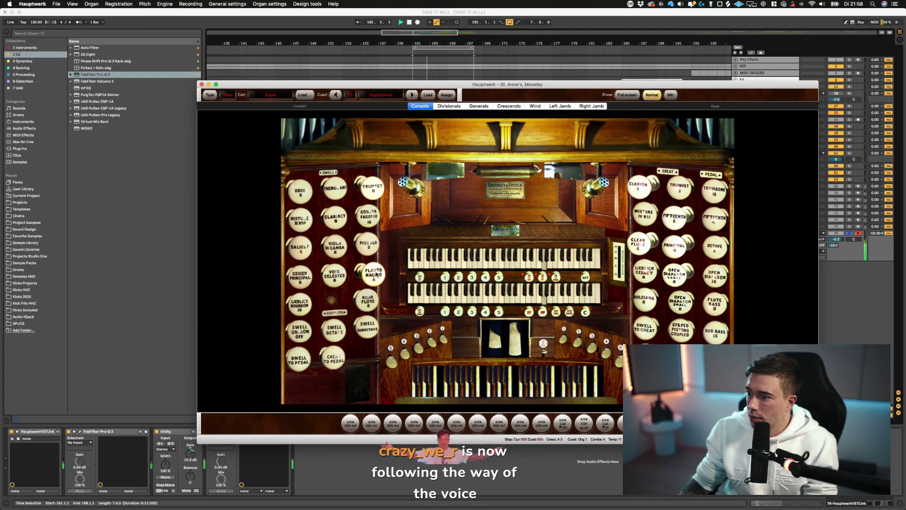
- Turn off the Flauto Magico and Clear Flute stops, comparing Principal, Fifteenth and Open Diapason off and on
click(679, 246)
click(679, 246)
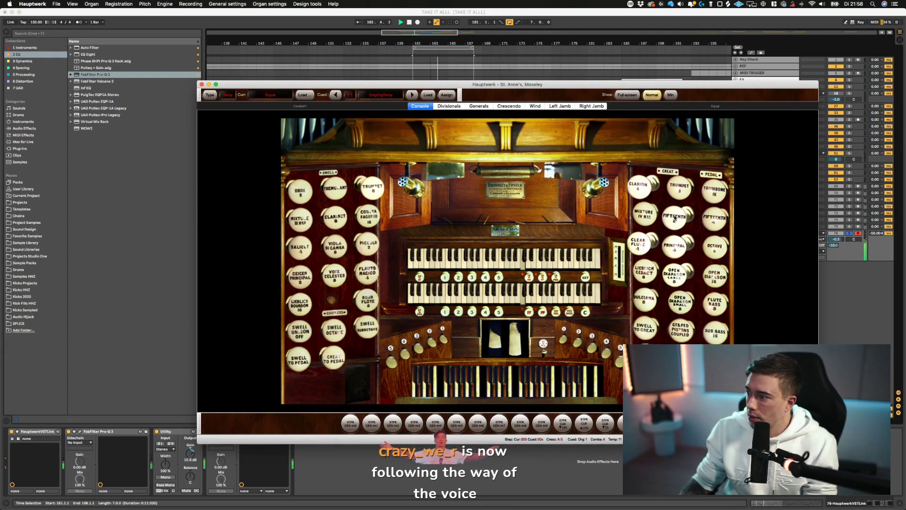
click(679, 218)
click(678, 218)
click(647, 247)
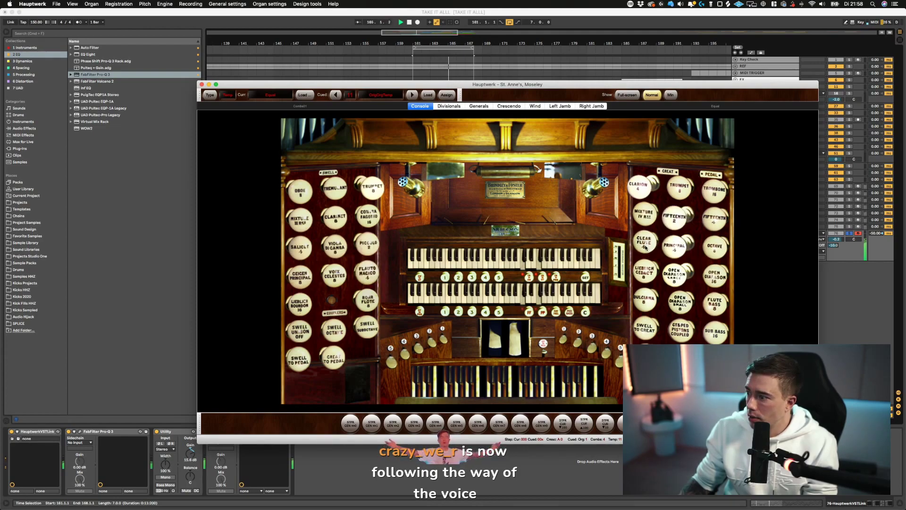
click(674, 279)
click(674, 279)
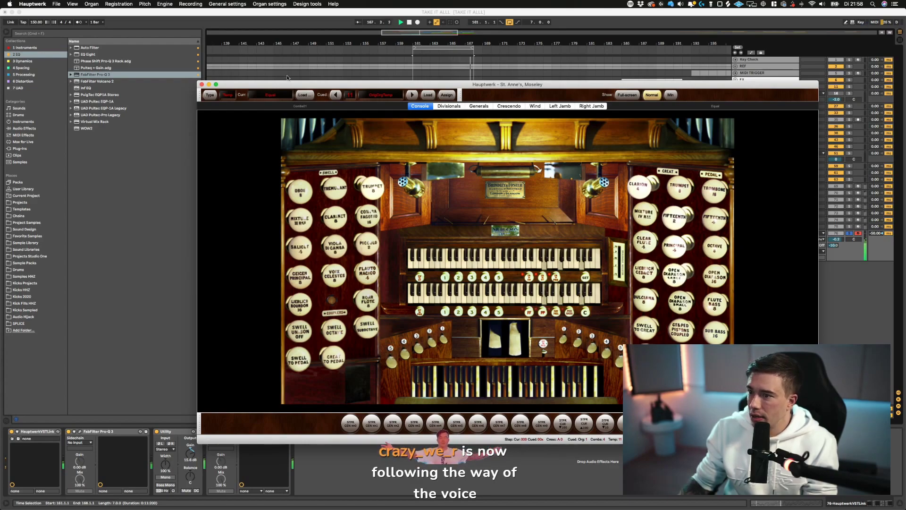
- Return to Live, stop playback, unsolo the organ track and raise its reverb send slightly
key(super+Tab)
click(404, 245)
key(space)
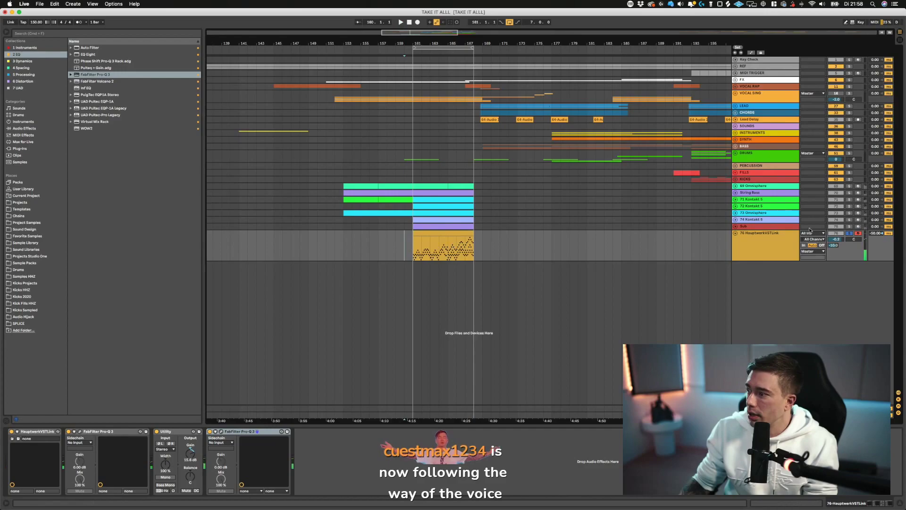
click(849, 233)
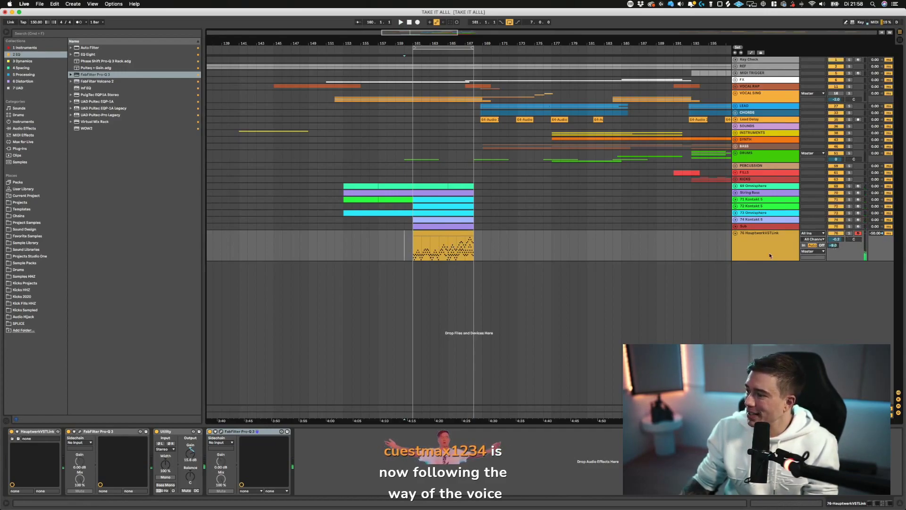
- Play the mix from just before bar 161 without looping and set the organ track volume to about -0.7 dB
click(395, 247)
key(space)
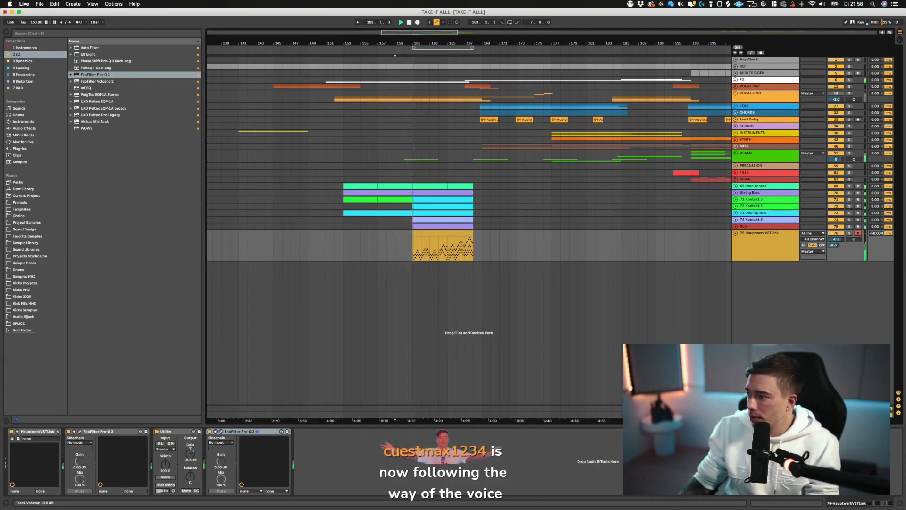
drag(835, 240, 836, 243)
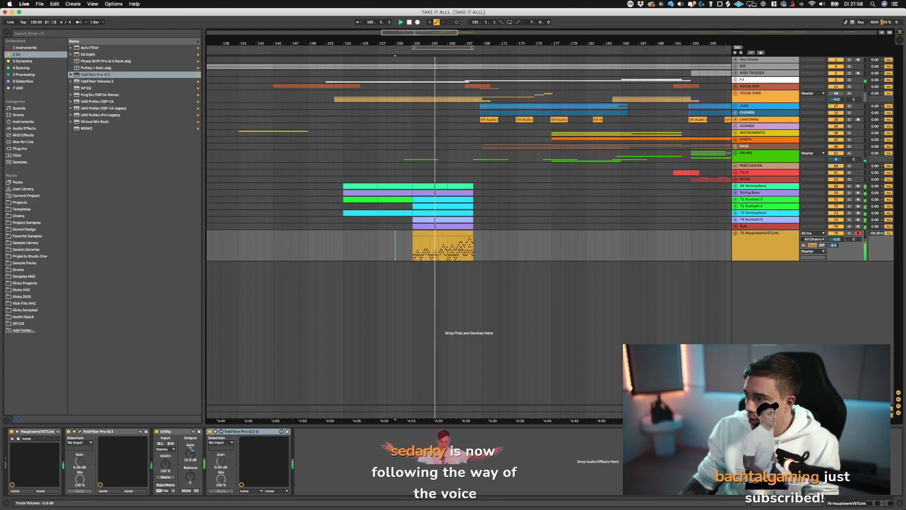
drag(839, 241, 840, 239)
- Add a Utility at the end of the organ track's device chain and show its Gain automation in the arrangement
click(22, 61)
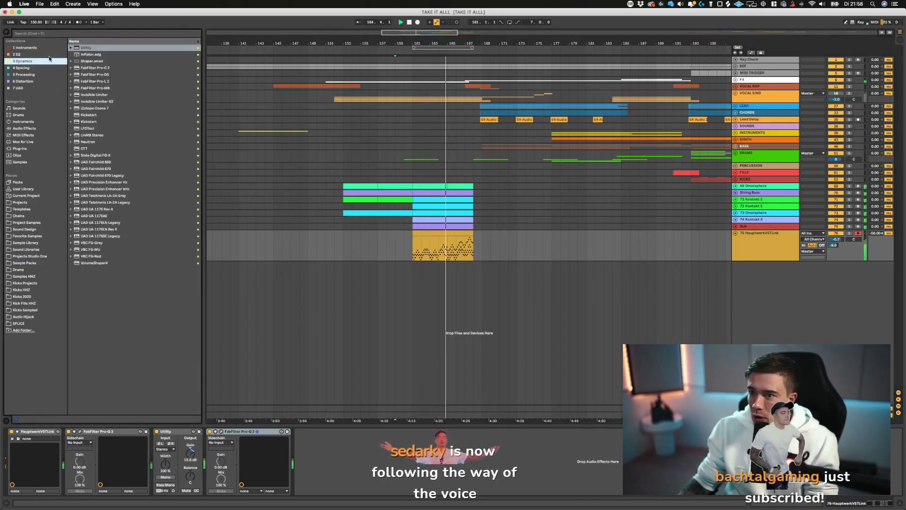
click(80, 47)
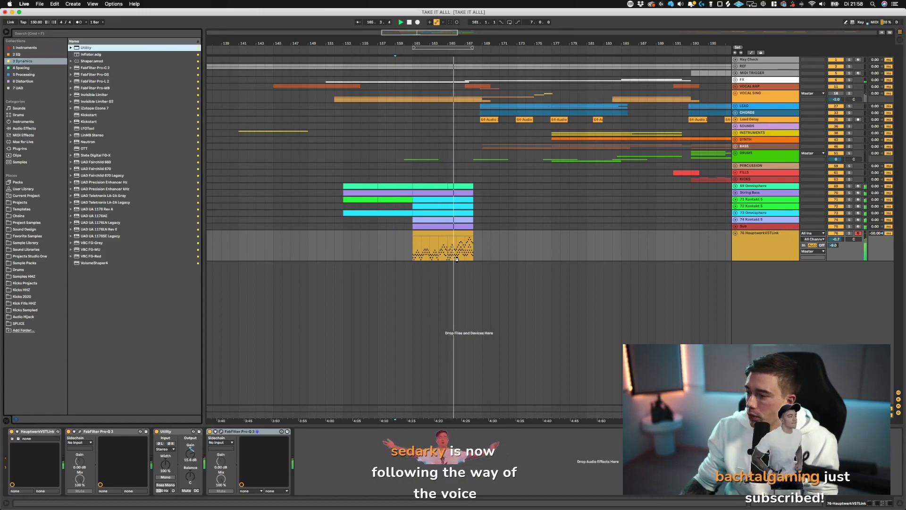
drag(446, 259, 447, 260)
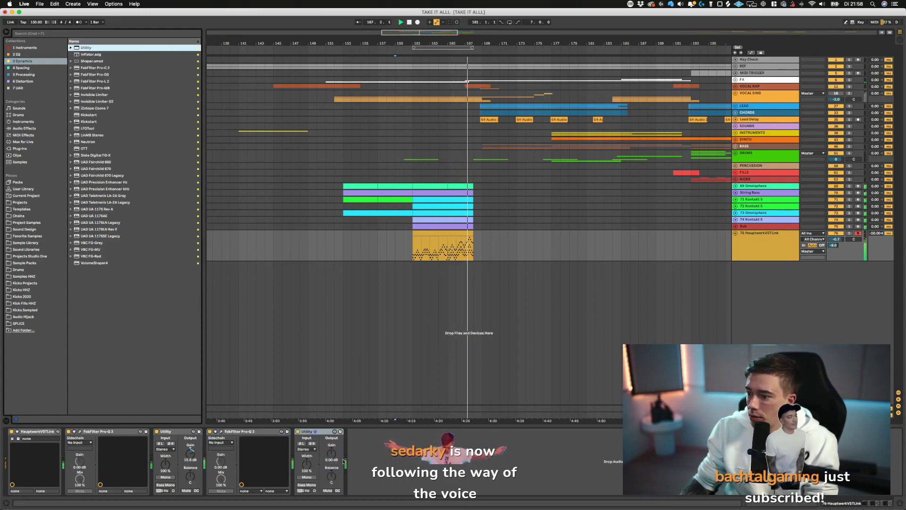
key(a)
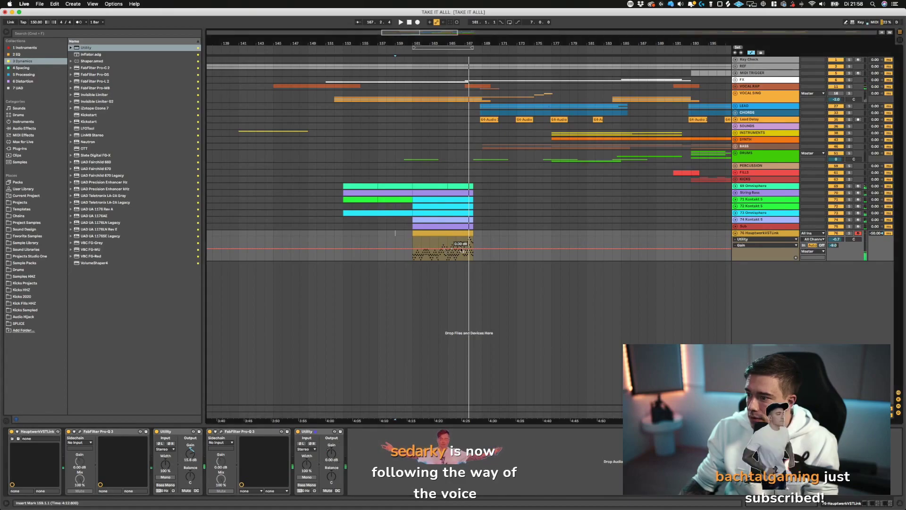
- Draw a Utility Gain ramp on the organ track from just after bar 165 up to about 8.8 dB at bar 168, and play it
drag(473, 249, 474, 245)
key(space)
key(space)
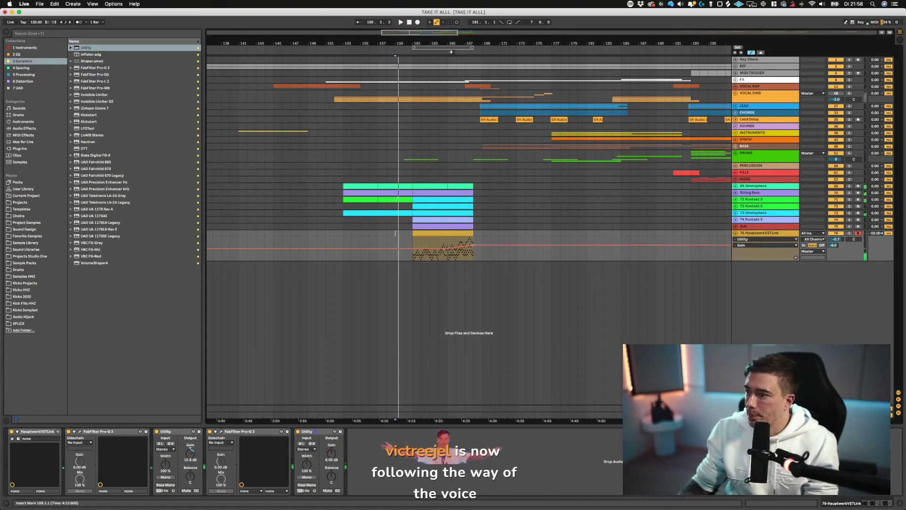
key(z)
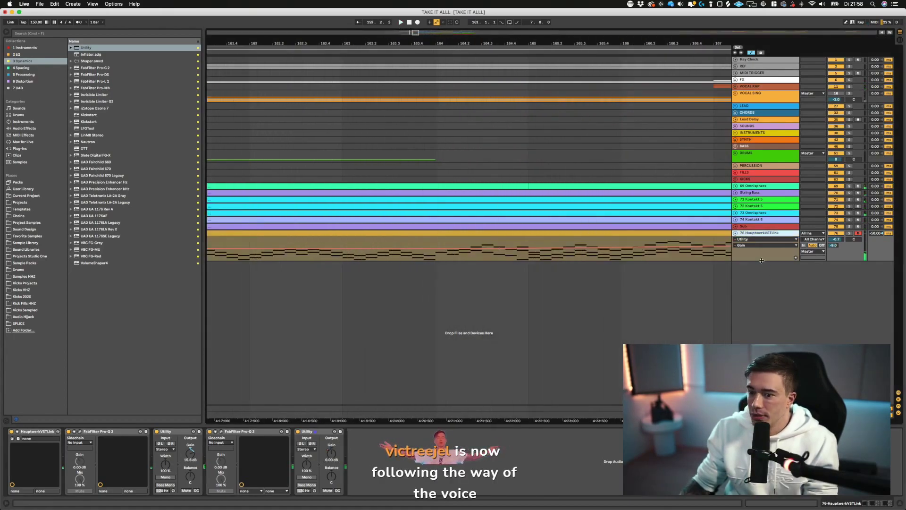
drag(761, 261, 762, 387)
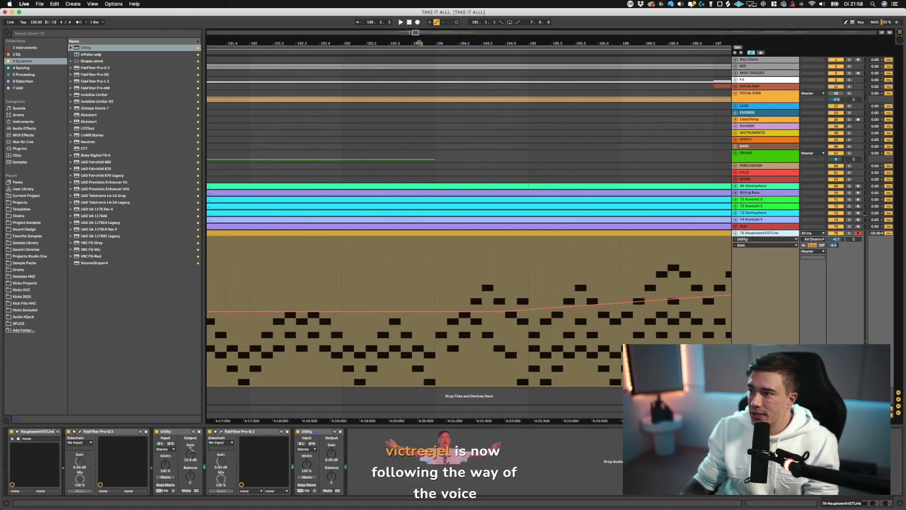
drag(419, 43, 419, 21)
click(438, 311)
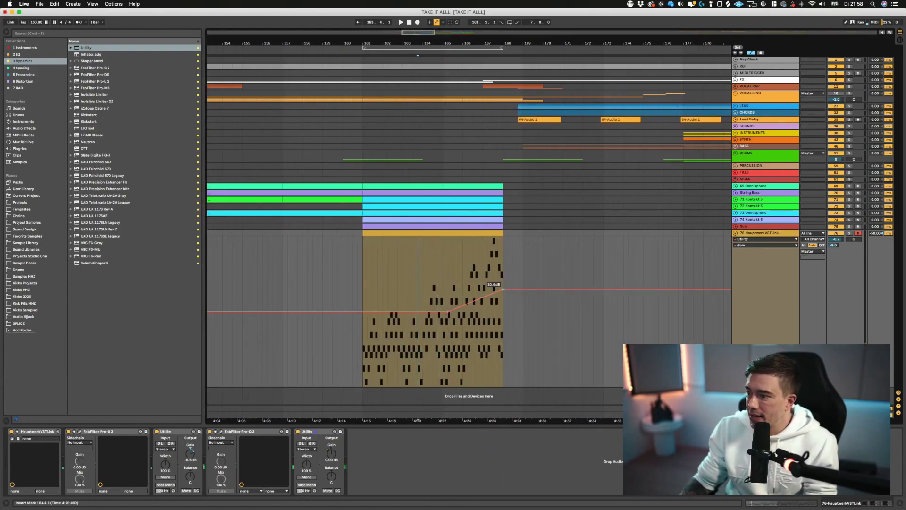
key(space)
mouse_move(503, 289)
mouse_down()
mouse_move(503, 300)
mouse_move(503, 293)
mouse_up()
key(space)
key(space)
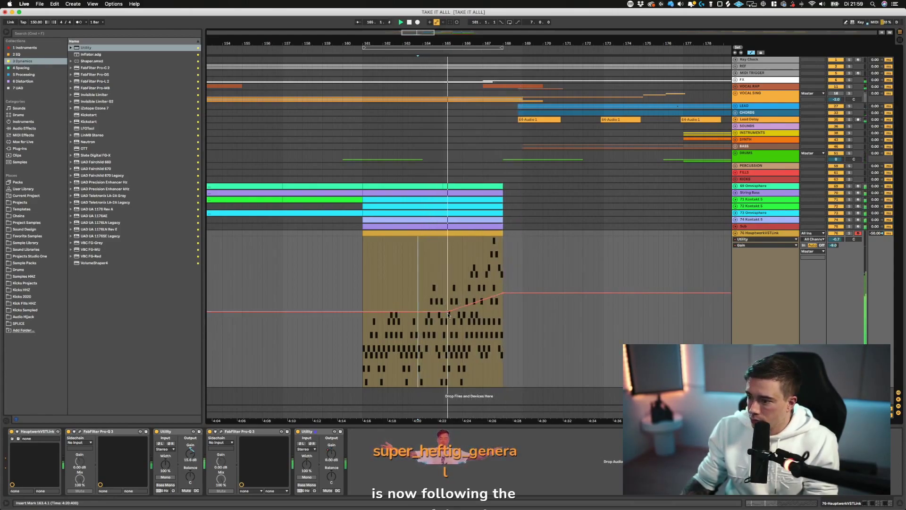
- Move the start of the gain ramp back to bar 165, slightly raise the level before it, and hide the automation during playback from bar 159
drag(447, 312, 443, 311)
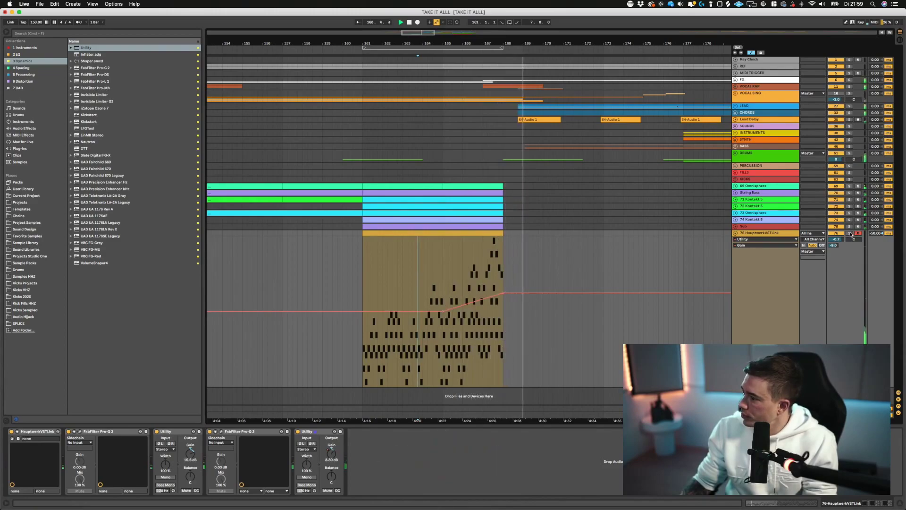
click(327, 277)
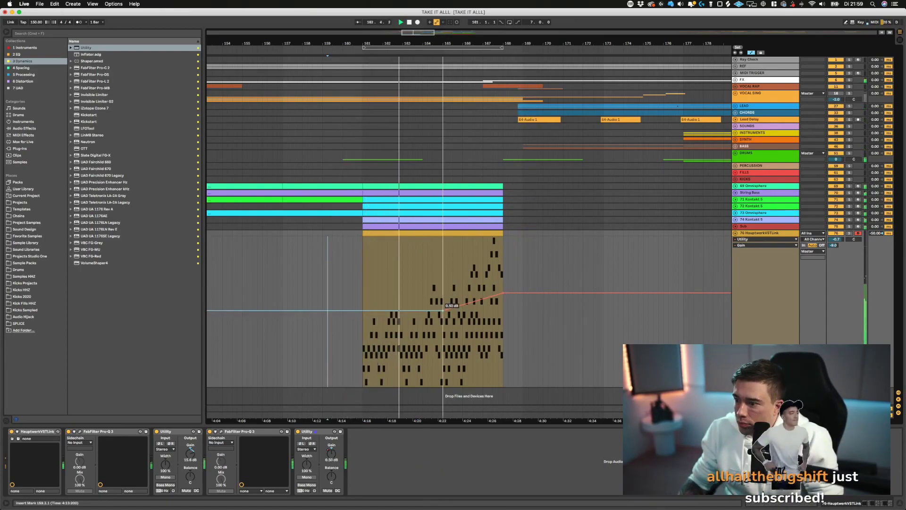
drag(363, 317, 364, 315)
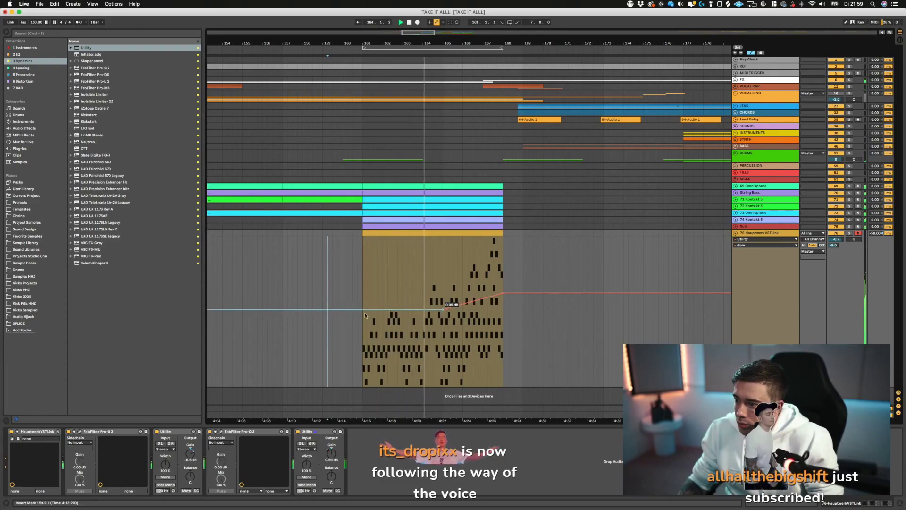
drag(364, 314, 365, 312)
key(a)
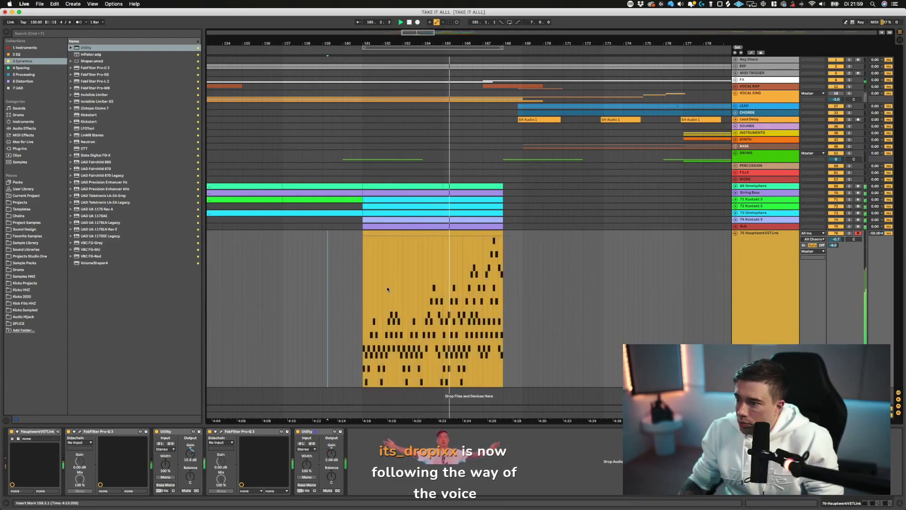
- Fold the organ track and add a new Kontakt 5 instrument track below it
click(734, 233)
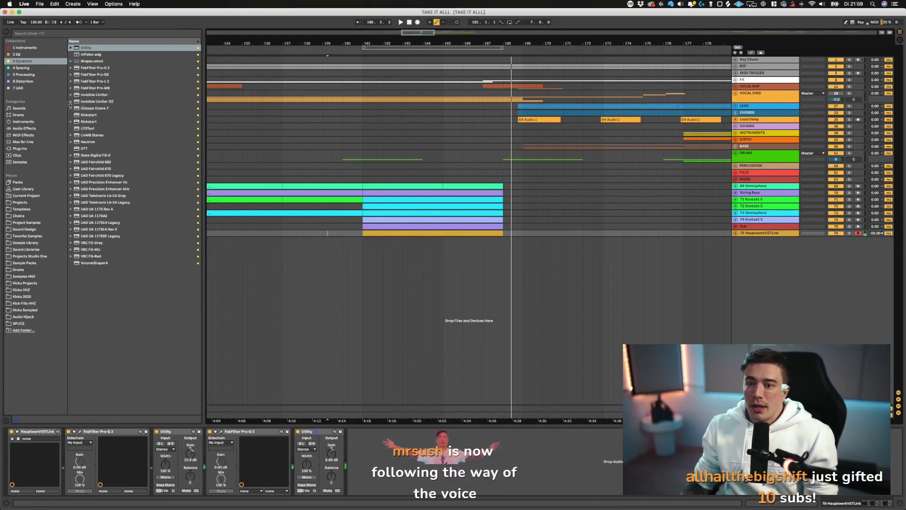
click(25, 48)
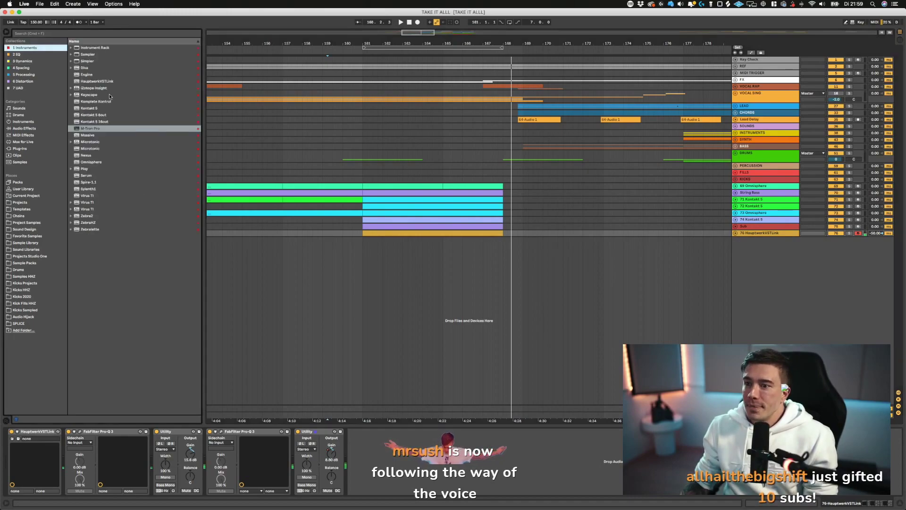
click(92, 161)
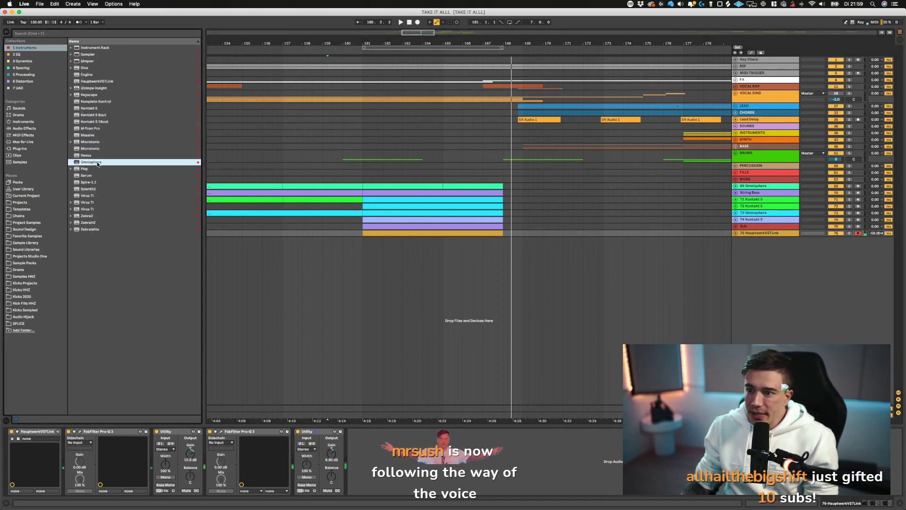
click(90, 149)
drag(90, 108, 410, 265)
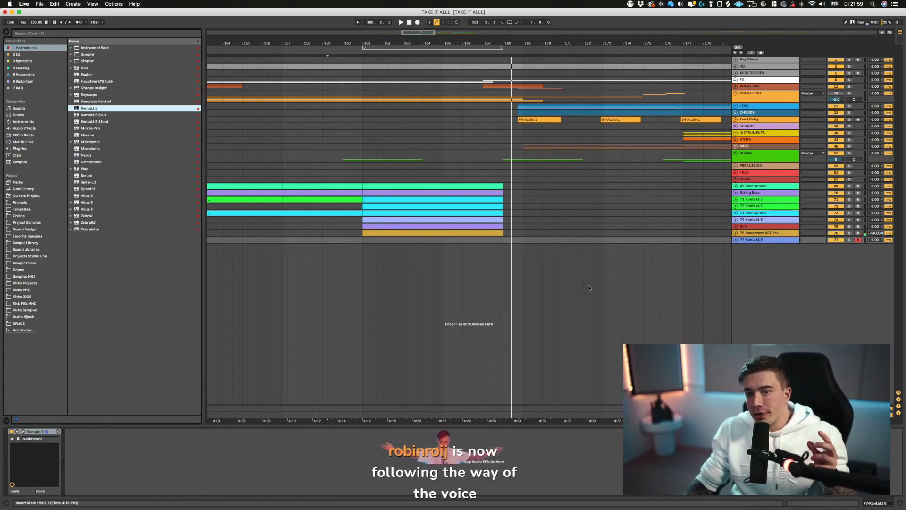
- Solo the new Kontakt track, copy the organ clip onto it at bar 161, and briefly play it
click(850, 240)
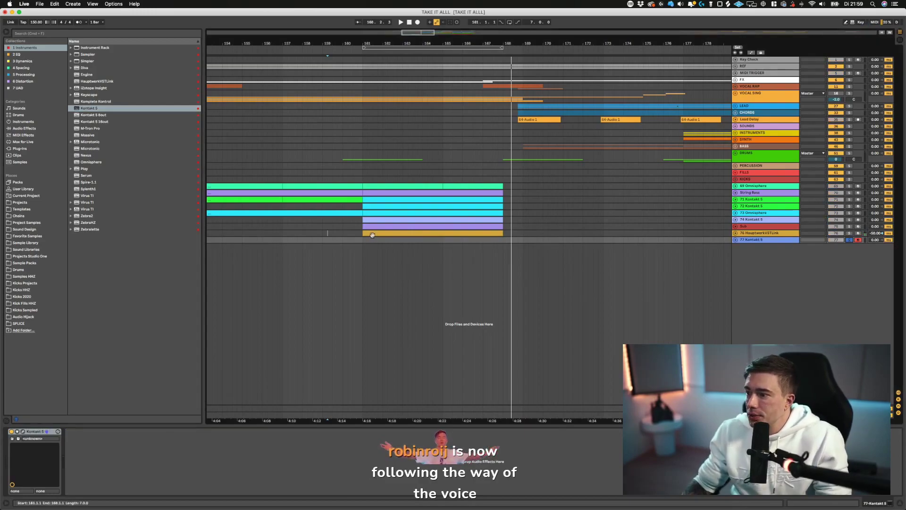
drag(380, 234, 384, 246)
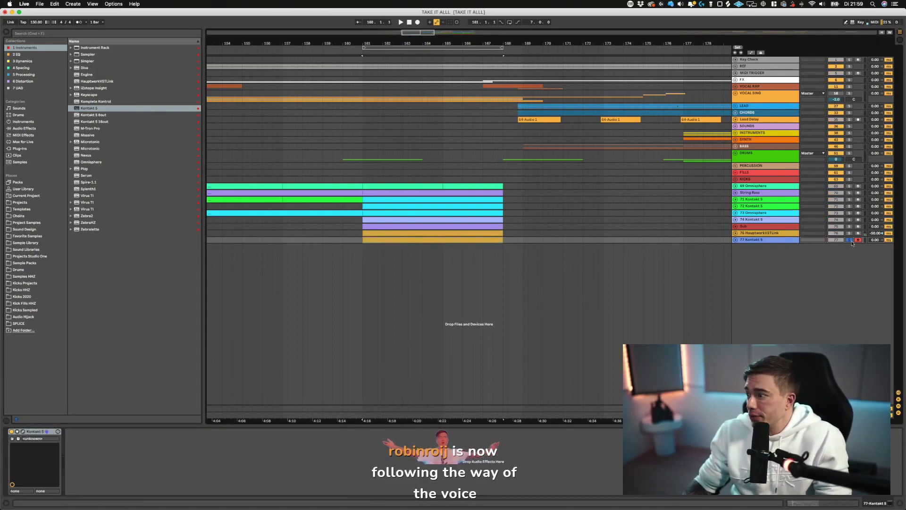
key(space)
- Load Woods High from the Spitfire Albion ONE library in Kontakt, choose the Long Arranged articulation, and close the plug-in window
click(23, 432)
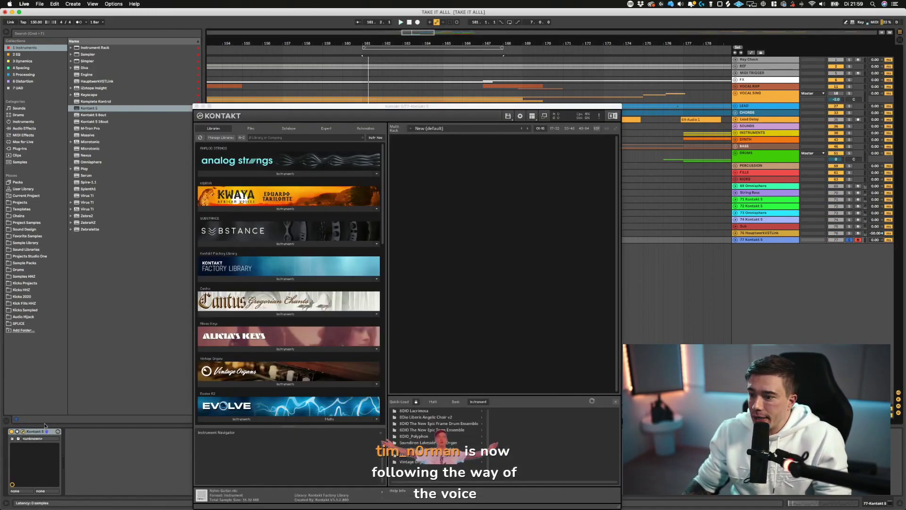
scroll(319, 263, down, 10)
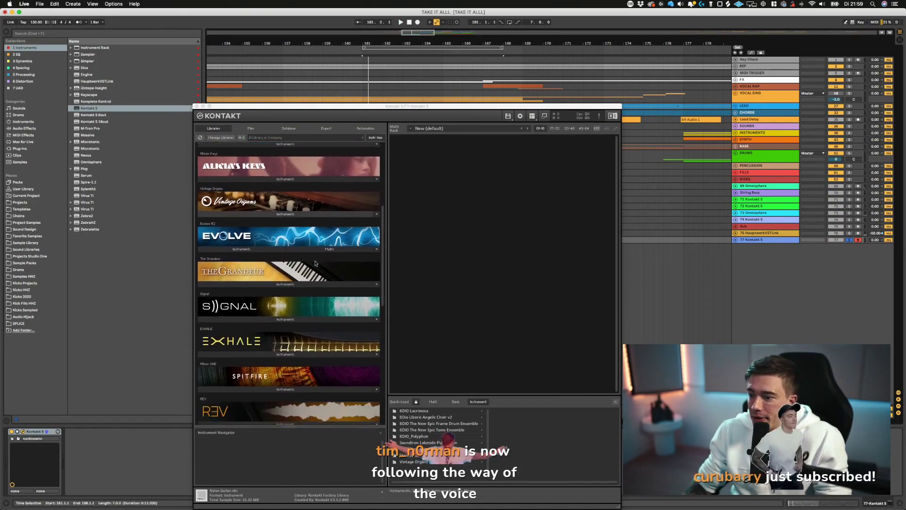
click(284, 340)
scroll(284, 341, down, 3)
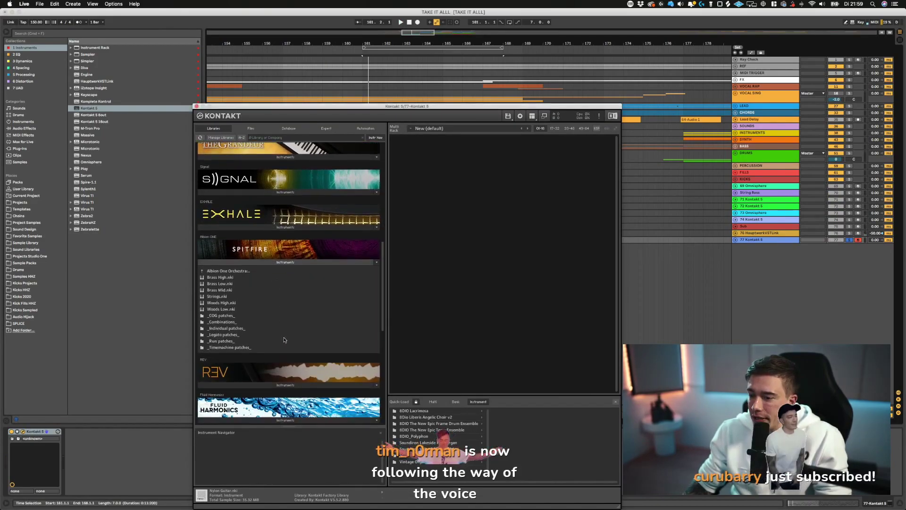
click(231, 303)
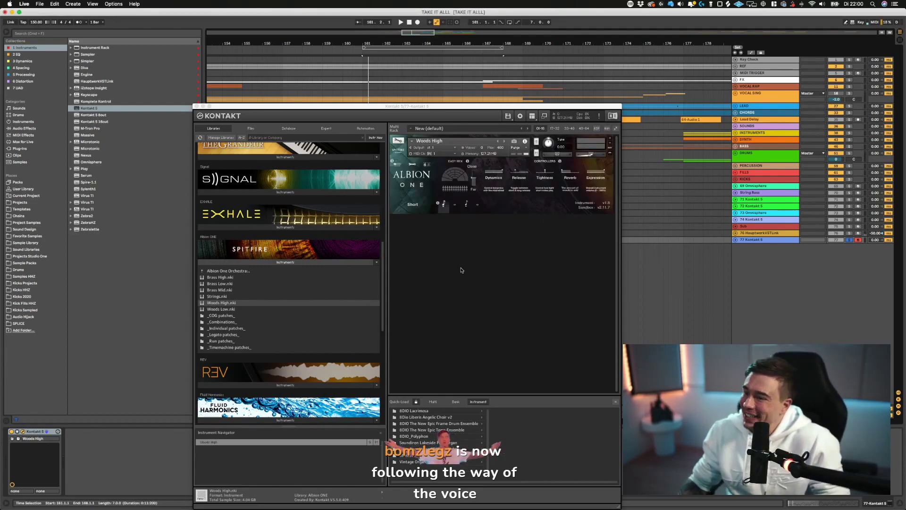
click(455, 206)
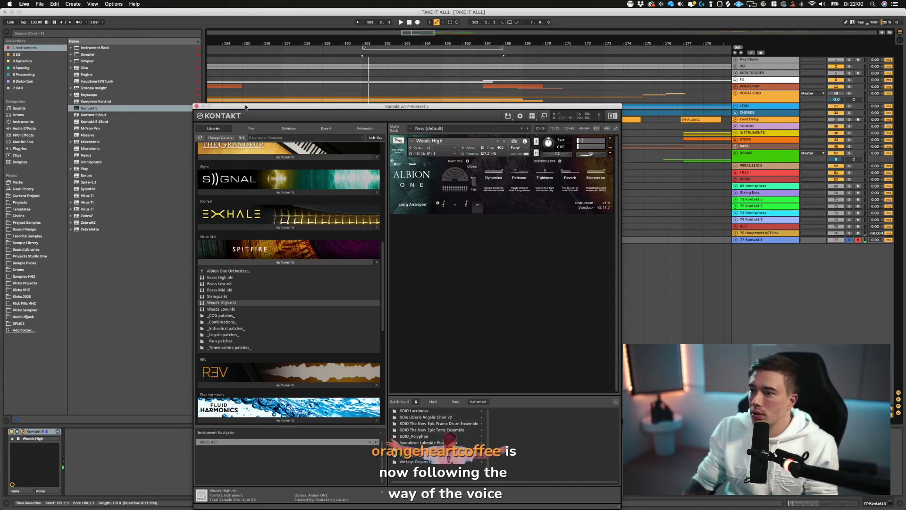
click(196, 106)
- Play the soloed woodwind clip from bar 167 and from its start at bar 161, enlarging the track to see its notes
click(471, 272)
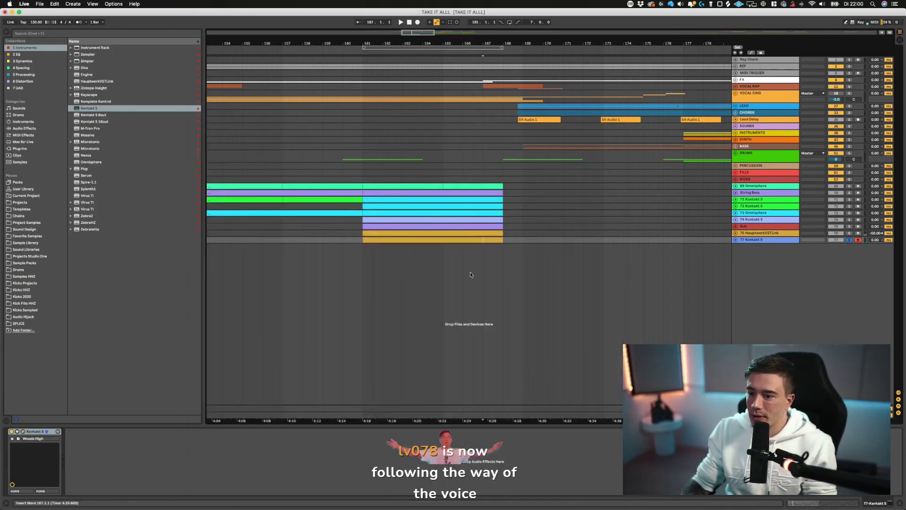
key(space)
key(space)
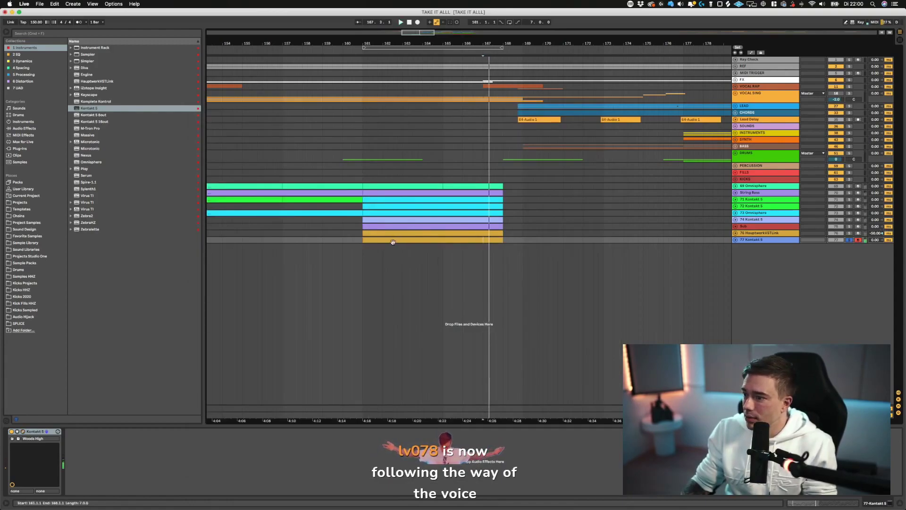
click(392, 240)
key(space)
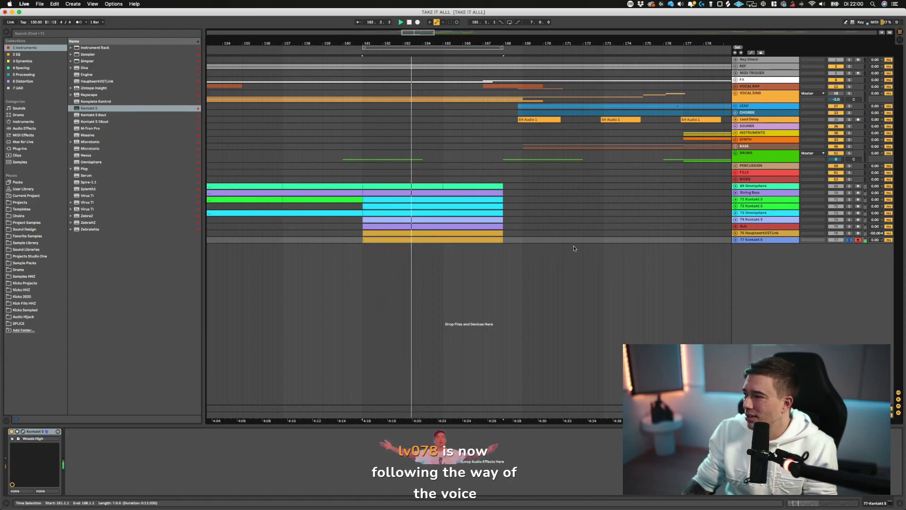
drag(760, 242, 761, 267)
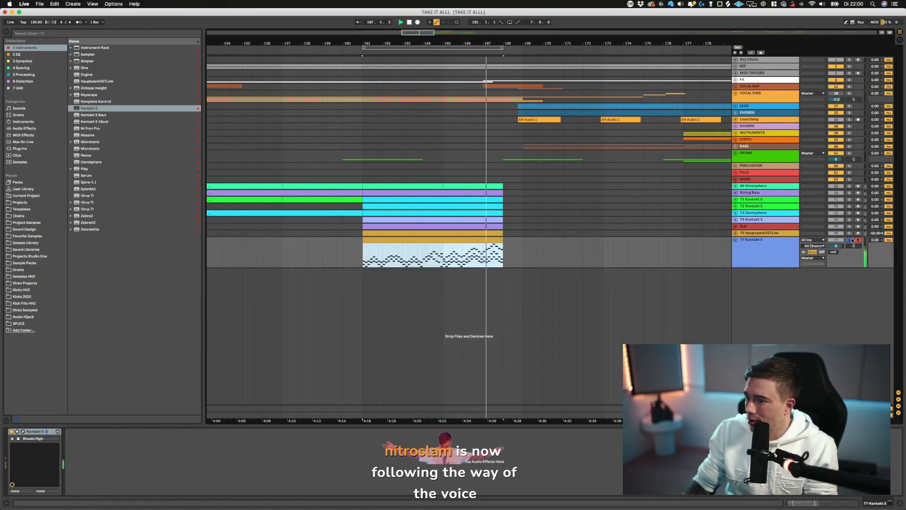
key(space)
- Play the organ and woodwind tracks soloed together from just before bar 161
click(849, 240)
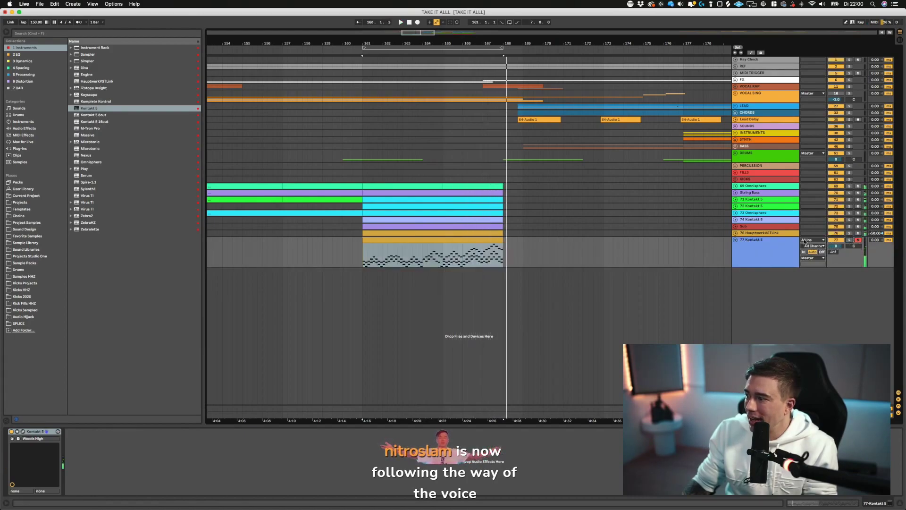
click(359, 248)
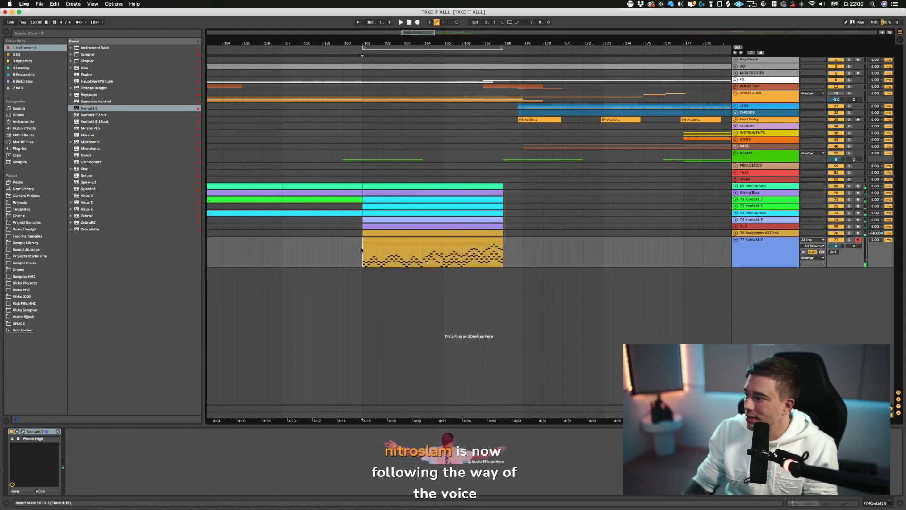
click(849, 240)
key(space)
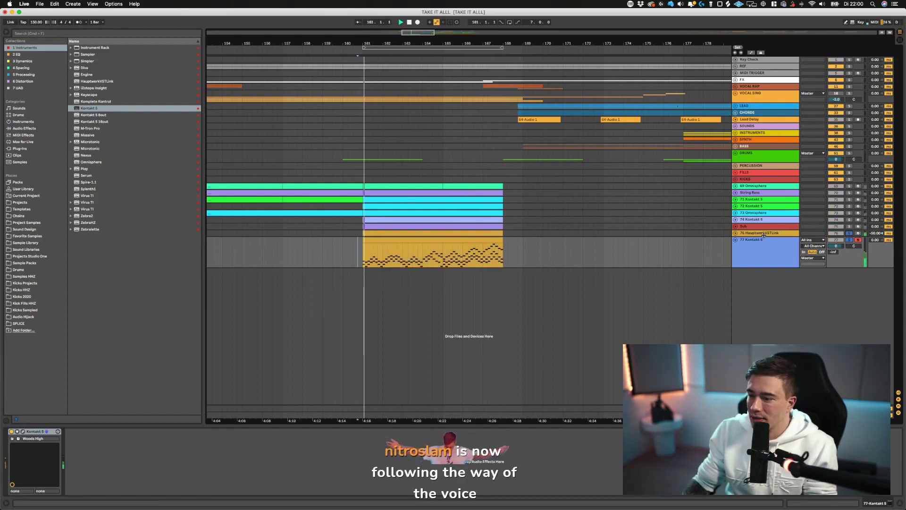
click(735, 241)
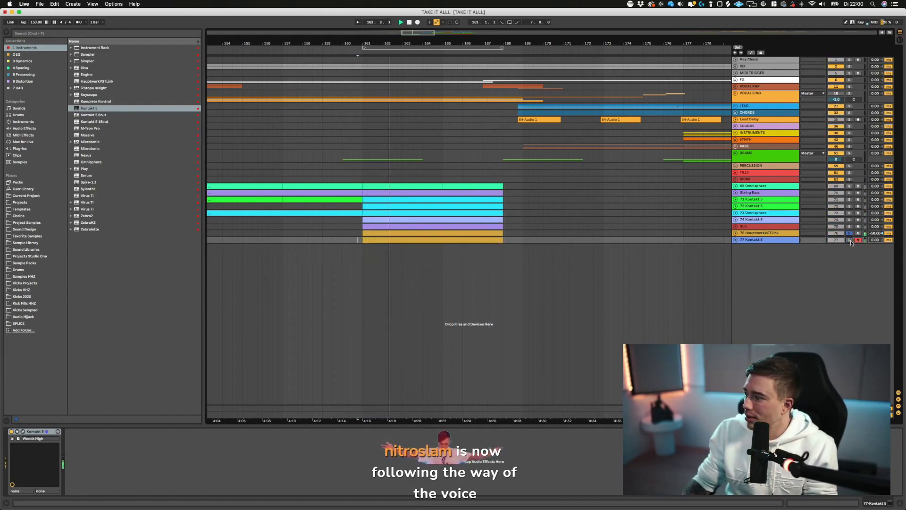
click(735, 240)
key(space)
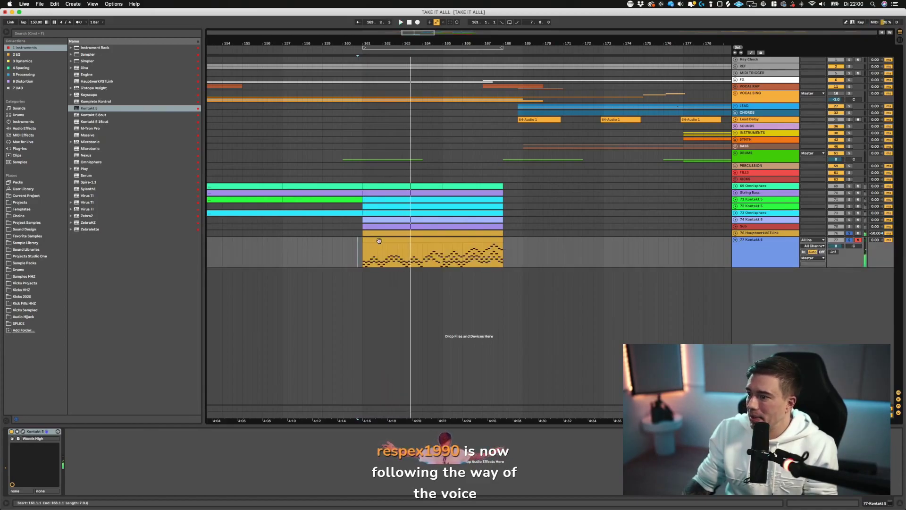
- Open the woodwind clip's notes for editing, select all of them, and play the clip from bar 161
double_click(378, 239)
click(416, 415)
key(super+a)
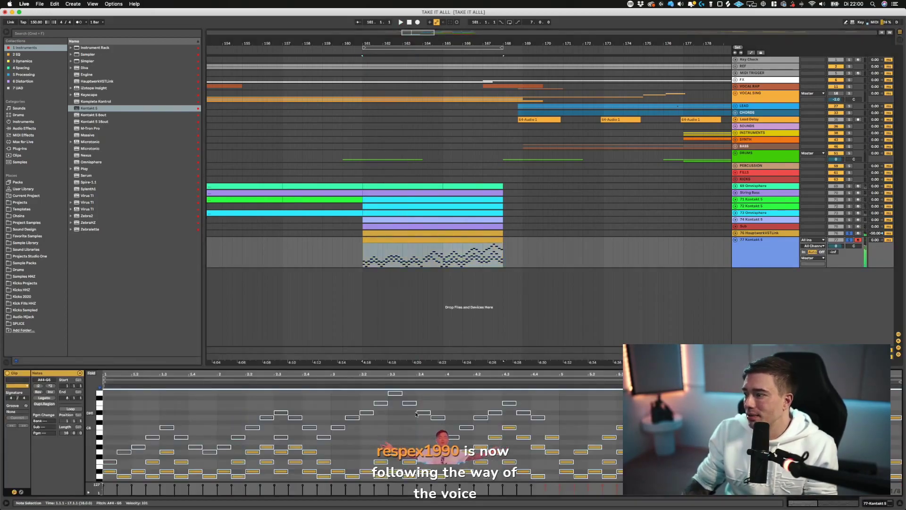
key(space)
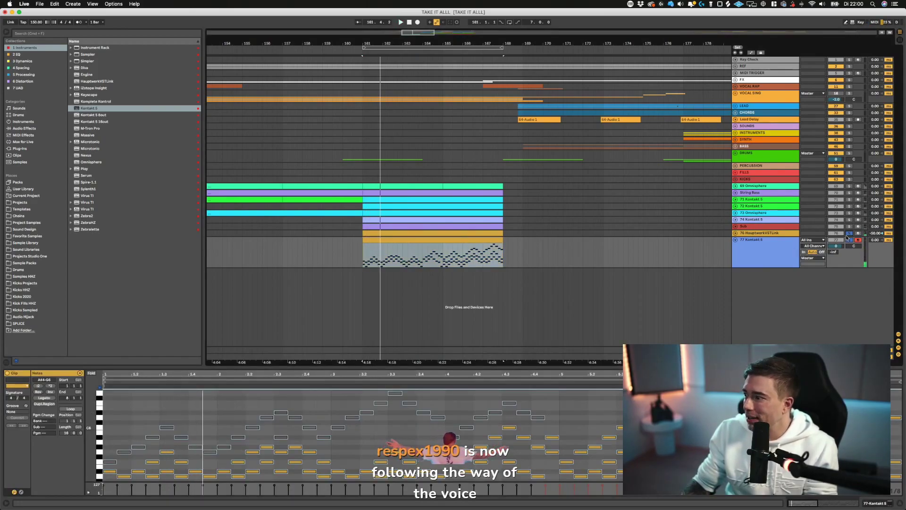
- Unsolo the woodwind track, try different volume levels for it against the full mix, and undo the last change
key(space)
mouse_move(836, 246)
mouse_down()
mouse_move(835, 268)
mouse_move(843, 246)
mouse_up()
click(848, 239)
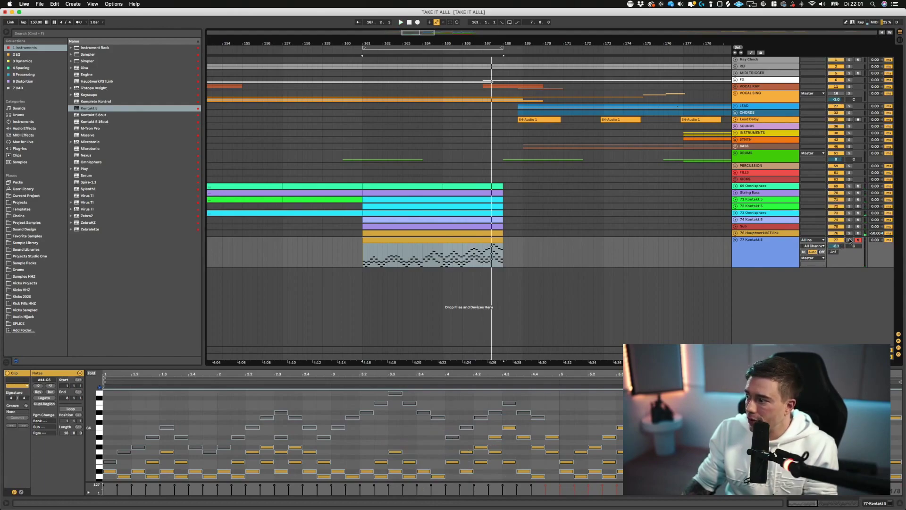
key(space)
key(space)
key(space)
mouse_move(836, 246)
mouse_down()
mouse_move(836, 258)
mouse_move(835, 244)
mouse_up()
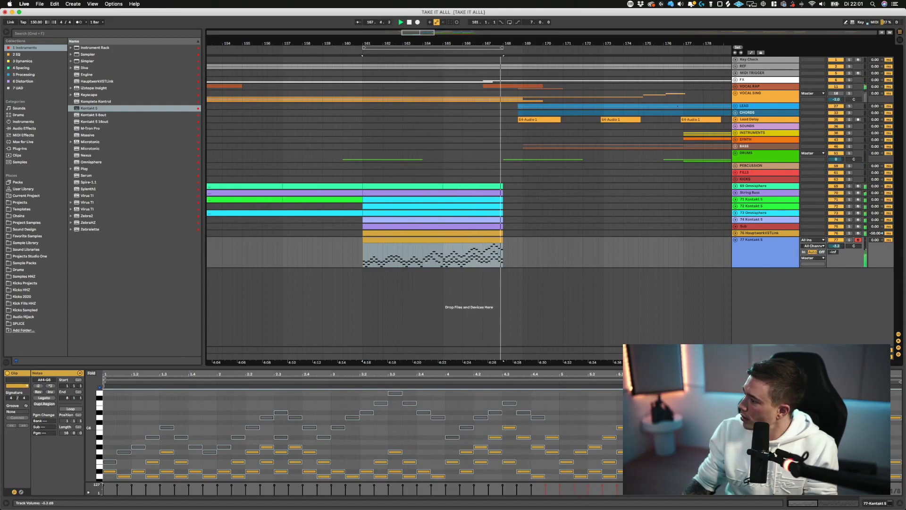
key(space)
key(super+z)
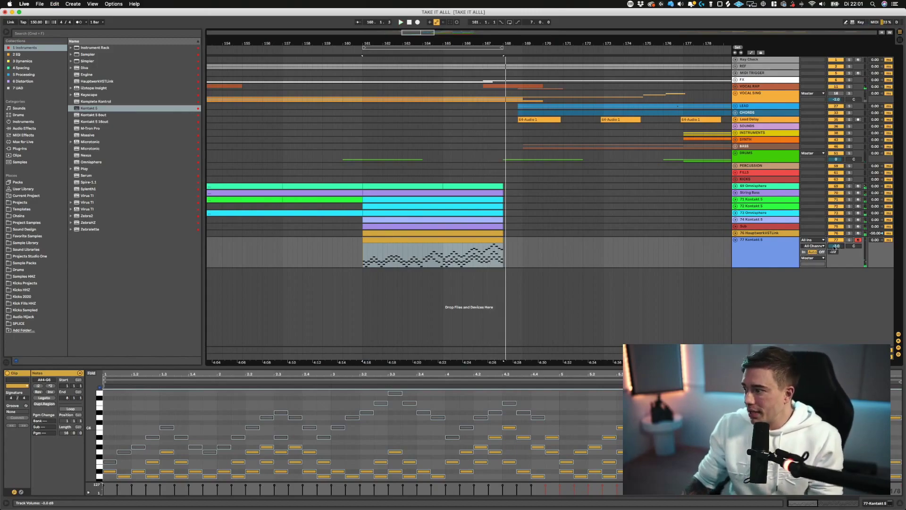
- Solo the woodwind track and lower its volume to -6.4 dB during playback
key(s)
key(space)
drag(834, 248, 834, 254)
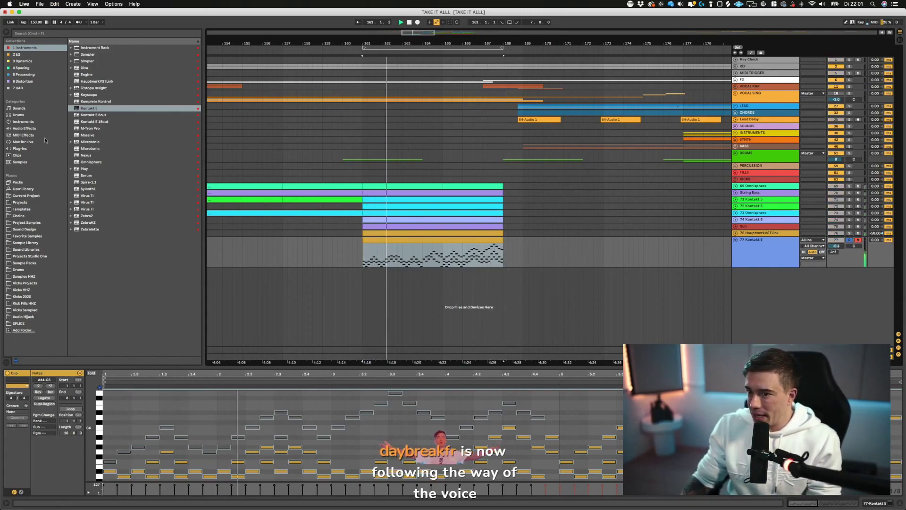
- Add a Utility effect after Kontakt on the woodwind track, and show the automation on the enlarged track
click(65, 55)
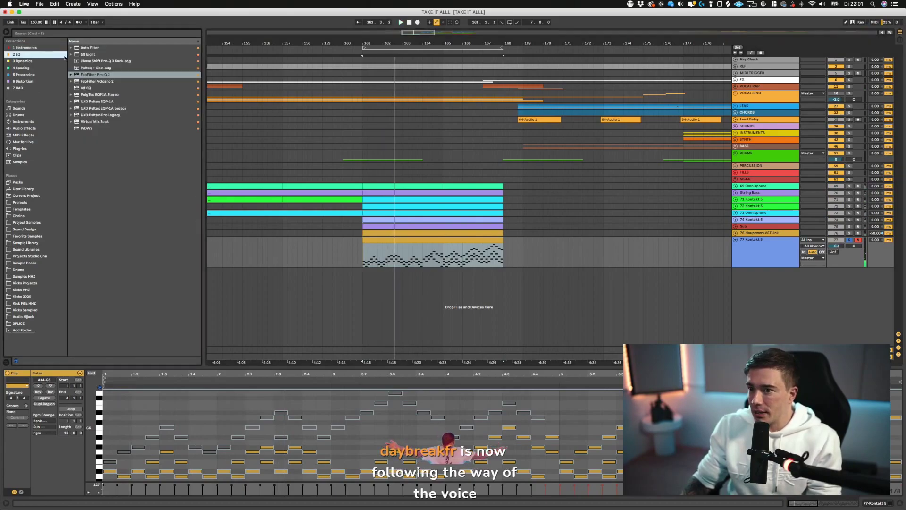
click(29, 62)
drag(87, 47, 442, 262)
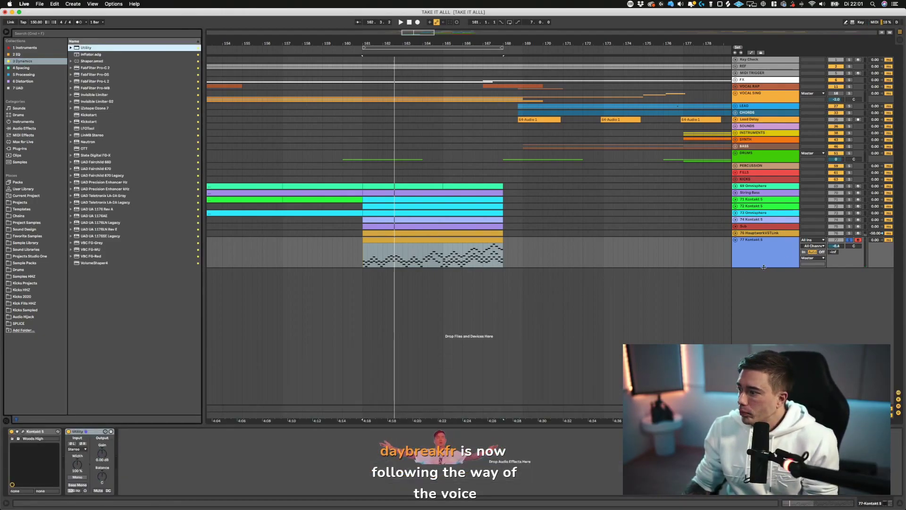
drag(763, 268, 761, 333)
key(space)
key(a)
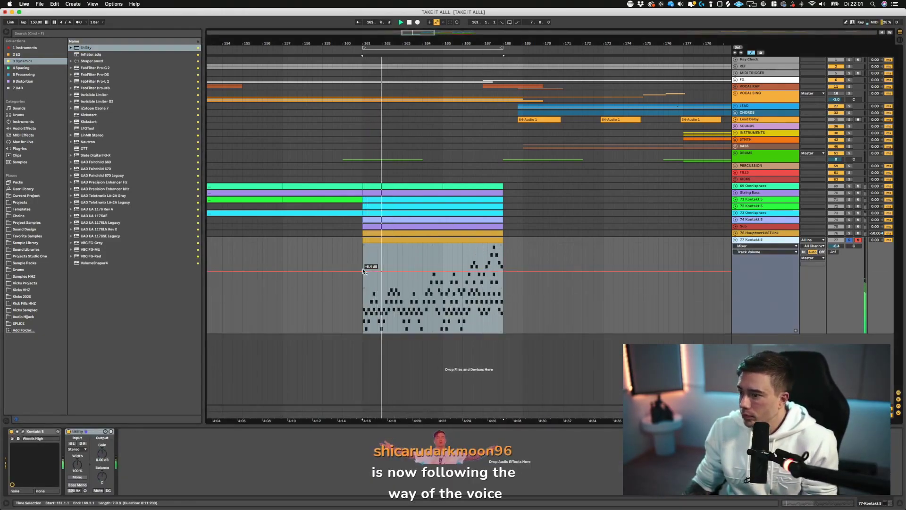
- Set the woodwind track's A-Reverb send to -9 dB and raise it to about -6 dB while it plays
click(836, 253)
text(-)
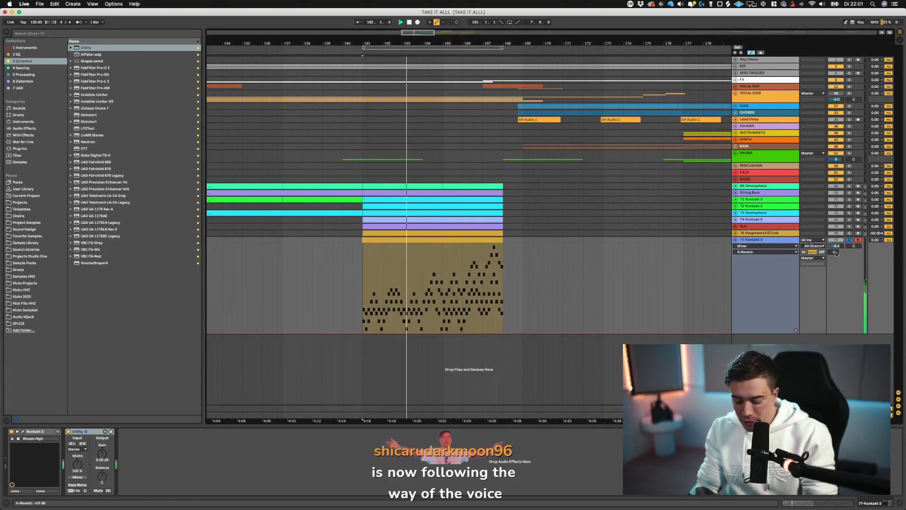
text(9)
key(Return)
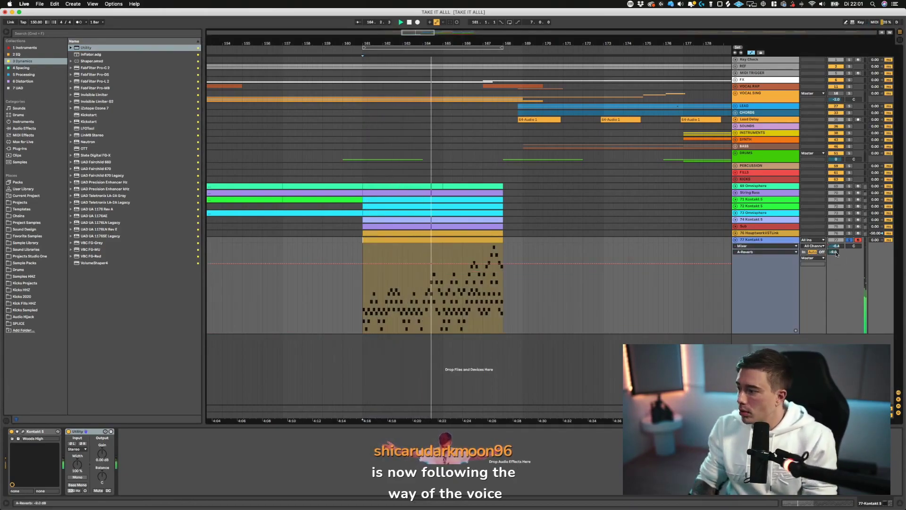
drag(836, 253, 836, 243)
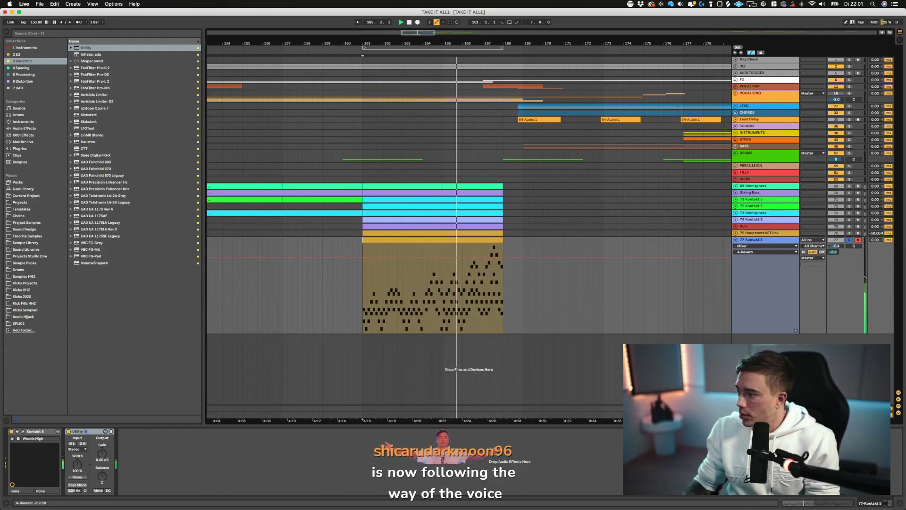
- Display the Utility gain's automation envelope on the woodwind track
click(749, 246)
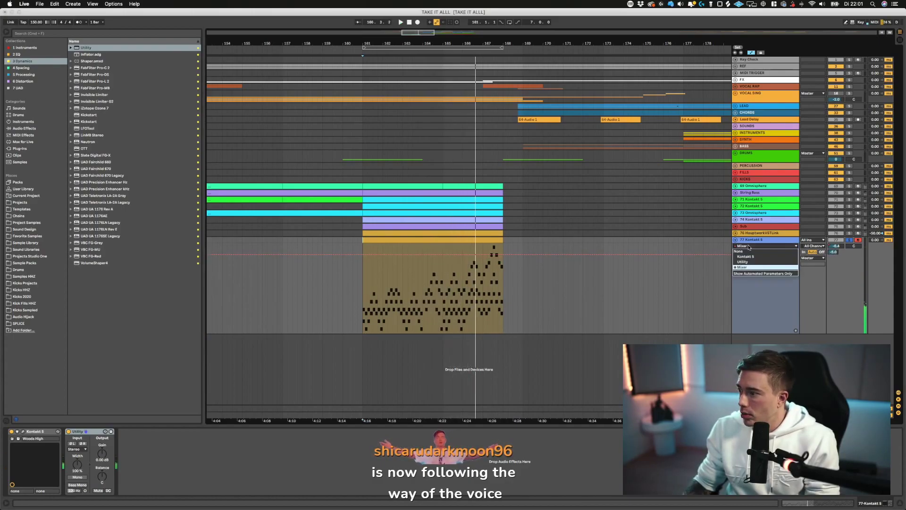
click(751, 268)
click(753, 252)
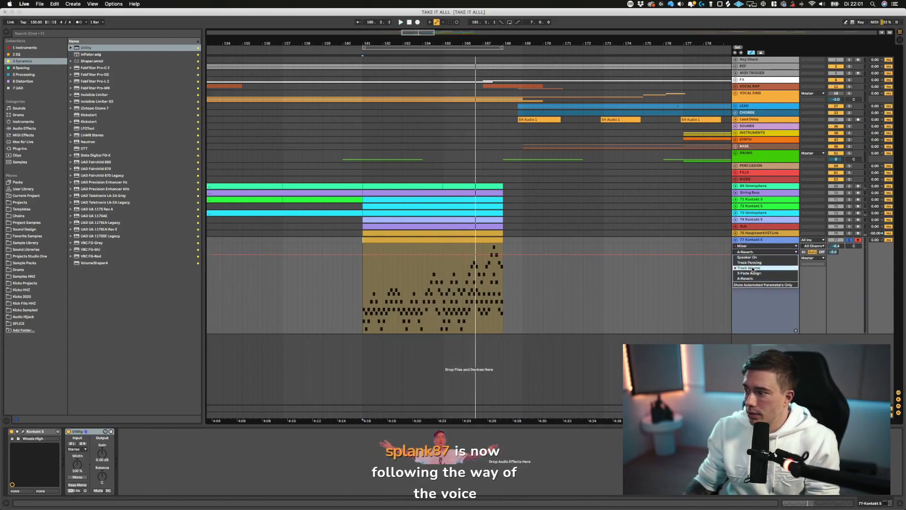
click(751, 268)
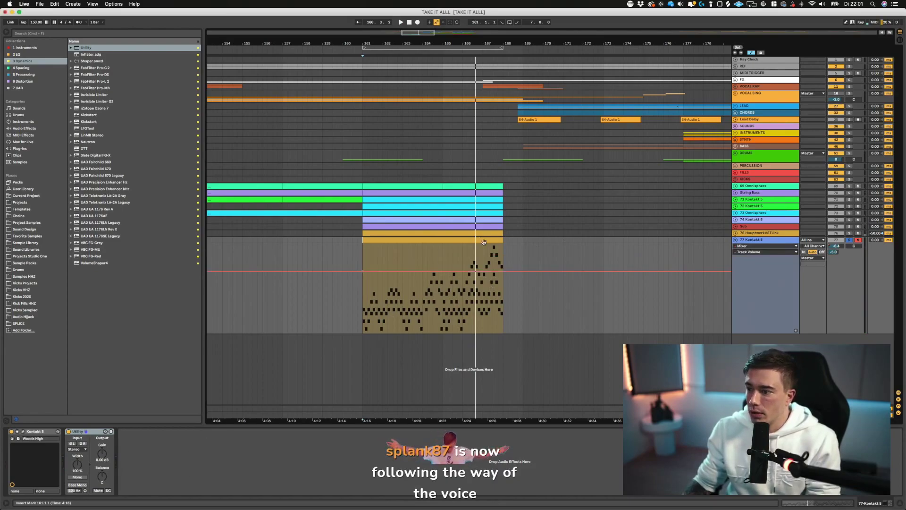
drag(355, 267, 392, 269)
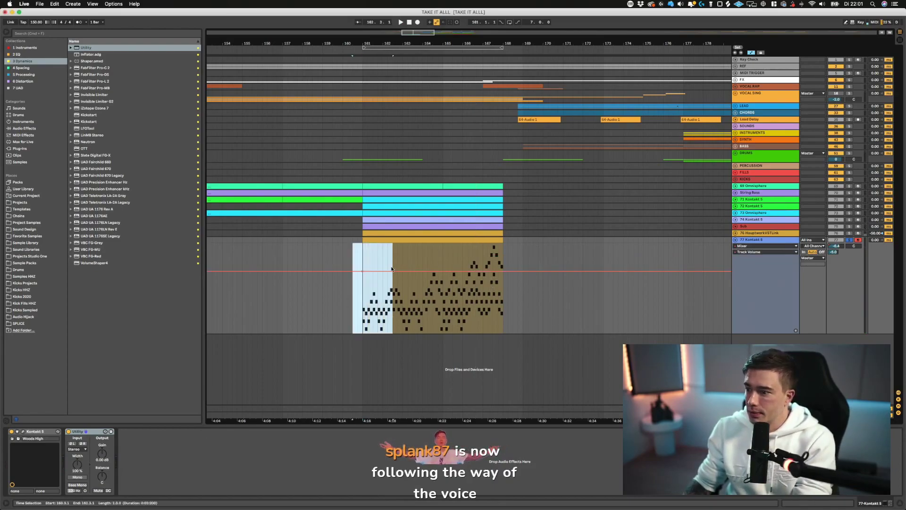
click(102, 453)
- Automate the woodwind Utility gain to ramp up from about bar 165 to the clip's end at bar 168, checking it in the mix
click(441, 289)
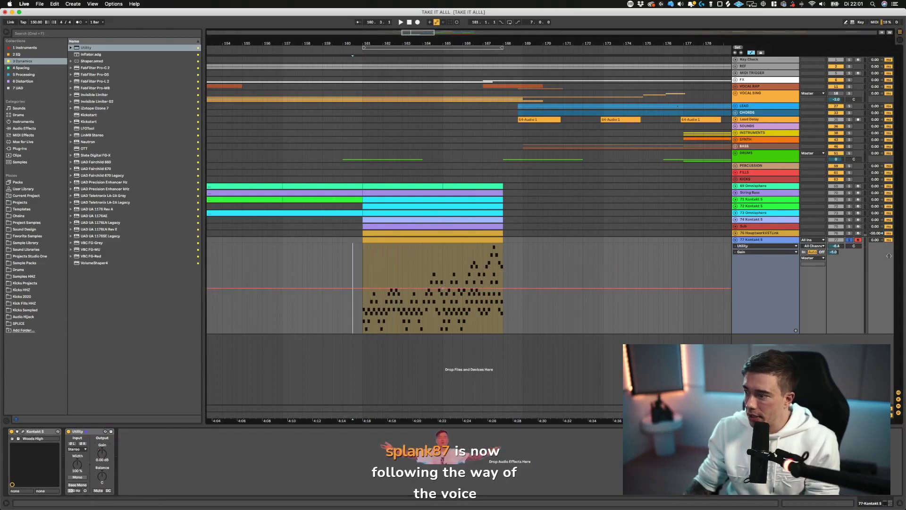
key(space)
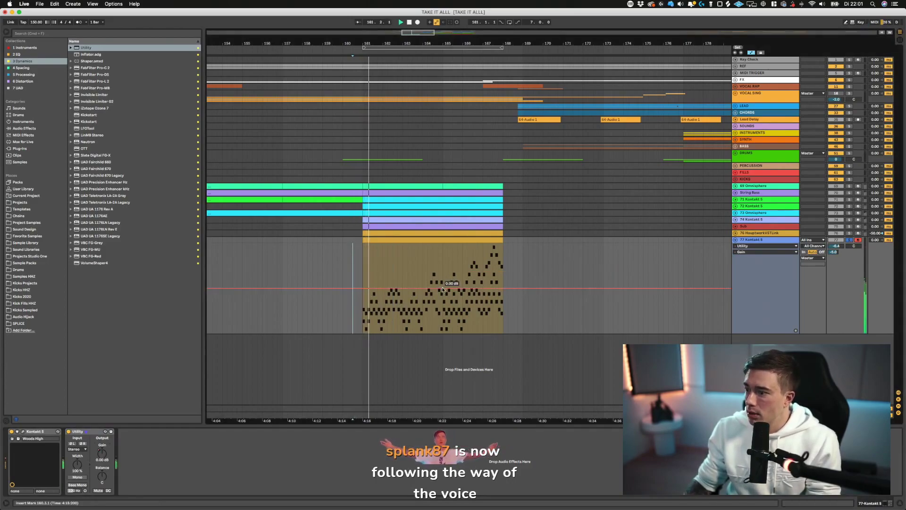
mouse_move(502, 289)
mouse_down()
mouse_move(509, 264)
mouse_move(509, 280)
mouse_move(502, 275)
mouse_up()
click(463, 302)
key(space)
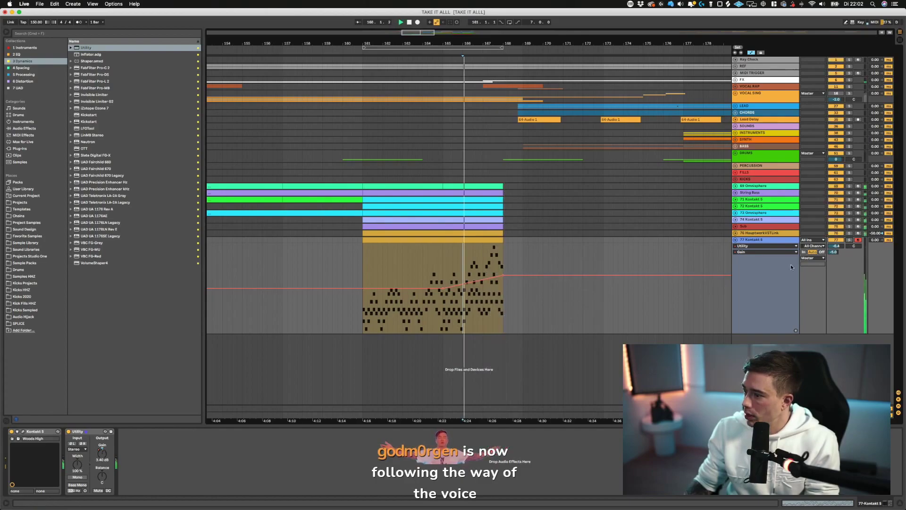
drag(504, 274, 504, 271)
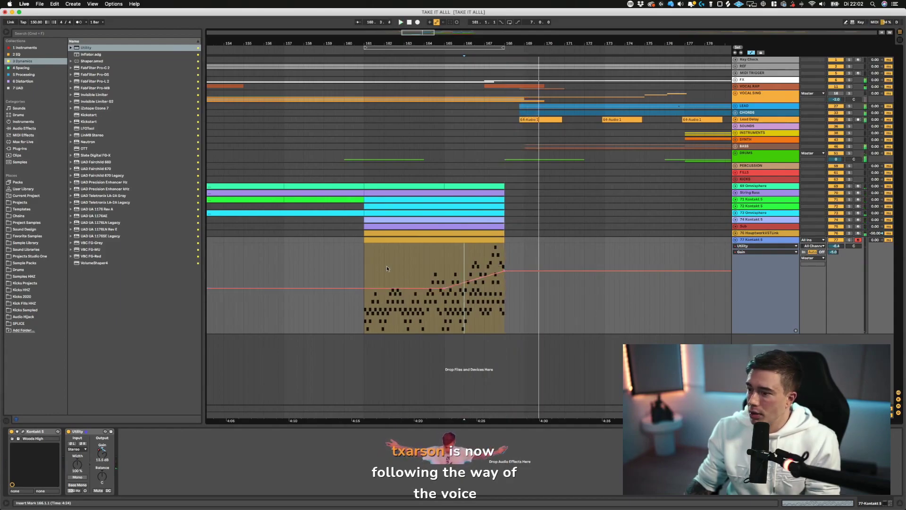
- Hide the automation lanes, fold the woodwind track, and save the set
key(a)
click(344, 269)
key(space)
key(super+s)
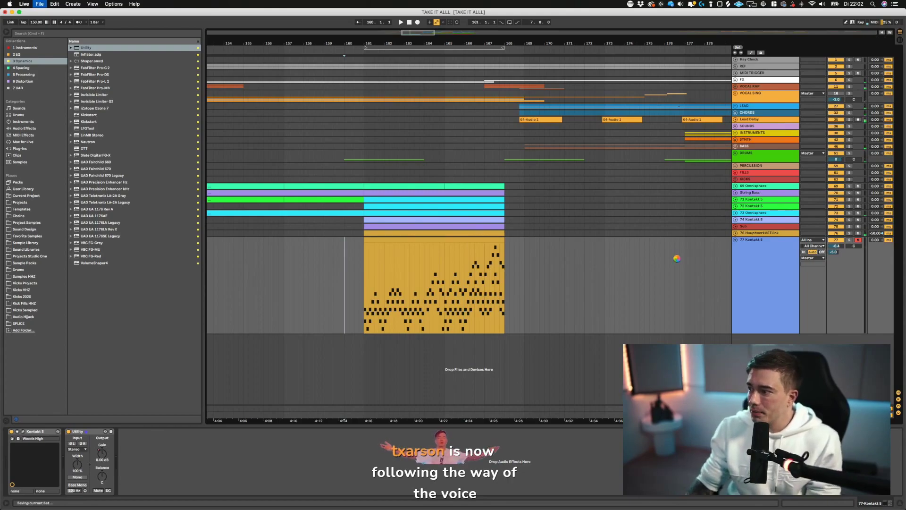
click(735, 240)
- Unfold the woodwind track and fine-tune its volume while the full mix plays
scroll(445, 231, left, 3)
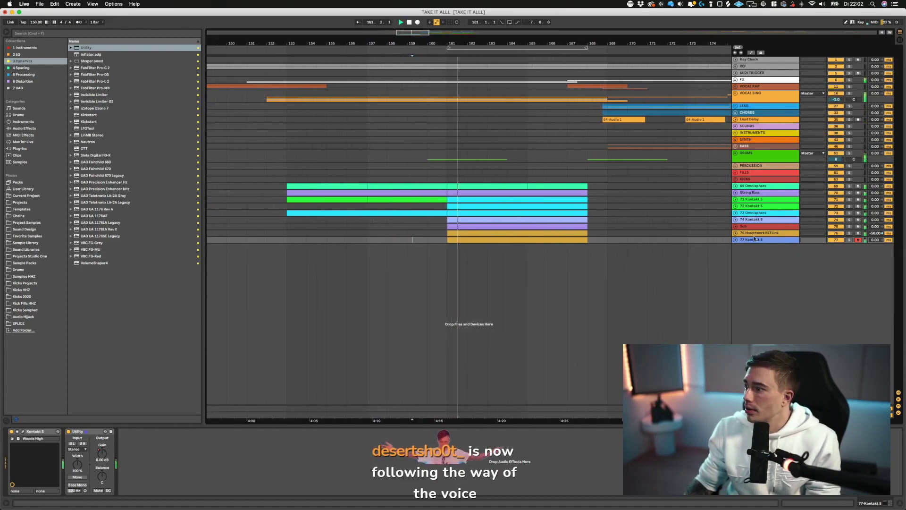
click(736, 239)
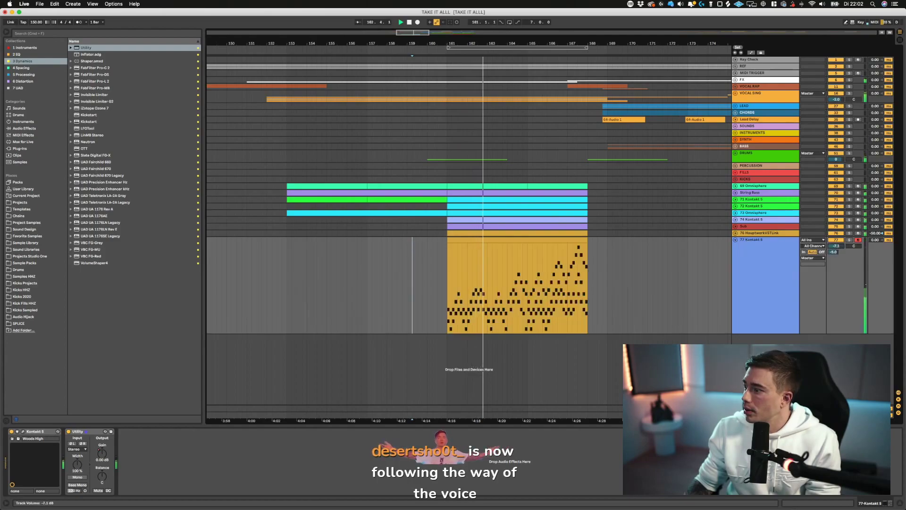
drag(835, 248, 835, 249)
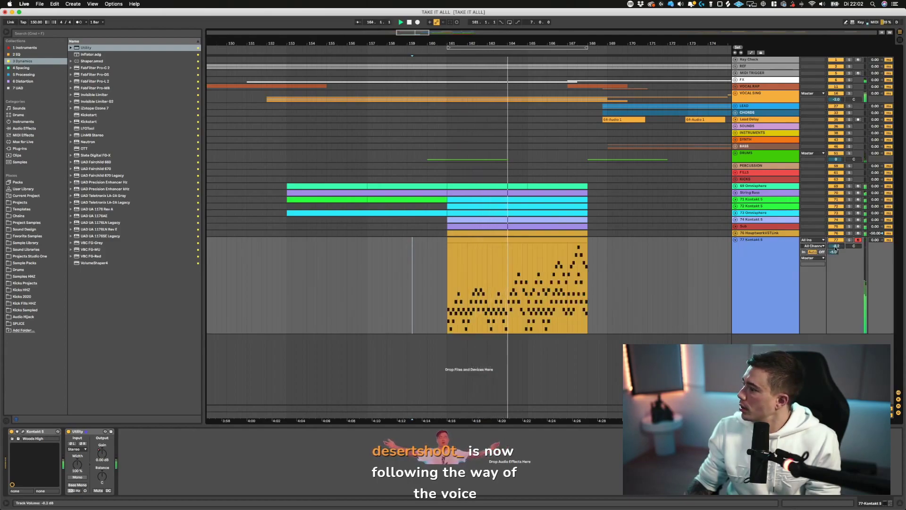
- Adjust the Hauptwerk organ track's volume while playing the full mix from bar 152, and fold the track again
click(735, 232)
drag(836, 240, 836, 243)
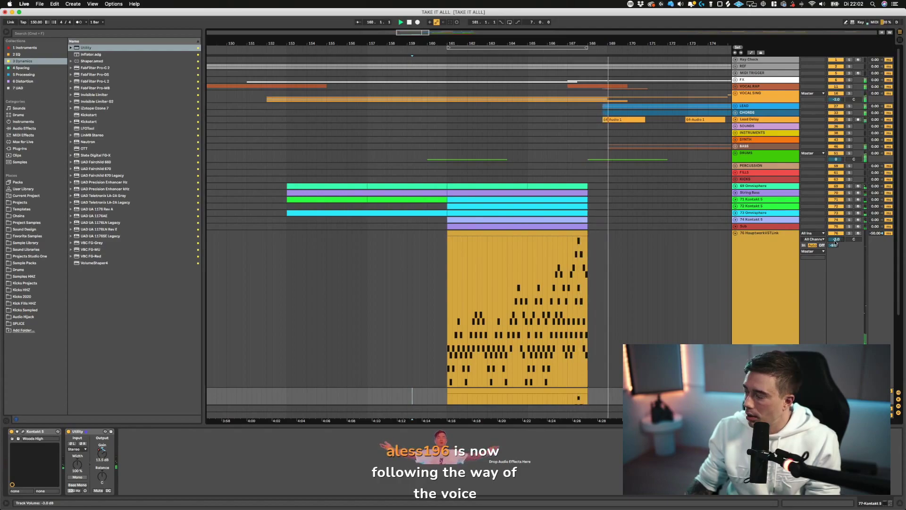
click(275, 256)
key(space)
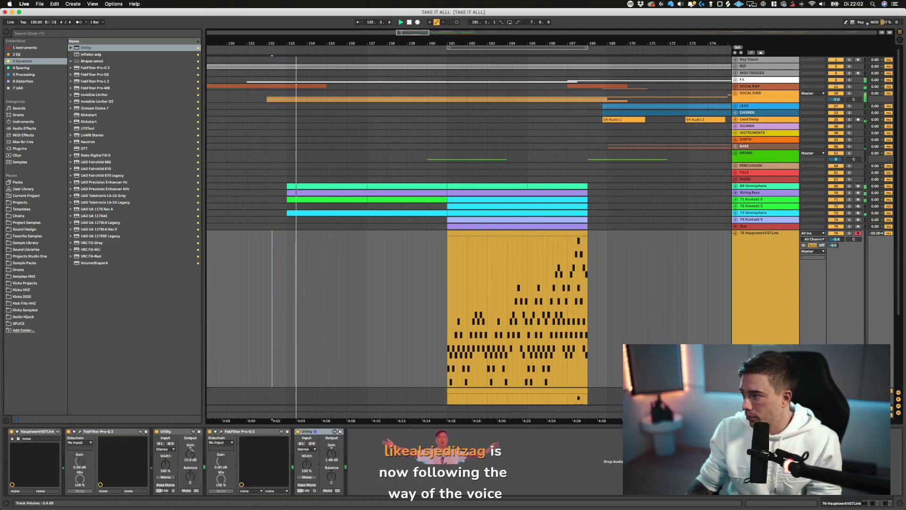
drag(837, 239, 837, 237)
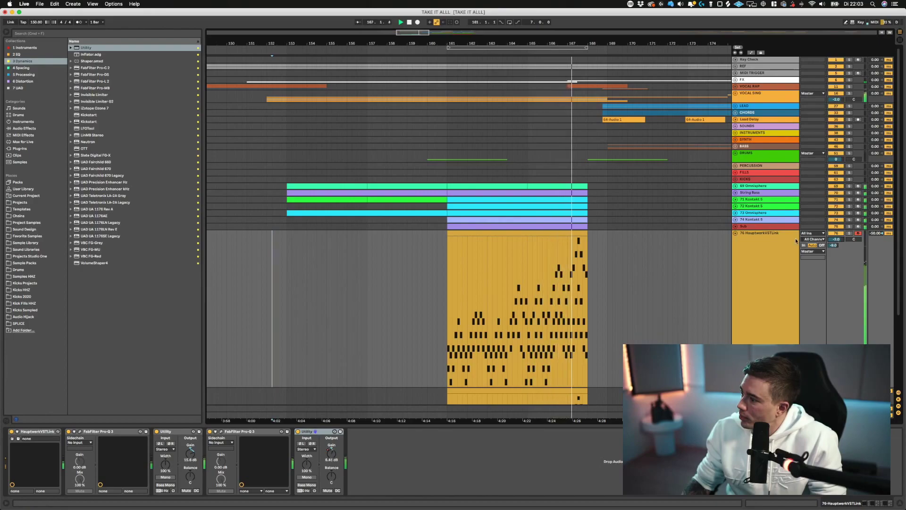
click(735, 233)
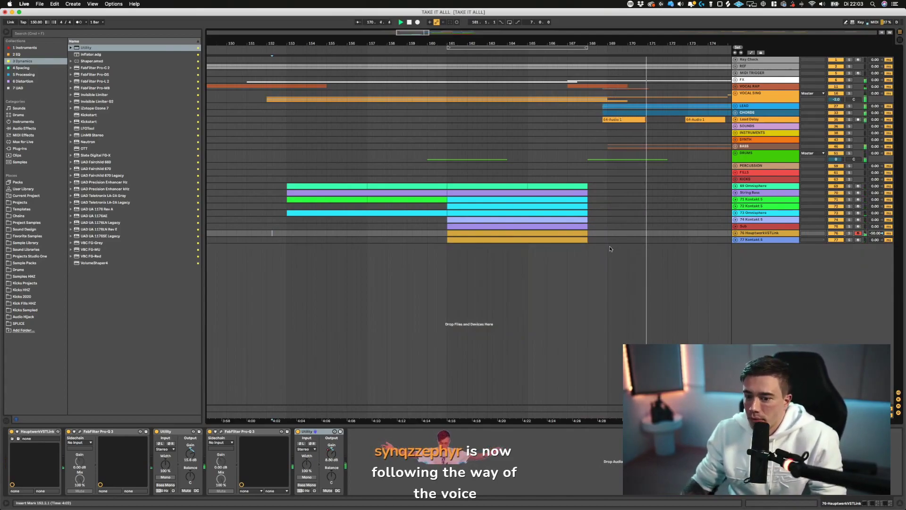
- Copy the organ and woodwind clips from bar 161 to bar 185
scroll(543, 214, right, 5)
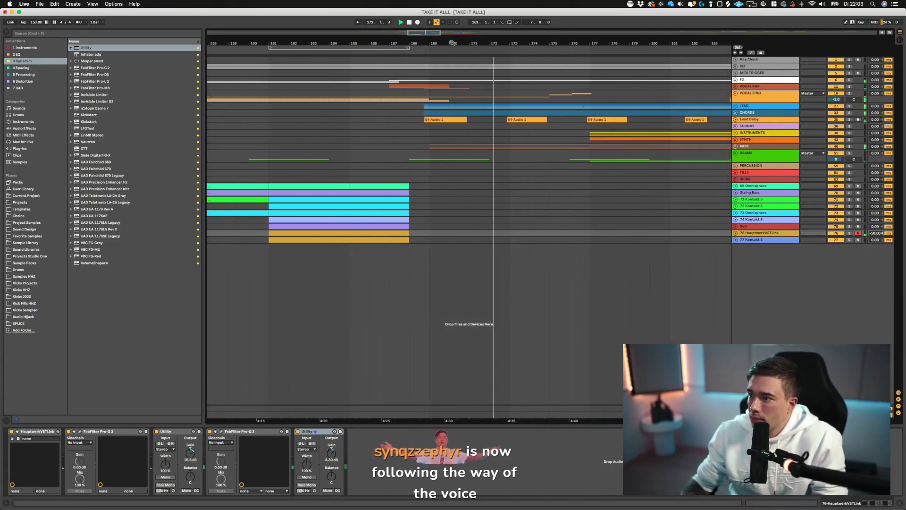
drag(451, 42, 452, 28)
scroll(519, 226, right, 3)
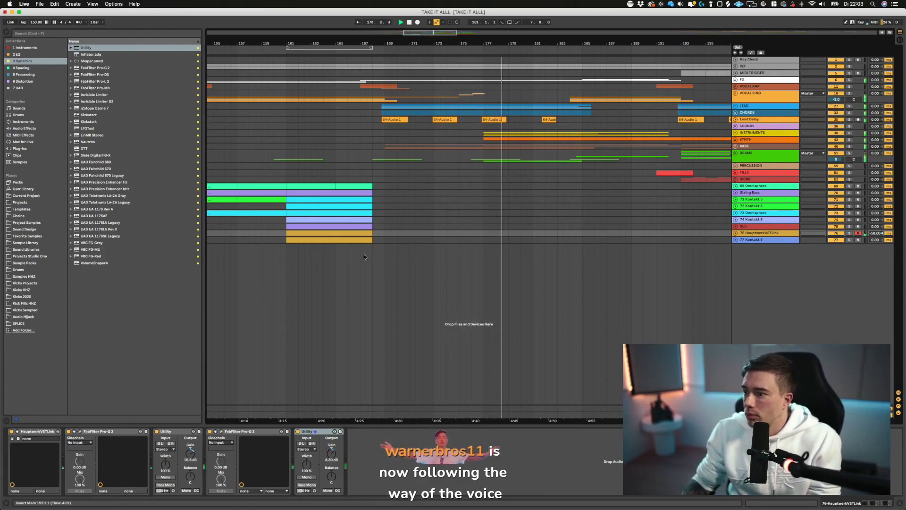
click(336, 231)
click(336, 237)
click(332, 234)
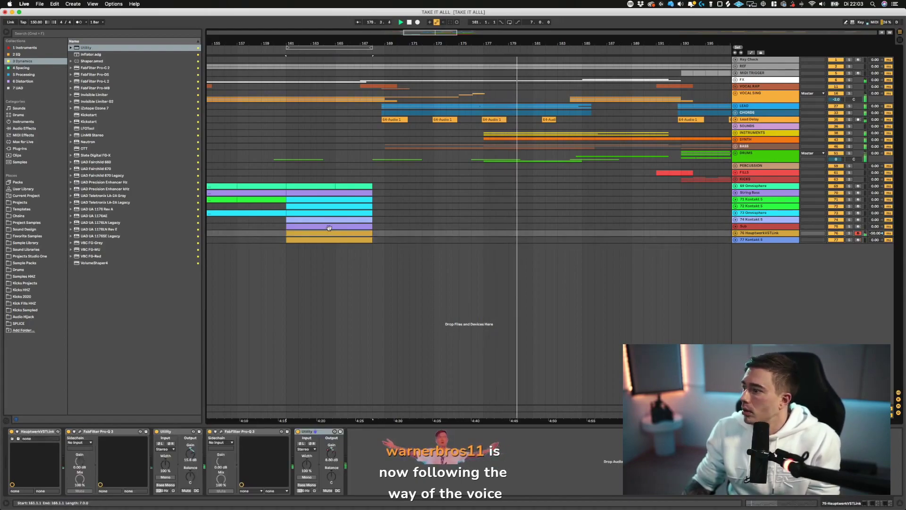
shift+click(332, 239)
drag(322, 235, 616, 231)
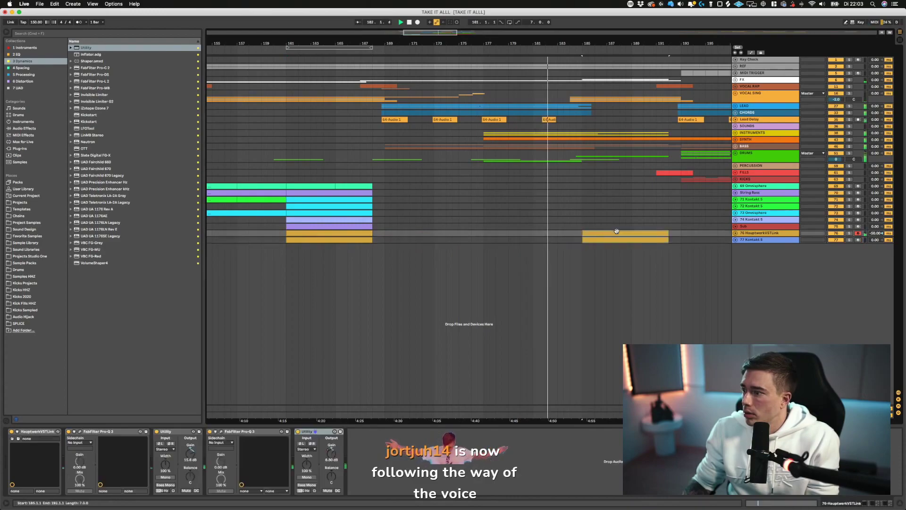
click(331, 220)
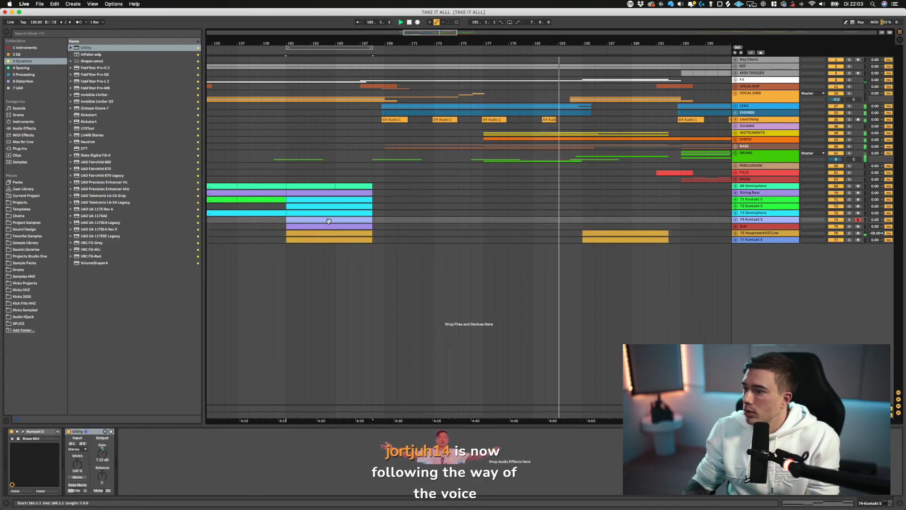
click(735, 220)
click(736, 219)
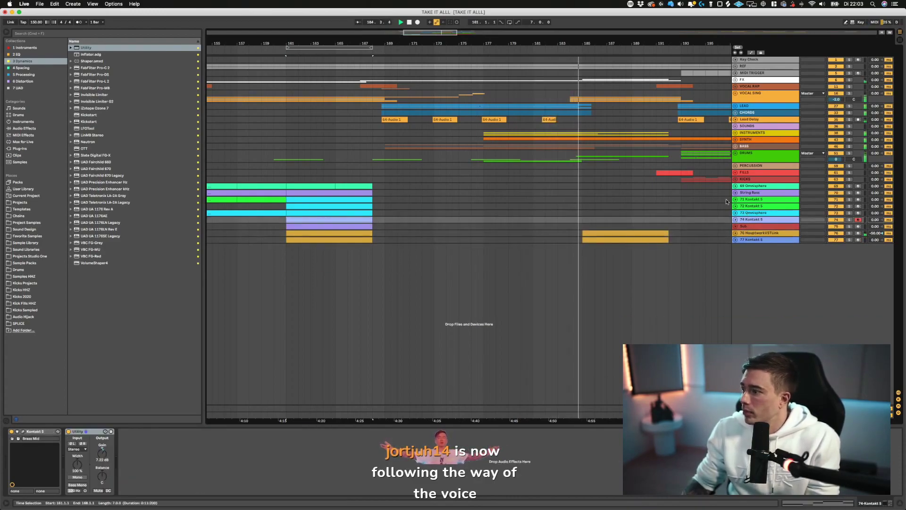
- Unfold the Hauptwerk organ track, adjust its volume while the build at bar 185 plays, fold the track again, and save the set
scroll(679, 227, right, 2)
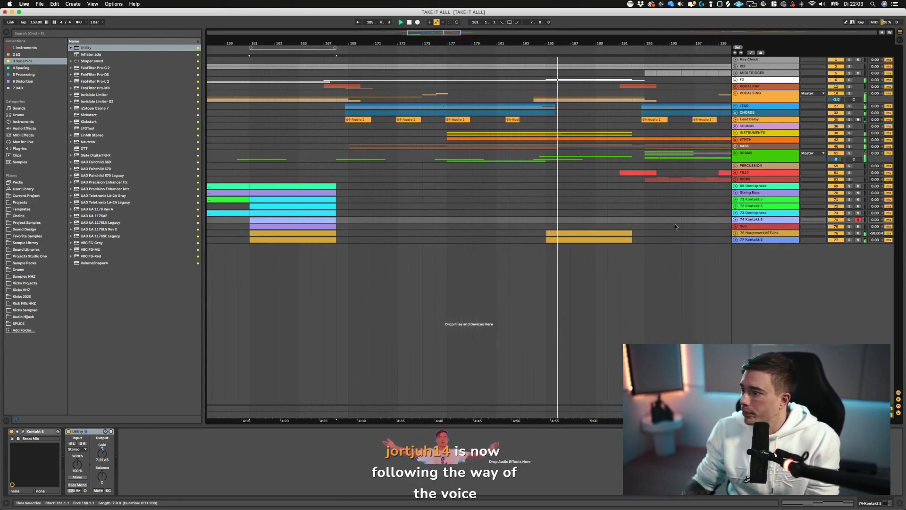
click(735, 233)
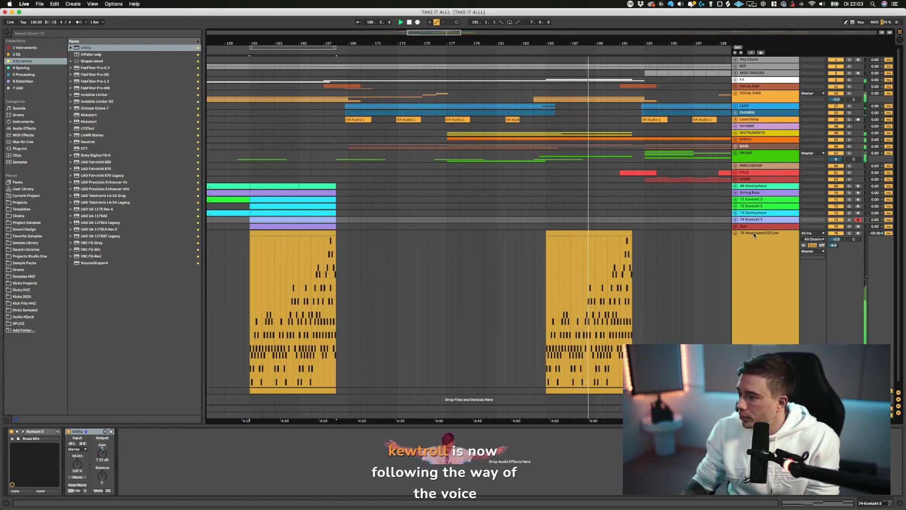
drag(831, 240, 831, 235)
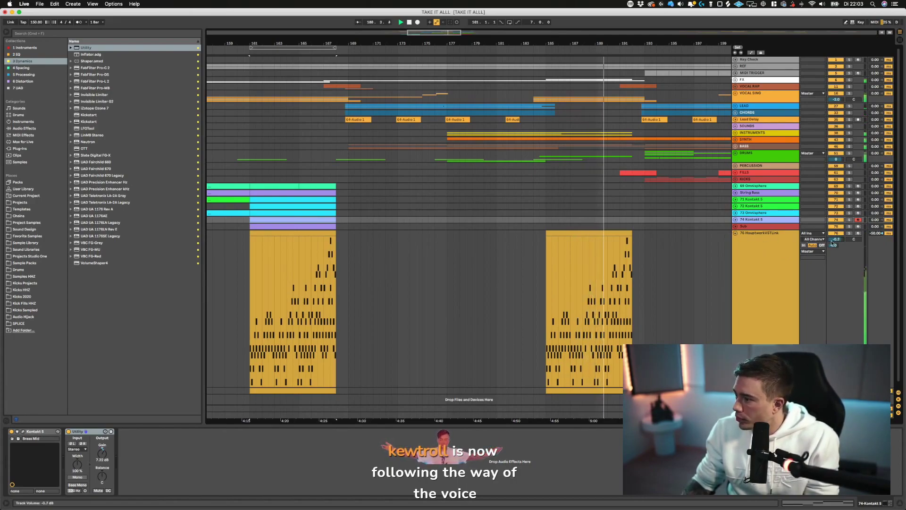
scroll(832, 241, up, 3)
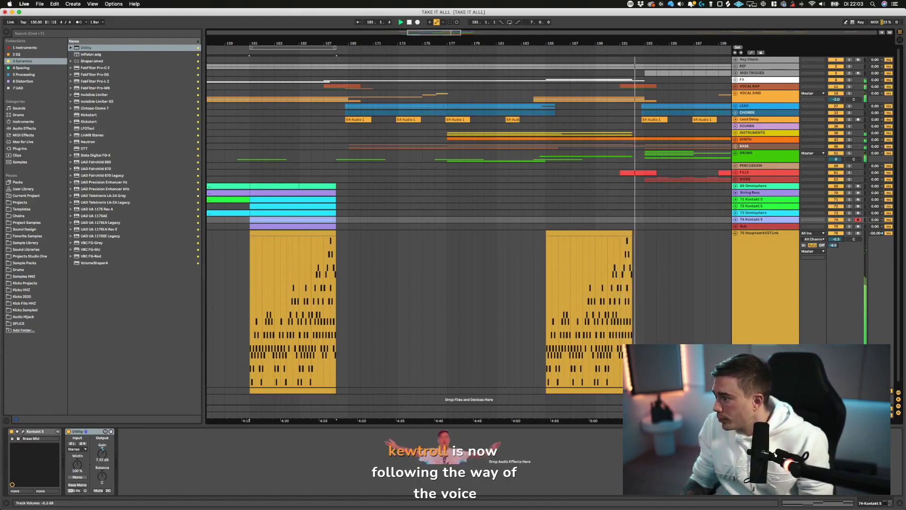
drag(832, 240, 832, 245)
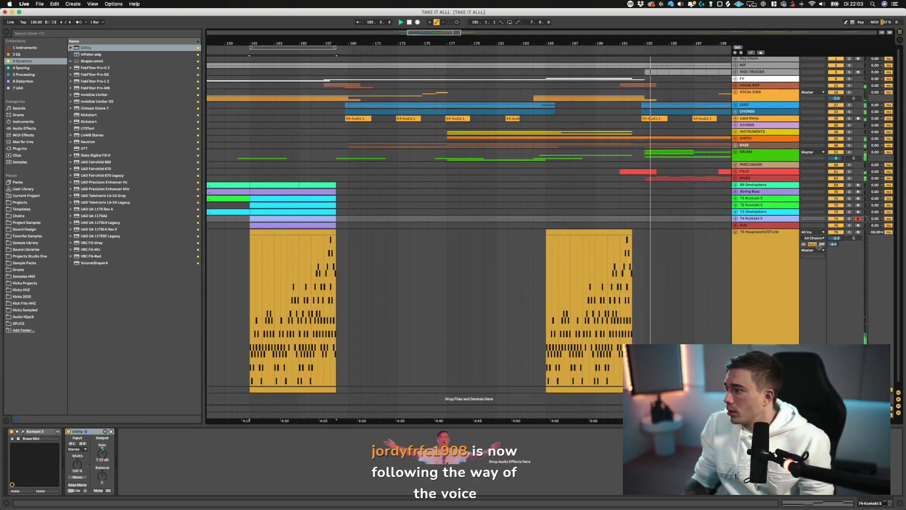
click(735, 231)
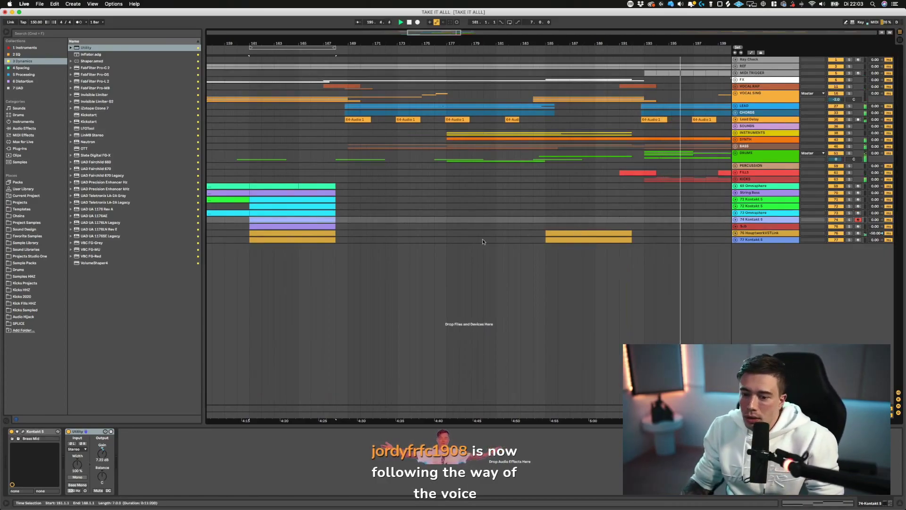
key(super+s)
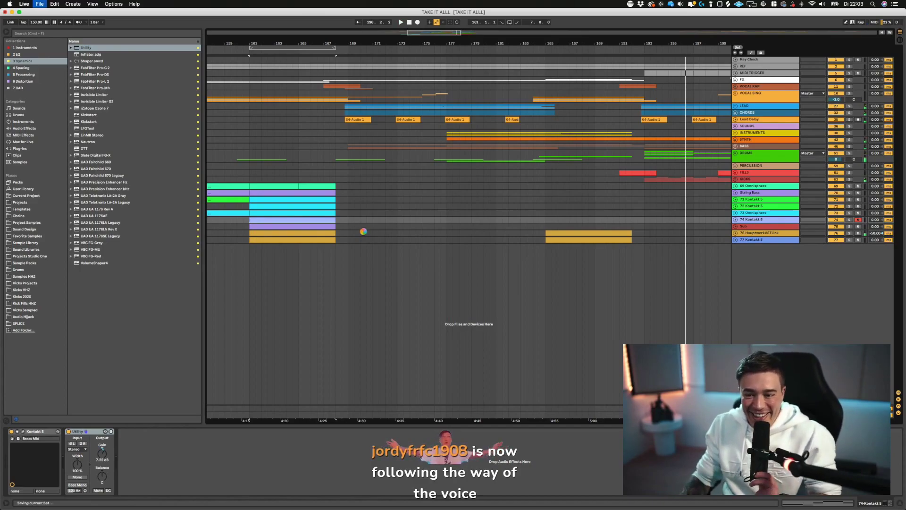
- Open the Kickstart plugin on the LEAD group to examine its sidechain curve, and close it again
click(571, 206)
click(756, 106)
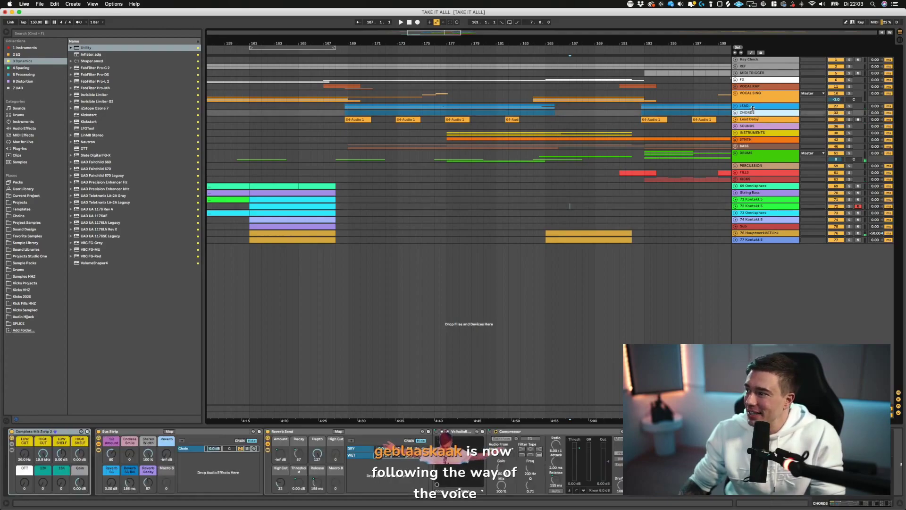
click(97, 451)
click(217, 433)
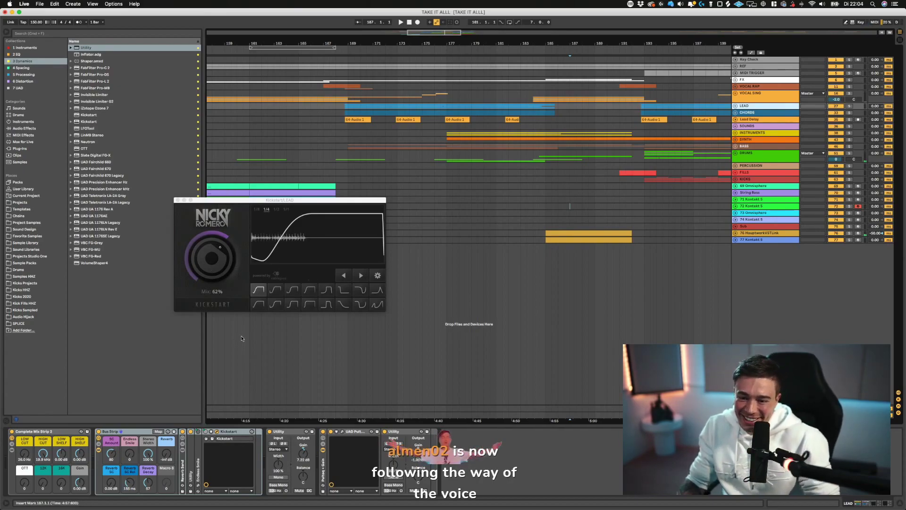
click(178, 200)
click(376, 225)
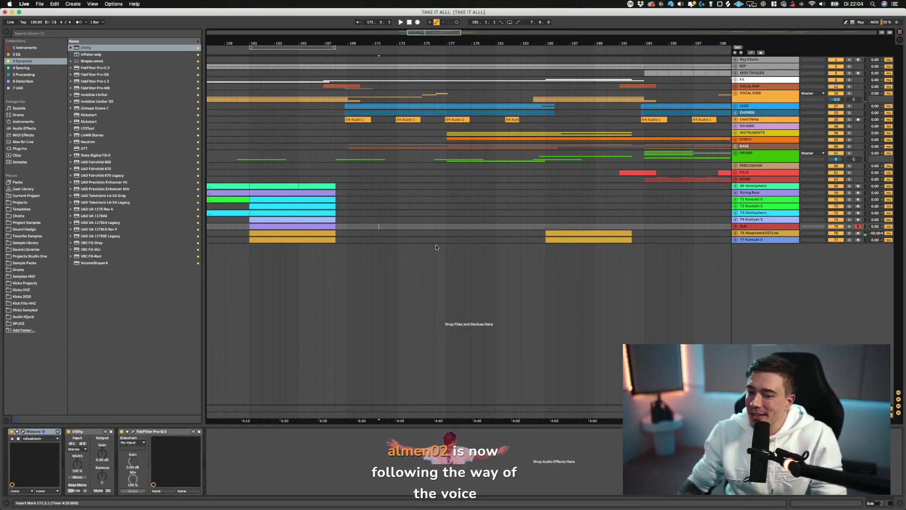
click(300, 165)
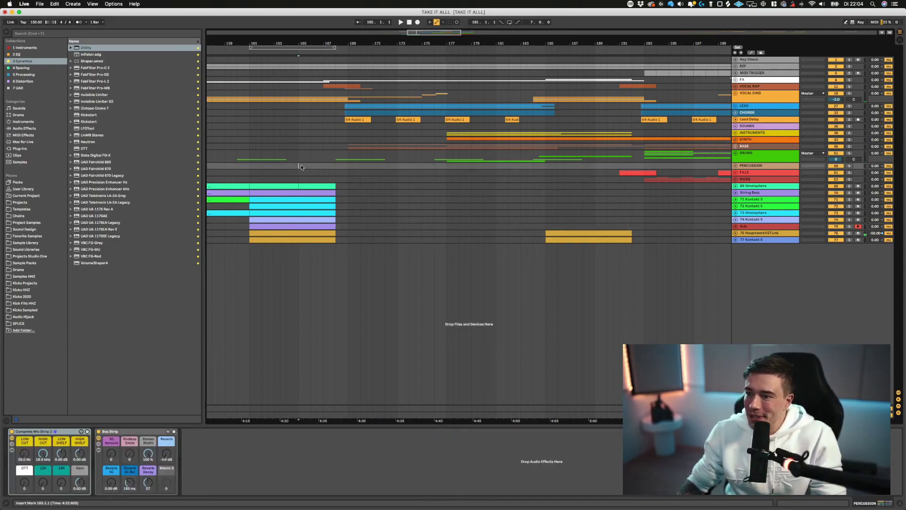
scroll(309, 163, left, 5)
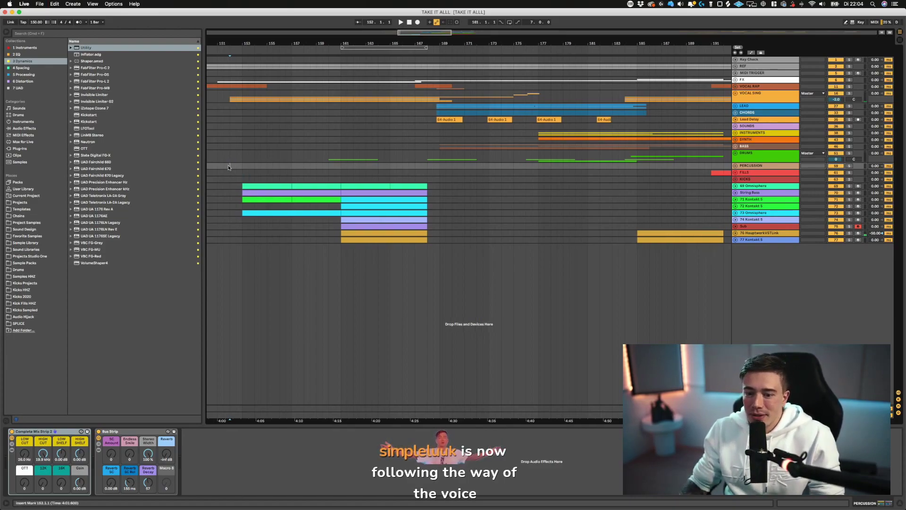
click(225, 161)
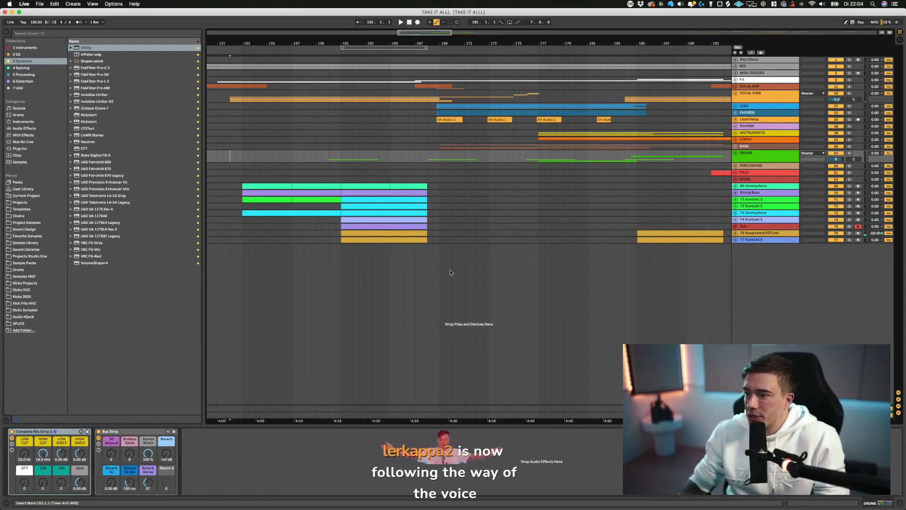
click(239, 157)
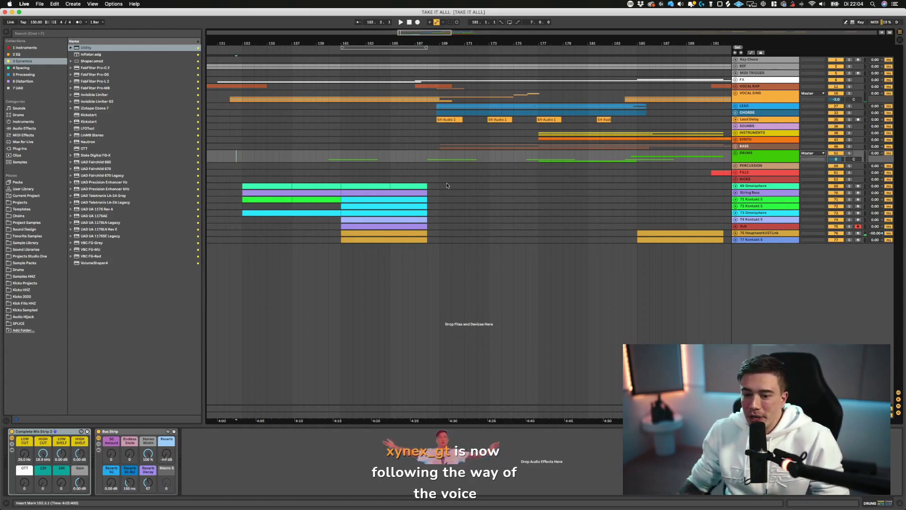
- Play the orchestral section from bar 161 and solo the Hauptwerk organ track
scroll(310, 142, left, 4)
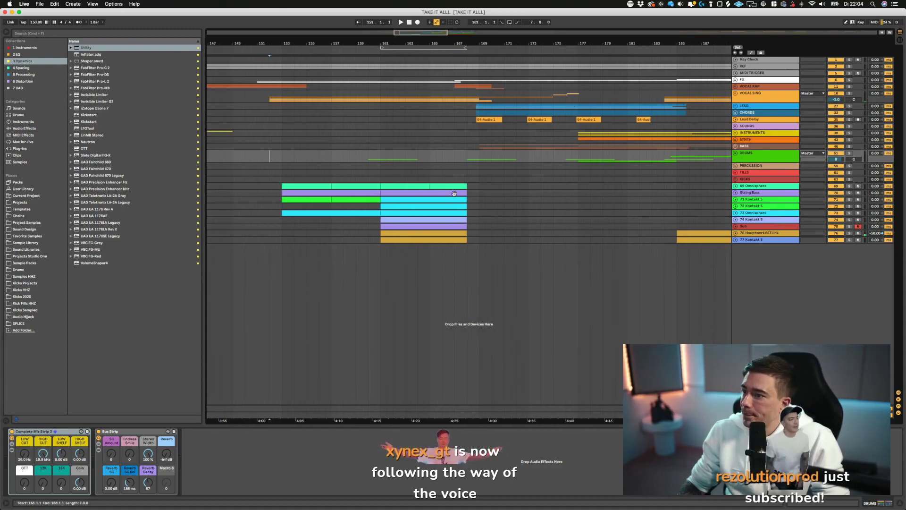
click(872, 234)
key(space)
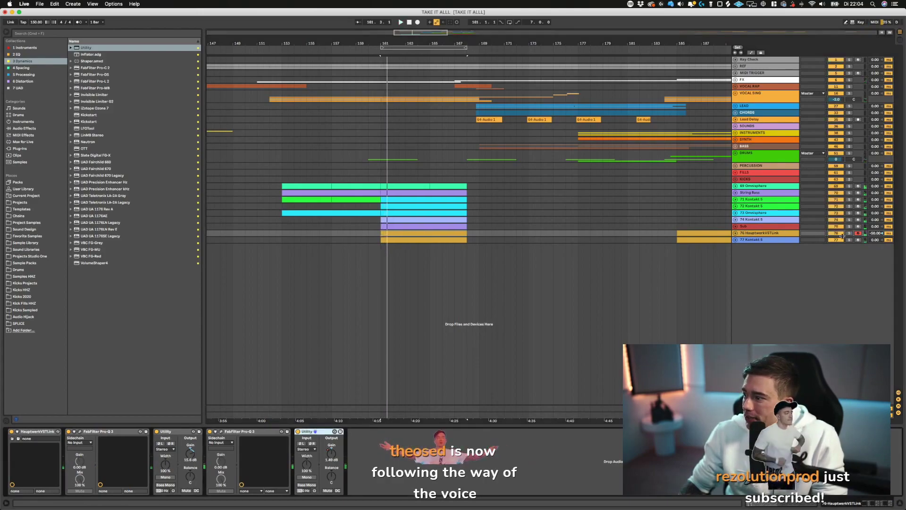
click(850, 234)
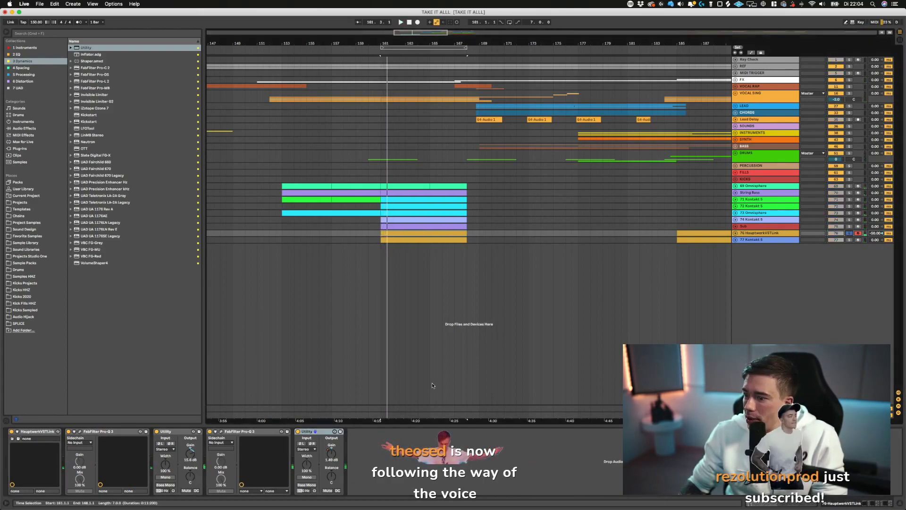
- Deepen and narrow the bell cut in the organ's second Pro-Q 3 to about -10.6 dB near 504 Hz
click(221, 432)
key(space)
scroll(447, 349, down, 3)
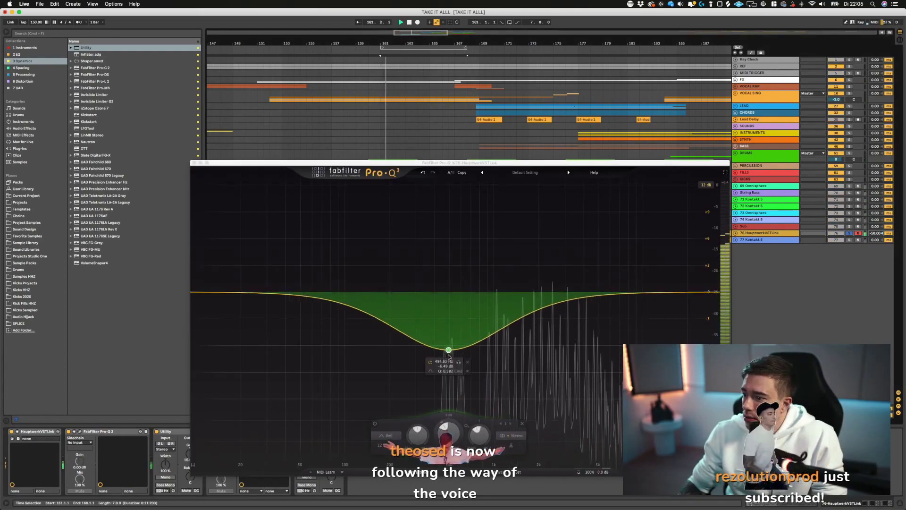
drag(446, 350, 450, 386)
scroll(447, 384, up, 3)
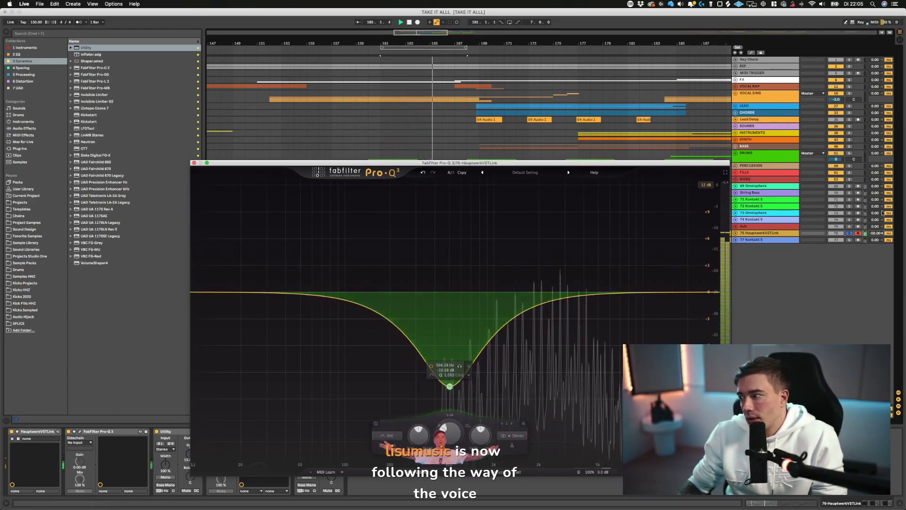
- Unsolo the organ, close its equalizer, set the track volume to -3.0 dB against the full mix from bar 161, and fold the tracks
key(space)
key(space)
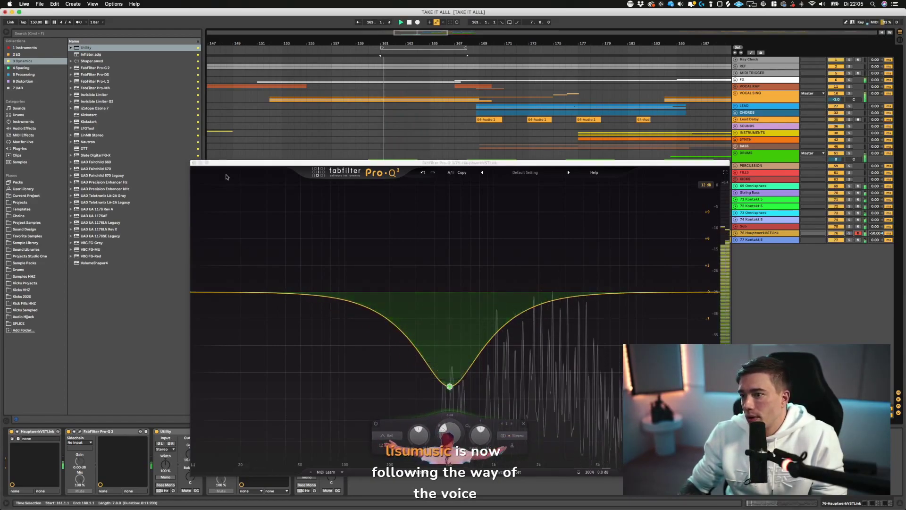
click(194, 163)
double_click(755, 233)
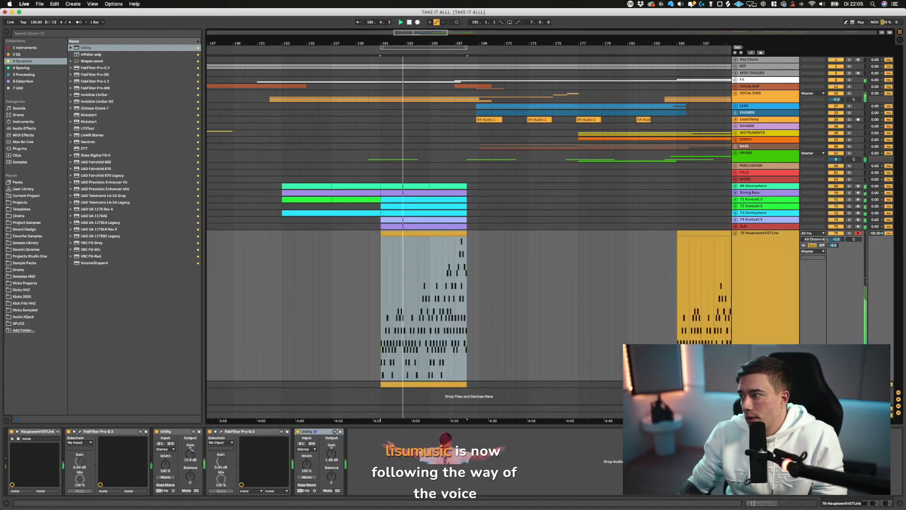
drag(836, 239, 835, 239)
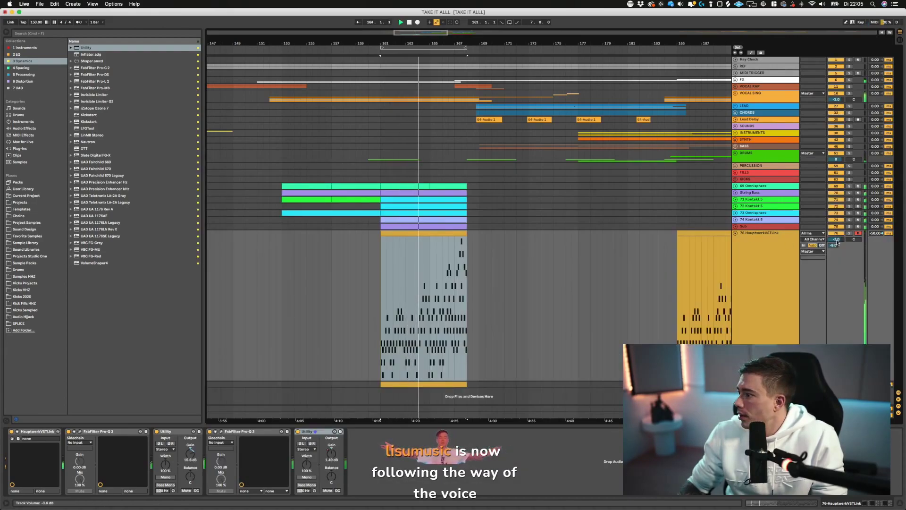
click(735, 383)
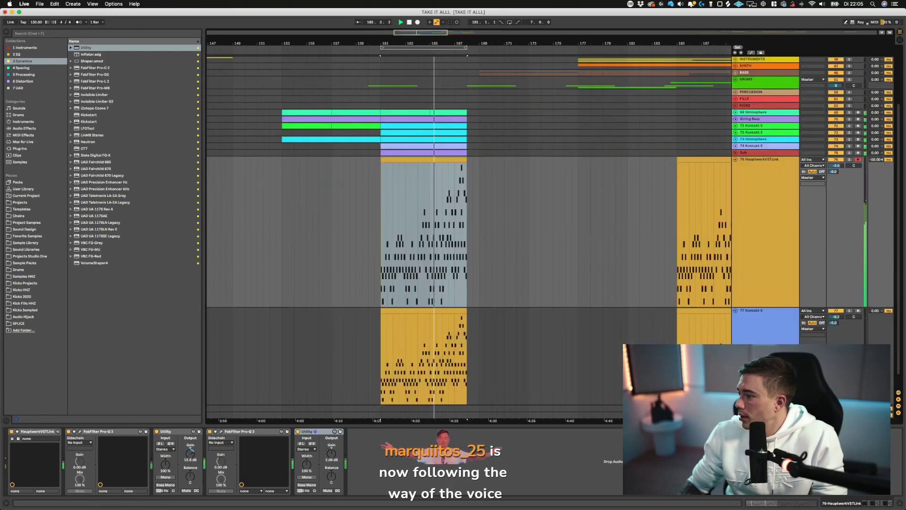
alt+click(736, 311)
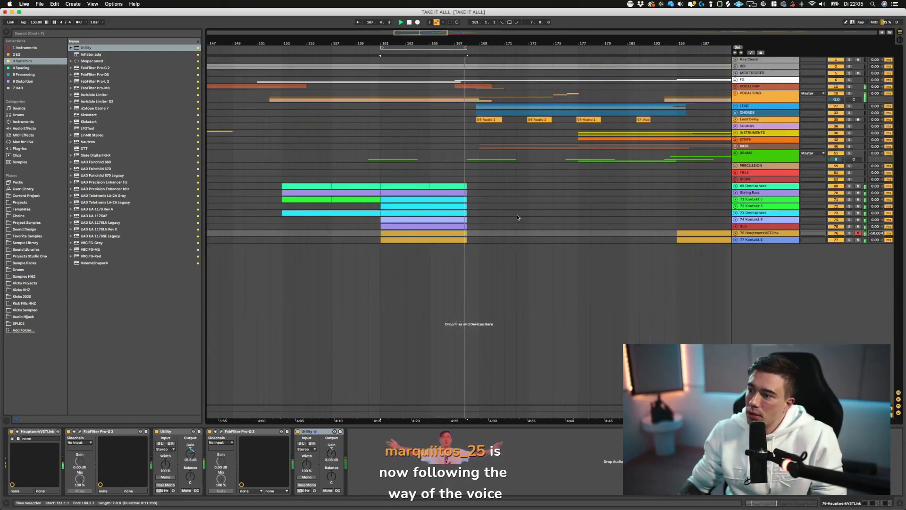
- Solo the Kontakt woodwind track and add a FabFilter Pro-Q 3 after its Utility
click(735, 239)
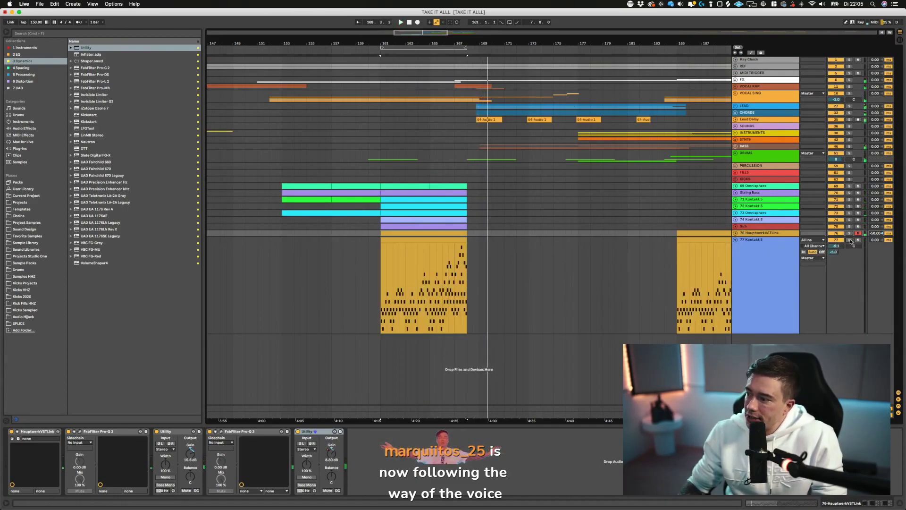
click(765, 267)
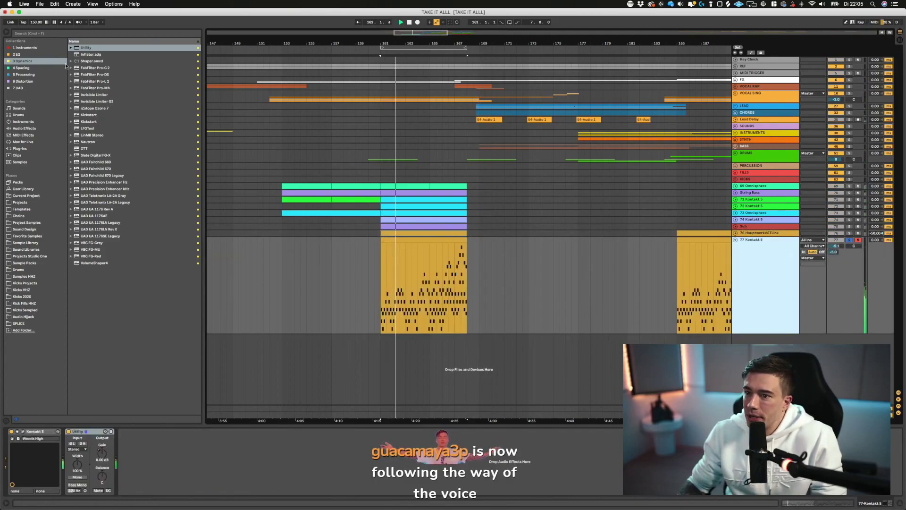
click(18, 54)
drag(94, 75, 248, 449)
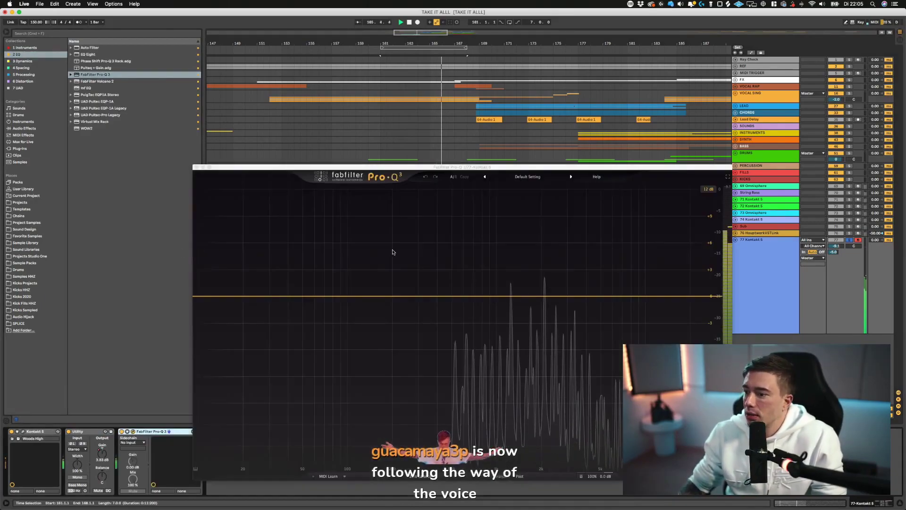
- Shape the woodwinds in Pro-Q 3 with a low cut and a wide low-mid dip of about -4.4 dB
drag(212, 296, 457, 336)
scroll(421, 289, up, 2)
key(space)
scroll(458, 335, down, 3)
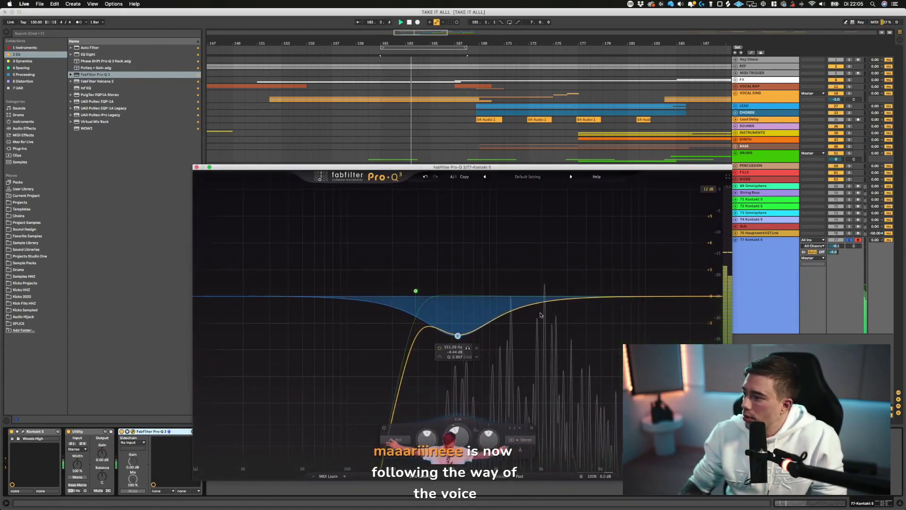
- Unsolo the woodwinds and play them in the full mix from bar 161, close their equalizer, fold the track, and save the set
click(849, 239)
key(space)
key(space)
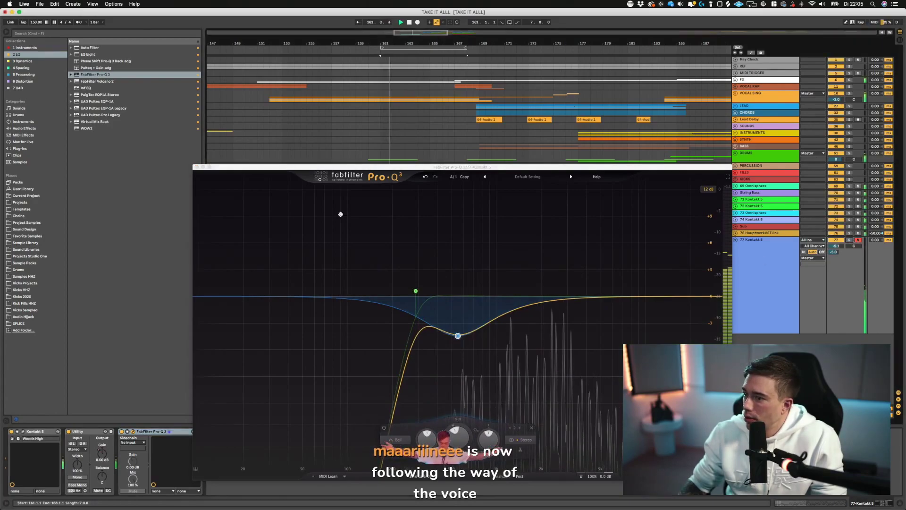
click(197, 167)
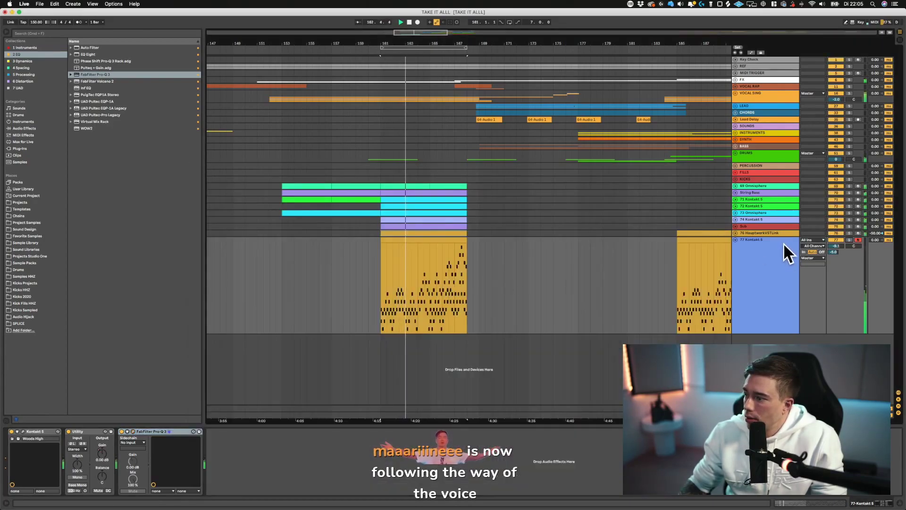
click(735, 240)
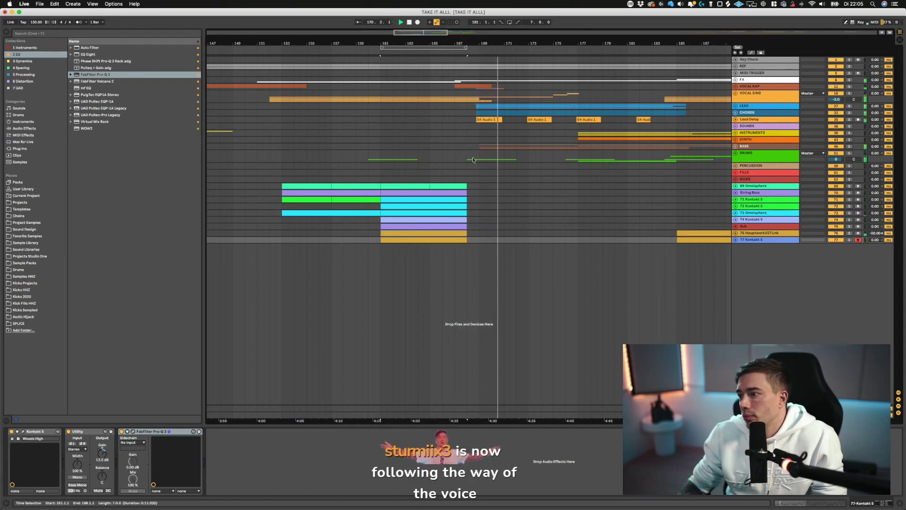
click(448, 86)
key(super+s)
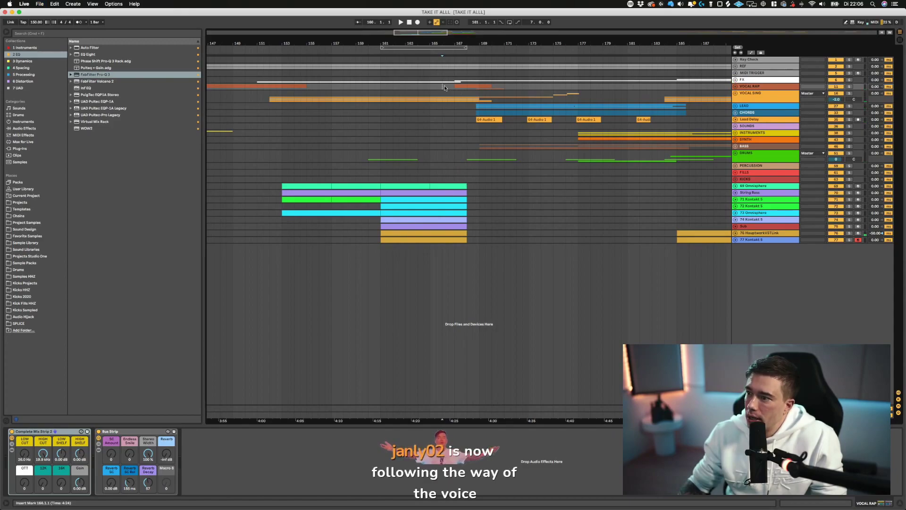
- Unfold the VOCAL RAP group and its RAP track to show the rap clips around bar 167
click(735, 86)
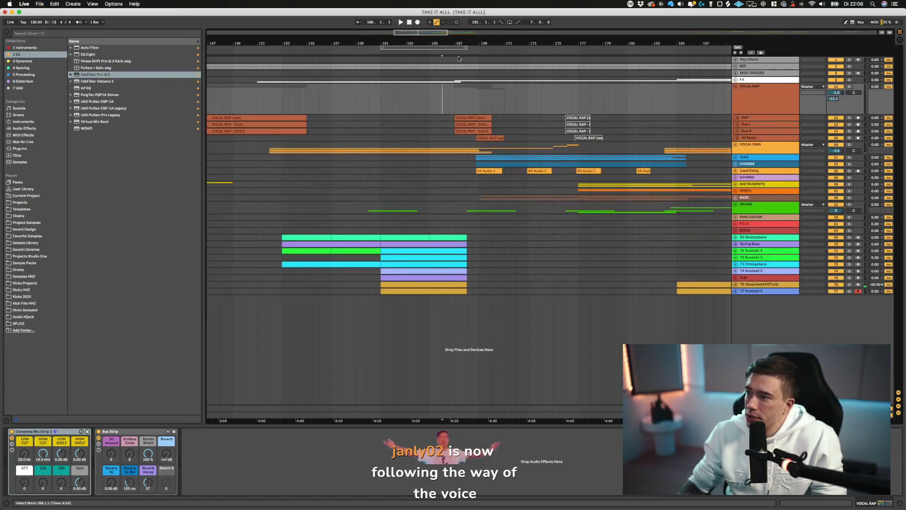
scroll(457, 55, up, 5)
click(736, 118)
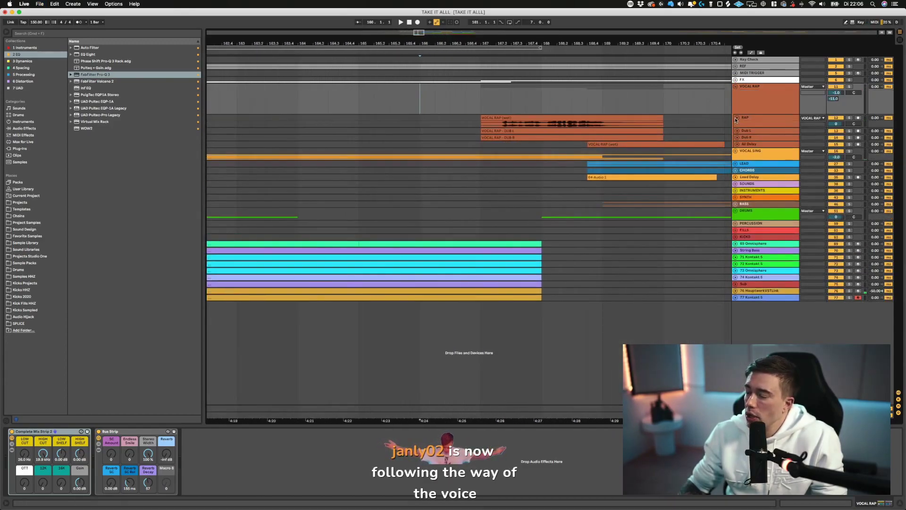
click(466, 177)
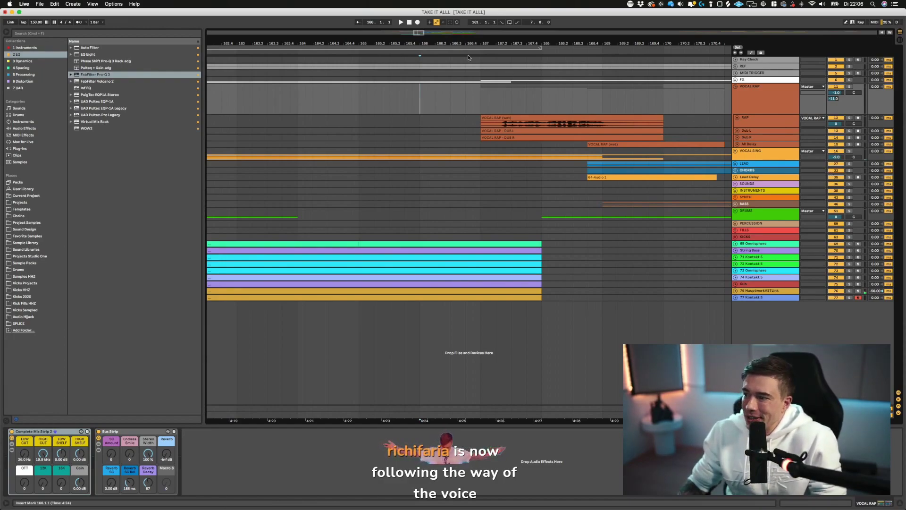
- Unfold the Hauptwerk track, insert an audio track below the last Kontakt track, and set its input to Resampling
drag(381, 43, 381, 19)
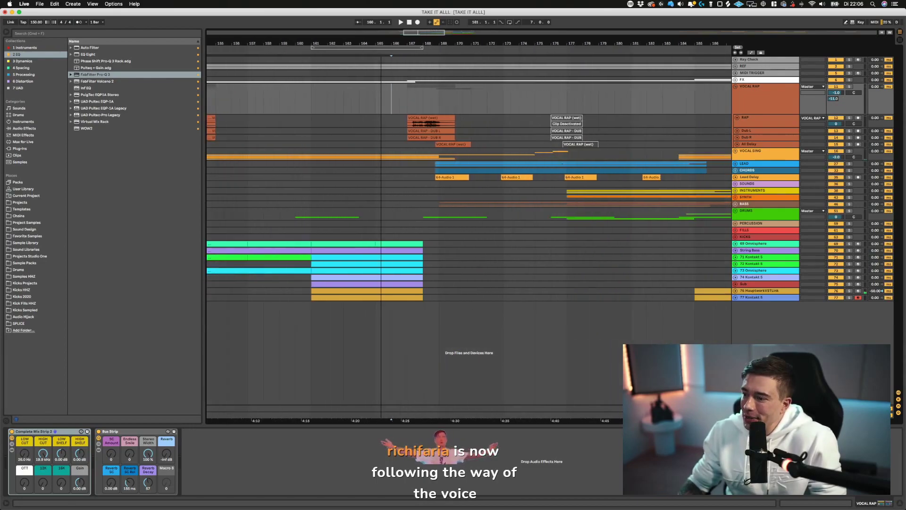
click(735, 291)
scroll(750, 300, down, 3)
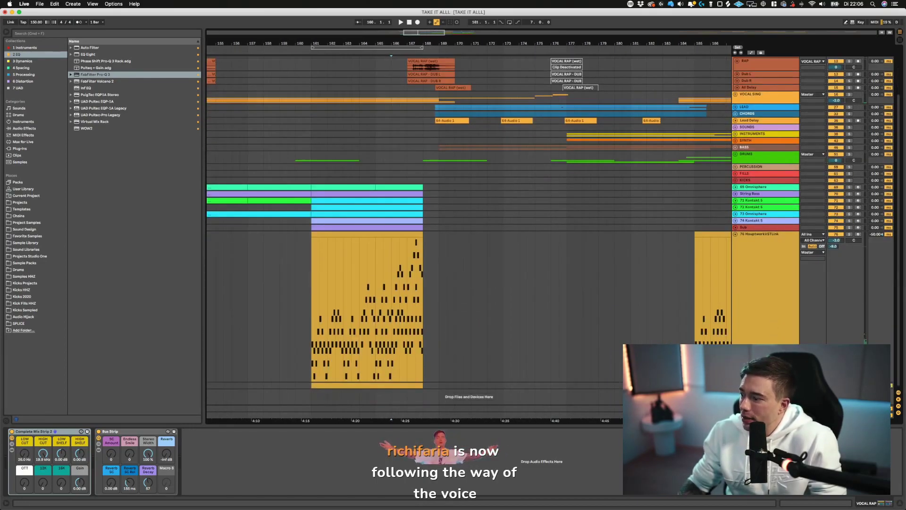
click(750, 385)
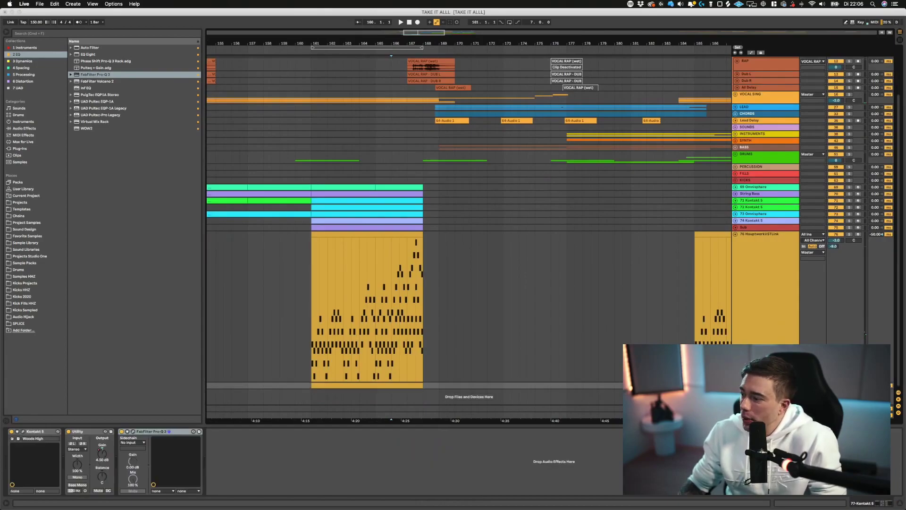
key(super+t)
click(813, 377)
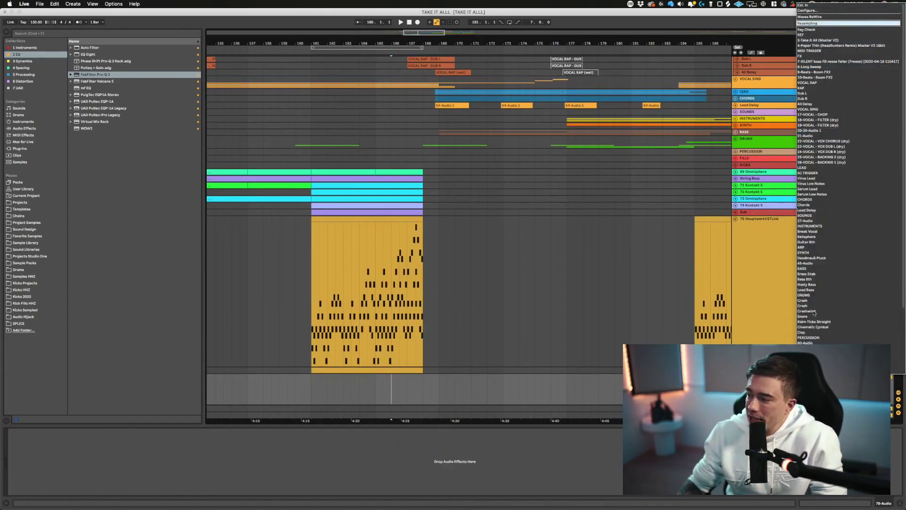
click(840, 24)
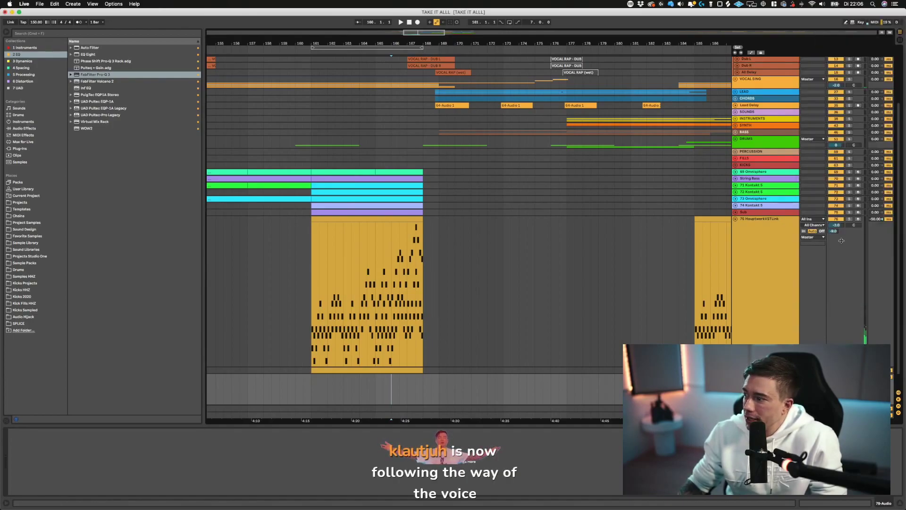
- Solo the Hauptwerk organ and record its output onto the resampling track from 160.3.1 to about bar 171
scroll(318, 337, down, 1)
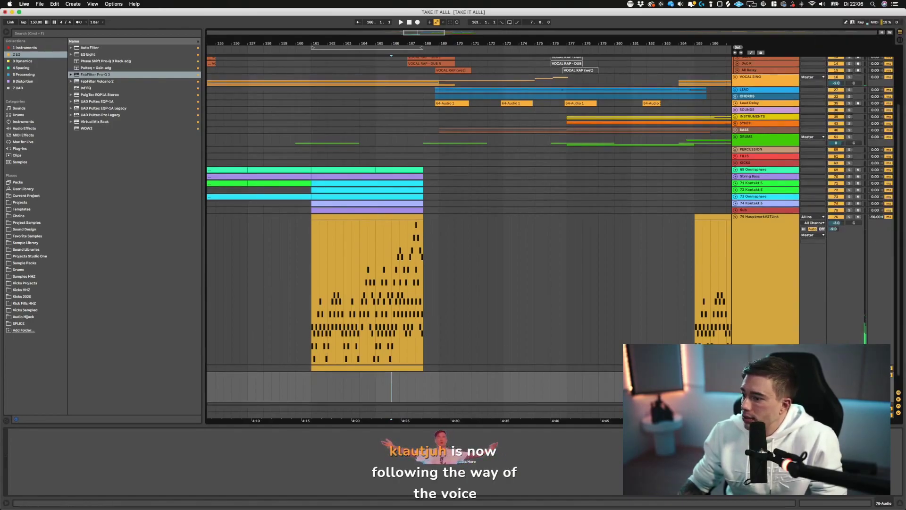
click(858, 217)
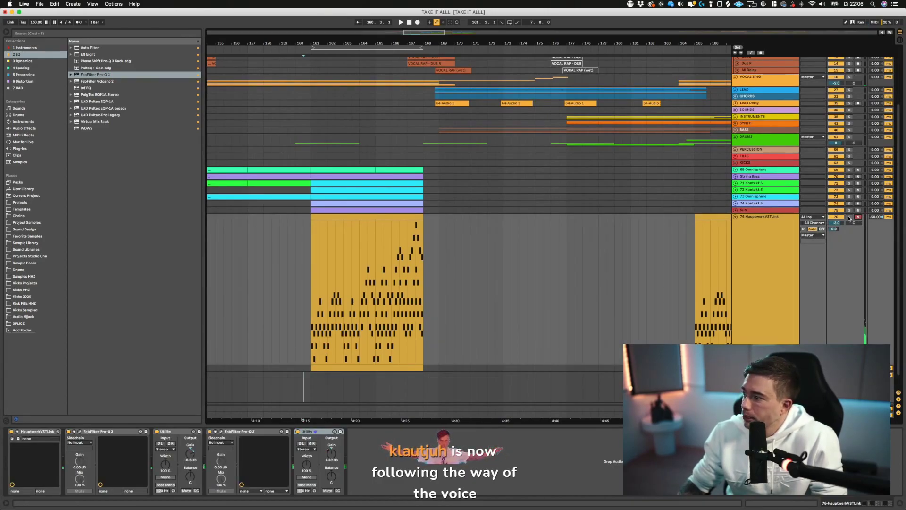
click(849, 217)
key(super+t)
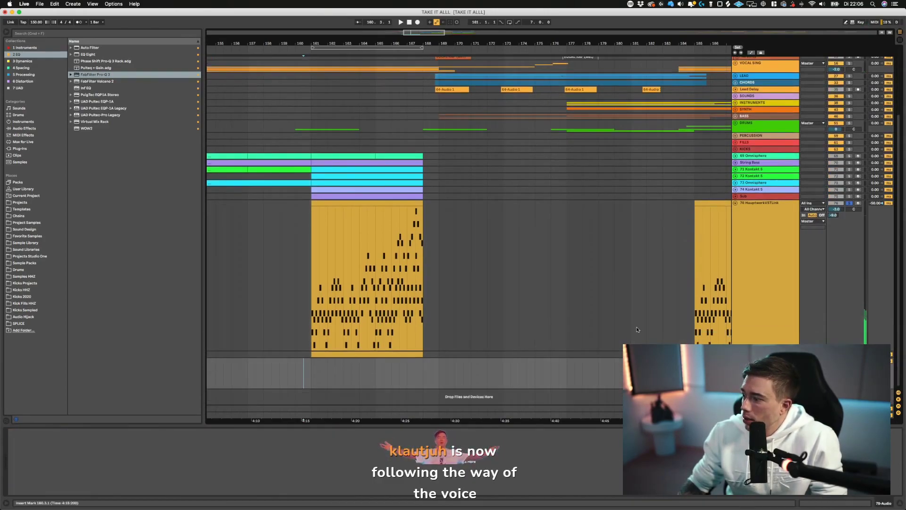
click(417, 23)
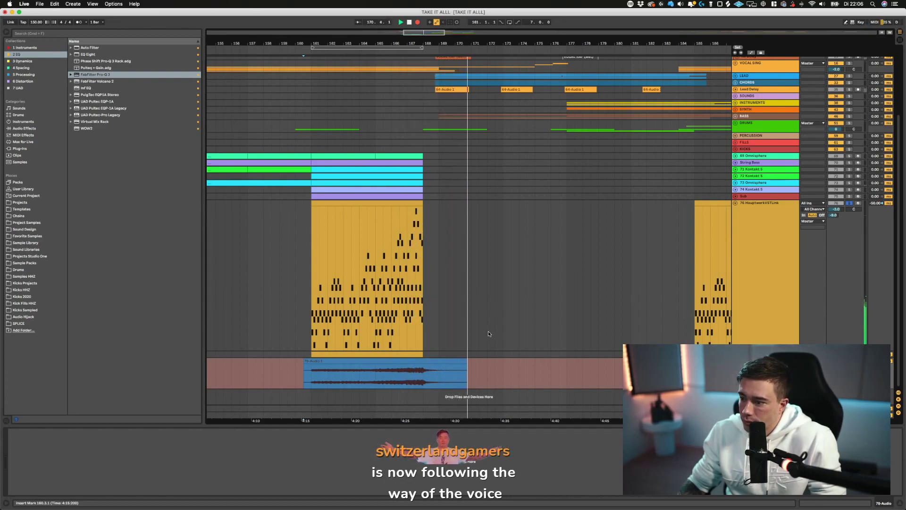
key(space)
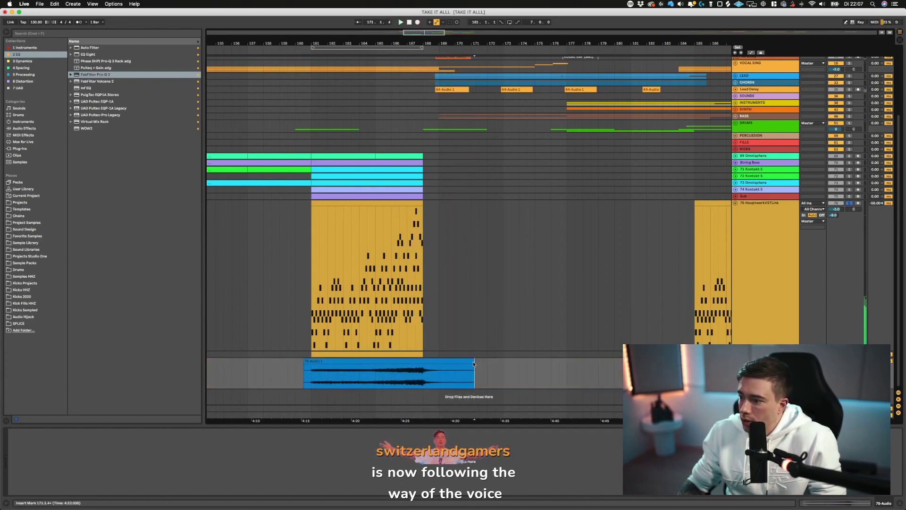
- Trim the end of the organ recording to 170.3.4, save the set, and save it through Save Live Set As
drag(474, 363, 466, 361)
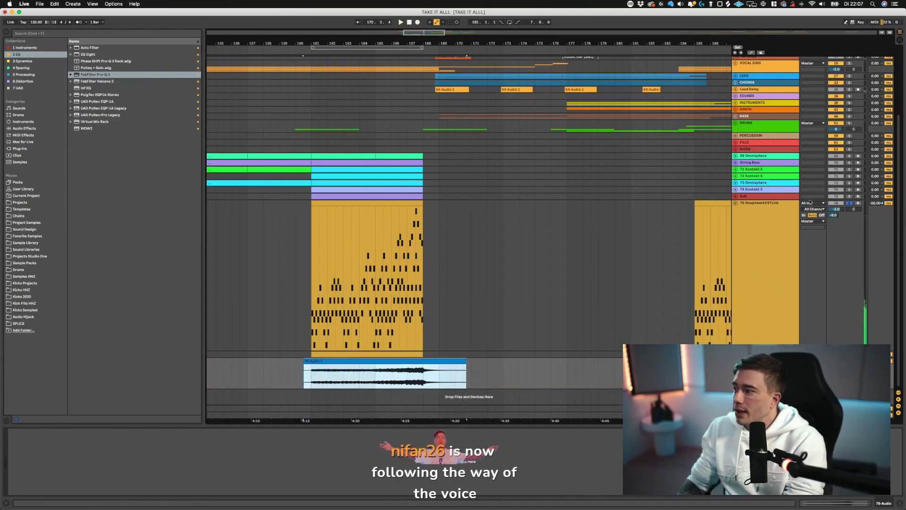
click(666, 221)
key(super+s)
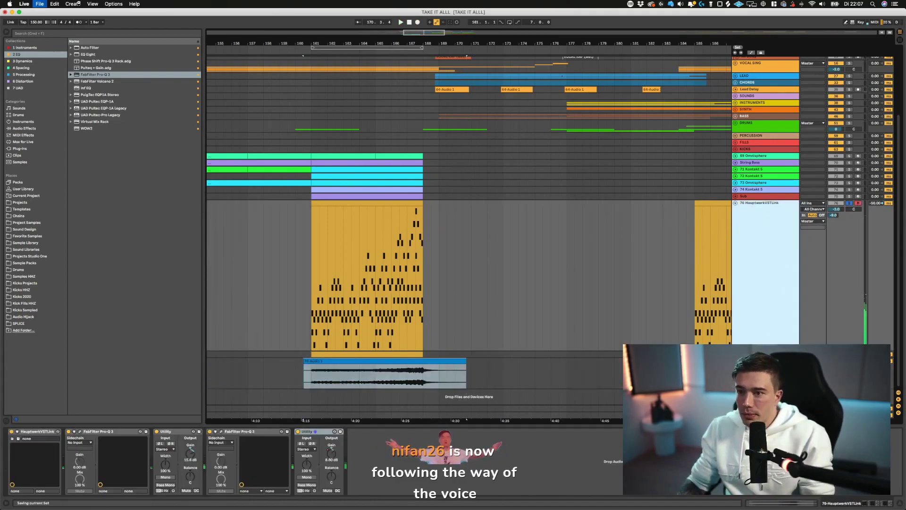
click(40, 4)
click(60, 72)
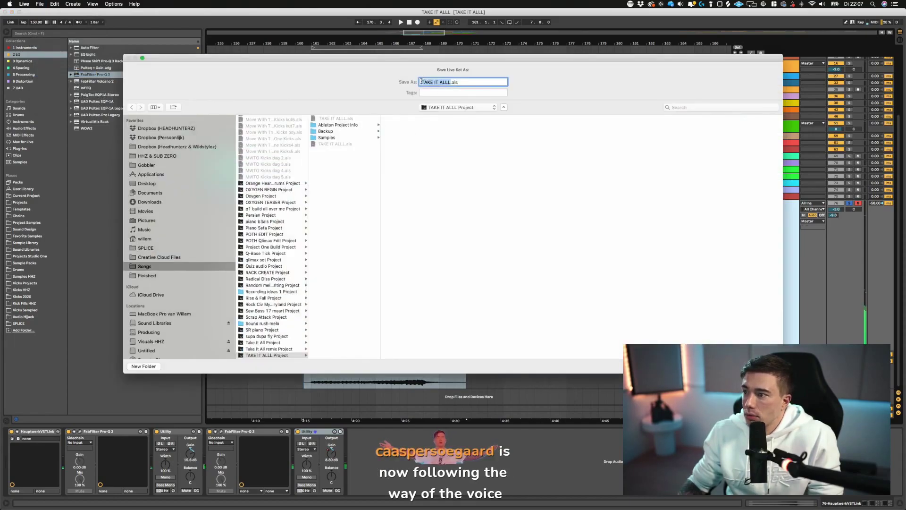
key(Return)
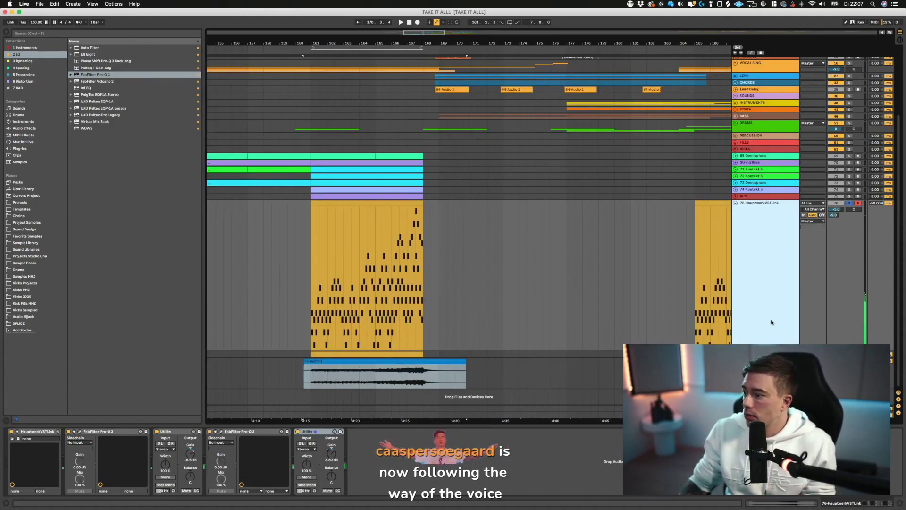
- Delete the Hauptwerk track and move the resampled organ audio track above the last Kontakt track
key(Delete)
click(751, 311)
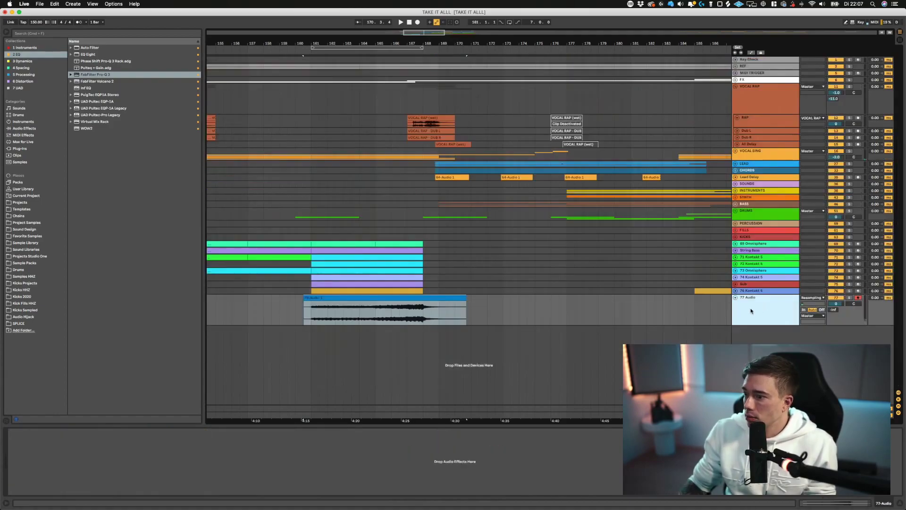
drag(756, 307, 758, 293)
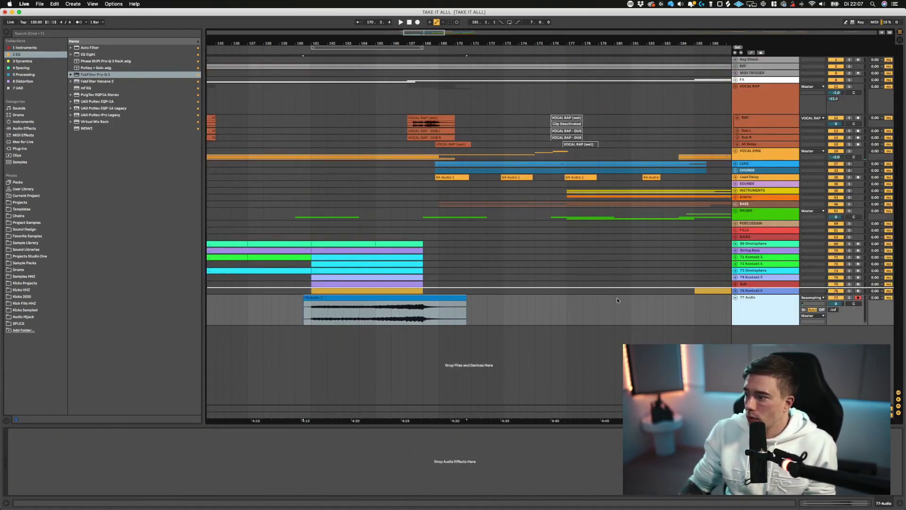
- Copy the organ recording to 184.3.1 and shorten the first organ clip to end at bar 169
scroll(331, 286, right, 3)
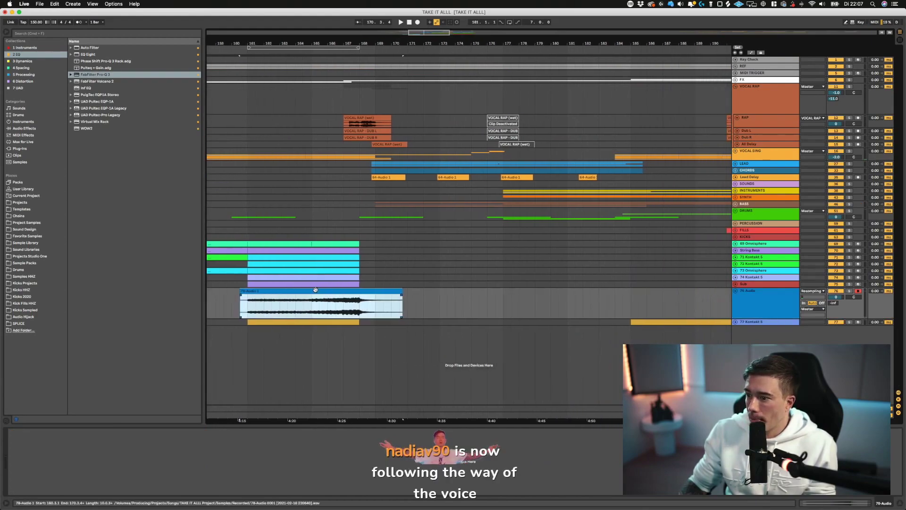
drag(305, 291, 687, 293)
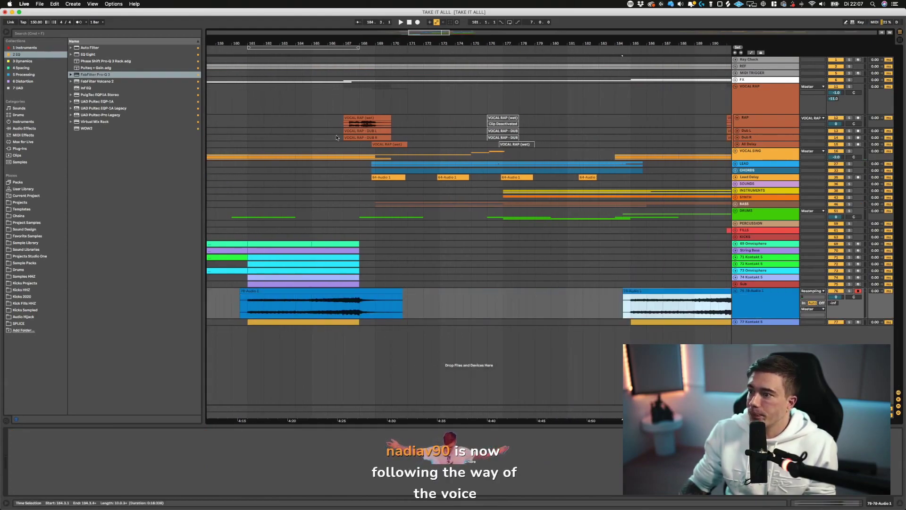
click(327, 130)
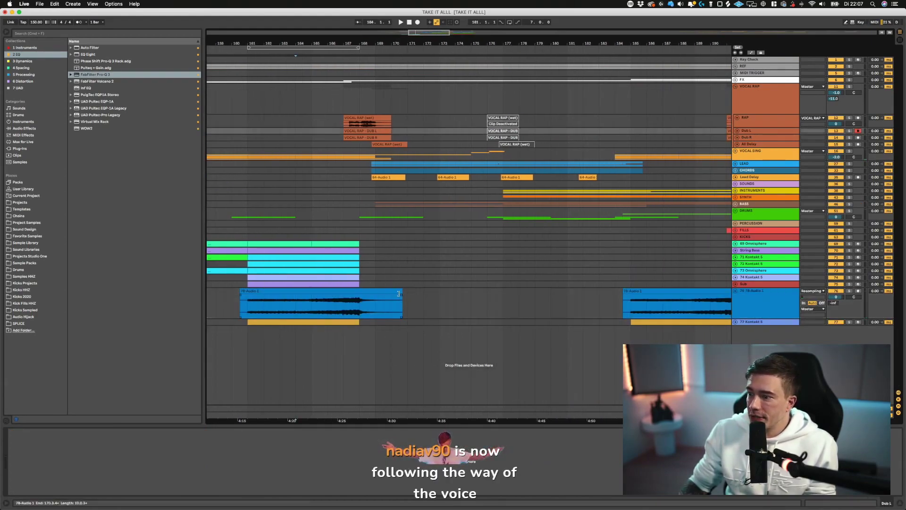
drag(399, 293, 370, 297)
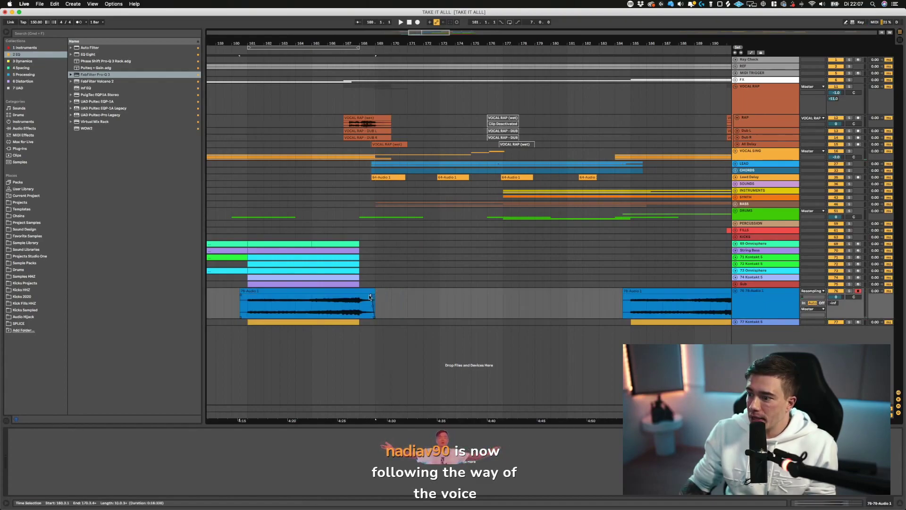
- Play the mix from 165.3.1 and lower the volume of the resampled organ track, leaving its input at Resampling
click(319, 135)
click(316, 126)
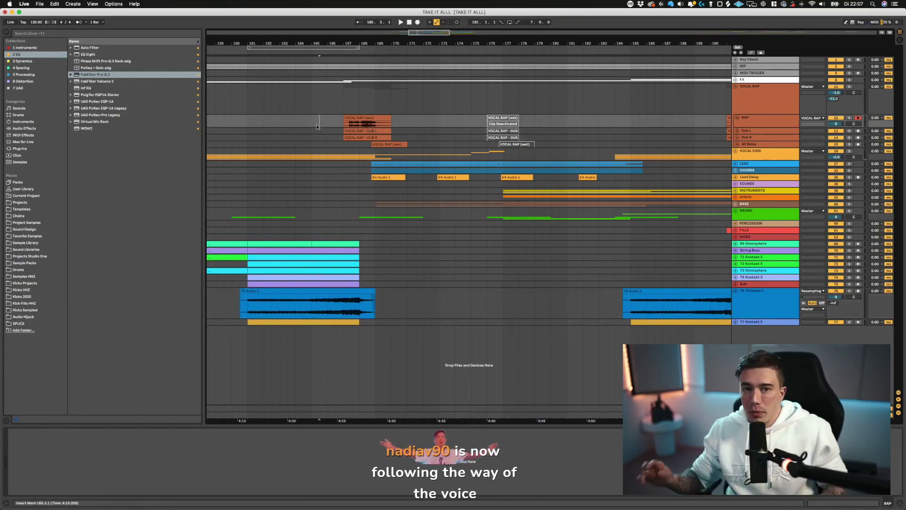
key(space)
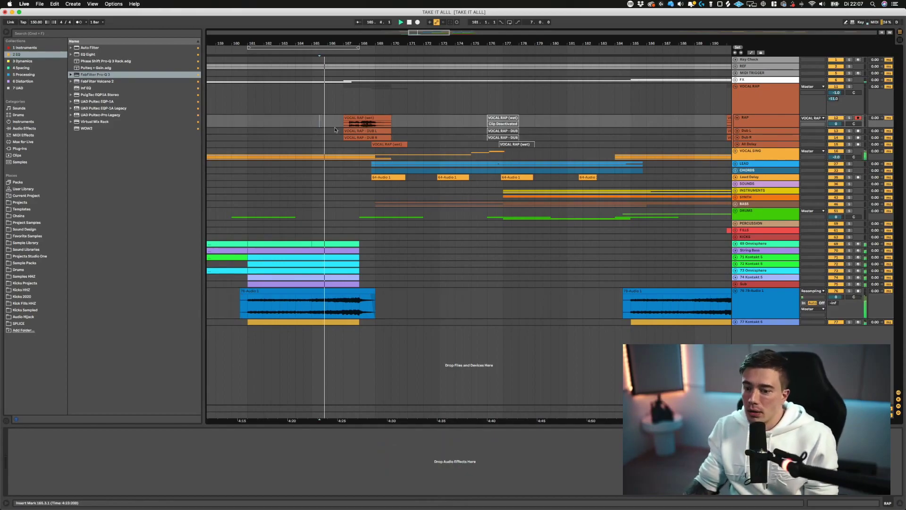
drag(836, 296, 835, 304)
click(813, 291)
key(Escape)
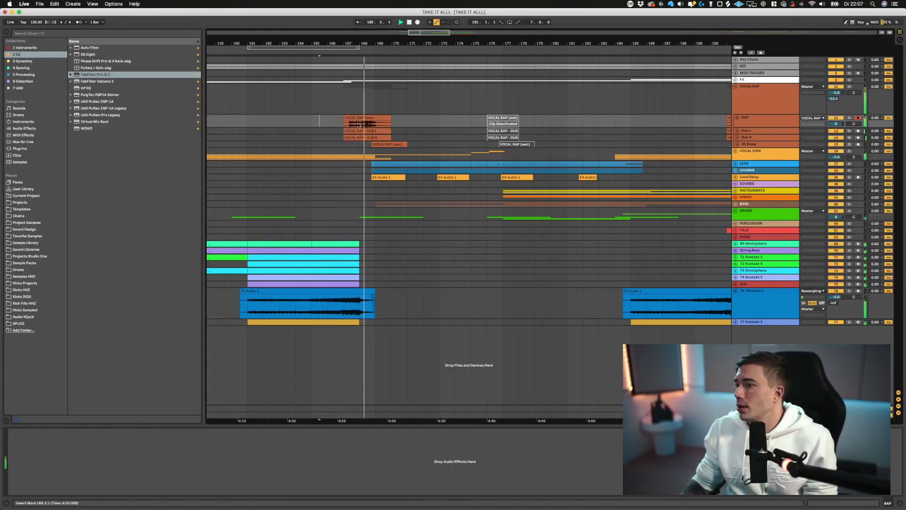
- Solo the RAP track, enlarge its waveform, and play it from just before the rap clip at bar 167
scroll(358, 125, up, 3)
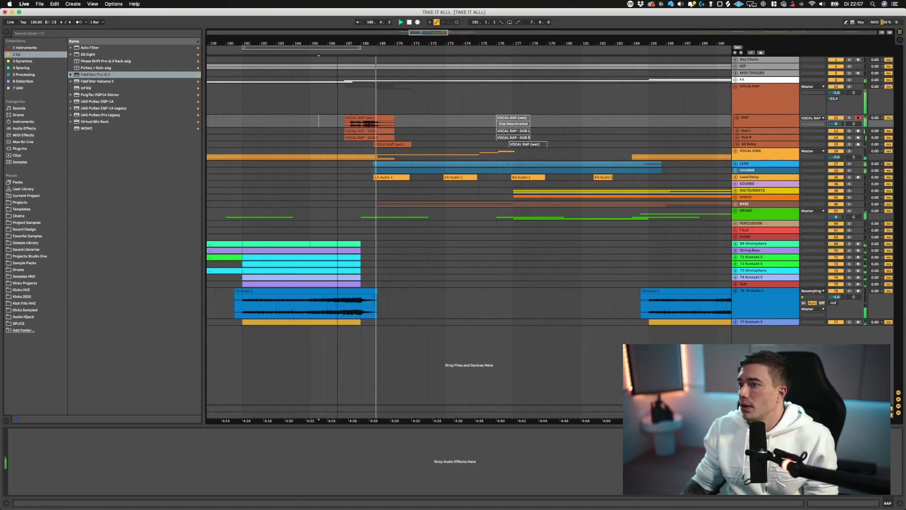
click(343, 124)
key(space)
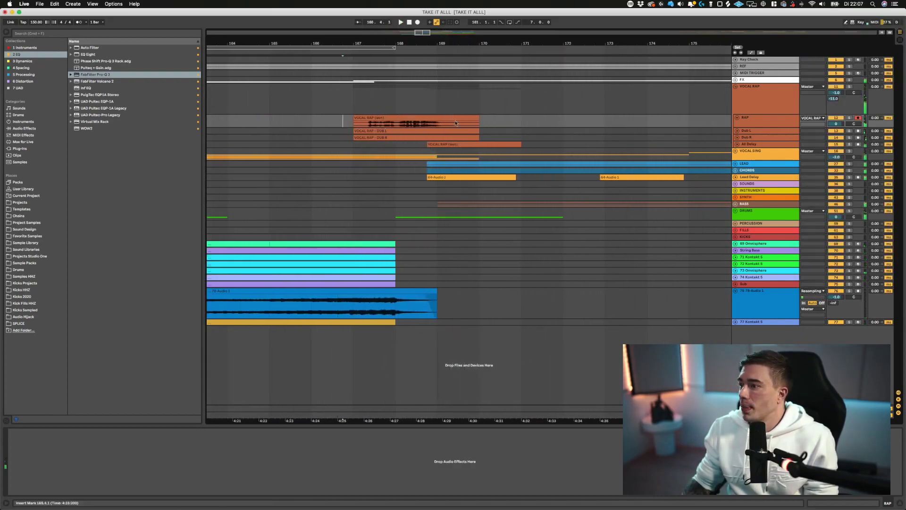
click(849, 118)
key(space)
scroll(345, 122, up, 3)
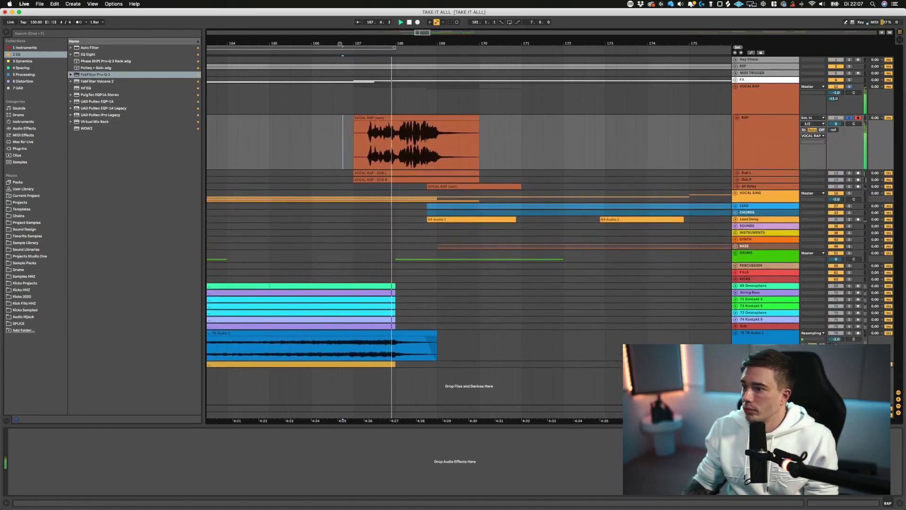
- Split off the first syllable of the rap clip at bar 167, copy it to 163.1.1, and play it
key(space)
drag(363, 44, 378, 60)
click(395, 132)
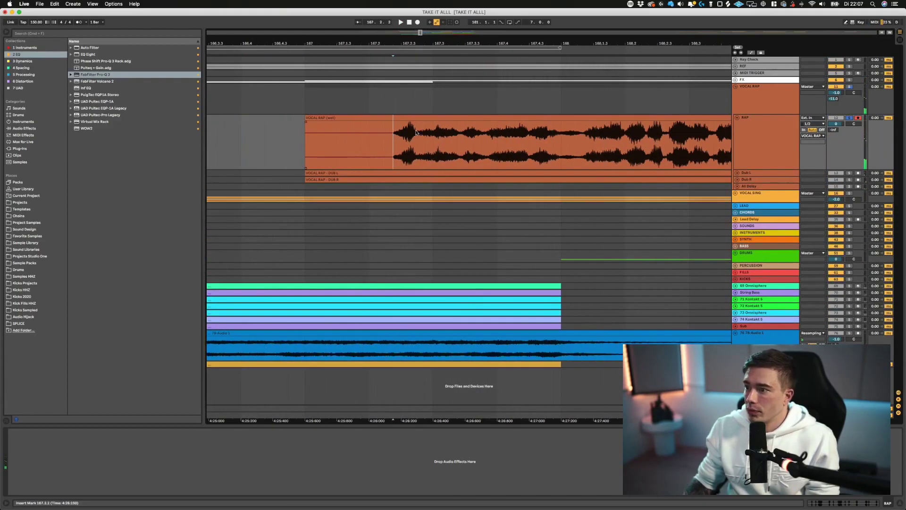
scroll(419, 111, down, 5)
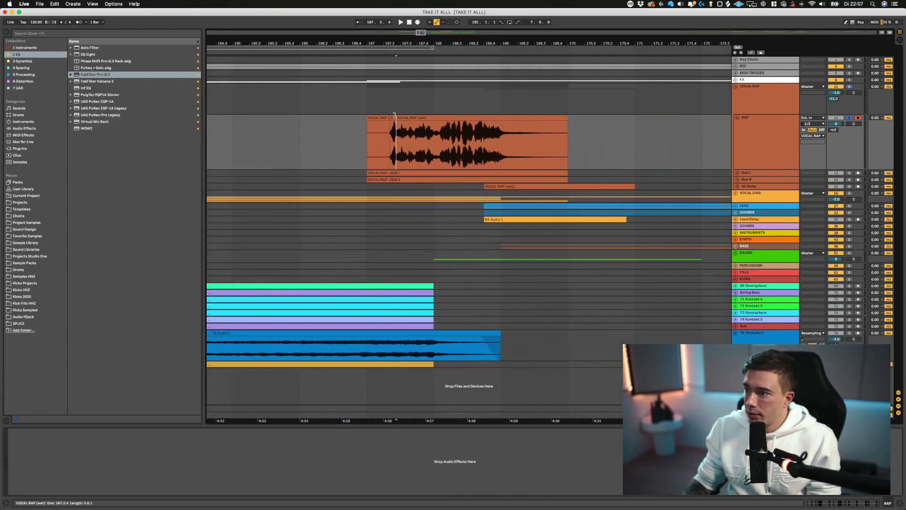
scroll(394, 118, left, 5)
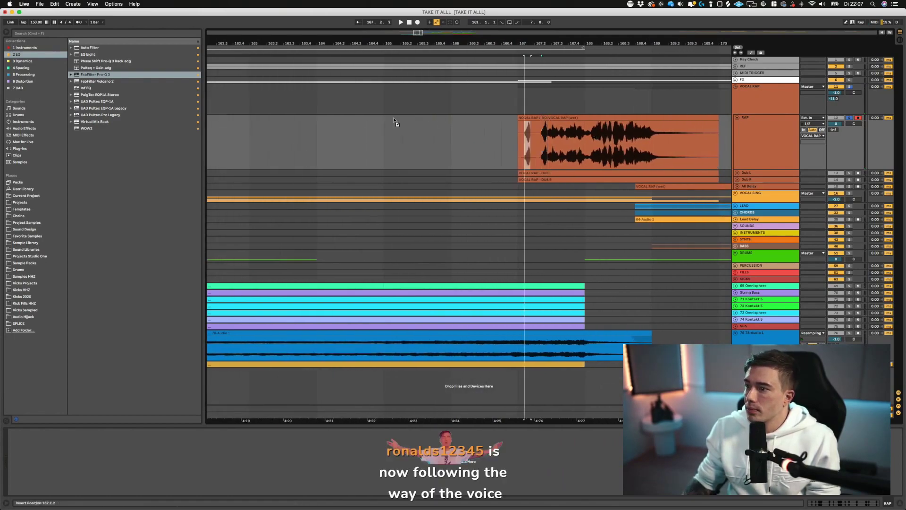
drag(394, 120, 253, 121)
key(space)
key(space)
key(space)
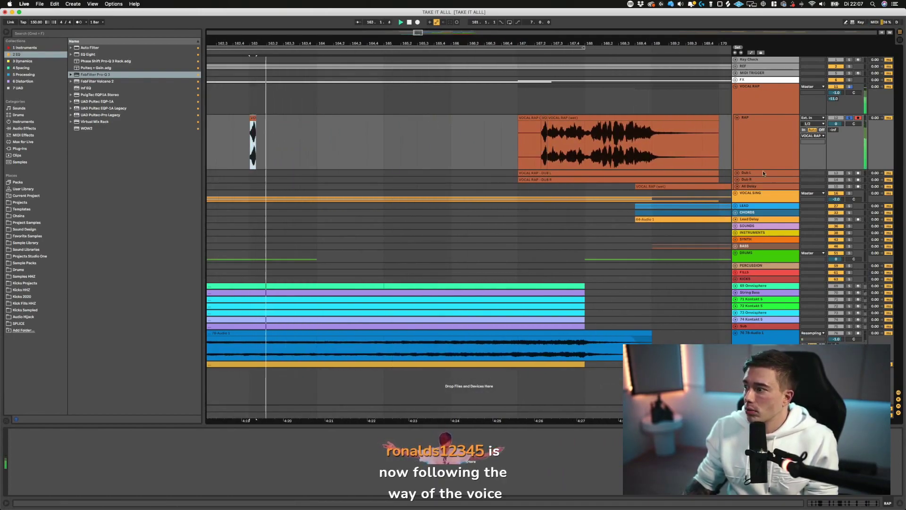
- Insert an audio track directly below the RAP track and reselect the RAP track
right_click(758, 164)
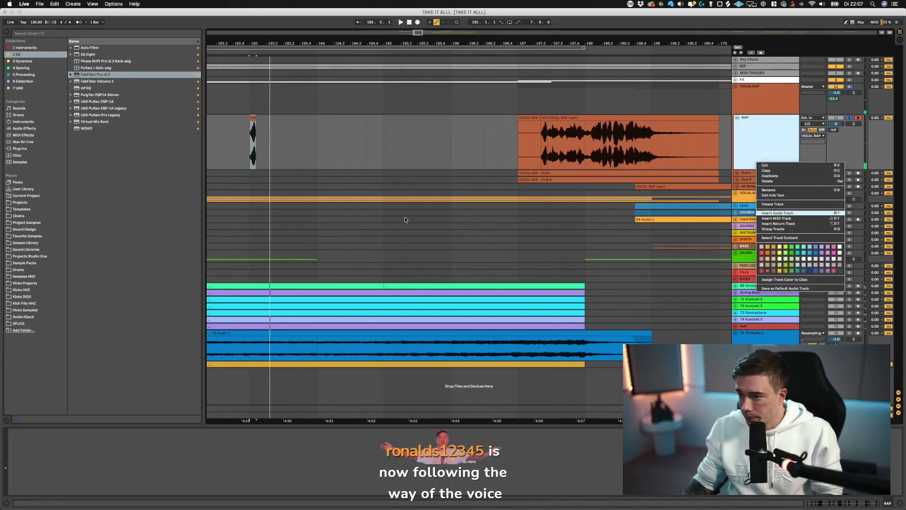
key(Return)
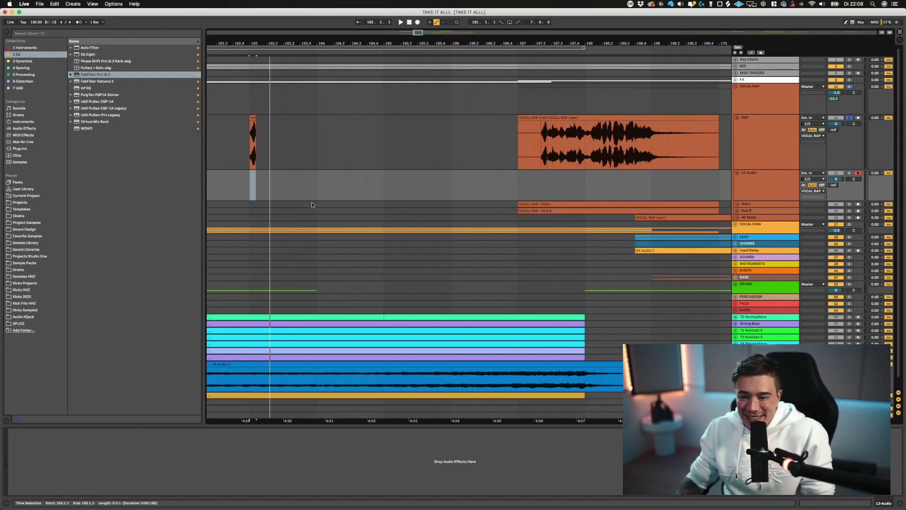
click(774, 139)
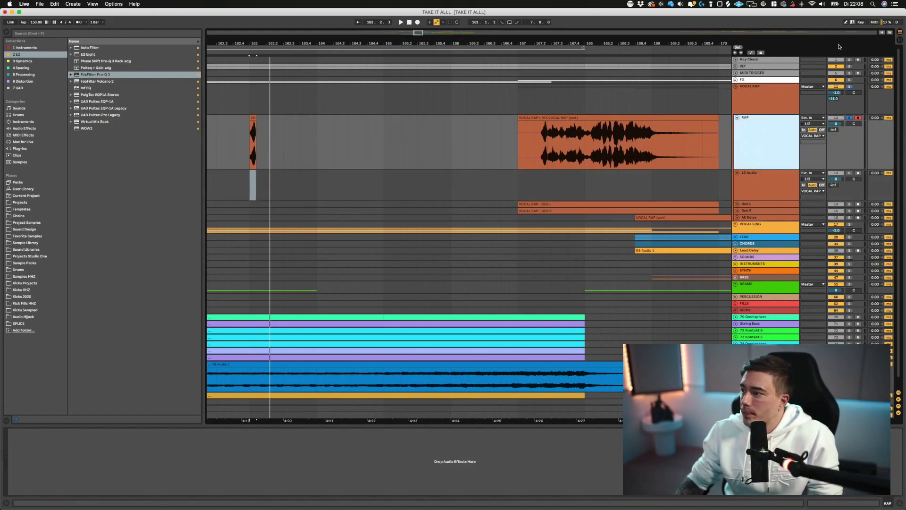
- Find ValhallaRoom among the spacing effects, add it to the RAP track, and show its plug-in window
click(768, 173)
click(735, 154)
click(23, 61)
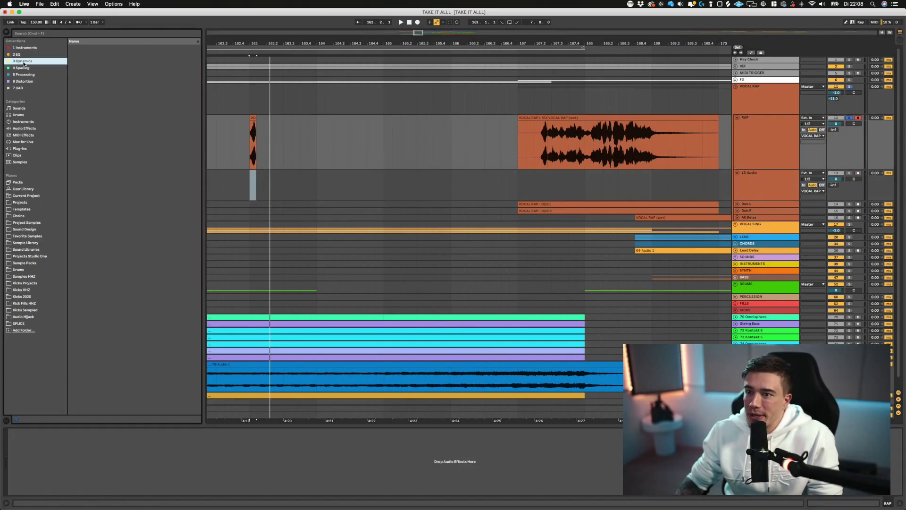
click(20, 48)
click(26, 60)
click(28, 67)
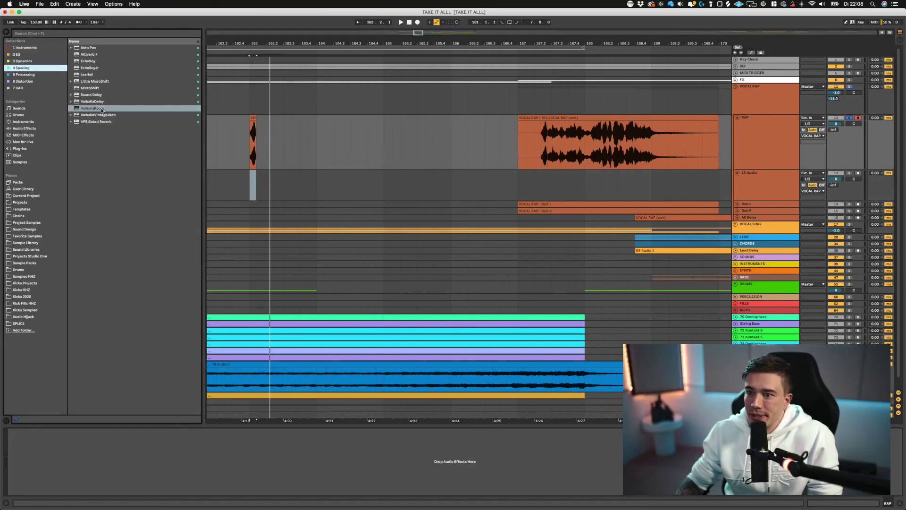
drag(102, 110, 258, 147)
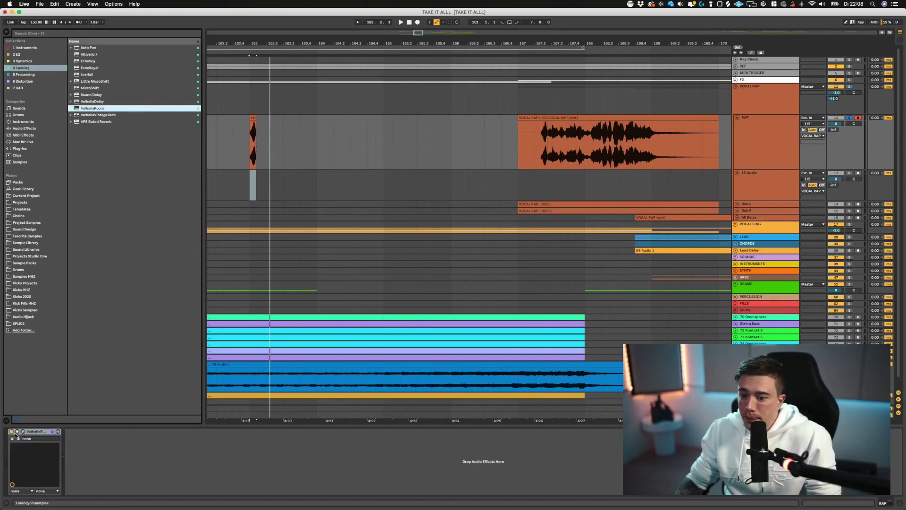
click(24, 431)
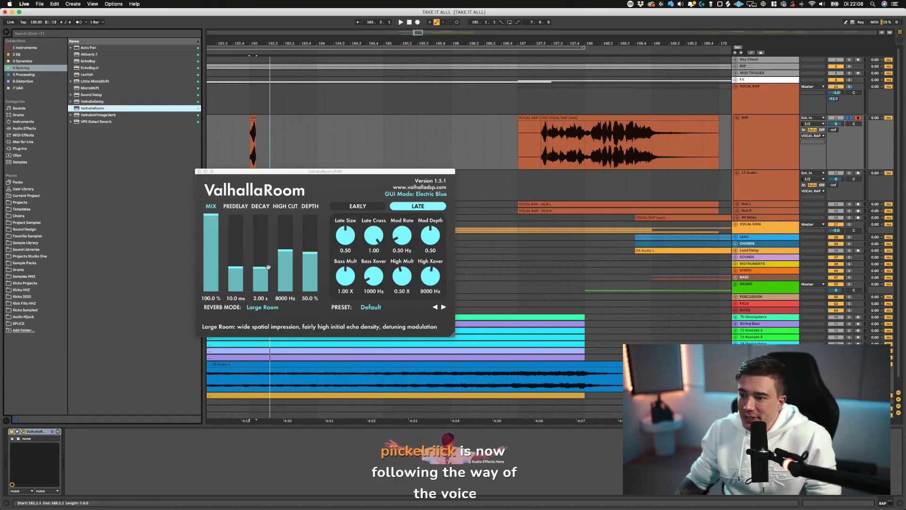
- Set ValhallaRoom's decay to 4.32 s and high cut to 8270 Hz, play the syllable with reverb, and close the plug-in
mouse_move(263, 265)
mouse_down()
mouse_move(283, 250)
mouse_move(261, 261)
mouse_up()
key(space)
key(space)
key(space)
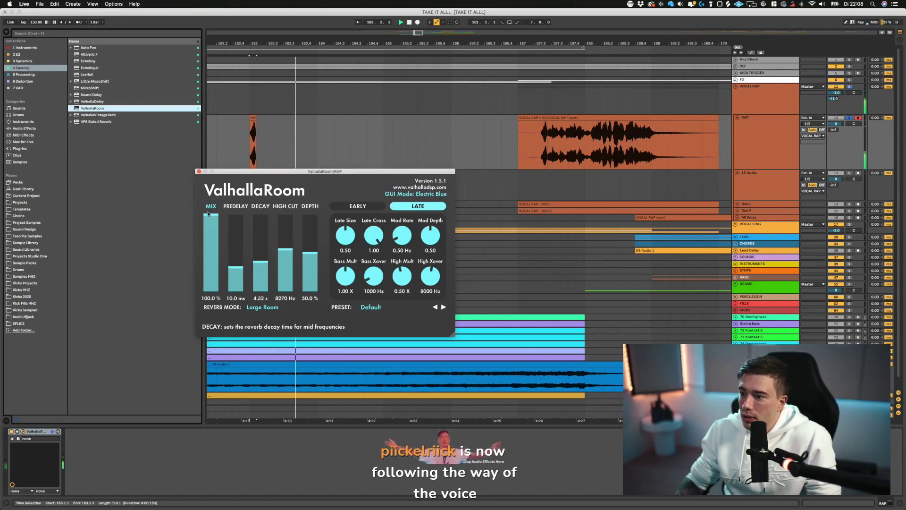
key(space)
click(198, 171)
- Open the input source choices of the new audio track below RAP
scroll(381, 129, left, 3)
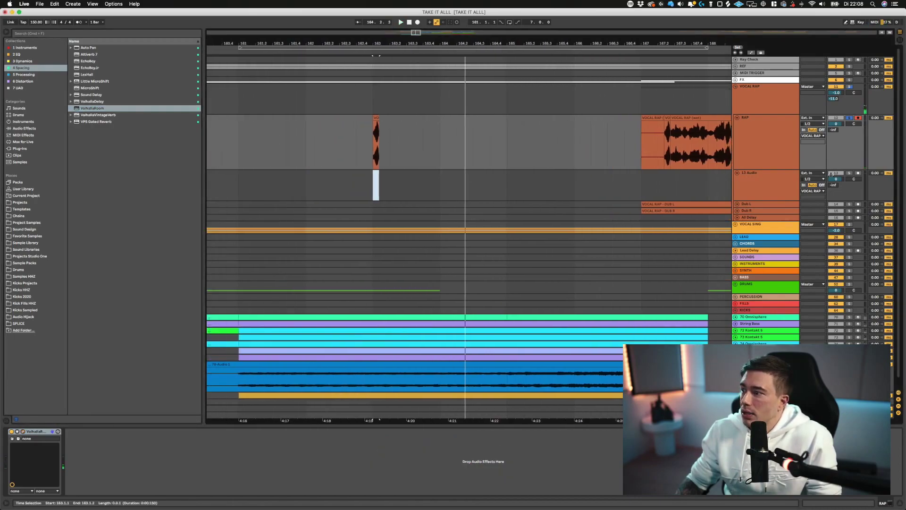
click(775, 191)
click(812, 173)
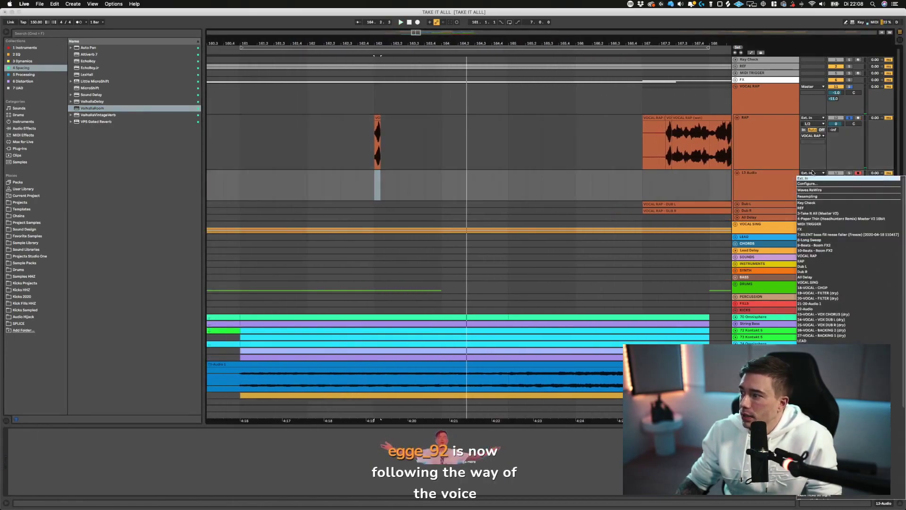
- Set the 13-Audio track's input to Resampling and record the short vocal snippet with its reverb tail onto it
click(807, 196)
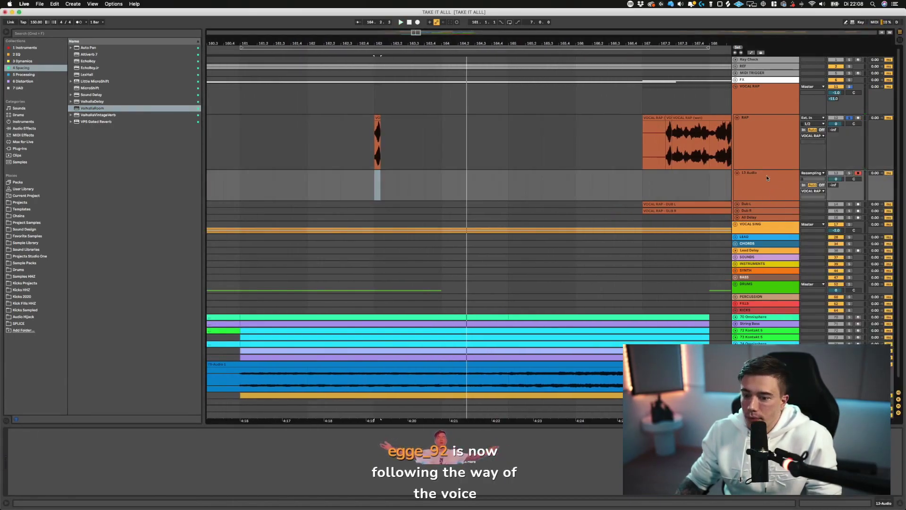
key(space)
click(417, 22)
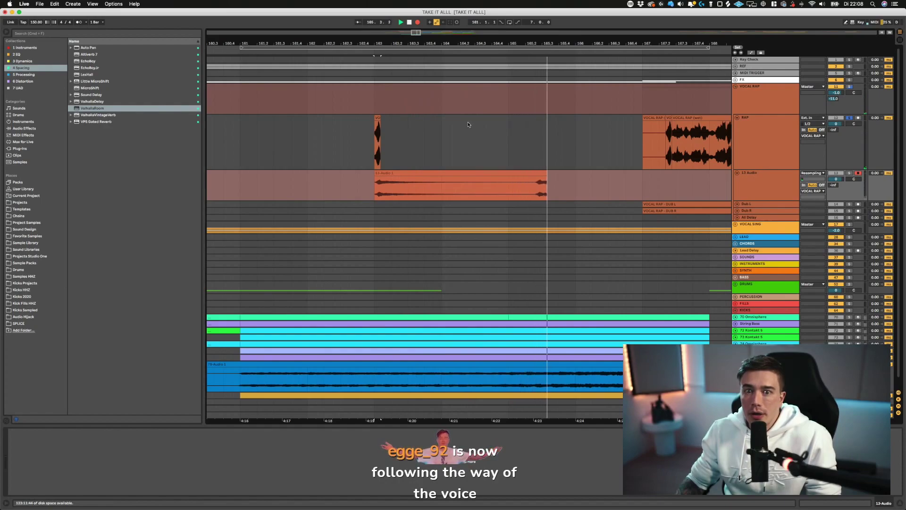
key(space)
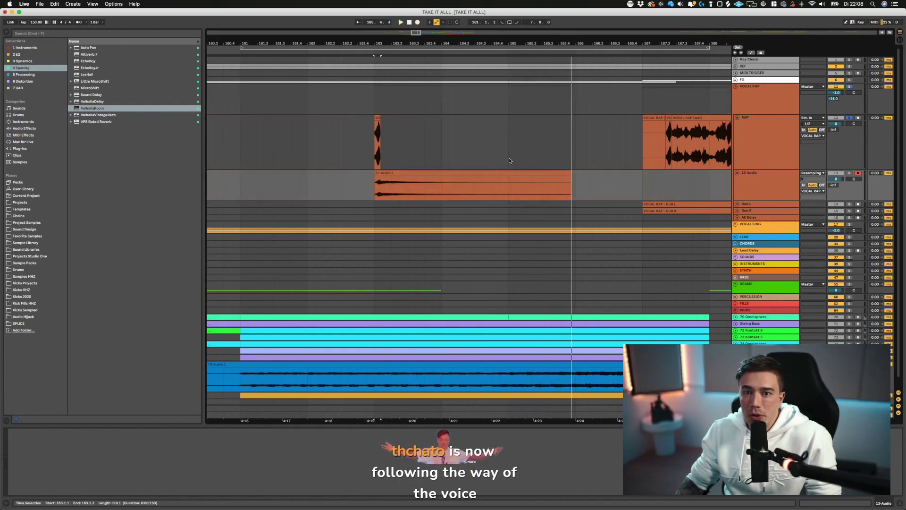
- Reverse the recorded clip on the 13-Audio track and trim its end slightly
click(415, 174)
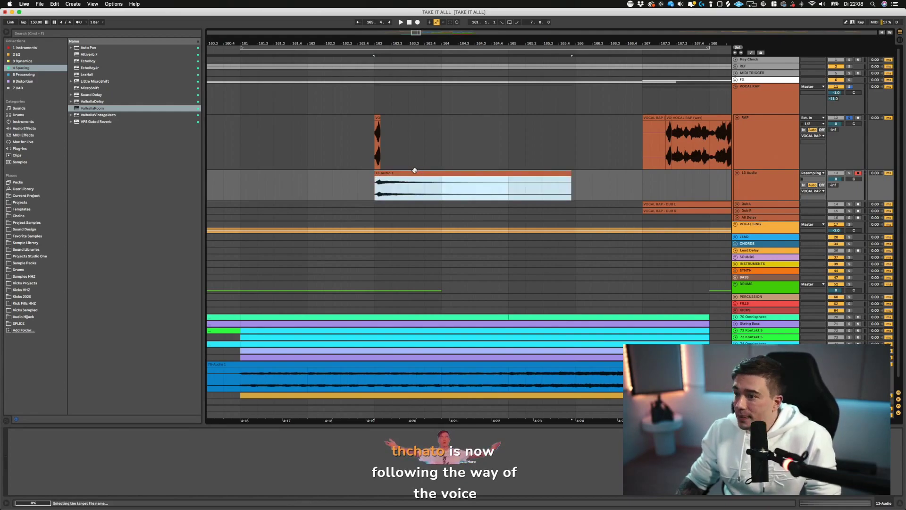
key(r)
drag(570, 178, 568, 176)
click(504, 192)
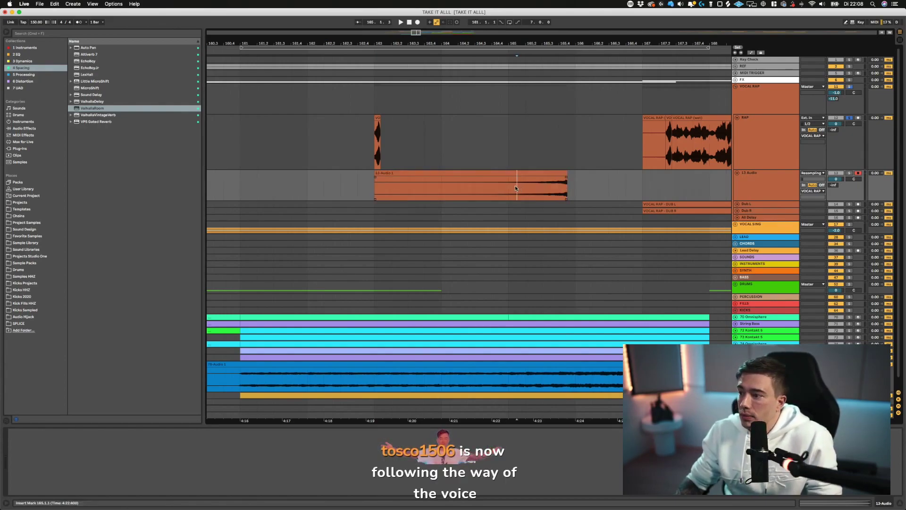
- Delete the isolated vocal snippet from the RAP track and switch off that track's ValhallaRoom reverb and solo
drag(357, 138, 408, 142)
key(Delete)
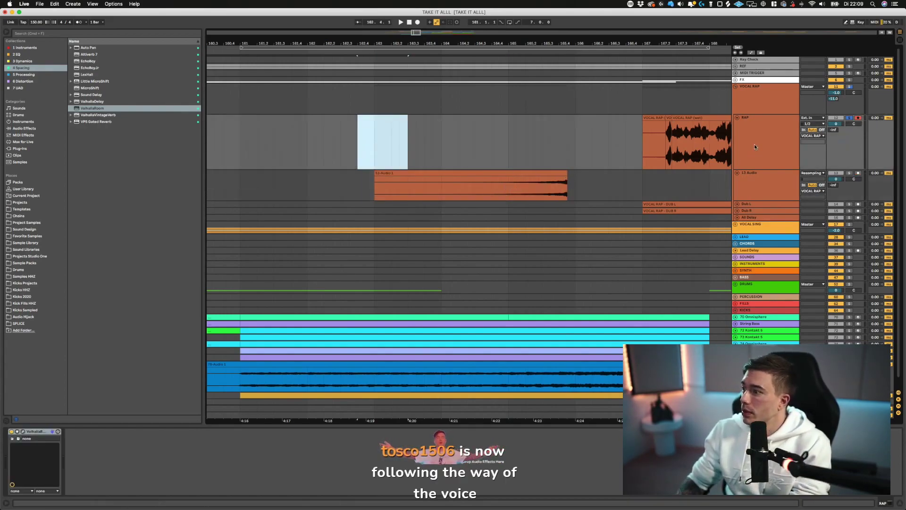
click(755, 146)
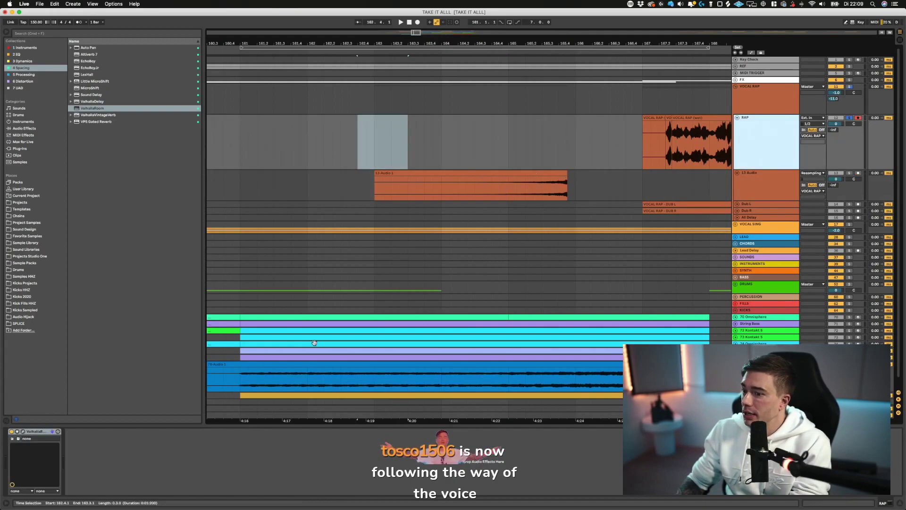
click(12, 431)
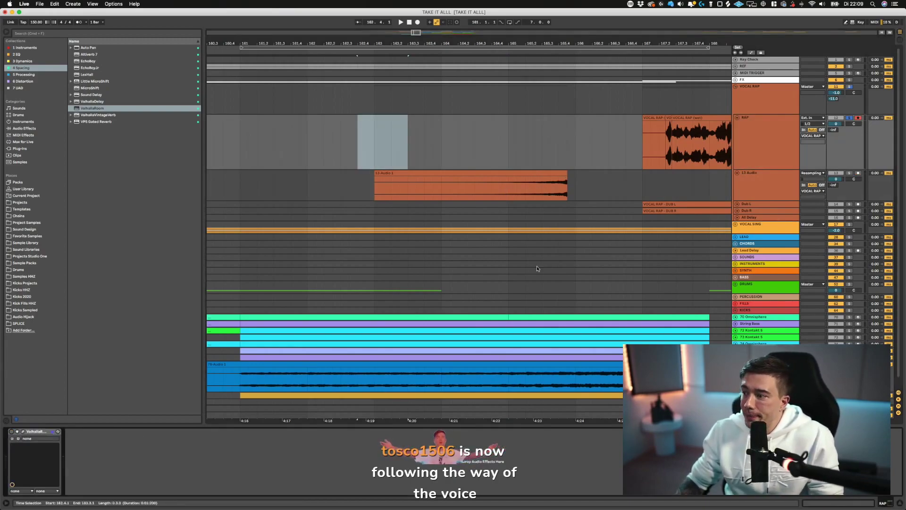
click(416, 183)
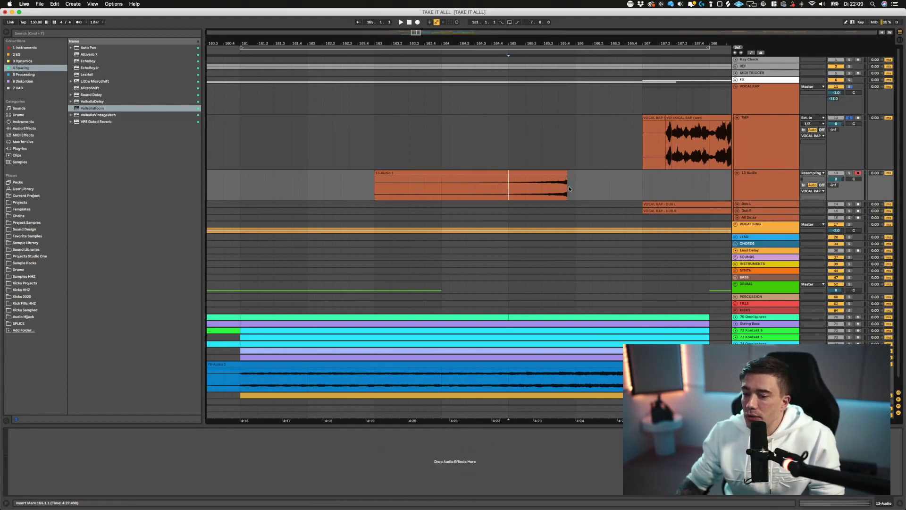
click(851, 120)
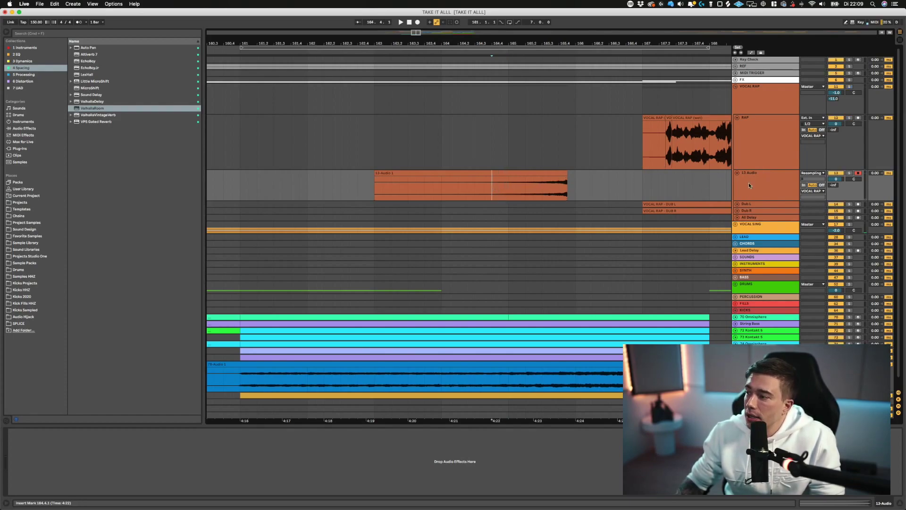
- Make the 13-Audio track taller and disarm it for recording
click(773, 187)
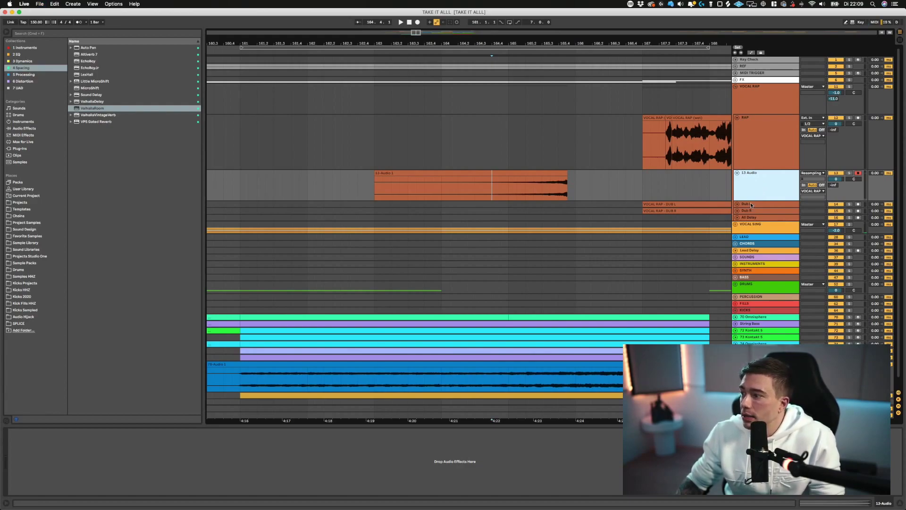
drag(748, 200, 750, 209)
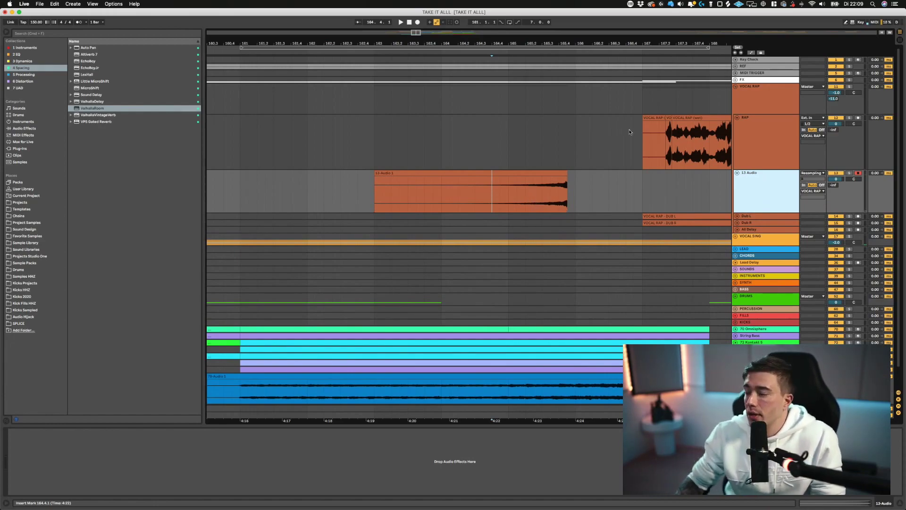
click(484, 186)
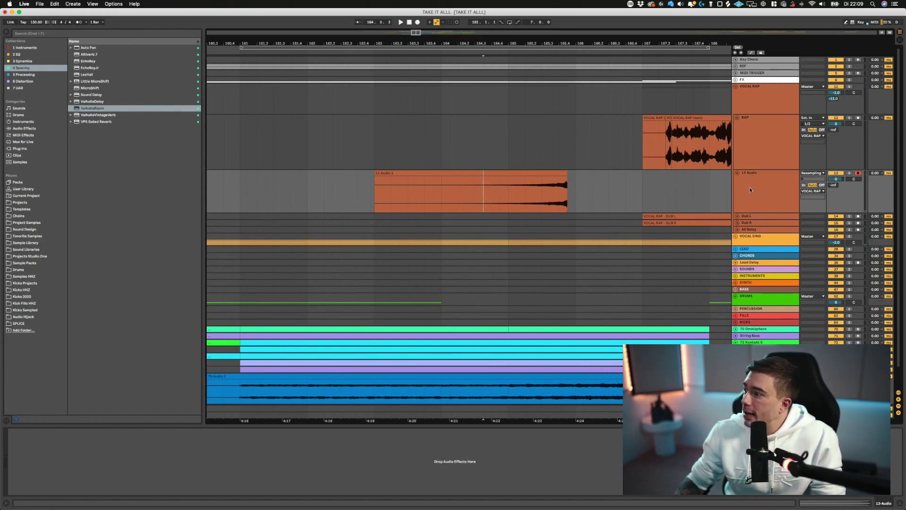
click(750, 189)
click(858, 173)
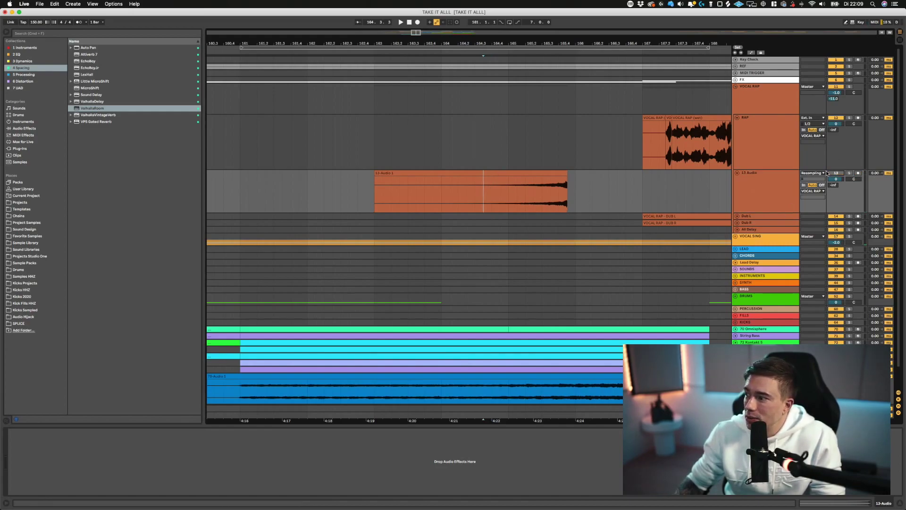
click(820, 173)
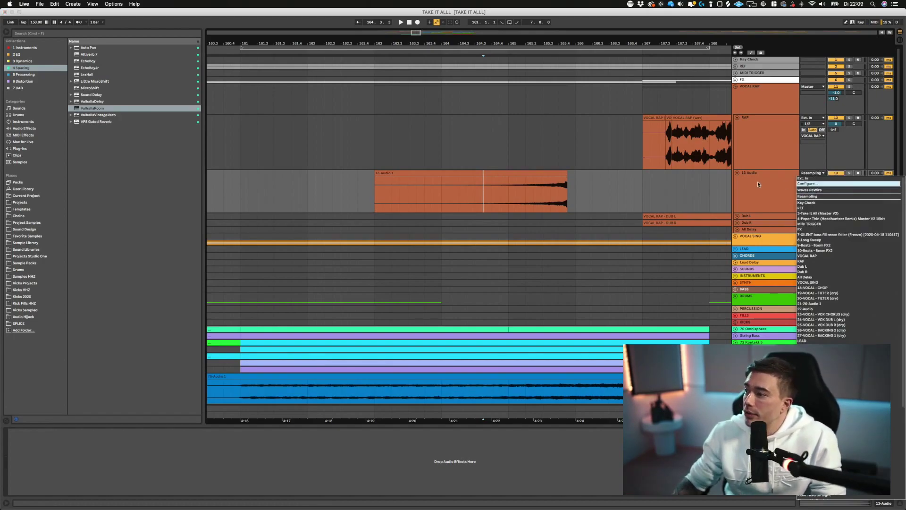
click(814, 173)
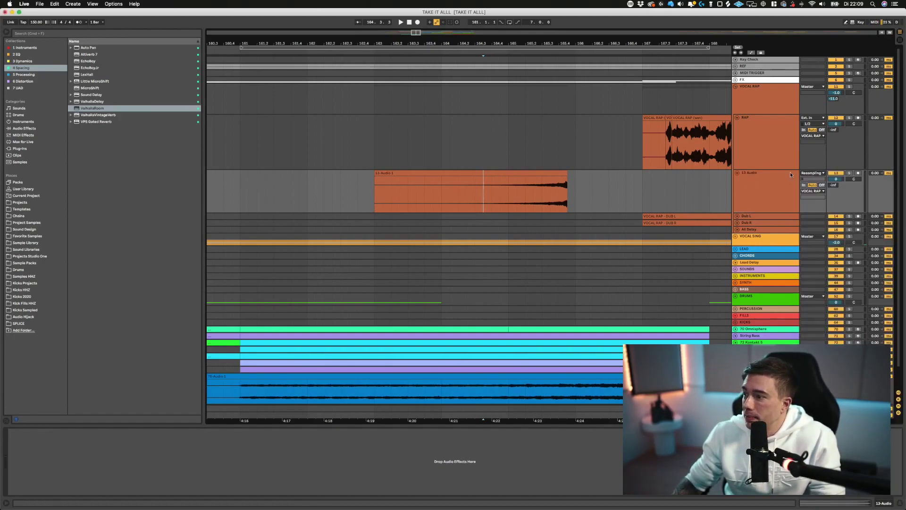
click(760, 182)
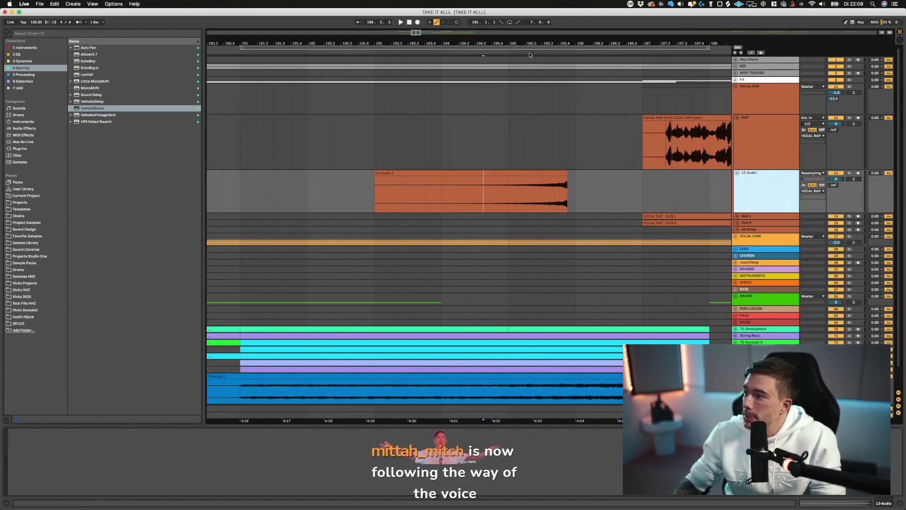
- Solo the 13-Audio track and play the reversed clip from bar 185
scroll(513, 42, down, 2)
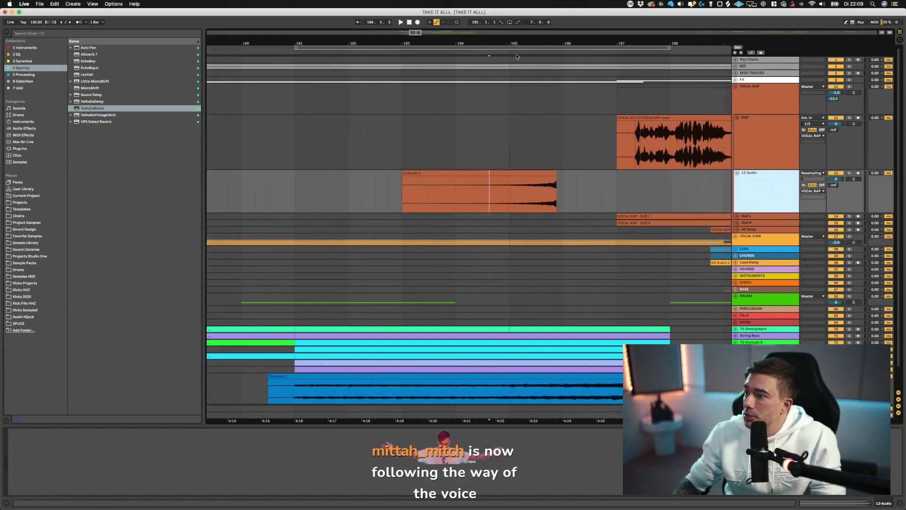
click(515, 174)
click(526, 185)
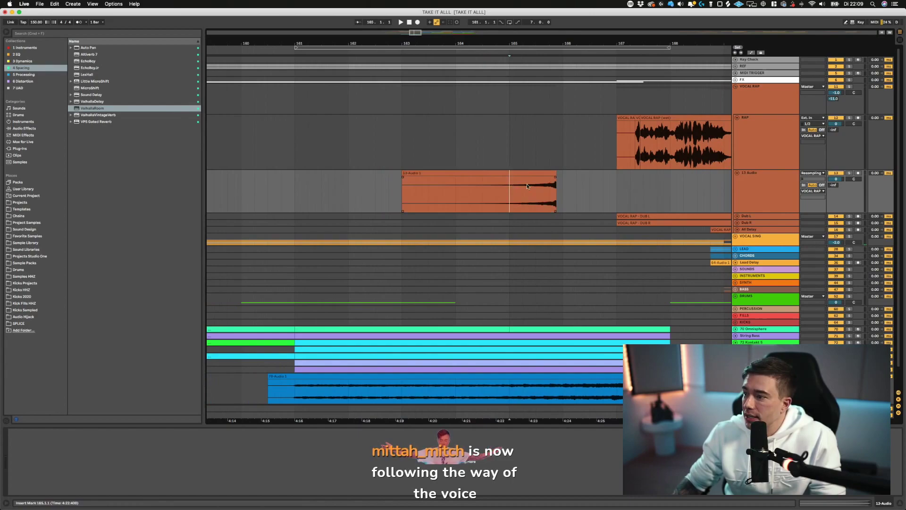
click(849, 173)
key(space)
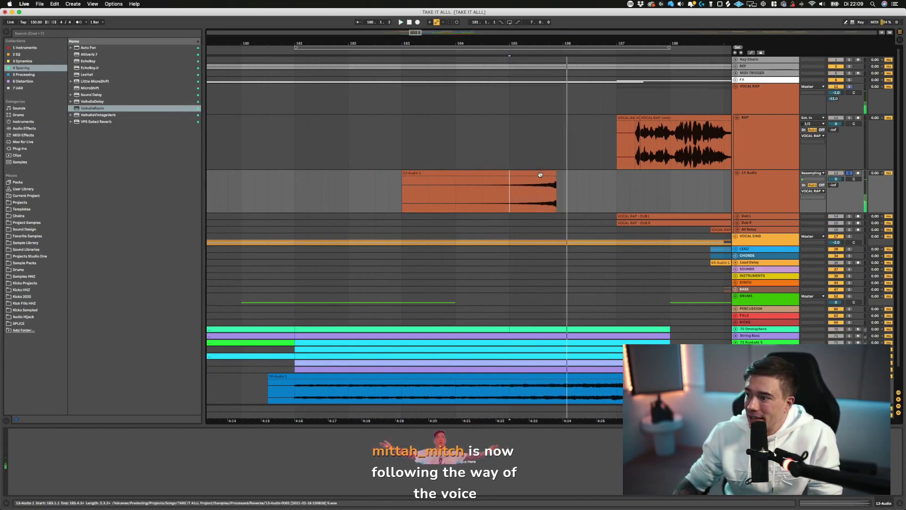
key(space)
- Move the reversed clip later so that it ends where the vocal comes in on the RAP track
drag(538, 175, 616, 176)
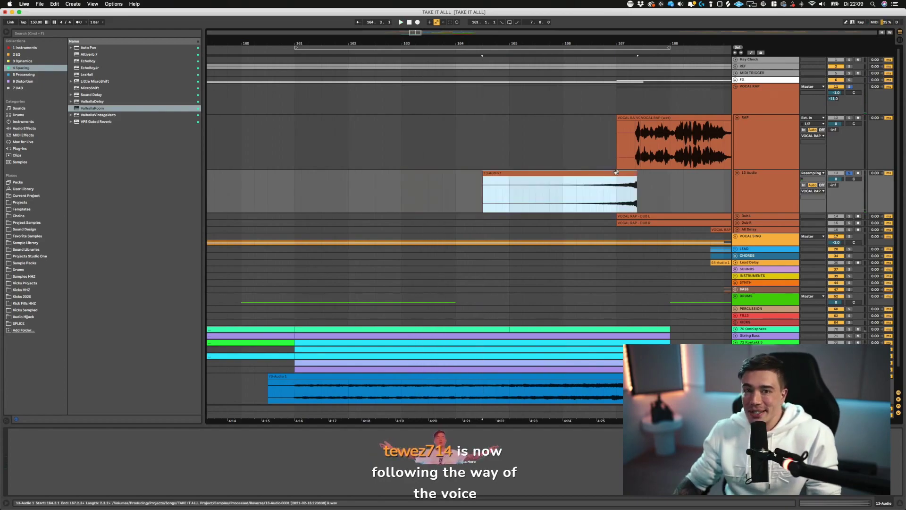
click(610, 189)
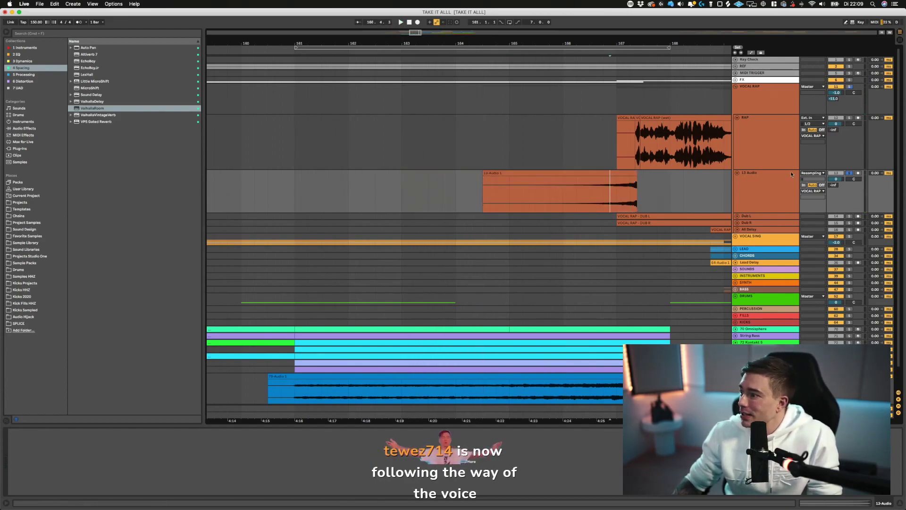
click(635, 189)
- Add a Utility from the Dynamics collection to the 13-Audio track and raise its gain to about 2.3 dB
click(23, 61)
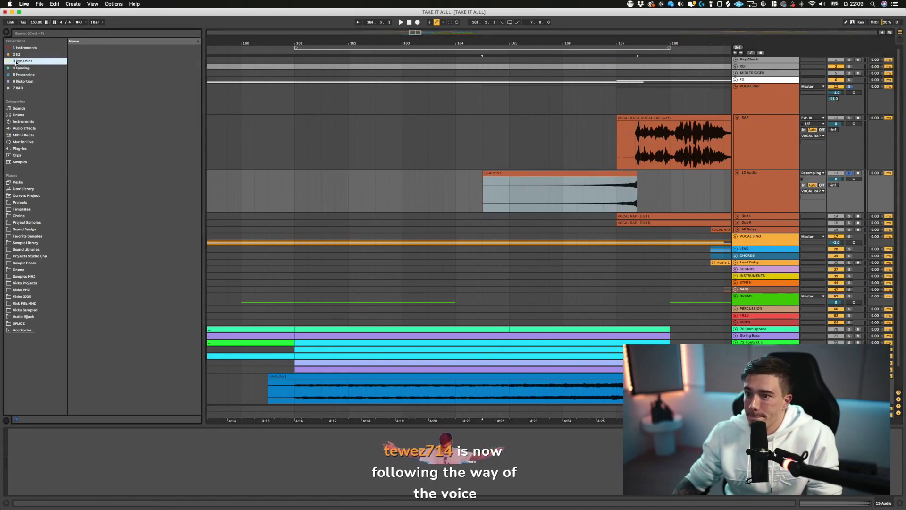
click(88, 48)
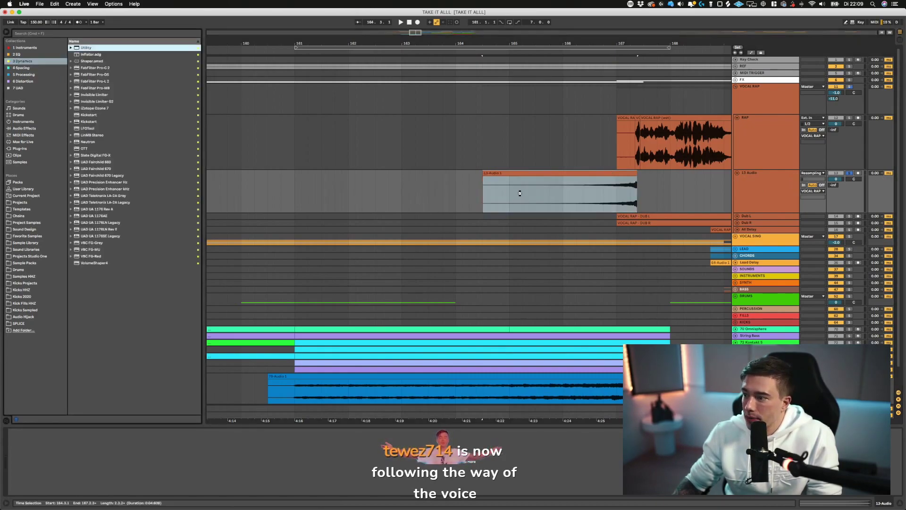
drag(406, 242, 524, 185)
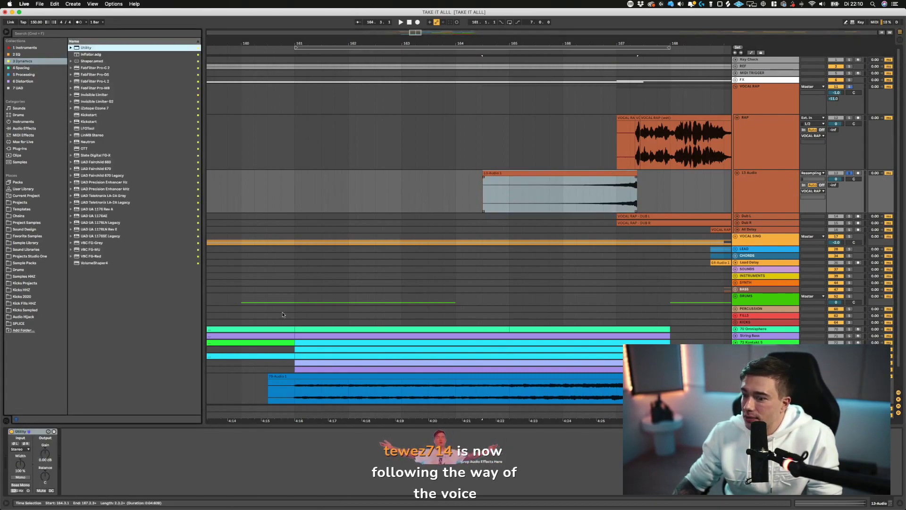
drag(45, 453, 44, 447)
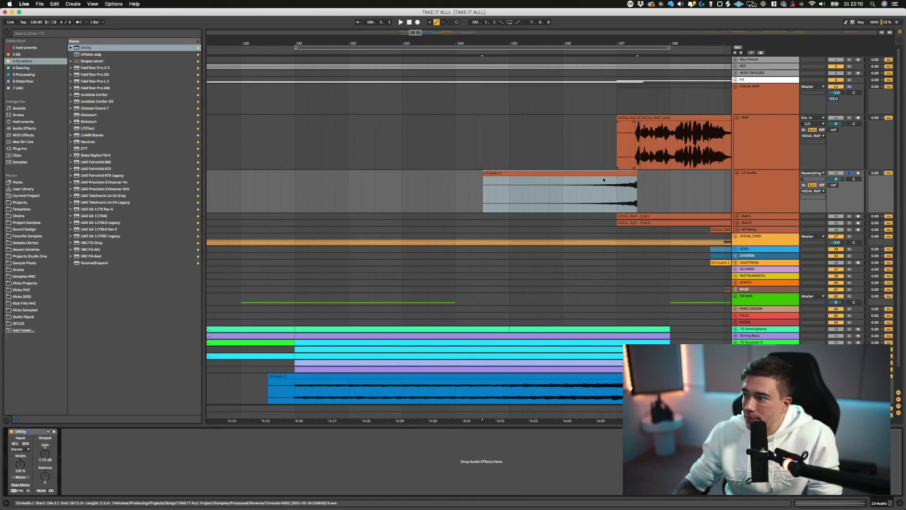
- Solo the RAP track together with 13-Audio and play the transition from the reversed clip into the vocal
key(space)
click(614, 190)
key(space)
key(space)
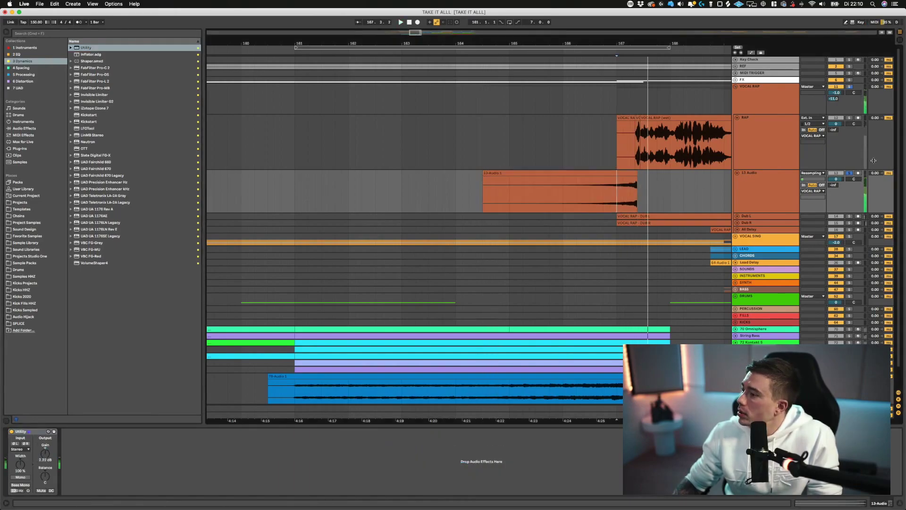
super+click(848, 118)
key(space)
key(space)
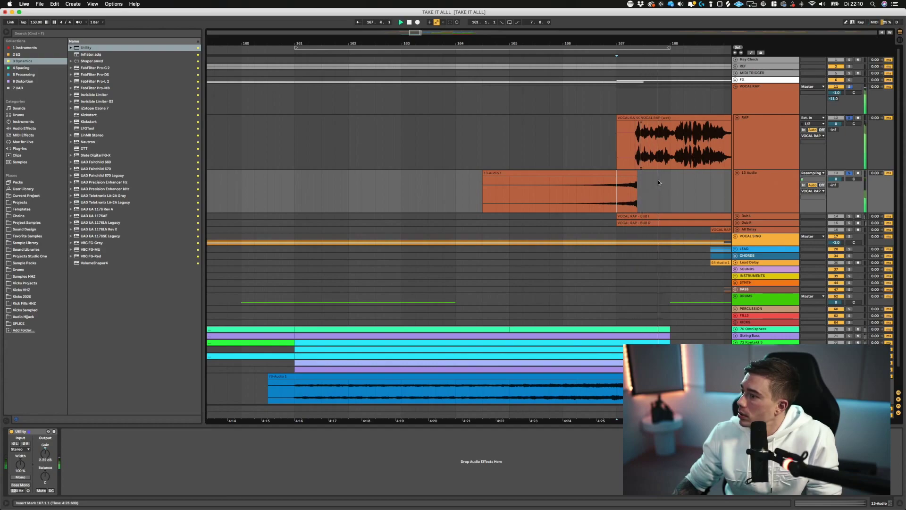
- Nudge the reversed clip slightly later against the vocal's first transient and play the transition
drag(639, 43, 639, 78)
click(639, 174)
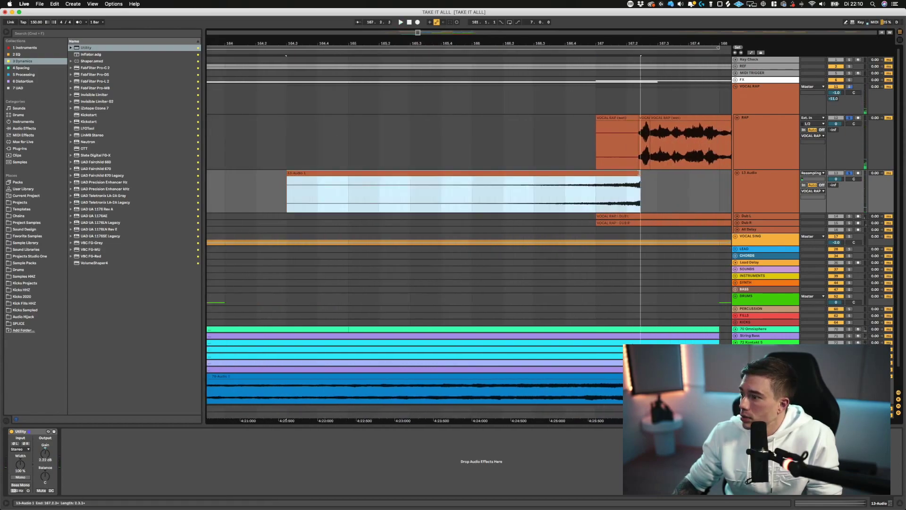
drag(631, 174, 634, 176)
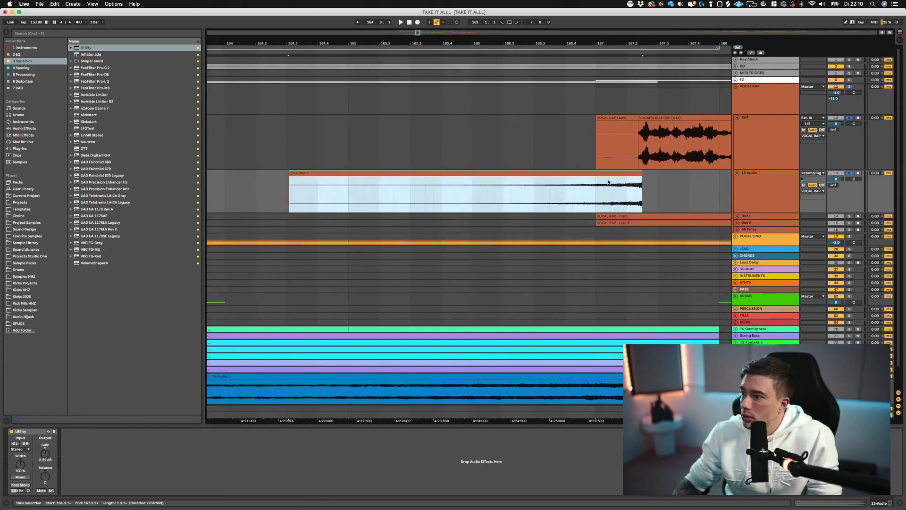
click(526, 190)
key(space)
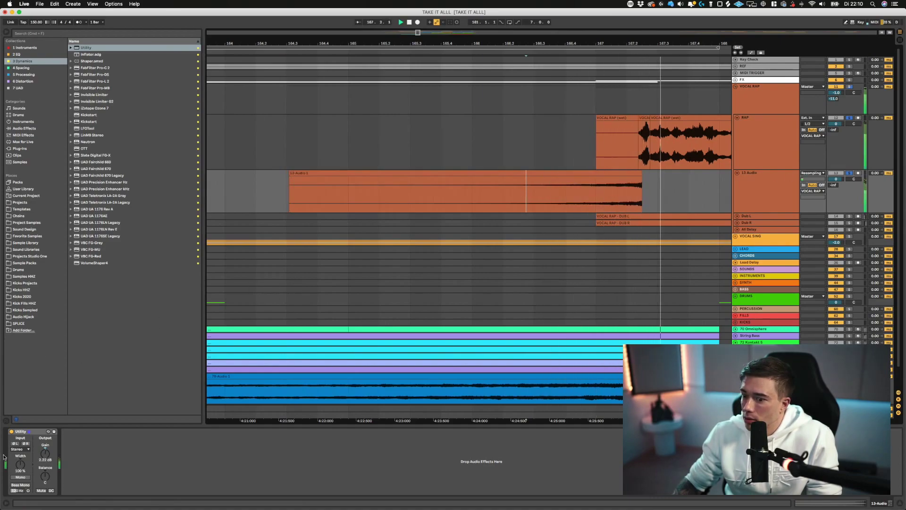
- Shorten the reversed clip to start about two beats before the vocal clip and give it a fade-in
click(640, 178)
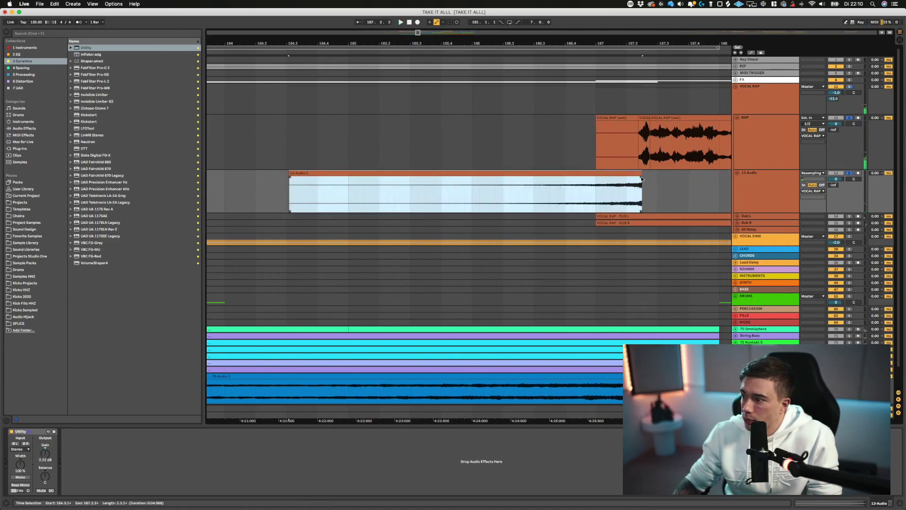
key(space)
key(space)
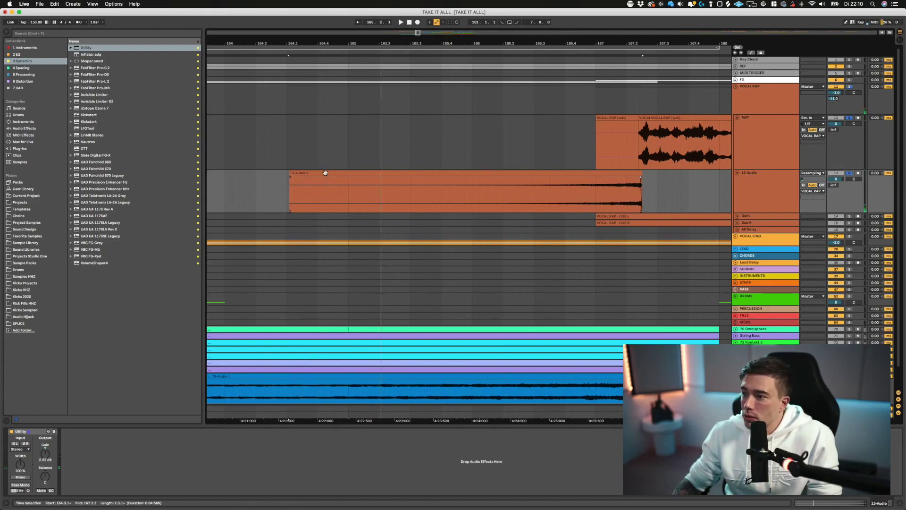
drag(292, 173, 604, 178)
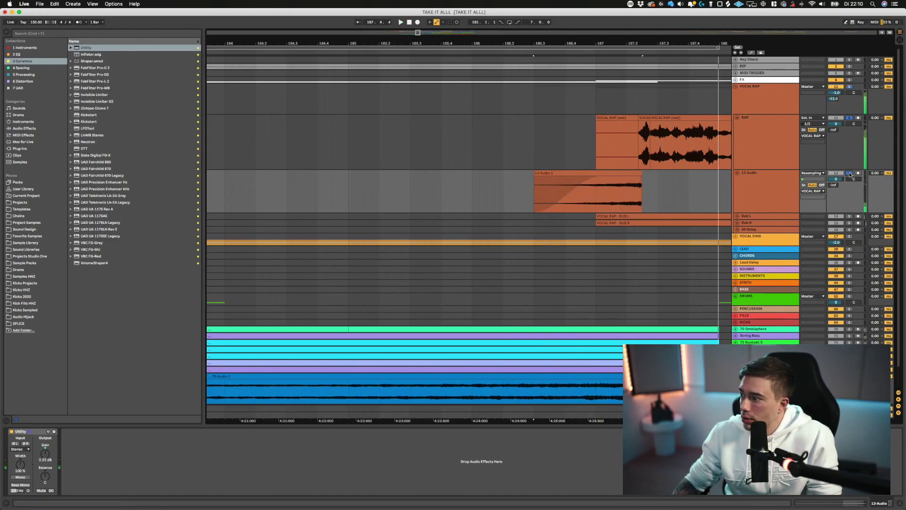
- Unsolo the RAP and 13-Audio tracks and raise the 13-Audio track volume to 3.8 dB
drag(834, 181, 834, 176)
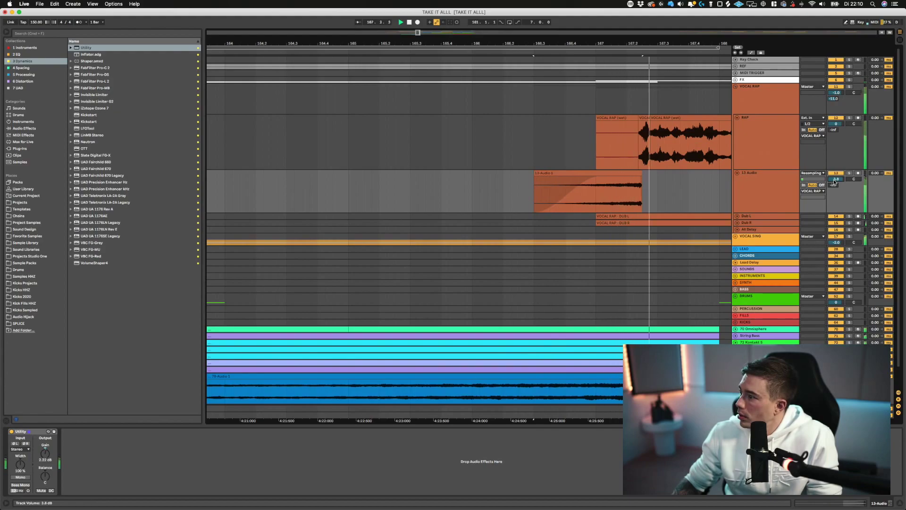
- Play the full mix from bar 165 to check the reversed swell leading into the rap vocal
click(583, 193)
scroll(583, 193, down, 3)
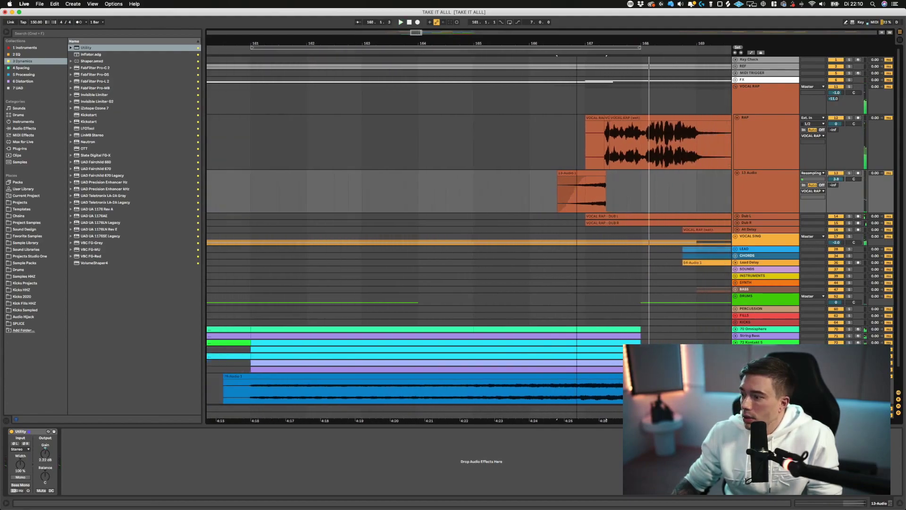
scroll(583, 193, right, 5)
click(408, 137)
scroll(514, 225, down, 2)
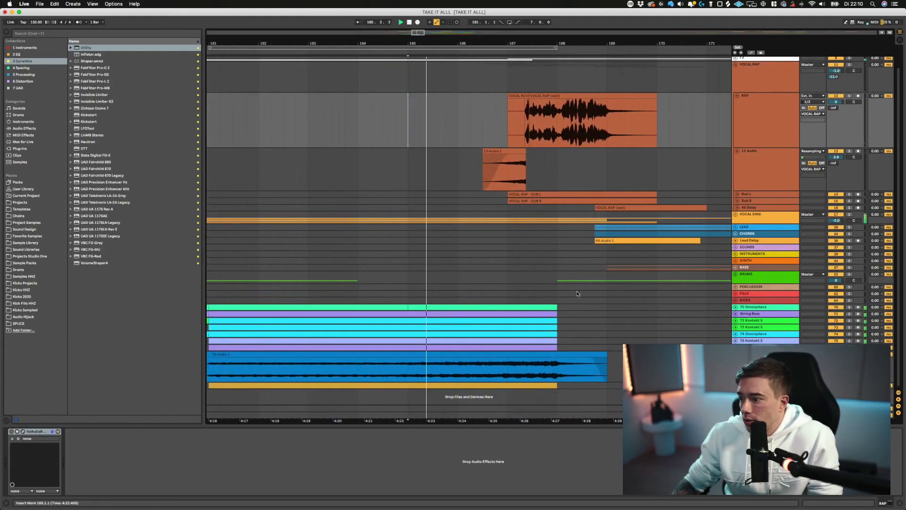
- Collapse the VOCAL RAP group and place the insert marker at bar 153, where the instrument clips begin
key(alt+u)
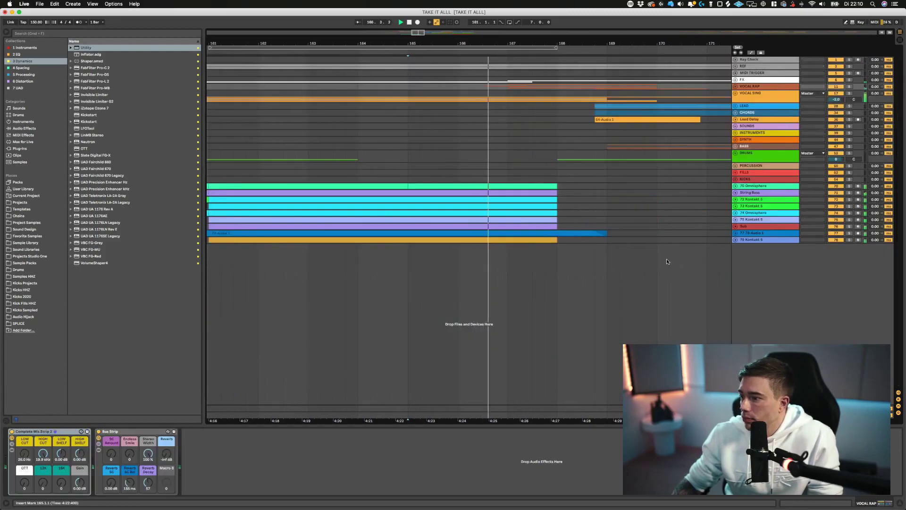
scroll(486, 88, down, 5)
scroll(385, 162, left, 4)
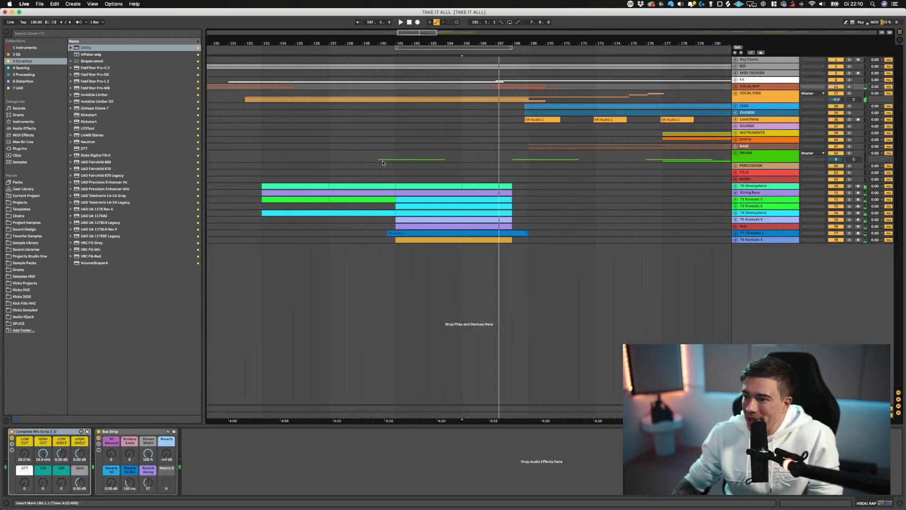
click(327, 182)
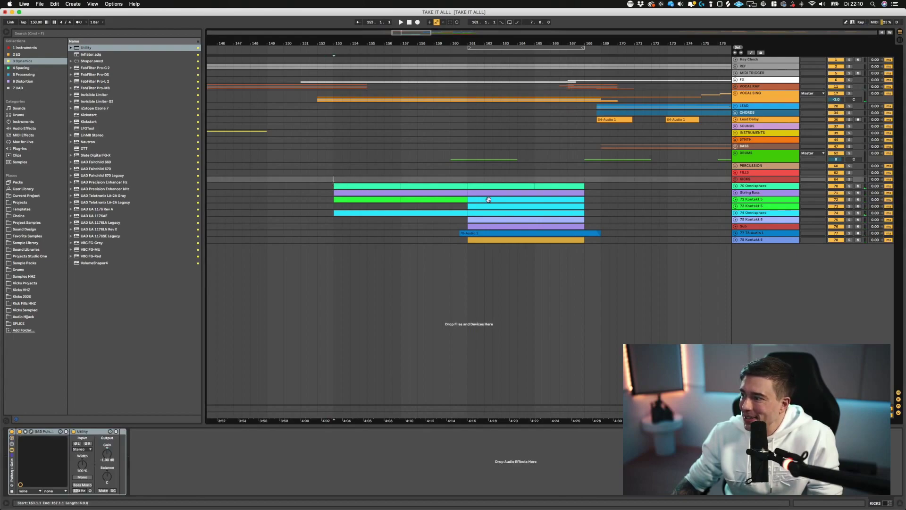
click(466, 194)
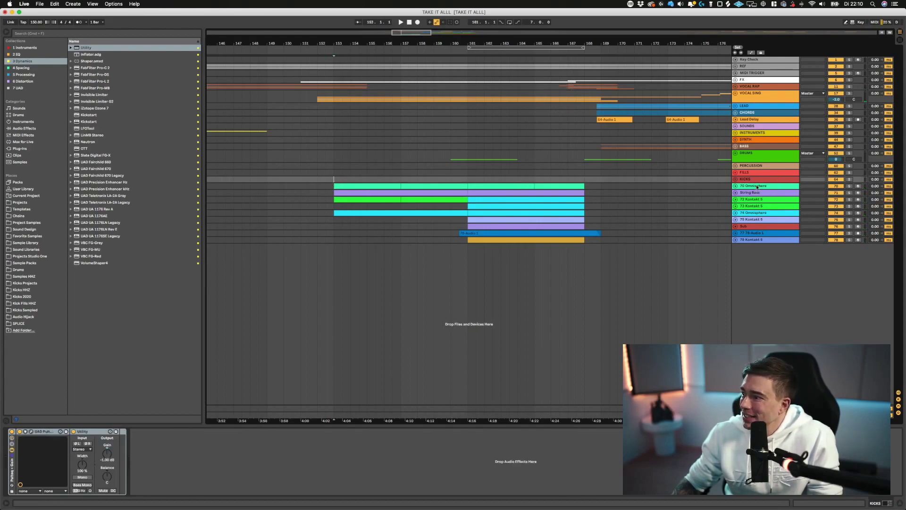
- Group the nine instrument tracks from 70 Omnisphere through 78 Kontakt 5
click(757, 186)
shift+click(765, 240)
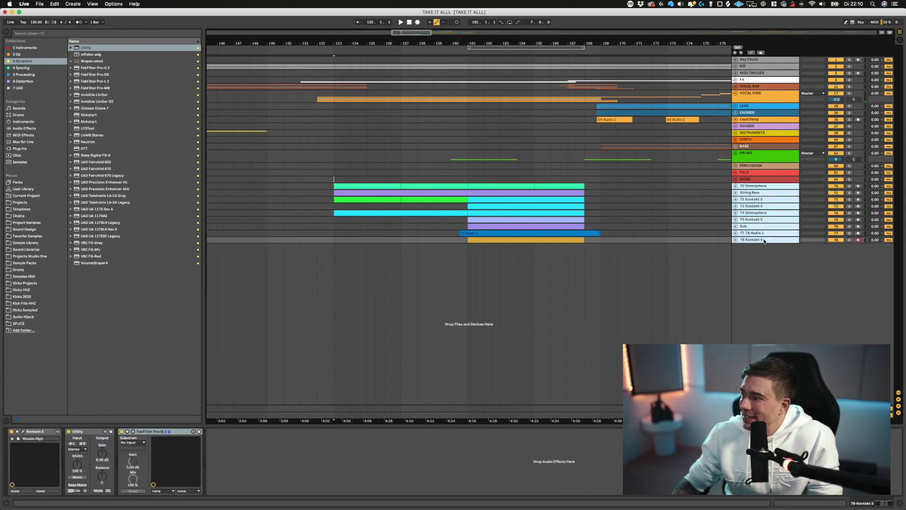
key(super+s)
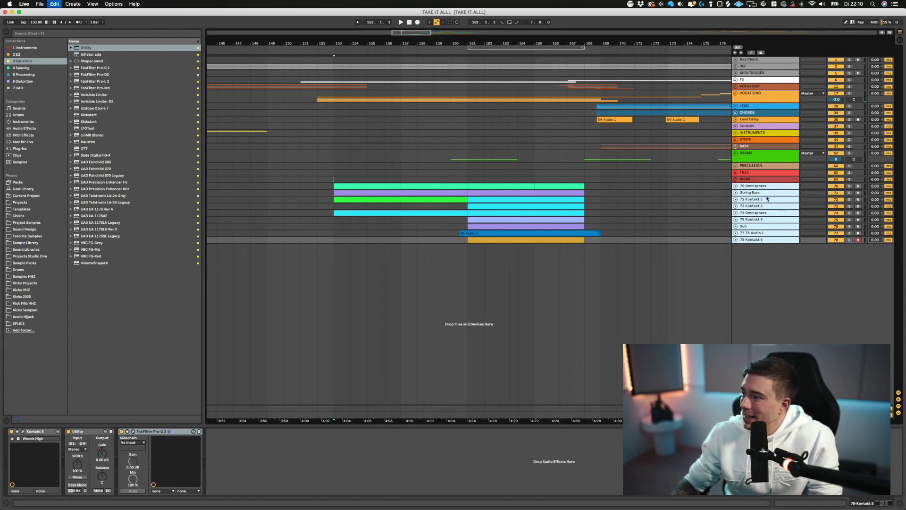
key(super+g)
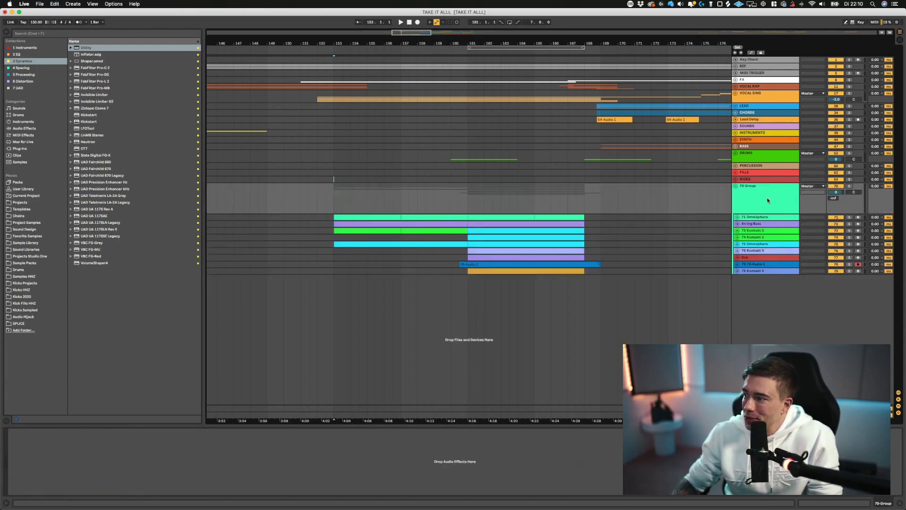
- Play the song from bar 153 and adjust the 70 Group volume to about -1 dB
click(767, 200)
key(space)
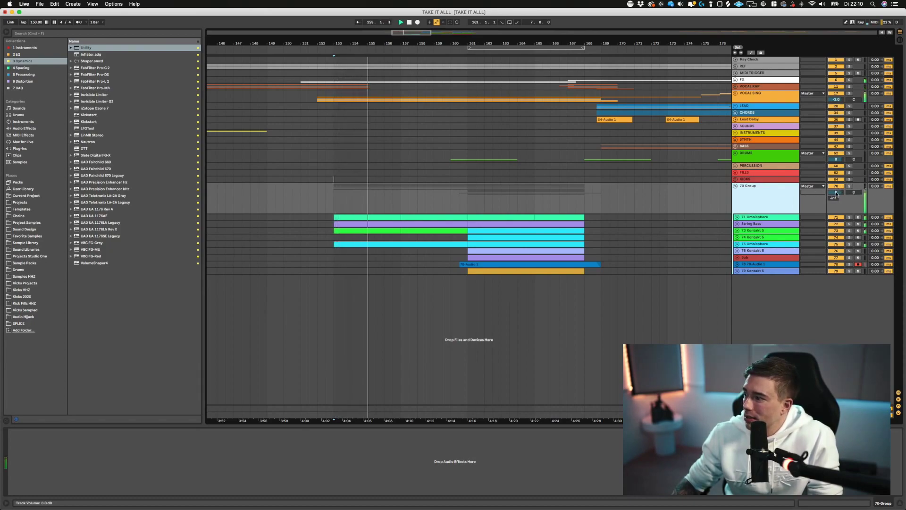
drag(837, 194, 836, 199)
click(779, 197)
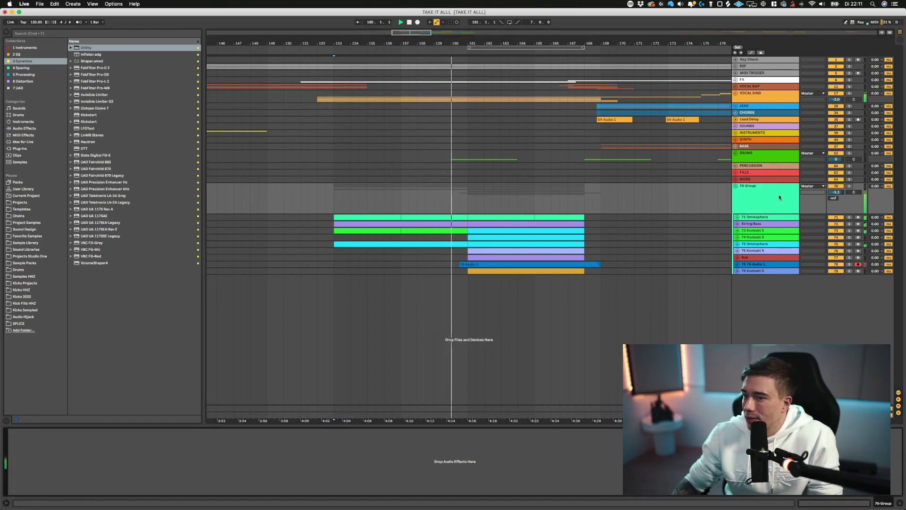
click(25, 48)
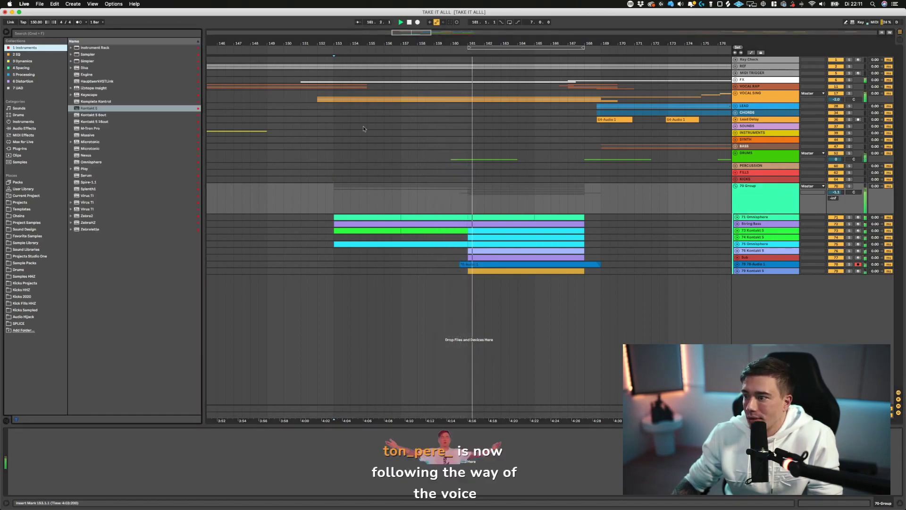
click(835, 192)
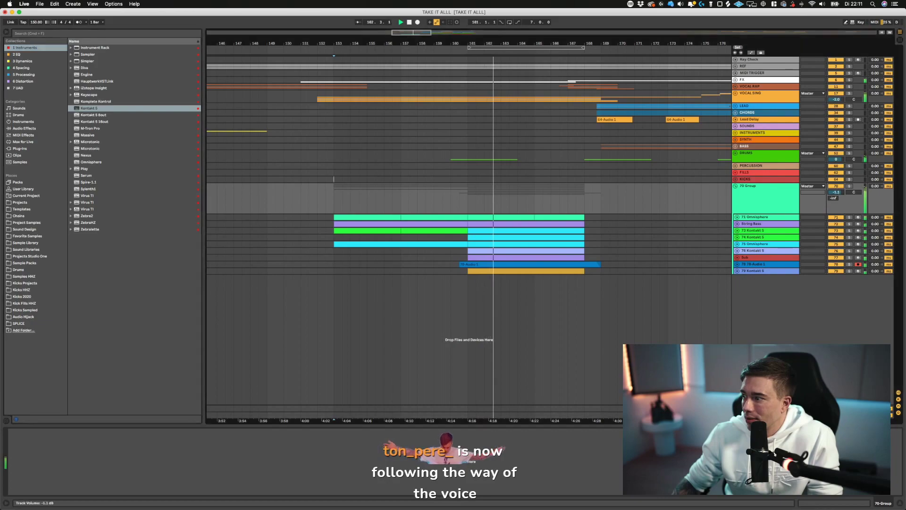
drag(835, 192, 836, 192)
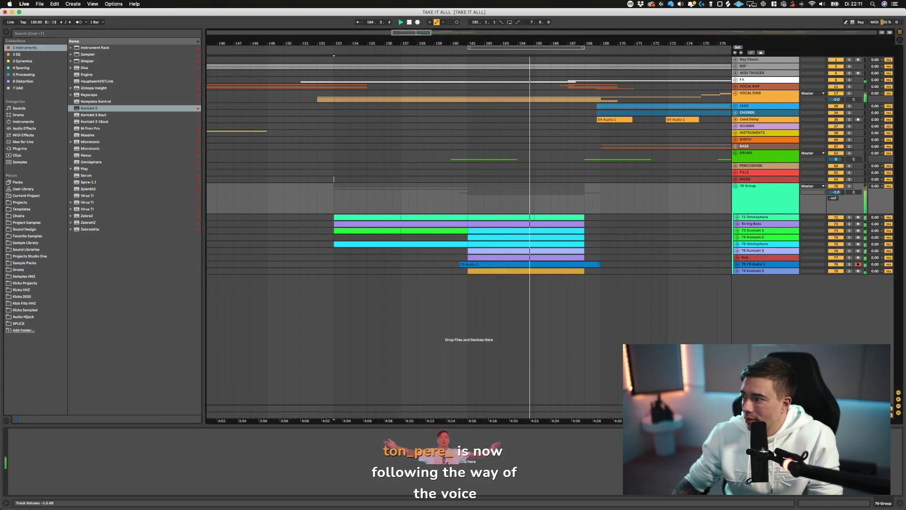
click(779, 194)
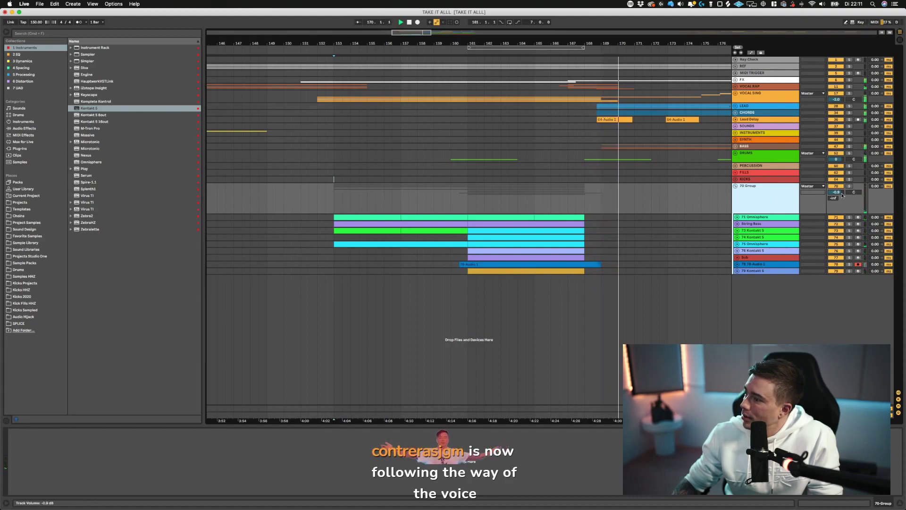
drag(841, 195, 842, 196)
- Stop playback near bar 165 and try to add FabFilter Pro-Q 3 to the 70 Group
click(542, 201)
key(space)
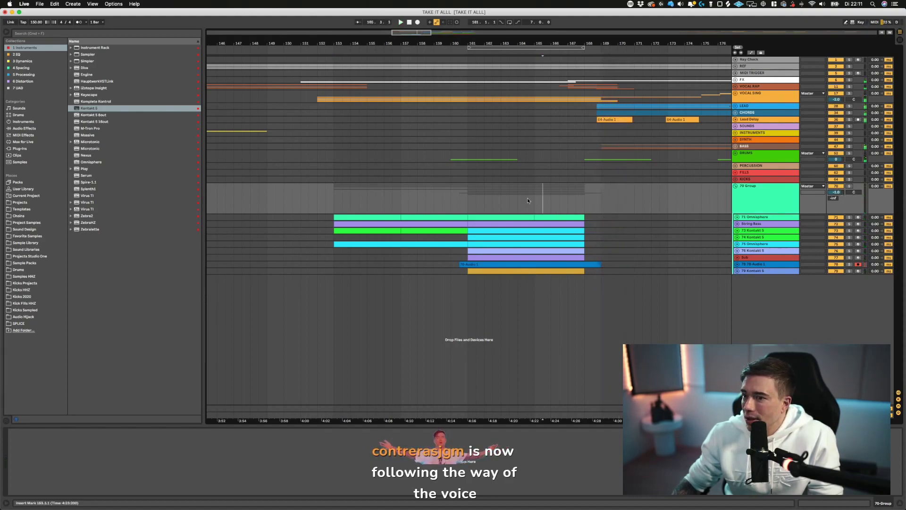
click(27, 54)
drag(95, 74, 550, 186)
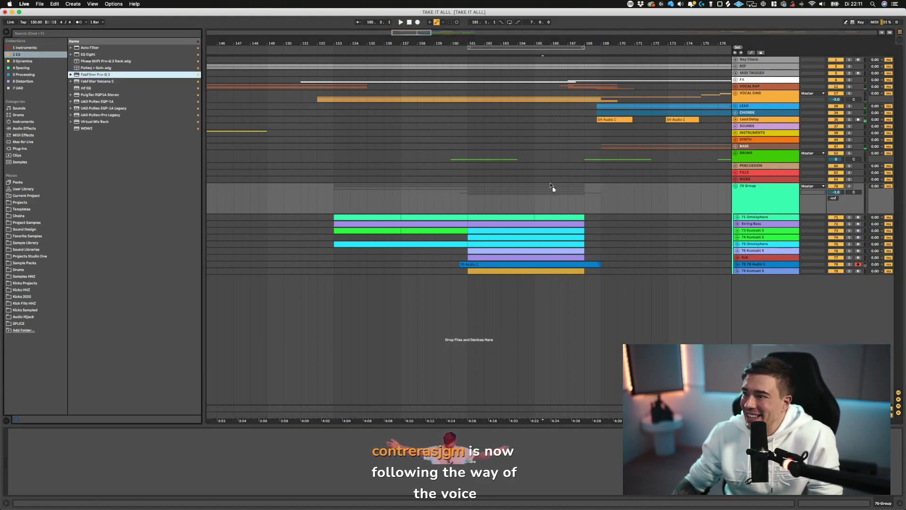
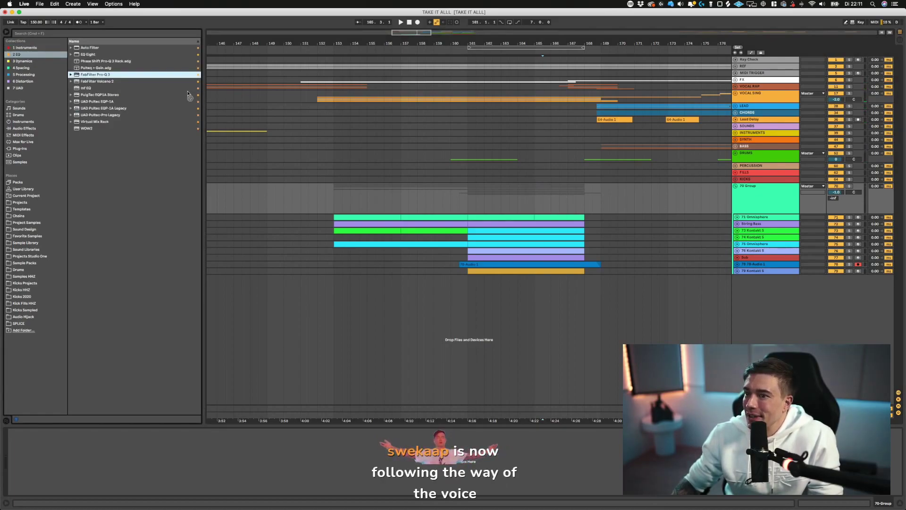
- Unfold the 71 Omnisphere track, toggle its solo, and briefly inspect the String Bass track's notes
click(808, 219)
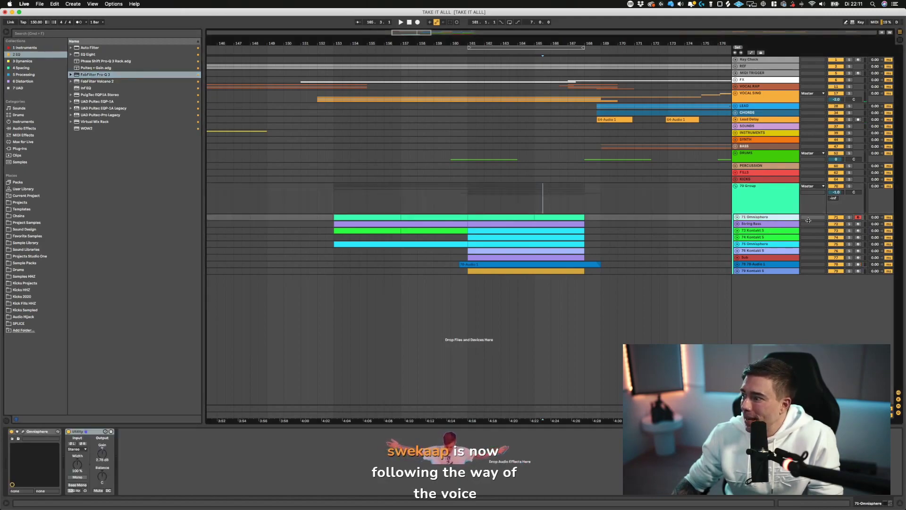
click(736, 217)
click(849, 218)
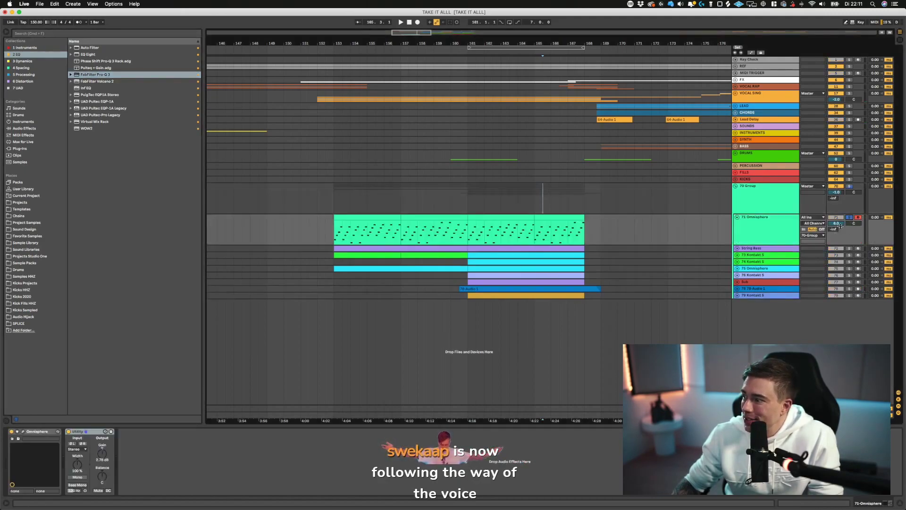
click(850, 218)
click(737, 248)
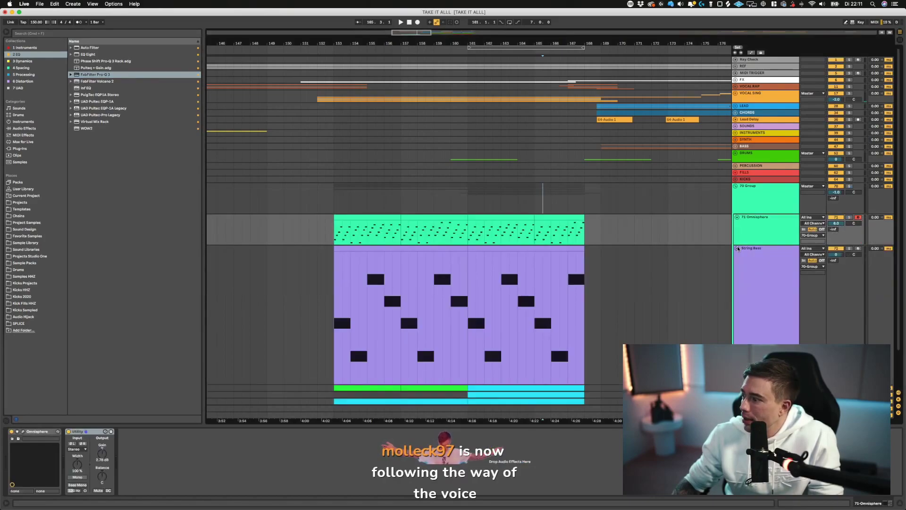
click(737, 248)
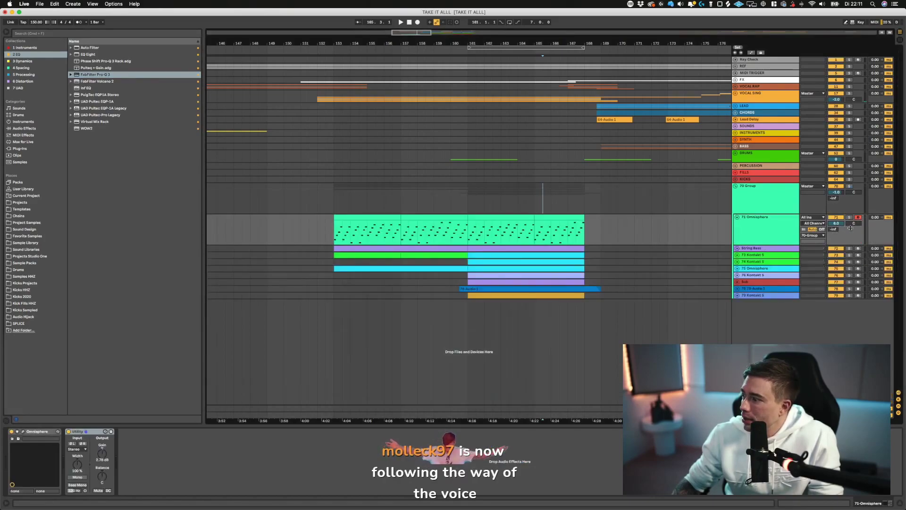
- Move the Sub track out of the 70 Group to the end of the track list and play briefly
click(751, 282)
drag(754, 283, 756, 310)
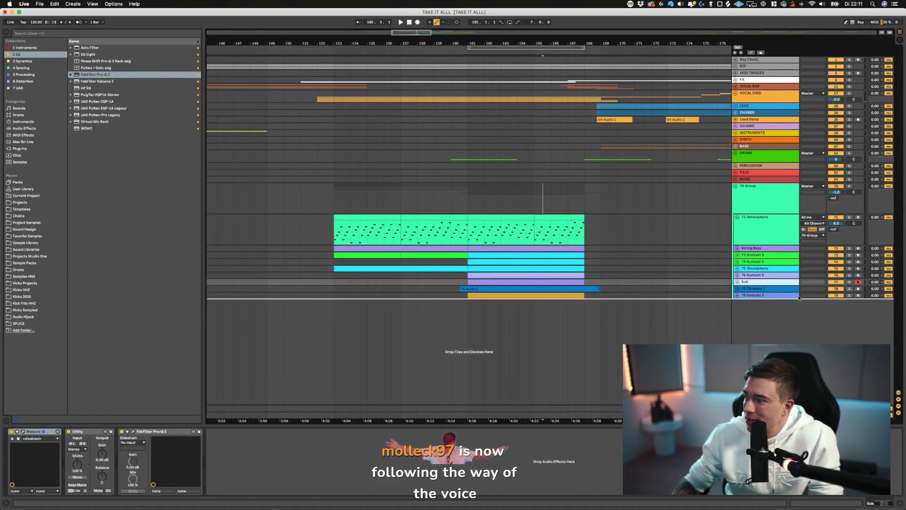
drag(820, 295, 825, 295)
key(space)
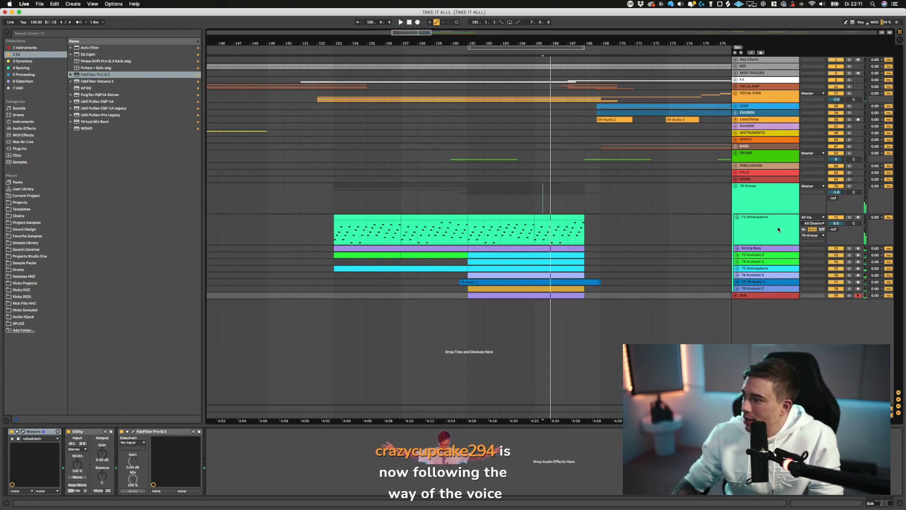
- Play from bar 153 and solo individual Kontakt and Omnisphere tracks in the 70 Group to identify their sounds
click(757, 256)
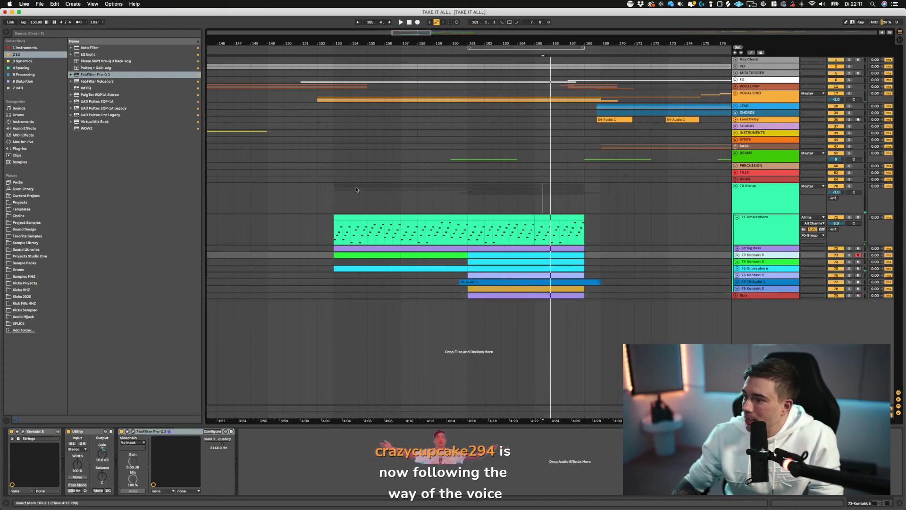
click(380, 216)
click(778, 256)
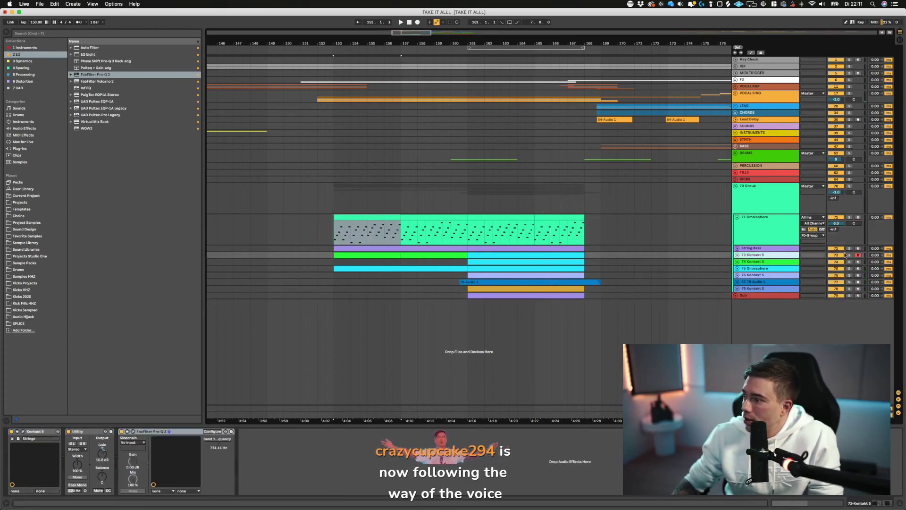
key(space)
click(850, 262)
click(850, 262)
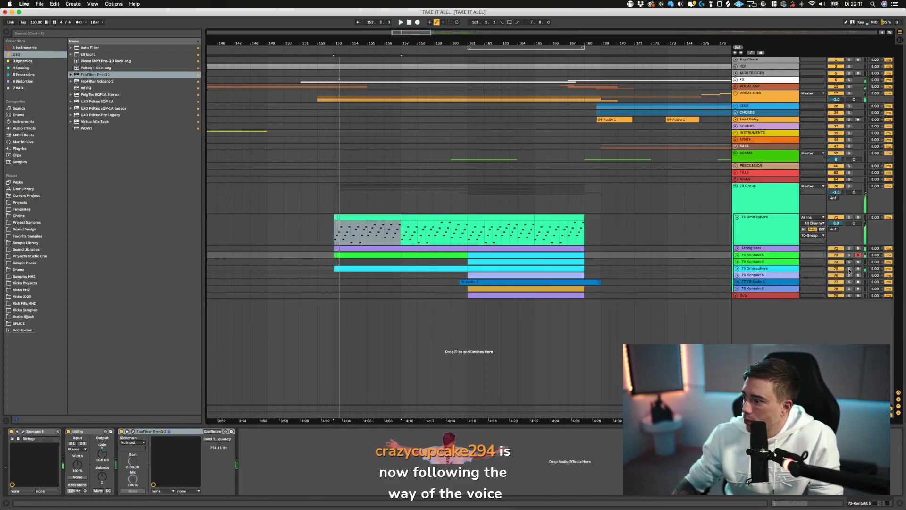
click(849, 268)
key(space)
key(space)
click(849, 268)
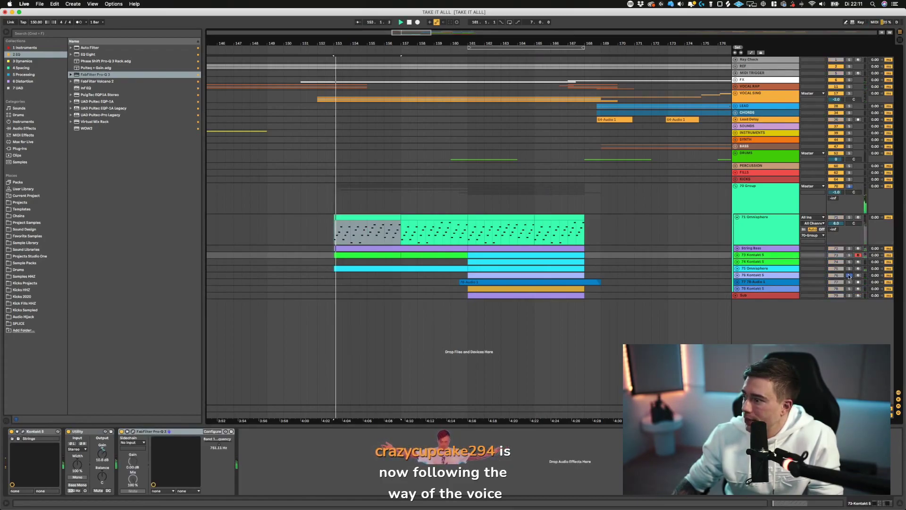
- Check the 71 Omnisphere track in solo and move it out of the 70 Group to just above the Sub track
click(849, 218)
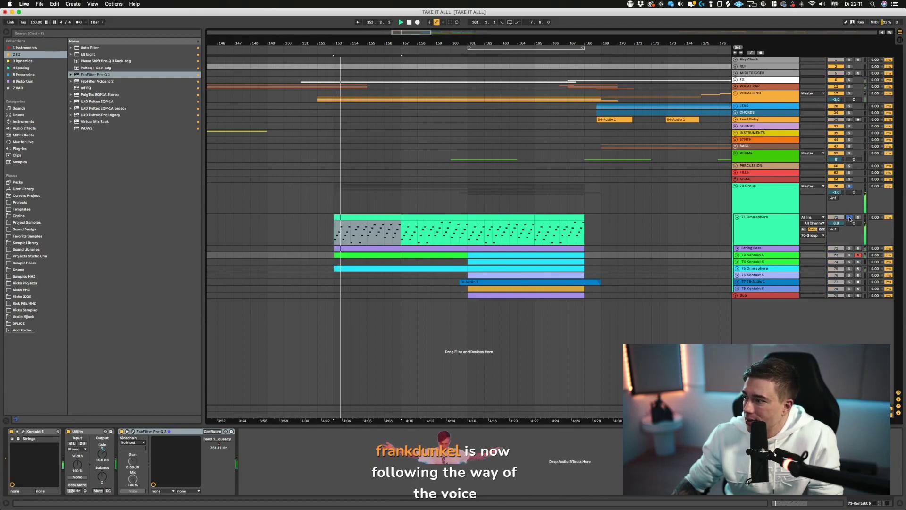
click(849, 218)
drag(748, 221, 750, 293)
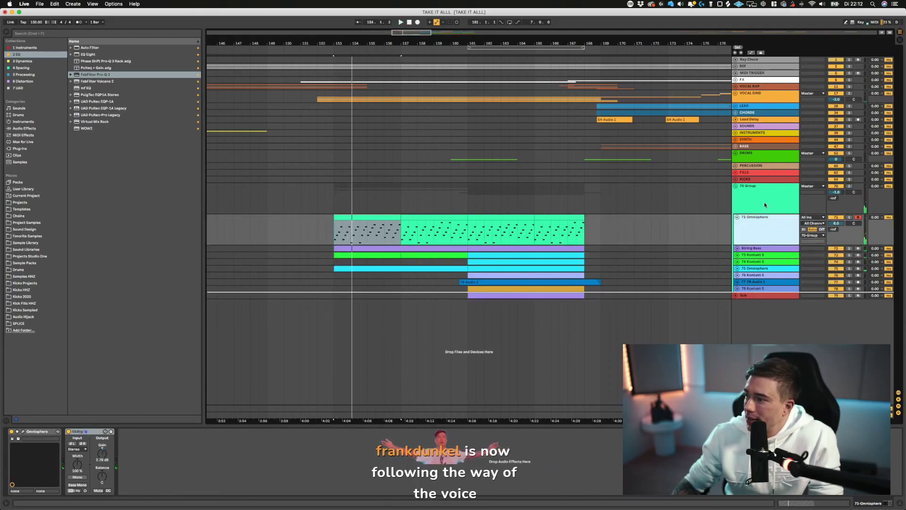
click(747, 196)
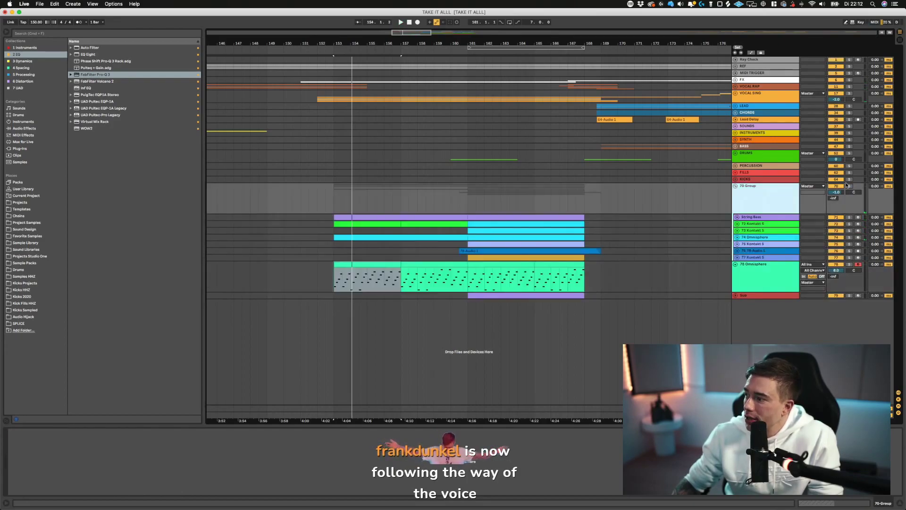
- Solo the 70 Group and play it from bar 161
click(848, 186)
key(space)
click(467, 203)
key(space)
key(space)
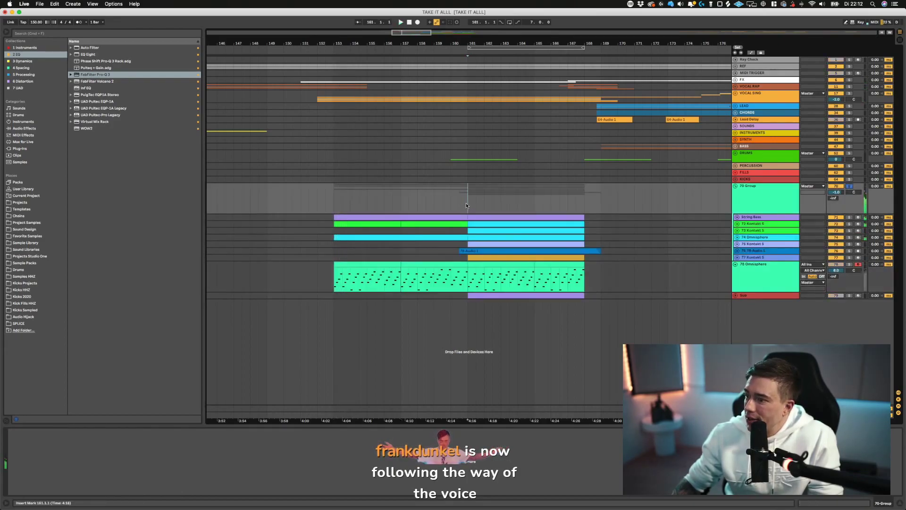
- Add FabFilter Pro-Q 3 to the 70 Group
click(765, 193)
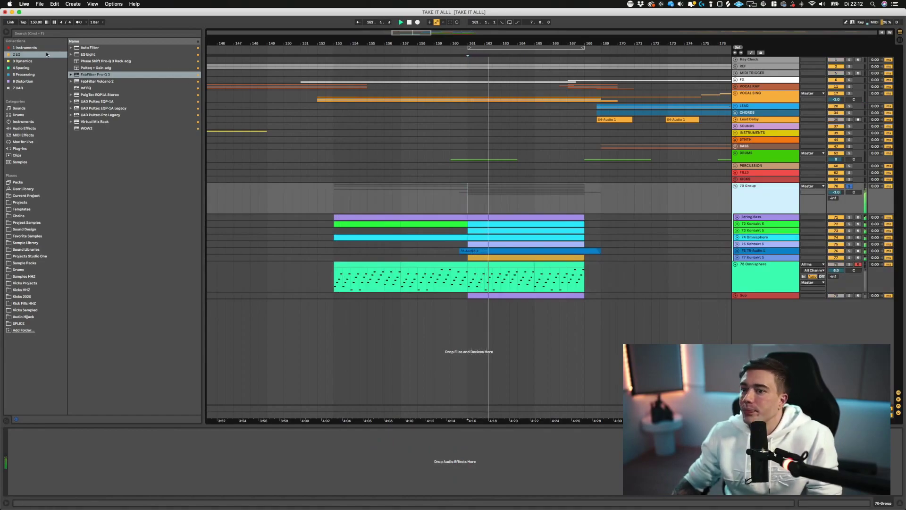
click(92, 76)
drag(92, 77, 546, 200)
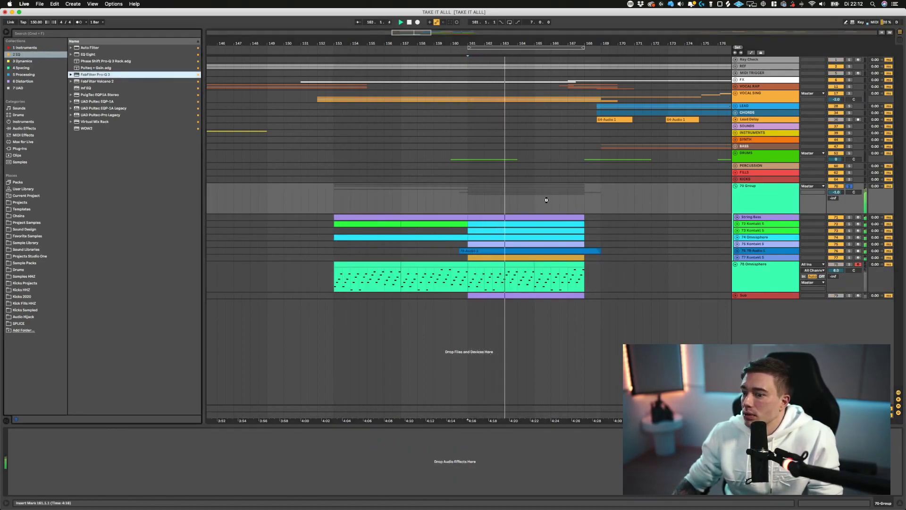
drag(510, 231, 511, 232)
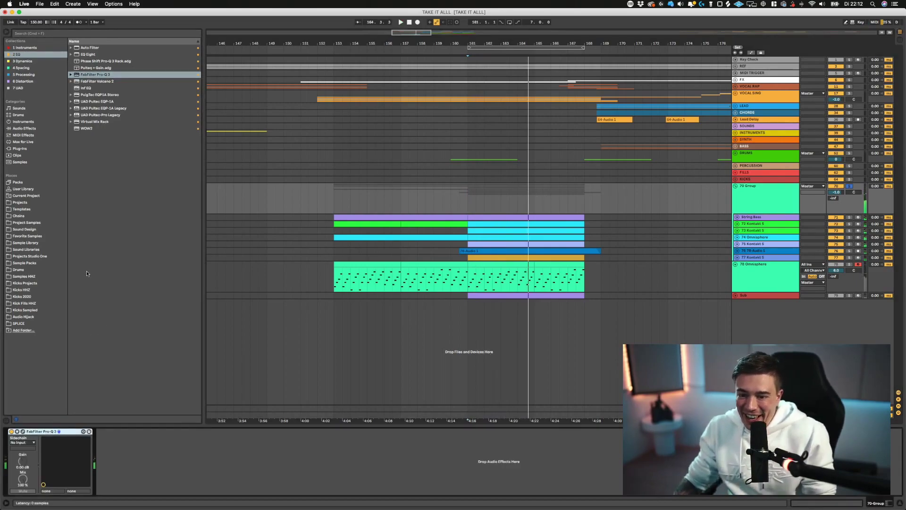
- Replace FabFilter Pro-Q 3 on the 70 Group with Endless Smile from the 5 Processing collection, and save the set
key(Delete)
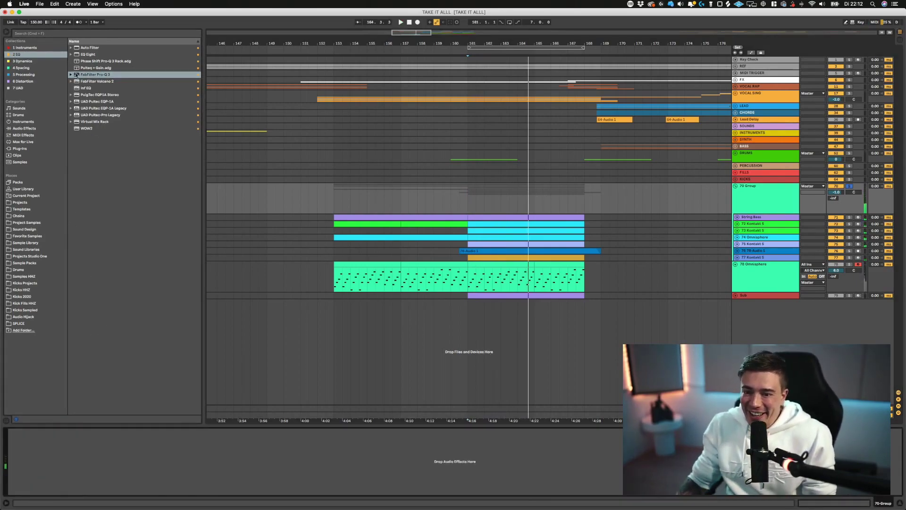
click(23, 61)
click(24, 129)
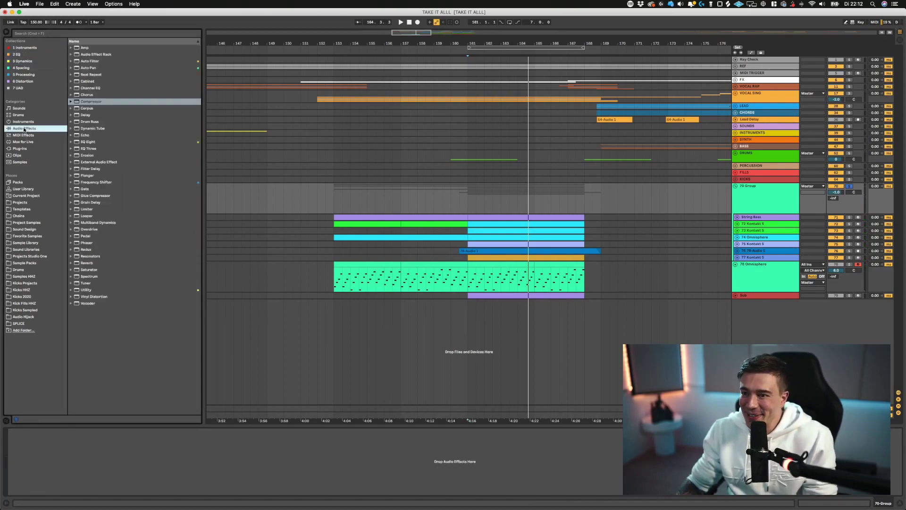
click(23, 55)
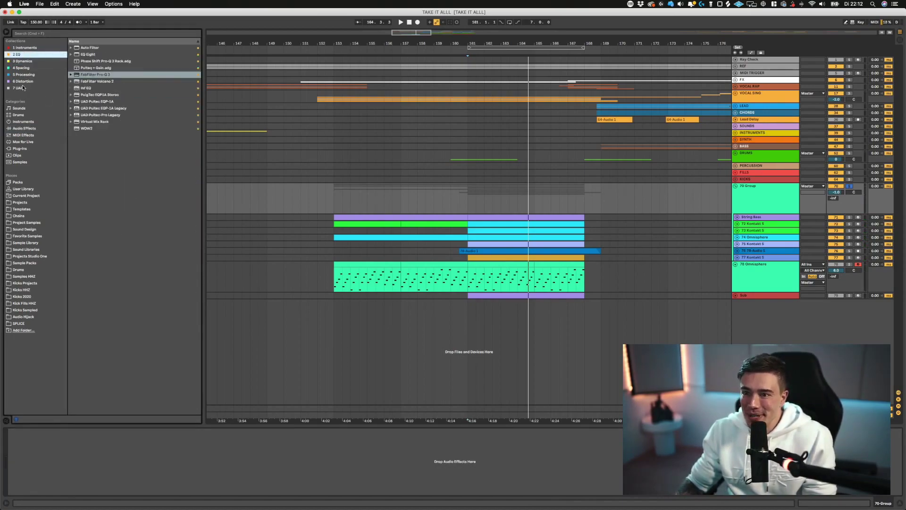
click(23, 68)
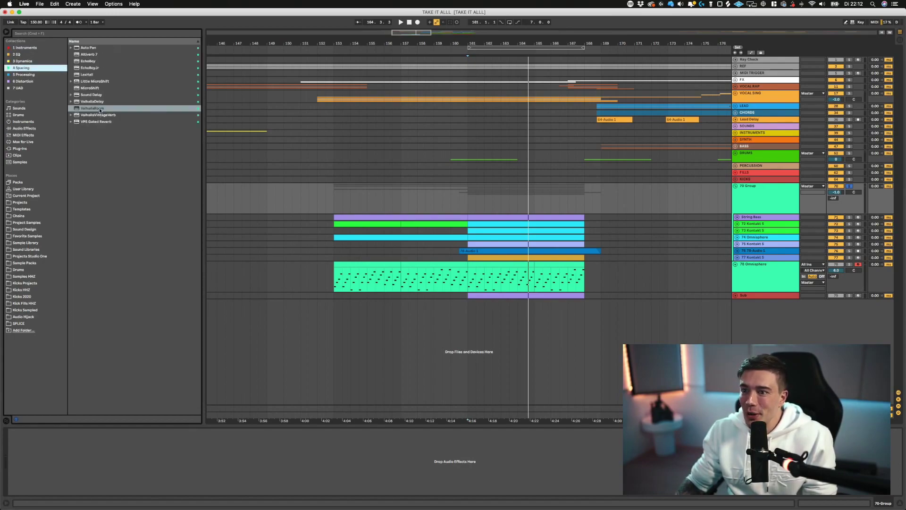
click(46, 75)
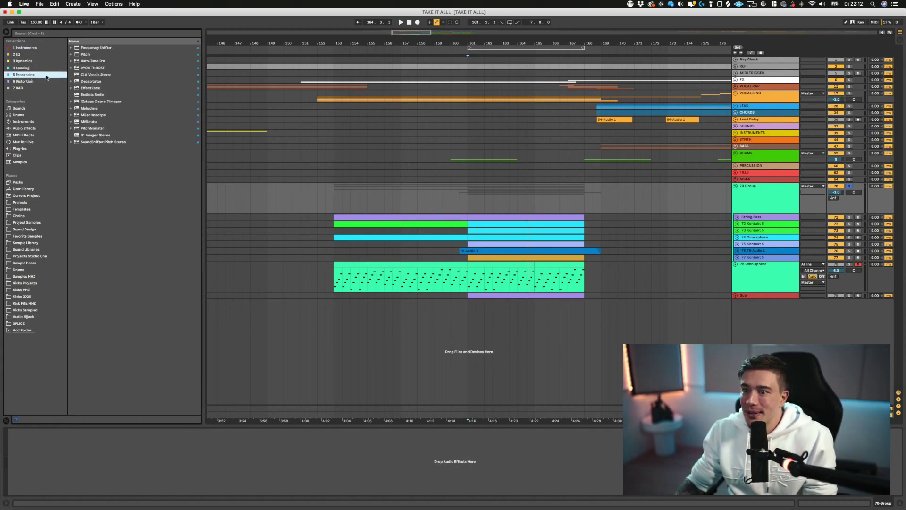
click(93, 94)
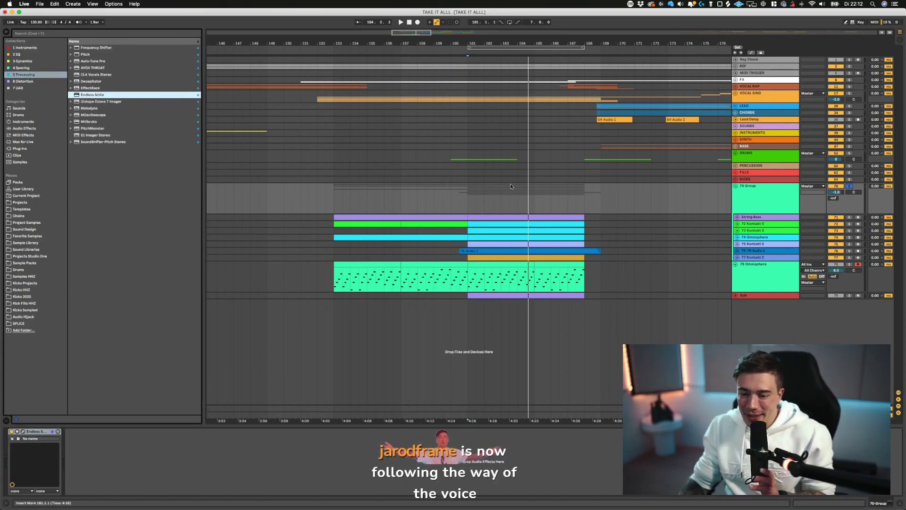
scroll(511, 186, left, 1)
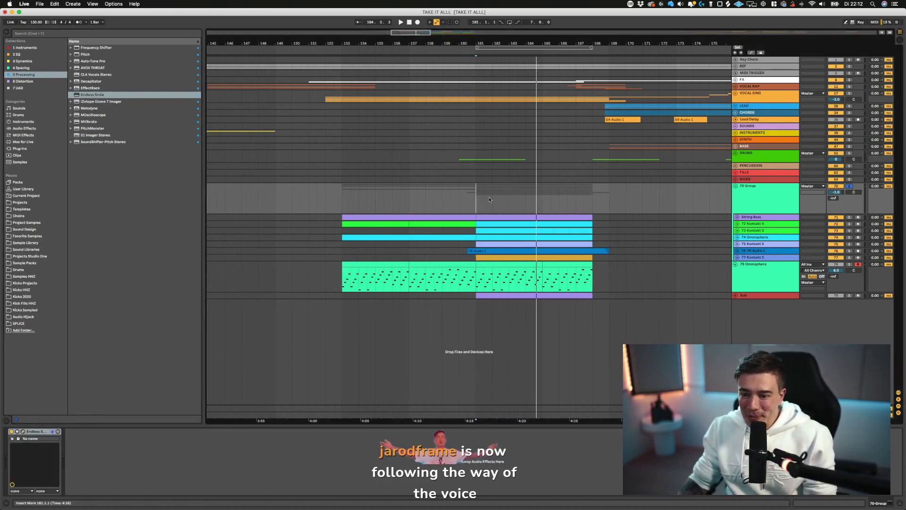
key(super+s)
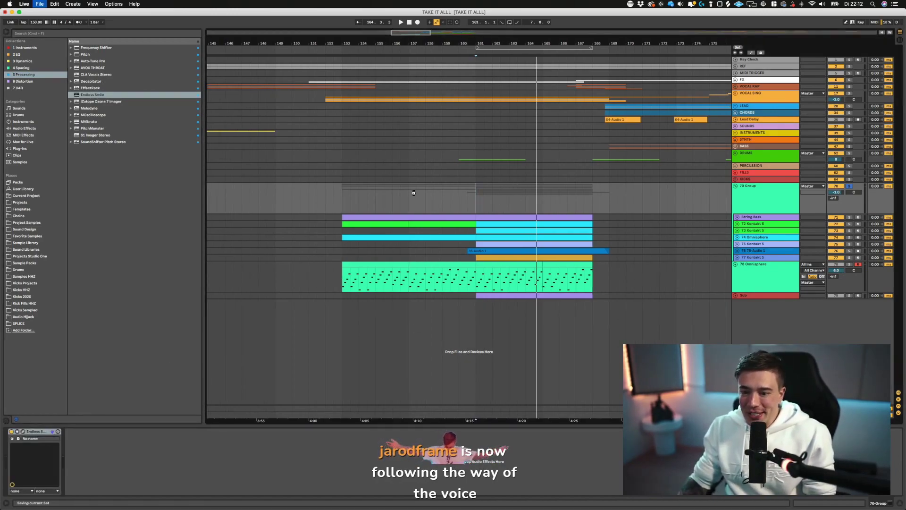
- Open the Endless Smile window, move it below the group's tracks and try its Intensity while playing from bar 161
click(23, 432)
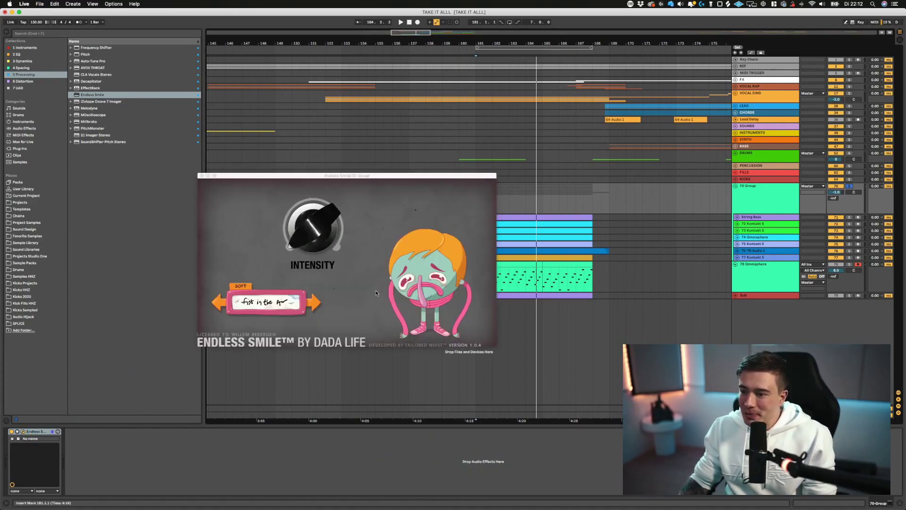
drag(335, 178, 472, 303)
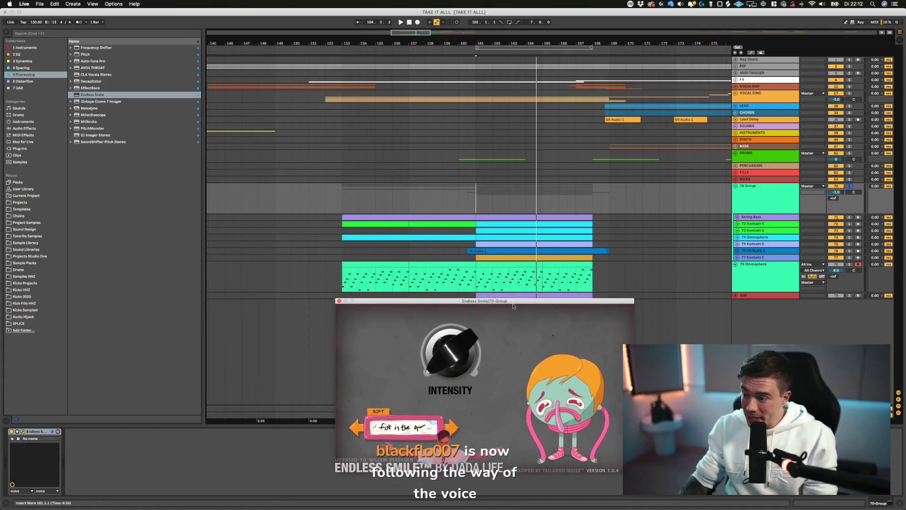
drag(456, 355, 449, 401)
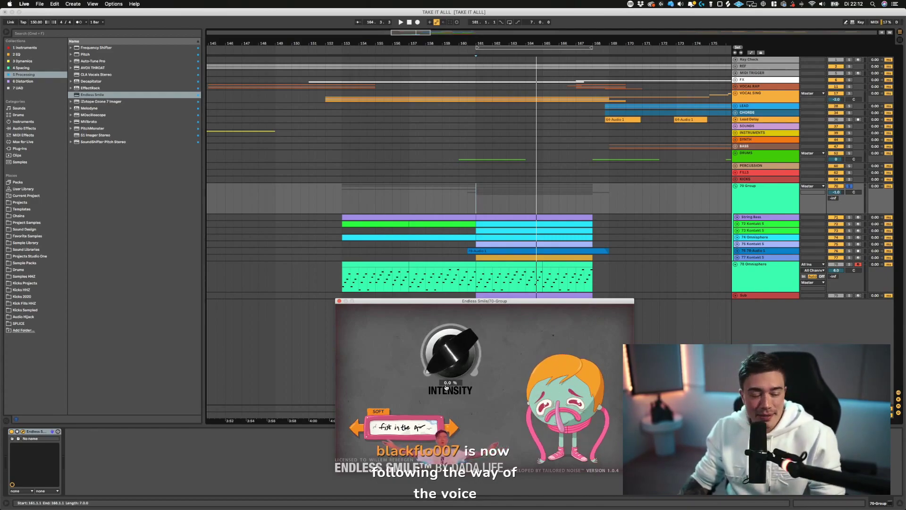
key(space)
mouse_move(451, 362)
mouse_down()
mouse_move(443, 275)
mouse_move(449, 368)
mouse_up()
key(space)
key(space)
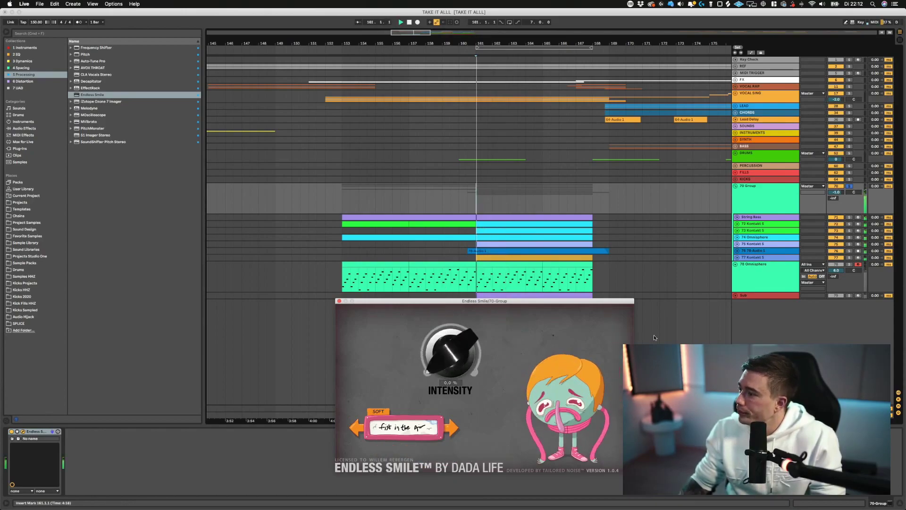
- Unfold the 70 Group's tracks to check their sends, set the 77 Kontakt 5 track's A-Reverb send to -inf dB, and fold the tracks again
click(849, 187)
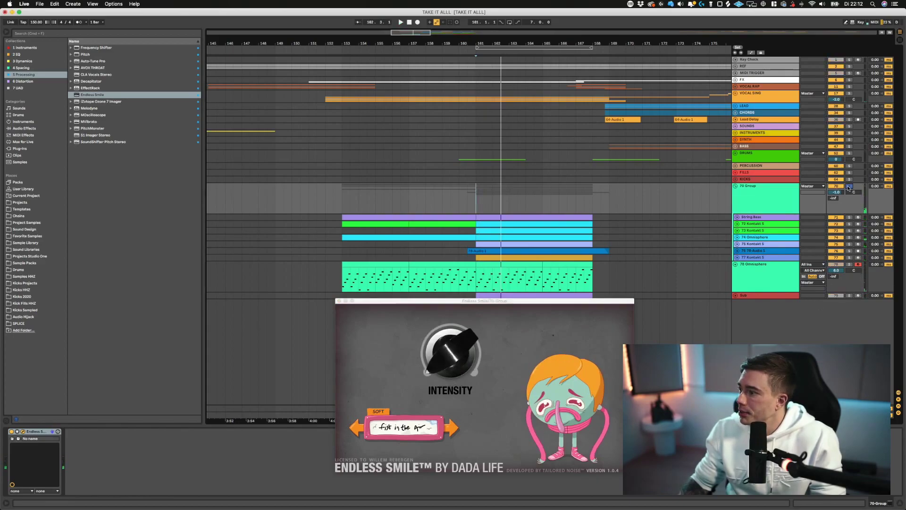
click(737, 218)
click(737, 218)
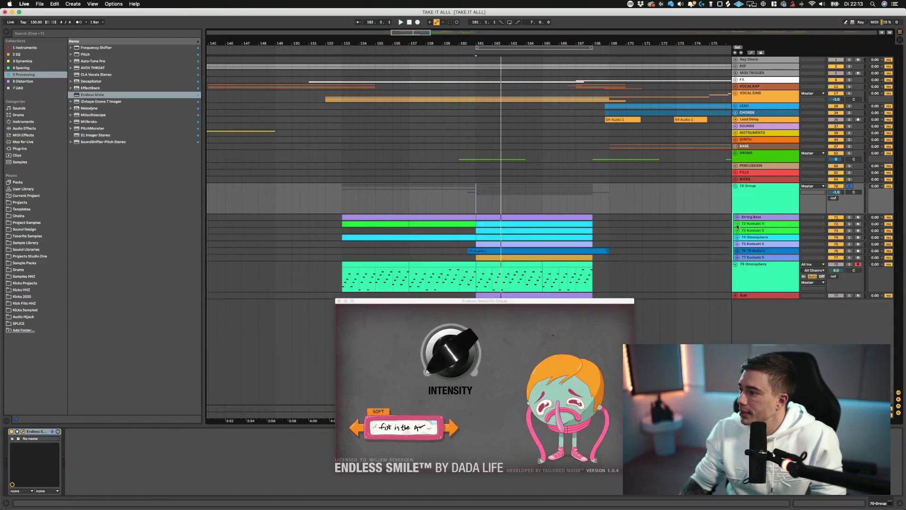
click(737, 224)
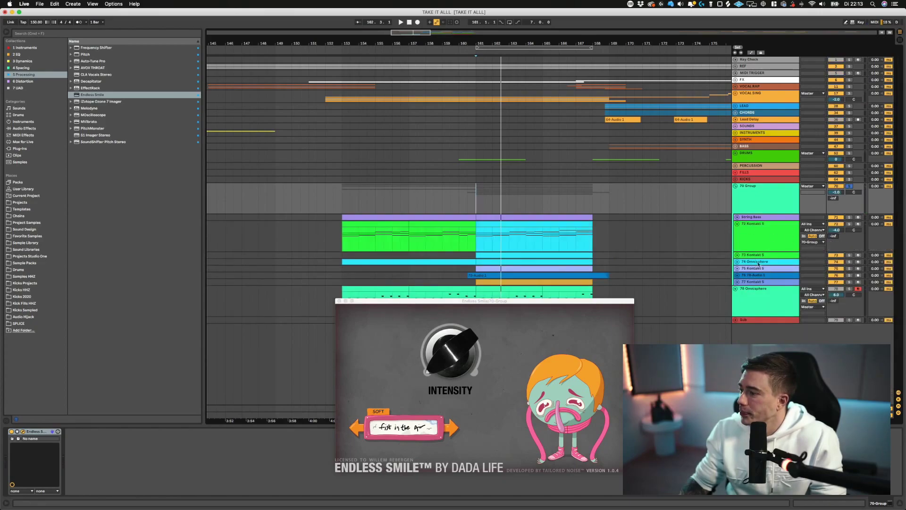
click(737, 255)
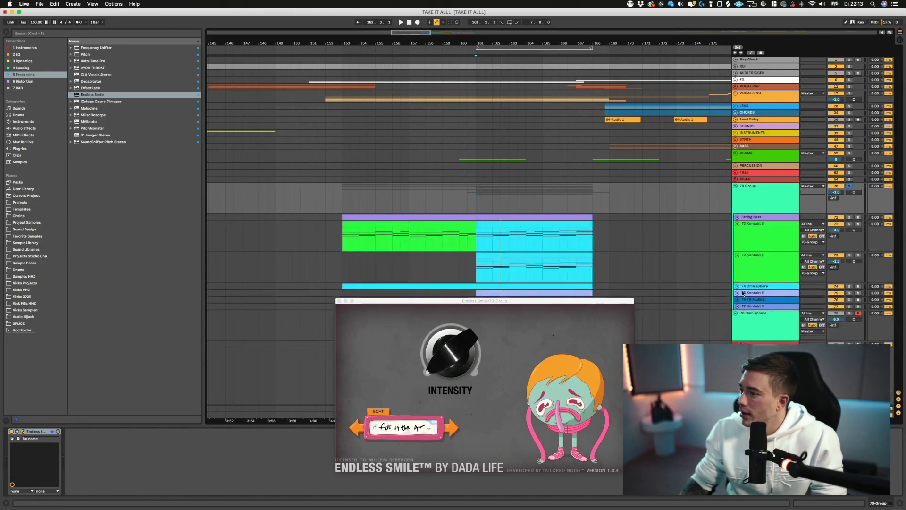
click(736, 286)
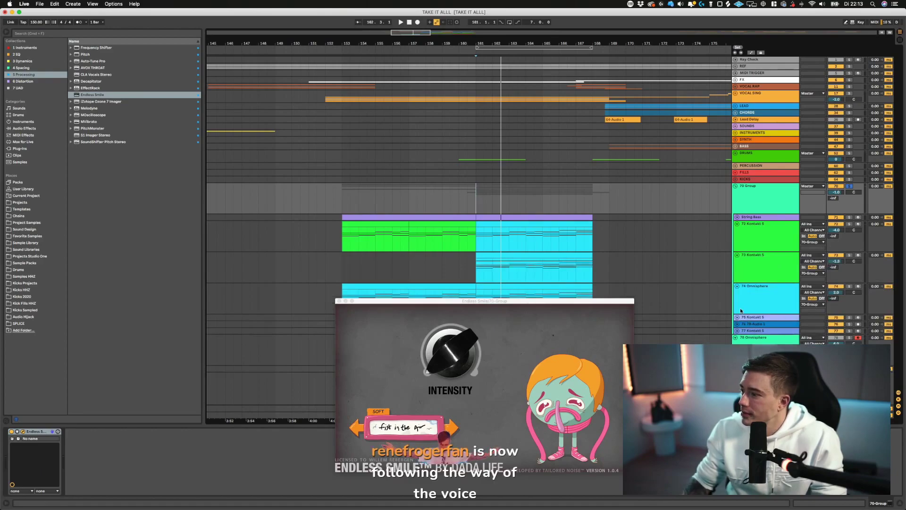
click(737, 286)
click(737, 293)
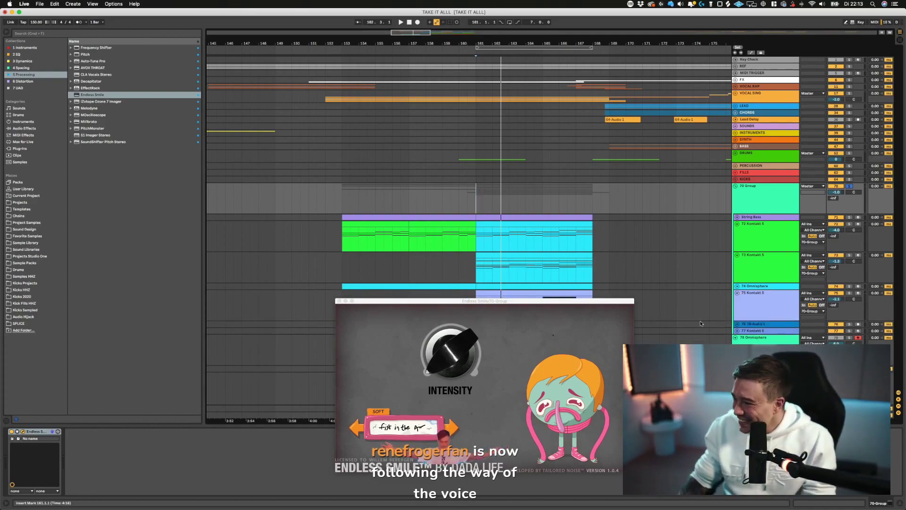
click(737, 324)
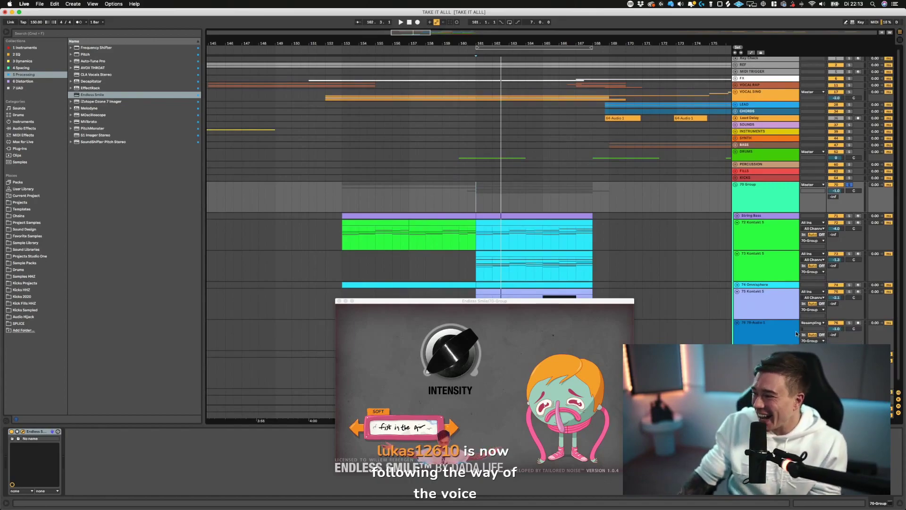
scroll(755, 332, down, 3)
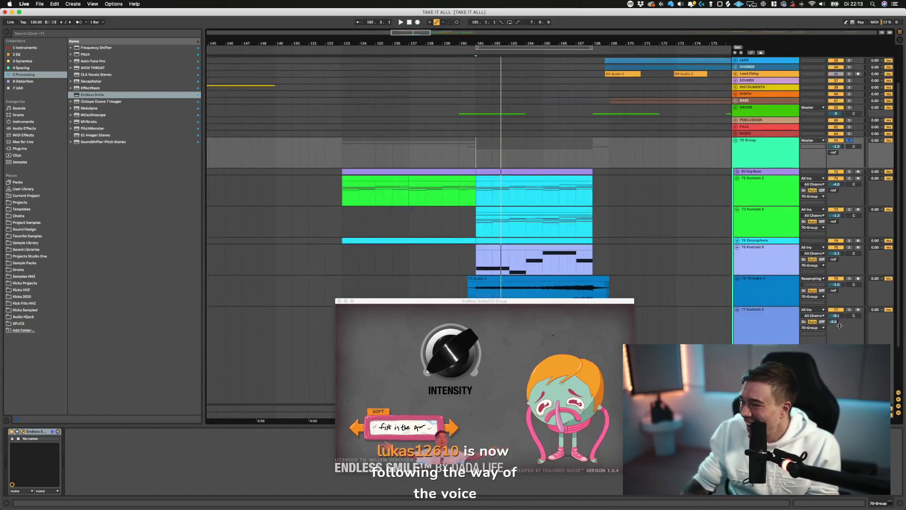
drag(836, 323, 836, 330)
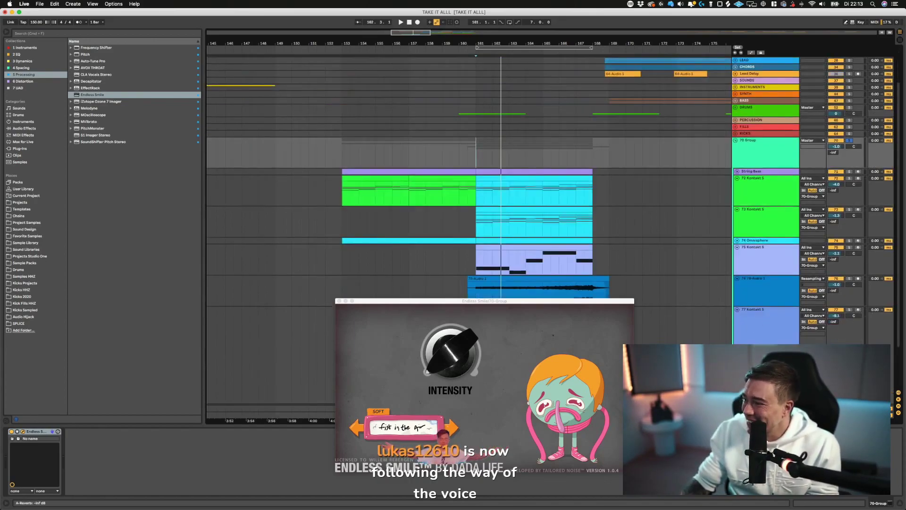
click(737, 310)
alt+click(736, 247)
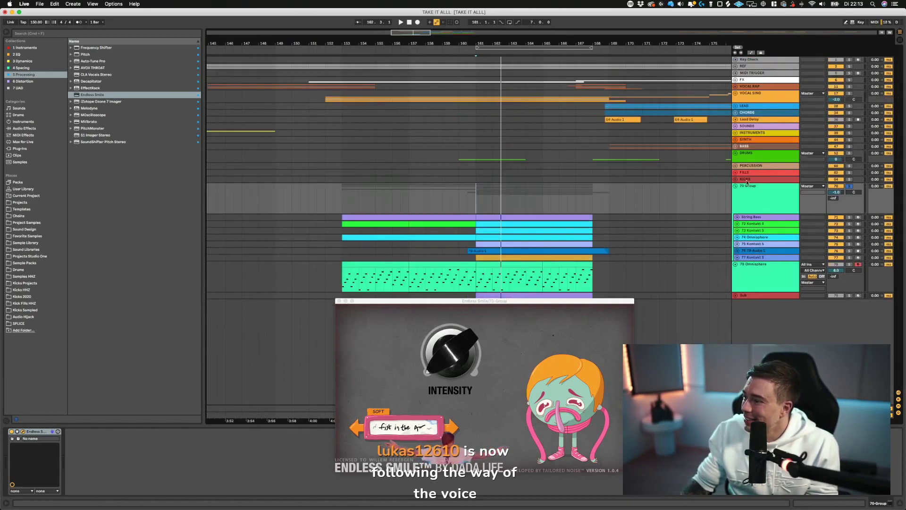
- Play from bar 161 with Endless Smile's Intensity raised, and unfold all the 70 Group's tracks to examine their reverb sends
key(space)
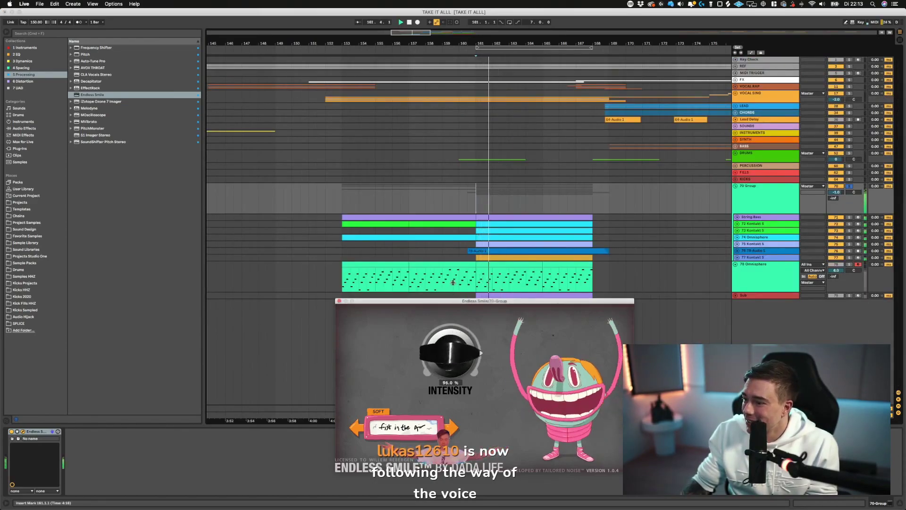
alt+click(736, 217)
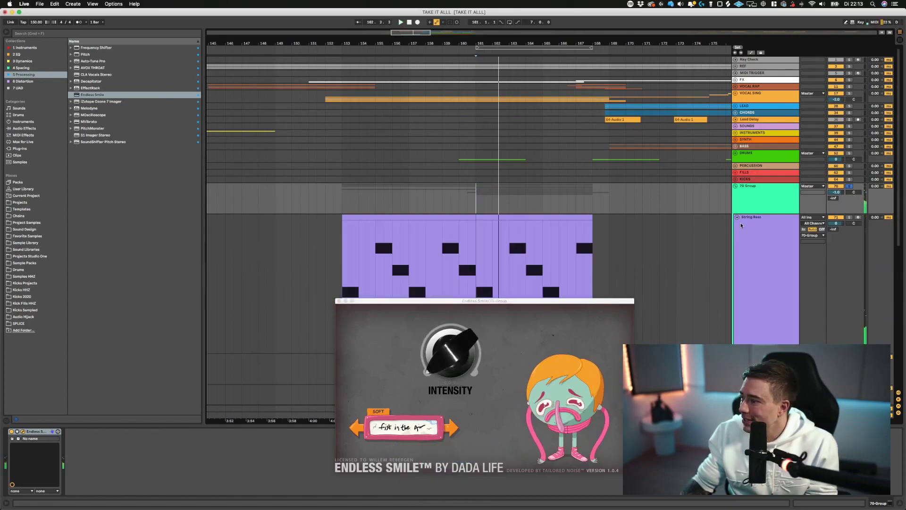
scroll(833, 289, down, 5)
scroll(832, 289, down, 3)
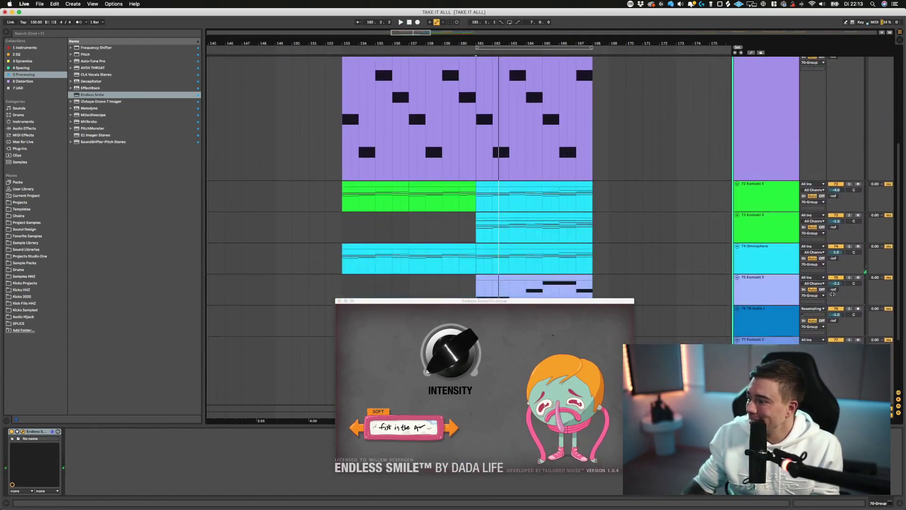
scroll(823, 327, up, 5)
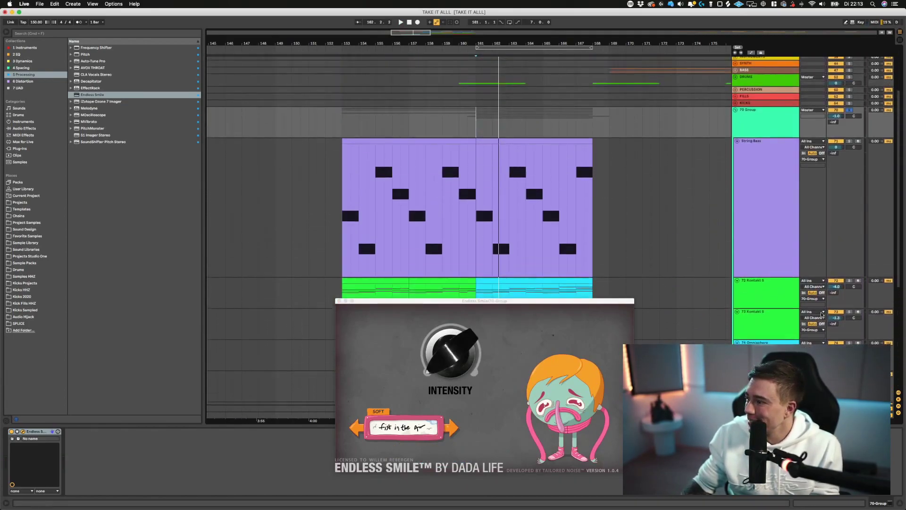
- Audition Endless Smile at high Intensity on the soloed 70 Group, switch its preset to NO LIMIT and set Intensity to 0%
key(space)
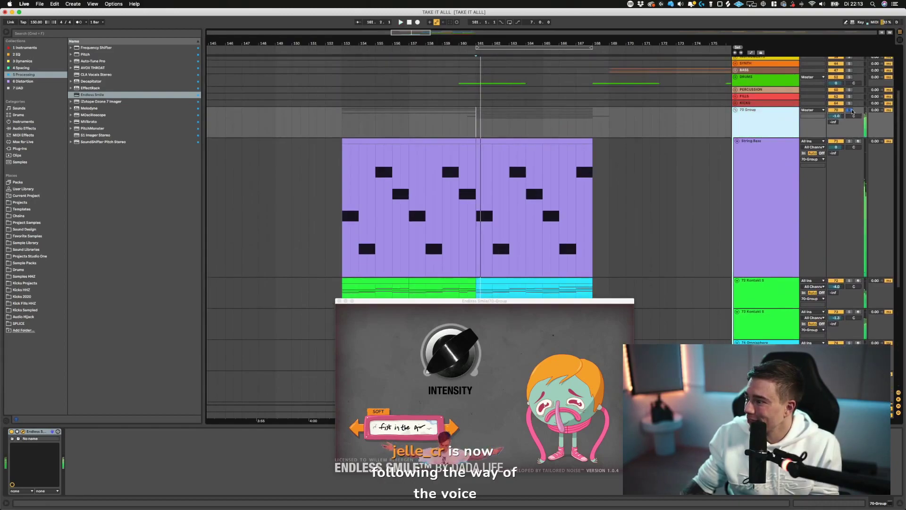
click(837, 110)
click(849, 110)
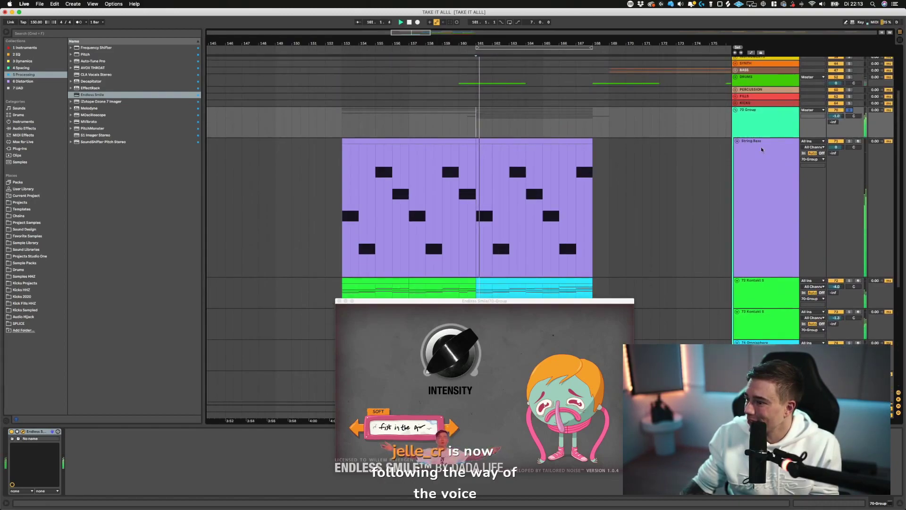
drag(451, 358, 451, 312)
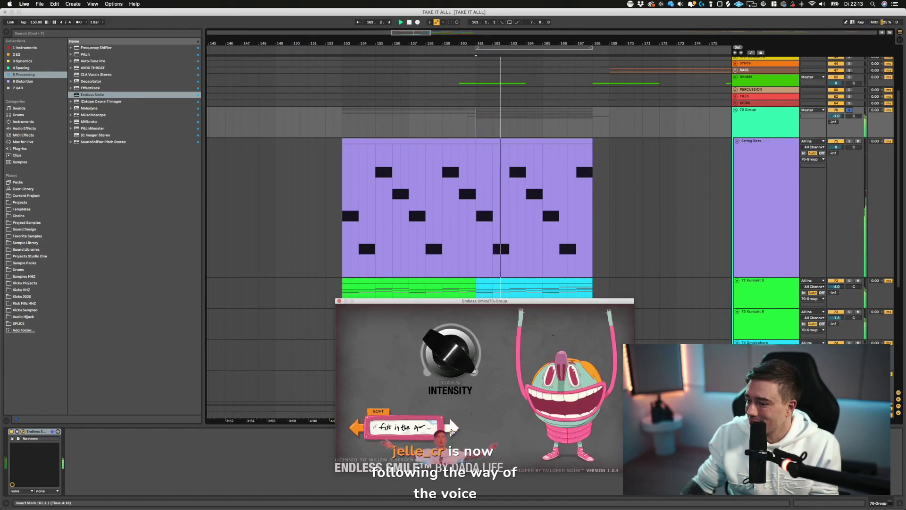
click(452, 431)
click(367, 432)
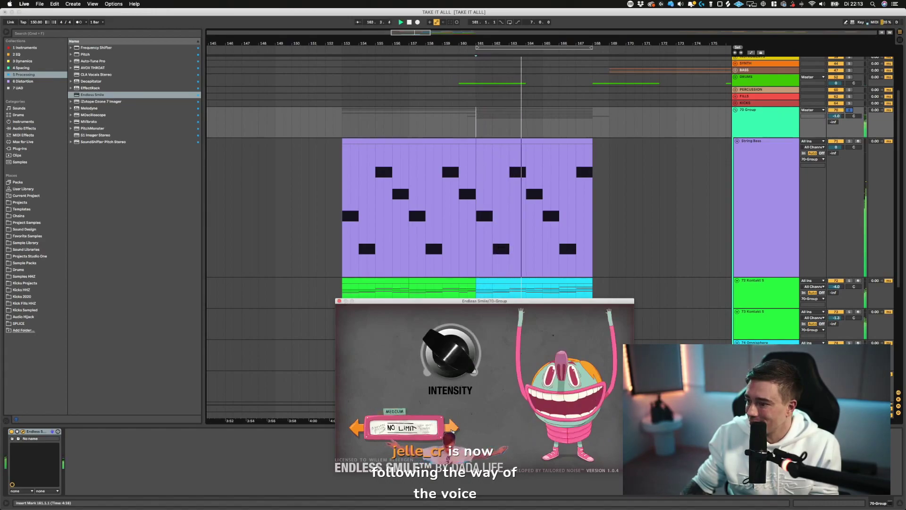
drag(450, 353, 449, 401)
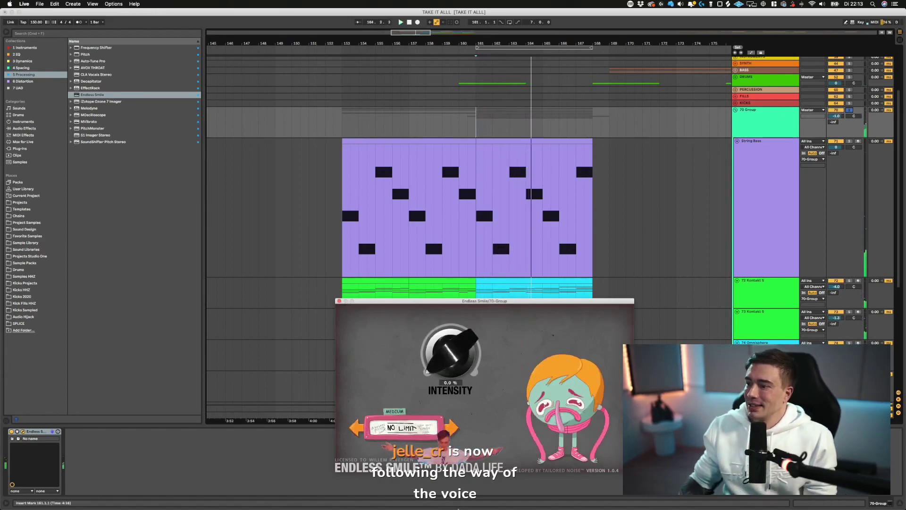
- Automate Endless Smile's Intensity on the 70 Group, ramping up from 0 just before bar 167 to bar 168, and play from bar 166
click(534, 116)
key(a)
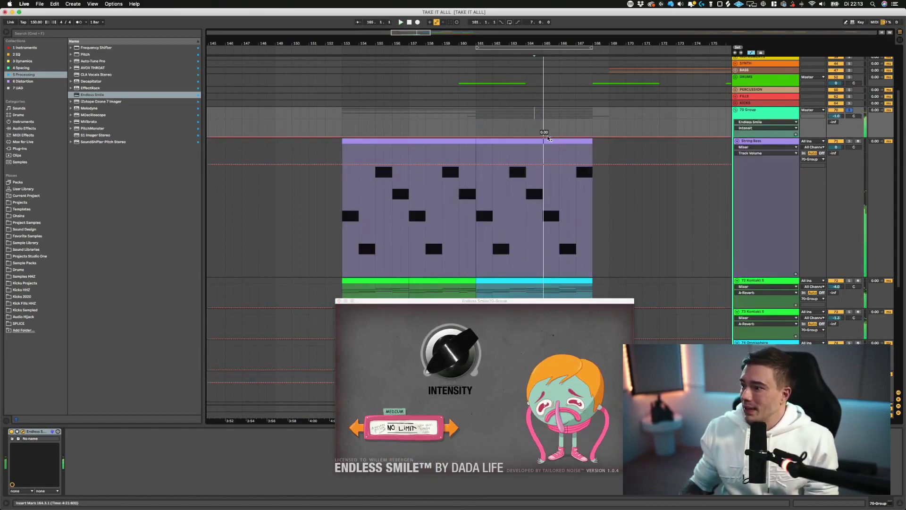
key(space)
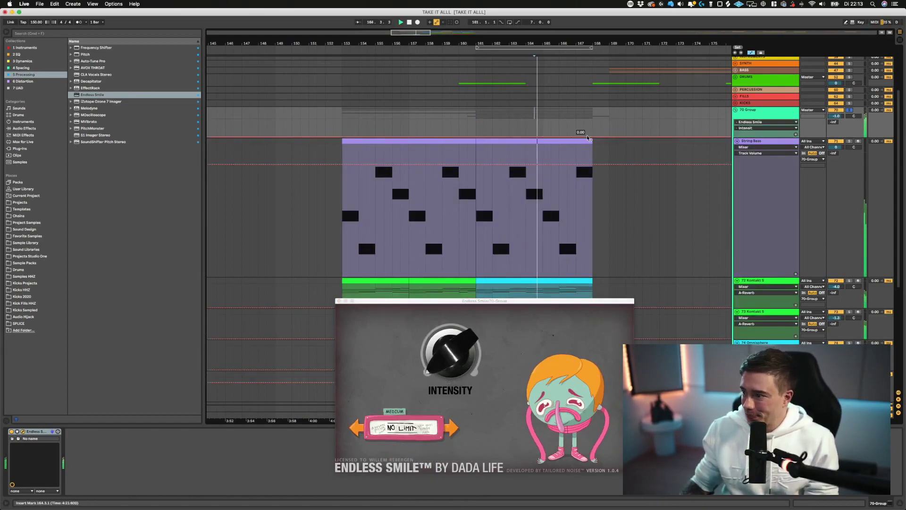
drag(593, 139, 589, 123)
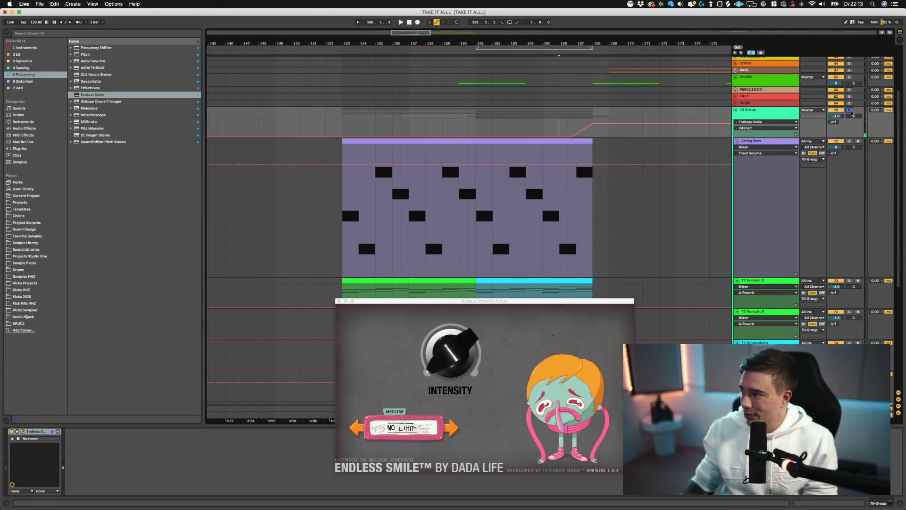
click(558, 137)
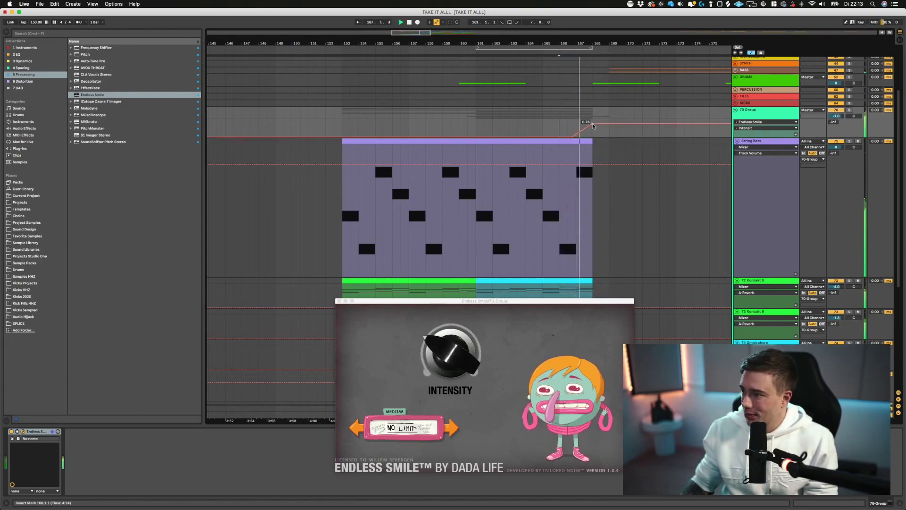
- Switch the 70 Group's Endless Smile preset to Helium Jumping and raise the end of its Intensity ramp at bar 168
drag(593, 125, 594, 123)
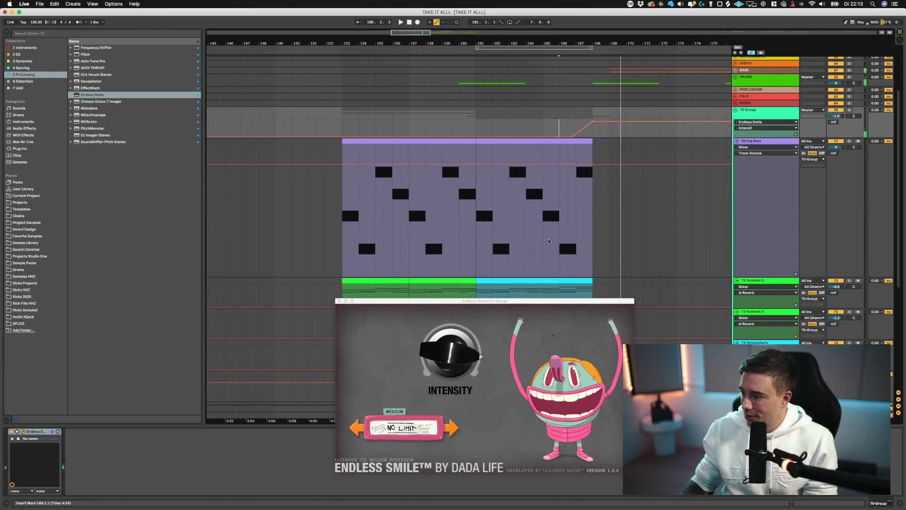
click(358, 431)
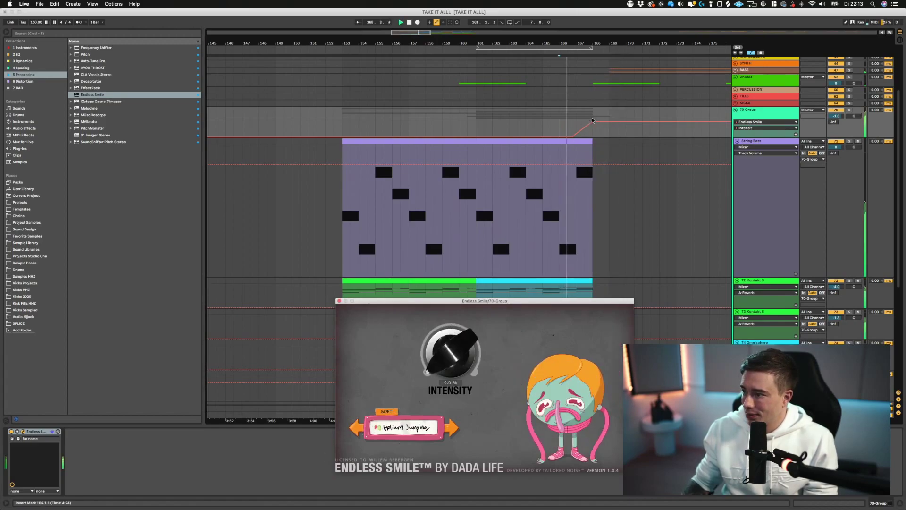
drag(592, 121, 593, 119)
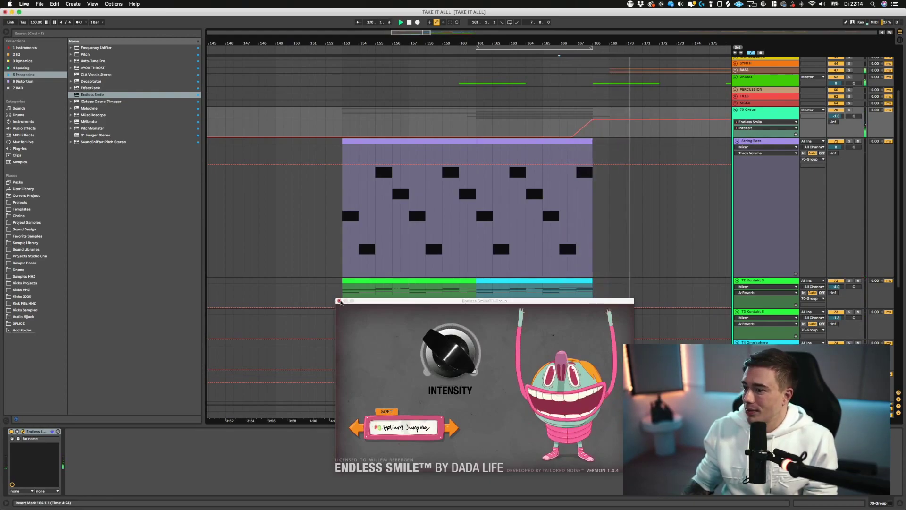
click(338, 301)
key(space)
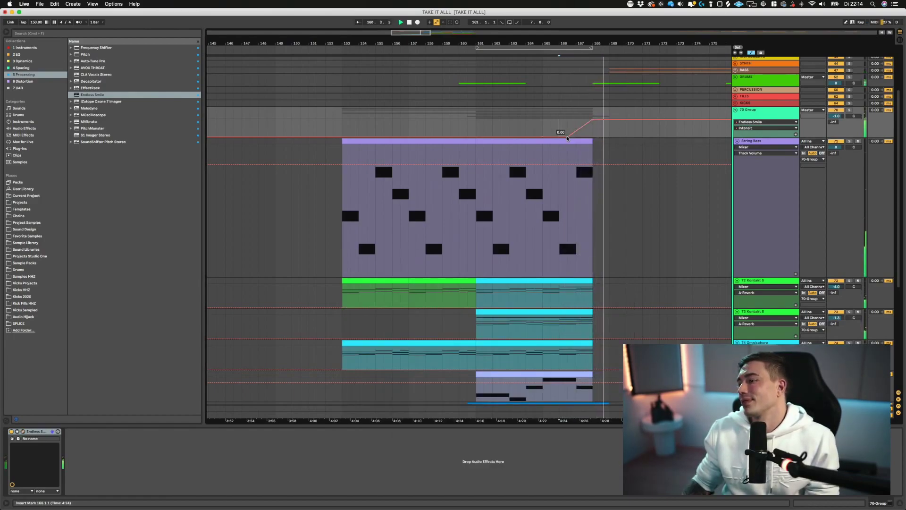
- Move the start of the 70 Group's Intensity ramp to bar 166, auditioning it from bars 165 and 164
drag(567, 137, 576, 137)
click(551, 132)
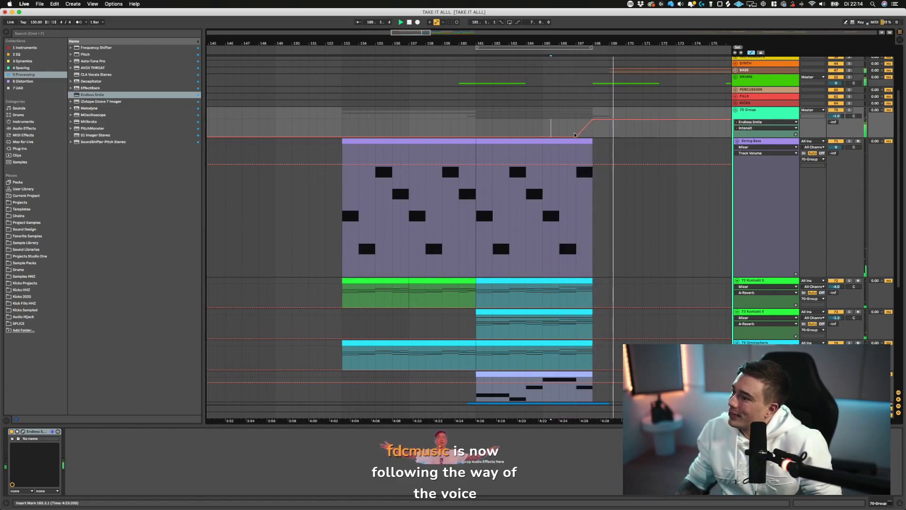
key(space)
drag(575, 136, 559, 136)
click(535, 125)
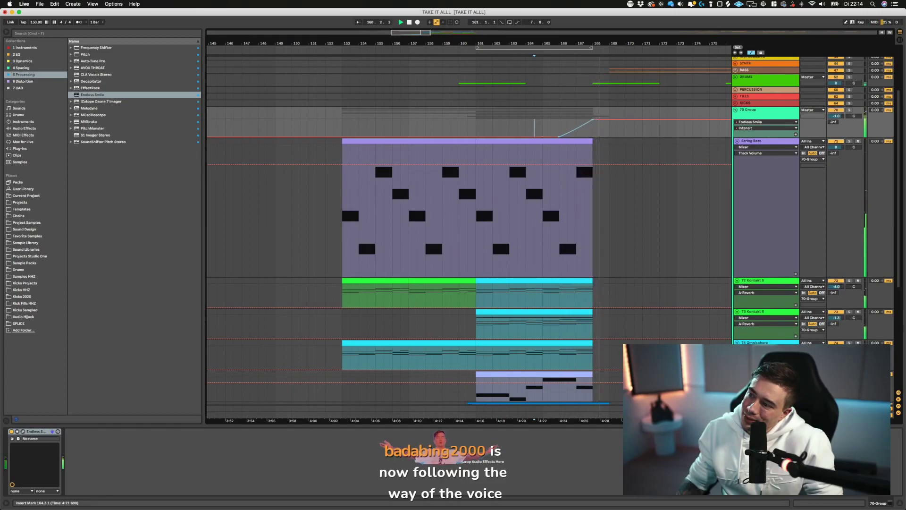
- Hide the automation lanes and fold the 70 Group
key(a)
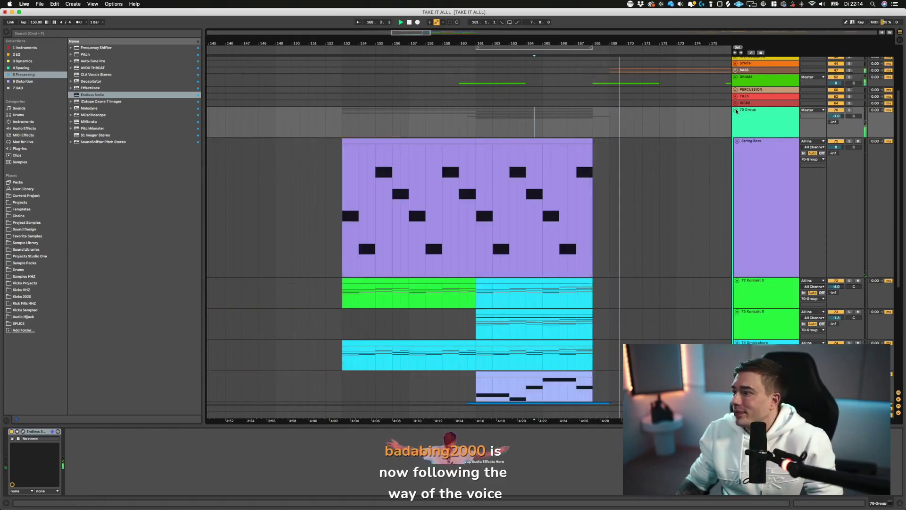
click(735, 110)
click(661, 236)
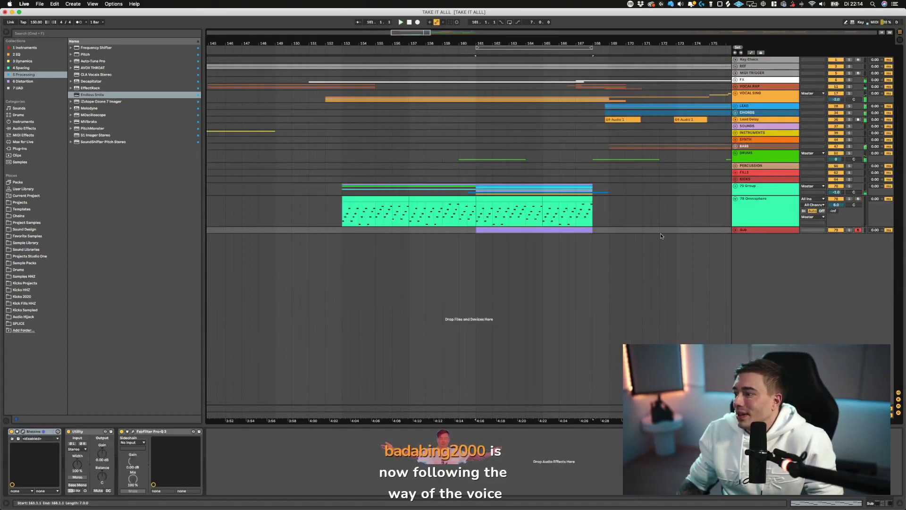
- Unfold the Sub track, solo it and play from bar 165
click(734, 230)
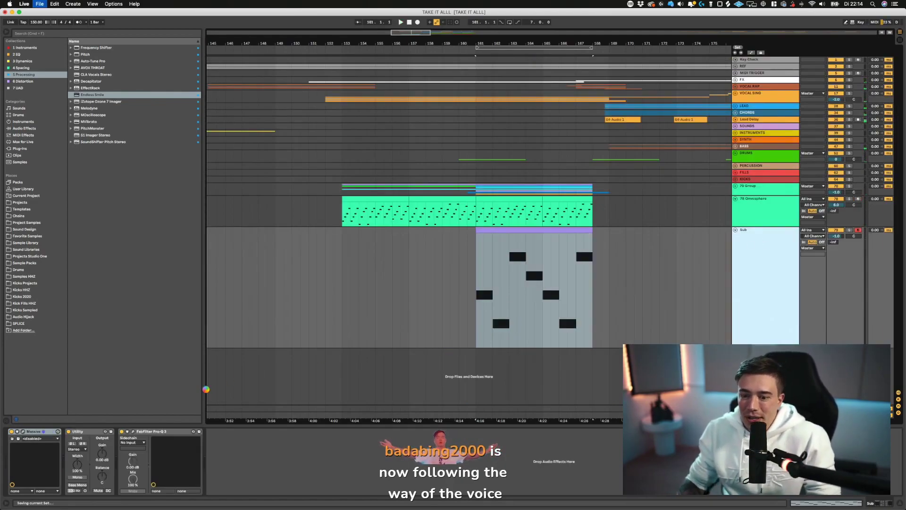
click(540, 274)
click(849, 231)
key(space)
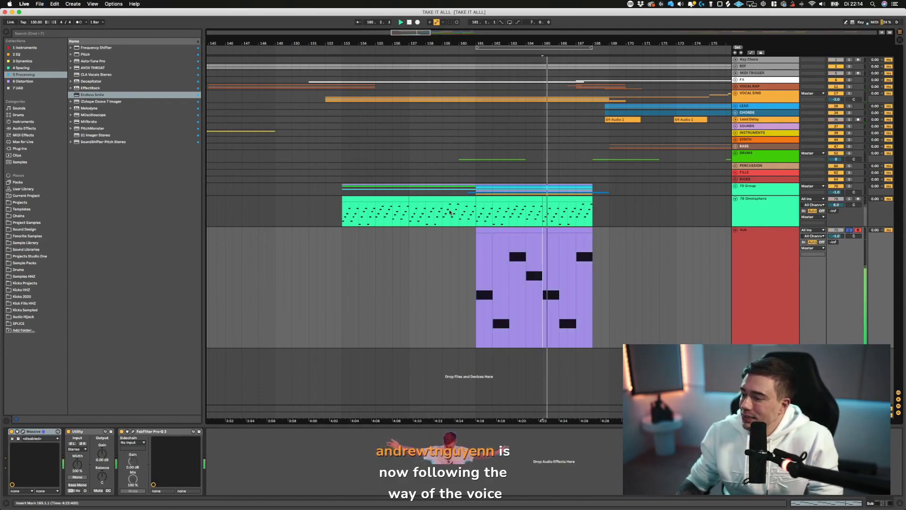
- Add a Utility device from the Dynamics collection after FabFilter Pro-Q 3 on the Sub track
click(24, 61)
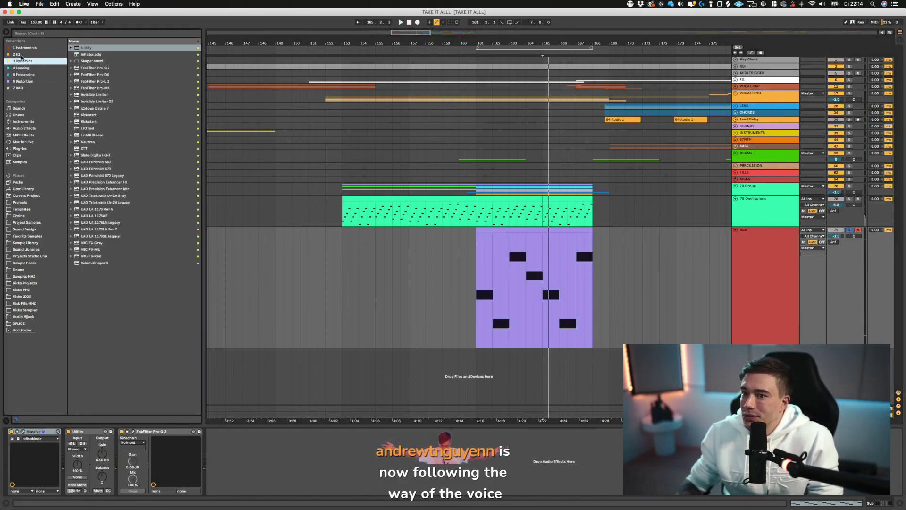
click(19, 54)
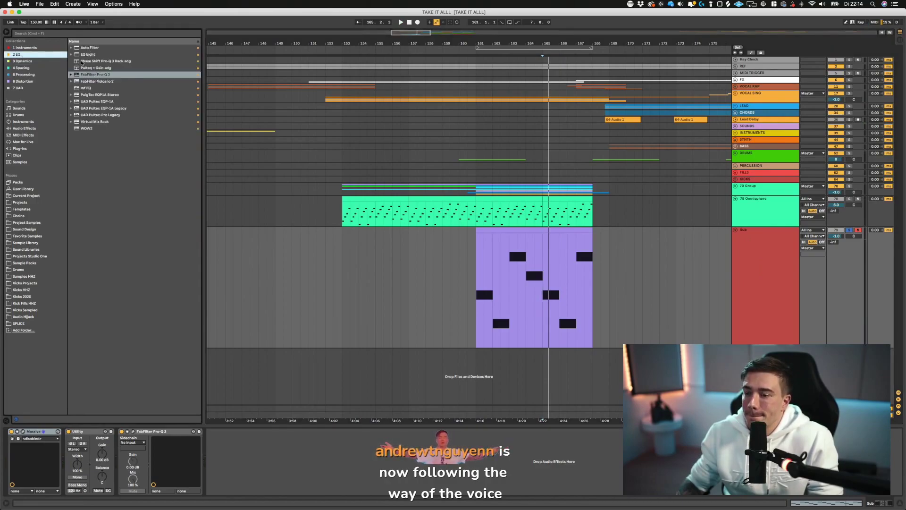
key(Up)
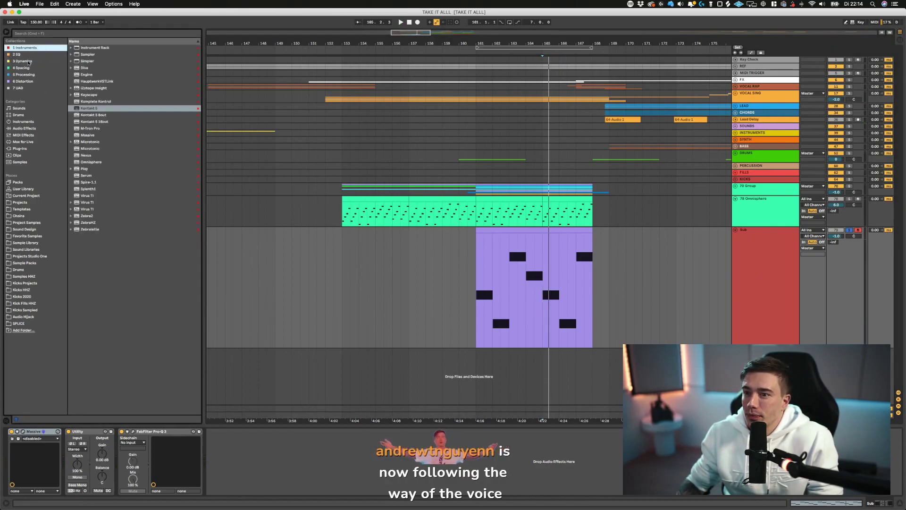
click(28, 61)
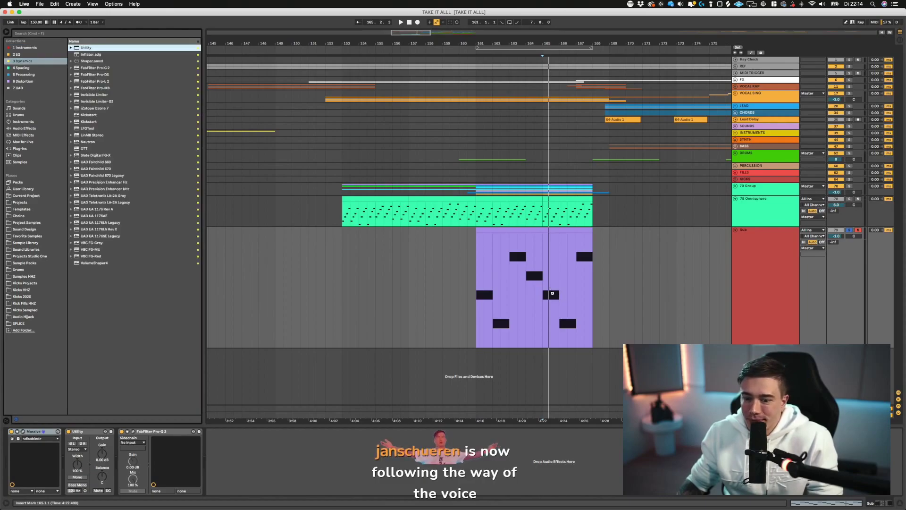
key(Return)
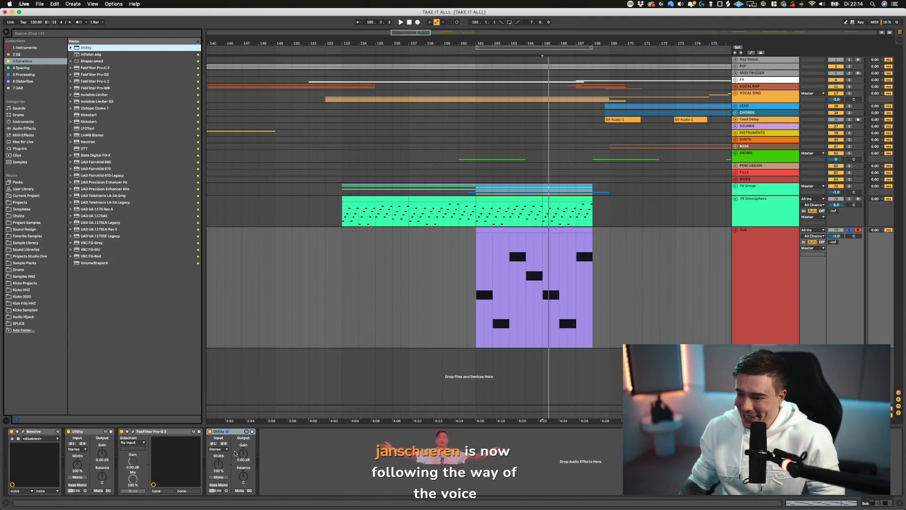
- Unsolo the Sub track, automate its new Utility's gain falling from bar 166 to about -21 dB at bar 168, and fold the tracks
key(a)
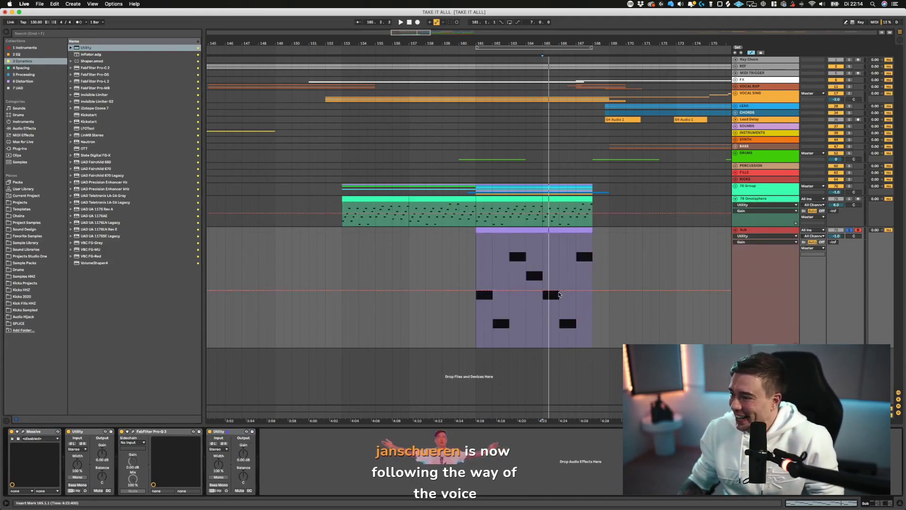
click(850, 230)
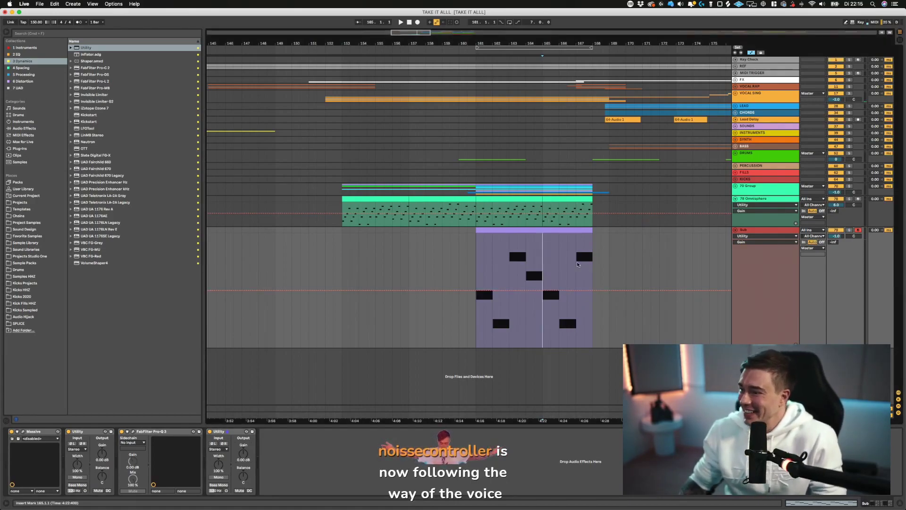
key(space)
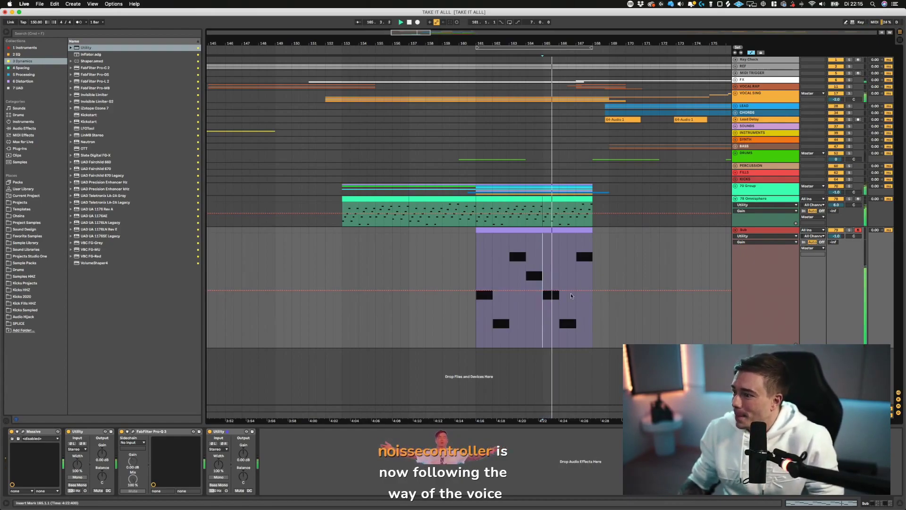
click(560, 291)
drag(593, 291, 594, 319)
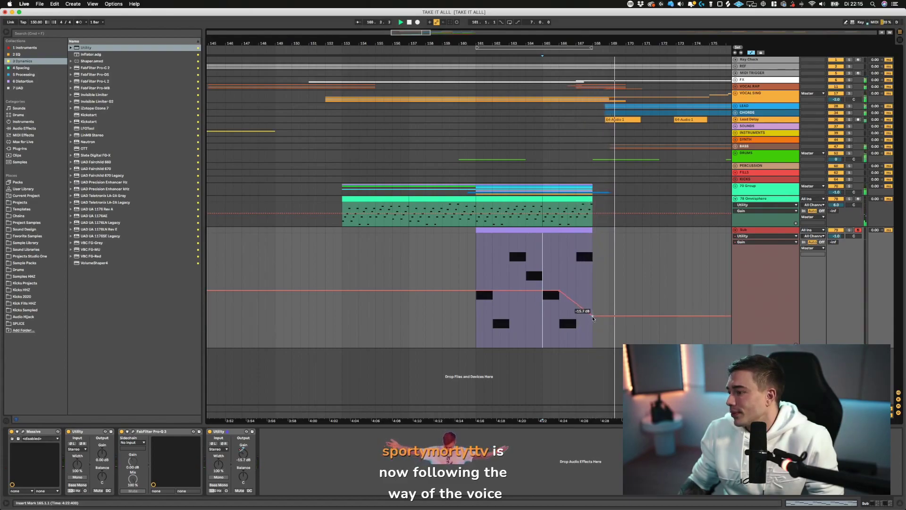
key(space)
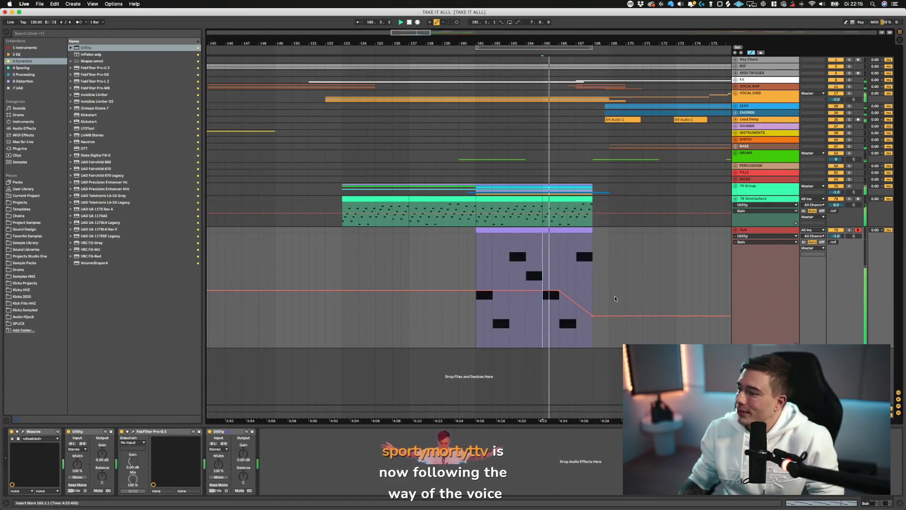
drag(592, 316, 592, 325)
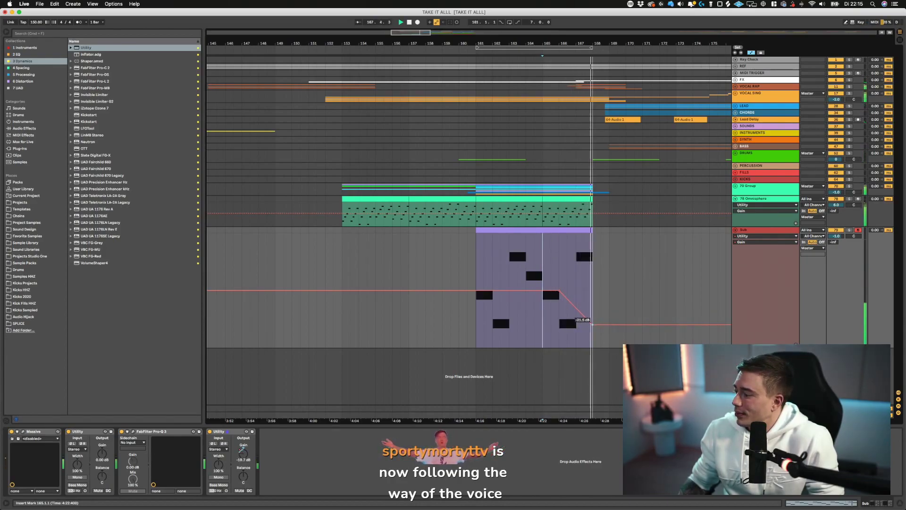
key(a)
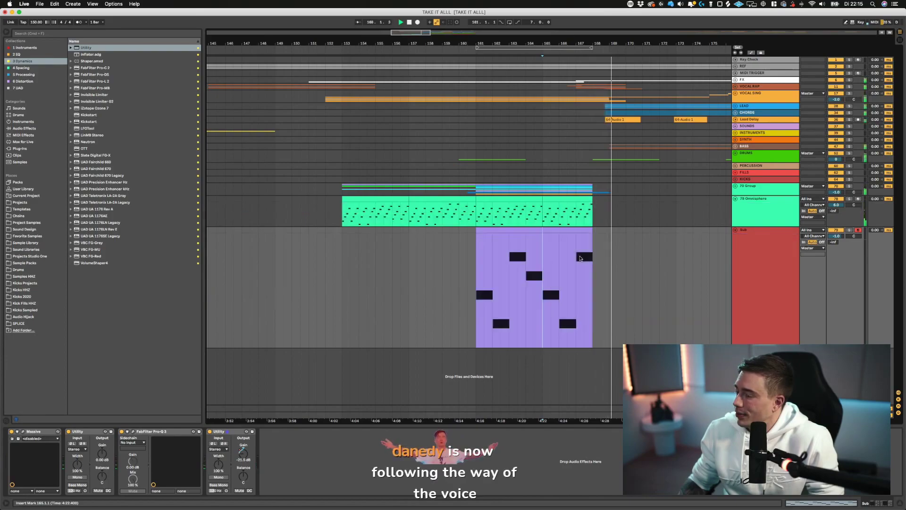
alt+click(736, 230)
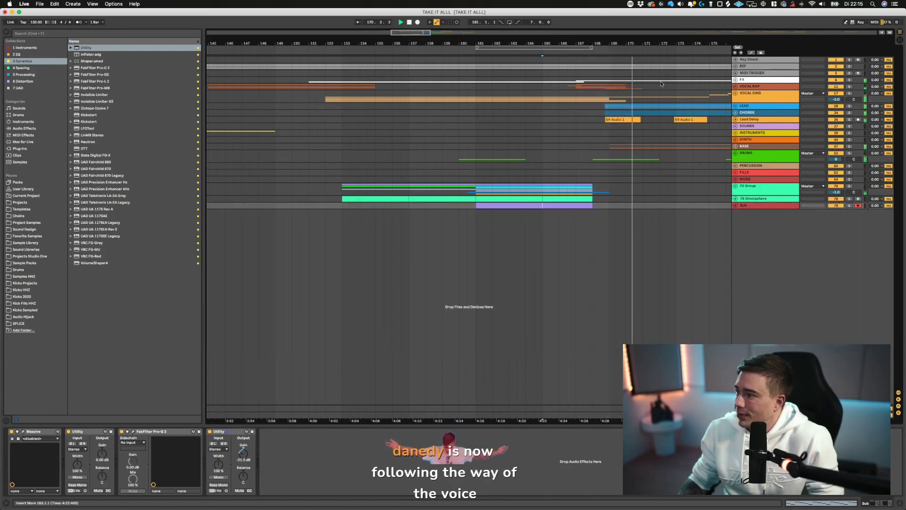
- Unfold the VOCAL RAP group and extend the start of the 13 Audio track's clip back to bar 166
click(562, 86)
click(735, 87)
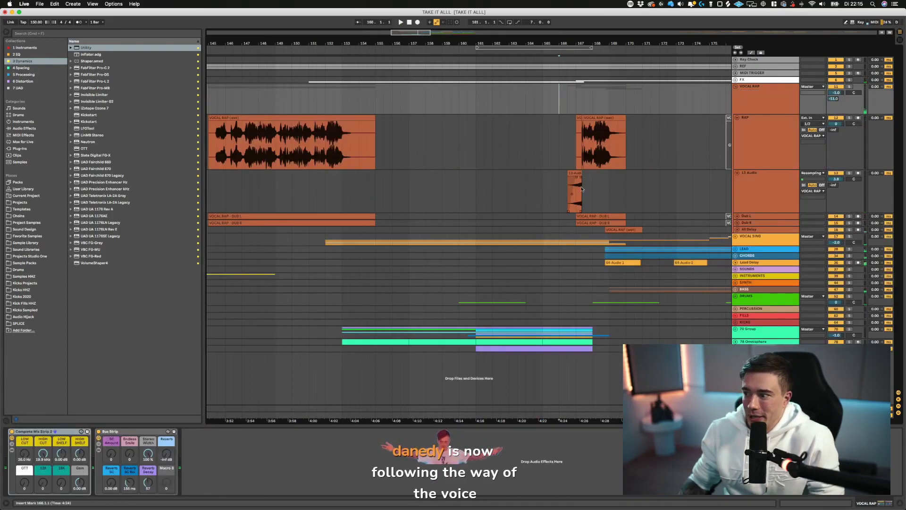
click(556, 173)
drag(555, 173, 560, 173)
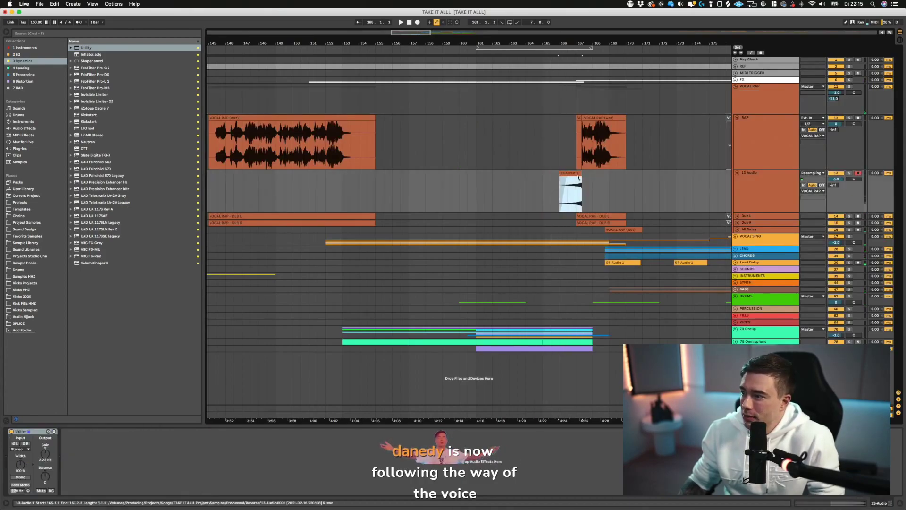
- Audition the extended 13 Audio clip from bar 166 while checking the track's Utility gain
click(751, 187)
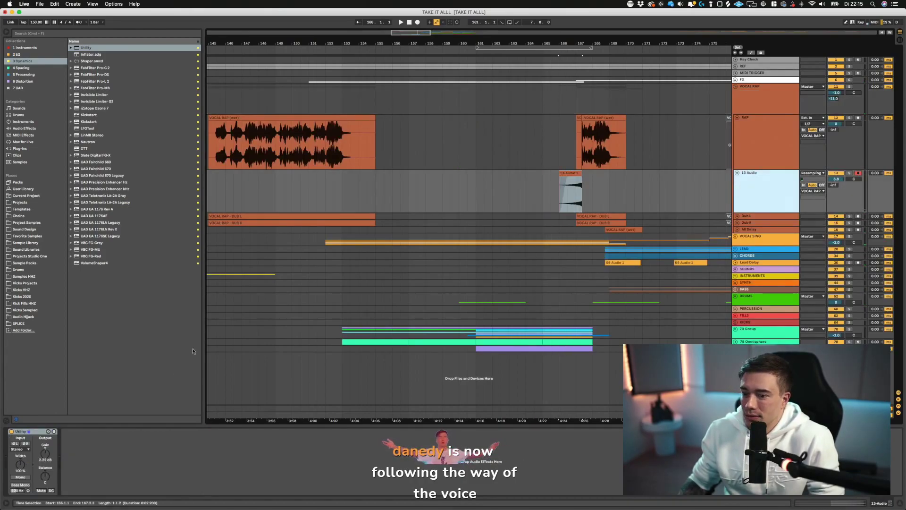
mouse_move(44, 453)
mouse_down()
mouse_move(45, 441)
mouse_move(45, 453)
mouse_up()
key(space)
key(space)
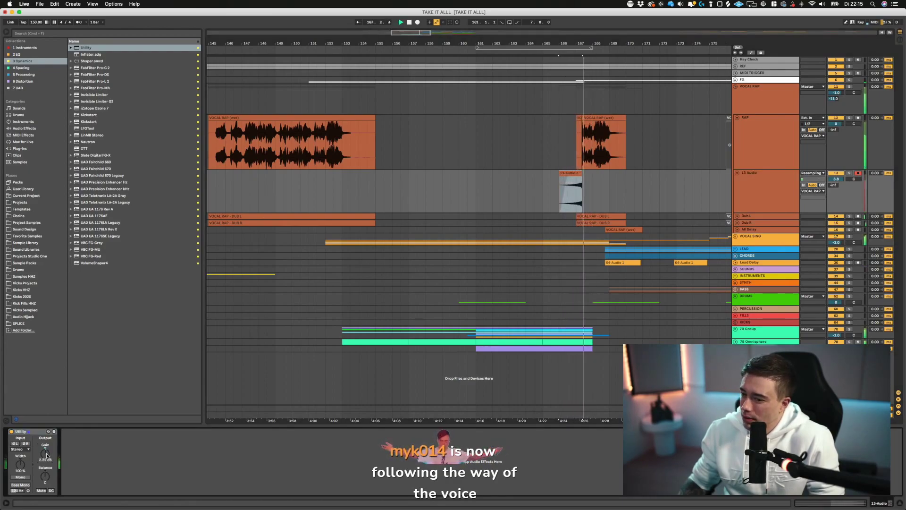
- Fold the 13 Audio and RAP tracks, stop playback and save the set
click(737, 173)
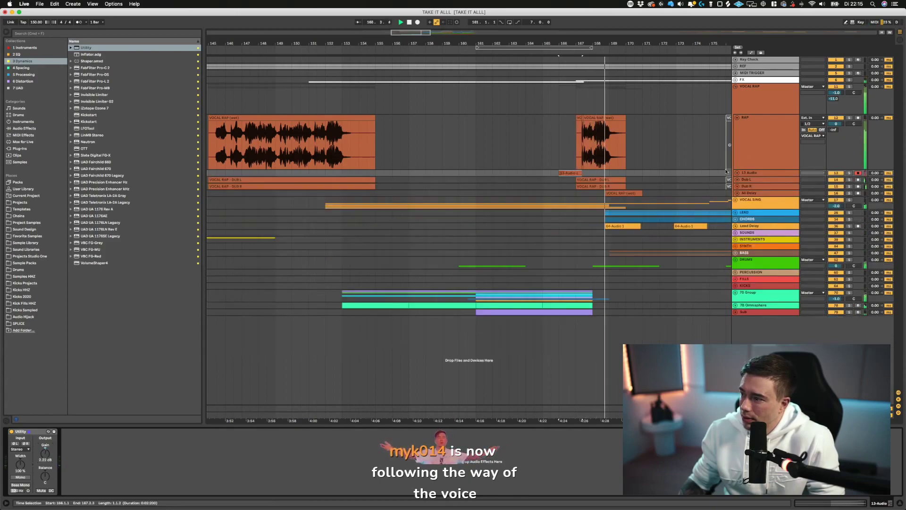
click(737, 118)
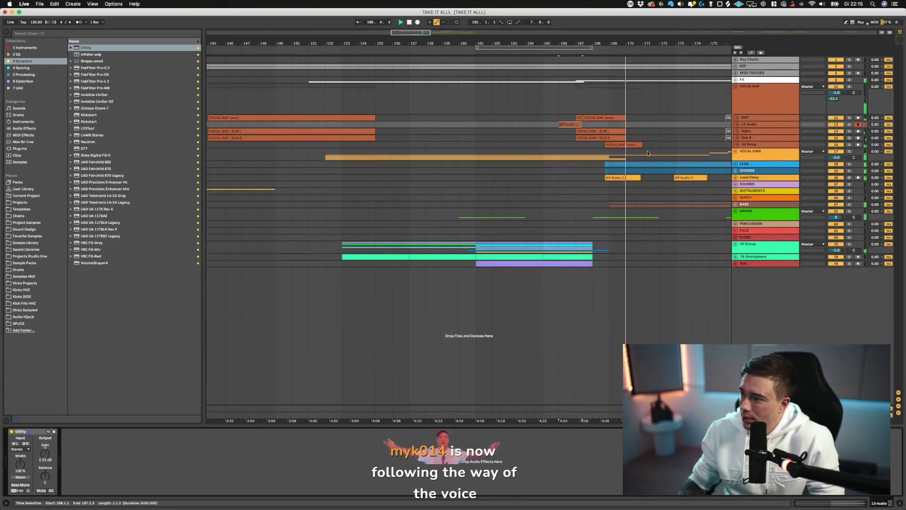
scroll(583, 133, right, 2)
scroll(583, 132, left, 3)
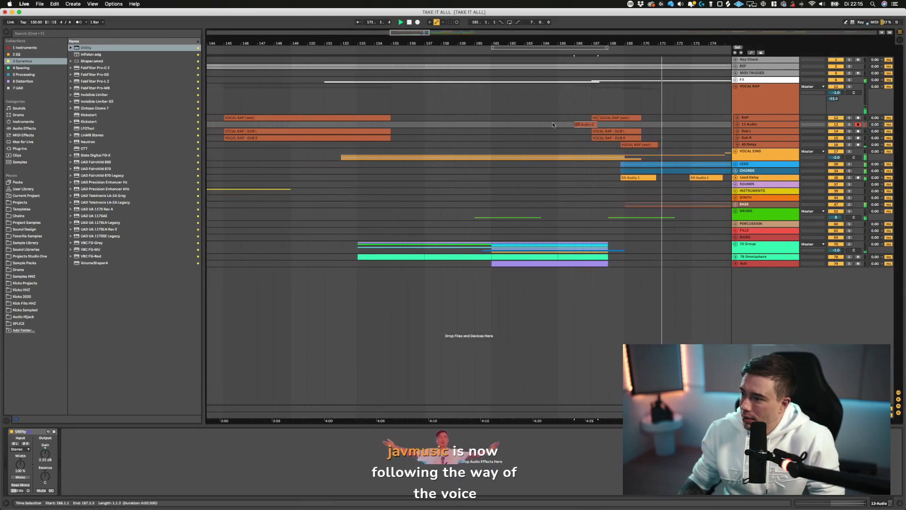
key(space)
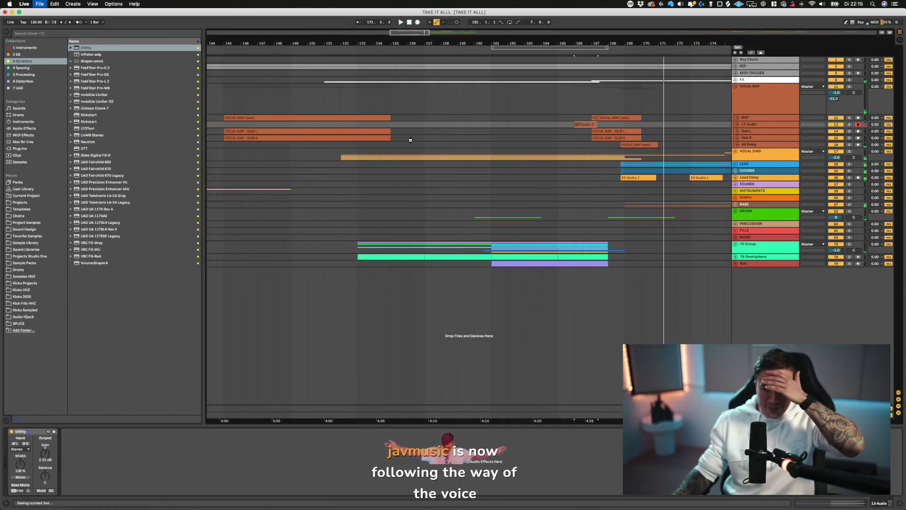
key(super+s)
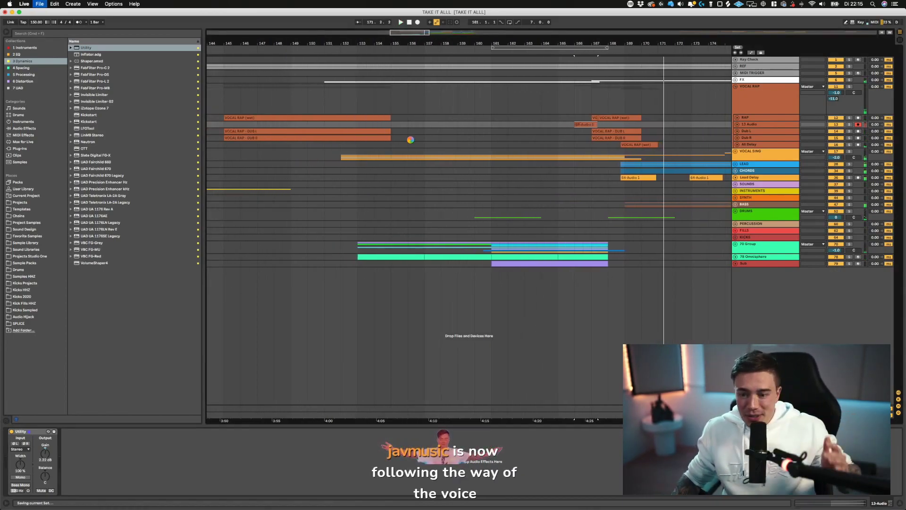
- Solo the VOCAL SING group and play it from bar 153
click(399, 187)
click(739, 152)
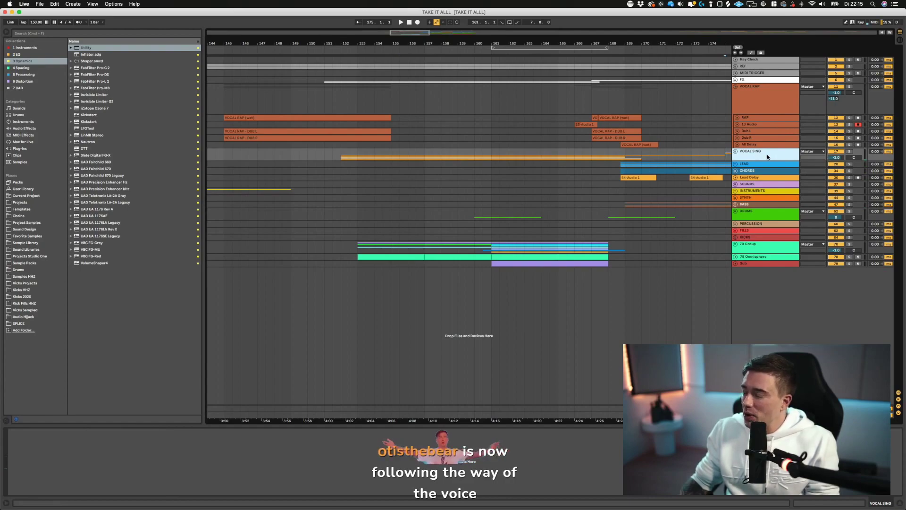
click(357, 150)
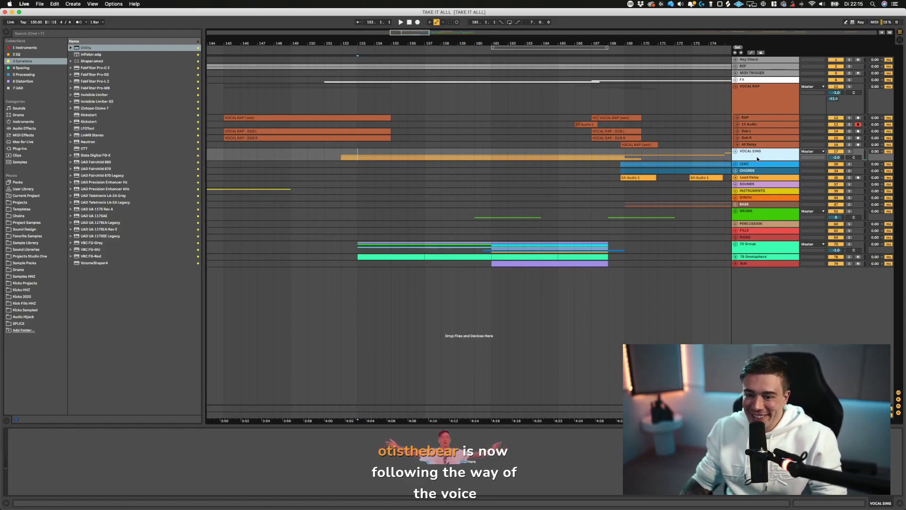
click(849, 152)
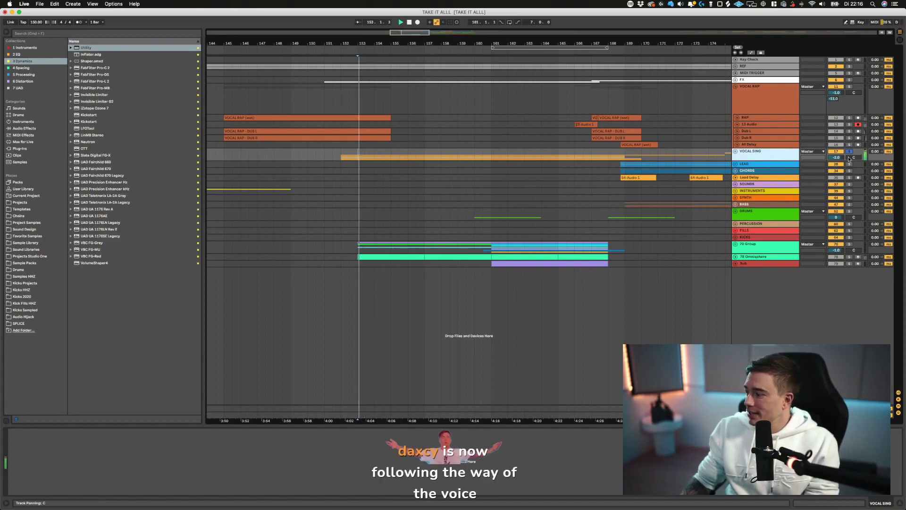
- Load the Pulteq + Gain rack from the EQ collection onto the VOCAL SING group and open its UAD Pultec EQP-1A
click(19, 55)
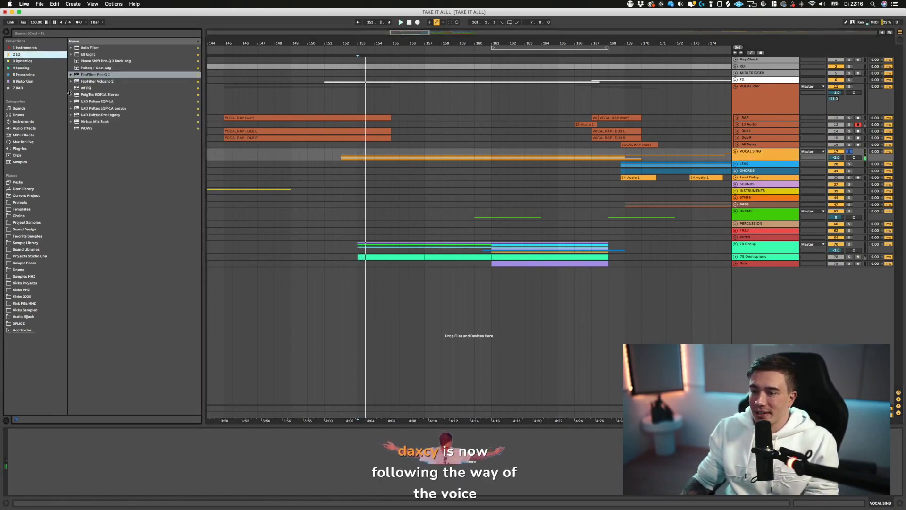
click(101, 96)
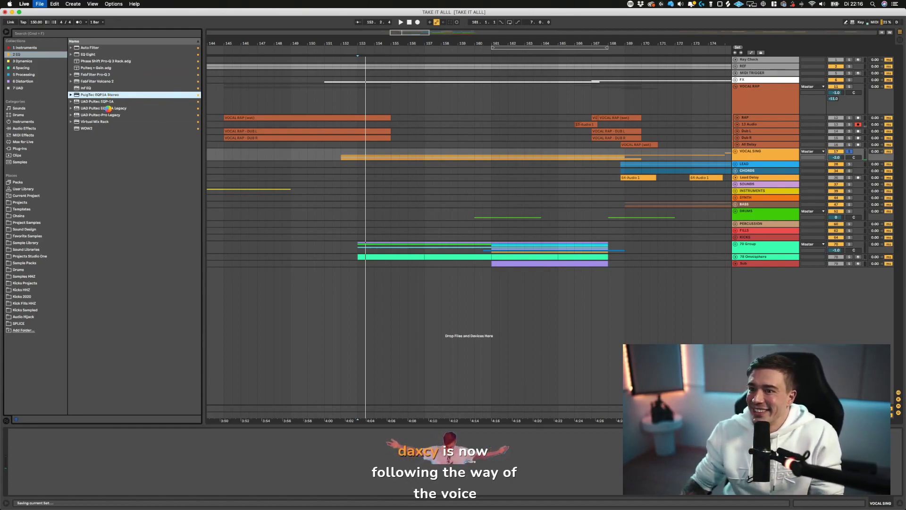
click(98, 102)
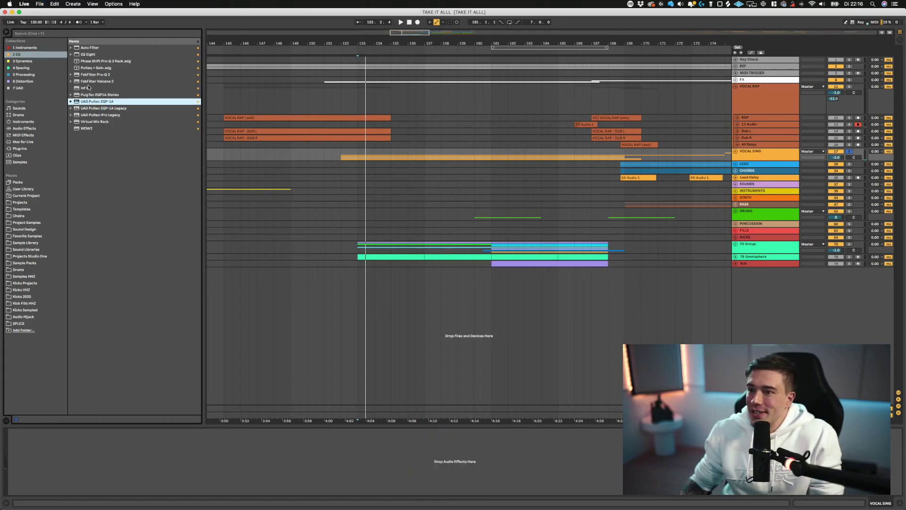
click(95, 68)
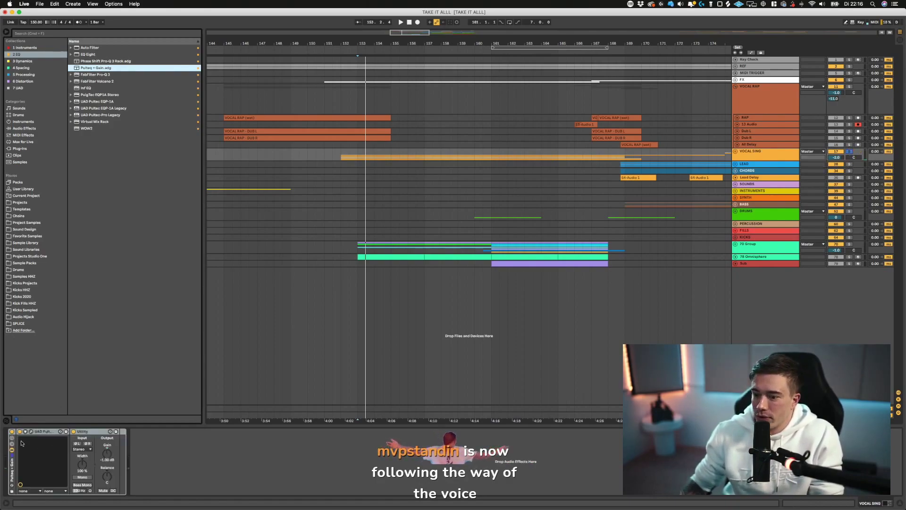
click(31, 433)
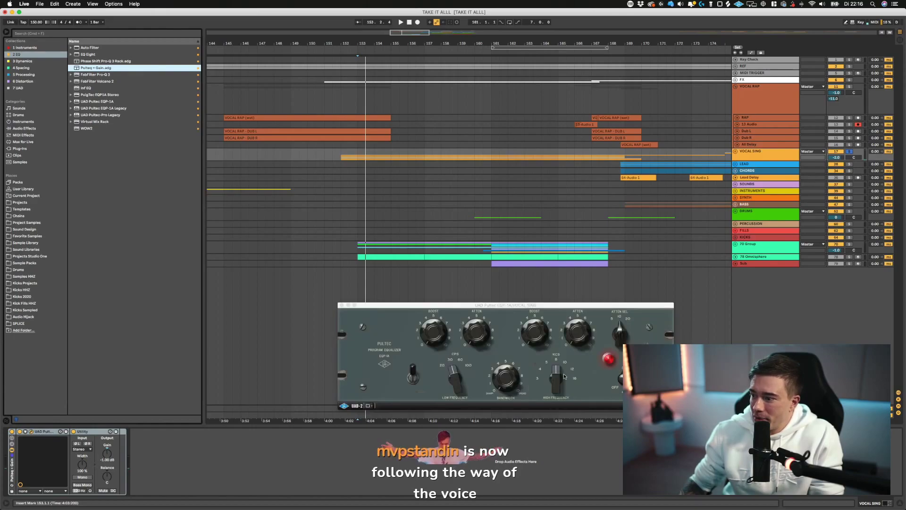
- Adjust the Pultec's high-frequency selector and high boost while playing the soloed VOCAL SING group, and unsolo the group
drag(564, 376, 566, 341)
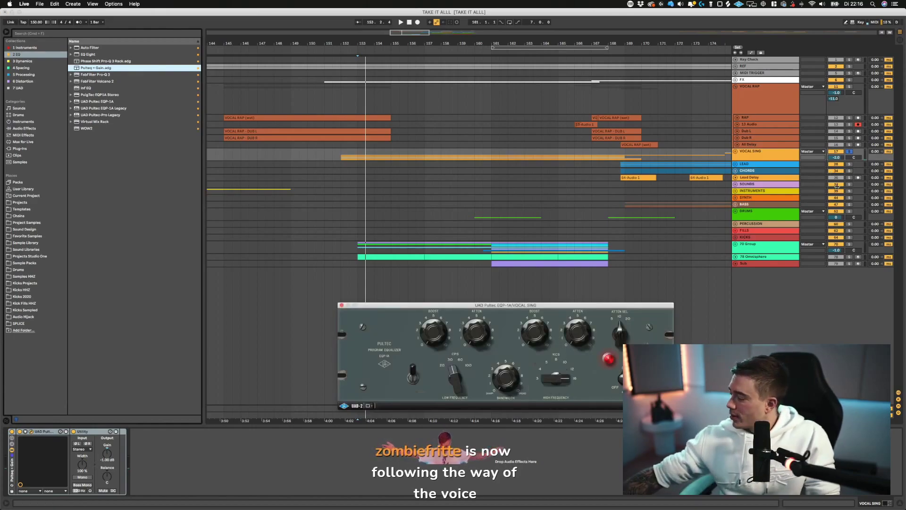
key(space)
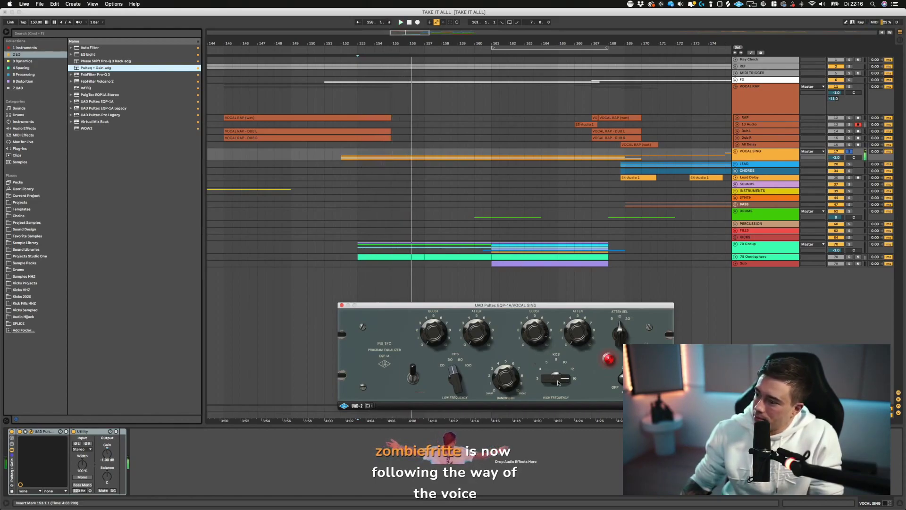
key(space)
key(space)
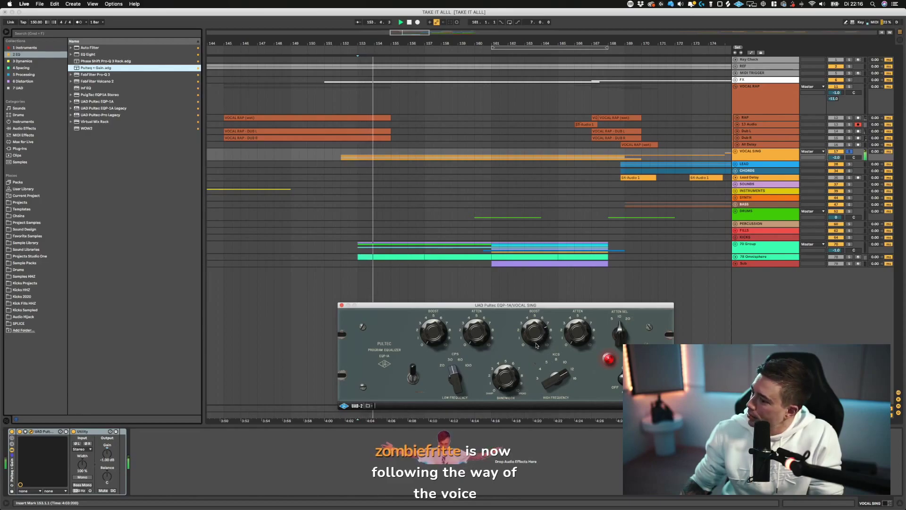
drag(535, 332, 534, 348)
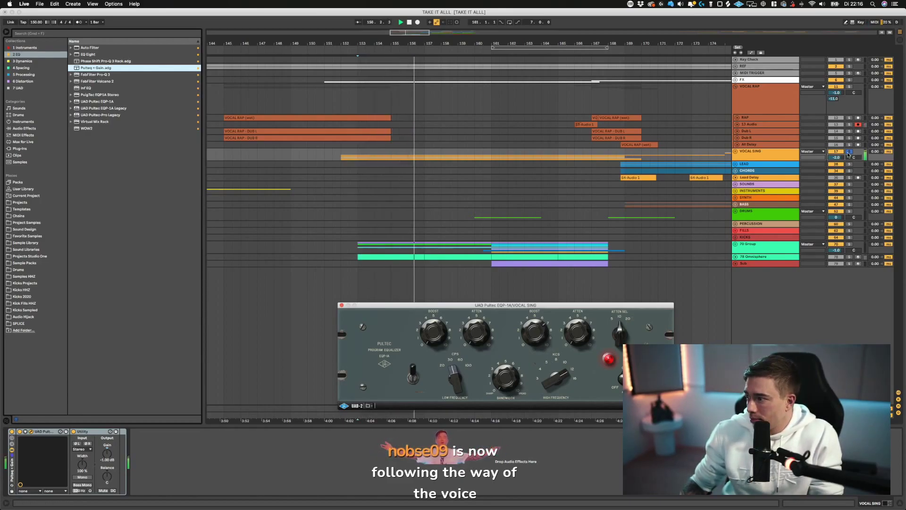
click(848, 151)
click(524, 328)
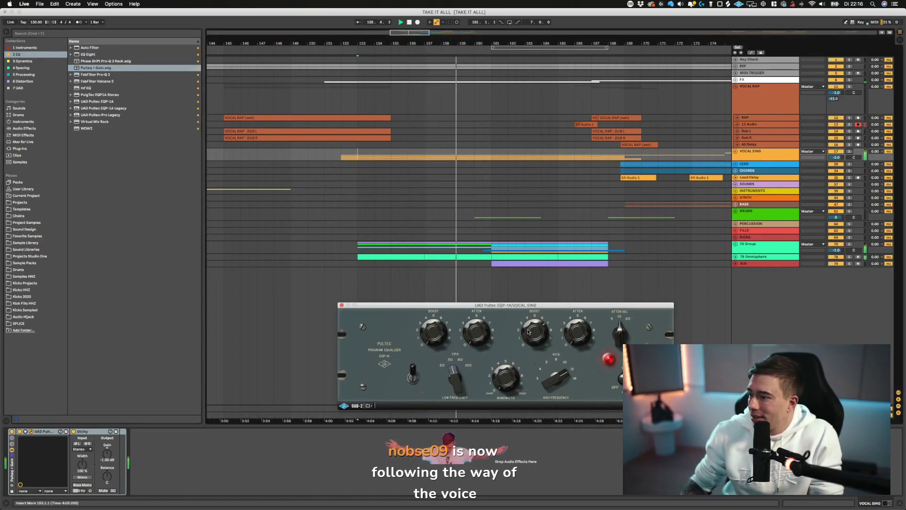
- Compare the vocals with the Pultec bypassed and engaged in the full mix from bar 152, and close the plug-in window
click(341, 152)
key(space)
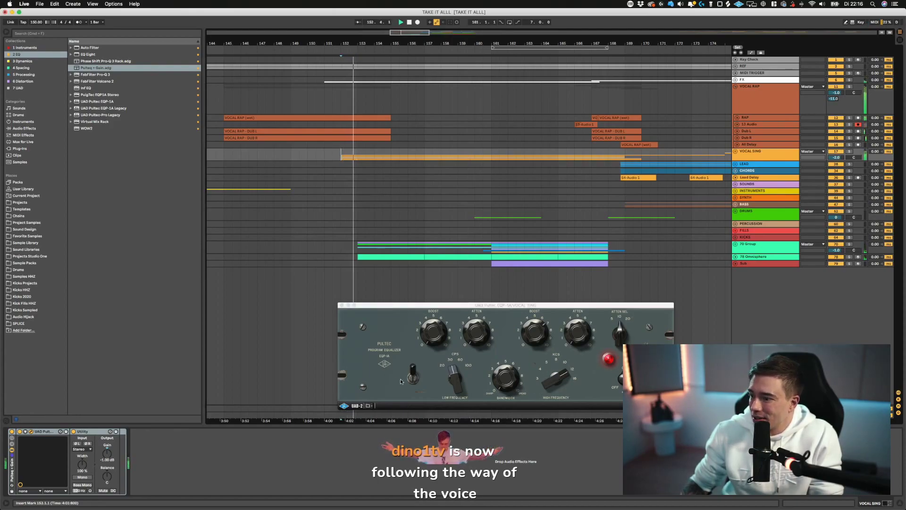
click(535, 332)
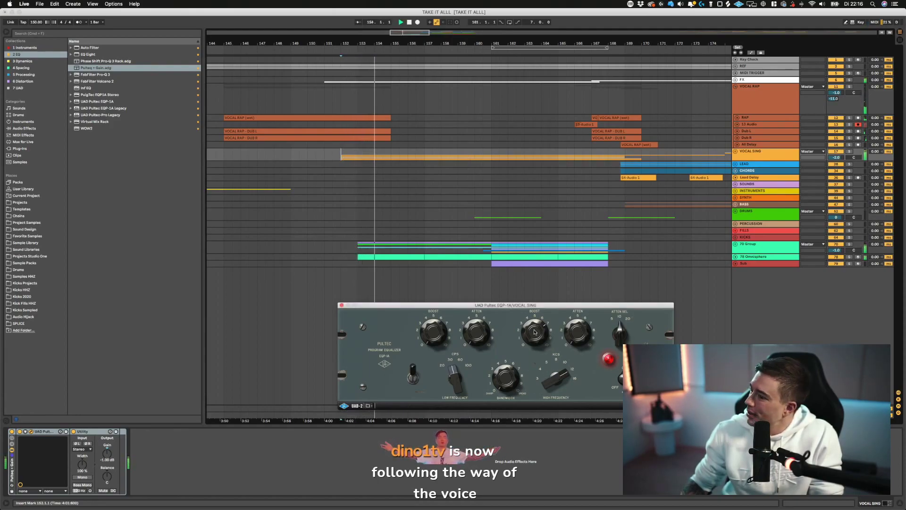
click(412, 374)
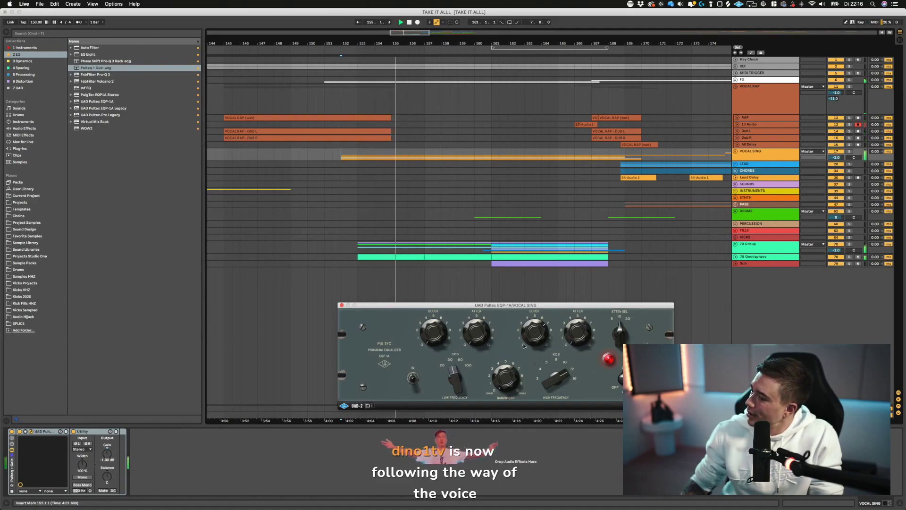
click(416, 380)
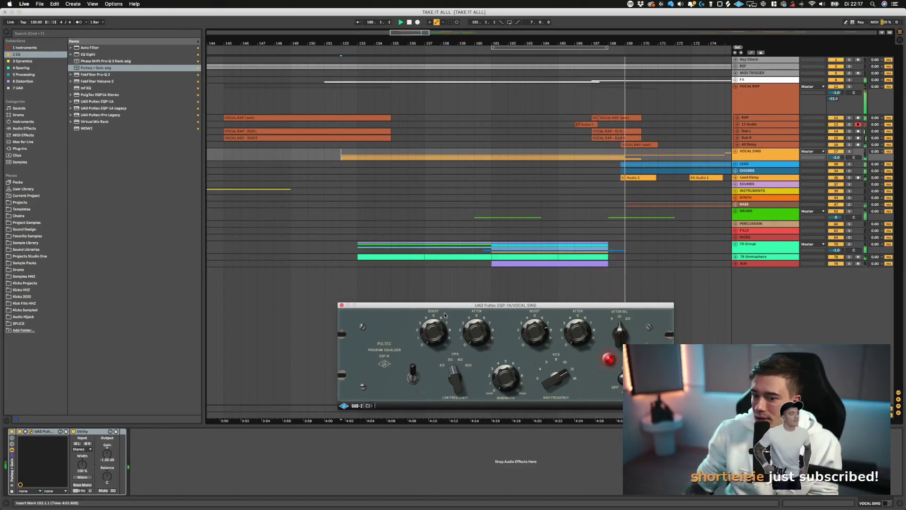
click(341, 306)
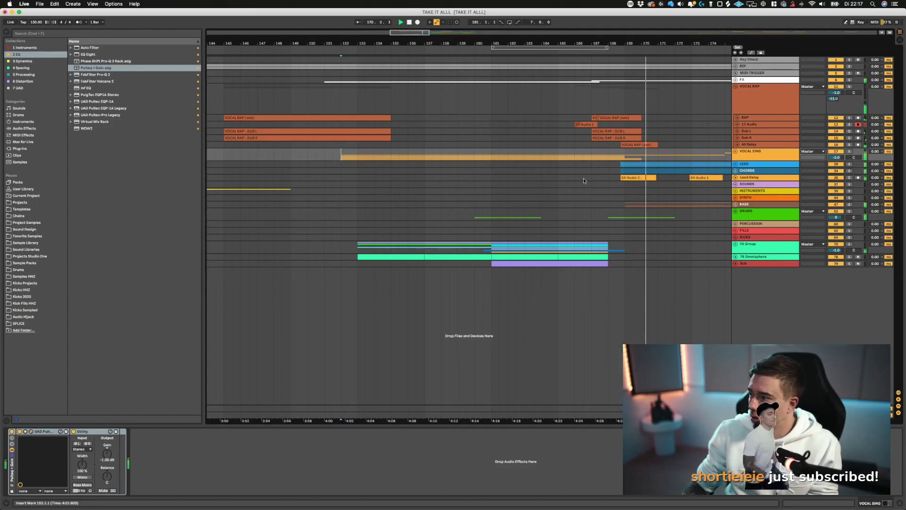
- Audition the transition into the drop from bar 164 and again from bar 167
click(542, 165)
key(space)
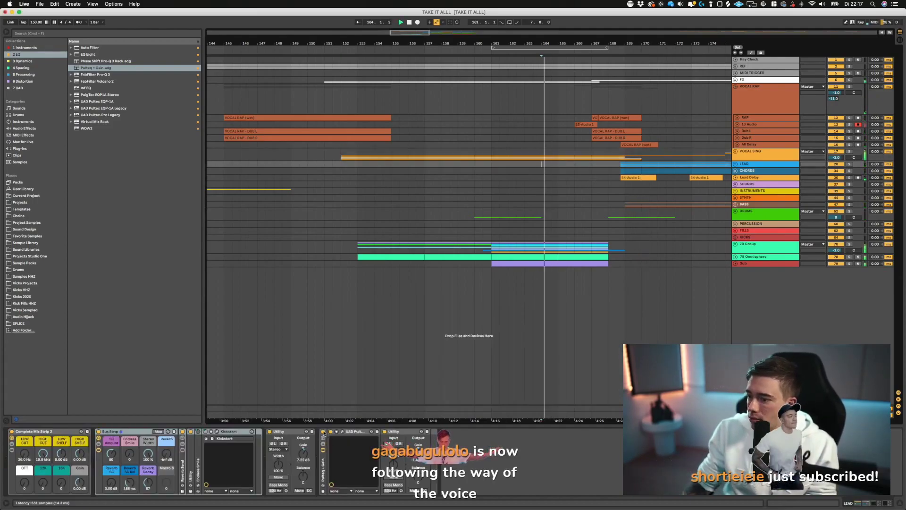
click(601, 177)
key(space)
key(space)
scroll(607, 174, right, 5)
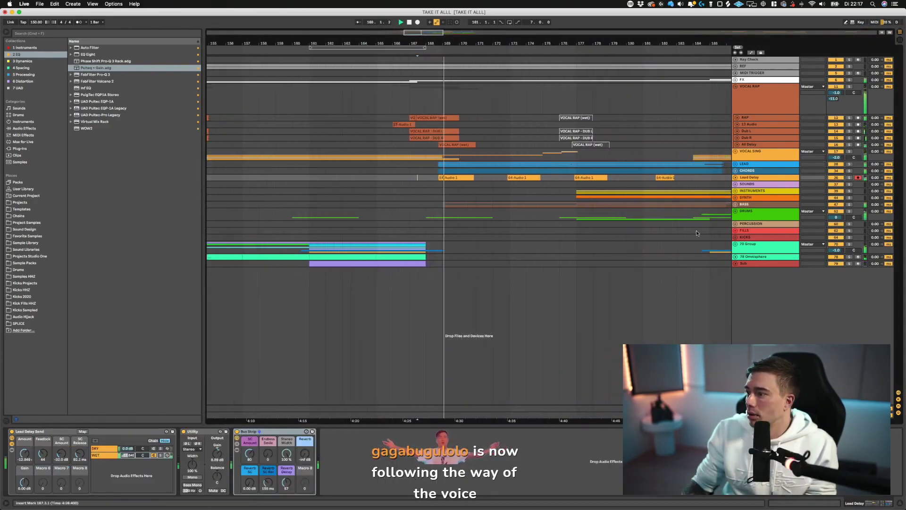
- Unfold the VOCAL SING group, reopen its Pultec EQ and bypass it
click(738, 159)
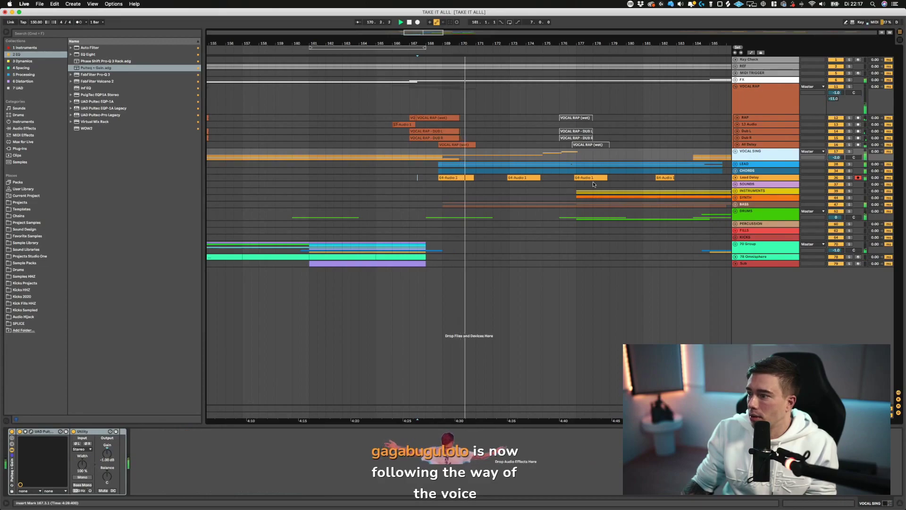
scroll(751, 149, left, 3)
click(735, 153)
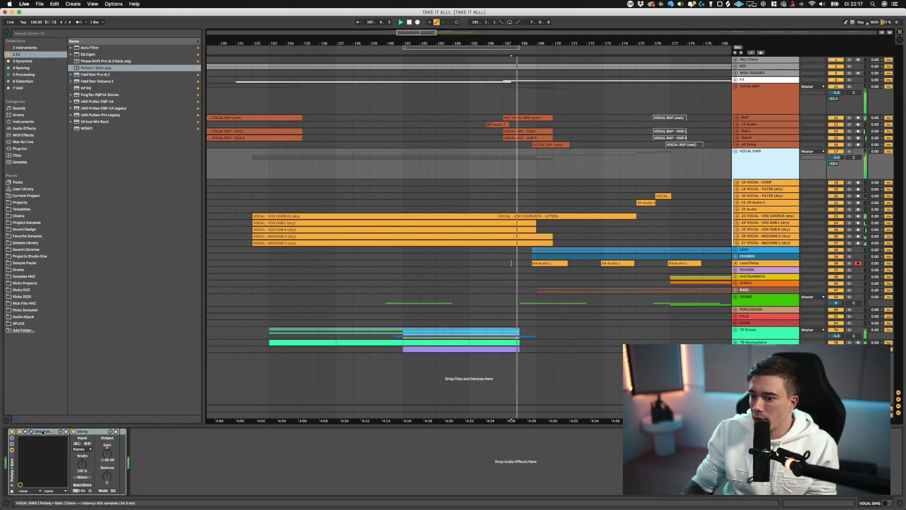
click(31, 433)
click(414, 376)
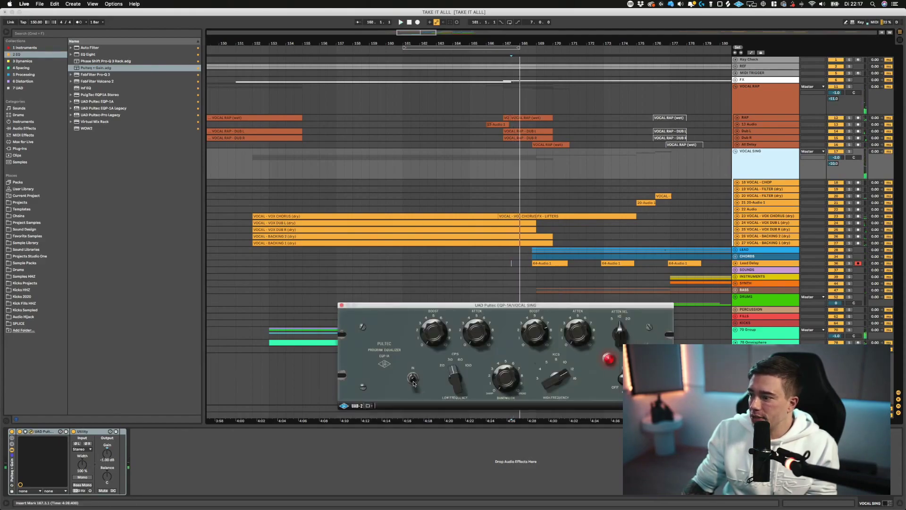
- Re-engage the Pultec and change its high-frequency selector while playing the soloed VOCAL SING group from bar 158
click(362, 263)
key(space)
click(850, 152)
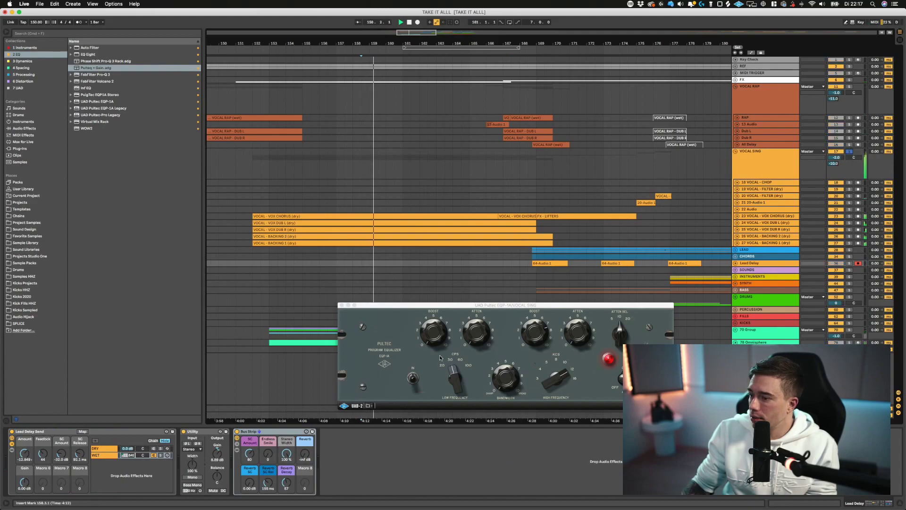
click(414, 373)
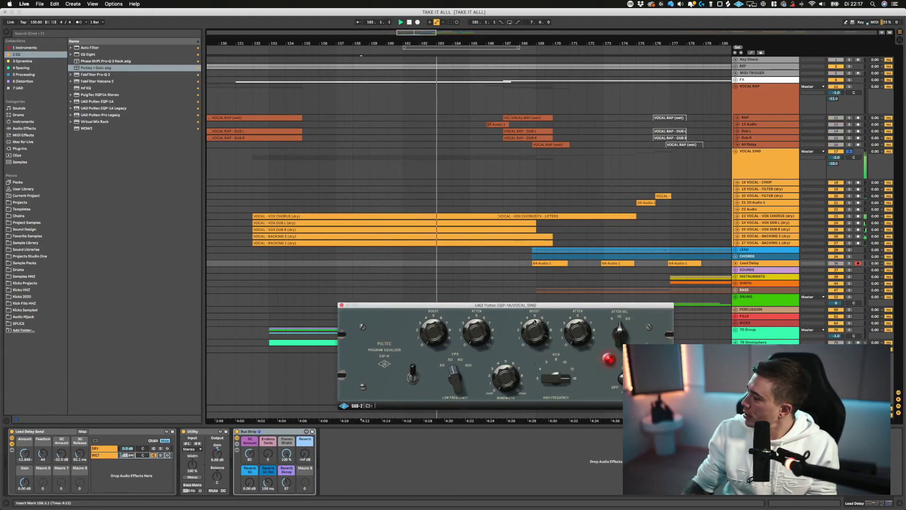
click(849, 152)
click(342, 306)
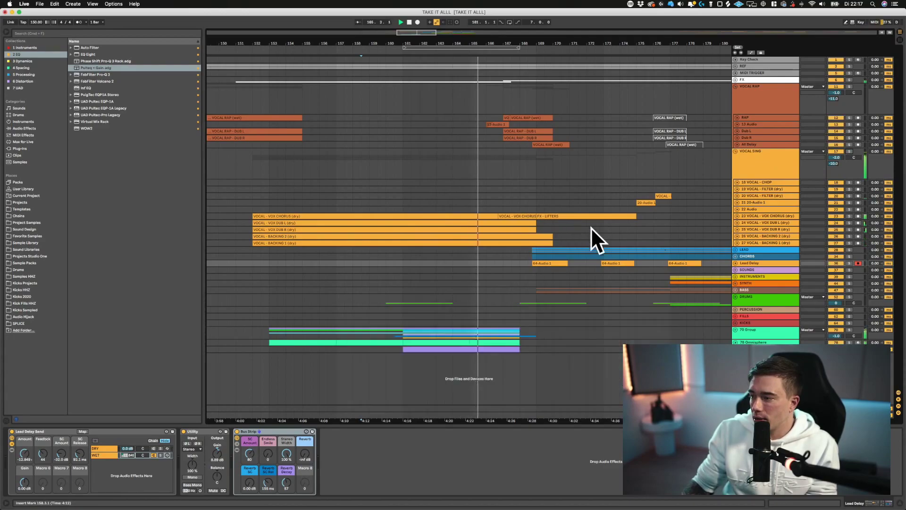
- Reopen the VOCAL SING group's Pultec and fine-tune its high boost while auditioning the passage from bar 167
scroll(613, 198, right, 5)
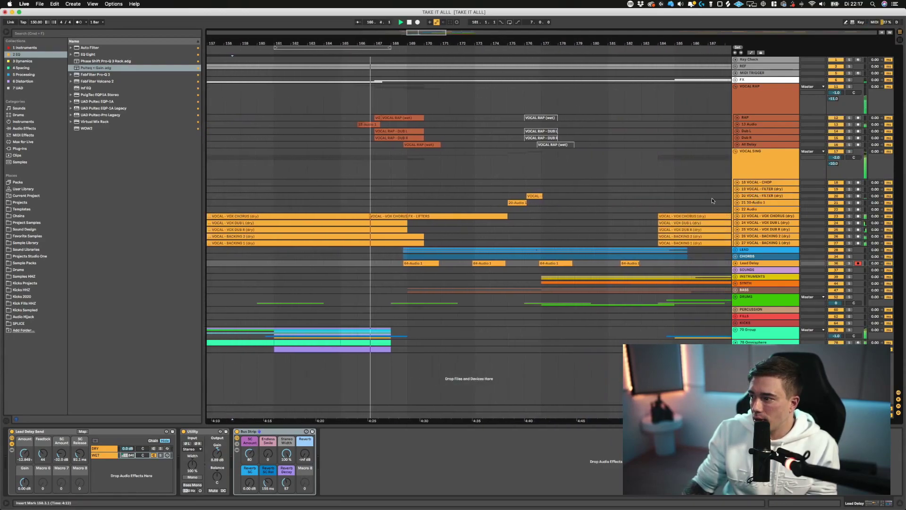
click(768, 166)
scroll(406, 236, left, 1)
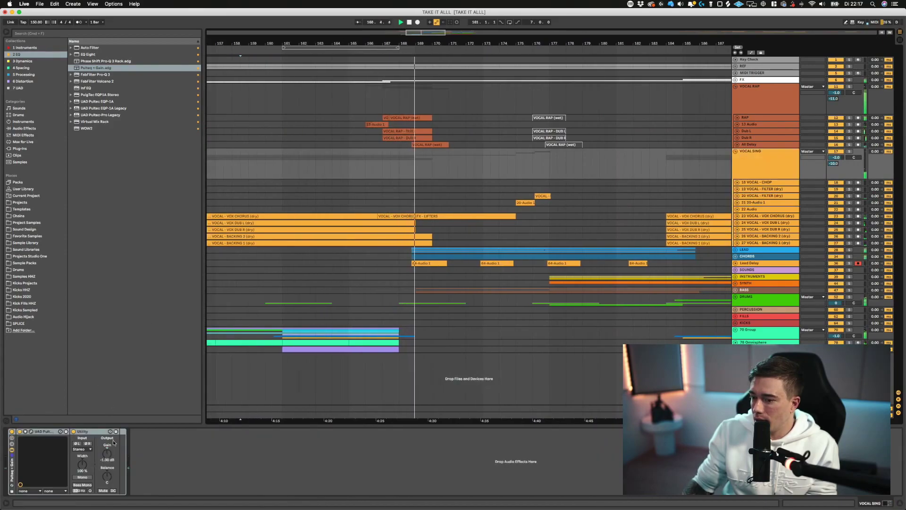
click(31, 431)
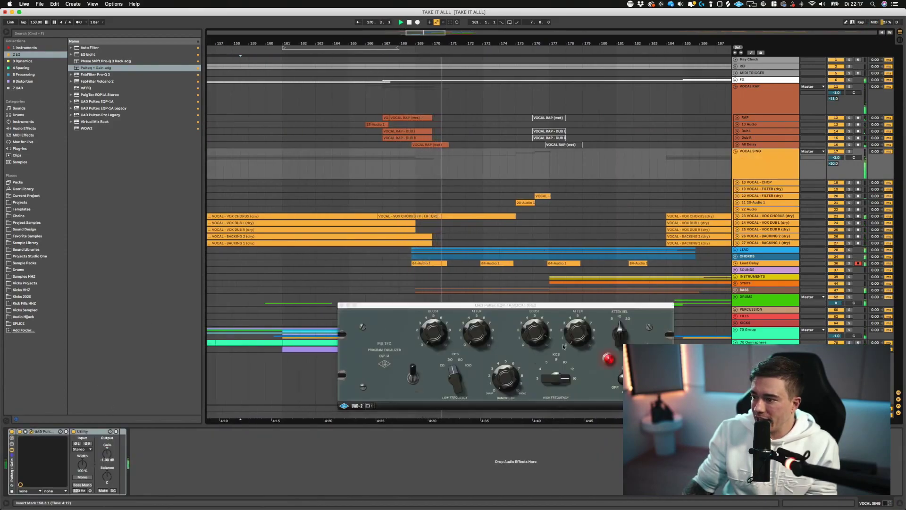
drag(538, 338, 537, 347)
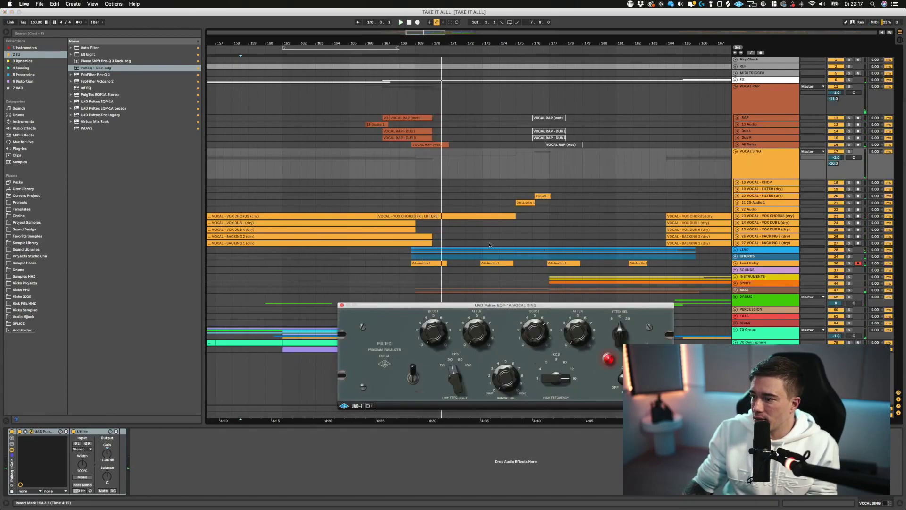
click(391, 189)
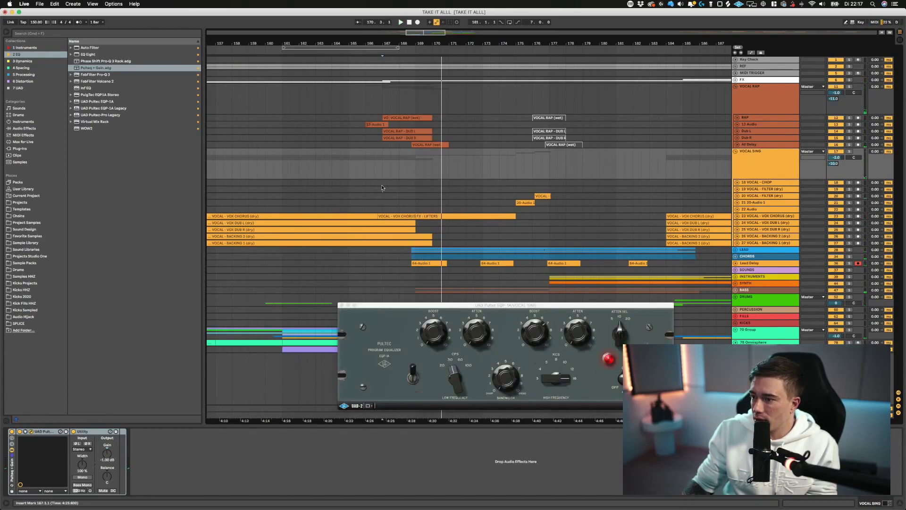
click(541, 329)
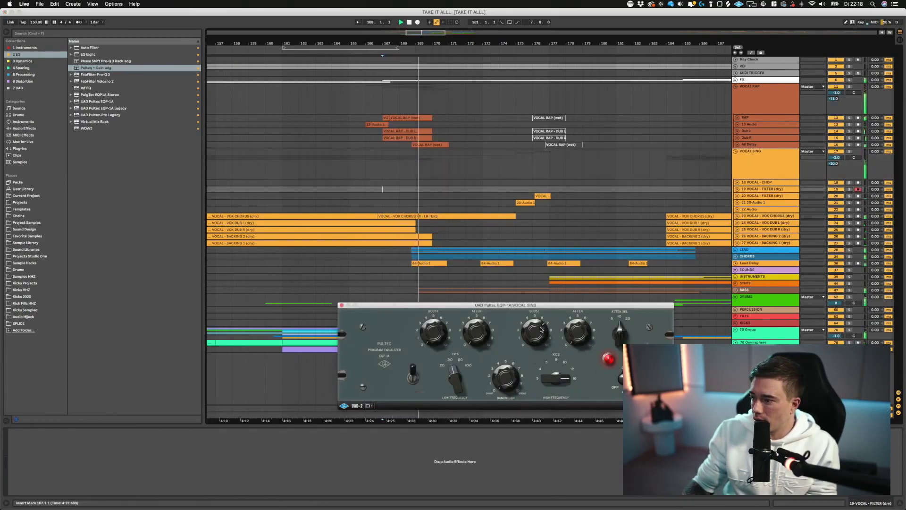
- Audition the lead-in to the drop from bar 163, close the Pultec window and save the set
click(324, 163)
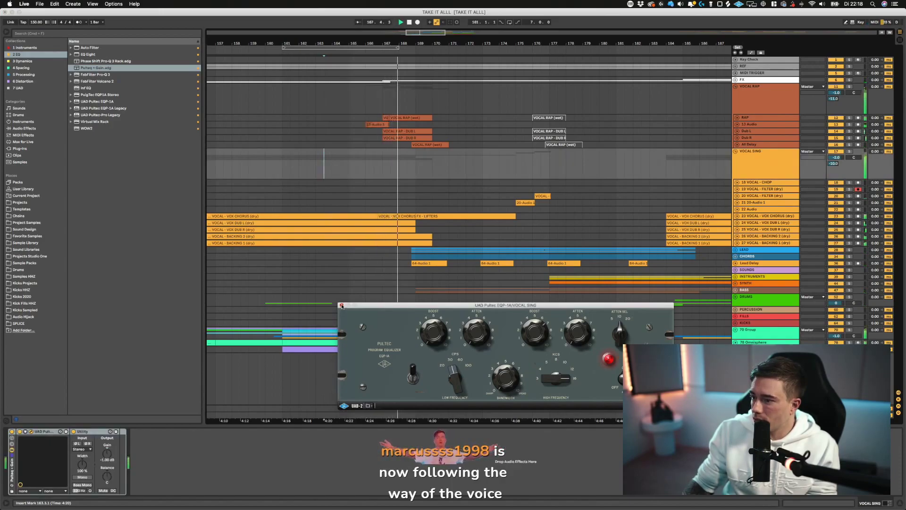
key(super+alt+p)
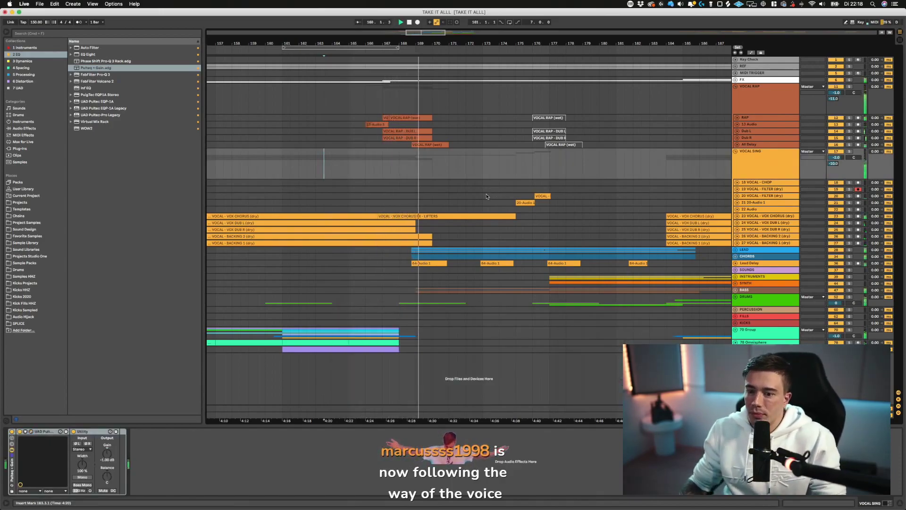
scroll(484, 236, left, 5)
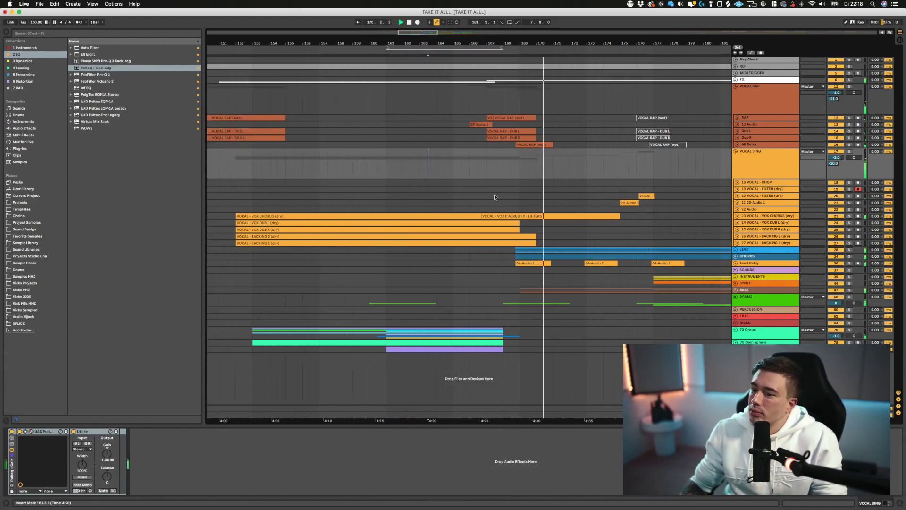
click(400, 317)
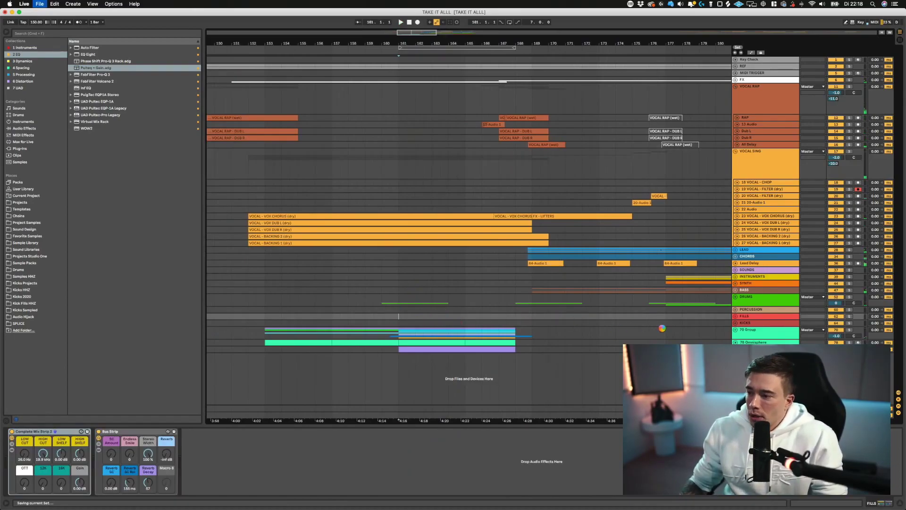
- Unfold the 70 Group and select its 77 Kontakt 5 track
click(737, 330)
scroll(461, 301, down, 8)
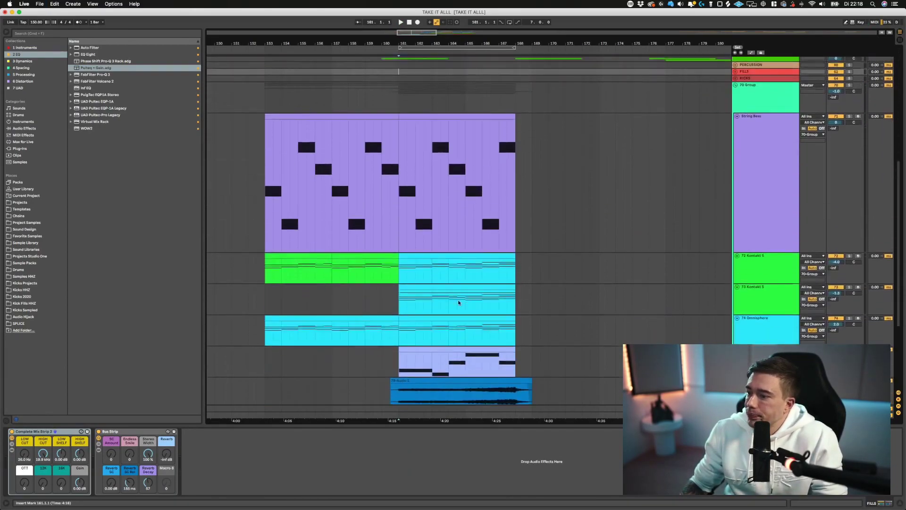
click(405, 310)
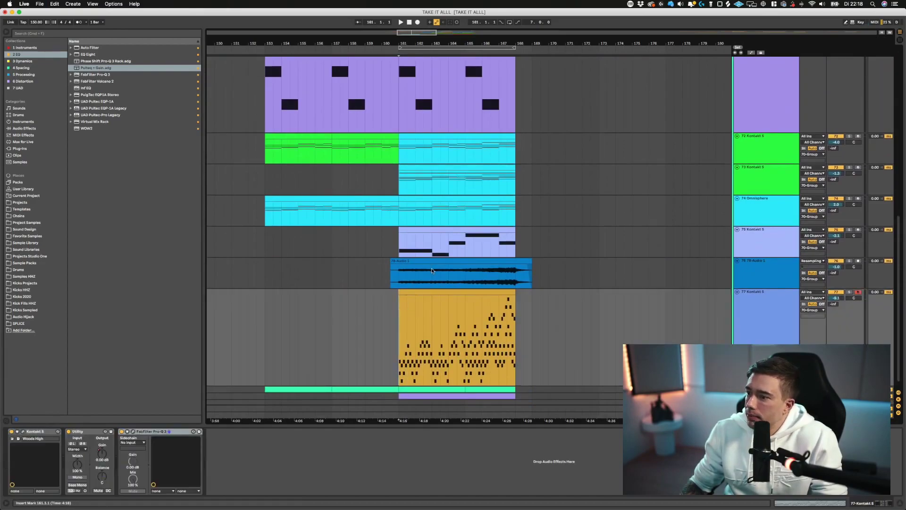
- Audition the soloed 74 Omnisphere track from its second section and open that section's MIDI clip in an enlarged note editor
click(415, 231)
scroll(733, 274, down, 1)
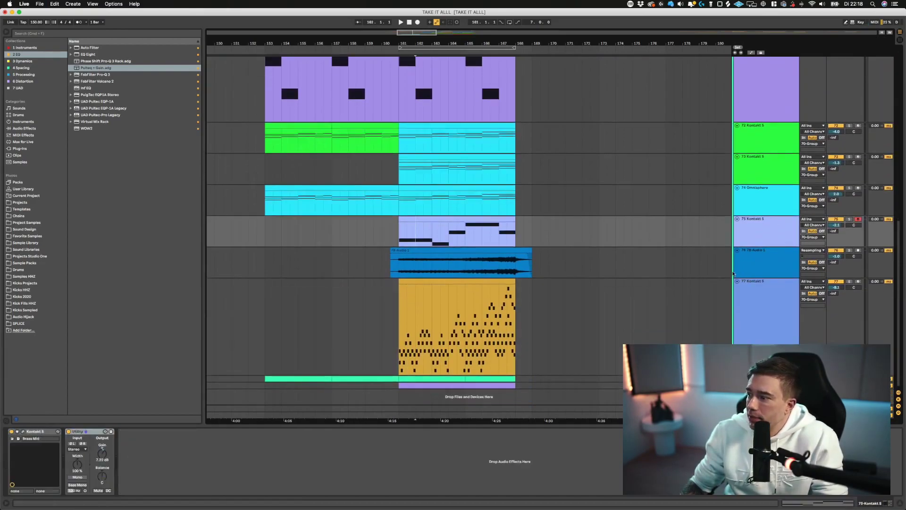
key(space)
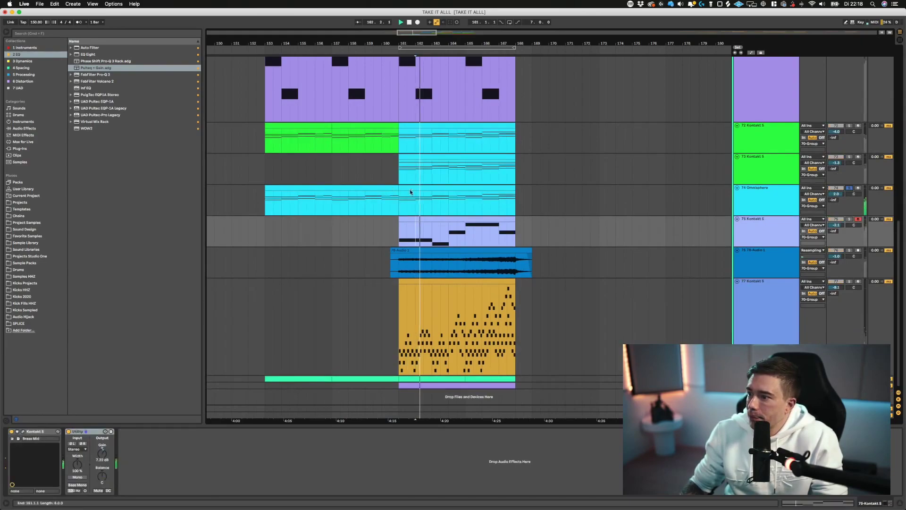
click(448, 188)
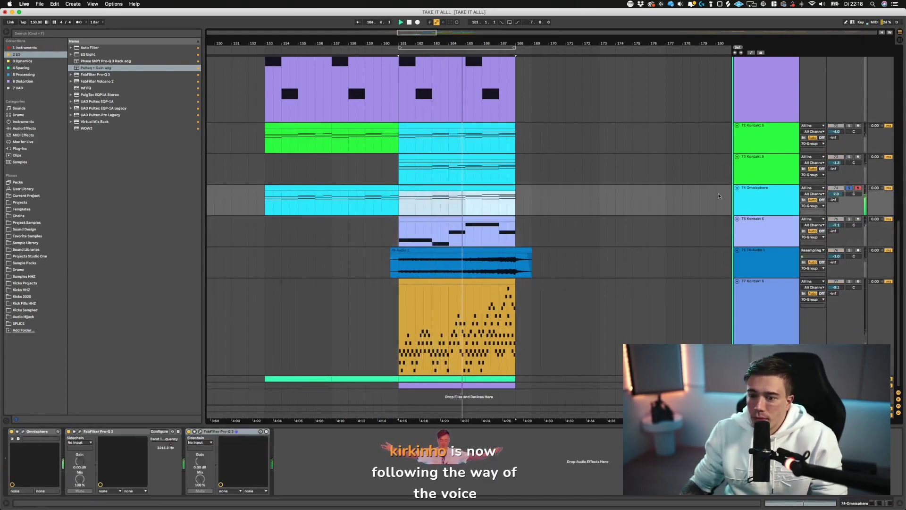
double_click(452, 186)
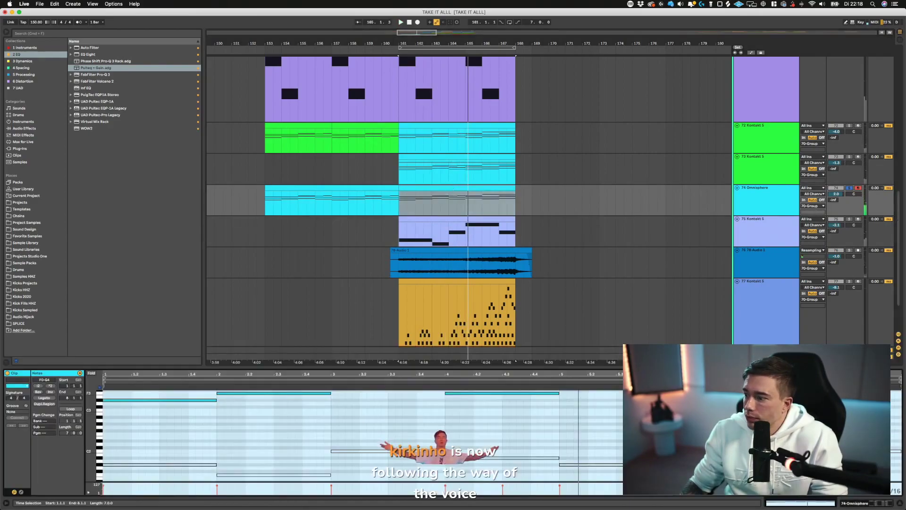
drag(639, 367, 642, 197)
scroll(657, 307, up, 2)
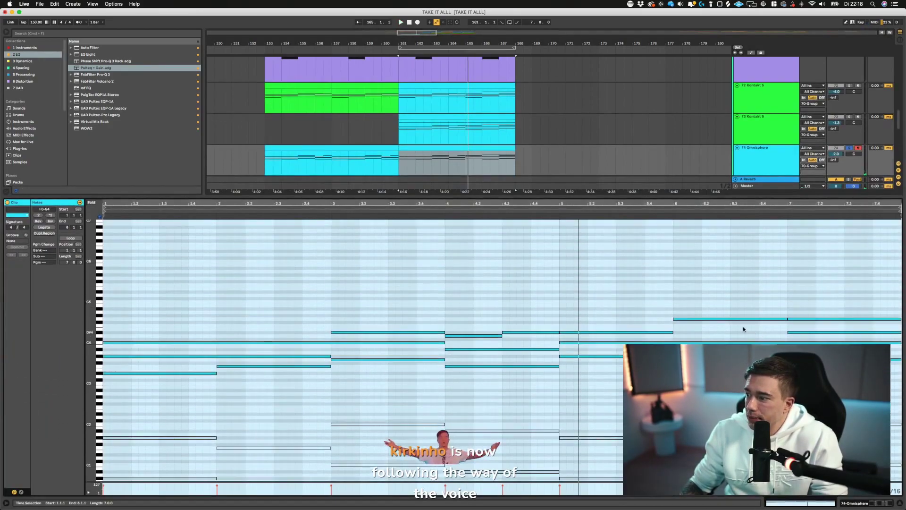
- Inspect the upper notes of the Omnisphere clip's closing chords and audition them from clip bar 5
click(702, 319)
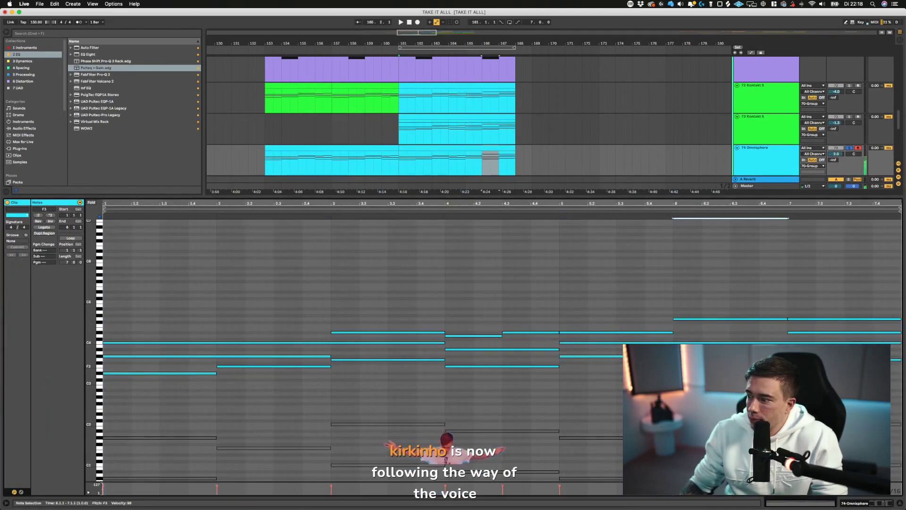
click(702, 356)
click(694, 343)
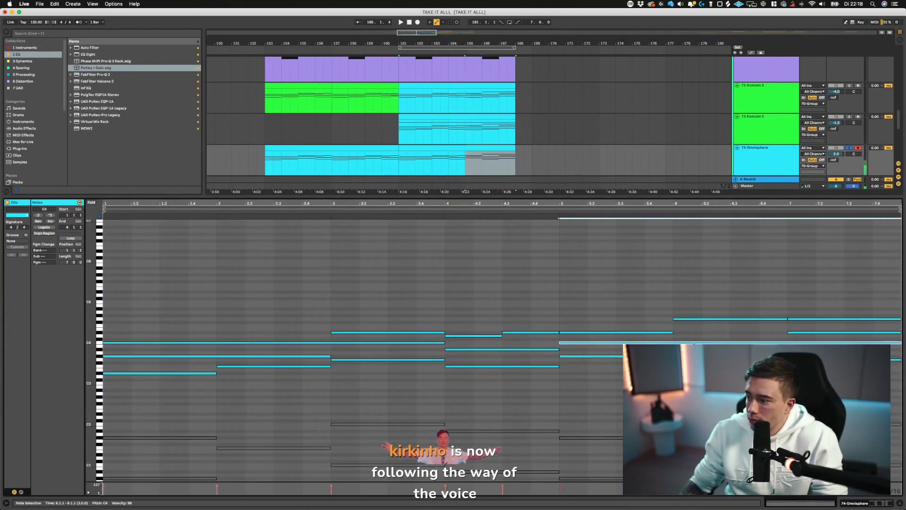
click(562, 295)
key(space)
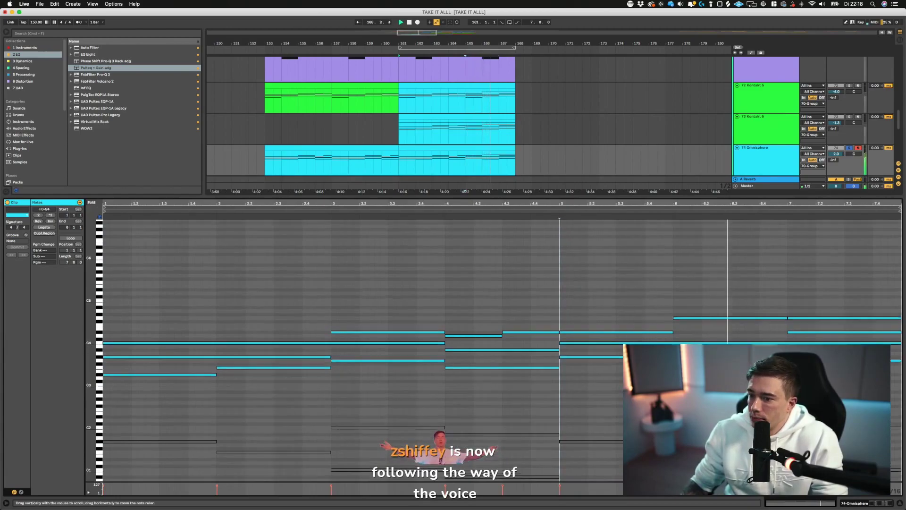
- Lower the G4 note at bar 6 of the Omnisphere clip to F4 and audition the change from bar 5
scroll(407, 343, up, 5)
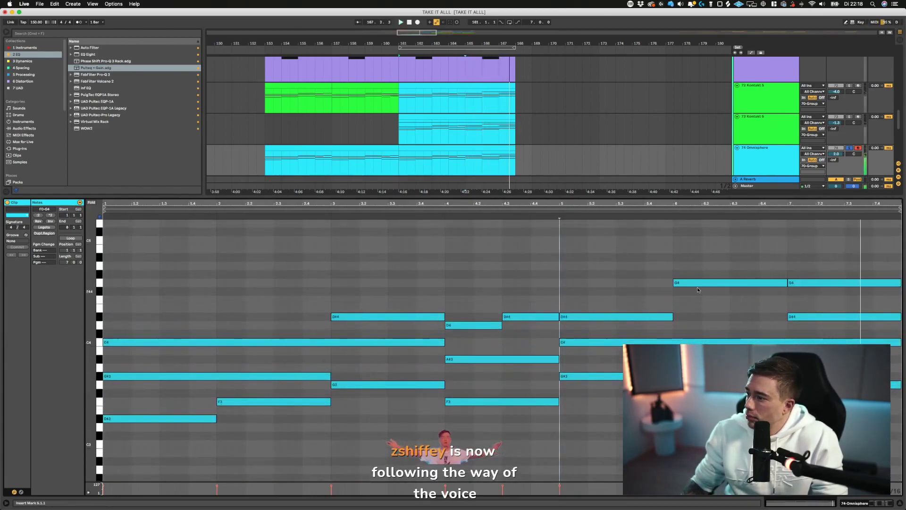
click(652, 317)
key(space)
key(space)
drag(708, 284, 711, 304)
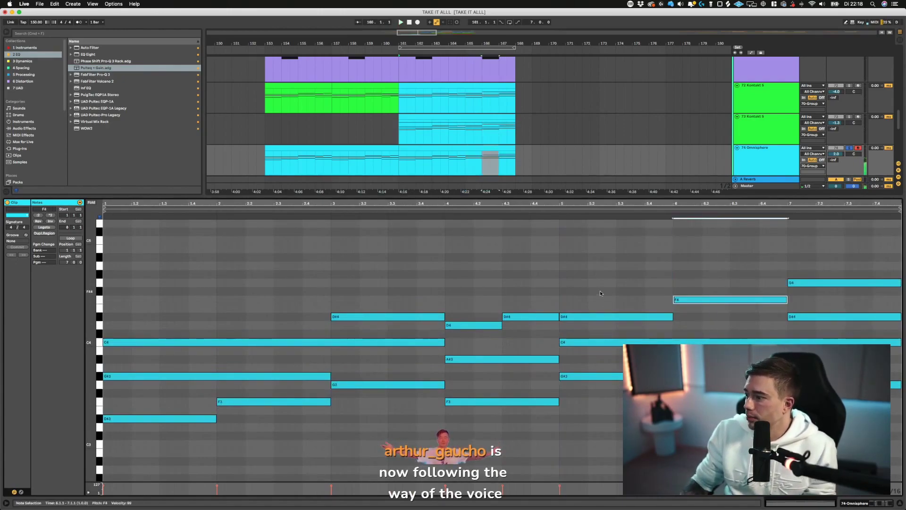
key(Right)
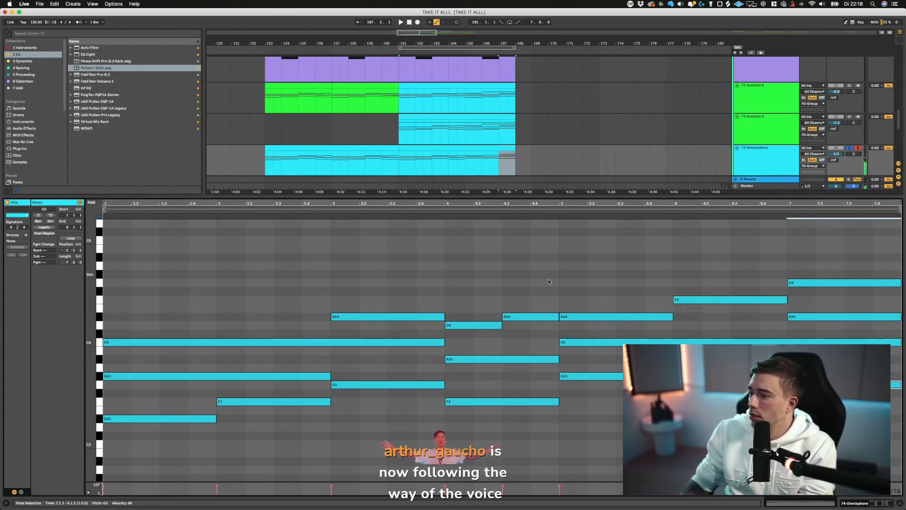
click(556, 268)
key(space)
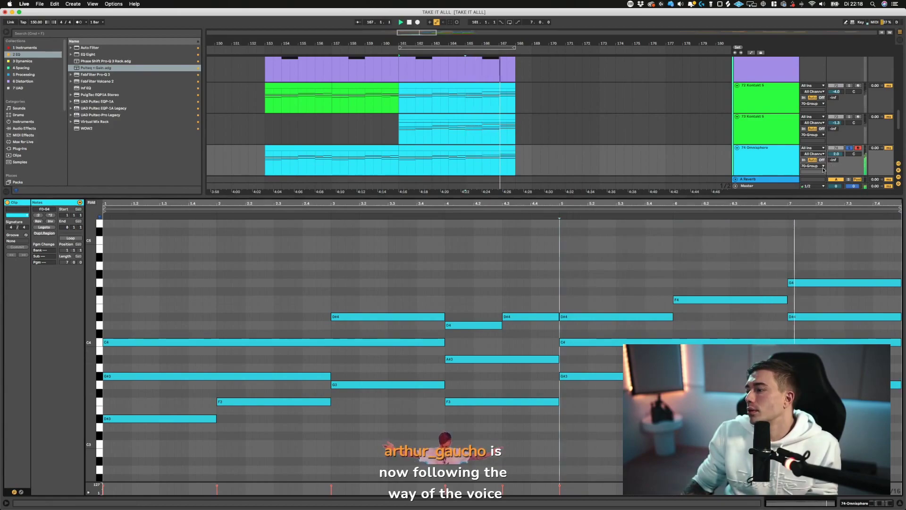
key(space)
- Delete the G3 note at bar 7 of the Omnisphere clip and audition the ending from bar 6
click(895, 384)
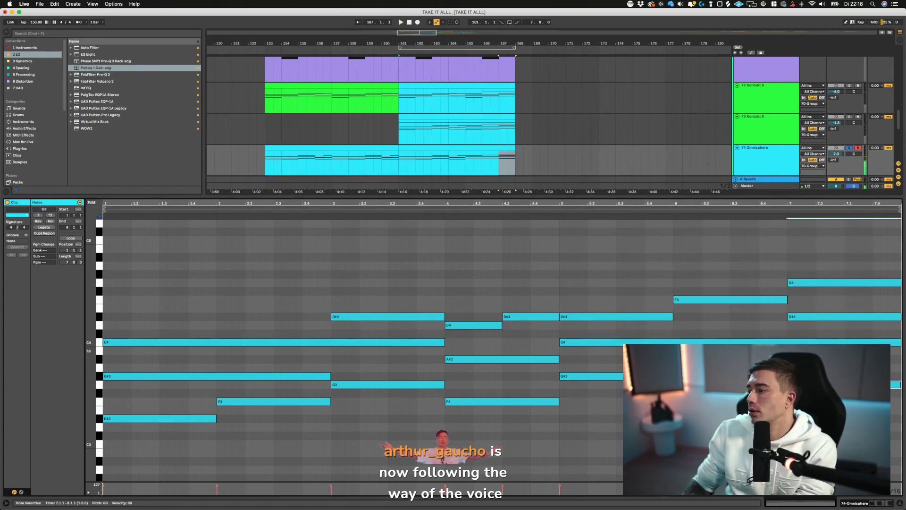
key(Delete)
key(space)
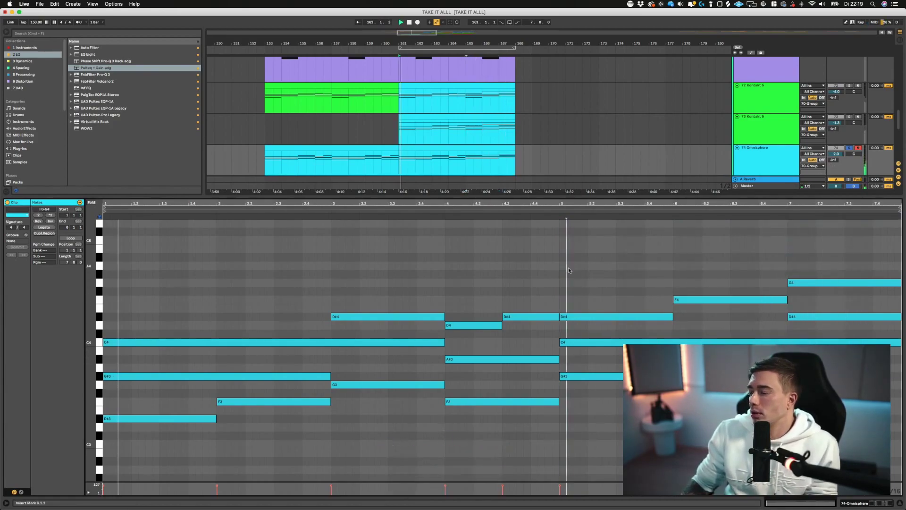
click(704, 261)
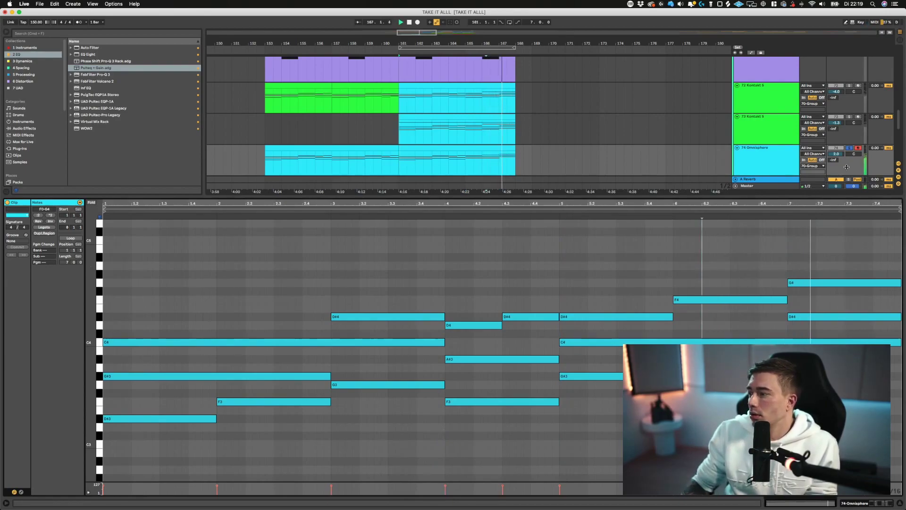
- Unsolo 74 Omnisphere and show the notes of the 73 Kontakt 5 clip
click(849, 148)
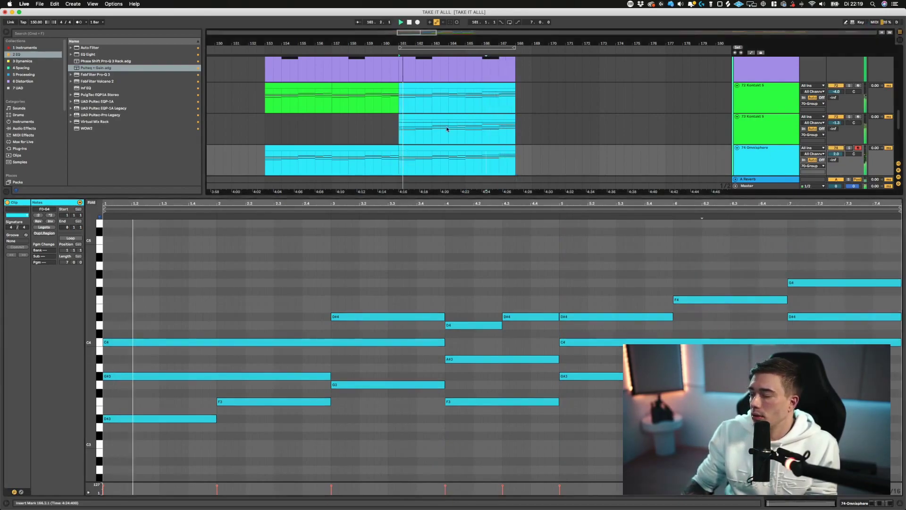
click(488, 128)
key(space)
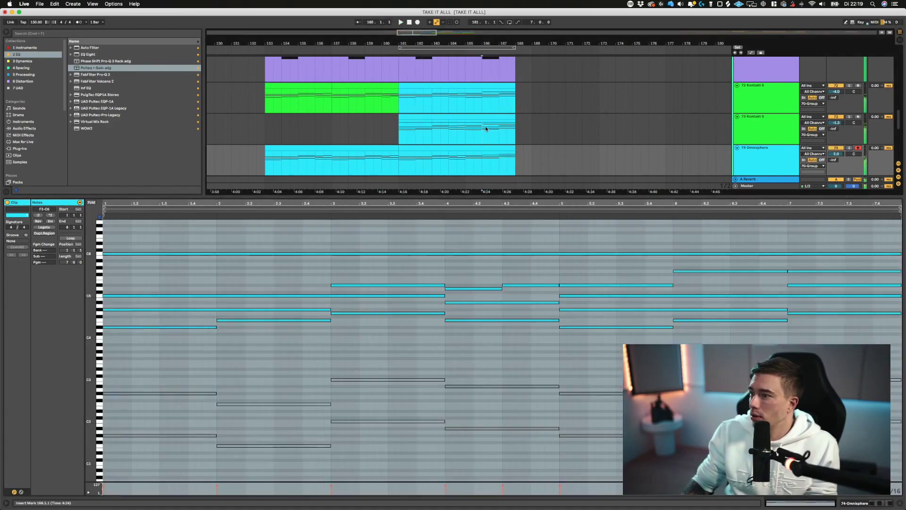
- Check the chord notes at bar 6 of the 73 Kontakt 5 clip and audition the soloed track from bar 4
click(706, 267)
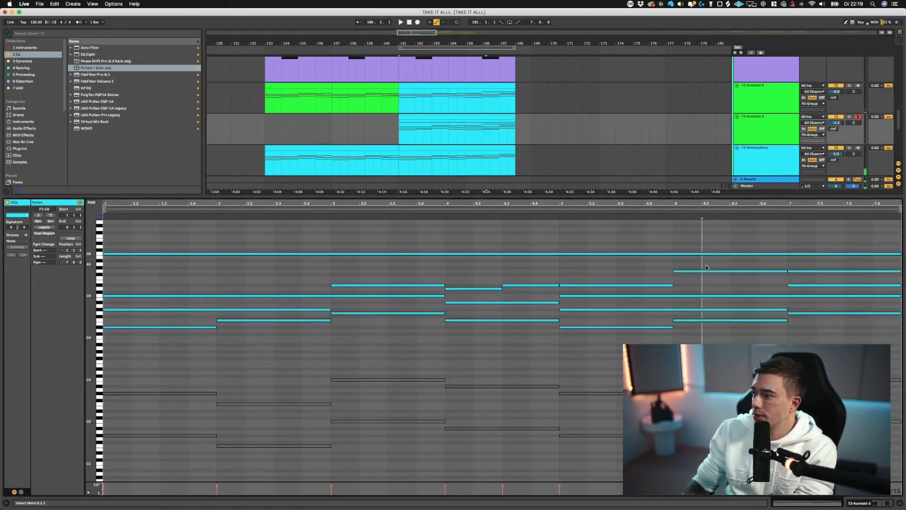
click(721, 319)
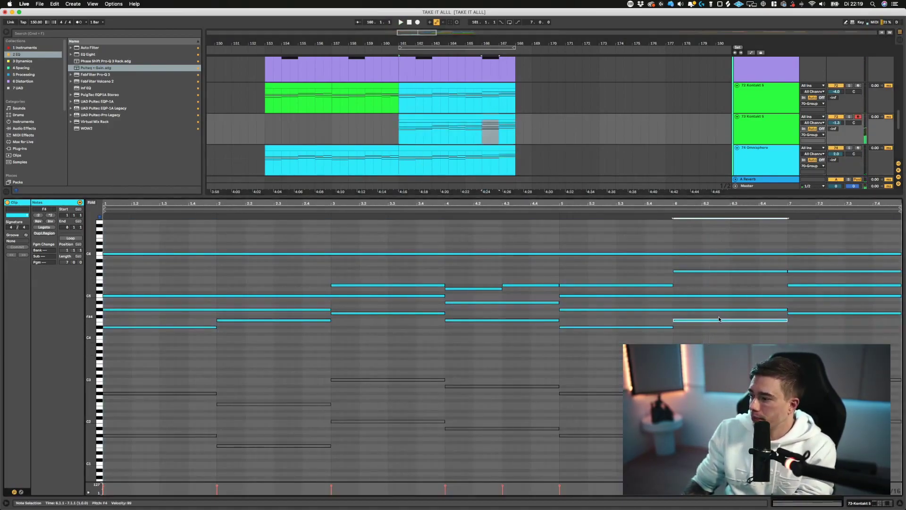
click(551, 222)
click(850, 117)
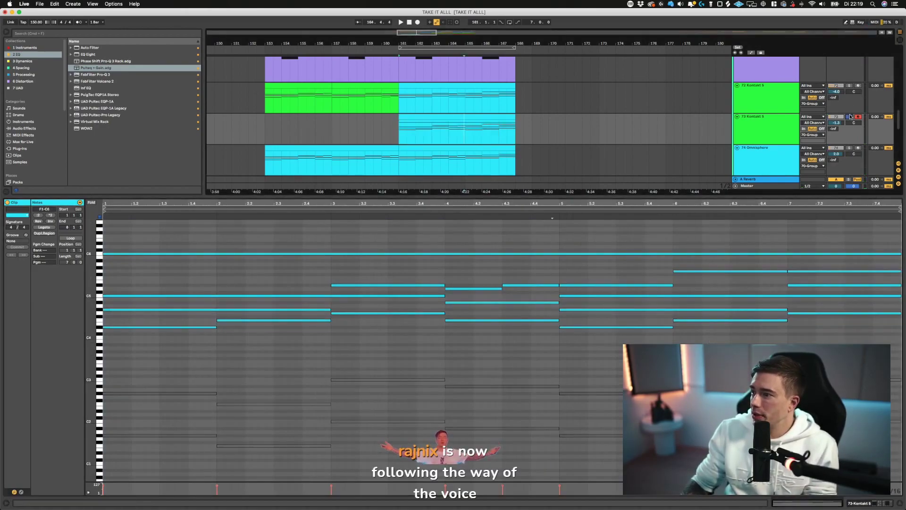
key(space)
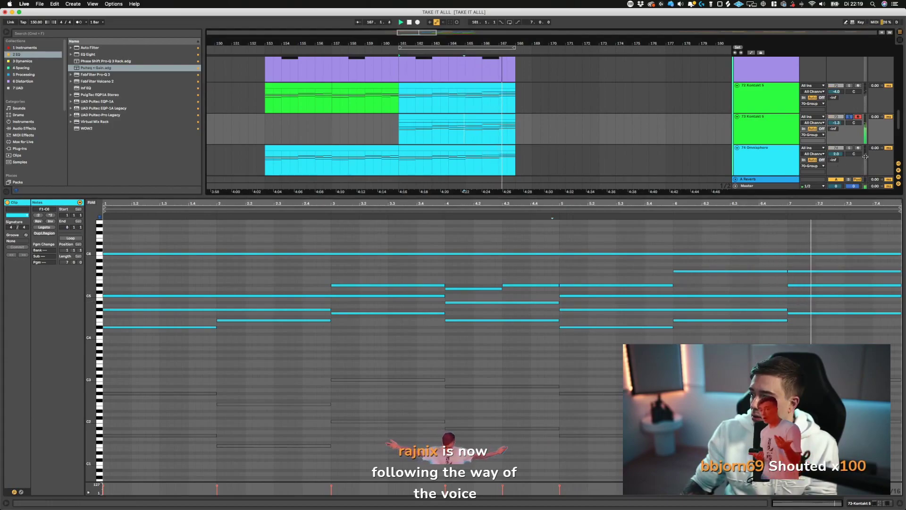
- Play all tracks together from just before bar 161, shrink the note editor and collapse the 70 Group's tracks
click(390, 125)
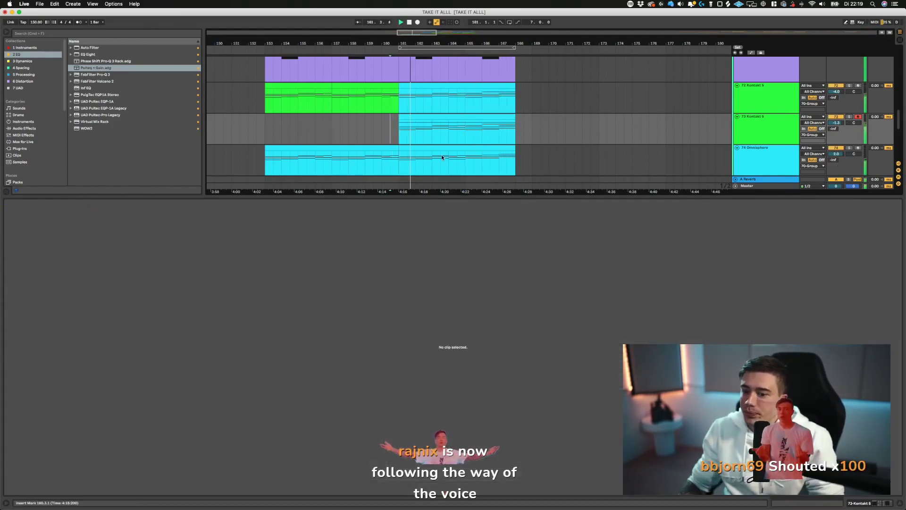
drag(437, 196, 437, 336)
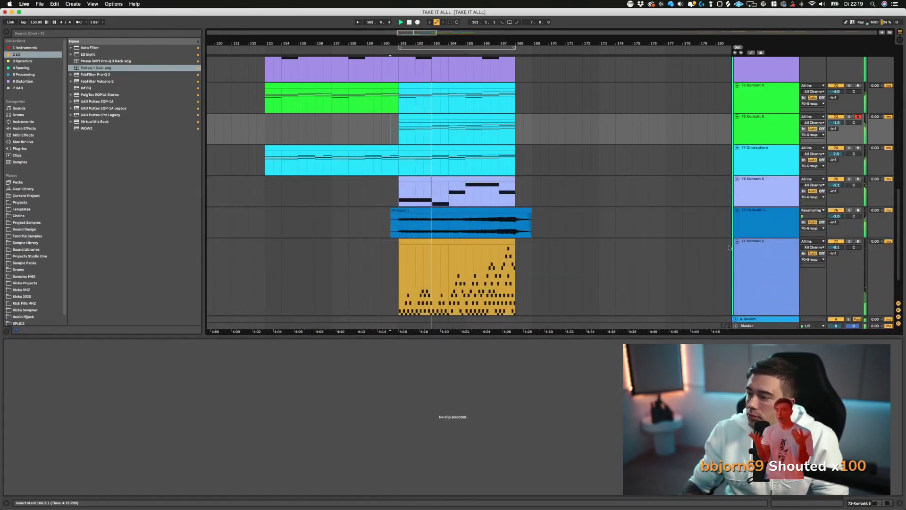
alt+click(737, 242)
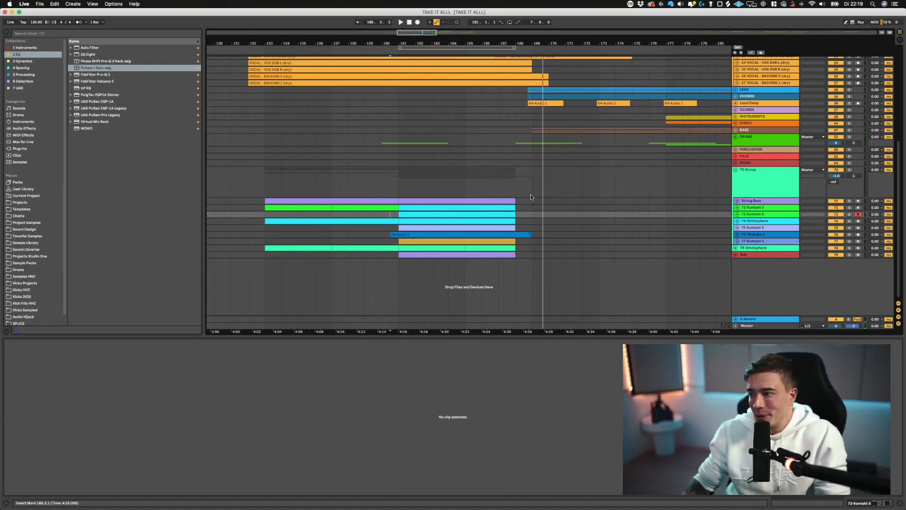
- Audition the transition into the drop from bar 165 of the 70 Group
drag(514, 185, 541, 199)
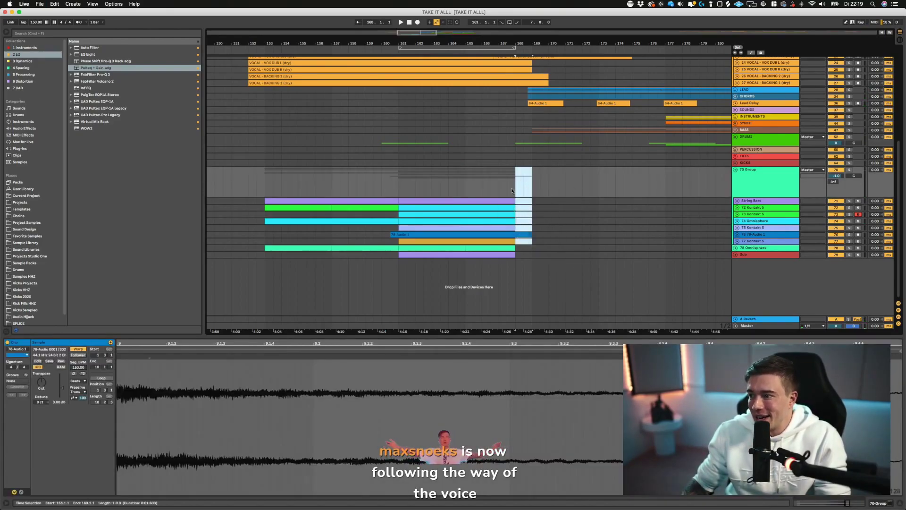
click(493, 186)
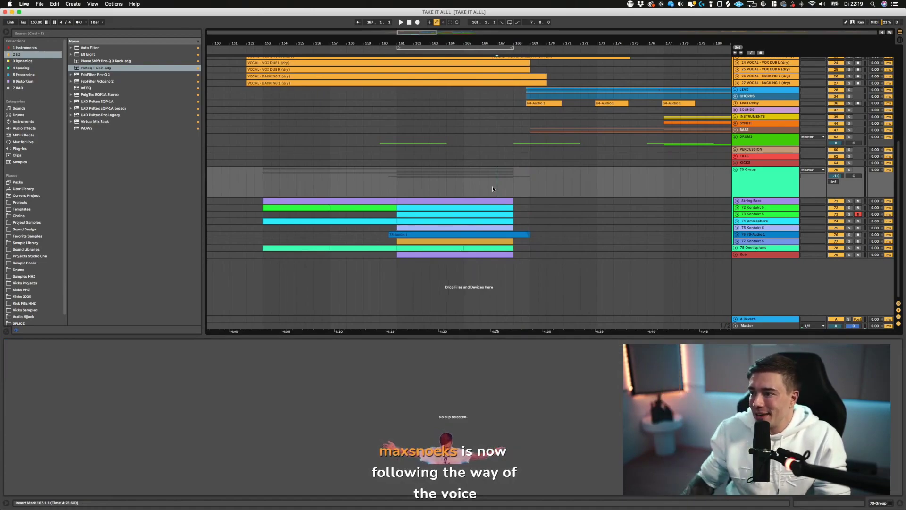
click(465, 184)
key(space)
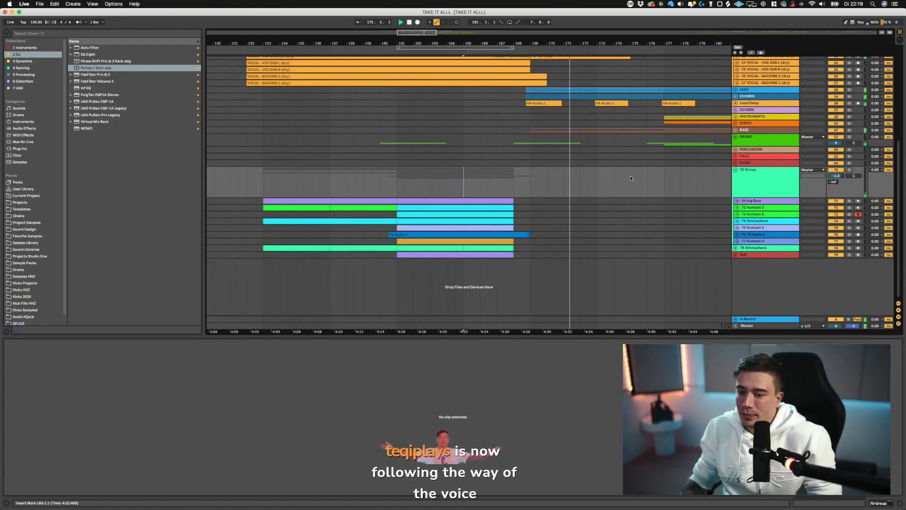
- Fold all track groups and zoom out the arrangement to survey the section following the drop during playback
scroll(633, 176, up, 5)
scroll(643, 179, up, 4)
scroll(644, 179, right, 4)
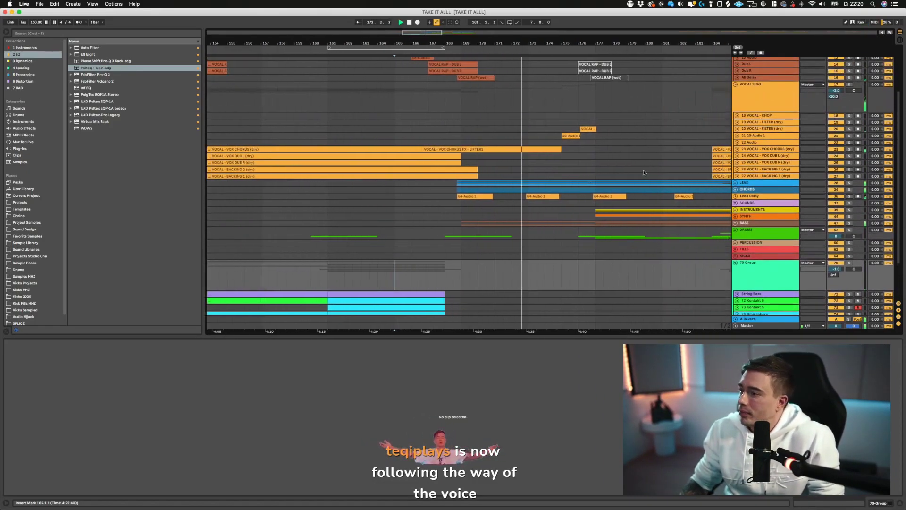
alt+click(734, 262)
scroll(535, 202, right, 3)
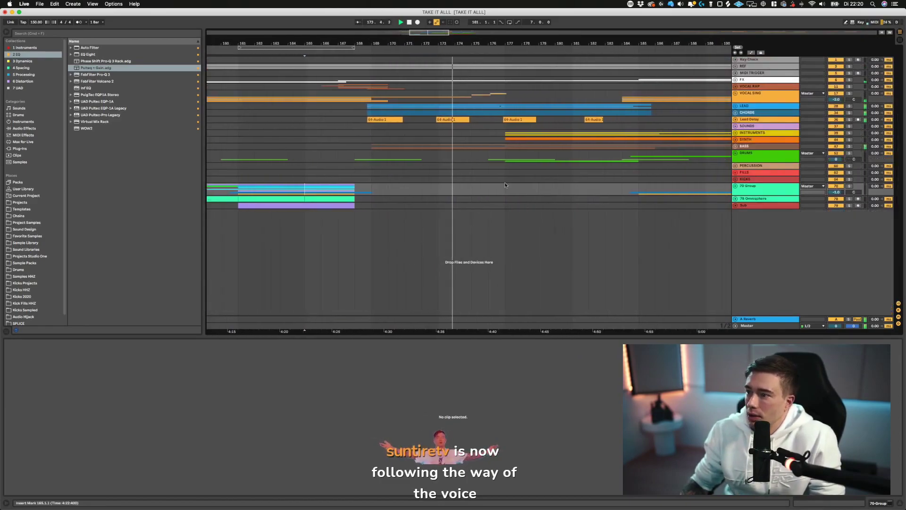
drag(425, 43, 426, 34)
scroll(540, 184, down, 2)
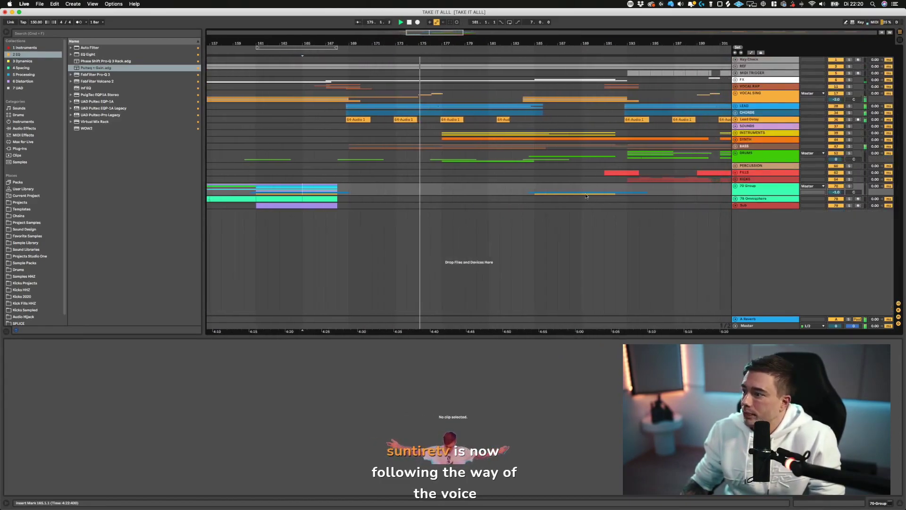
scroll(472, 191, left, 4)
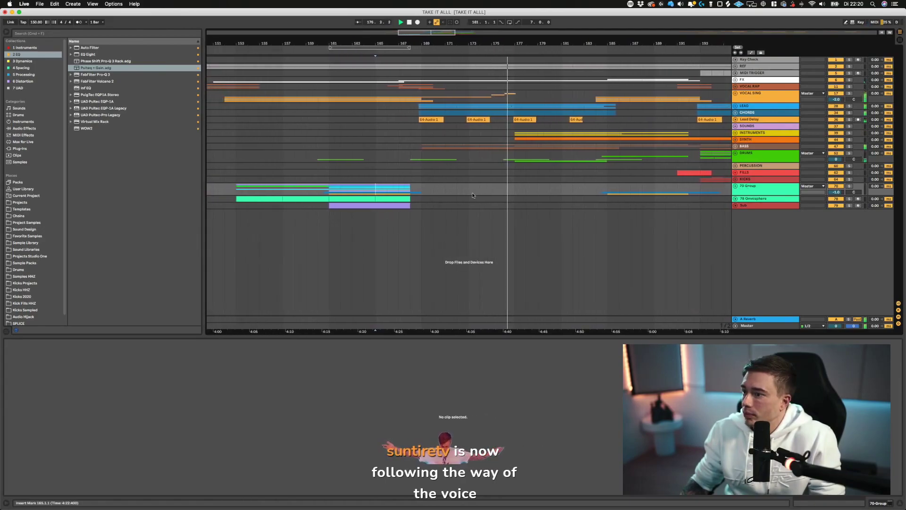
- Stop playback, unfold the VOCAL SING group and select the 18 VOCAL - CHOP track at bar 168
key(space)
click(497, 94)
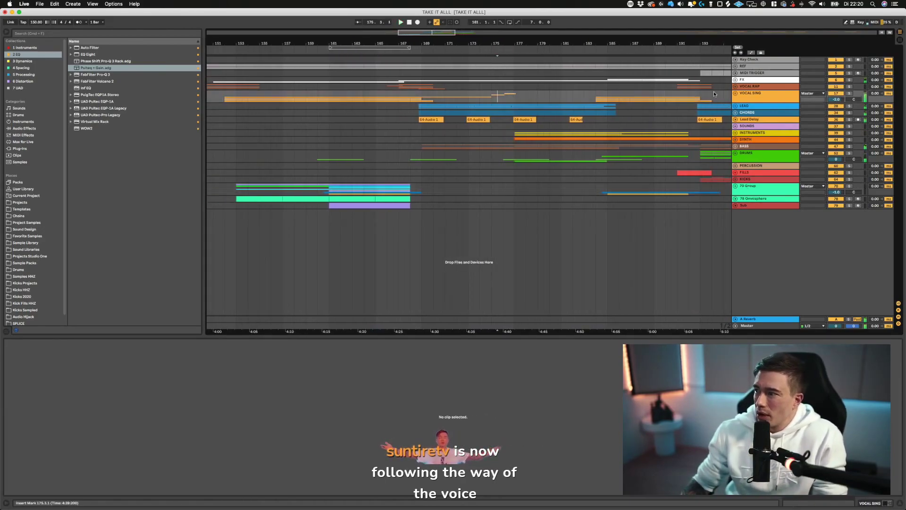
click(736, 94)
click(460, 131)
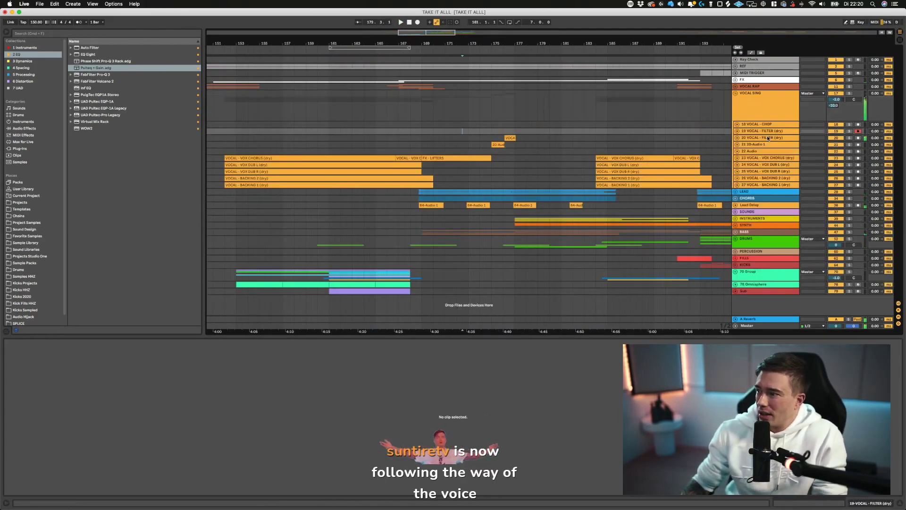
click(504, 137)
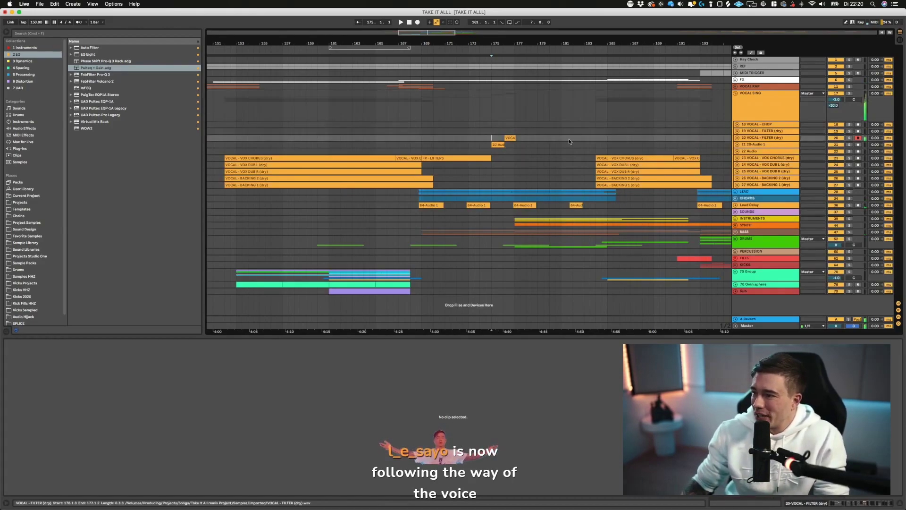
click(410, 125)
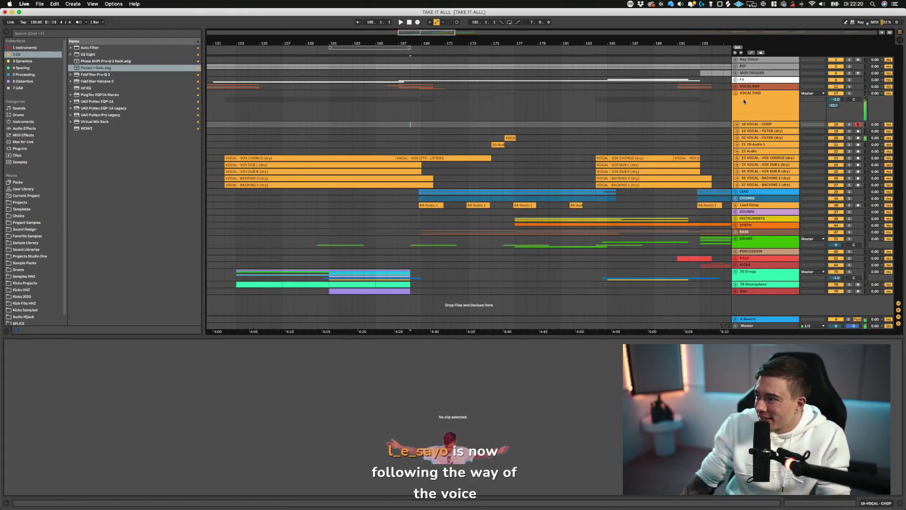
- Unfold the 18 VOCAL - CHOP and 20 VOCAL - FILTER (dry) tracks and select the filter track within the VOCAL SING group
click(736, 124)
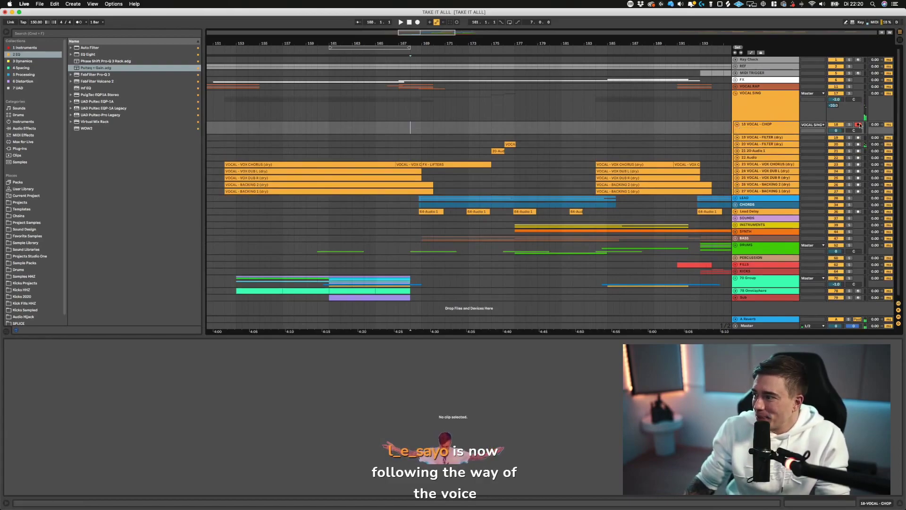
click(738, 144)
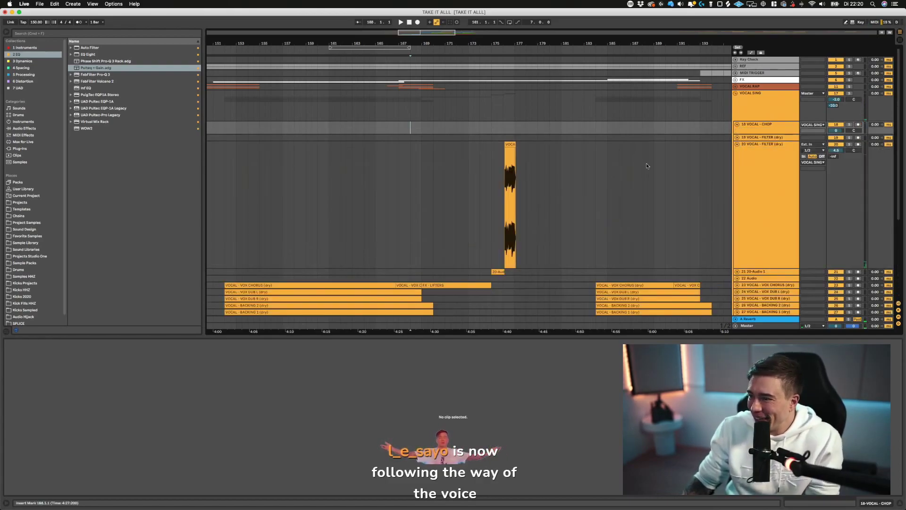
click(769, 168)
click(769, 117)
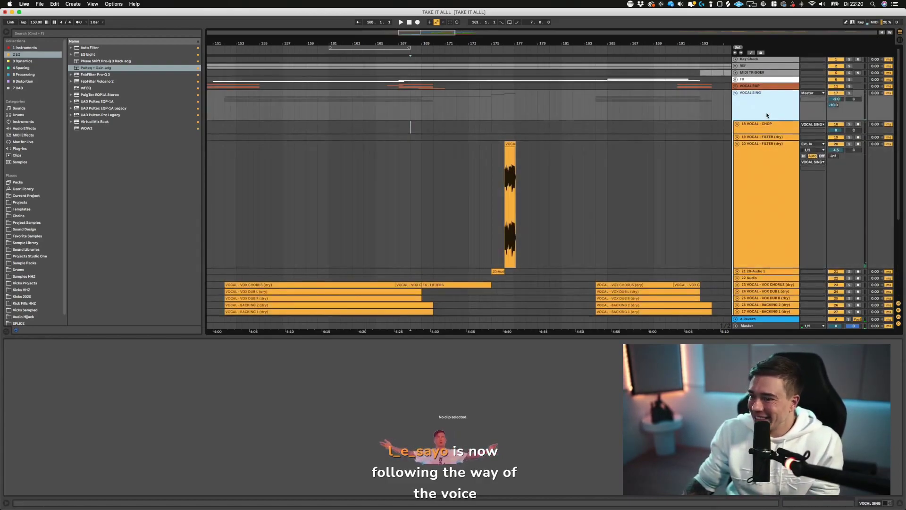
click(766, 158)
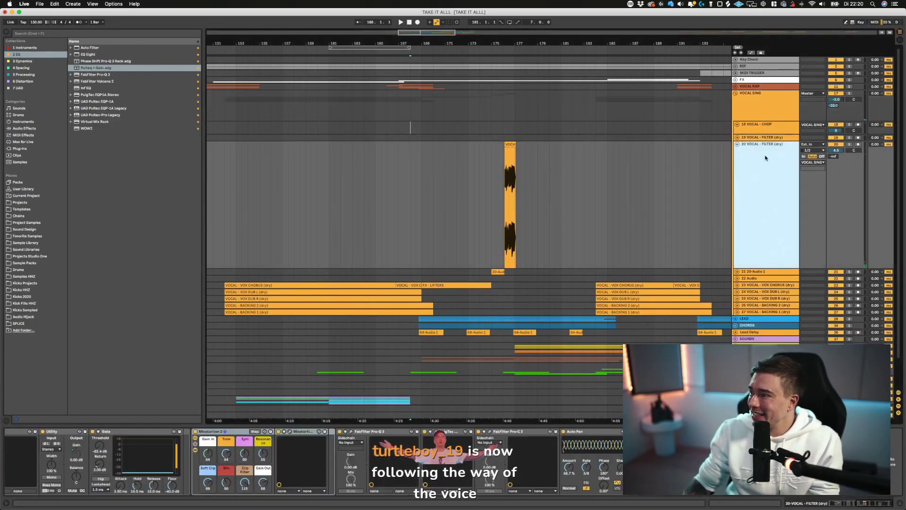
click(735, 94)
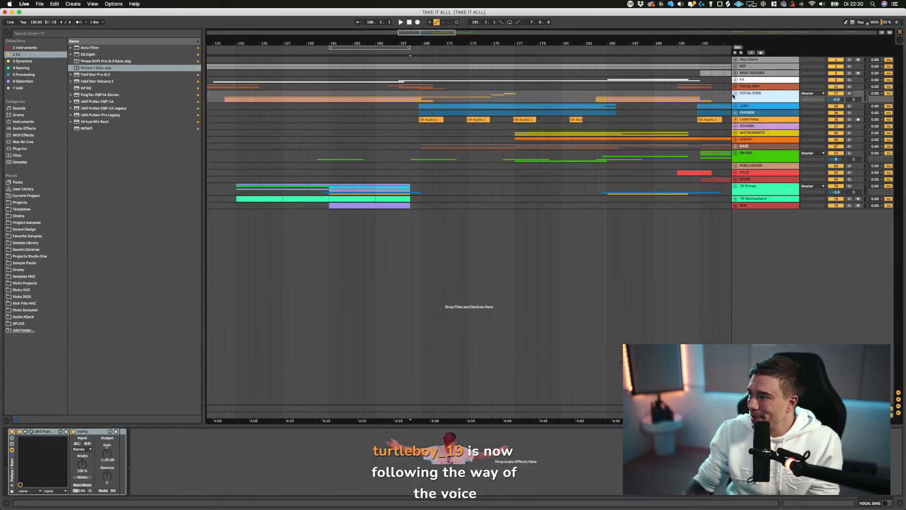
click(735, 94)
scroll(783, 146, down, 1)
click(778, 147)
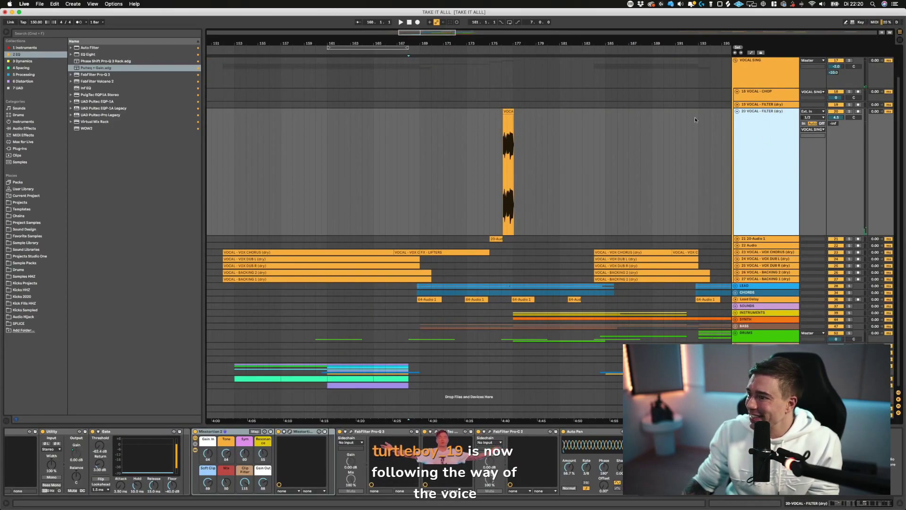
- Move the 20 VOCAL - FILTER (dry) track out of the VOCAL SING group to just above LEAD, and place the 20-Audio 1 track beneath it
drag(742, 175, 751, 285)
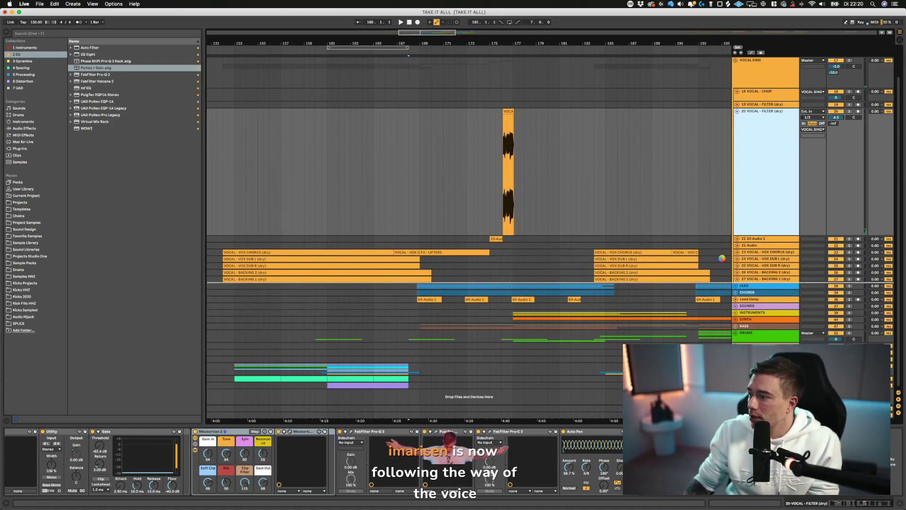
drag(722, 258, 749, 250)
click(753, 111)
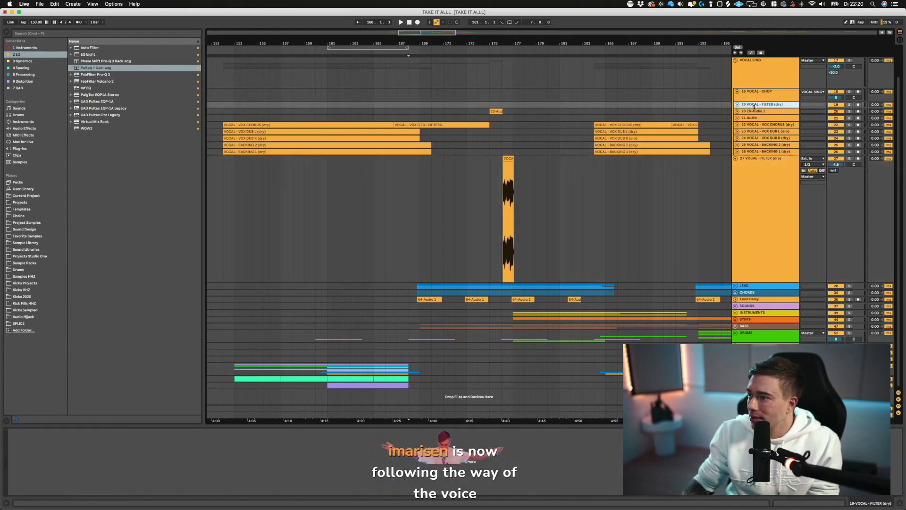
drag(754, 112, 655, 263)
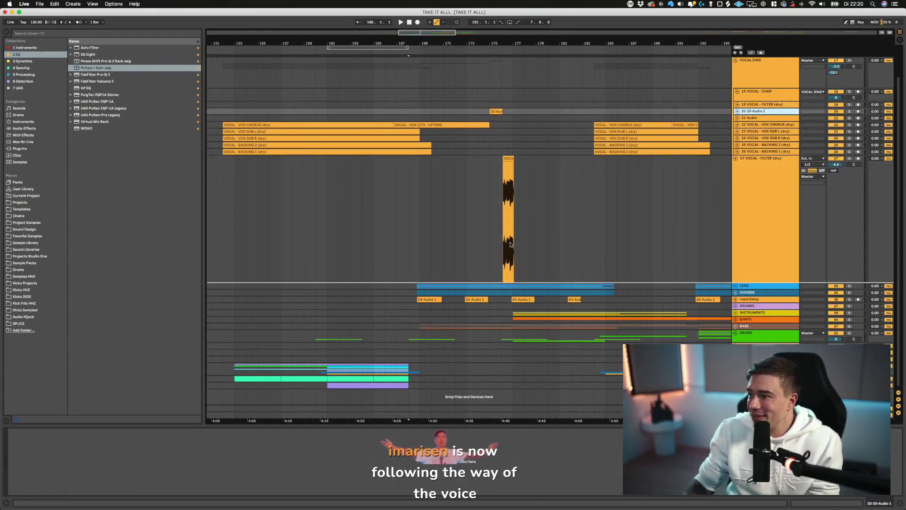
drag(511, 244, 531, 235)
- Audition the moved filter vocal from bar 175, first soloed and again with all other tracks
click(489, 208)
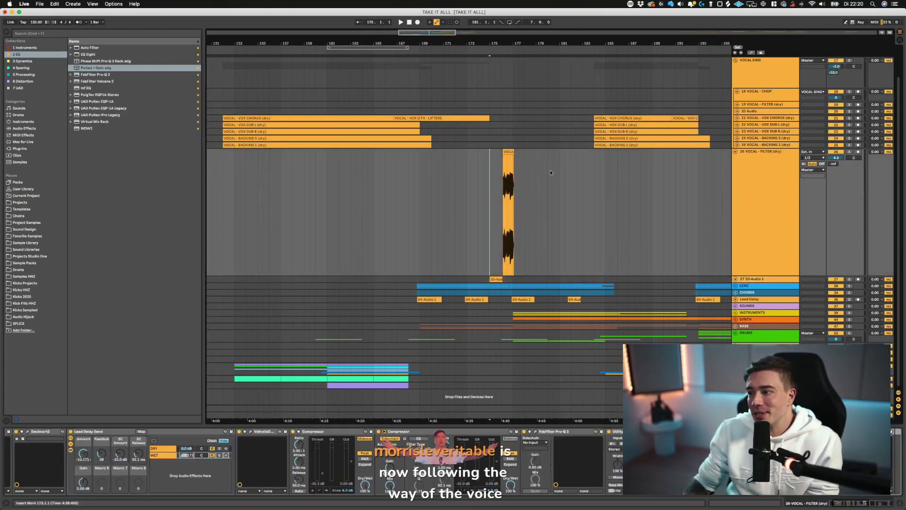
click(849, 151)
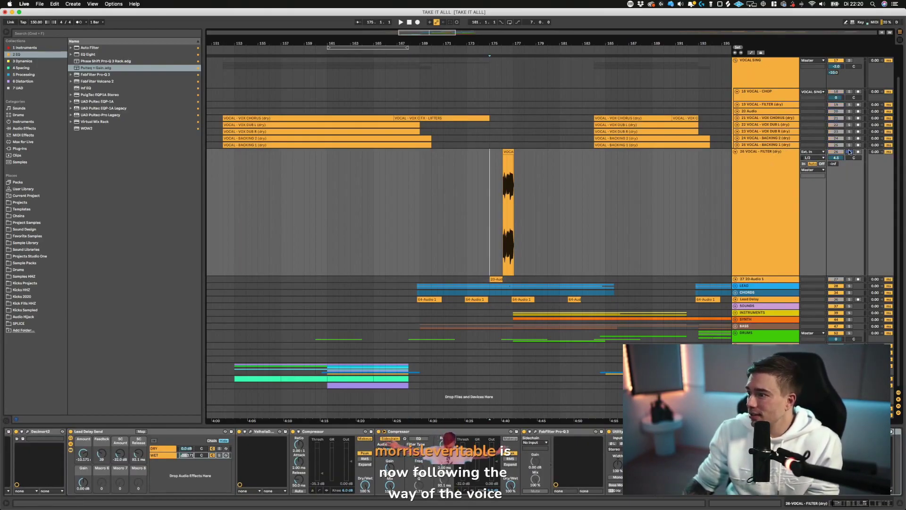
key(space)
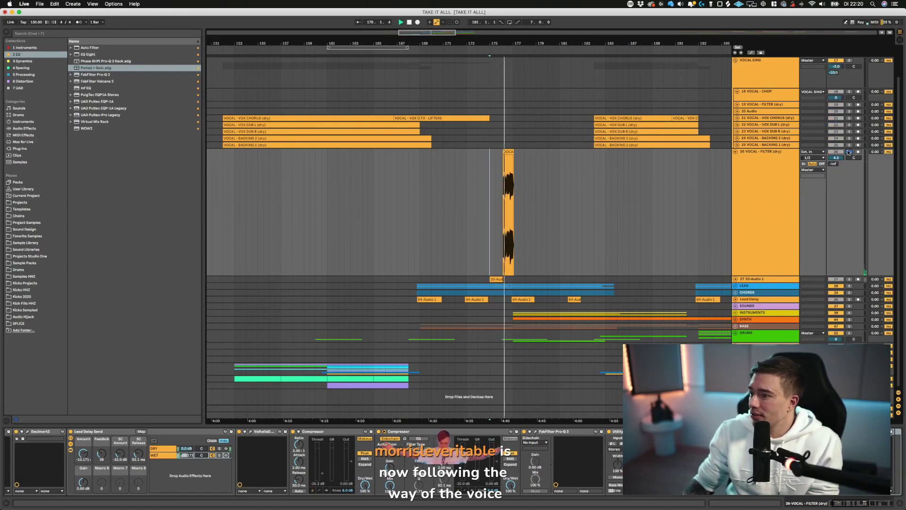
key(space)
key(space)
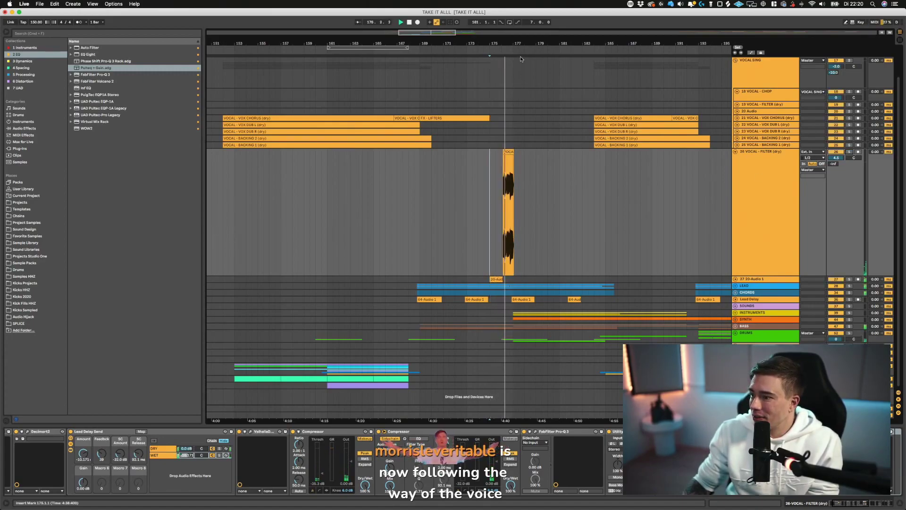
key(space)
drag(504, 47, 500, 81)
click(493, 157)
key(space)
- Solo the 26 VOCAL - FILTER (dry) track and play its clip at bar 176
scroll(560, 208, right, 5)
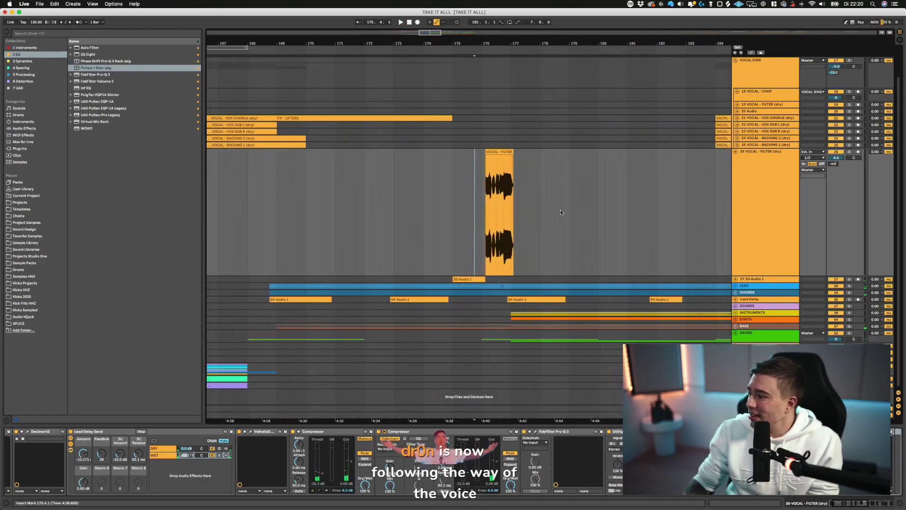
scroll(424, 463, right, 10)
scroll(451, 211, right, 6)
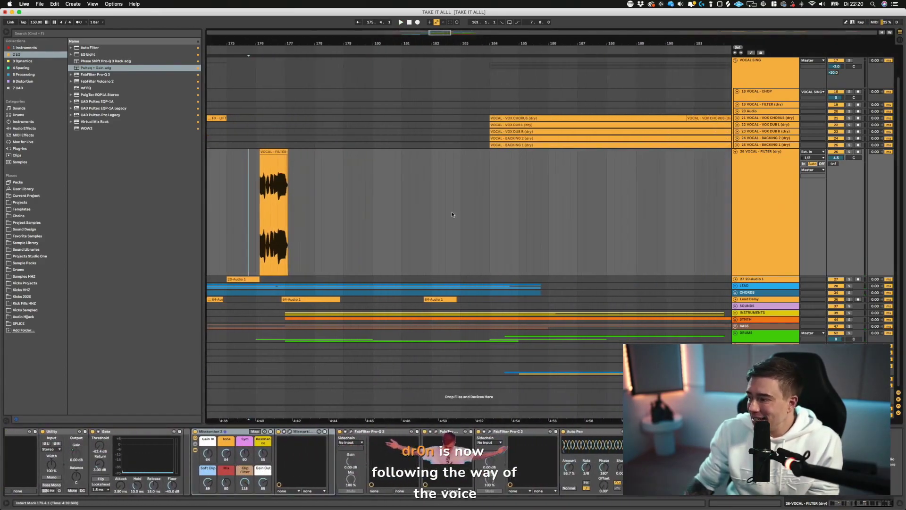
scroll(420, 230, left, 18)
scroll(640, 169, right, 9)
scroll(639, 170, right, 1)
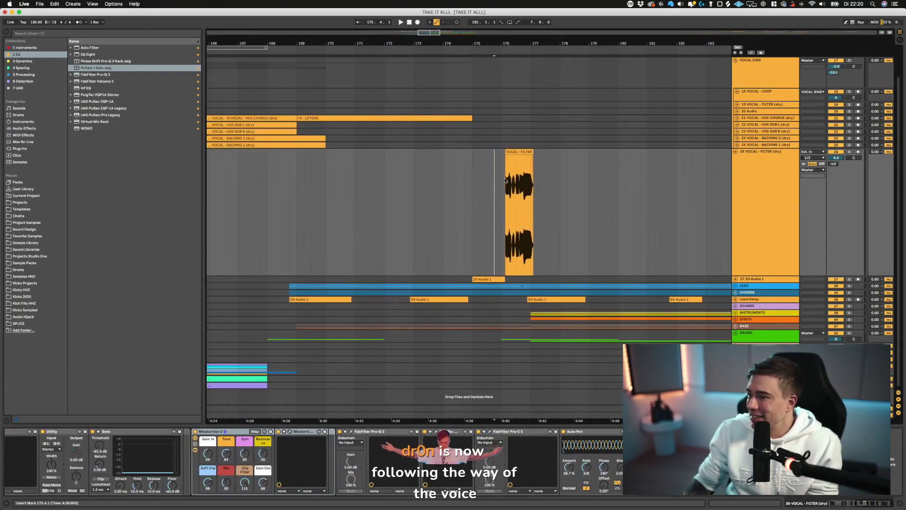
click(849, 152)
key(space)
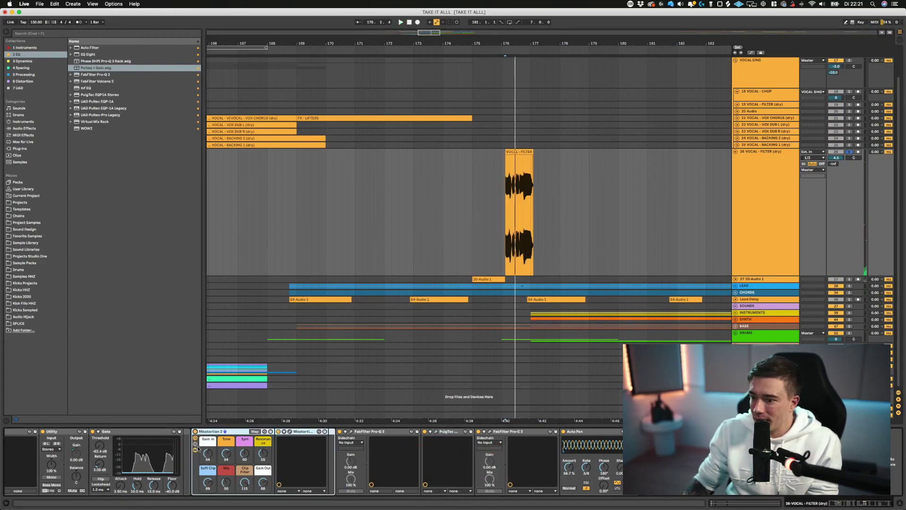
- Open Misstortion 2 on the 26 VOCAL - FILTER (dry) track and adjust its resonance and output gain
click(290, 431)
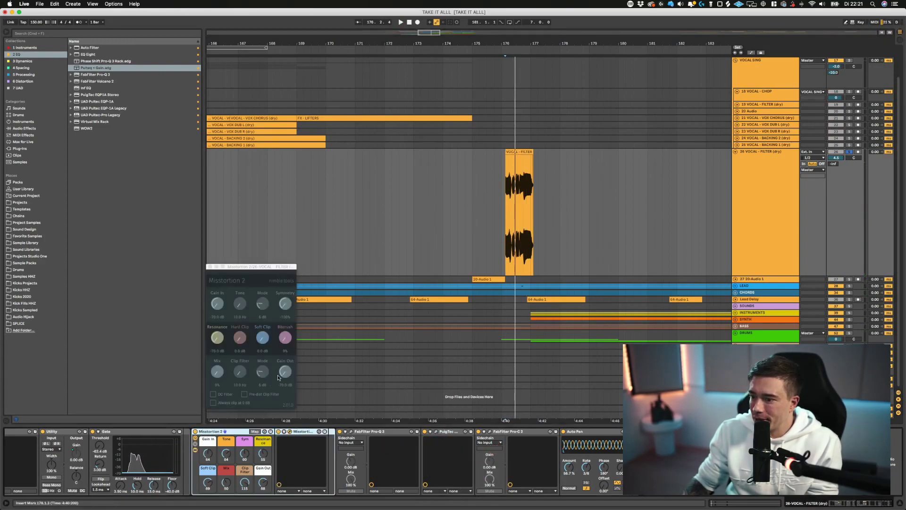
drag(278, 378, 284, 330)
drag(217, 337, 221, 322)
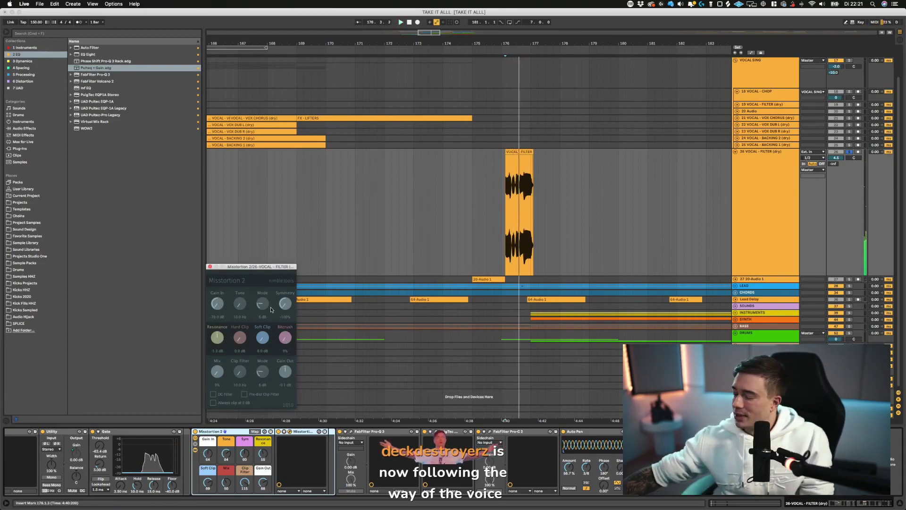
drag(286, 375, 286, 380)
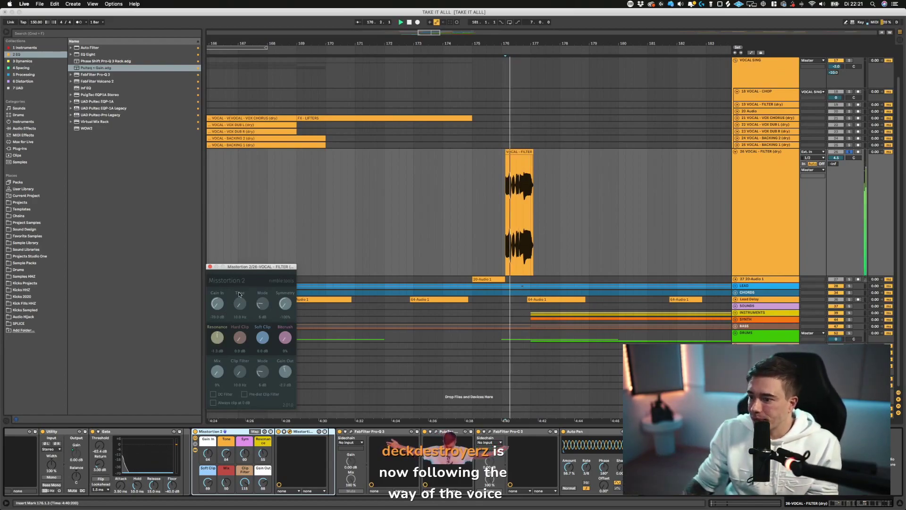
- Raise Misstortion 2's input gain, tone, soft clip and mix, set symmetry to 0% and the clip filter to 20000 Hz, and audition the result
drag(240, 304, 240, 255)
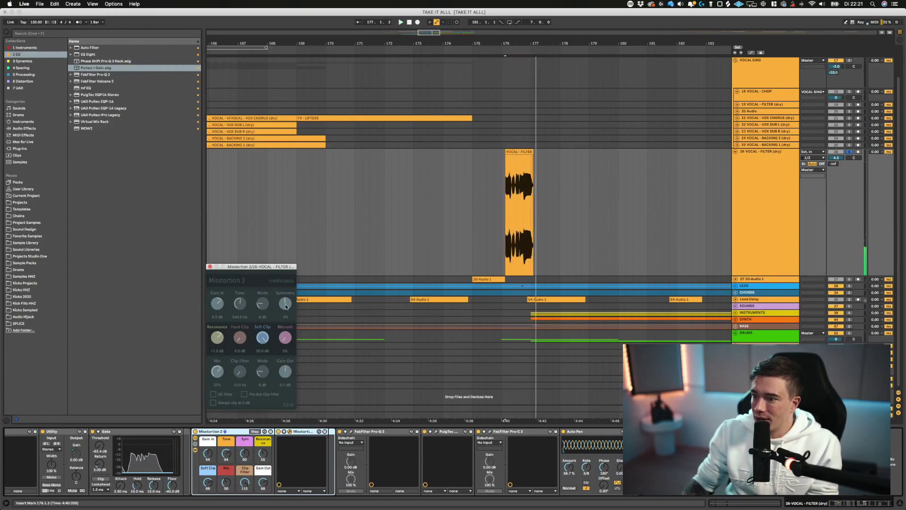
drag(241, 374, 317, 253)
key(space)
key(space)
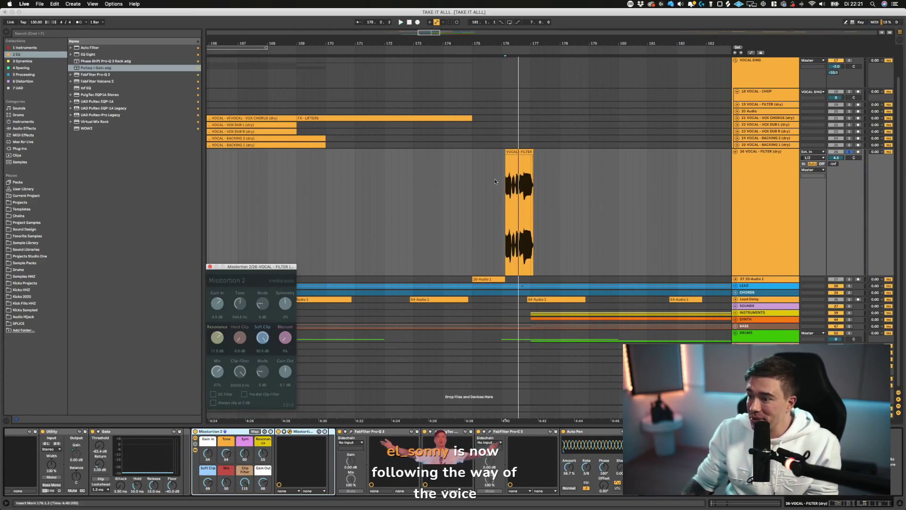
- Set the filter vocal's ValhallaDelay feedback to 89.4% during playback and close both plug-in windows
scroll(166, 446, right, 10)
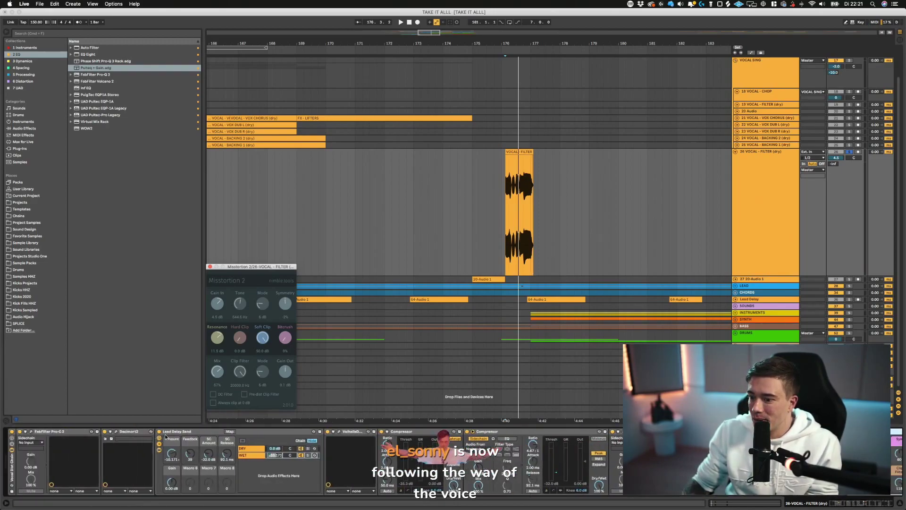
click(339, 433)
drag(368, 330, 367, 272)
key(space)
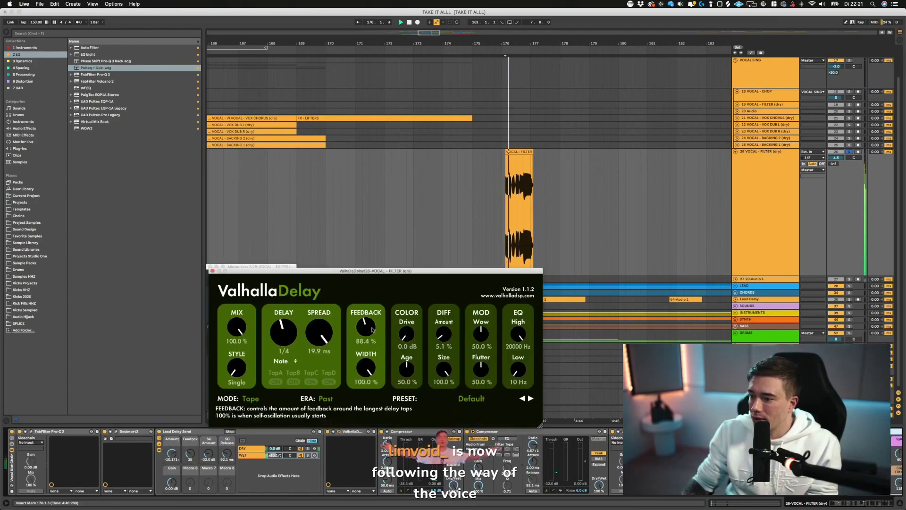
drag(369, 334, 369, 329)
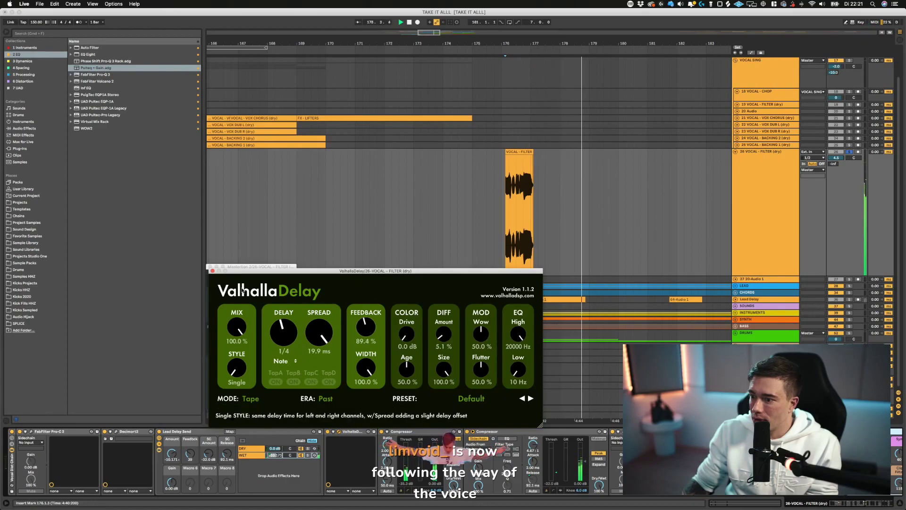
click(212, 270)
click(210, 266)
key(space)
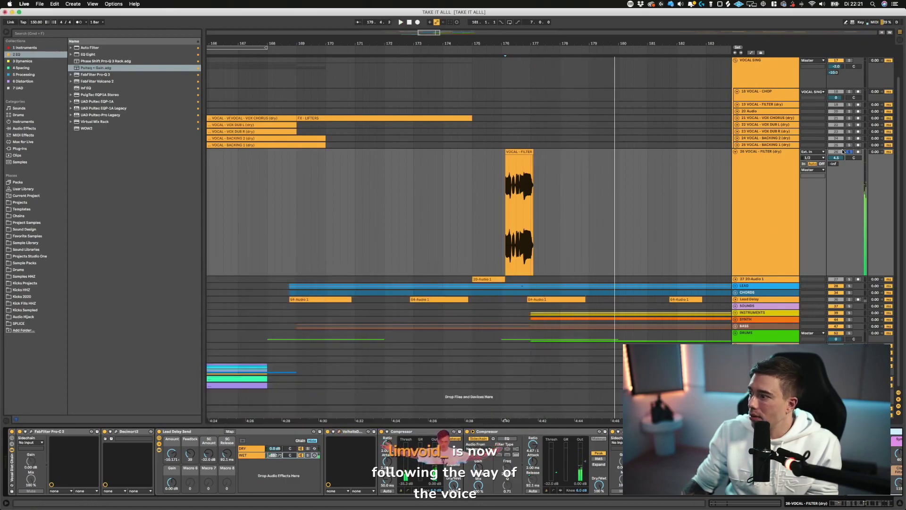
- Unsolo the 26 VOCAL - FILTER (dry) track, set its A-Acoustic send to -5 dB and replay from just before bar 176
click(848, 151)
key(space)
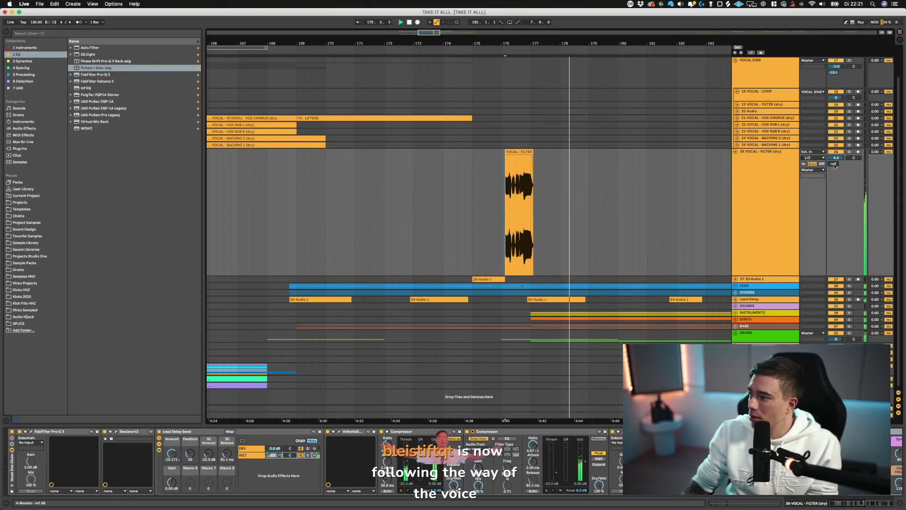
click(834, 164)
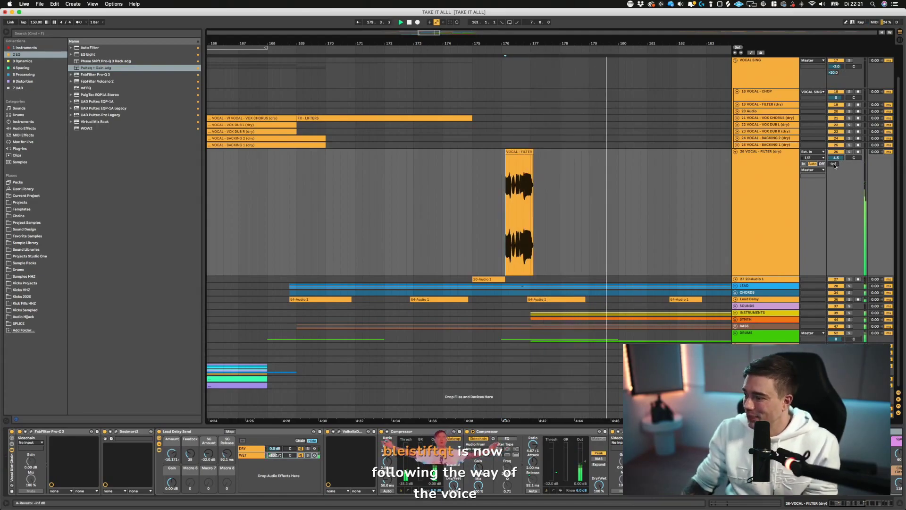
text(-5)
key(Return)
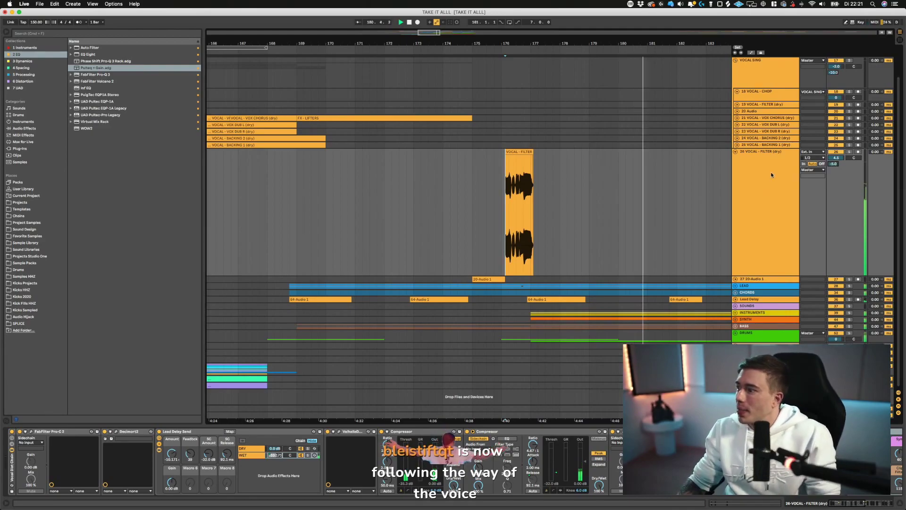
click(494, 186)
key(space)
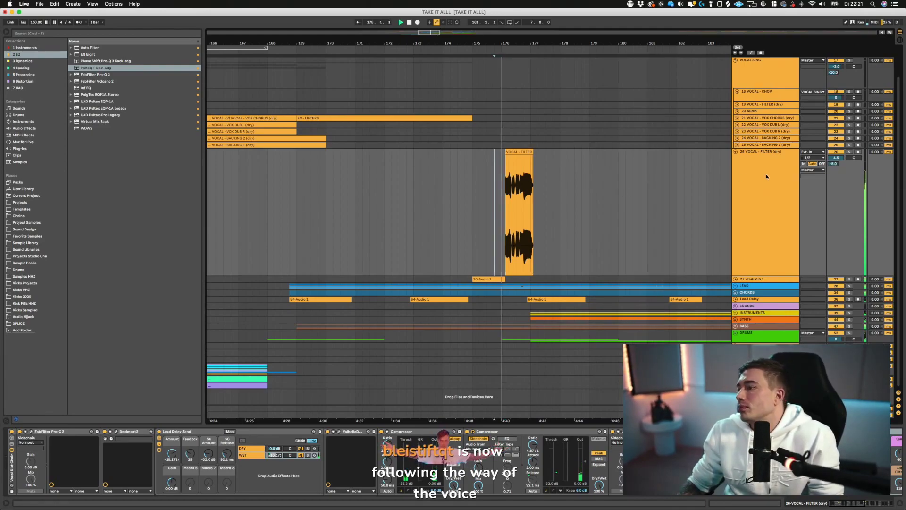
- Fold the 26 VOCAL - FILTER (dry) track, zoom out the arrangement and save the project
click(738, 152)
drag(555, 37, 556, 16)
key(super+s)
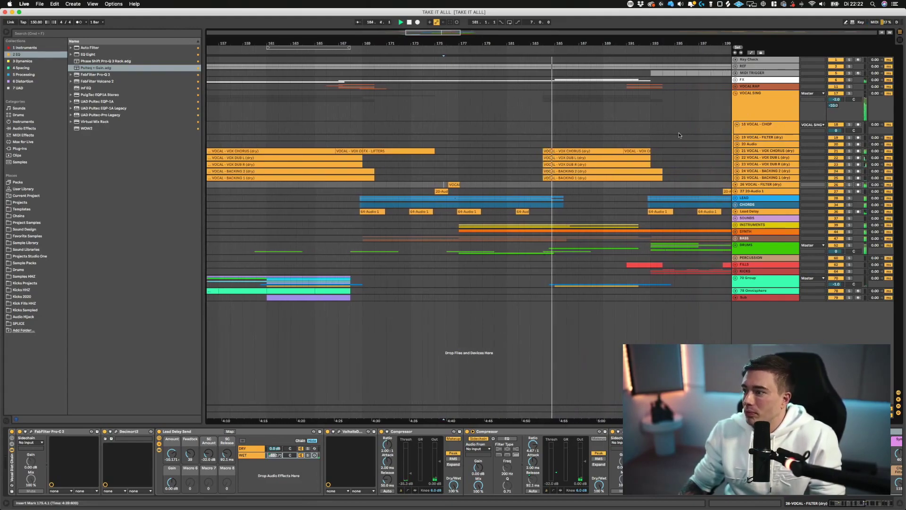
- Check the VOCAL - VOX CHORUS and VOCAL SING device chains while the section leading to bar 193 plays
click(743, 150)
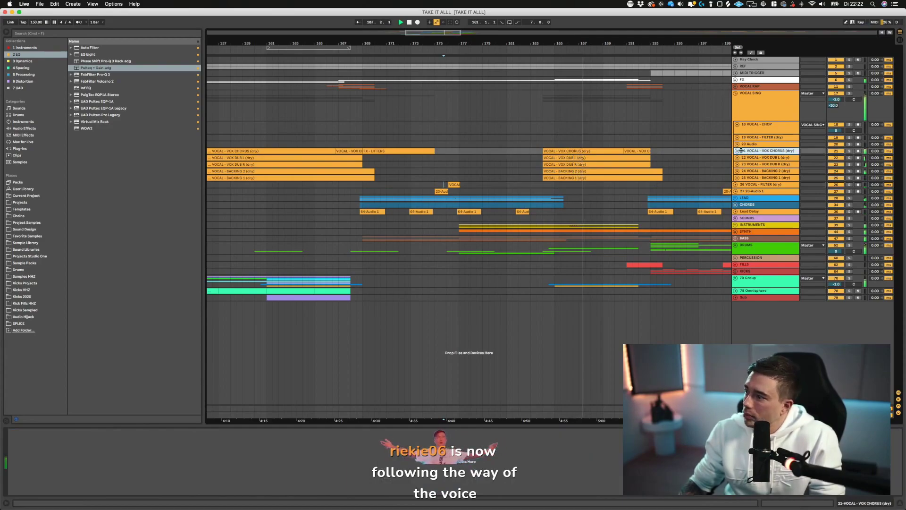
click(751, 106)
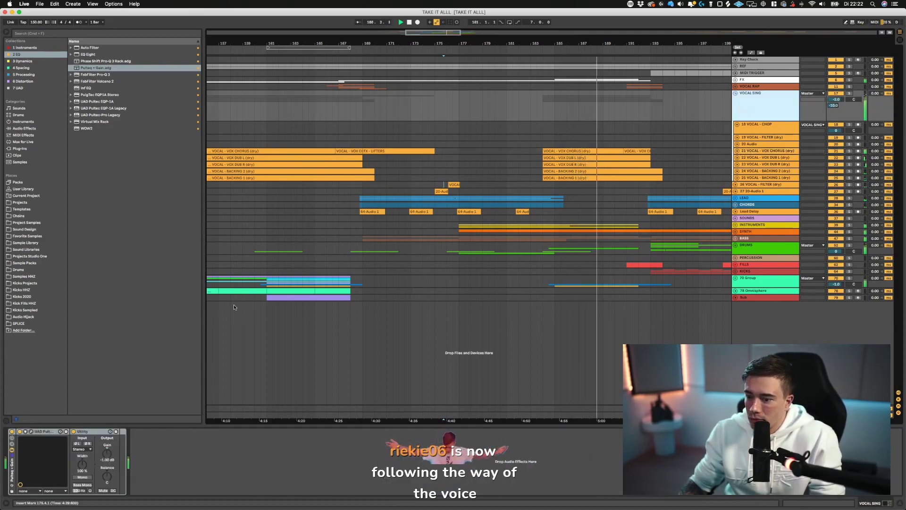
drag(646, 168, 568, 167)
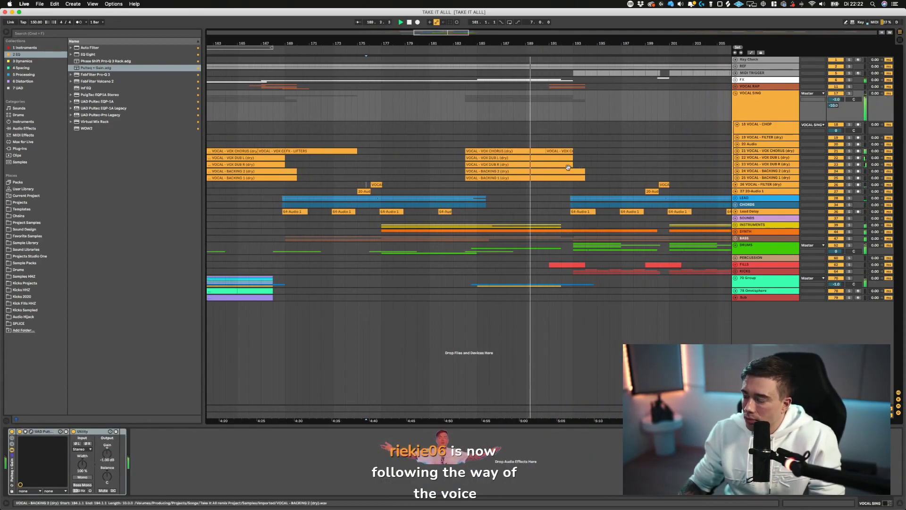
click(573, 137)
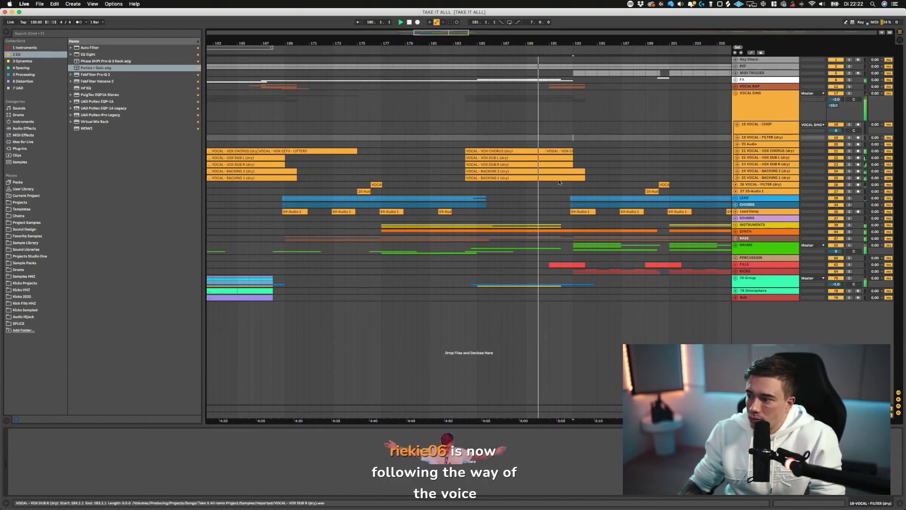
- Copy the 70 Group's Endless Smile intensity automation from bars 161-168 to bar 185, audition it and hide the automation
click(735, 278)
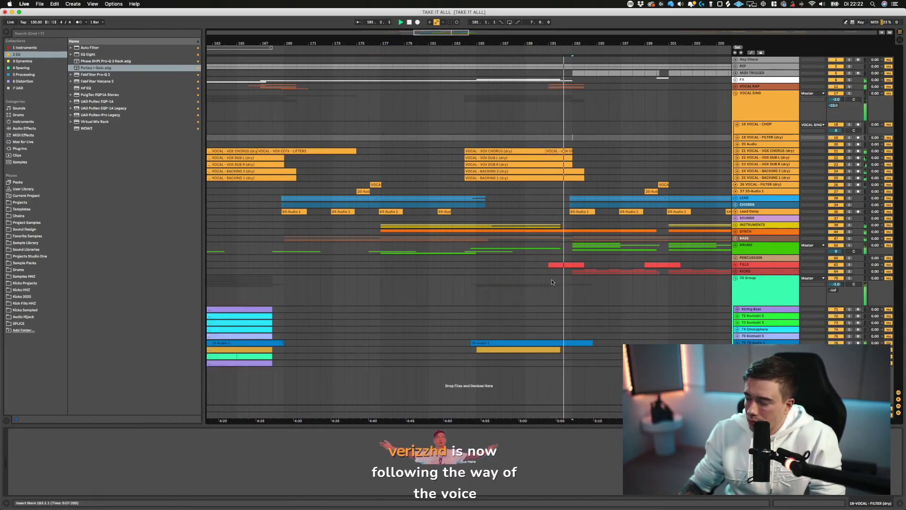
click(761, 294)
scroll(605, 295, left, 5)
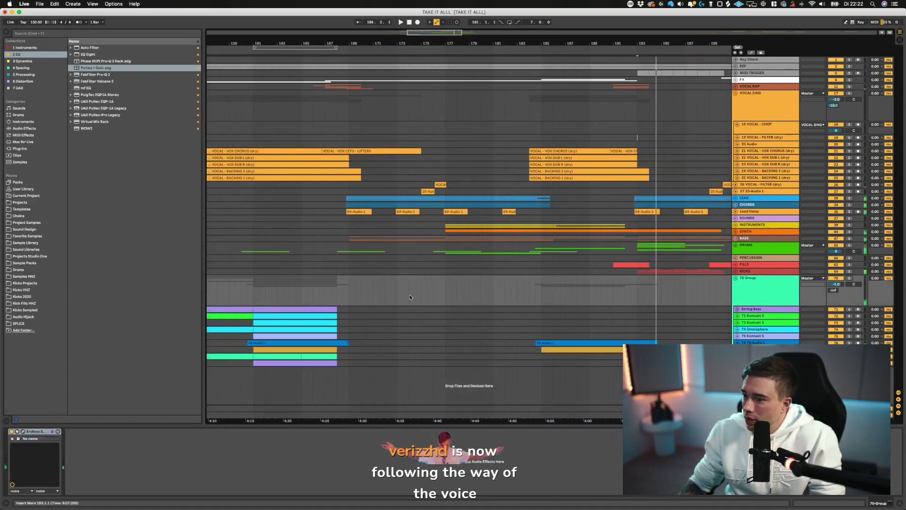
key(a)
shift+click(339, 289)
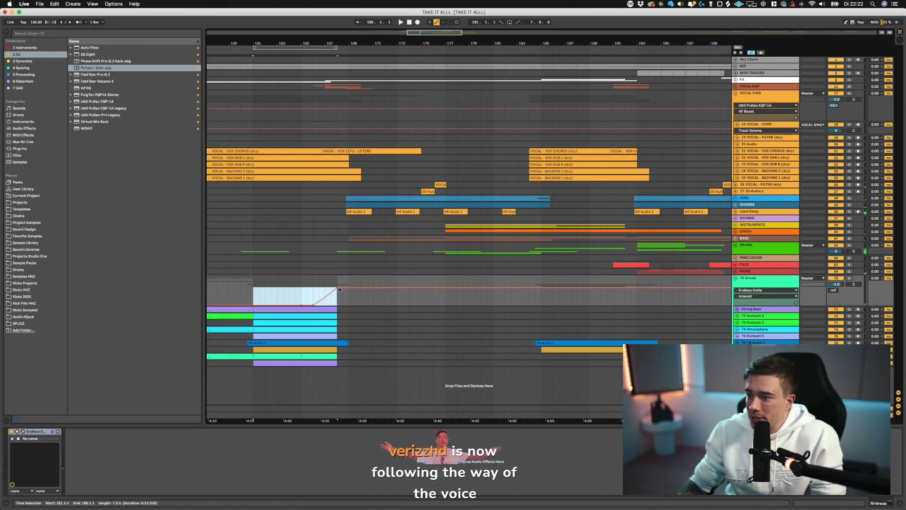
click(543, 289)
key(ctrl+v)
click(529, 303)
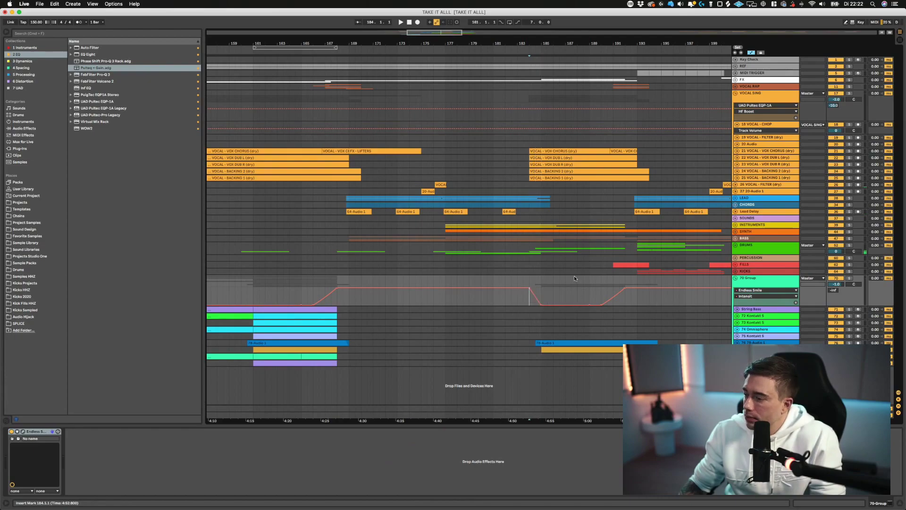
click(553, 294)
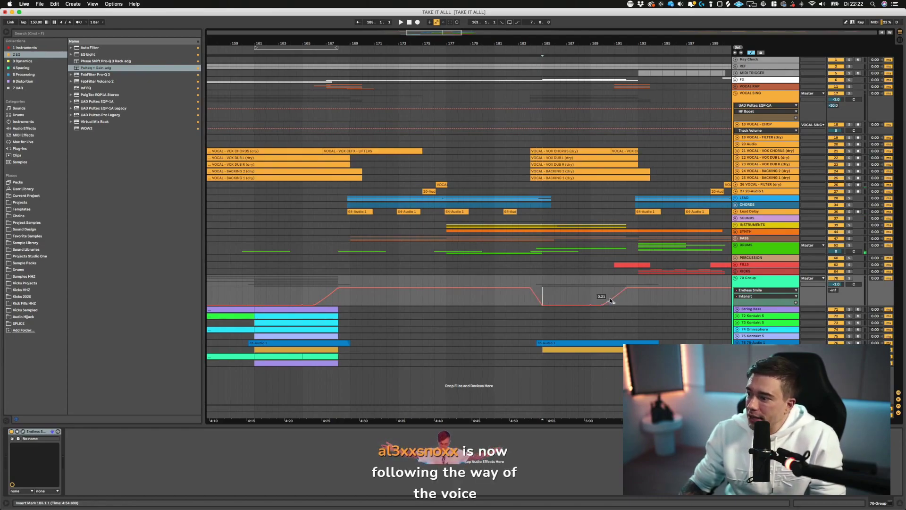
key(space)
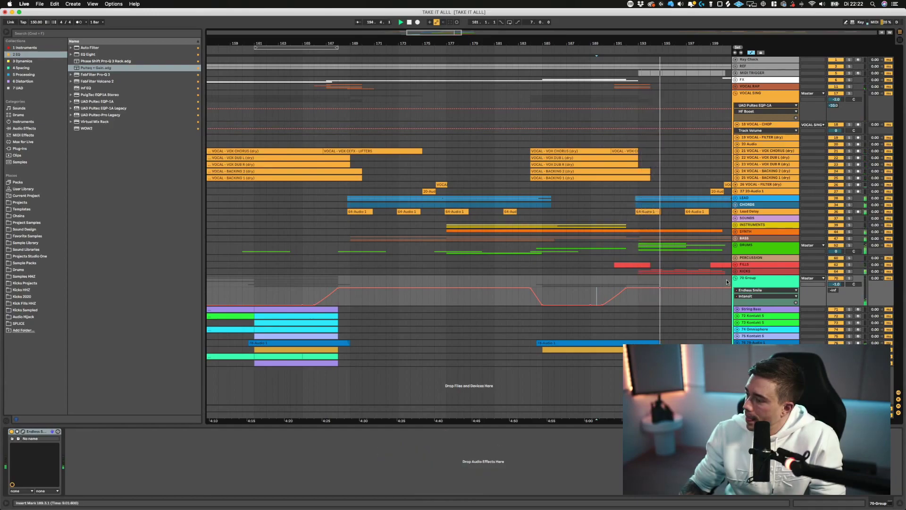
key(a)
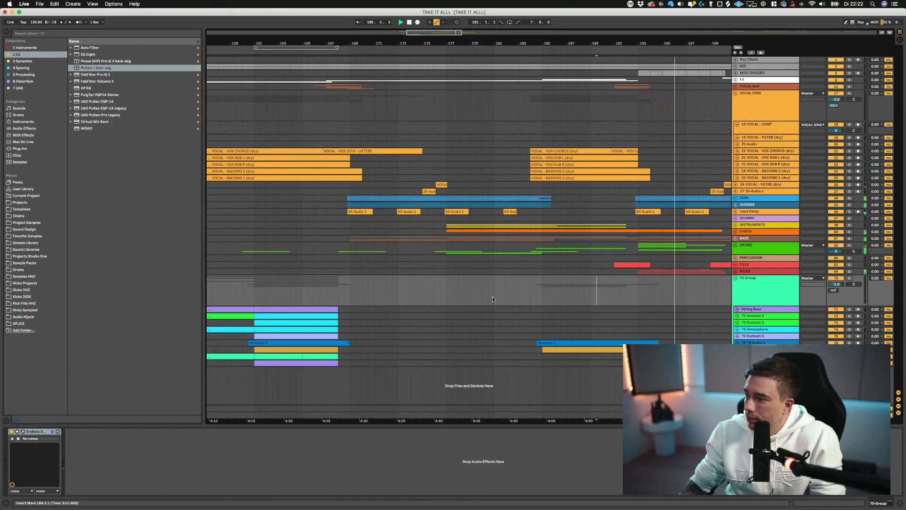
- Solo individual string tracks in the 70 Group and audition them from bar 153
scroll(492, 299, left, 5)
click(390, 316)
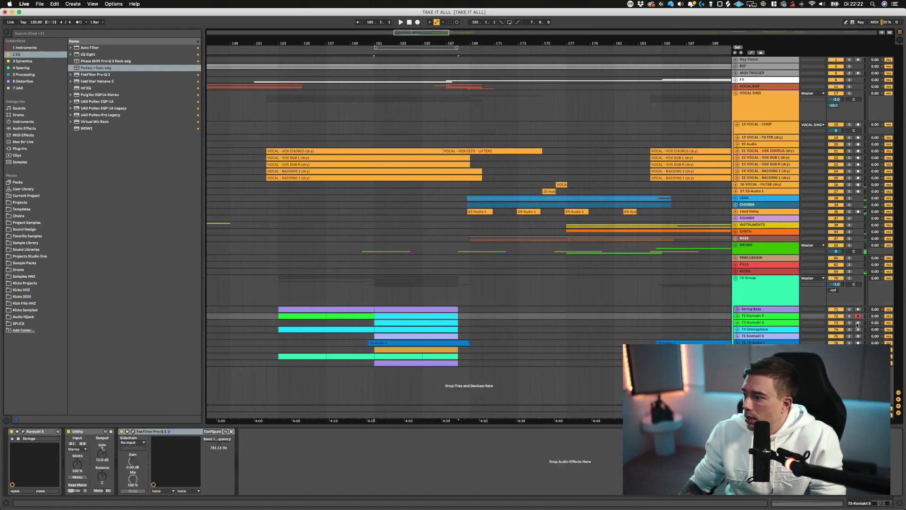
click(848, 309)
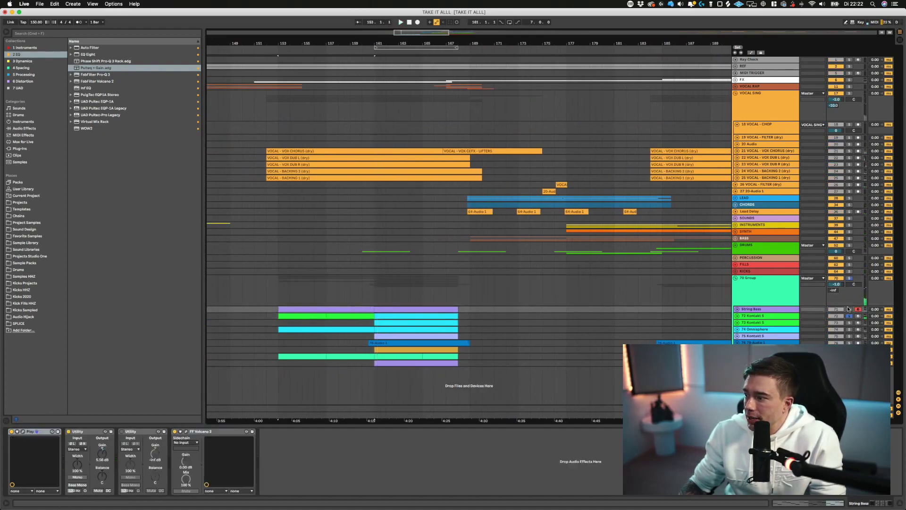
click(850, 322)
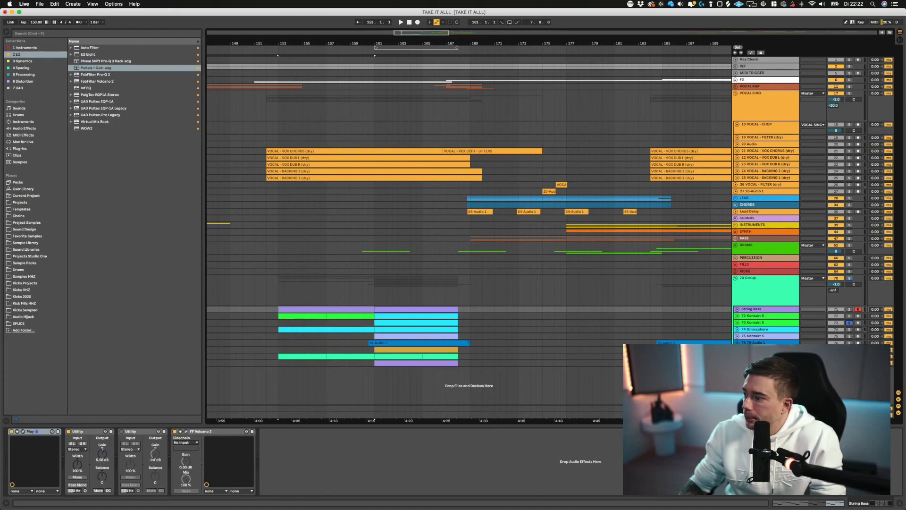
key(space)
scroll(456, 351, right, 5)
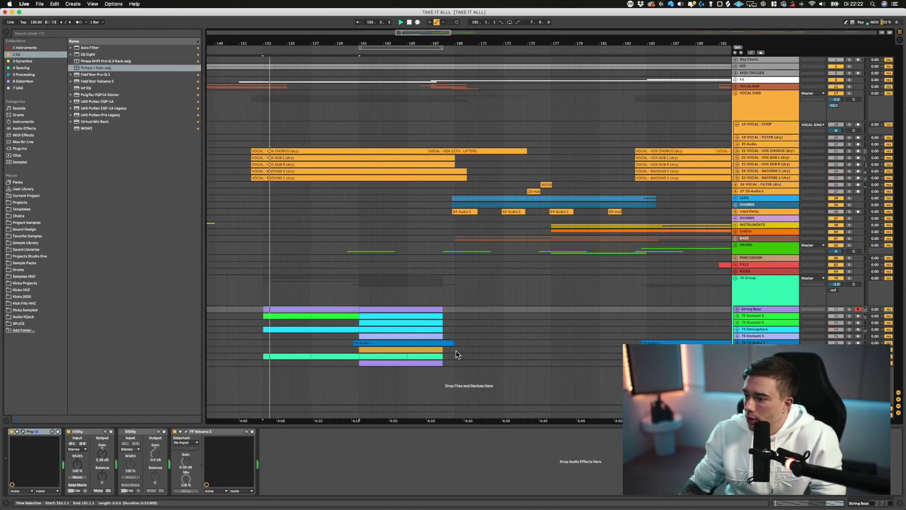
- Copy the 78 Omnisphere part from bar 153 into bars 185 to 193 and audition it in the arrangement
click(251, 357)
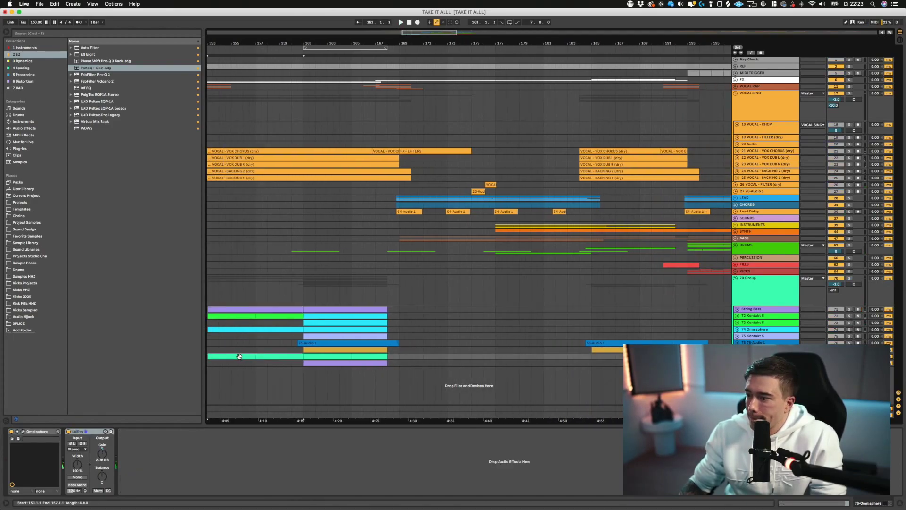
click(591, 357)
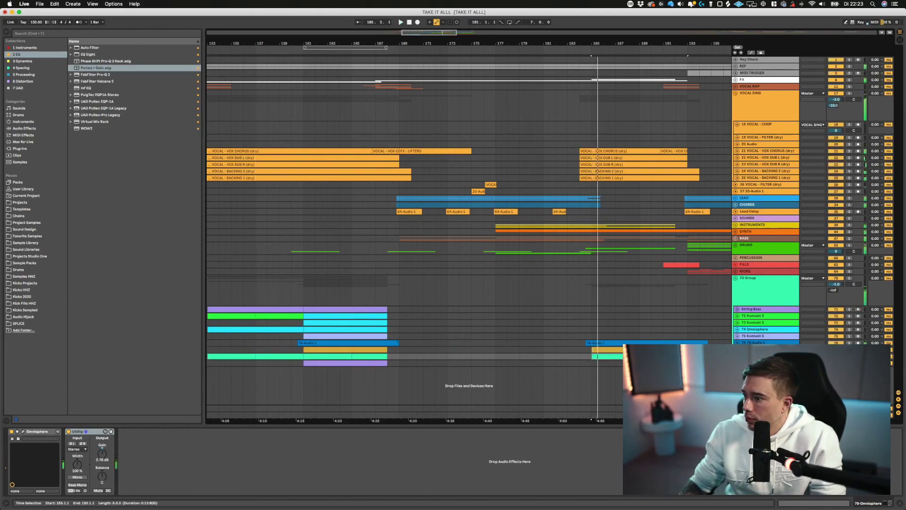
scroll(711, 265, right, 4)
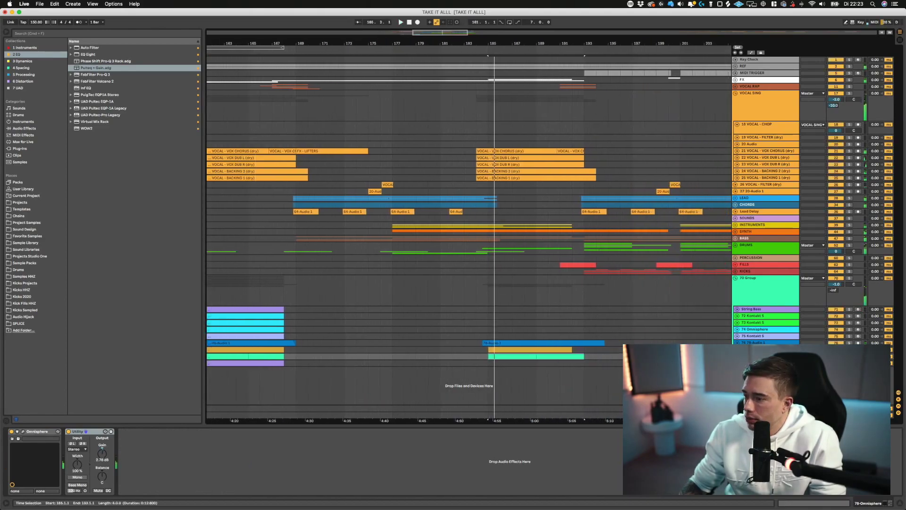
click(736, 66)
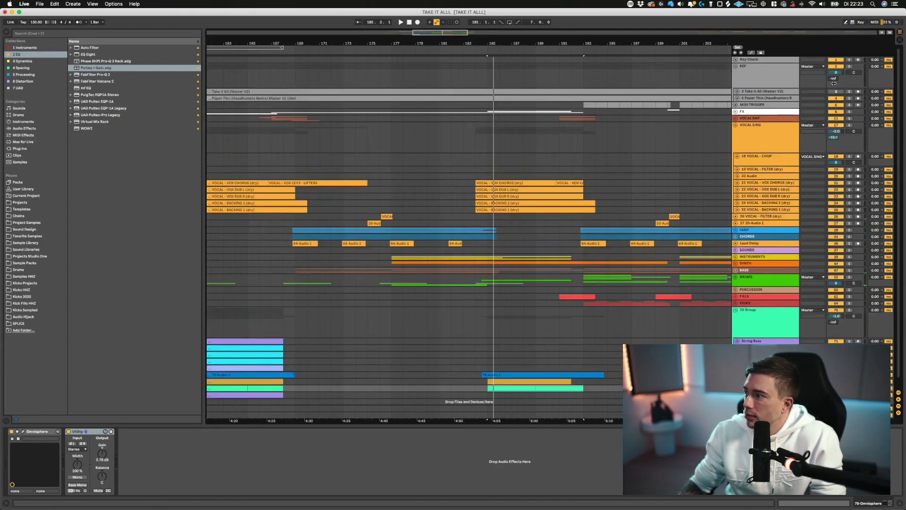
click(737, 67)
scroll(587, 317, right, 5)
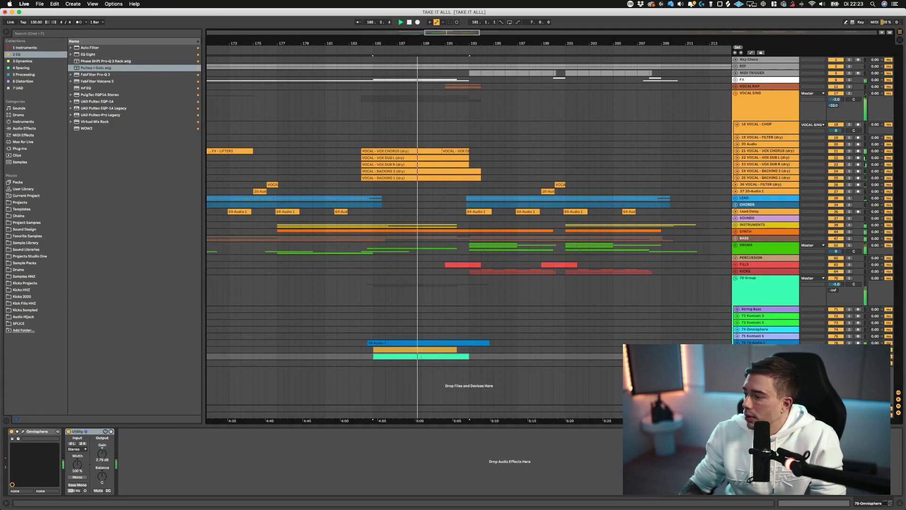
- Unfold the 78 Omnisphere track and shorten its copied part so it ends at bar 192
key(u)
scroll(550, 338, down, 1)
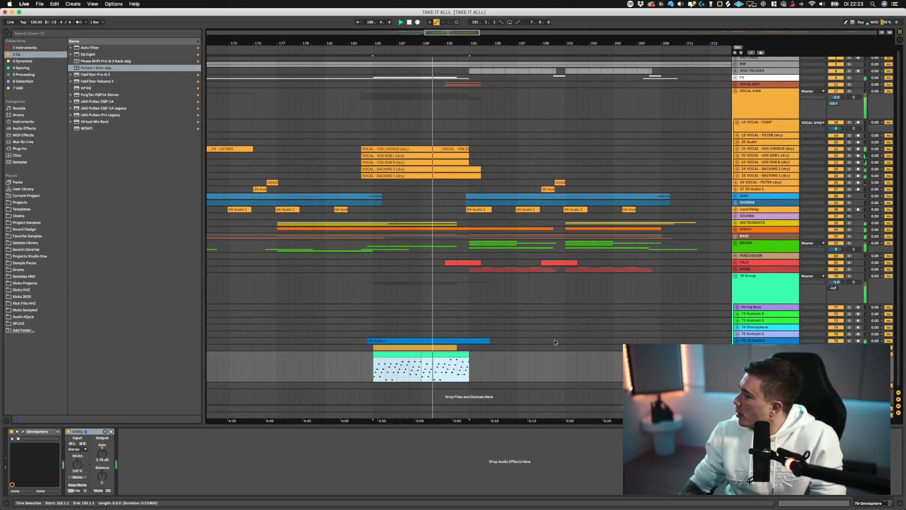
drag(421, 354, 458, 353)
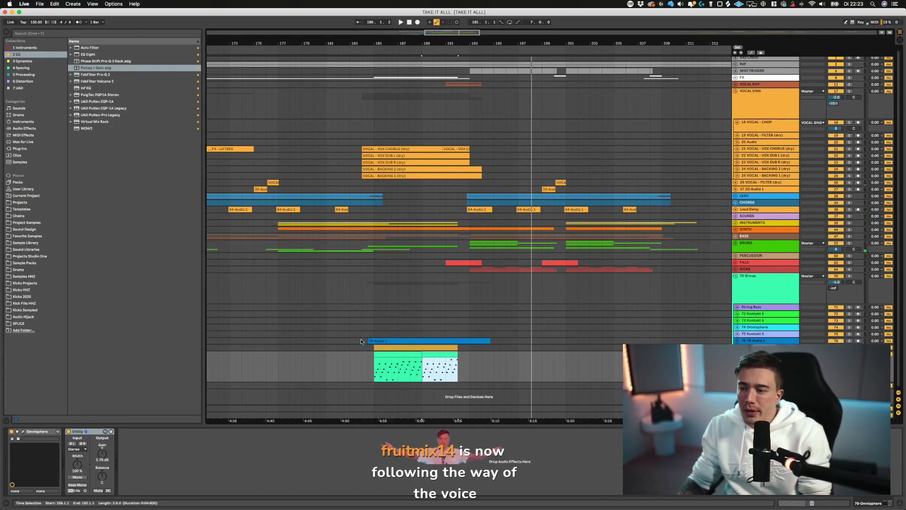
scroll(360, 339, left, 10)
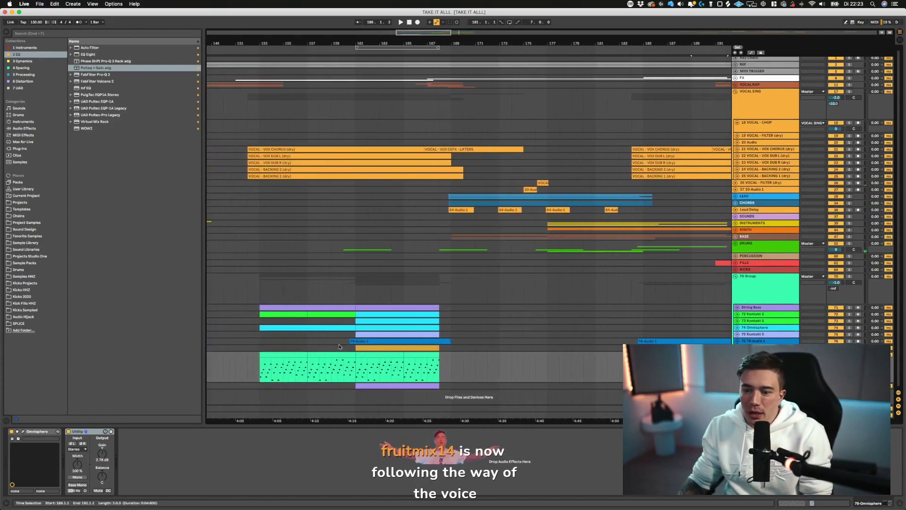
click(482, 341)
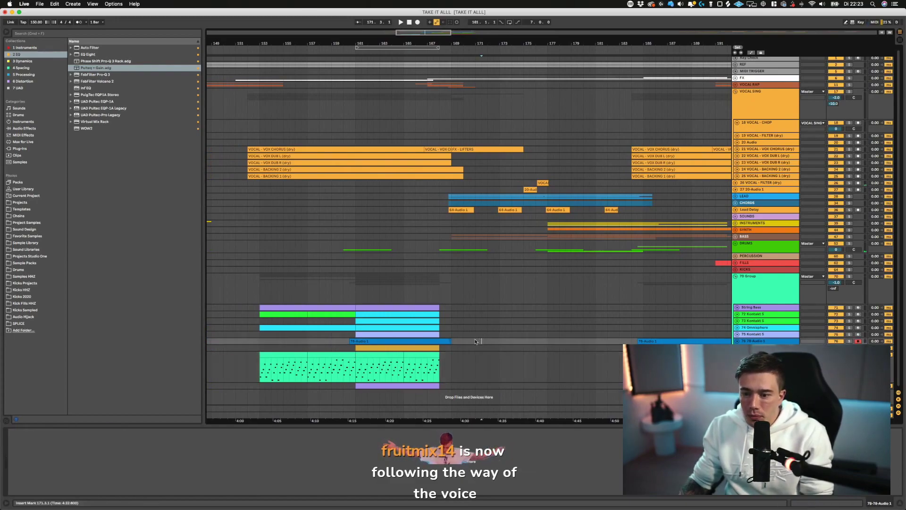
scroll(475, 341, left, 2)
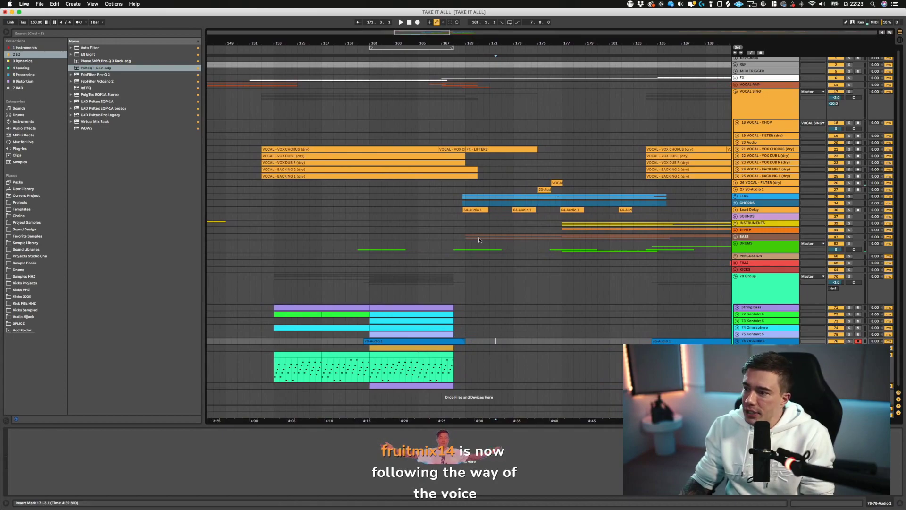
scroll(478, 240, right, 3)
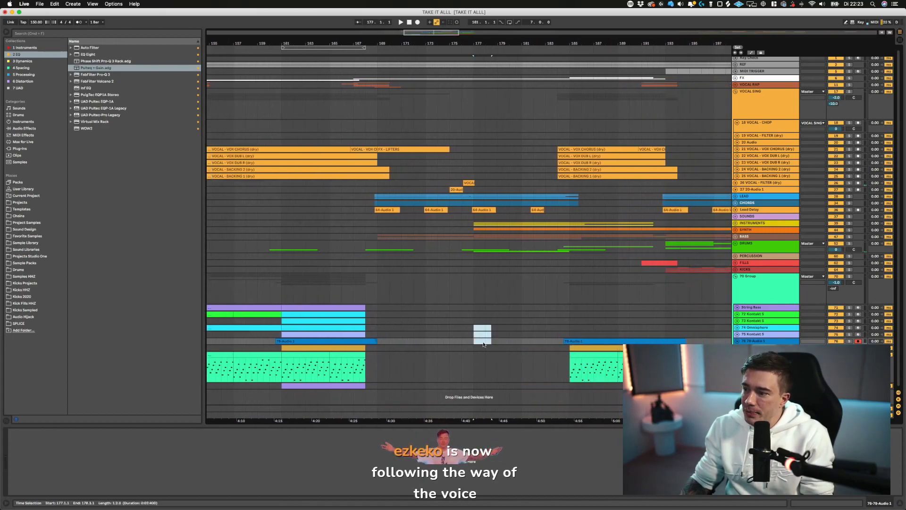
click(480, 335)
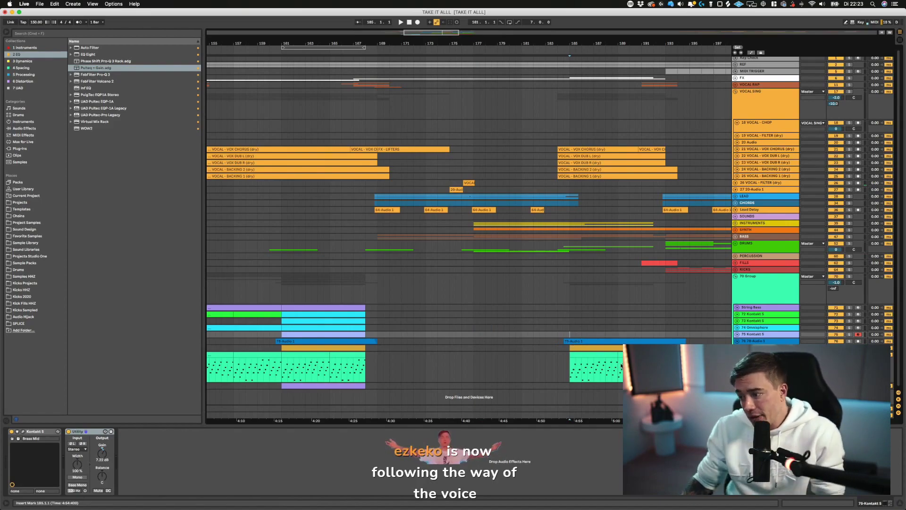
scroll(542, 359, left, 5)
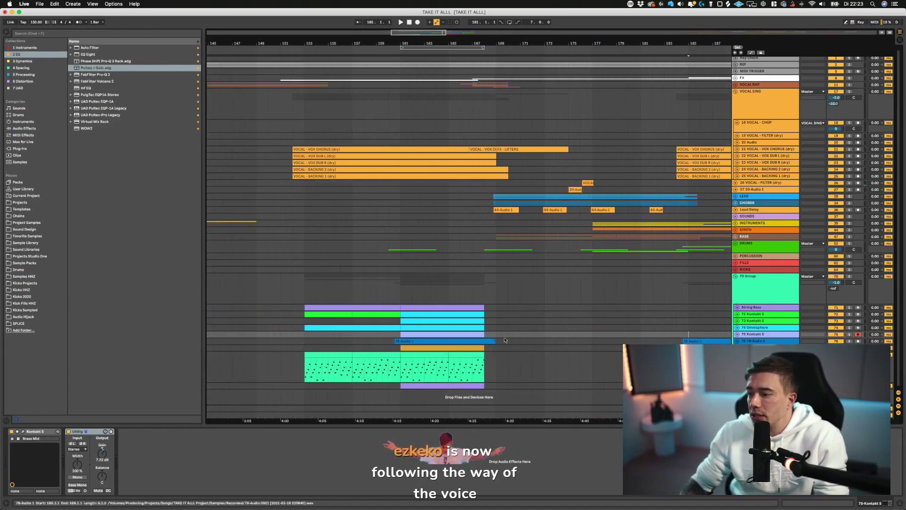
- Fold the 70 Group, unfold the 78 Omnisphere track and lower its volume slightly while playing from before bar 153
click(737, 354)
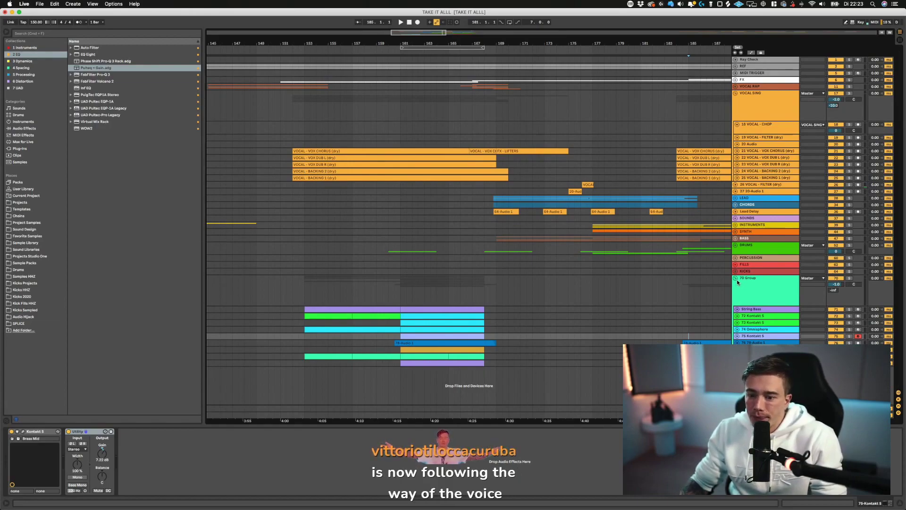
click(736, 278)
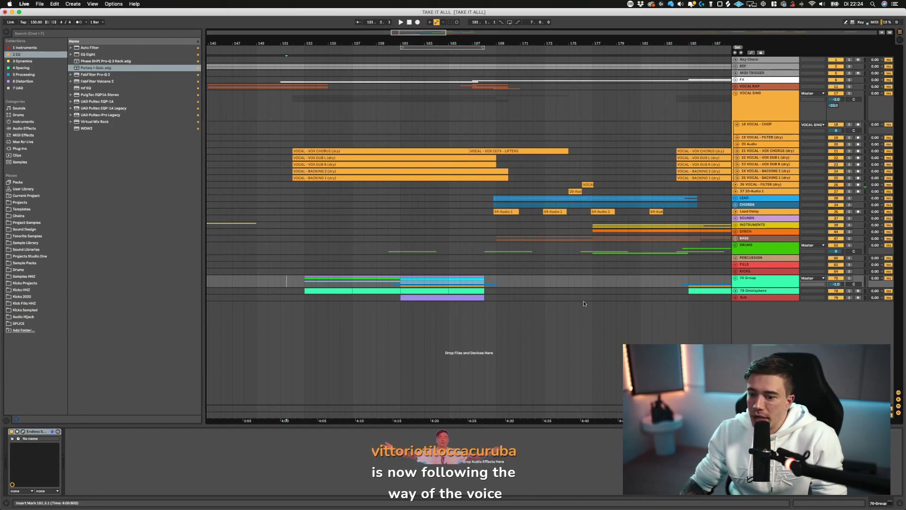
click(739, 291)
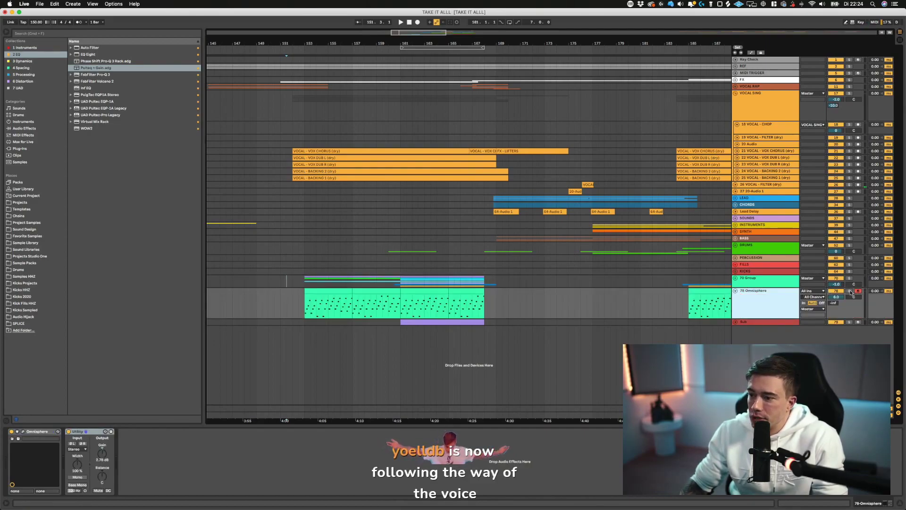
key(space)
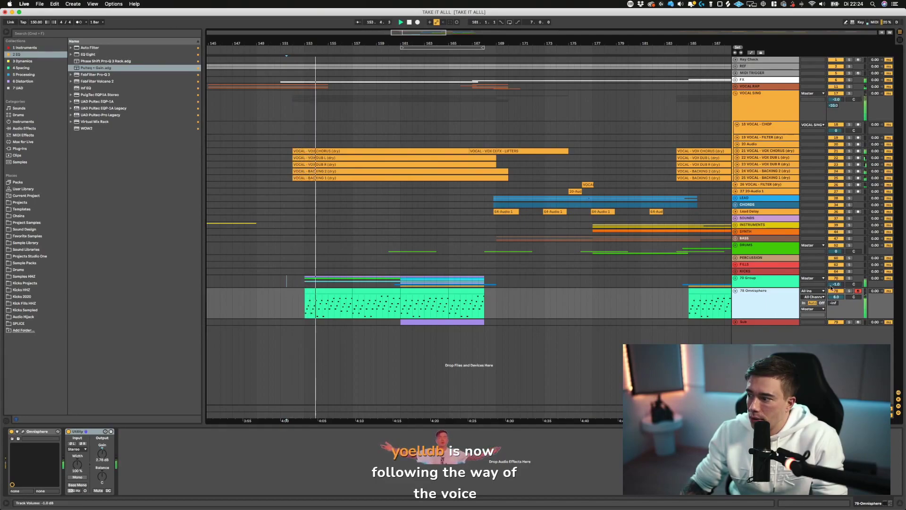
drag(835, 296, 836, 299)
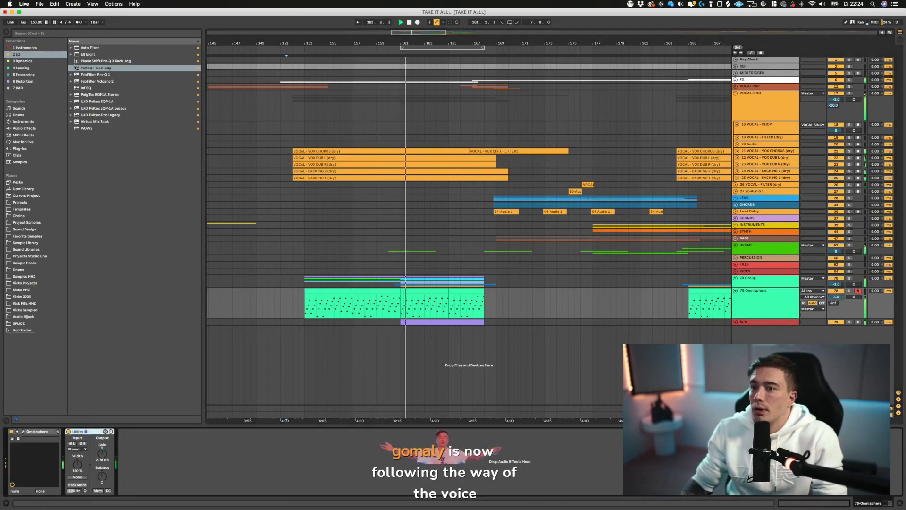
- Add FabFilter Pro-Q 3 after the Utility on the 78 Omnisphere track
drag(86, 74, 188, 486)
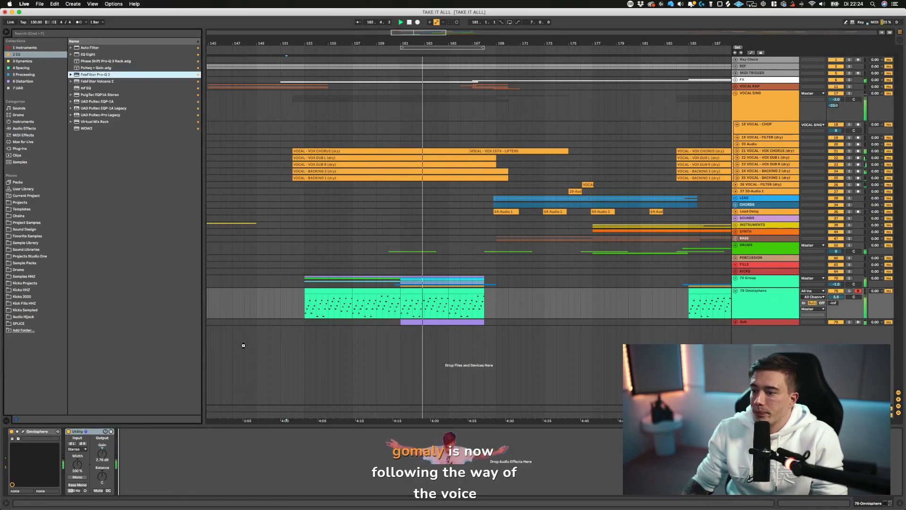
drag(244, 345, 141, 453)
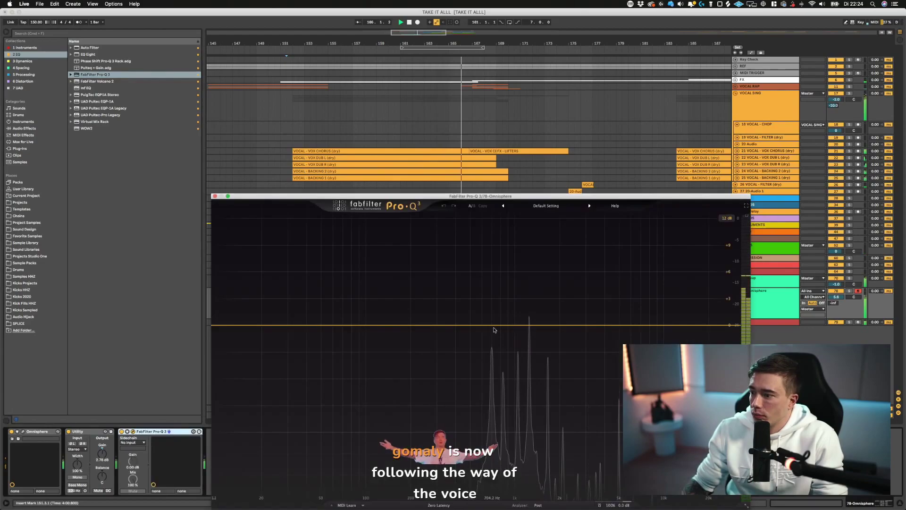
- Cut about 3 dB around 760 Hz in the Pro-Q 3 on 78 Omnisphere with a slightly narrowed bell, and close the plugin window
double_click(496, 347)
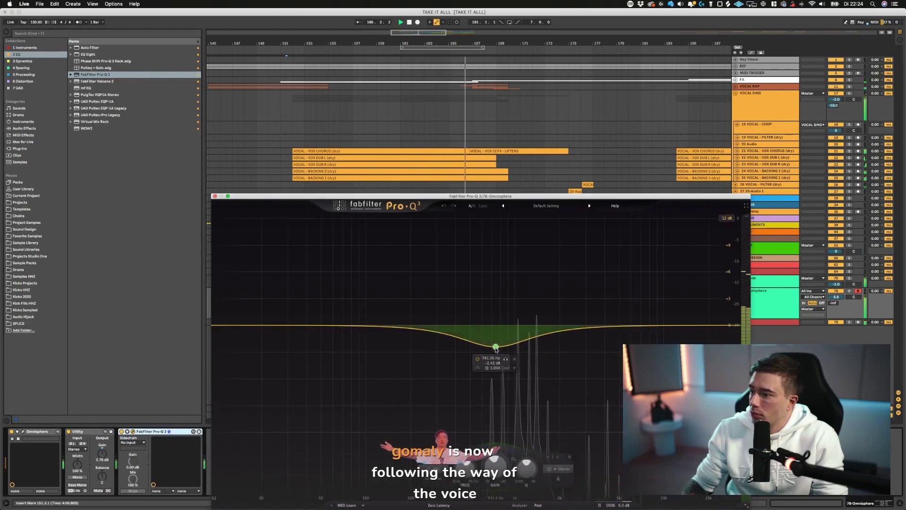
drag(495, 347, 497, 350)
scroll(497, 349, up, 3)
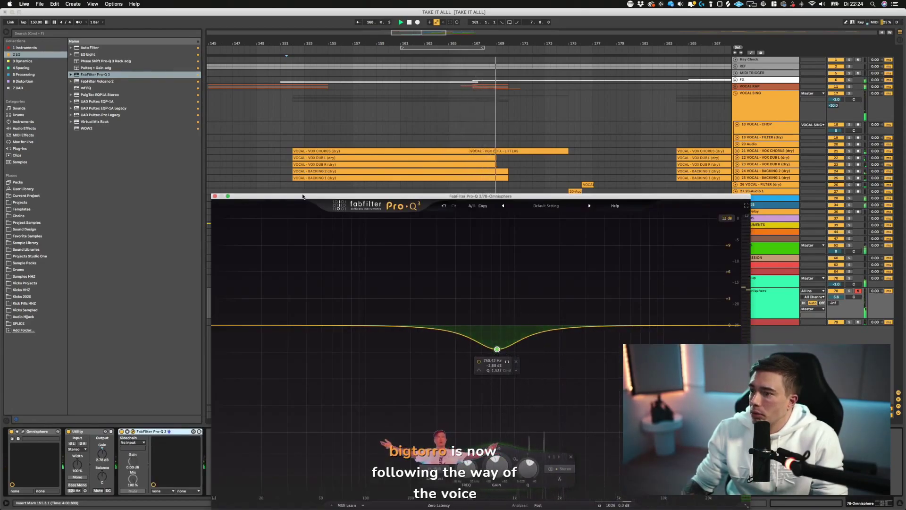
drag(302, 198, 295, 116)
mouse_move(493, 268)
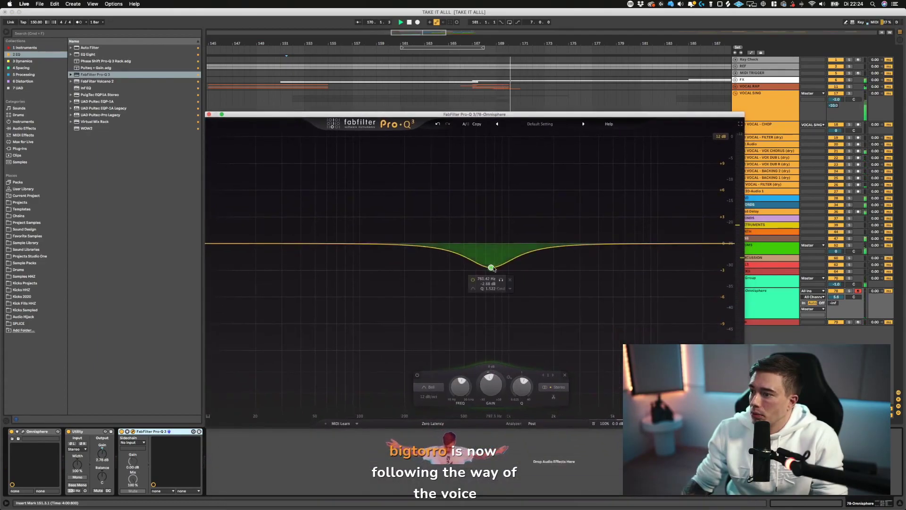
drag(492, 269, 492, 271)
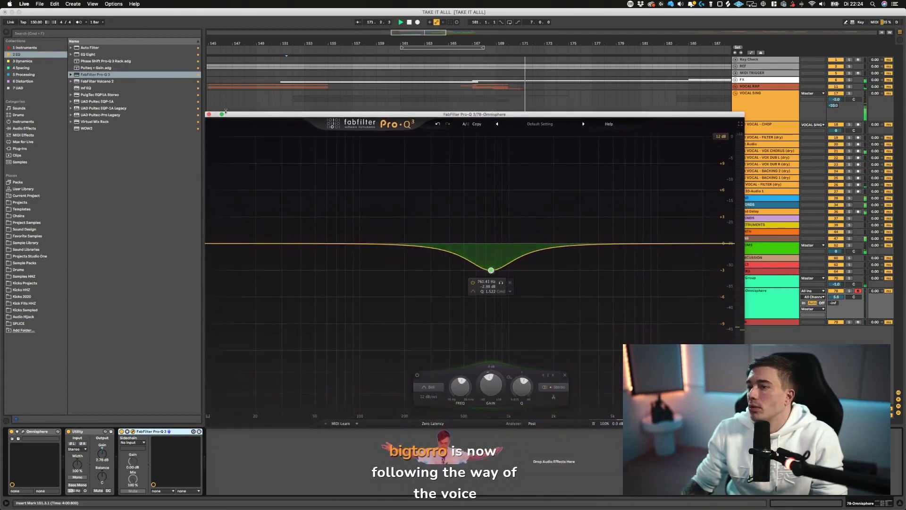
click(209, 115)
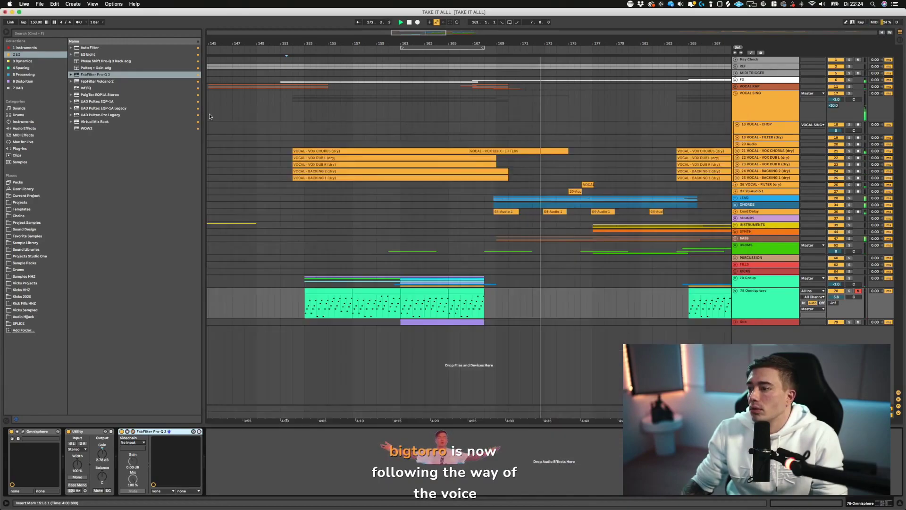
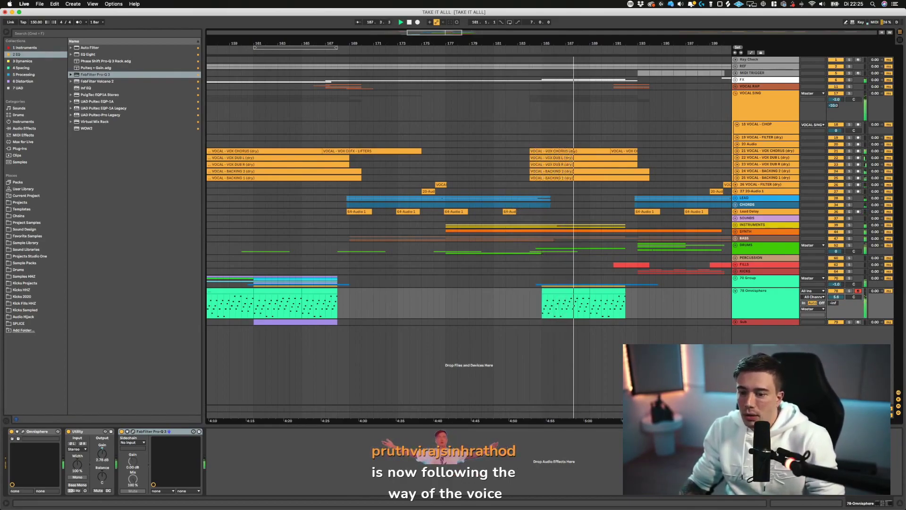
- Try to copy the Endless Smile effect from the 70 Group to the end of the 78 Omnisphere device chain
scroll(405, 241, right, 2)
scroll(404, 239, right, 1)
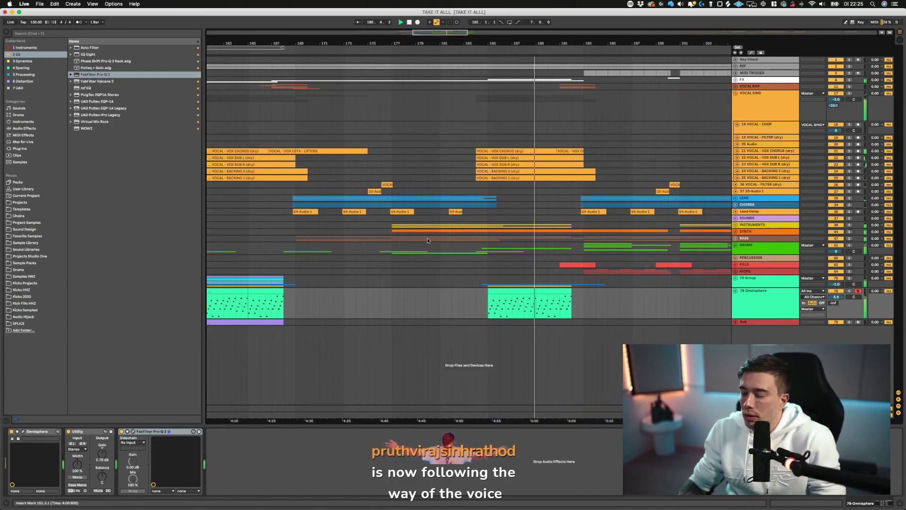
scroll(576, 200, right, 3)
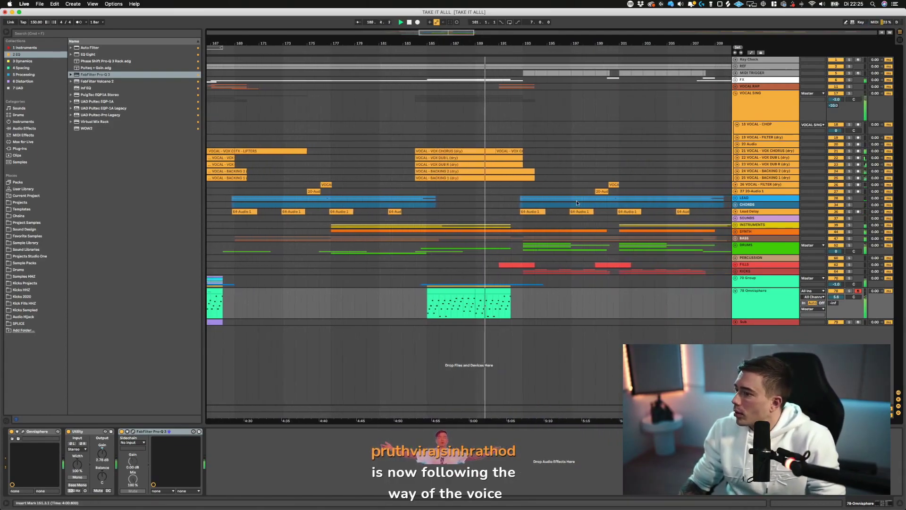
click(588, 177)
click(774, 309)
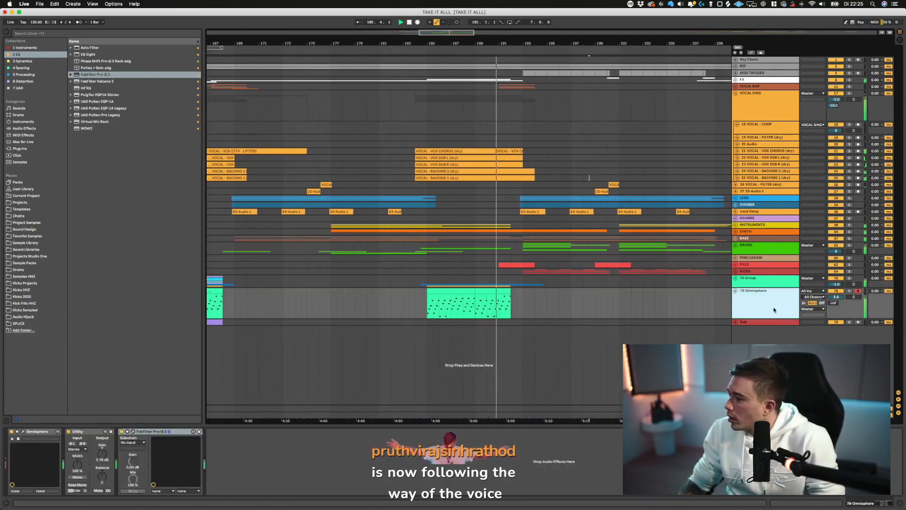
click(750, 282)
click(35, 431)
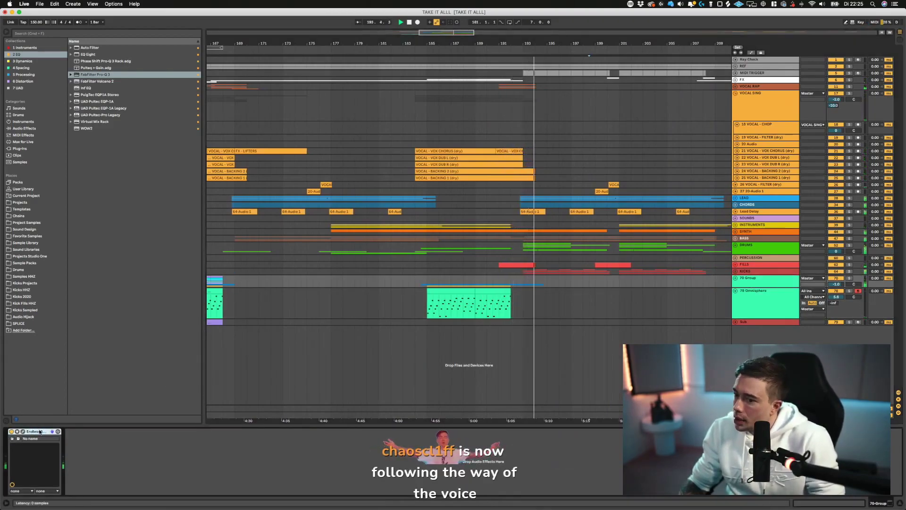
click(761, 297)
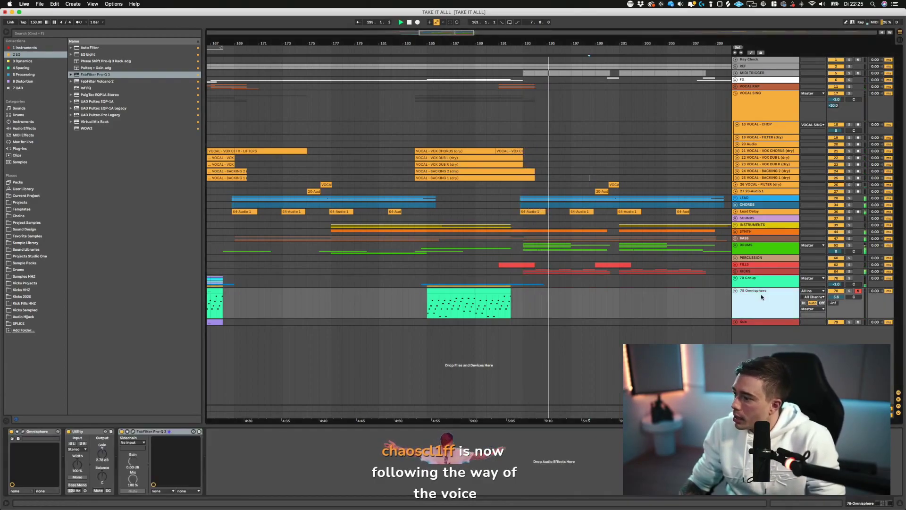
click(338, 455)
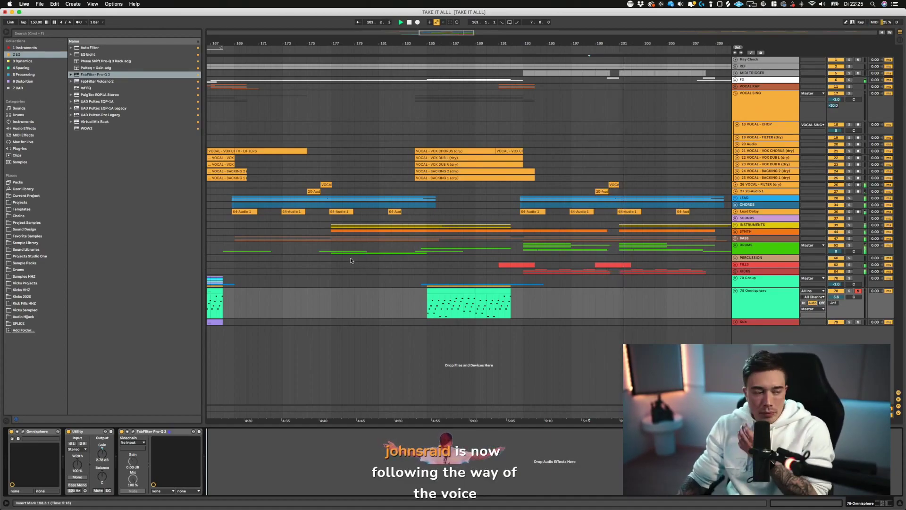
- Try a copy of the 78 Omnisphere part at bar 201 during playback, and delete that copy
scroll(561, 203, left, 1)
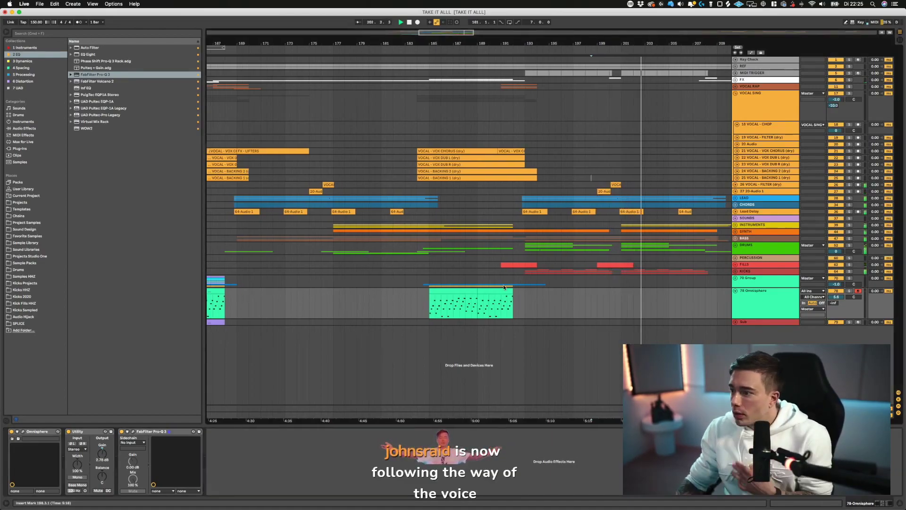
click(461, 291)
shift+click(501, 292)
drag(476, 291, 653, 291)
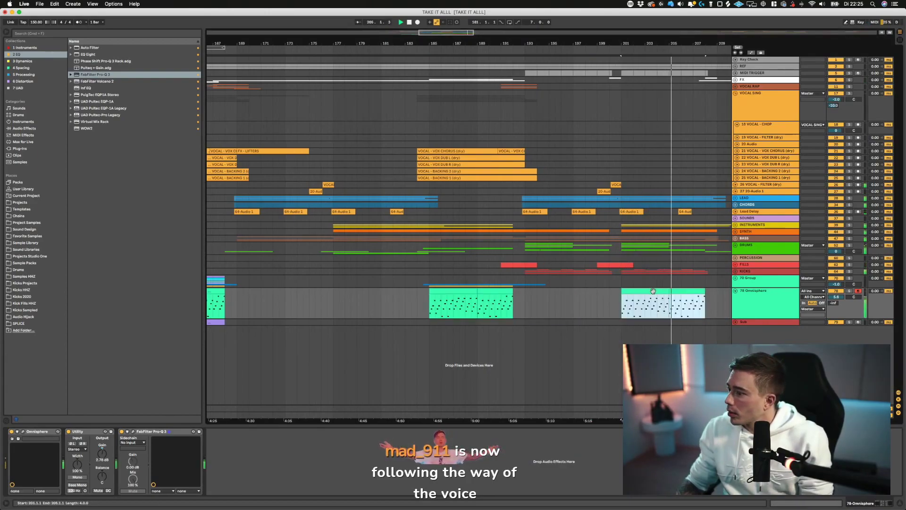
drag(711, 297, 608, 297)
key(Delete)
scroll(613, 307, right, 10)
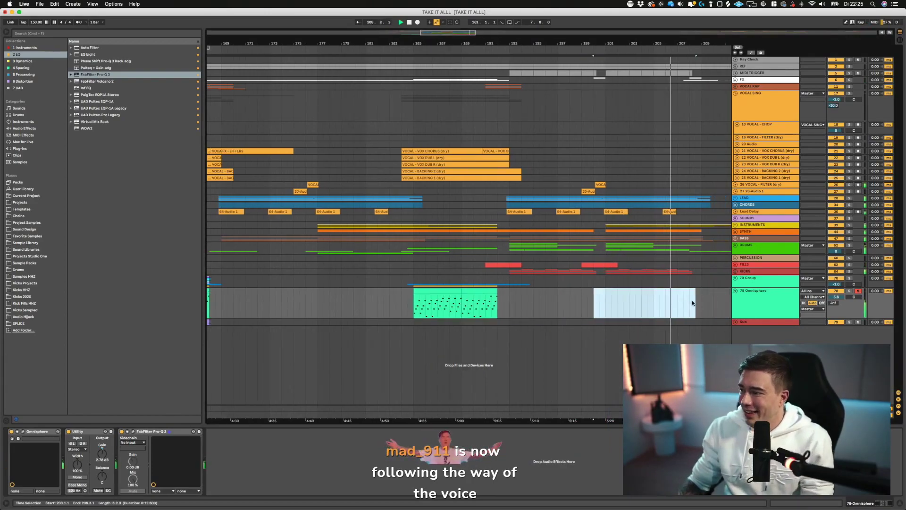
scroll(625, 318, left, 5)
click(624, 309)
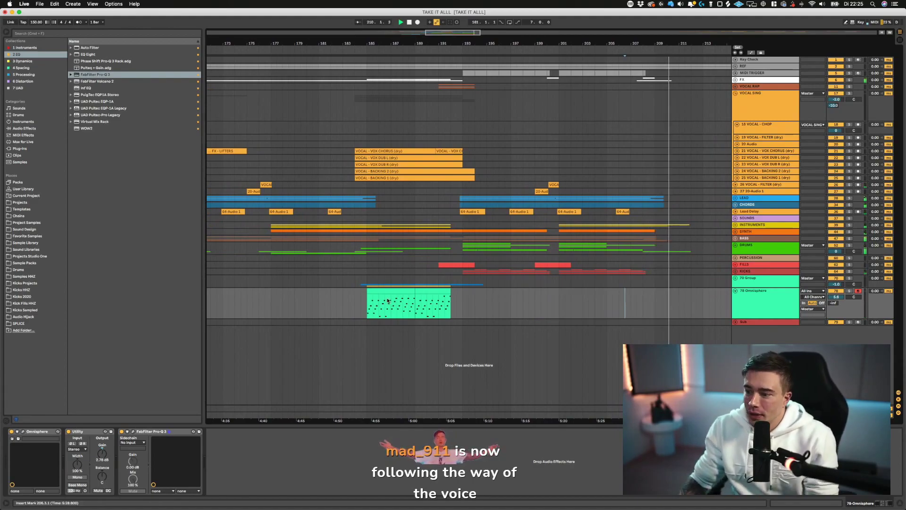
- Save the Set and copy the 70 Group's Endless Smile effect after the Pro-Q 3 on the 78 Omnisphere track
scroll(372, 302, left, 3)
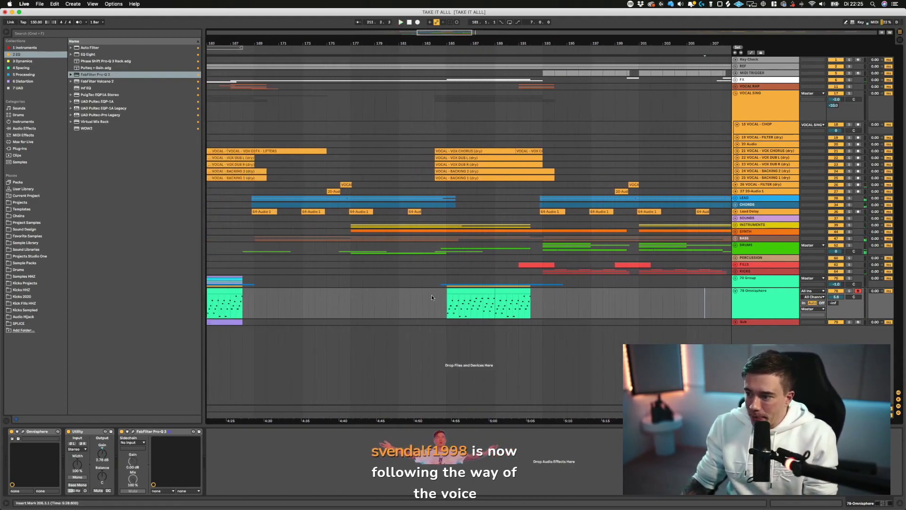
key(super+s)
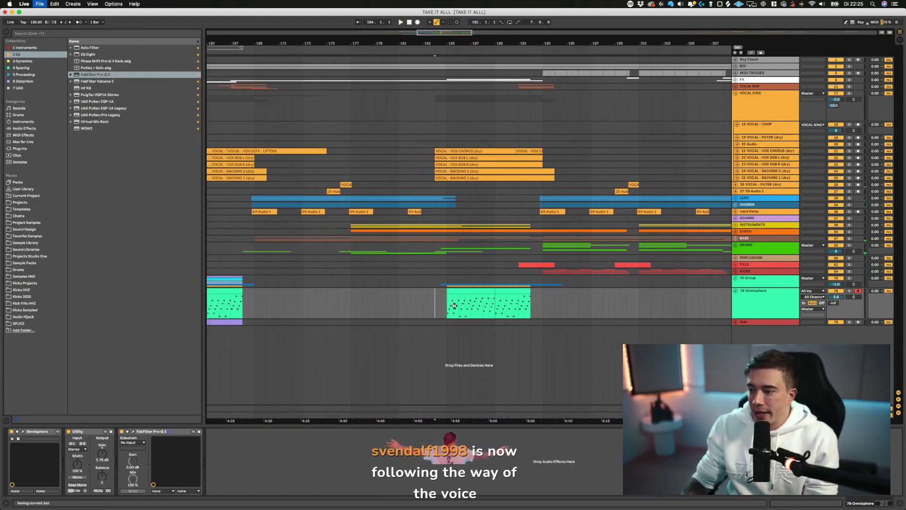
click(754, 281)
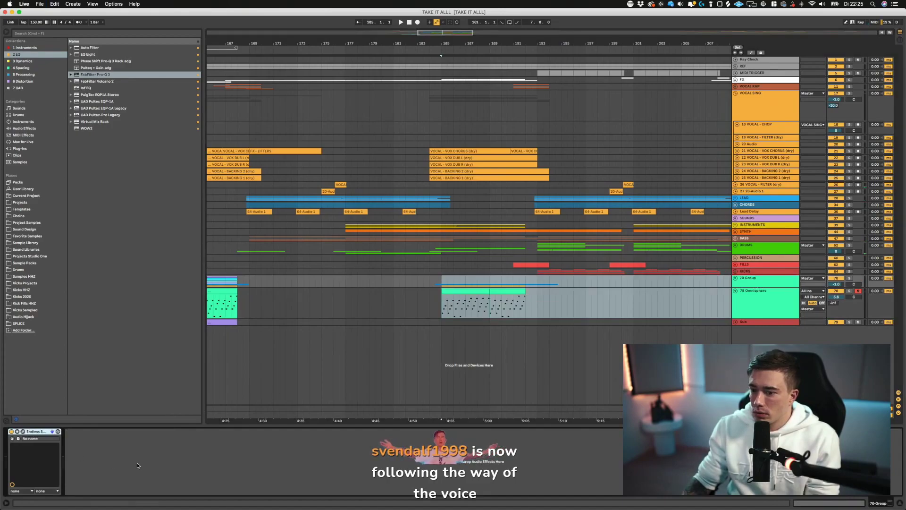
click(538, 300)
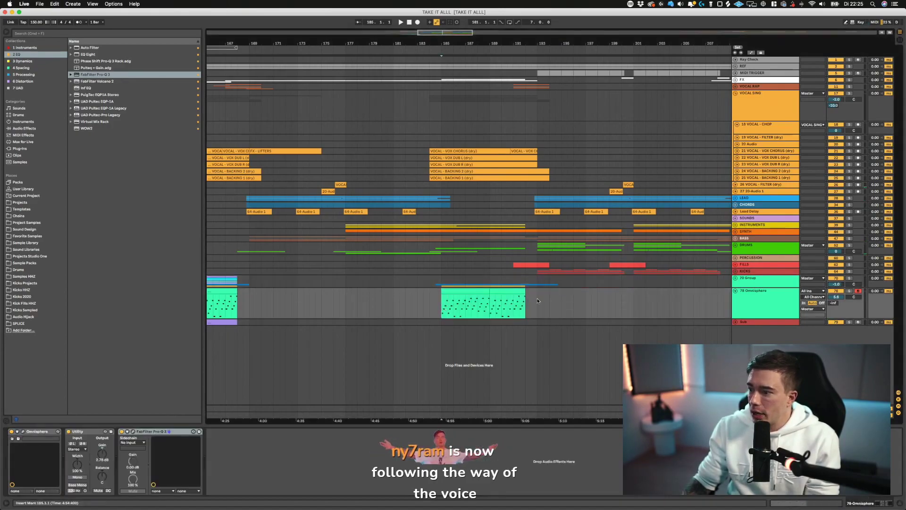
click(435, 464)
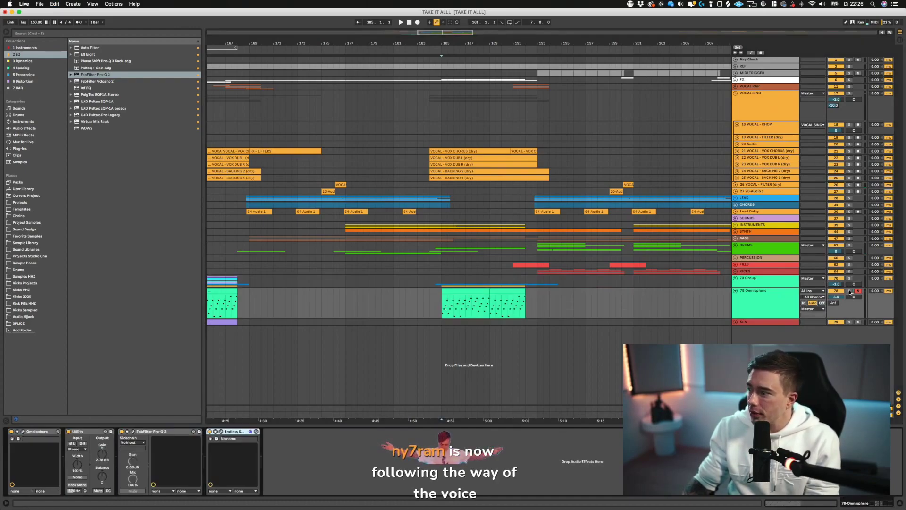
- Solo the 78 Omnisphere track, play the end of its part before bar 192 and display its Endless Smile Intensity automation
click(849, 290)
key(space)
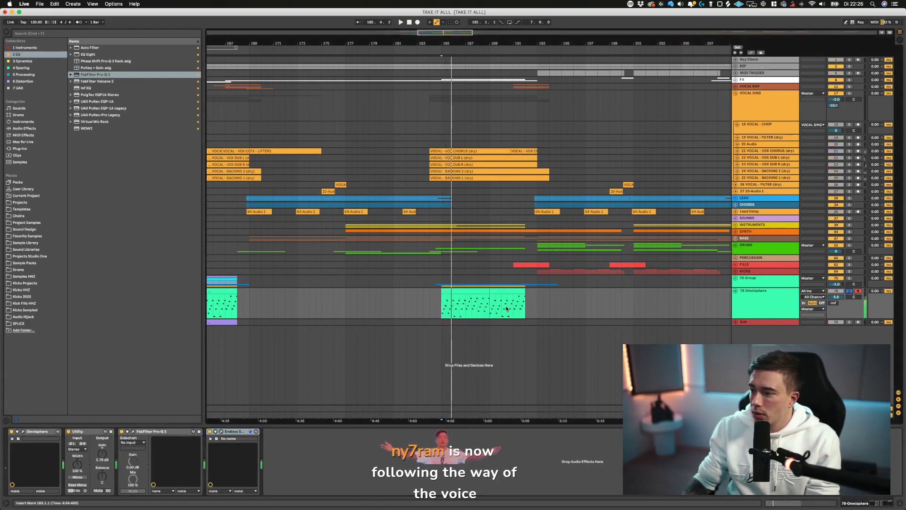
click(512, 298)
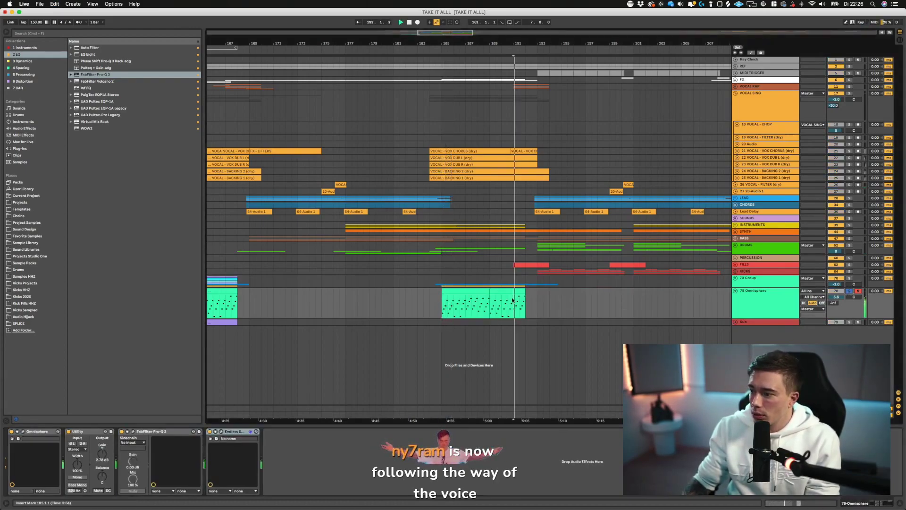
key(a)
click(750, 297)
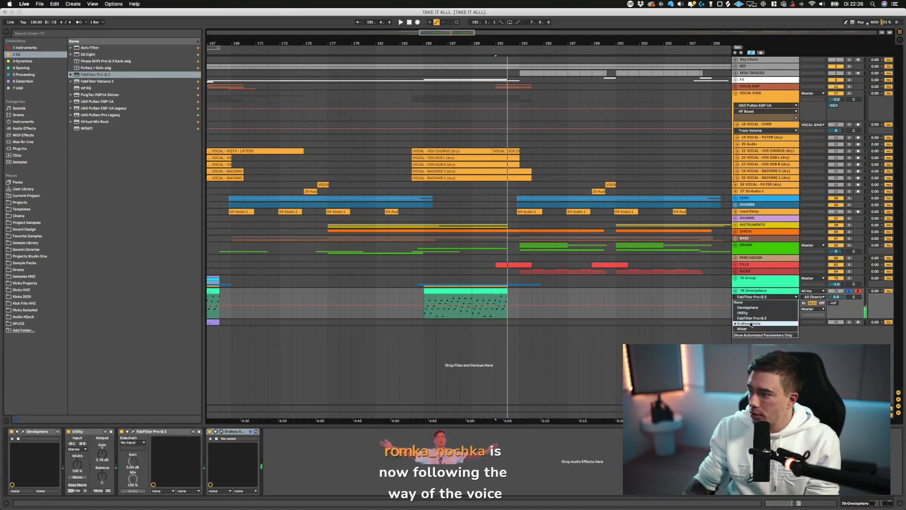
click(748, 323)
click(492, 307)
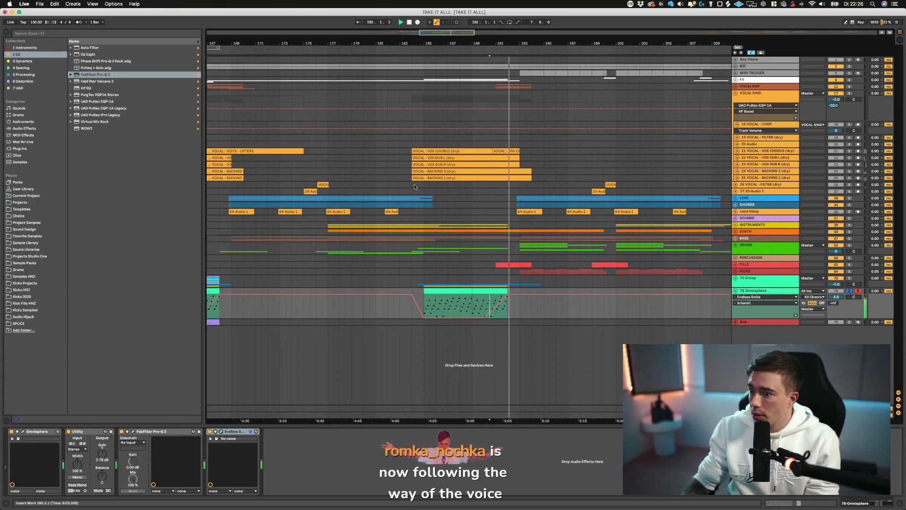
- Switch Endless Smile on 78 Omnisphere to the No Limit preset, unsolo the track to audition it in the mix, and close the plugin
click(221, 431)
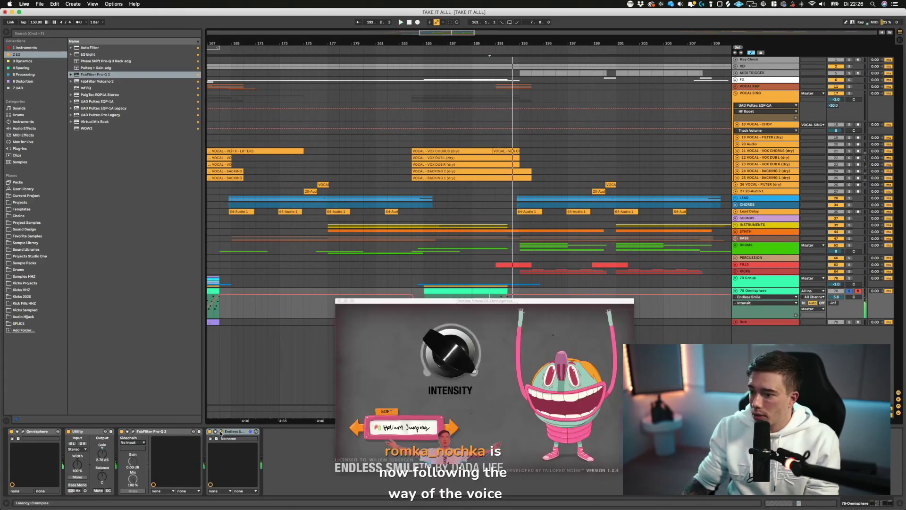
click(452, 428)
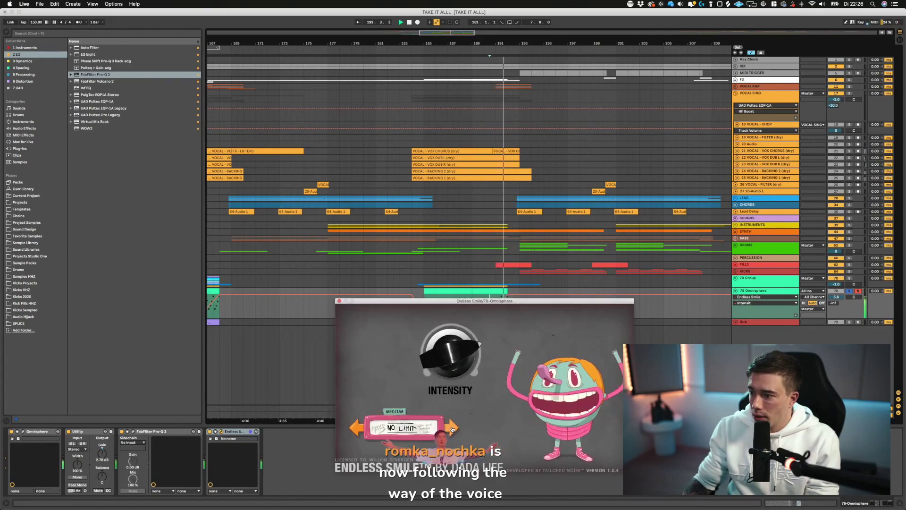
key(a)
click(849, 291)
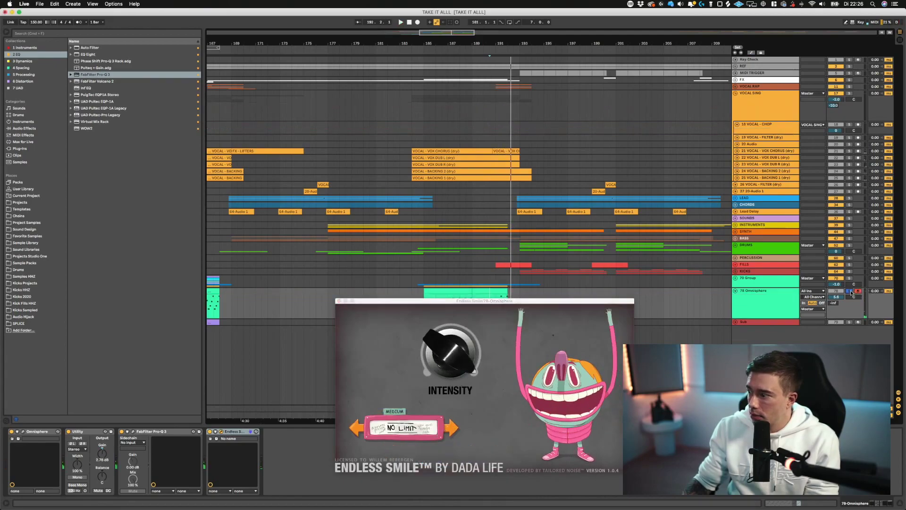
key(space)
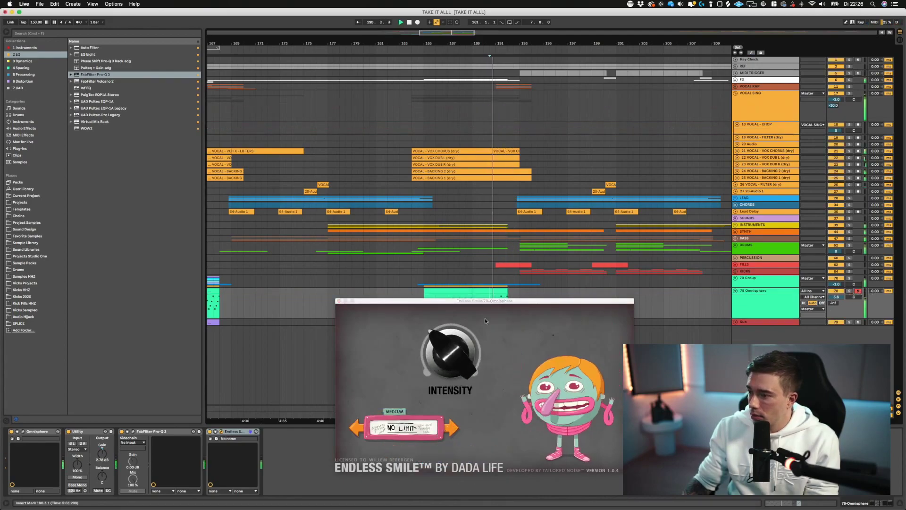
click(339, 301)
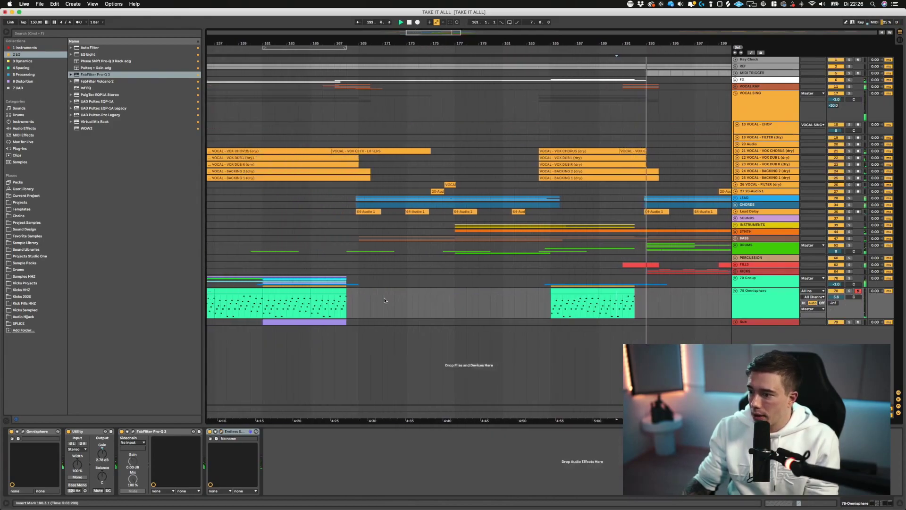
- Check the Endless Smile automation at the end of the first 78 Omnisphere part, audition the transition at bar 168, and save the Set
click(330, 306)
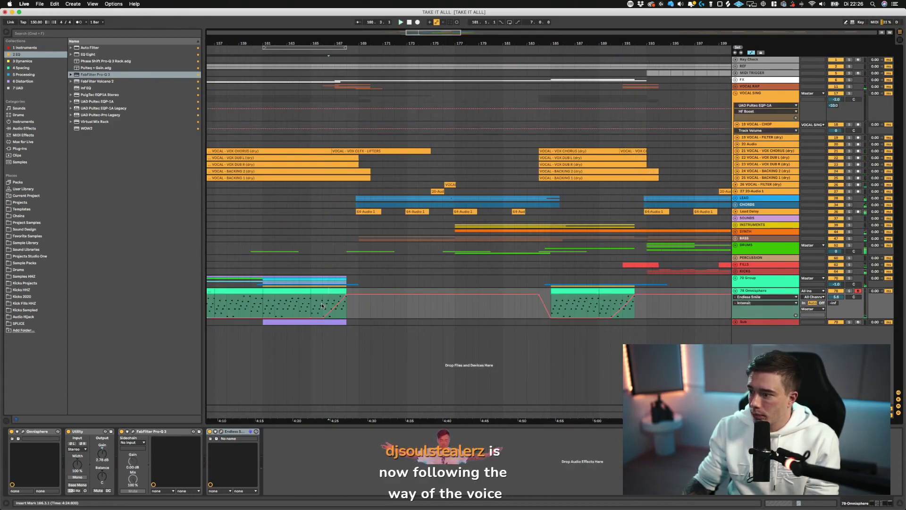
key(a)
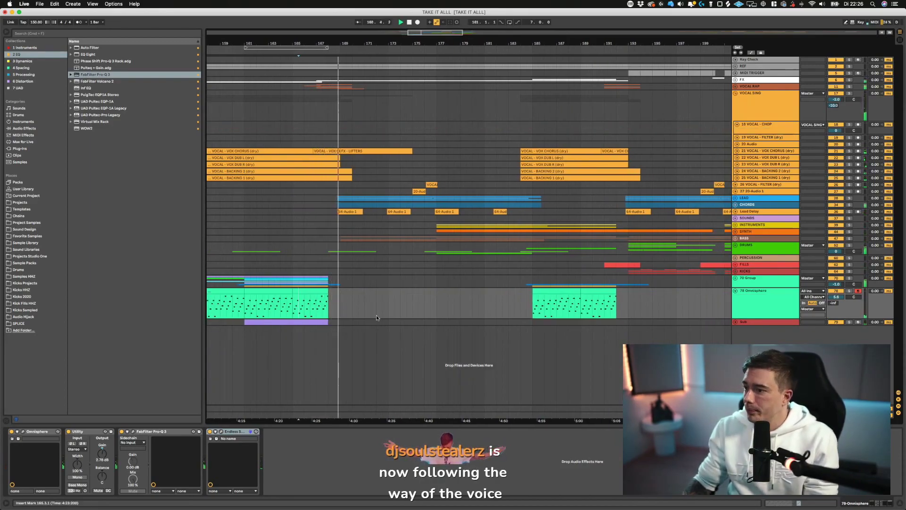
key(super+s)
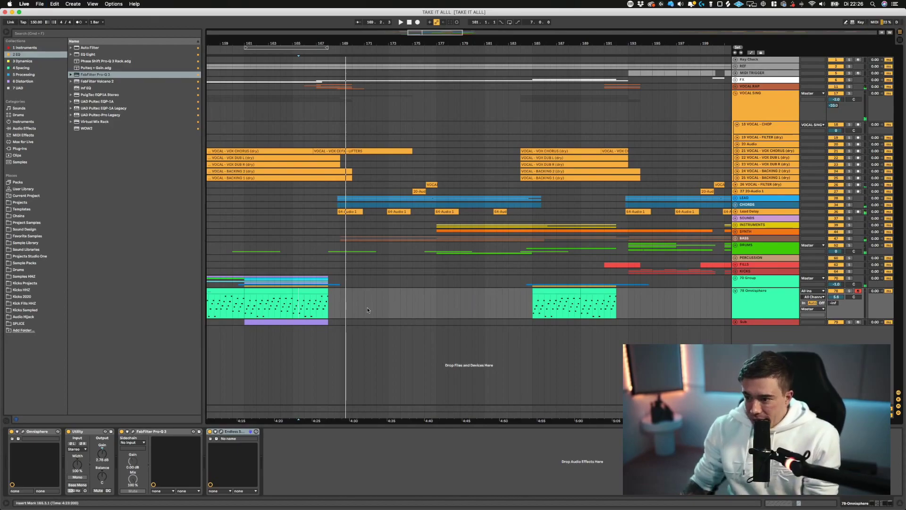
- Solo the 78 Omnisphere track and insert OTT between its Pro-Q 3 and Endless Smile
scroll(368, 310, left, 5)
click(329, 307)
click(850, 291)
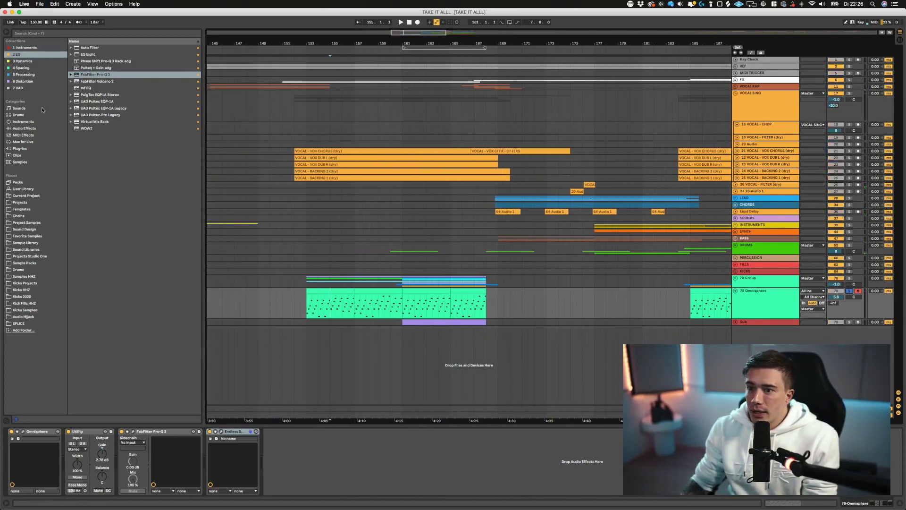
click(27, 61)
click(87, 149)
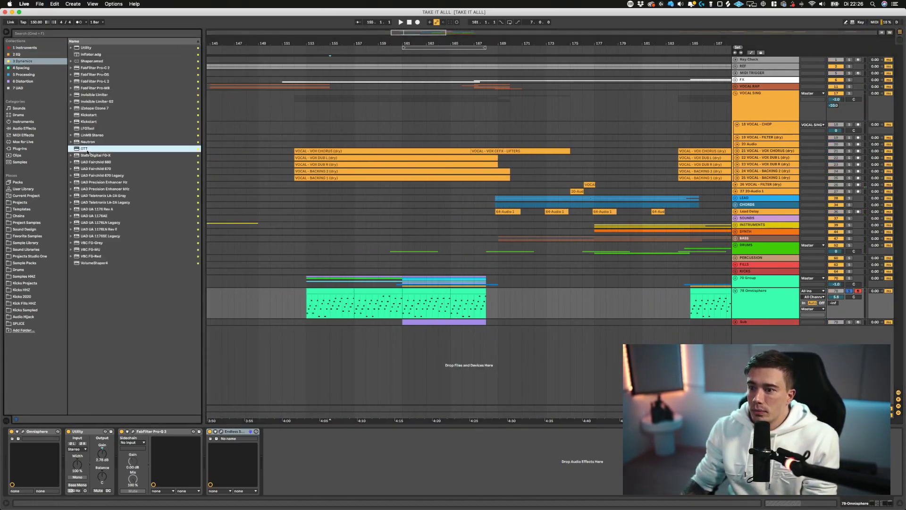
drag(244, 462, 212, 463)
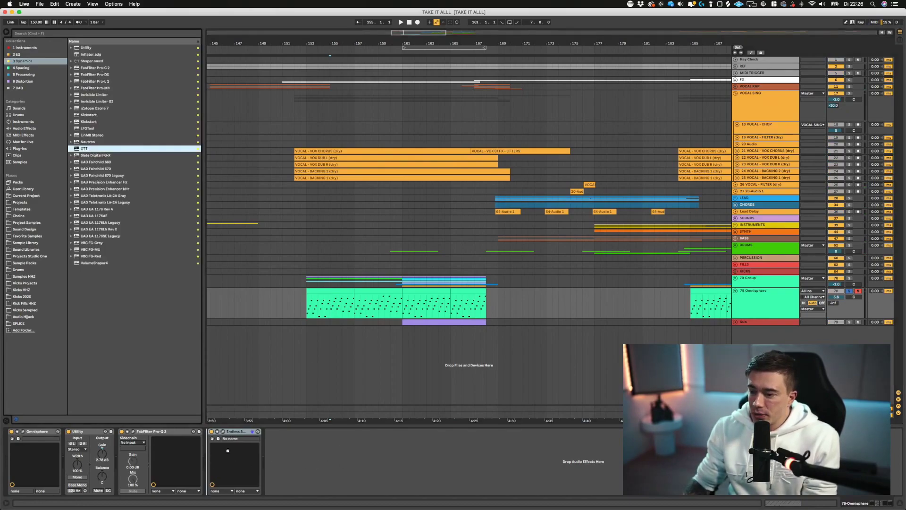
drag(387, 315, 250, 414)
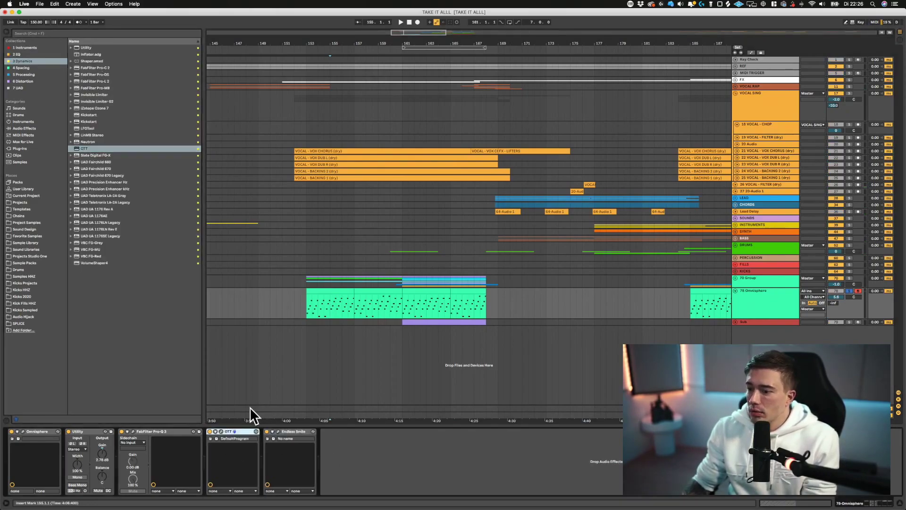
- Set the OTT depth on 78 Omnisphere to about 20 % during playback and compare the sound with OTT bypassed
click(221, 432)
key(space)
click(352, 355)
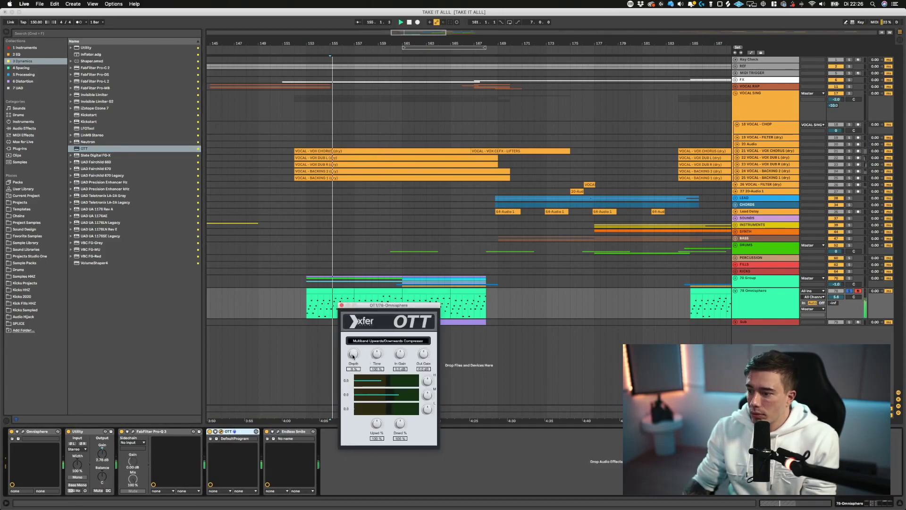
drag(354, 329, 338, 320)
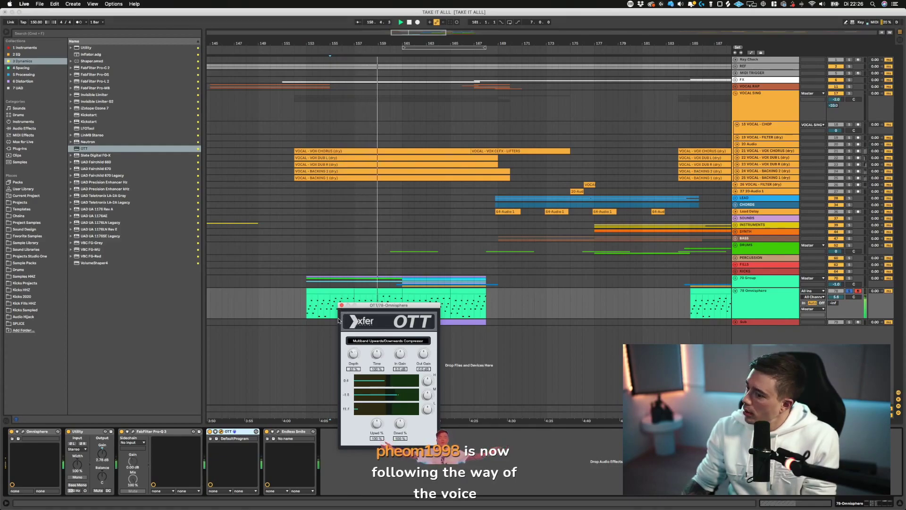
drag(336, 362, 341, 329)
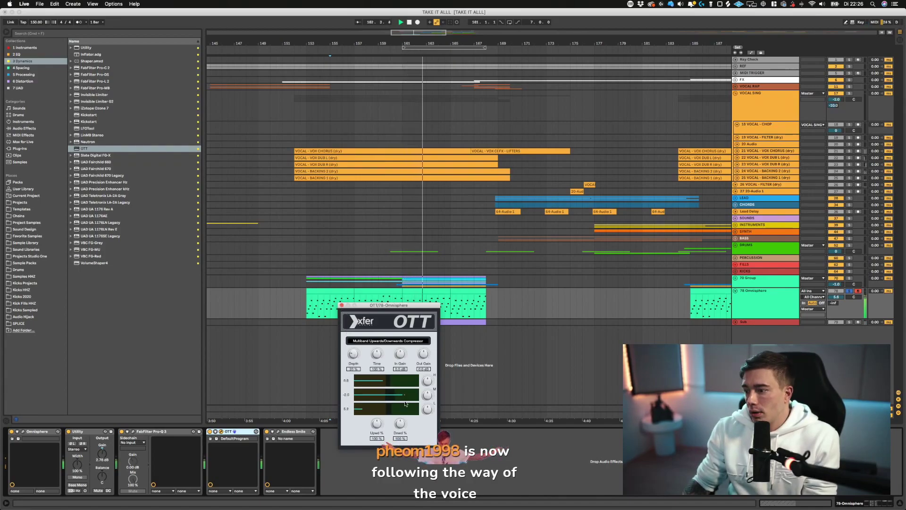
click(266, 432)
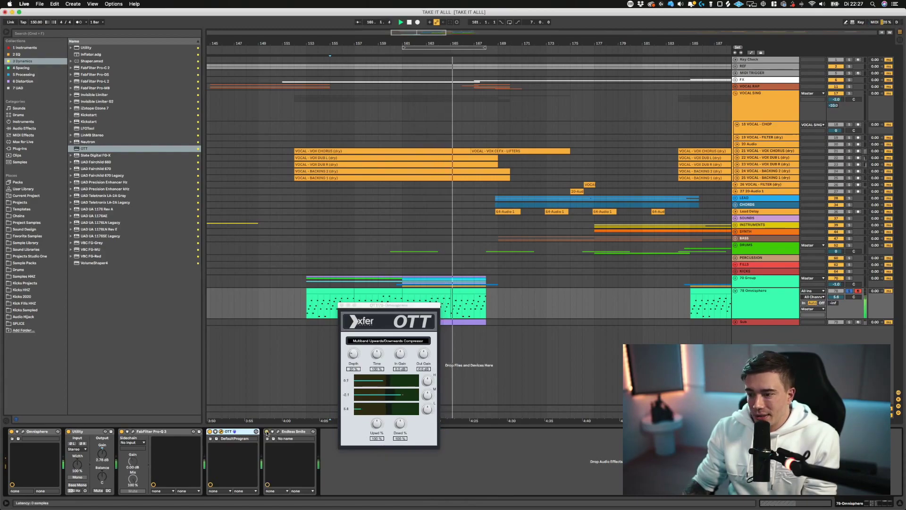
click(209, 431)
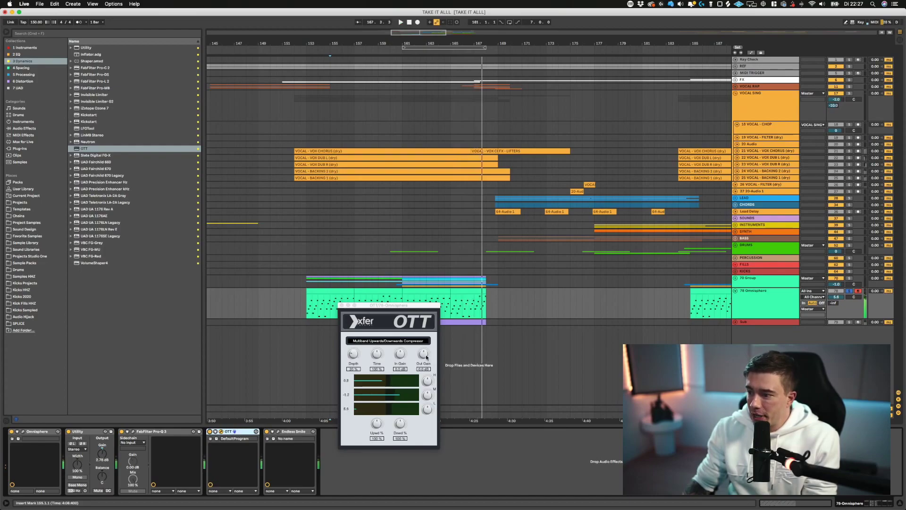
- Lower OTT's output gain slightly and unsolo 78 Omnisphere to hear it in the full mix
drag(423, 358, 423, 359)
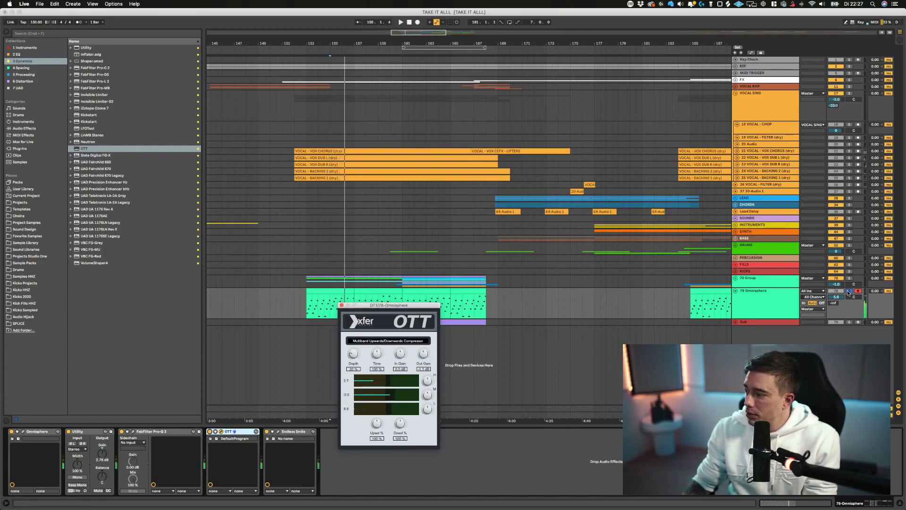
click(848, 292)
key(space)
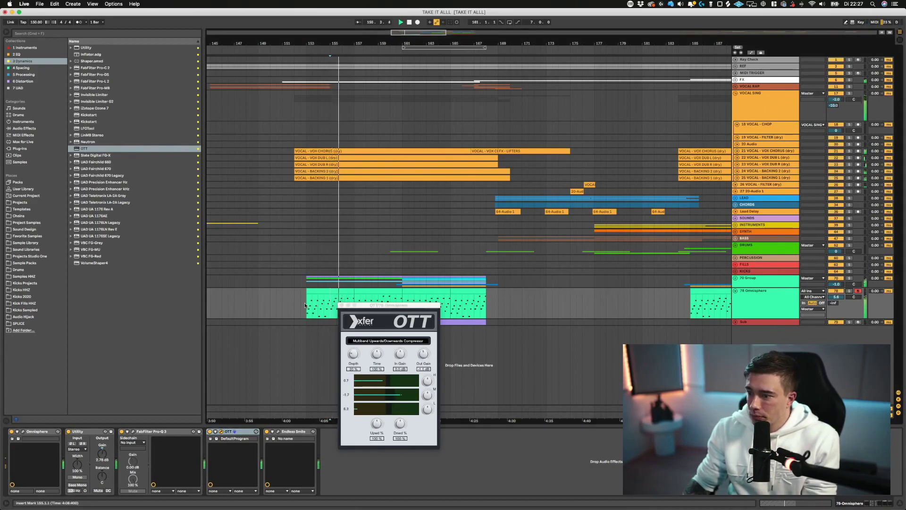
- Add a FabFilter Pro-Q 3 after Endless Smile on 78 Omnisphere, close OTT and open the new EQ
click(16, 54)
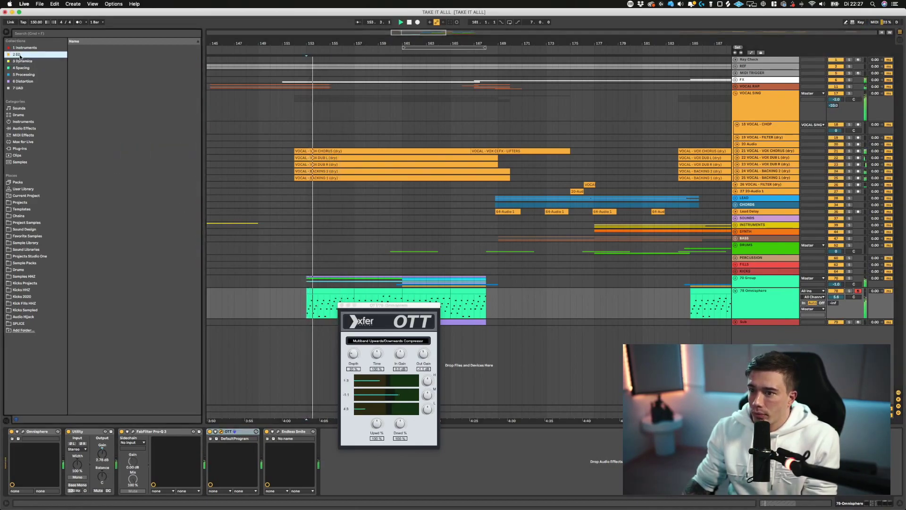
click(94, 74)
drag(267, 268, 378, 478)
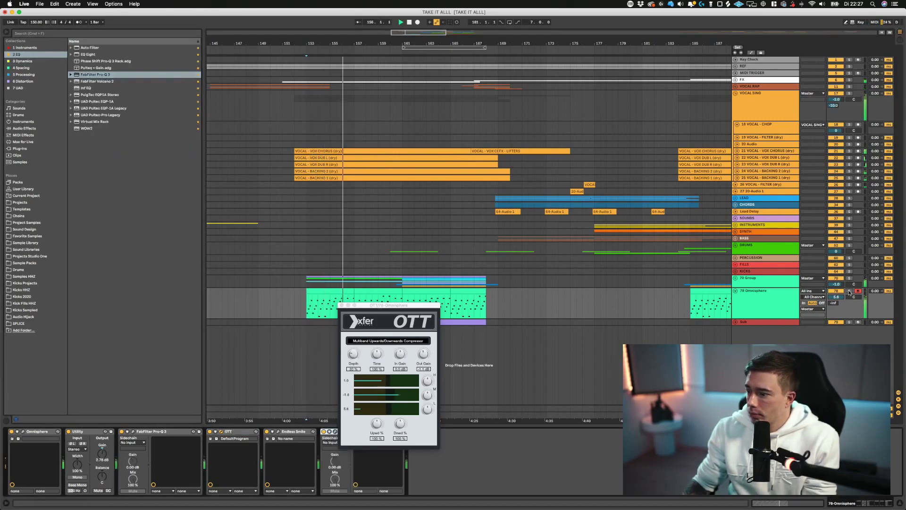
click(341, 305)
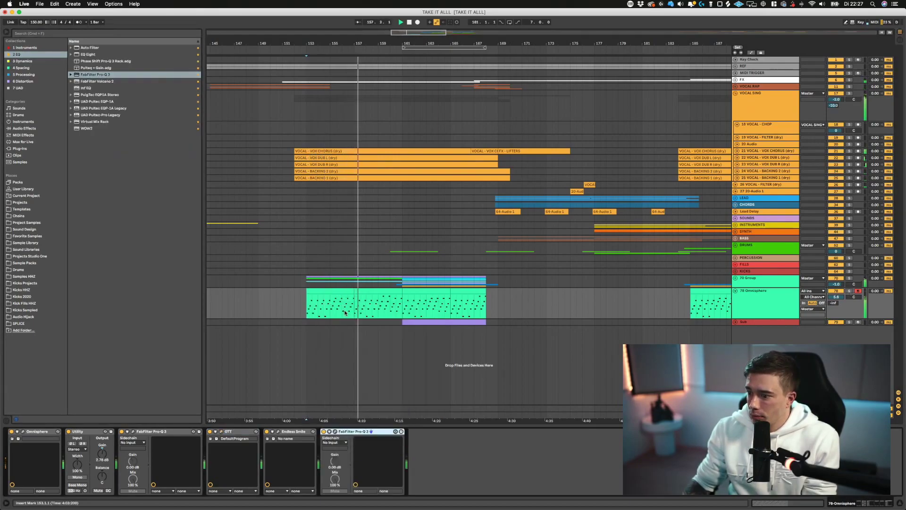
click(336, 431)
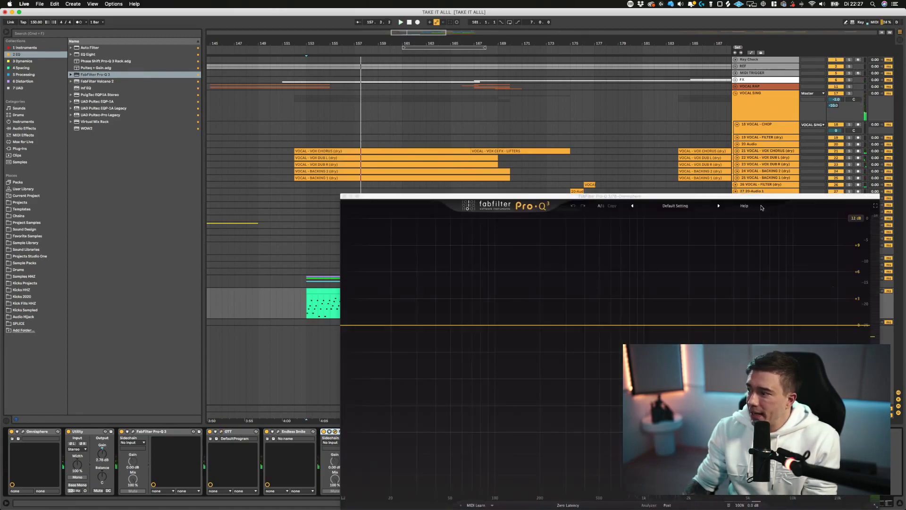
drag(753, 197, 500, 114)
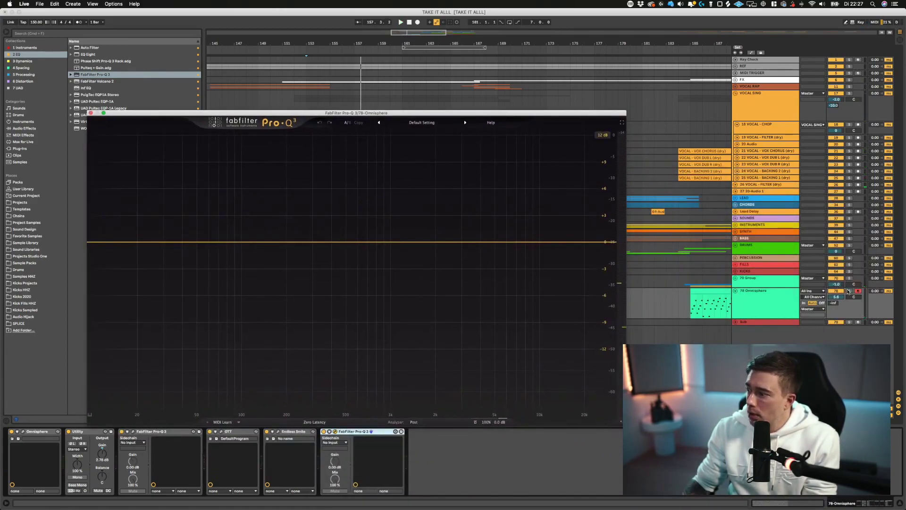
- Solo 78 Omnisphere and cut about 8.3 dB near 728 Hz with a Q of about 2.2 in the new Pro-Q 3
click(849, 290)
key(space)
drag(369, 242, 371, 318)
scroll(377, 258, up, 5)
scroll(373, 317, down, 3)
scroll(371, 319, down, 2)
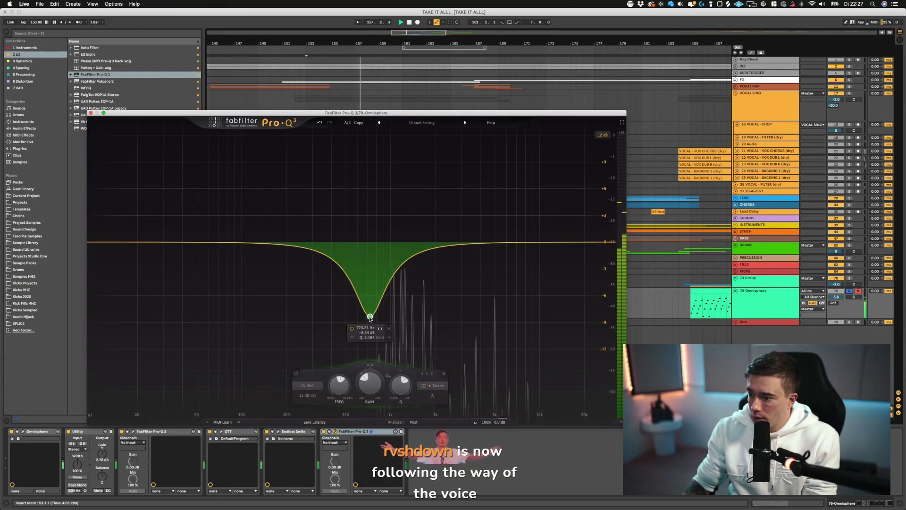
click(90, 114)
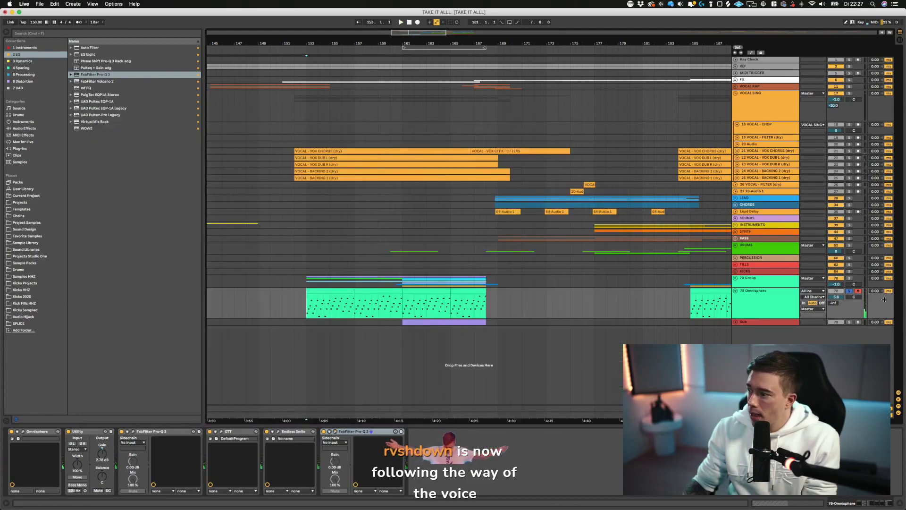
- Unsolo 78 Omnisphere and raise its track volume to 6.0 dB while the mix plays
click(849, 292)
key(space)
drag(836, 297, 836, 296)
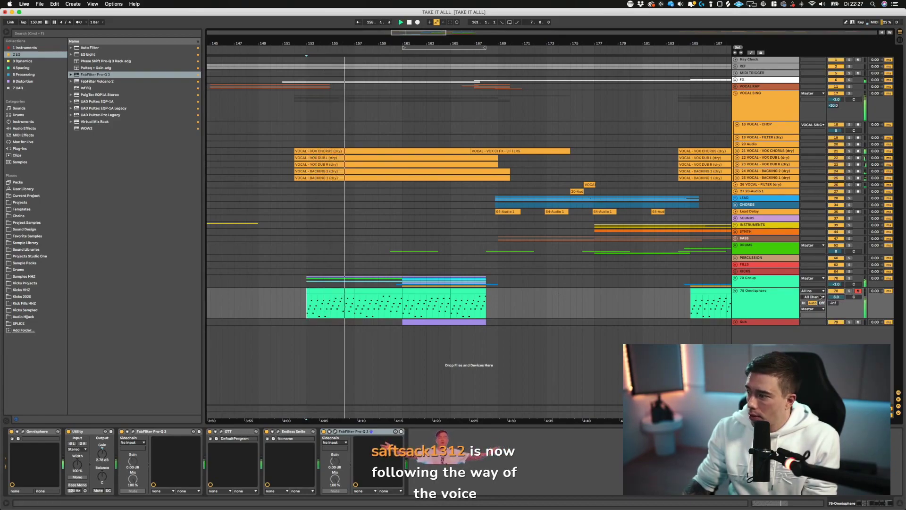
click(783, 302)
- Add a Utility at the end of the 78 Omnisphere chain with 1.11 dB of gain and replay the breakdown
click(61, 62)
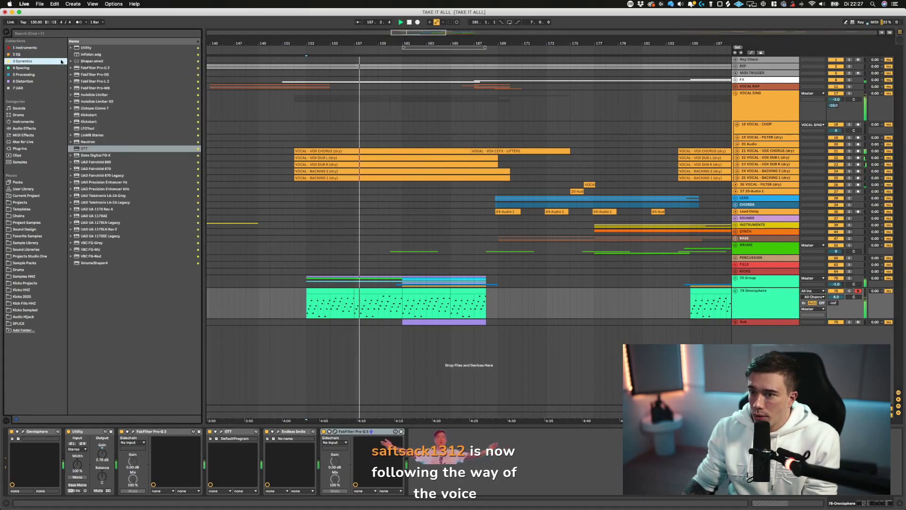
click(91, 48)
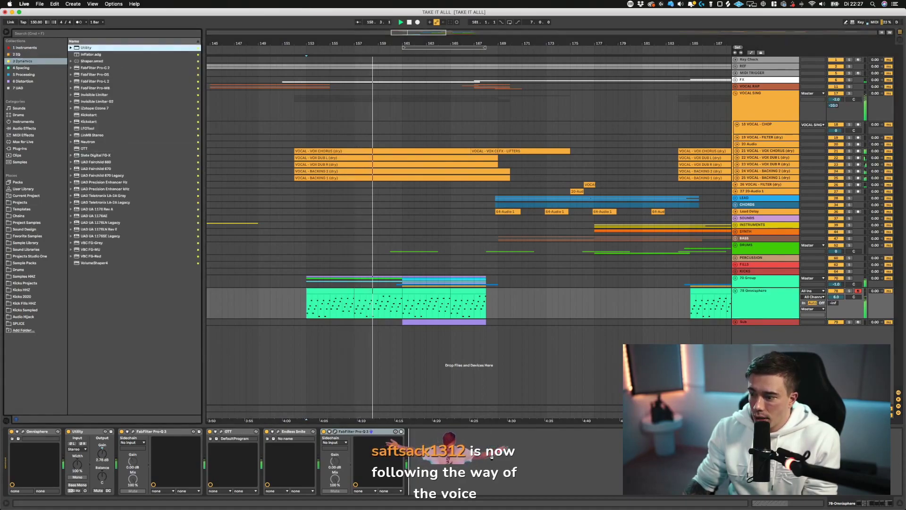
drag(539, 425, 539, 436)
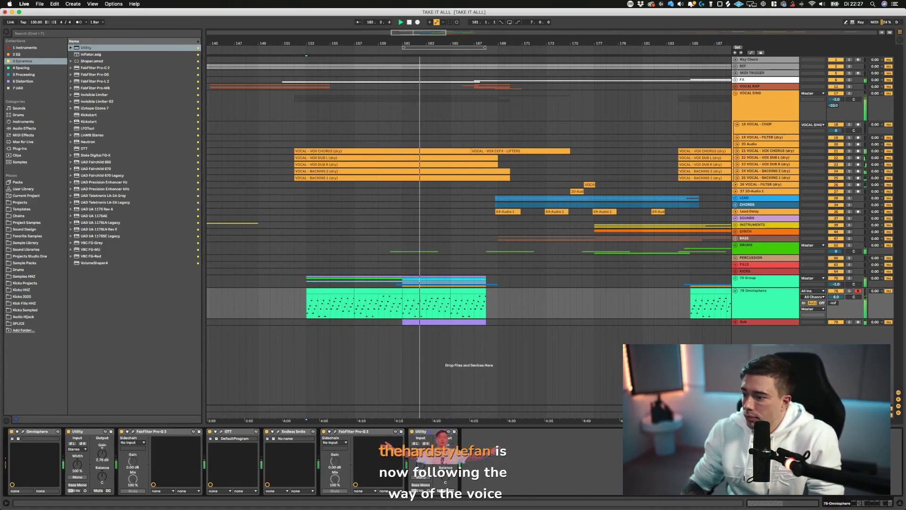
key(space)
key(space)
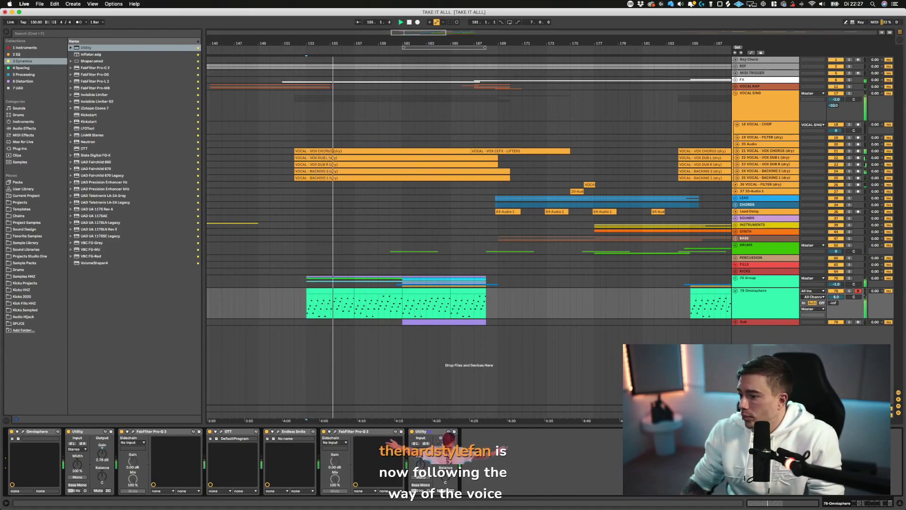
- Make the mid-range cut in the last Pro-Q 3 on 78 Omnisphere shallower and close the EQ
click(334, 430)
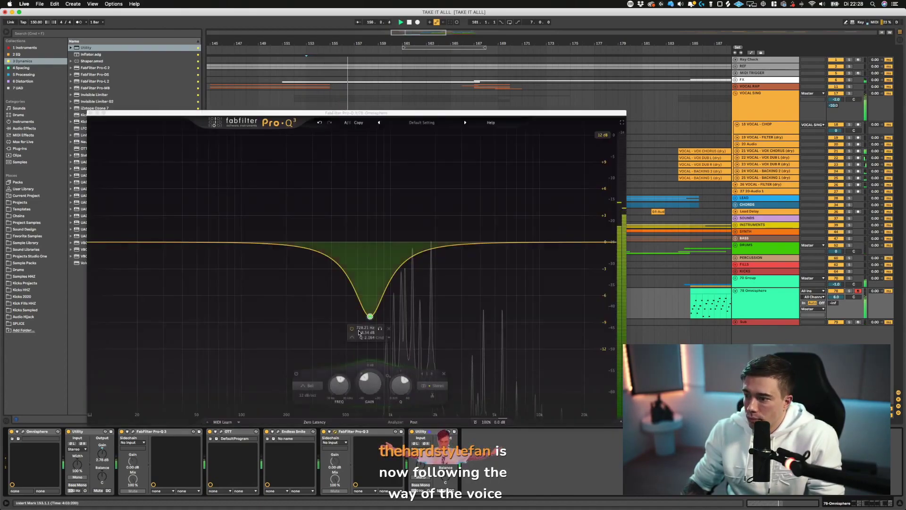
drag(364, 315, 369, 292)
click(91, 114)
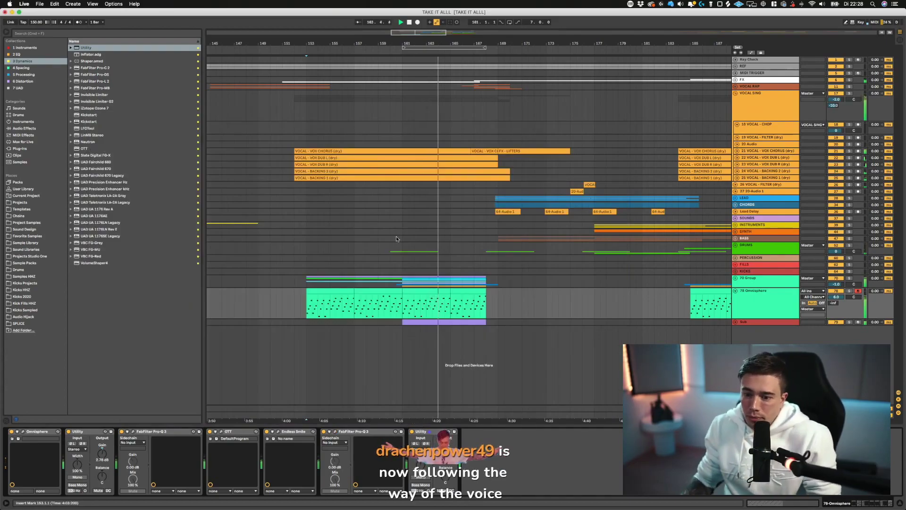
- Fold the 78 Omnisphere track and audition the arrangement from the breakdown through the build-up into the drop around bar 193
click(736, 291)
scroll(416, 238, left, 3)
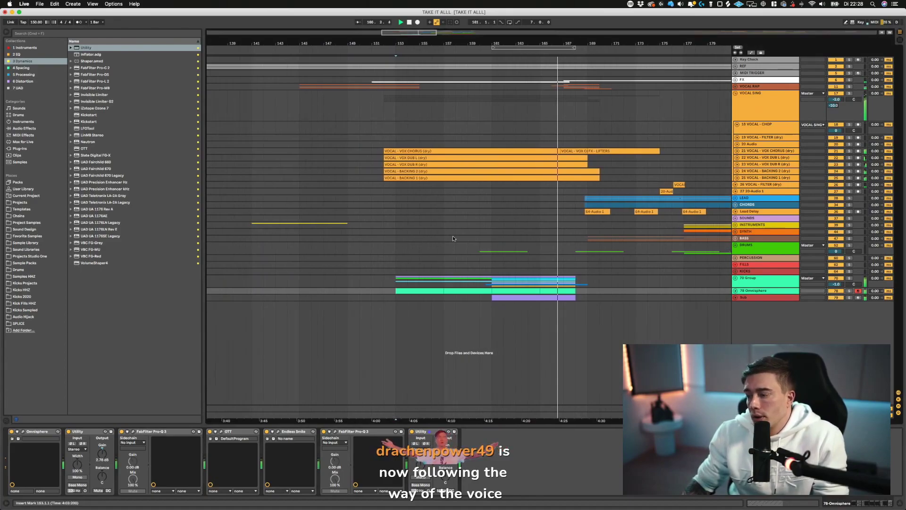
scroll(511, 232, right, 2)
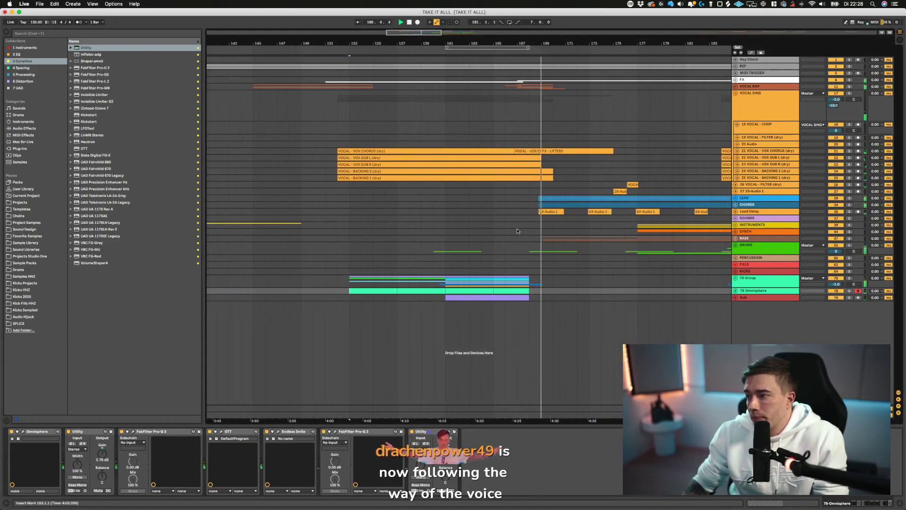
scroll(490, 221, right, 1)
scroll(491, 220, right, 3)
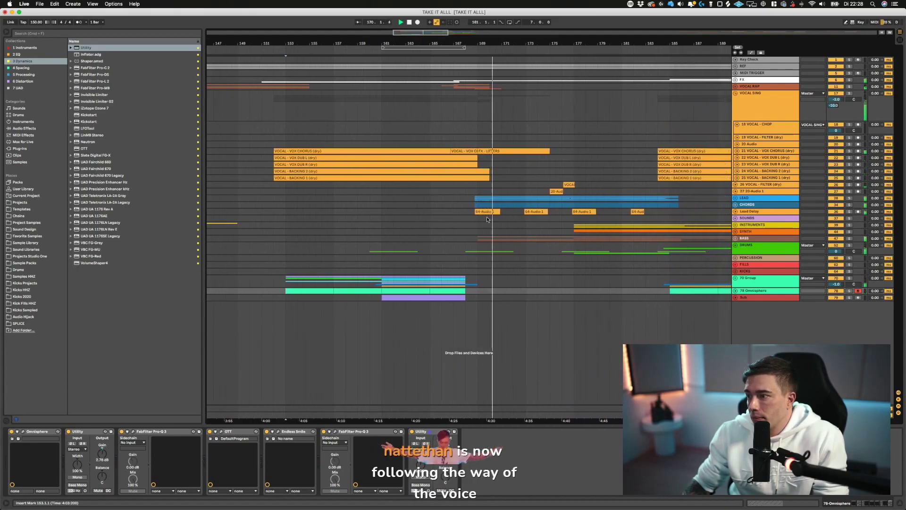
scroll(486, 219, right, 2)
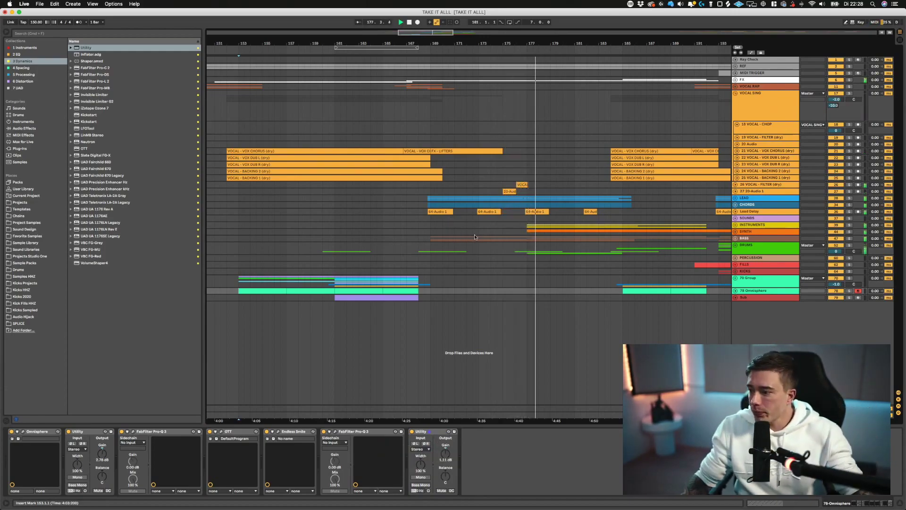
scroll(485, 236, right, 2)
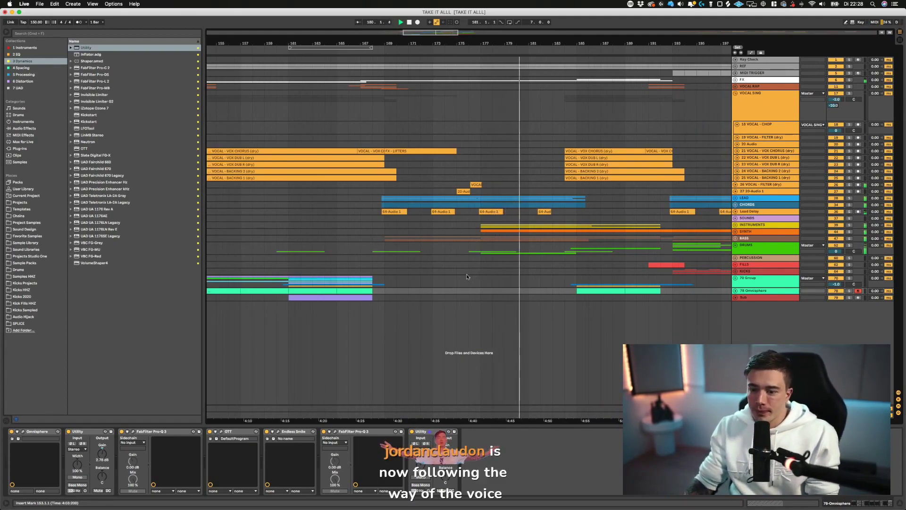
scroll(458, 262, right, 3)
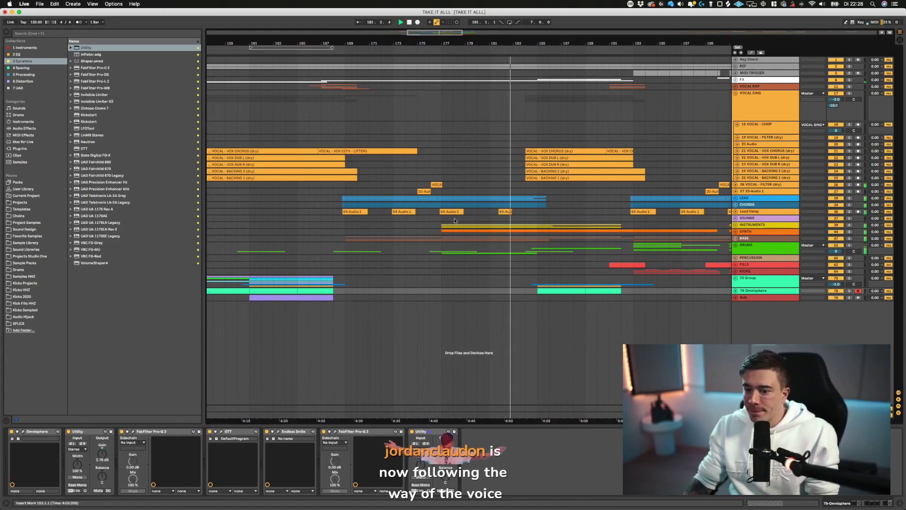
scroll(453, 216, right, 2)
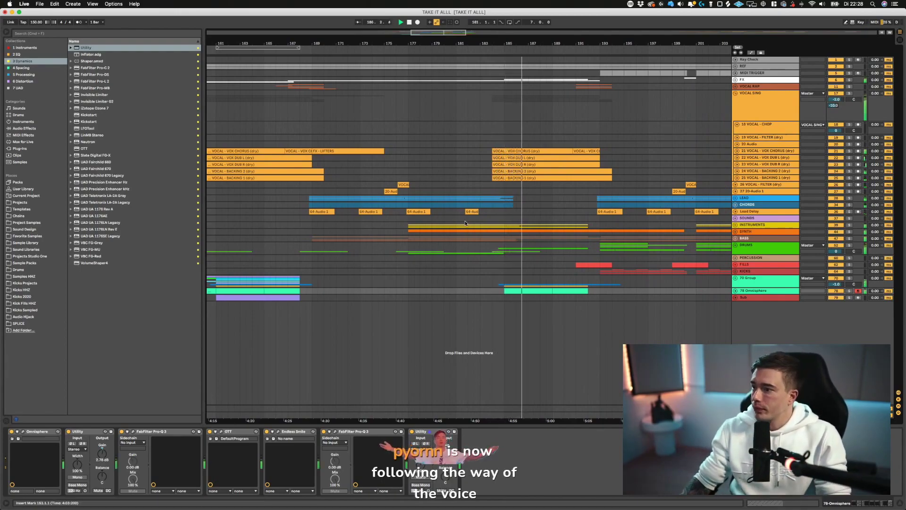
scroll(469, 225, right, 4)
scroll(494, 203, right, 3)
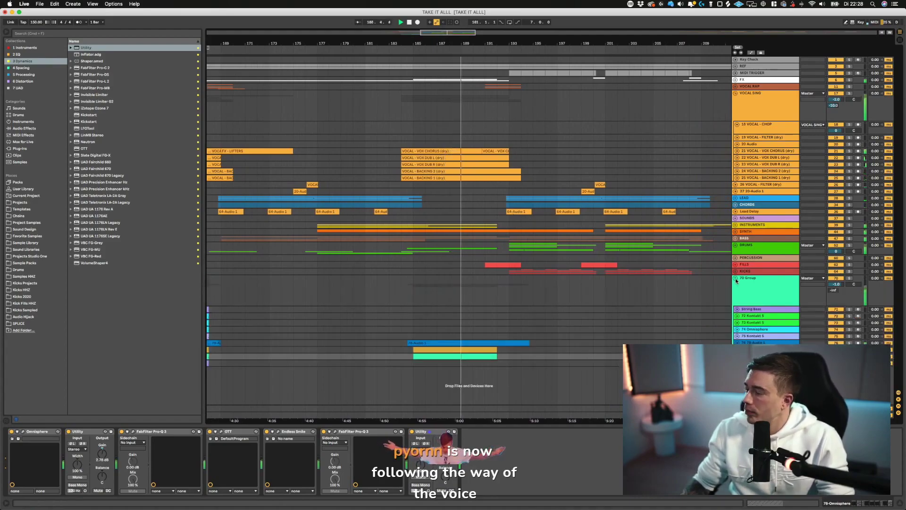
scroll(493, 226, left, 10)
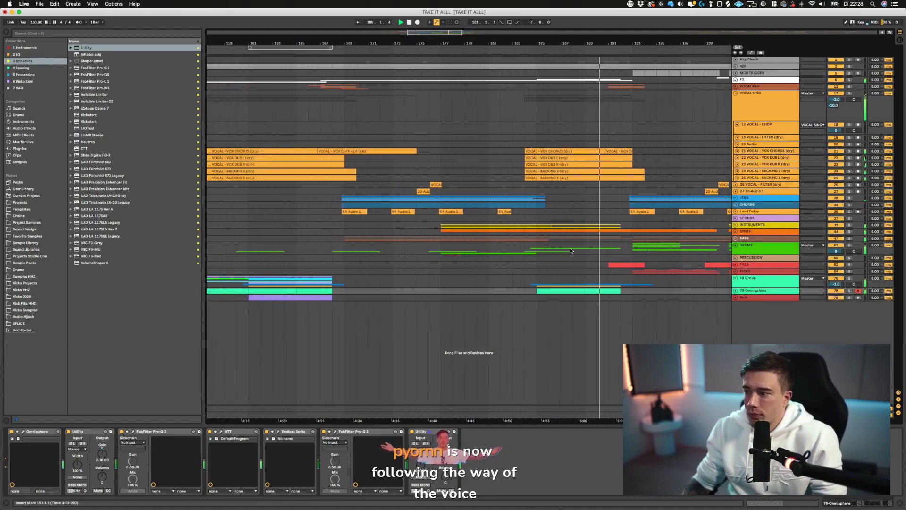
scroll(574, 239, right, 4)
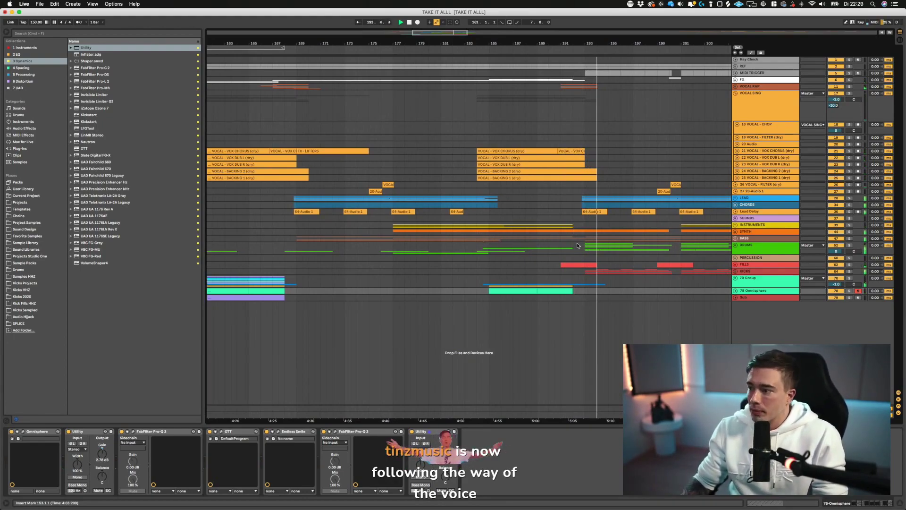
- Follow the playback through the final drop after bar 193, comparing its arrangement with the preceding breakdown and build-up
scroll(566, 175, right, 4)
scroll(577, 153, right, 4)
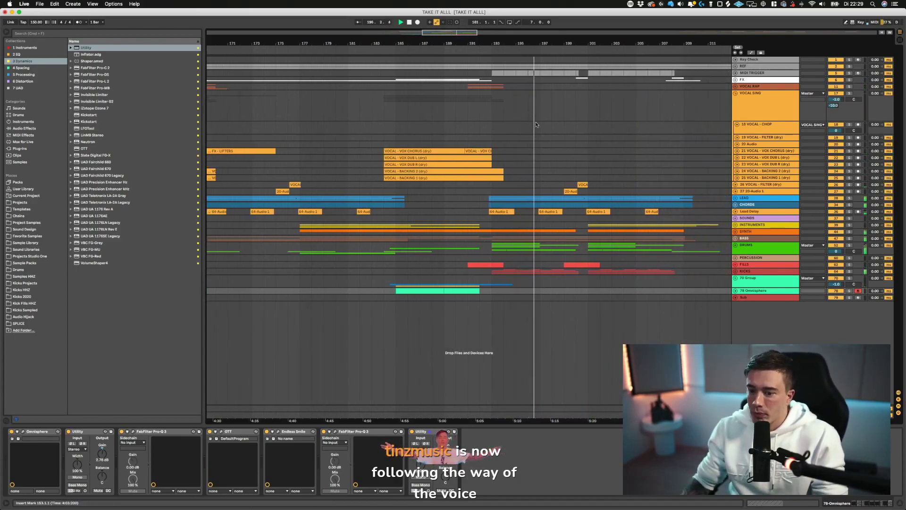
scroll(561, 125, left, 16)
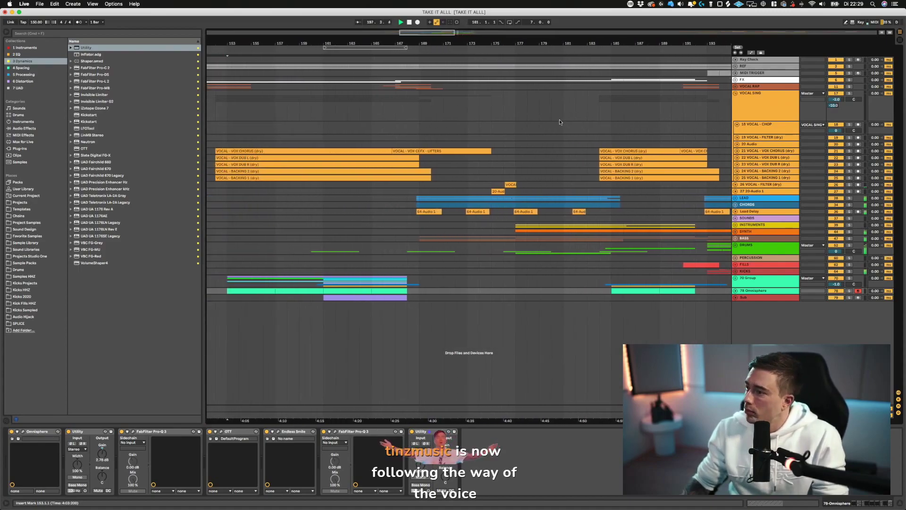
scroll(560, 122, right, 8)
scroll(561, 120, right, 4)
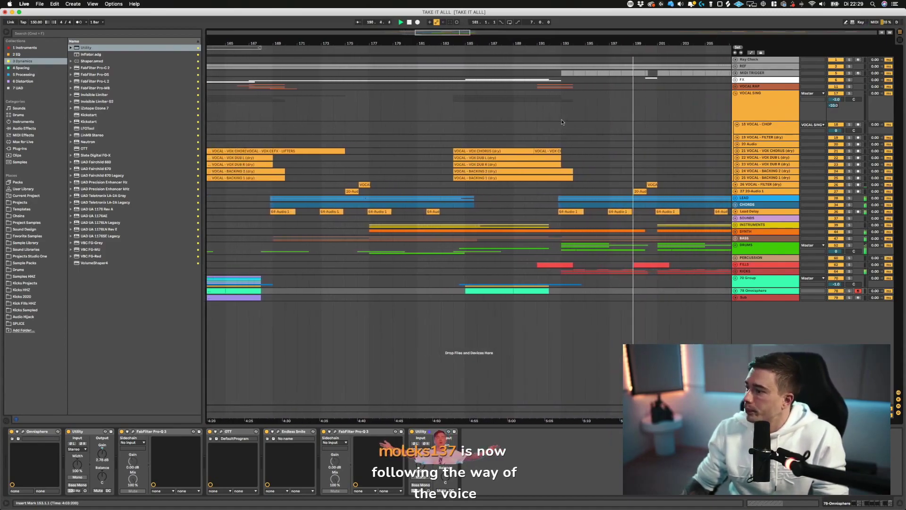
scroll(561, 120, right, 2)
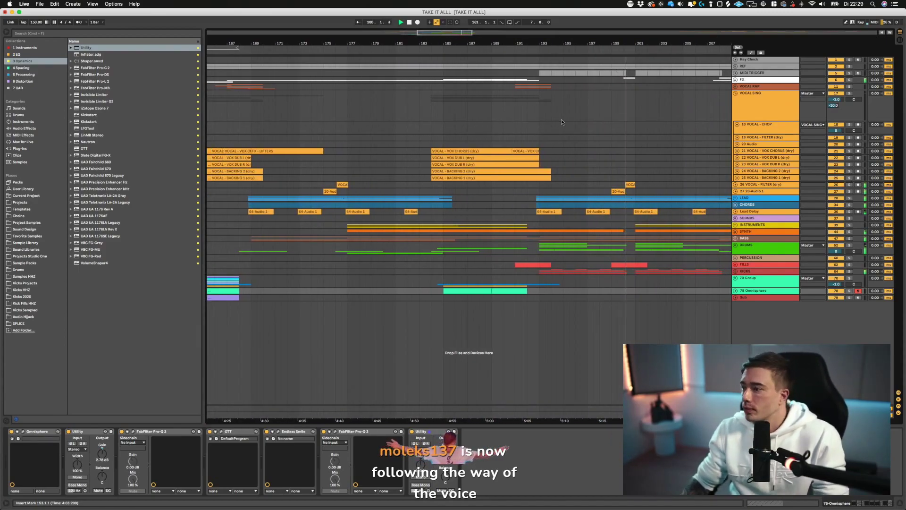
scroll(555, 120, right, 2)
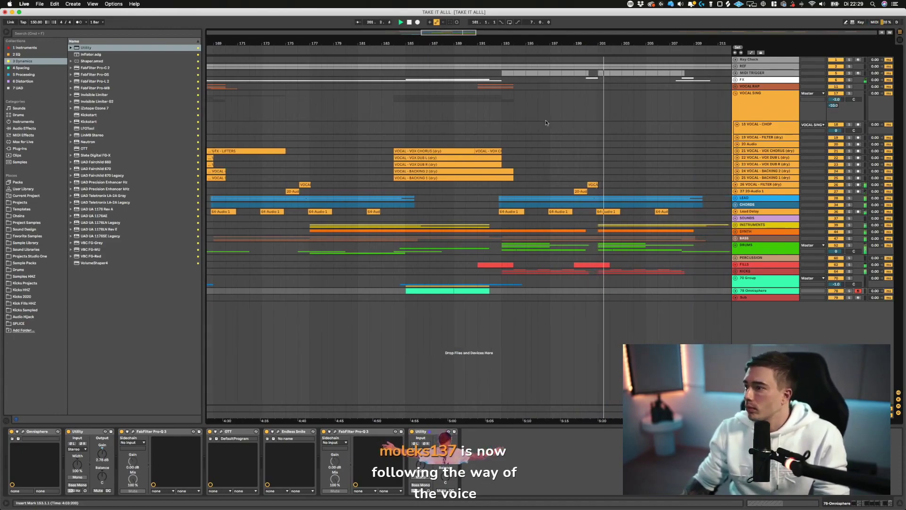
scroll(546, 124, right, 2)
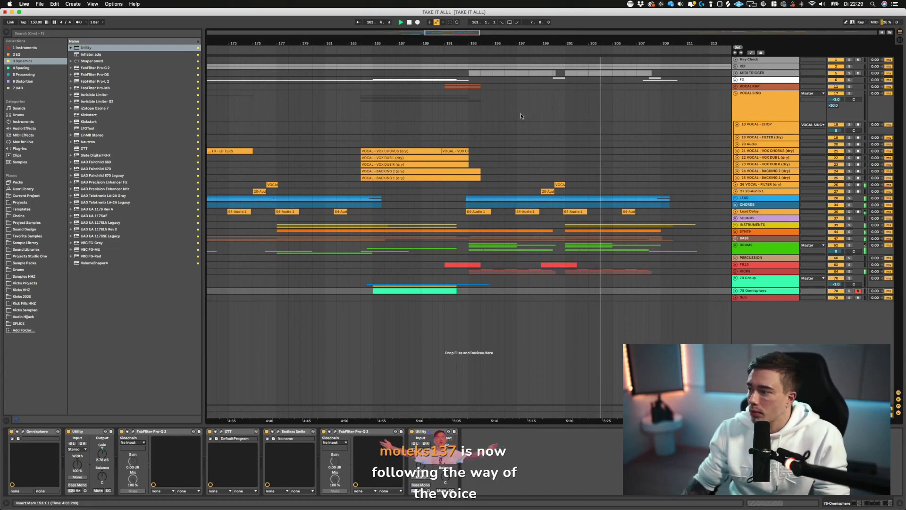
- Go back through the playing arrangement to the earlier vocal chorus section and save the set
scroll(514, 115, left, 3)
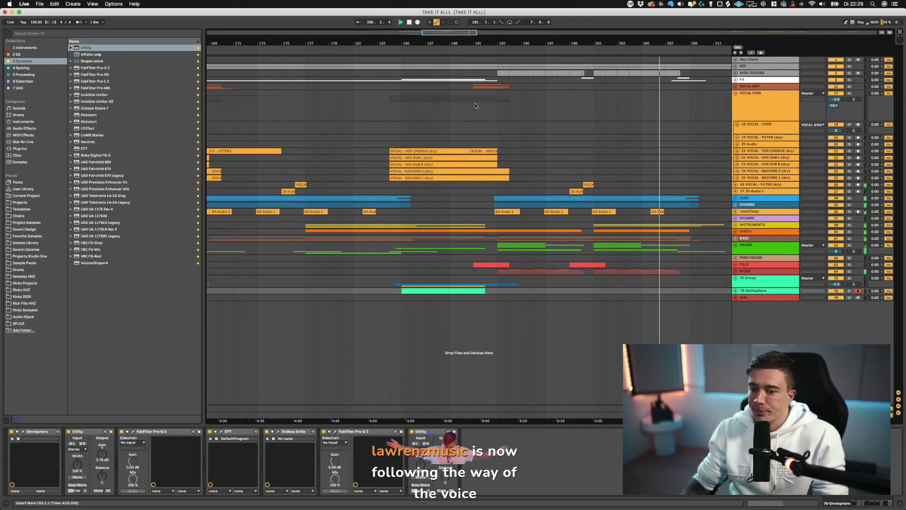
scroll(453, 109, left, 3)
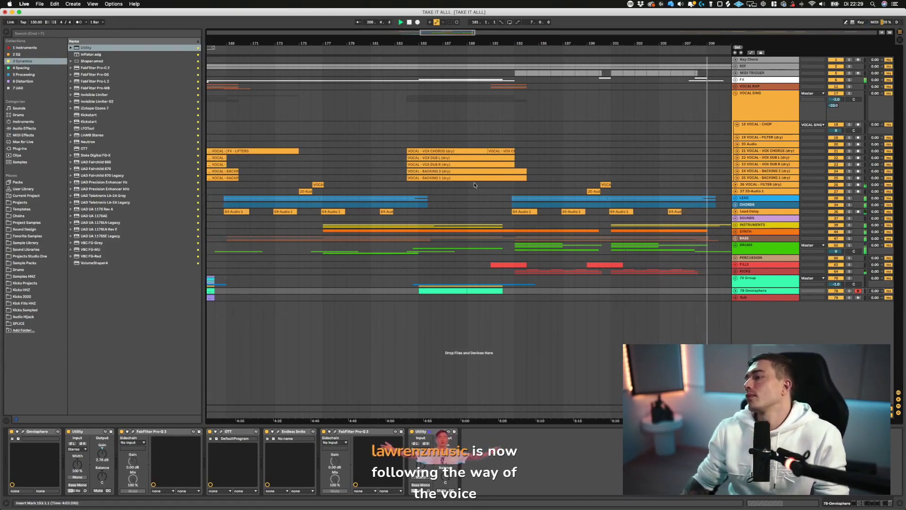
scroll(402, 124, left, 10)
scroll(454, 140, left, 20)
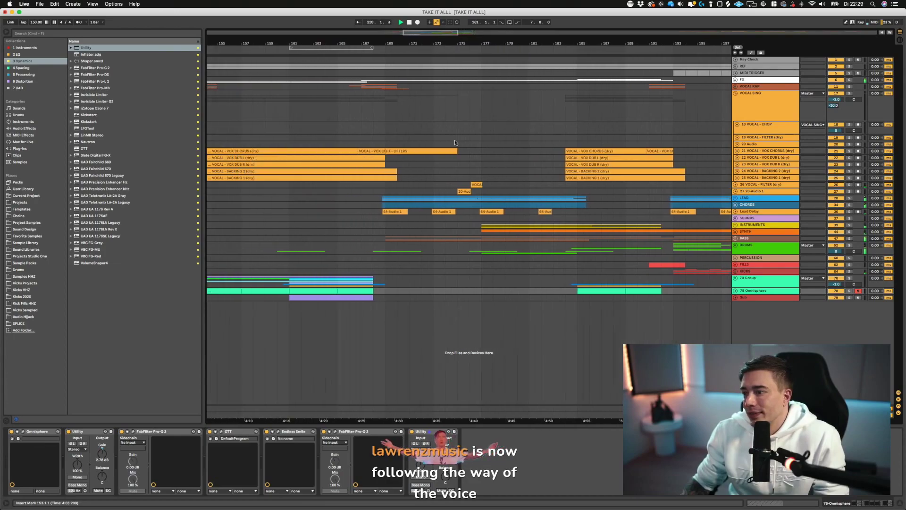
key(super+s)
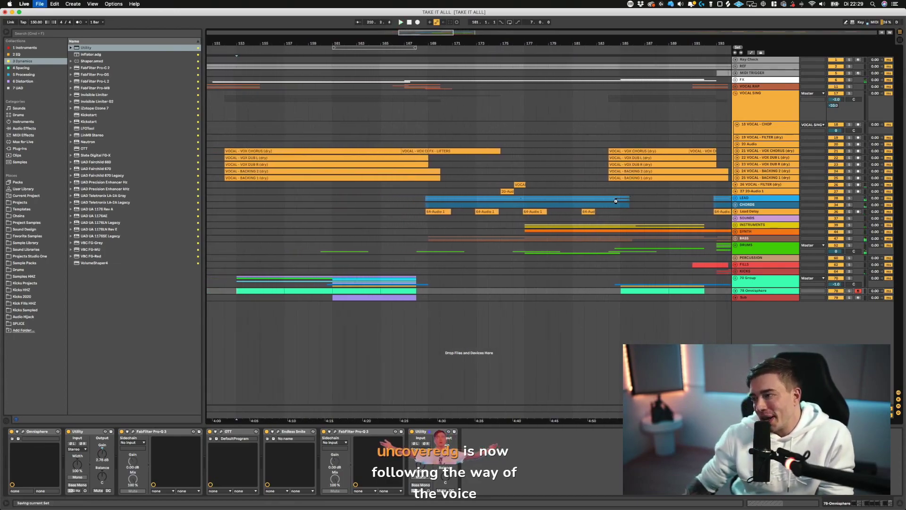
- Play the arrangement from just before the second block of VOX CHORUS clips, then stop playback
click(591, 178)
key(space)
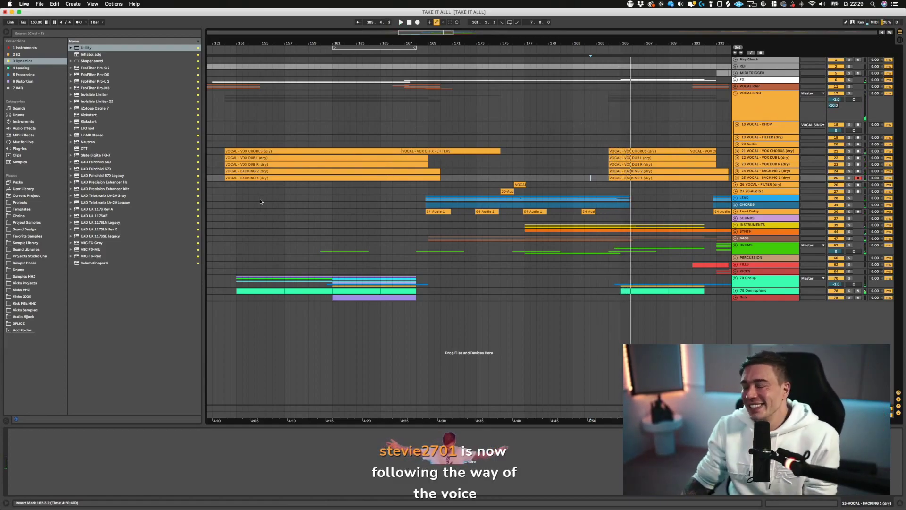
scroll(331, 220, left, 5)
key(space)
- Play the arrangement from bar 161, at the start of the loop range
click(429, 232)
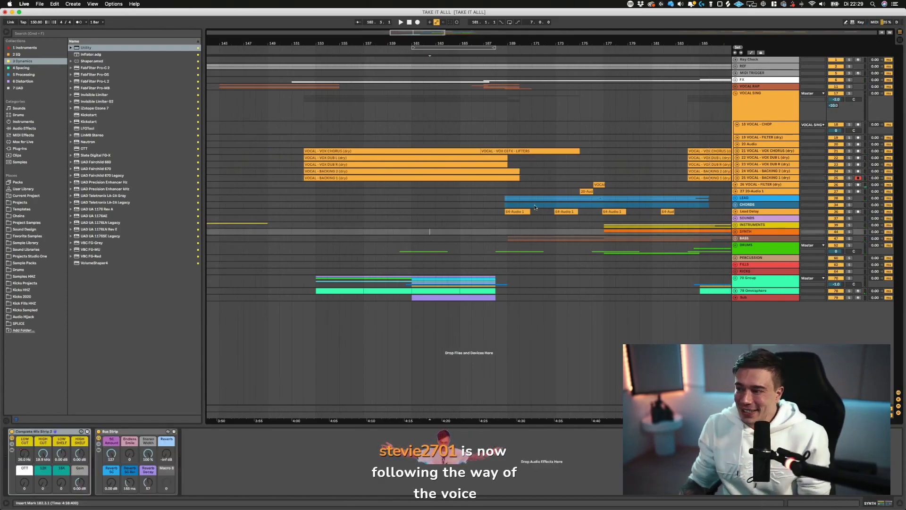
click(412, 248)
key(space)
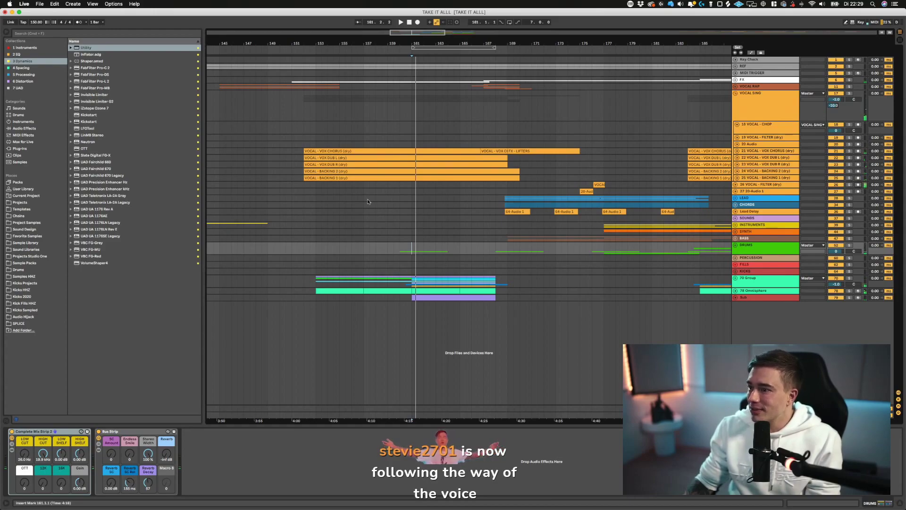
- Stop playback, set the insert marker at bar 152 where the chorus vocals begin, and save the set
key(space)
click(304, 191)
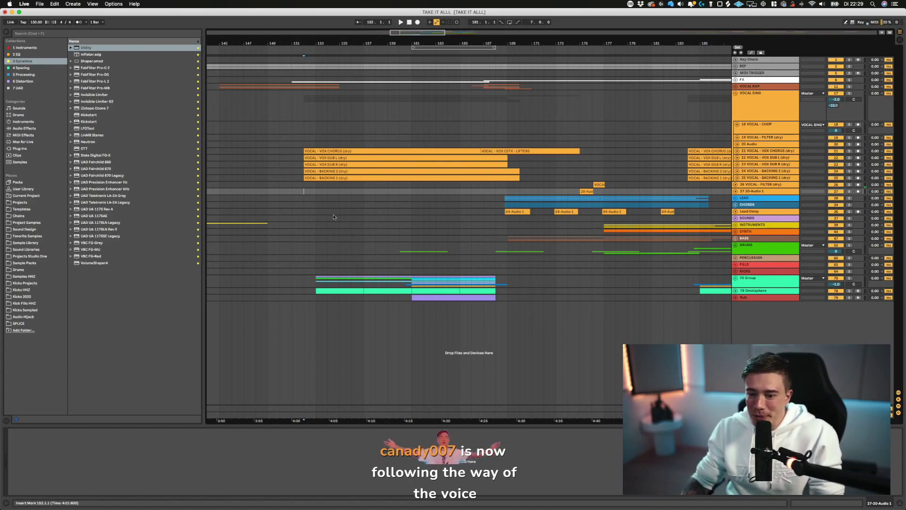
key(super+s)
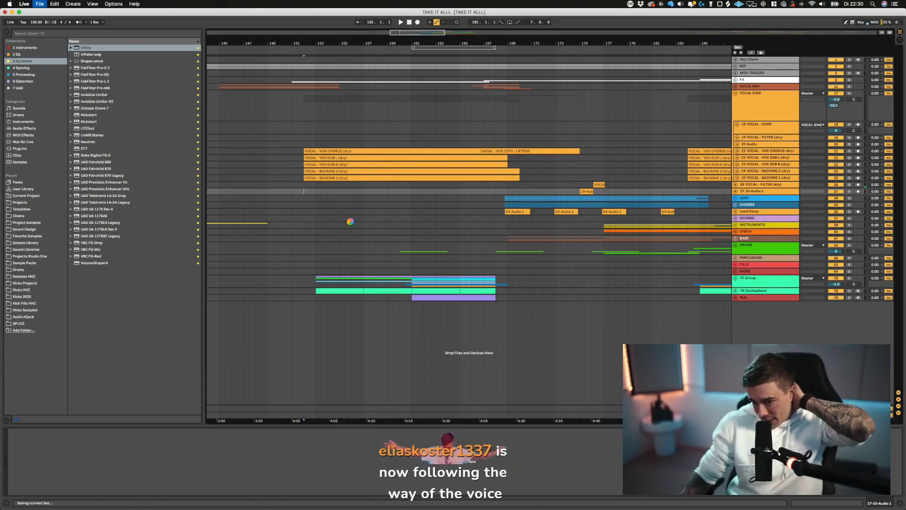
- Examine the transition around bars 167 and 168, between the vocal chorus and the lead clips
click(484, 212)
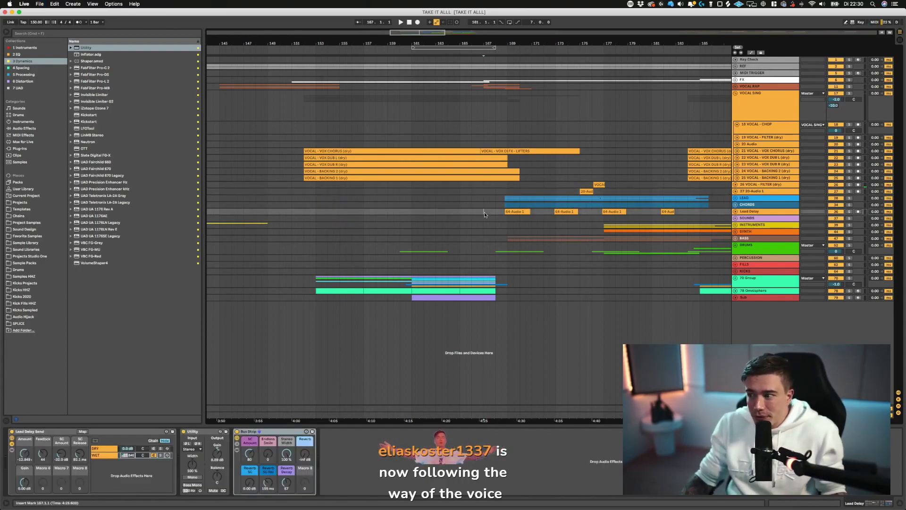
scroll(463, 218, right, 5)
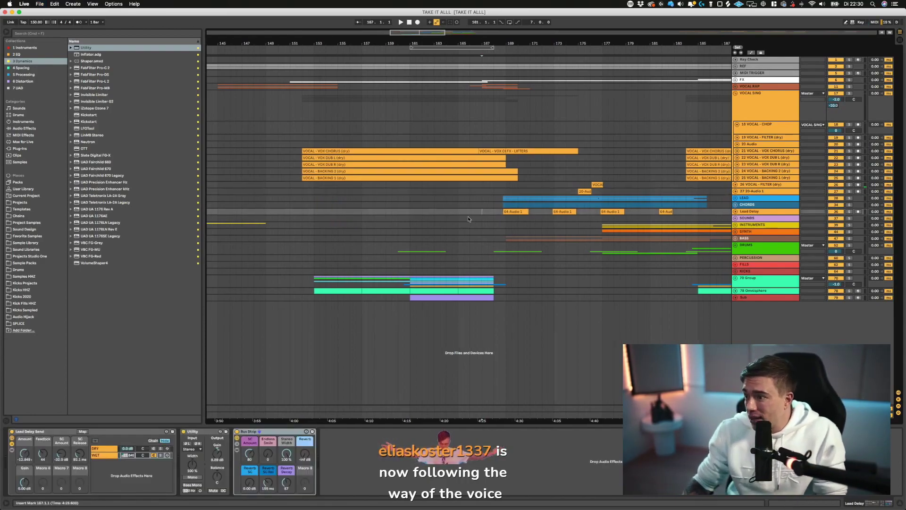
click(435, 219)
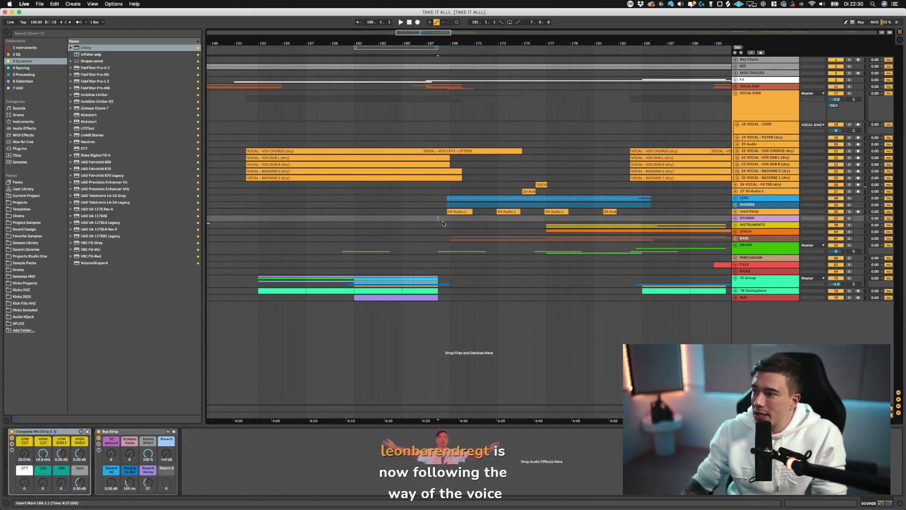
scroll(430, 220, left, 10)
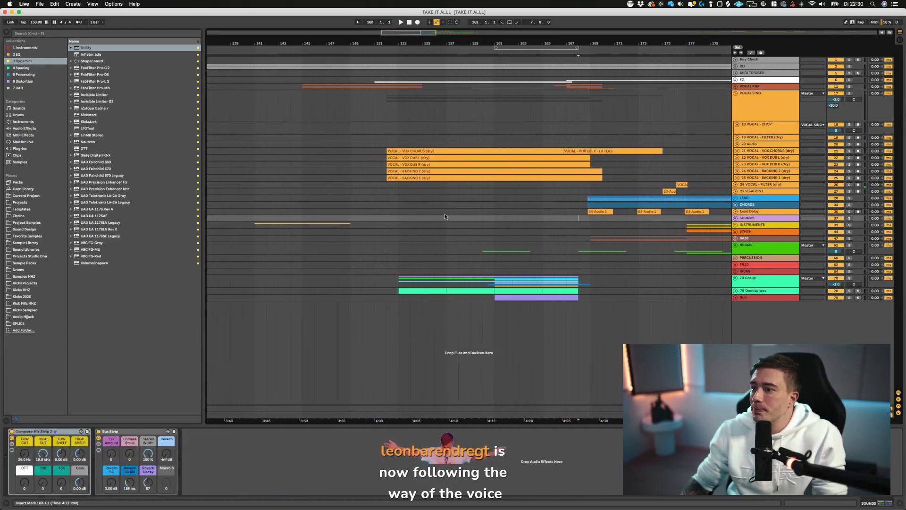
scroll(643, 200, right, 4)
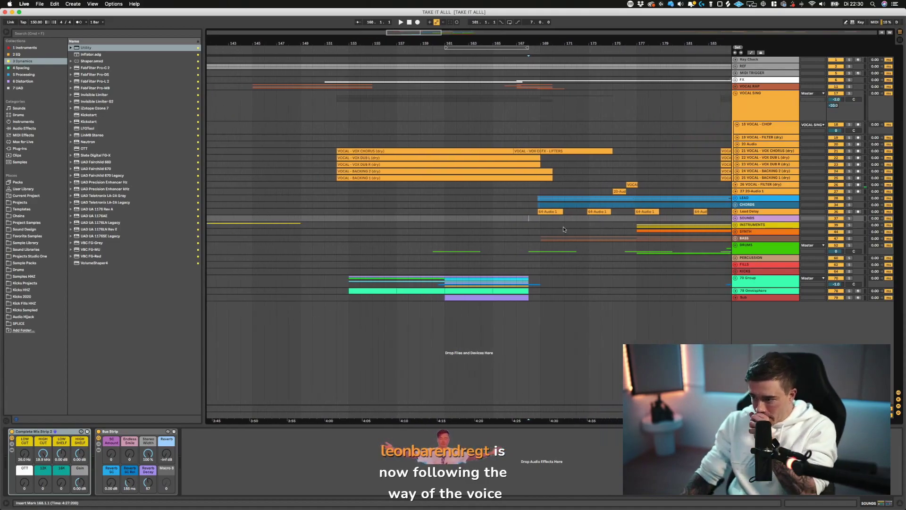
click(536, 231)
scroll(504, 219, right, 1)
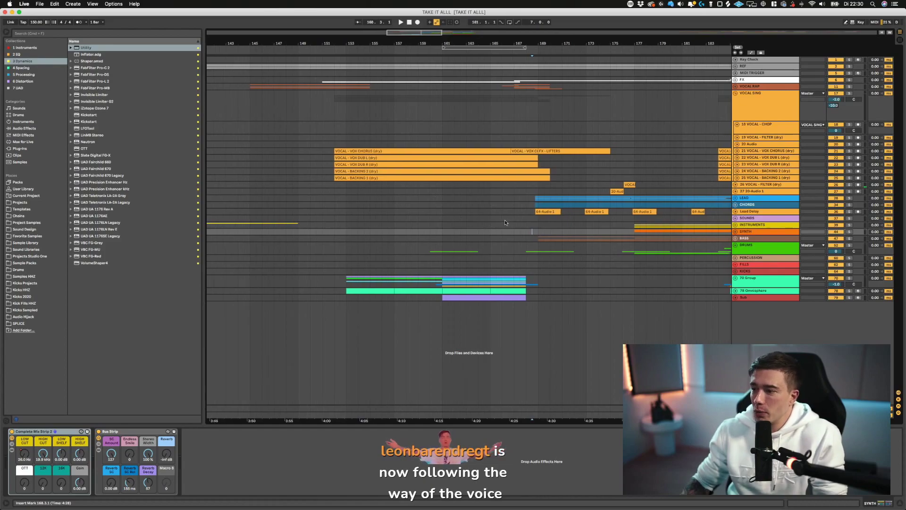
click(522, 218)
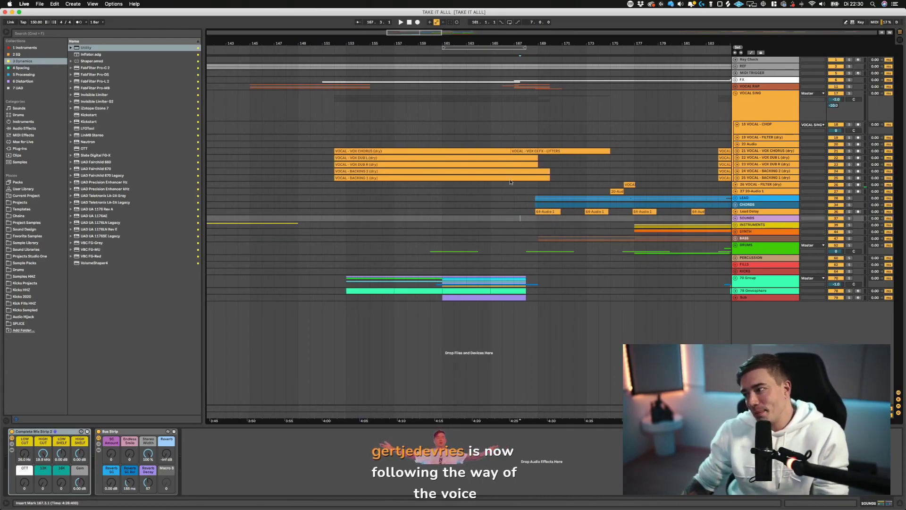
click(513, 217)
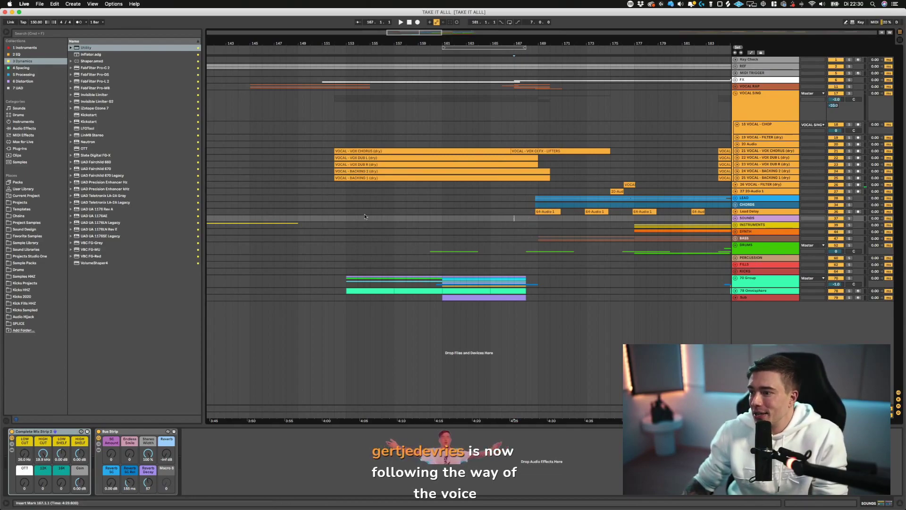
- Play the arrangement from bar 145, where the VOCAL RAP clips begin
scroll(472, 217, left, 5)
click(372, 143)
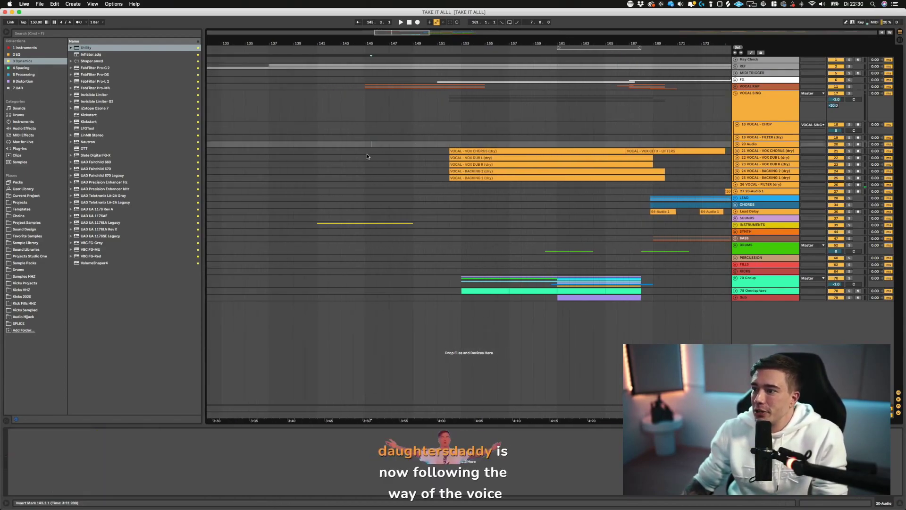
click(366, 155)
scroll(364, 155, right, 1)
key(space)
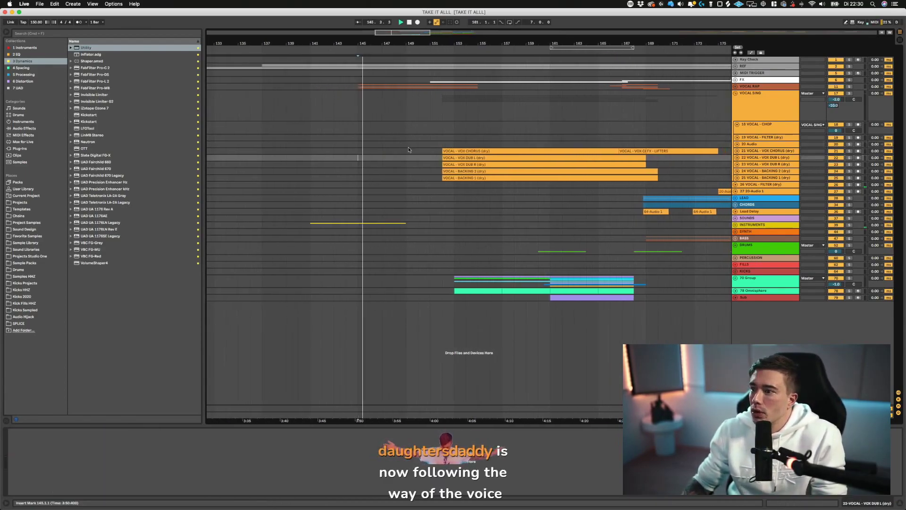
- Collapse all track groups in the arrangement, including VOCAL SING, and save the set
click(735, 87)
click(735, 87)
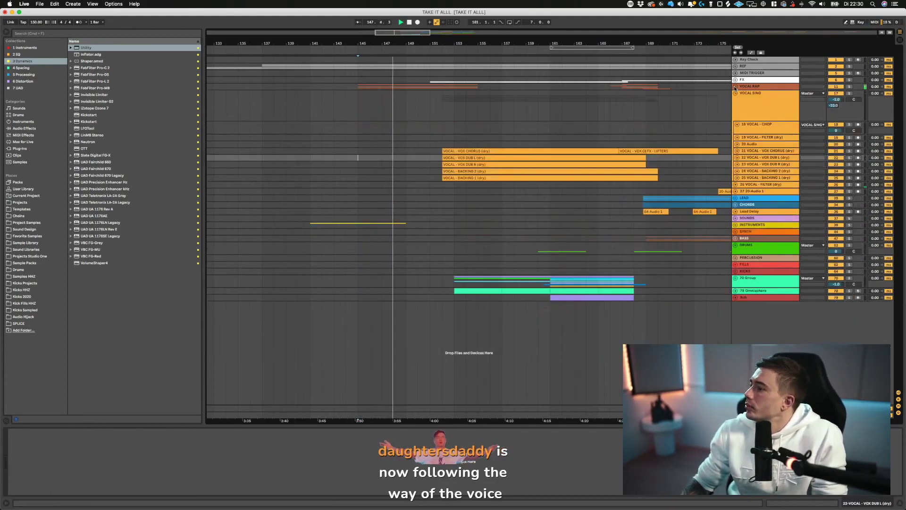
alt+click(735, 278)
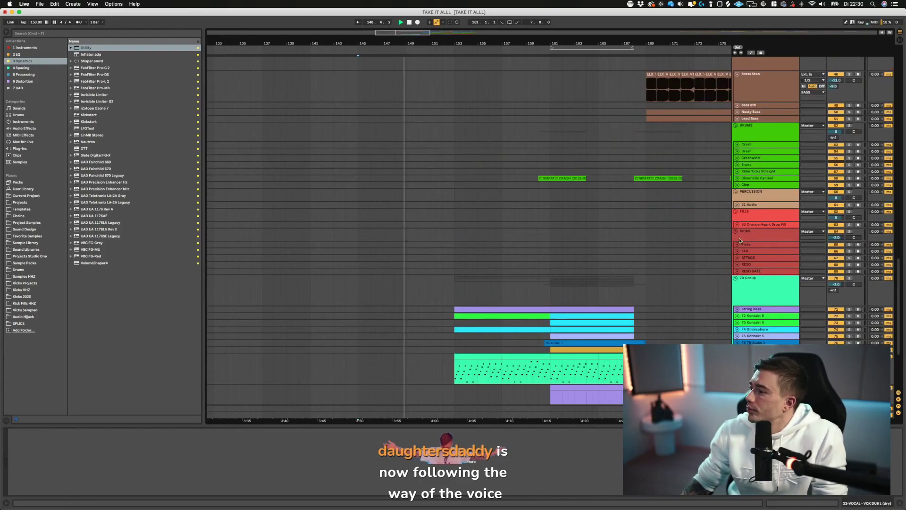
alt+click(735, 279)
key(super+s)
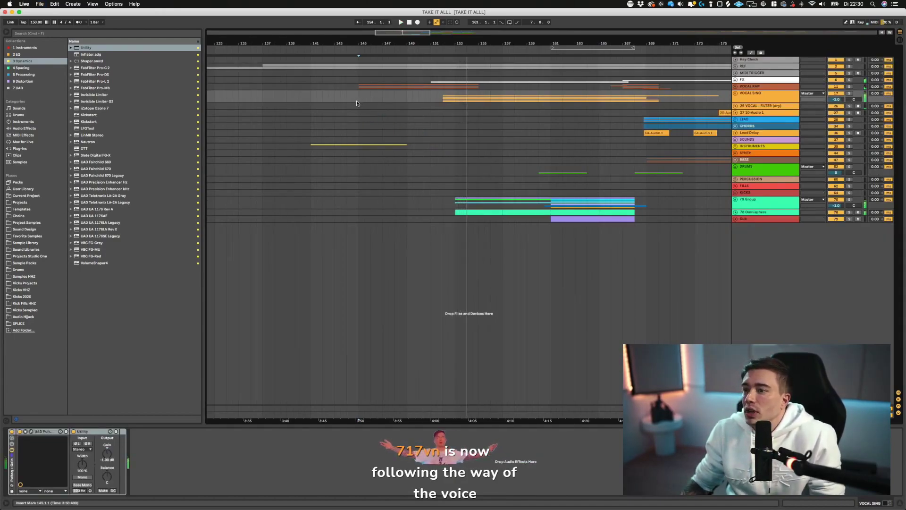
- Stop playback and show the Instruments collection in the browser
key(space)
click(26, 48)
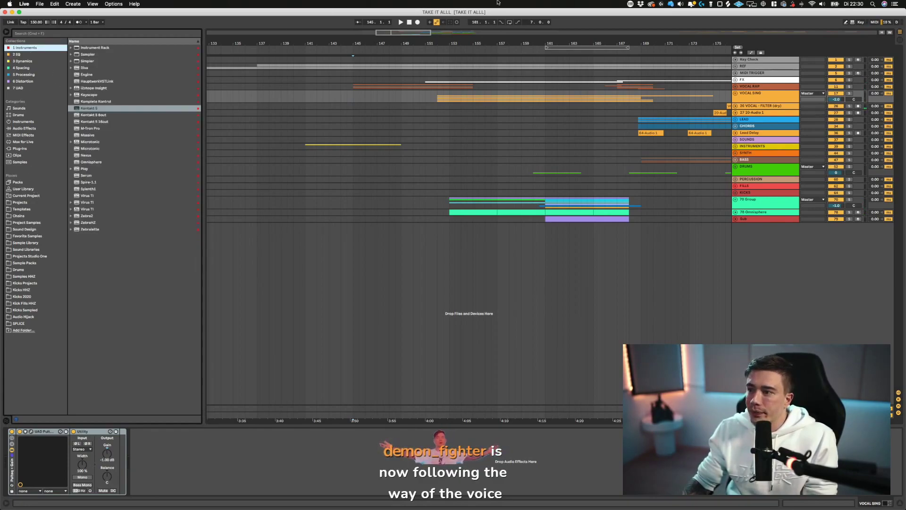
- Narrow the Live window, switch to Splice, and fit its window into the free space beside Live
drag(904, 42, 754, 68)
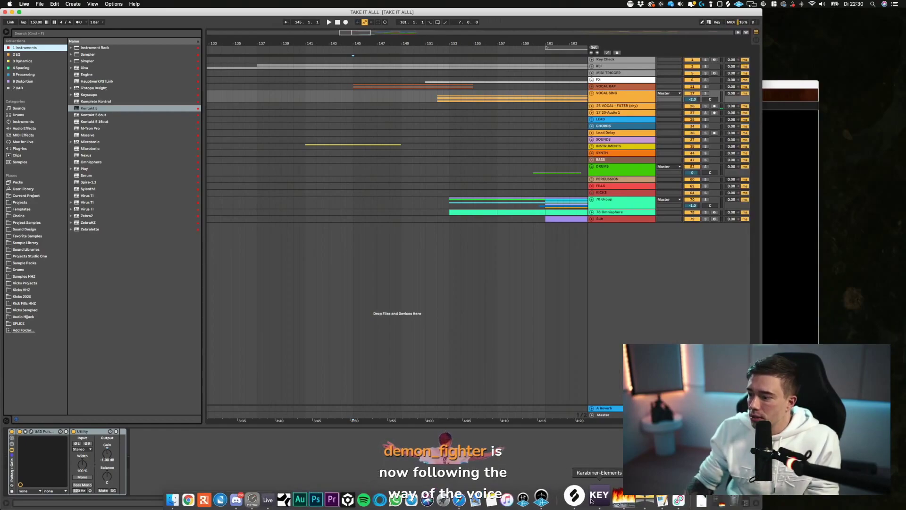
click(586, 500)
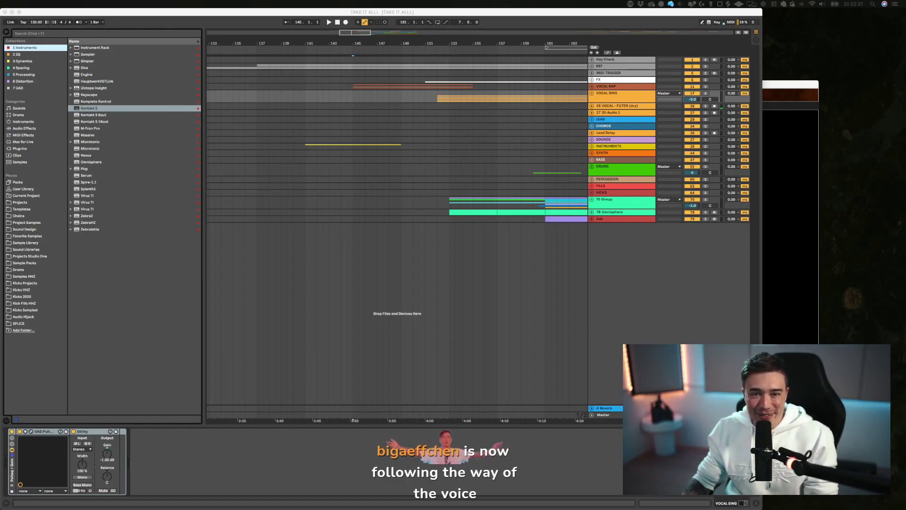
drag(347, 95, 860, 20)
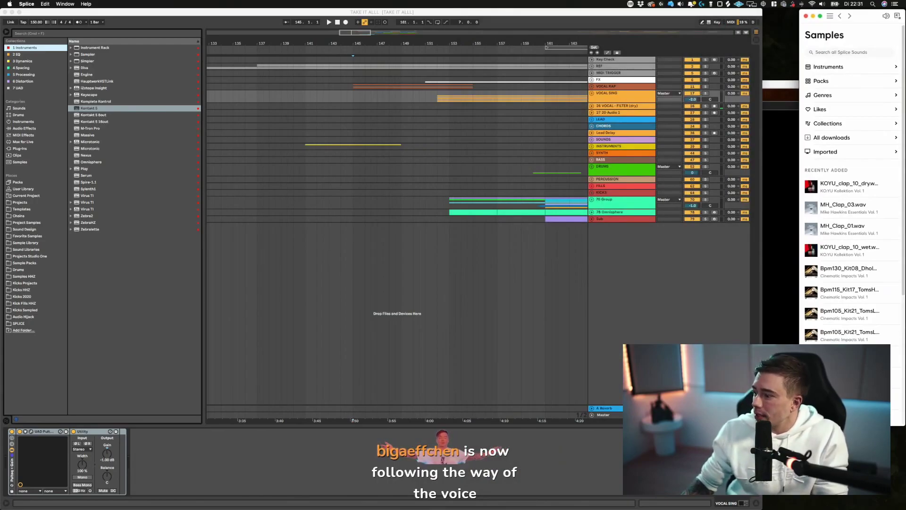
drag(800, 424, 763, 508)
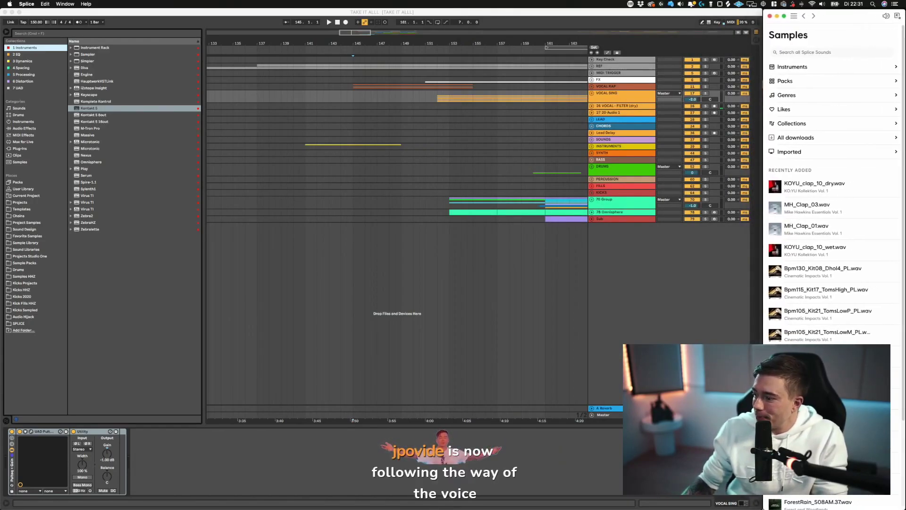
- Search the Splice sounds for "brass"
click(811, 54)
text(bra)
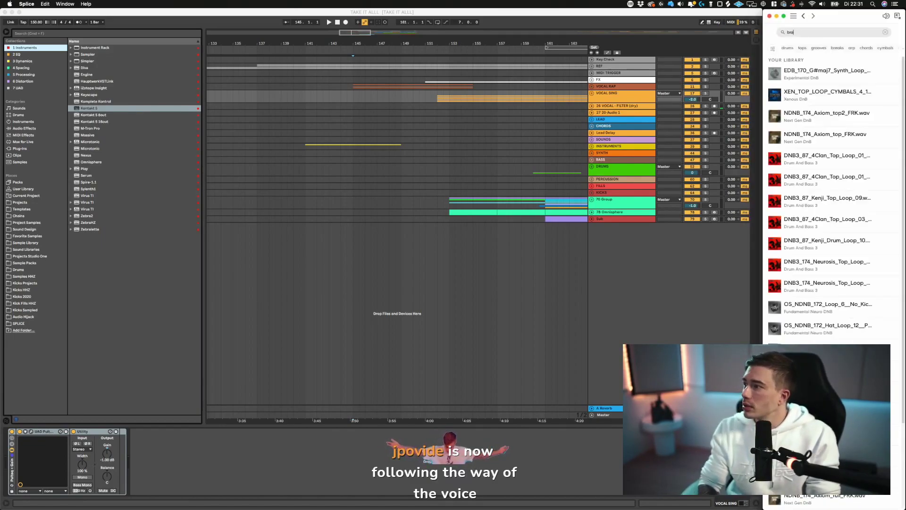
text(ss)
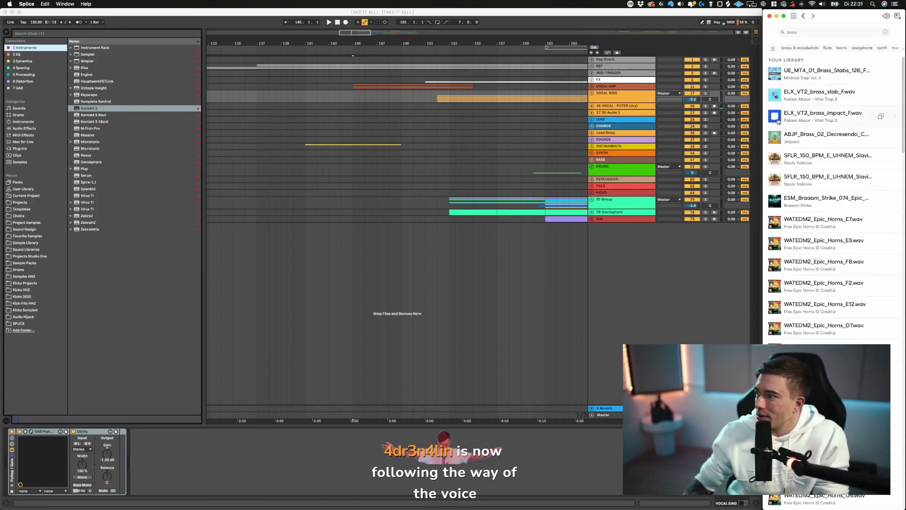
- Audition the Splice brass results from ABJP_Brass_02 down to WATEDM2_Epic_Horns_D7.wav
click(775, 138)
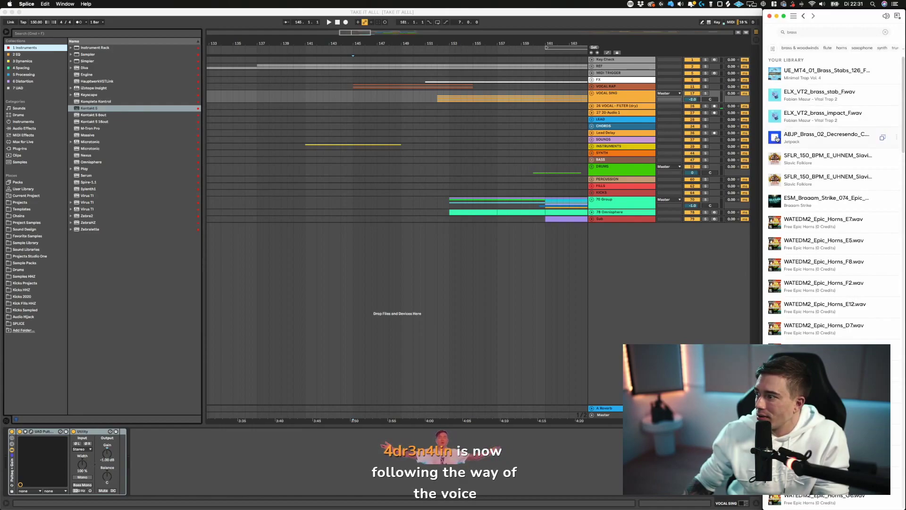
click(775, 158)
click(775, 180)
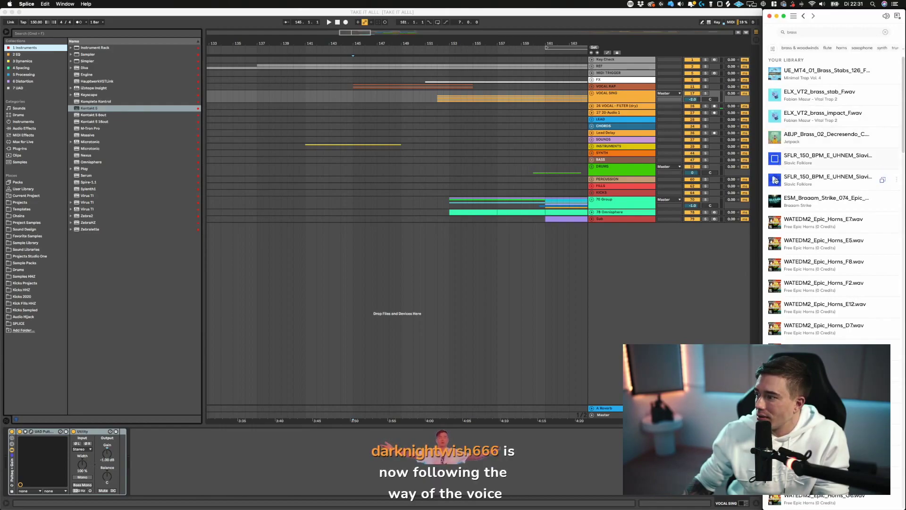
click(774, 201)
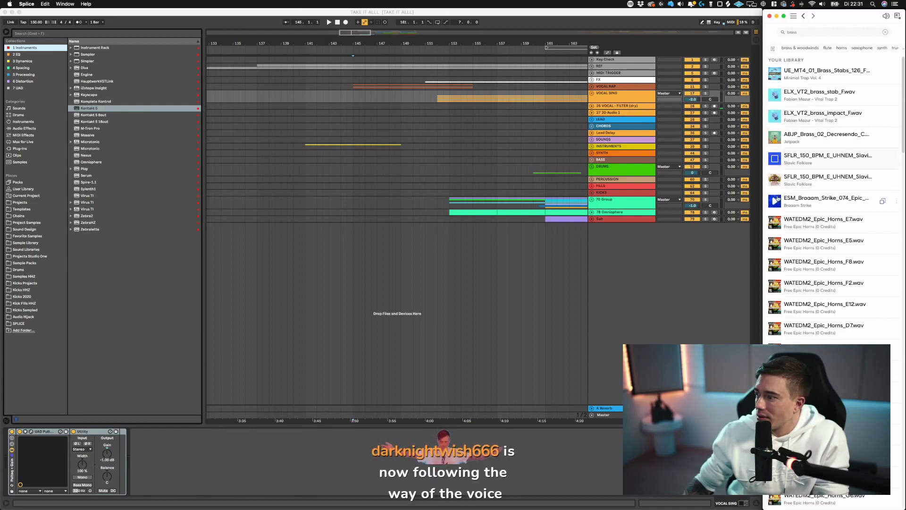
click(774, 222)
click(775, 244)
click(775, 265)
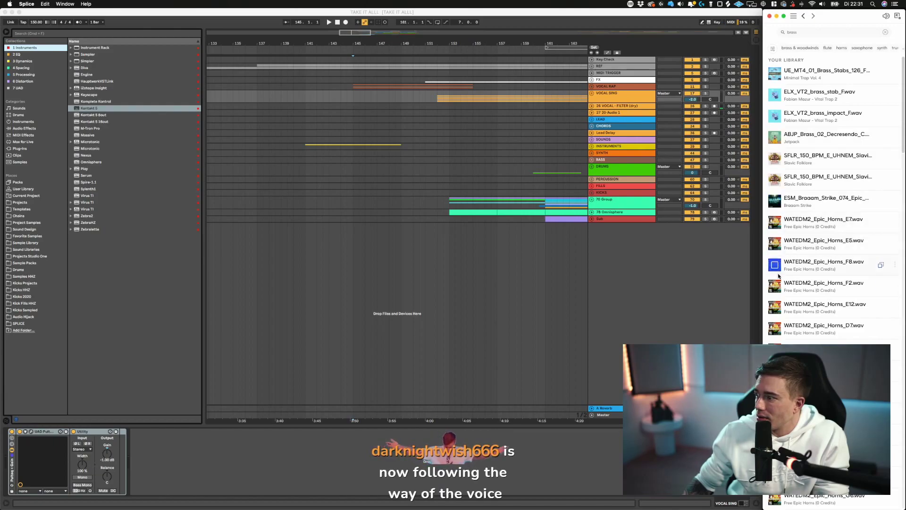
mouse_move(881, 17)
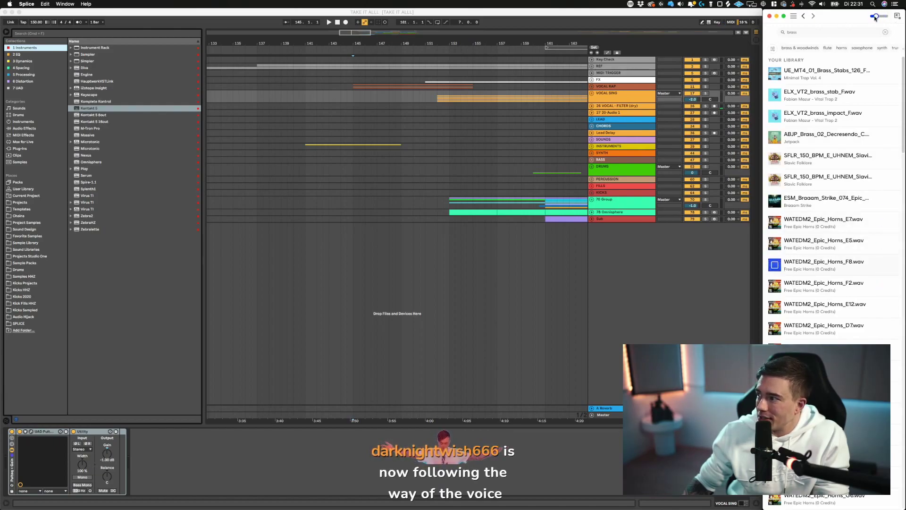
click(774, 286)
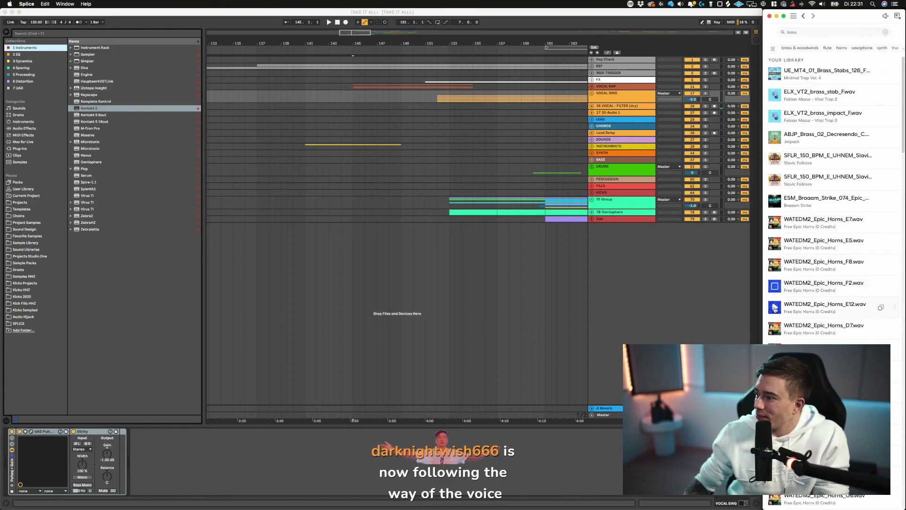
click(775, 328)
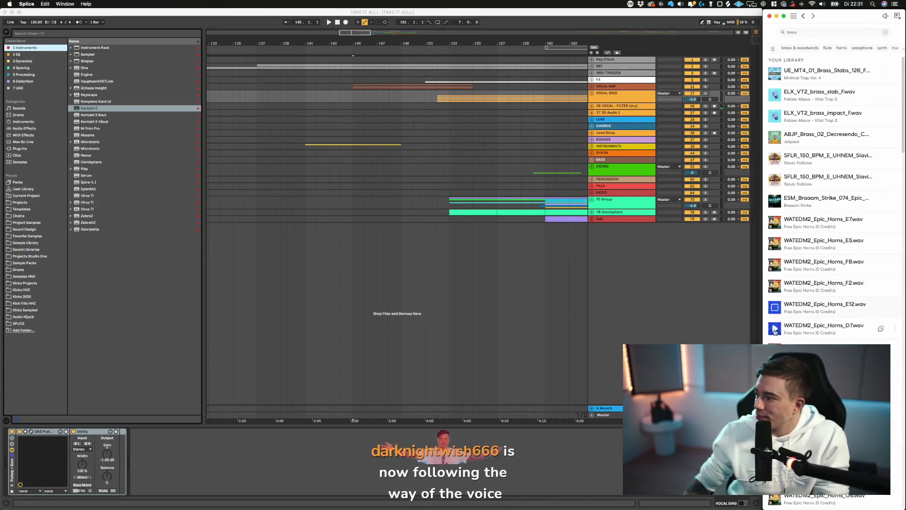
- Place ELX_VT2_brass_stab_F.wav on a new audio track in Live at 146.3.1 and widen the Live window
click(776, 95)
drag(795, 93, 371, 228)
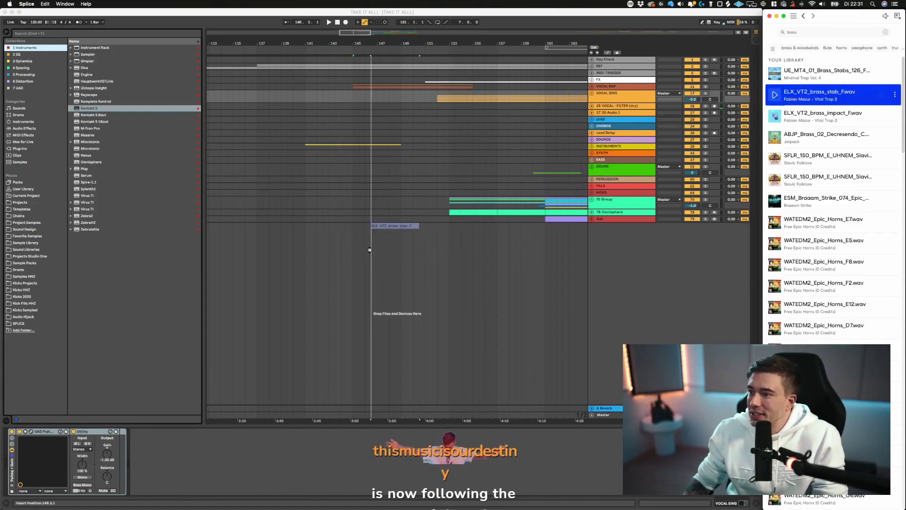
click(347, 226)
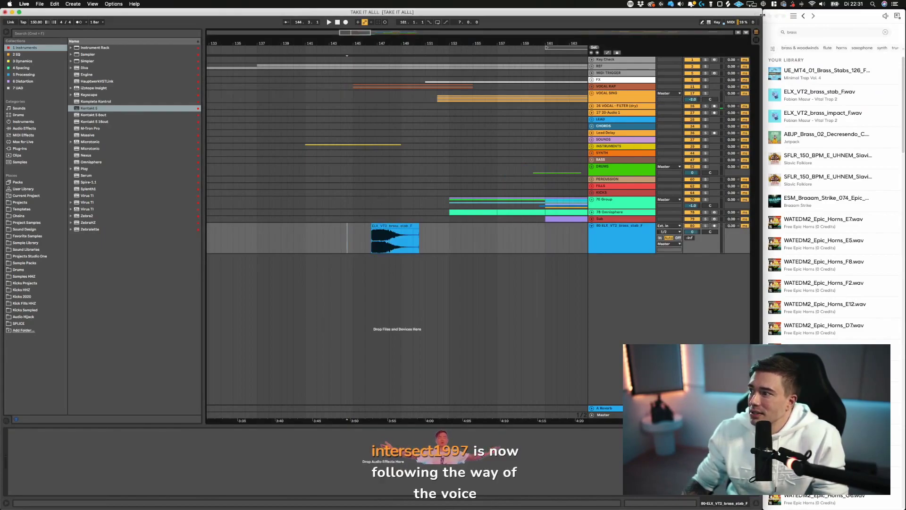
drag(762, 15, 905, 14)
- Solo the brass stab track during playback and lower its volume to -8.7 dB
key(space)
key(space)
click(356, 229)
key(space)
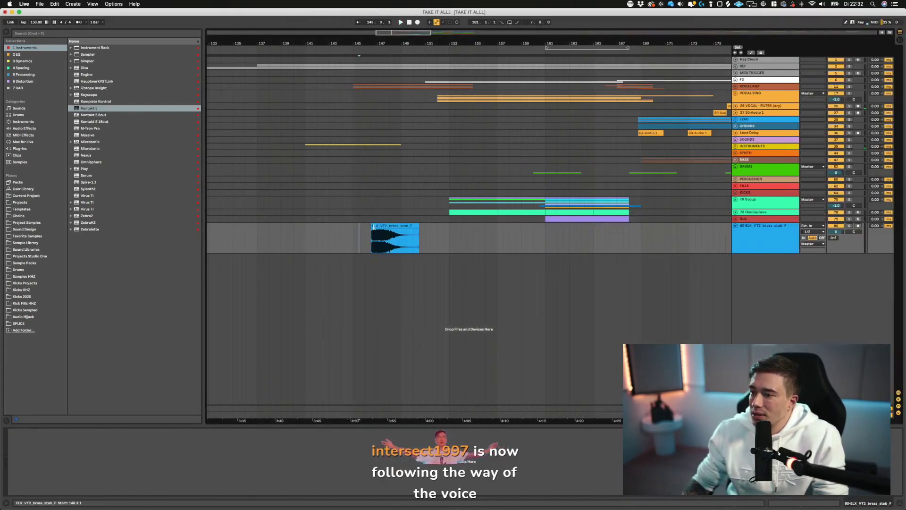
click(374, 226)
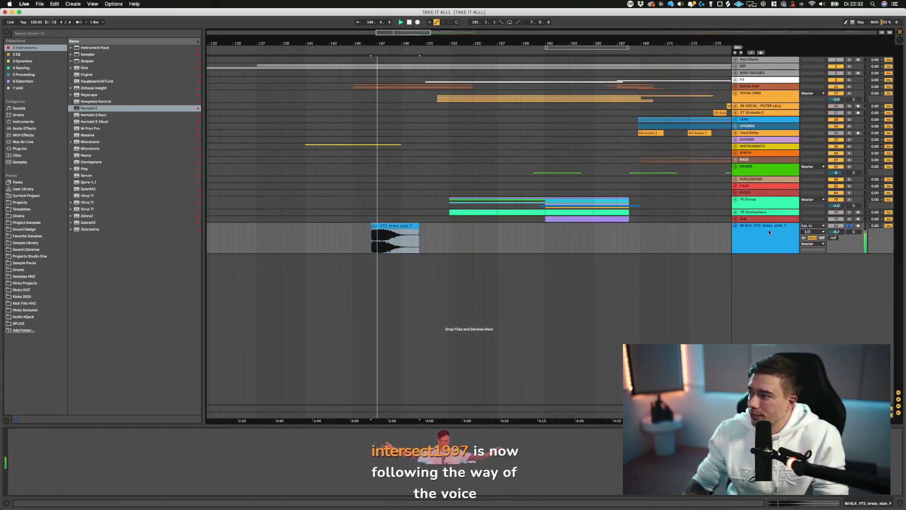
key(space)
- Transpose the brass stab clip by 3 st and set its warp mode to Tones
double_click(400, 227)
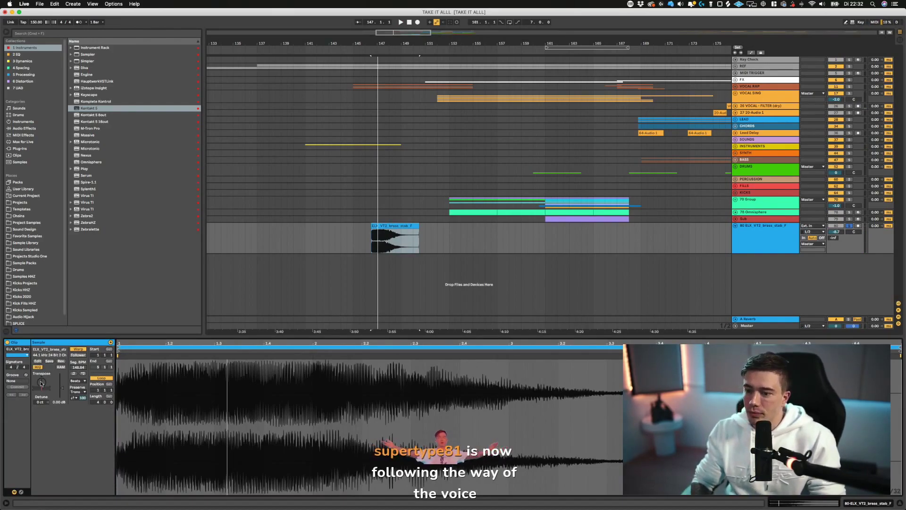
key(space)
text(3 st)
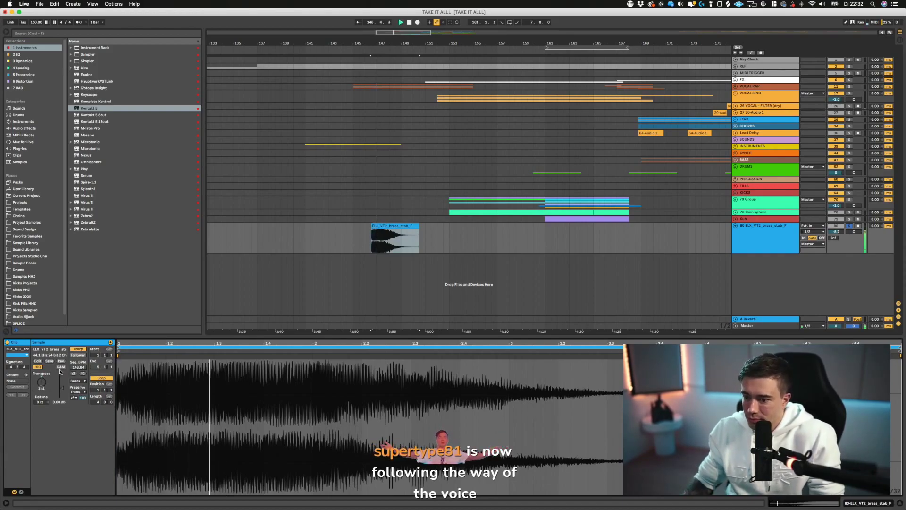
click(77, 380)
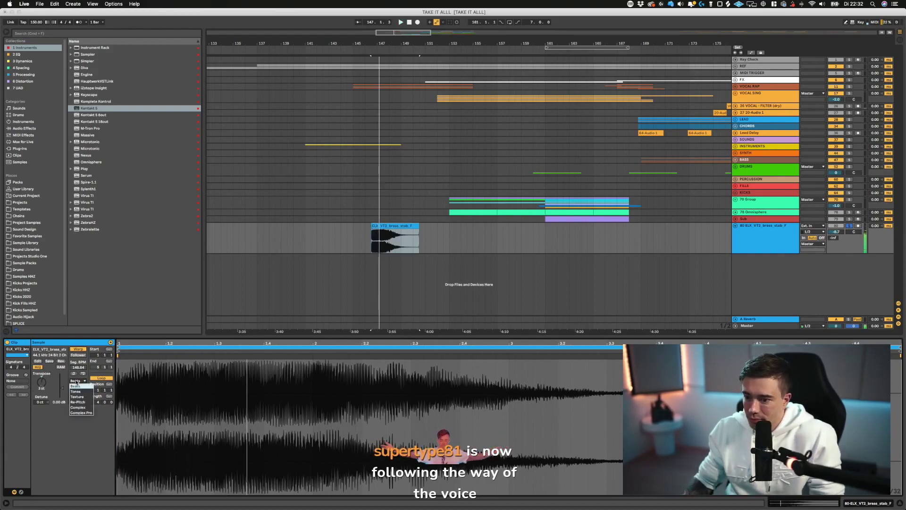
click(76, 391)
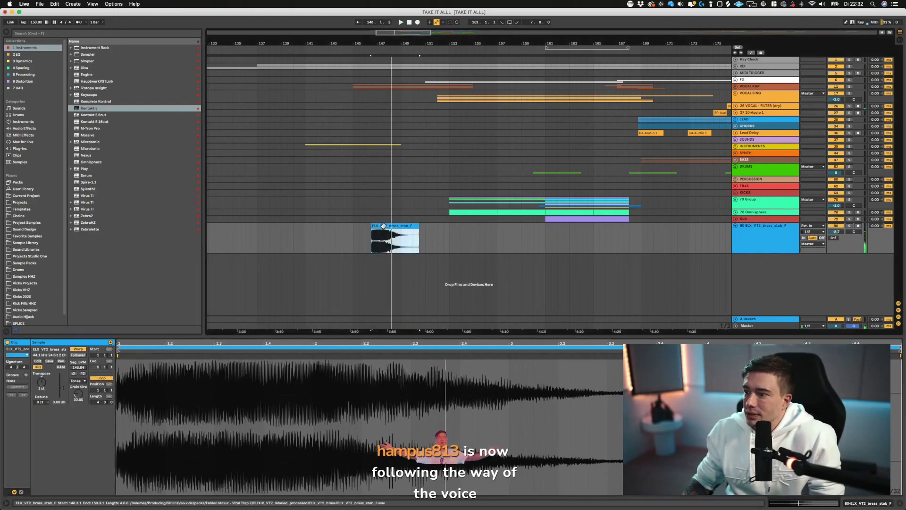
- Move the brass stab to bar 145 and copy a Beats - Boom FX2 clip to bar 143 on track 10
drag(370, 228, 352, 228)
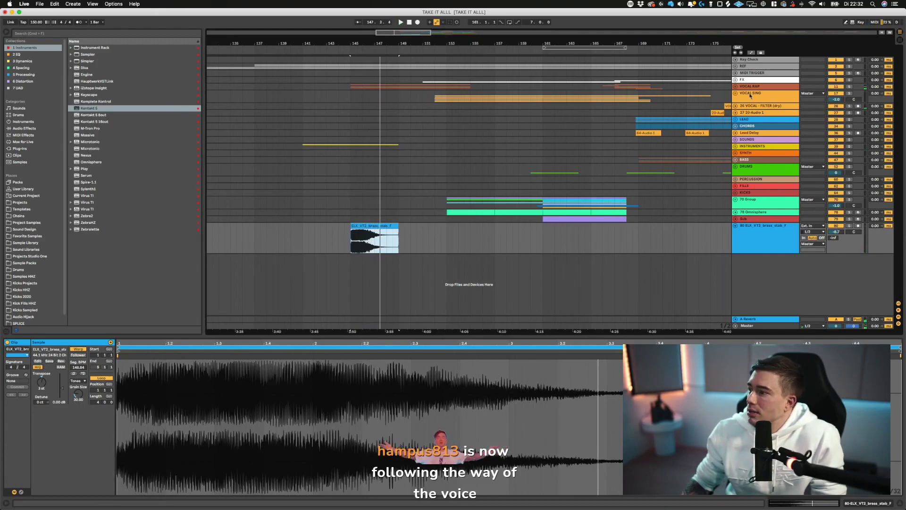
click(735, 79)
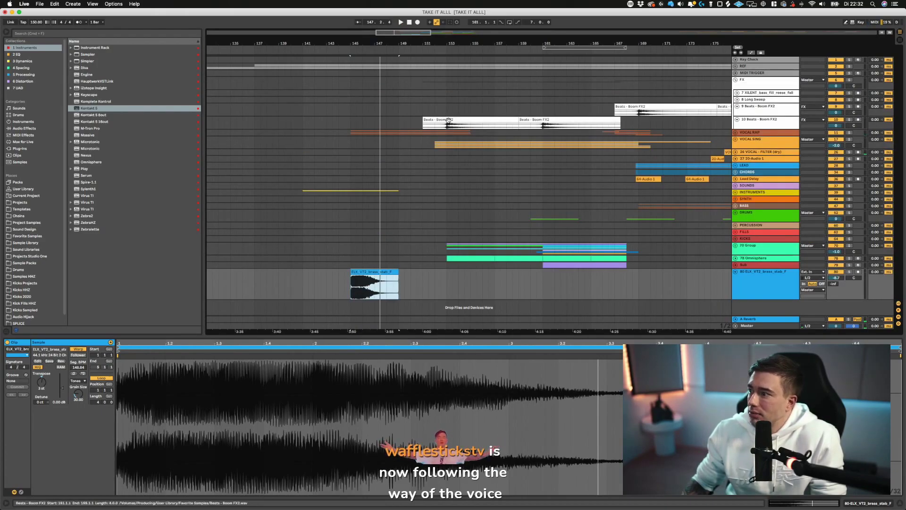
drag(450, 119, 359, 123)
click(344, 126)
key(space)
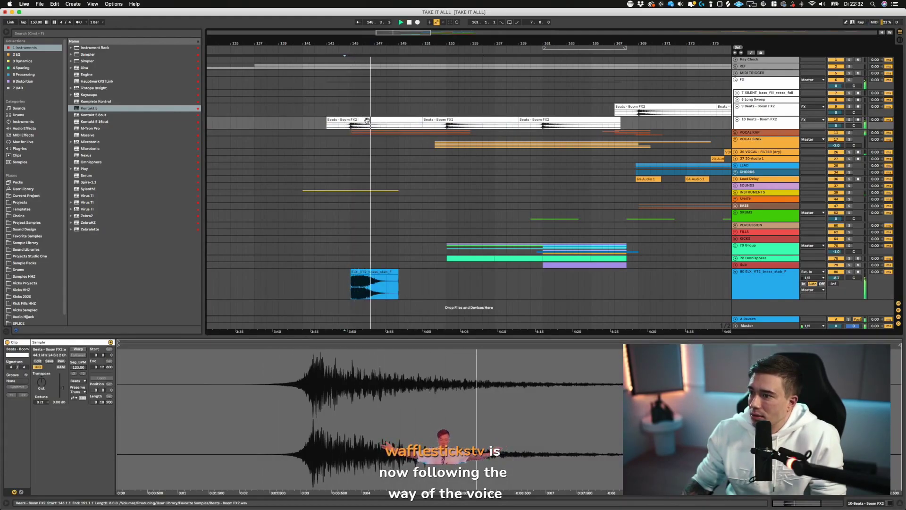
- Try the copied boom clip on track 9, listen to it, and return it to track 10
key(space)
drag(367, 121, 367, 114)
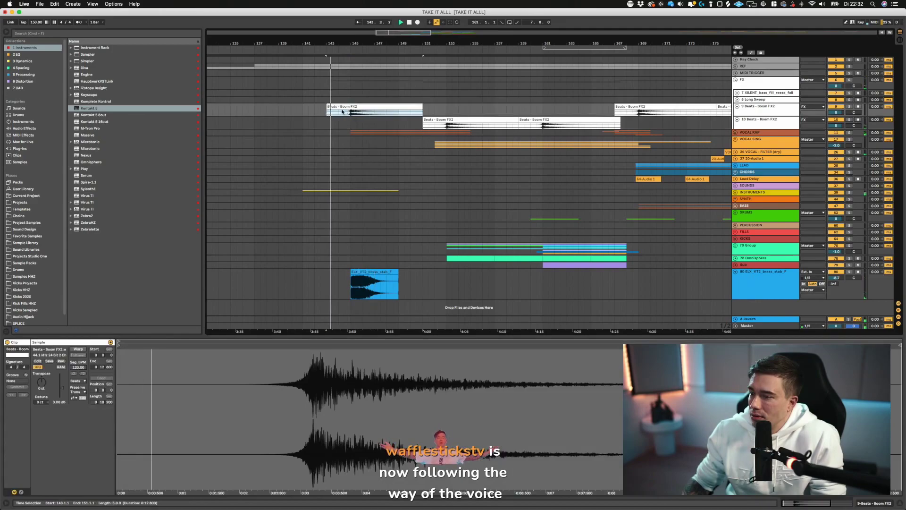
click(344, 112)
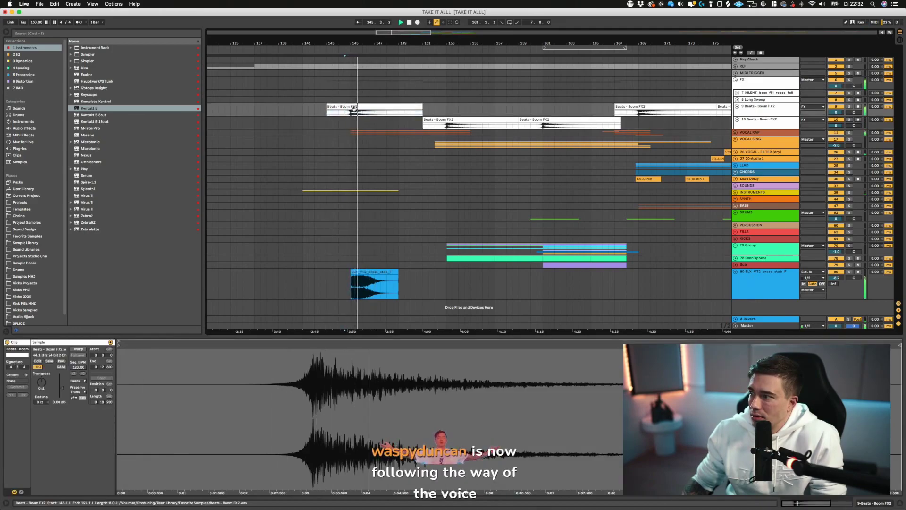
key(space)
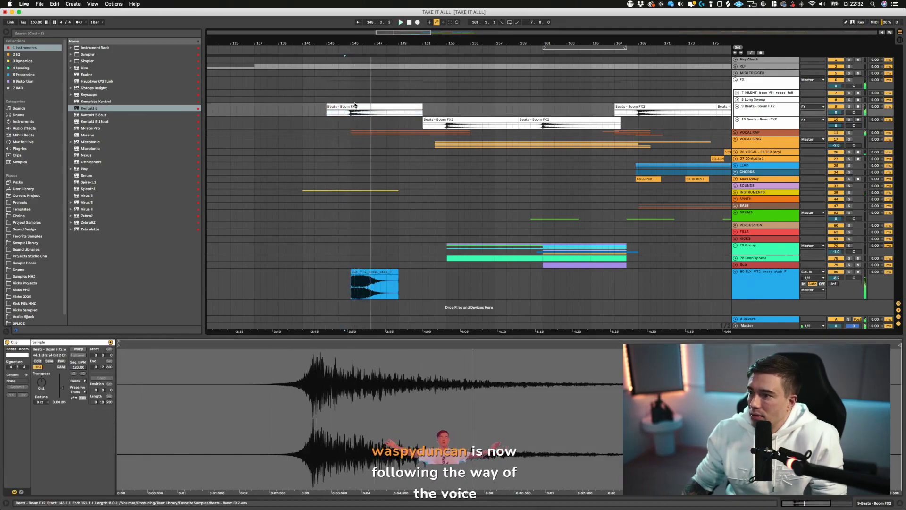
drag(359, 108, 359, 121)
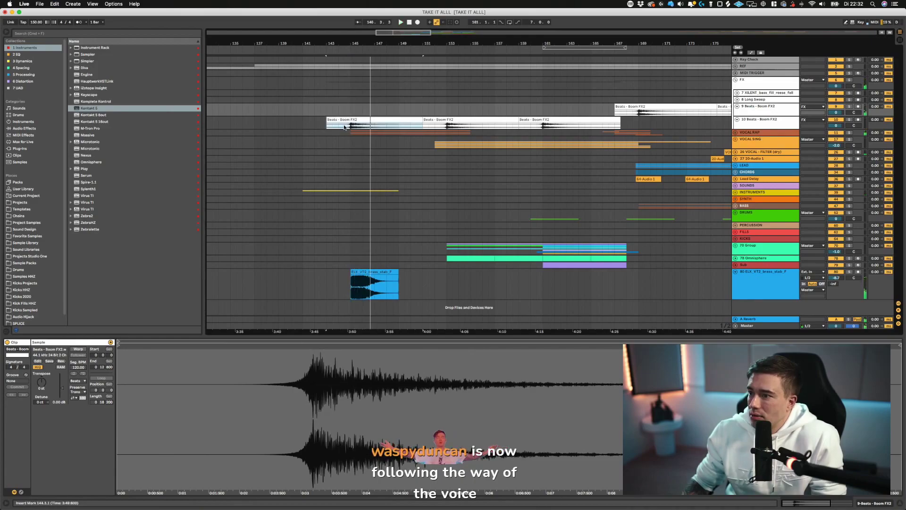
- Expand the DRUMS group, copy the cinematic crash clip to about bar 144 on the Cinematic Cymbal track, and play it
click(736, 213)
scroll(614, 227, down, 3)
drag(545, 213, 357, 217)
key(space)
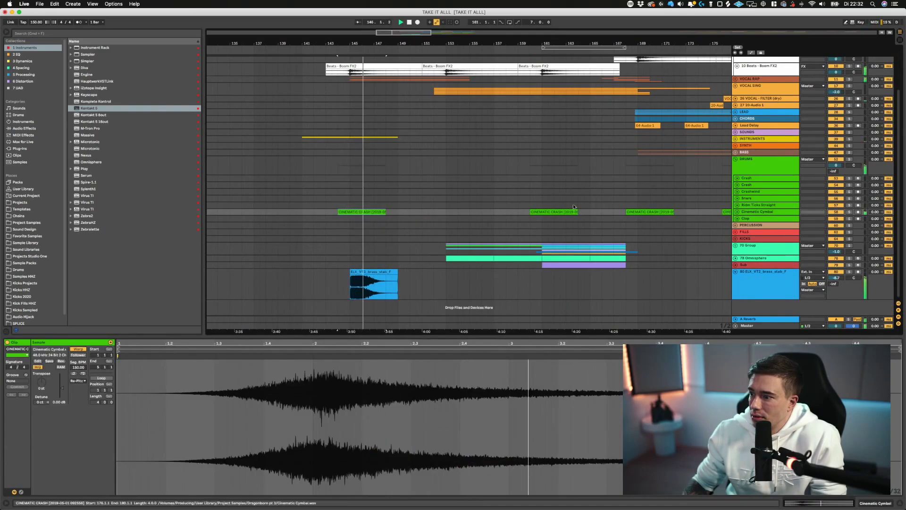
- Duplicate the brass stab clip directly after the first one, starting at bar 149
click(356, 268)
key(ctrl+d)
scroll(370, 85, up, 3)
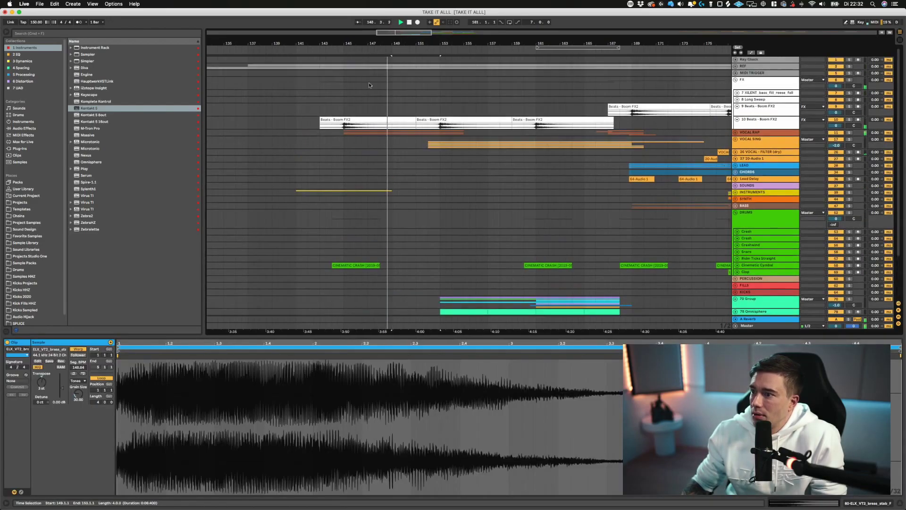
key(space)
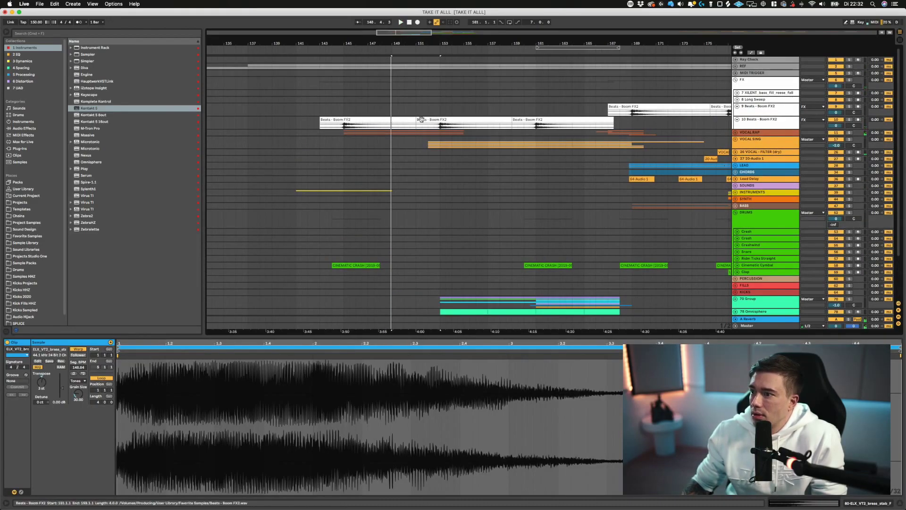
- Copy a Beats - Boom FX2 clip so its hit falls at about bar 149, and play the passage
drag(420, 120, 386, 119)
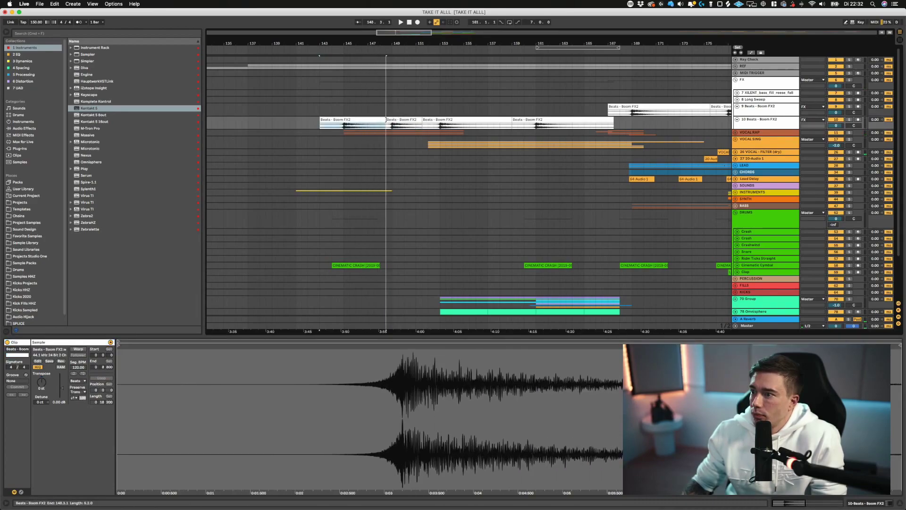
click(386, 119)
key(space)
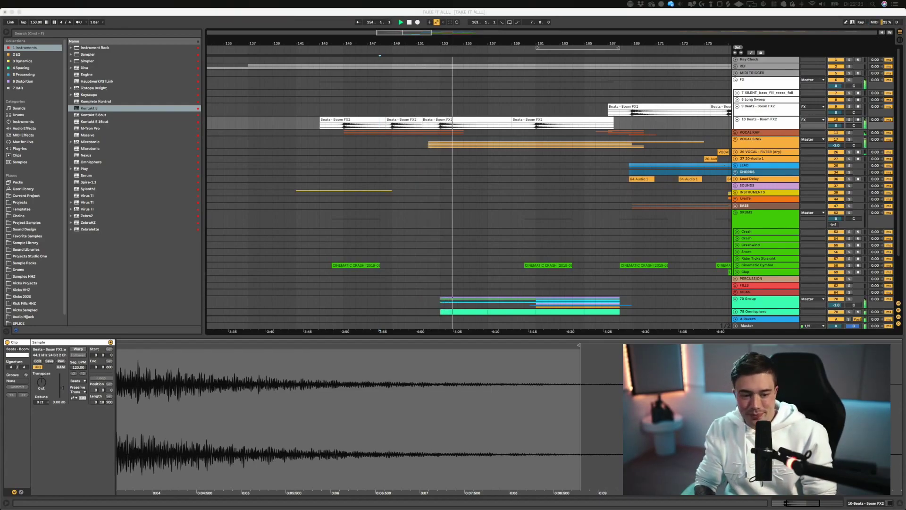
- Set the insert marker at bar 145 and save the set
click(344, 166)
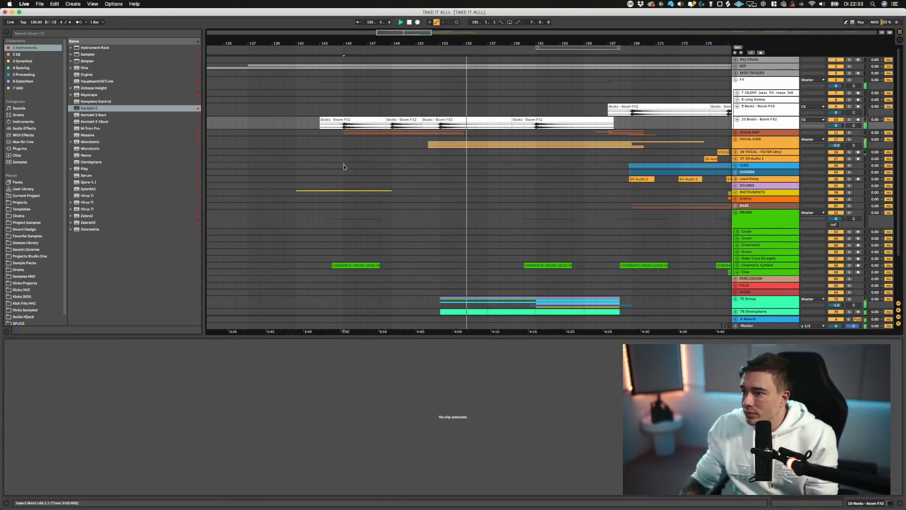
scroll(336, 177, down, 4)
scroll(350, 218, down, 1)
key(super+s)
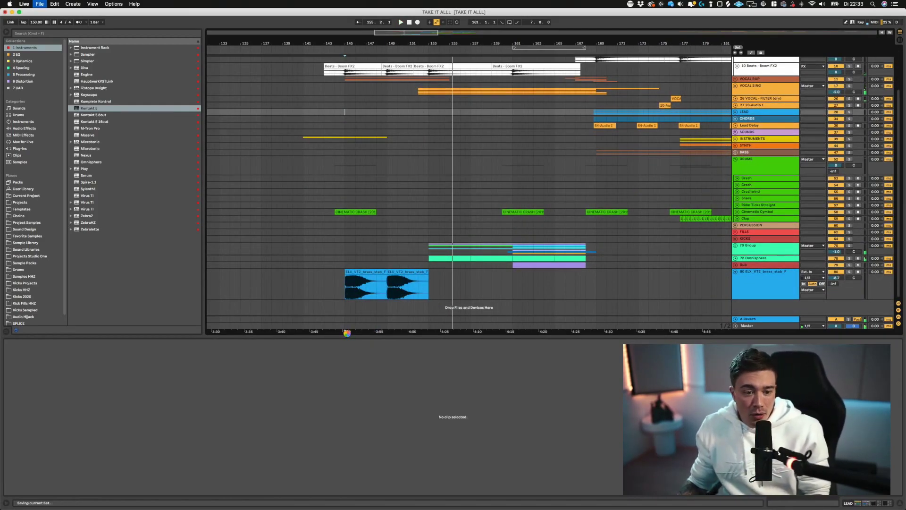
scroll(378, 317, down, 1)
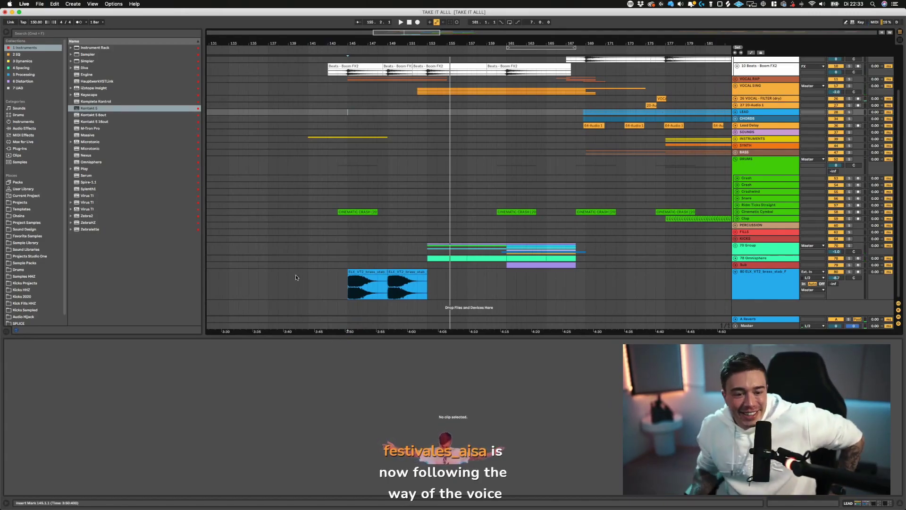
- Fold the brass stab track and play the arrangement from bar 144
click(346, 282)
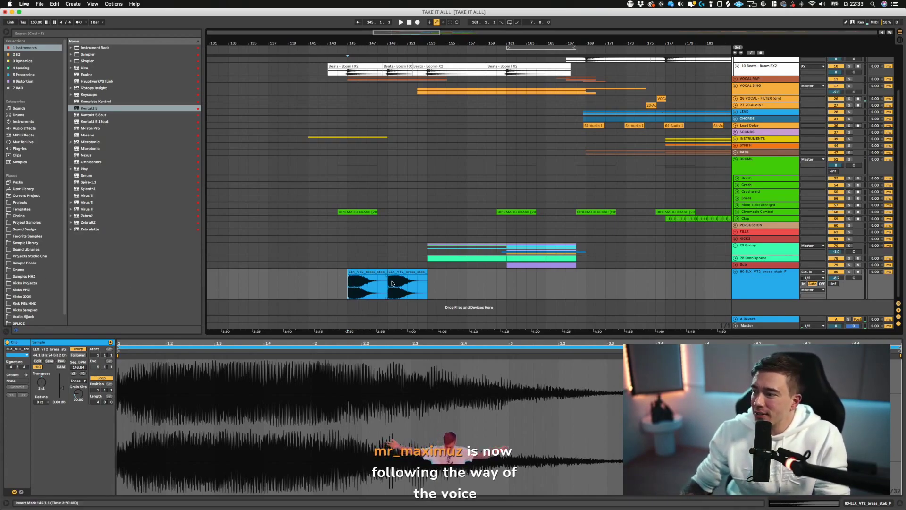
click(737, 273)
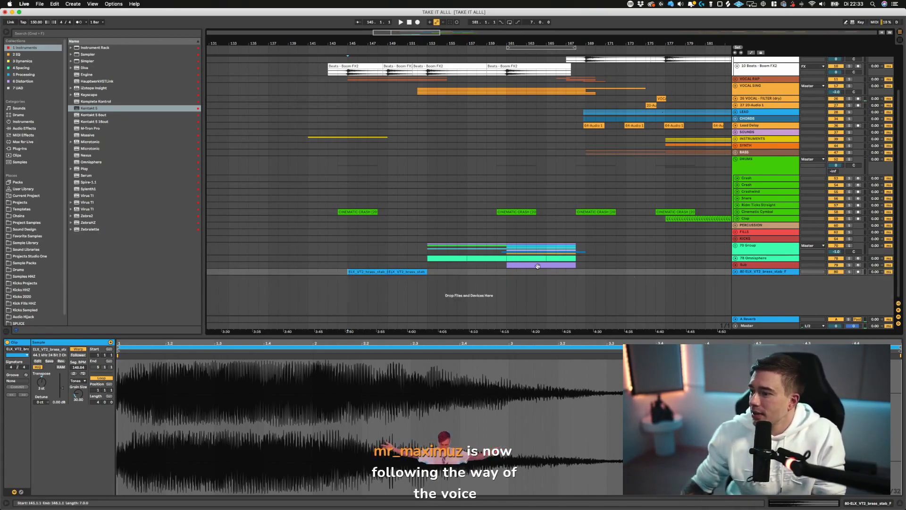
click(348, 267)
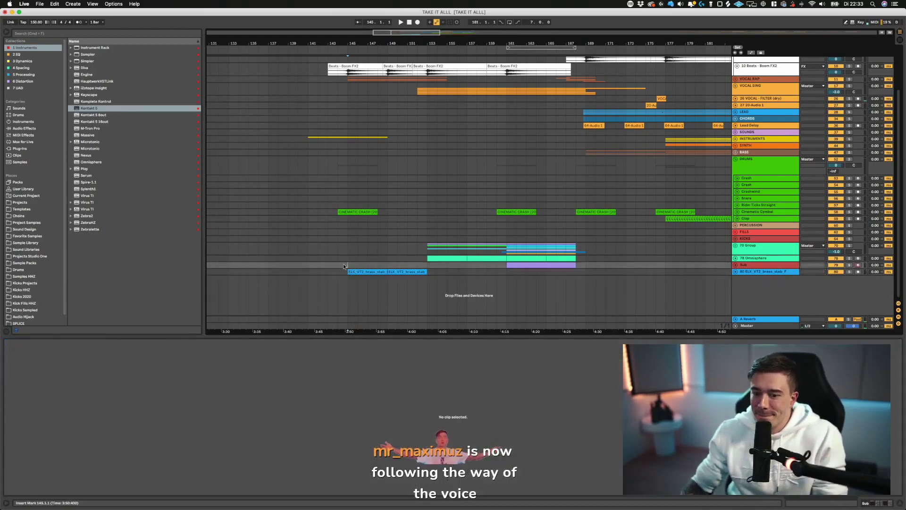
key(space)
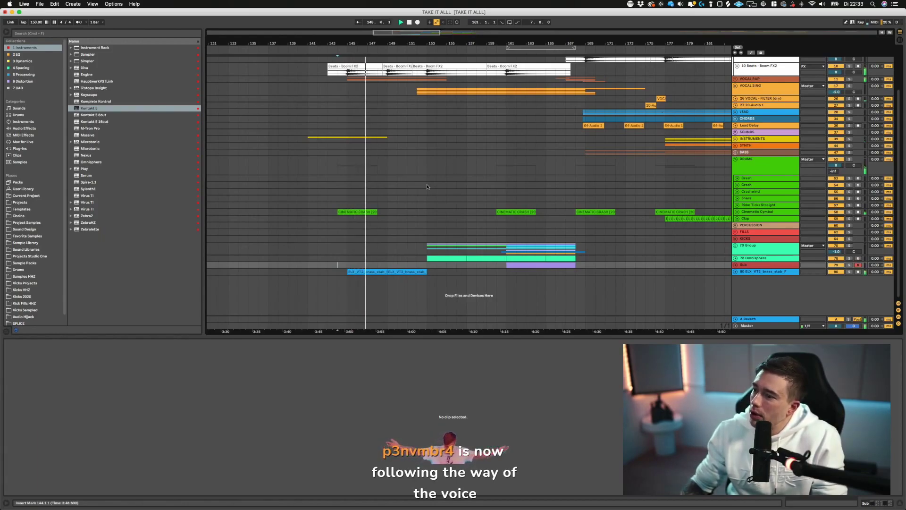
scroll(425, 151, up, 3)
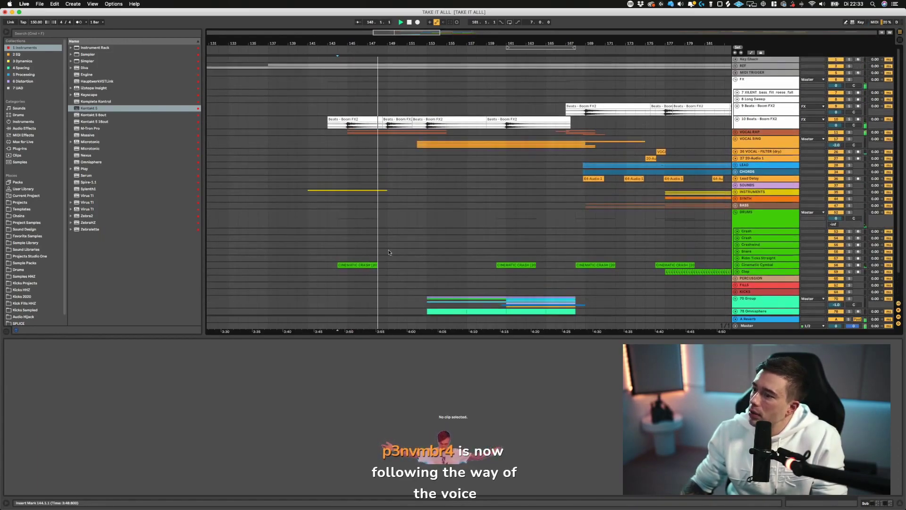
- Duplicate the CINEMATIC CRASH clip directly after the first one, starting at bar 148, then stop playback
drag(364, 265, 406, 267)
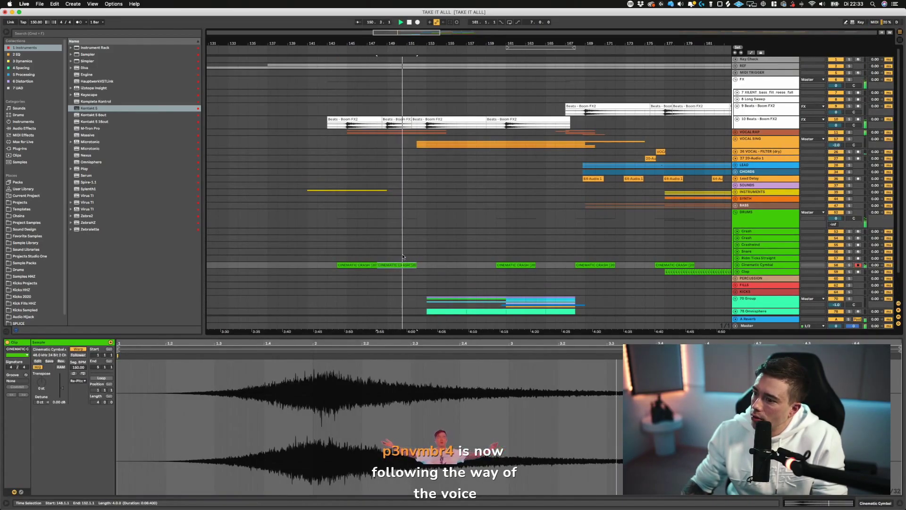
scroll(392, 247, down, 3)
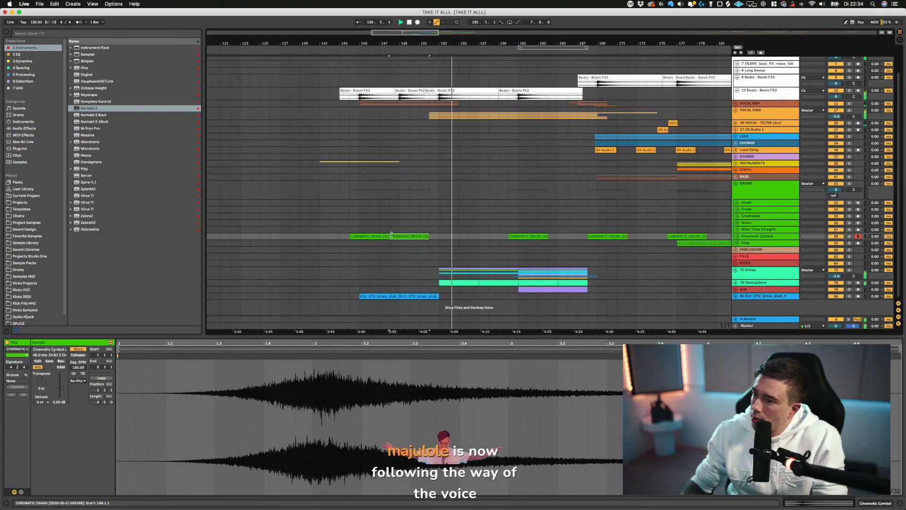
scroll(354, 259, up, 1)
key(space)
- Set the insert marker at bar 145 and select the first brass stab clip and its track
click(354, 262)
scroll(363, 264, left, 1)
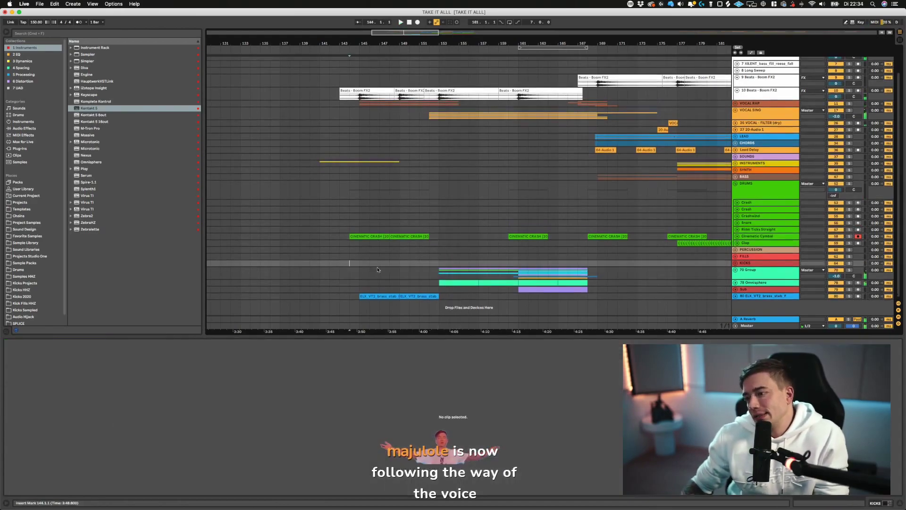
click(361, 277)
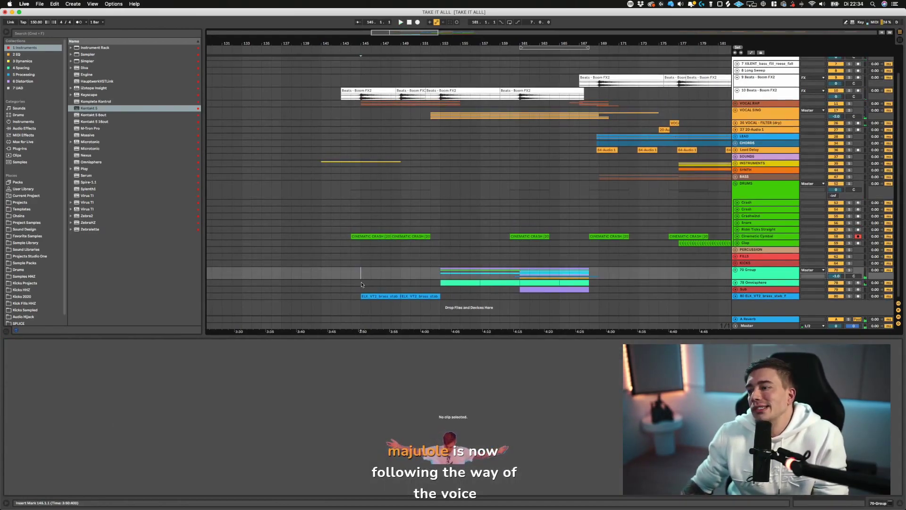
click(395, 296)
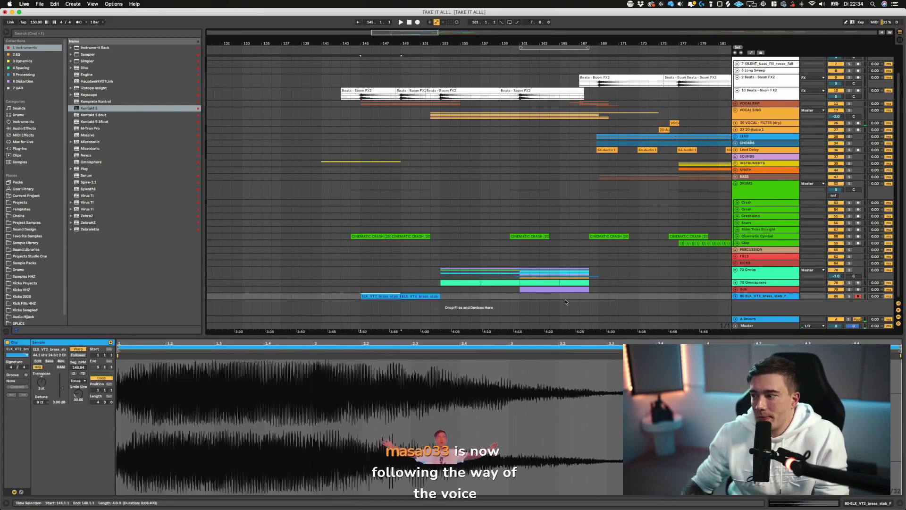
scroll(735, 300, down, 1)
click(737, 288)
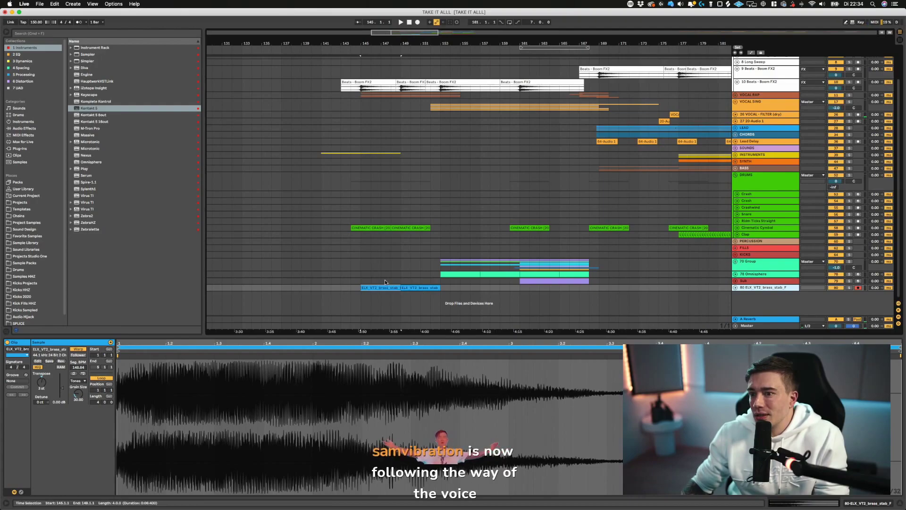
- Unfold the 70 Group, then arm the 74 Omnisphere track and play it soloed from bar 153
scroll(385, 282, right, 1)
click(735, 261)
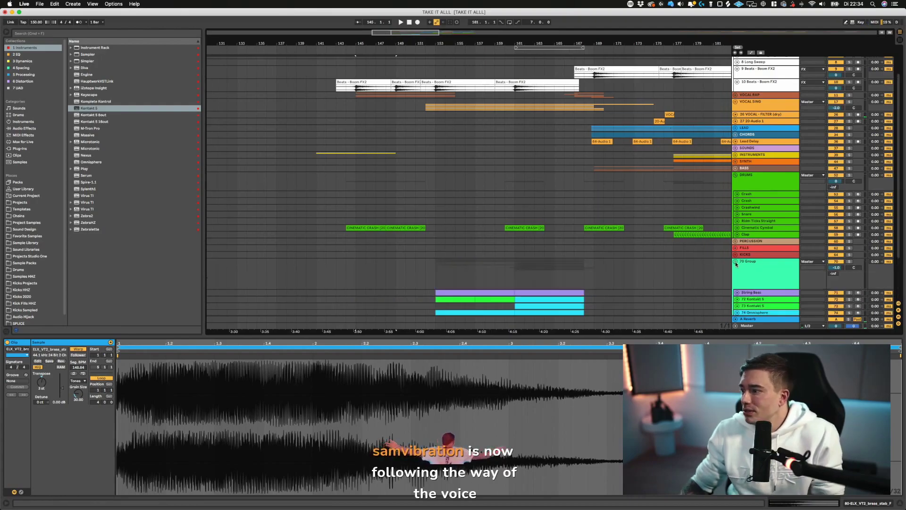
scroll(652, 264, down, 3)
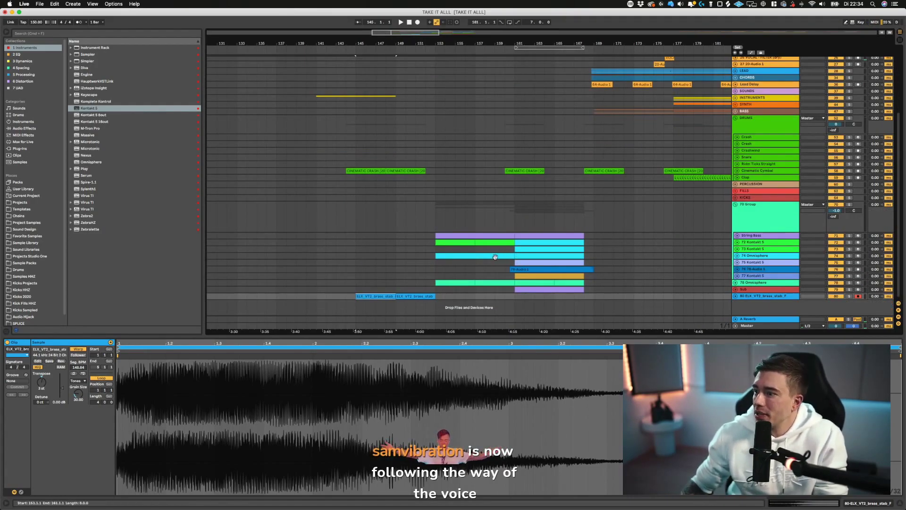
click(857, 256)
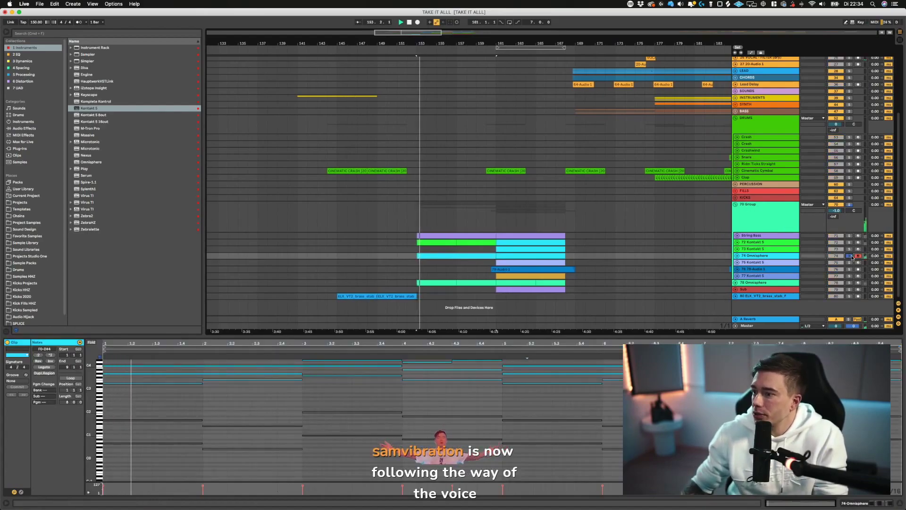
- Audition the 78 Omnisphere, 77 Kontakt 5, 76-Audio 1 and 74 Omnisphere tracks one at a time in solo from bar 161
click(537, 262)
key(space)
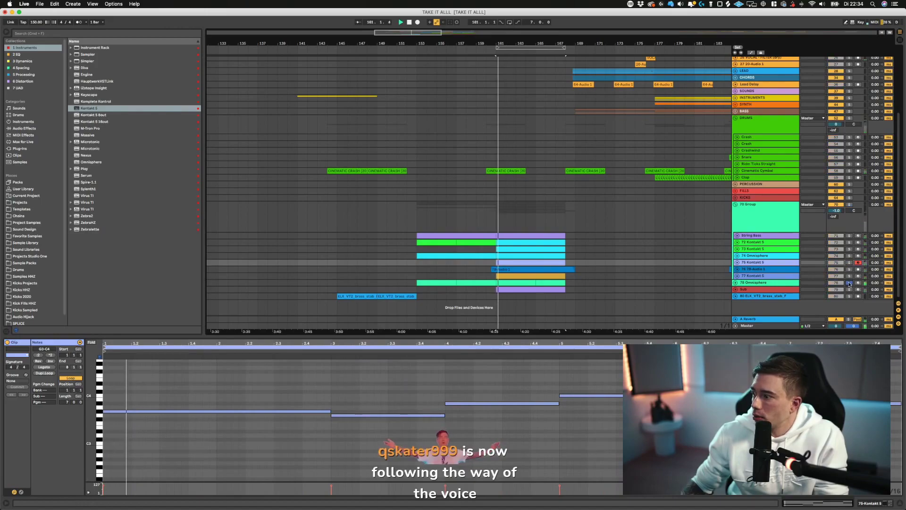
key(space)
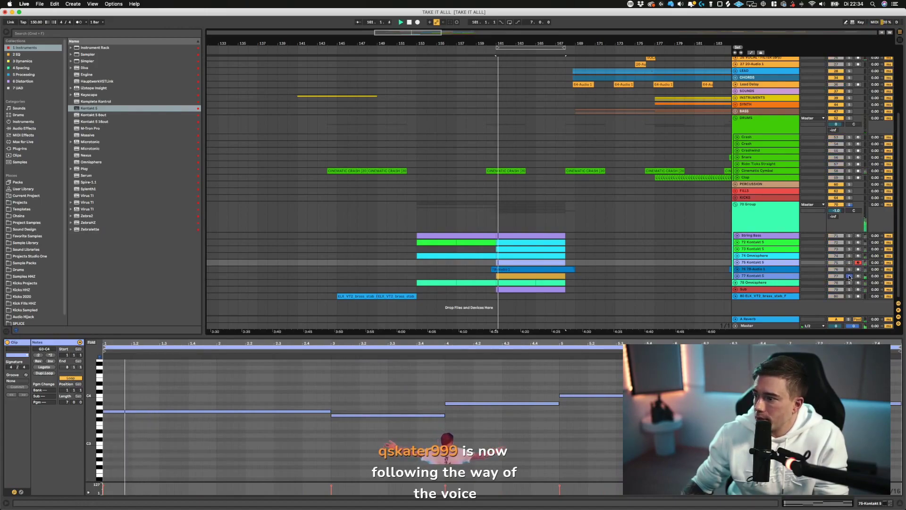
key(space)
click(849, 269)
key(space)
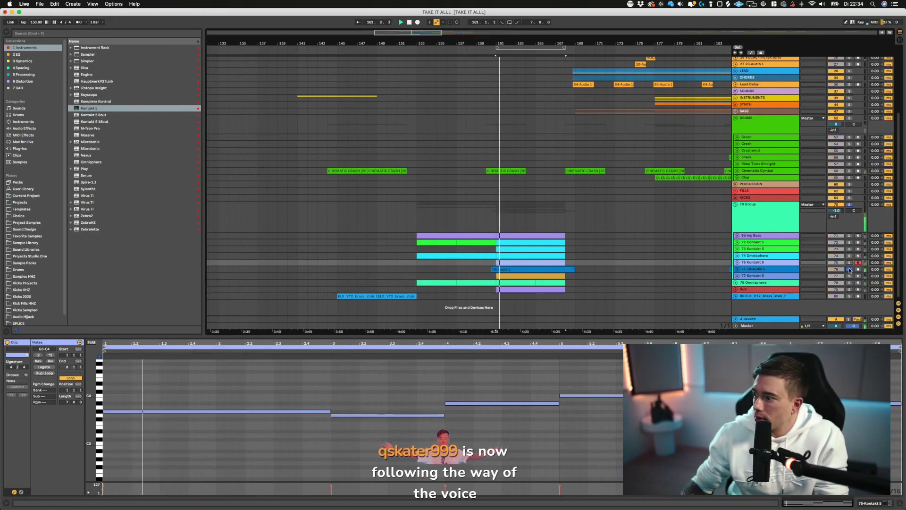
key(space)
click(849, 269)
click(848, 256)
key(space)
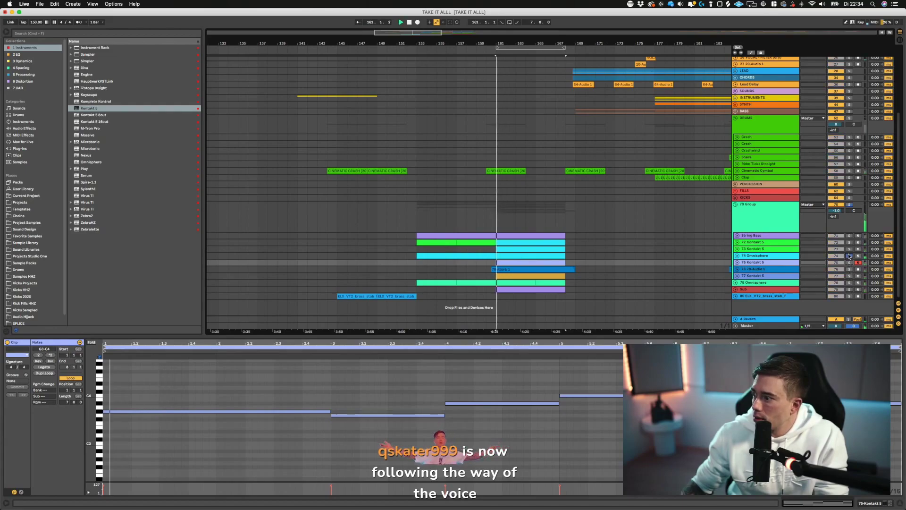
key(space)
click(849, 257)
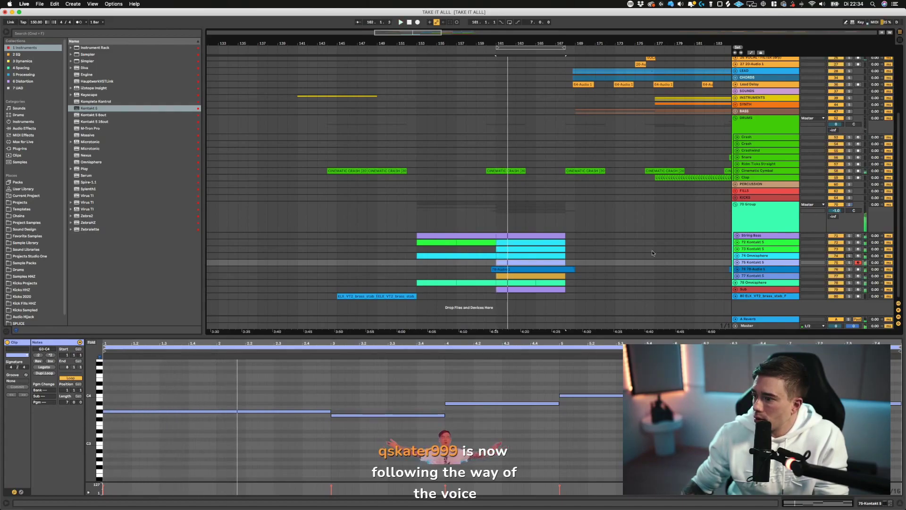
- Copy the 74 Omnisphere clip from bar 161 to bar 145, play it briefly and solo the track
drag(518, 256, 362, 256)
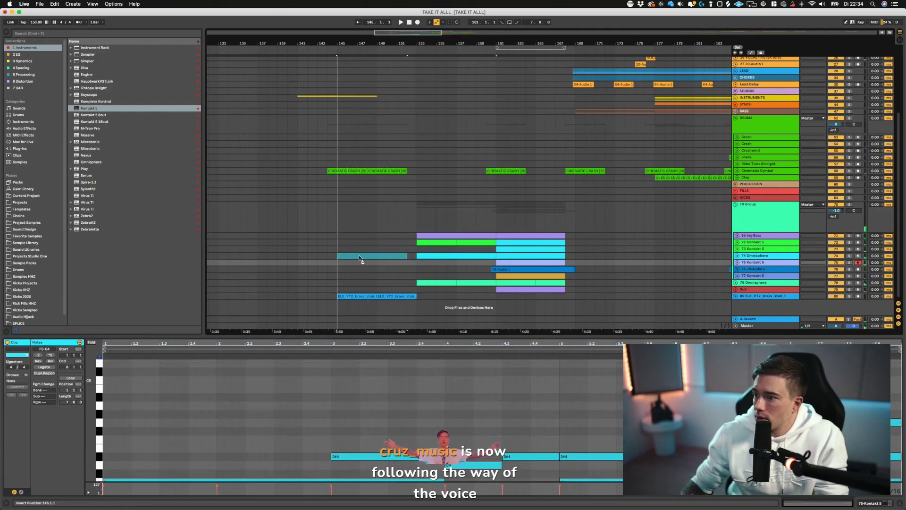
key(space)
key(space)
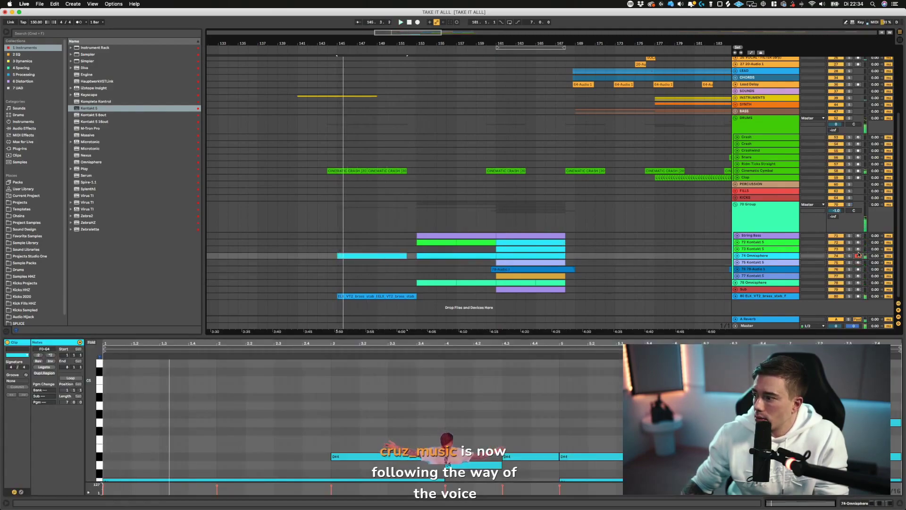
click(849, 256)
scroll(356, 440, down, 2)
scroll(357, 440, down, 3)
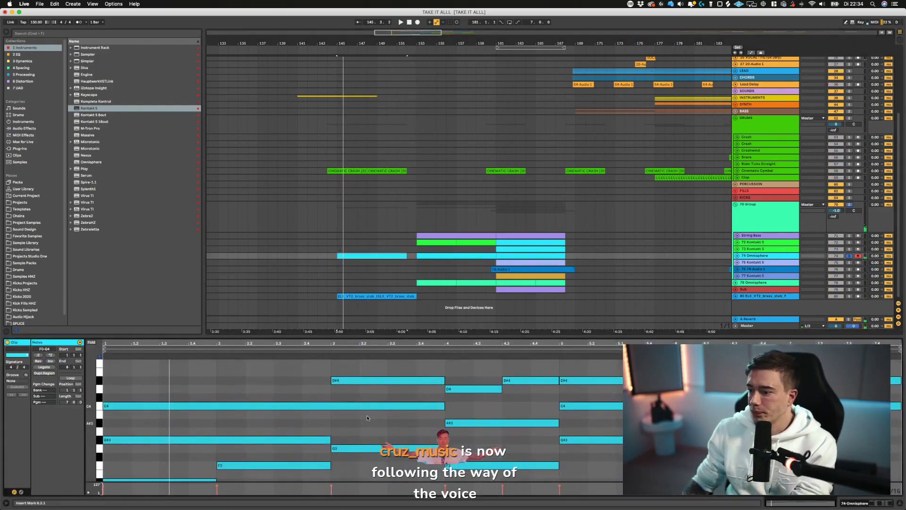
scroll(287, 474, up, 1)
drag(422, 453, 653, 282)
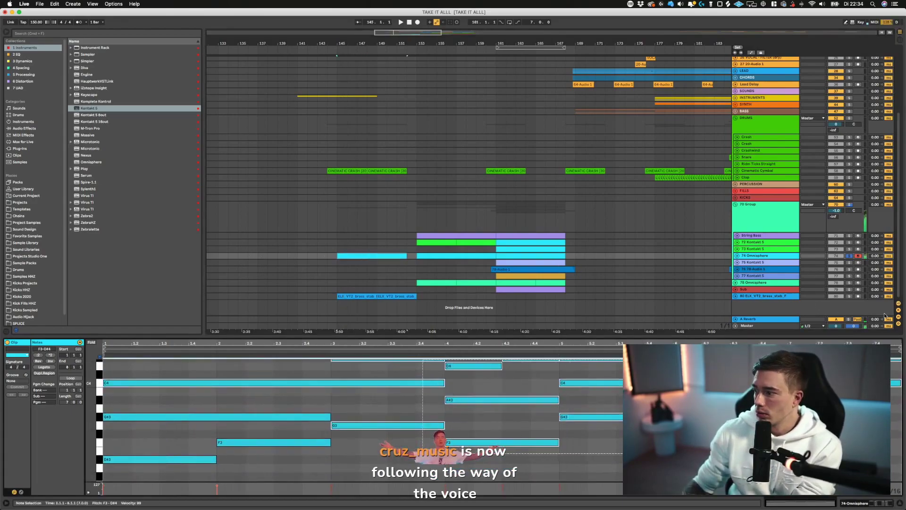
key(super+x)
key(super+v)
scroll(429, 425, up, 2)
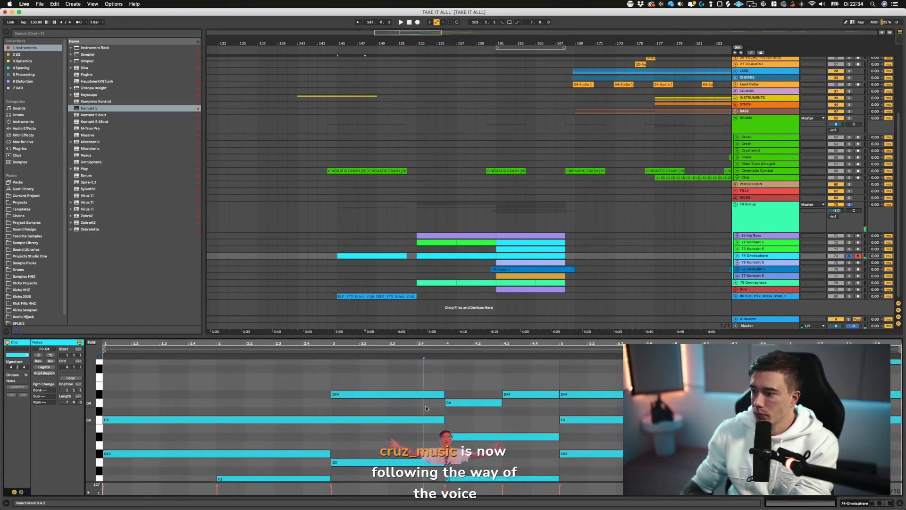
- Shorten the C4 and G#3 notes at the start of the copied Omnisphere clip to end at clip bar 2
click(441, 419)
drag(443, 419, 216, 415)
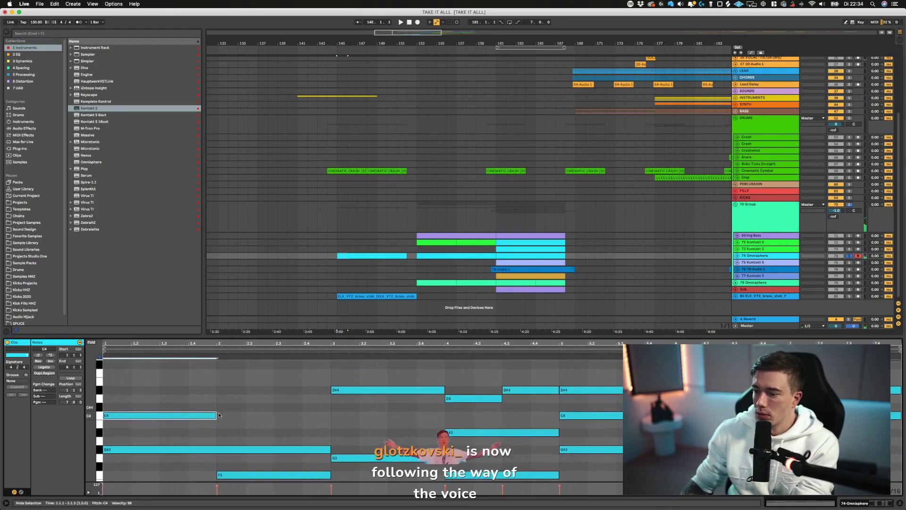
scroll(283, 434, down, 4)
drag(329, 422, 217, 423)
- Delete all notes after the first chord in the copied Omnisphere clip and play the result
drag(293, 470, 892, 360)
drag(632, 361, 632, 362)
key(Delete)
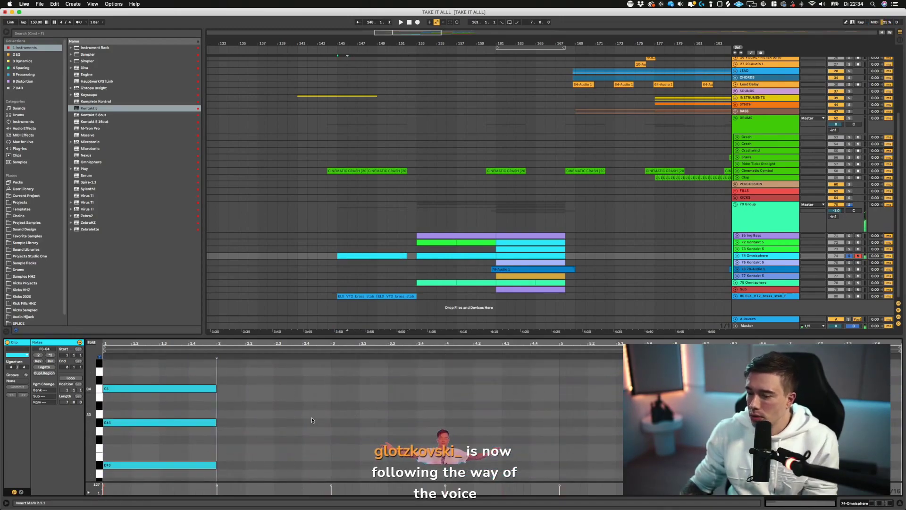
key(space)
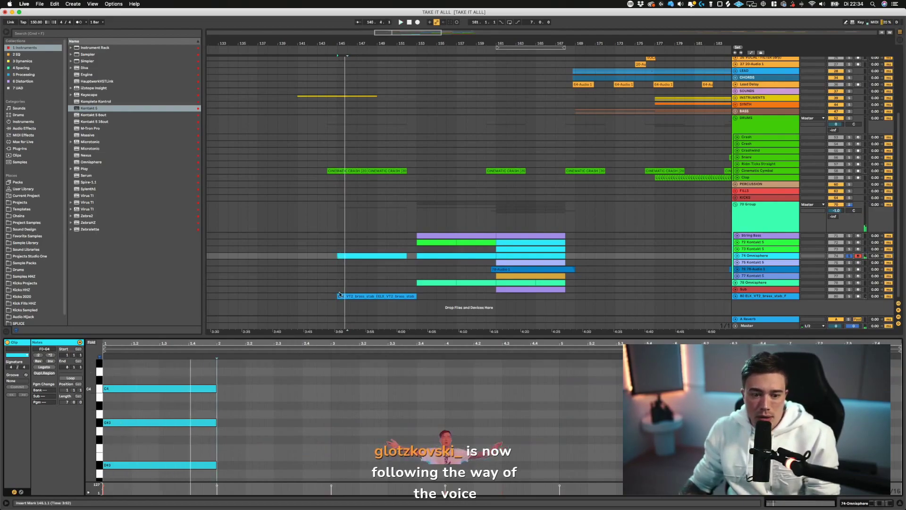
key(super+Tab)
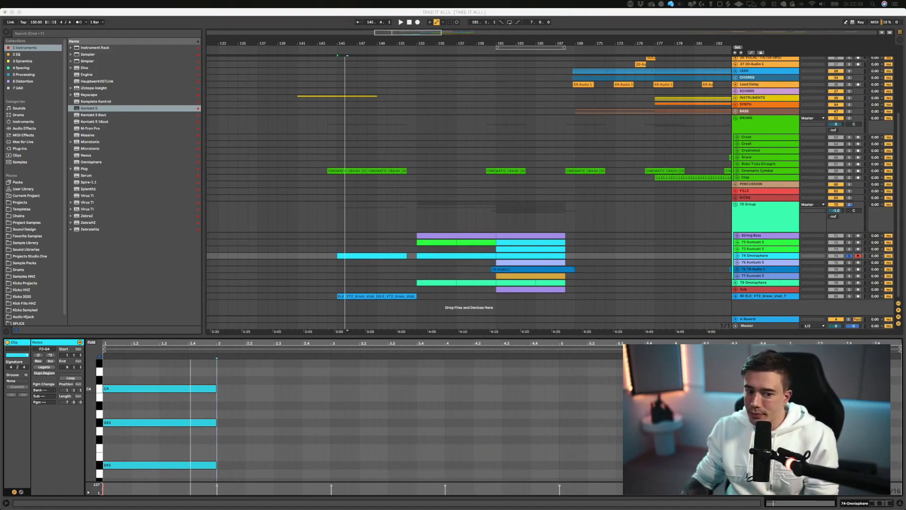
click(271, 417)
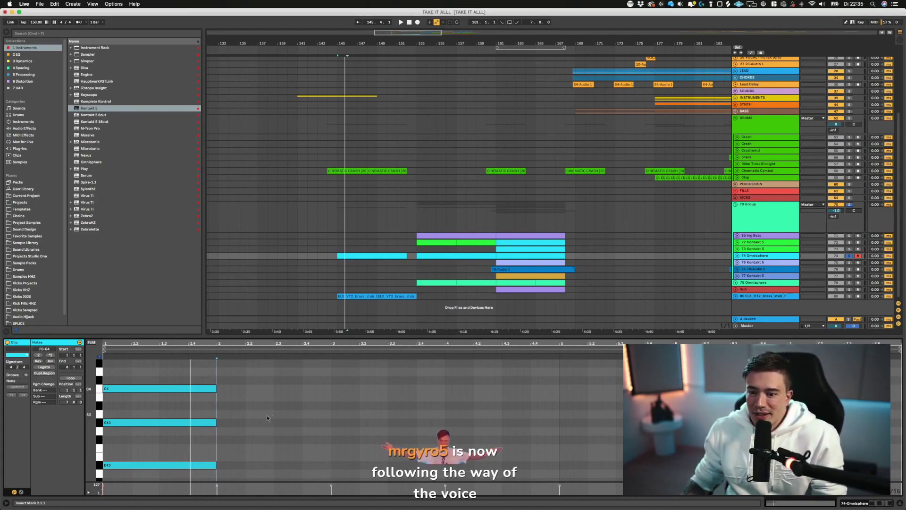
click(259, 416)
- Lengthen the C4, G#3 and D#3 chord notes together so they end at clip bar 3
drag(240, 475, 206, 378)
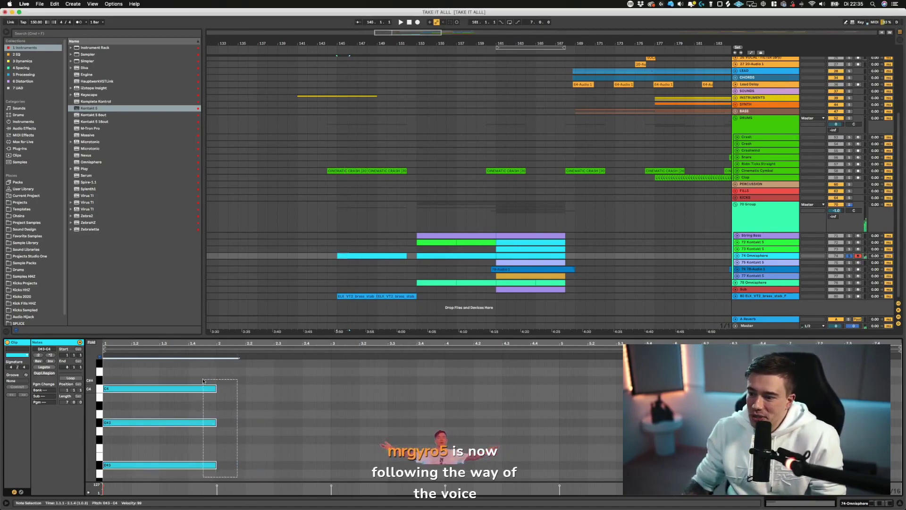
scroll(205, 378, down, 5)
scroll(205, 378, up, 3)
drag(221, 337, 222, 312)
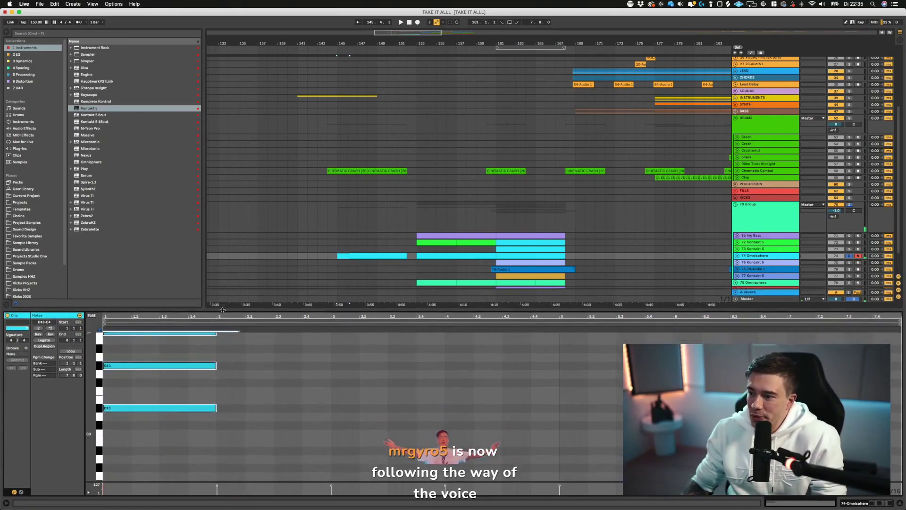
scroll(243, 441, down, 3)
scroll(243, 441, up, 3)
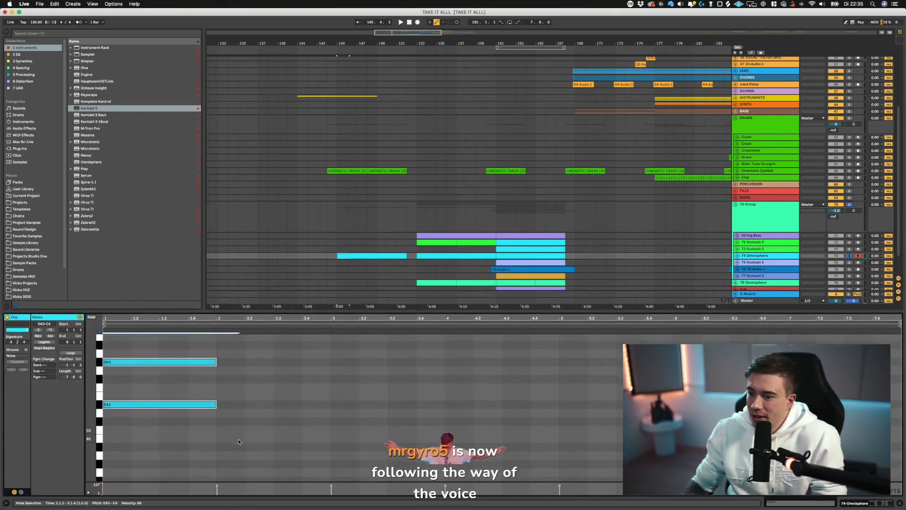
drag(238, 458, 186, 355)
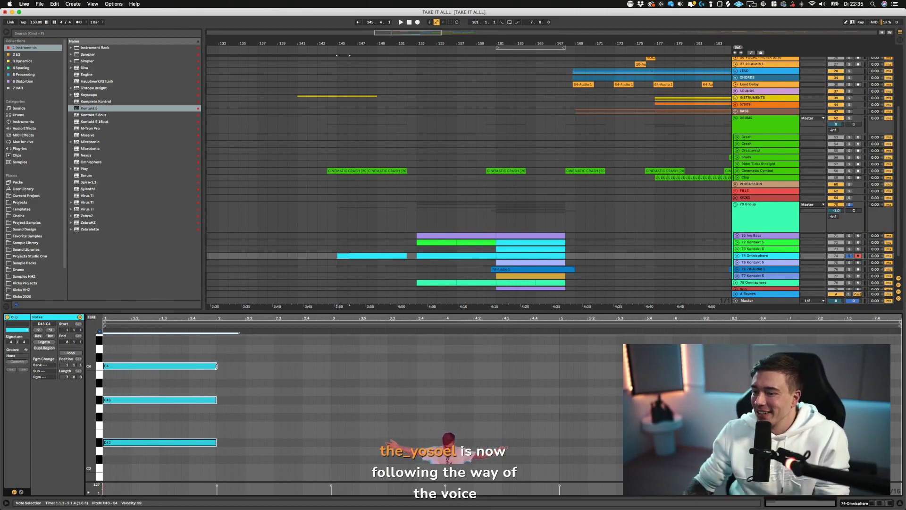
drag(215, 366, 331, 366)
click(391, 321)
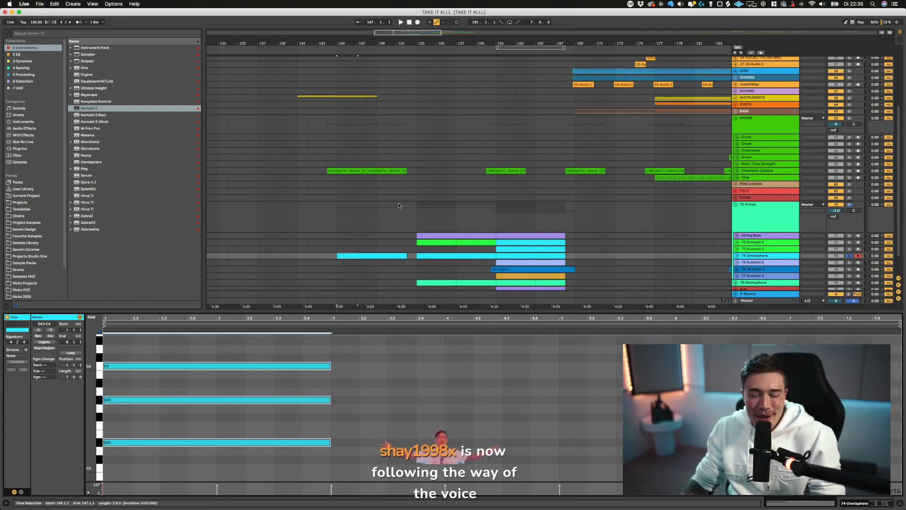
- Play the copied Omnisphere chord clip from bar 145 and show the device chain of the 74 Omnisphere track
click(366, 255)
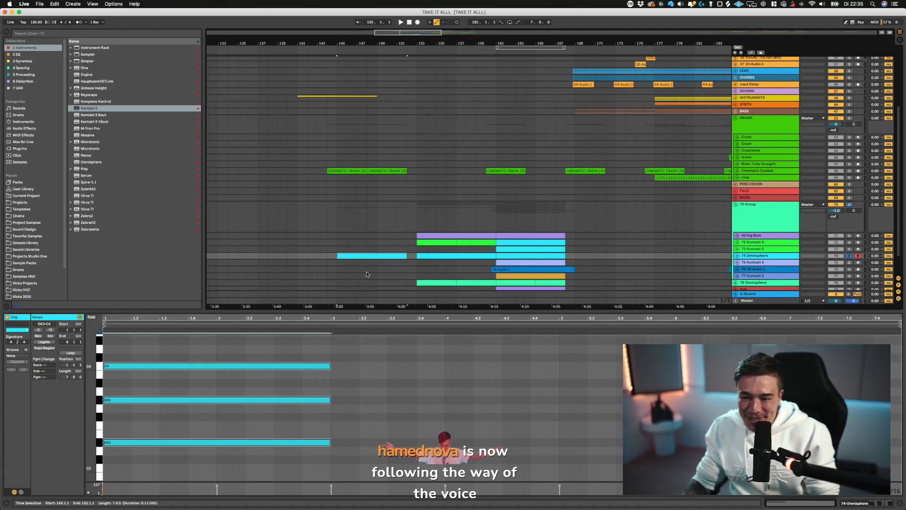
key(space)
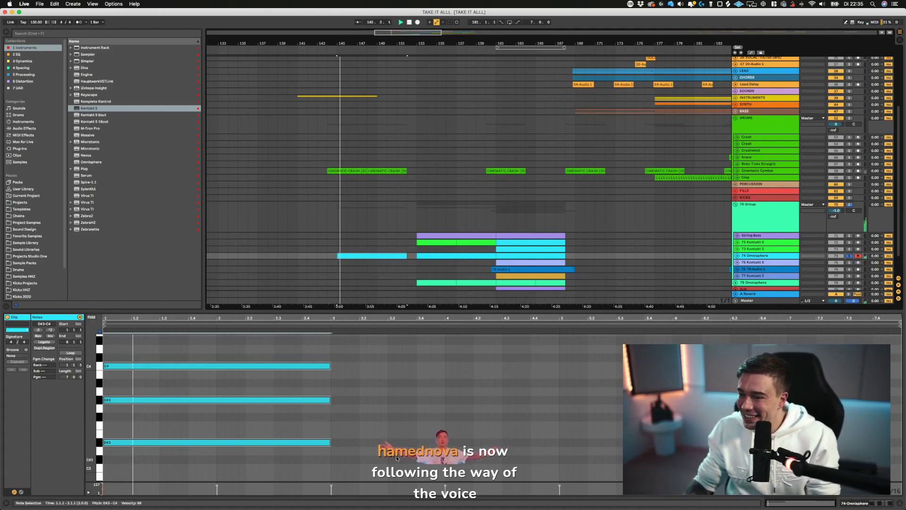
double_click(749, 255)
key(space)
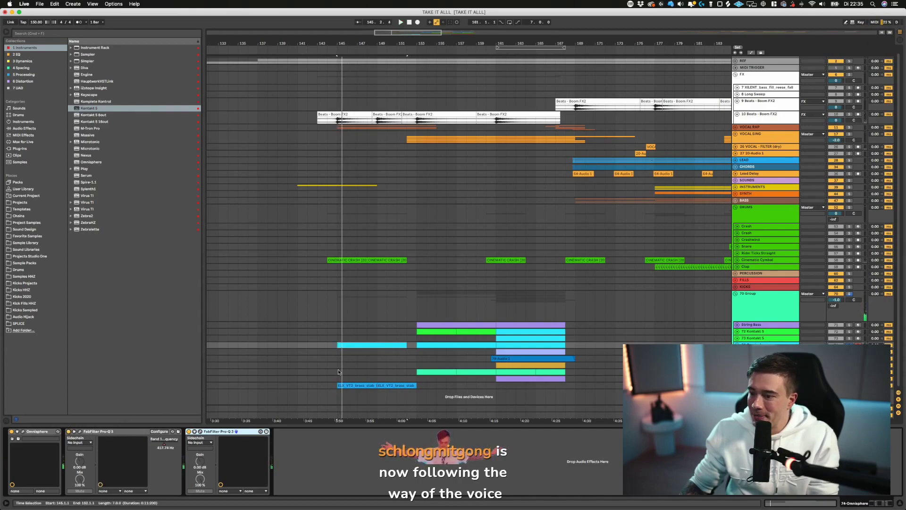
- Duplicate the 74 Omnisphere track and delete the copy's clips from bar 153 onward
scroll(676, 327, right, 1)
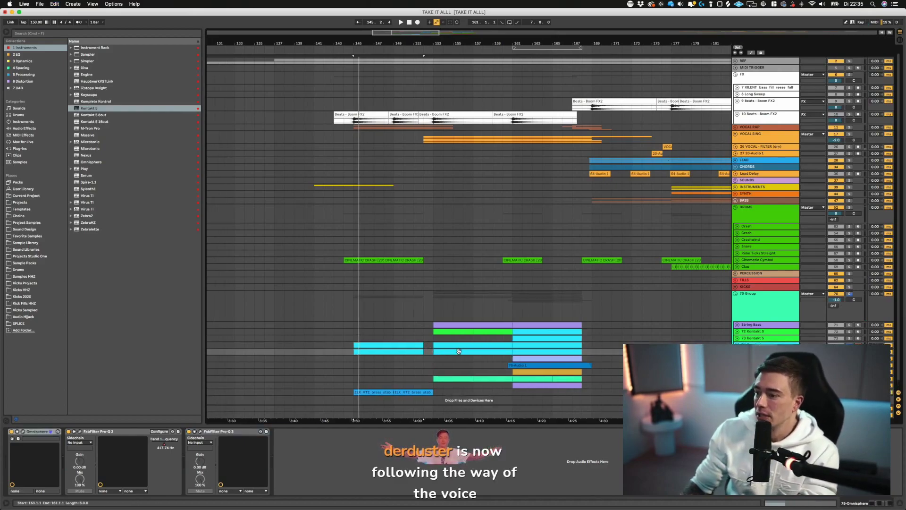
key(Delete)
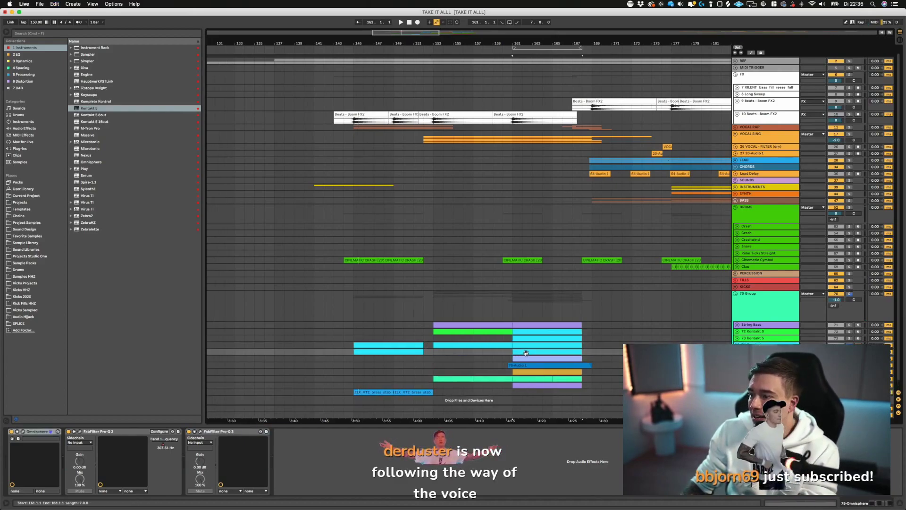
click(522, 352)
scroll(523, 353, right, 5)
scroll(523, 352, left, 6)
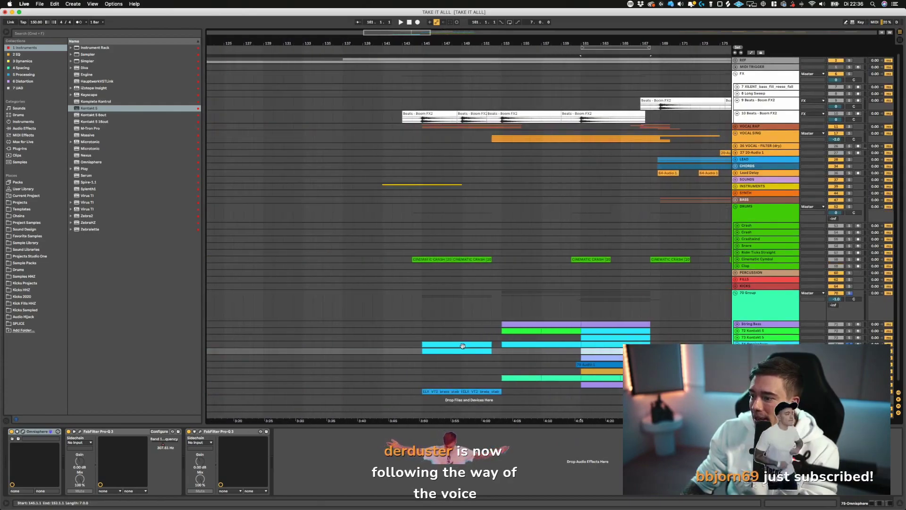
- Remove the original chord clip at bar 145 from the 74 Omnisphere track and play the copy on the 75 Omnisphere track
click(460, 343)
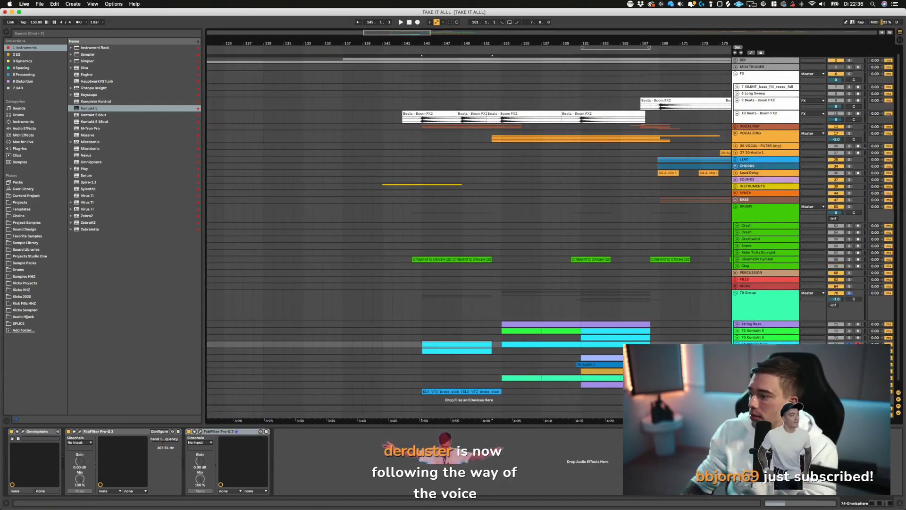
key(space)
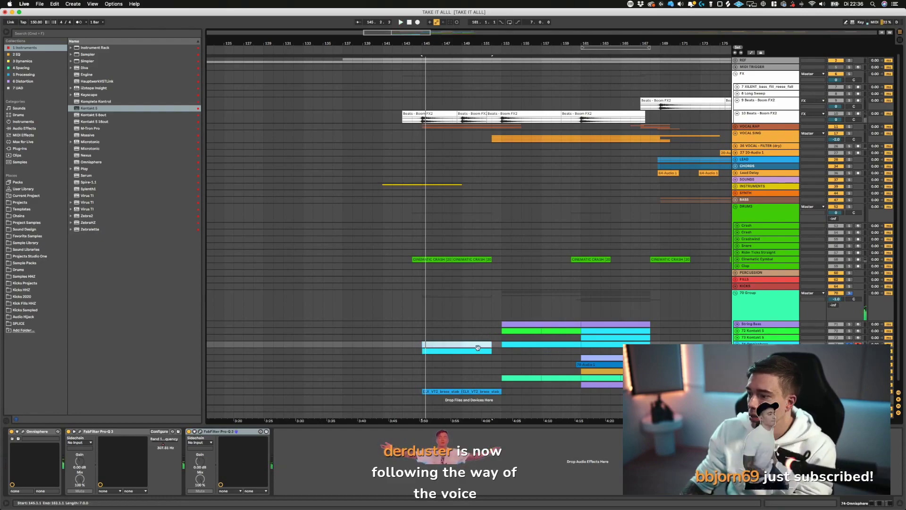
drag(478, 347, 478, 351)
key(space)
key(space)
key(Up)
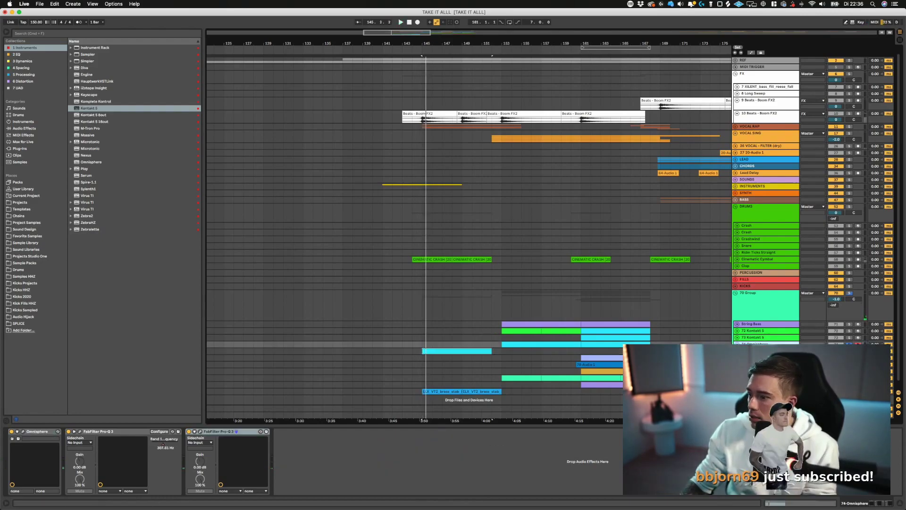
key(Down)
click(459, 350)
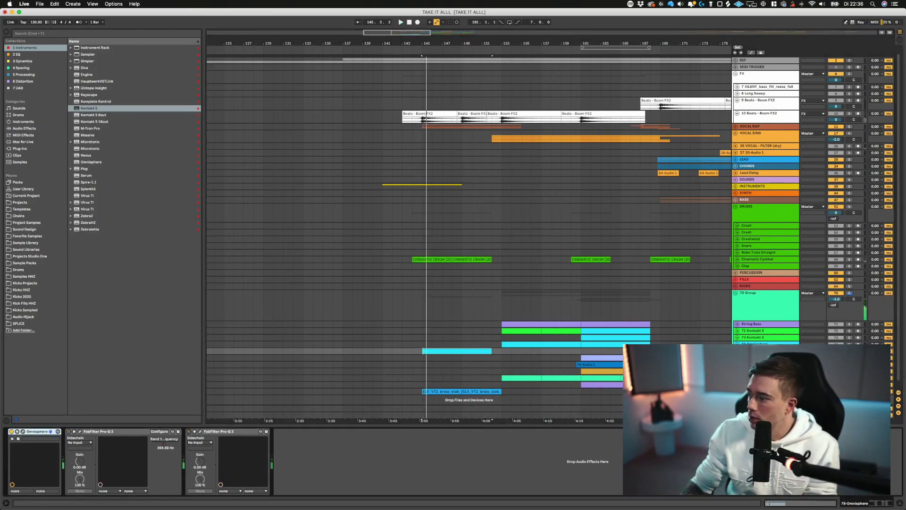
key(space)
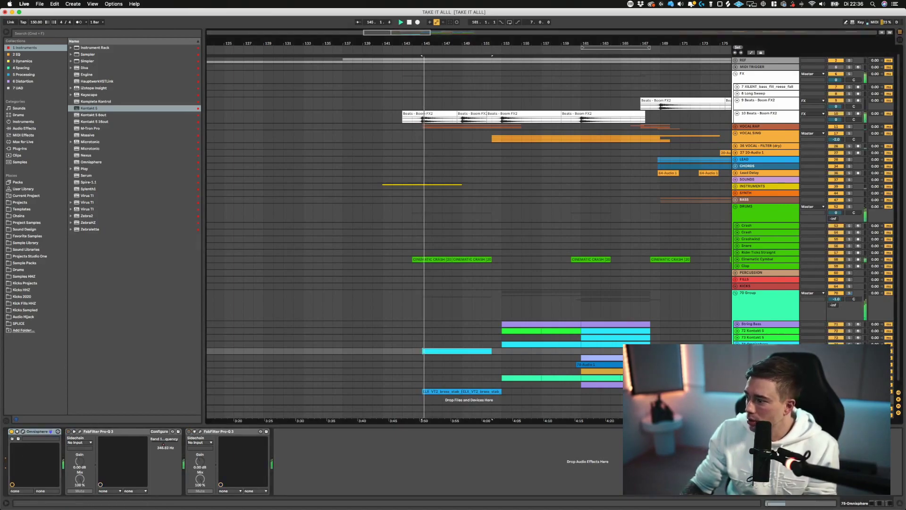
- Open the chord clip on the 75 Omnisphere track and resize its three chord notes together to end at clip bar 2
double_click(465, 352)
drag(327, 474, 159, 366)
key(space)
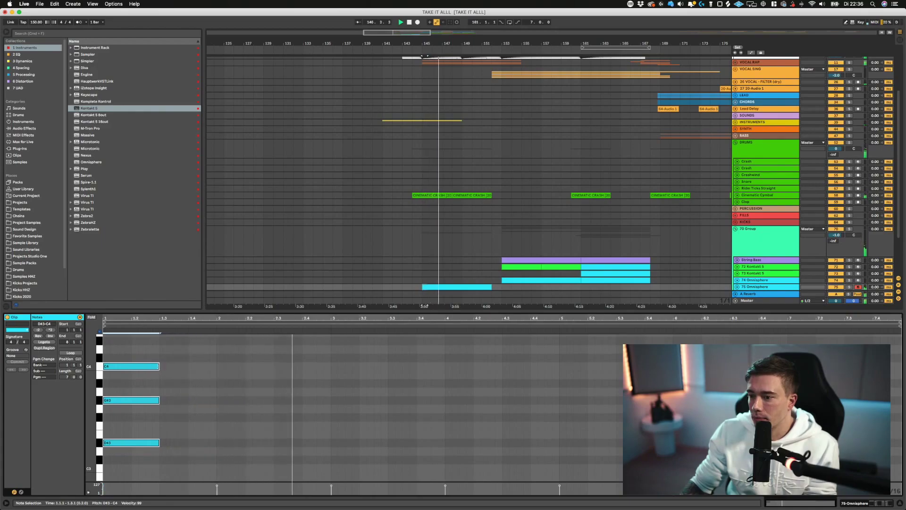
drag(158, 366, 216, 366)
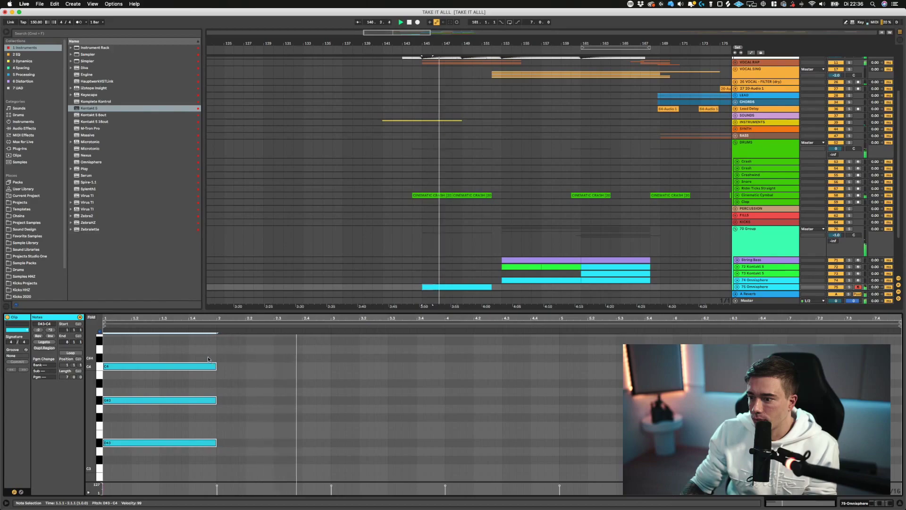
- Copy the C4, G#3 and D#3 chord to clip bar 4 and enlarge the note editor
drag(203, 343, 177, 465)
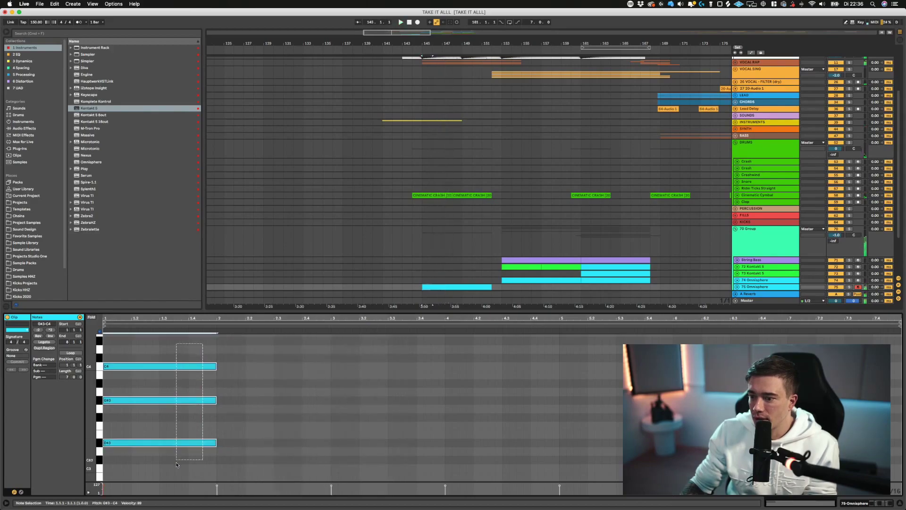
drag(143, 370, 484, 368)
drag(414, 310, 414, 177)
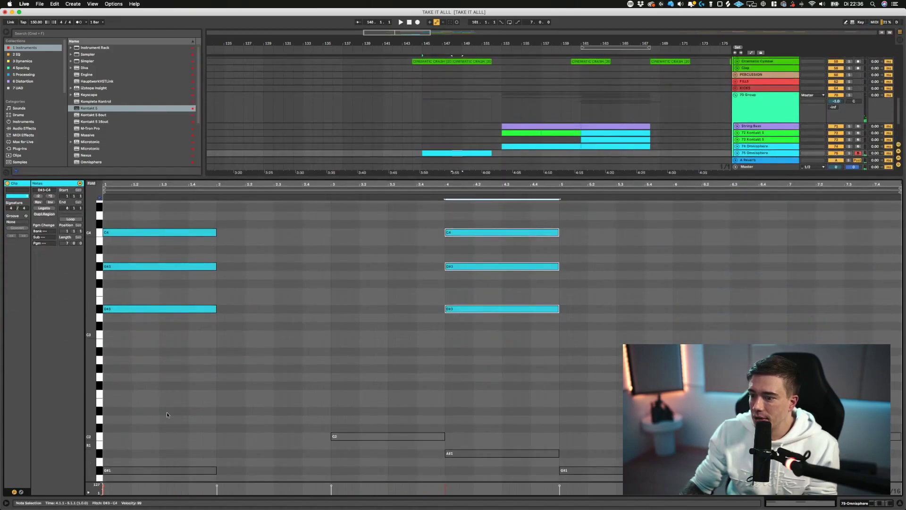
- Reactivate the muted G#1 bass note at the start of the clip and play the result
scroll(163, 407, down, 2)
click(171, 432)
key(space)
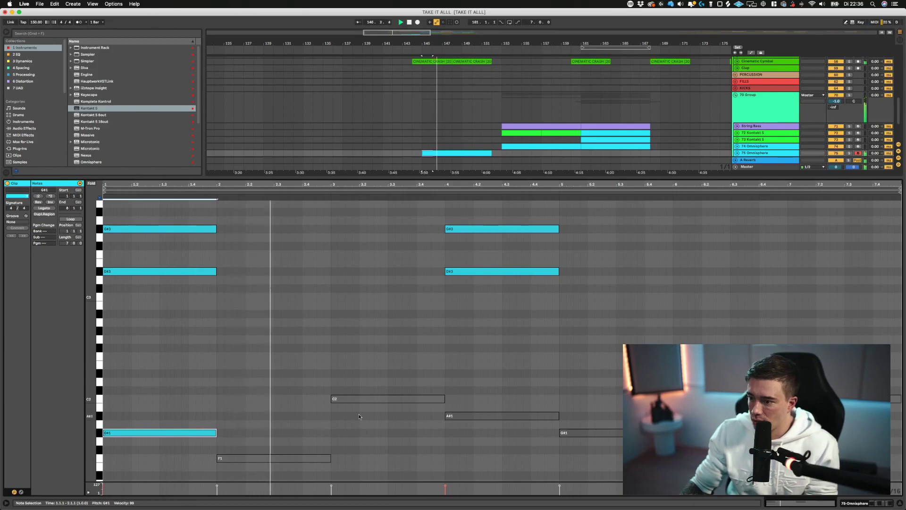
key(space)
- Try lengthening the G#1 bass note to end at clip bar 4, play it, and undo the change
click(231, 438)
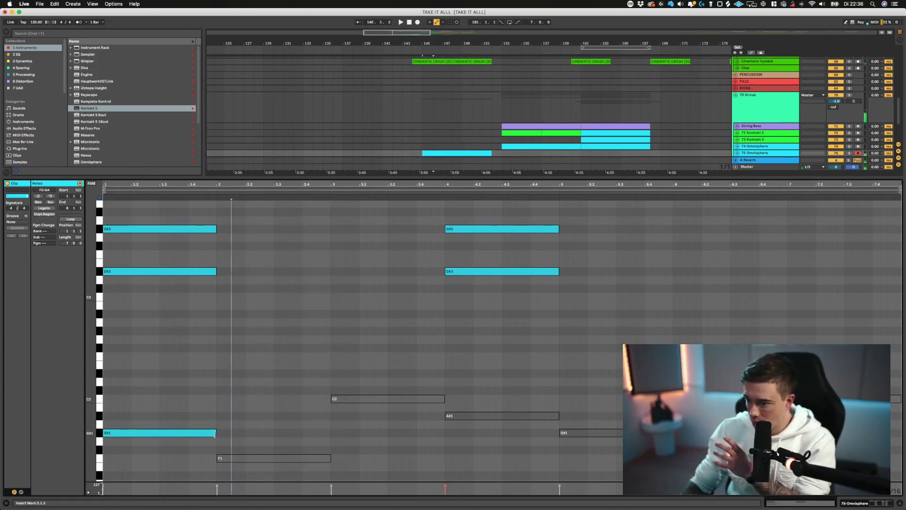
drag(215, 435, 433, 435)
key(space)
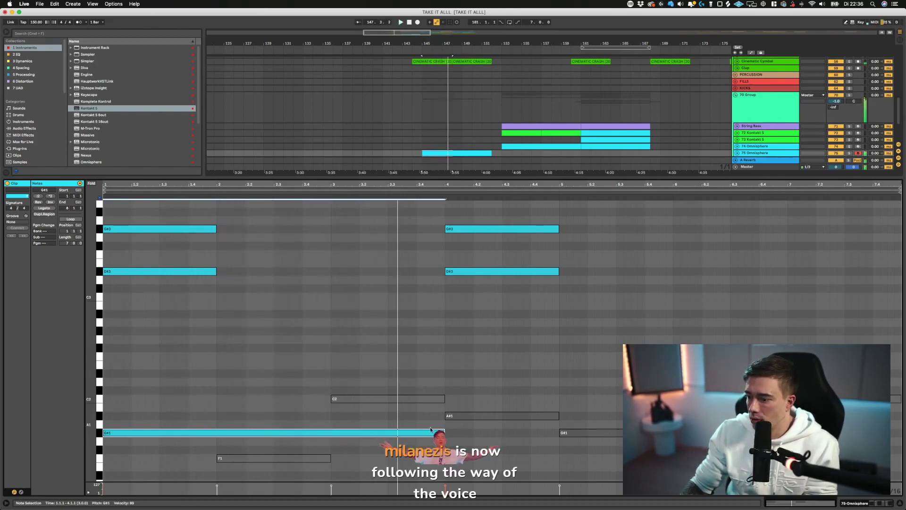
key(super+z)
- Reactivate the muted A#1 bass note under the chord at clip bar 4
scroll(584, 358, up, 3)
scroll(585, 358, down, 4)
drag(511, 357, 536, 421)
key(0)
scroll(535, 421, up, 3)
scroll(535, 421, down, 2)
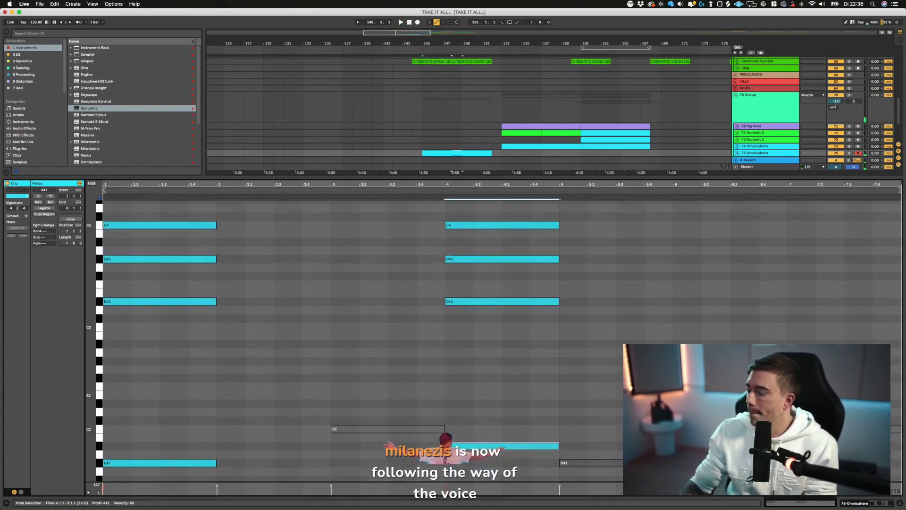
scroll(500, 330, up, 3)
- Extend the clip on the 75 Omnisphere track to end at bar 153 and unfold the track
drag(474, 177, 474, 364)
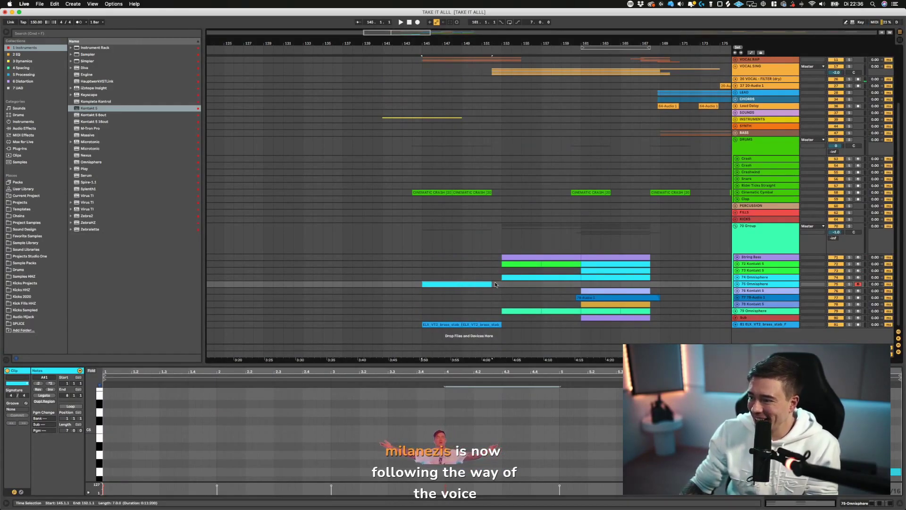
click(492, 285)
drag(492, 285, 503, 283)
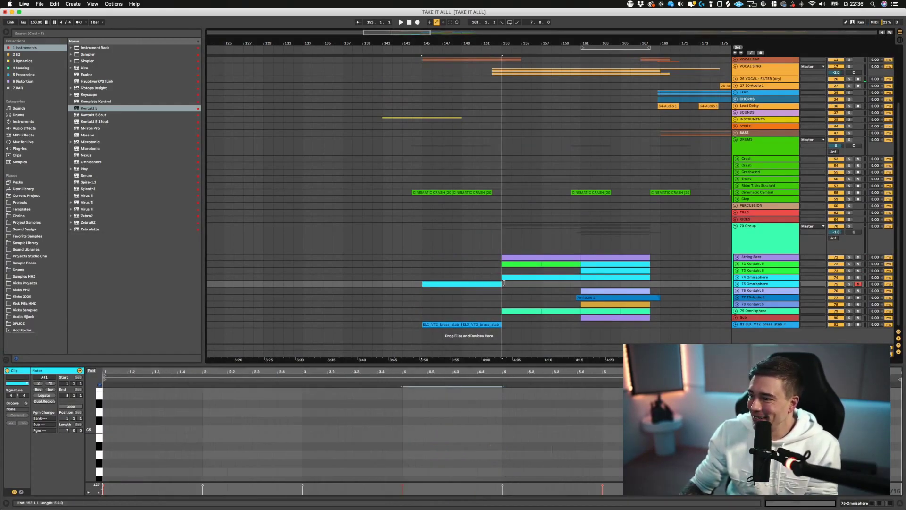
click(737, 284)
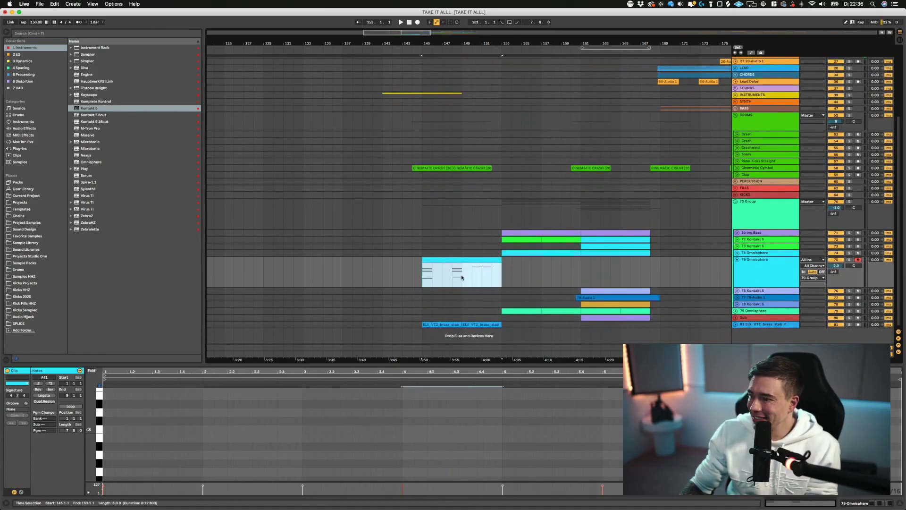
- Cut the 75 Omnisphere clip down to bars 145 to 149, duplicate it directly after, and play from bar 144
click(465, 272)
click(446, 261)
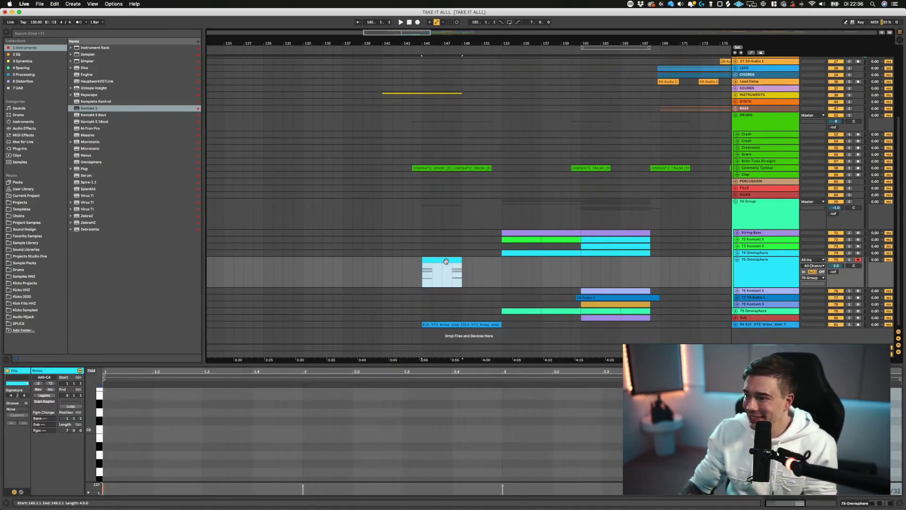
key(super+d)
click(412, 274)
key(space)
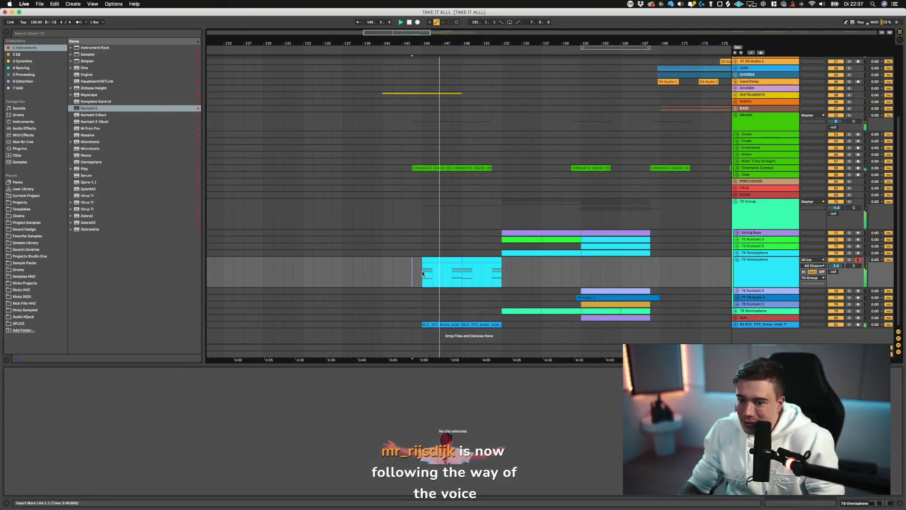
- Lengthen the first C4, G#3 and D#3 chord in the bar 145 clip to end at clip bar 3 and play it
click(455, 261)
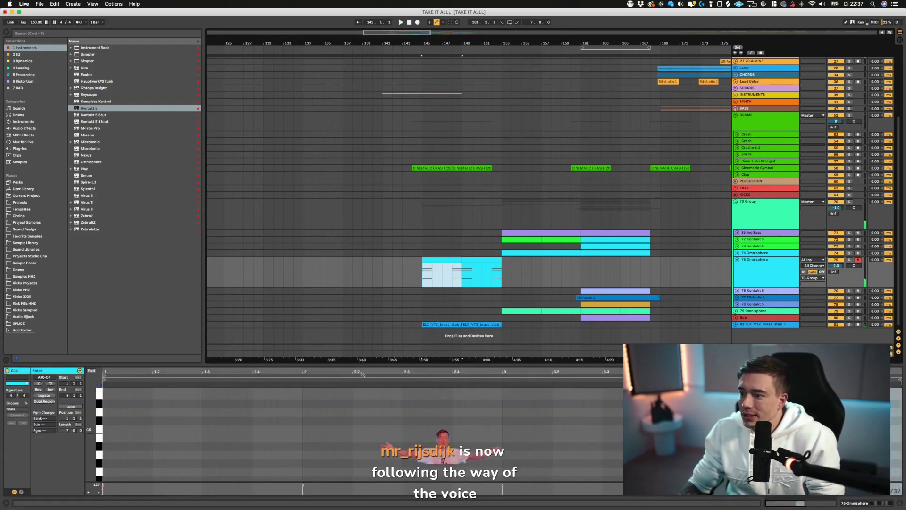
drag(360, 364, 354, 358)
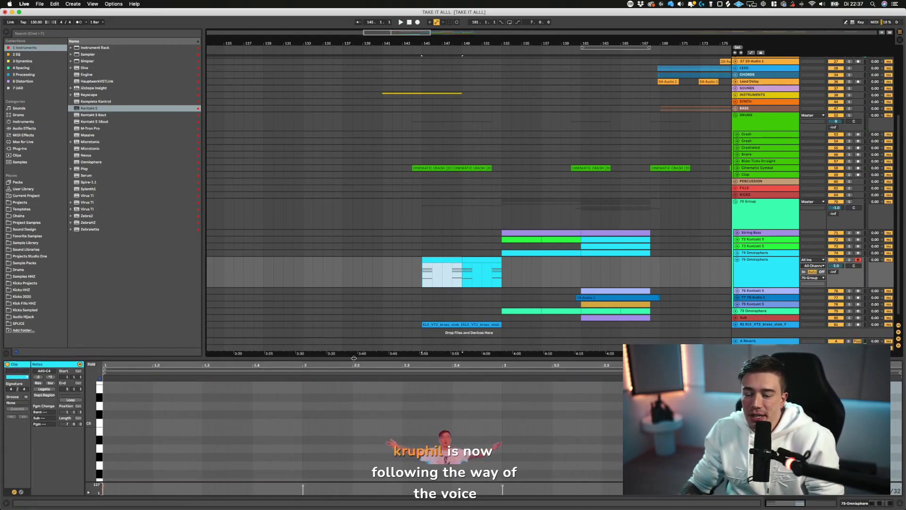
drag(353, 358, 352, 217)
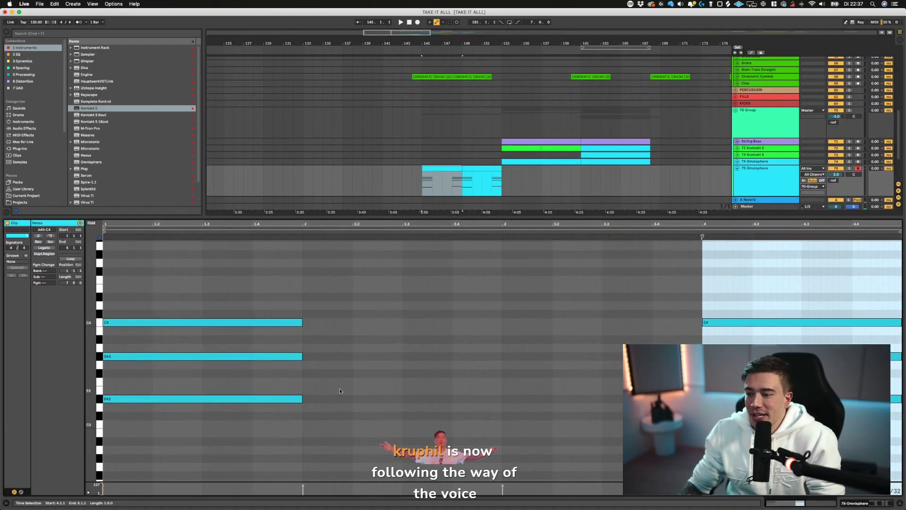
click(339, 419)
drag(338, 423, 502, 323)
key(space)
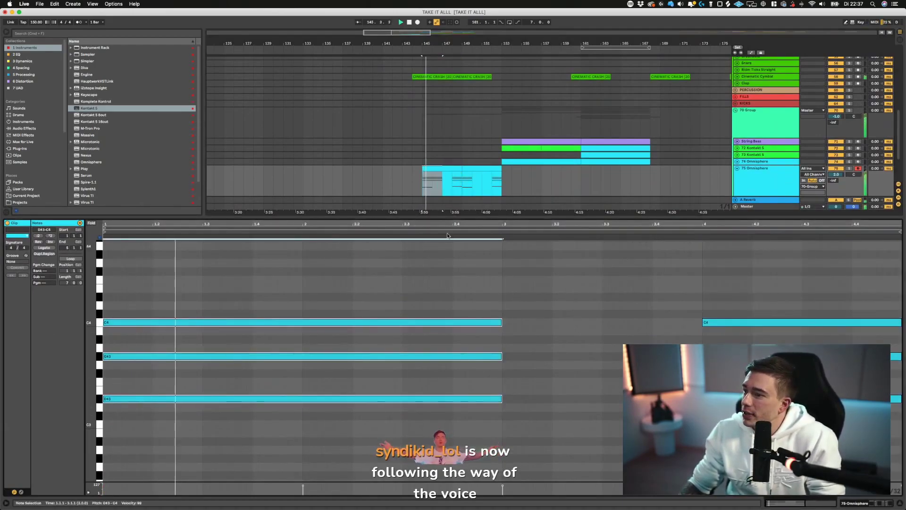
- Lengthen the G#1 bass note in the bar 145 clip to end at clip bar 3 and play the result
scroll(488, 337, down, 5)
scroll(463, 376, up, 2)
drag(300, 449, 502, 449)
key(super+z)
click(468, 169)
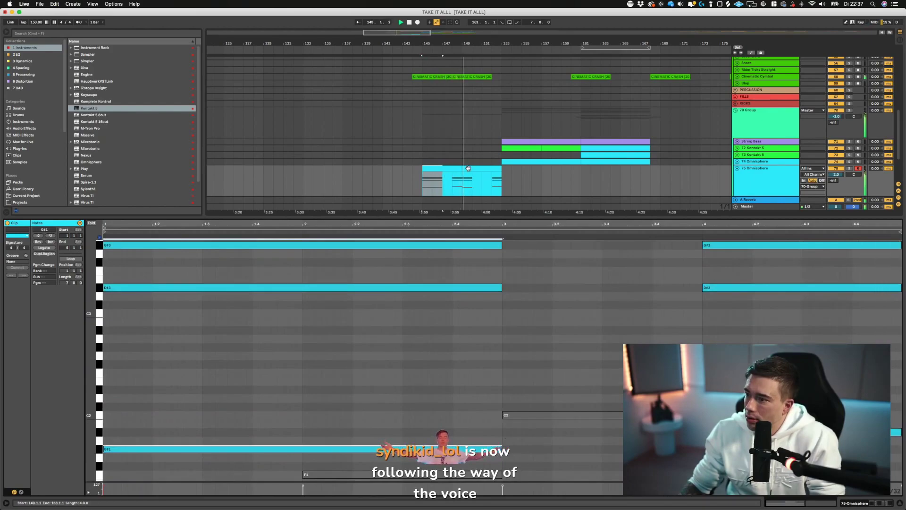
click(455, 170)
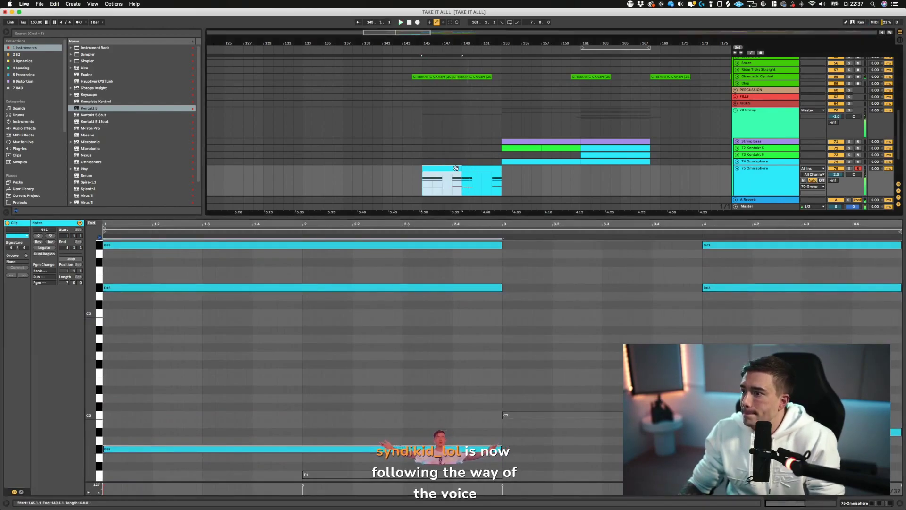
key(space)
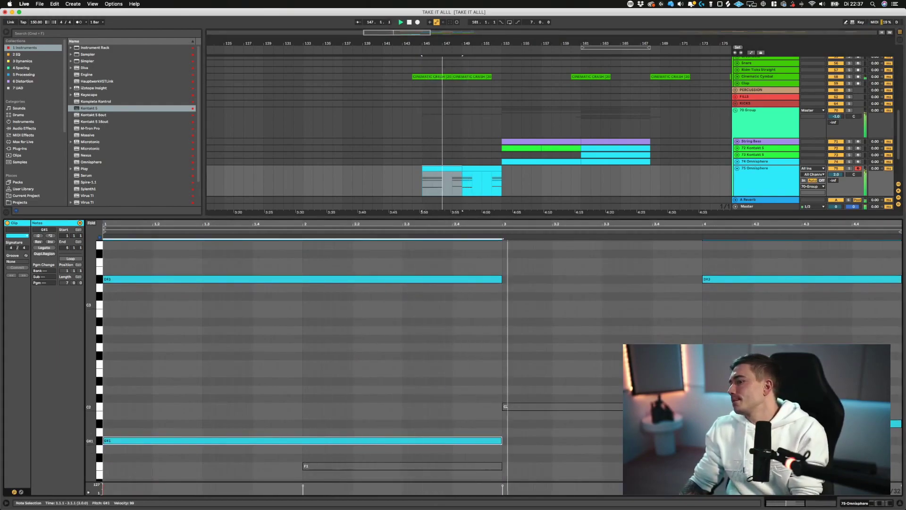
- Delete the chord and bass notes at clip bar 4 in the bar 145 clip
drag(801, 361, 767, 269)
key(Delete)
scroll(655, 321, up, 5)
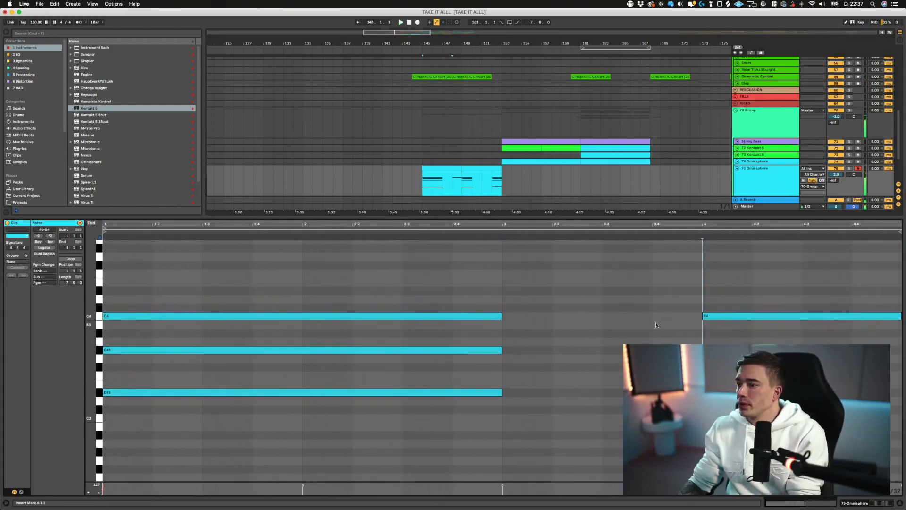
drag(759, 356, 756, 253)
key(Delete)
- Replace the second 75 Omnisphere clip at bar 149 with a duplicate of the edited first clip and play from bar 144
click(468, 168)
key(Delete)
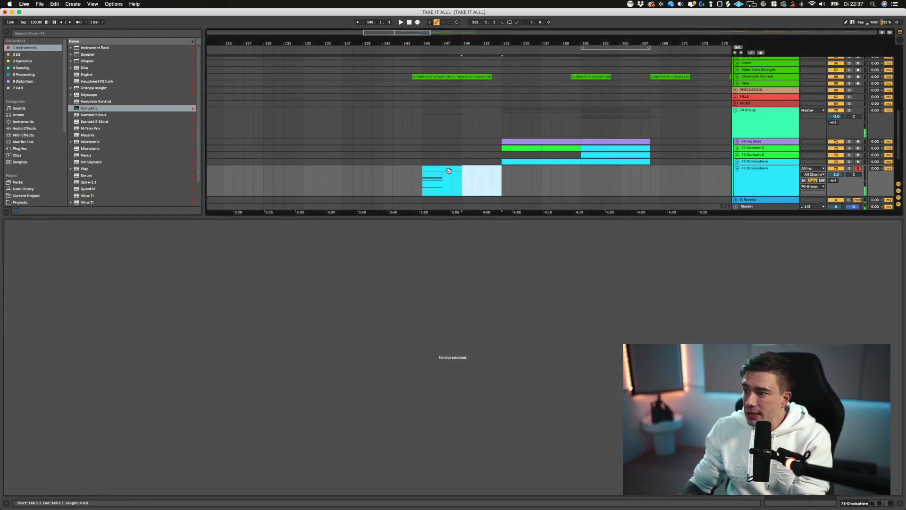
click(449, 168)
scroll(454, 177, down, 3)
key(super+d)
drag(422, 131, 417, 126)
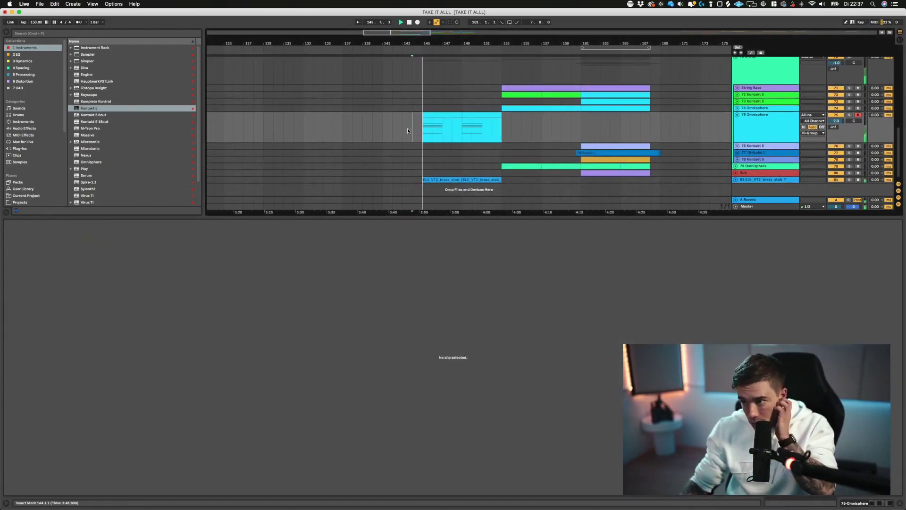
scroll(460, 127, up, 3)
scroll(460, 128, right, 2)
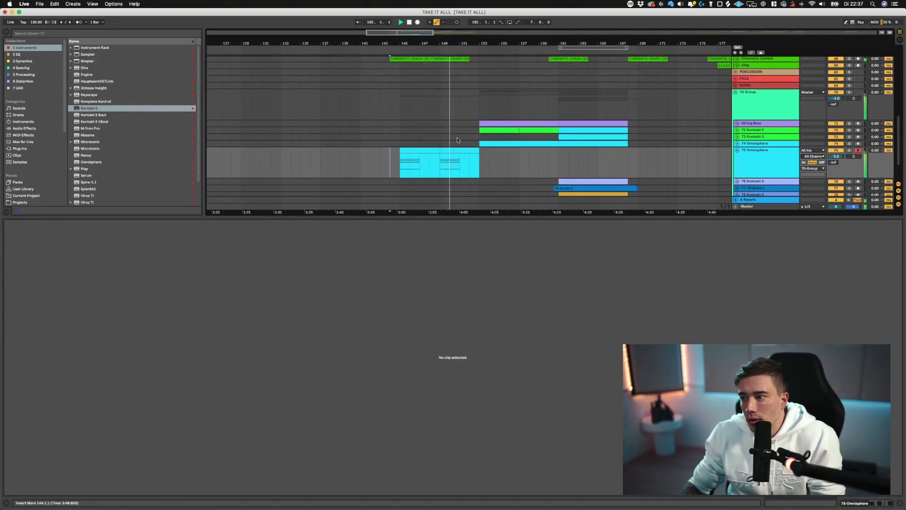
scroll(464, 180, up, 1)
drag(474, 216, 486, 278)
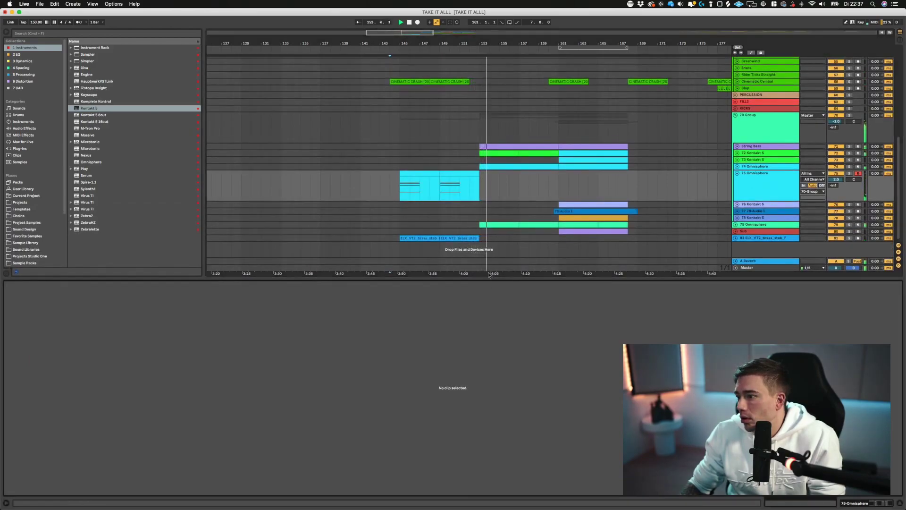
scroll(450, 180, right, 2)
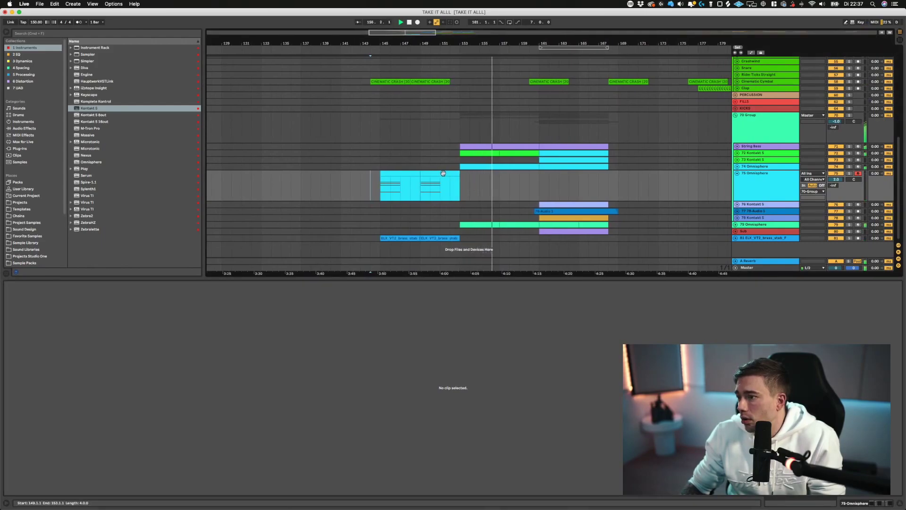
scroll(443, 173, left, 4)
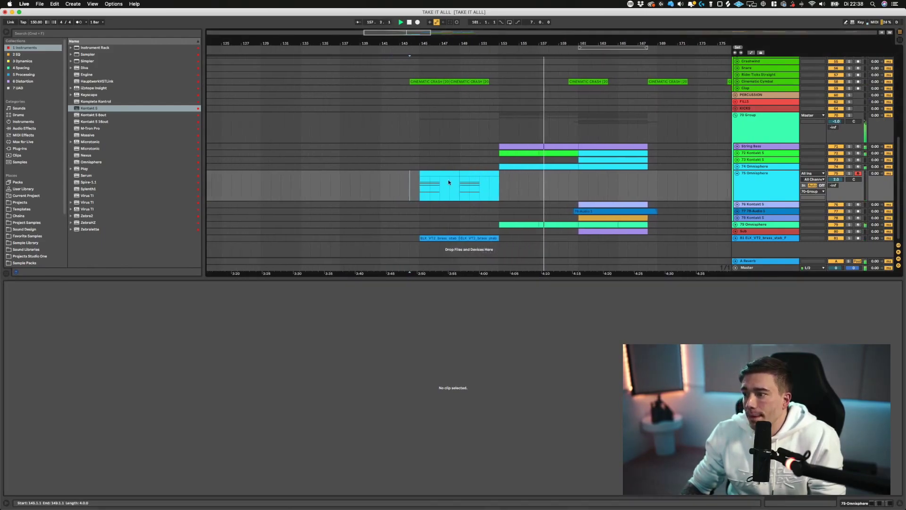
- Move all clips between bars 140 and 153, from the Boom FX2 tracks down to the brass stab track, two bars earlier
key(space)
click(477, 239)
drag(507, 279, 512, 368)
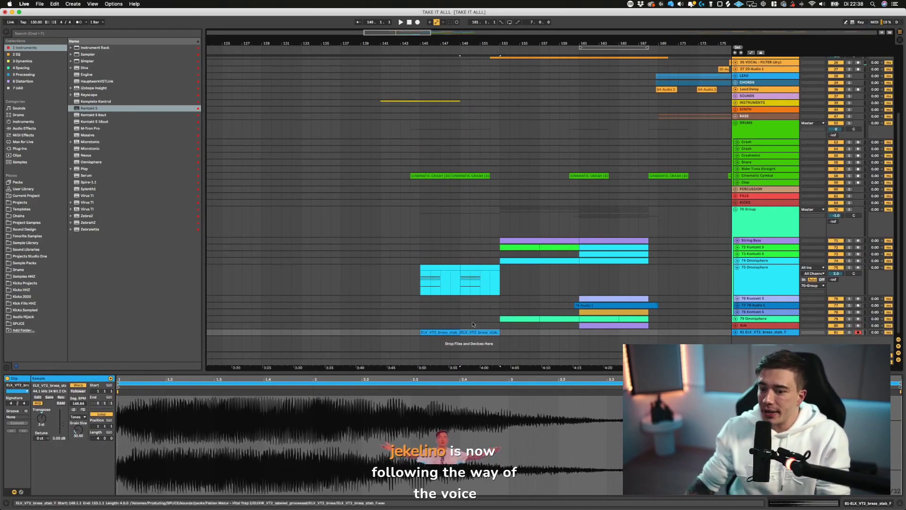
click(431, 333)
scroll(424, 299, up, 4)
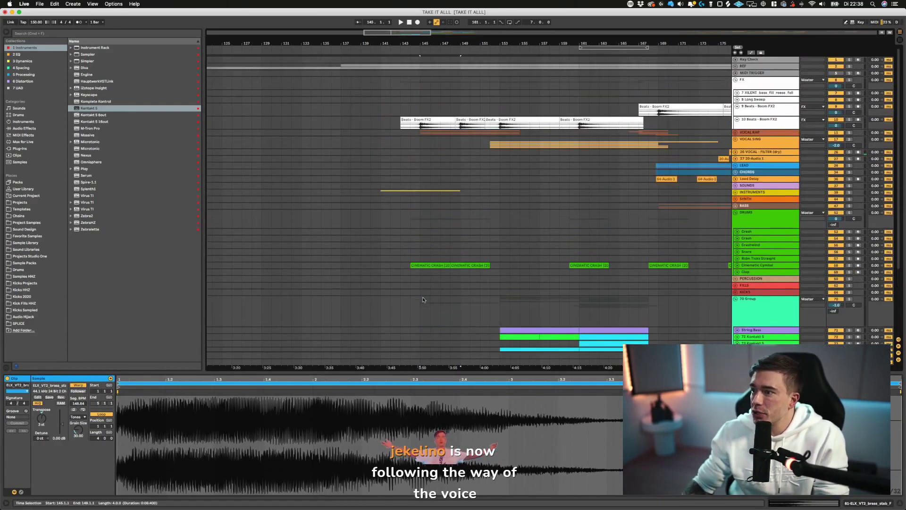
click(404, 109)
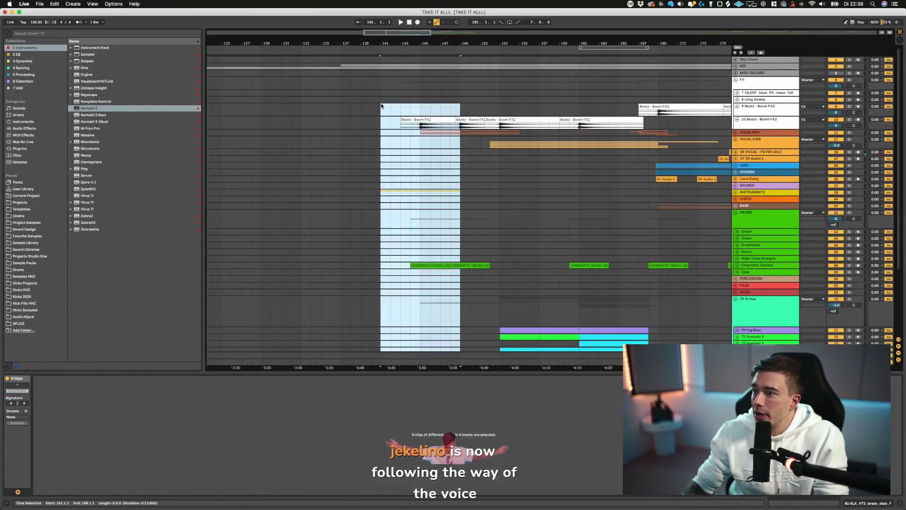
drag(370, 103, 500, 185)
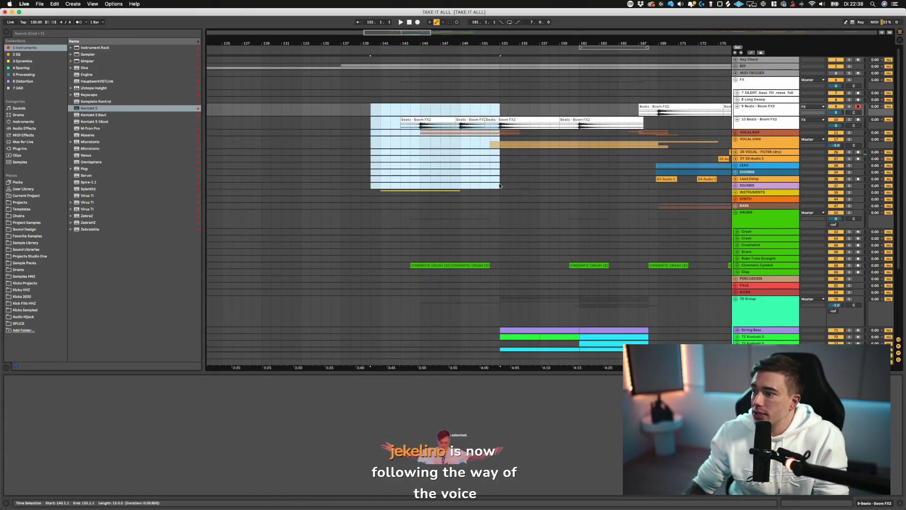
scroll(498, 213, down, 4)
shift+click(431, 332)
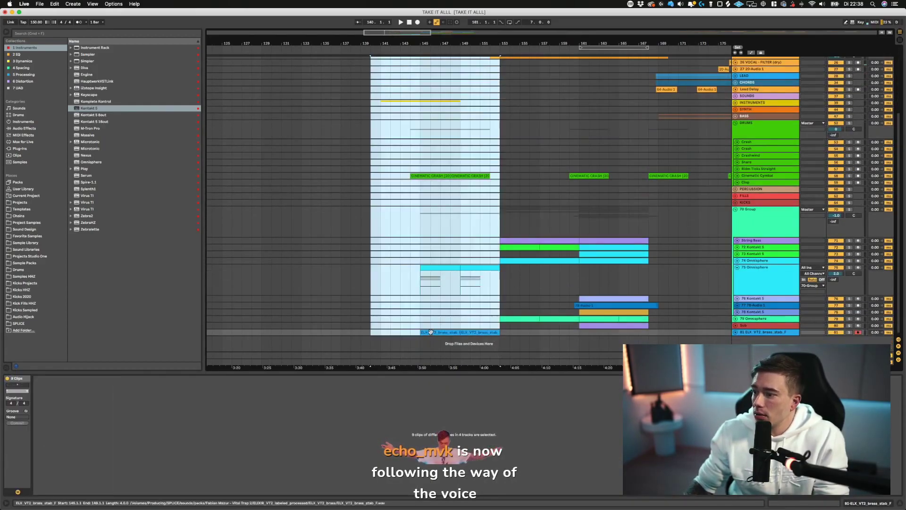
drag(427, 332, 414, 332)
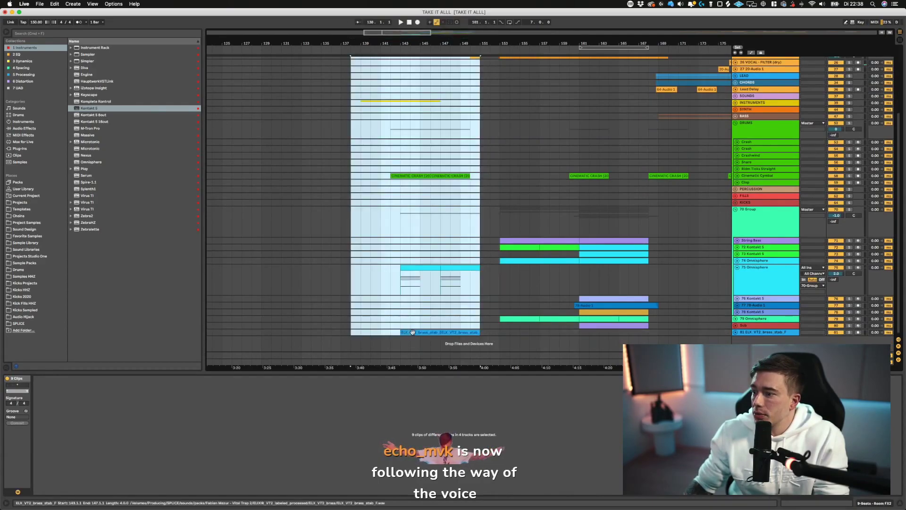
- Play the transition from bar 150 and move the short Boom FX2 lead-in clip to directly before bar 153
click(472, 235)
key(space)
scroll(472, 230, up, 5)
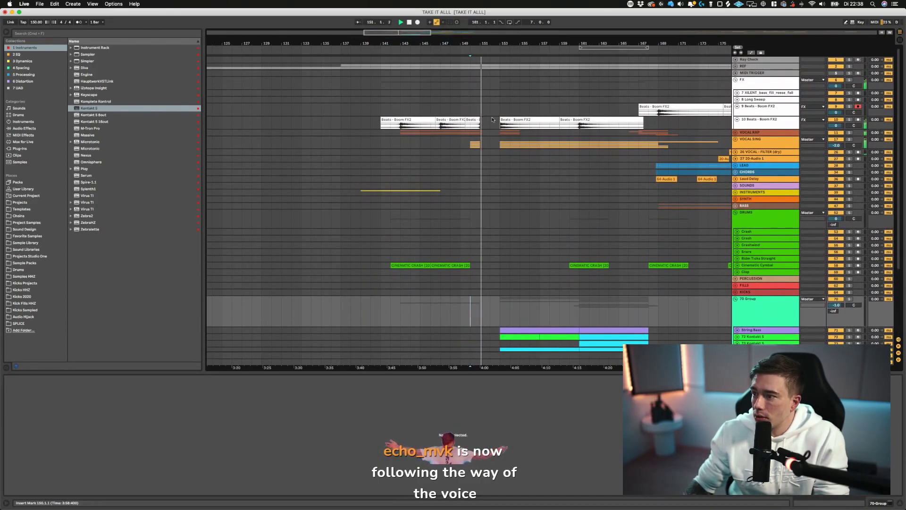
scroll(492, 120, up, 3)
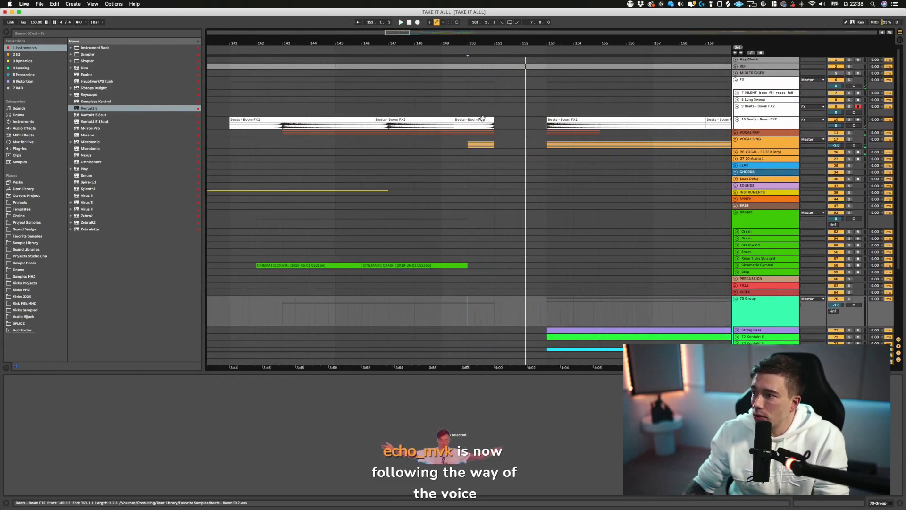
drag(483, 119, 470, 143)
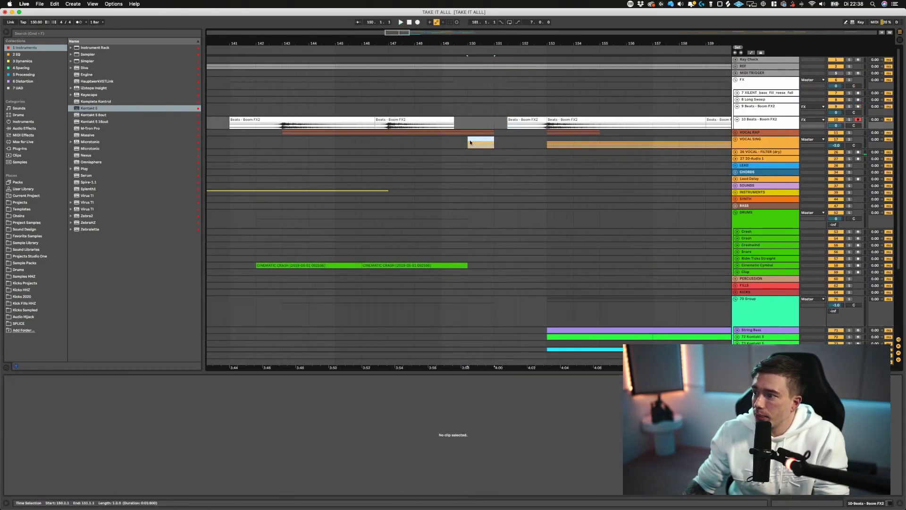
- Move the one-bar VOCAL SING section from bar 150 to bar 152 and play the transition
click(478, 145)
key(super+x)
click(525, 144)
key(super+v)
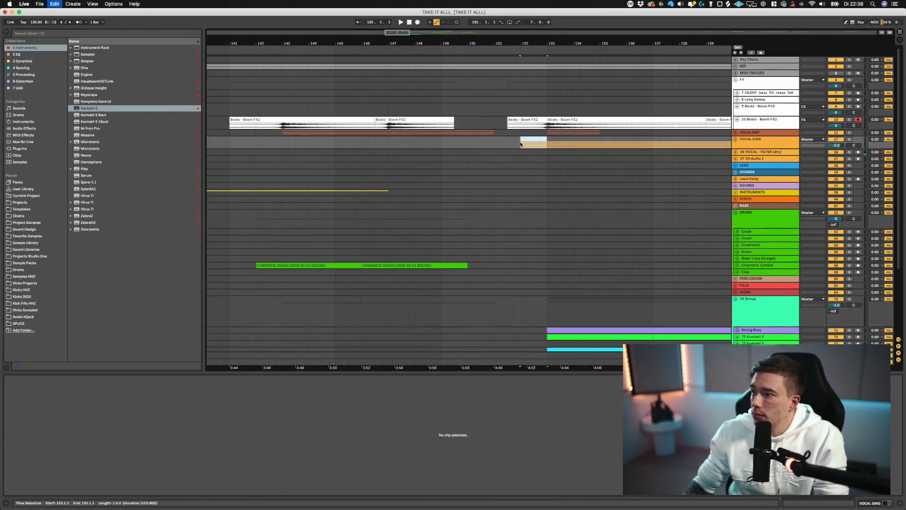
click(514, 143)
key(space)
scroll(524, 127, down, 1)
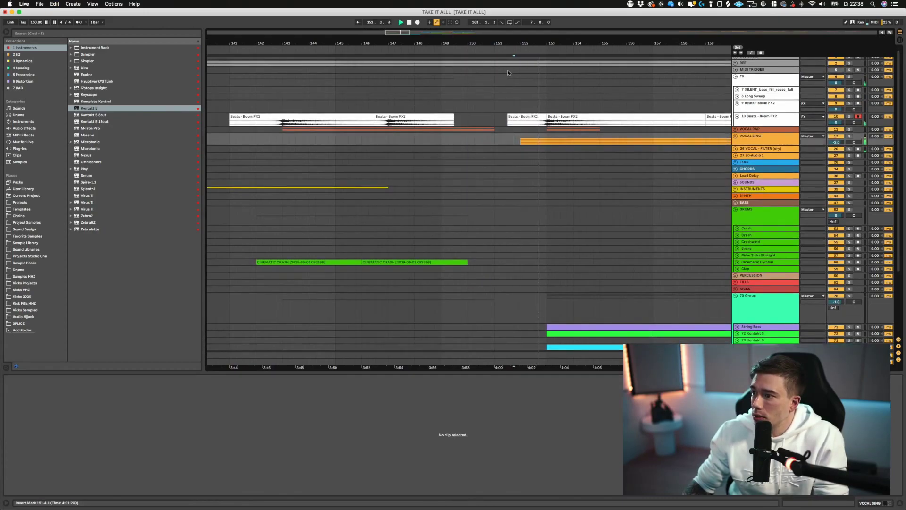
key(space)
- Lengthen the second Boom FX2 clip to end just past bar 151 and play the section
click(441, 162)
scroll(452, 127, down, 1)
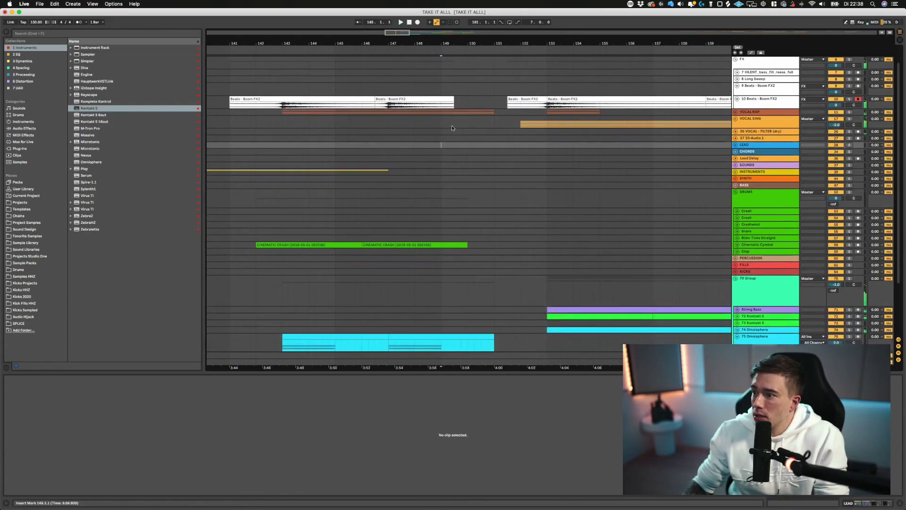
drag(453, 97, 502, 98)
key(space)
scroll(445, 185, down, 4)
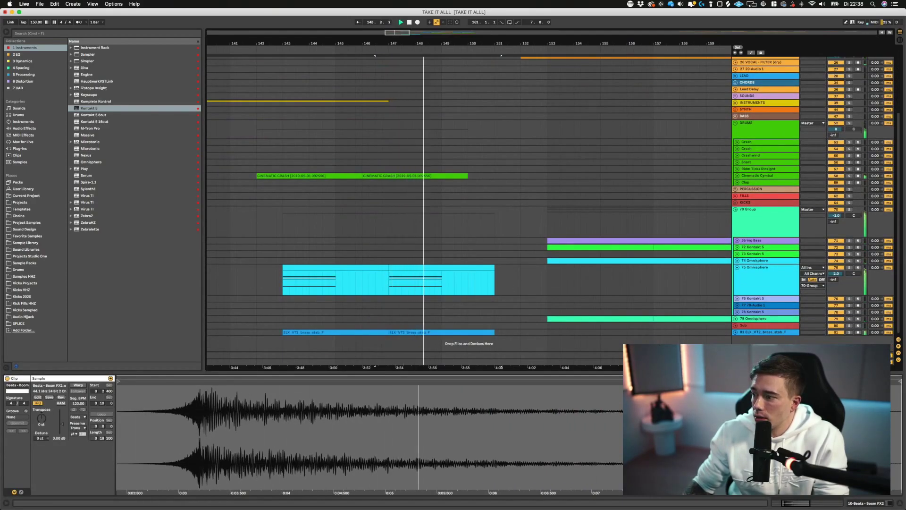
scroll(491, 330, up, 3)
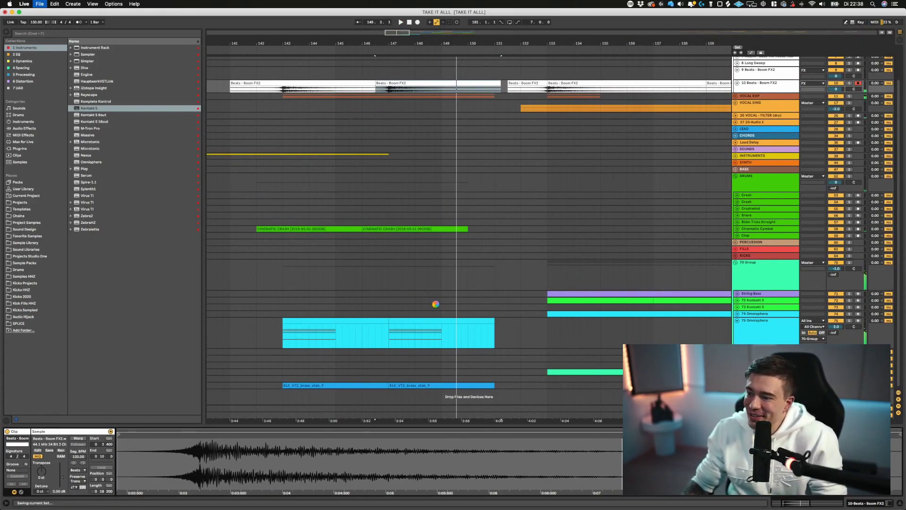
click(389, 299)
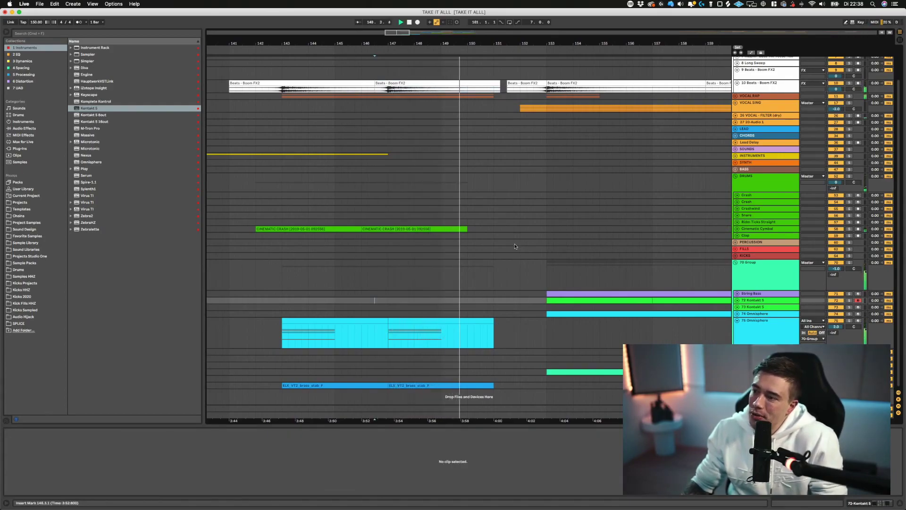
- Expand the VOCAL RAP group, solo the RAP track and lengthen its VOCAL RAP (wet) clip to bar 152
click(735, 95)
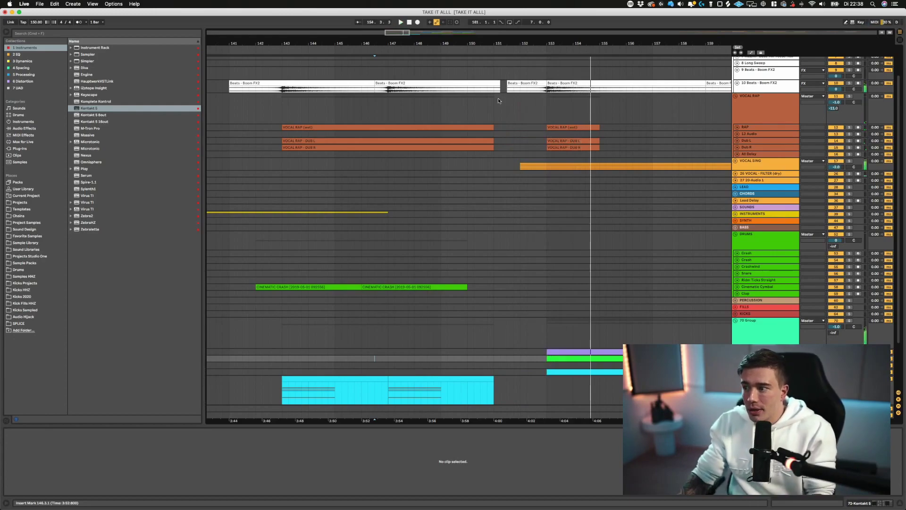
click(481, 111)
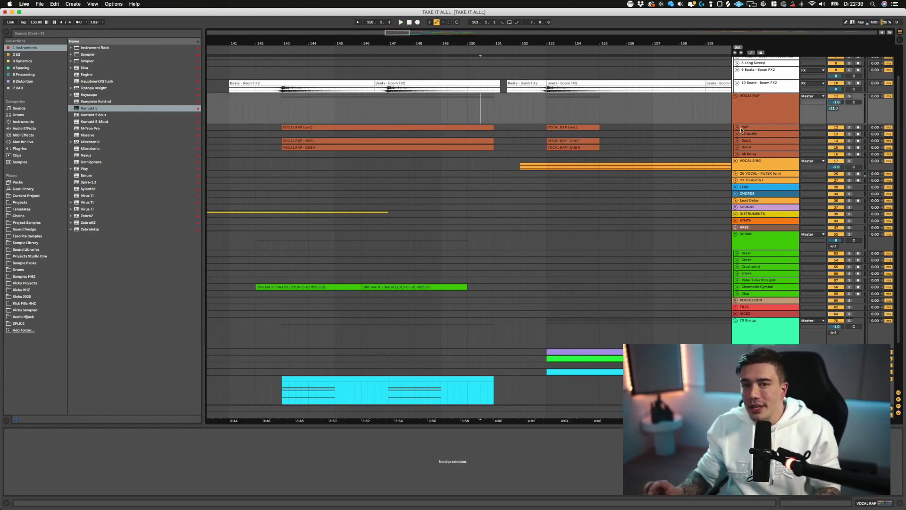
scroll(621, 233, right, 3)
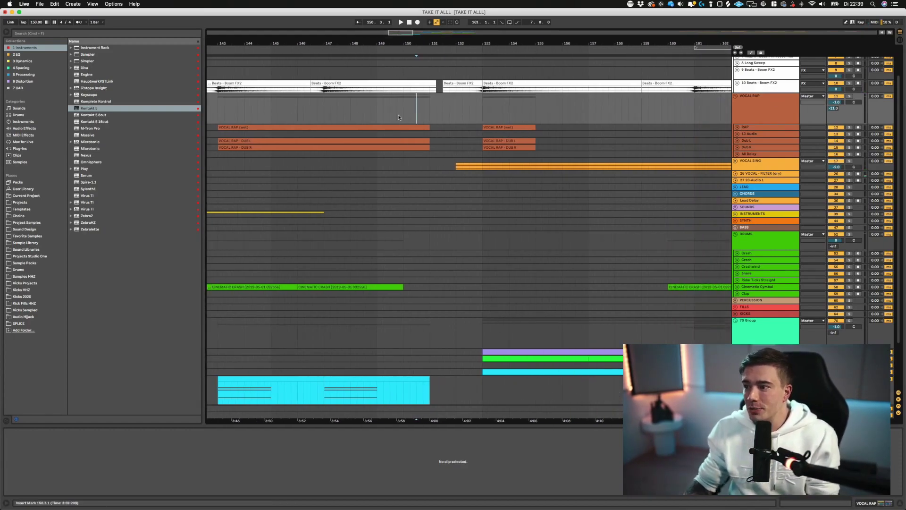
click(737, 127)
click(390, 138)
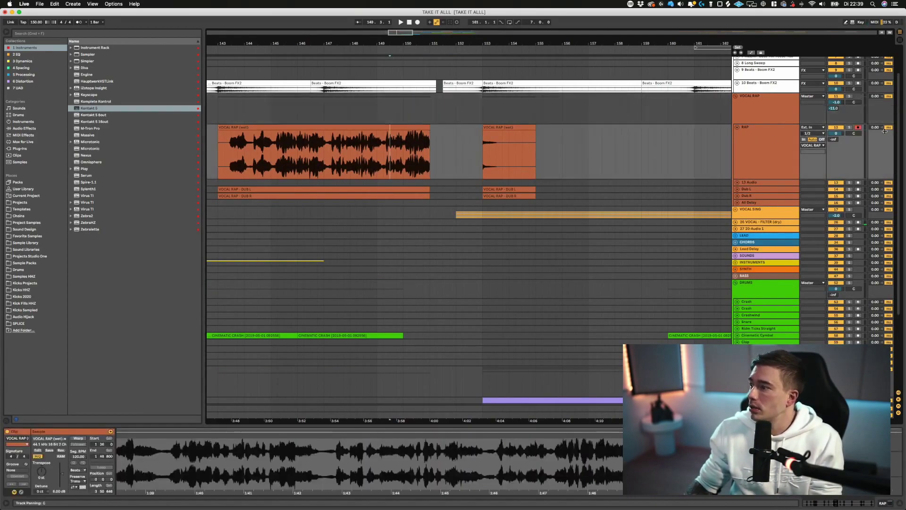
click(849, 126)
key(space)
drag(430, 127, 457, 126)
key(space)
click(419, 140)
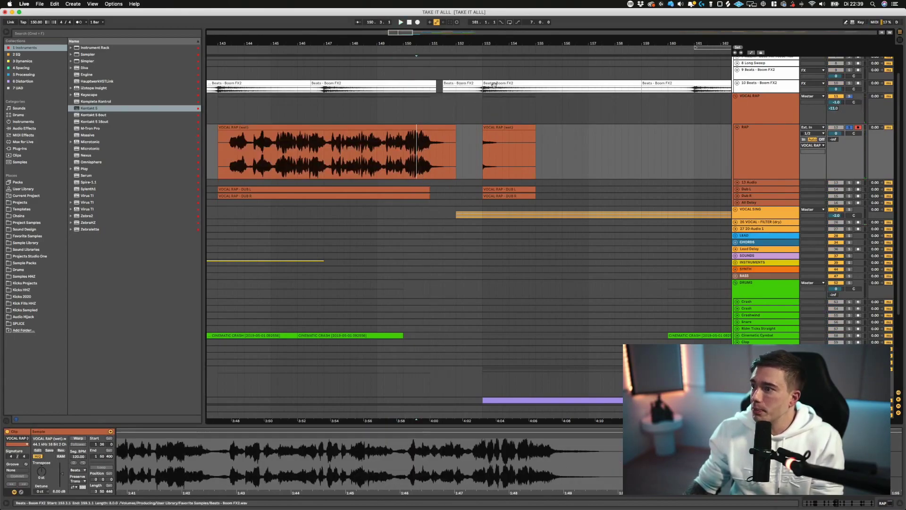
- Turn off the solo on the RAP track and play the Boom FX2 clip from bar 153
click(494, 84)
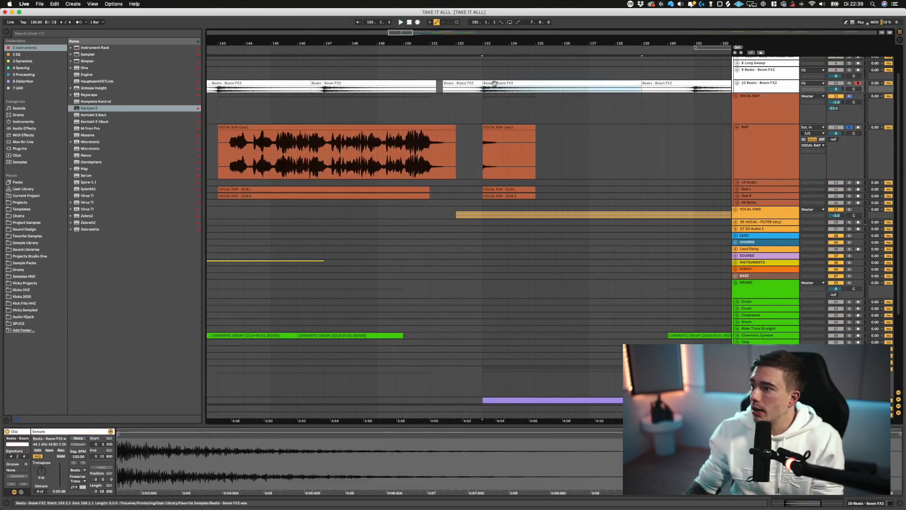
click(849, 127)
click(738, 83)
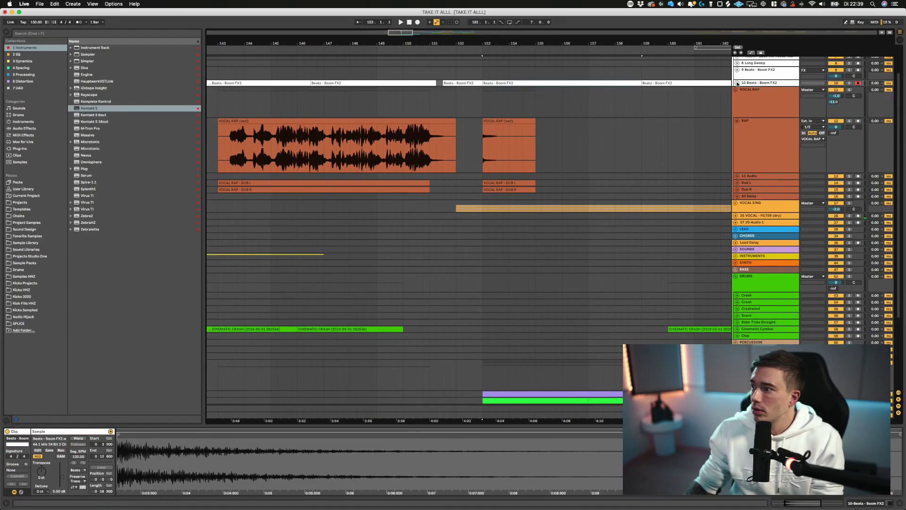
click(737, 83)
key(space)
scroll(529, 87, left, 2)
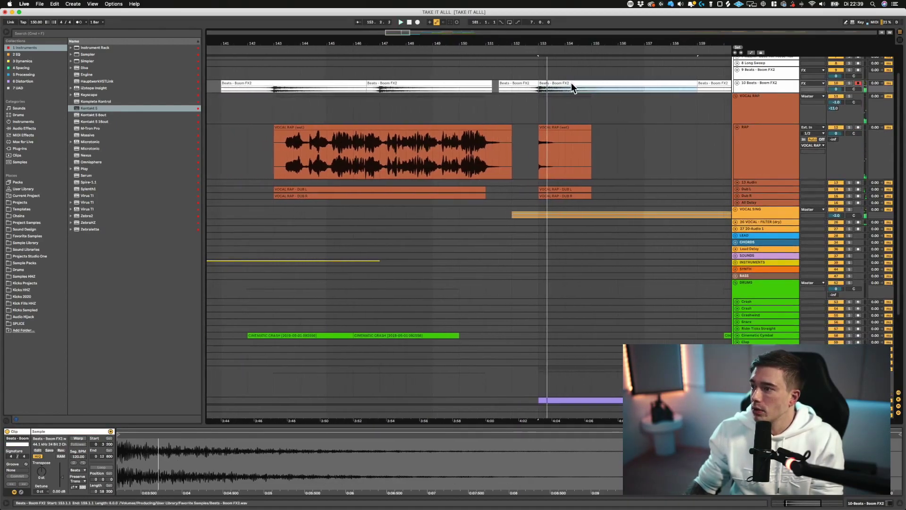
key(space)
- Move the Boom FX2 clip from bar 153 to hit at bar 151, including its lead-in, and play it
drag(571, 84, 473, 84)
key(space)
click(473, 90)
key(space)
scroll(486, 93, down, 1)
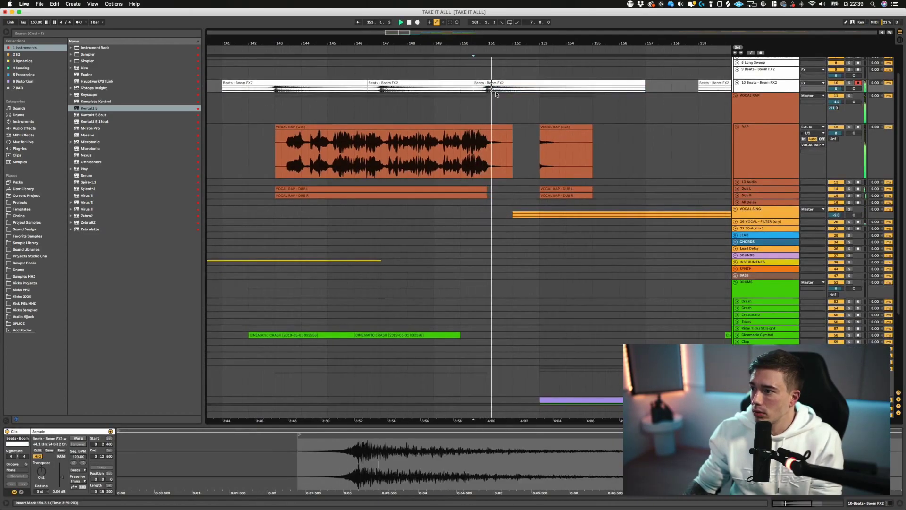
- Delete the short VOCAL RAP (wet) clip at bar 153 on the RAP track
scroll(510, 114, right, 2)
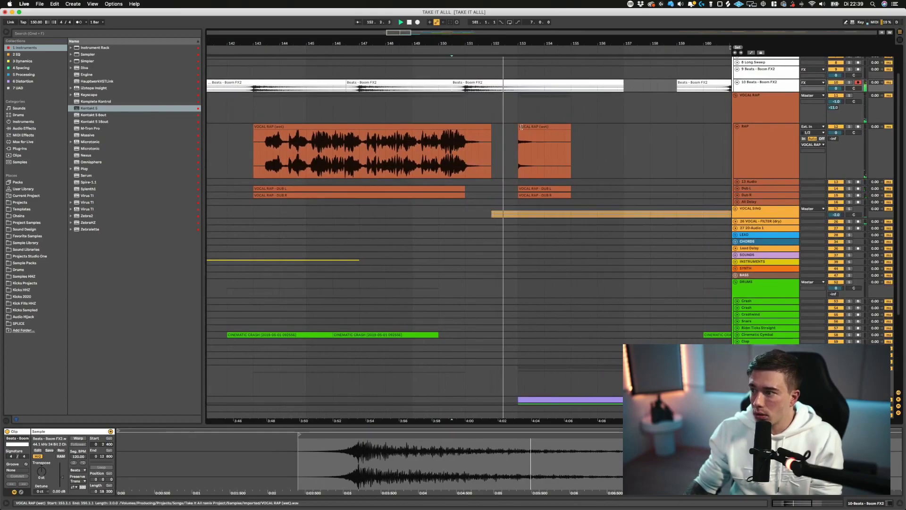
click(522, 126)
key(Delete)
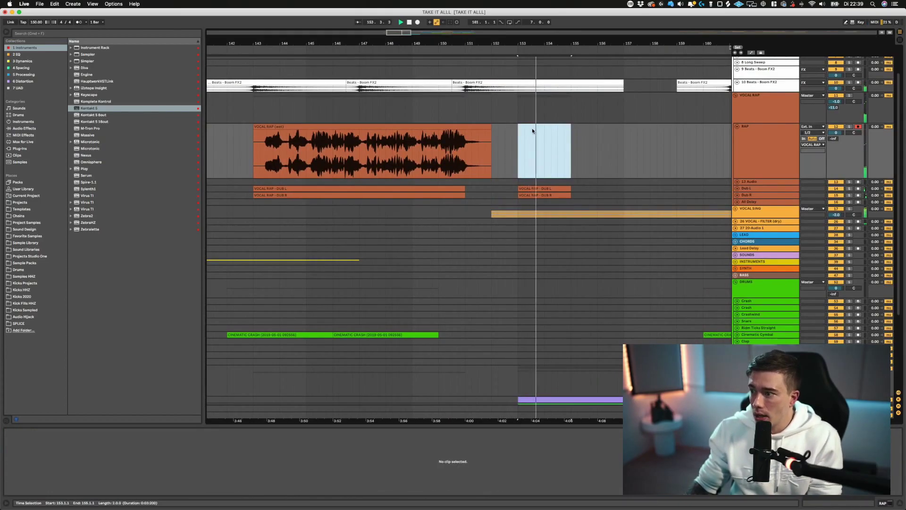
- Copy the bar 151 Boom FX2 clip so the copy hits at bar 153, and play from bar 150
drag(481, 83, 512, 83)
click(460, 88)
key(space)
scroll(498, 99, right, 1)
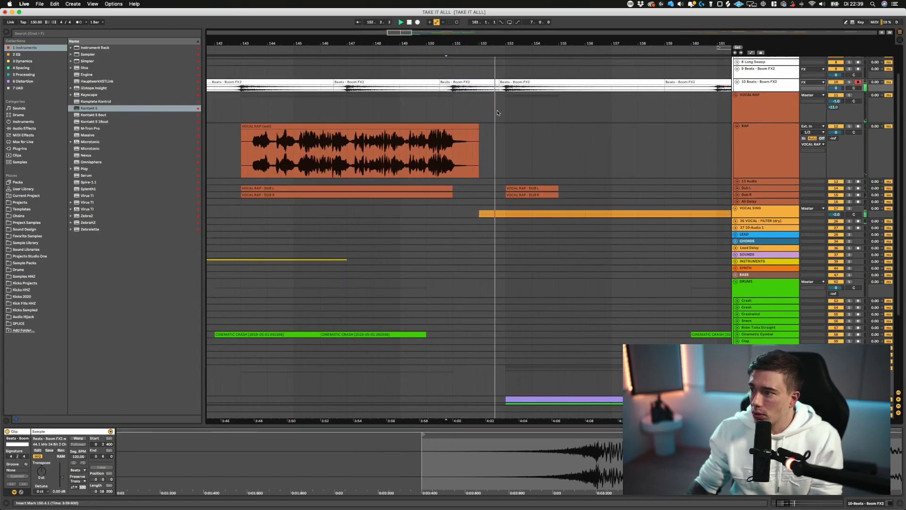
scroll(510, 114, down, 5)
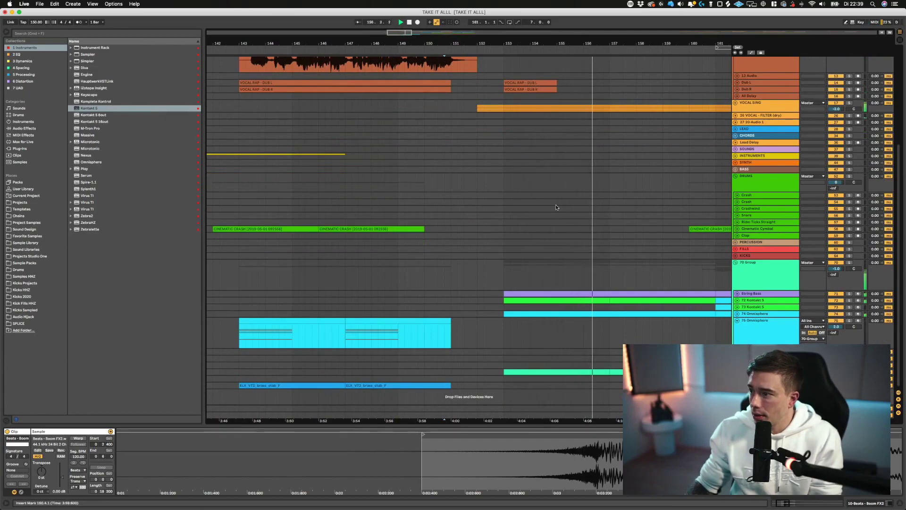
- Play the section from bar 142 and save the set
click(228, 180)
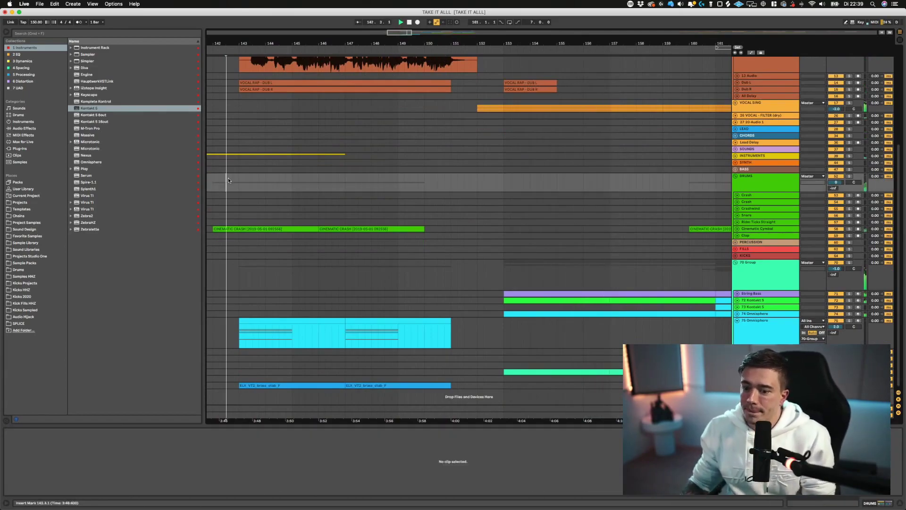
click(219, 179)
key(super+s)
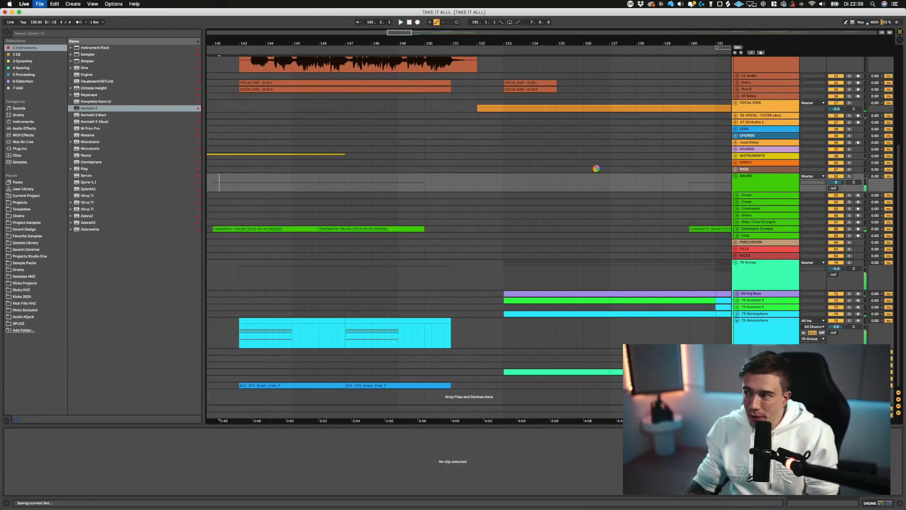
- Fold the RAP and 75 Omnisphere tracks in the arrangement
scroll(594, 192, up, 6)
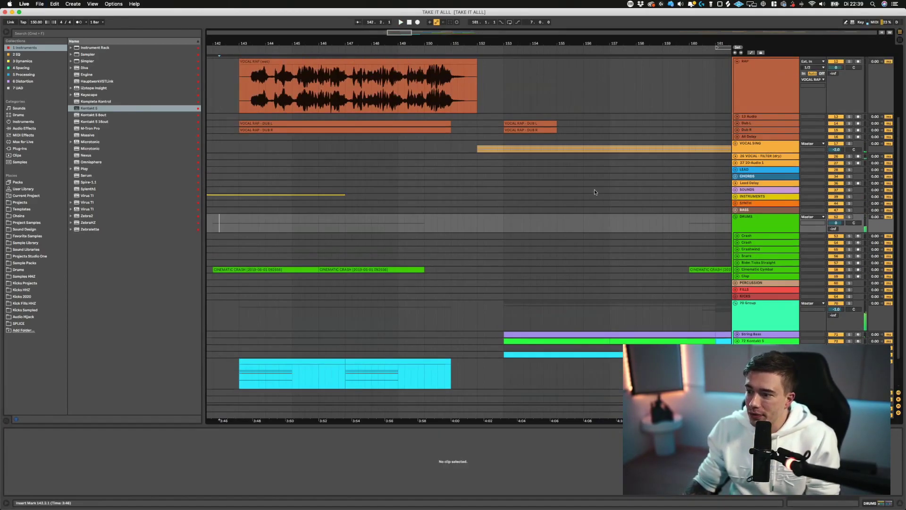
click(736, 145)
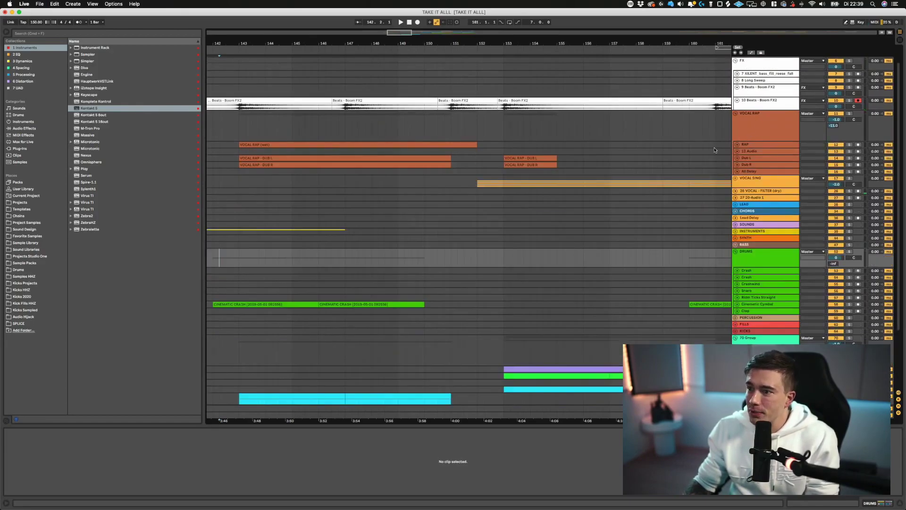
click(233, 150)
scroll(275, 136, down, 4)
scroll(272, 135, left, 3)
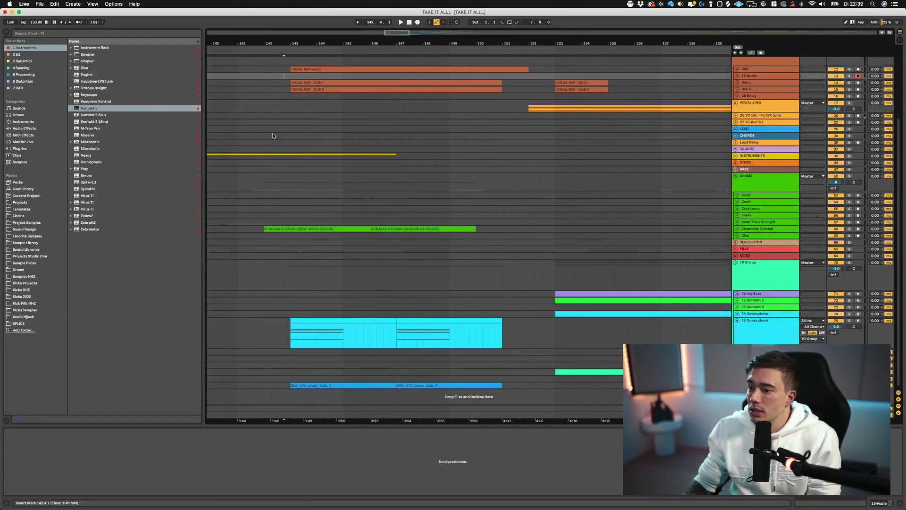
click(737, 321)
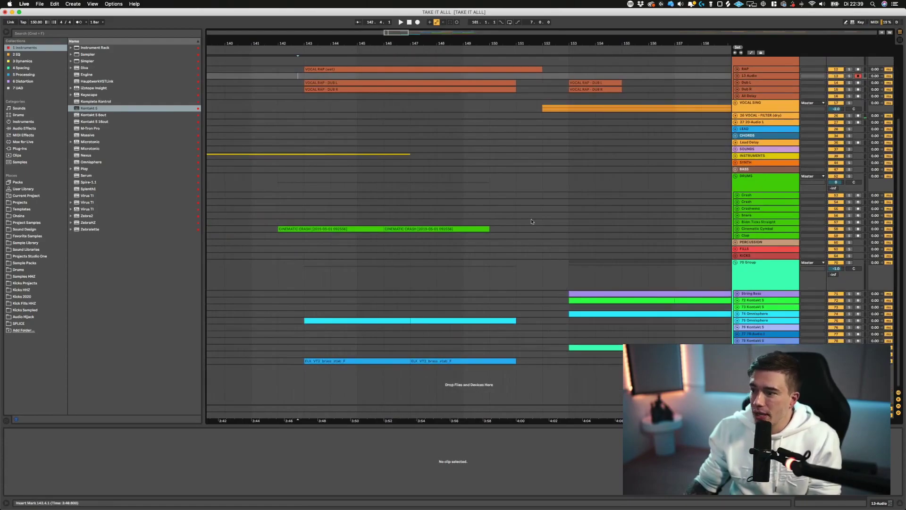
scroll(321, 126, up, 8)
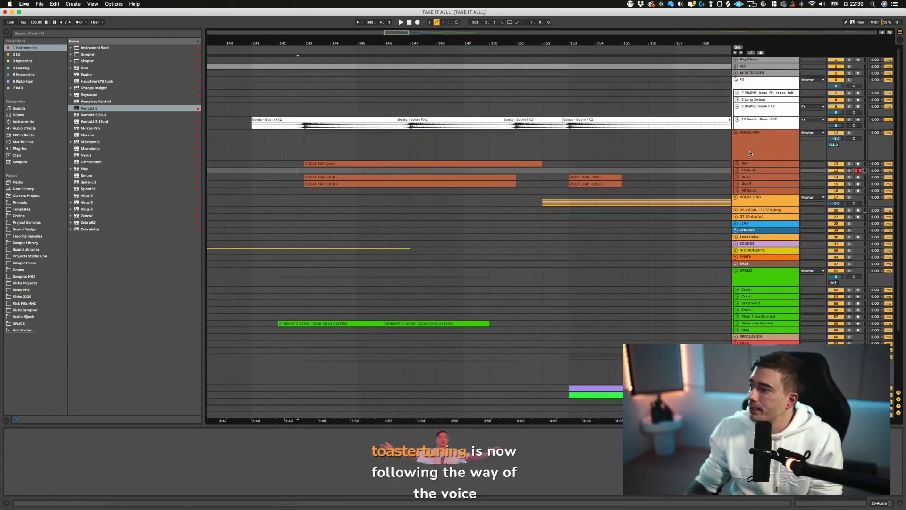
- Unfold the RAP track and play the end of the rap vocal around bar 150
click(737, 164)
click(508, 177)
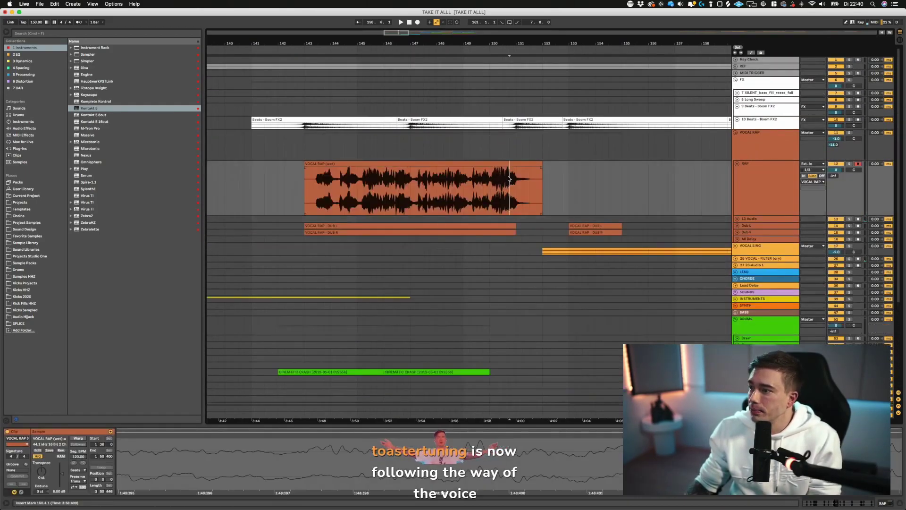
key(space)
click(514, 50)
drag(504, 44, 509, 195)
click(515, 186)
- Duplicate the RAP track together with its vocal clips
click(792, 185)
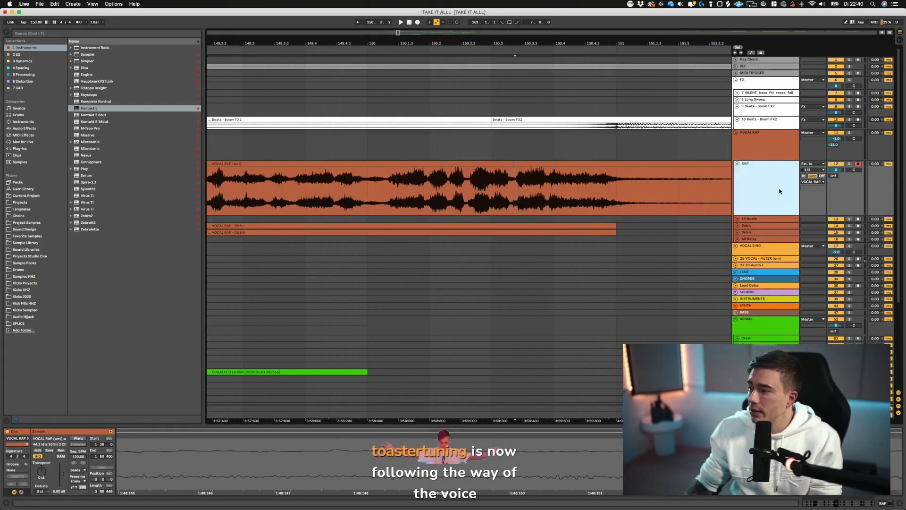
drag(582, 36, 579, 47)
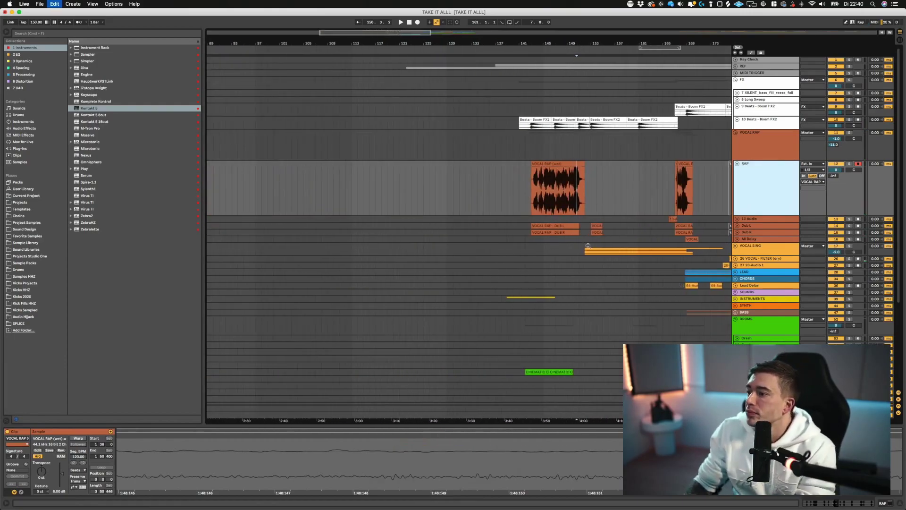
key(super+d)
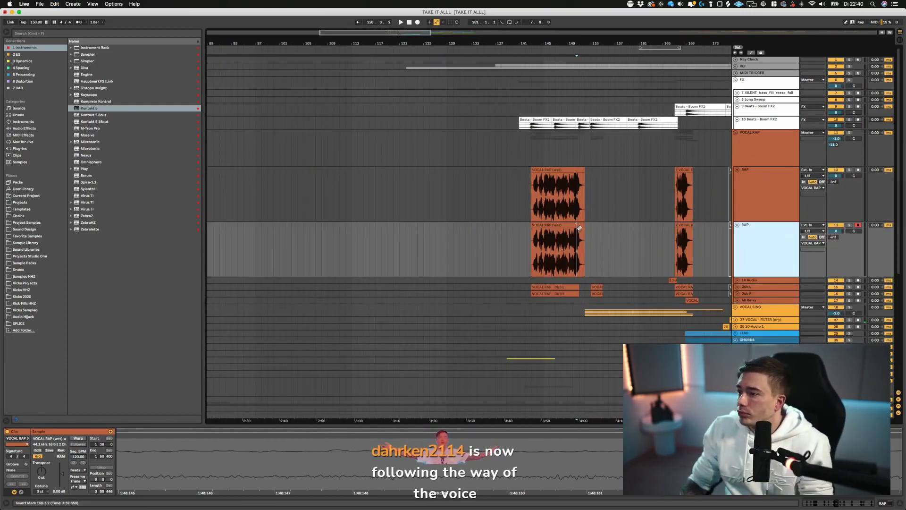
- Cut the bar 143 clip on the duplicated RAP track down to its last word, starting at about 150.4
drag(573, 231, 495, 232)
key(Delete)
drag(587, 44, 586, 67)
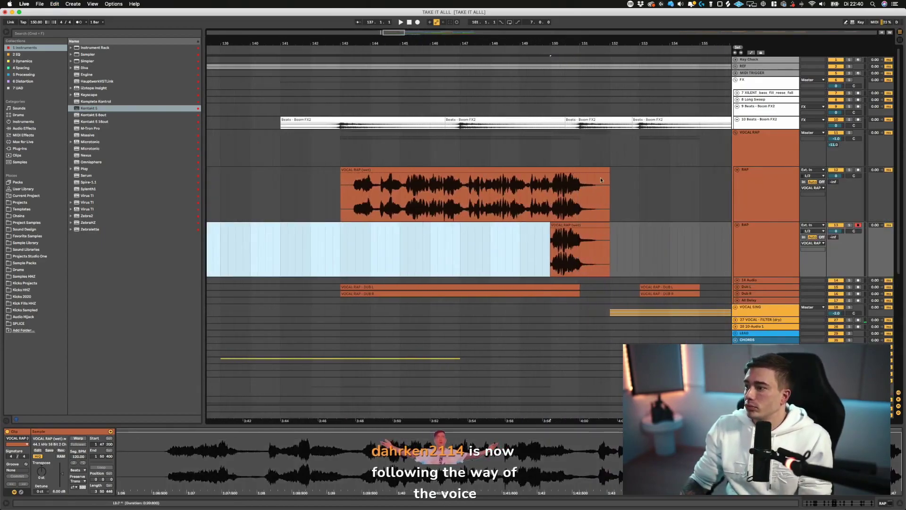
drag(551, 225, 573, 225)
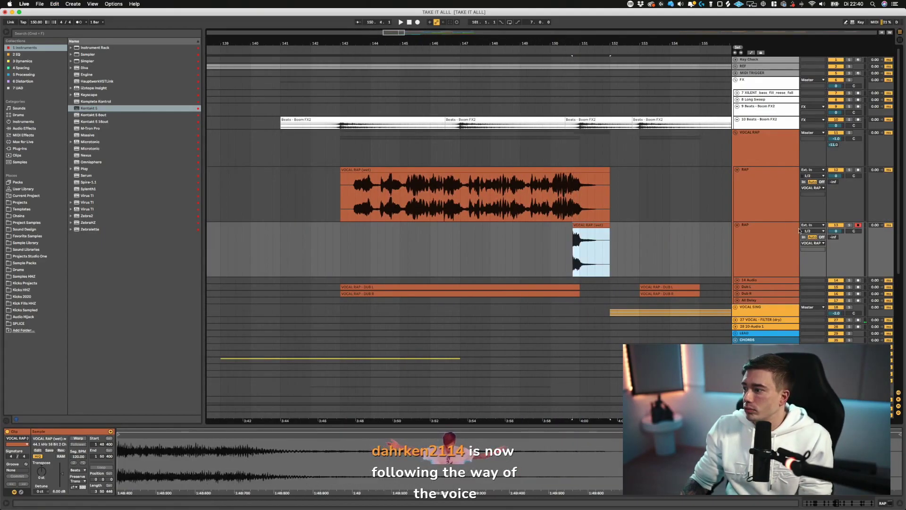
- Solo and disarm the duplicated RAP track, and play the trimmed last-word clip
click(851, 225)
key(space)
click(858, 224)
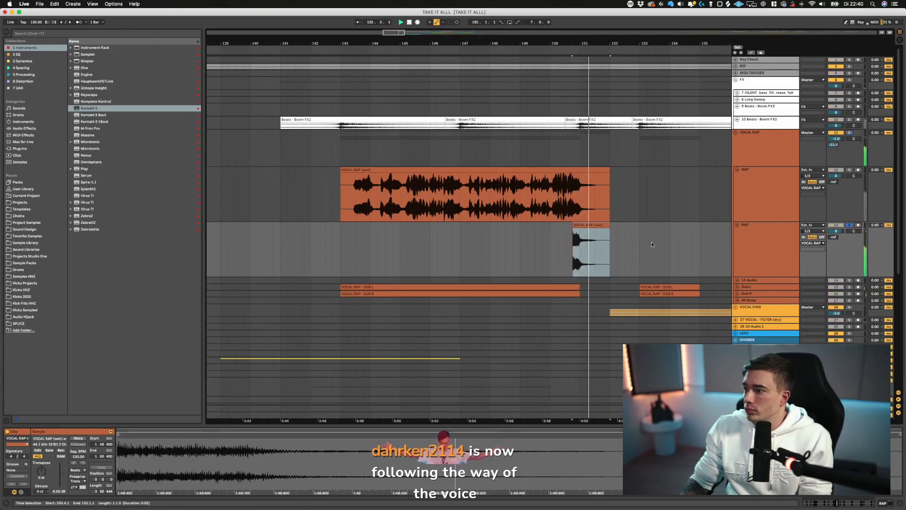
click(592, 225)
key(space)
key(space)
scroll(618, 238, right, 6)
scroll(618, 238, right, 3)
key(space)
- Delete the remaining vocal clips after the last-word clip on the duplicated RAP track
drag(533, 44, 522, 24)
drag(674, 259, 479, 245)
key(Delete)
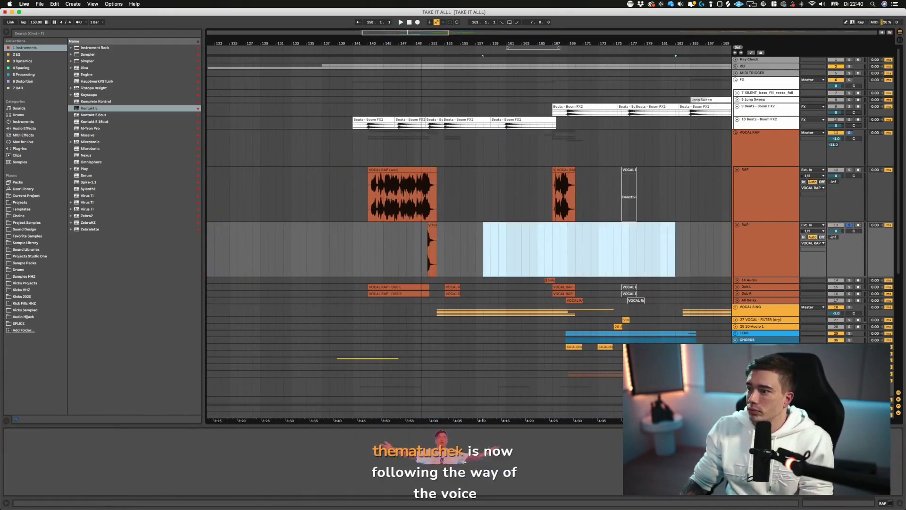
- Fine-tune the start of the last-word clip to 150.4.1 while listening to its beginning
drag(424, 44, 530, 225)
click(572, 245)
key(space)
scroll(574, 246, right, 4)
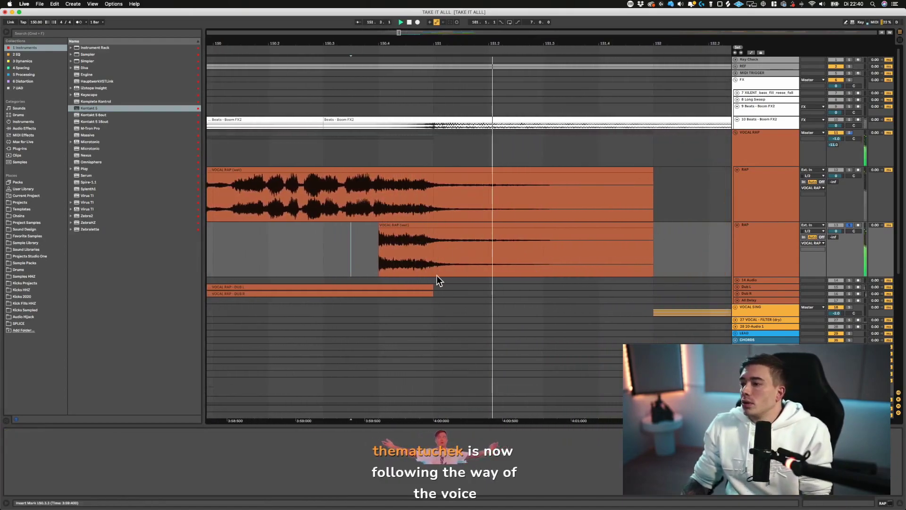
click(377, 230)
key(space)
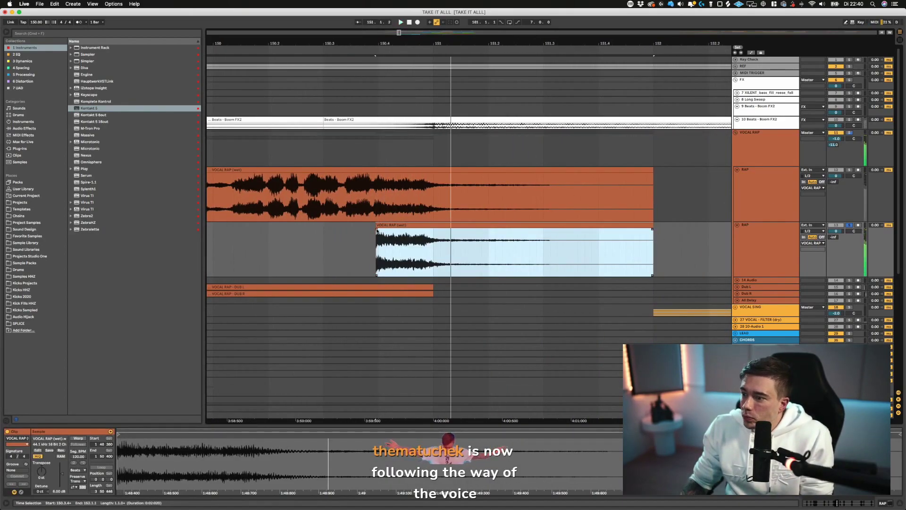
click(377, 230)
key(space)
scroll(378, 227, down, 1)
drag(378, 225, 381, 225)
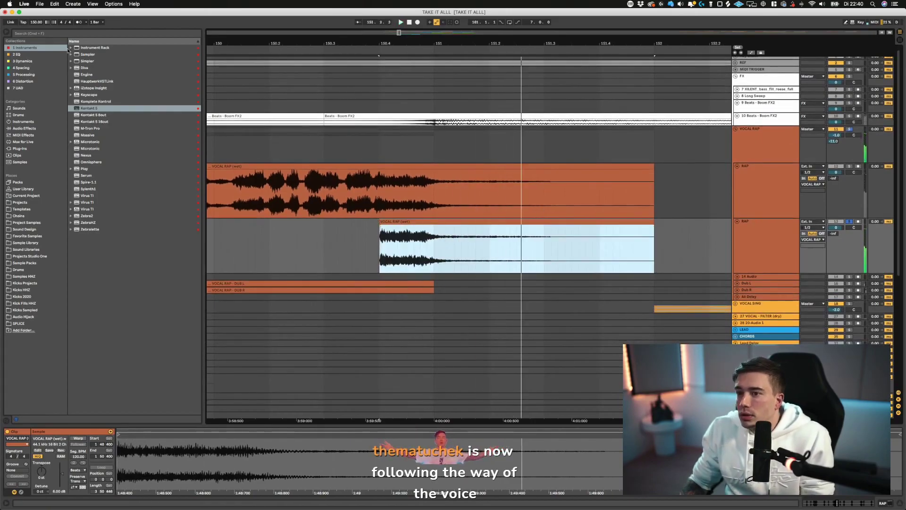
- Add ValhallaDelay from the Spacing collection to the duplicated RAP track, open its editor and save the set
click(18, 54)
click(41, 69)
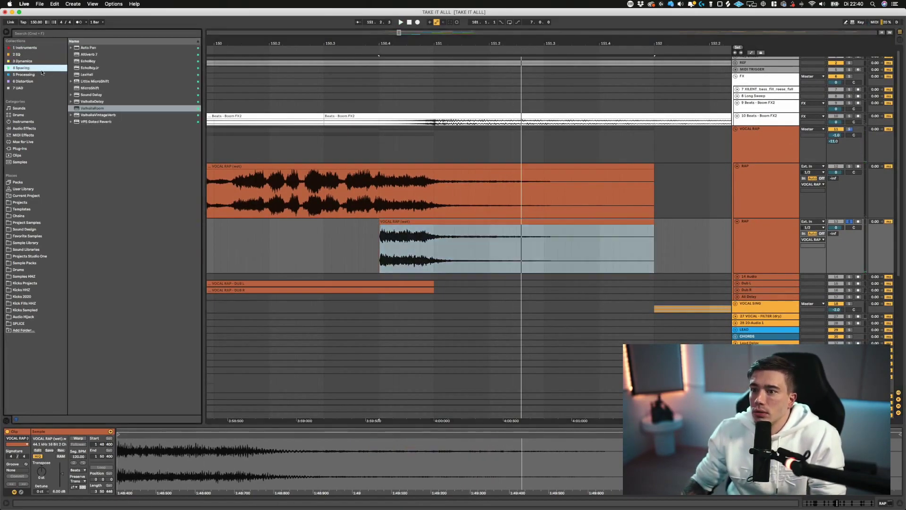
click(85, 96)
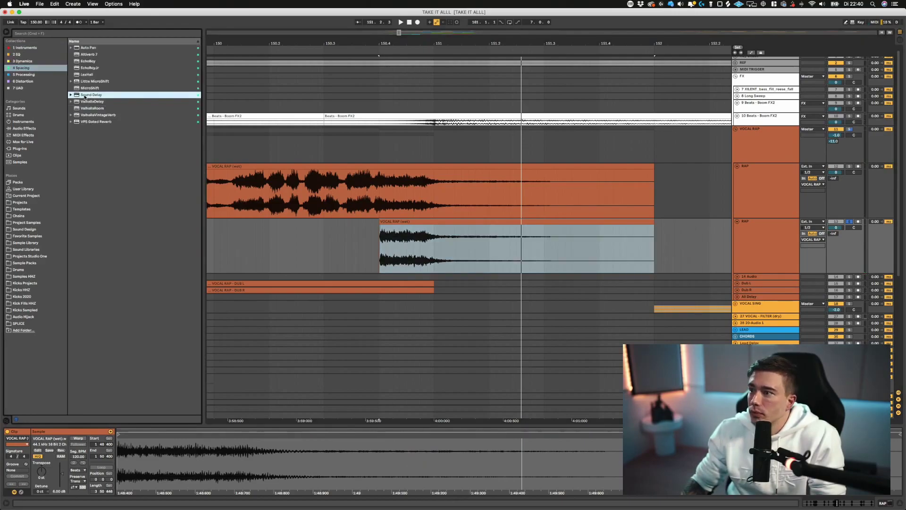
click(99, 102)
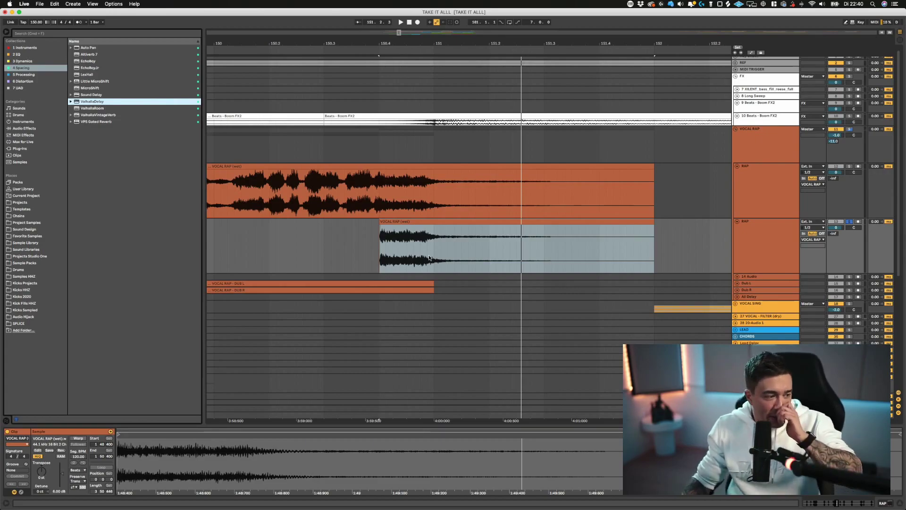
key(Return)
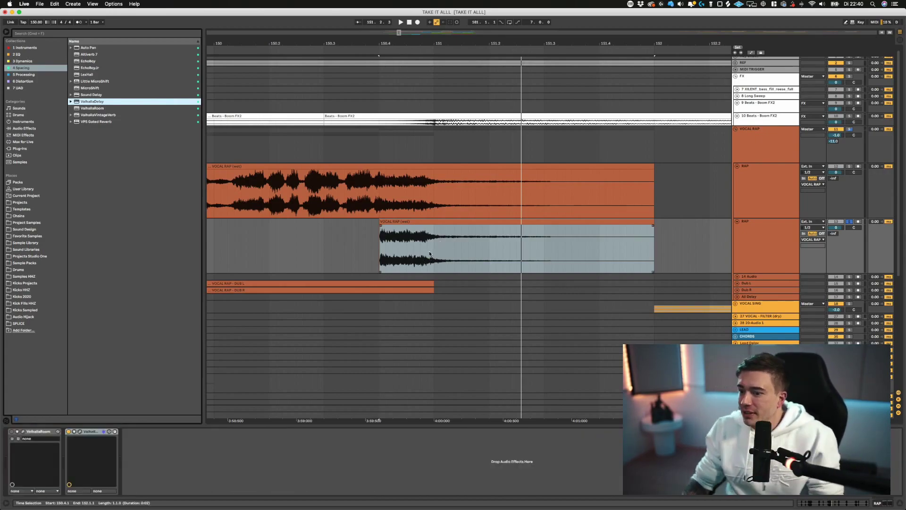
click(81, 432)
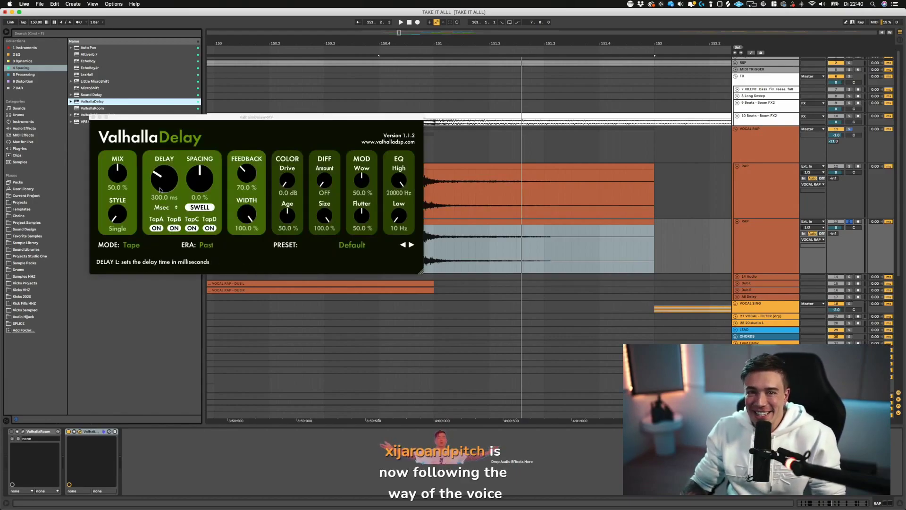
key(super+s)
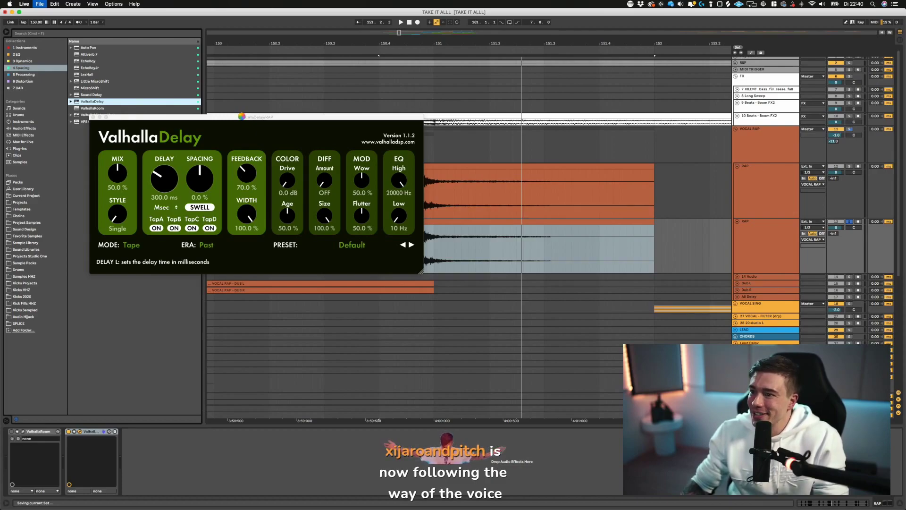
drag(238, 117, 385, 252)
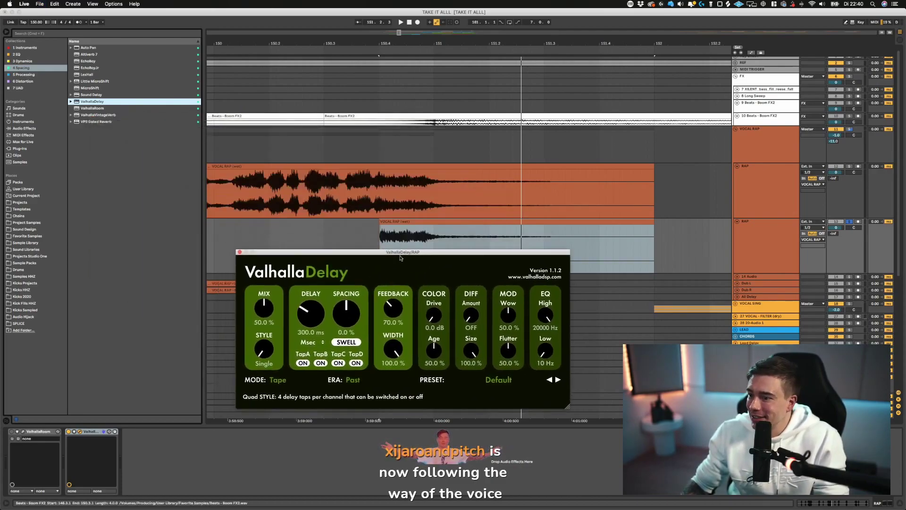
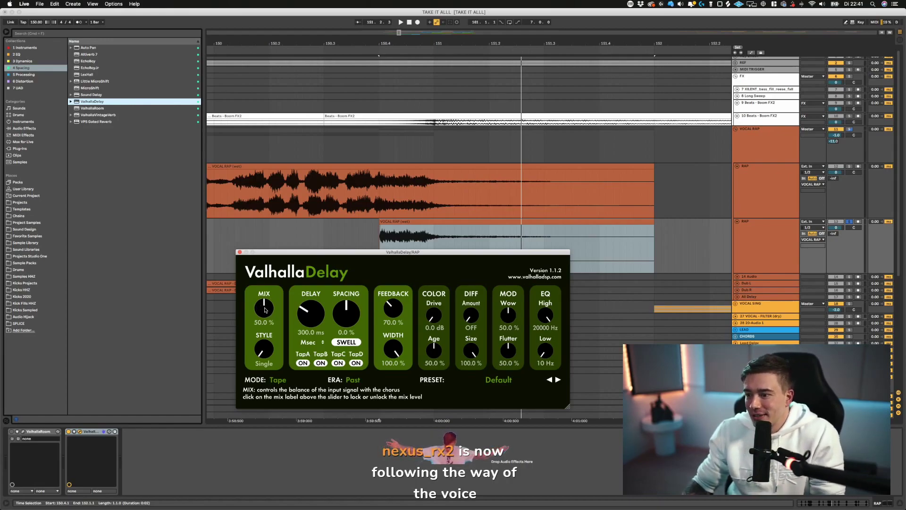
- Set the ValhallaDelay mix to 100 % and its delay time to a tempo-synced 1/4 Note, and play the clip
drag(265, 310, 269, 238)
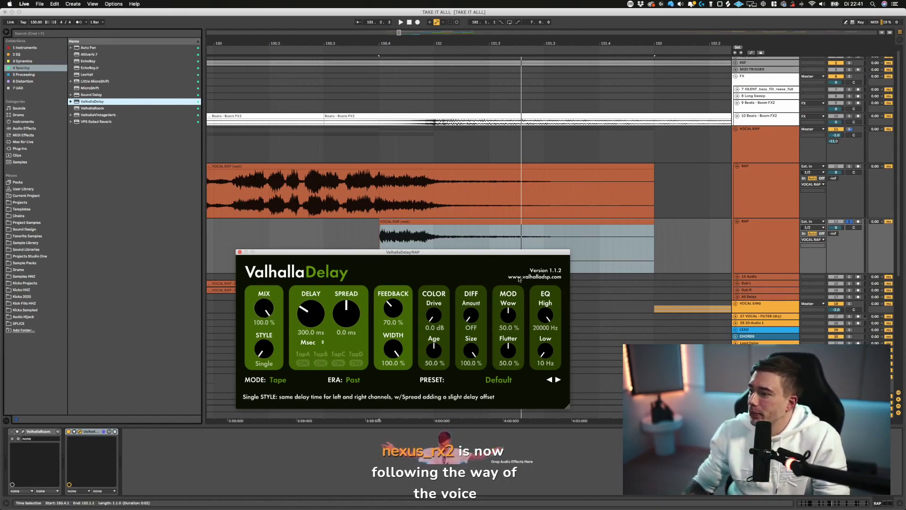
drag(311, 313, 319, 314)
click(317, 343)
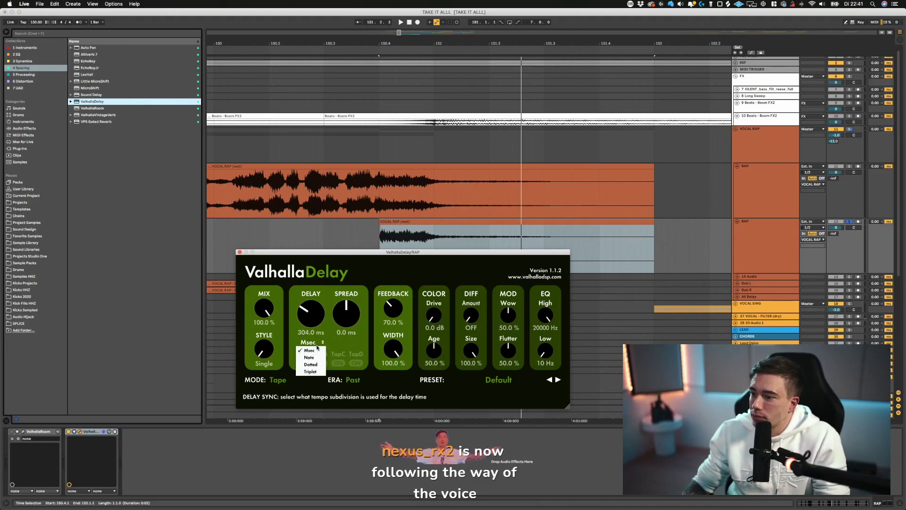
click(316, 358)
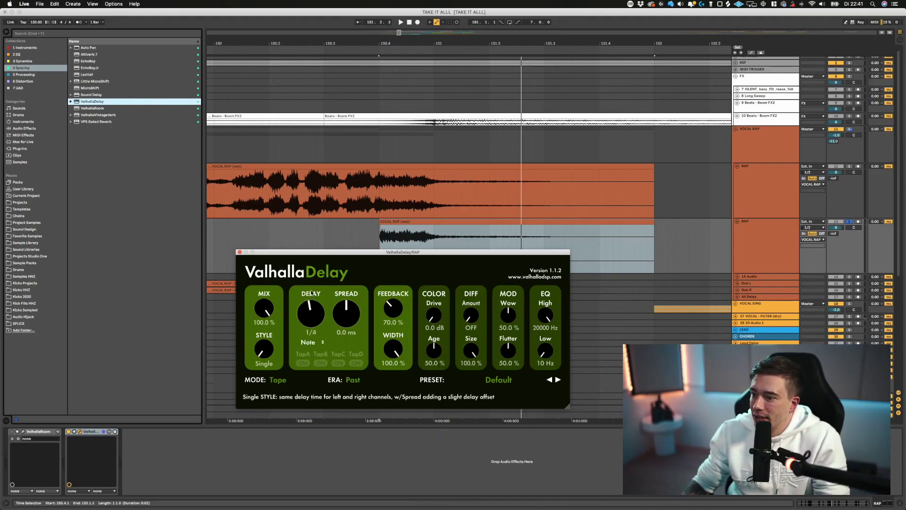
drag(312, 301, 324, 310)
key(space)
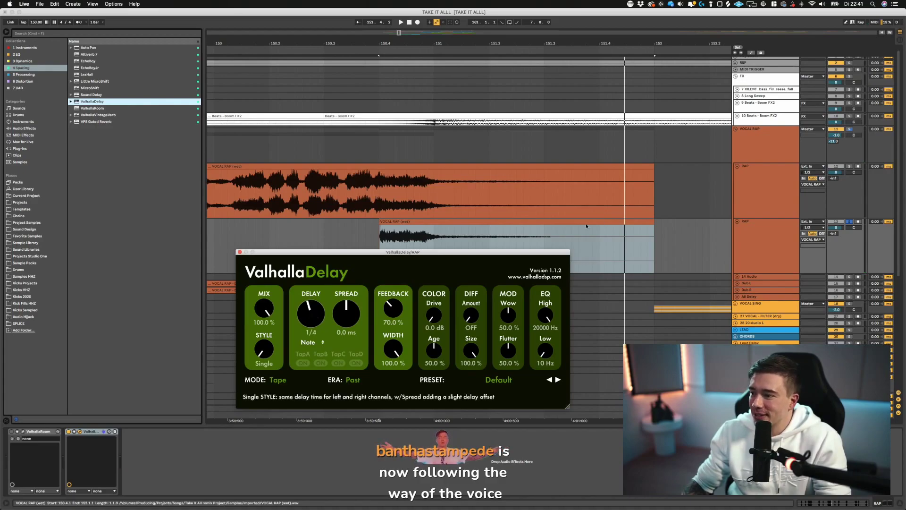
- Set the ValhallaDelay feedback to 78.8 % while the last-word clip plays
drag(395, 308, 397, 315)
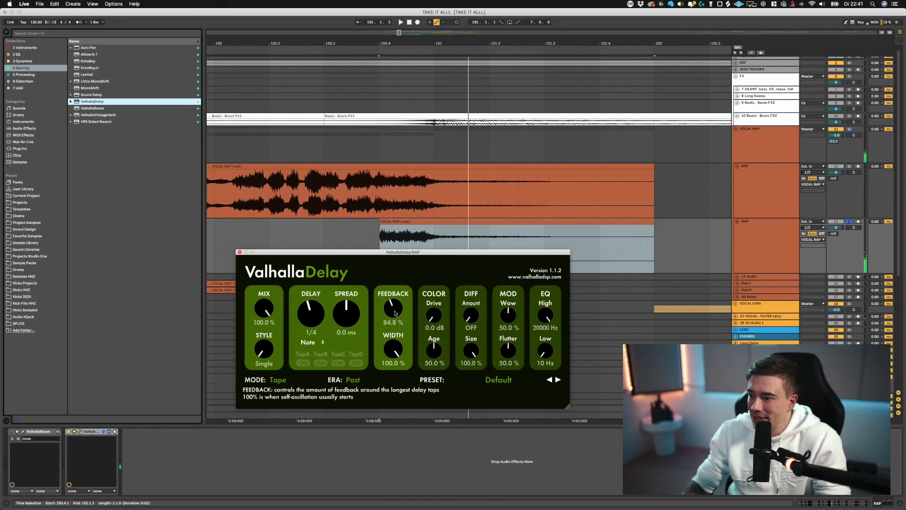
drag(395, 313, 395, 316)
drag(468, 47, 467, 44)
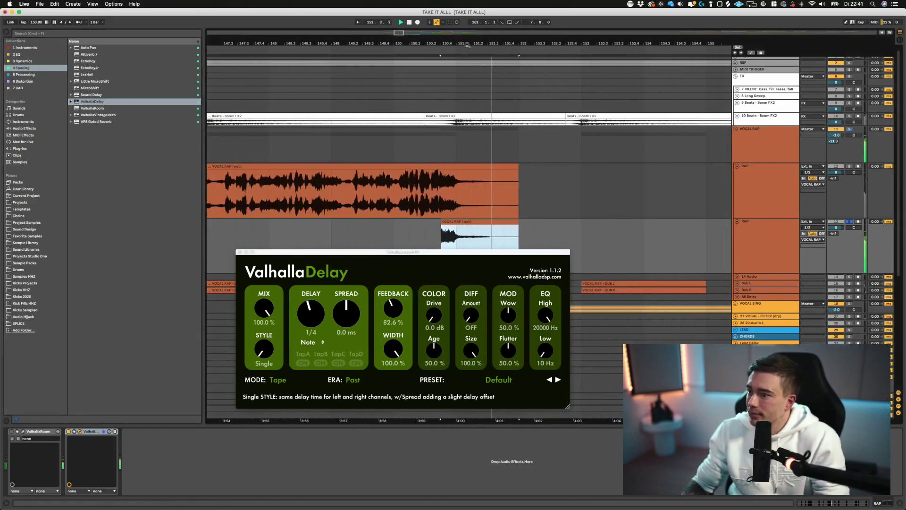
click(418, 239)
drag(396, 311, 396, 315)
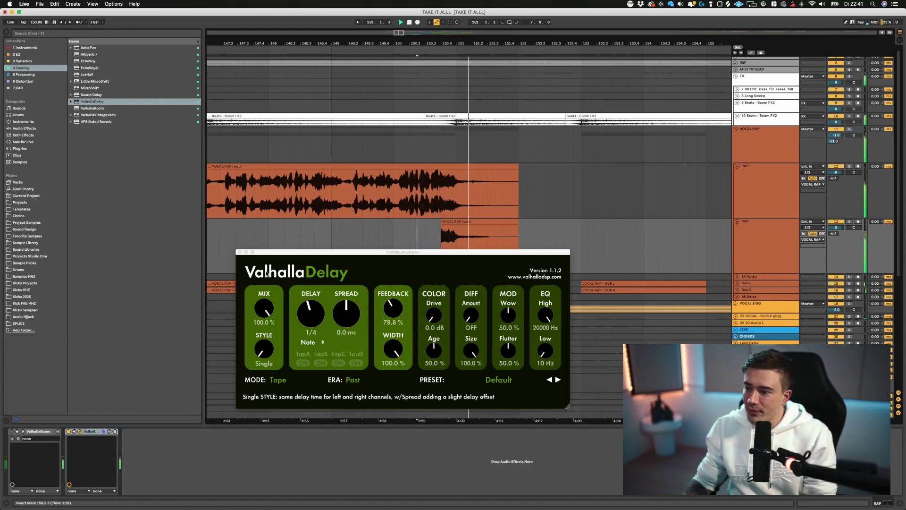
- Close the ValhallaDelay editor and play the delayed word with the other tracks from just before bar 150
click(240, 252)
drag(441, 43, 454, 151)
scroll(463, 232, up, 1)
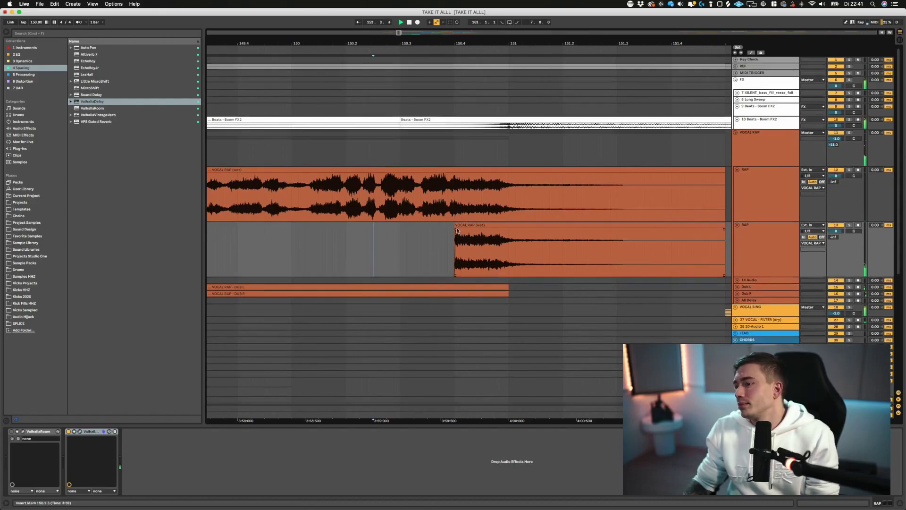
scroll(441, 52, down, 4)
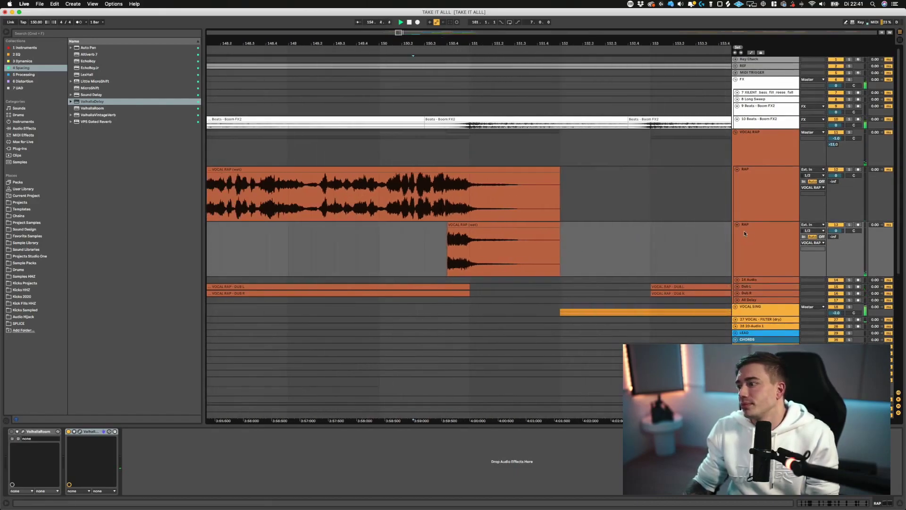
click(374, 244)
key(space)
scroll(377, 246, down, 1)
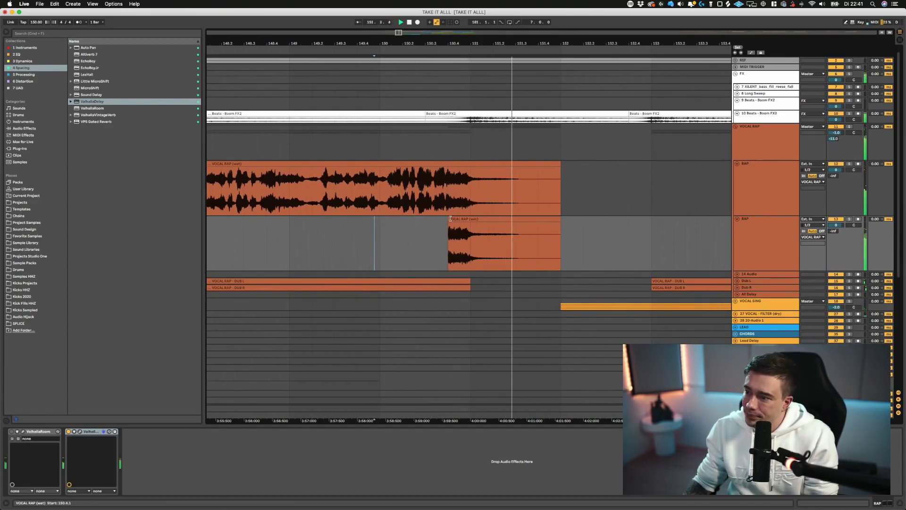
- Raise the ValhallaDelay diffusion amount to about 22.6 % during playback, and close its editor
click(776, 229)
click(79, 432)
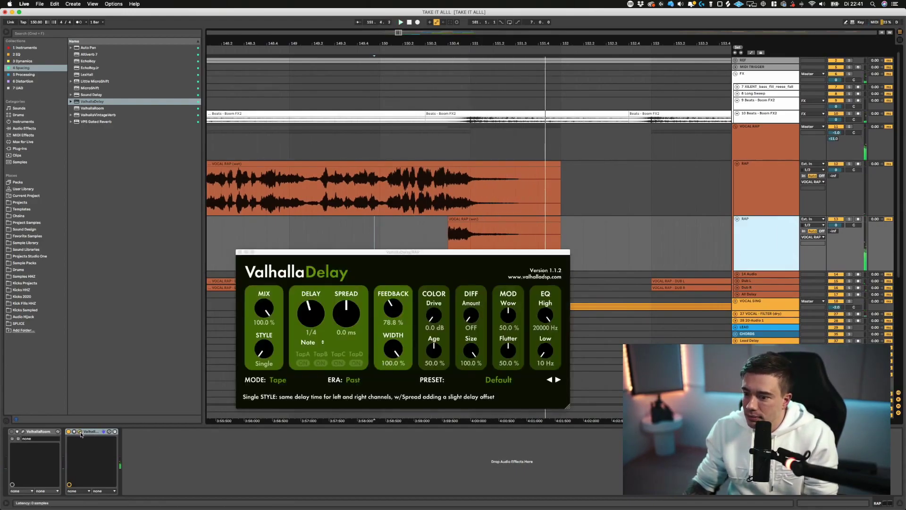
key(space)
key(space)
drag(474, 319, 472, 323)
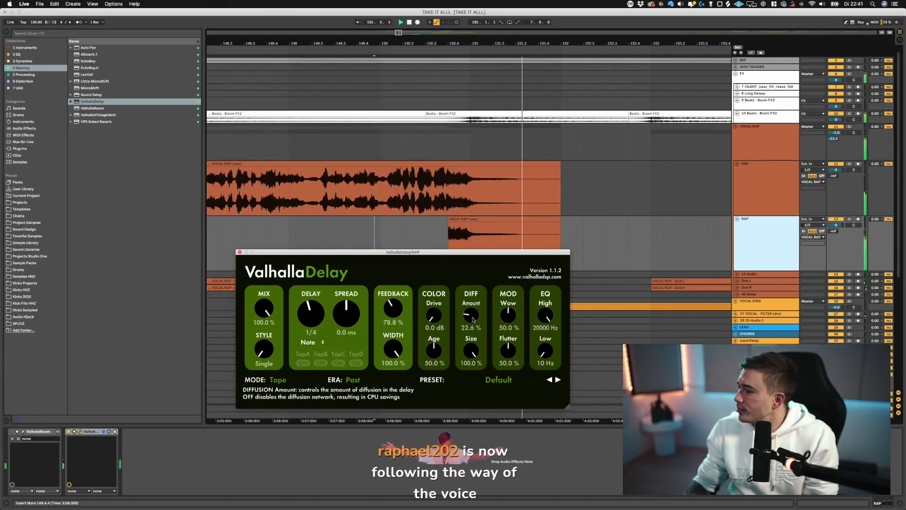
click(240, 252)
key(space)
- Fold the tracks in the VOCAL RAP group and unfold the VOCAL SING group
scroll(654, 247, right, 2)
alt+click(737, 219)
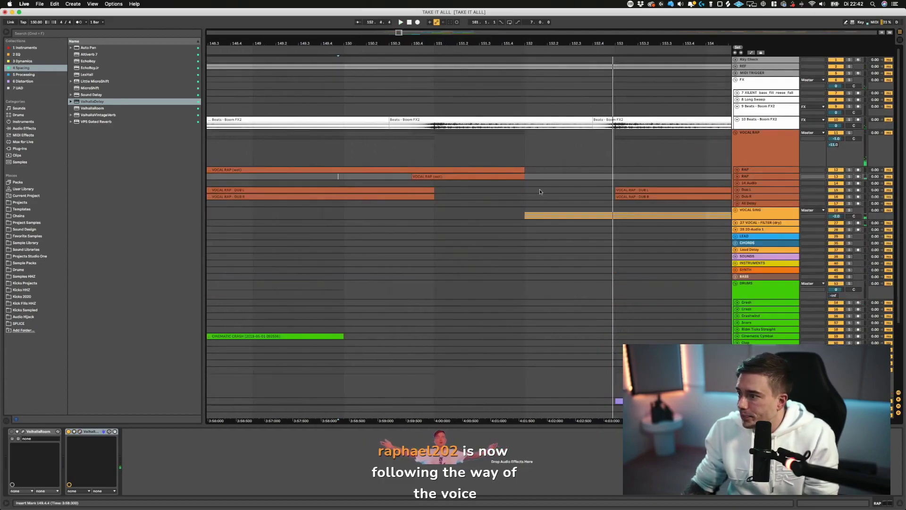
click(744, 126)
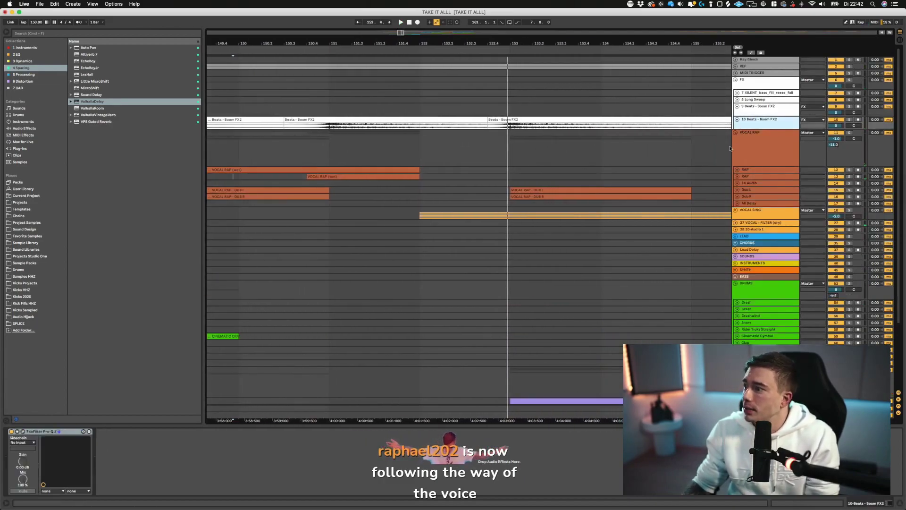
click(737, 190)
click(737, 190)
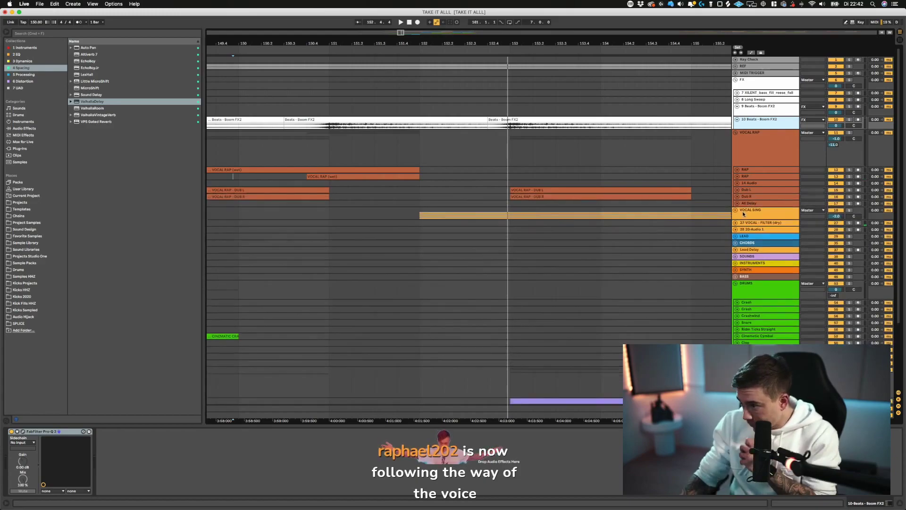
click(735, 210)
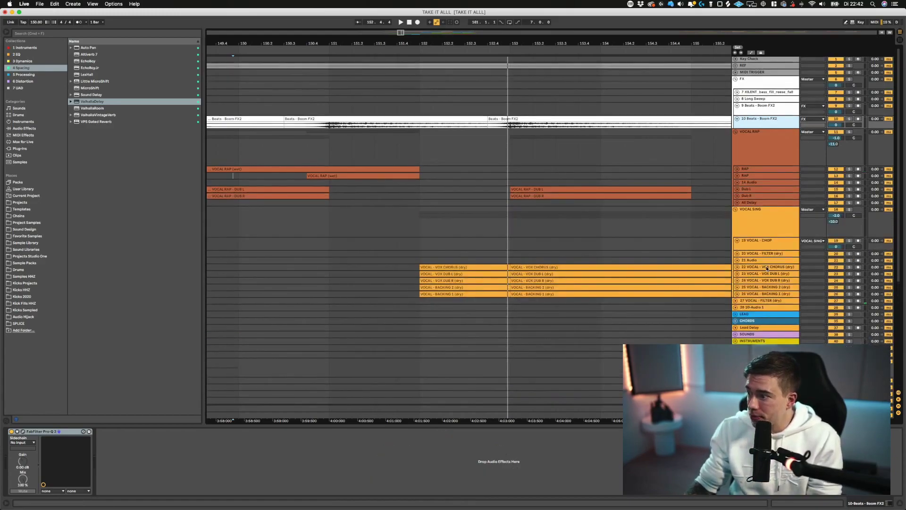
- Unfold and solo the VOX CHORUS track, and play its opening words just before bar 153
click(465, 267)
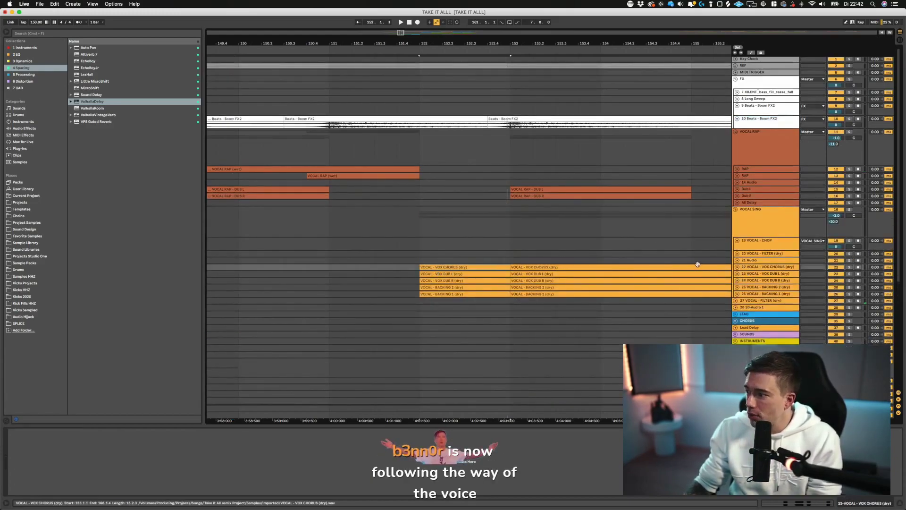
double_click(753, 267)
click(479, 299)
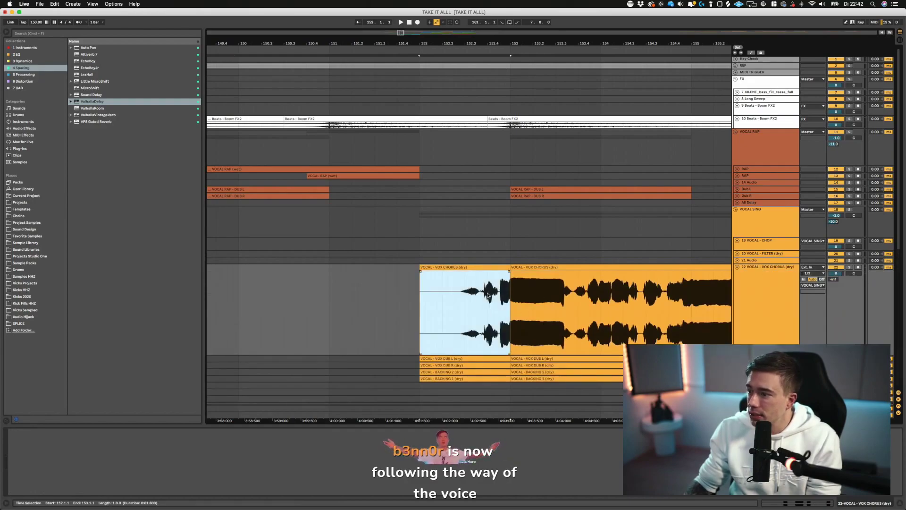
click(488, 296)
click(848, 267)
key(space)
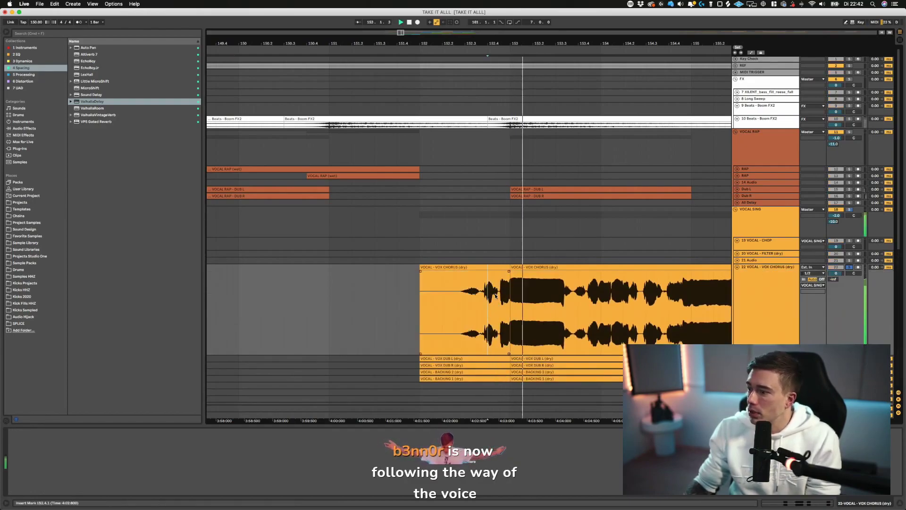
drag(480, 43, 520, 315)
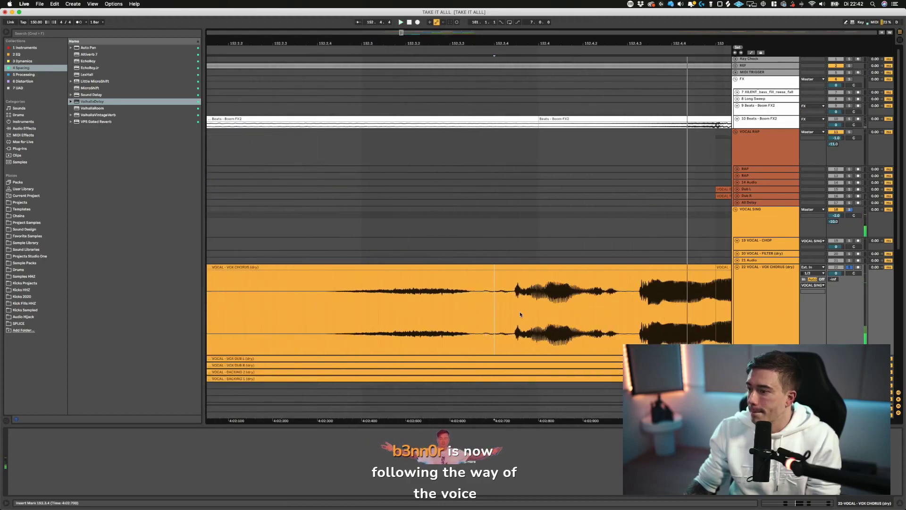
key(space)
- Split the VOX CHORUS clip before and after the word at 152.4, and copy the isolated word
click(511, 285)
key(super+e)
click(621, 295)
key(super+e)
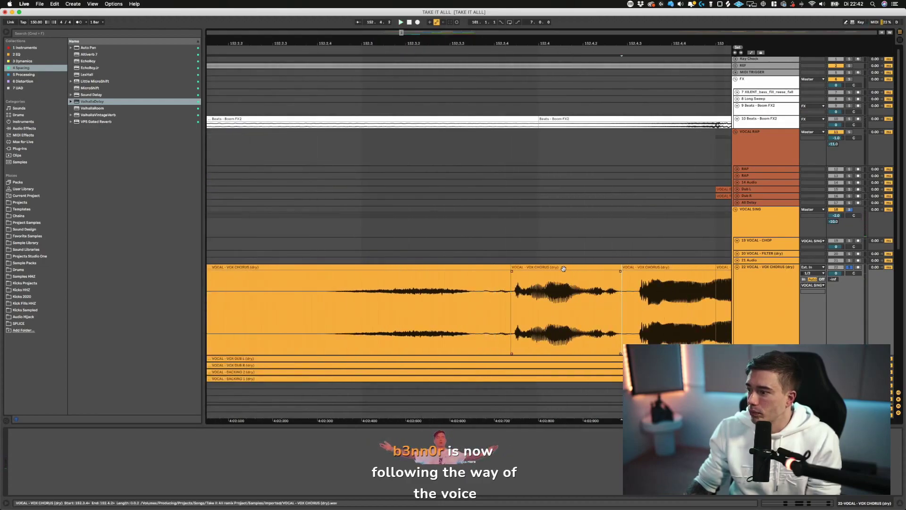
click(585, 267)
key(space)
- Paste the copied word at bar 151 on the VOX CHORUS track and play it
drag(471, 43, 471, 3)
click(275, 287)
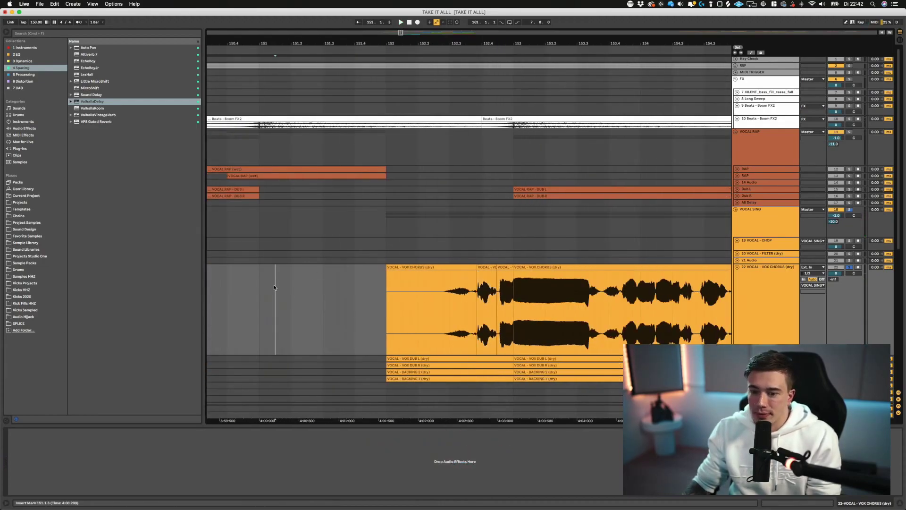
key(super+v)
key(space)
key(space)
key(space)
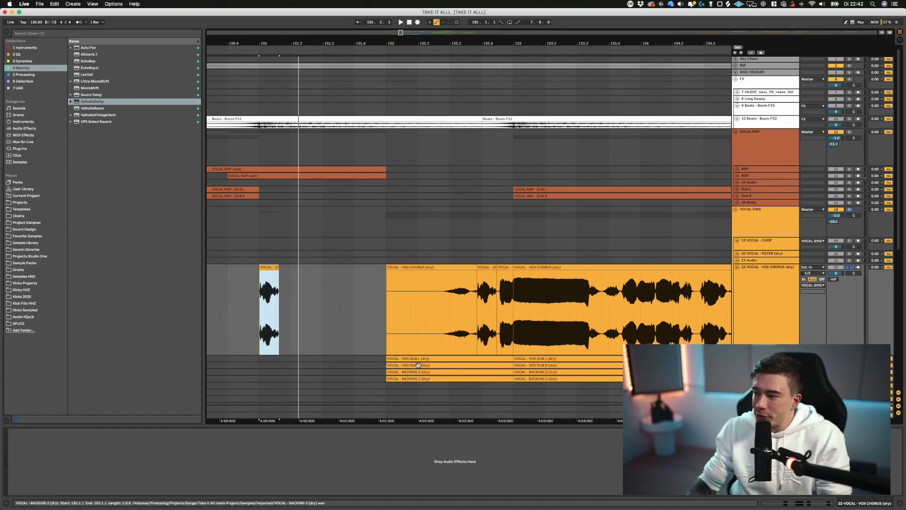
- Move the pasted word back to bar 149 and play it
click(738, 298)
drag(258, 74, 461, 74)
drag(461, 43, 444, 19)
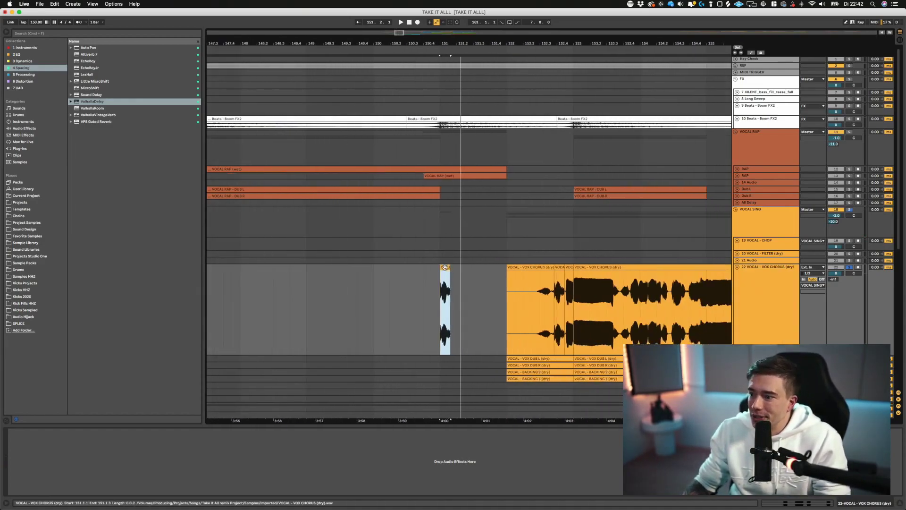
drag(451, 268, 312, 272)
key(space)
key(space)
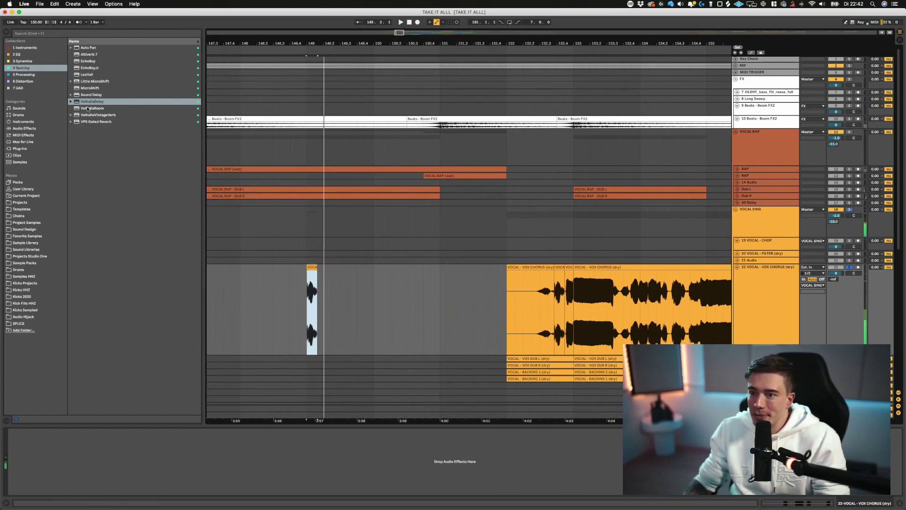
- Add ValhallaRoom to the VOX CHORUS track and play the word at bar 149 through it
click(130, 108)
click(312, 302)
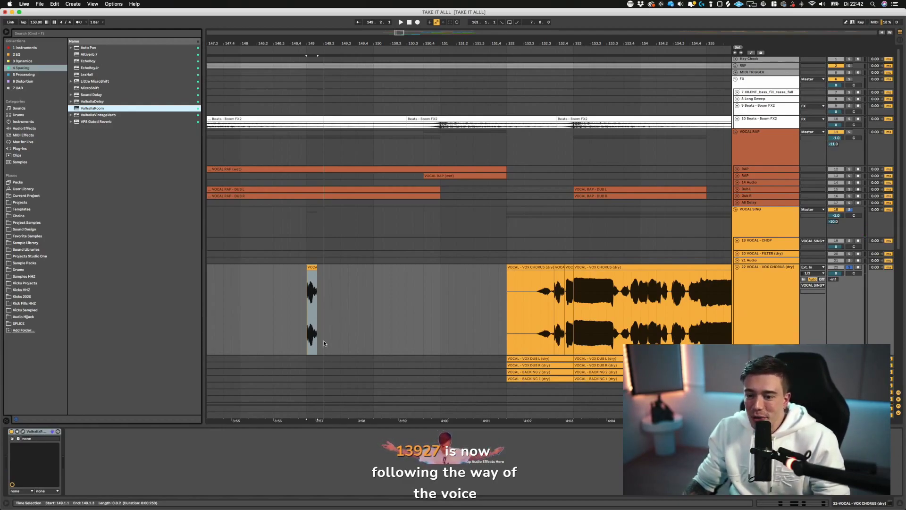
key(space)
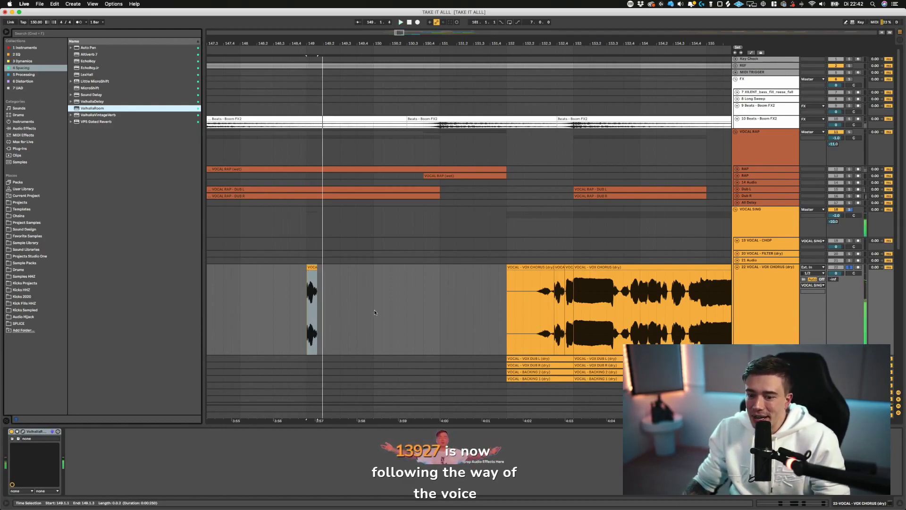
- Raise the ValhallaRoom decay slightly, close its editor and play the word's reverb tail
click(22, 432)
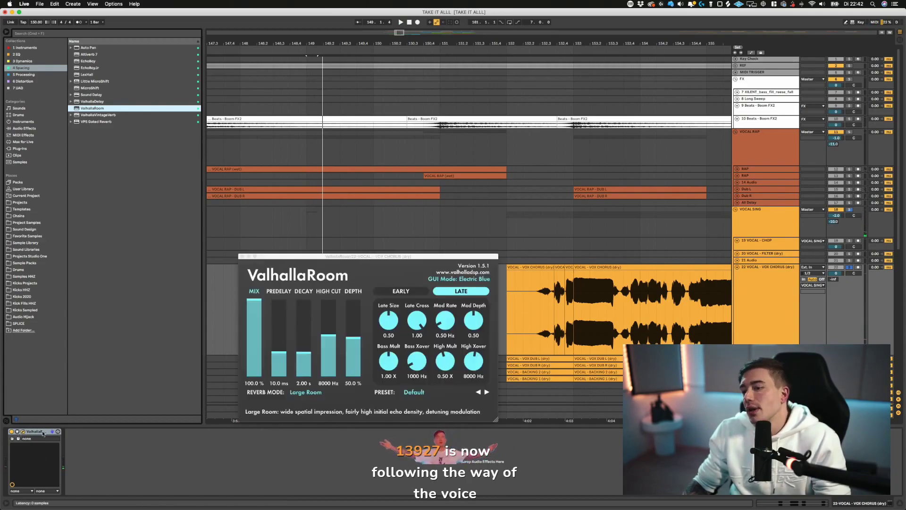
drag(300, 353, 302, 347)
click(242, 256)
scroll(406, 278, left, 3)
key(space)
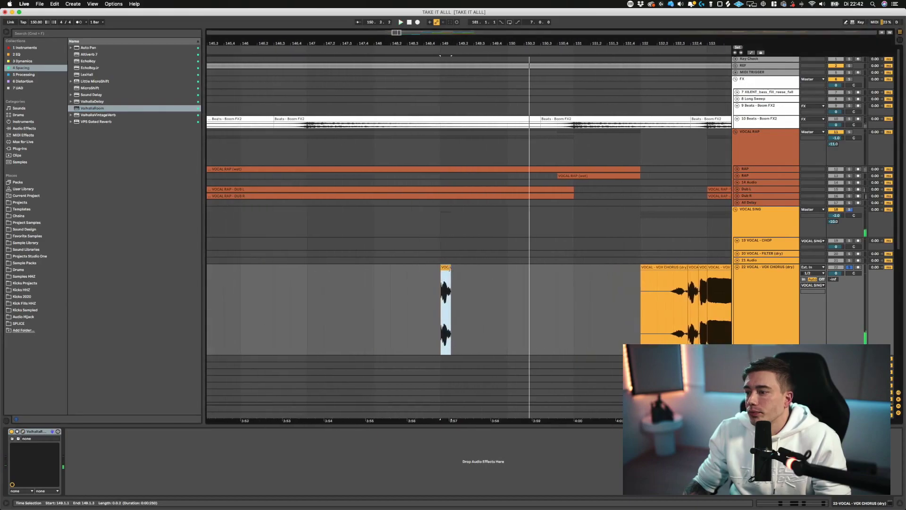
- Move the word to bar 147, and insert an audio track below VOX CHORUS with Resampling as its input
drag(448, 273, 316, 272)
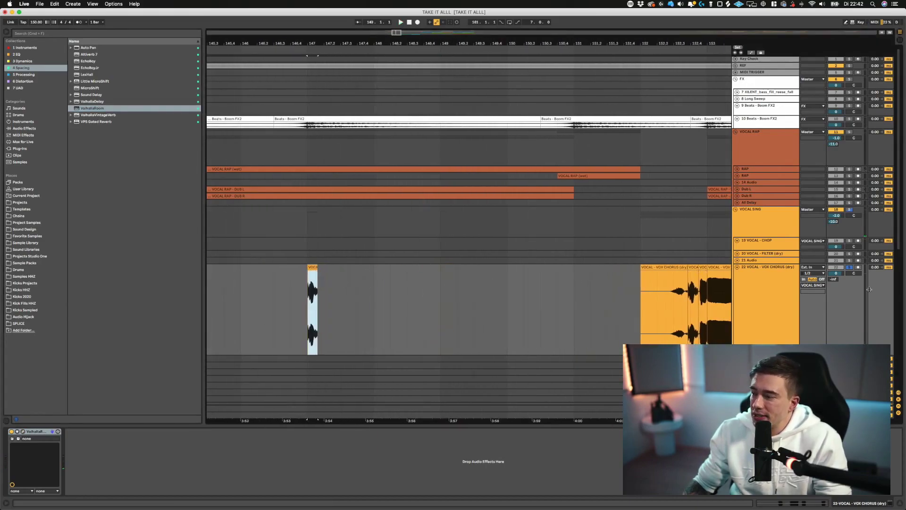
click(798, 295)
scroll(755, 307, down, 2)
right_click(755, 303)
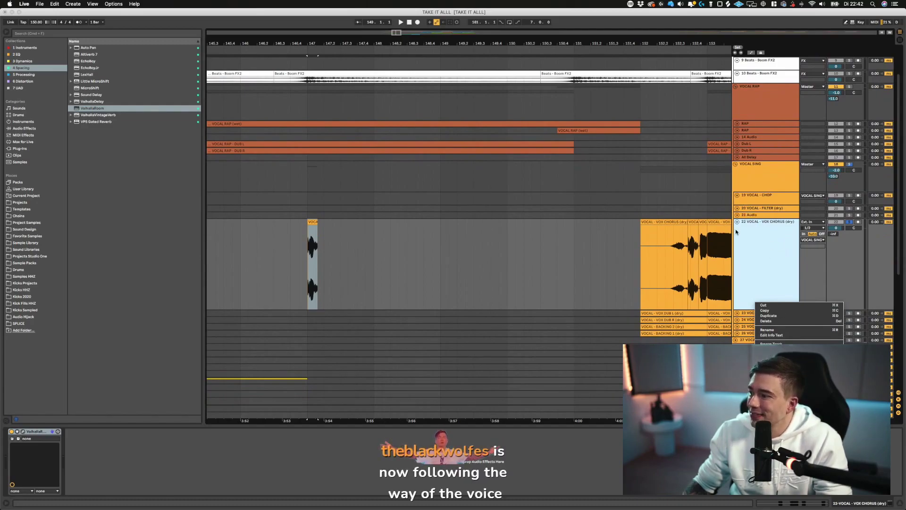
click(784, 296)
key(super+t)
click(813, 313)
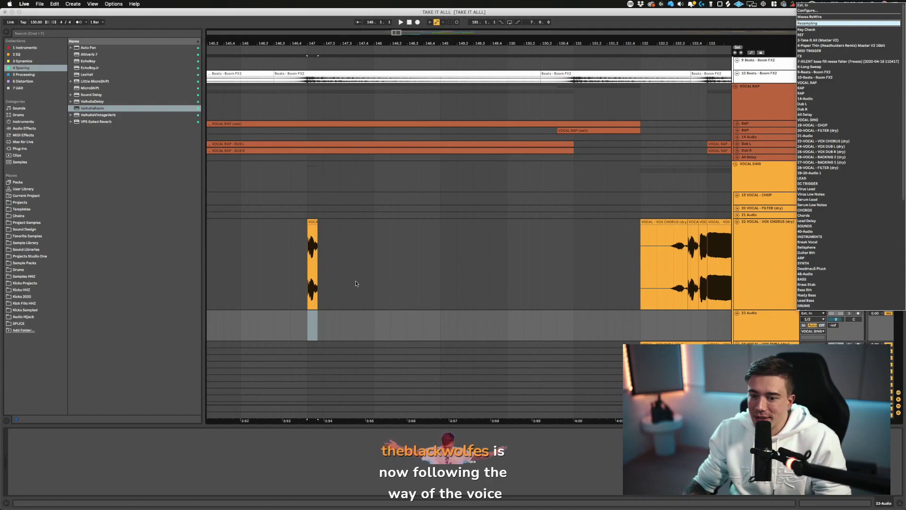
key(Return)
- Record the reverberated word onto the resampling track from bar 147 to just past bar 149
click(310, 293)
key(Down)
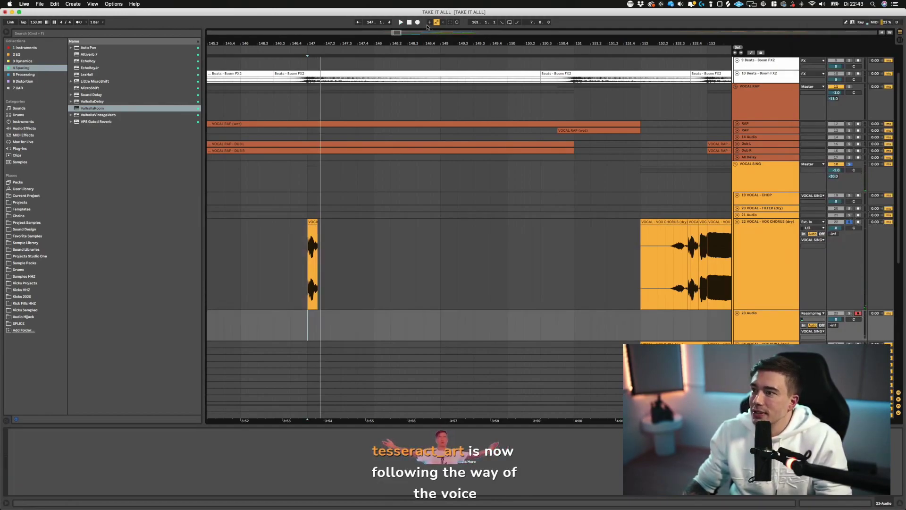
click(417, 22)
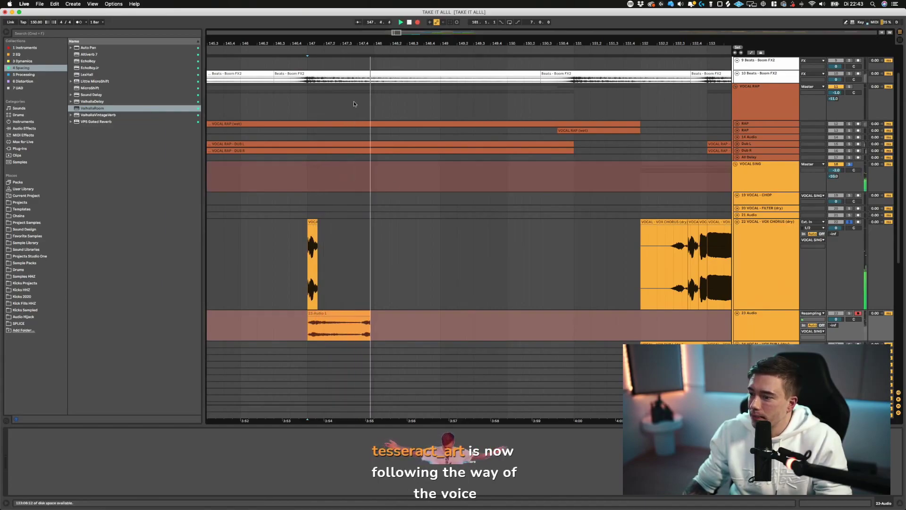
scroll(371, 81, right, 2)
scroll(370, 81, up, 1)
key(space)
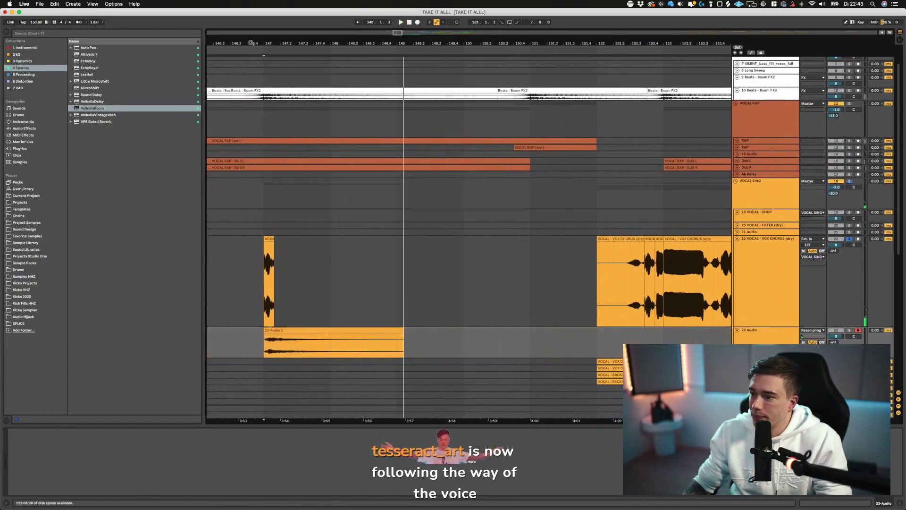
- Delete the copied word at bar 147 and trim the start of the reverb recording to about 147.1.3
drag(260, 44, 297, 200)
click(335, 243)
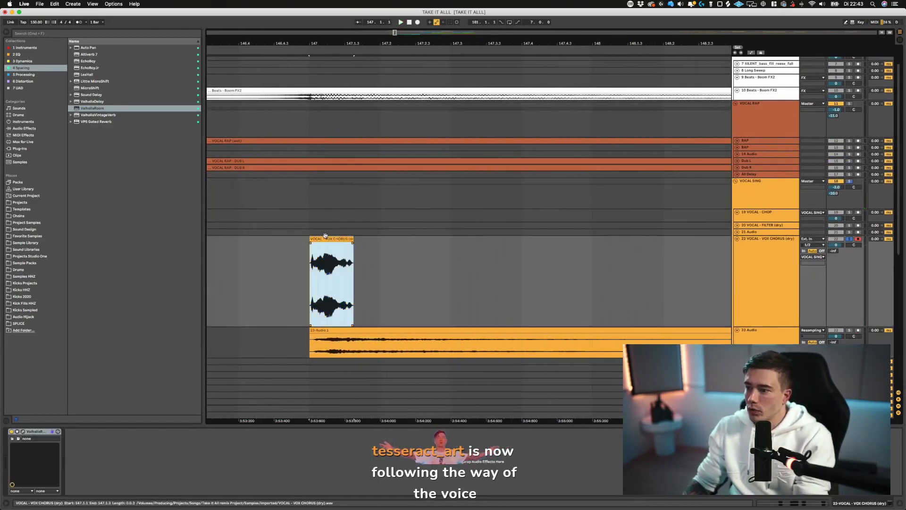
key(Delete)
drag(310, 331, 342, 332)
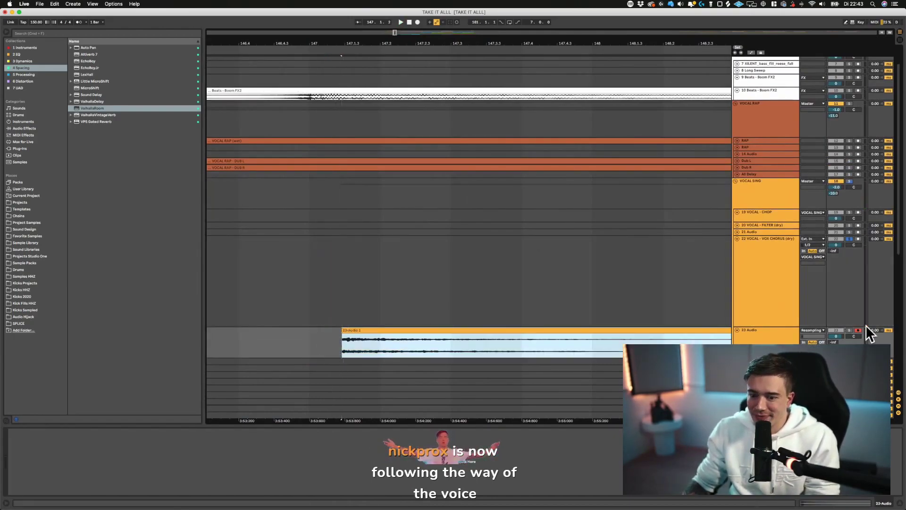
- Solo the resampling track, play the trimmed reverb tail and reverse its clip
click(852, 331)
key(space)
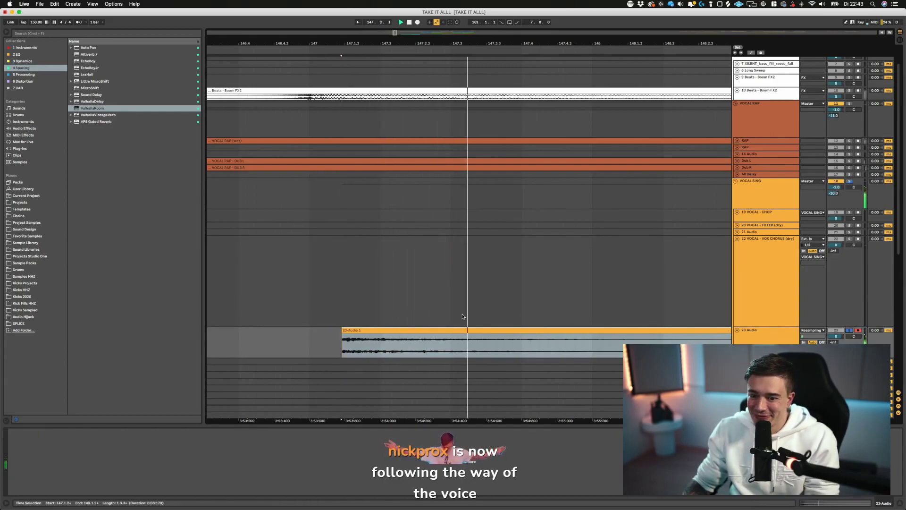
click(373, 330)
key(r)
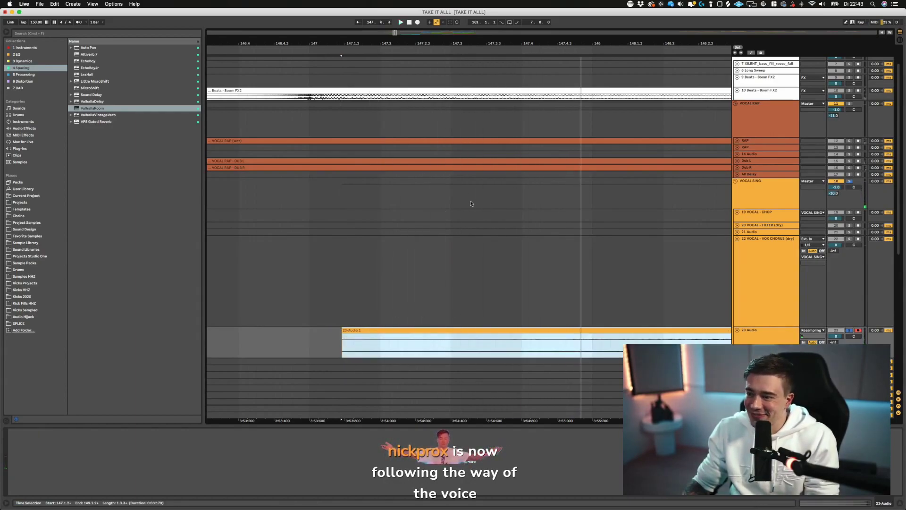
- Move the reversed reverb clip so that it ends at the cut chorus word around 152.4
drag(416, 44, 416, 33)
key(minus)
key(minus)
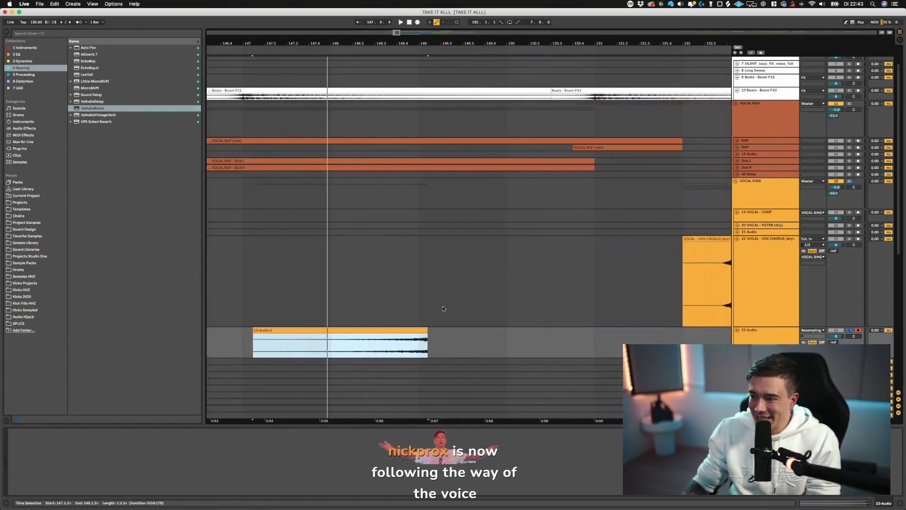
drag(419, 329, 710, 335)
scroll(633, 337, right, 3)
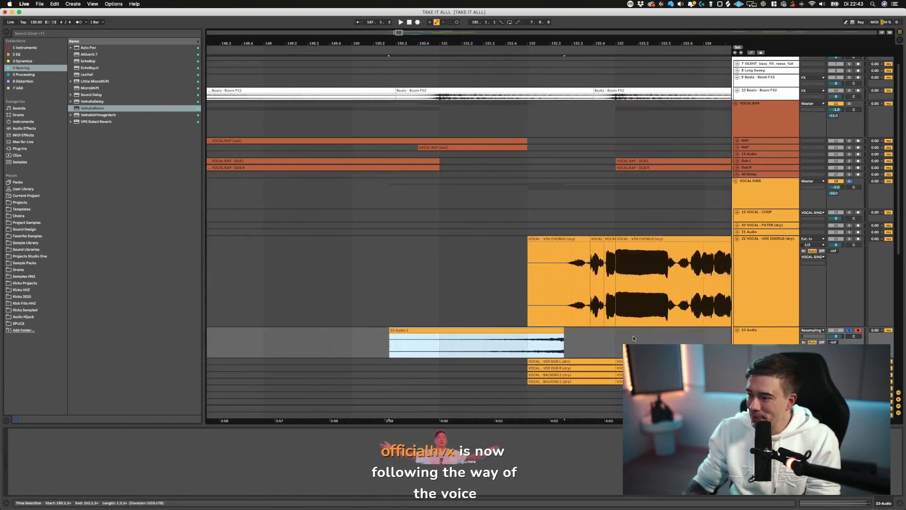
drag(561, 347, 562, 357)
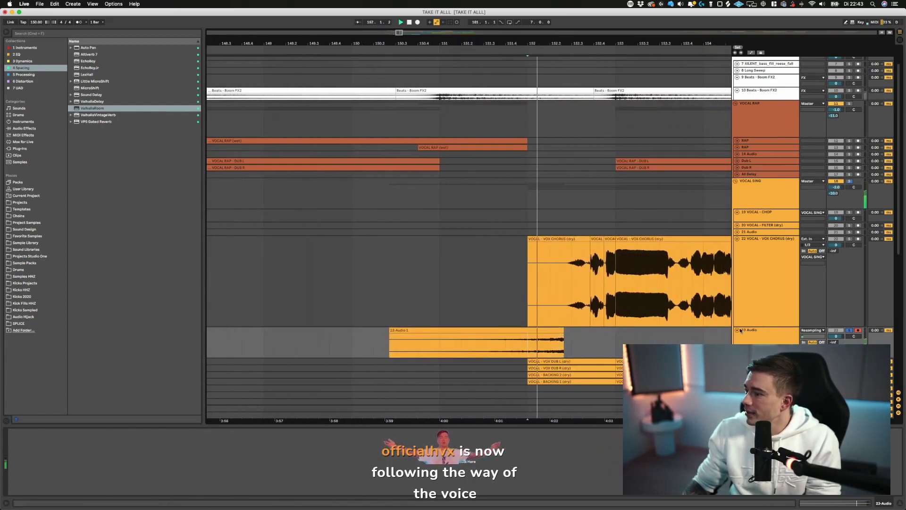
click(559, 331)
drag(562, 333, 594, 333)
- Unsolo the vocal tracks and play the reversed reverb with the full mix into bar 153
click(848, 329)
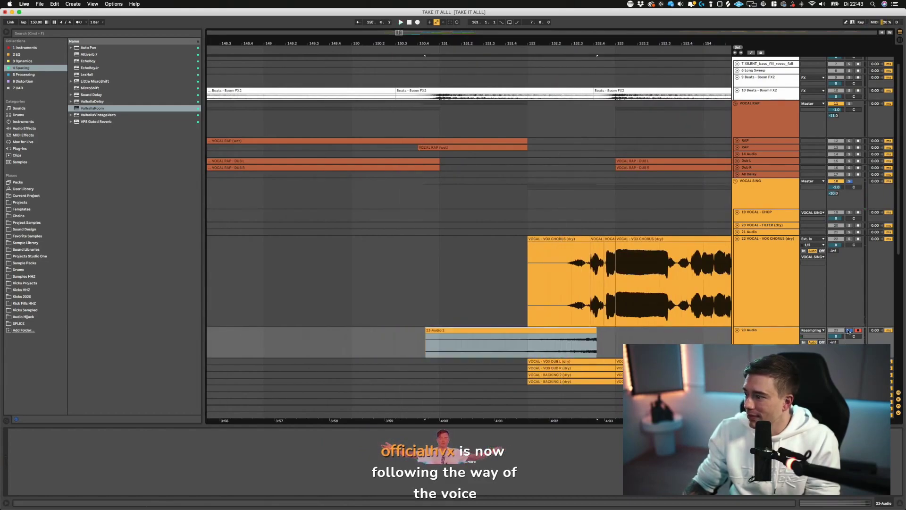
key(space)
key(space)
key(space)
click(511, 347)
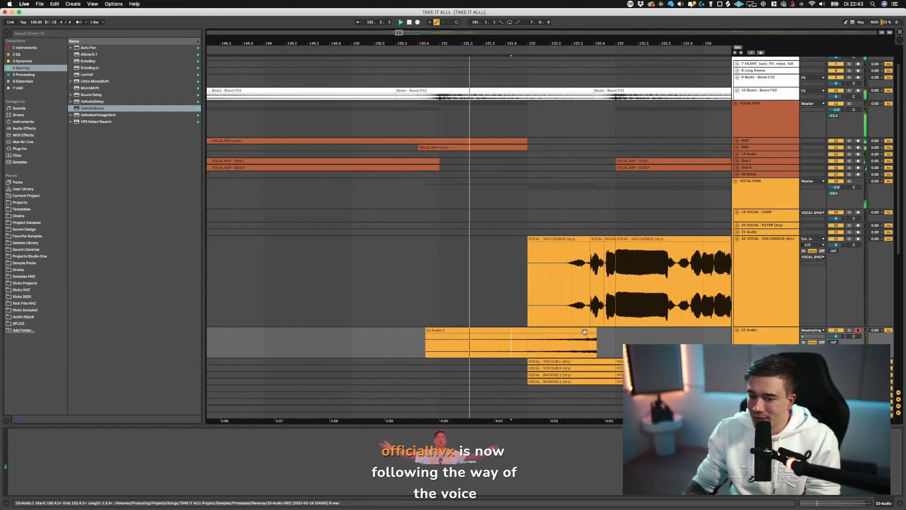
scroll(584, 330, right, 2)
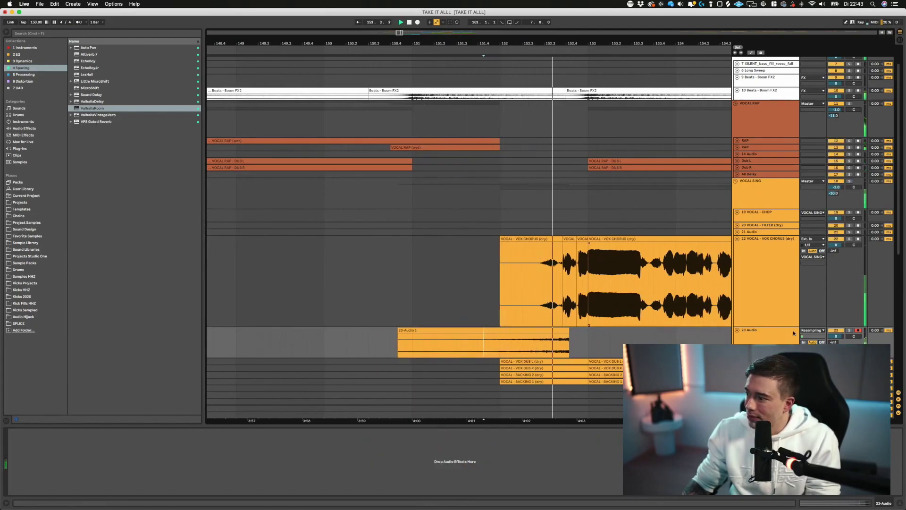
- Turn off ValhallaRoom on the VOX CHORUS track and play the chorus entry from around 152.2
click(785, 253)
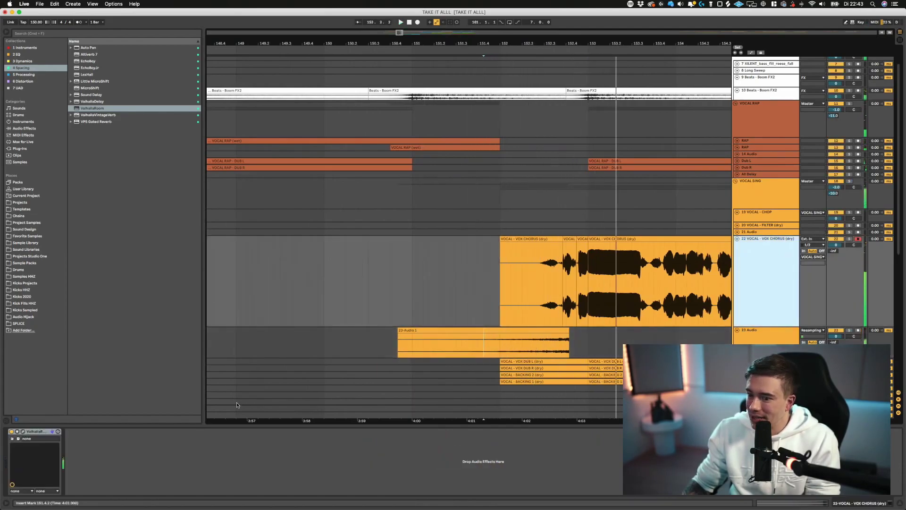
click(11, 431)
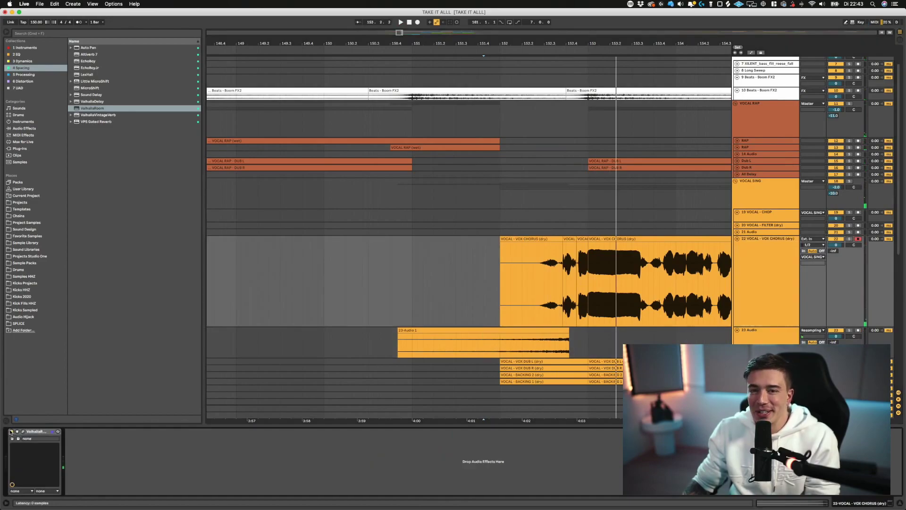
click(527, 286)
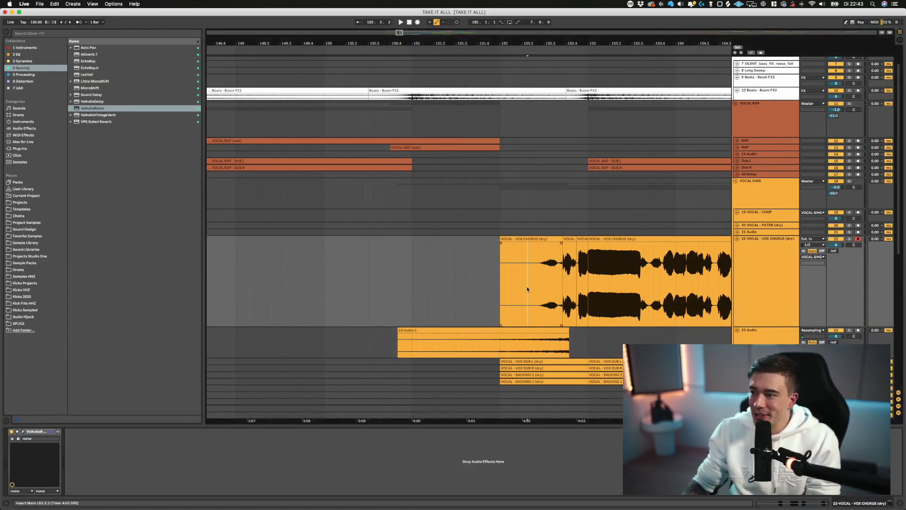
key(space)
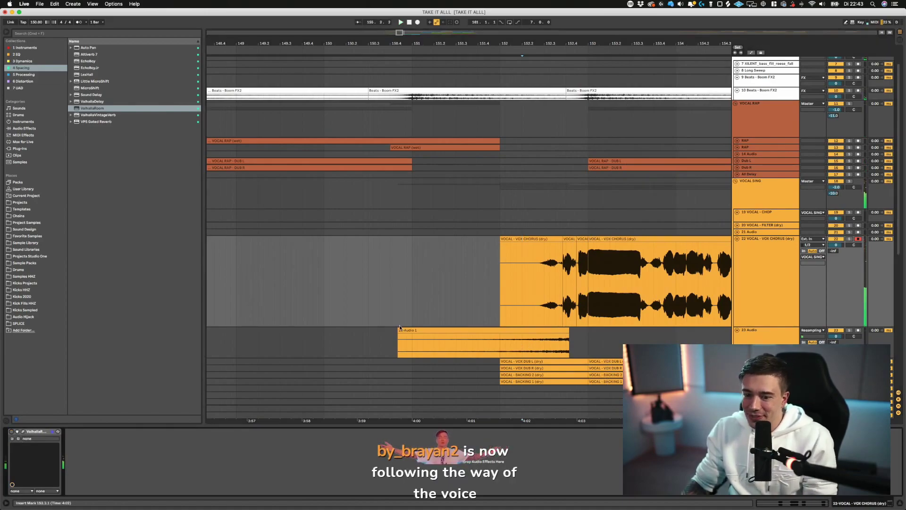
- Play the transition from inside the reversed reverb clip and raise the resampling track's volume
click(483, 338)
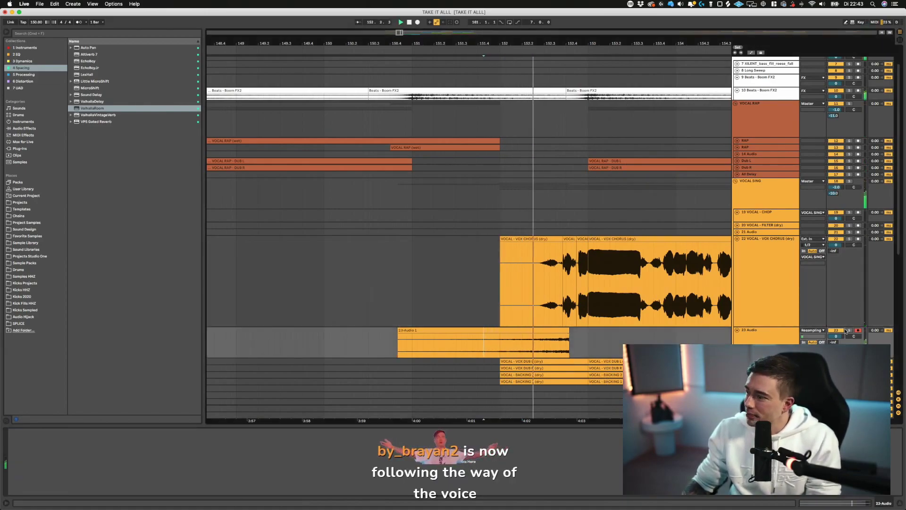
drag(840, 337, 840, 332)
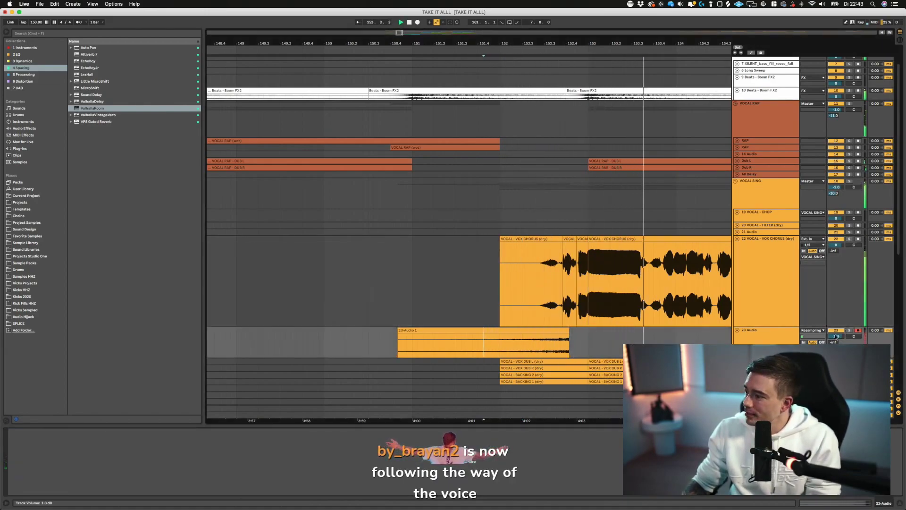
- Trim the start of the reversed reverb clip to about bar 151 and save the set
key(space)
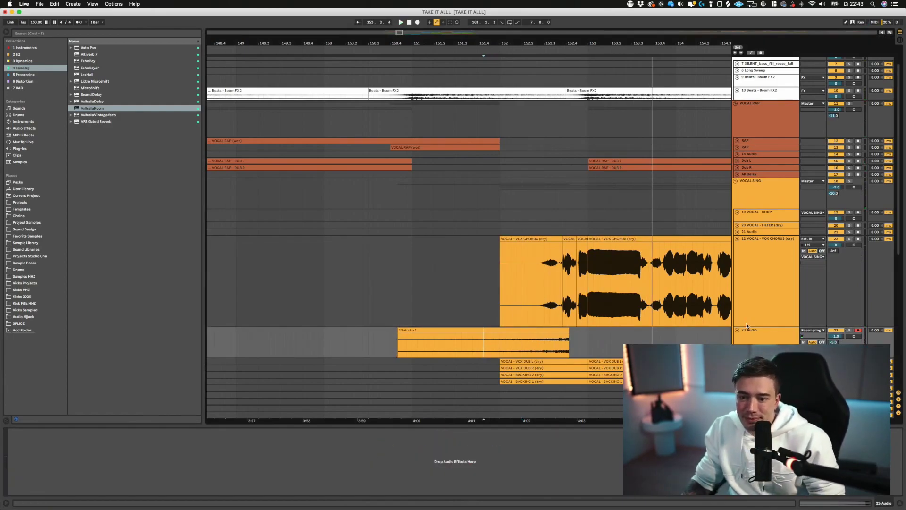
key(space)
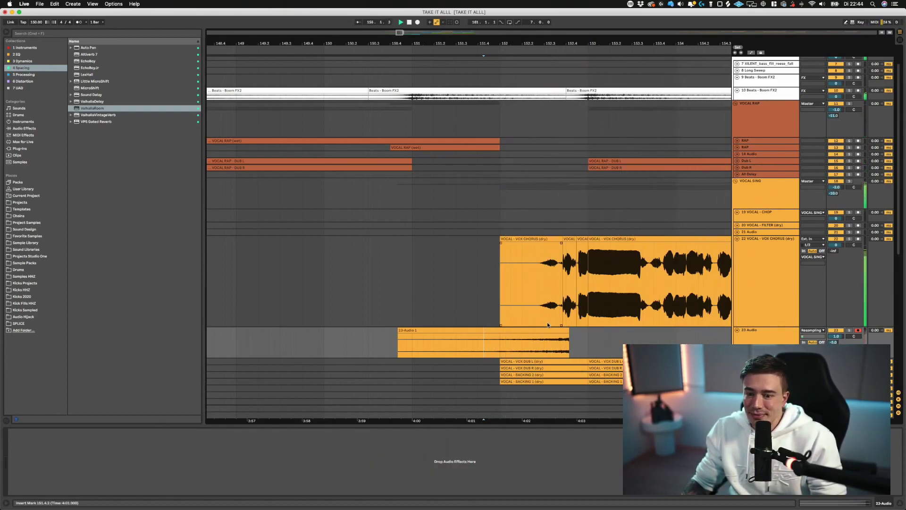
drag(485, 42, 485, 21)
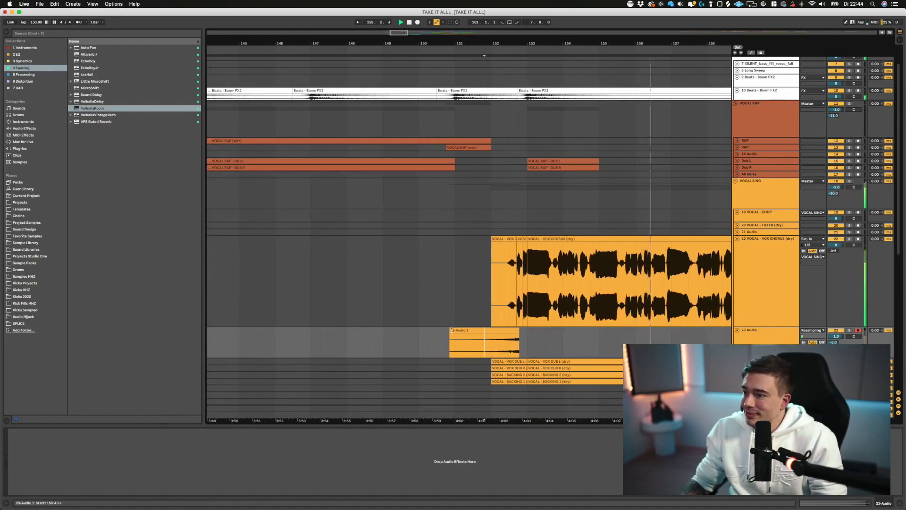
drag(450, 330, 455, 333)
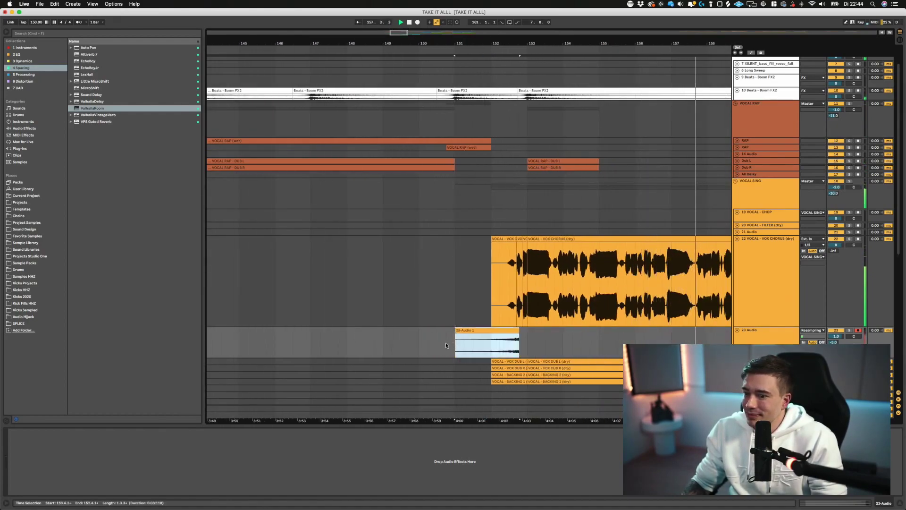
click(438, 342)
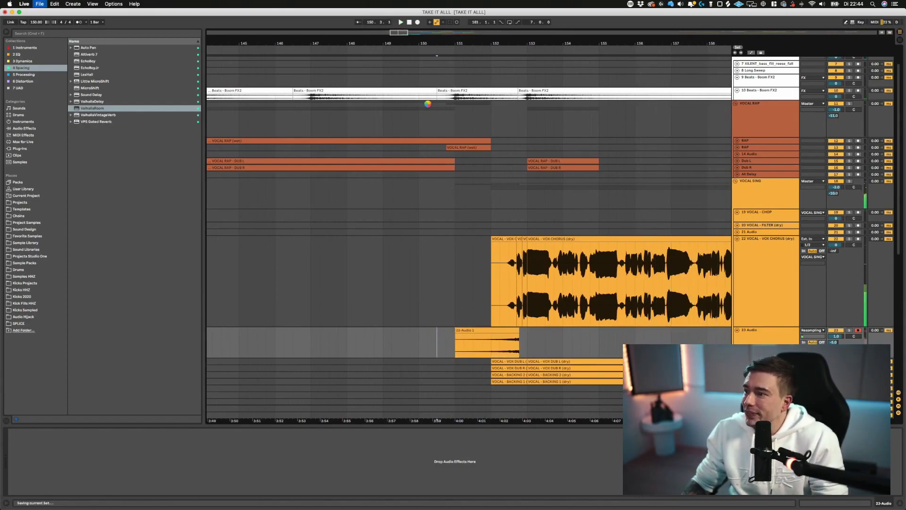
- Play the transition from around bar 150 into the chorus, folding the enlarged vocal tracks and the 72 Group
click(428, 154)
key(space)
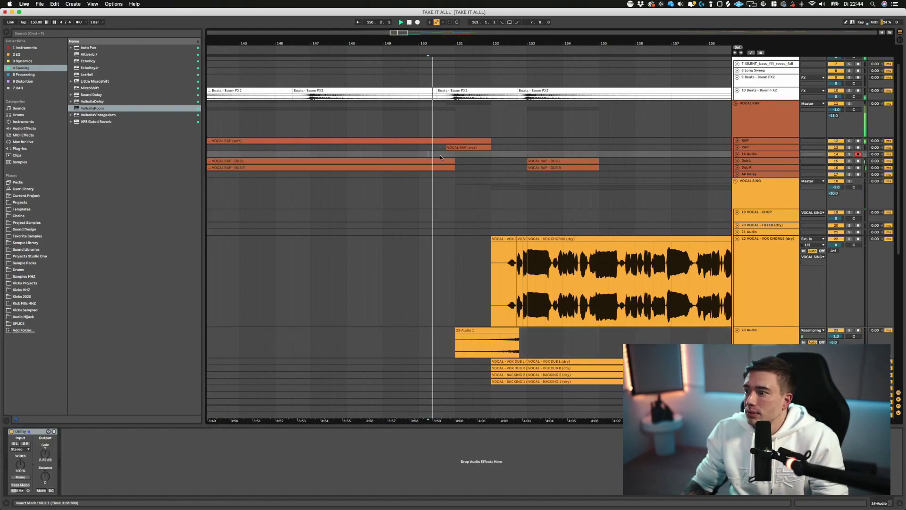
alt+click(737, 239)
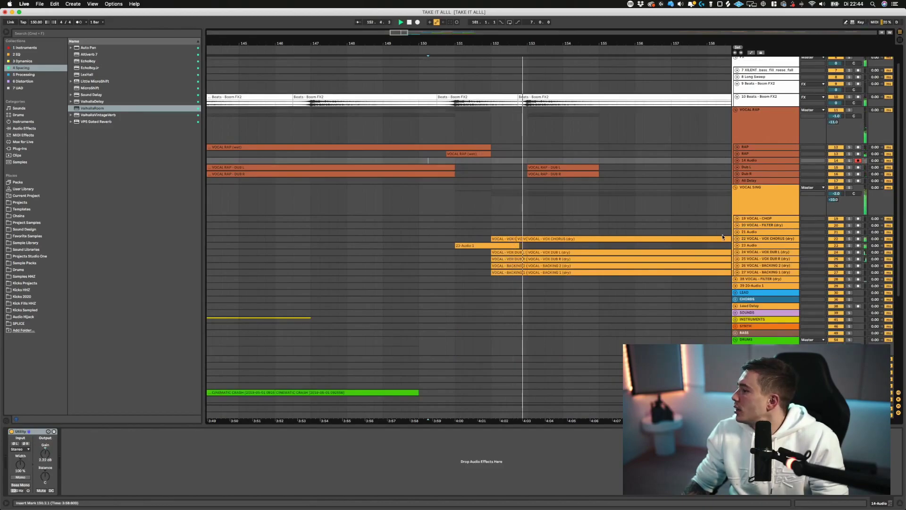
scroll(548, 232, down, 5)
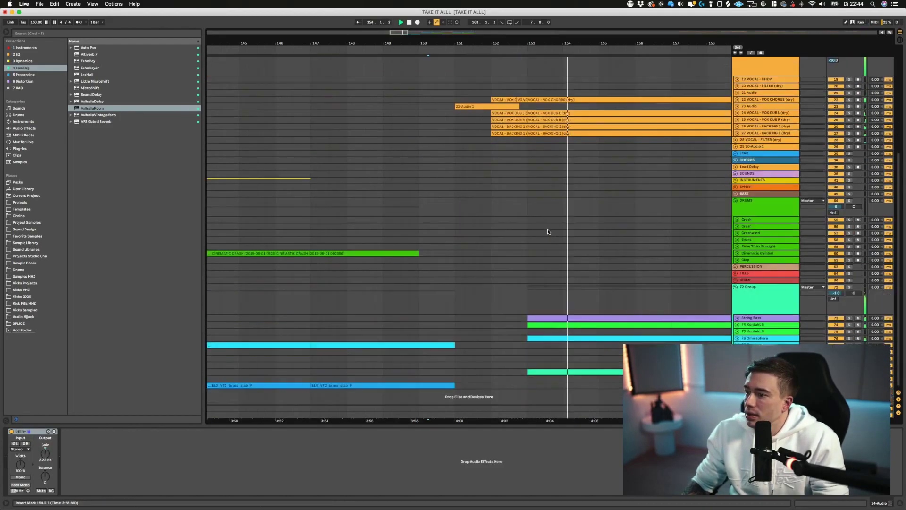
drag(539, 44, 539, 26)
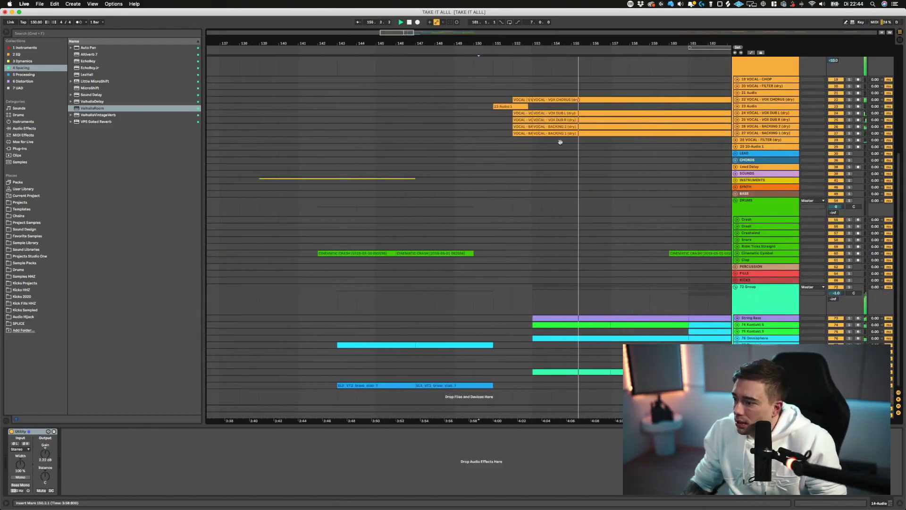
scroll(630, 280, right, 5)
scroll(516, 313, left, 3)
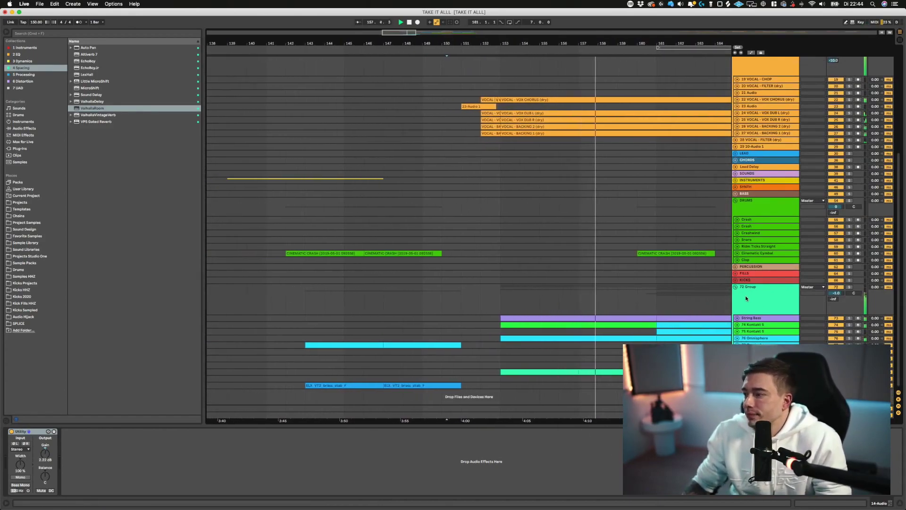
click(735, 287)
scroll(336, 231, right, 1)
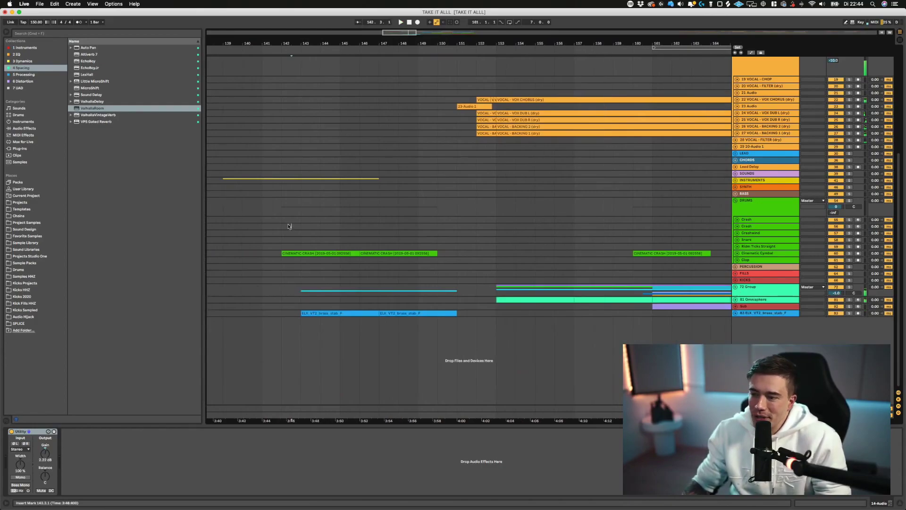
- Play the rap break from around 141.3, ahead of the rap vocal's entry at bar 143
click(289, 226)
click(301, 290)
click(330, 252)
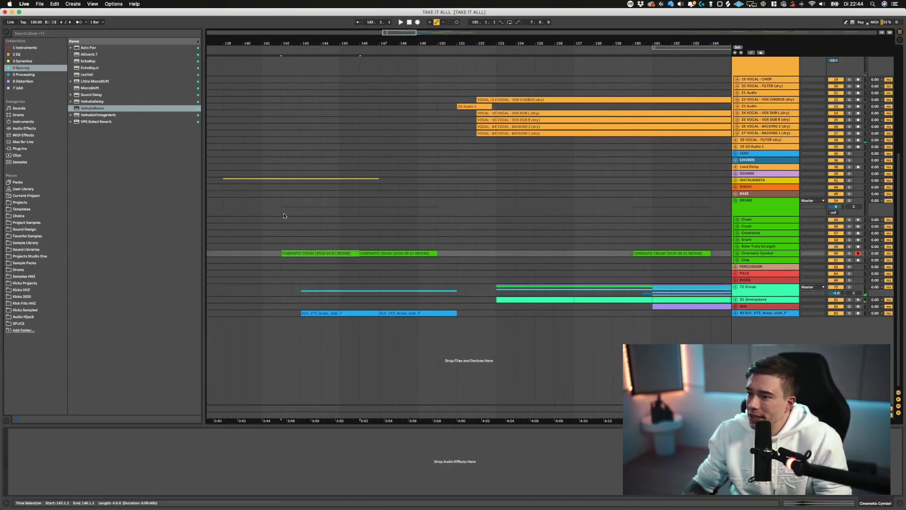
click(285, 214)
scroll(326, 176, up, 5)
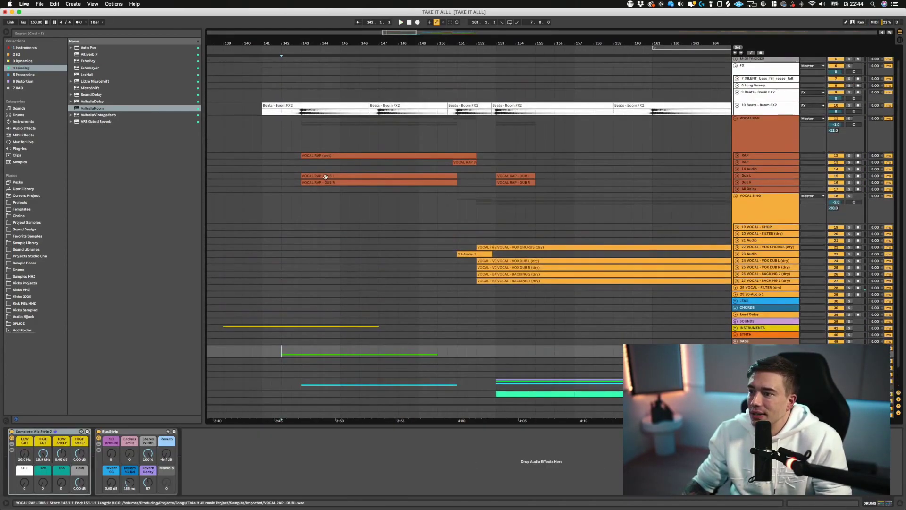
click(292, 176)
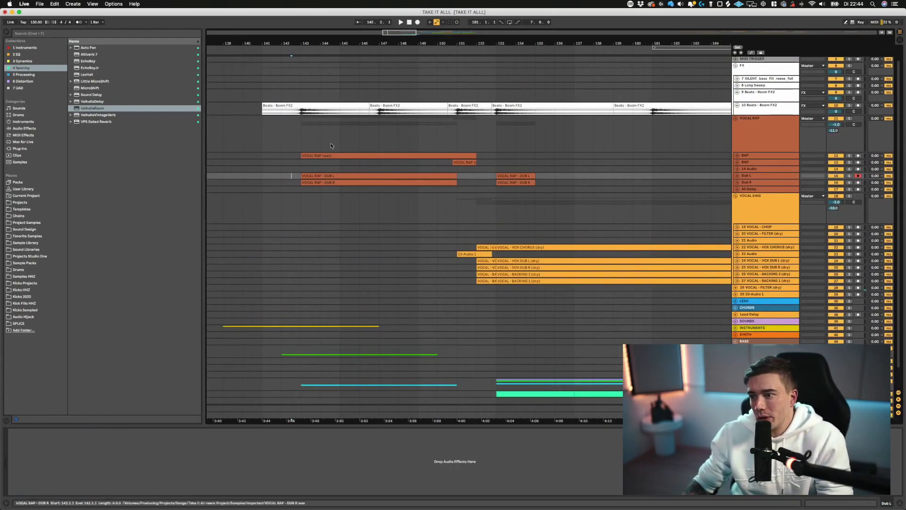
click(272, 168)
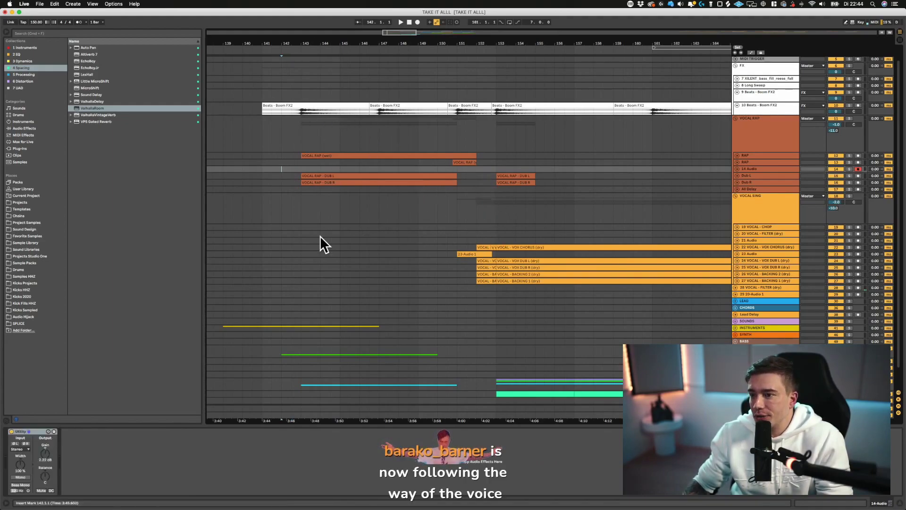
click(278, 168)
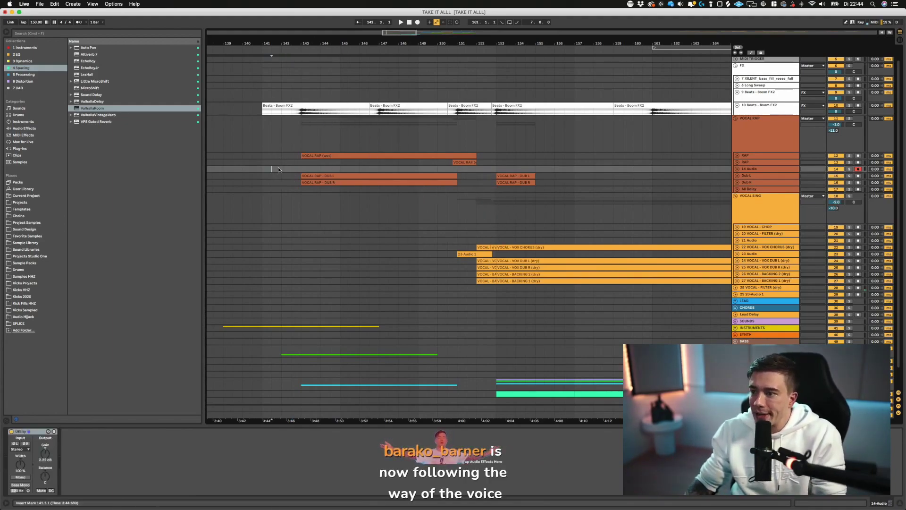
key(space)
- Unfold the INSTRUMENTS group and move the BREAK - VOICE clip so that it starts at bar 143
scroll(291, 178, down, 1)
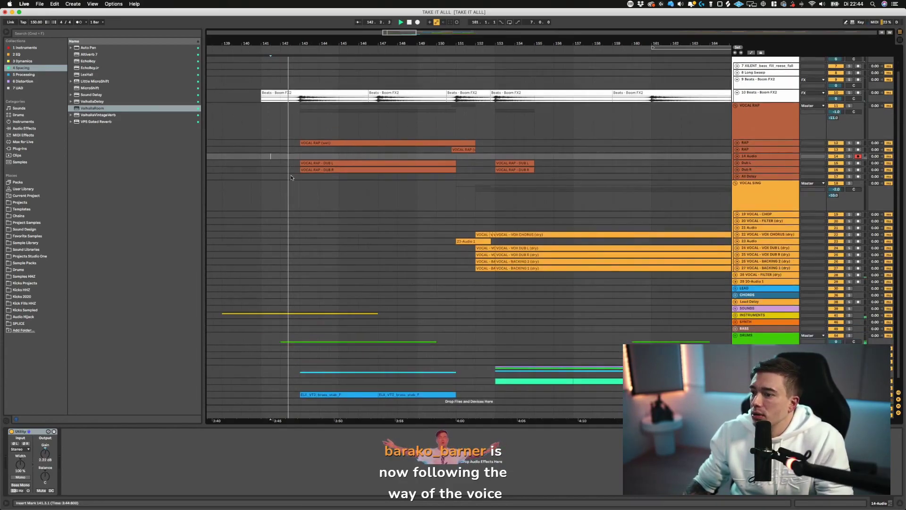
scroll(291, 178, down, 1)
click(735, 307)
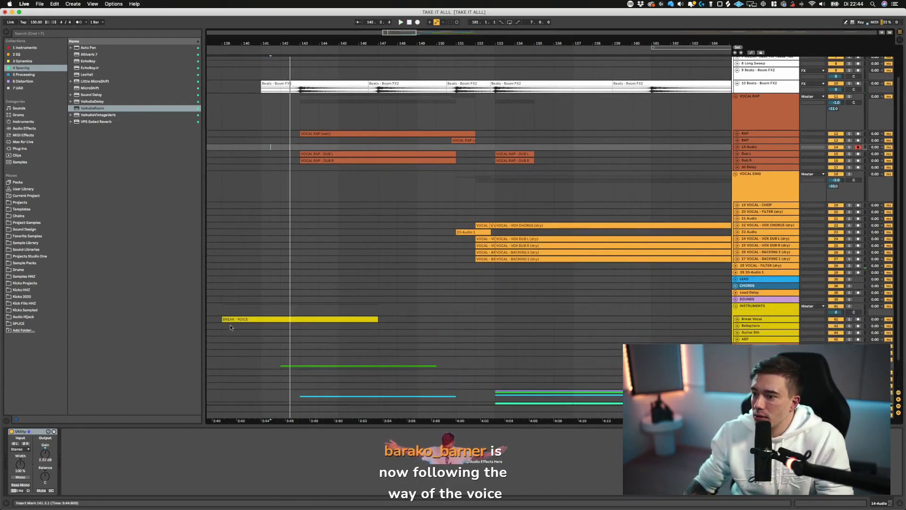
drag(232, 319, 310, 319)
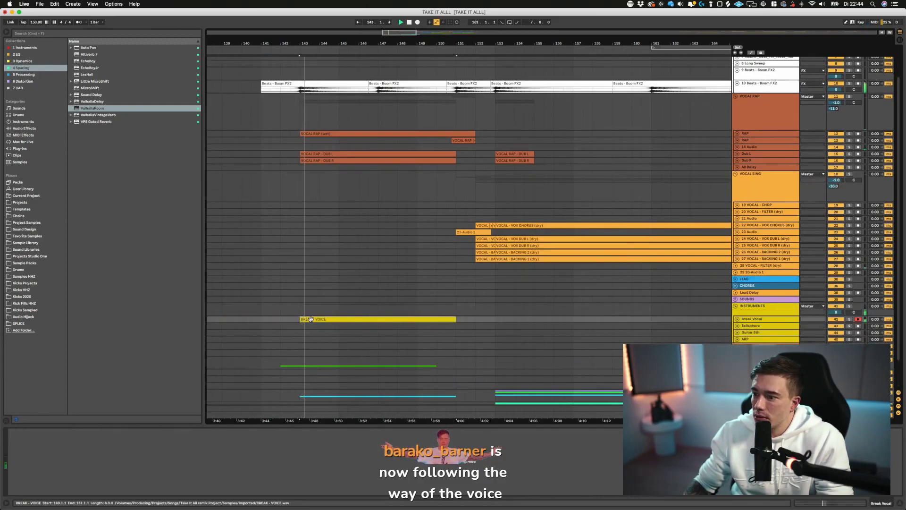
- Enlarge the Break Vocal track, open the BREAK - VOICE clip's settings and play the track soloed
click(736, 319)
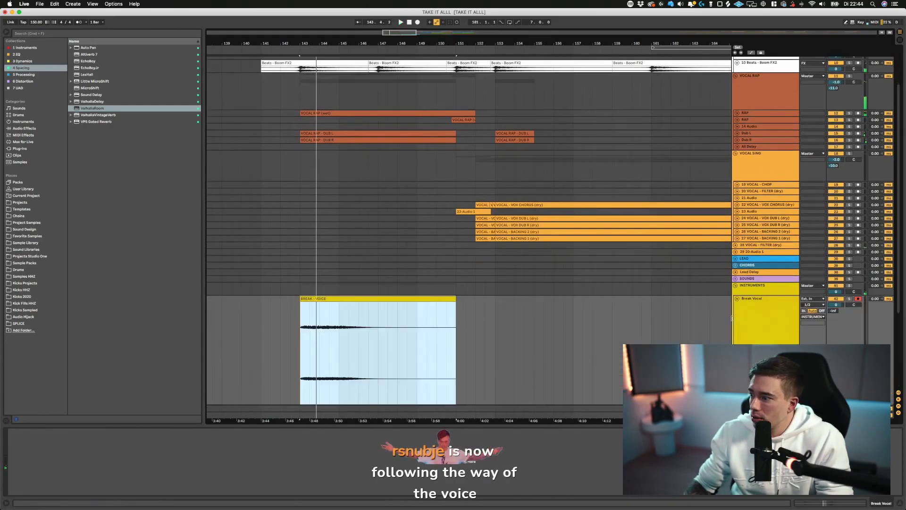
scroll(703, 310, down, 5)
click(716, 274)
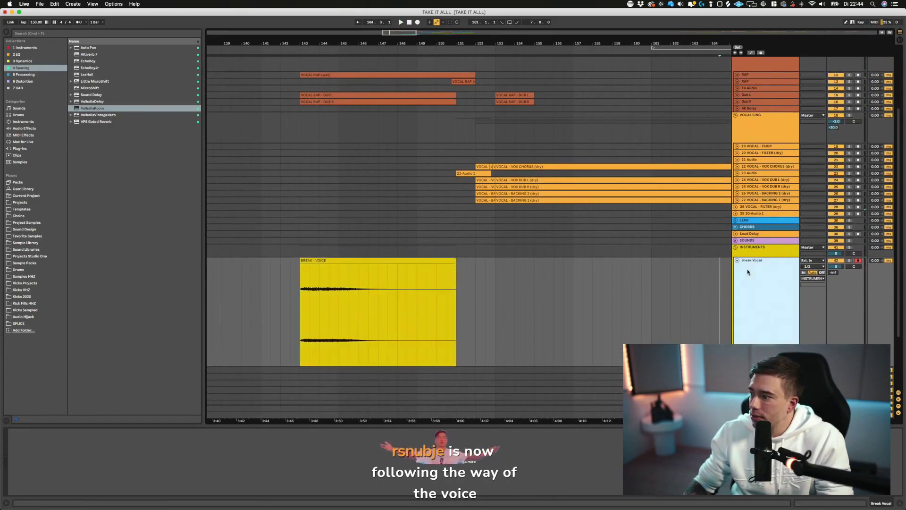
click(314, 261)
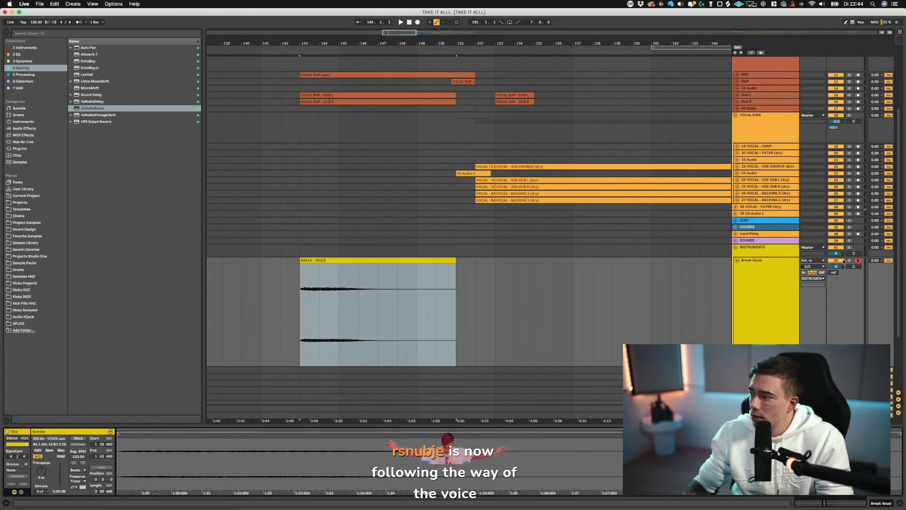
click(848, 260)
key(space)
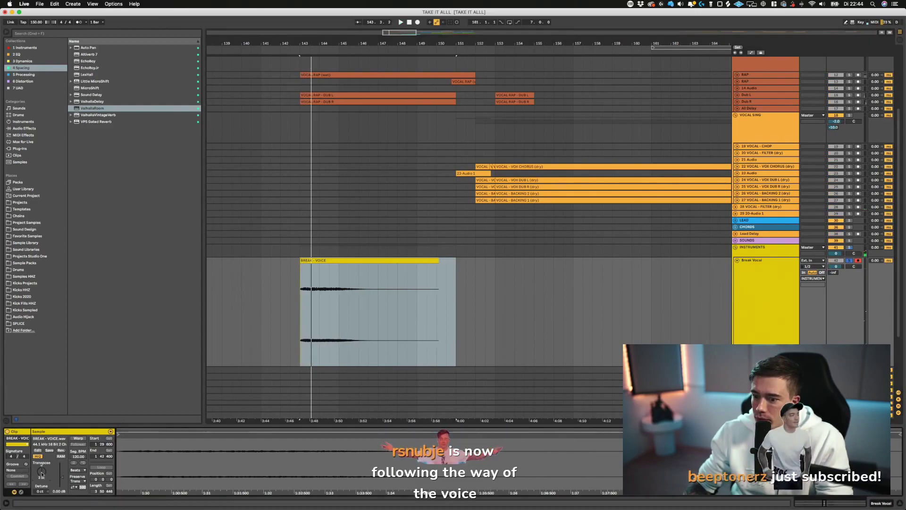
- Reset the BREAK - VOICE clip's transposition to 0 st and raise its gain to about 11 dB during playback
double_click(41, 472)
key(space)
drag(61, 476, 62, 470)
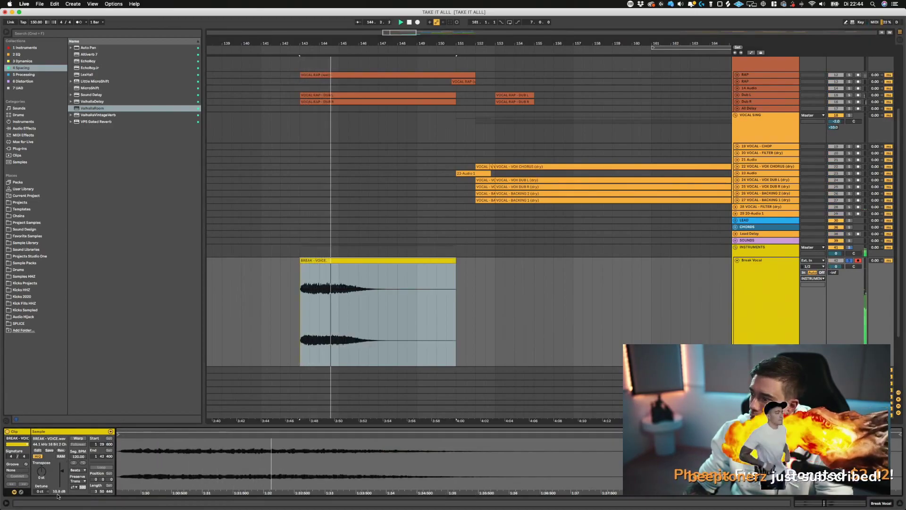
- Unsolo the Break Vocal track and duplicate the BREAK - VOICE clip to bar 147 while playing the full mix
click(848, 261)
key(space)
key(space)
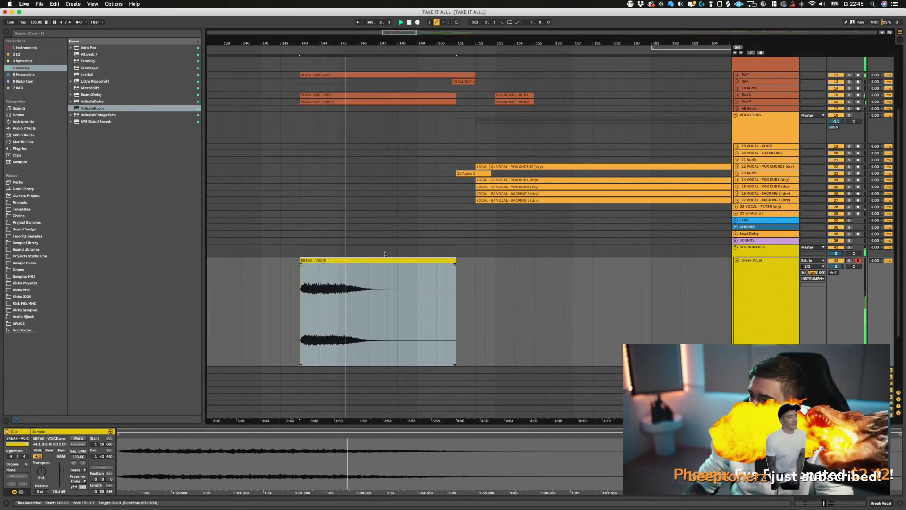
drag(385, 261, 446, 267)
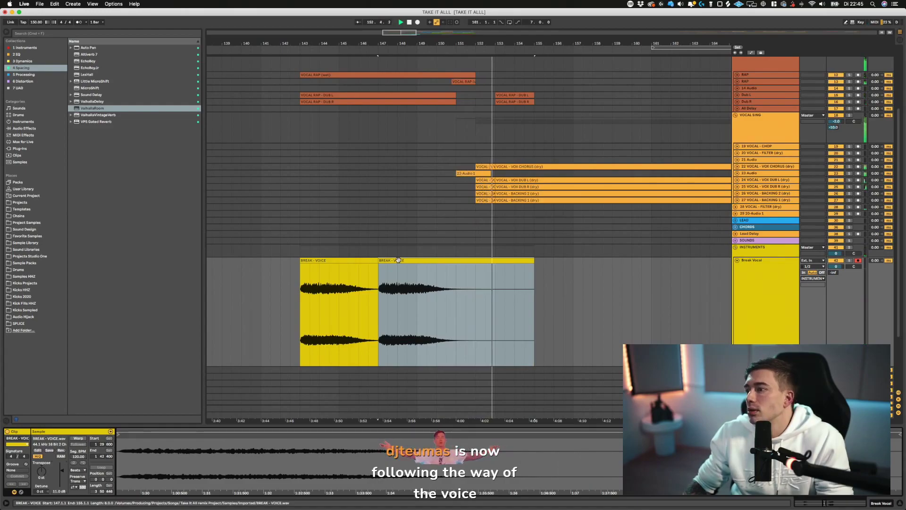
scroll(528, 213, down, 3)
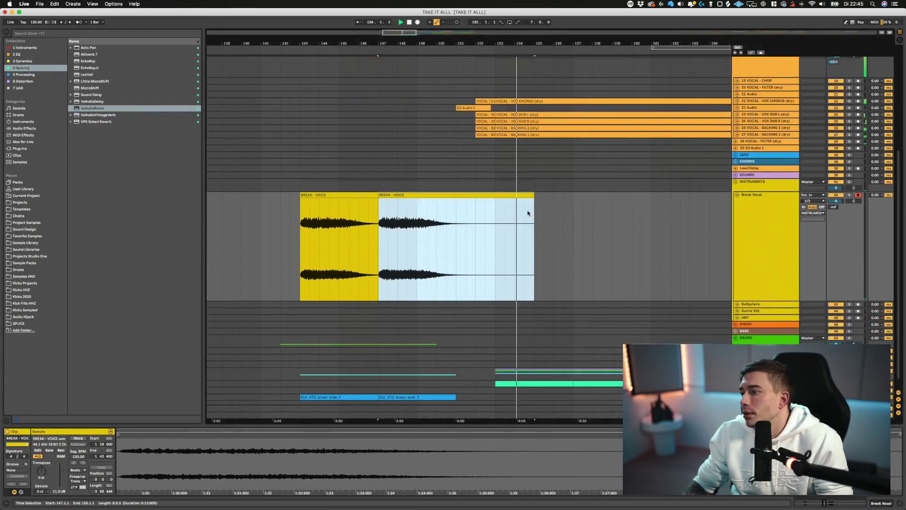
scroll(528, 213, down, 1)
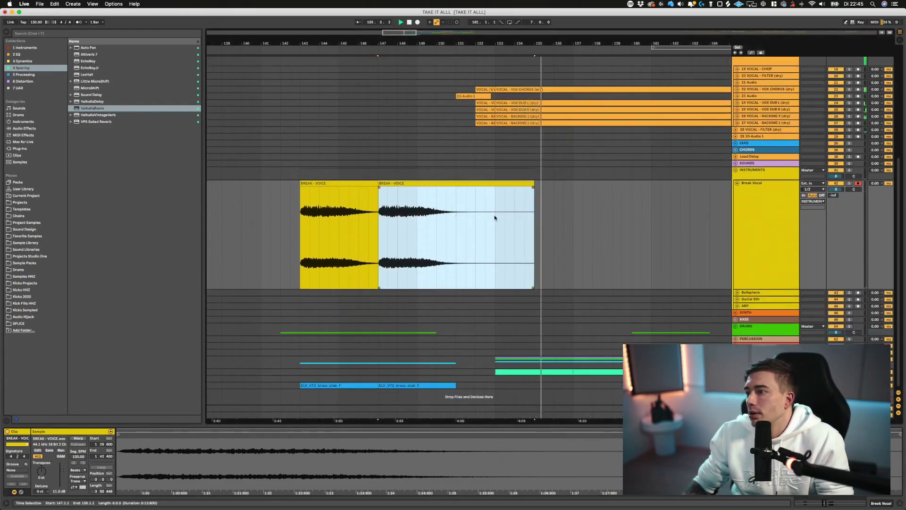
- Try the transition without the Beats - Boom FX2 clip that starts at 150.3
scroll(467, 196, up, 8)
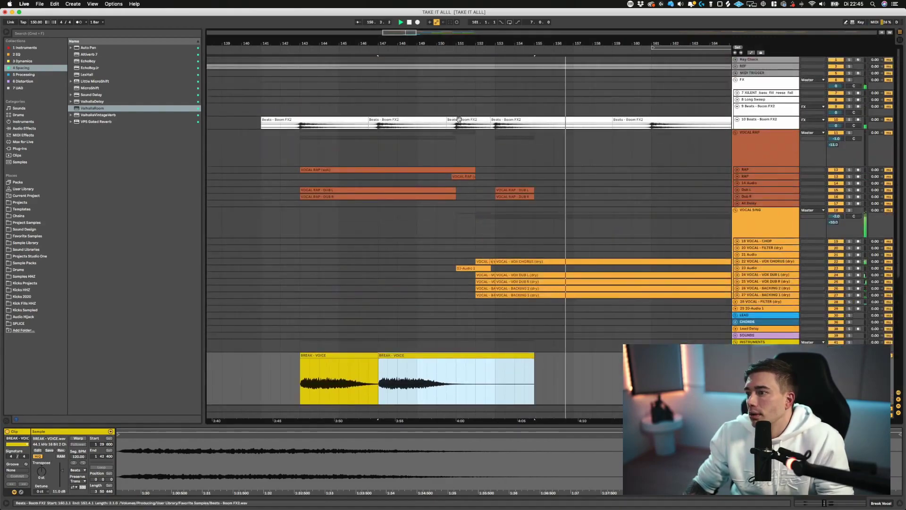
click(459, 119)
key(Delete)
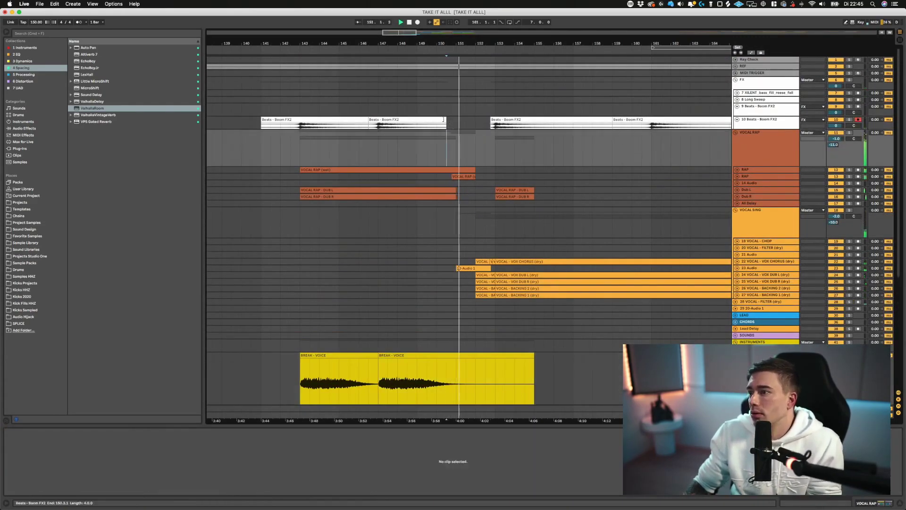
key(super+z)
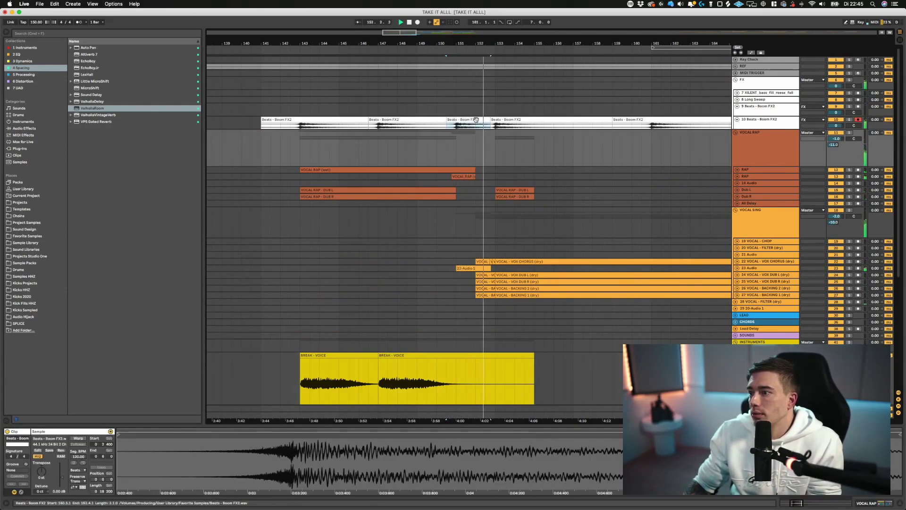
- Stop playback, unfold the 81 Omnisphere track and open its MIDI clip at bar 153
key(space)
scroll(479, 236, down, 5)
click(488, 220)
scroll(489, 220, down, 3)
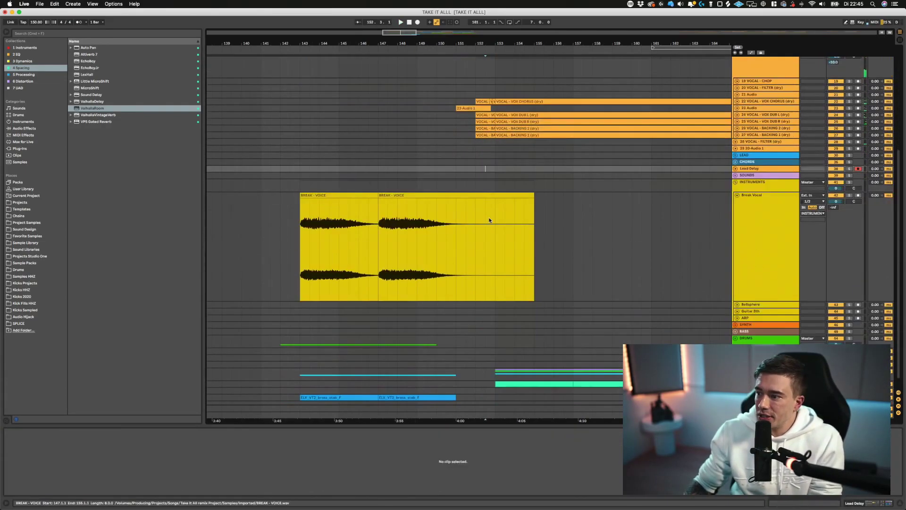
scroll(489, 220, down, 1)
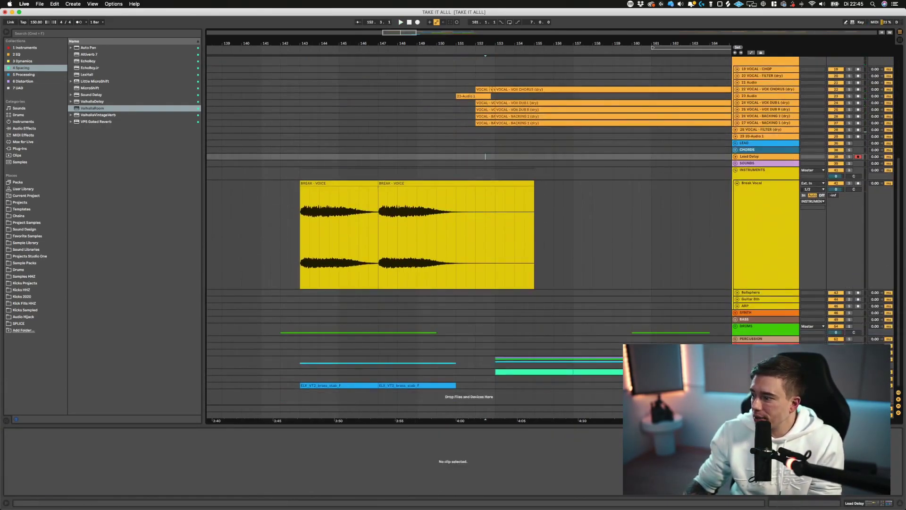
click(735, 372)
click(495, 390)
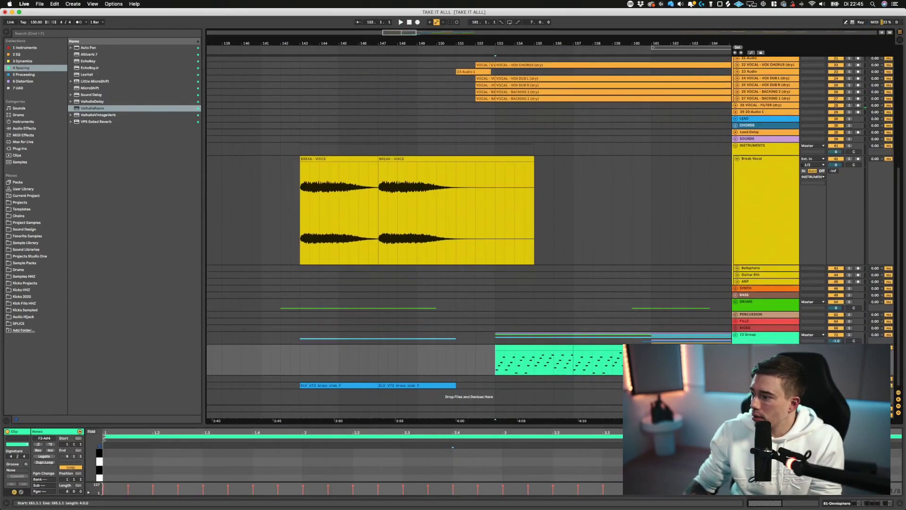
- Unfold the 72 Group and open the 76 Omnisphere clip that starts at bar 153
click(738, 336)
scroll(729, 325, down, 3)
click(719, 311)
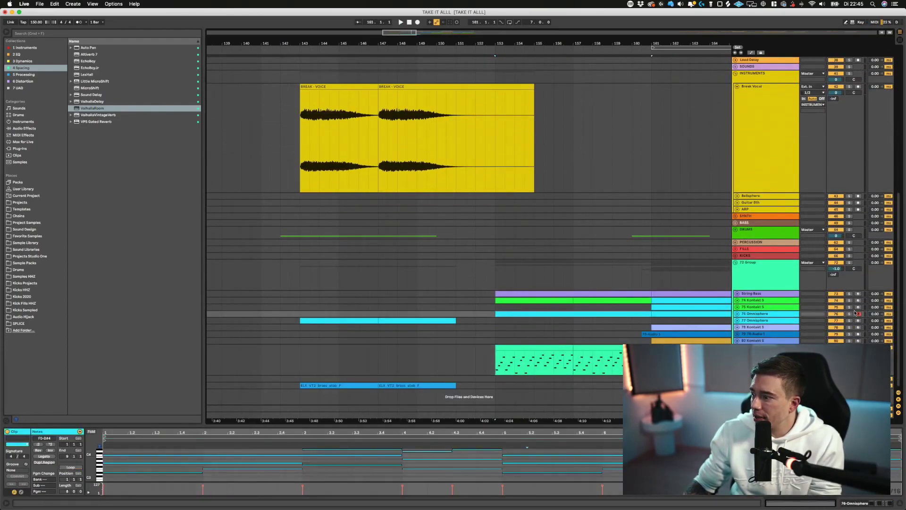
- Solo and play the 75 Kontakt 5, 74 Kontakt 5 and String Bass tracks one after another from bar 153
click(849, 307)
key(space)
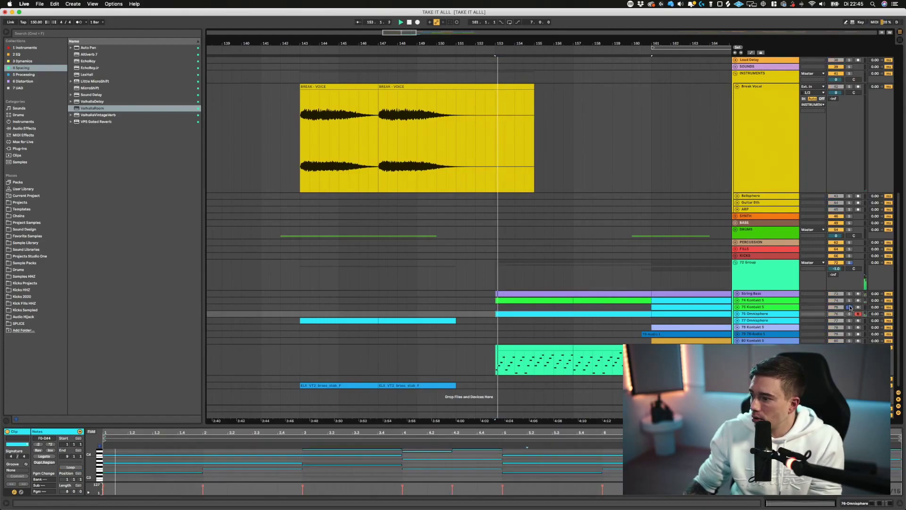
key(space)
click(849, 300)
key(space)
key(space)
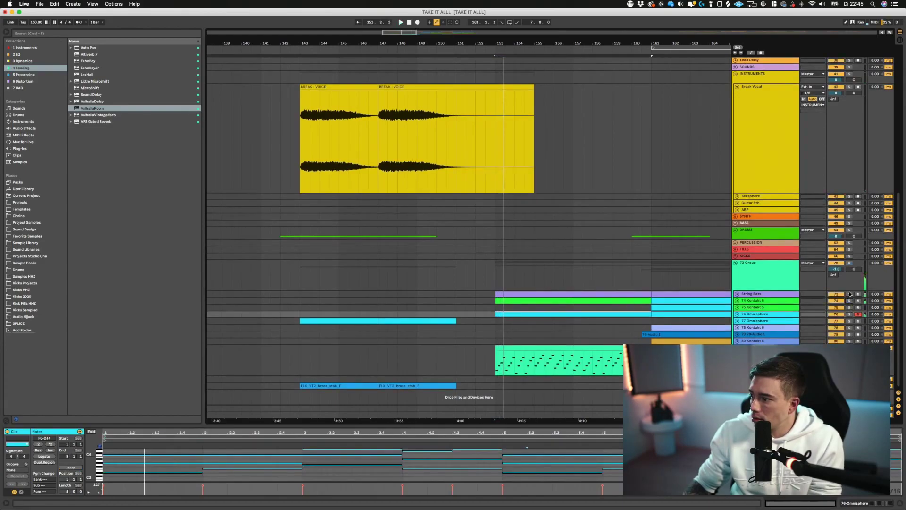
click(849, 294)
key(space)
- Unfold the String Bass track and add a Utility at the end of its device chain
click(752, 294)
click(737, 293)
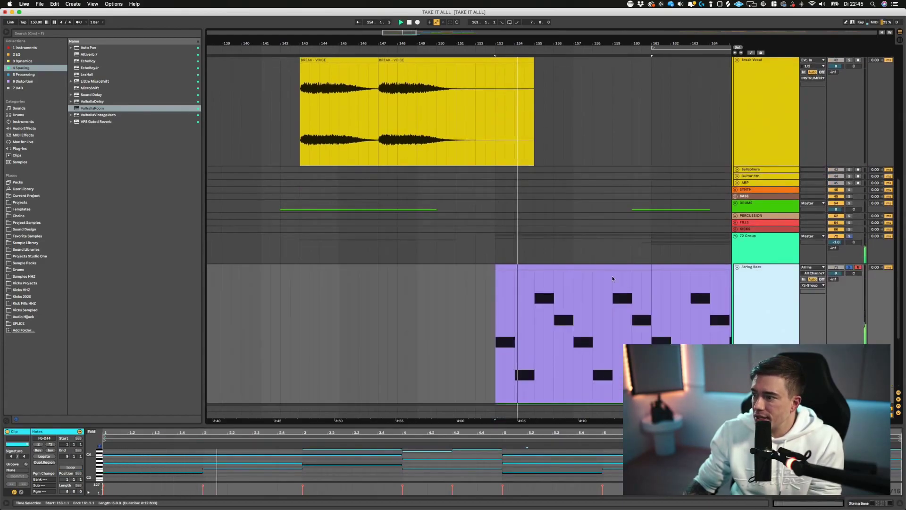
scroll(612, 279, down, 3)
click(26, 61)
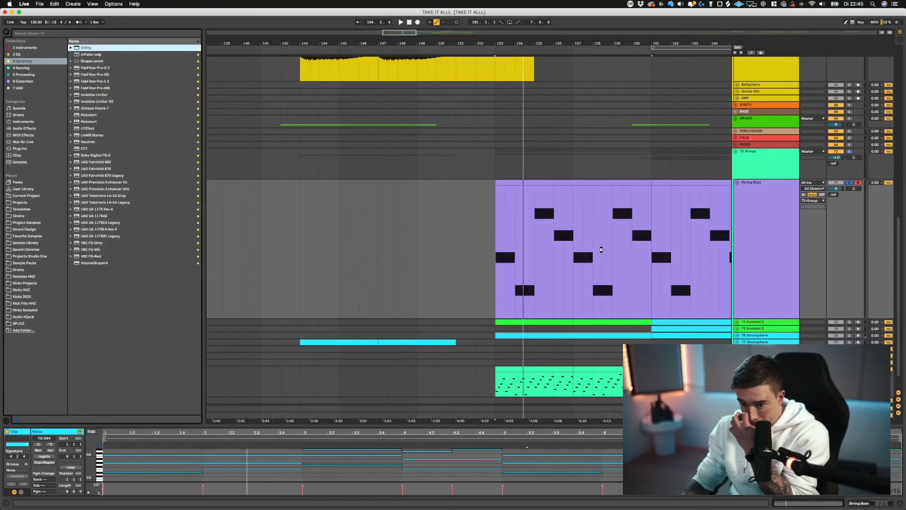
key(shift+Tab)
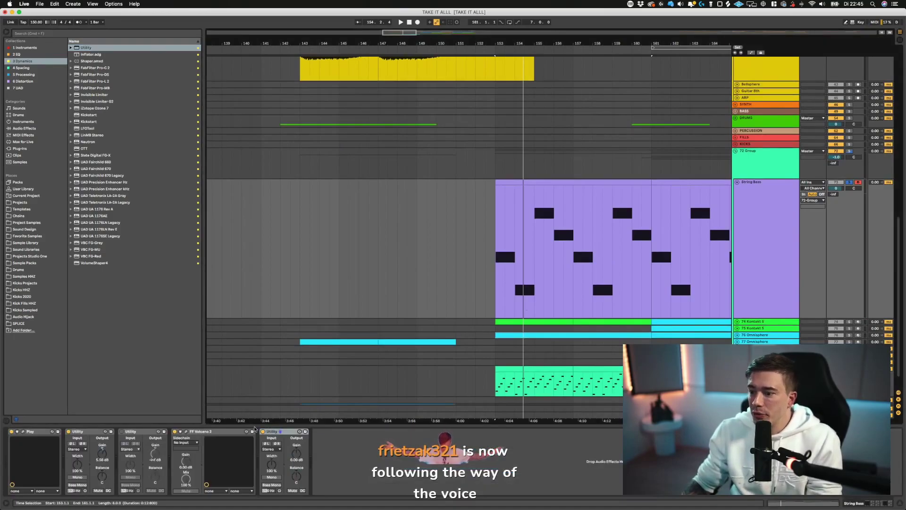
- Automate the new String Bass Utility's gain to dip at bar 153 and ramp back to 0 dB at bar 161, and unsolo the track
key(a)
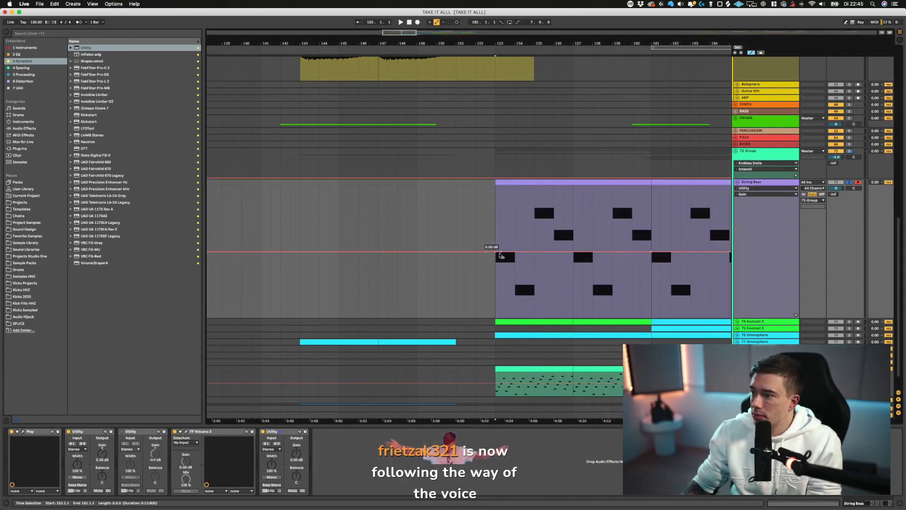
drag(496, 252, 495, 260)
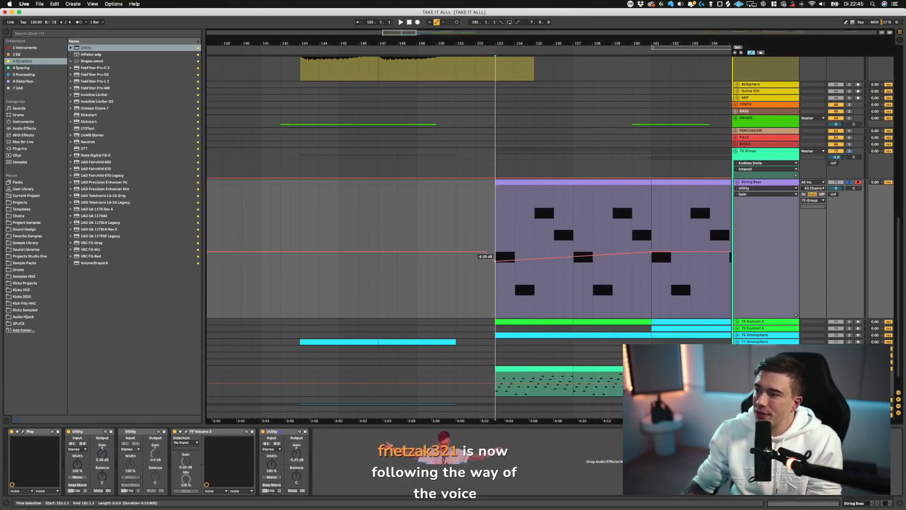
click(486, 267)
key(space)
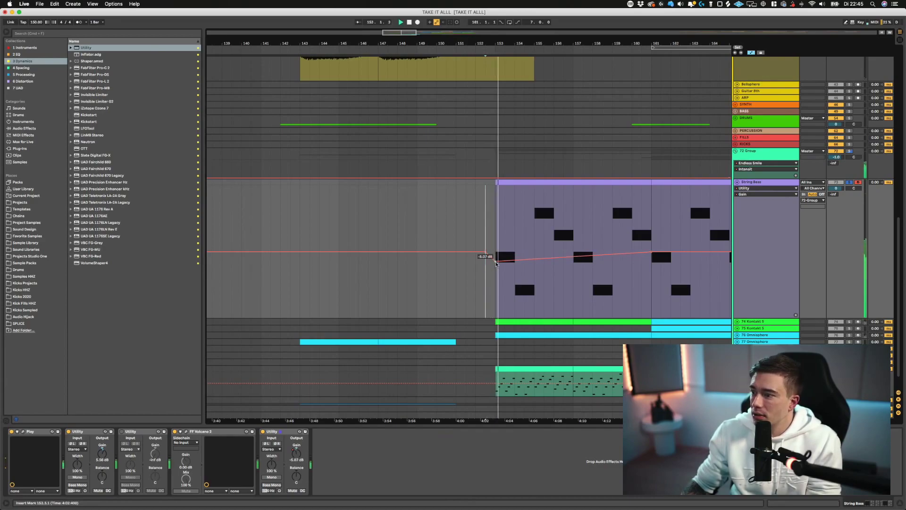
drag(494, 264, 495, 274)
click(849, 182)
key(space)
key(space)
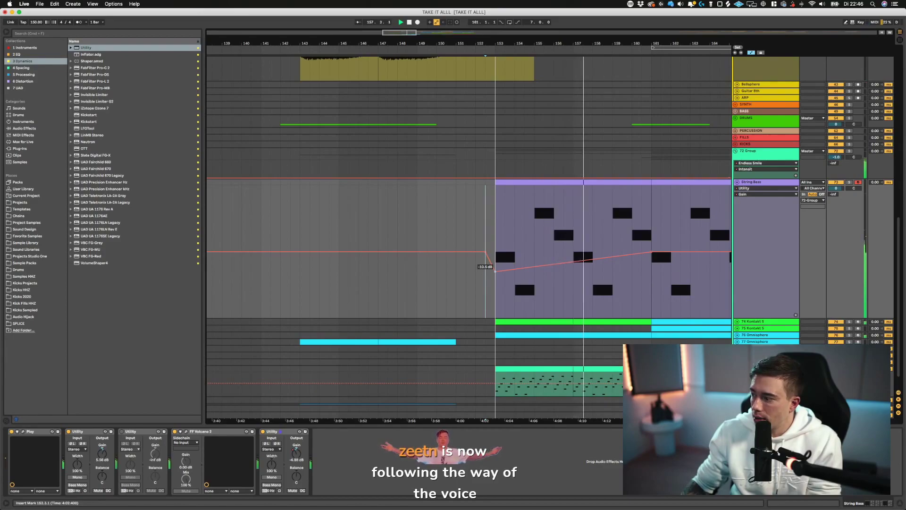
drag(495, 271, 495, 270)
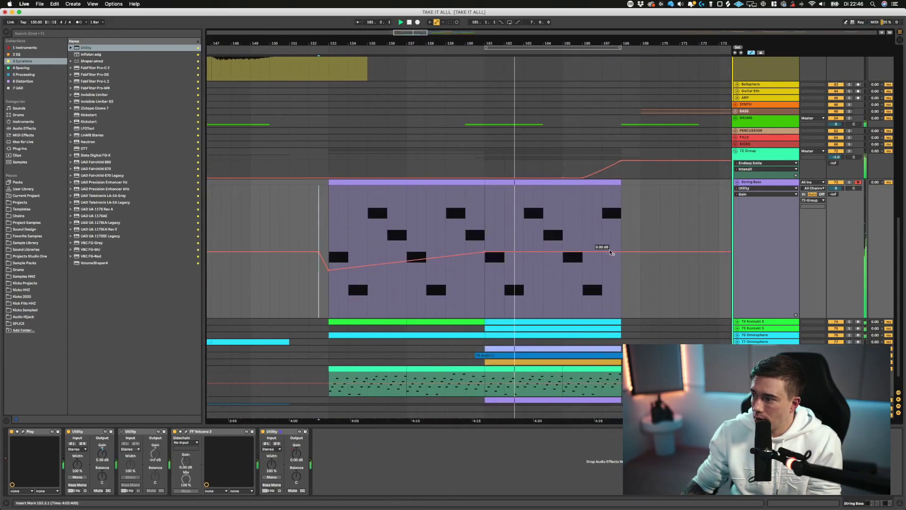
- Hide the automation, fold the String Bass track and play the break from bar 142 with the 77 Omnisphere track selected
key(a)
click(737, 182)
scroll(566, 172, left, 10)
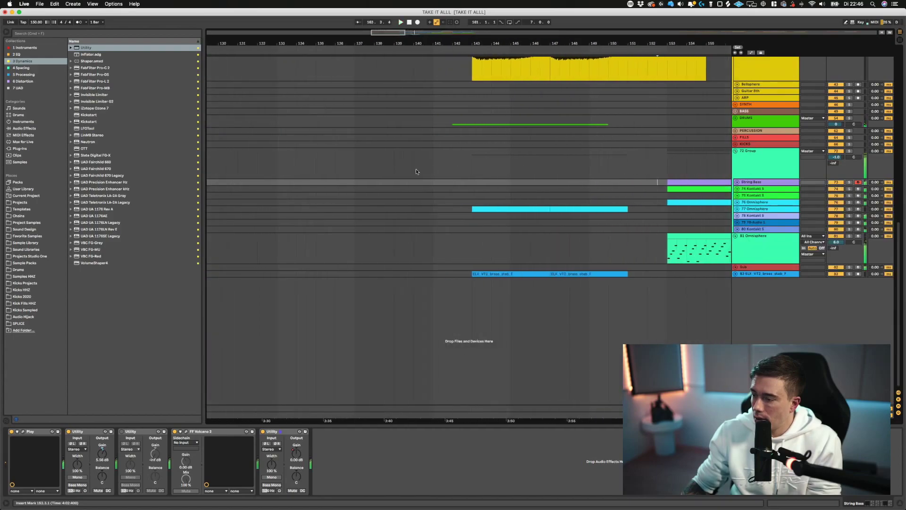
click(536, 187)
key(space)
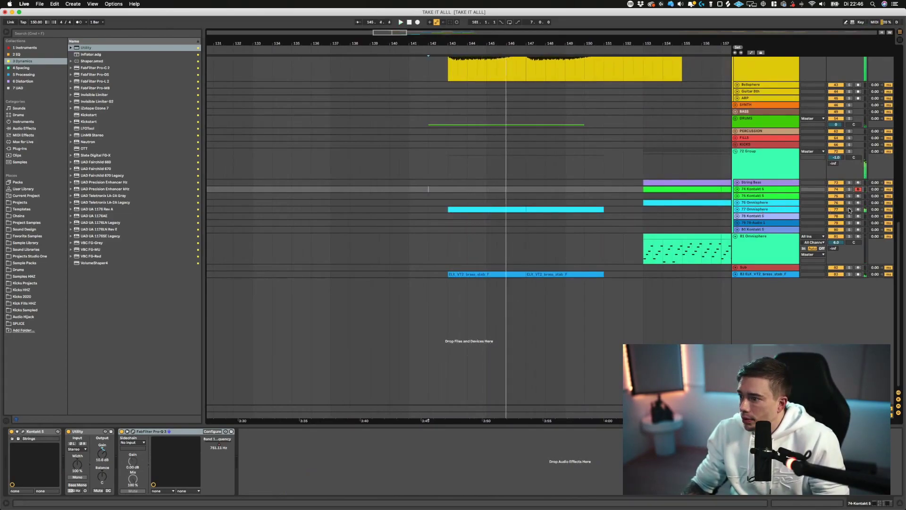
key(space)
key(space)
click(791, 211)
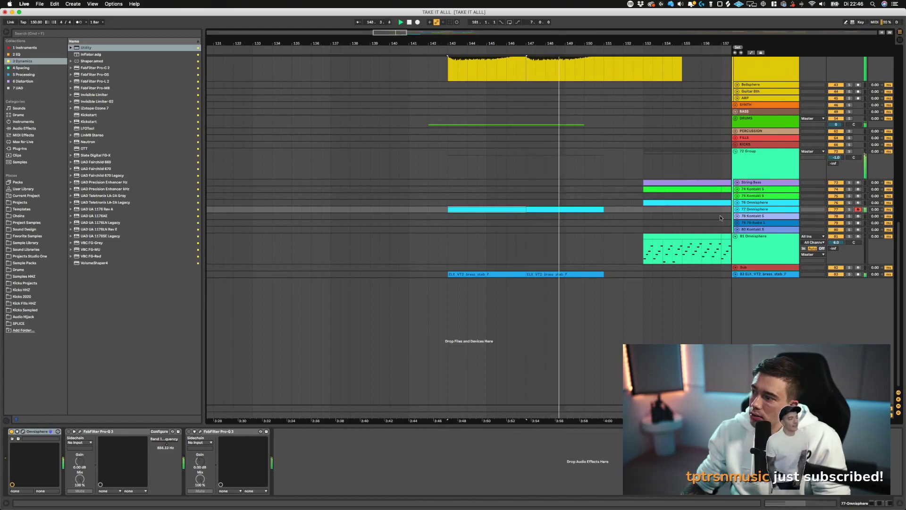
scroll(593, 177, right, 3)
scroll(422, 132, up, 5)
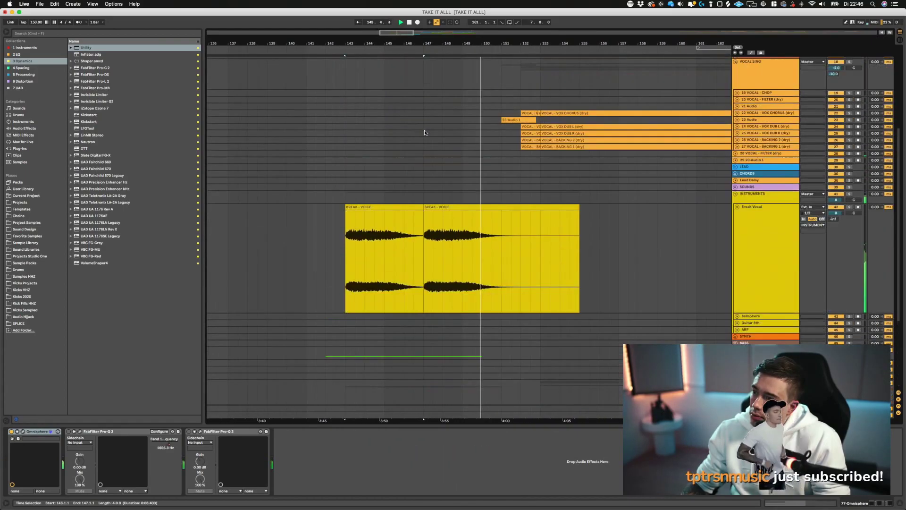
- Look through the Chains, Project Samples, Templates, Projects, Projects Studio One, Drums and Samples HHZ folders during playback
click(23, 217)
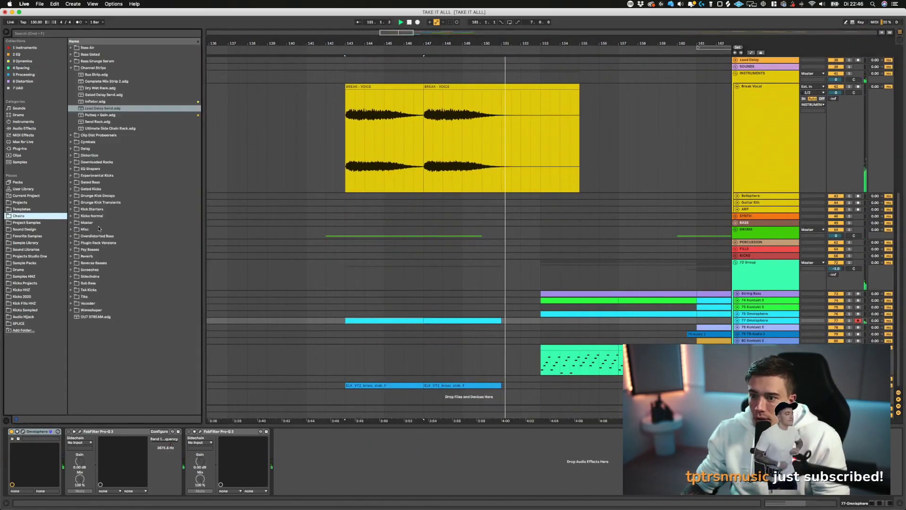
click(30, 223)
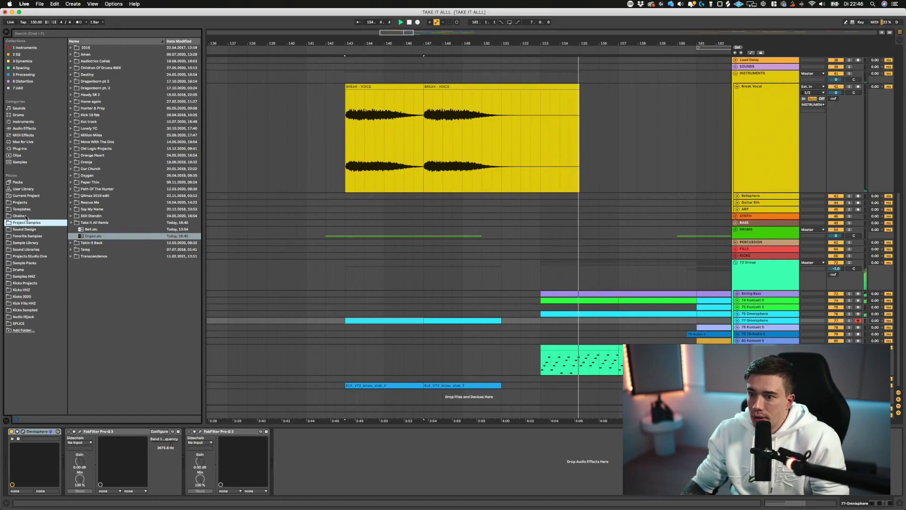
click(31, 216)
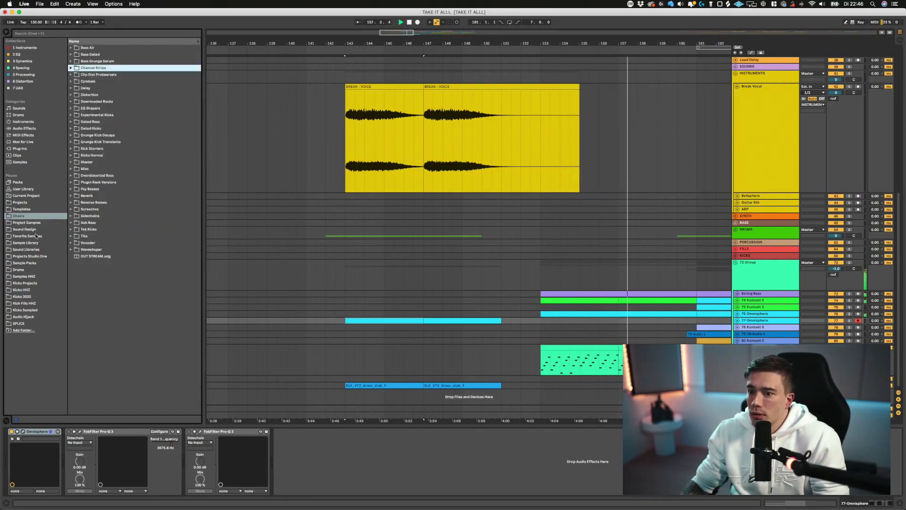
click(27, 223)
click(22, 209)
click(21, 202)
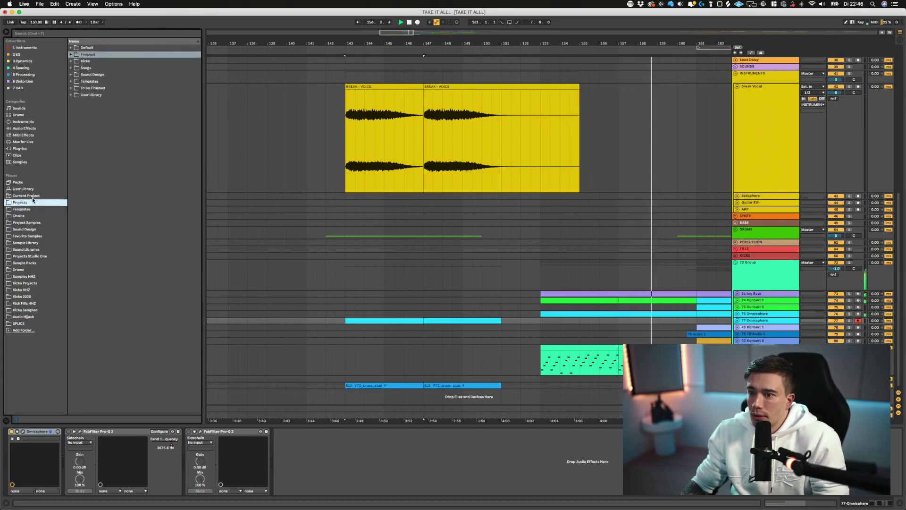
click(31, 255)
click(29, 270)
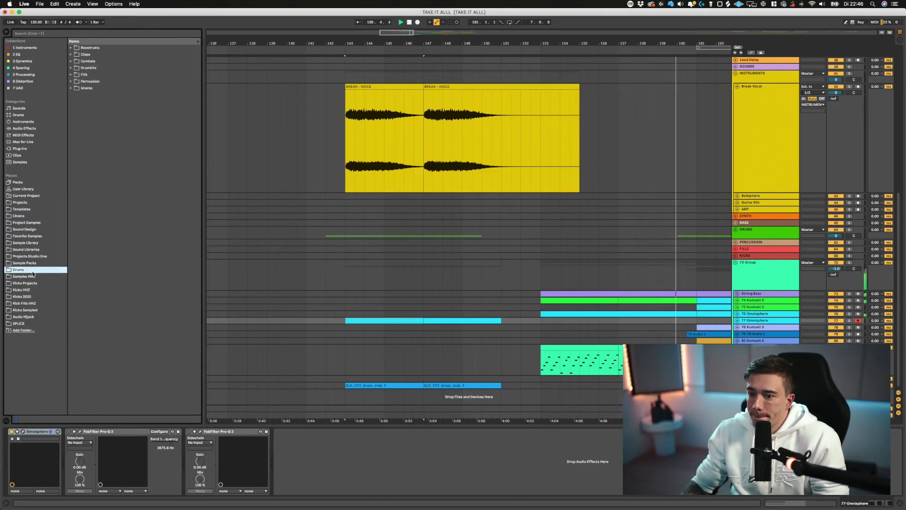
click(31, 277)
- Save the set and place the insert marker at bar 149 on the BASS track
key(super+s)
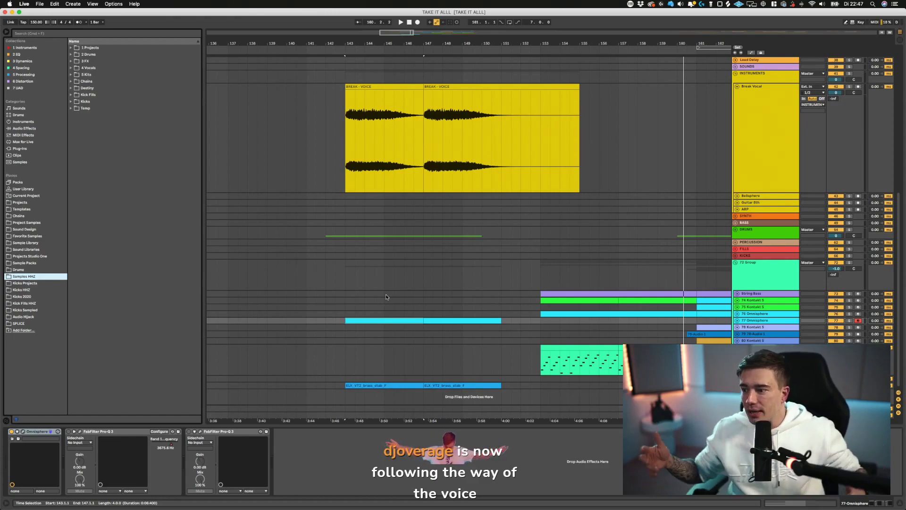
click(362, 274)
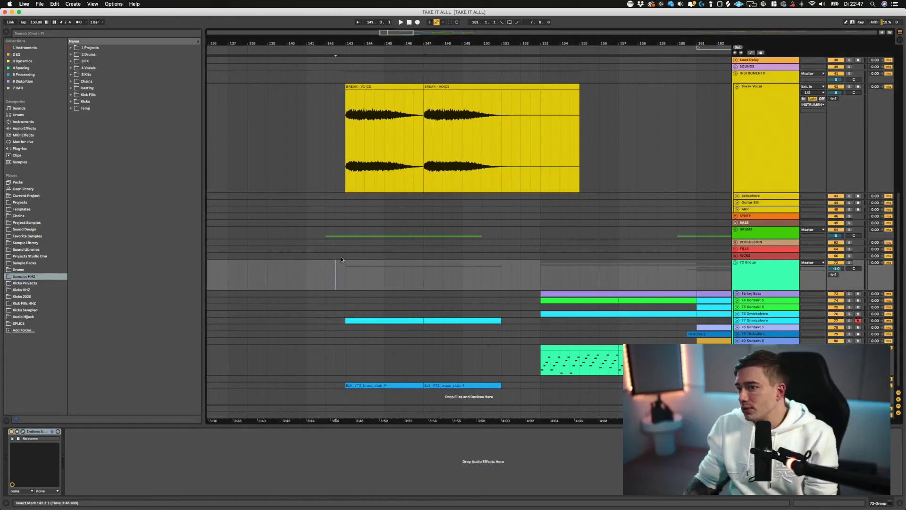
click(340, 255)
click(452, 208)
click(443, 216)
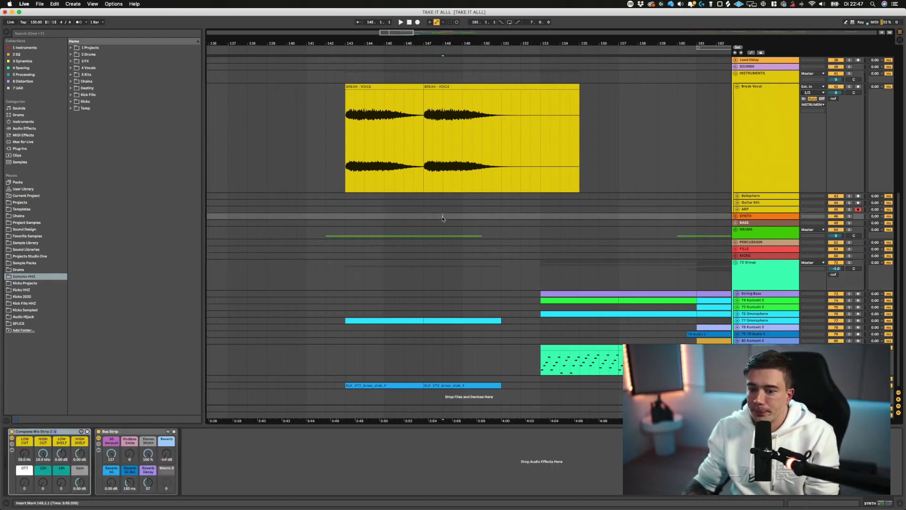
click(463, 222)
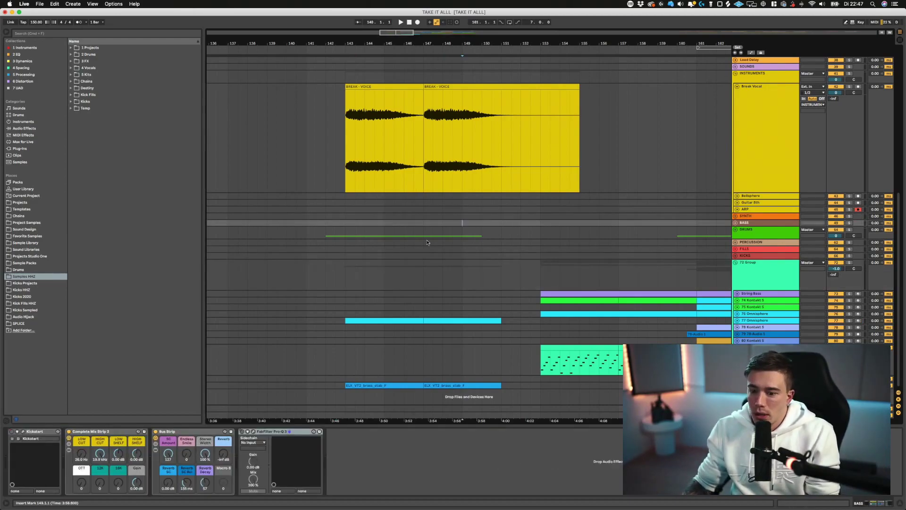
- Look through the Sound Design, Project Samples, Sample Library, Favorite Samples, Chains and Templates folders
click(28, 230)
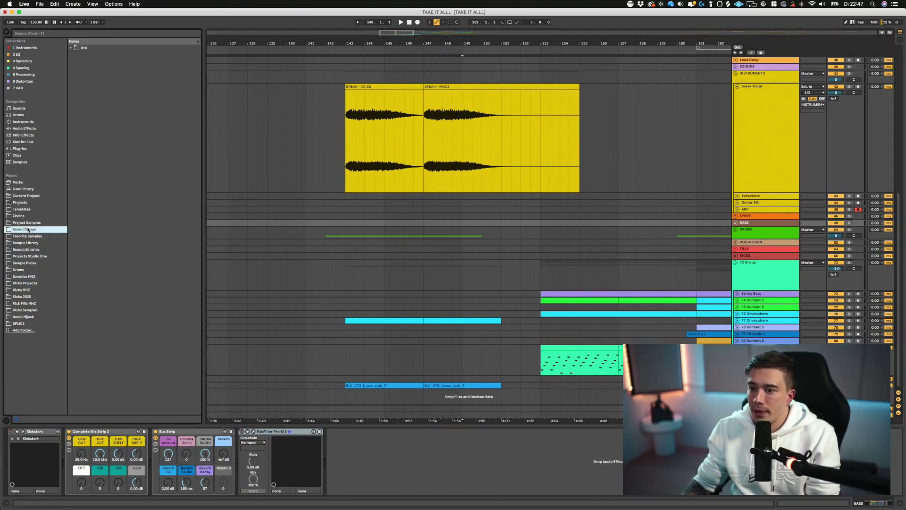
click(27, 223)
click(28, 242)
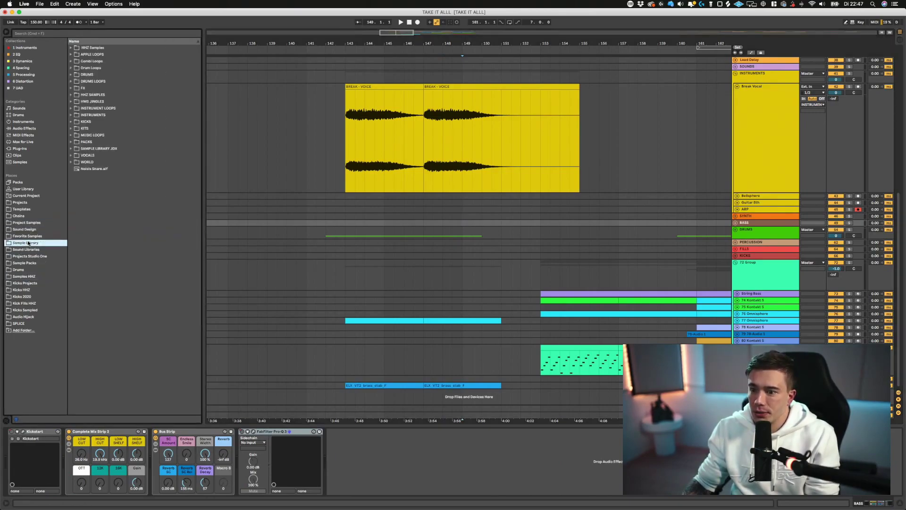
click(28, 230)
click(27, 223)
click(34, 236)
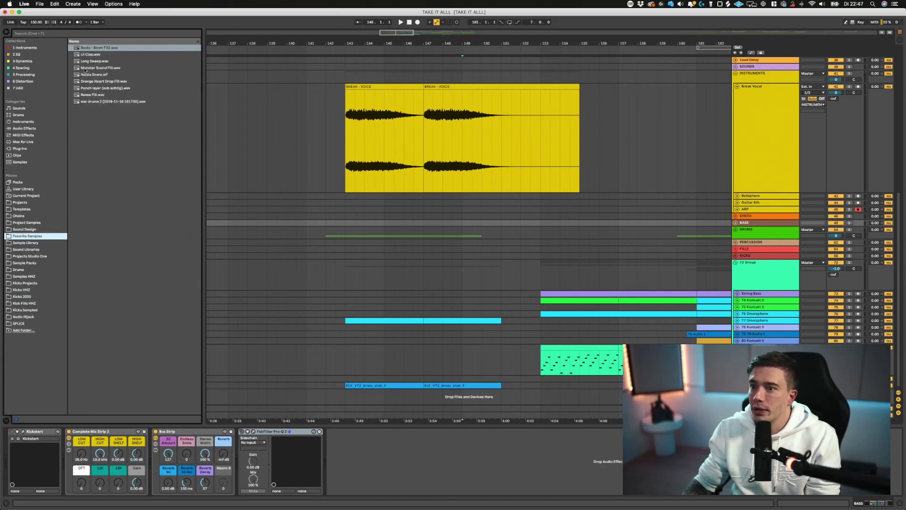
click(31, 216)
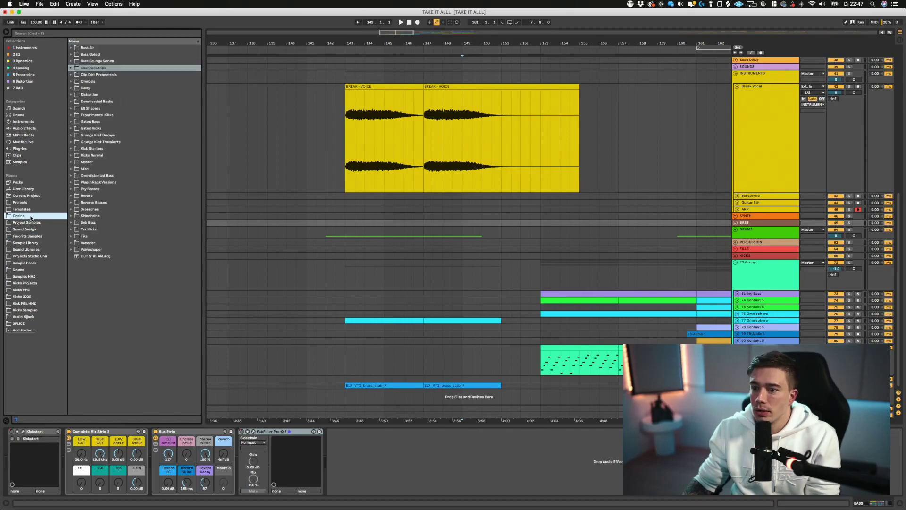
click(25, 208)
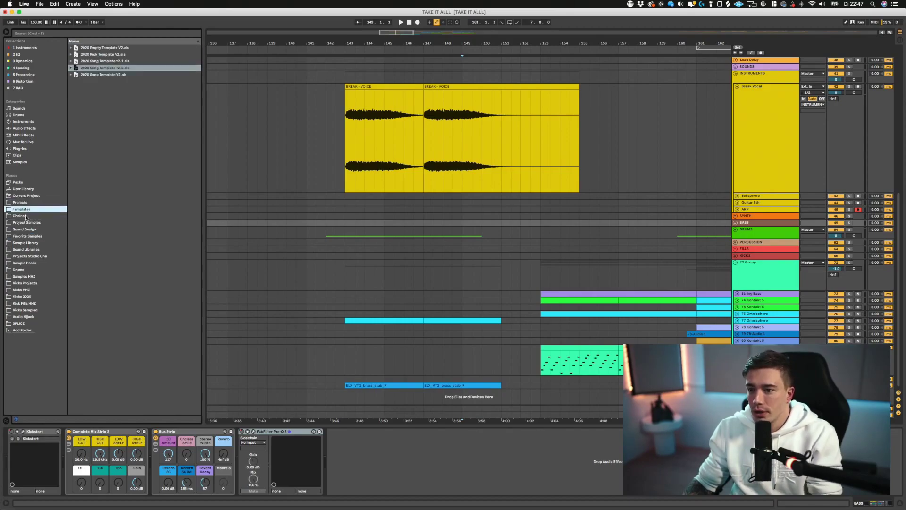
- Search Project Samples for "uplif", inspect the Rescue Me and Destiny folders, and clear the search
key(Down)
key(Down)
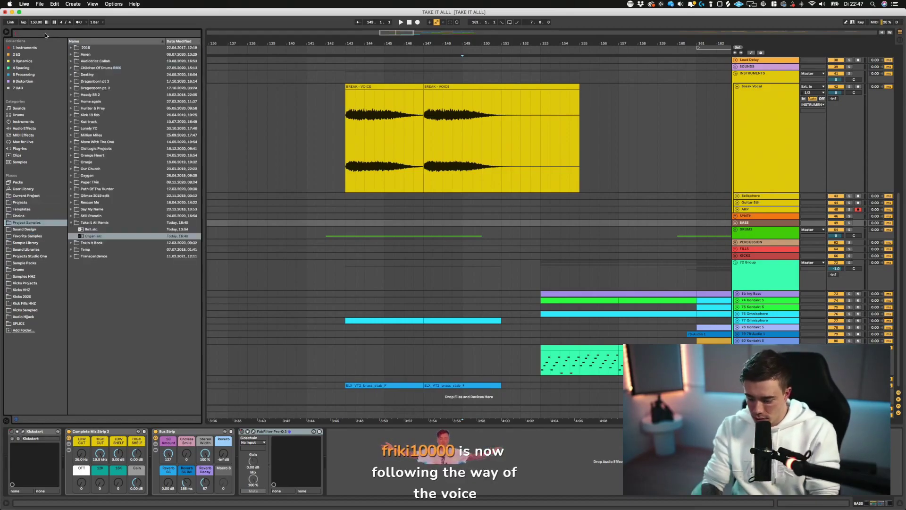
text(uplif)
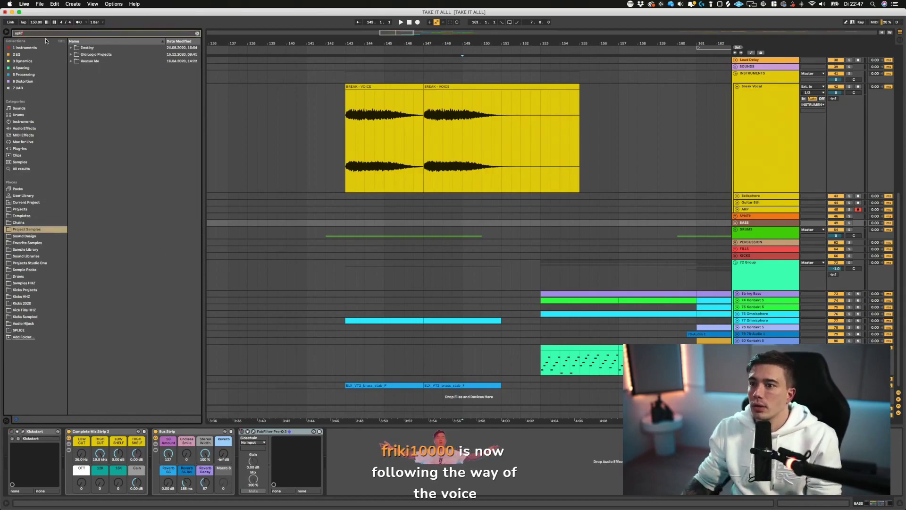
click(72, 61)
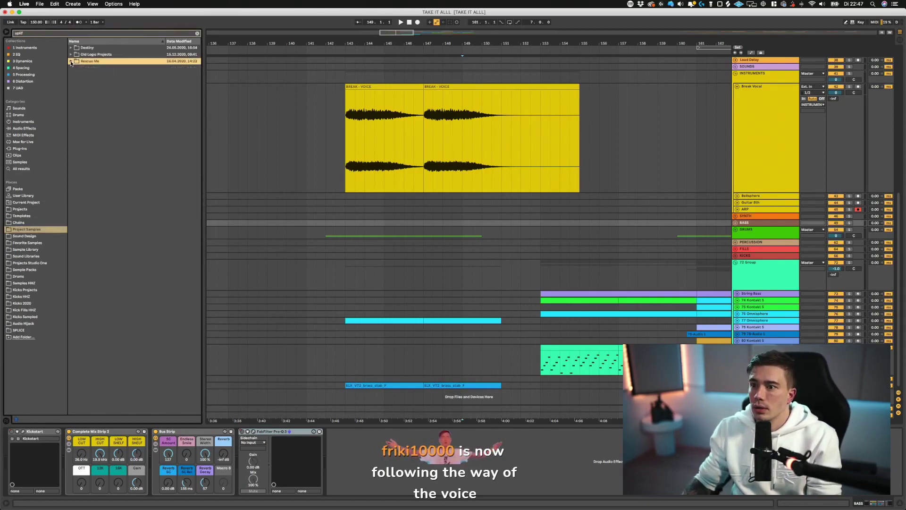
click(70, 48)
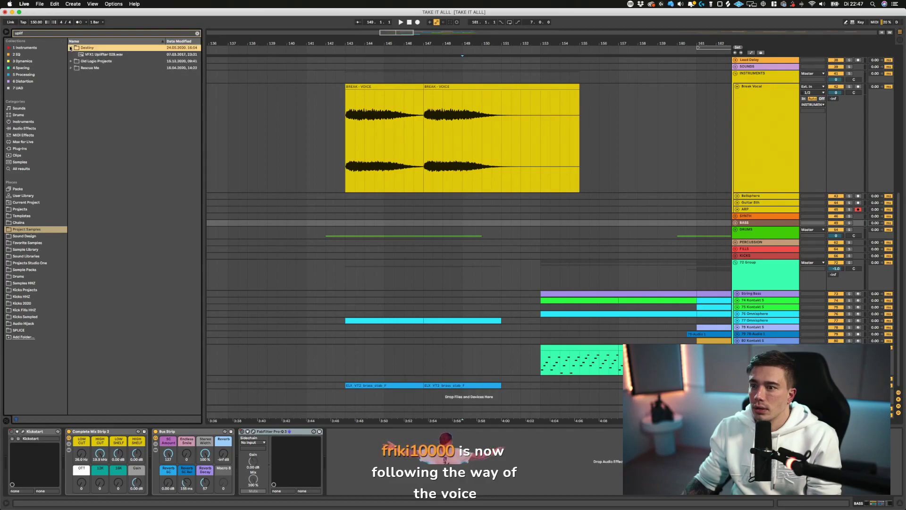
click(197, 34)
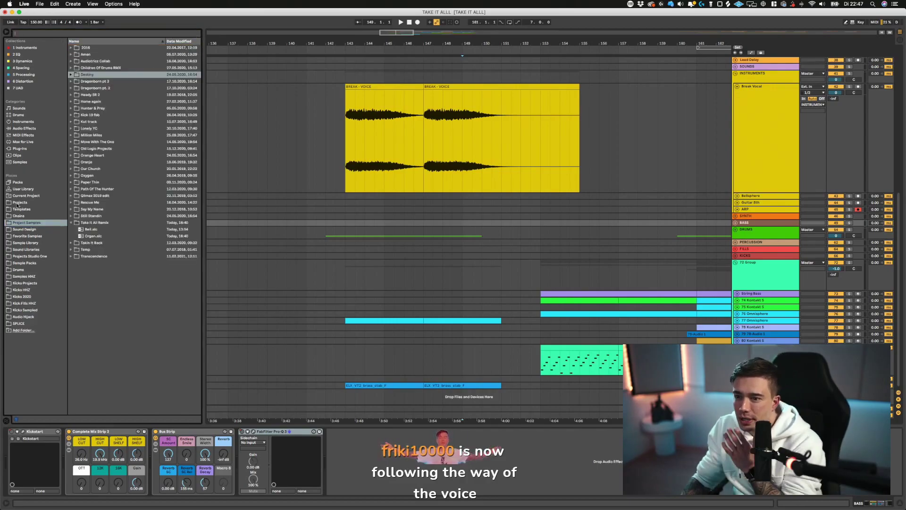
- Search the Project Samples folder for "riser"
click(27, 207)
click(29, 223)
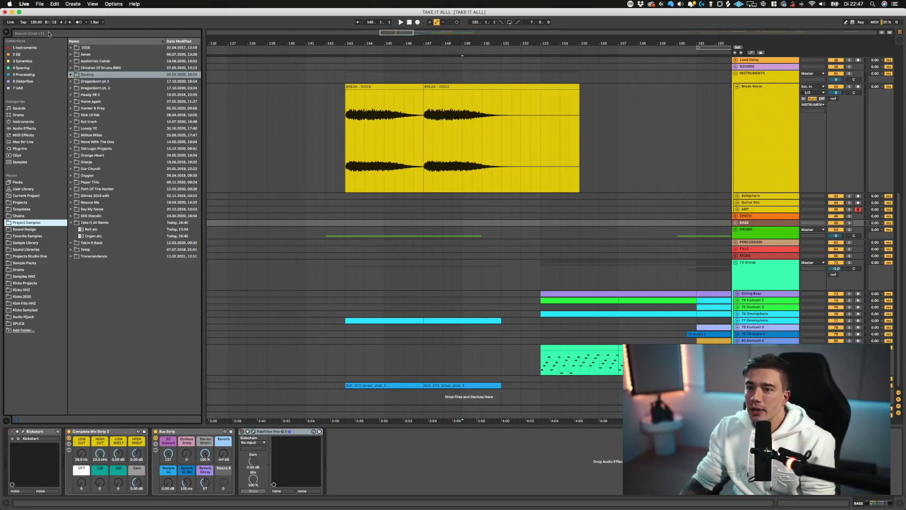
text(riser)
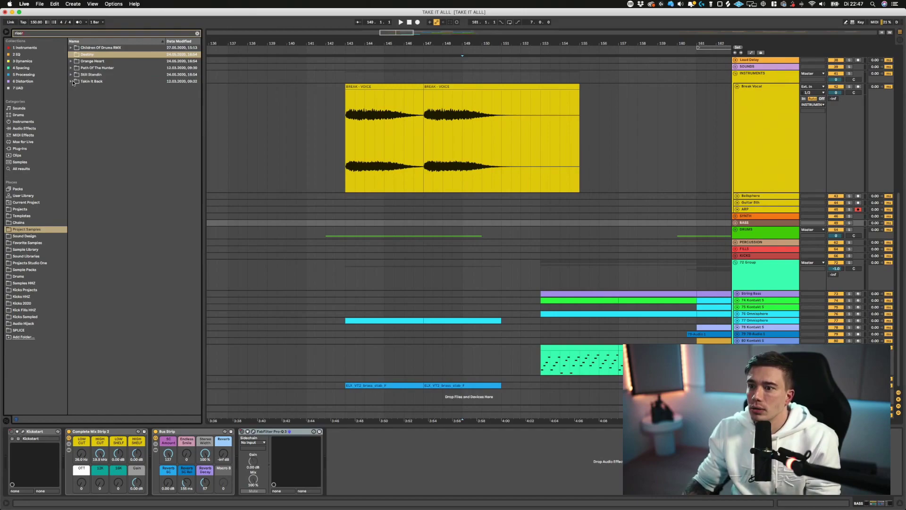
- Place PON Short Riser.wav from the Still Standin project samples on a new track at bar 151 and play the transition
click(71, 82)
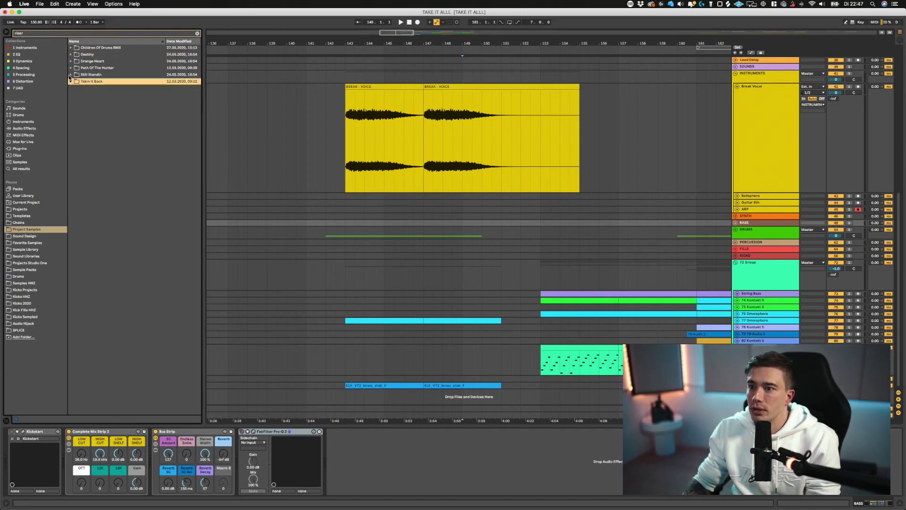
click(70, 74)
click(92, 82)
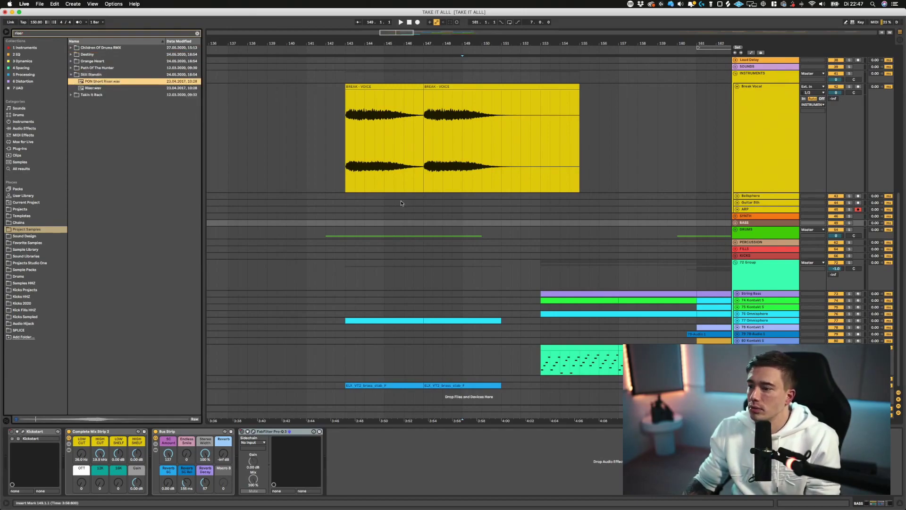
drag(103, 83, 508, 392)
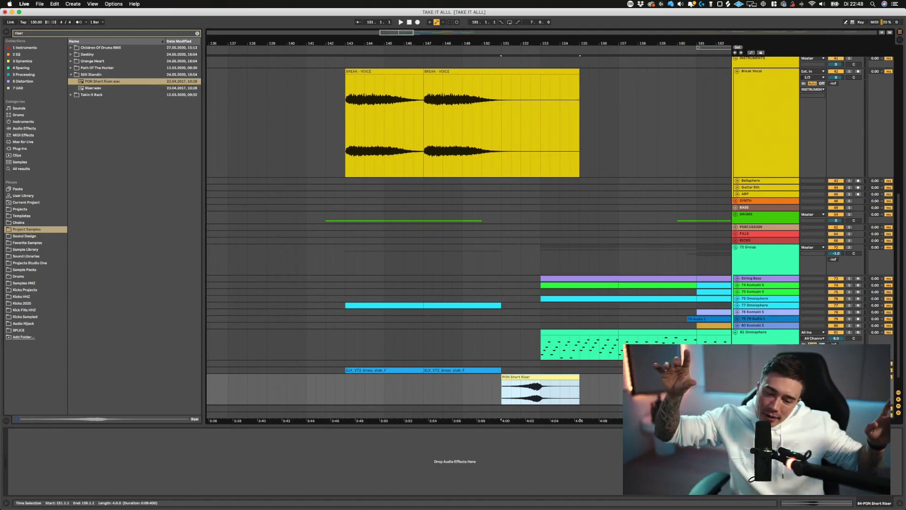
click(508, 385)
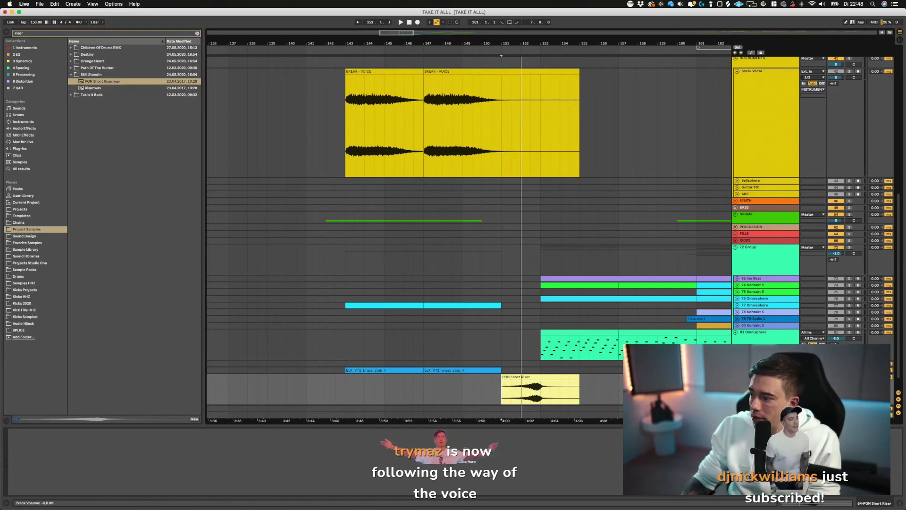
key(space)
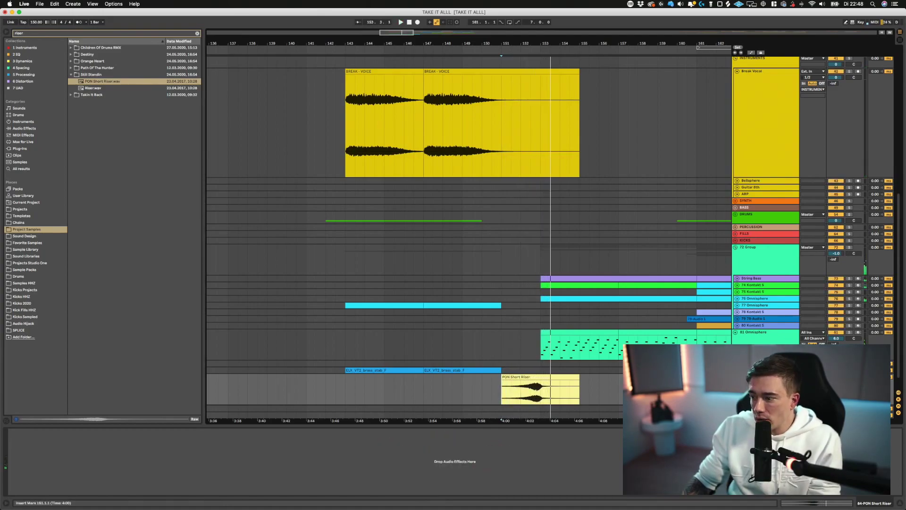
- Try a lower segment BPM on the warped PON Short Riser clip, shift it one beat later and play the transition
click(552, 381)
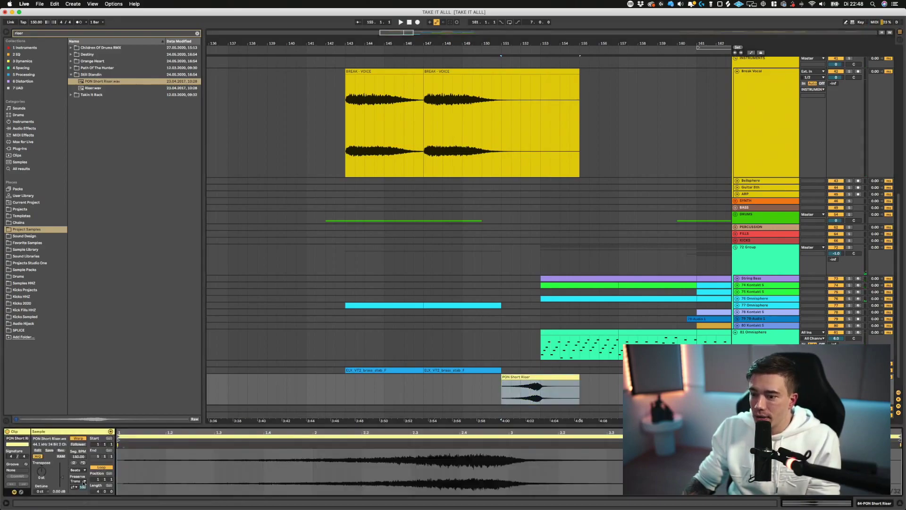
click(79, 438)
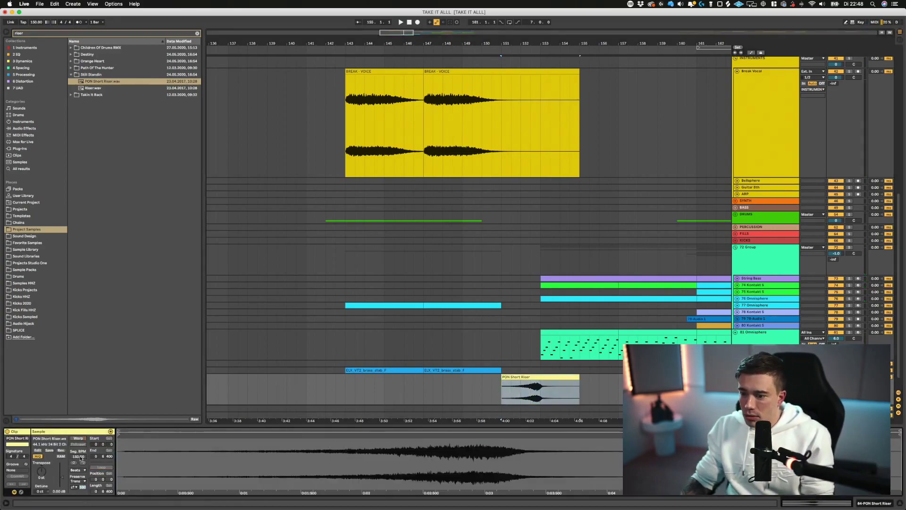
click(79, 439)
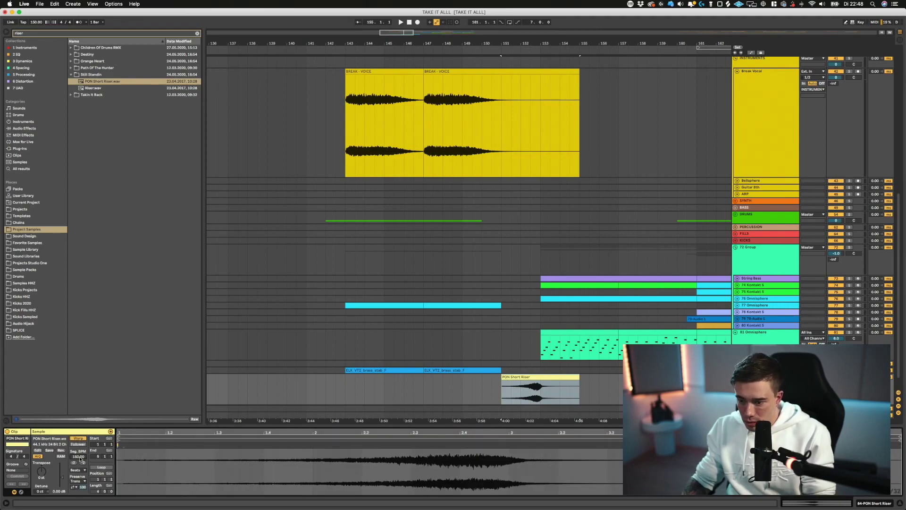
drag(80, 458, 82, 458)
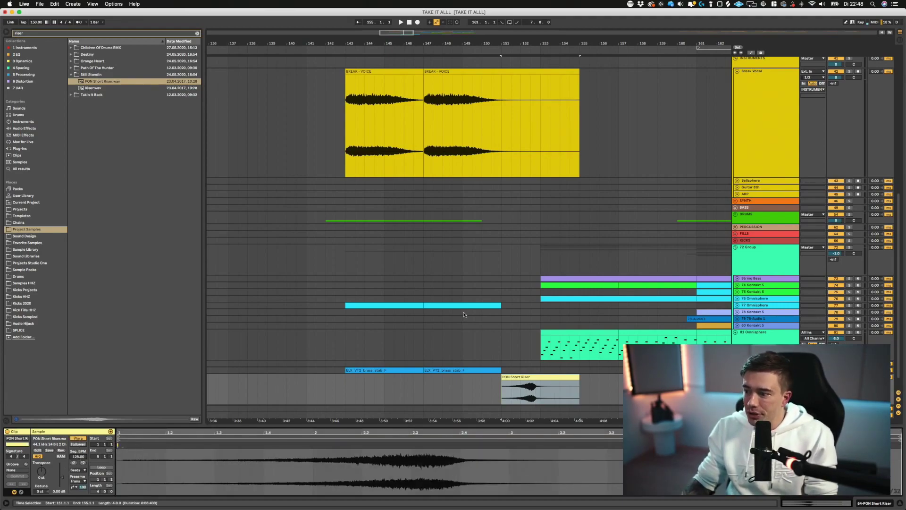
drag(533, 41, 533, 71)
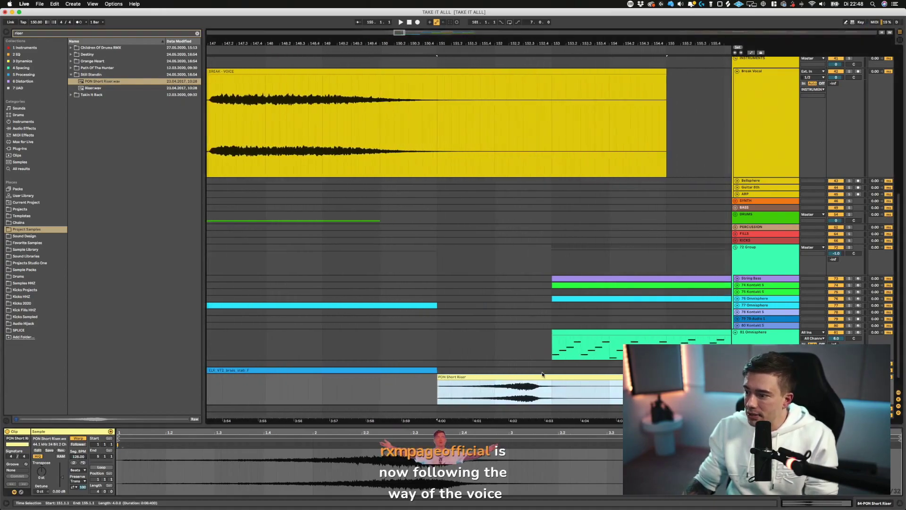
drag(543, 377, 558, 381)
click(495, 392)
key(space)
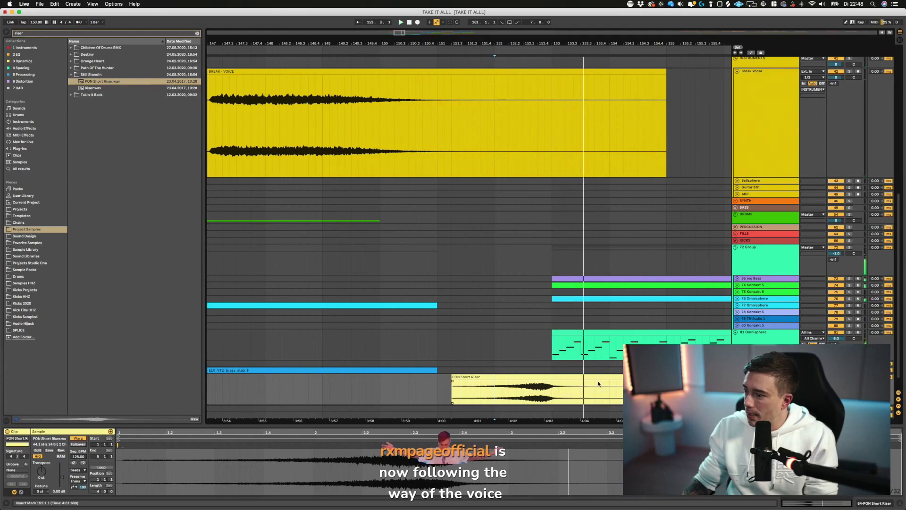
- Try the Texture warp mode on the PON Short Riser clip and listen to it
click(78, 470)
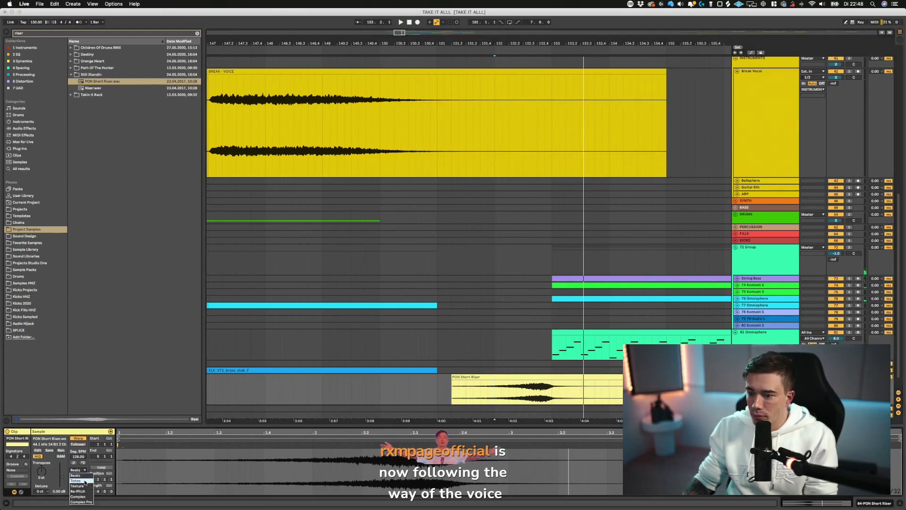
click(85, 486)
key(space)
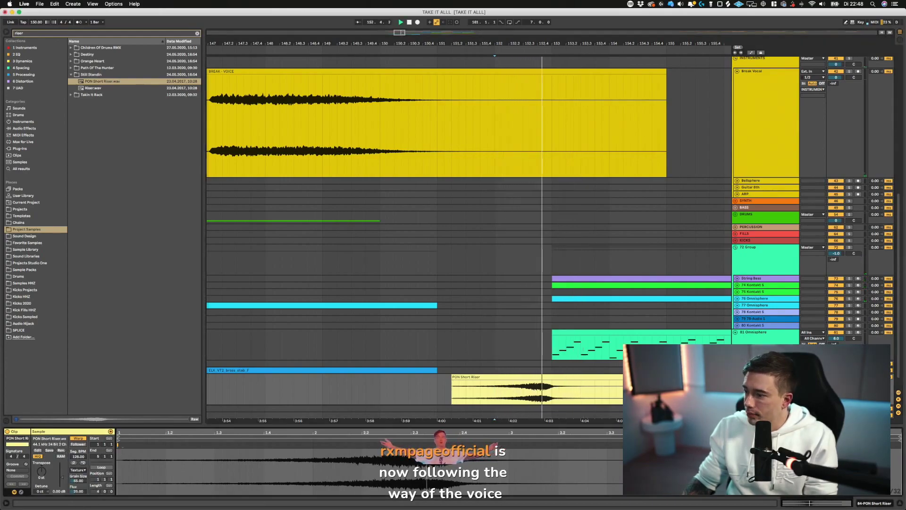
- Turn off Warp on the PON Short Riser clip, return it to bar 151 and play it
click(423, 390)
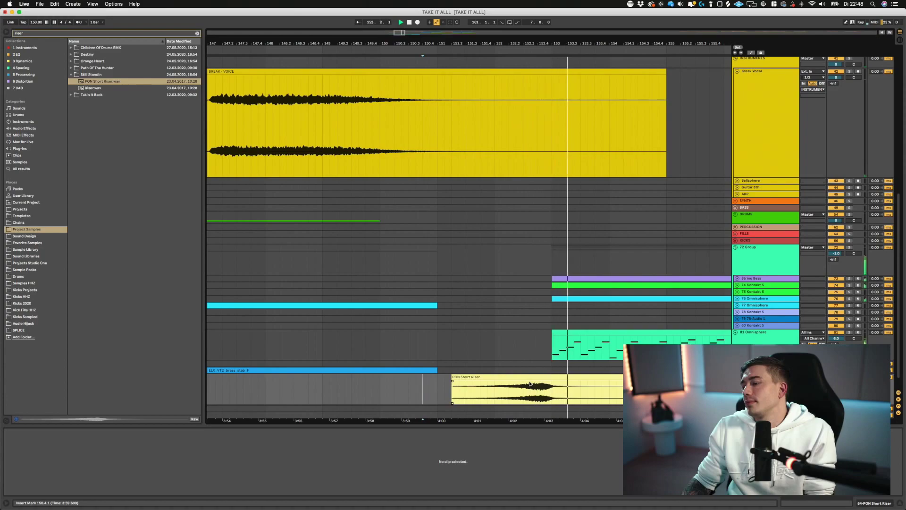
drag(529, 384, 478, 390)
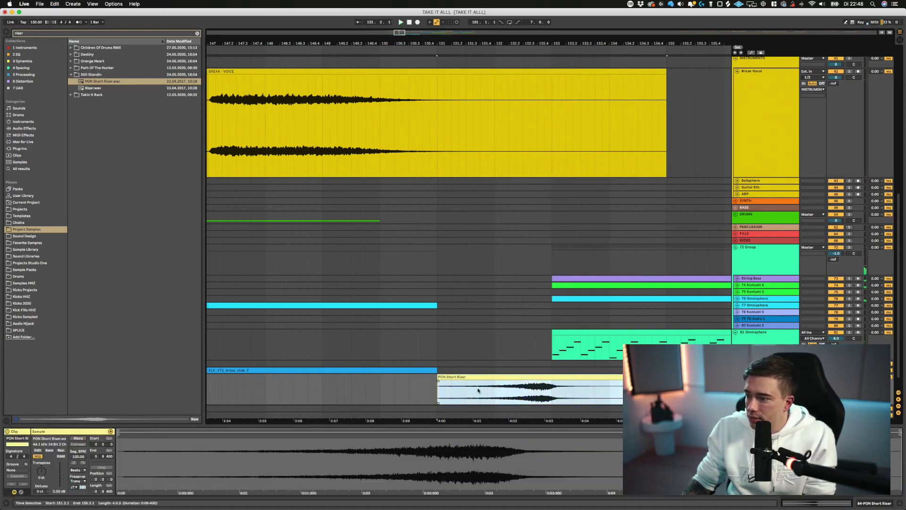
key(space)
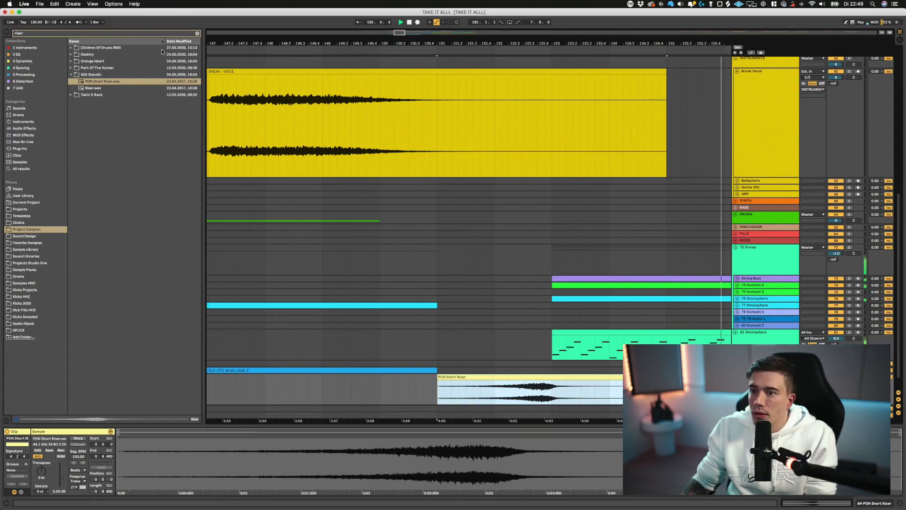
- Clear the riser search and replay the transition from bar 148 and from just before the riser
click(197, 33)
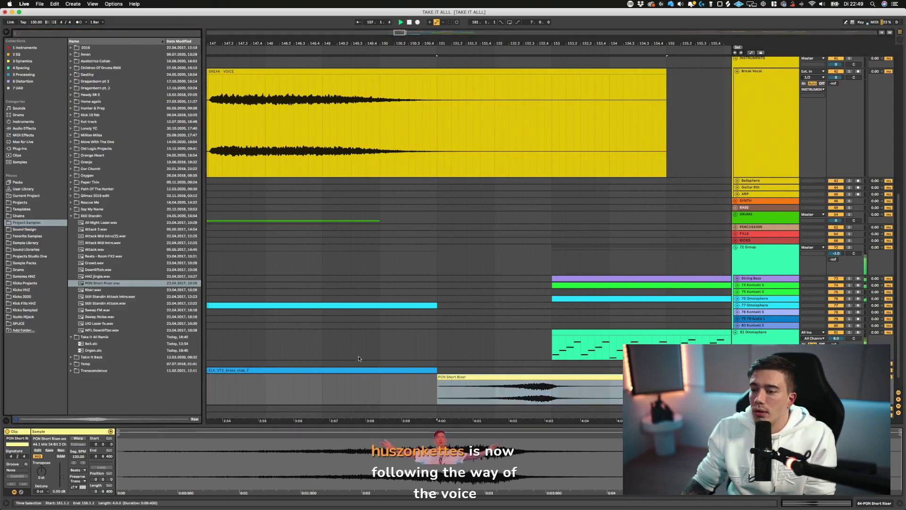
click(277, 391)
key(space)
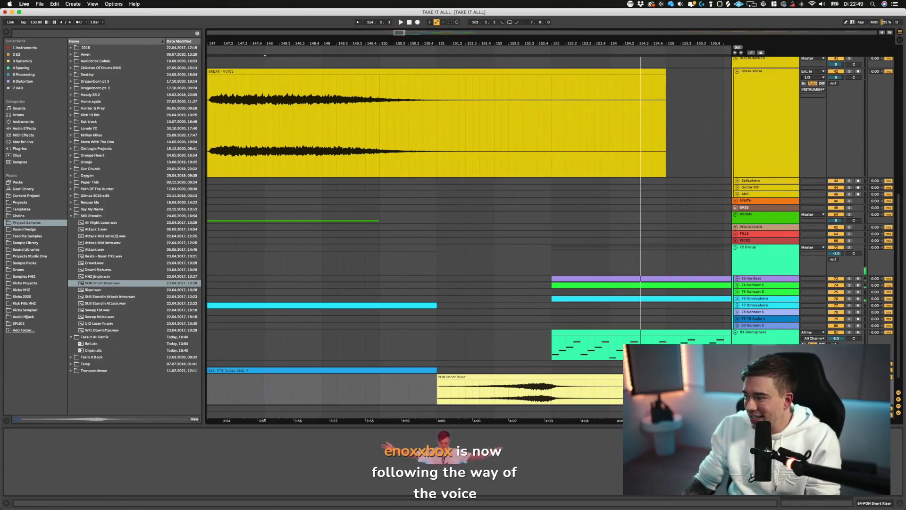
click(430, 388)
key(space)
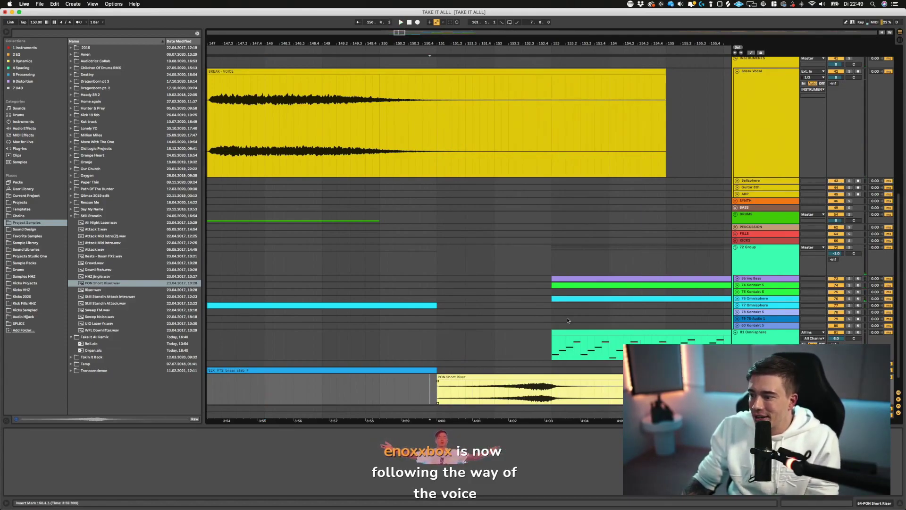
- Copy the cinematic crash clip to bar 152 on the Cinematic Cymbal track, play the transition and save the set
key(minus)
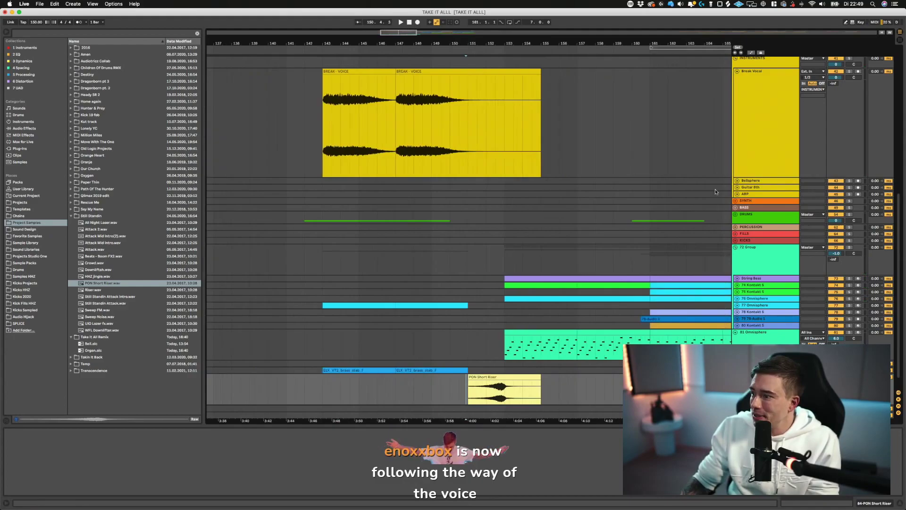
click(735, 214)
click(674, 267)
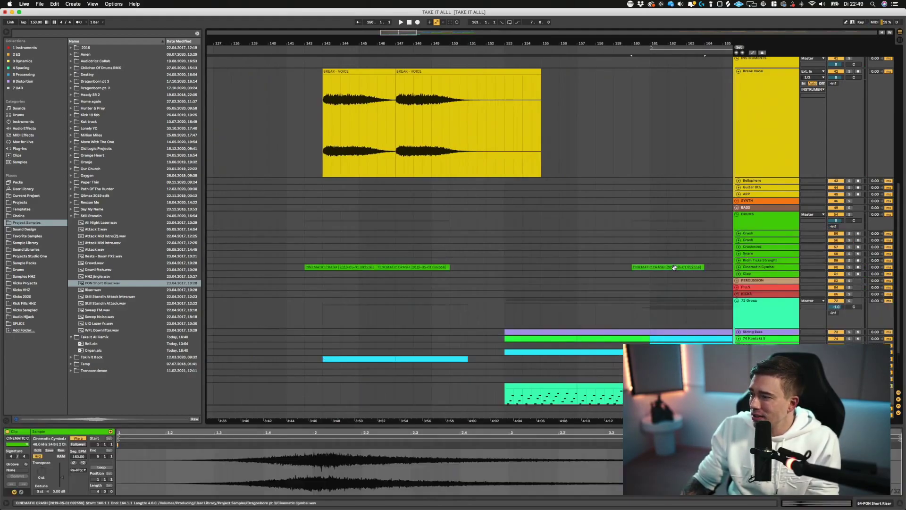
drag(674, 267, 524, 267)
key(space)
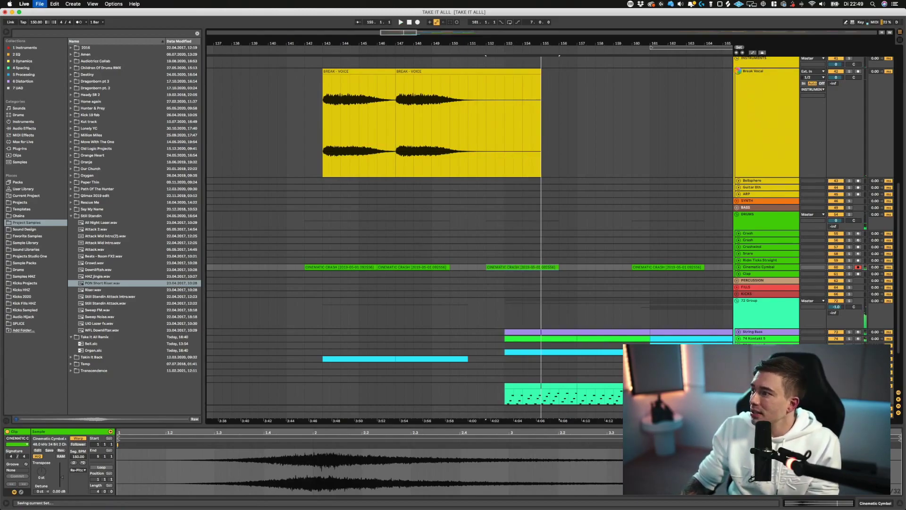
- Fold the Break Vocal track, the INSTRUMENTS group and the 72 Group in the arrangement
click(739, 71)
scroll(737, 66, up, 3)
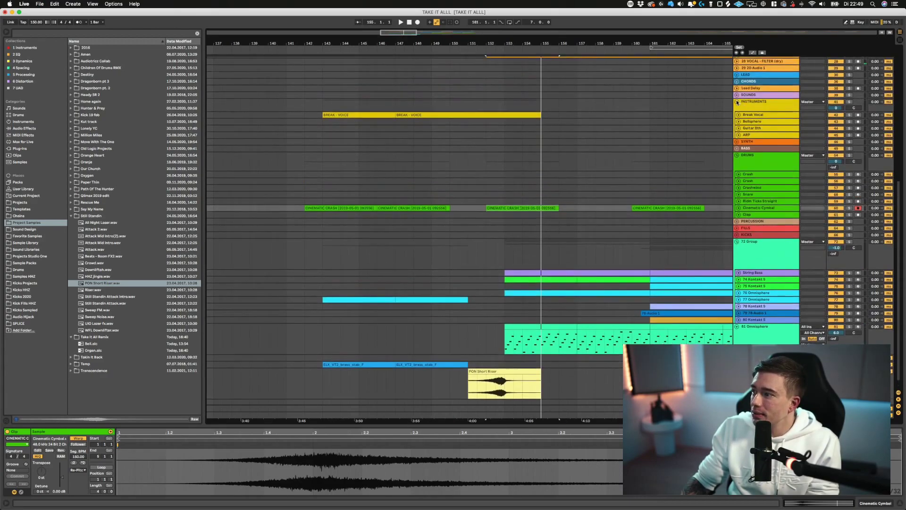
click(736, 102)
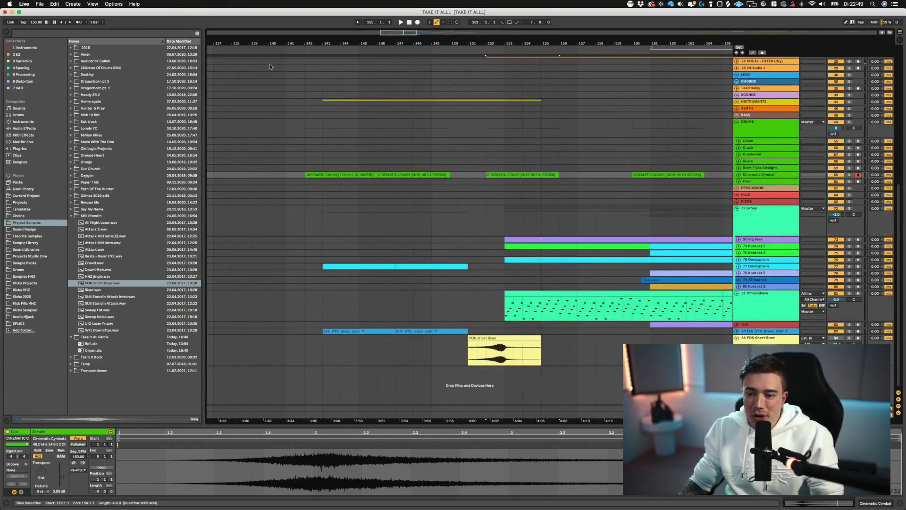
drag(319, 44, 318, 26)
scroll(352, 90, up, 6)
scroll(554, 228, down, 5)
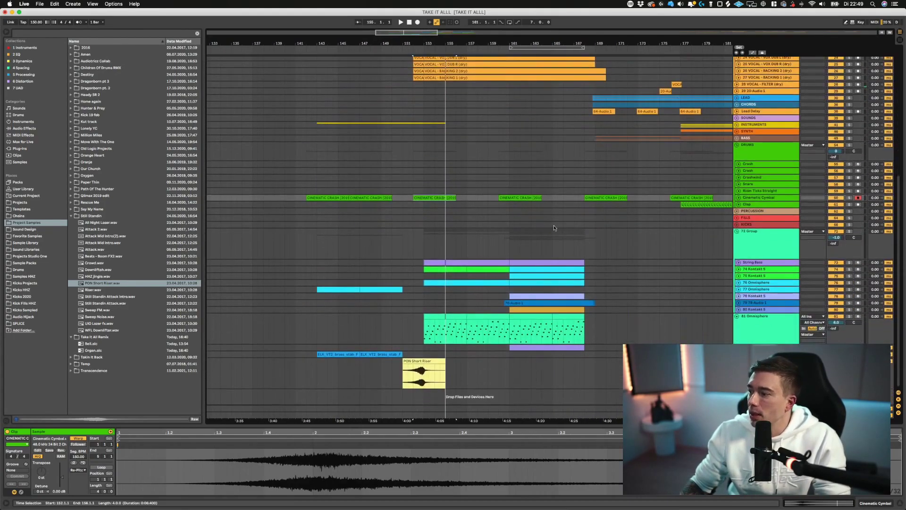
click(738, 231)
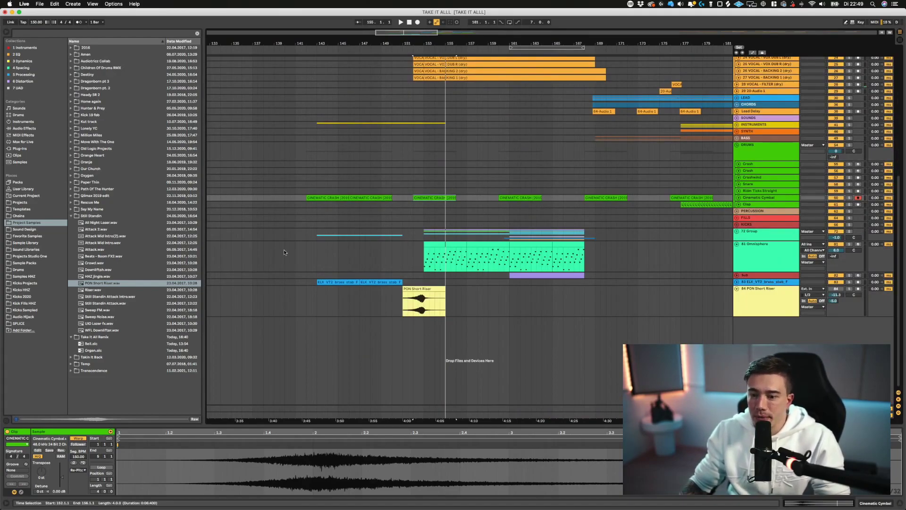
- Play the arrangement from bar 142 to hear the rap break and the chorus
click(308, 198)
scroll(311, 182, up, 10)
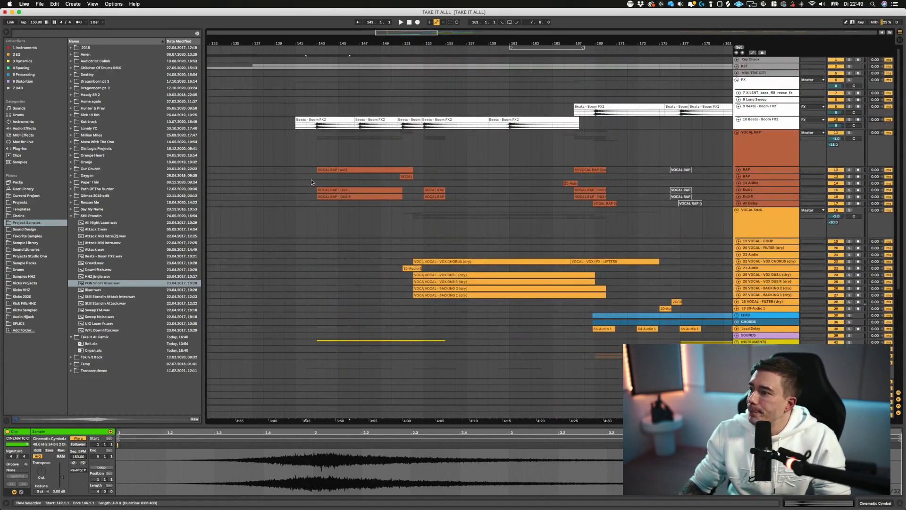
click(308, 171)
key(space)
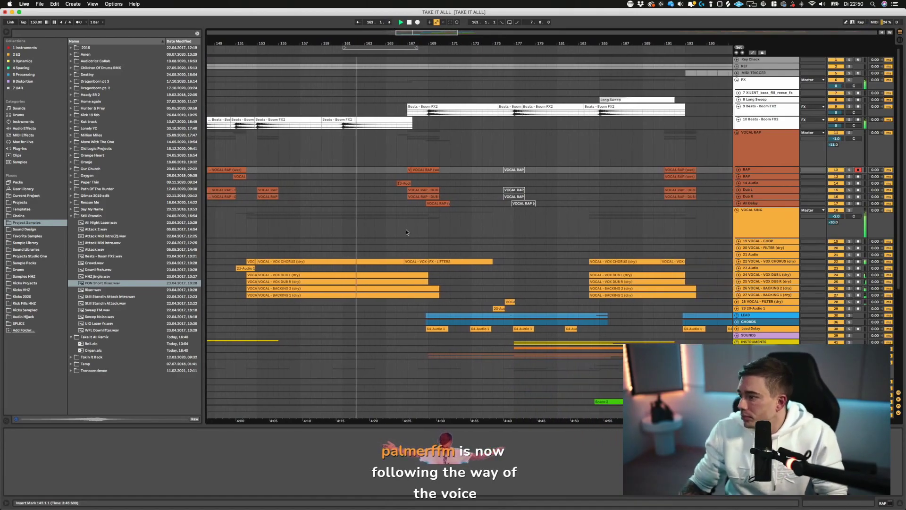
- Fold the DRUMS group and the 81 Omnisphere track while the chorus plays
scroll(406, 255, down, 5)
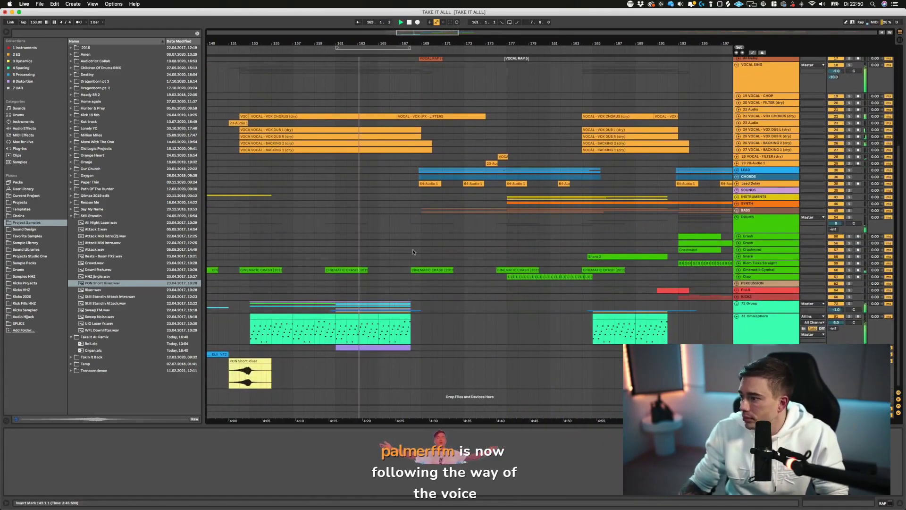
click(738, 218)
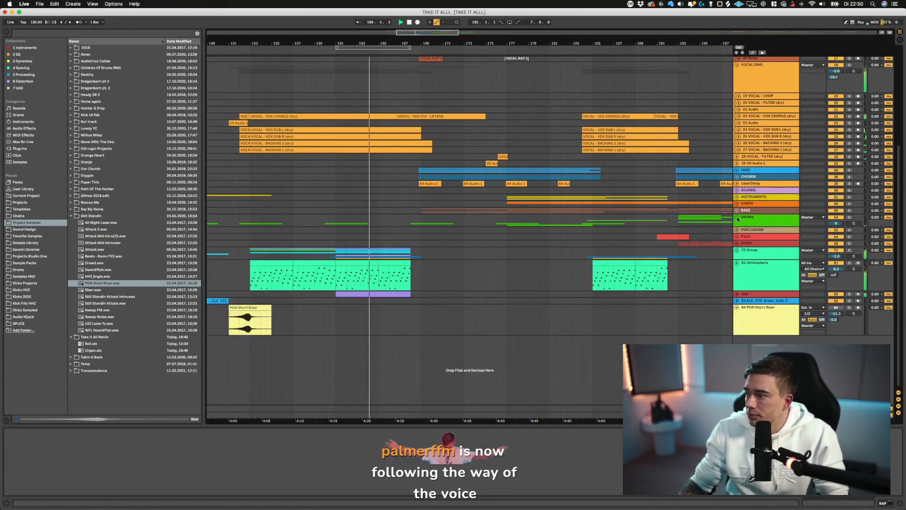
click(737, 263)
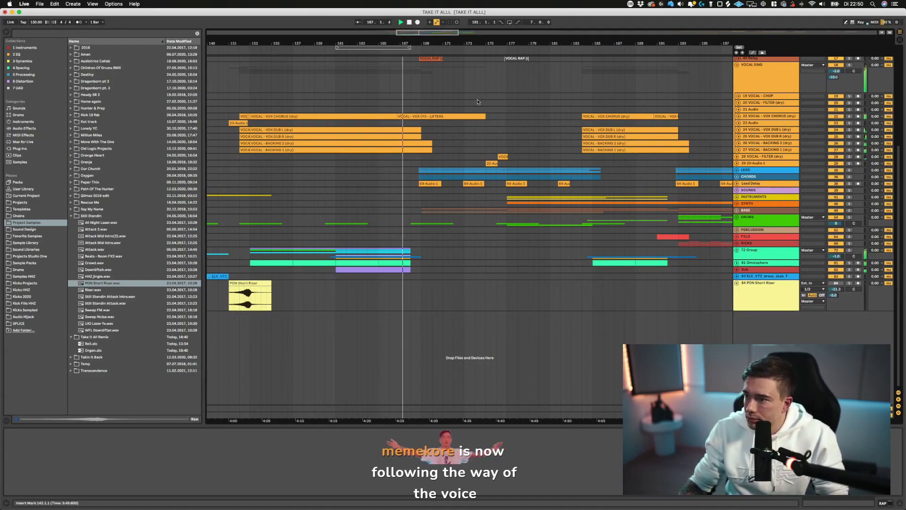
- Follow the playback past bar 167 and review the vocal, synth and drum tracks up to about bar 187
scroll(458, 104, right, 3)
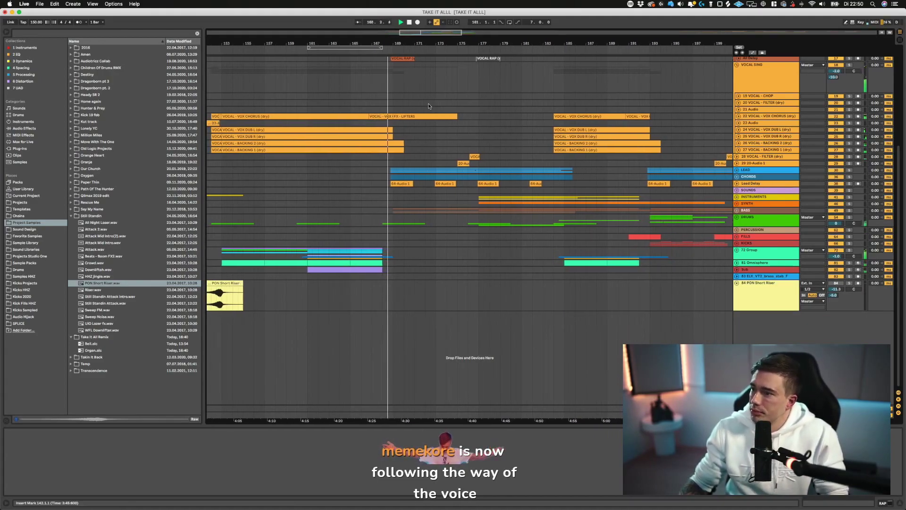
scroll(432, 107, left, 2)
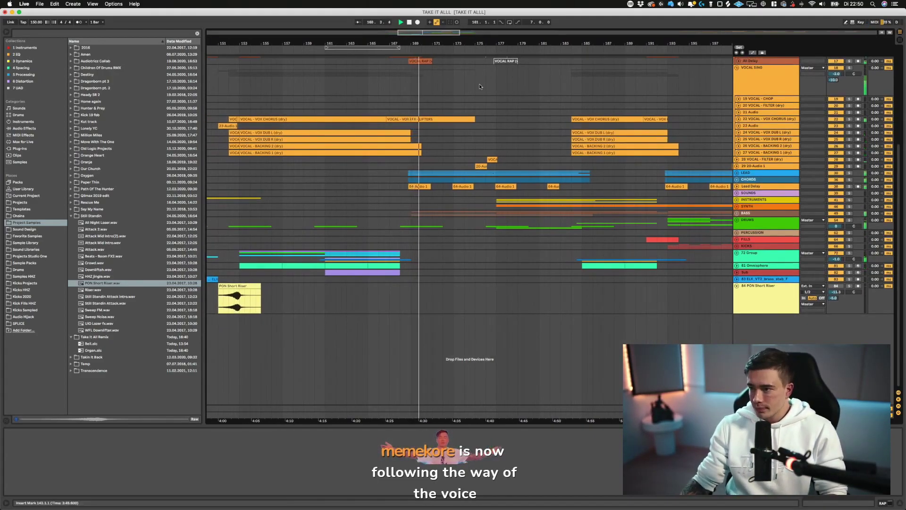
scroll(477, 115, up, 3)
scroll(478, 114, up, 3)
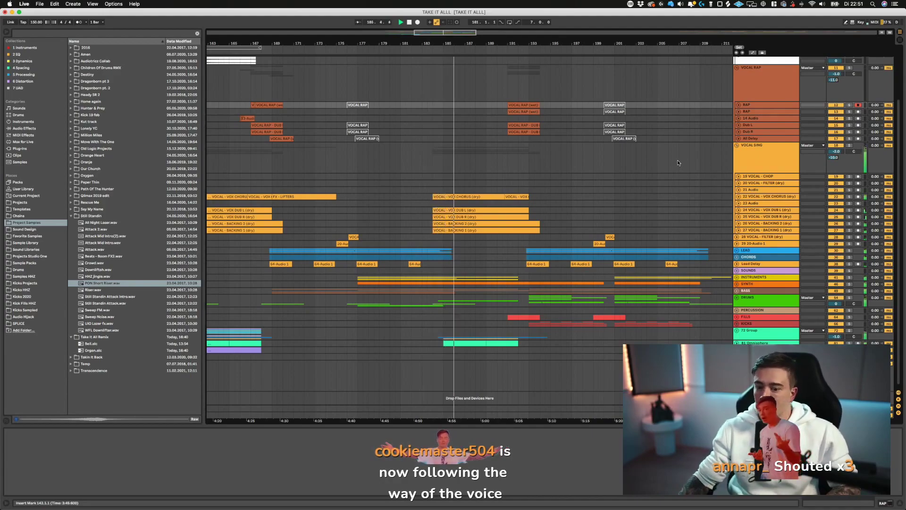
scroll(677, 163, right, 2)
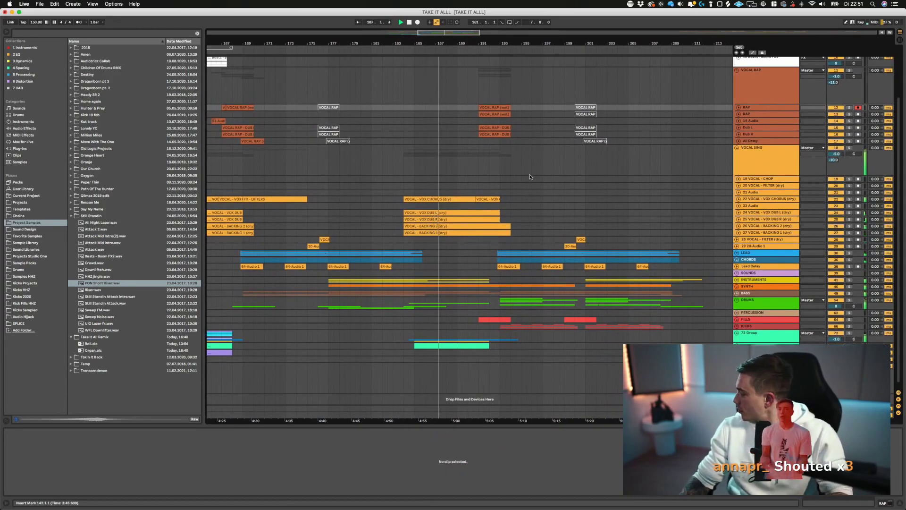
- Follow the playback from bar 187 to about bar 214, stop it, and place the insert marker at bar 206 on the VOCAL SING group
scroll(530, 177, right, 3)
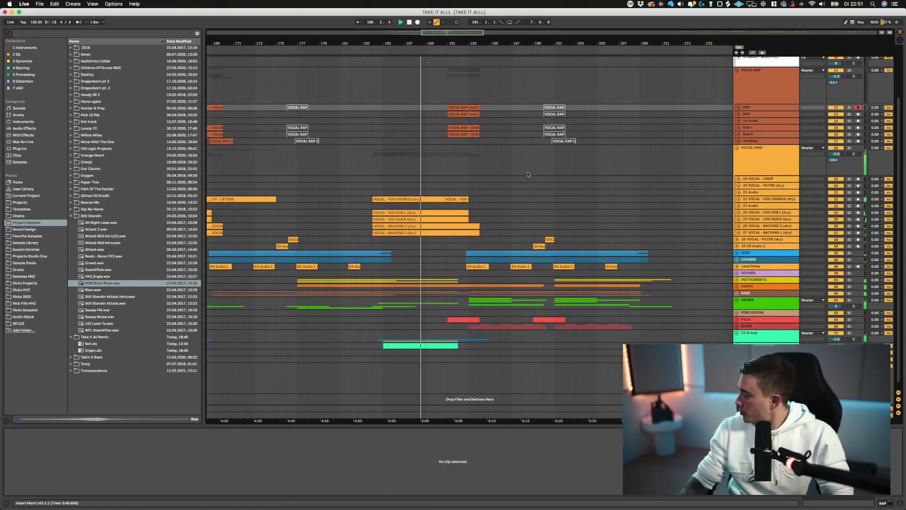
scroll(522, 174, right, 2)
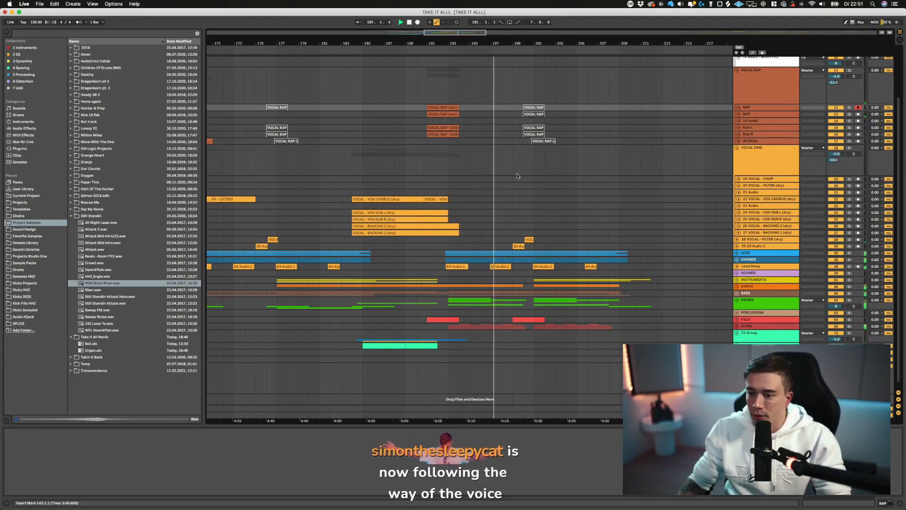
click(758, 325)
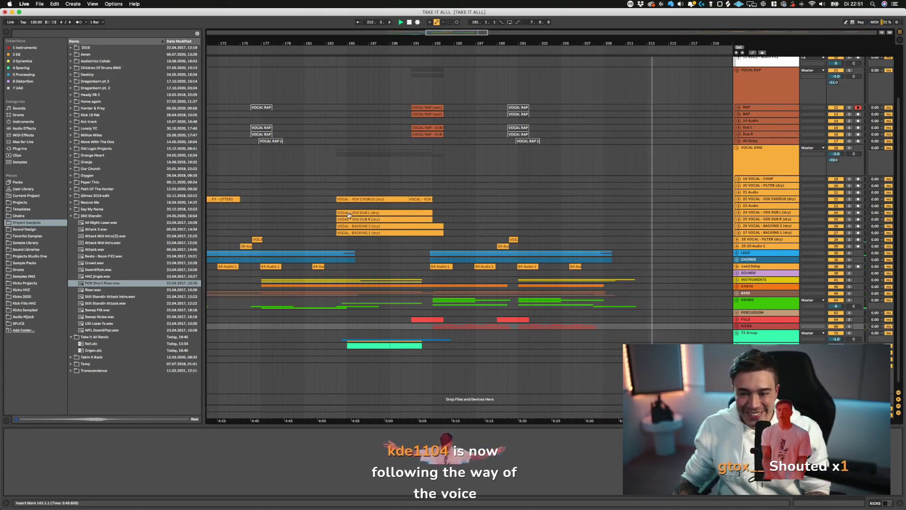
click(580, 232)
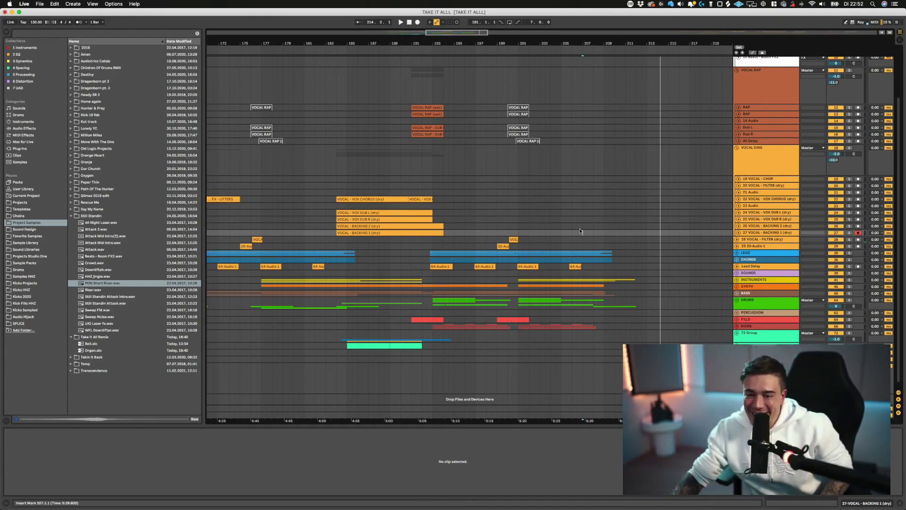
click(575, 173)
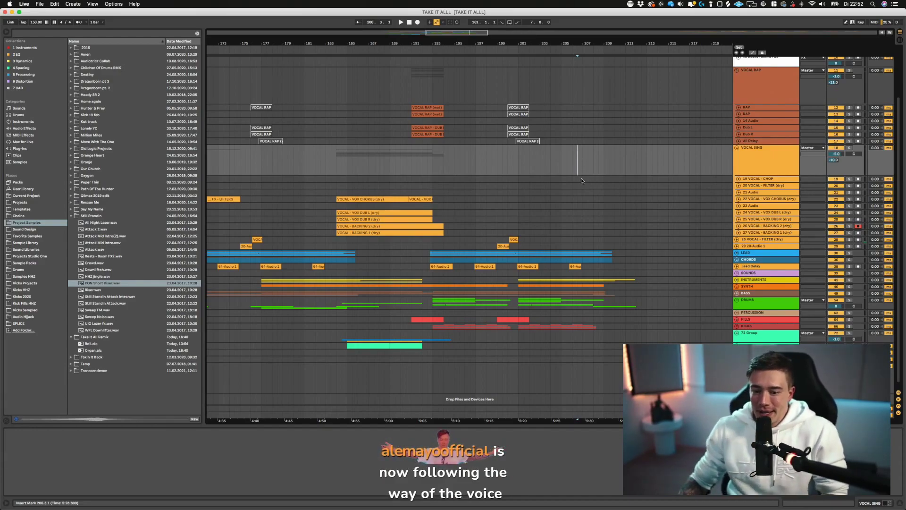
- Return to the rap break around bar 151 and fold the track holding the PON Short Riser clip
scroll(527, 179, left, 10)
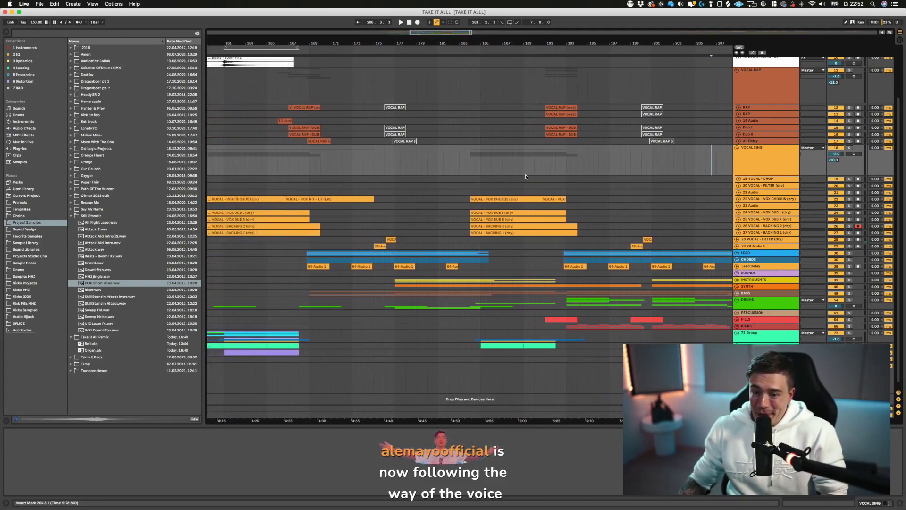
scroll(444, 182, left, 4)
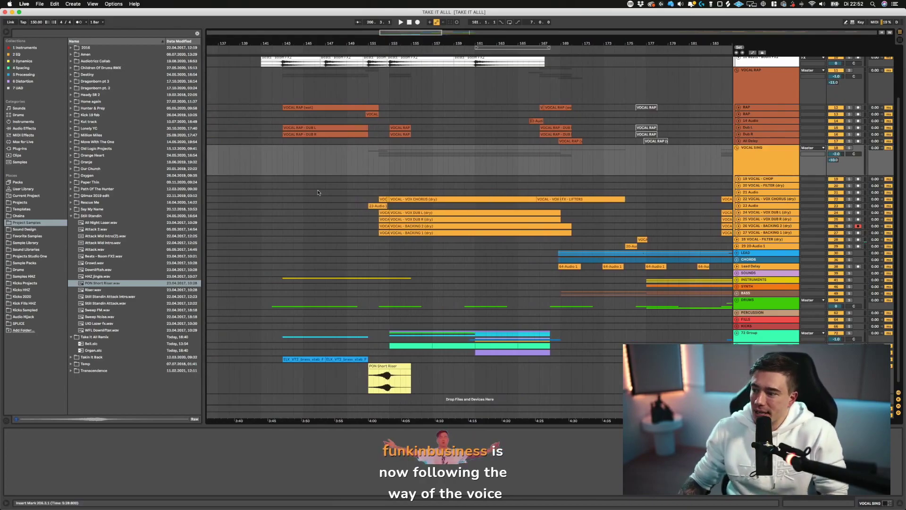
scroll(352, 188, right, 2)
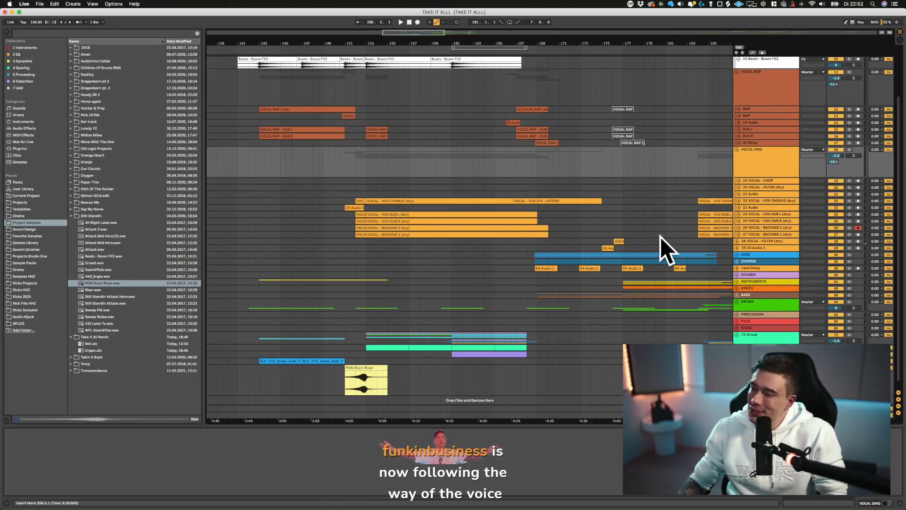
key(u)
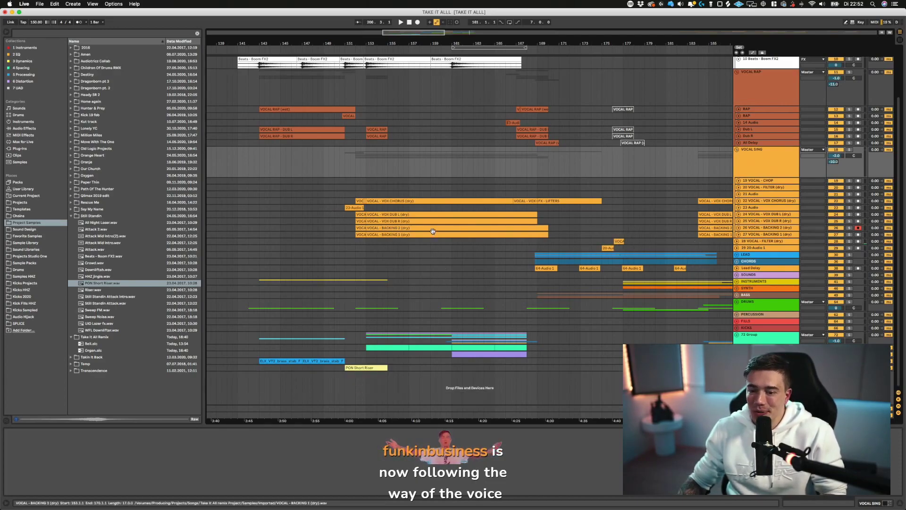